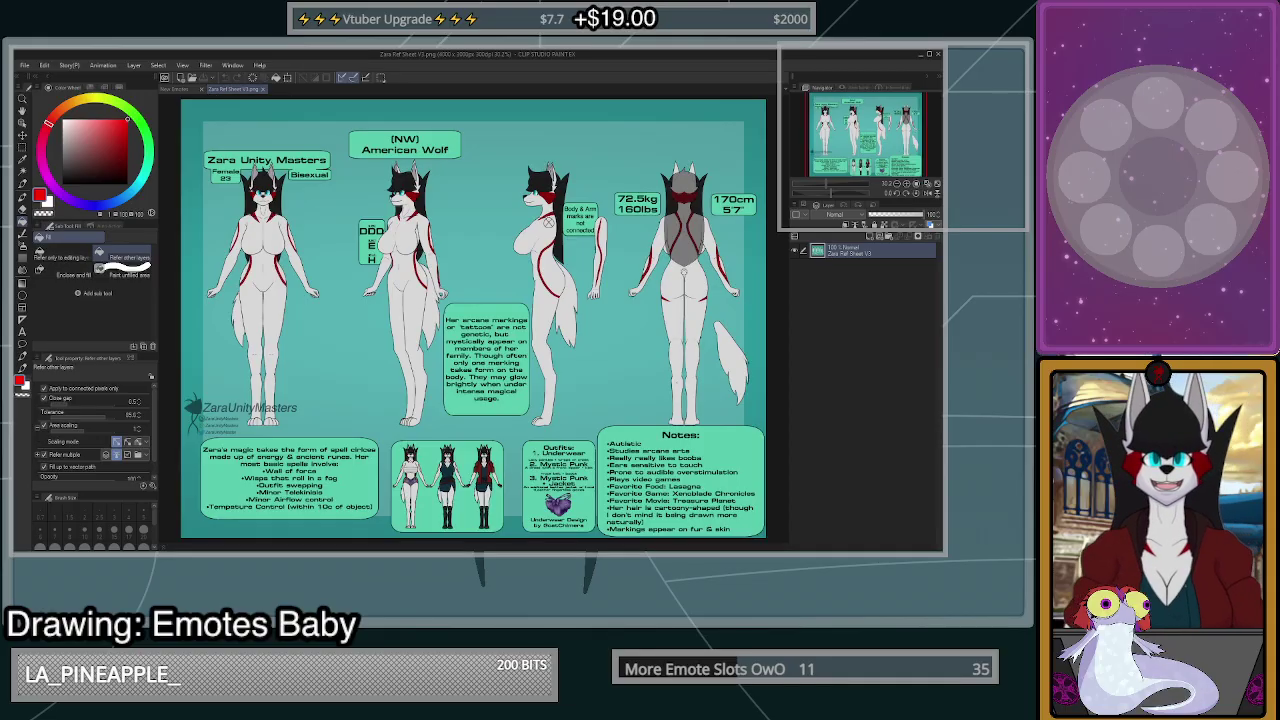
- Detach the character reference sheet into its own floating window and enlarge the front view's face in it
left_click_drag(234, 89, 480, 200)
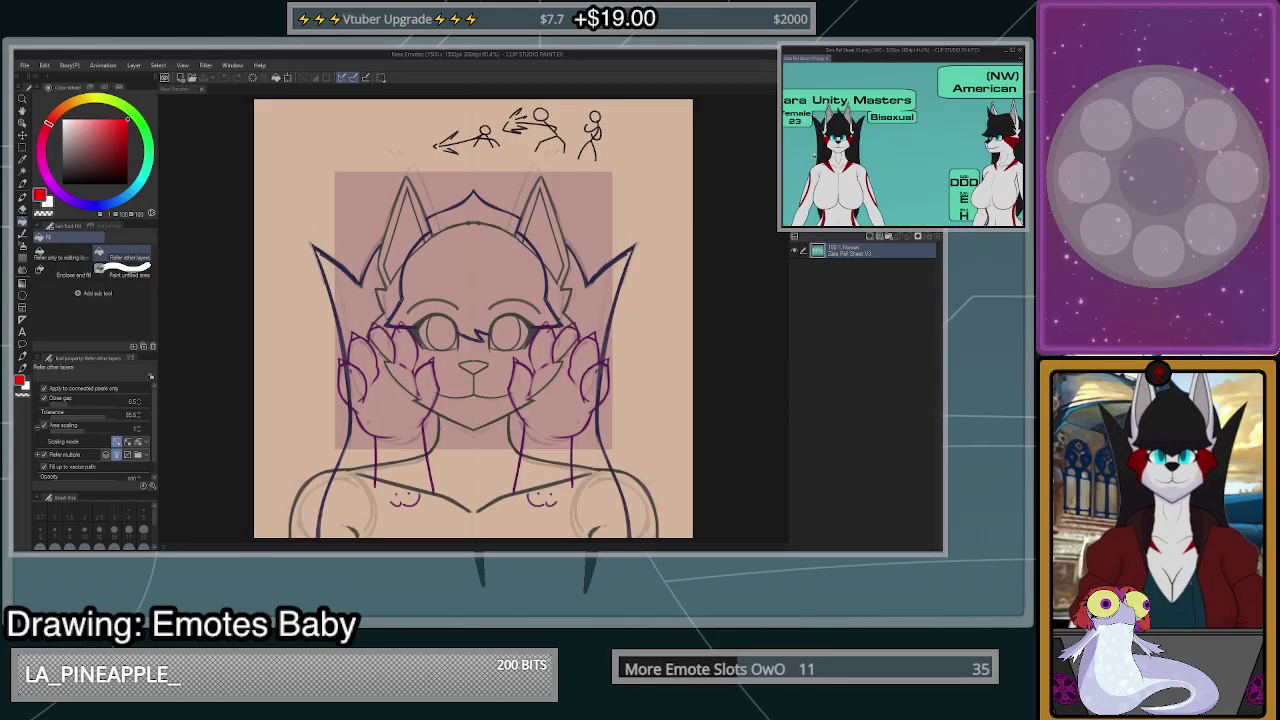
scroll(816, 152, "up", 5)
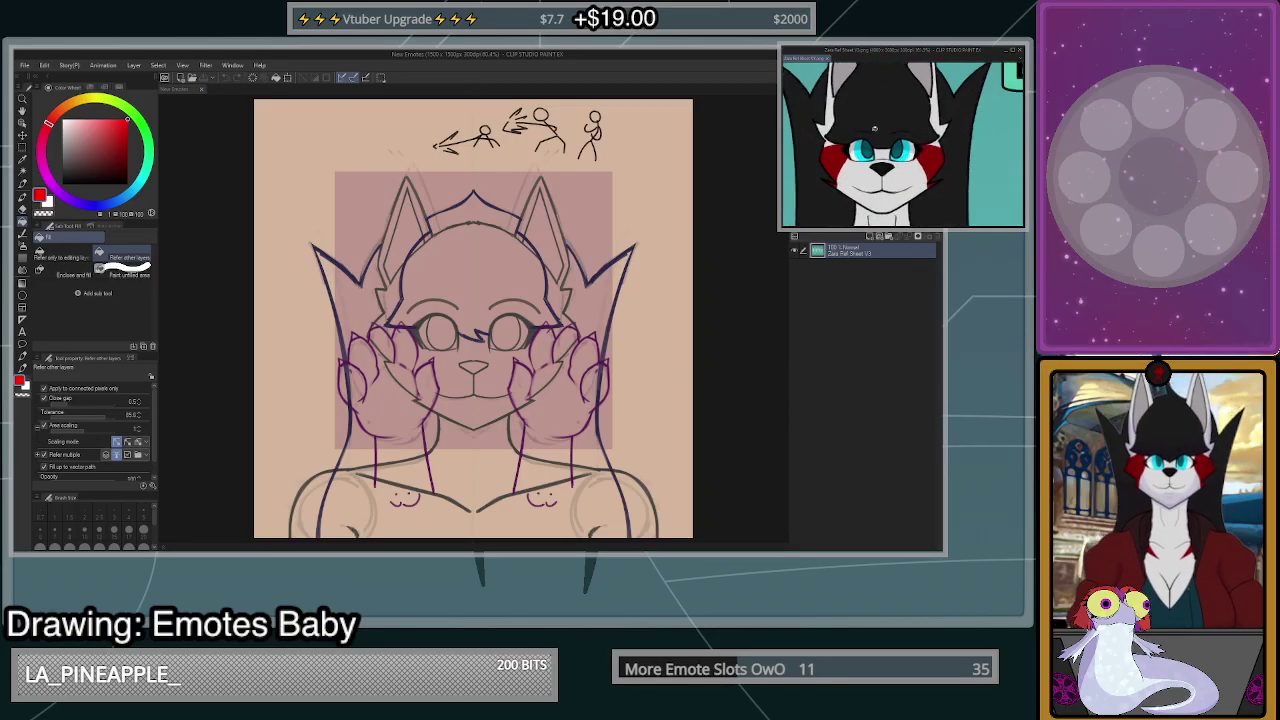
scroll(874, 128, "up", 2)
- In the New Emotes canvas, hide the front-facing head sketches, collapse the Front folder and show the Side folder
left_click(745, 513)
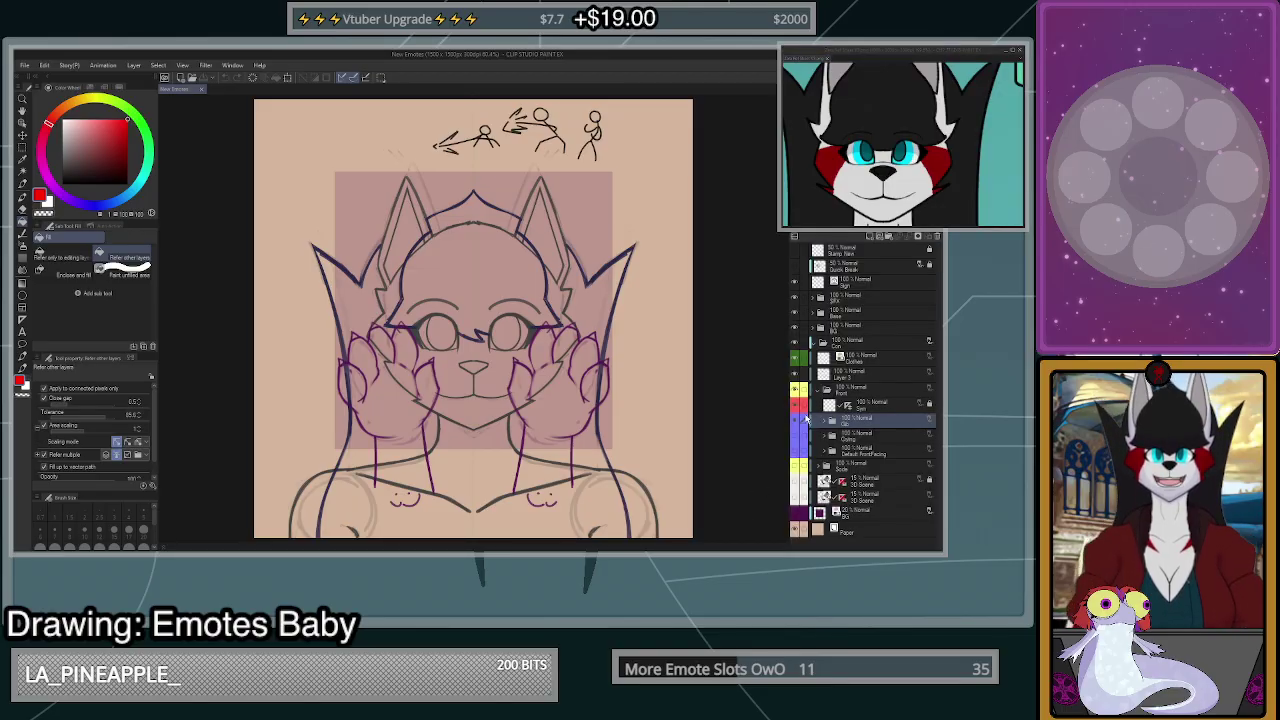
left_click(799, 424)
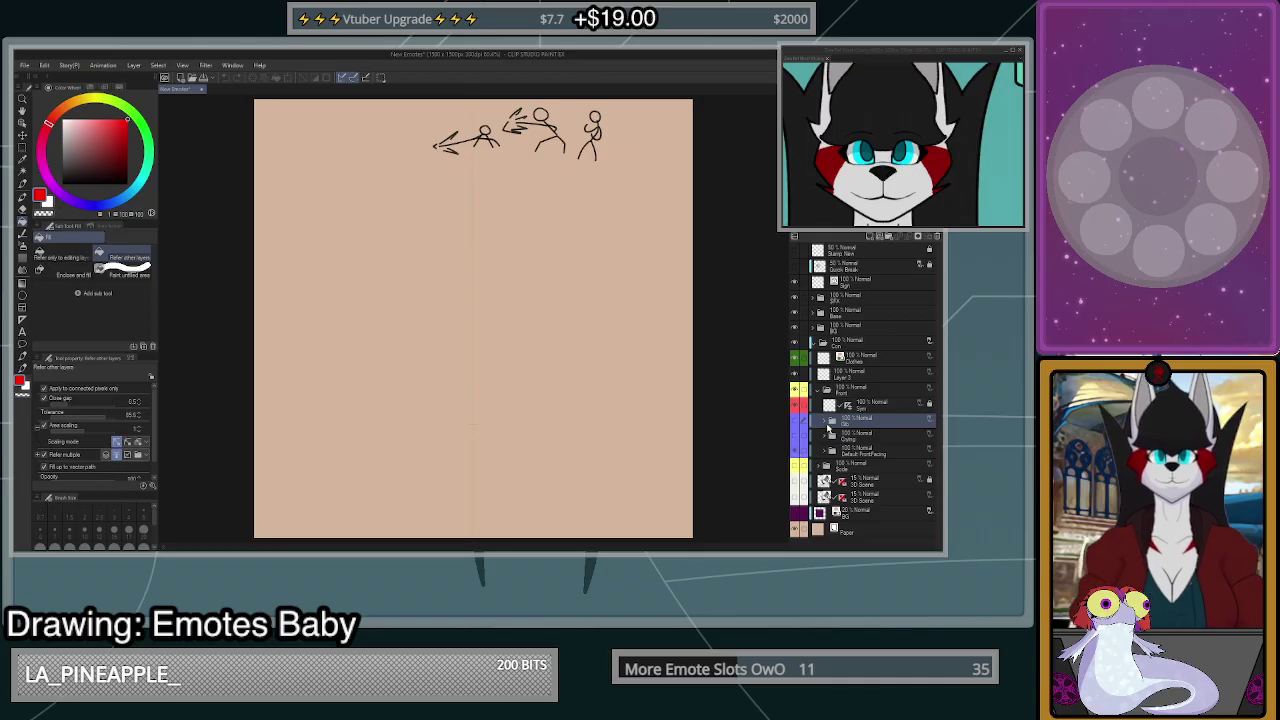
left_click(796, 452)
left_click(797, 453)
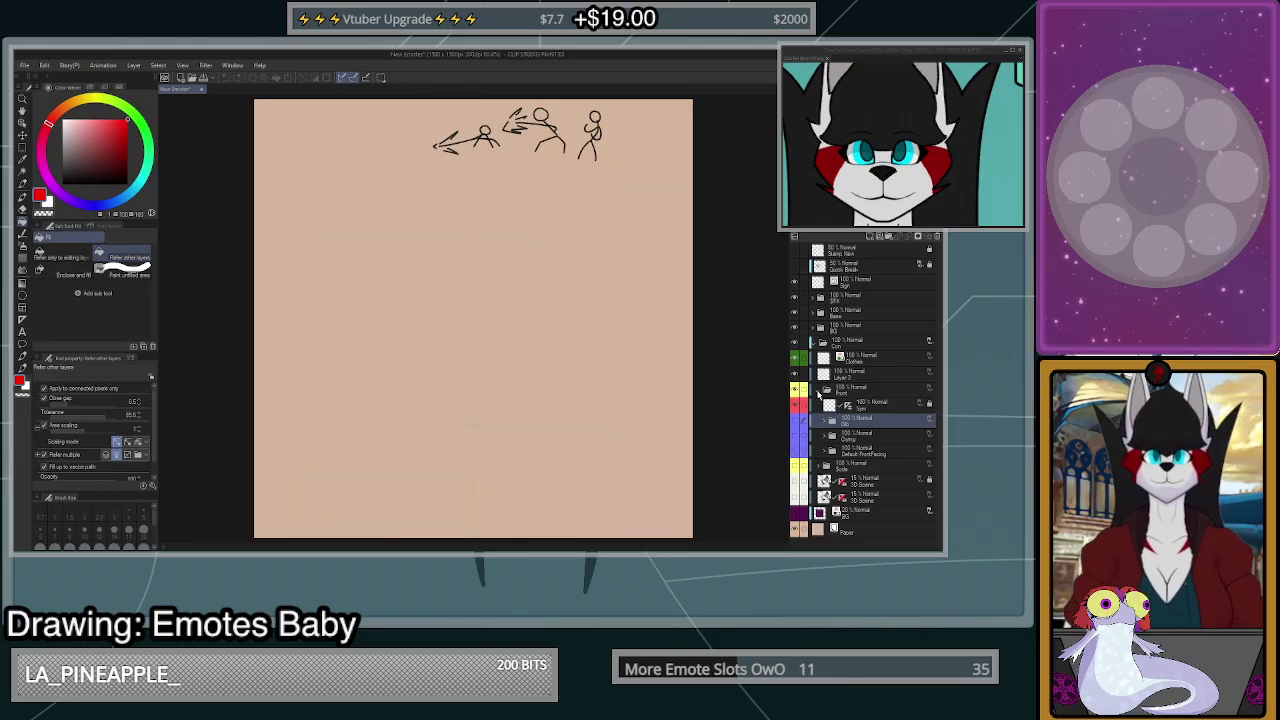
left_click(816, 390)
left_click(797, 404)
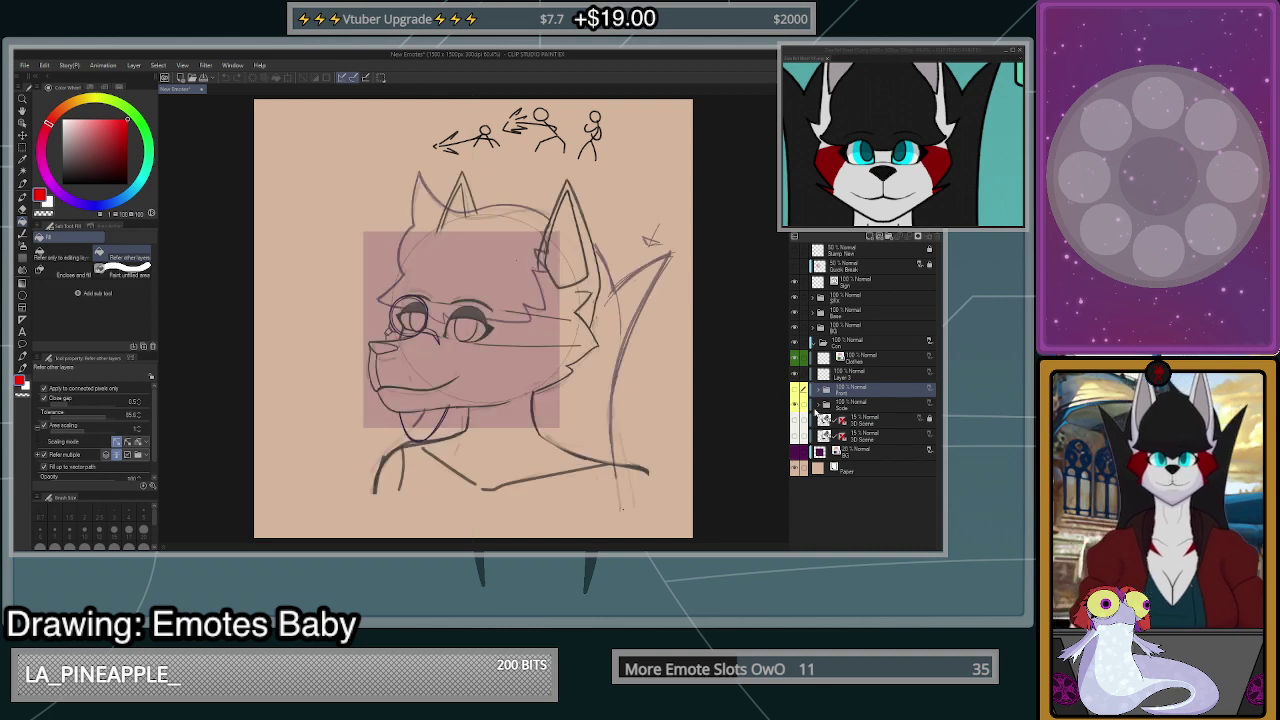
- Expand the Side folder and hide its expression variants, leaving only the default side head sketch shown
left_click(816, 405)
left_click(797, 422)
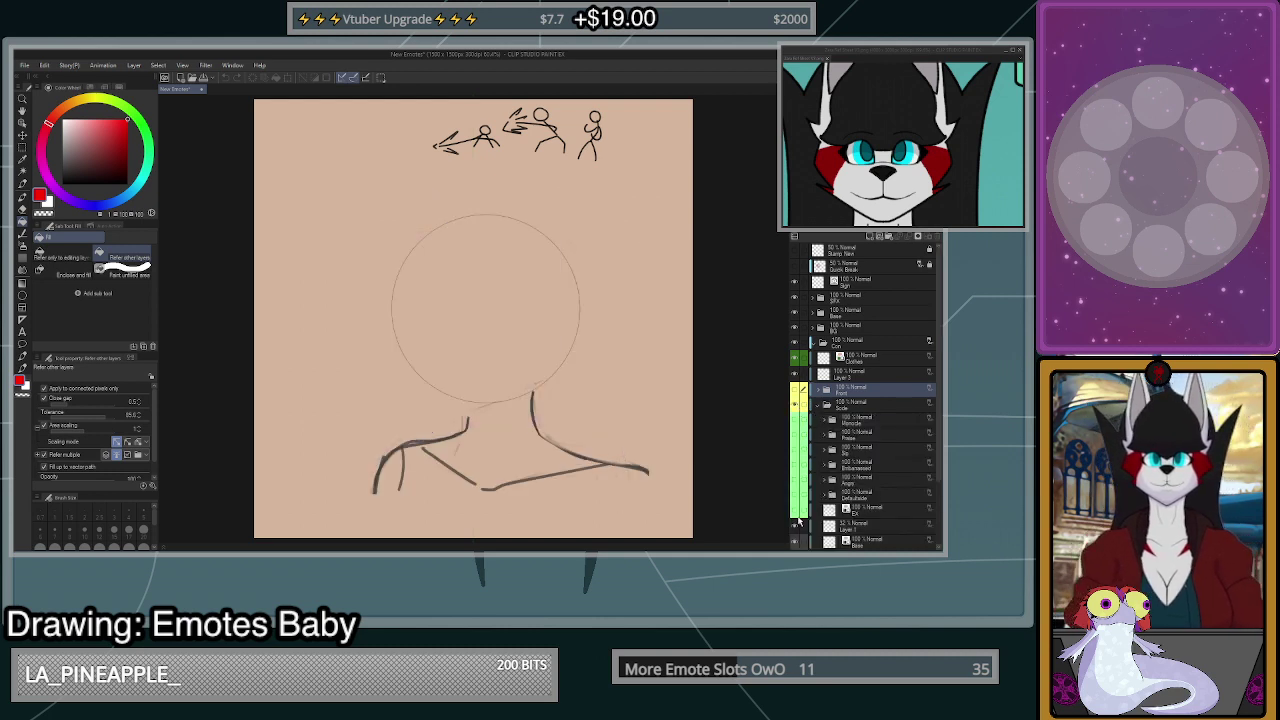
left_click(798, 504)
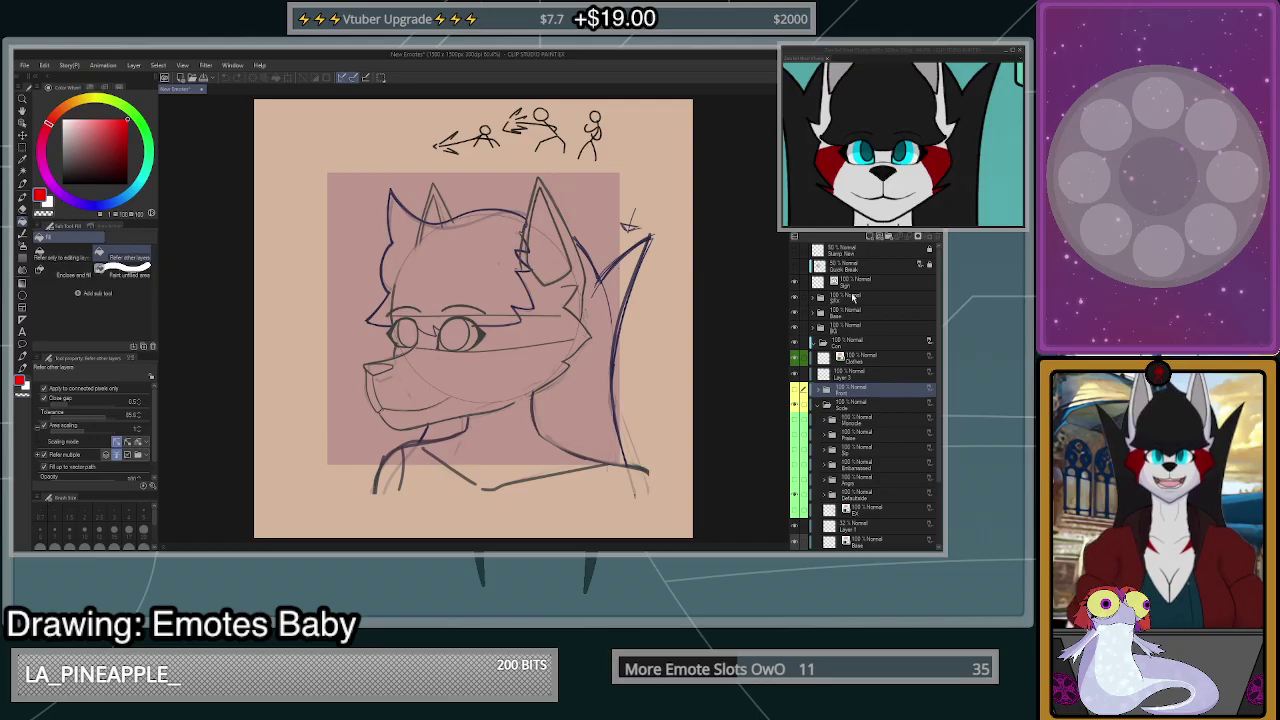
- Lower the opacity of the whole sketch folder so that it serves as a faint tracing guide
left_click(857, 358)
left_click(873, 343)
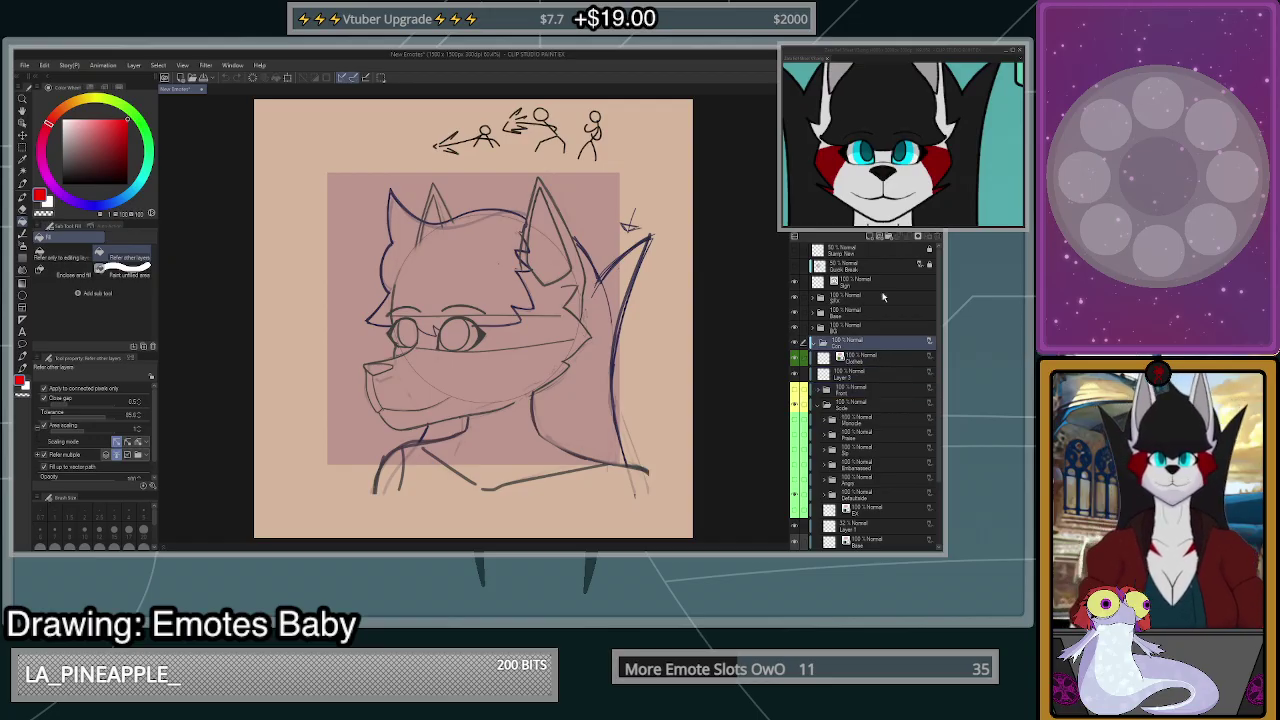
left_click(892, 217)
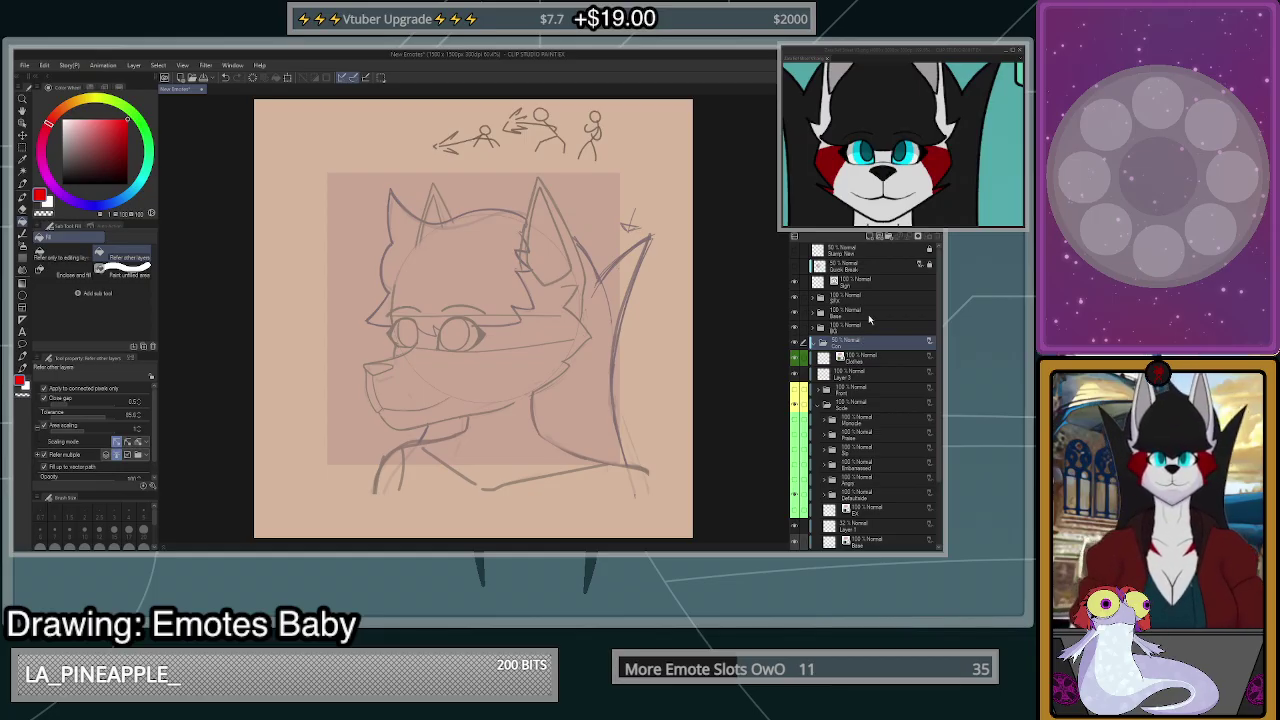
left_click(886, 215)
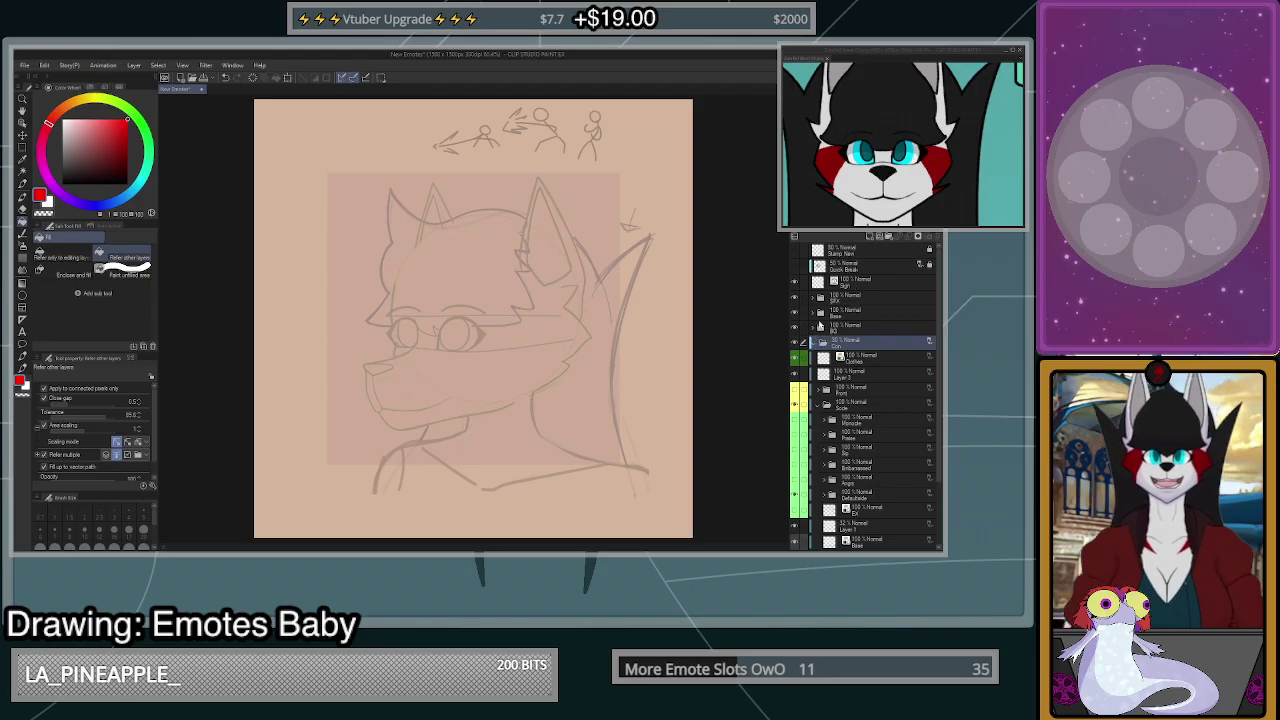
- Select the Lineart layer inside the Base folder and choose the Lineart pen in black at size 4
left_click(816, 313)
left_click(858, 333)
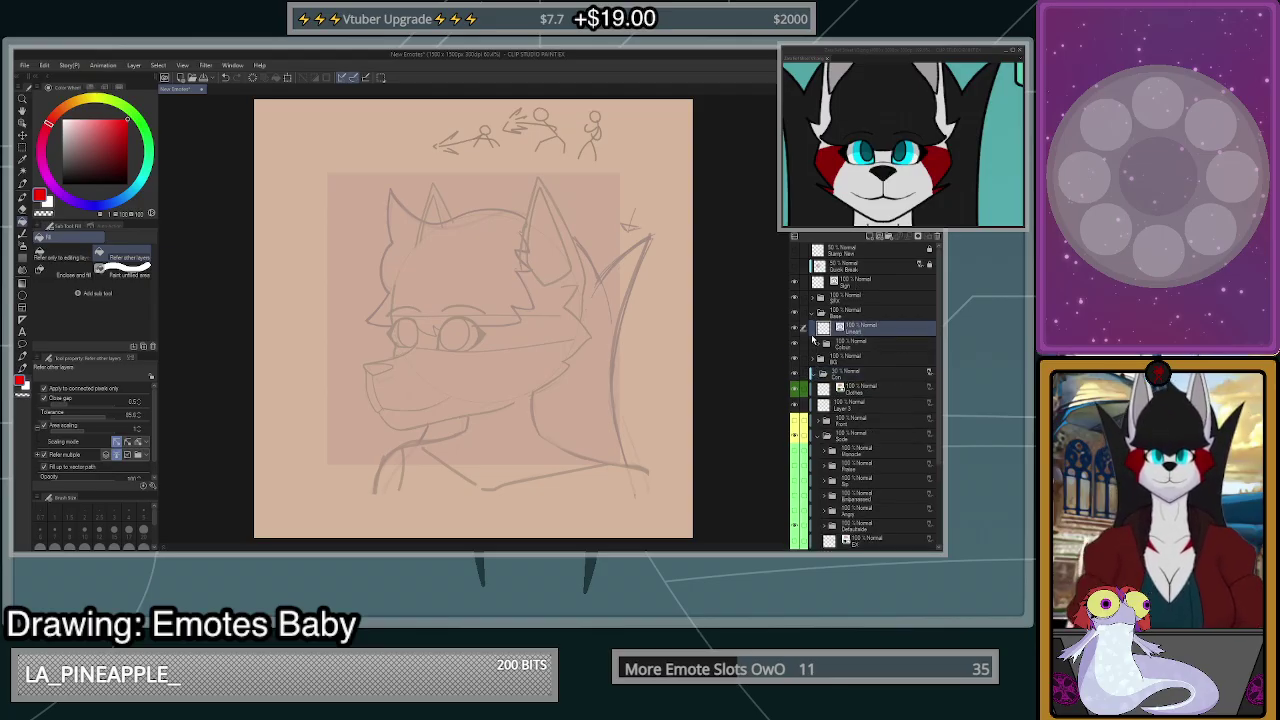
key("p")
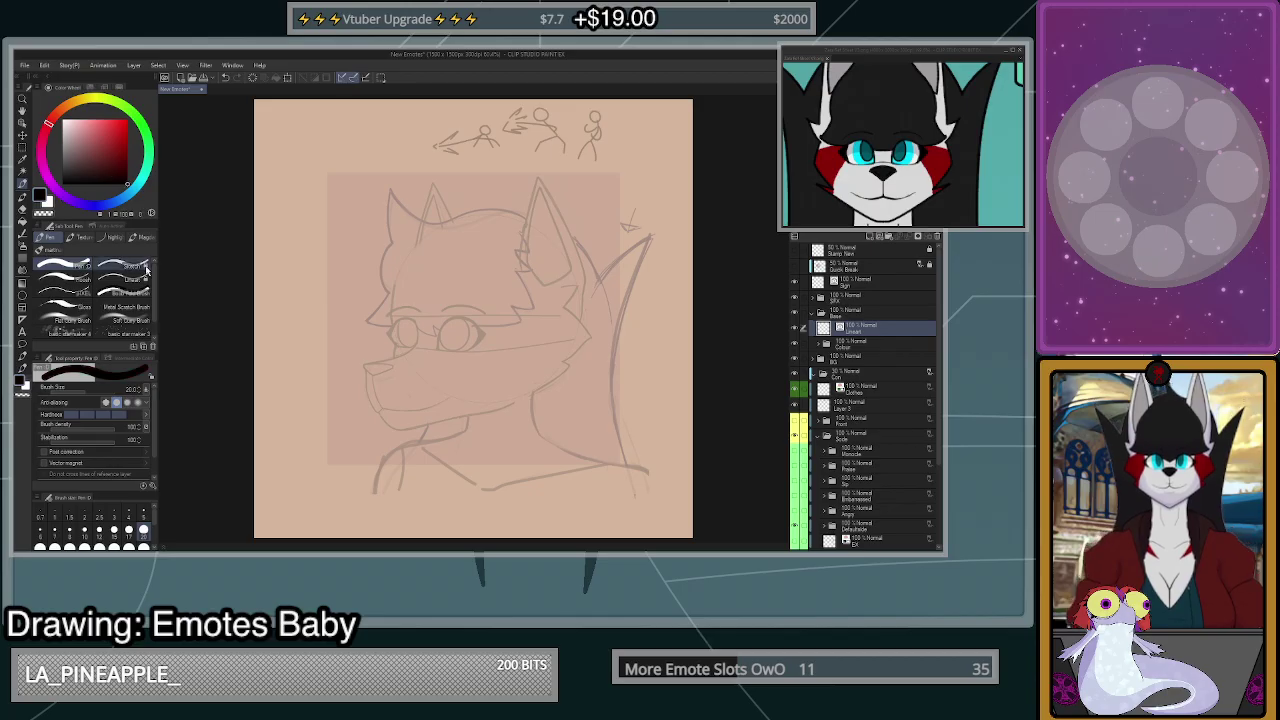
left_click(146, 268)
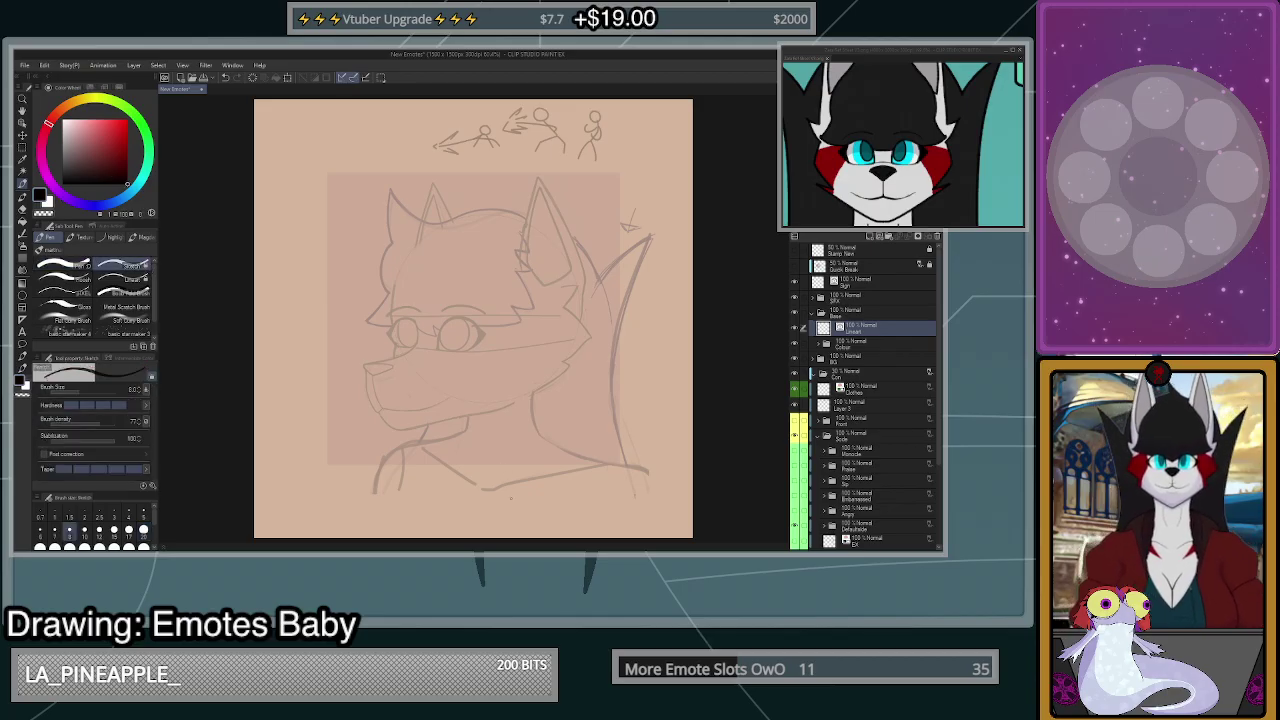
left_click(124, 280)
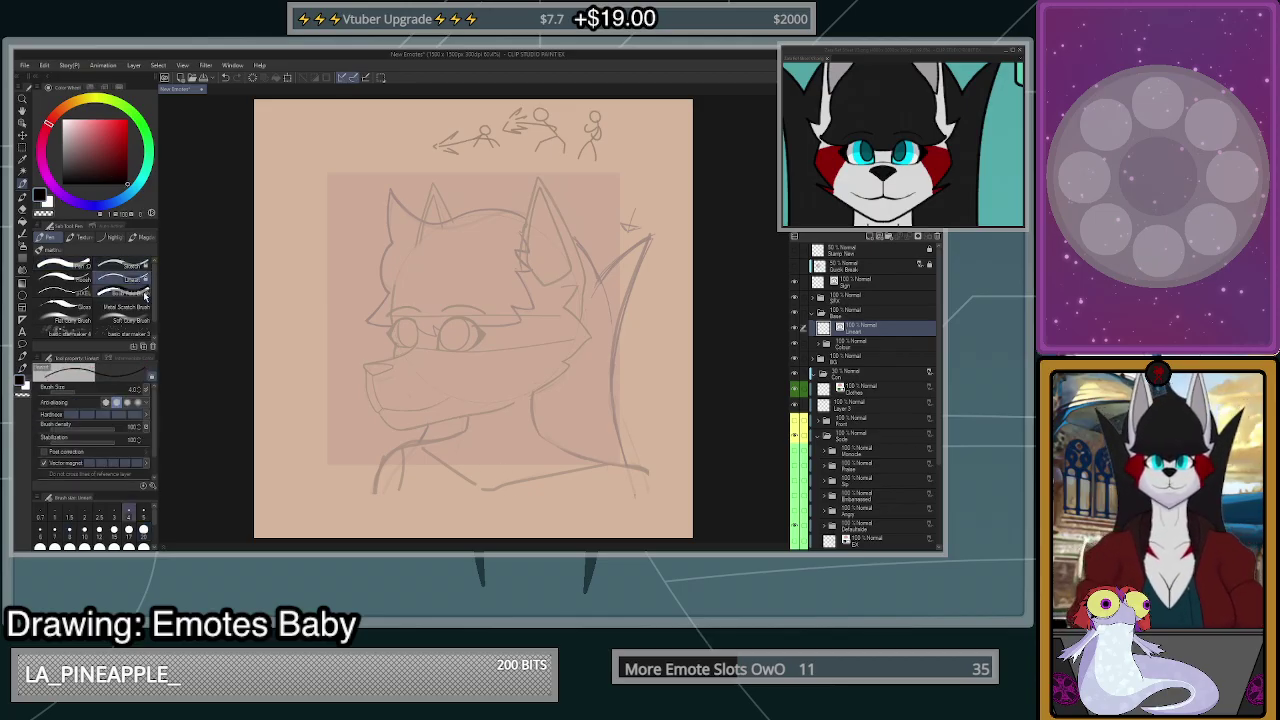
- Ink the curved muzzle line from the lower tip of the nose down to the front of the mouth, redoing the stroke until smooth
left_click_drag(436, 365, 450, 379)
scroll(450, 378, "up", 4)
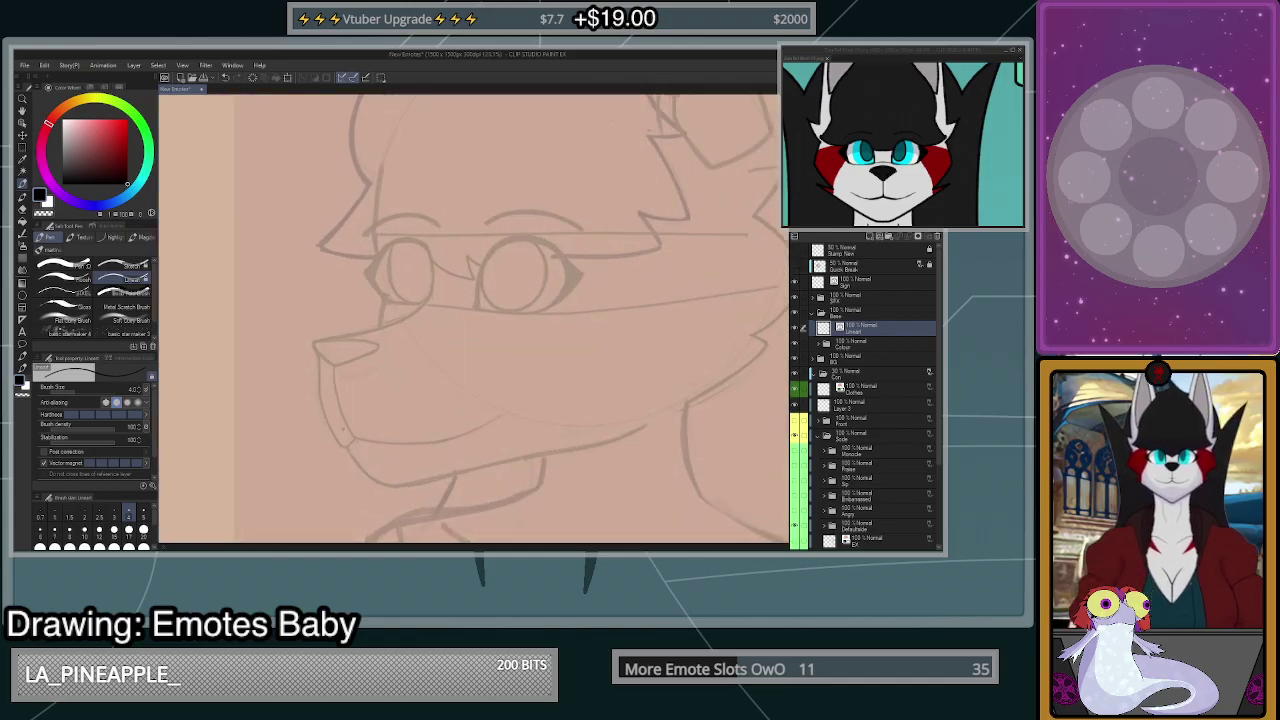
scroll(248, 281, "up", 5)
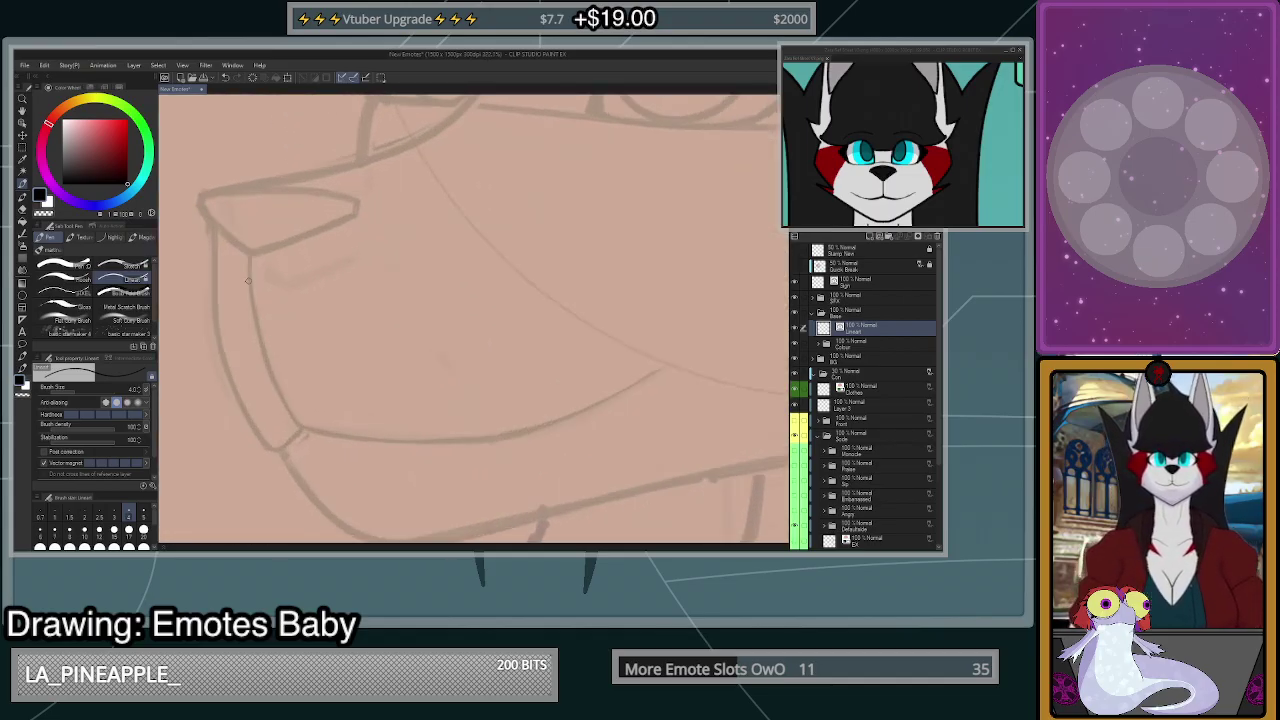
scroll(248, 281, "up", 2)
mouse_move(250, 254)
left_mouse_down()
mouse_move(258, 327)
mouse_move(312, 466)
left_mouse_up()
key("ctrl+z")
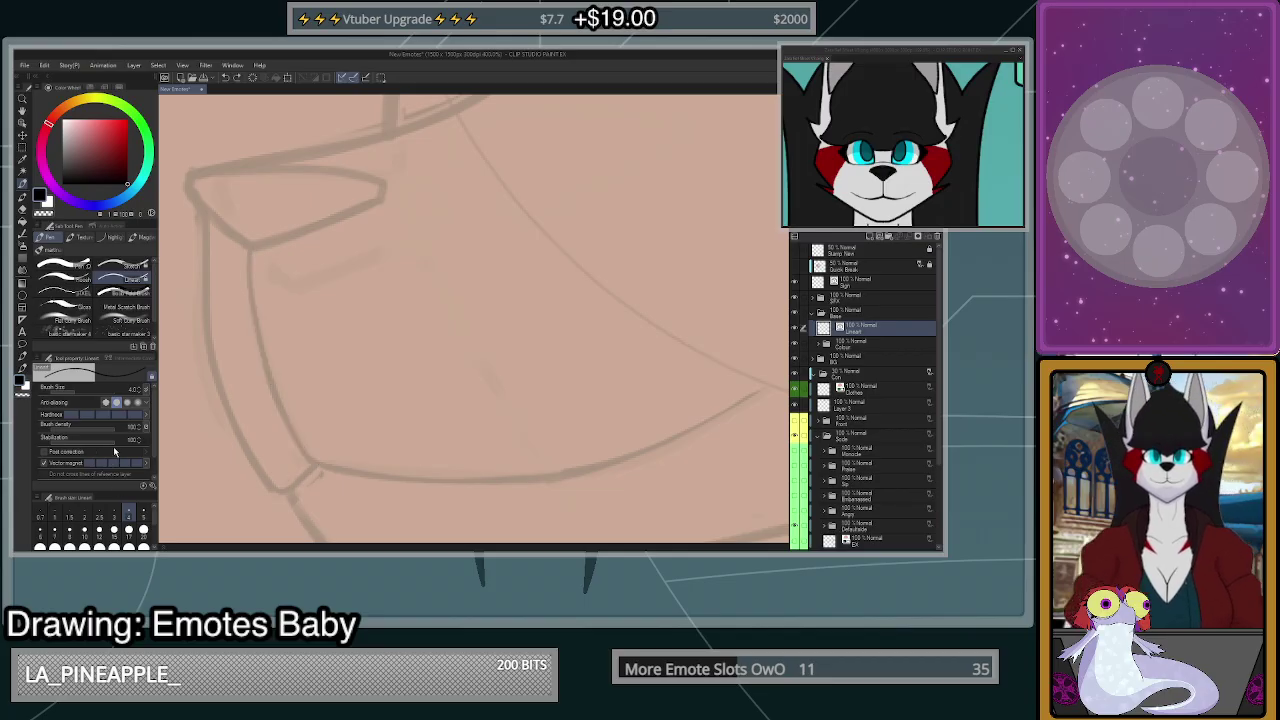
mouse_move(251, 250)
left_mouse_down()
mouse_move(274, 379)
mouse_move(318, 464)
left_mouse_up()
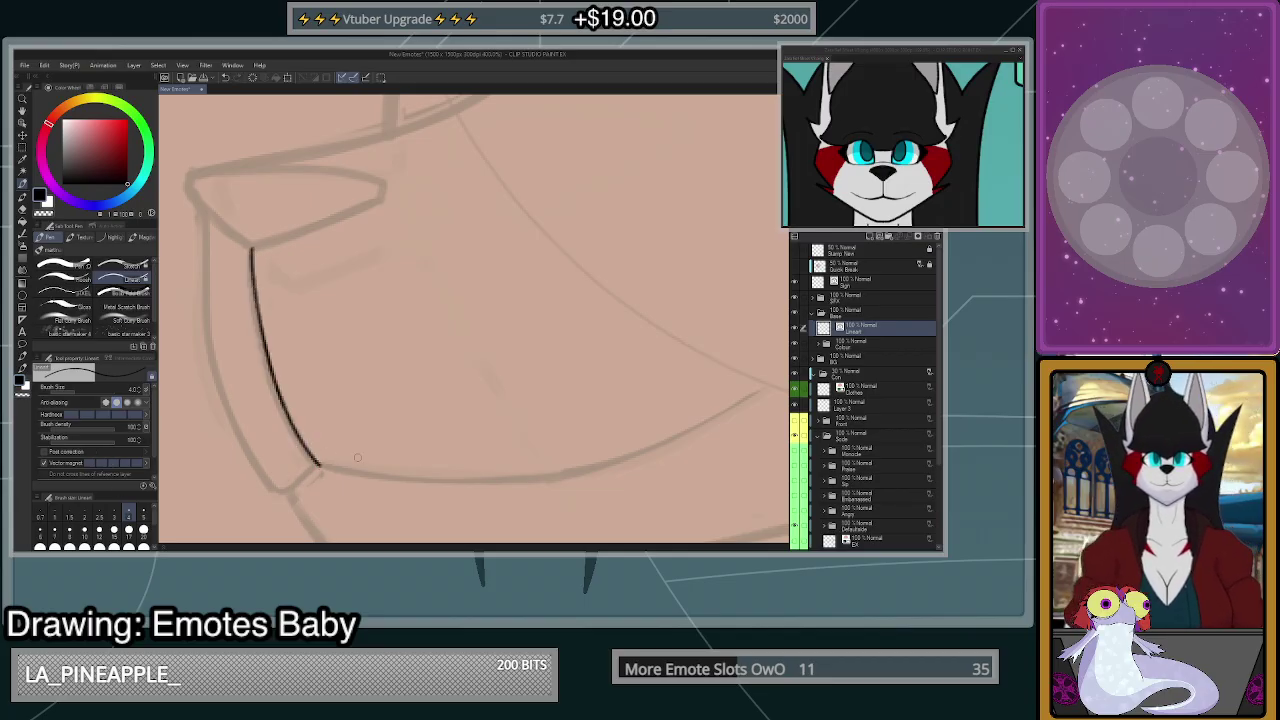
key("ctrl+z")
mouse_move(251, 250)
left_mouse_down()
mouse_move(258, 318)
mouse_move(318, 462)
left_mouse_up()
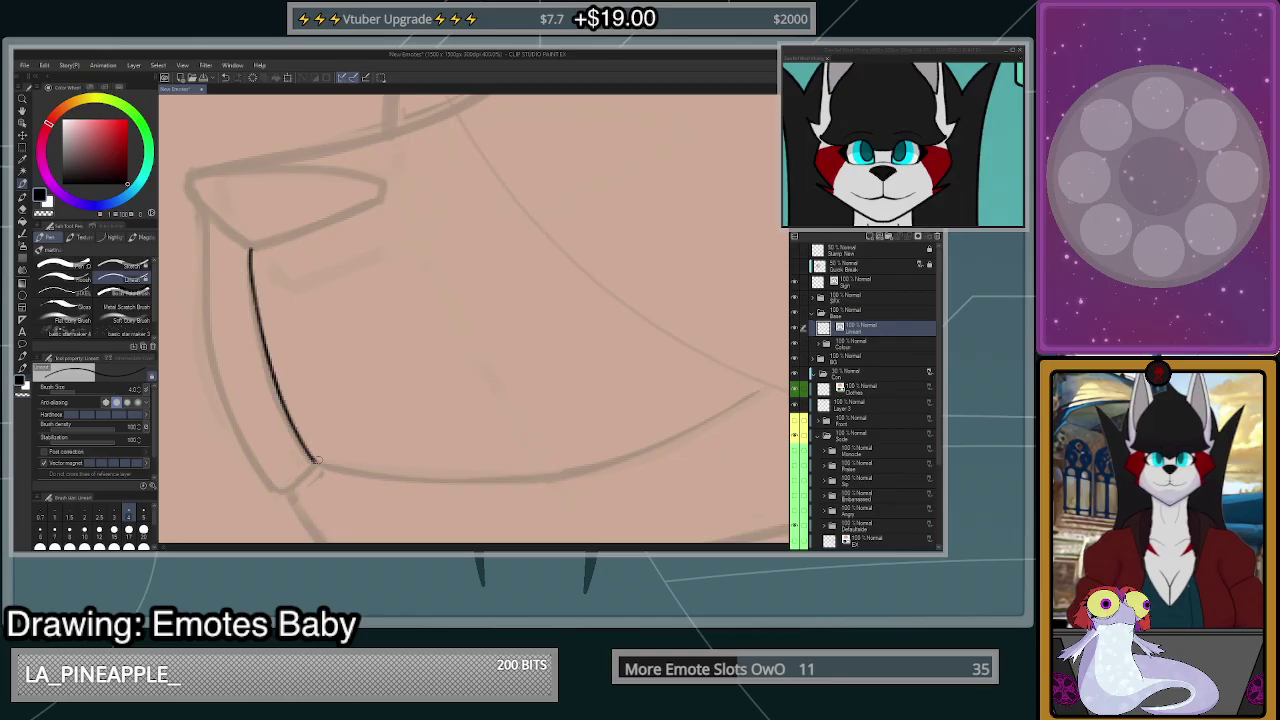
key("ctrl+z")
mouse_move(251, 248)
left_mouse_down()
mouse_move(276, 393)
mouse_move(318, 464)
left_mouse_up()
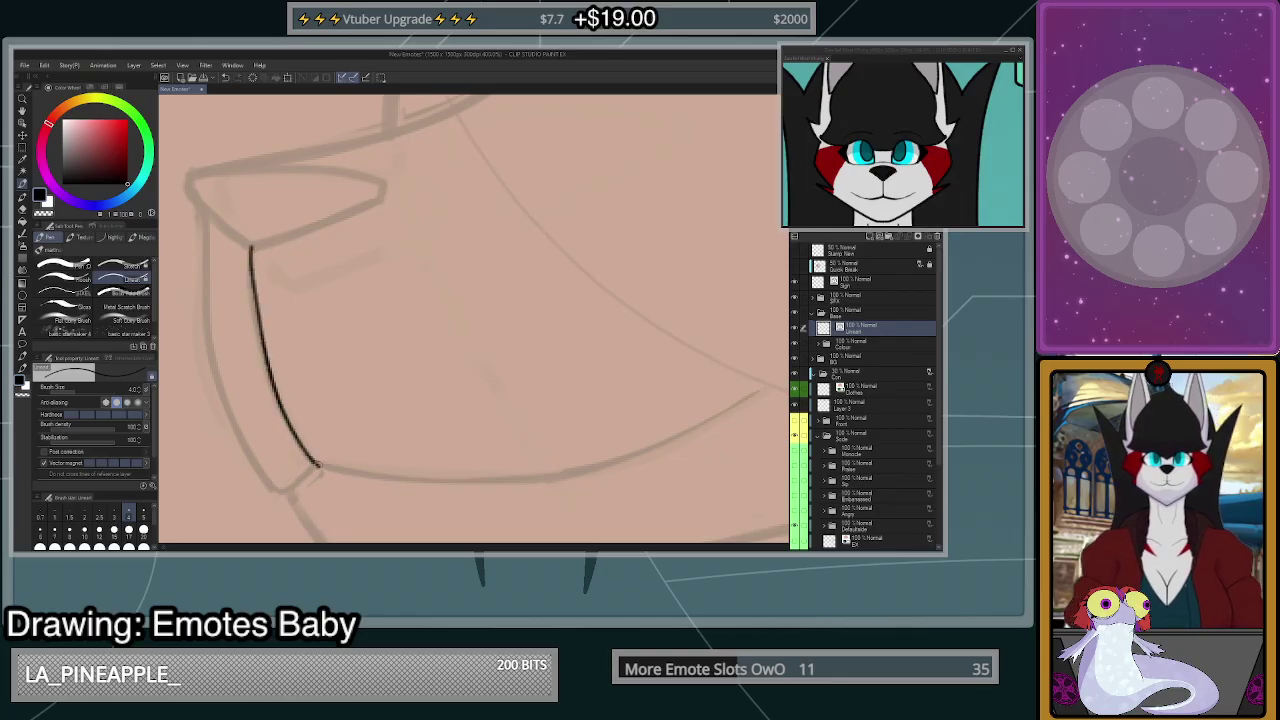
key("ctrl+z")
mouse_move(251, 248)
left_mouse_down()
mouse_move(269, 376)
mouse_move(316, 462)
left_mouse_up()
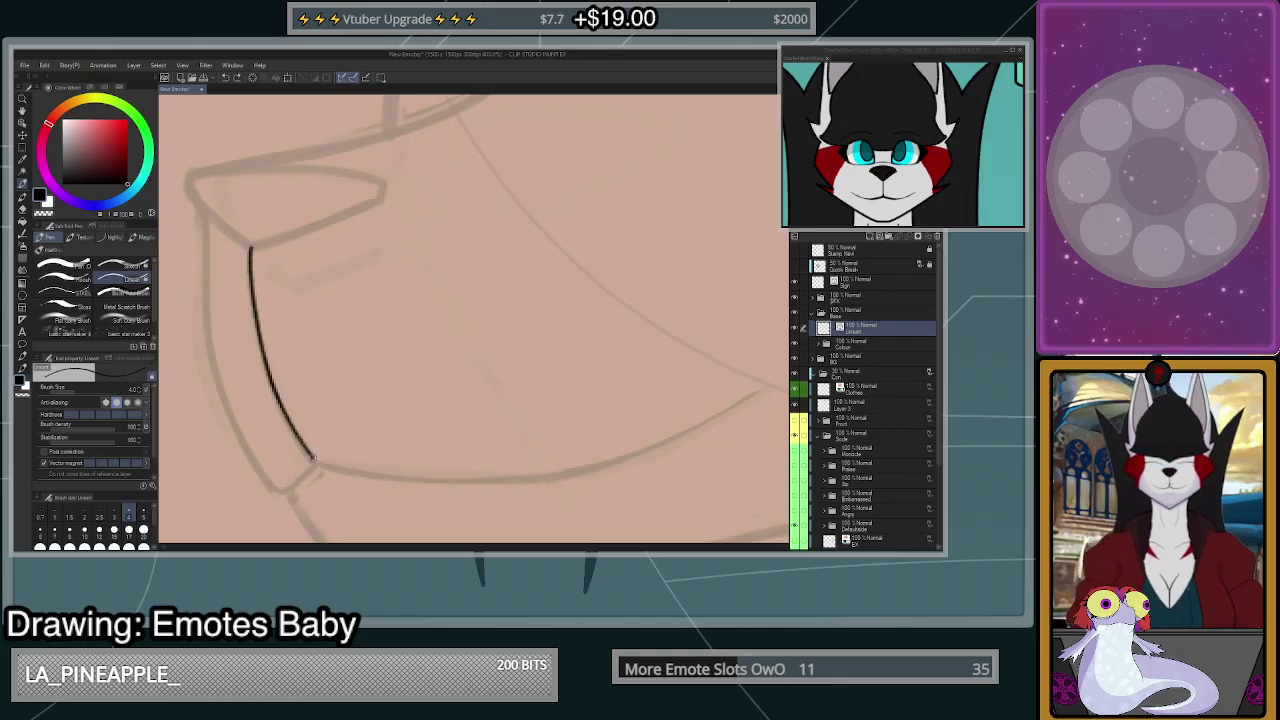
key("ctrl+z")
mouse_move(250, 244)
left_mouse_down()
mouse_move(261, 345)
mouse_move(312, 466)
left_mouse_up()
key("ctrl+z")
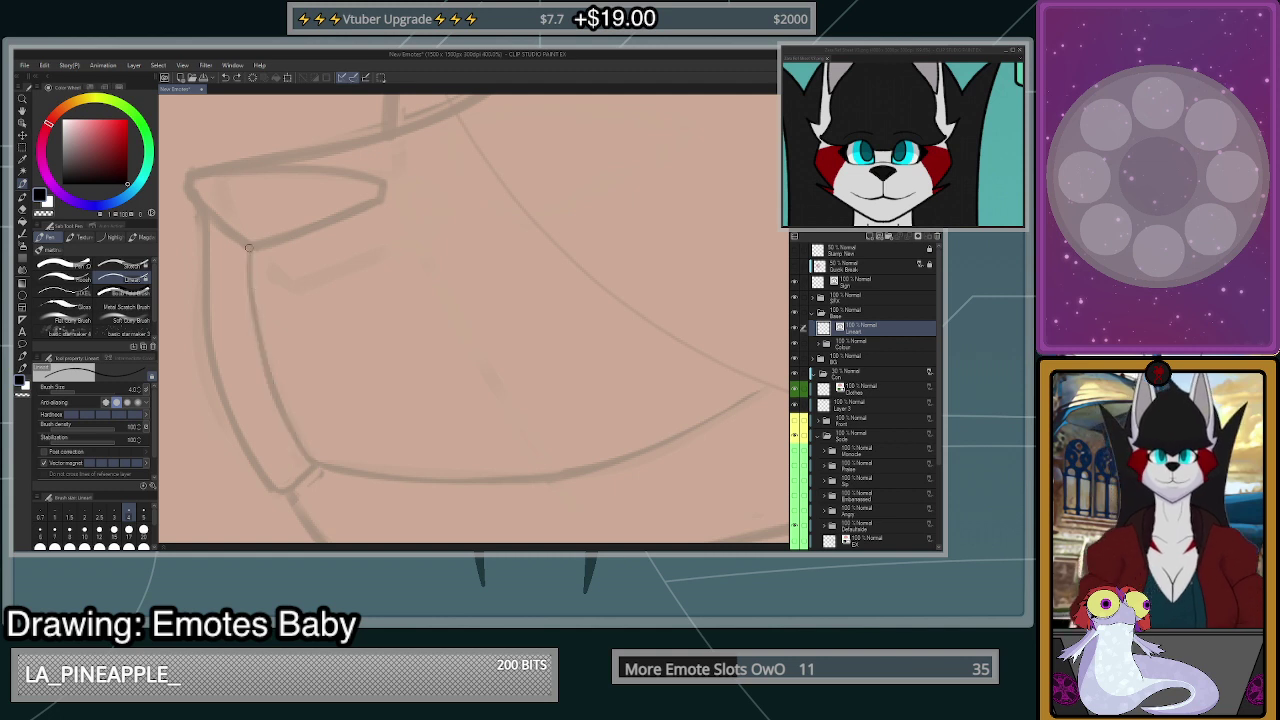
mouse_move(250, 246)
left_mouse_down()
mouse_move(269, 380)
mouse_move(316, 464)
left_mouse_up()
scroll(530, 355, "down", 5)
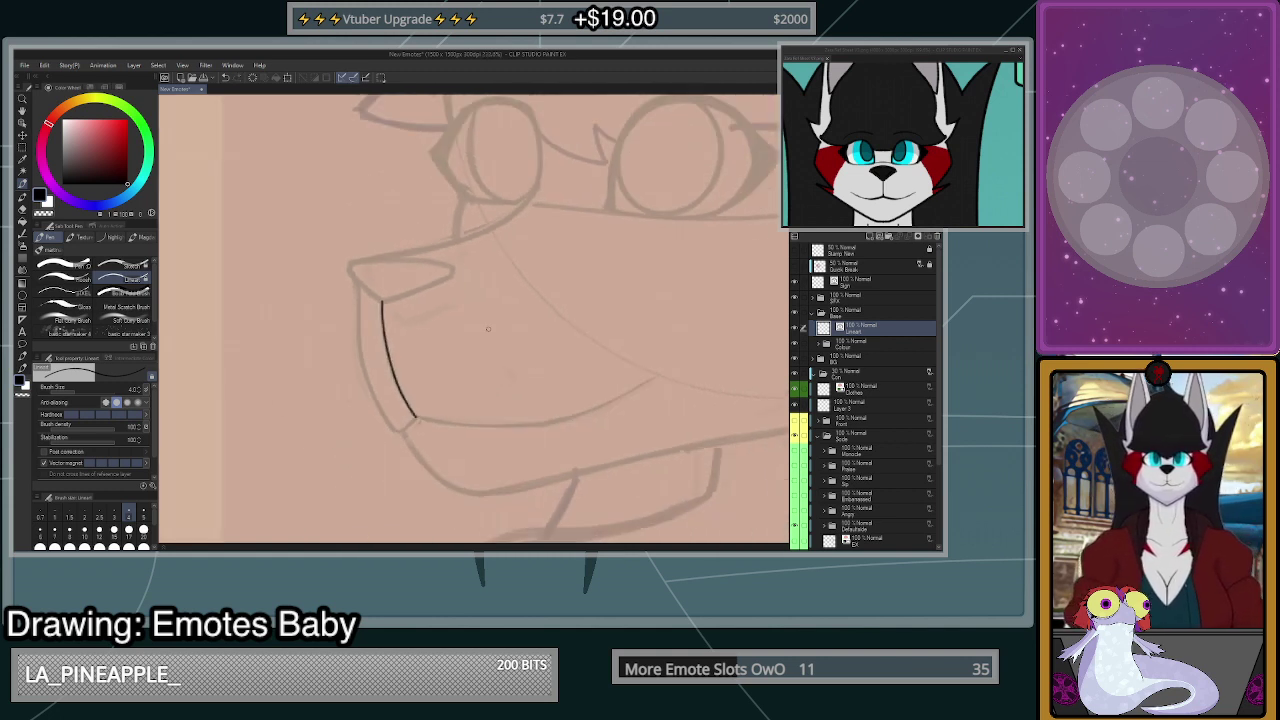
- Ink the closed outline of the nose over the sketch, joining it to the top of the muzzle line
scroll(398, 222, "up", 10)
mouse_move(345, 475)
left_mouse_down()
mouse_move(557, 417)
mouse_move(596, 390)
left_mouse_up()
key("ctrl+z")
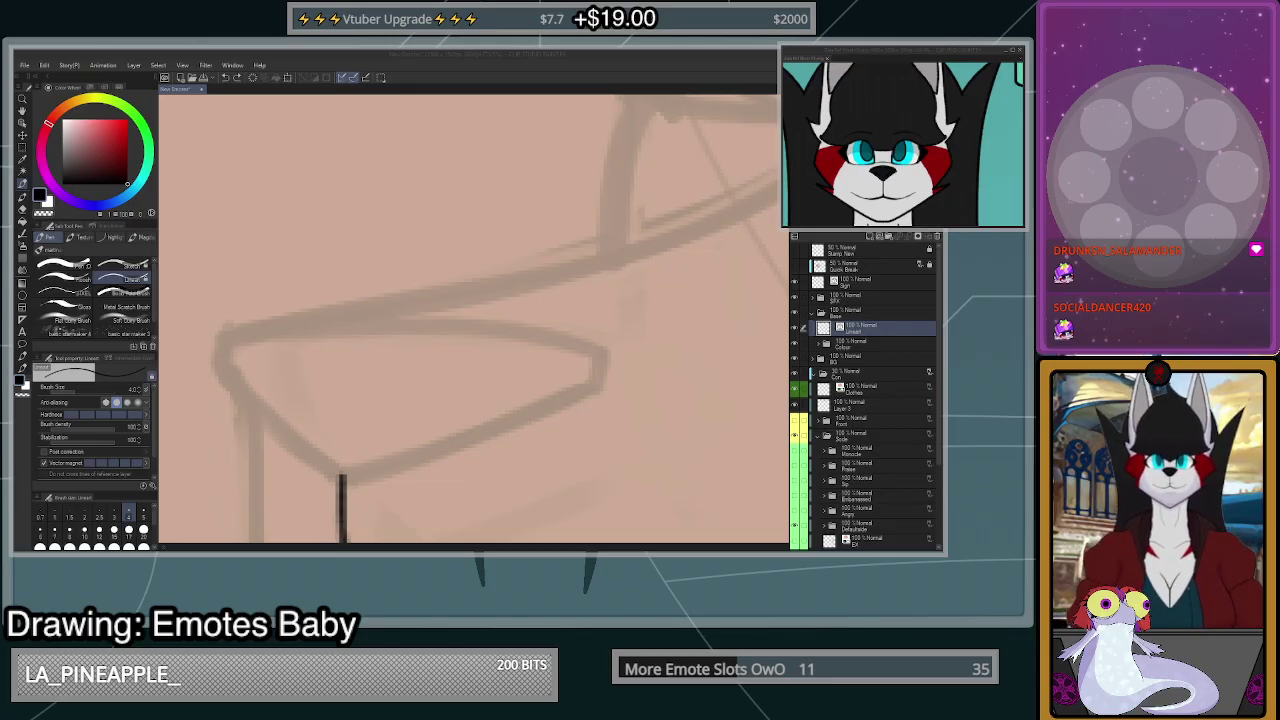
mouse_move(342, 478)
left_mouse_down()
mouse_move(519, 426)
mouse_move(645, 367)
mouse_move(428, 451)
mouse_move(656, 358)
left_mouse_up()
key("ctrl+z")
key("ctrl+z")
key("ctrl+z")
mouse_move(660, 358)
left_mouse_down()
mouse_move(350, 484)
mouse_move(663, 345)
mouse_move(669, 330)
mouse_move(640, 317)
left_mouse_up()
key("ctrl+z")
key("ctrl+z")
mouse_move(660, 364)
left_mouse_down()
mouse_move(642, 318)
mouse_move(610, 292)
mouse_move(490, 270)
mouse_move(420, 264)
mouse_move(235, 290)
mouse_move(190, 318)
mouse_move(240, 392)
mouse_move(343, 481)
left_mouse_up()
scroll(671, 406, "down", 3)
scroll(480, 363, "up", 2)
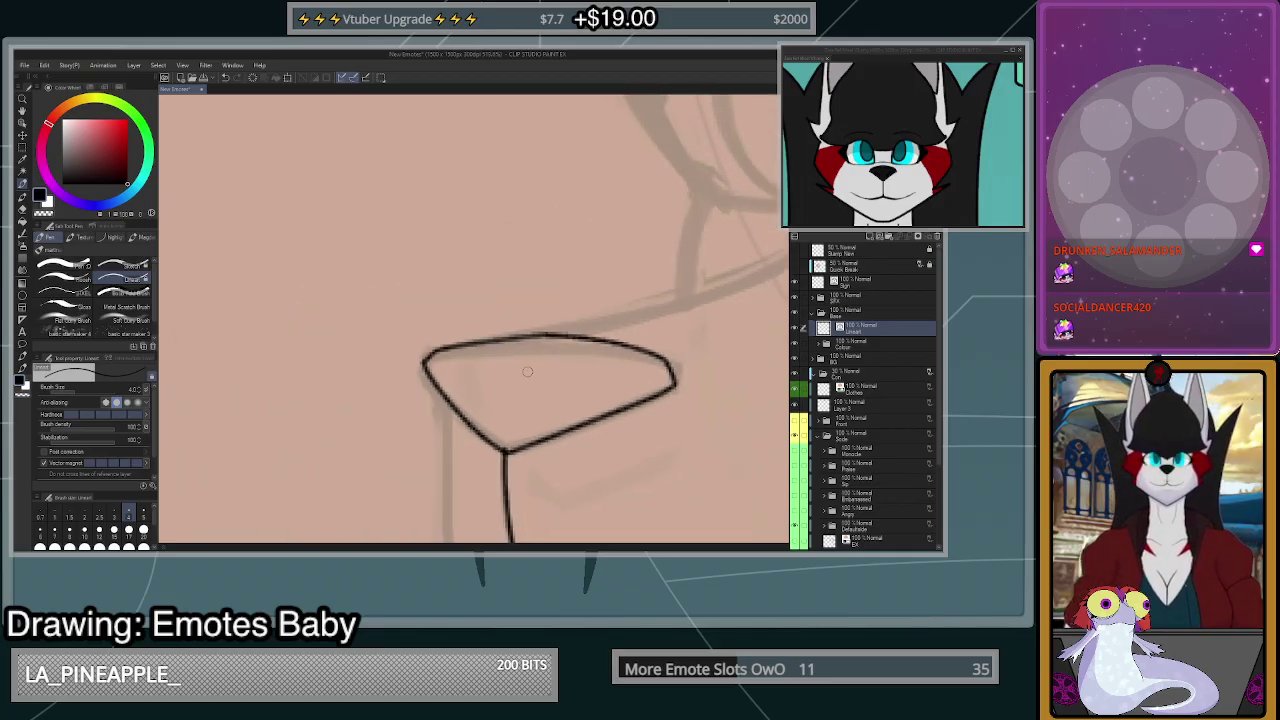
- Try to draw an inner line across the upper part of the nose
left_click_drag(405, 362, 487, 383)
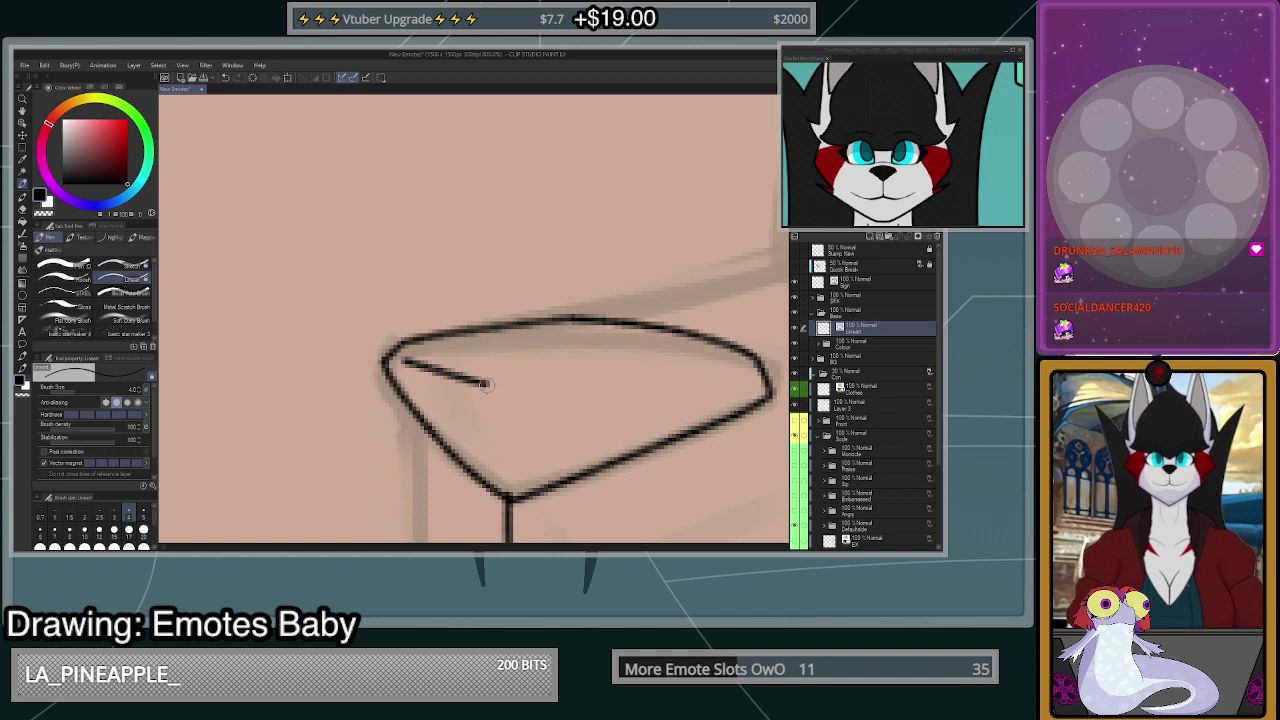
key("ctrl+z")
mouse_move(413, 360)
left_mouse_down()
mouse_move(508, 386)
mouse_move(712, 358)
left_mouse_up()
scroll(683, 476, "down", 5)
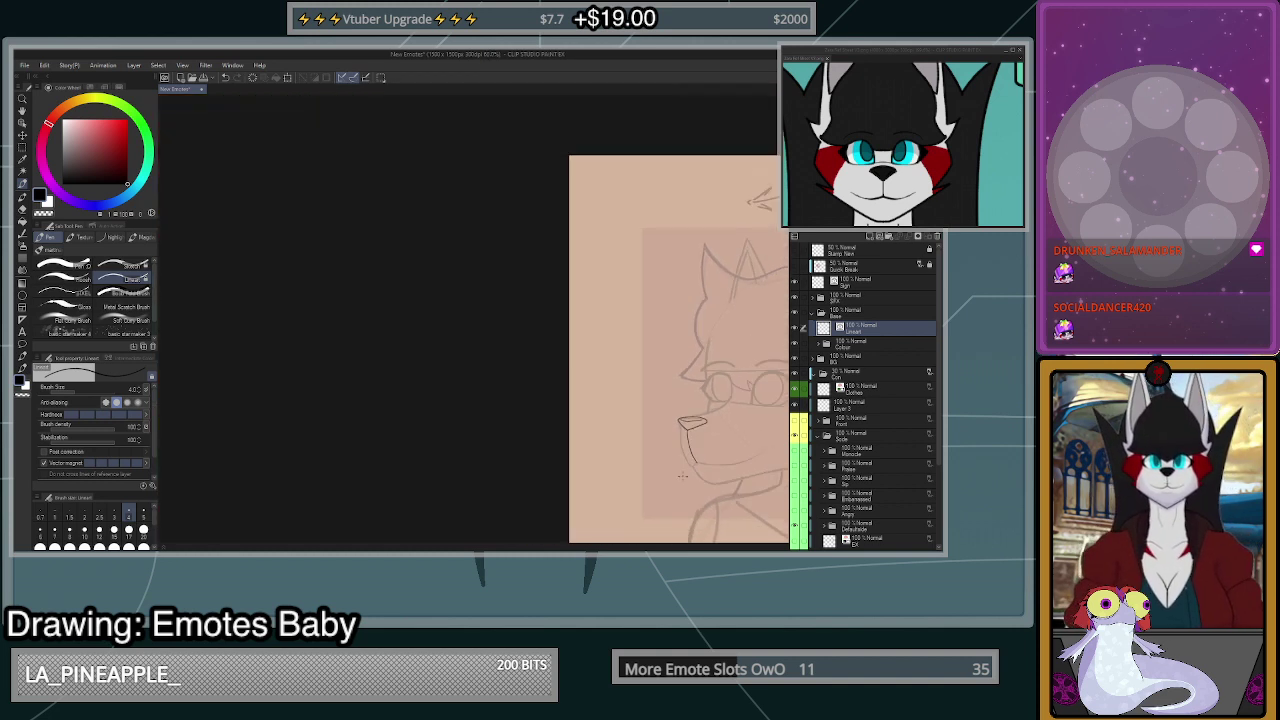
scroll(683, 476, "up", 5)
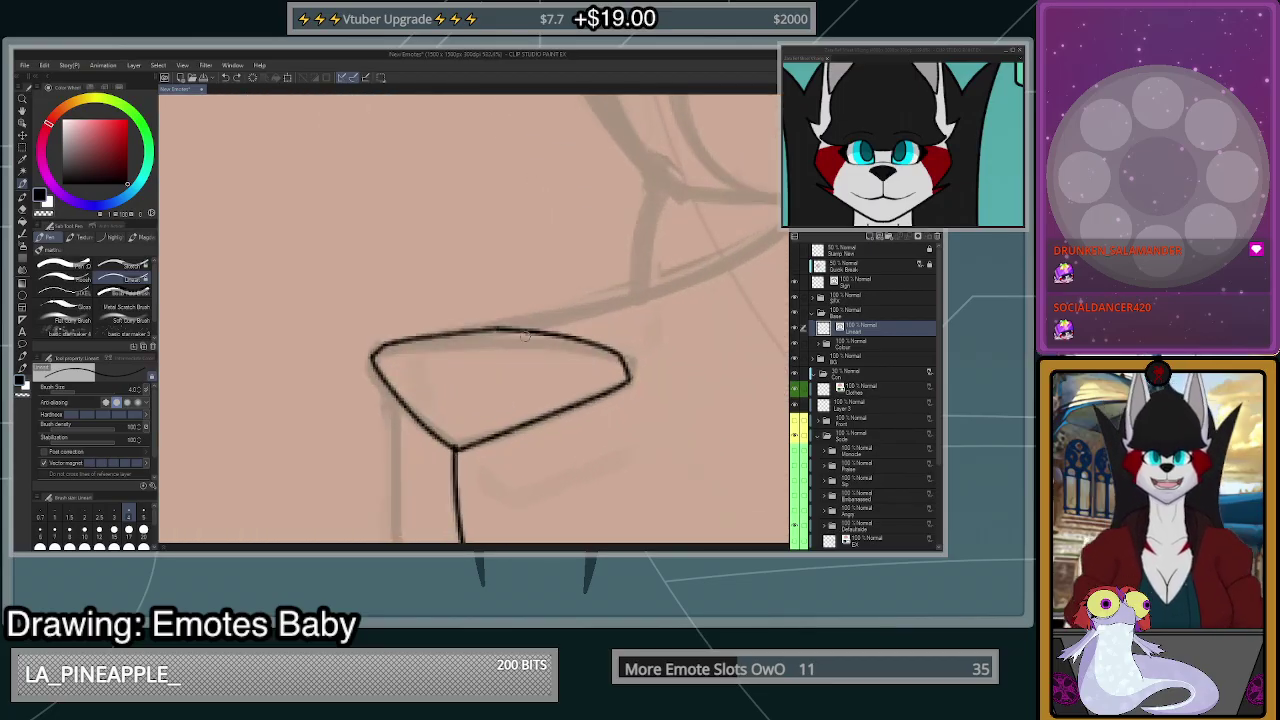
scroll(566, 344, "up", 2)
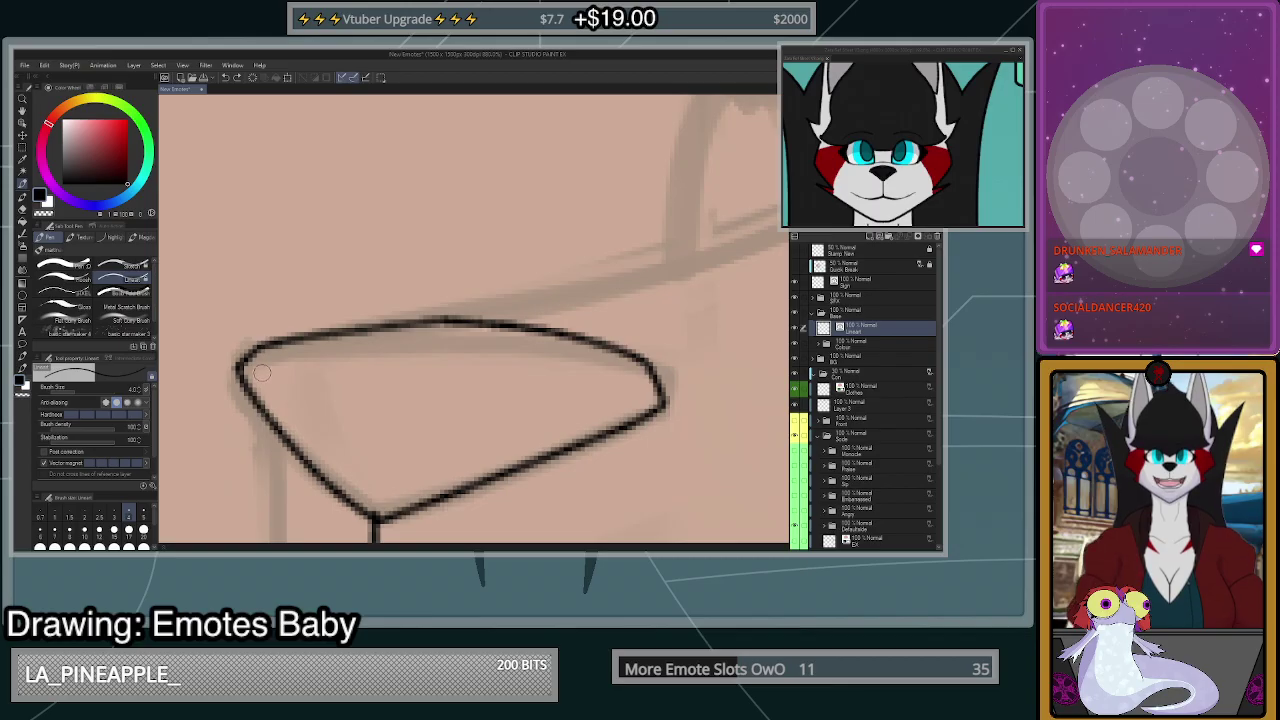
mouse_move(262, 372)
left_mouse_down()
mouse_move(382, 384)
mouse_move(580, 375)
left_mouse_up()
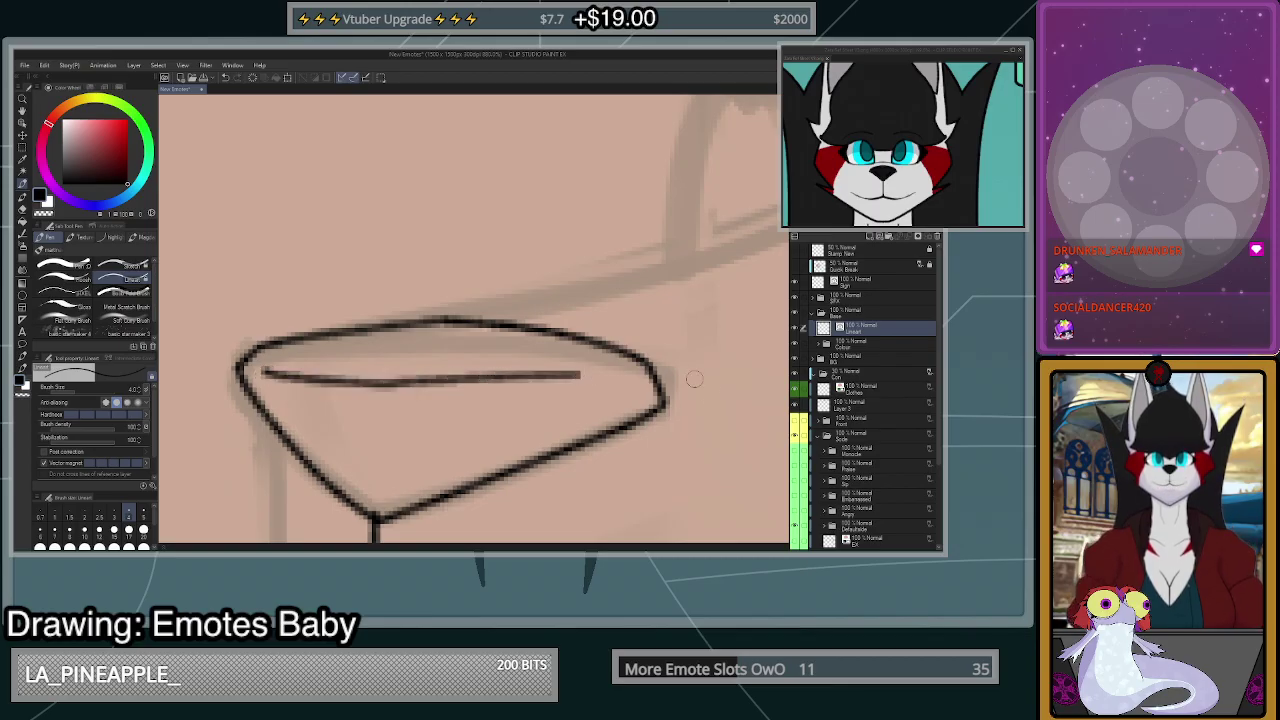
key("ctrl+z")
- Reshape the nose outline's upper and lower edges with the Redraw vector line tool
scroll(664, 416, "down", 1)
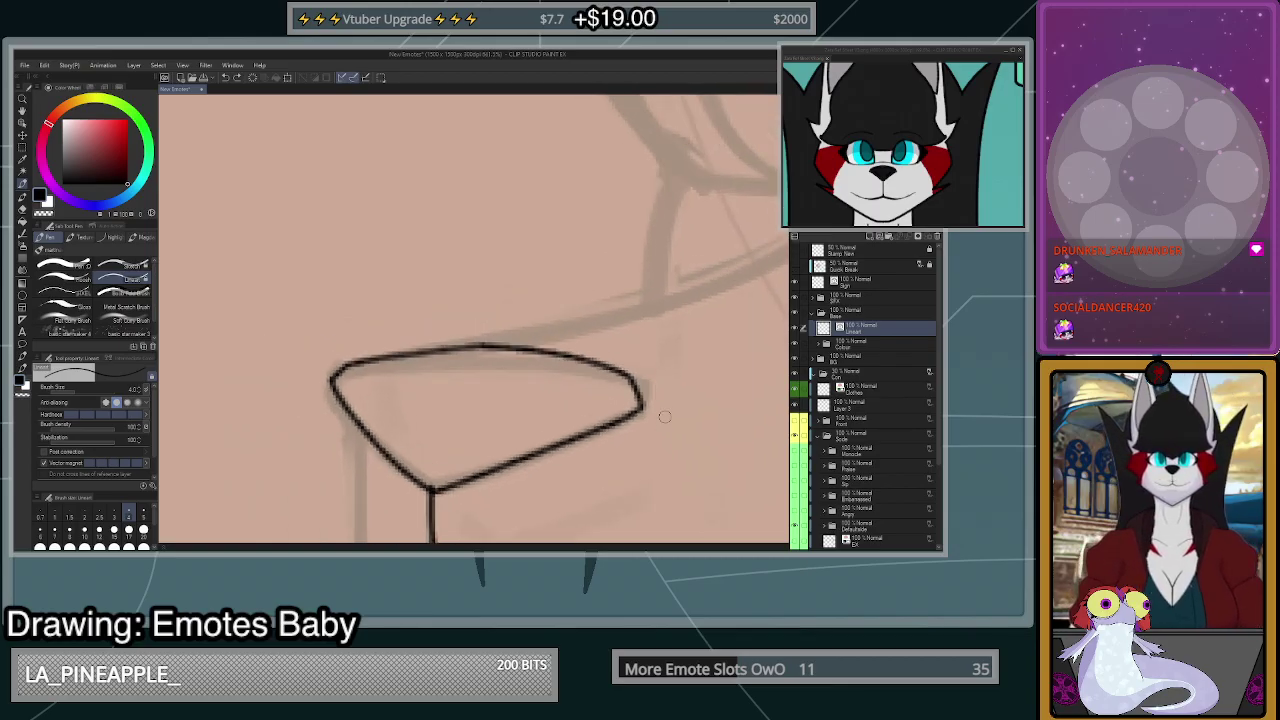
scroll(664, 416, "up", 1)
left_click(23, 234)
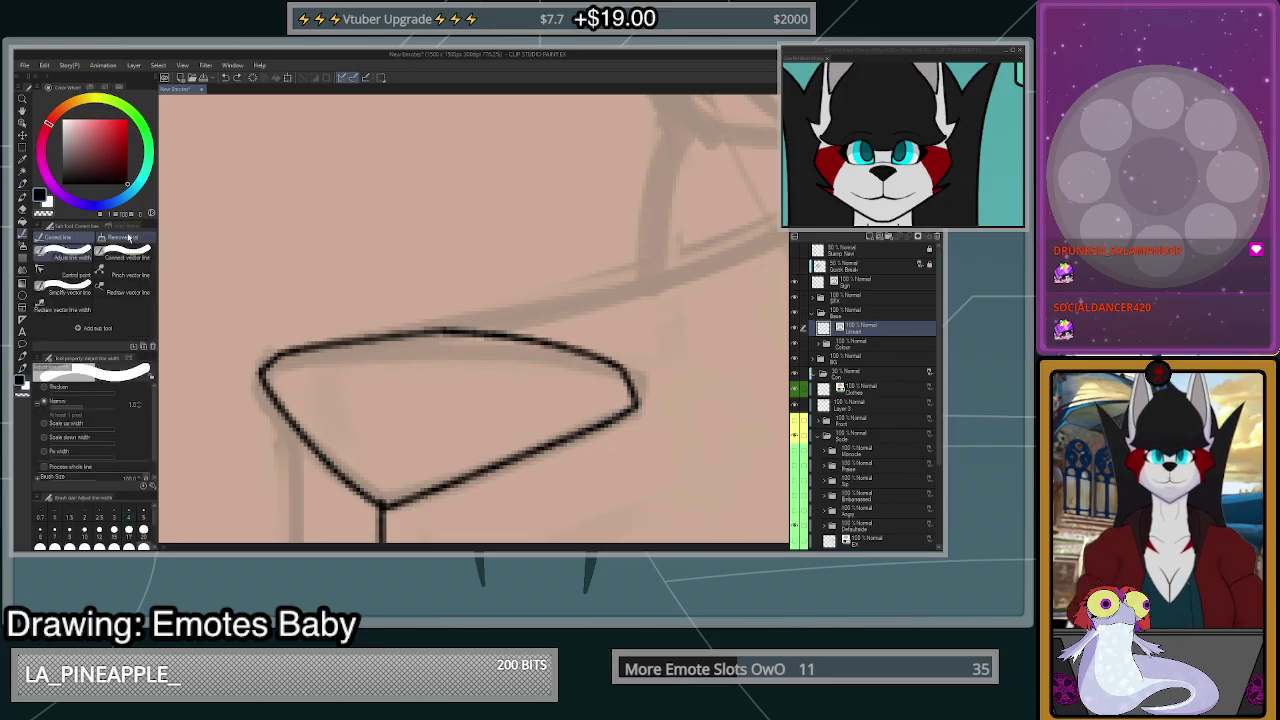
left_click(122, 287)
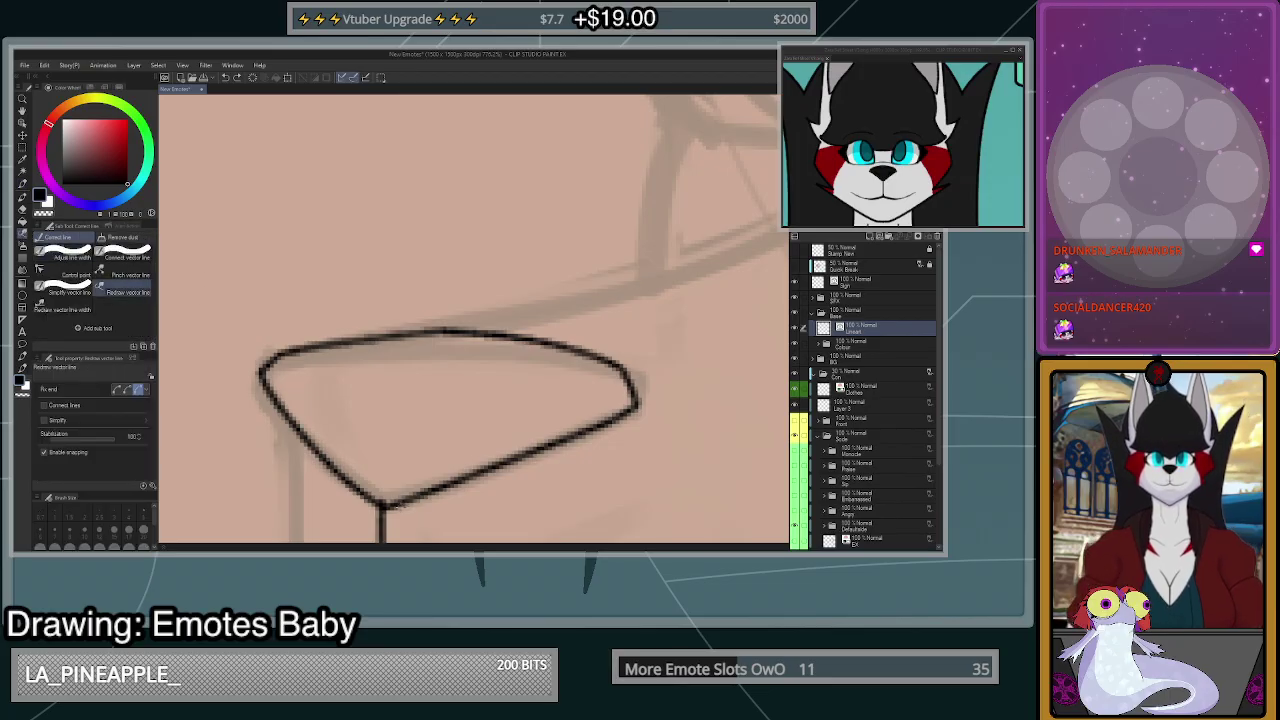
mouse_move(402, 504)
left_mouse_down()
mouse_move(382, 503)
mouse_move(545, 452)
mouse_move(636, 400)
mouse_move(627, 376)
mouse_move(475, 338)
mouse_move(307, 352)
left_mouse_up()
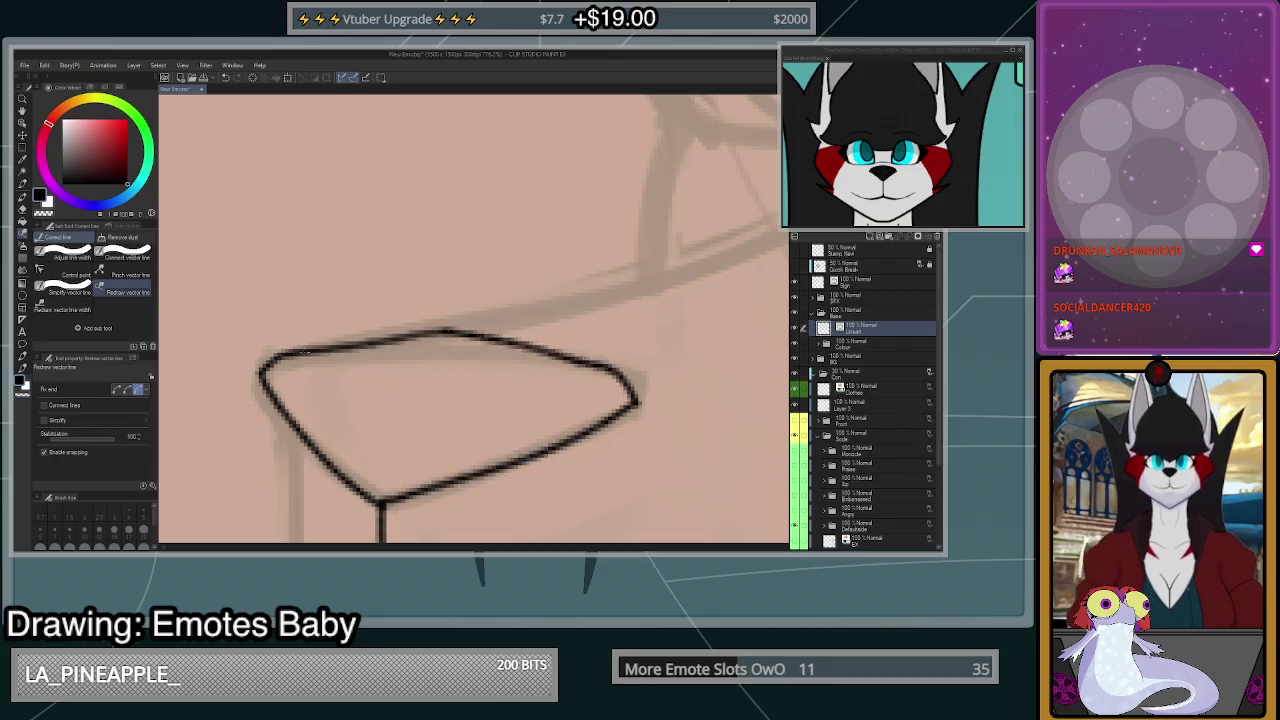
- Redraw the nose outline's upper edge into a flatter curve with the Redraw vector line tool
key("ctrl+z")
mouse_move(630, 382)
left_mouse_down()
mouse_move(445, 334)
mouse_move(300, 350)
left_mouse_up()
left_click(127, 256)
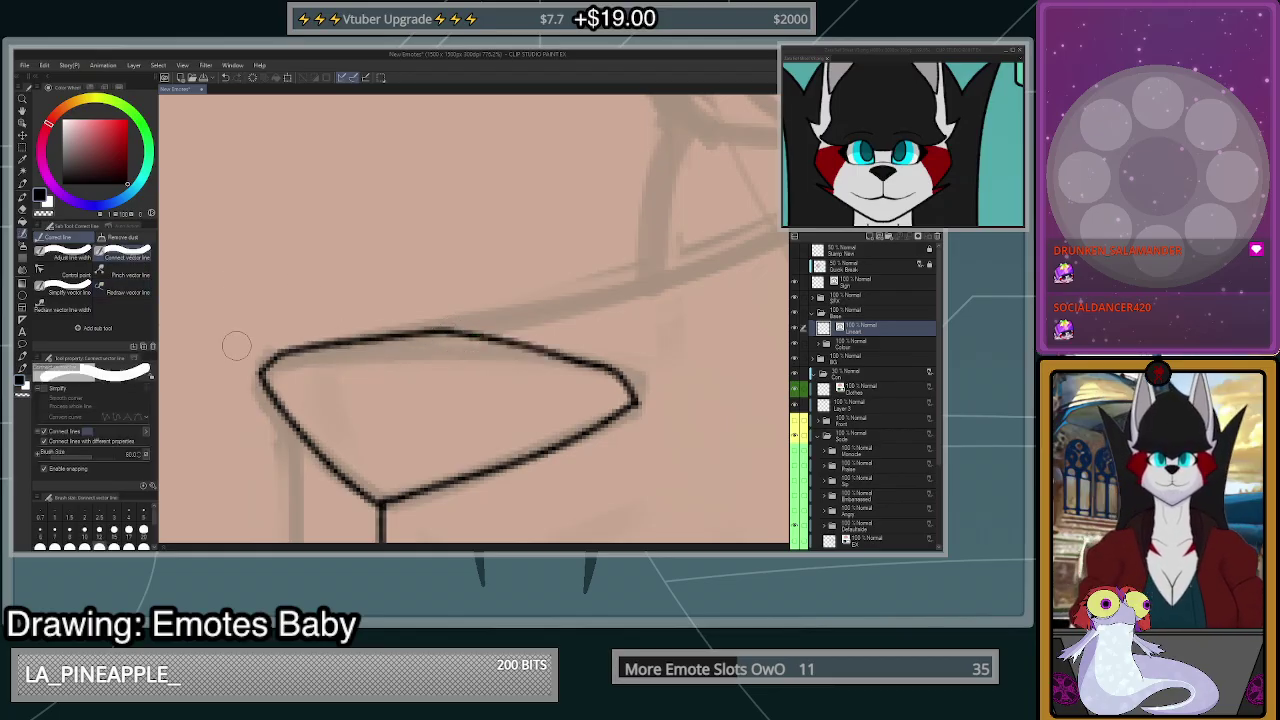
left_click(127, 292)
mouse_move(632, 392)
left_mouse_down()
mouse_move(418, 338)
mouse_move(266, 372)
left_mouse_up()
- Join the nose outline's line ends at its rear corner with the Connect vector line tool
left_click(108, 256)
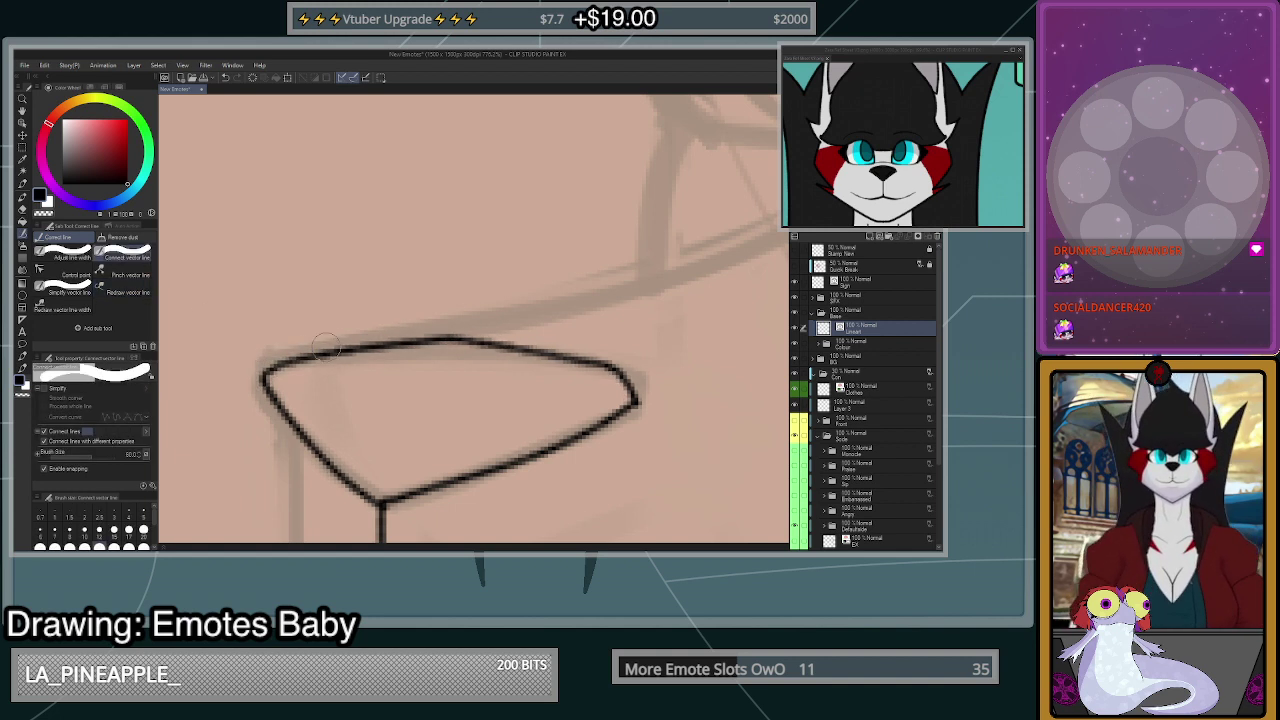
left_click_drag(636, 398, 640, 405)
left_click_drag(376, 498, 384, 502)
key("ctrl+z")
- Ink a nearly straight inner line across the upper part of the nose, from the rear corner to the front
scroll(508, 443, "down", 4)
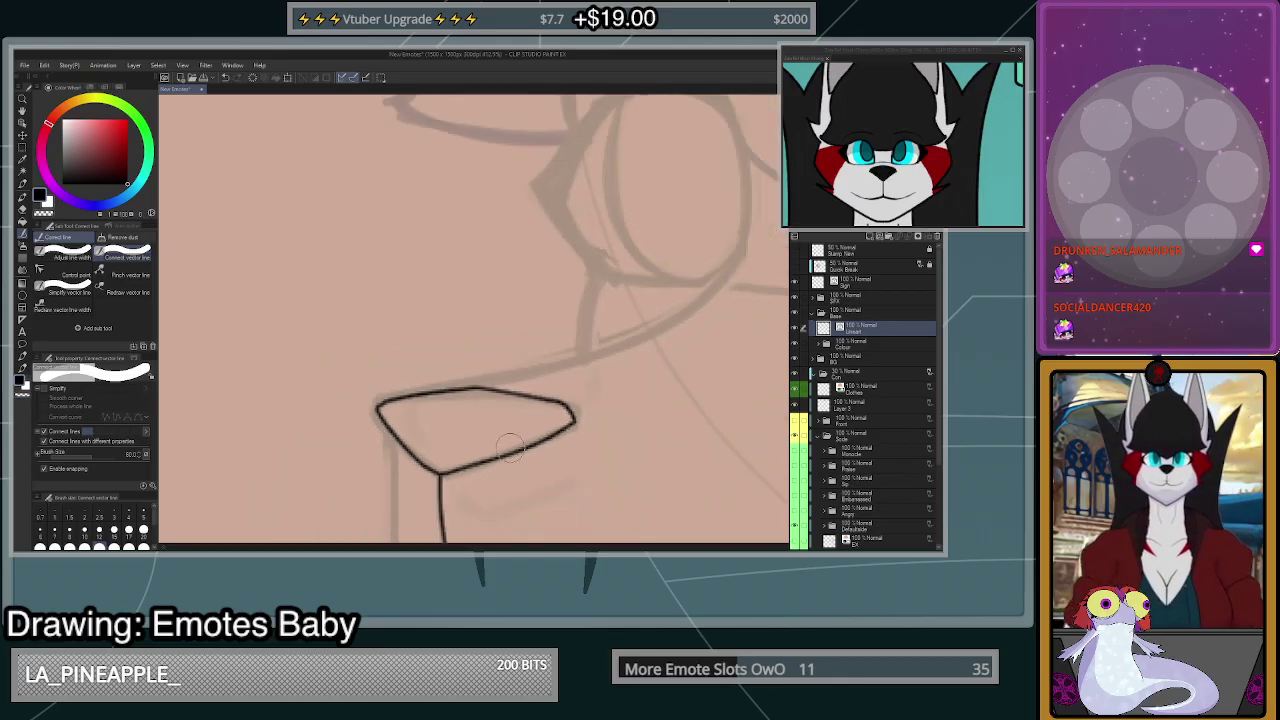
scroll(501, 458, "up", 4)
scroll(495, 463, "up", 1)
key("p")
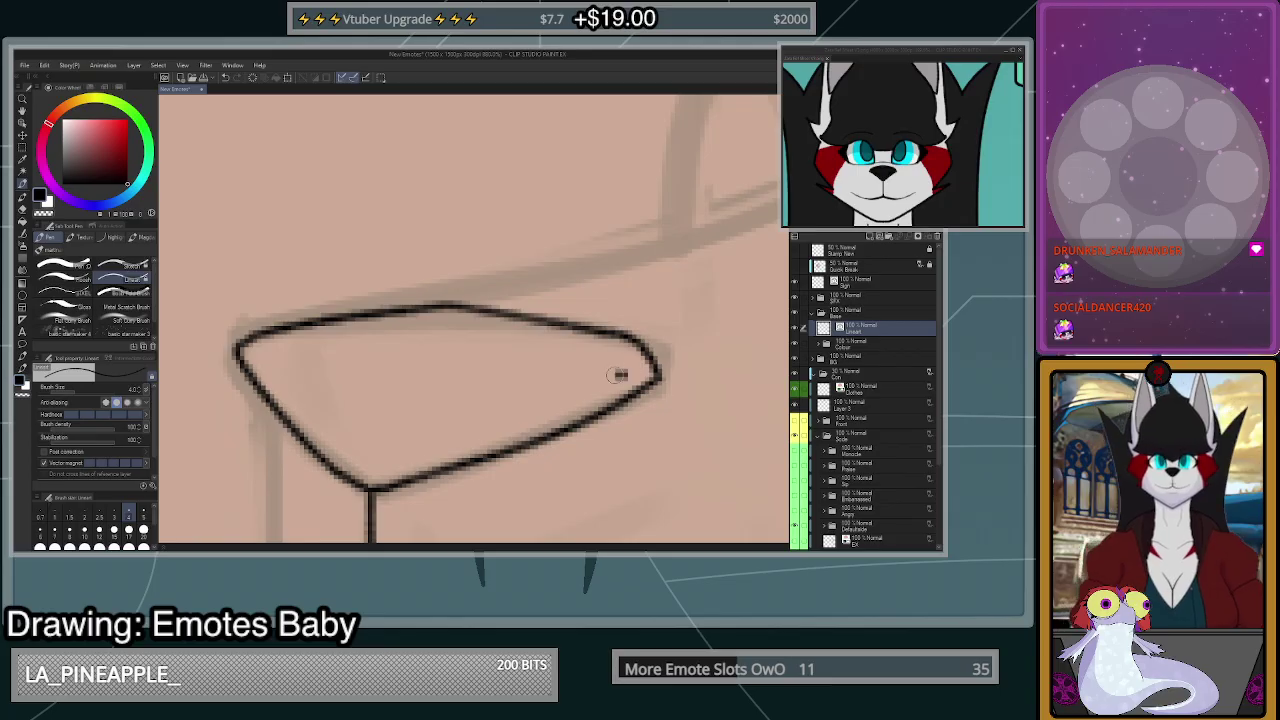
left_click_drag(627, 375, 258, 362)
scroll(637, 388, "down", 3)
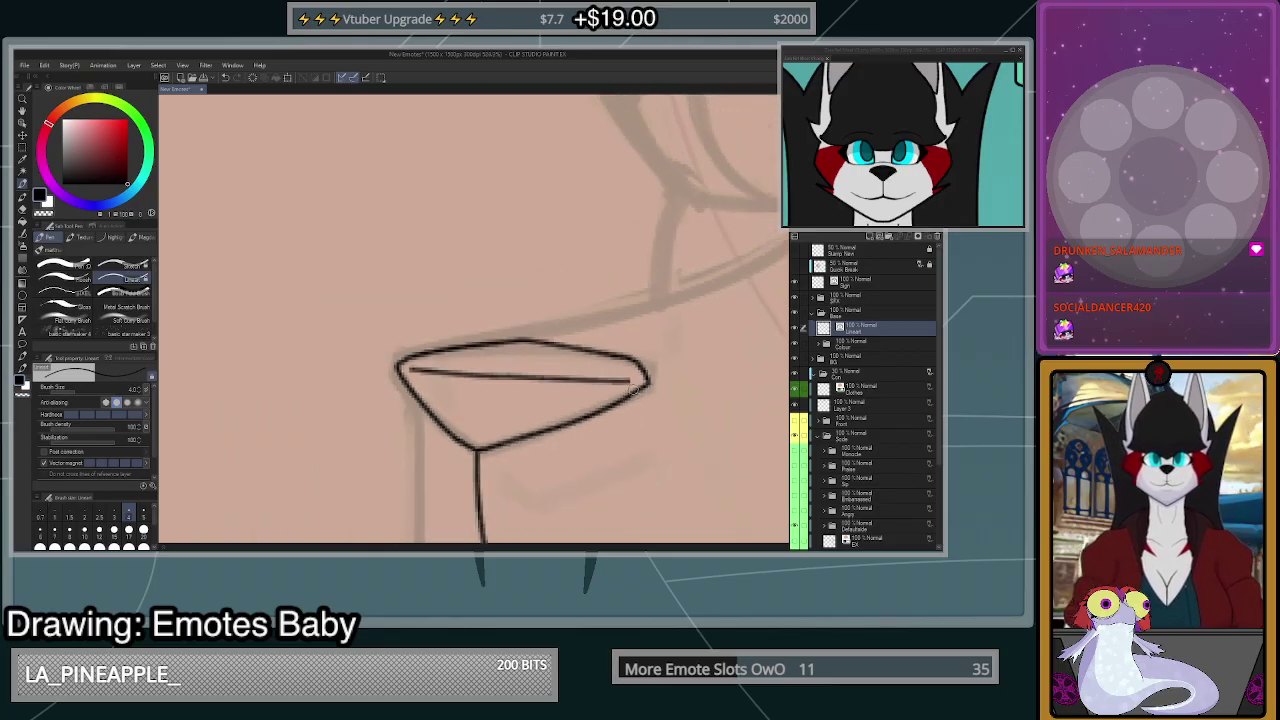
scroll(643, 381, "up", 3)
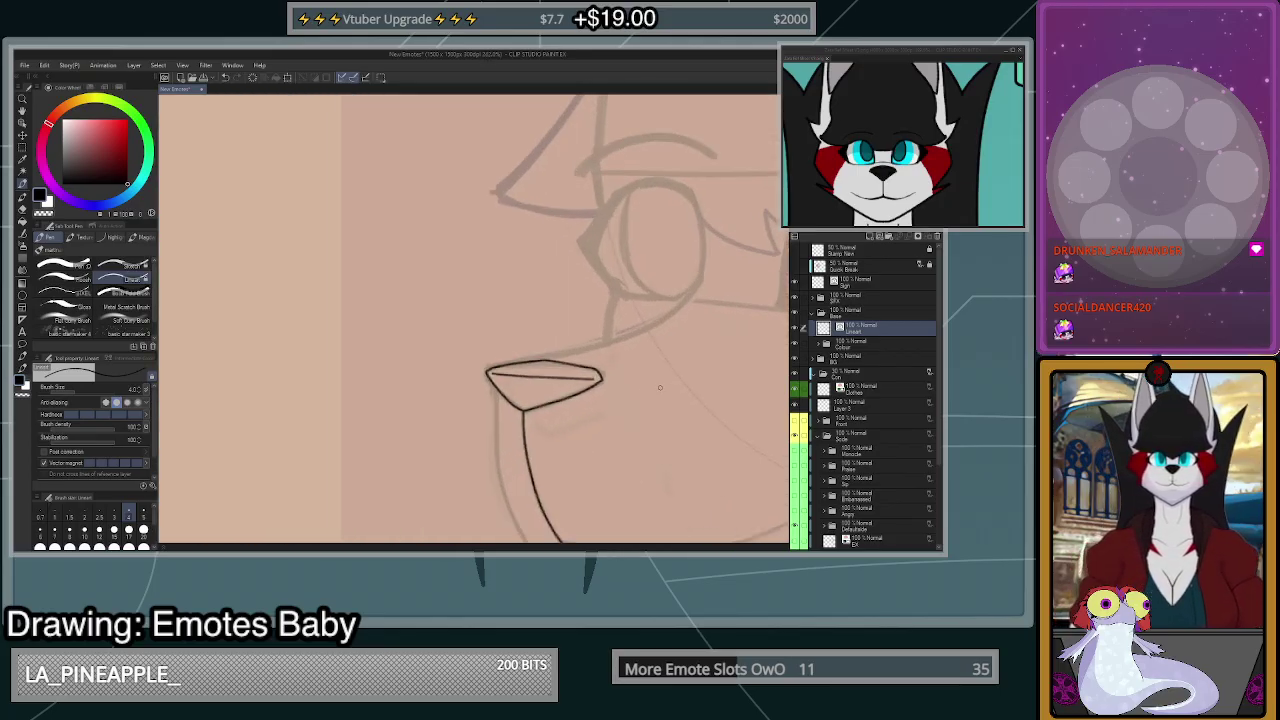
scroll(638, 390, "up", 2)
scroll(639, 391, "up", 3)
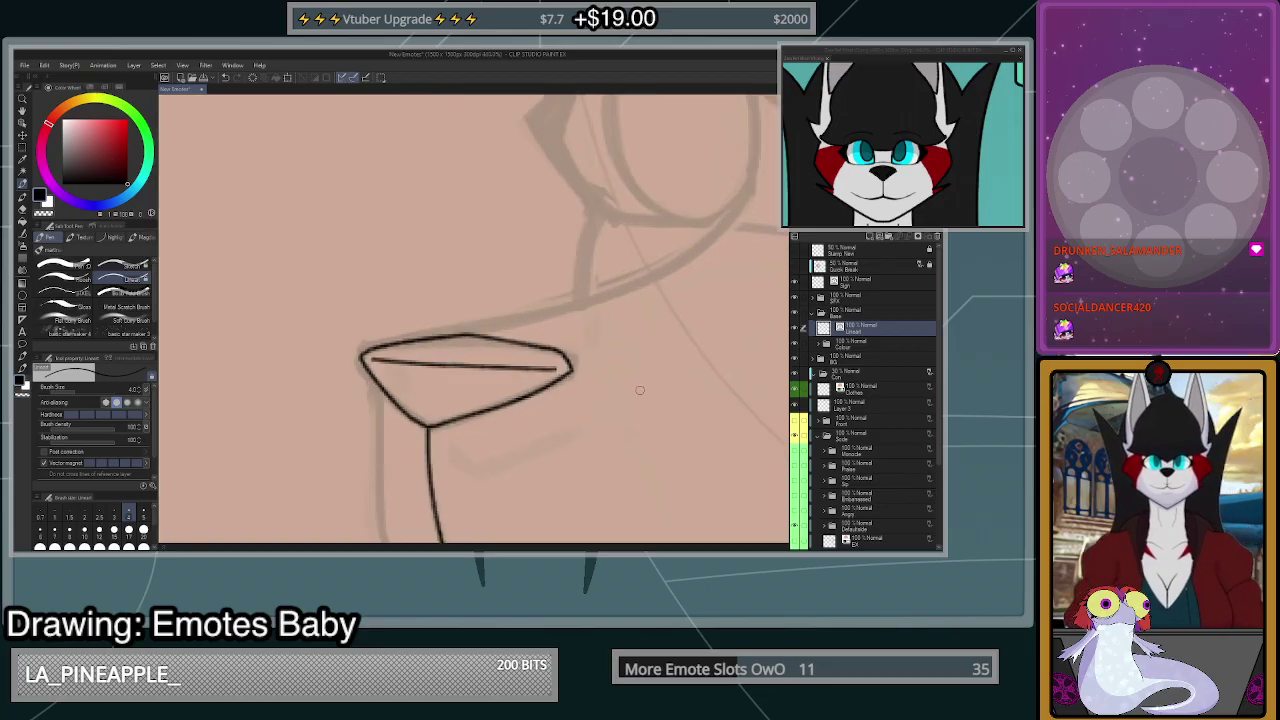
- Redraw the nose outline's upper and lower edges near the rear corner so they taper smoothly into it
left_click(22, 234)
left_click(124, 288)
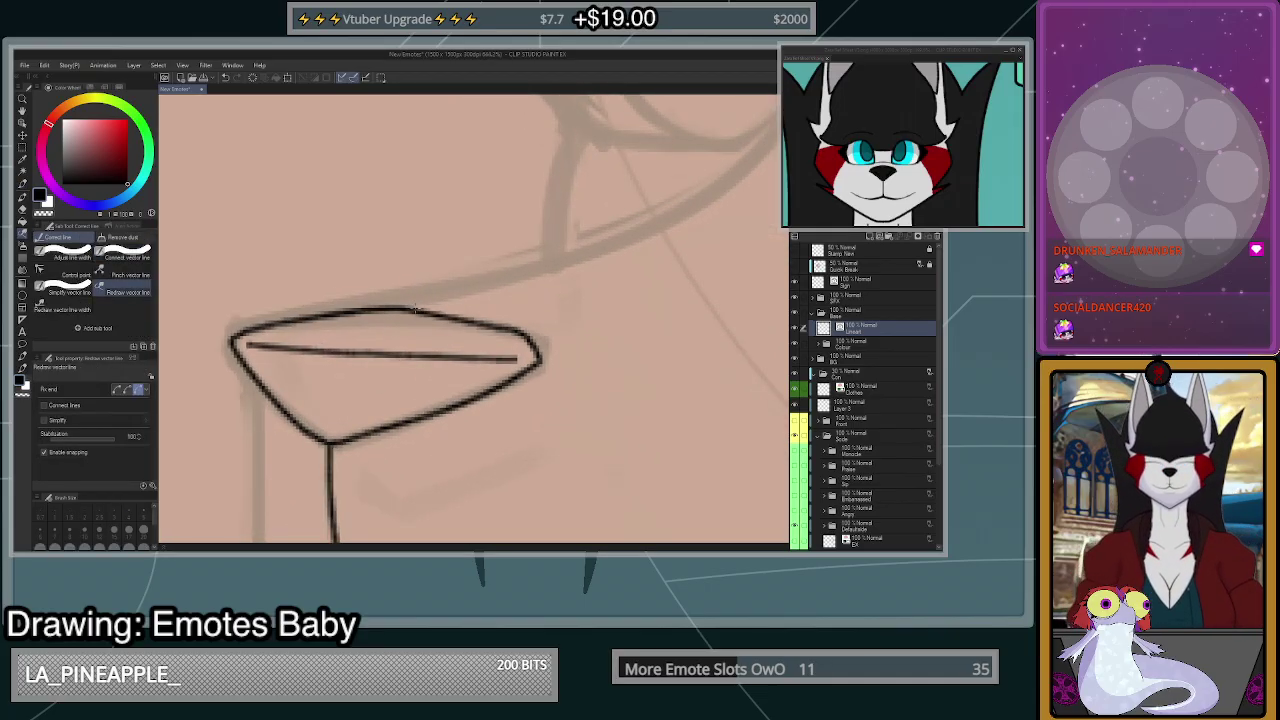
left_click_drag(419, 311, 433, 413)
key("ctrl+z")
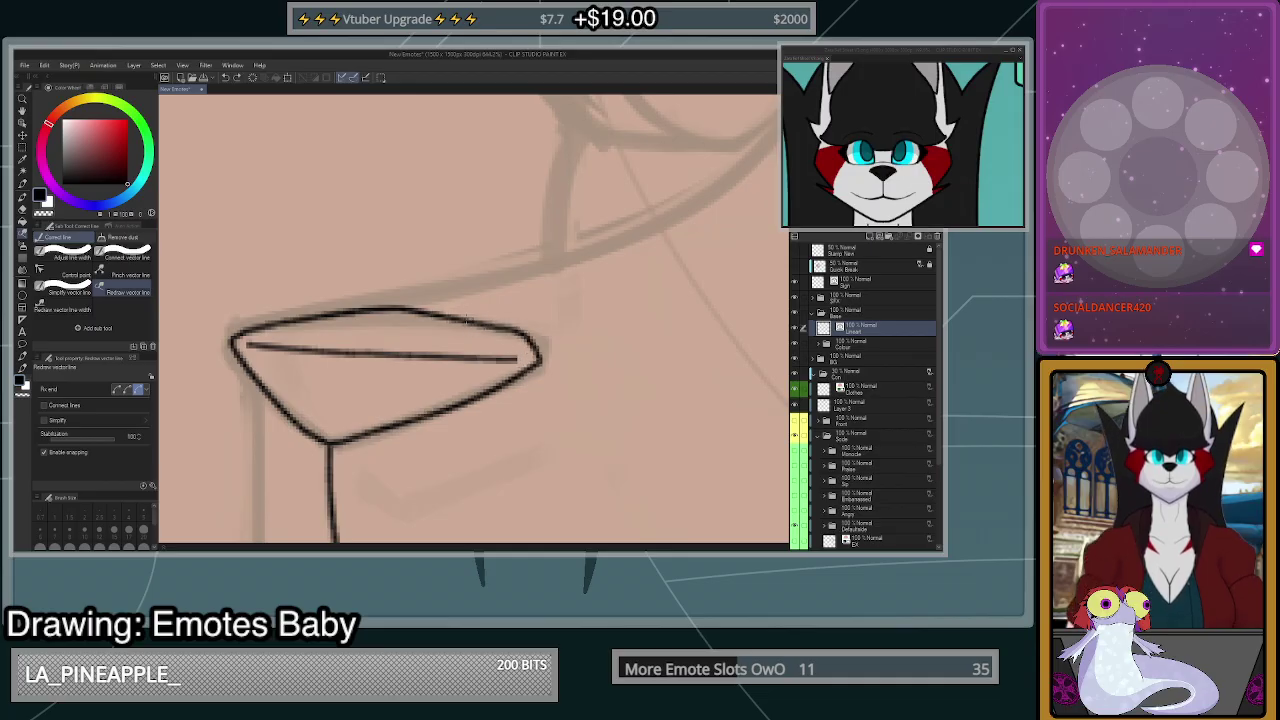
mouse_move(467, 320)
left_mouse_down()
mouse_move(538, 358)
mouse_move(488, 396)
left_mouse_up()
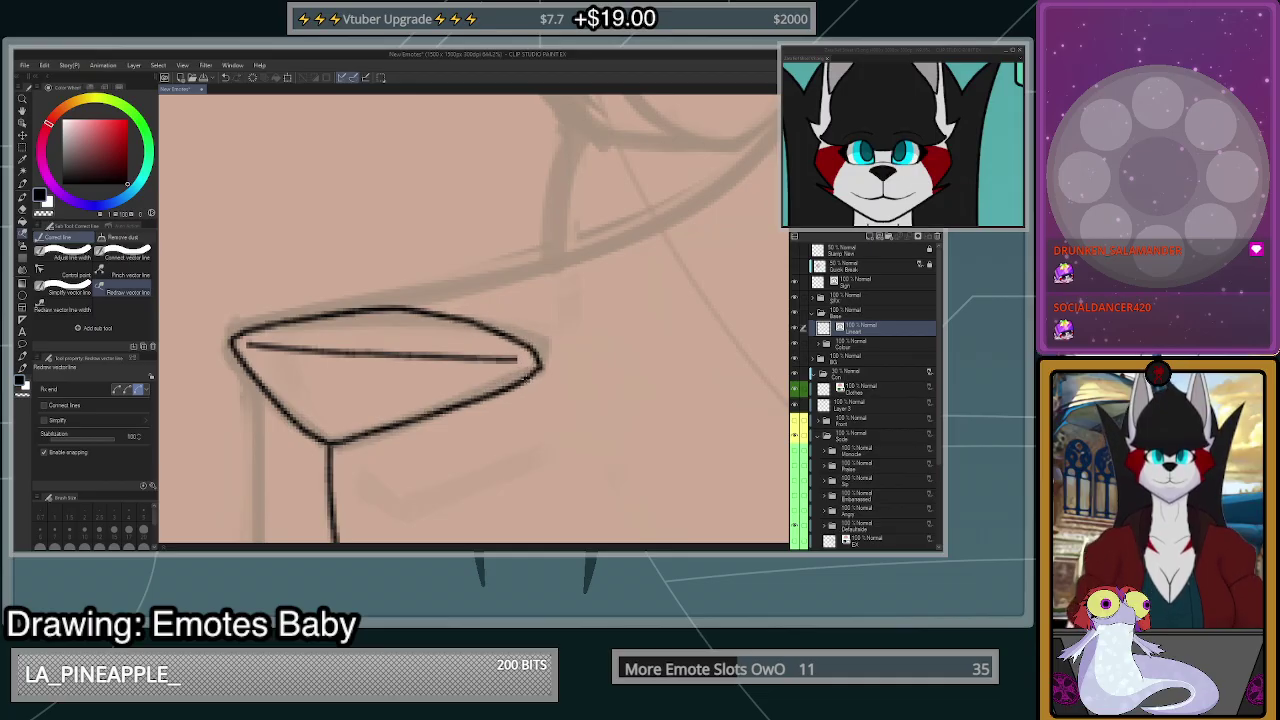
key("ctrl+z")
left_click_drag(540, 364, 470, 402)
key("ctrl+z")
left_click_drag(538, 364, 475, 391)
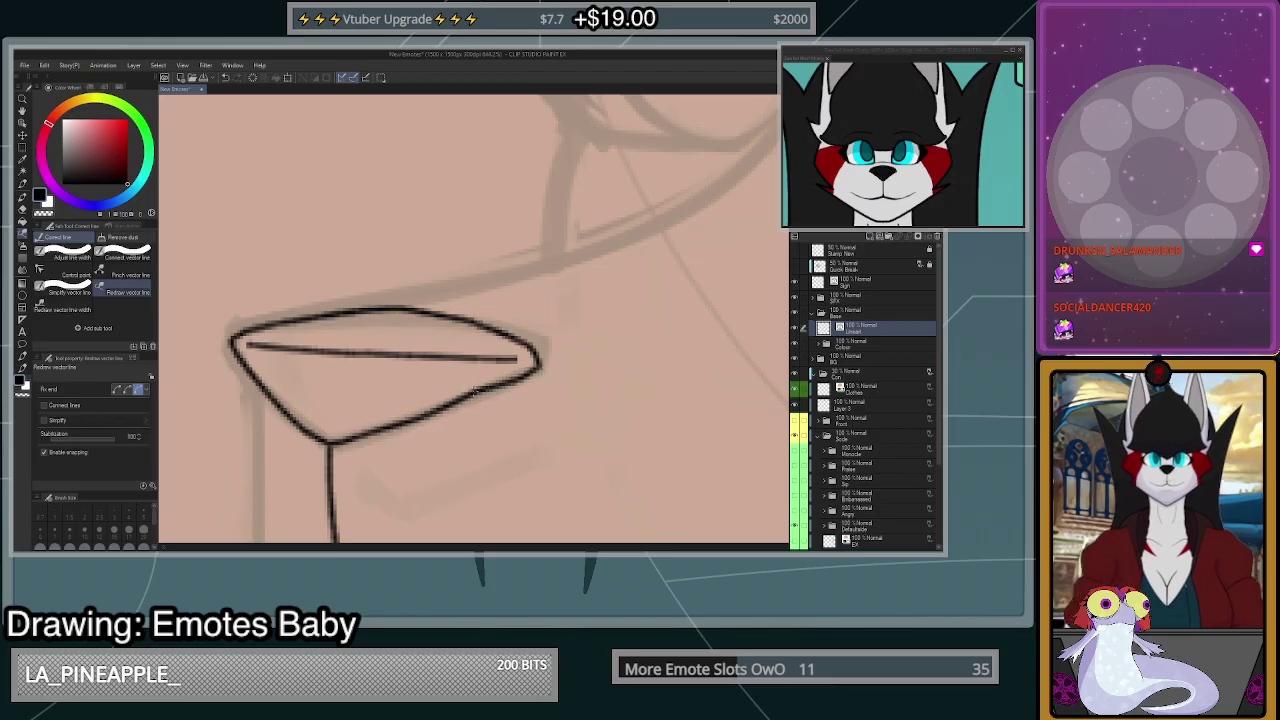
mouse_move(538, 366)
left_mouse_down()
mouse_move(356, 436)
mouse_move(496, 388)
left_mouse_up()
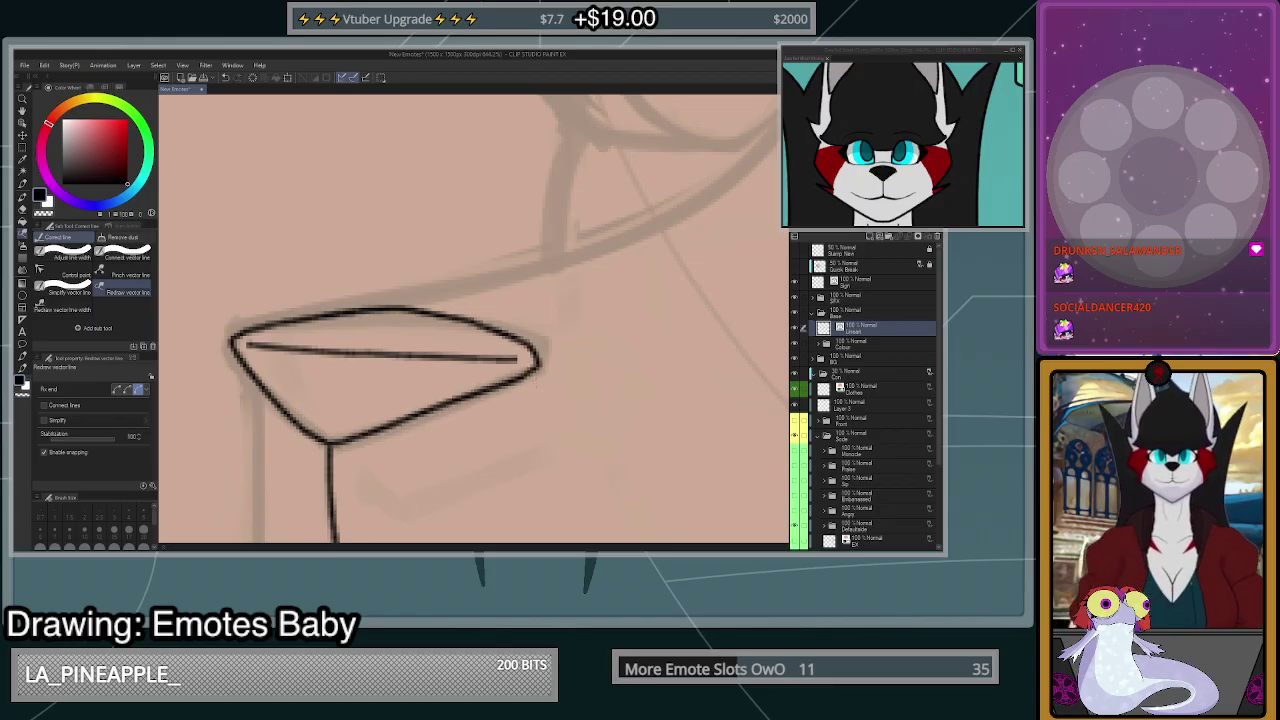
- Thin the inner nose line and both its ends using the Adjust line width tool with the Narrow option
scroll(540, 372, "down", 7)
scroll(560, 465, "up", 2)
scroll(468, 270, "up", 3)
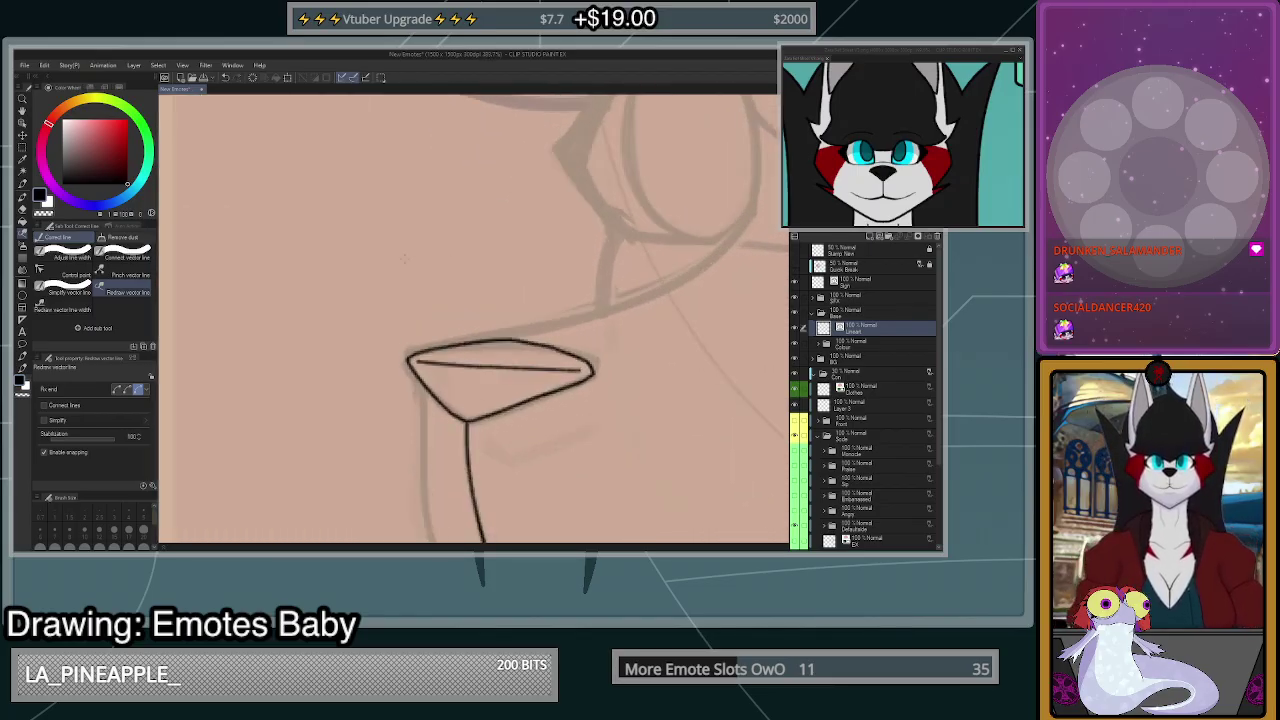
scroll(470, 320, "up", 1)
left_click(62, 250)
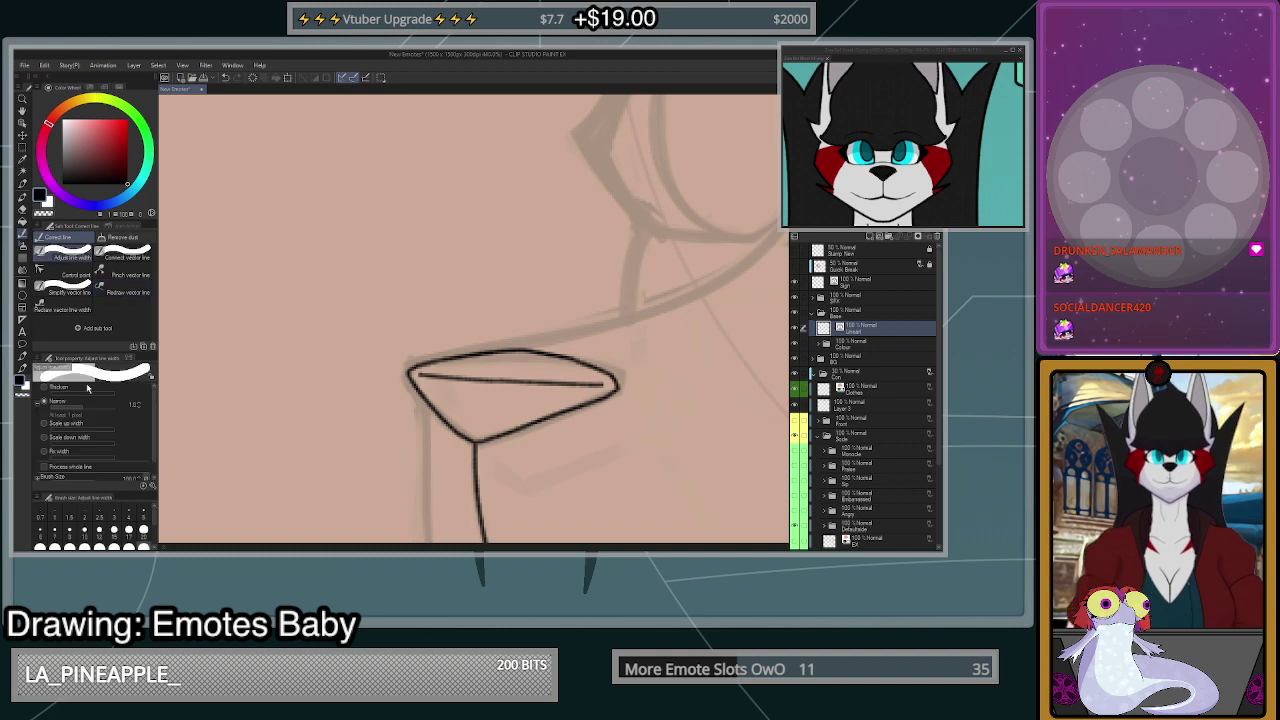
scroll(433, 335, "up", 2)
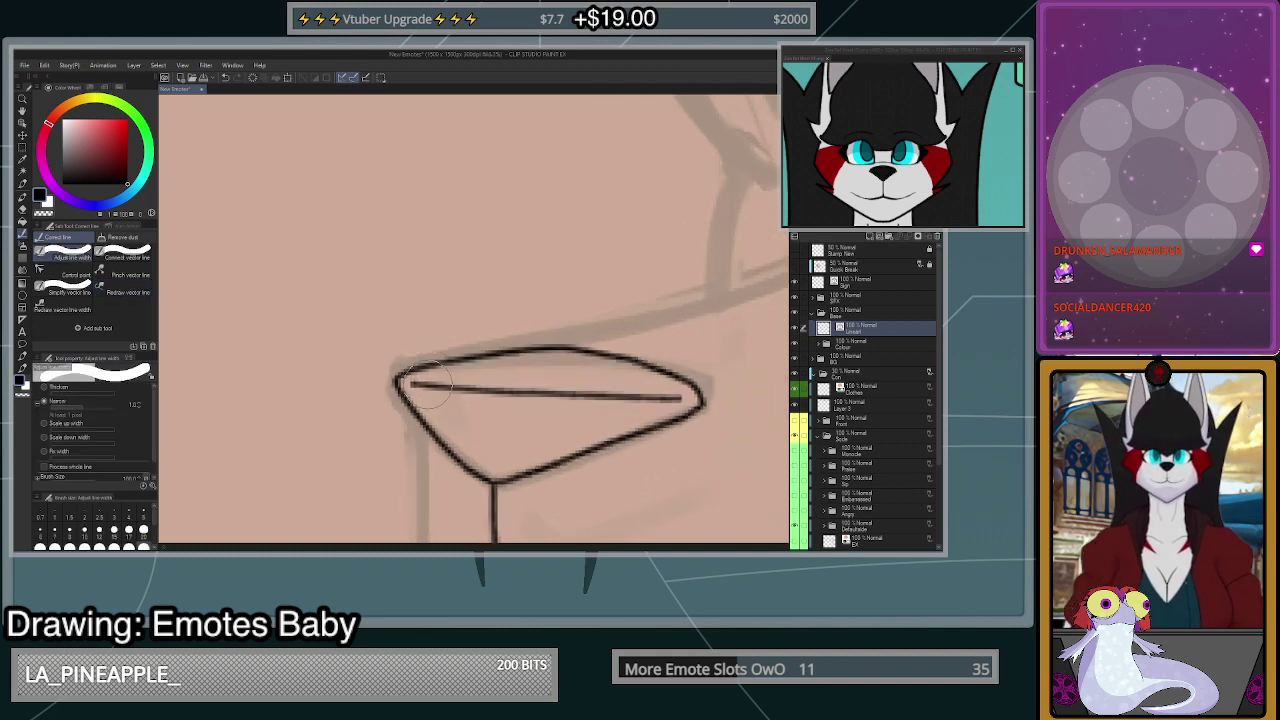
left_click(144, 533)
left_click(412, 383)
left_click(415, 384)
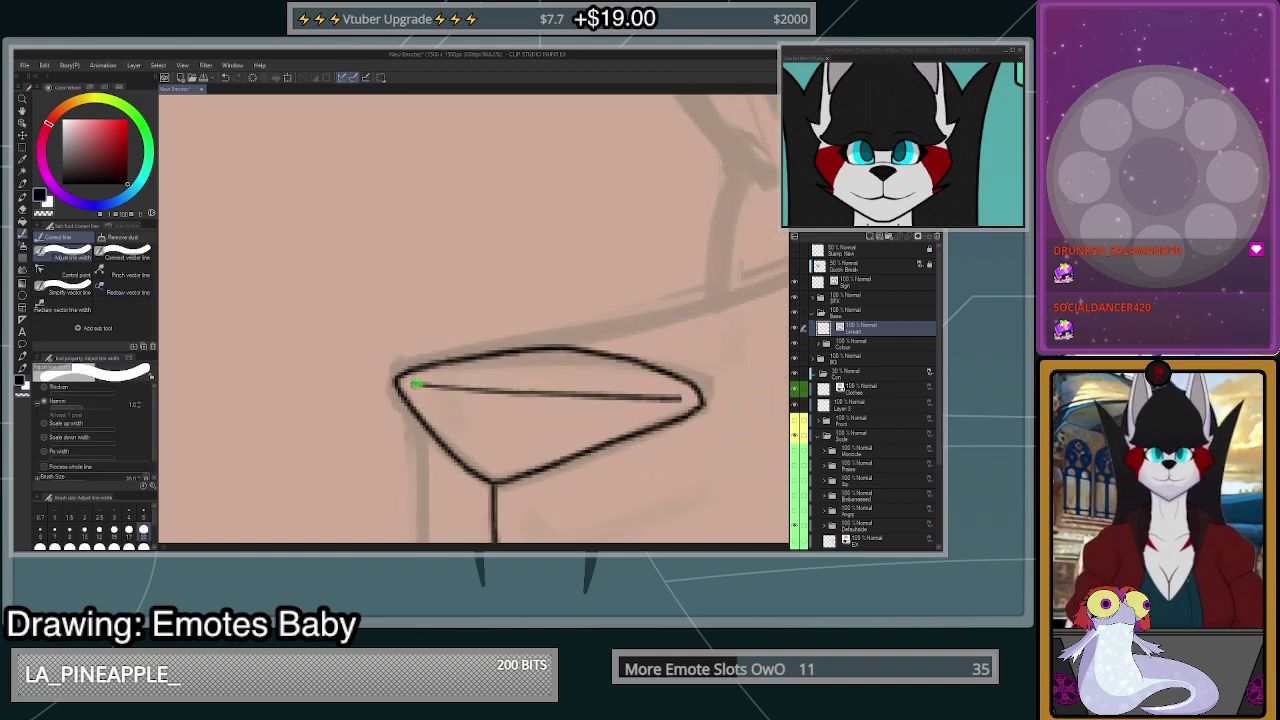
left_click(680, 398)
- Erase the inner line across the nose
scroll(670, 400, "down", 5)
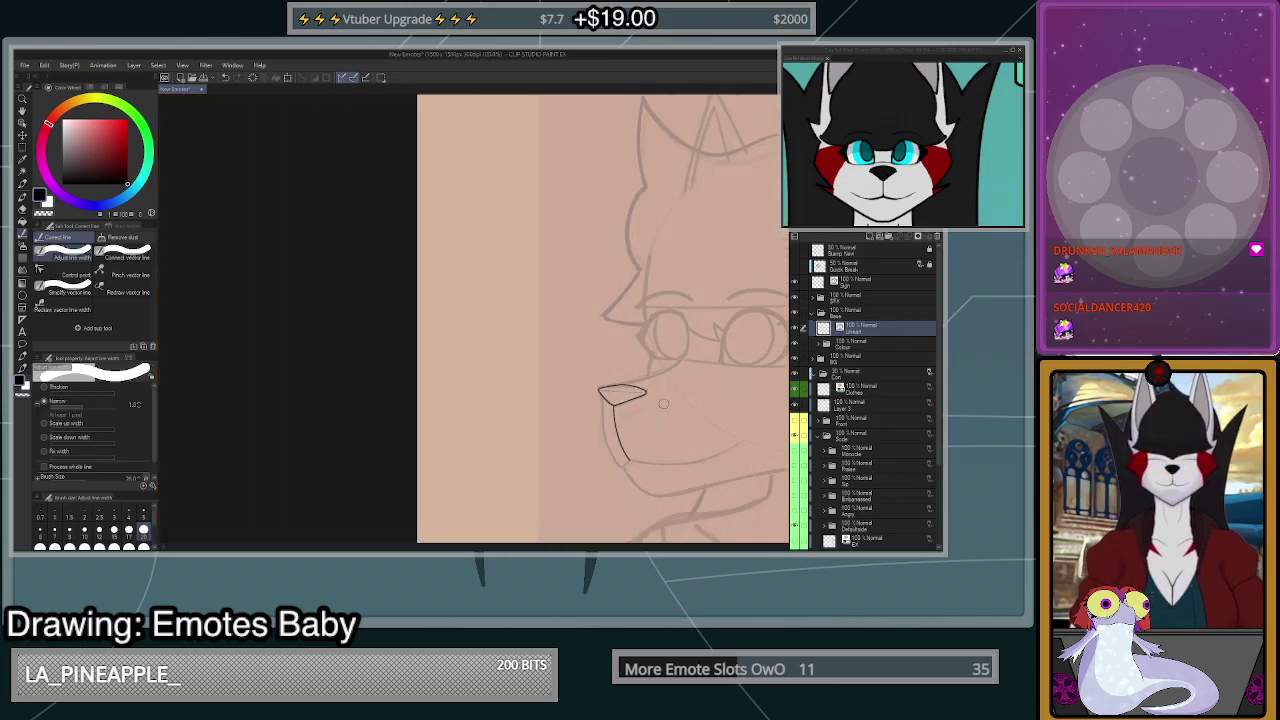
scroll(662, 408, "up", 5)
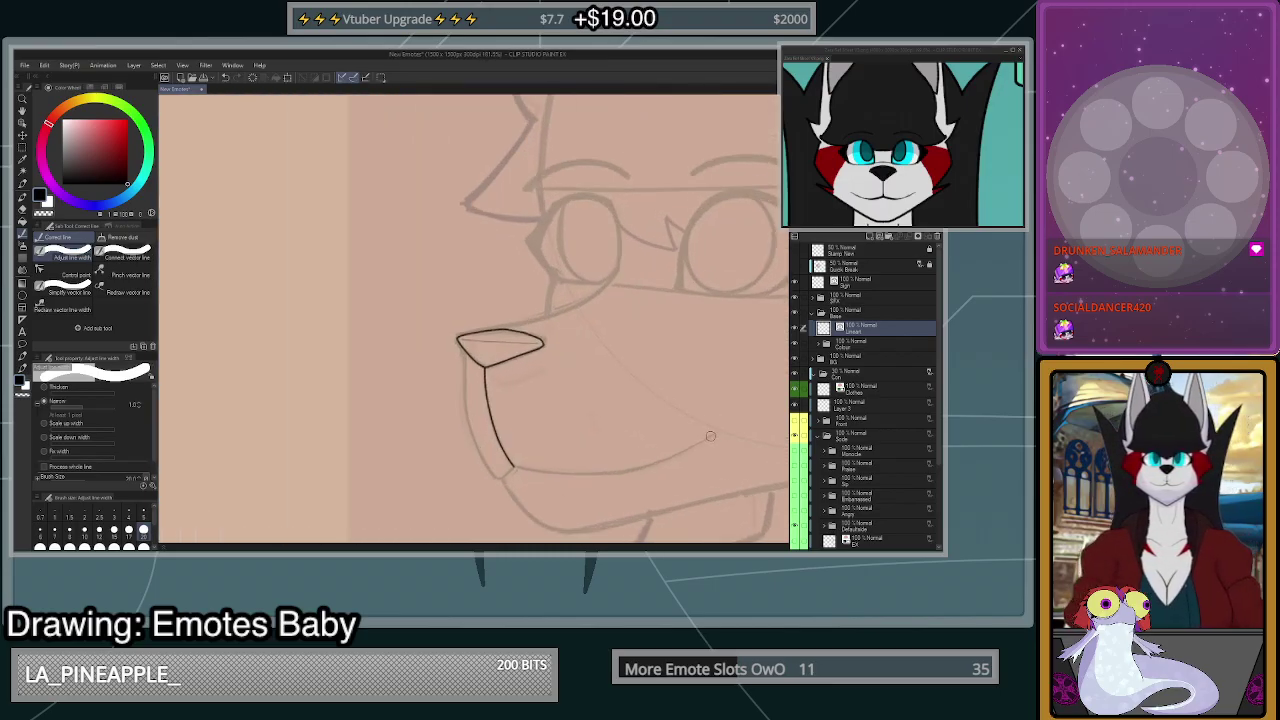
left_click(377, 283)
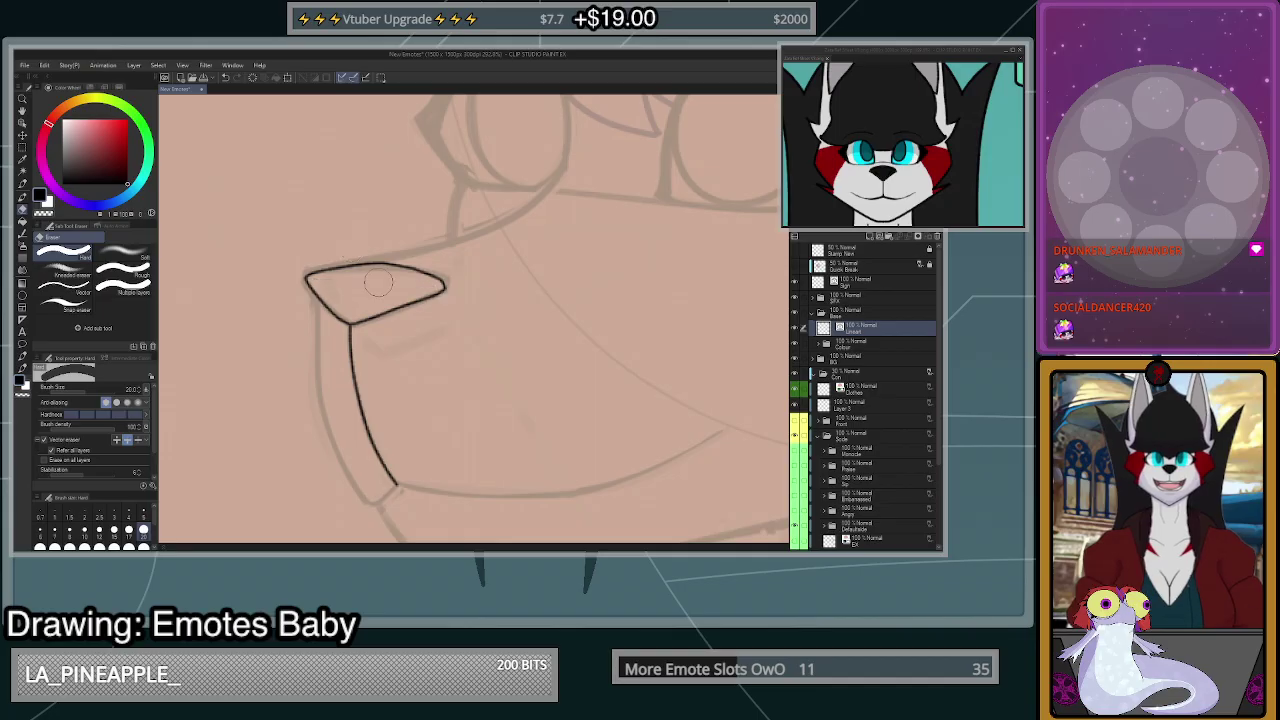
scroll(400, 275, "down", 6)
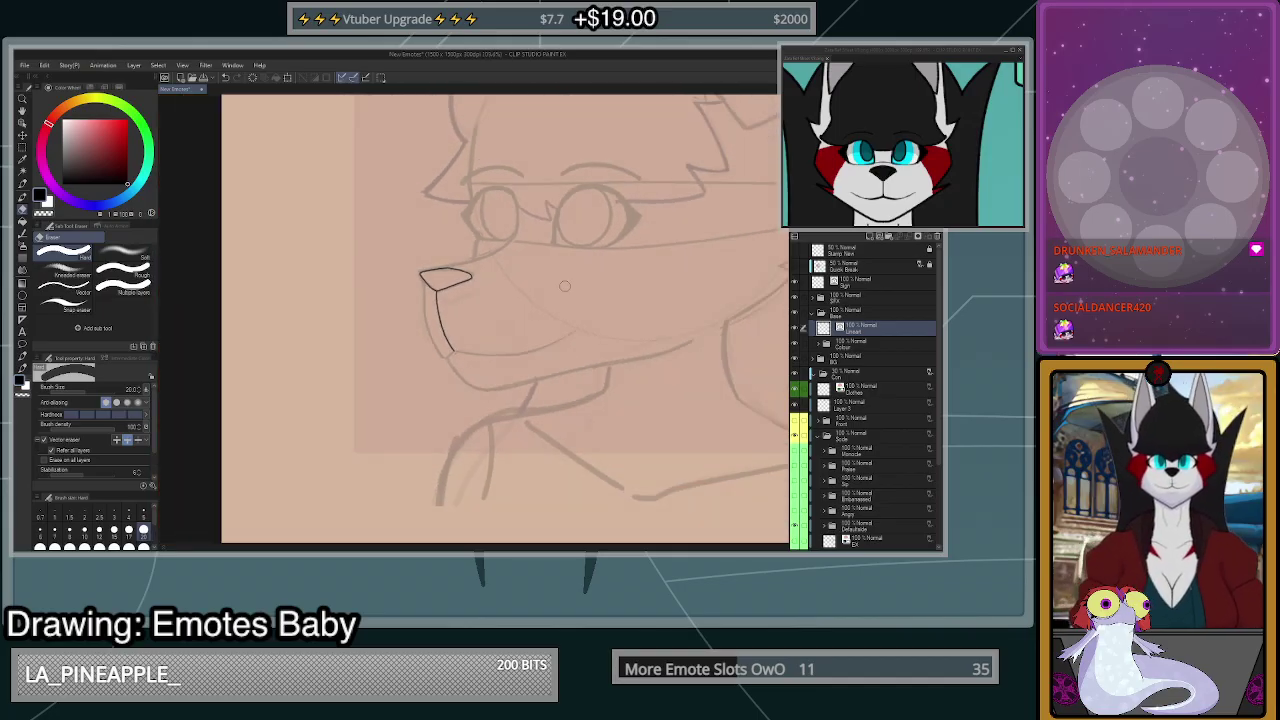
- Try to reshape the nose outline's front corner with the Redraw vector line tool
key("p")
scroll(455, 320, "up", 5)
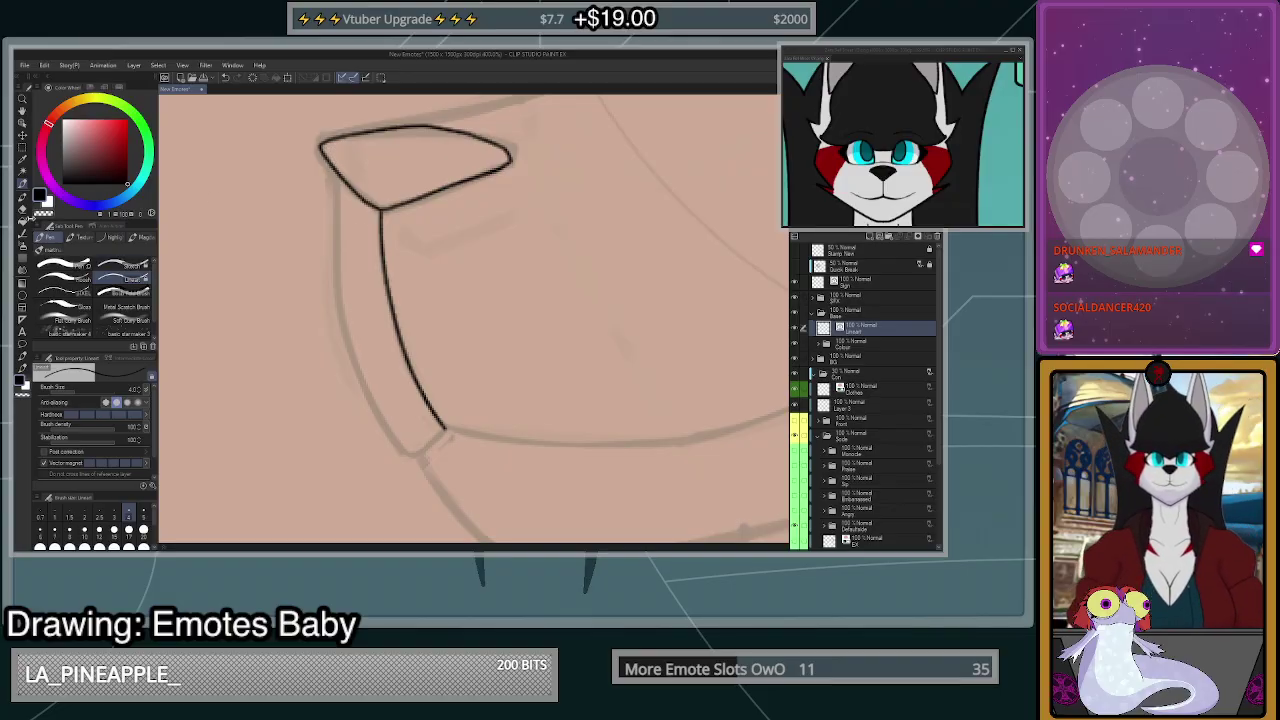
left_click(23, 234)
left_click(142, 289)
left_click_drag(320, 148, 345, 175)
key("ctrl+z")
key("ctrl+z")
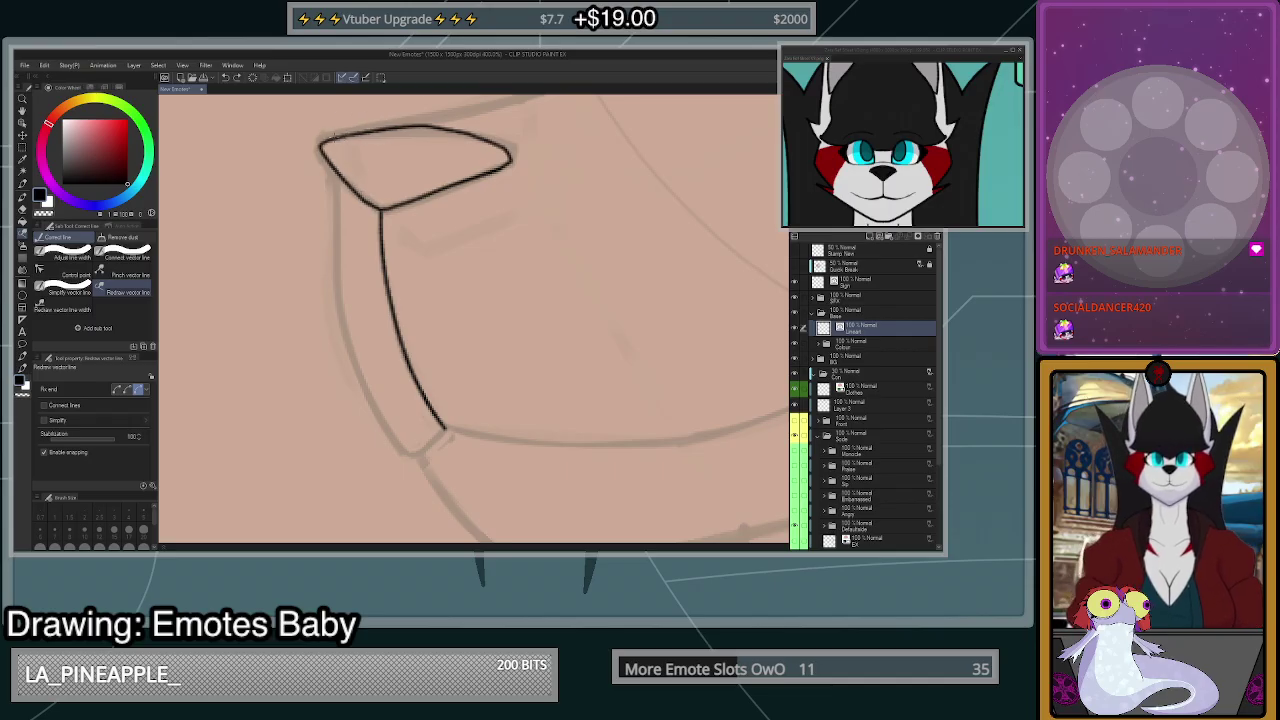
- Bevel the nose's front corner by inking a short diagonal across it and erasing the old corner outside it
key("p")
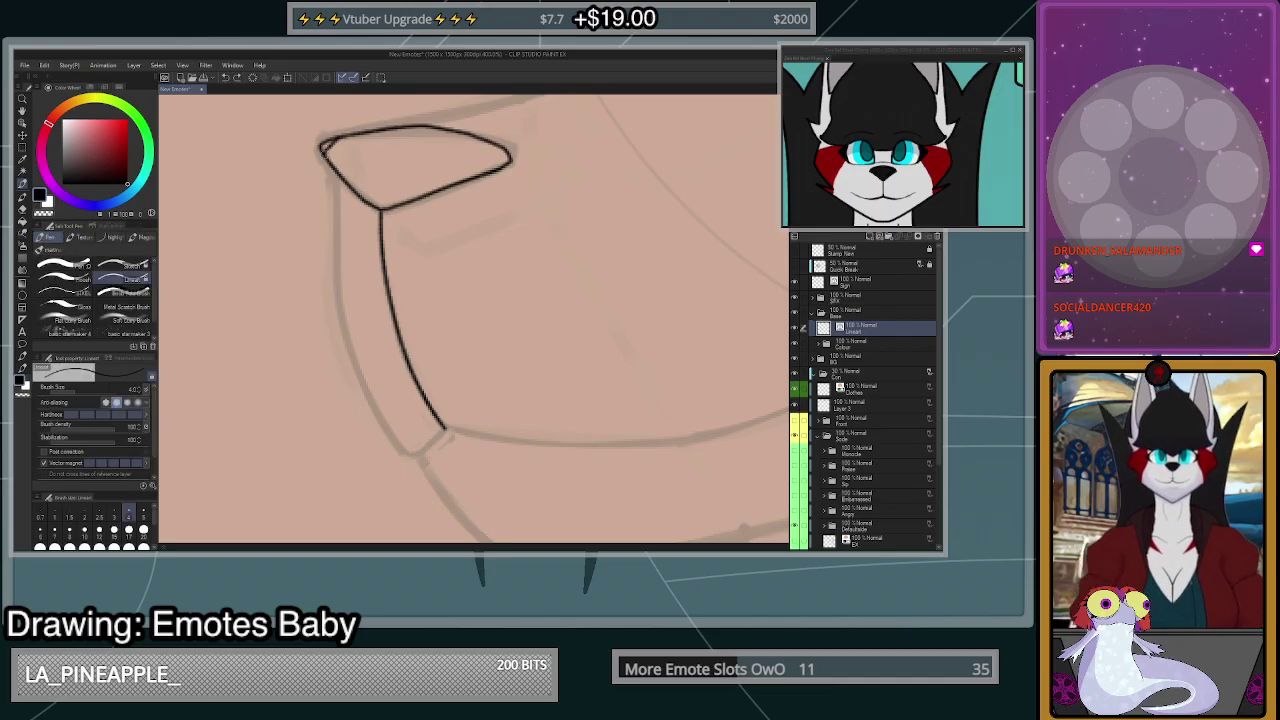
key("e")
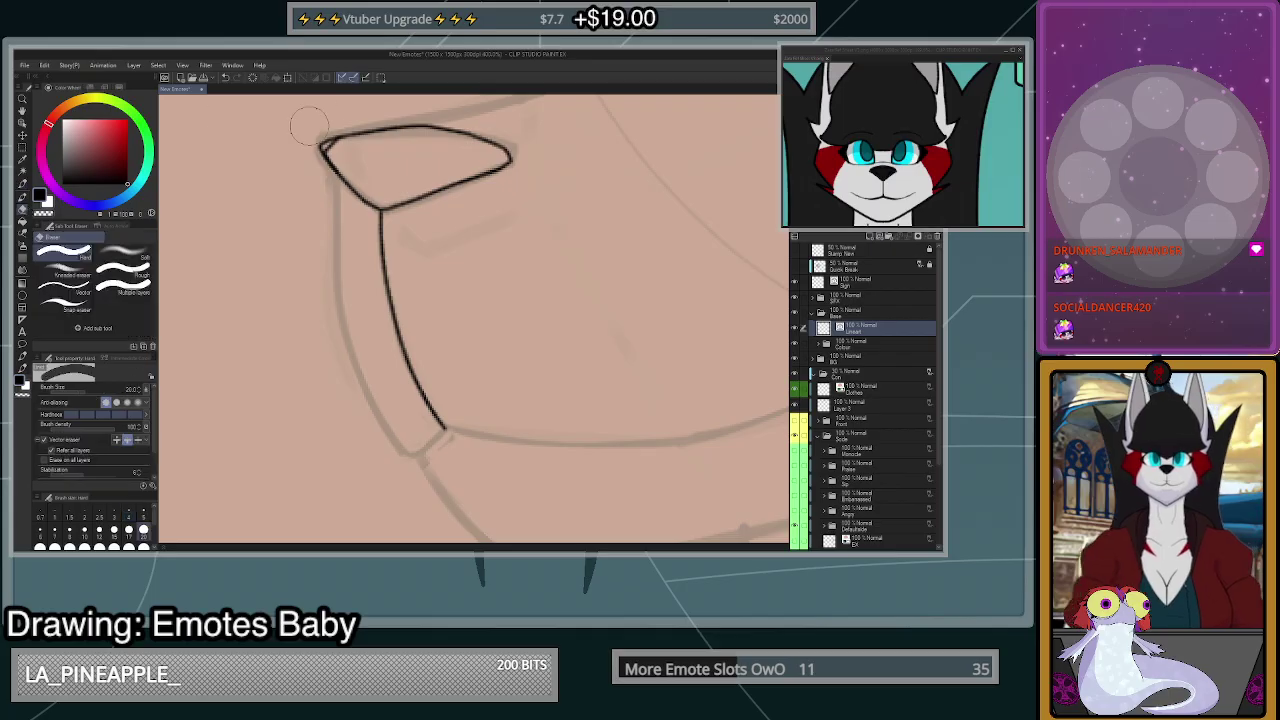
scroll(538, 168, "down", 2)
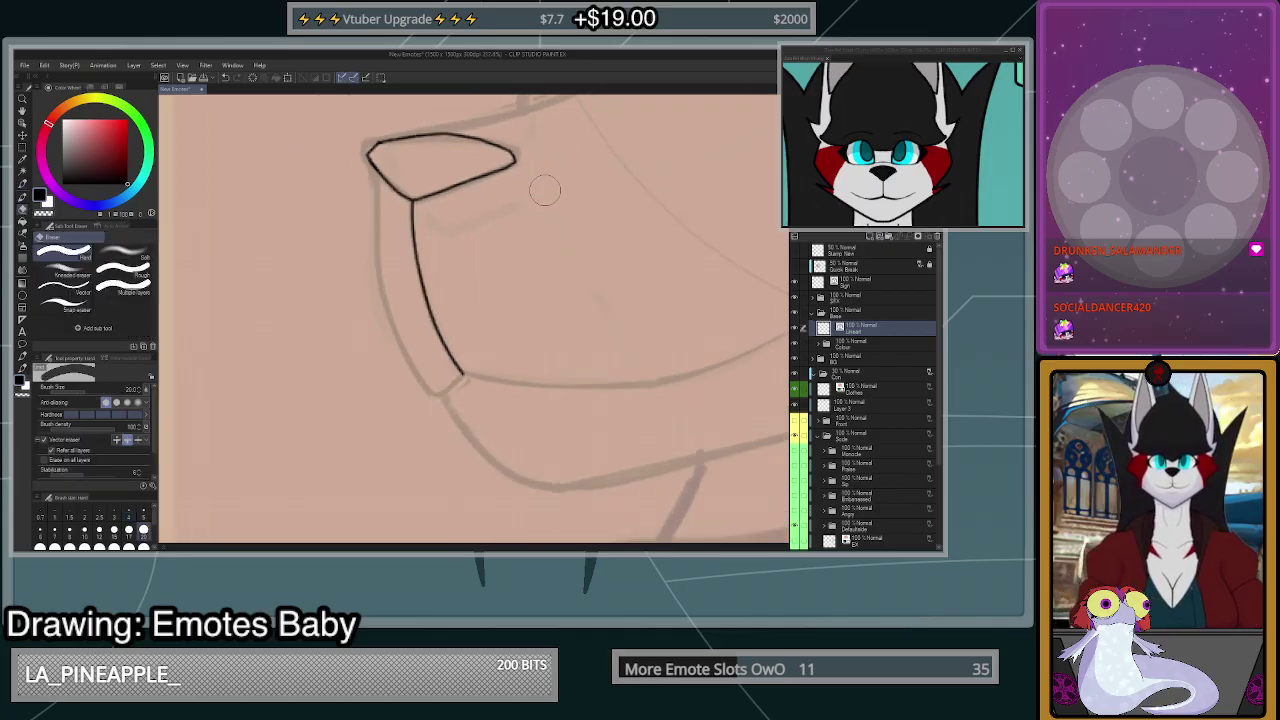
- Ink the outer muzzle line from the nose's front corner down to the front of the mouth
scroll(546, 191, "up", 2)
key("p")
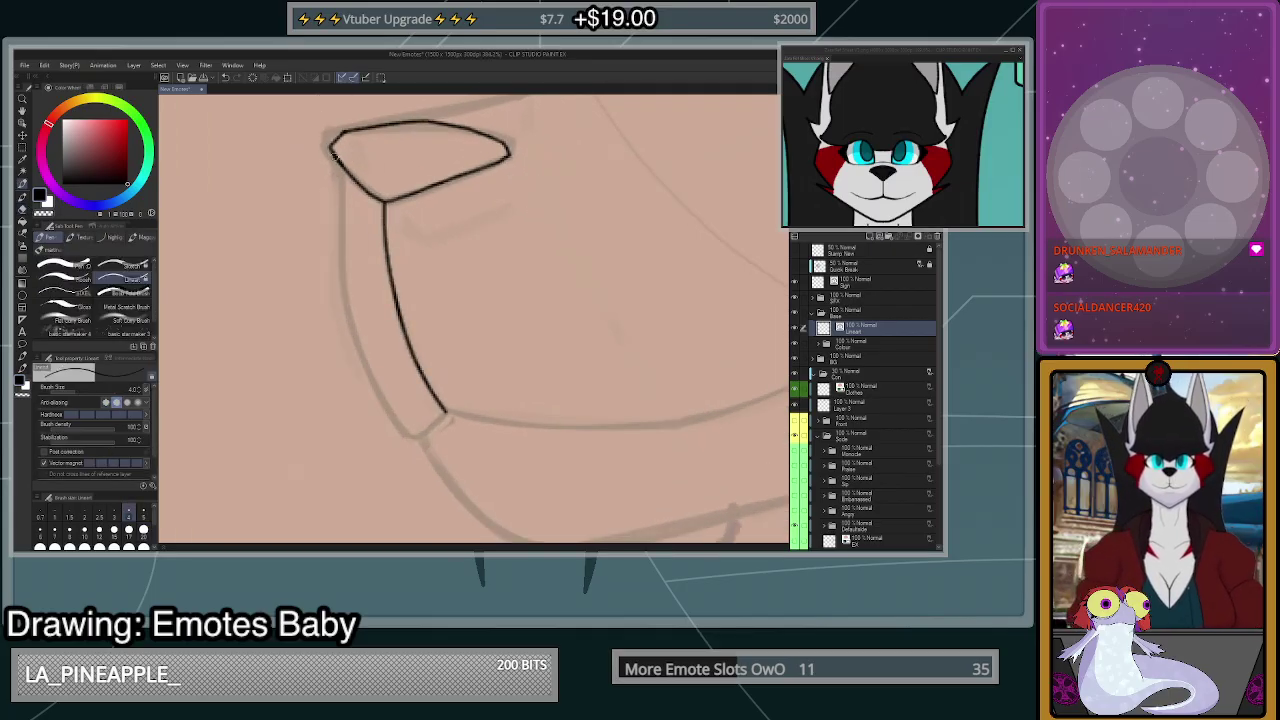
mouse_move(333, 150)
left_mouse_down()
mouse_move(352, 329)
mouse_move(412, 437)
left_mouse_up()
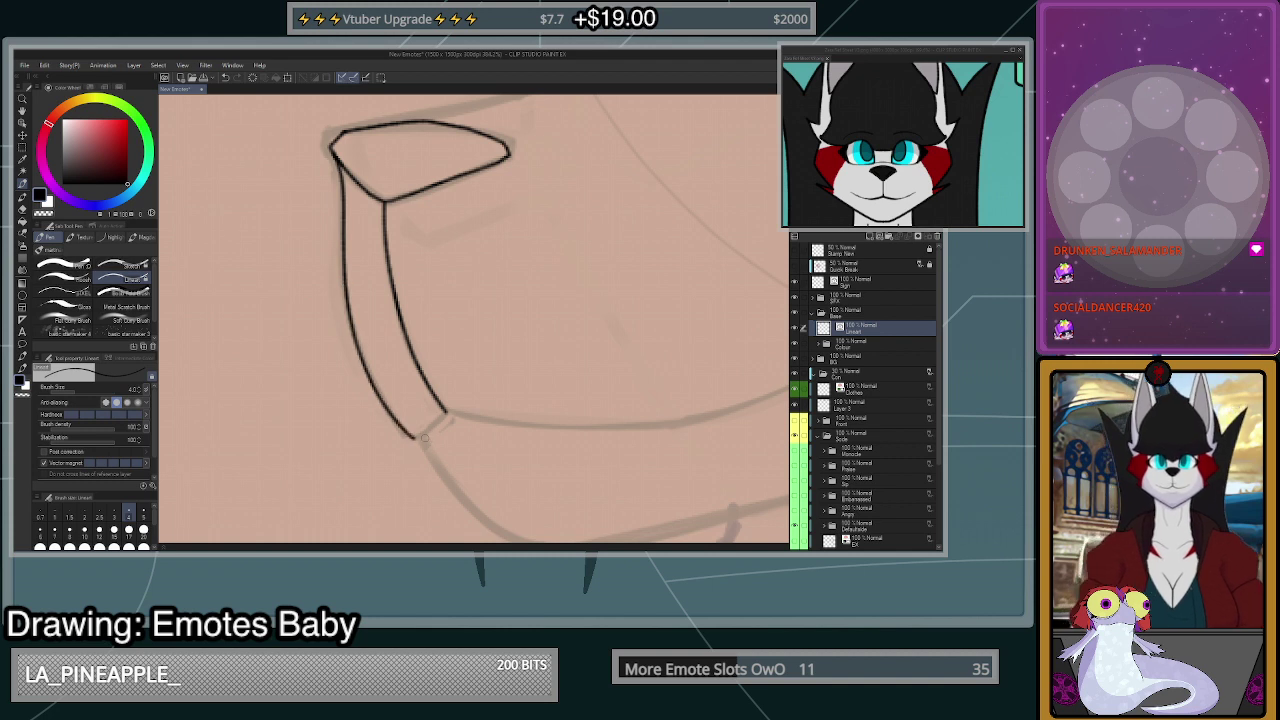
scroll(425, 437, "down", 3)
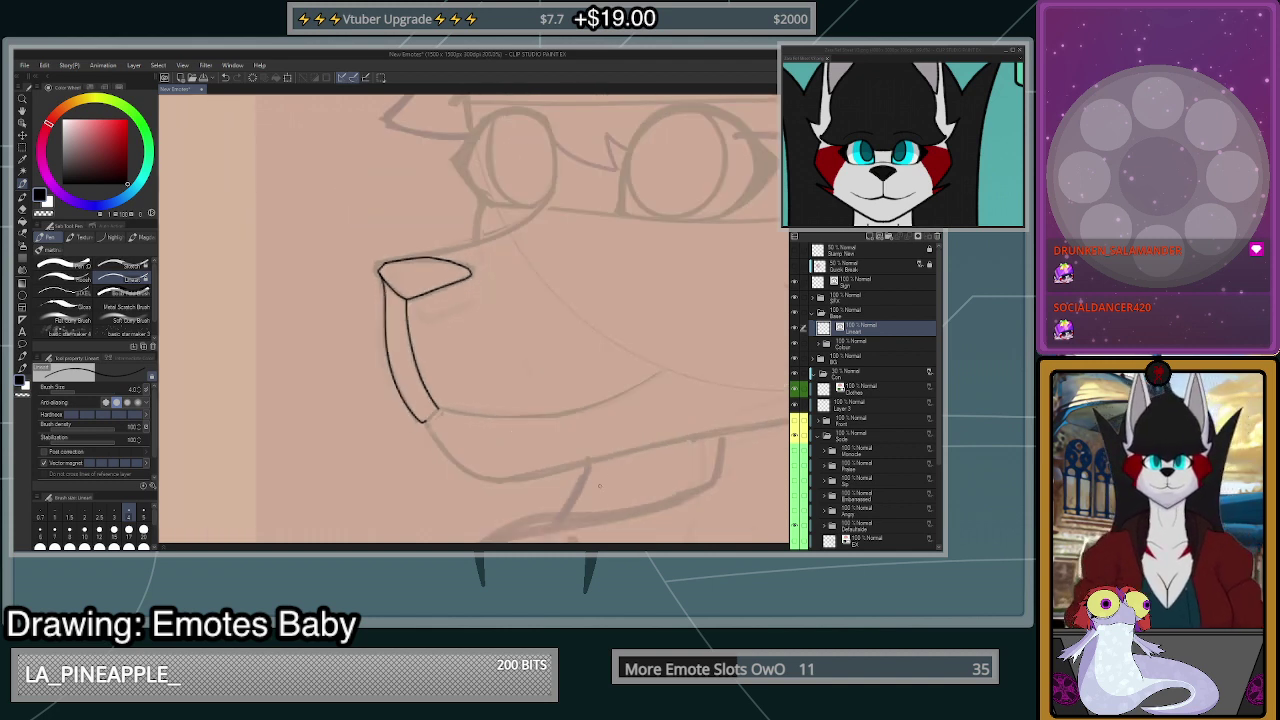
- Ink the lower jaw line over the sketch from the cheek around the chin to the front of the mouth
scroll(597, 488, "down", 3)
scroll(736, 430, "up", 4)
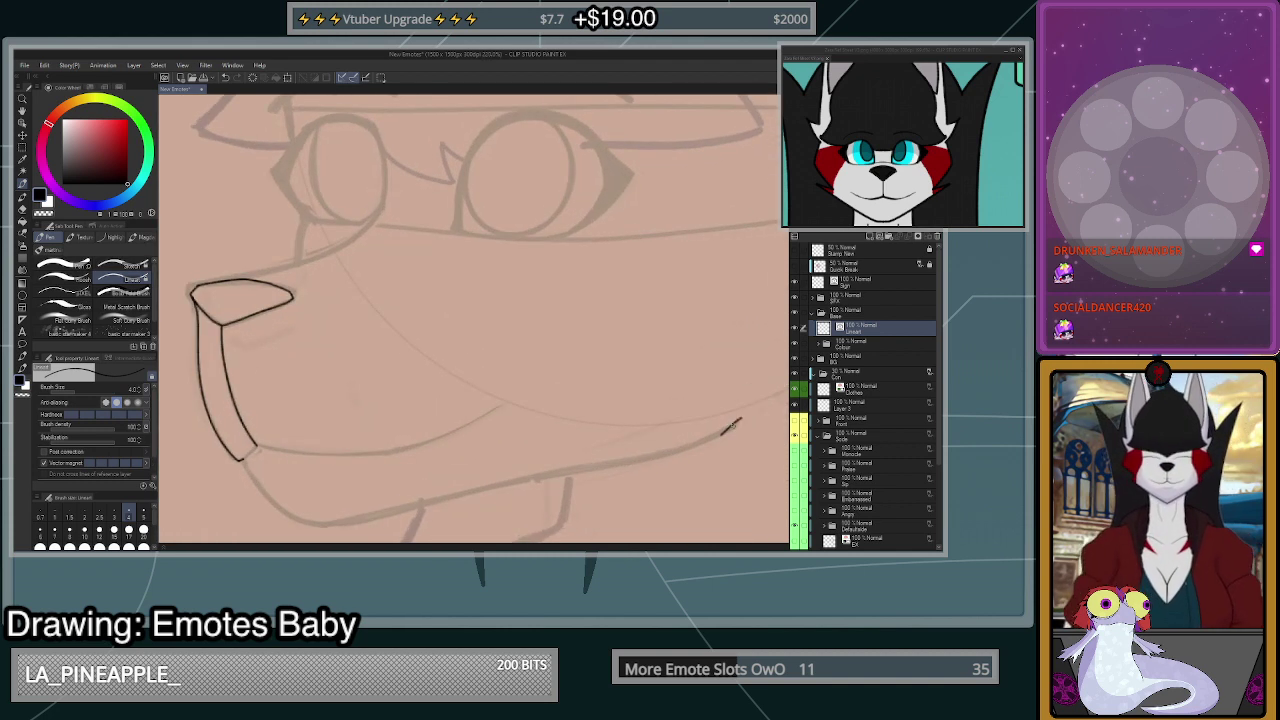
mouse_move(741, 421)
left_mouse_down()
mouse_move(681, 451)
mouse_move(321, 525)
mouse_move(273, 503)
mouse_move(241, 460)
left_mouse_up()
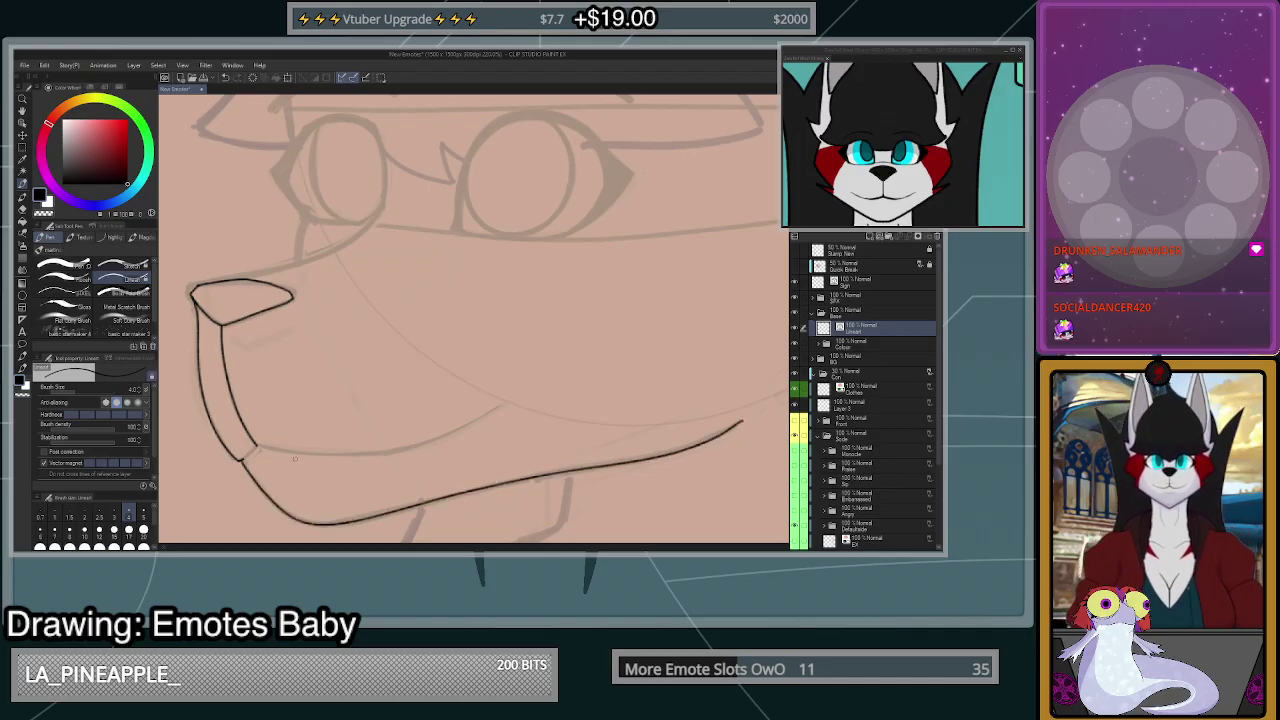
scroll(619, 483, "down", 3)
- Ink the lower cheek fur tuft's outline over the sketch, from the neck up to its point and back inward
scroll(614, 508, "up", 4)
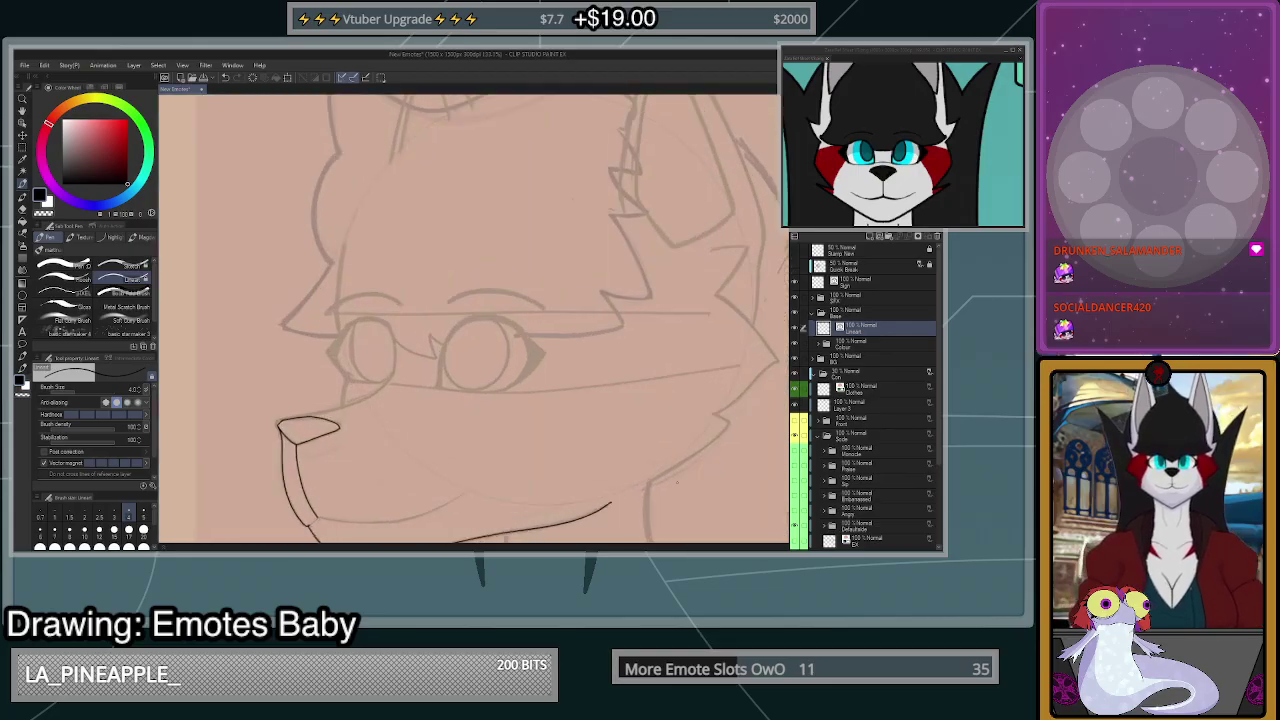
scroll(614, 509, "down", 4)
scroll(533, 532, "up", 5)
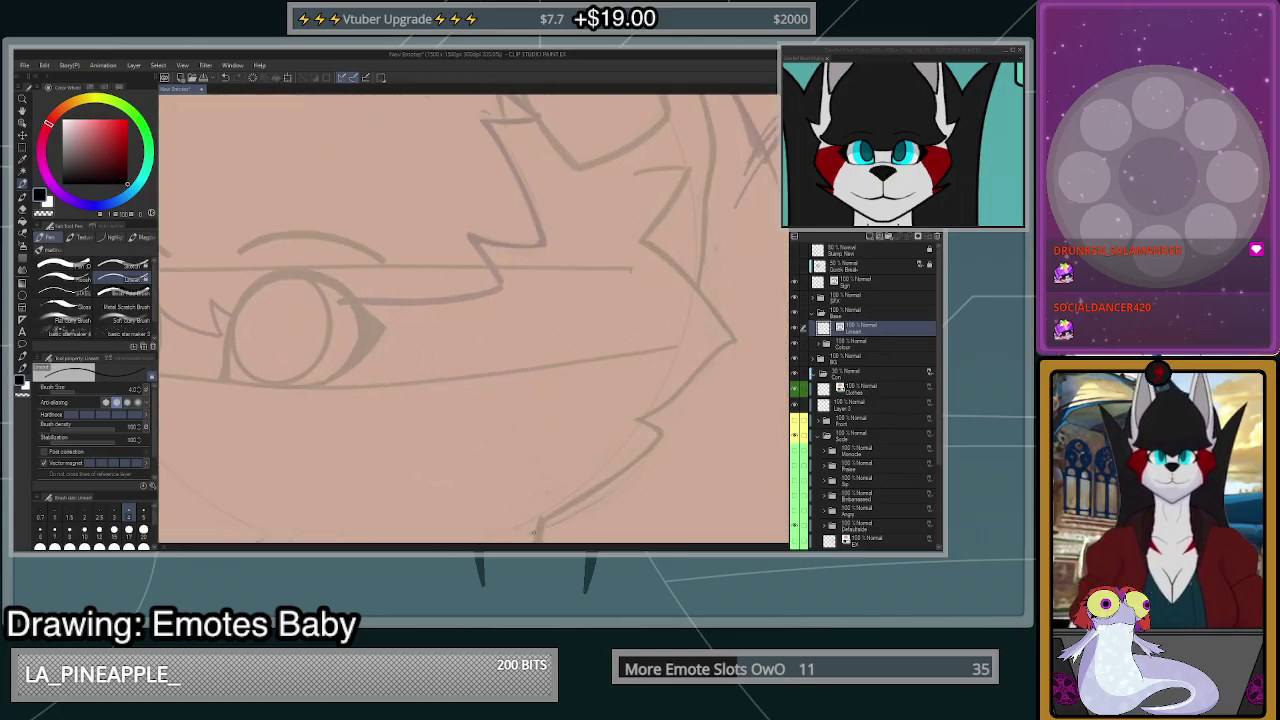
mouse_move(531, 533)
left_mouse_down()
mouse_move(711, 405)
mouse_move(695, 372)
mouse_move(720, 387)
mouse_move(569, 311)
left_mouse_up()
scroll(728, 392, "up", 6)
key("ctrl+z")
scroll(610, 379, "down", 1)
scroll(640, 385, "down", 3)
scroll(762, 280, "up", 3)
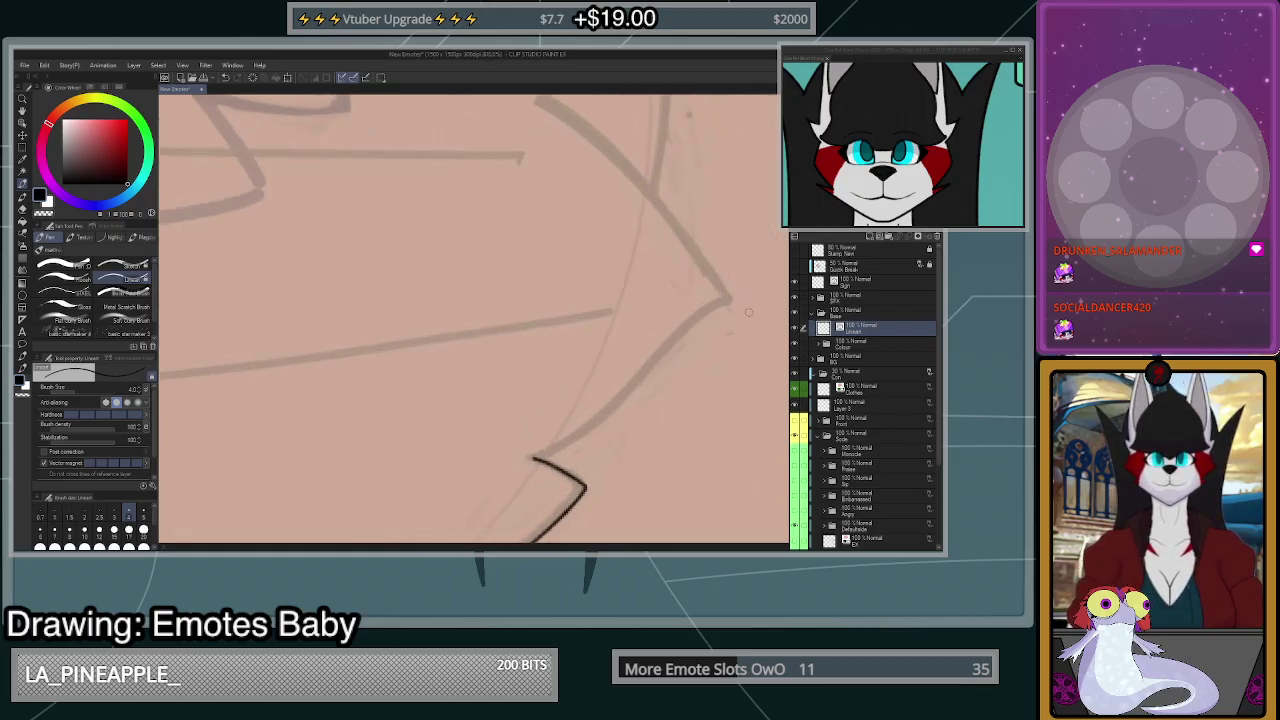
- Ink both edges of the large cheek fur point above the lower tuft, following the sketch
mouse_move(513, 471)
left_mouse_down()
mouse_move(589, 429)
mouse_move(730, 300)
left_mouse_up()
scroll(630, 450, "down", 2)
scroll(624, 459, "down", 2)
scroll(668, 380, "up", 3)
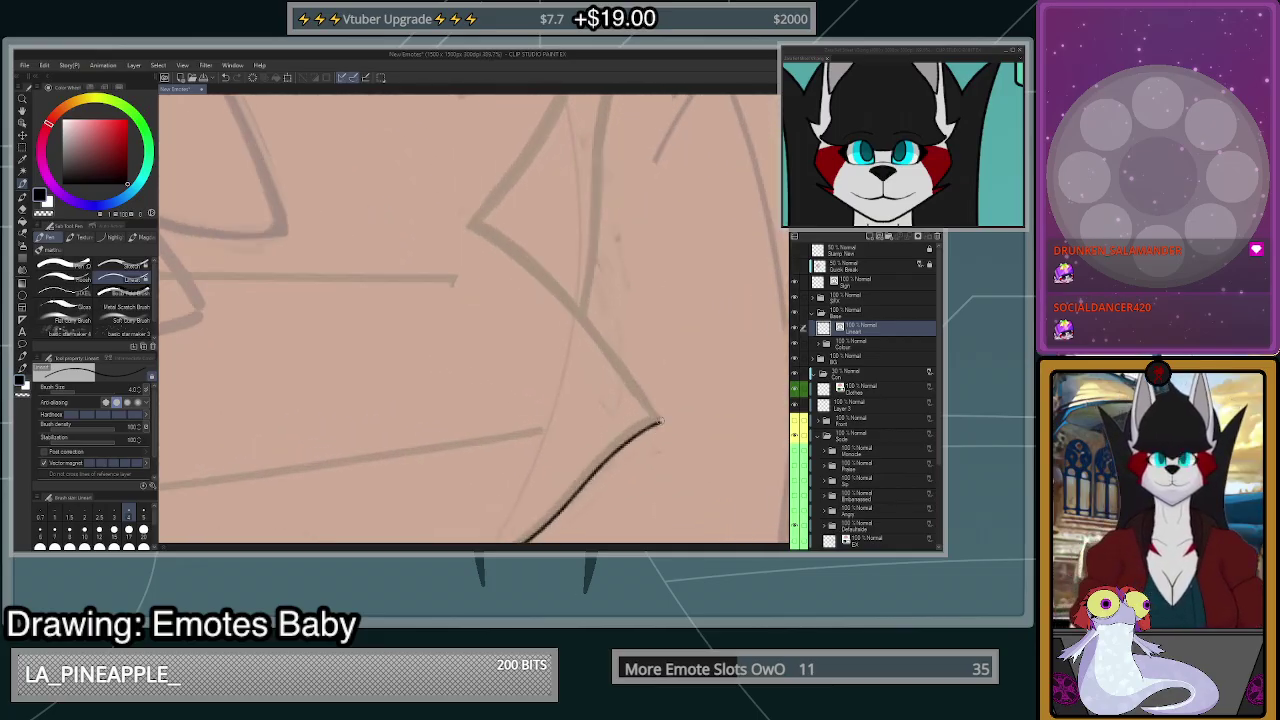
mouse_move(660, 421)
left_mouse_down()
mouse_move(582, 310)
mouse_move(484, 220)
left_mouse_up()
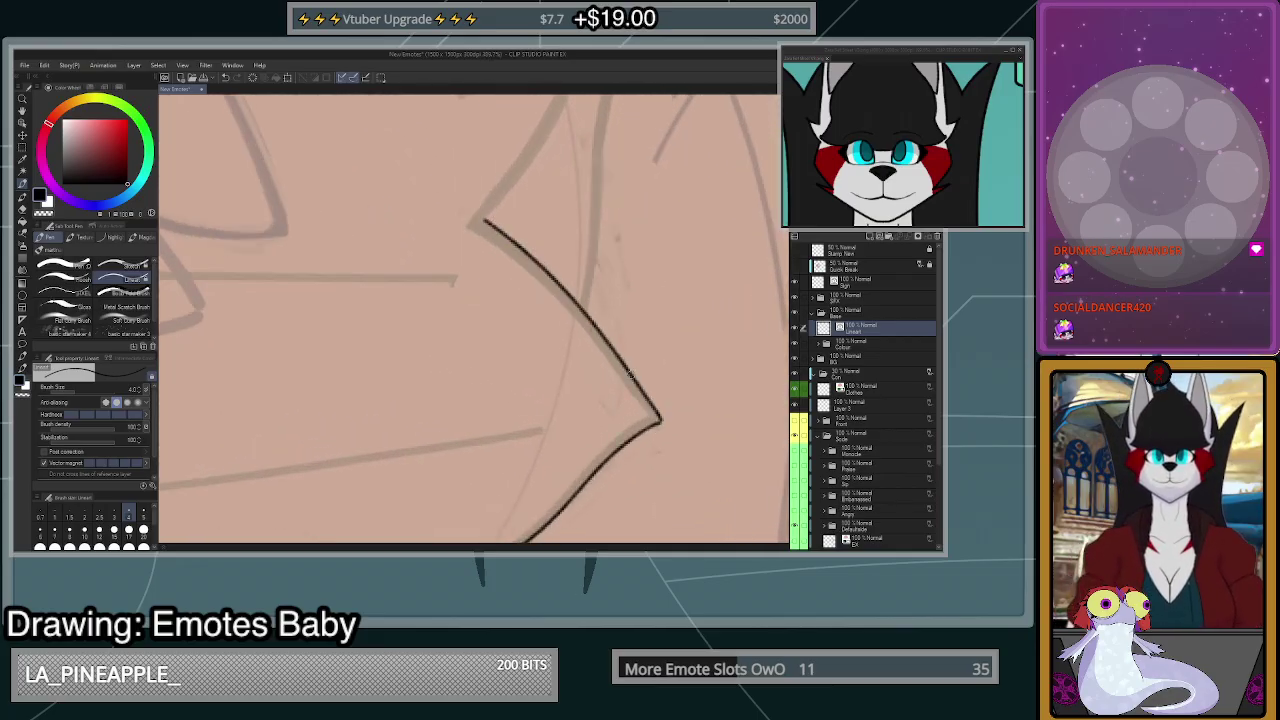
- Redraw the upper edge of the large cheek fur point as one curve from its tip past the inner corner
key("ctrl+z")
scroll(630, 375, "down", 3)
scroll(630, 375, "up", 2)
scroll(626, 390, "up", 13)
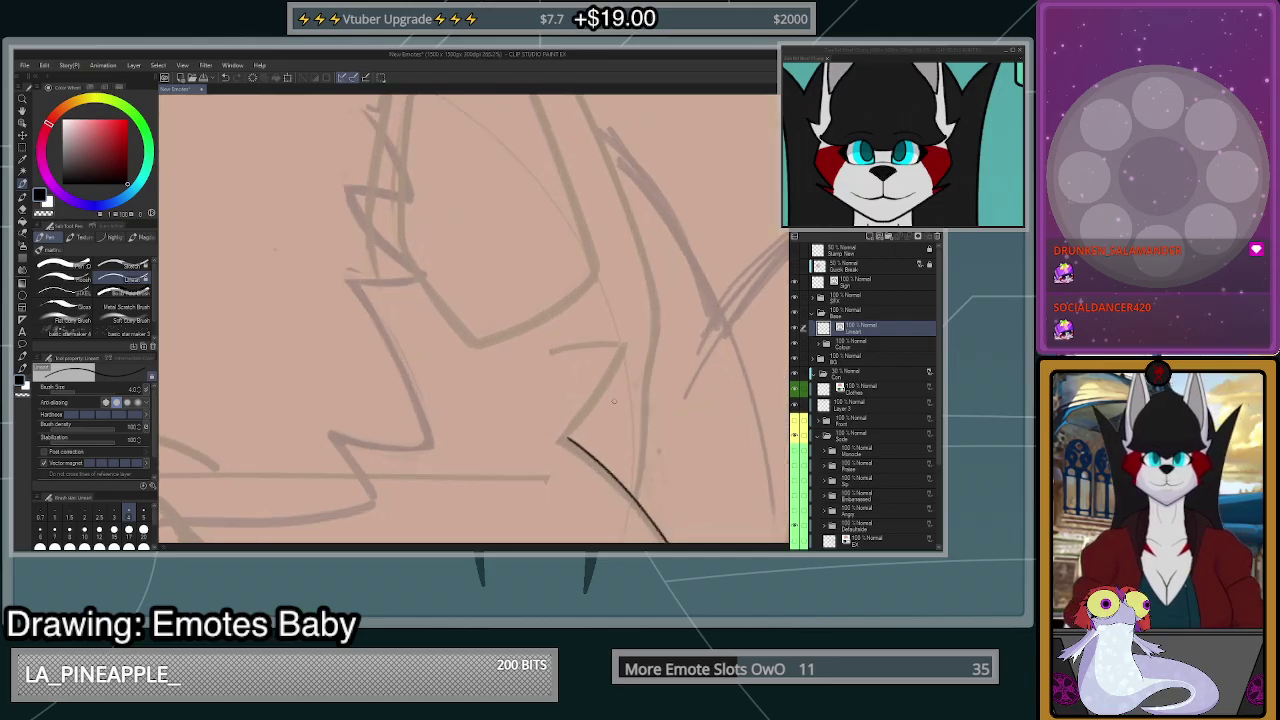
scroll(594, 388, "down", 8)
scroll(607, 360, "down", 3)
scroll(691, 473, "up", 4)
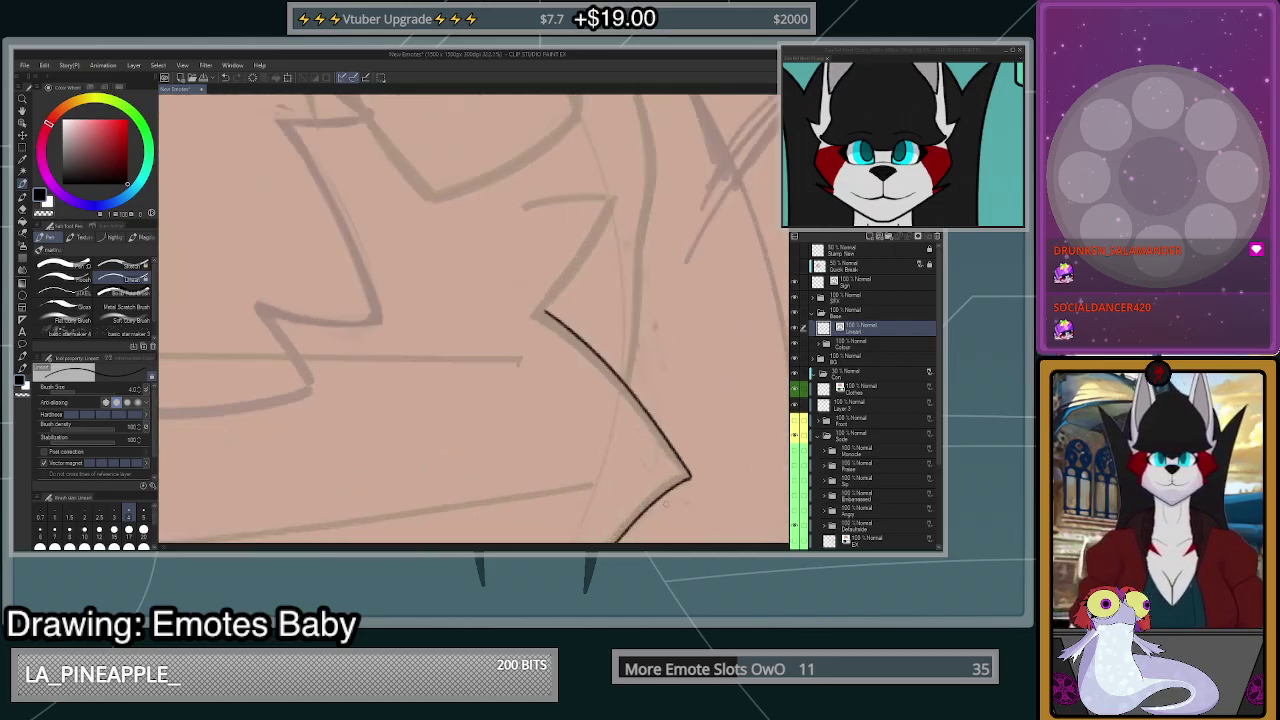
mouse_move(690, 484)
left_mouse_down()
mouse_move(607, 369)
mouse_move(518, 298)
left_mouse_up()
key("ctrl+z")
mouse_move(690, 484)
left_mouse_down()
mouse_move(595, 352)
mouse_move(444, 265)
left_mouse_up()
- Ink the uppermost cheek fur tuft over the sketch, up to its point and back inward below the ear
mouse_move(516, 306)
left_mouse_down()
mouse_move(562, 253)
mouse_move(624, 136)
left_mouse_up()
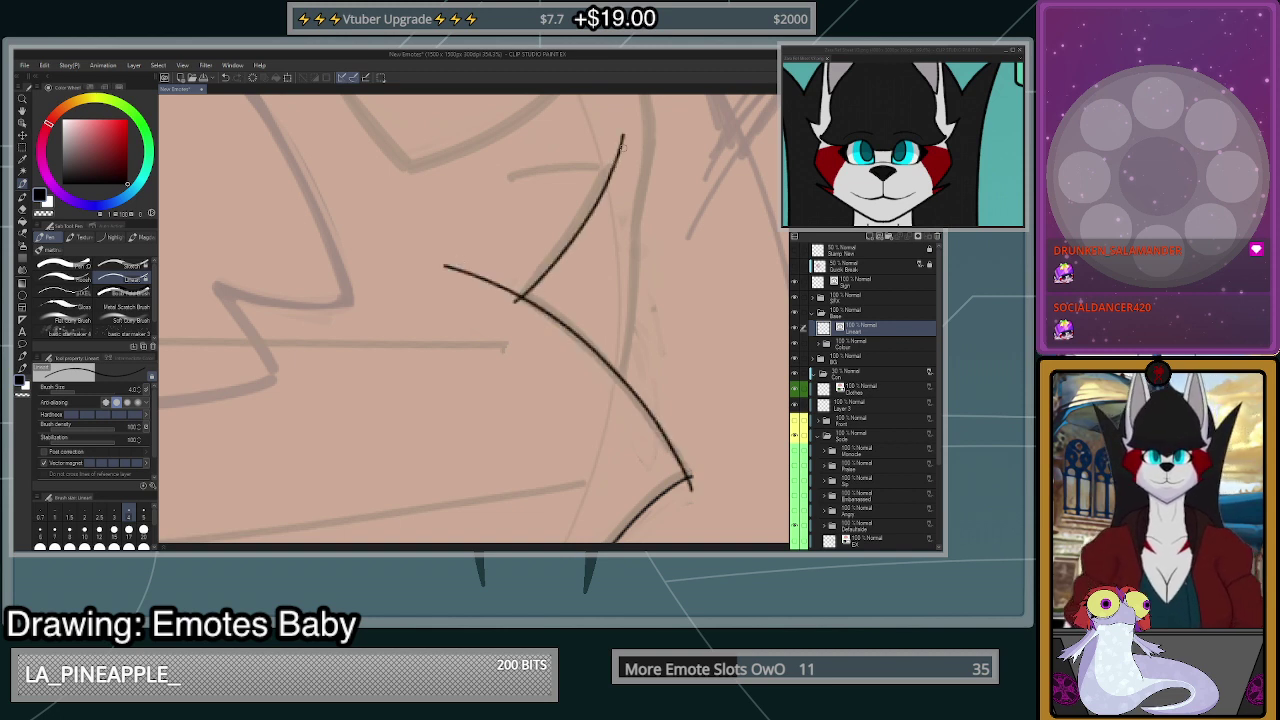
key("ctrl+z")
mouse_move(512, 310)
left_mouse_down()
mouse_move(563, 249)
mouse_move(614, 138)
left_mouse_up()
key("ctrl+z")
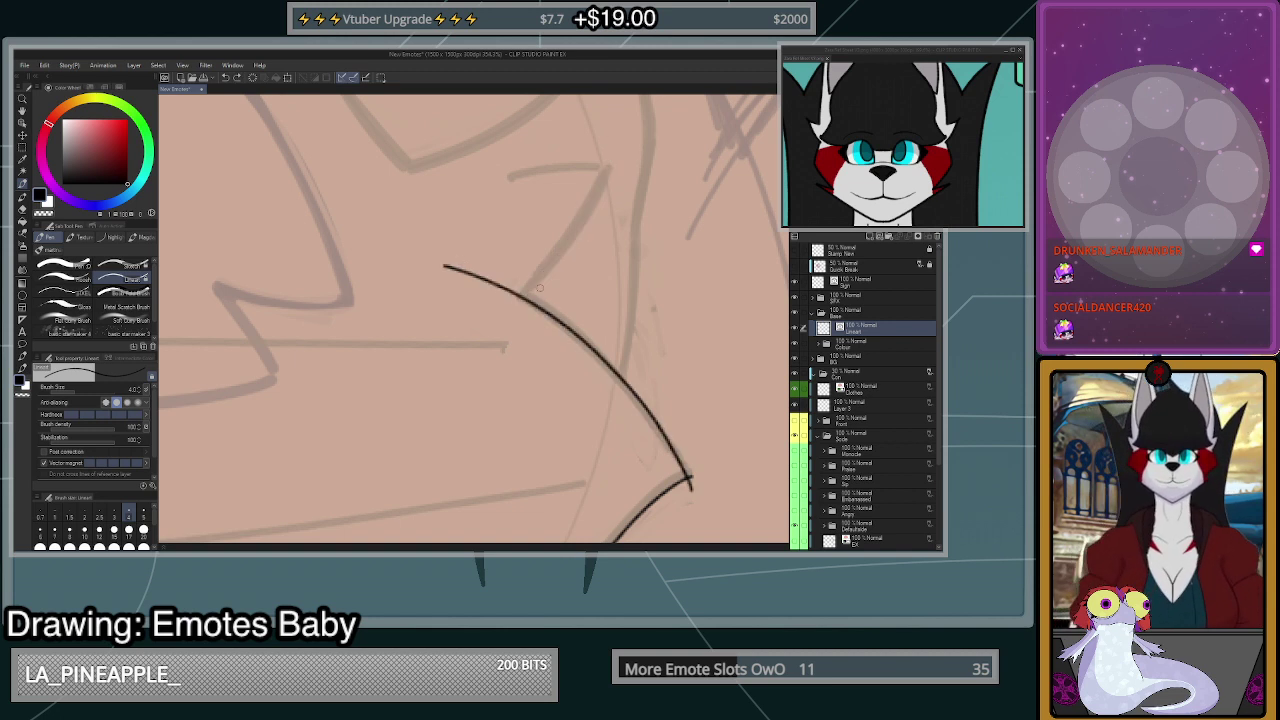
mouse_move(512, 310)
left_mouse_down()
mouse_move(590, 205)
mouse_move(620, 115)
left_mouse_up()
left_click_drag(618, 166, 509, 175)
- Trim the overshooting line ends at the cheek fur's two points and the corner between them with the vector eraser
left_click(23, 208)
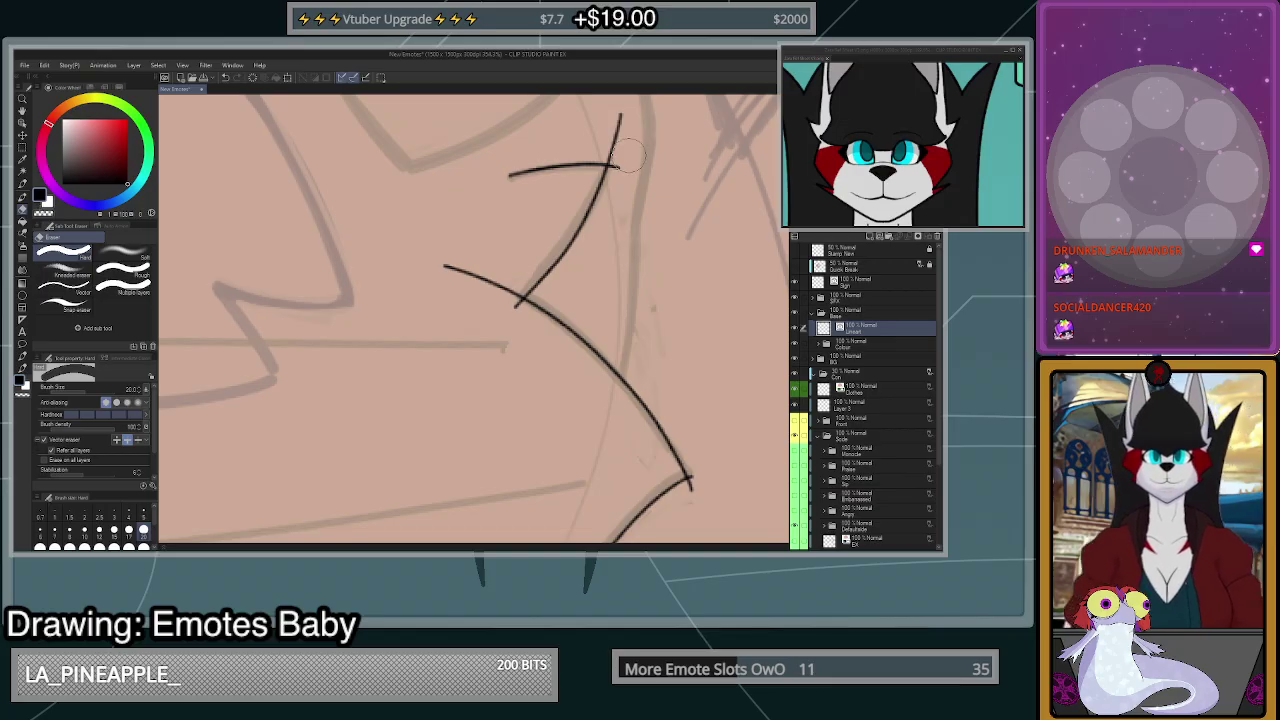
left_click_drag(626, 175, 624, 118)
left_click(507, 316)
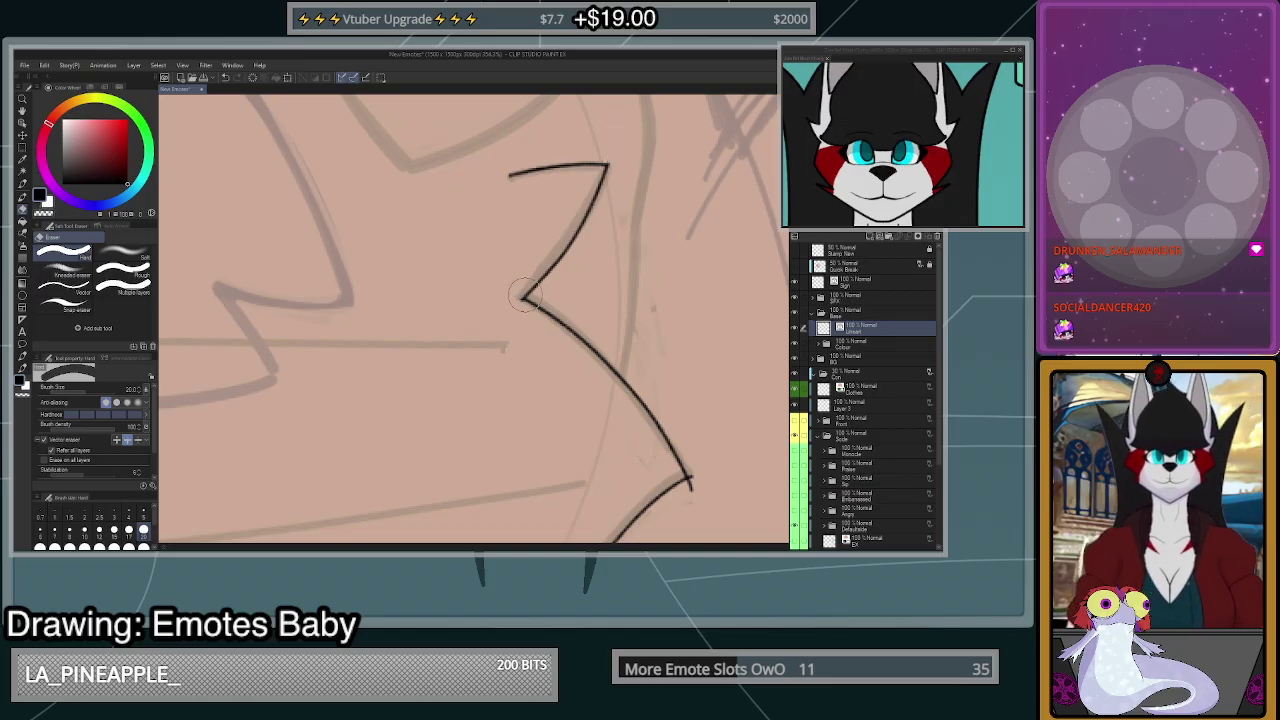
left_click(700, 487)
scroll(735, 360, "down", 7)
scroll(734, 357, "up", 3)
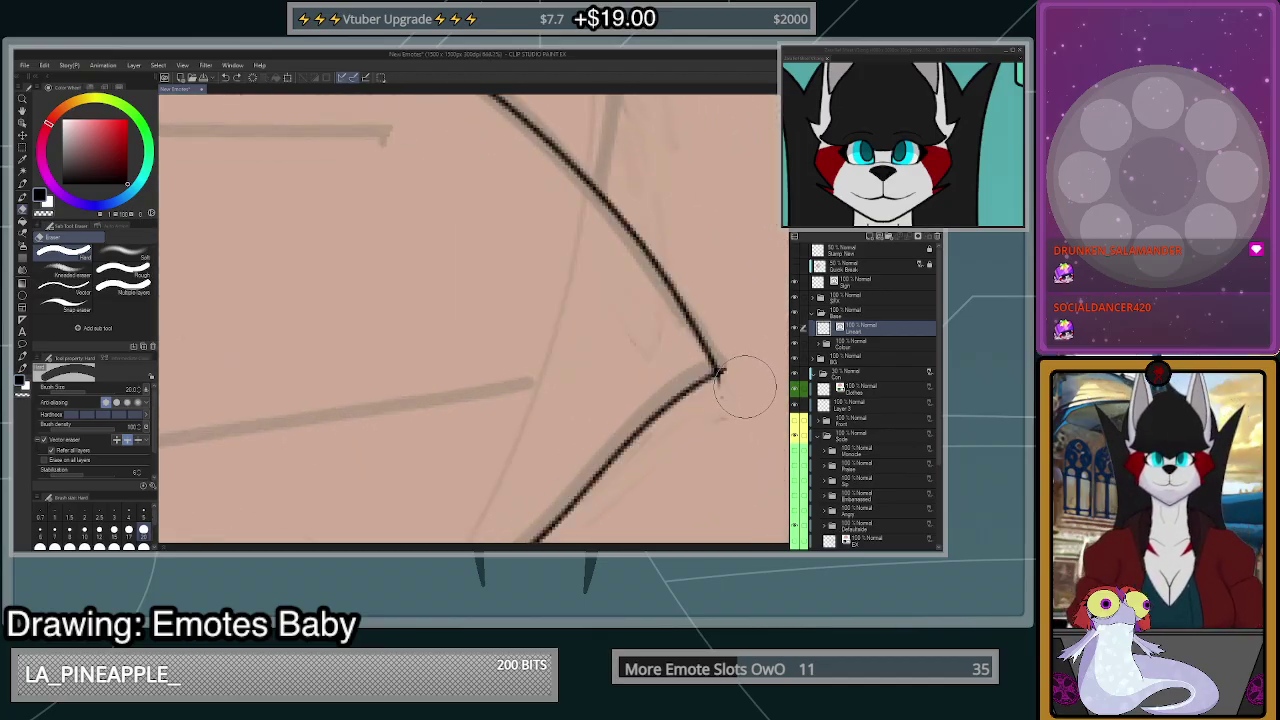
- Try to ink one continuous line from the far eye's inner side down along the muzzle bridge to the nose
scroll(740, 390, "down", 3)
scroll(700, 440, "down", 3)
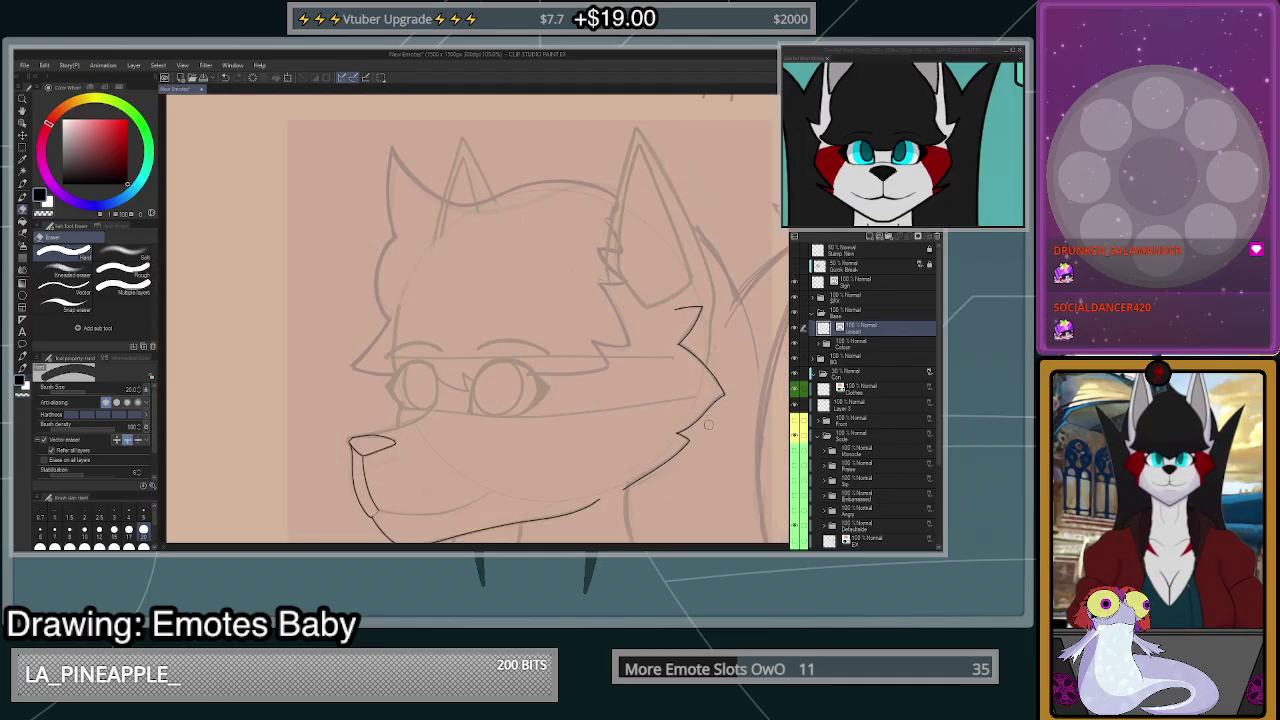
scroll(704, 421, "down", 2)
scroll(512, 450, "up", 1)
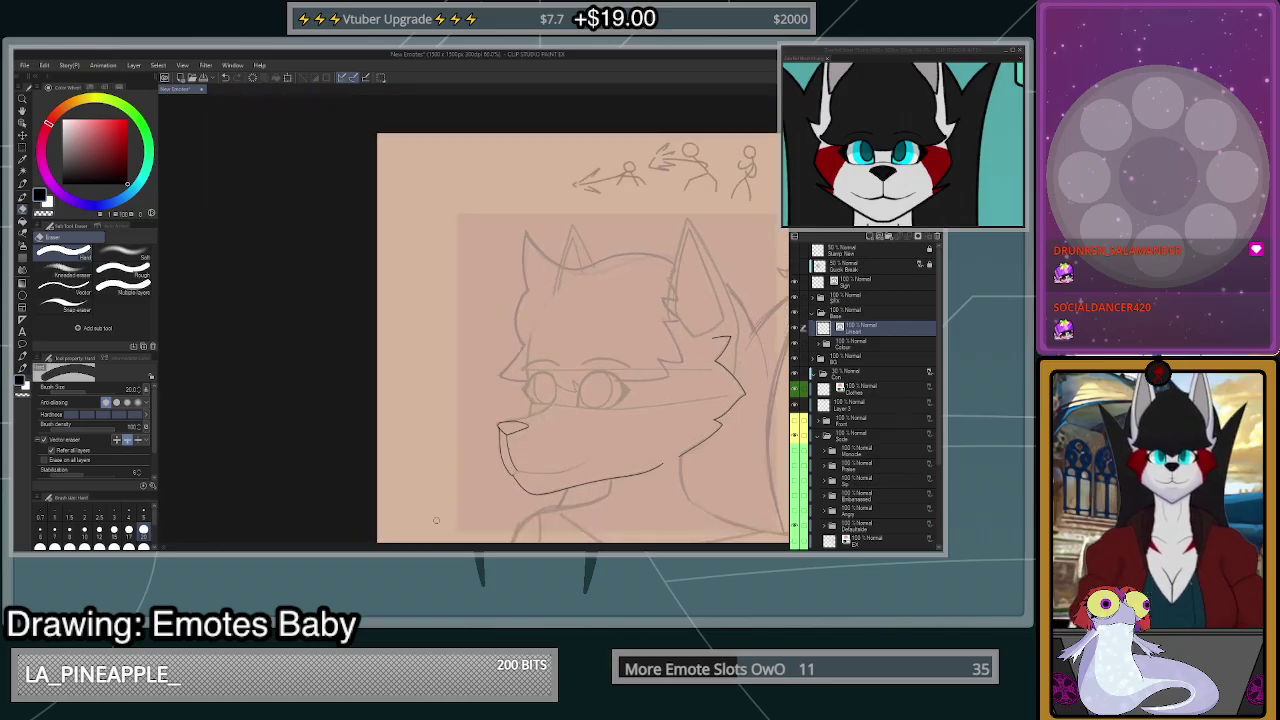
scroll(569, 490, "down", 6)
scroll(588, 471, "up", 4)
scroll(545, 429, "up", 8)
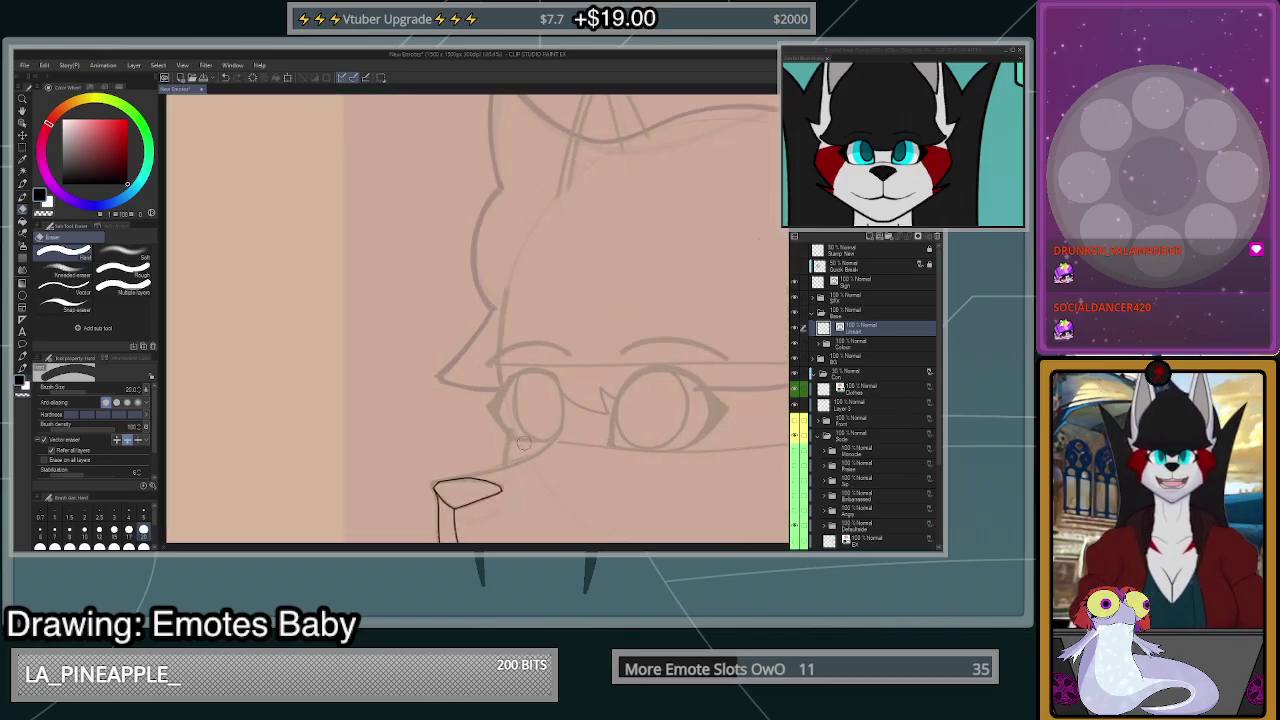
key("p")
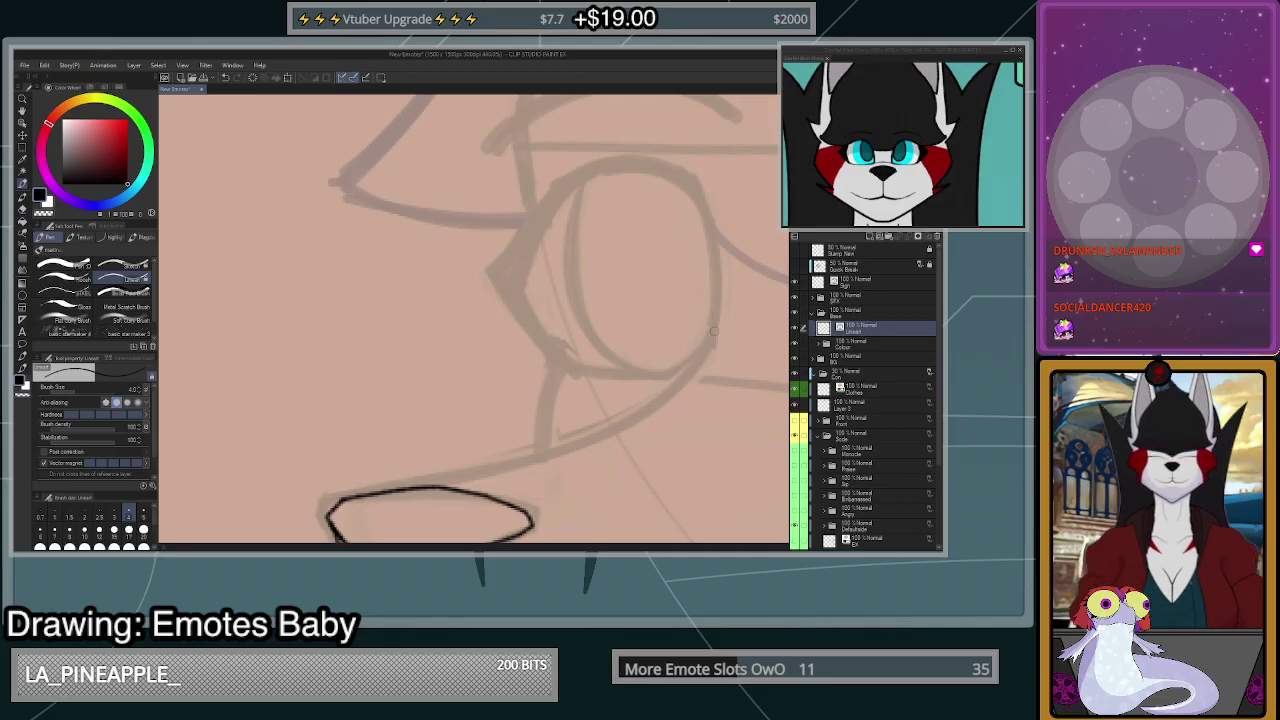
mouse_move(699, 178)
left_mouse_down()
mouse_move(721, 268)
mouse_move(702, 372)
left_mouse_up()
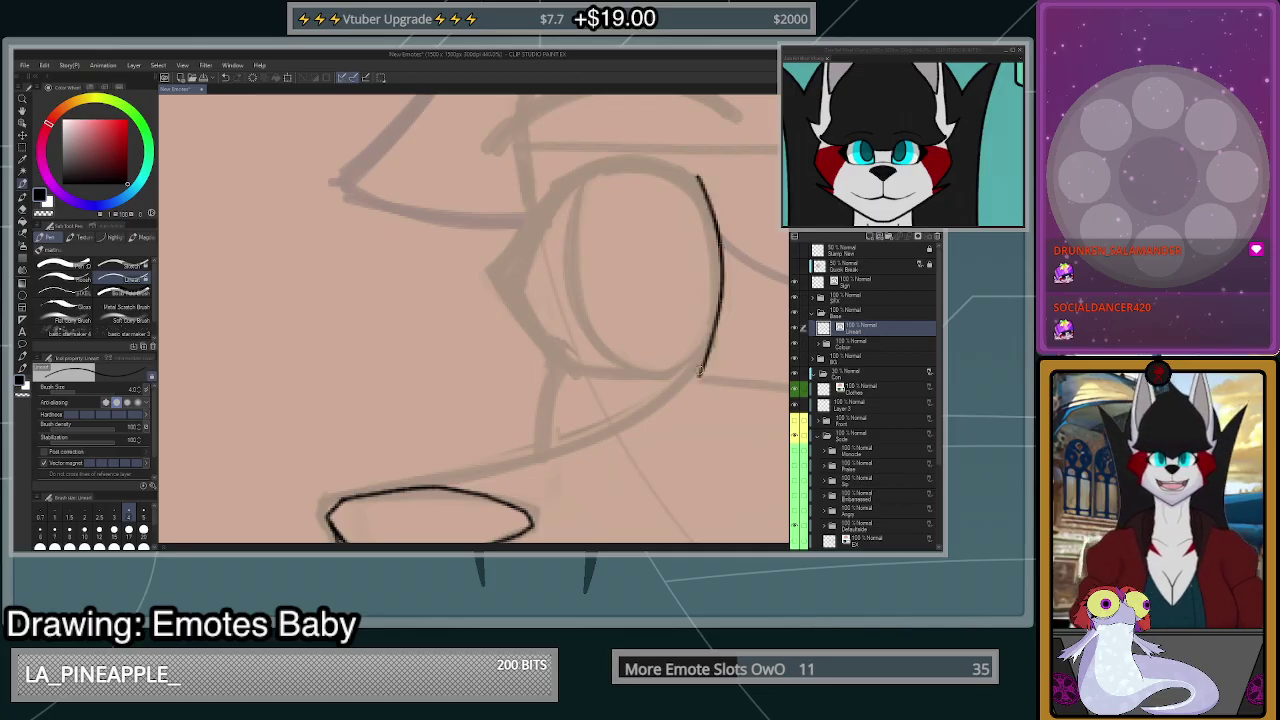
key("ctrl+z")
mouse_move(695, 175)
left_mouse_down()
mouse_move(723, 283)
mouse_move(718, 357)
left_mouse_up()
key("ctrl+z")
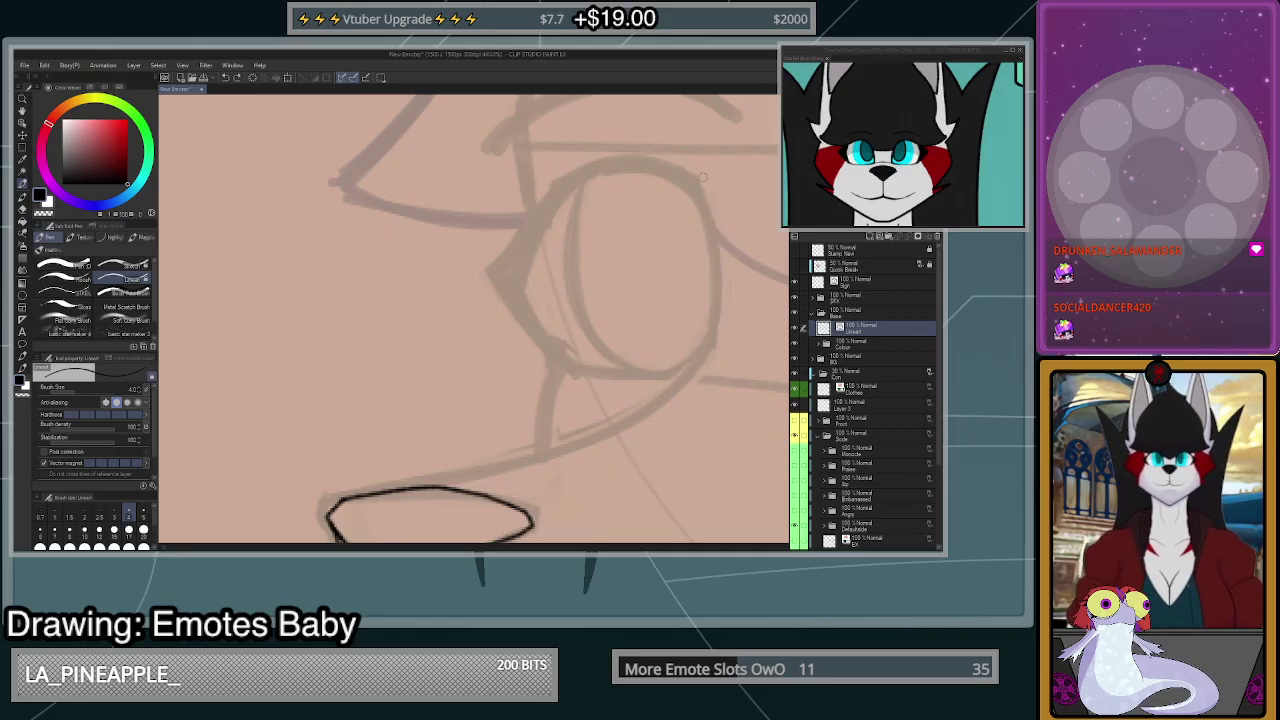
mouse_move(697, 175)
left_mouse_down()
mouse_move(718, 291)
mouse_move(702, 362)
mouse_move(578, 440)
mouse_move(354, 496)
left_mouse_up()
scroll(651, 457, "down", 5)
scroll(679, 453, "up", 3)
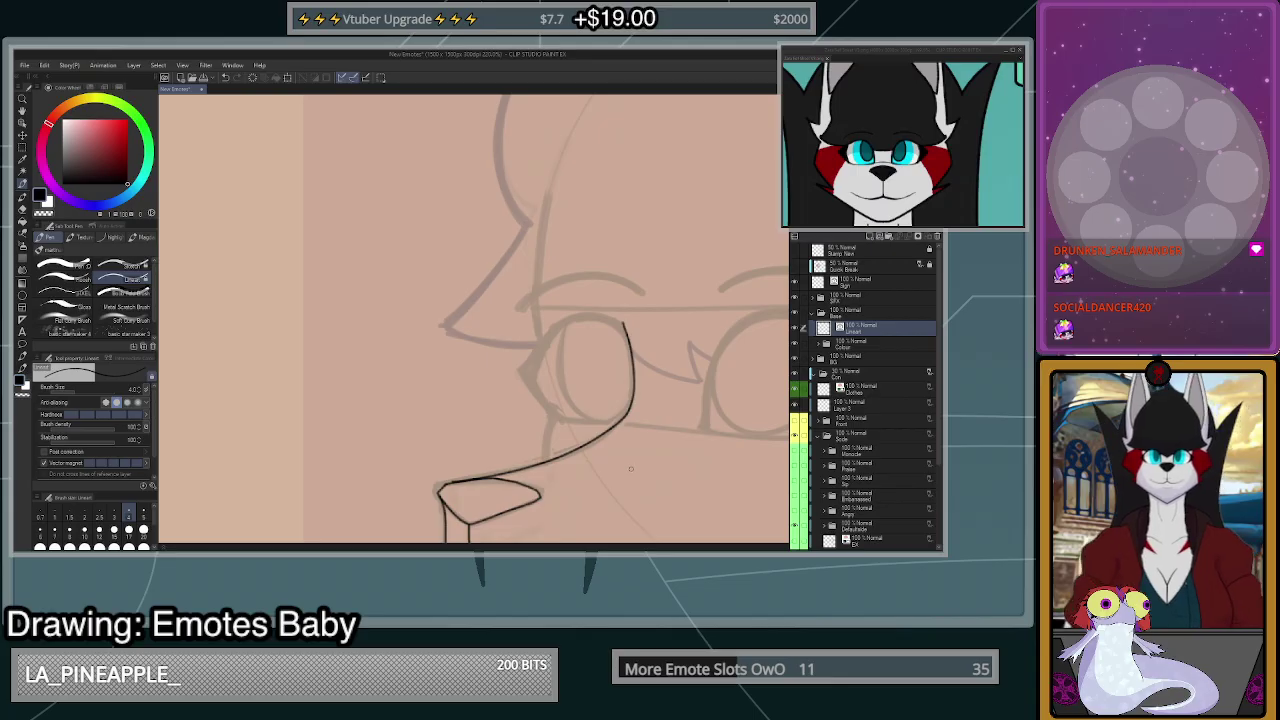
- Redraw the muzzle bridge line from the top of the nose up to the lower inner side of the far eye
scroll(604, 487, "up", 3)
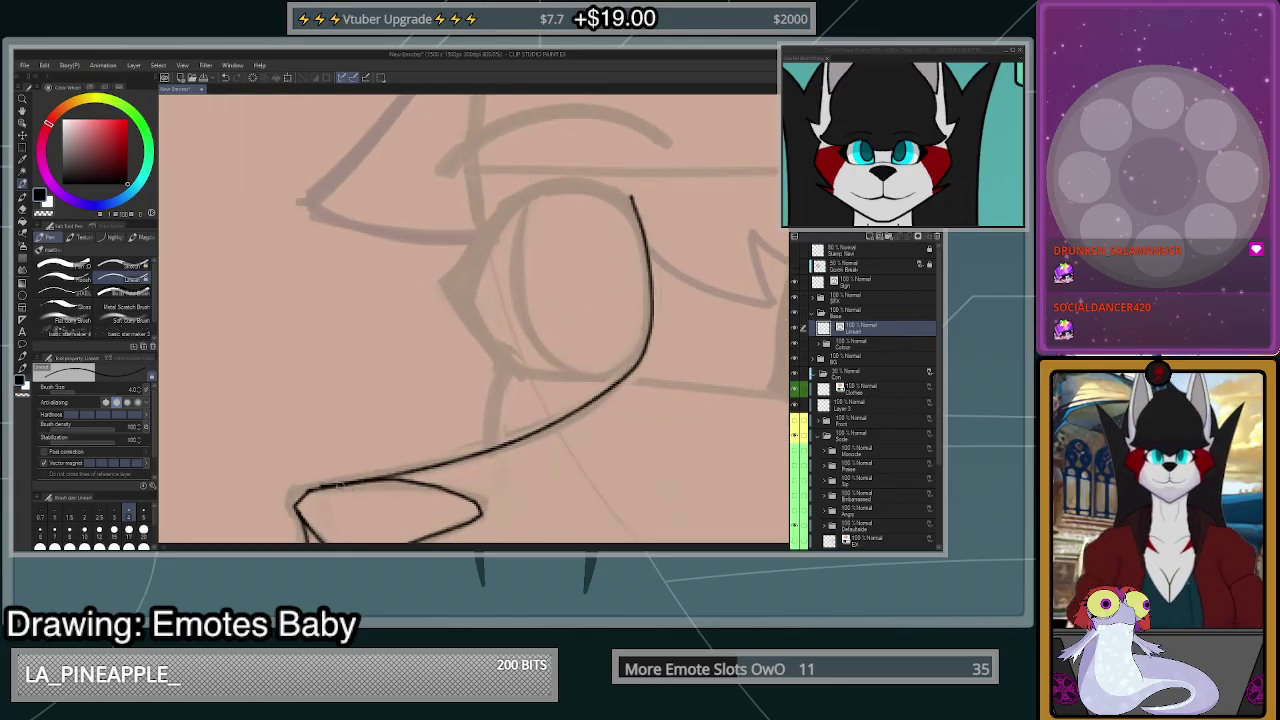
key("ctrl+z")
mouse_move(320, 488)
left_mouse_down()
mouse_move(485, 451)
mouse_move(590, 407)
mouse_move(646, 353)
mouse_move(650, 298)
left_mouse_up()
key("ctrl+z")
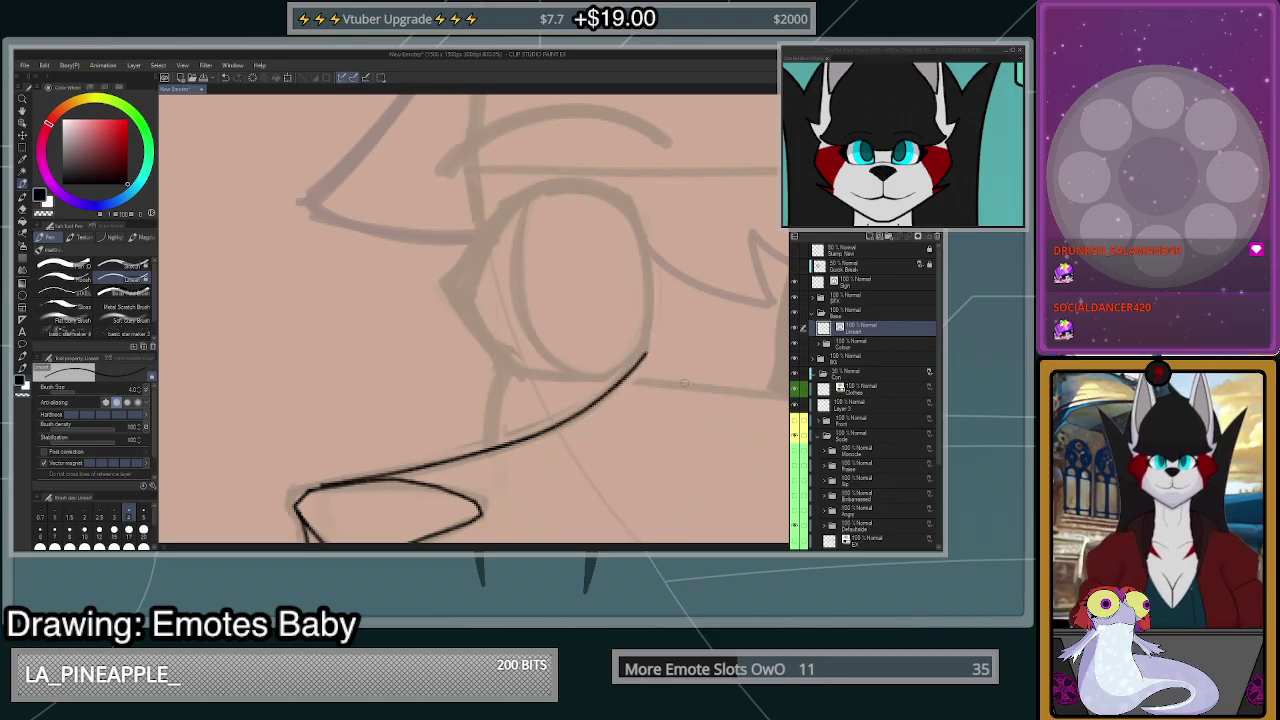
- Ink the back edge of the head from the large cheek fur point upward past the near ear's base
scroll(684, 384, "down", 10)
scroll(705, 432, "up", 3)
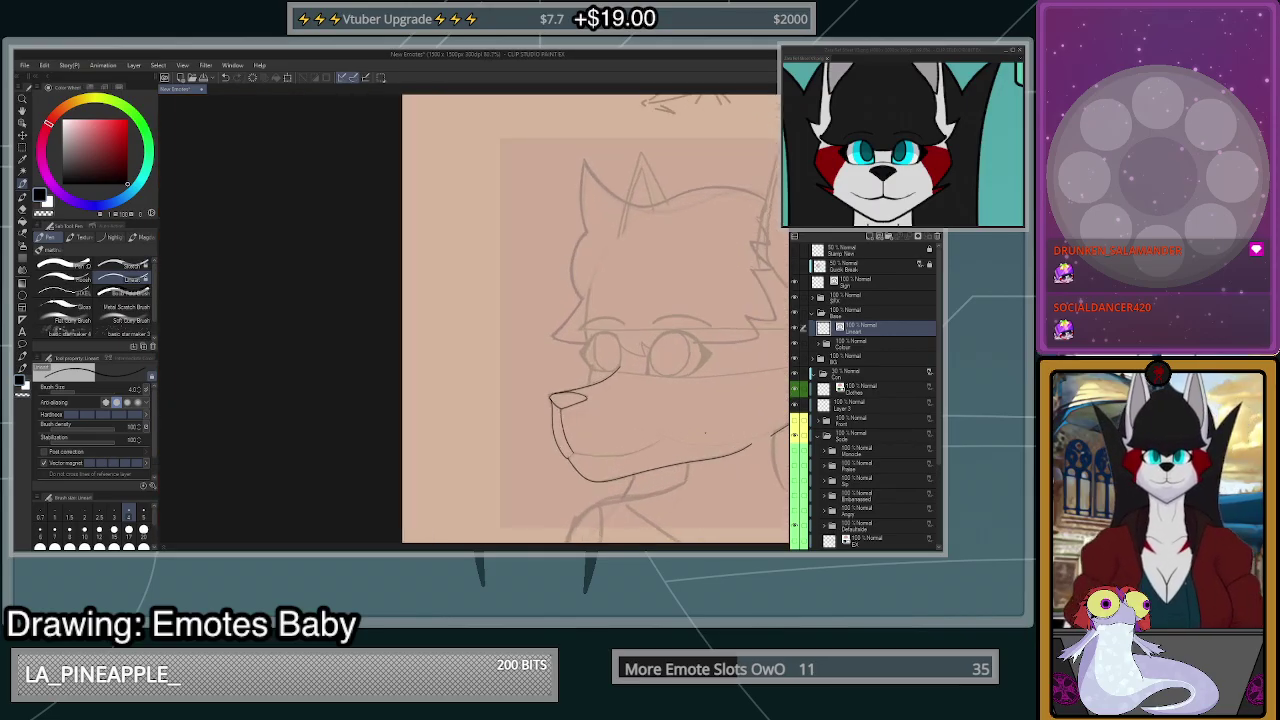
scroll(702, 458, "down", 3)
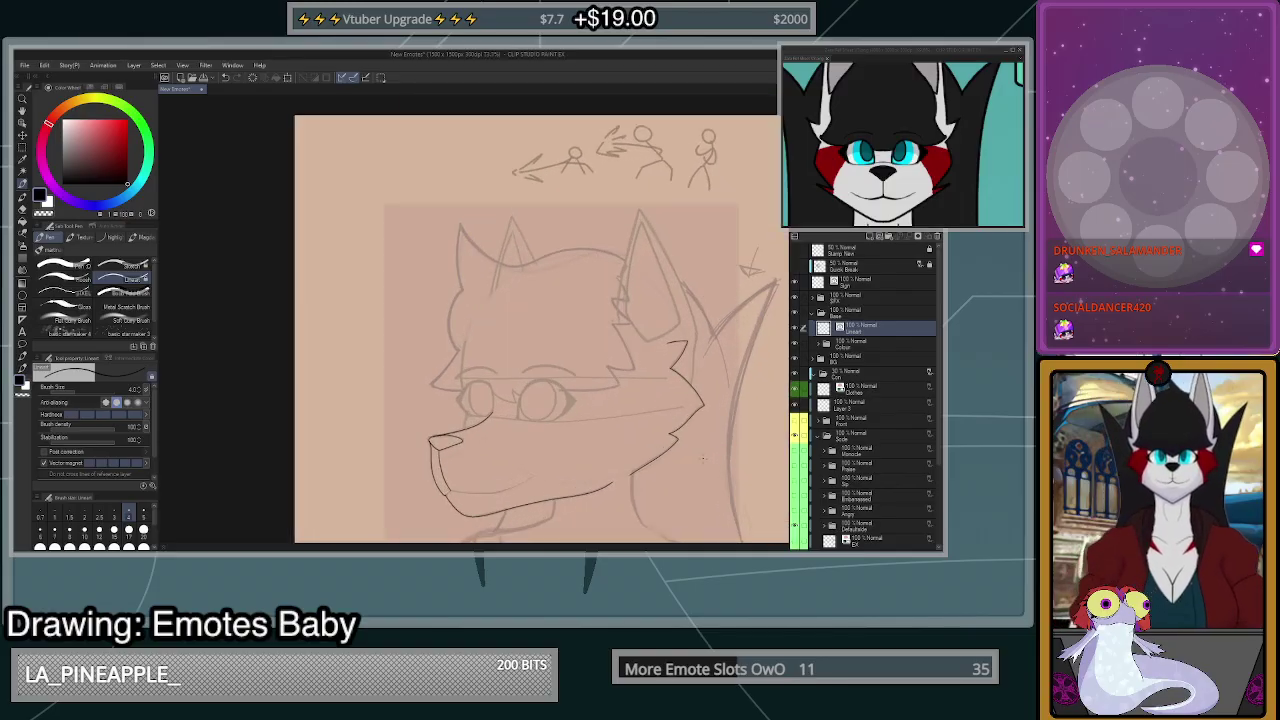
scroll(694, 464, "up", 5)
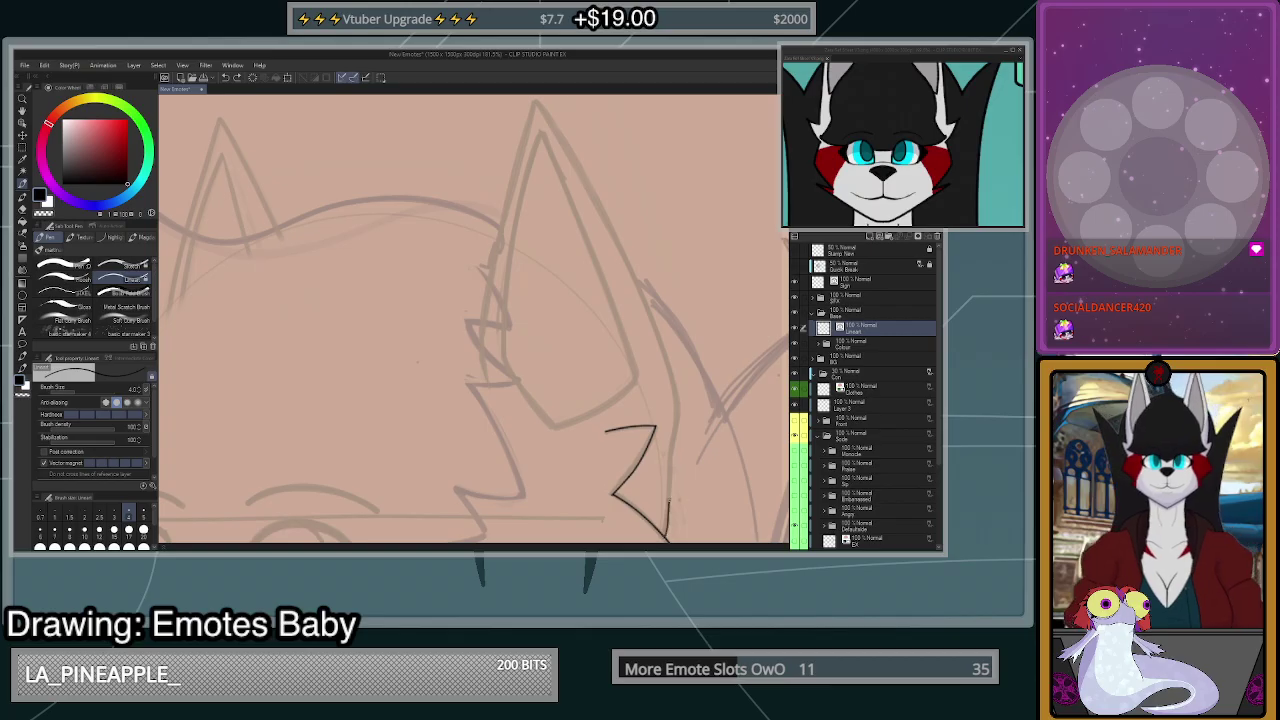
left_click_drag(670, 458, 675, 156)
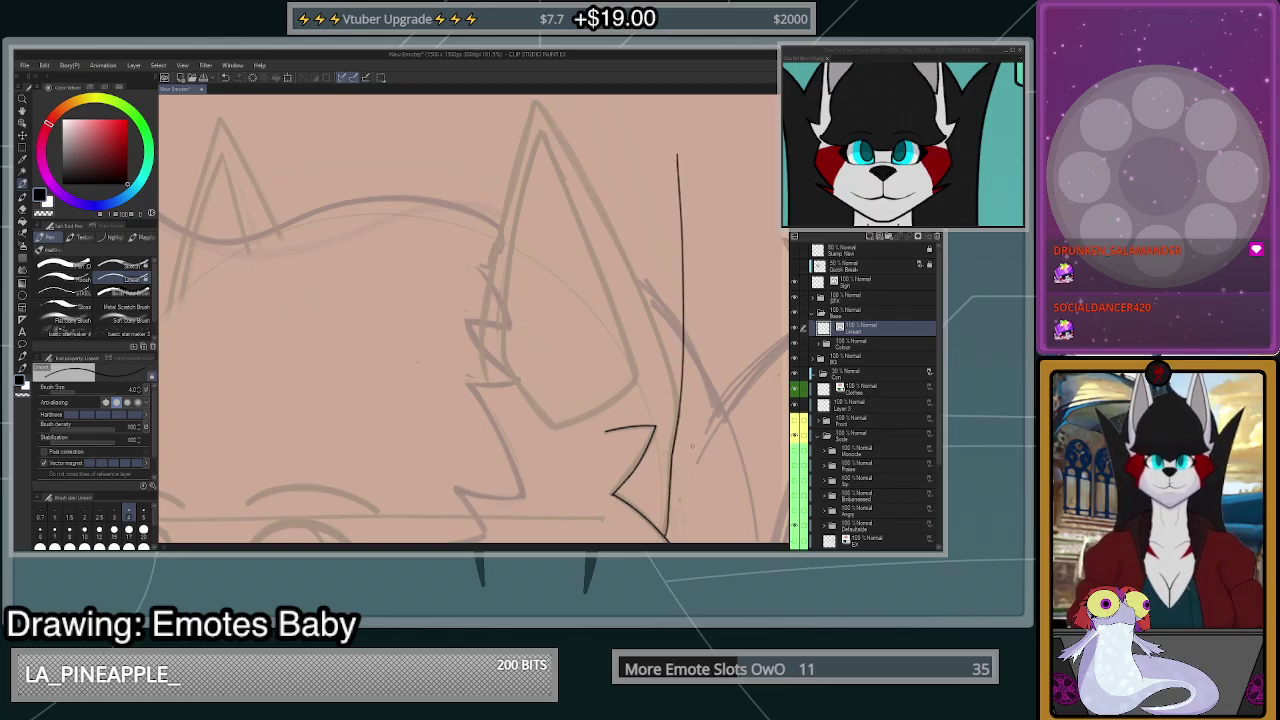
- Turn off the pen's vector magnet and ink the near ear's back and front edges so they cross at the tip
left_click(65, 466)
scroll(131, 450, "down", 1)
scroll(645, 448, "down", 2)
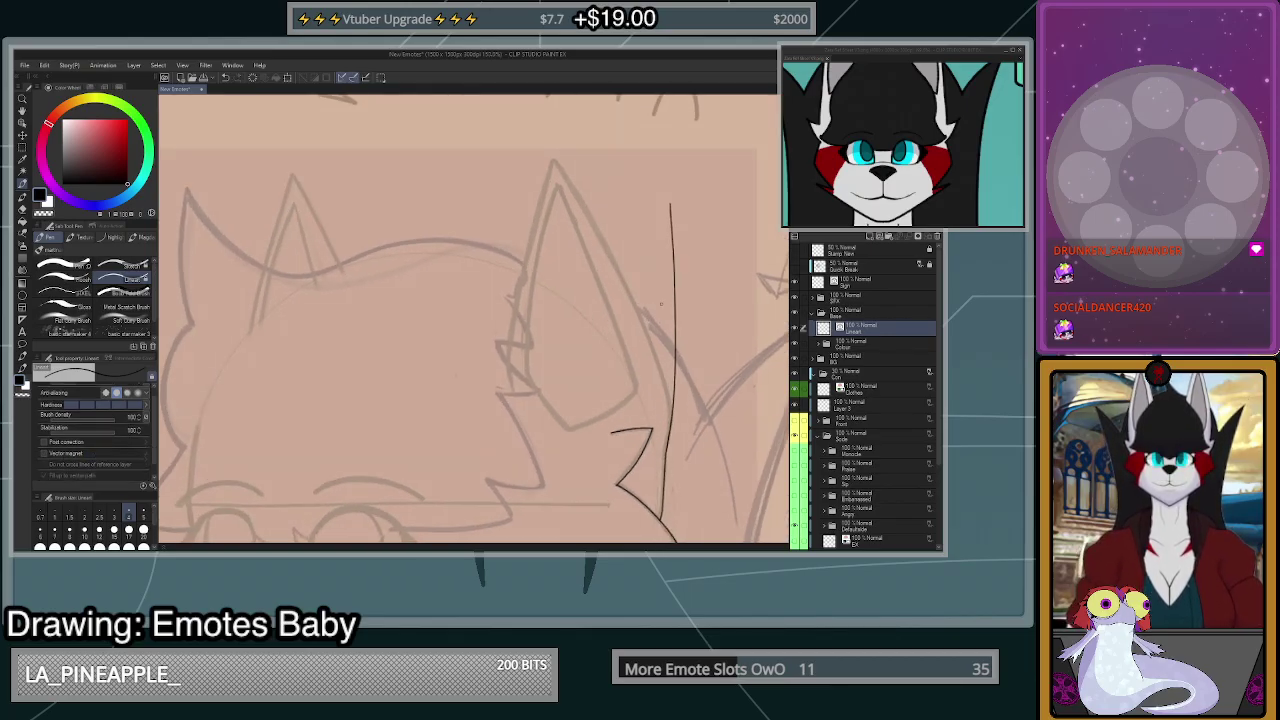
scroll(675, 440, "up", 3)
scroll(671, 470, "down", 3)
mouse_move(670, 458)
left_mouse_down()
mouse_move(612, 284)
mouse_move(516, 142)
left_mouse_up()
key("ctrl+z")
mouse_move(668, 456)
left_mouse_down()
mouse_move(638, 343)
mouse_move(516, 140)
left_mouse_up()
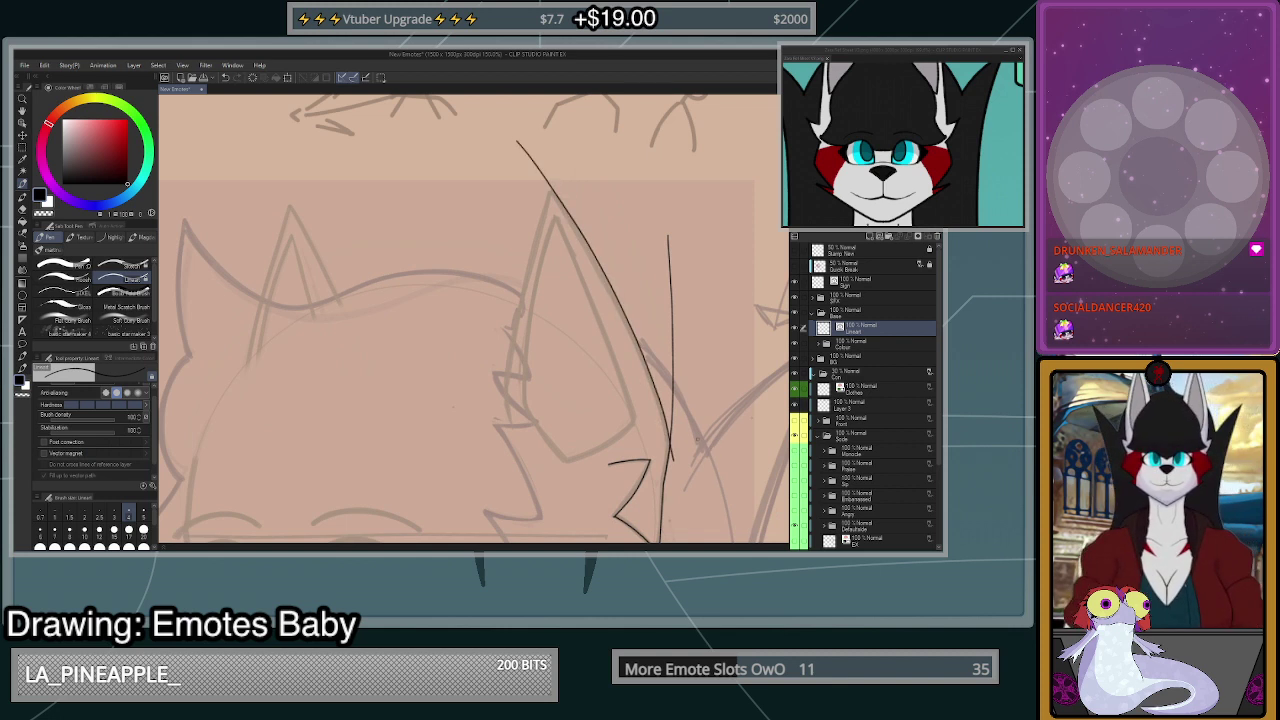
mouse_move(513, 338)
left_mouse_down()
mouse_move(569, 128)
mouse_move(540, 163)
left_mouse_up()
- Erase the overshooting line ends at the near ear's tip and where its back edge meets the head line
left_click(25, 209)
left_click_drag(678, 259, 664, 264)
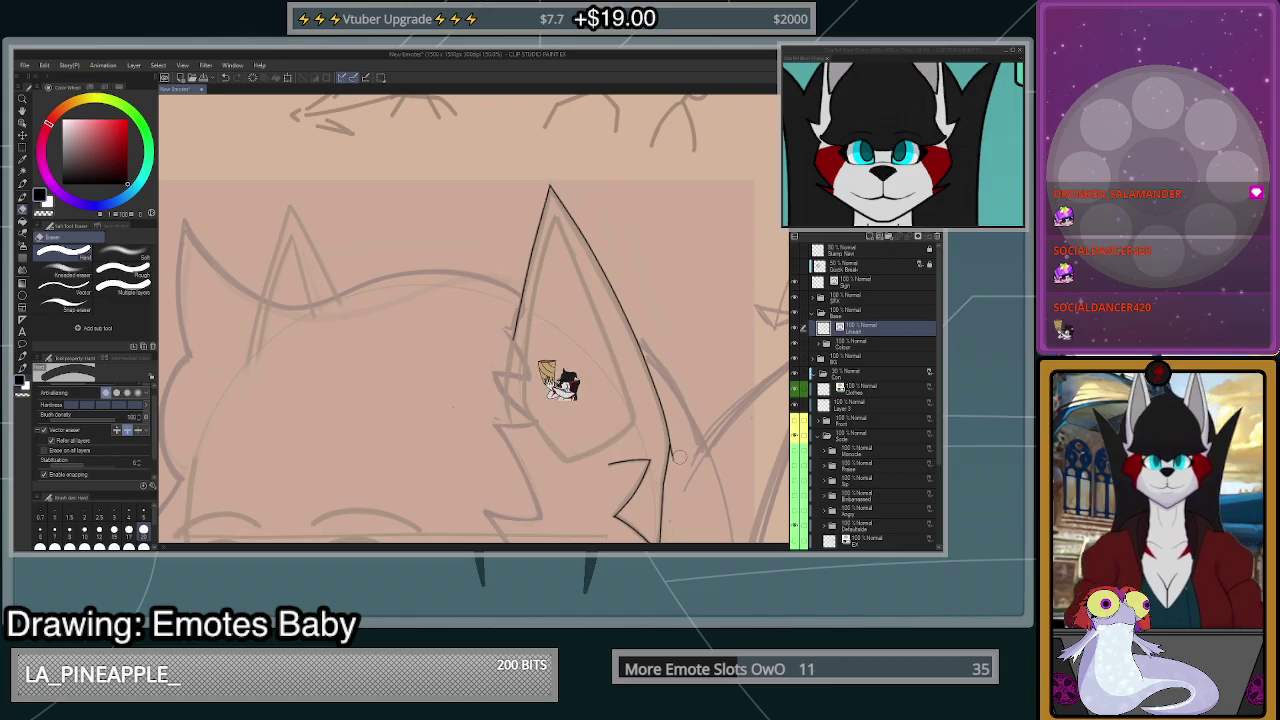
left_click_drag(681, 456, 672, 457)
scroll(679, 451, "down", 1)
scroll(679, 450, "up", 2)
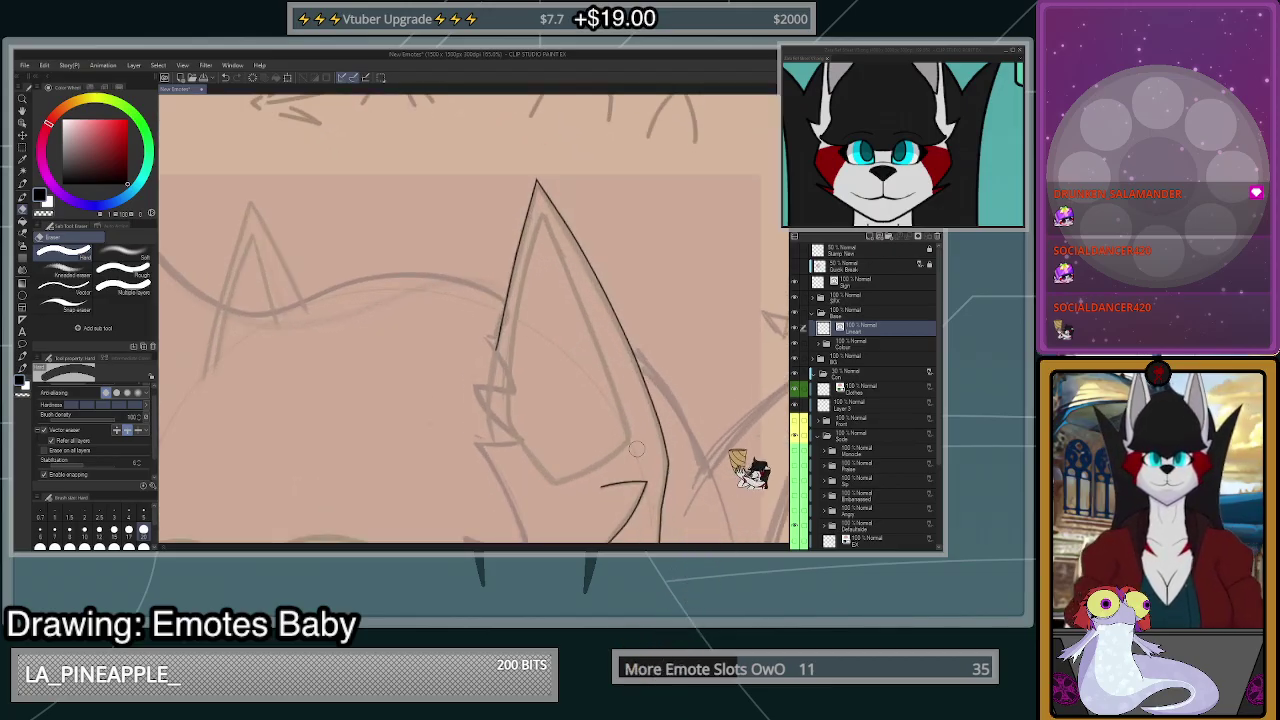
- Try to ink the lower edge of the near ear's inner shape, curving from its bottom corner toward the back
key("p")
scroll(660, 451, "up", 1)
scroll(634, 452, "down", 2)
scroll(590, 483, "up", 3)
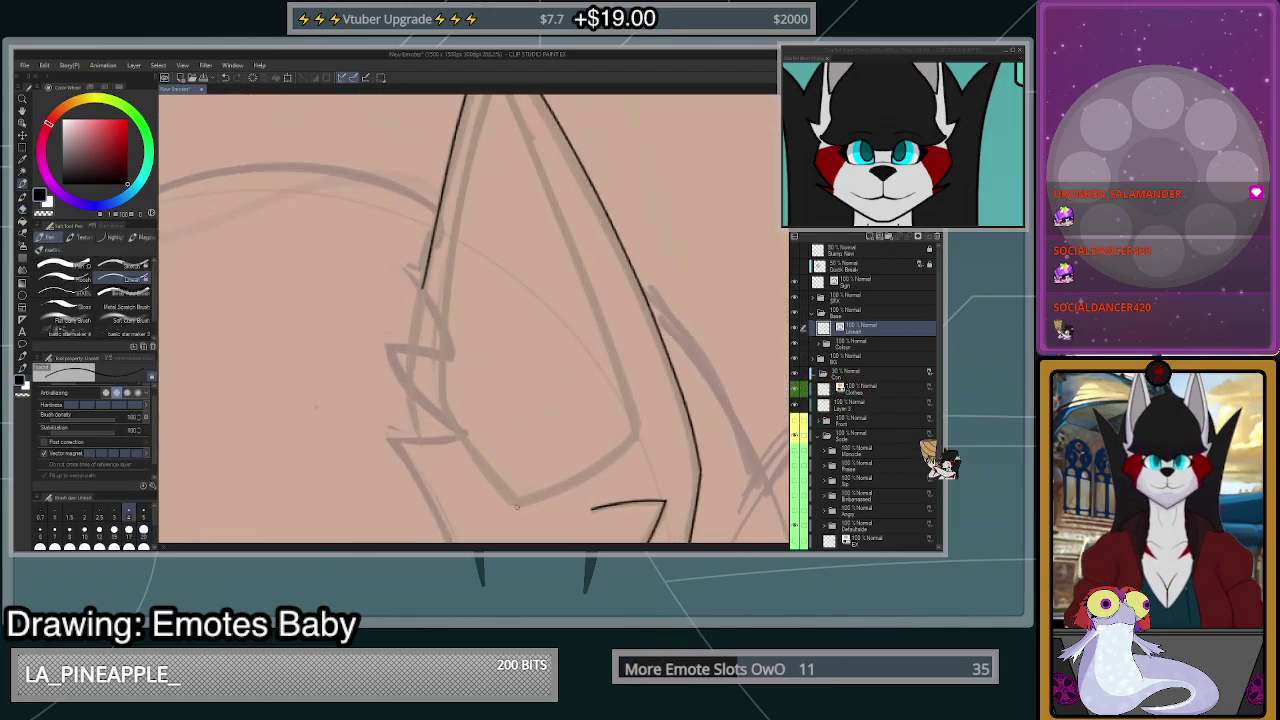
mouse_move(517, 507)
left_mouse_down()
mouse_move(575, 487)
mouse_move(643, 433)
left_mouse_up()
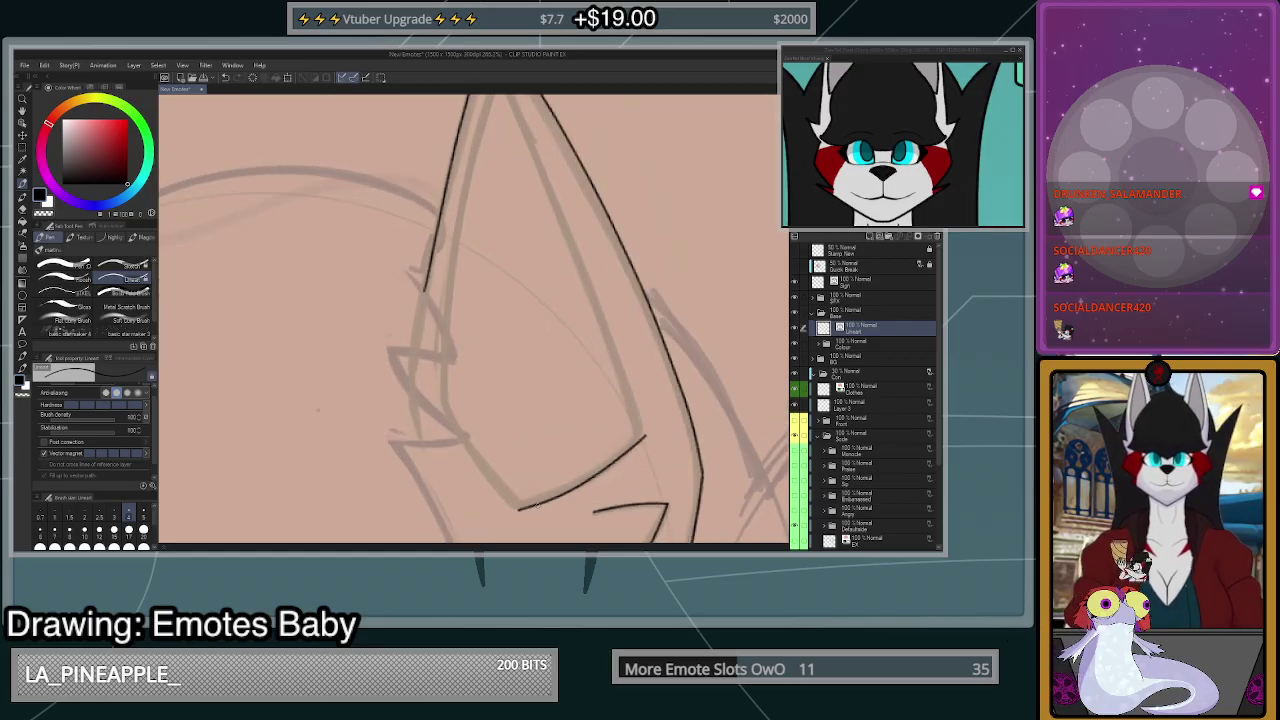
key("ctrl+z")
mouse_move(516, 507)
left_mouse_down()
mouse_move(589, 479)
mouse_move(650, 407)
mouse_move(585, 479)
mouse_move(503, 514)
mouse_move(569, 491)
mouse_move(629, 448)
mouse_move(658, 405)
left_mouse_up()
key("ctrl+z")
key("ctrl+z")
scroll(656, 420, "down", 2)
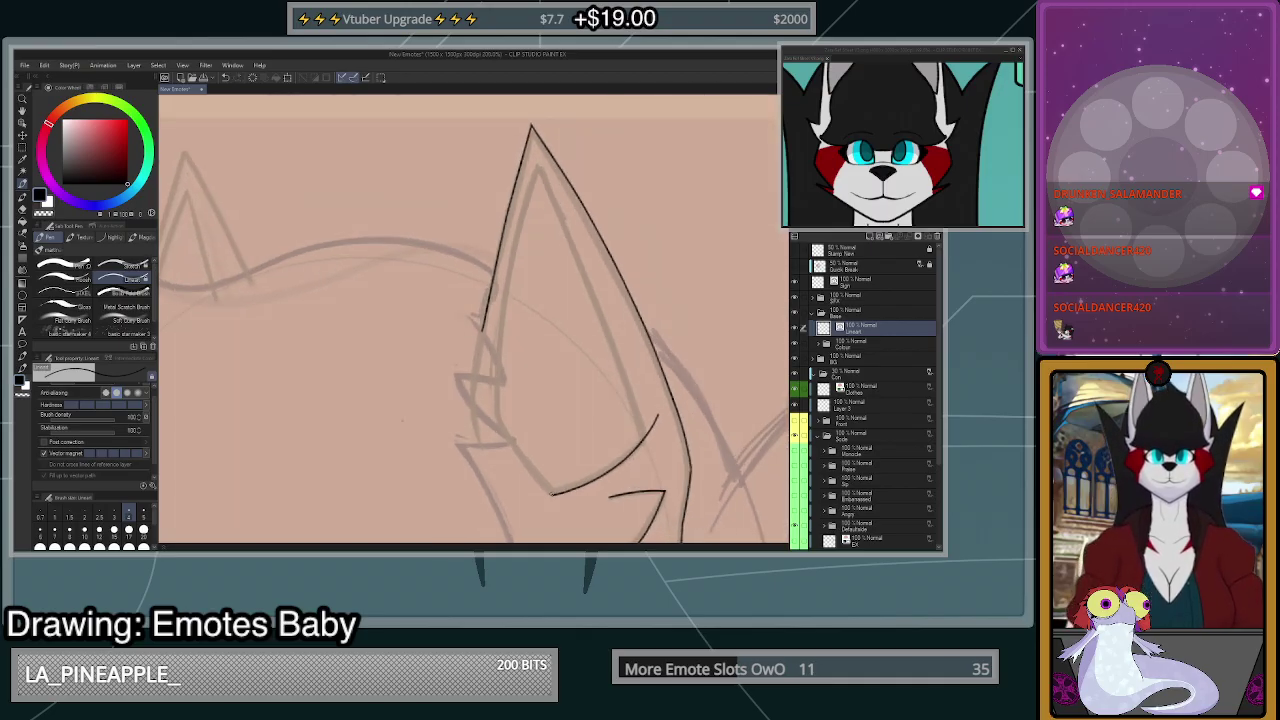
- Try to ink the near ear's lower front edge from the bottom corner up toward the hair
left_click_drag(545, 488, 499, 418)
scroll(548, 467, "up", 2)
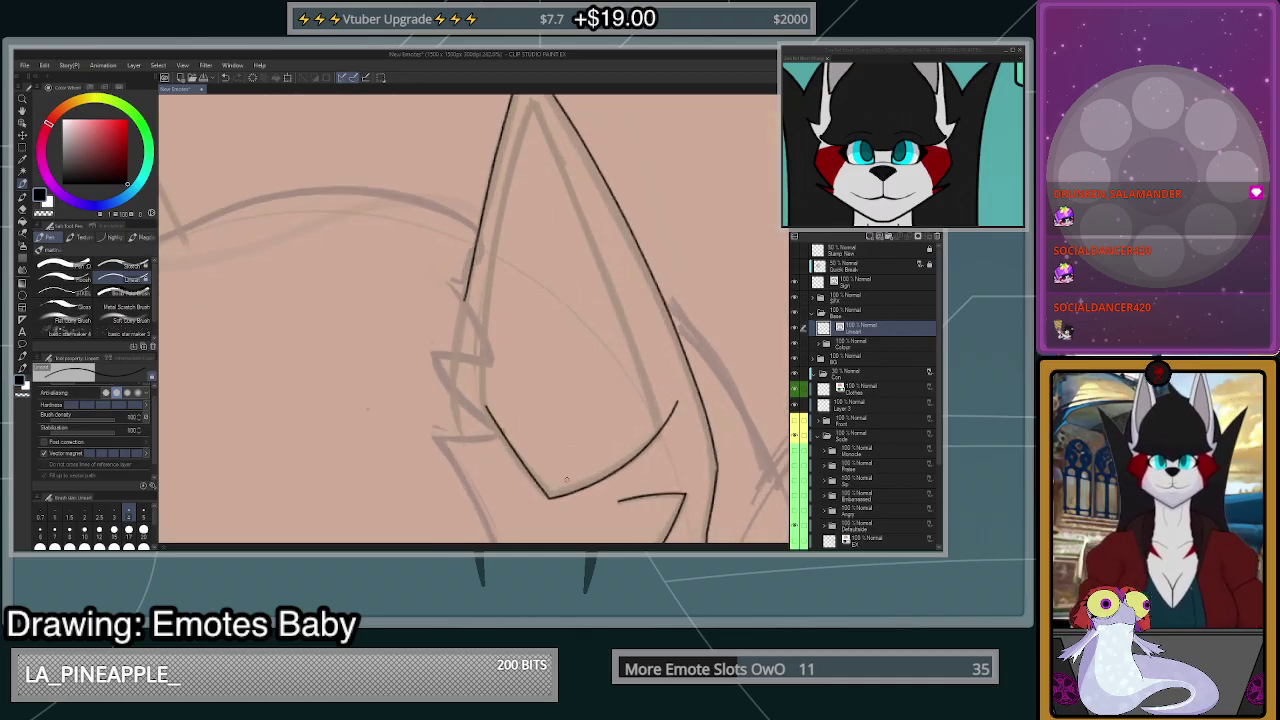
key("ctrl+z")
left_click_drag(540, 496, 470, 394)
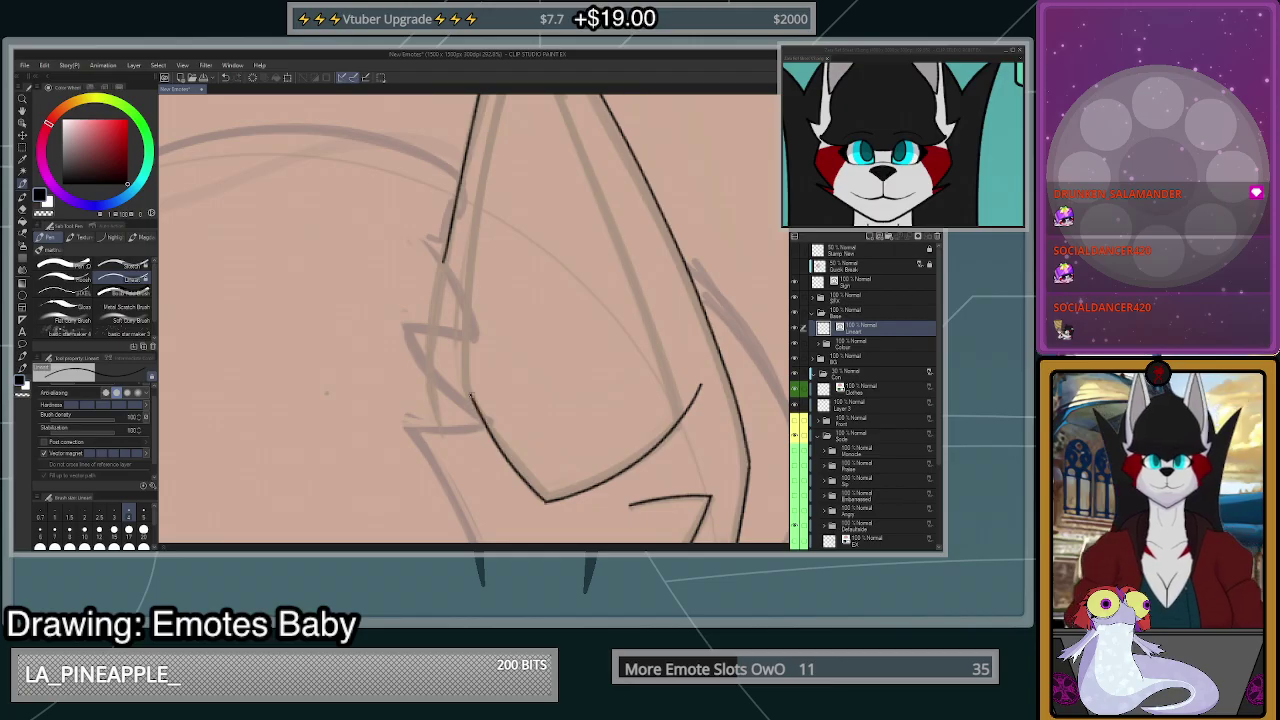
key("ctrl+z")
- Move the near ear's inked front and back edges, including the lower front segment, from the line art layer onto a new vector layer
scroll(682, 458, "down", 3)
scroll(686, 447, "down", 3)
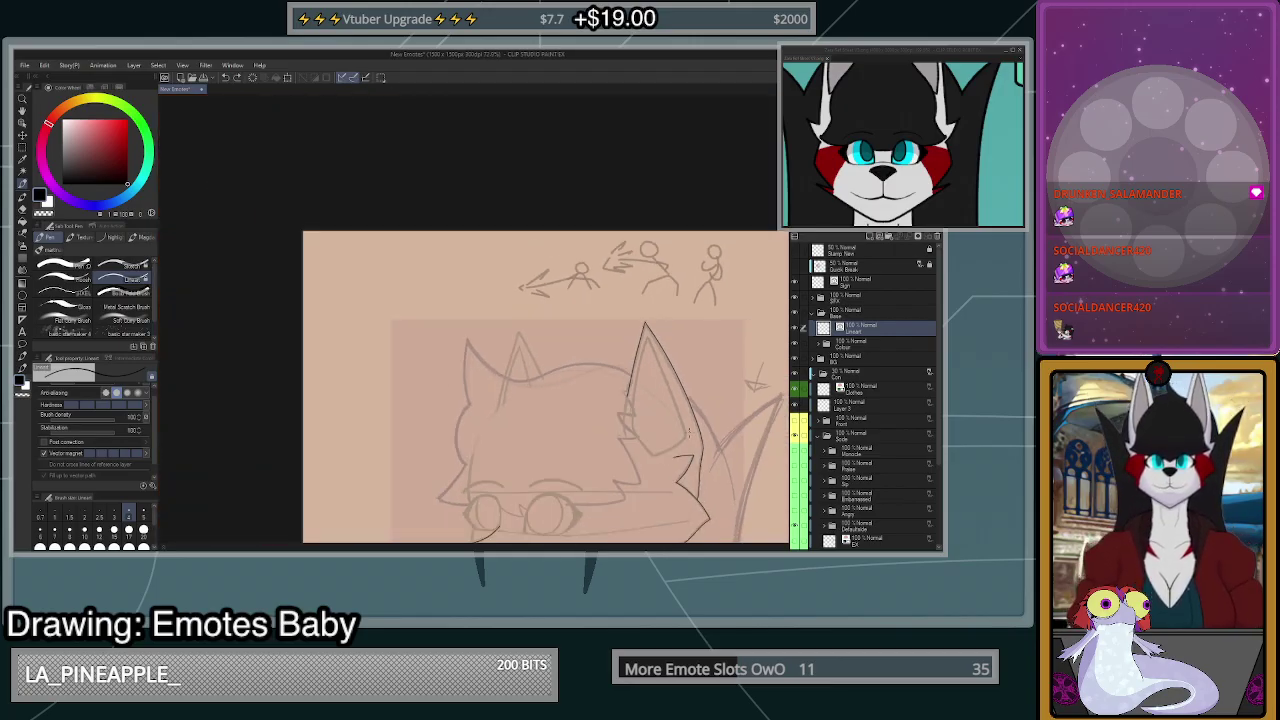
scroll(700, 412, "up", 1)
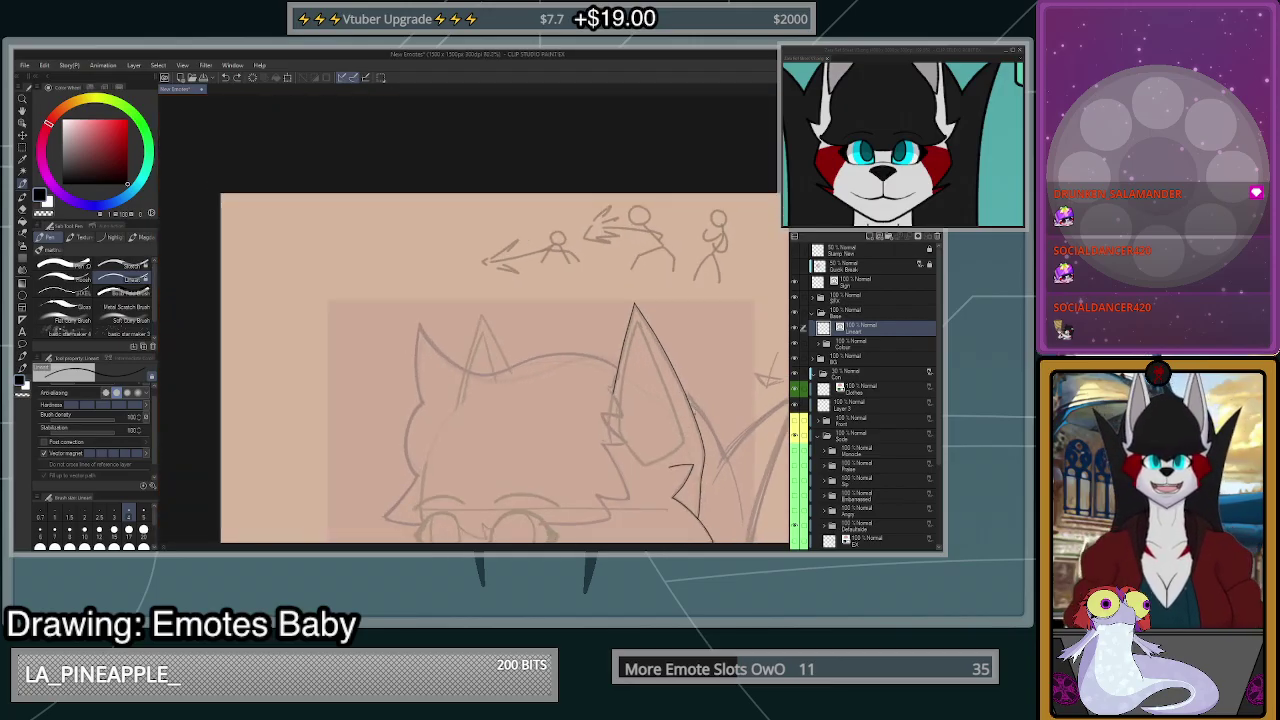
scroll(696, 427, "down", 5)
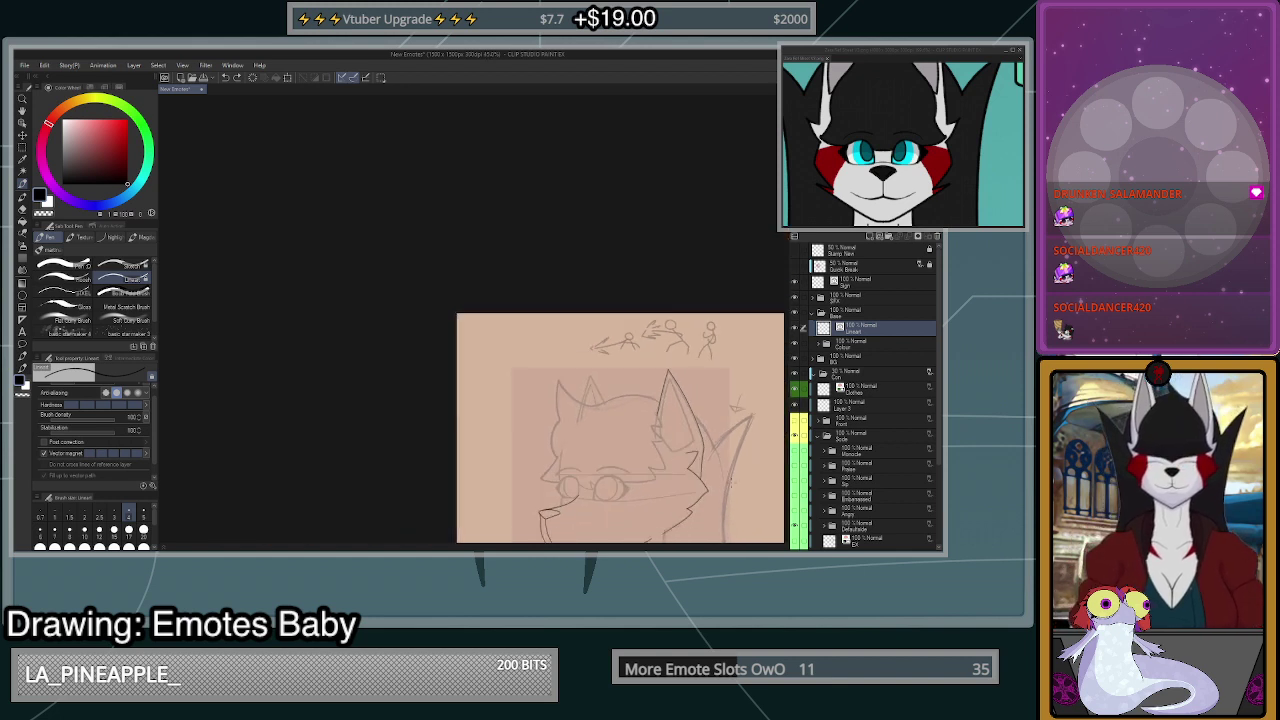
scroll(726, 474, "up", 6)
left_click(22, 123)
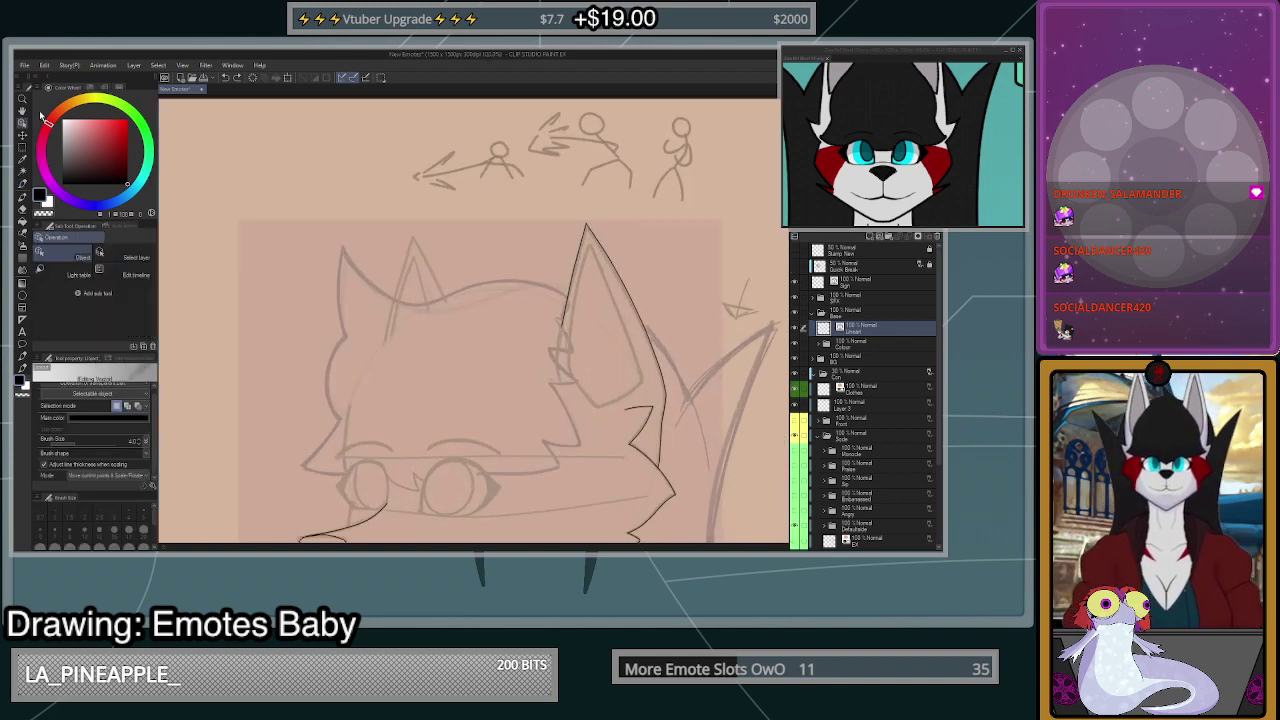
left_click(638, 312)
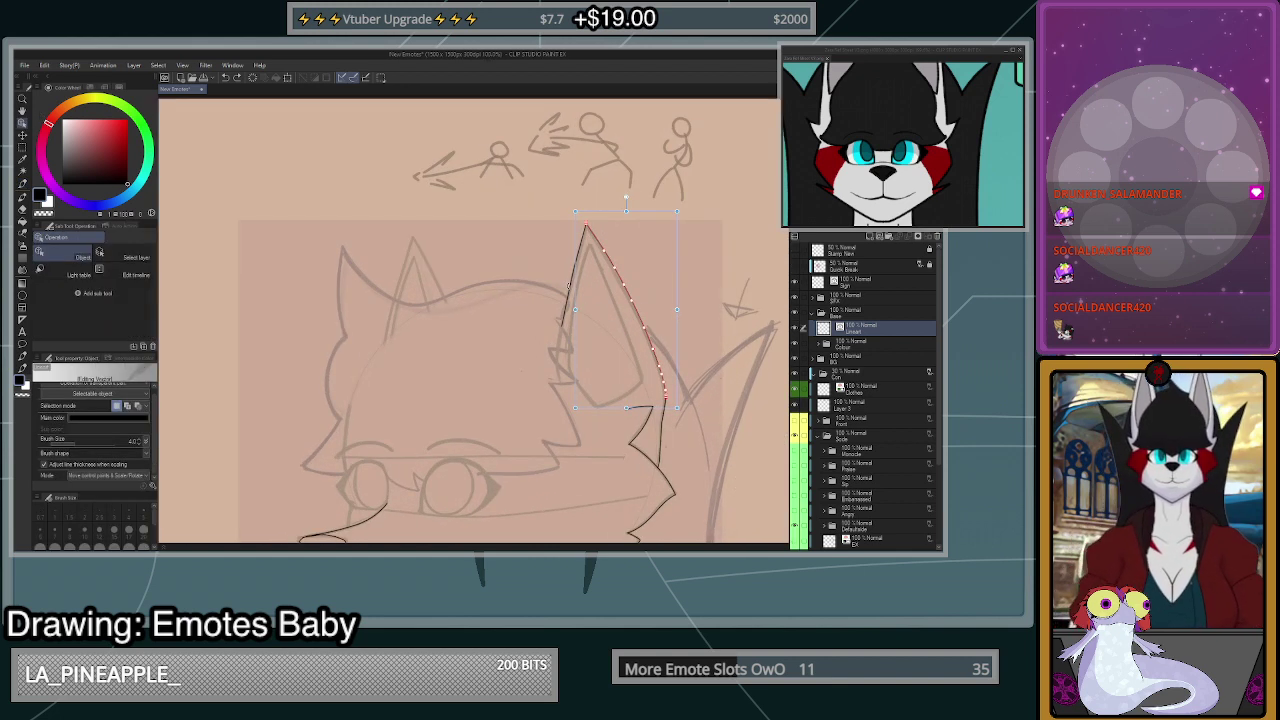
left_click(660, 440)
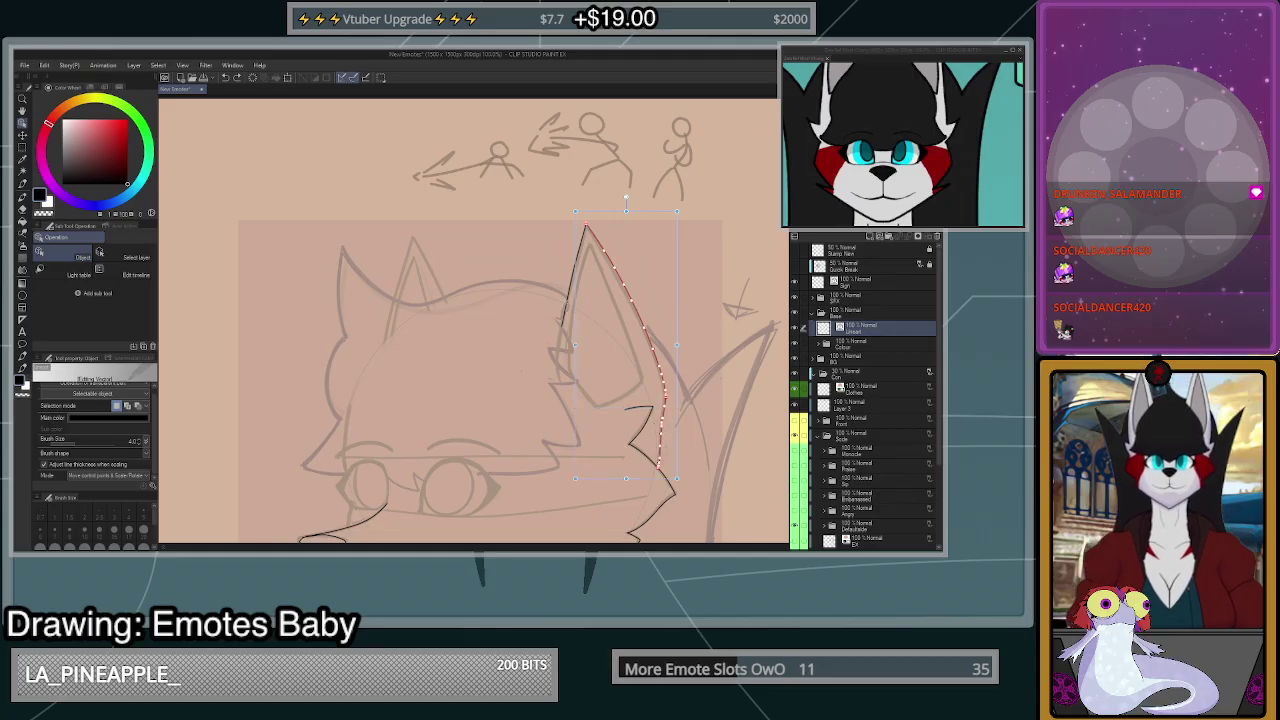
left_click(564, 316, "shift")
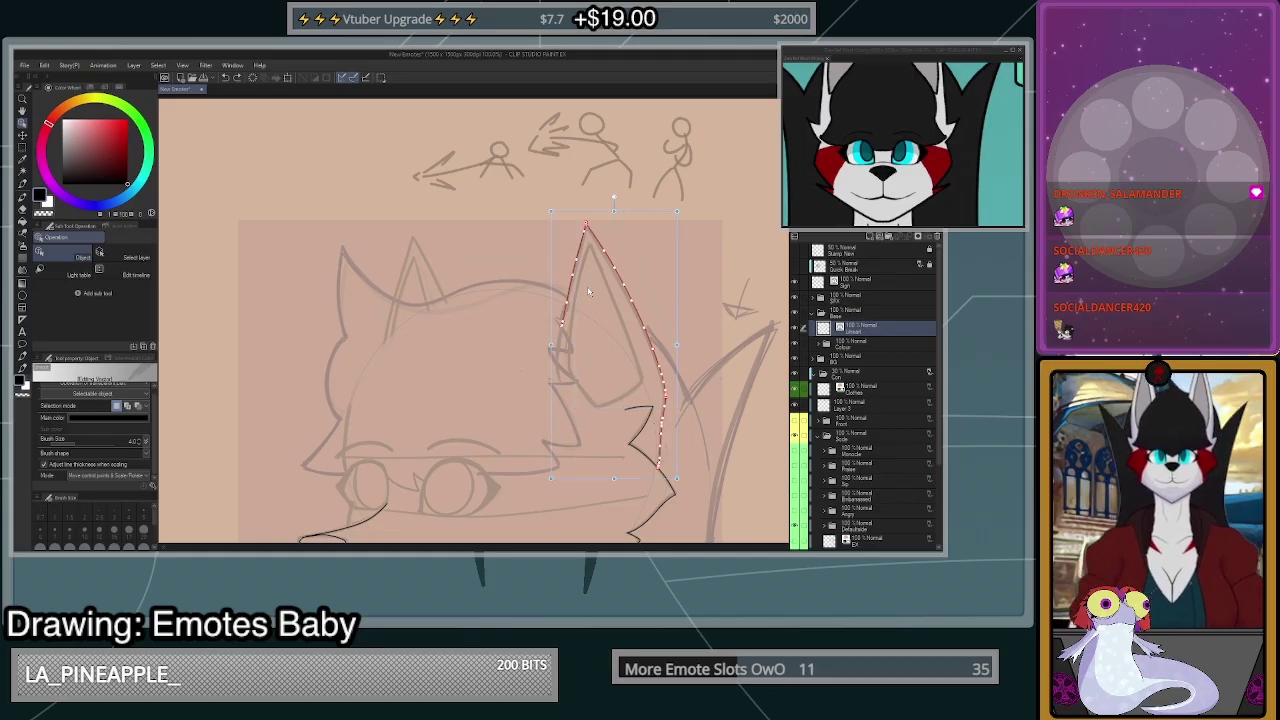
key("ctrl+x")
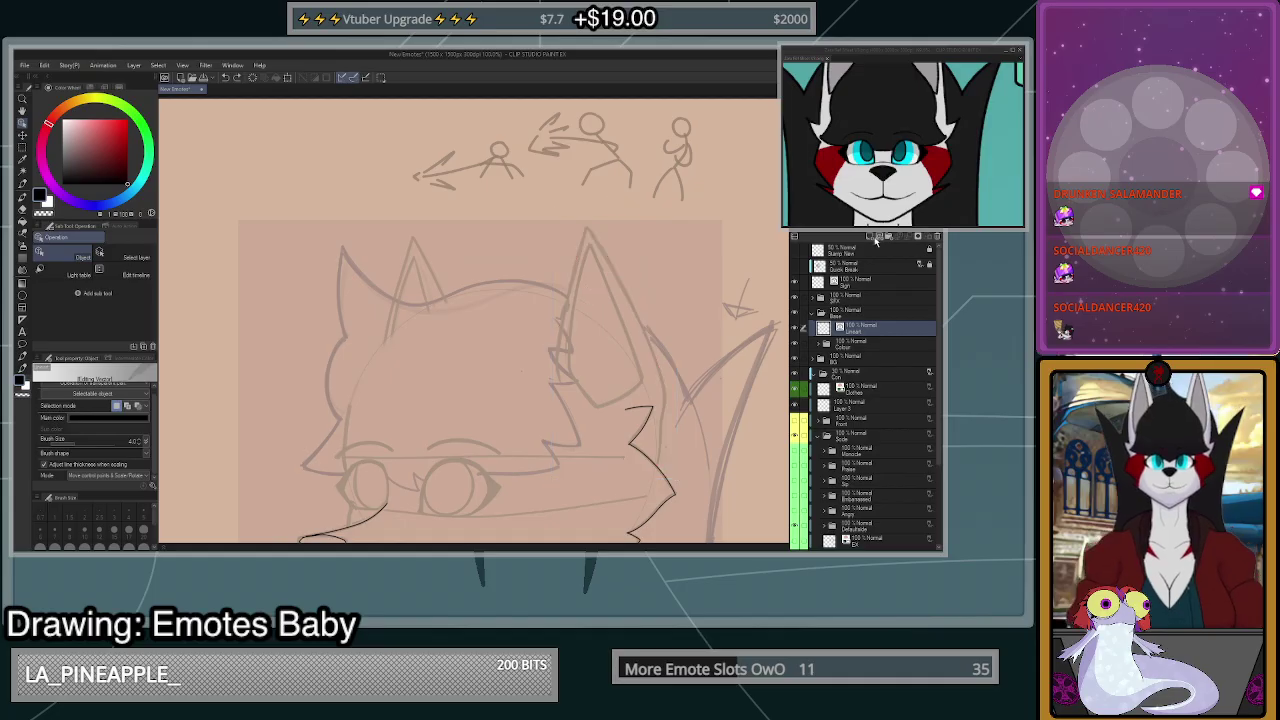
left_click(879, 237)
key("ctrl+v")
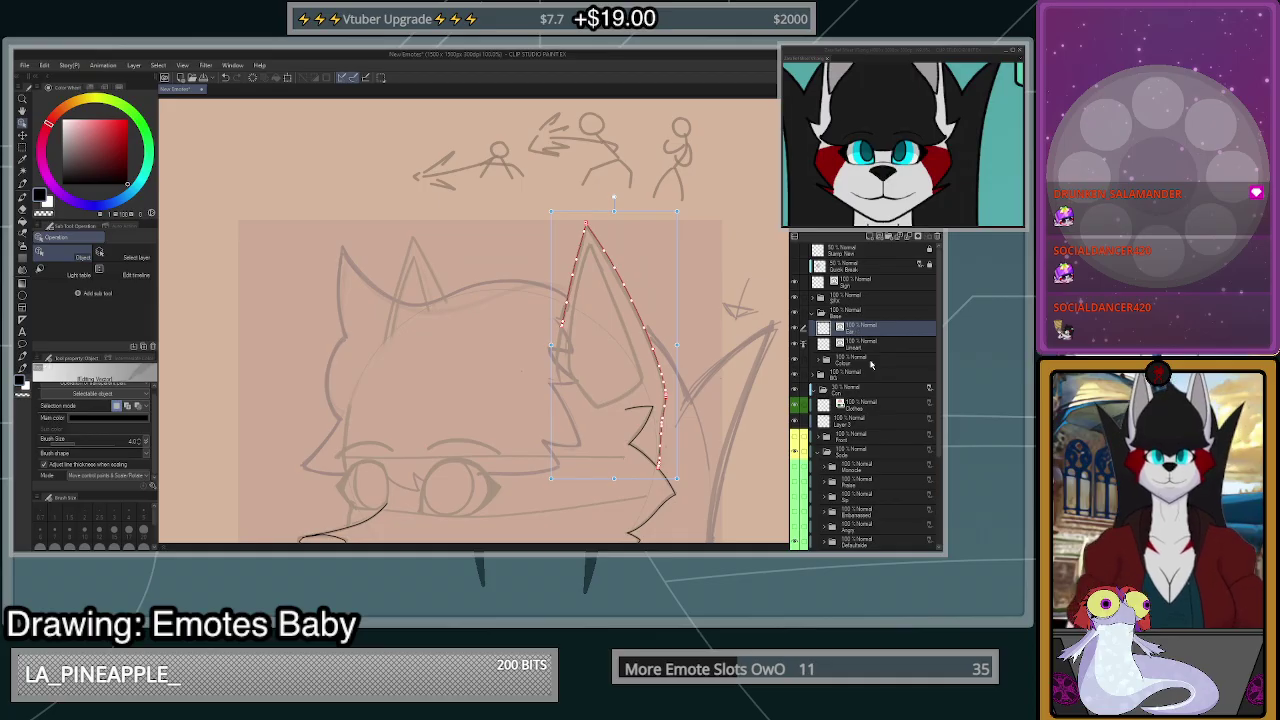
- Hide the new ear layer and make the line art layer active again
key("ctrl+d")
left_click(845, 344)
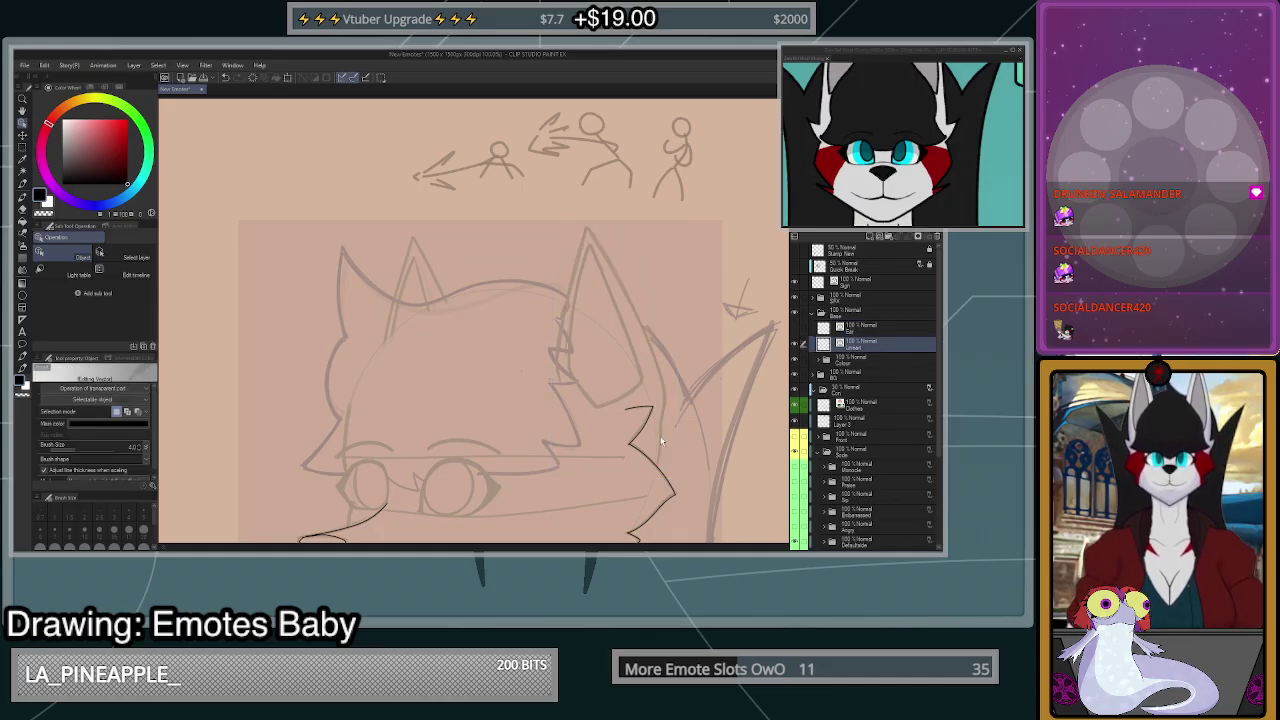
left_click(796, 328)
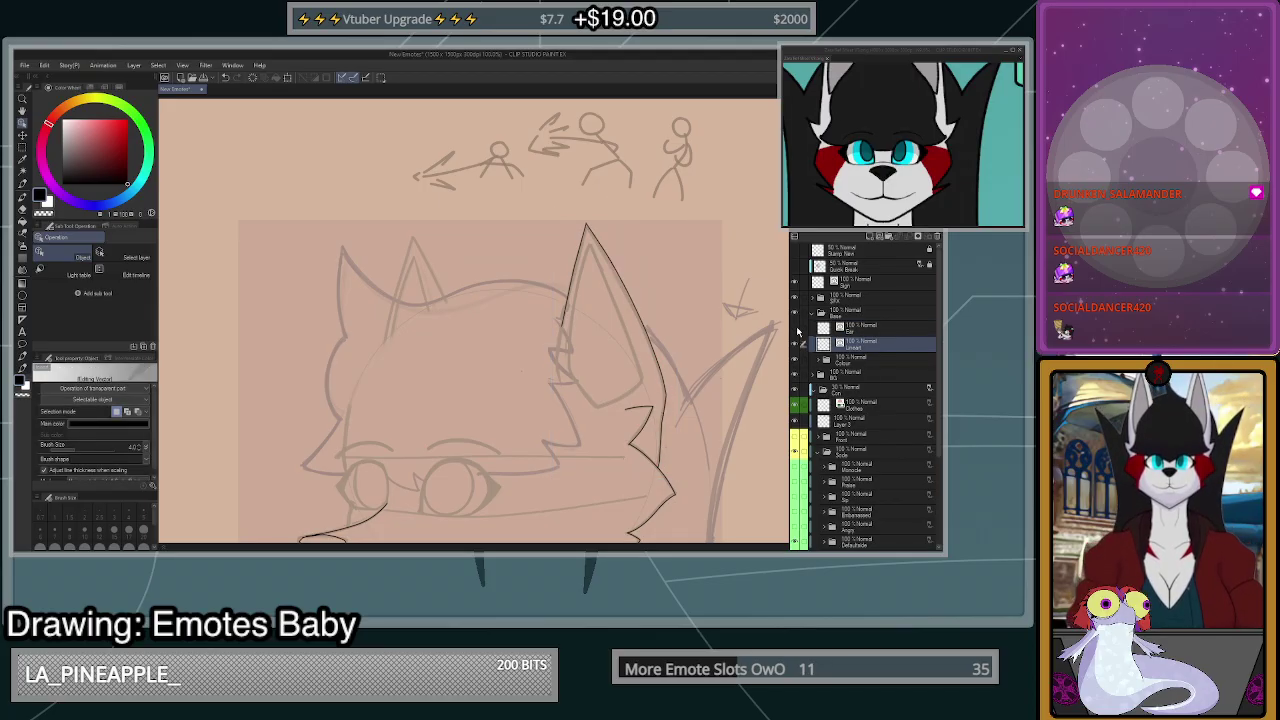
left_click(797, 331)
- Ink a short front neck line with the pen, running from the underside of the jaw down toward the collar
scroll(628, 466, "down", 2)
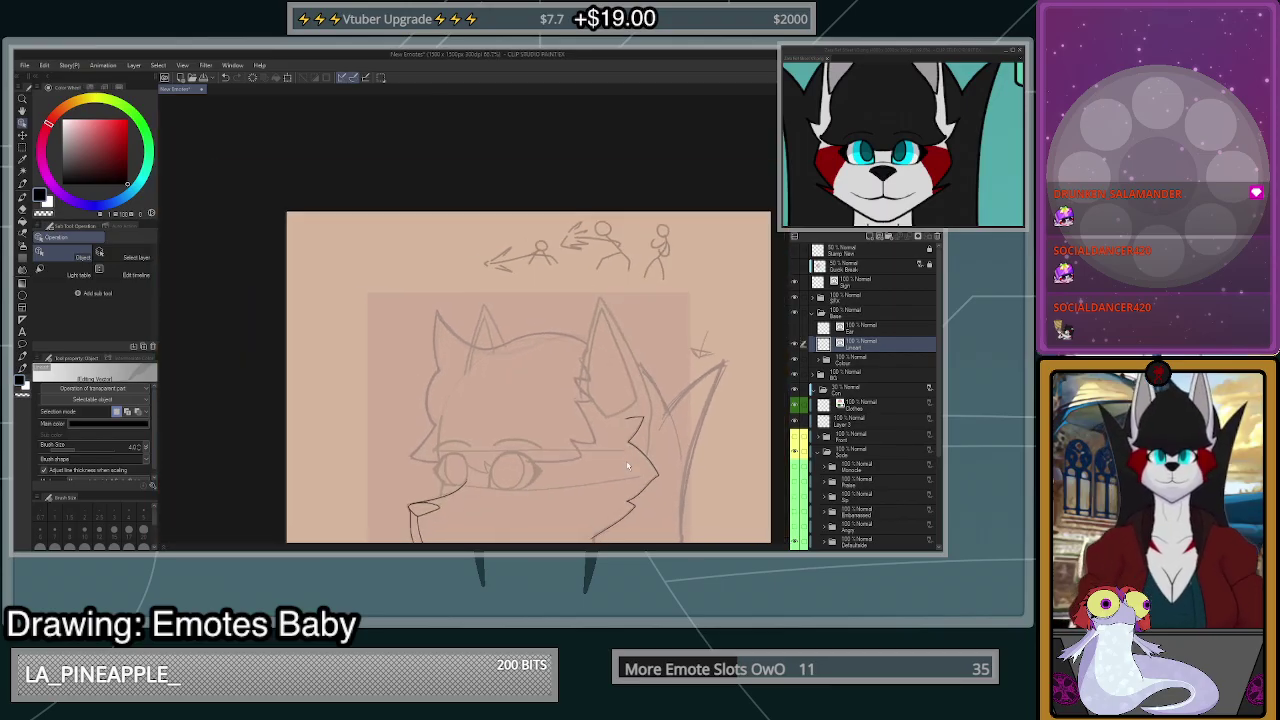
scroll(629, 478, "down", 4)
scroll(643, 444, "up", 3)
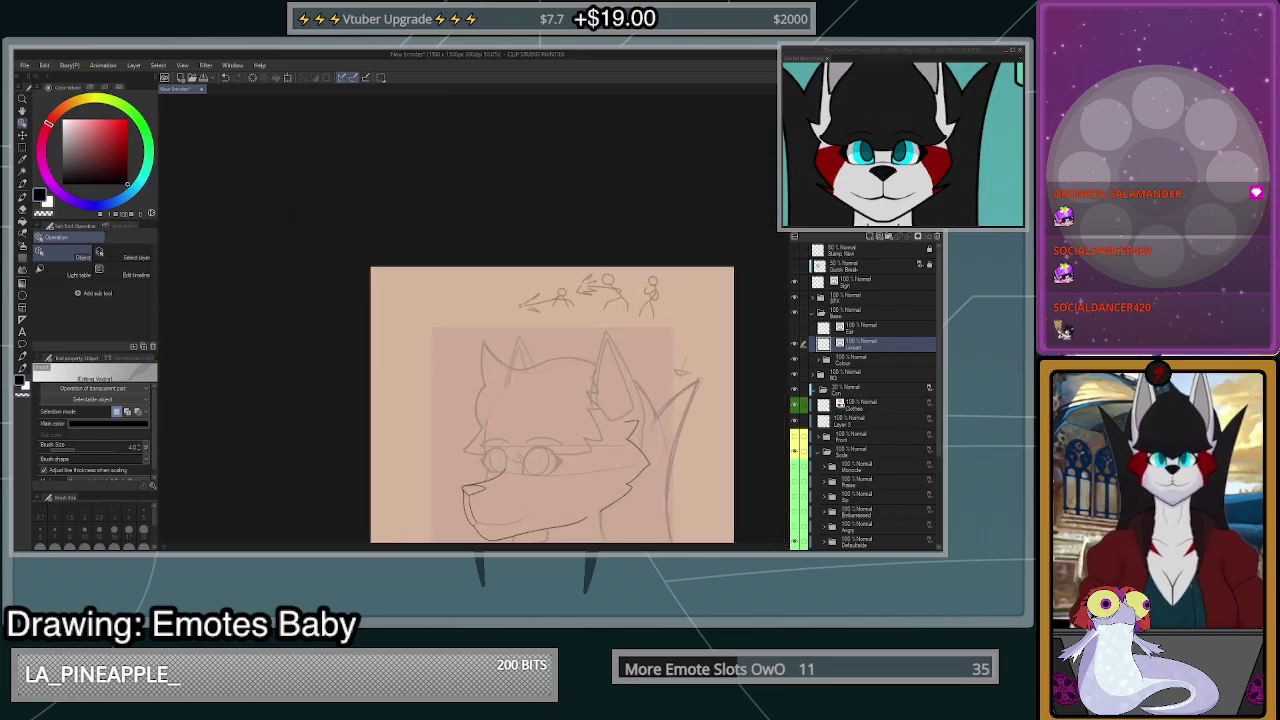
key("p")
scroll(657, 491, "down", 2)
scroll(657, 491, "up", 4)
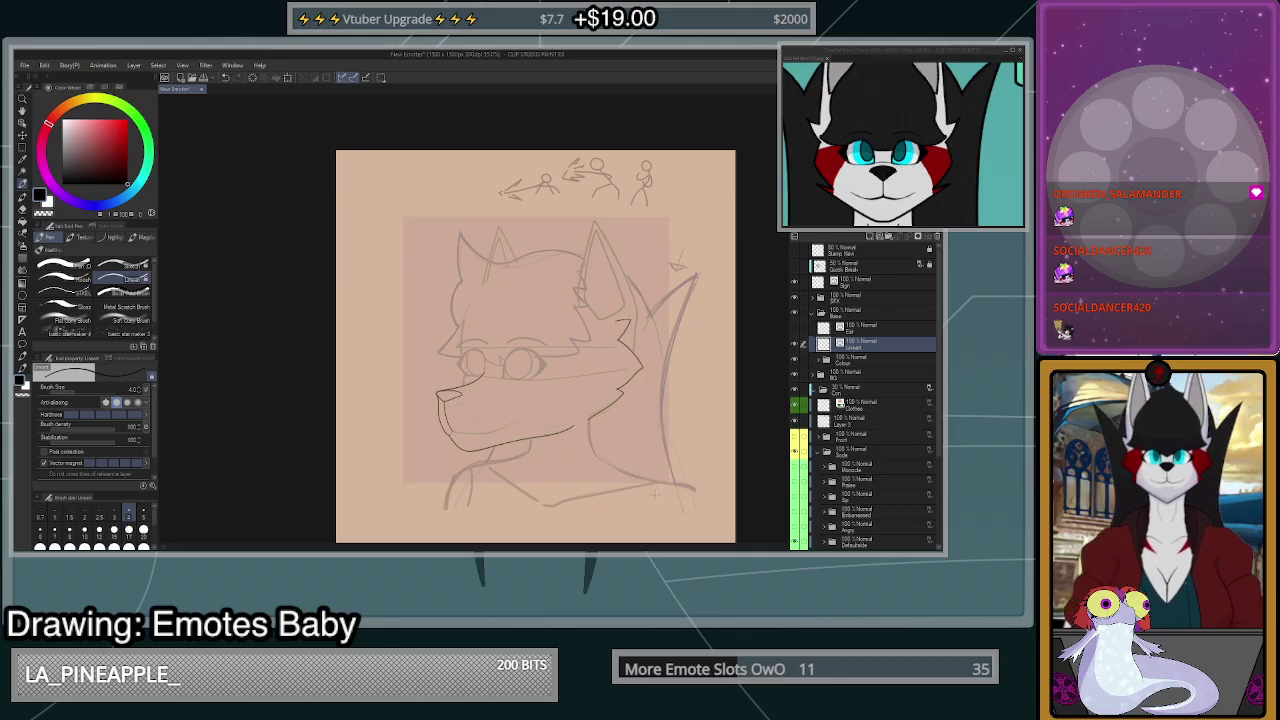
scroll(556, 467, "up", 5)
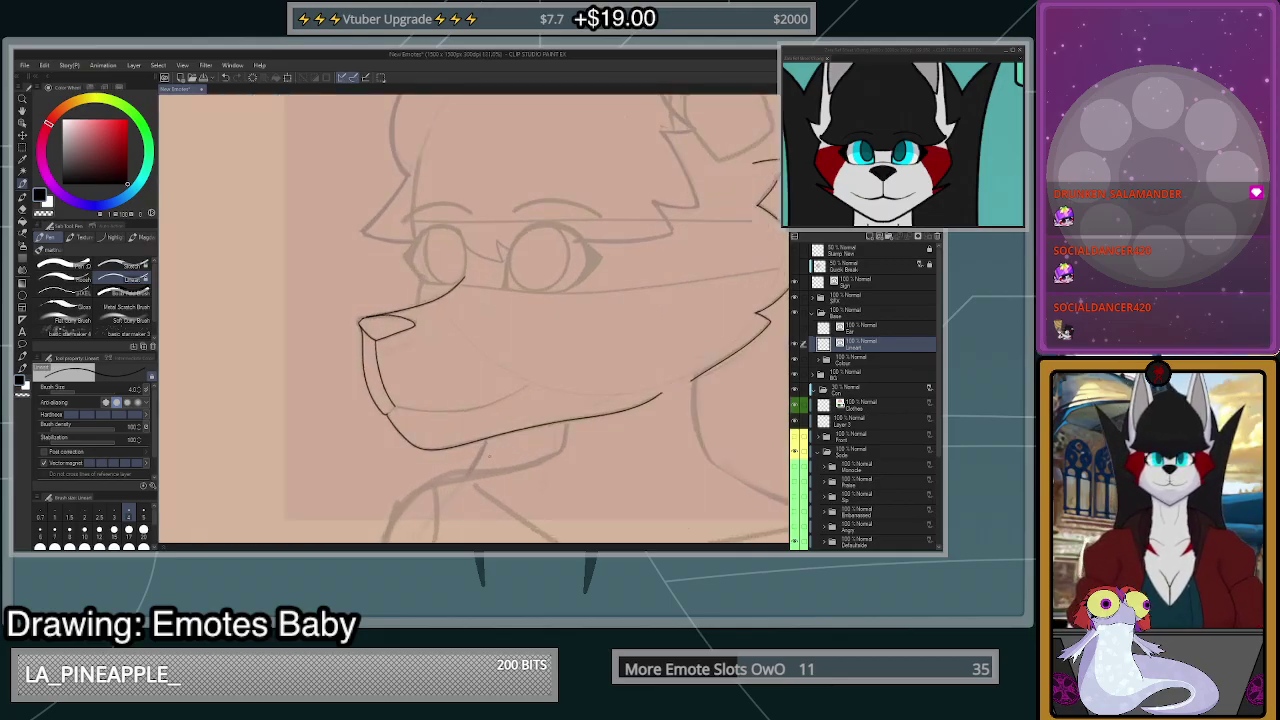
mouse_move(487, 390)
left_mouse_down()
mouse_move(469, 468)
mouse_move(414, 540)
left_mouse_up()
key("ctrl+z")
scroll(511, 490, "down", 2)
scroll(511, 497, "down", 4)
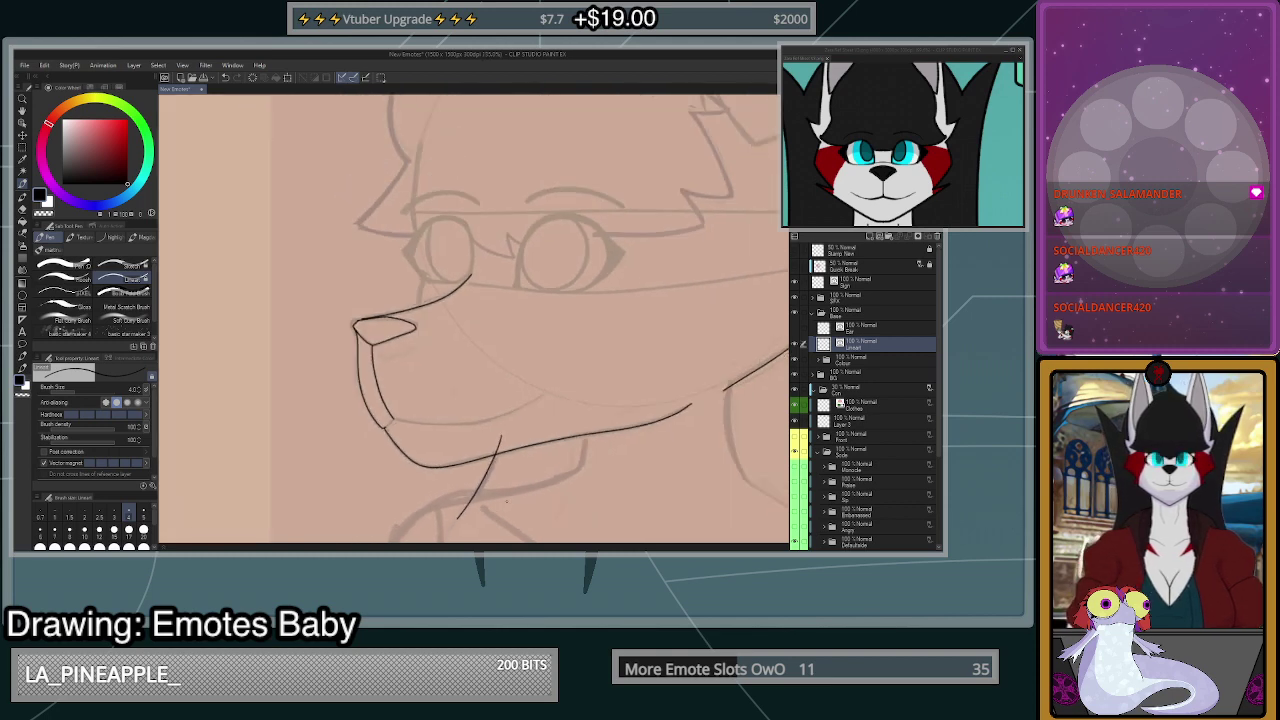
- Ink the long outer edge and the curved upper edge of the large spike behind the head, letting them cross at its tip
scroll(600, 480, "up", 1)
scroll(643, 470, "down", 2)
scroll(643, 471, "up", 2)
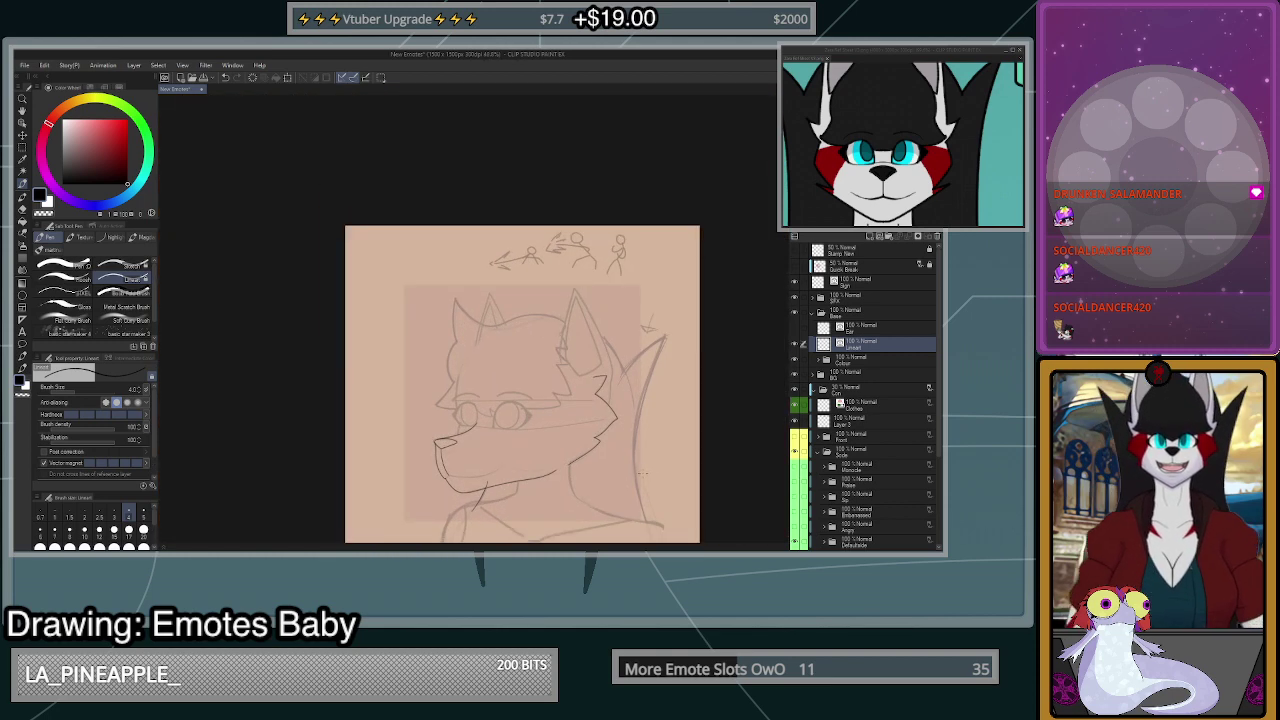
scroll(645, 470, "up", 2)
scroll(640, 500, "up", 2)
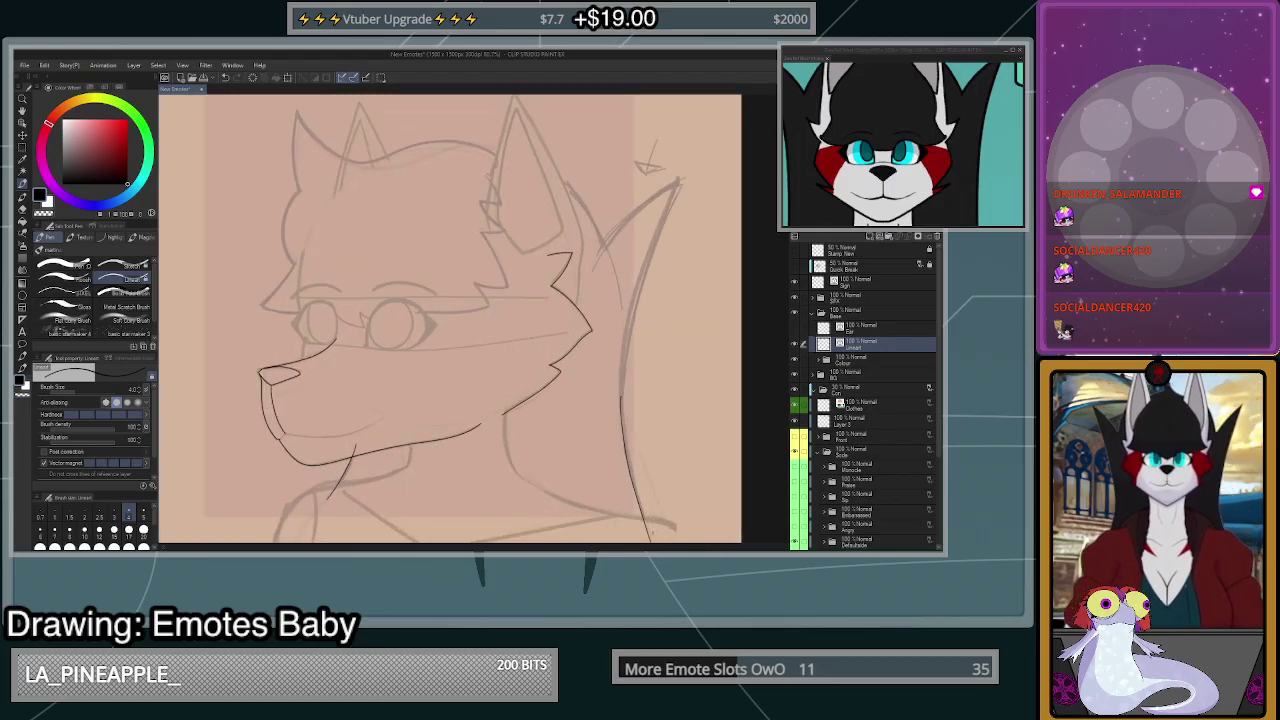
mouse_move(632, 488)
left_mouse_down()
mouse_move(635, 298)
mouse_move(697, 143)
mouse_move(623, 348)
mouse_move(629, 455)
mouse_move(643, 535)
left_mouse_up()
key("ctrl+z")
scroll(643, 535, "down", 2)
scroll(681, 295, "up", 3)
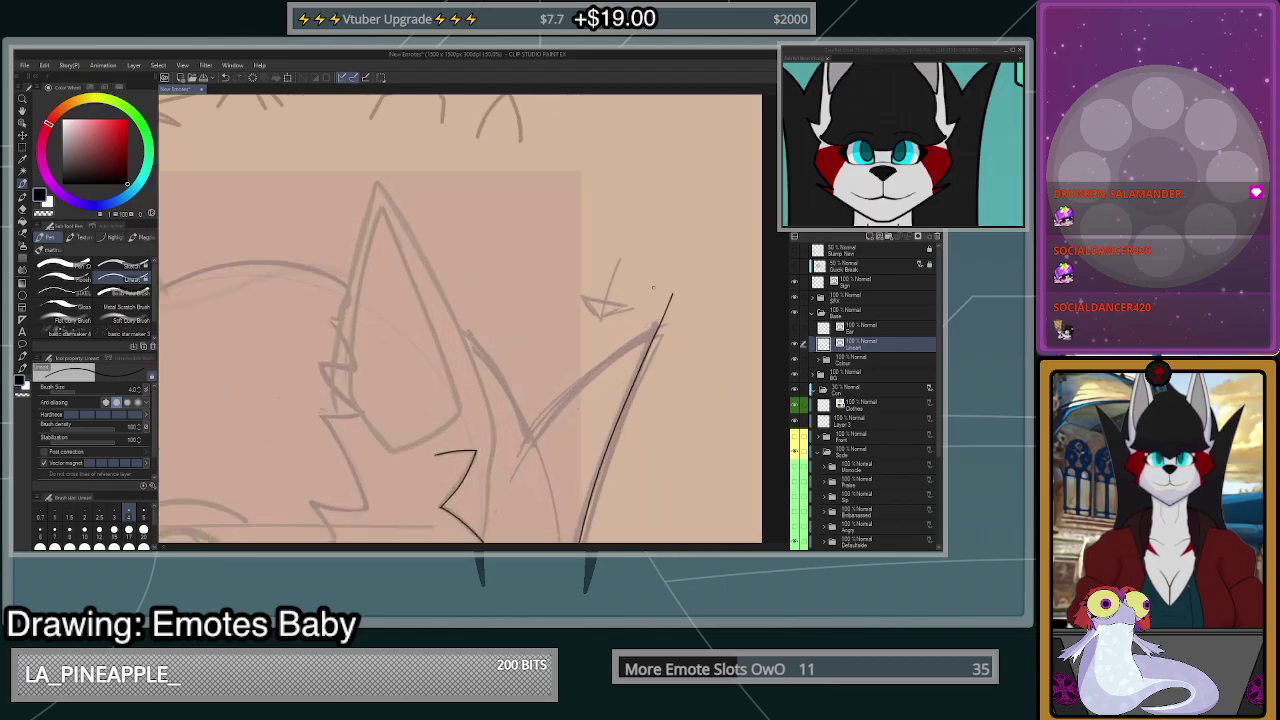
mouse_move(518, 460)
left_mouse_down()
mouse_move(658, 327)
mouse_move(713, 304)
left_mouse_up()
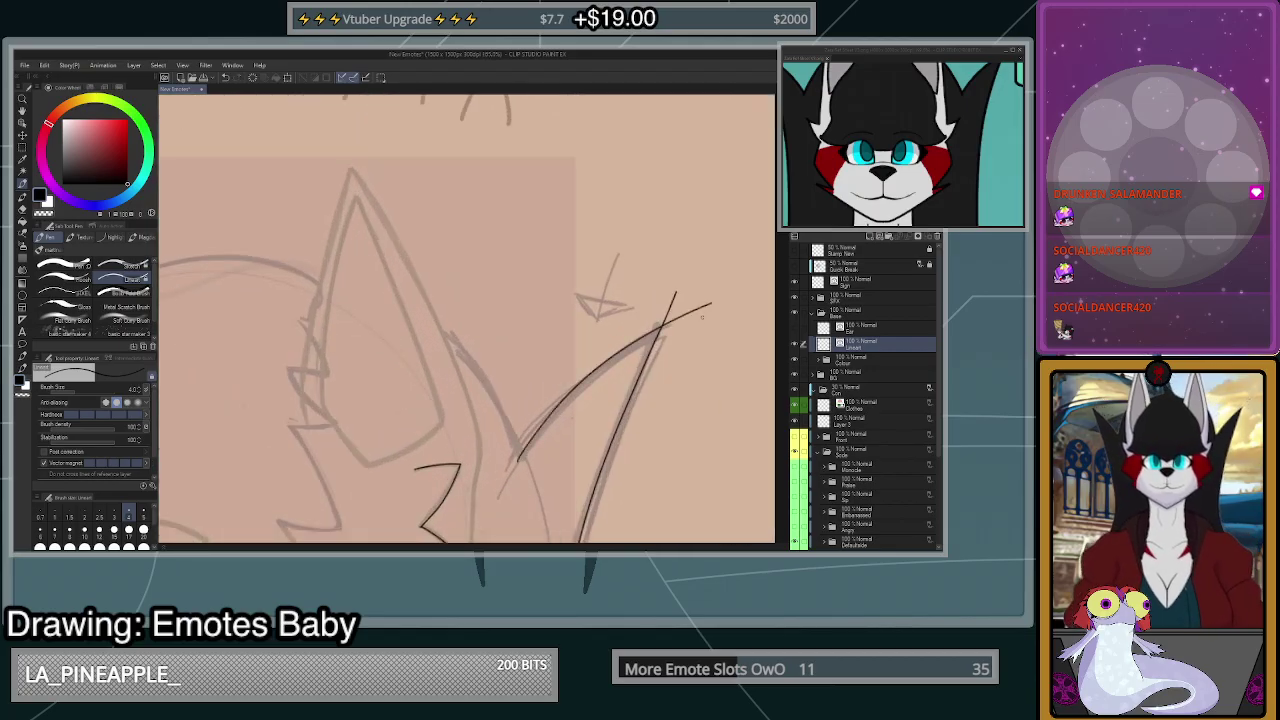
- Try to ink the back-of-head curve from the base of the large spike up behind the near ear
mouse_move(520, 476)
left_mouse_down()
mouse_move(503, 408)
mouse_move(396, 290)
left_mouse_up()
scroll(600, 415, "down", 2)
scroll(493, 508, "up", 3)
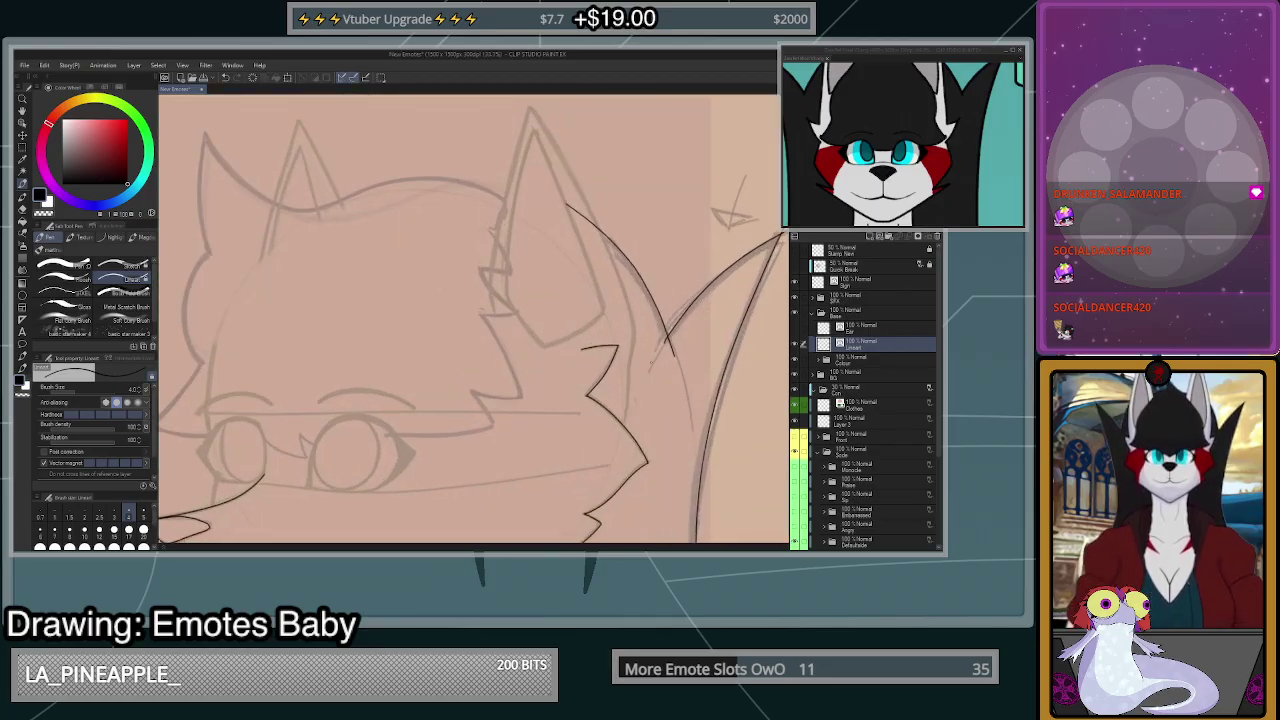
key("ctrl+z")
mouse_move(668, 348)
left_mouse_down()
mouse_move(590, 221)
mouse_move(480, 178)
left_mouse_up()
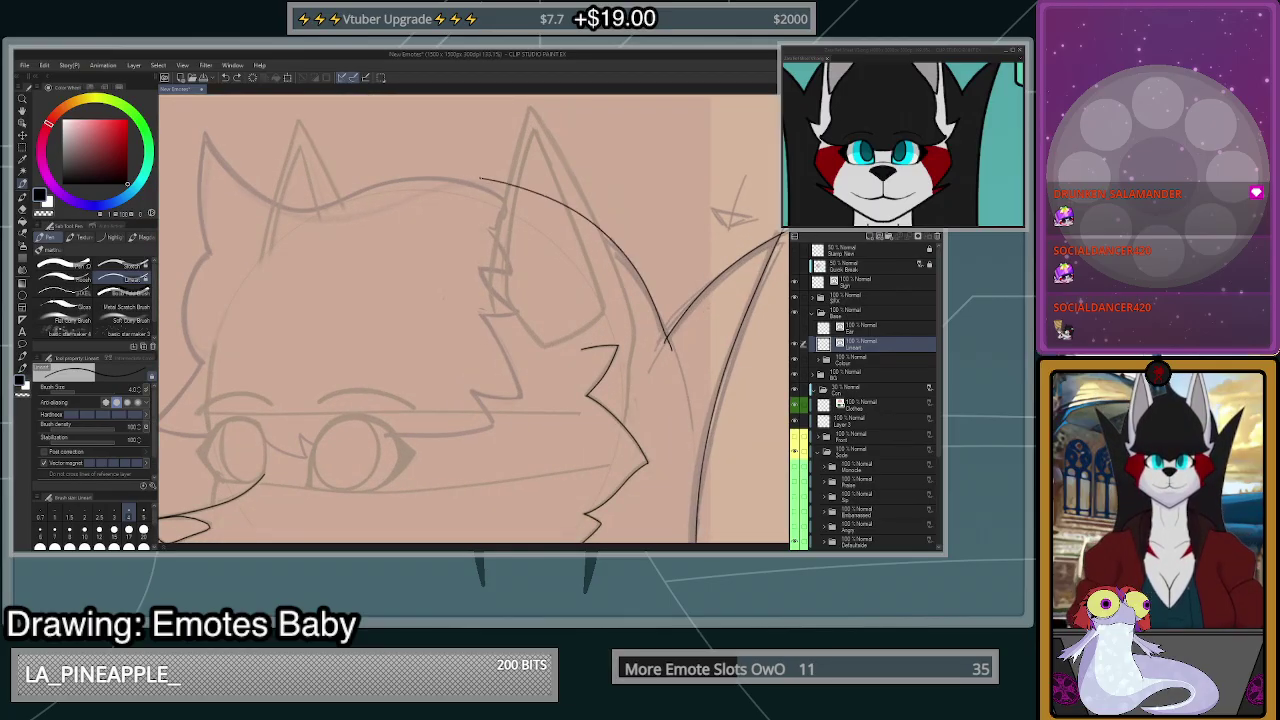
key("ctrl+z")
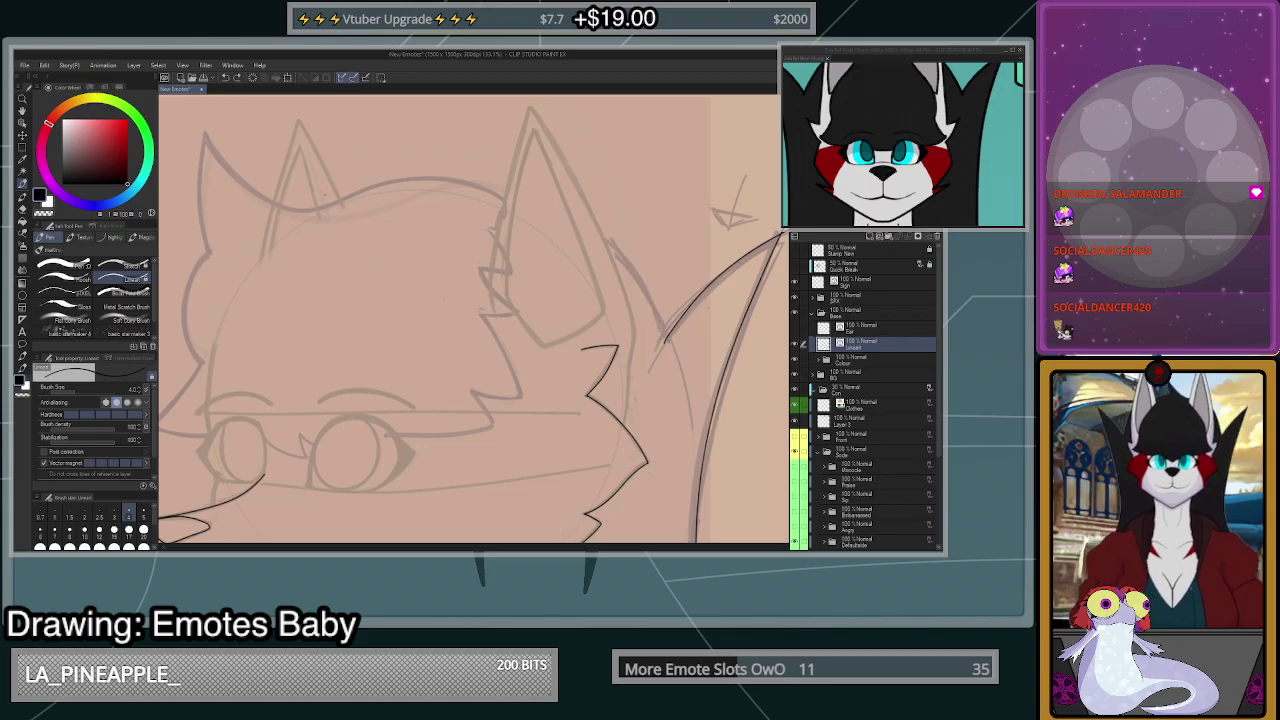
- Ink the hair's top outline as one long curve from above the front spike, over the crown and down behind the near ear
mouse_move(196, 108)
left_mouse_down()
mouse_move(226, 166)
mouse_move(284, 205)
mouse_move(412, 176)
mouse_move(502, 194)
mouse_move(600, 268)
mouse_move(662, 406)
left_mouse_up()
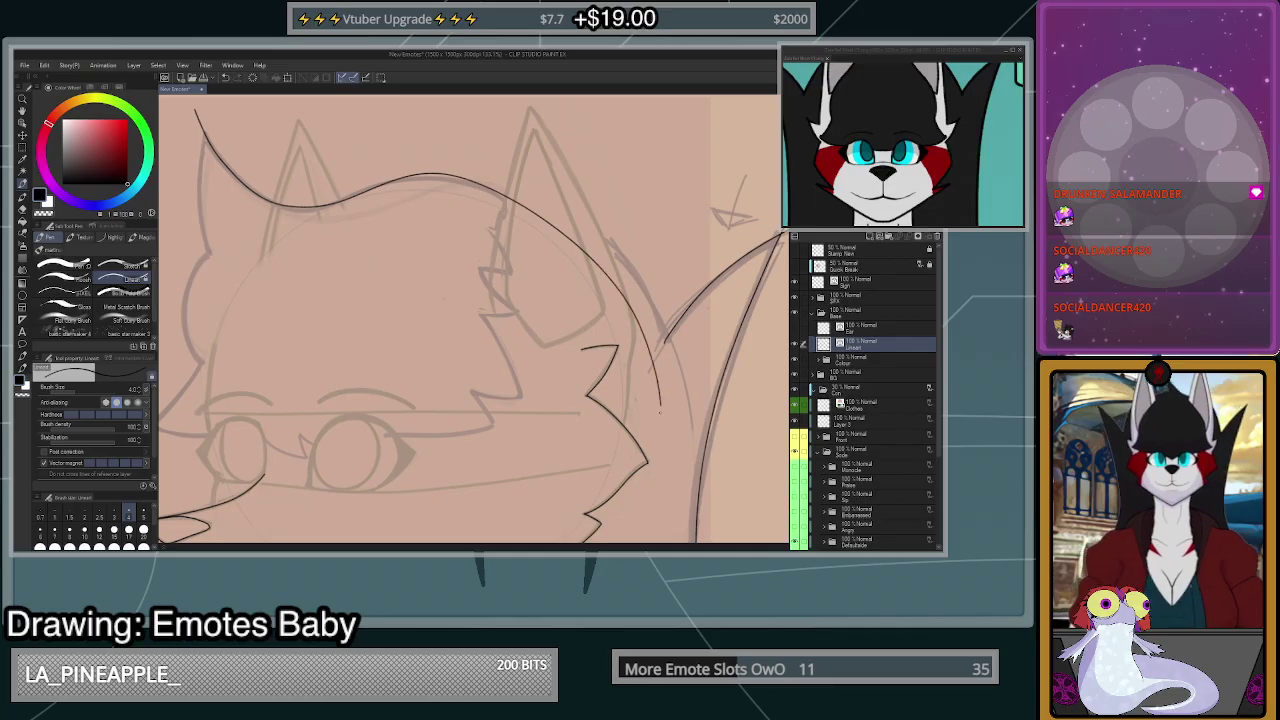
scroll(666, 380, "down", 3)
scroll(623, 298, "up", 5)
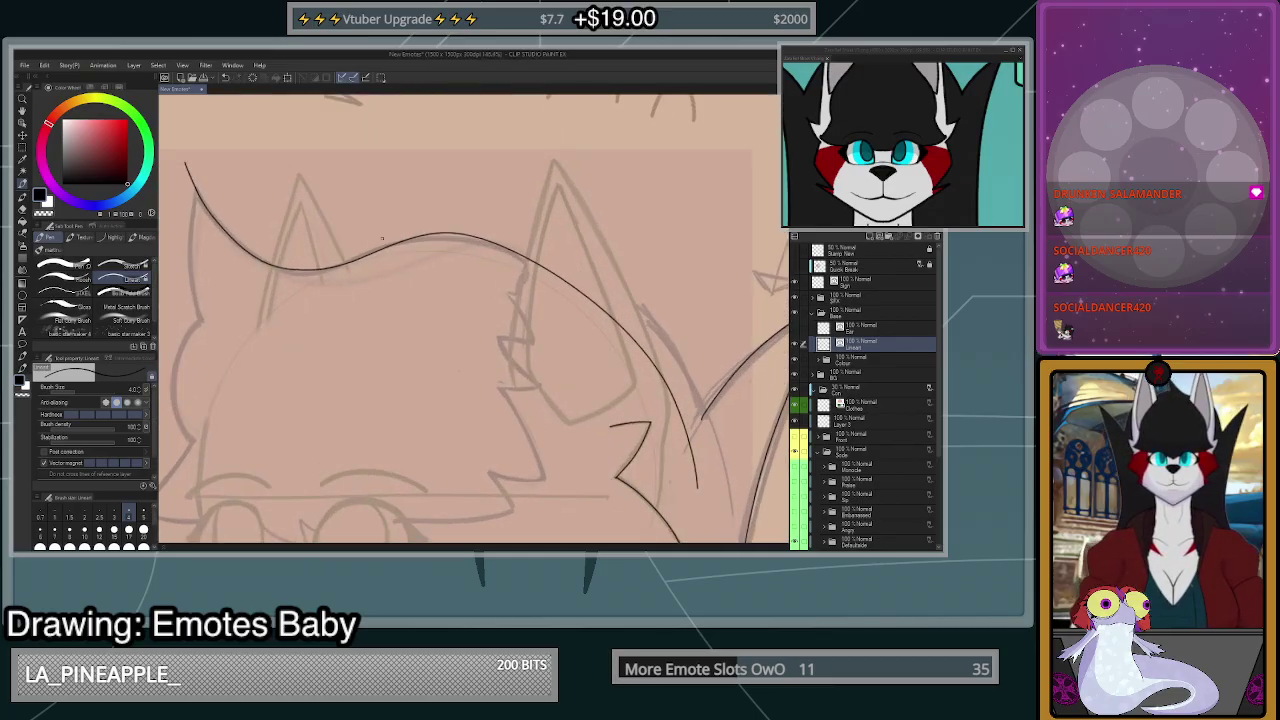
mouse_move(182, 148)
left_mouse_down()
mouse_move(207, 206)
mouse_move(270, 265)
mouse_move(349, 265)
mouse_move(435, 237)
mouse_move(541, 257)
mouse_move(633, 323)
mouse_move(680, 450)
left_mouse_up()
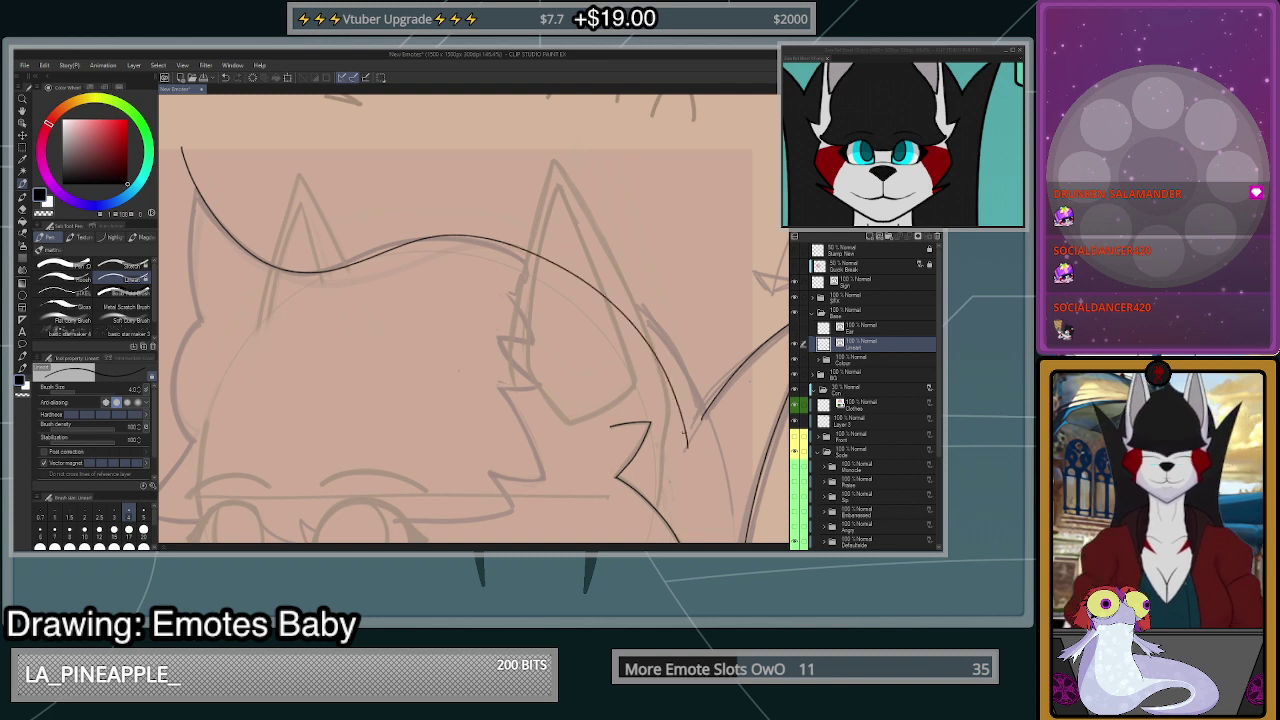
key("ctrl+z")
left_click_drag(186, 148, 256, 256)
key("ctrl+z")
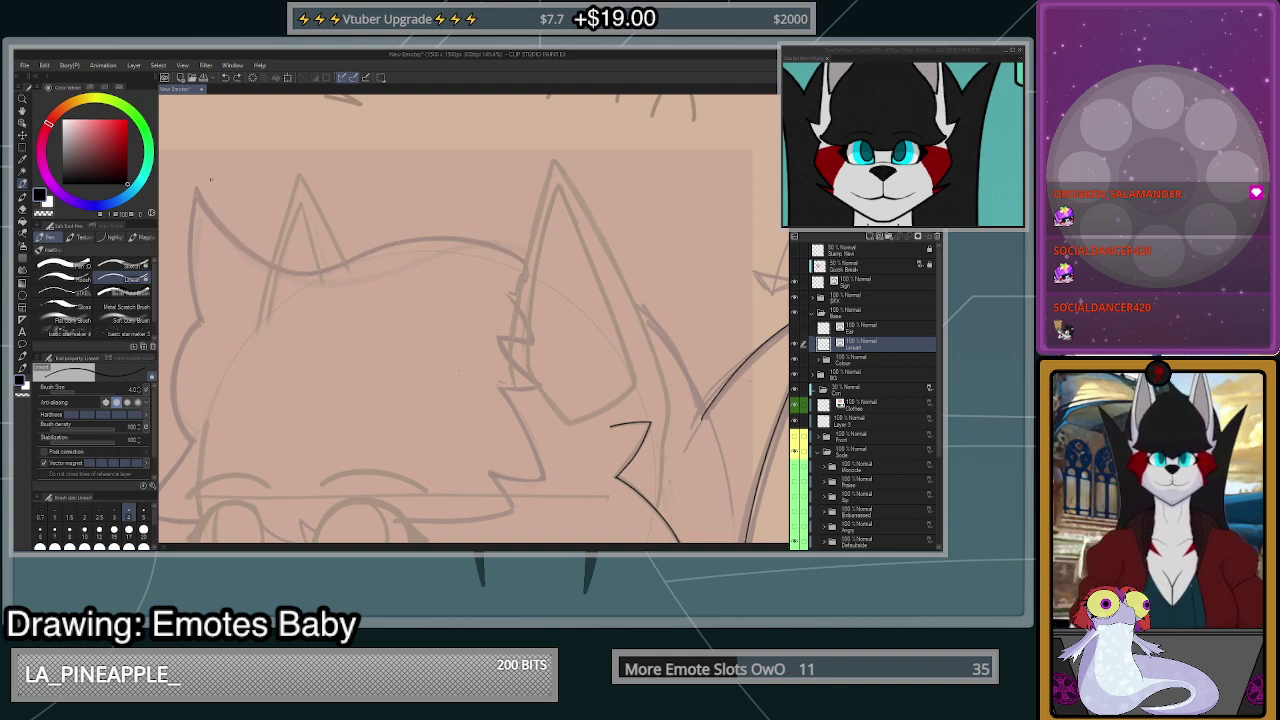
mouse_move(175, 120)
left_mouse_down()
mouse_move(196, 186)
mouse_move(264, 258)
mouse_move(306, 268)
mouse_move(414, 242)
mouse_move(488, 242)
mouse_move(571, 284)
mouse_move(652, 362)
mouse_move(688, 470)
mouse_move(690, 544)
left_mouse_up()
- Redraw the front part of the hair's top line with Redraw vector line so the dip behind the front spike follows the sketch
key("ctrl+minus")
scroll(710, 366, "up", 5)
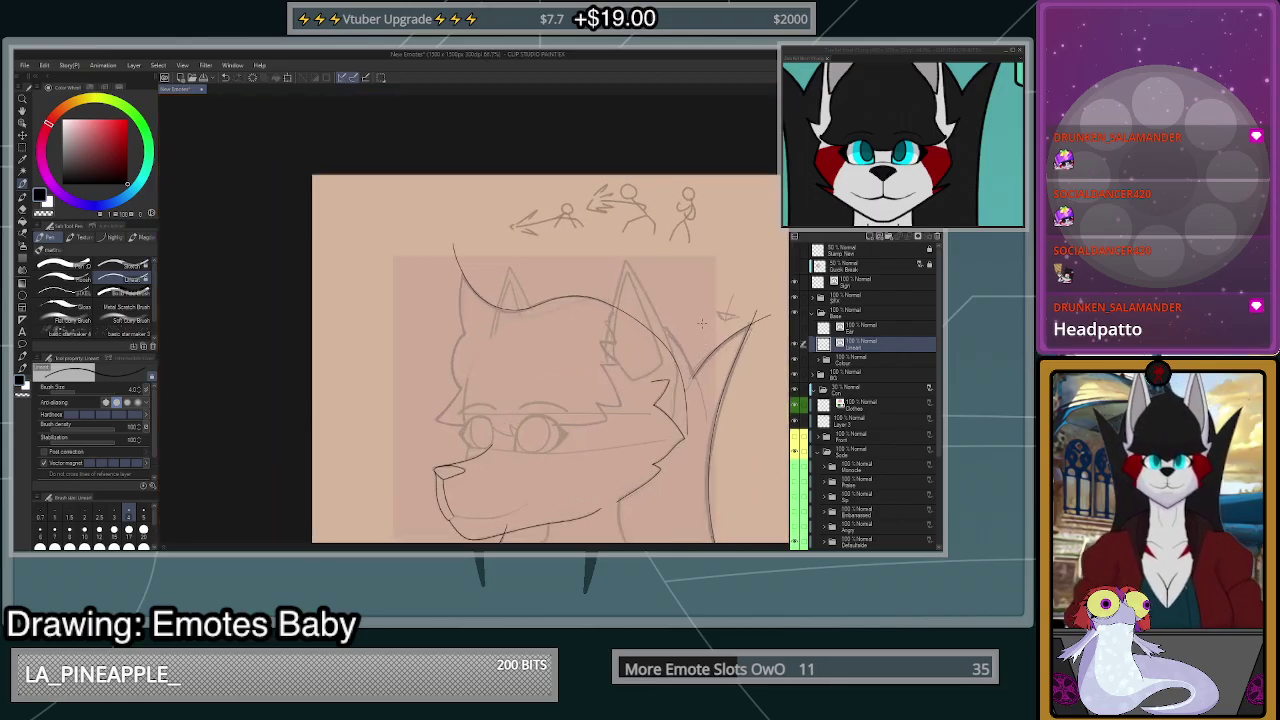
scroll(706, 372, "down", 9)
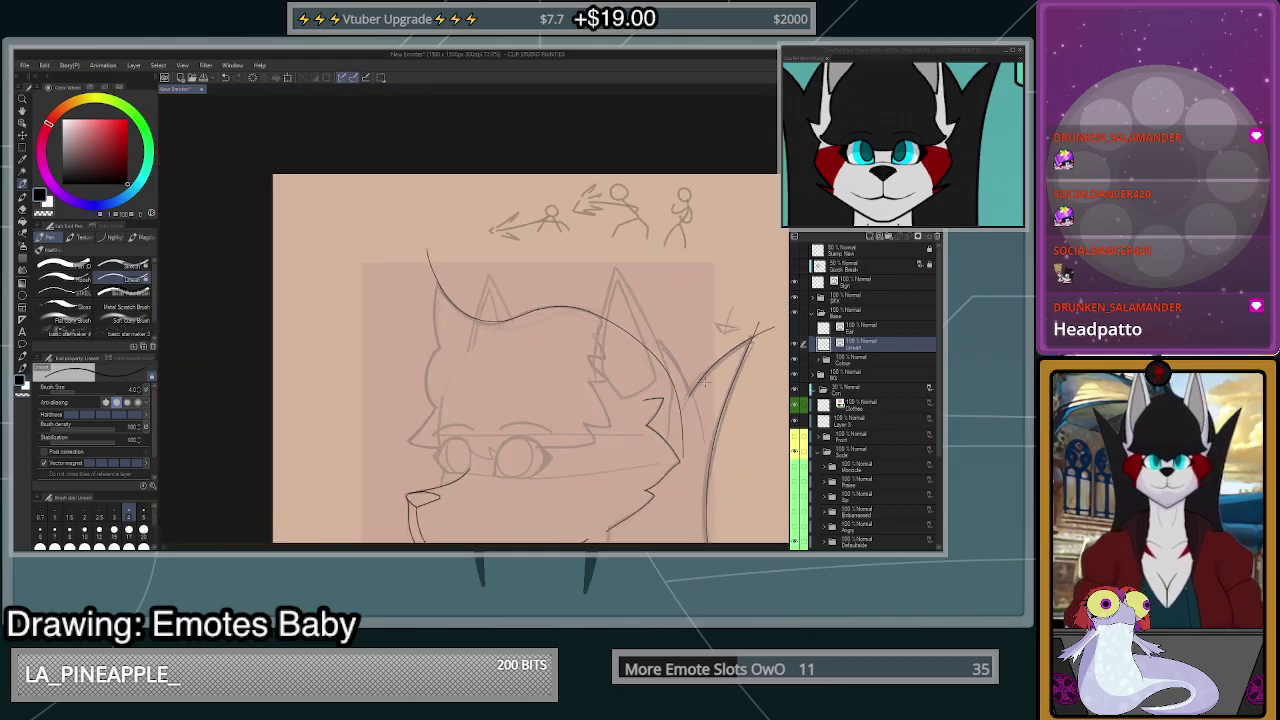
scroll(664, 238, "up", 6)
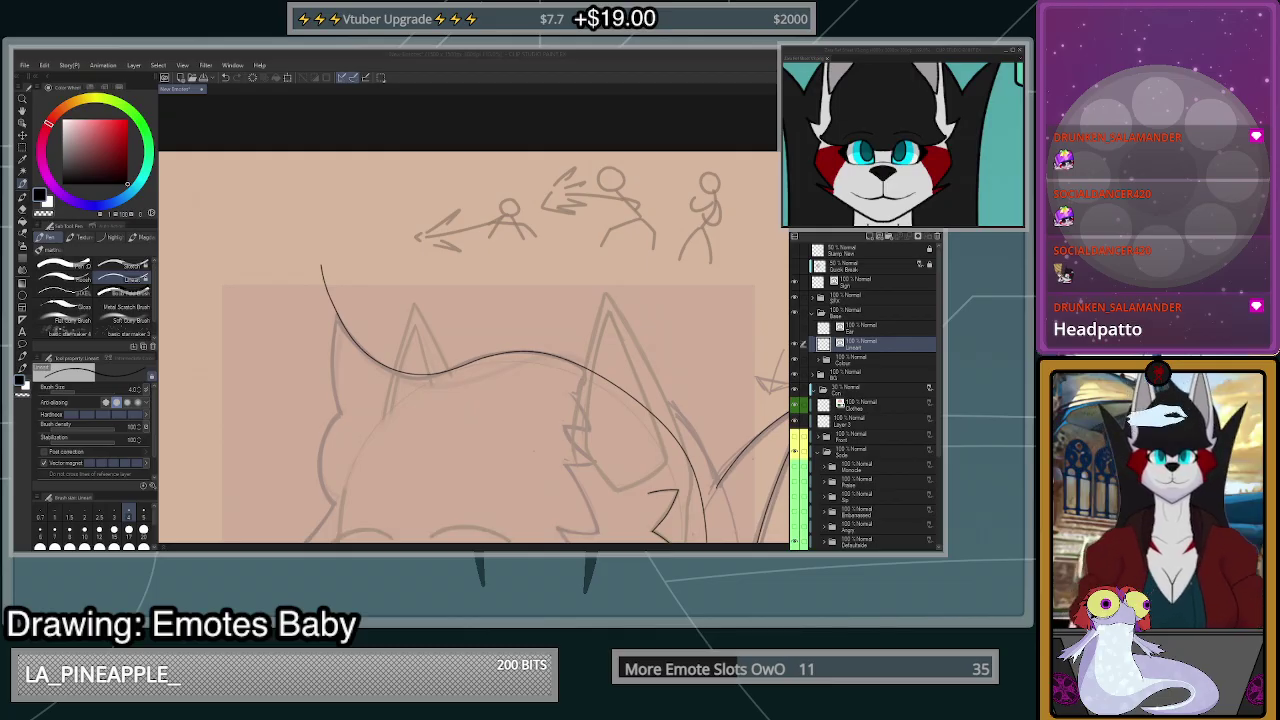
scroll(702, 390, "down", 6)
scroll(732, 422, "up", 7)
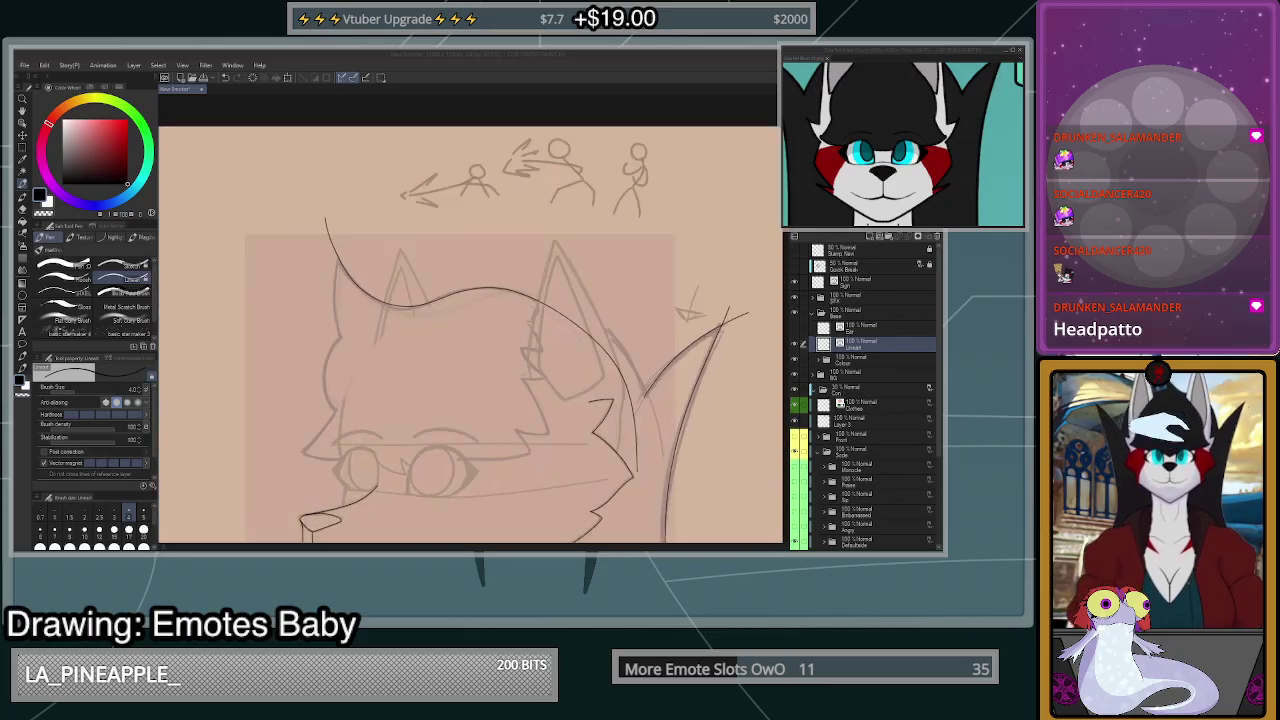
scroll(618, 285, "down", 5)
scroll(415, 205, "up", 8)
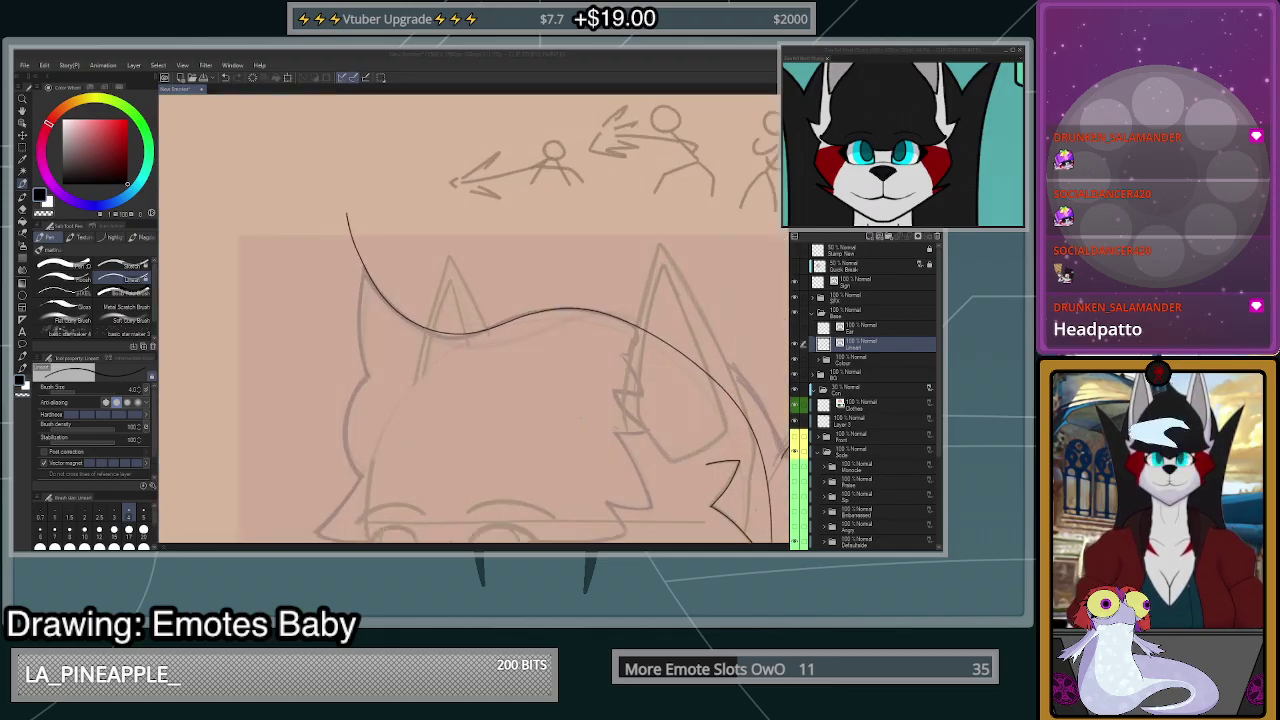
left_click(25, 236)
scroll(700, 400, "up", 2)
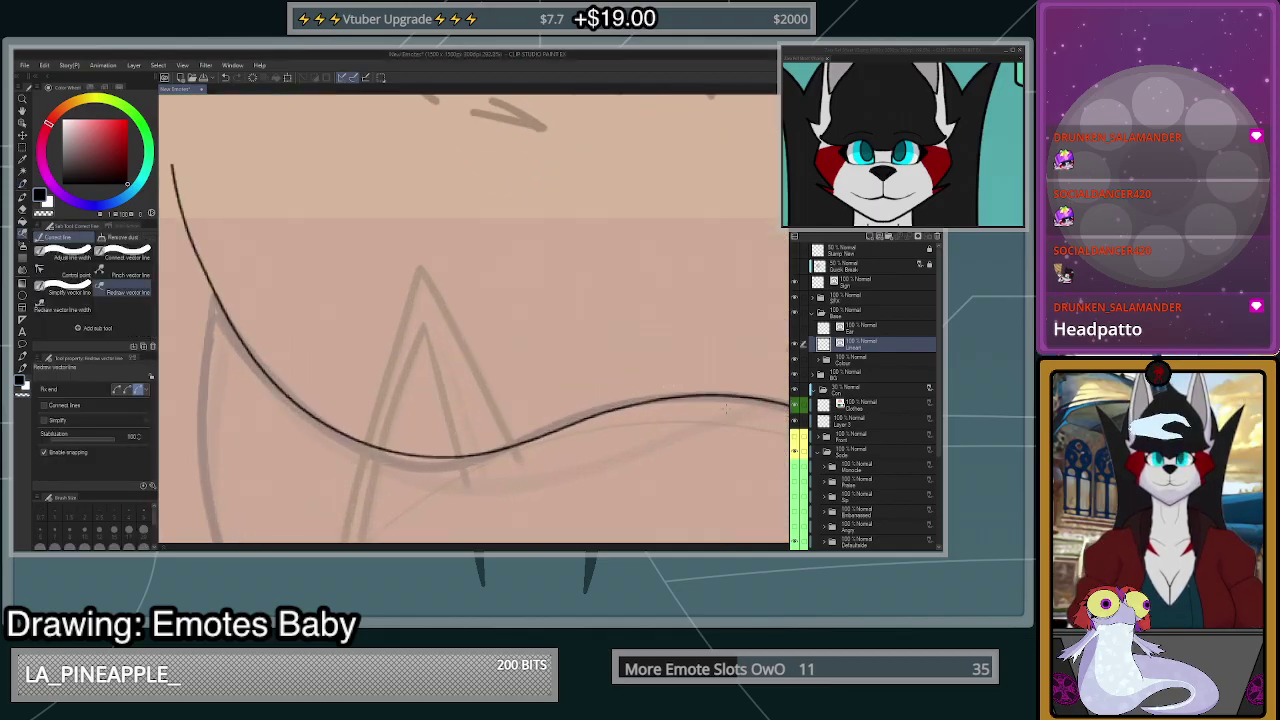
mouse_move(668, 397)
left_mouse_down()
mouse_move(420, 458)
mouse_move(340, 440)
mouse_move(347, 410)
mouse_move(325, 428)
mouse_move(412, 464)
mouse_move(493, 456)
mouse_move(562, 424)
mouse_move(484, 457)
mouse_move(412, 462)
mouse_move(277, 387)
mouse_move(194, 273)
left_mouse_up()
key("ctrl+z")
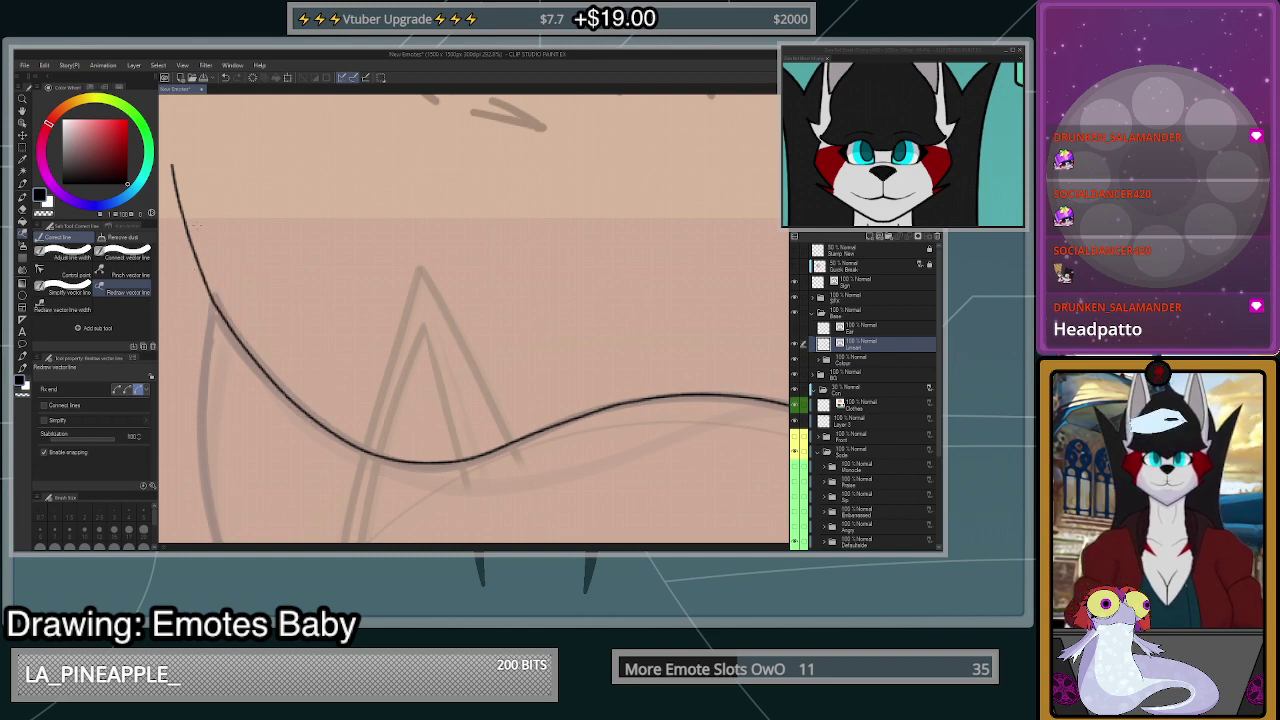
scroll(463, 302, "down", 5)
scroll(690, 366, "up", 4)
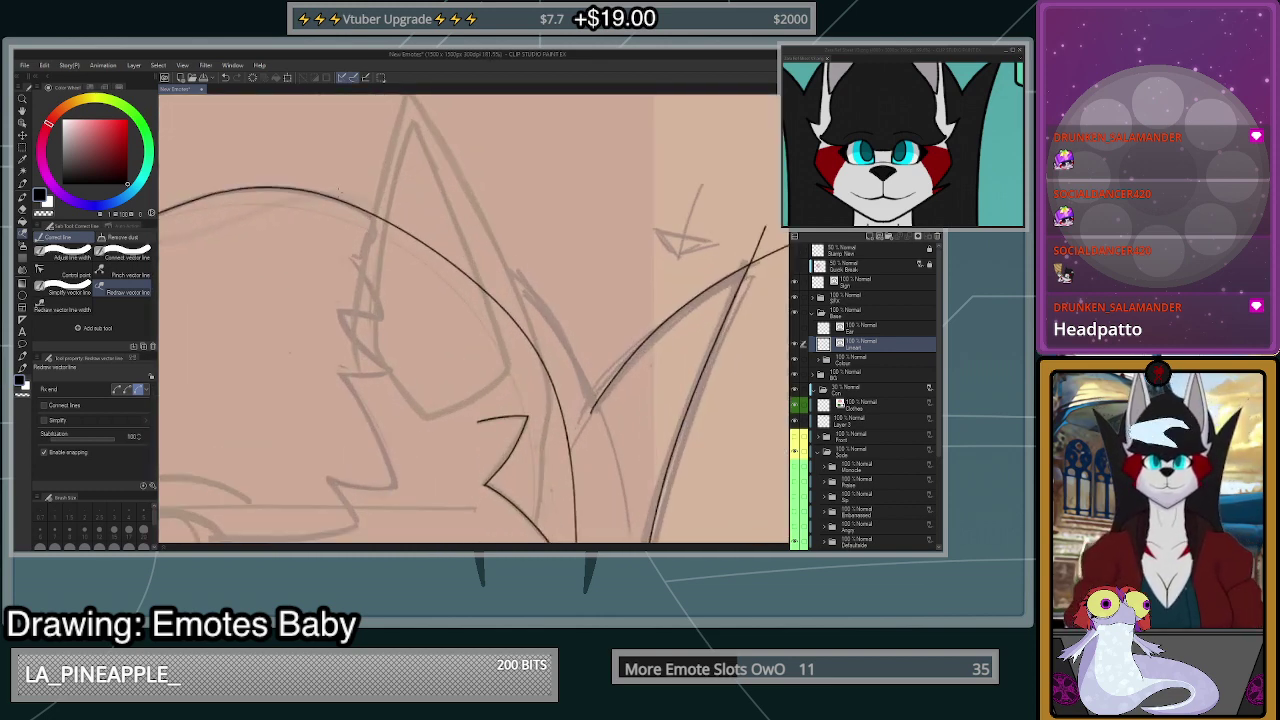
- Redraw the rear part of the hair's top line so it runs behind the near ear to the large spike's base
mouse_move(300, 190)
left_mouse_down()
mouse_move(400, 207)
mouse_move(522, 280)
mouse_move(570, 350)
mouse_move(596, 488)
left_mouse_up()
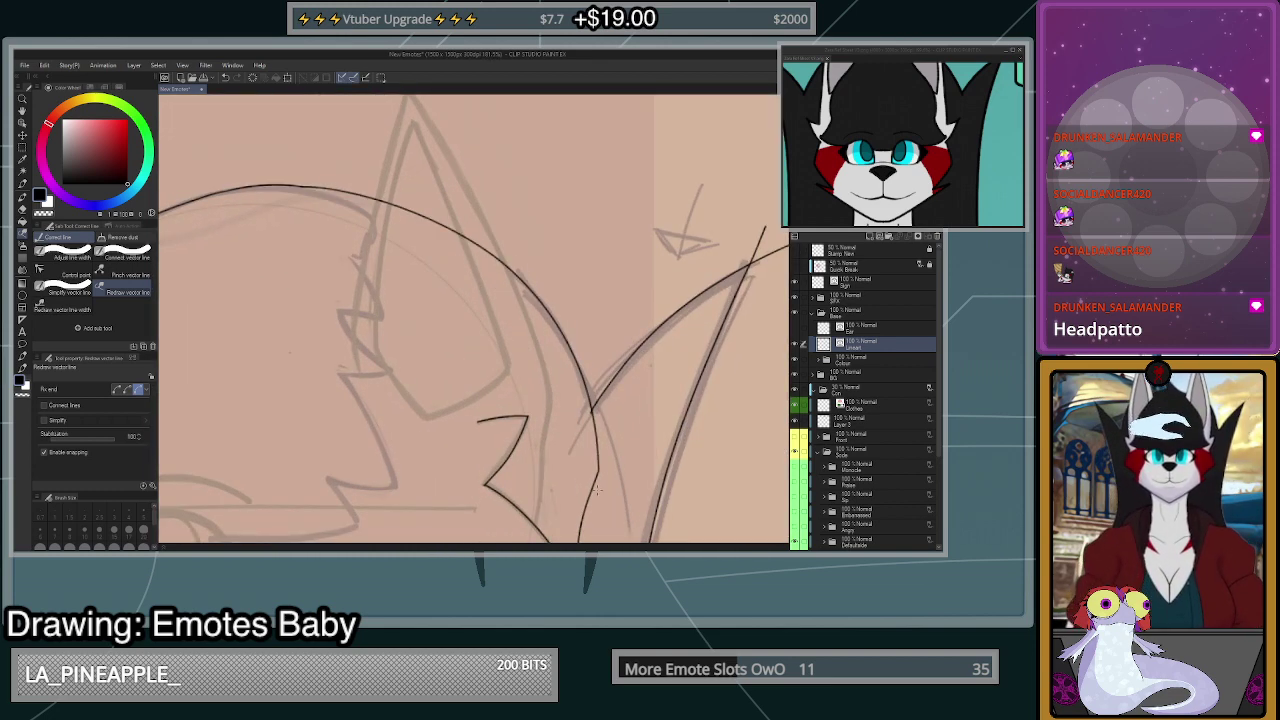
key("ctrl+z")
mouse_move(262, 188)
left_mouse_down()
mouse_move(385, 218)
mouse_move(490, 297)
mouse_move(552, 392)
mouse_move(420, 235)
mouse_move(525, 320)
mouse_move(593, 457)
left_mouse_up()
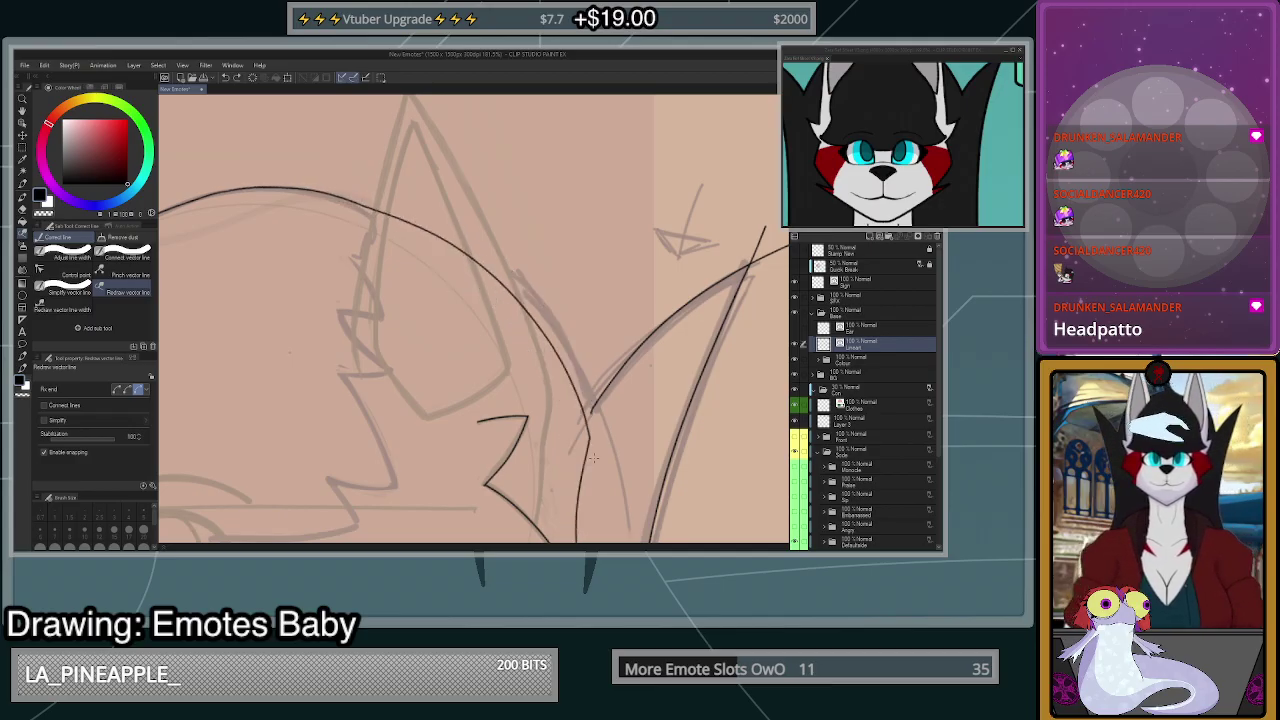
left_click_drag(588, 411, 604, 478)
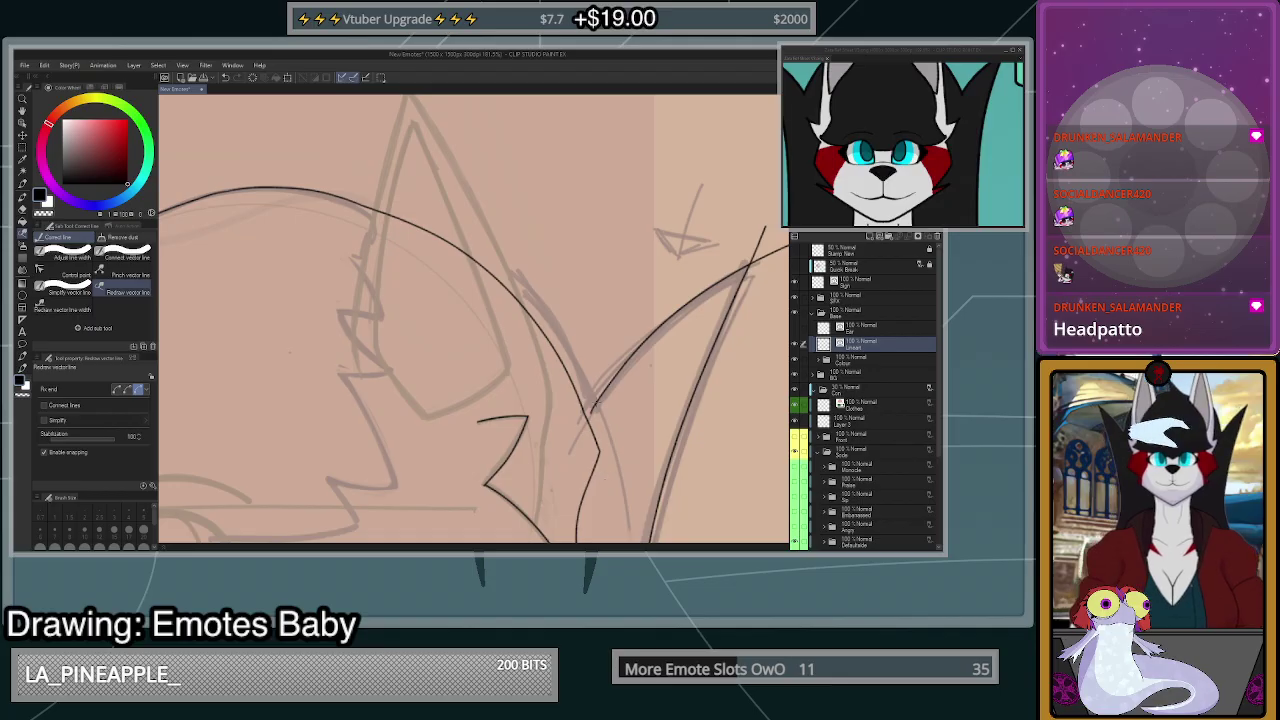
left_click_drag(627, 363, 588, 418)
left_click_drag(625, 365, 585, 423)
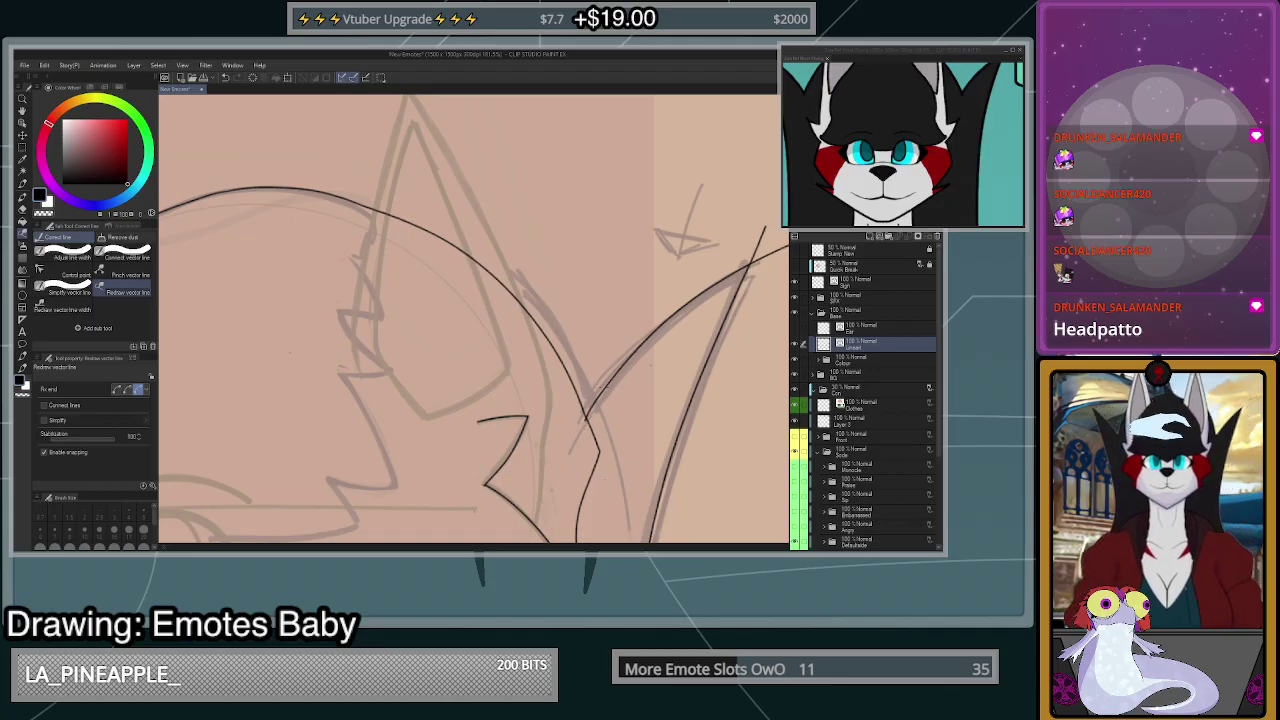
- Erase the overshooting line ends at the base and tip of the large spike behind the head
key("e")
left_click(596, 440)
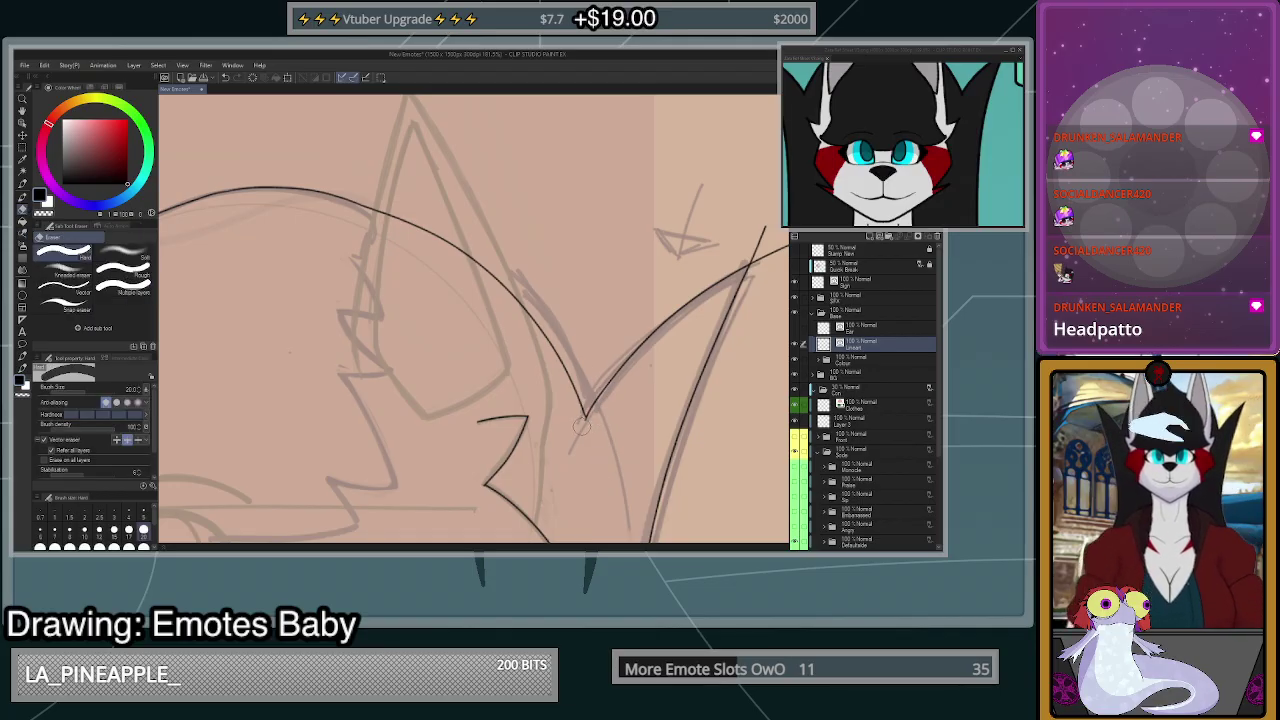
left_click_drag(750, 251, 769, 257)
- Try to smooth the rear curve of the hair's top line from the crown down to the large spike's base
scroll(745, 272, "down", 16)
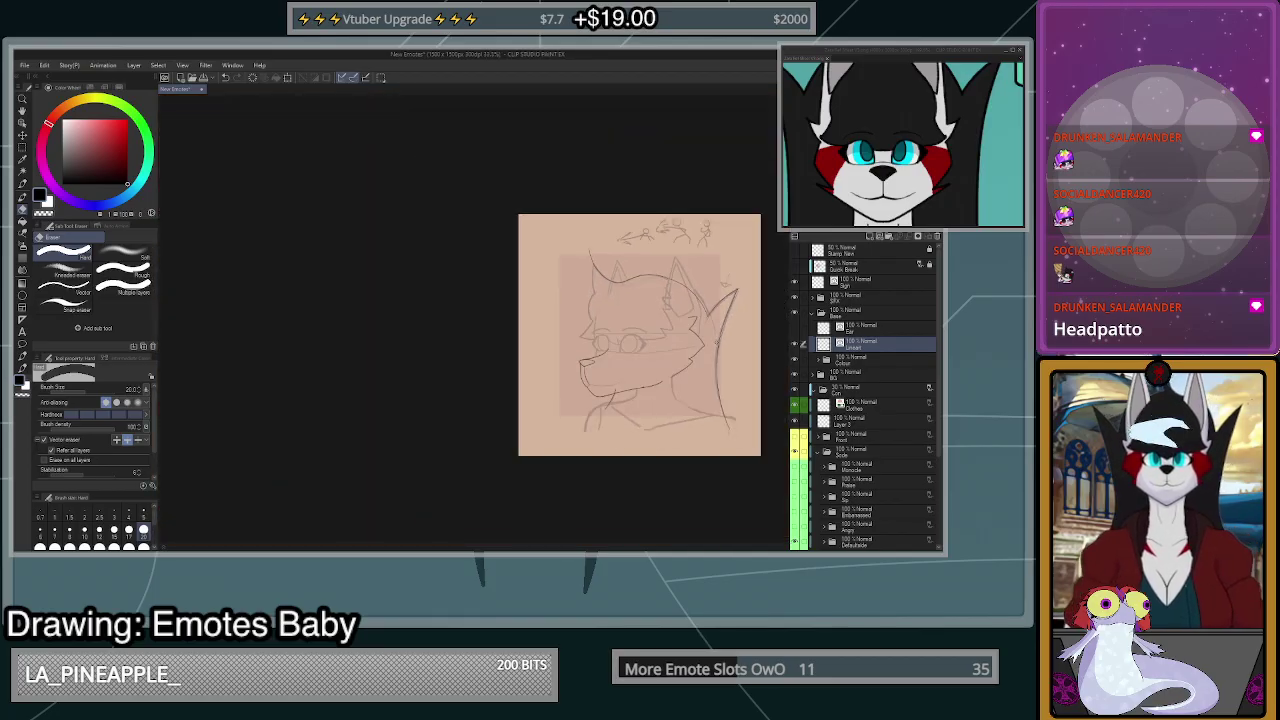
scroll(716, 331, "up", 3)
scroll(716, 332, "up", 3)
scroll(689, 215, "up", 2)
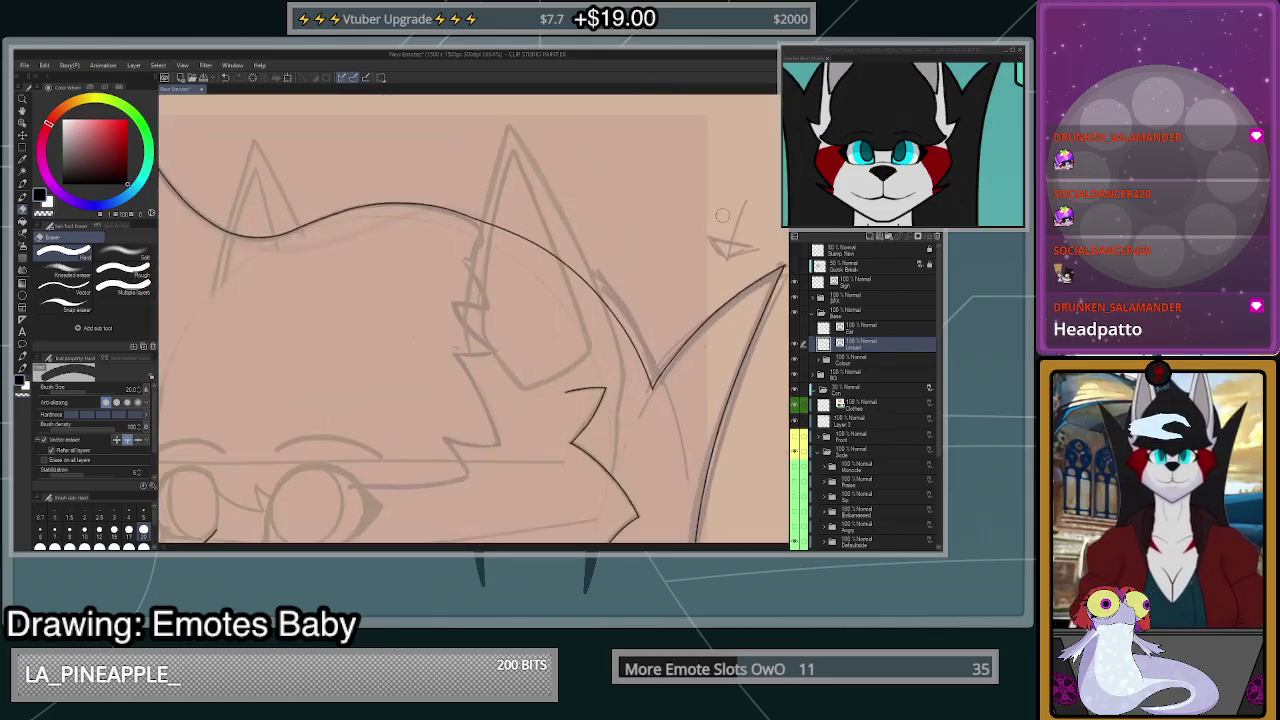
left_click(23, 230)
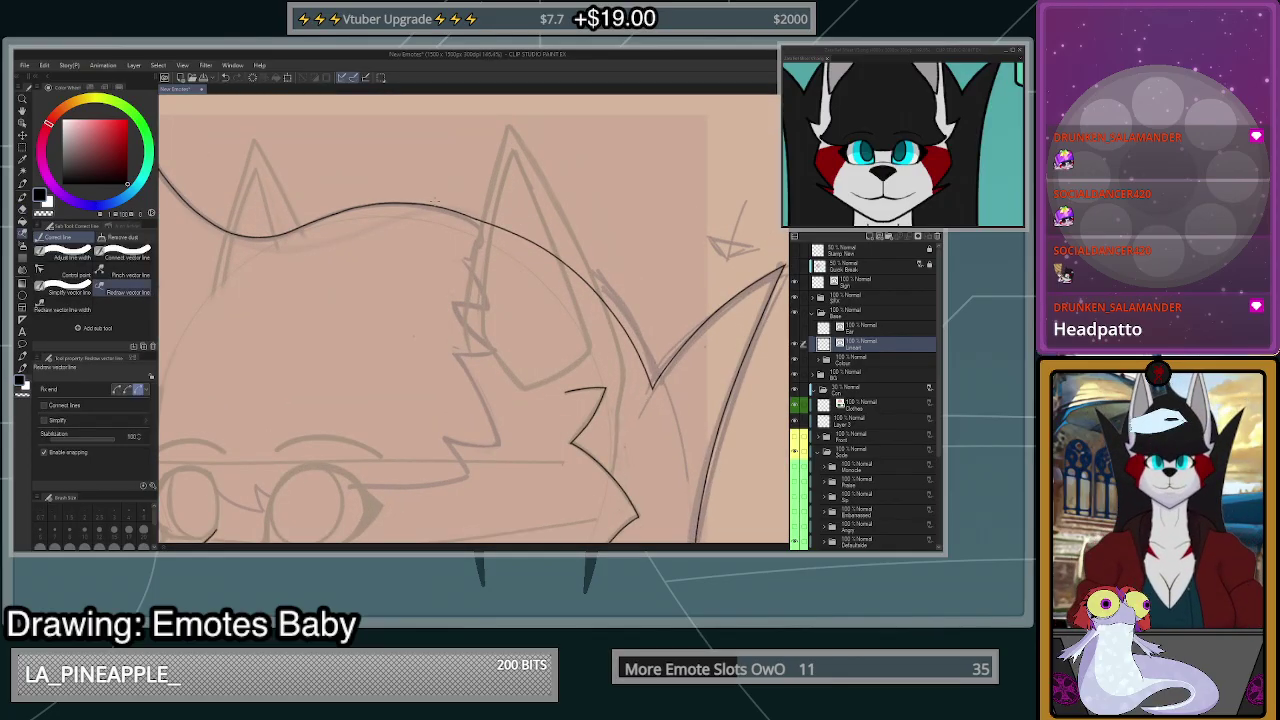
mouse_move(374, 208)
left_mouse_down()
mouse_move(582, 278)
mouse_move(653, 388)
left_mouse_up()
key("ctrl+z")
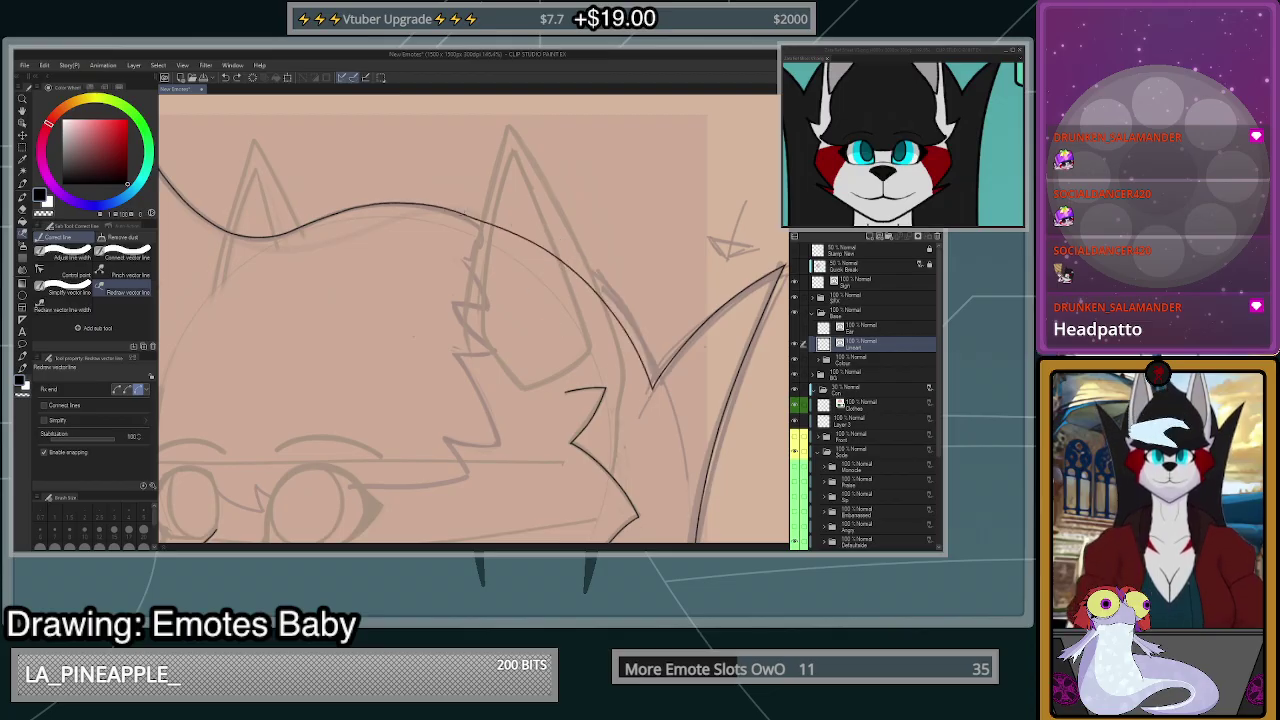
left_click_drag(370, 208, 653, 387)
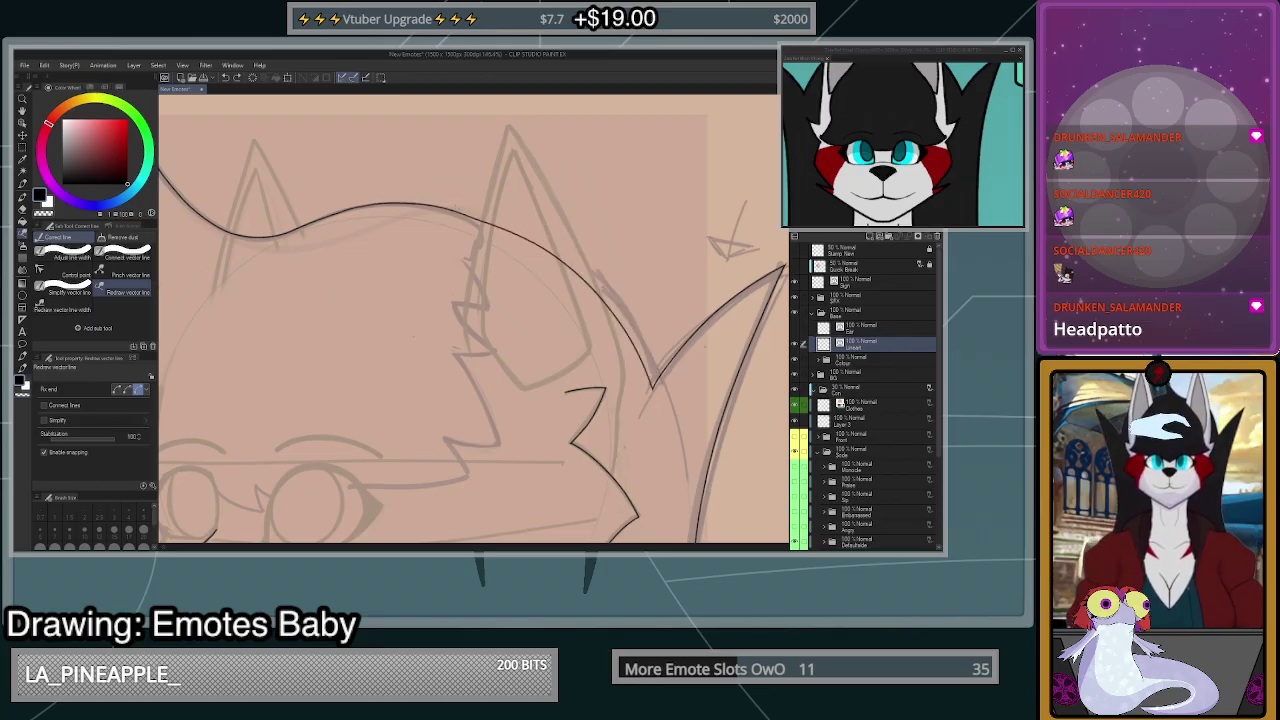
left_click_drag(398, 207, 655, 392)
key("ctrl+z")
mouse_move(400, 207)
left_mouse_down()
mouse_move(472, 213)
mouse_move(660, 406)
left_mouse_up()
scroll(667, 418, "down", 2)
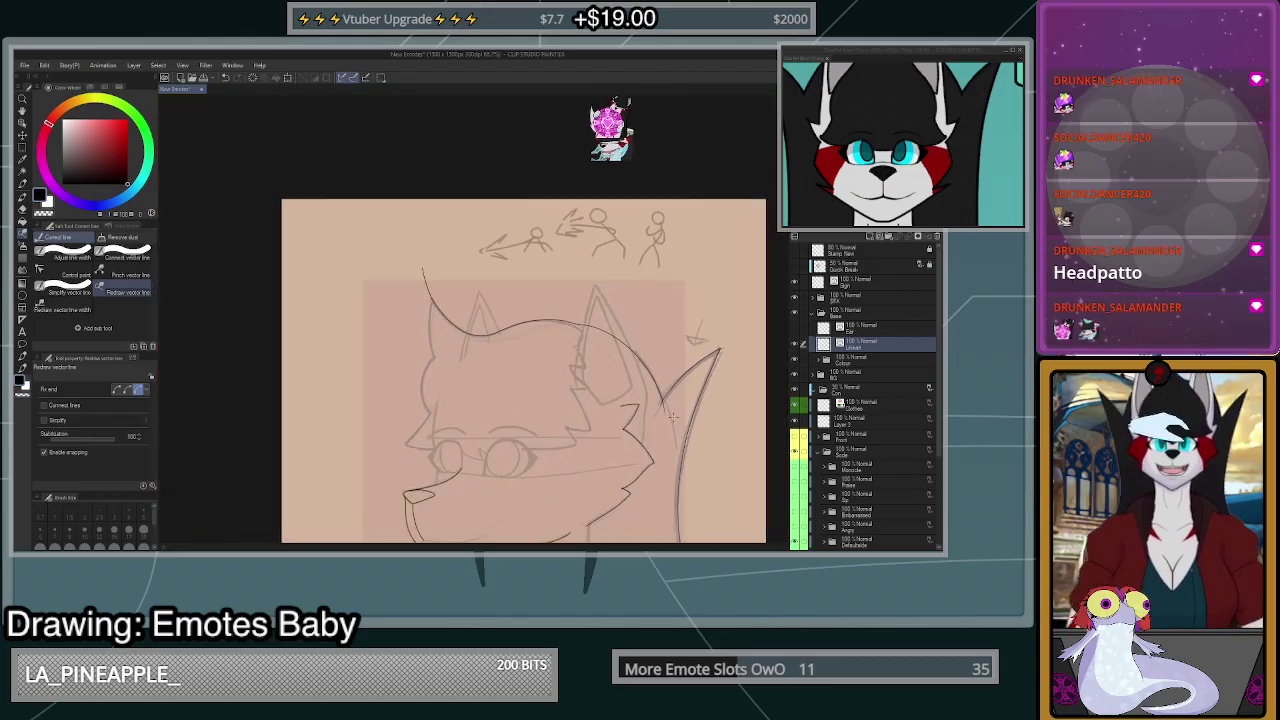
scroll(673, 417, "up", 3)
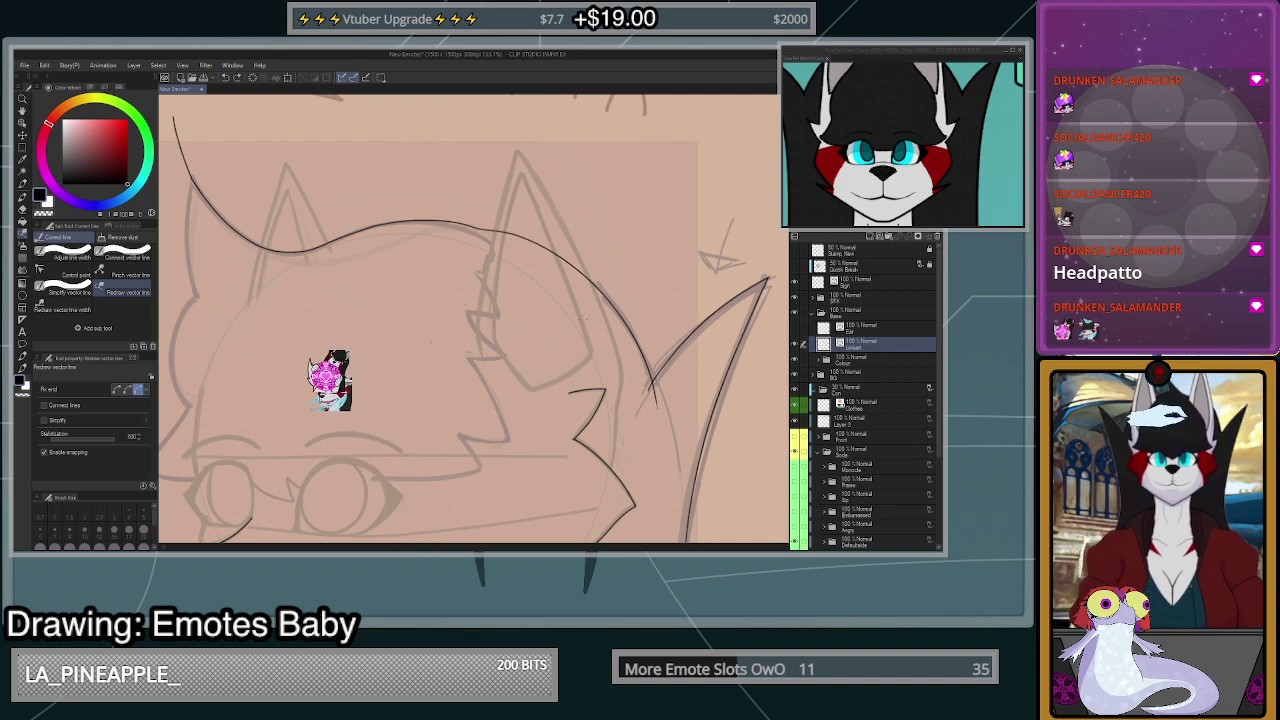
key("ctrl+z")
key("ctrl+z")
- Redraw the hair's top line from behind the crown to the large spike's base, and erase the overshoot at the join
mouse_move(418, 220)
left_mouse_down()
mouse_move(520, 246)
mouse_move(484, 233)
mouse_move(612, 326)
mouse_move(638, 368)
left_mouse_up()
mouse_move(430, 221)
left_mouse_down()
mouse_move(477, 229)
mouse_move(588, 292)
left_mouse_up()
mouse_move(490, 240)
left_mouse_down()
mouse_move(597, 293)
mouse_move(652, 390)
left_mouse_up()
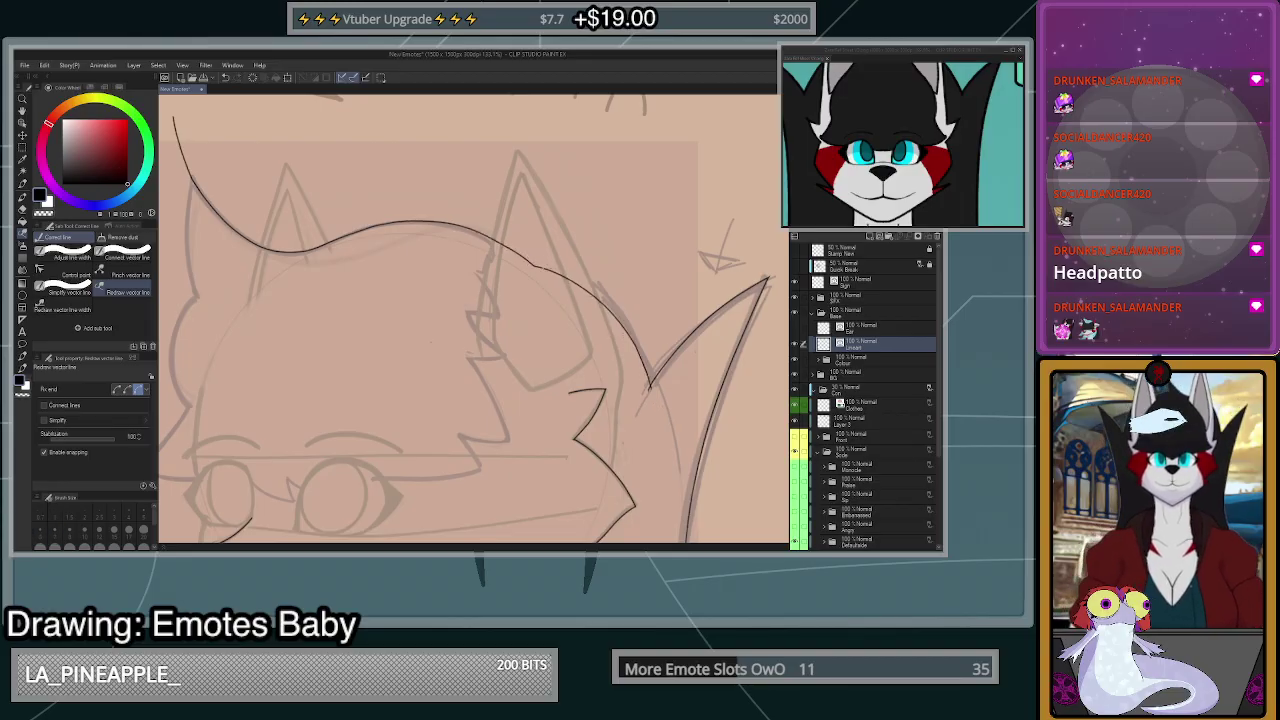
left_click_drag(486, 236, 655, 389)
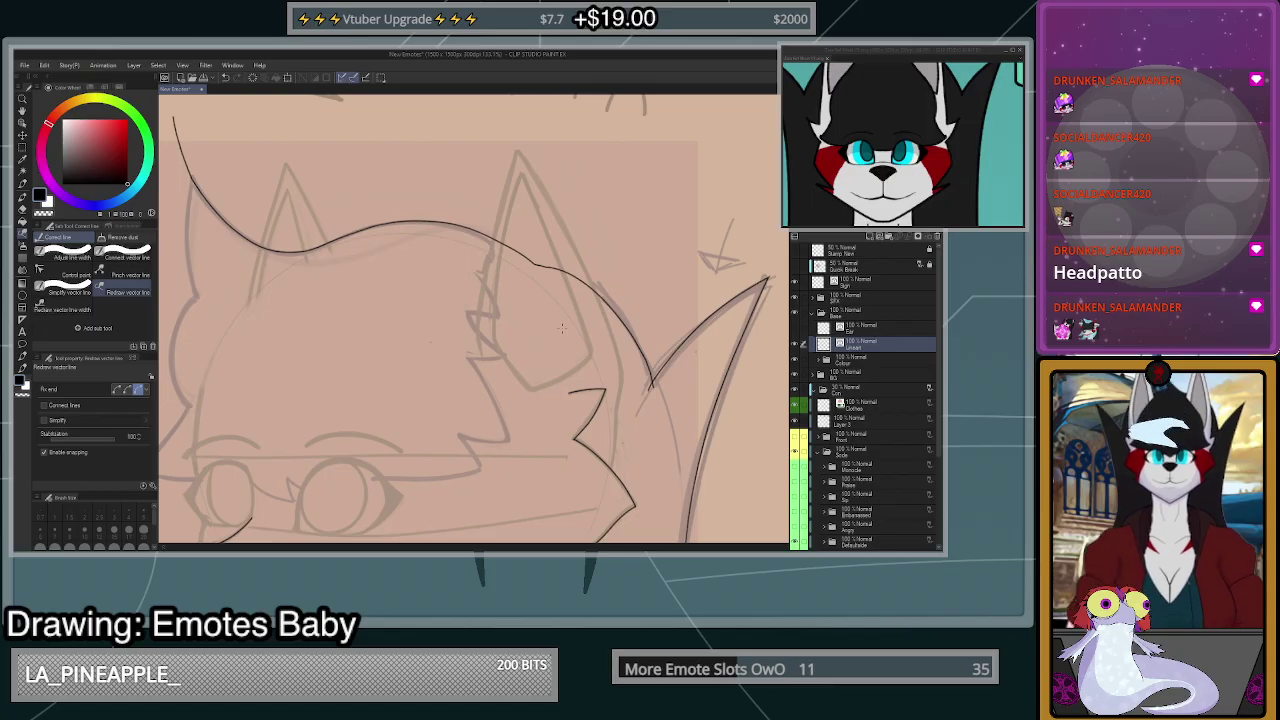
left_click(22, 208)
scroll(674, 388, "up", 3)
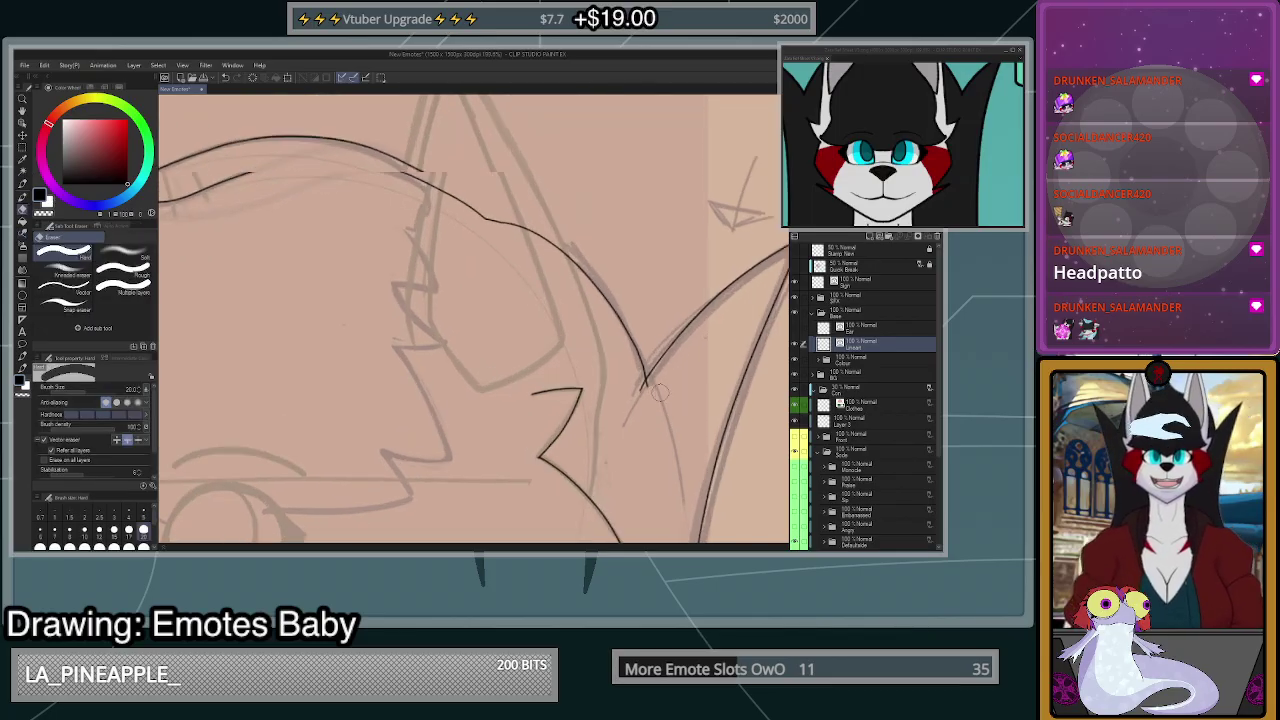
scroll(660, 393, "down", 5)
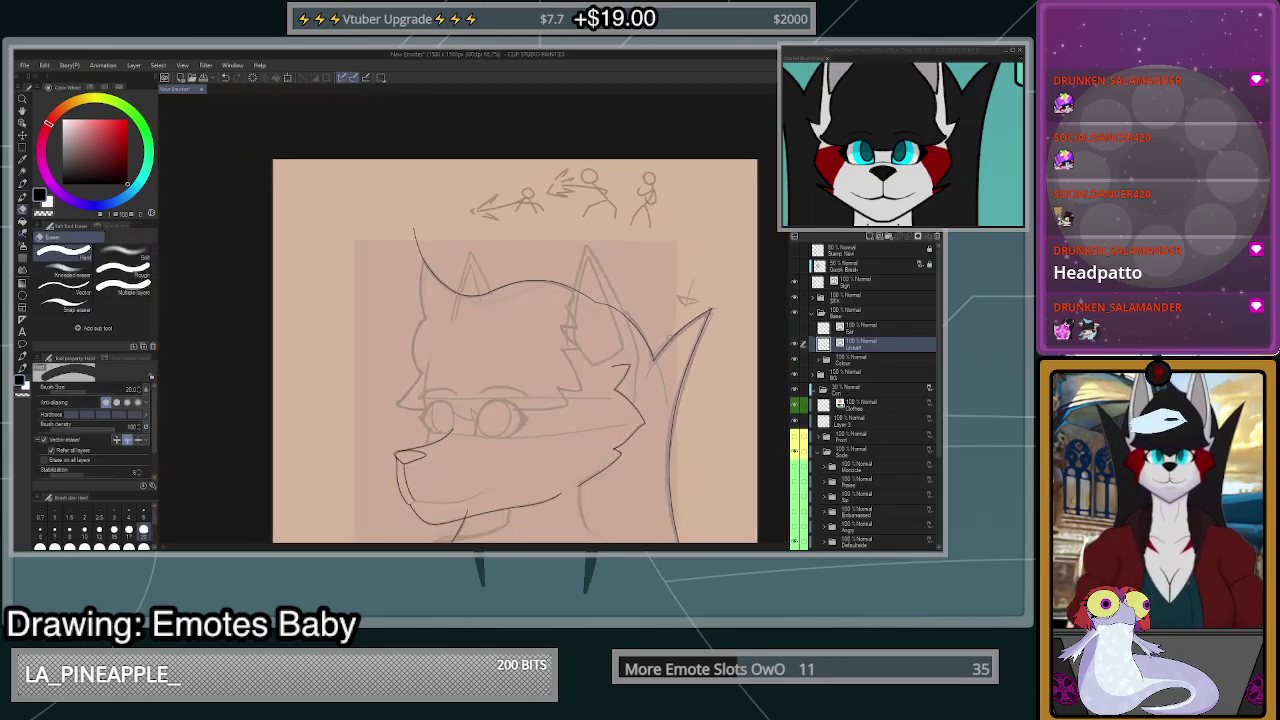
- Ink the fringe's lower front edge from the notch between the eyes forward past the front hair tip
scroll(686, 300, "down", 3)
scroll(646, 410, "up", 2)
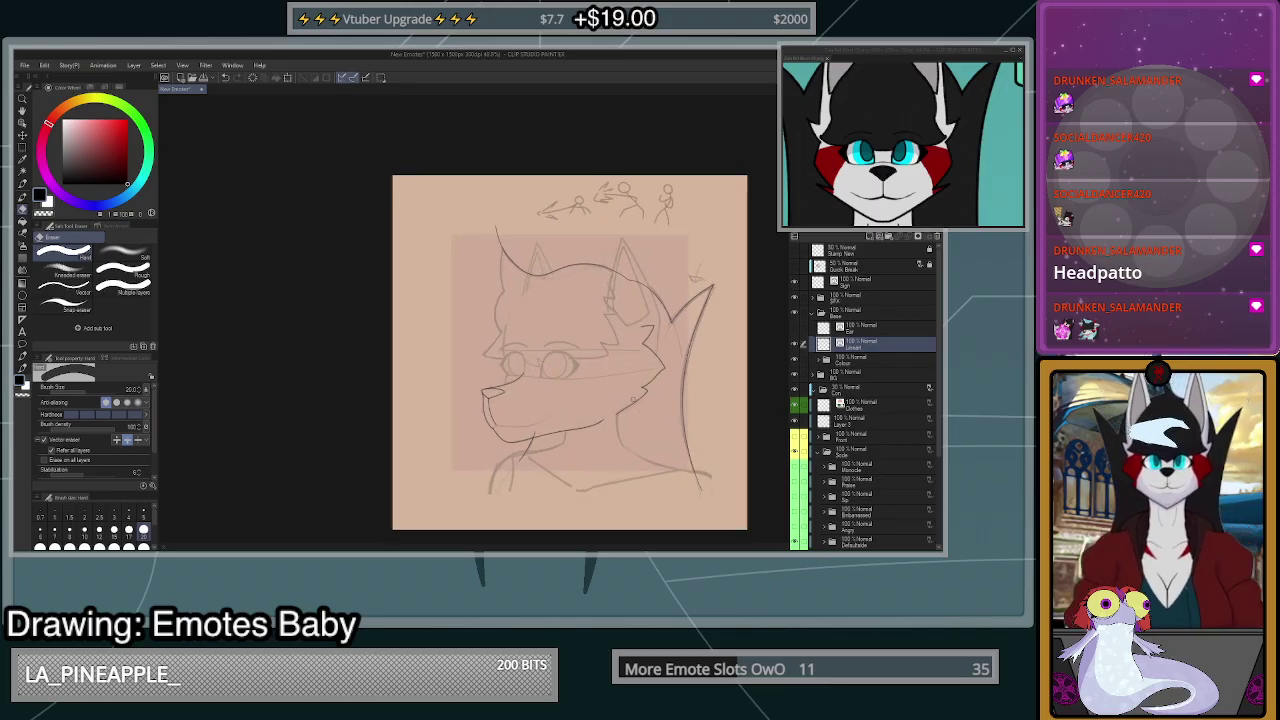
scroll(533, 284, "up", 6)
key("p")
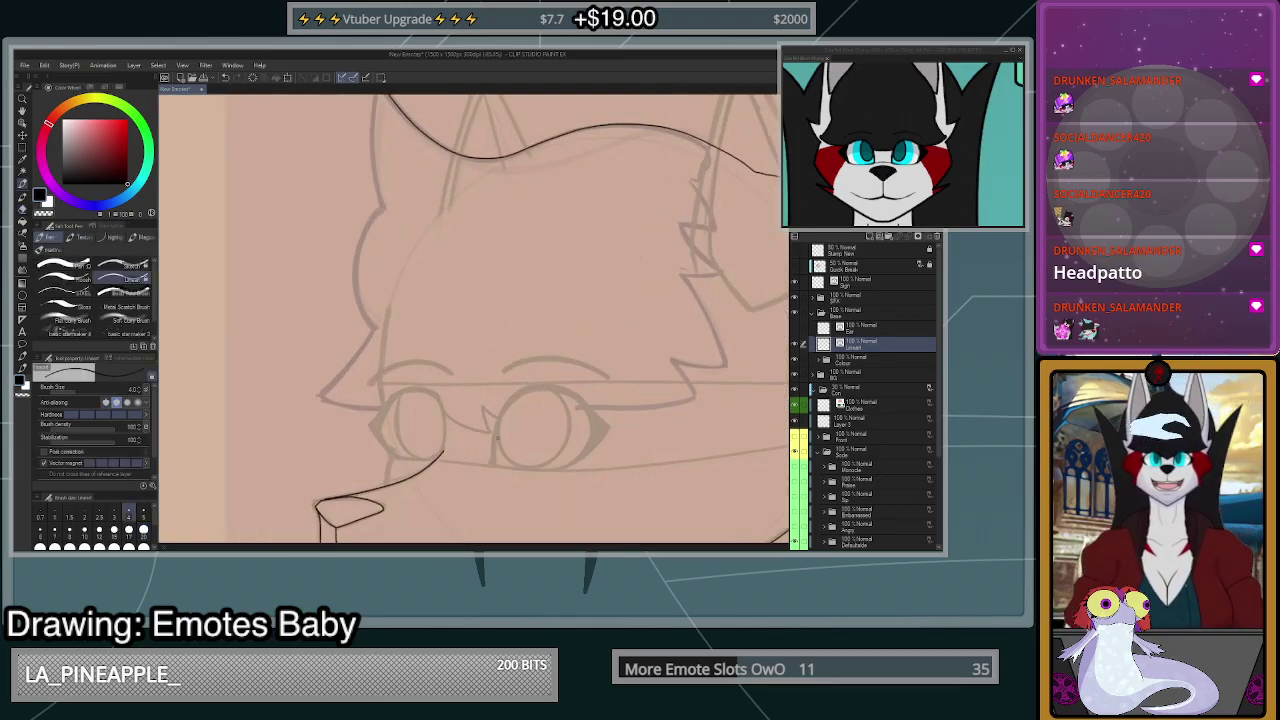
scroll(491, 449, "up", 2)
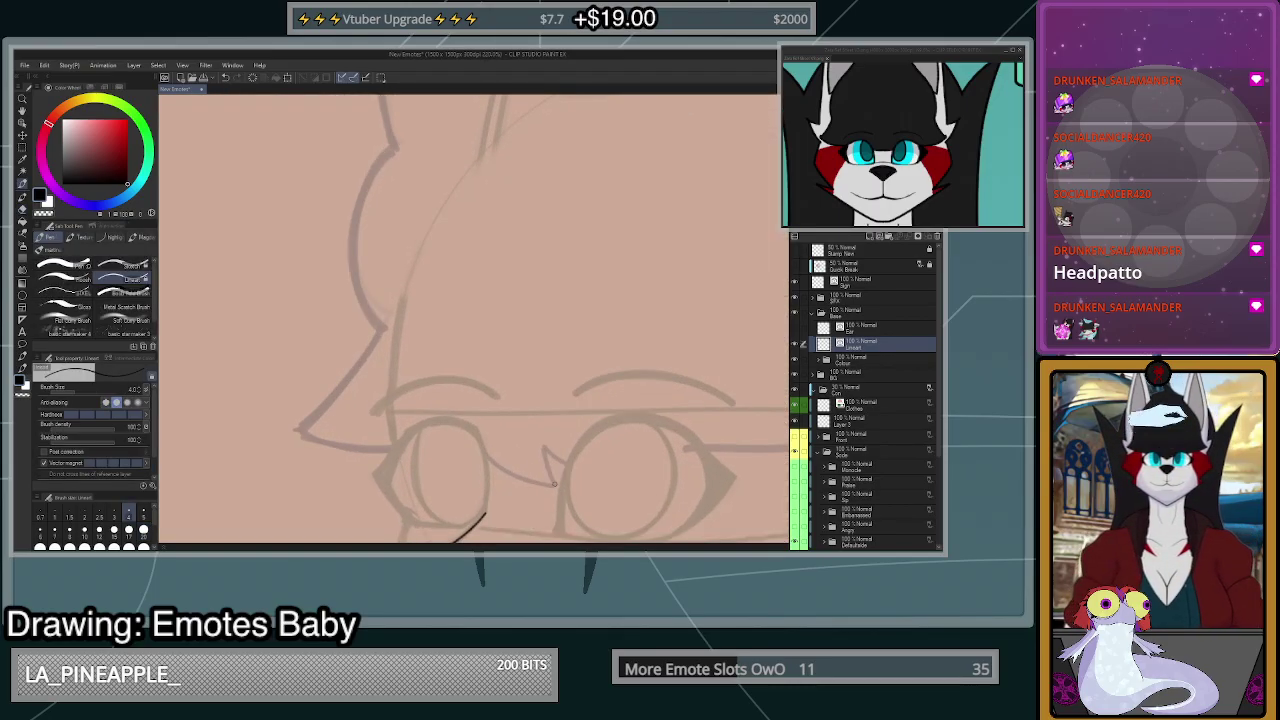
left_click_drag(553, 484, 482, 452)
key("ctrl+z")
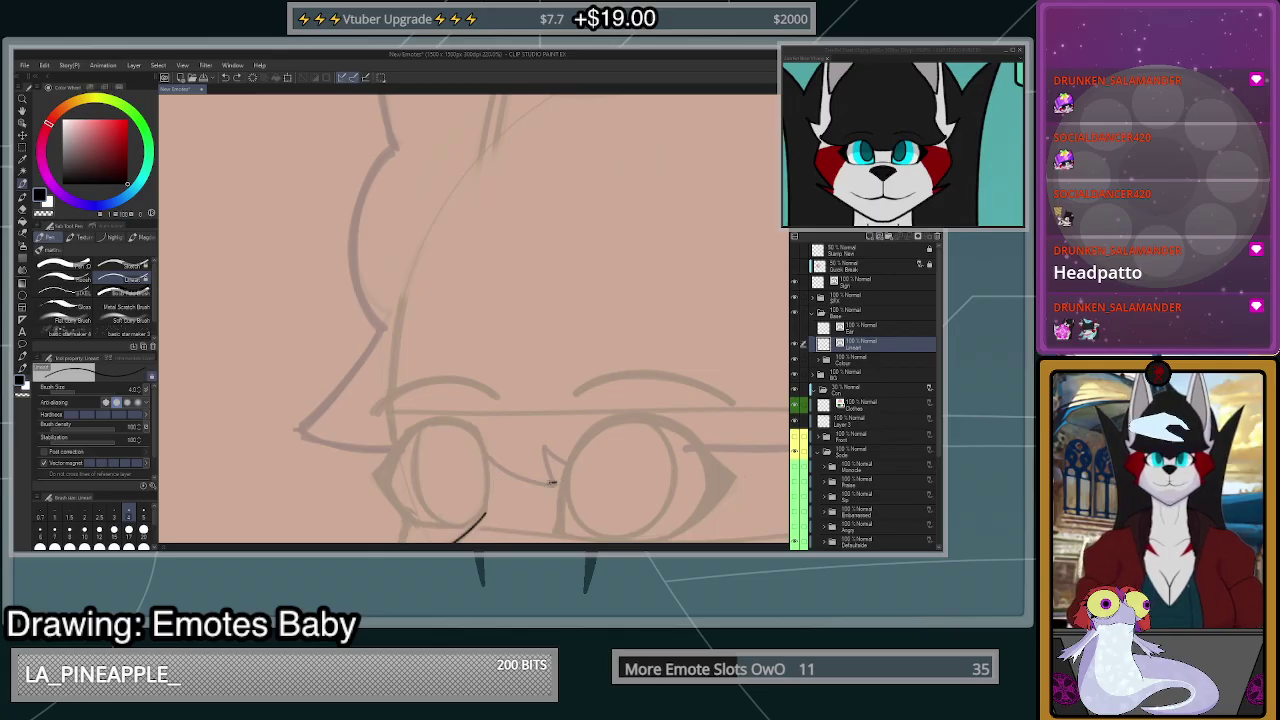
left_click_drag(551, 483, 440, 440)
key("ctrl+z")
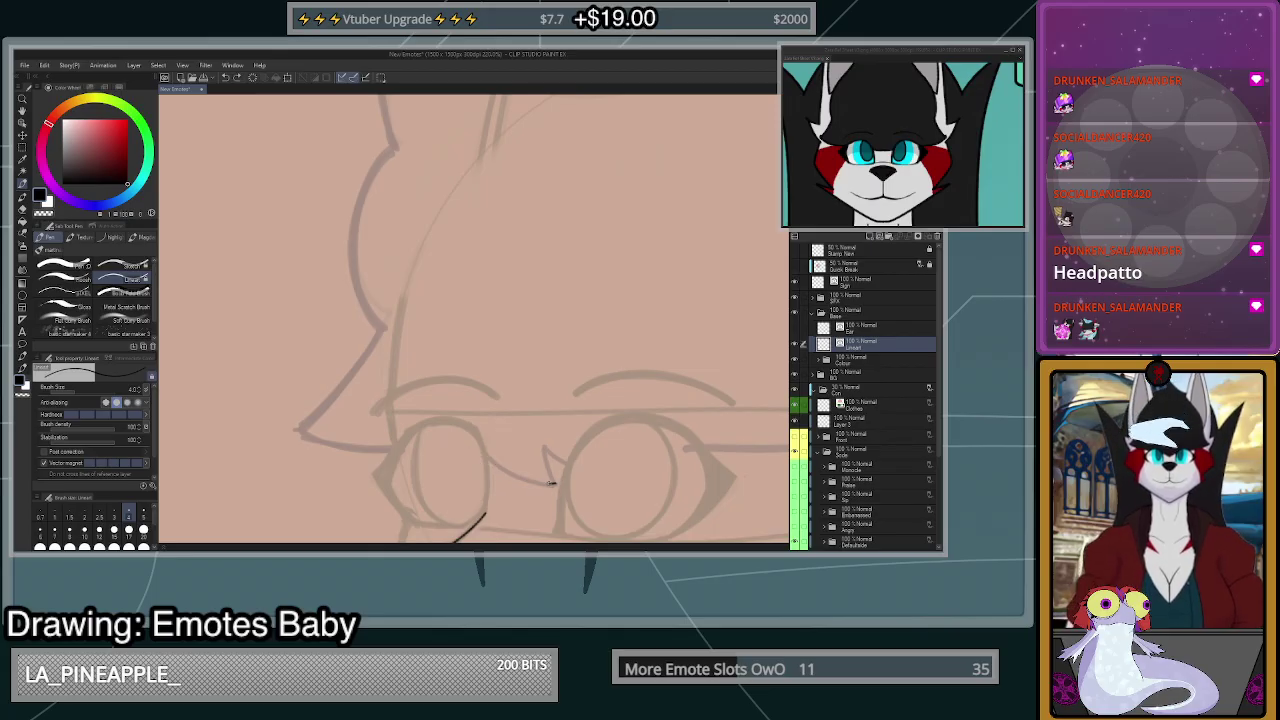
mouse_move(551, 483)
left_mouse_down()
mouse_move(283, 414)
mouse_move(241, 366)
left_mouse_up()
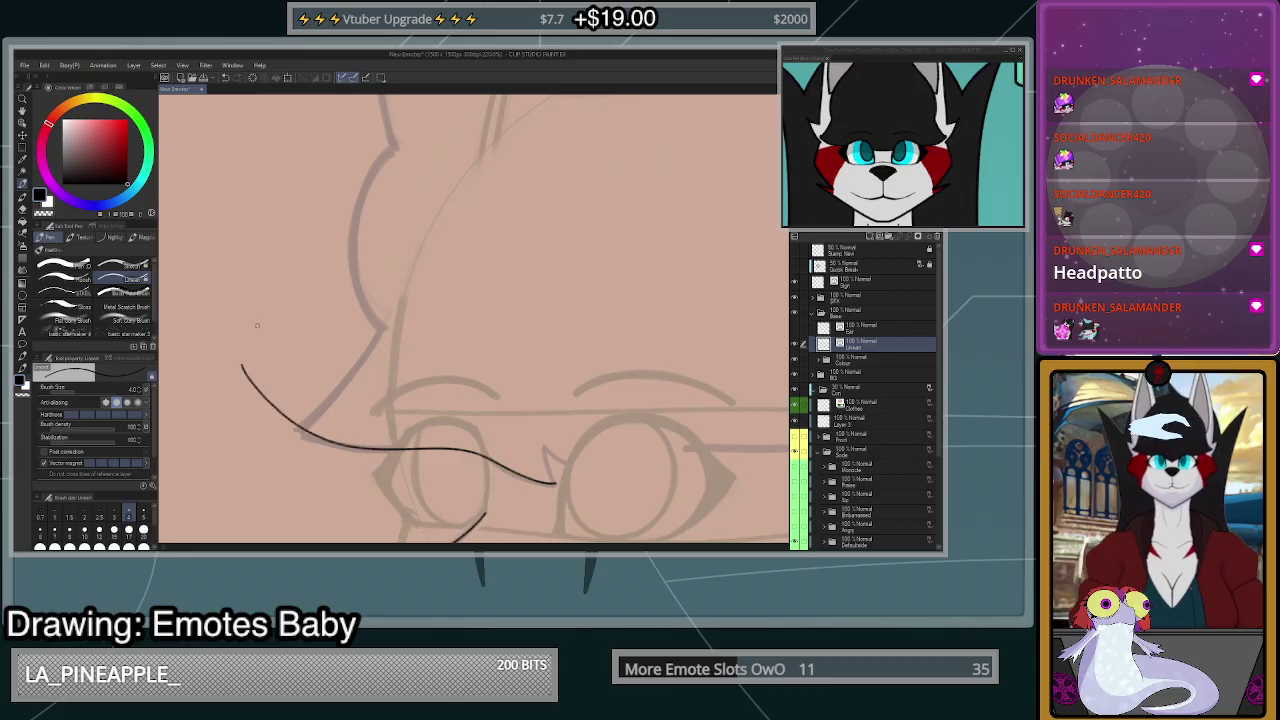
- Ink the fringe's notch between the eyes and its lower edge back across the near eye to the side hair
mouse_move(556, 483)
left_mouse_down()
mouse_move(546, 452)
mouse_move(725, 468)
mouse_move(788, 450)
left_mouse_up()
scroll(525, 525, "down", 2)
scroll(522, 530, "down", 2)
scroll(450, 499, "up", 5)
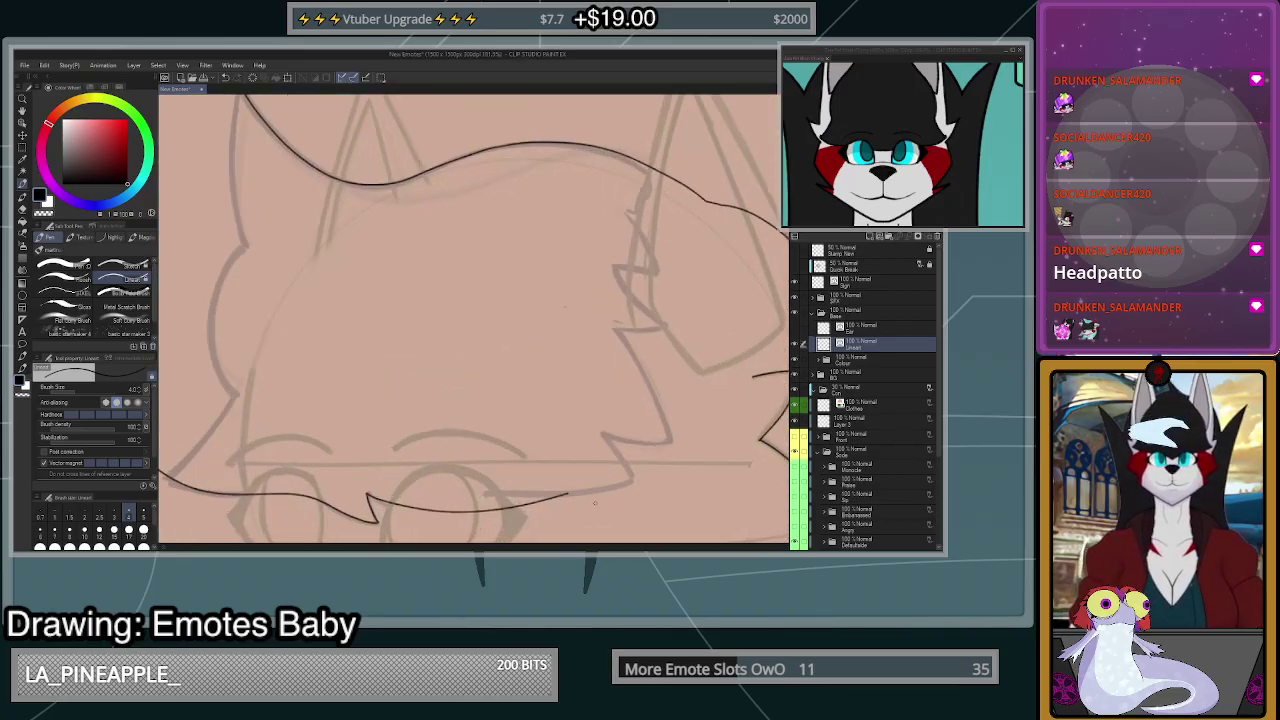
mouse_move(356, 521)
left_mouse_down()
mouse_move(347, 482)
mouse_move(392, 508)
mouse_move(520, 512)
left_mouse_up()
key("ctrl+z")
key("ctrl+z")
mouse_move(355, 524)
left_mouse_down()
mouse_move(335, 486)
mouse_move(357, 504)
mouse_move(345, 490)
mouse_move(432, 510)
mouse_move(505, 509)
mouse_move(638, 476)
mouse_move(644, 486)
mouse_move(553, 385)
mouse_move(625, 432)
mouse_move(728, 445)
left_mouse_up()
- Ink the lower side-hair tufts below the near ear with curved strokes that cross at their tips and roots
key("ctrl+z")
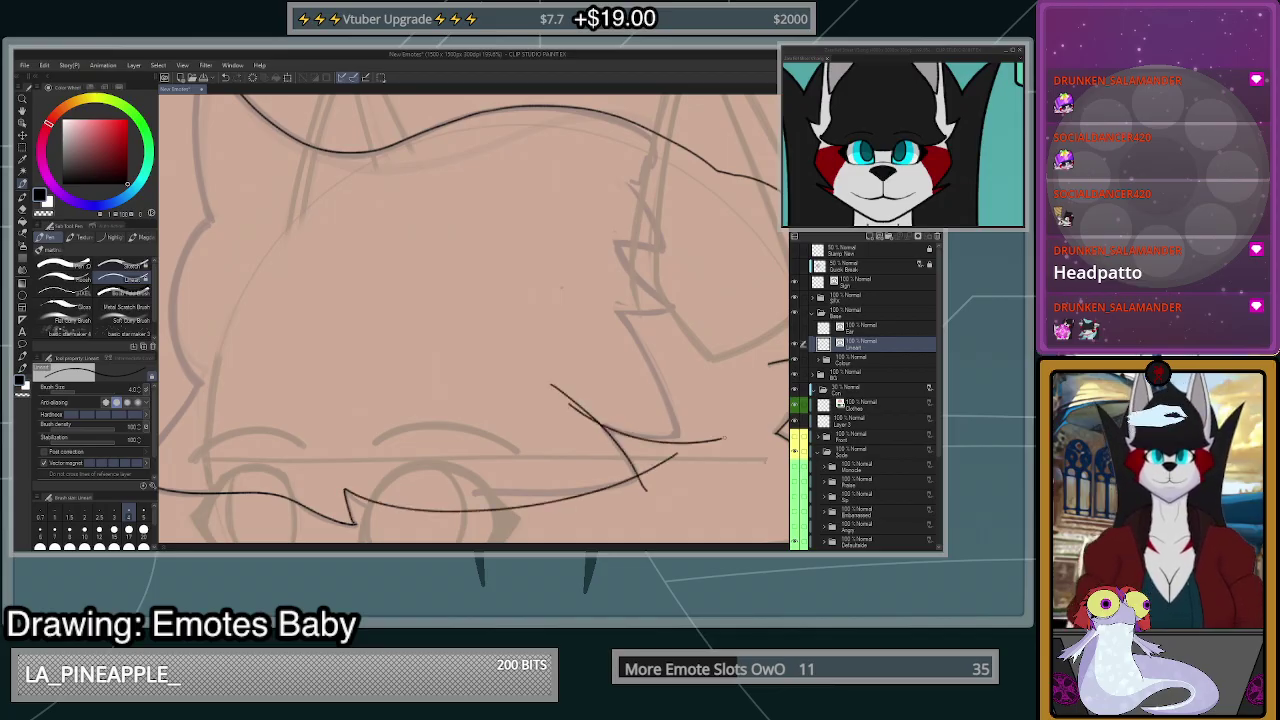
key("ctrl+z")
mouse_move(535, 410)
left_mouse_down()
mouse_move(742, 424)
mouse_move(658, 375)
mouse_move(549, 258)
mouse_move(626, 310)
mouse_move(742, 283)
left_mouse_up()
key("ctrl+z")
mouse_move(556, 301)
left_mouse_down()
mouse_move(638, 313)
mouse_move(734, 288)
left_mouse_up()
mouse_move(688, 331)
left_mouse_down()
mouse_move(617, 250)
mouse_move(616, 206)
left_mouse_up()
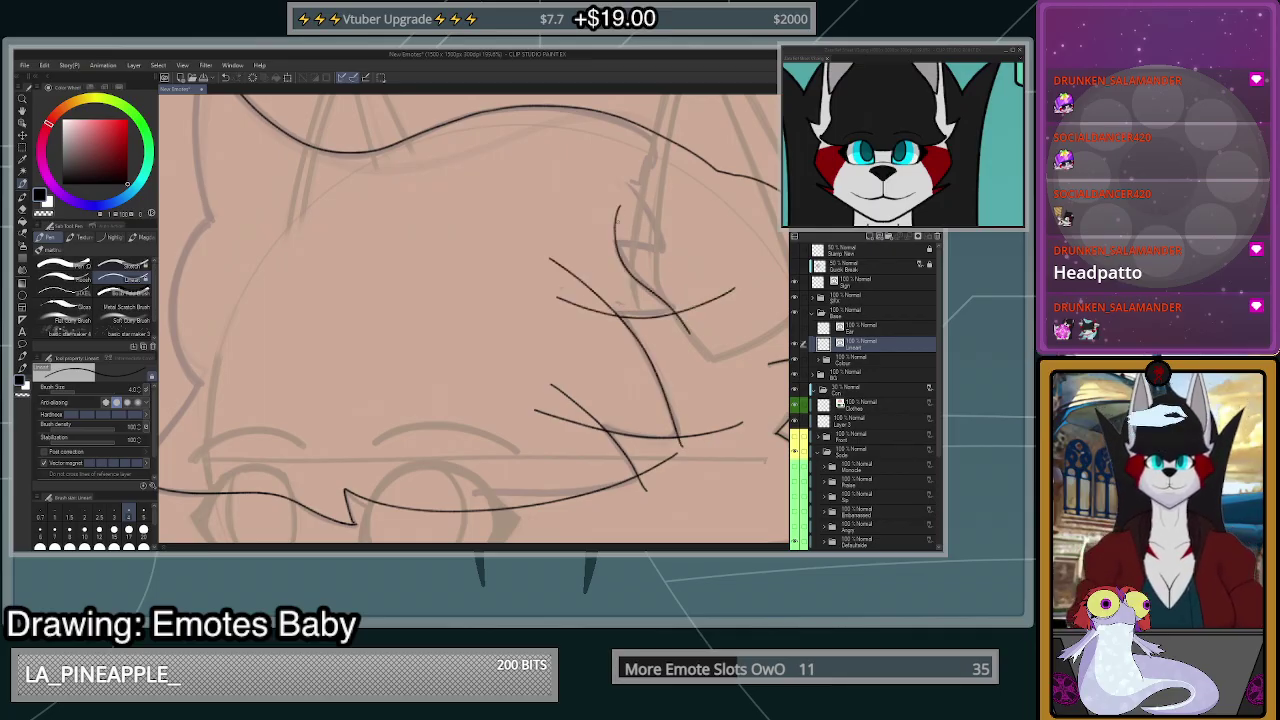
- Ink the smaller upper side-hair tufts in front of the near ear, up towards the hair's top line
key("ctrl+z")
mouse_move(688, 332)
left_mouse_down()
mouse_move(674, 300)
mouse_move(606, 236)
left_mouse_up()
key("ctrl+z")
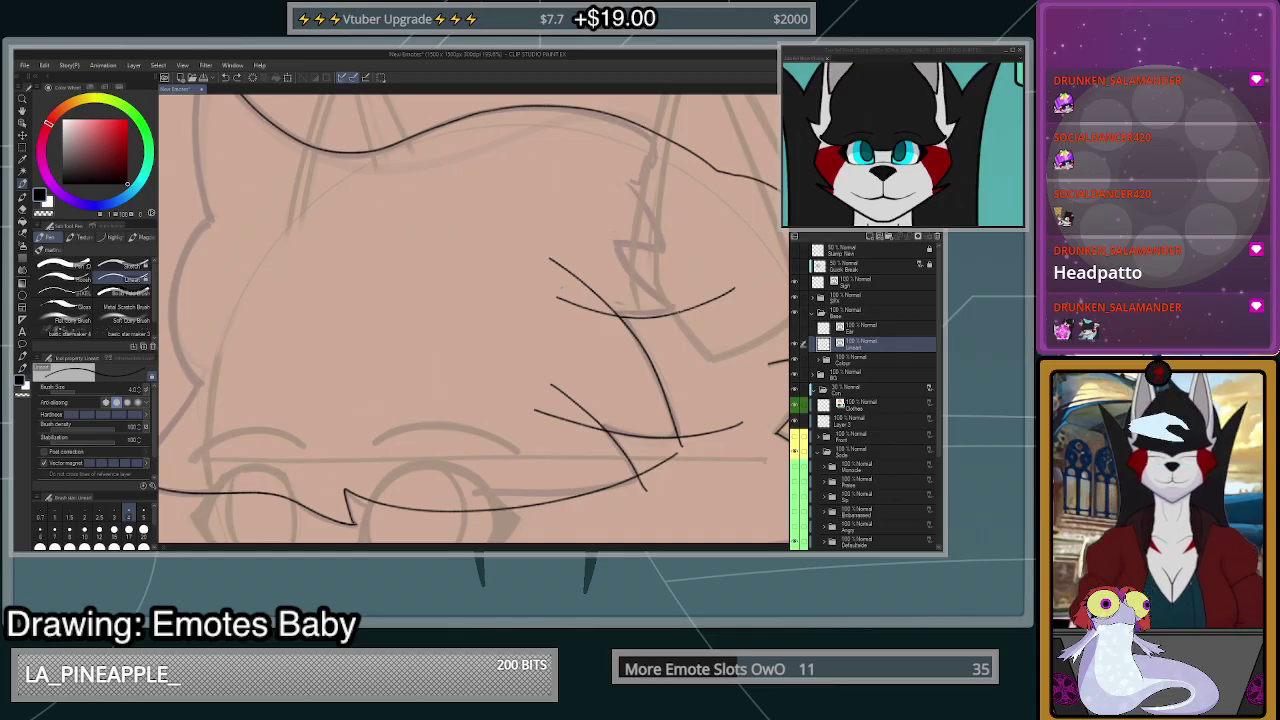
mouse_move(675, 333)
left_mouse_down()
mouse_move(657, 283)
mouse_move(612, 238)
mouse_move(672, 245)
mouse_move(728, 219)
left_mouse_up()
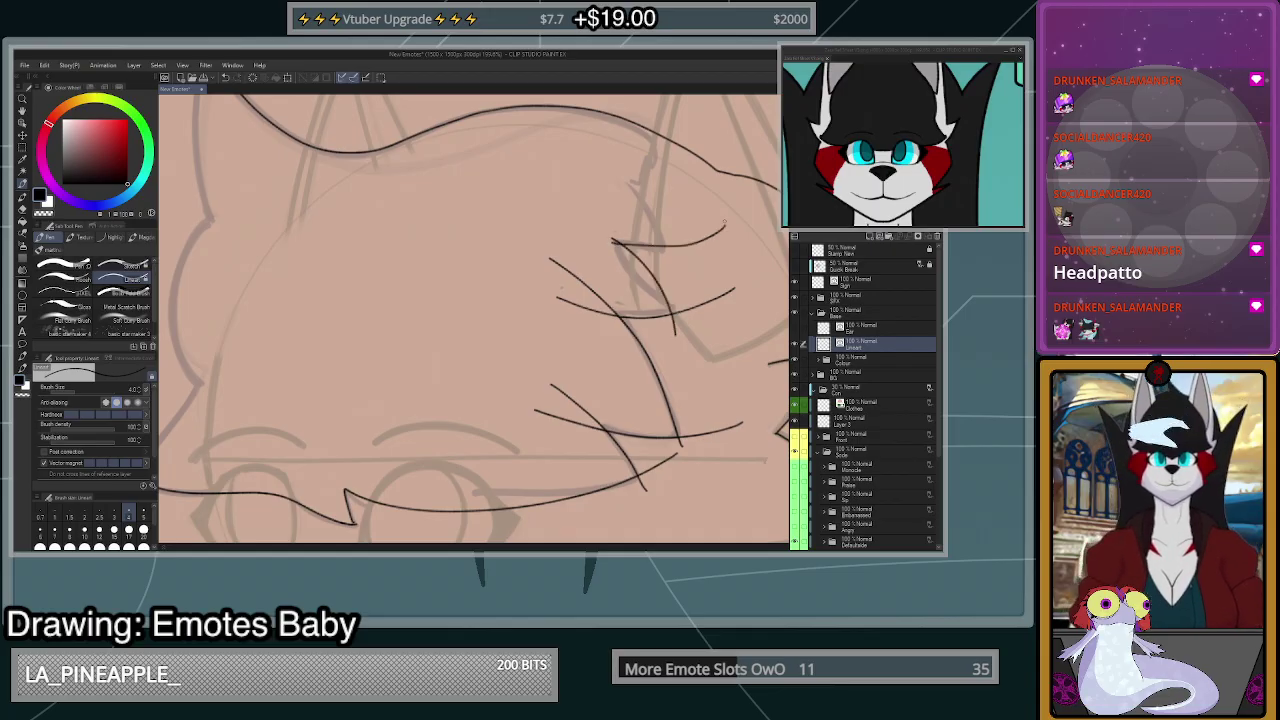
key("ctrl+z")
mouse_move(606, 240)
left_mouse_down()
mouse_move(680, 247)
mouse_move(612, 165)
mouse_move(648, 171)
left_mouse_up()
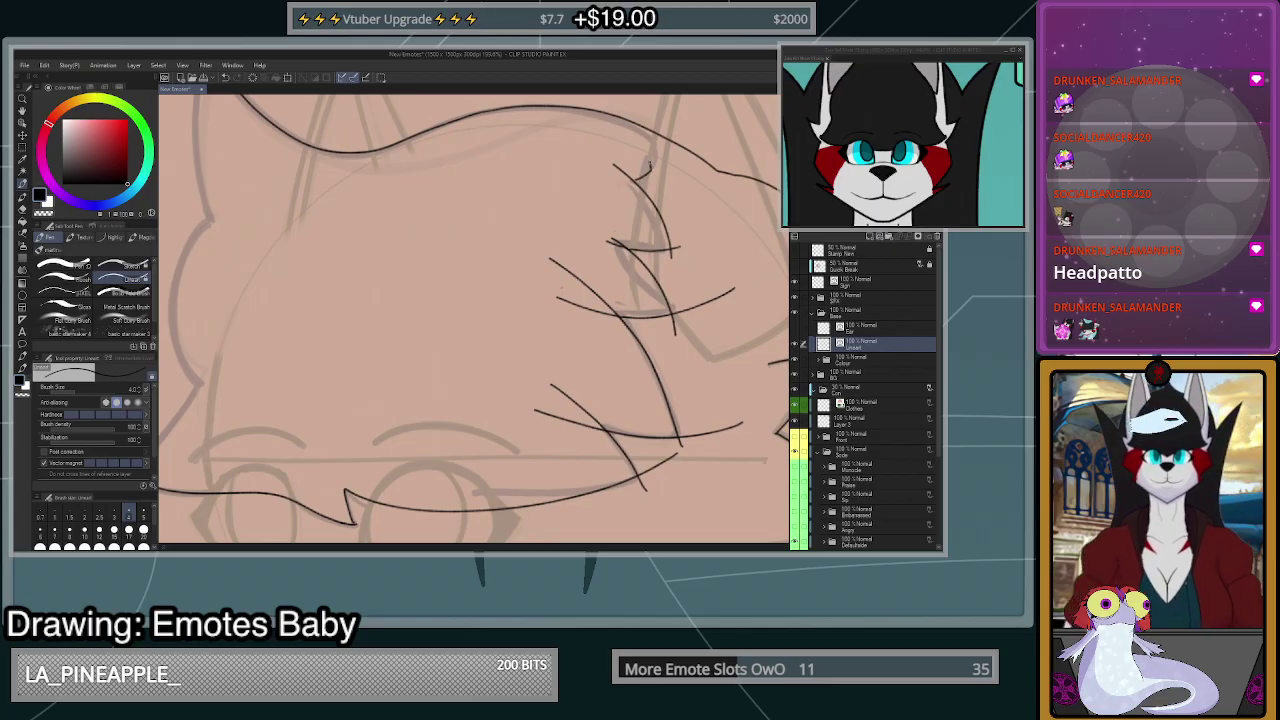
- Erase the overshooting ends where the side-hair tuft strokes cross, leaving clean pointed tufts
scroll(722, 262, "down", 4)
scroll(716, 262, "up", 3)
scroll(716, 262, "down", 2)
scroll(716, 262, "up", 3)
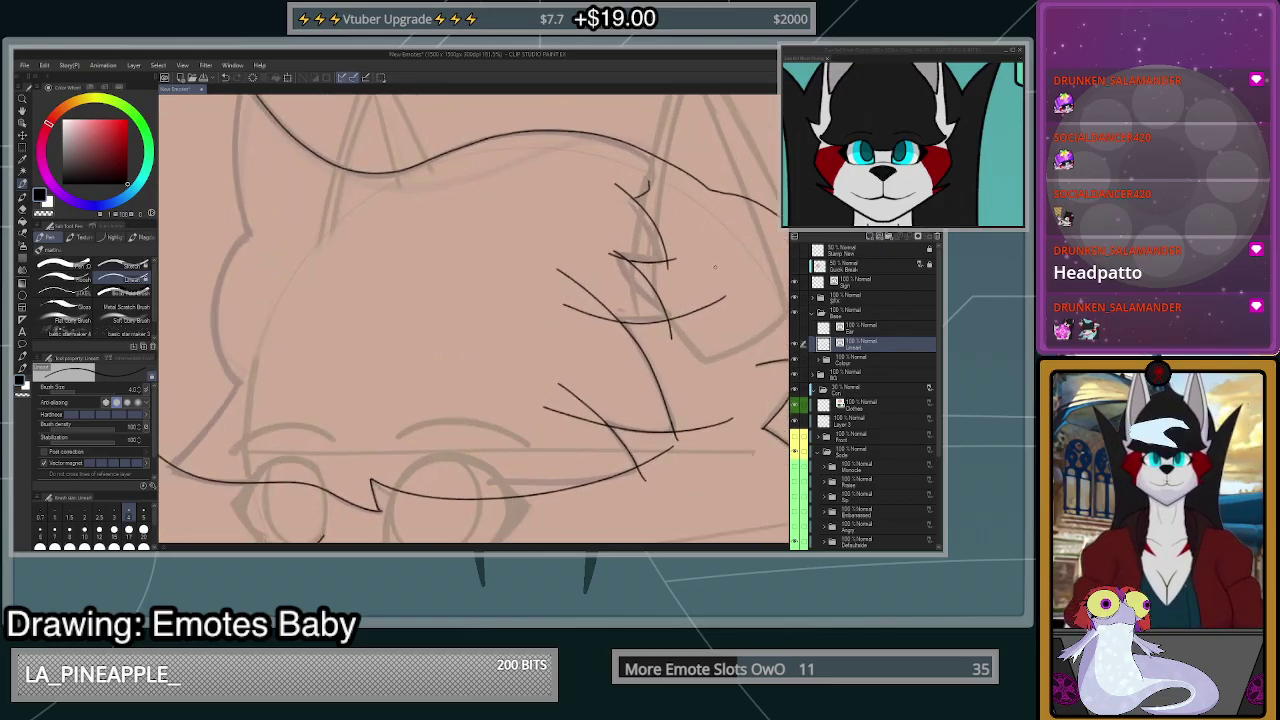
left_click(22, 209)
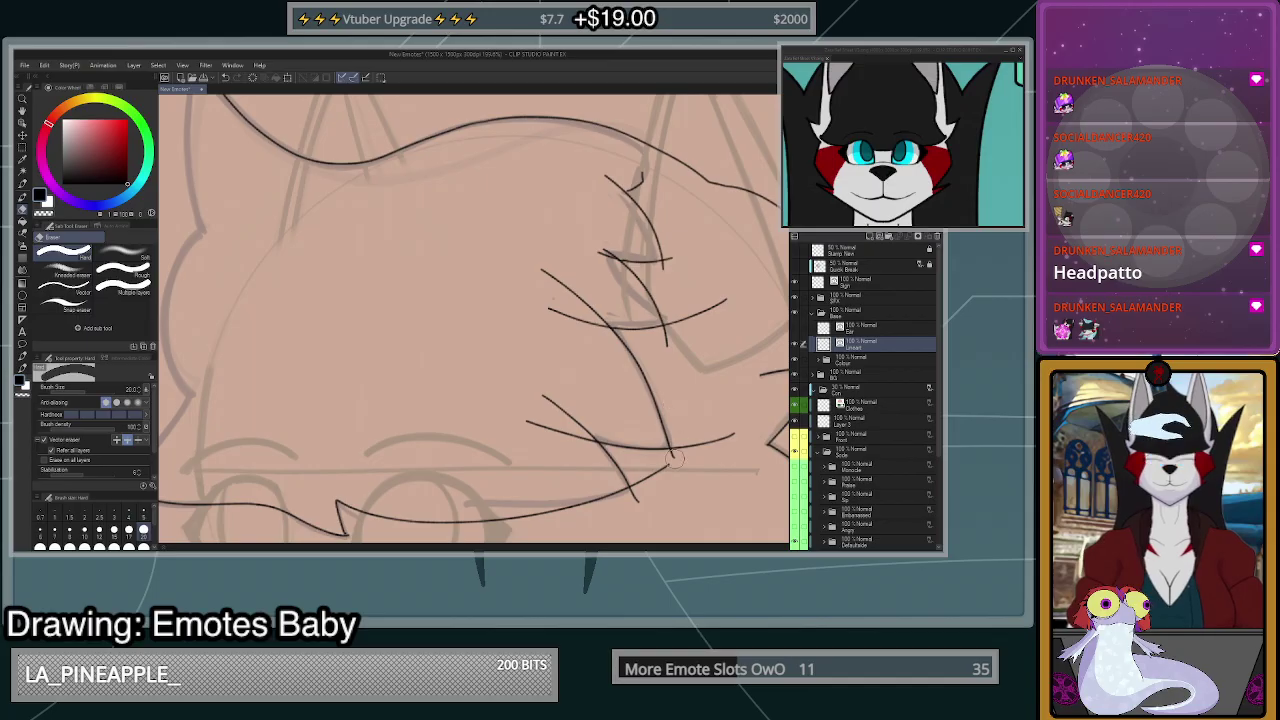
mouse_move(675, 463)
left_mouse_down()
mouse_move(696, 447)
mouse_move(640, 498)
mouse_move(560, 430)
mouse_move(575, 320)
mouse_move(560, 285)
left_mouse_up()
mouse_move(676, 330)
left_mouse_down()
mouse_move(668, 271)
mouse_move(676, 261)
mouse_move(606, 250)
left_mouse_up()
scroll(668, 318, "down", 8)
scroll(670, 288, "up", 6)
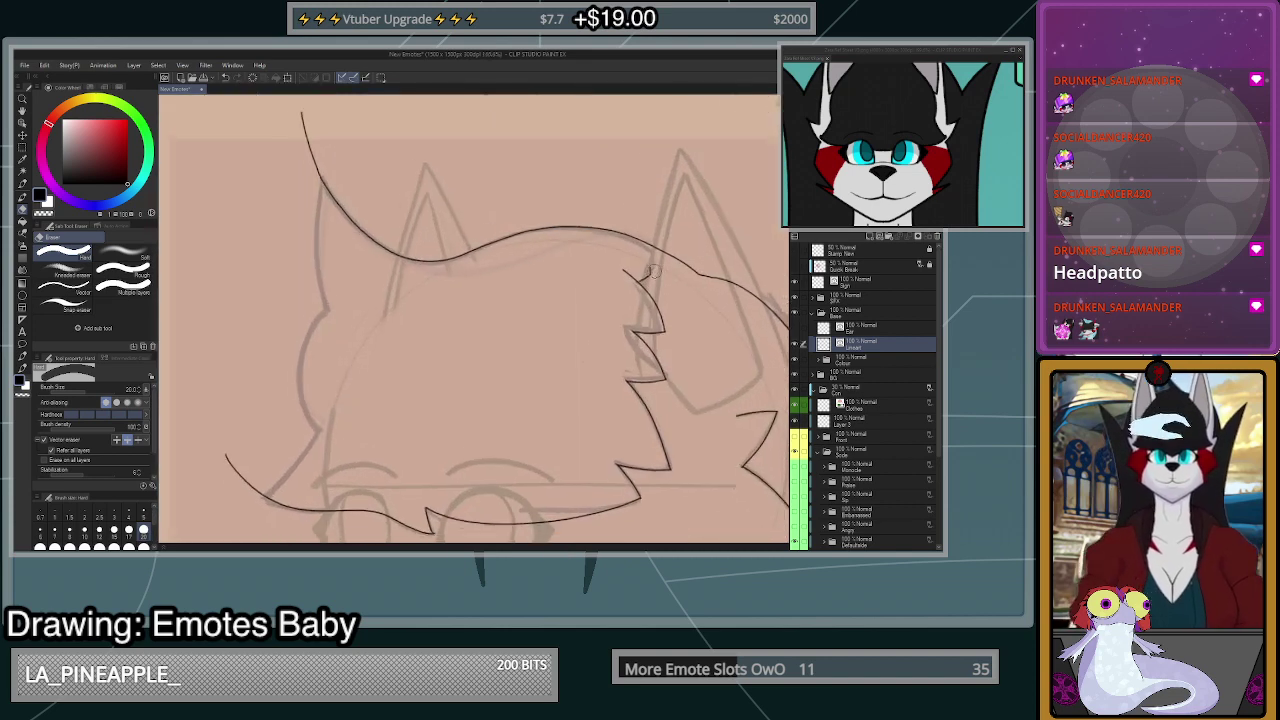
- Erase the small upper tuft strokes in front of the near ear, keeping the larger tufts below
left_click(650, 272)
scroll(650, 272, "down", 5)
scroll(648, 290, "up", 4)
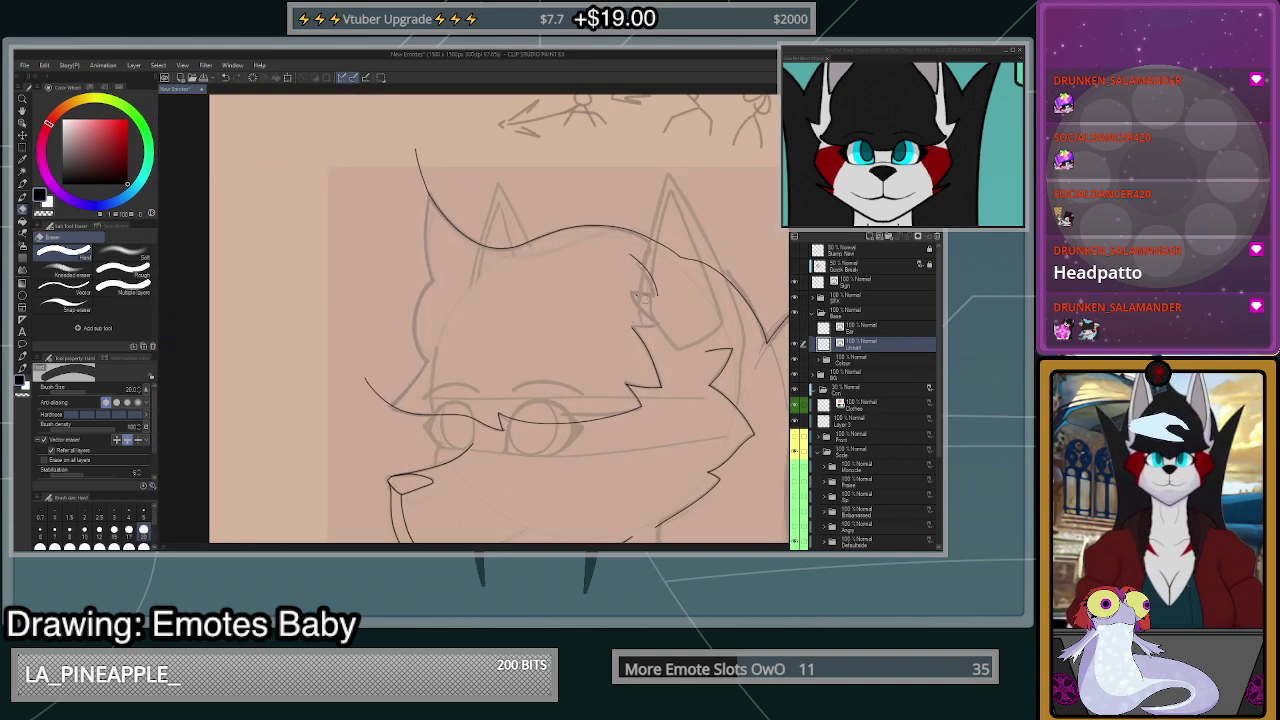
left_click_drag(648, 288, 650, 272)
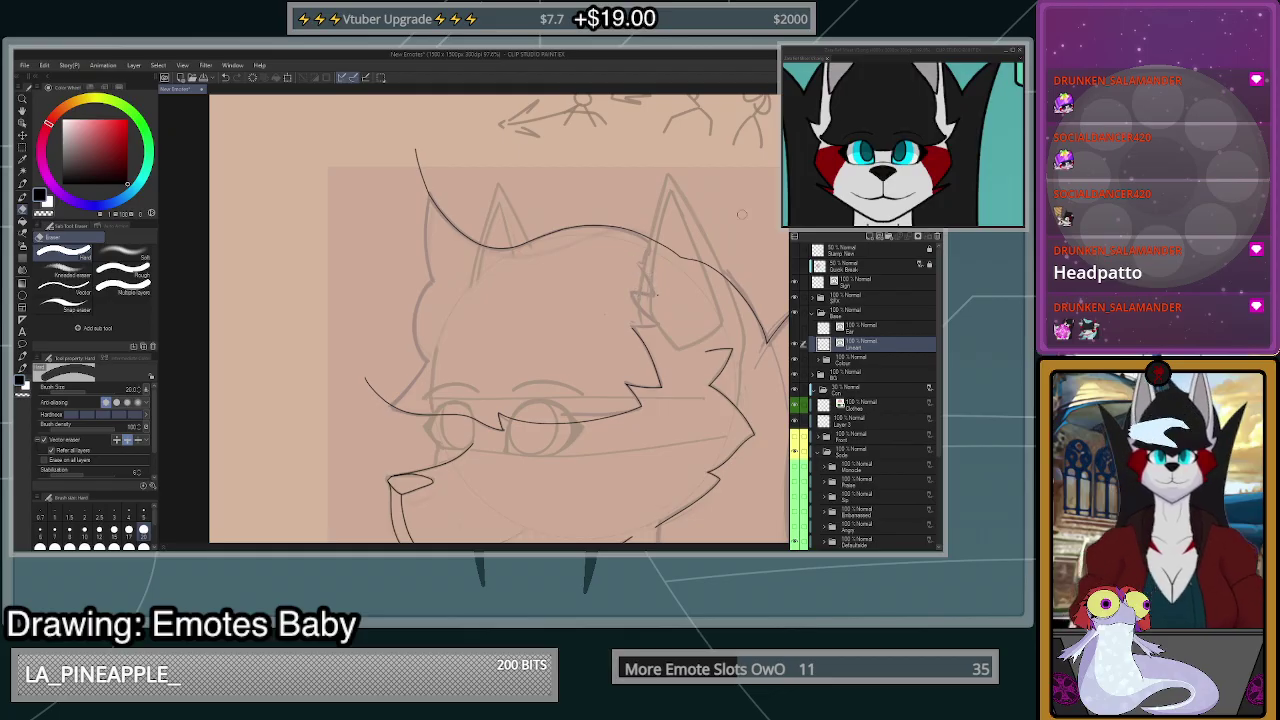
- Bring the character's side-view head into view on the reference sheet to check the hair and ear
left_click(993, 142)
left_click_drag(974, 133, 786, 153)
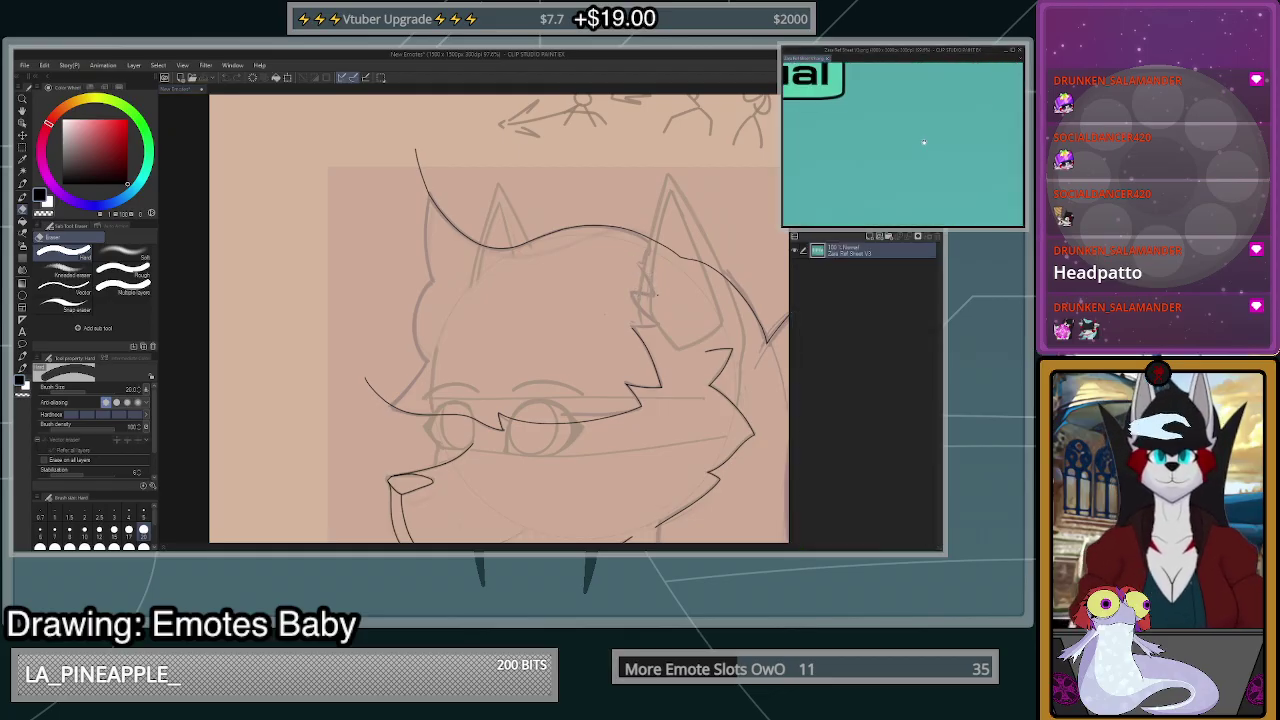
left_click_drag(923, 143, 802, 152)
left_click_drag(996, 144, 924, 161)
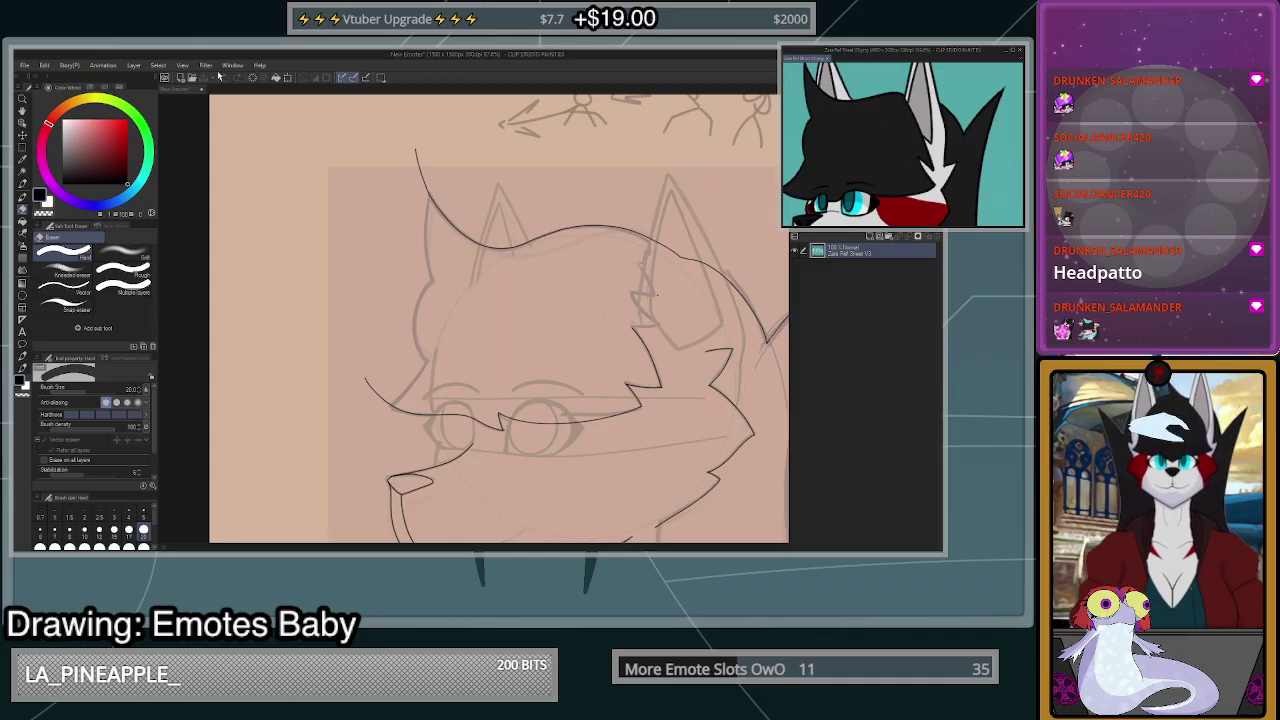
- Open the character's profile picture as a reference and examine the side hair in front of the ear, comparing with the mirrored view
left_click(23, 66)
left_click(39, 102)
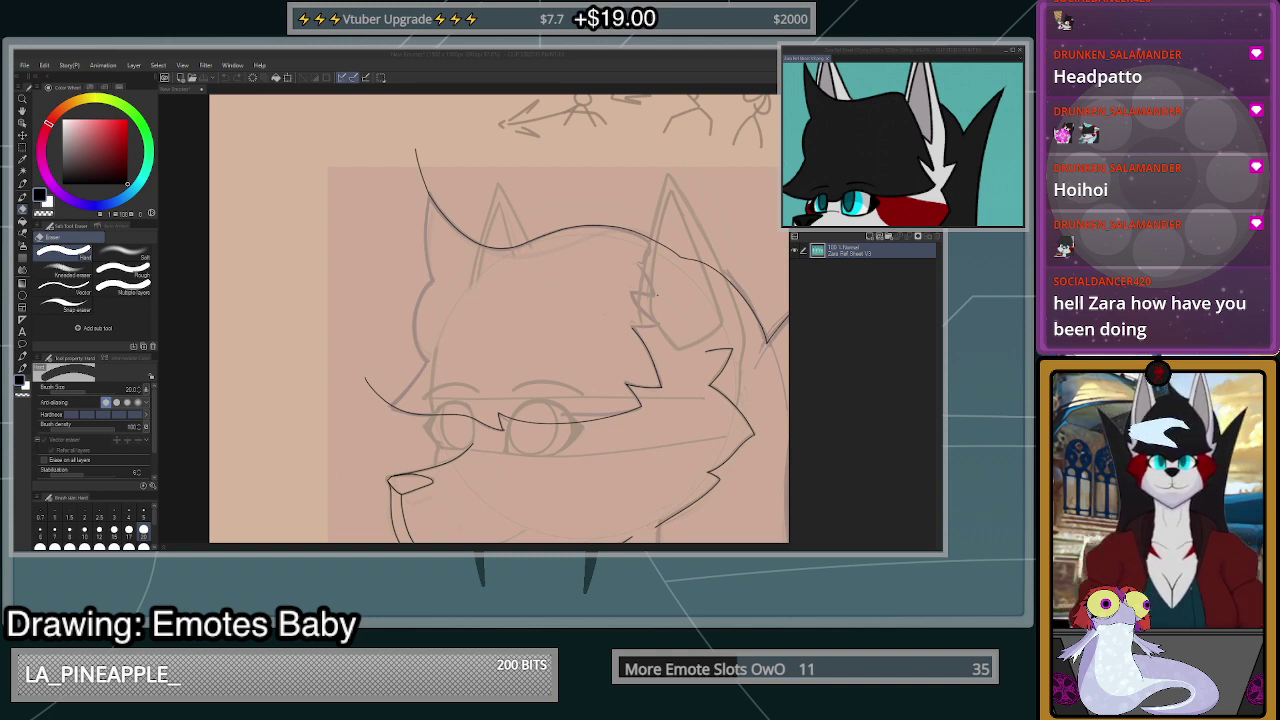
double_click(796, 161)
scroll(874, 142, "up", 2)
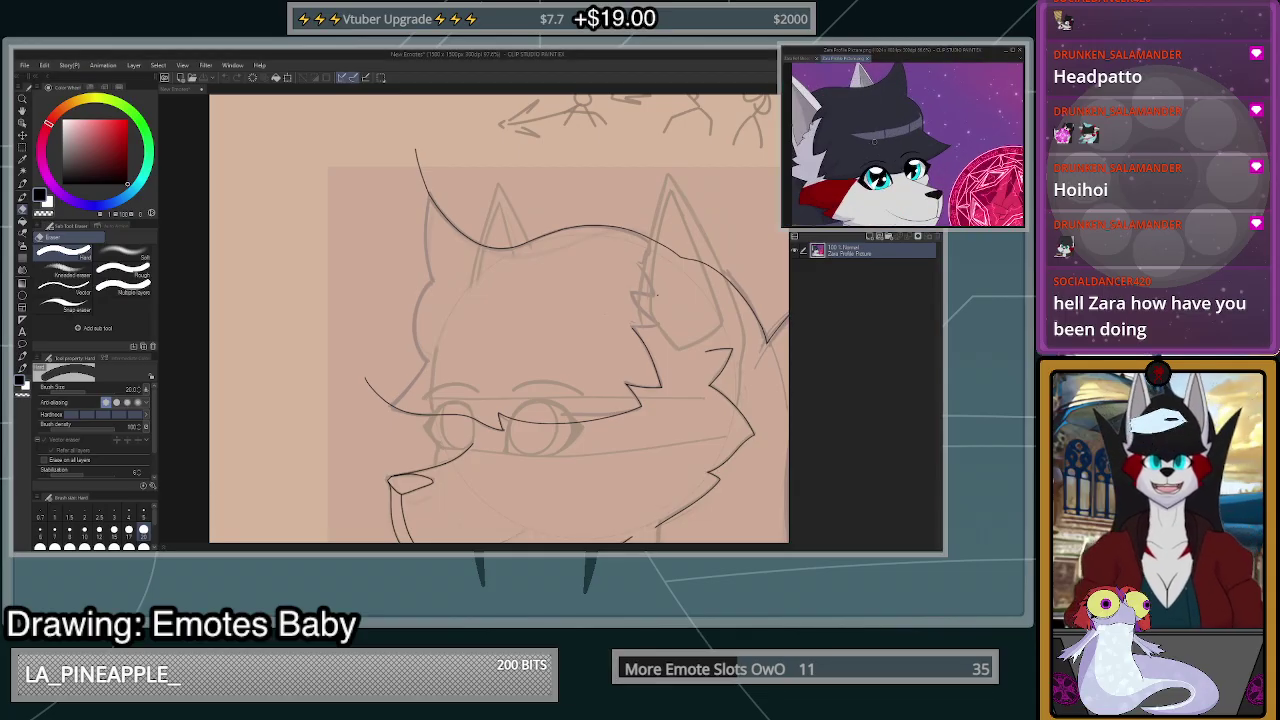
scroll(874, 142, "down", 2)
scroll(850, 144, "up", 1)
key("h")
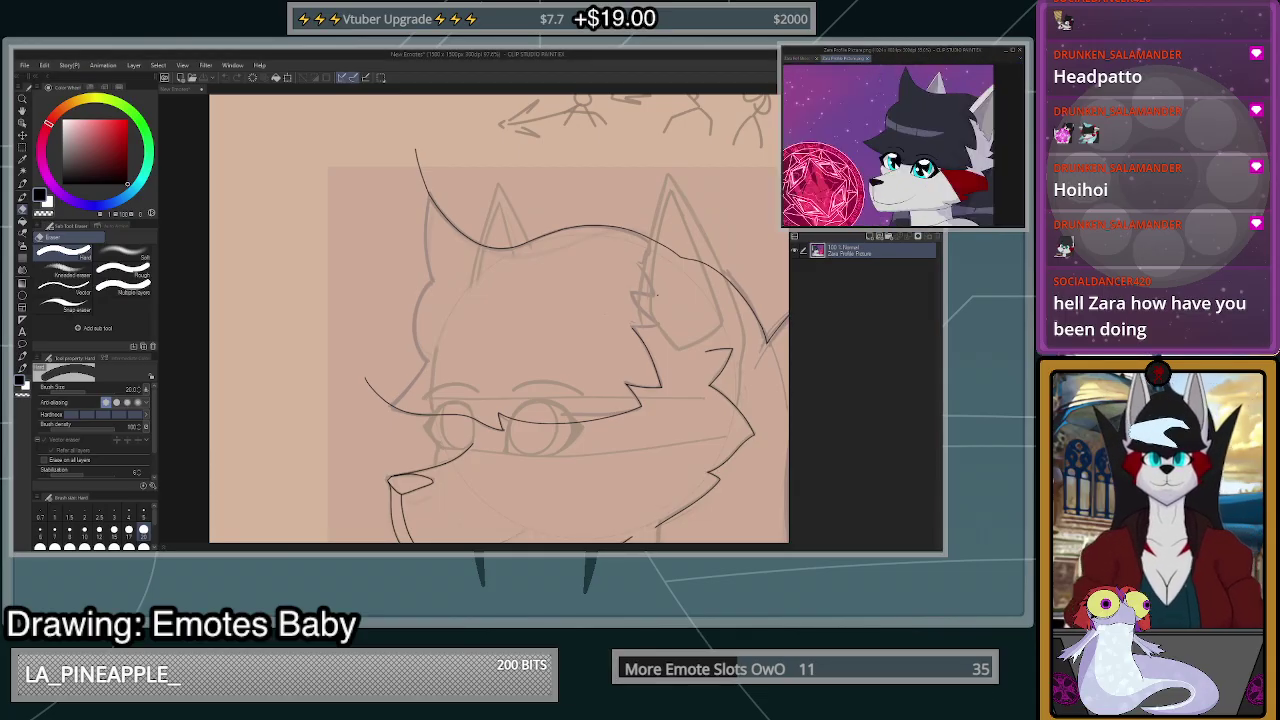
scroll(850, 146, "down", 2)
scroll(918, 148, "up", 5)
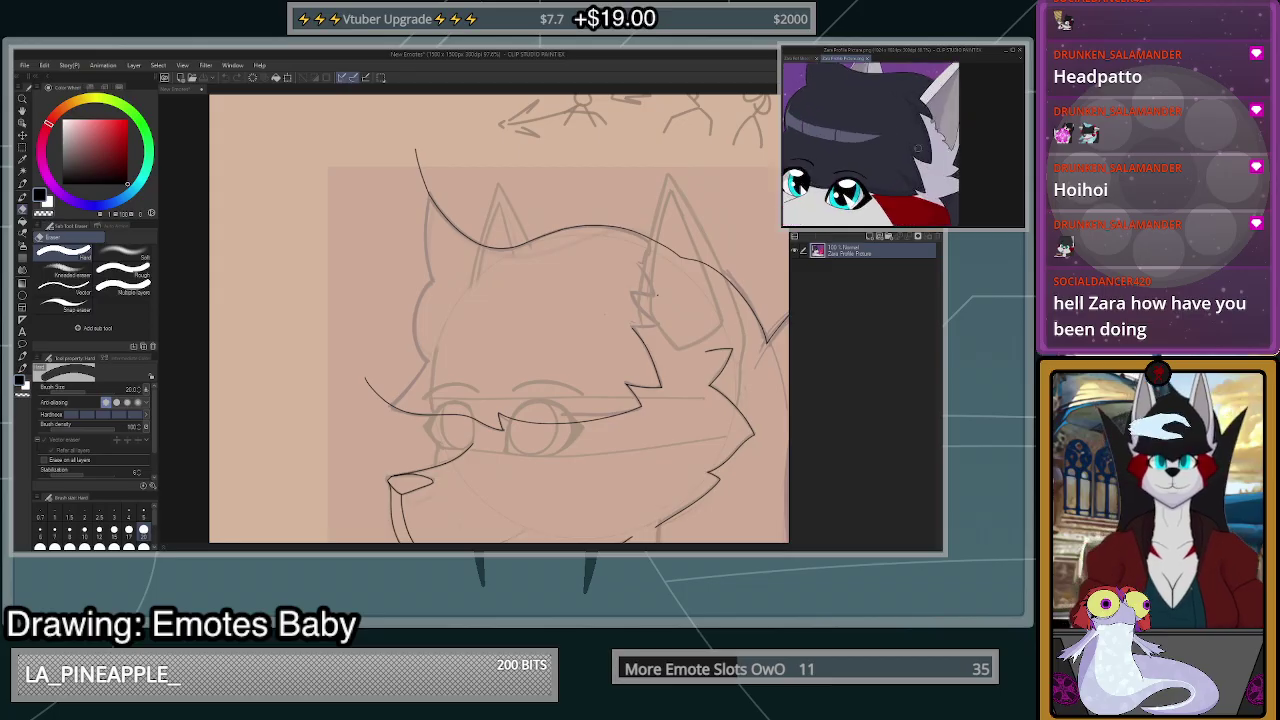
key("h")
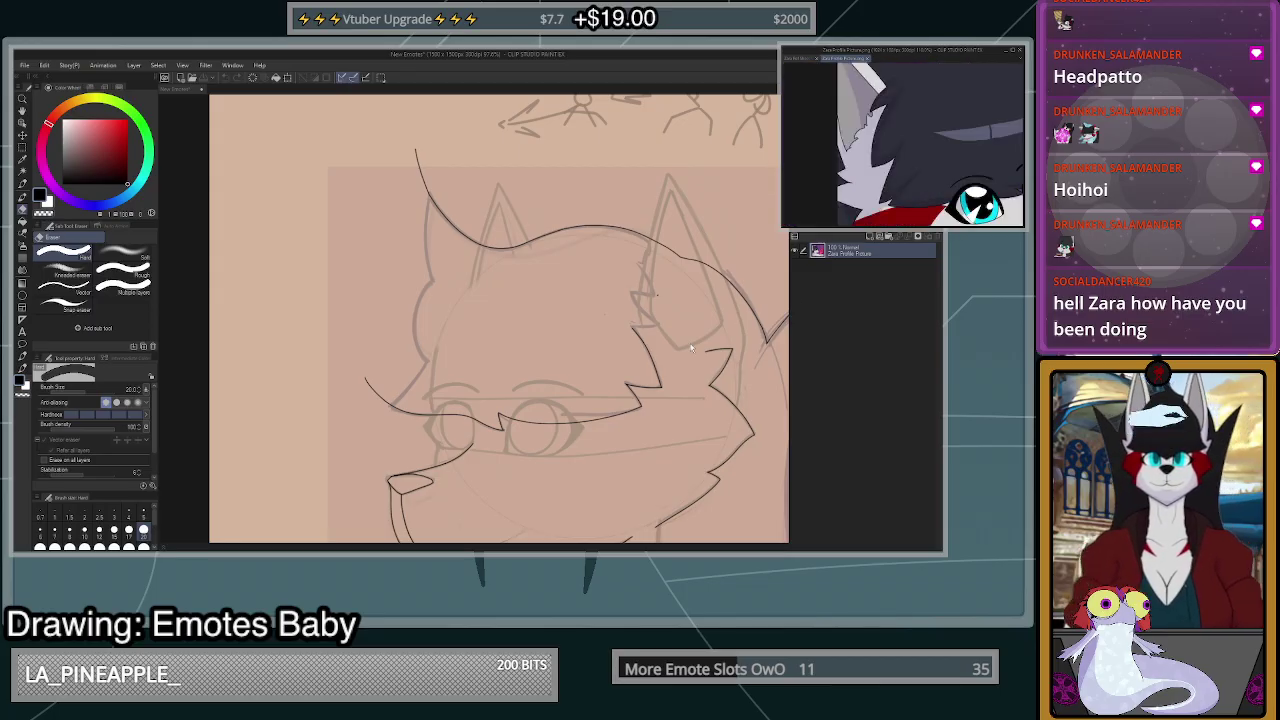
- Erase the long edge of the lower side-hair tuft and re-ink it as a smooth curve up from the tuft's tip
scroll(673, 365, "up", 4)
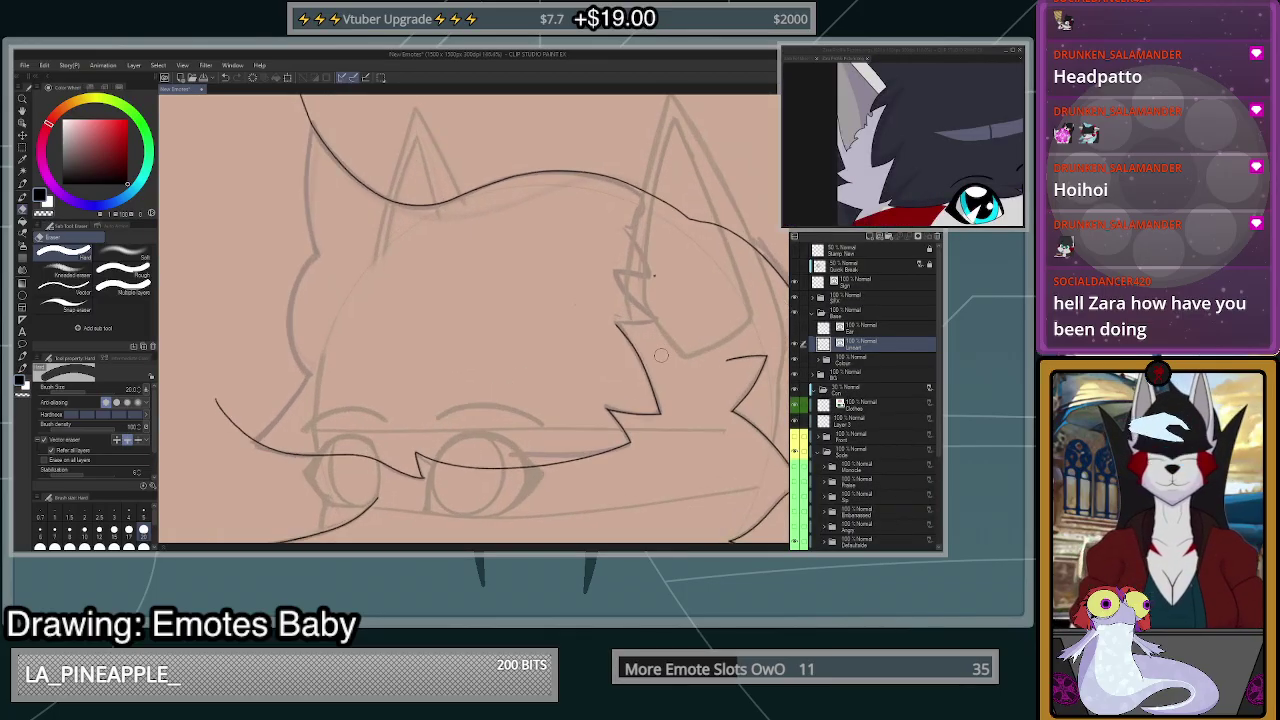
left_click(655, 238)
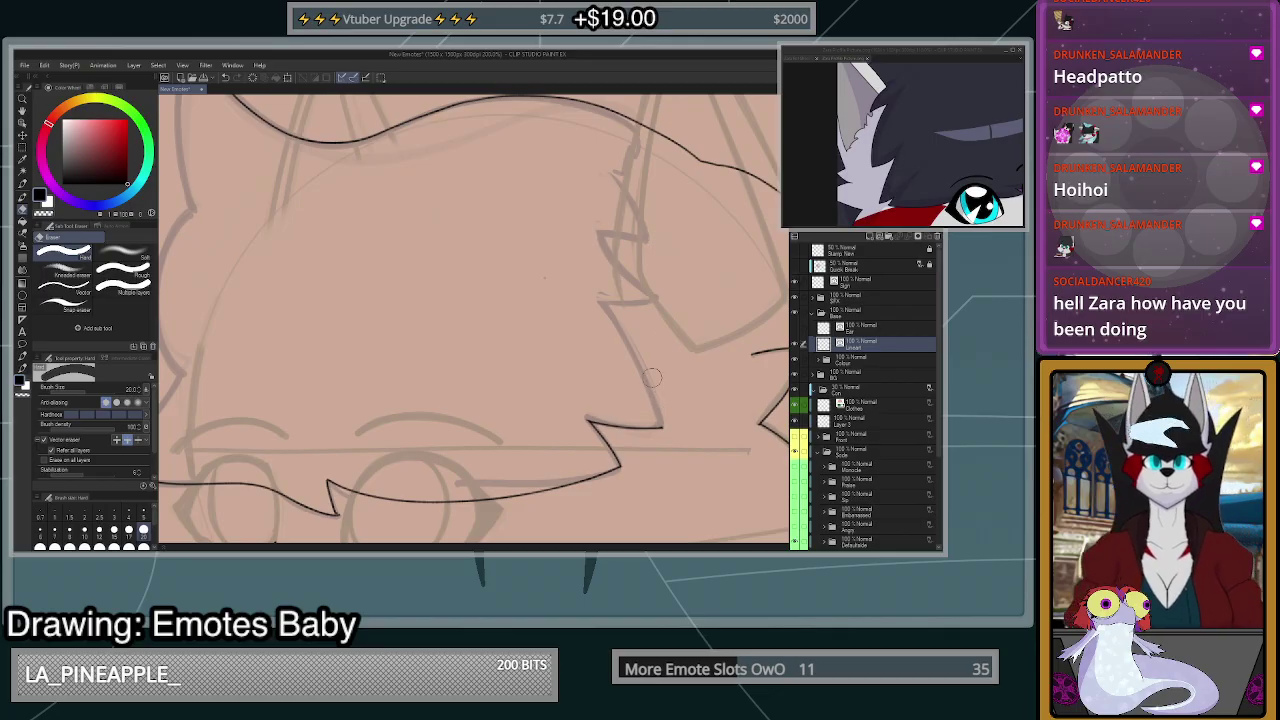
key("p")
scroll(656, 423, "up", 3)
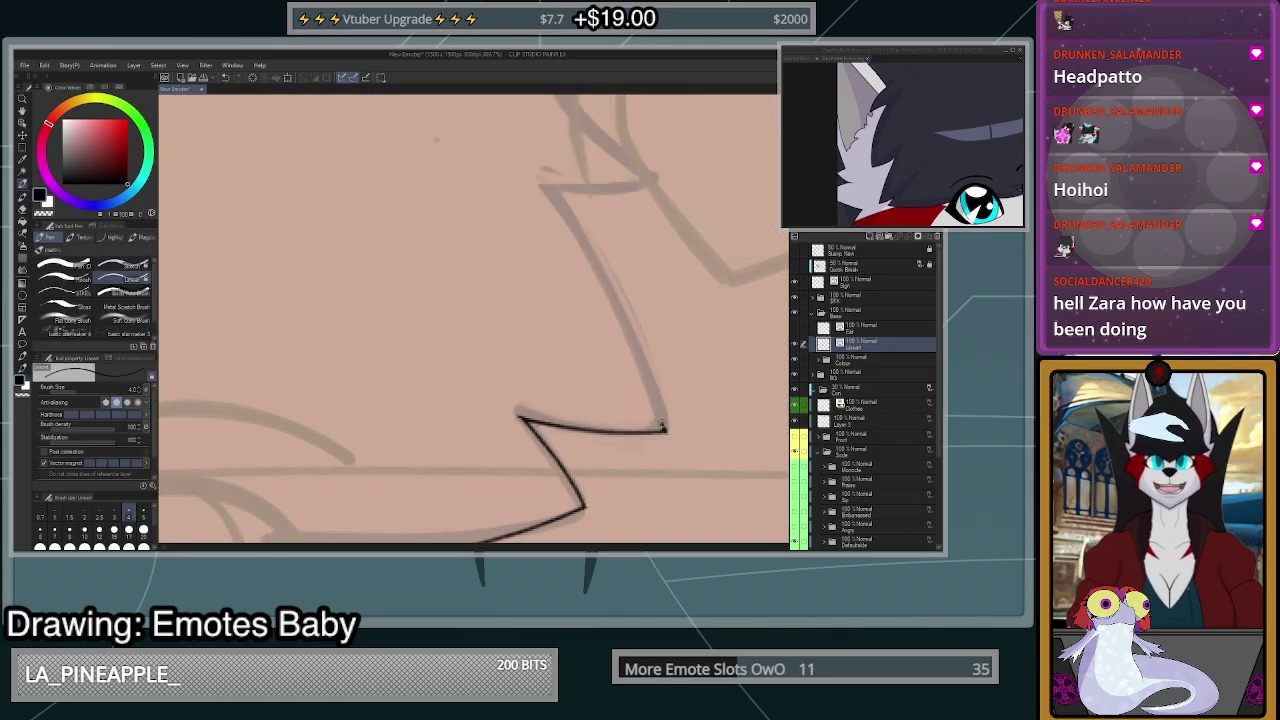
mouse_move(665, 430)
left_mouse_down()
mouse_move(558, 218)
mouse_move(512, 163)
left_mouse_up()
key("ctrl+z")
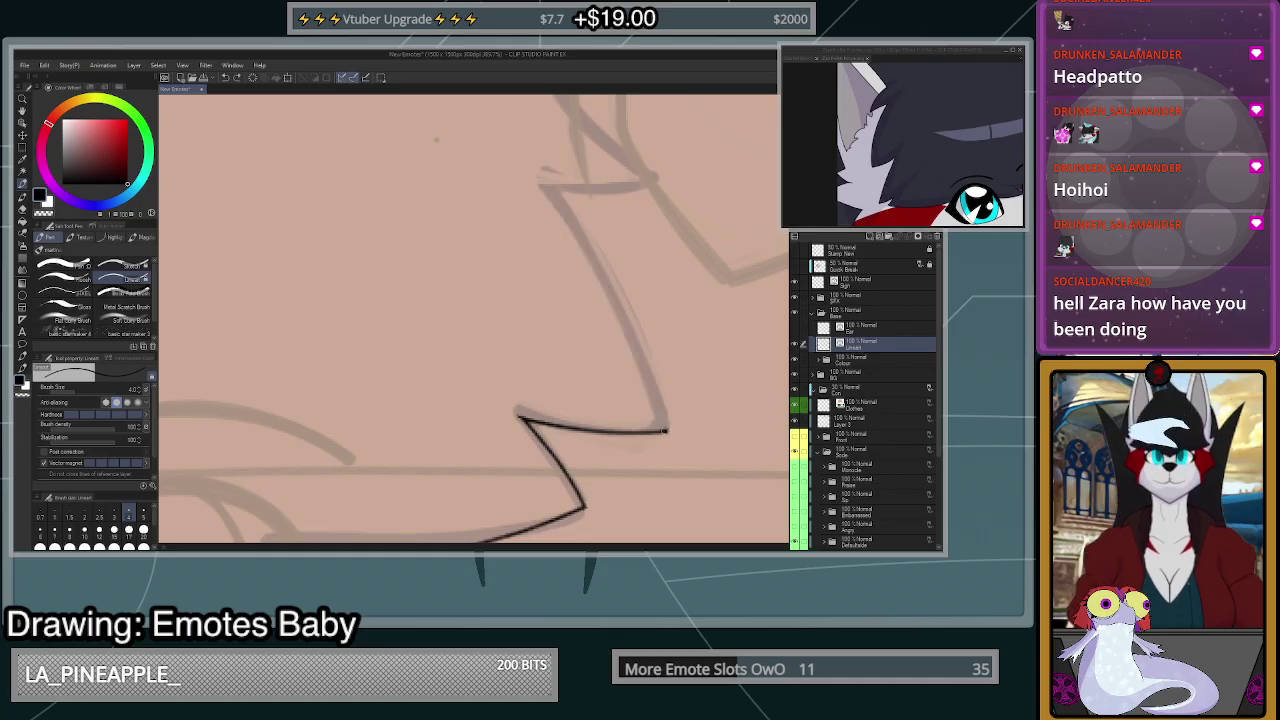
mouse_move(668, 432)
left_mouse_down()
mouse_move(578, 234)
mouse_move(524, 177)
left_mouse_up()
scroll(699, 399, "down", 3)
scroll(699, 399, "down", 3)
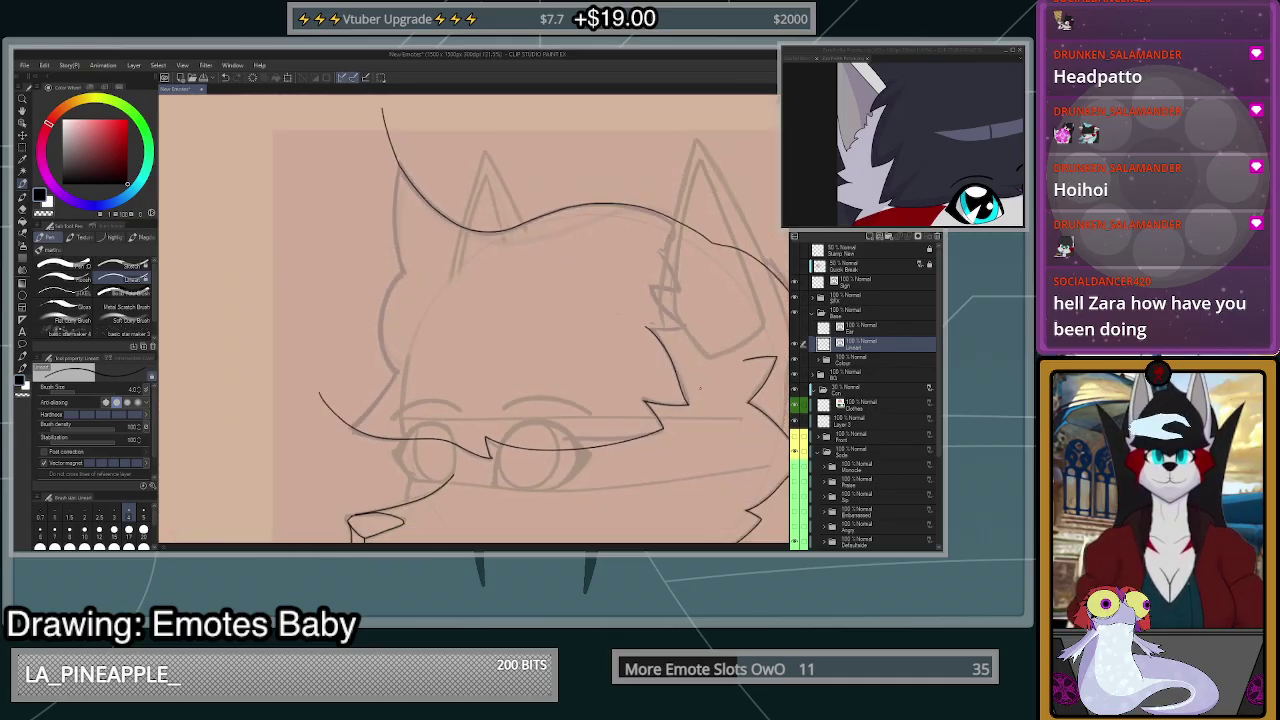
- Ink two pointed side-hair tufts in front of the near ear, stacked above the lower tuft
scroll(694, 320, "up", 5)
scroll(650, 340, "down", 1)
scroll(647, 346, "up", 2)
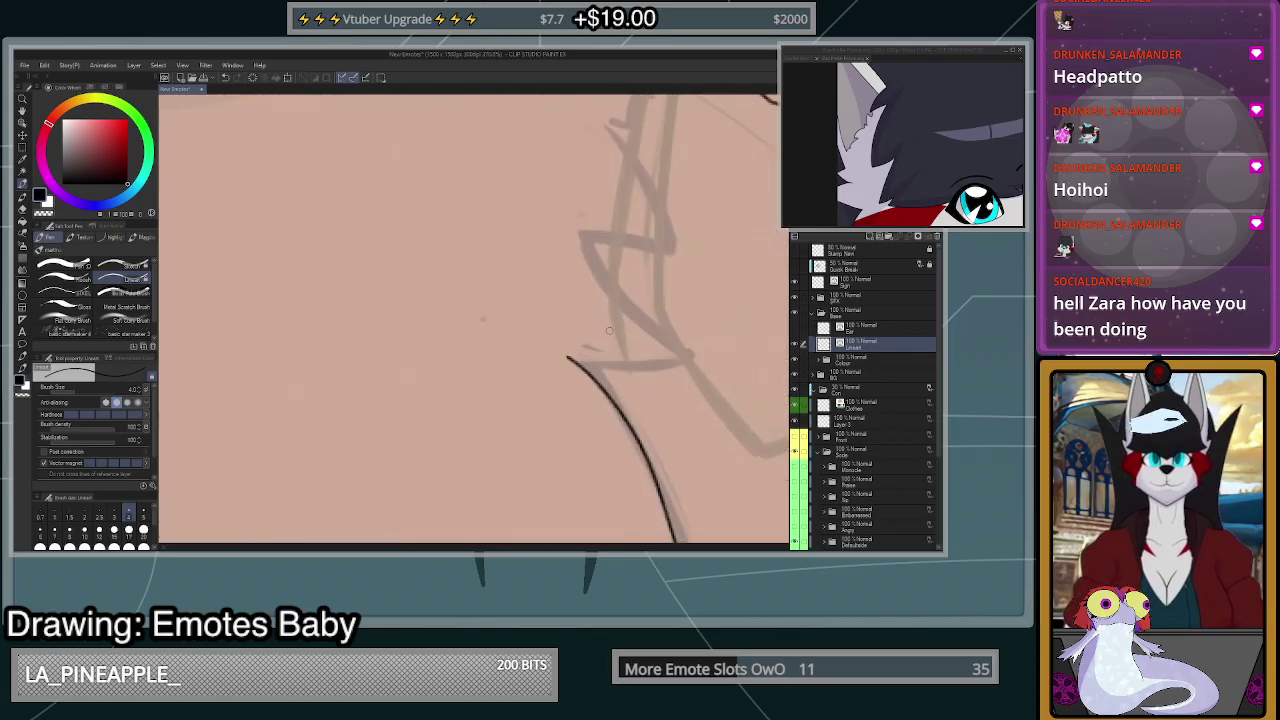
mouse_move(554, 376)
left_mouse_down()
mouse_move(646, 390)
mouse_move(732, 367)
left_mouse_up()
key("ctrl+z")
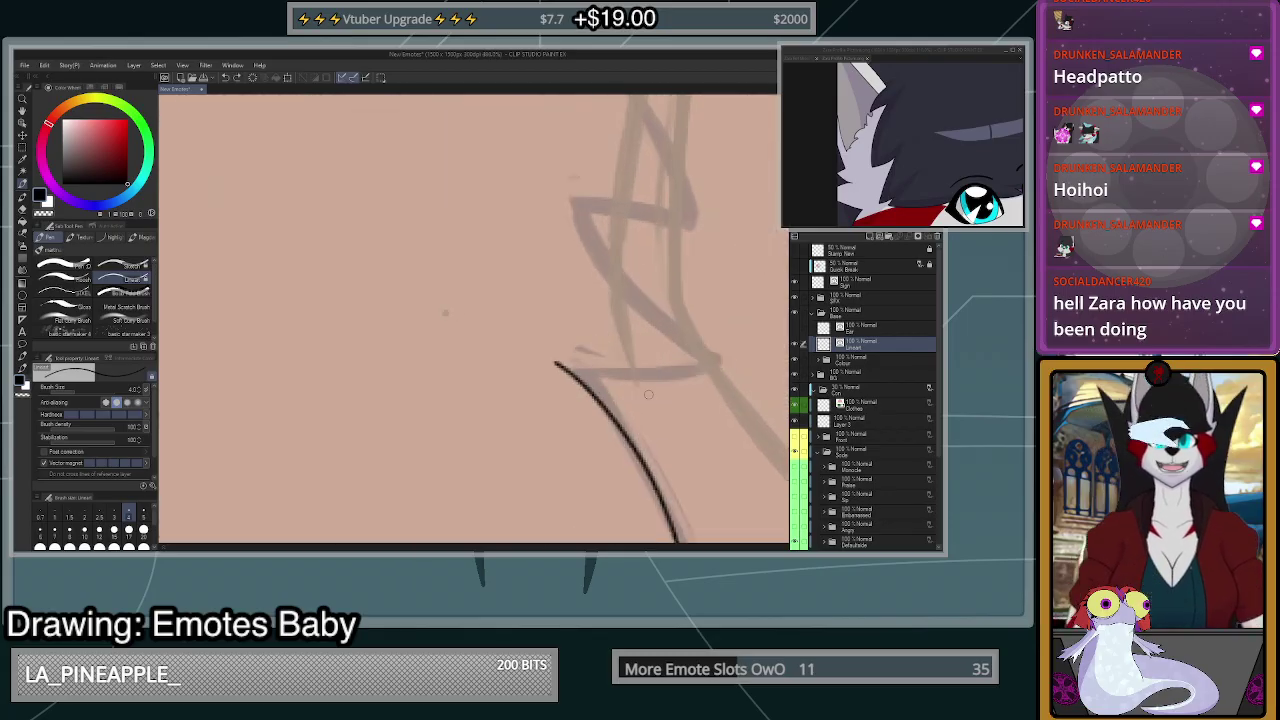
mouse_move(541, 370)
left_mouse_down()
mouse_move(758, 429)
mouse_move(700, 305)
mouse_move(555, 186)
left_mouse_up()
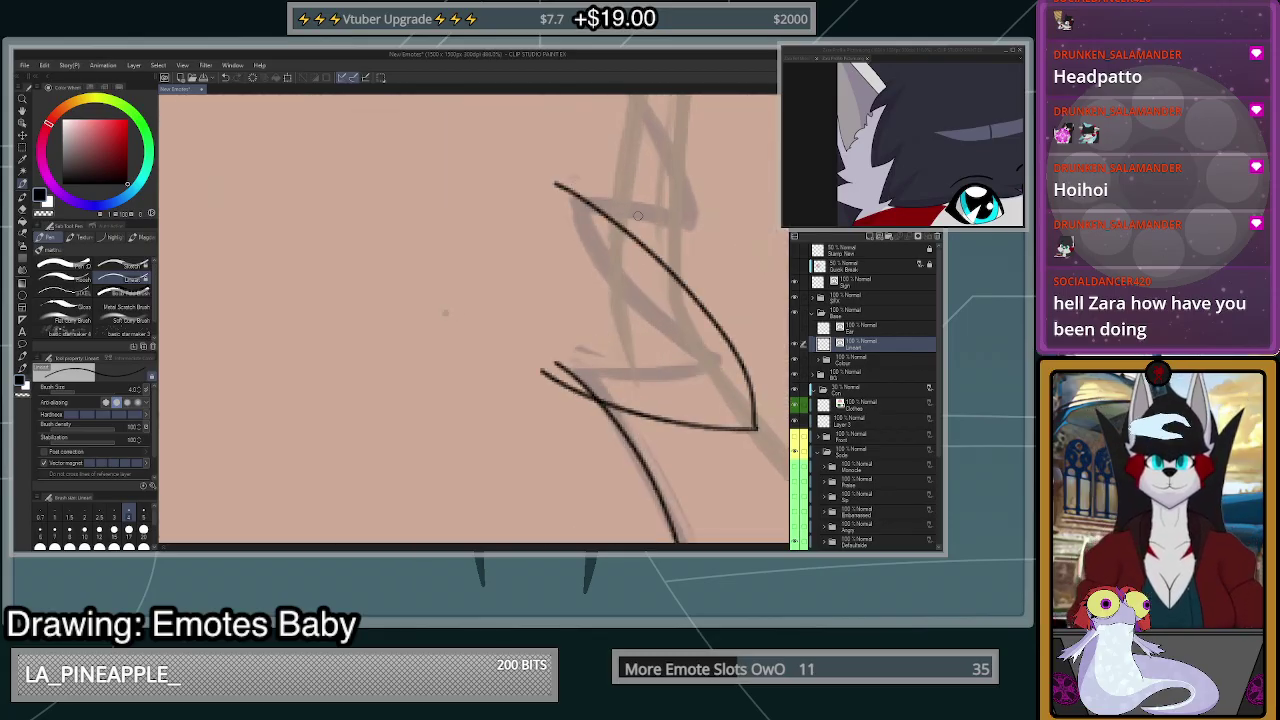
key("ctrl+z")
mouse_move(757, 428)
left_mouse_down()
mouse_move(690, 304)
mouse_move(597, 188)
left_mouse_up()
scroll(664, 400, "down", 5)
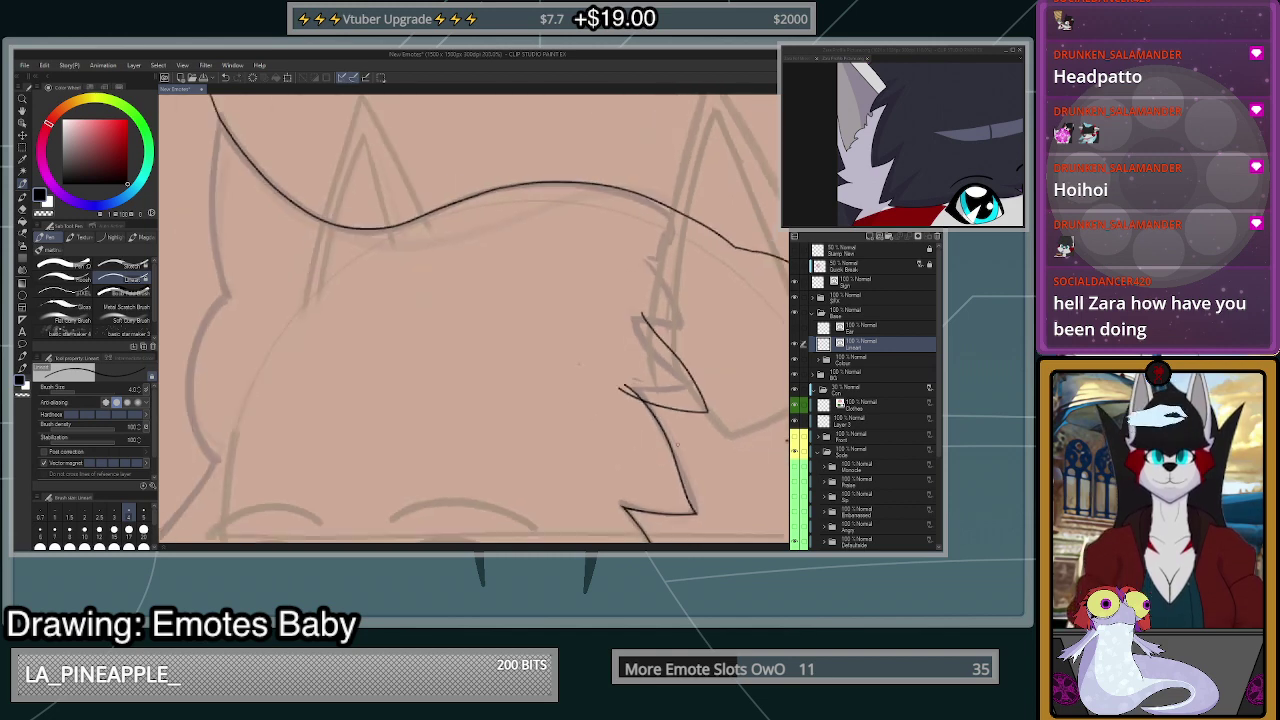
scroll(690, 405, "up", 5)
key("ctrl+z")
mouse_move(688, 455)
left_mouse_down()
mouse_move(653, 381)
mouse_move(531, 251)
mouse_move(642, 272)
left_mouse_up()
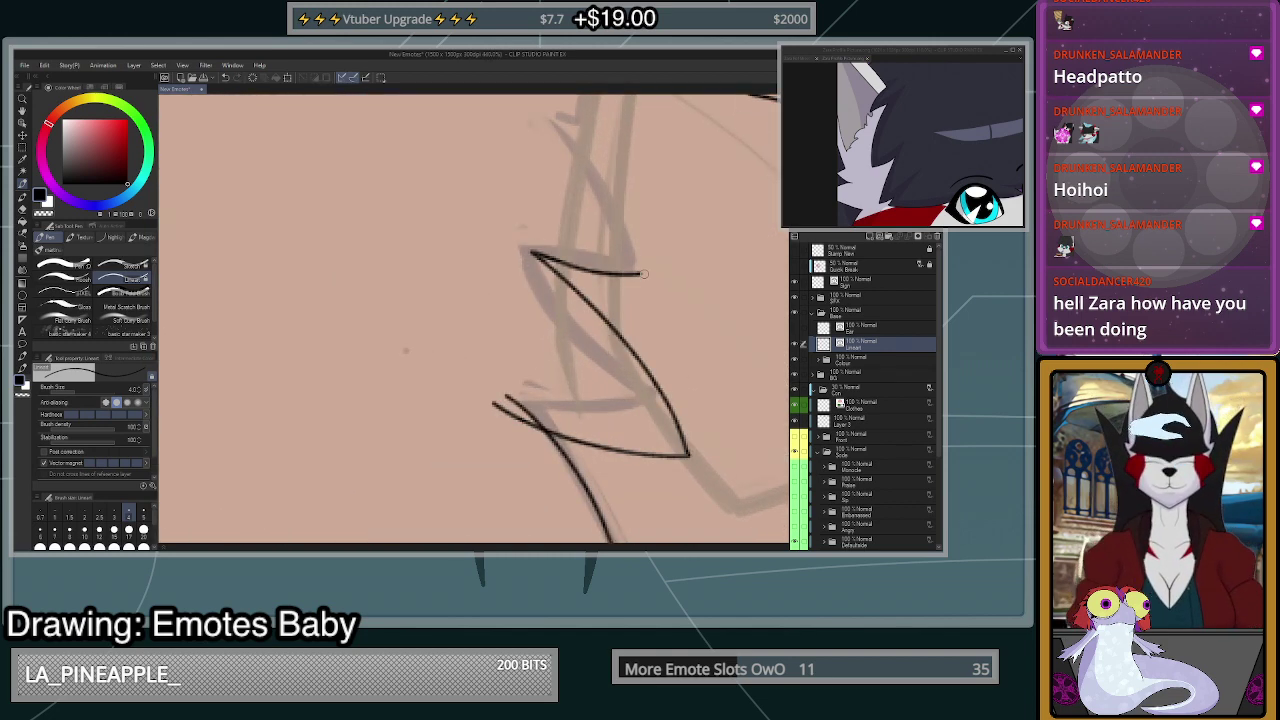
key("ctrl+z")
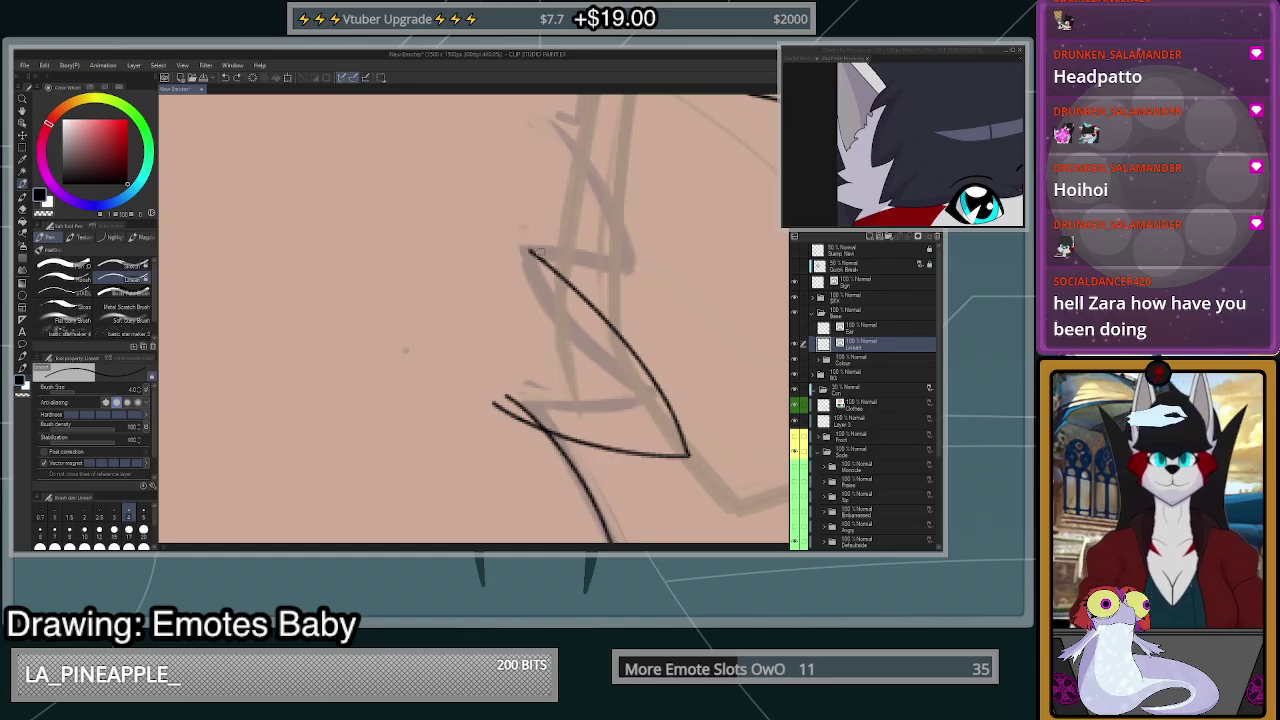
mouse_move(532, 250)
left_mouse_down()
mouse_move(640, 268)
mouse_move(601, 161)
mouse_move(566, 119)
left_mouse_up()
scroll(685, 308, "down", 10)
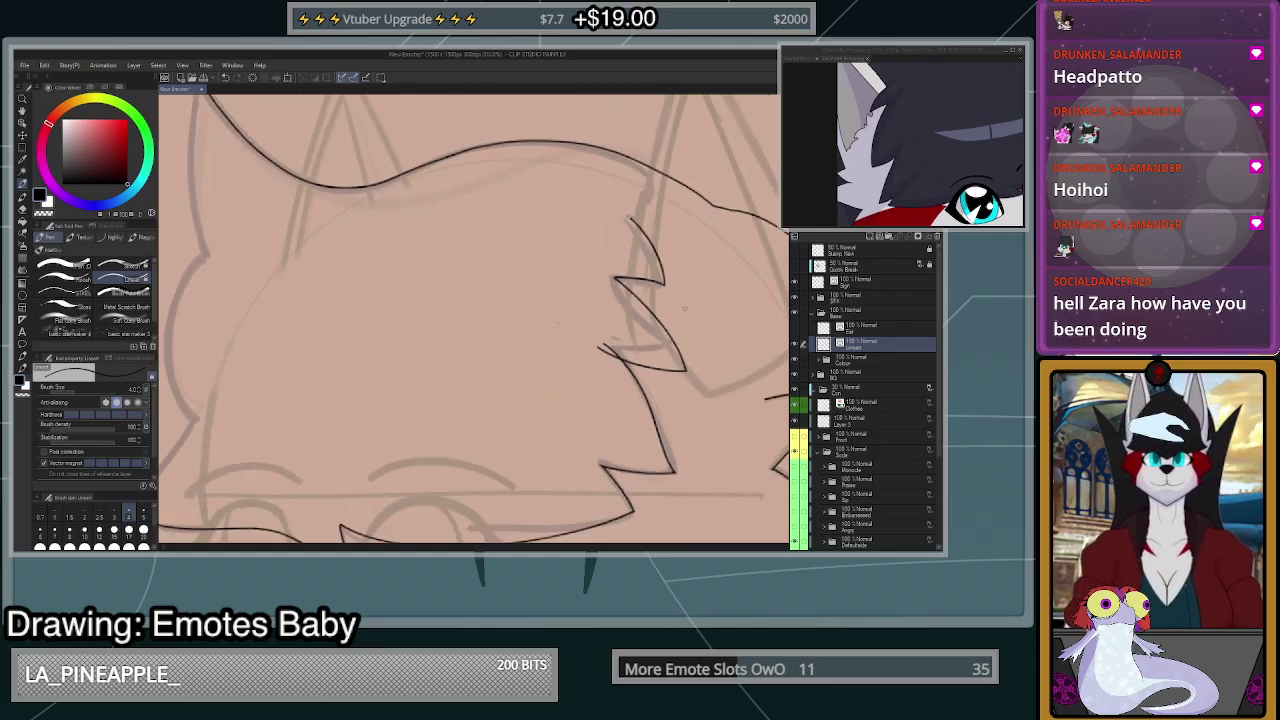
- Erase the overshooting stroke ends where the middle side-hair tuft crosses the lower one
scroll(685, 309, "up", 1)
scroll(684, 310, "up", 4)
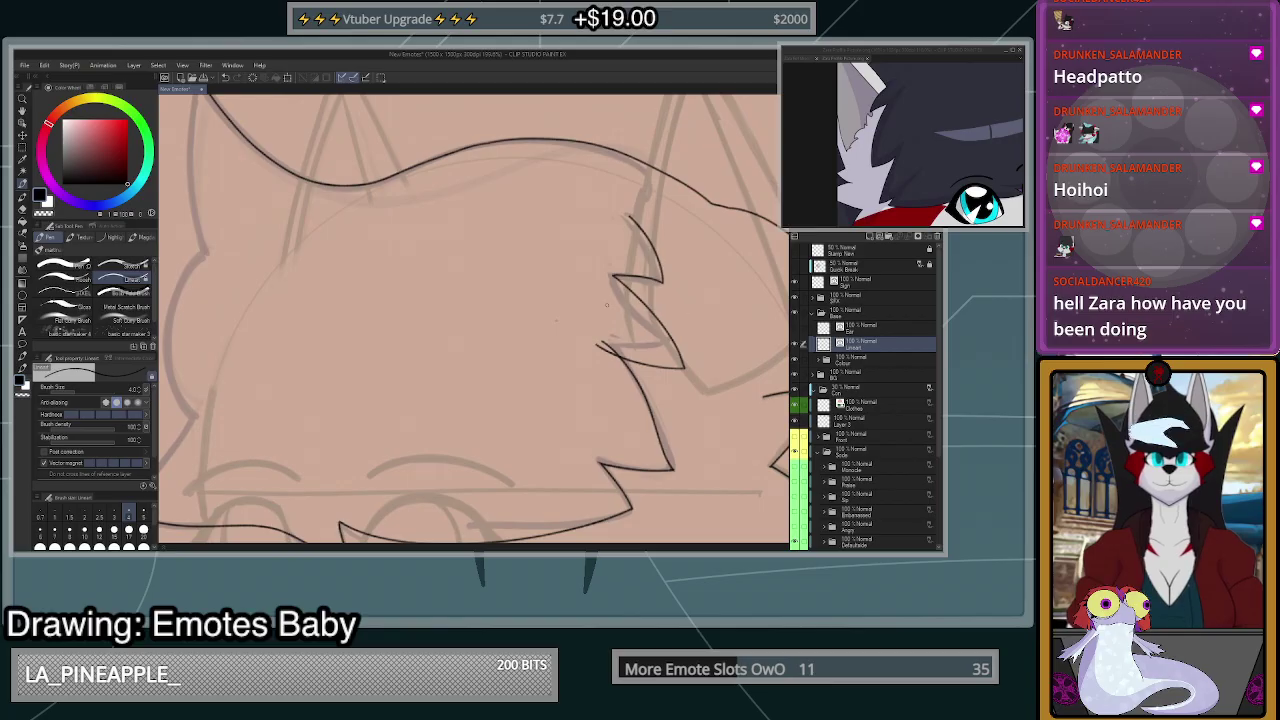
left_click(21, 209)
left_click_drag(616, 331, 604, 350)
scroll(641, 256, "down", 1)
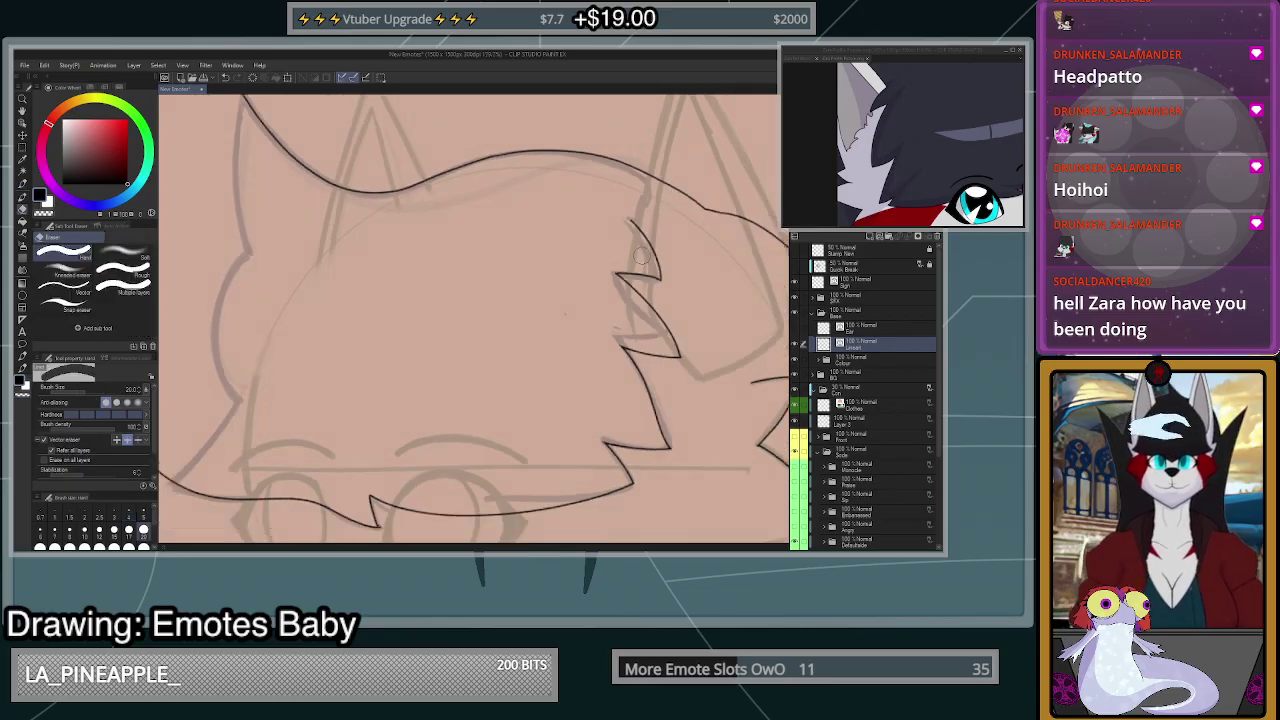
- Check the line art with the sketch hidden, erase the two upper side-hair tufts, and show the sketch again
scroll(642, 255, "down", 5)
scroll(699, 239, "up", 5)
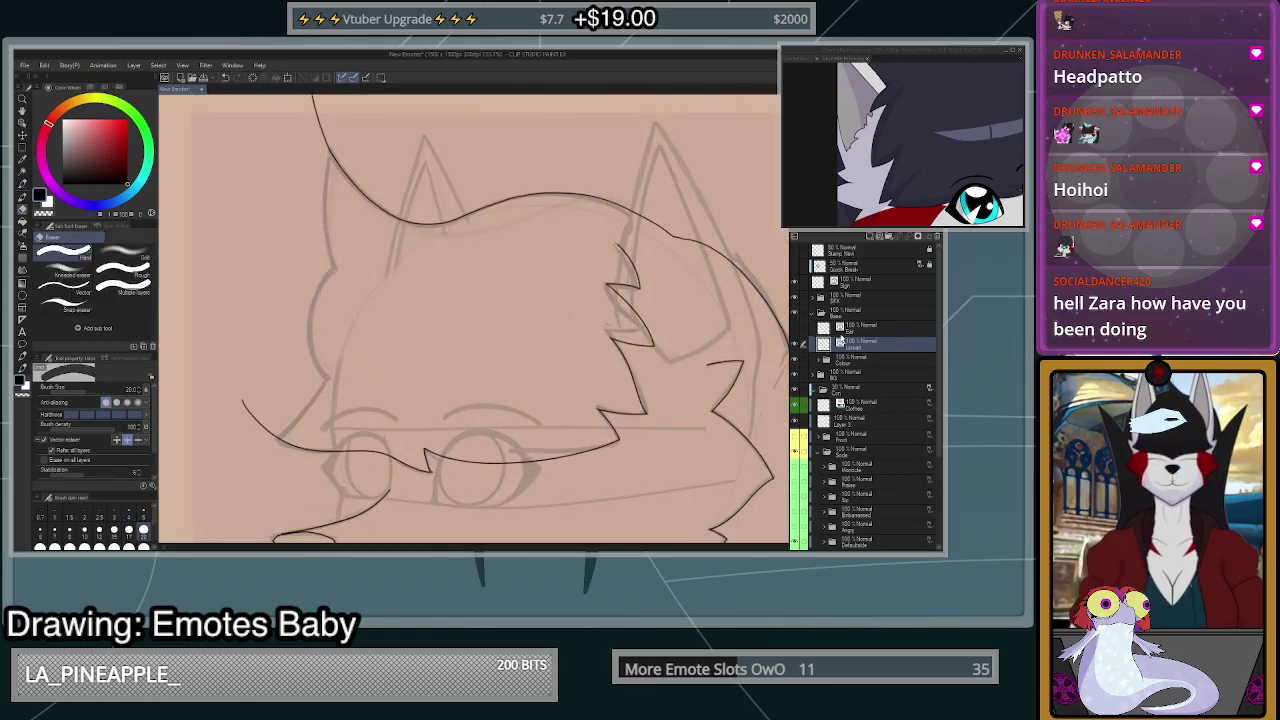
left_click(796, 393)
scroll(705, 375, "down", 1)
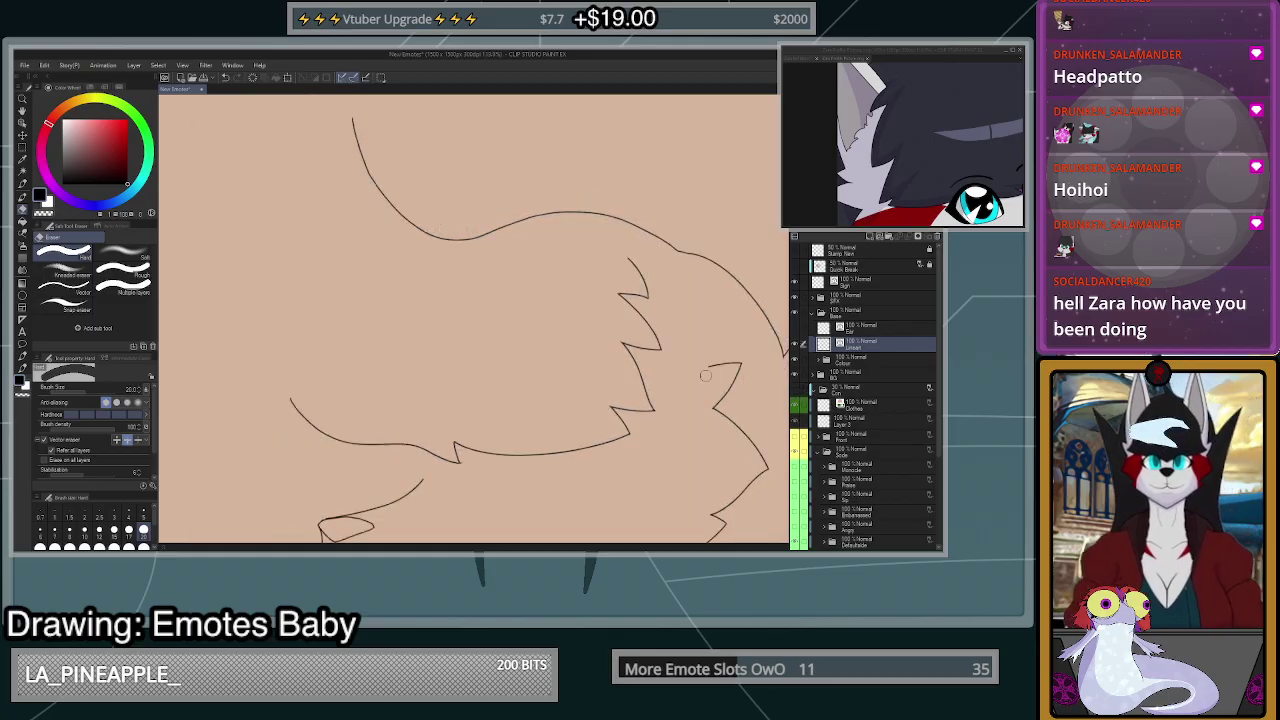
scroll(705, 375, "down", 4)
scroll(628, 288, "up", 5)
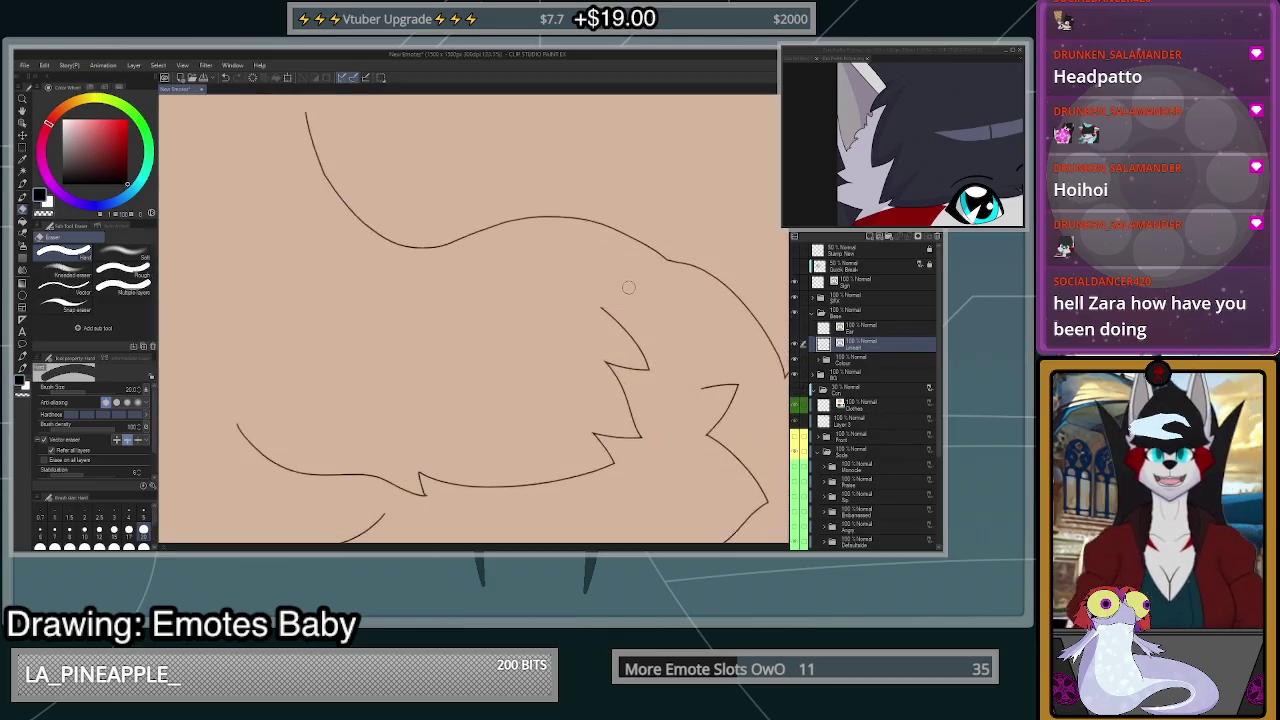
left_click(642, 356)
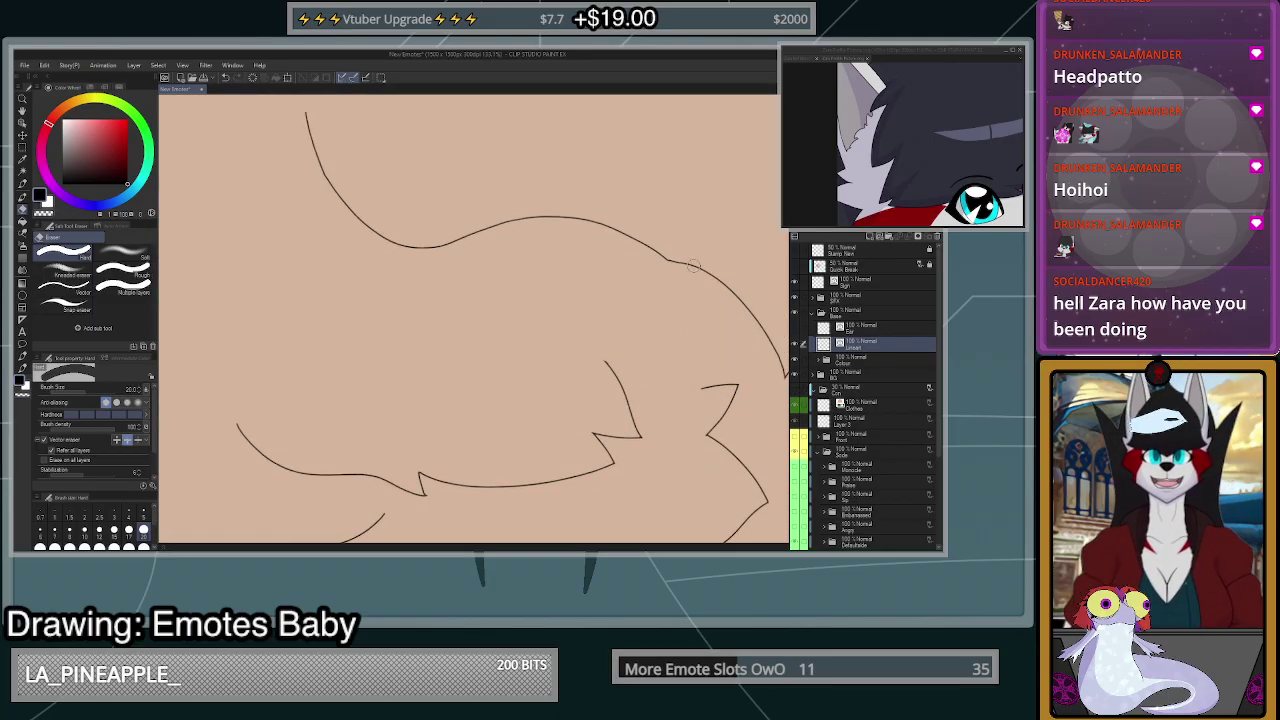
left_click(797, 395)
- Ink a shorter middle side-hair tuft from the lower tuft's upper end, with its point over the near ear's base
scroll(664, 311, "up", 2)
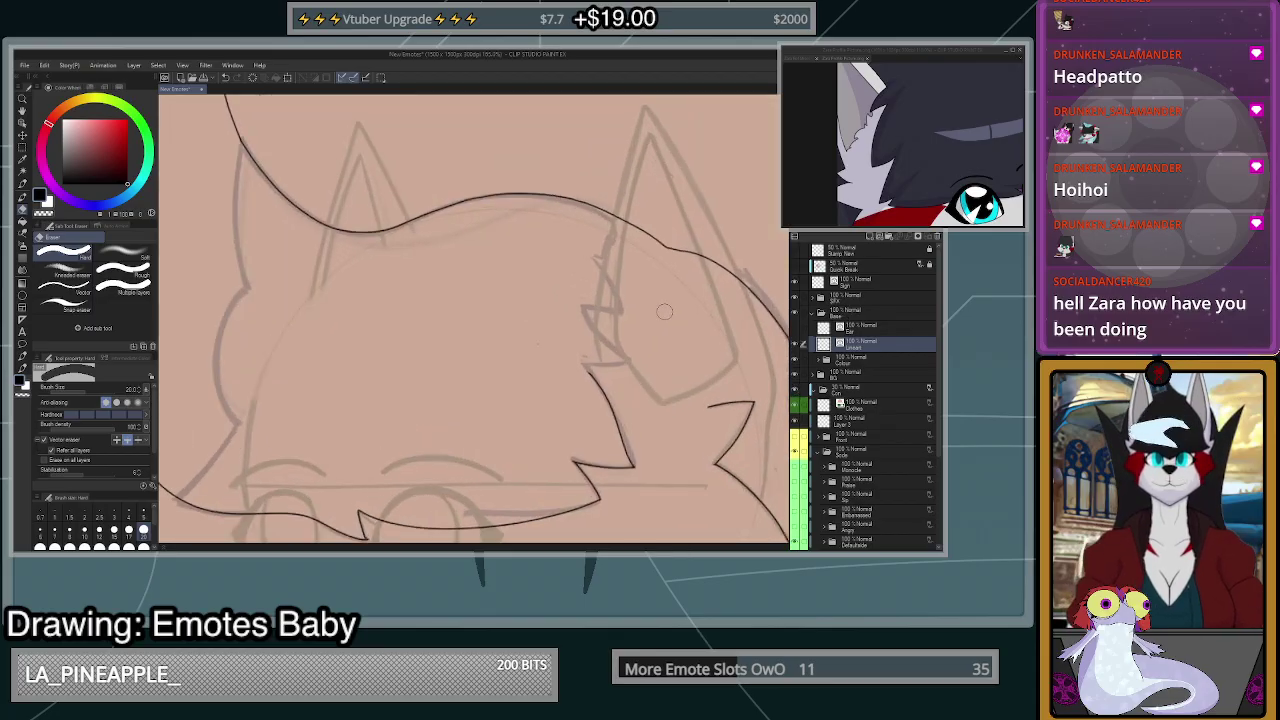
scroll(664, 311, "up", 2)
key("p")
mouse_move(543, 405)
left_mouse_down()
mouse_move(640, 404)
mouse_move(543, 292)
left_mouse_up()
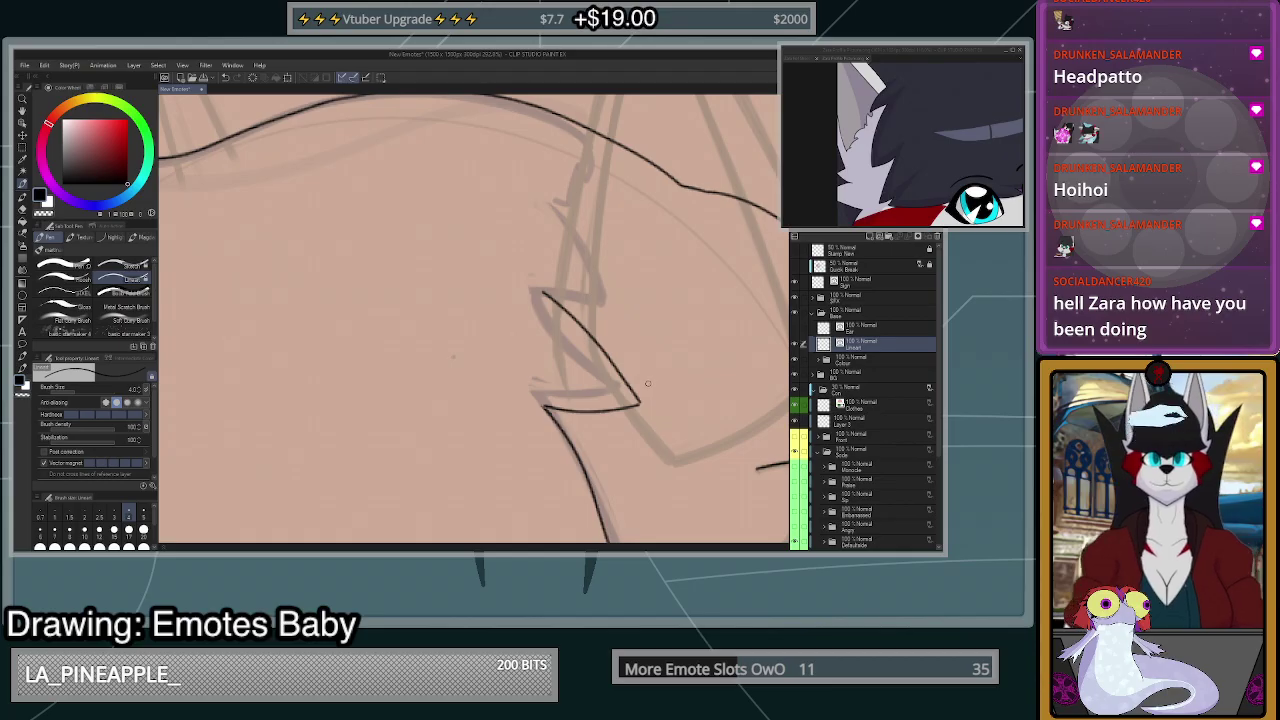
key("ctrl+z")
mouse_move(640, 404)
left_mouse_down()
mouse_move(554, 296)
mouse_move(636, 320)
left_mouse_up()
key("ctrl+z")
key("ctrl+z")
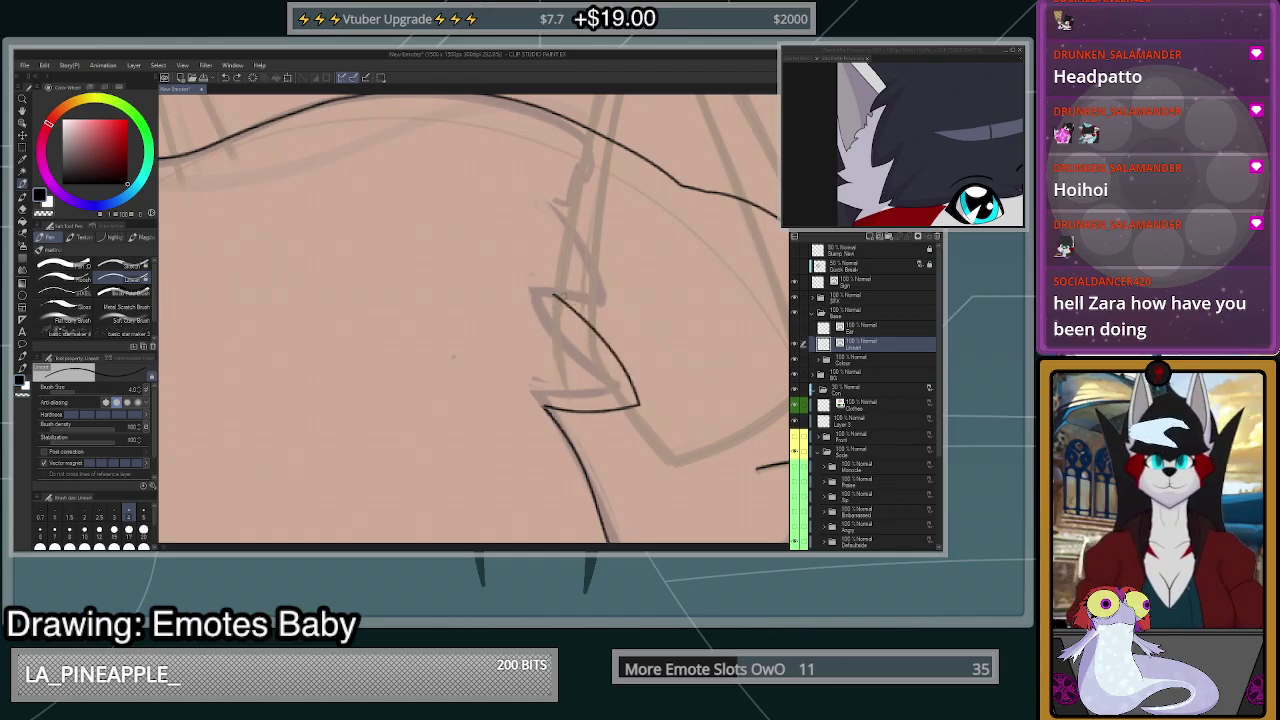
- Ink the uppermost side-hair tuft in front of the near ear, joining it to the middle tuft's upper end
mouse_move(556, 294)
left_mouse_down()
mouse_move(637, 318)
mouse_move(579, 236)
mouse_move(571, 190)
mouse_move(640, 314)
left_mouse_up()
key("ctrl+z")
key("ctrl+z")
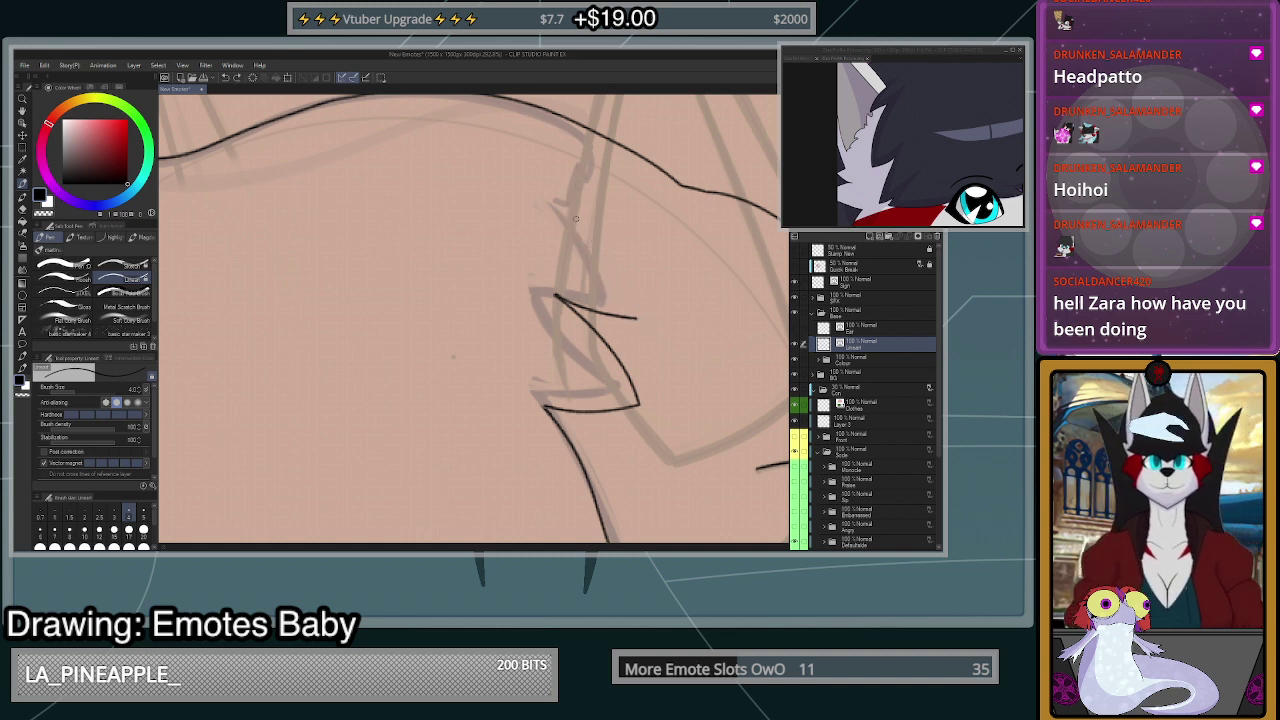
left_click_drag(563, 203, 643, 302)
key("ctrl+z")
key("ctrl+z")
mouse_move(558, 202)
left_mouse_down()
mouse_move(652, 307)
mouse_move(556, 296)
left_mouse_up()
scroll(676, 299, "down", 6)
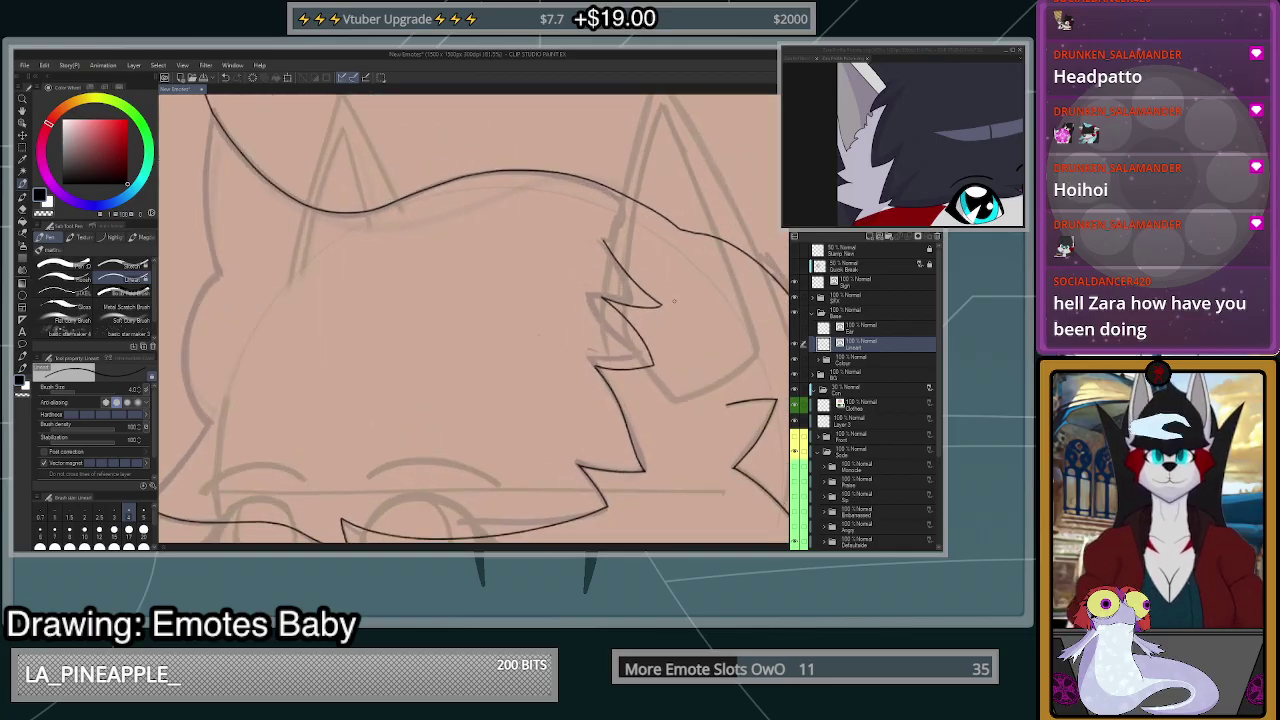
- Ink the slanted front edge of the hair above the far eye, crossing the fringe's lower line at its front point
scroll(676, 299, "up", 5)
scroll(598, 218, "down", 2)
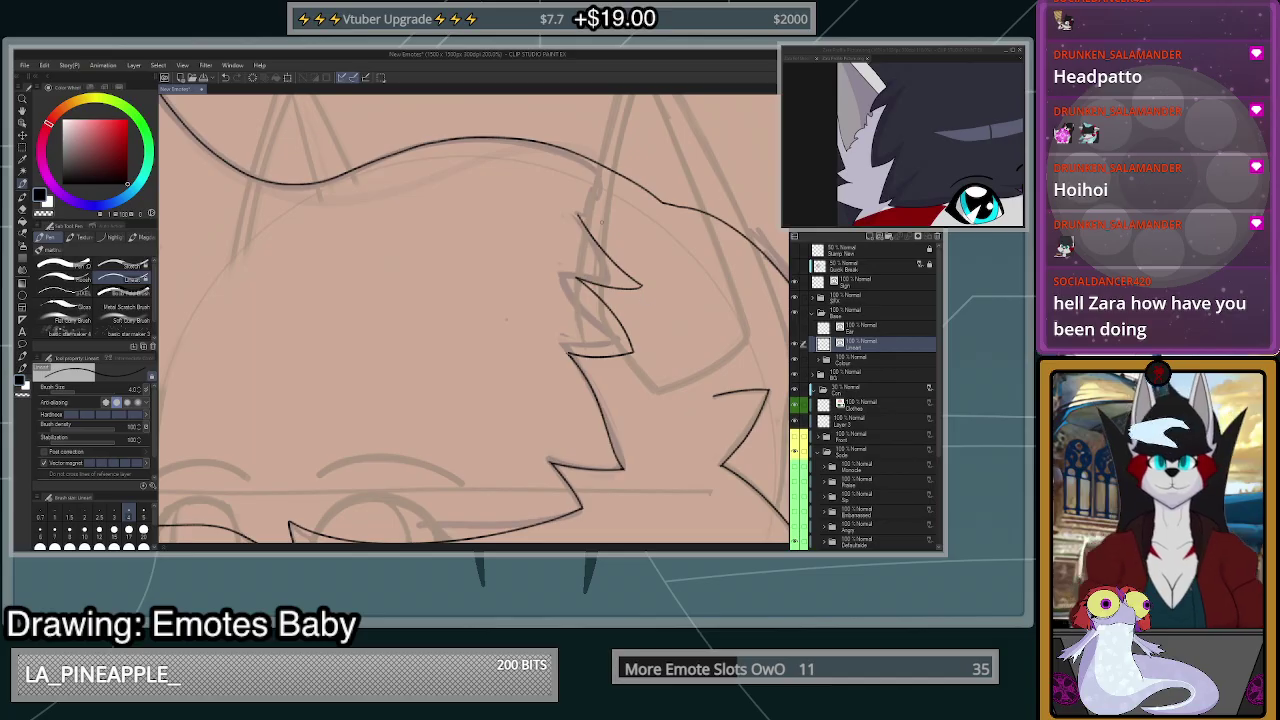
scroll(659, 275, "down", 4)
scroll(560, 320, "up", 3)
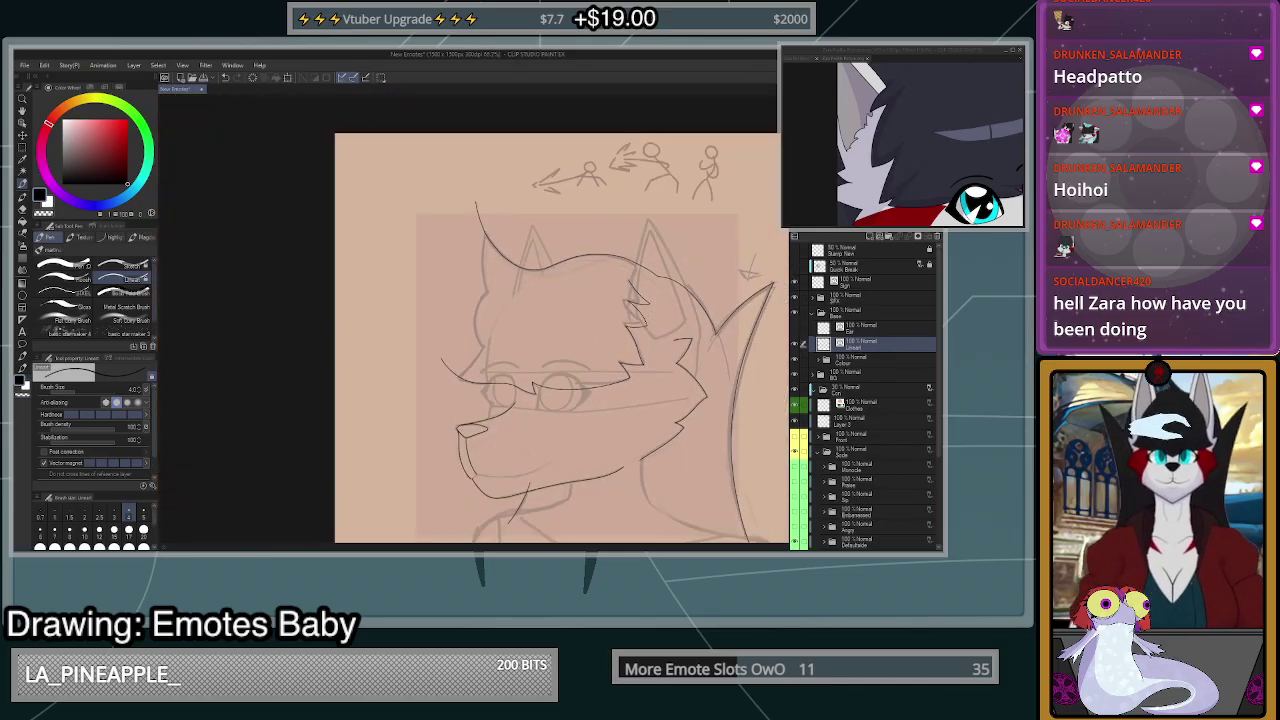
scroll(439, 381, "up", 3)
mouse_move(362, 440)
left_mouse_down()
mouse_move(448, 388)
mouse_move(487, 338)
mouse_move(376, 438)
mouse_move(484, 336)
mouse_move(392, 456)
mouse_move(323, 505)
left_mouse_up()
key("ctrl+z")
scroll(482, 381, "up", 2)
key("ctrl+z")
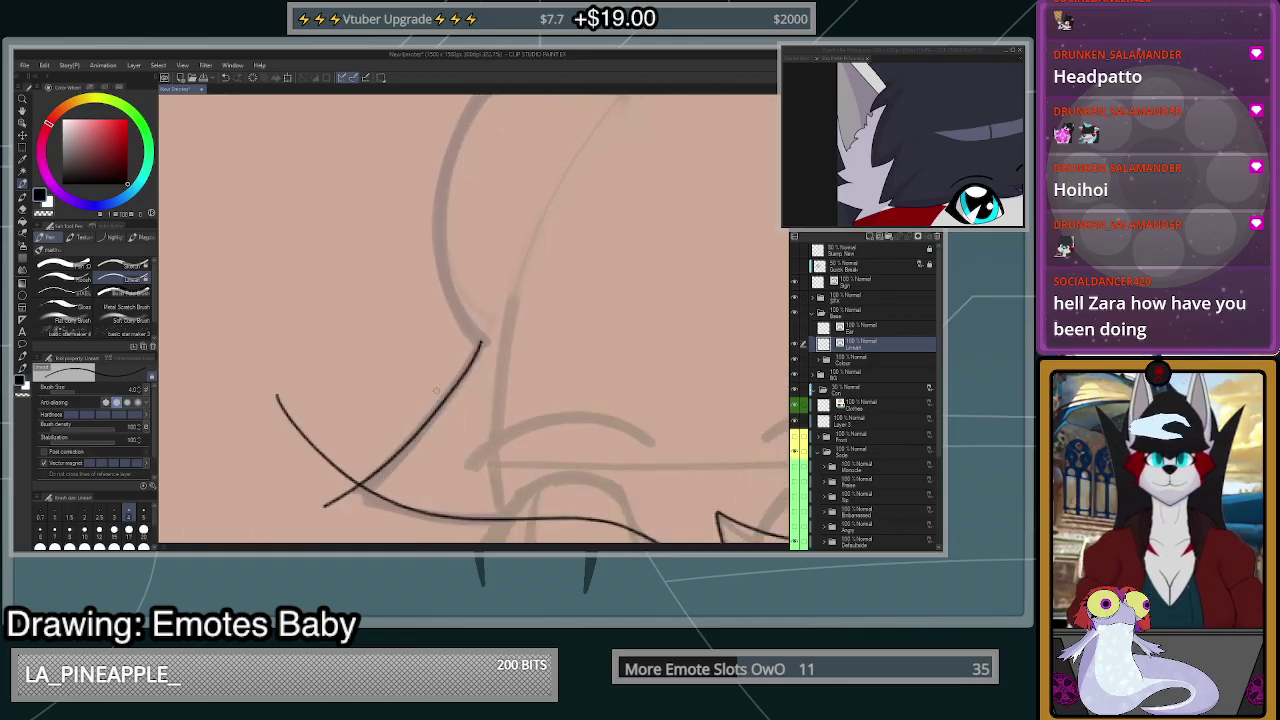
- Ink the rounded bulge of the front hair outline above the slanted edge, following the sketch
scroll(481, 342, "down", 3)
scroll(483, 400, "up", 1)
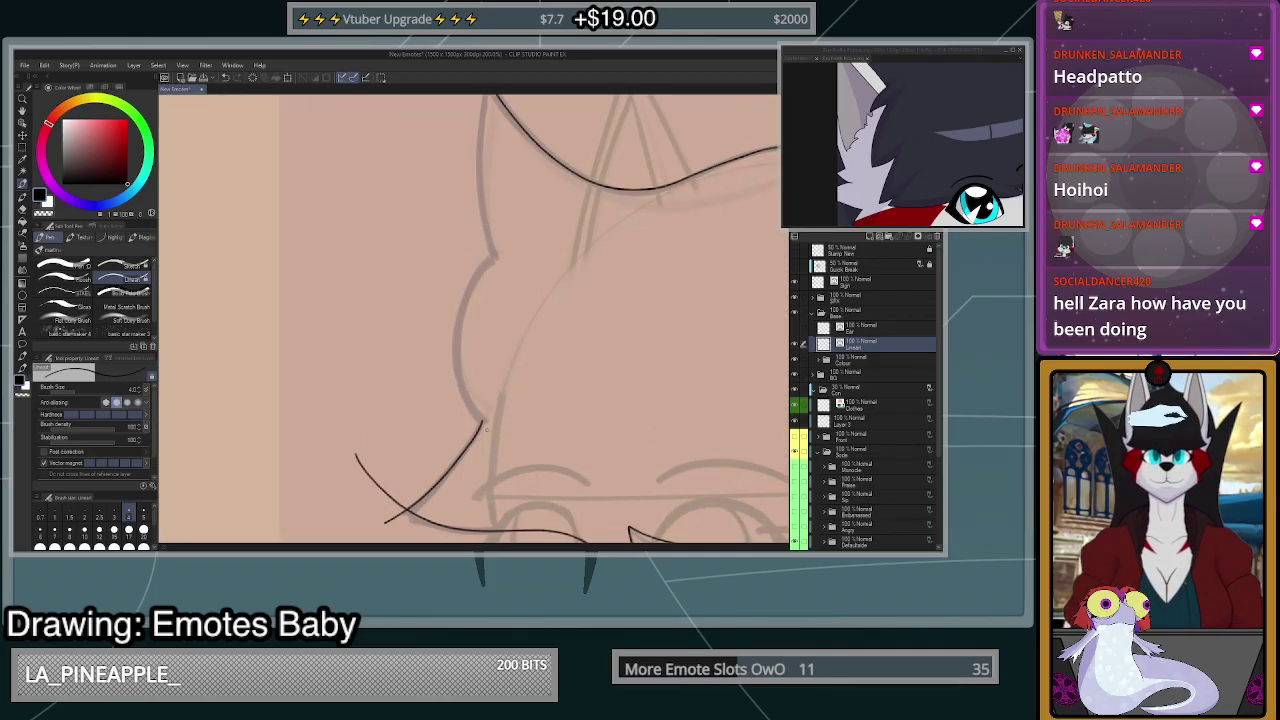
mouse_move(487, 428)
left_mouse_down()
mouse_move(455, 370)
mouse_move(465, 294)
mouse_move(505, 242)
left_mouse_up()
key("ctrl+z")
mouse_move(465, 290)
left_mouse_down()
mouse_move(453, 349)
mouse_move(465, 401)
mouse_move(492, 437)
left_mouse_up()
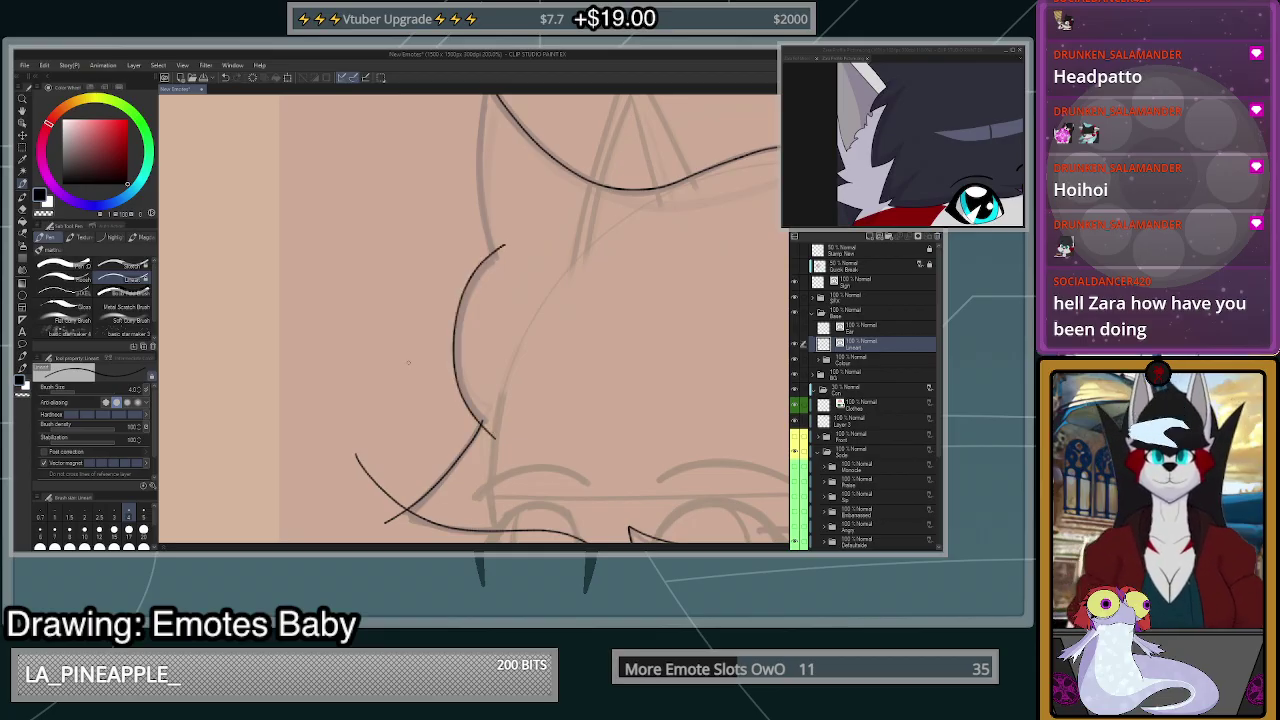
- Erase the overshooting ends at the fringe's front point and below the rounded front hair bulge
key("e")
left_click_drag(358, 458, 404, 528)
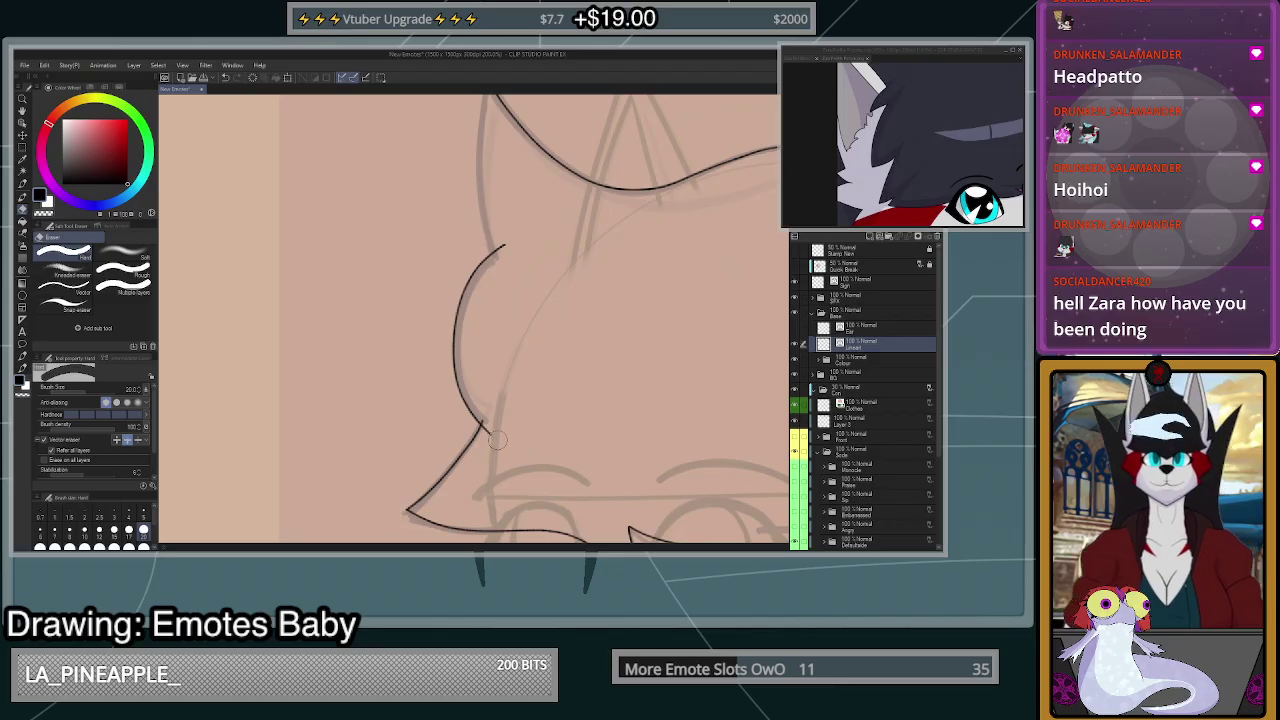
left_click_drag(497, 440, 491, 417)
scroll(500, 261, "down", 5)
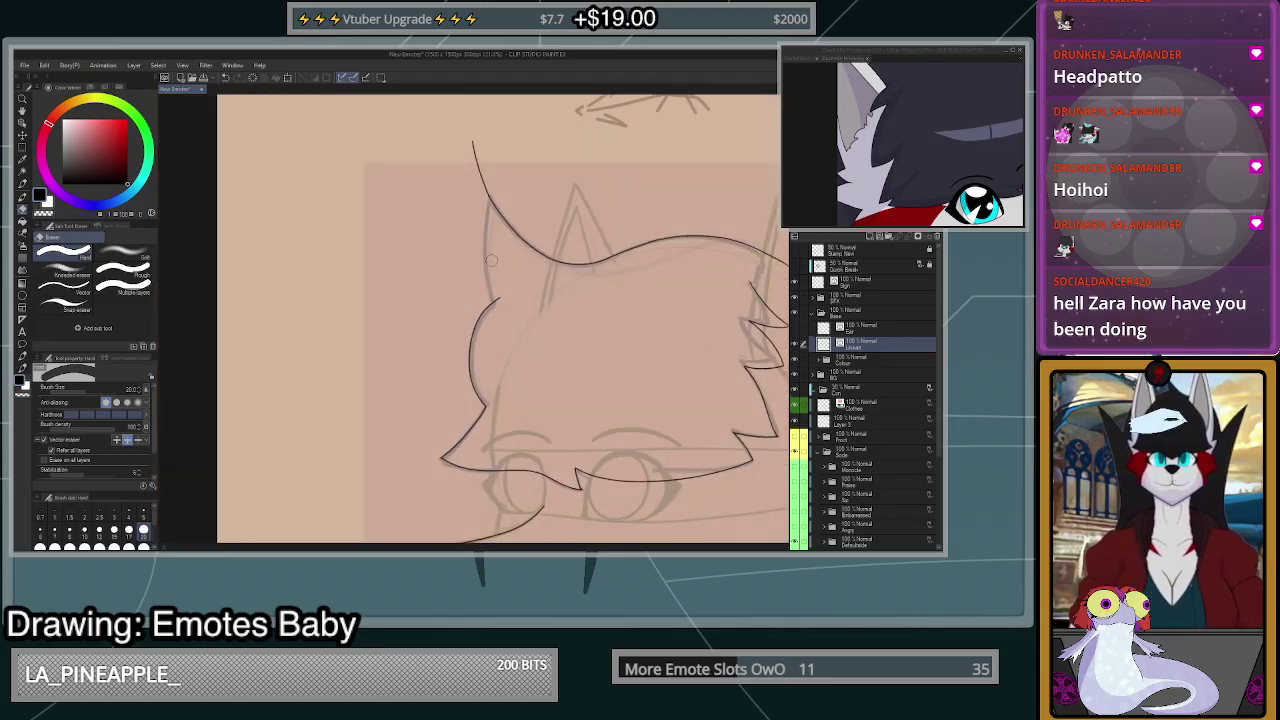
- Ink the front edge of the upright hair spike down to the rounded front bulge and erase the overshooting end at their junction
scroll(491, 260, "up", 5)
key("p")
mouse_move(502, 338)
left_mouse_down()
mouse_move(480, 263)
mouse_move(507, 95)
mouse_move(487, 150)
left_mouse_up()
key("c")
key("e")
left_click_drag(510, 325, 507, 343)
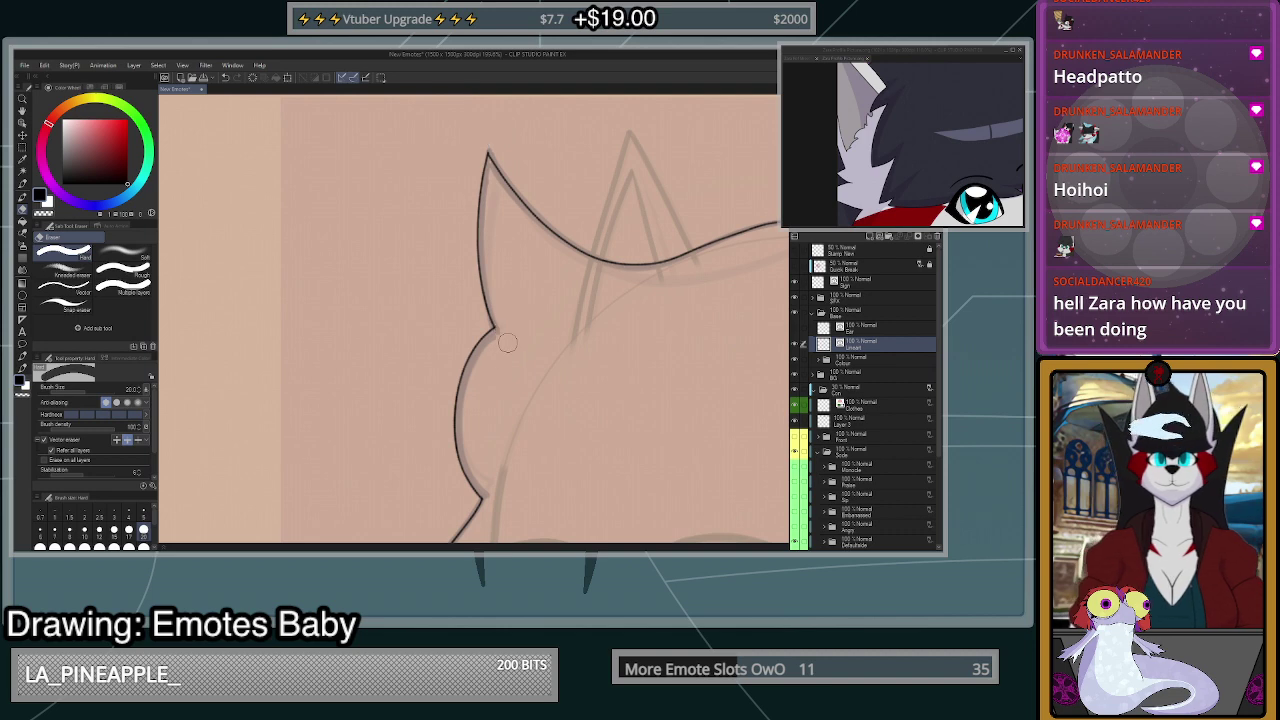
- Try to ink the short face contour from the fringe's lower line past the far eye to the muzzle bridge
scroll(543, 205, "down", 3)
scroll(715, 272, "down", 1)
scroll(715, 272, "up", 1)
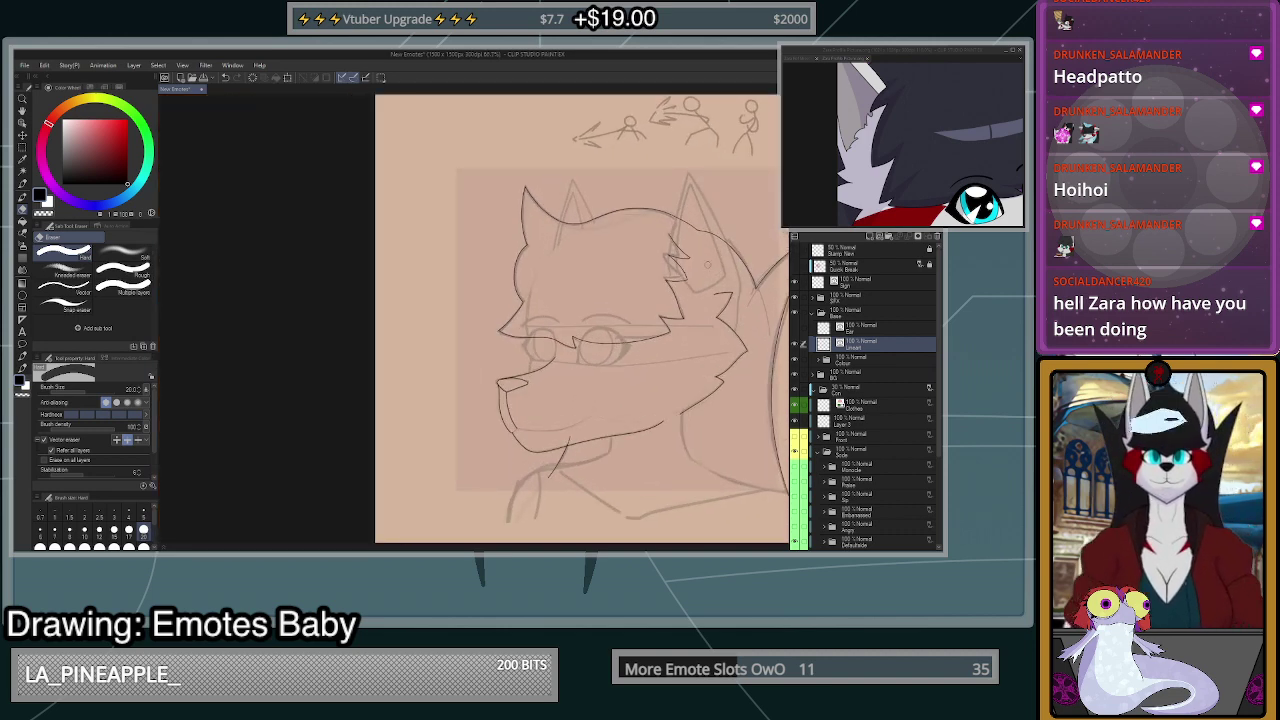
scroll(708, 265, "down", 2)
scroll(724, 274, "up", 2)
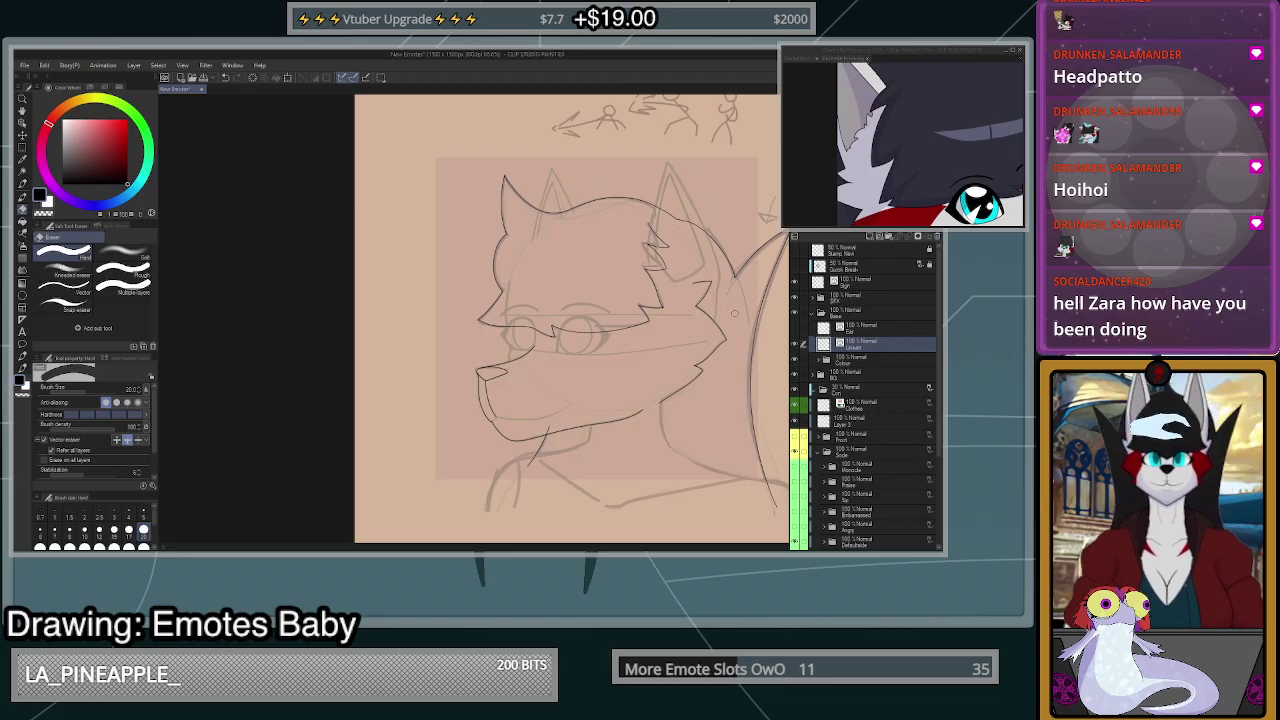
key("ctrl+plus")
key("ctrl+plus")
key("ctrl+plus")
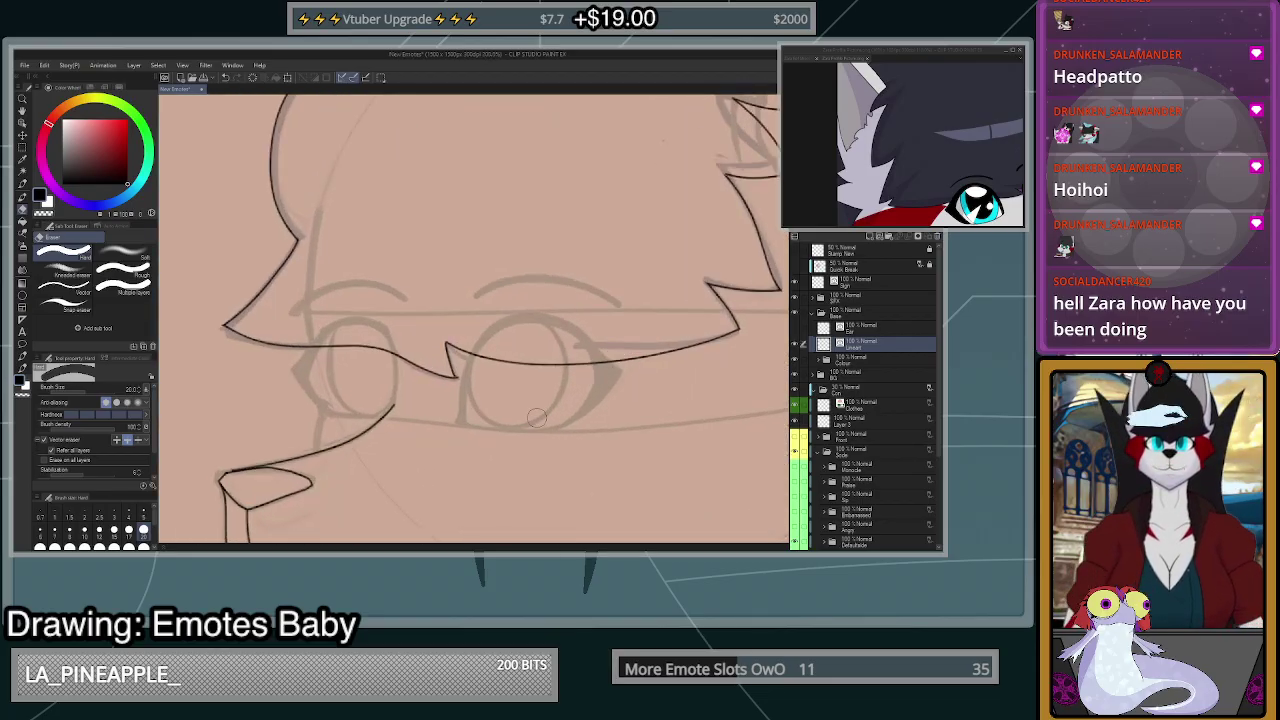
key("p")
key("ctrl+plus")
key("ctrl+plus")
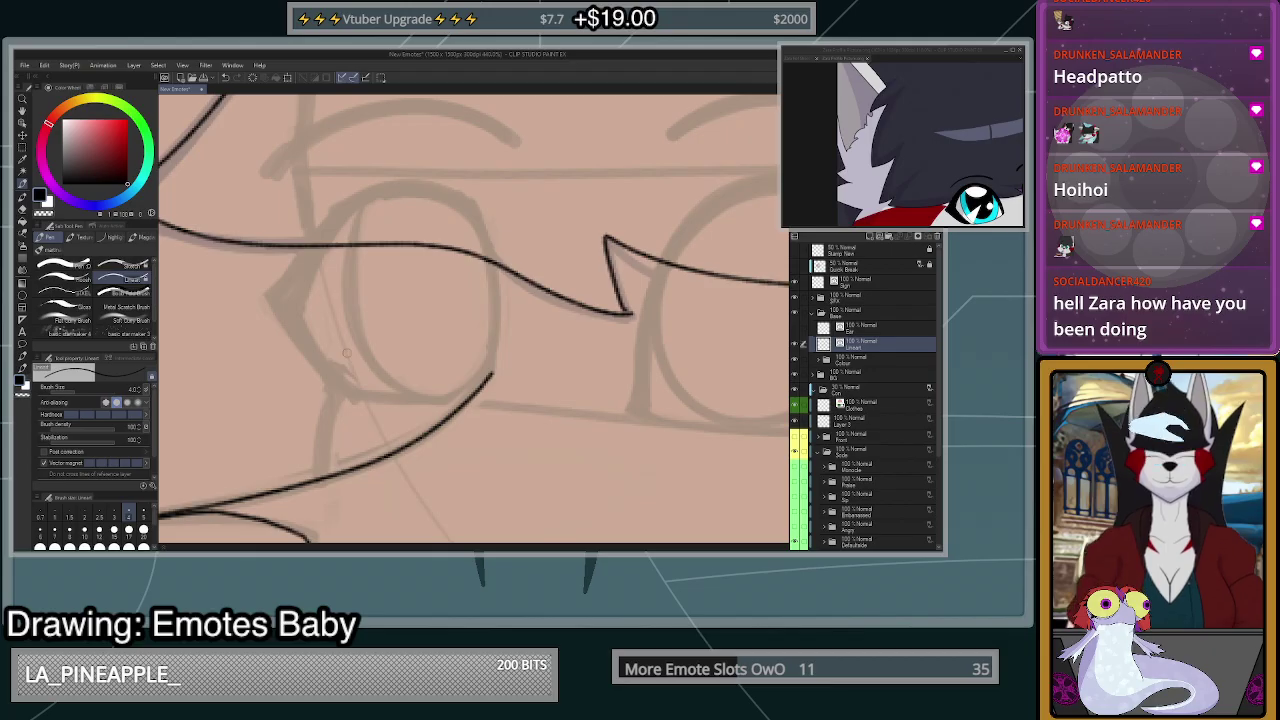
mouse_move(346, 350)
left_mouse_down()
mouse_move(318, 410)
mouse_move(315, 480)
left_mouse_up()
mouse_move(352, 345)
left_mouse_down()
mouse_move(307, 228)
mouse_move(351, 348)
left_mouse_up()
key("ctrl+z")
key("ctrl+z")
key("ctrl+z")
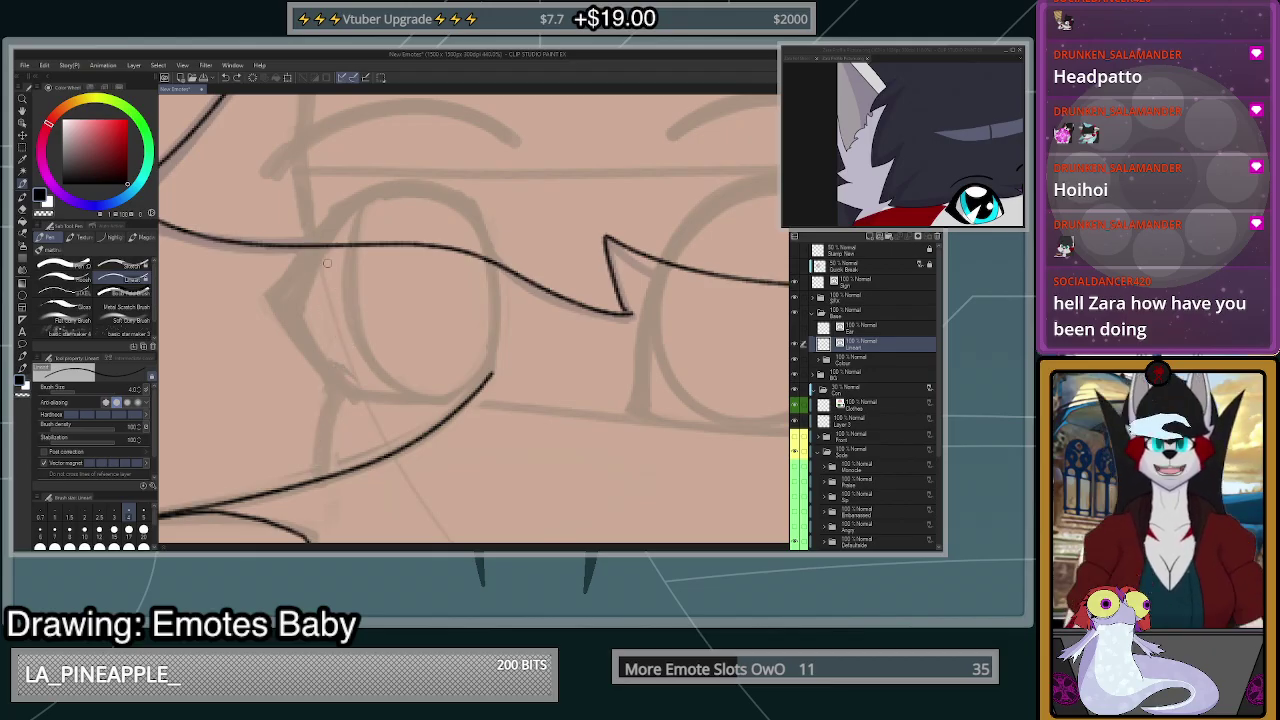
mouse_move(315, 245)
left_mouse_down()
mouse_move(339, 345)
mouse_move(320, 474)
left_mouse_up()
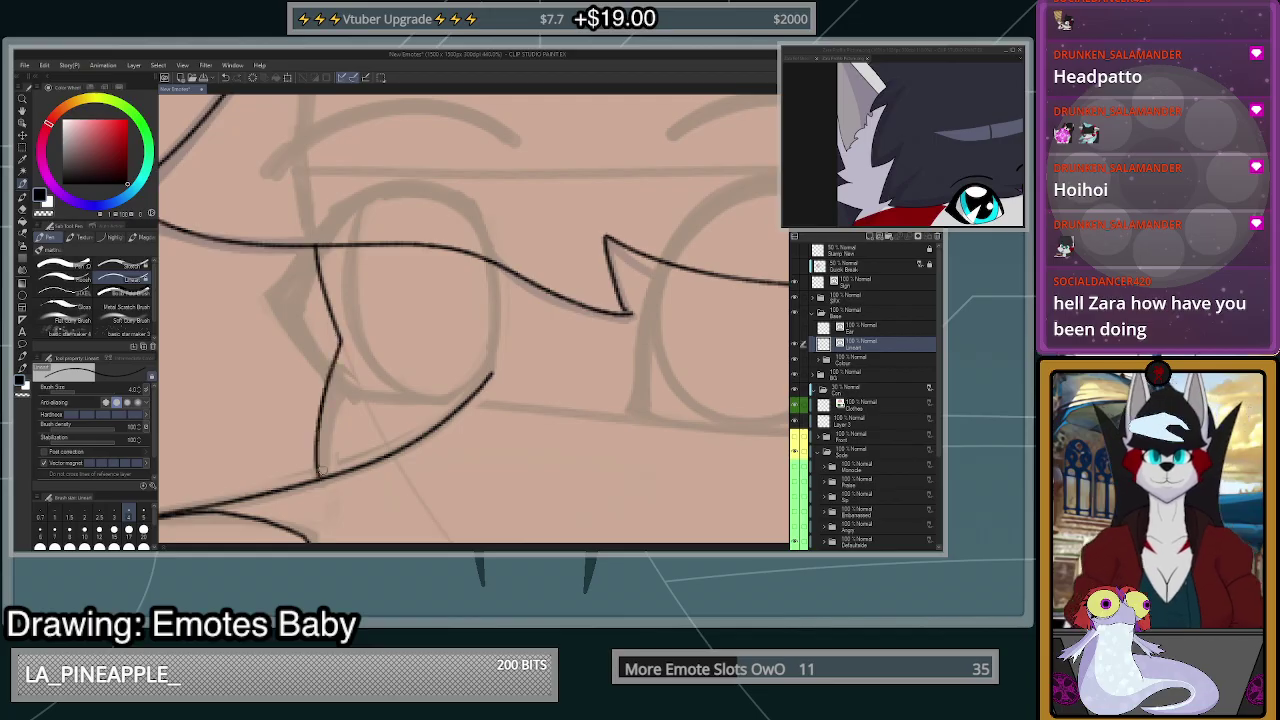
- Hide the sketch folder to check the head's line art on its own, and show the sketch again
scroll(531, 385, "down", 7)
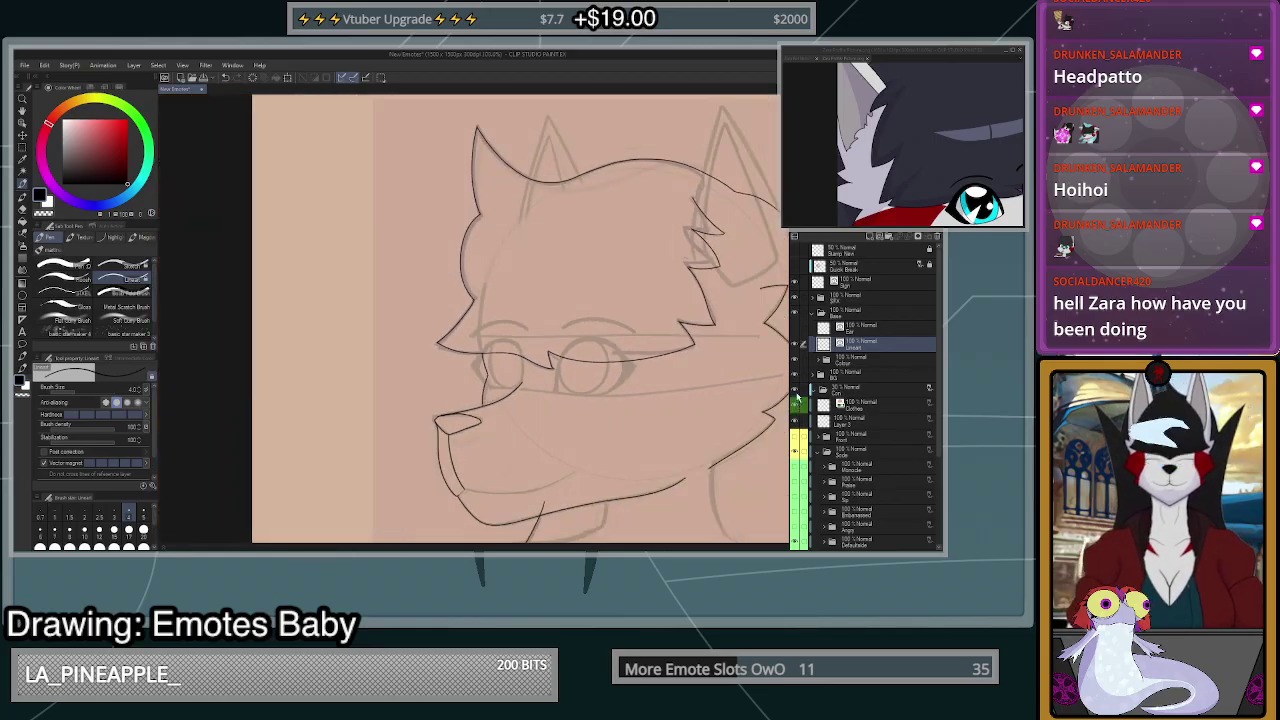
left_click(796, 390)
scroll(612, 400, "down", 3)
scroll(680, 415, "up", 2)
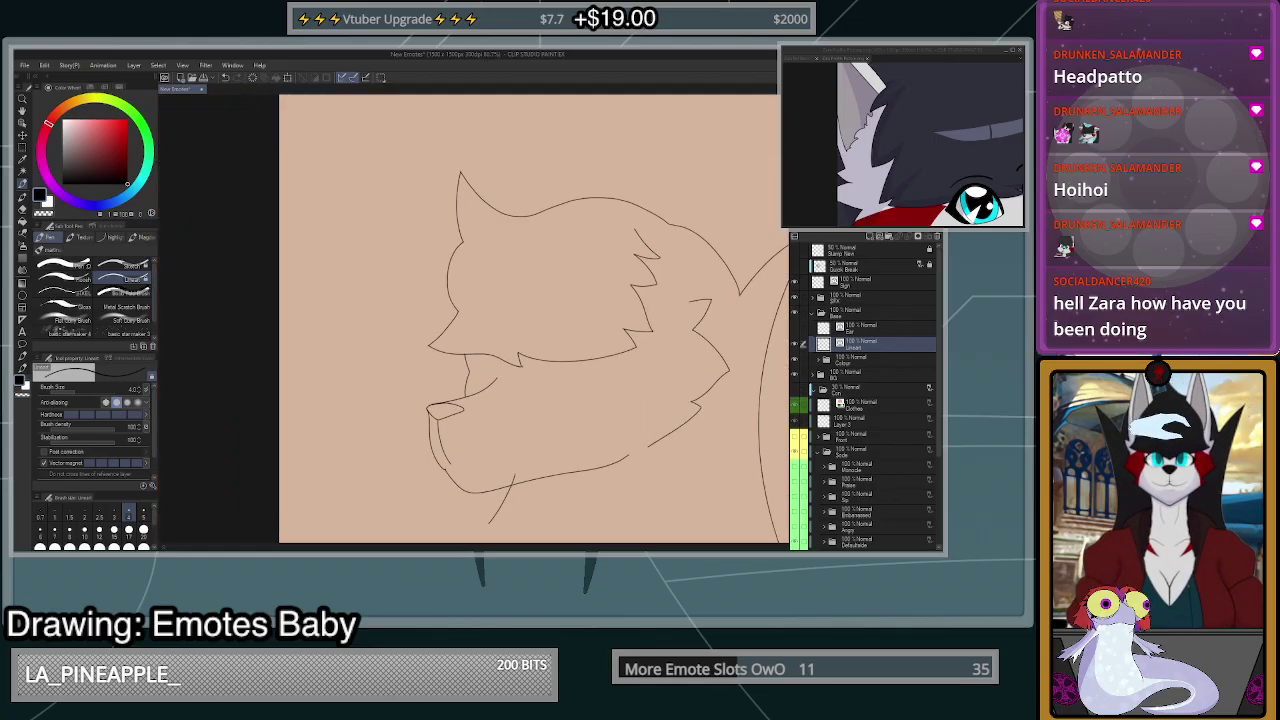
key("h")
key("h")
key("h")
key("h")
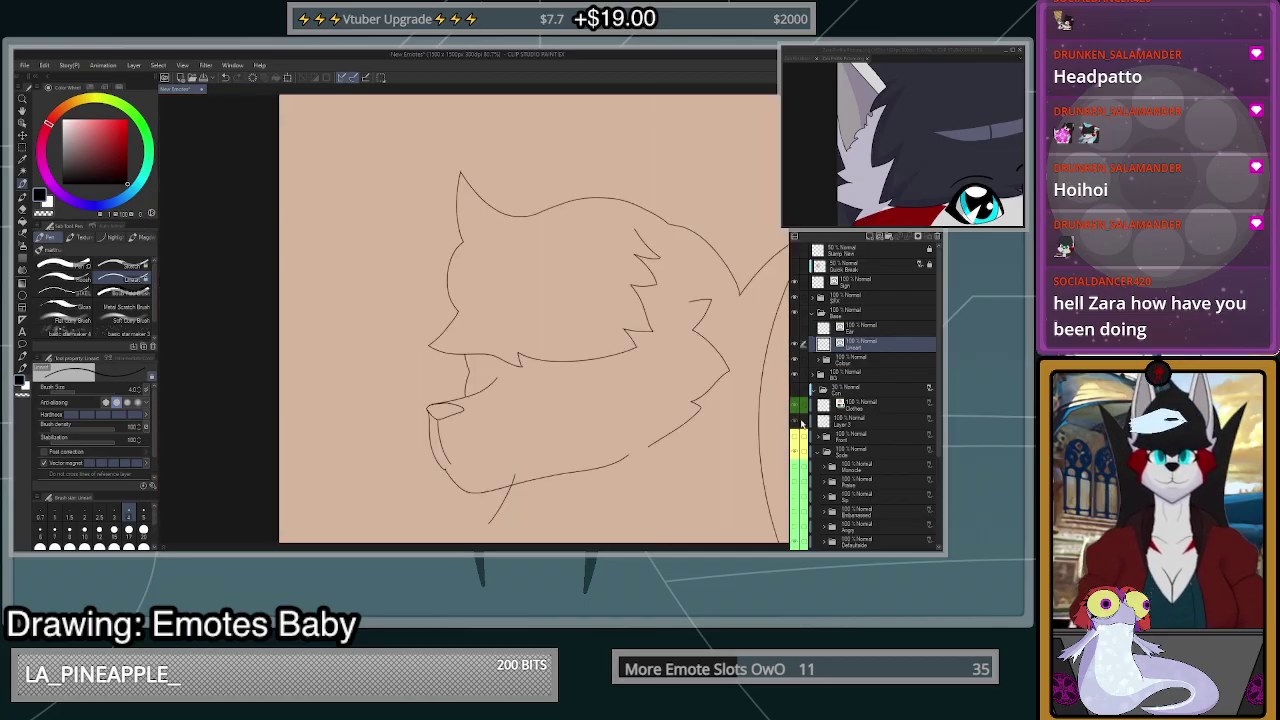
left_click(797, 395)
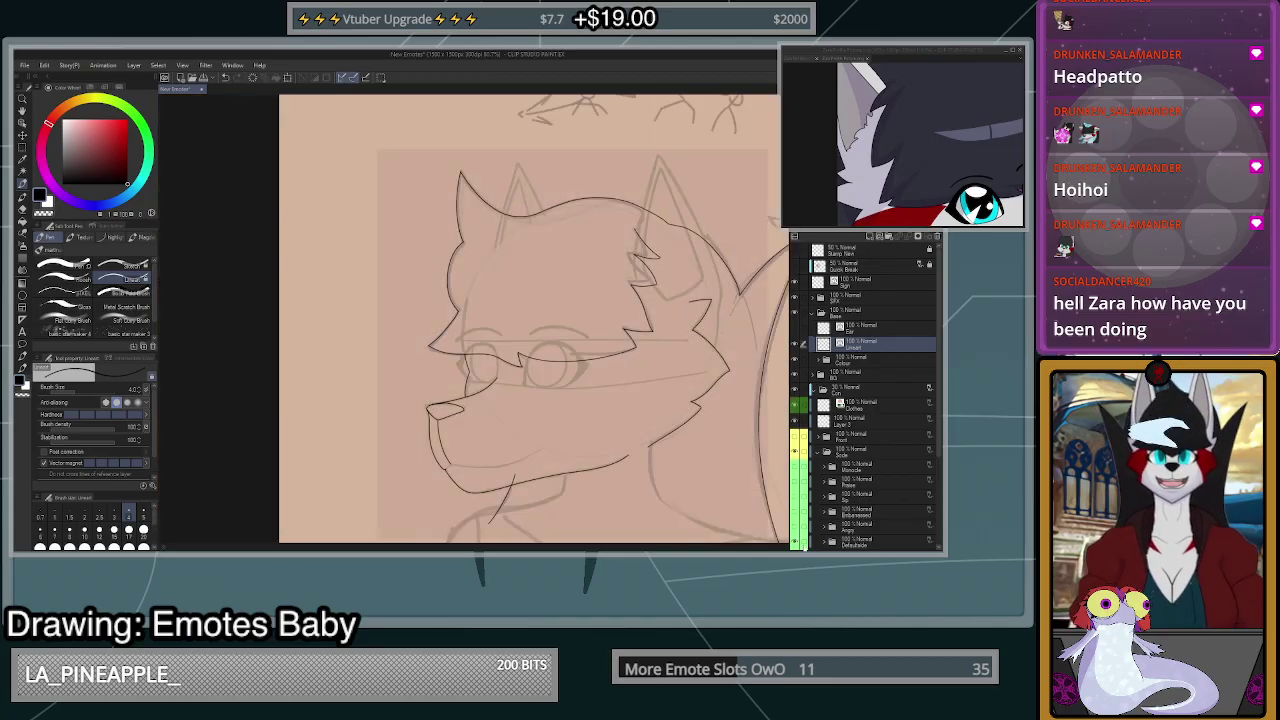
- Switch the visible sketch from the default expression to Embarrassed and undo the face contour stroke in front of the far eye
left_click(797, 546)
left_click(796, 516)
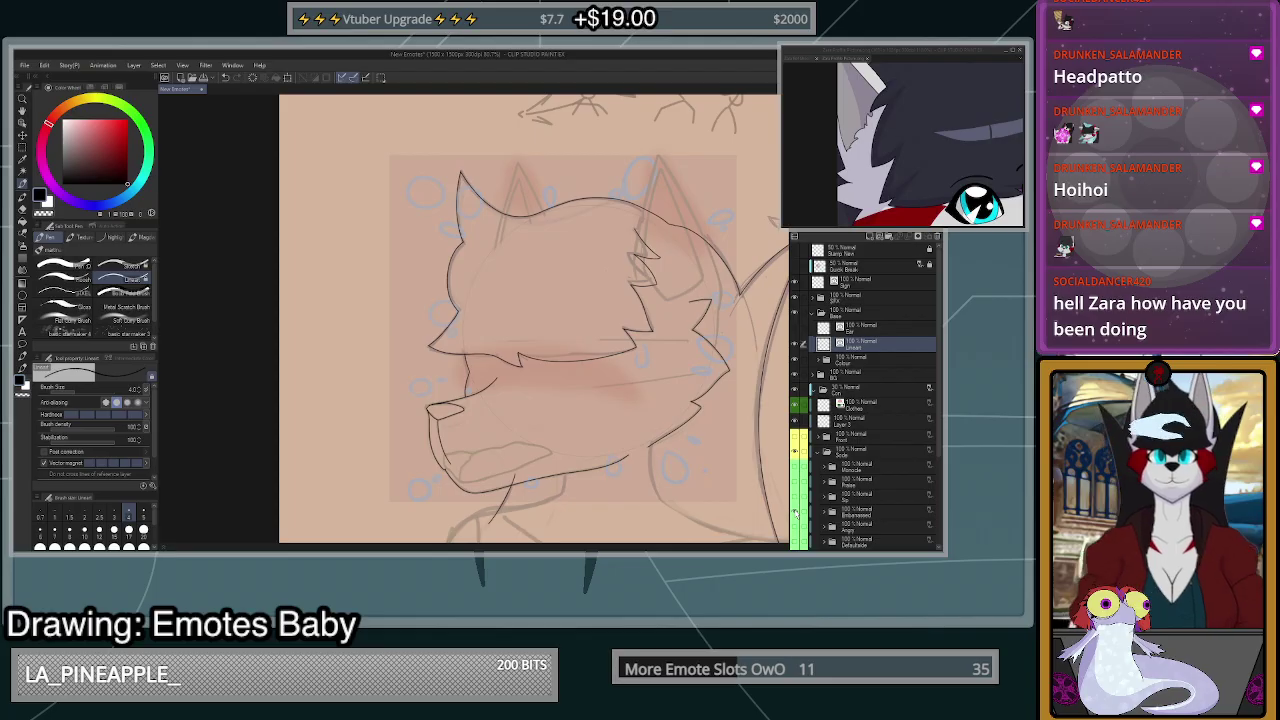
left_click(796, 515)
left_click(796, 515)
left_click(796, 515)
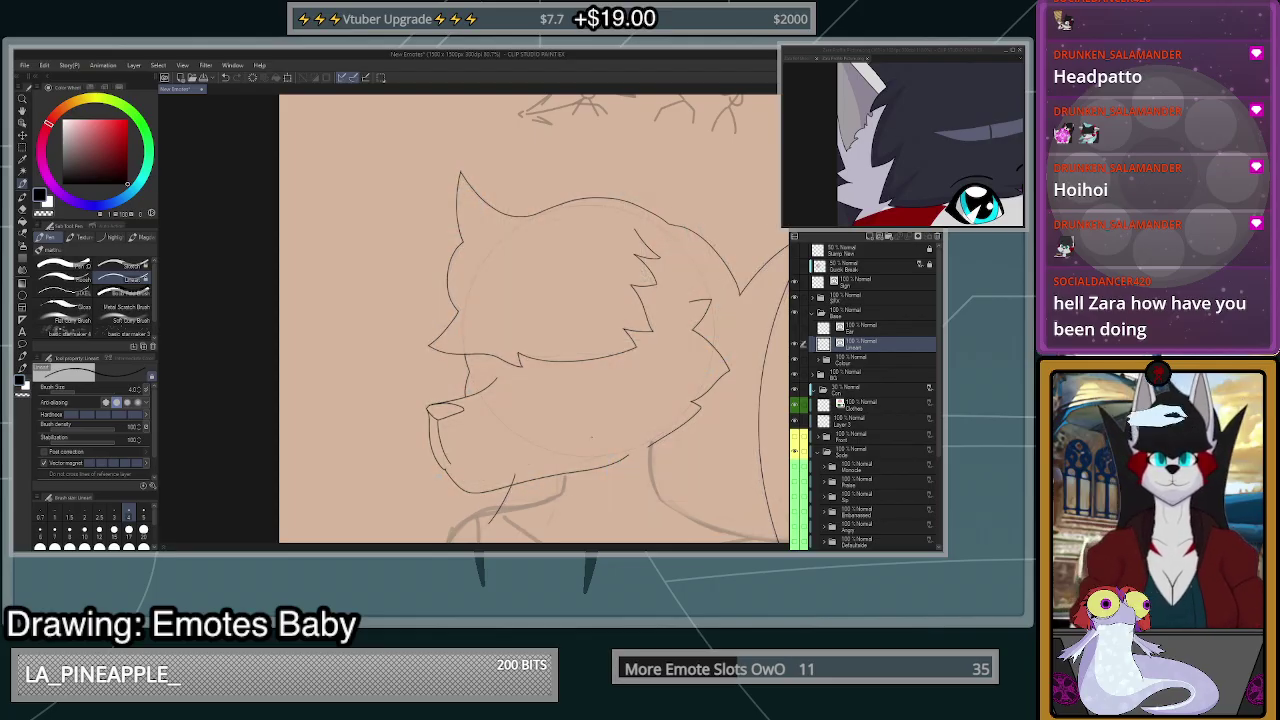
scroll(465, 367, "up", 4)
key("ctrl+z")
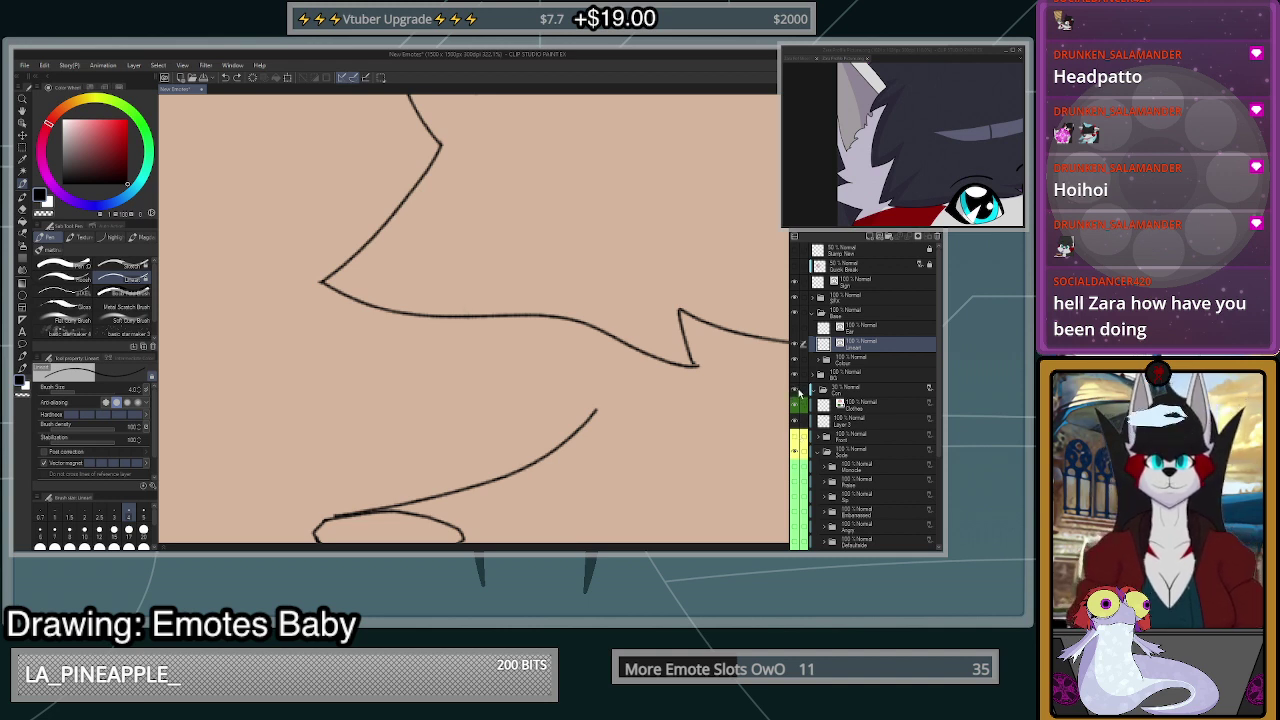
left_click(795, 515)
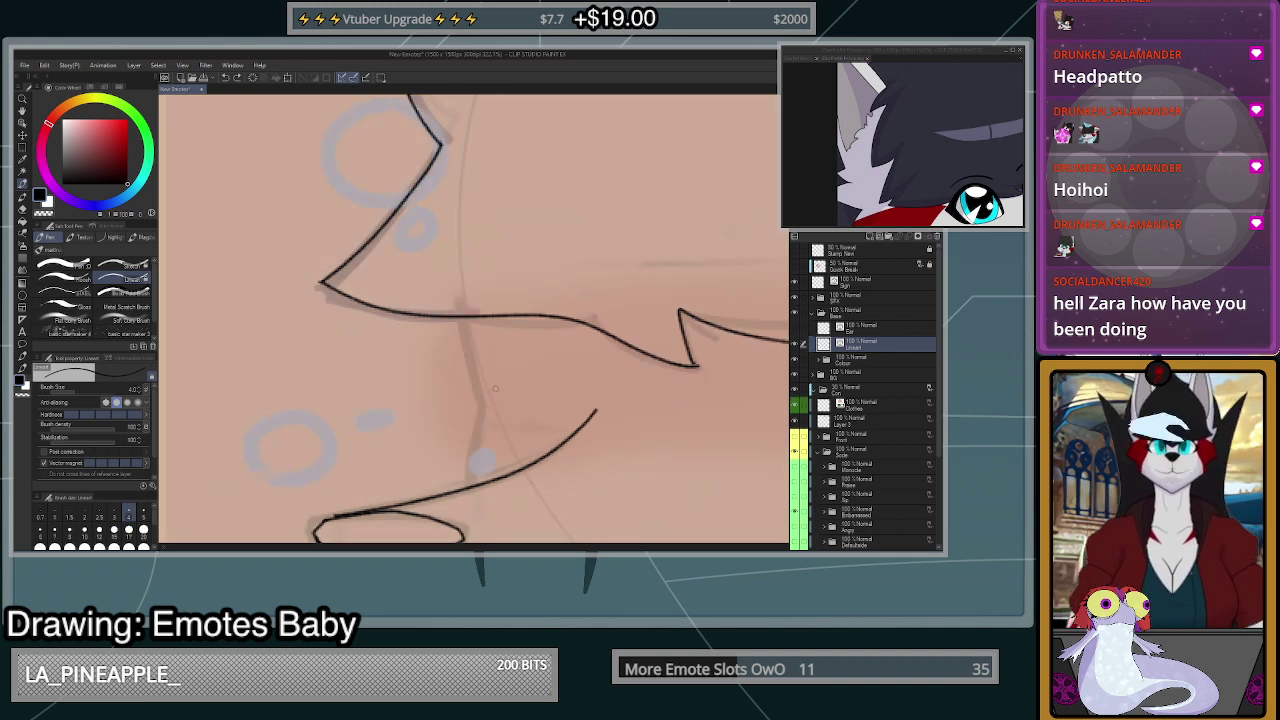
scroll(495, 388, "up", 1)
mouse_move(457, 312)
left_mouse_down()
mouse_move(479, 407)
mouse_move(465, 496)
left_mouse_up()
scroll(488, 436, "down", 3)
scroll(505, 475, "up", 2)
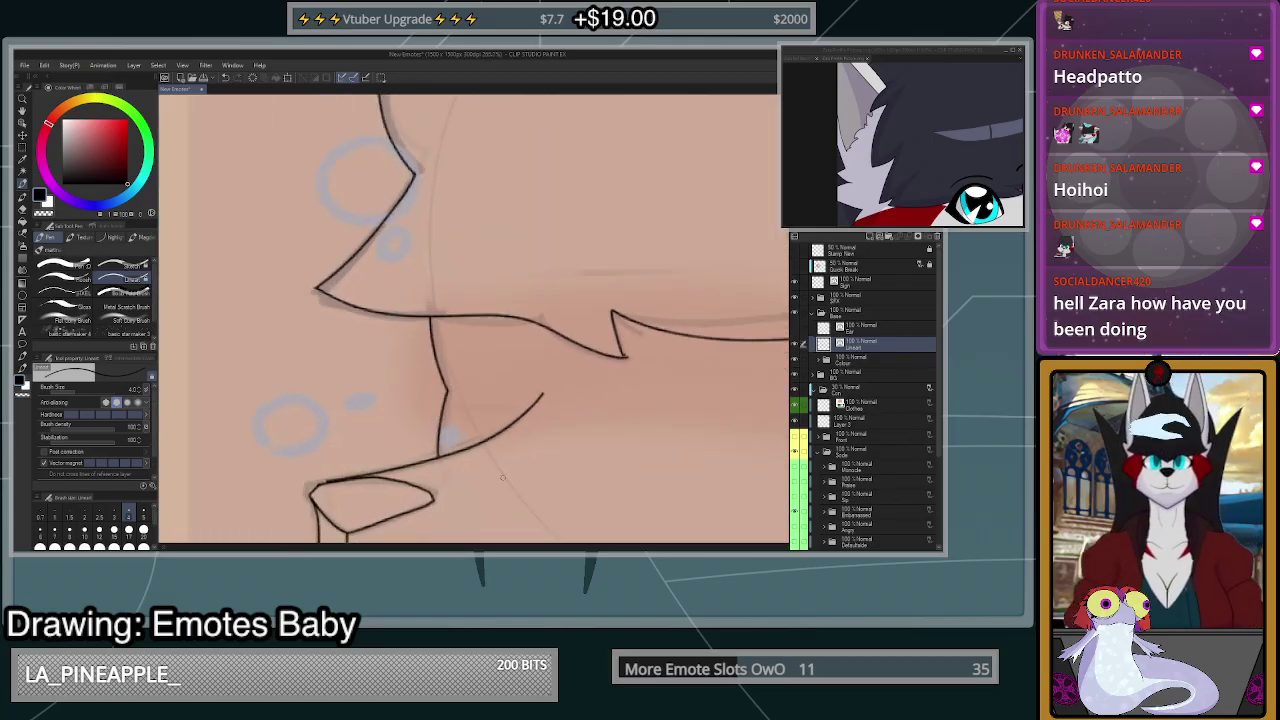
scroll(502, 477, "up", 1)
key("ctrl+z")
key("ctrl+z")
- Ink the bent face contour from the fringe's lower line to the muzzle bridge and erase its overshoot below the muzzle line
mouse_move(402, 250)
left_mouse_down()
mouse_move(423, 358)
mouse_move(413, 462)
left_mouse_up()
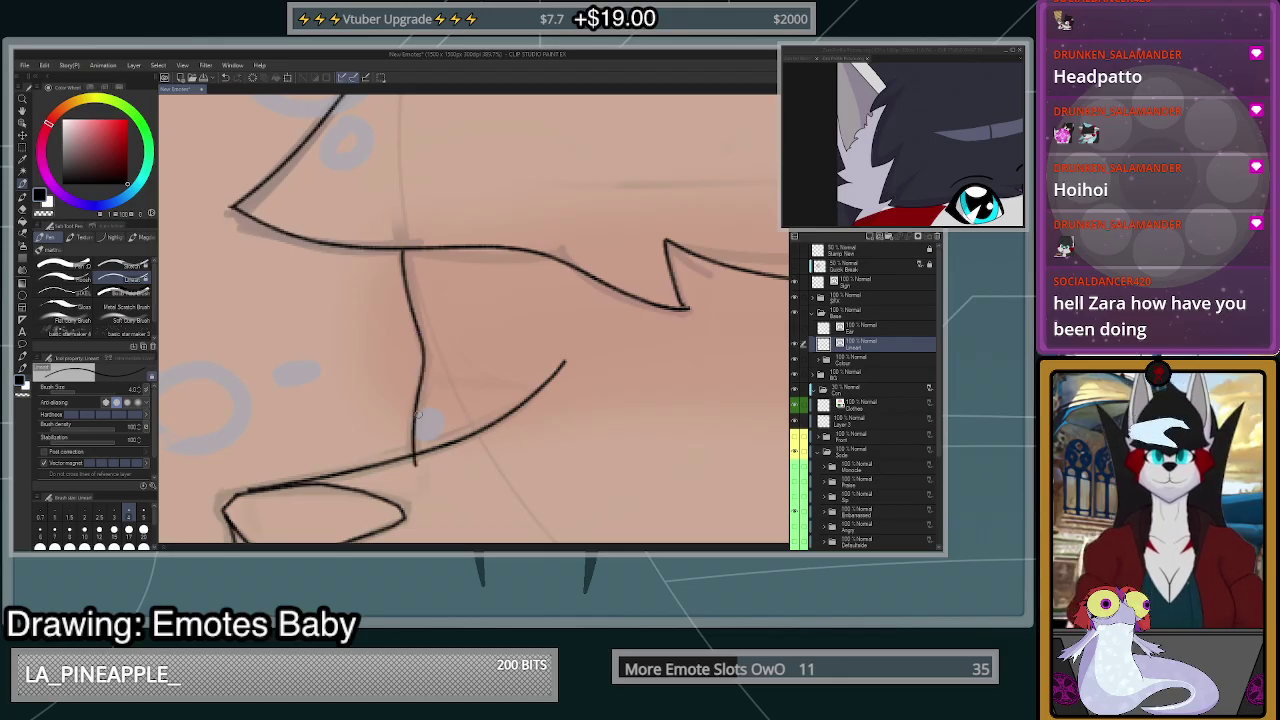
key("e")
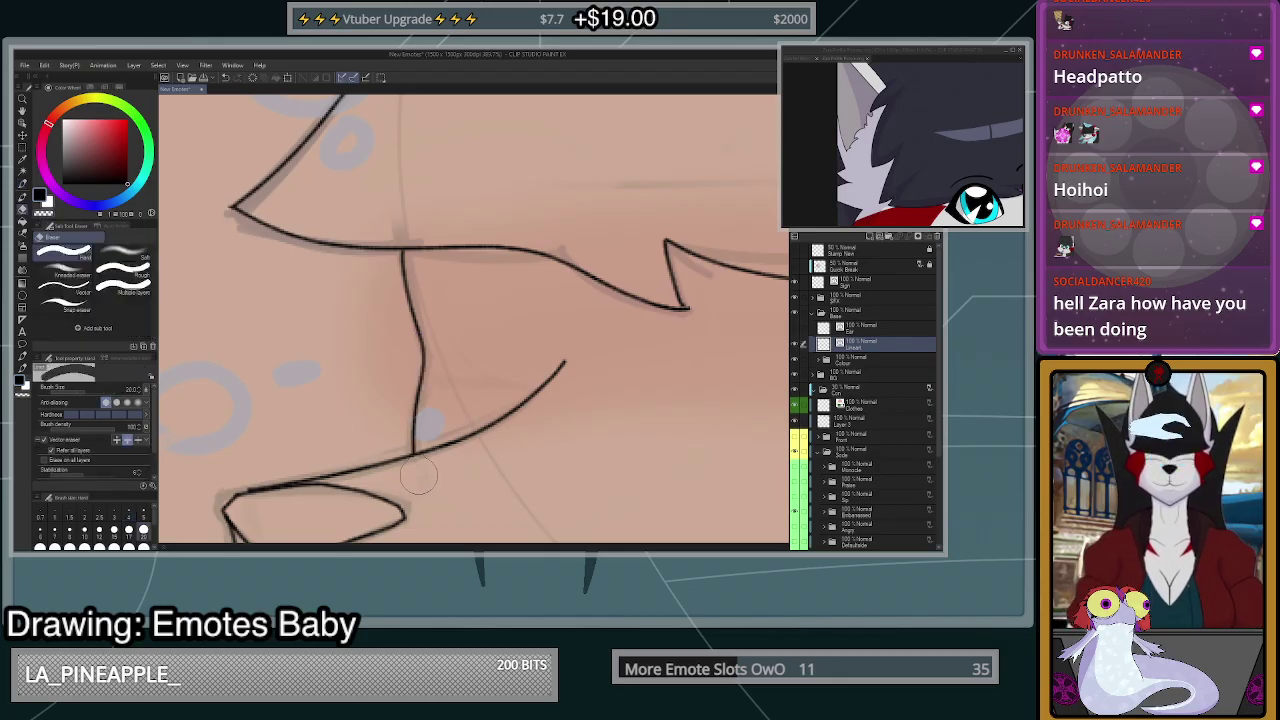
scroll(425, 470, "down", 2)
scroll(602, 366, "down", 3)
scroll(567, 480, "up", 4)
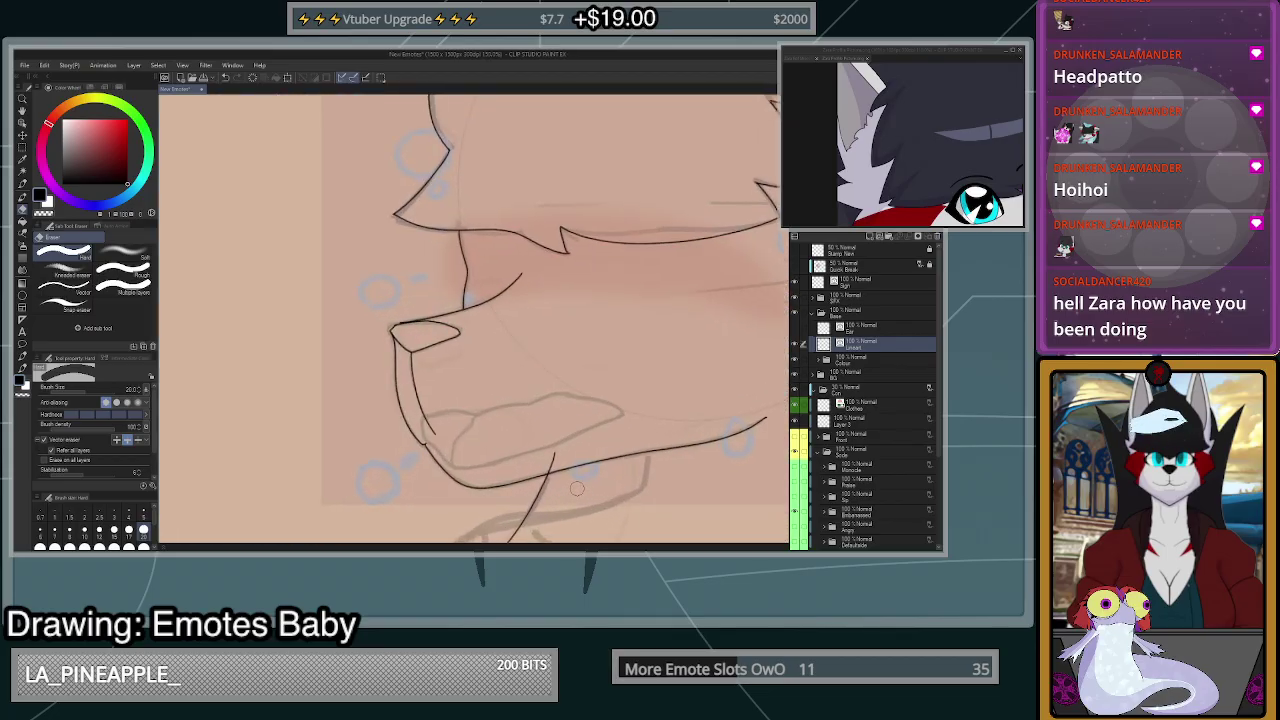
scroll(567, 492, "down", 2)
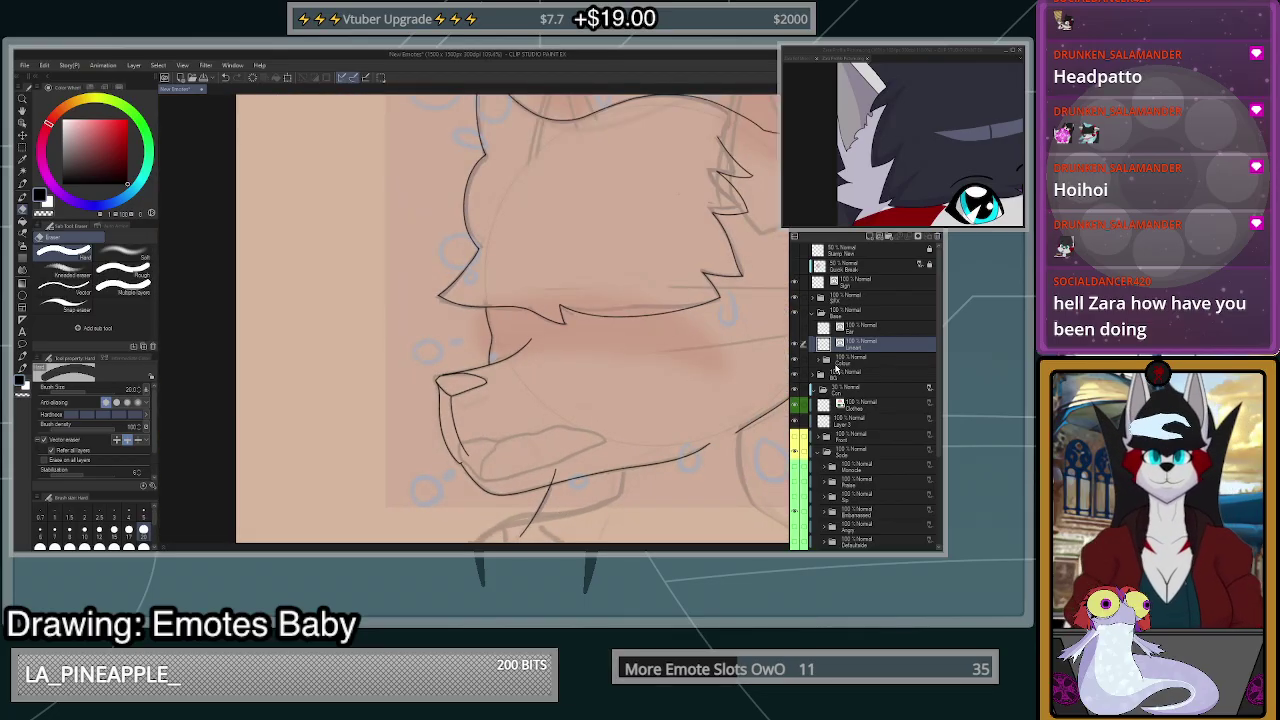
- Rename the active line art layer to Head
scroll(536, 490, "down", 3)
scroll(660, 342, "down", 4)
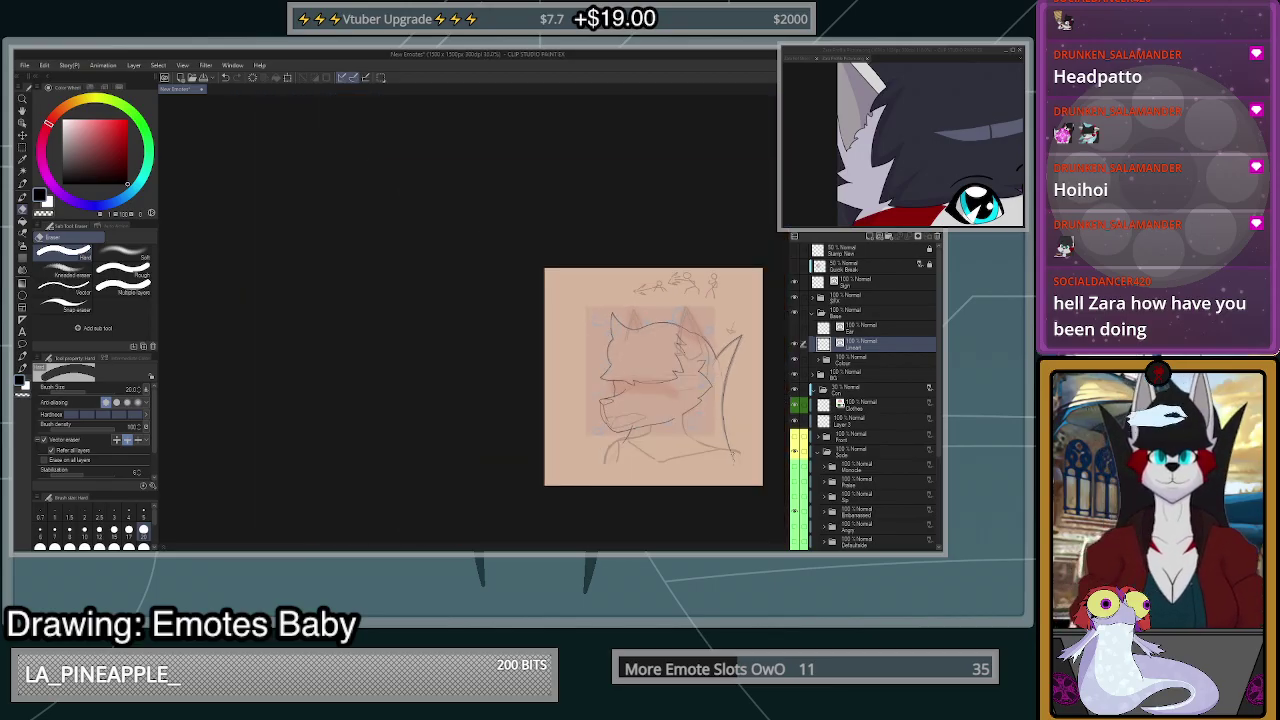
scroll(700, 486, "up", 4)
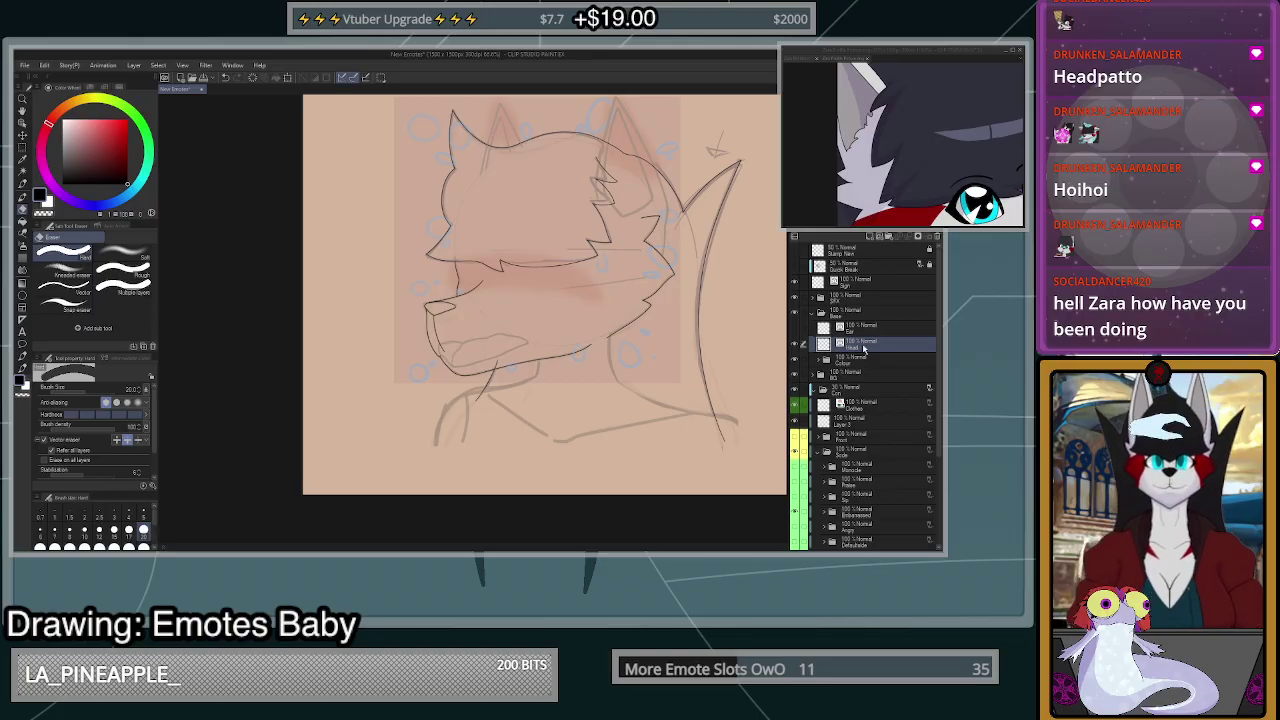
- Examine the vector strokes forming the hair's top outline and the large back hair point by selecting them as objects
left_click(22, 122)
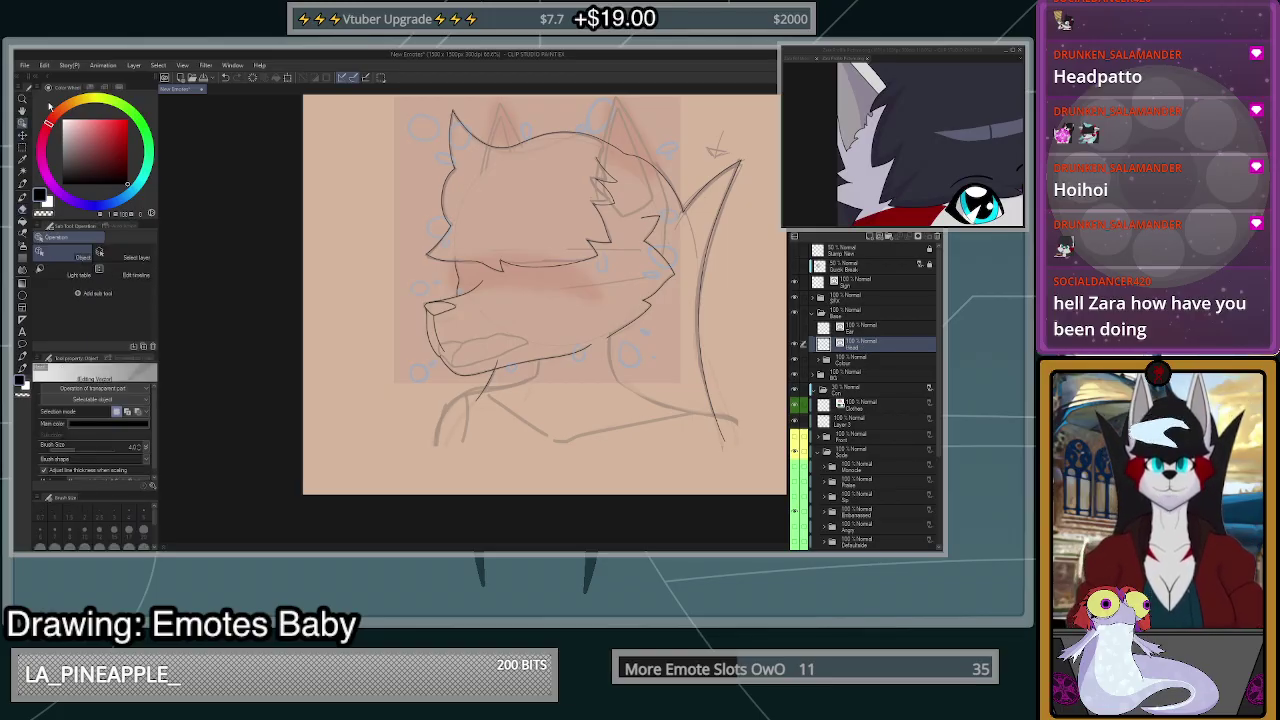
left_click(703, 197)
left_click(695, 196)
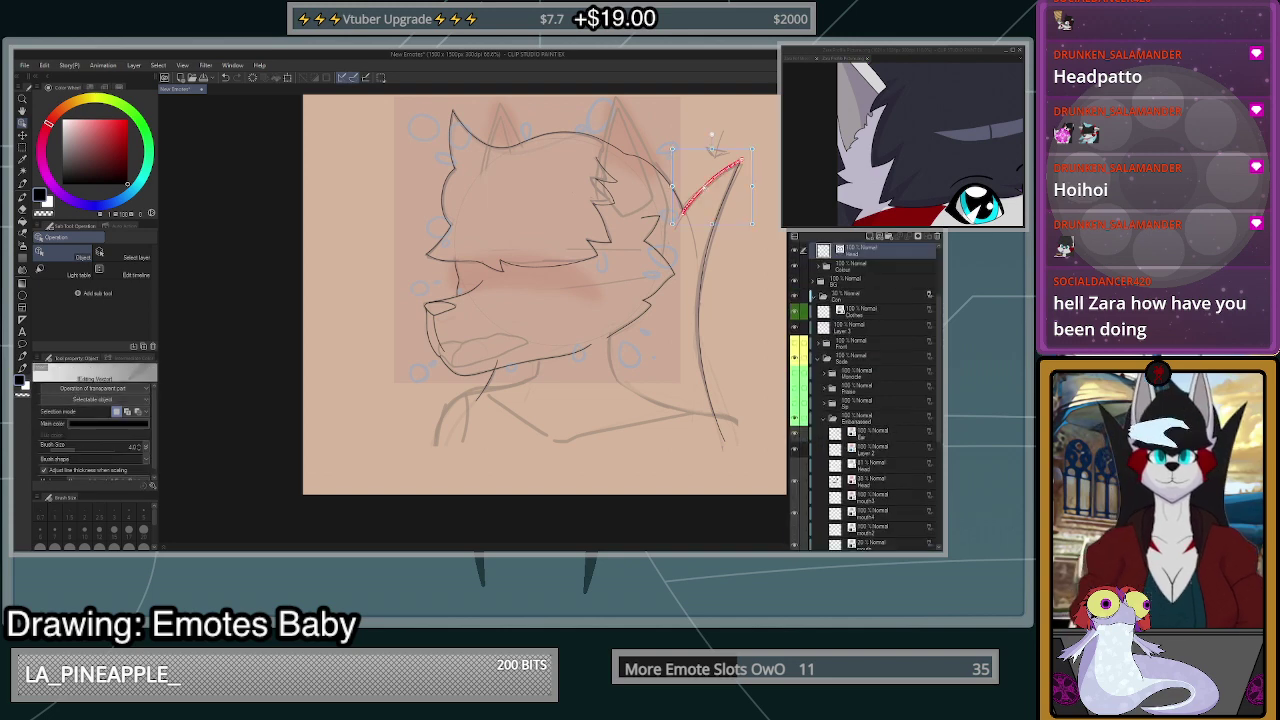
left_click(682, 199)
left_click(679, 199)
left_click(680, 200)
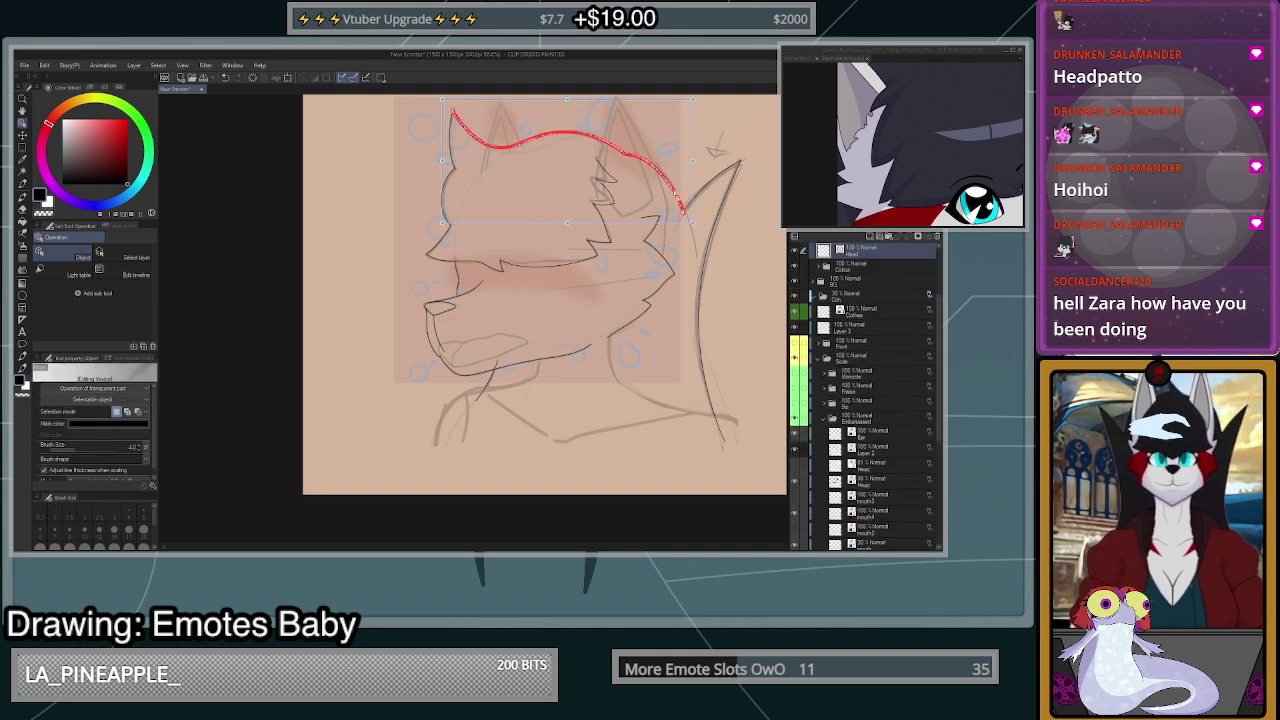
scroll(598, 210, "up", 10)
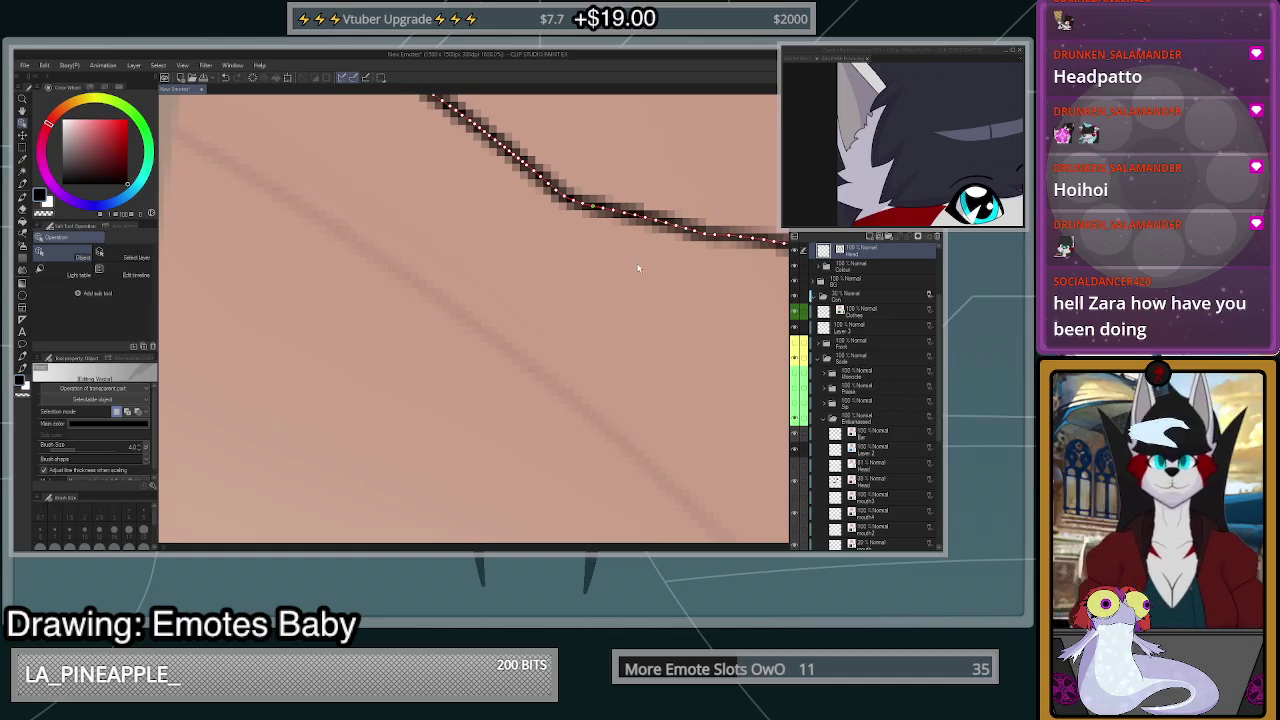
scroll(641, 253, "down", 10)
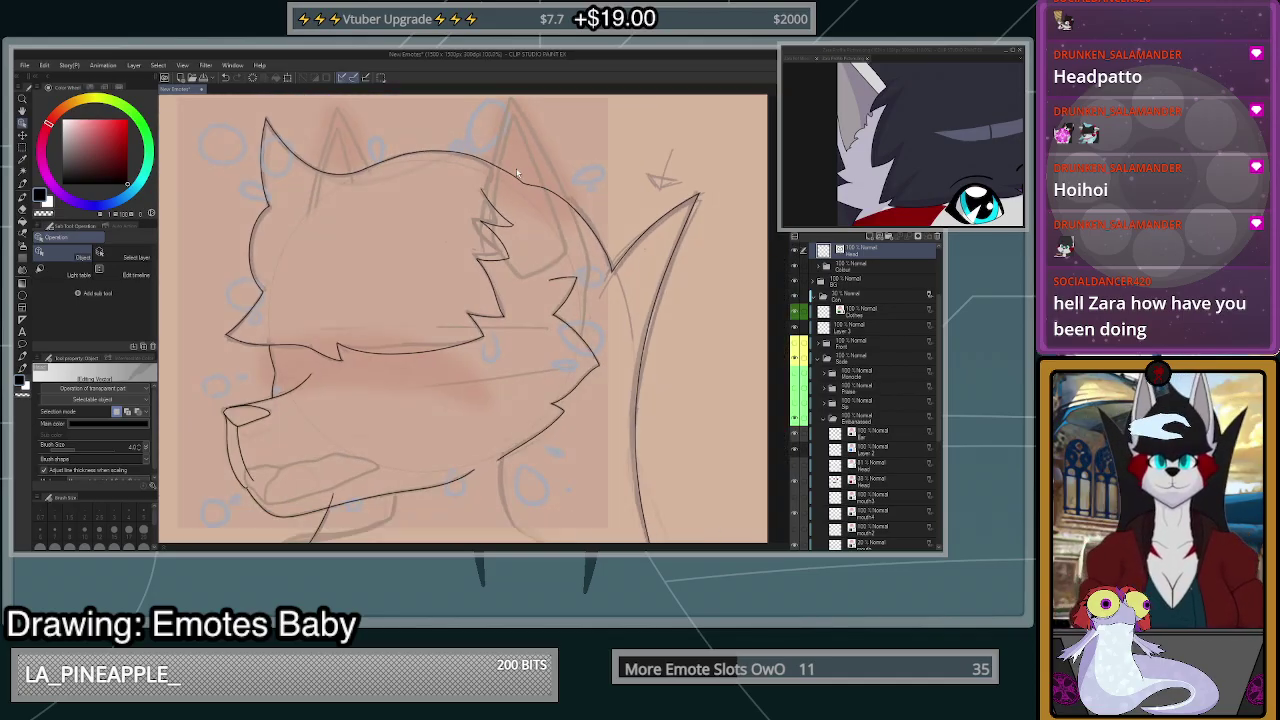
- Cut the back-of-head curve, both edges of the large back hair point and the short stroke below the chin from the Head layer
left_click(664, 272)
left_click(655, 224, "shift")
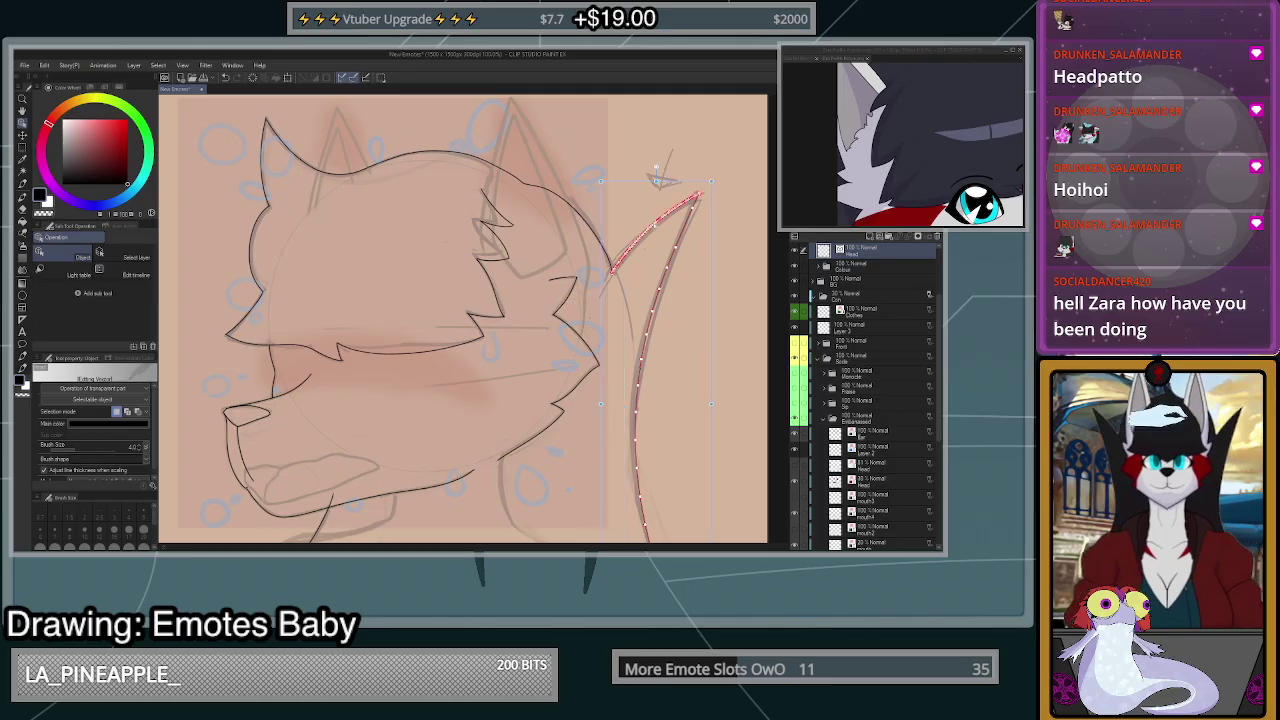
left_click(606, 256, "shift")
left_click(328, 506, "shift")
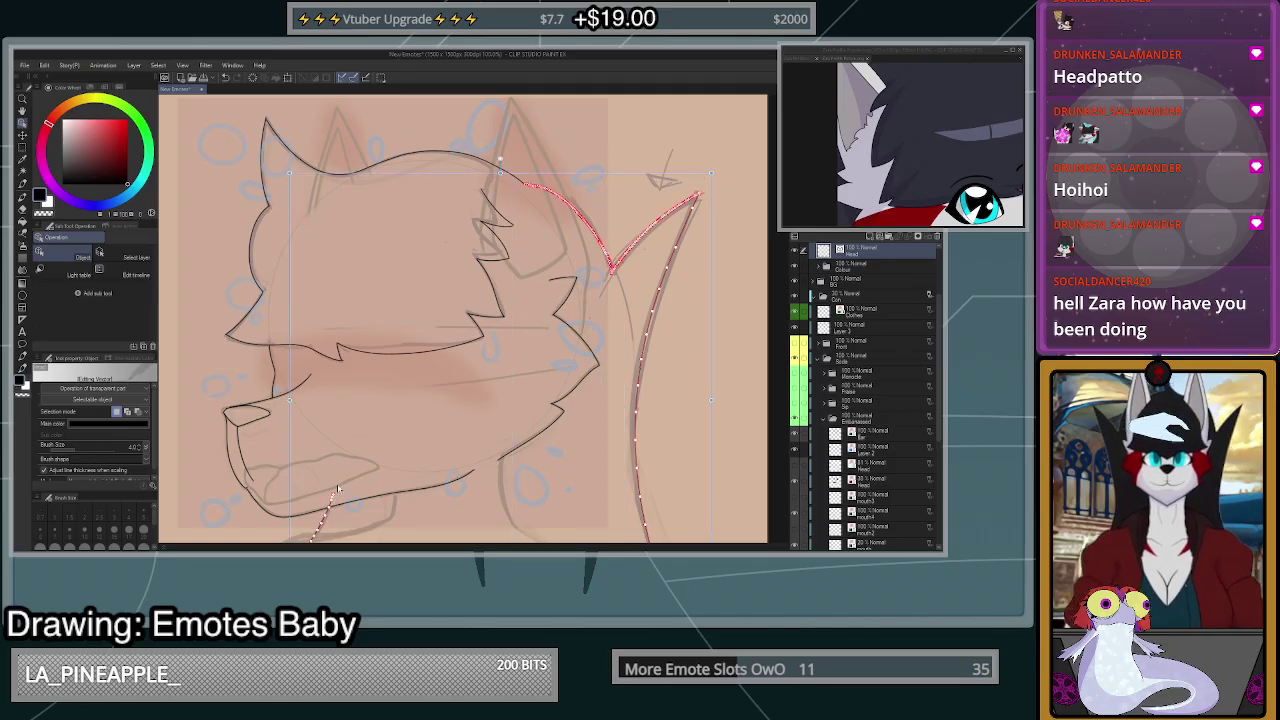
scroll(670, 424, "down", 2)
key("Delete")
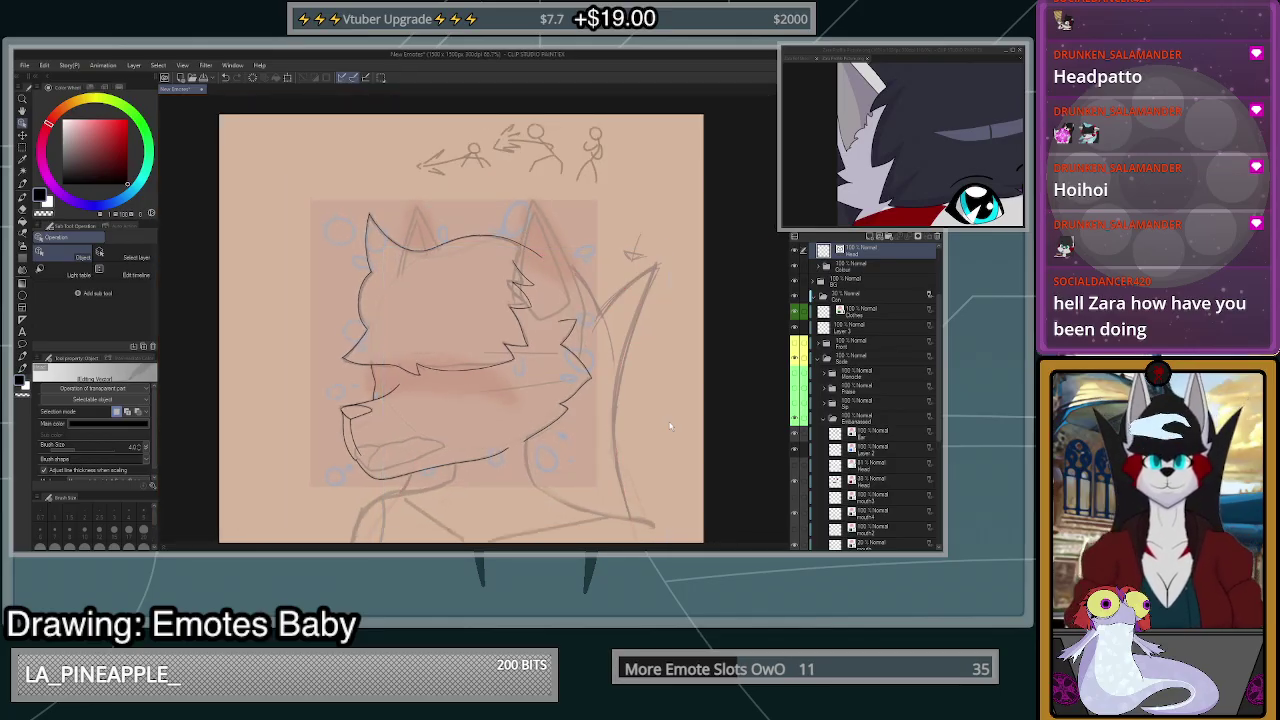
- Paste the cut strokes onto a new vector layer above Head and name that layer Hair
left_click(886, 235)
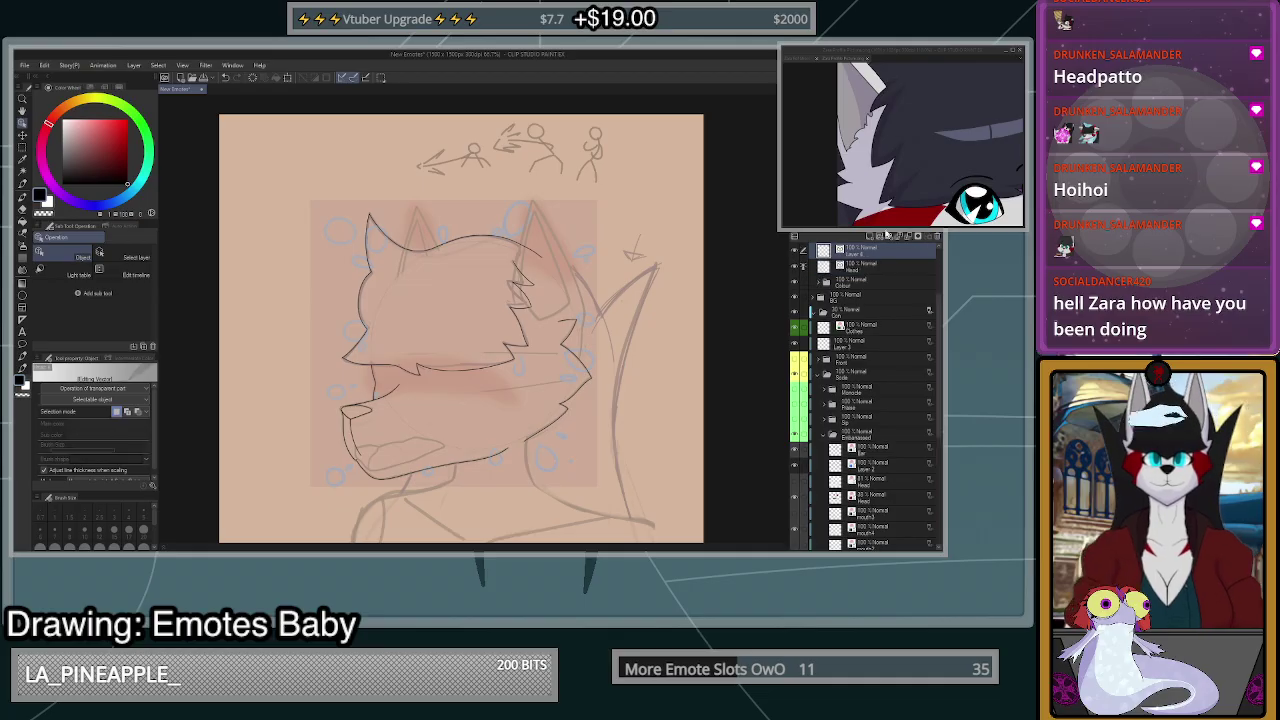
key("ctrl+v")
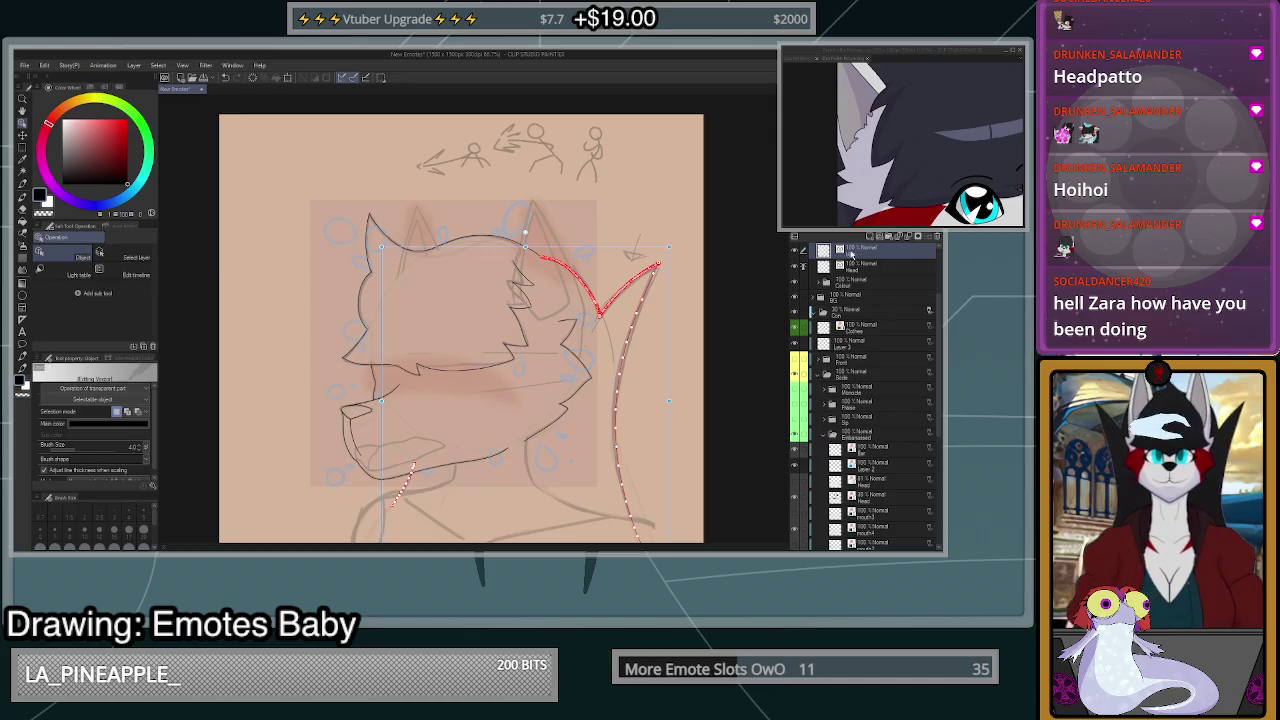
left_click(862, 270)
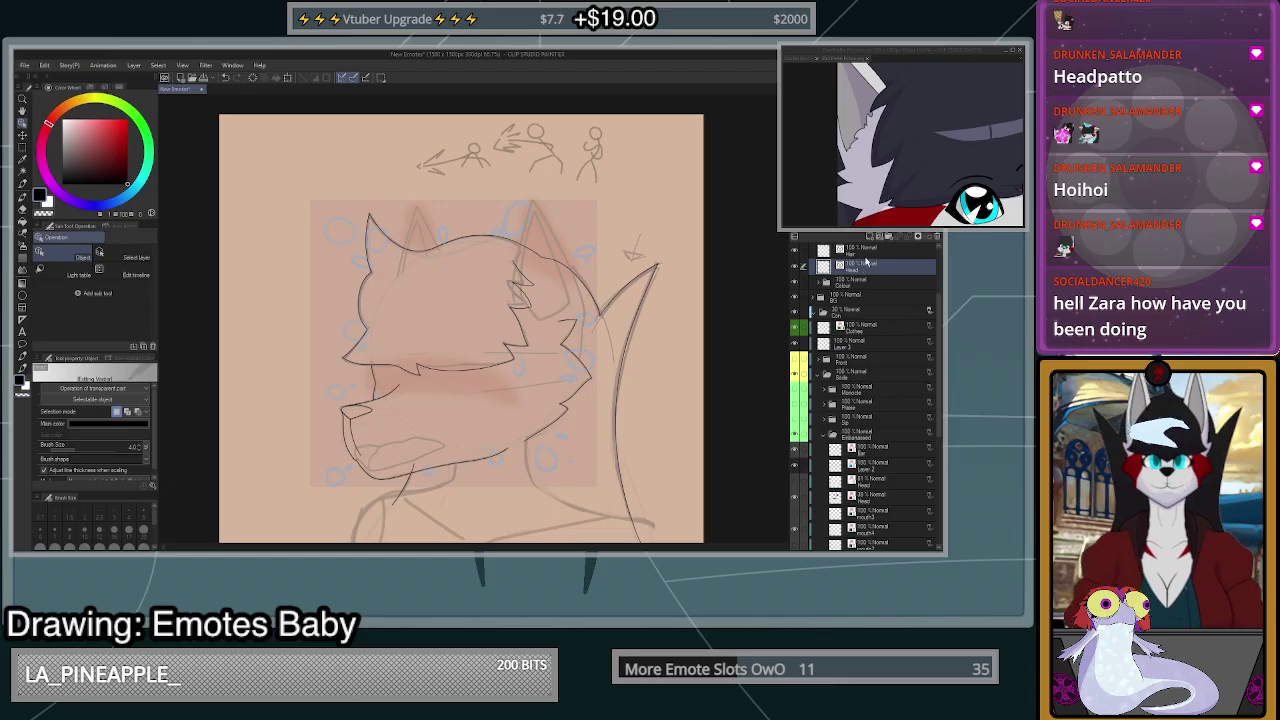
- Make the Ear layer active and visible
scroll(866, 272, "up", 2)
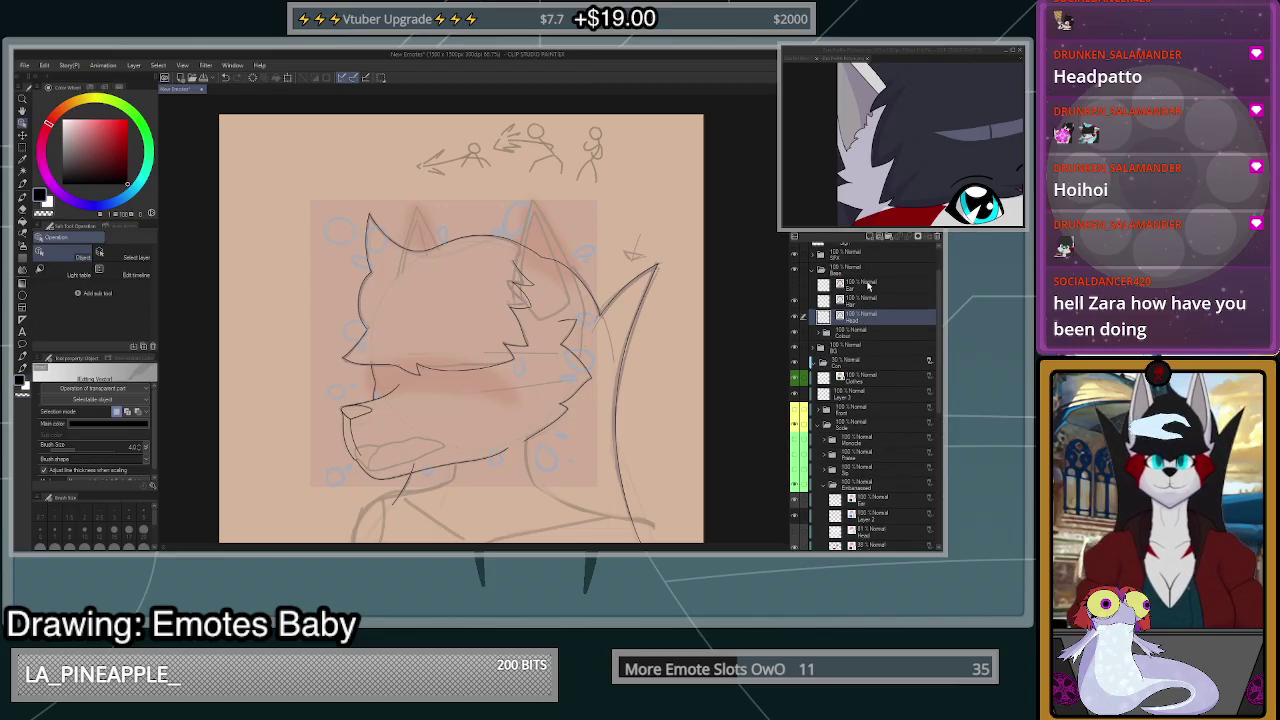
left_click(866, 286)
left_click(795, 286)
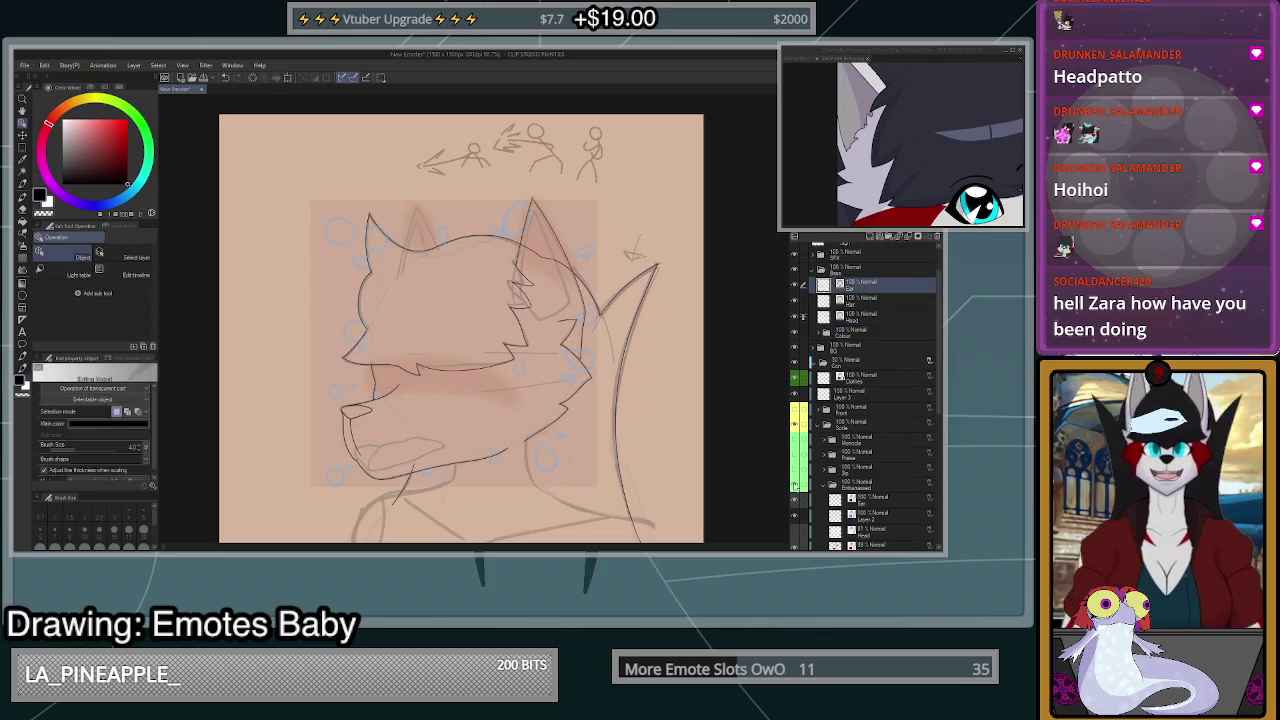
- Hide and collapse the Embarrassed sketch folder, show the default side-view sketch folder, and make the Ear layer active
left_click(796, 486)
left_click(819, 487)
left_click(823, 486)
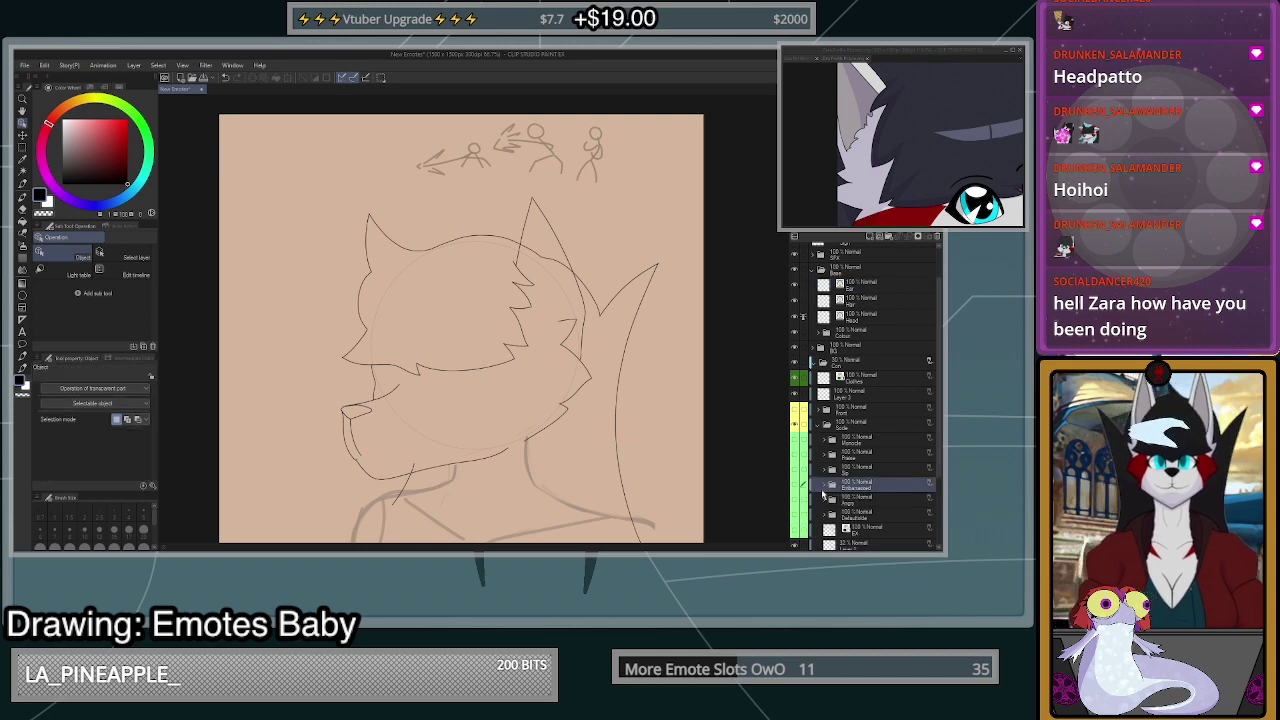
left_click(796, 515)
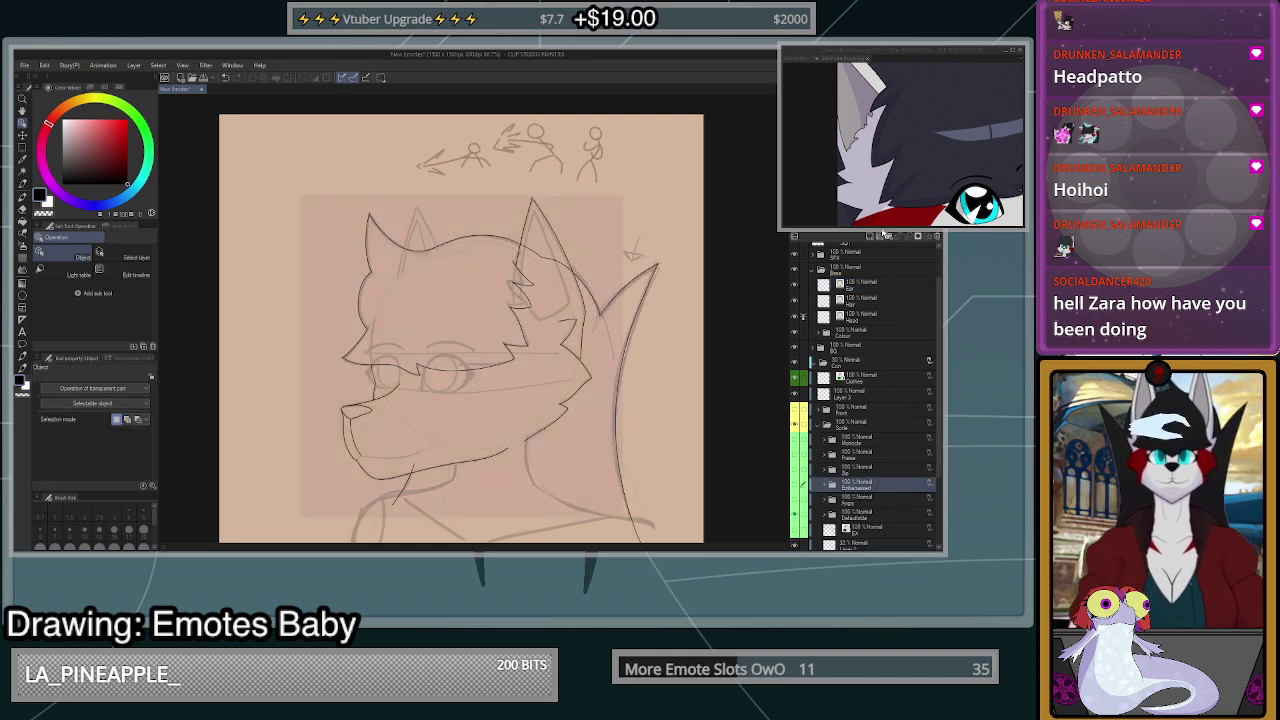
left_click(866, 287)
- Ink the inner outline of the near ear over the sketch with the pen on the Ear layer
scroll(553, 215, "up", 3)
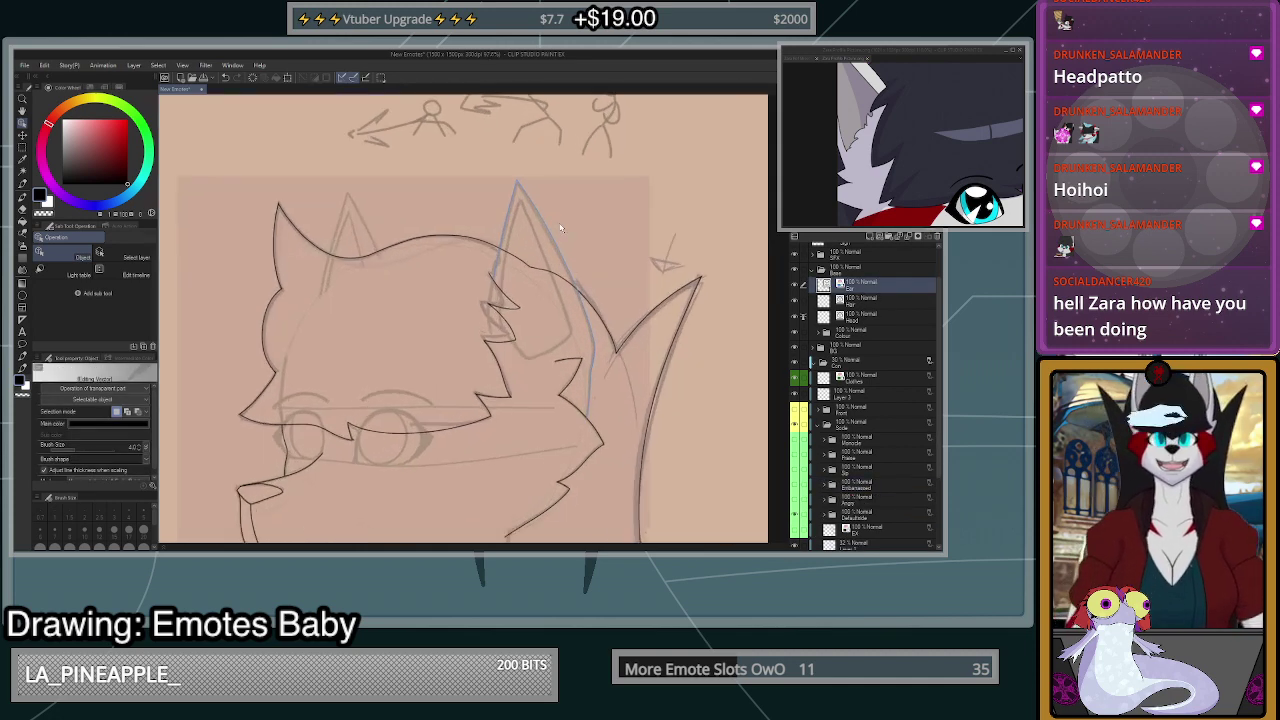
key("p")
scroll(497, 510, "up", 2)
mouse_move(492, 507)
left_mouse_down()
mouse_move(604, 455)
mouse_move(652, 410)
mouse_move(635, 406)
mouse_move(540, 165)
left_mouse_up()
scroll(652, 410, "down", 3)
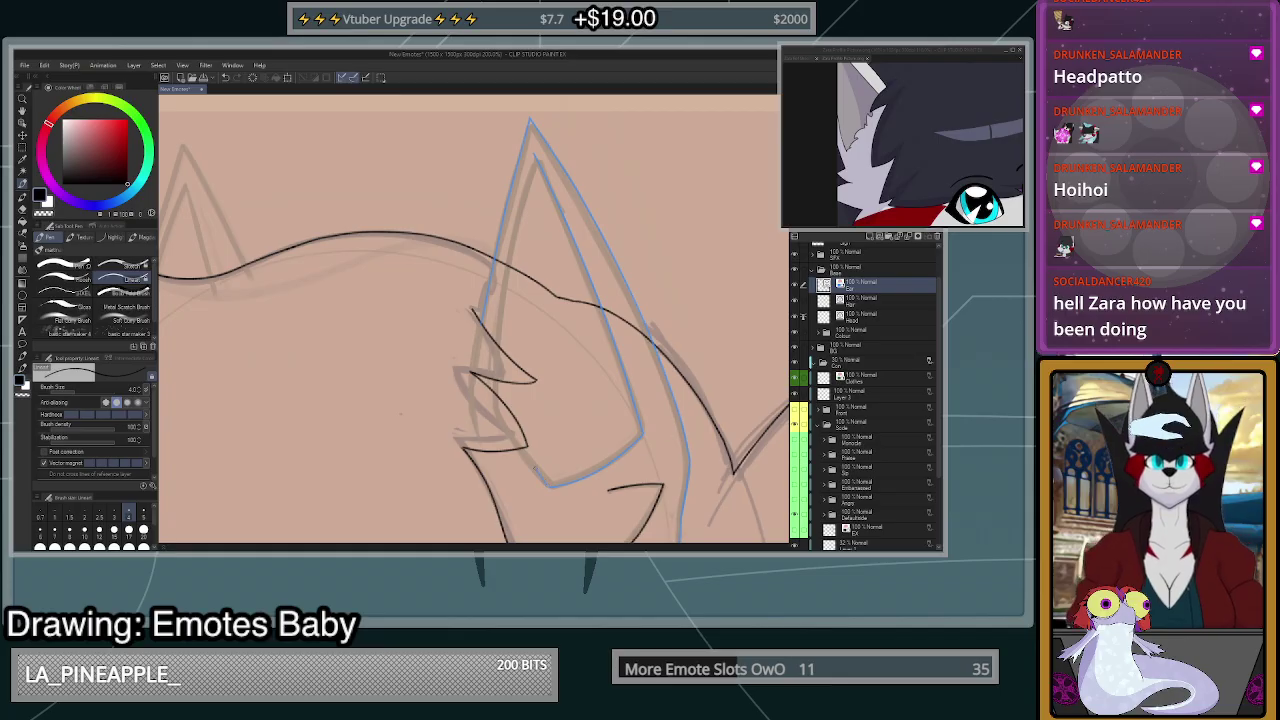
mouse_move(496, 396)
left_mouse_down()
mouse_move(539, 167)
mouse_move(505, 271)
left_mouse_up()
key("ctrl+z")
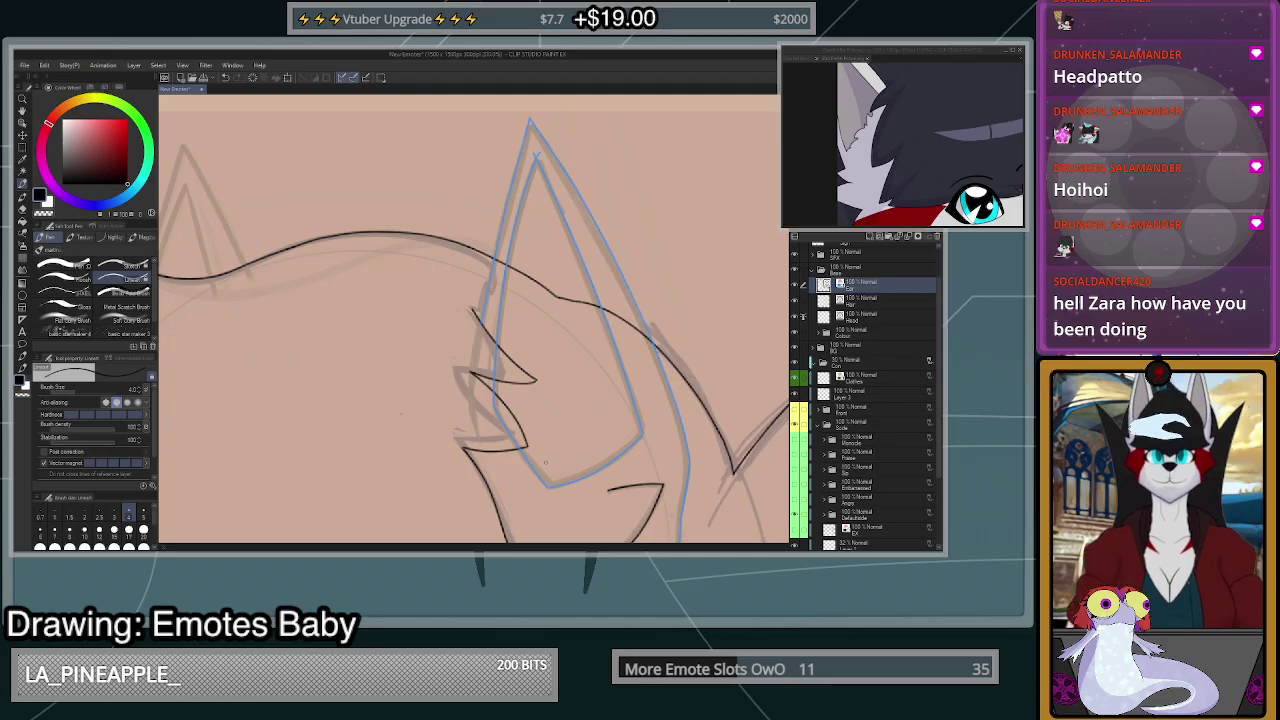
- Erase the overshooting line ends at the tip of the near ear's inner outline
key("e")
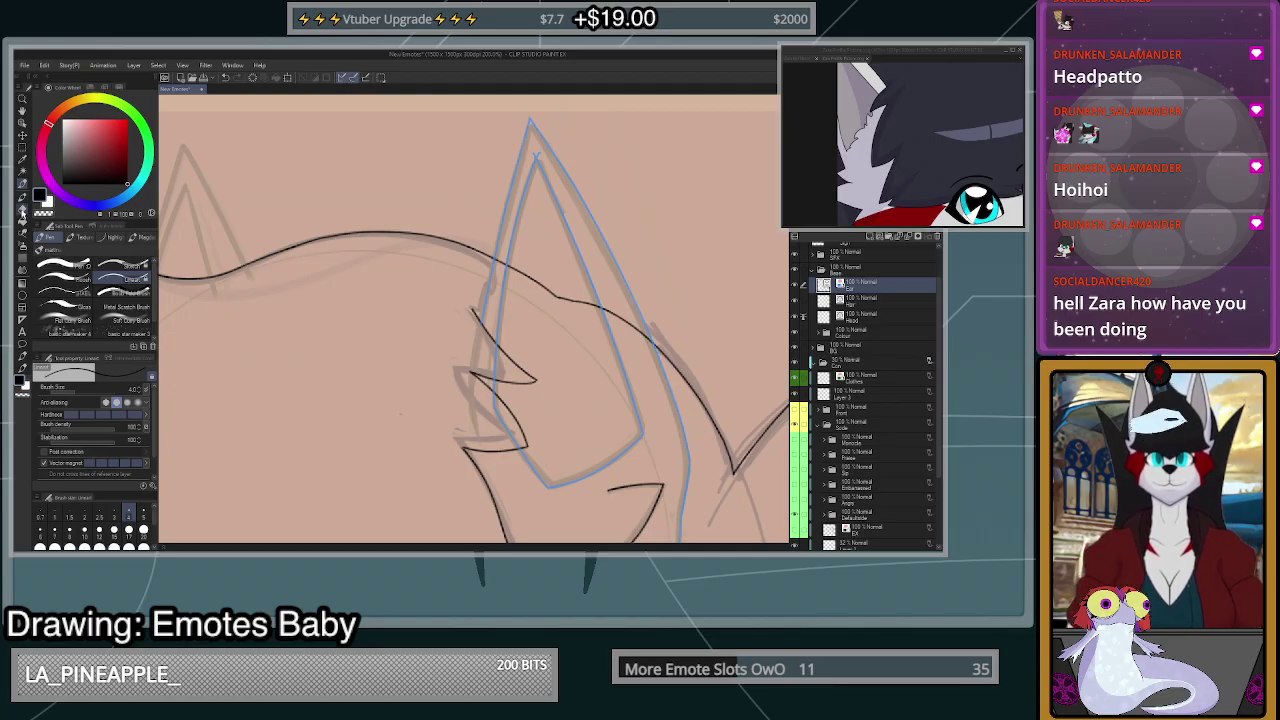
scroll(525, 140, "up", 4)
scroll(524, 138, "down", 6)
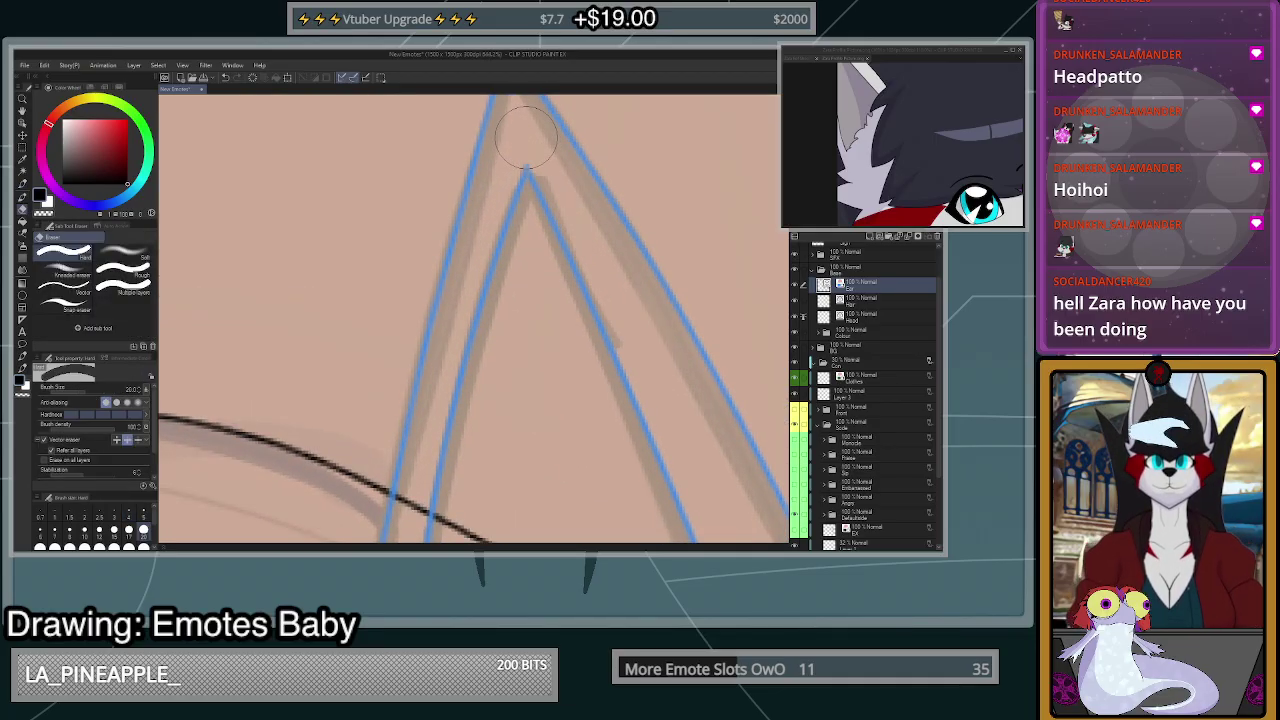
- Ink both outer edges of the far ear, from the hair's top outline up to a crossing tip
scroll(430, 208, "up", 2)
key("p")
scroll(430, 208, "up", 2)
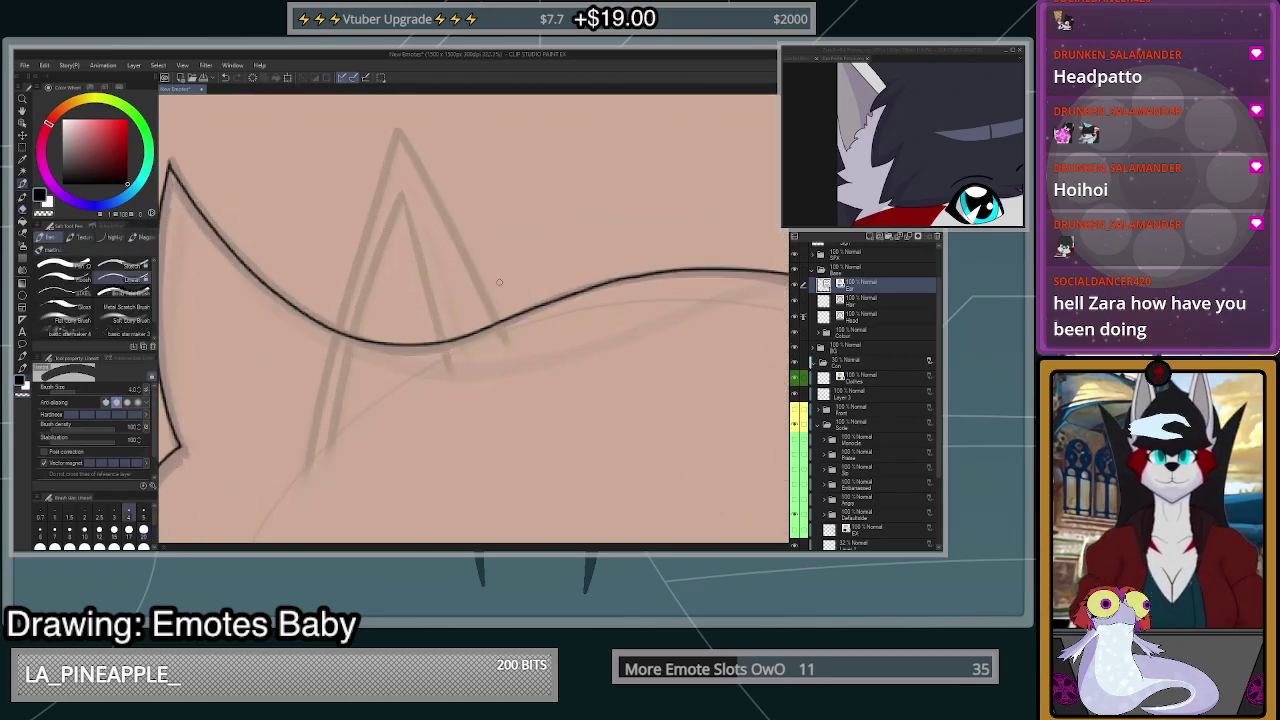
left_click_drag(497, 322, 392, 113)
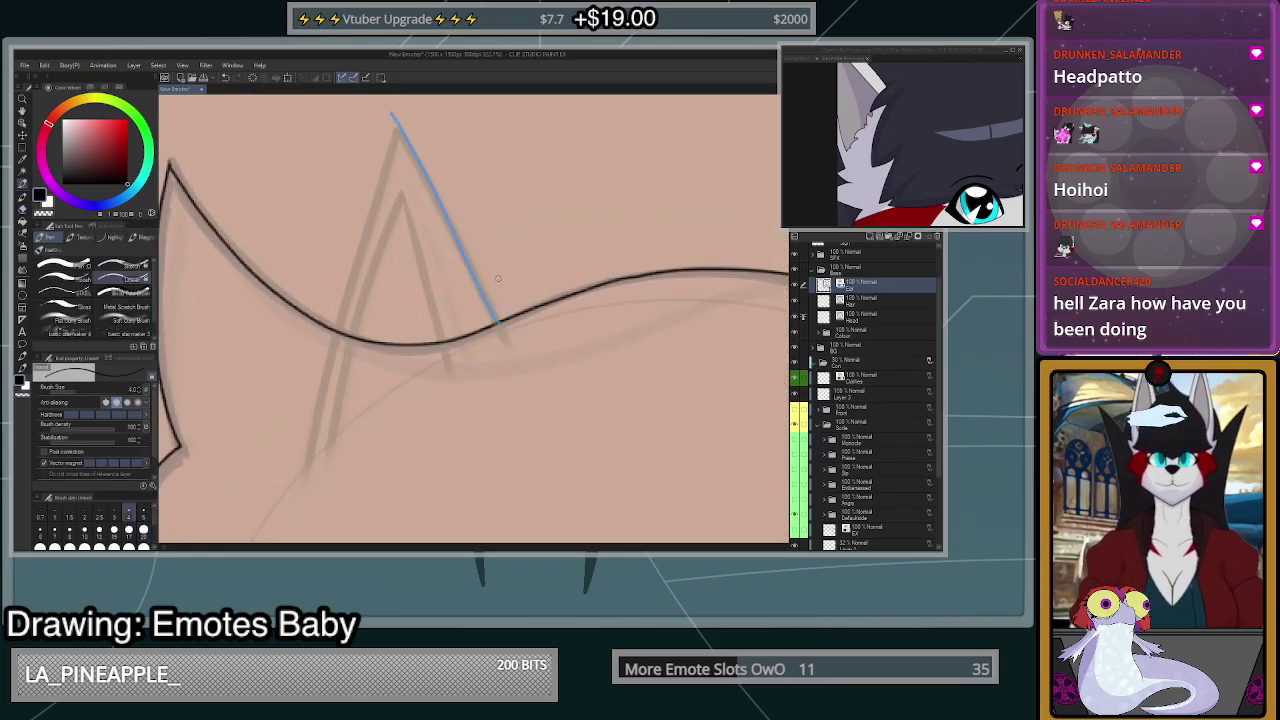
key("ctrl+z")
left_click_drag(498, 320, 385, 98)
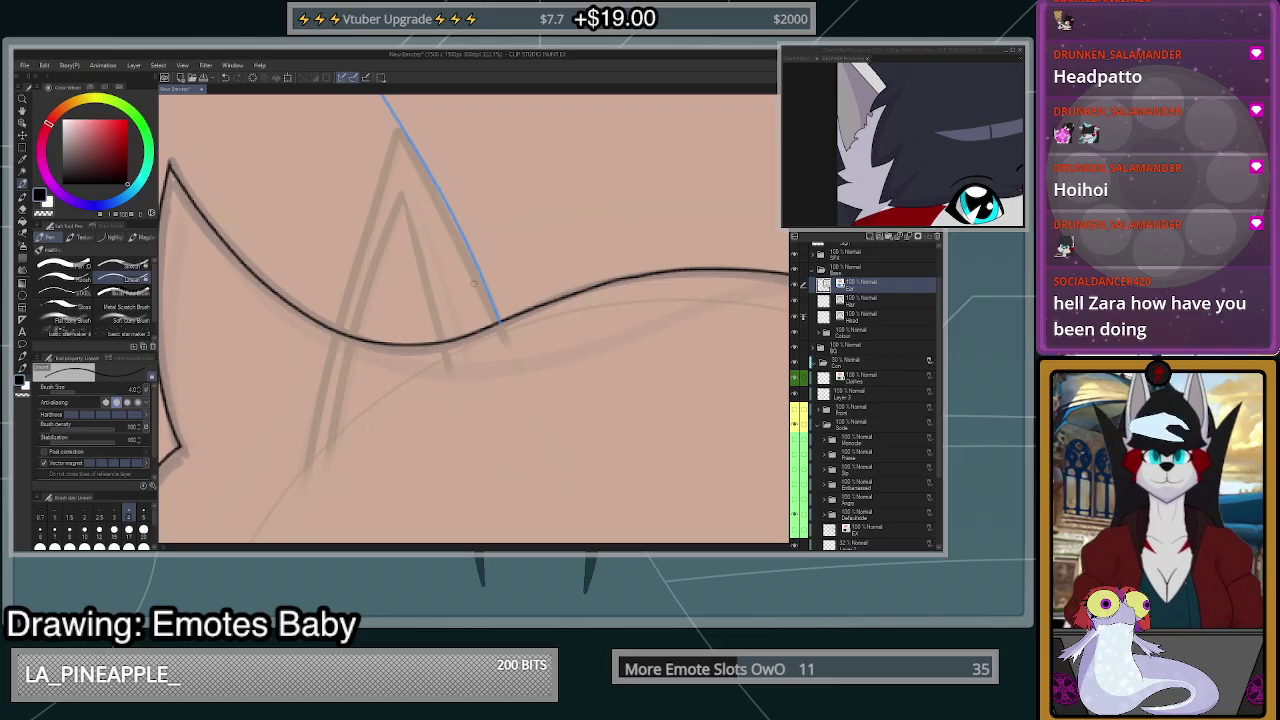
key("ctrl+z")
left_click_drag(498, 320, 385, 97)
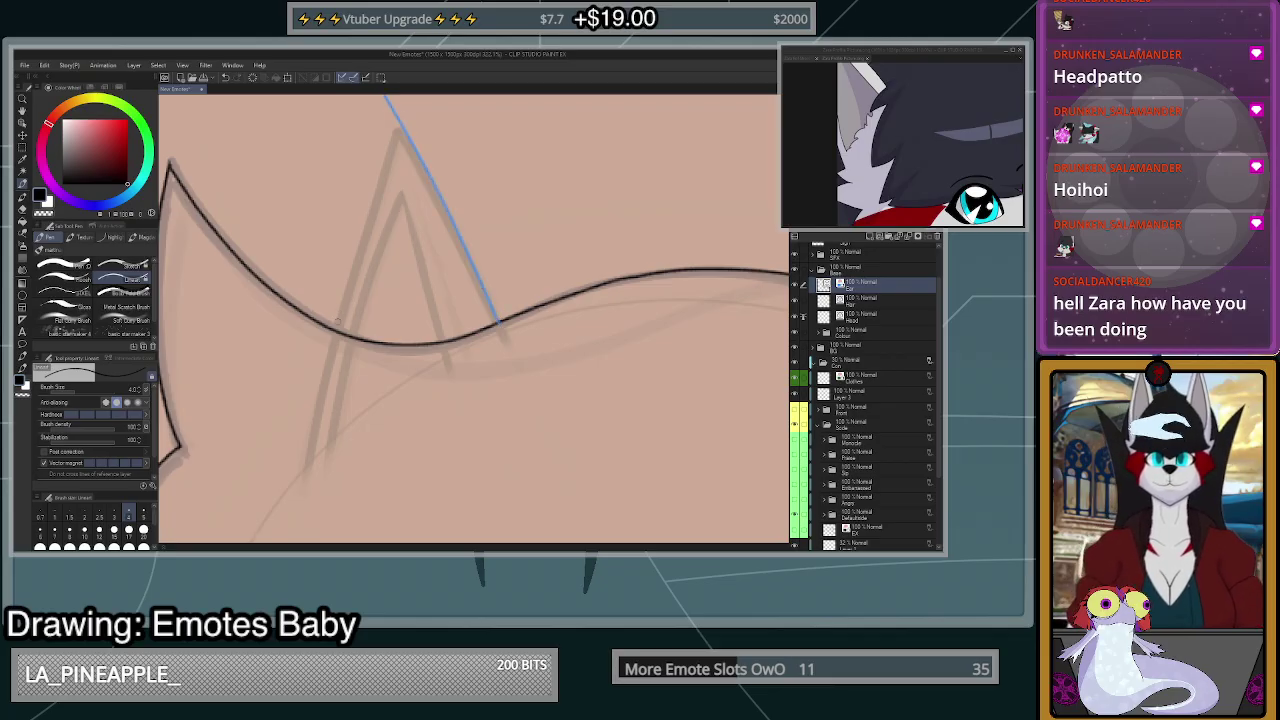
left_click_drag(337, 328, 398, 98)
- Ink the far ear's inner triangle and erase the line ends that extend below the hair outline
left_click_drag(400, 182, 452, 380)
mouse_move(399, 183)
left_mouse_down()
mouse_move(358, 308)
mouse_move(351, 396)
mouse_move(366, 369)
left_mouse_up()
key("e")
left_click_drag(446, 387, 453, 385)
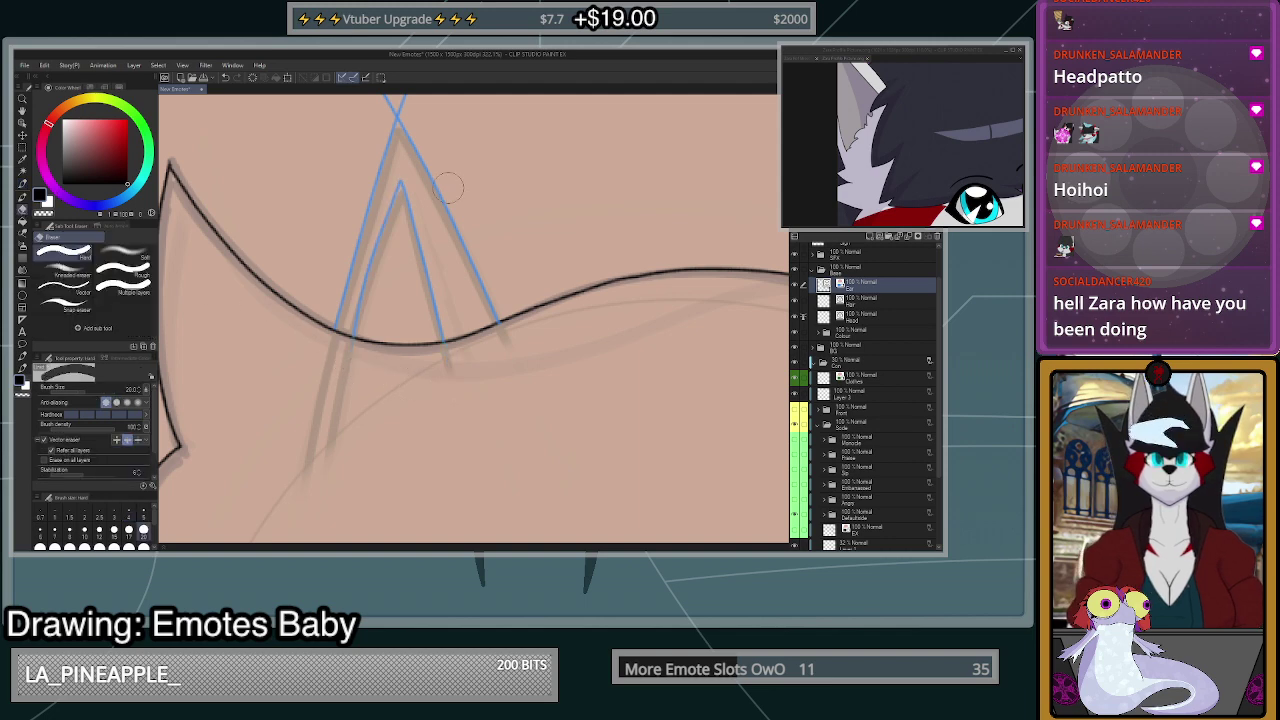
- Examine the inked ears together with the head line art and the neck and shoulder sketch
scroll(448, 187, "down", 6)
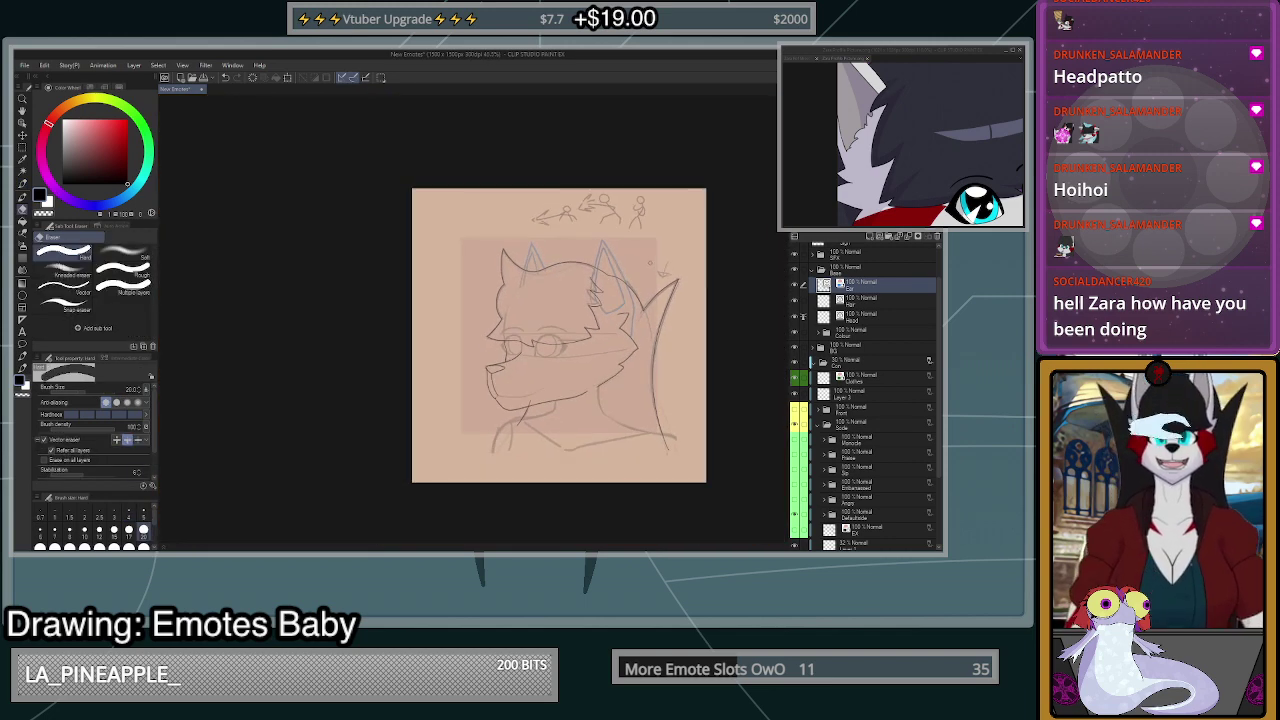
scroll(650, 262, "up", 6)
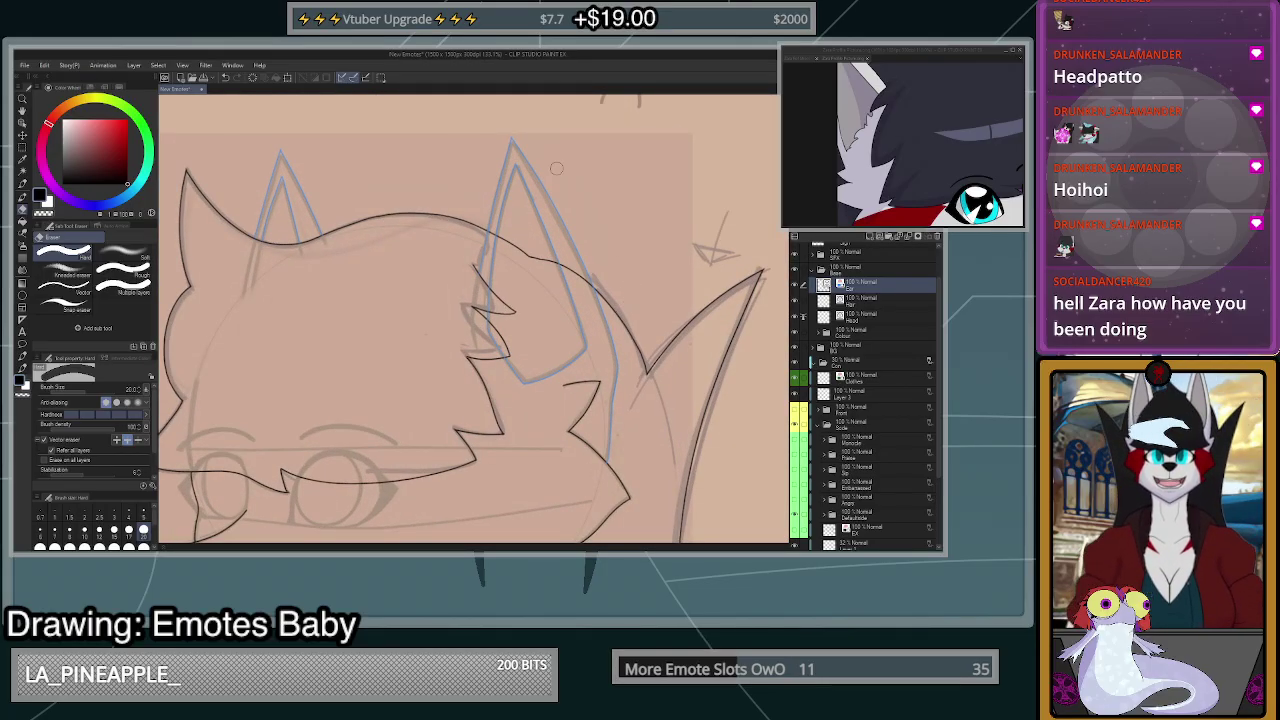
scroll(489, 148, "down", 4)
scroll(494, 145, "up", 3)
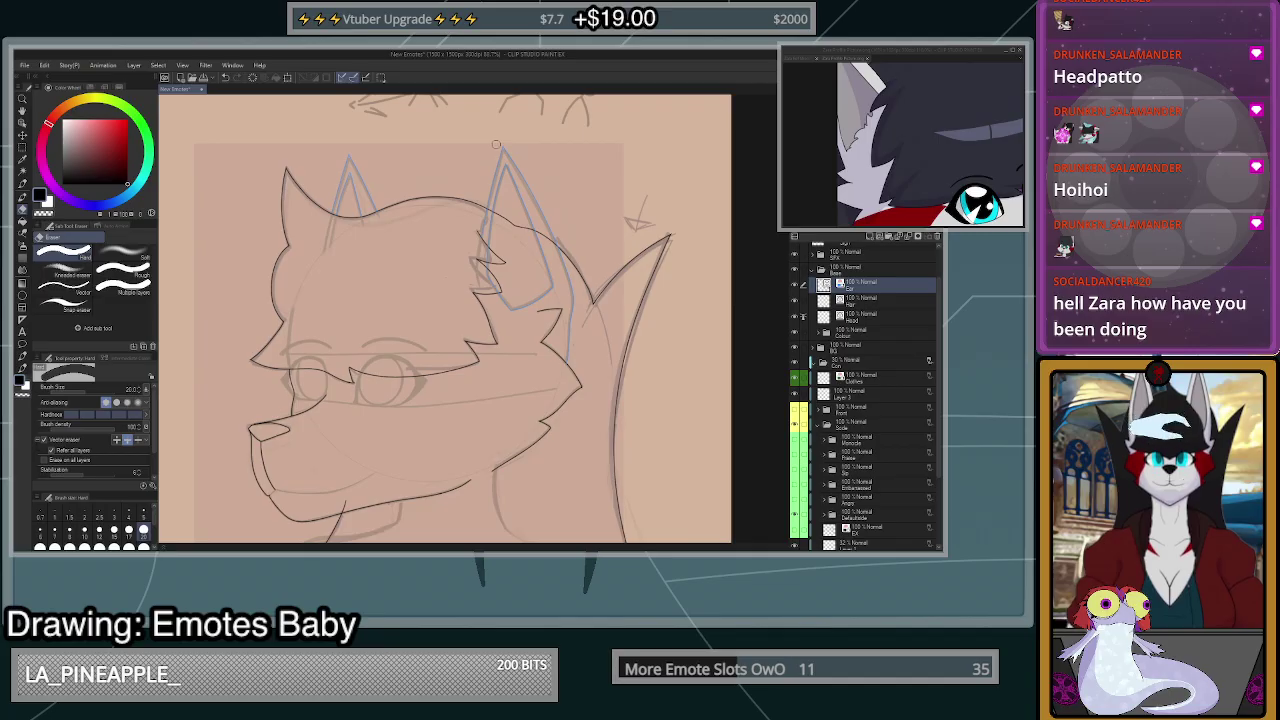
scroll(496, 145, "down", 4)
scroll(496, 145, "up", 4)
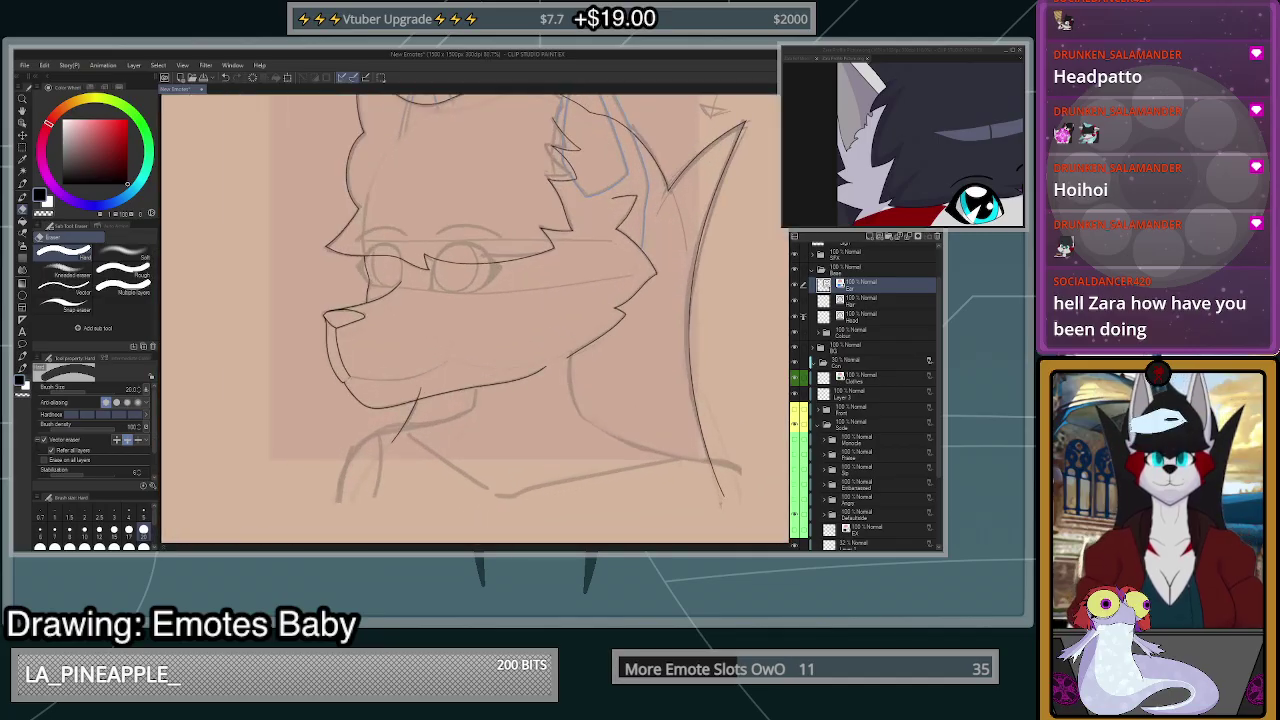
scroll(496, 145, "down", 4)
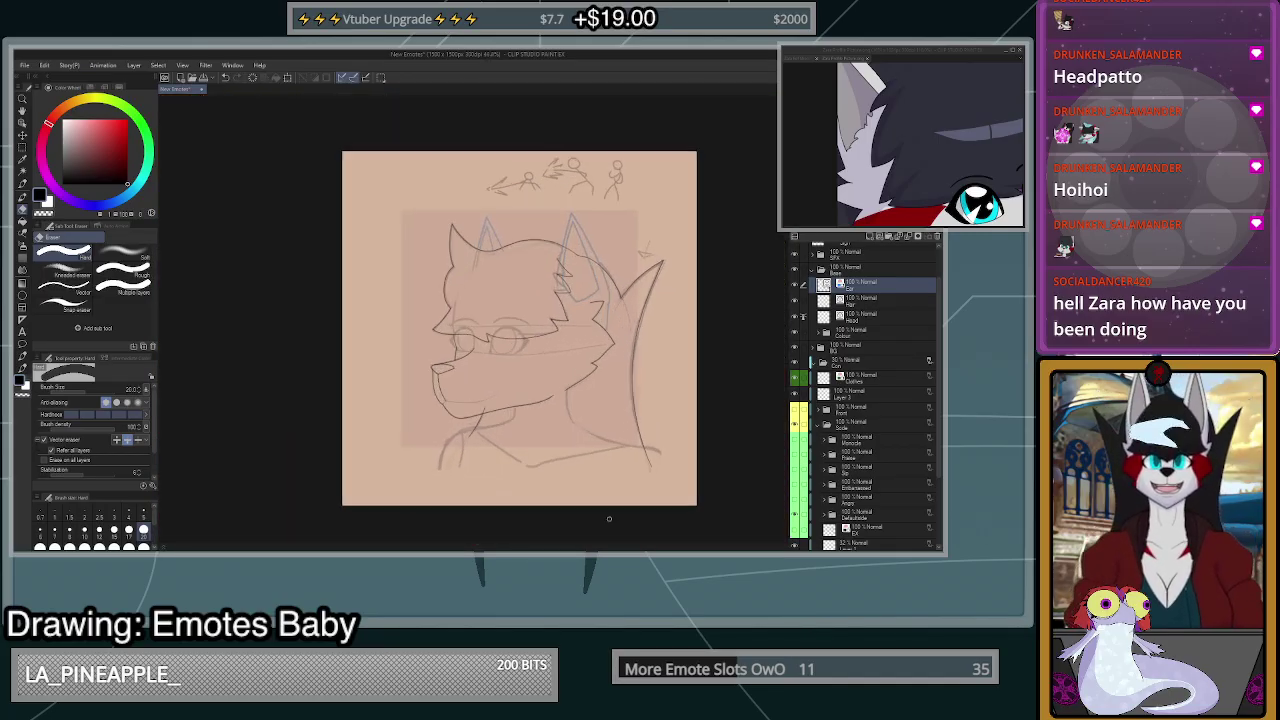
scroll(496, 145, "up", 3)
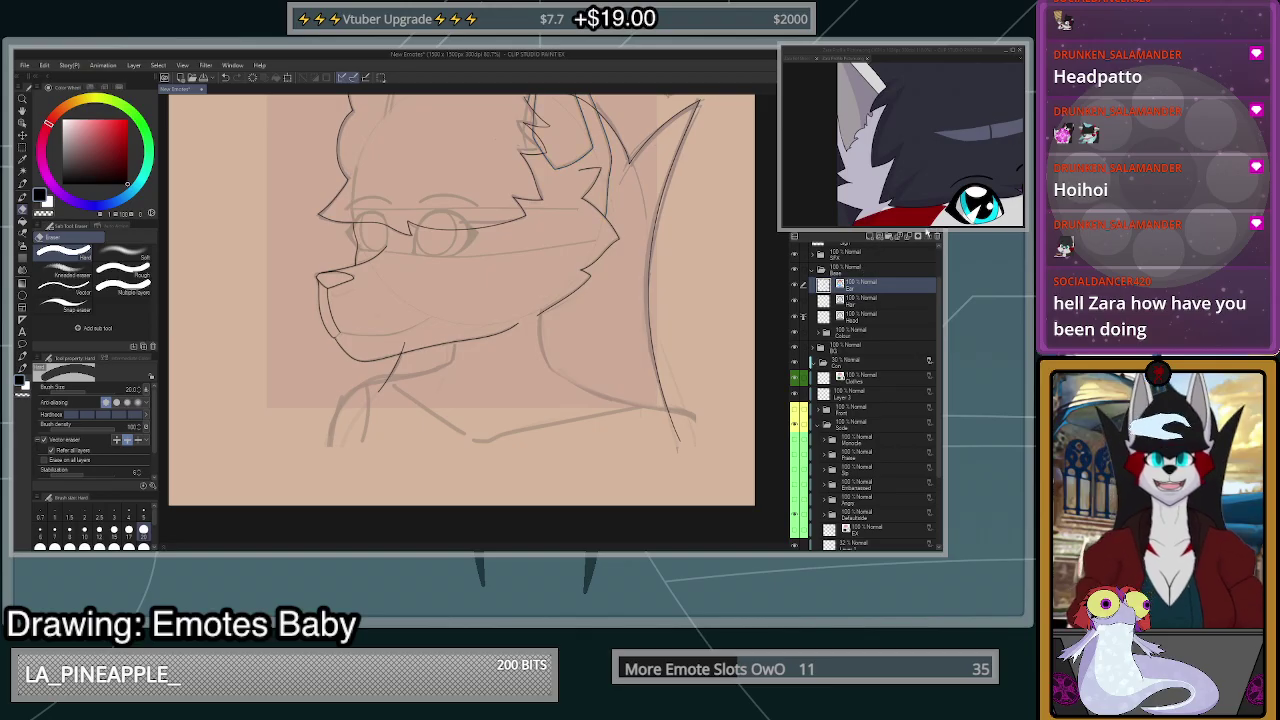
- Add a new vector layer named Body and place it directly below the Head layer
left_click(880, 237)
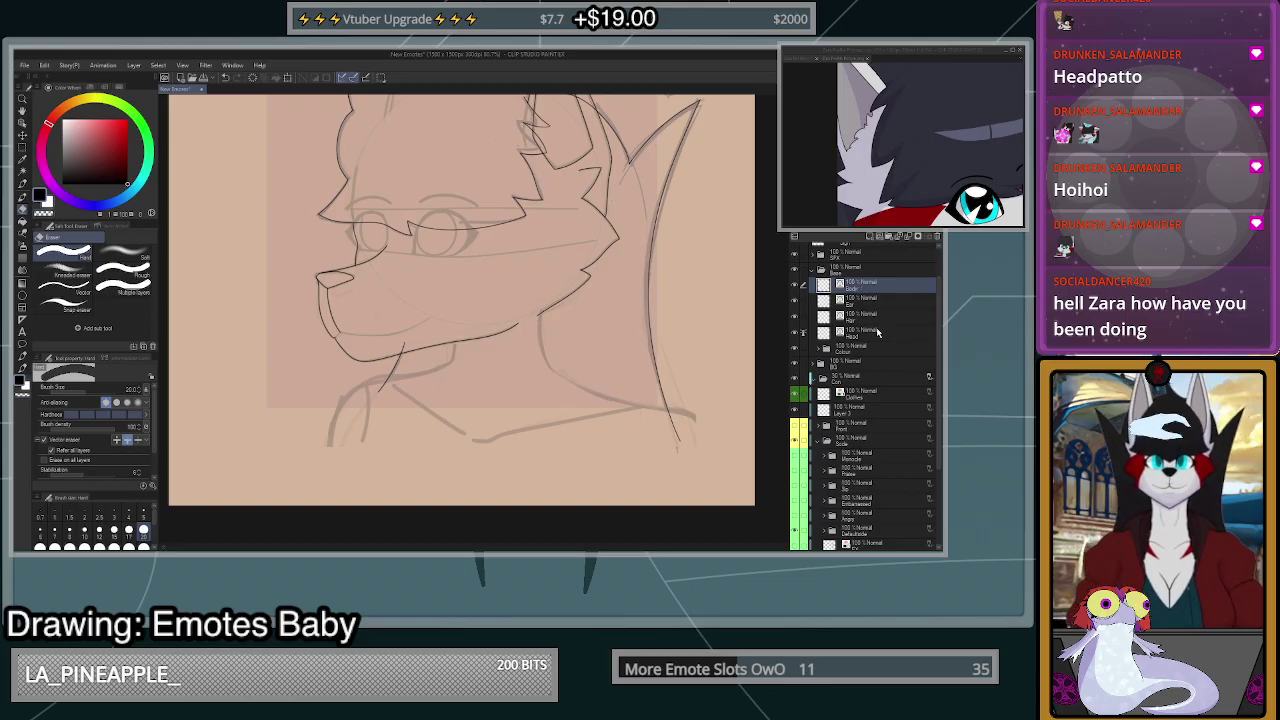
left_click_drag(878, 289, 870, 335)
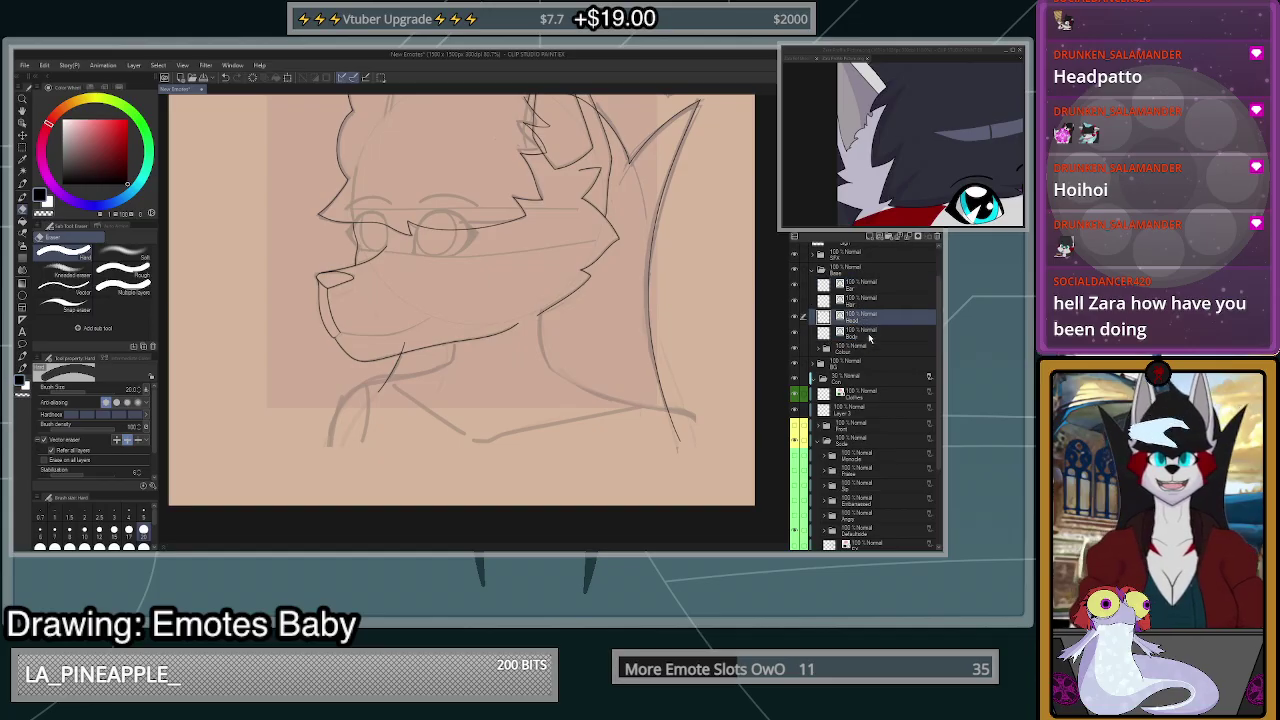
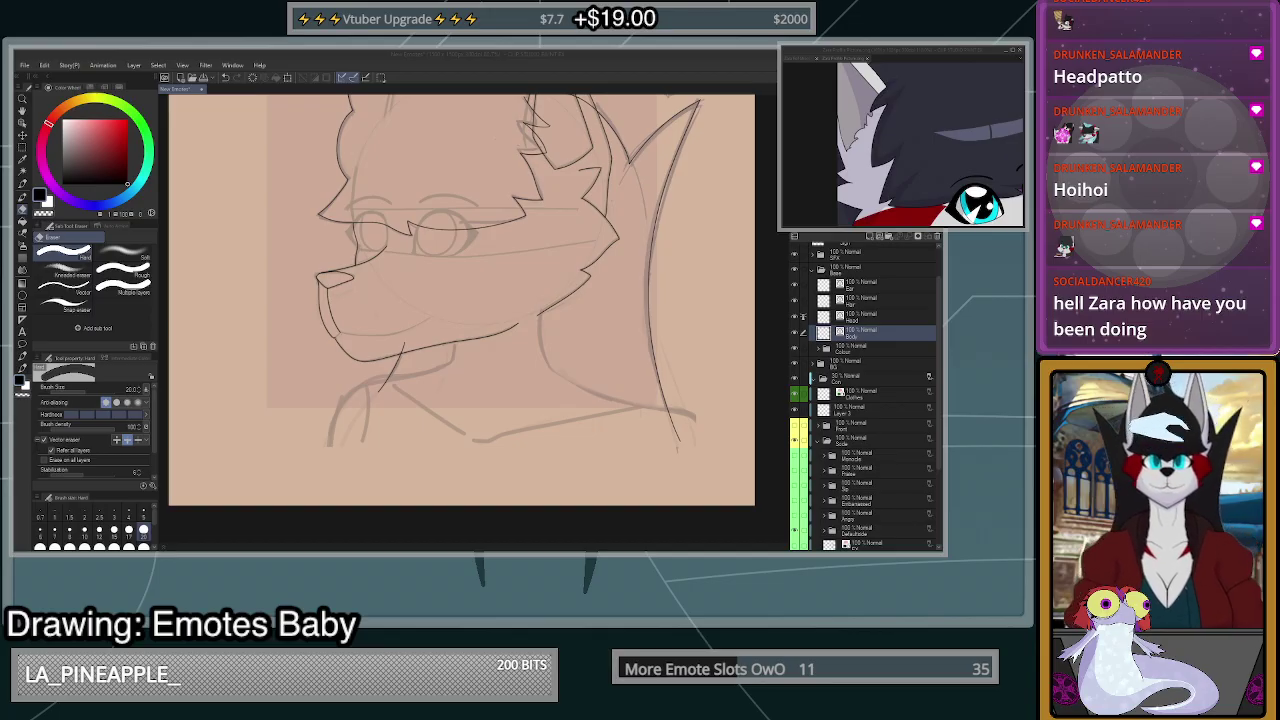
- Try to ink the short throat line descending from the jaw as a separate stroke on the Body layer
scroll(437, 351, "down", 3)
scroll(411, 423, "up", 10)
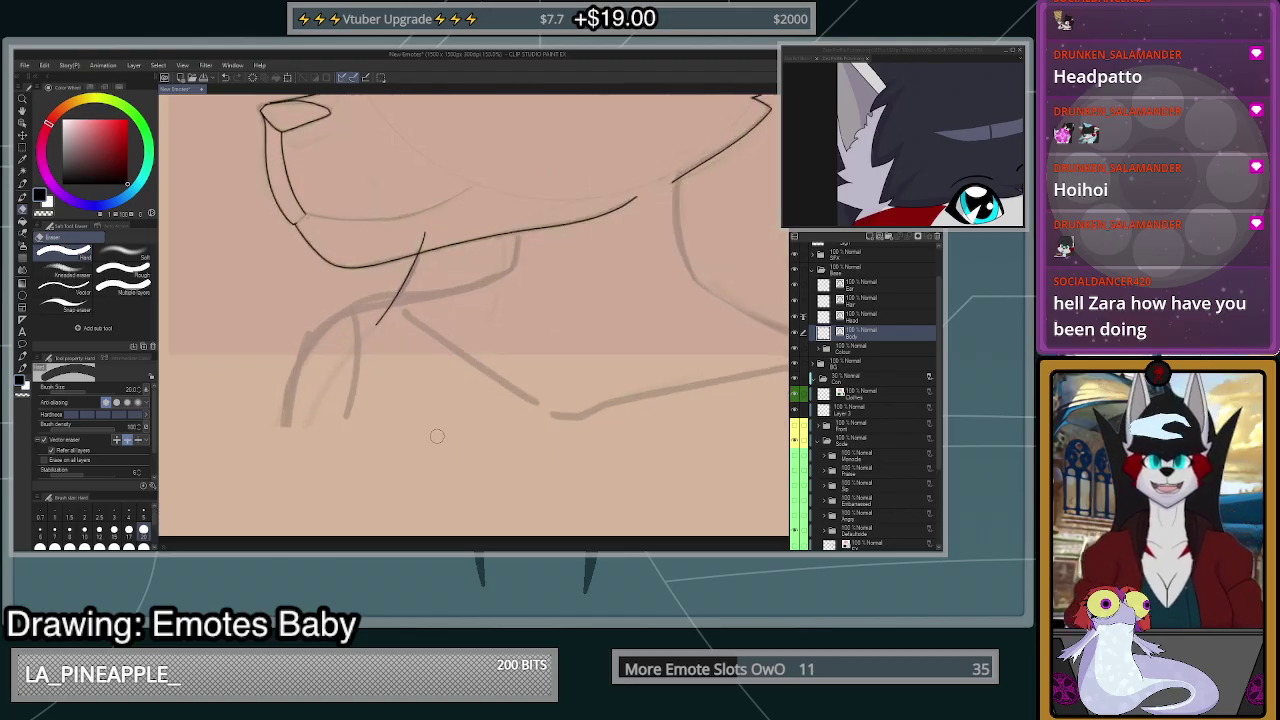
scroll(437, 435, "down", 6)
scroll(384, 427, "up", 3)
key("p")
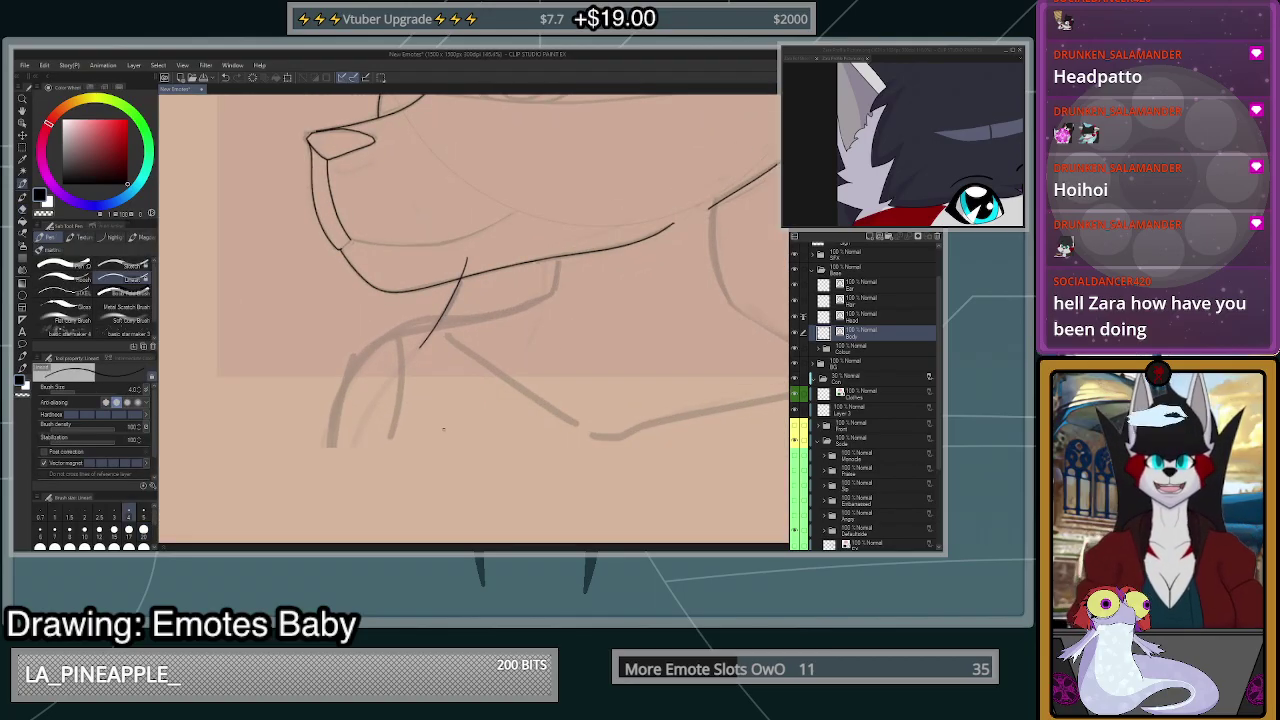
scroll(444, 432, "up", 3)
scroll(445, 438, "down", 3)
scroll(446, 443, "up", 3)
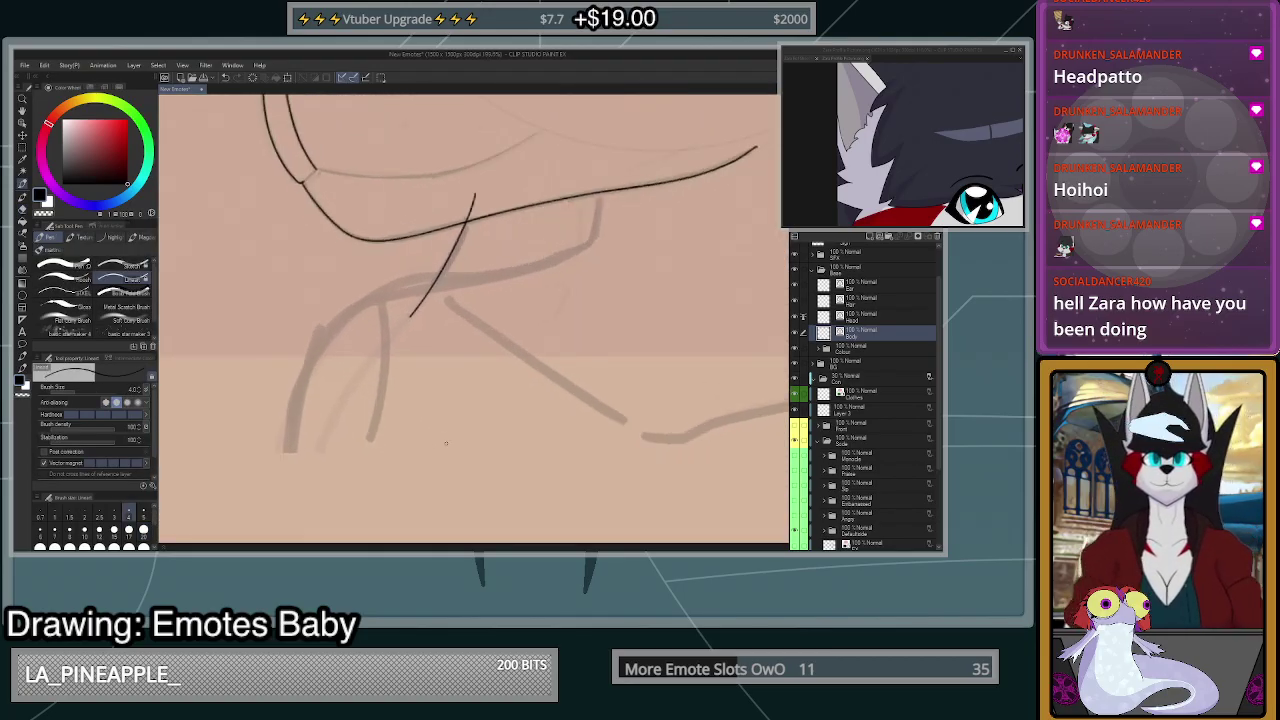
scroll(446, 443, "down", 3)
scroll(524, 310, "up", 5)
left_click_drag(599, 178, 603, 229)
key("ctrl+z")
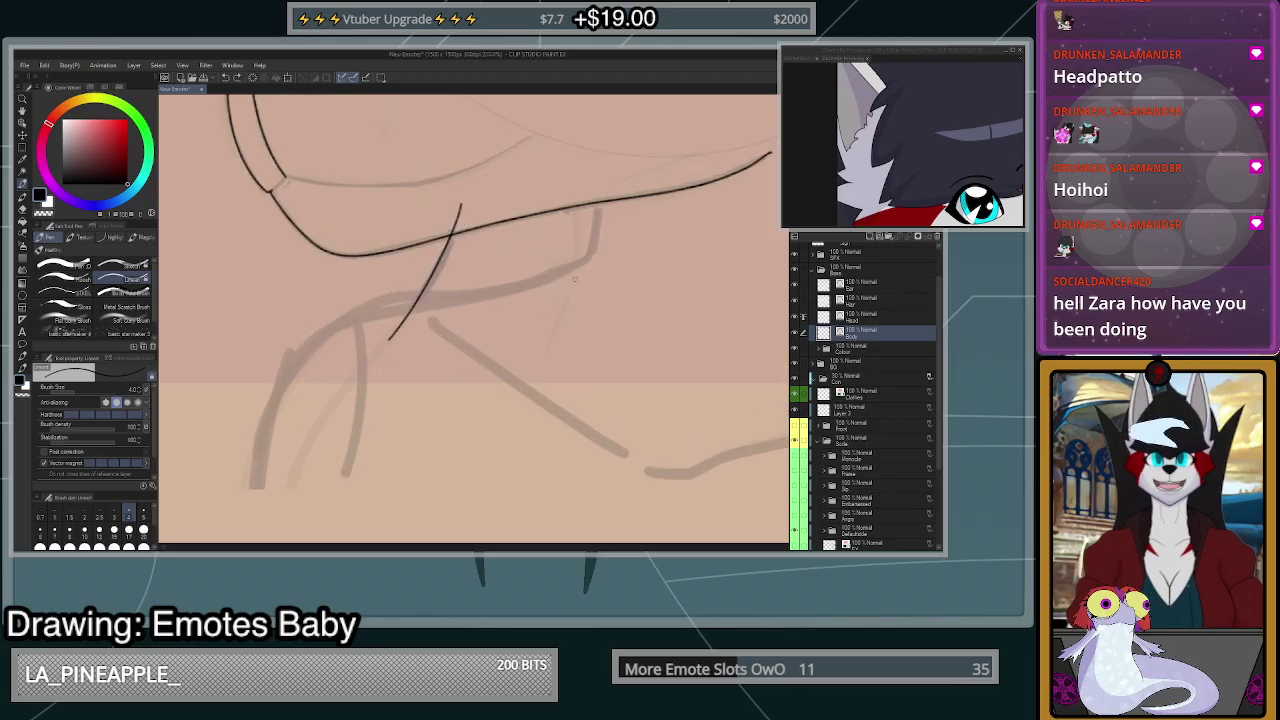
scroll(574, 279, "up", 2)
scroll(577, 275, "down", 3)
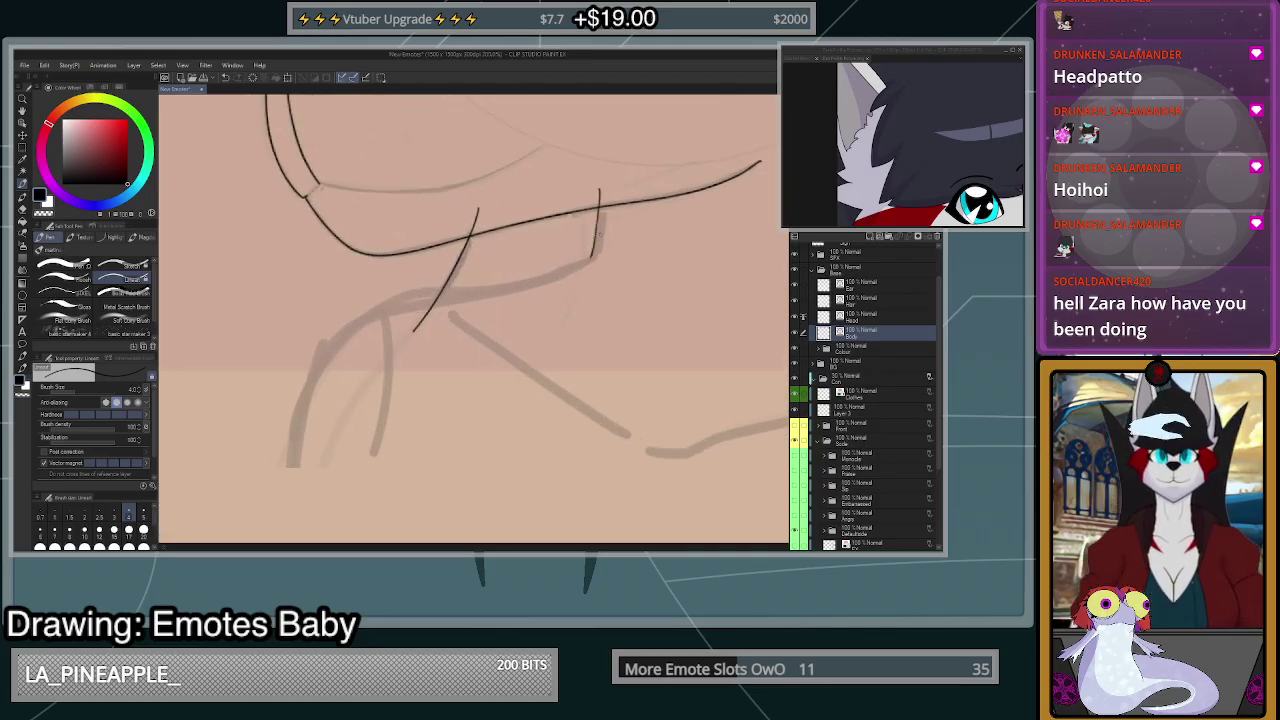
scroll(599, 190, "down", 2)
scroll(510, 384, "up", 2)
scroll(703, 166, "up", 1)
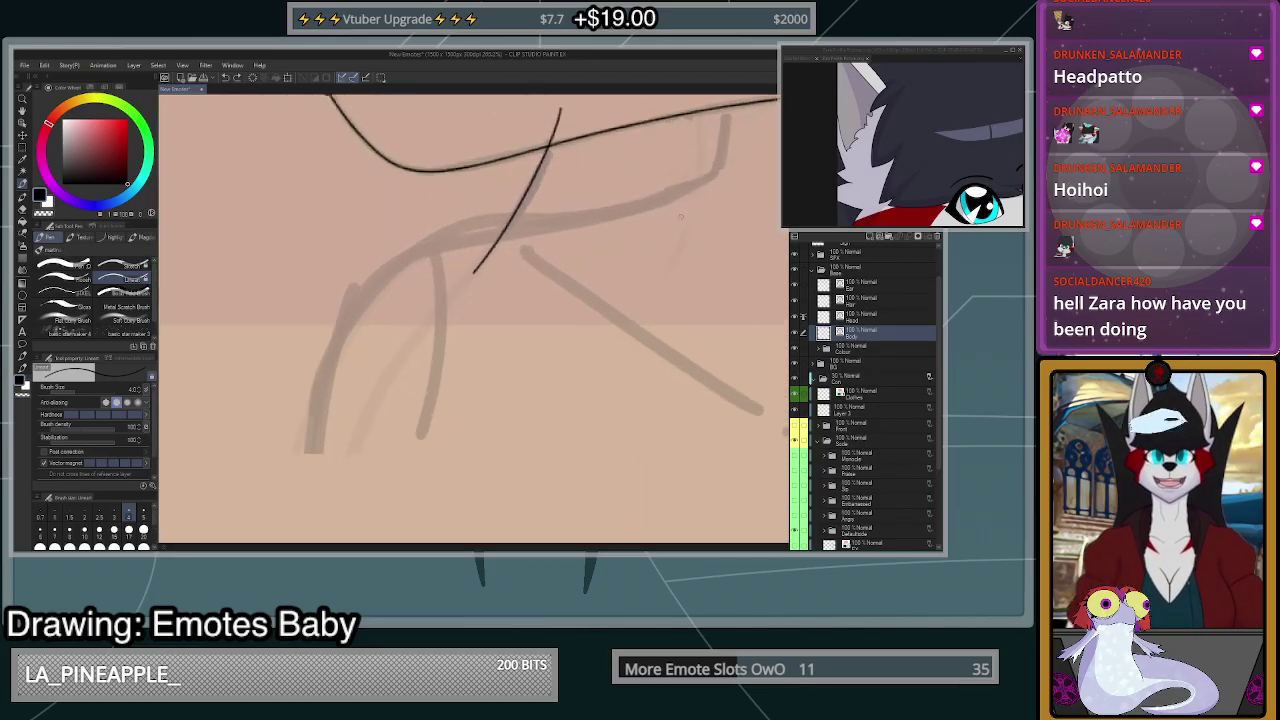
left_click_drag(729, 96, 721, 144)
key("ctrl+z")
- Ink the sketched throat line from the jaw forward and down around the shoulder, retrying until the curve fits
mouse_move(724, 96)
left_mouse_down()
mouse_move(715, 170)
mouse_move(642, 203)
mouse_move(502, 222)
mouse_move(354, 300)
mouse_move(308, 498)
left_mouse_up()
scroll(470, 415, "down", 3)
scroll(557, 356, "up", 2)
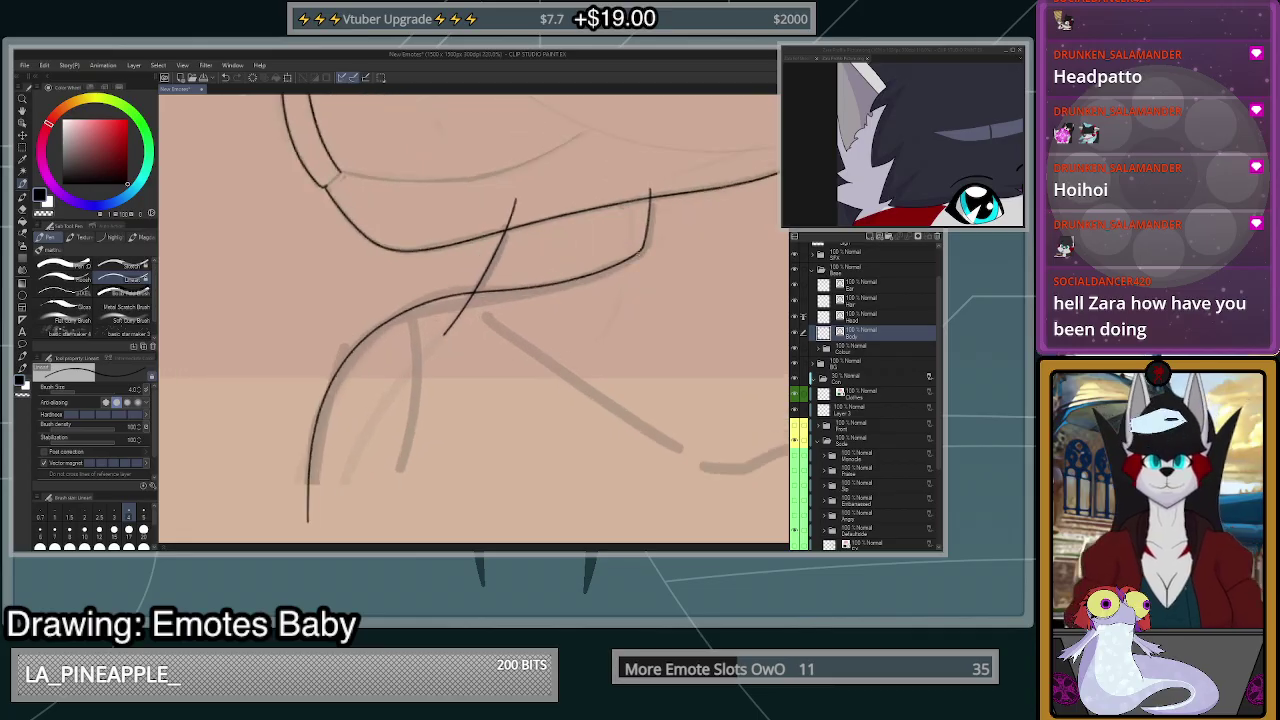
key("ctrl+z")
key("ctrl+z")
mouse_move(648, 182)
left_mouse_down()
mouse_move(642, 245)
mouse_move(392, 322)
mouse_move(333, 382)
mouse_move(306, 538)
left_mouse_up()
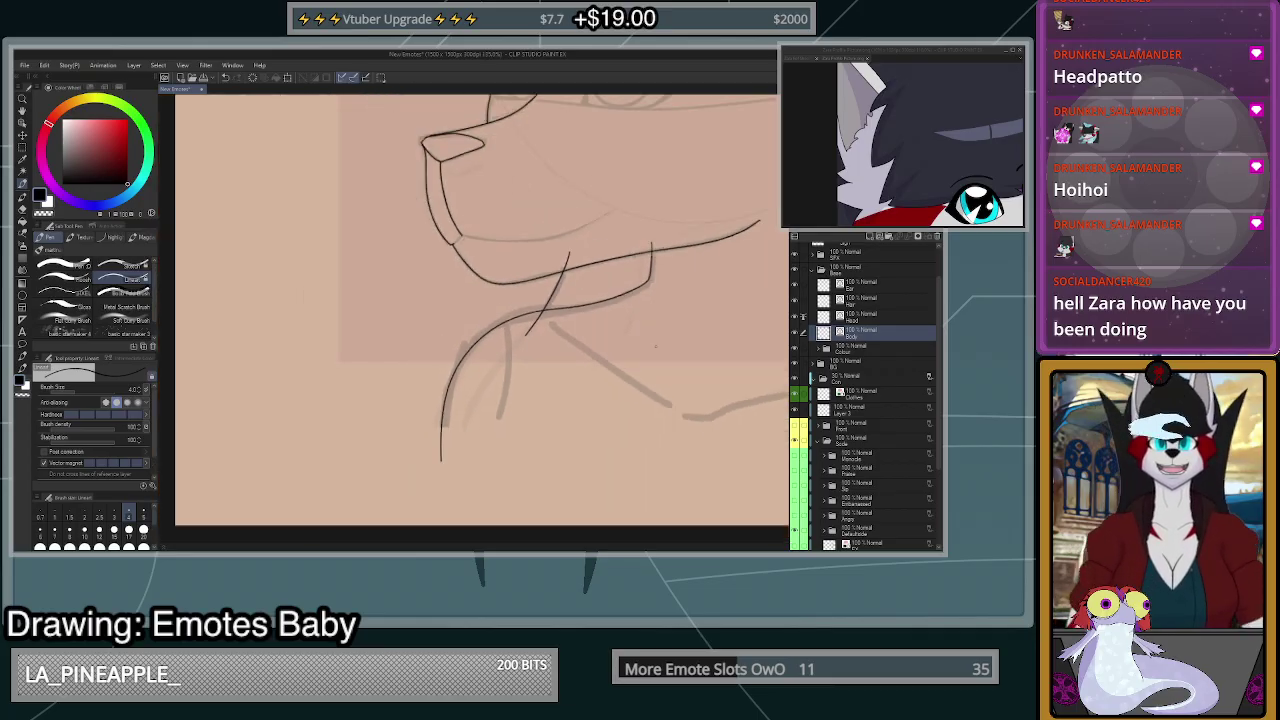
key("ctrl+z")
left_click_drag(658, 160, 647, 232)
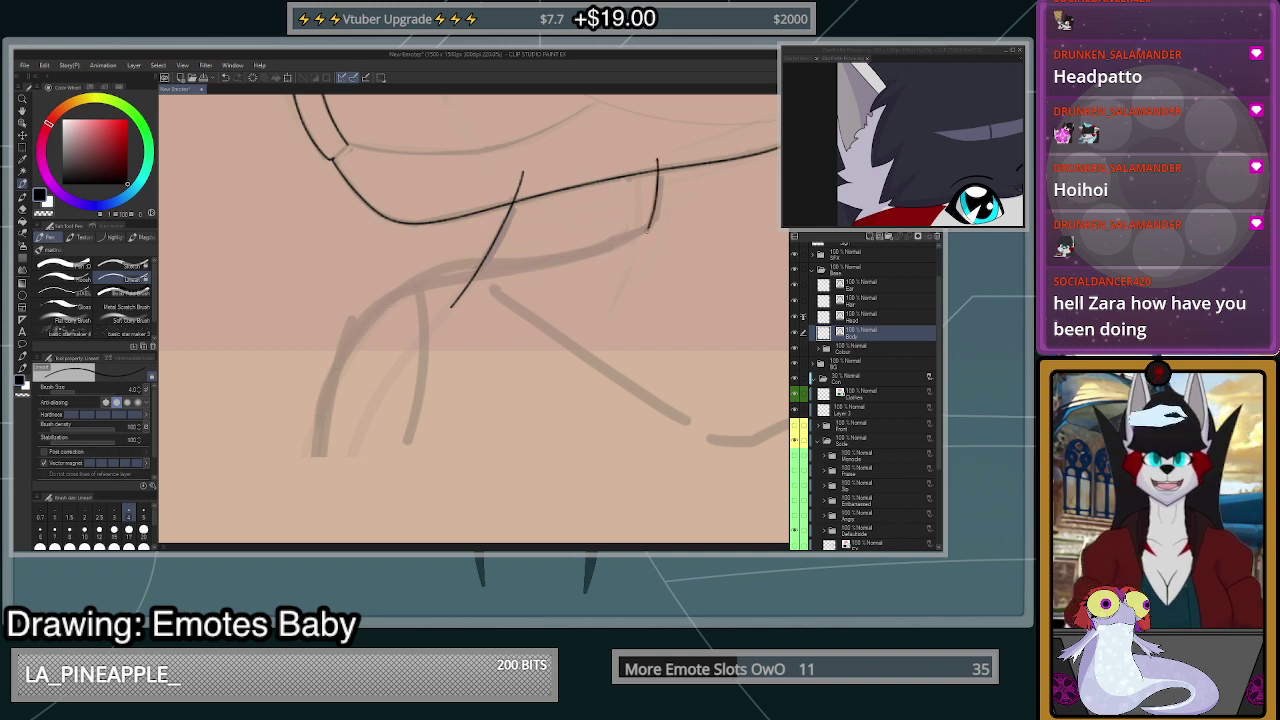
key("ctrl+z")
mouse_move(658, 152)
left_mouse_down()
mouse_move(651, 223)
mouse_move(629, 237)
mouse_move(399, 292)
mouse_move(346, 340)
mouse_move(318, 415)
mouse_move(314, 485)
left_mouse_up()
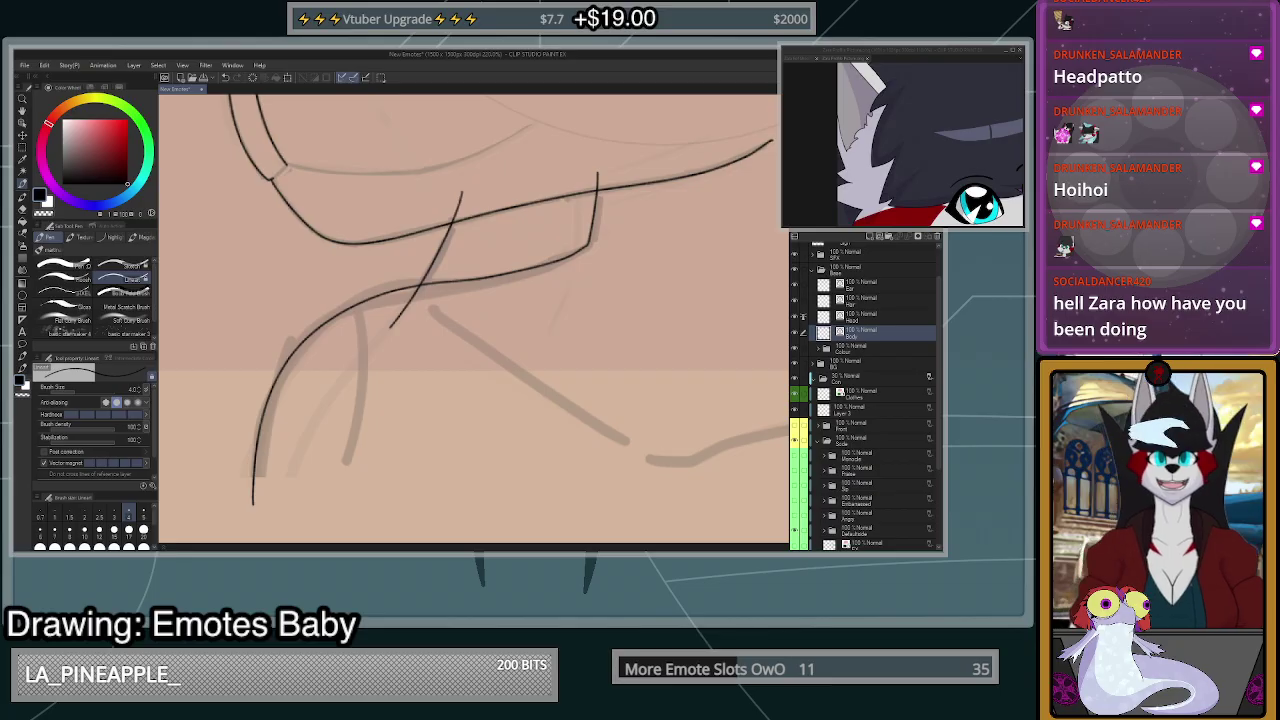
- Ink a line along the underside of the jaw joining the throat line's upper end to the lower cheek
scroll(560, 235, "down", 4)
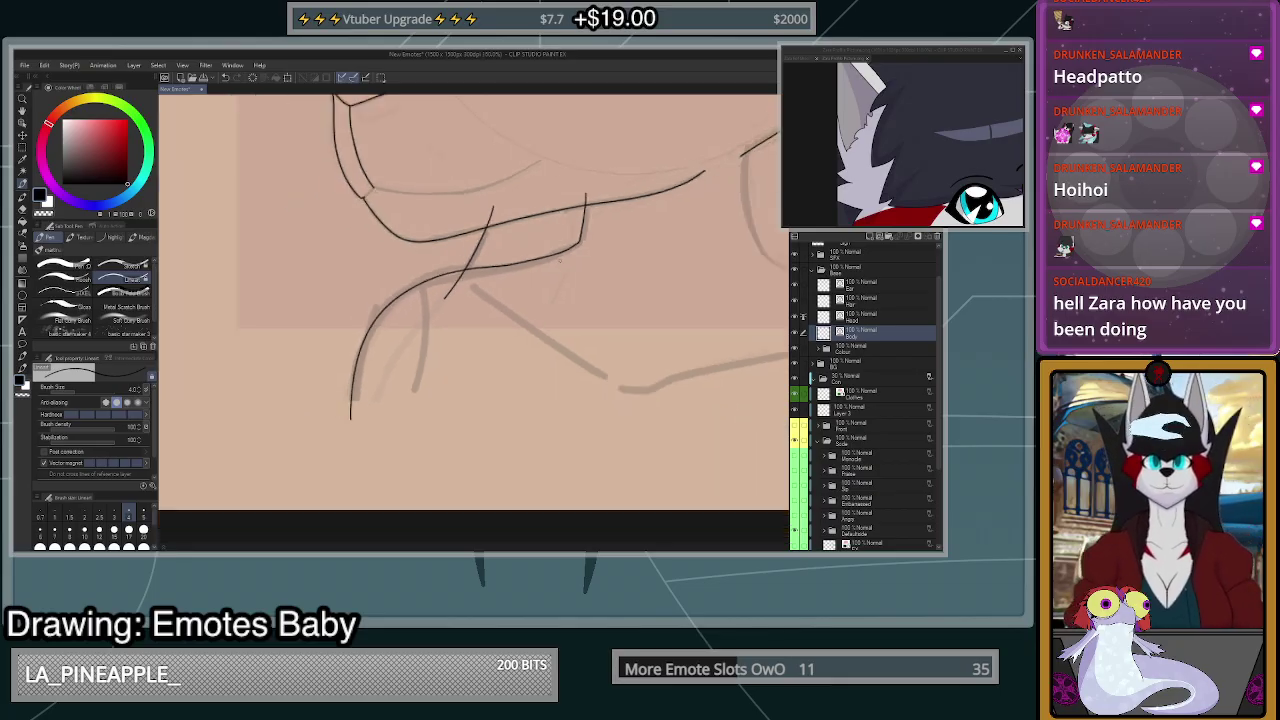
left_click_drag(637, 164, 582, 191)
scroll(582, 191, "up", 2)
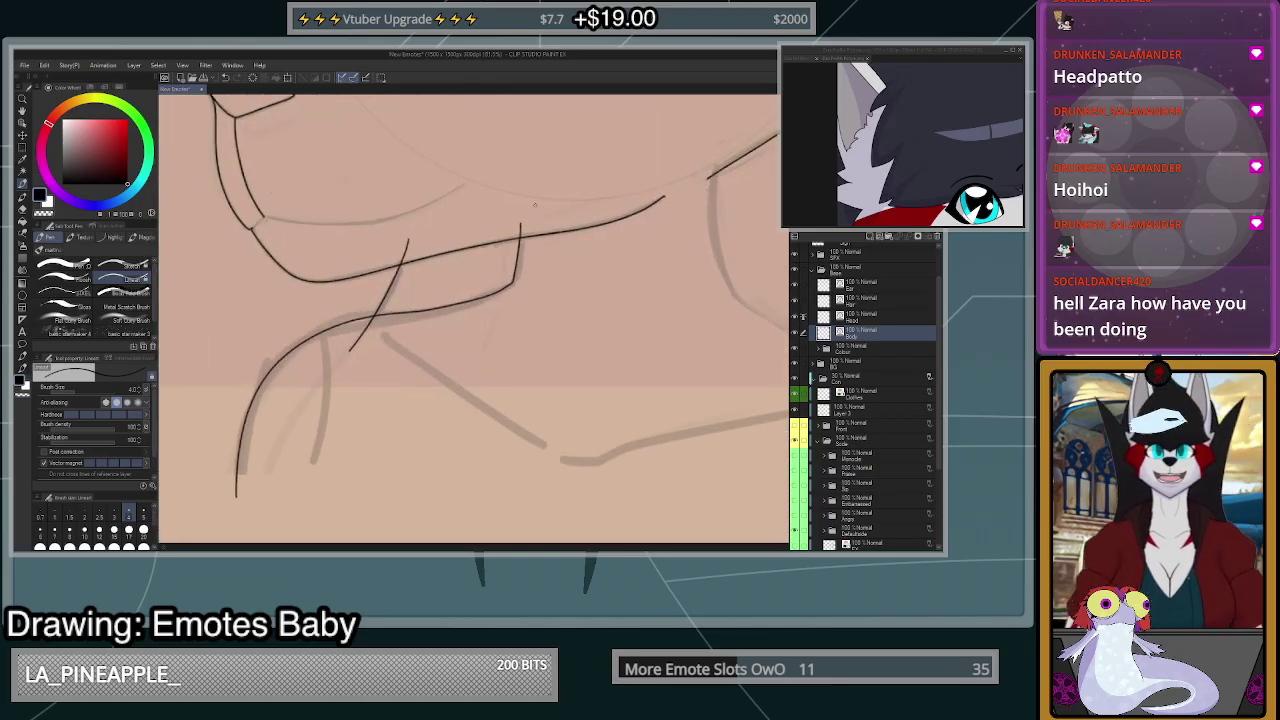
mouse_move(520, 226)
left_mouse_down()
mouse_move(584, 185)
mouse_move(712, 168)
left_mouse_up()
key("ctrl+z")
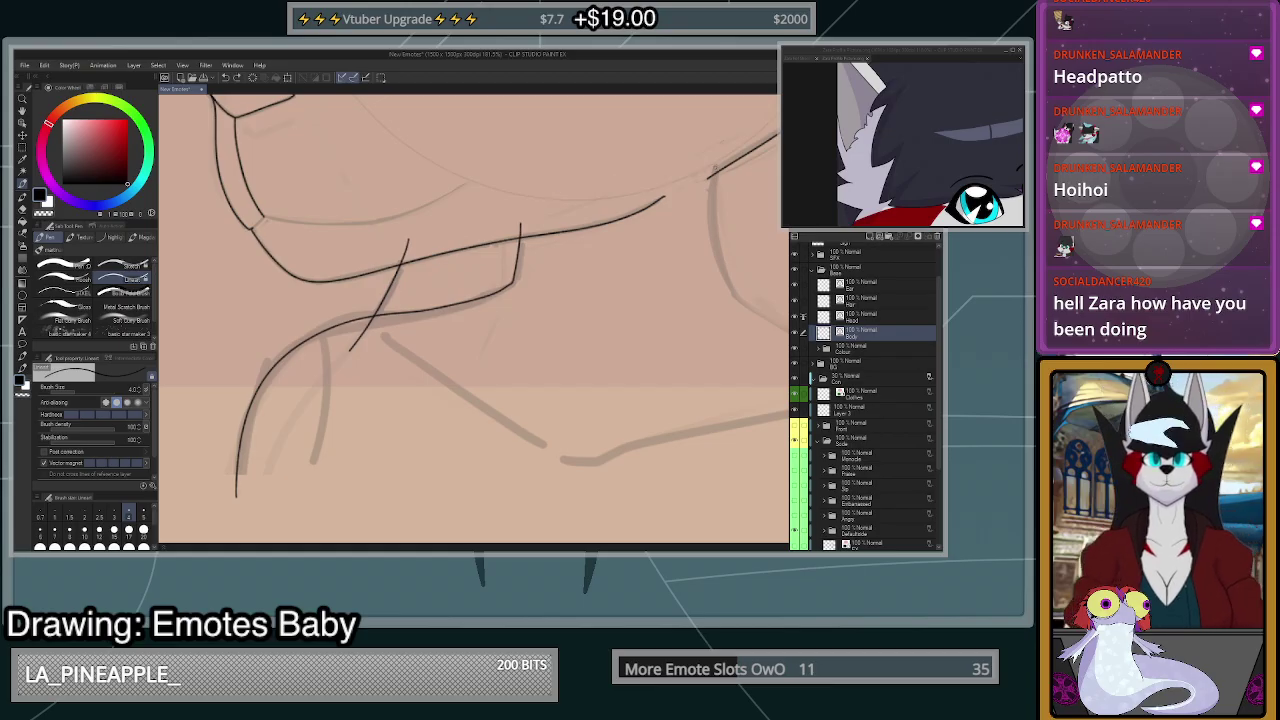
mouse_move(632, 163)
left_mouse_down()
mouse_move(563, 185)
mouse_move(520, 222)
left_mouse_up()
scroll(556, 255, "down", 5)
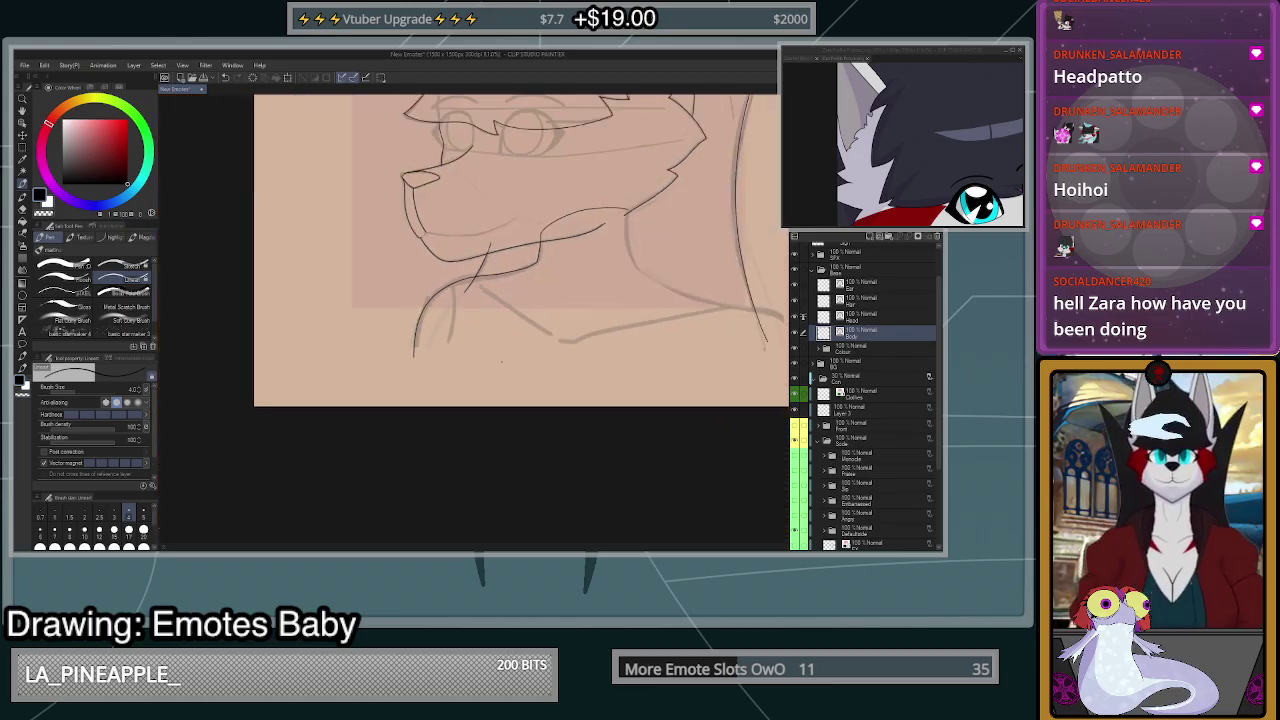
- Try to ink the back of the neck downward from the lower cheek along the sketched line
scroll(690, 270, "up", 3)
scroll(530, 400, "down", 4)
scroll(698, 402, "up", 4)
scroll(690, 429, "up", 2)
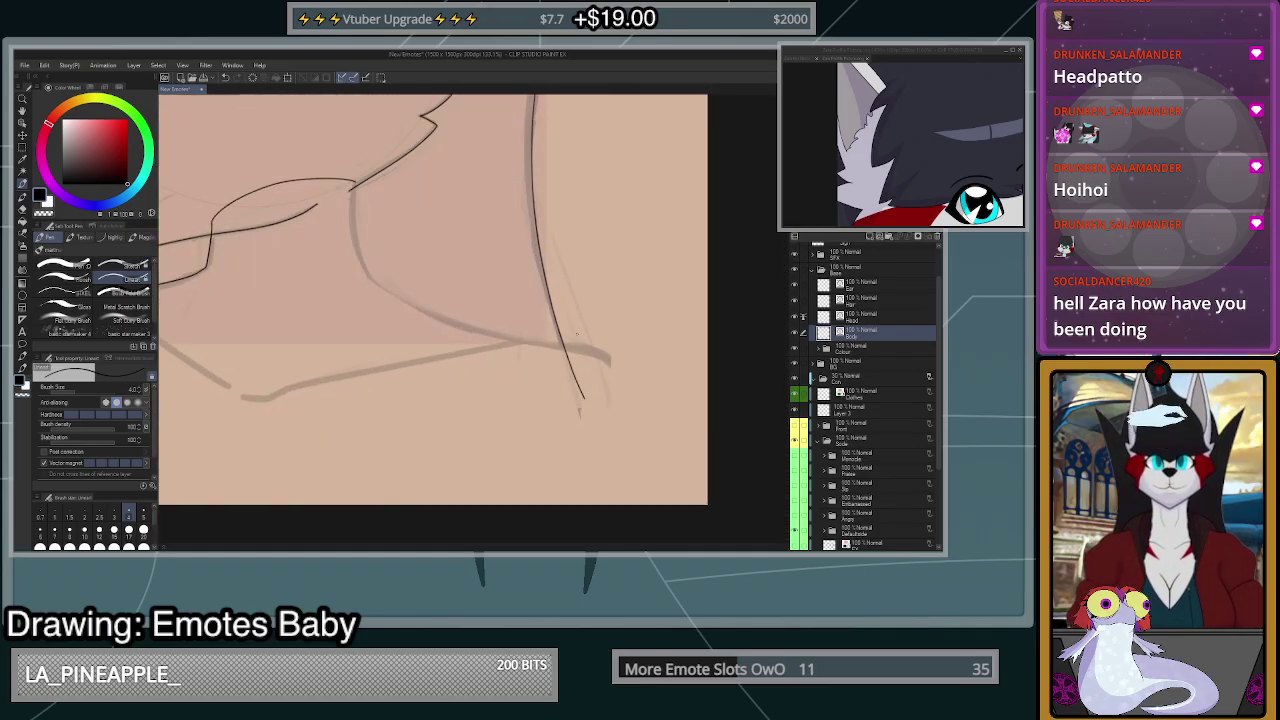
scroll(352, 186, "up", 3)
mouse_move(353, 182)
left_mouse_down()
mouse_move(353, 259)
mouse_move(371, 313)
left_mouse_up()
key("ctrl+z")
key("ctrl+z")
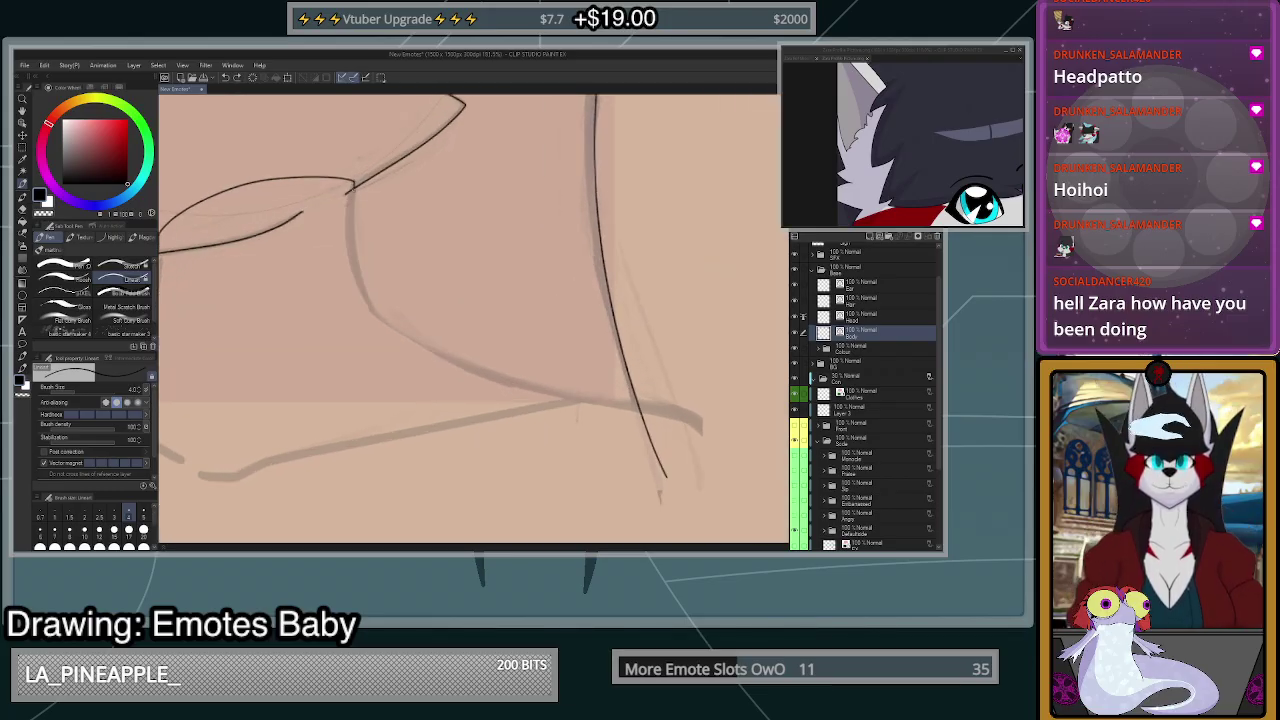
left_click_drag(352, 188, 370, 314)
scroll(554, 320, "up", 2)
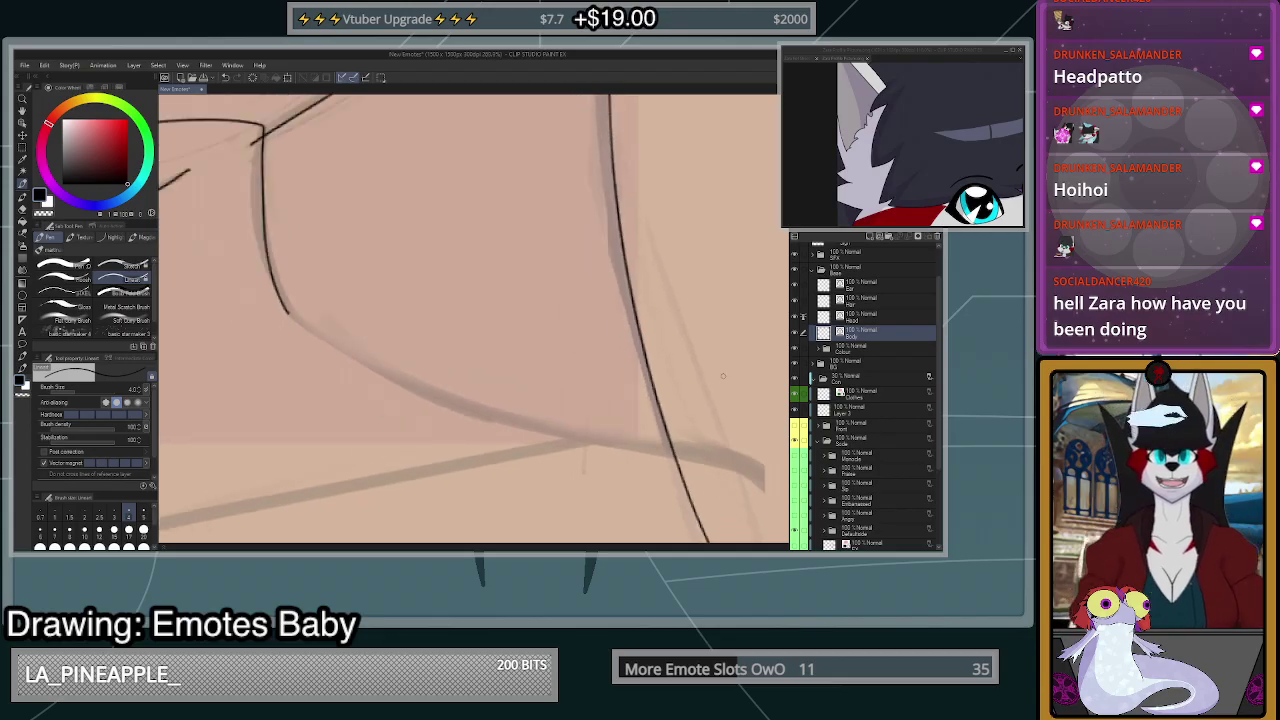
scroll(715, 400, "down", 7)
scroll(675, 460, "up", 4)
key("ctrl+z")
scroll(668, 536, "up", 3)
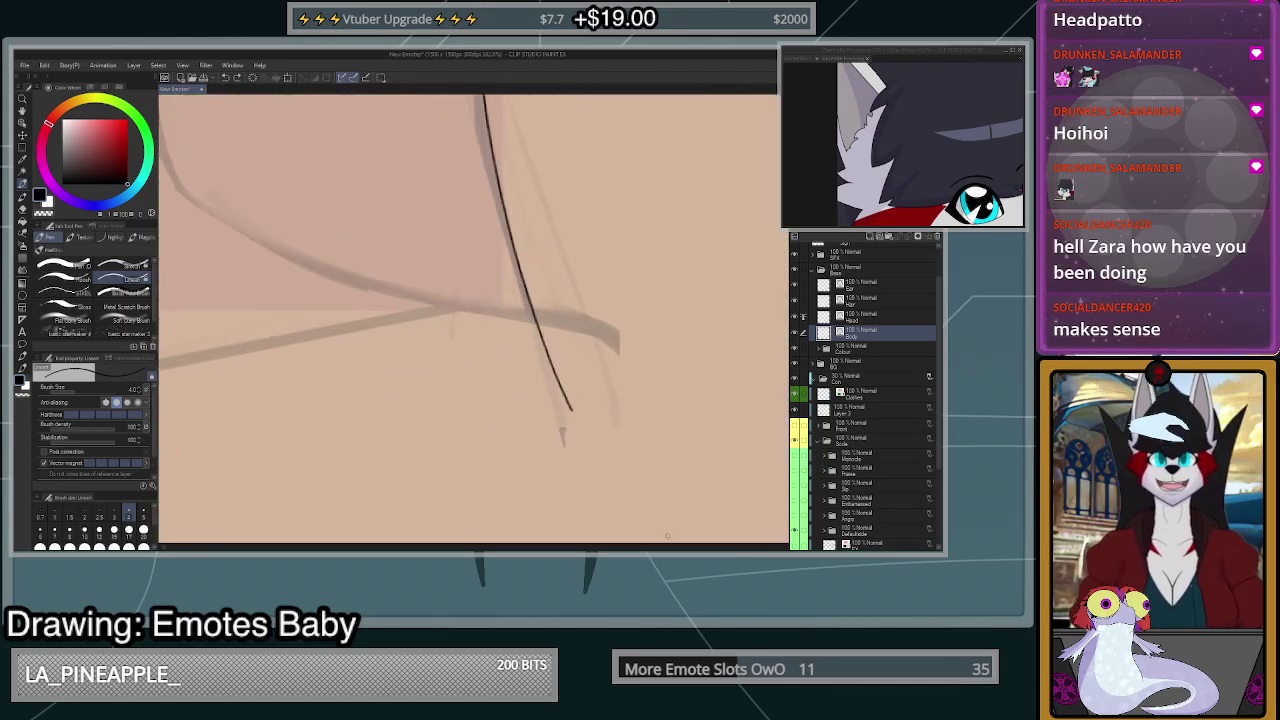
- Ink the back of the neck and rear shoulder as one line from the outer shoulder up to the cheek, retrying until it fits
mouse_move(667, 536)
left_mouse_down()
mouse_move(670, 458)
mouse_move(642, 378)
mouse_move(604, 326)
left_mouse_up()
scroll(680, 500, "down", 3)
scroll(685, 494, "up", 2)
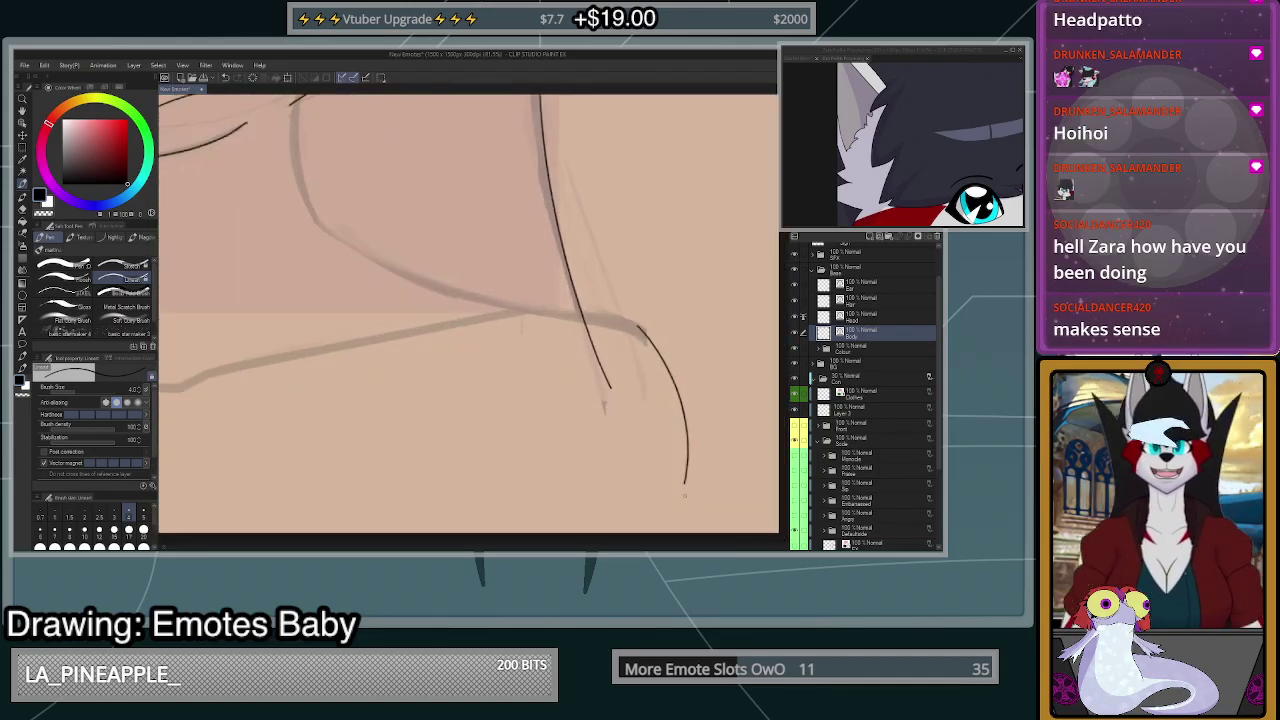
key("ctrl+z")
mouse_move(686, 492)
left_mouse_down()
mouse_move(694, 447)
mouse_move(673, 366)
mouse_move(634, 323)
mouse_move(536, 298)
left_mouse_up()
key("ctrl+z")
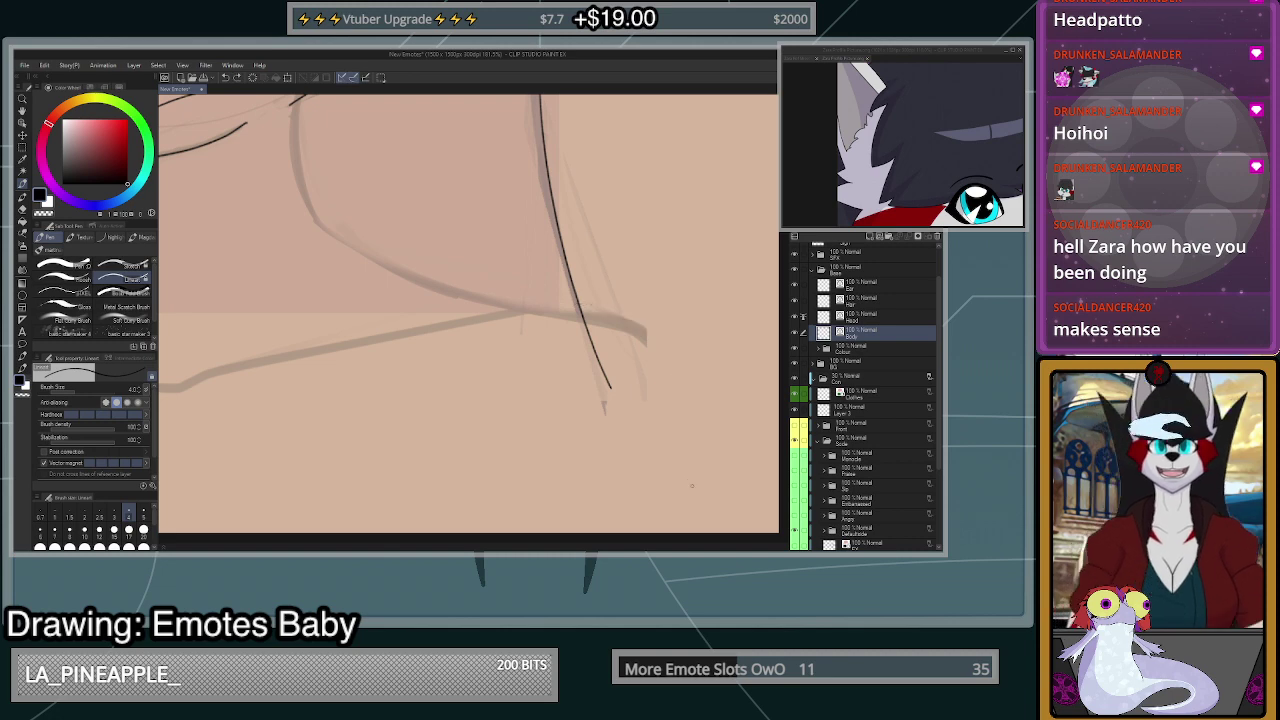
mouse_move(686, 496)
left_mouse_down()
mouse_move(630, 322)
mouse_move(362, 252)
mouse_move(308, 204)
mouse_move(303, 60)
left_mouse_up()
scroll(412, 327, "down", 4)
scroll(381, 228, "up", 1)
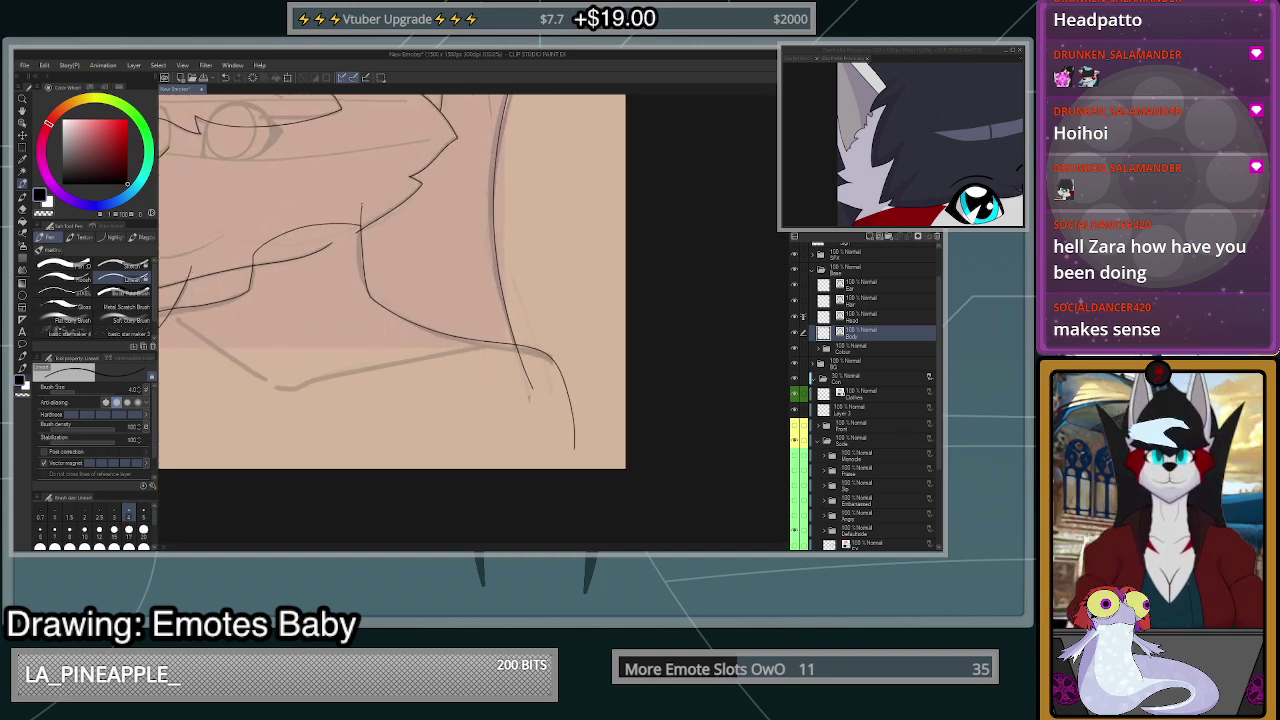
- Erase the neck line's overshoot above the lower cheek
scroll(362, 255, "up", 2)
key("e")
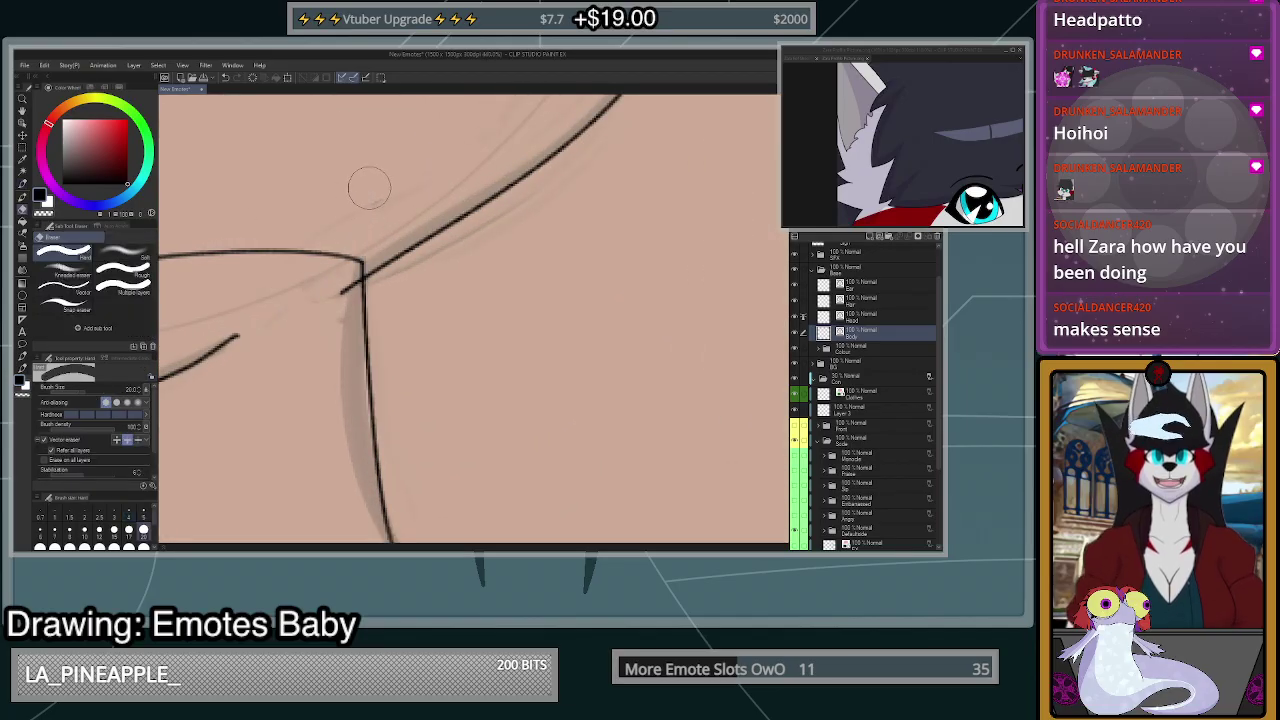
scroll(369, 189, "down", 5)
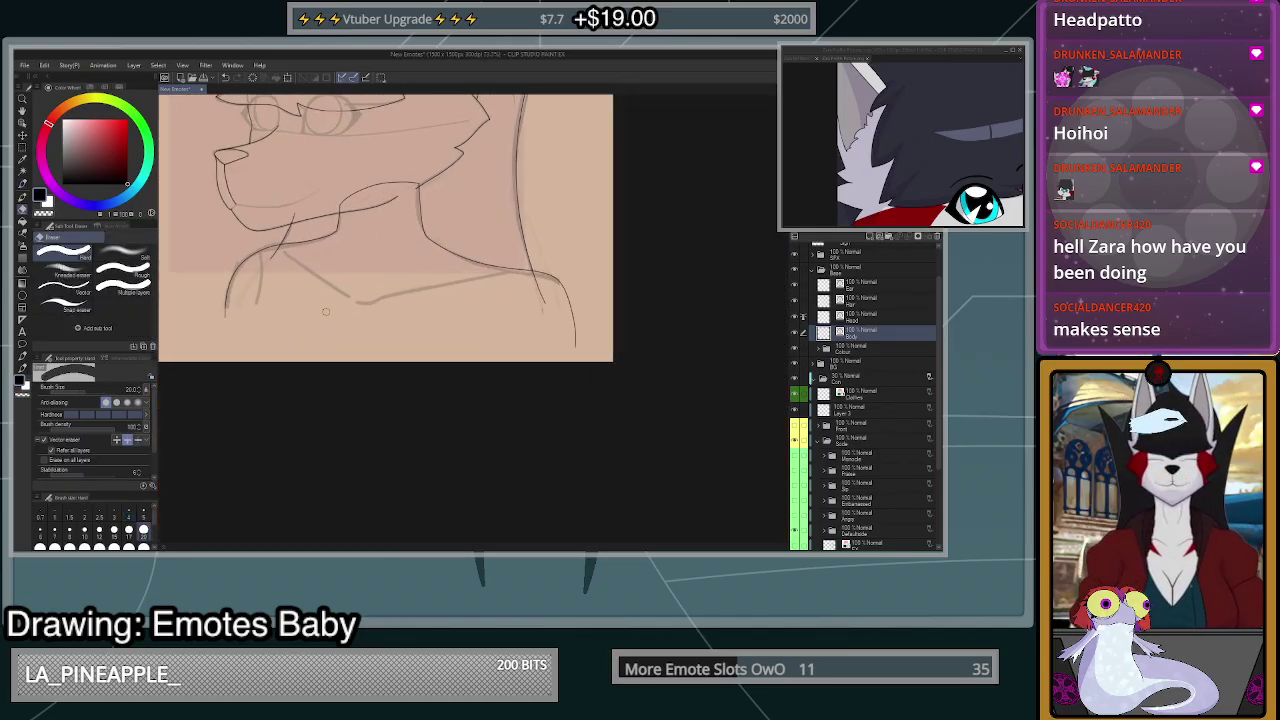
- Reshape the rear shoulder curve with the Redraw vector line tool so it slopes more smoothly from neck to arm
scroll(395, 260, "up", 2)
scroll(592, 258, "down", 4)
scroll(606, 265, "up", 2)
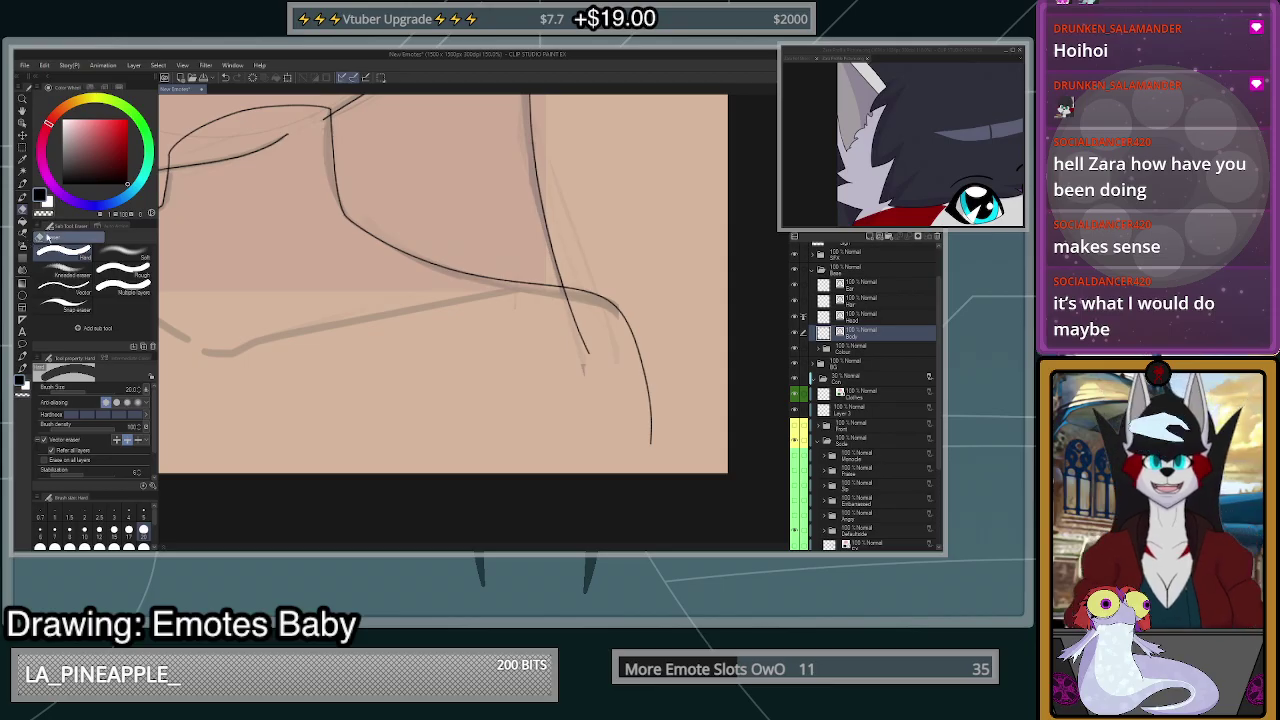
scroll(479, 267, "up", 2)
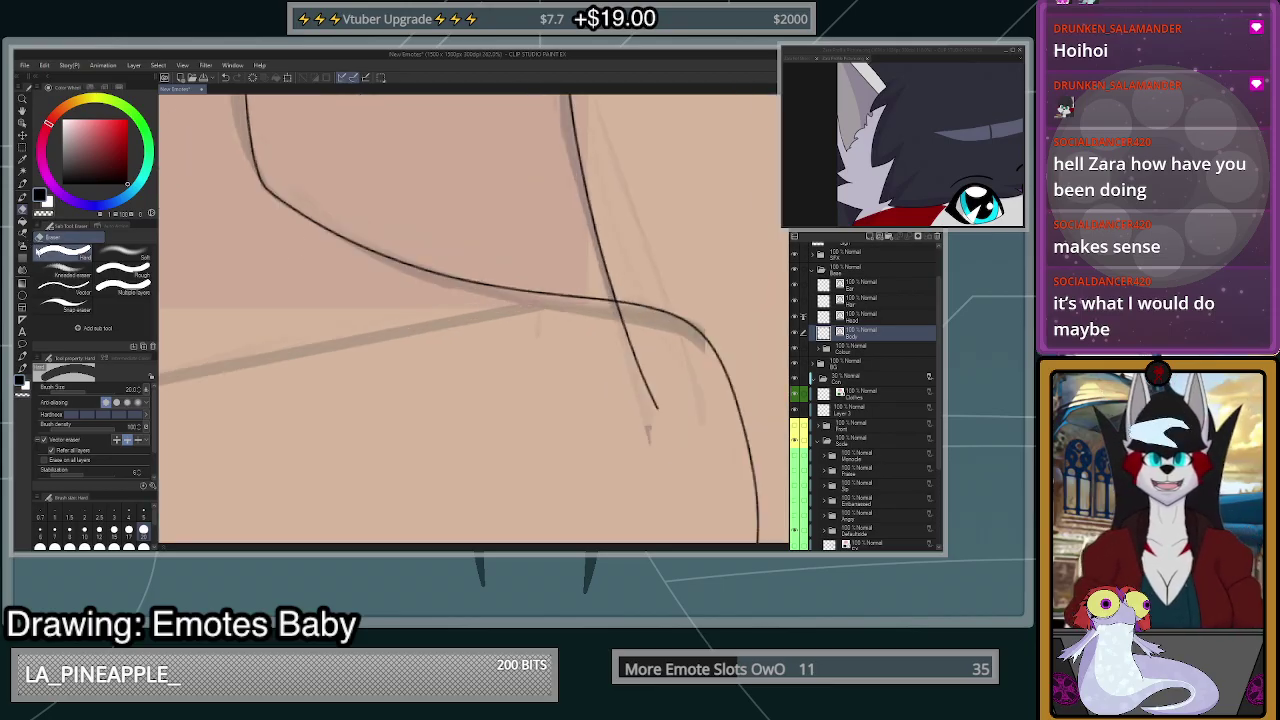
left_click(22, 234)
mouse_move(432, 271)
left_mouse_down()
mouse_move(645, 317)
mouse_move(756, 460)
left_mouse_up()
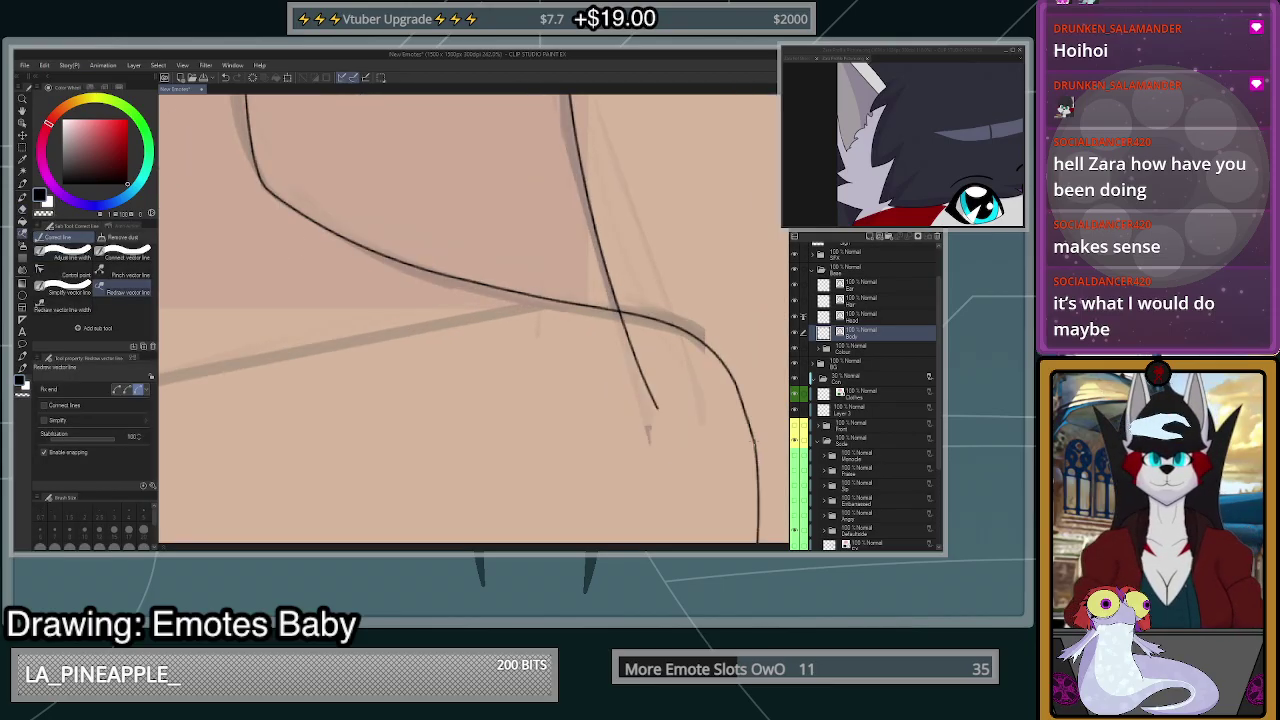
key("ctrl+minus")
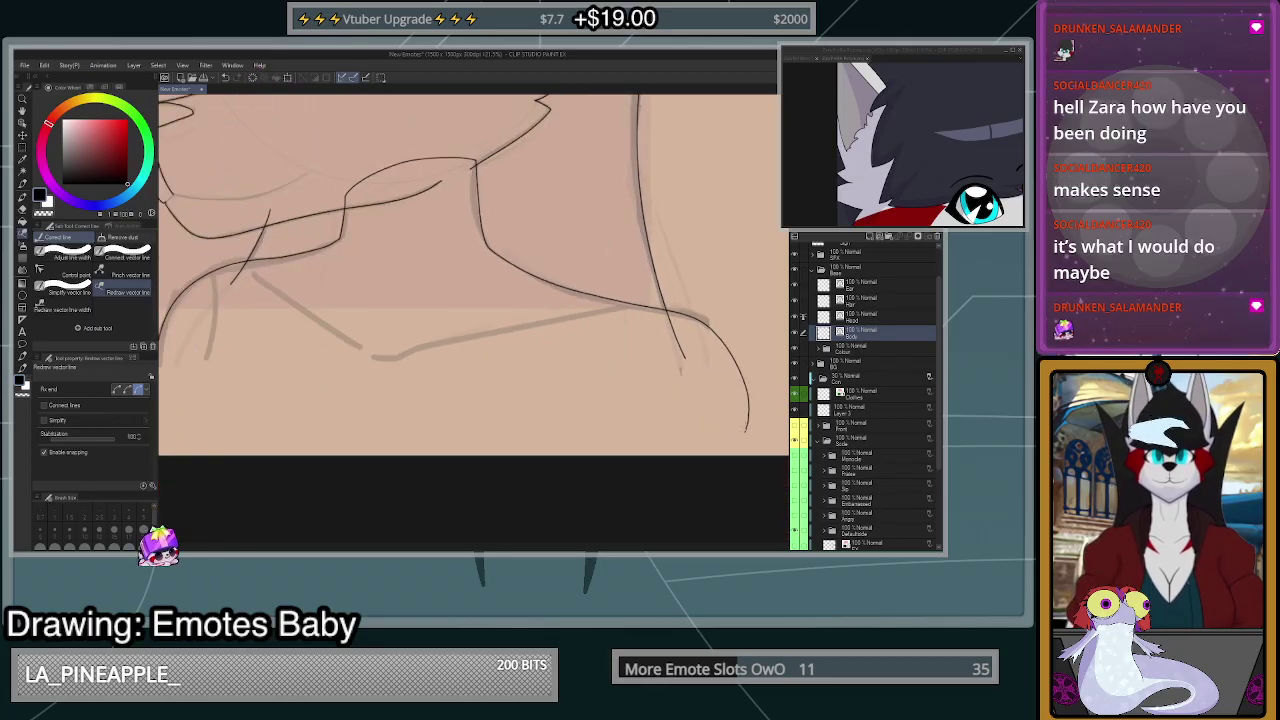
- Extend the rear and front shoulder lines down to the lower edge of the canvas with the pen
key("p")
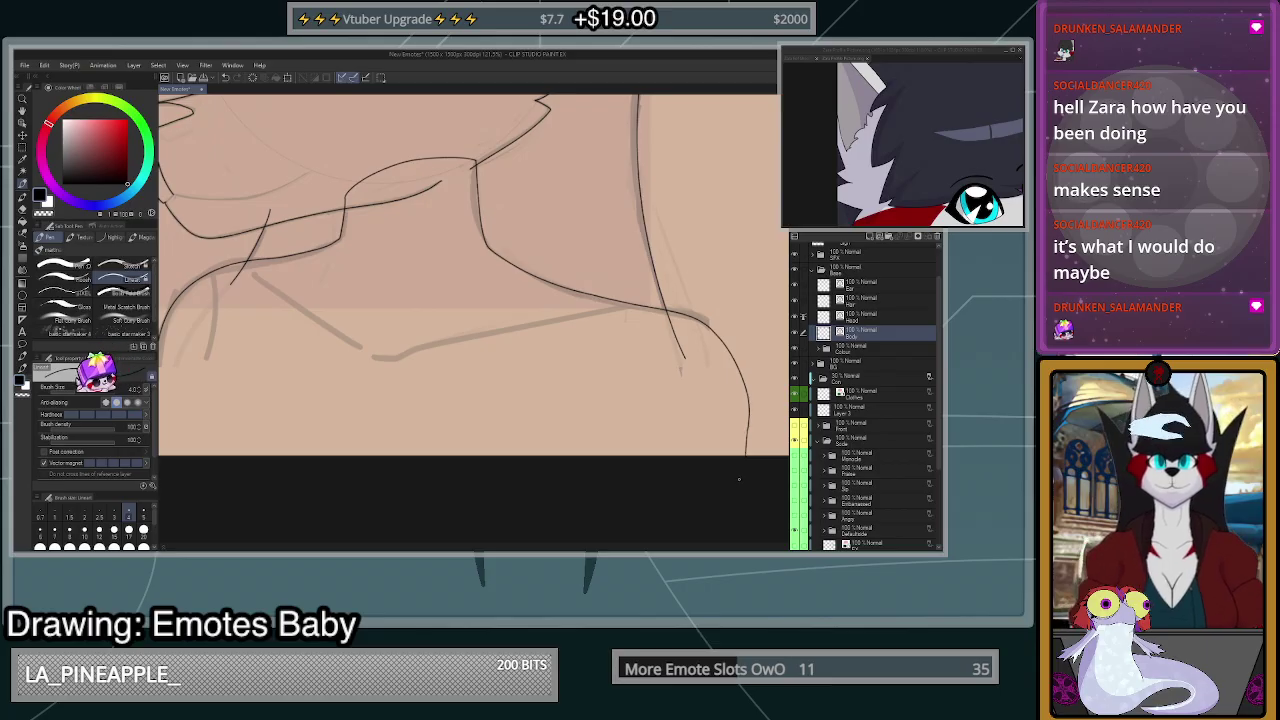
key("ctrl+minus")
scroll(455, 430, "up", 3)
left_click_drag(374, 396, 364, 495)
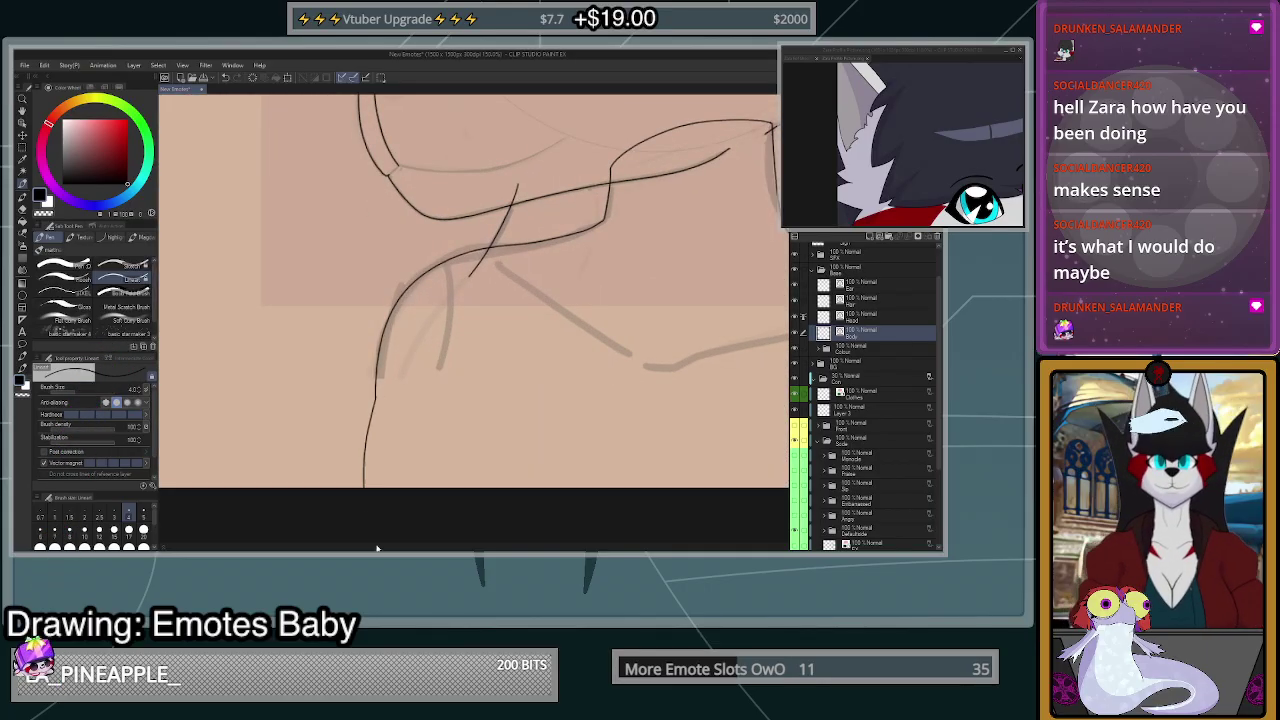
scroll(443, 440, "down", 1)
scroll(491, 385, "down", 2)
- Ink both sketched collarbone lines so they converge at the middle of the chest
scroll(605, 382, "up", 5)
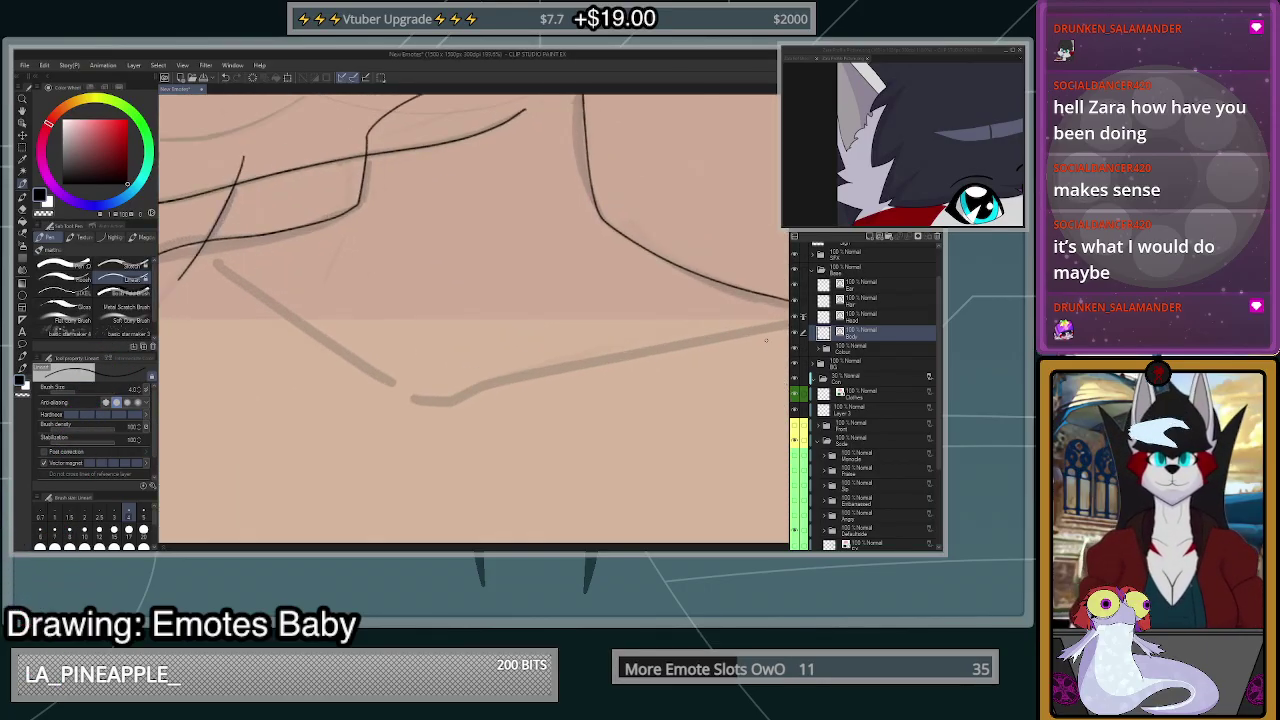
mouse_move(750, 332)
left_mouse_down()
mouse_move(512, 377)
mouse_move(438, 406)
mouse_move(222, 266)
left_mouse_up()
key("ctrl+minus")
key("ctrl+minus")
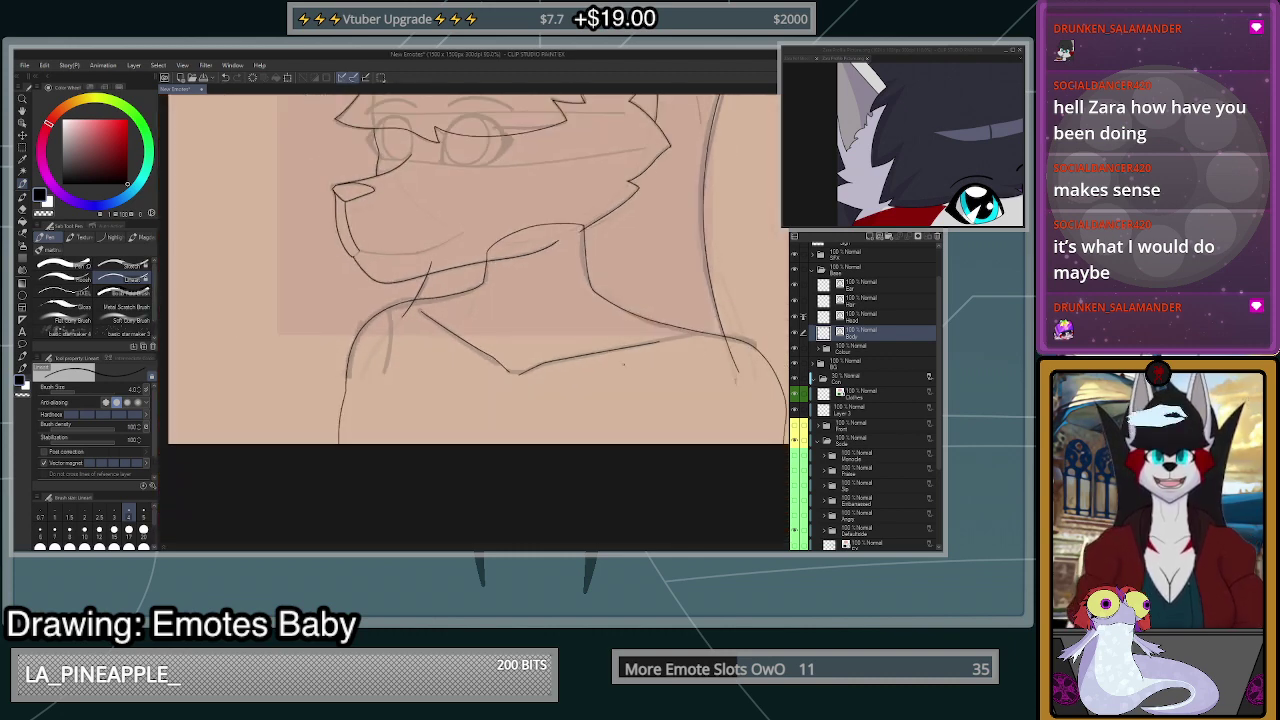
- Try inking the inner arm lines beside the front and rear shoulders down to the canvas edge
key("ctrl+plus")
key("ctrl+plus")
mouse_move(579, 330)
left_mouse_down()
mouse_move(605, 545)
mouse_move(611, 531)
left_mouse_up()
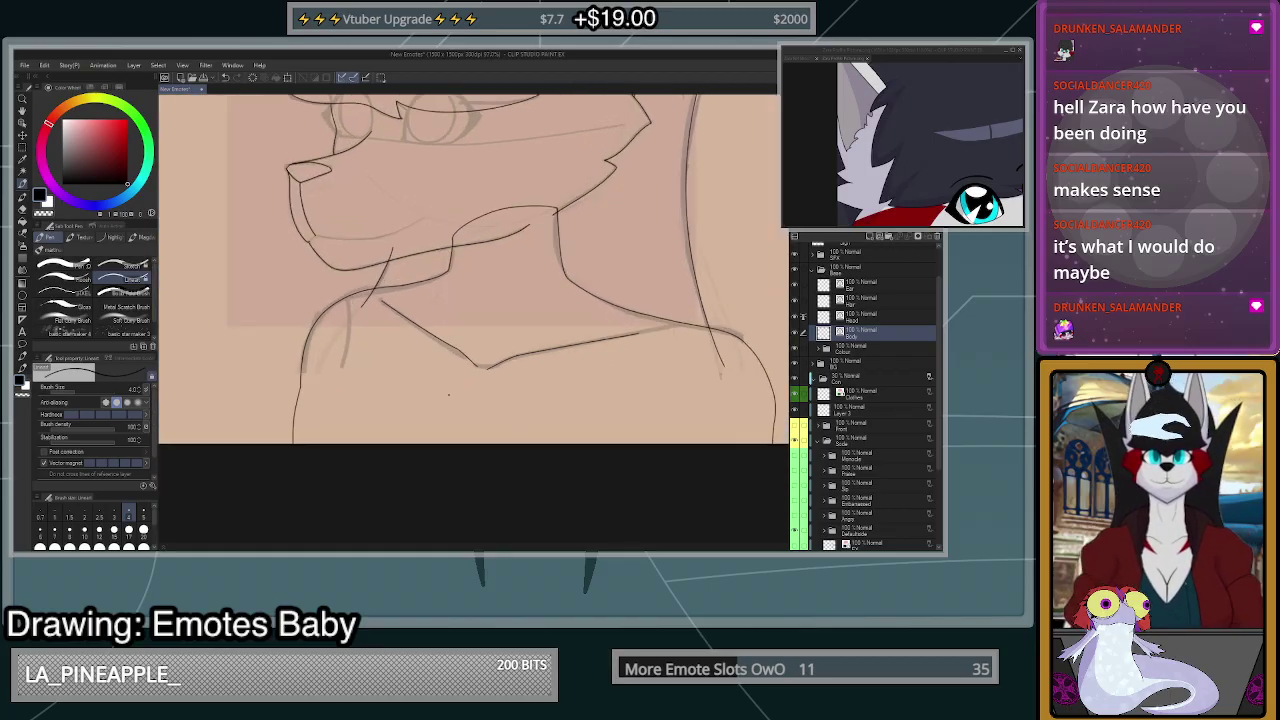
mouse_move(355, 337)
left_mouse_down()
mouse_move(361, 362)
mouse_move(304, 443)
left_mouse_up()
key("ctrl+z")
key("ctrl+z")
left_click_drag(356, 340, 305, 443)
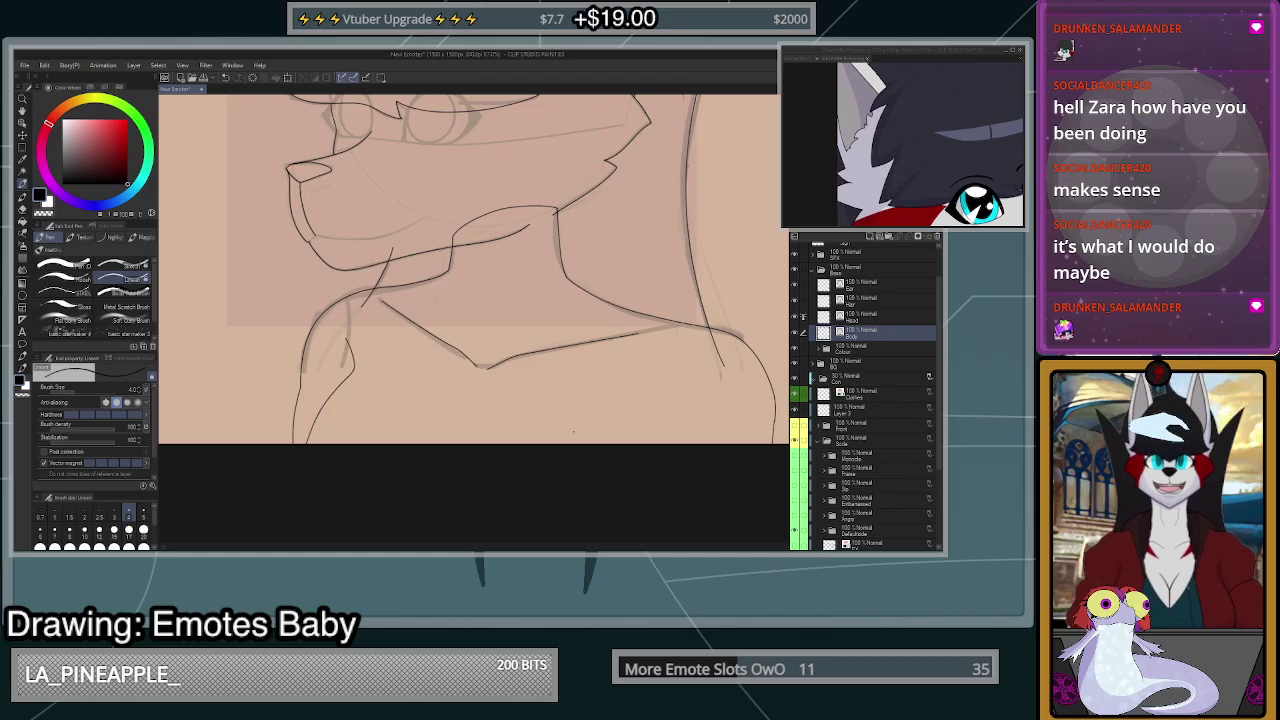
left_click_drag(682, 374, 695, 443)
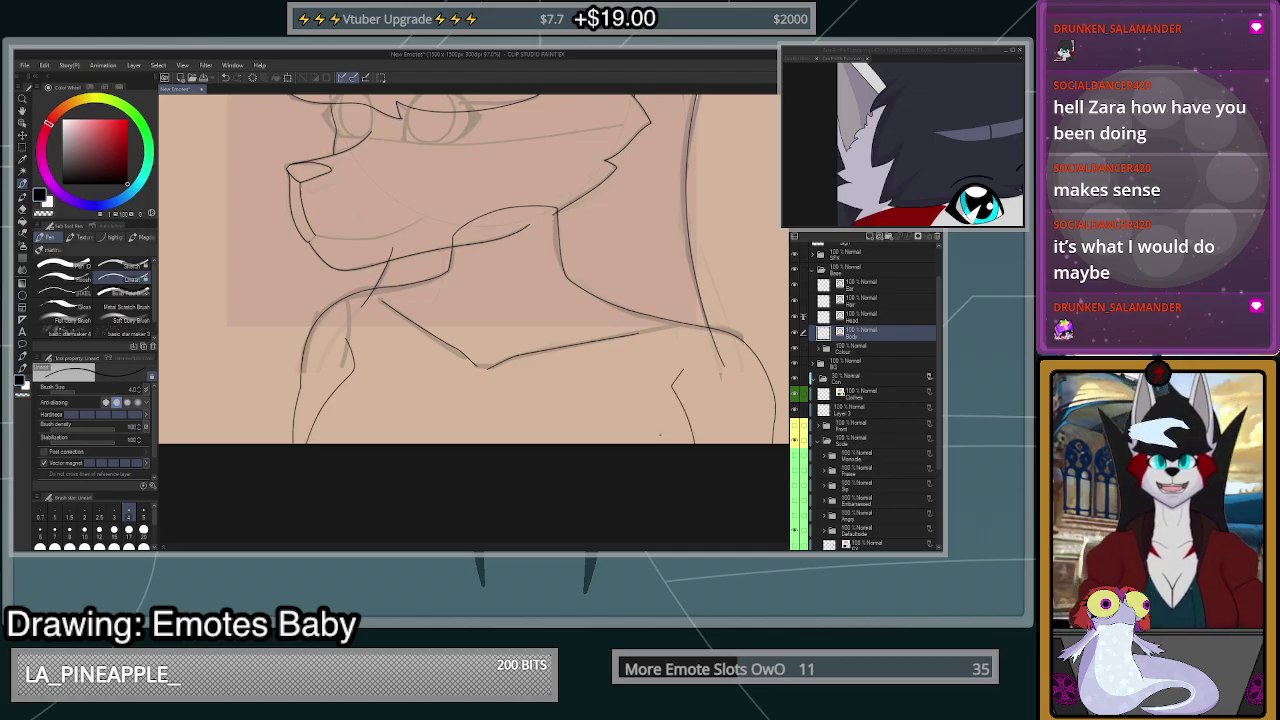
key("ctrl+z")
key("ctrl+z")
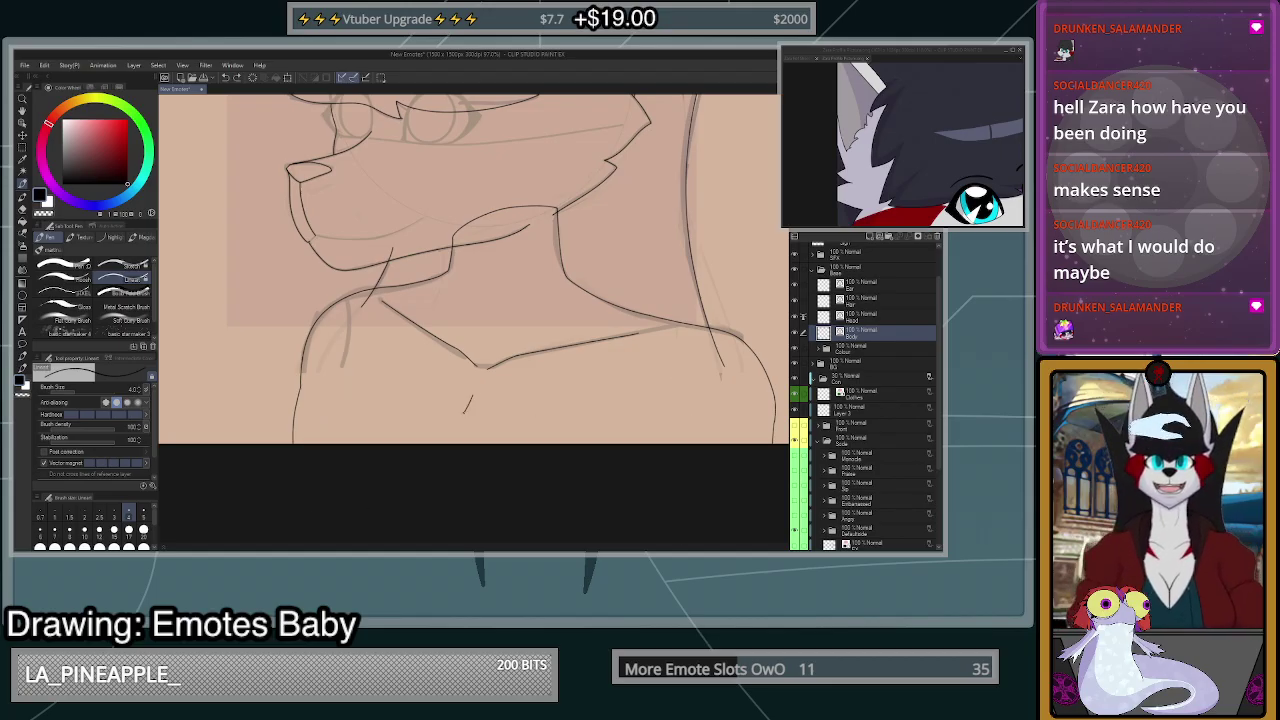
- Ink a short slanted chest line below the collarbones' meeting point down to the canvas edge, retrying until it fits
left_click_drag(463, 414, 445, 446)
scroll(449, 516, "up", 2)
key("ctrl+z")
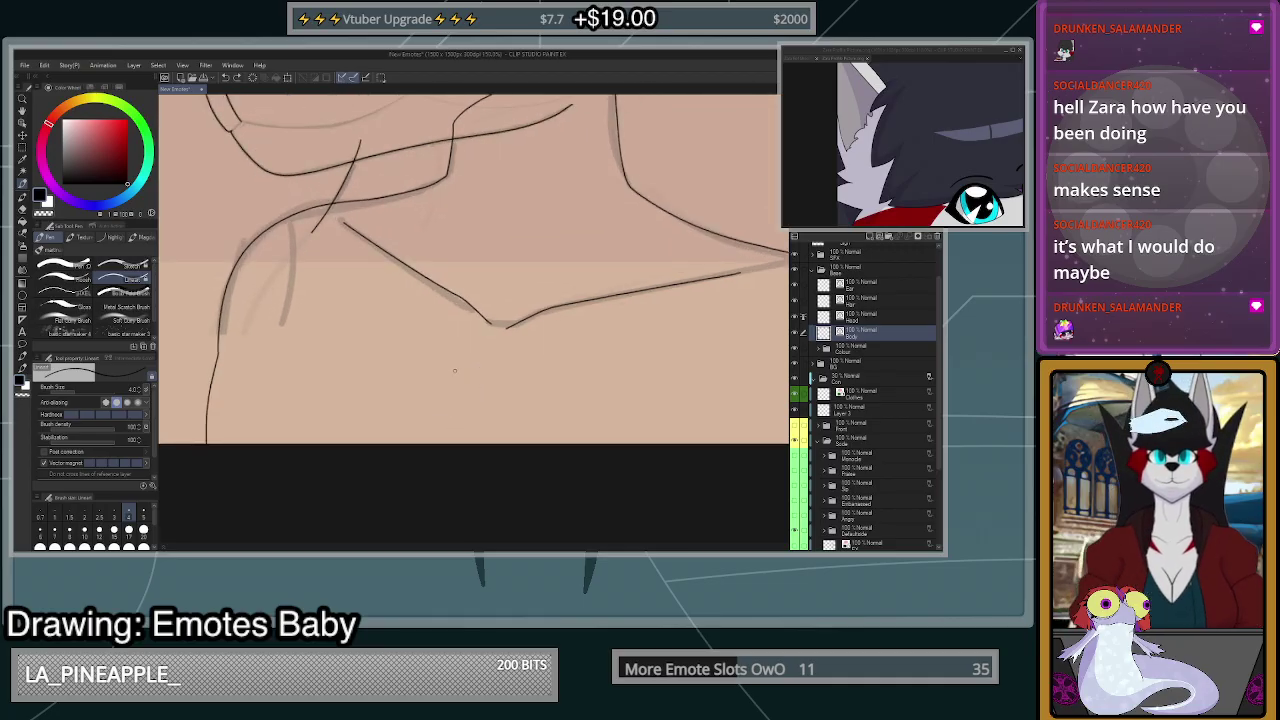
left_click_drag(476, 379, 443, 444)
key("ctrl+z")
left_click_drag(476, 371, 398, 521)
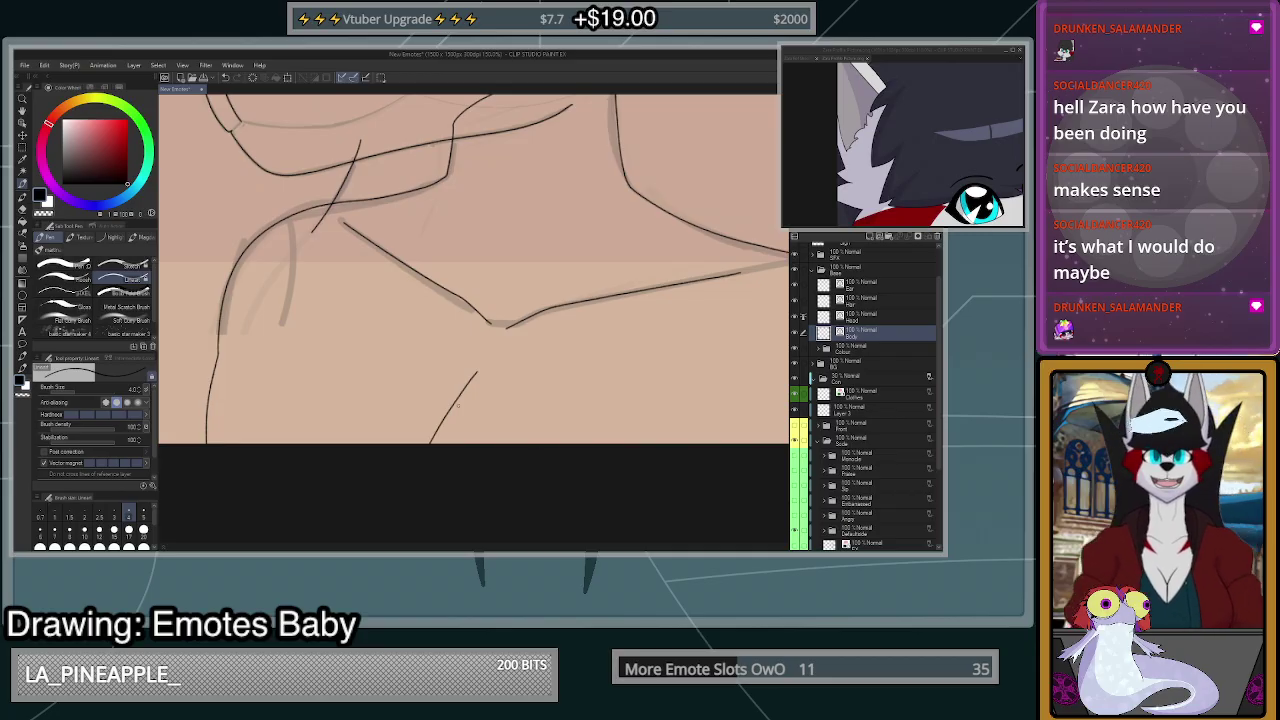
- Ink the front arm line from inside the front shoulder, curving outward to the canvas edge, retrying until the curve fits
left_click_drag(281, 270, 288, 312)
key("ctrl+z")
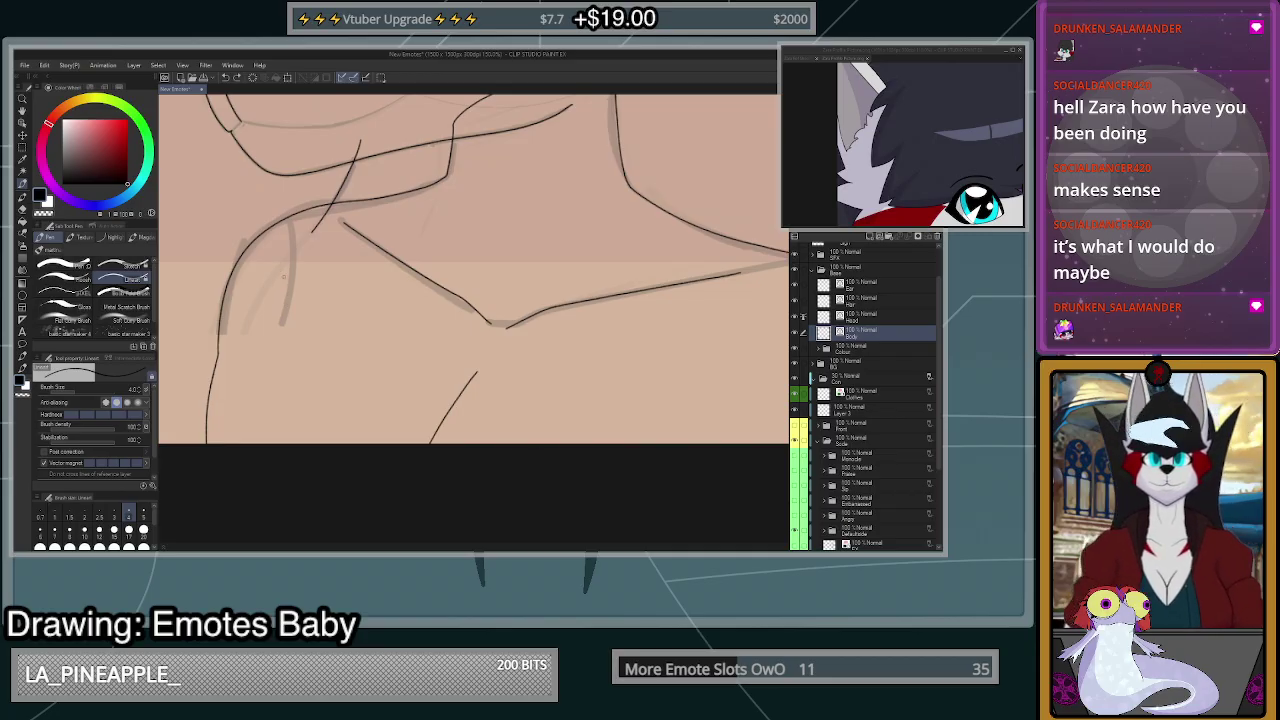
mouse_move(281, 268)
left_mouse_down()
mouse_move(287, 312)
mouse_move(236, 376)
mouse_move(214, 444)
mouse_move(287, 318)
mouse_move(193, 400)
mouse_move(172, 444)
left_mouse_up()
key("ctrl+z")
scroll(440, 350, "down", 4)
scroll(378, 368, "up", 3)
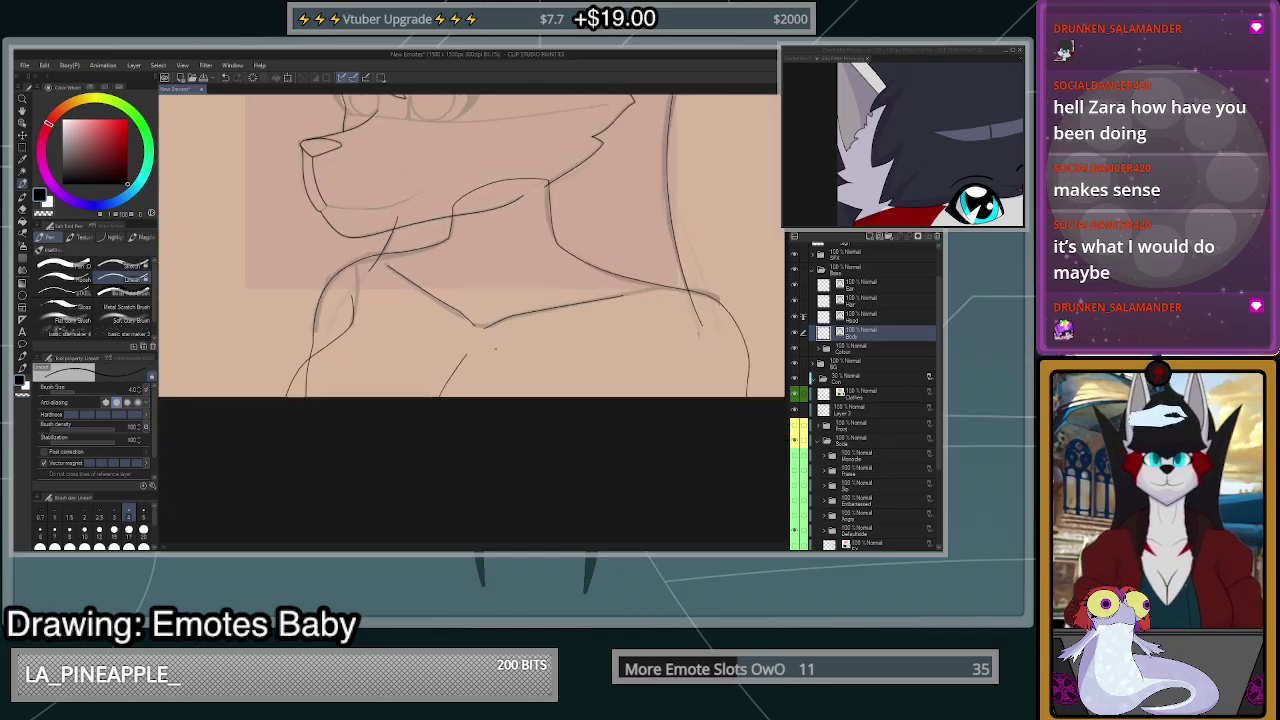
scroll(470, 260, "up", 2)
mouse_move(350, 268)
left_mouse_down()
mouse_move(352, 307)
mouse_move(226, 398)
mouse_move(207, 510)
left_mouse_up()
scroll(400, 414, "down", 5)
scroll(682, 396, "up", 3)
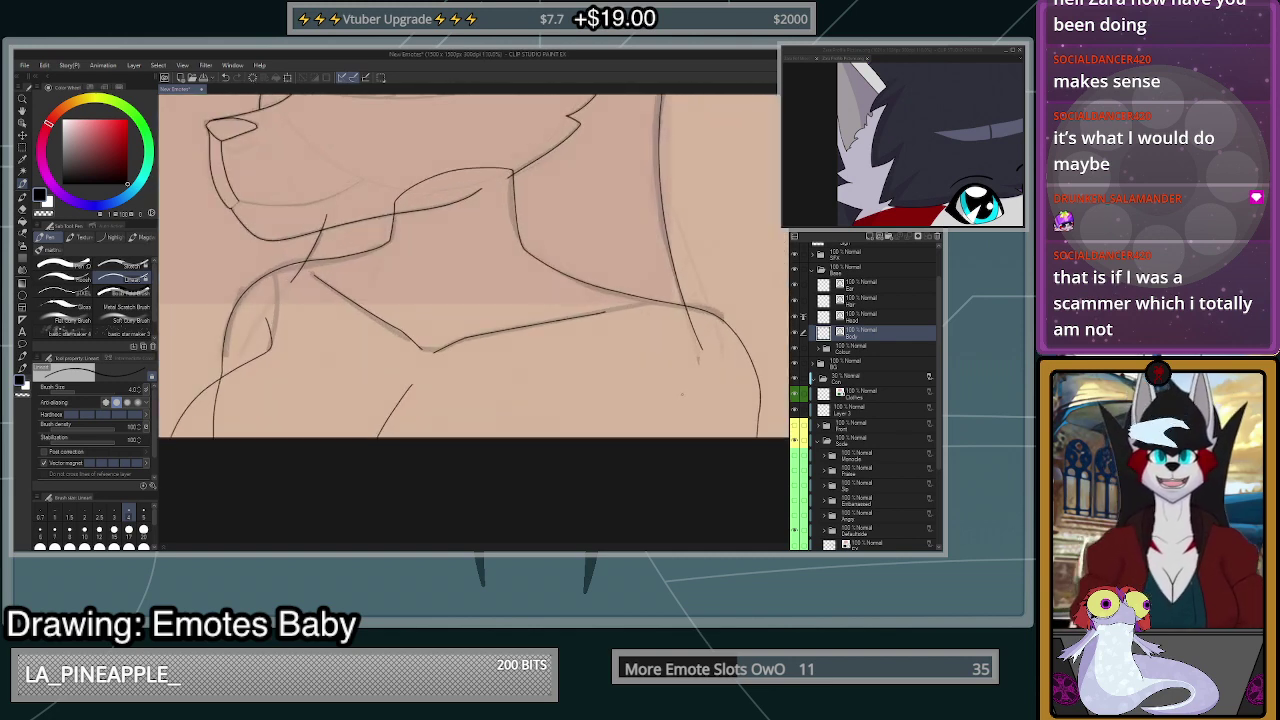
- Ink a short armpit line inside the rear shoulder down to the canvas edge, retrying until the shape fits
left_click_drag(672, 381, 665, 432)
scroll(470, 260, "down", 3)
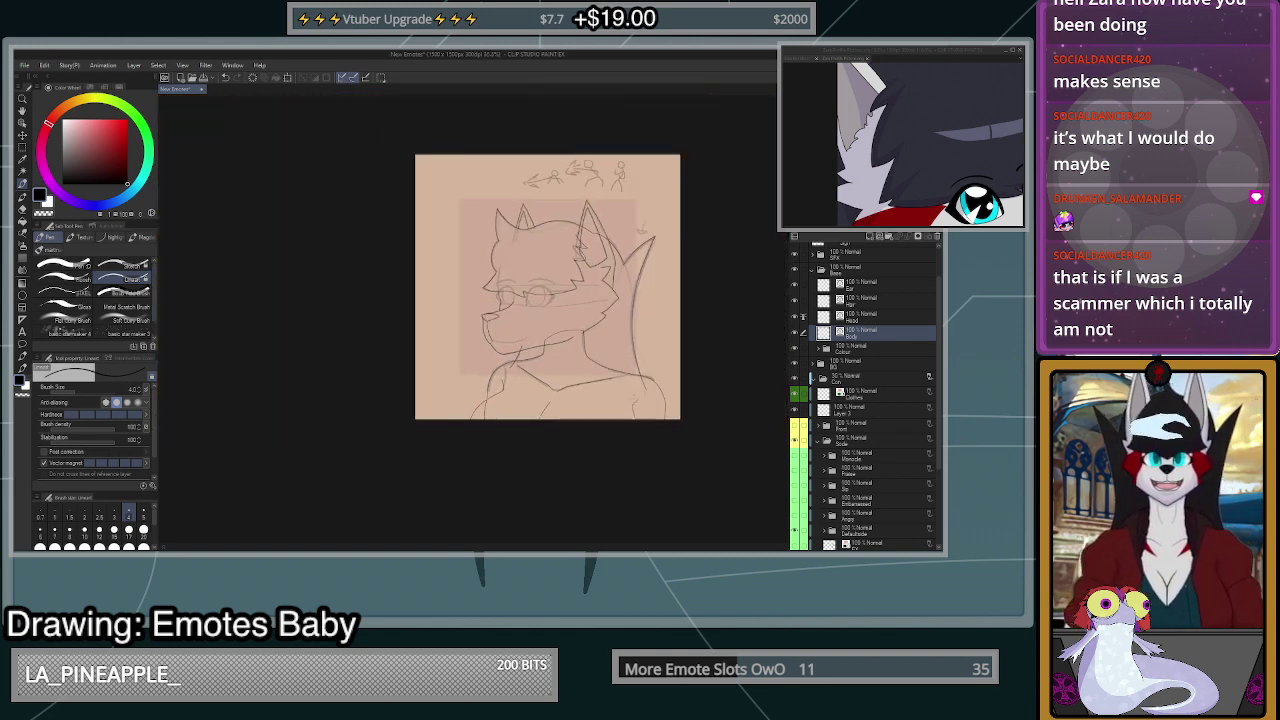
scroll(470, 260, "up", 3)
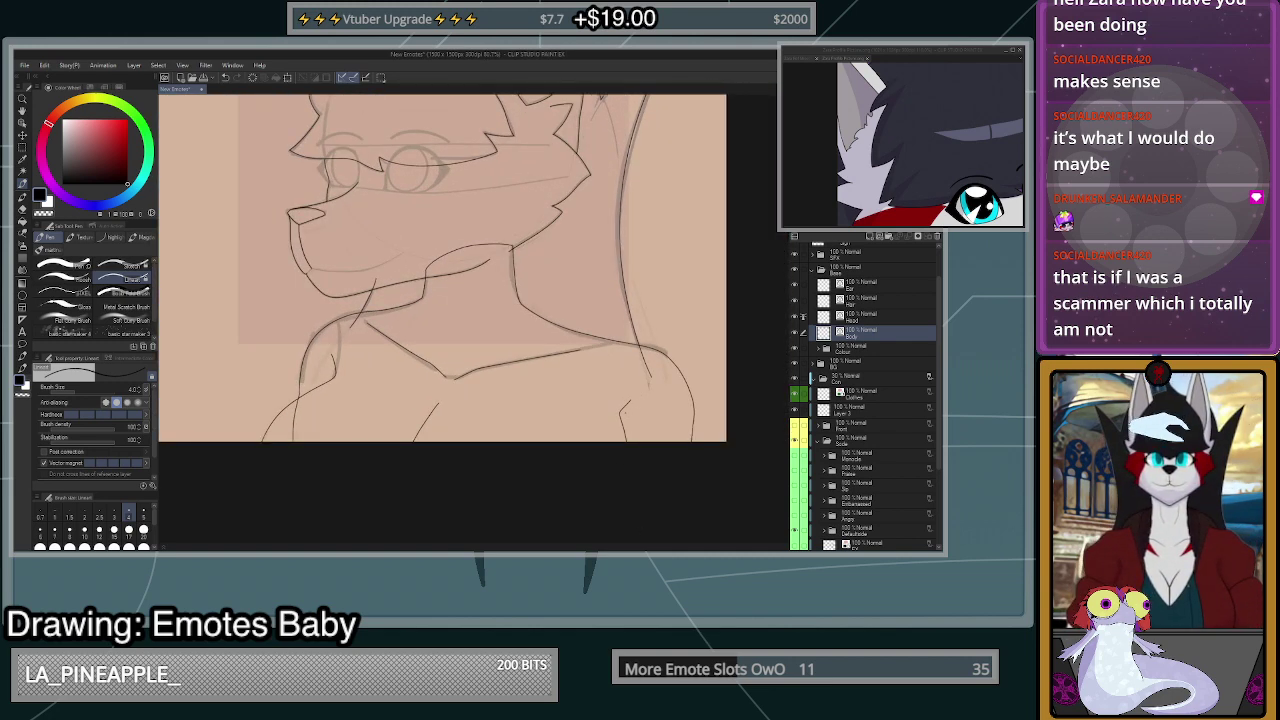
key("ctrl+z")
mouse_move(638, 412)
left_mouse_down()
mouse_move(619, 426)
mouse_move(613, 441)
mouse_move(624, 441)
left_mouse_up()
key("ctrl+z")
scroll(595, 515, "down", 2)
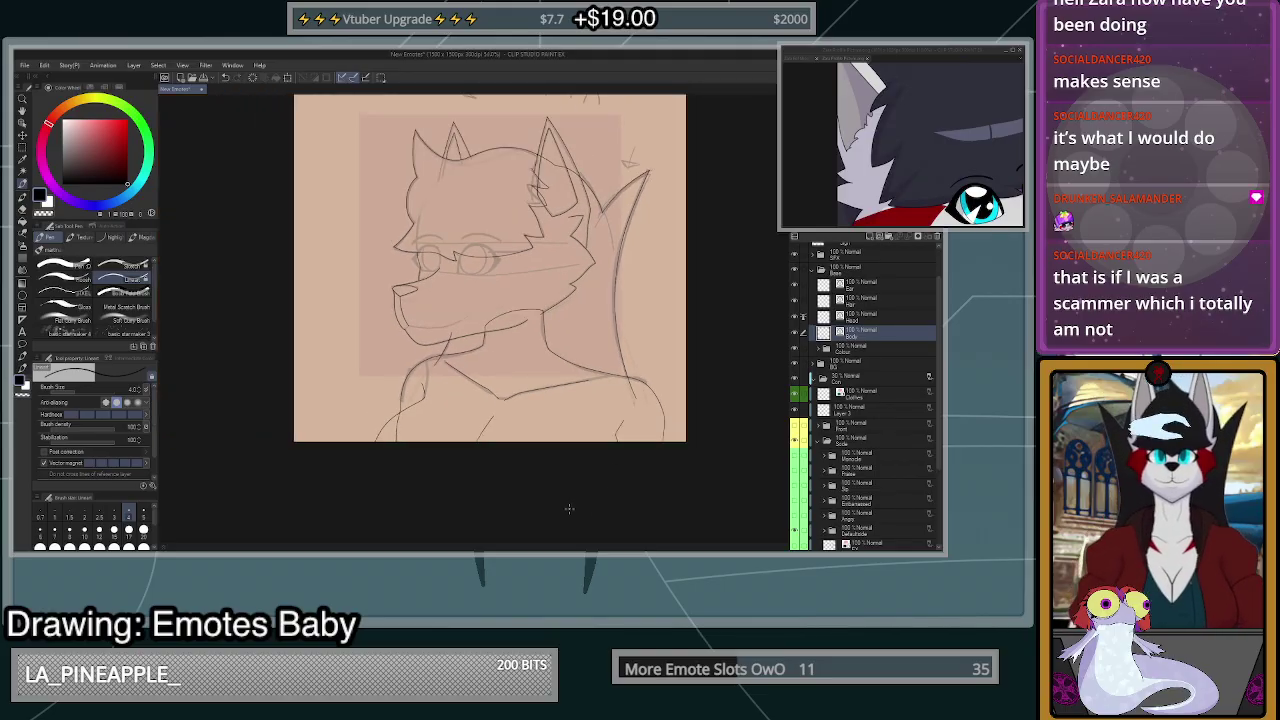
scroll(489, 497, "up", 3)
- Erase the lower part of the front shoulder line where it crosses the front arm line
left_click(23, 209)
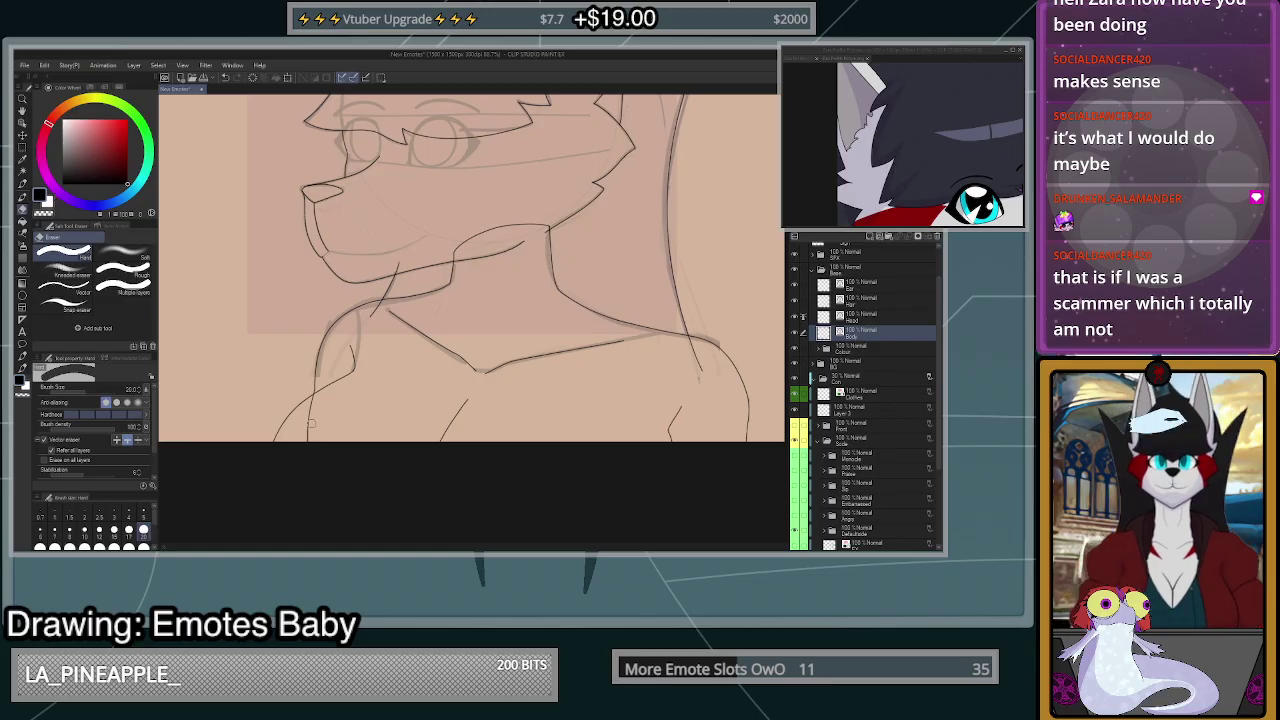
scroll(627, 447, "down", 3)
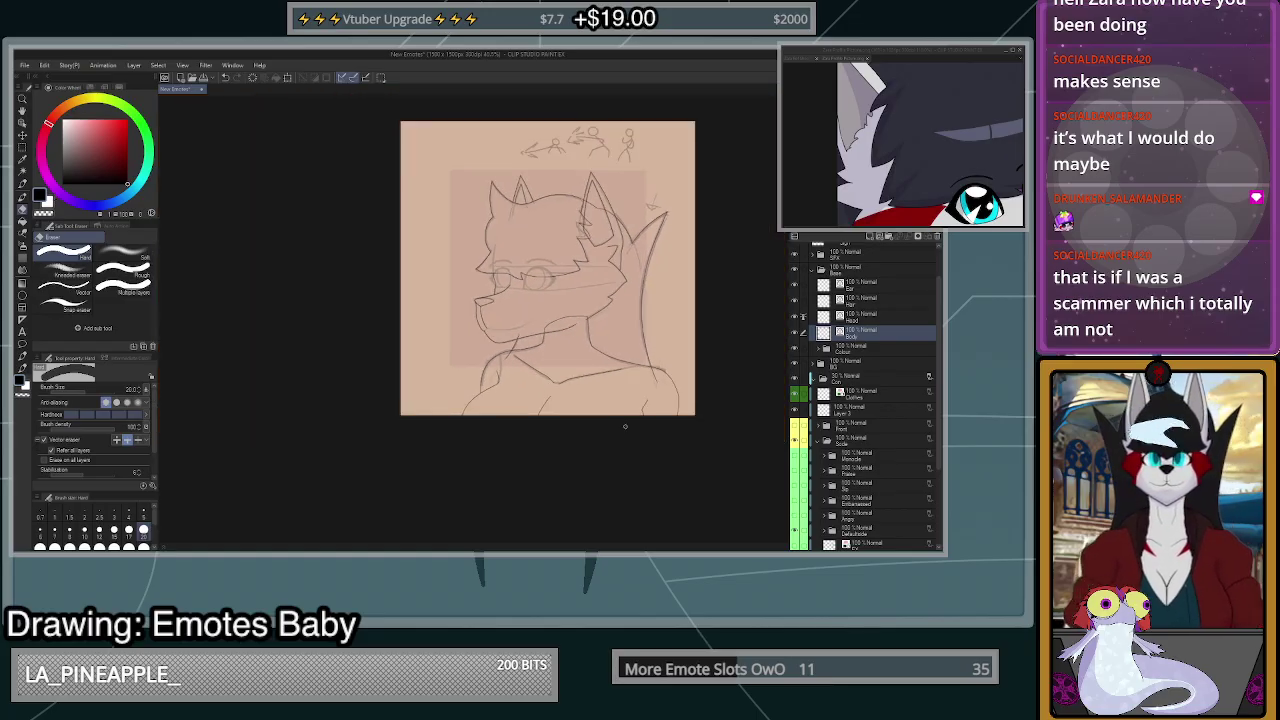
scroll(625, 426, "up", 2)
- Hide the sketch folder and flip the canvas view back and forth to check the line art's proportions
left_click(794, 380)
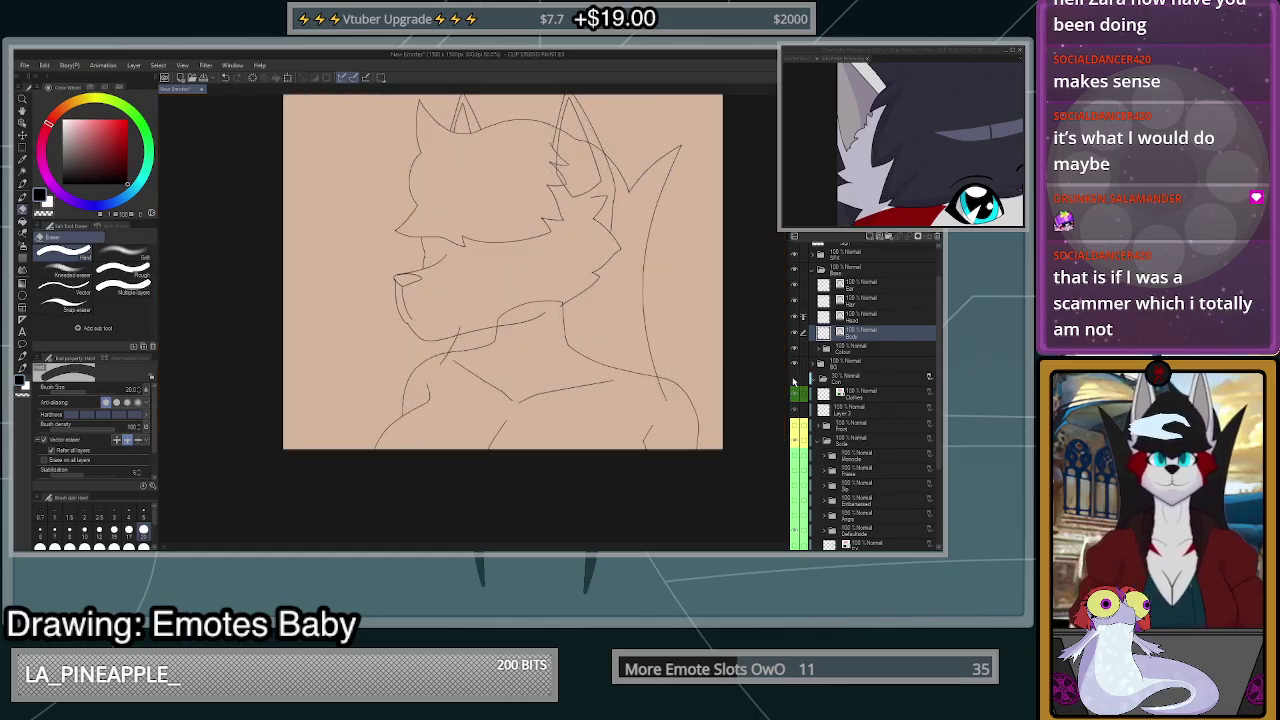
key("ctrl+0")
key("h")
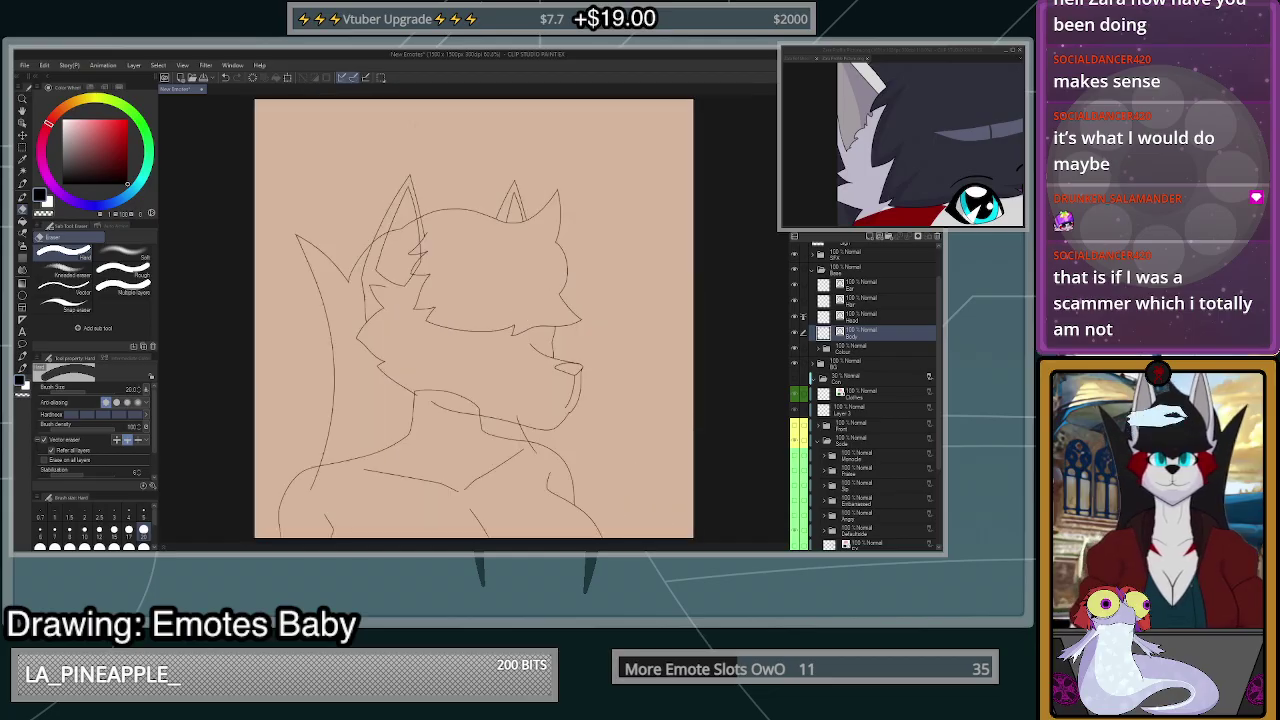
key("h")
key("h")
key("h")
key("h")
key("h")
key("h")
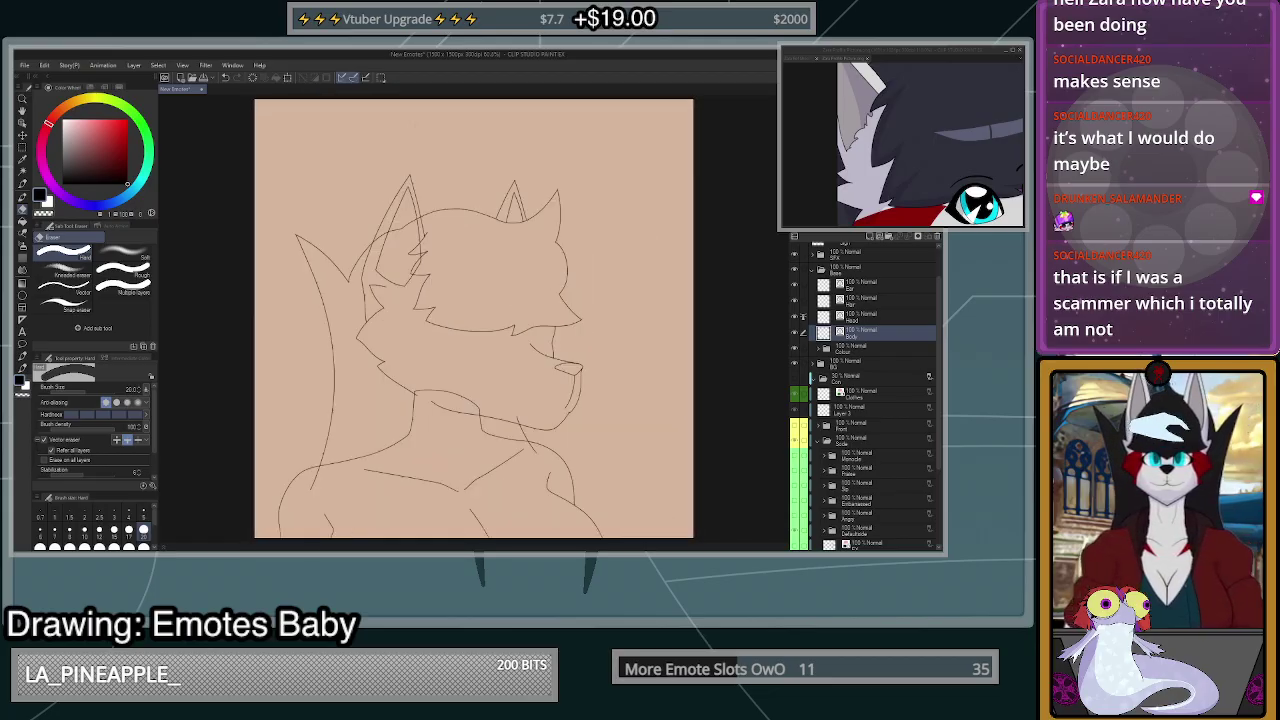
key("h")
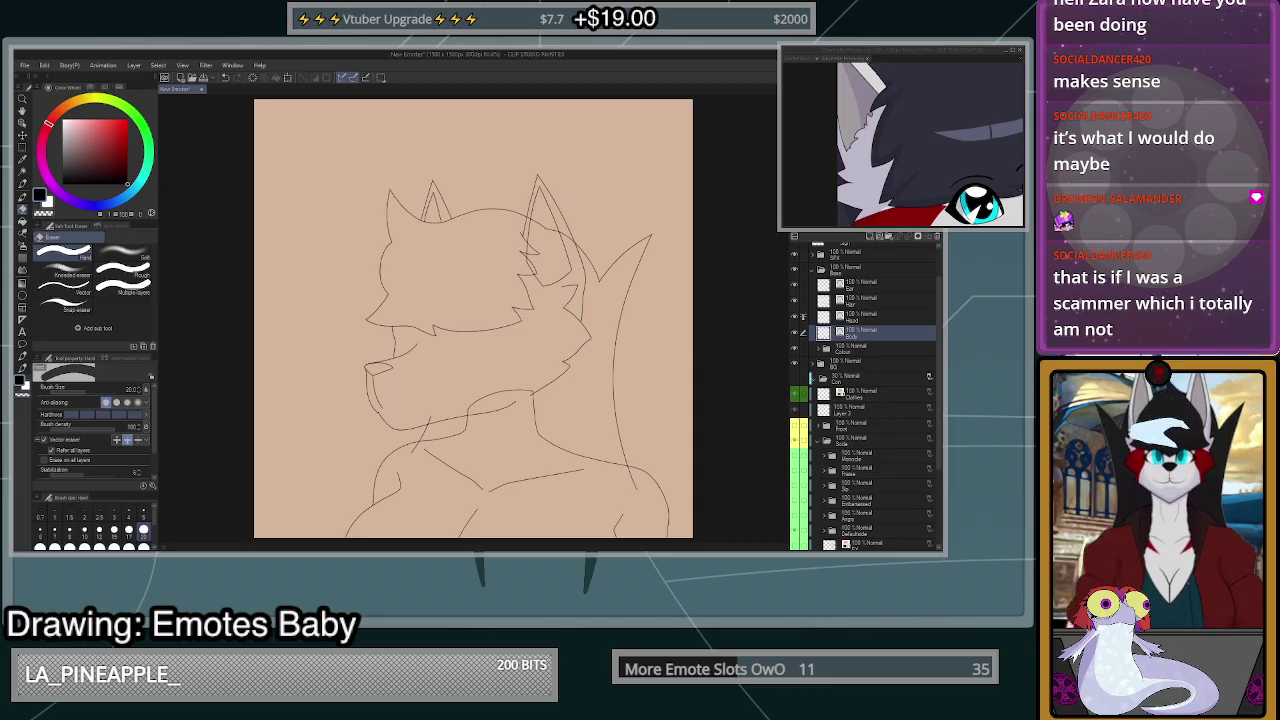
- Show the sketch folder again beneath the line art around the wolf's cheek
left_click(874, 51)
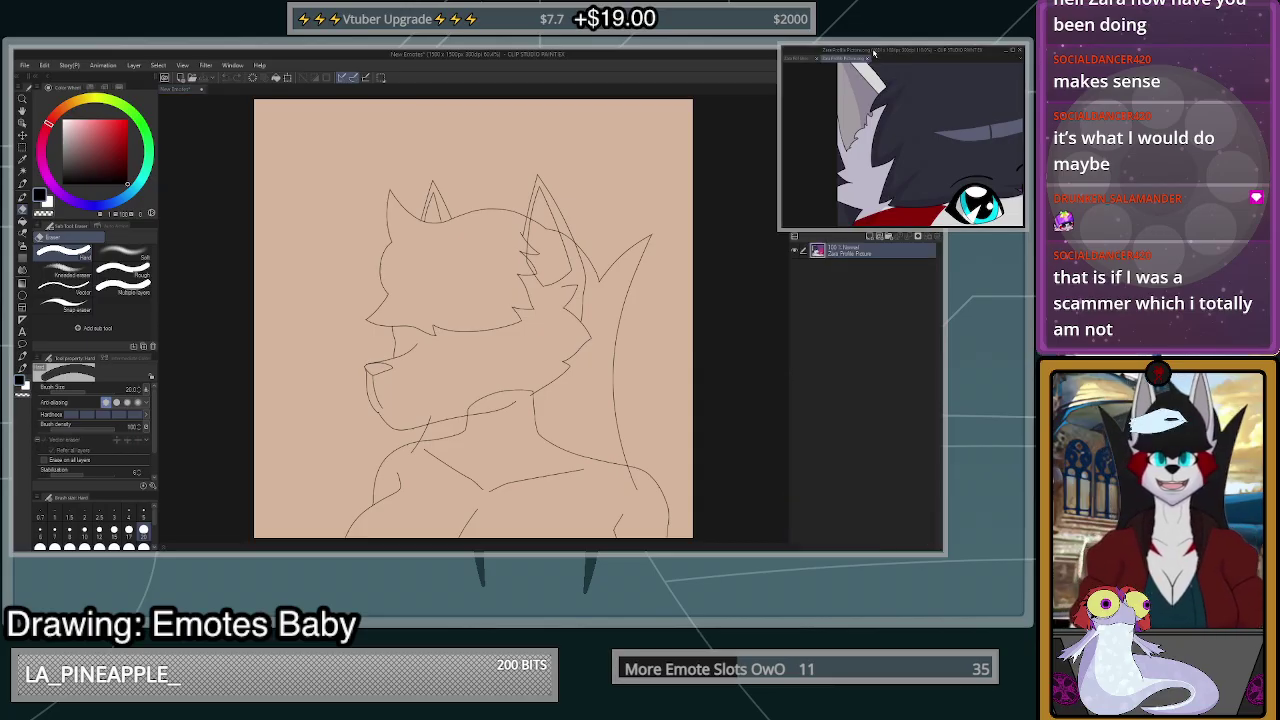
left_click(874, 53)
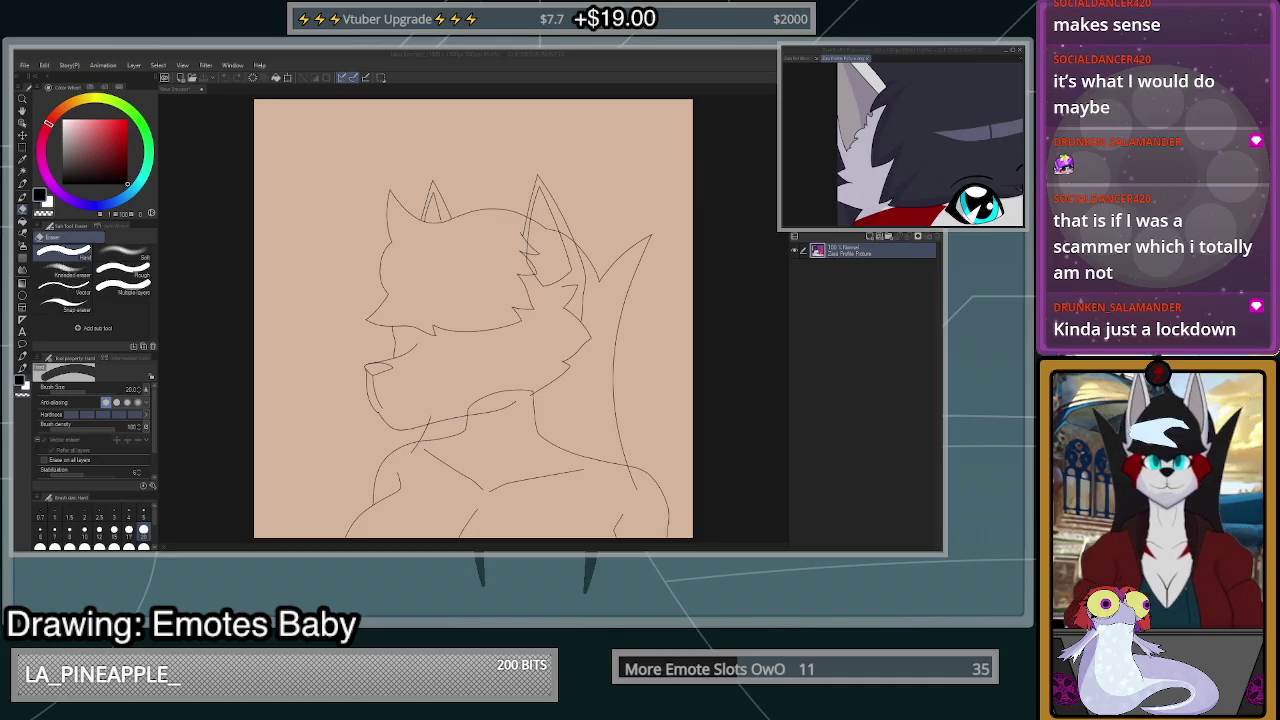
left_click(706, 379)
scroll(621, 481, "up", 4)
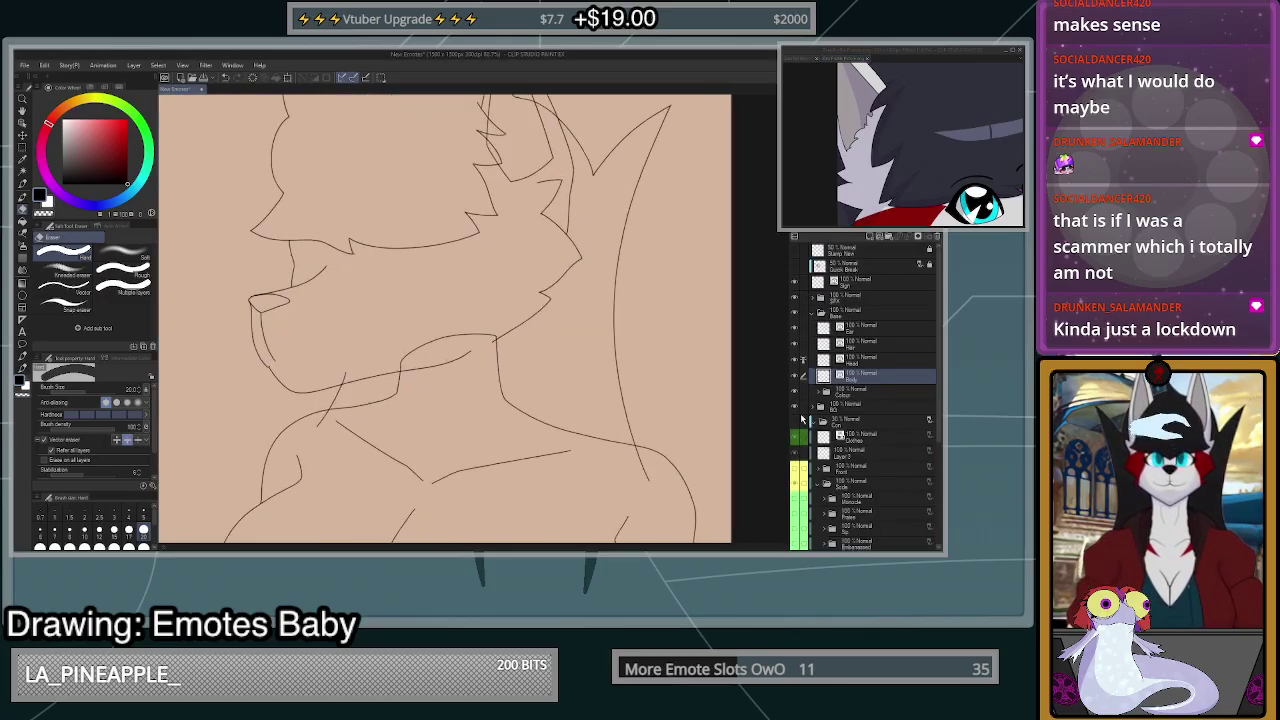
left_click(796, 421)
scroll(672, 428, "down", 2)
scroll(525, 272, "up", 6)
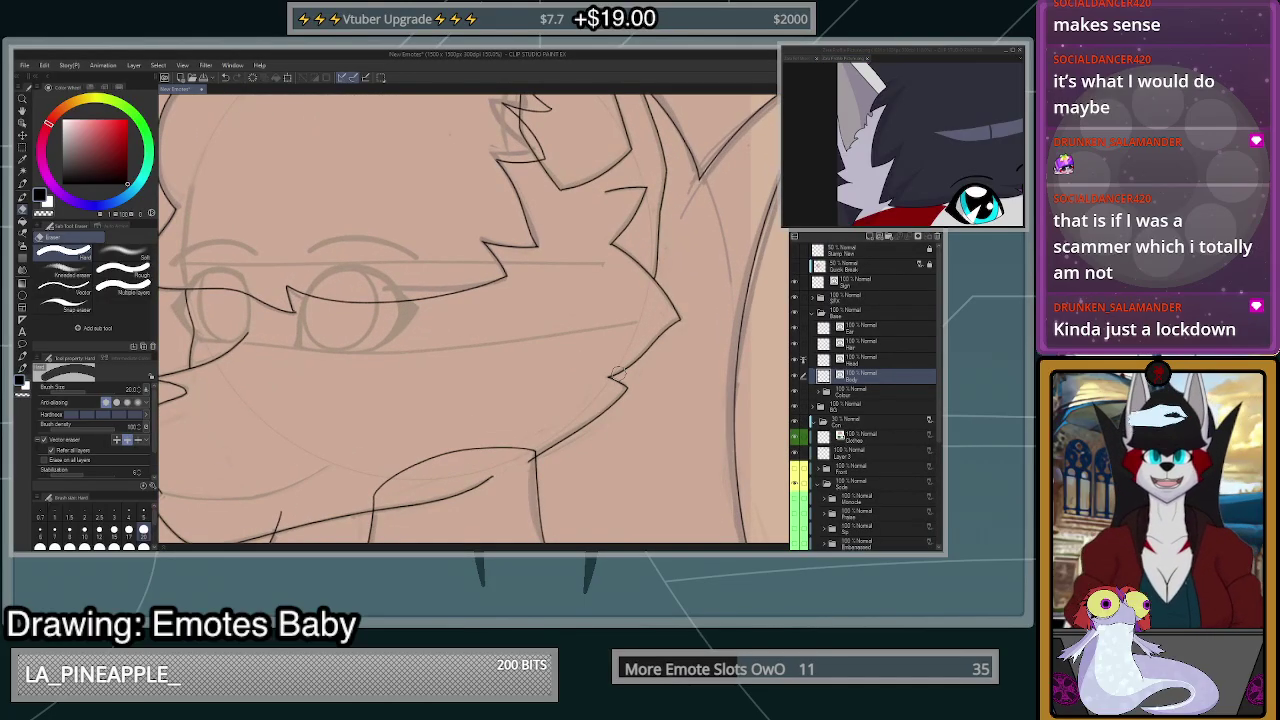
- Create a new vector layer directly above the Head layer and name it Markings
left_click(871, 362)
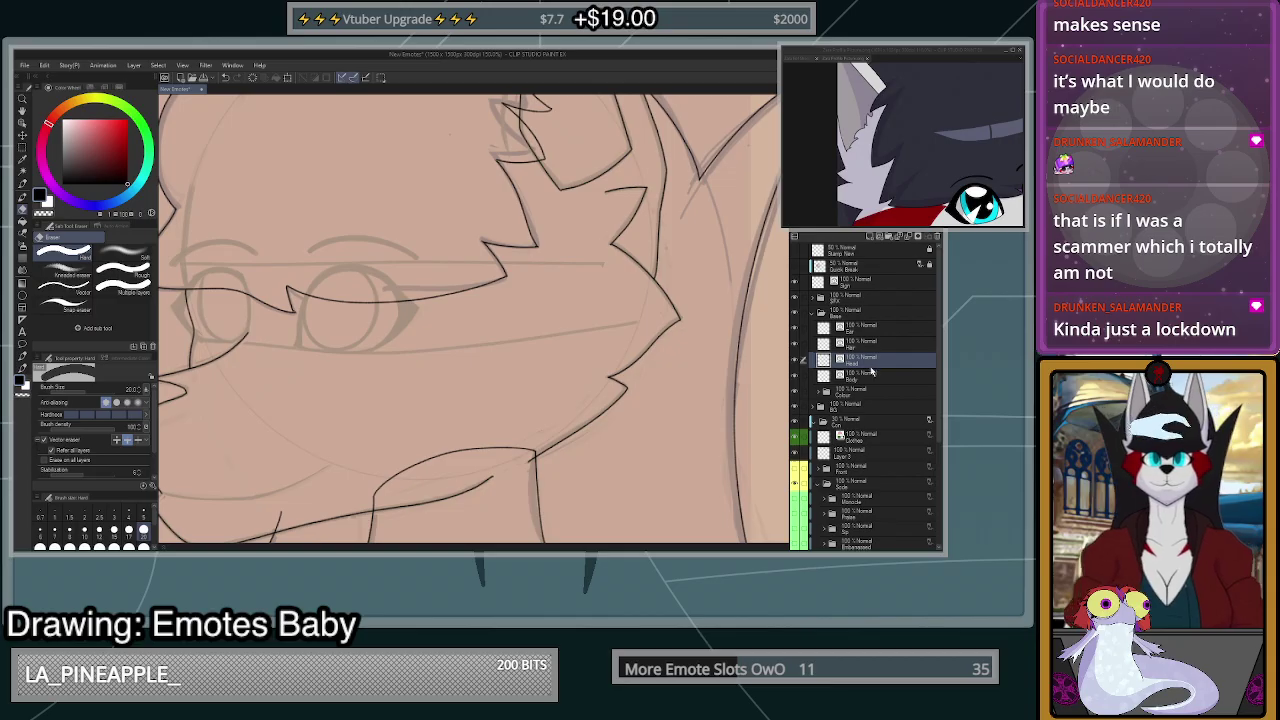
left_click(888, 238)
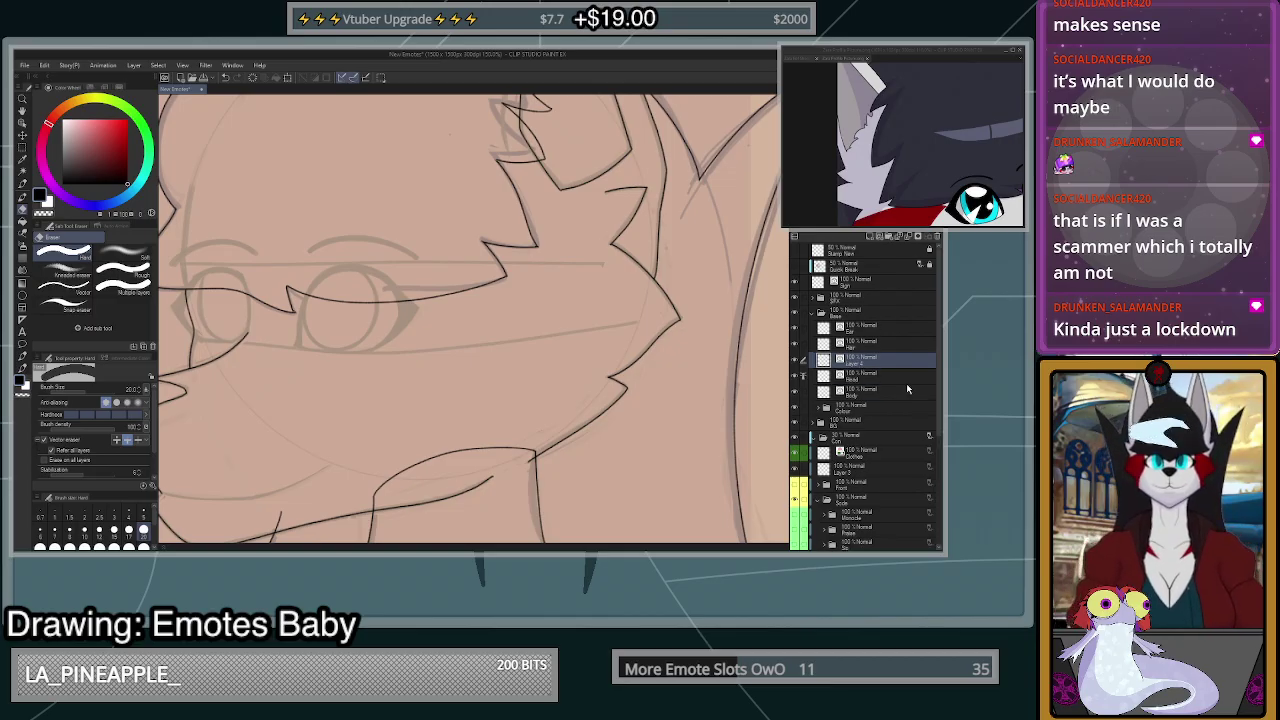
type("Markings")
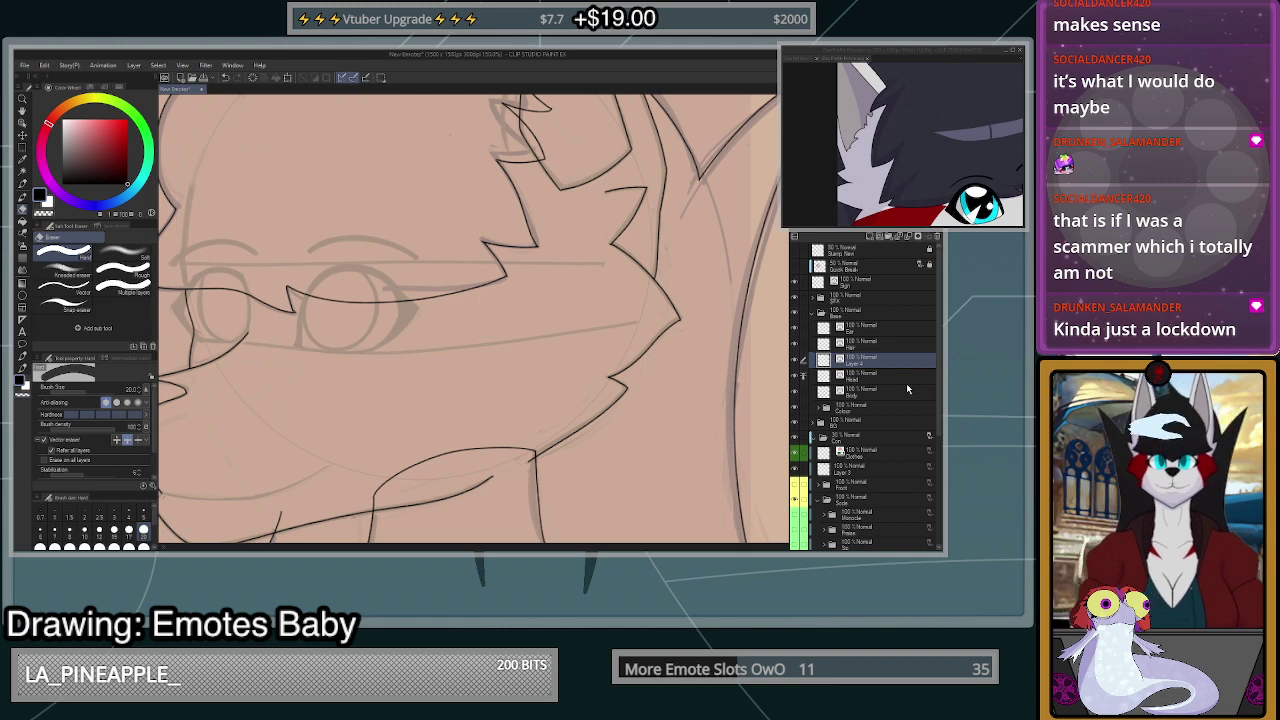
key("Return")
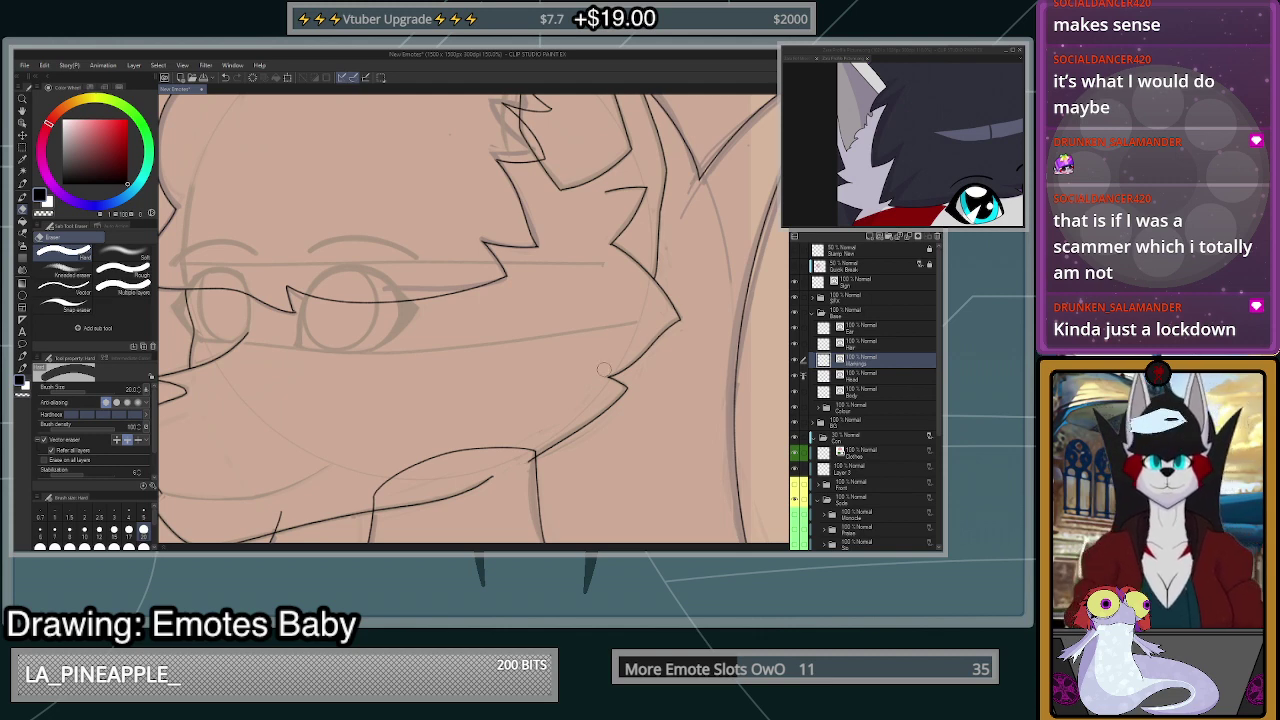
- Try to ink the cheek marking's lower edge with the pen, from the jaw fur up toward the outer eye corner
key("p")
scroll(600, 389, "down", 1)
scroll(601, 367, "up", 1)
scroll(604, 350, "down", 1)
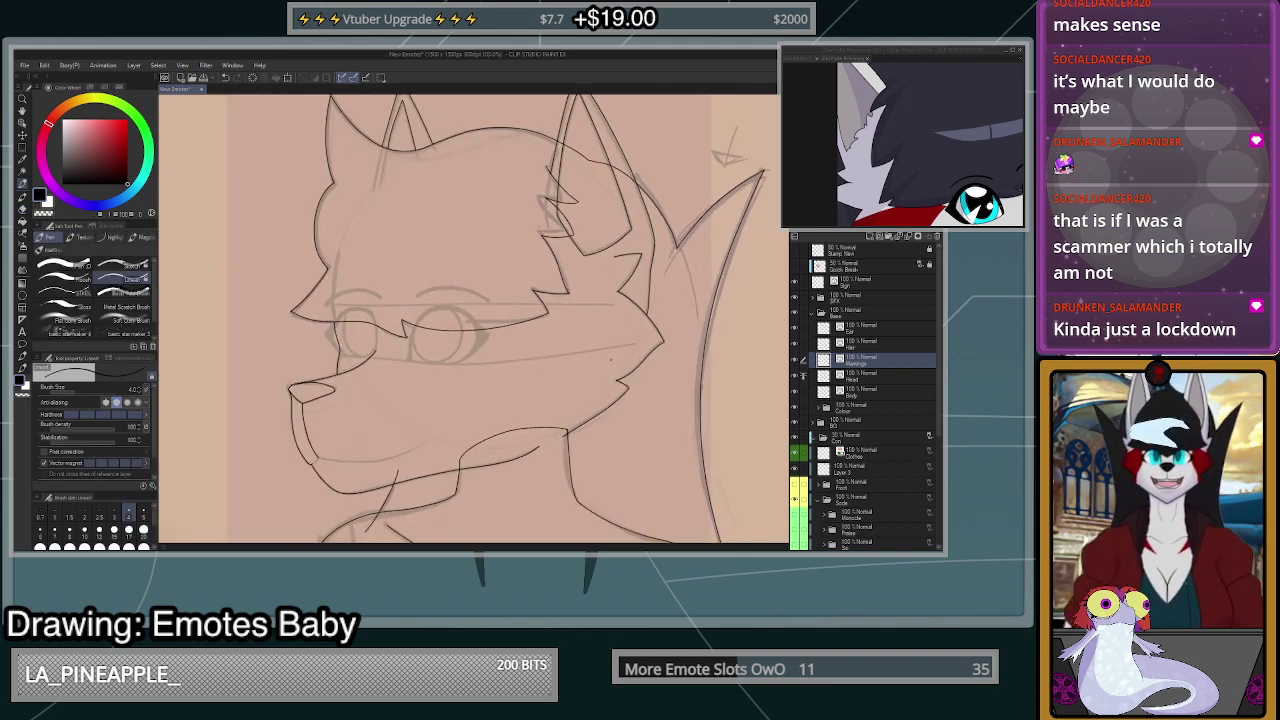
scroll(610, 360, "up", 1)
scroll(622, 365, "down", 1)
scroll(637, 360, "up", 2)
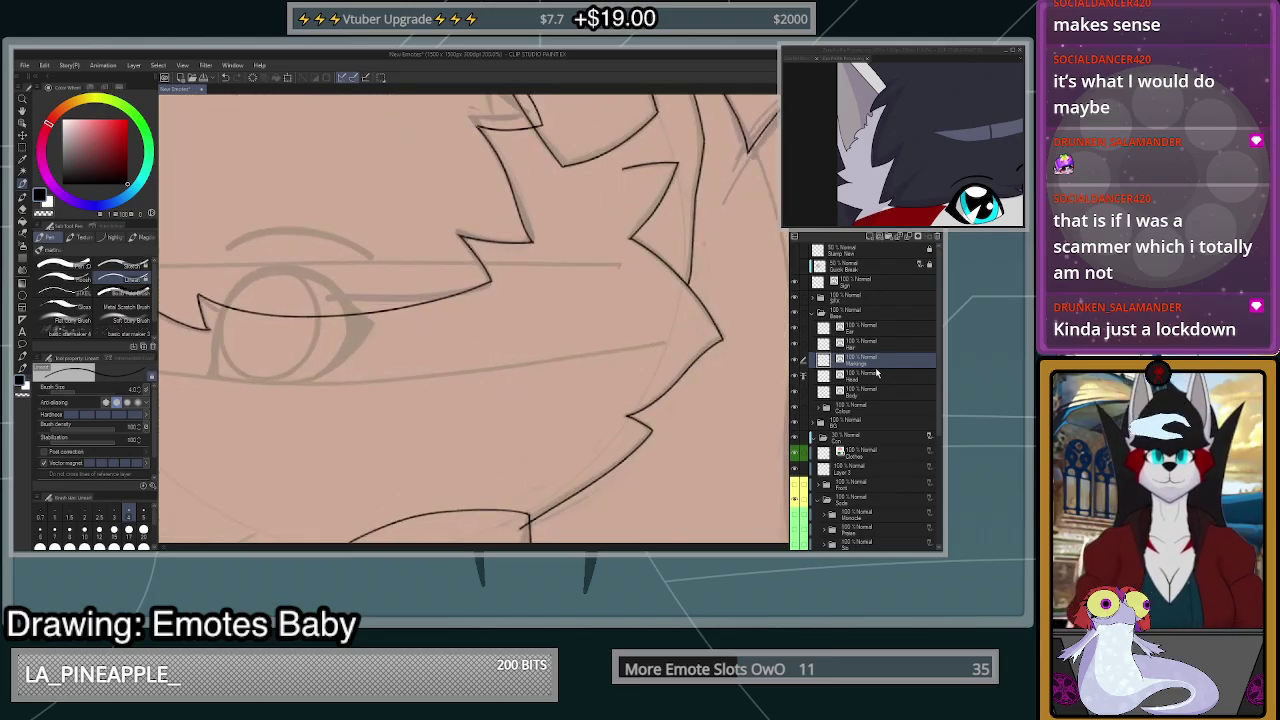
left_click_drag(578, 489, 368, 322)
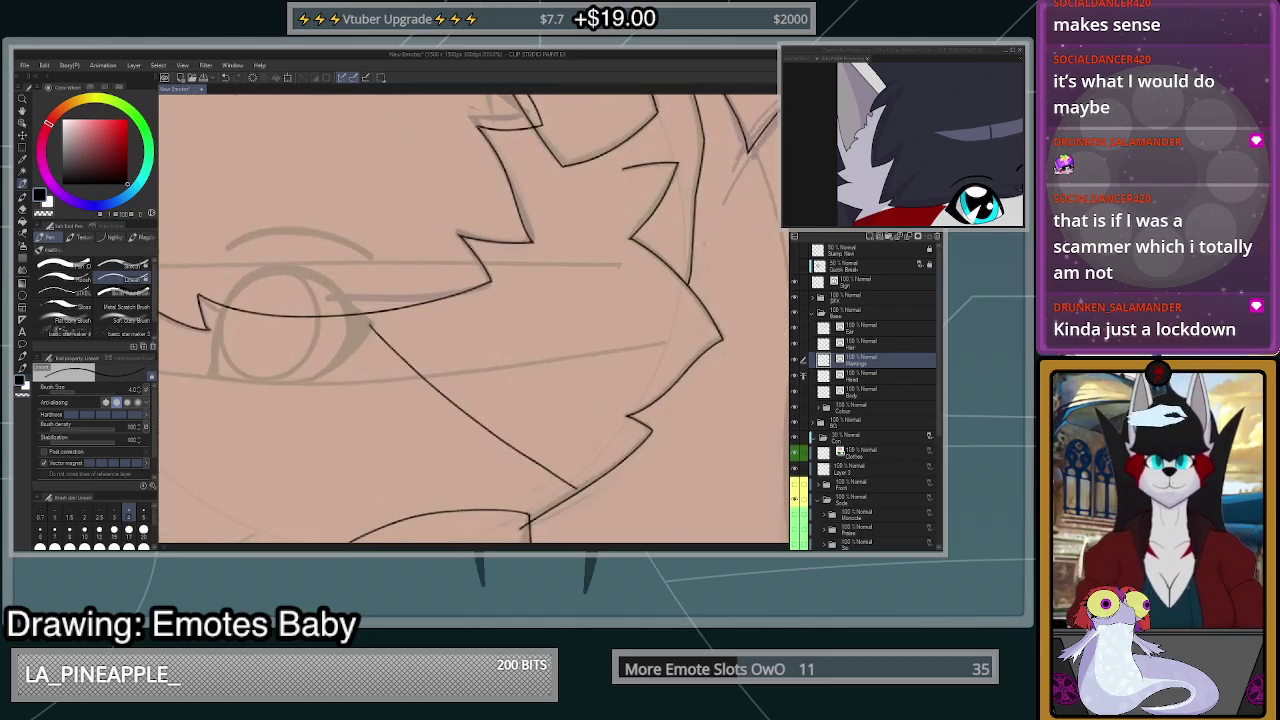
key("ctrl+z")
mouse_move(596, 482)
left_mouse_down()
mouse_move(488, 440)
mouse_move(396, 368)
left_mouse_up()
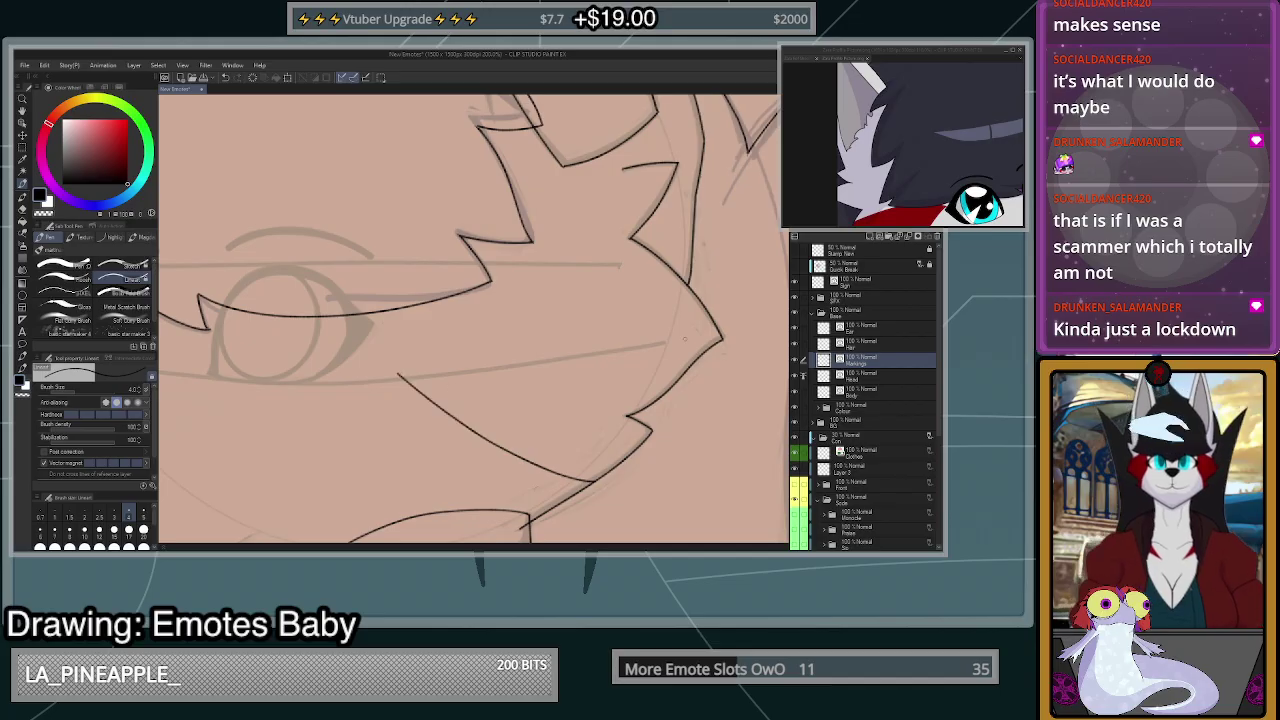
key("ctrl+z")
- Examine the cheek marking in the profile picture reference, flipping its view horizontally to compare it with the drawing
left_click(947, 147)
scroll(947, 147, "down", 2)
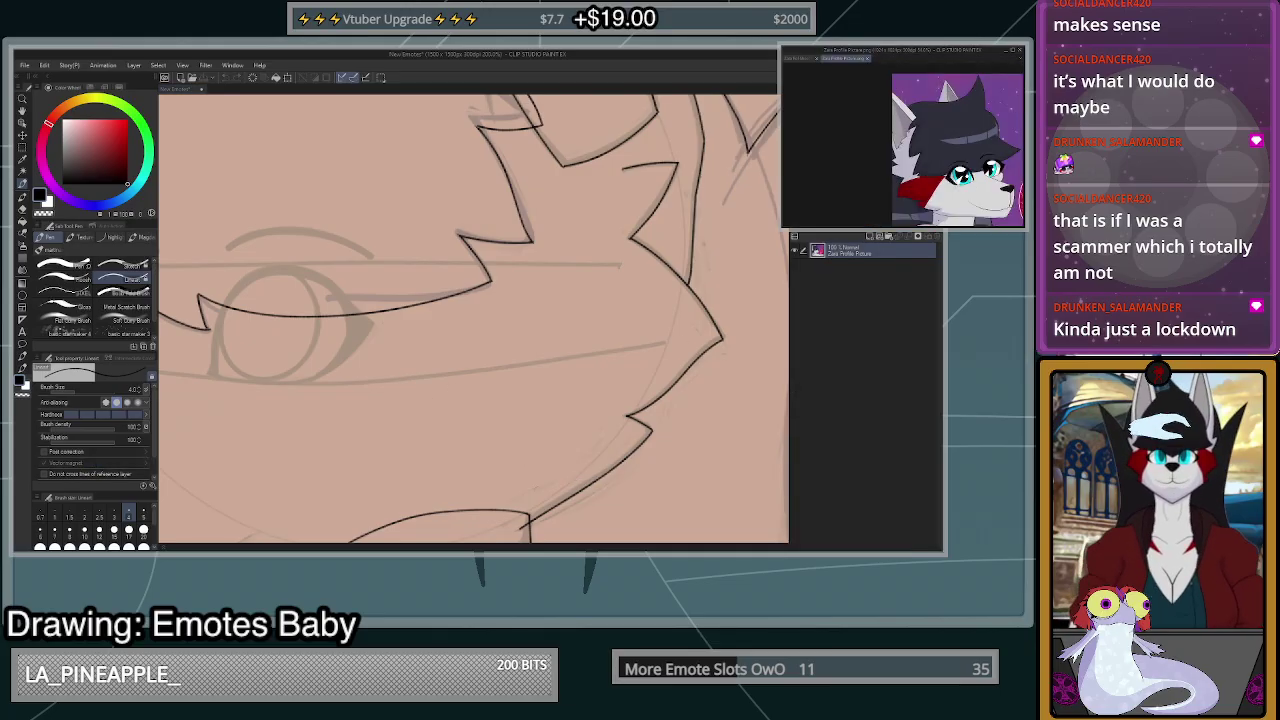
scroll(948, 212, "up", 2)
key("h")
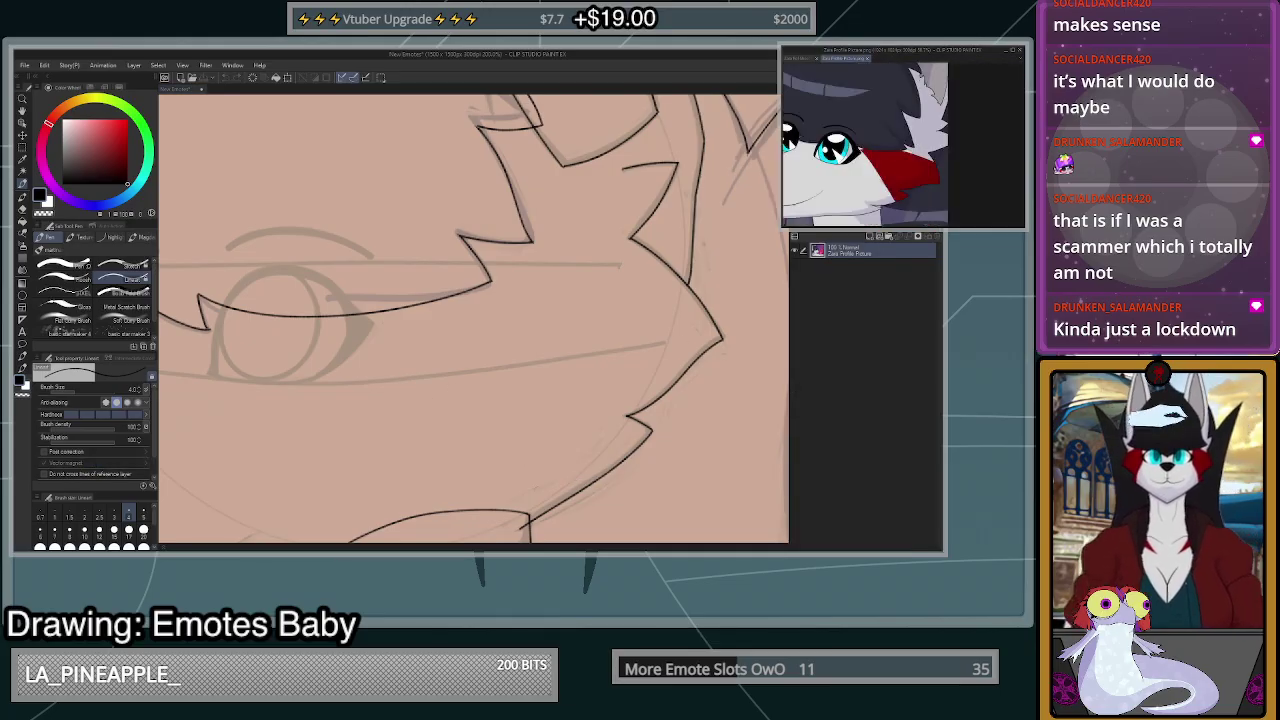
left_click(742, 394)
key("h")
key("h")
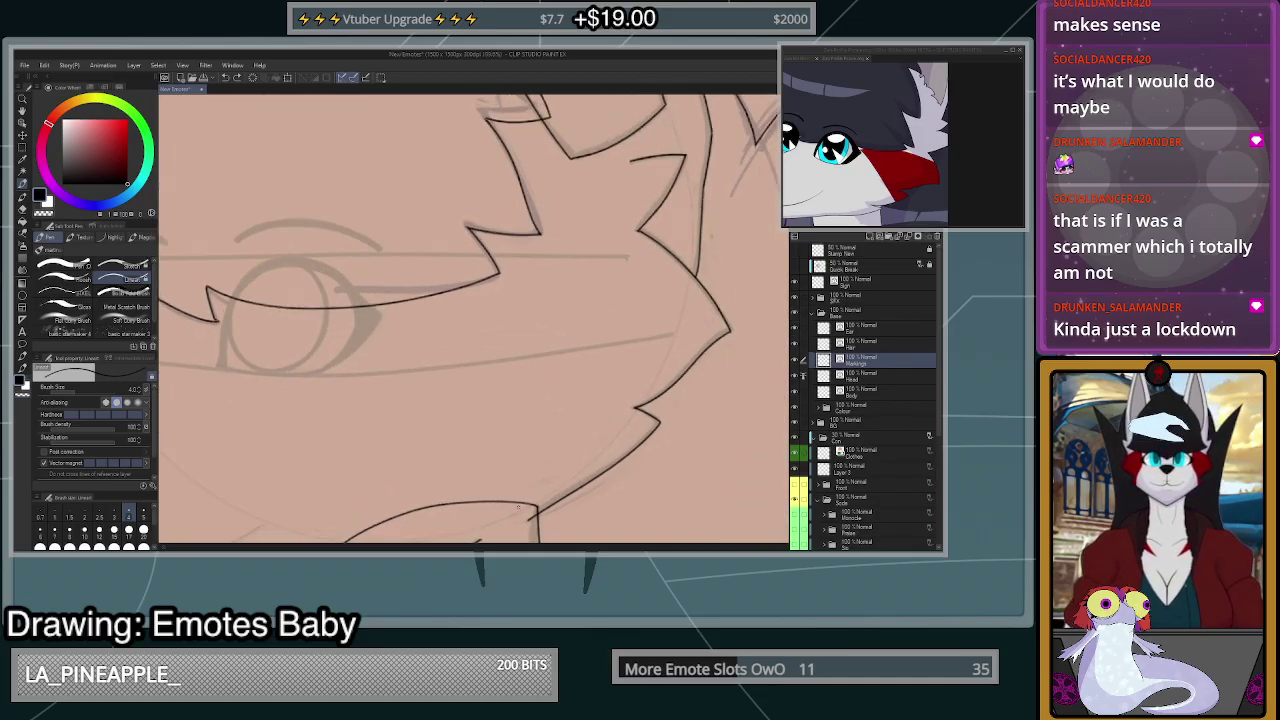
- Try to ink both edges of the cheek marking between the outer eye corner and the cheek fur
scroll(504, 528, "up", 1)
left_click_drag(617, 463, 350, 298)
mouse_move(711, 220)
left_mouse_down()
mouse_move(491, 203)
mouse_move(348, 225)
left_mouse_up()
scroll(512, 294, "down", 2)
scroll(656, 330, "down", 3)
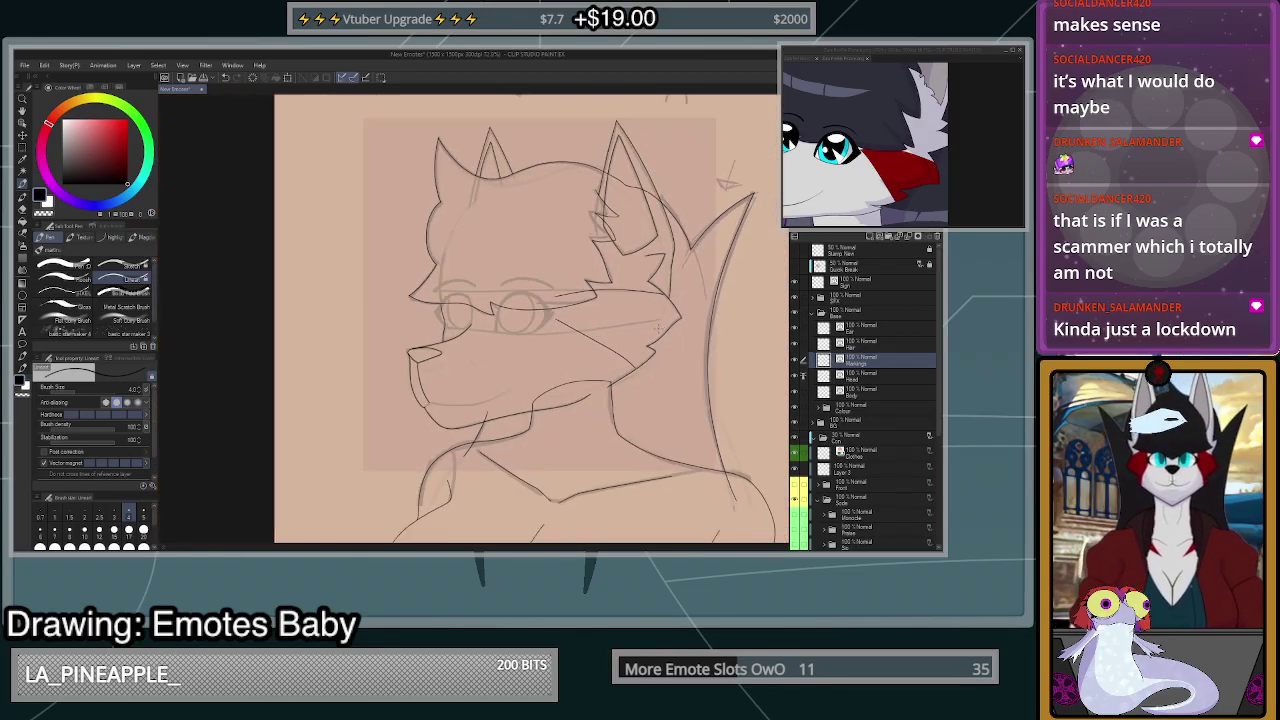
scroll(658, 327, "up", 4)
scroll(659, 325, "up", 4)
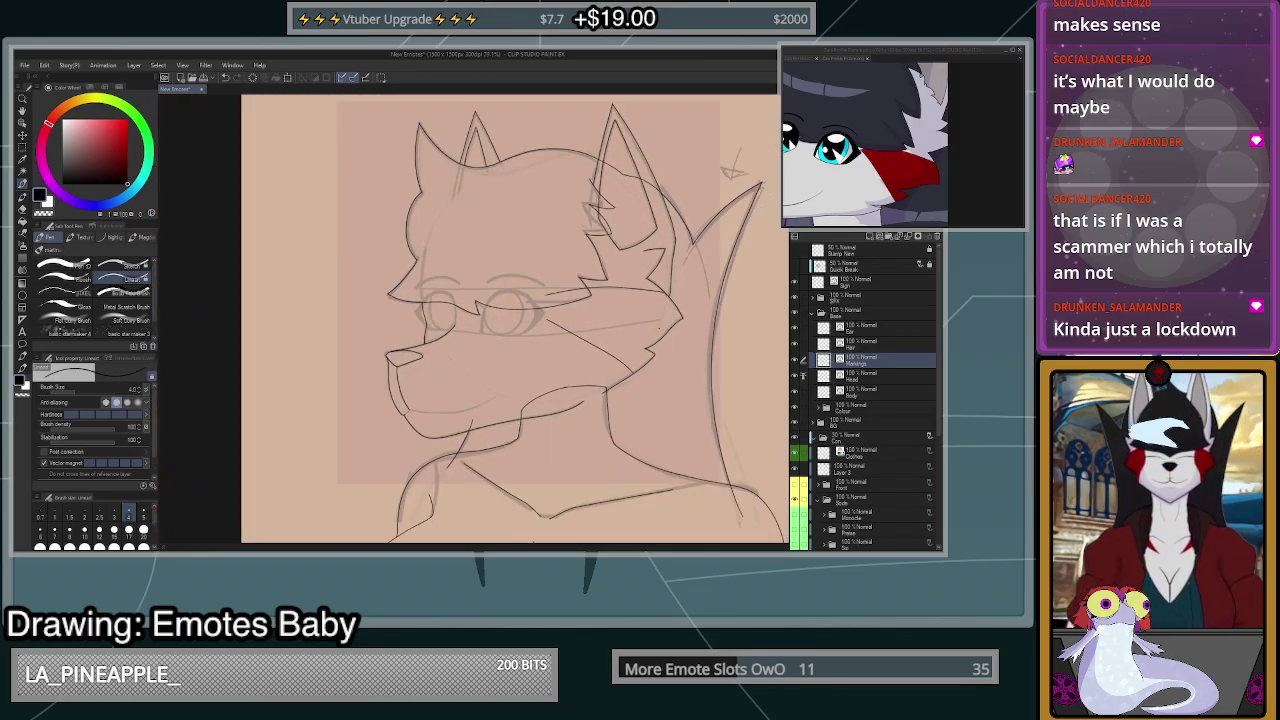
key("ctrl+z")
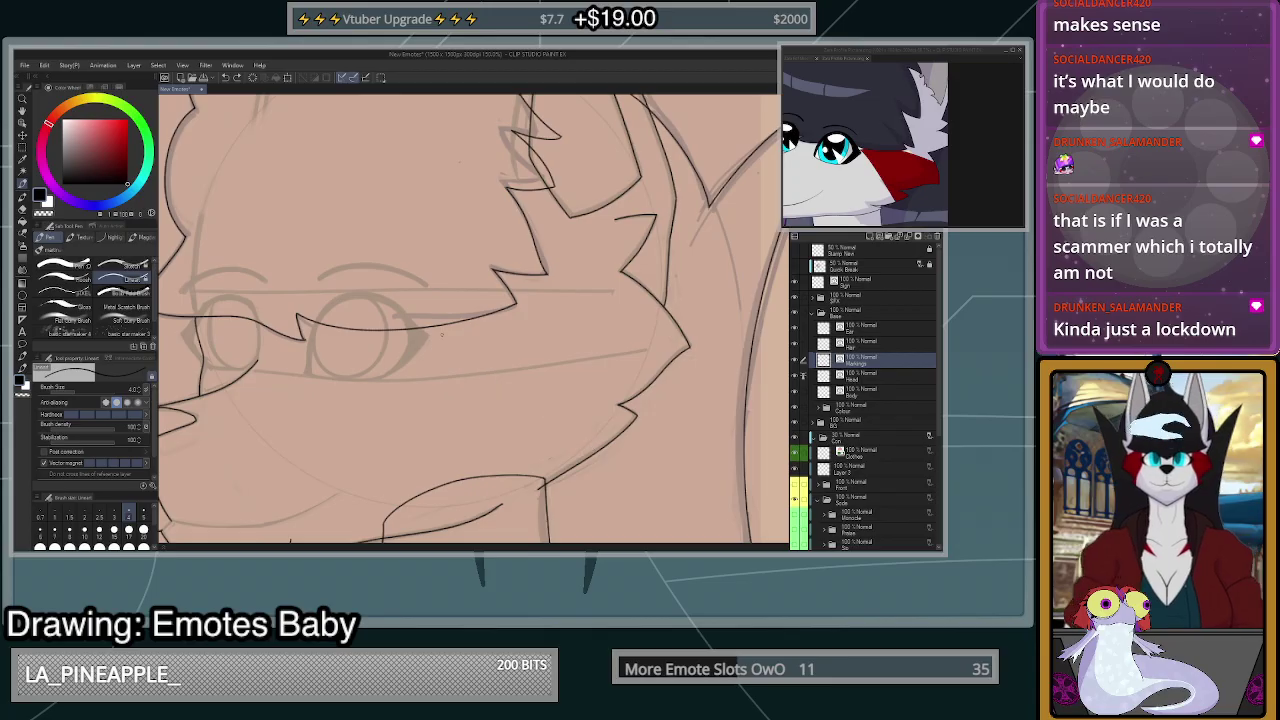
- Retry the cheek marking's upper edge, sweeping from beside the eye out past the cheek fur, and undo the attempts
mouse_move(434, 332)
left_mouse_down()
mouse_move(518, 378)
mouse_move(588, 441)
mouse_move(618, 498)
mouse_move(598, 446)
mouse_move(497, 357)
mouse_move(383, 302)
mouse_move(430, 268)
mouse_move(622, 240)
mouse_move(692, 262)
left_mouse_up()
scroll(562, 466, "up", 1)
key("ctrl+z")
key("ctrl+z")
key("ctrl+z")
mouse_move(383, 275)
left_mouse_down()
mouse_move(700, 462)
mouse_move(598, 418)
mouse_move(430, 318)
mouse_move(385, 275)
mouse_move(680, 250)
mouse_move(754, 280)
left_mouse_up()
key("ctrl+z")
key("ctrl+z")
mouse_move(388, 276)
left_mouse_down()
mouse_move(573, 237)
mouse_move(757, 255)
left_mouse_up()
scroll(710, 290, "down", 5)
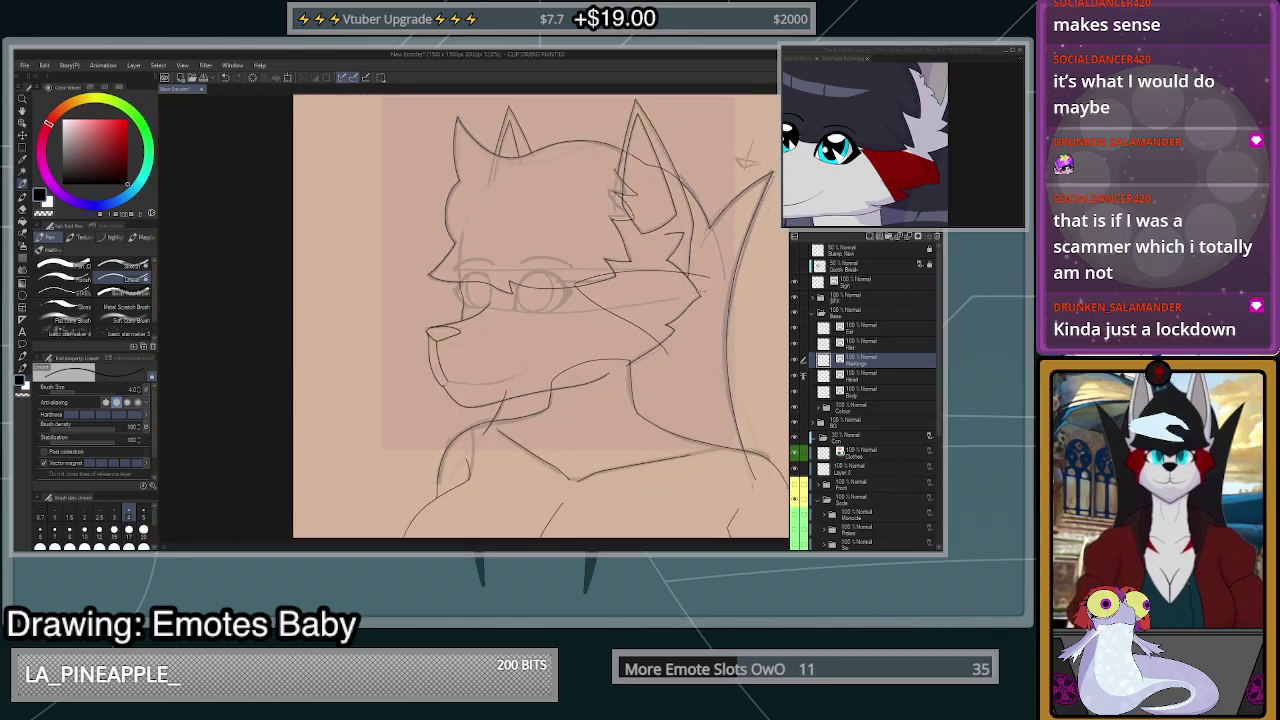
scroll(680, 312, "up", 5)
key("ctrl+z")
key("ctrl+z")
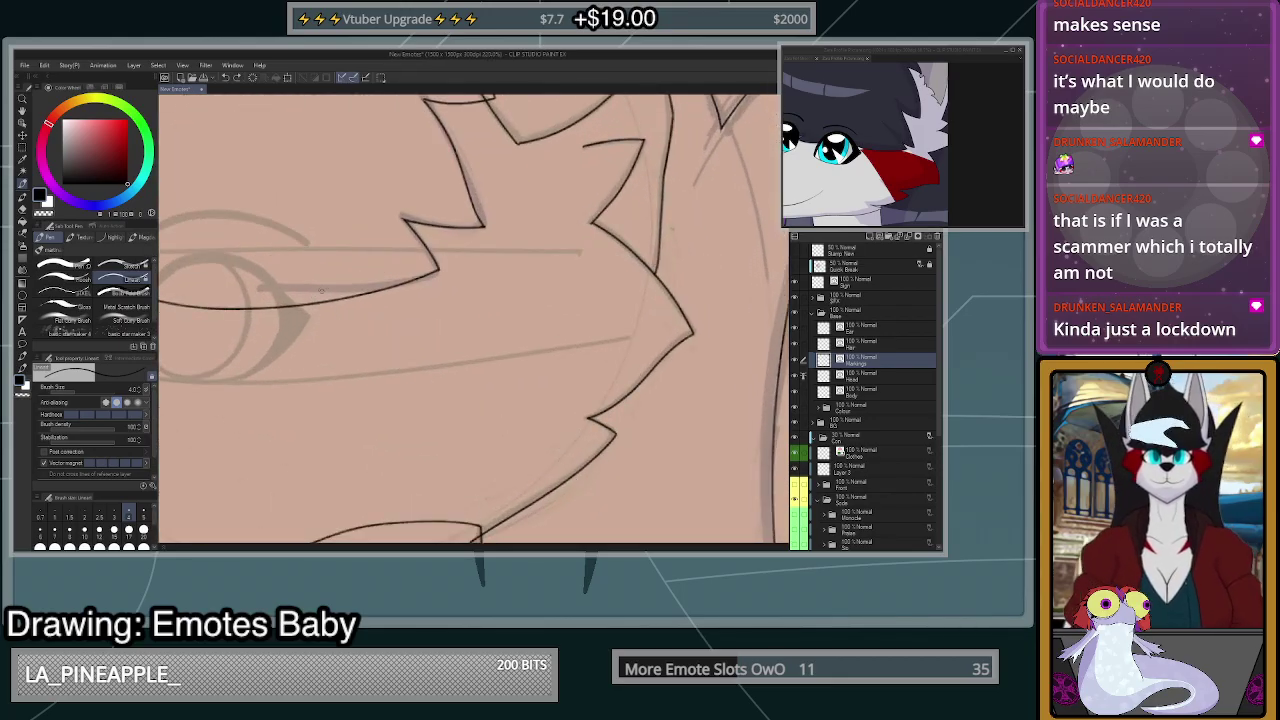
- Ink the cheek marking's lower and upper edges, both curving from beside the eye out past the cheek fur
mouse_move(318, 290)
left_mouse_down()
mouse_move(341, 318)
mouse_move(568, 455)
mouse_move(600, 543)
left_mouse_up()
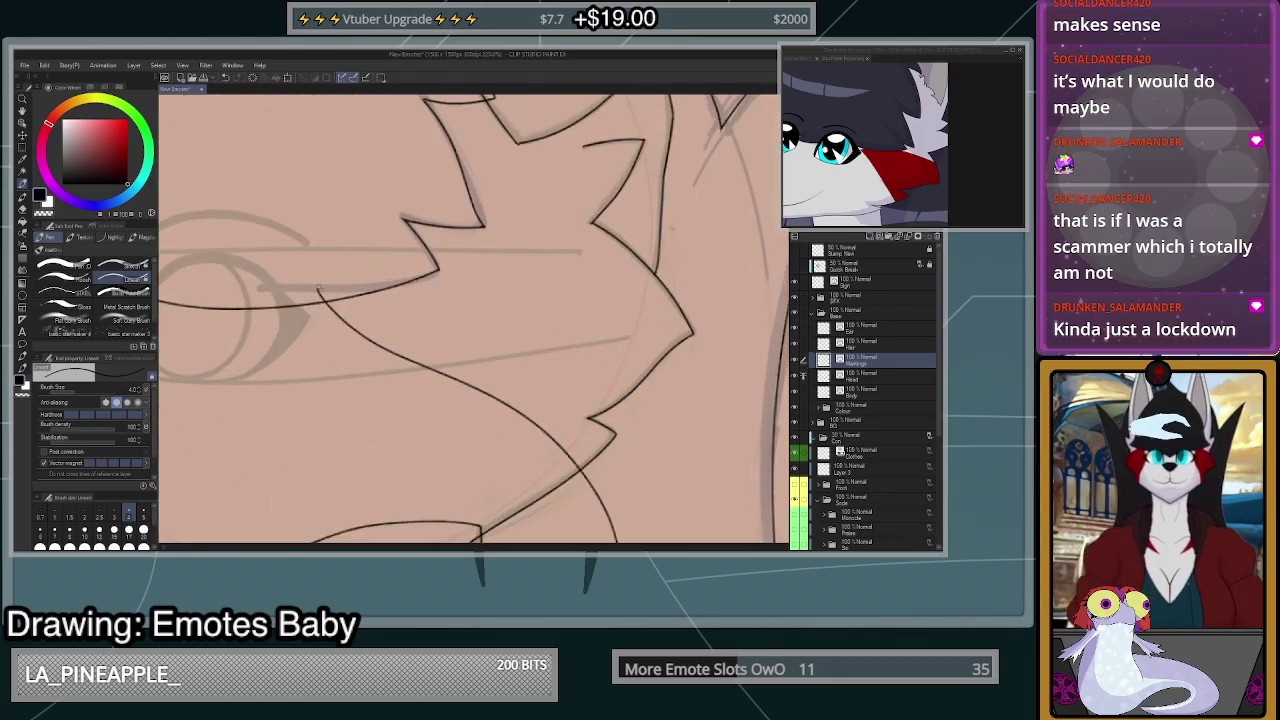
mouse_move(318, 288)
left_mouse_down()
mouse_move(616, 276)
mouse_move(766, 342)
left_mouse_up()
key("ctrl+z")
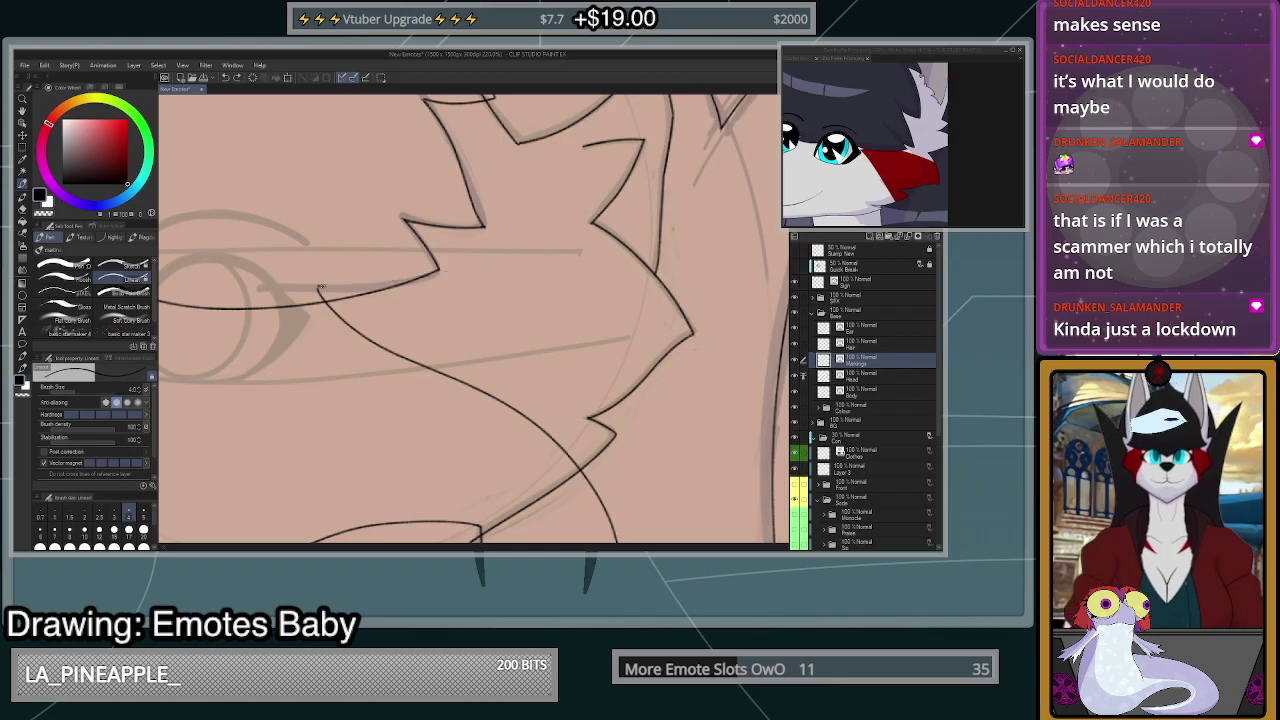
mouse_move(319, 288)
left_mouse_down()
mouse_move(485, 255)
mouse_move(685, 254)
mouse_move(766, 292)
left_mouse_up()
scroll(692, 374, "down", 5)
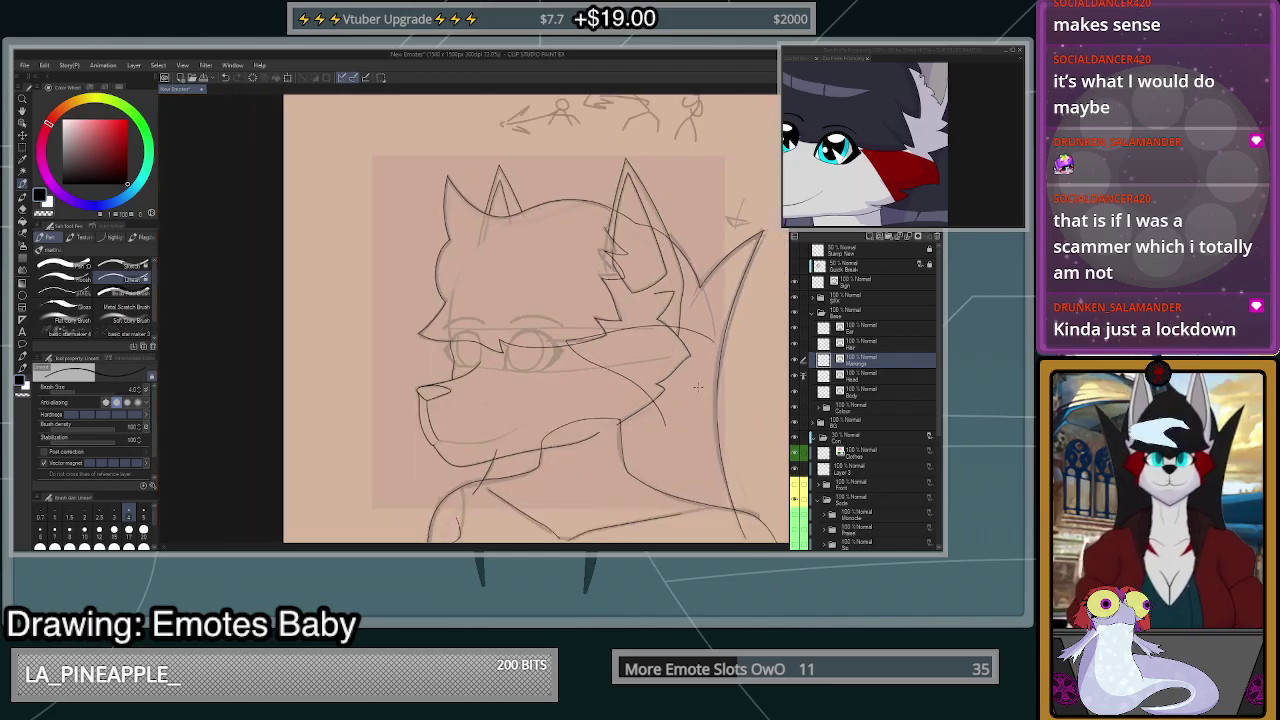
scroll(697, 387, "up", 4)
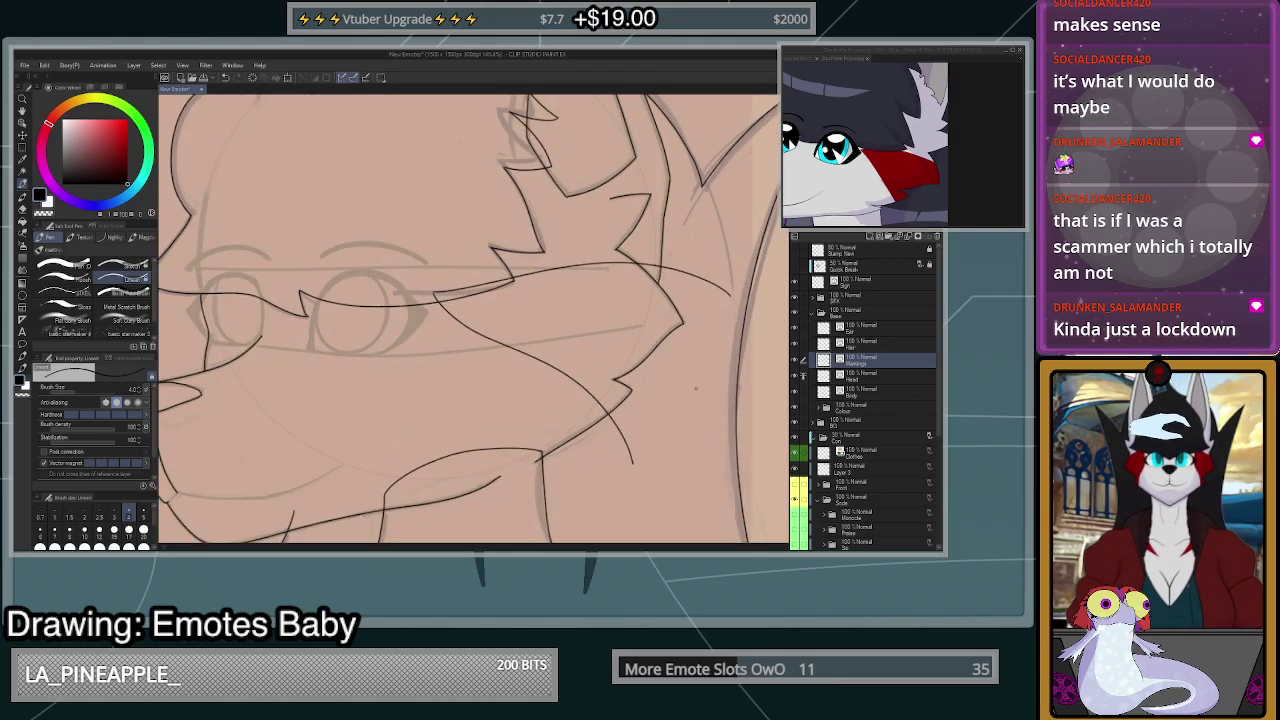
scroll(628, 346, "up", 1)
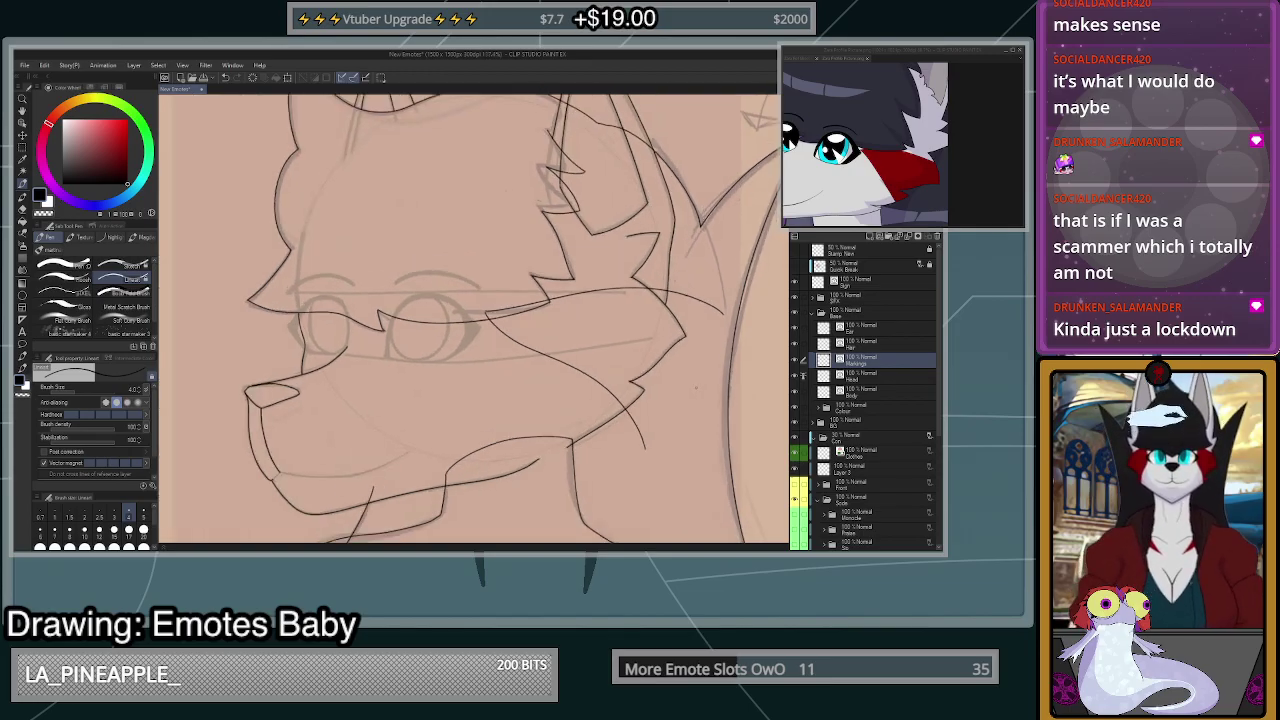
- Erase the ends of both marking lines that extend beyond the cheek fur outline
key("e")
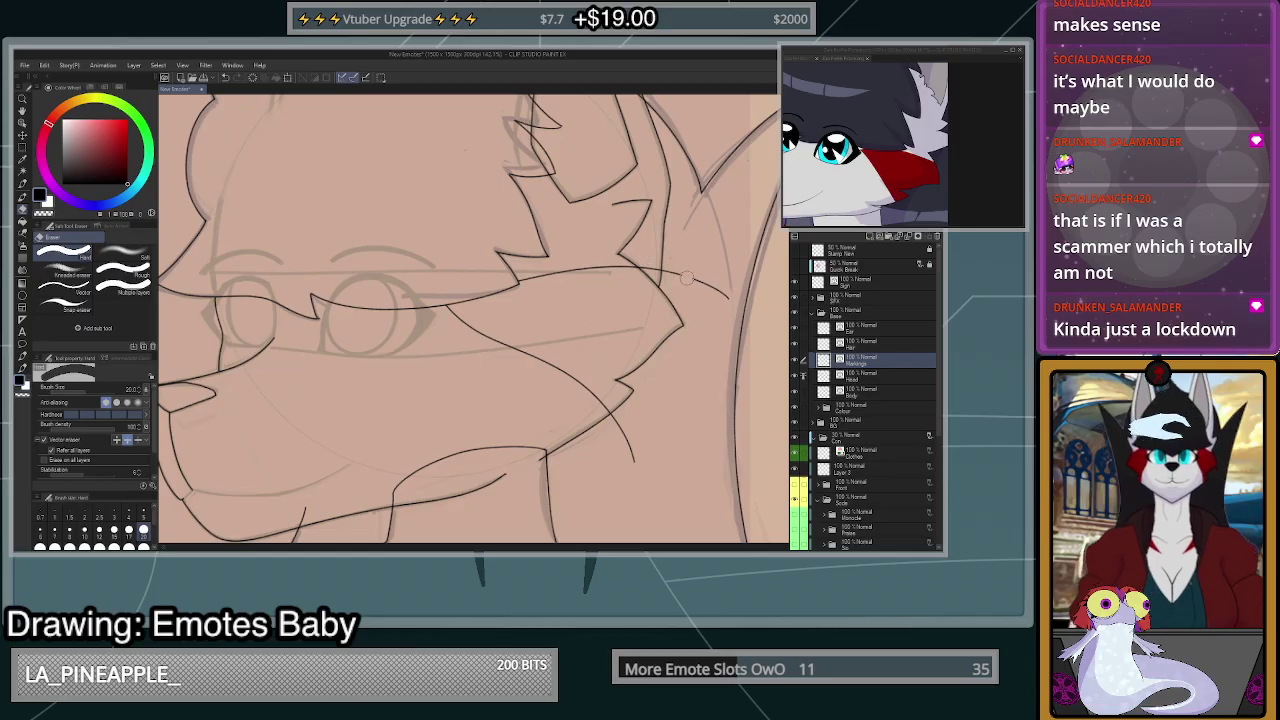
left_click_drag(725, 295, 658, 266)
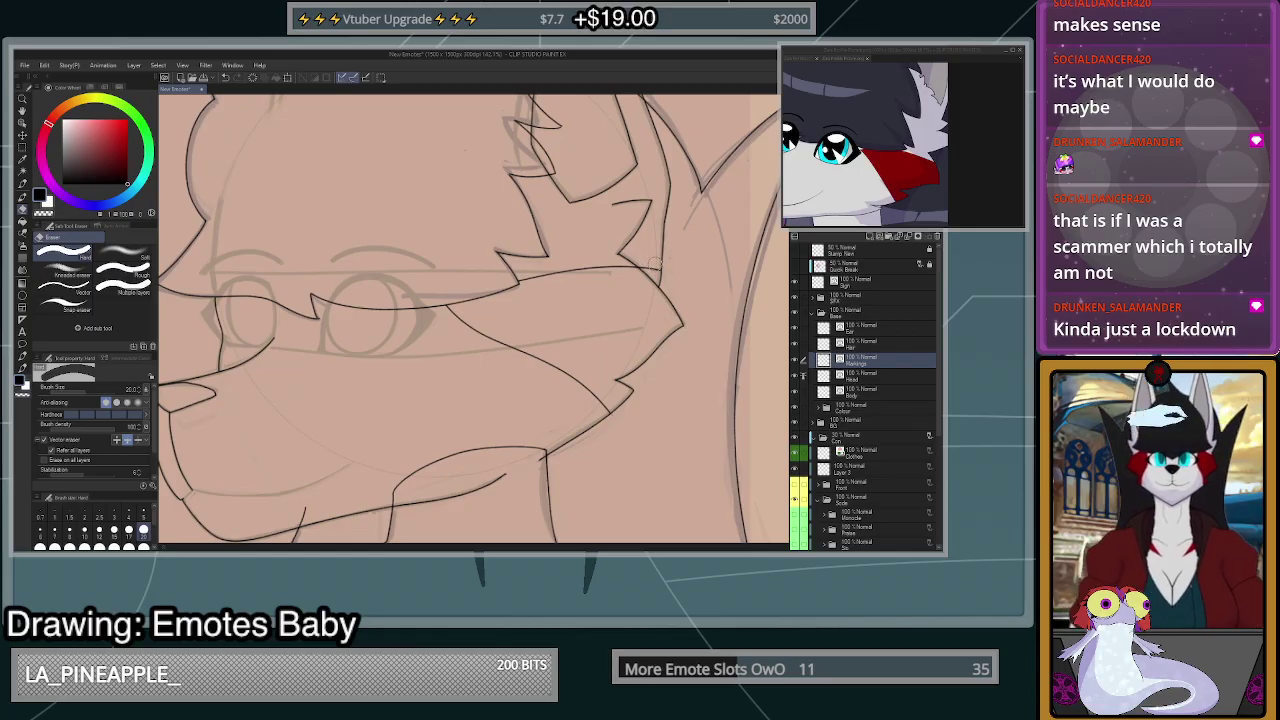
scroll(656, 266, "down", 2)
scroll(677, 288, "down", 1)
scroll(704, 240, "up", 2)
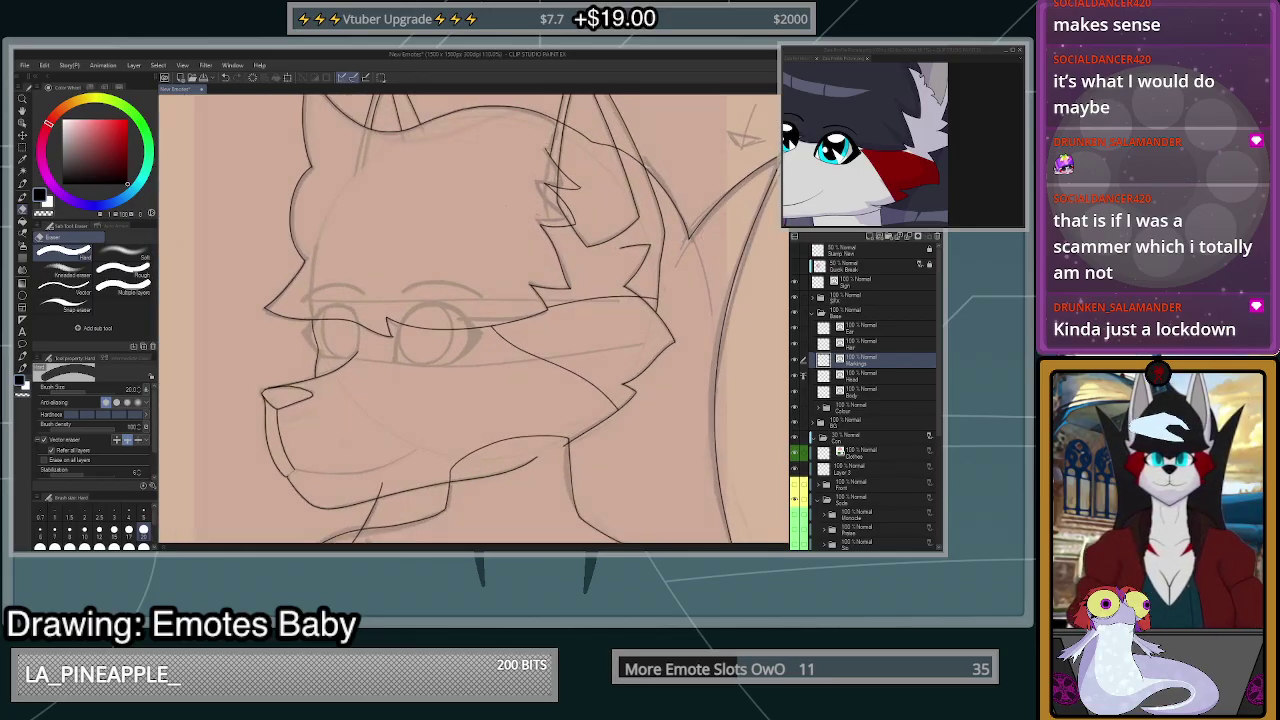
- Hide the sketch folder and flip the canvas view back and forth to check the cheek marking
key("h")
key("h")
key("h")
left_click(796, 438)
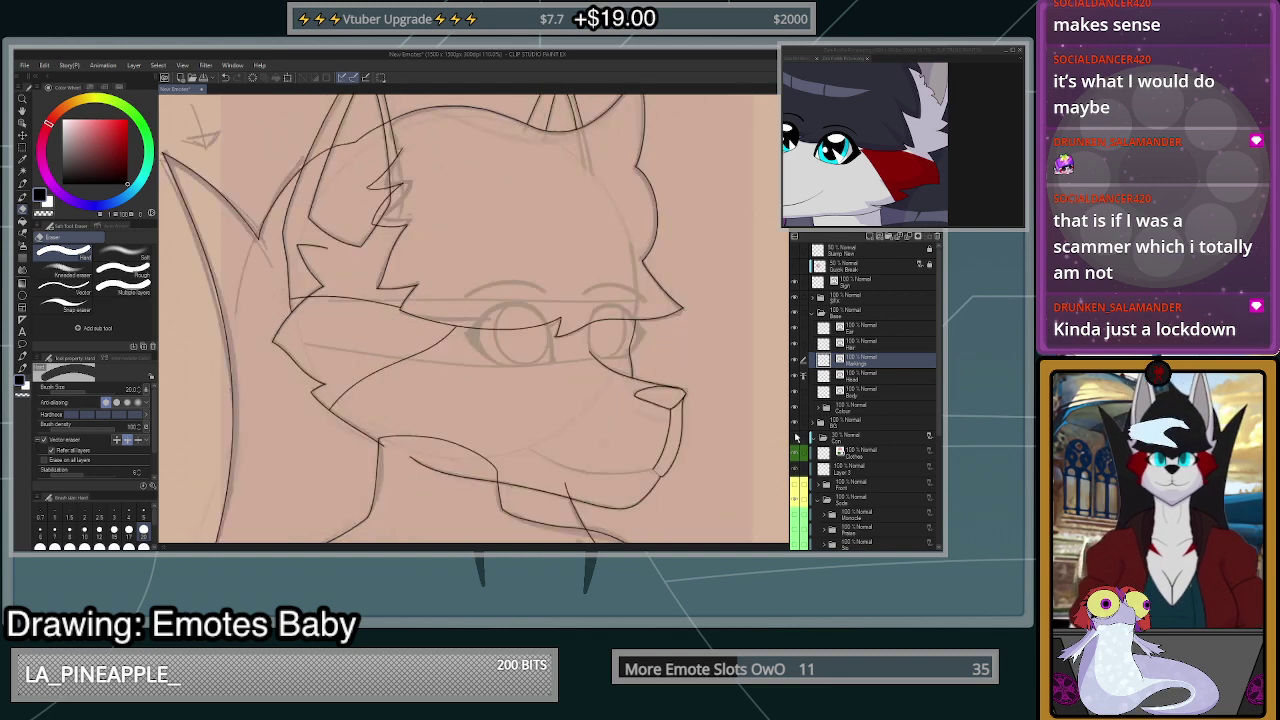
key("h")
key("h")
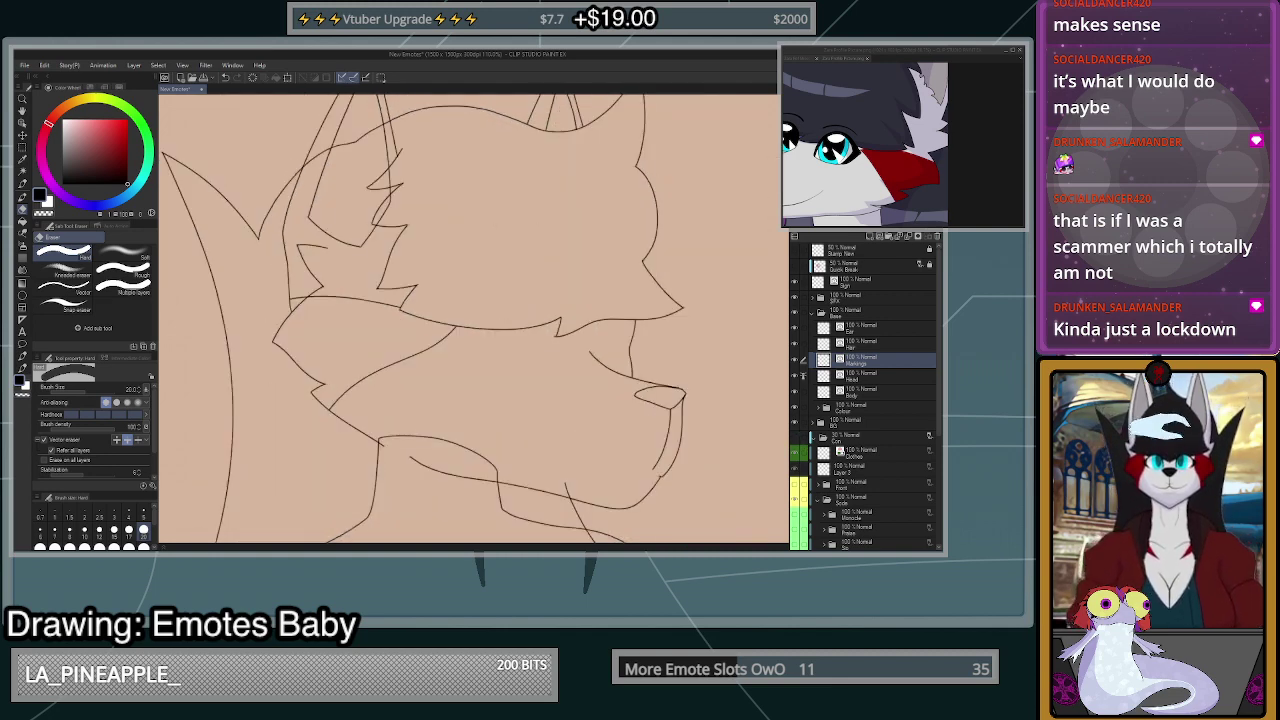
key("h")
- Undo the inked cheek marking lines
key("ctrl+z")
key("ctrl+z")
key("ctrl+z")
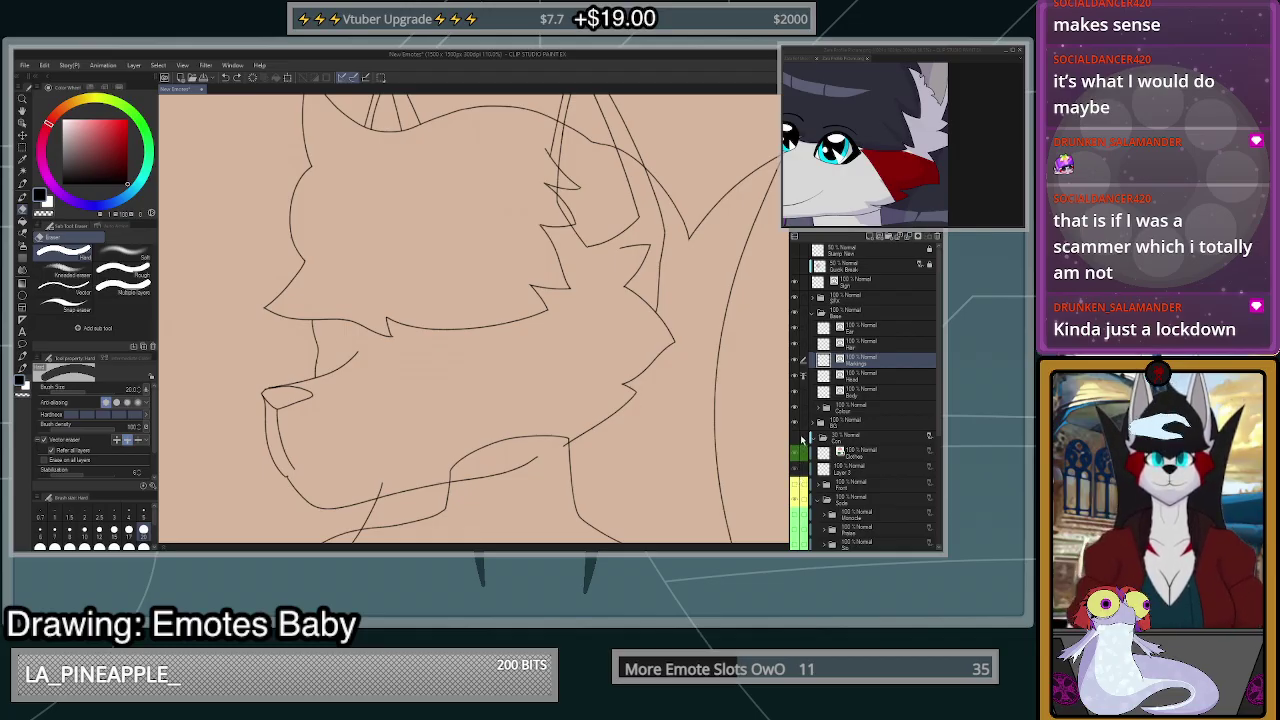
- Show the sketch folder again and move the Markings layer below the Head layer
left_click(797, 441)
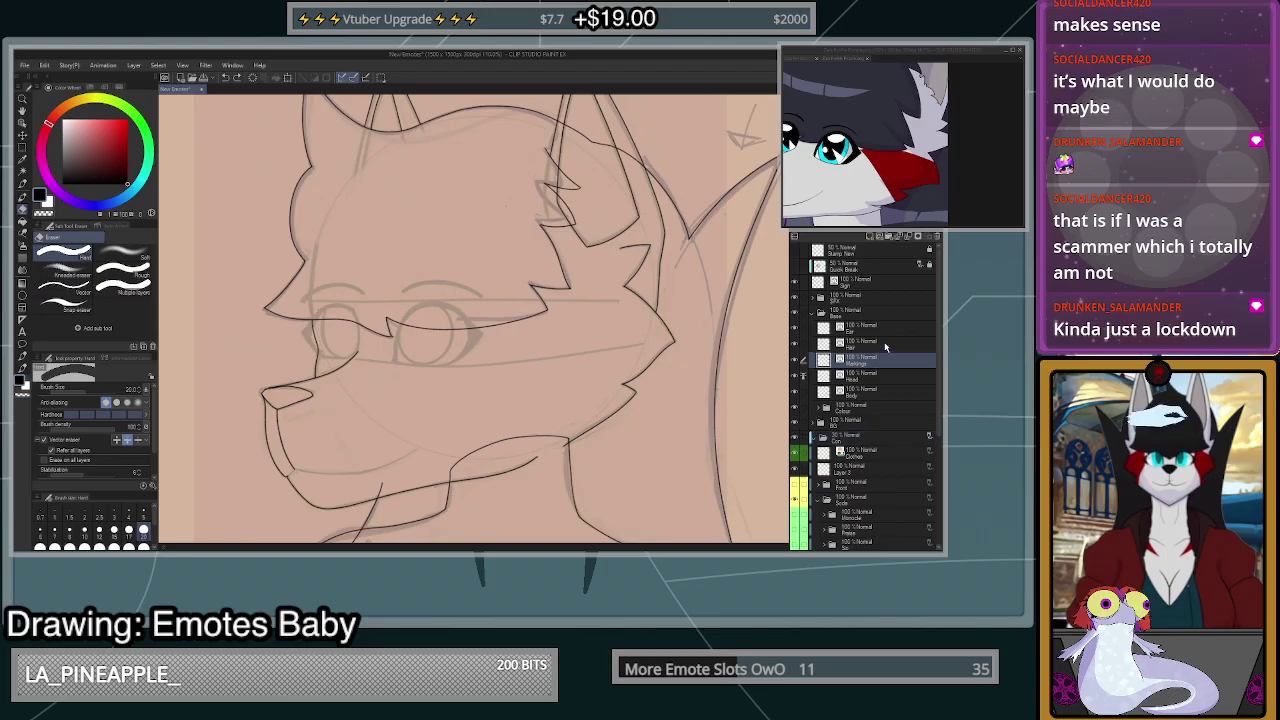
key("p")
scroll(604, 408, "up", 5)
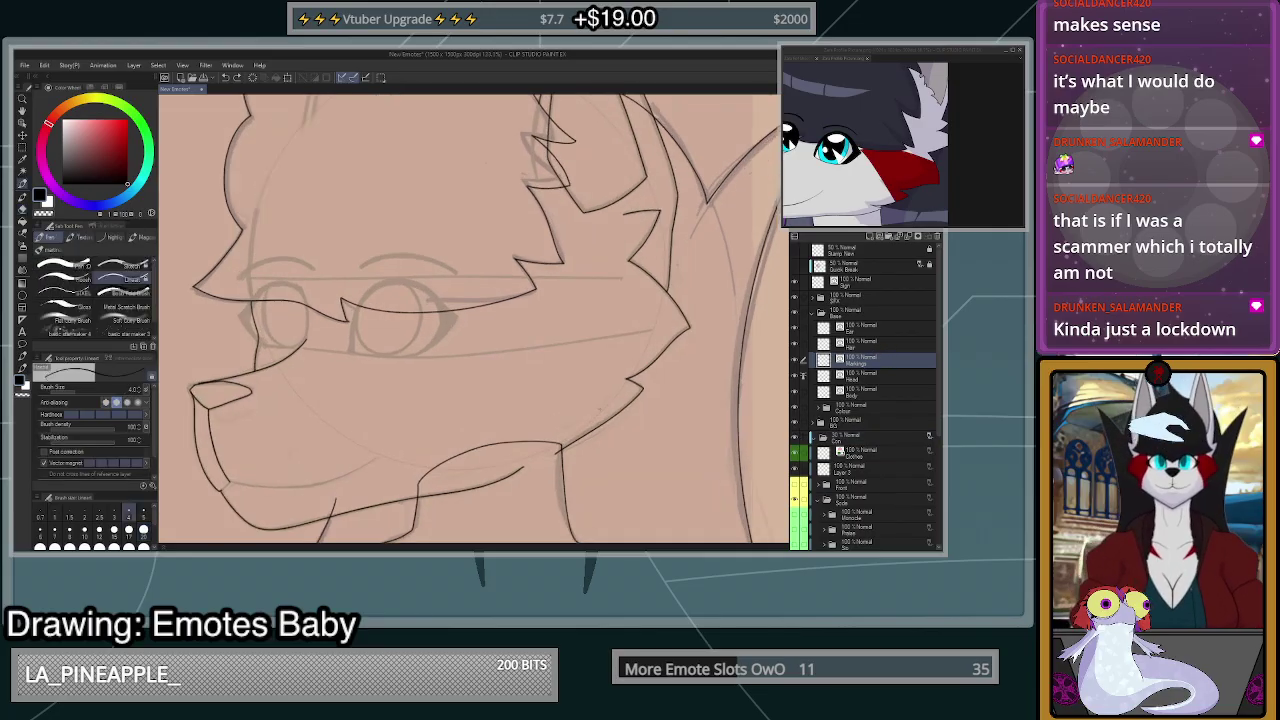
left_click(922, 242)
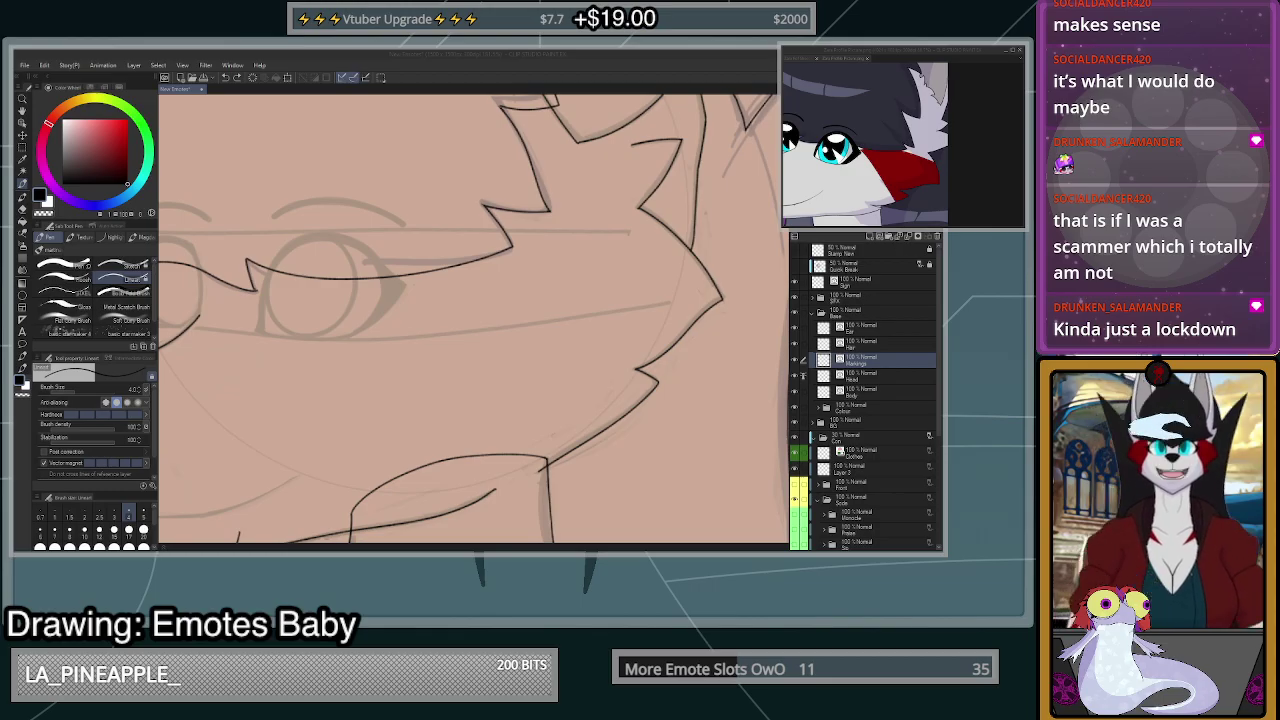
left_click(876, 377)
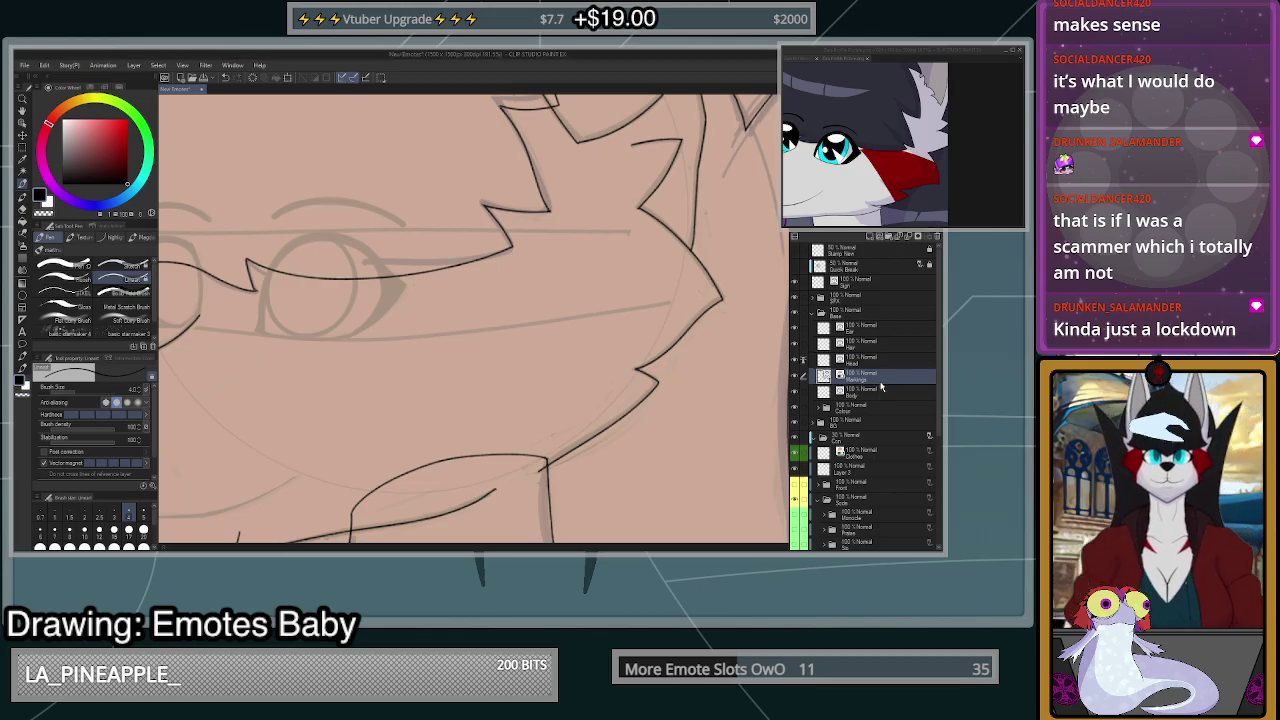
- Try several curves for the lower edge of the cheek marking, running from the fringe beside the eye past the cheek fur
left_click_drag(618, 450, 425, 268)
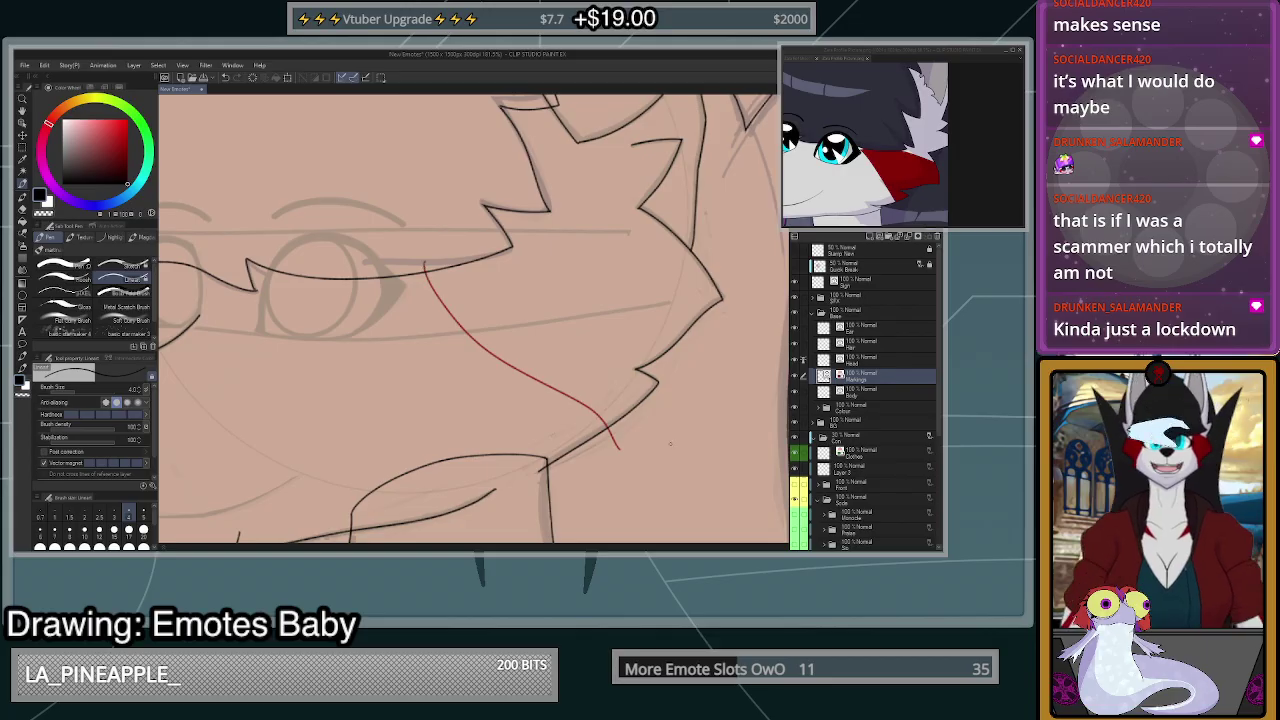
key("ctrl+z")
mouse_move(648, 428)
left_mouse_down()
mouse_move(430, 340)
mouse_move(393, 287)
mouse_move(520, 374)
mouse_move(650, 516)
left_mouse_up()
key("ctrl+z")
key("ctrl+z")
mouse_move(694, 413)
left_mouse_down()
mouse_move(504, 358)
mouse_move(422, 280)
mouse_move(566, 376)
mouse_move(681, 515)
left_mouse_up()
key("ctrl+z")
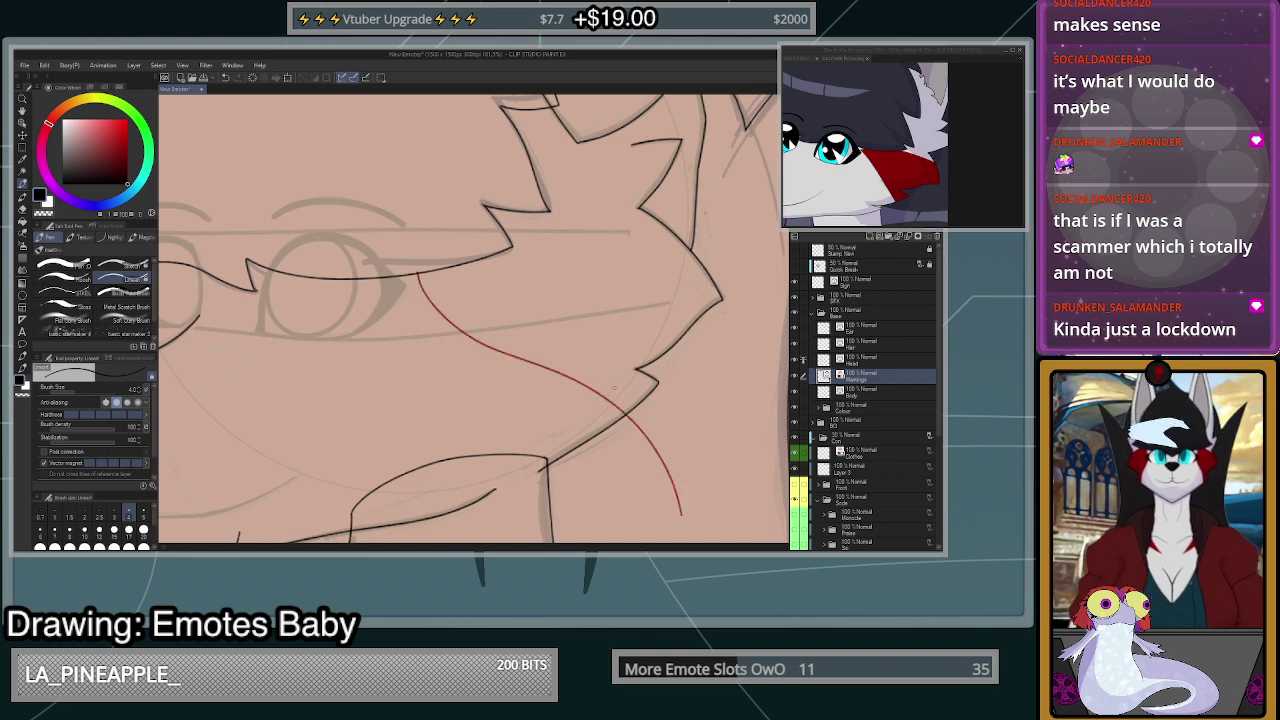
- Try an arched upper edge for the cheek marking, from the fringe across the outer cheek fur outline
mouse_move(420, 265)
left_mouse_down()
mouse_move(555, 242)
mouse_move(755, 273)
left_mouse_up()
scroll(665, 400, "down", 4)
scroll(688, 350, "up", 4)
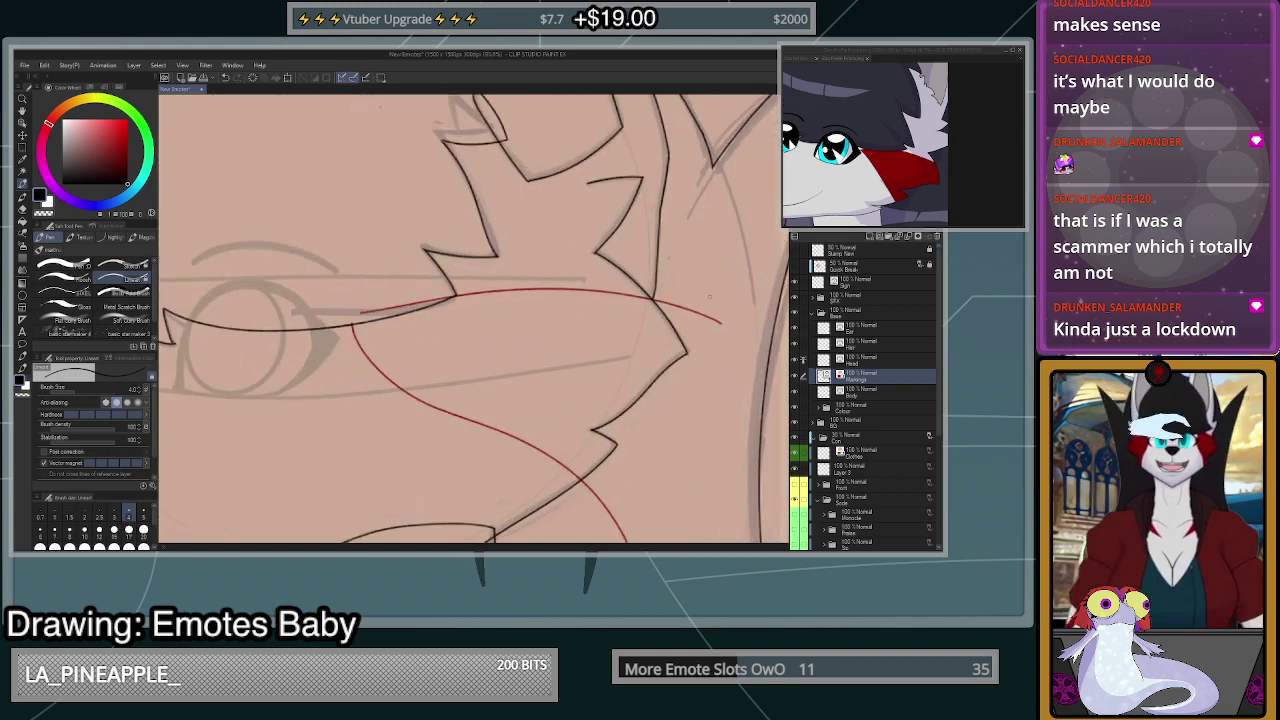
key("ctrl+z")
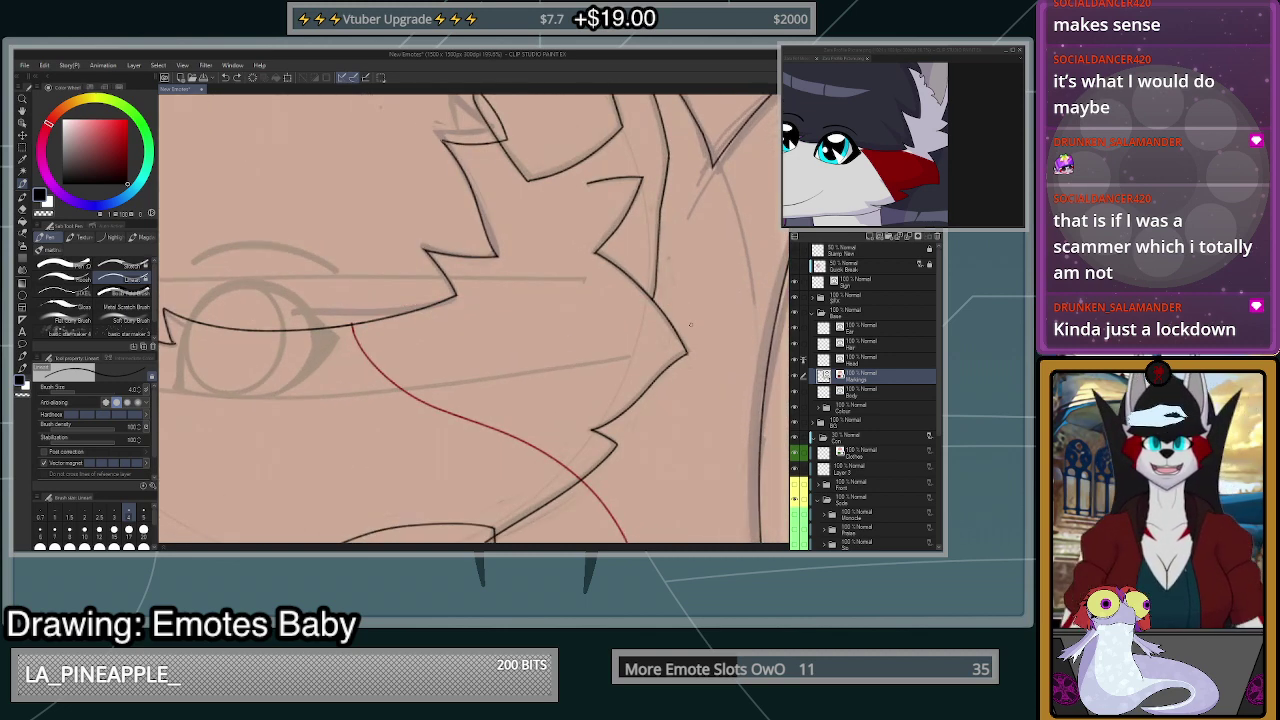
left_click_drag(571, 463, 437, 372)
key("ctrl+z")
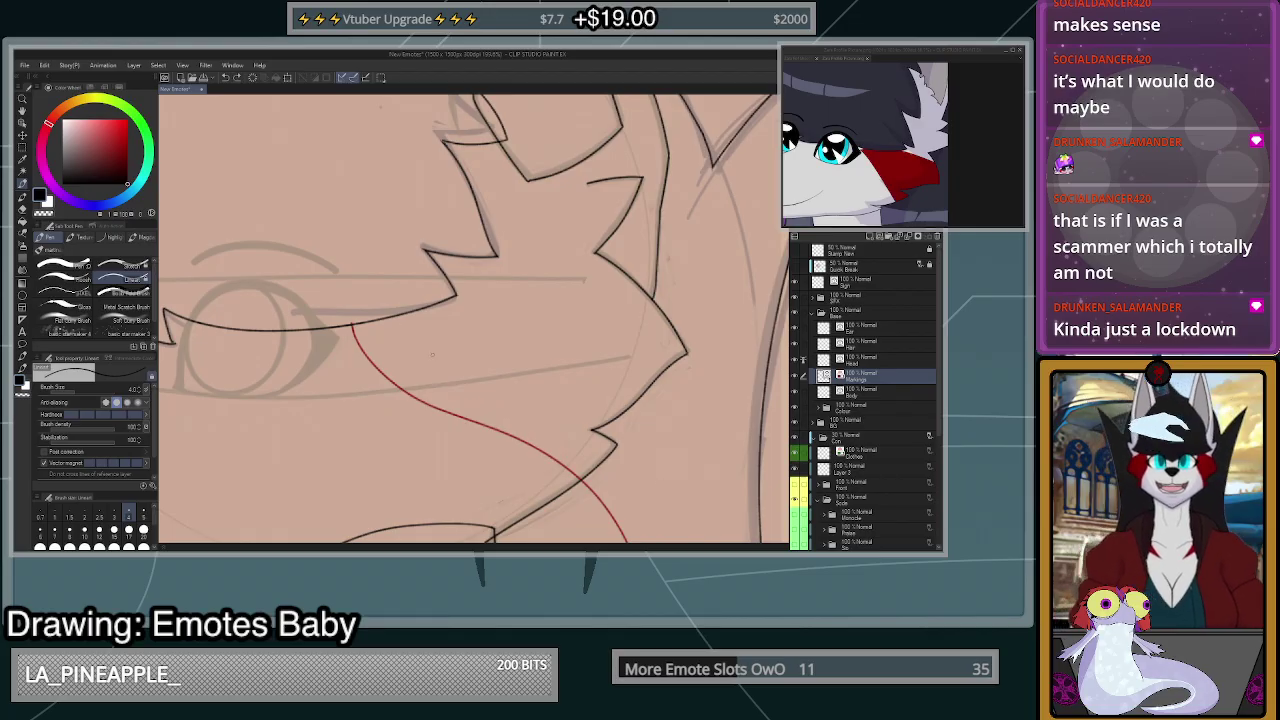
- Redraw the lower and upper edges of the cheek marking as two curves spreading from the fringe beyond the cheek fur outline
mouse_move(364, 307)
left_mouse_down()
mouse_move(579, 296)
mouse_move(763, 391)
left_mouse_up()
key("ctrl+z")
key("ctrl+z")
mouse_move(602, 501)
left_mouse_down()
mouse_move(414, 383)
mouse_move(359, 299)
mouse_move(578, 271)
mouse_move(746, 374)
left_mouse_up()
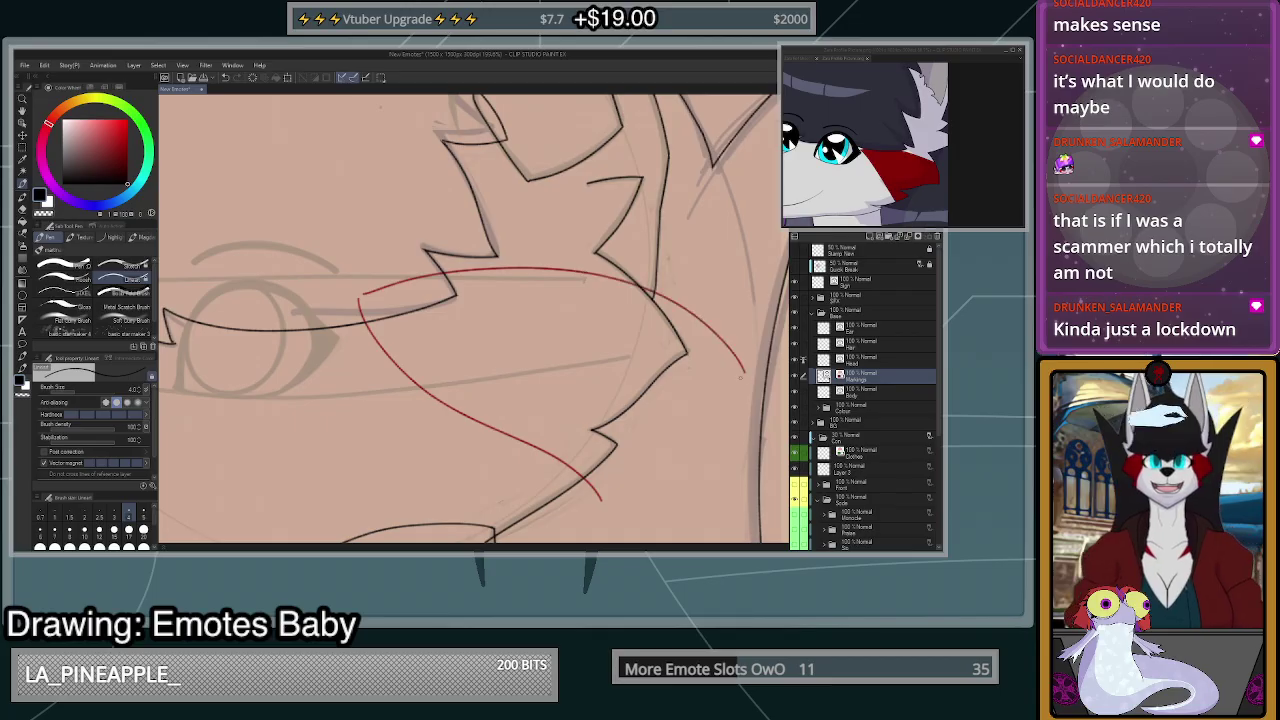
- Try redrawing the cheek marking as a lower curve sweeping past the jaw and a flatter upper curve behind the eye
key("ctrl+z")
key("ctrl+z")
mouse_move(628, 499)
left_mouse_down()
mouse_move(525, 468)
mouse_move(360, 317)
mouse_move(373, 350)
mouse_move(528, 426)
mouse_move(633, 544)
left_mouse_up()
key("ctrl+z")
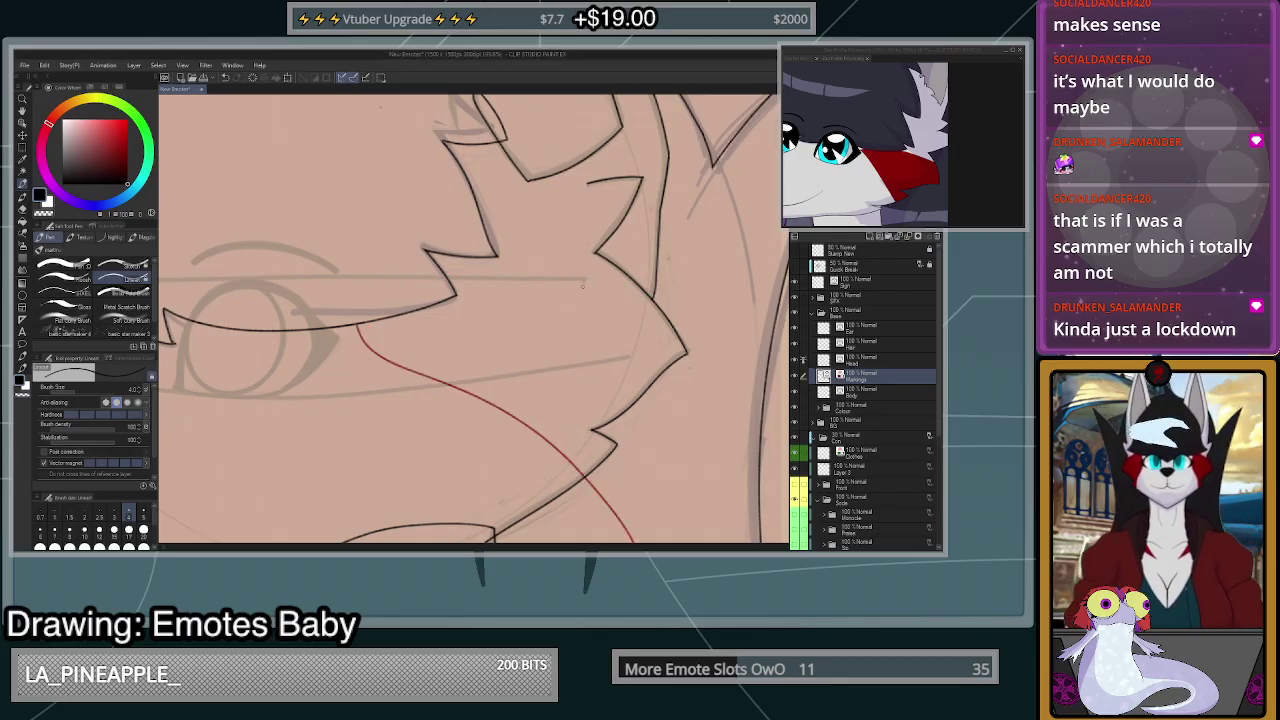
mouse_move(354, 298)
left_mouse_down()
mouse_move(544, 279)
mouse_move(730, 333)
left_mouse_up()
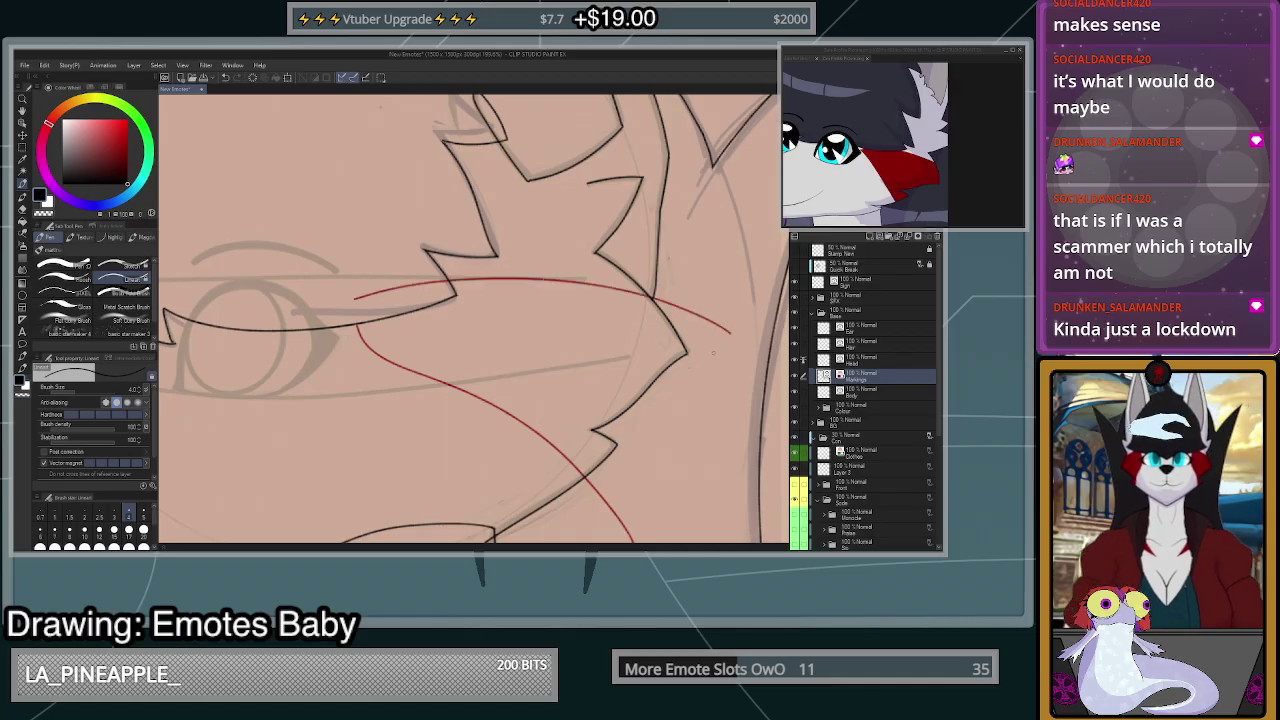
scroll(713, 352, "down", 2)
scroll(706, 360, "down", 3)
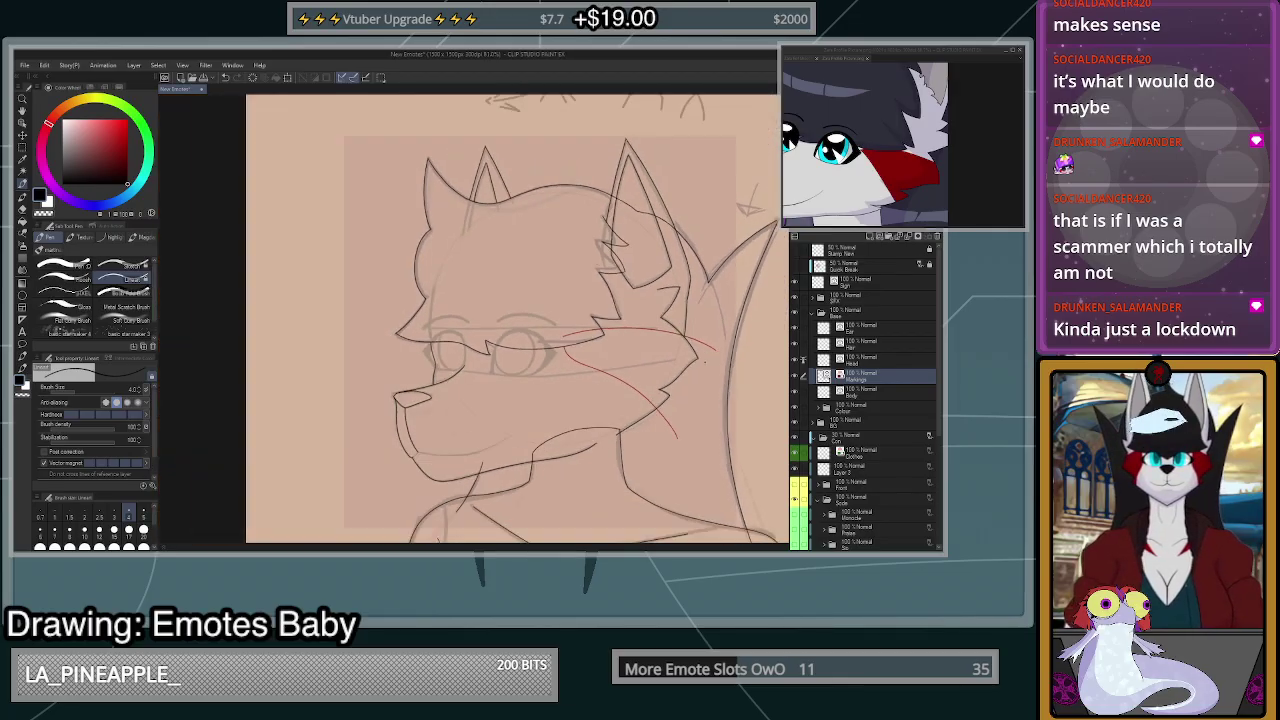
scroll(704, 362, "up", 3)
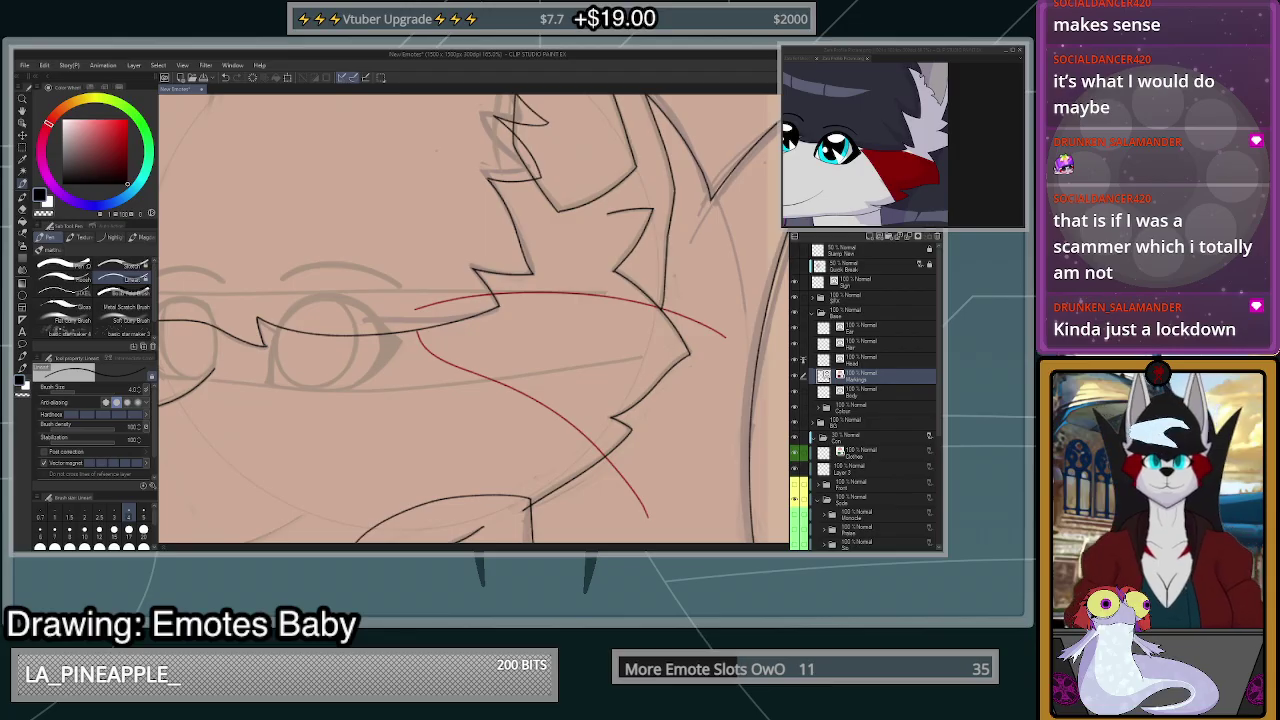
scroll(652, 445, "up", 1)
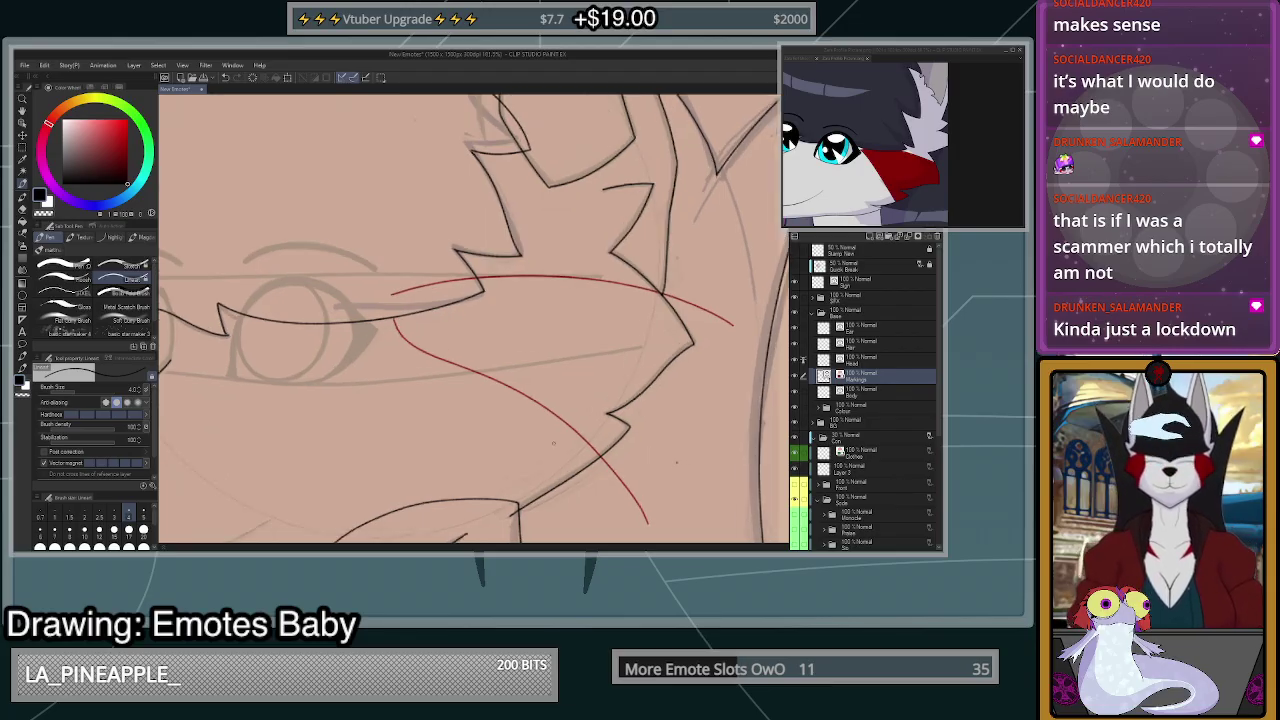
- Undo both cheek marking curves and try longer ones that start closer to the eye's outer corner
key("ctrl+z")
key("ctrl+z")
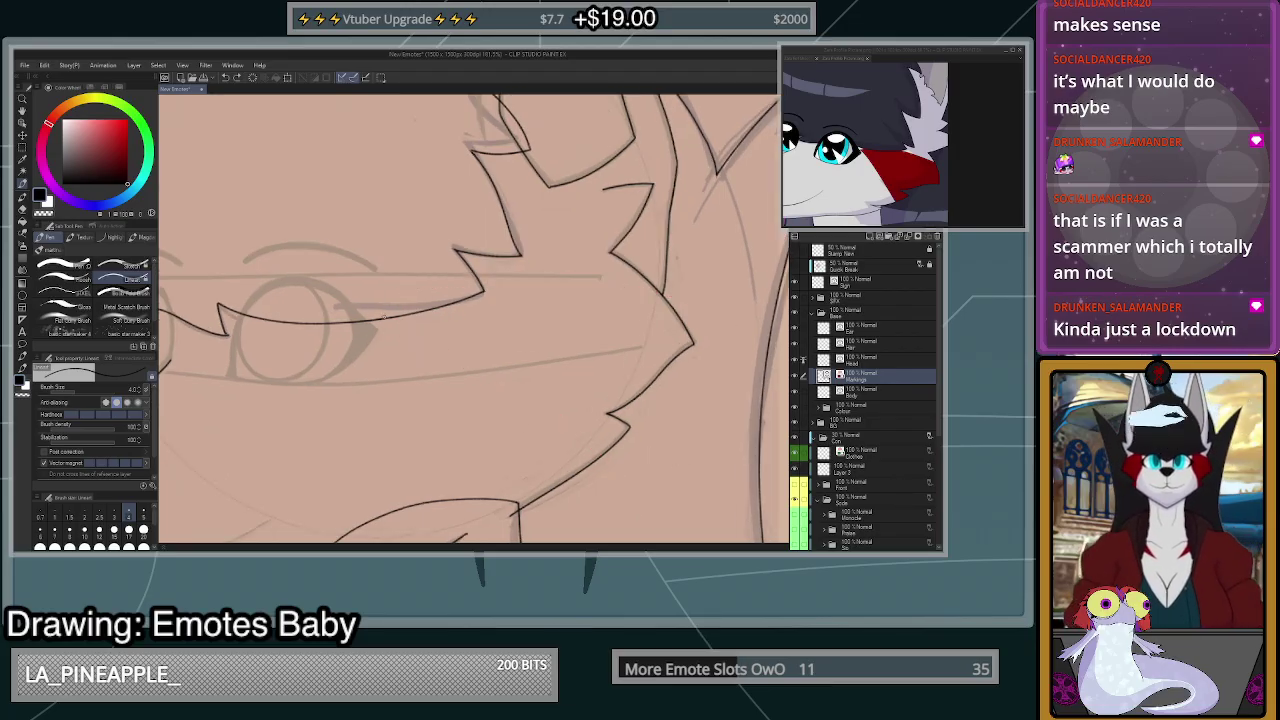
mouse_move(385, 316)
left_mouse_down()
mouse_move(637, 490)
mouse_move(670, 540)
left_mouse_up()
mouse_move(390, 305)
left_mouse_down()
mouse_move(612, 289)
mouse_move(738, 302)
left_mouse_up()
key("ctrl+z")
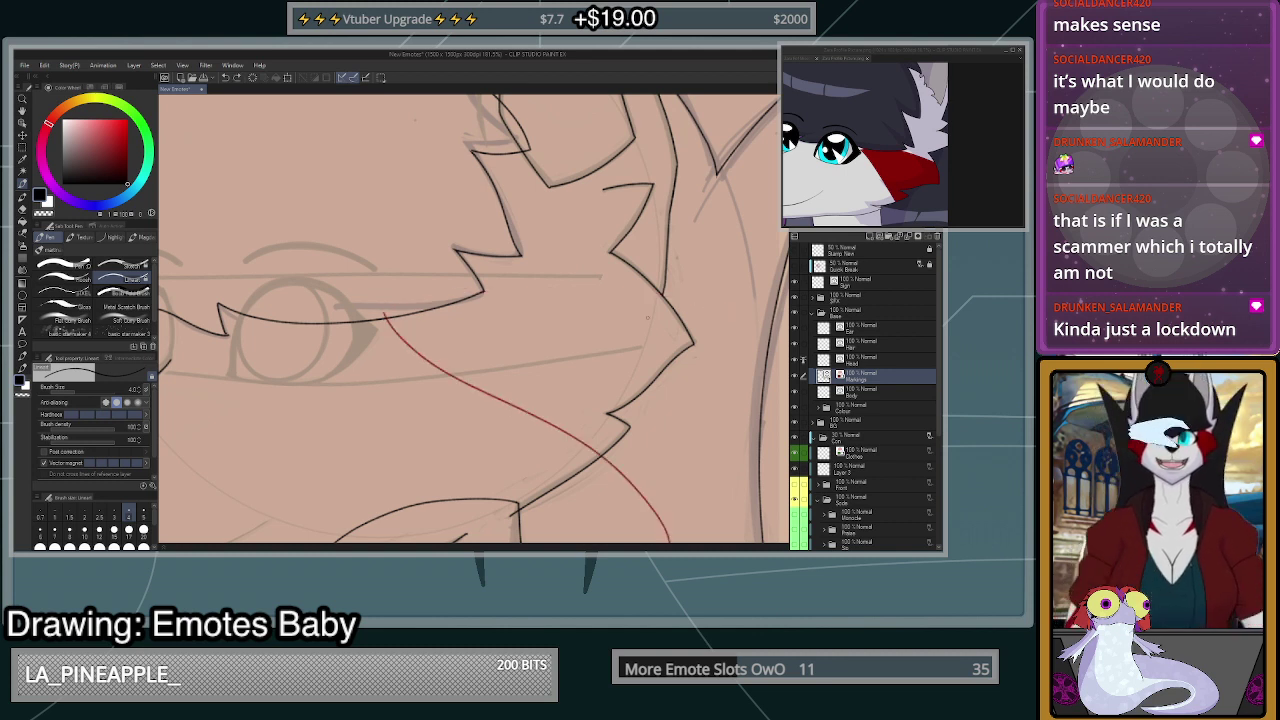
left_click_drag(390, 304, 754, 290)
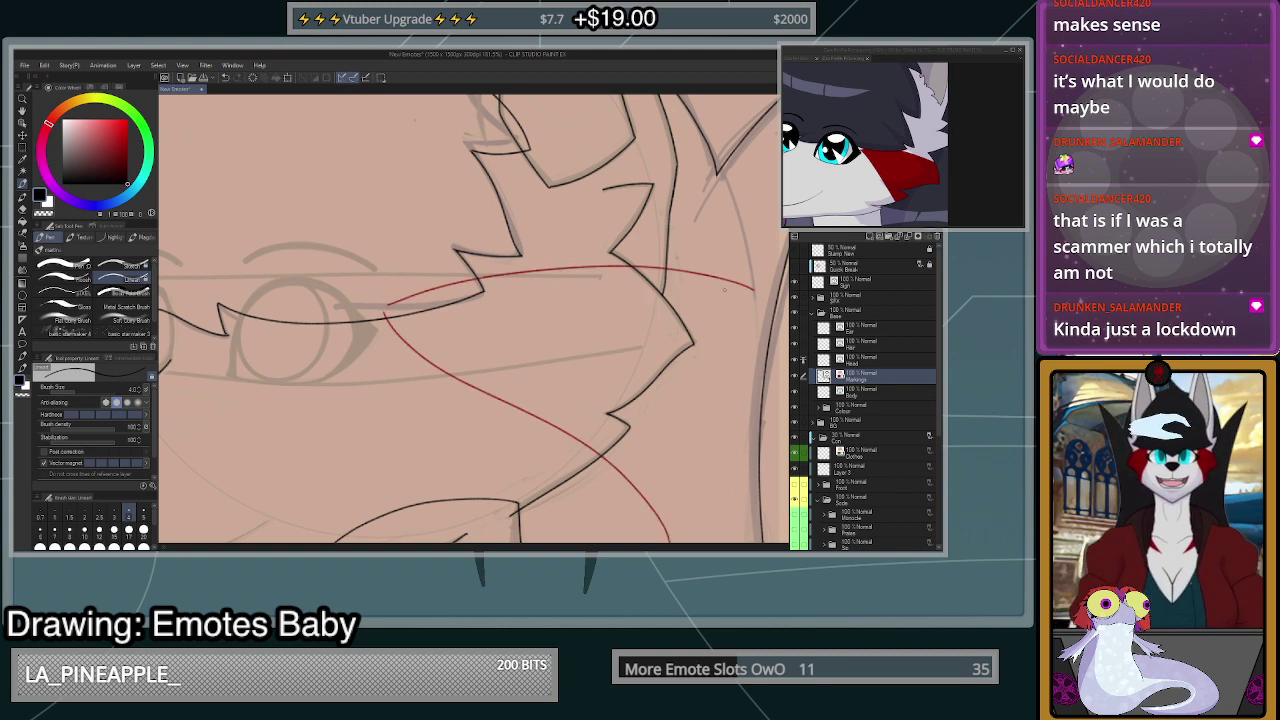
scroll(619, 453, "up", 2)
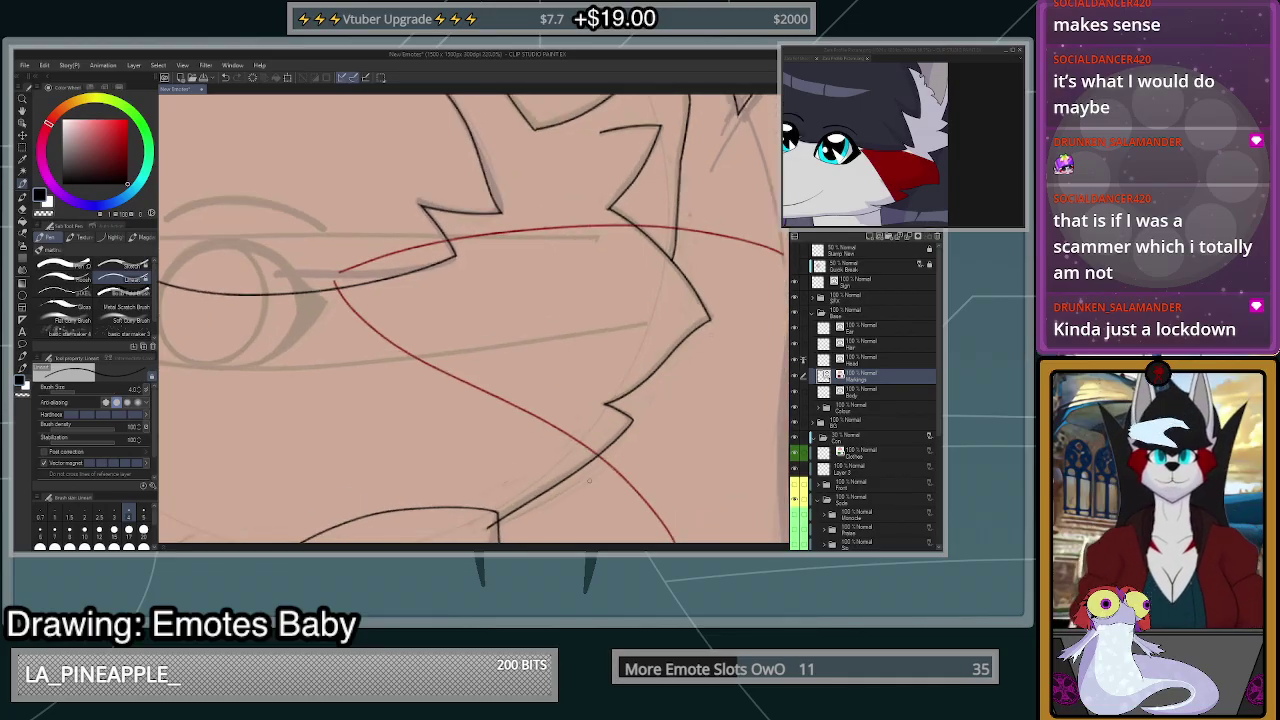
- Replace the two cheek marking curves with a pair that meets in a point just above the fringe line beside the eye
key("ctrl+z")
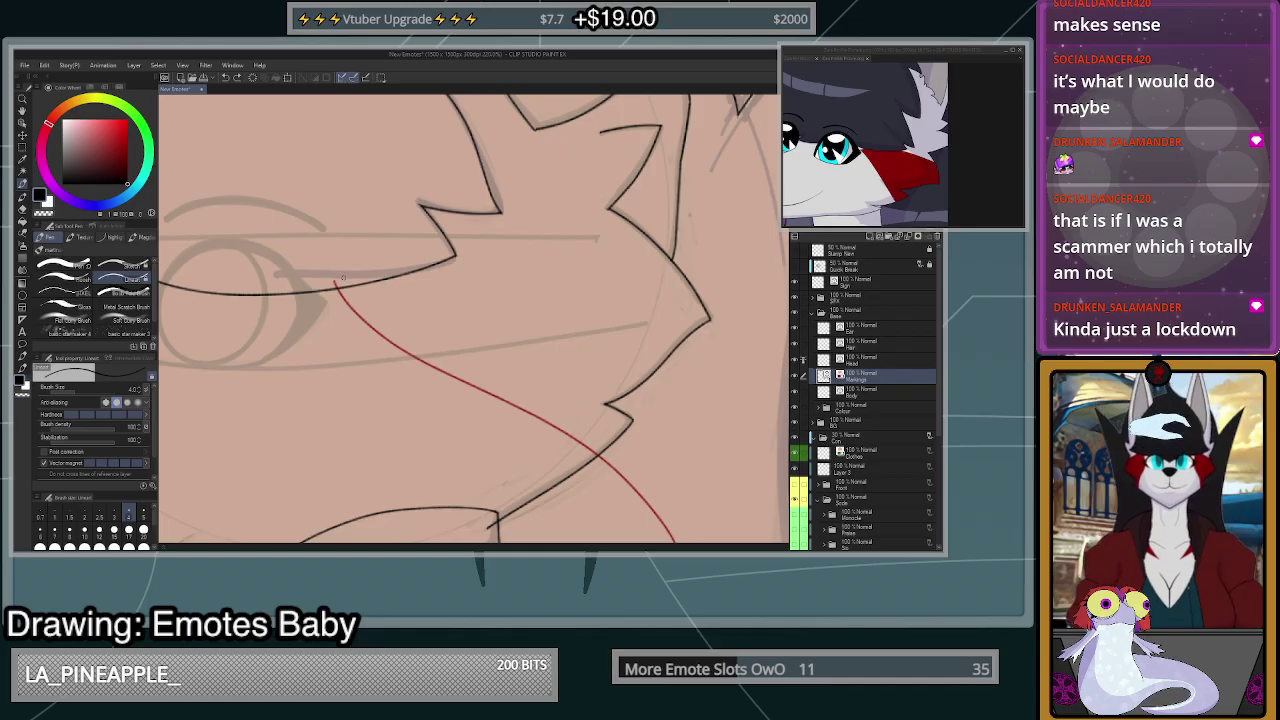
key("ctrl+z")
mouse_move(333, 264)
left_mouse_down()
mouse_move(389, 349)
mouse_move(516, 434)
mouse_move(608, 530)
left_mouse_up()
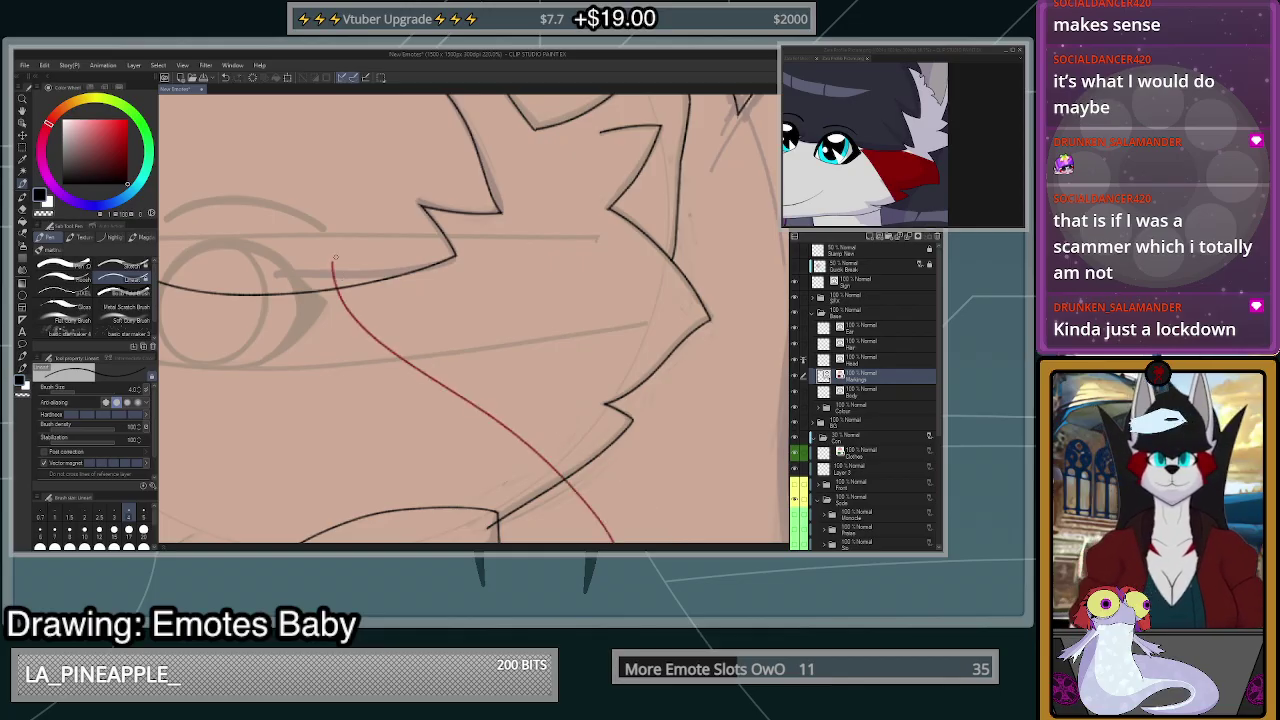
mouse_move(335, 258)
left_mouse_down()
mouse_move(497, 240)
mouse_move(680, 247)
mouse_move(785, 312)
left_mouse_up()
key("ctrl+0")
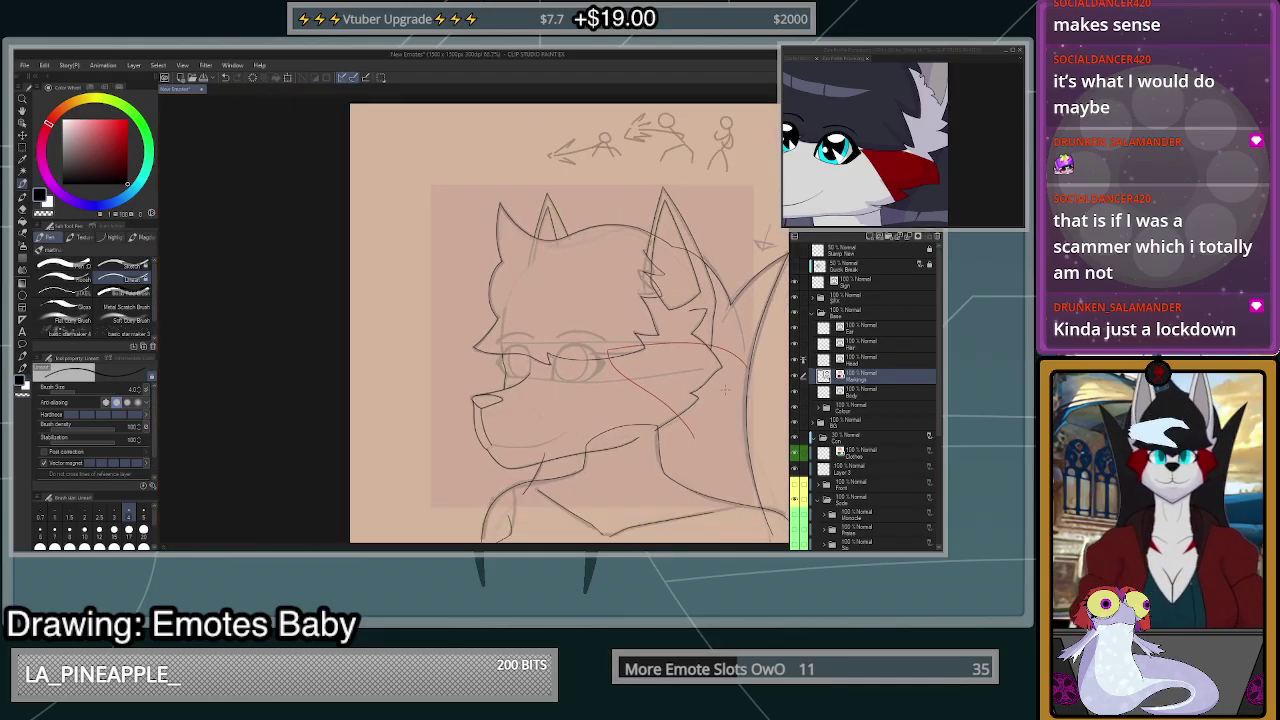
scroll(724, 389, "up", 4)
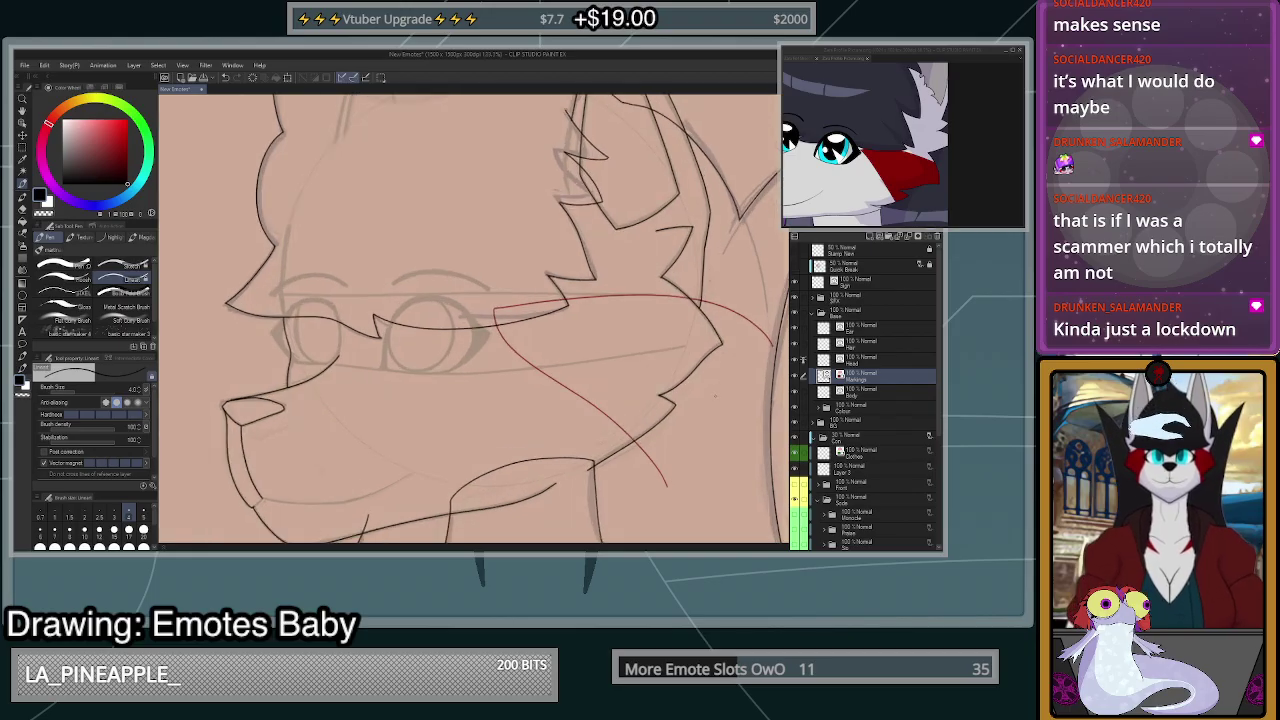
- Undo the pointed marking and try several versions of the lower curve from the eye corner past the jaw fur
key("ctrl+z")
key("ctrl+z")
mouse_move(494, 297)
left_mouse_down()
mouse_move(516, 354)
mouse_move(604, 407)
mouse_move(680, 506)
left_mouse_up()
key("ctrl+z")
mouse_move(497, 313)
left_mouse_down()
mouse_move(519, 345)
mouse_move(623, 403)
mouse_move(697, 512)
left_mouse_up()
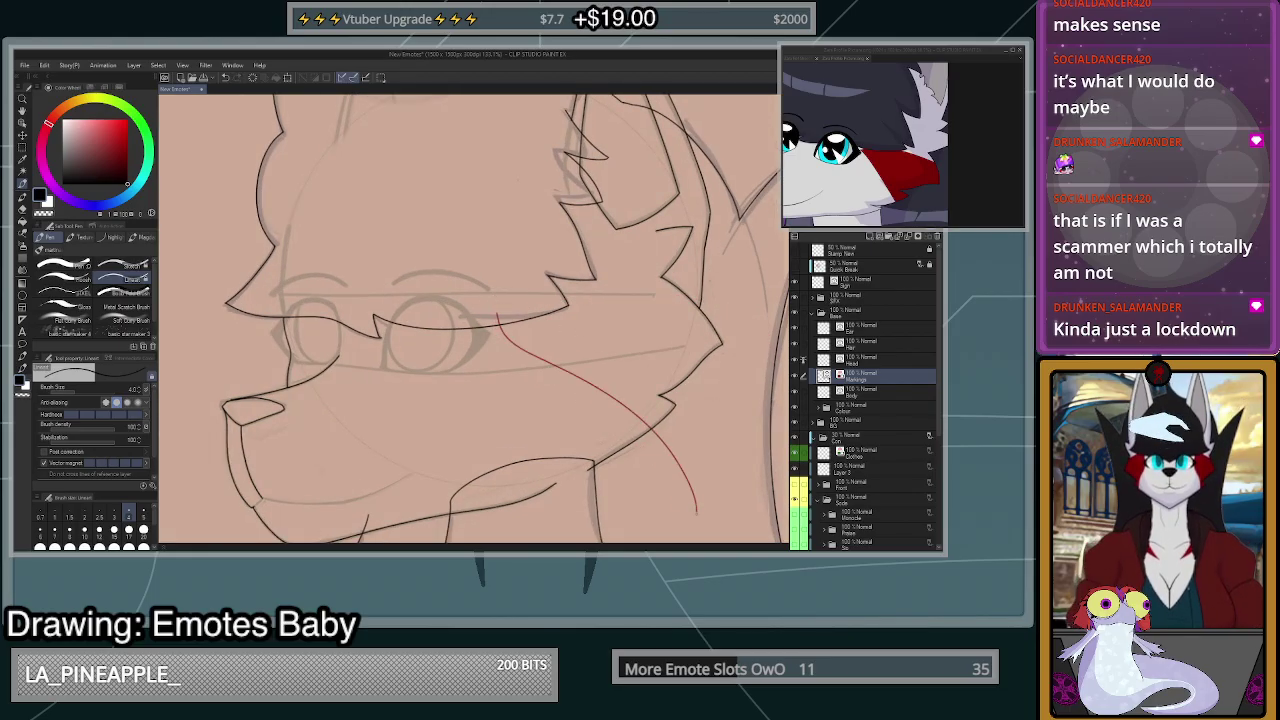
mouse_move(498, 303)
left_mouse_down()
mouse_move(627, 306)
mouse_move(782, 334)
mouse_move(498, 279)
mouse_move(592, 416)
left_mouse_up()
key("ctrl+z")
- Try another lower curve together with an upper curve running from the eye corner across the cheek fur to the neck
scroll(739, 336, "up", 2)
key("ctrl+z")
key("ctrl+z")
mouse_move(436, 294)
left_mouse_down()
mouse_move(693, 298)
mouse_move(784, 330)
left_mouse_up()
scroll(716, 410, "up", 1)
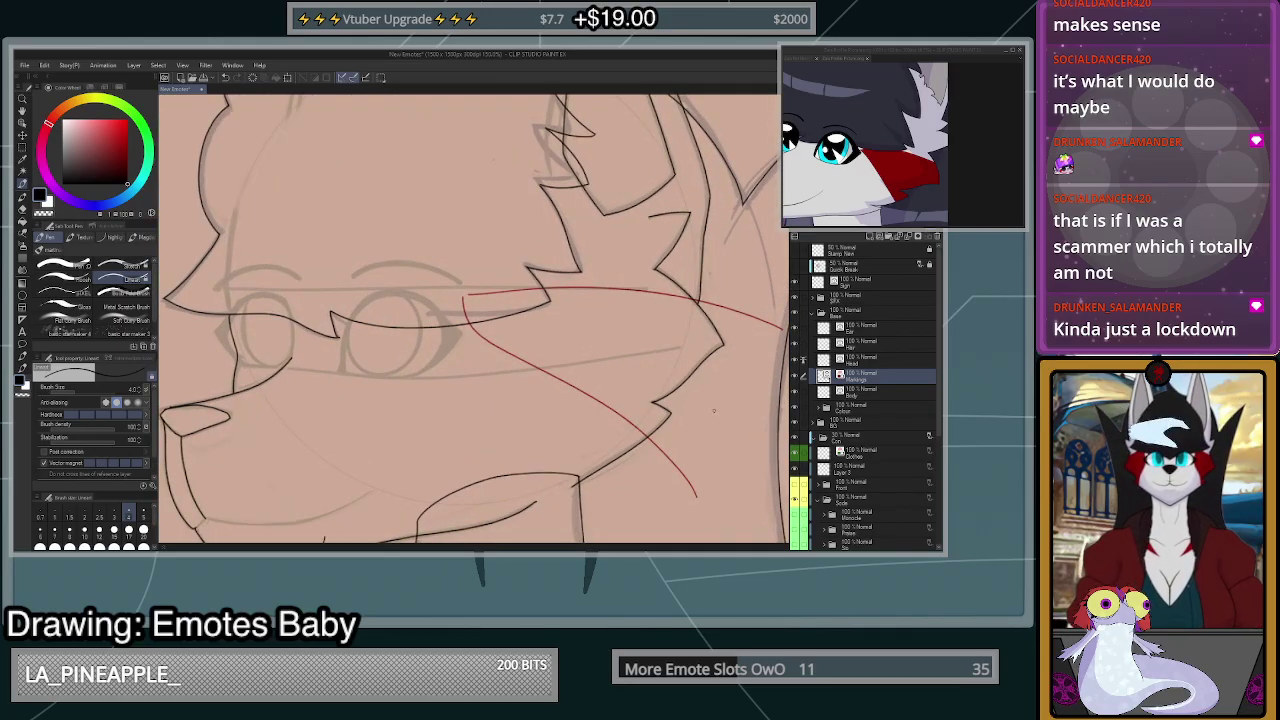
scroll(709, 412, "down", 3)
scroll(709, 412, "up", 3)
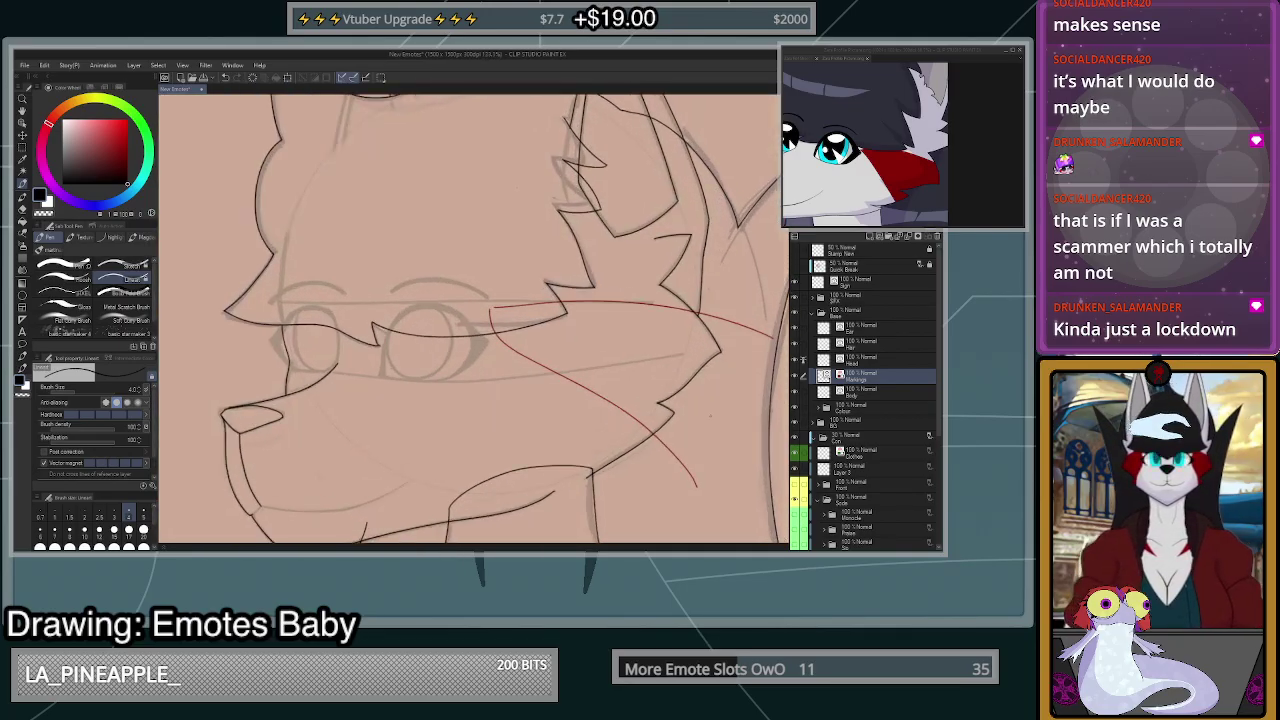
- Flip the canvas view horizontally and undo the two cheek marking curves
key("h")
key("ctrl+z")
key("ctrl+z")
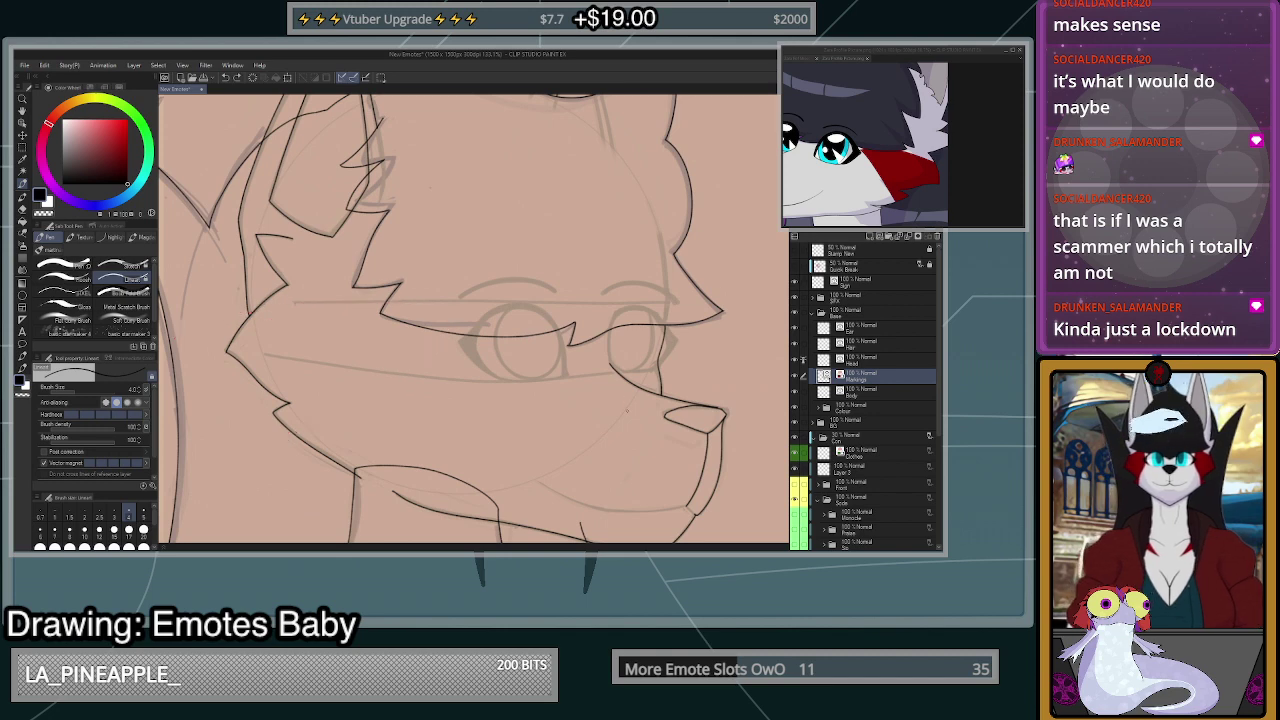
scroll(740, 388, "down", 2)
scroll(430, 440, "up", 1)
scroll(430, 440, "up", 2)
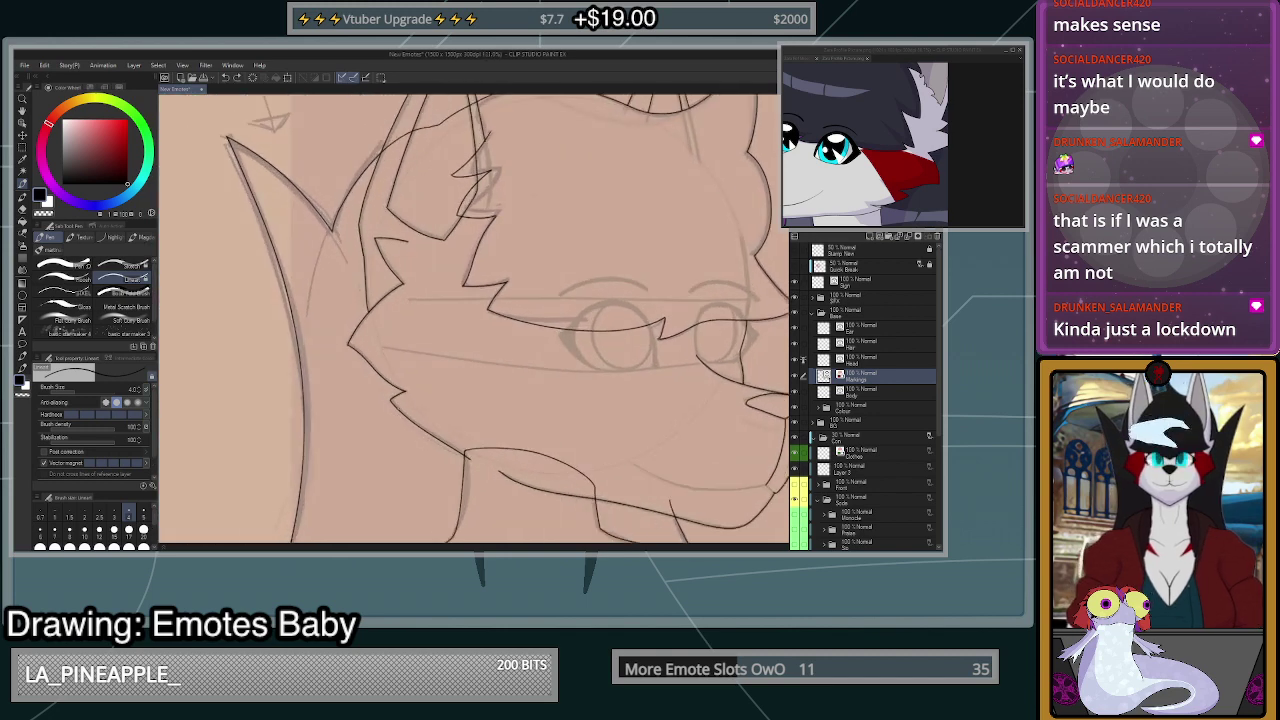
- Draw the cheek marking's lower and upper curves on the flipped head, redoing them so they start above the eye's outer corner
mouse_move(418, 452)
left_mouse_down()
mouse_move(448, 410)
mouse_move(598, 315)
mouse_move(541, 281)
mouse_move(449, 270)
mouse_move(348, 288)
left_mouse_up()
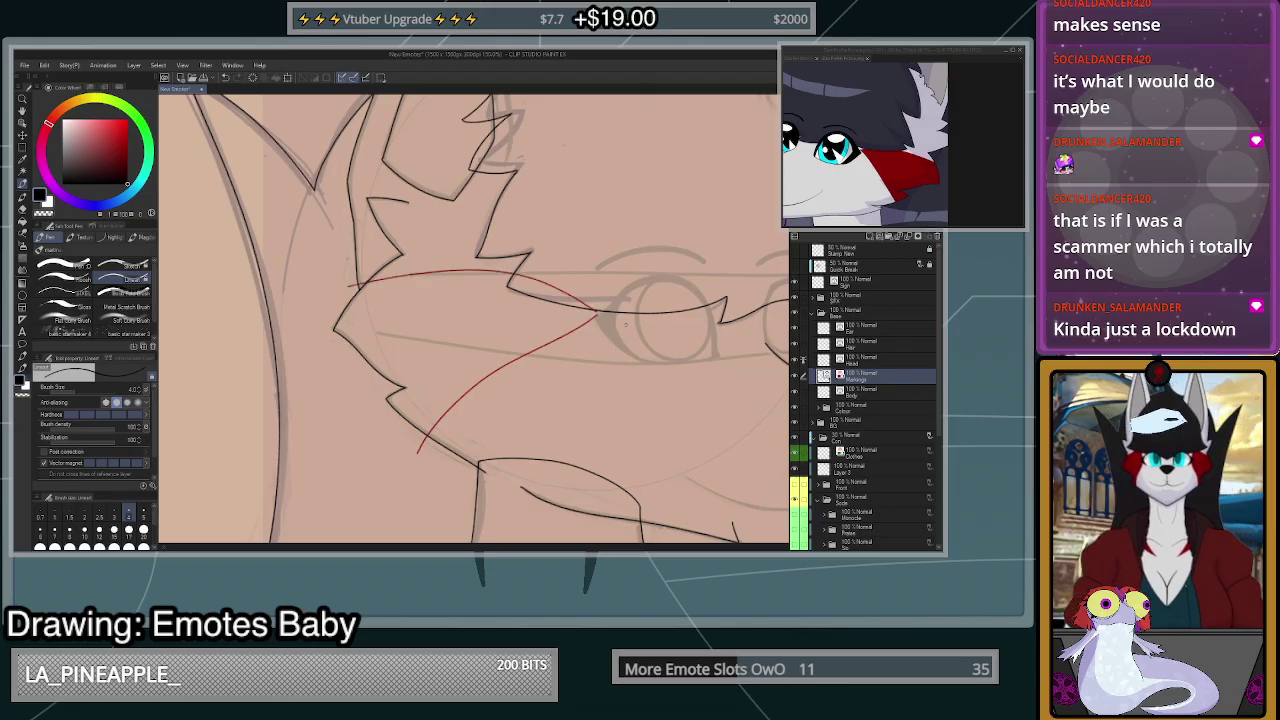
key("ctrl+z")
key("ctrl+z")
mouse_move(600, 298)
left_mouse_down()
mouse_move(510, 360)
mouse_move(438, 426)
mouse_move(411, 514)
left_mouse_up()
mouse_move(598, 298)
left_mouse_down()
mouse_move(454, 274)
mouse_move(320, 290)
left_mouse_up()
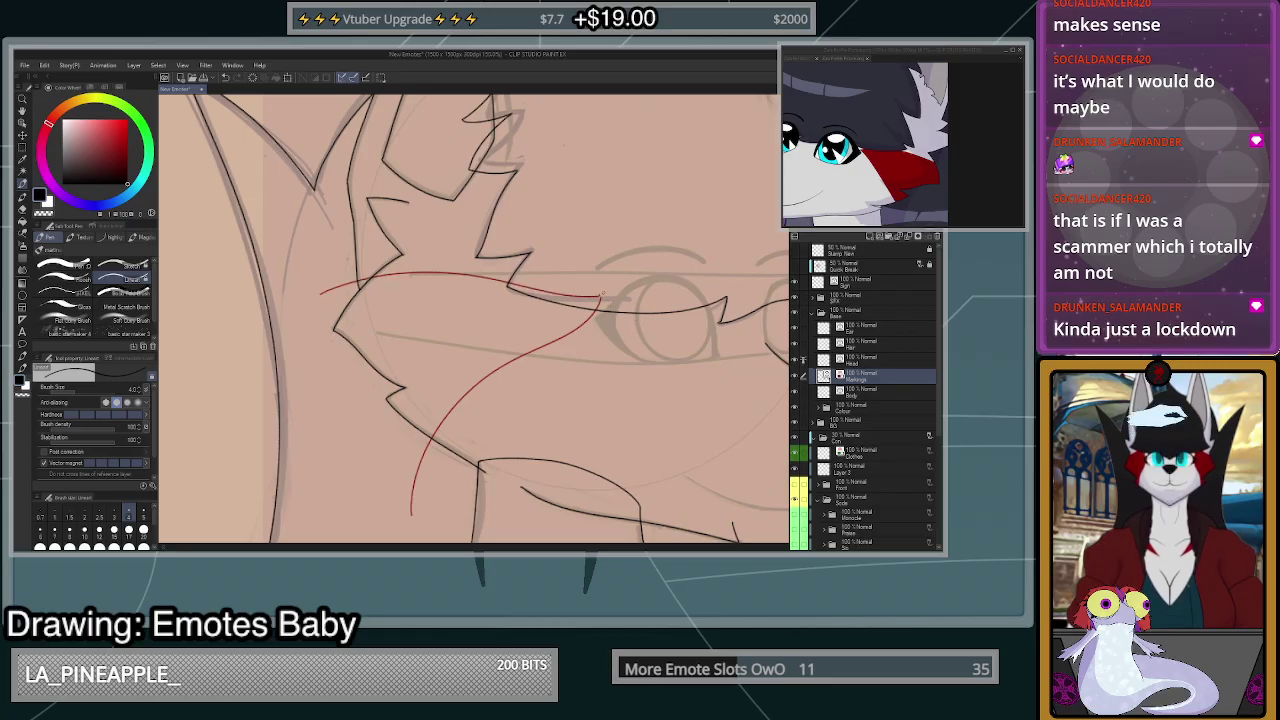
- Close the gap at the marking's tip beside the eye with a short stroke joining both curves
scroll(602, 294, "down", 5)
scroll(536, 262, "up", 8)
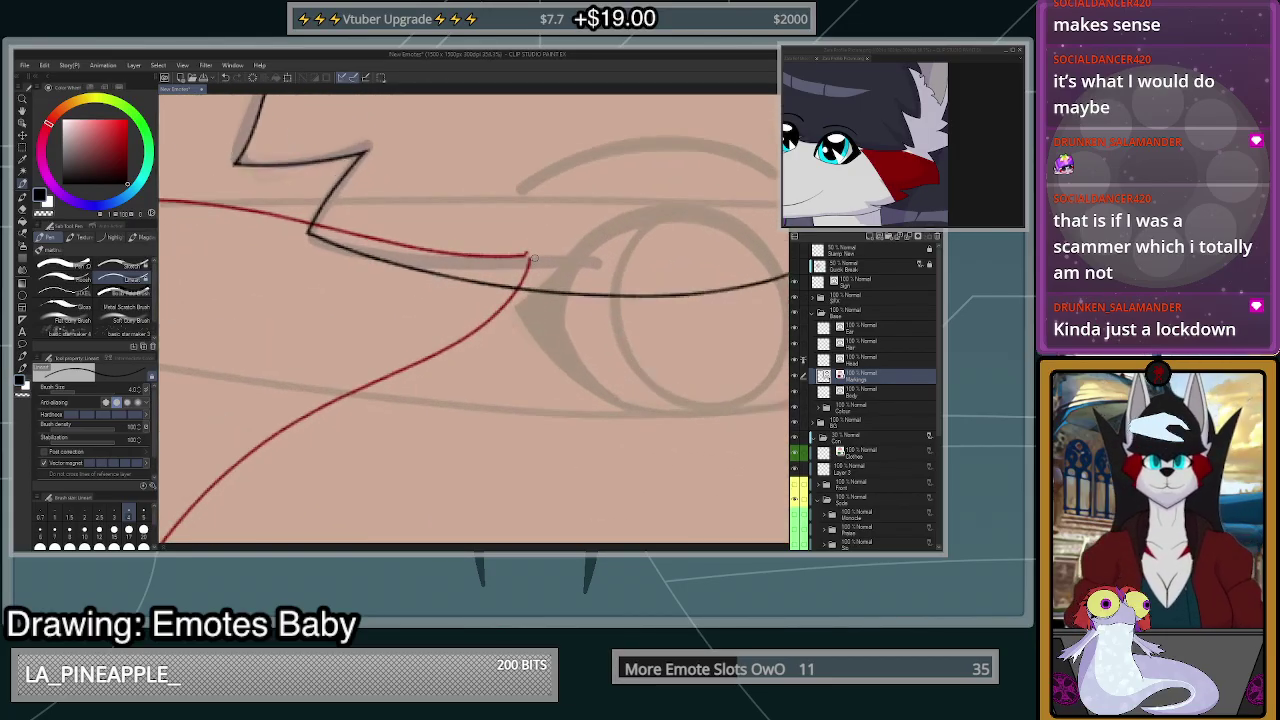
scroll(534, 258, "up", 1)
left_click_drag(506, 257, 531, 259)
scroll(536, 262, "down", 9)
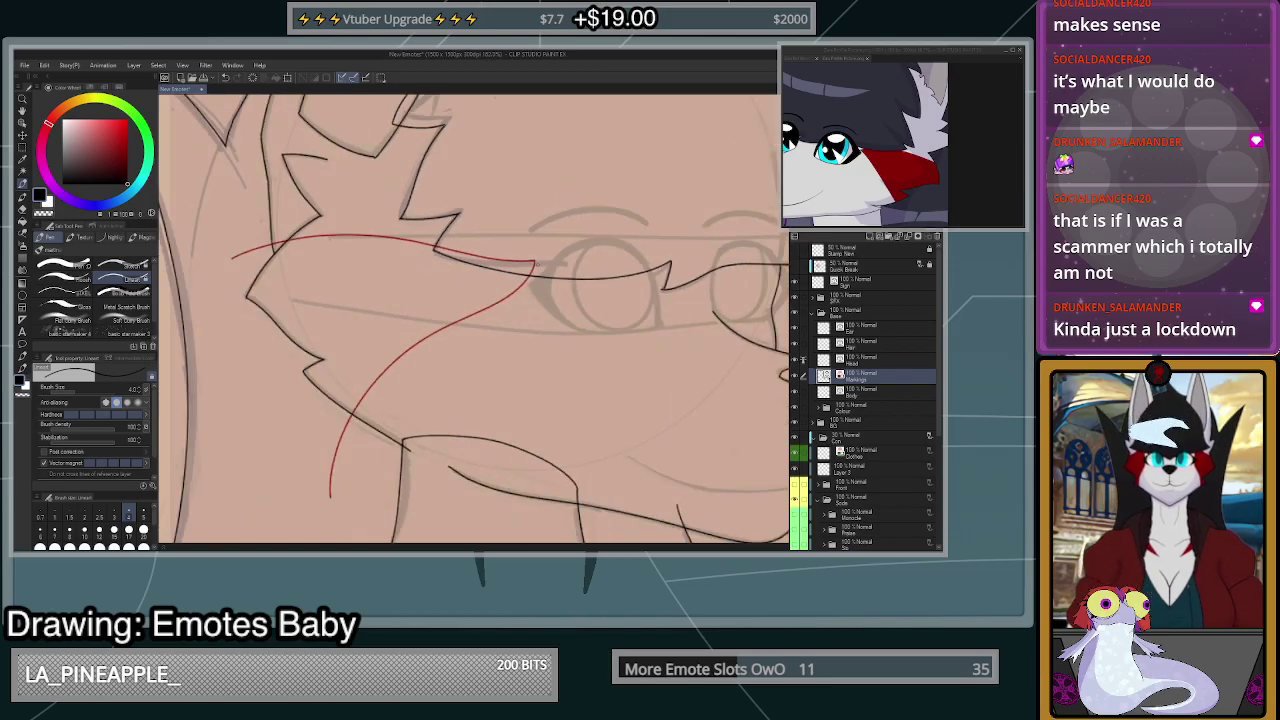
- Open the Big Stretch Mystopunk Jacket image and place it in the floating reference window, framed on the red cheek marking
left_click(24, 67)
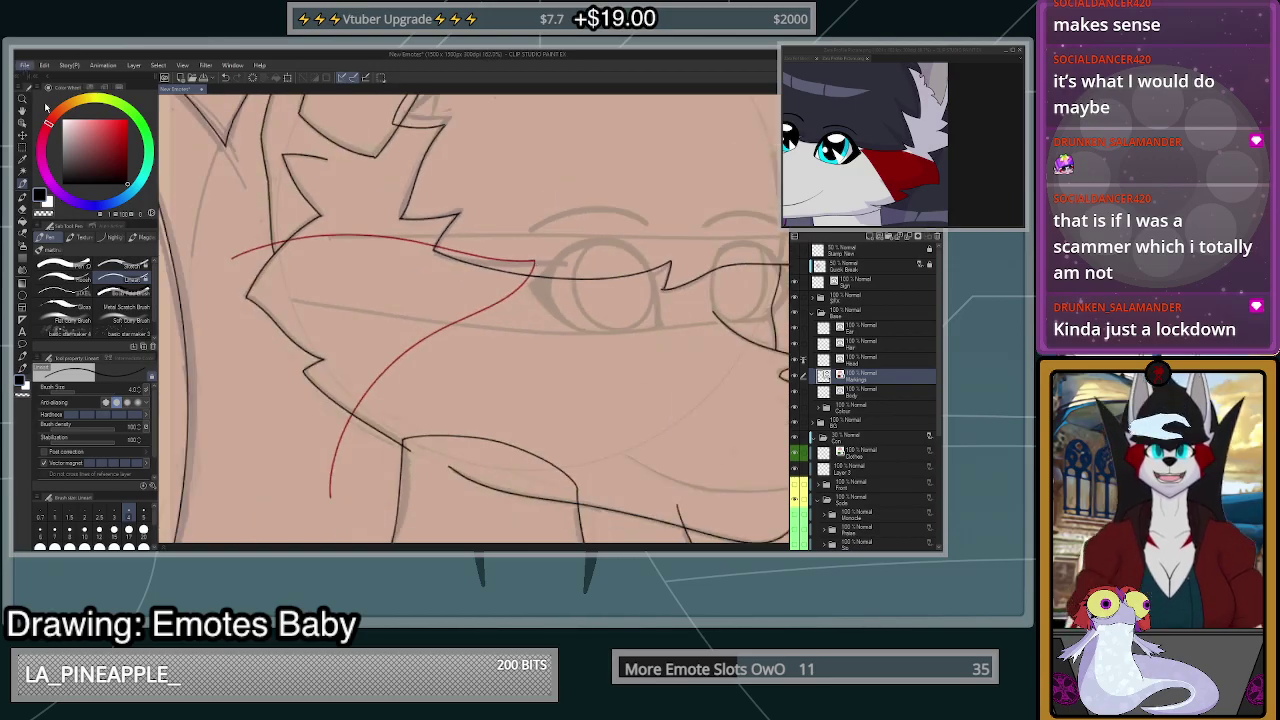
left_click(60, 106)
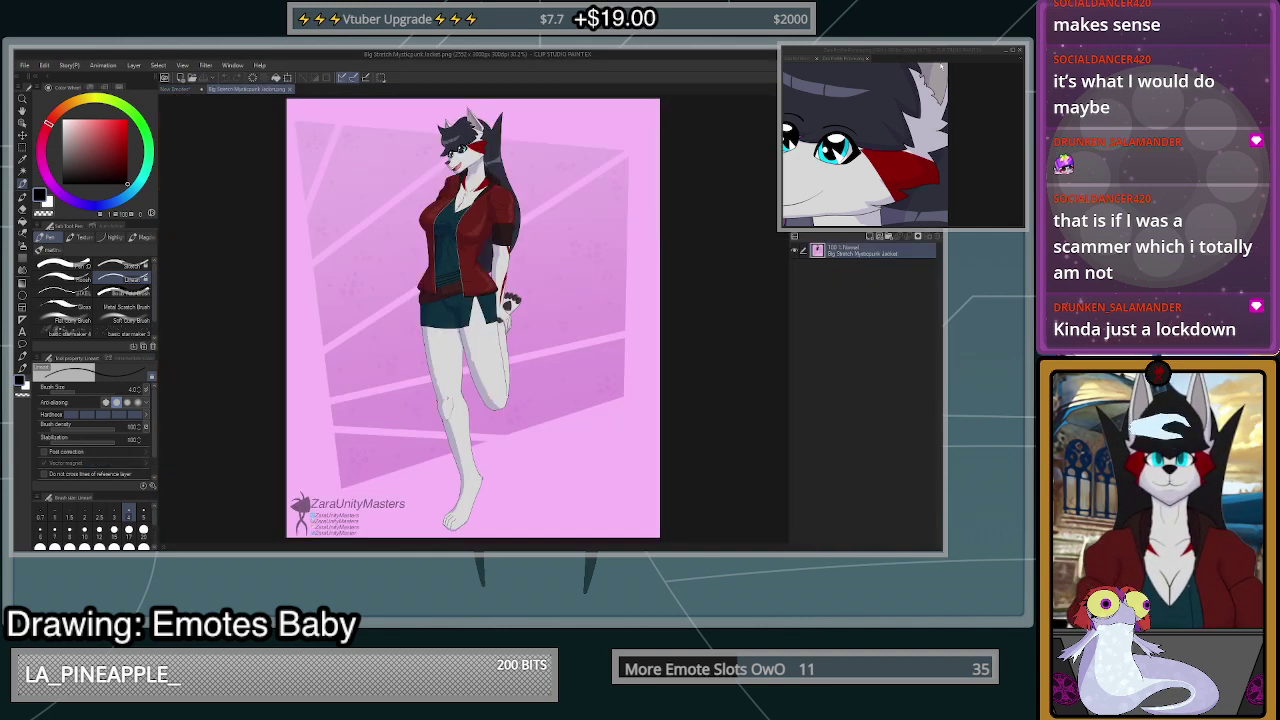
left_click_drag(940, 63, 938, 65)
scroll(925, 72, "down", 6)
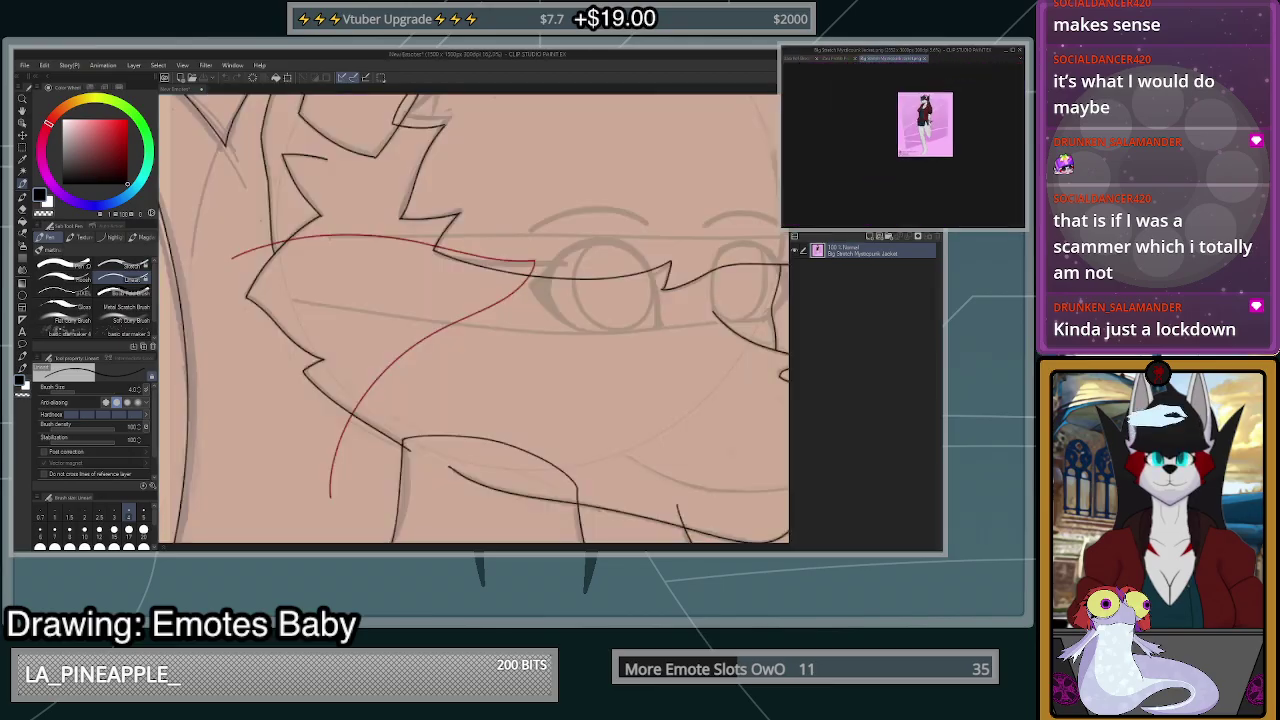
scroll(925, 72, "up", 2)
scroll(923, 99, "up", 8)
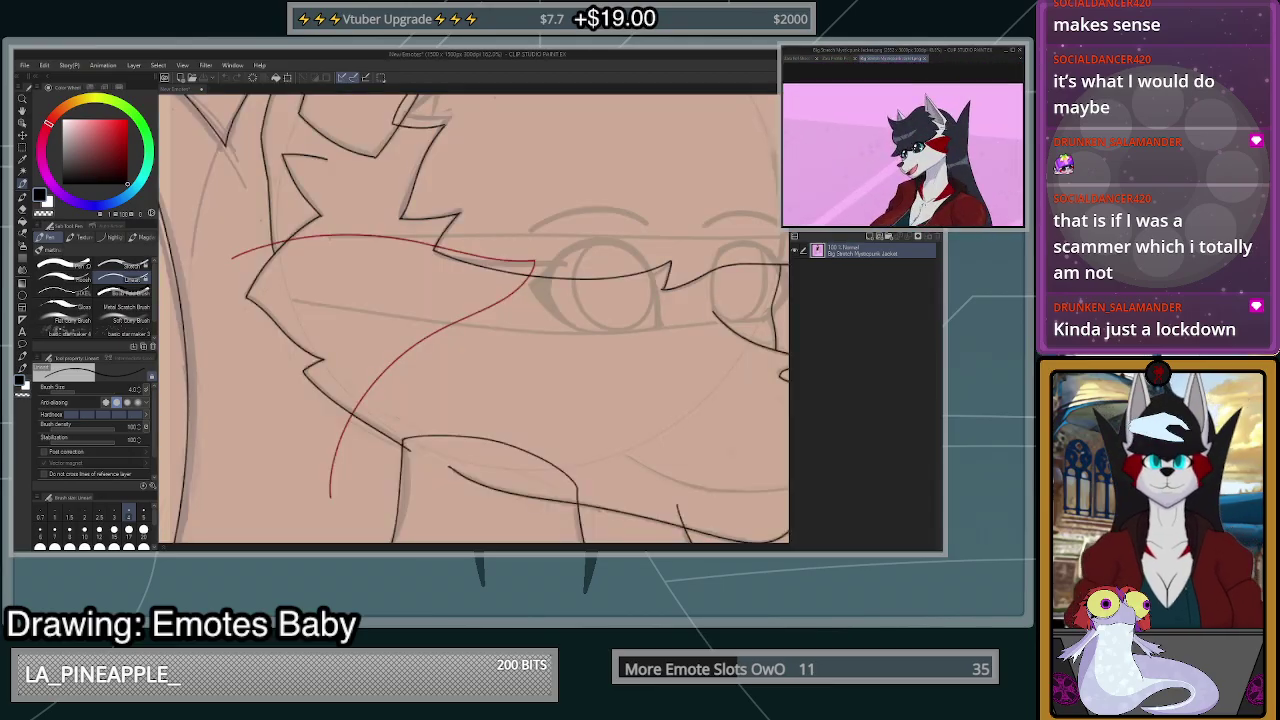
scroll(903, 144, "up", 4)
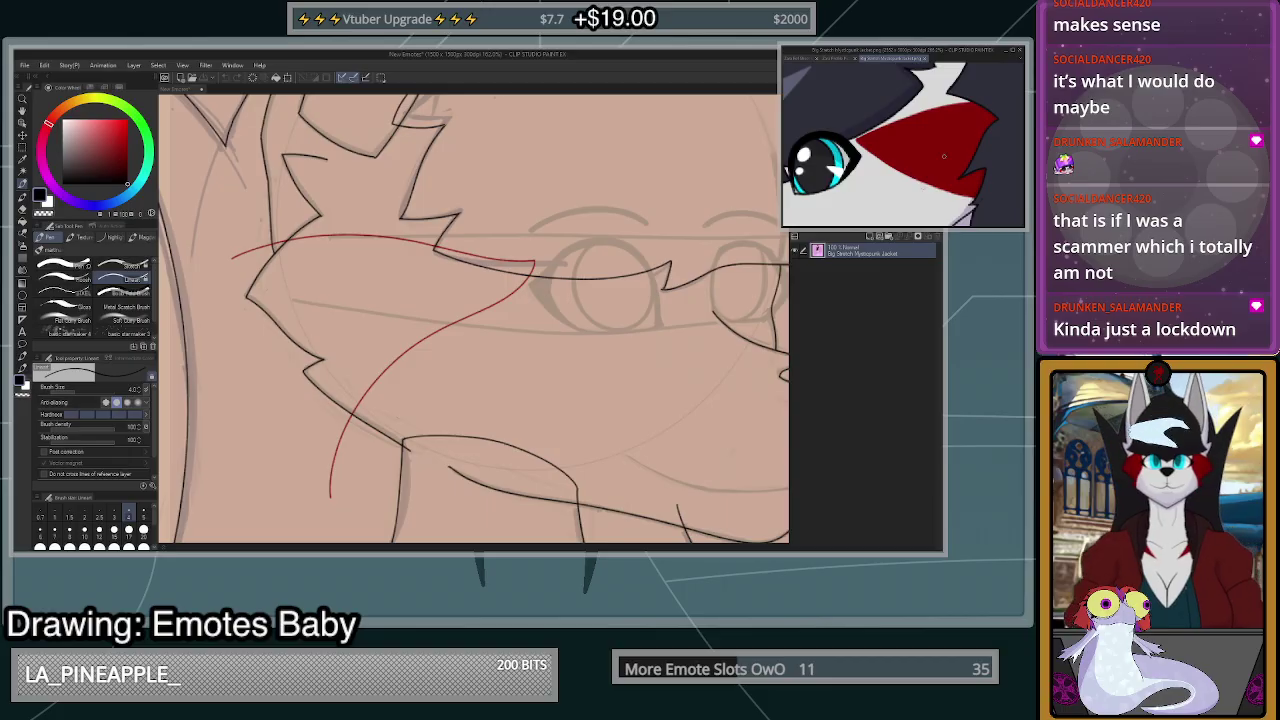
left_click(571, 421)
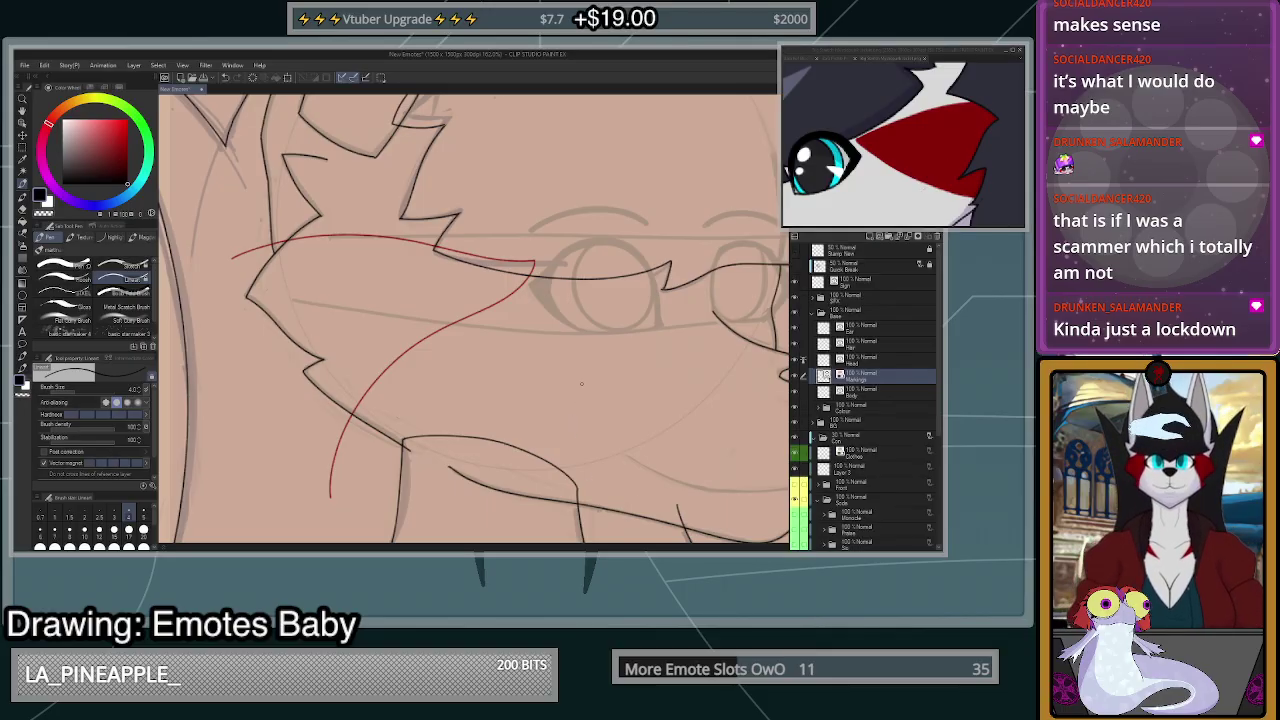
- Hide and show the Markings layer to compare the head with and without the cheek marking
scroll(571, 421, "down", 3)
scroll(548, 421, "up", 2)
left_click(795, 377)
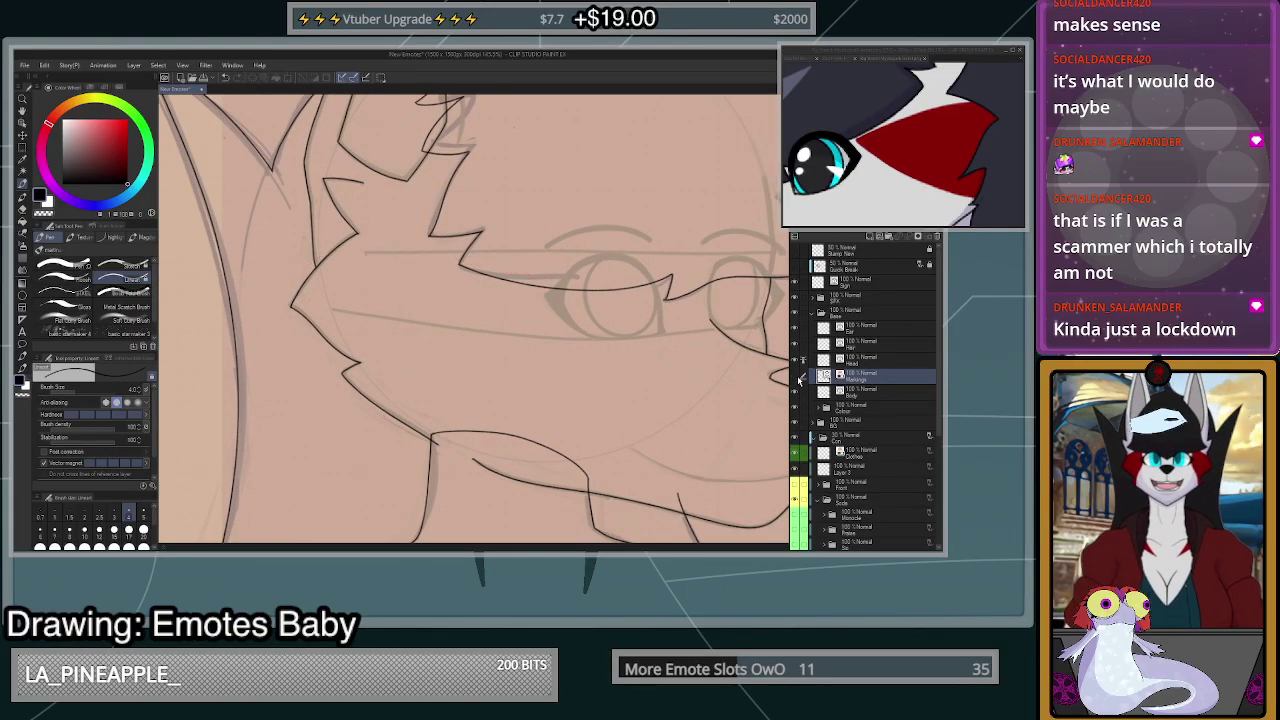
left_click(795, 377)
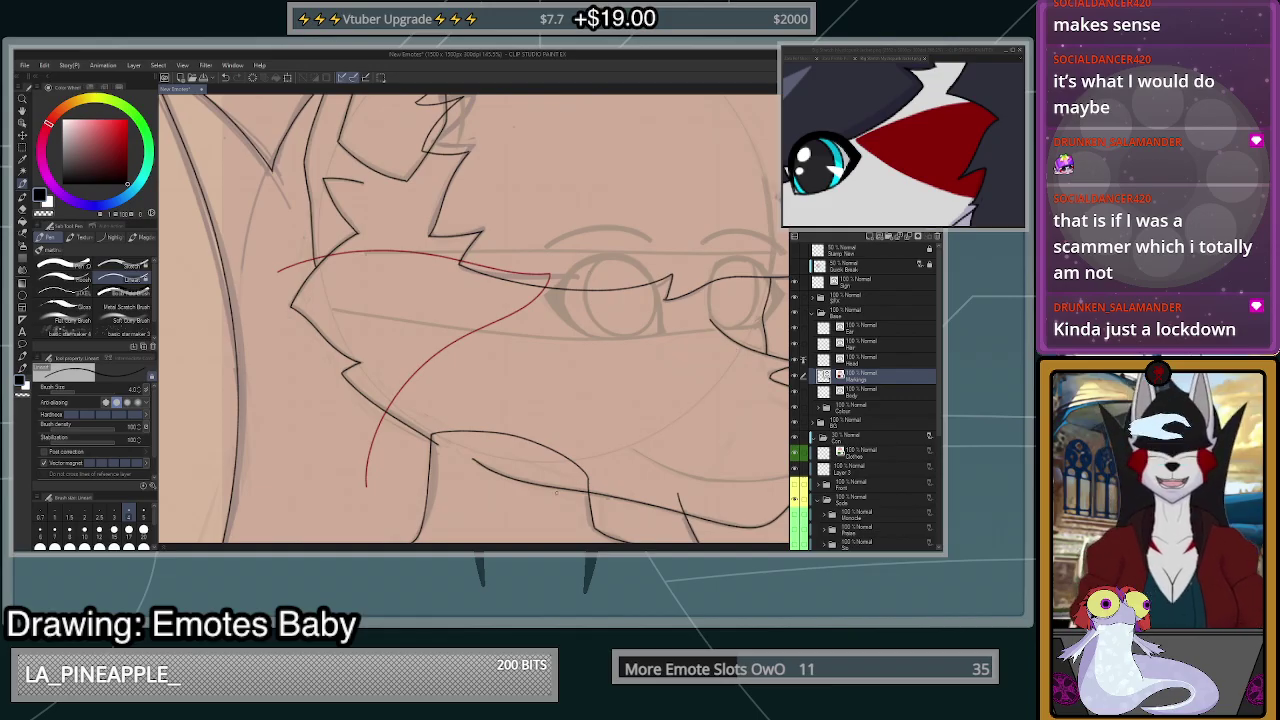
- Try two straight lines fanning out from beside the nose across the muzzle to the jaw
mouse_move(484, 478)
left_mouse_down()
mouse_move(684, 388)
mouse_move(648, 530)
left_mouse_up()
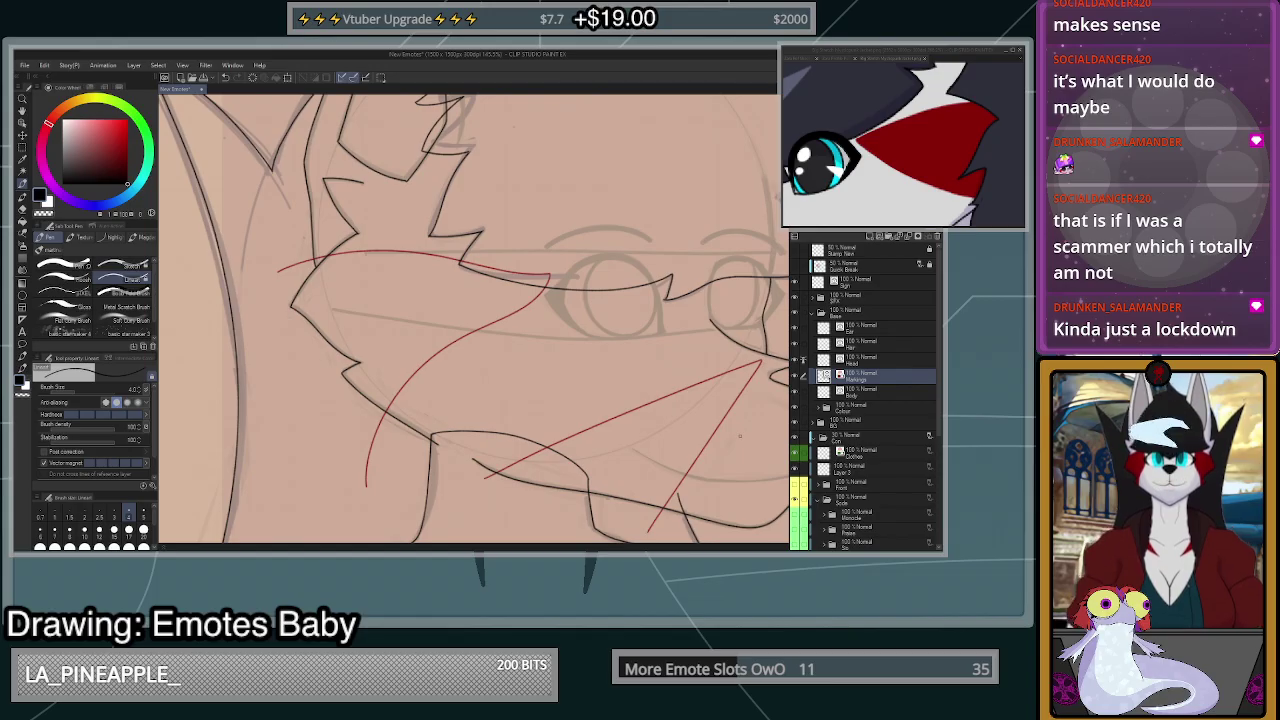
key("ctrl+z")
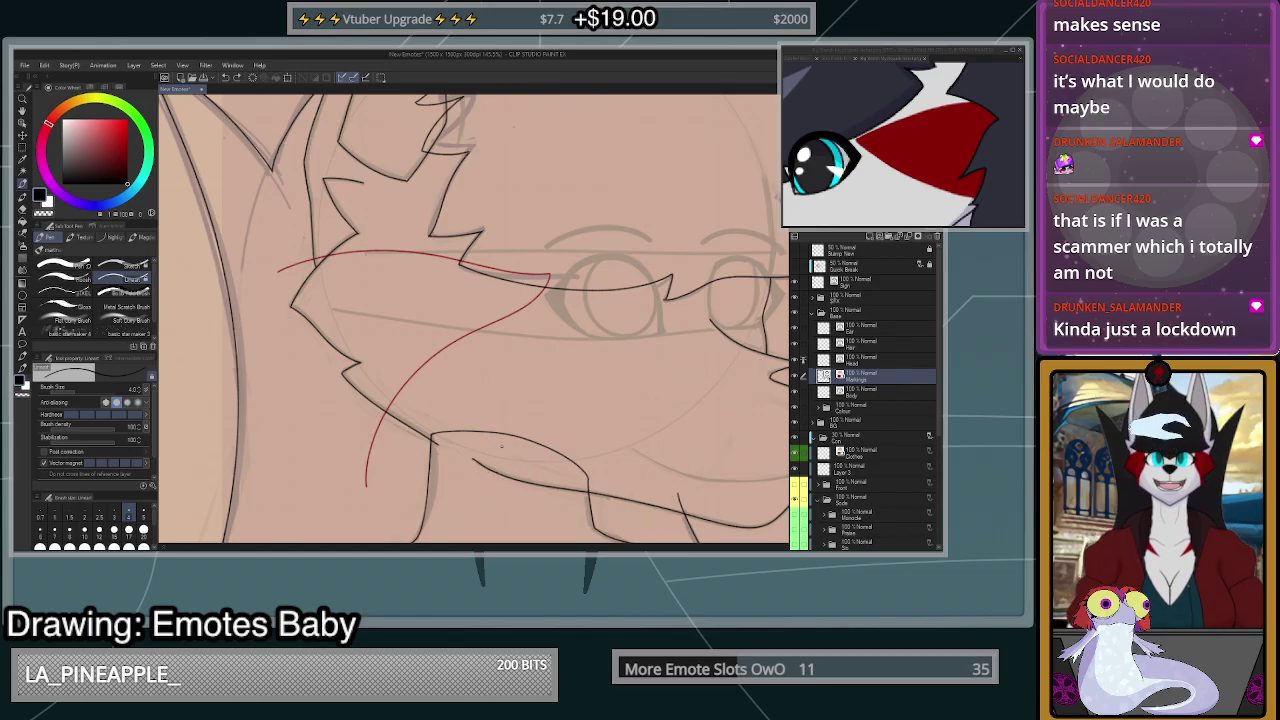
- Erase the ends of both cheek marking curves that overshoot the head outline, using the vector eraser
scroll(515, 420, "down", 2)
scroll(510, 432, "up", 3)
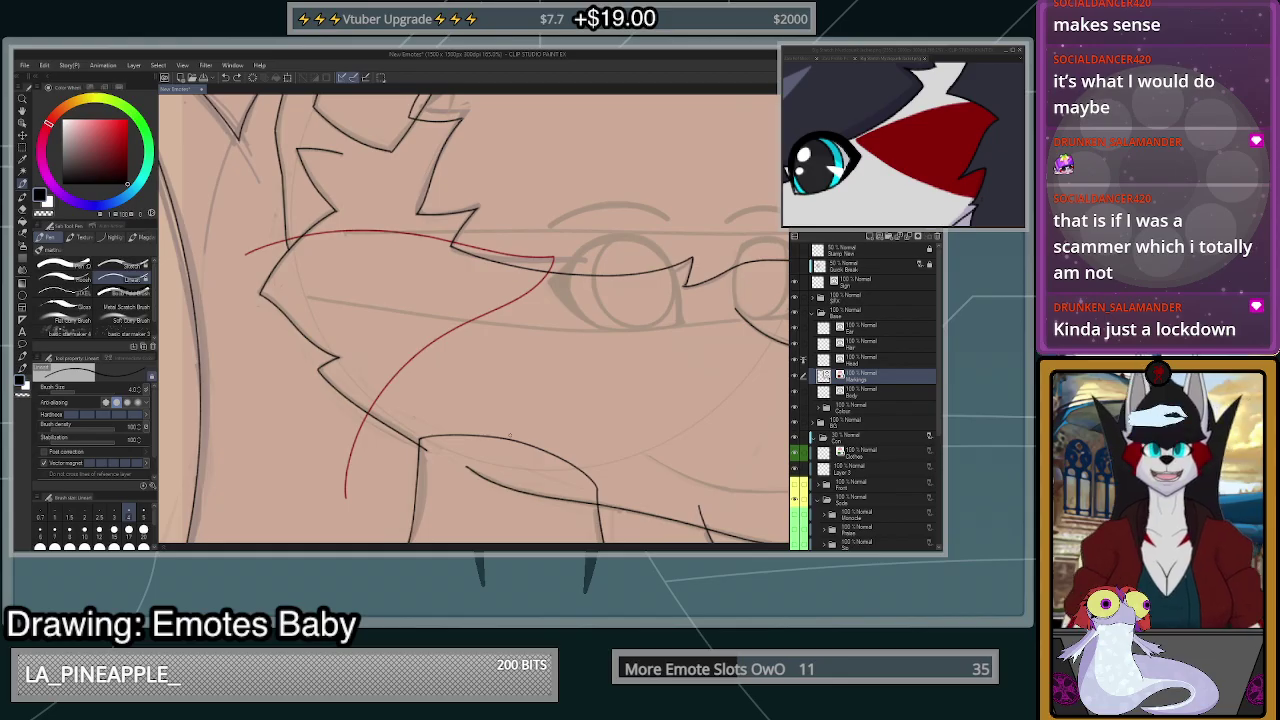
key("e")
left_click_drag(246, 255, 286, 239)
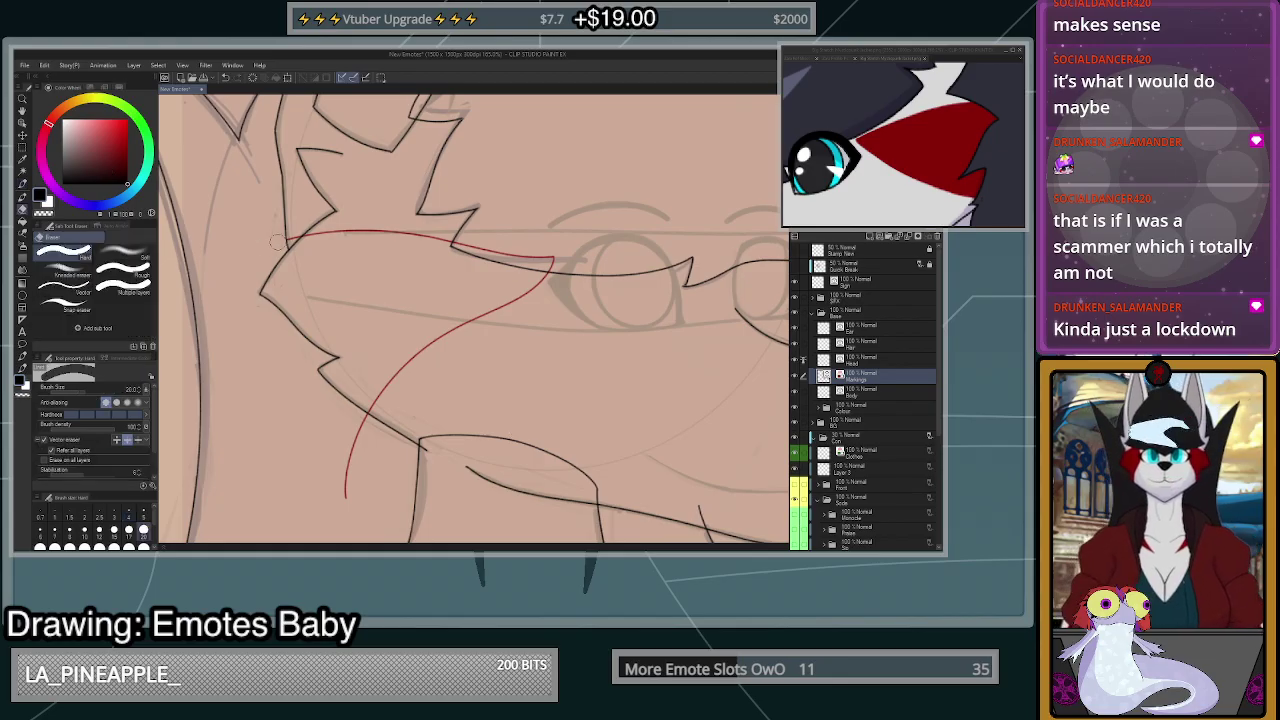
left_click(345, 493)
scroll(360, 506, "down", 2)
scroll(622, 408, "down", 6)
scroll(615, 410, "up", 1)
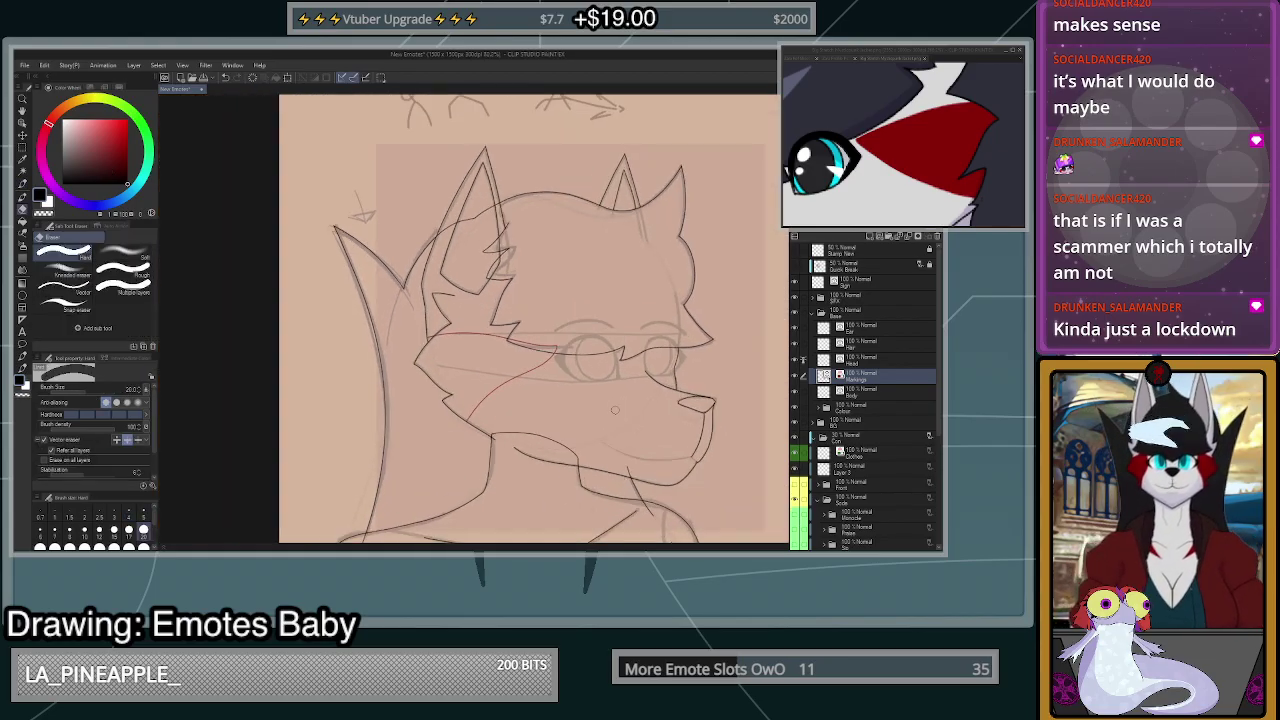
- Examine the trimmed cheek marking on the head close up, at full view, and with the canvas mirrored
scroll(560, 405, "up", 4)
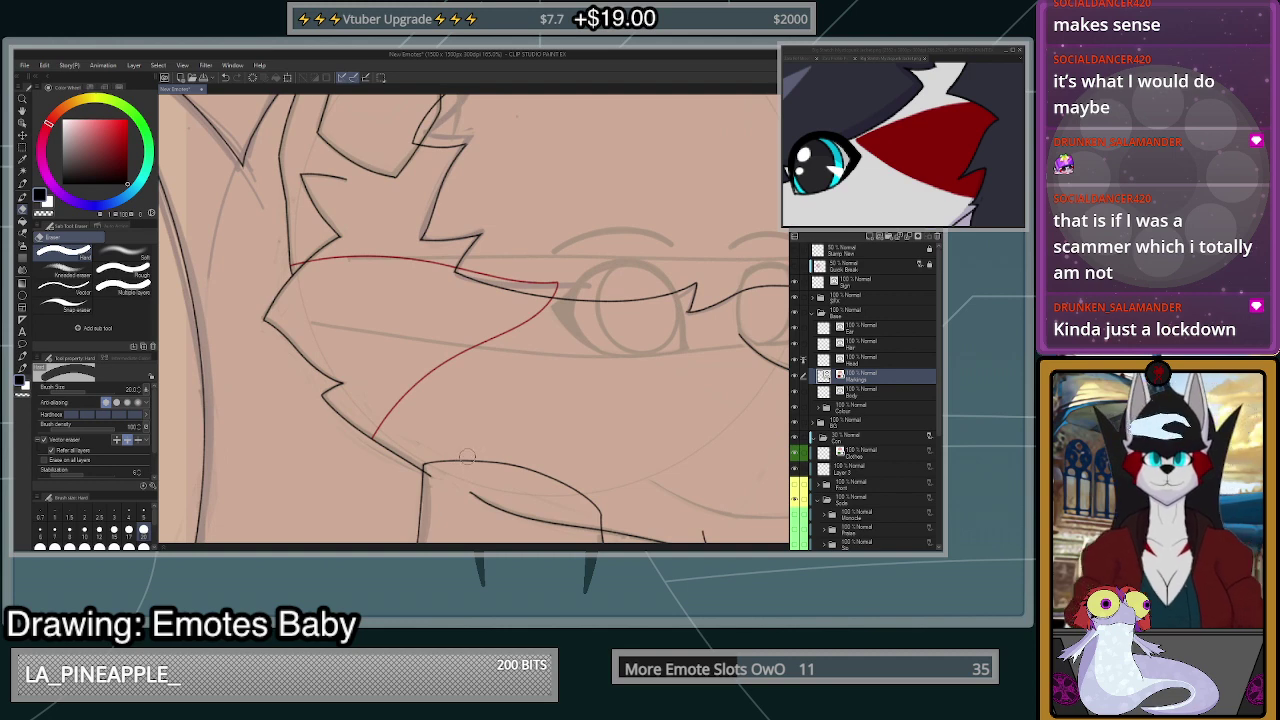
scroll(497, 449, "down", 8)
scroll(651, 421, "up", 9)
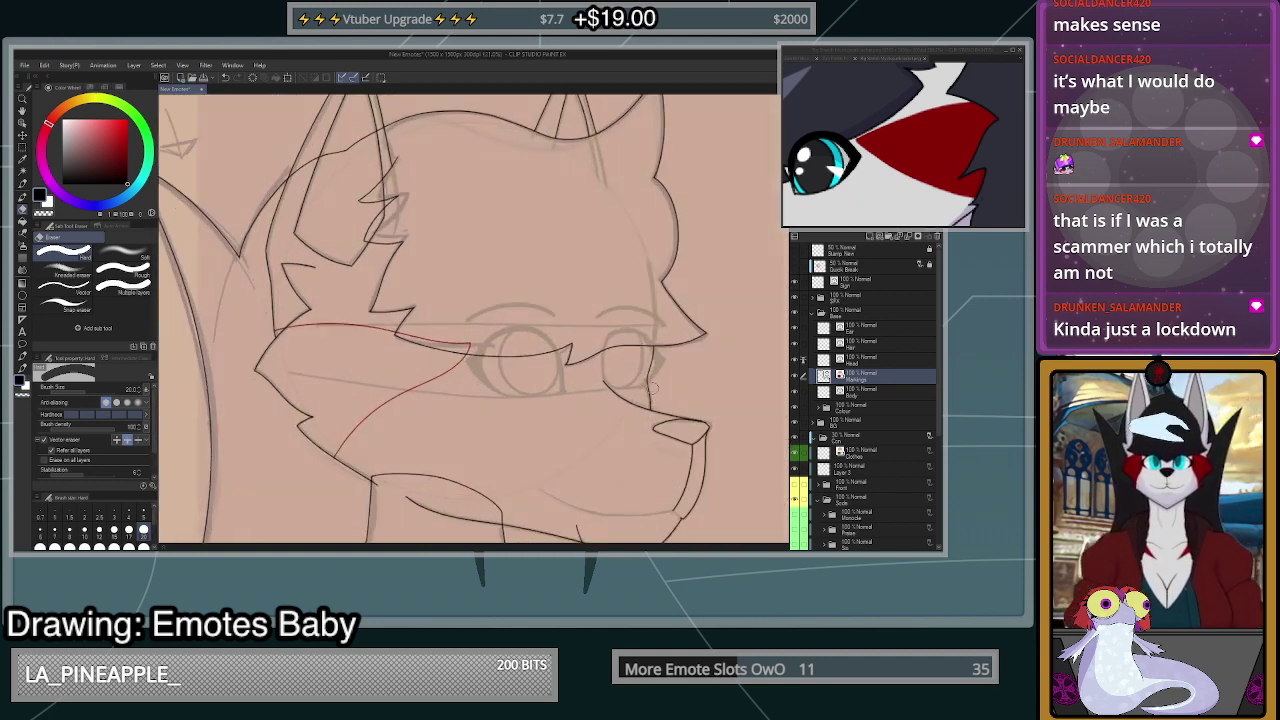
key("p")
scroll(644, 379, "down", 4)
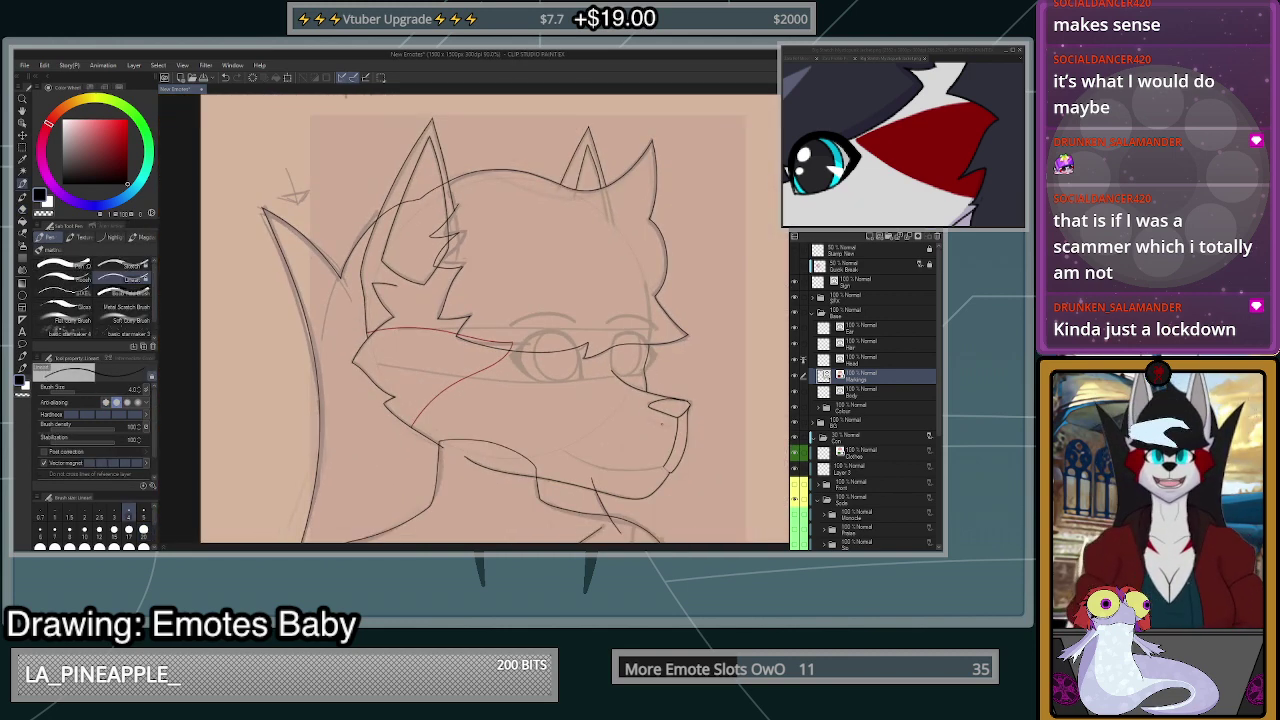
scroll(587, 290, "up", 1)
scroll(587, 290, "down", 4)
scroll(587, 290, "up", 5)
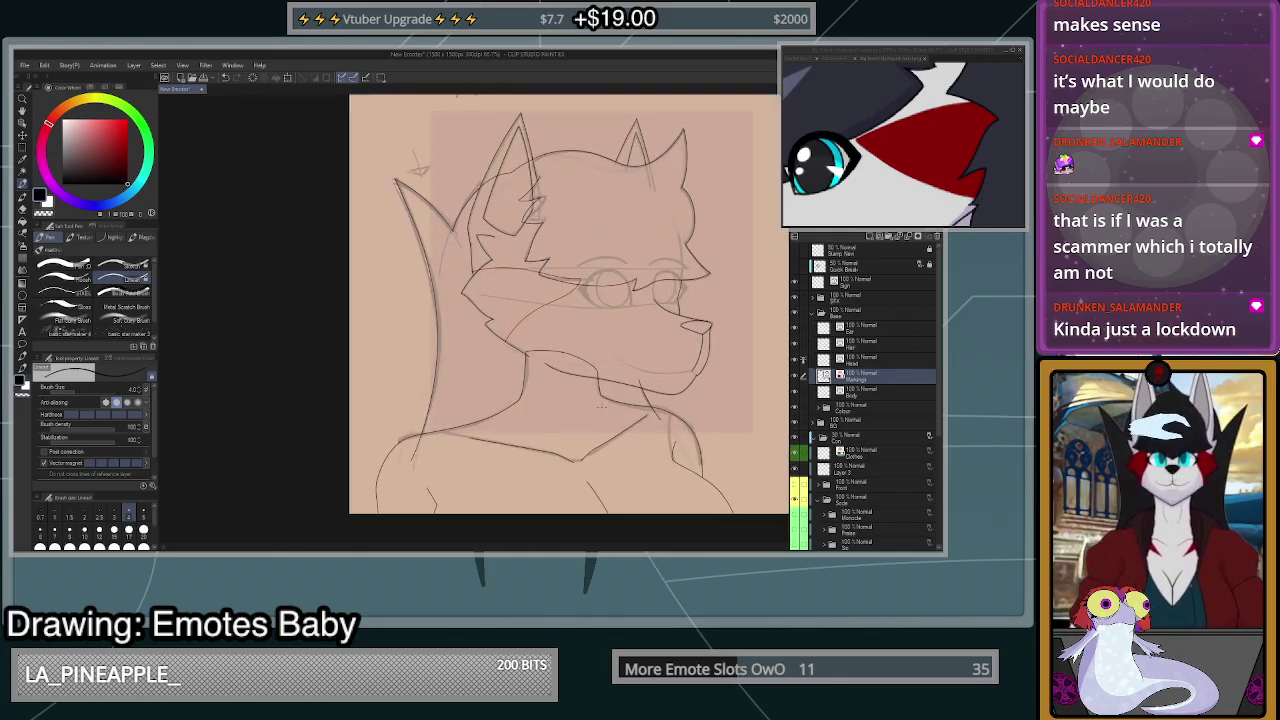
key("h")
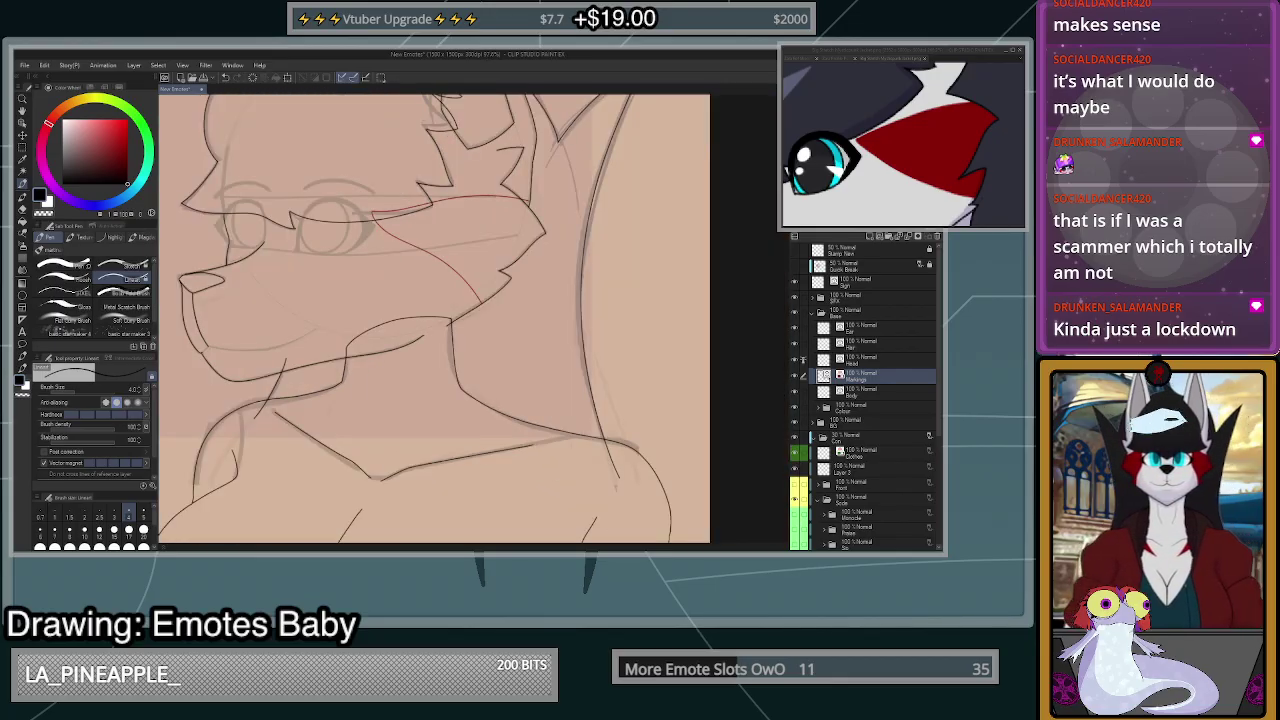
- Reframe the jacket reference image on the red markings running from the neck to the chest
left_click(883, 176)
scroll(883, 176, "down", 4)
left_click_drag(890, 170, 900, 100)
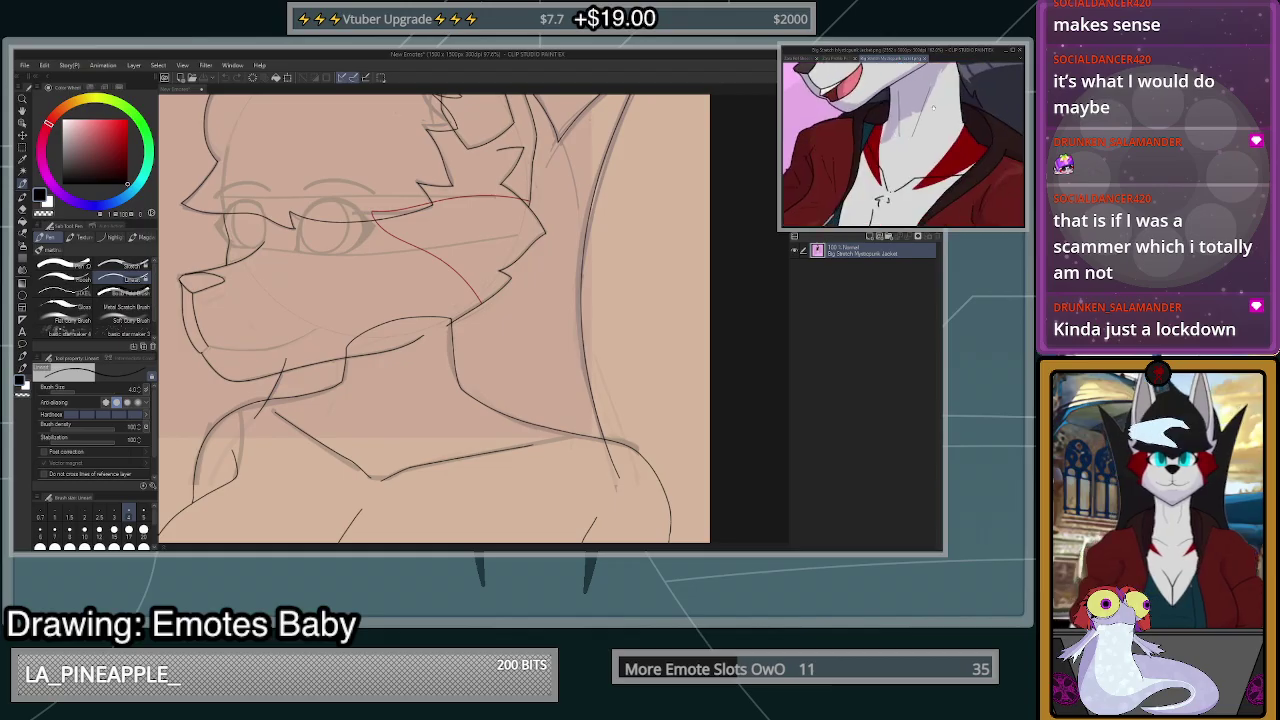
scroll(900, 130, "up", 2)
left_click_drag(950, 163, 940, 159)
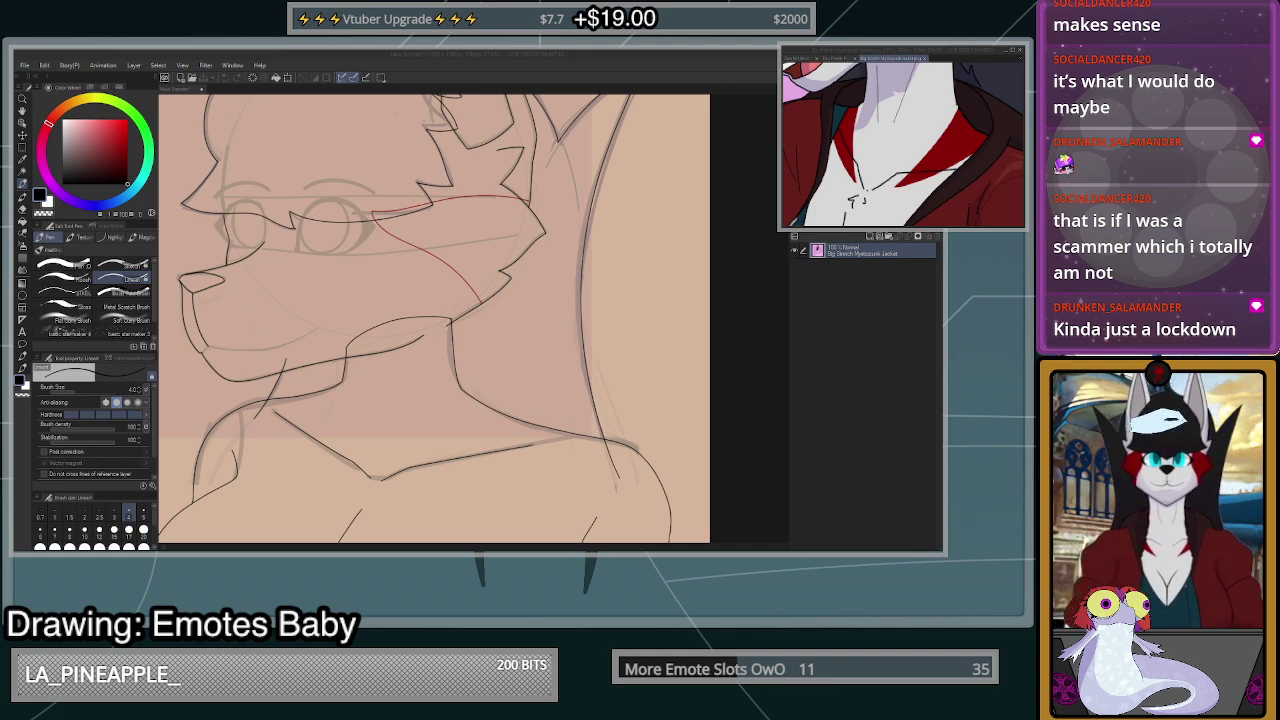
- Draw the two red curves of a pointed marking from the chest up the back side of the neck
left_click(370, 490)
scroll(370, 490, "up", 6)
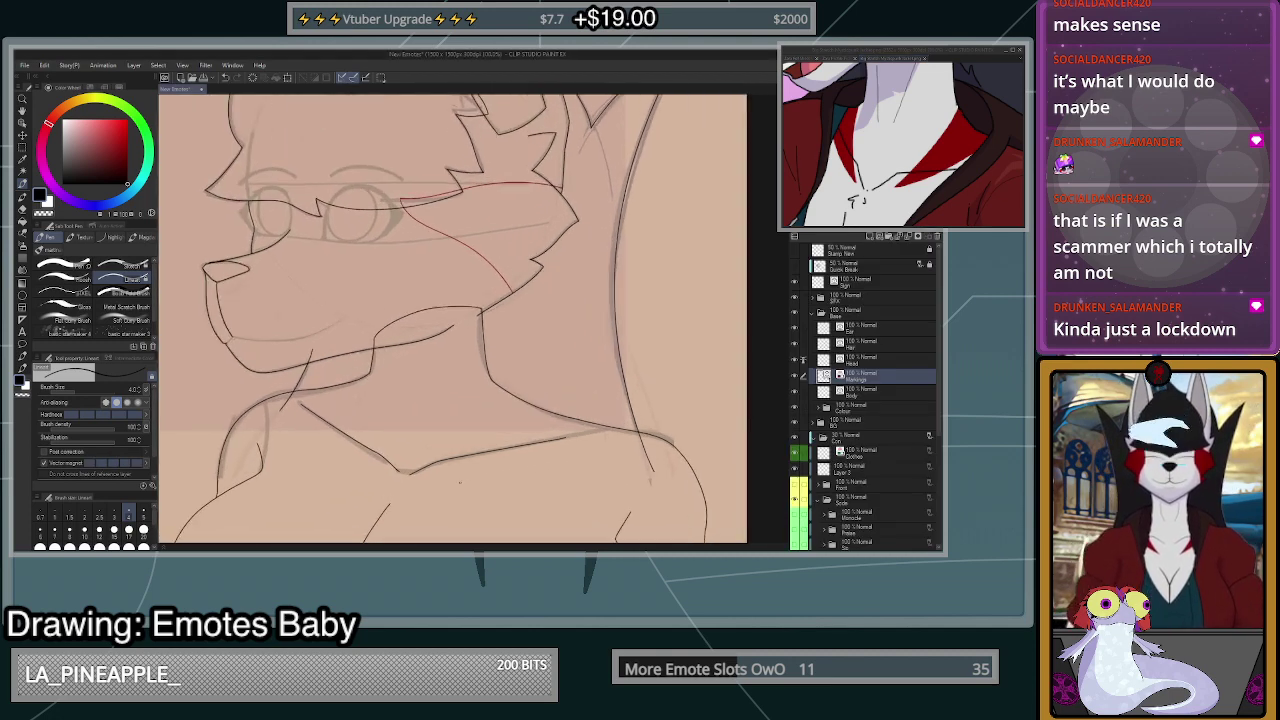
mouse_move(424, 475)
left_mouse_down()
mouse_move(464, 431)
mouse_move(532, 309)
mouse_move(532, 281)
mouse_move(489, 429)
mouse_move(446, 496)
mouse_move(712, 326)
left_mouse_up()
key("ctrl+z")
key("ctrl+z")
mouse_move(446, 494)
left_mouse_down()
mouse_move(612, 353)
mouse_move(643, 283)
left_mouse_up()
- Draw a second pointed marking with two red curves from the chest up to the front of the neck below the jaw
mouse_move(346, 481)
left_mouse_down()
mouse_move(318, 368)
mouse_move(313, 264)
left_mouse_up()
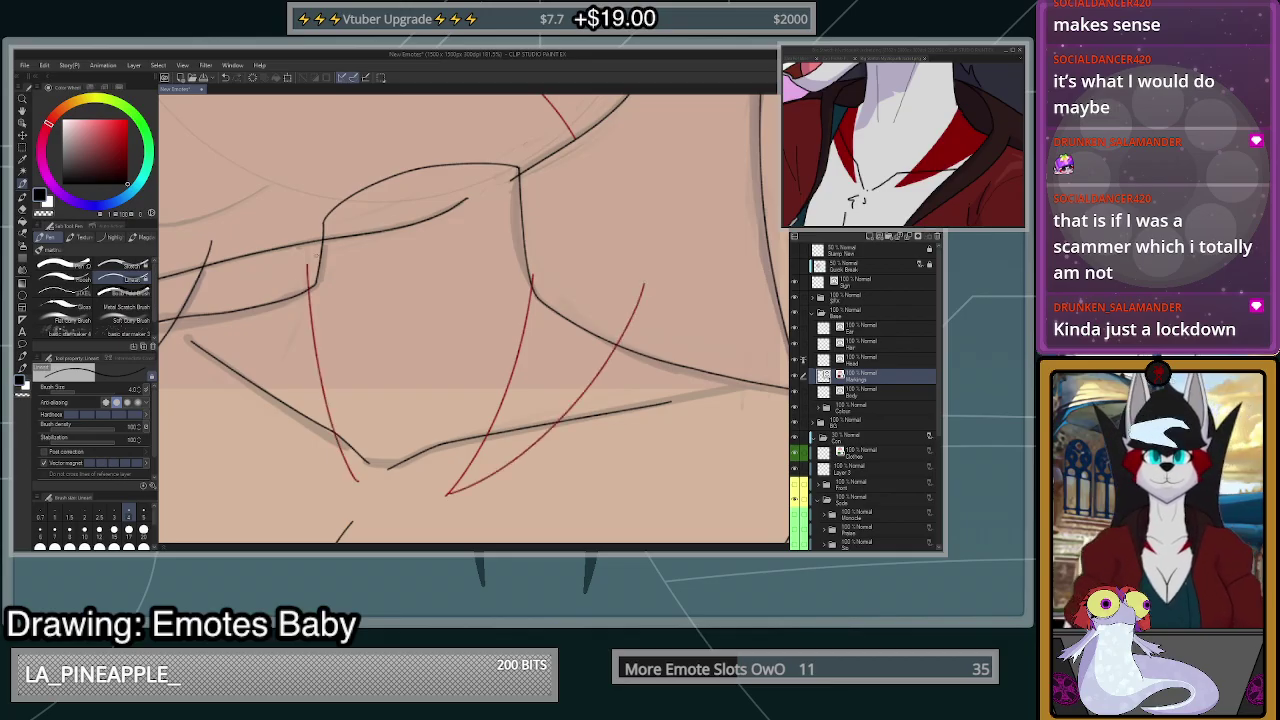
key("ctrl+z")
mouse_move(346, 481)
left_mouse_down()
mouse_move(317, 355)
mouse_move(318, 257)
left_mouse_up()
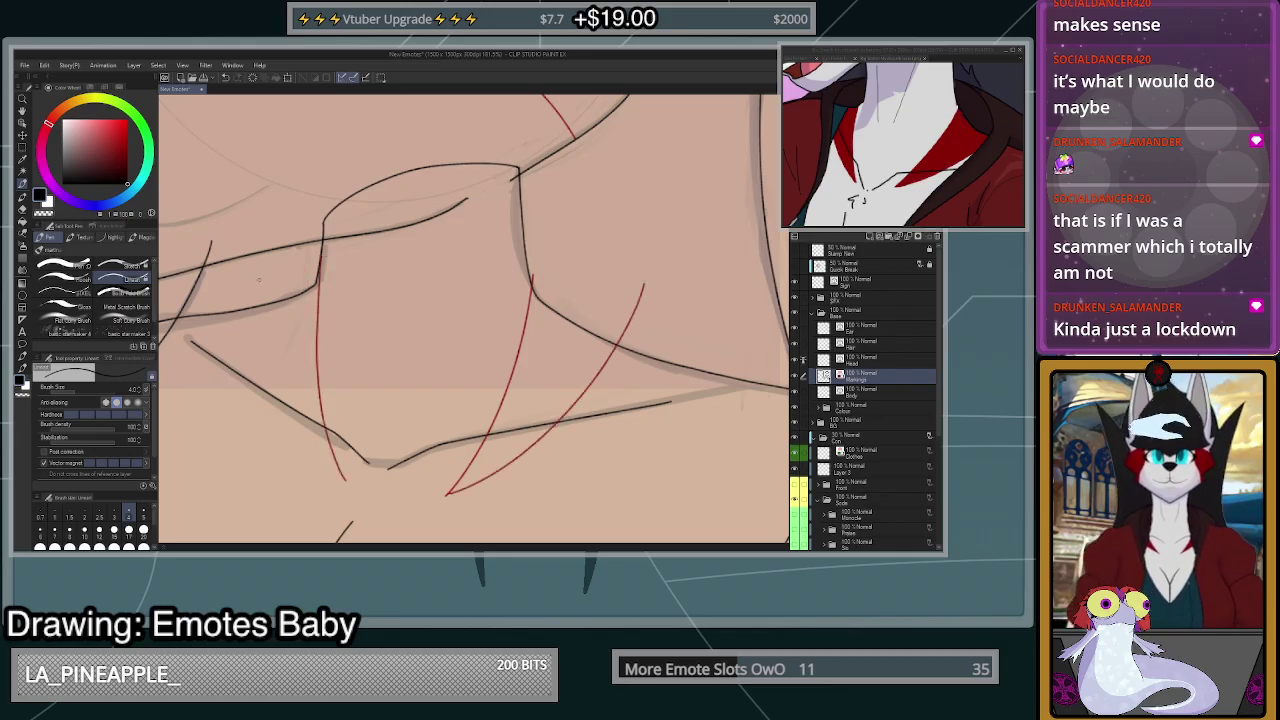
mouse_move(246, 281)
left_mouse_down()
mouse_move(307, 459)
mouse_move(355, 492)
mouse_move(305, 451)
mouse_move(220, 285)
left_mouse_up()
key("ctrl+z")
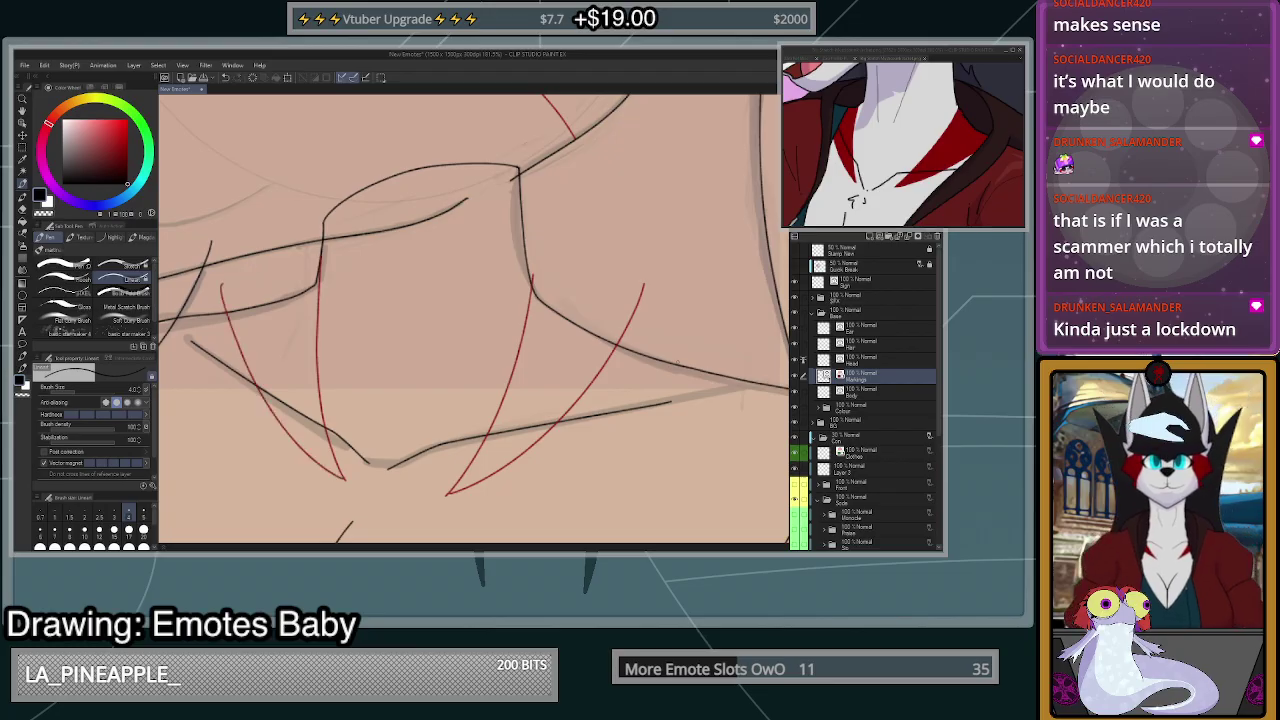
- Redraw the lower ends of both neck markings with Redraw vector line so their curves meet in clean points
scroll(678, 362, "down", 13)
scroll(630, 397, "up", 14)
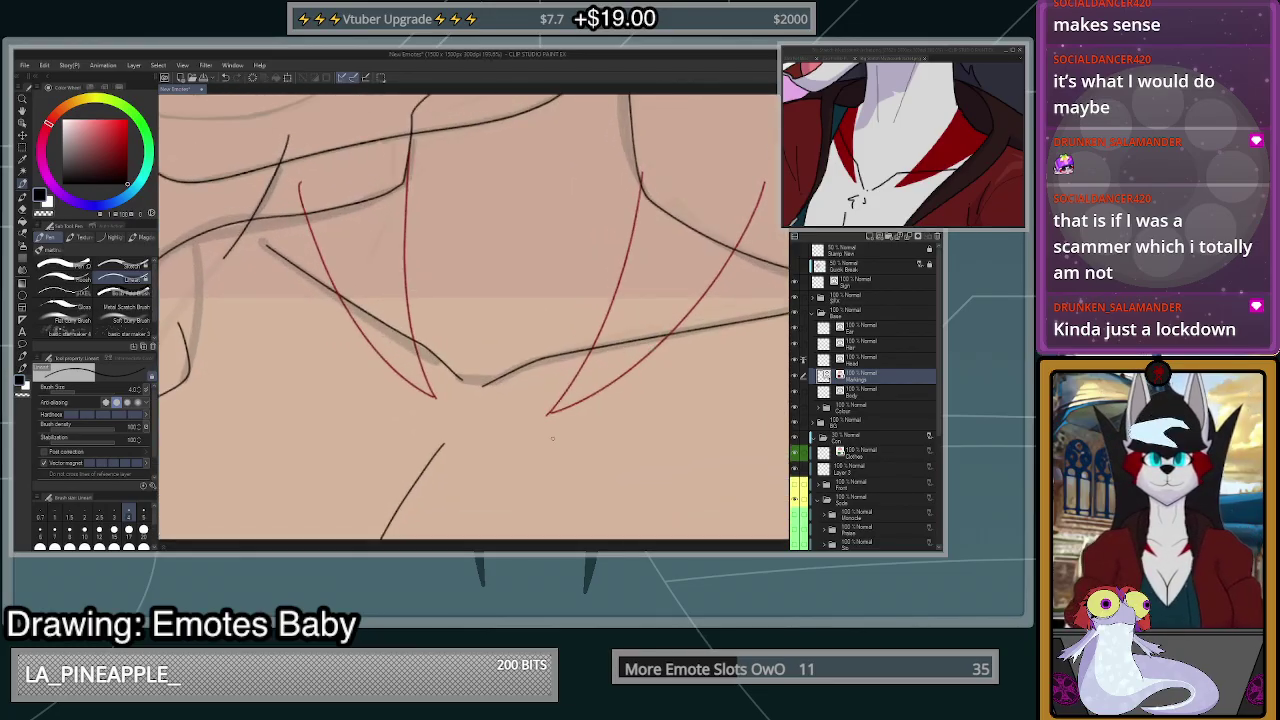
scroll(552, 438, "up", 2)
key("y")
scroll(514, 384, "up", 3)
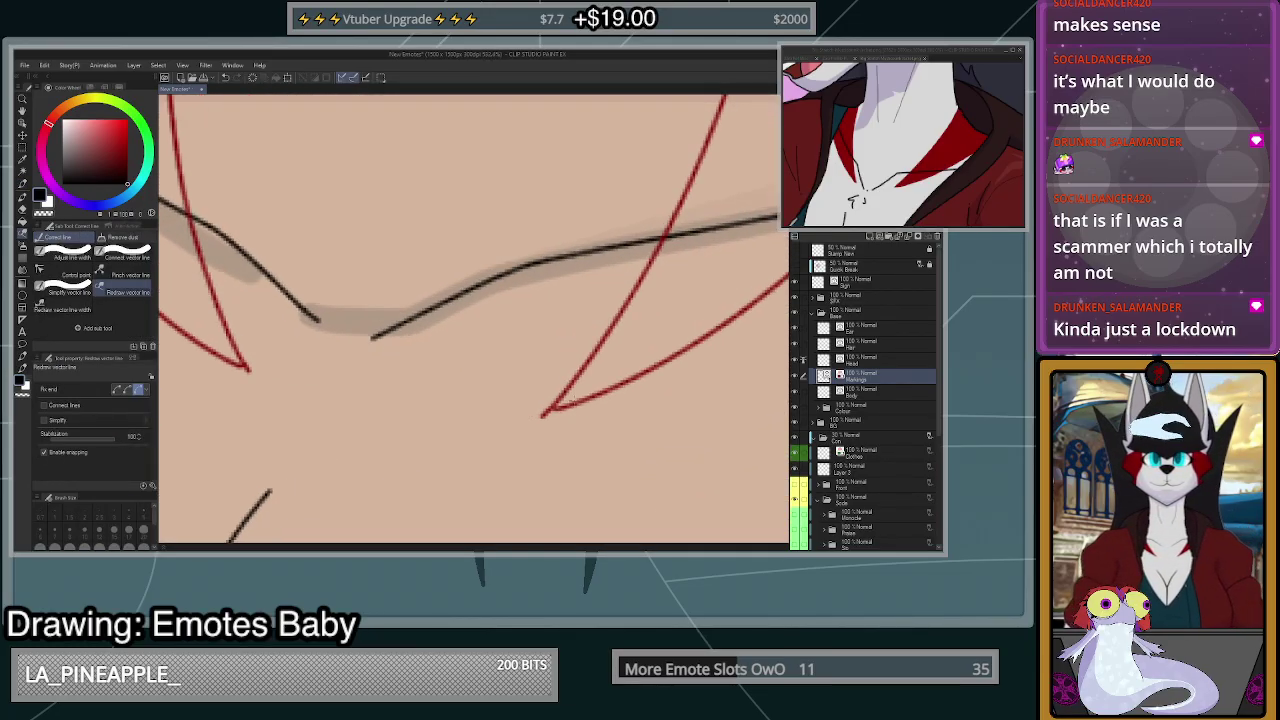
left_click_drag(628, 383, 523, 428)
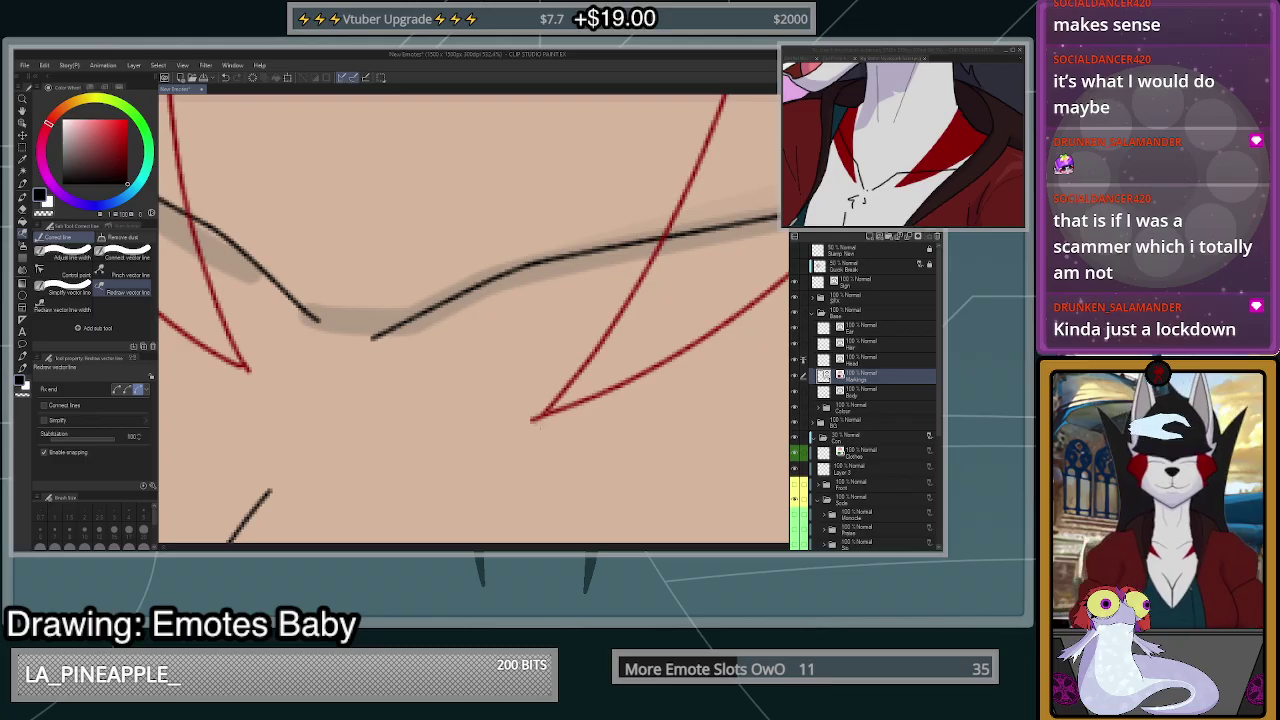
left_click_drag(182, 332, 254, 377)
scroll(594, 450, "down", 7)
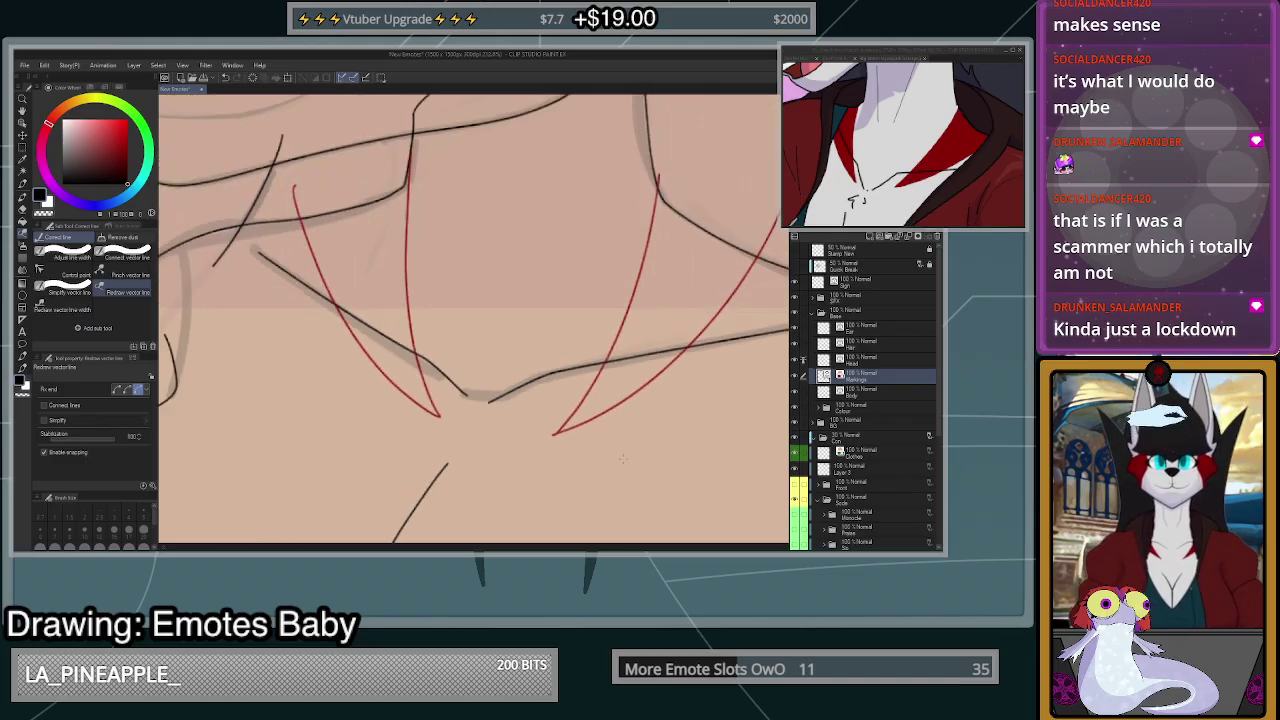
- Erase the upper ends of the neck marking curves that overshoot the neck and shoulder outline, using the vector eraser
left_click(23, 208)
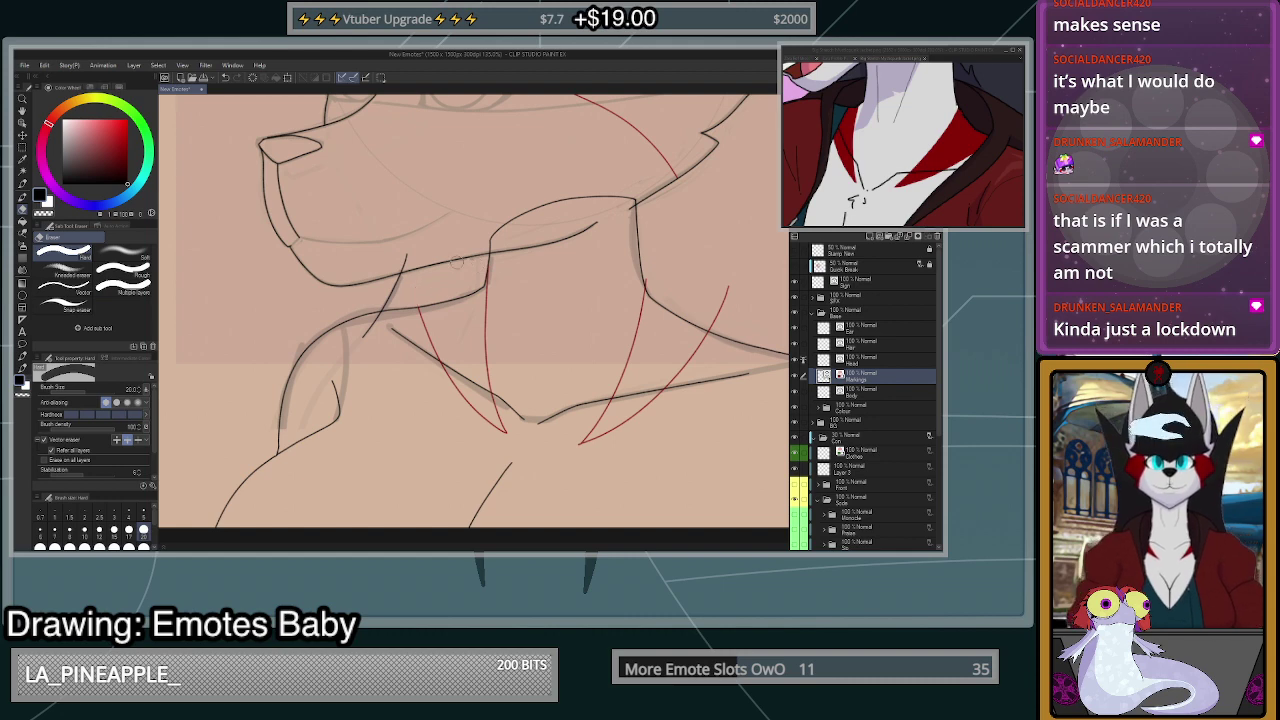
scroll(693, 308, "down", 2)
scroll(743, 310, "up", 3)
left_click_drag(682, 321, 658, 318)
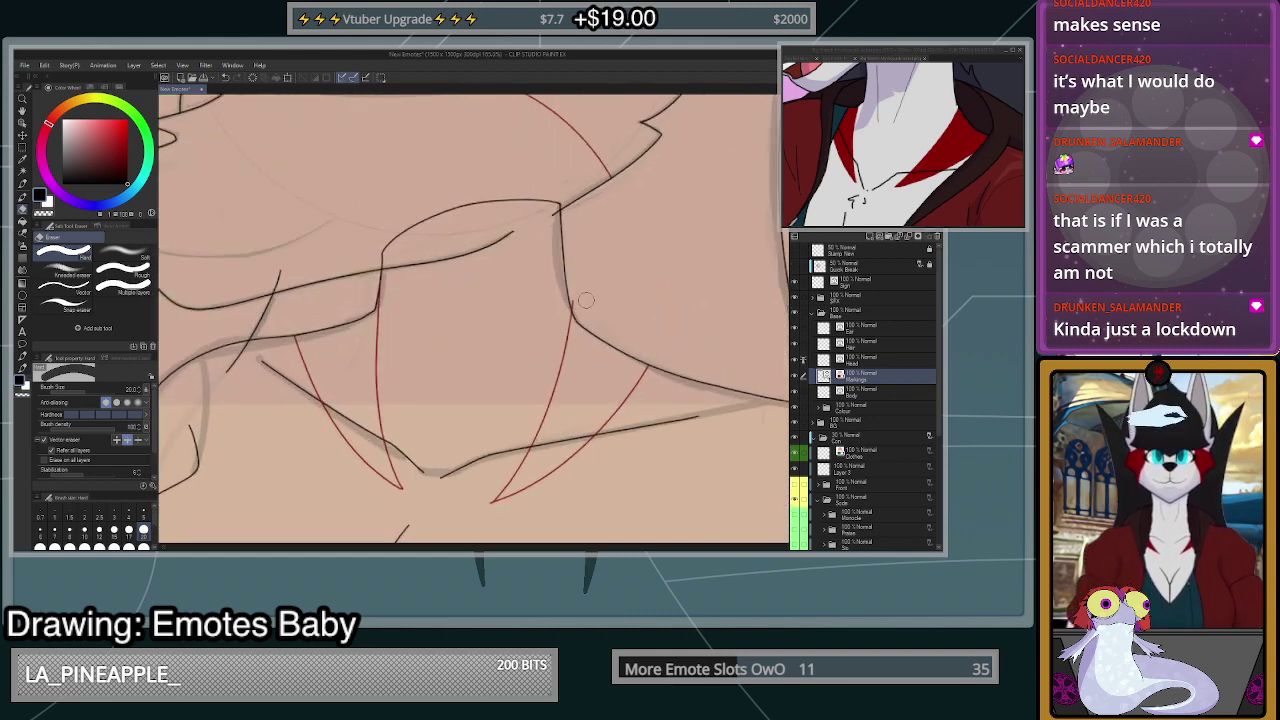
scroll(659, 276, "down", 1)
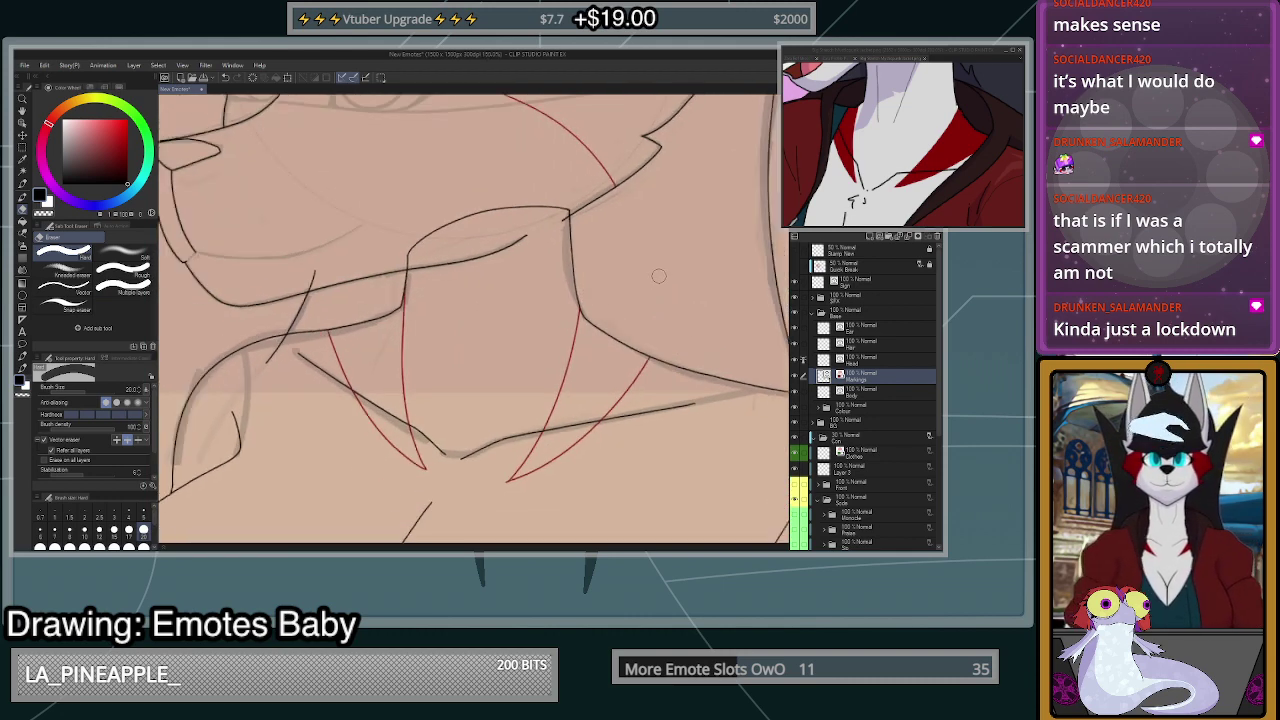
- Reshape the upper part of the front marking's inner curve below the jaw with Redraw vector line
scroll(659, 276, "down", 3)
scroll(607, 286, "up", 4)
left_click(23, 234)
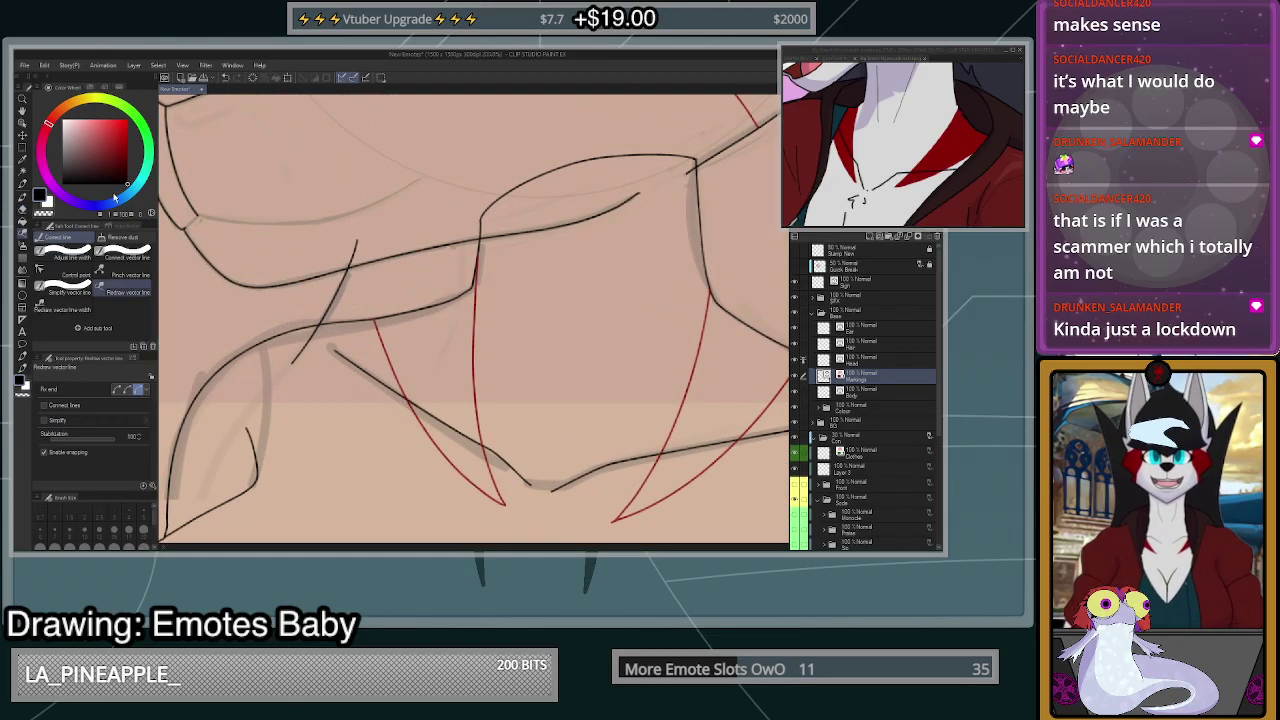
left_click_drag(474, 240, 470, 380)
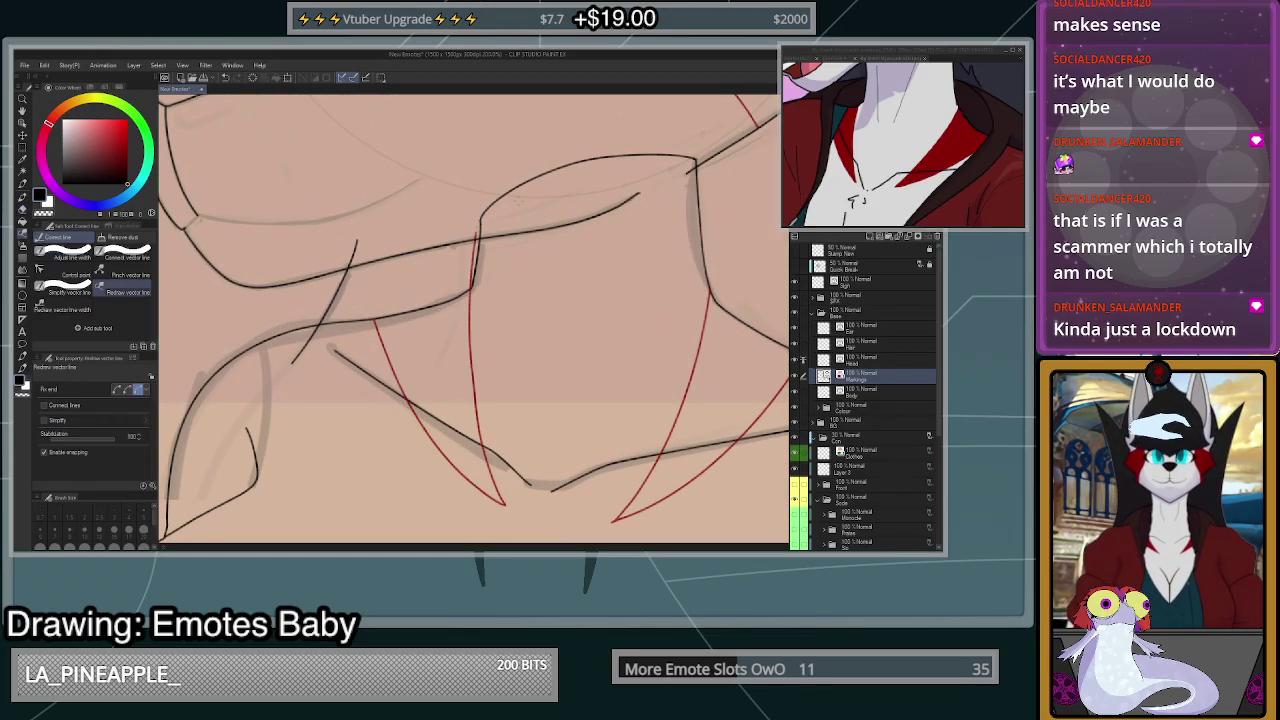
- Compare the neck markings on the whole drawing with the canvas mirrored and unmirrored
key("e")
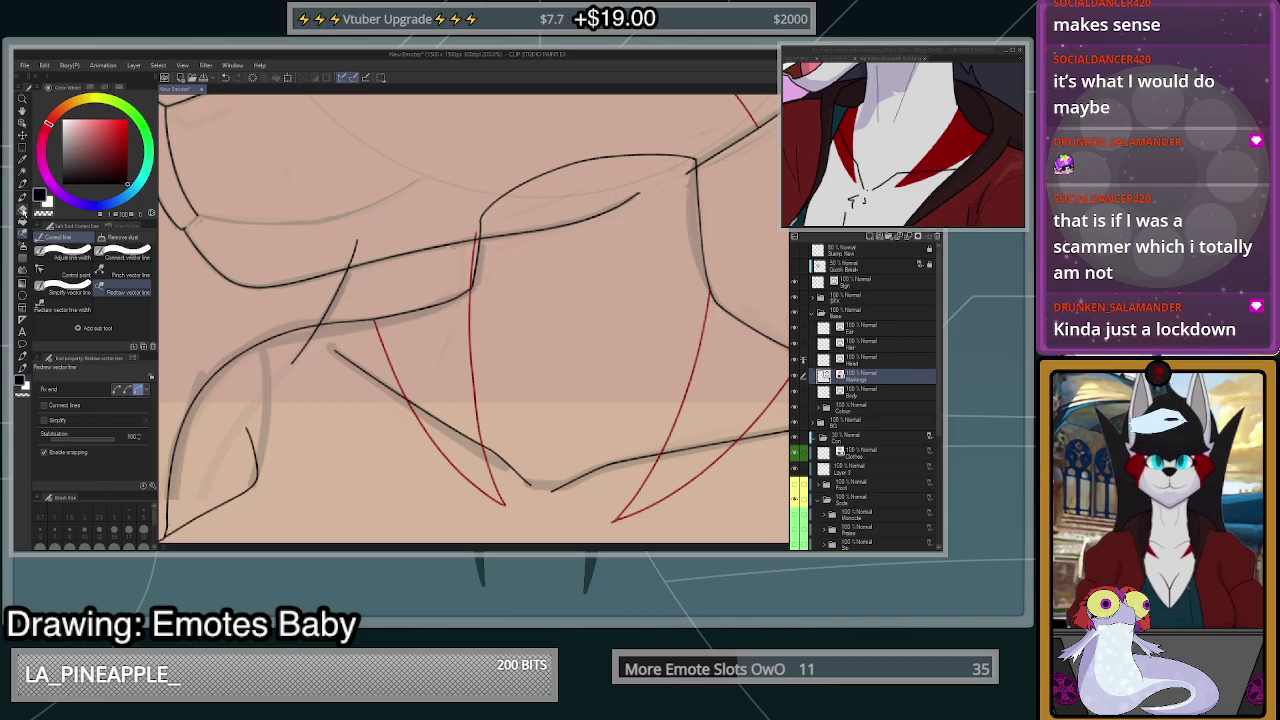
scroll(636, 336, "down", 3)
scroll(636, 336, "down", 3)
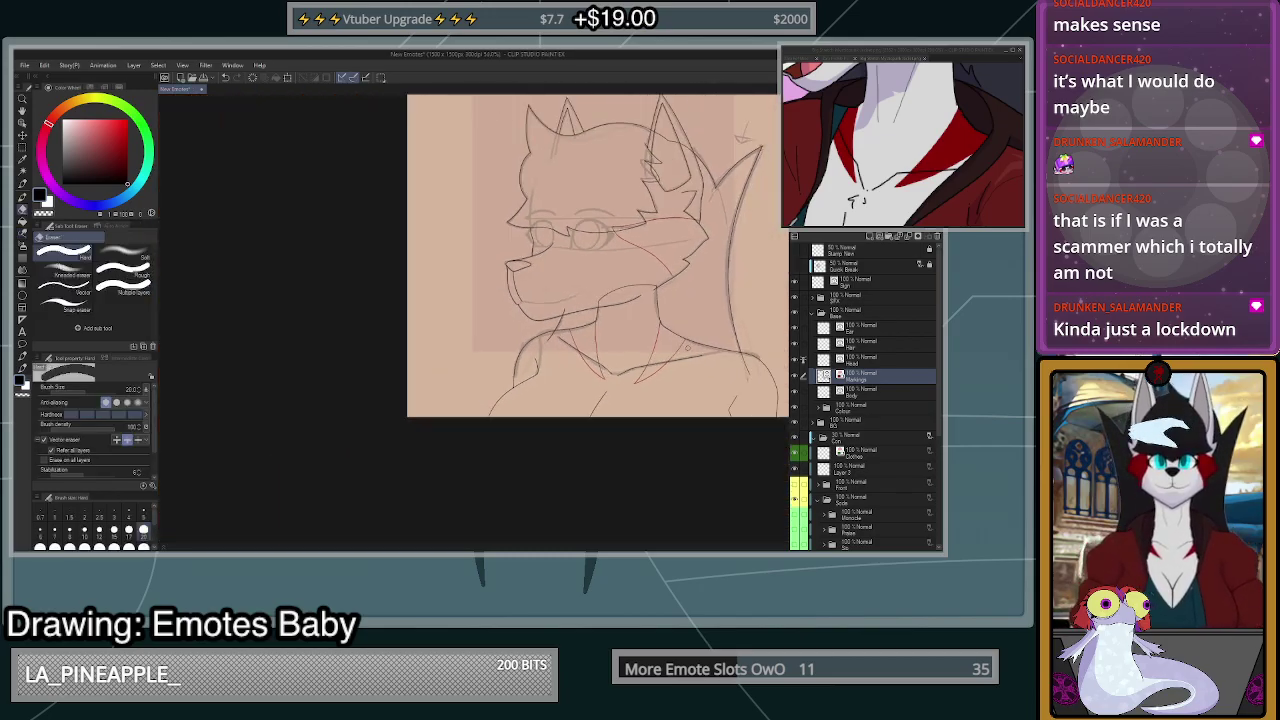
scroll(636, 336, "up", 2)
key("ctrl+0")
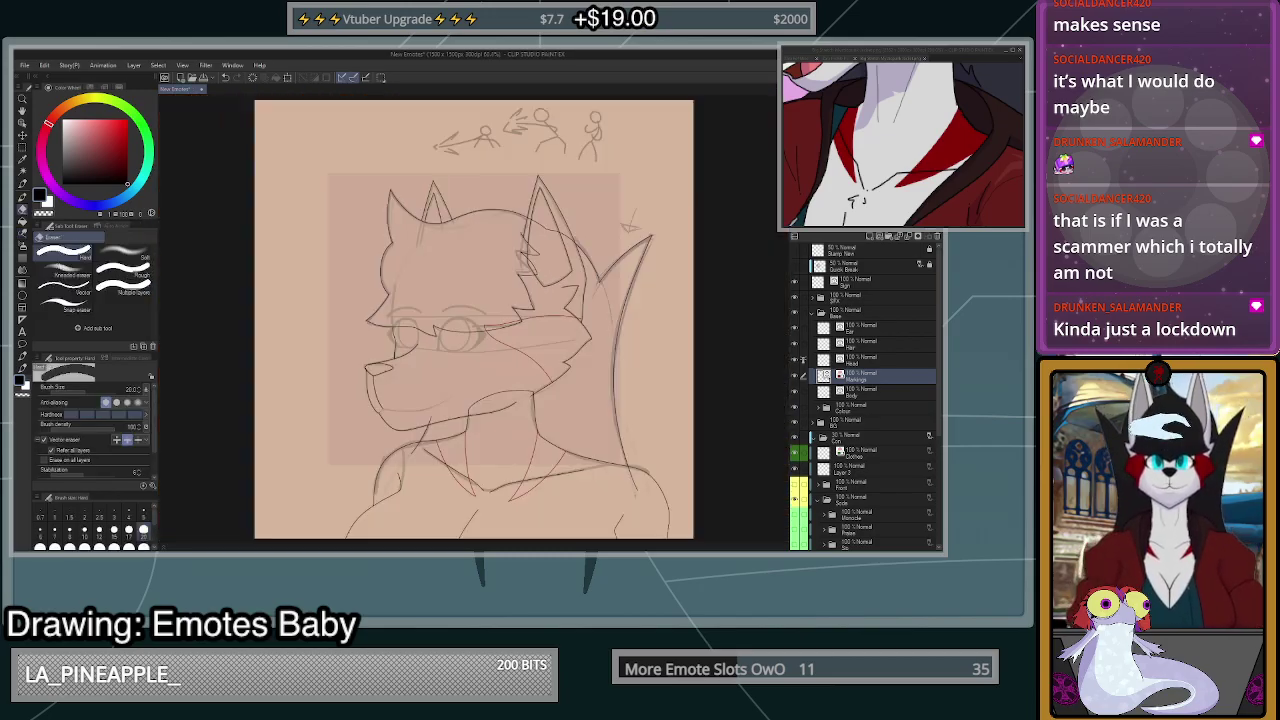
key("h")
key("h")
key("h")
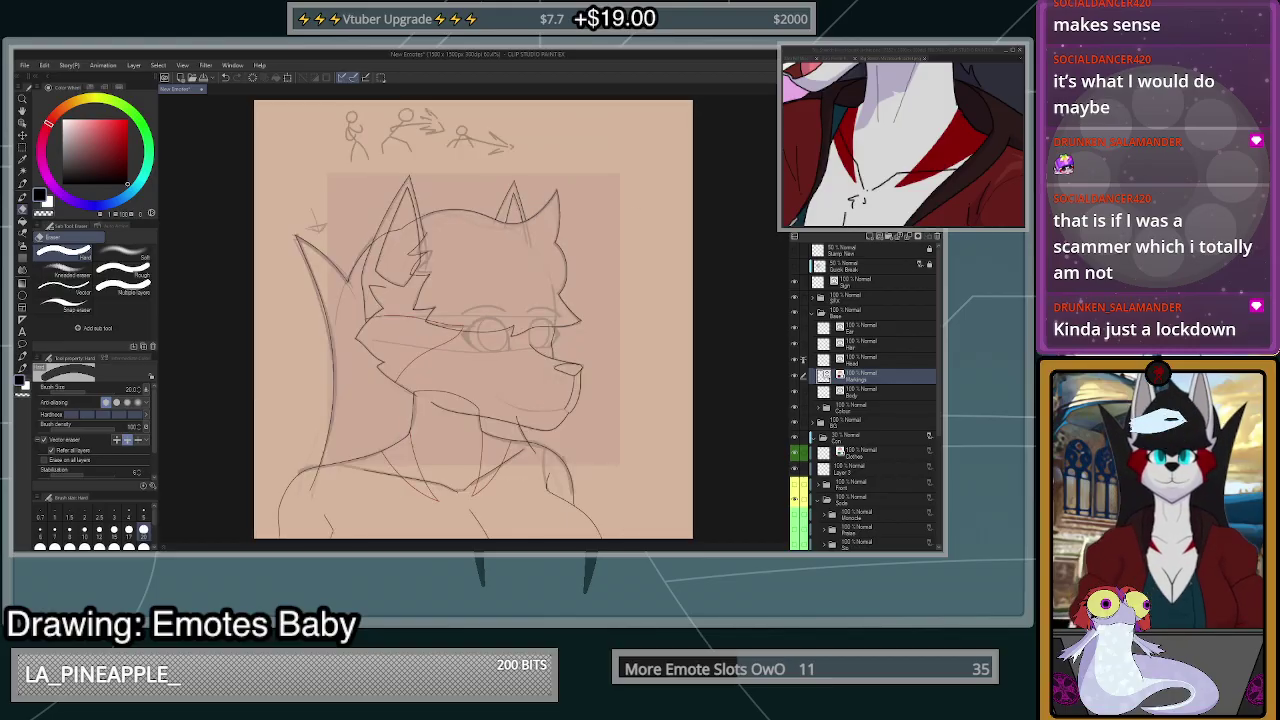
key("h")
- Erase both curves of the front neck marking below the jaw
left_click_drag(472, 491, 426, 450)
scroll(464, 475, "up", 4)
scroll(490, 513, "up", 1)
scroll(470, 480, "up", 3)
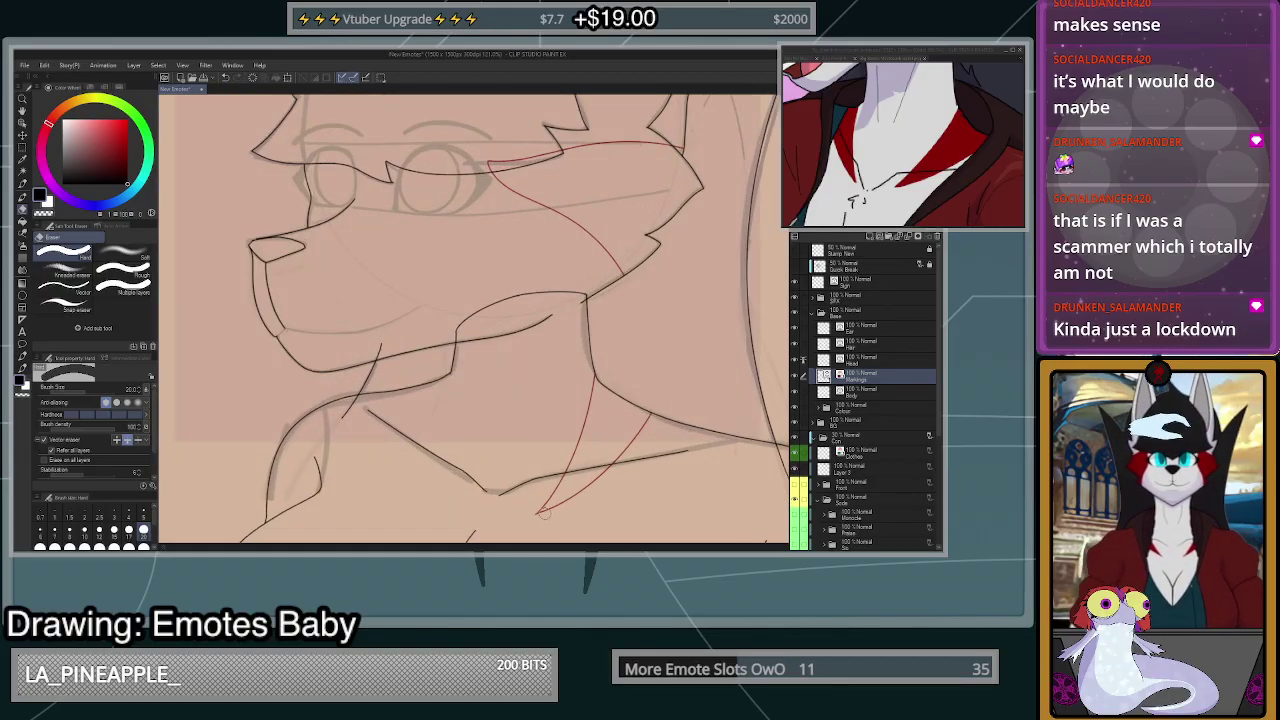
- Try a new front neck marking with two red curves rising from a chest point beside the collar line's dip
key("p")
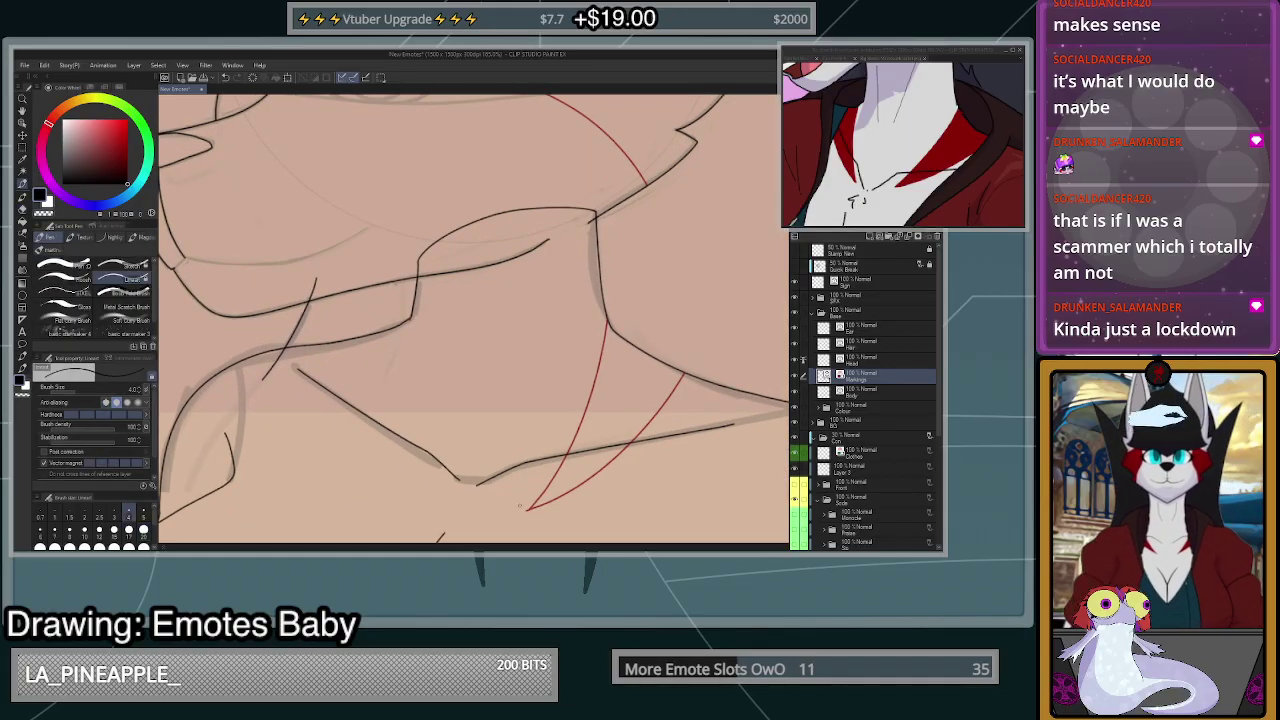
left_click_drag(428, 472, 415, 285)
key("ctrl+z")
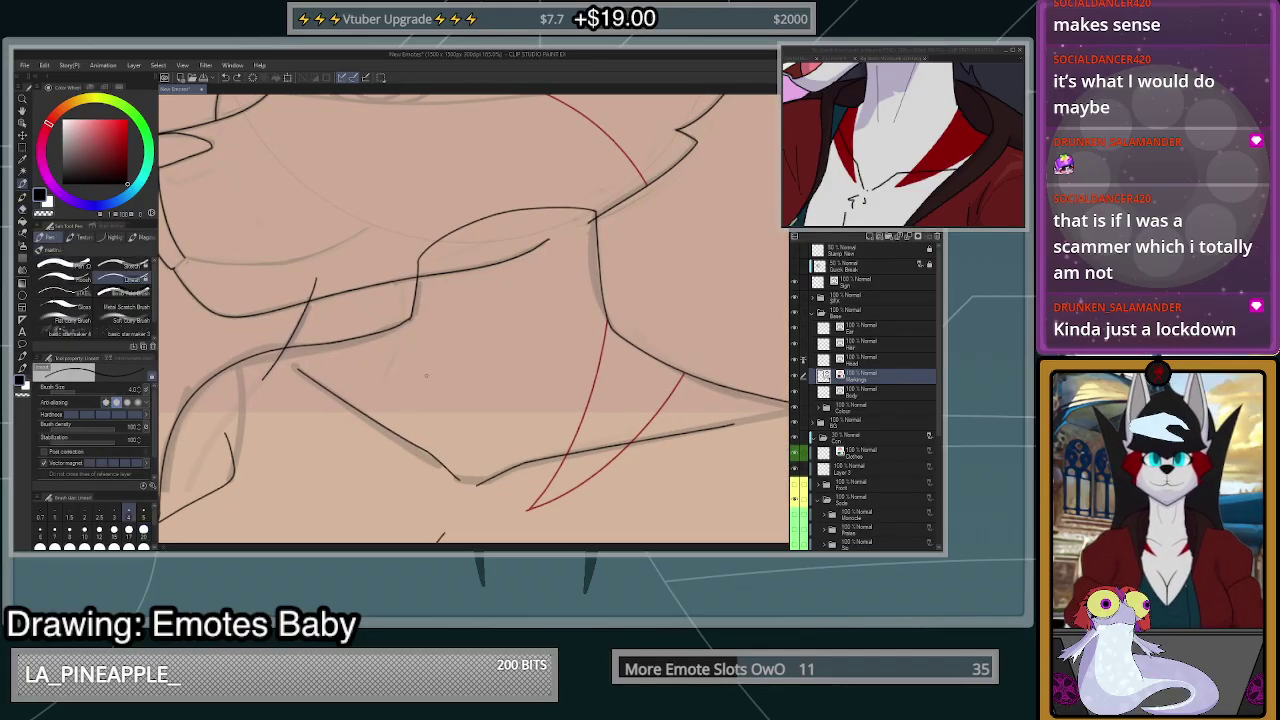
key("e")
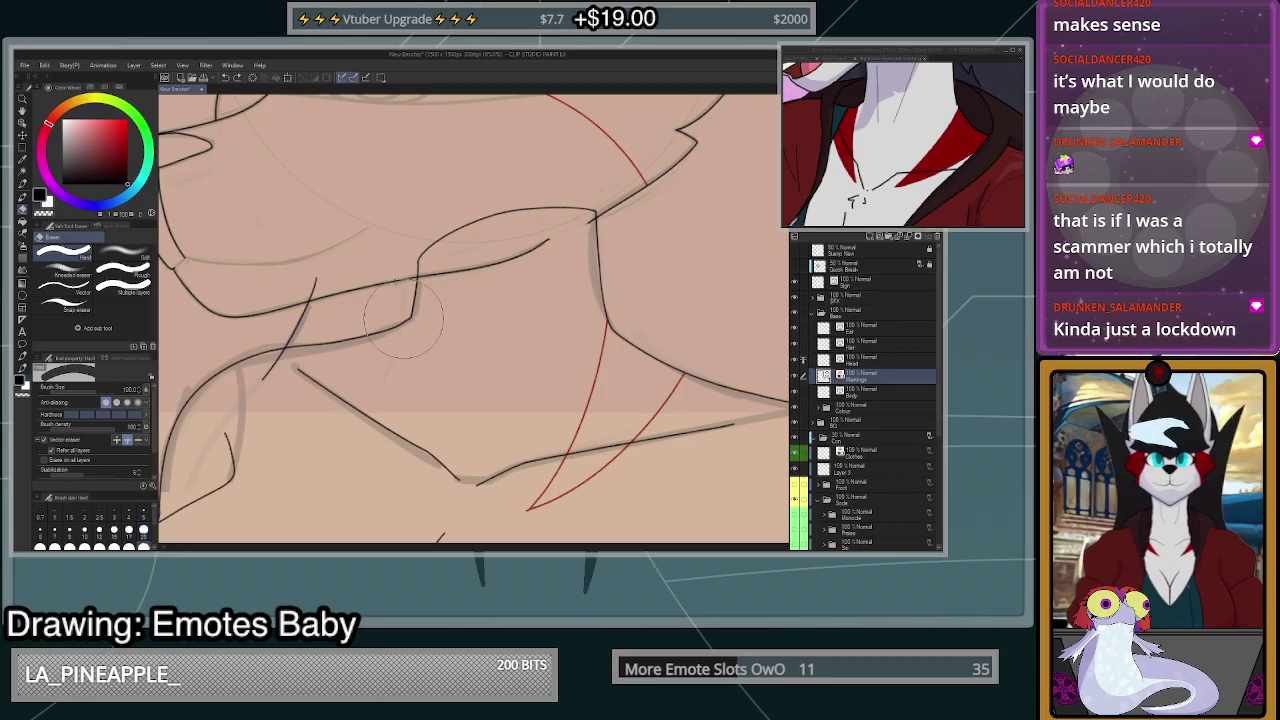
key("p")
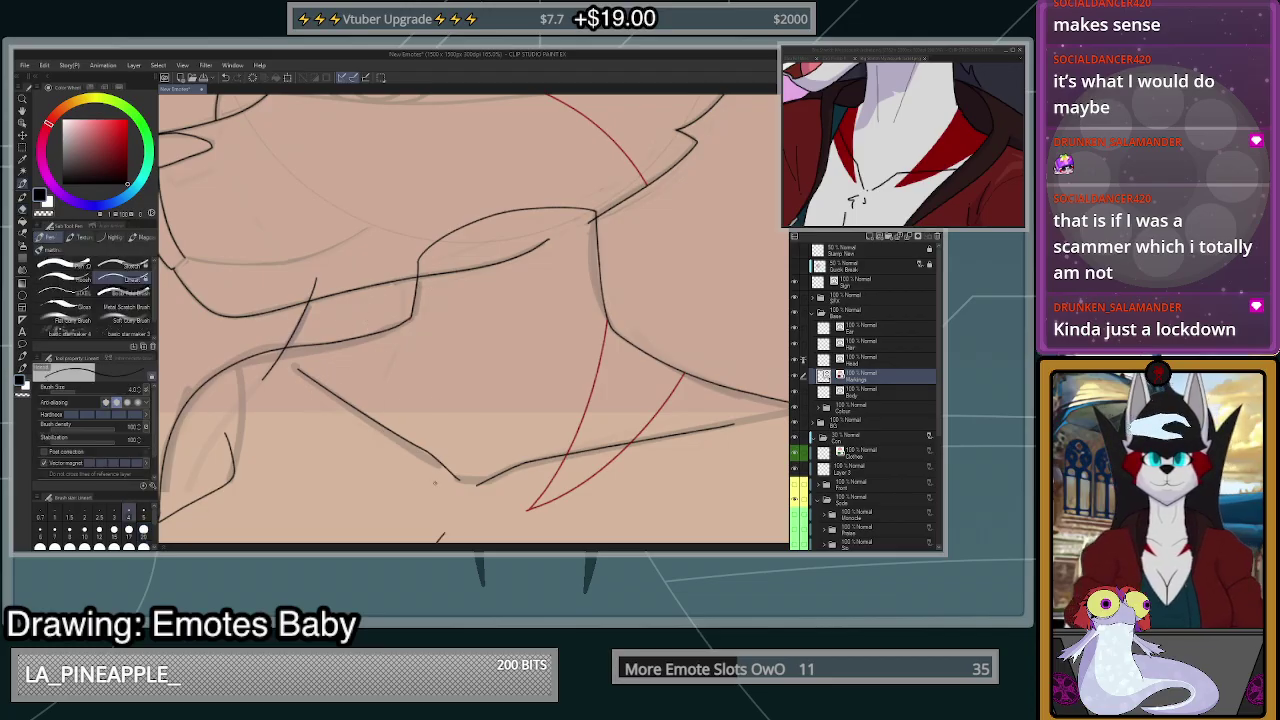
mouse_move(432, 480)
left_mouse_down()
mouse_move(412, 290)
mouse_move(412, 420)
mouse_move(430, 478)
mouse_move(406, 458)
mouse_move(323, 288)
left_mouse_up()
key("ctrl+z")
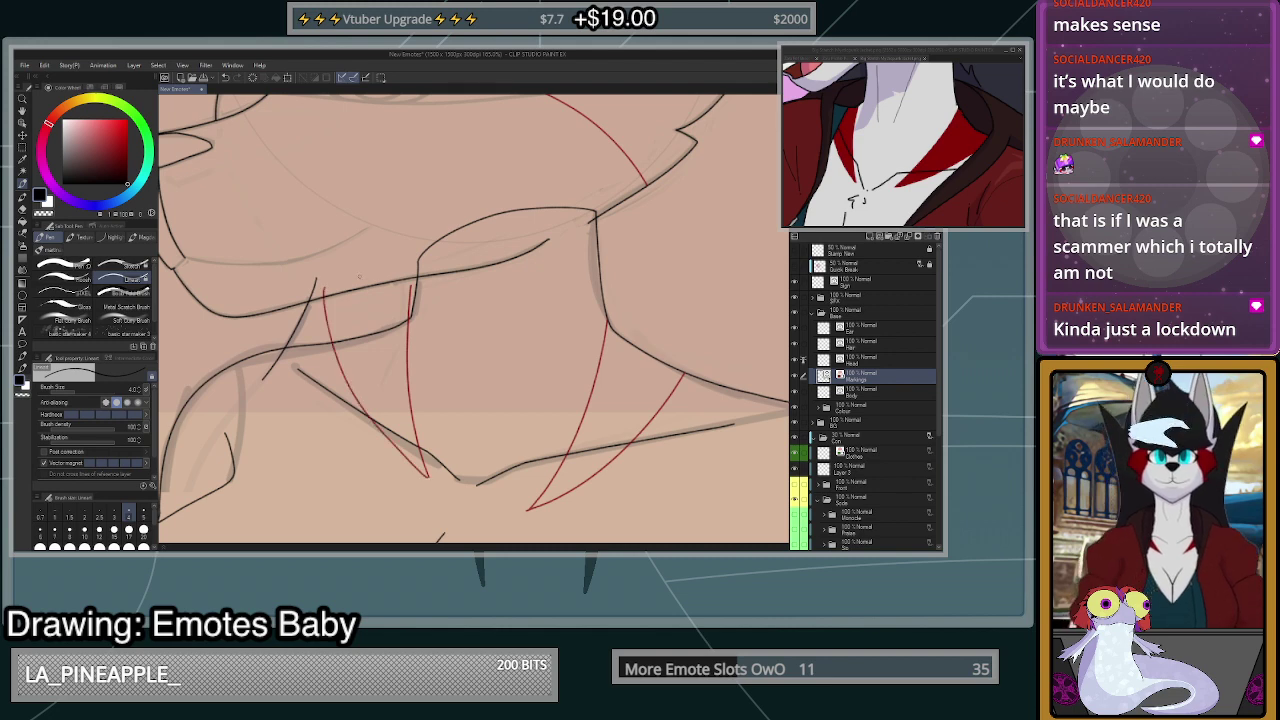
- Check the new front neck marking with the canvas mirrored and undo both of its curves
key("h")
key("h")
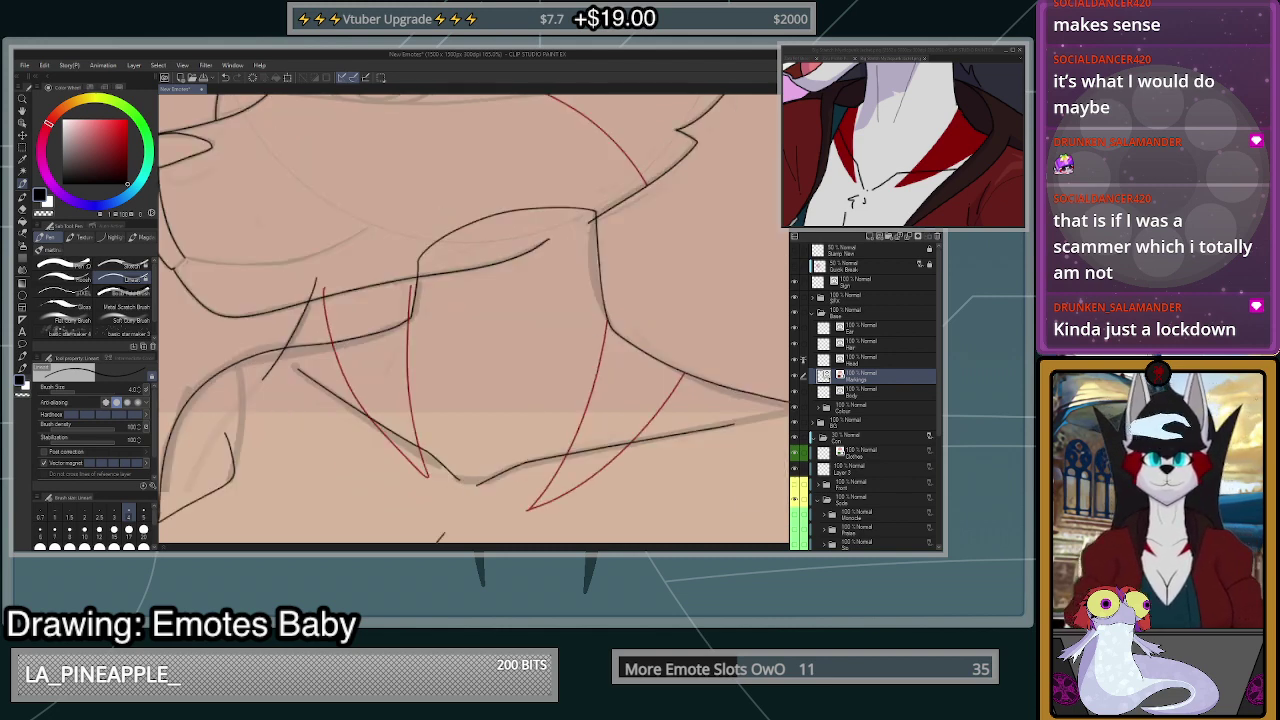
key("h")
key("ctrl+z")
key("ctrl+z")
- Draw the front marking's inner curve from the chest up to the neck's front edge below the jaw
mouse_move(532, 466)
left_mouse_down()
mouse_move(552, 364)
mouse_move(540, 262)
left_mouse_up()
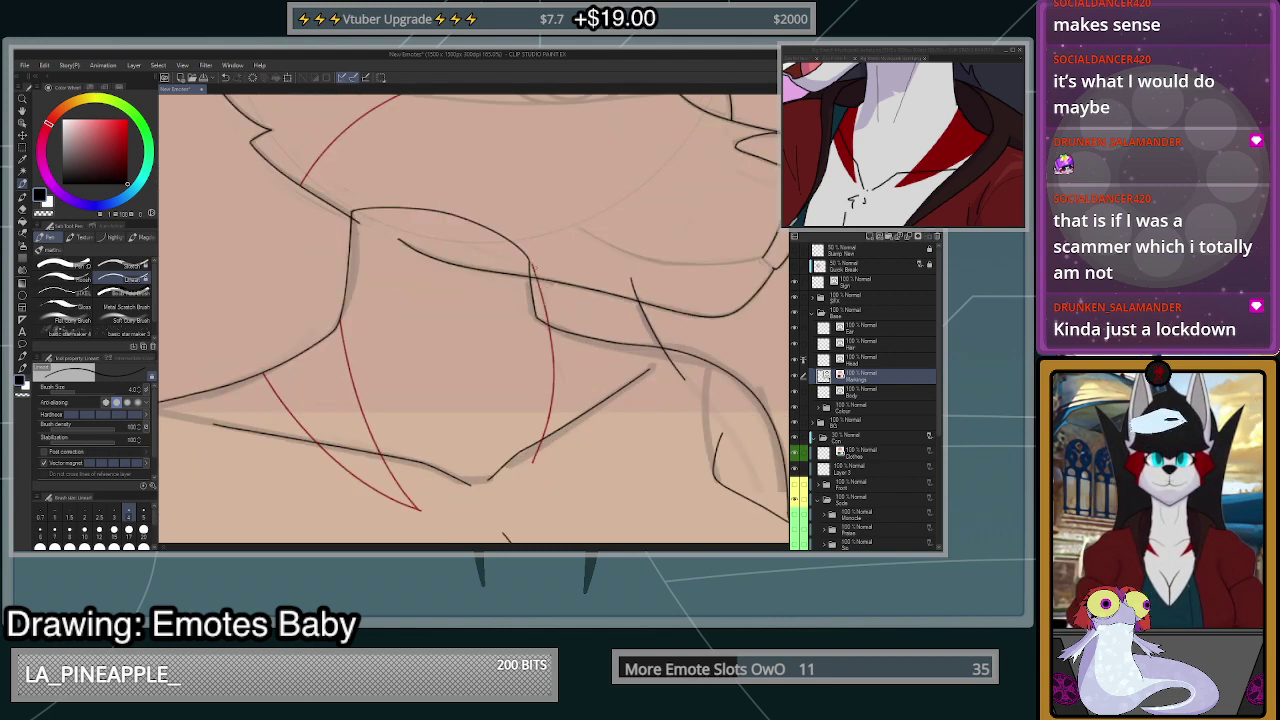
key("ctrl+z")
left_click_drag(532, 474, 540, 304)
- Try the front neck marking's outer curve, rising from the inner curve's lower tip towards the jaw
mouse_move(532, 474)
left_mouse_down()
mouse_move(566, 422)
mouse_move(588, 302)
left_mouse_up()
key("ctrl+z")
left_click_drag(532, 472, 596, 322)
key("ctrl+z")
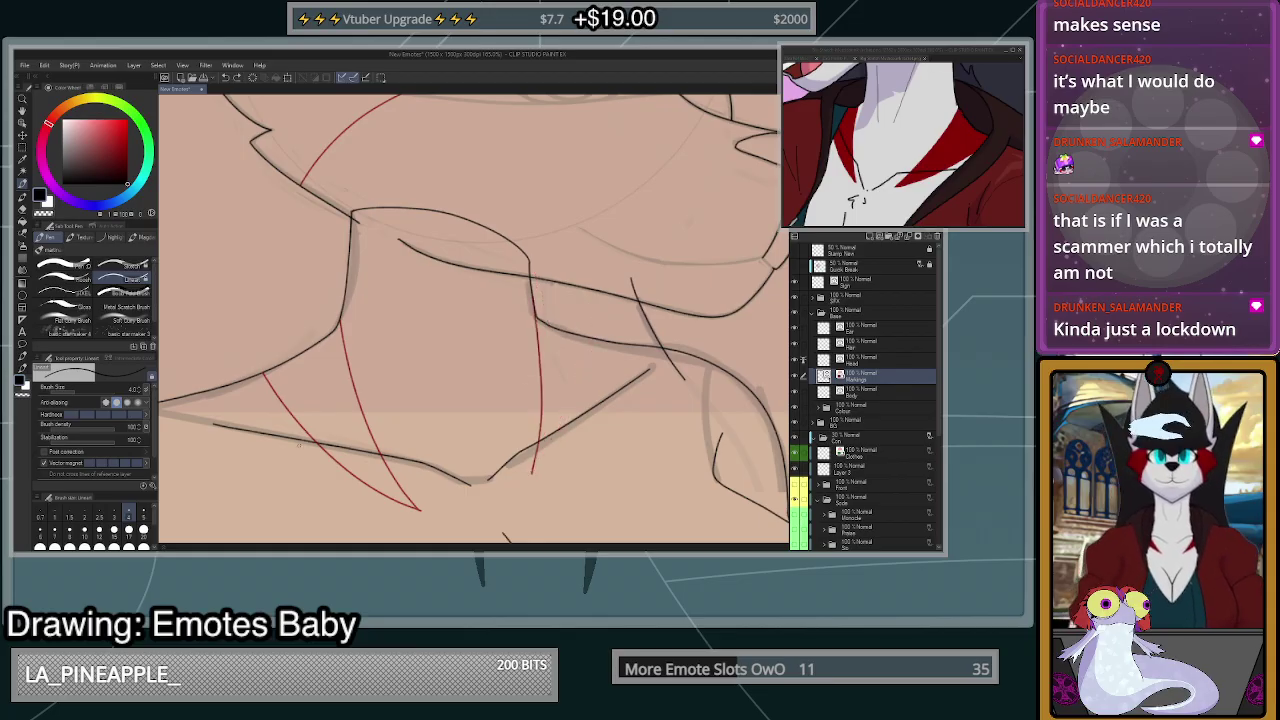
scroll(348, 445, "up", 2)
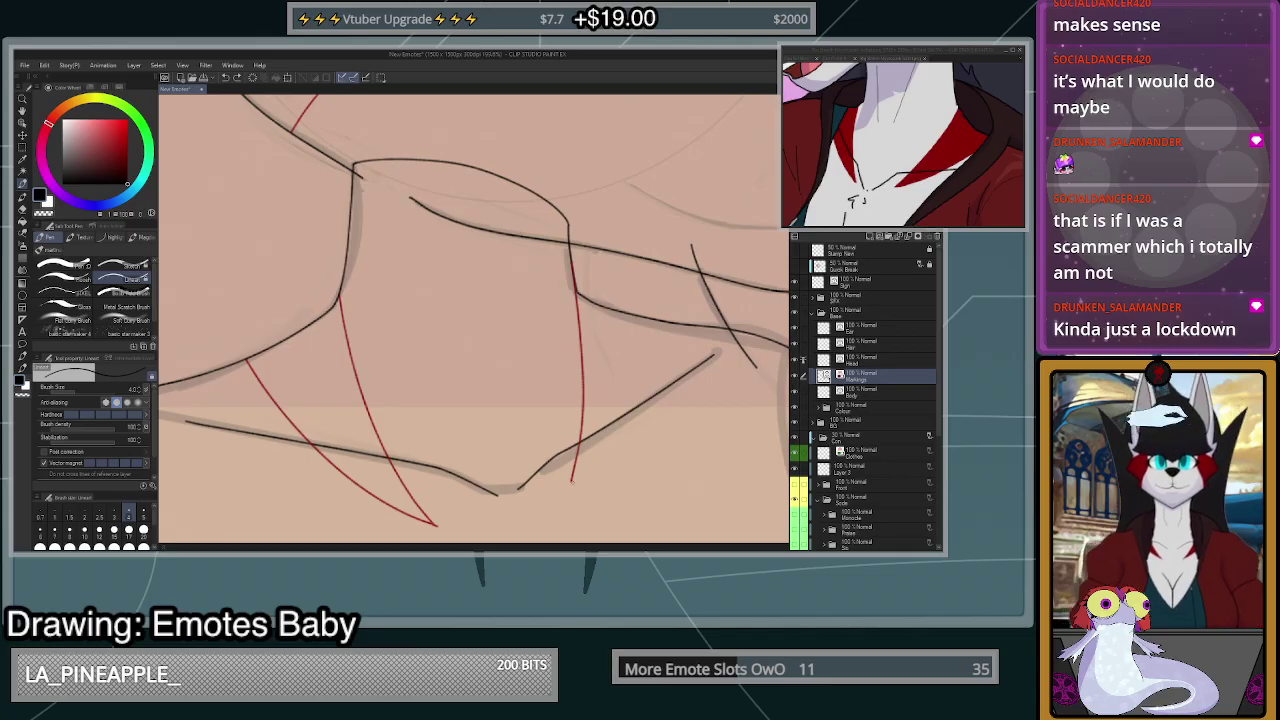
mouse_move(572, 480)
left_mouse_down()
mouse_move(636, 360)
mouse_move(652, 262)
left_mouse_up()
key("ctrl+z")
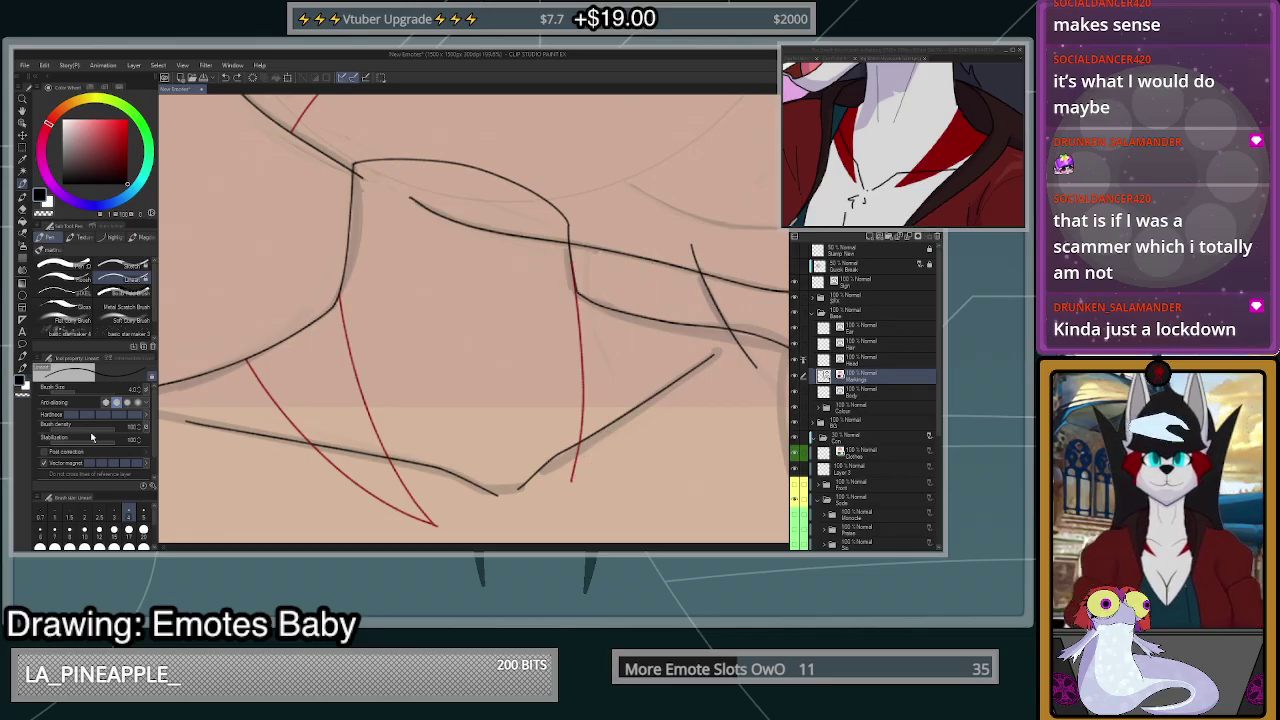
- Turn off Vector magnet and draw the front marking's outer curve from its lower tip up past the shoulder line
left_click(73, 463)
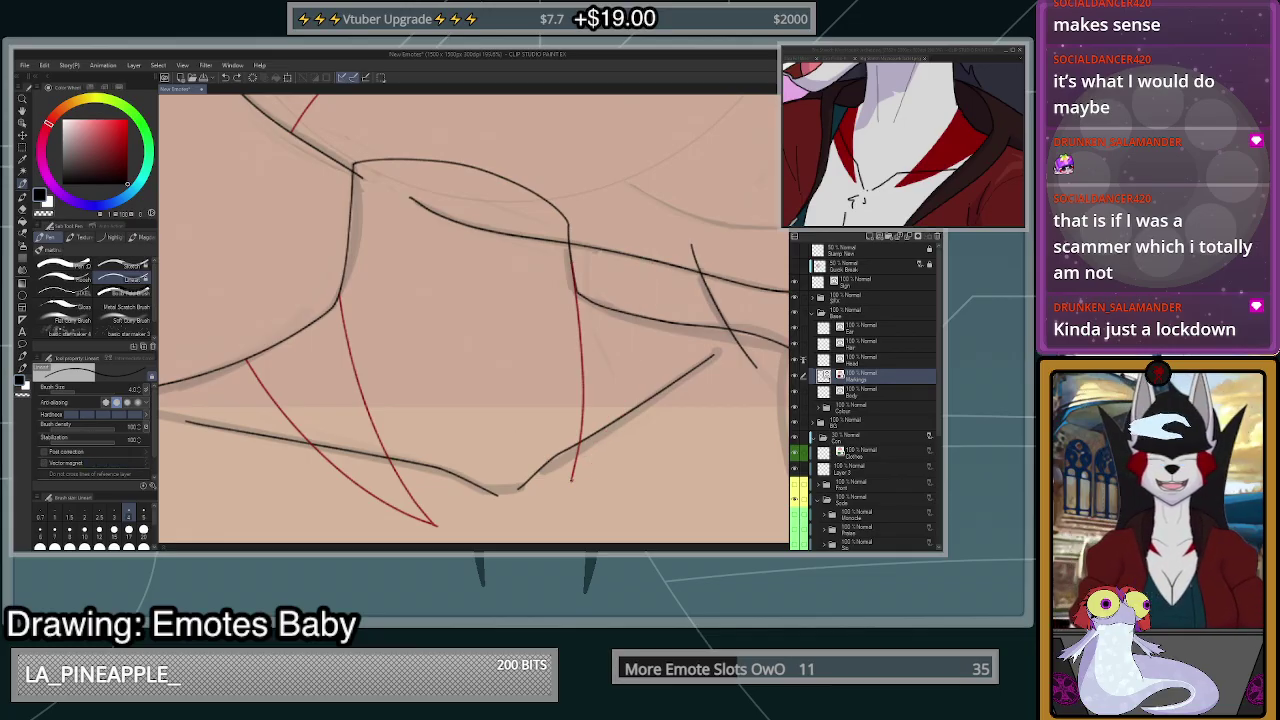
left_click_drag(572, 480, 656, 286)
key("ctrl+z")
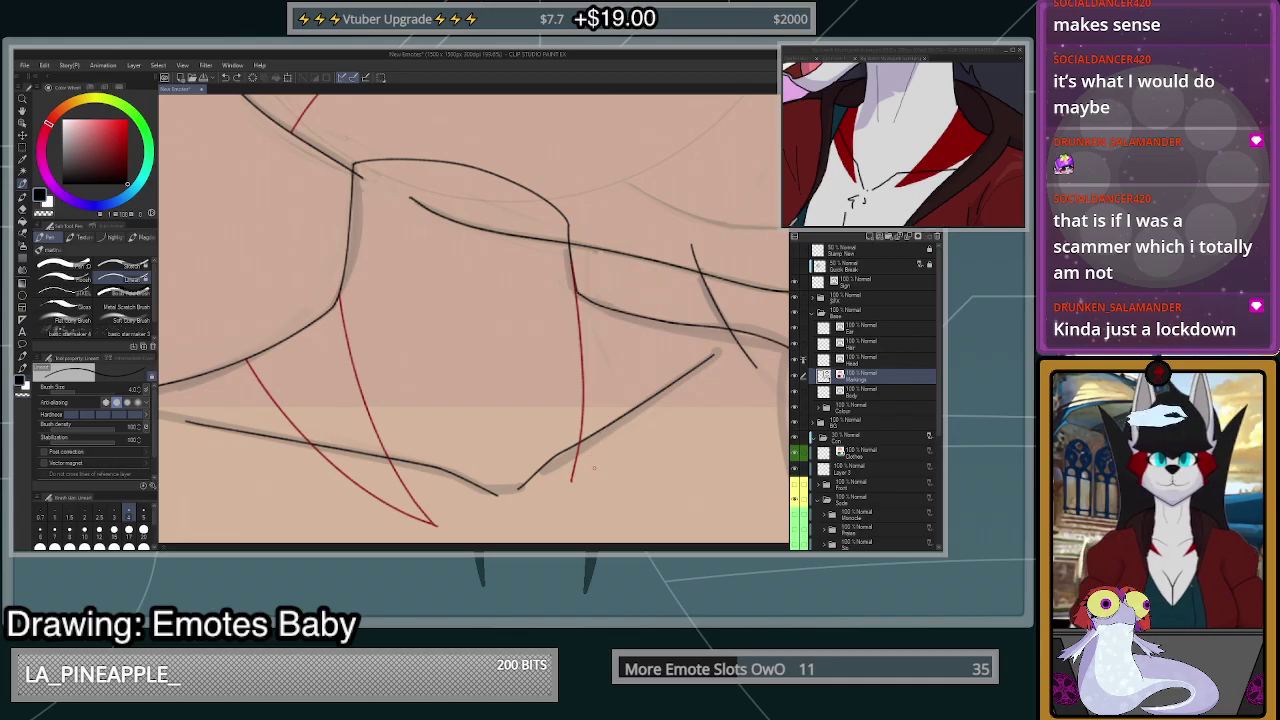
mouse_move(572, 480)
left_mouse_down()
mouse_move(623, 413)
mouse_move(670, 277)
left_mouse_up()
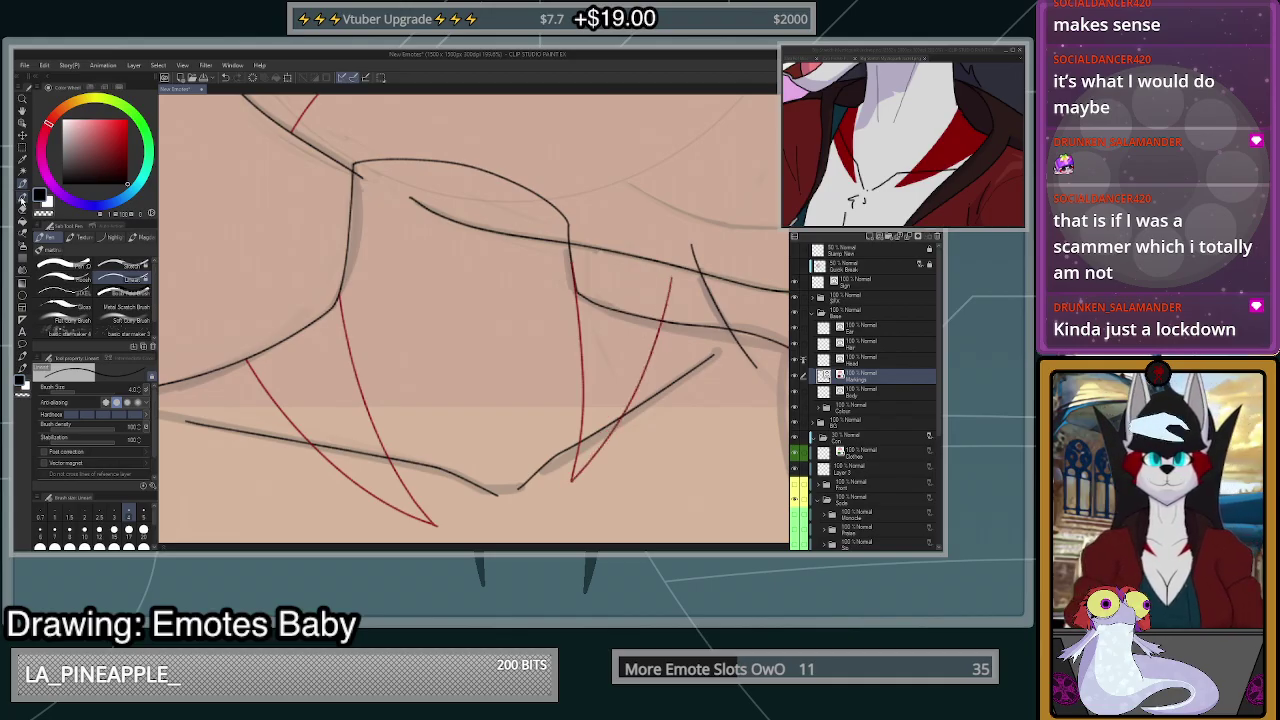
- Erase the outer curve's overshoot above the shoulder line, keeping the inner curve intact
left_click(22, 209)
left_click(582, 263)
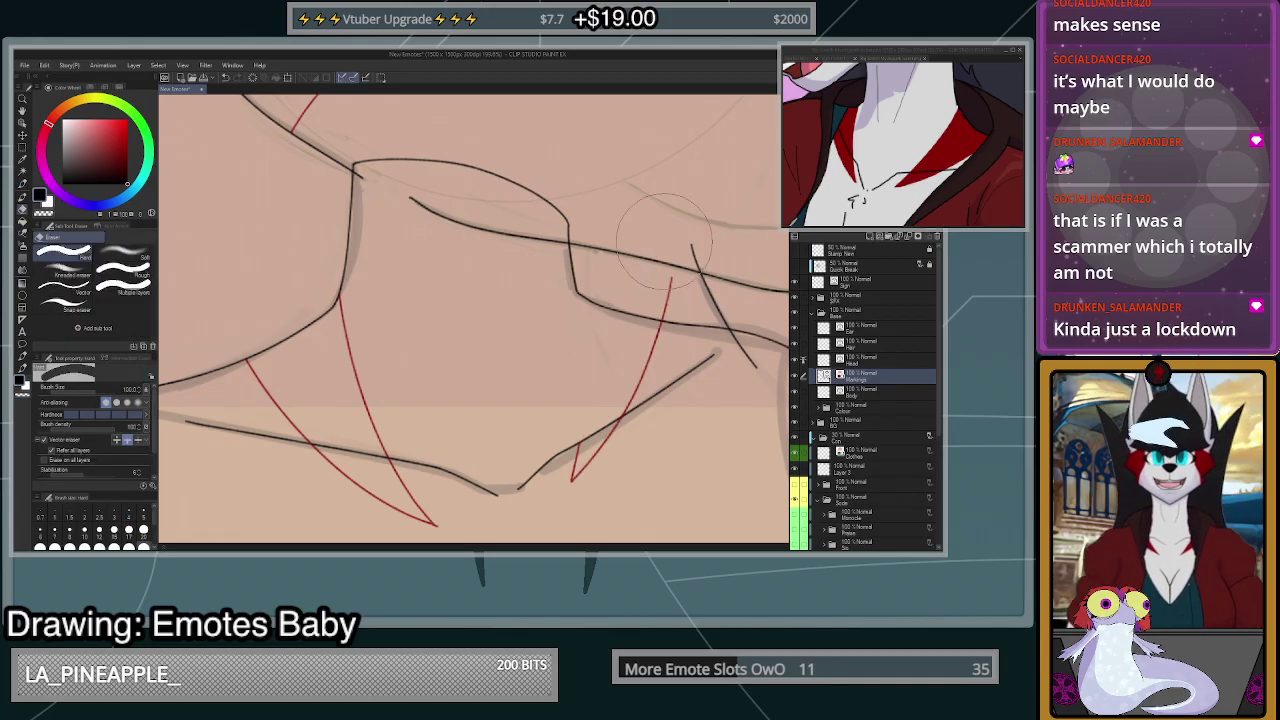
key("ctrl+z")
left_click(676, 267)
- Compare both neck markings with the canvas mirrored and unmirrored
key("h")
key("h")
key("h")
key("h")
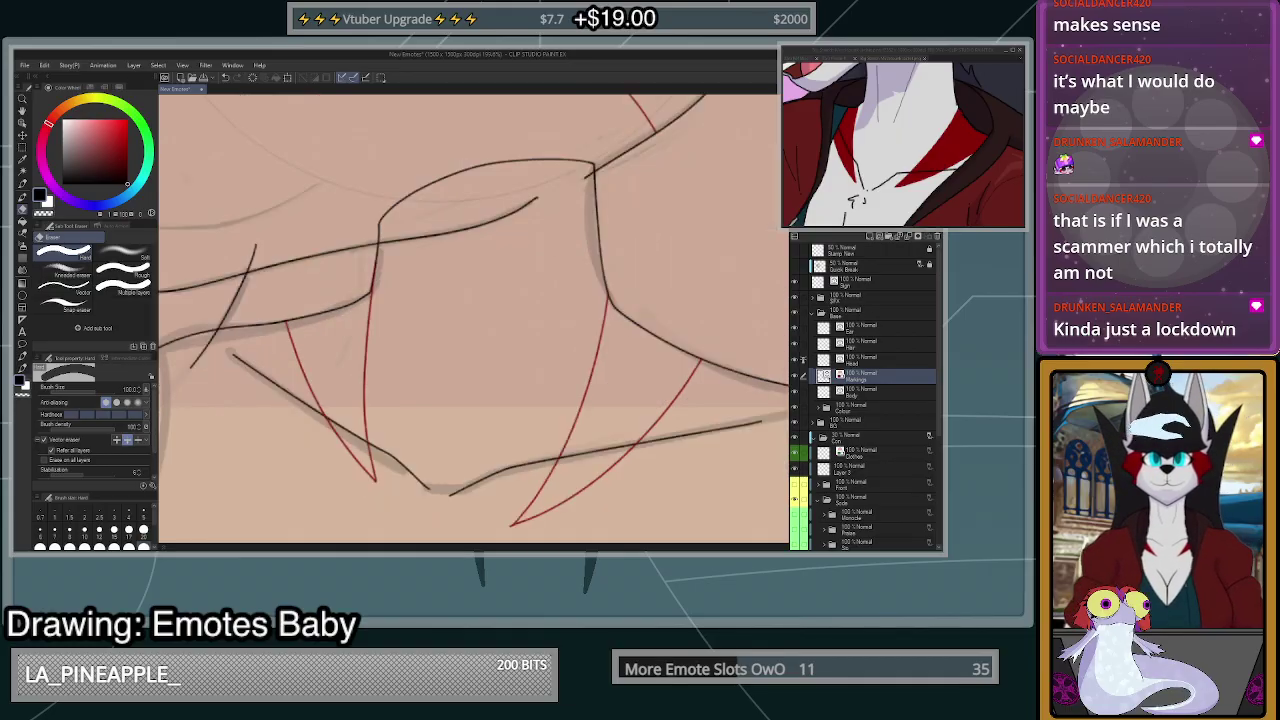
key("h")
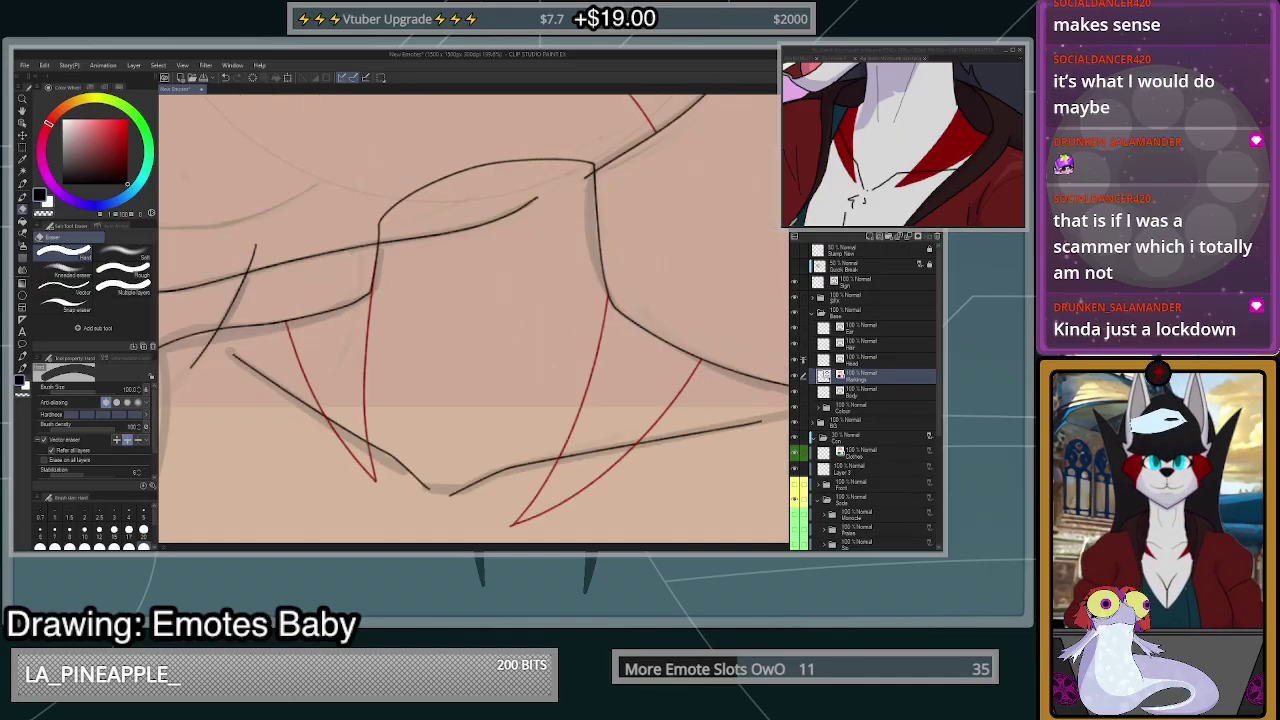
key("h")
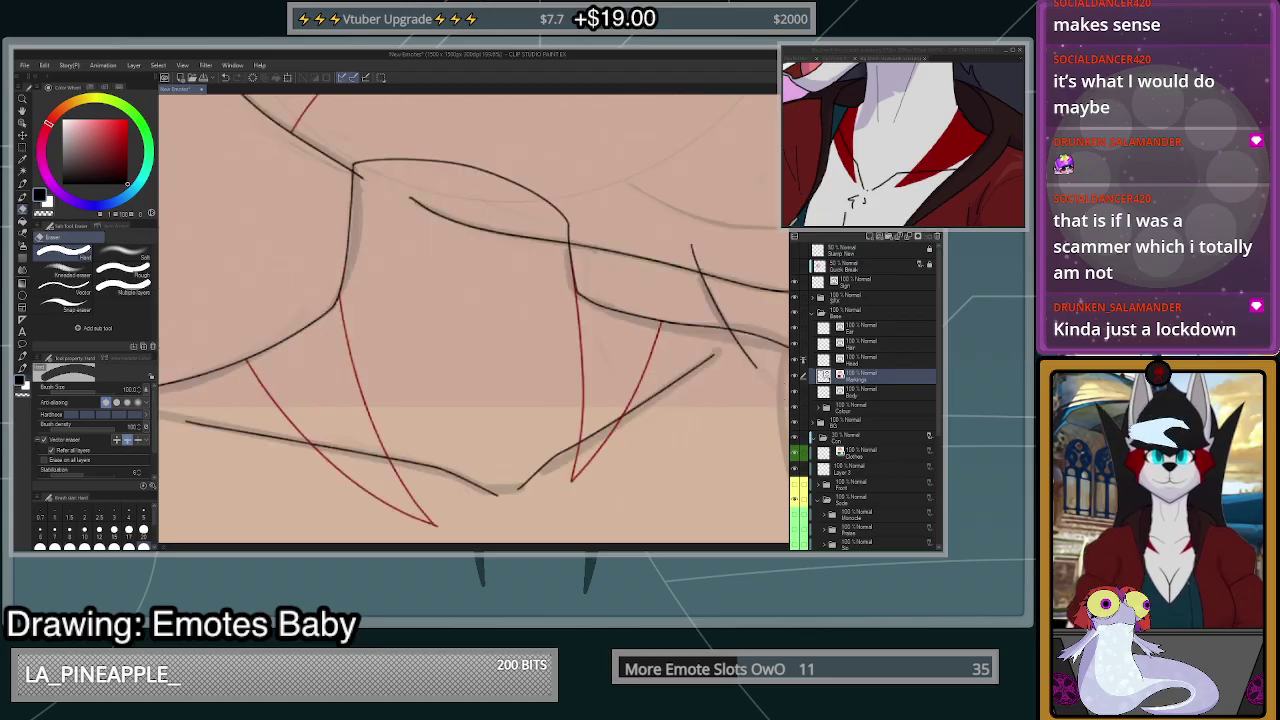
- Lasso the front neck marking and move both of its curves slightly down the chest
key("m")
mouse_move(583, 230)
left_mouse_down()
mouse_move(559, 500)
mouse_move(740, 350)
left_mouse_up()
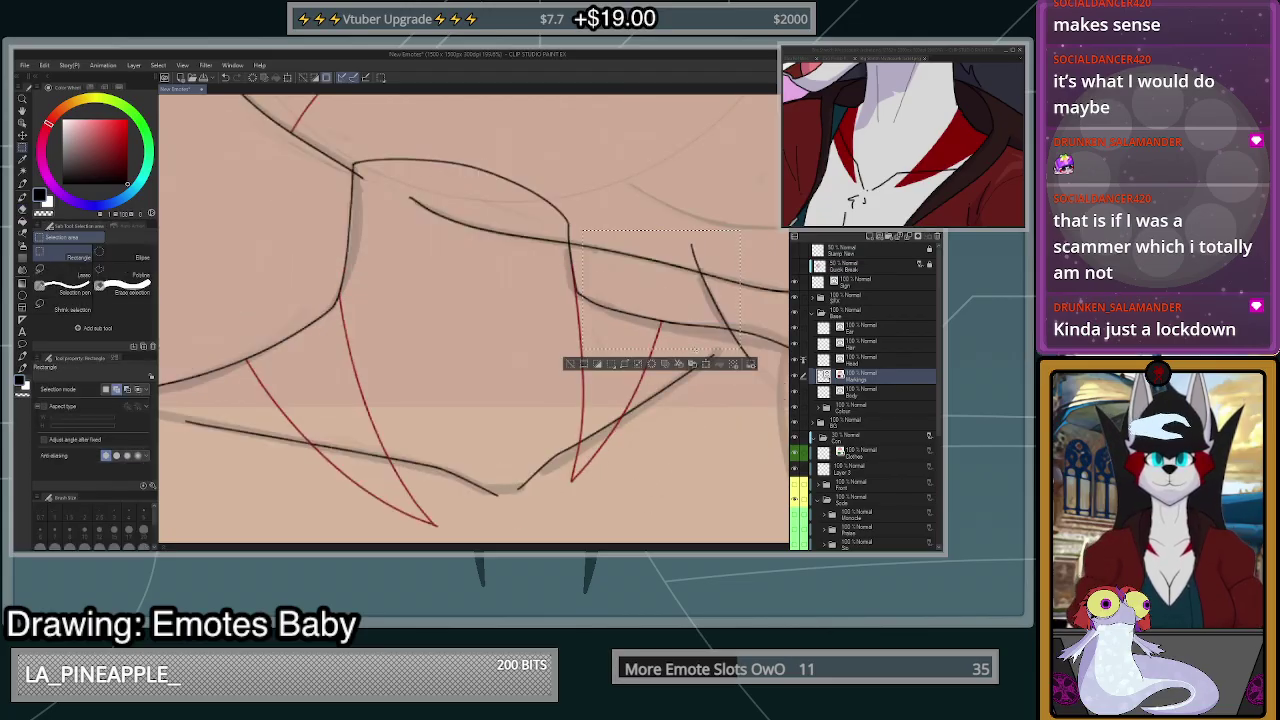
left_click(63, 271)
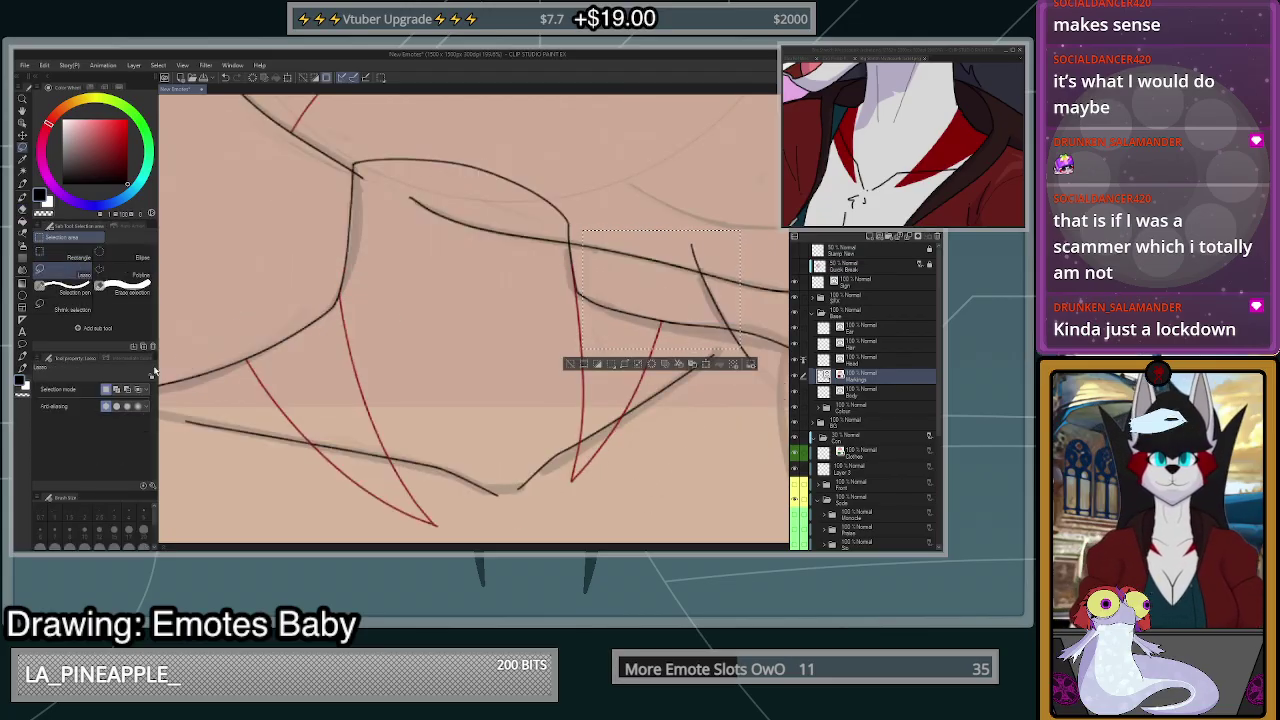
mouse_move(596, 229)
left_mouse_down()
mouse_move(548, 262)
mouse_move(733, 290)
mouse_move(722, 278)
left_mouse_up()
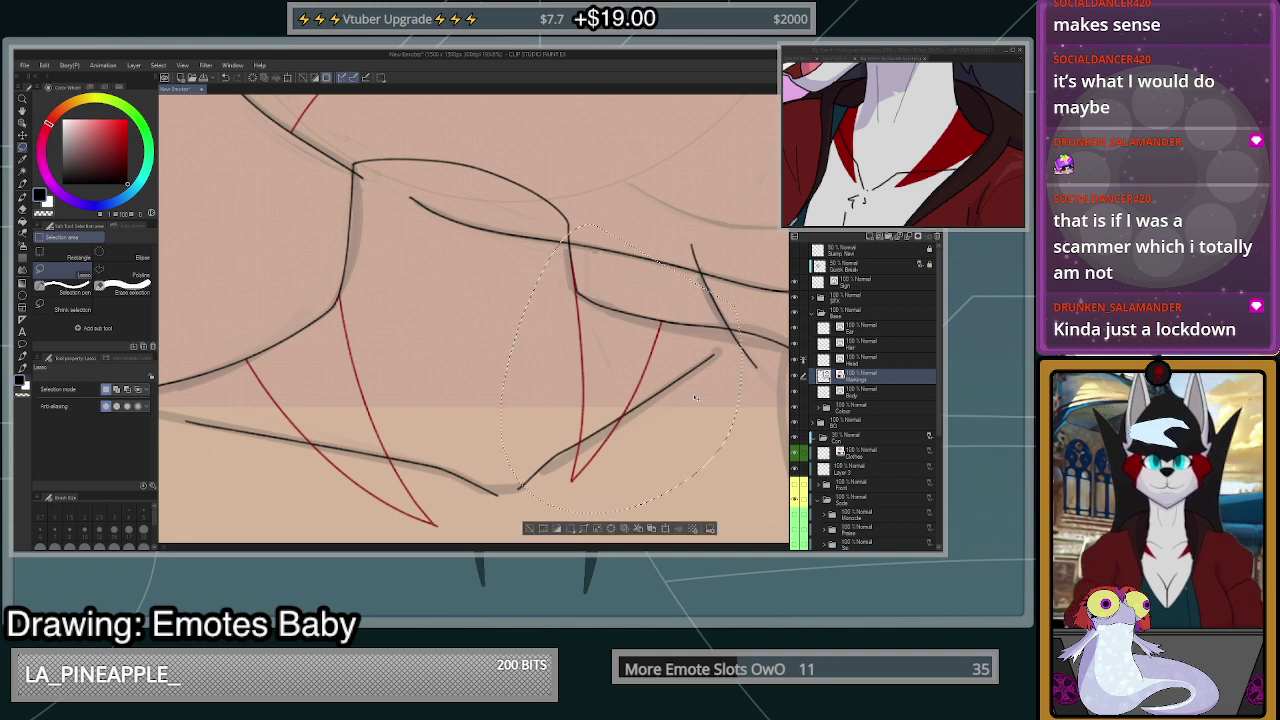
key("ctrl+t")
left_click_drag(699, 412, 701, 418)
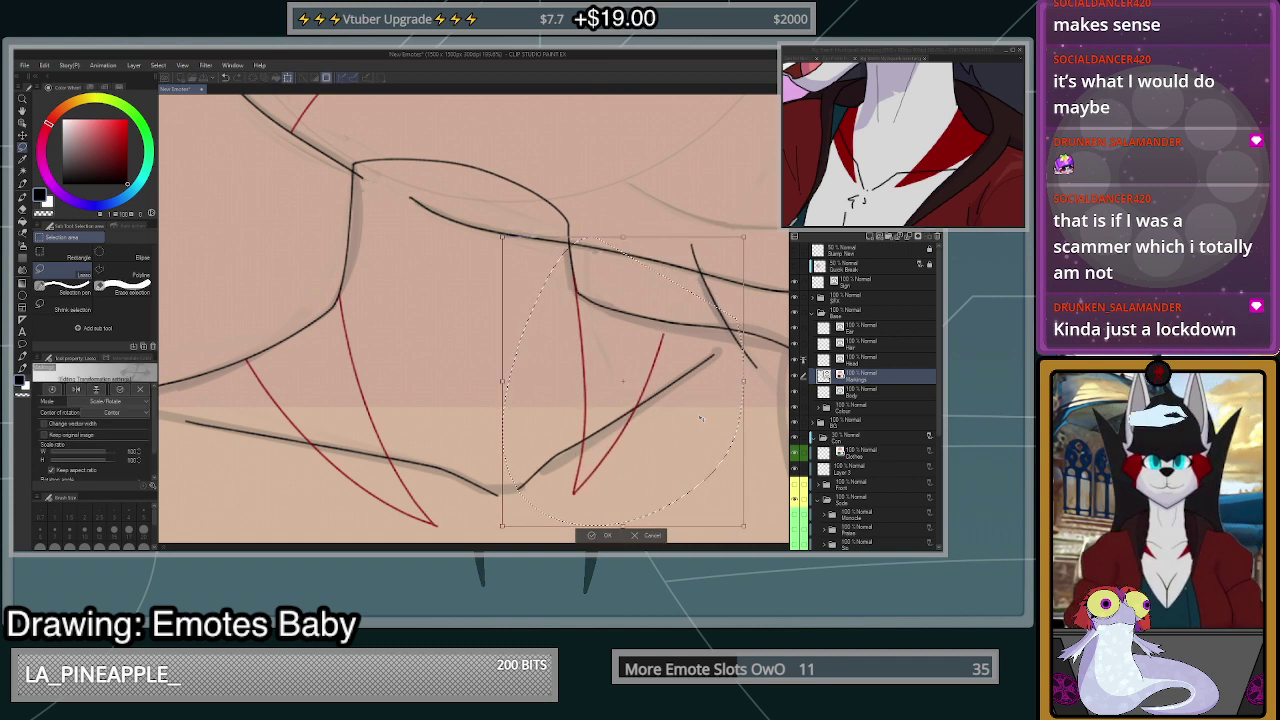
key("Return")
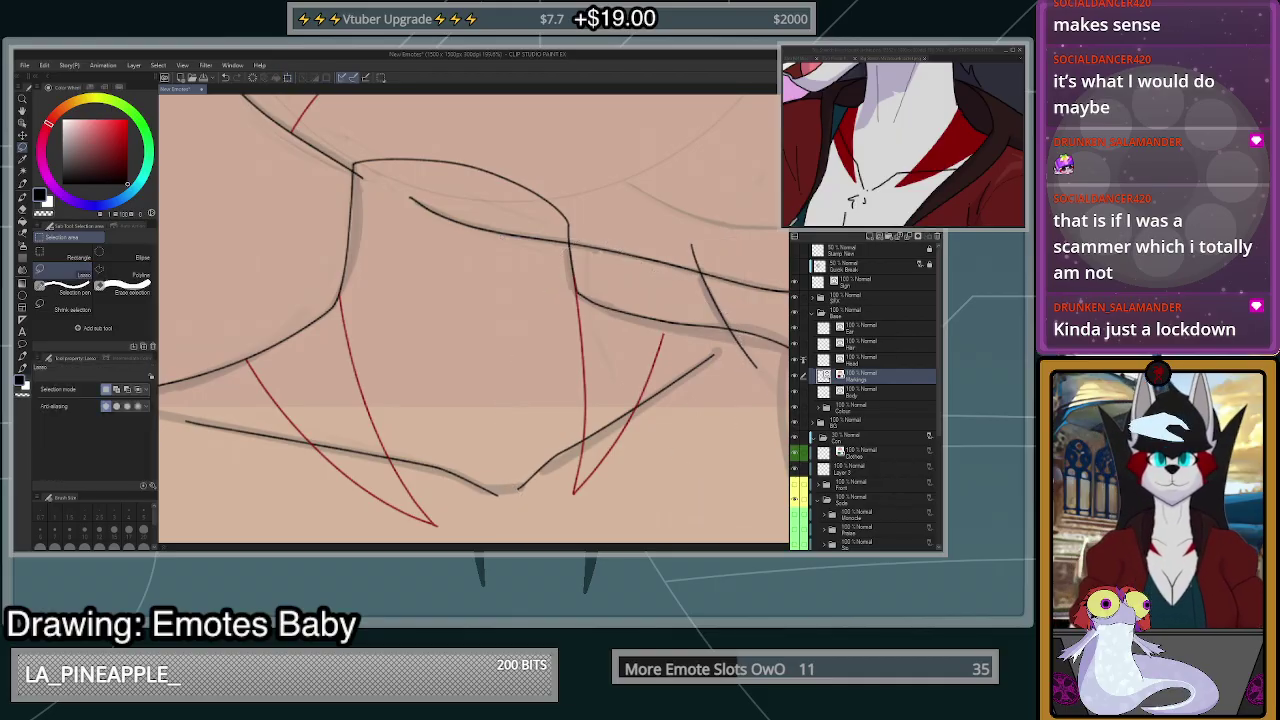
- Check the repositioned front neck marking by flipping the canvas back and forth
key("h")
key("h")
key("h")
key("h")
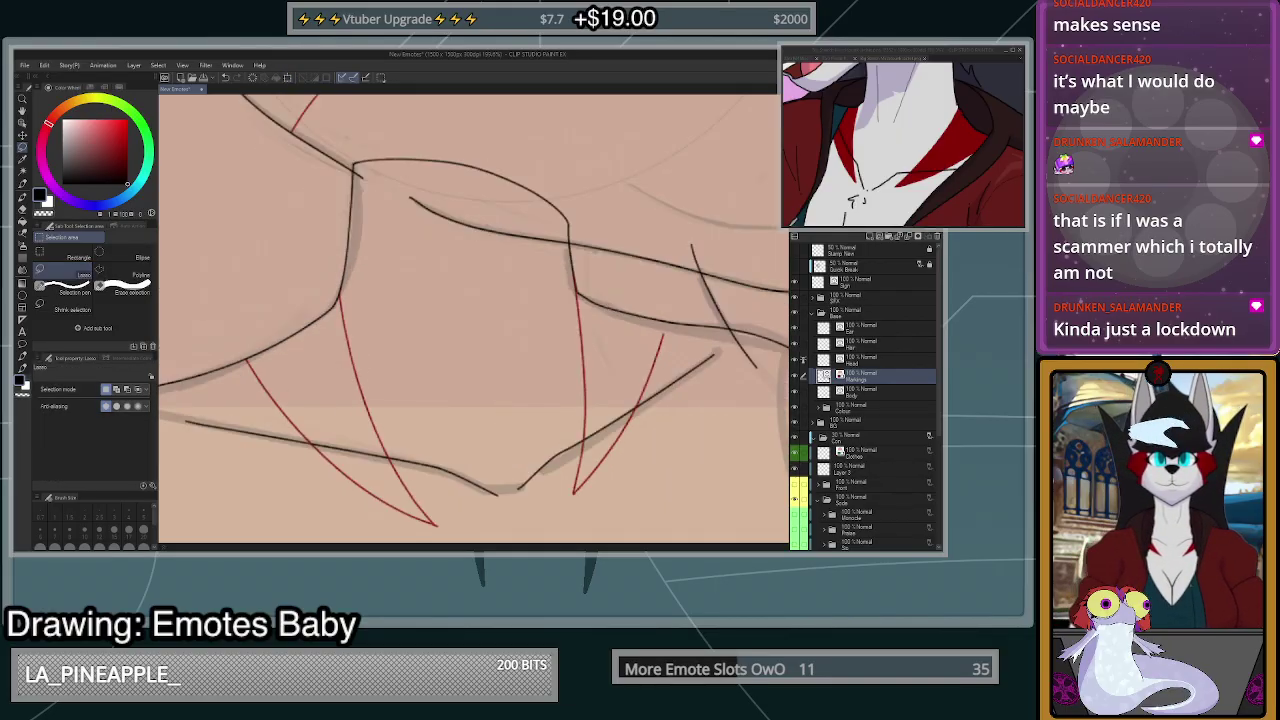
key("h")
key("h")
key("h")
key("h")
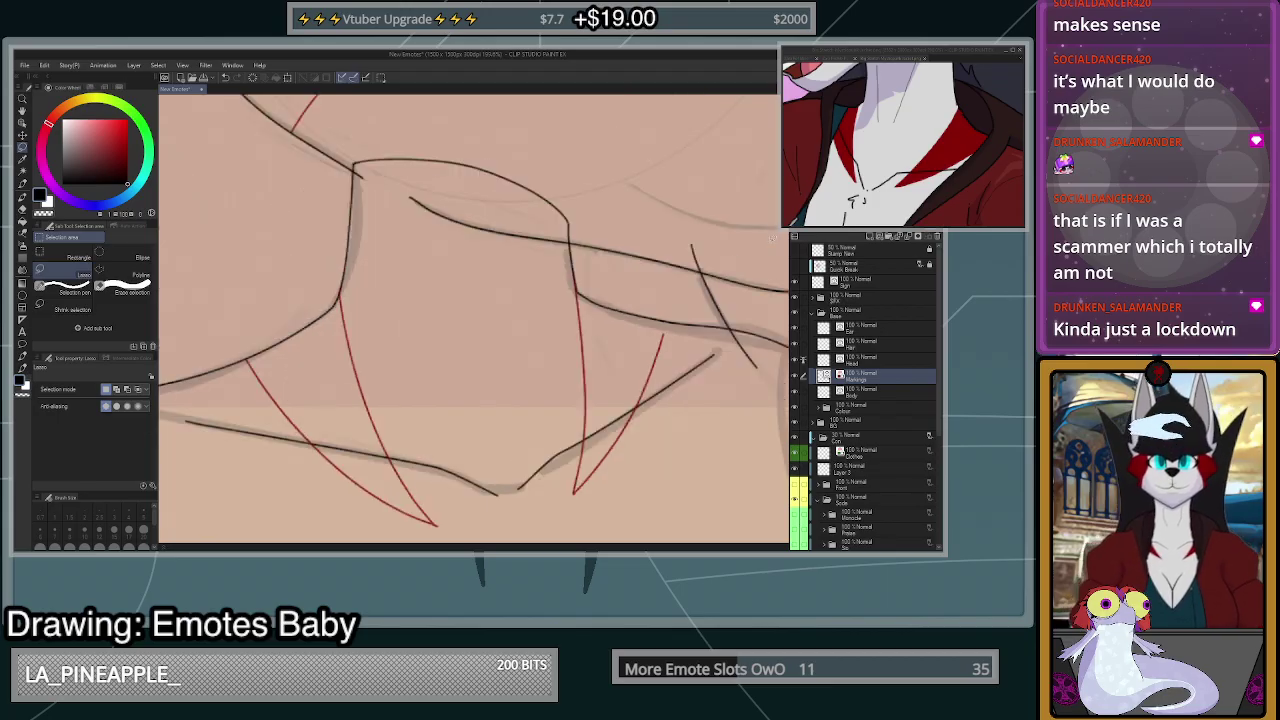
- Extend the front marking's outer curve upward with the pen until it crosses the shoulder line
key("p")
scroll(663, 334, "up", 5)
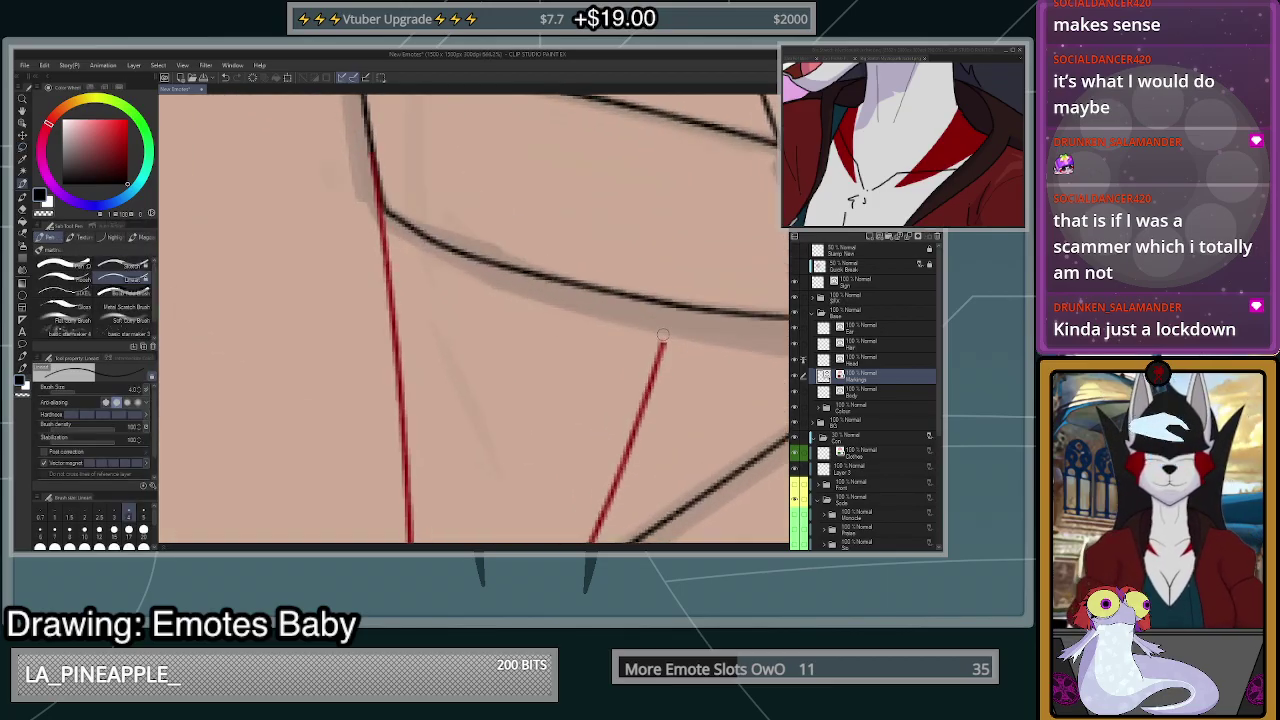
left_click_drag(663, 338, 680, 280)
key("ctrl+z")
left_click_drag(662, 342, 681, 280)
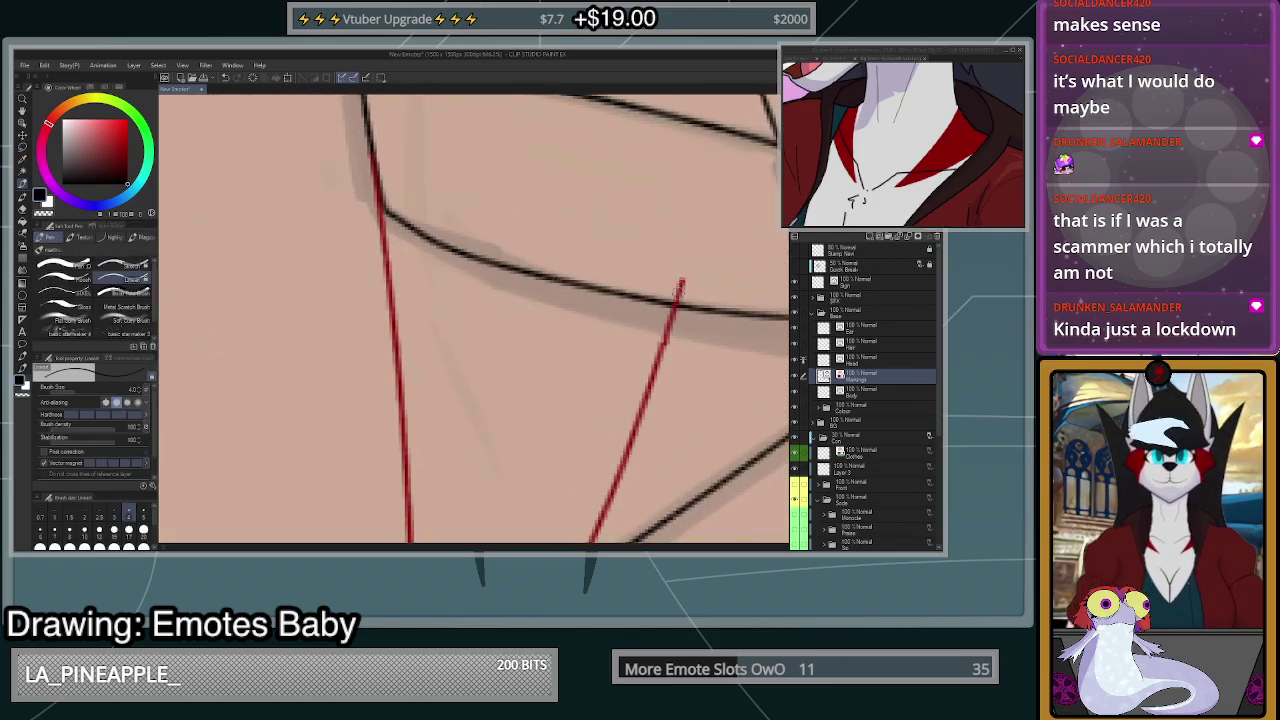
- Trim the extended outer curve with the vector eraser so it ends at the shoulder line
key("y")
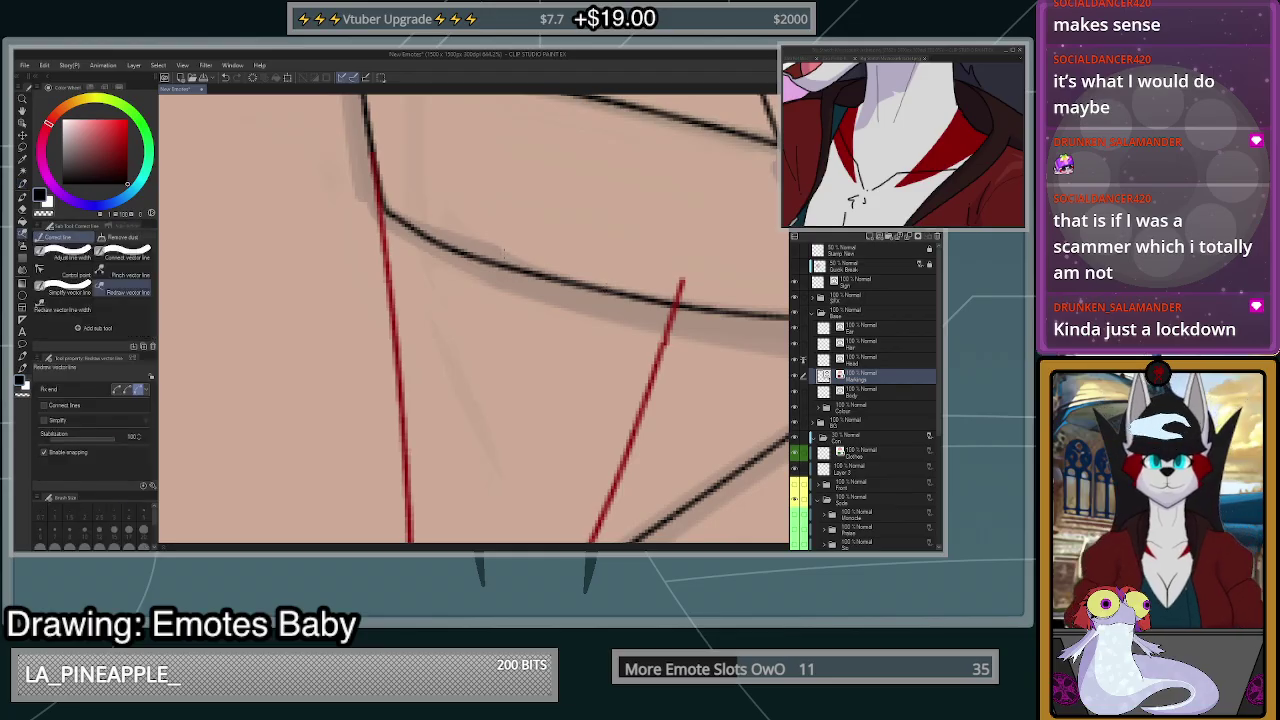
left_click(74, 256)
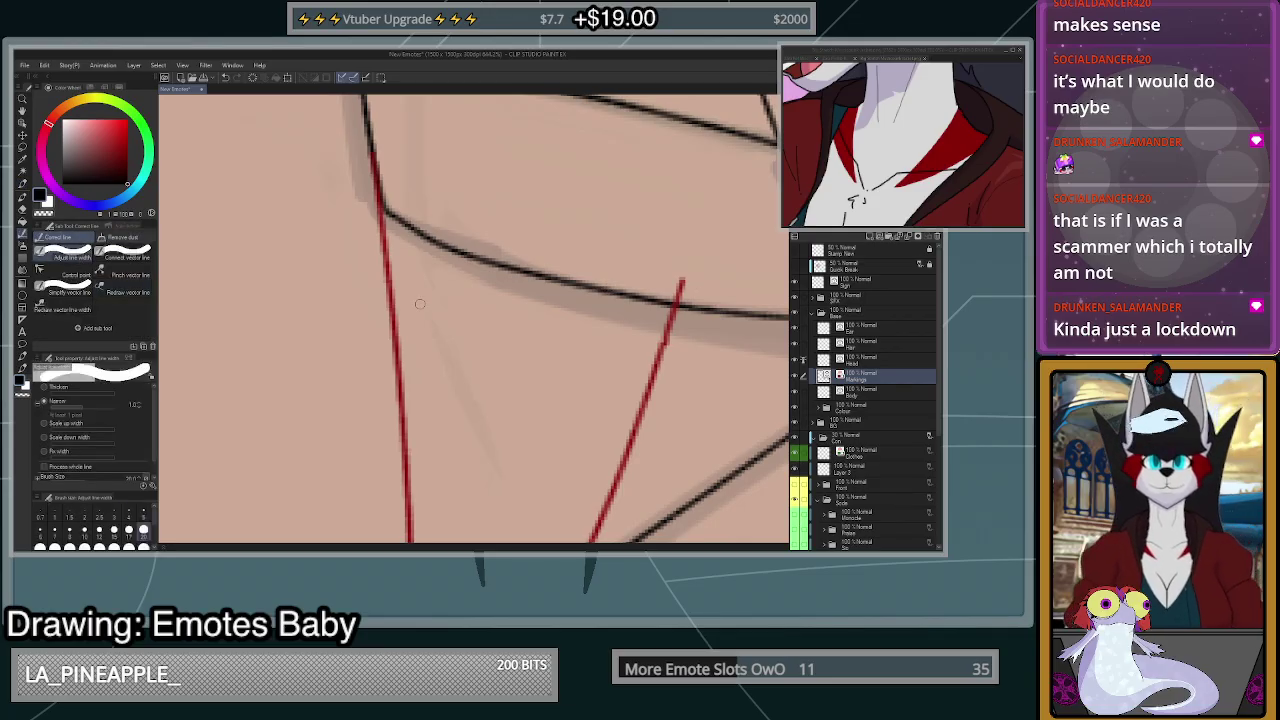
left_click(126, 256)
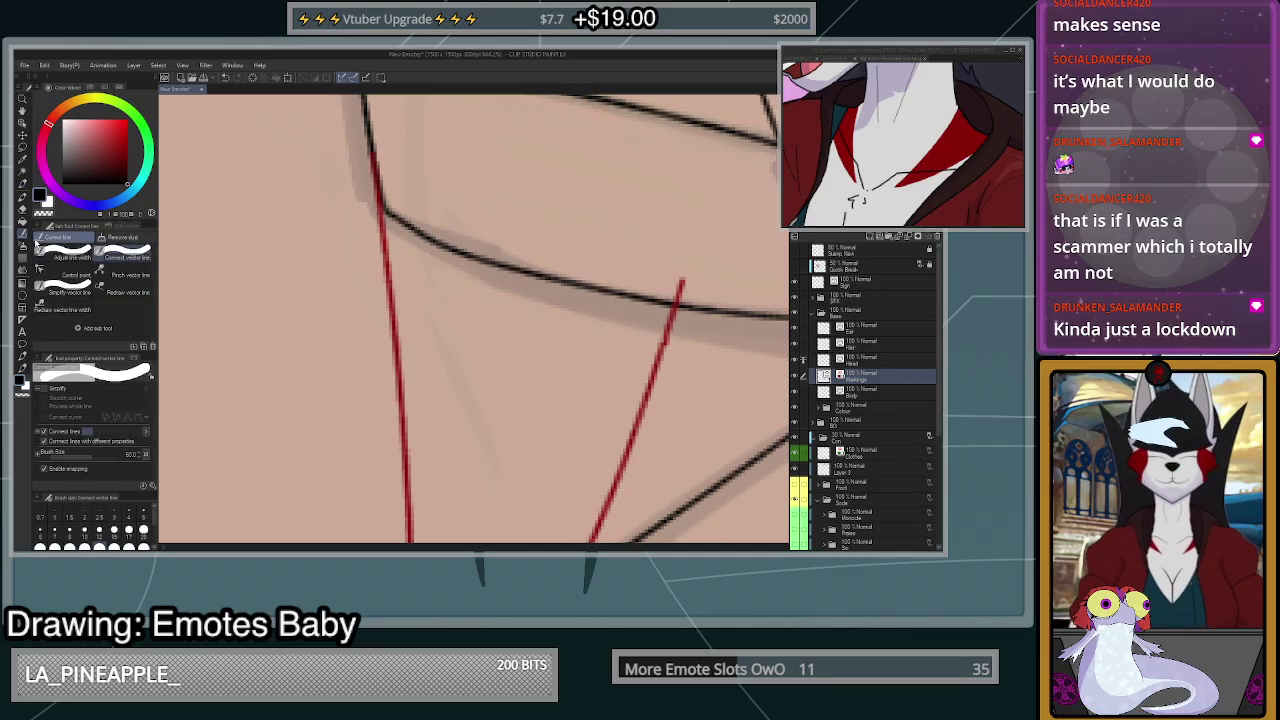
left_click(25, 210)
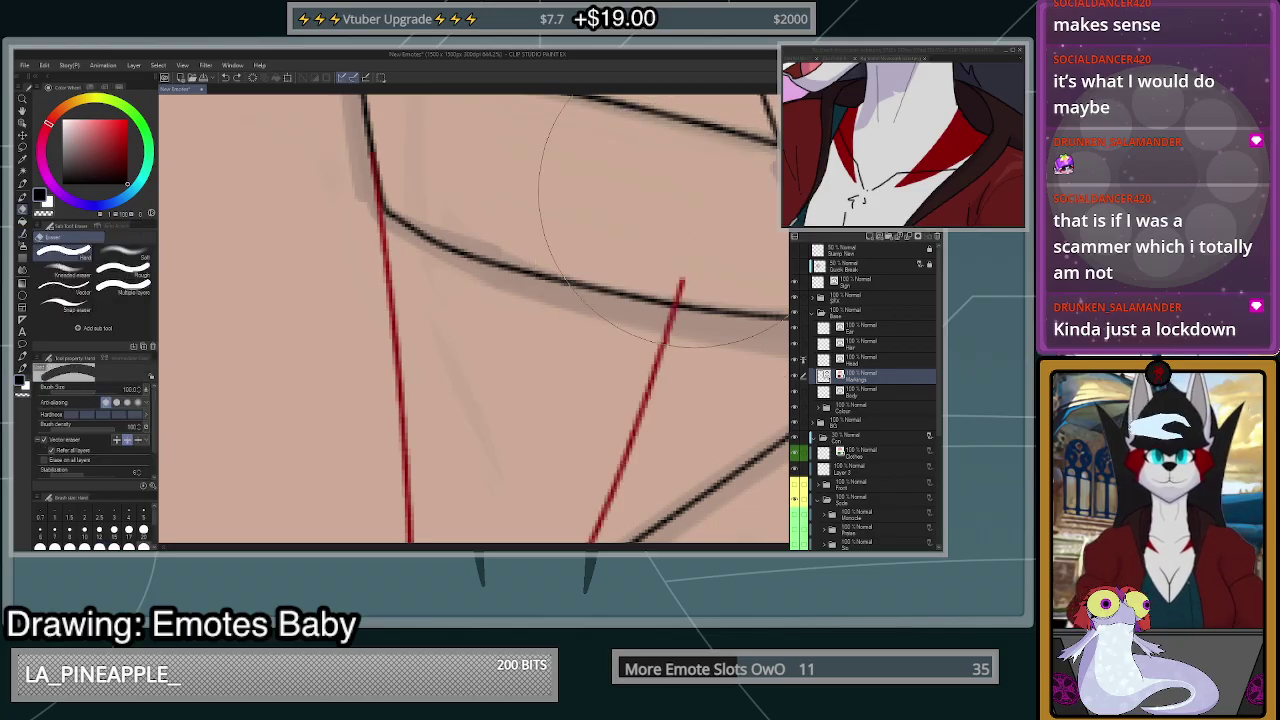
scroll(520, 366, "down", 5)
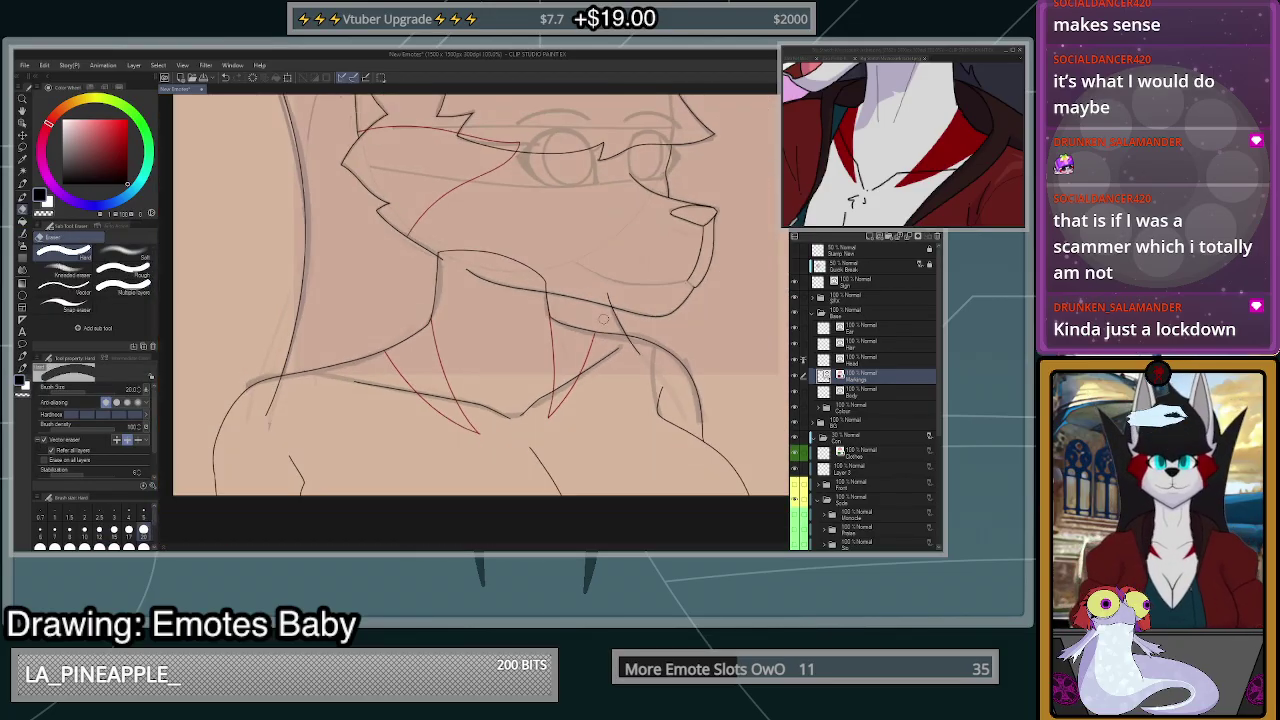
- Draw a red marking line down the front upper arm on the mirrored canvas and trim its overshoot below the arm line
key("p")
key("h")
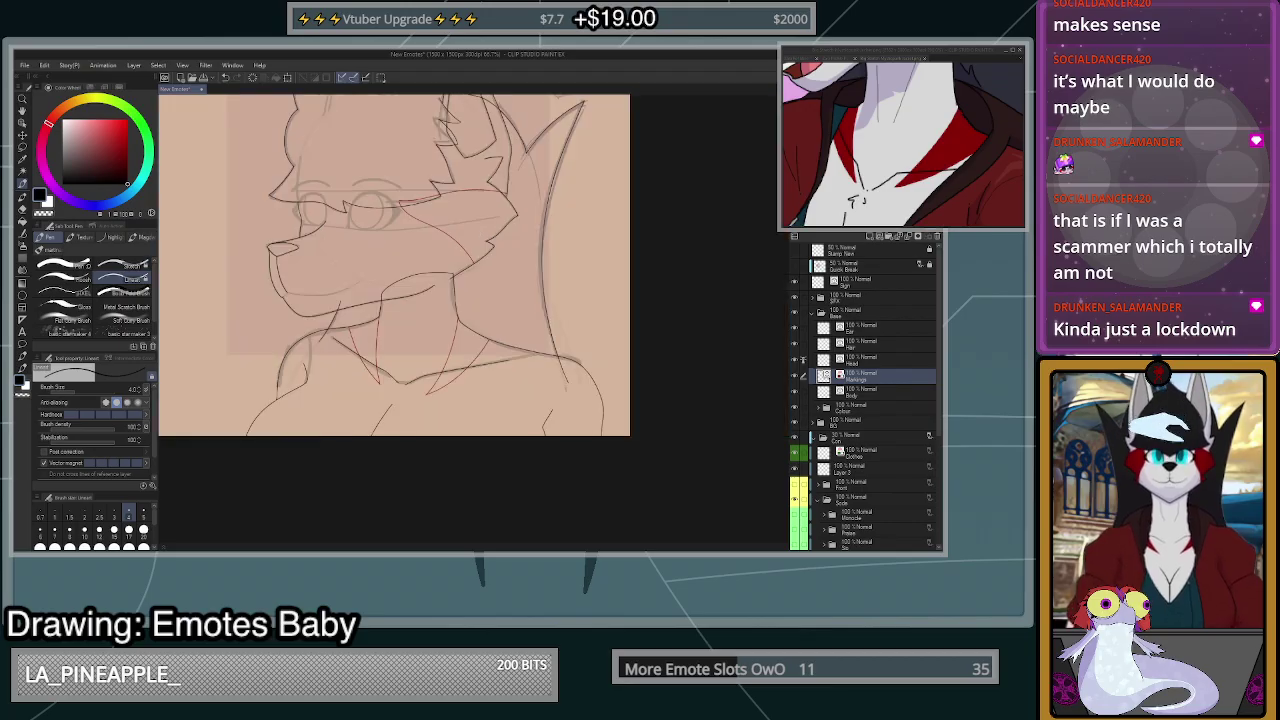
scroll(590, 452, "up", 5)
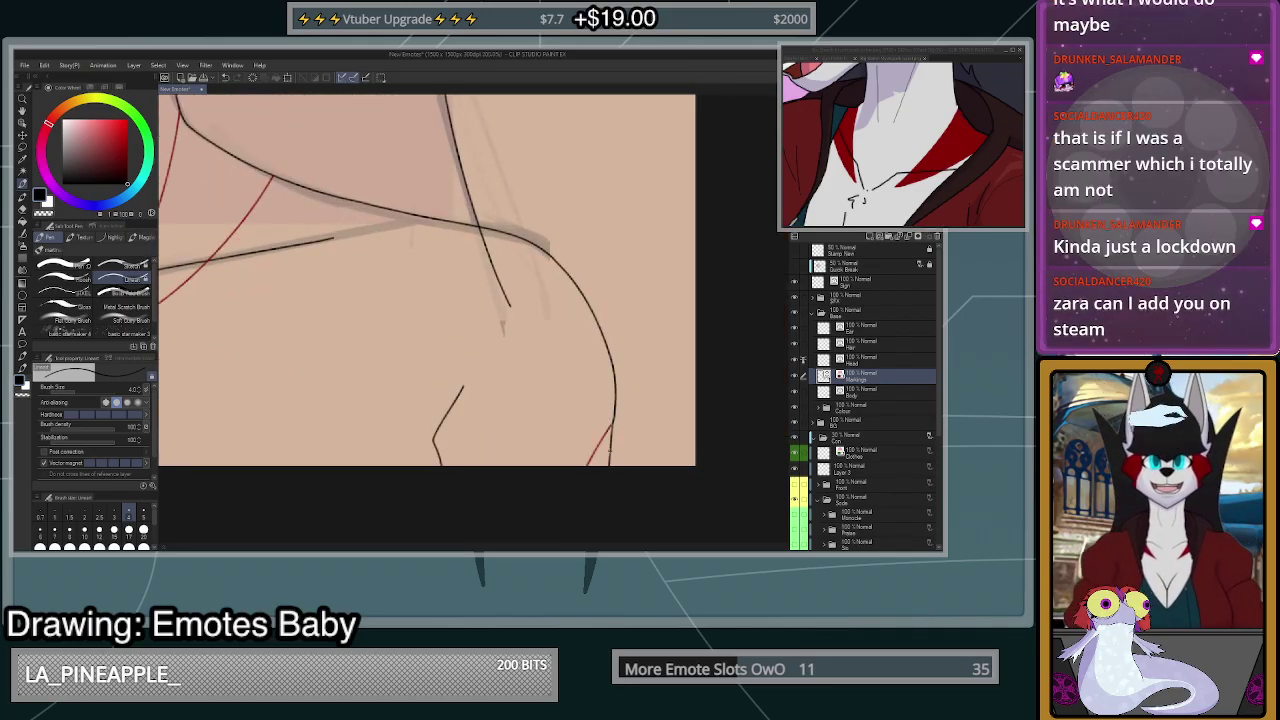
scroll(612, 449, "down", 5)
scroll(365, 412, "up", 5)
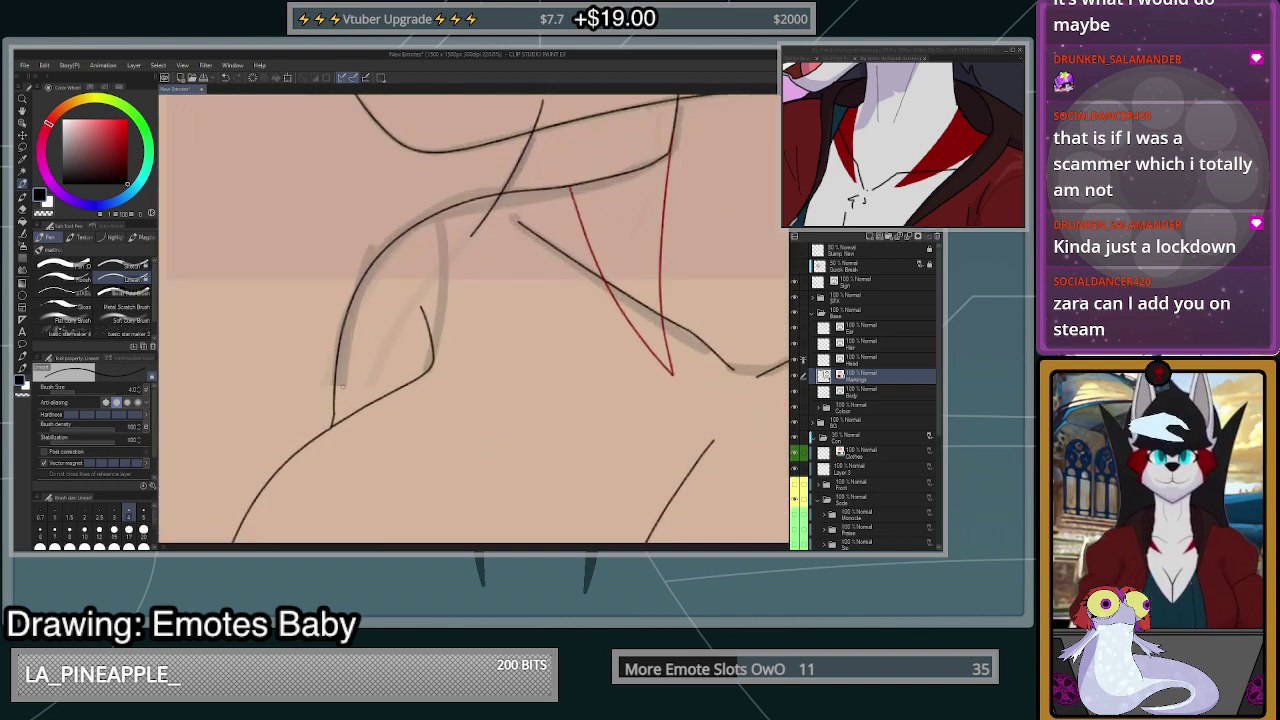
scroll(341, 385, "up", 1)
left_click_drag(338, 366, 355, 532)
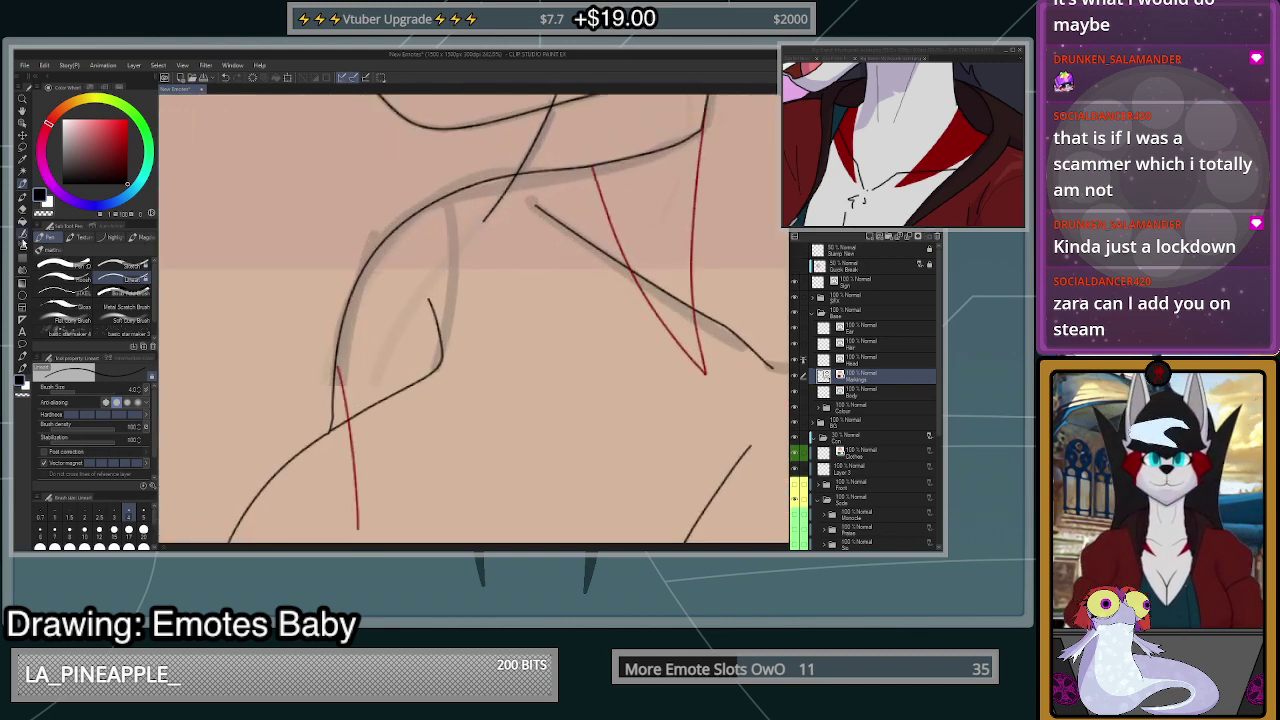
left_click(22, 209)
left_click(360, 478)
- Review the whole character and its neck and arm markings at several zoom levels
scroll(371, 460, "down", 5)
scroll(390, 434, "down", 1)
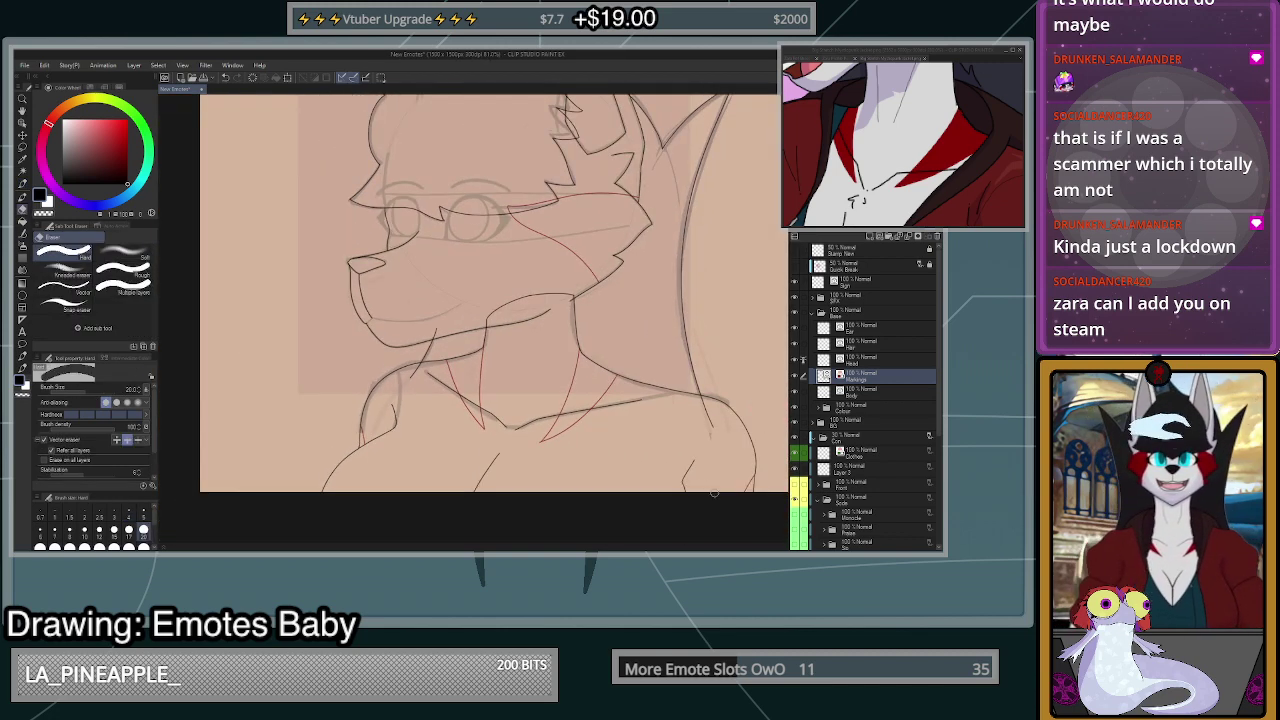
scroll(745, 502, "down", 4)
key("ctrl+0")
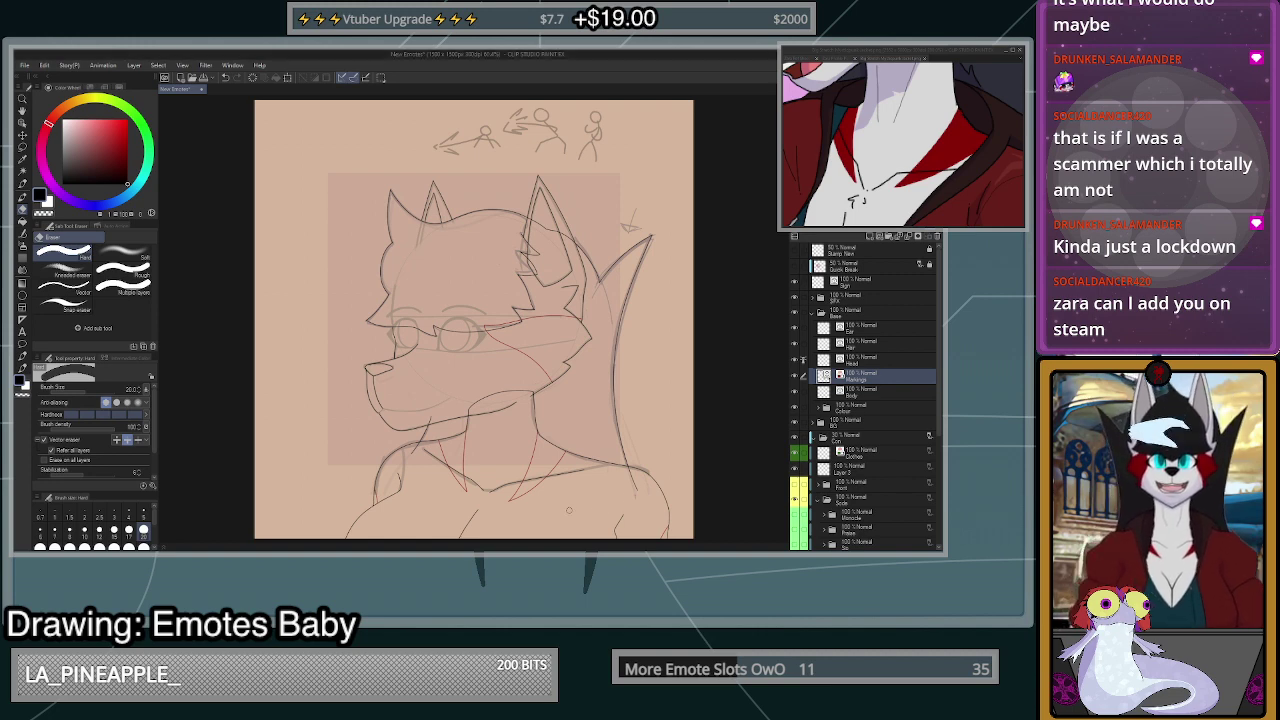
scroll(607, 402, "down", 2)
scroll(607, 402, "up", 5)
scroll(607, 402, "down", 4)
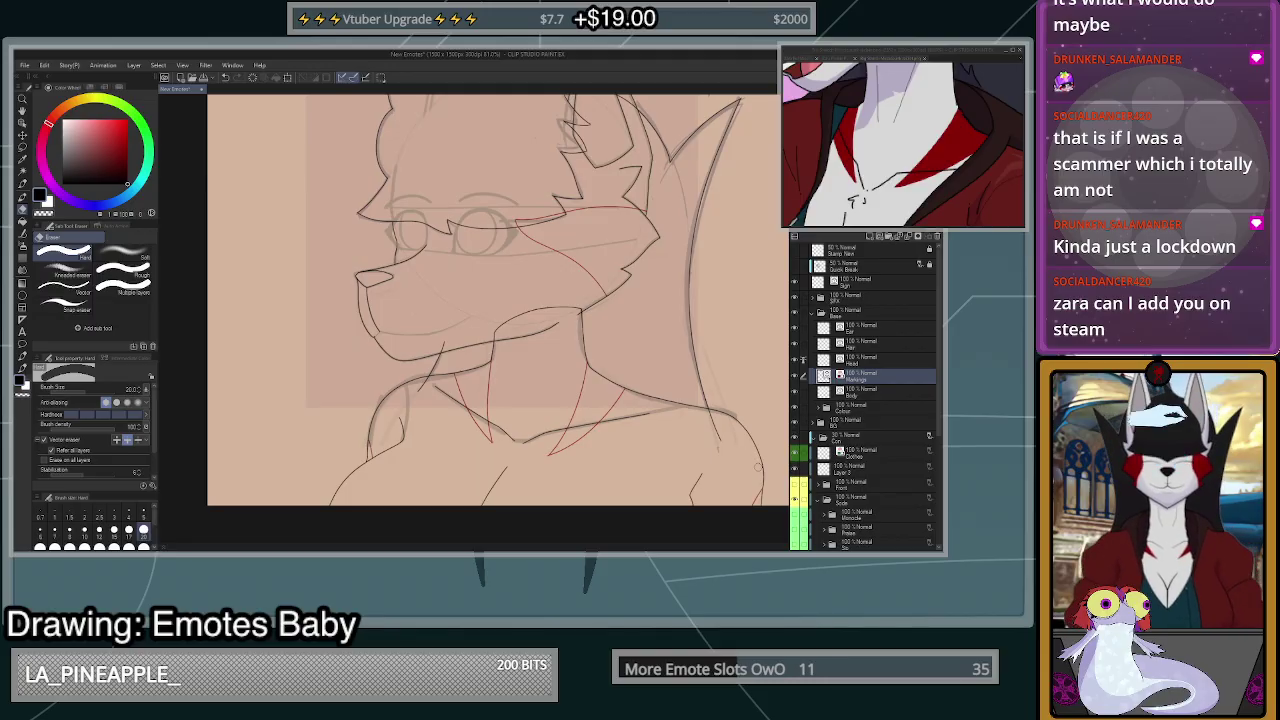
scroll(665, 503, "down", 2)
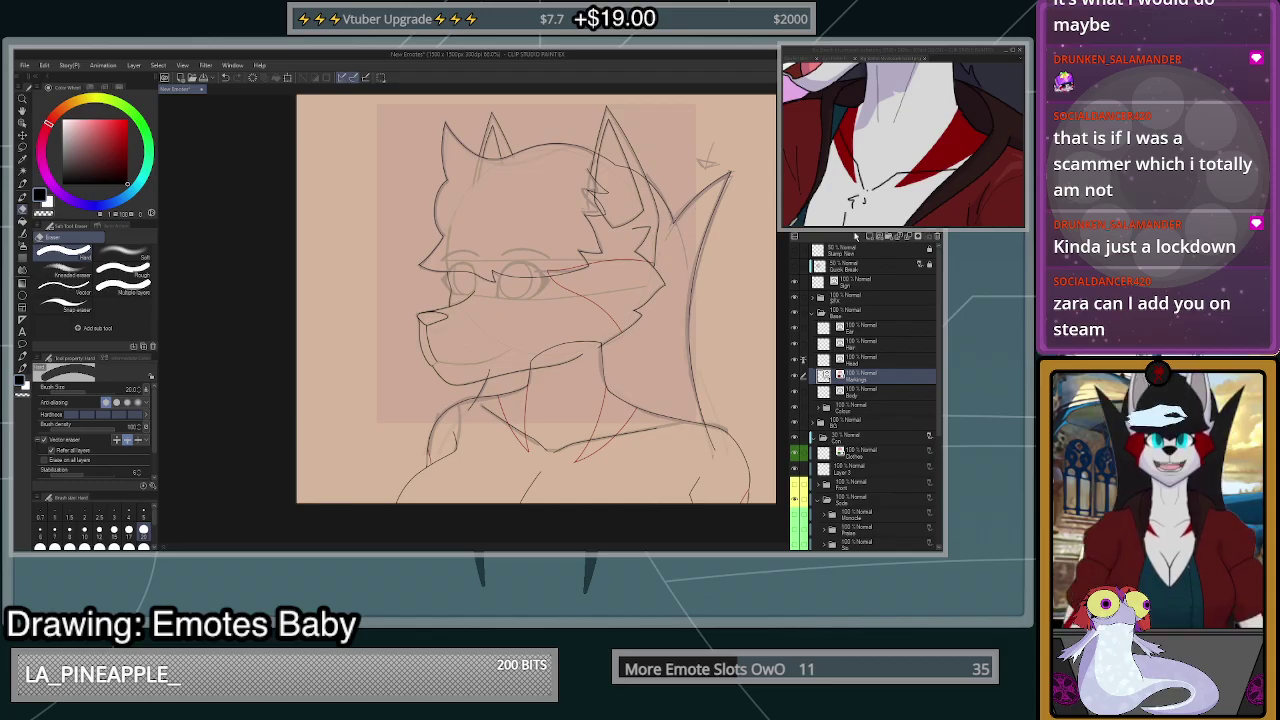
- Expand the Colour folder below the Body layer and make the folder the active selection
left_click(844, 408)
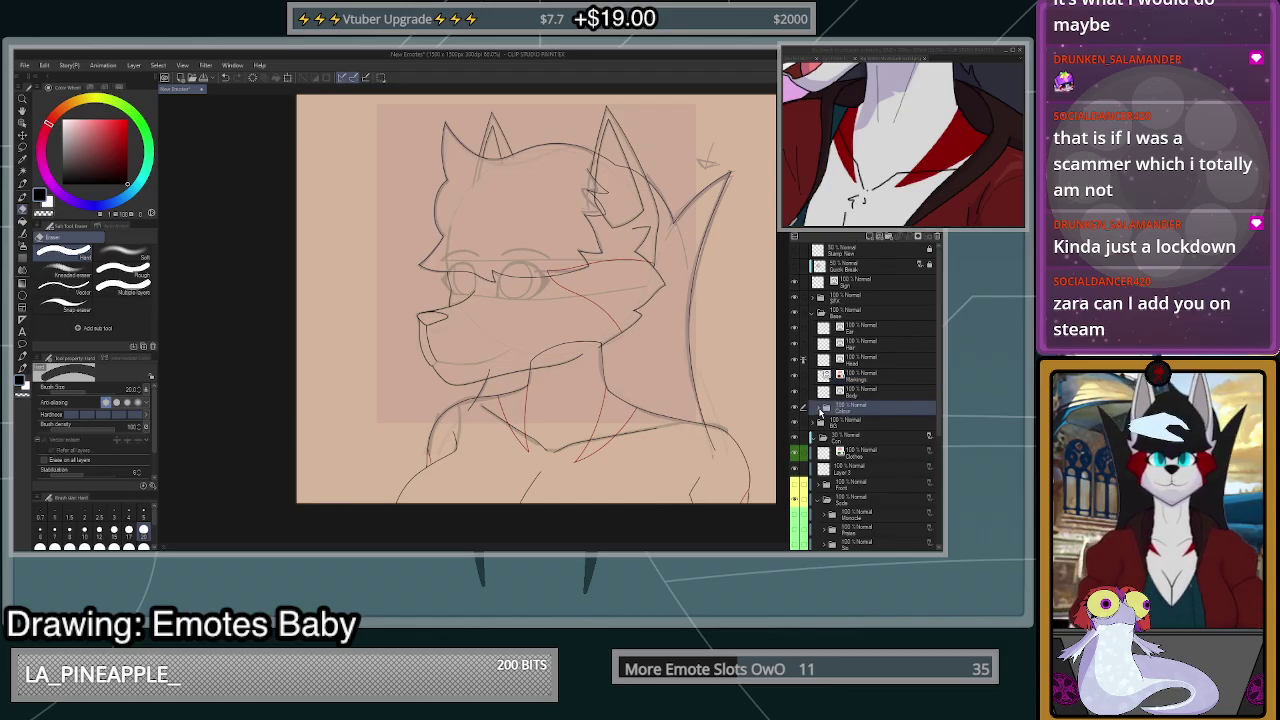
left_click(822, 412)
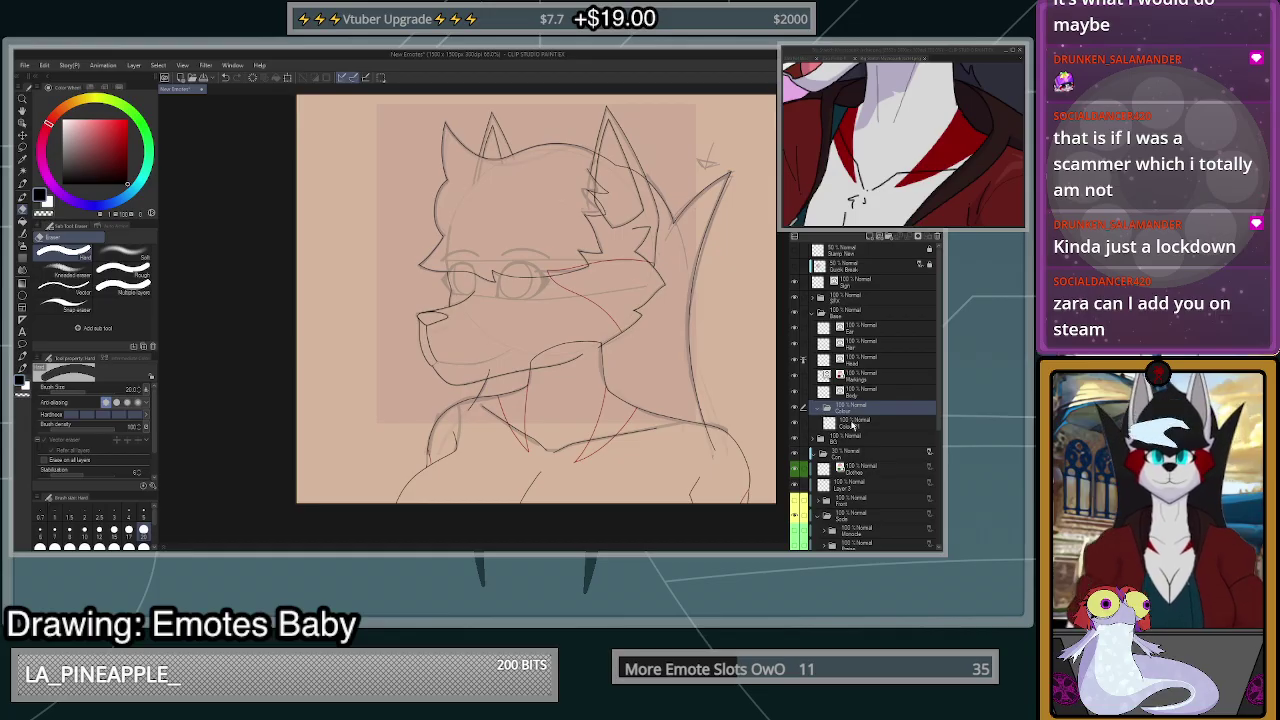
left_click(852, 424)
left_click(843, 410)
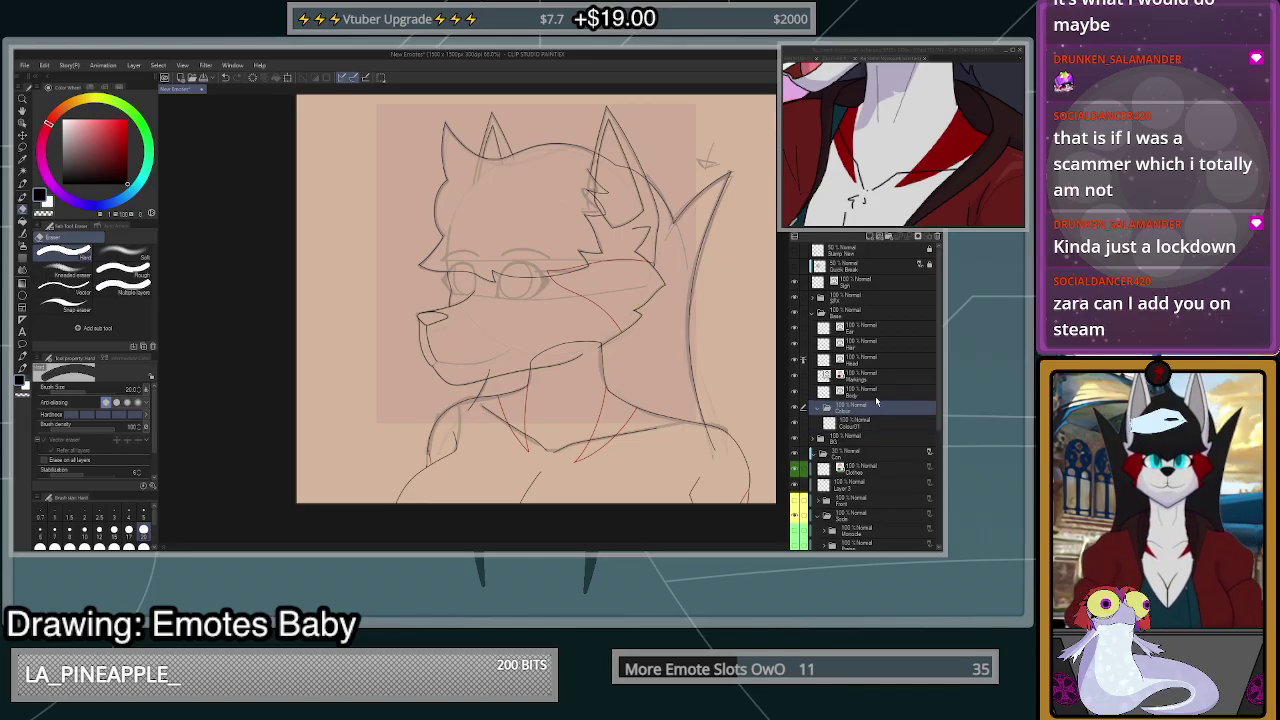
- Delete the Colour folder below the Body layer and create a new folder that holds the Body layer
left_click(937, 238)
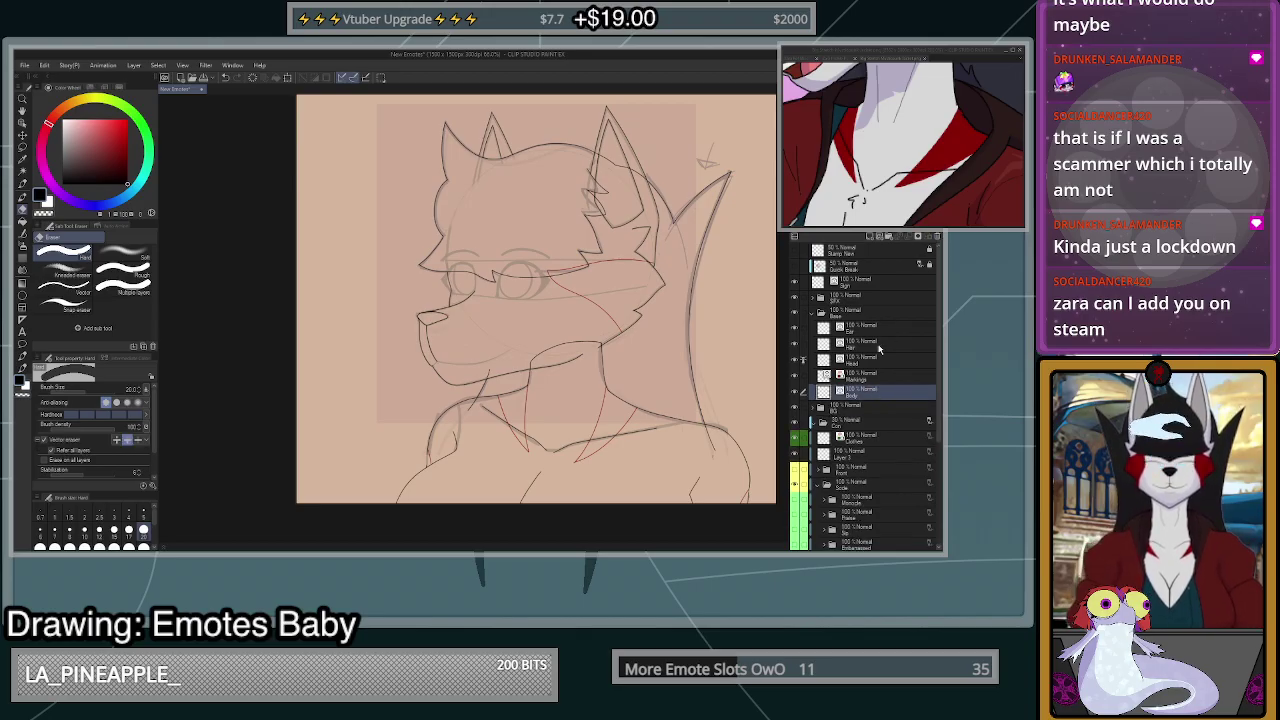
left_click(891, 238)
left_click_drag(859, 411, 860, 402)
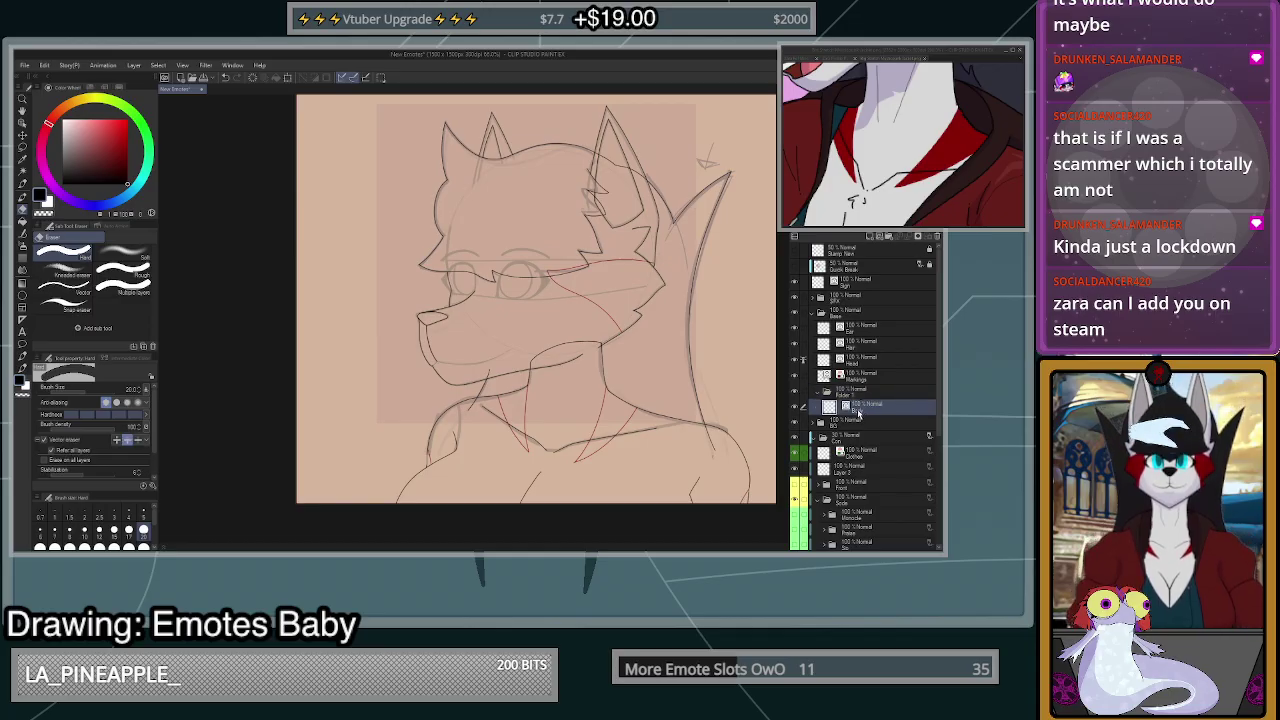
- Activate the Fill tool that refers to other layers and sample the light grey ear fur from the character reference sheet
left_click(22, 222)
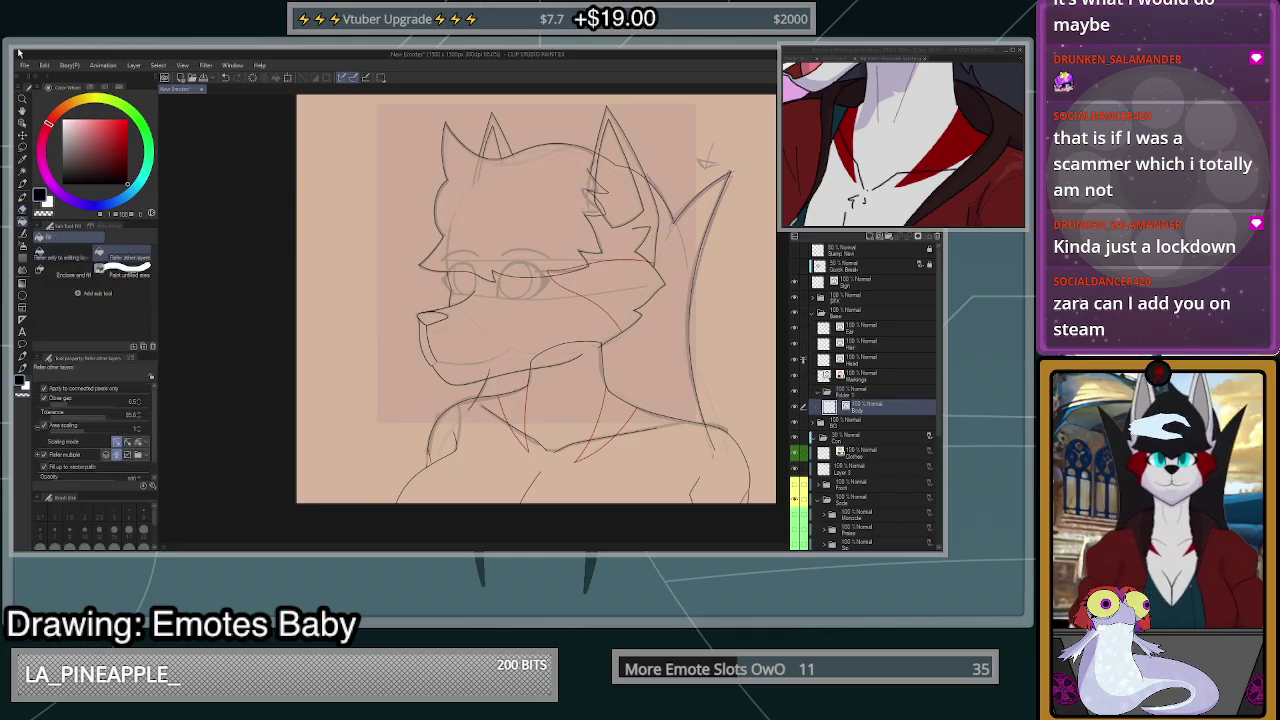
left_click(827, 59)
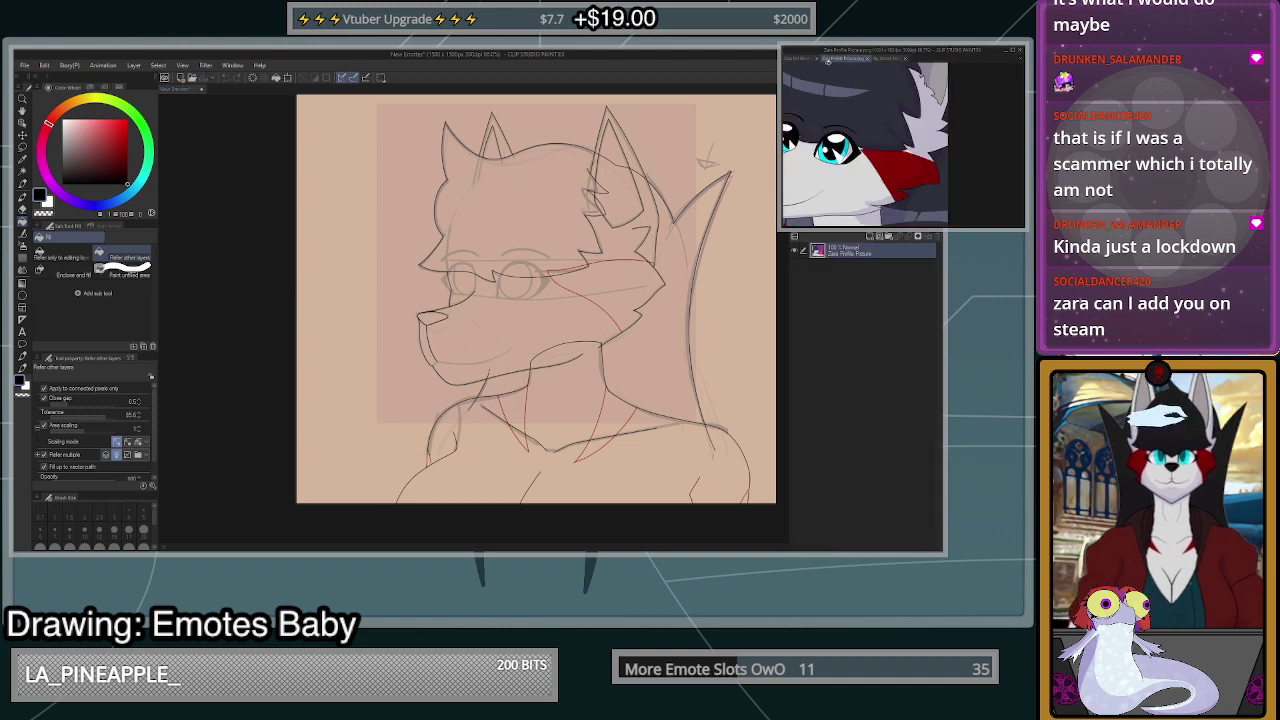
left_click(797, 59)
left_click(941, 176, "alt")
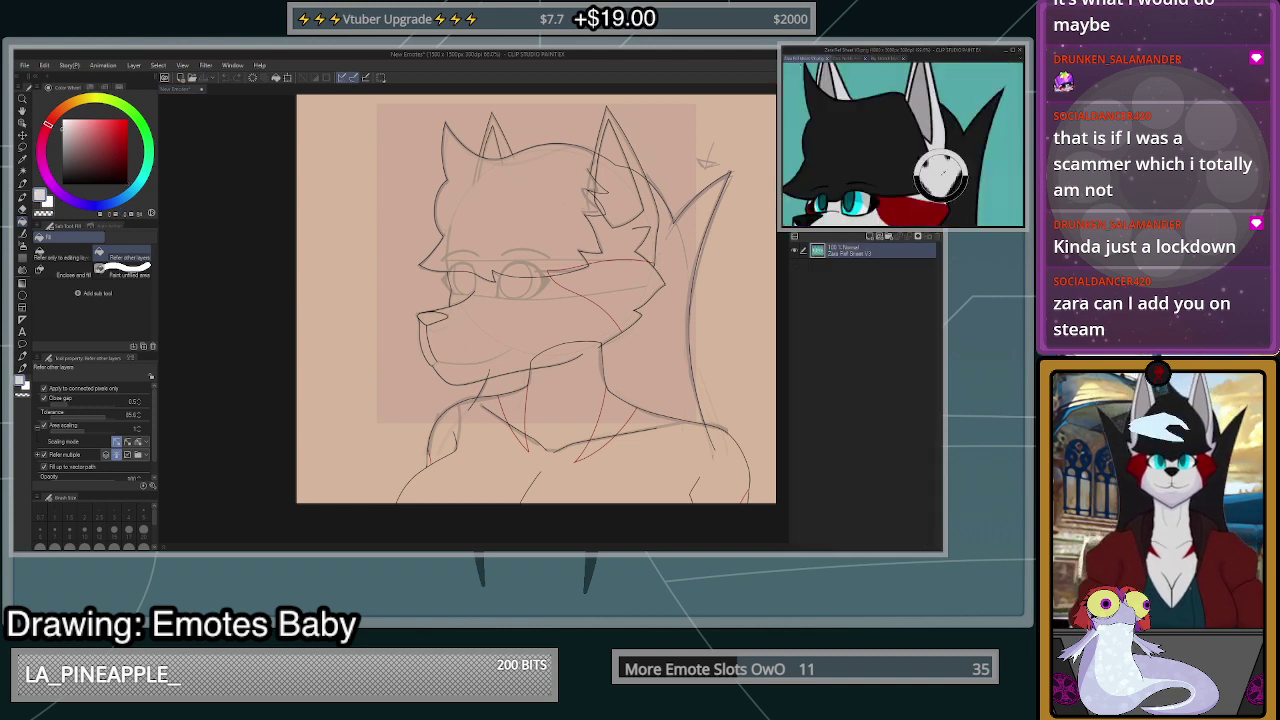
left_click(637, 455)
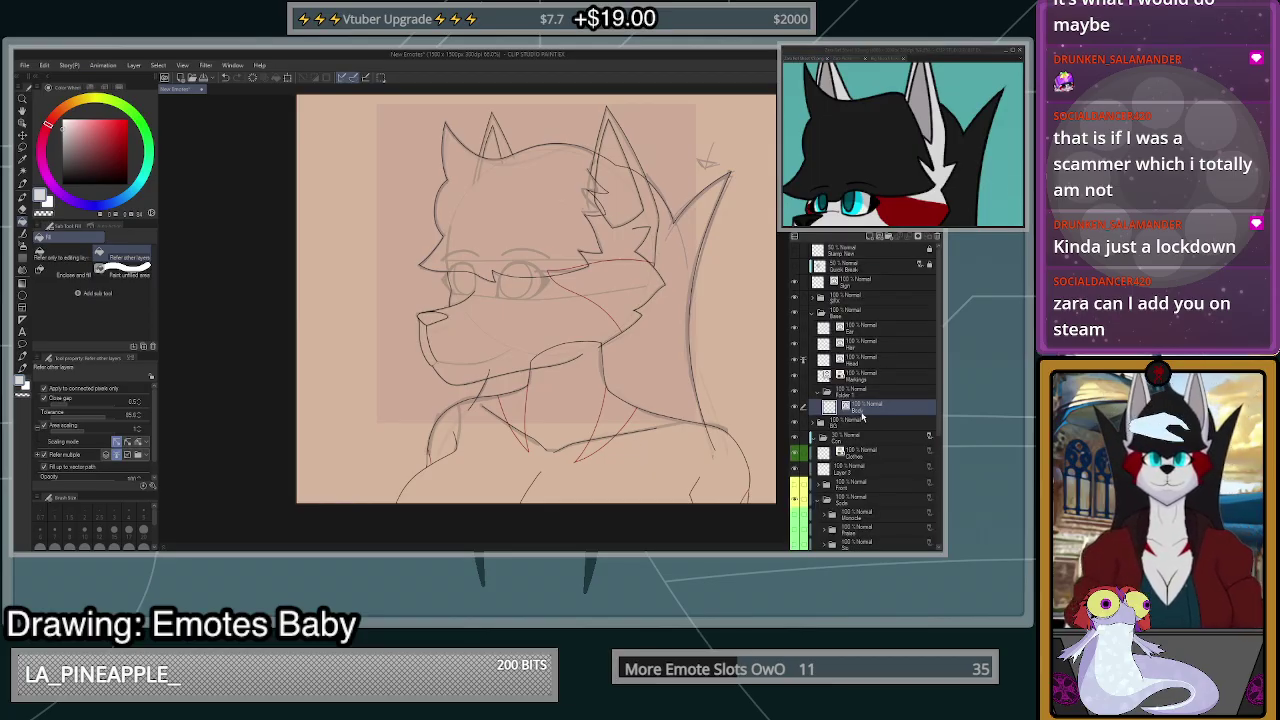
- Add a new raster layer beneath the Body line layer in the new folder and make it active
left_click(872, 238)
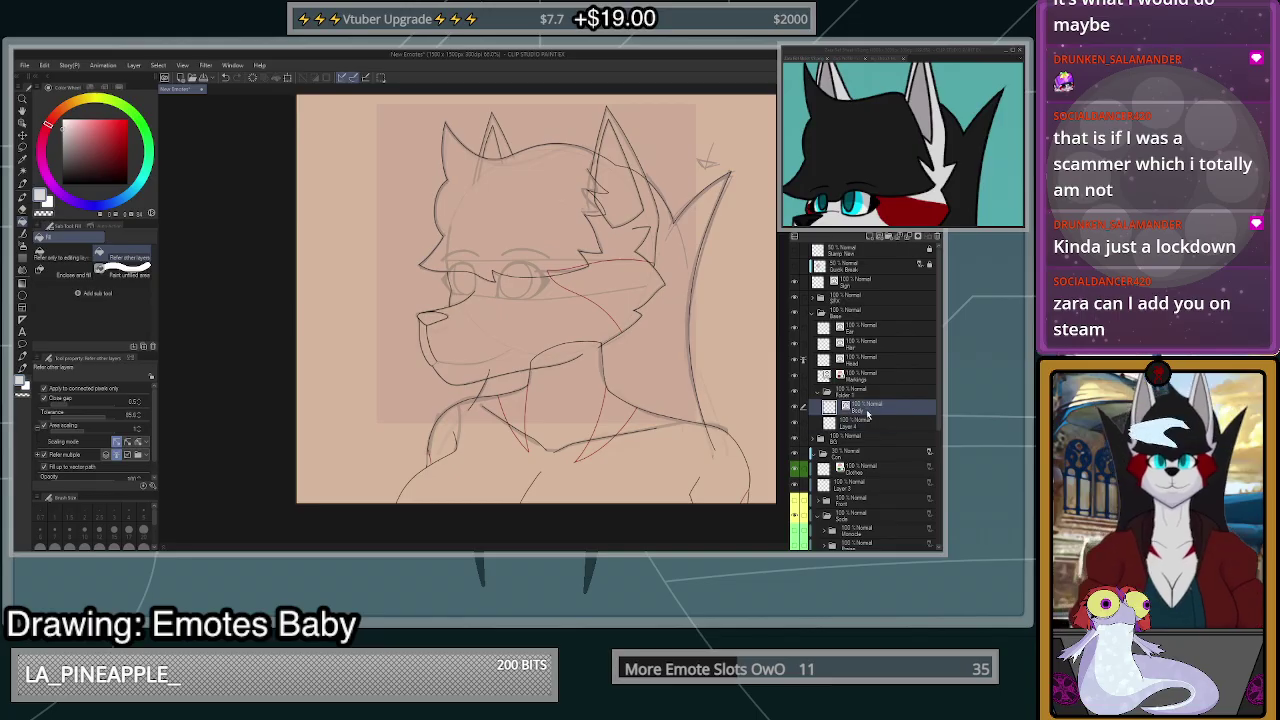
left_click(867, 226)
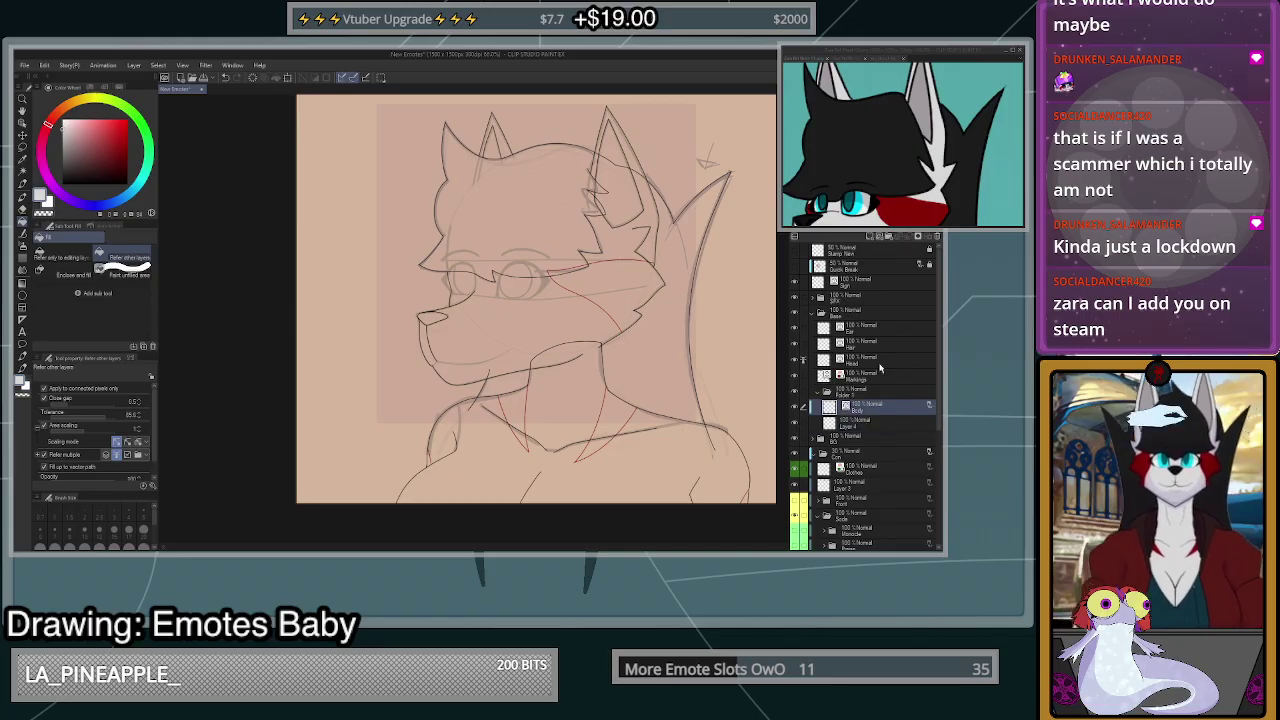
left_click(870, 427)
- Try to fill the body with light grey on the new layer and undo the fill
left_click(656, 479)
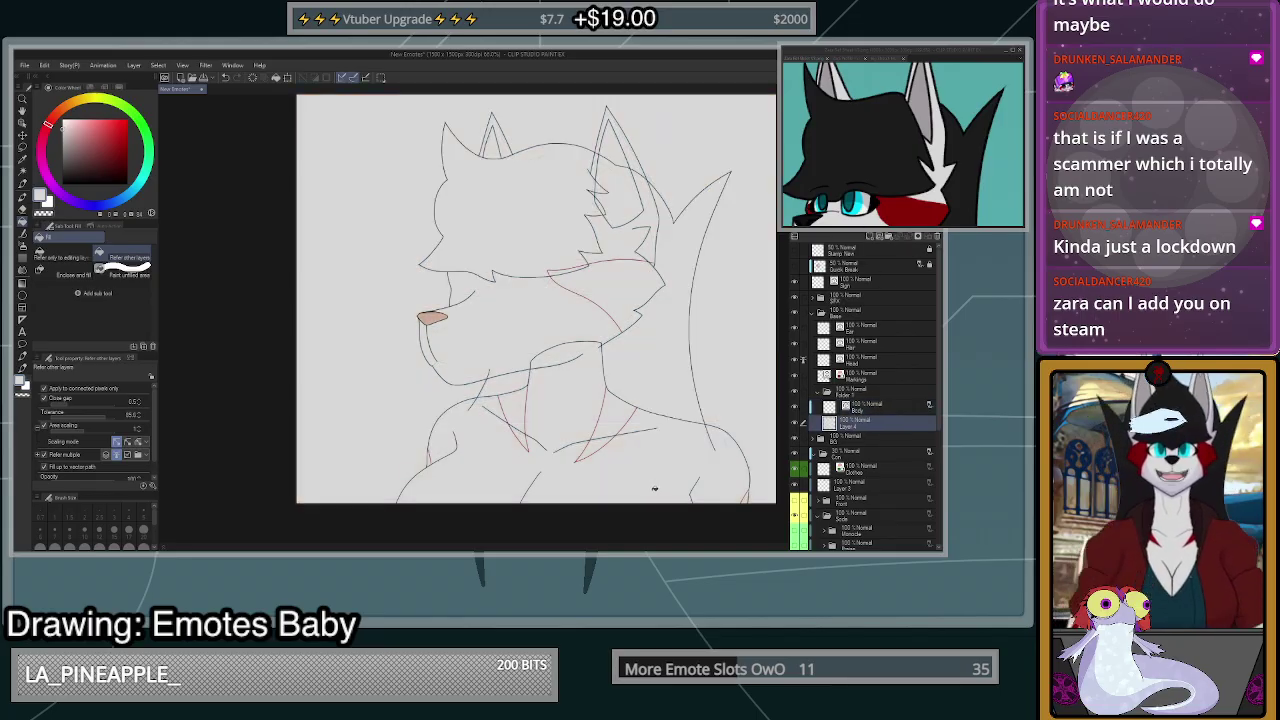
key("ctrl+z")
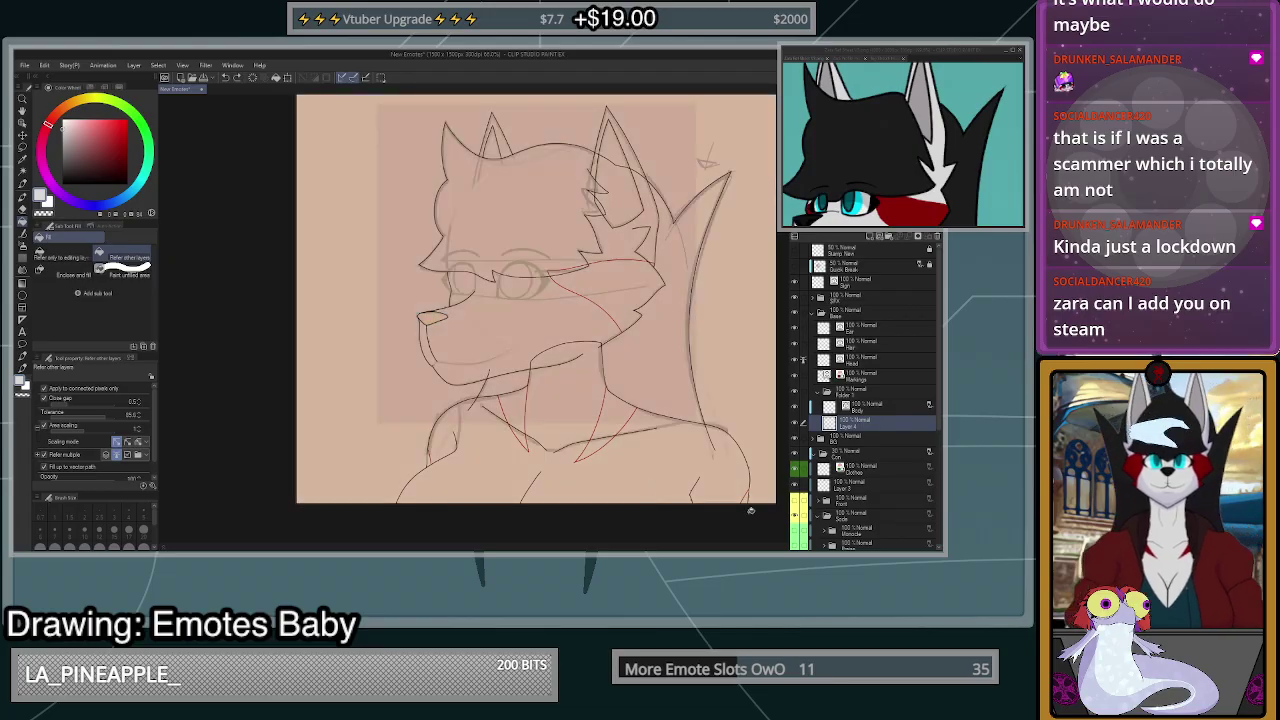
scroll(747, 467, "down", 4)
scroll(756, 444, "up", 5)
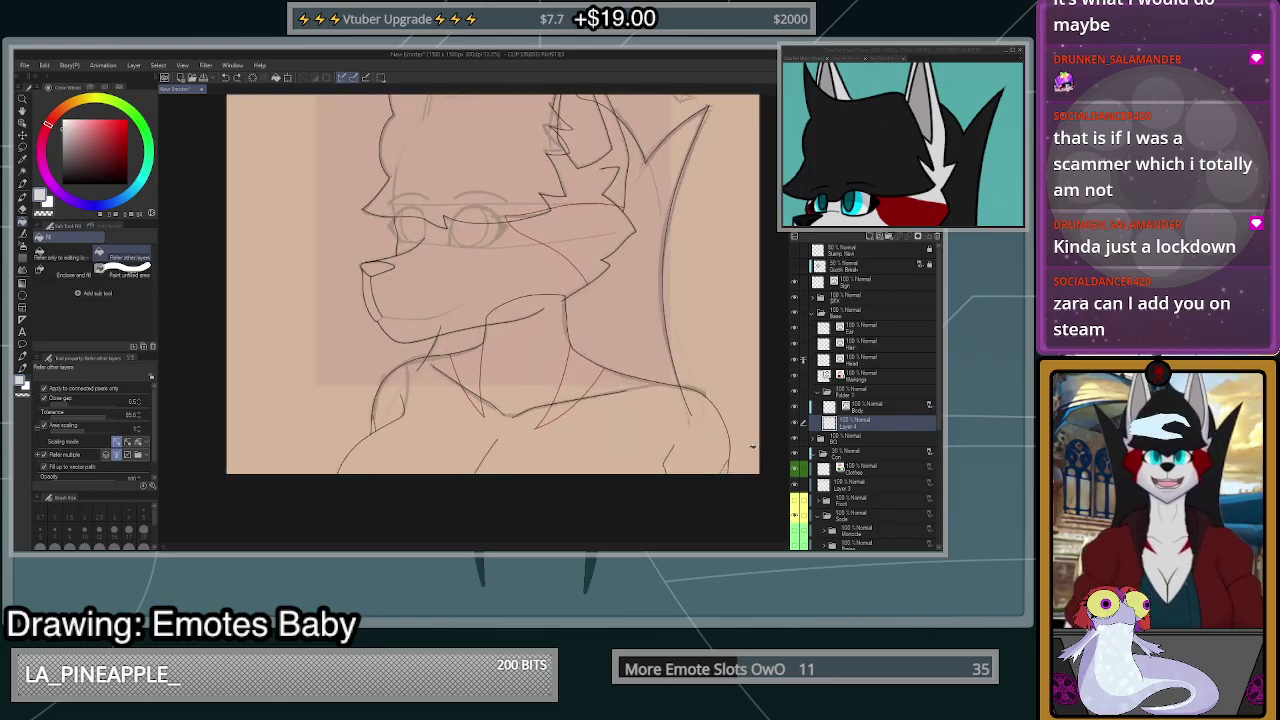
- Set the fill's close gap value to 2.0 and try the light grey body fill again, undoing it
left_click(138, 399)
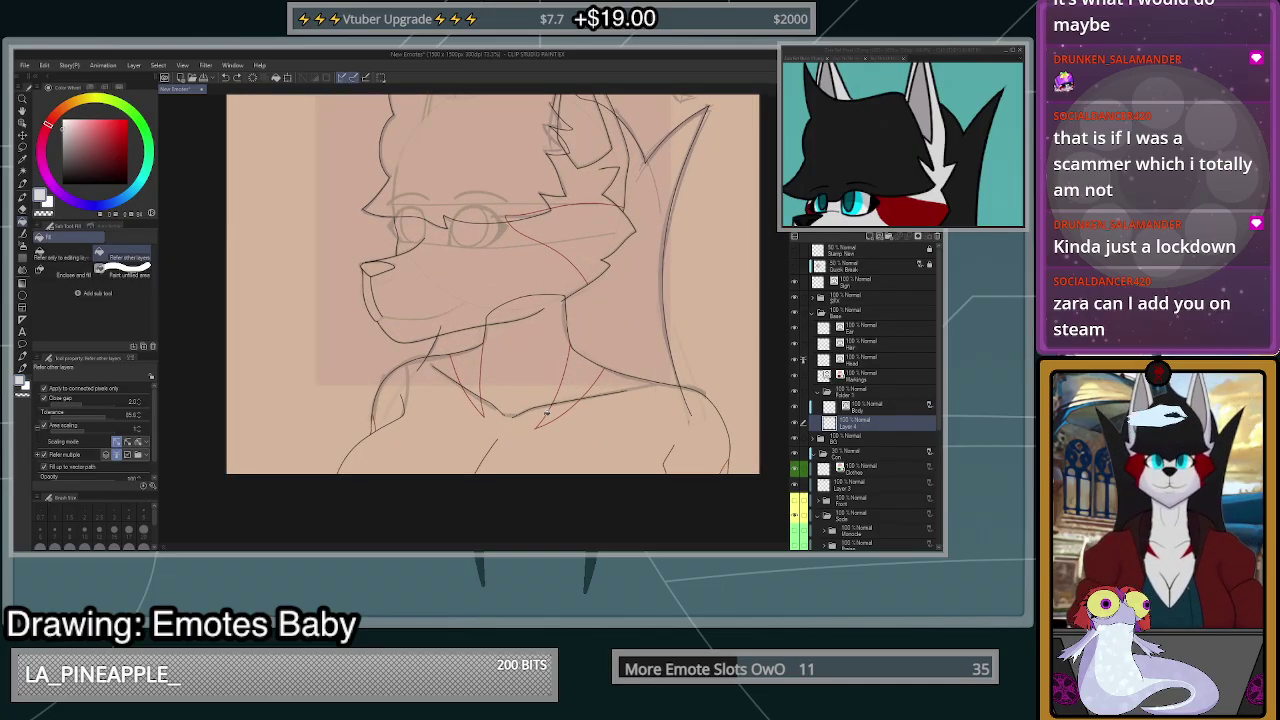
left_click(590, 427)
key("ctrl+z")
left_click(586, 440)
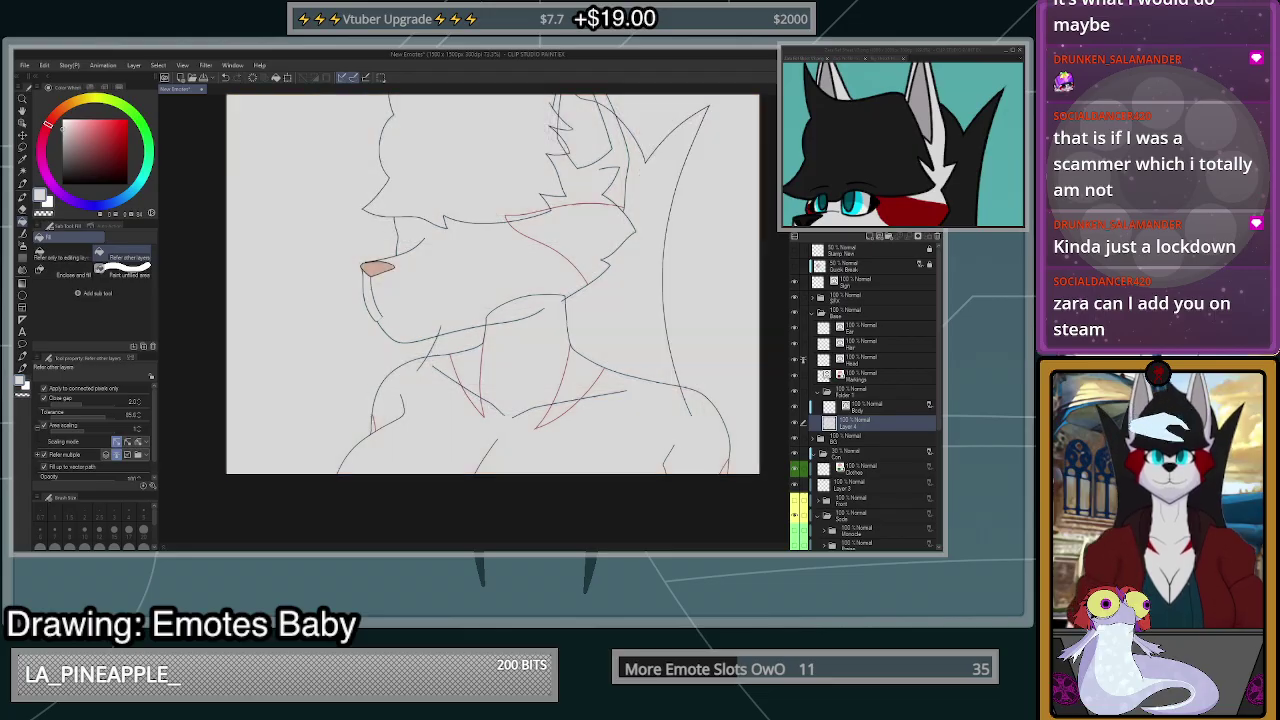
key("ctrl+z")
- Make the Body line layer the reference layer and fill the neck and torso with light grey on the layer below it
left_click(854, 408)
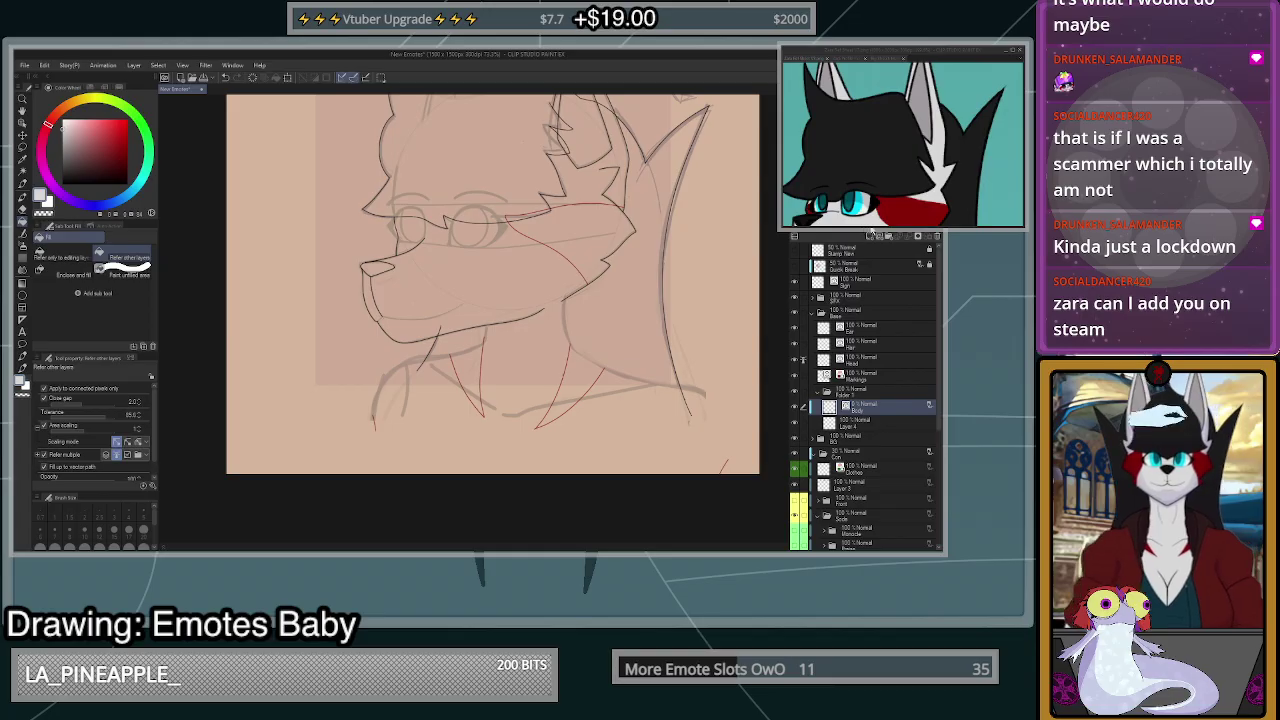
key("ctrl+z")
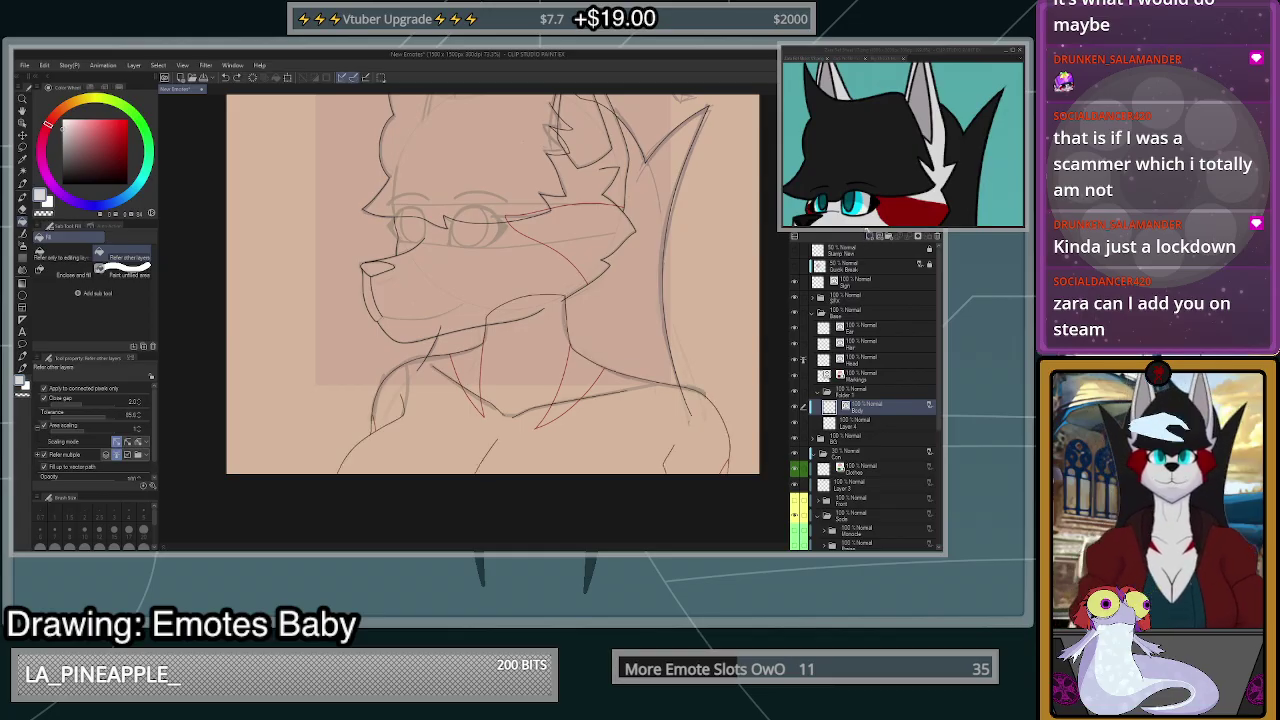
left_click(858, 426)
left_click(595, 458)
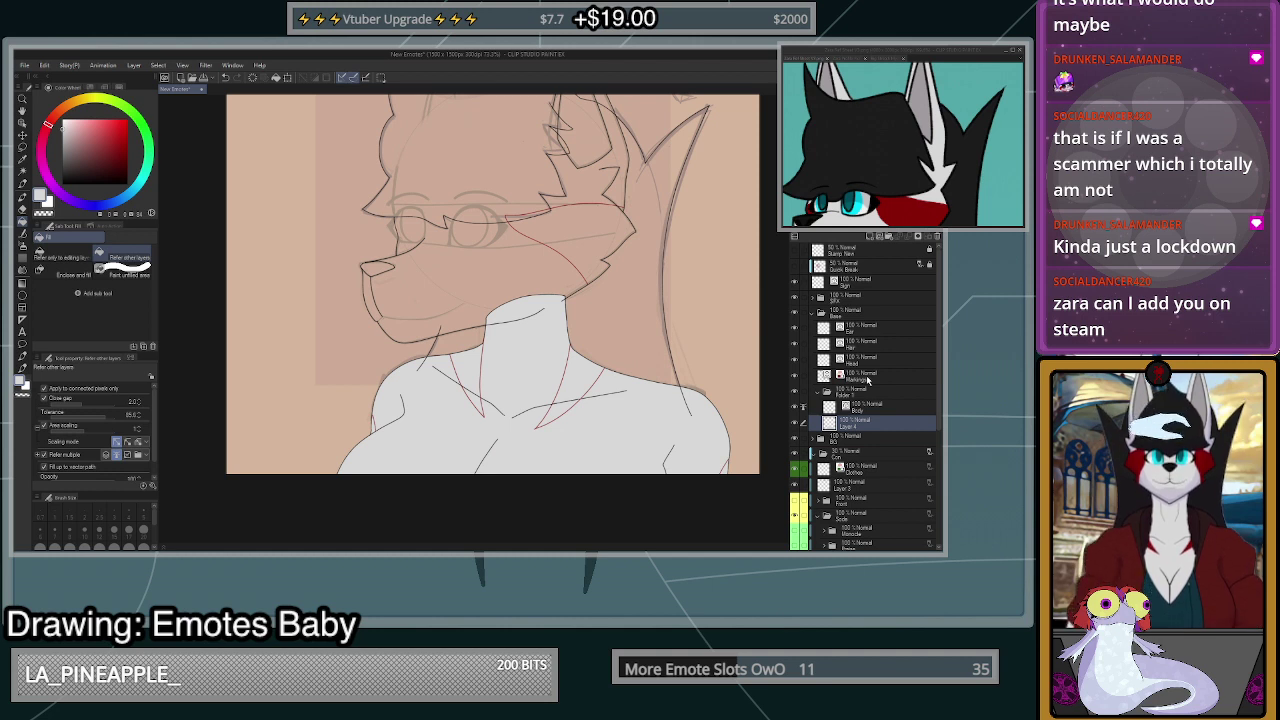
- Lasso the neck and arm marking lines on the Markings layer and move them to their own layer directly beneath Body
left_click(866, 379)
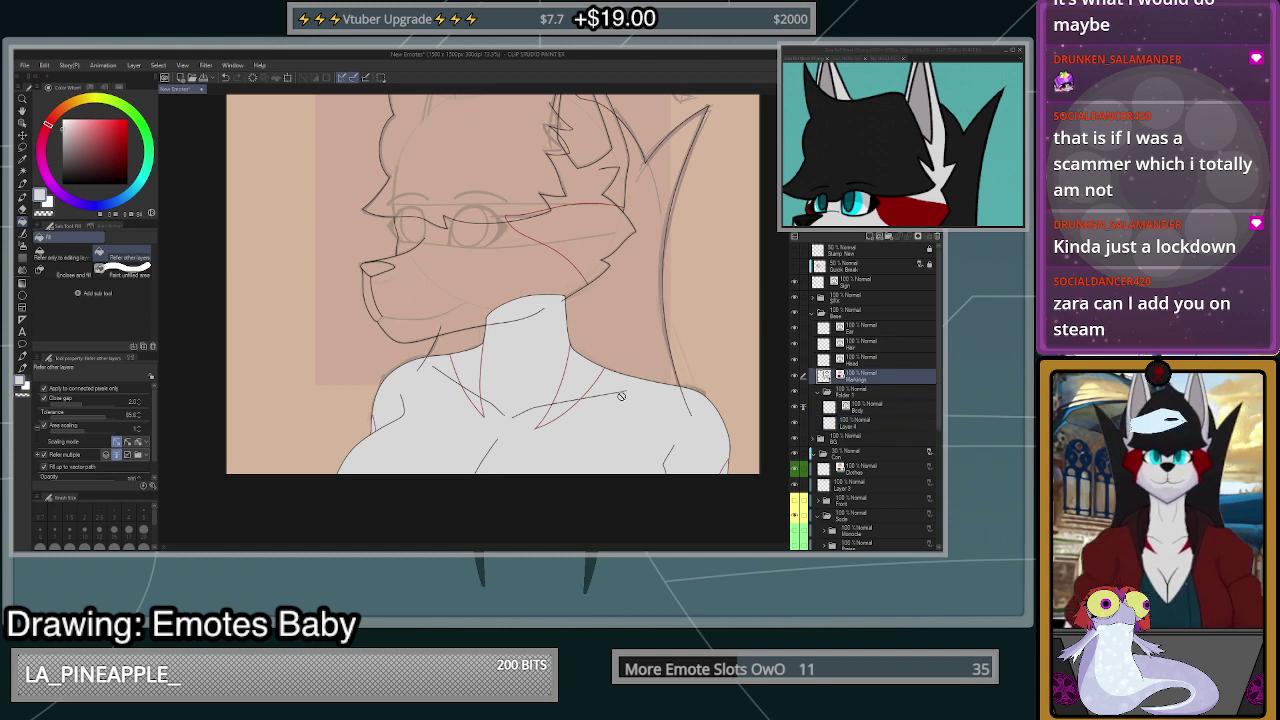
key("m")
mouse_move(495, 349)
left_mouse_down()
mouse_move(365, 373)
mouse_move(494, 536)
mouse_move(768, 380)
left_mouse_up()
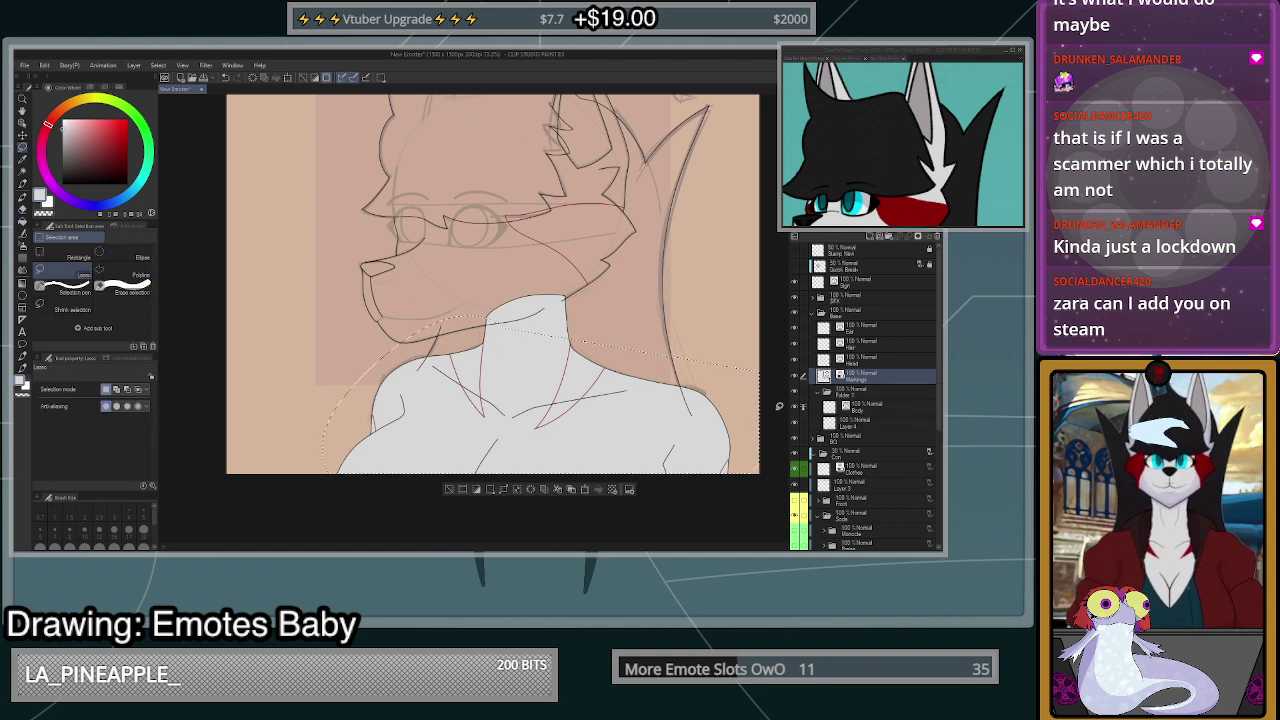
key("Delete")
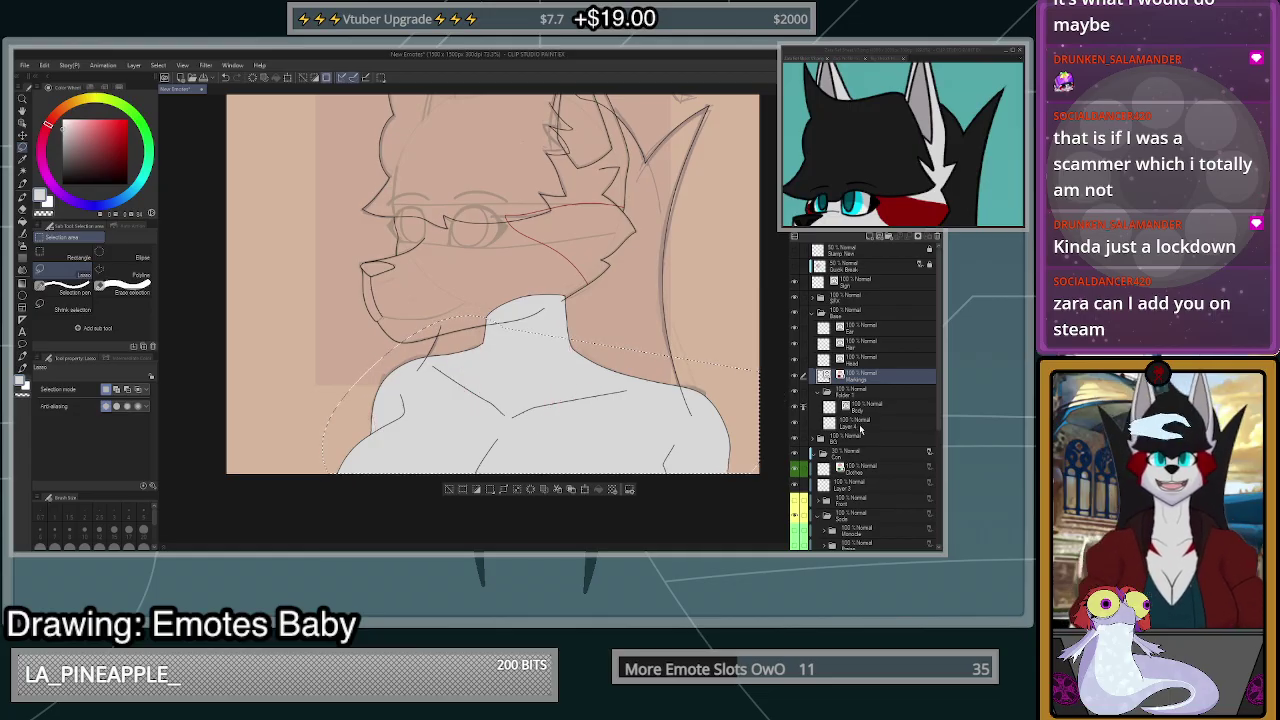
left_click(880, 421)
key("ctrl+v")
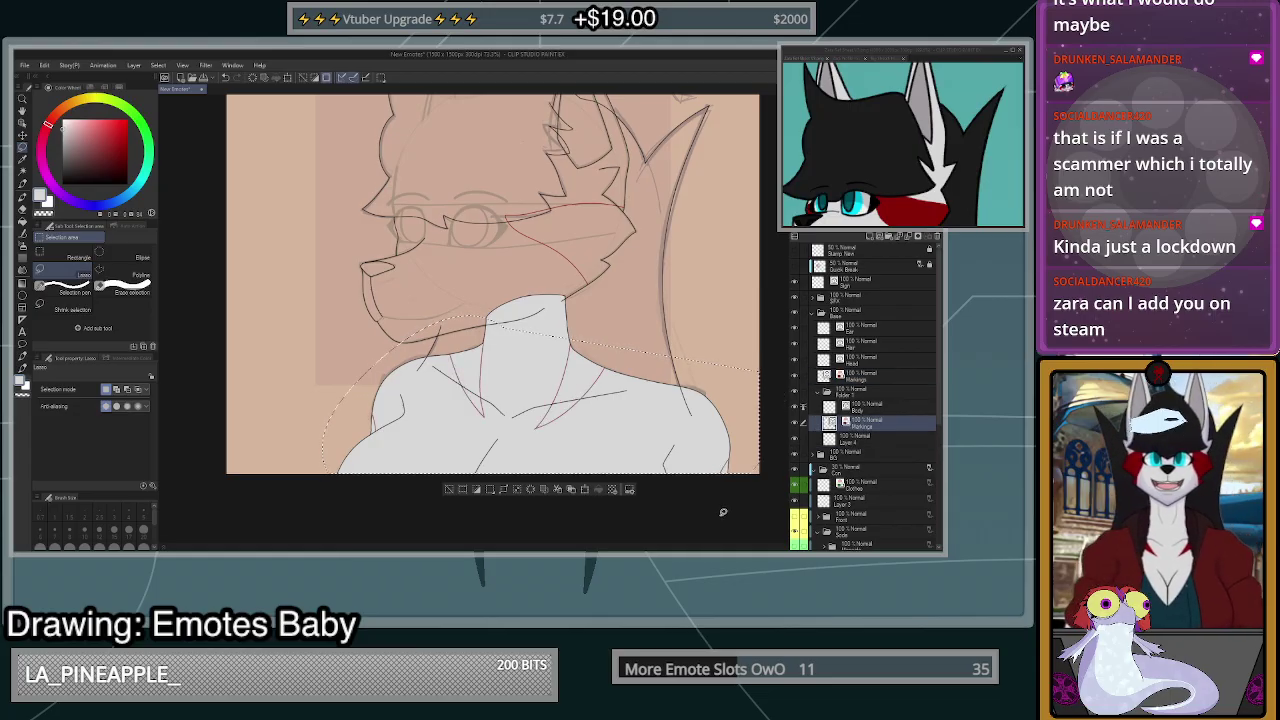
key("ctrl+d")
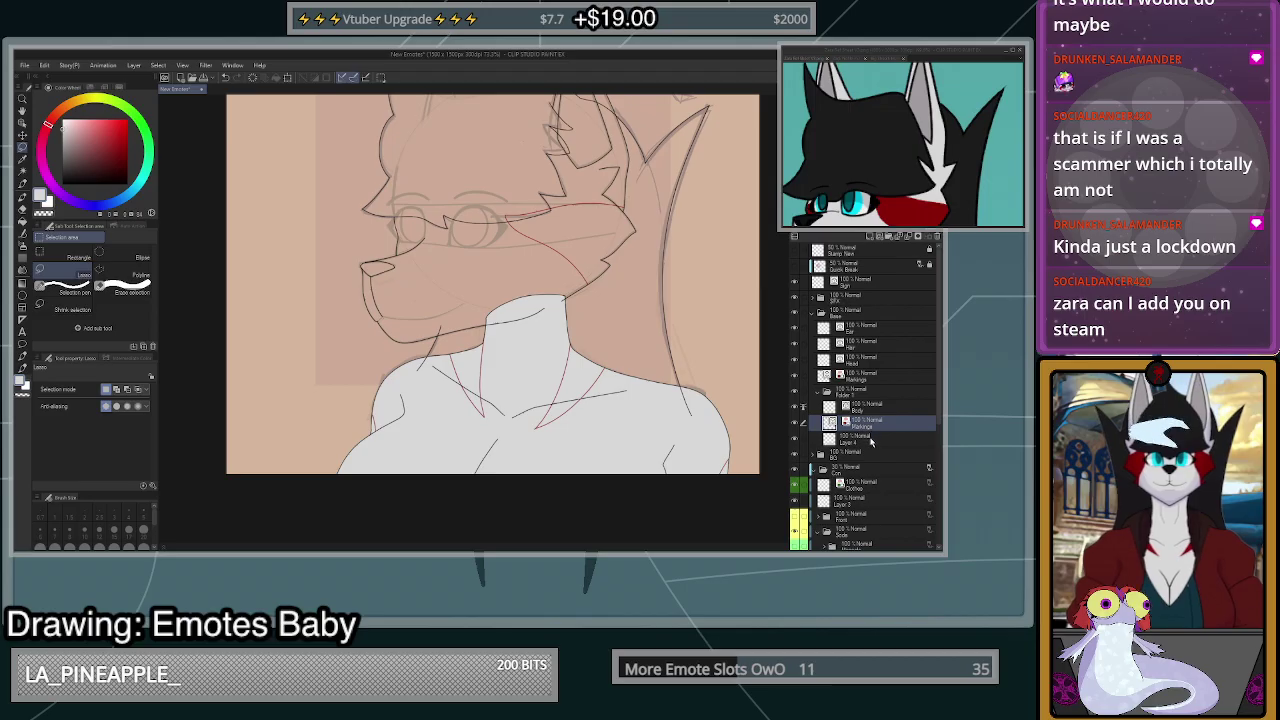
- Set the Body and moved Markings layers as references, and ready the grey base layer for filling with dark red from the colour set
left_click(90, 88)
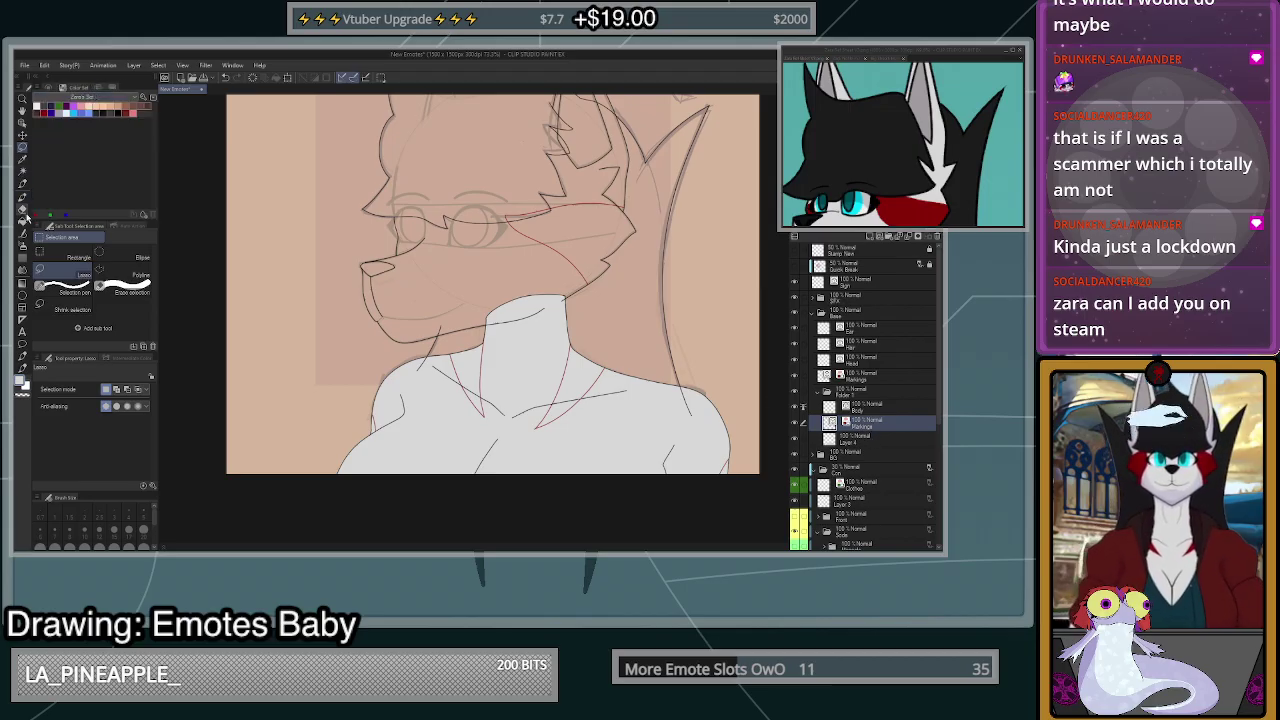
left_click(28, 208)
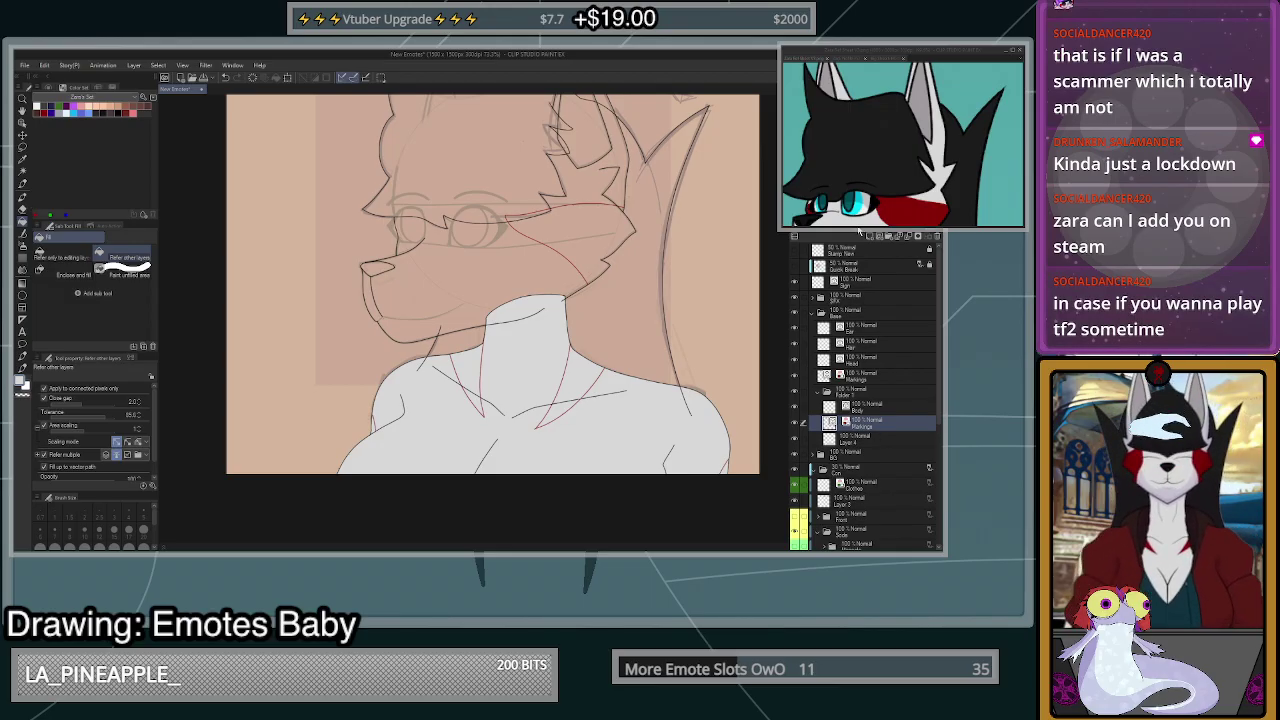
left_click(805, 406)
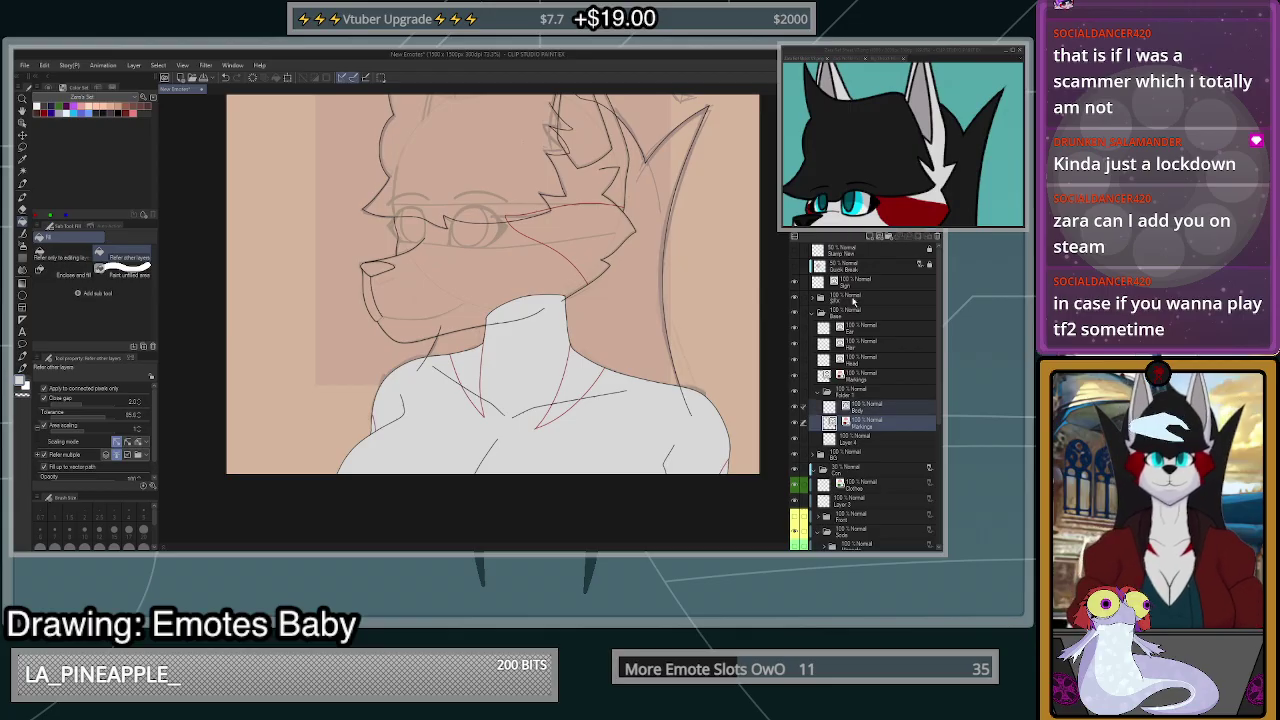
left_click(850, 440)
left_click(46, 110)
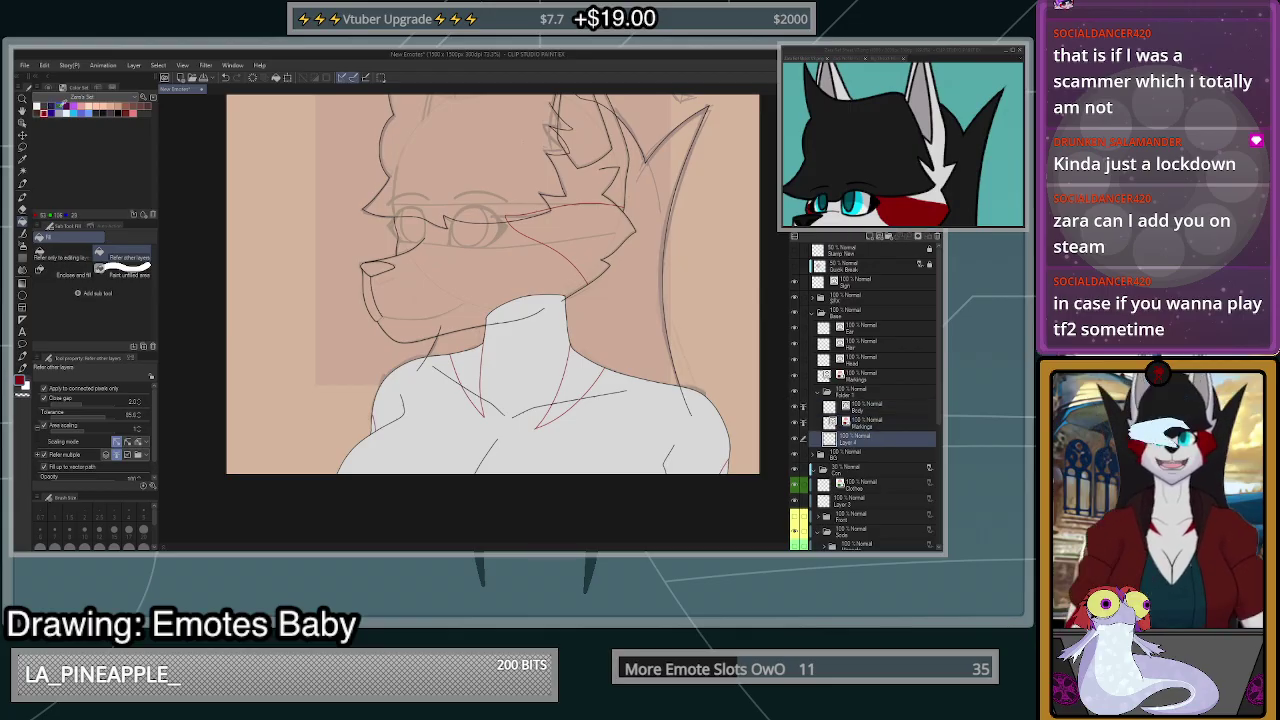
- Fill the neck and upper-arm markings with dark red on the body's colour layer, including the sections split by the collarbone lines
scroll(612, 462, "up", 3)
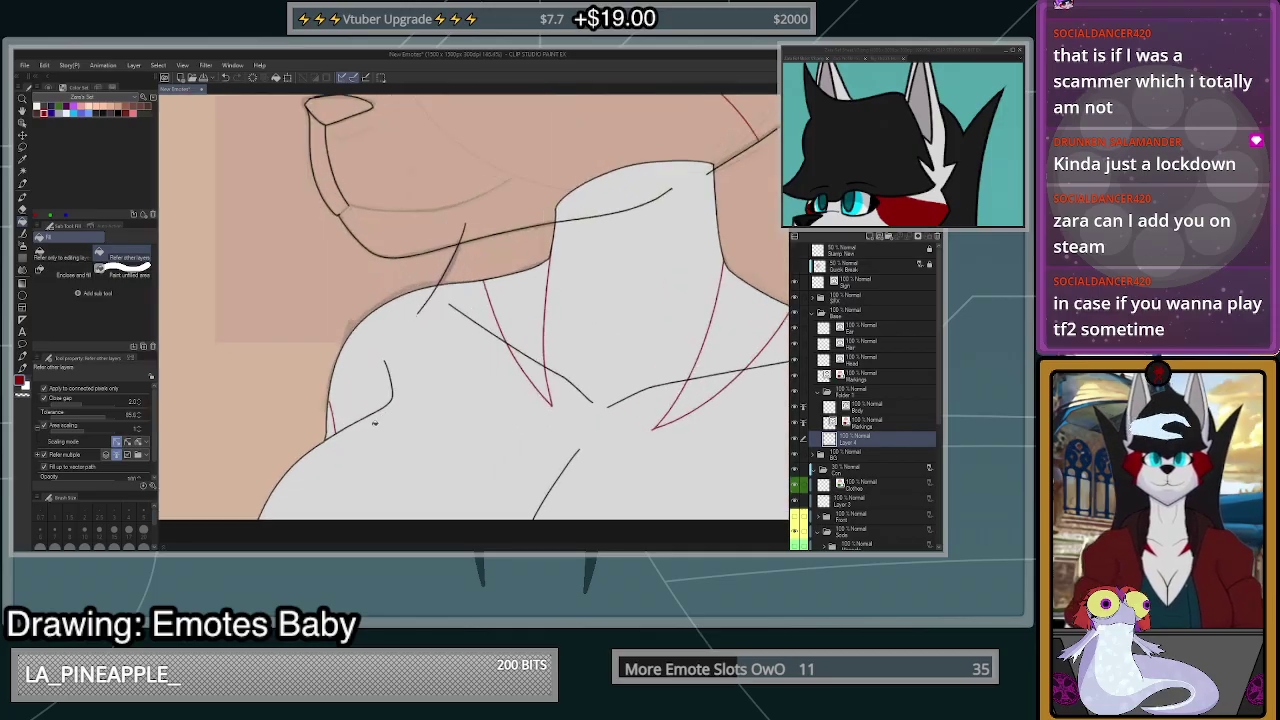
left_click(333, 425)
left_click(535, 378)
left_click(518, 300)
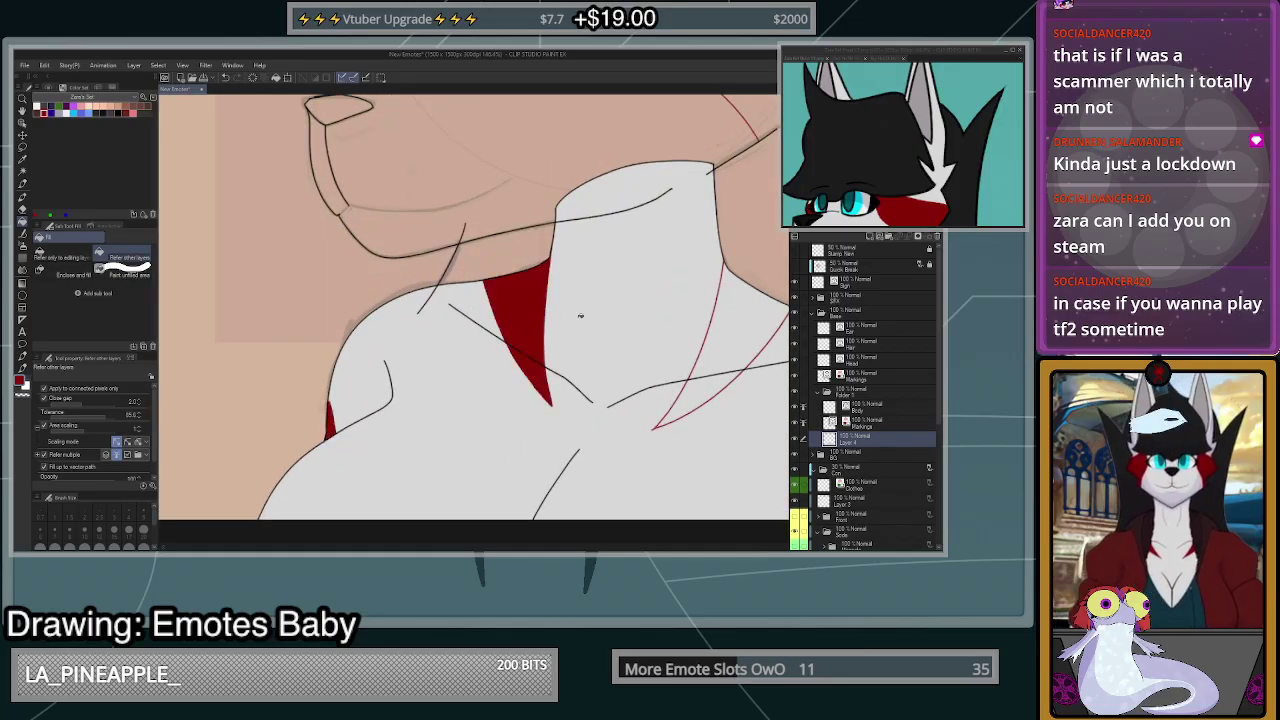
left_click(748, 318)
left_click(703, 397)
scroll(703, 397, "down", 5)
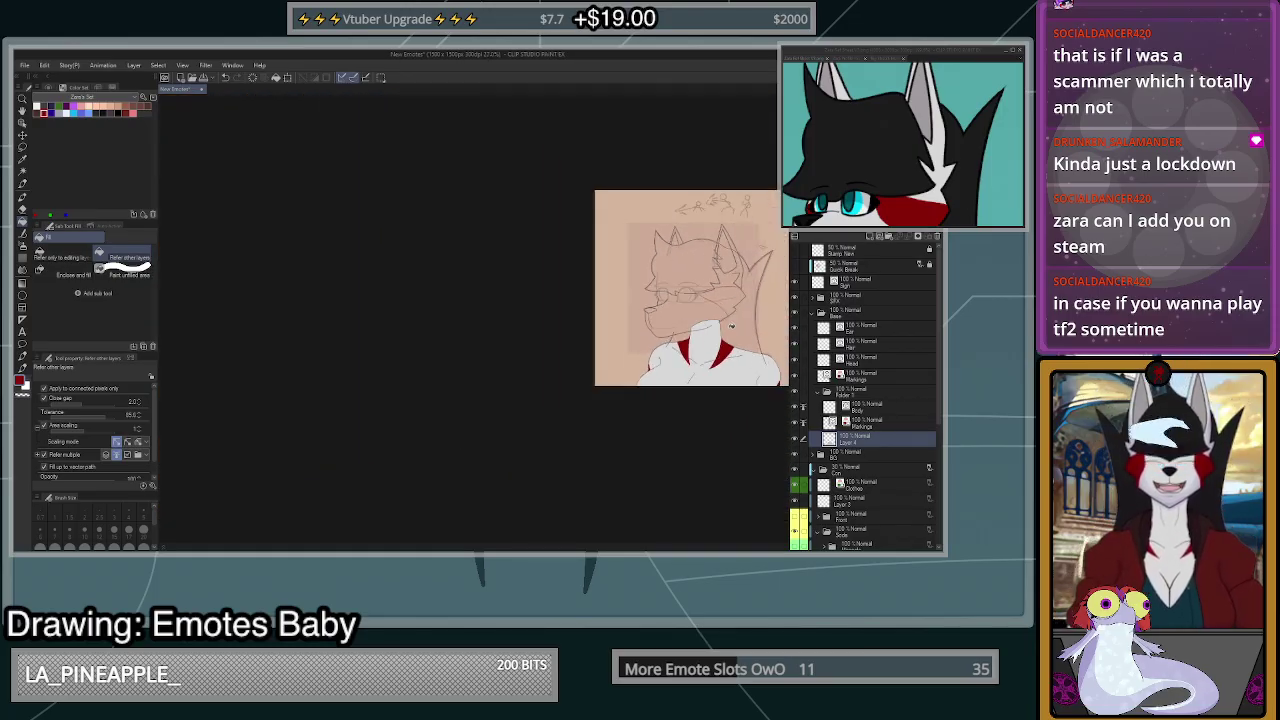
scroll(774, 280, "up", 2)
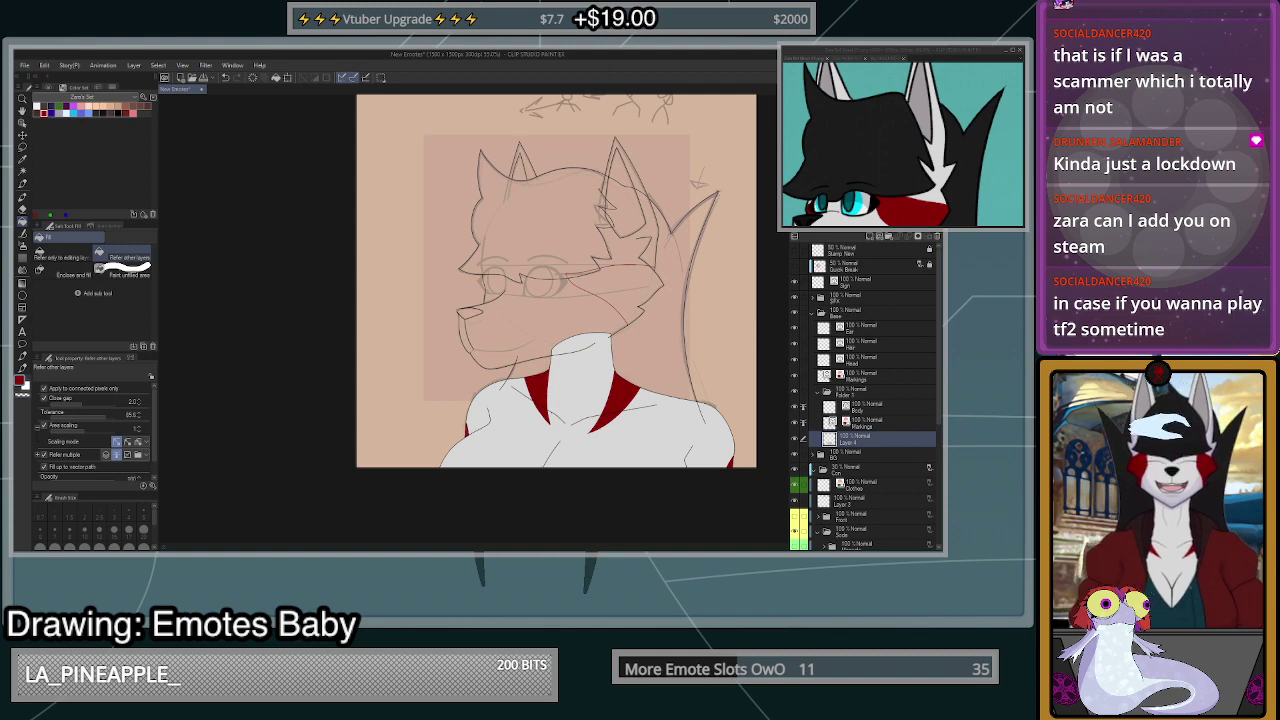
key("ctrl+0")
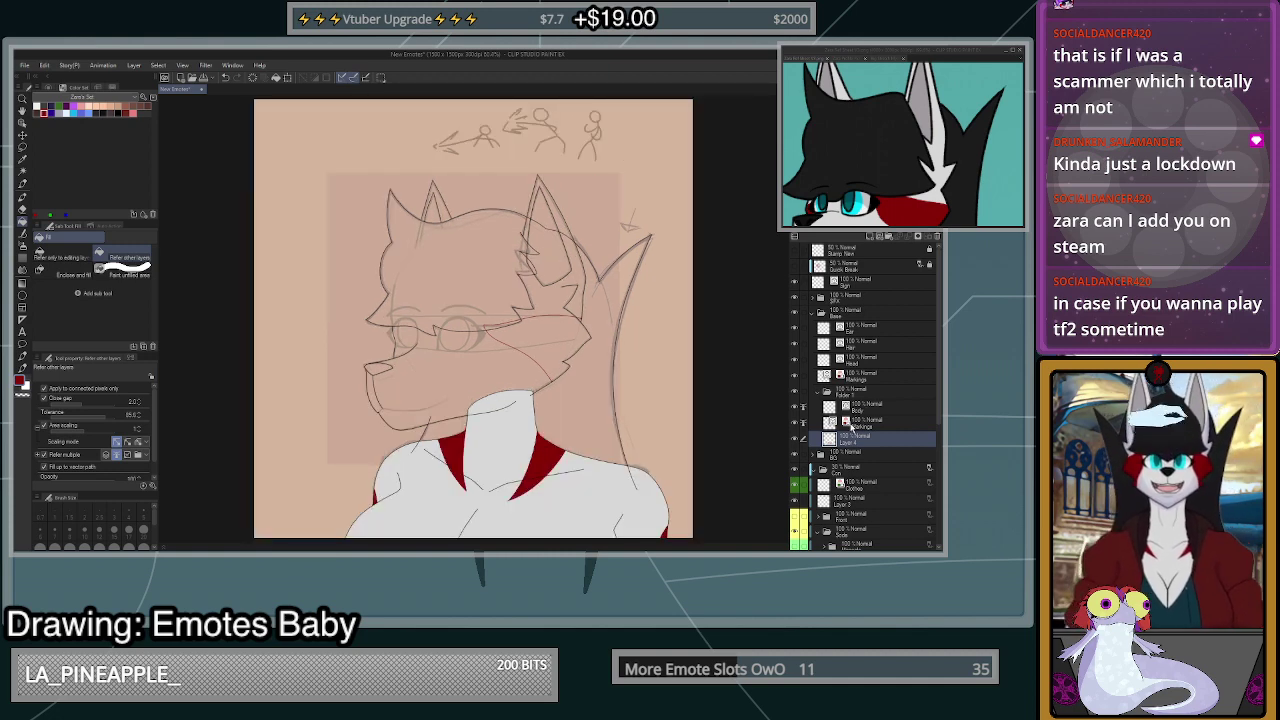
- Check the pointed tip of the neck marking up close with the Pen tool ready, and collapse the body folder
scroll(512, 500, "up", 6)
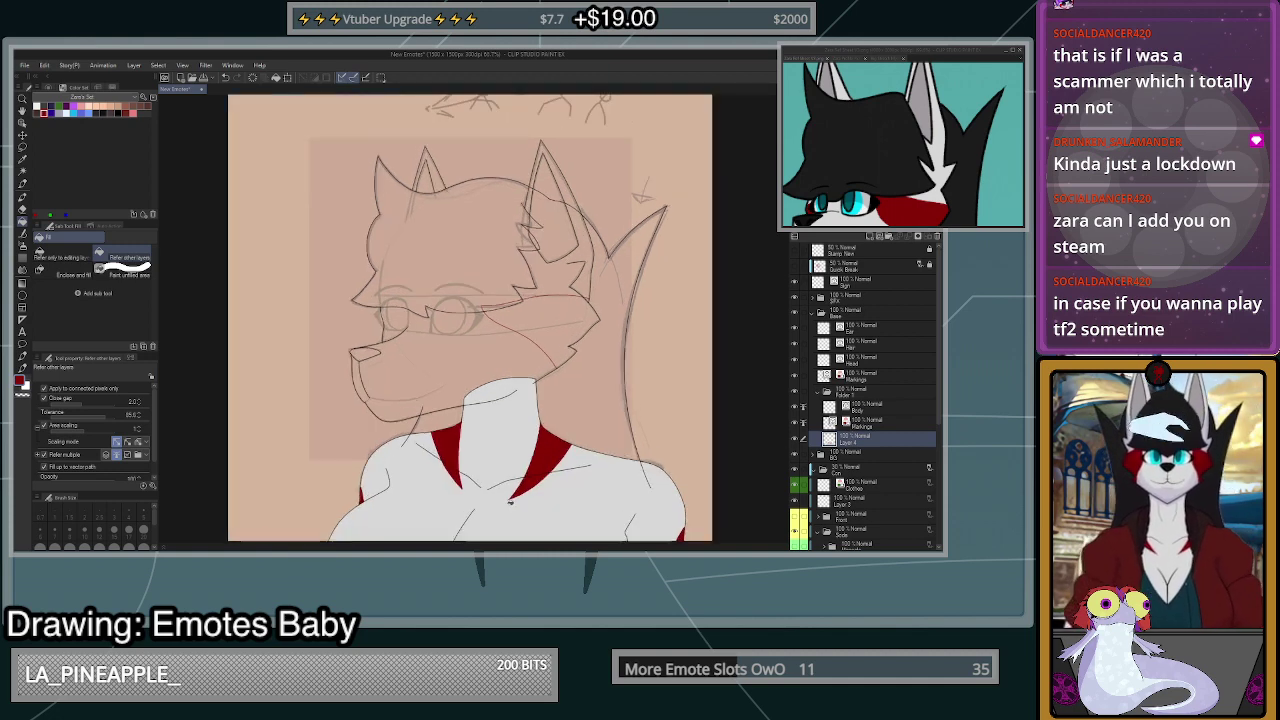
key("p")
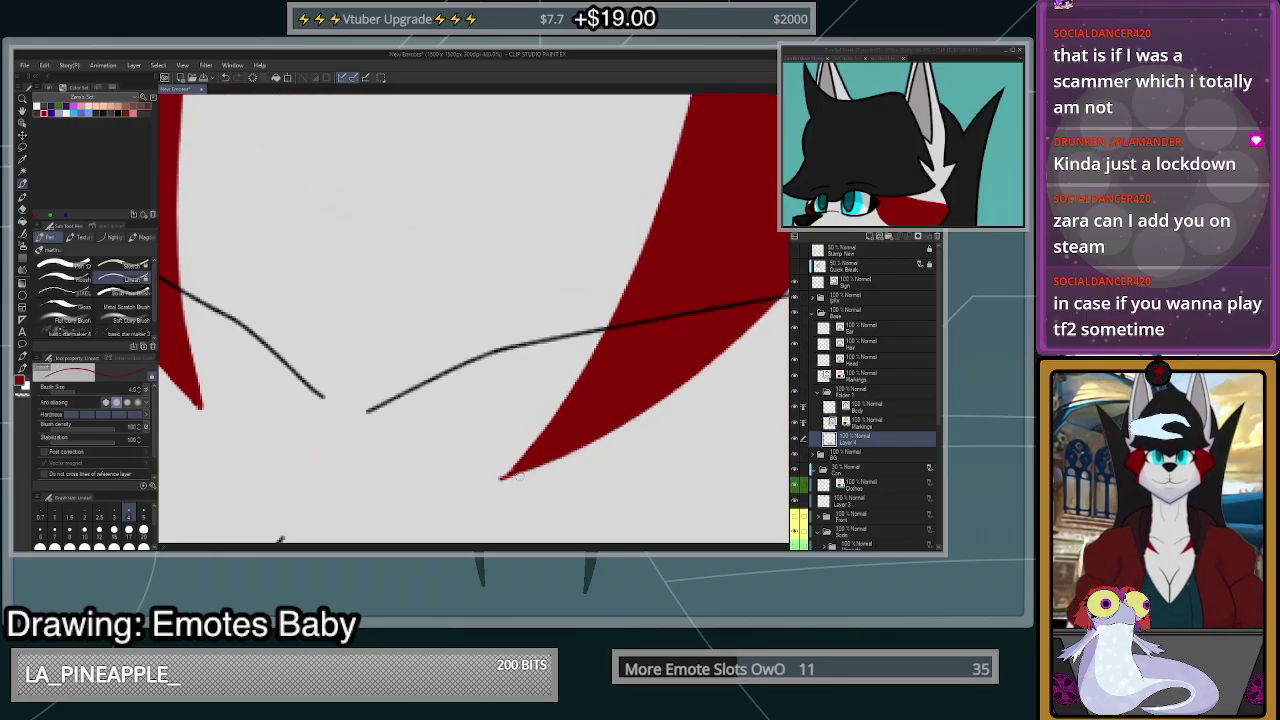
scroll(515, 474, "down", 6)
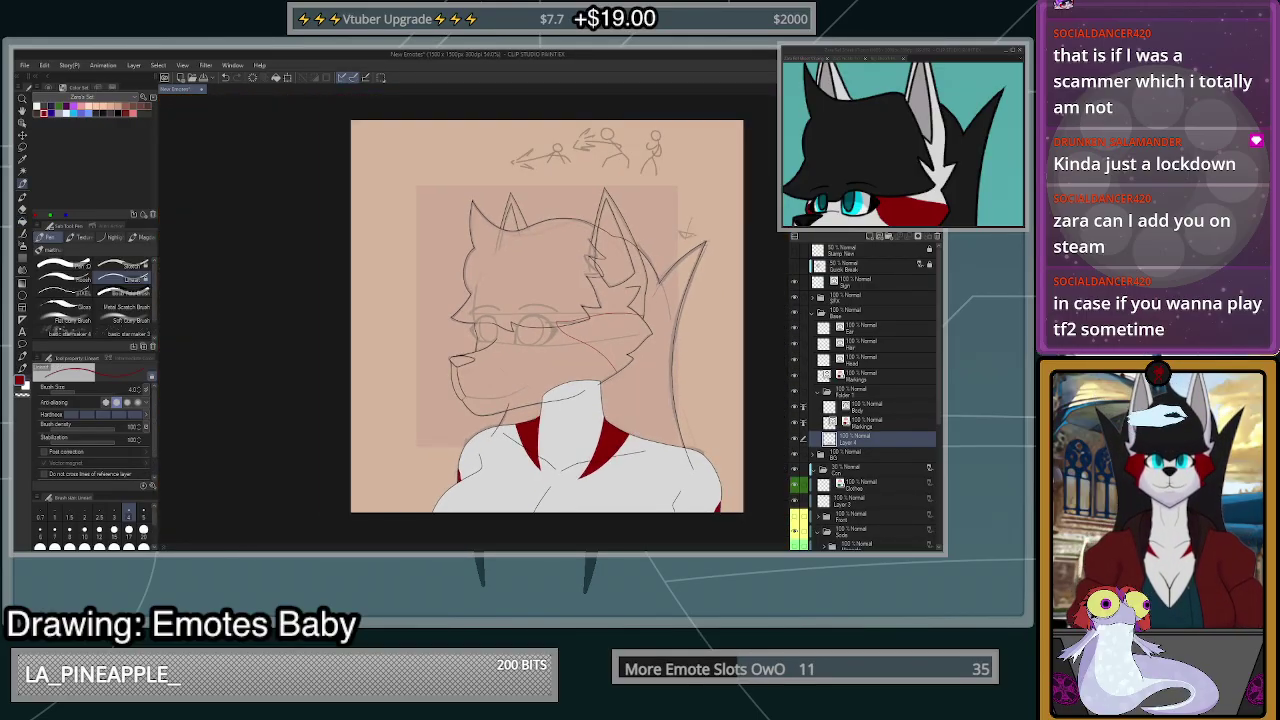
key("ctrl+0")
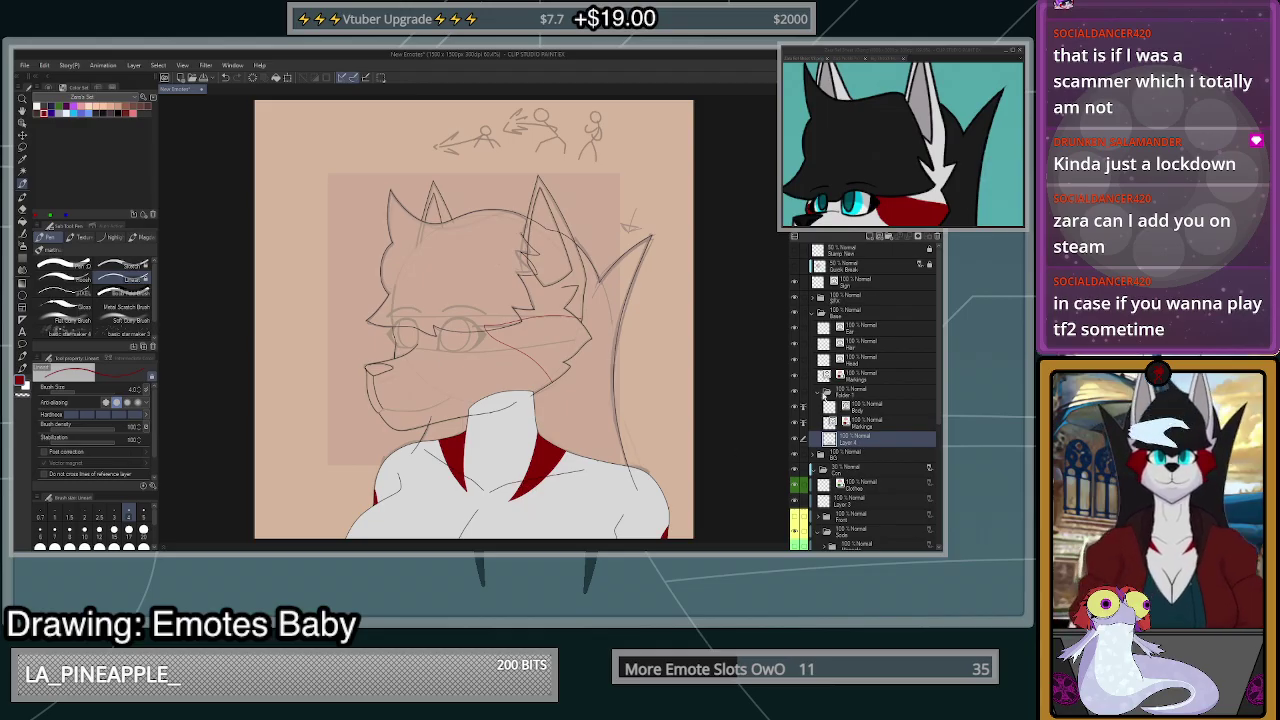
left_click(826, 396)
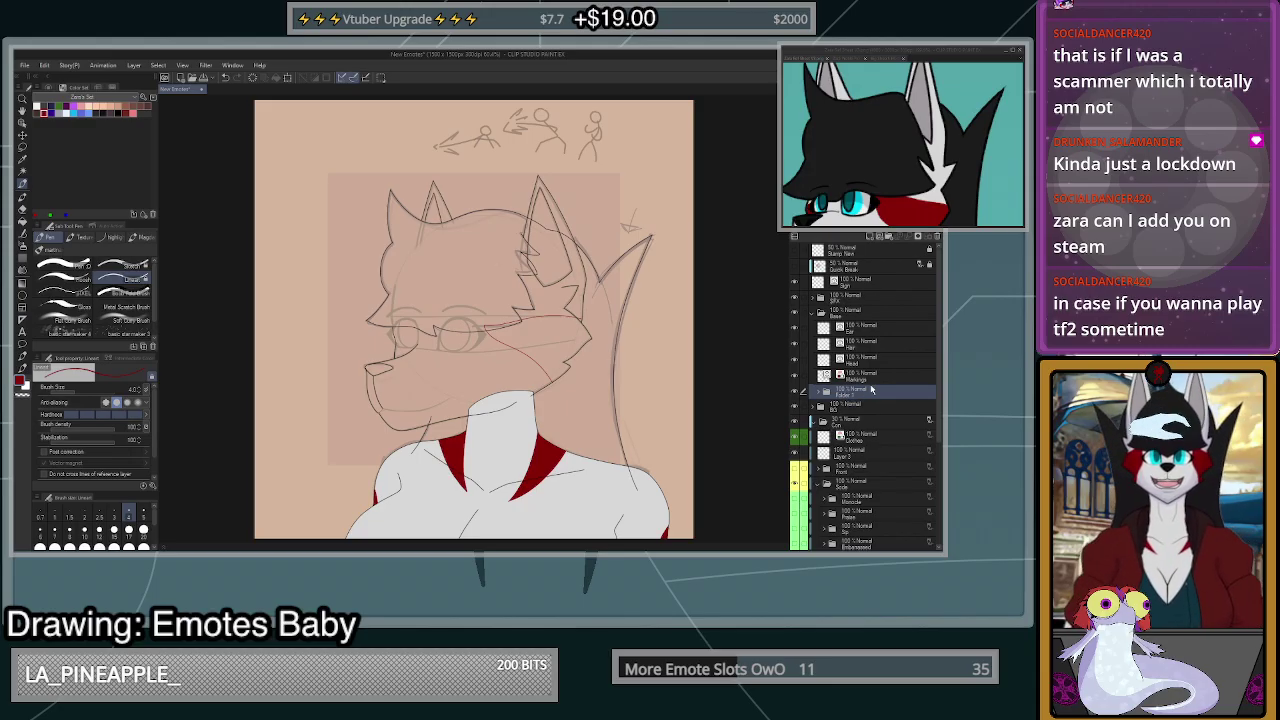
- Name the body folder "Body" and hide the layer holding the tail line art
type("Body")
key("Return")
left_click(862, 375)
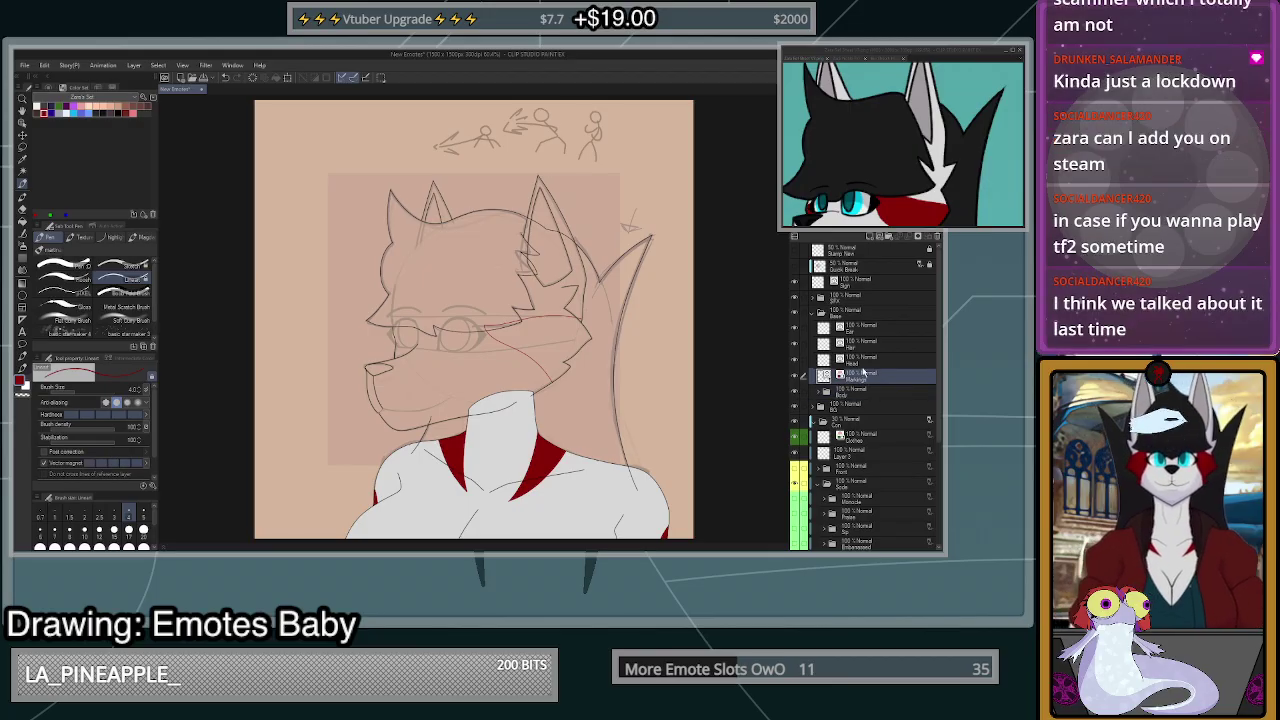
left_click(866, 359)
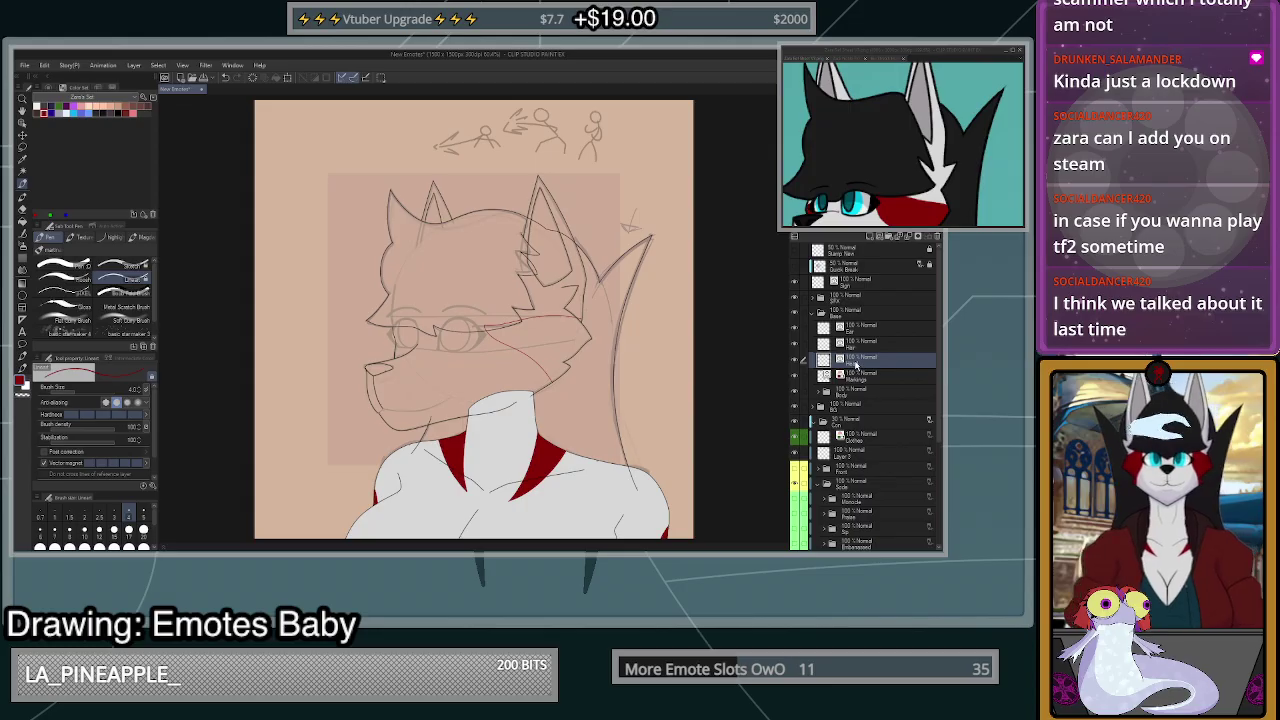
left_click(865, 345)
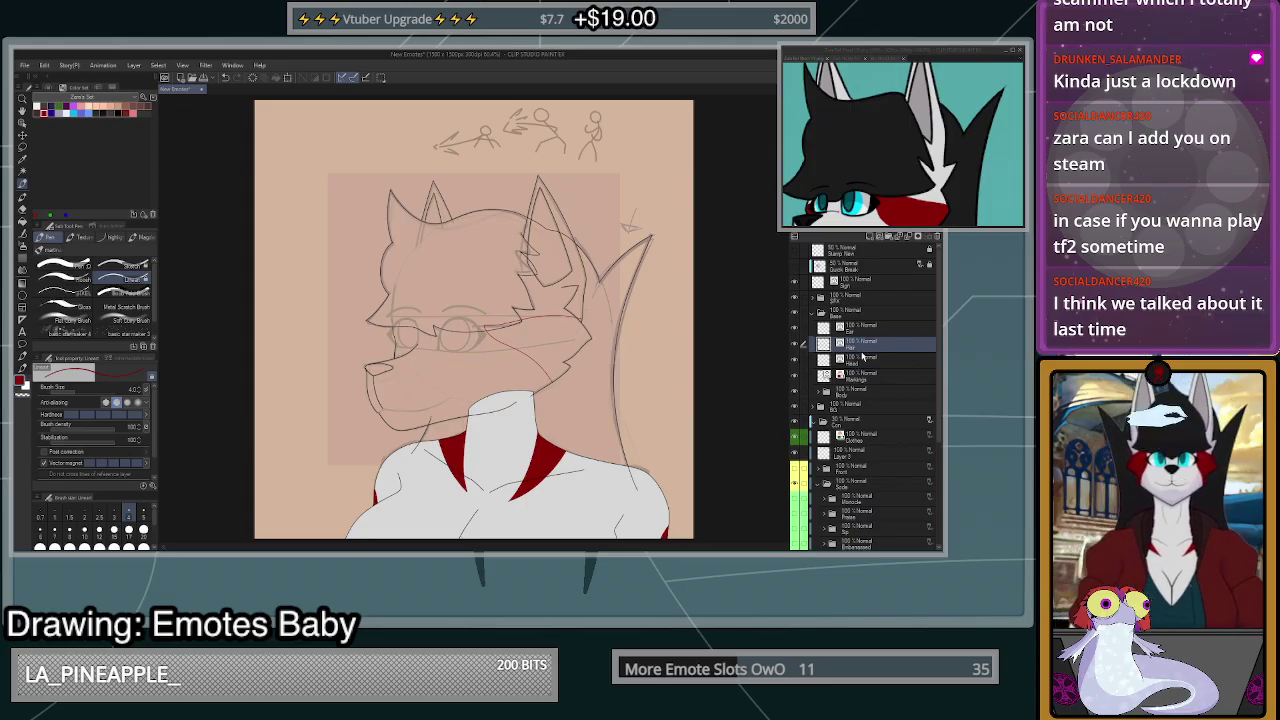
left_click(797, 344)
left_click(799, 345)
left_click(799, 345)
left_click(799, 345)
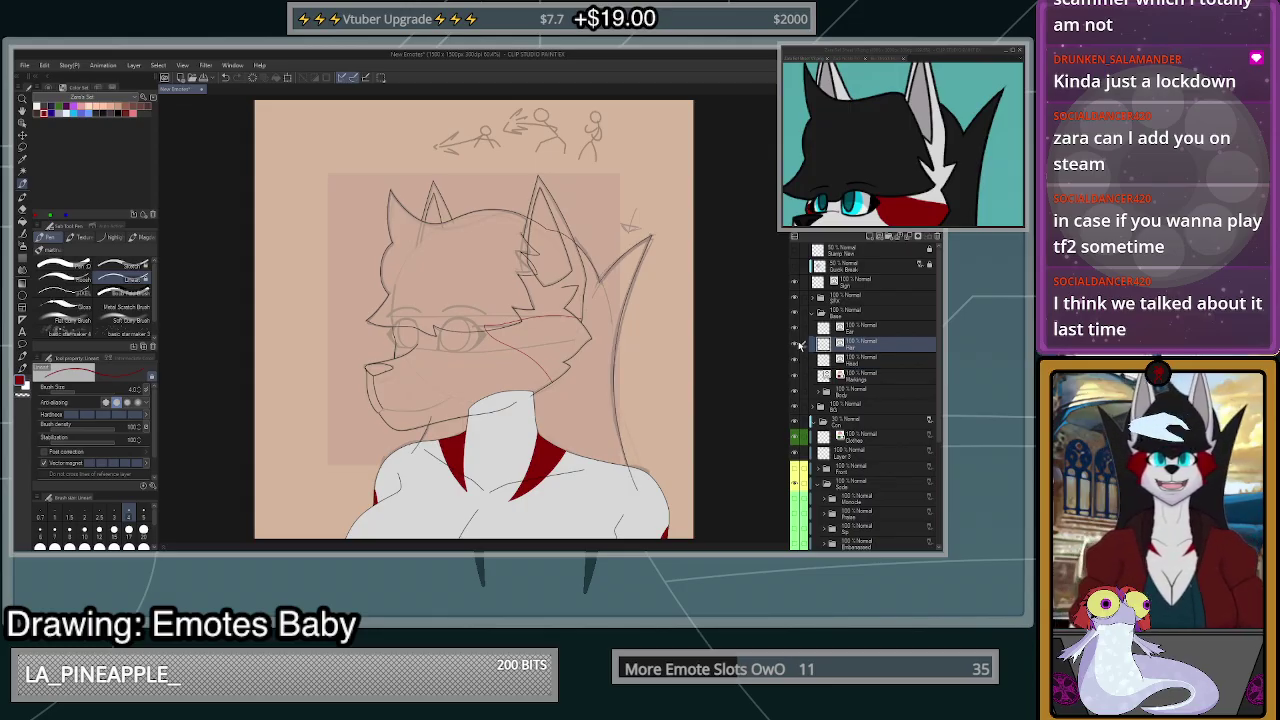
left_click(799, 345)
- Group the Head and Markings layers into a new folder named "head"
left_click(857, 364)
left_click(860, 377)
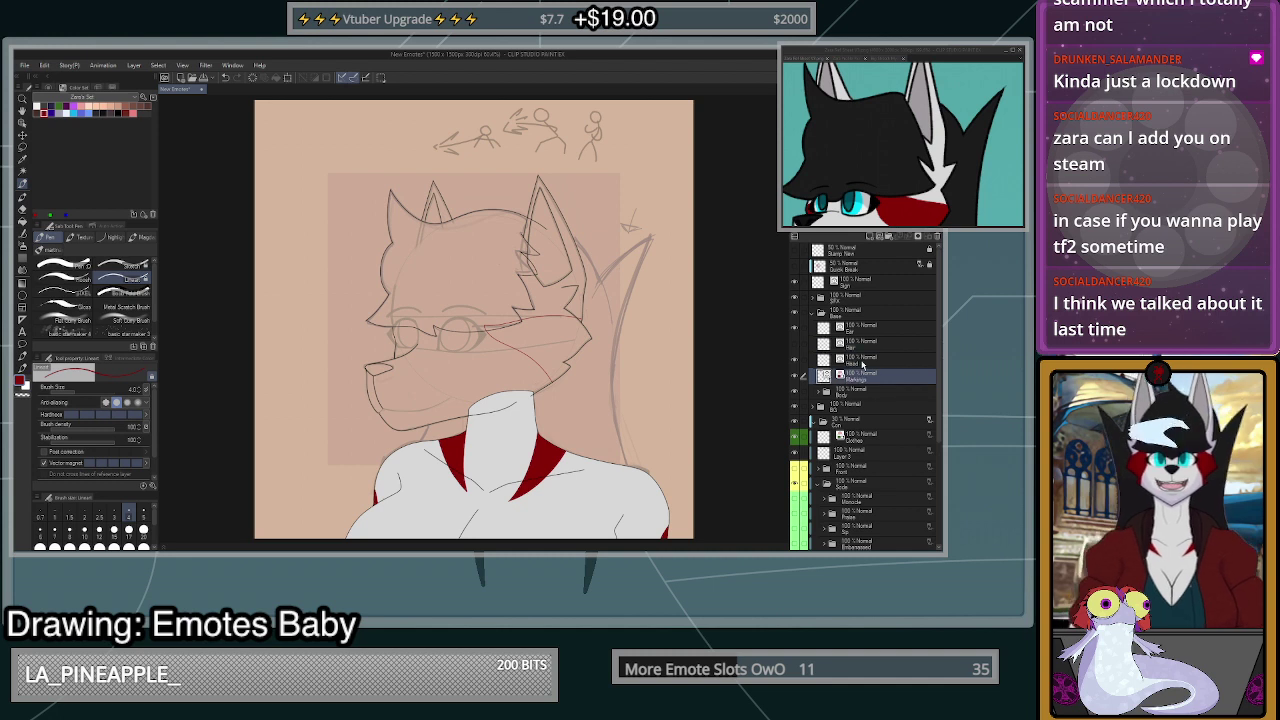
left_click(861, 363)
left_click(858, 380)
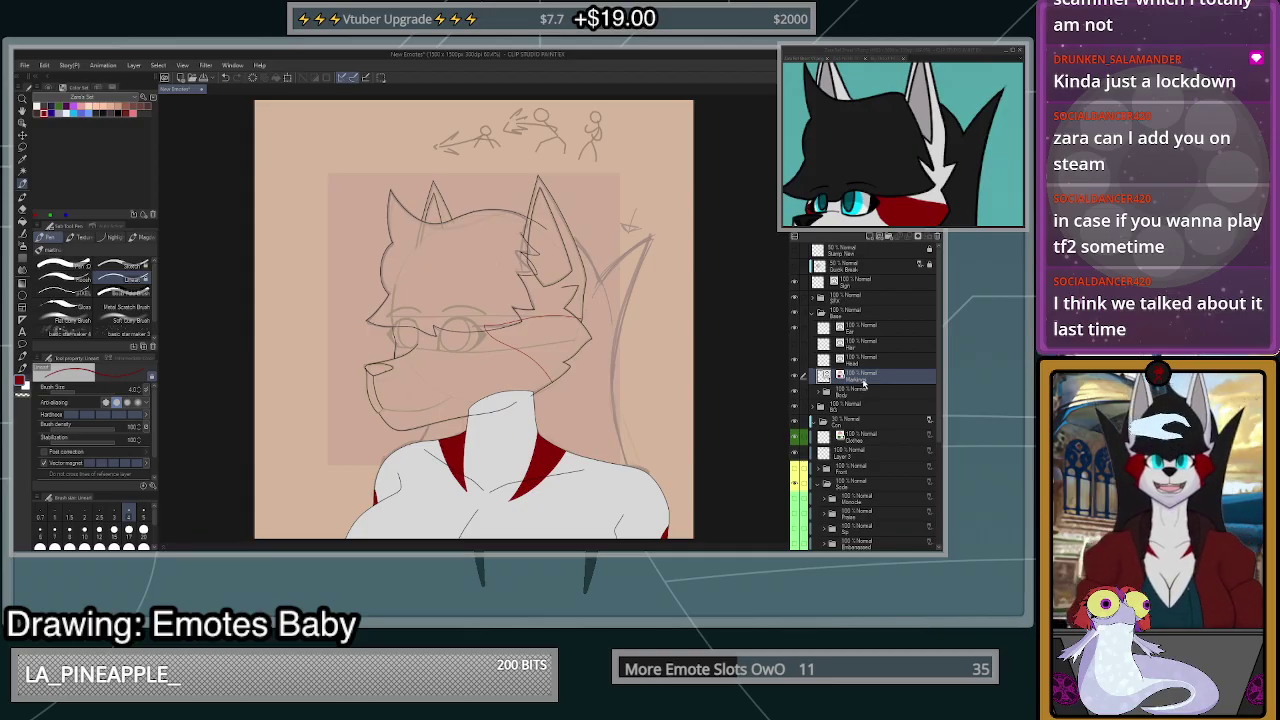
mouse_move(868, 375)
left_mouse_down()
mouse_move(871, 362)
mouse_move(851, 363)
mouse_move(853, 393)
left_mouse_up()
left_click(868, 378)
left_click(805, 391)
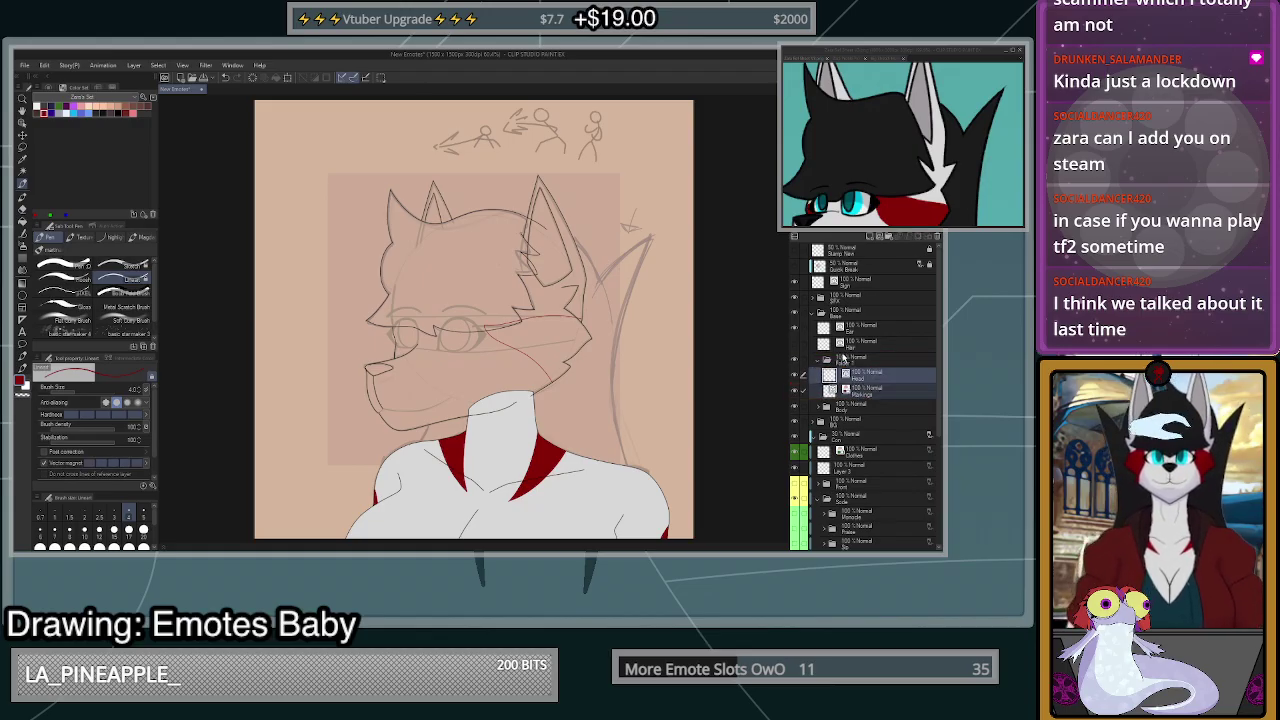
left_click(845, 358)
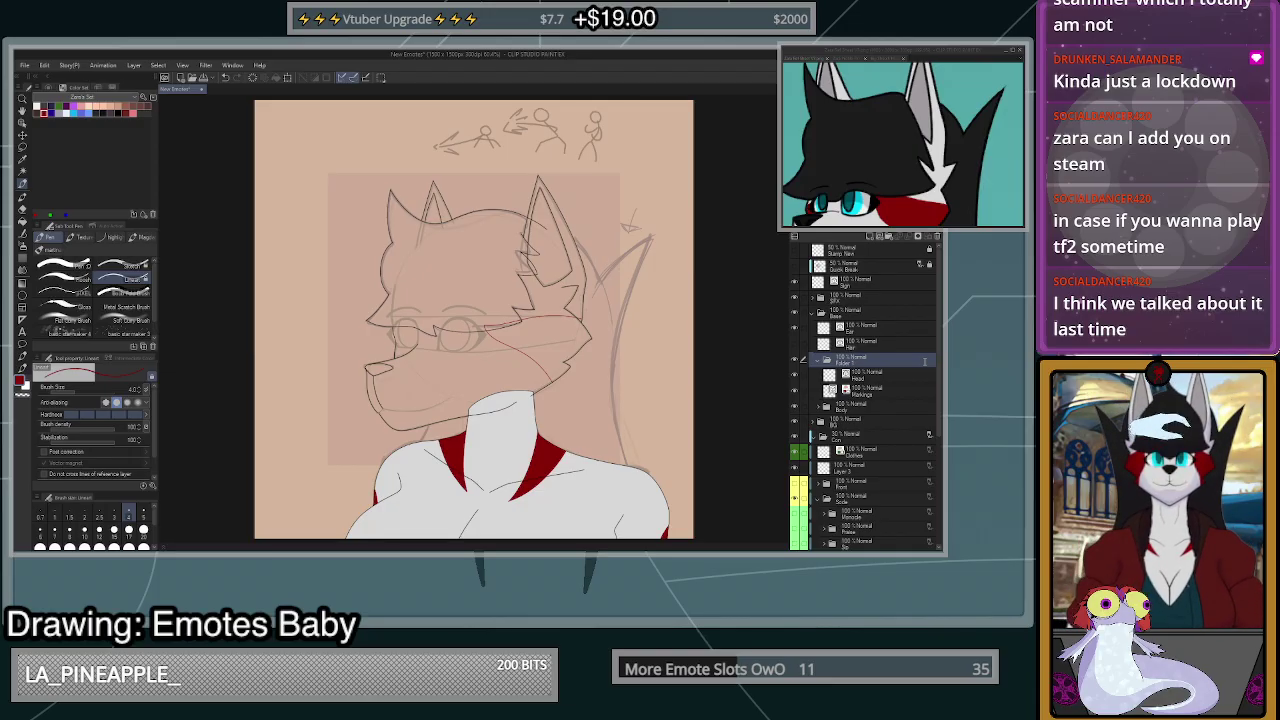
type("head")
key("Return")
- Add a base colour layer beneath Markings in the head folder, with Head and Markings set as reference layers
left_click(858, 393)
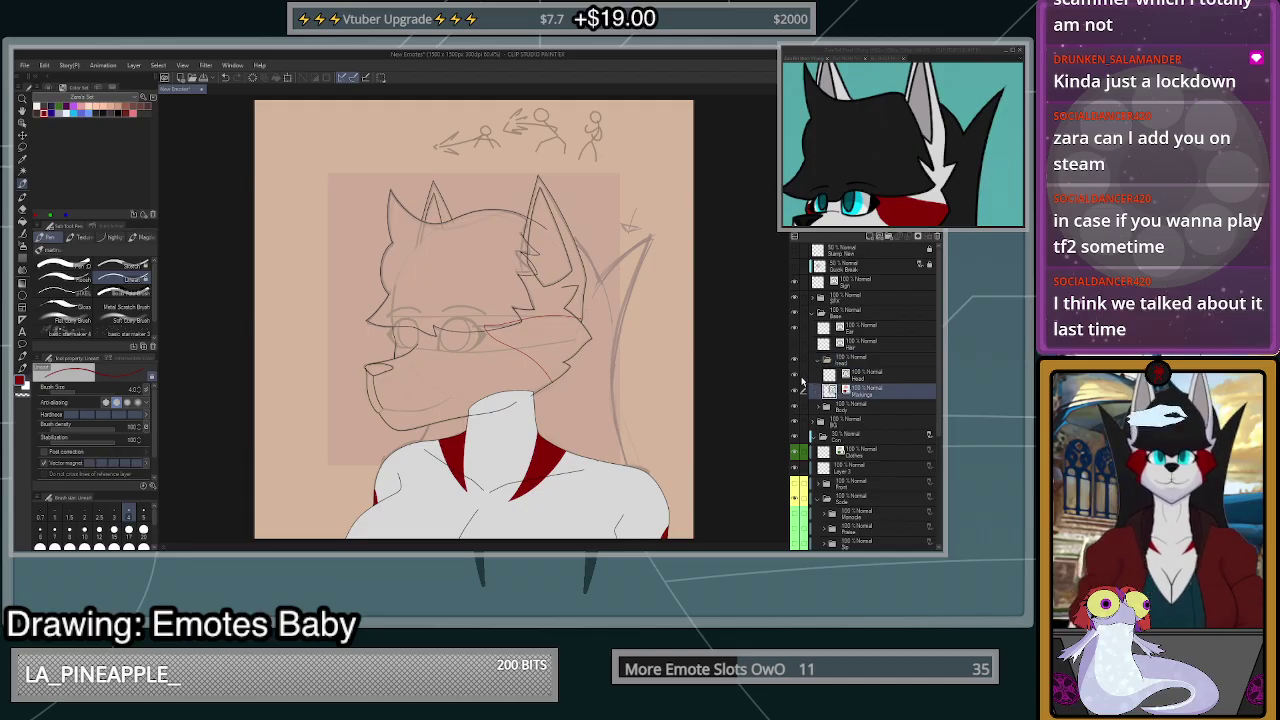
left_click(870, 237)
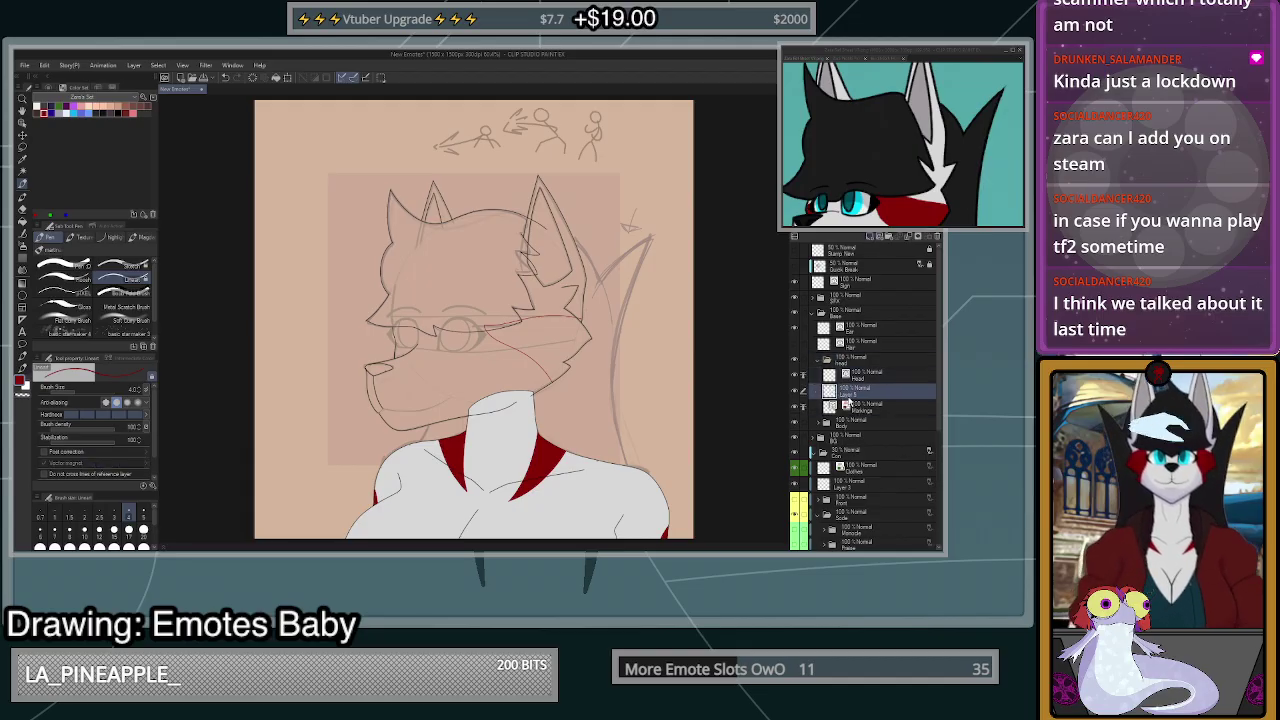
left_click_drag(851, 404, 853, 392)
left_click(853, 408)
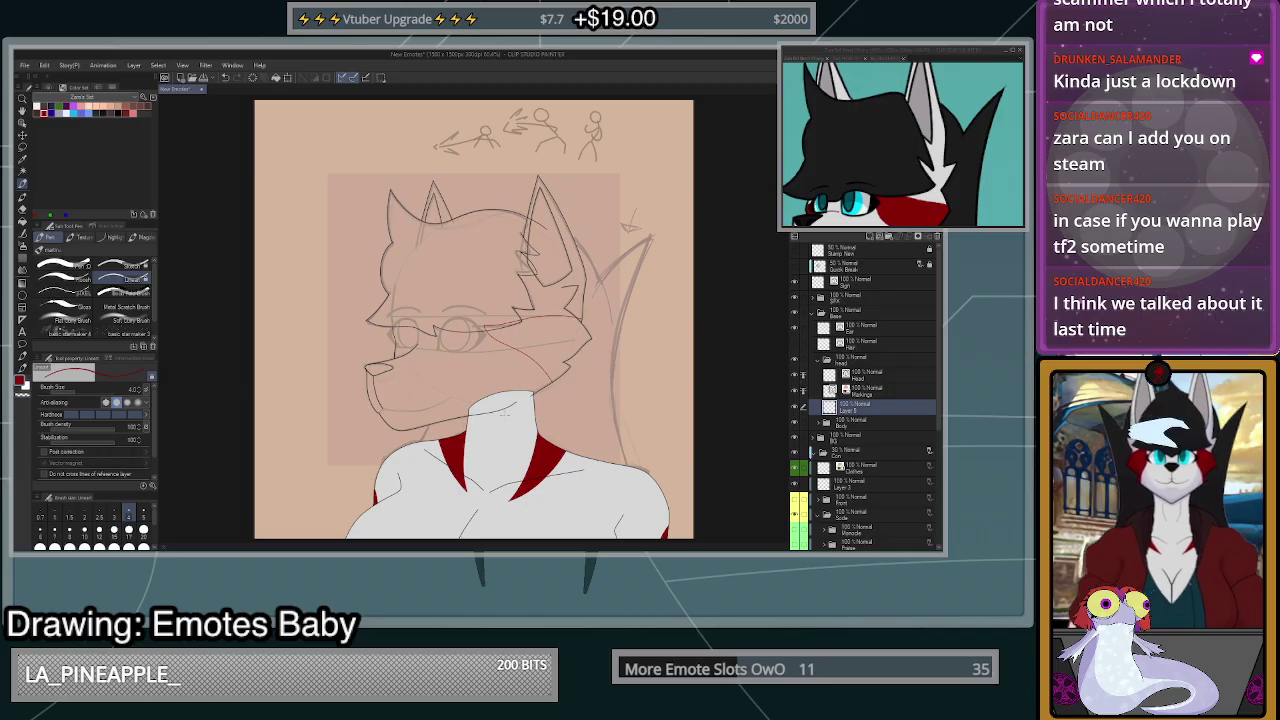
- Sample the body's light grey and fill the muzzle and lower face with it on the new base layer
scroll(510, 416, "up", 5)
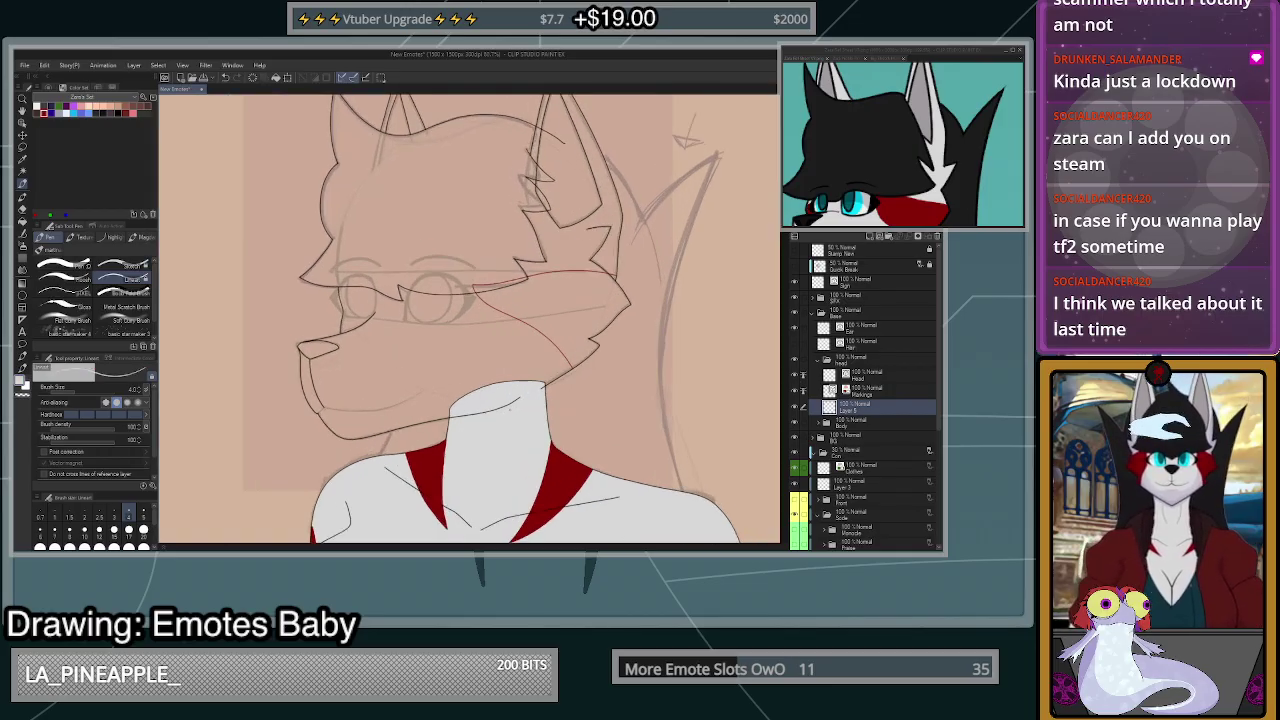
scroll(535, 378, "up", 2)
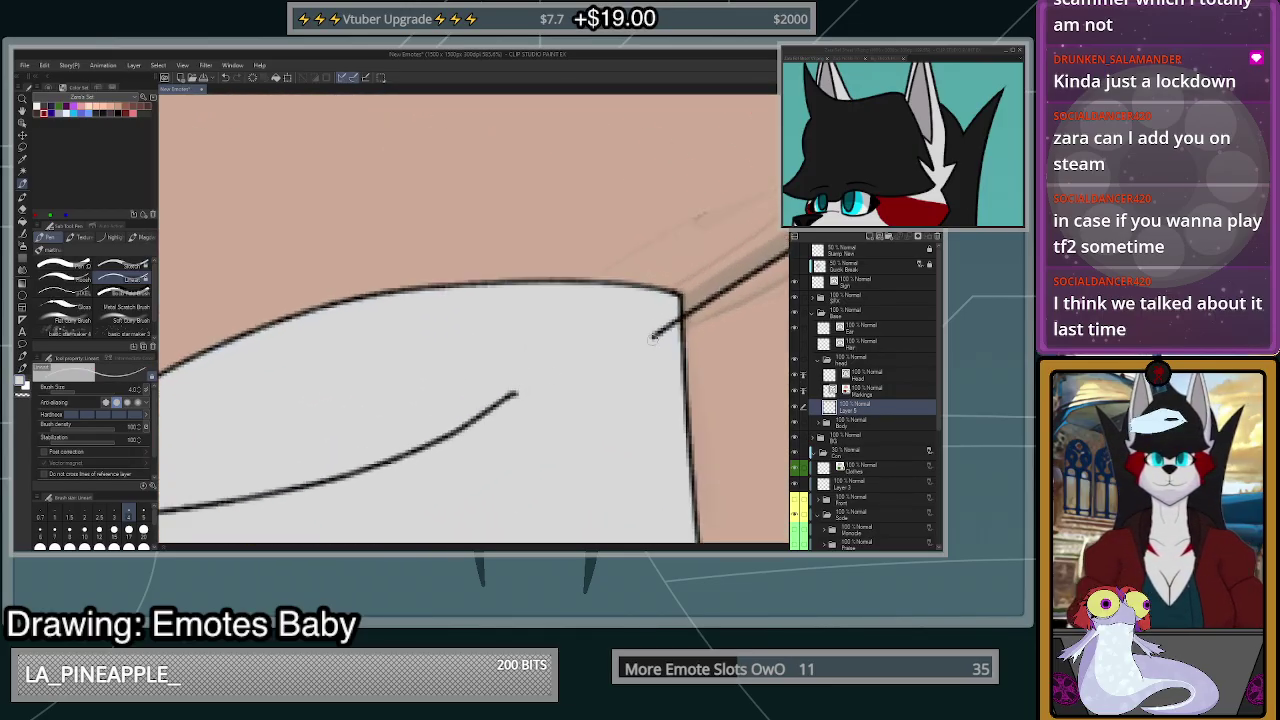
left_click(22, 223)
left_click(554, 221)
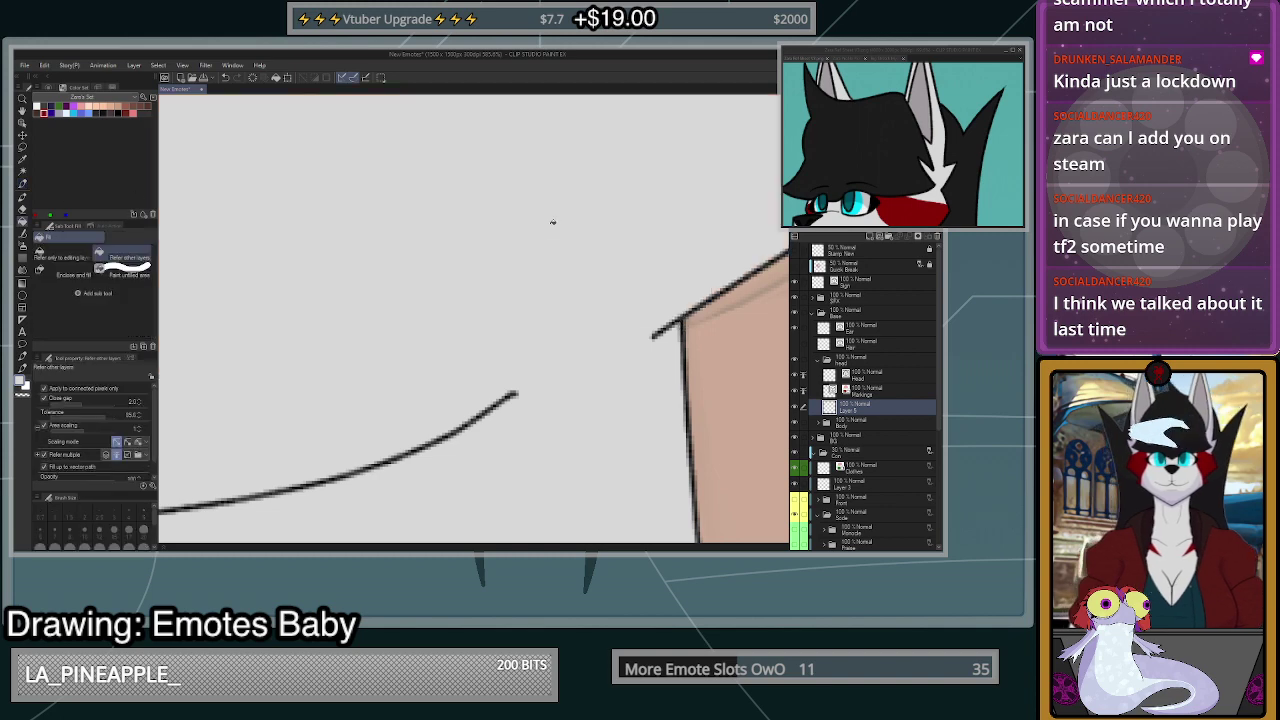
scroll(672, 384, "down", 8)
scroll(678, 328, "up", 4)
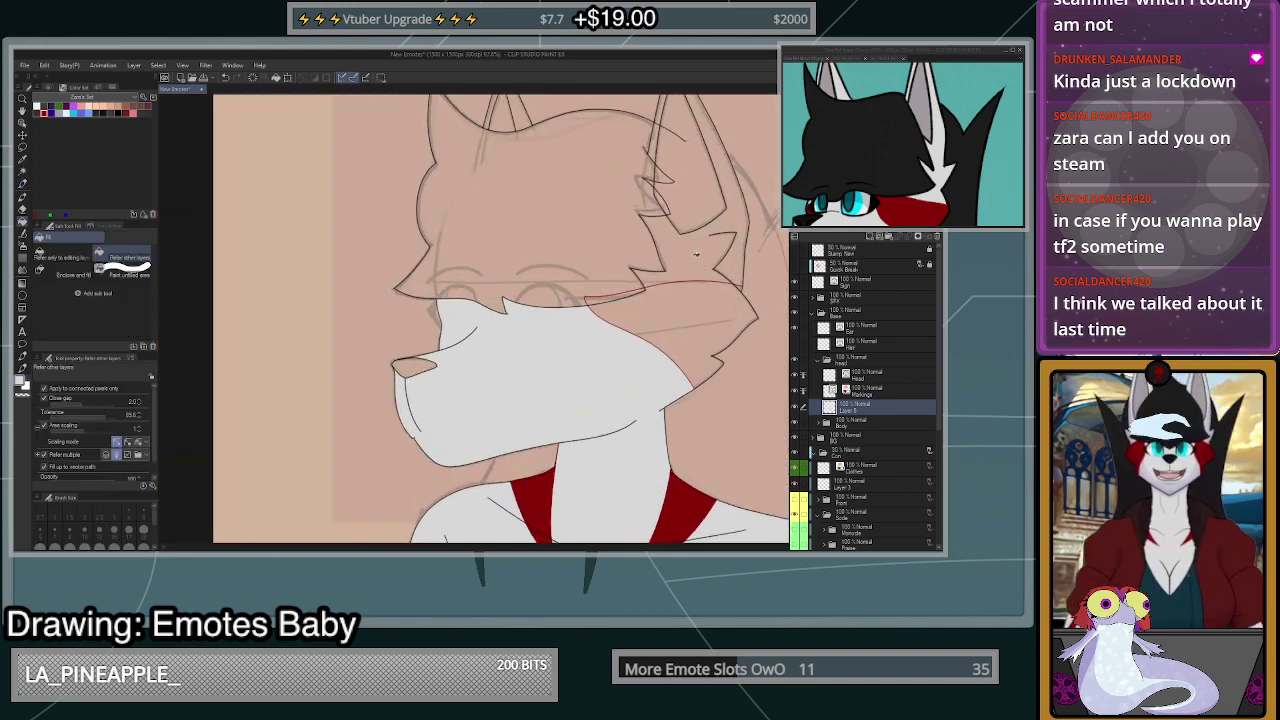
- Try to fill the fur area between the hair and the ear with light grey
left_click(678, 318)
key("ctrl+z")
scroll(668, 364, "down", 3)
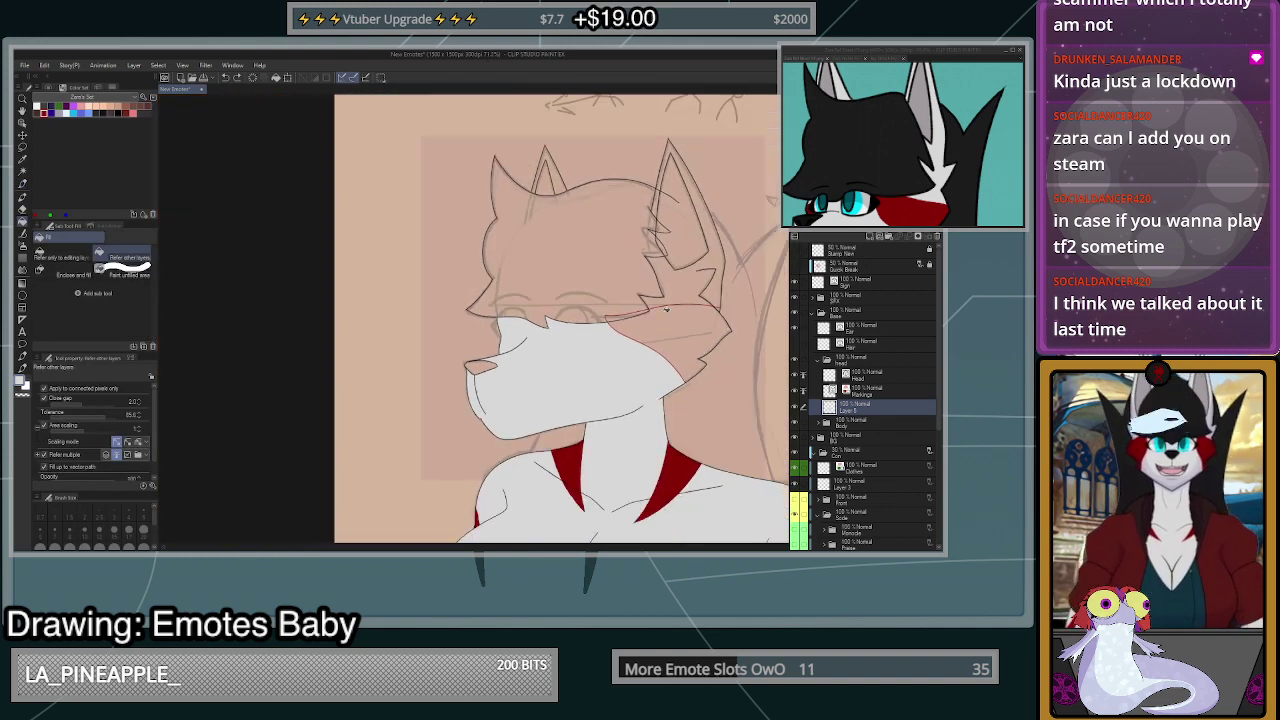
- Erase the overshooting hair line tip beside the large ear on the Head layer, and display the ear layer's lines in blue
scroll(680, 225, "up", 3)
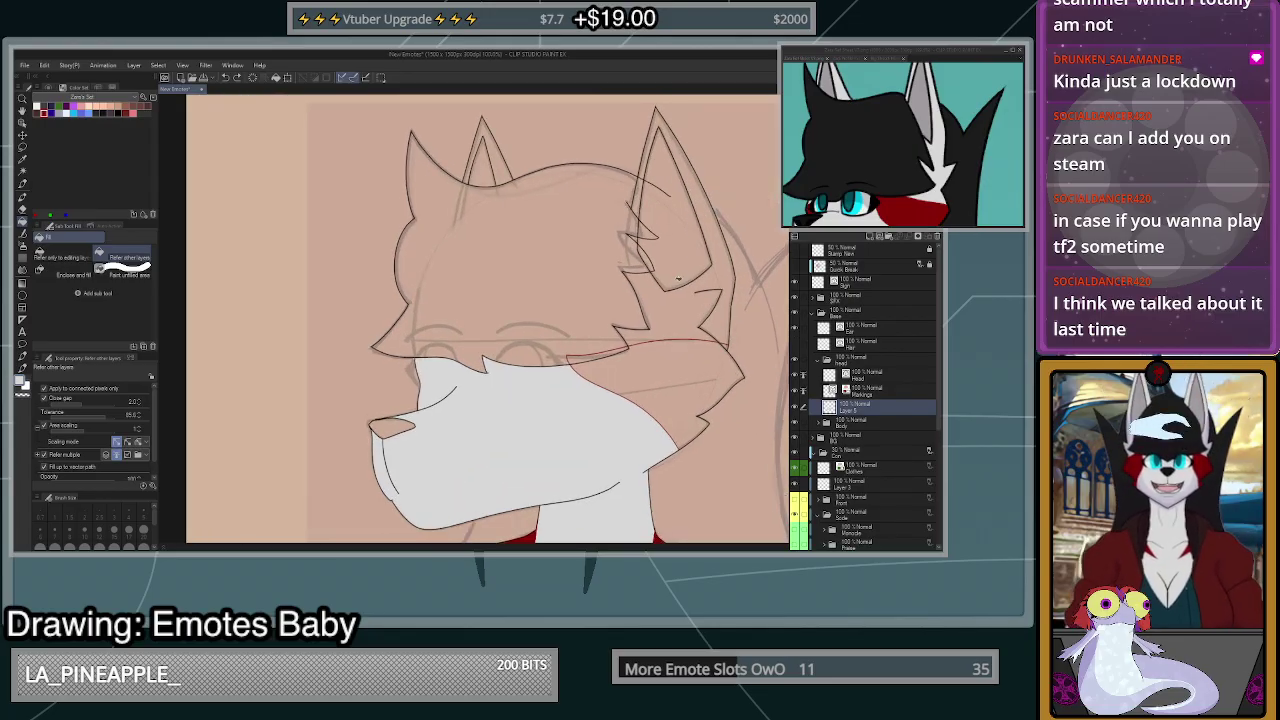
scroll(678, 278, "up", 4)
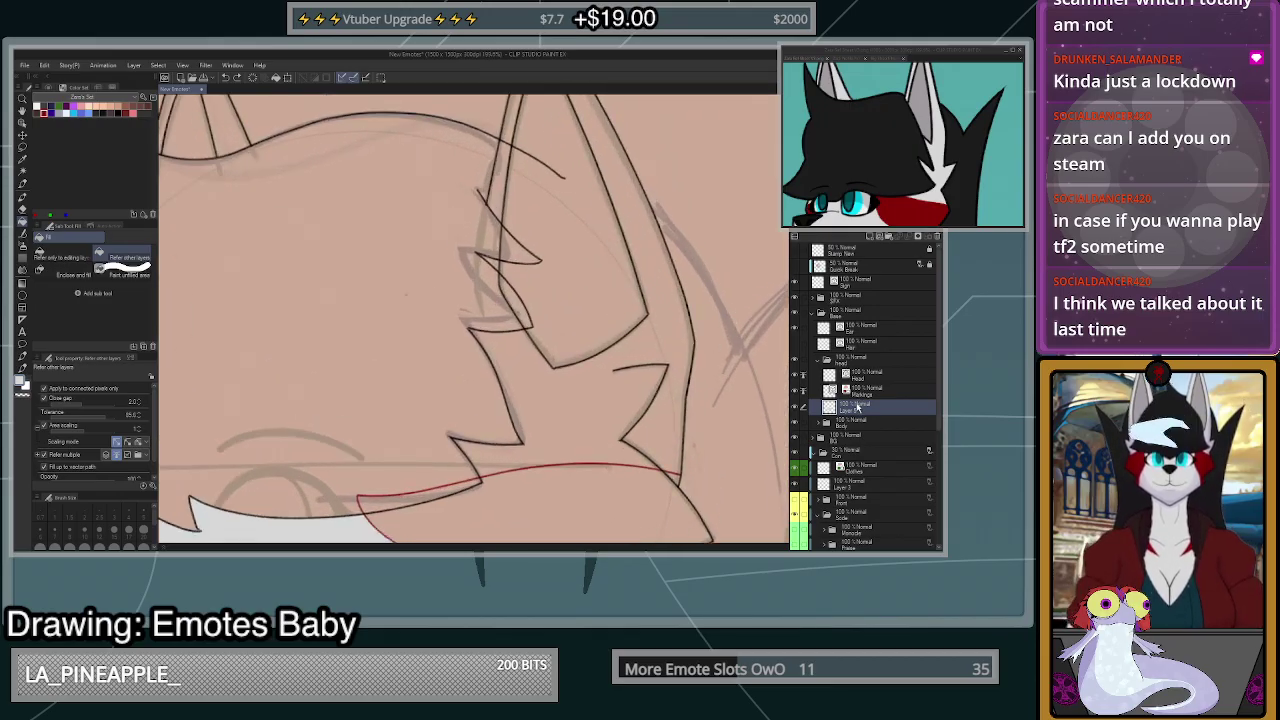
left_click(845, 374)
key("e")
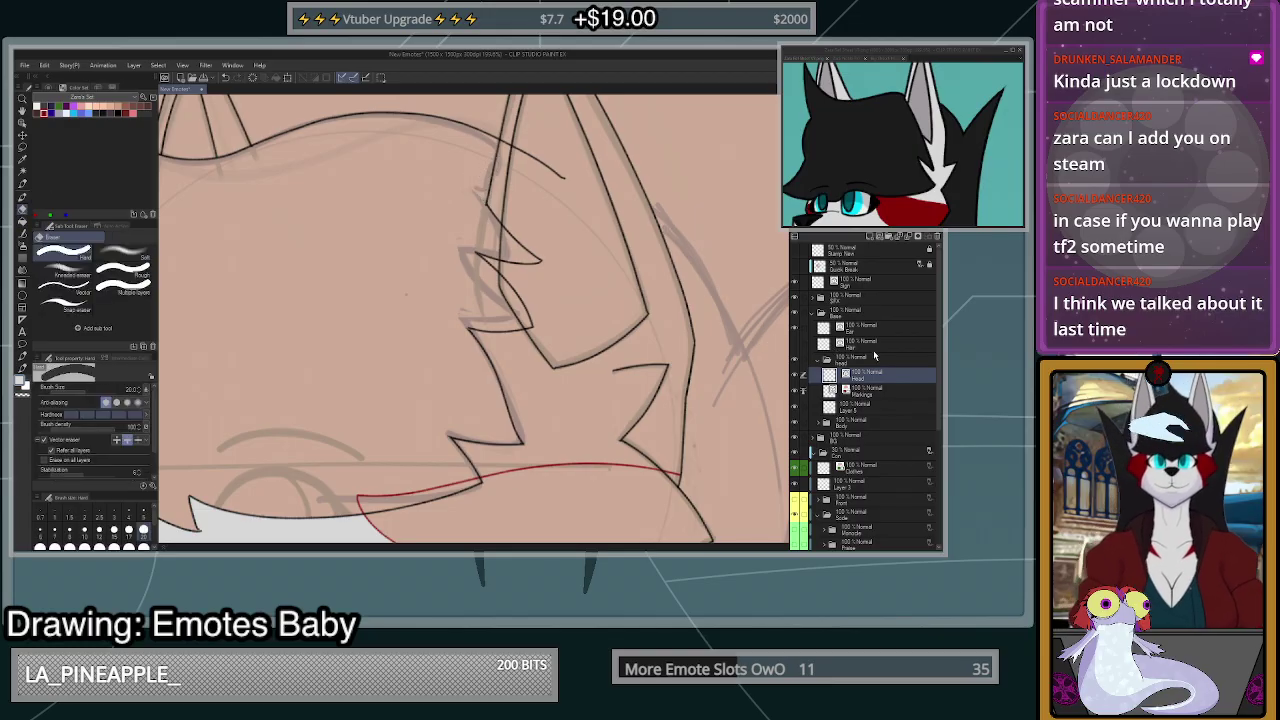
left_click(856, 328)
left_click(931, 225)
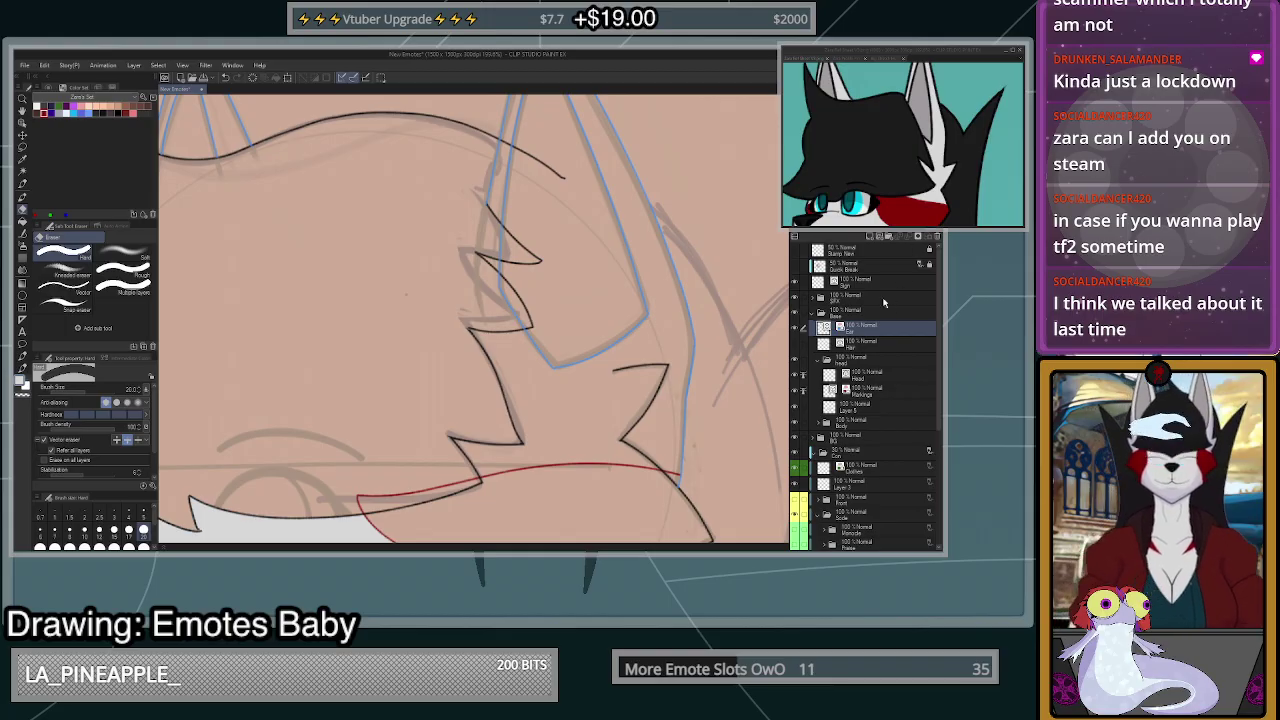
- Draw a thin light grey closing line on the head's base layer, from the upper hair tuft over to the cheek fur tip
left_click(868, 406)
key("p")
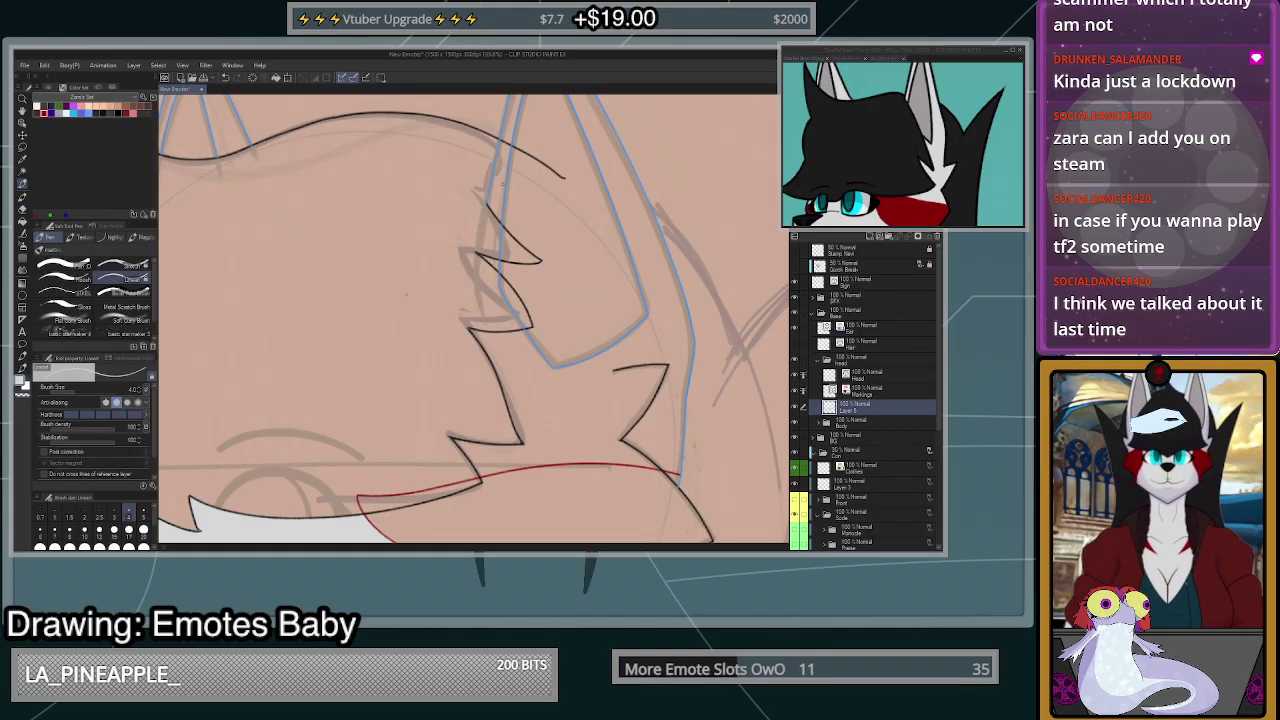
mouse_move(492, 203)
left_mouse_down()
mouse_move(567, 180)
mouse_move(612, 235)
mouse_move(657, 338)
left_mouse_up()
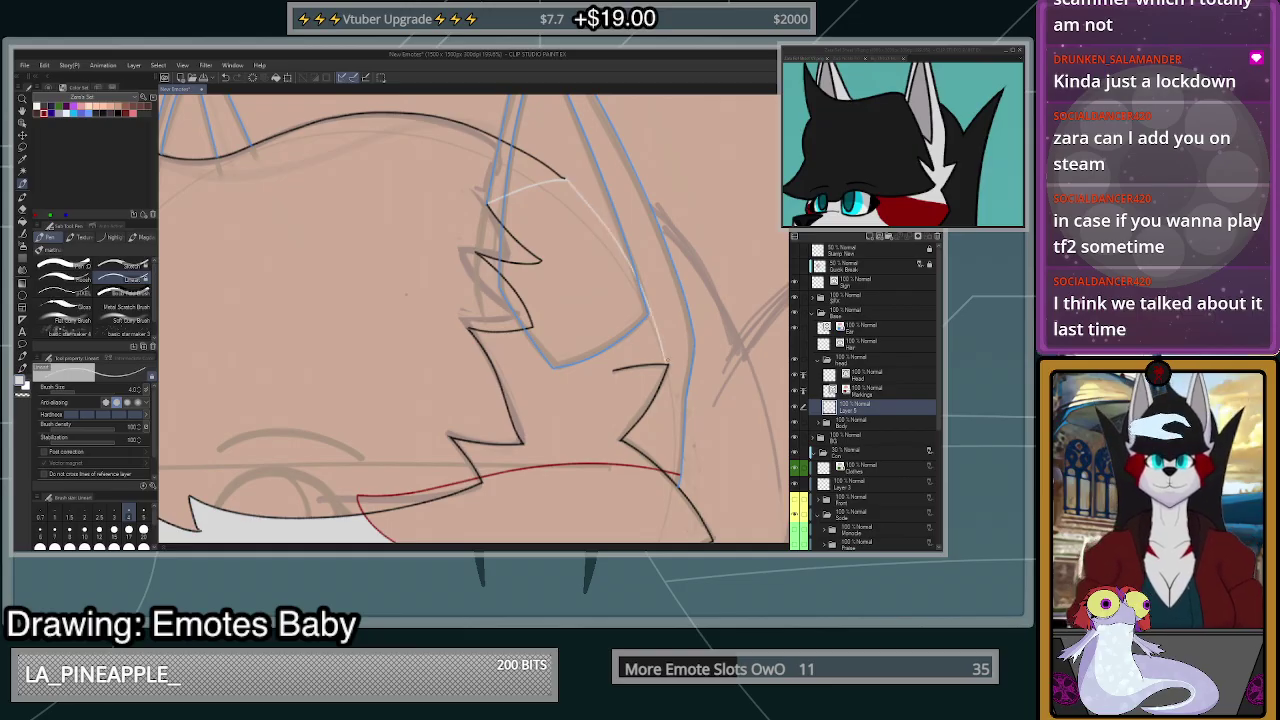
- Try to fill the fur area enclosed by the new closing line with light grey
left_click(24, 222)
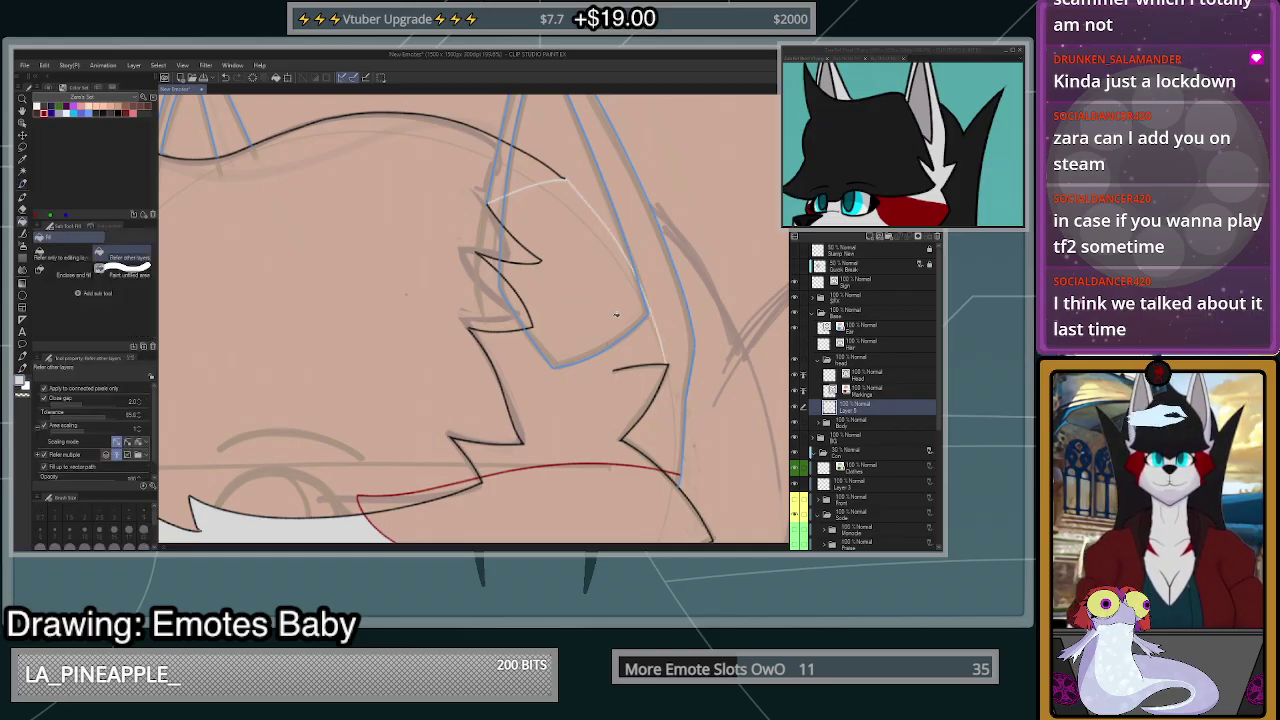
left_click(609, 320)
left_click(601, 342)
key("ctrl+z")
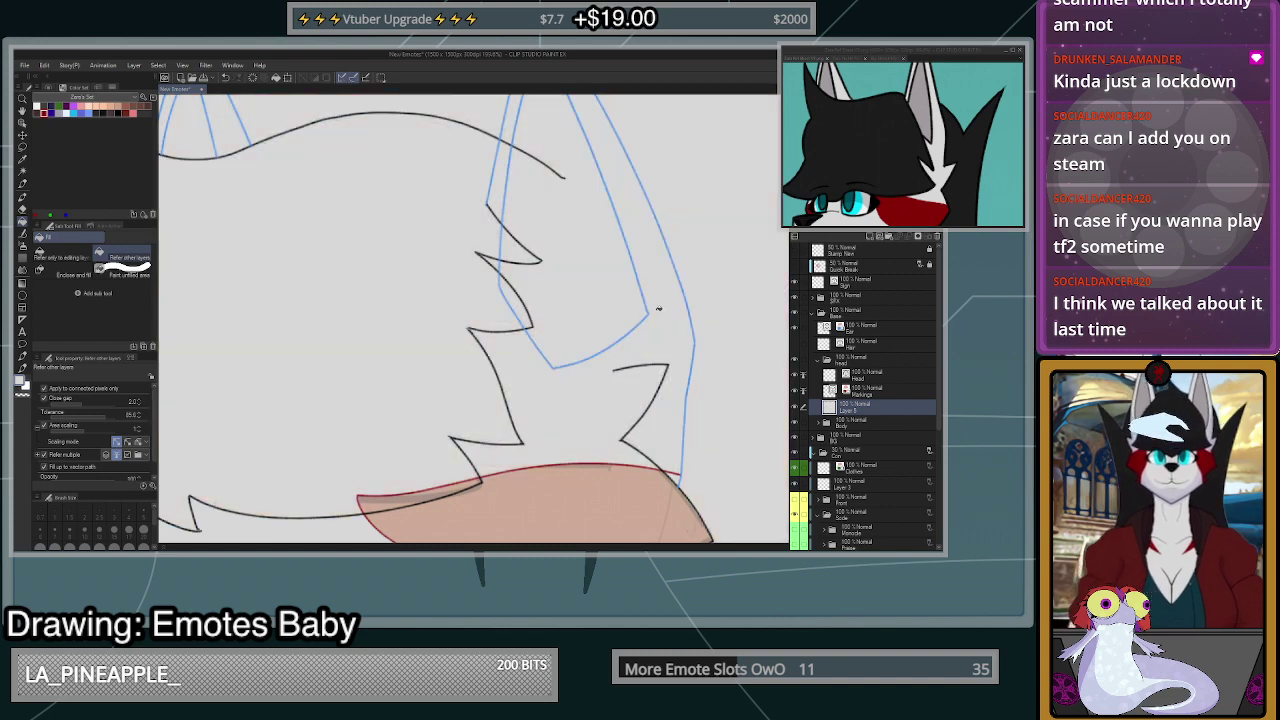
scroll(656, 312, "down", 5)
scroll(656, 312, "up", 10)
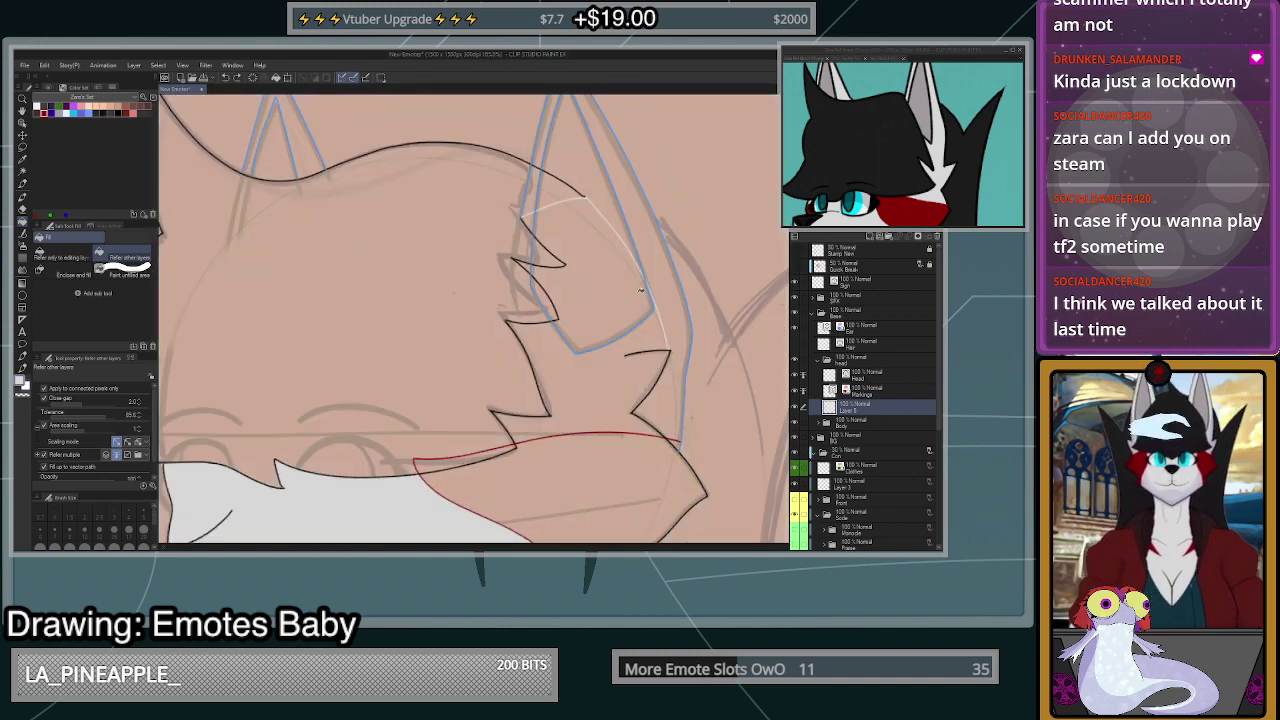
- Paint a light grey patch inside the cheek fur tip with a size 20 pen to seal the closing line's lower end
key("b")
scroll(583, 201, "down", 5)
scroll(721, 432, "up", 5)
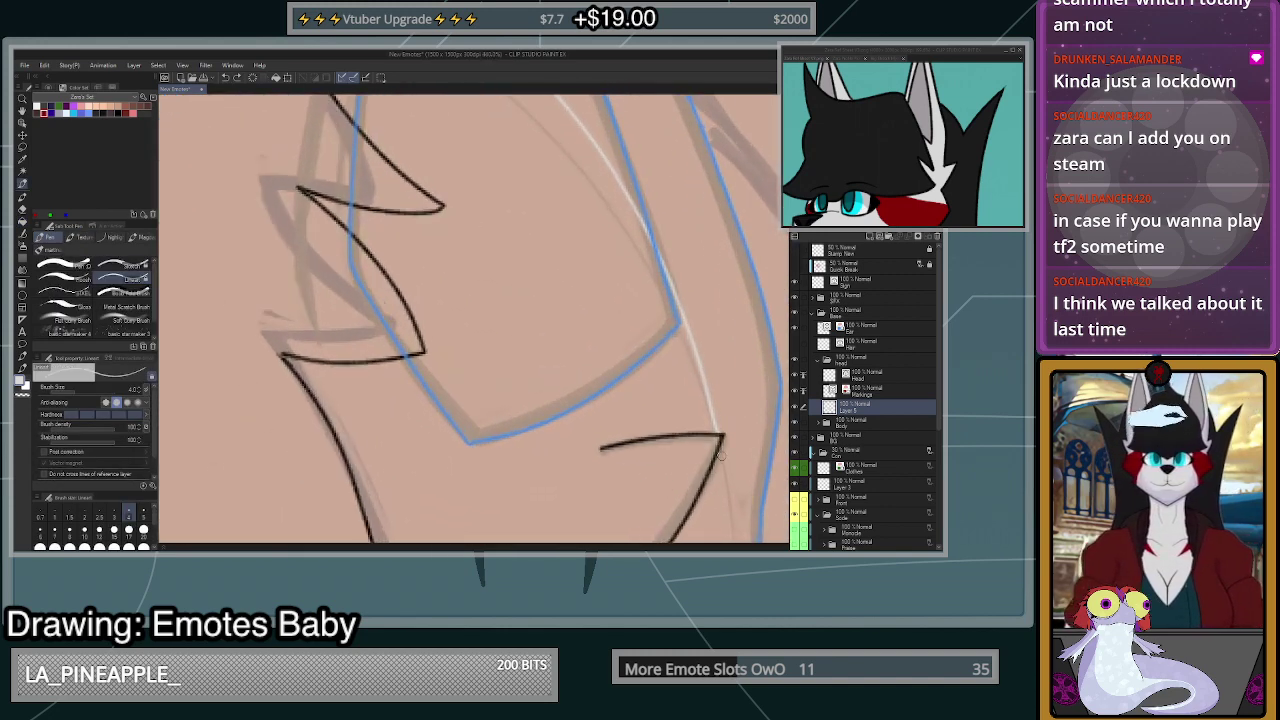
mouse_move(719, 434)
left_mouse_down()
mouse_move(714, 446)
mouse_move(692, 440)
left_mouse_up()
left_click(64, 267)
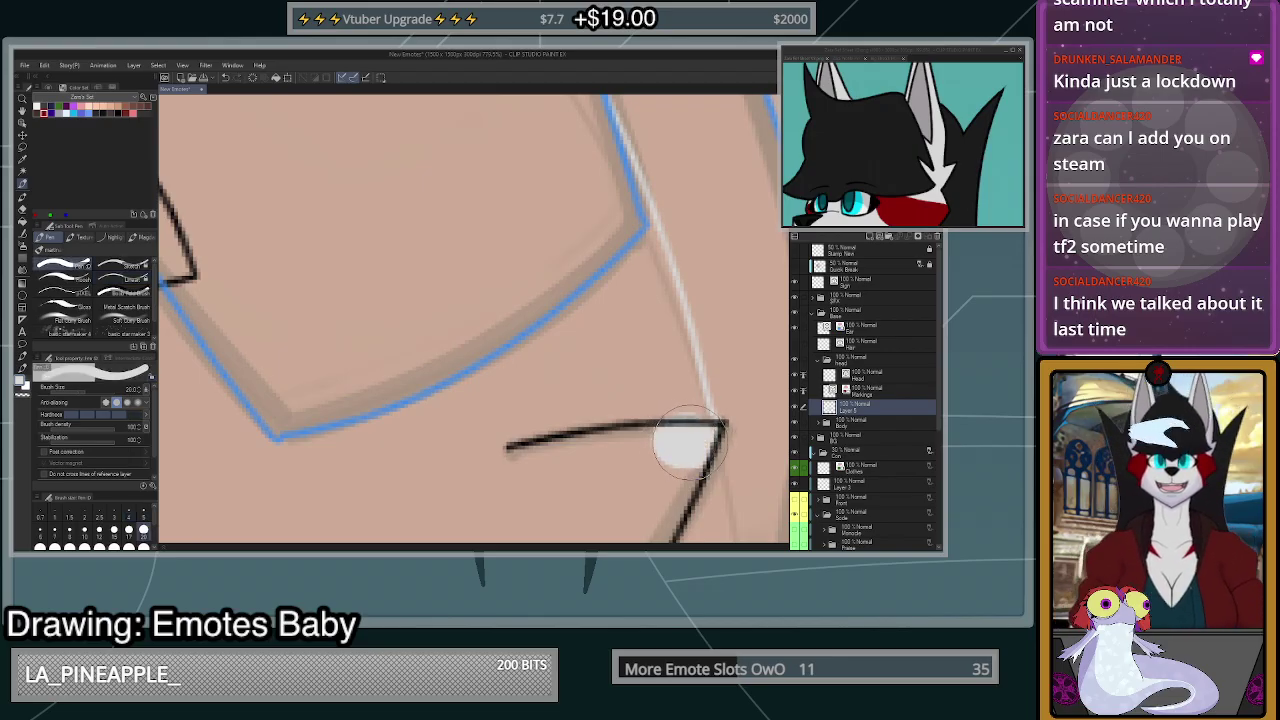
- Paint a light grey patch at the upper hair tuft's tip with a size 15 pen to seal the closing line there
scroll(631, 421, "down", 3)
scroll(631, 421, "down", 2)
scroll(383, 208, "up", 4)
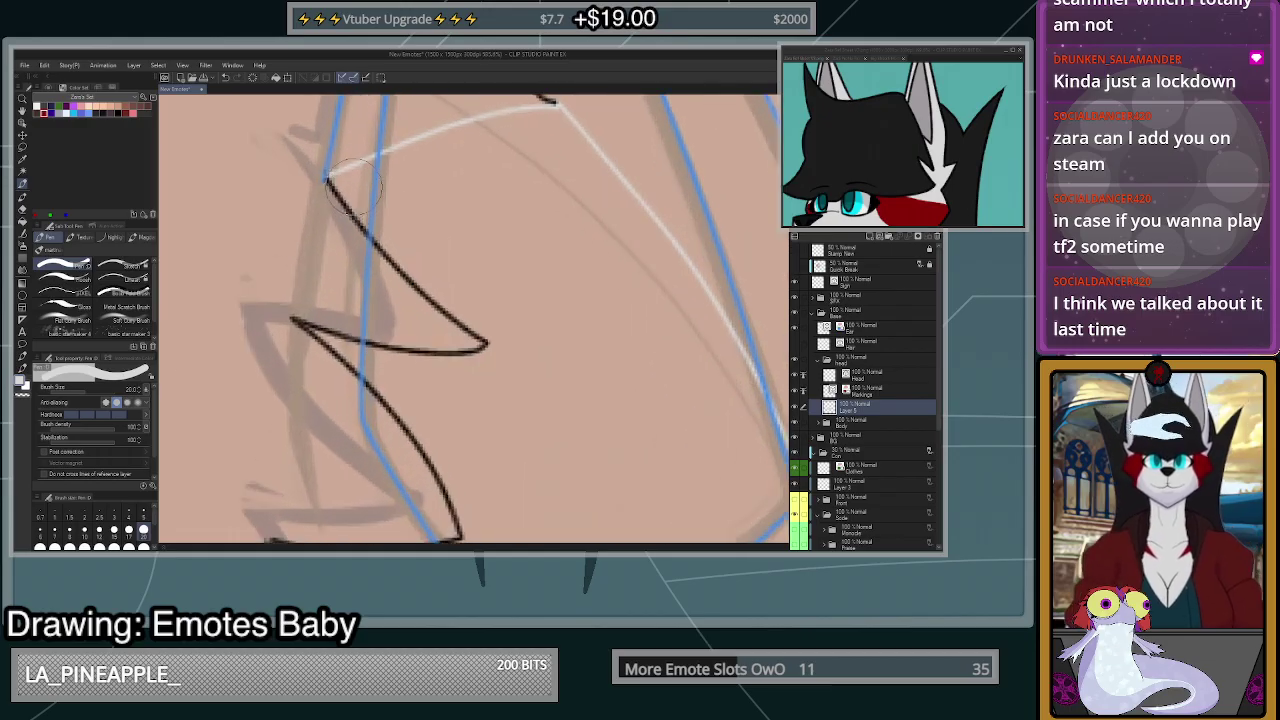
mouse_move(354, 187)
left_mouse_down()
mouse_move(361, 198)
mouse_move(372, 175)
left_mouse_up()
key("ctrl+z")
left_click(114, 532)
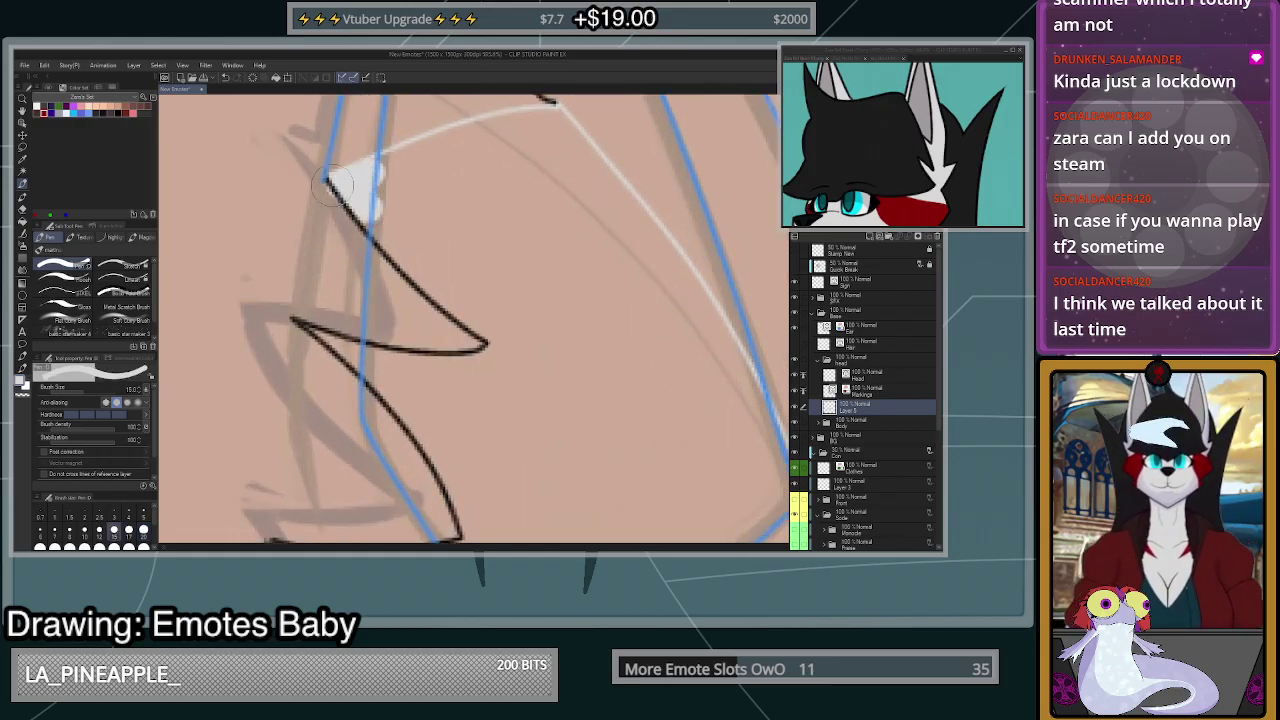
- Retry the light grey fill behind the hair with both ends of the closing line patched
left_click(22, 234)
left_click(541, 215)
scroll(548, 210, "down", 5)
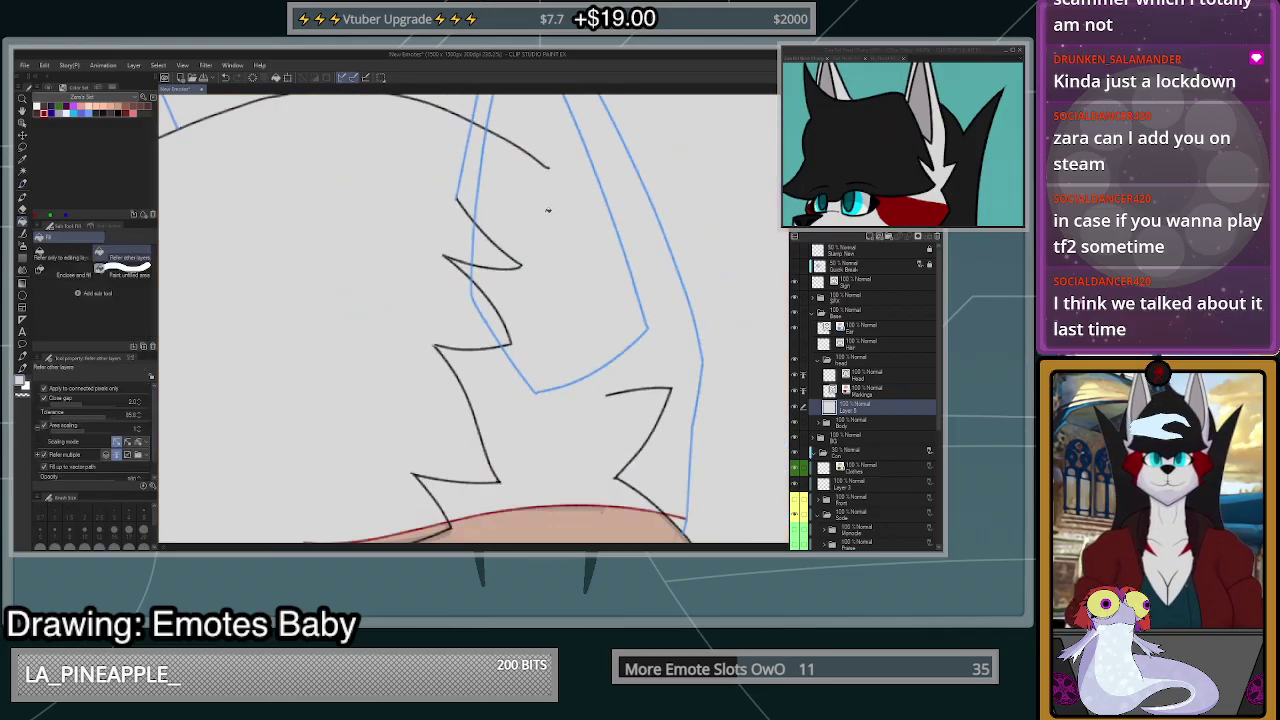
key("ctrl+z")
- Raise the fill's Close gap setting and fill the fur area between the hair, ear and cheek marking with light grey
left_click(100, 404)
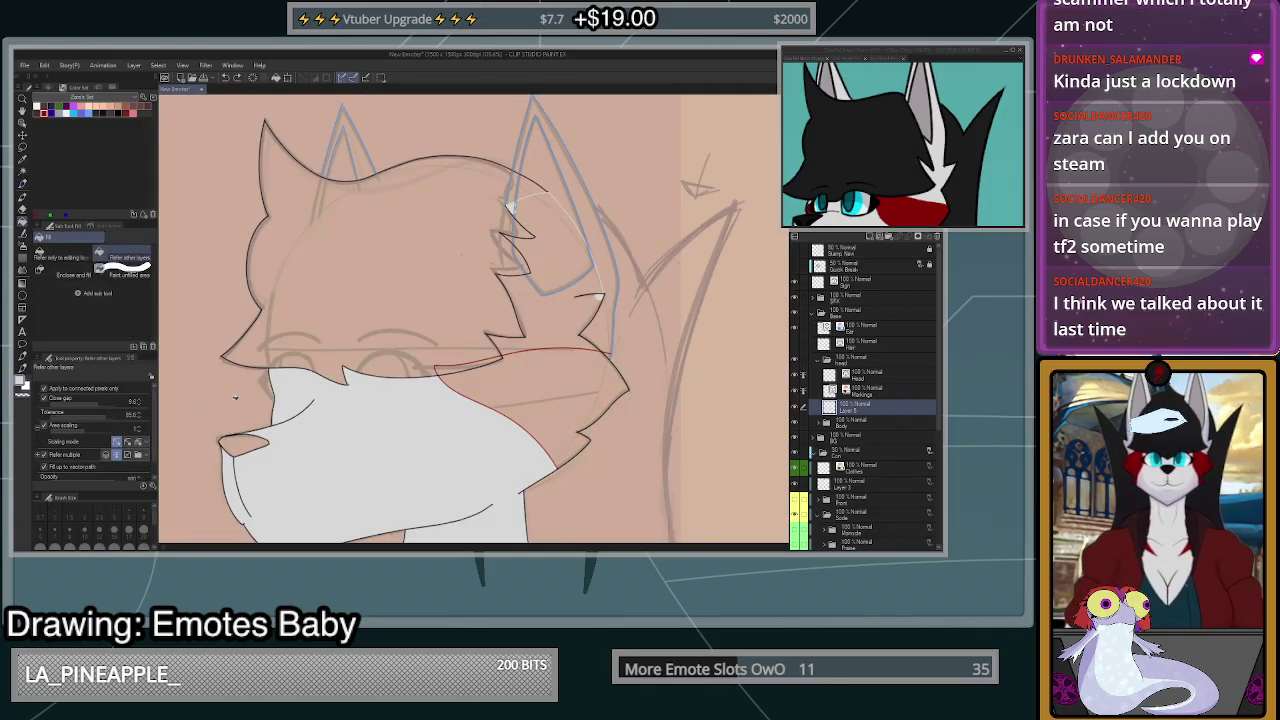
left_click(548, 360)
key("ctrl+z")
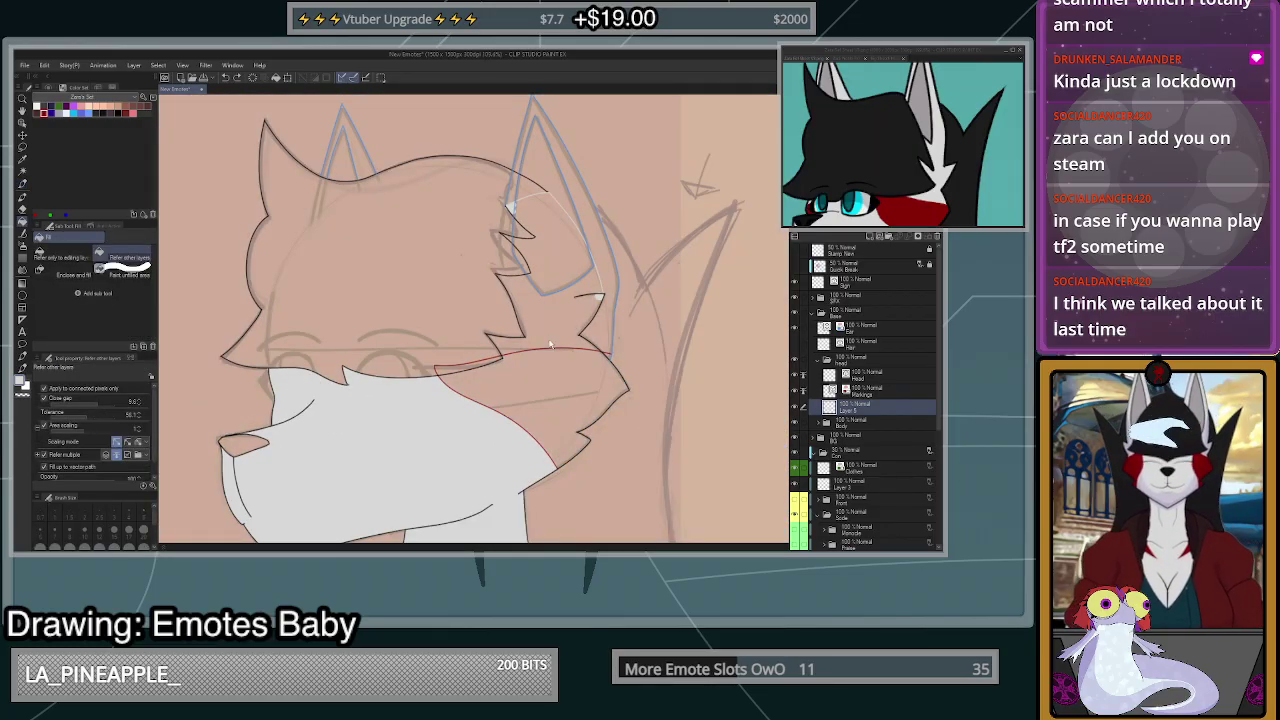
left_click(549, 340)
scroll(574, 280, "down", 4)
scroll(569, 343, "up", 7)
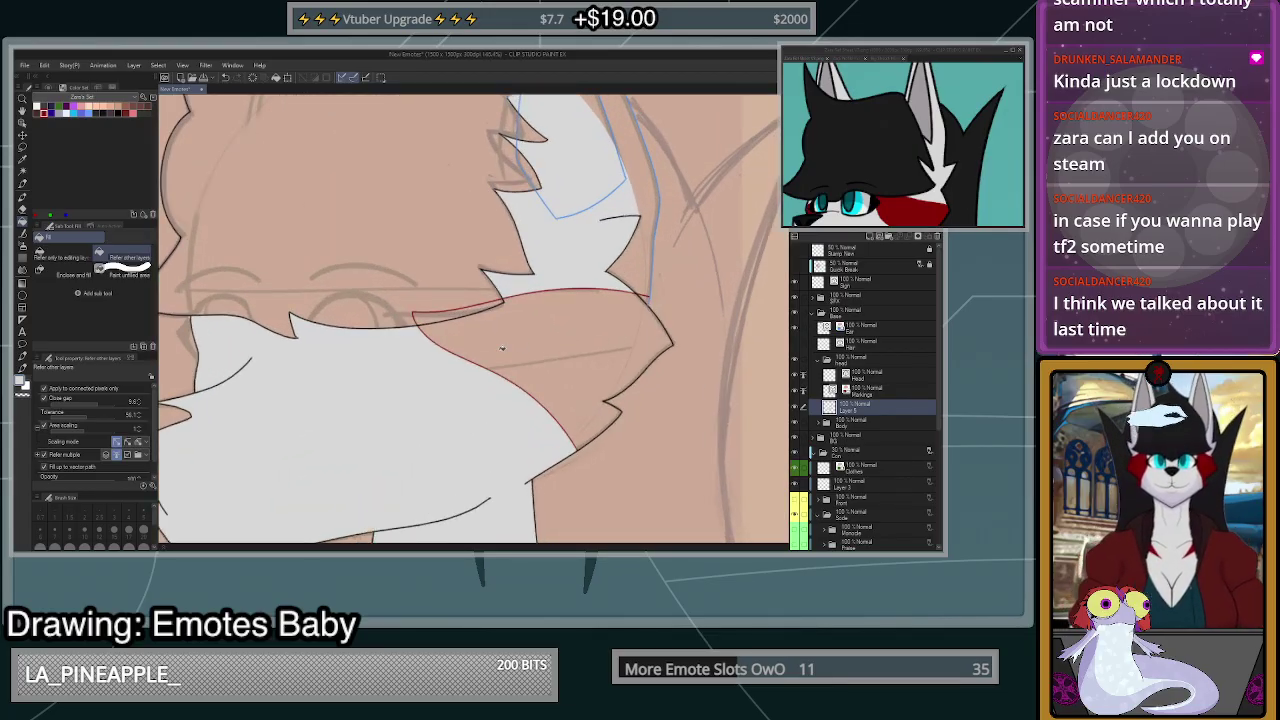
- Fill the cheek marking with dark red from the colour set on the head's base layer
left_click(44, 113)
left_click(540, 346)
scroll(560, 340, "down", 5)
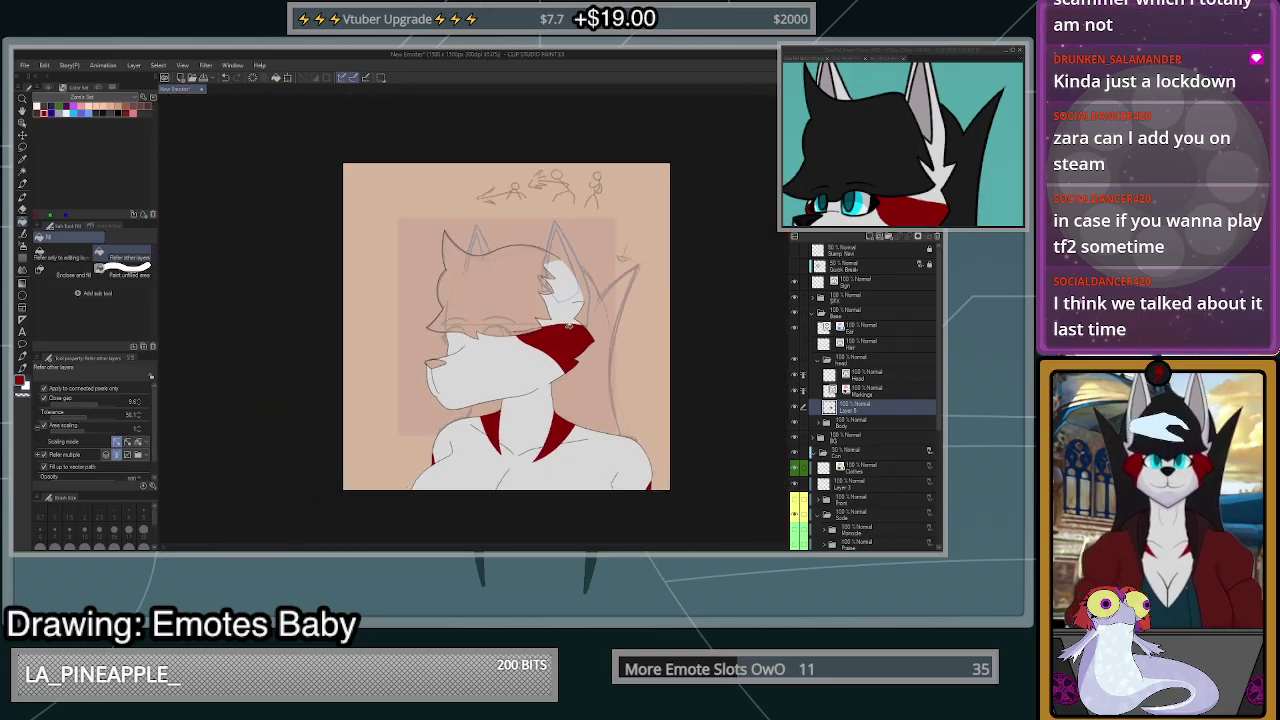
scroll(569, 324, "up", 5)
scroll(603, 306, "down", 2)
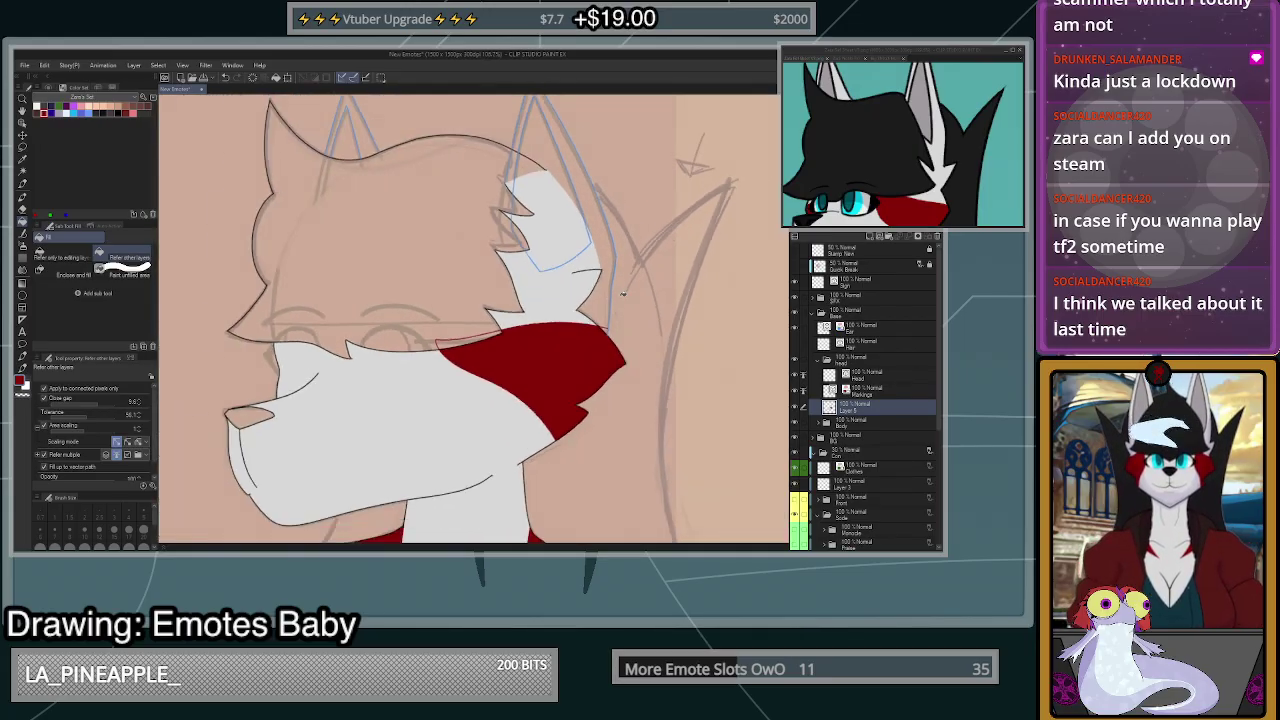
- Add a new layer above the head's markings layer and fill the nose with black sampled from the reference sheet
left_click(863, 393)
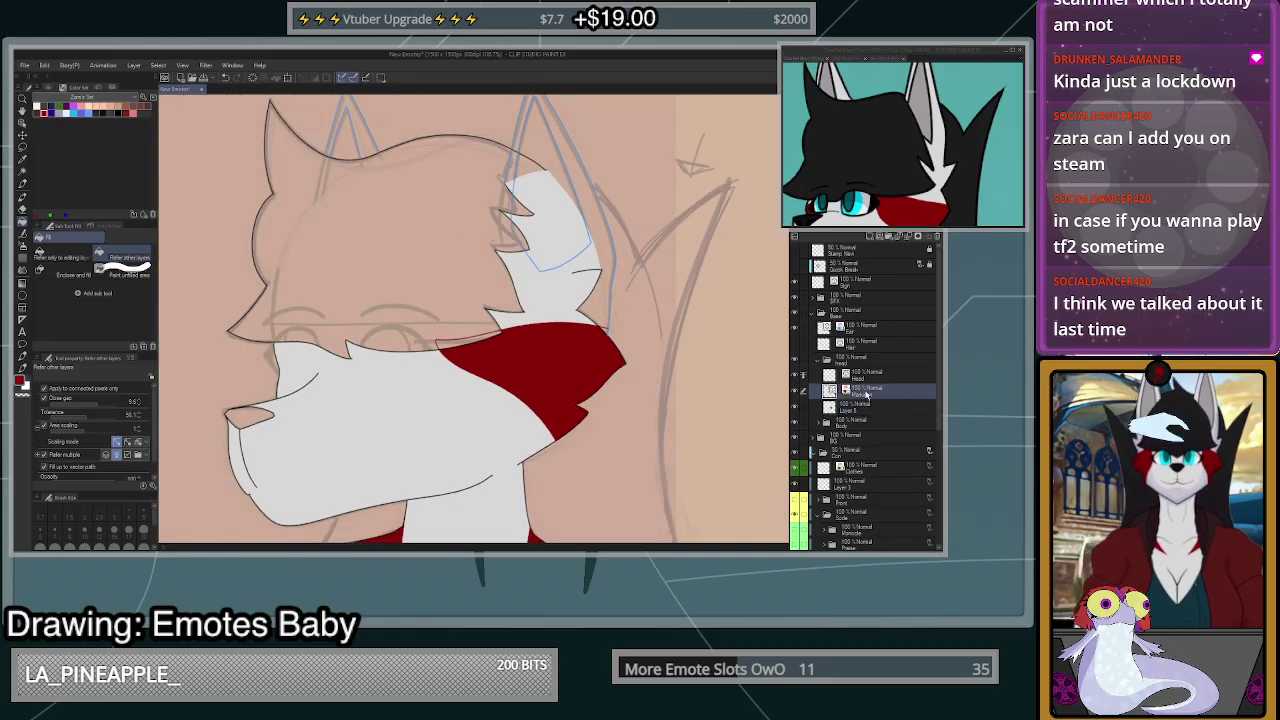
left_click(869, 238)
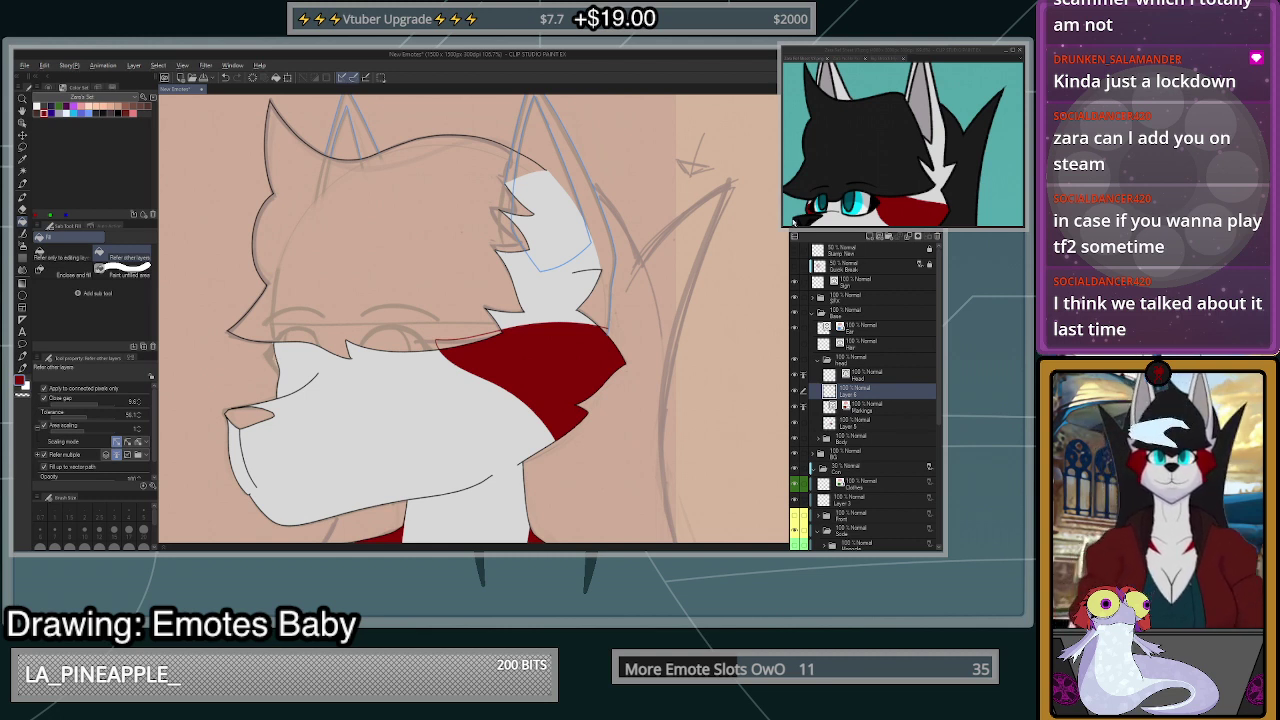
left_click(797, 218)
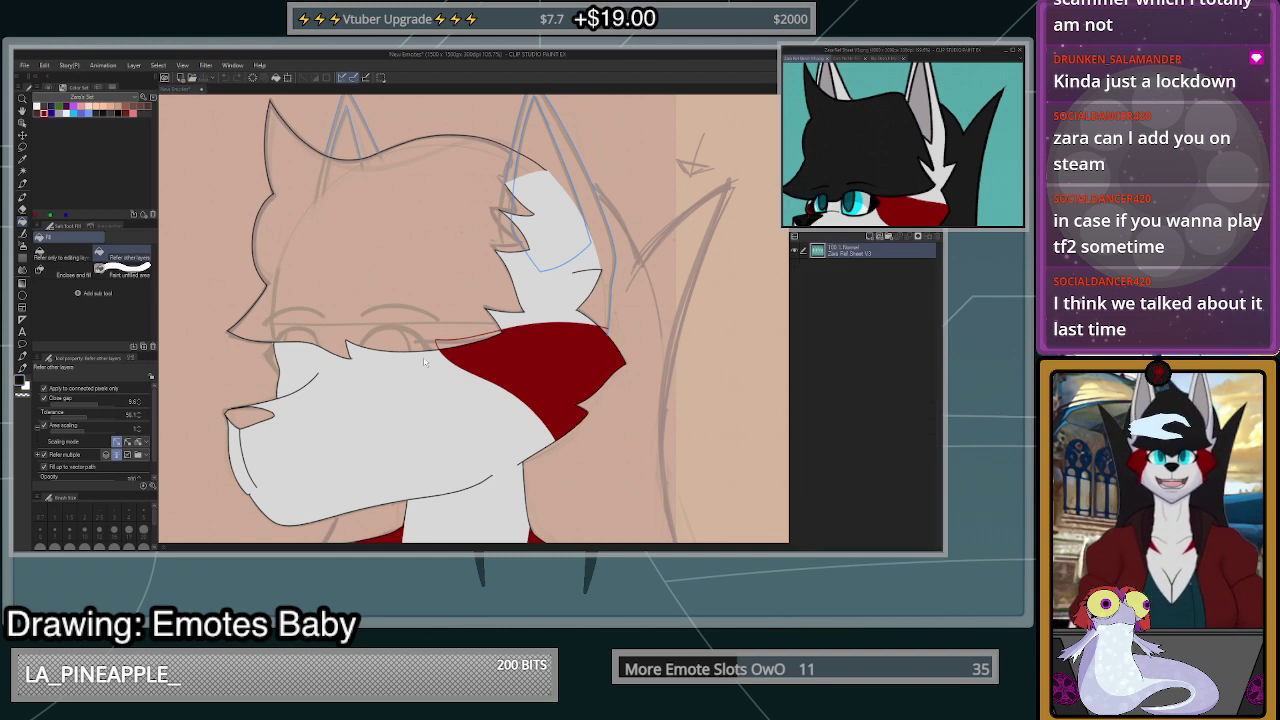
left_click(254, 415)
left_click(254, 415)
scroll(563, 434, "down", 3)
scroll(567, 420, "up", 1)
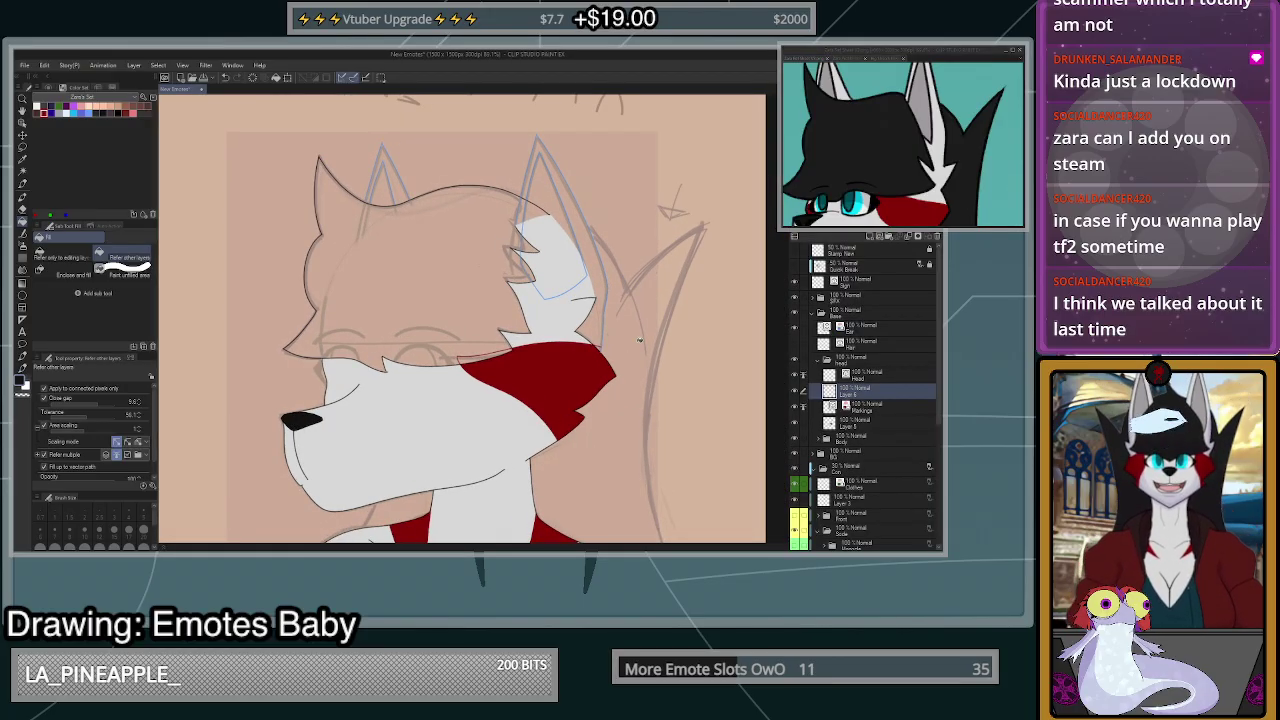
- Sample the dark hair colour from the profile picture reference and try to fill the hair with it
left_click(845, 57)
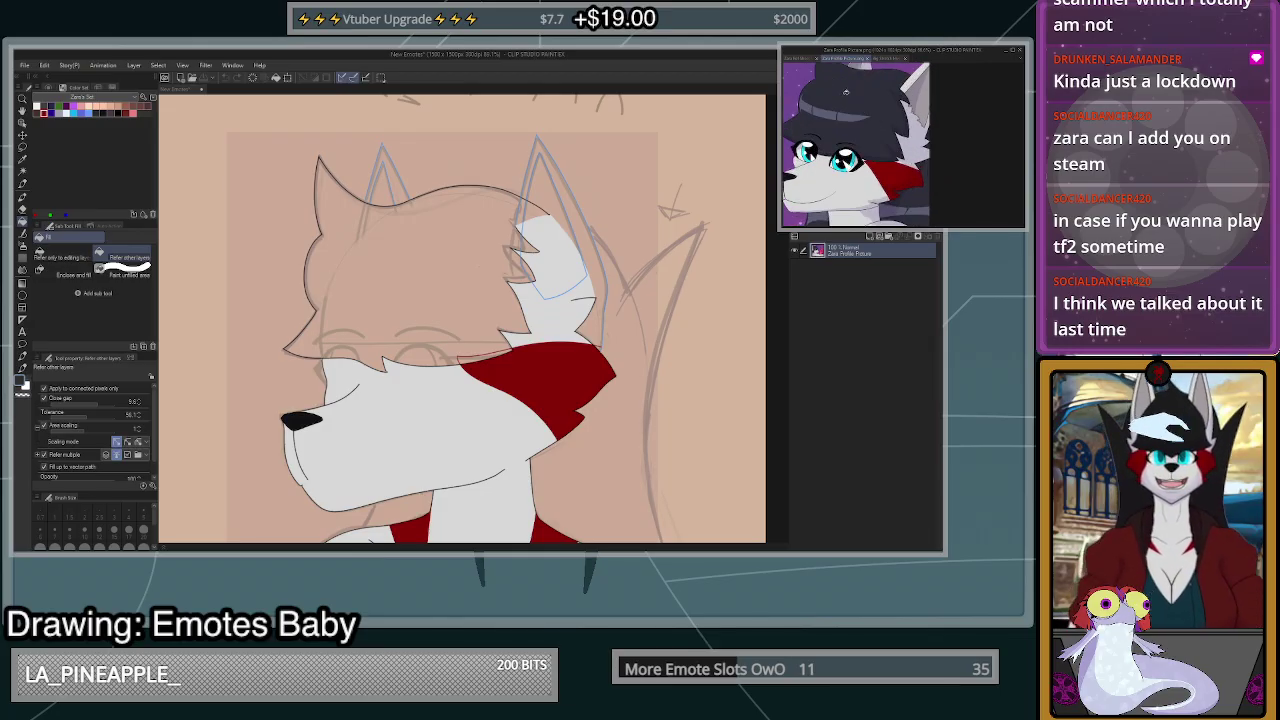
left_click(480, 245)
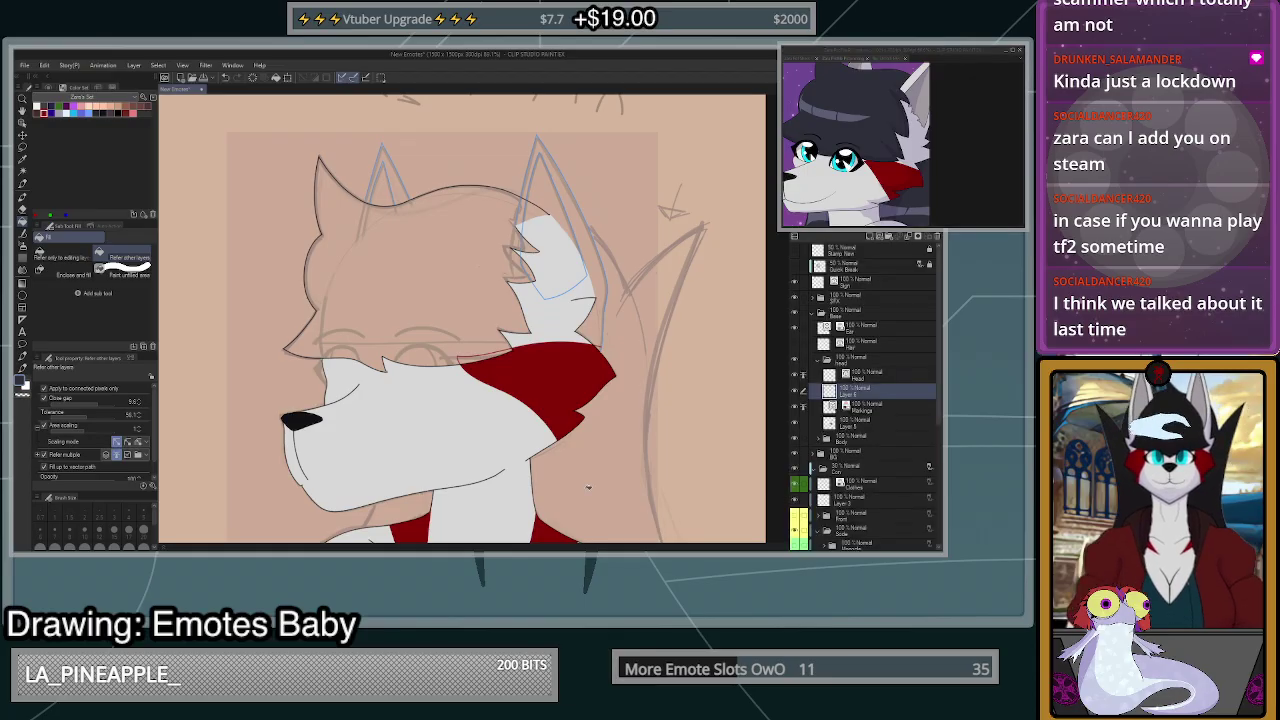
left_click(490, 236)
key("ctrl+z")
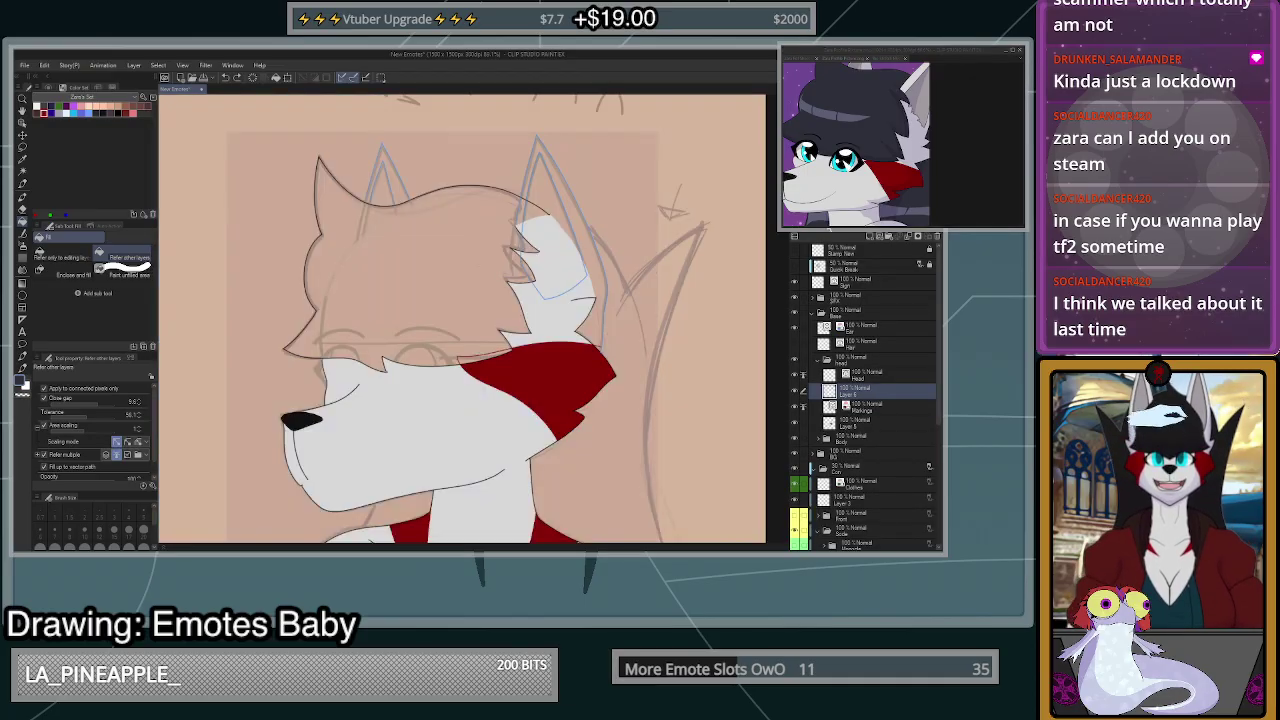
- Draw a dark closing line with the size 15 pen across the gap at the back of the hair
scroll(541, 226, "up", 2)
scroll(531, 212, "up", 4)
key("p")
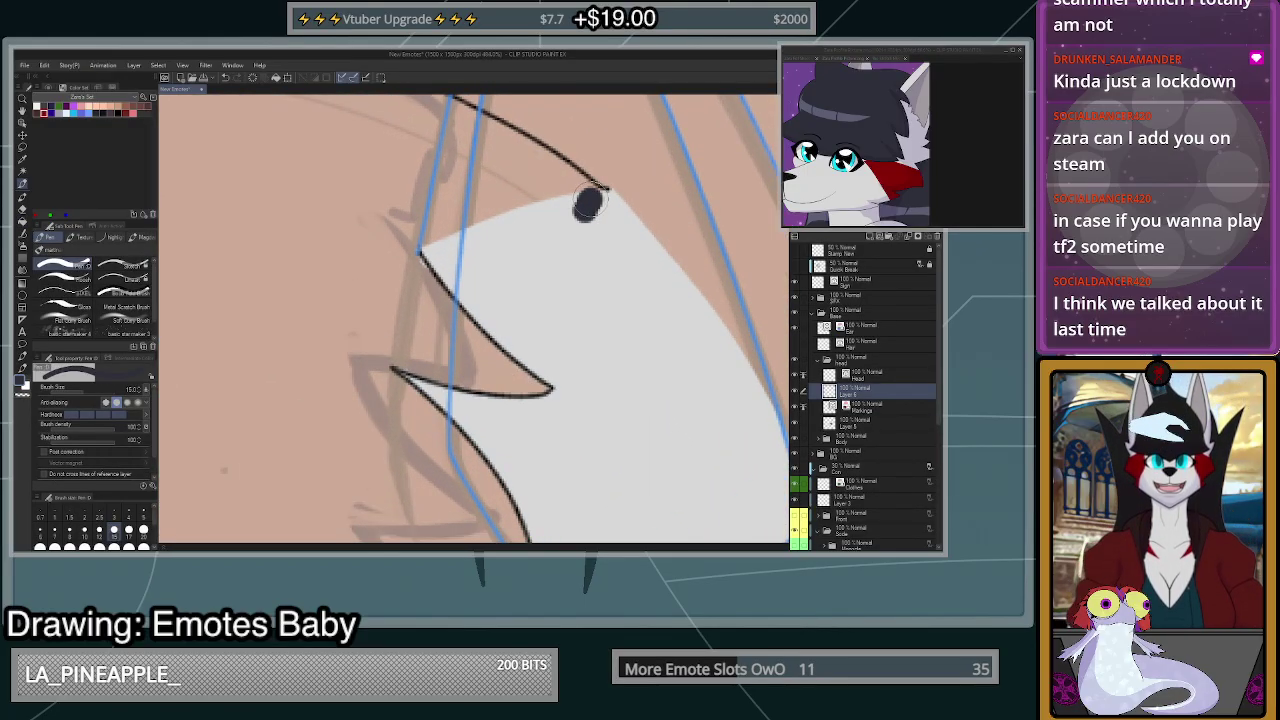
mouse_move(604, 194)
left_mouse_down()
mouse_move(457, 224)
mouse_move(421, 250)
left_mouse_up()
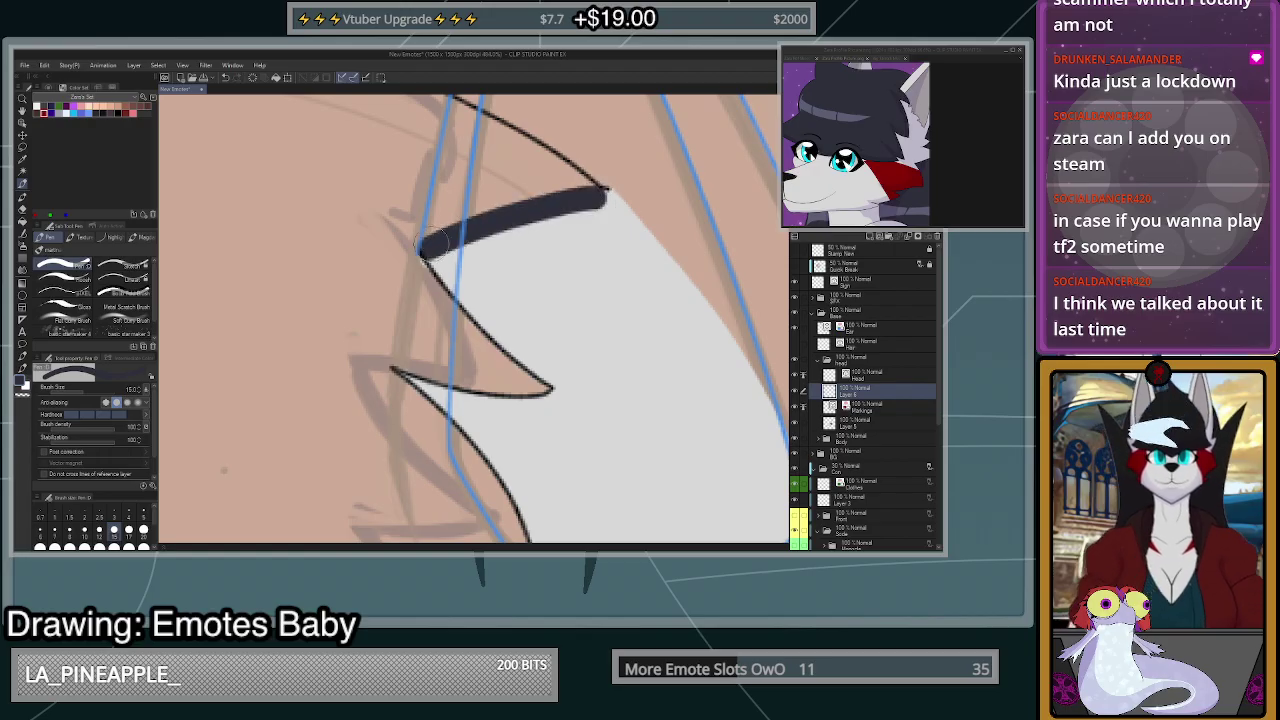
- Fill the hair with the sampled dark colour, including the leftover sliver above the cheek marking
left_click(23, 226)
left_click(364, 199)
scroll(364, 199, "down", 3)
scroll(583, 265, "up", 3)
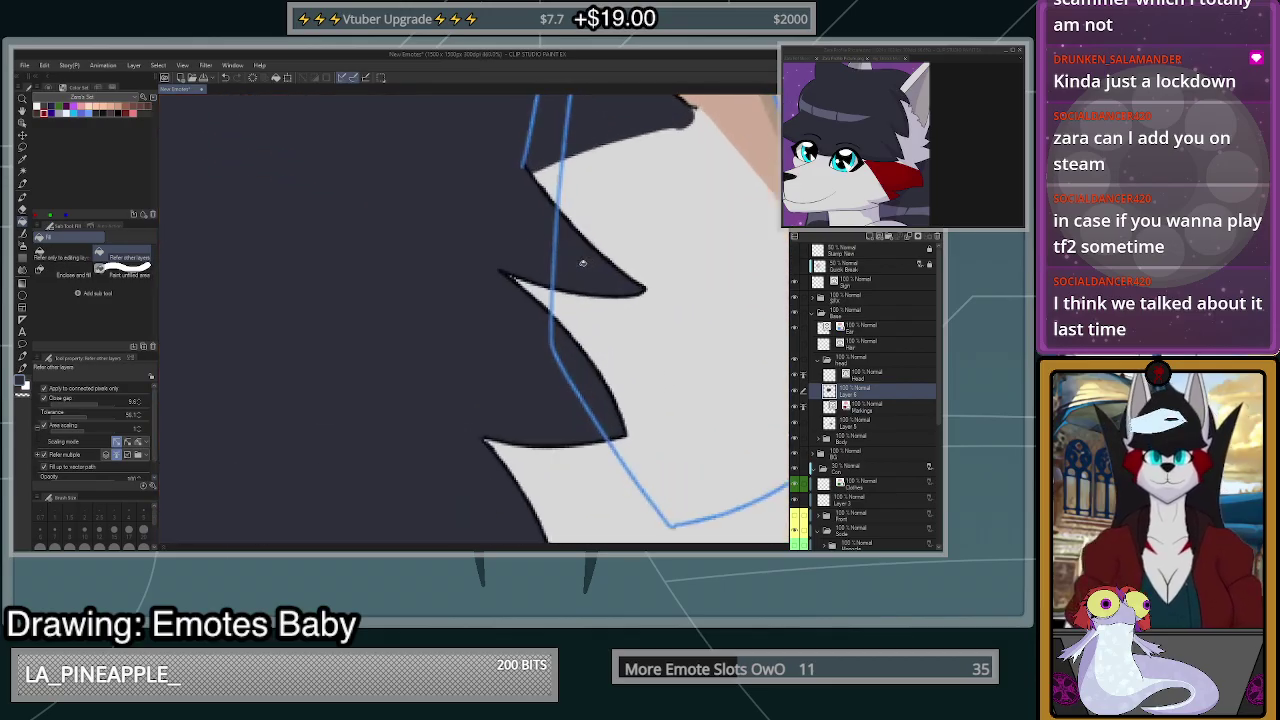
scroll(583, 265, "down", 4)
scroll(563, 330, "up", 4)
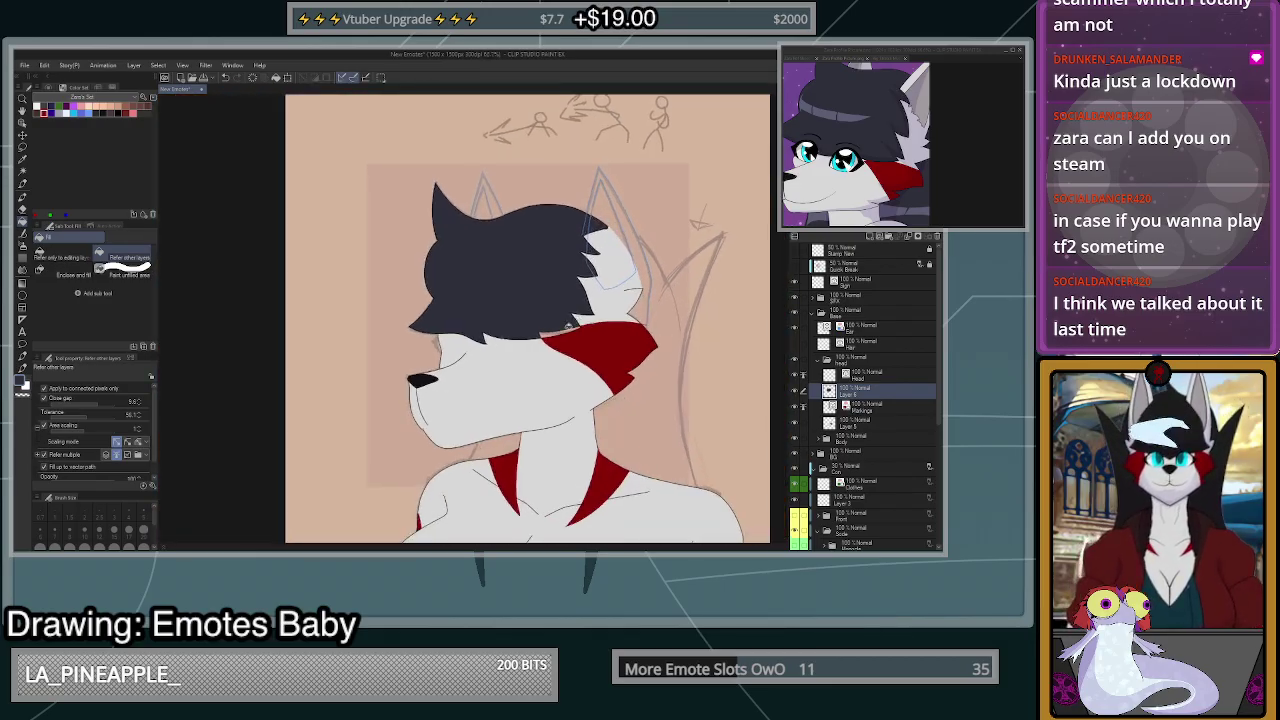
scroll(600, 316, "up", 1)
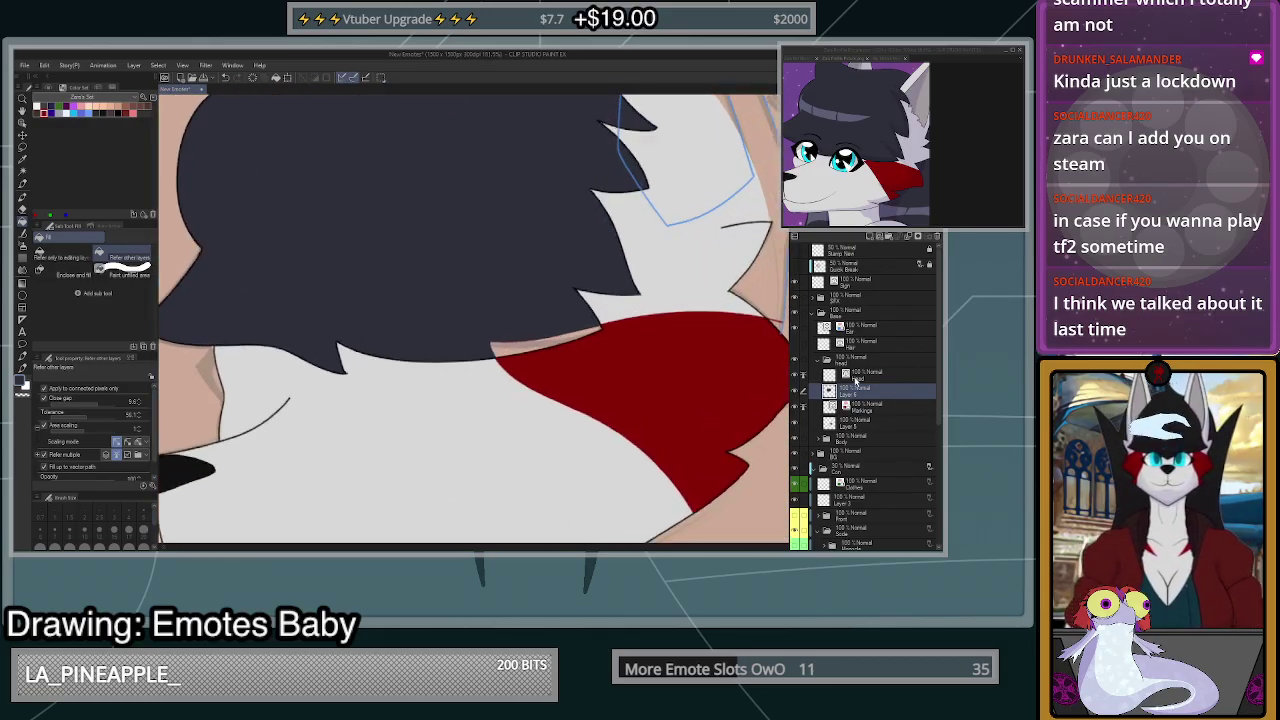
scroll(515, 347, "up", 2)
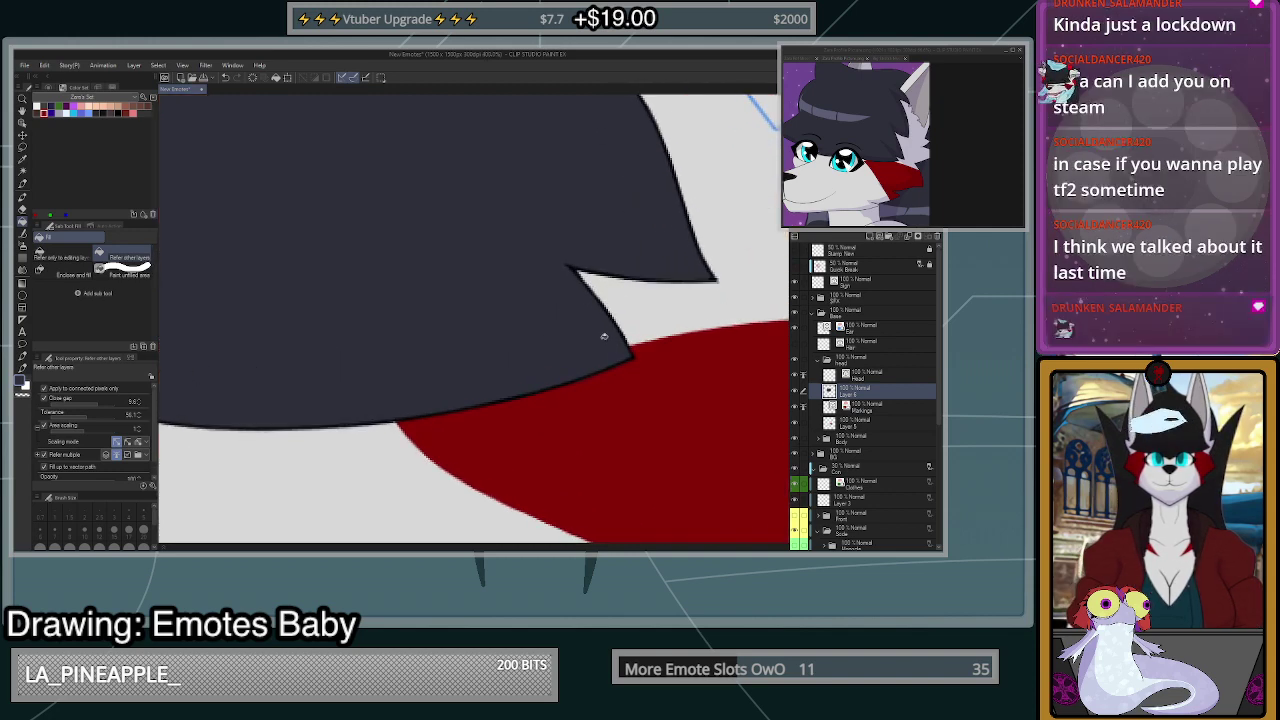
key("p")
scroll(540, 350, "down", 5)
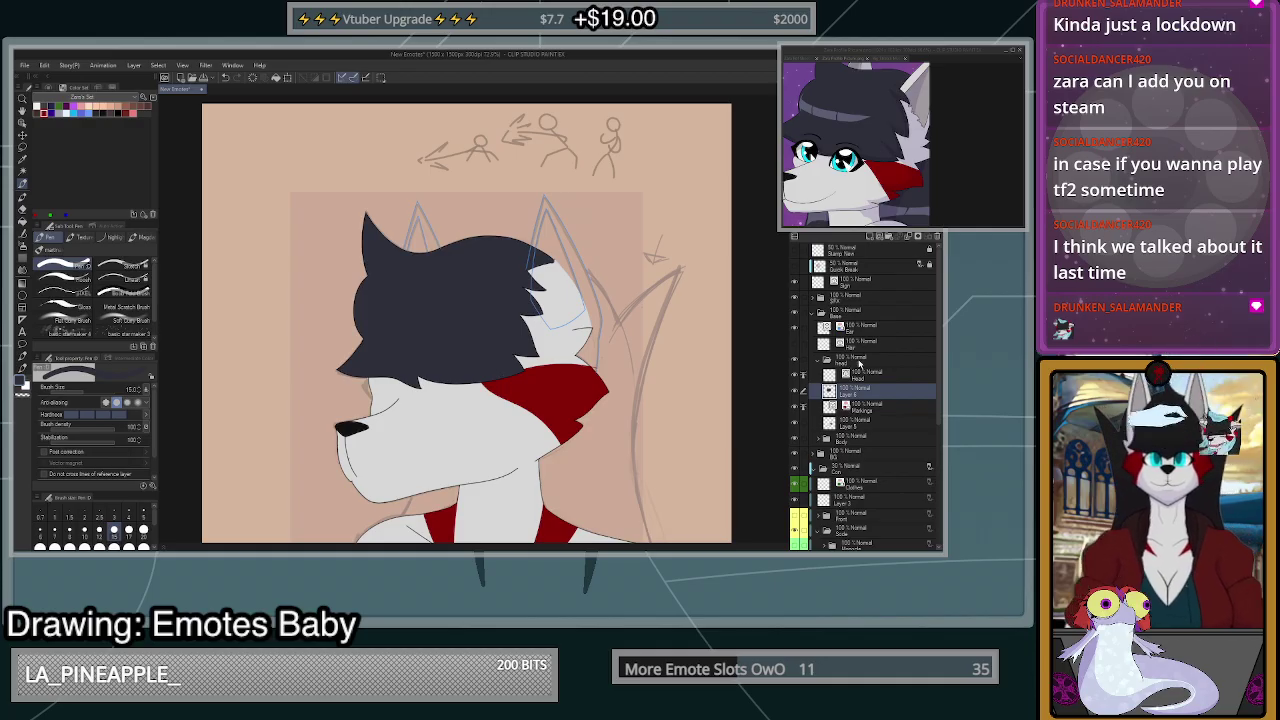
- Collapse the Head folder, move the Hair line art layer below it and put that layer in a new folder
left_click(860, 364)
left_click(819, 360)
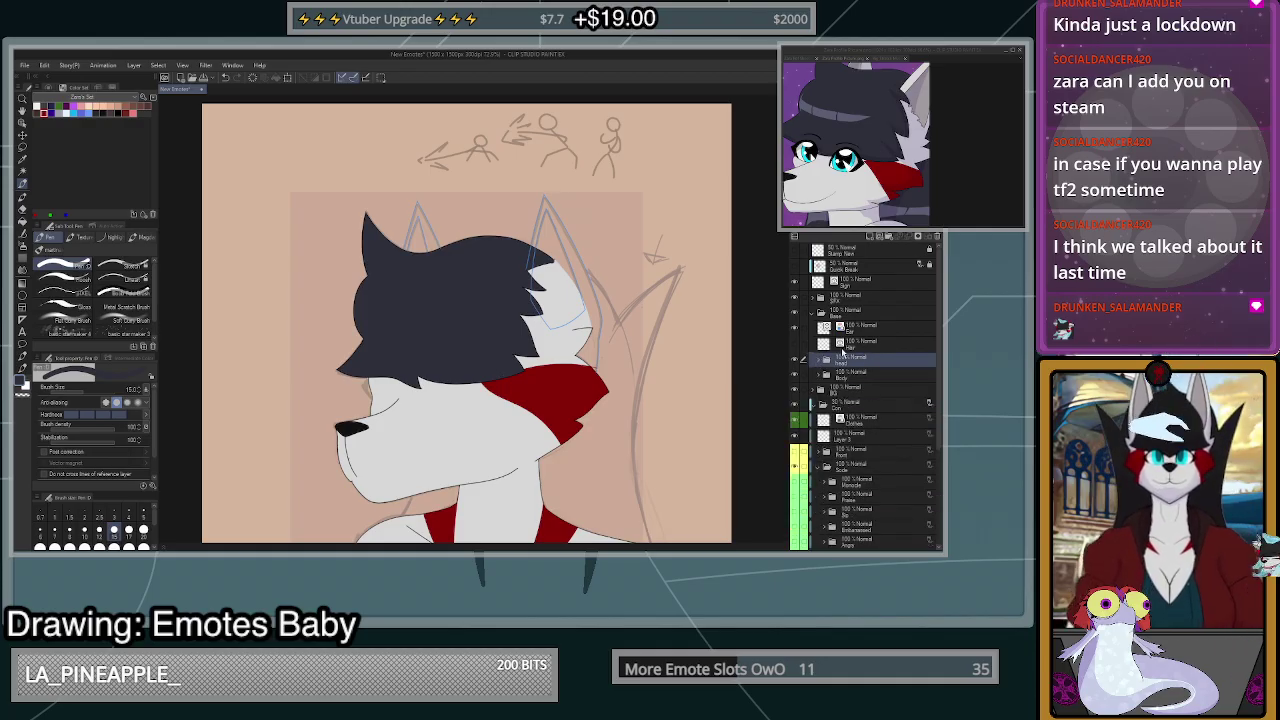
left_click(855, 346)
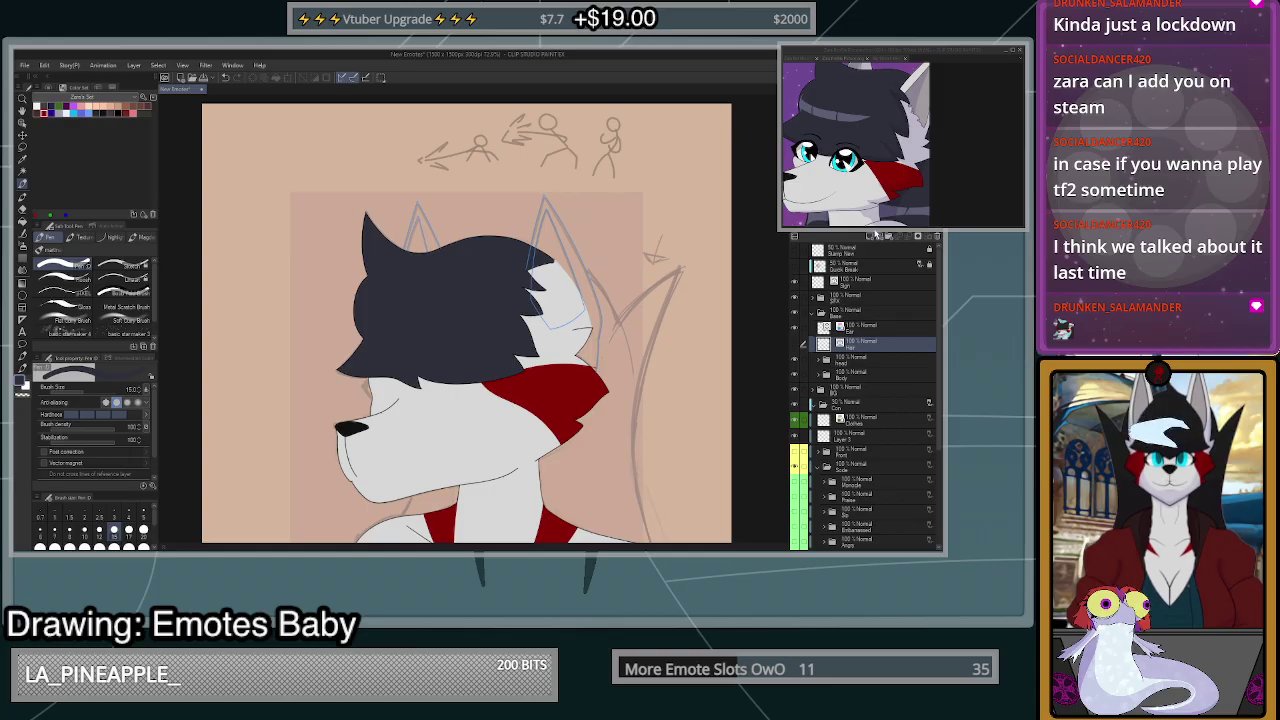
left_click_drag(870, 345, 872, 376)
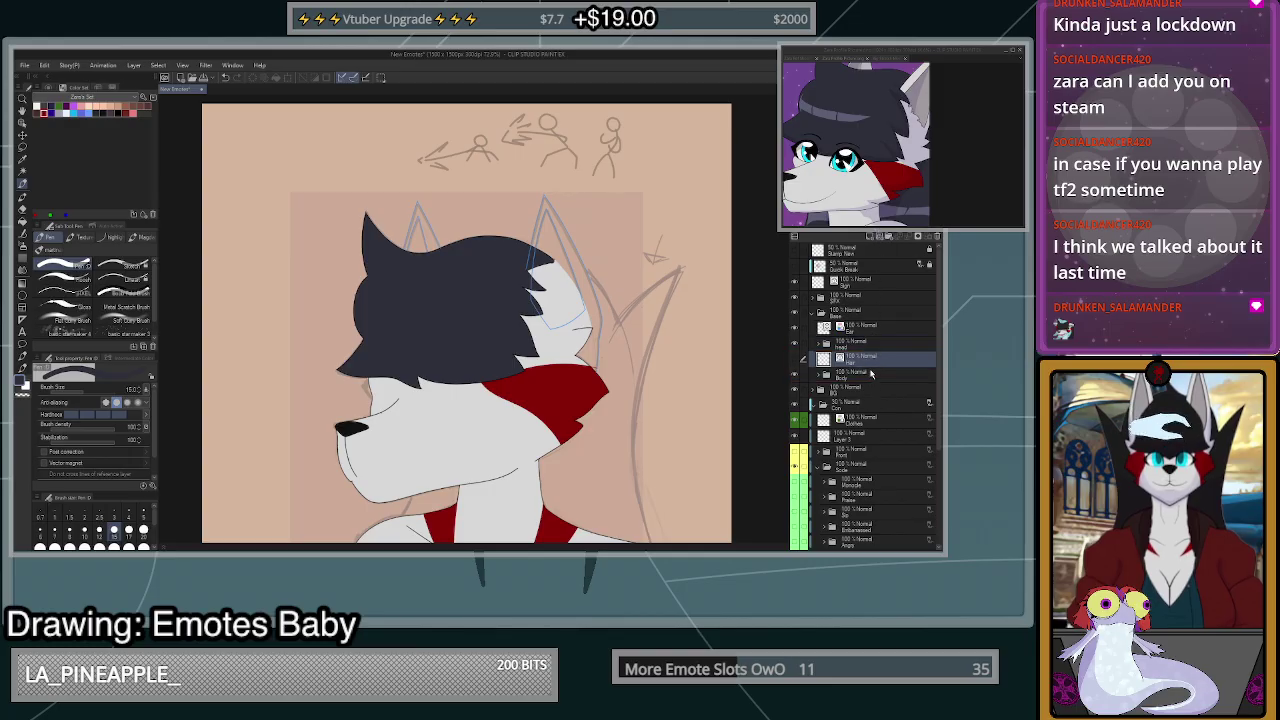
left_click(891, 238)
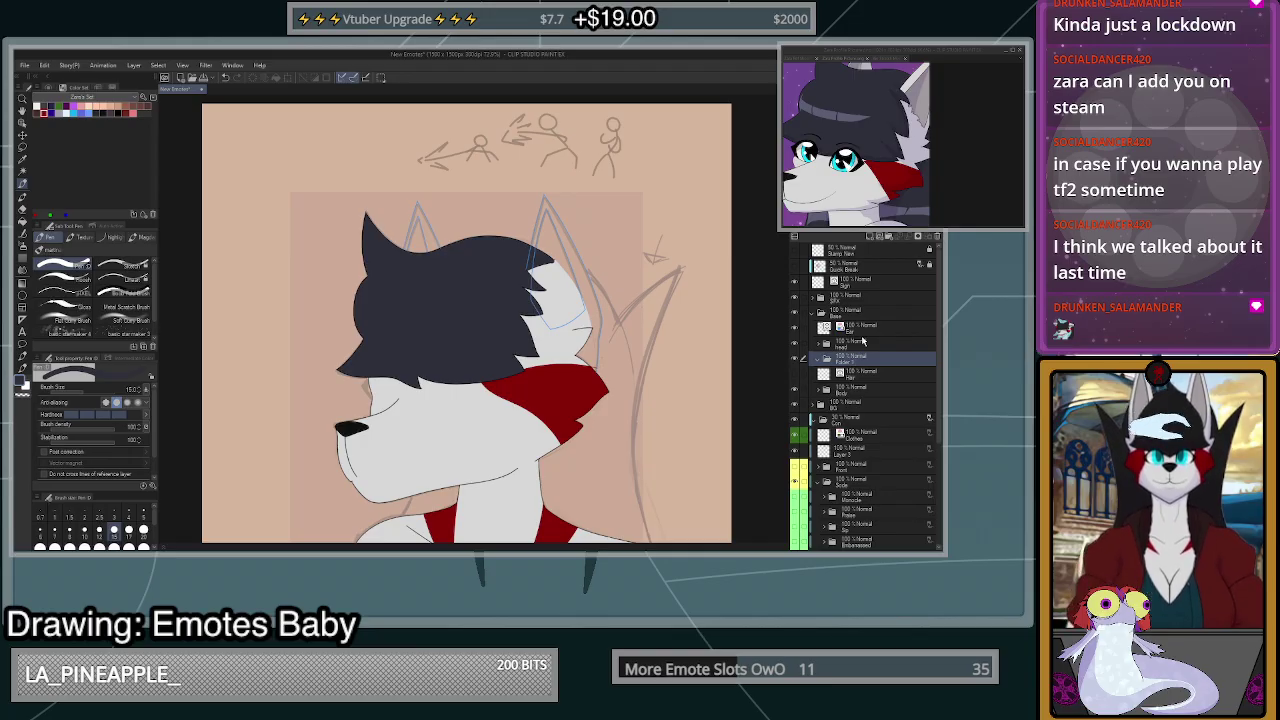
- Name the new folder Hair and arrange it below the Body folder with only the Hair line art inside
left_click_drag(866, 392, 868, 379)
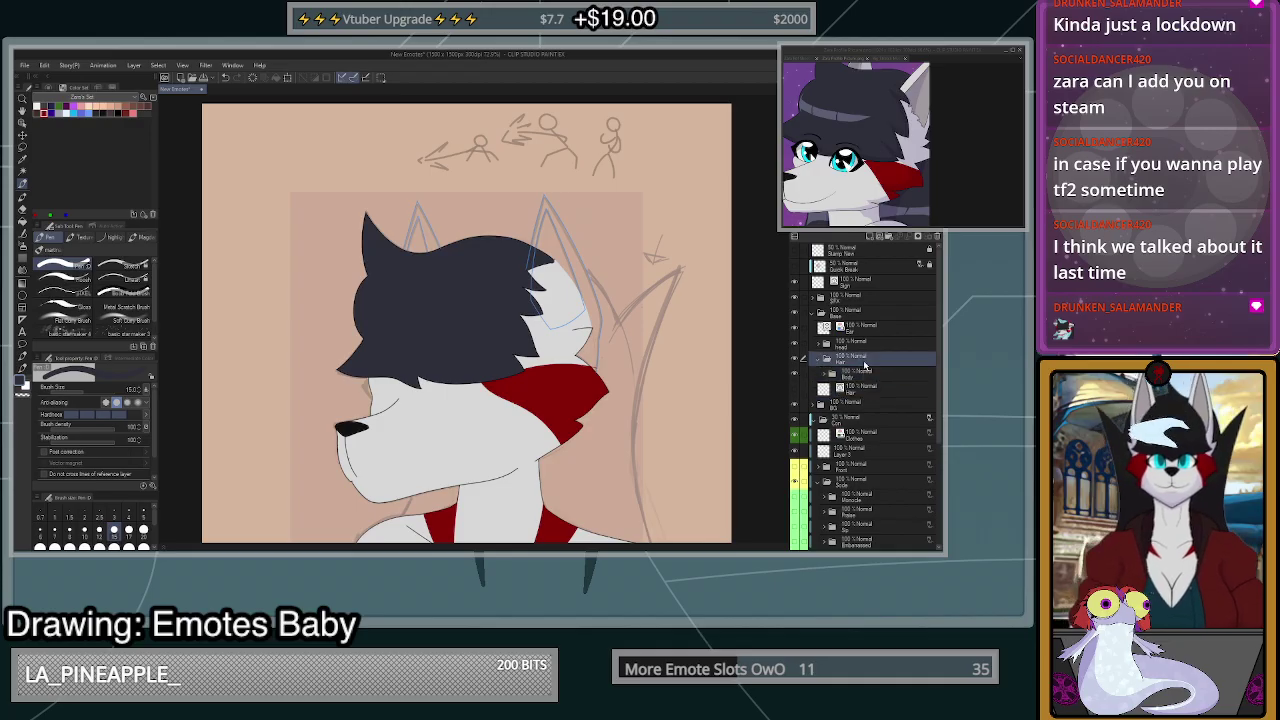
left_click(866, 392)
left_click_drag(866, 394, 864, 355)
left_click(862, 373)
left_click(864, 376)
left_click(863, 388)
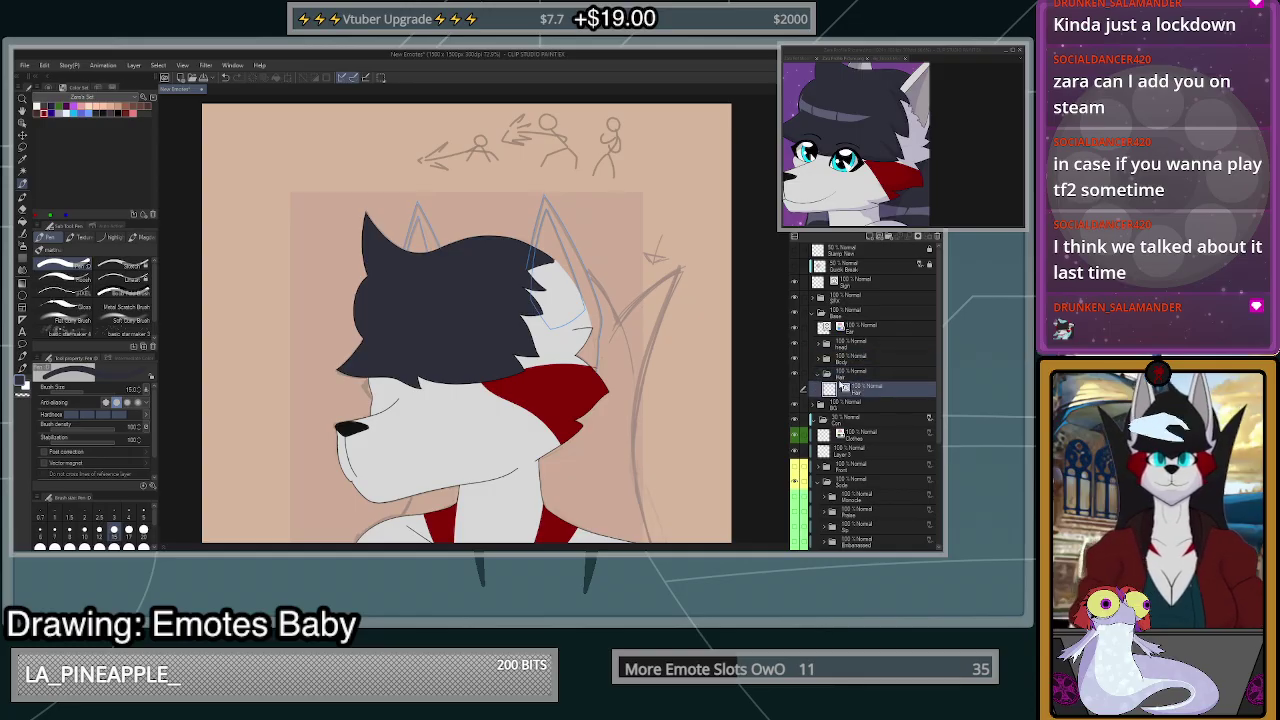
- Show the back hair line art, lower the opacity of the Head and Body folders and select the Hair layer
left_click(795, 390)
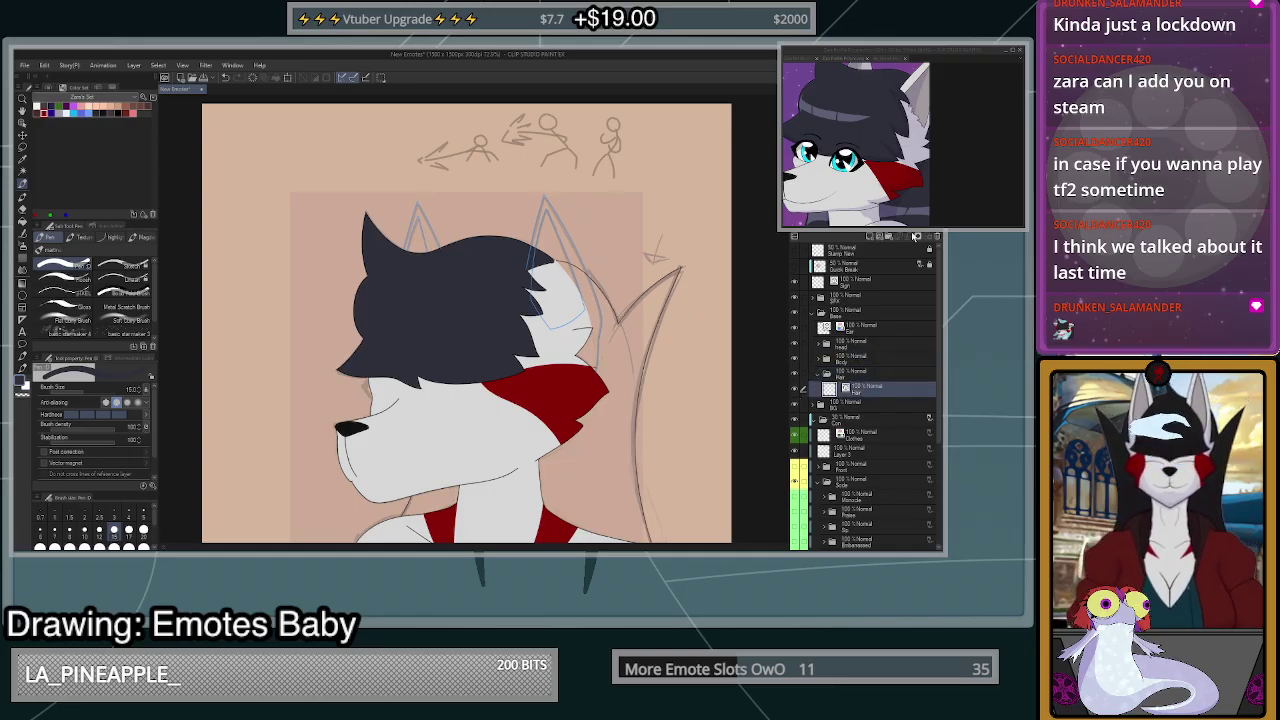
left_click(864, 374)
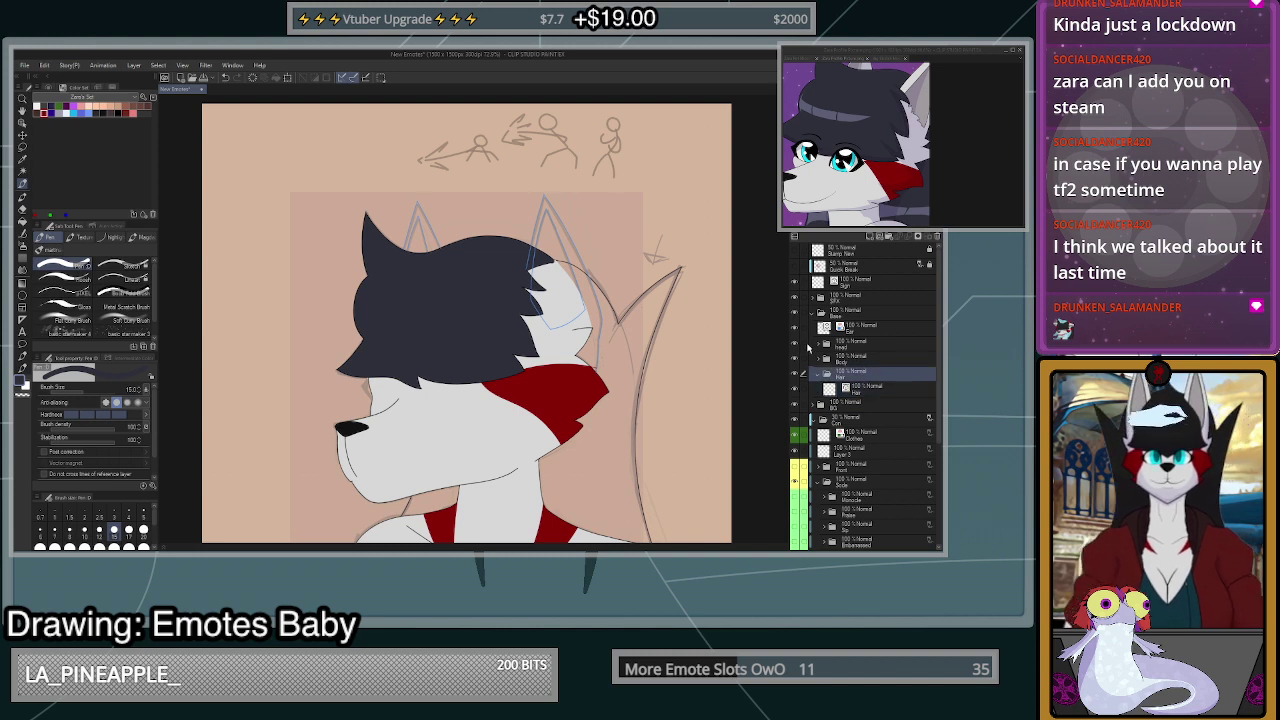
left_click(828, 361)
left_click(828, 344, "shift")
left_click(886, 217)
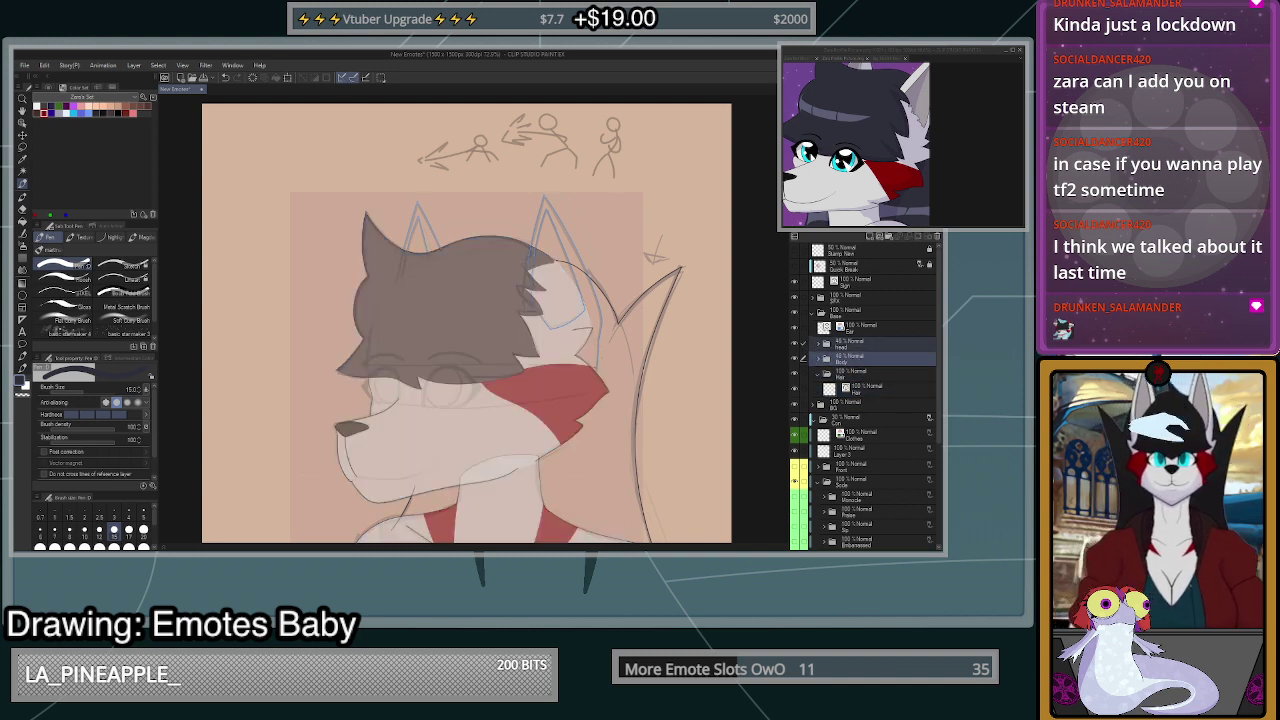
left_click(864, 389)
scroll(684, 362, "down", 5)
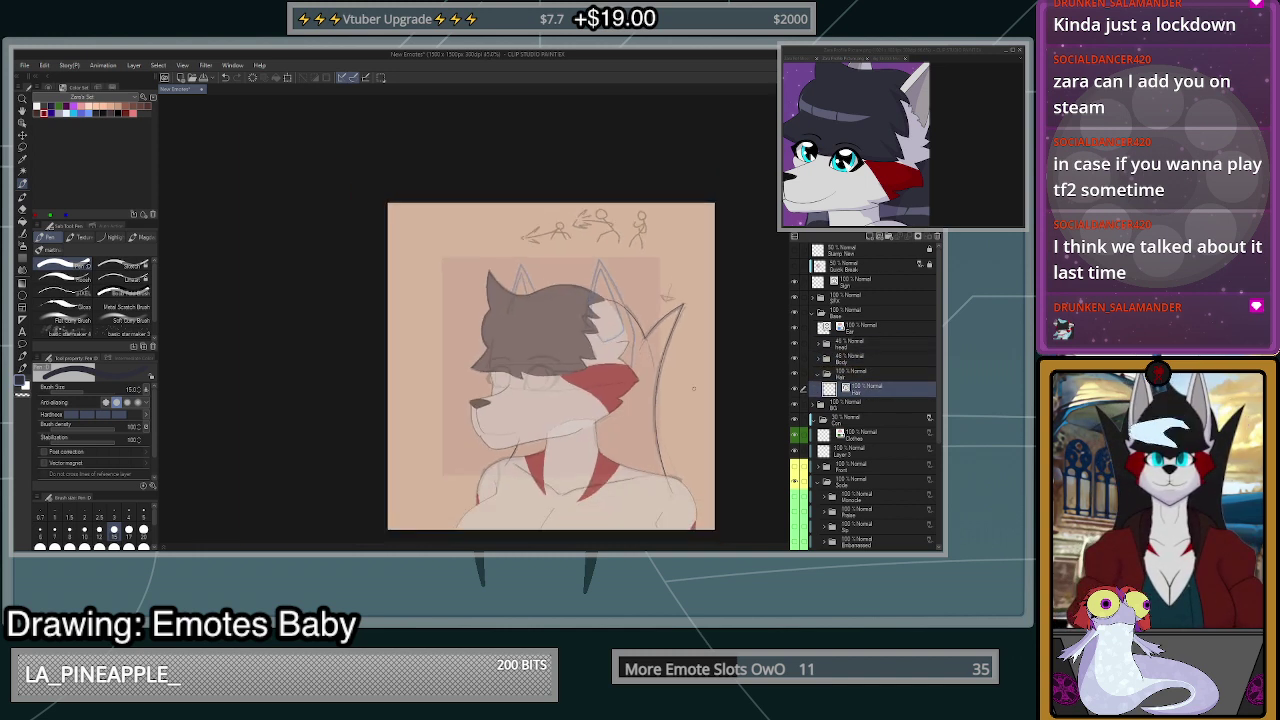
scroll(668, 510, "up", 6)
scroll(681, 441, "up", 2)
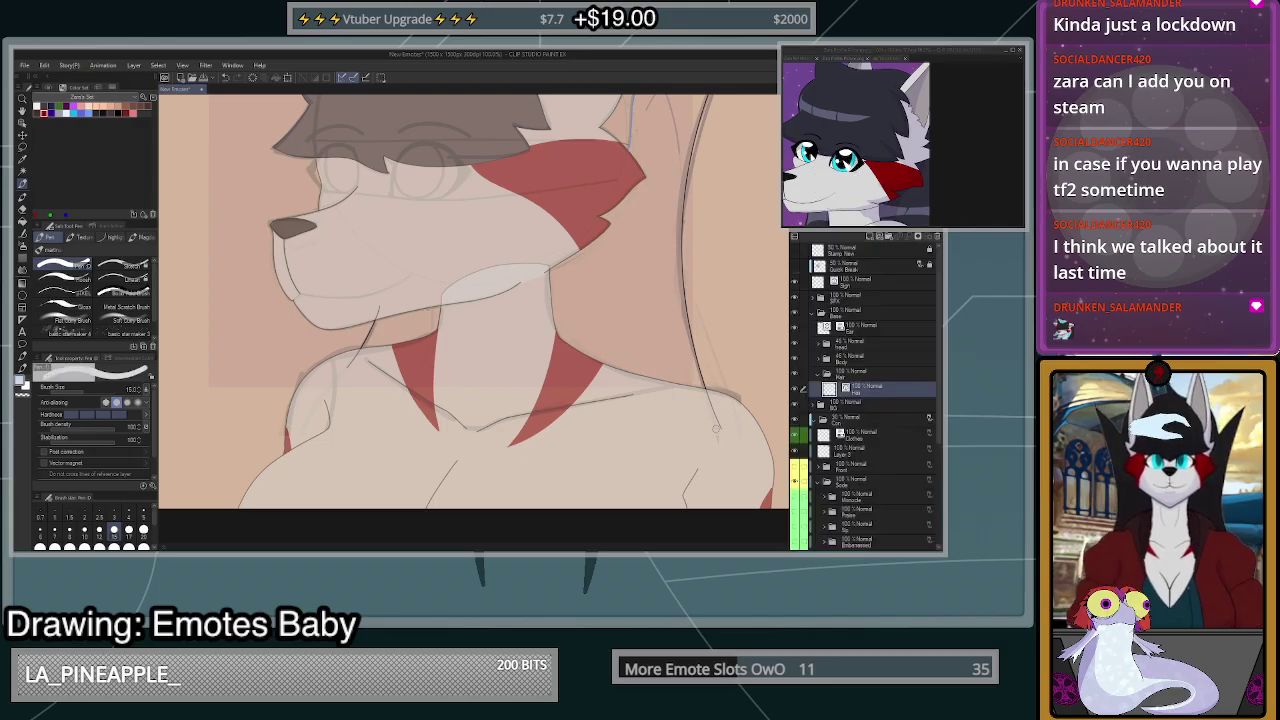
left_click_drag(716, 428, 682, 504)
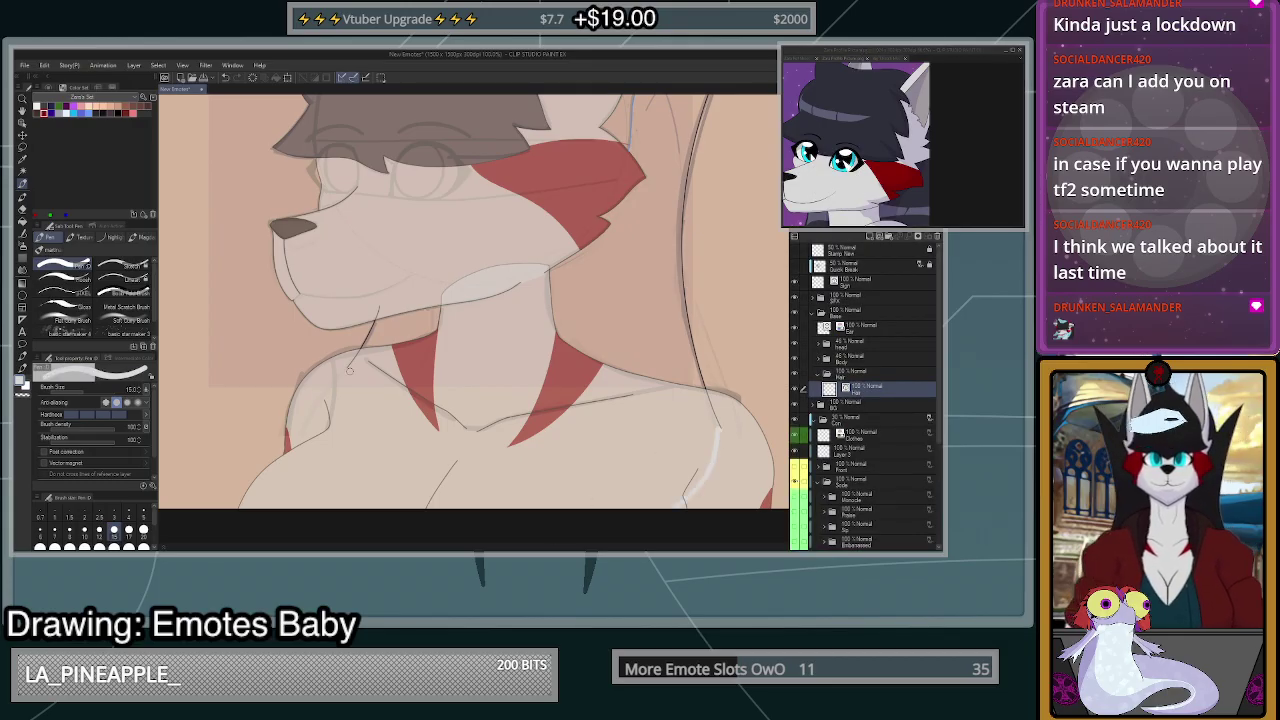
mouse_move(350, 370)
left_mouse_down()
mouse_move(326, 445)
mouse_move(331, 505)
left_mouse_up()
key("ctrl+z")
key("ctrl+z")
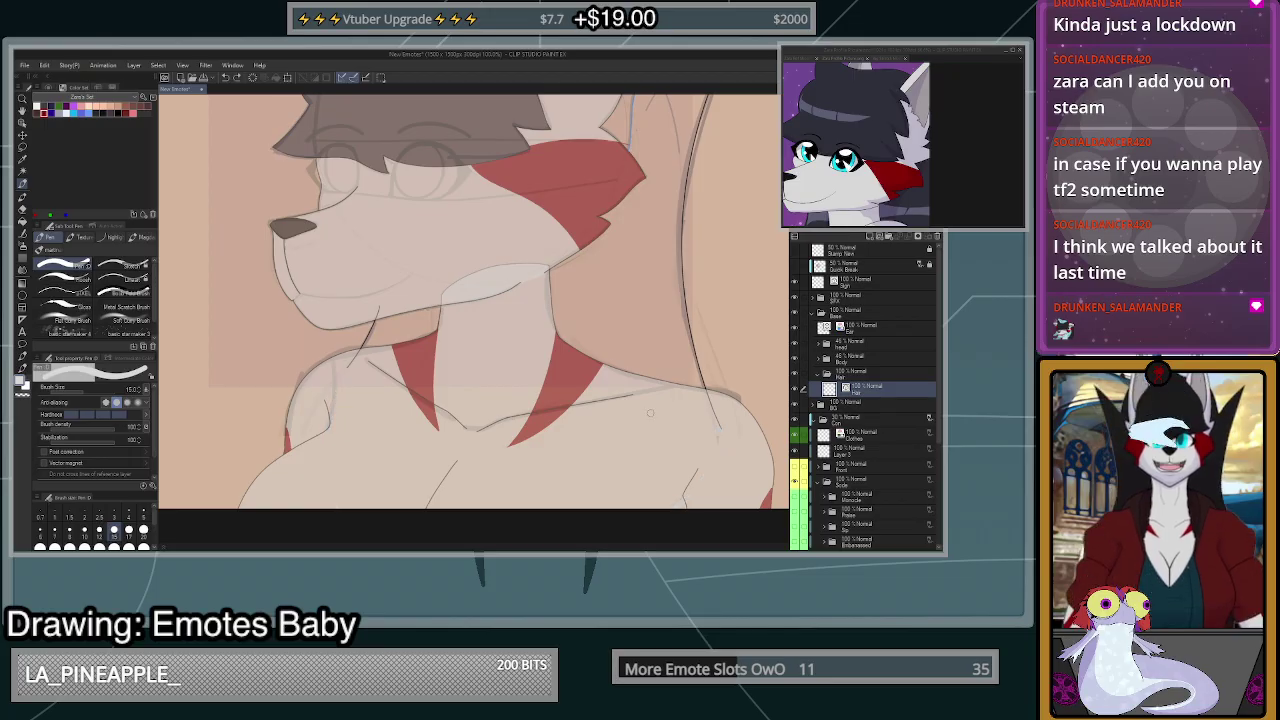
- Extend both sides of the back hair outline down to the canvas's lower edge with dark hair colour sampled from the profile picture
left_click(850, 92)
left_click(850, 92, "alt")
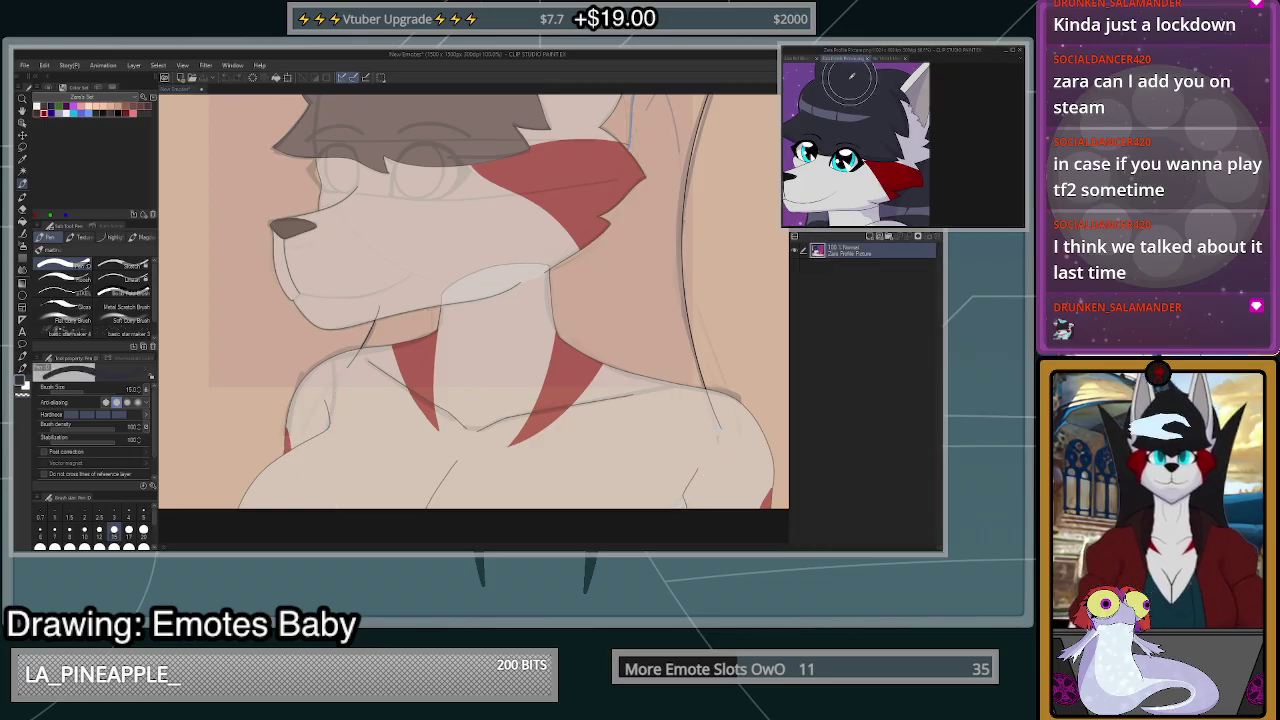
left_click(351, 382)
left_click_drag(349, 368, 322, 506)
left_click_drag(719, 427, 709, 507)
scroll(698, 490, "down", 2)
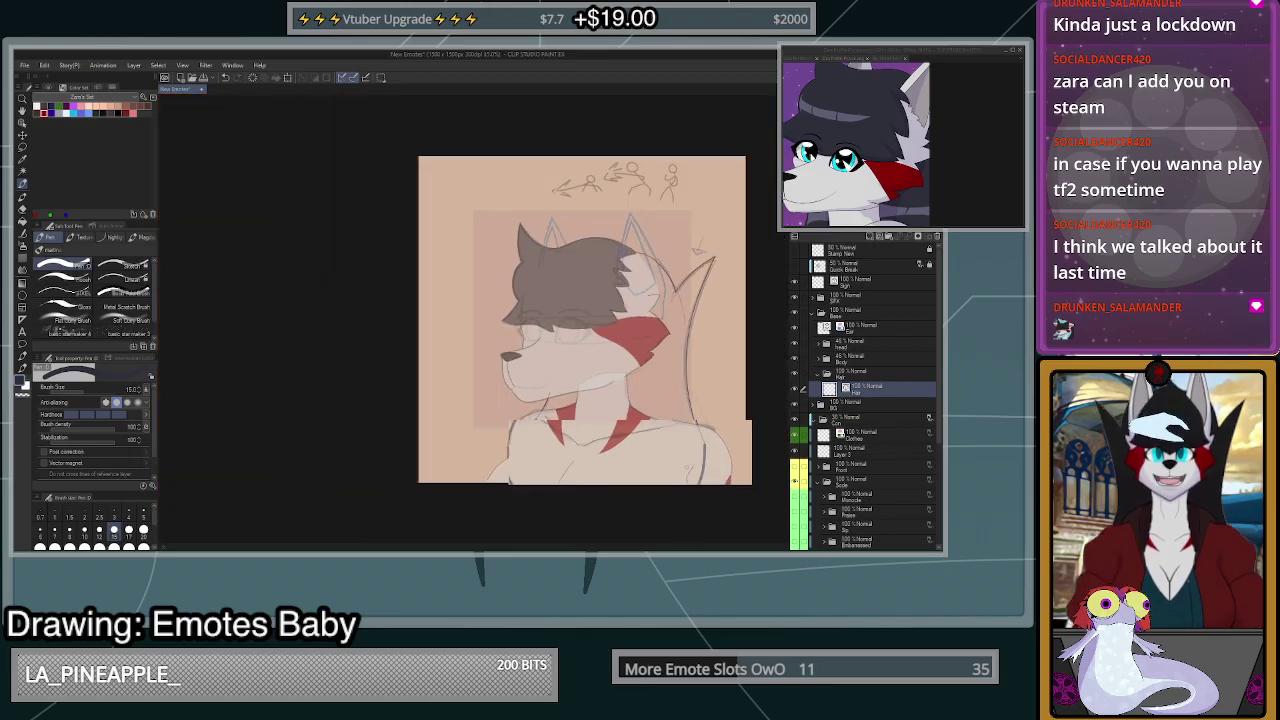
scroll(696, 410, "up", 1)
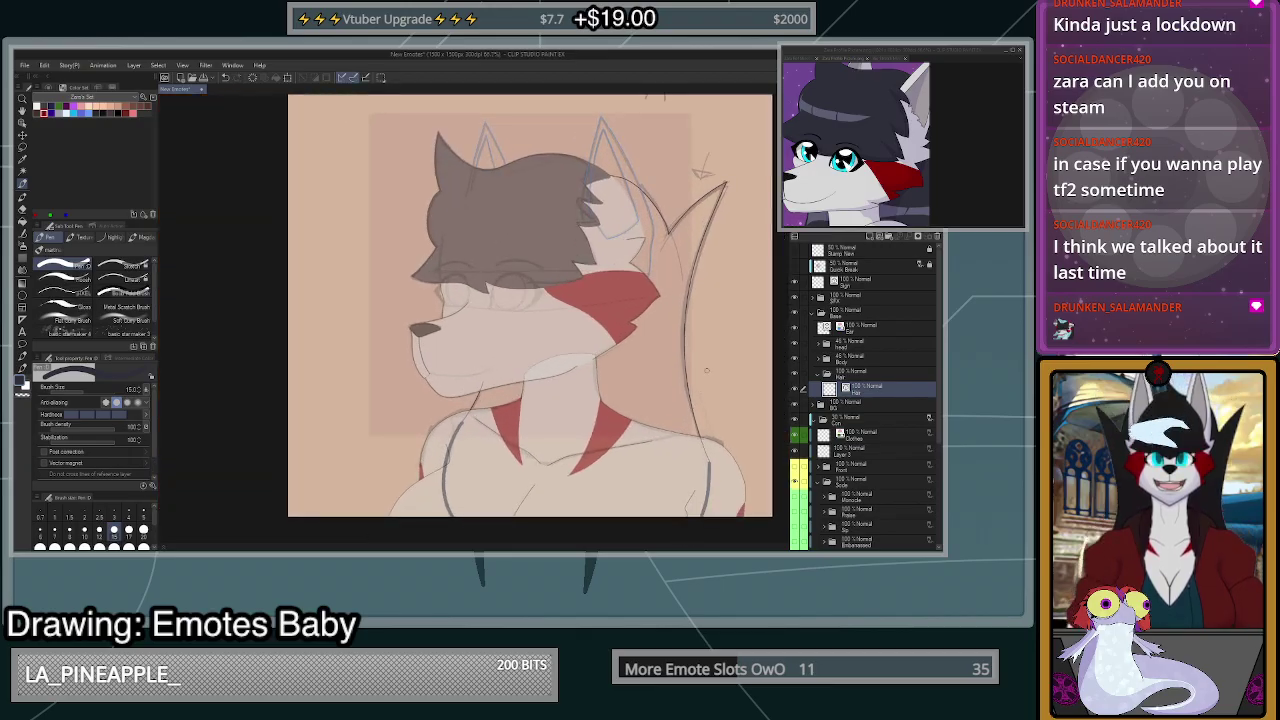
- Try closing the back hair shape with a dark curved stroke from the back of the head across the face to the jaw
left_click(22, 226)
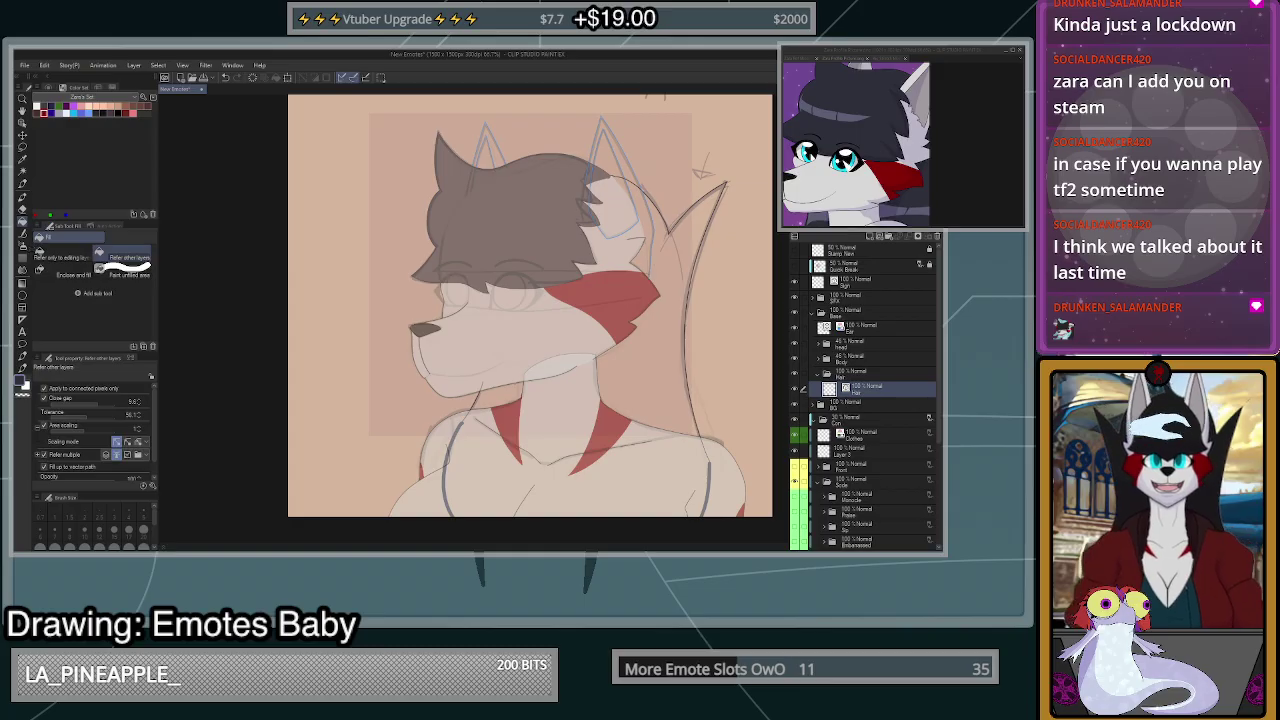
key("p")
scroll(613, 181, "up", 2)
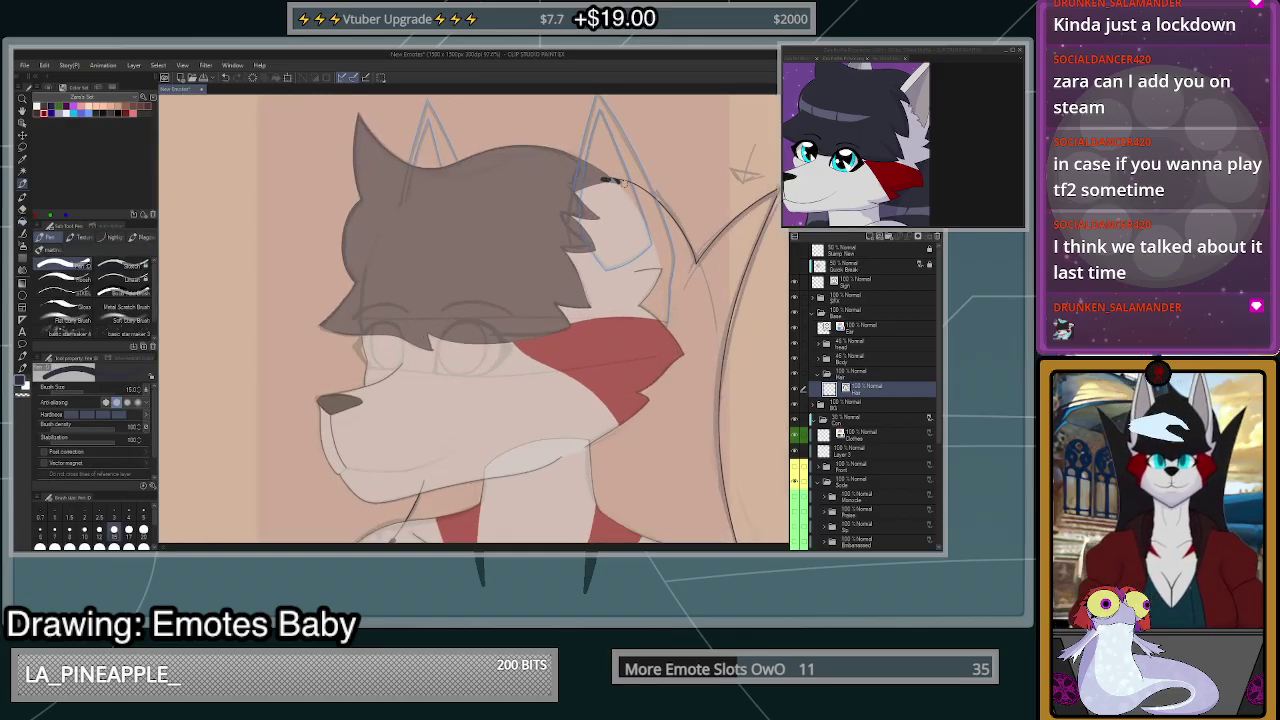
mouse_move(616, 182)
left_mouse_down()
mouse_move(501, 210)
mouse_move(427, 312)
mouse_move(430, 484)
left_mouse_up()
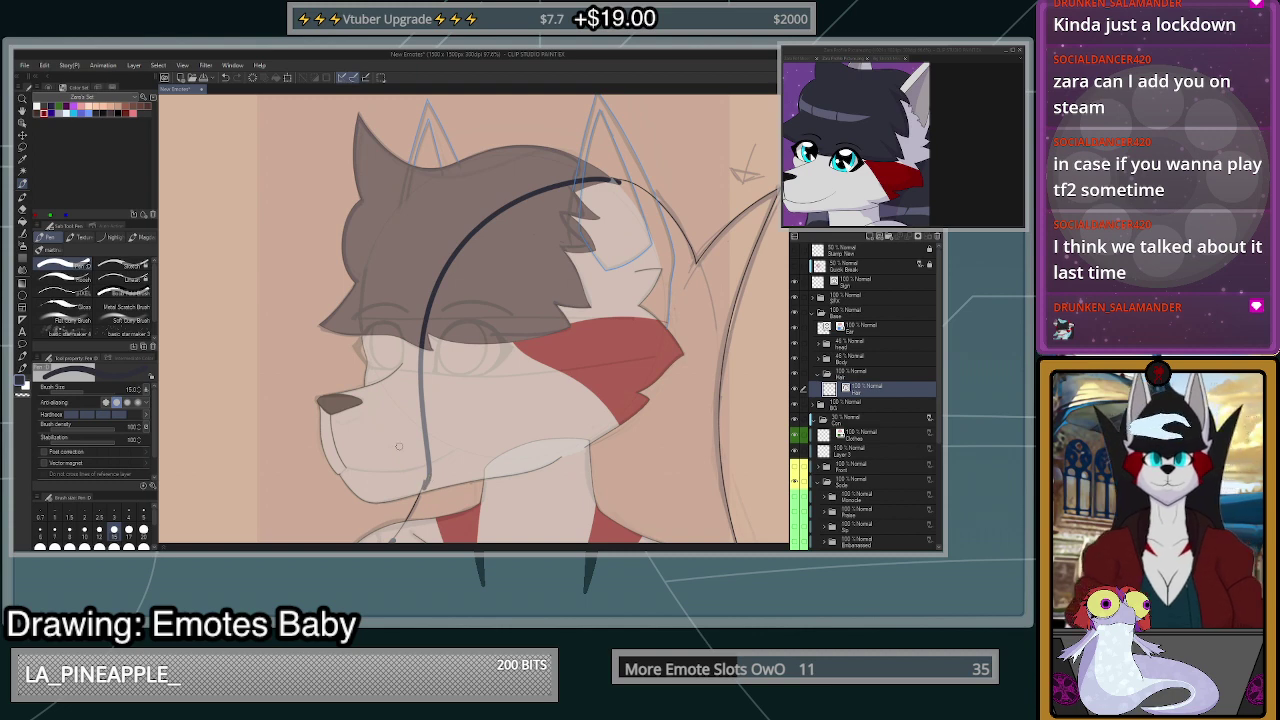
key("g")
scroll(639, 384, "down", 1)
scroll(639, 385, "down", 4)
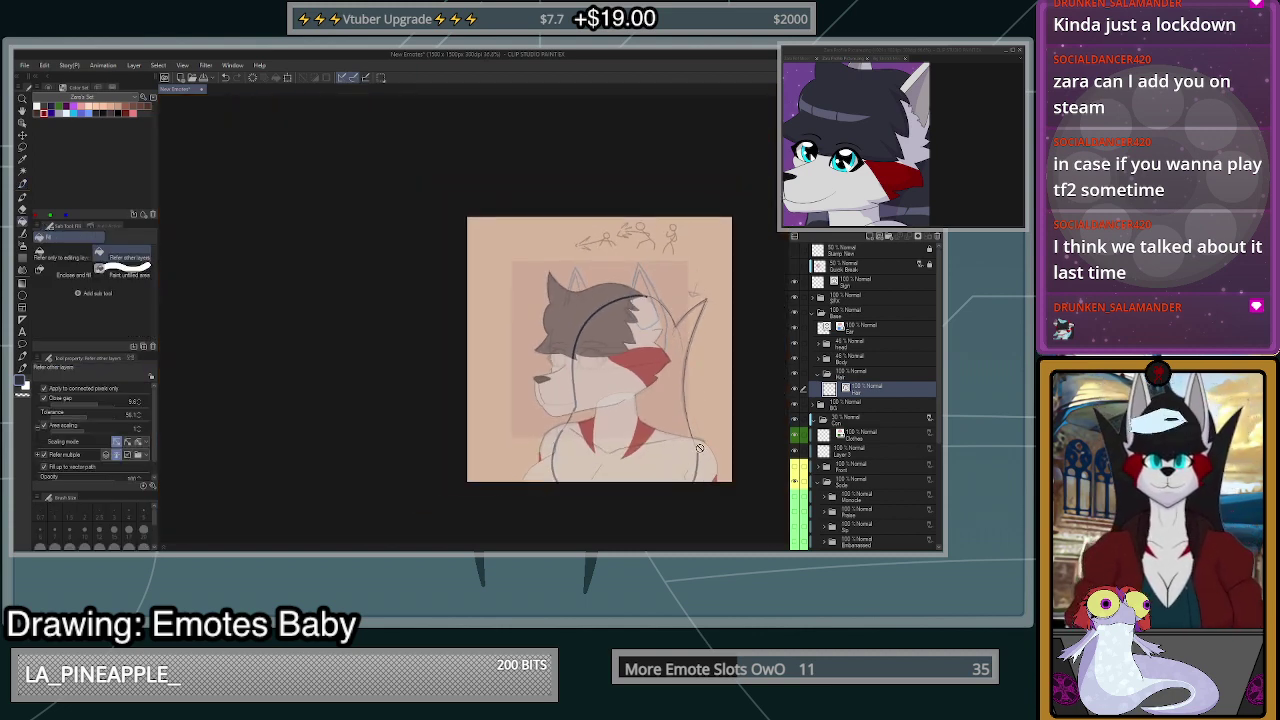
scroll(697, 486, "up", 6)
key("ctrl+z")
key("ctrl+z")
key("ctrl+z")
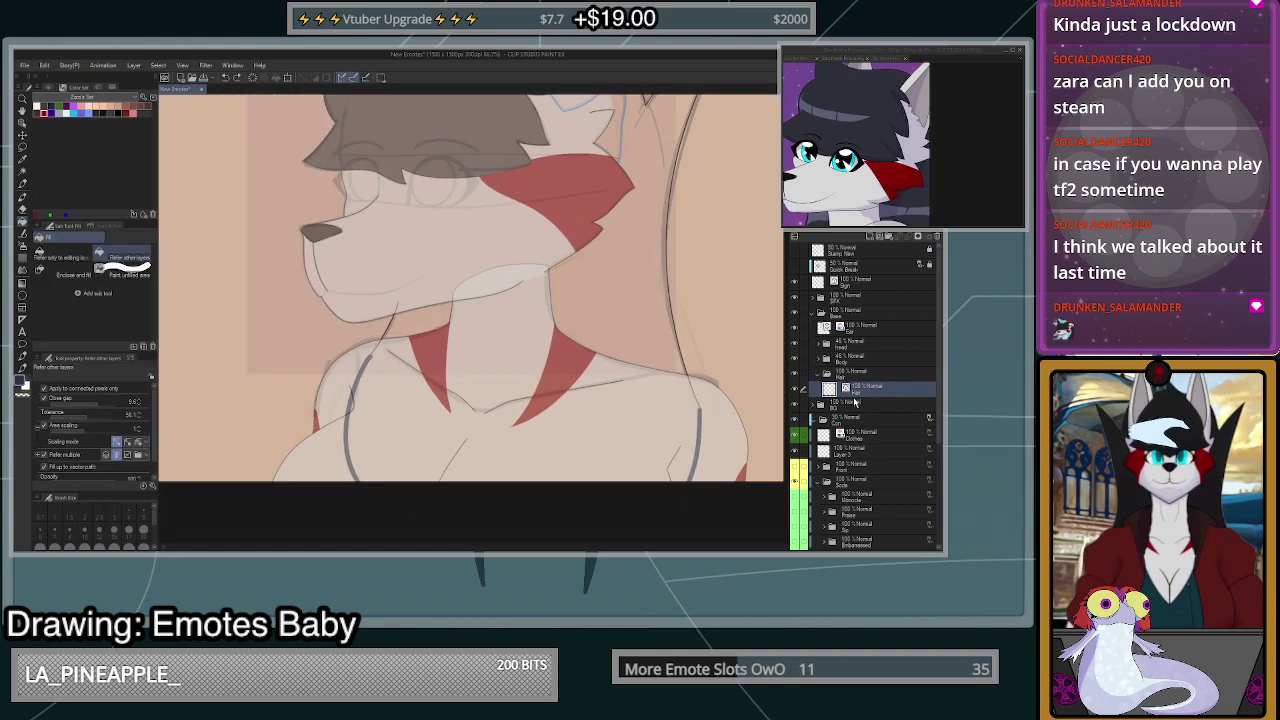
- Add a new layer beneath the Hair line art and extend both sides of the back hair down towards the canvas's lower edge with dark strokes
left_click(870, 238)
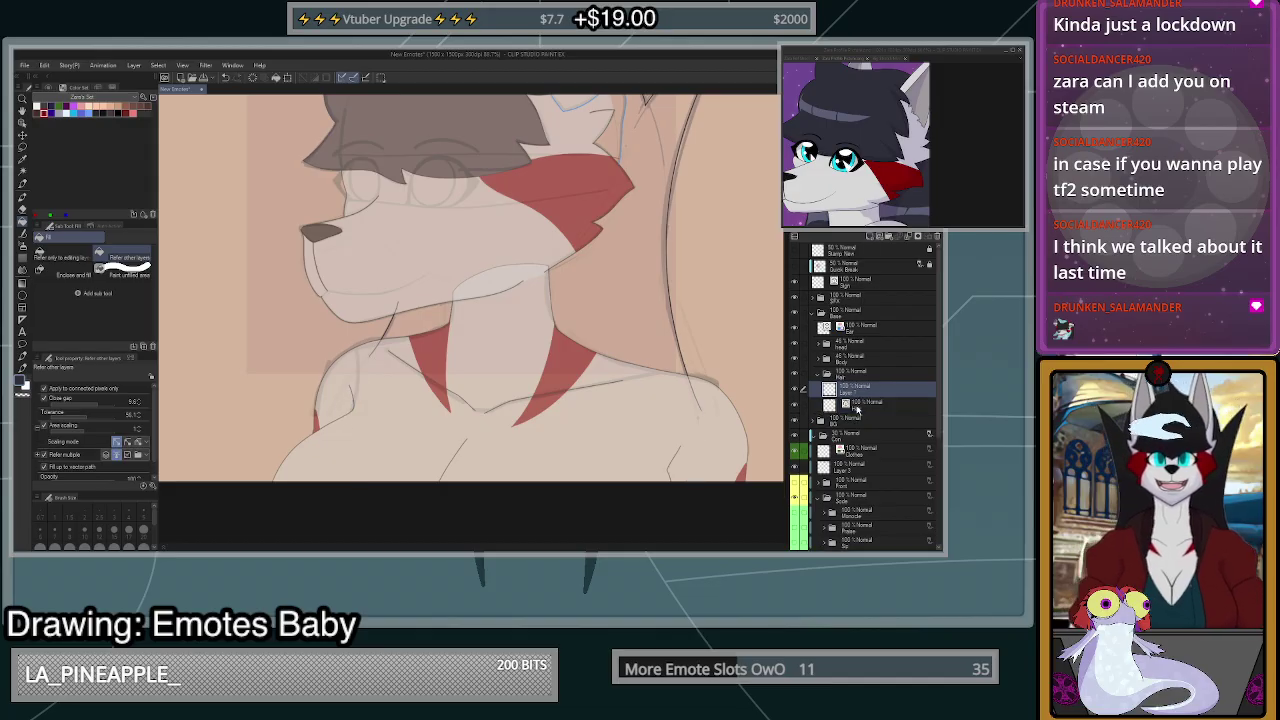
key("p")
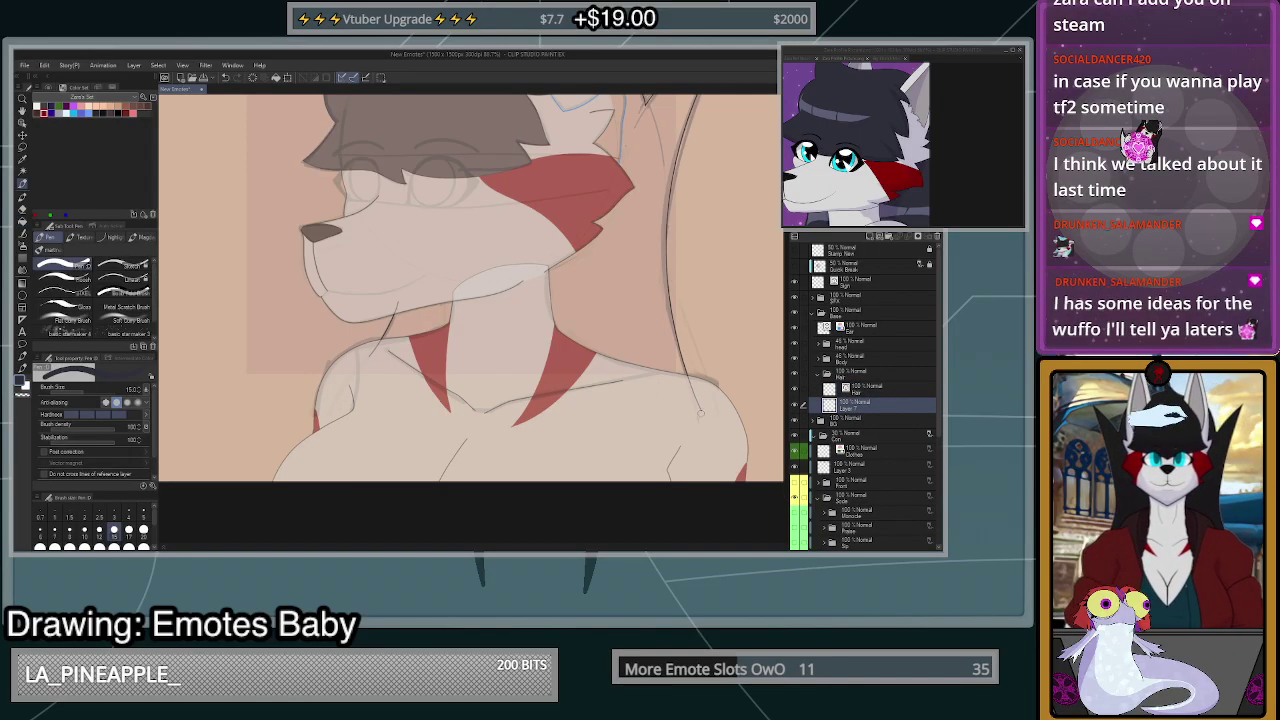
left_click_drag(700, 406, 697, 480)
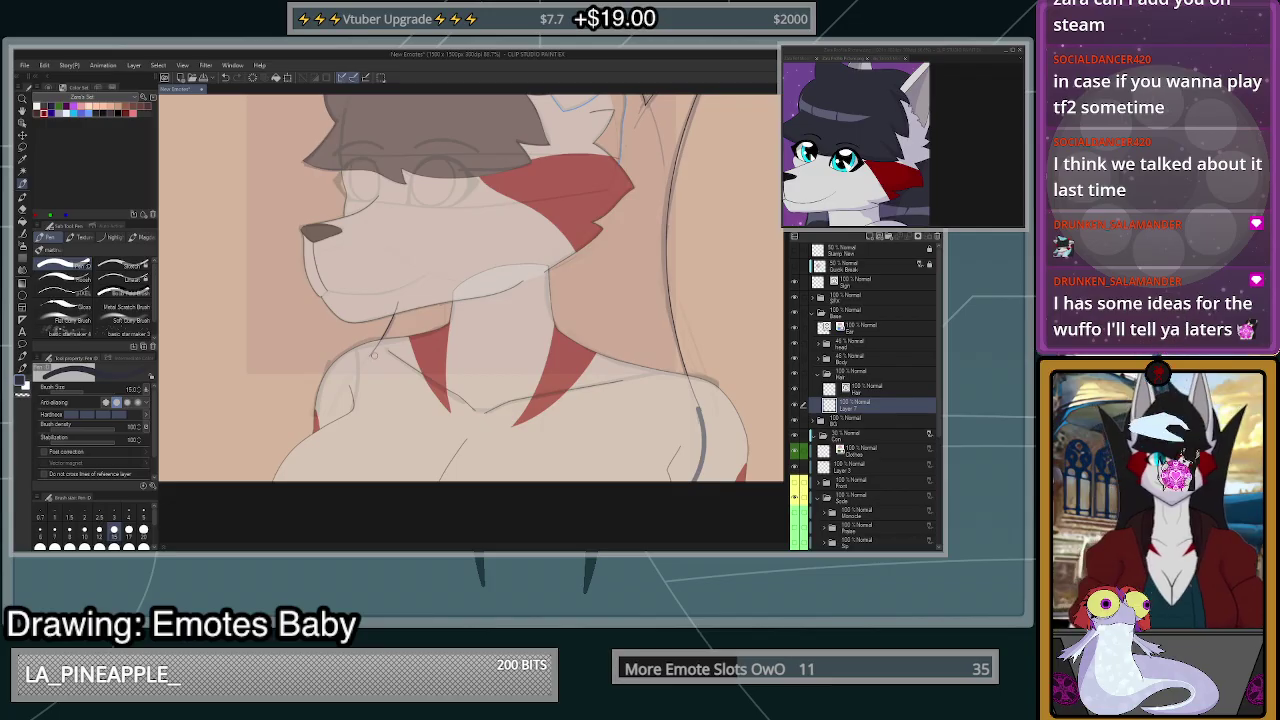
mouse_move(376, 354)
left_mouse_down()
mouse_move(338, 413)
mouse_move(331, 456)
left_mouse_up()
scroll(468, 480, "down", 5)
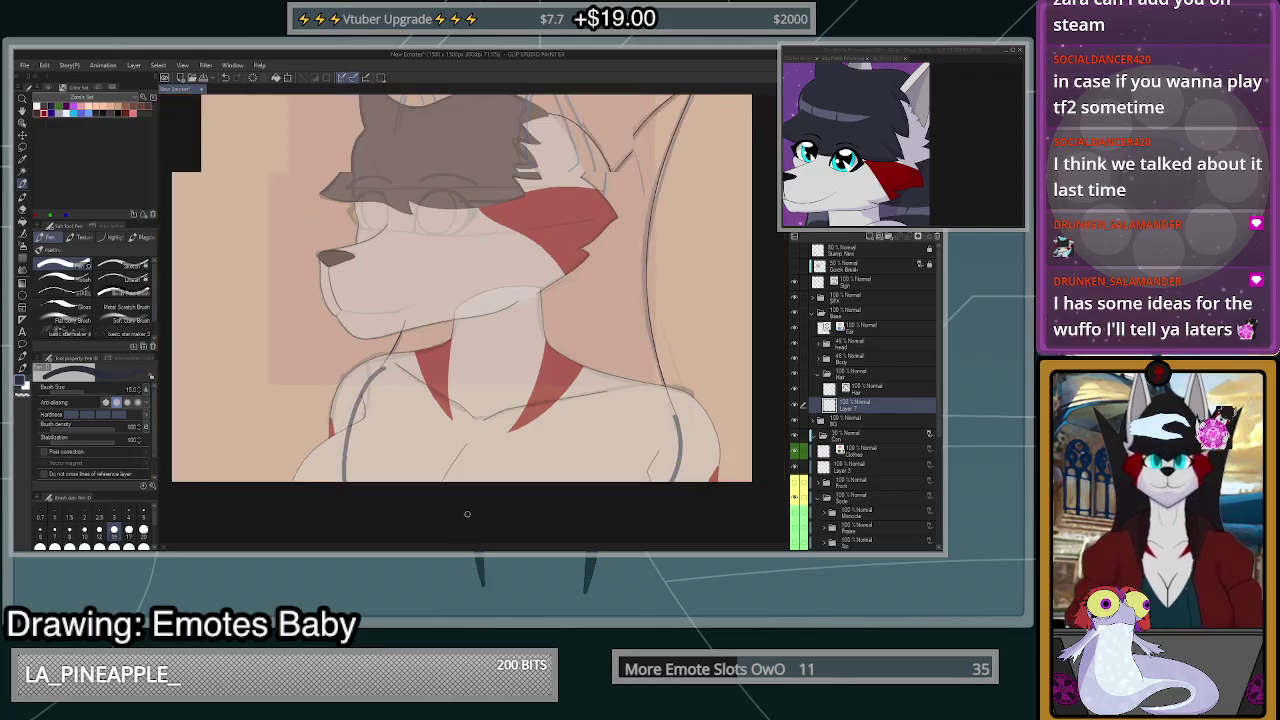
- Close the back hair shape with dark strokes from the back of the head across the face to the outline below the jaw
scroll(530, 226, "up", 6)
mouse_move(529, 210)
left_mouse_down()
mouse_move(457, 241)
mouse_move(376, 341)
mouse_move(372, 520)
left_mouse_up()
scroll(372, 520, "down", 3)
scroll(415, 425, "up", 3)
scroll(415, 425, "up", 2)
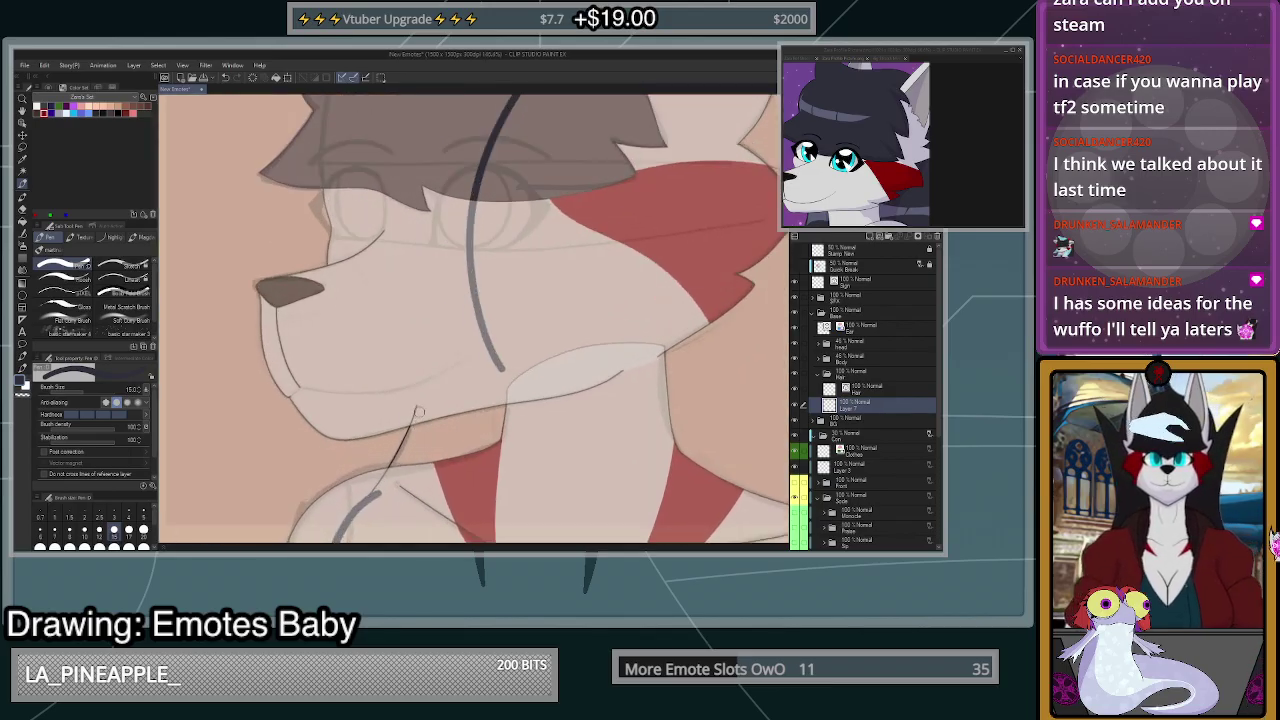
mouse_move(415, 418)
left_mouse_down()
mouse_move(472, 367)
mouse_move(516, 368)
left_mouse_up()
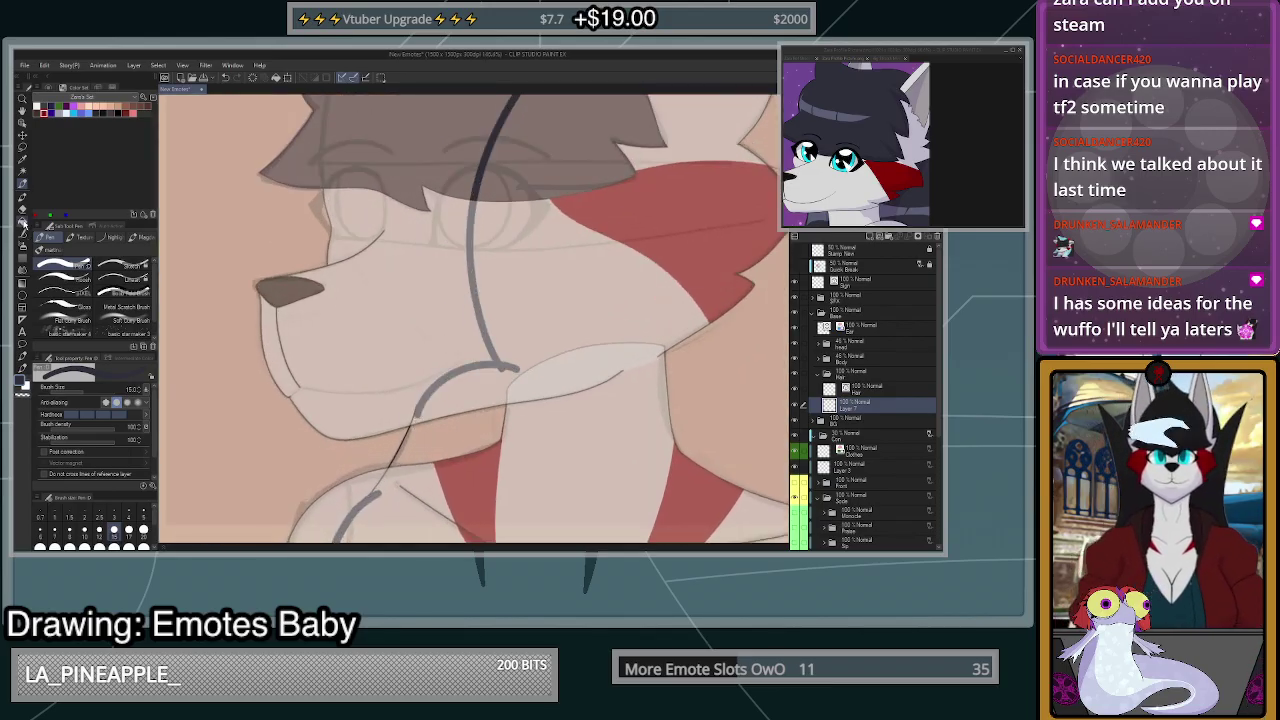
- Fill the closed back hair shape with the dark hair colour on the layer beneath the Hair line art
left_click(22, 222)
left_click(622, 443)
key("ctrl+z")
left_click(854, 388)
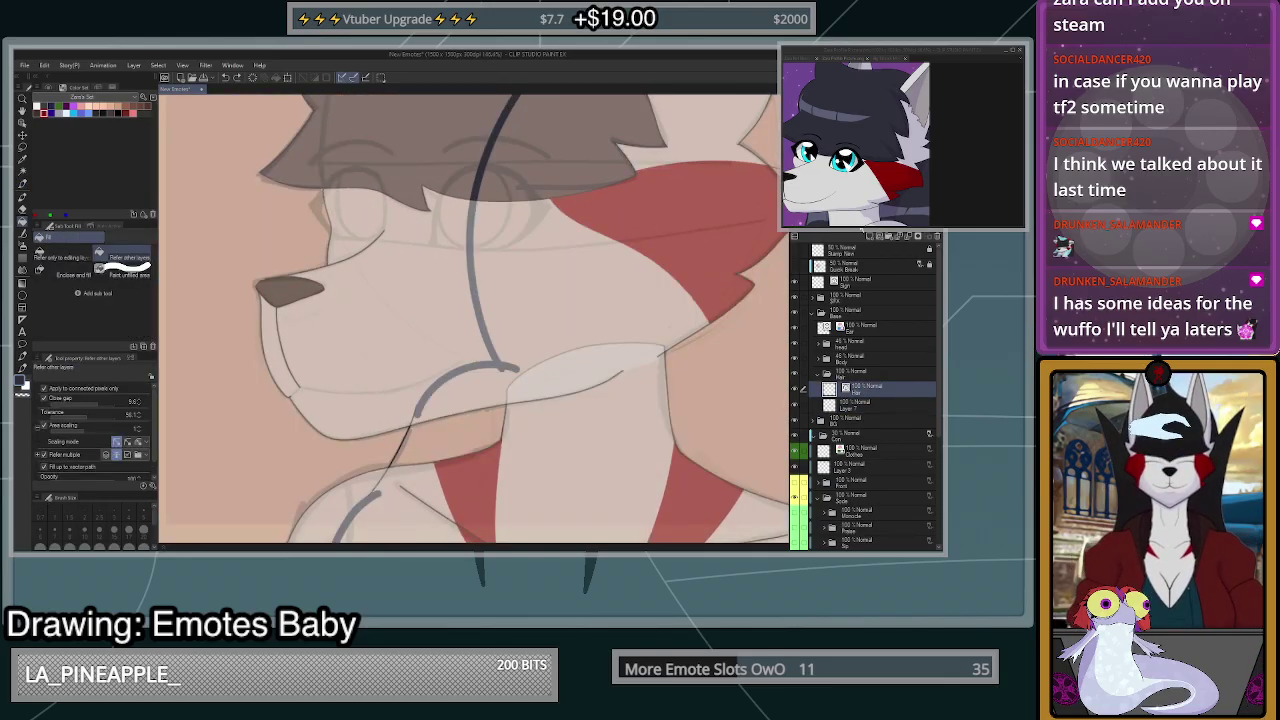
left_click(866, 409)
left_click(724, 421)
scroll(725, 418, "down", 8)
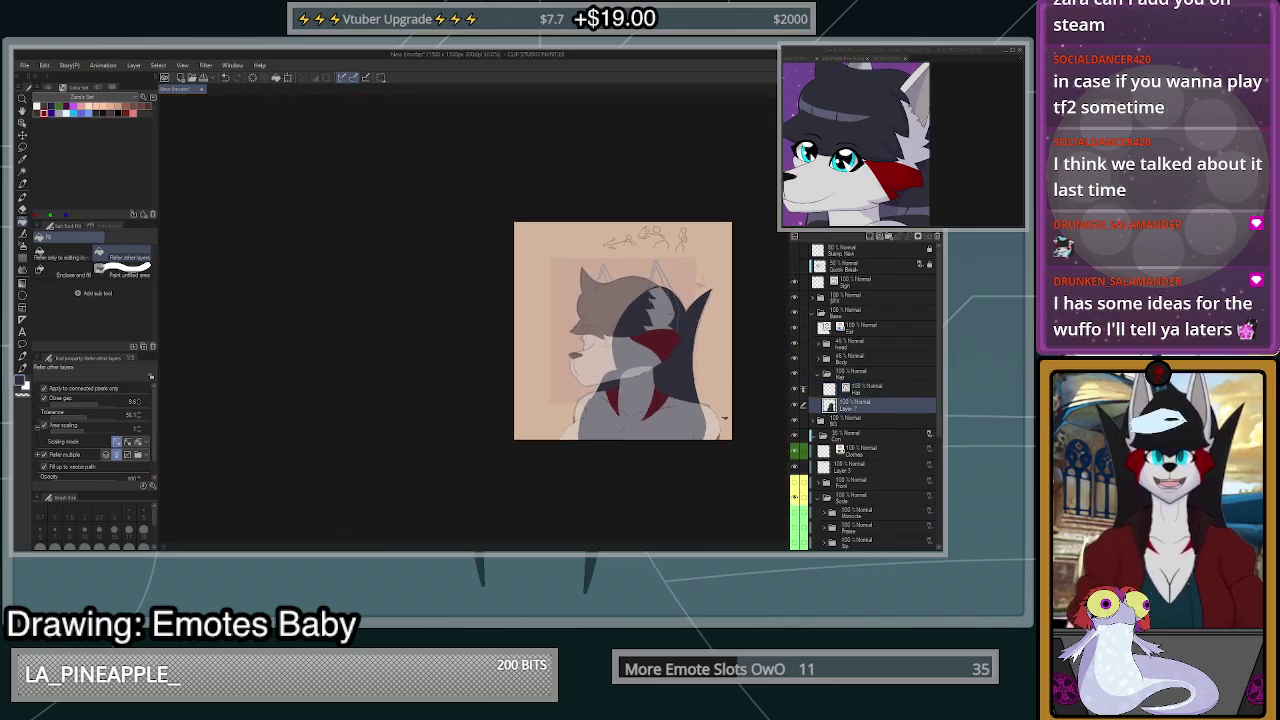
- Collapse the Hair folder and restore the Head and Body folders to 100% opacity
left_click(864, 375)
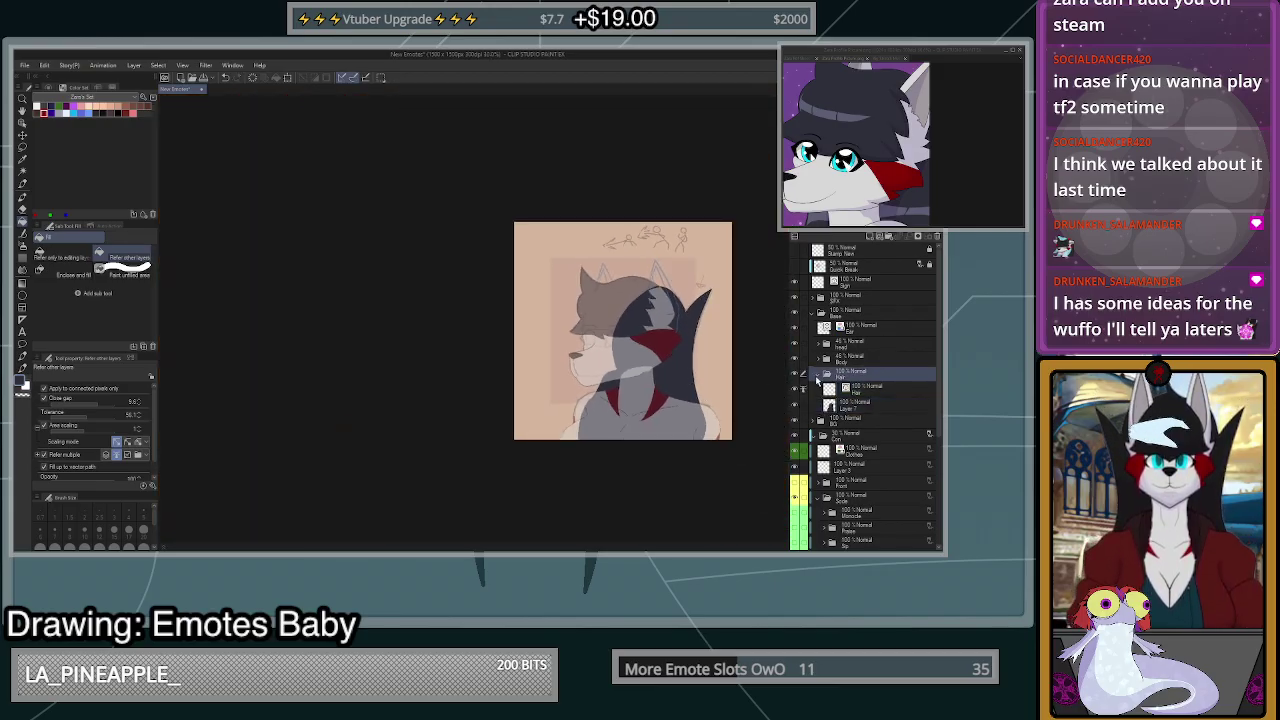
left_click(818, 375)
left_click(856, 362)
left_click(803, 345)
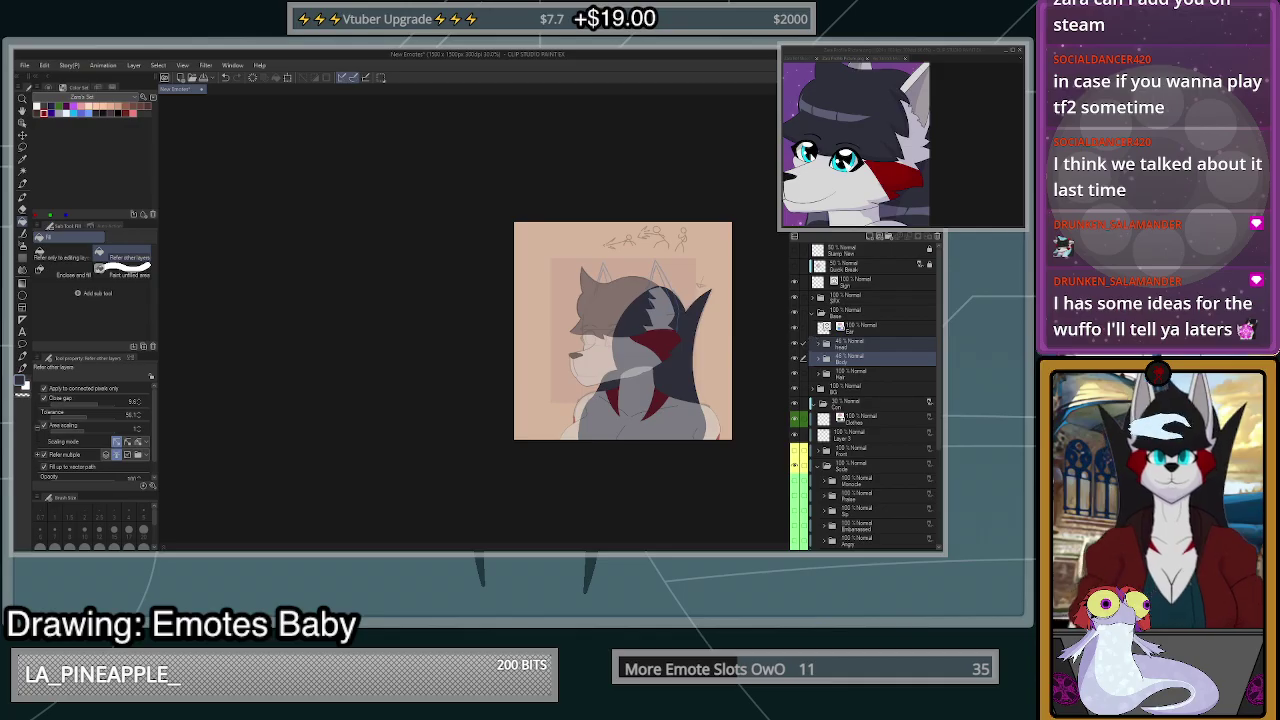
left_click_drag(898, 214, 930, 214)
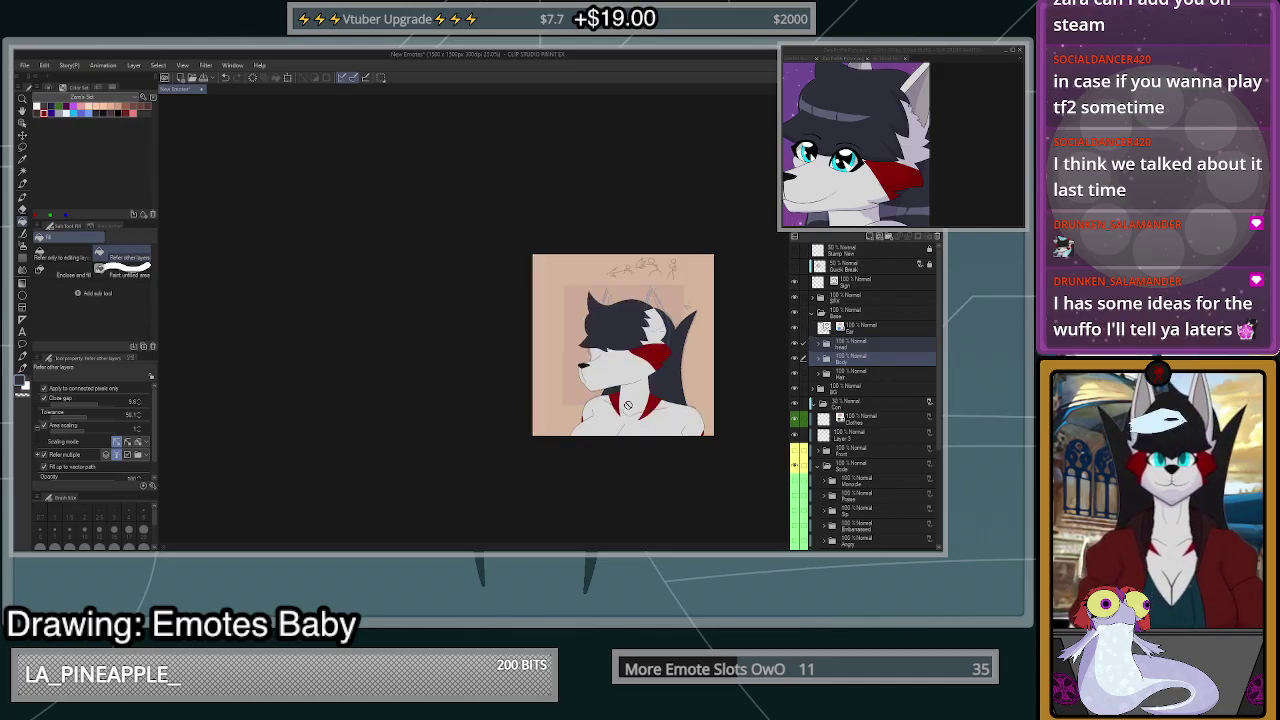
scroll(682, 335, "up", 3)
- Create a folder named Ear above the Head folder and place the Ear line art inside it
left_click(868, 327)
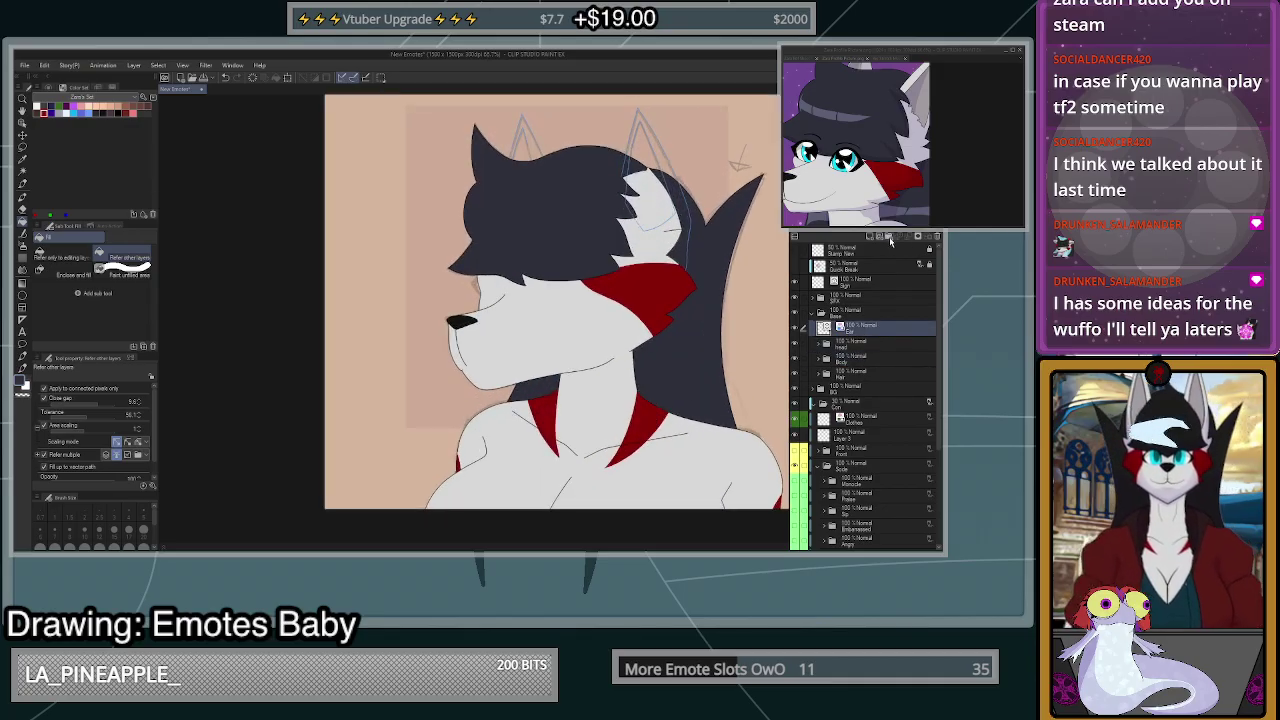
left_click(889, 238)
left_click(874, 344)
left_click_drag(873, 345, 874, 331)
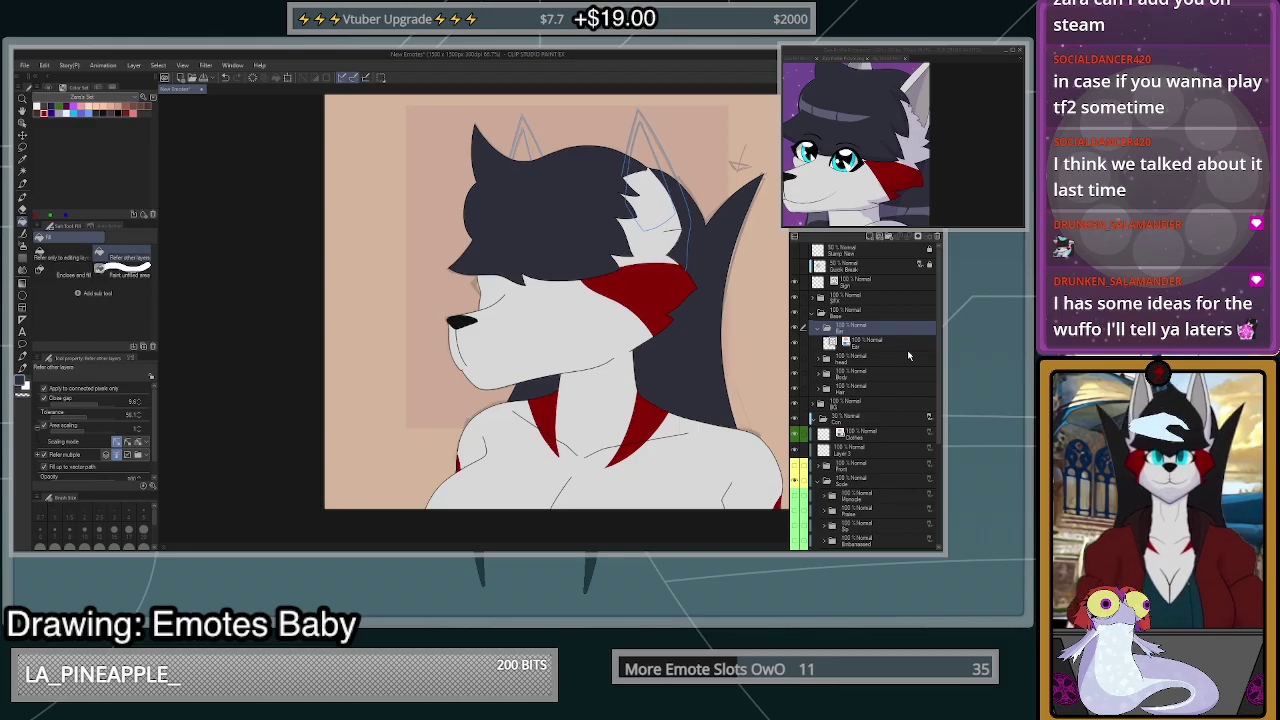
- Add a new colour layer inside the Ear folder, place it beneath the Ear line art and select it
left_click(873, 345)
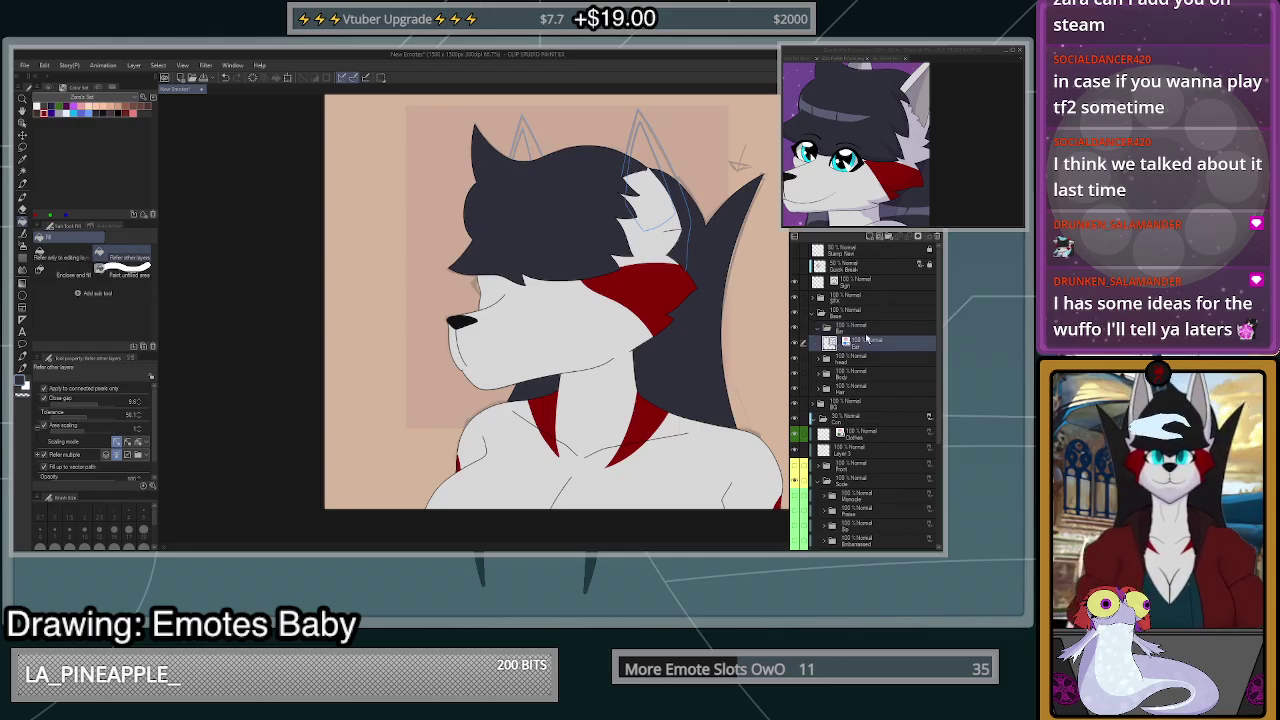
left_click(869, 237)
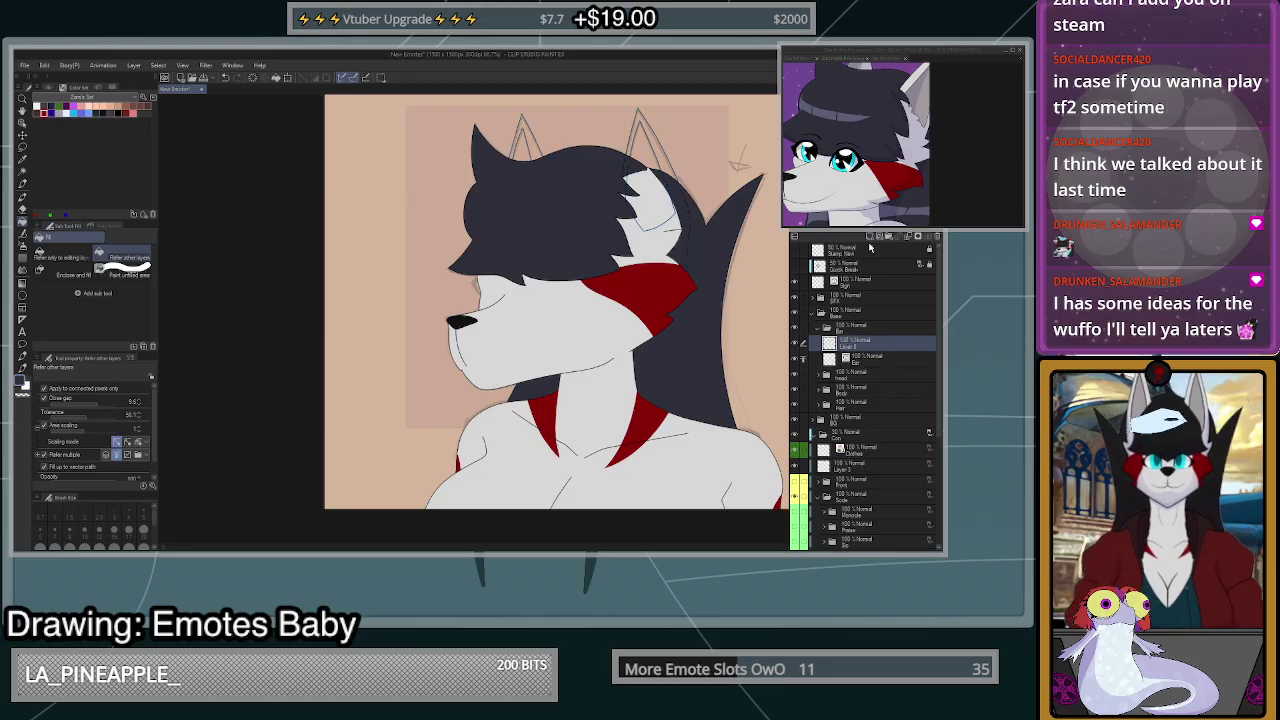
left_click_drag(864, 360, 866, 338)
left_click(864, 358)
scroll(681, 330, "down", 1)
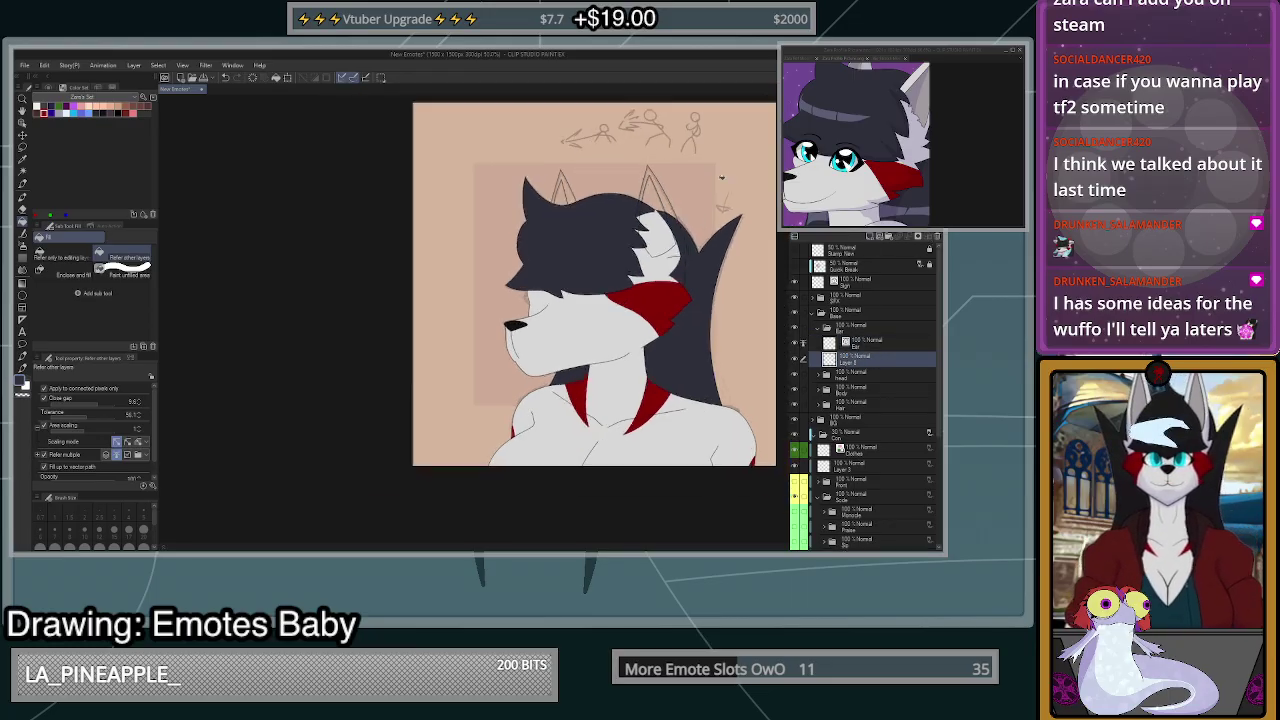
- Dab light fur colour behind the short fur line near the ear's base, and undo the longer stroke along the fur edge
scroll(707, 198, "up", 3)
scroll(660, 285, "up", 1)
key("p")
scroll(640, 320, "up", 2)
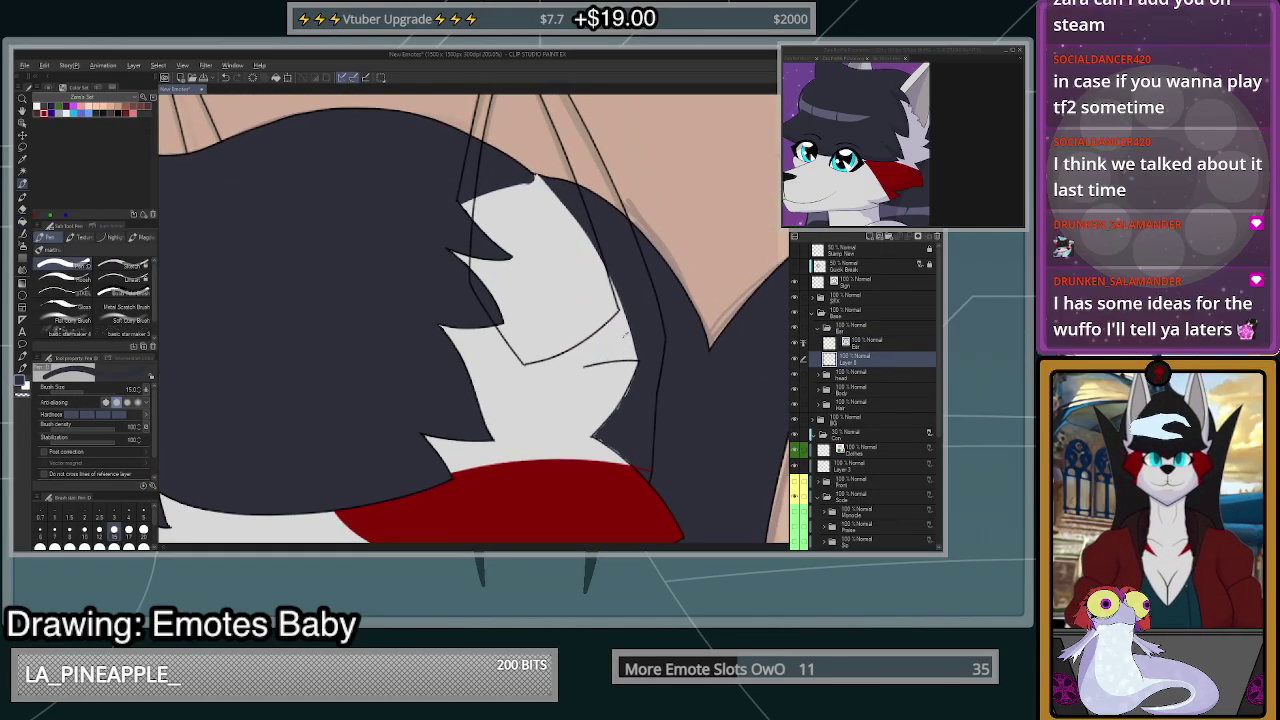
scroll(640, 350, "up", 2)
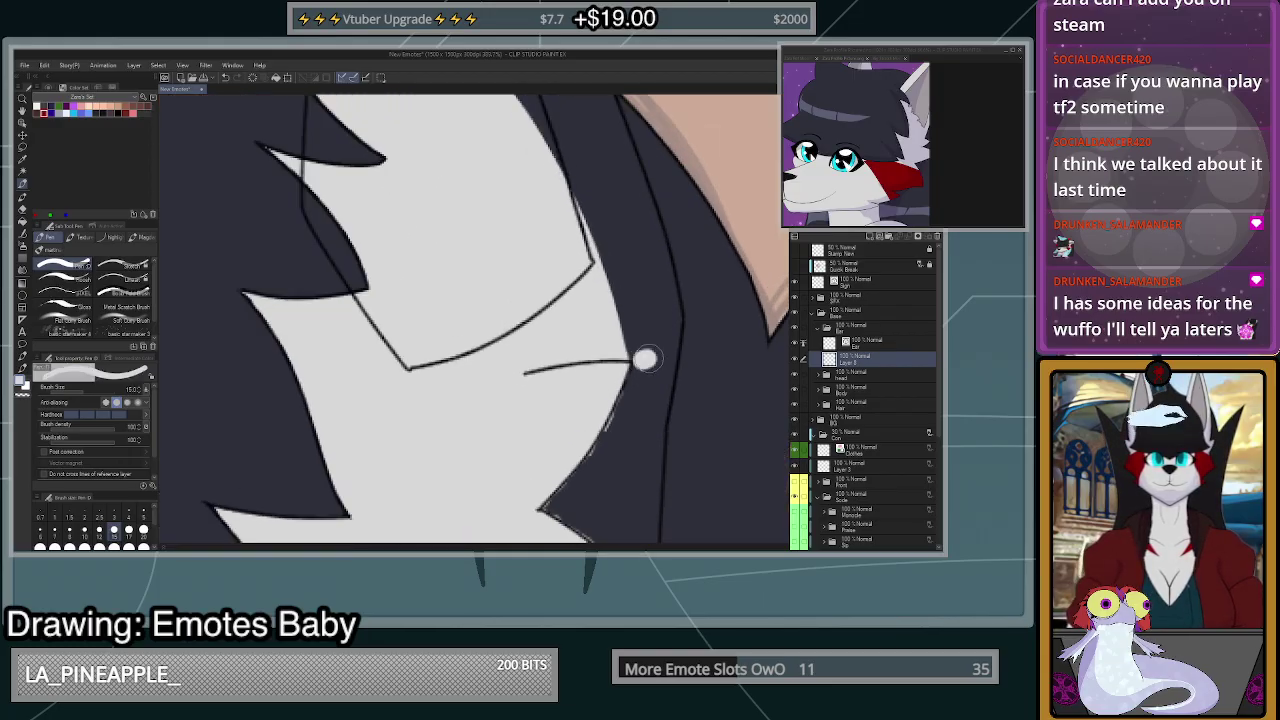
left_click_drag(637, 374, 578, 501)
key("ctrl+z")
- Try placing the Ear folder below the Head folder, and move it back above
left_click(862, 342)
scroll(735, 404, "down", 2)
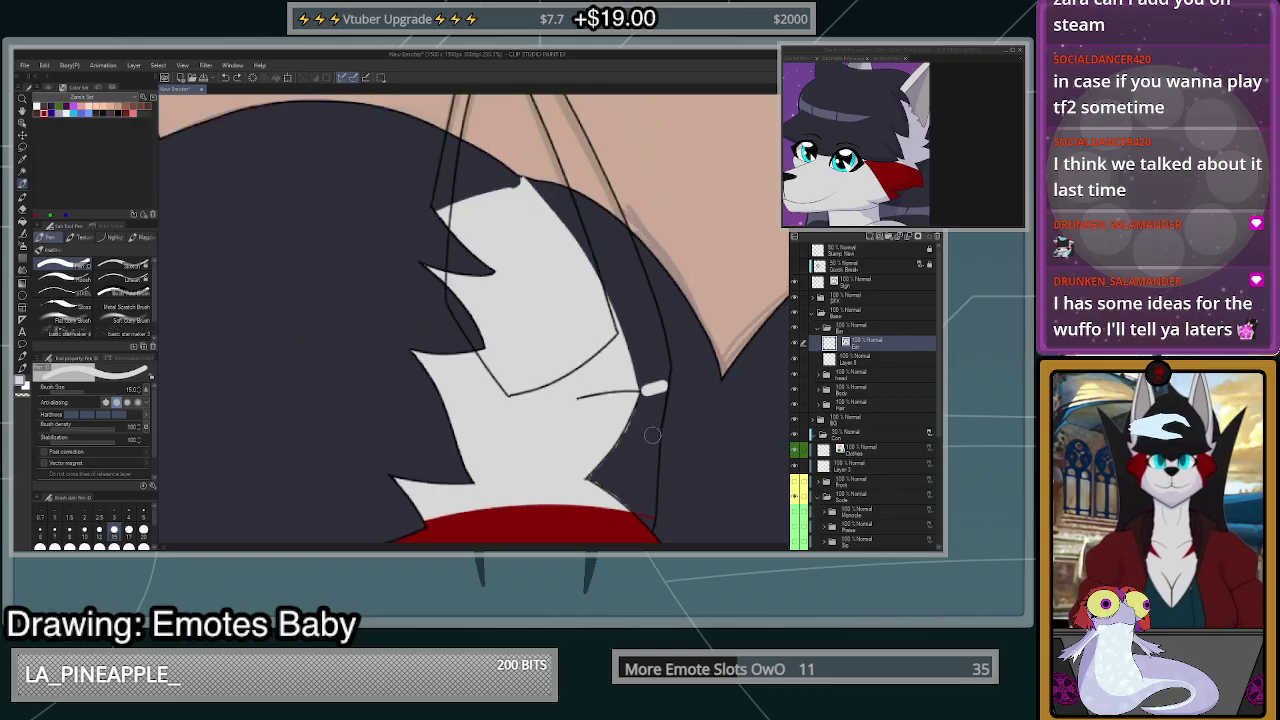
left_click_drag(858, 336, 870, 390)
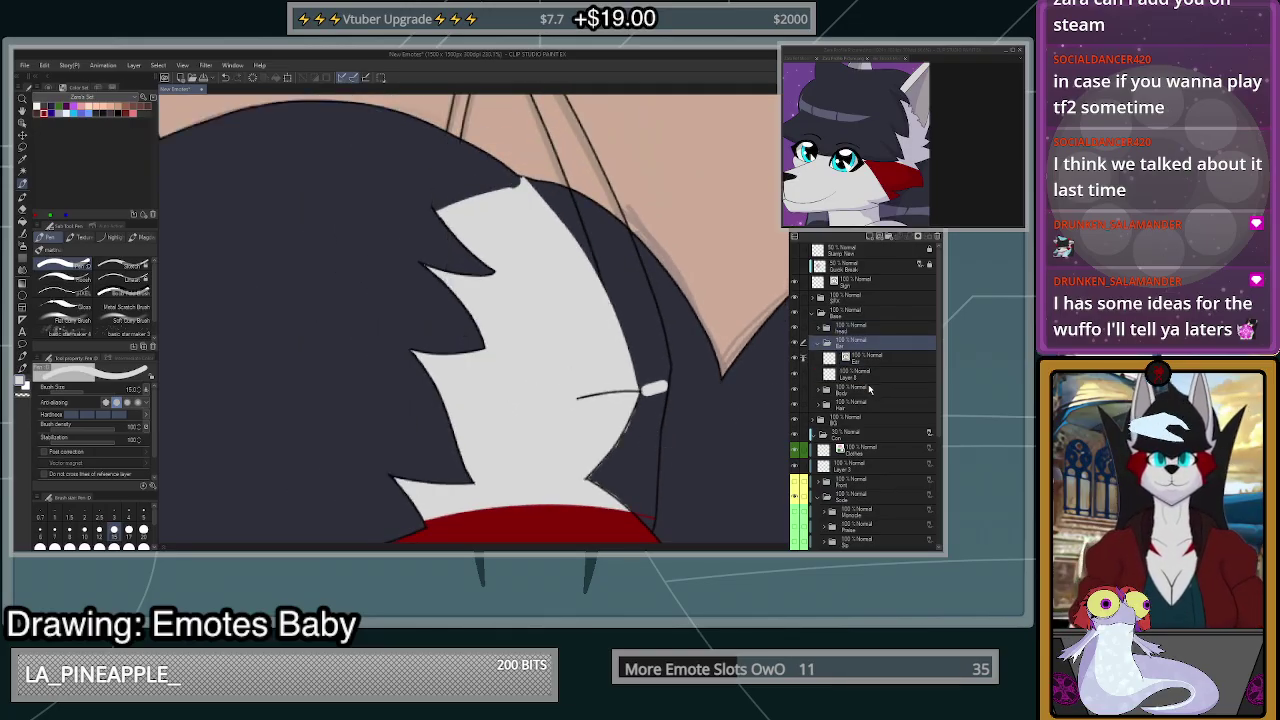
scroll(692, 446, "down", 4)
scroll(692, 454, "up", 3)
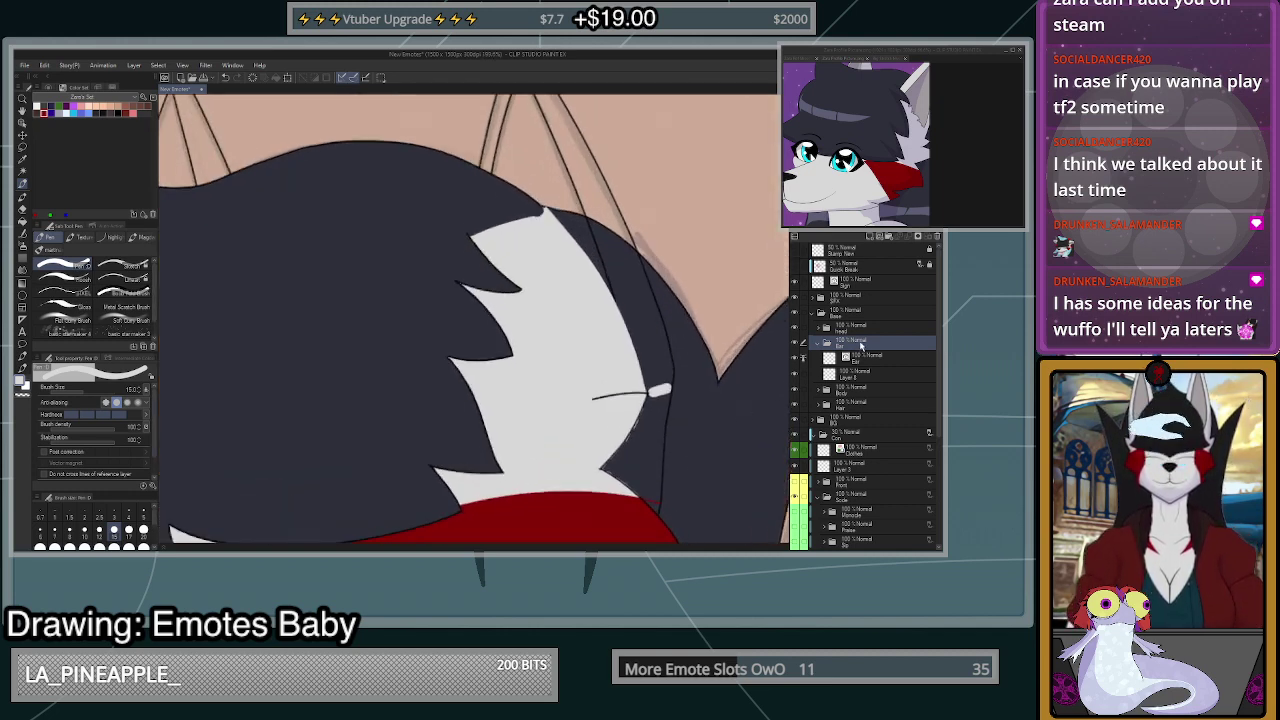
left_click_drag(860, 344, 862, 323)
scroll(816, 366, "down", 2)
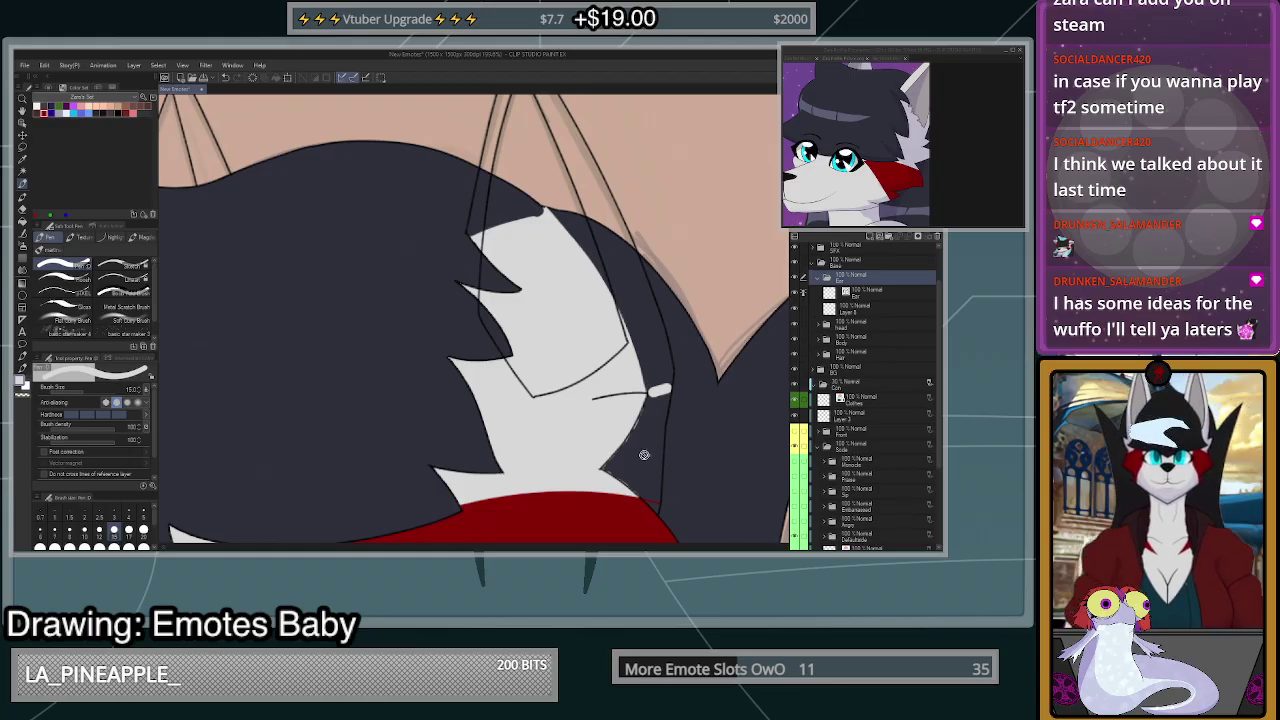
- Select the front hair tuft, short fur line and cheek fur strokes together in the Head line art for copying
scroll(644, 456, "down", 3)
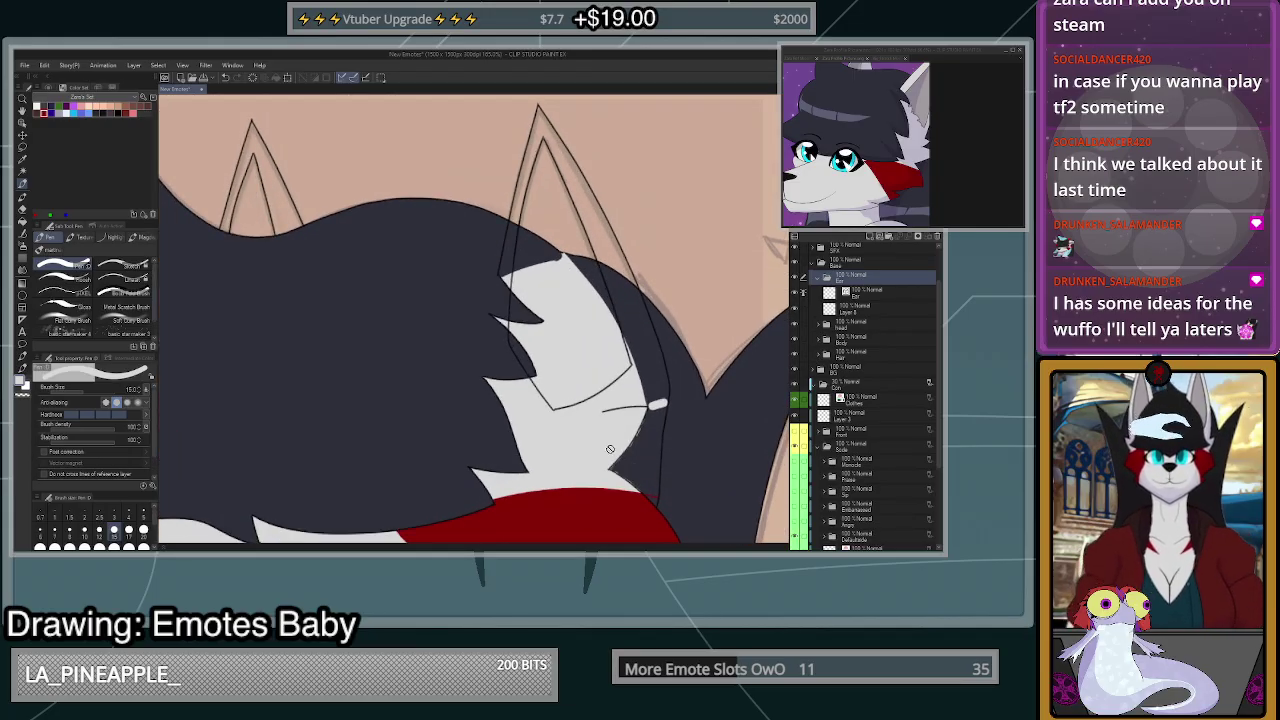
left_click(24, 122)
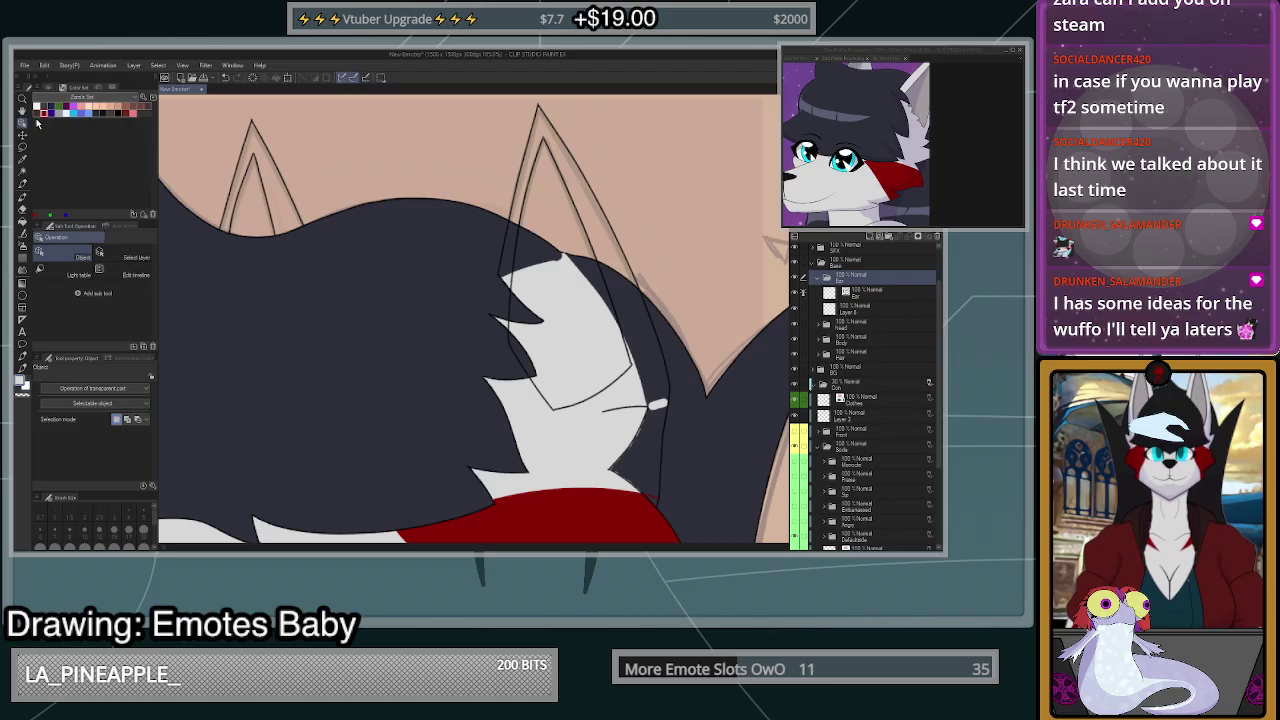
left_click(530, 347)
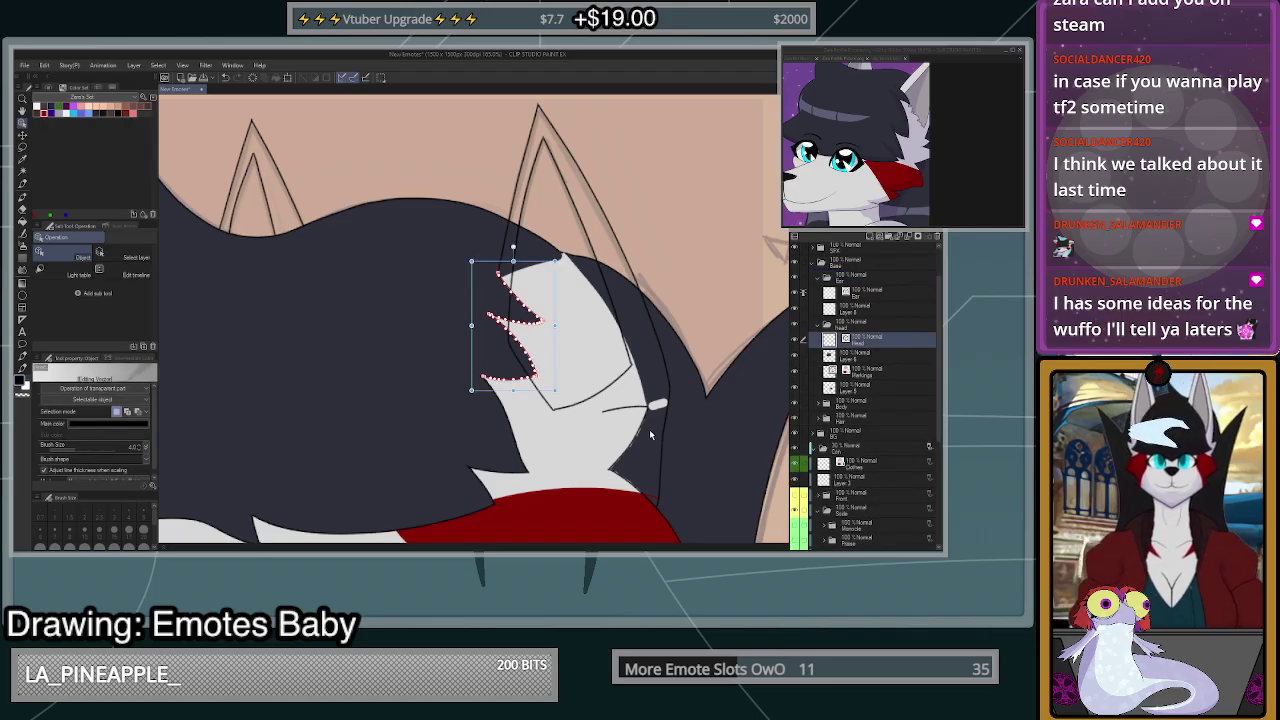
left_click(625, 467, "shift")
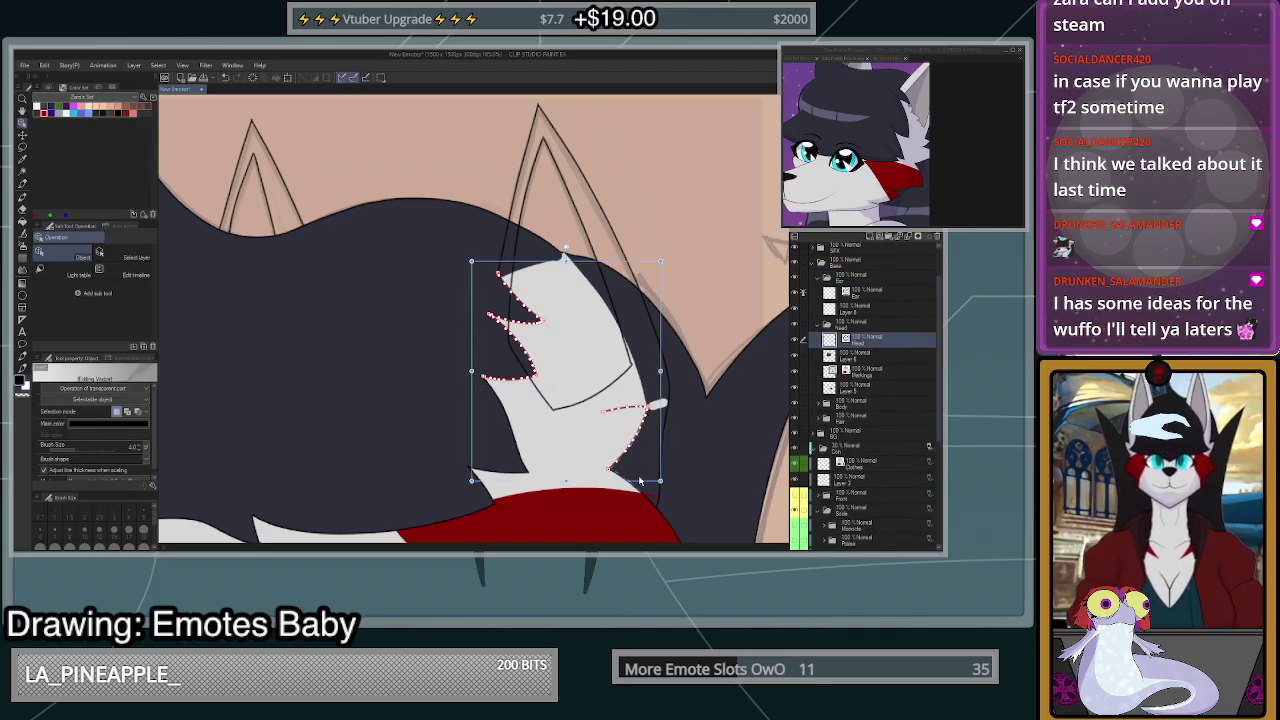
left_click(650, 497, "shift")
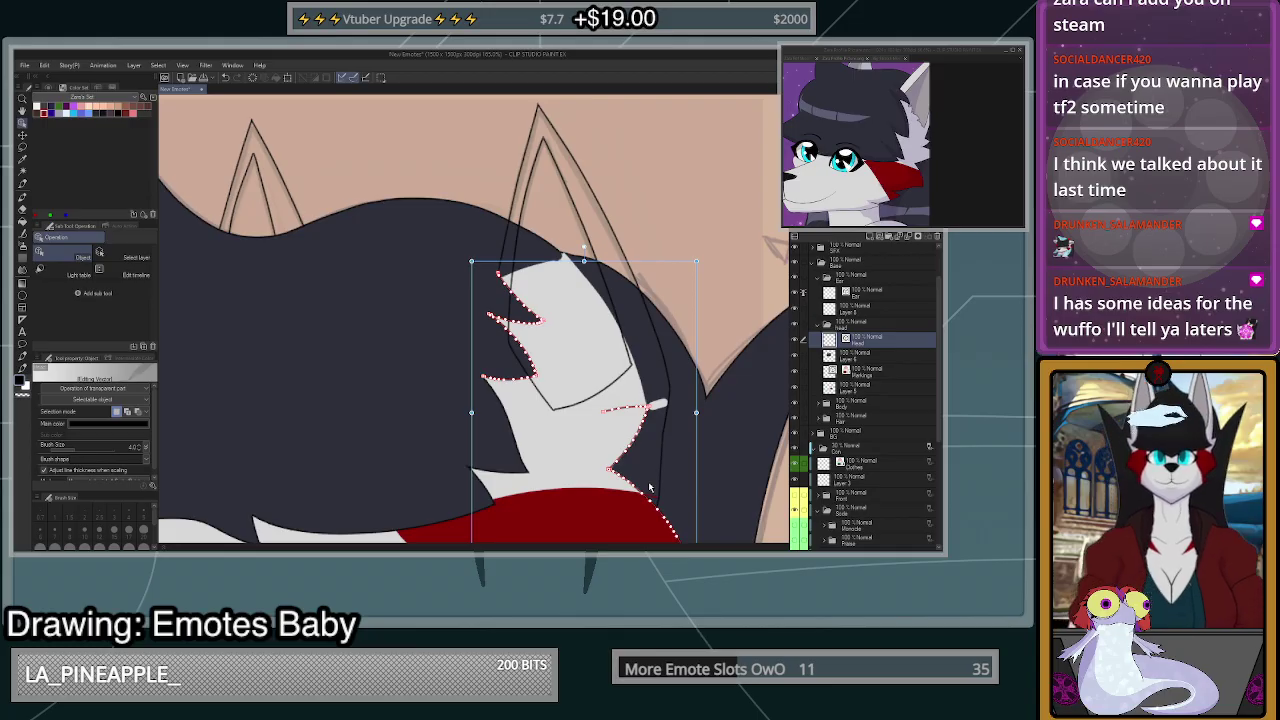
- Lower the Head folder's opacity to about half and paste the copied hair and fur strokes into the Ear line art layer
left_click(820, 327)
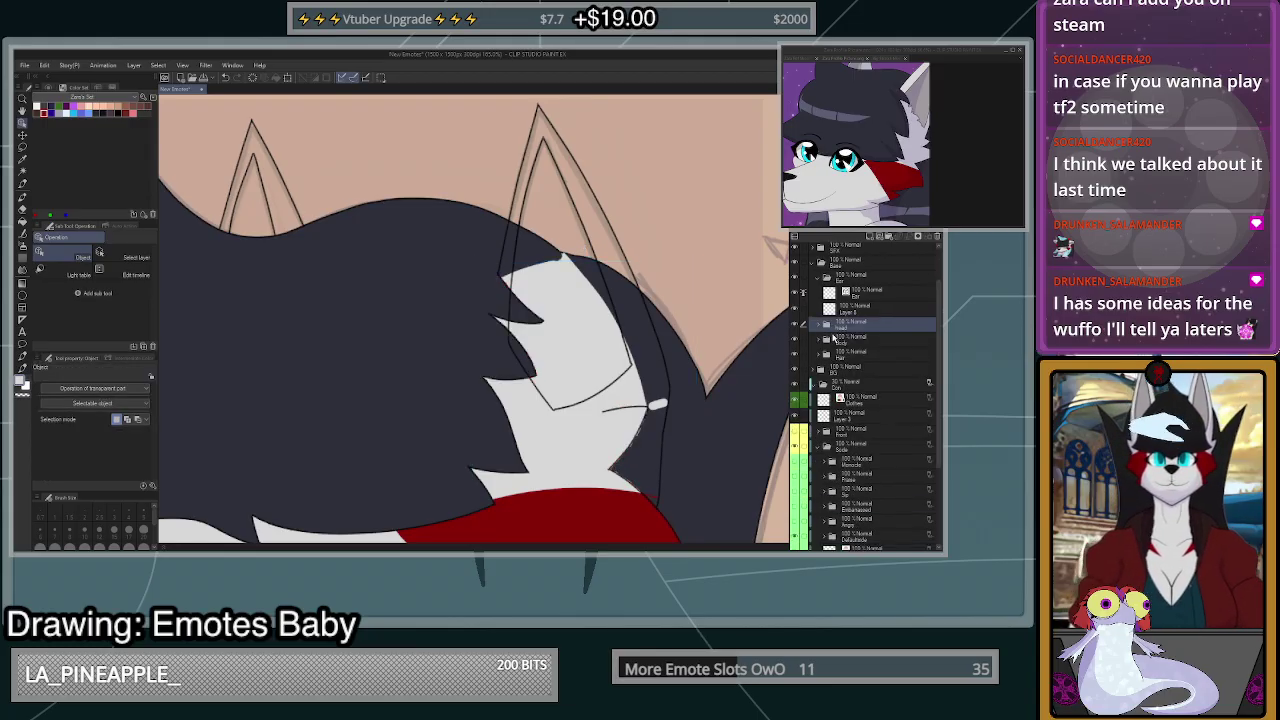
left_click(888, 215)
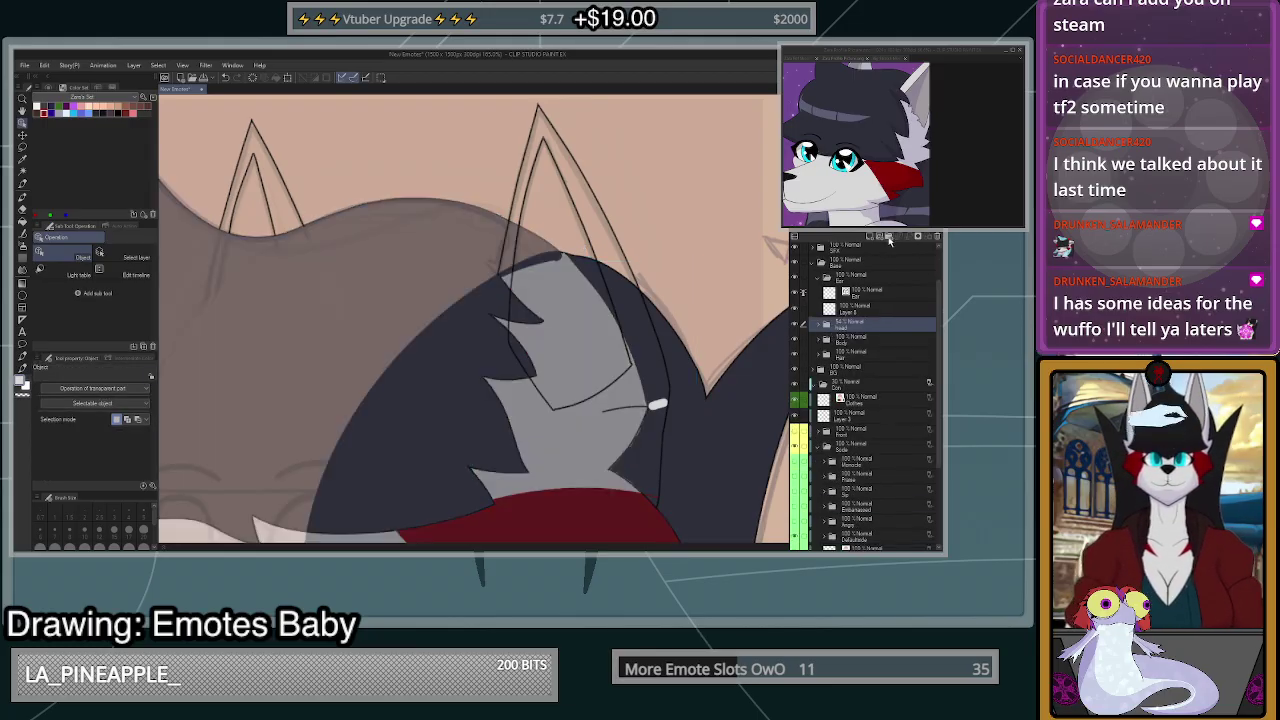
left_click(880, 295)
left_click(649, 406)
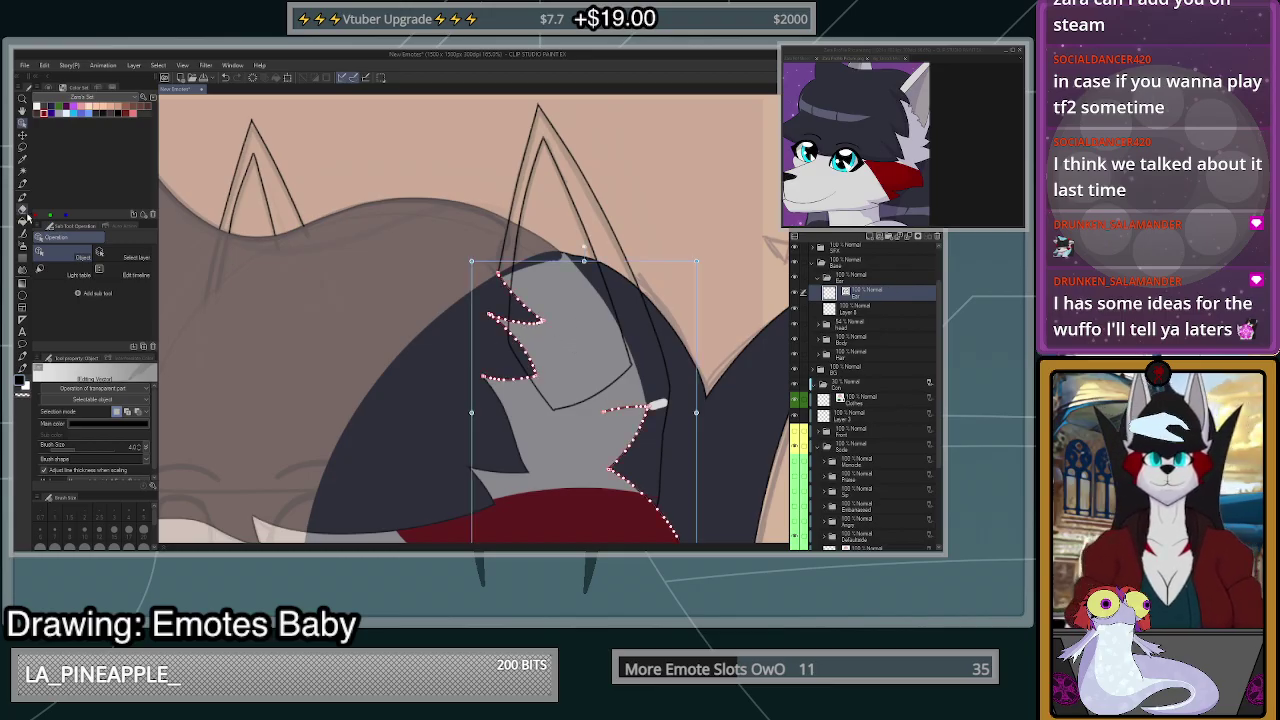
- Trim the excess pasted strokes around the ear outline with the vector eraser, and select the colour layer beneath the Ear line art
left_click(22, 210)
scroll(508, 337, "up", 2)
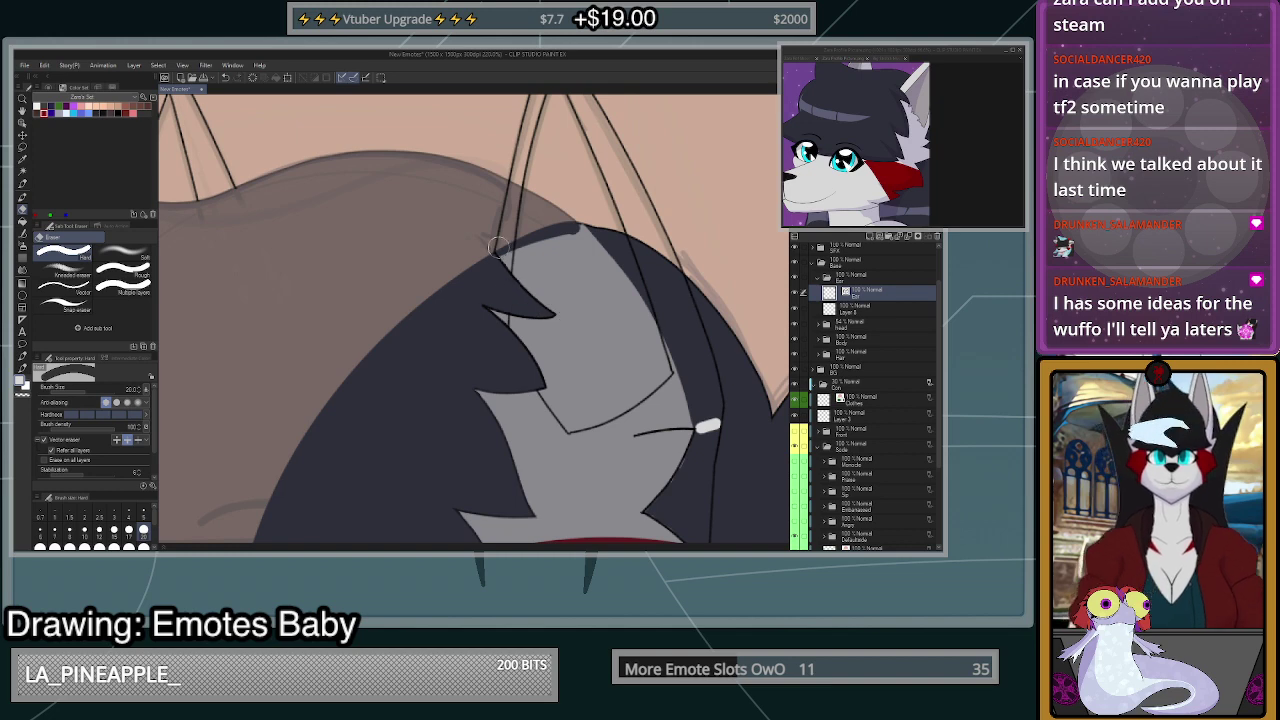
scroll(517, 184, "down", 2)
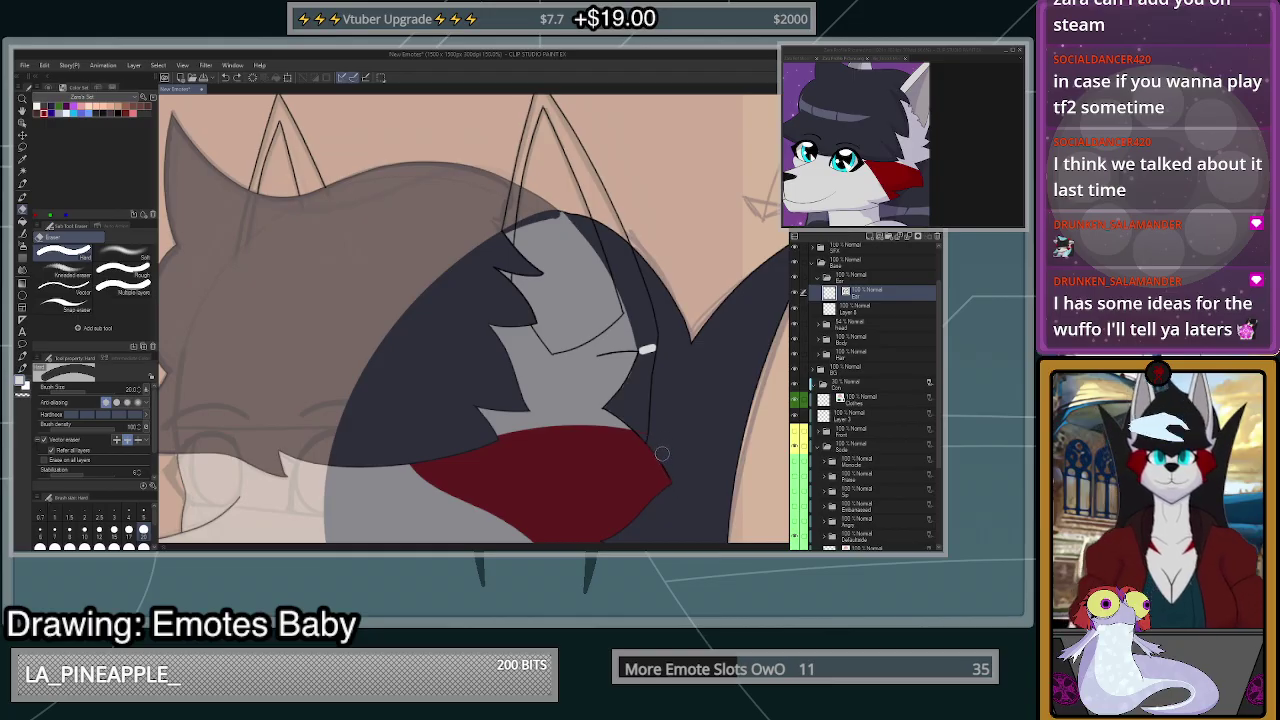
scroll(660, 452, "up", 2)
scroll(656, 452, "up", 1)
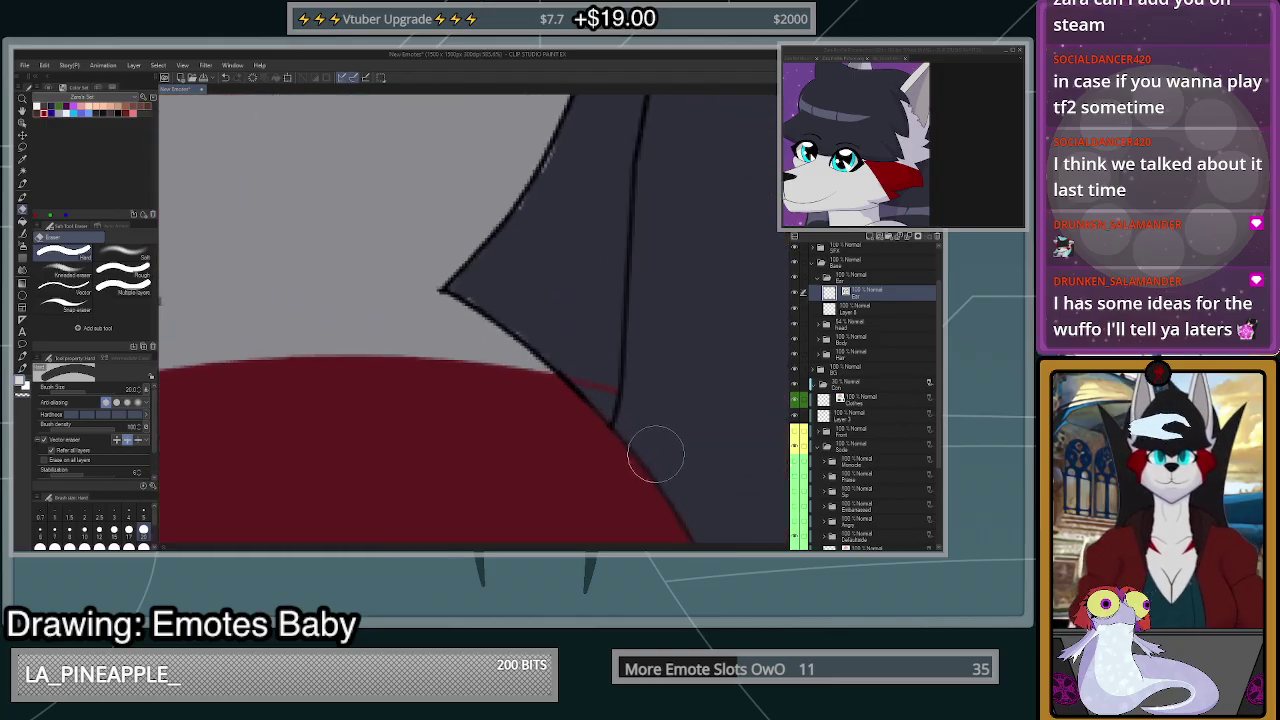
key("ctrl+z")
scroll(648, 452, "down", 2)
left_click_drag(681, 506, 686, 523)
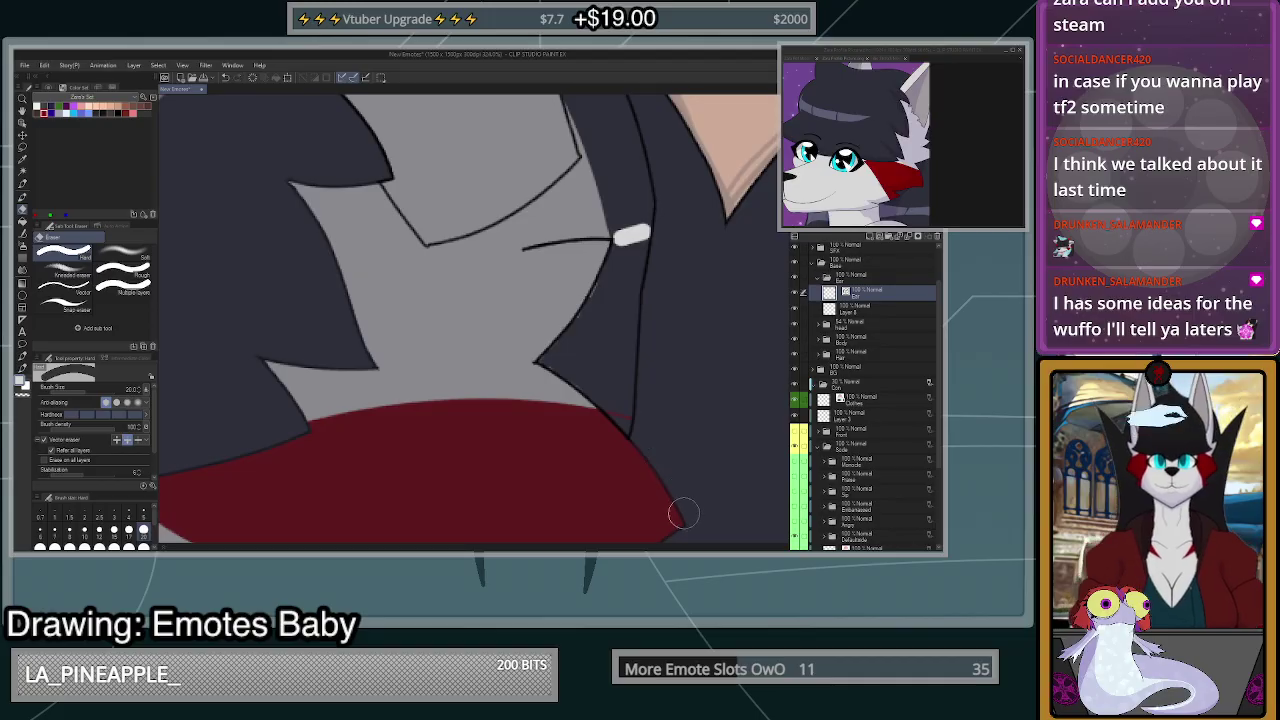
scroll(676, 505, "down", 4)
scroll(662, 388, "up", 1)
left_click(872, 311)
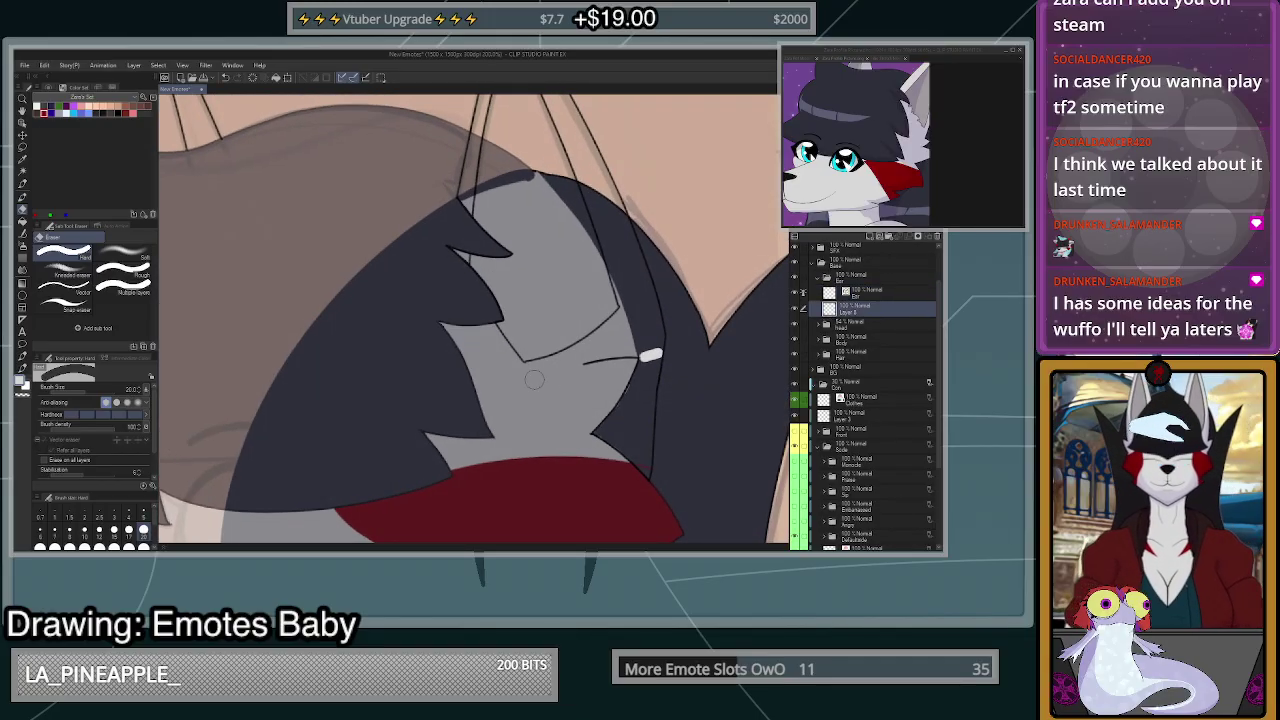
left_click(24, 219)
left_click(626, 243)
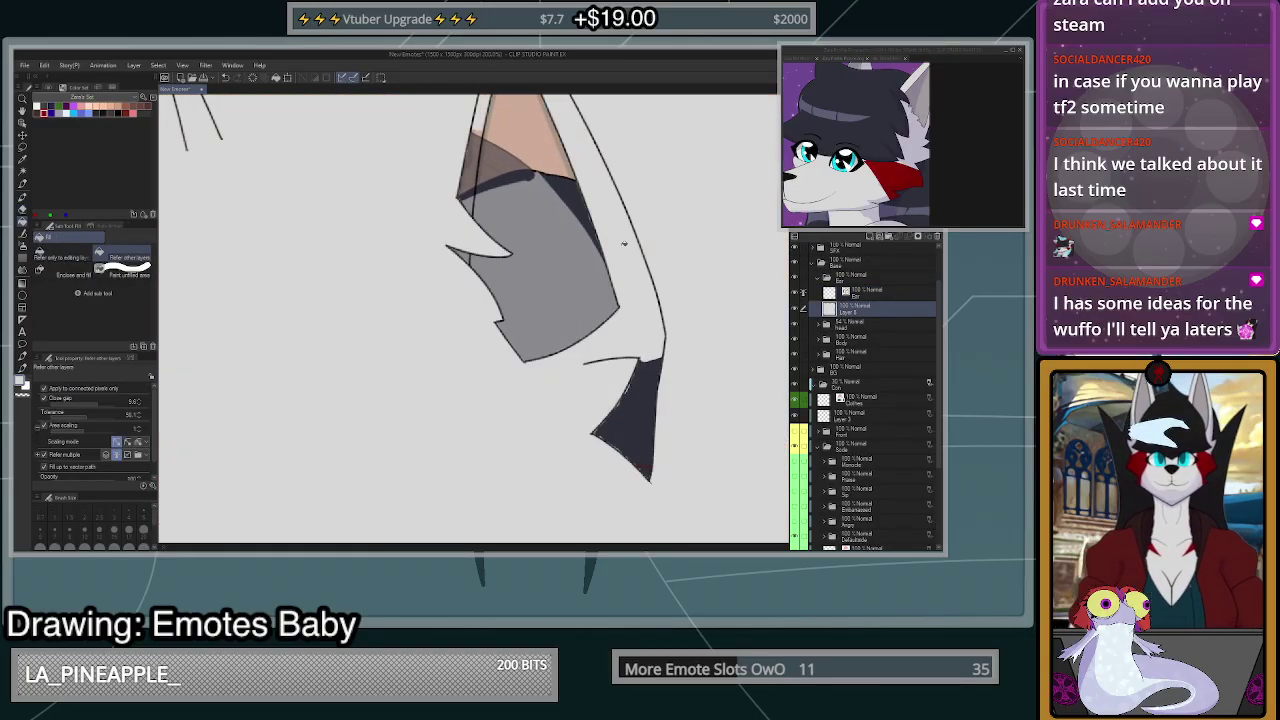
key("ctrl+z")
- Paint the pointed fur tuft below the large ear's base off-white with the pen, keeping the paint inside the line art
key("p")
scroll(618, 443, "up", 2)
mouse_move(615, 433)
left_mouse_down()
mouse_move(600, 433)
mouse_move(656, 484)
mouse_move(602, 447)
left_mouse_up()
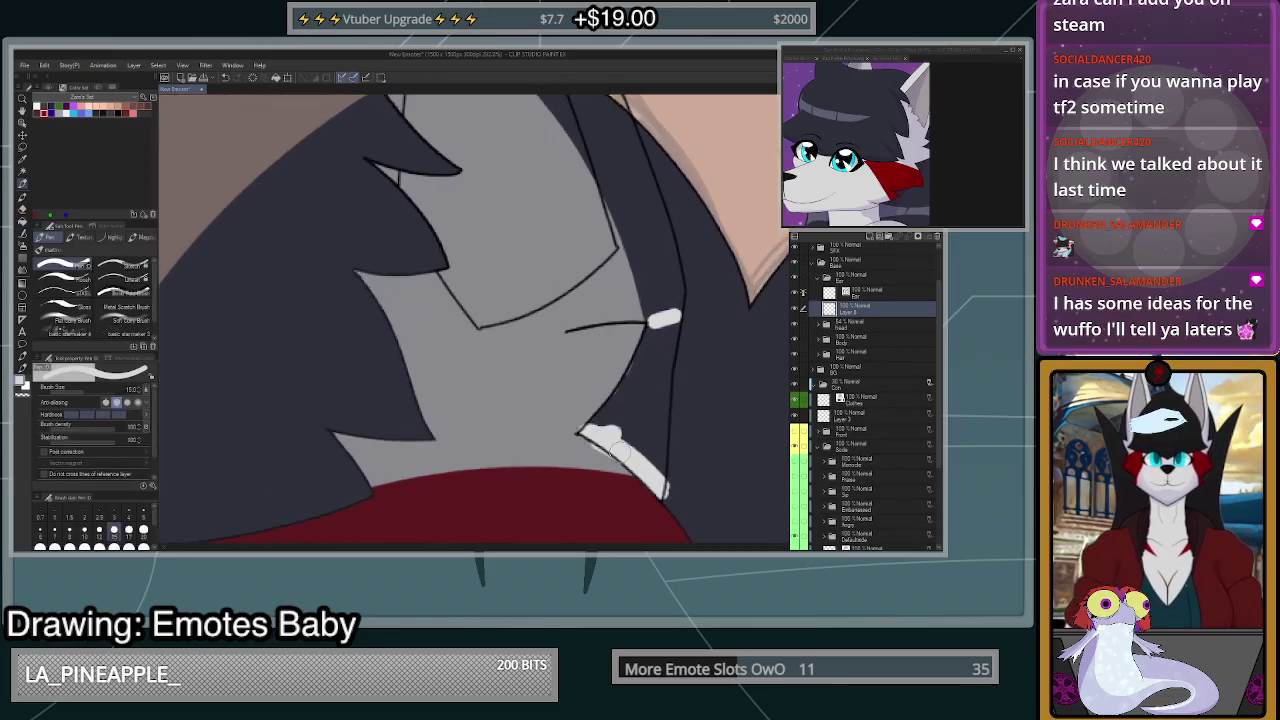
key("c")
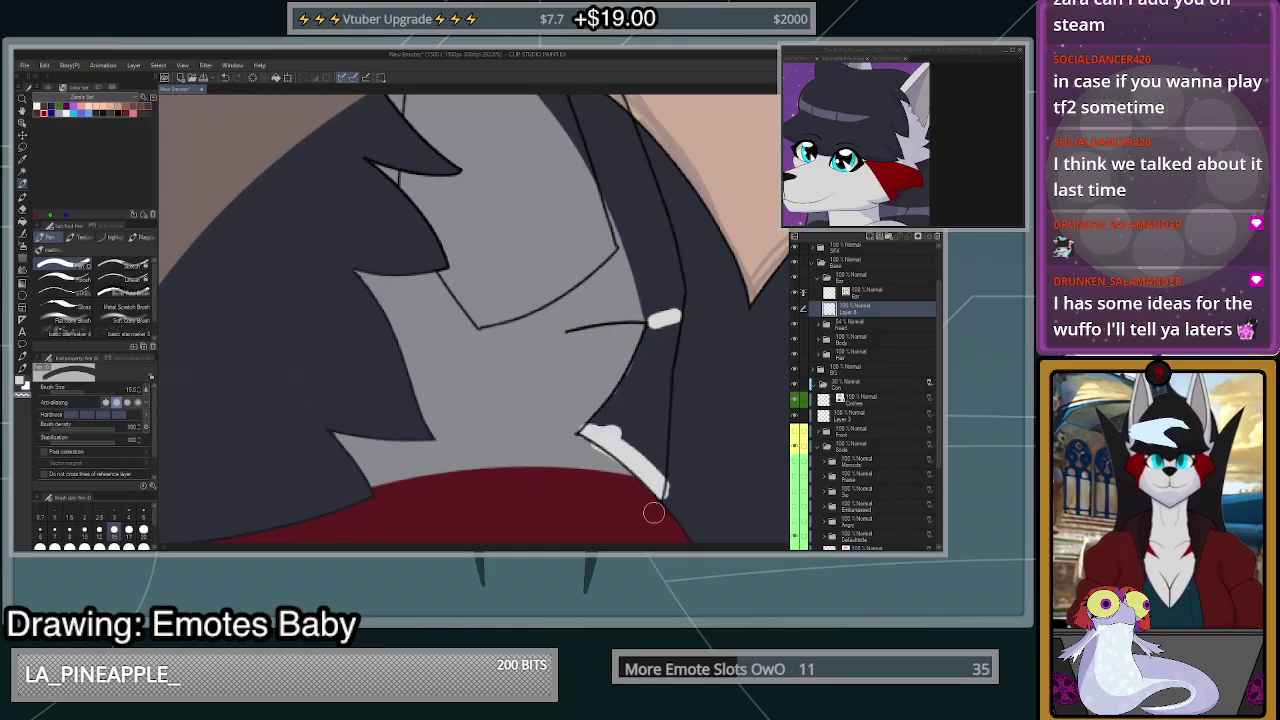
mouse_move(640, 493)
left_mouse_down()
mouse_move(582, 446)
mouse_move(638, 487)
left_mouse_up()
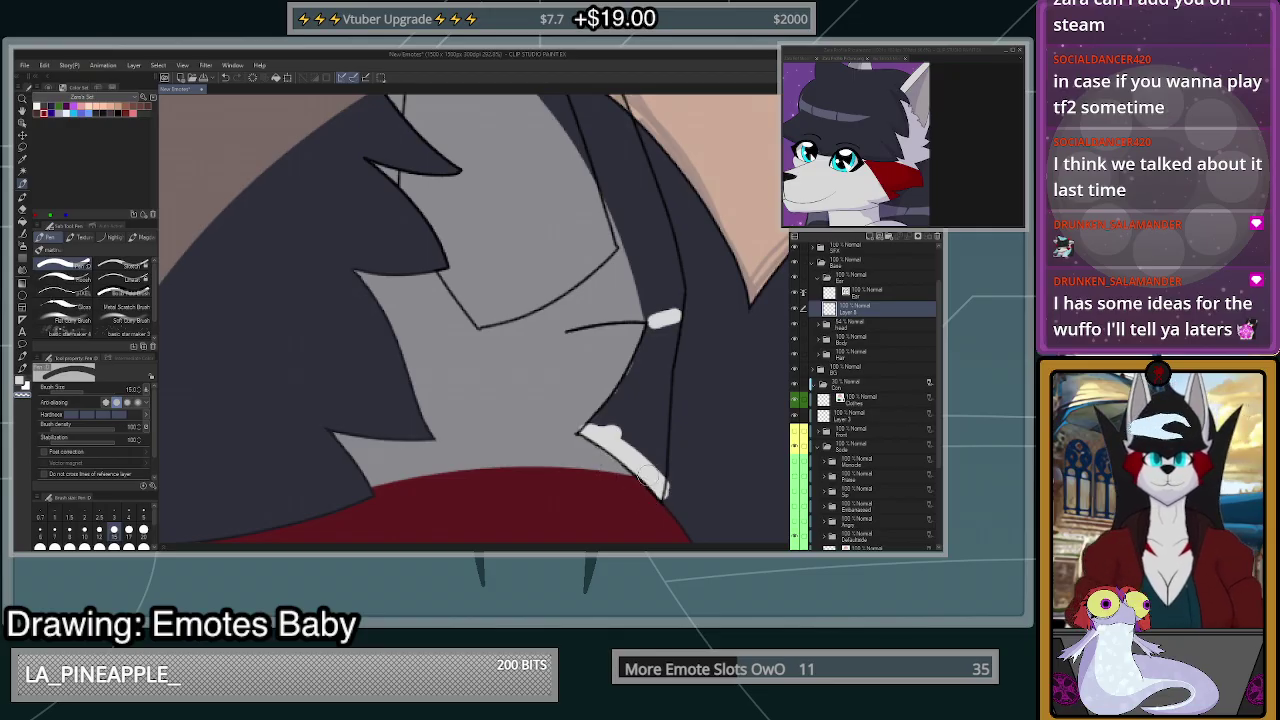
mouse_move(588, 432)
left_mouse_down()
mouse_move(662, 330)
mouse_move(660, 290)
left_mouse_up()
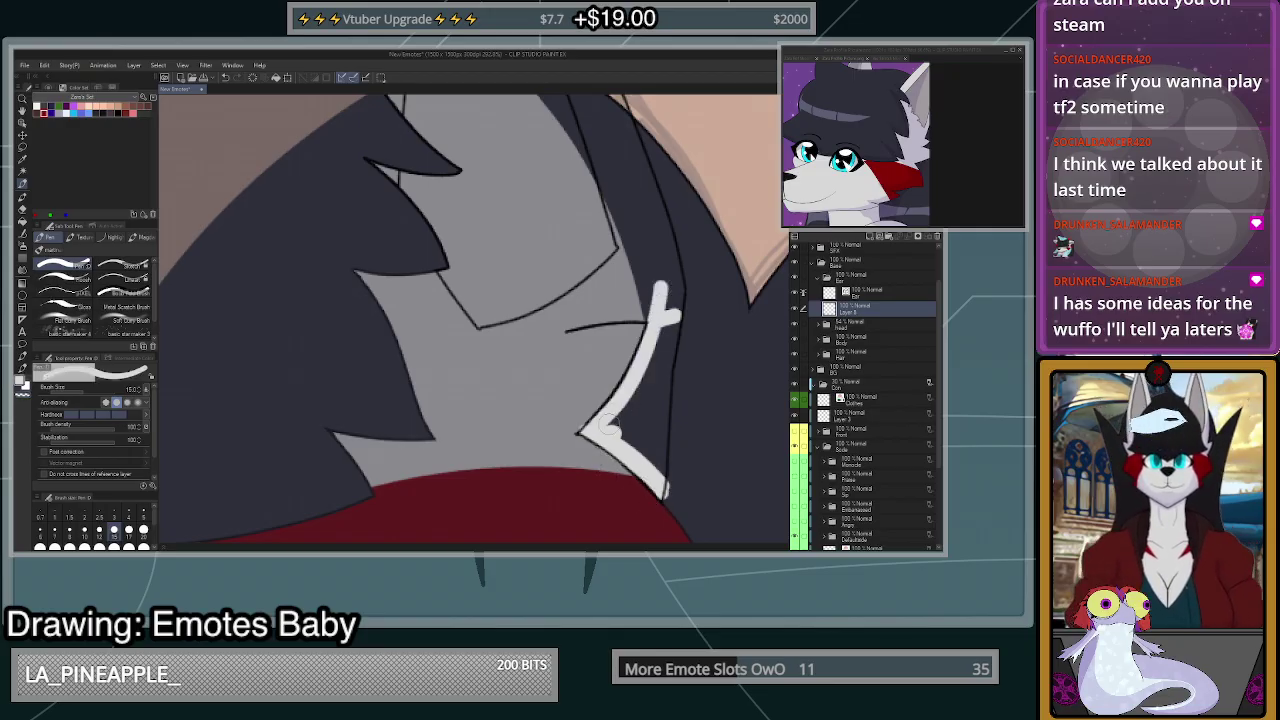
mouse_move(608, 424)
left_mouse_down()
mouse_move(652, 485)
mouse_move(654, 426)
left_mouse_up()
mouse_move(658, 479)
left_mouse_down()
mouse_move(680, 291)
mouse_move(640, 450)
left_mouse_up()
mouse_move(640, 372)
left_mouse_down()
mouse_move(607, 434)
mouse_move(625, 403)
mouse_move(630, 425)
mouse_move(648, 385)
mouse_move(656, 466)
mouse_move(666, 367)
mouse_move(676, 434)
left_mouse_up()
key("c")
left_click_drag(674, 492, 666, 500)
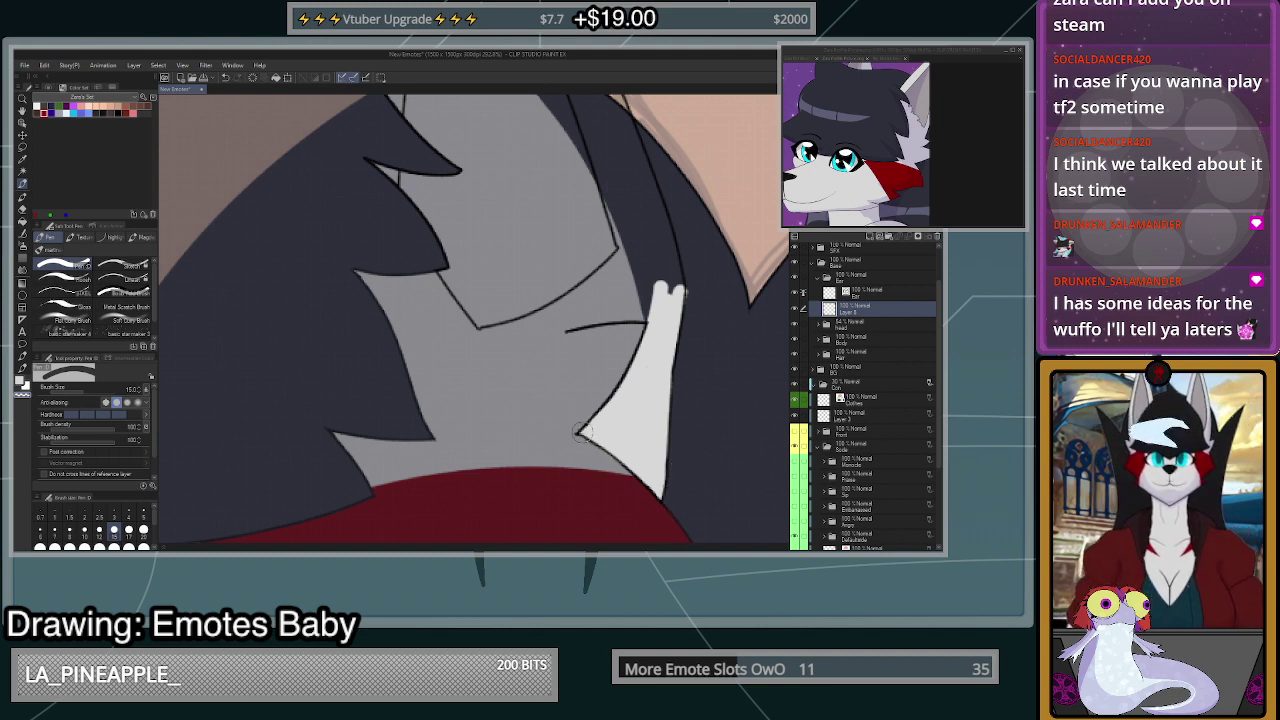
- Paint the off-white fur fringe along the lower edge of the large inner ear, joining it to the tuft
scroll(582, 432, "up", 2)
key("c")
mouse_move(662, 361)
left_mouse_down()
mouse_move(425, 393)
mouse_move(511, 369)
mouse_move(626, 303)
left_mouse_up()
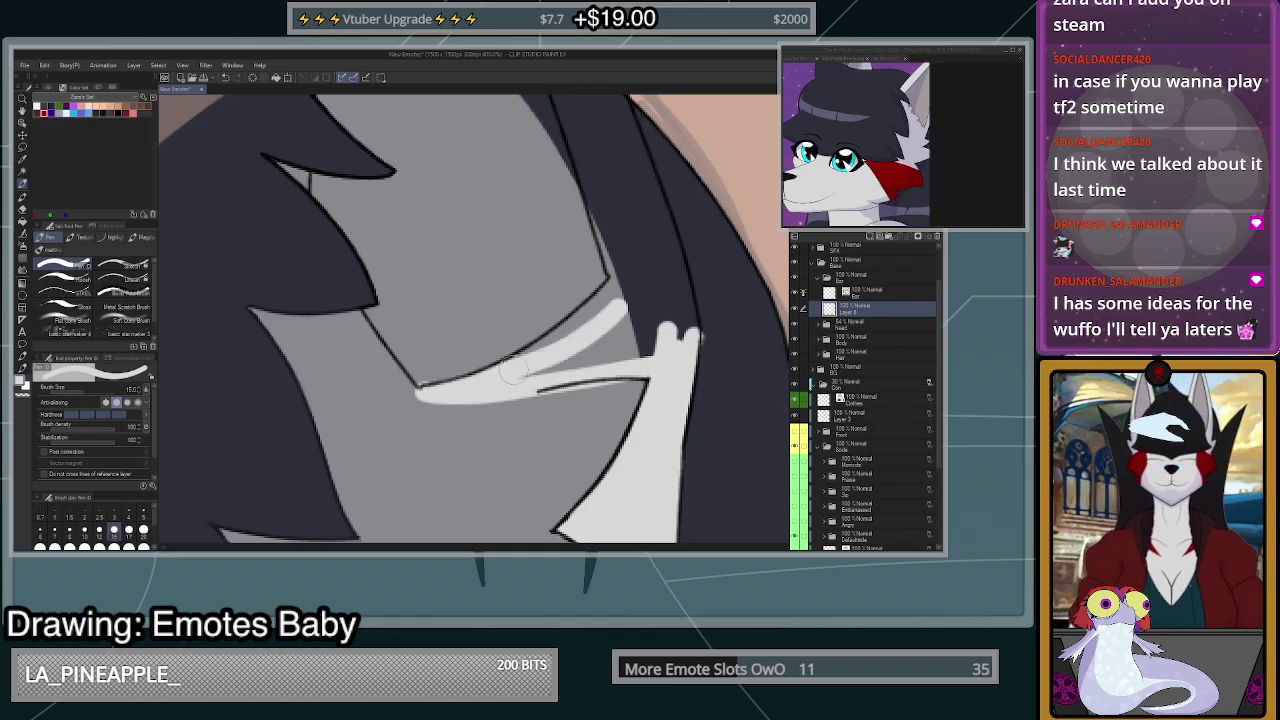
mouse_move(513, 371)
left_mouse_down()
mouse_move(623, 282)
mouse_move(638, 344)
mouse_move(656, 352)
mouse_move(616, 364)
left_mouse_up()
scroll(617, 390, "down", 3)
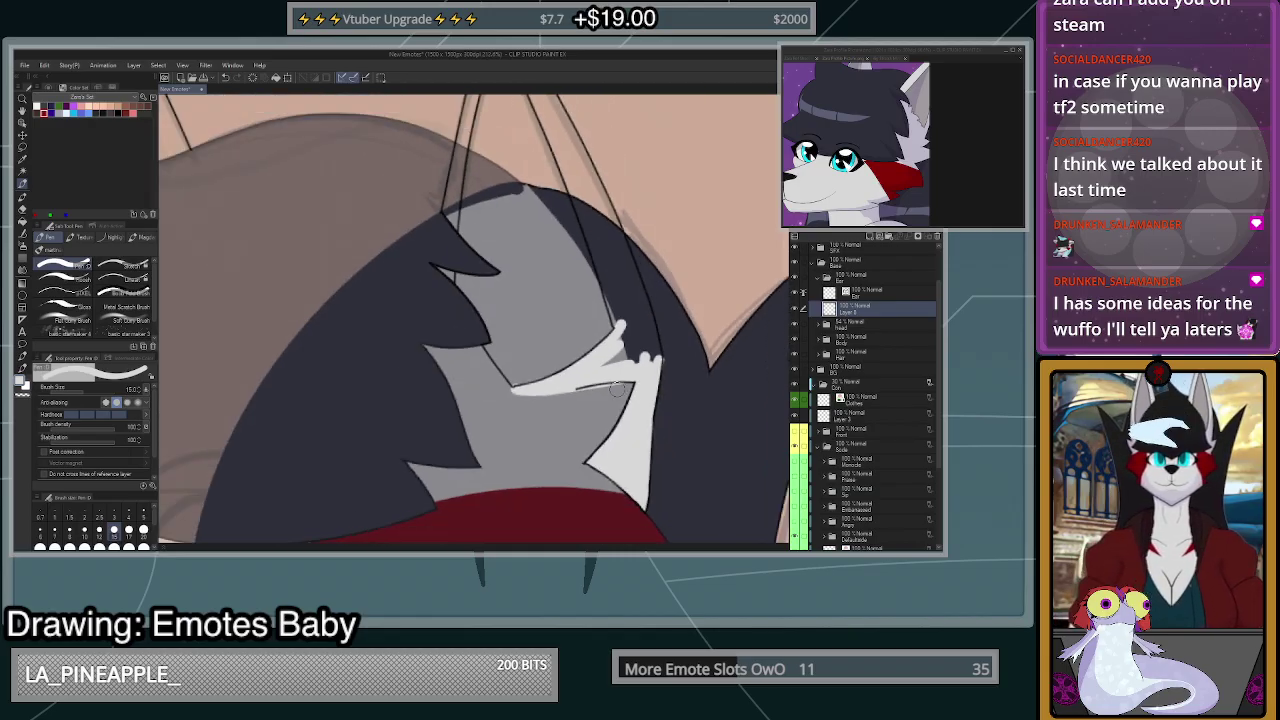
- Fill both sides of the large ear's outer rim off-white and neaten the lower edge of the painted fur fringe
key("g")
left_click(585, 175)
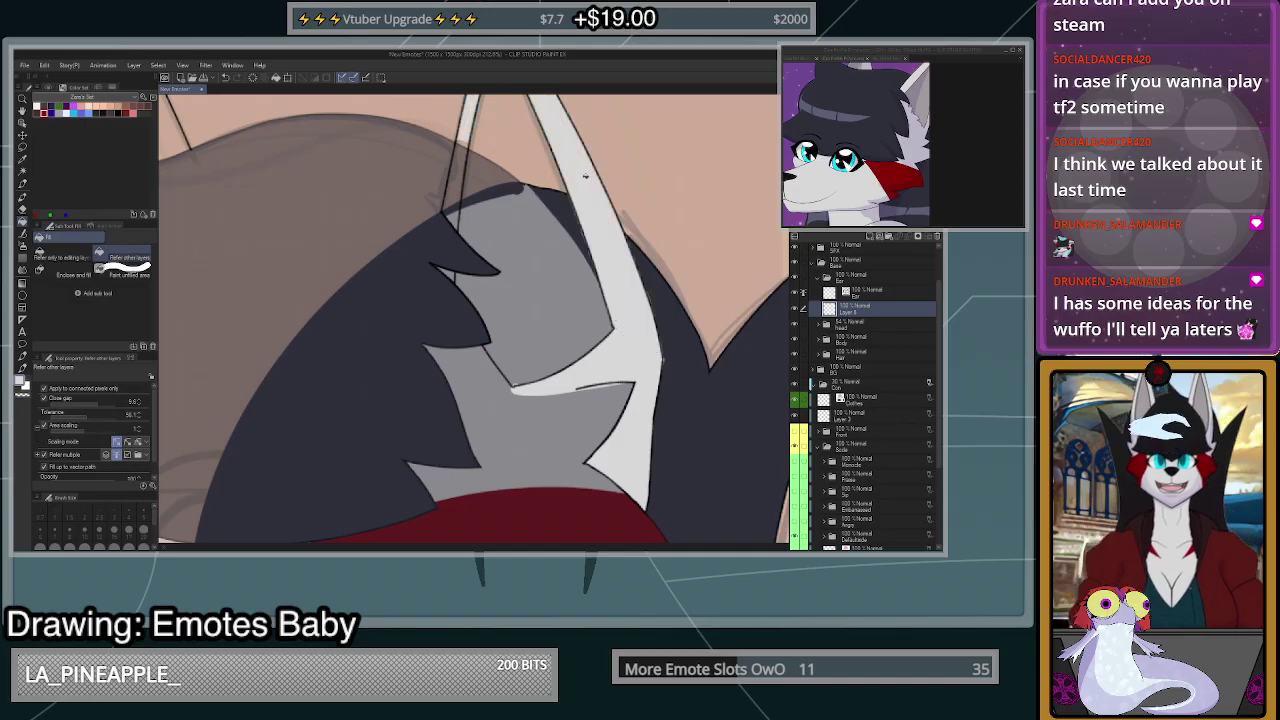
left_click(457, 178)
scroll(648, 339, "up", 4)
key("p")
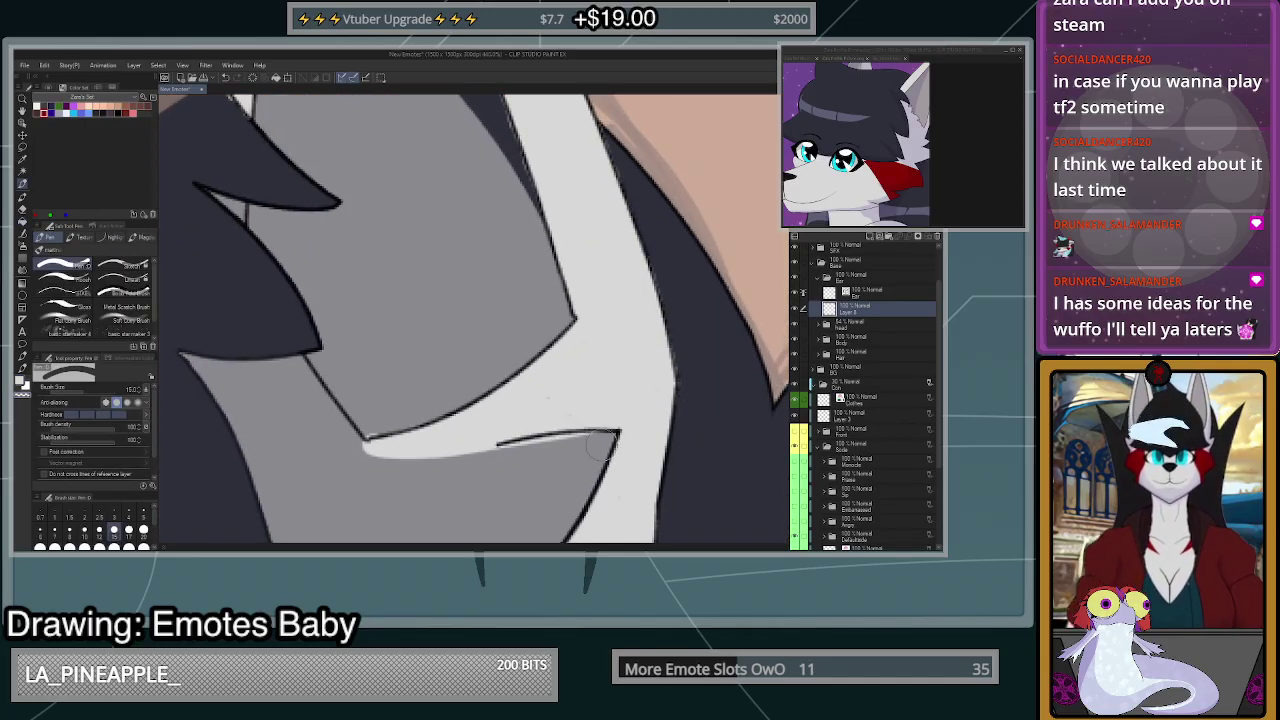
left_click_drag(600, 447, 368, 448)
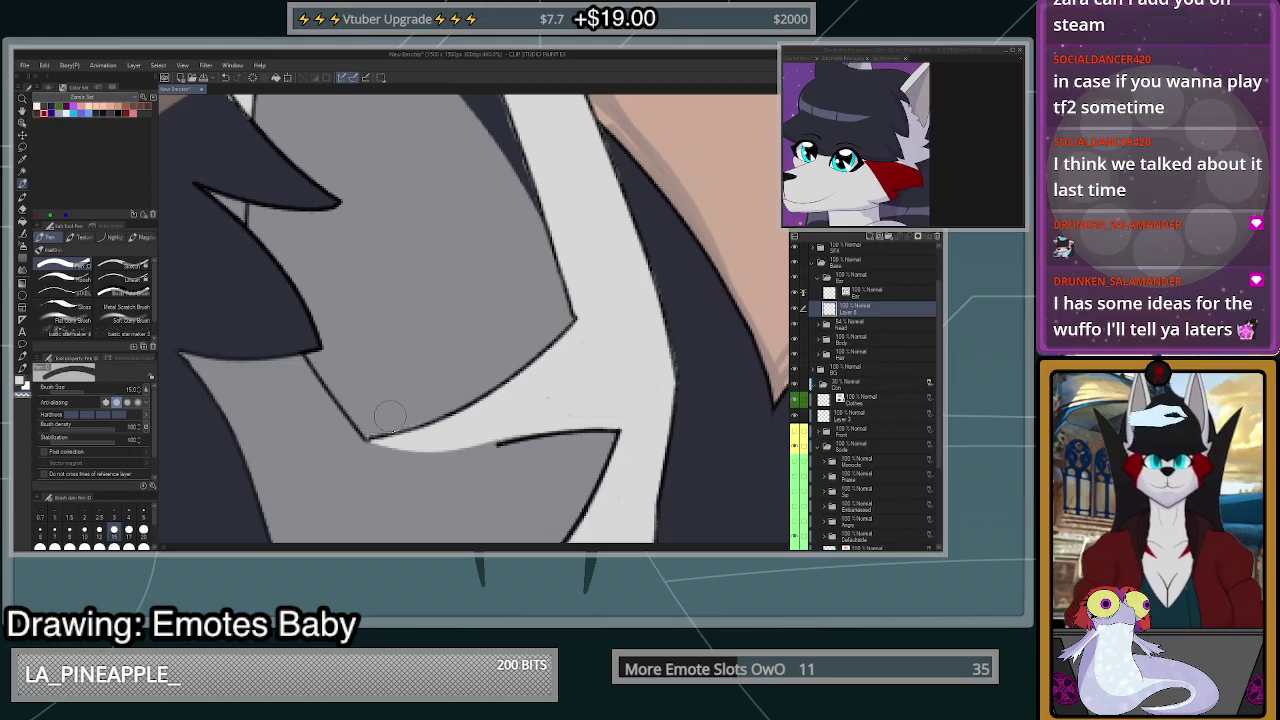
scroll(390, 415, "down", 3)
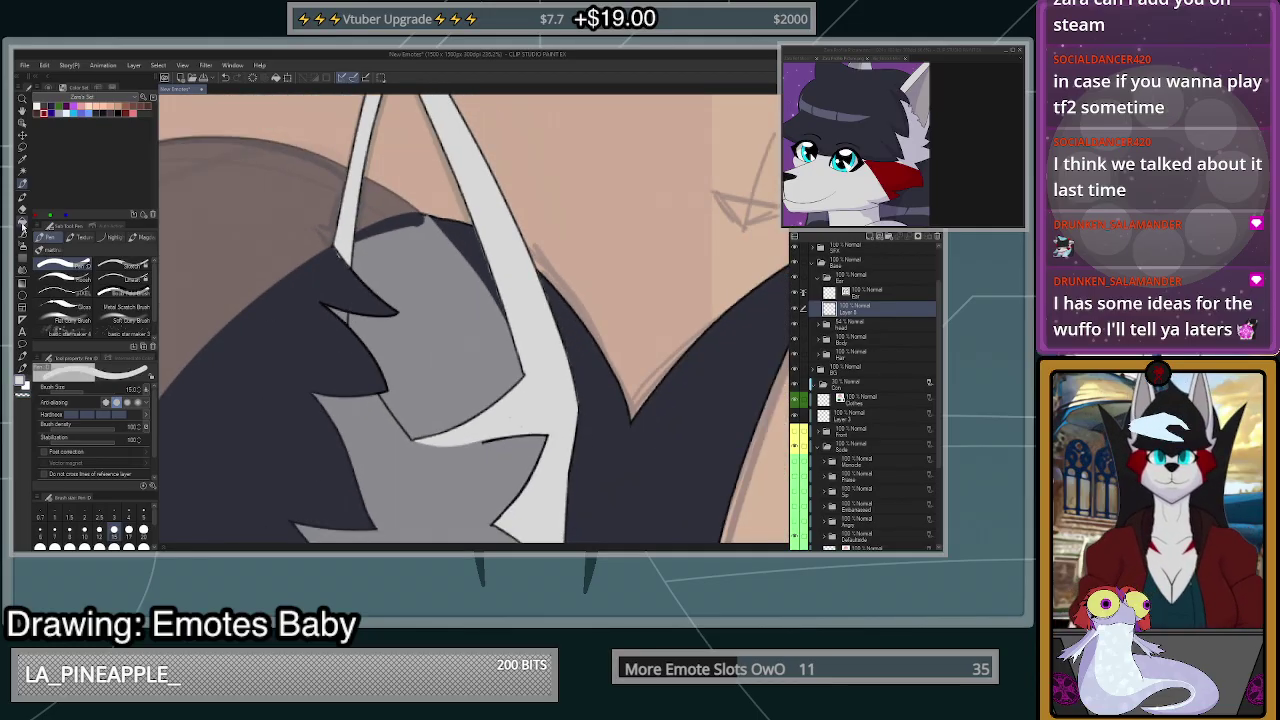
- Set the fill's area scaling to 0 and fill the small gap between the ear's fur strokes off-white
left_click(22, 224)
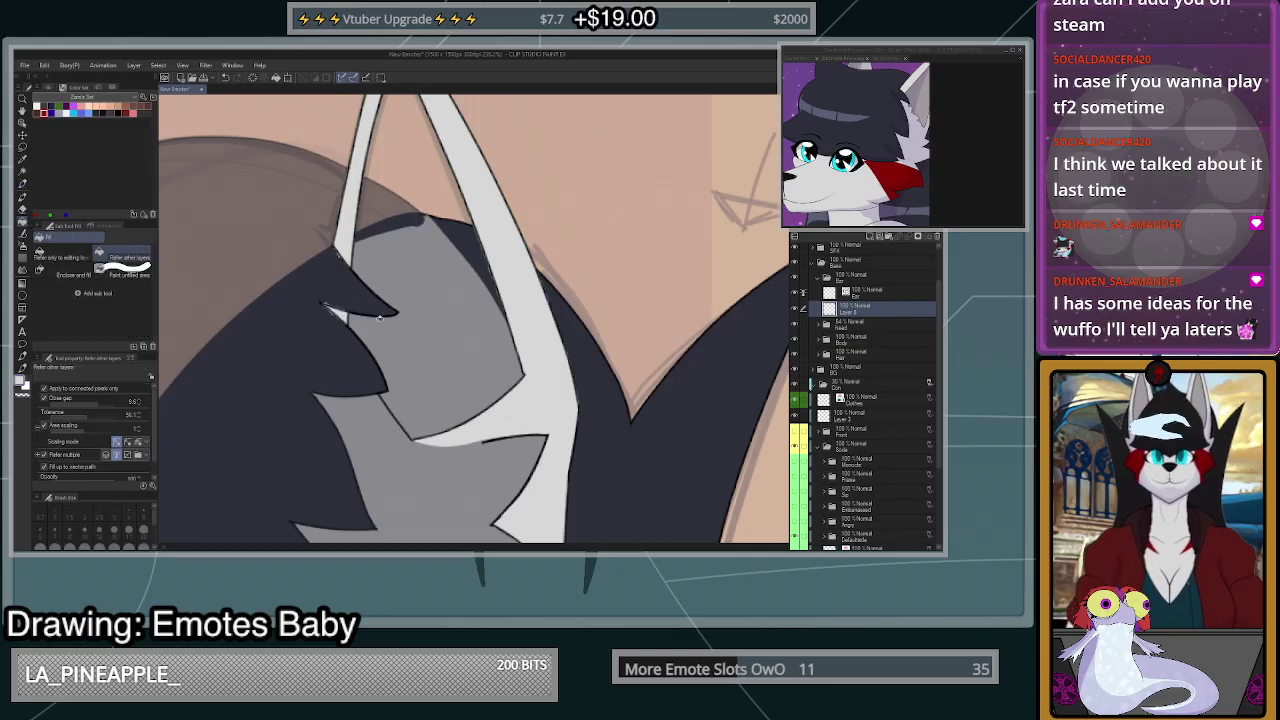
left_click(336, 312)
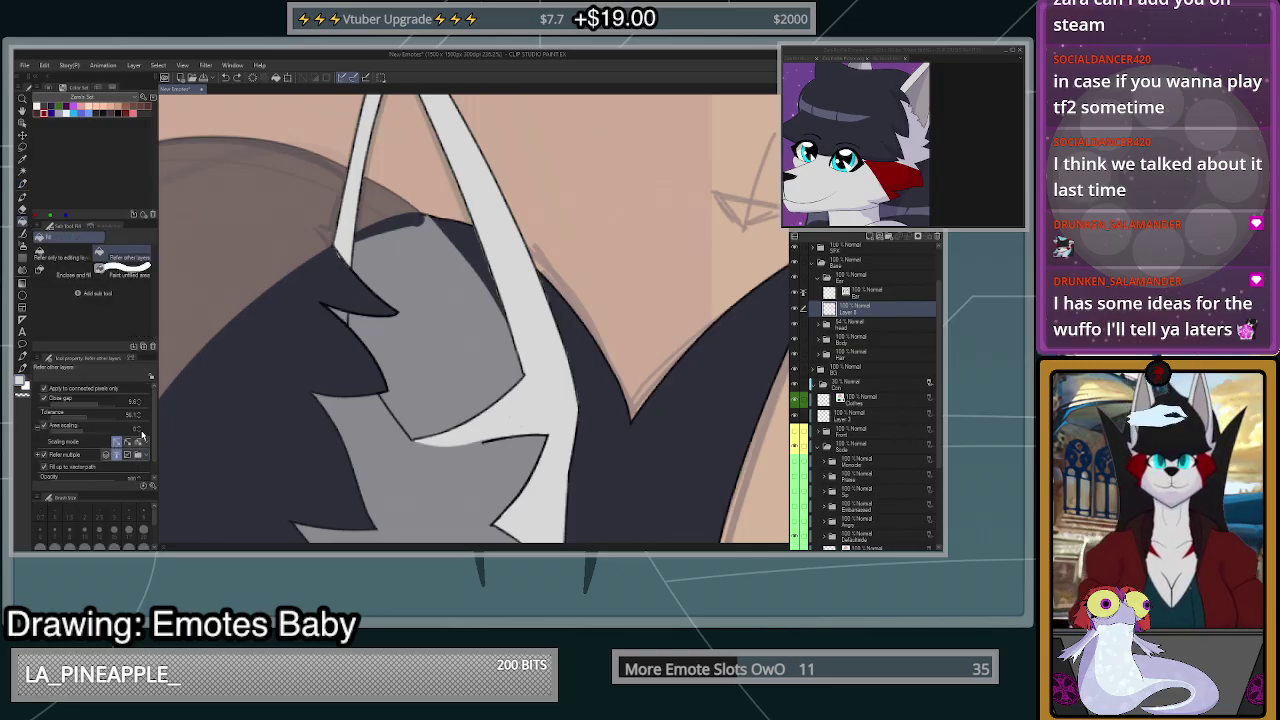
left_click(348, 318)
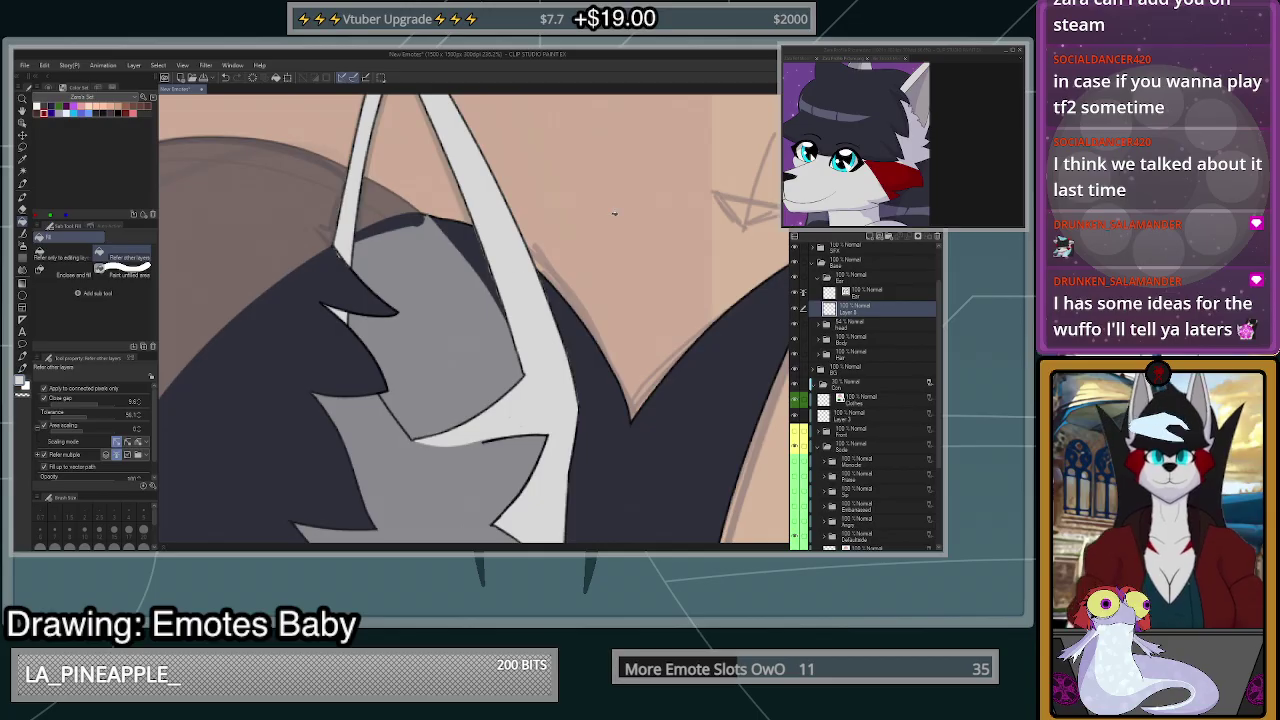
- Sample the inner ear grey from the reference profile picture and fill the large ear's interior with it
left_click(931, 95)
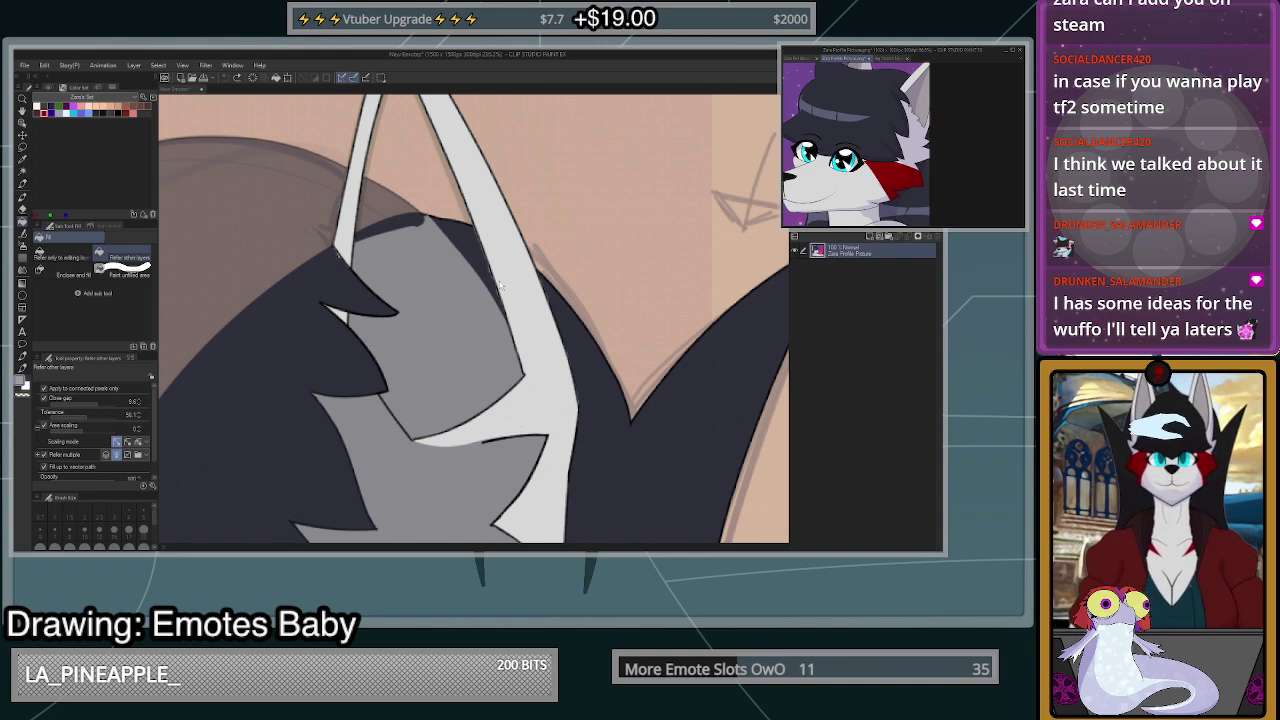
left_click(603, 457)
left_click(478, 364)
scroll(479, 371, "down", 6)
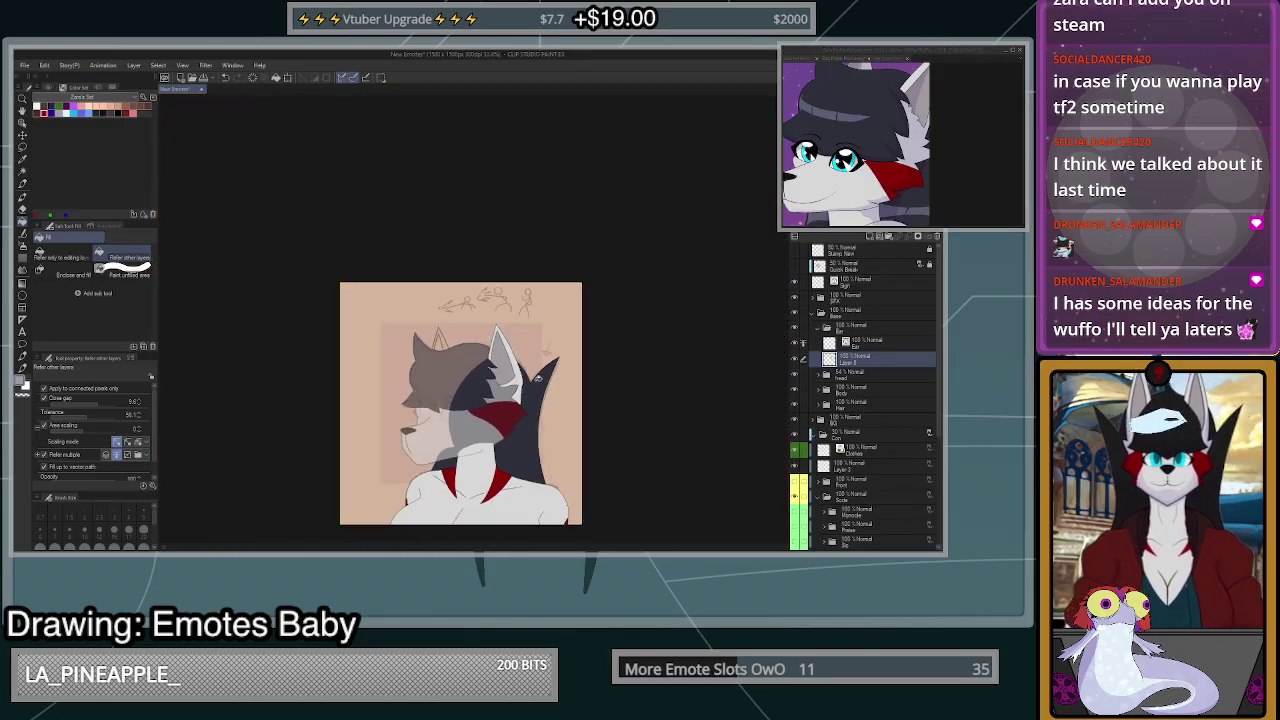
- Copy the curved line along the top of the head from the Head line art into the Ear line art layer
scroll(548, 350, "up", 10)
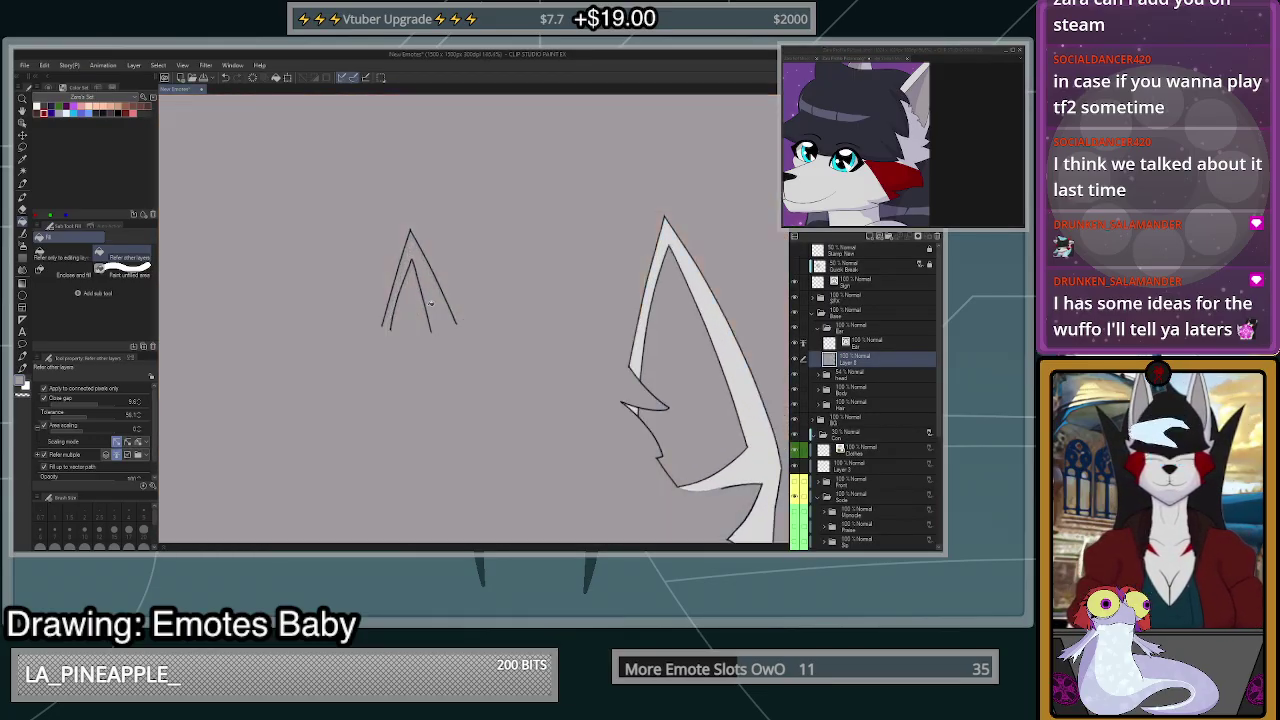
scroll(430, 303, "up", 3)
left_click(24, 122)
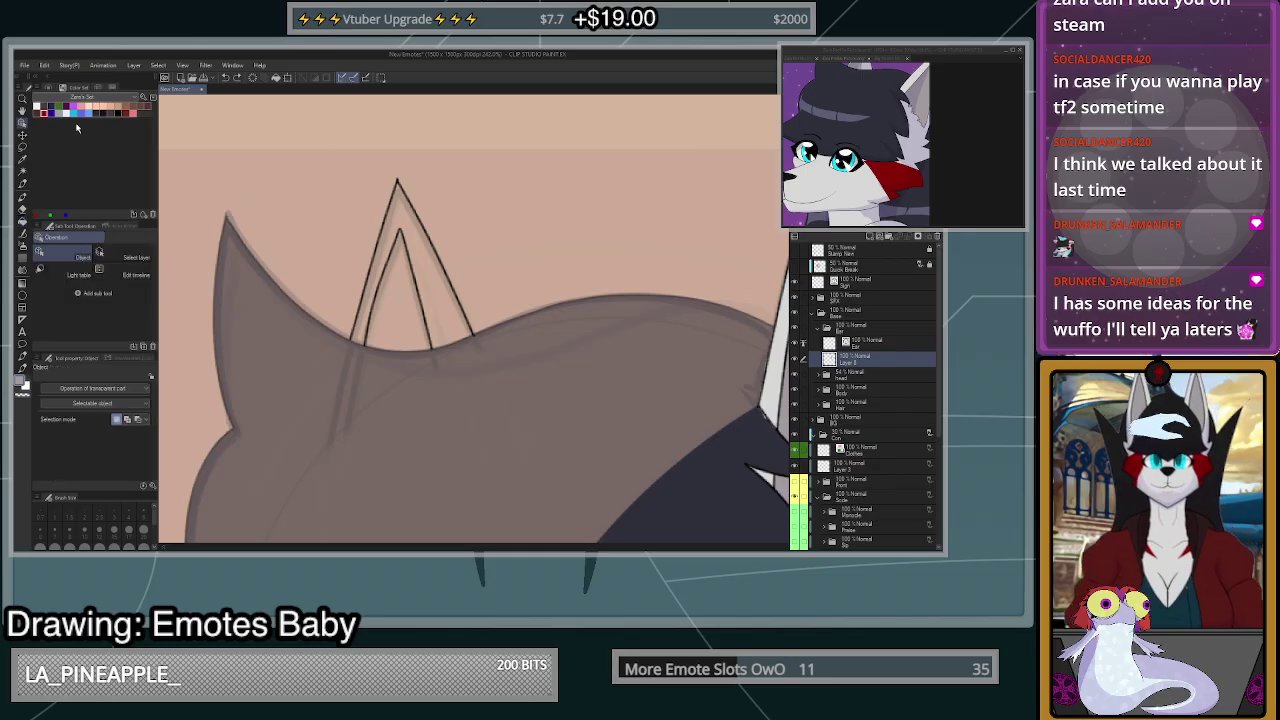
left_click(400, 347)
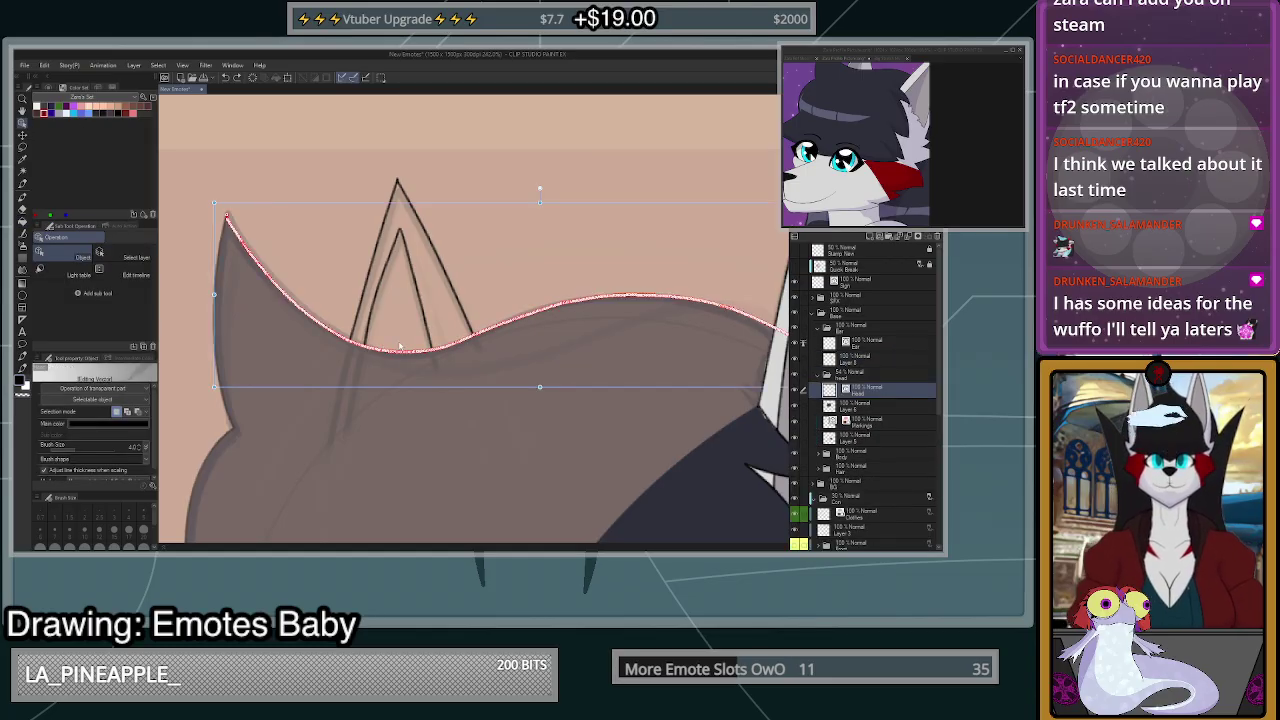
left_click(874, 345)
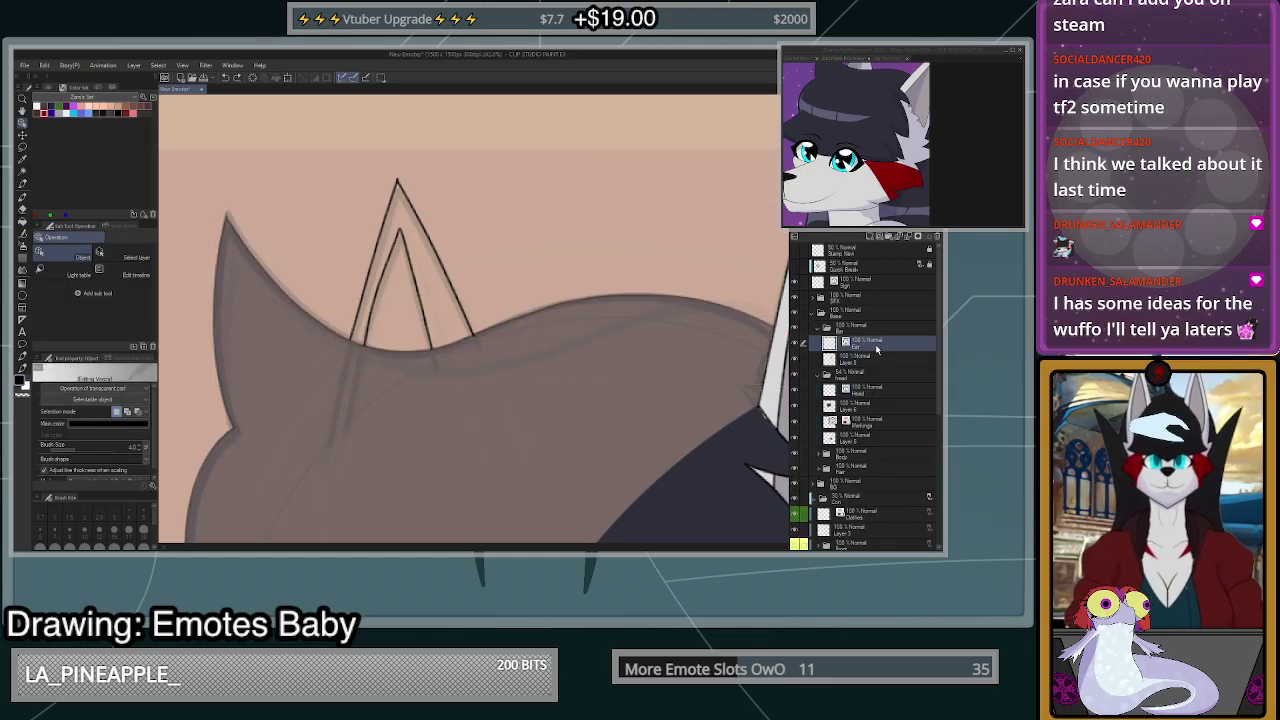
left_click(404, 350)
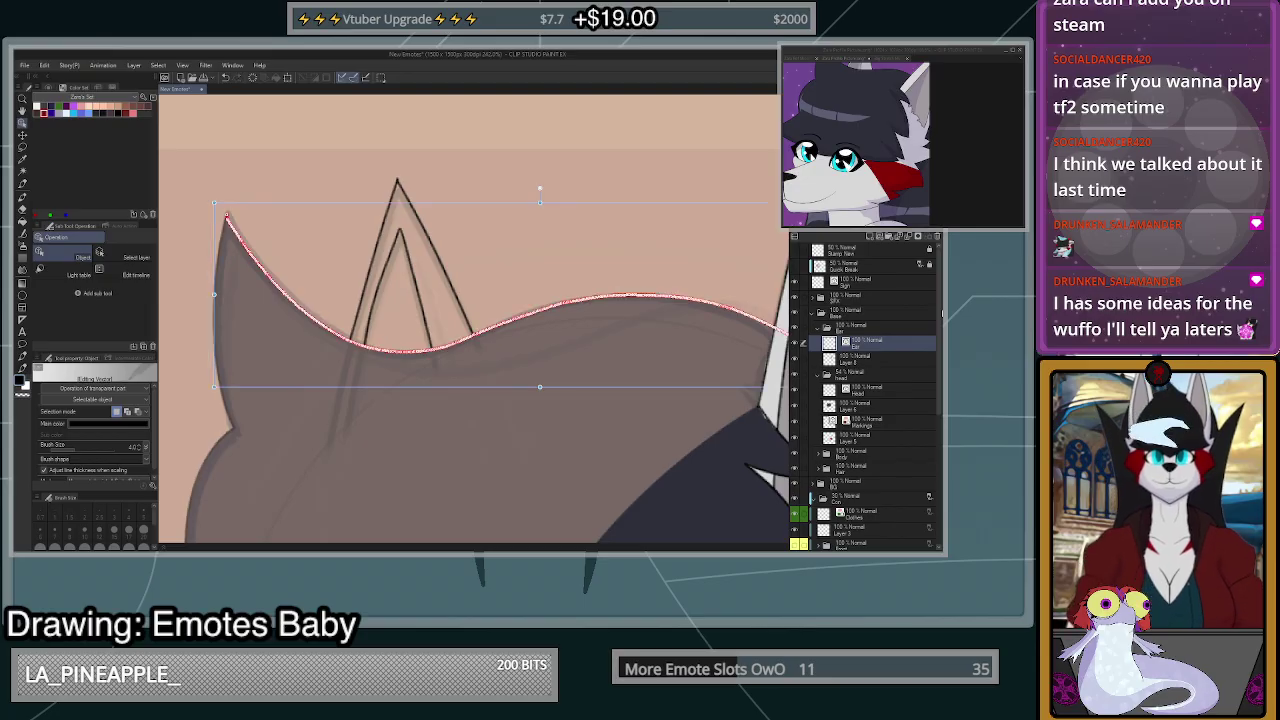
- Hide the Head folder and trim the pasted head line with the vector eraser to the segment closing the small ear's base
left_click(22, 207)
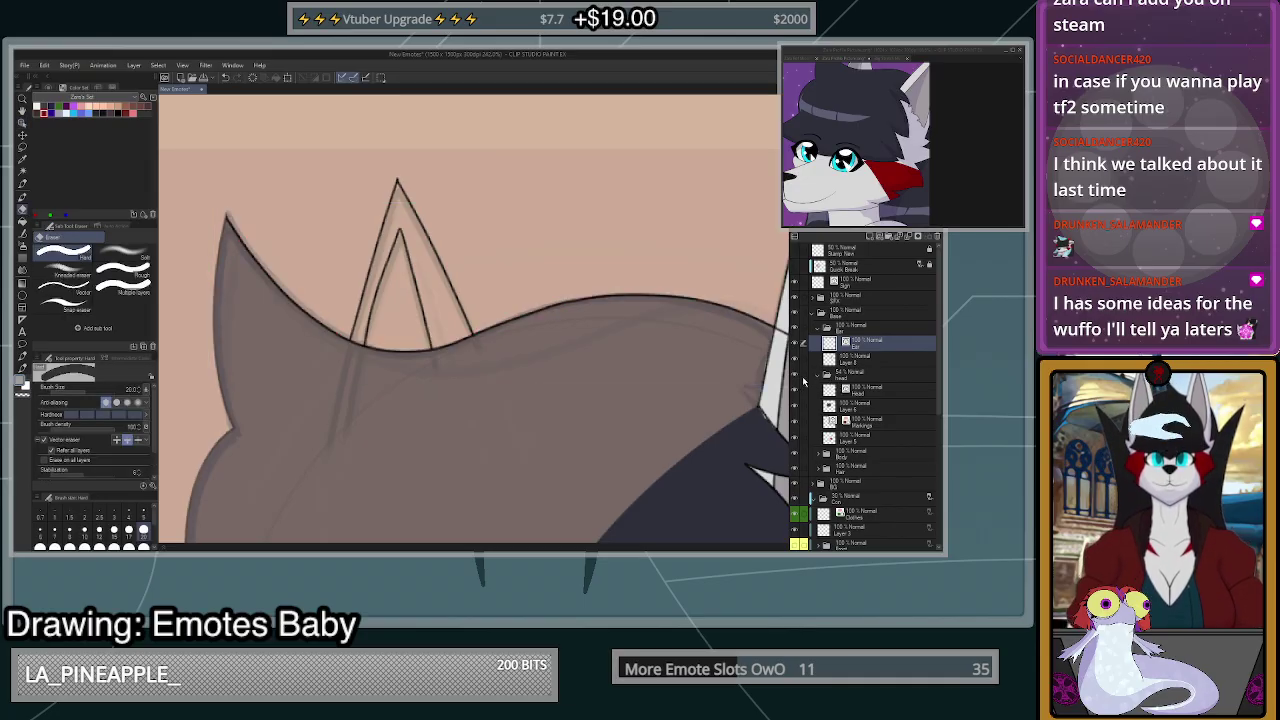
left_click(795, 380)
scroll(582, 487, "down", 1)
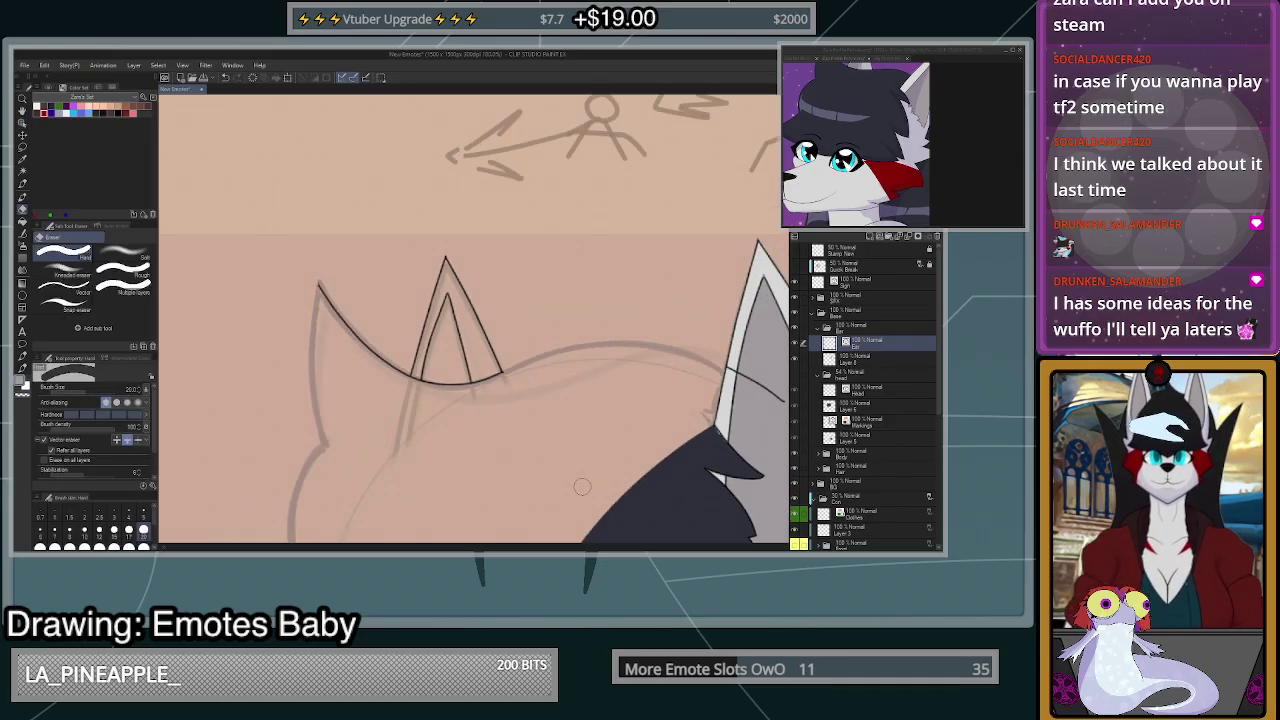
scroll(582, 487, "down", 1)
scroll(461, 452, "up", 4)
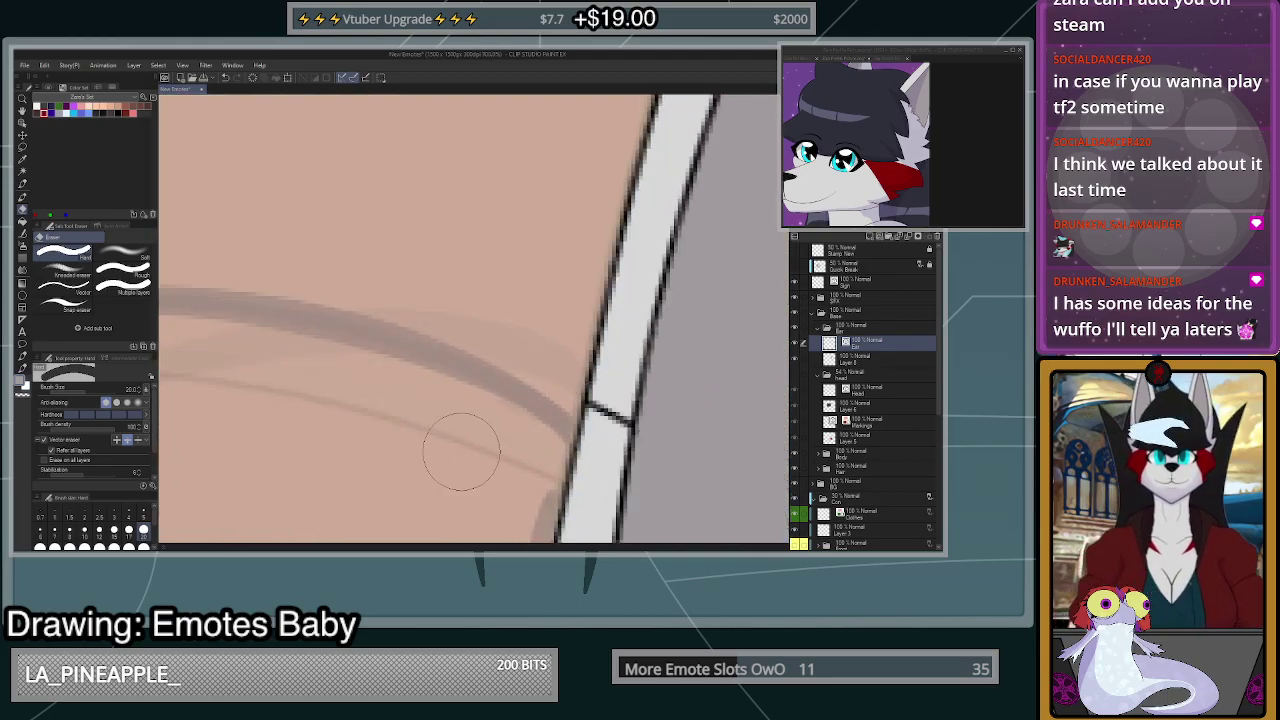
scroll(590, 440, "down", 5)
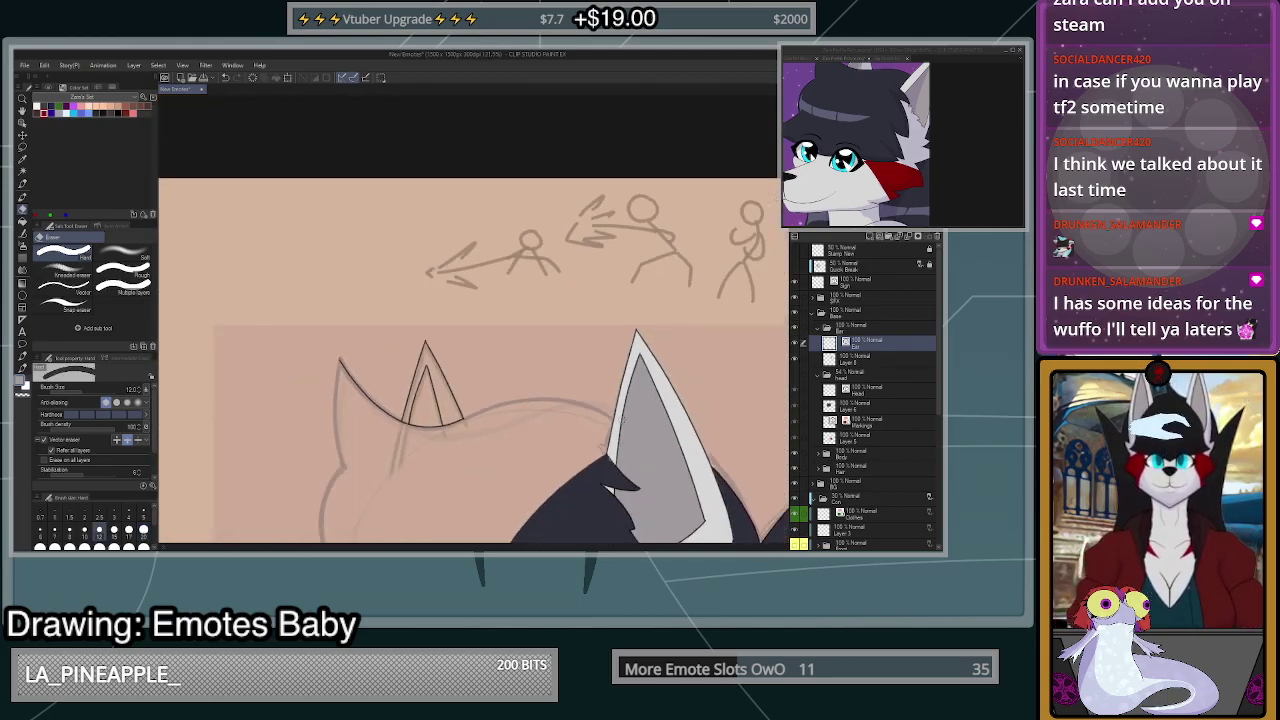
scroll(366, 395, "up", 5)
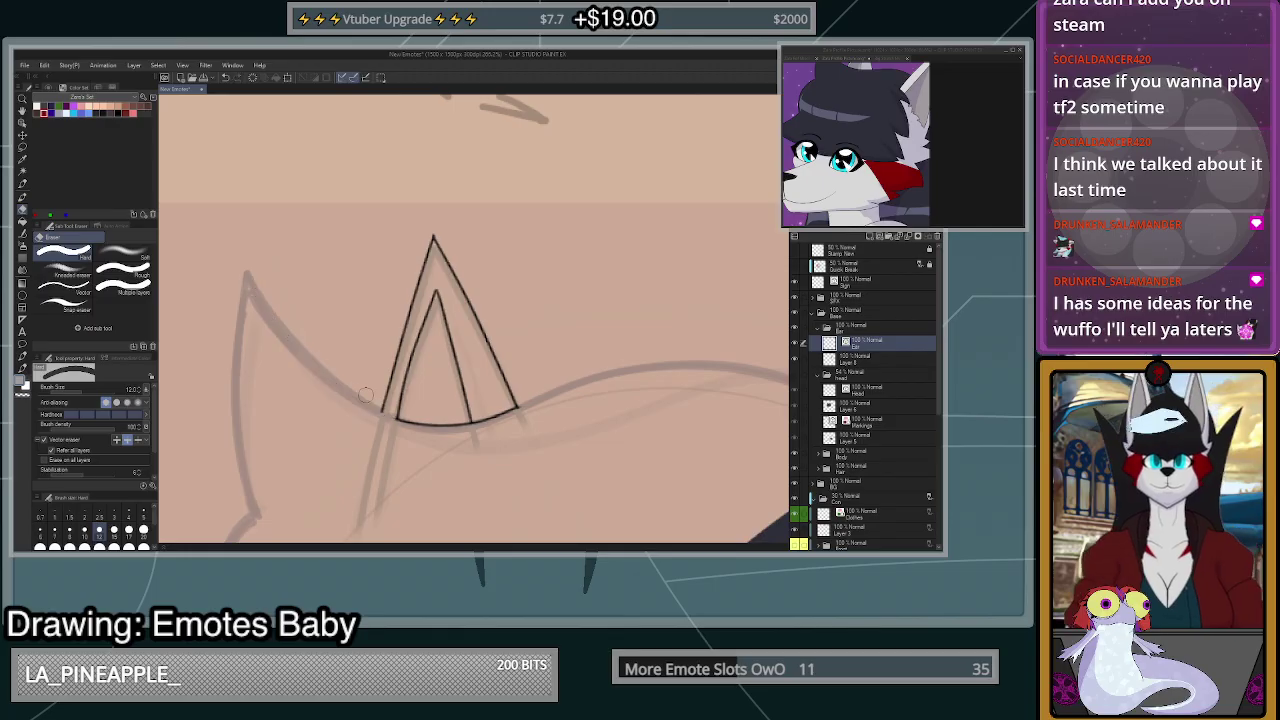
left_click_drag(394, 418, 244, 276)
scroll(404, 432, "up", 3)
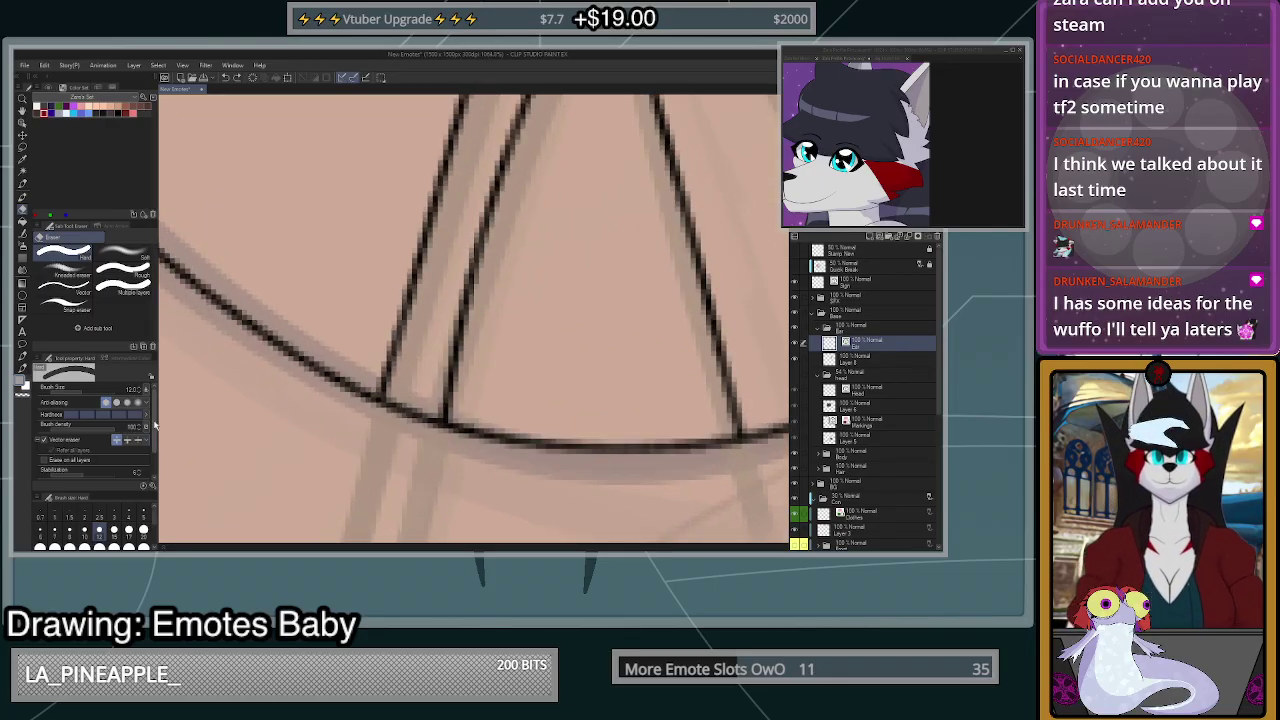
left_click_drag(378, 394, 352, 362)
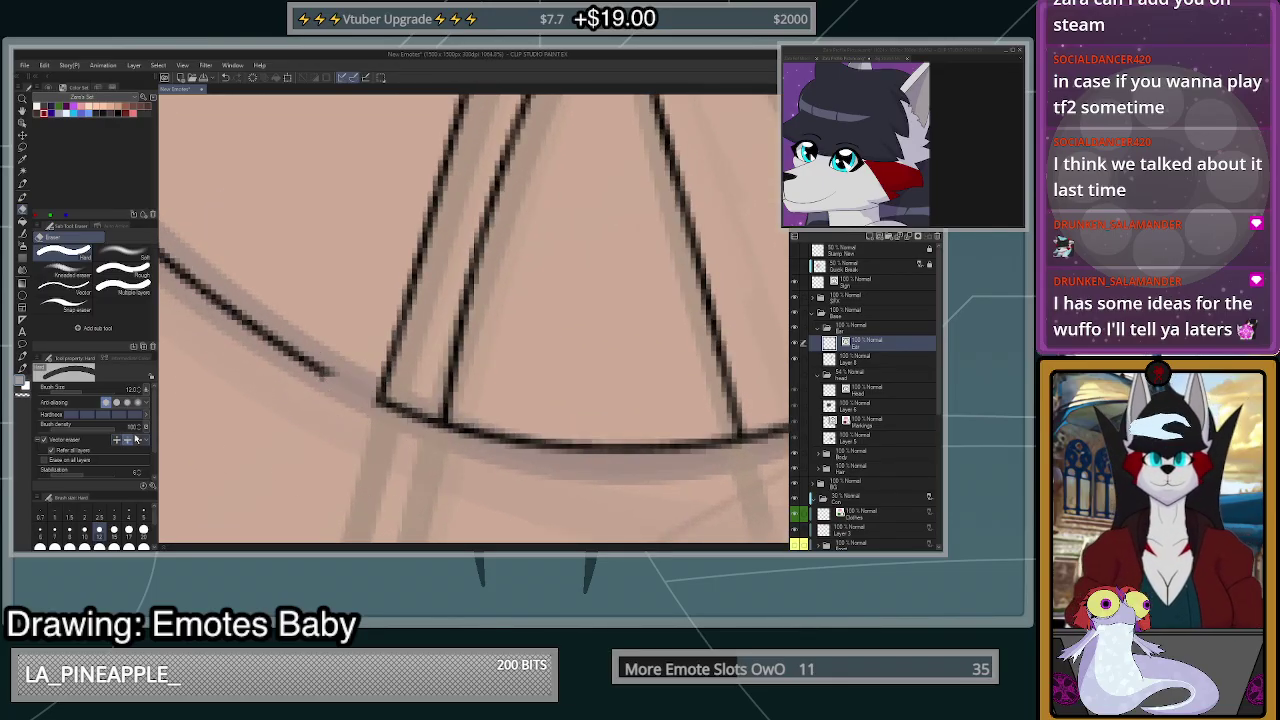
key("ctrl+z")
key("ctrl+z")
- On the colour layer beneath the Ear line art, fill the small ear's outer rim off-white and its interior with the large ear's grey
scroll(458, 436, "down", 3)
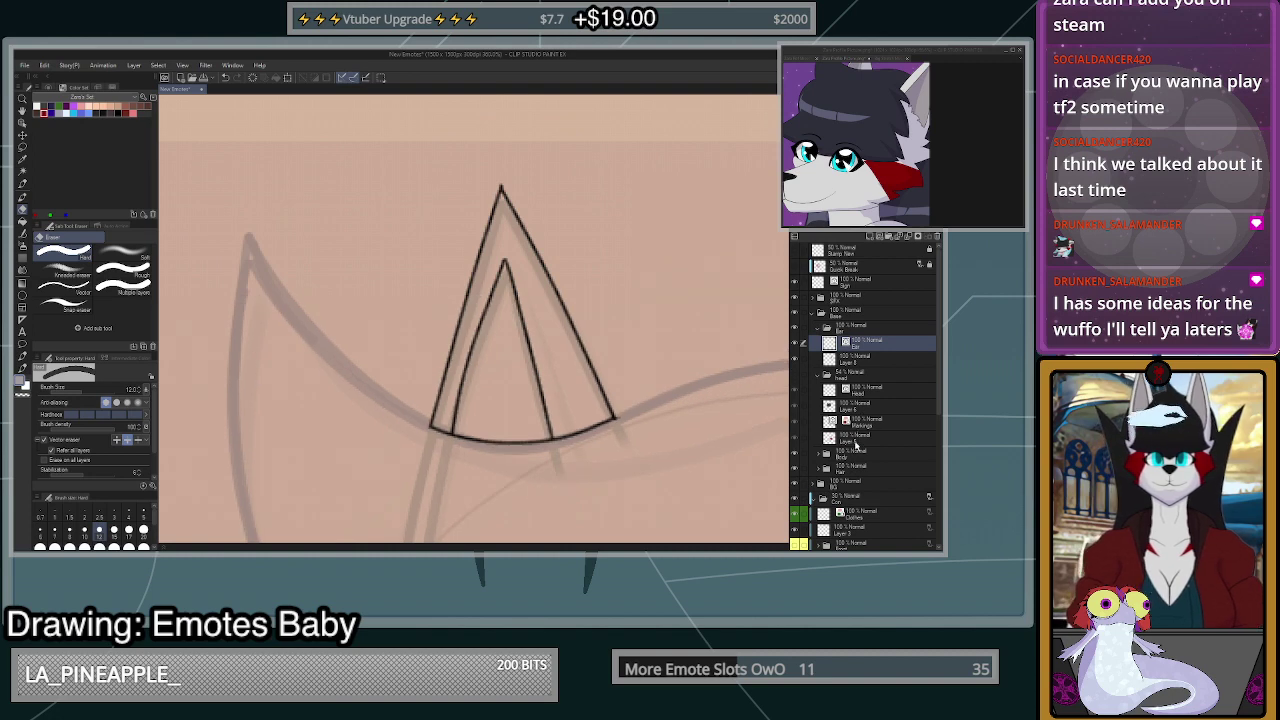
left_click(856, 441)
scroll(592, 440, "down", 5)
scroll(752, 456, "up", 2)
key("p")
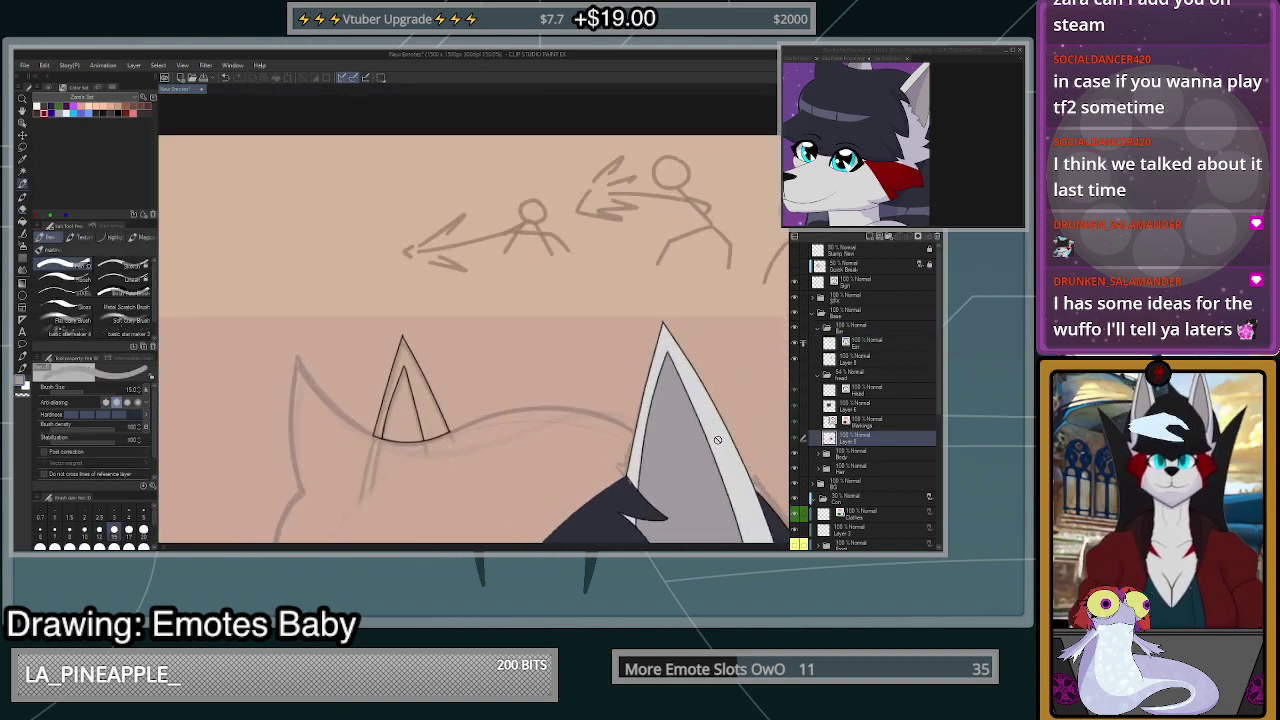
left_click(24, 224)
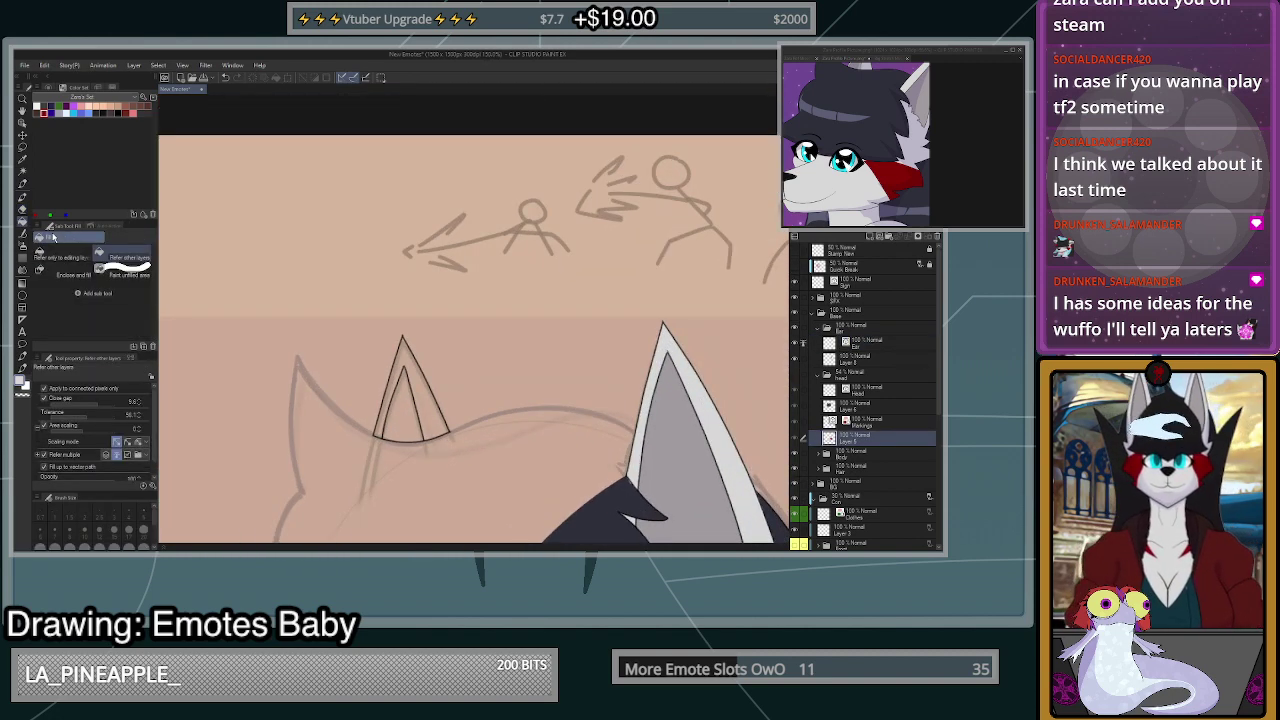
left_click(860, 360)
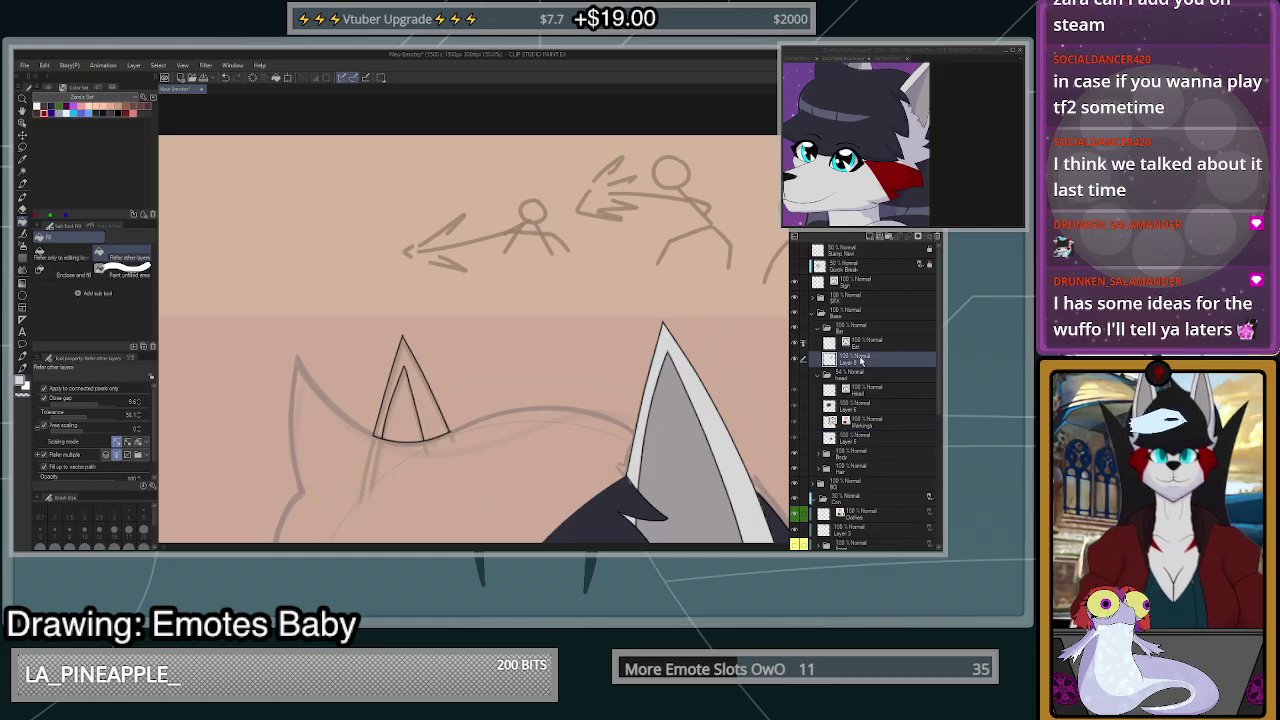
left_click(432, 414)
left_click(667, 413, "alt")
left_click(404, 405)
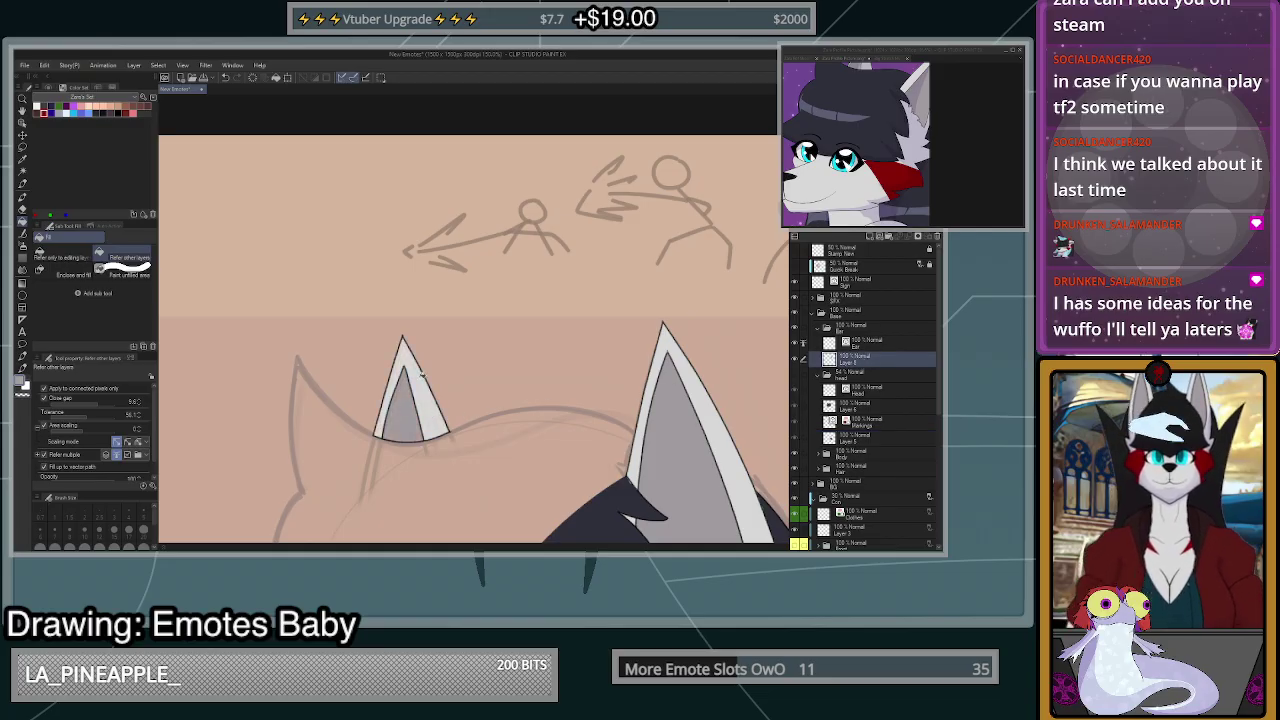
scroll(540, 284, "down", 5)
scroll(605, 432, "up", 2)
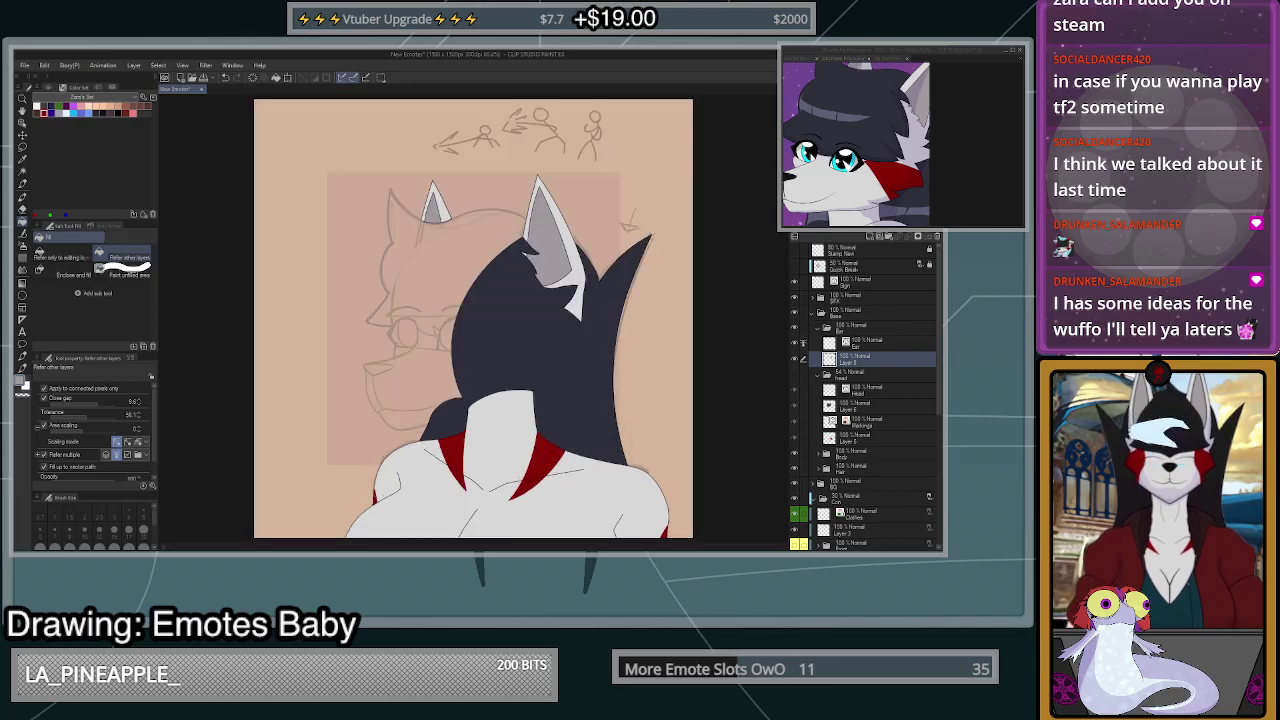
- Show the Head folder, restore its opacity to 100%, and collapse both the Head and Ear folders
left_click(796, 377)
left_click(819, 380)
left_click(818, 376)
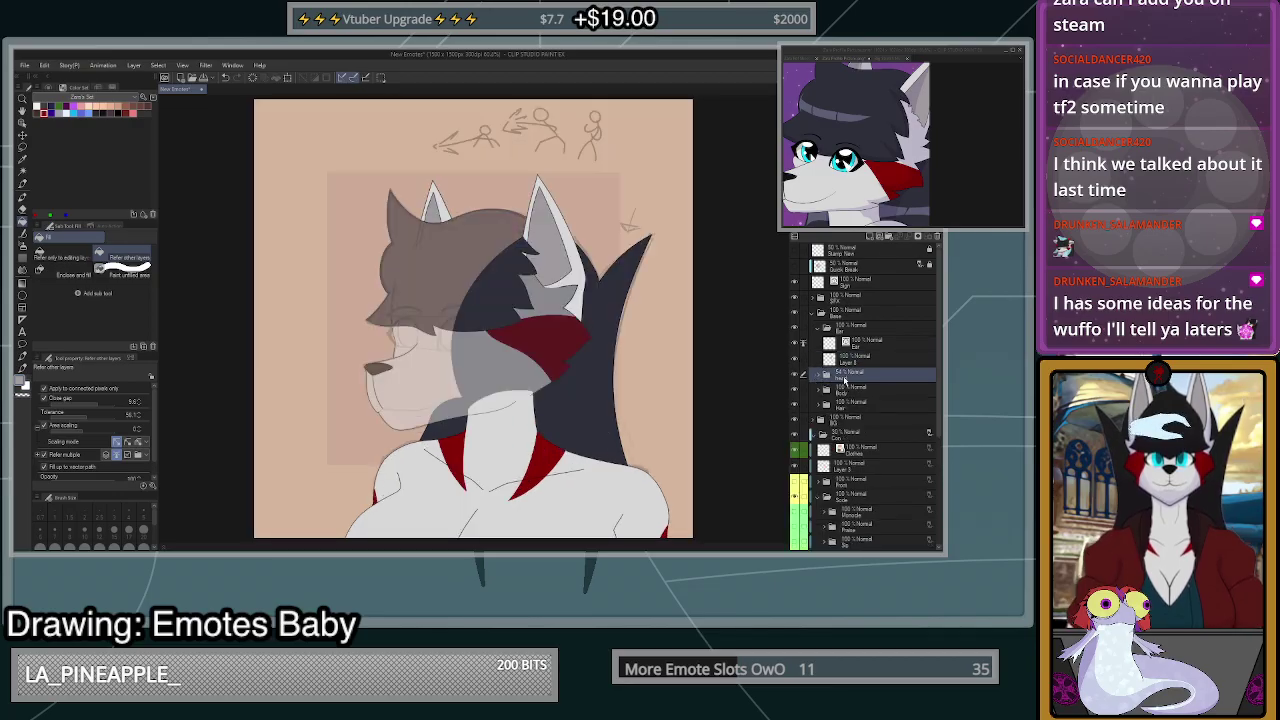
left_click_drag(893, 227, 928, 227)
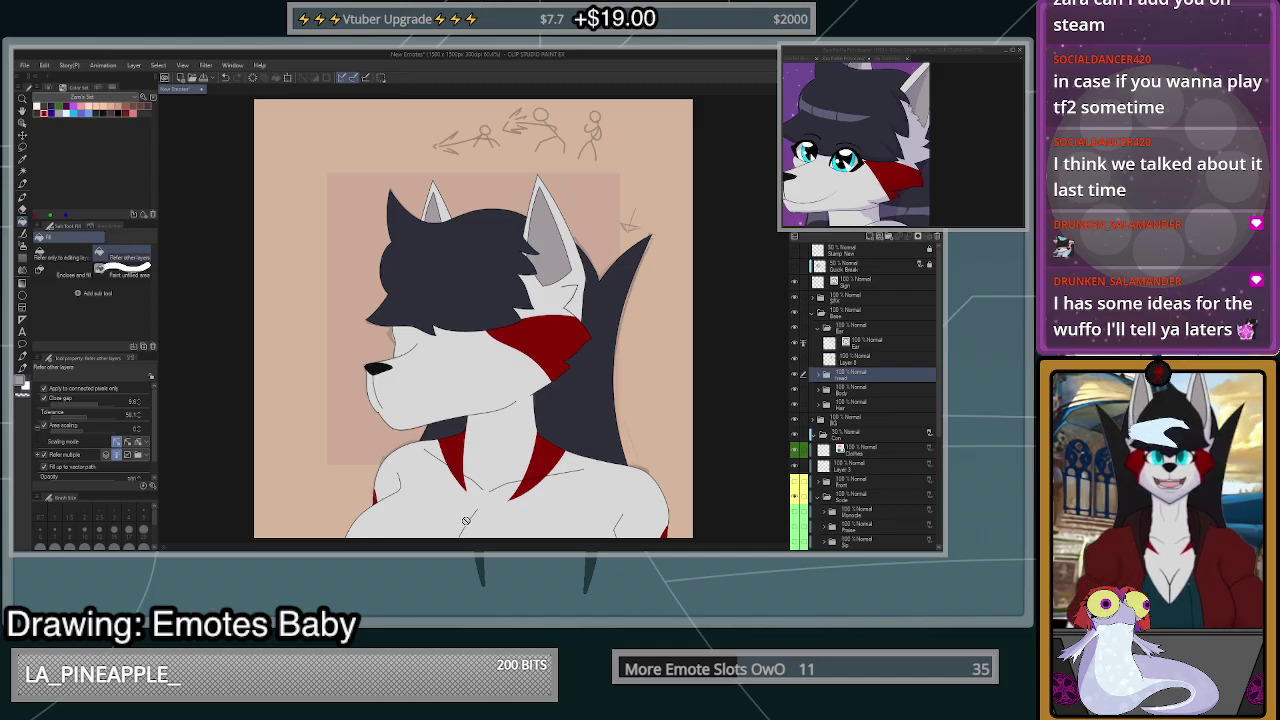
left_click(824, 329)
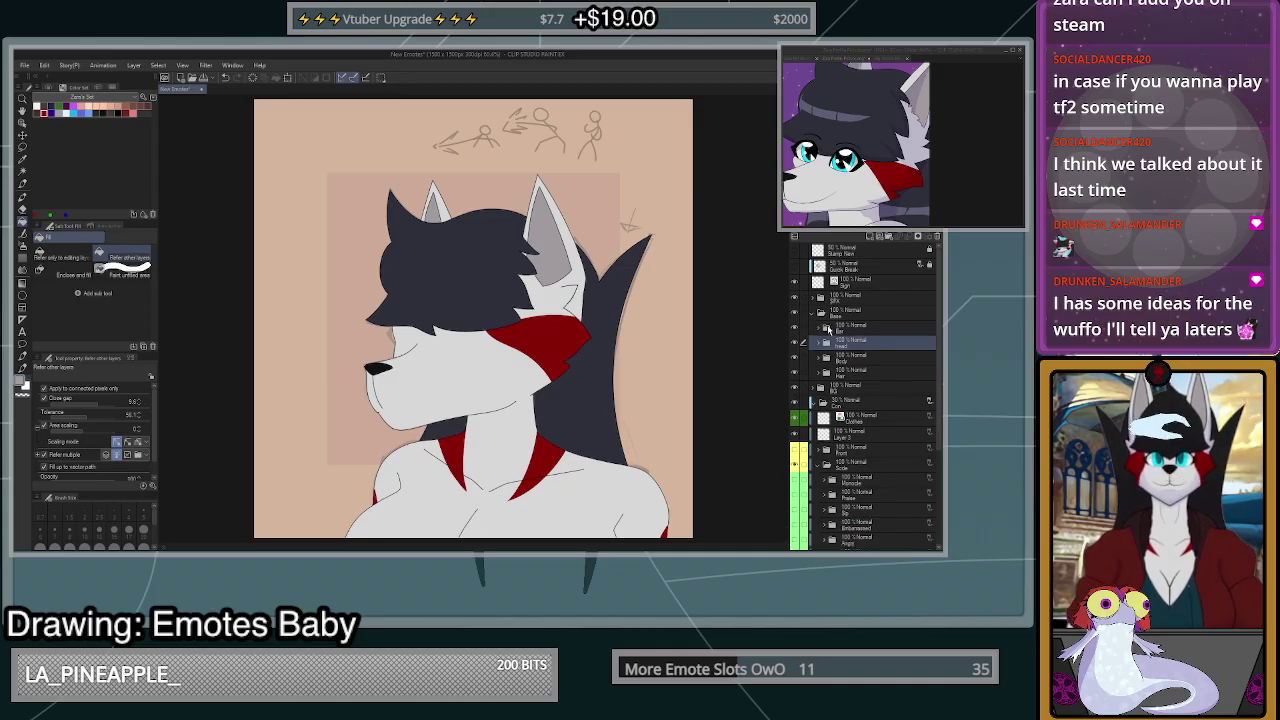
left_click(869, 330)
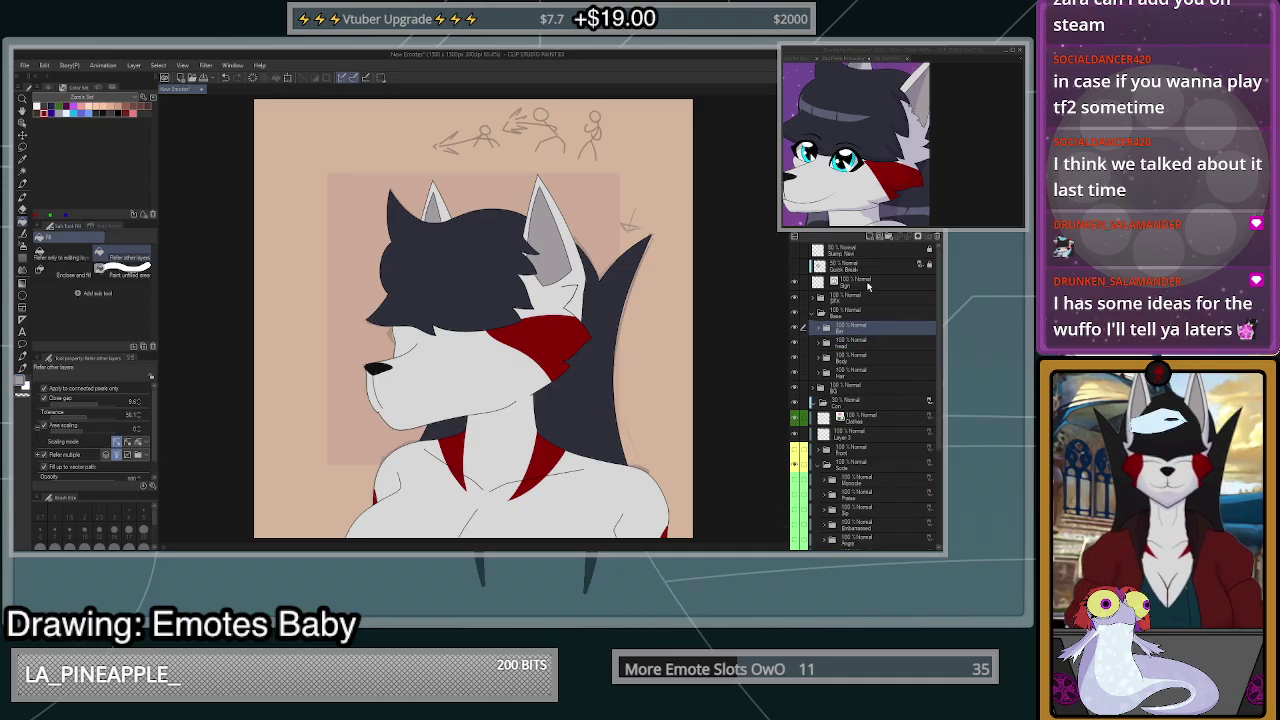
- Collapse the Con sketch folder and move it directly above the Base folder, outside it
left_click(848, 405)
left_click(822, 401)
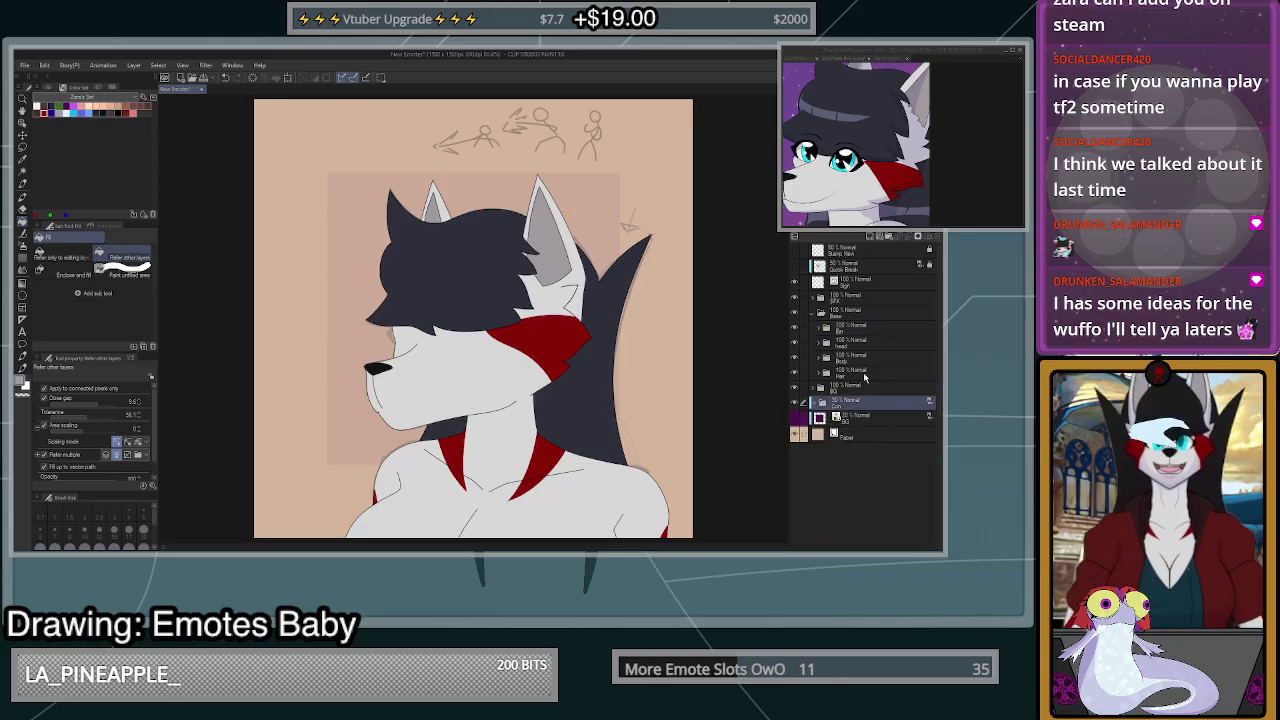
left_click_drag(853, 406, 877, 303)
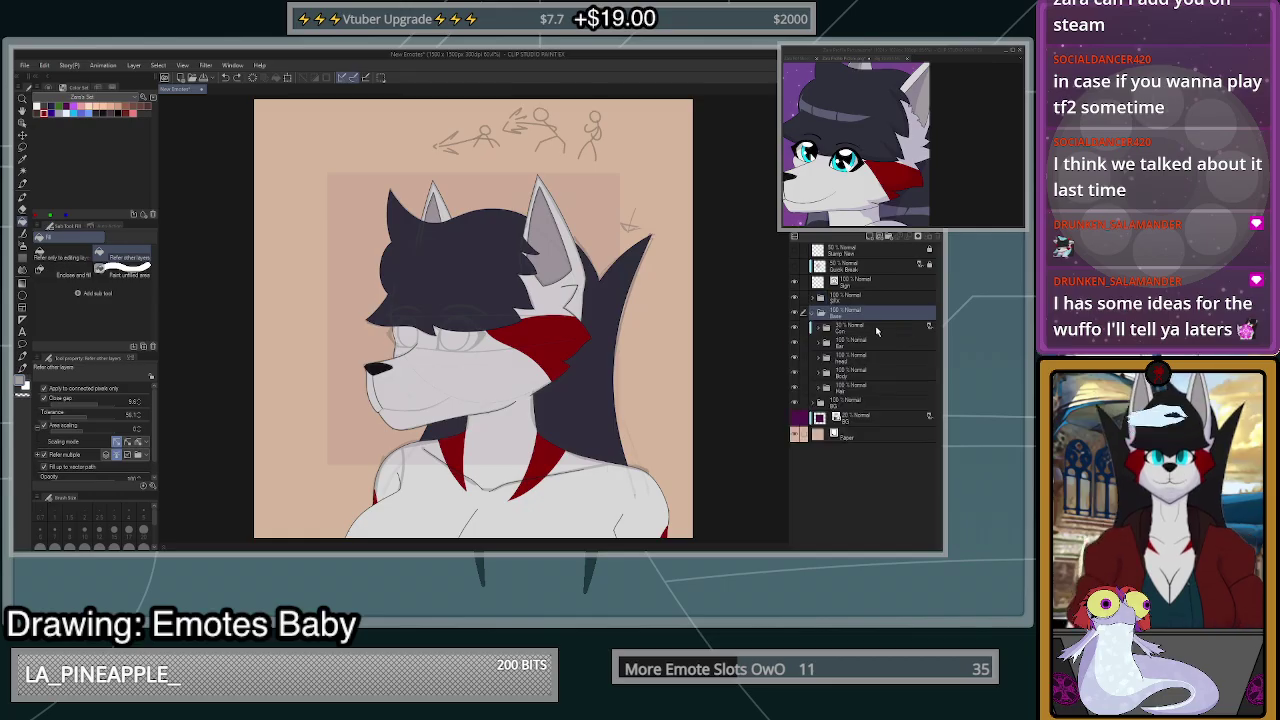
left_click(860, 330)
left_click_drag(860, 328, 865, 306)
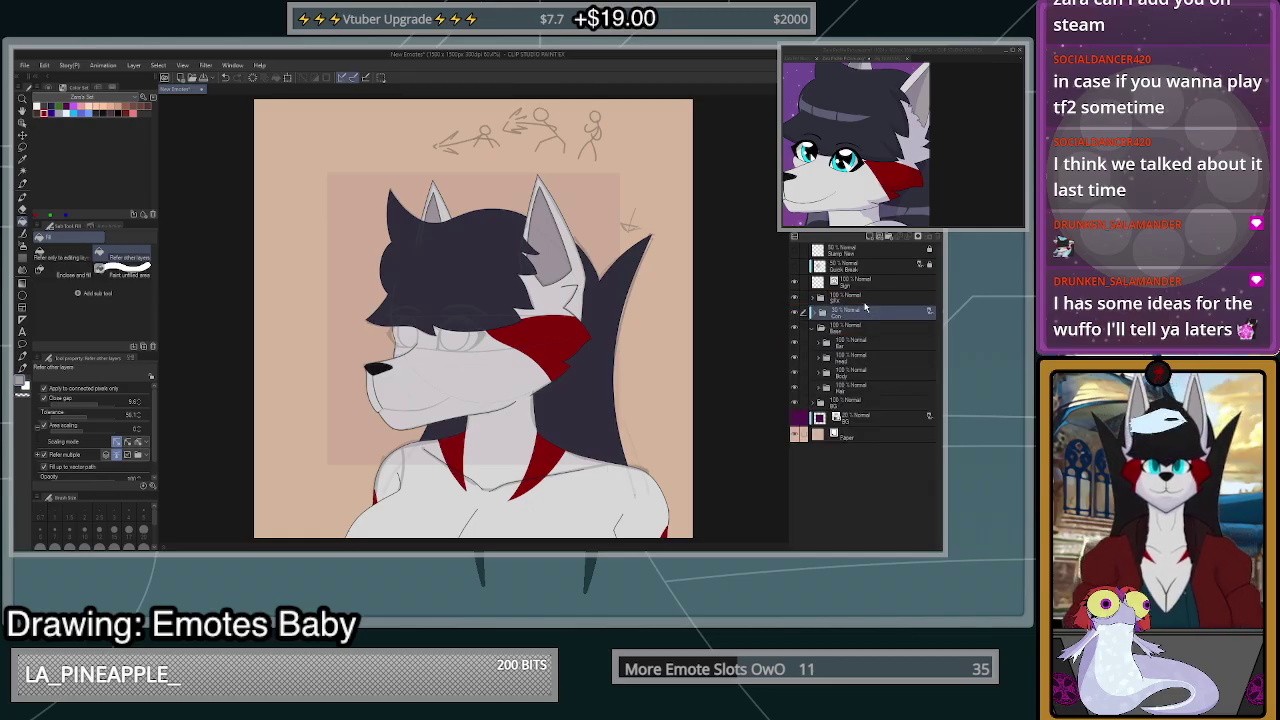
- Raise the Con sketch folder's opacity to 100% and try its blue layer colour on and off
left_click(904, 220)
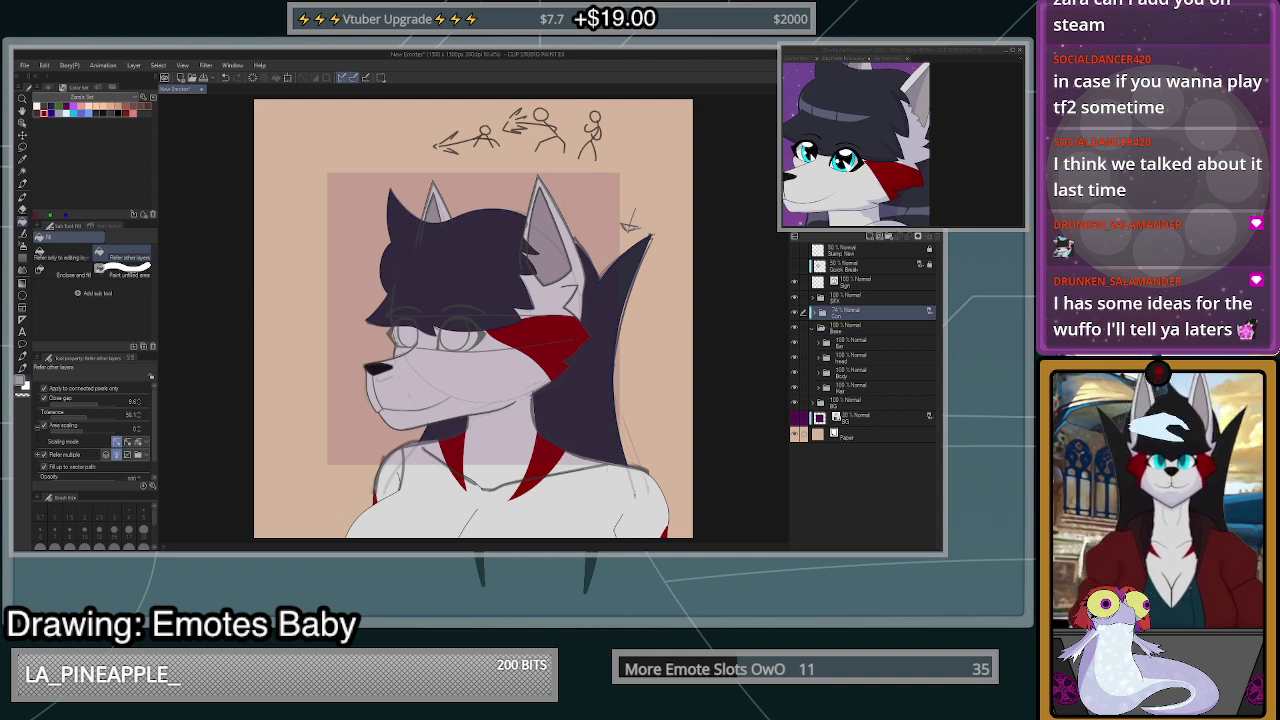
left_click_drag(904, 220, 924, 220)
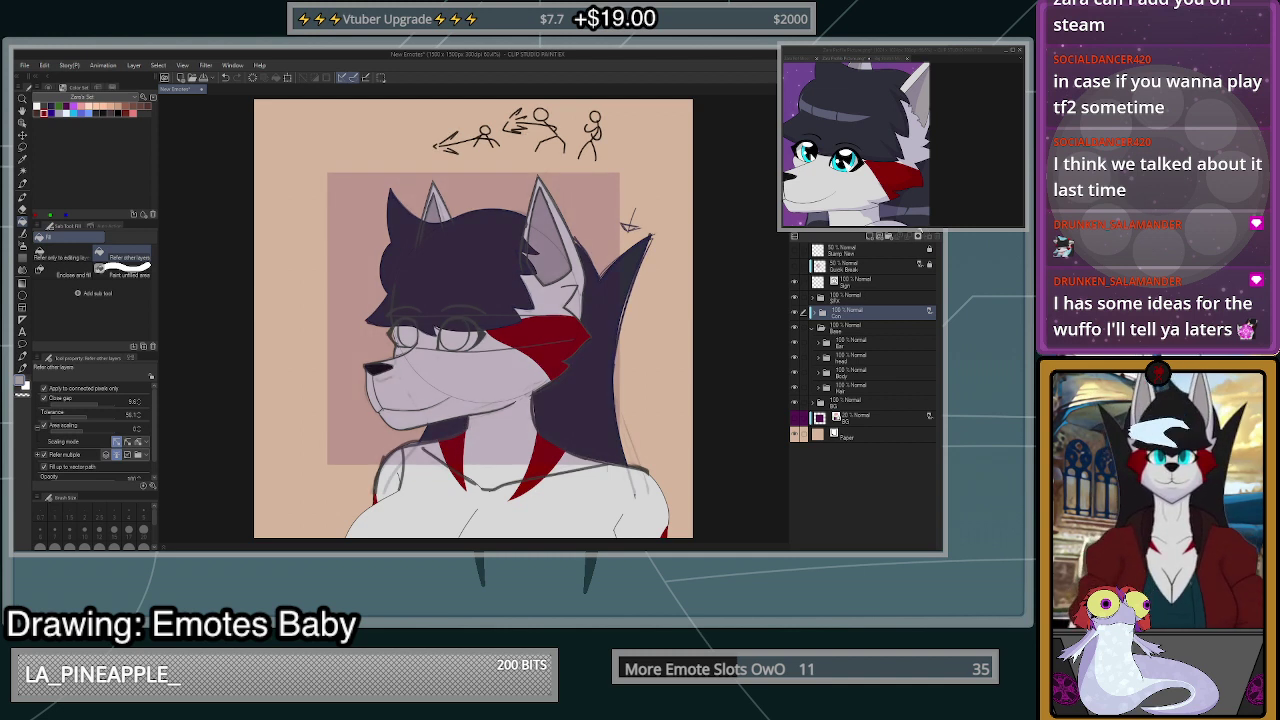
left_click(929, 235)
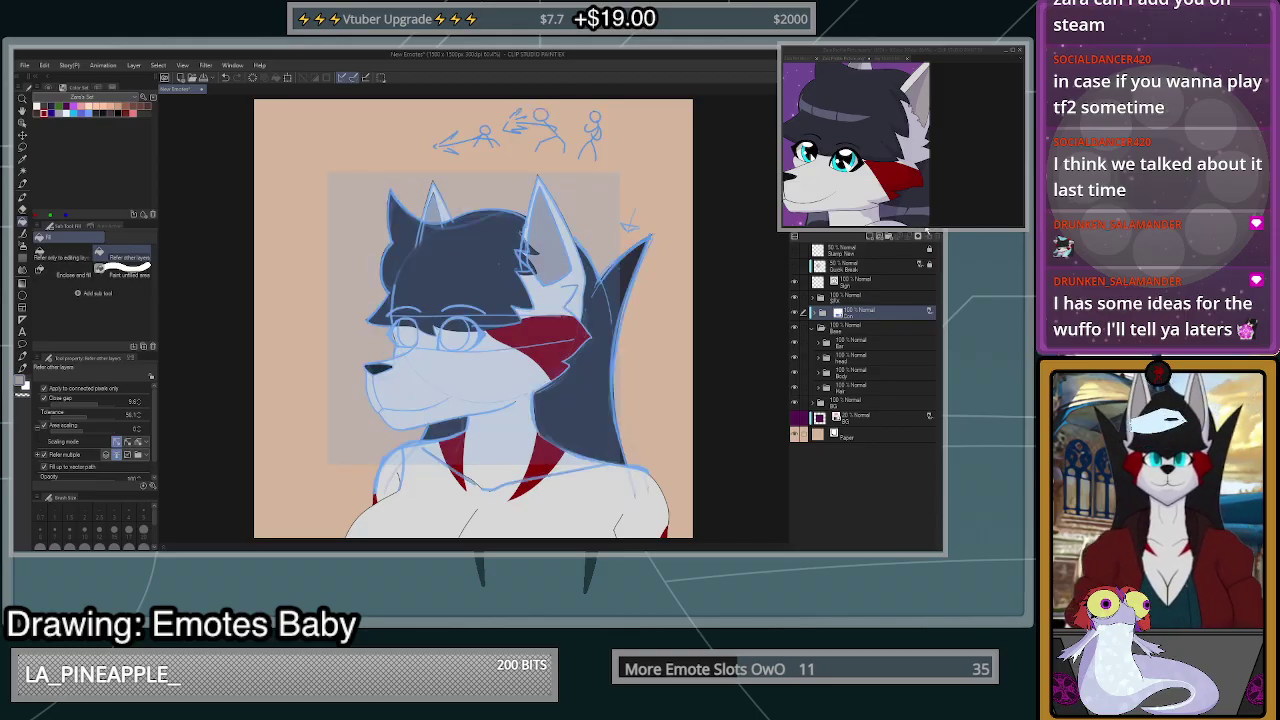
left_click(929, 235)
- Collapse the Base folder and duplicate it, keeping the original copy hidden beneath the duplicate
left_click(858, 331)
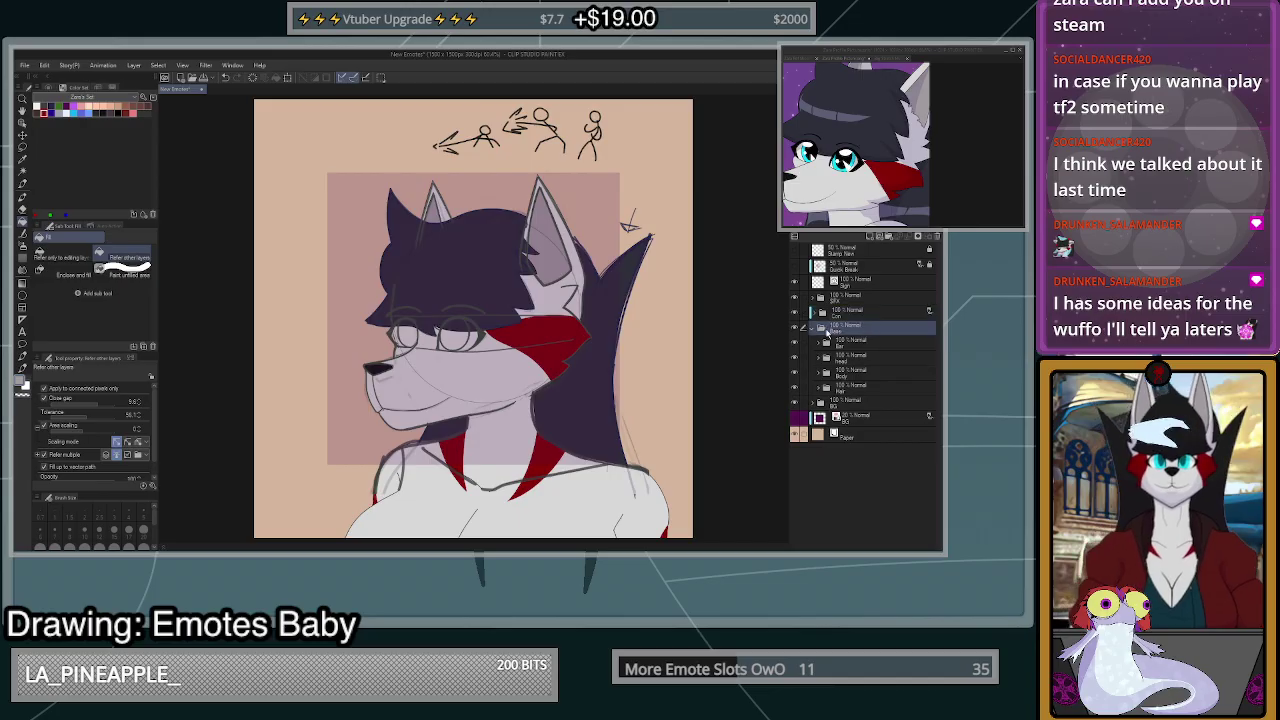
left_click(812, 328)
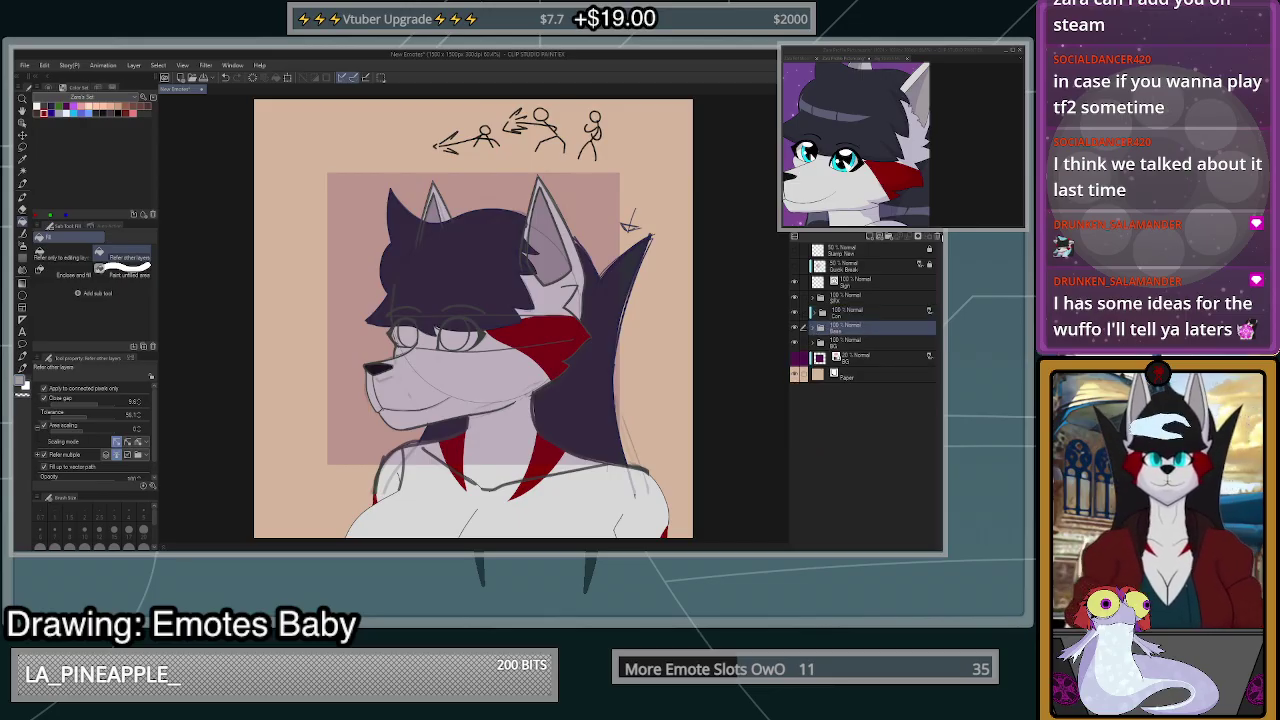
left_click(814, 328)
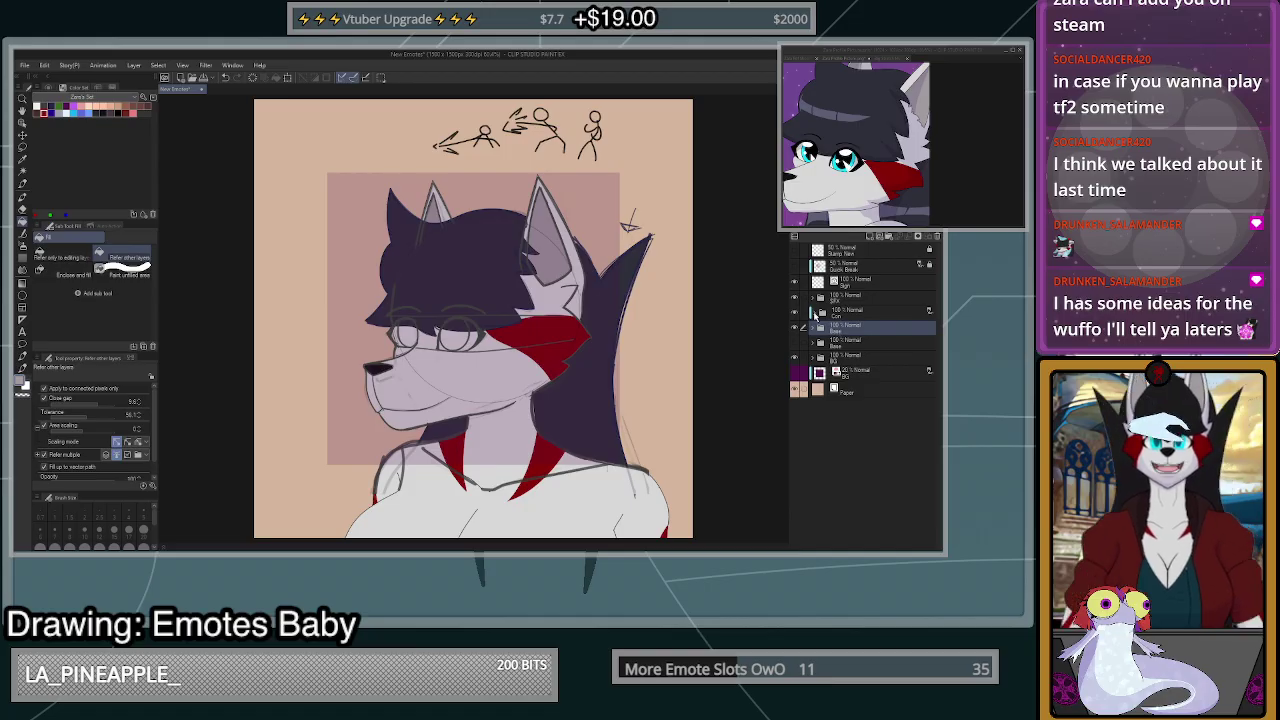
- Inside the Con folder, hide the default side sketch and show the Angry sketch, then collapse the folder
left_click(821, 314)
left_click(795, 465)
left_click(795, 450)
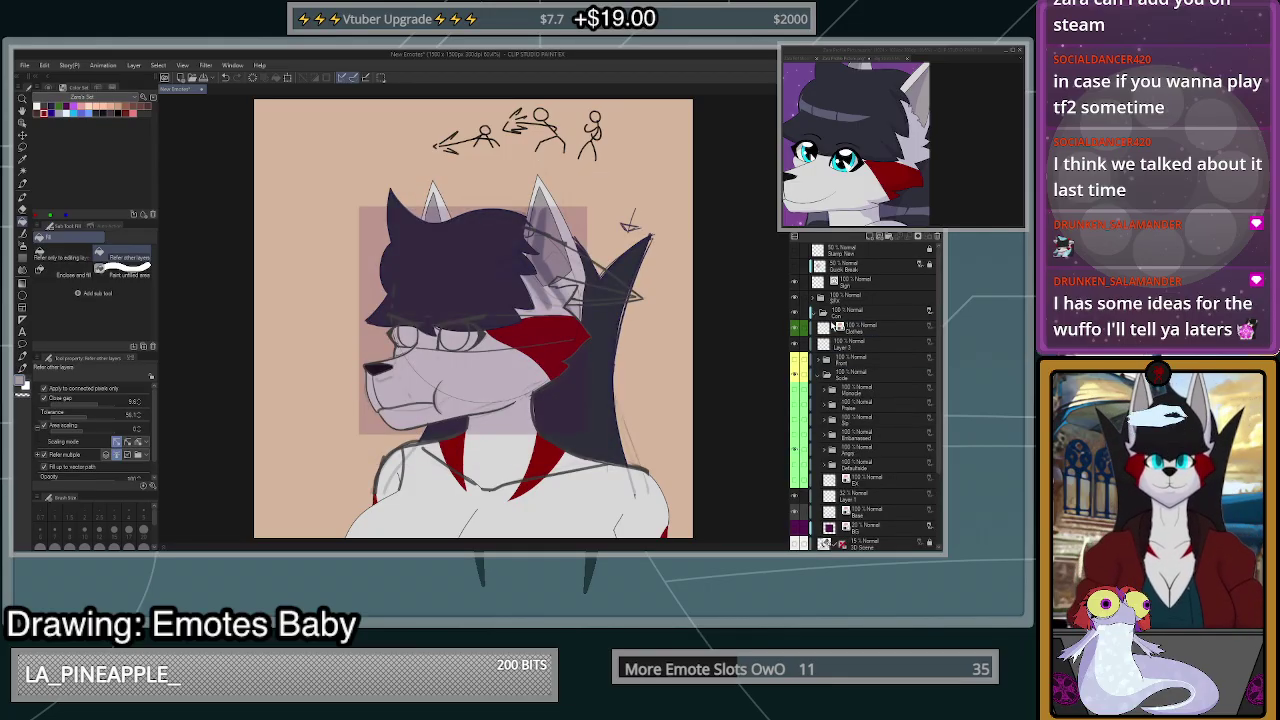
left_click(821, 314)
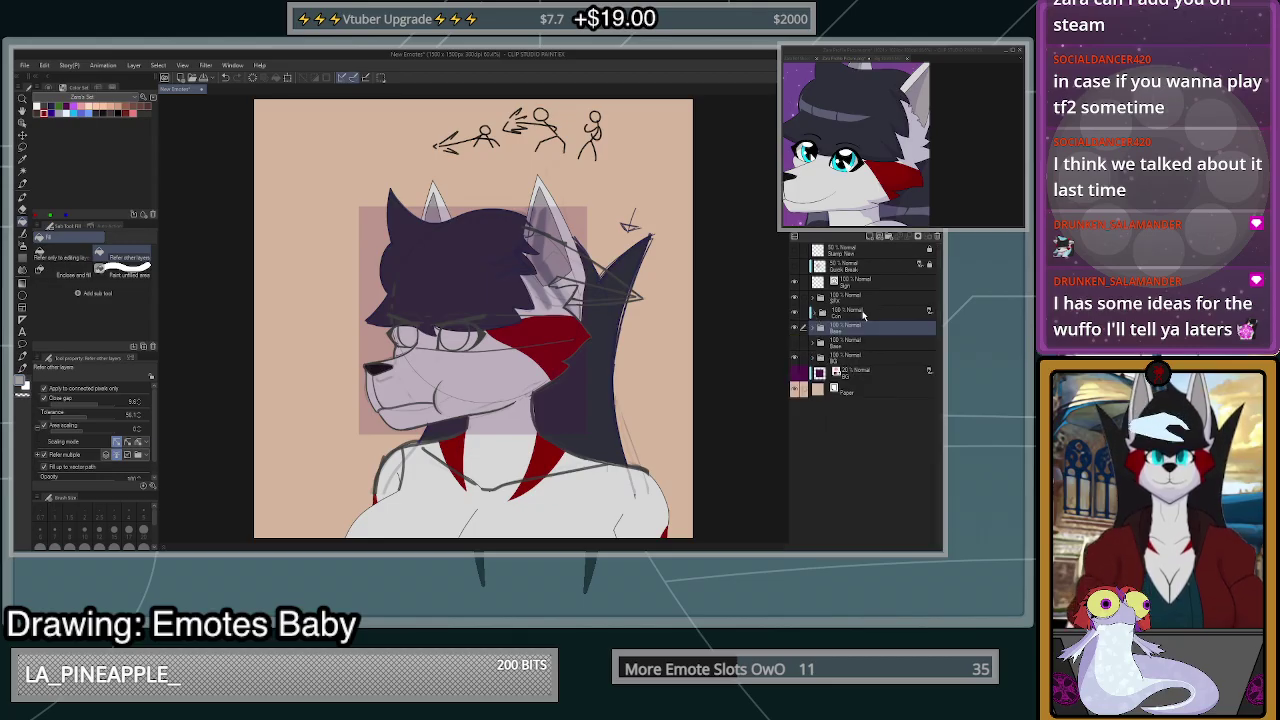
- Try a lower opacity on the Con sketch folder and return it to 100%
left_click(862, 313)
left_click(884, 215)
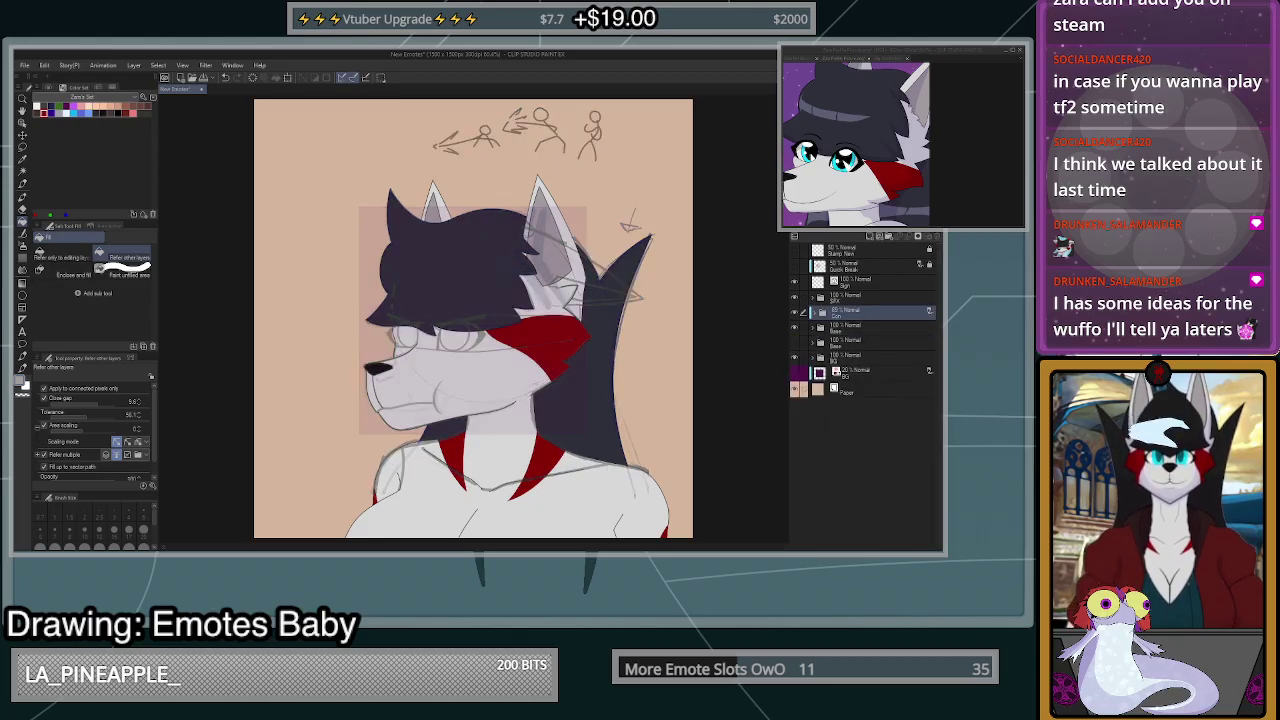
left_click_drag(892, 215, 905, 215)
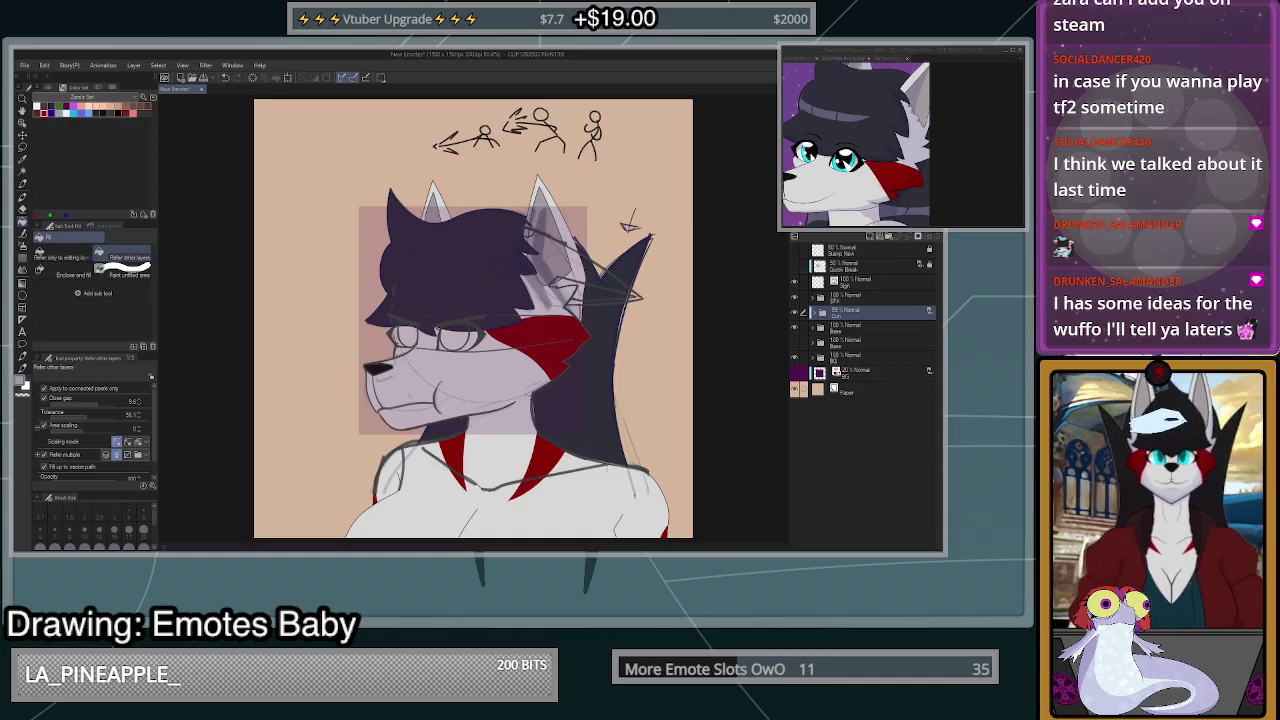
left_click(914, 215)
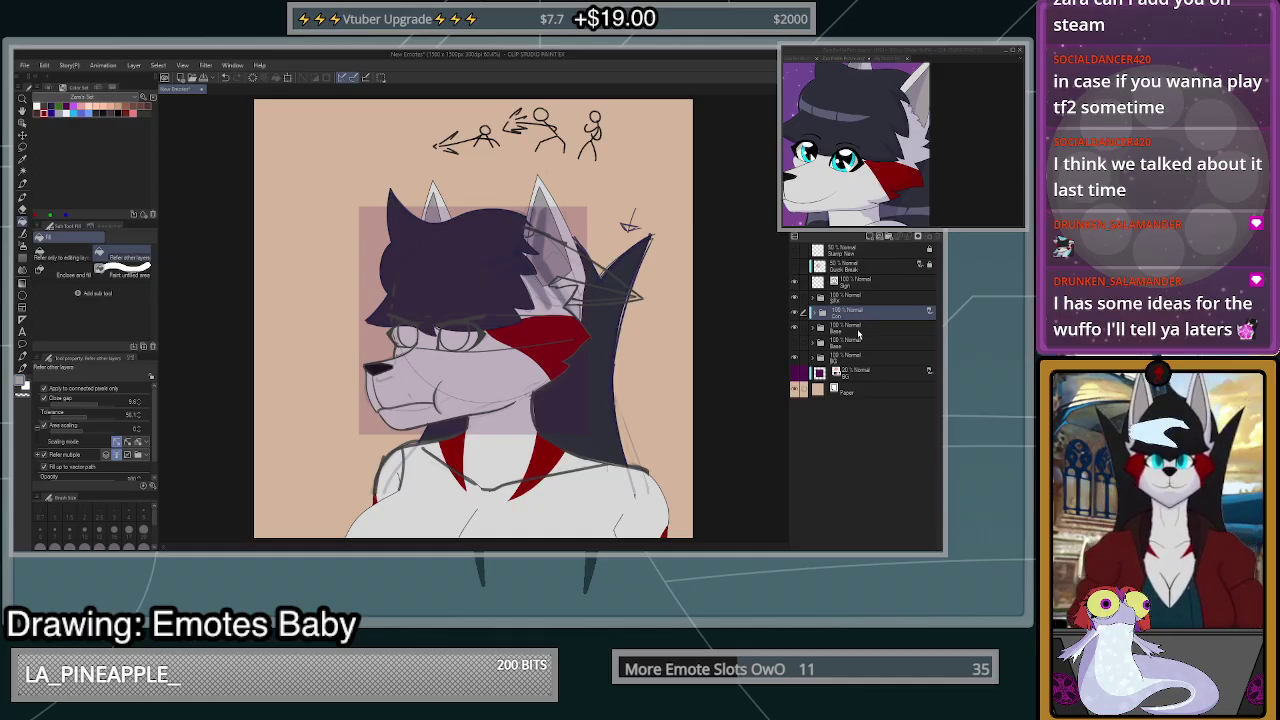
- Rename the duplicated Base folder as Angry, expand it and hide its Ear folder
left_click(858, 331)
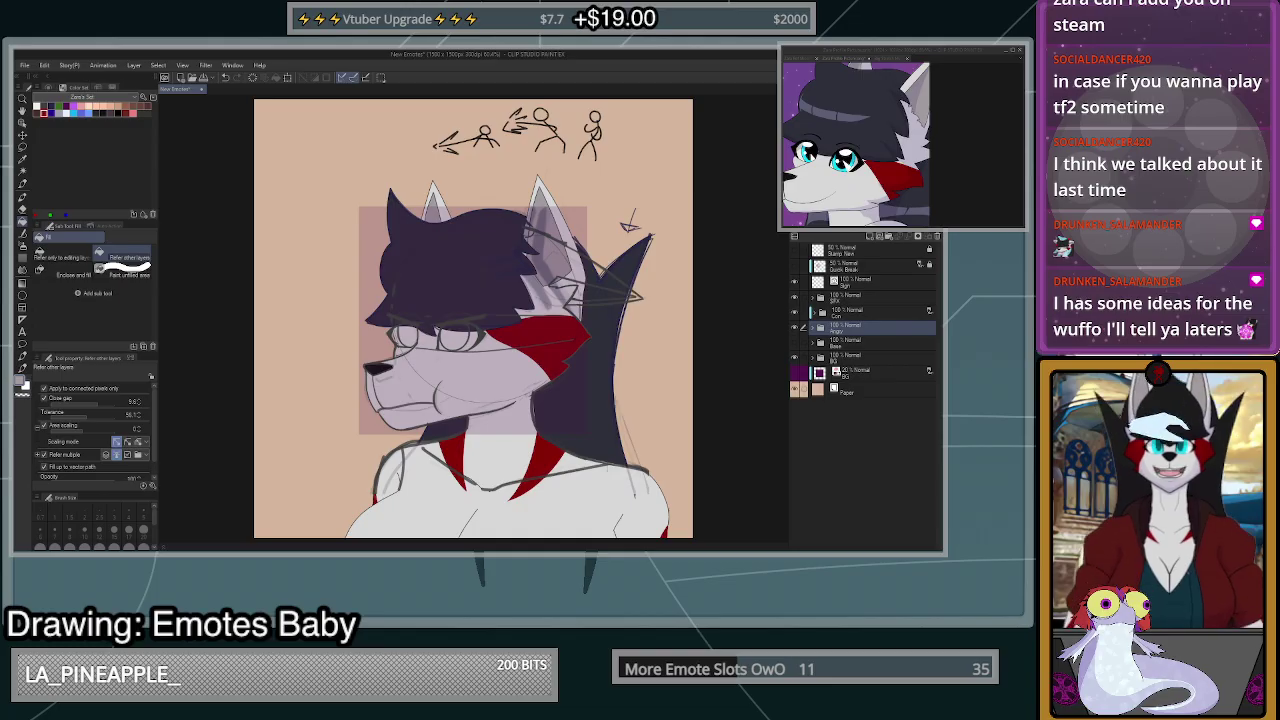
left_click(813, 327)
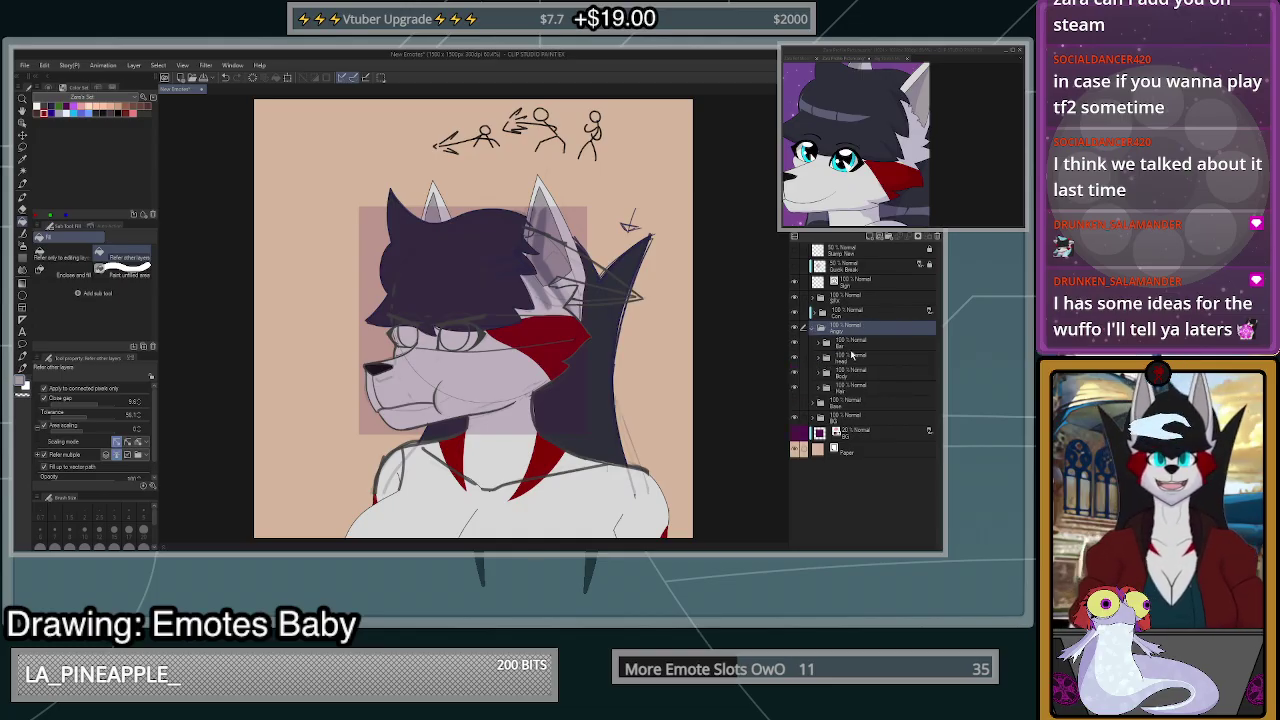
left_click(795, 343)
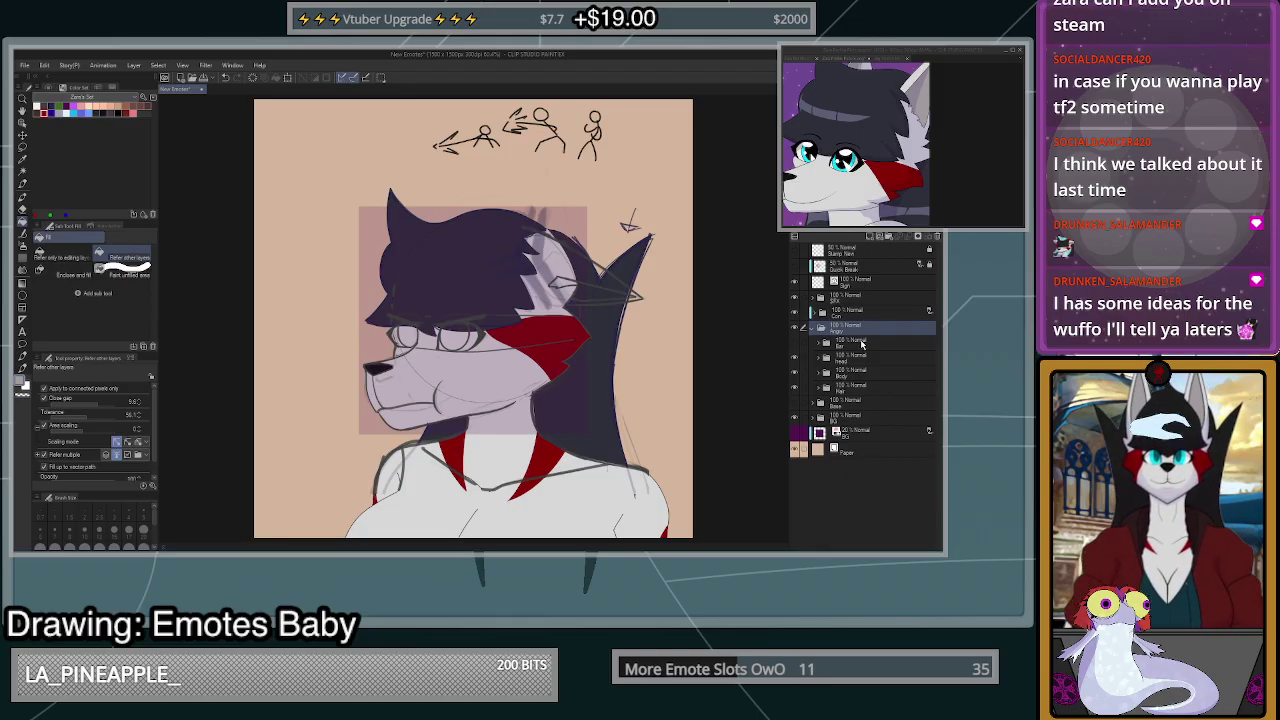
- Expand the Angry group's Head folder and examine its bottom colour layer against the angry sketch around the ear and face
left_click(856, 358)
left_click(822, 358)
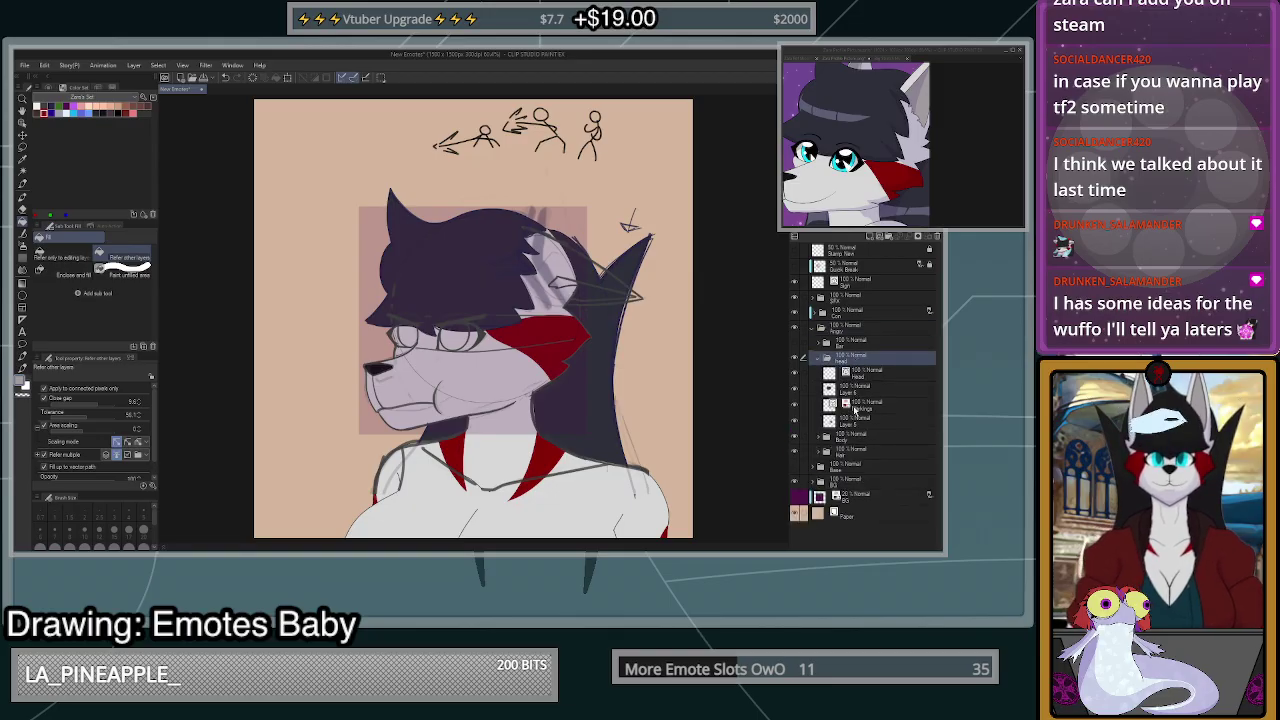
left_click(852, 439)
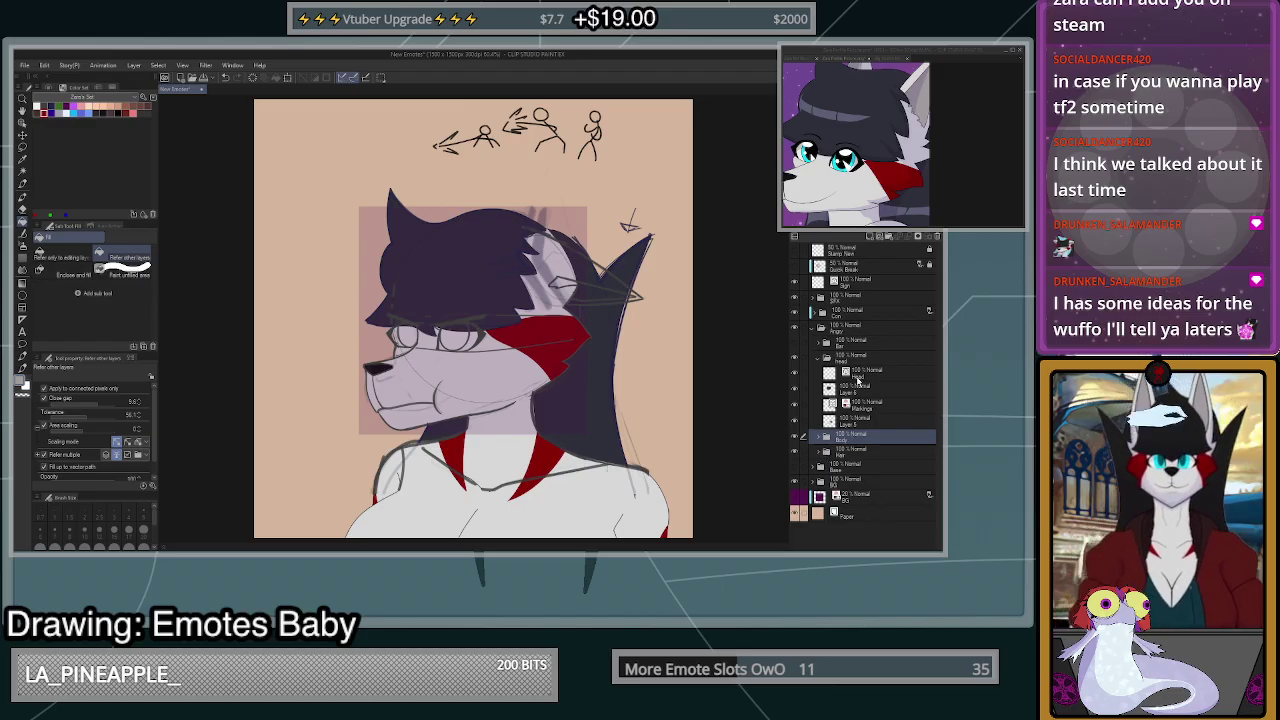
left_click(865, 424)
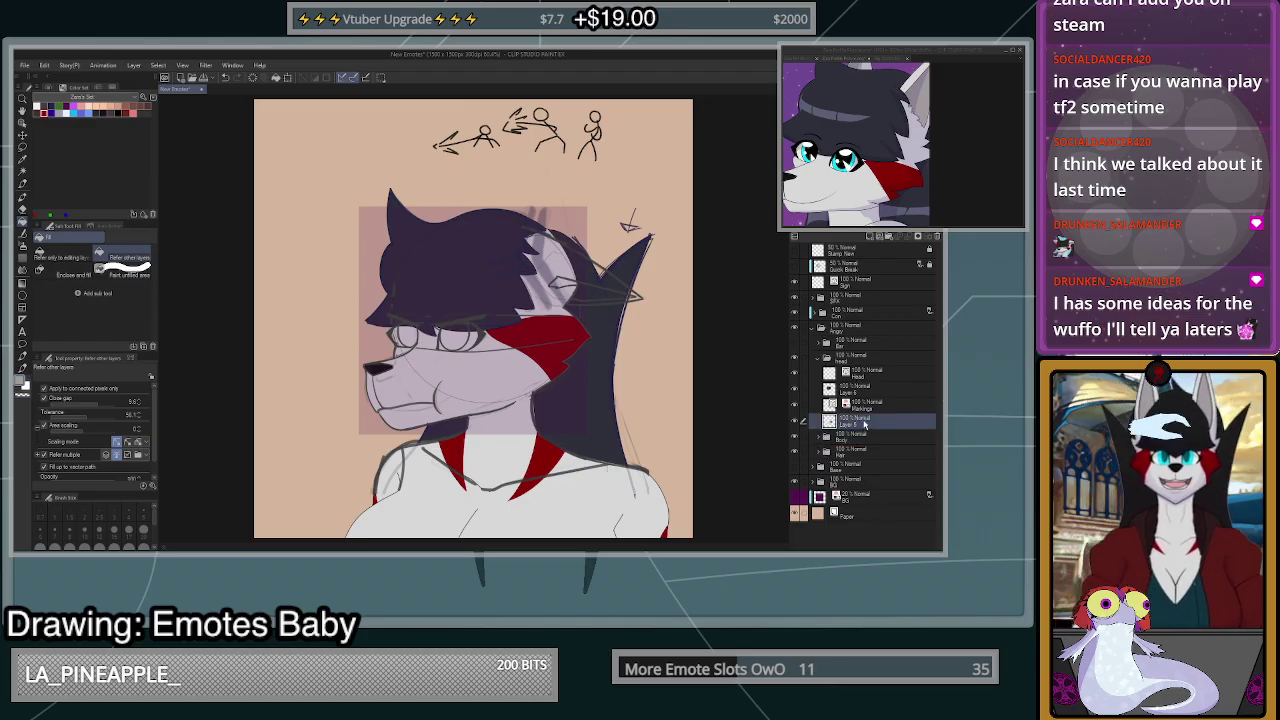
left_click(27, 212)
scroll(549, 268, "up", 5)
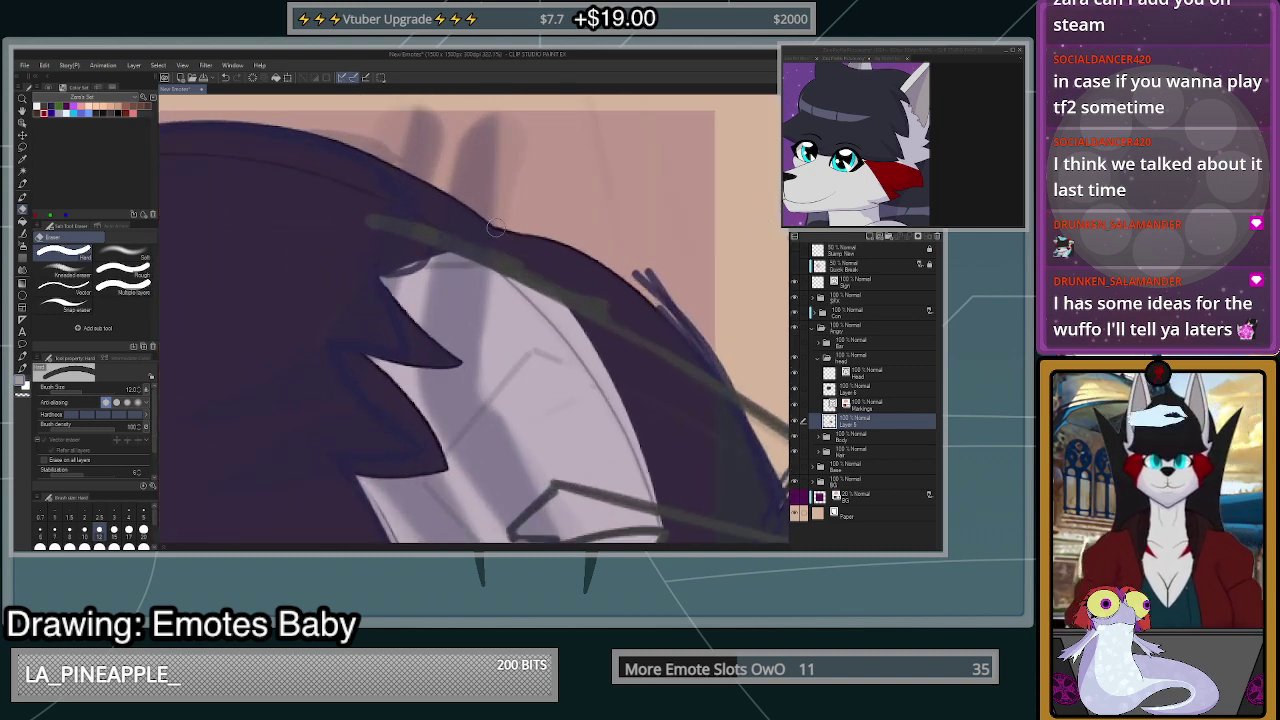
scroll(565, 248, "down", 5)
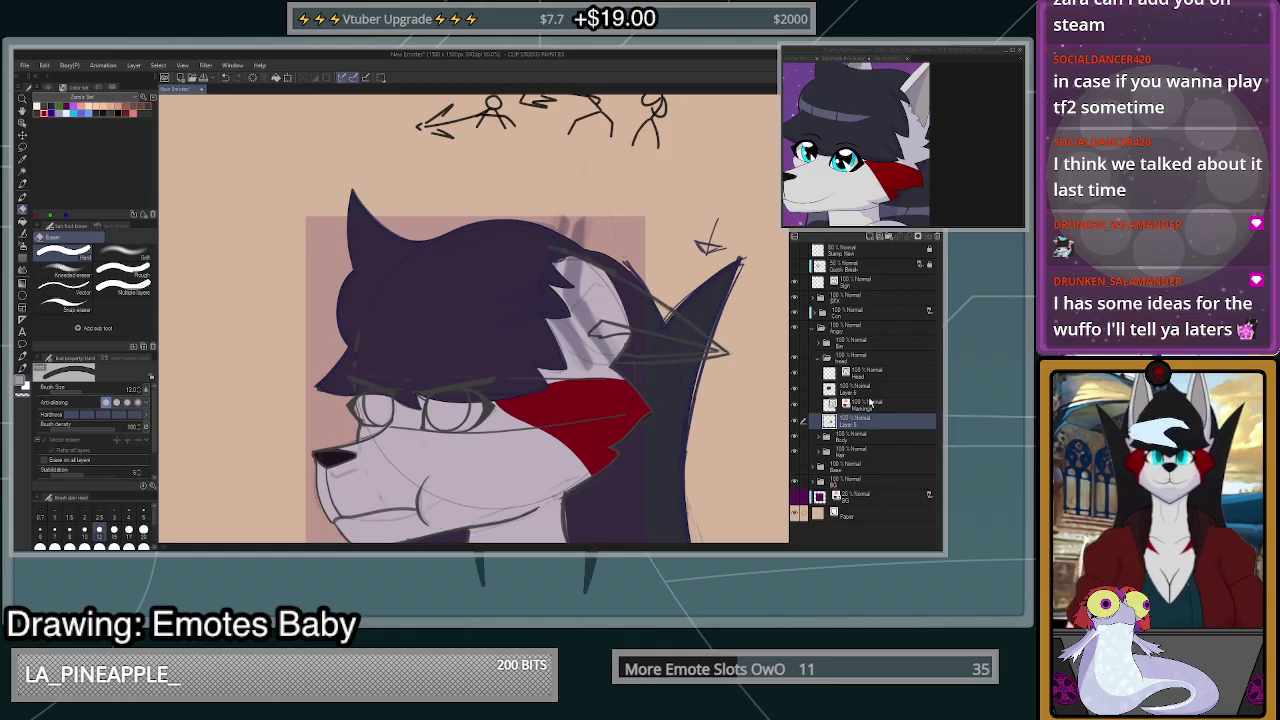
scroll(656, 351, "up", 4)
scroll(656, 351, "down", 4)
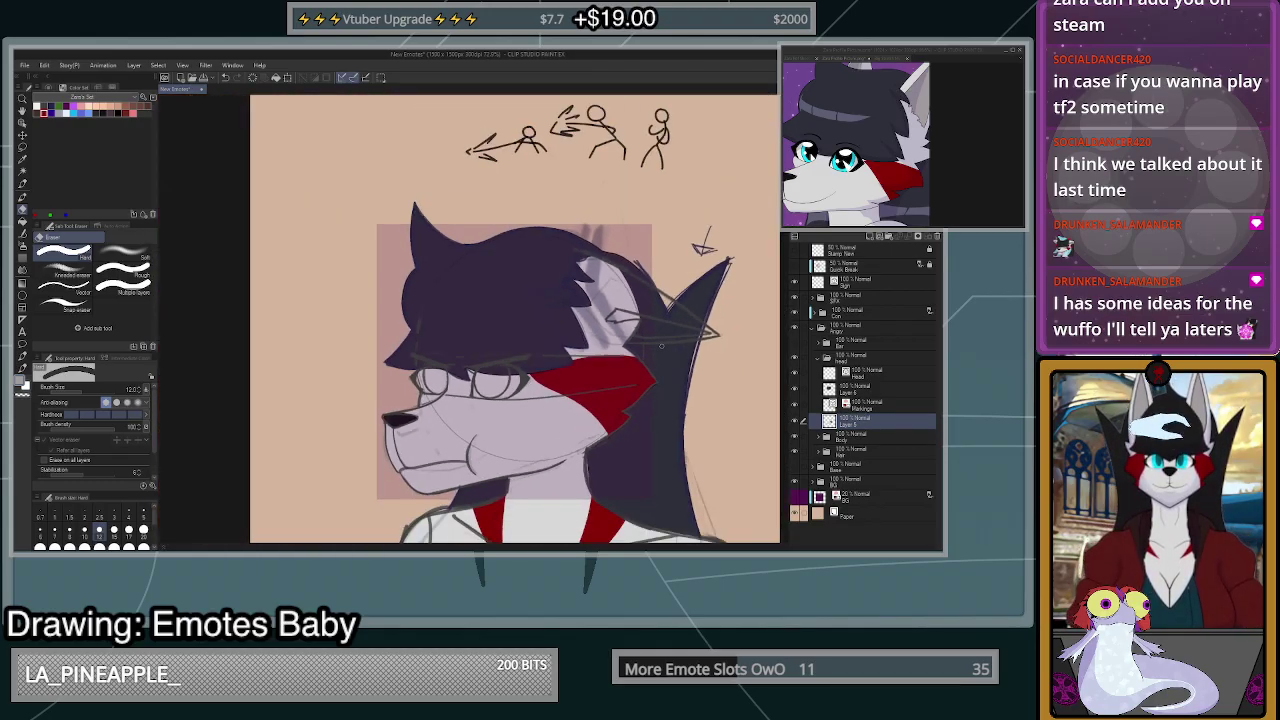
scroll(522, 467, "up", 5)
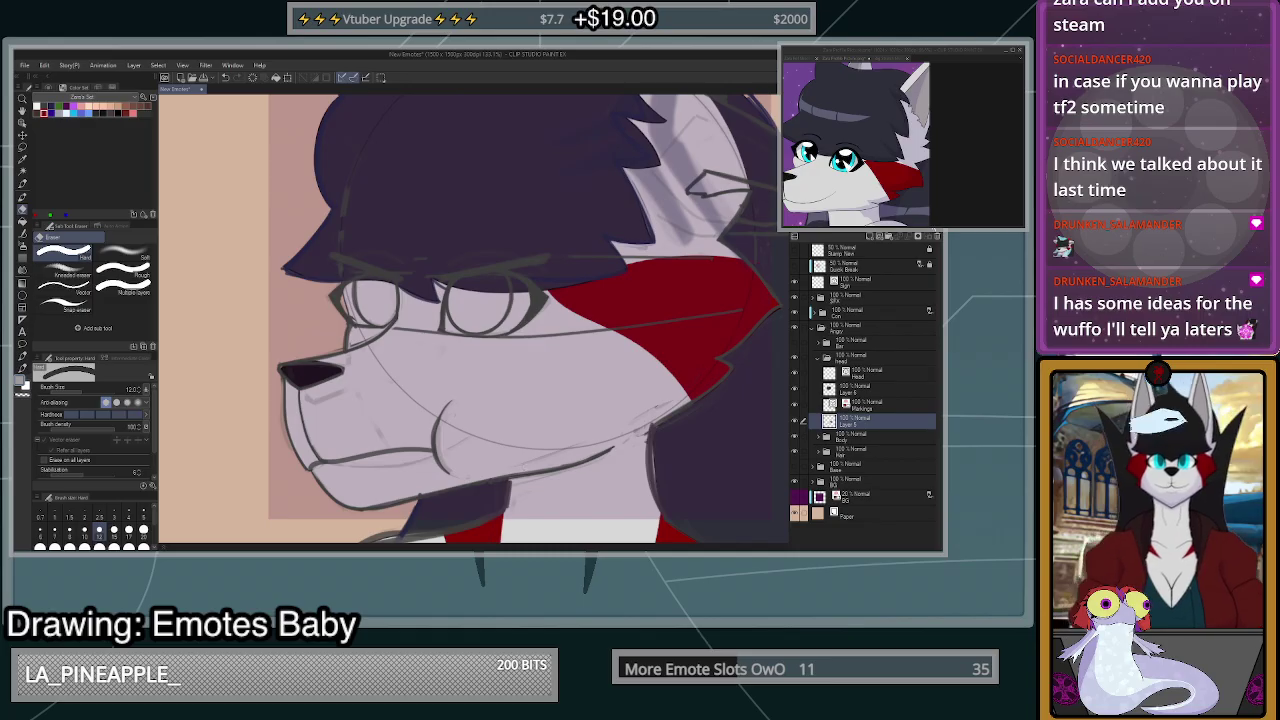
- Give the Con sketch folder a blue layer colour and lower its opacity
left_click(874, 311)
key("ctrl+b")
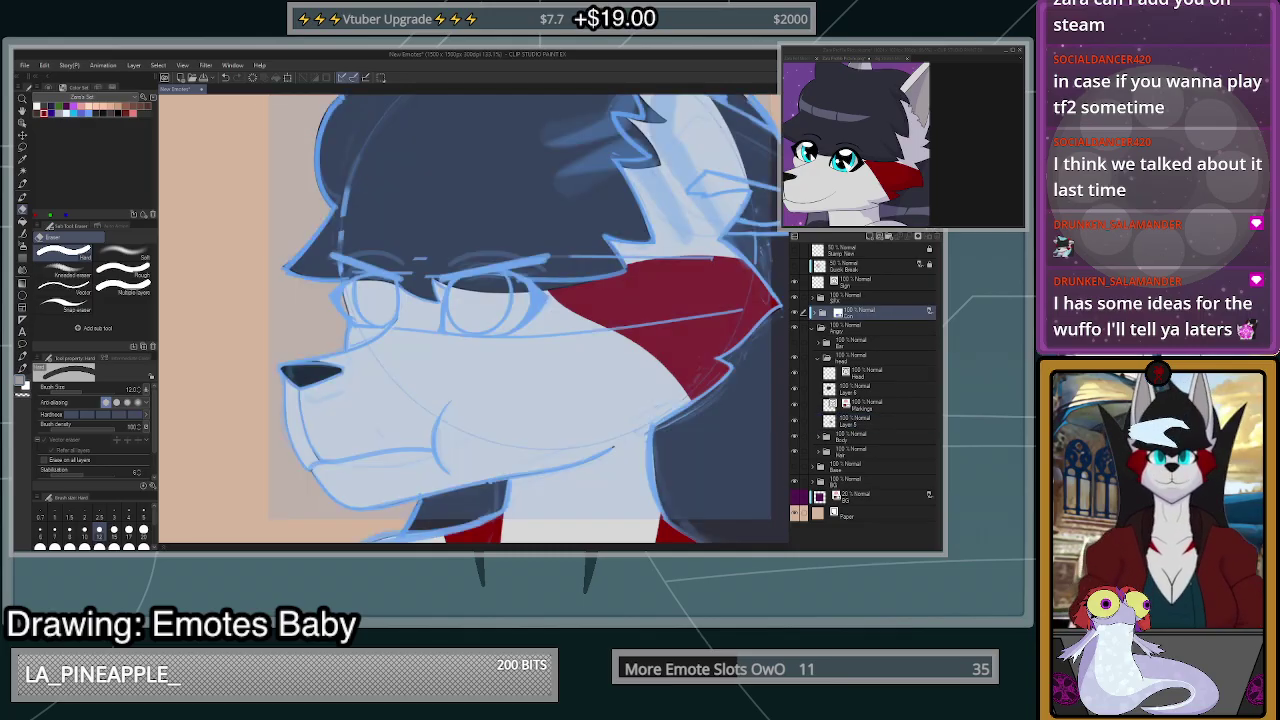
left_click(878, 214)
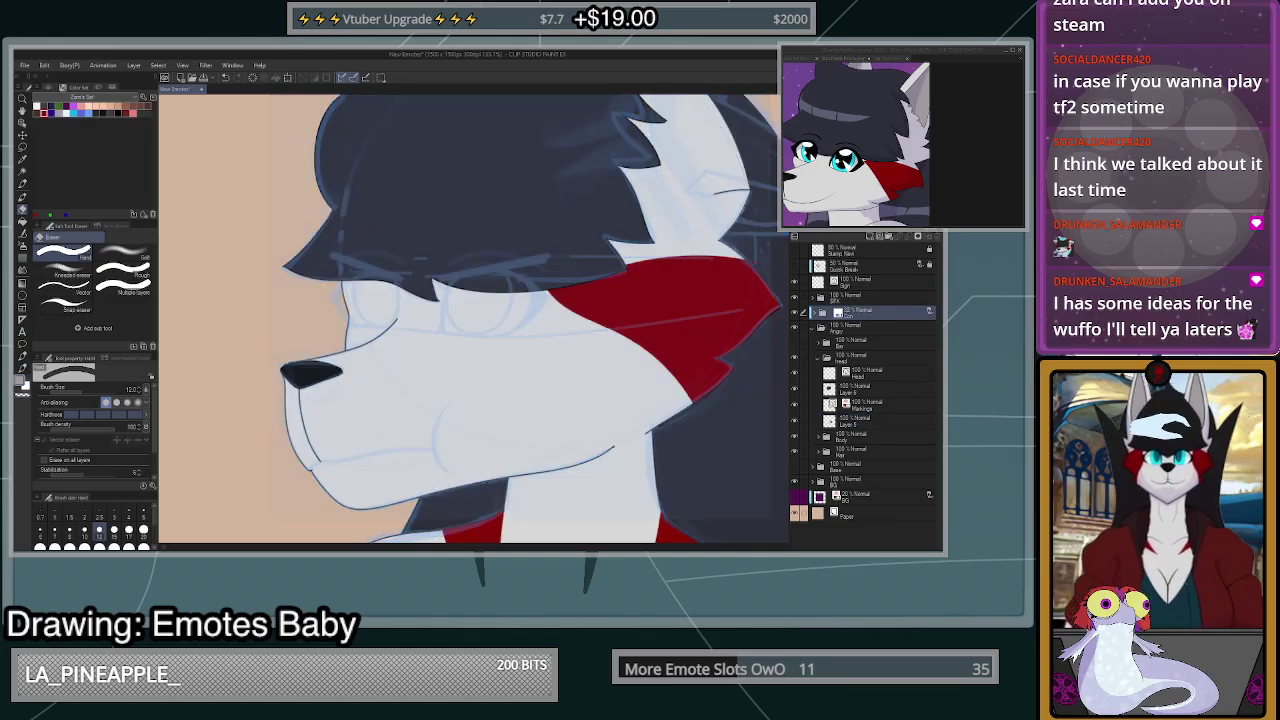
- Make the Angry group's Head line art layer active and set up the line art pen at size 4.0 in black
left_click(882, 378)
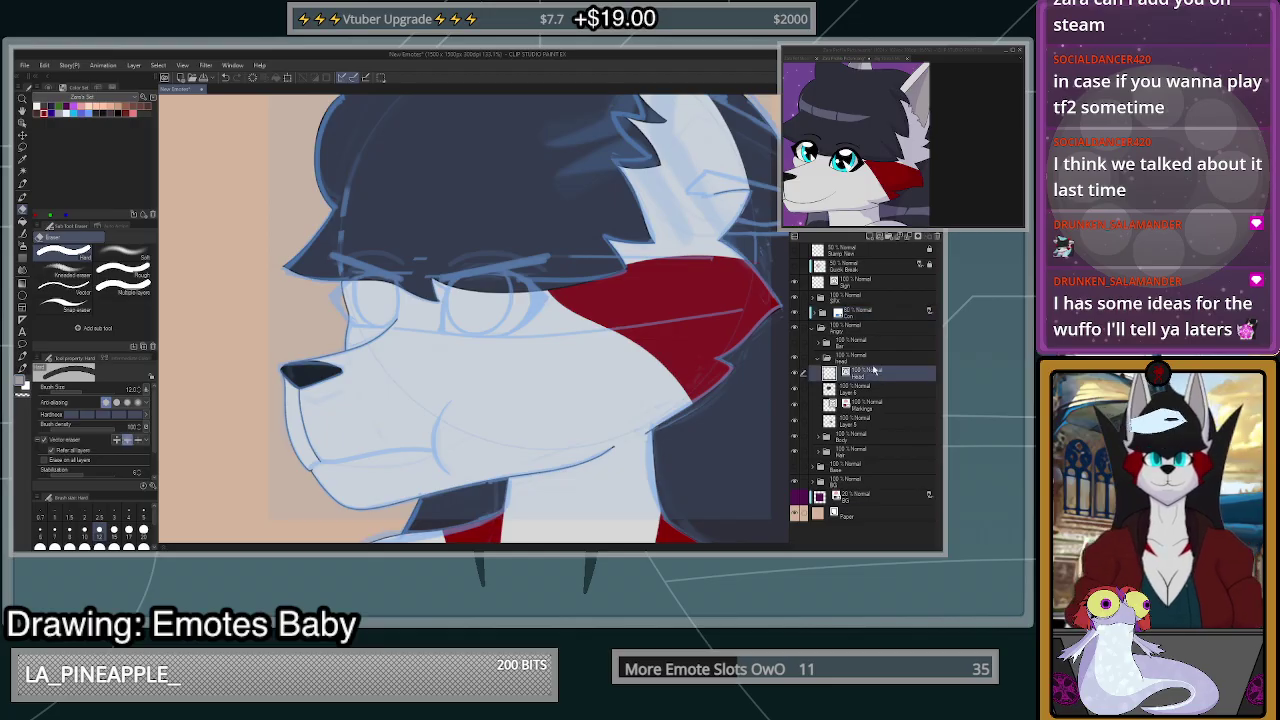
left_click(818, 359)
left_click(818, 360)
left_click(861, 373)
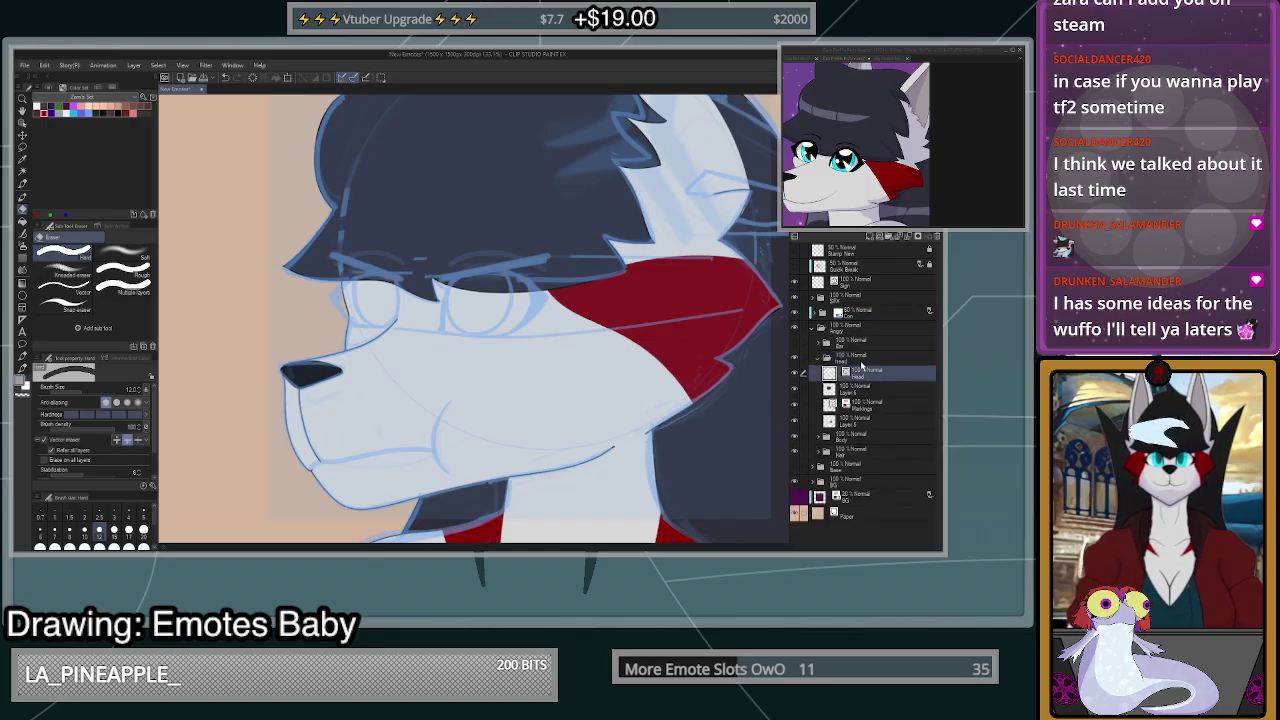
key("p")
key("x")
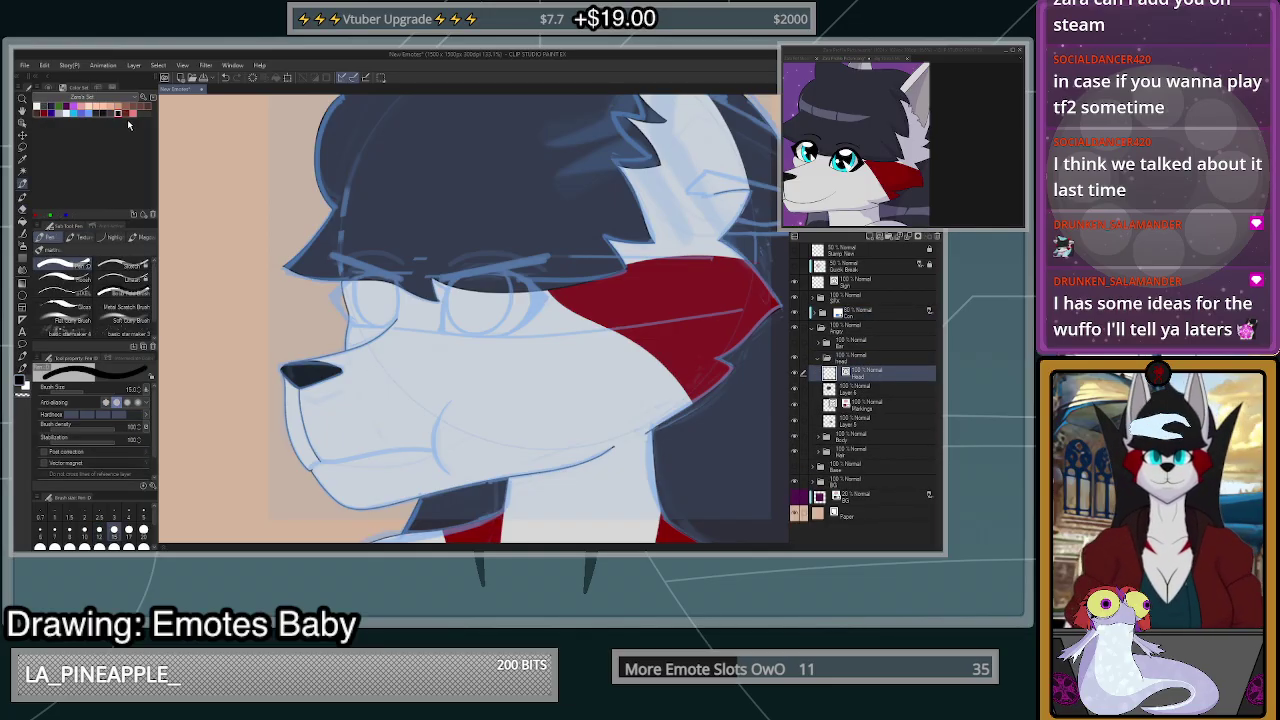
left_click(122, 266)
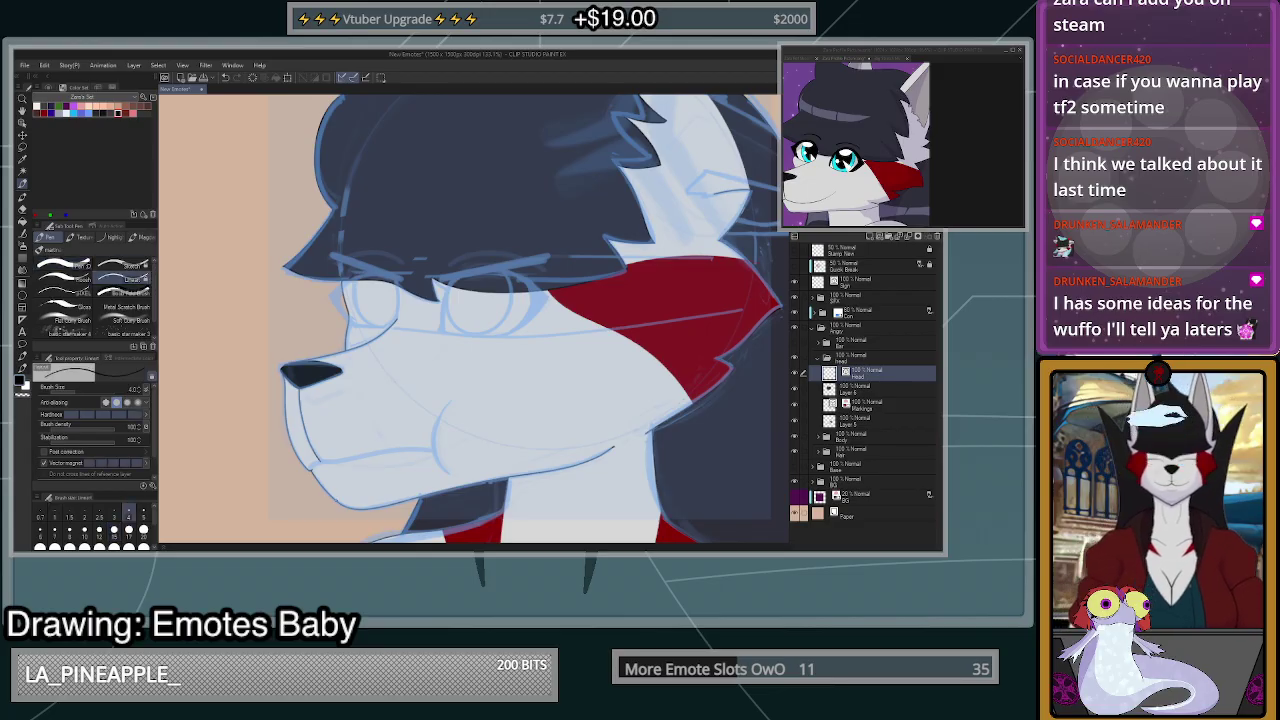
- Try inking the mouth line and the cheek curve over the angry sketch, and undo the strokes
scroll(322, 468, "up", 5)
left_click_drag(310, 443, 622, 411)
key("ctrl+z")
mouse_move(660, 282)
left_mouse_down()
mouse_move(621, 328)
mouse_move(607, 384)
mouse_move(624, 450)
mouse_move(667, 482)
mouse_move(613, 416)
mouse_move(619, 356)
mouse_move(661, 286)
mouse_move(613, 353)
mouse_move(610, 402)
mouse_move(656, 480)
left_mouse_up()
key("ctrl+z")
key("ctrl+z")
scroll(658, 455, "up", 2)
key("ctrl+z")
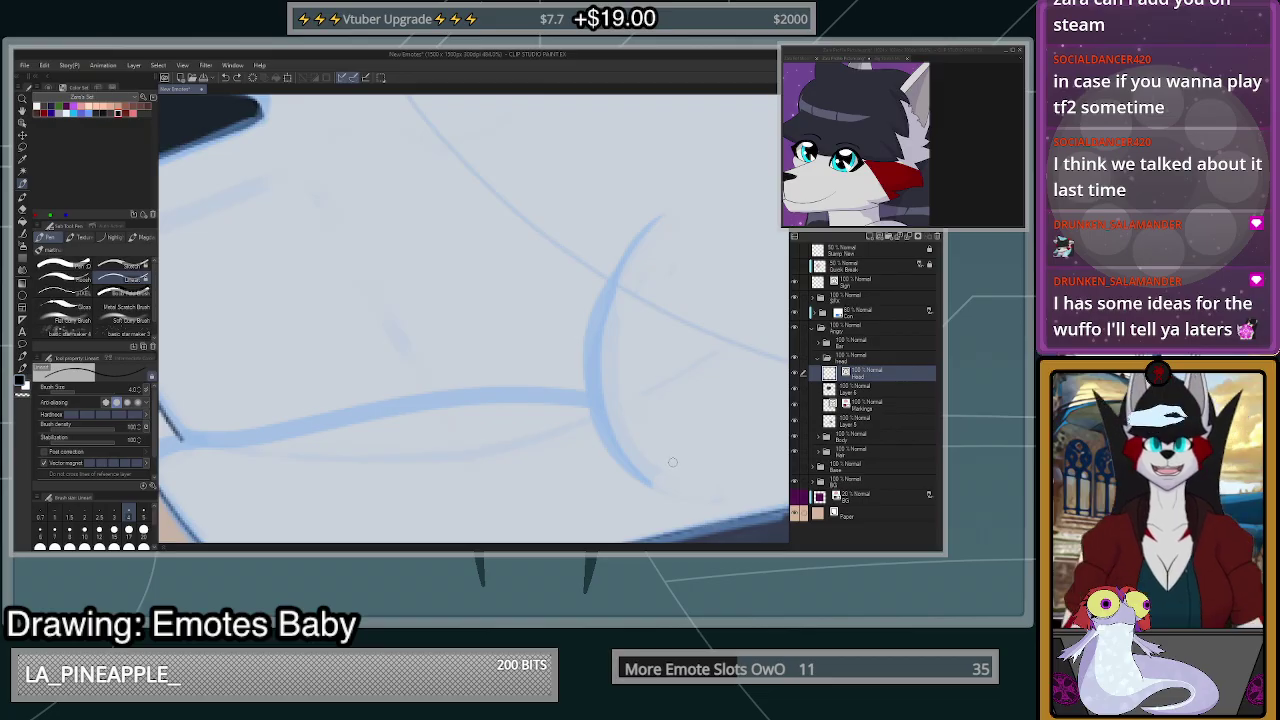
key("y")
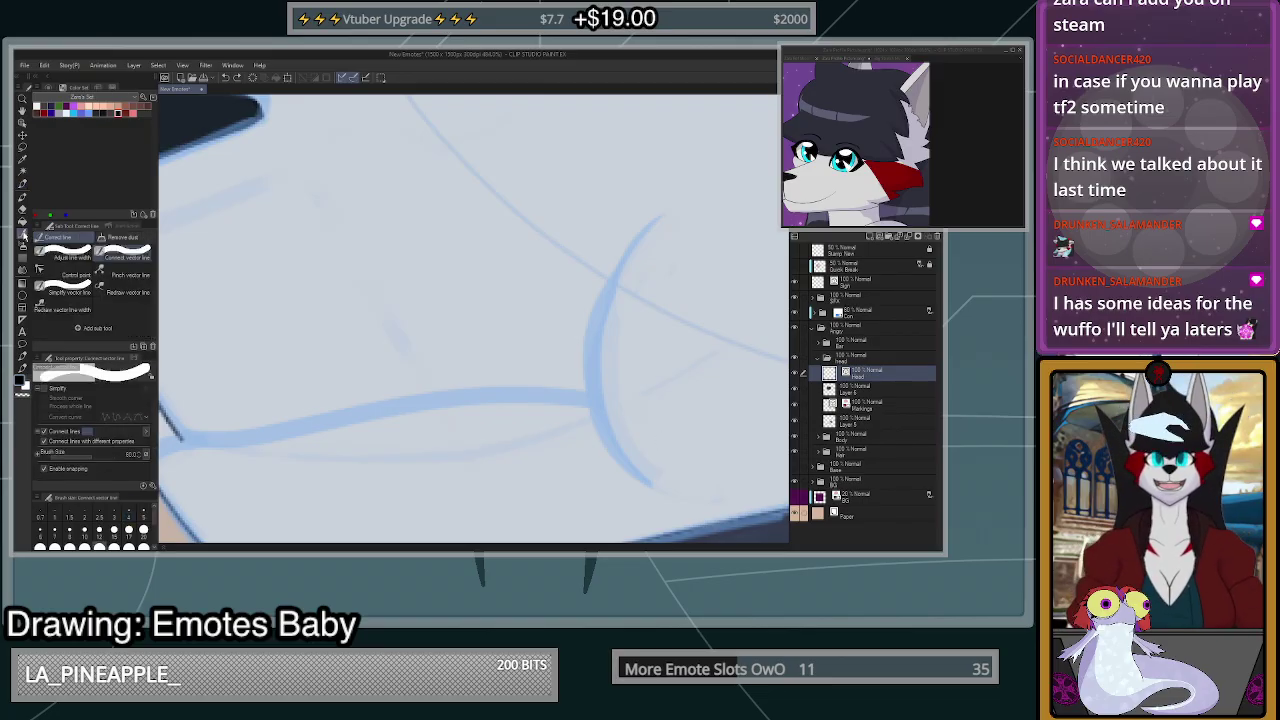
scroll(539, 424, "down", 5)
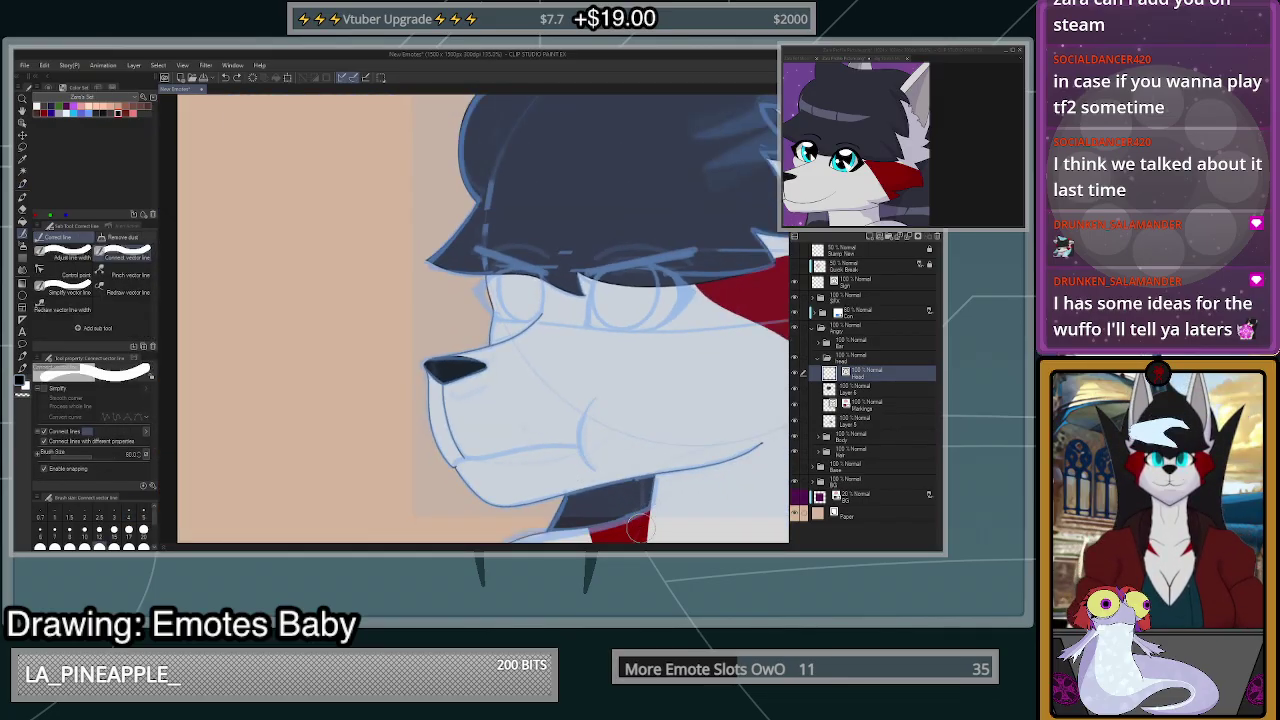
scroll(692, 496, "down", 2)
scroll(743, 488, "up", 3)
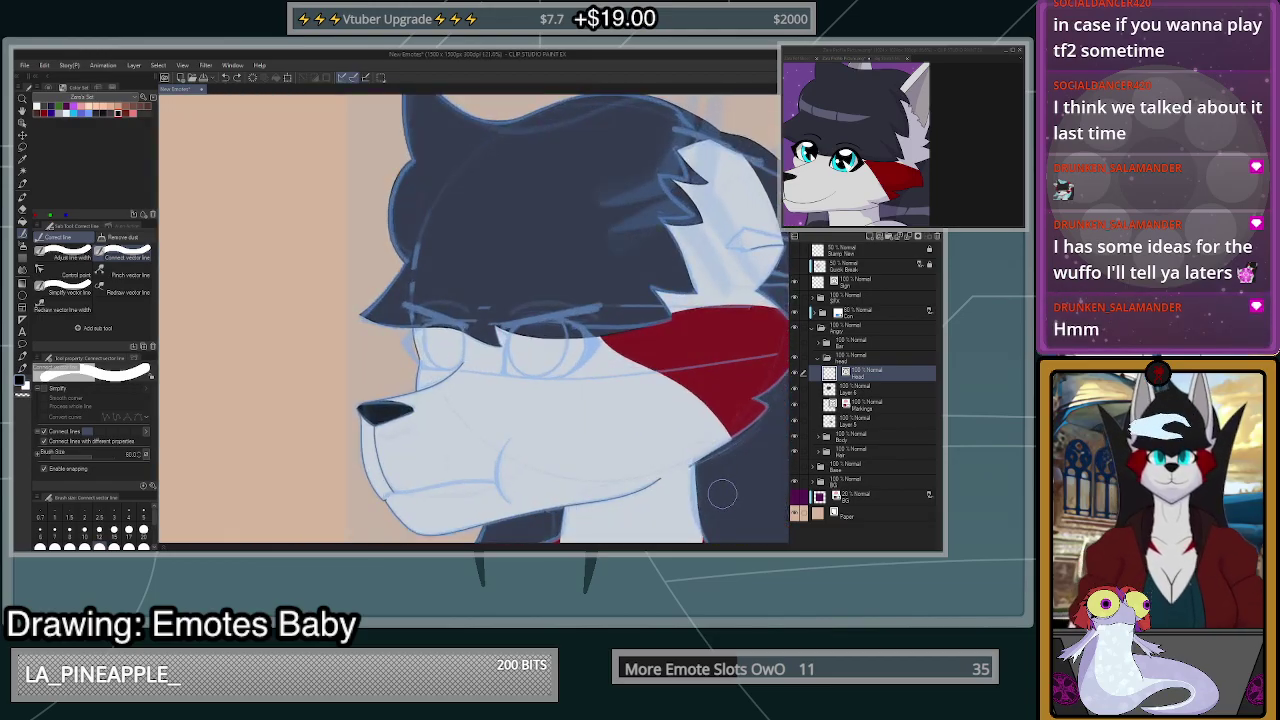
scroll(706, 494, "down", 2)
scroll(706, 492, "up", 3)
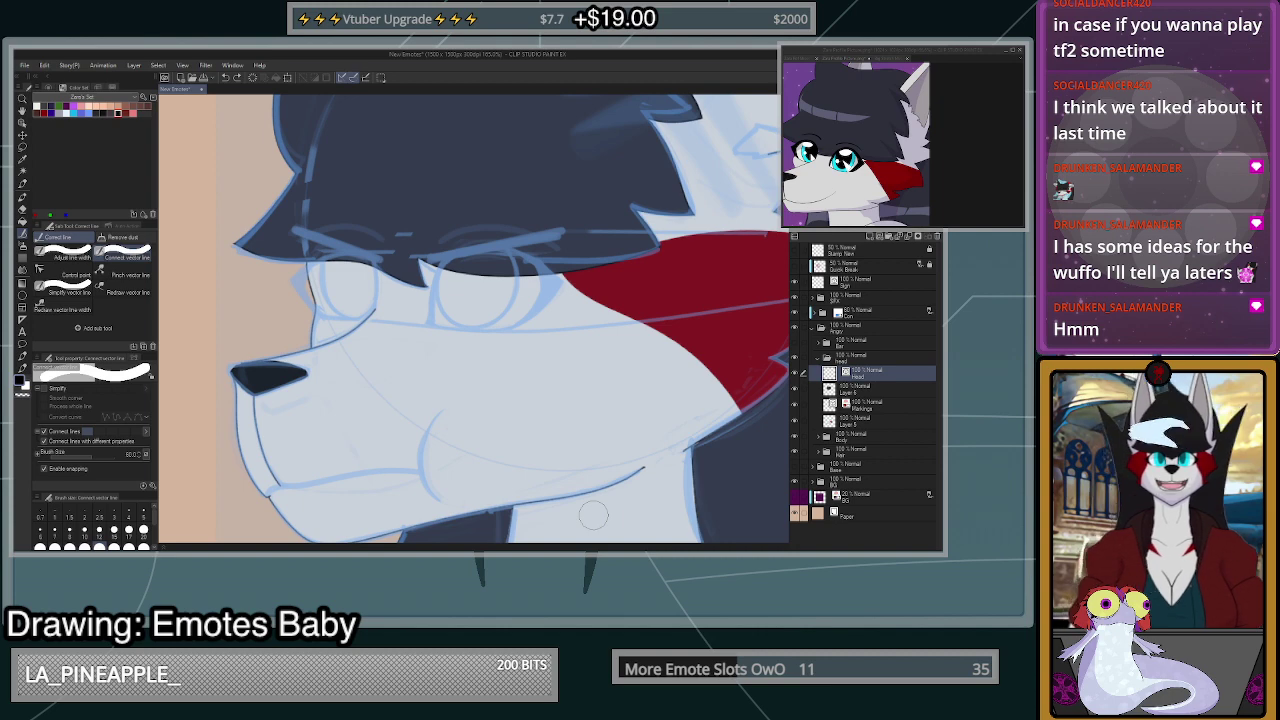
scroll(594, 515, "down", 3)
- Ink the curved cheek line at the corner of the mouth over the sketch, redrawing the stroke until it follows the curve
key("p")
scroll(540, 485, "up", 8)
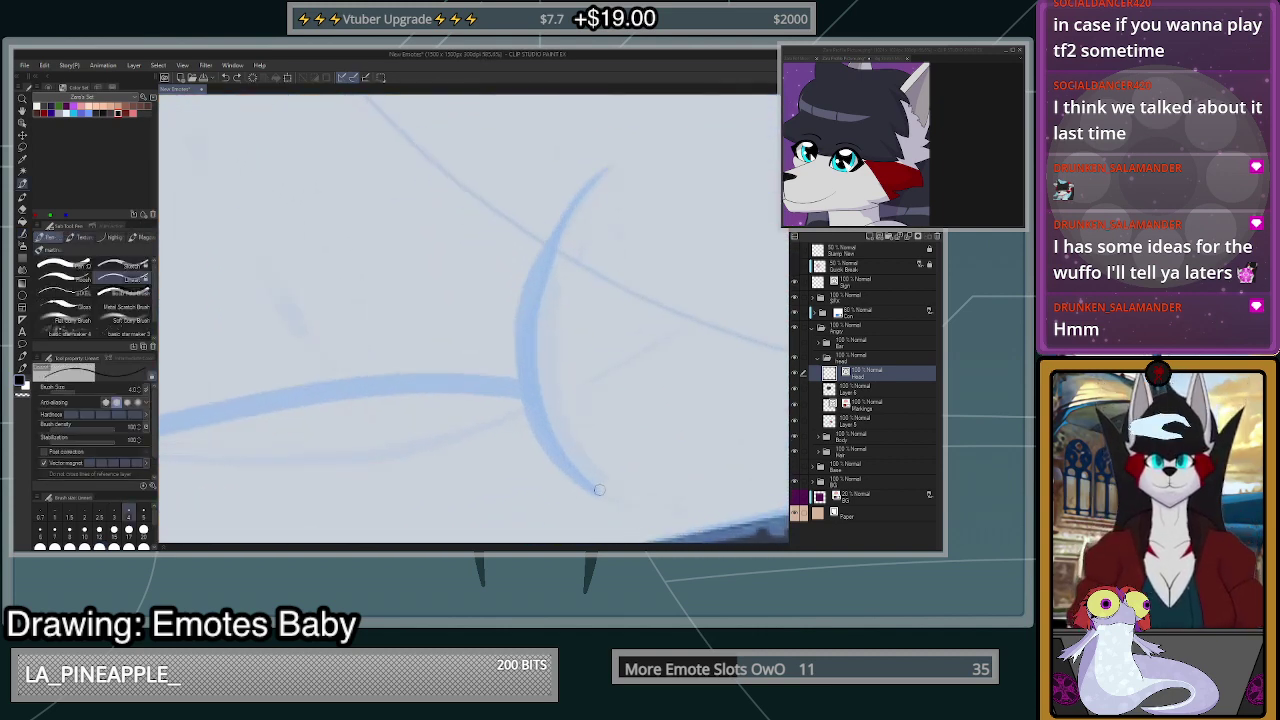
mouse_move(599, 489)
left_mouse_down()
mouse_move(533, 432)
mouse_move(522, 312)
mouse_move(568, 205)
mouse_move(521, 290)
mouse_move(520, 376)
mouse_move(553, 452)
mouse_move(604, 492)
left_mouse_up()
key("ctrl+z")
key("ctrl+z")
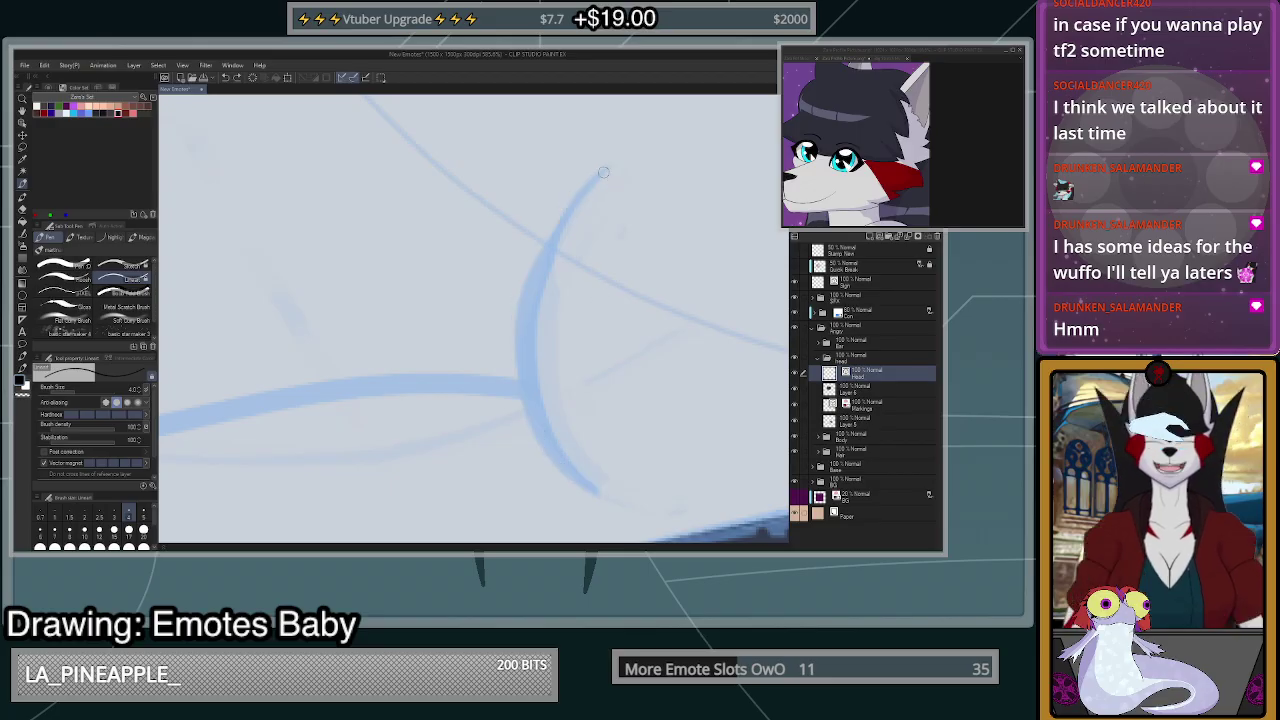
mouse_move(603, 172)
left_mouse_down()
mouse_move(546, 242)
mouse_move(558, 460)
mouse_move(604, 492)
left_mouse_up()
key("ctrl+z")
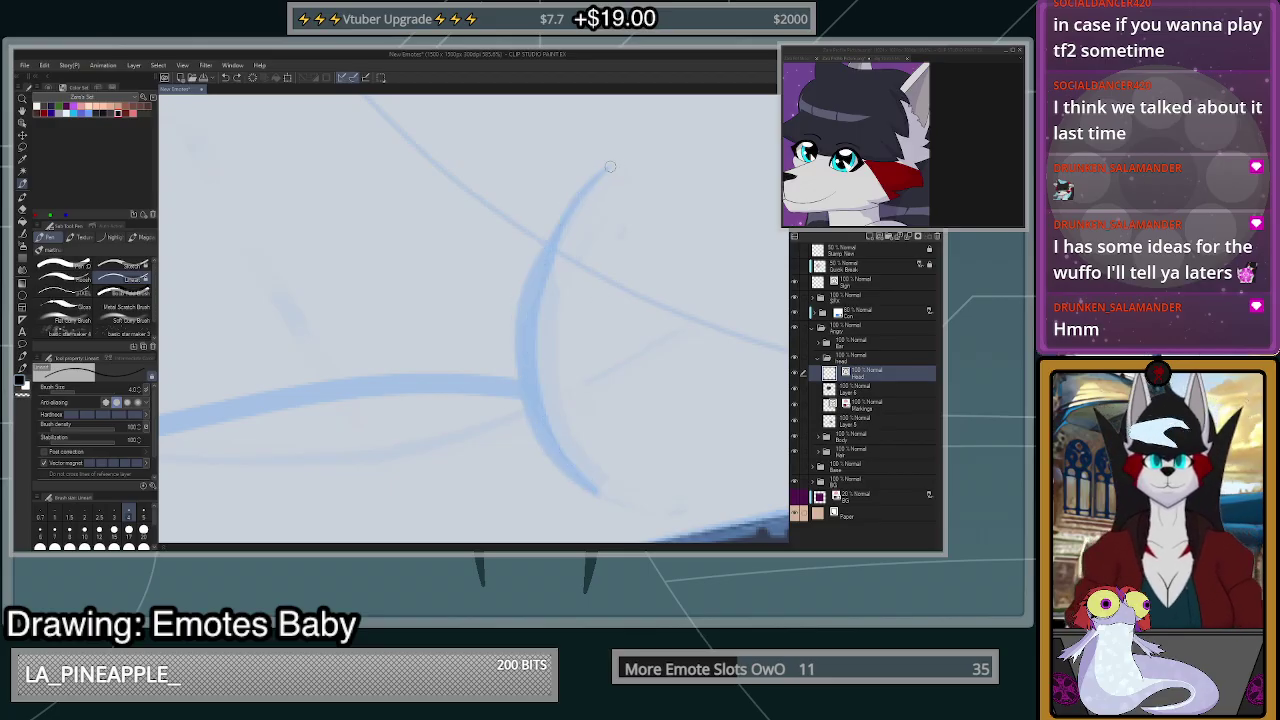
mouse_move(610, 167)
left_mouse_down()
mouse_move(559, 208)
mouse_move(527, 359)
mouse_move(545, 436)
mouse_move(600, 492)
left_mouse_up()
key("ctrl+minus")
key("ctrl+z")
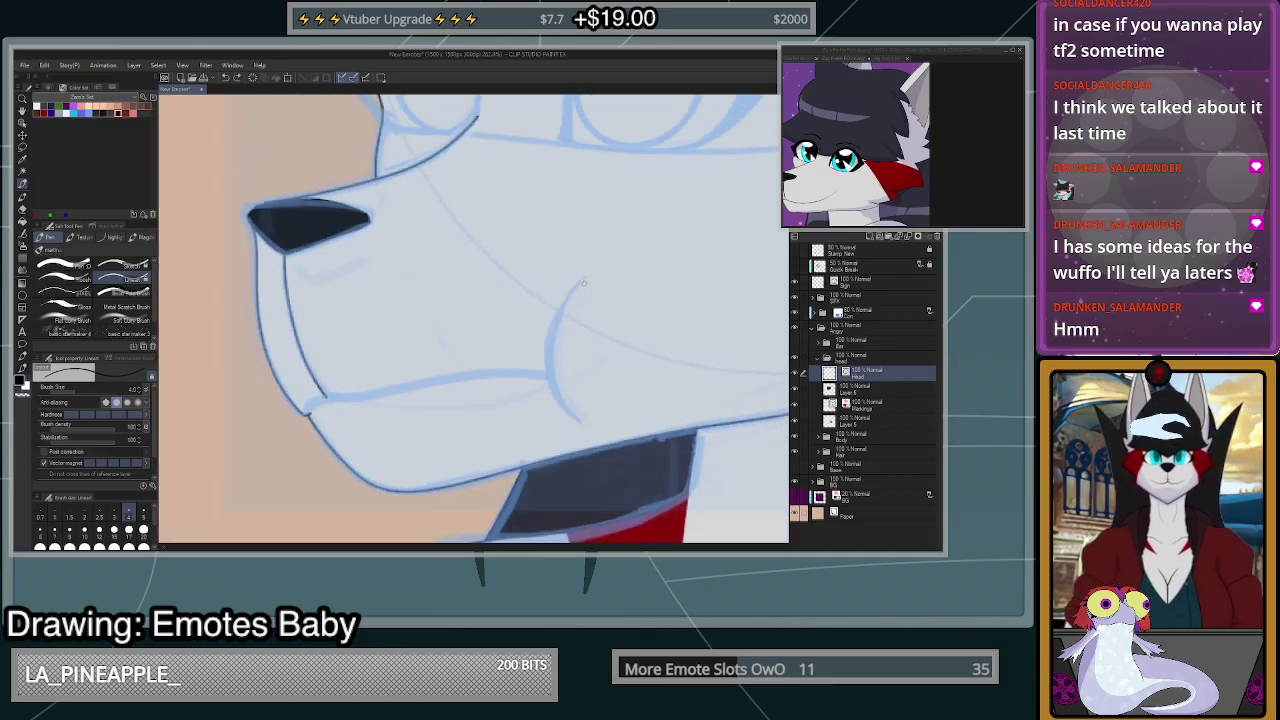
mouse_move(586, 276)
left_mouse_down()
mouse_move(559, 305)
mouse_move(547, 375)
mouse_move(575, 425)
left_mouse_up()
key("ctrl+plus")
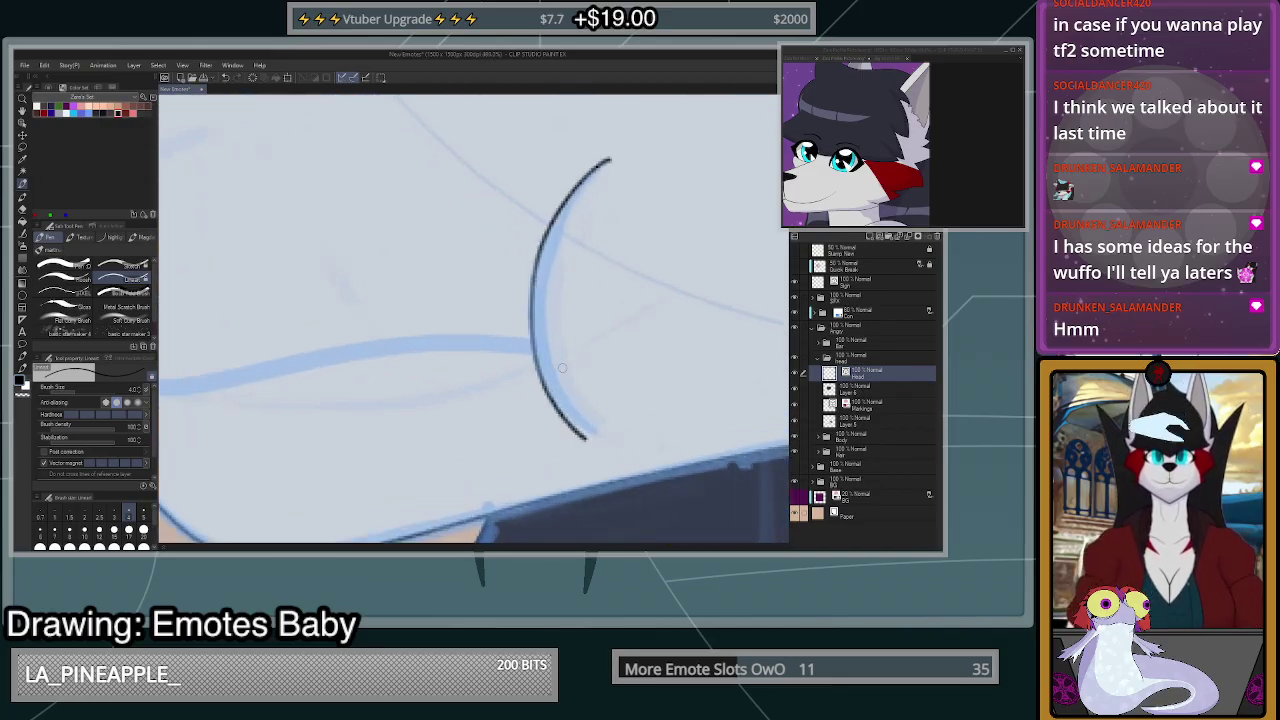
key("ctrl+z")
mouse_move(621, 116)
left_mouse_down()
mouse_move(535, 230)
mouse_move(528, 325)
mouse_move(554, 408)
mouse_move(606, 448)
left_mouse_up()
key("ctrl+minus")
key("ctrl+minus")
key("ctrl+plus")
key("ctrl+plus")
key("ctrl+plus")
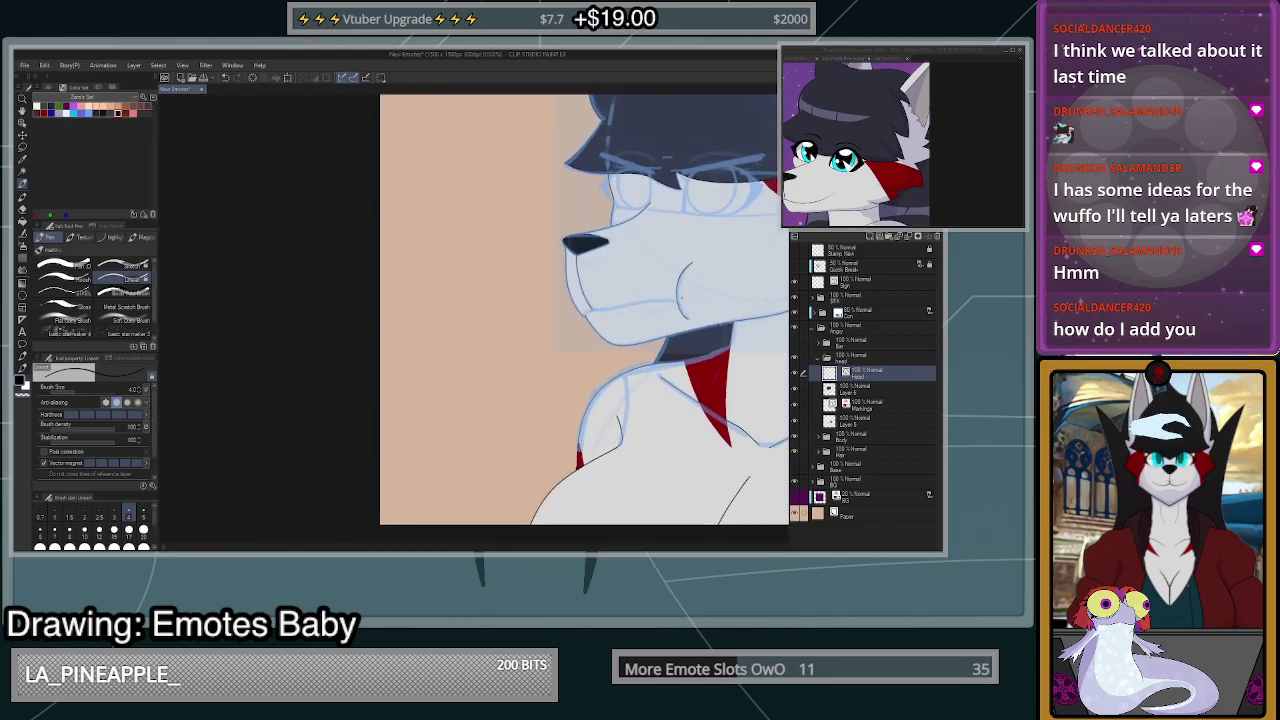
mouse_move(686, 226)
left_mouse_down()
mouse_move(632, 310)
mouse_move(634, 383)
mouse_move(678, 241)
mouse_move(635, 342)
mouse_move(649, 395)
mouse_move(676, 426)
left_mouse_up()
key("ctrl+z")
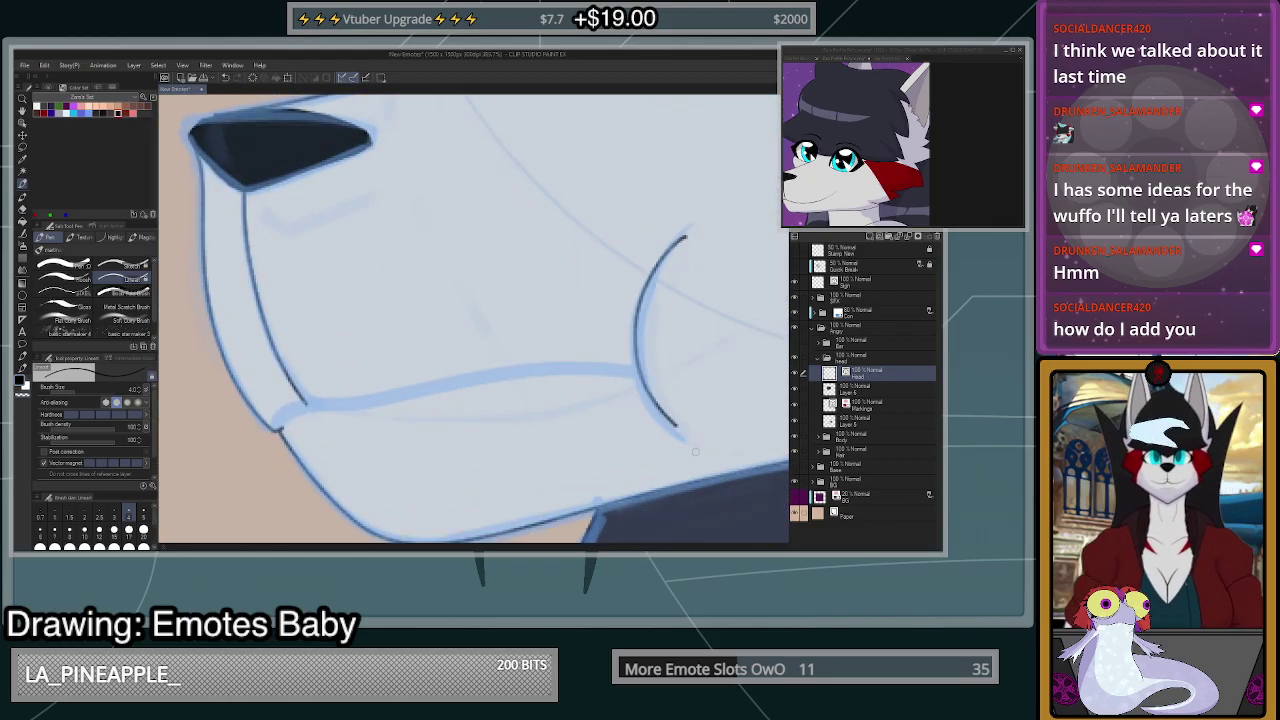
- Lasso the inked cheek curve, rotate and shift it slightly to fit the sketch, and deselect it
scroll(690, 452, "down", 9)
scroll(672, 396, "up", 6)
key("m")
mouse_move(682, 303)
left_mouse_down()
mouse_move(736, 355)
mouse_move(757, 336)
left_mouse_up()
key("ctrl+t")
mouse_move(732, 414)
left_mouse_down()
mouse_move(737, 437)
mouse_move(731, 428)
left_mouse_up()
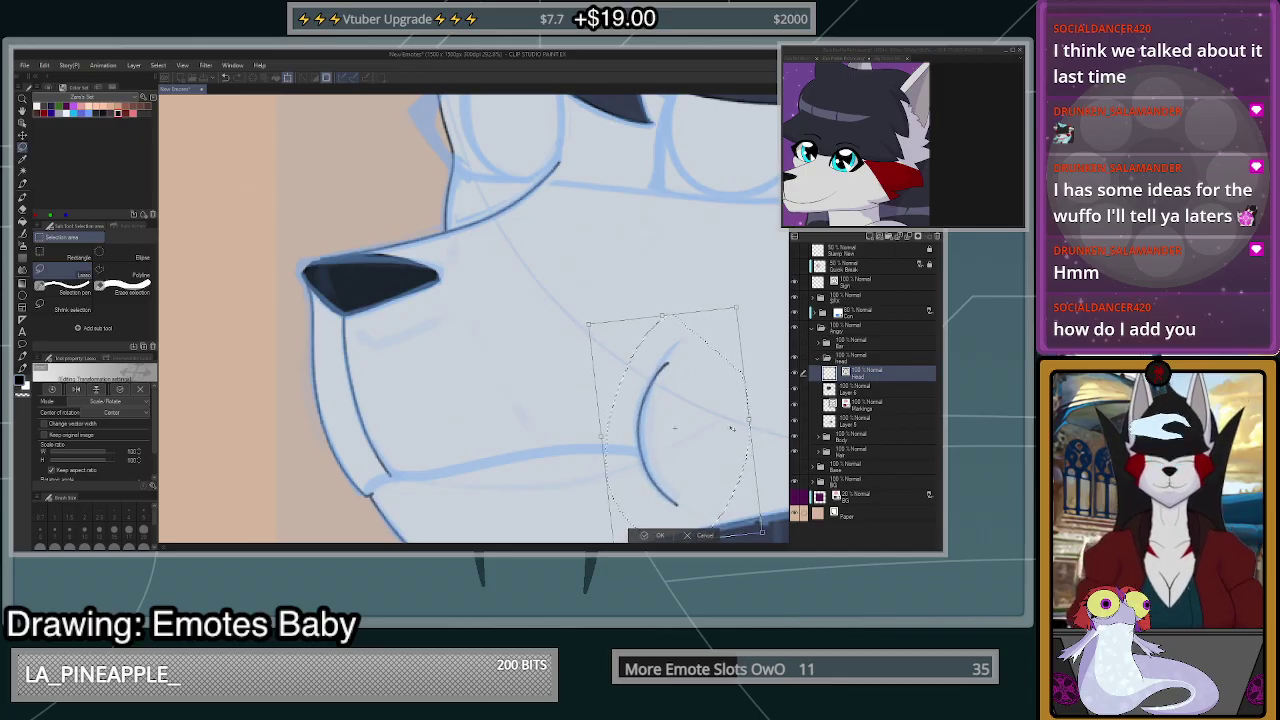
left_click(662, 536)
key("ctrl+d")
scroll(683, 449, "down", 5)
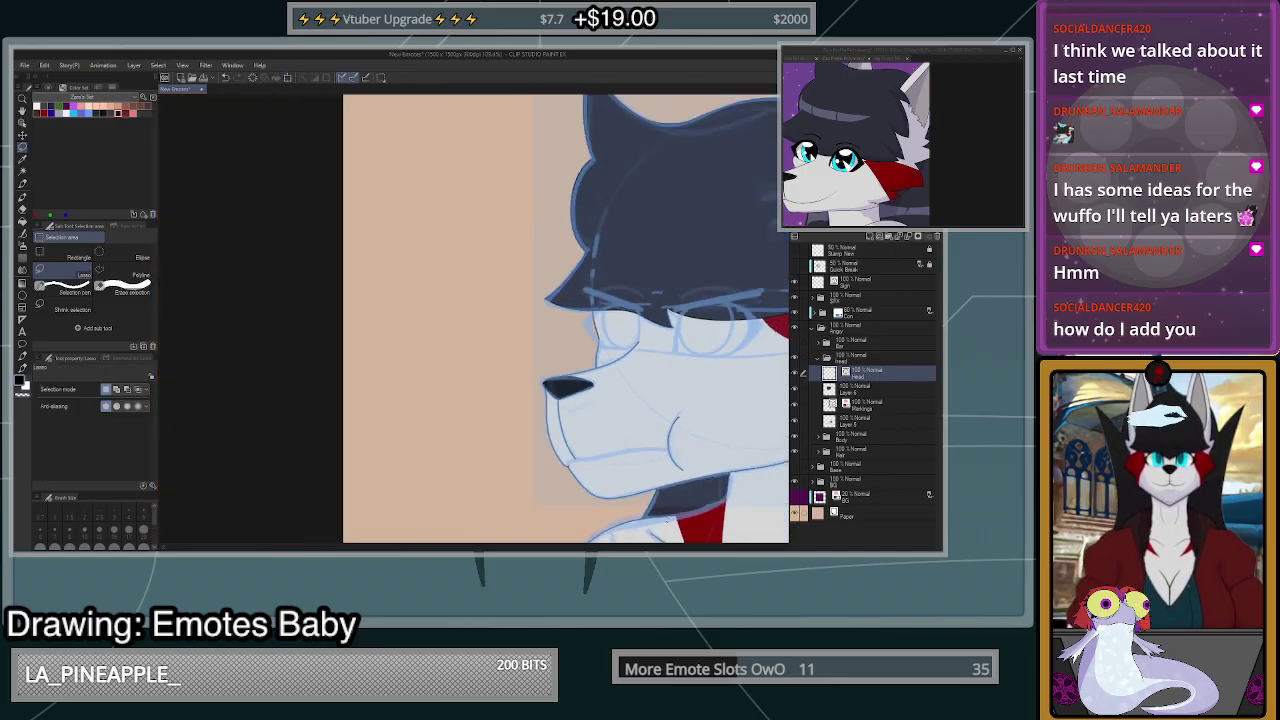
scroll(668, 524, "down", 2)
scroll(640, 480, "up", 4)
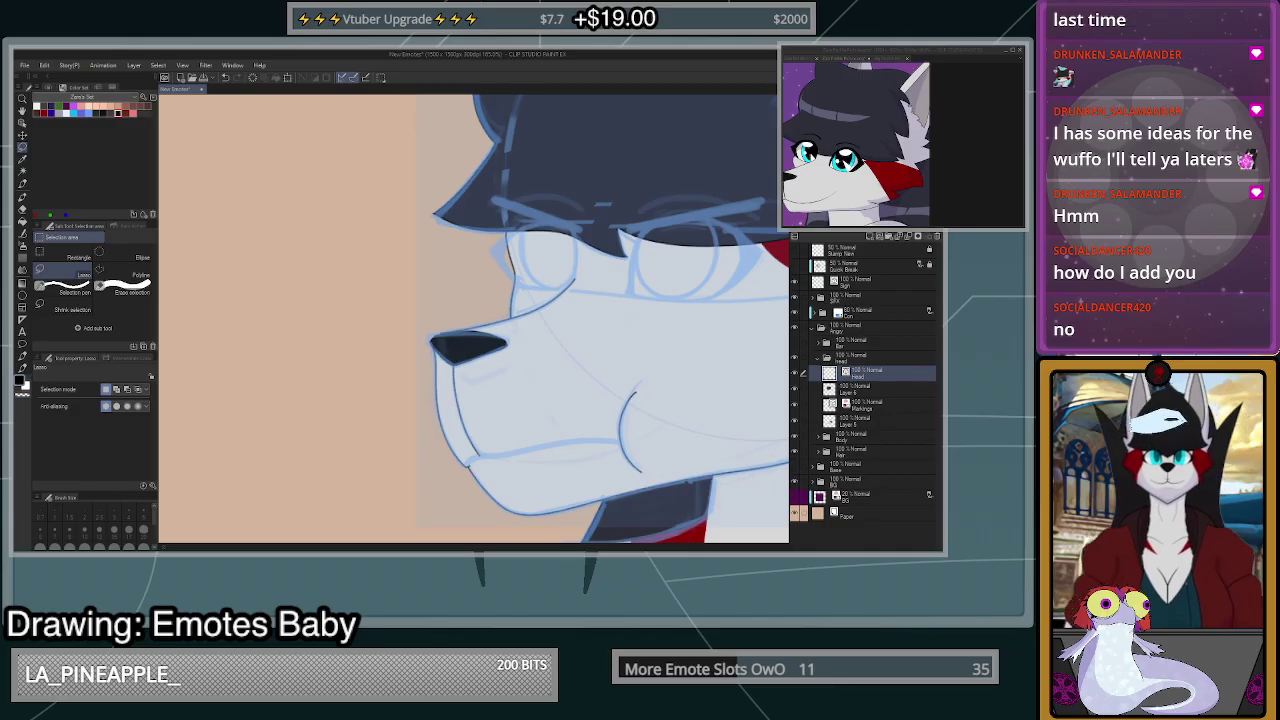
- Ink the mouth line from the cheek curve forward to the front of the muzzle, redoing the stroke until it fits the sketch
scroll(503, 472, "up", 4)
key("p")
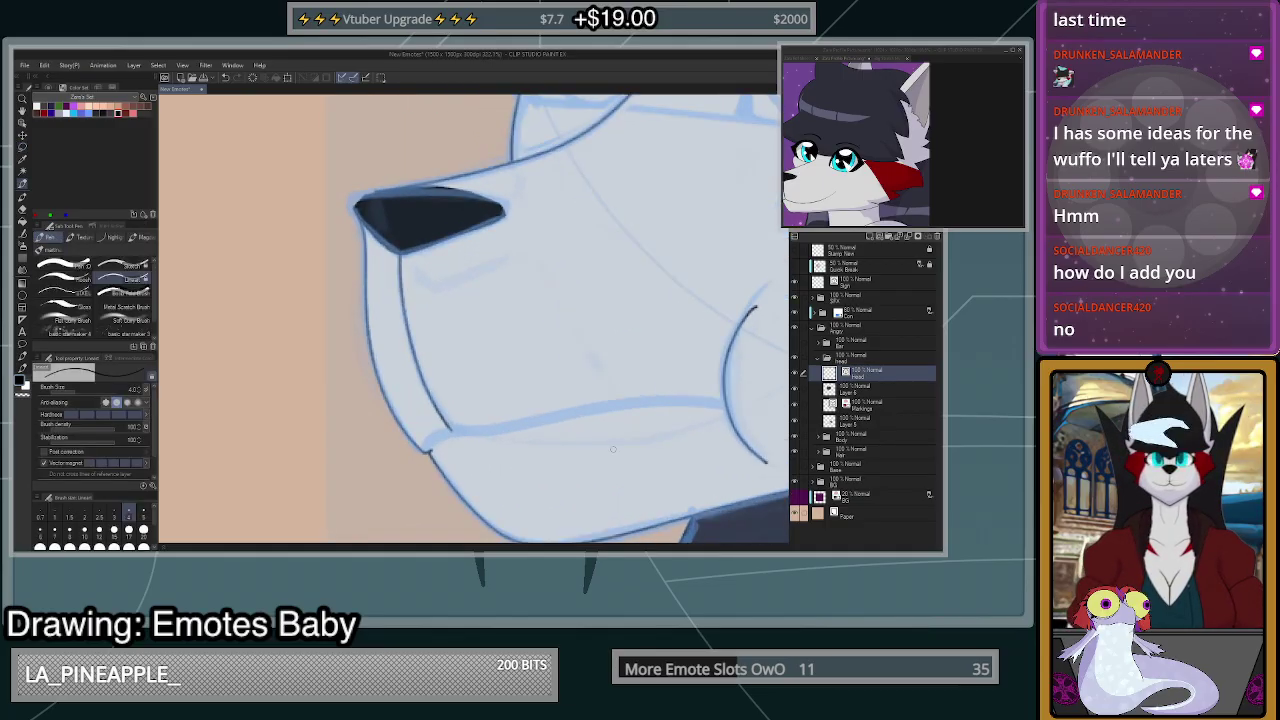
scroll(601, 467, "down", 2)
scroll(602, 466, "up", 3)
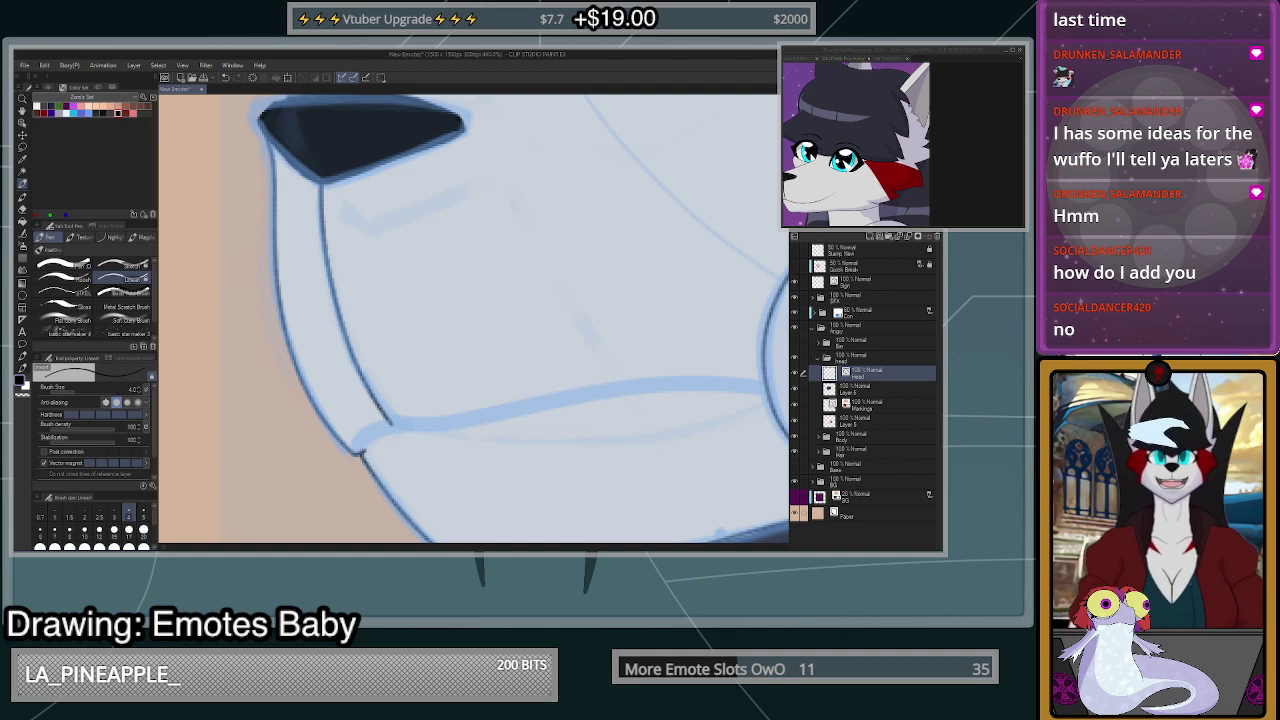
scroll(756, 384, "up", 1)
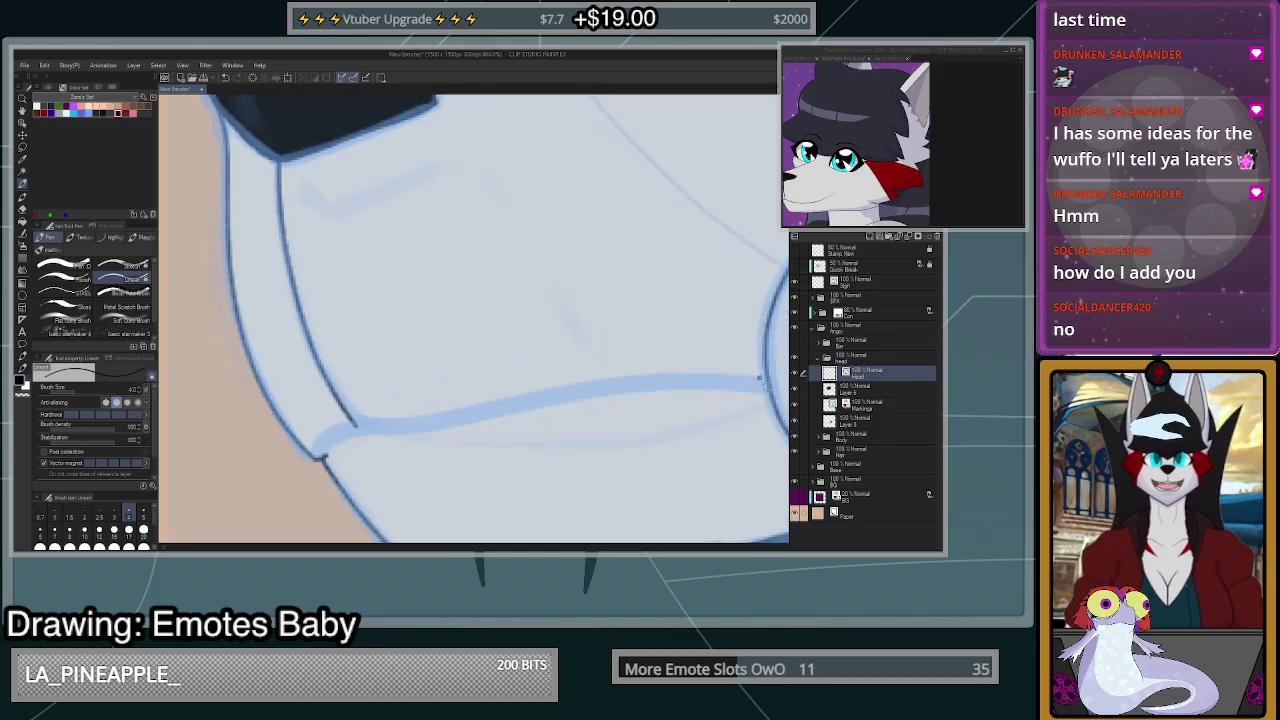
scroll(765, 384, "up", 2)
scroll(765, 386, "down", 3)
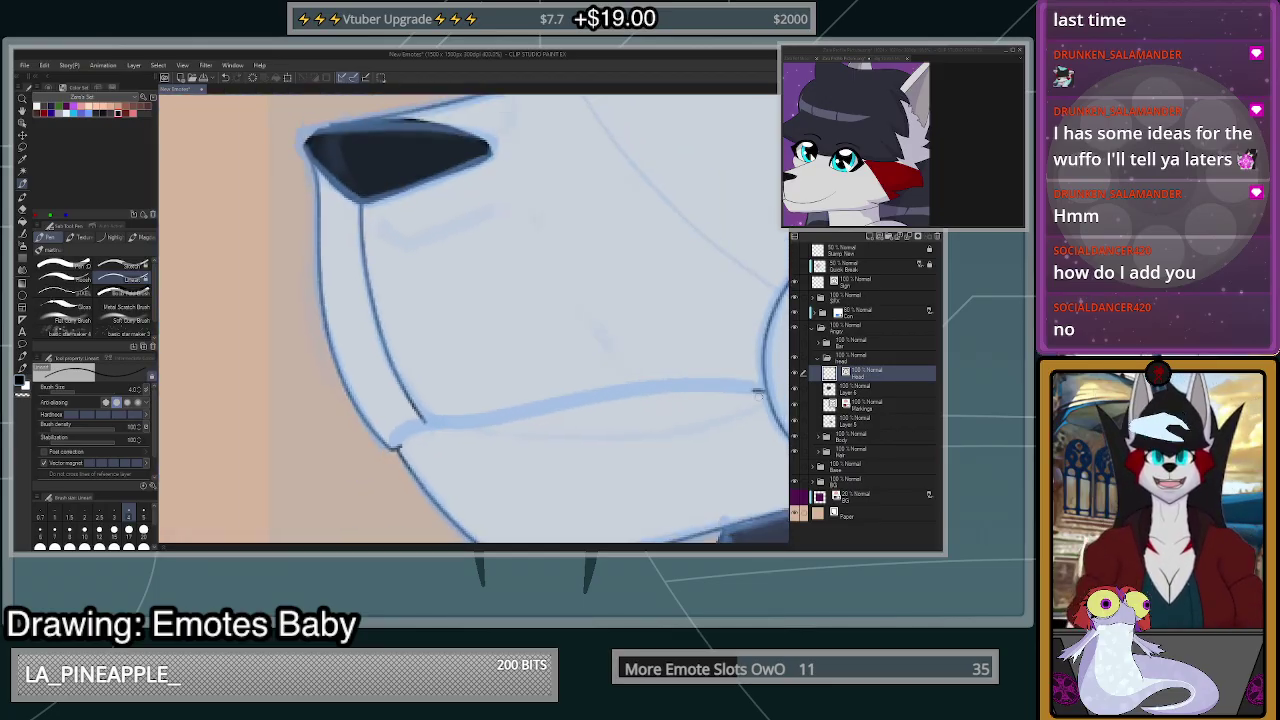
scroll(766, 390, "up", 2)
mouse_move(766, 390)
left_mouse_down()
mouse_move(686, 380)
mouse_move(270, 436)
left_mouse_up()
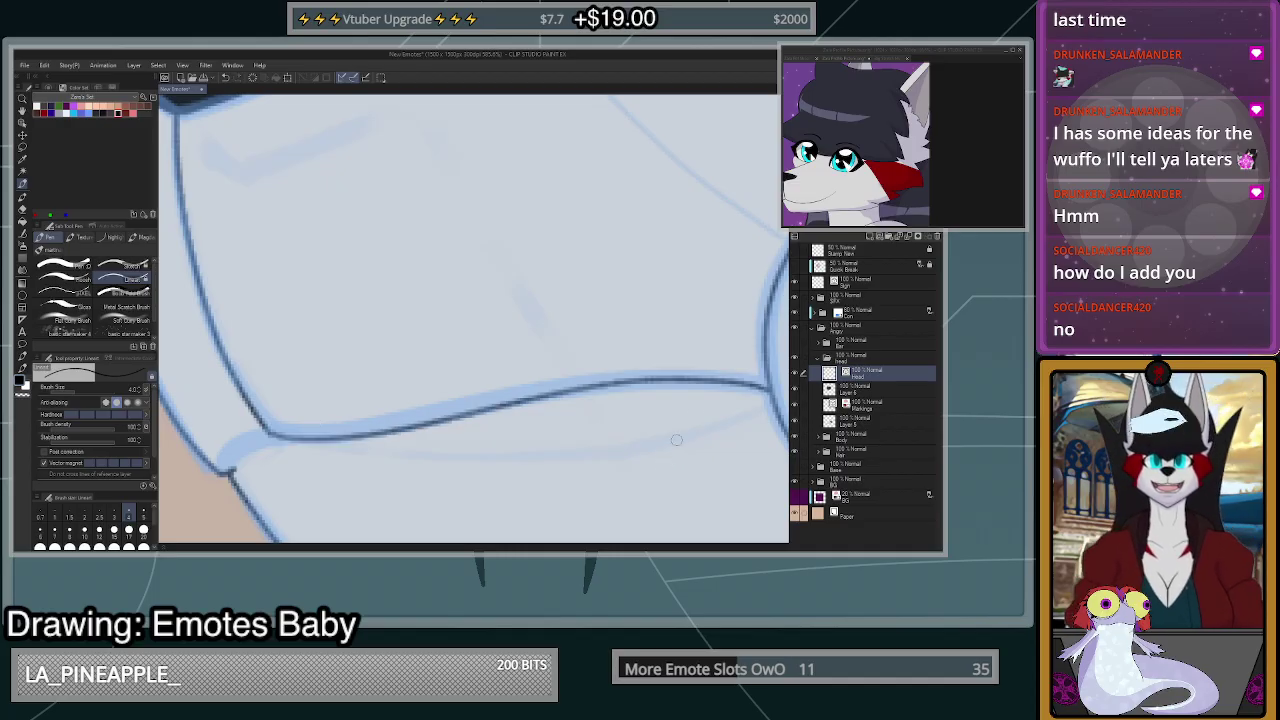
key("ctrl+z")
mouse_move(768, 392)
left_mouse_down()
mouse_move(641, 380)
mouse_move(342, 437)
mouse_move(272, 424)
left_mouse_up()
key("ctrl+z")
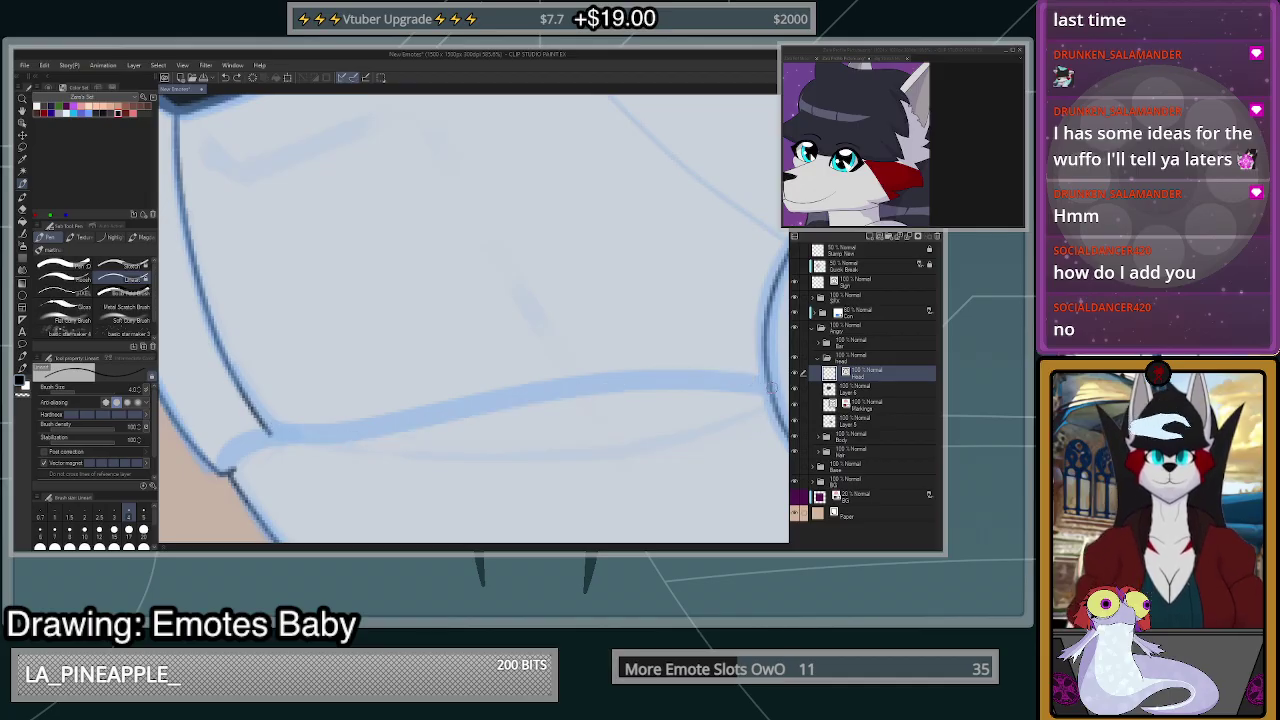
mouse_move(772, 386)
left_mouse_down()
mouse_move(643, 375)
mouse_move(352, 434)
mouse_move(277, 427)
mouse_move(231, 472)
left_mouse_up()
key("ctrl+z")
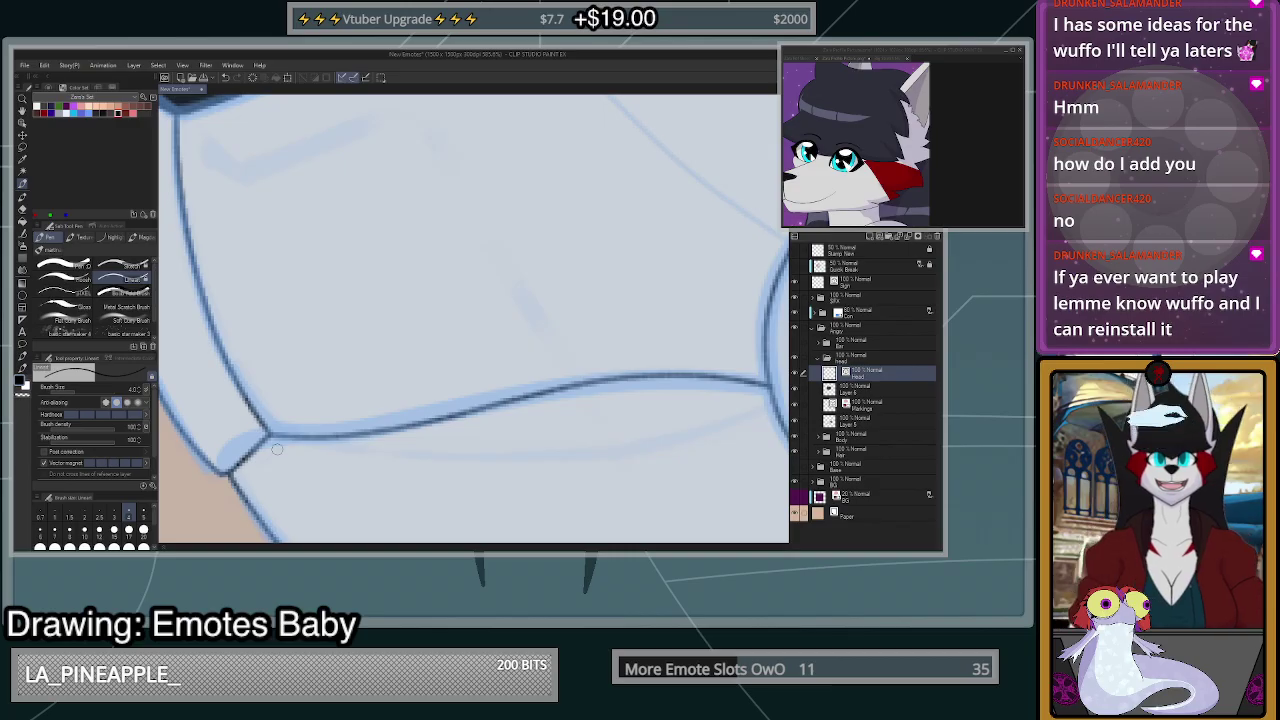
scroll(276, 449, "down", 8)
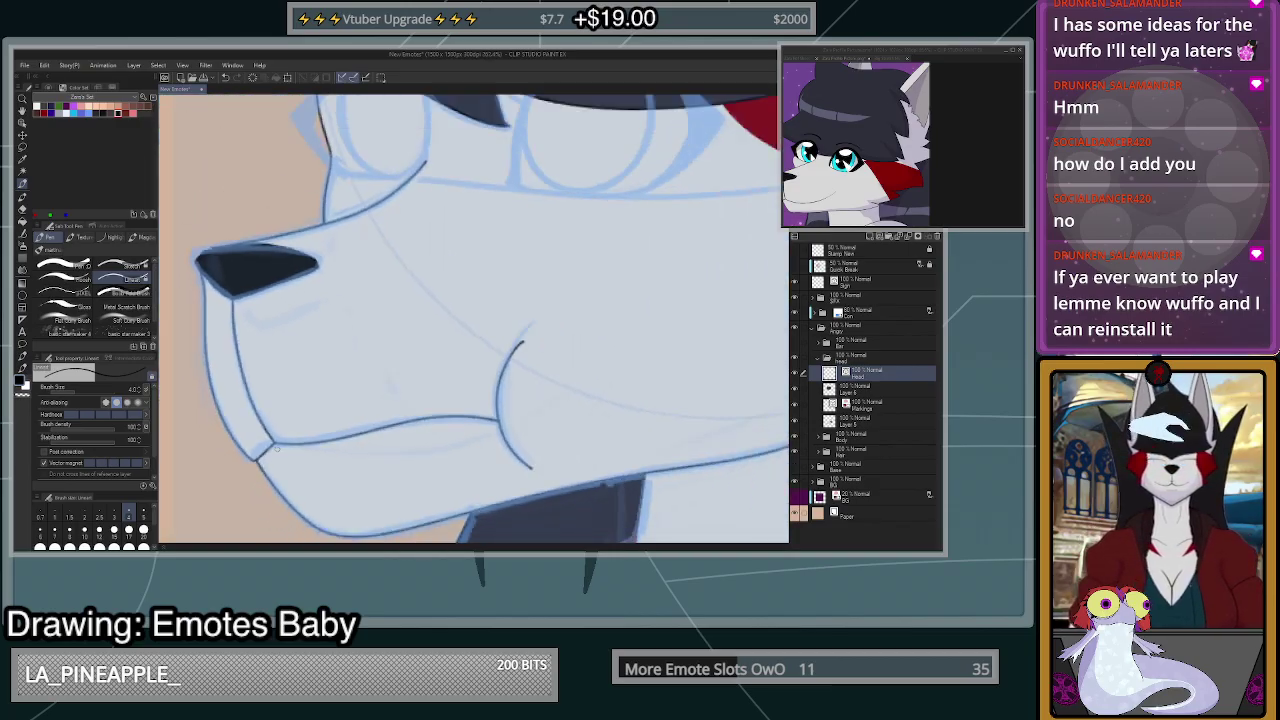
scroll(569, 385, "up", 5)
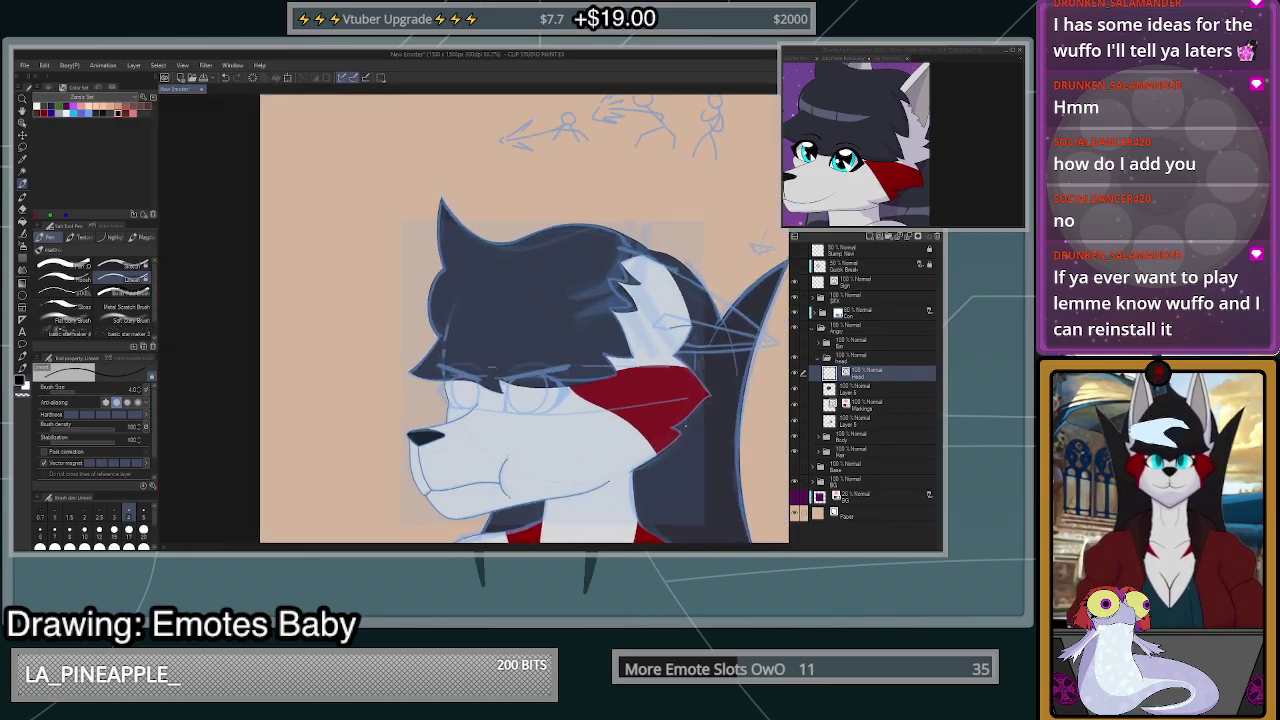
- Ink the inner side of the far eye from the end of the muzzle line up to the hair fringe, bowing it slightly outward
scroll(482, 536, "up", 4)
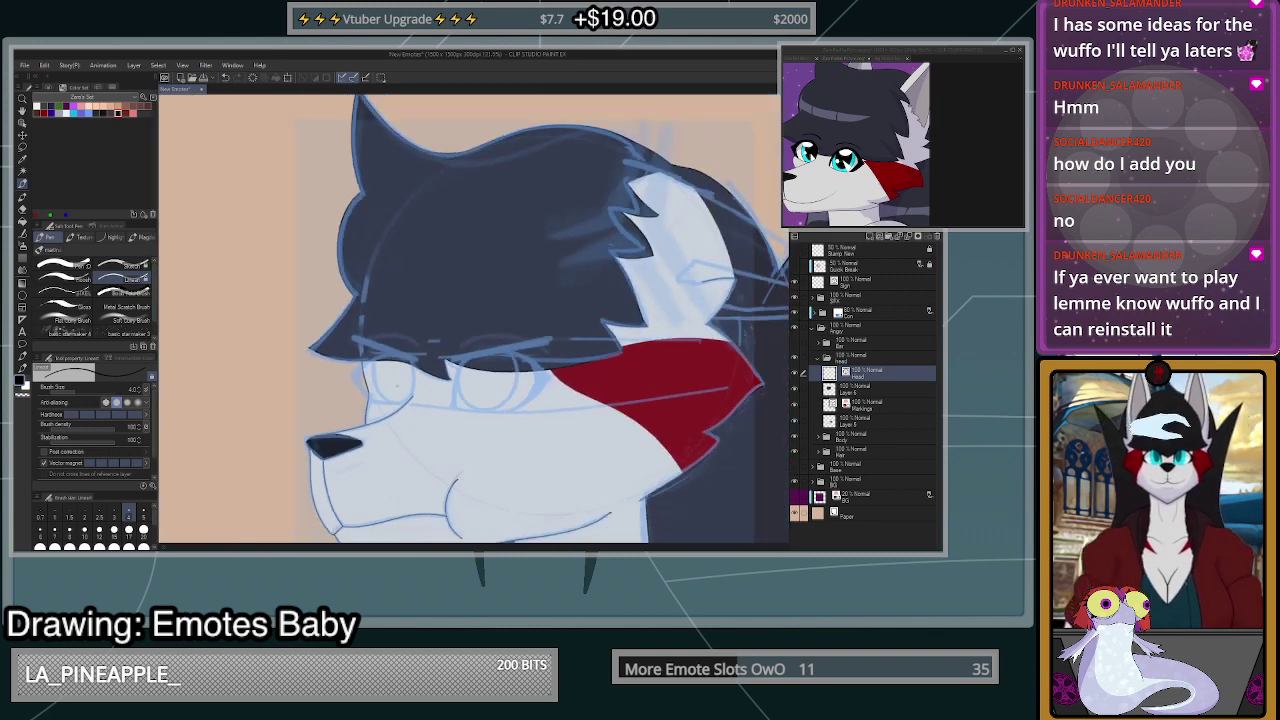
left_click_drag(478, 446, 475, 291)
scroll(491, 371, "down", 4)
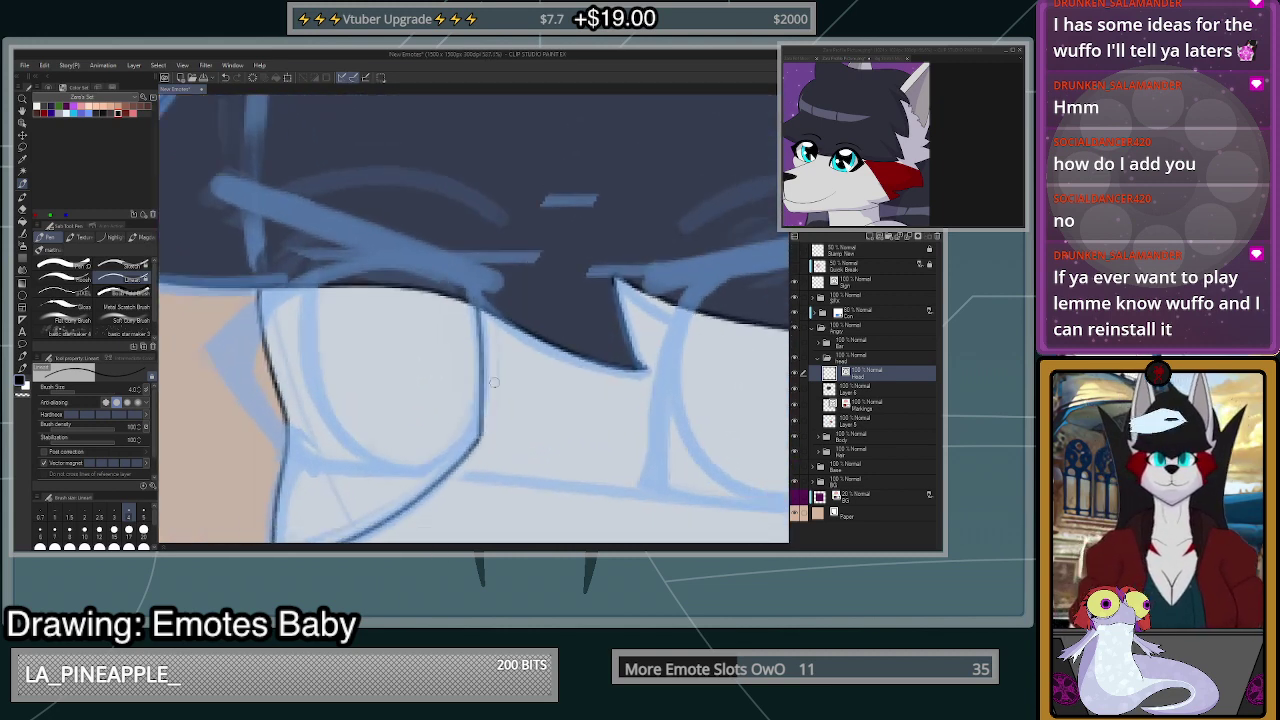
scroll(500, 400, "up", 4)
scroll(547, 470, "down", 4)
scroll(547, 499, "up", 2)
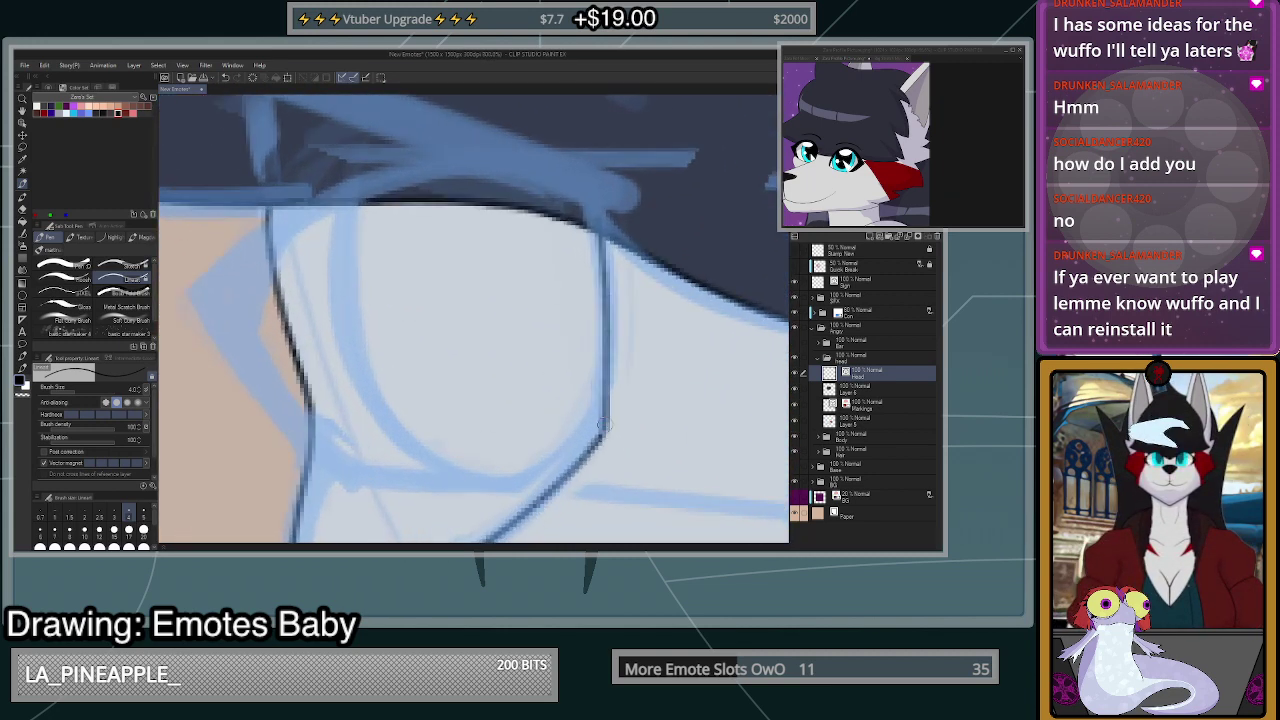
left_click_drag(605, 436, 604, 210)
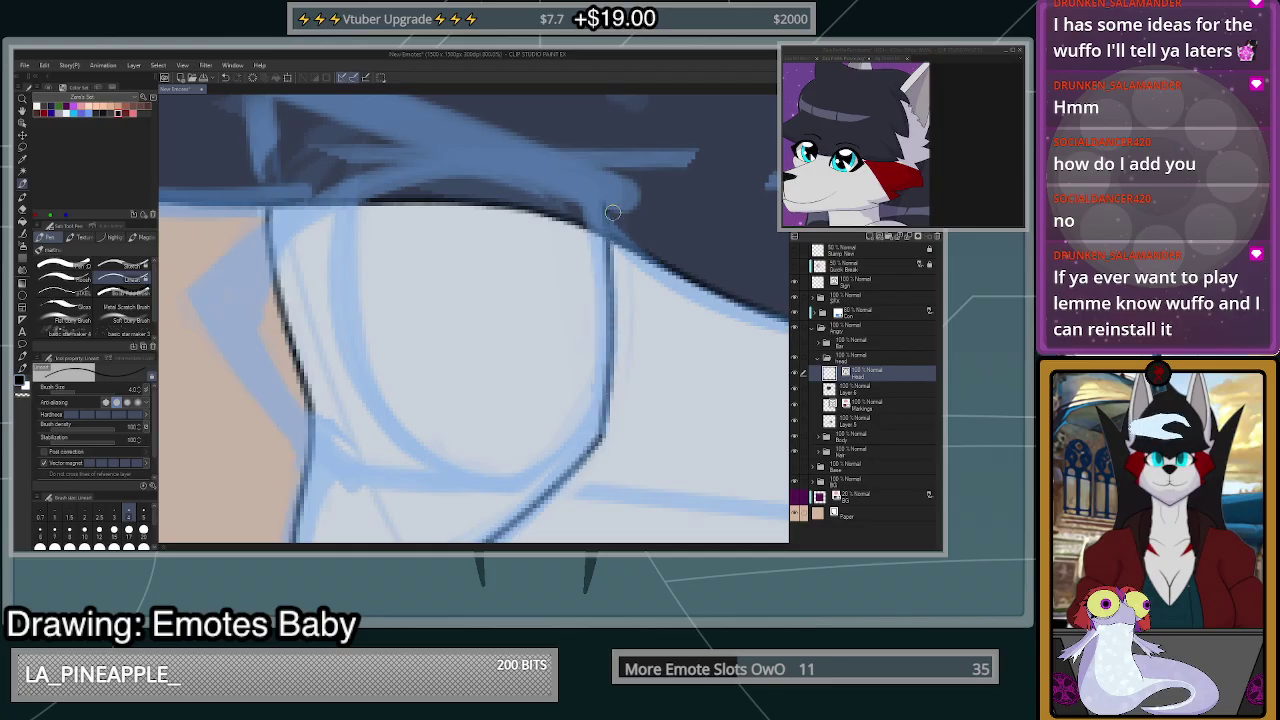
scroll(616, 300, "down", 2)
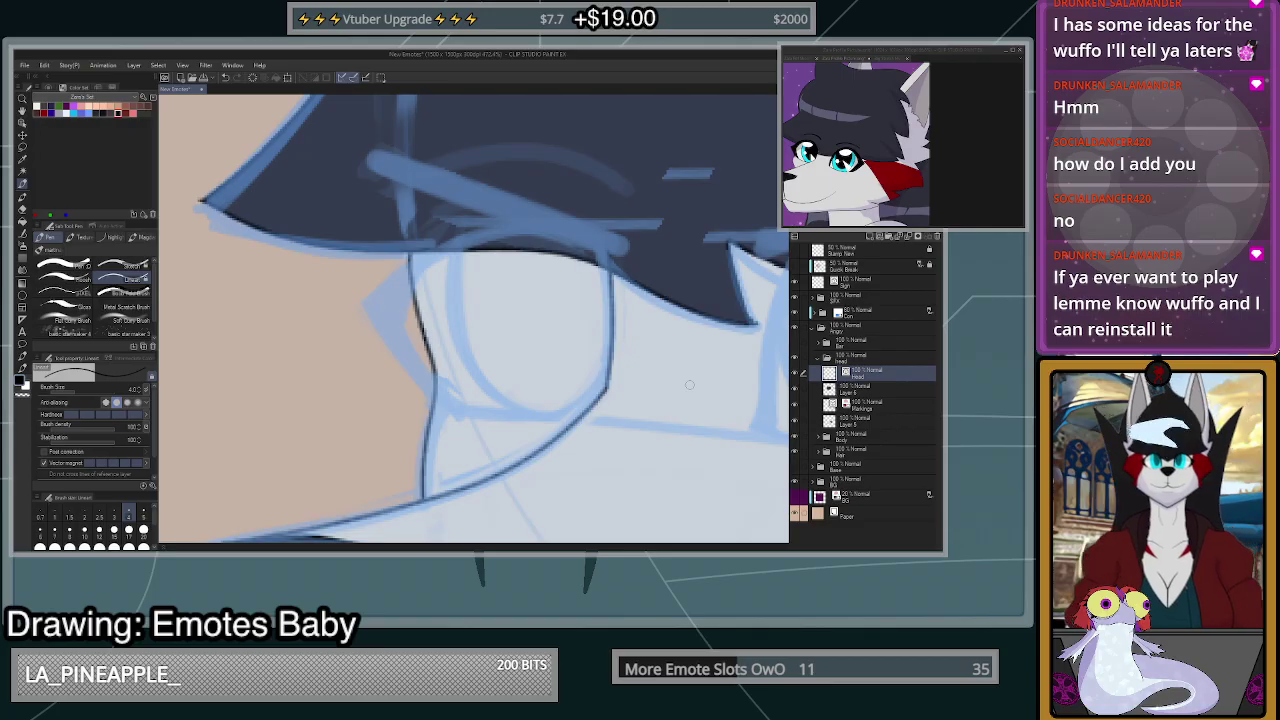
- Lower the Con sketch folder's opacity further and make the Angry group's Head line art layer active again
scroll(682, 263, "down", 1)
left_click(866, 313)
left_click(881, 226)
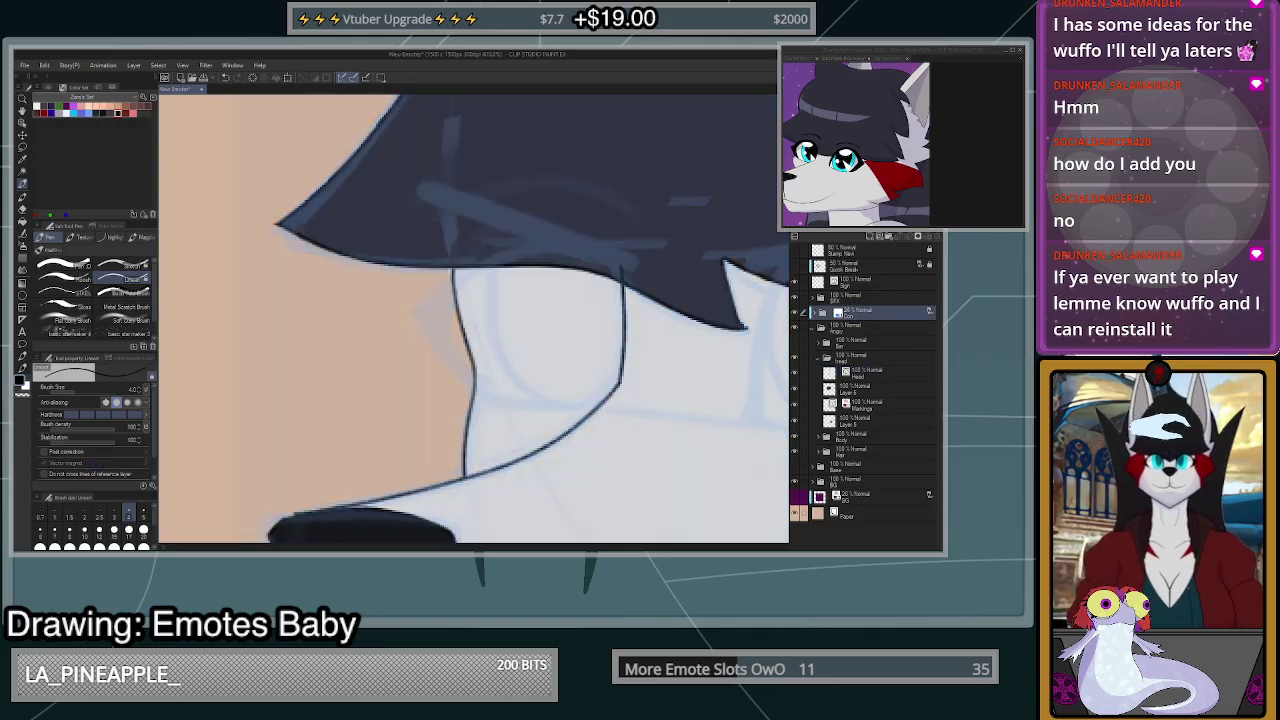
left_click_drag(877, 226, 884, 226)
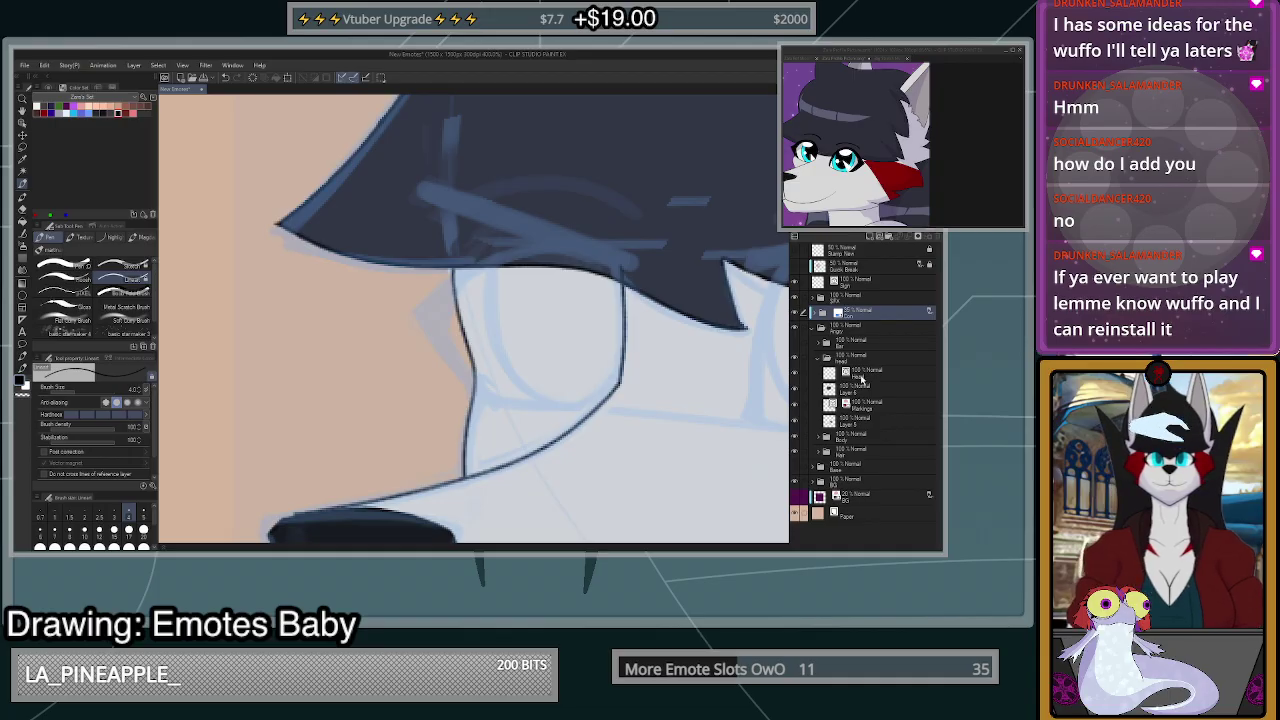
left_click(860, 373)
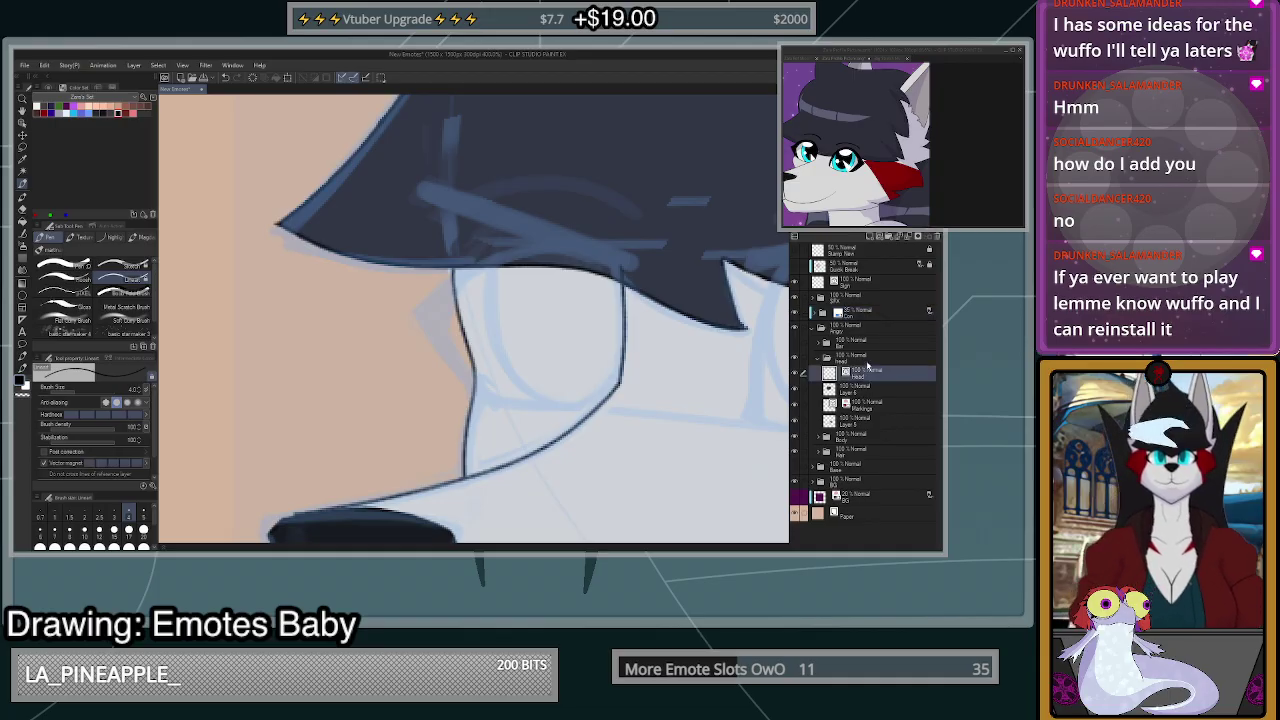
- Ink the far eye's upper edge from its inner side over the fringe to the pointed outer corner beyond the face
scroll(616, 262, "up", 2)
mouse_move(619, 265)
left_mouse_down()
mouse_move(487, 226)
mouse_move(294, 341)
left_mouse_up()
key("ctrl+z")
mouse_move(622, 264)
left_mouse_down()
mouse_move(420, 252)
mouse_move(295, 338)
left_mouse_up()
key("ctrl+z")
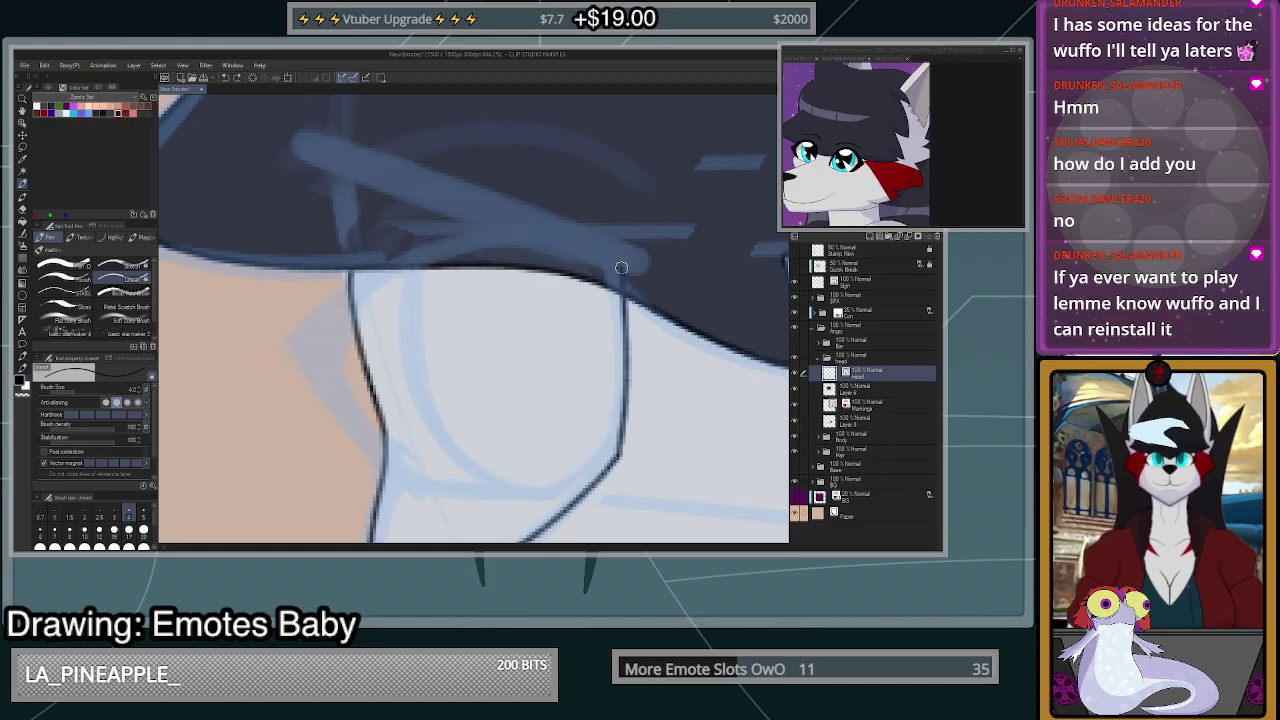
mouse_move(626, 268)
left_mouse_down()
mouse_move(576, 245)
mouse_move(483, 237)
mouse_move(397, 264)
mouse_move(287, 342)
left_mouse_up()
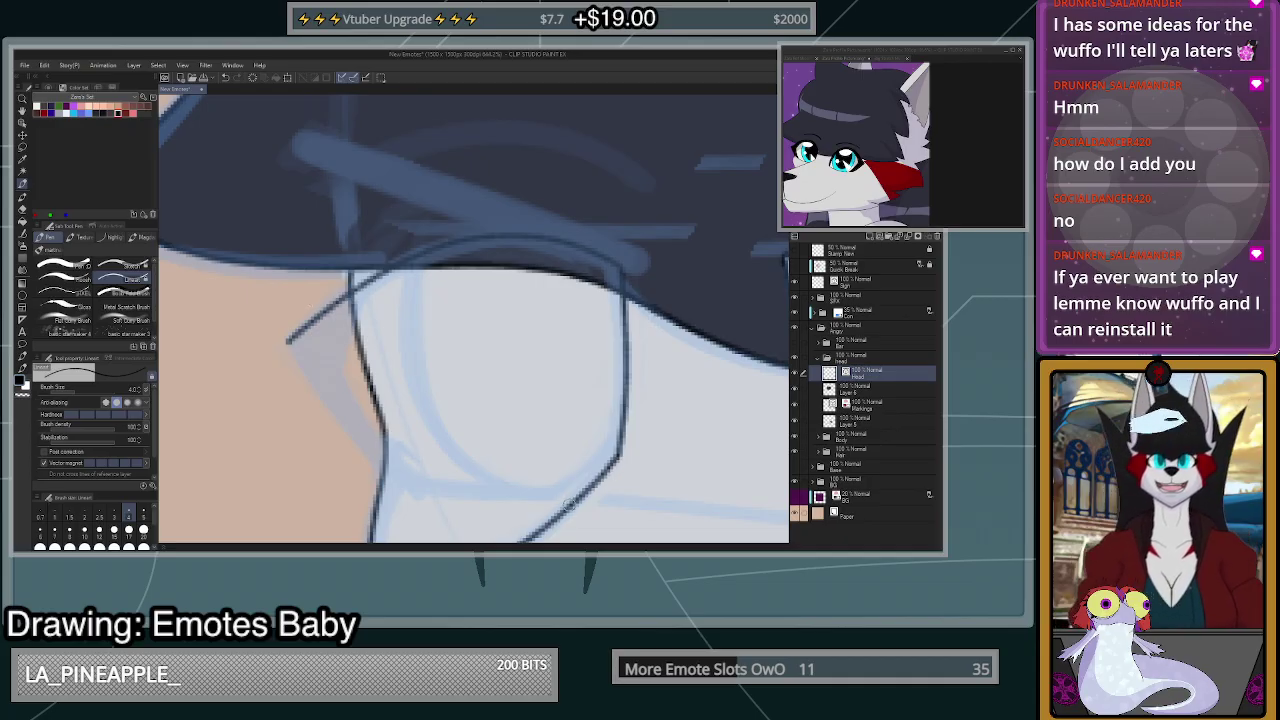
- Try inking the far eye's lower edge from the muzzle line to the pointed outer corner, and undo the stroke
scroll(566, 506, "up", 1)
mouse_move(592, 488)
left_mouse_down()
mouse_move(389, 497)
mouse_move(281, 387)
mouse_move(243, 300)
left_mouse_up()
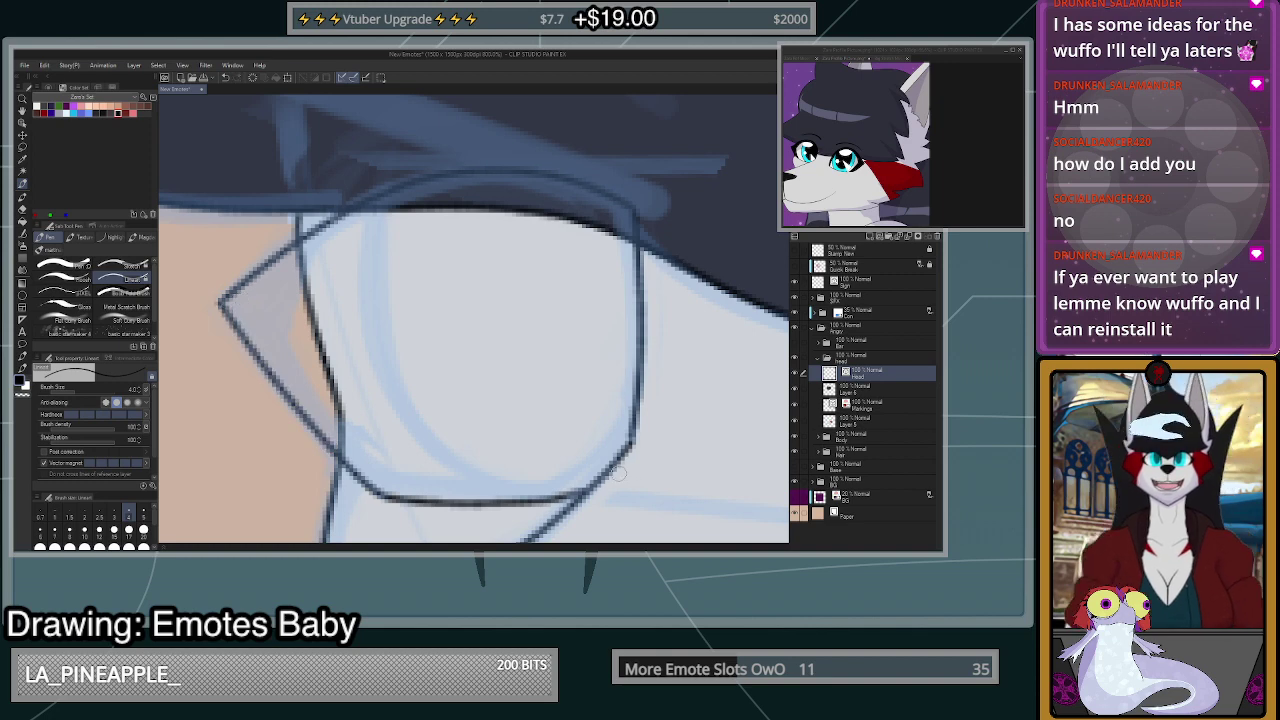
scroll(631, 477, "down", 3)
scroll(623, 515, "up", 2)
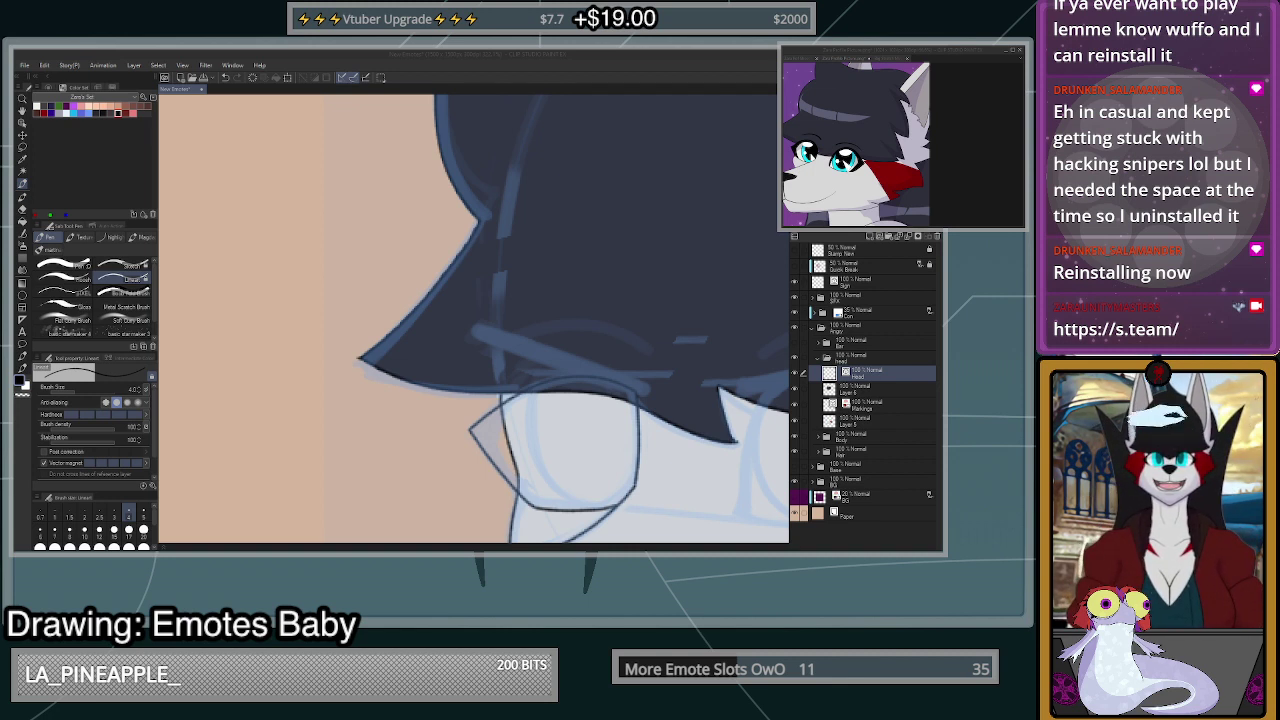
scroll(602, 511, "up", 5)
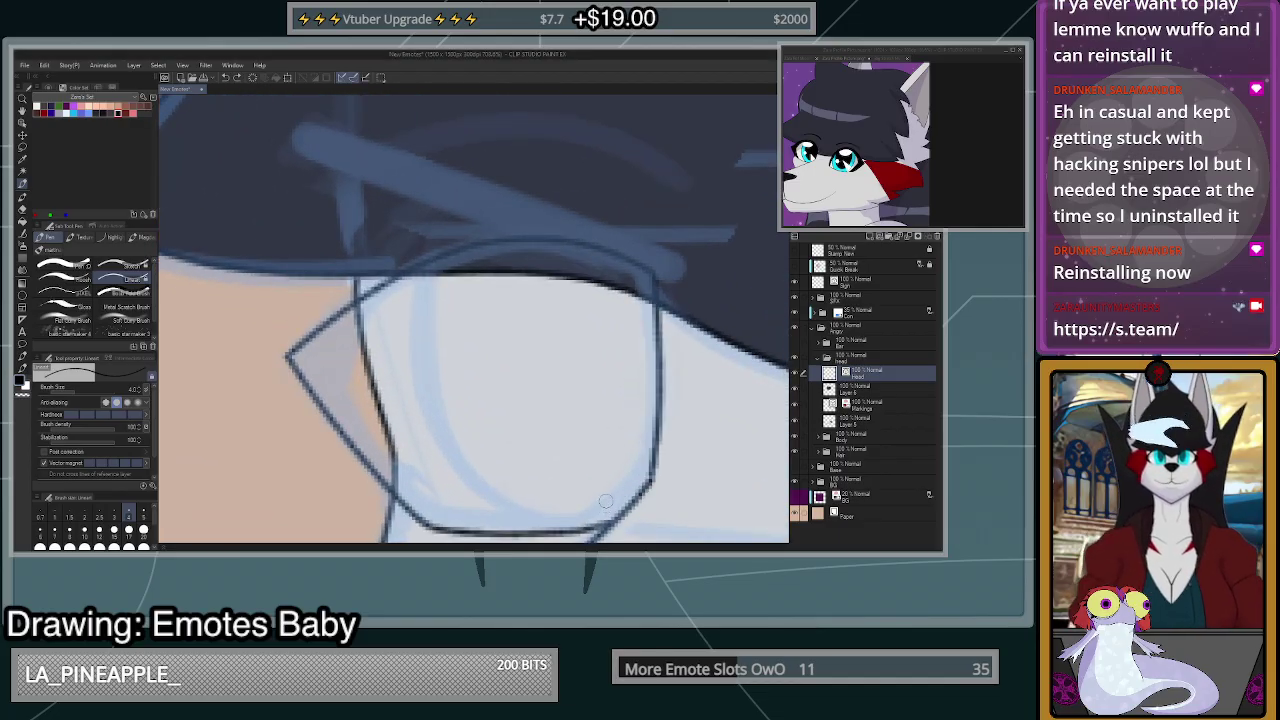
scroll(604, 504, "down", 3)
scroll(606, 506, "up", 4)
key("ctrl+z")
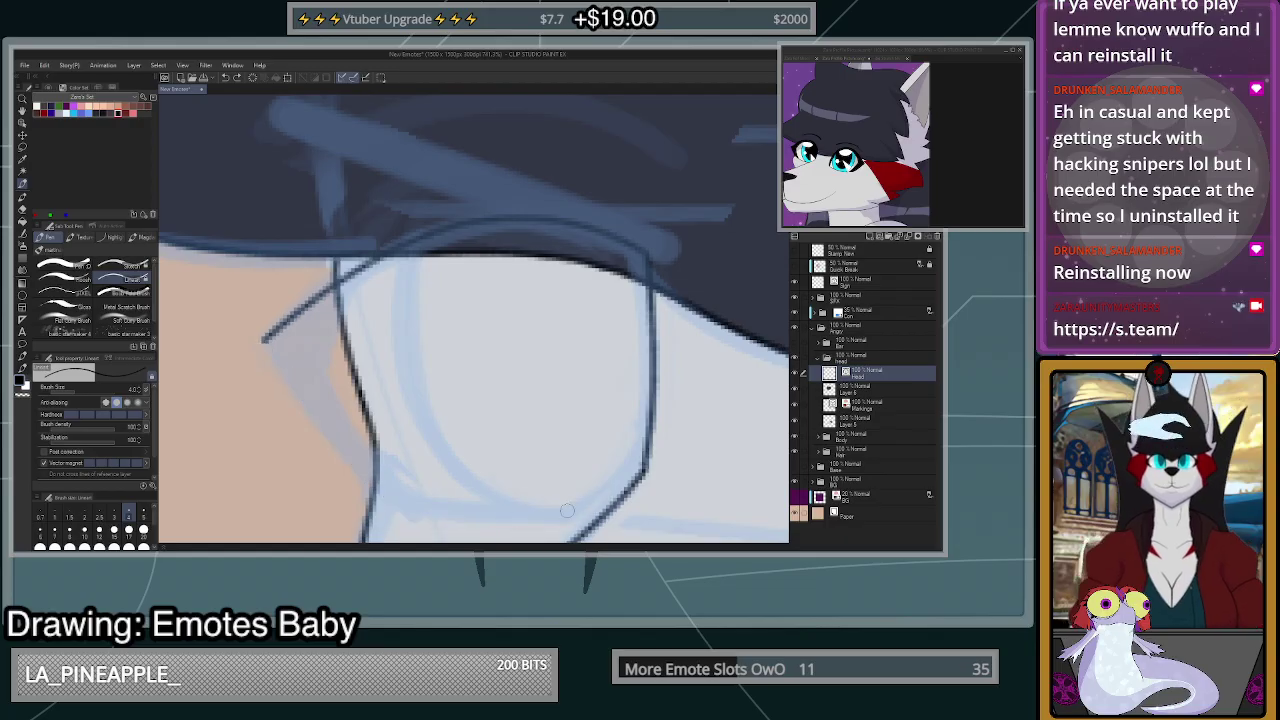
- Ink the pointed outer and inner lash contours on the left side of the far eye, following the blue sketch
key("ctrl+z")
mouse_move(643, 249)
left_mouse_down()
mouse_move(580, 222)
mouse_move(480, 216)
mouse_move(392, 243)
mouse_move(319, 290)
mouse_move(279, 337)
mouse_move(296, 385)
mouse_move(354, 465)
mouse_move(418, 507)
mouse_move(349, 413)
mouse_move(320, 343)
mouse_move(350, 297)
mouse_move(480, 225)
mouse_move(594, 236)
mouse_move(657, 288)
mouse_move(607, 247)
mouse_move(540, 230)
mouse_move(451, 243)
mouse_move(360, 288)
mouse_move(320, 338)
left_mouse_up()
key("ctrl+z")
mouse_move(634, 266)
left_mouse_down()
mouse_move(638, 378)
mouse_move(610, 492)
left_mouse_up()
key("ctrl+z")
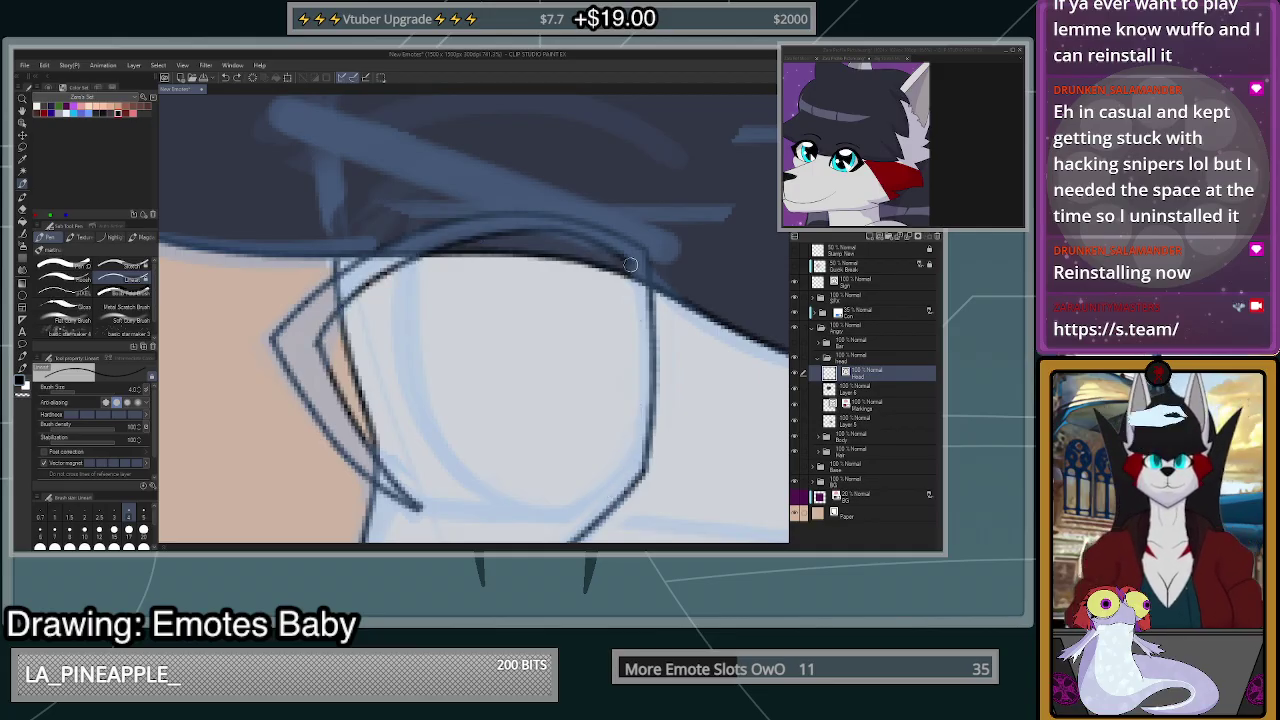
- Ink the far eye's right inner edge and the bottom line joining it to the lash tip
mouse_move(632, 258)
left_mouse_down()
mouse_move(645, 414)
mouse_move(630, 490)
left_mouse_up()
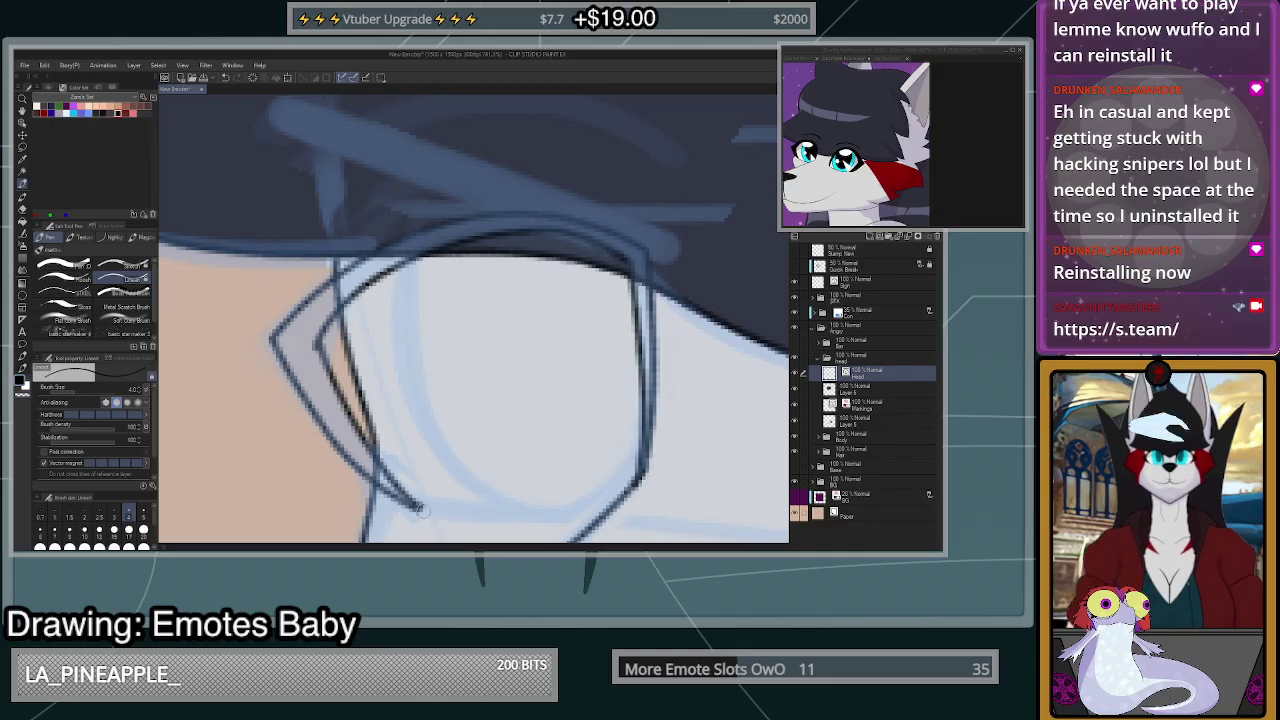
mouse_move(420, 508)
left_mouse_down()
mouse_move(576, 512)
mouse_move(626, 494)
left_mouse_up()
scroll(620, 502, "down", 5)
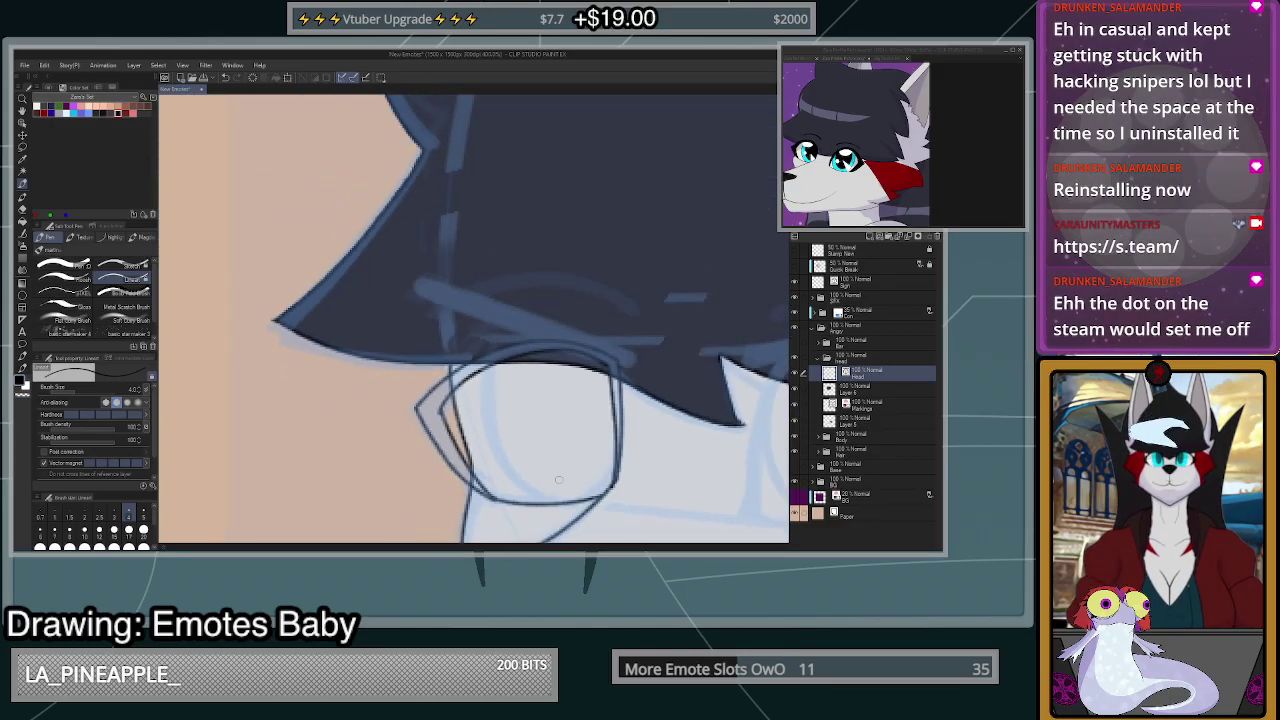
scroll(618, 503, "up", 5)
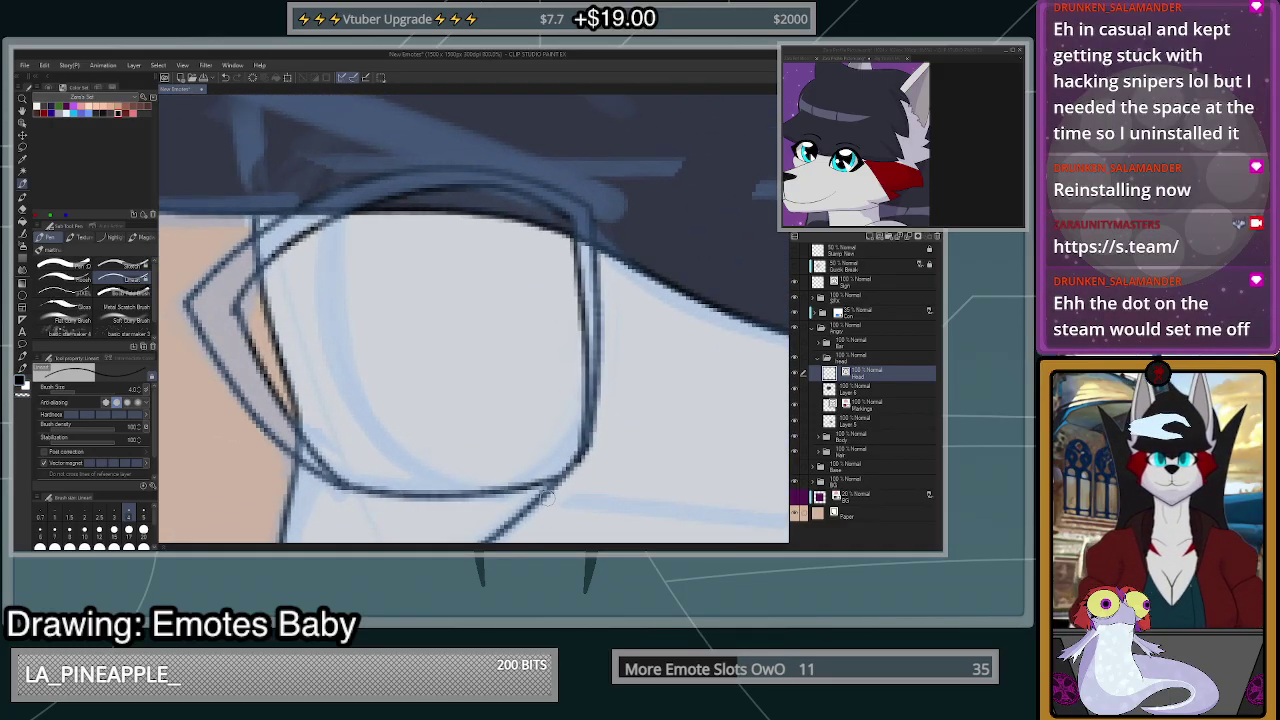
scroll(545, 500, "up", 2)
scroll(539, 487, "down", 3)
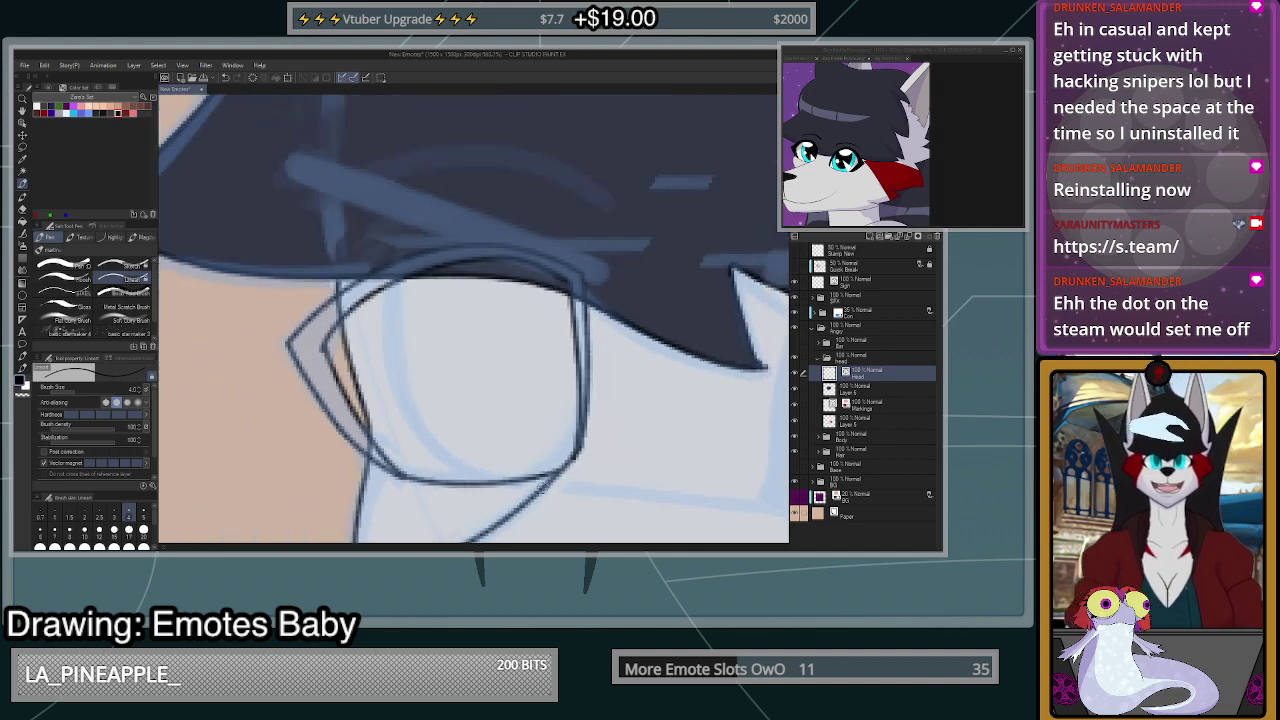
- Erase the face outline segment crossing the far eye's lash with the vector eraser at size 4
left_click(22, 208)
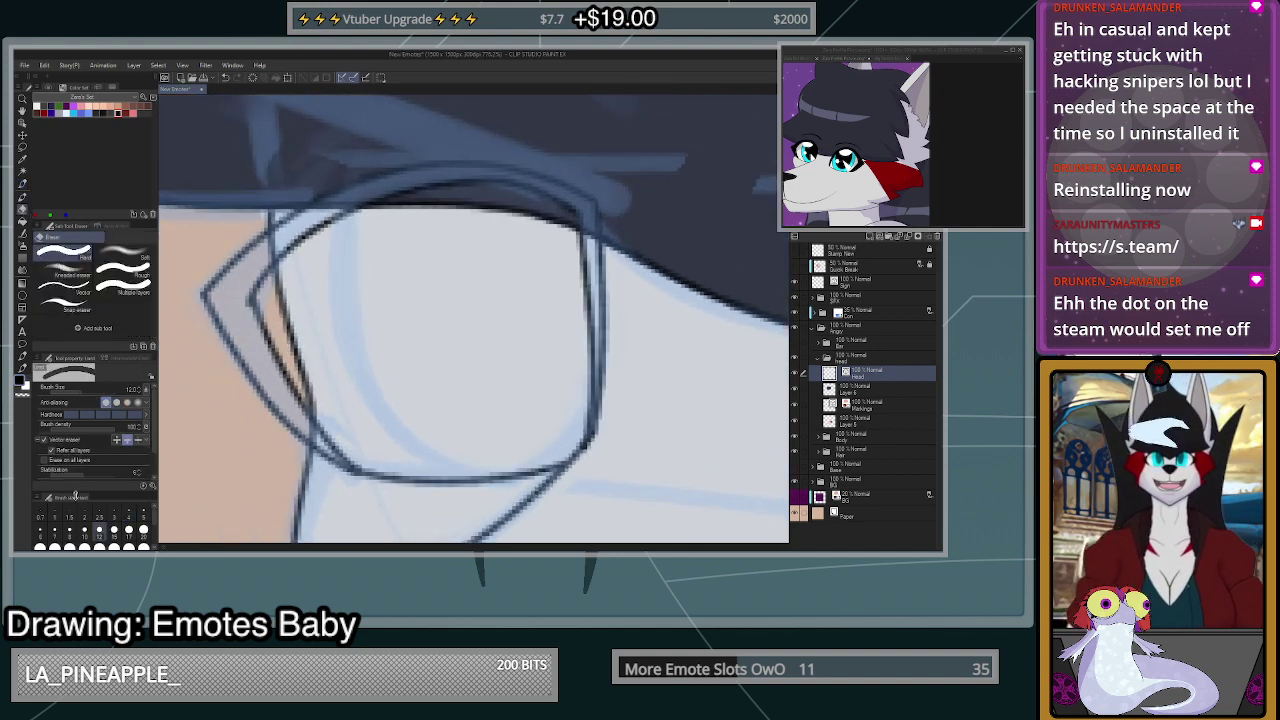
left_click(40, 530)
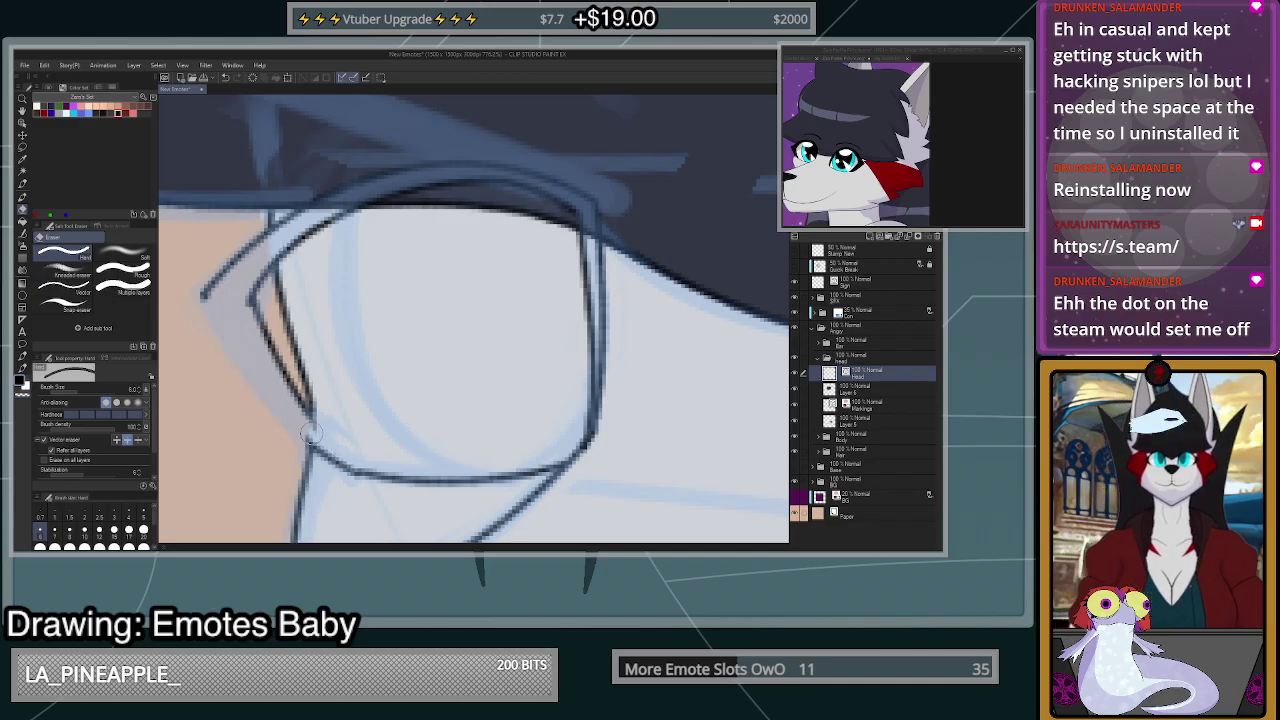
left_click(143, 515)
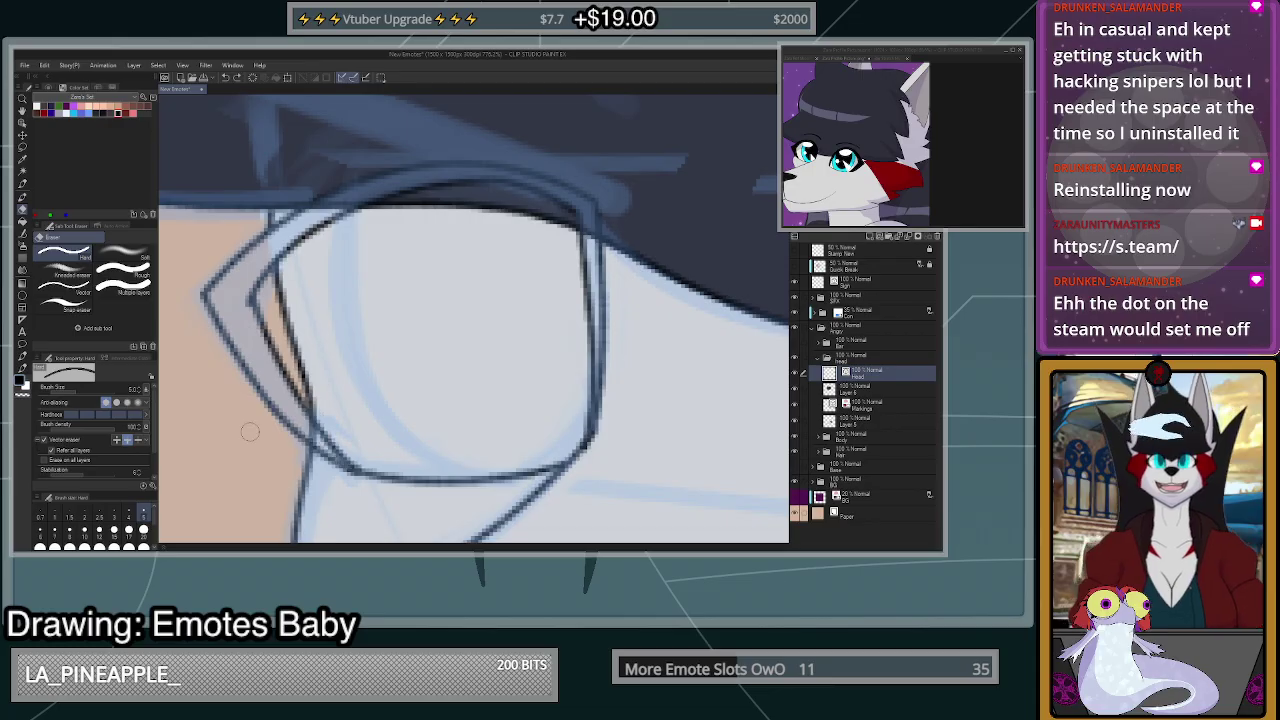
left_click(128, 515)
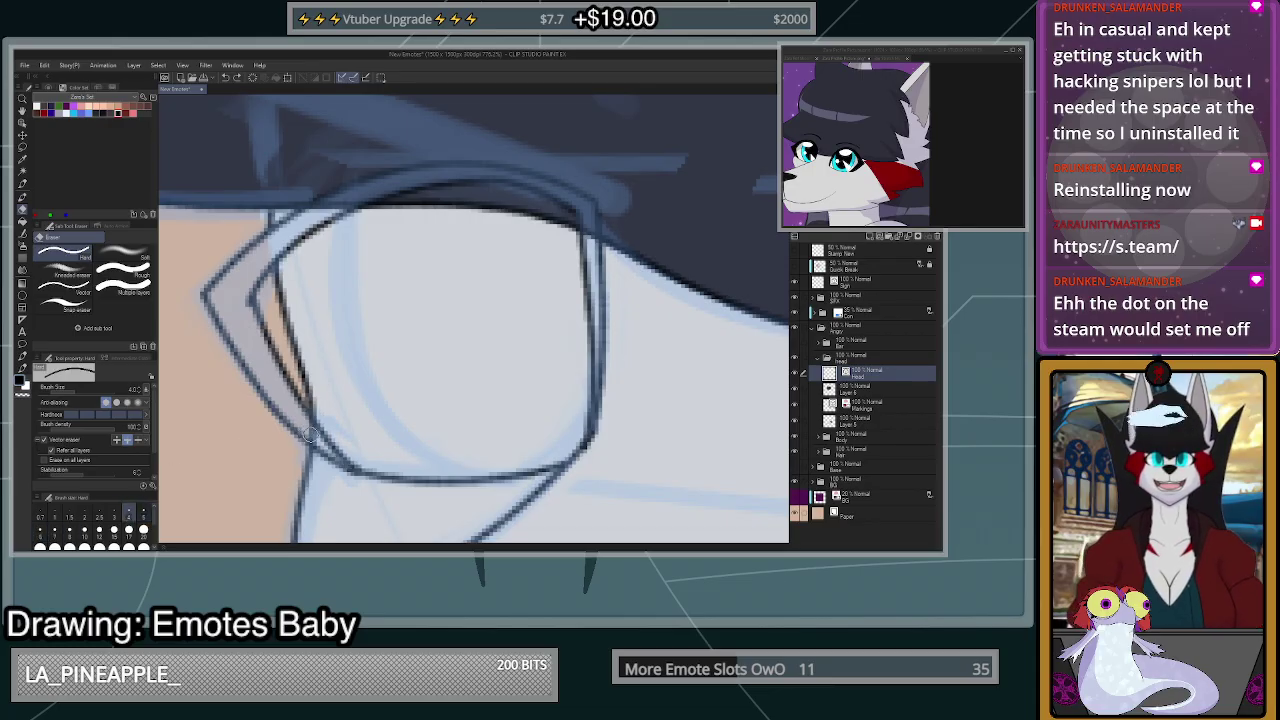
left_click_drag(309, 429, 313, 436)
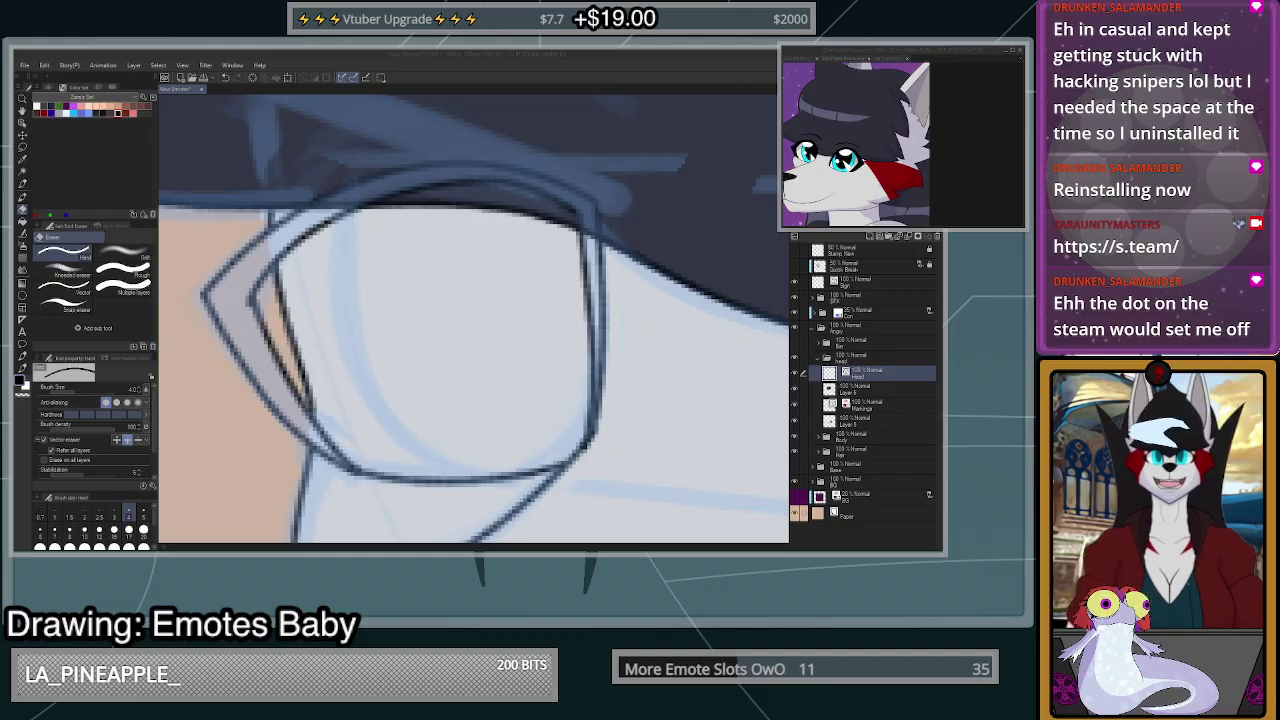
- Correct the line at the far eye's upper right corner with the Redraw vector line tool
left_click(22, 234)
left_click(125, 291)
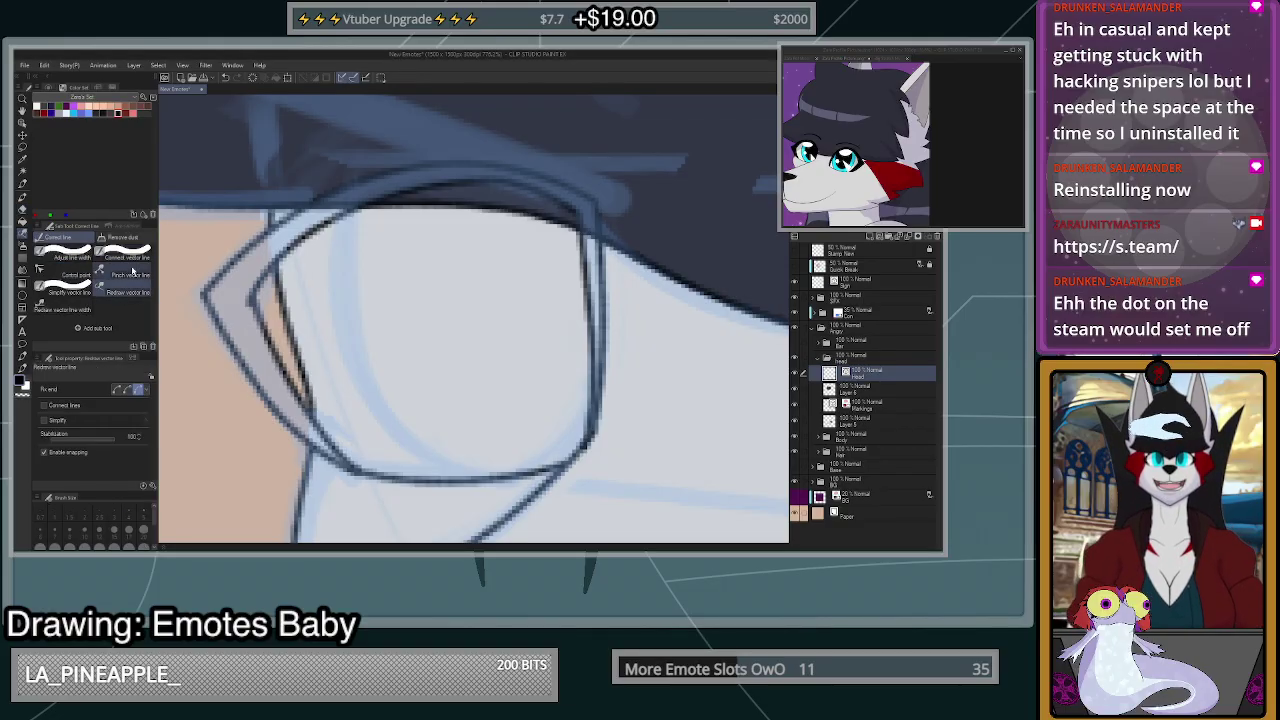
left_click_drag(574, 224, 572, 222)
key("ctrl+z")
mouse_move(591, 320)
left_mouse_down()
mouse_move(507, 186)
mouse_move(394, 190)
left_mouse_up()
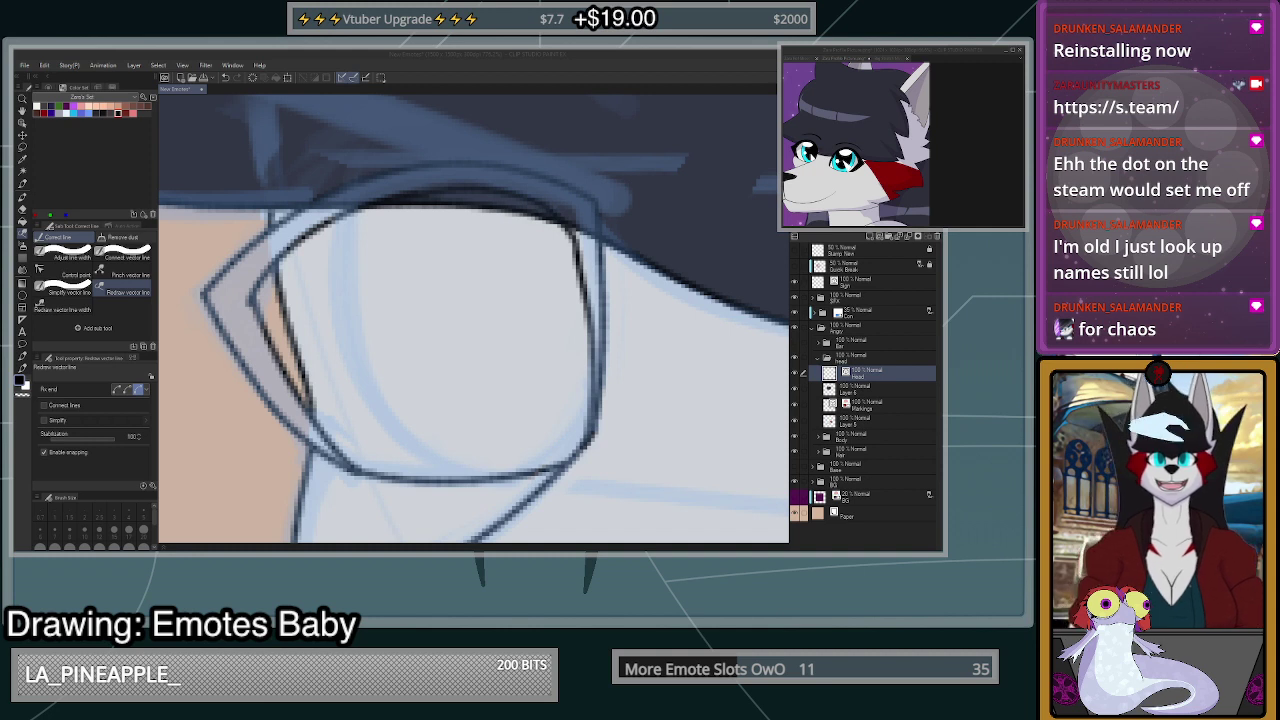
- Try to redraw the upper part of the far eye's right inner line
left_click(570, 281)
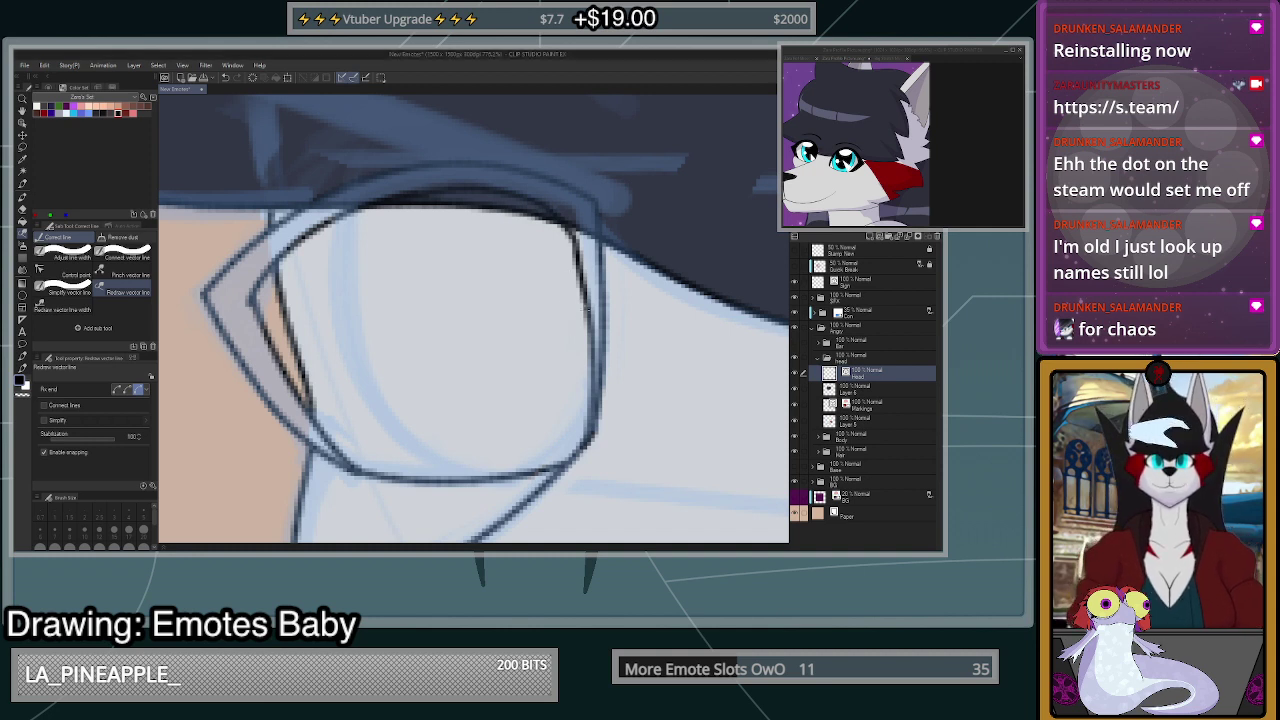
key("alt+Tab")
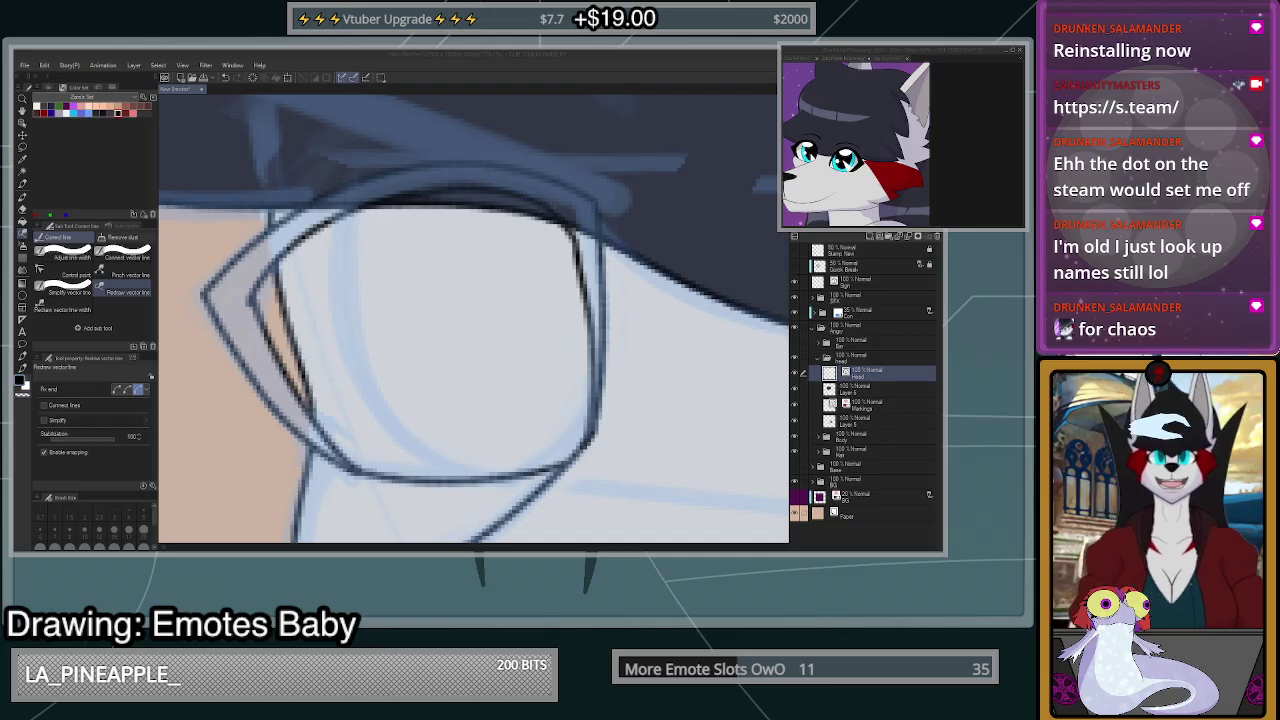
left_click_drag(573, 281, 579, 289)
scroll(580, 280, "up", 1)
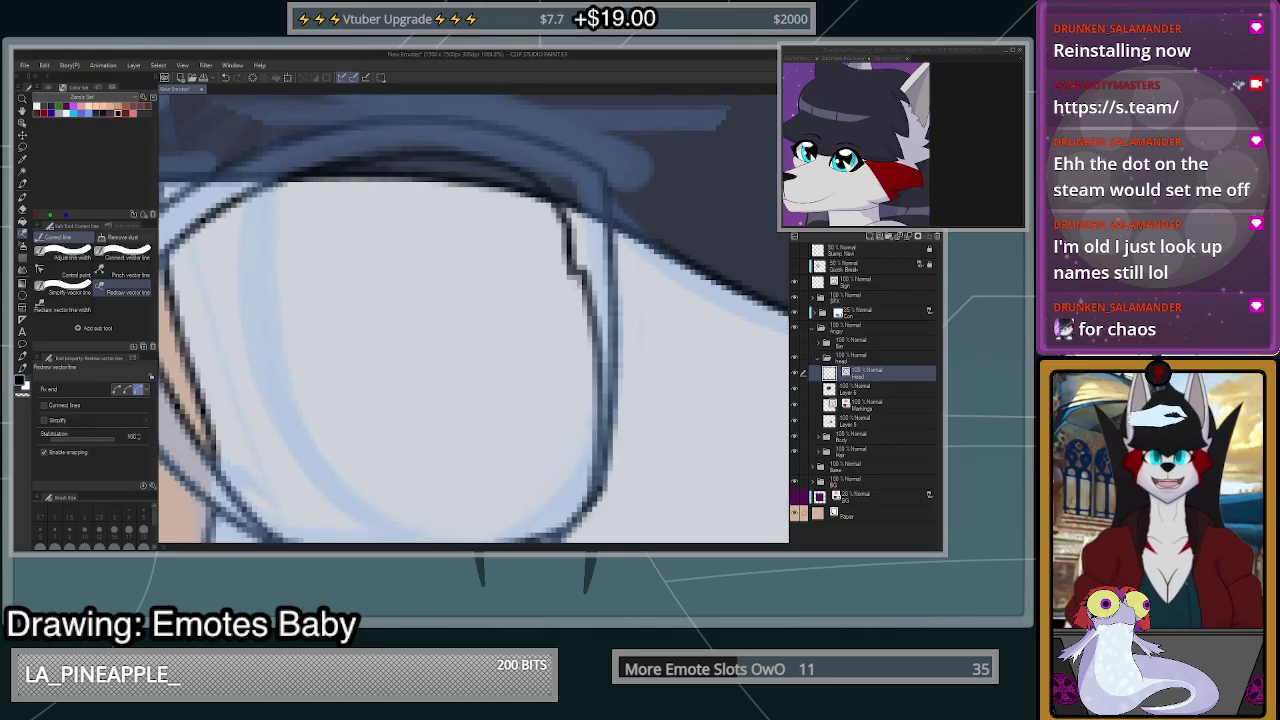
key("ctrl+z")
- Try several pen curves for the far eye's iris outline, from the upper lid to the bottom line
key("p")
scroll(581, 270, "down", 2)
scroll(581, 268, "up", 2)
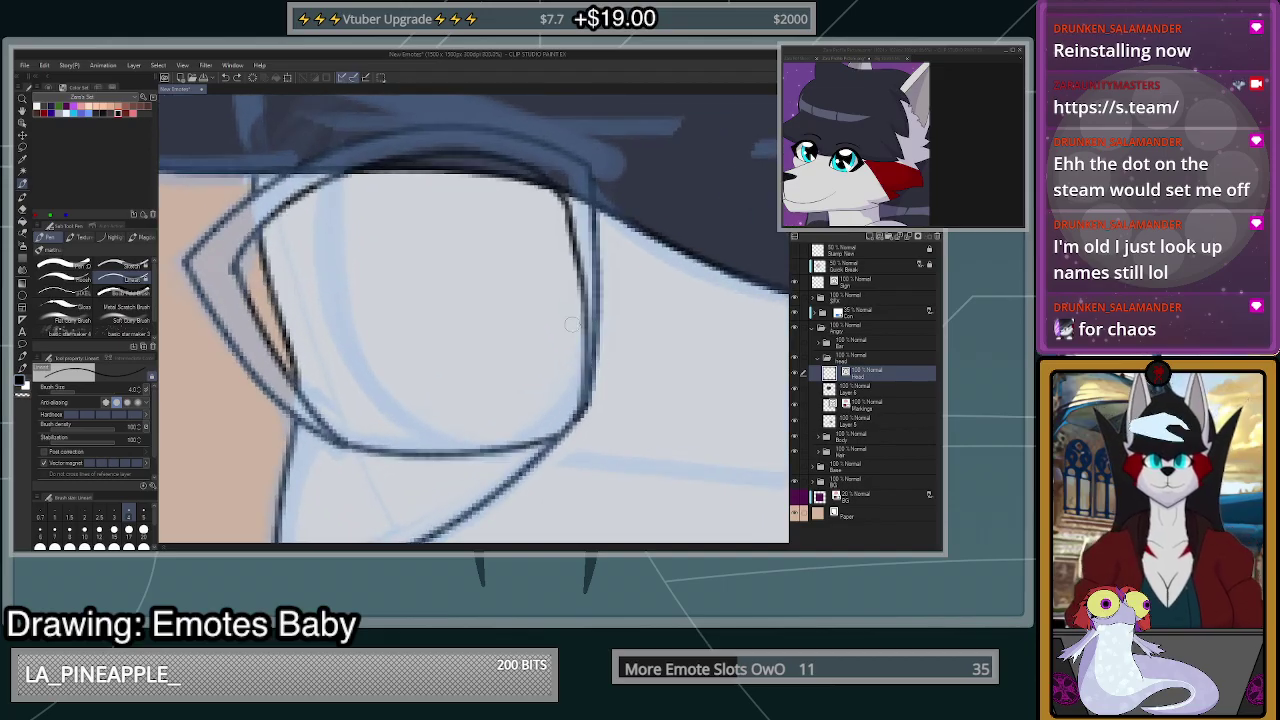
scroll(355, 179, "up", 2)
scroll(645, 410, "down", 3)
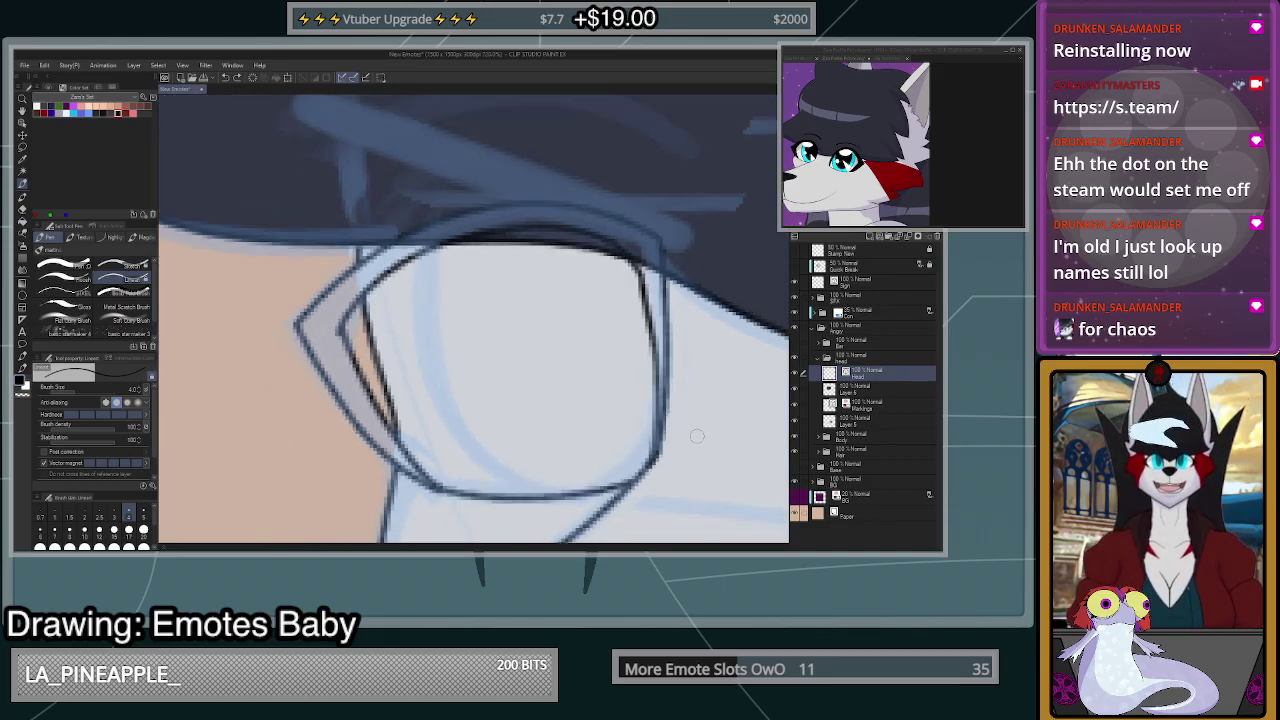
scroll(698, 446, "up", 2)
key("ctrl+z")
mouse_move(338, 183)
left_mouse_down()
mouse_move(323, 265)
mouse_move(328, 213)
mouse_move(336, 348)
mouse_move(404, 466)
mouse_move(512, 506)
left_mouse_up()
scroll(528, 323, "down", 1)
scroll(630, 367, "up", 2)
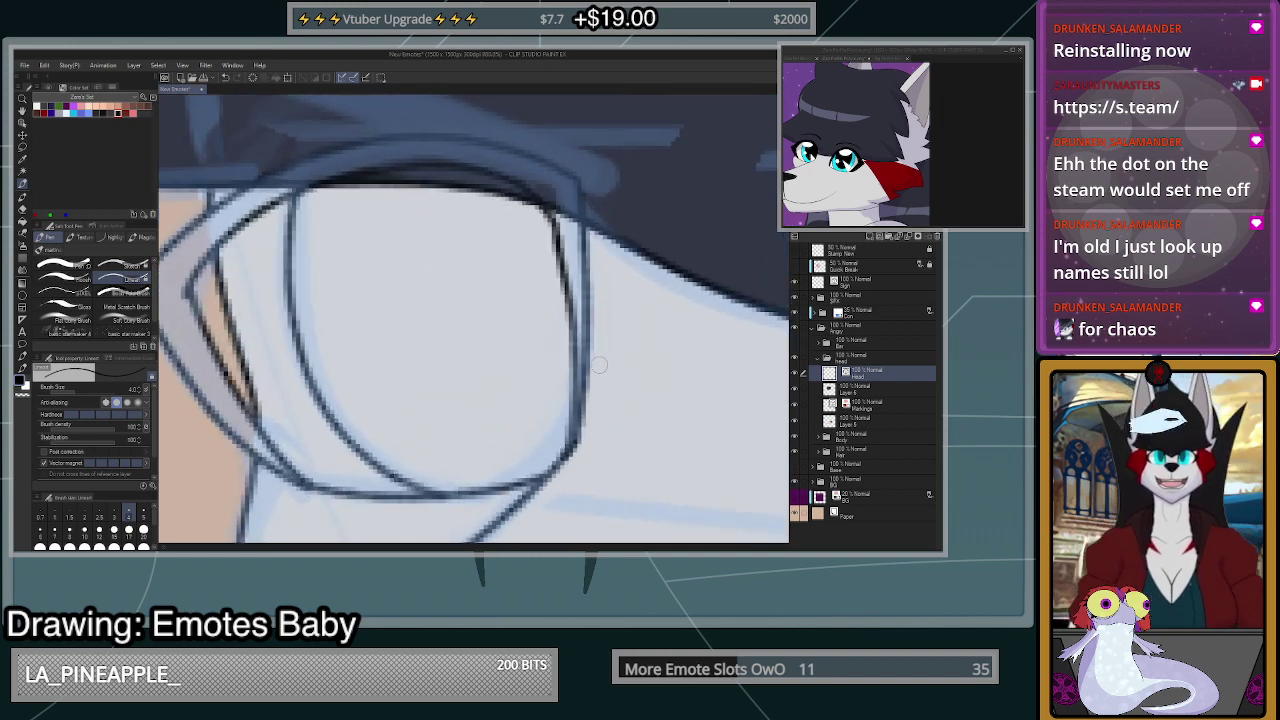
key("ctrl+z")
mouse_move(313, 187)
left_mouse_down()
mouse_move(285, 333)
mouse_move(351, 440)
mouse_move(418, 481)
mouse_move(466, 494)
left_mouse_up()
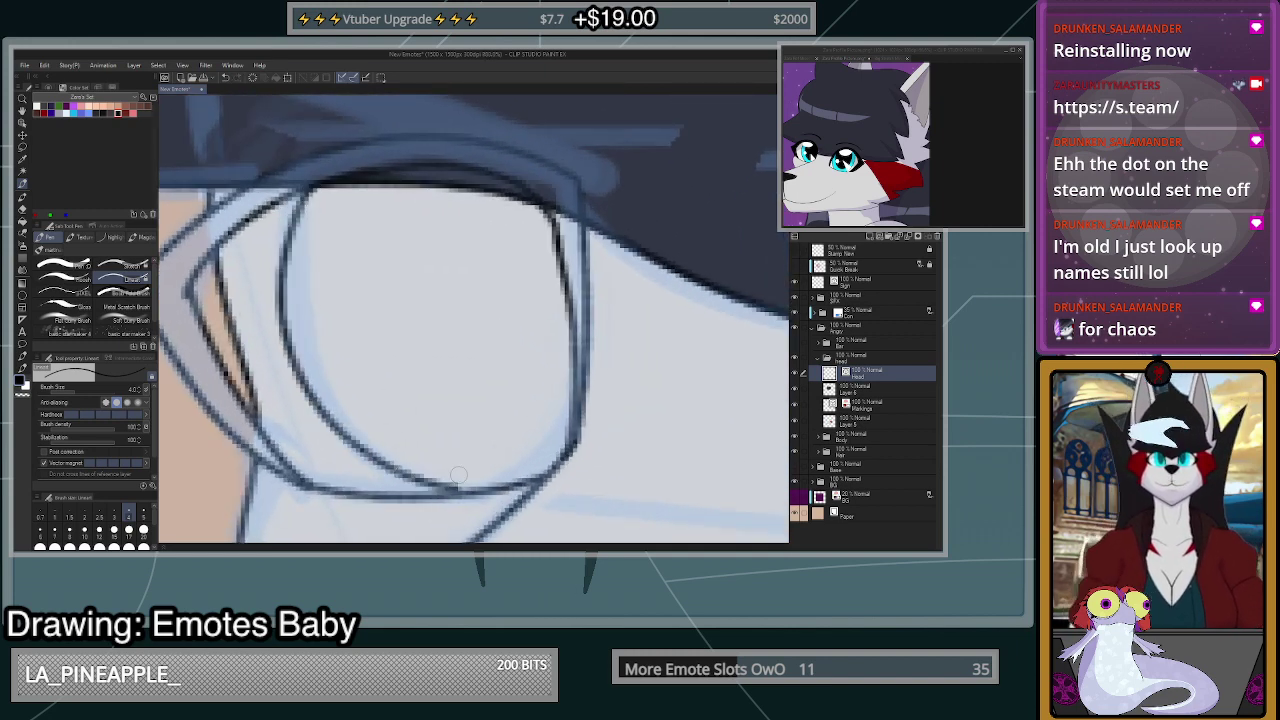
key("ctrl+z")
mouse_move(312, 186)
left_mouse_down()
mouse_move(286, 322)
mouse_move(437, 500)
mouse_move(310, 198)
mouse_move(292, 355)
mouse_move(446, 498)
left_mouse_up()
key("ctrl+z")
scroll(489, 440, "up", 3)
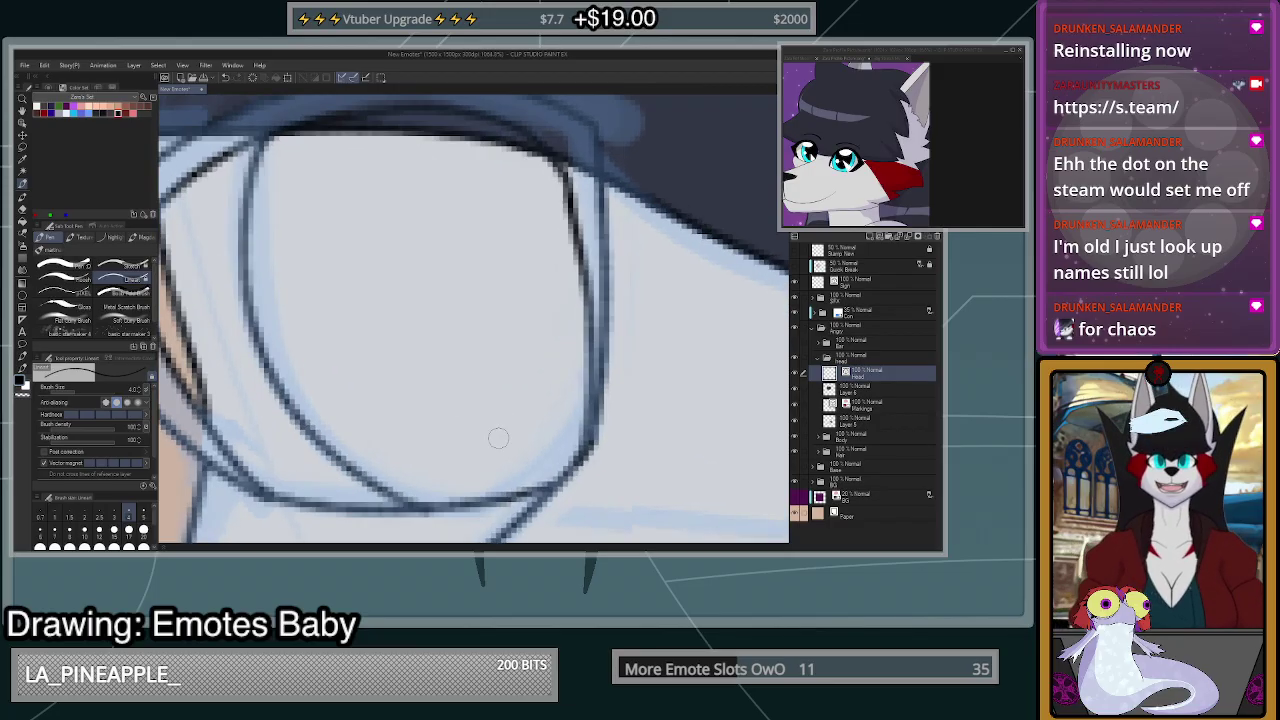
key("ctrl+z")
scroll(508, 387, "down", 3)
scroll(342, 204, "up", 1)
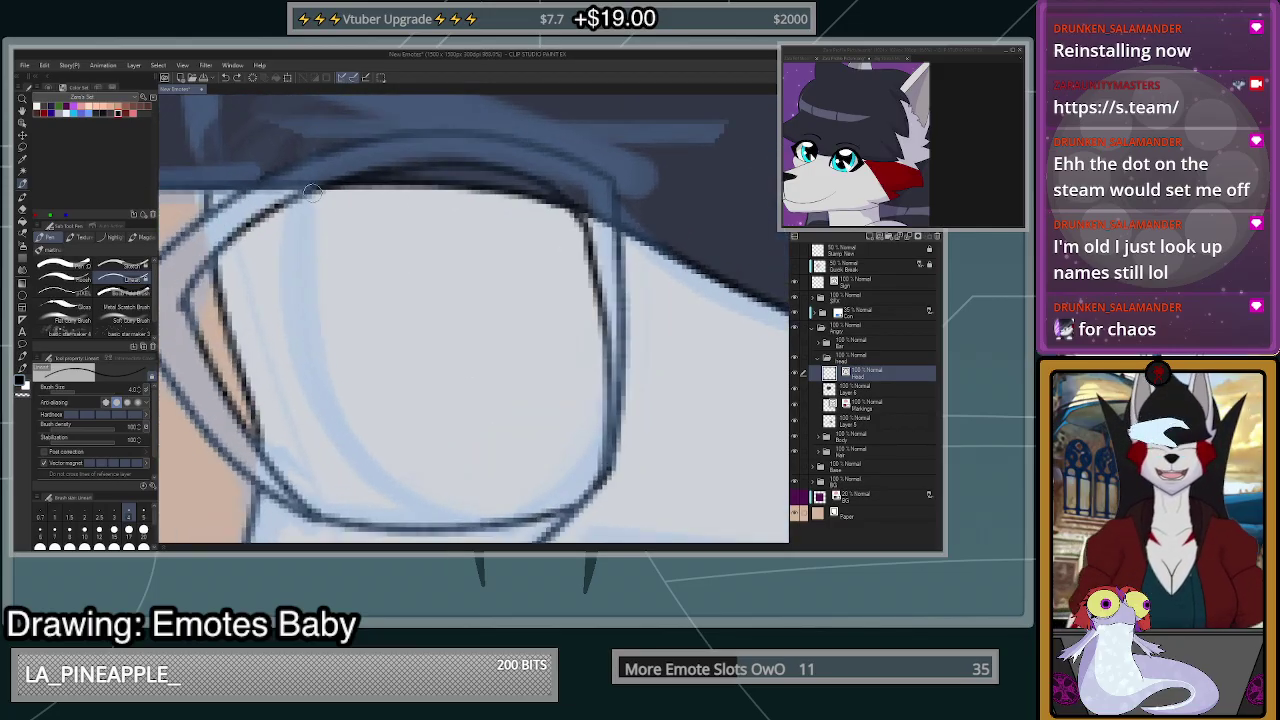
mouse_move(310, 190)
left_mouse_down()
mouse_move(295, 227)
mouse_move(299, 368)
mouse_move(352, 457)
mouse_move(421, 509)
mouse_move(462, 512)
left_mouse_up()
scroll(522, 438, "down", 4)
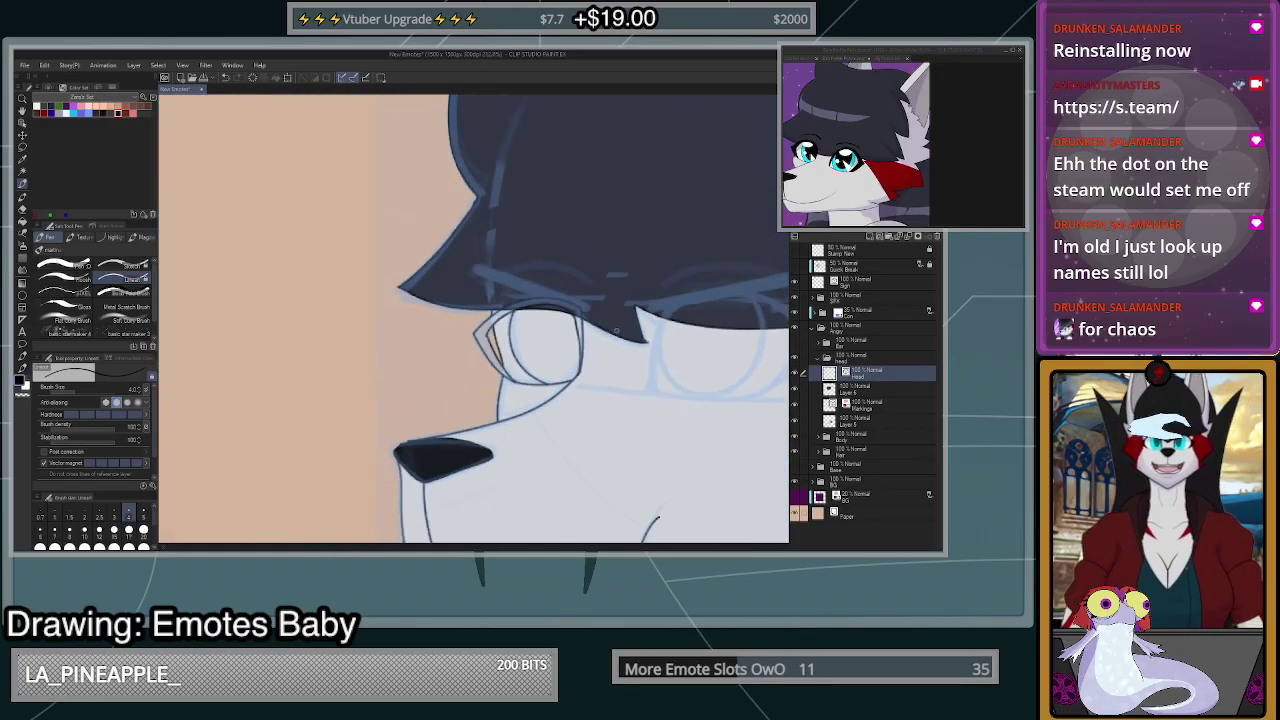
- Ink the far eye's iris as one curve along the sketch from the upper lid to the bottom line
scroll(700, 400, "up", 4)
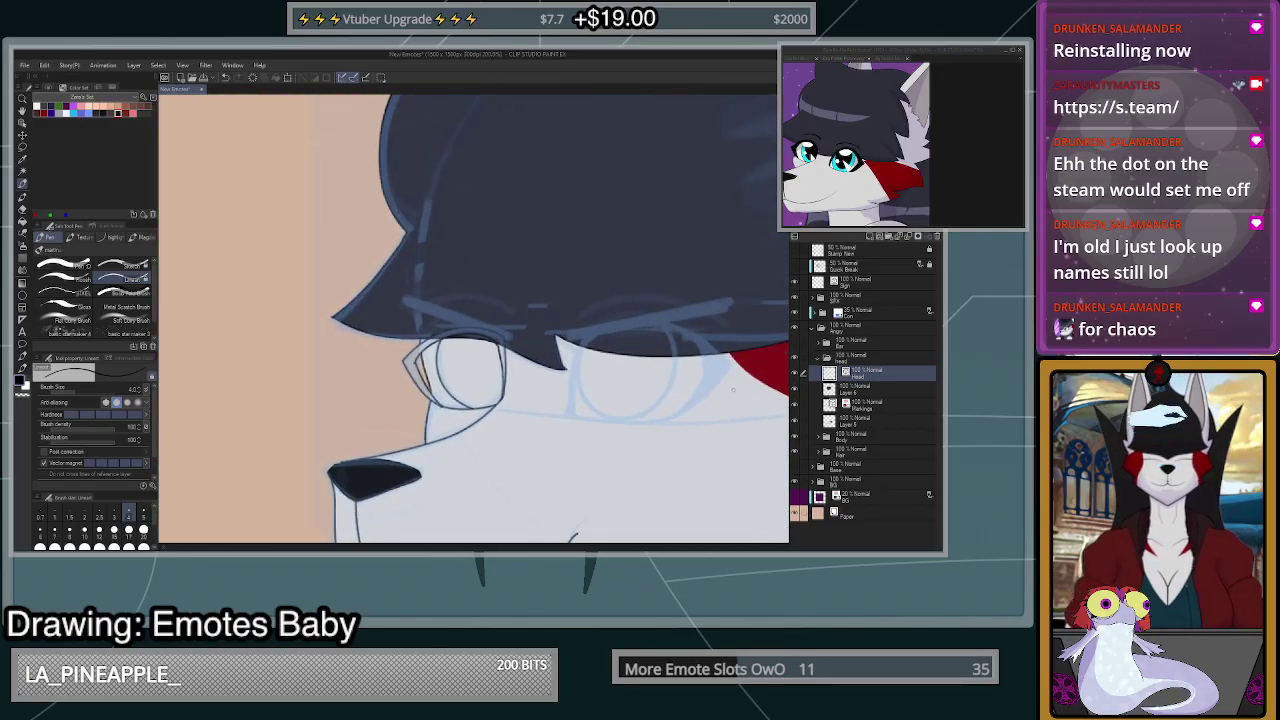
scroll(184, 286, "up", 2)
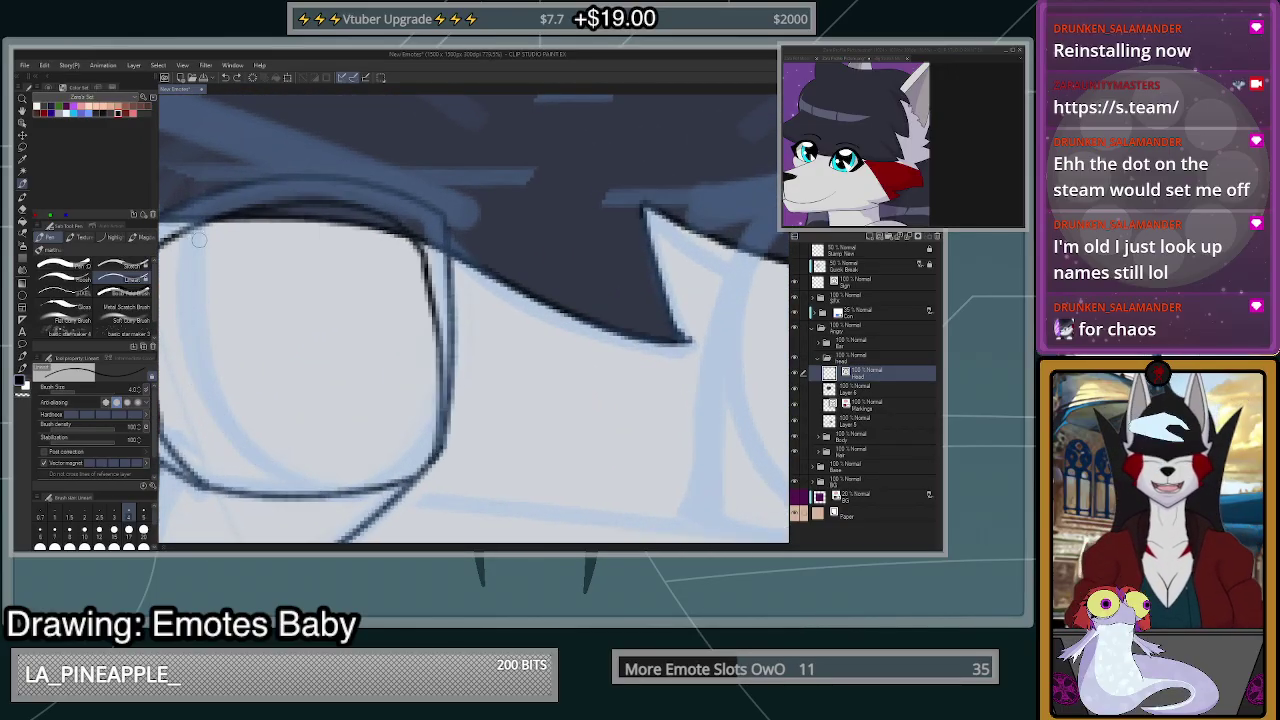
mouse_move(200, 224)
left_mouse_down()
mouse_move(189, 360)
mouse_move(246, 463)
mouse_move(316, 492)
left_mouse_up()
scroll(328, 460, "down", 6)
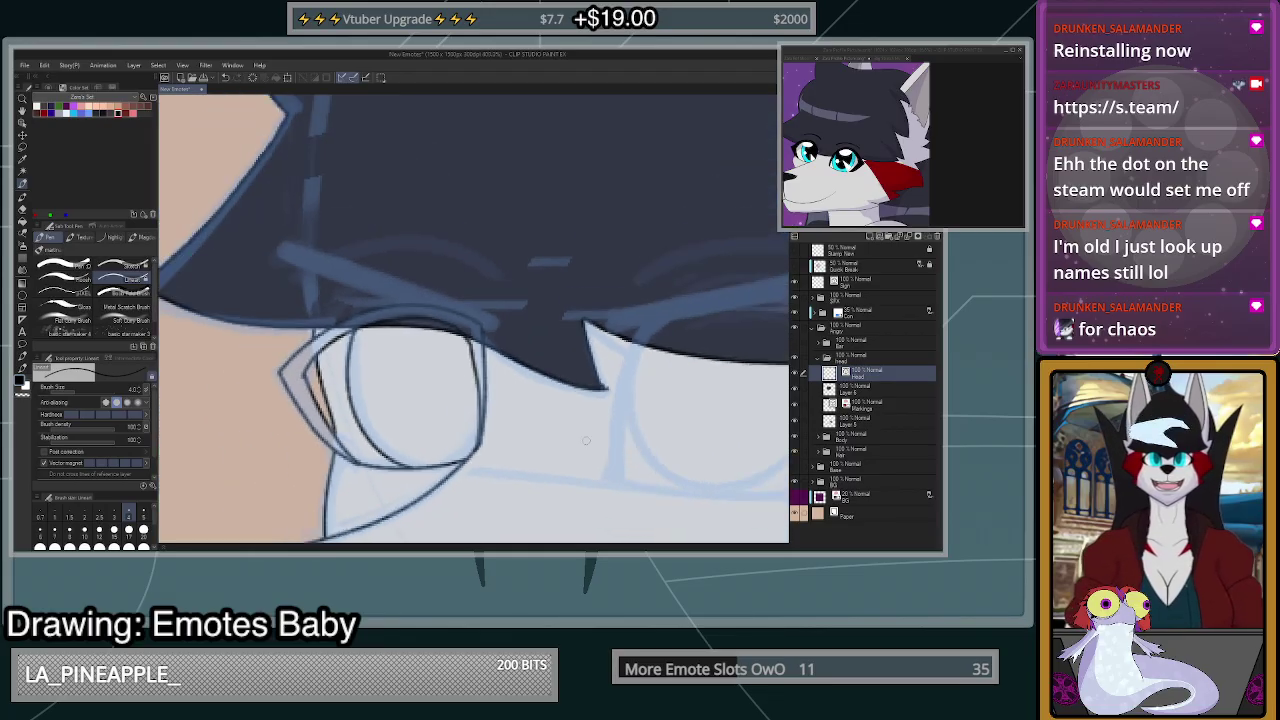
scroll(722, 432, "up", 2)
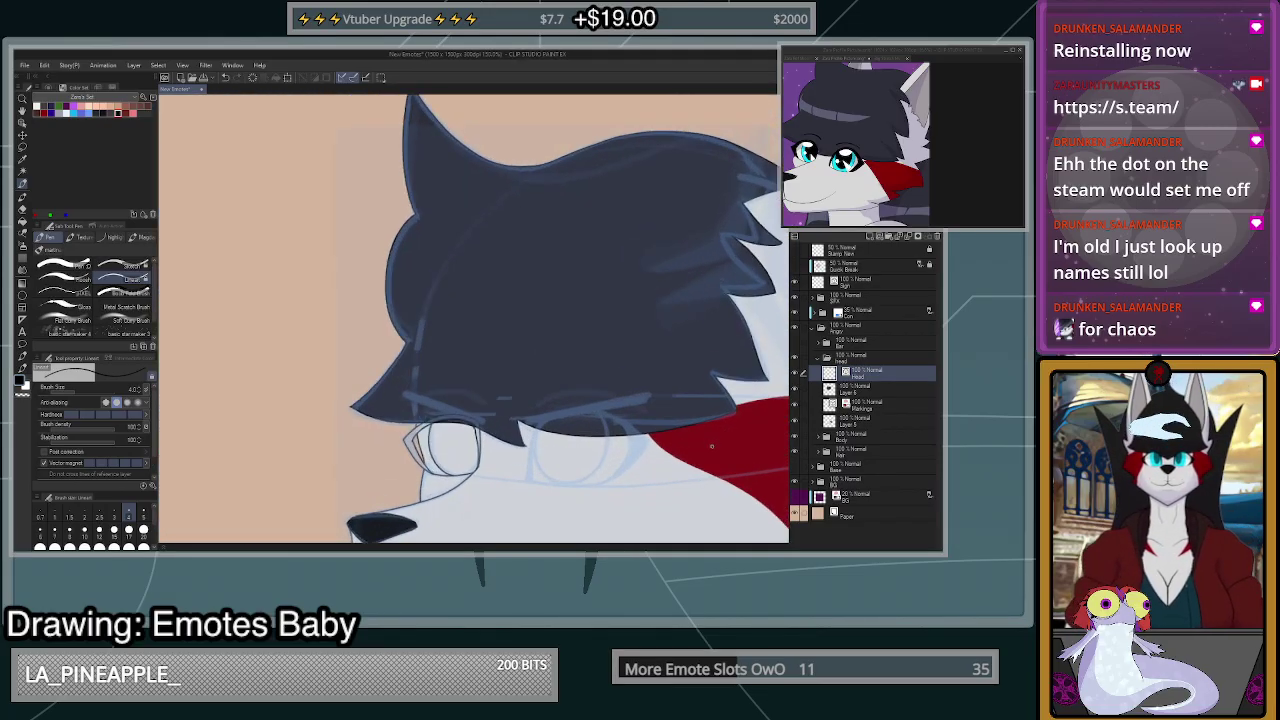
- Ink the near eye's outer upper lash contour, arching from the outer corner down to the inner lower end
scroll(680, 445, "down", 1)
scroll(640, 455, "up", 2)
scroll(611, 464, "up", 2)
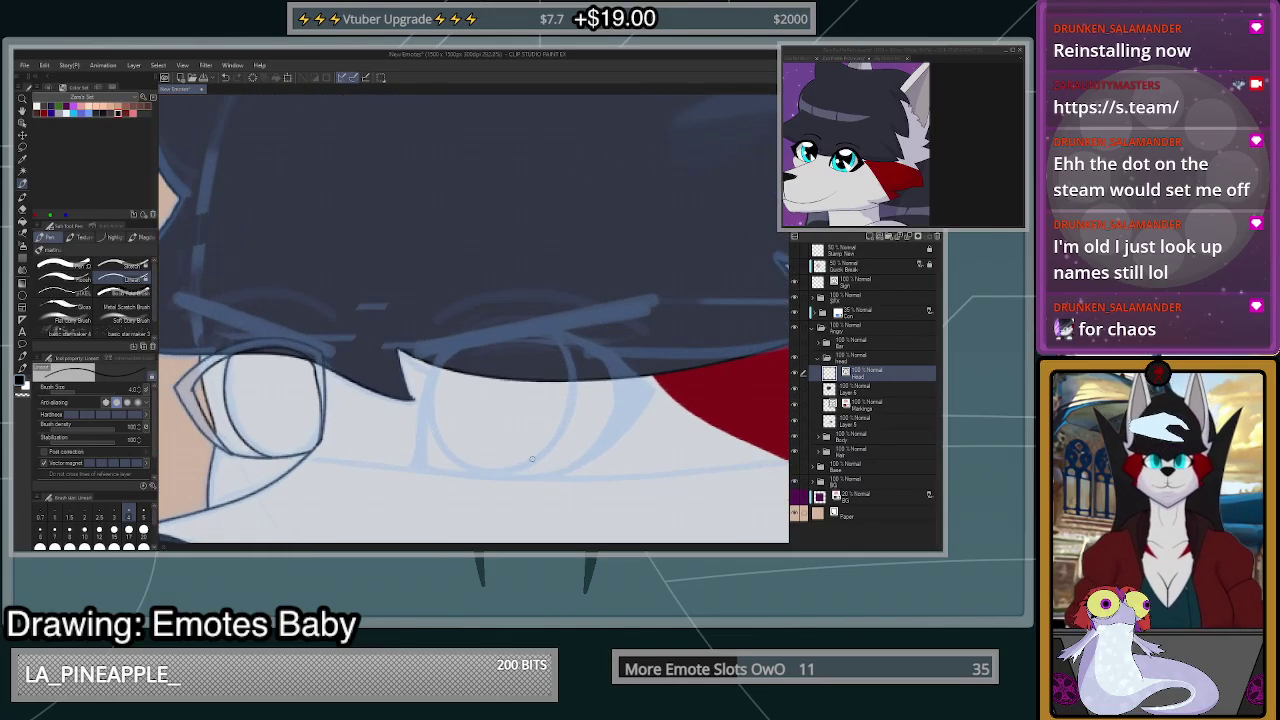
scroll(533, 461, "up", 2)
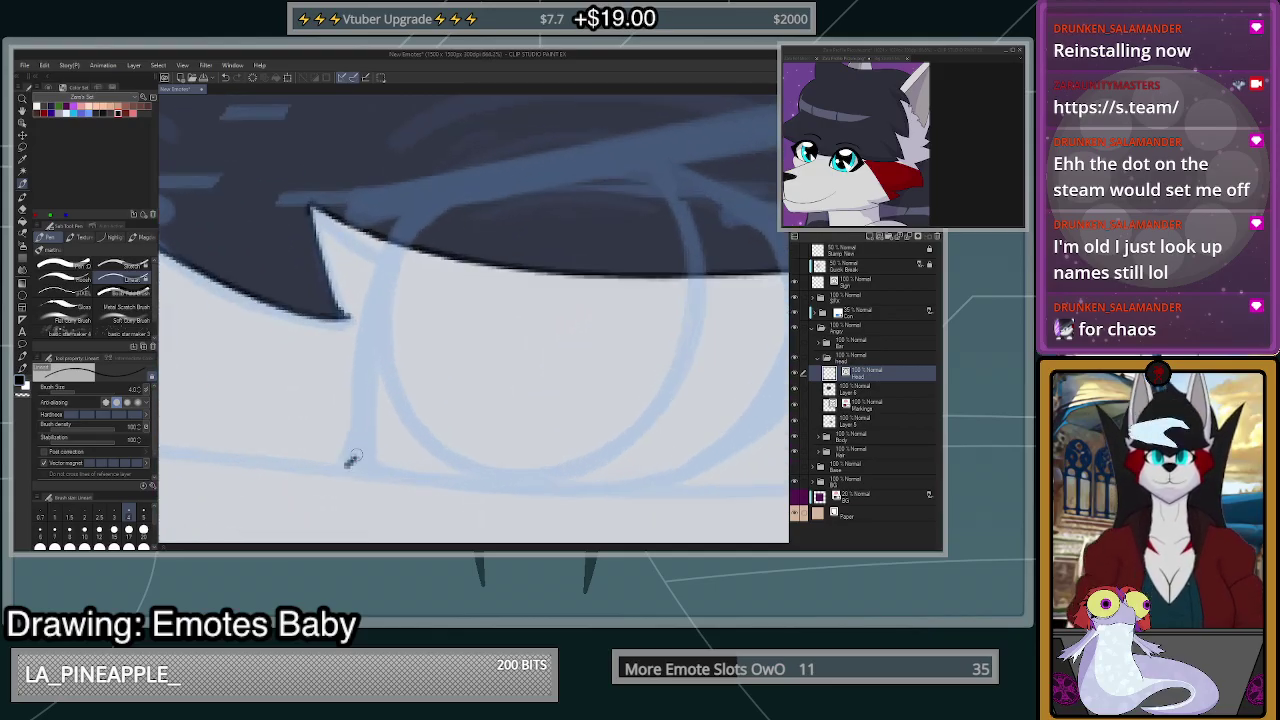
mouse_move(341, 459)
left_mouse_down()
mouse_move(360, 330)
mouse_move(391, 243)
mouse_move(465, 186)
mouse_move(577, 172)
mouse_move(776, 240)
left_mouse_up()
scroll(774, 290, "up", 2)
key("ctrl+z")
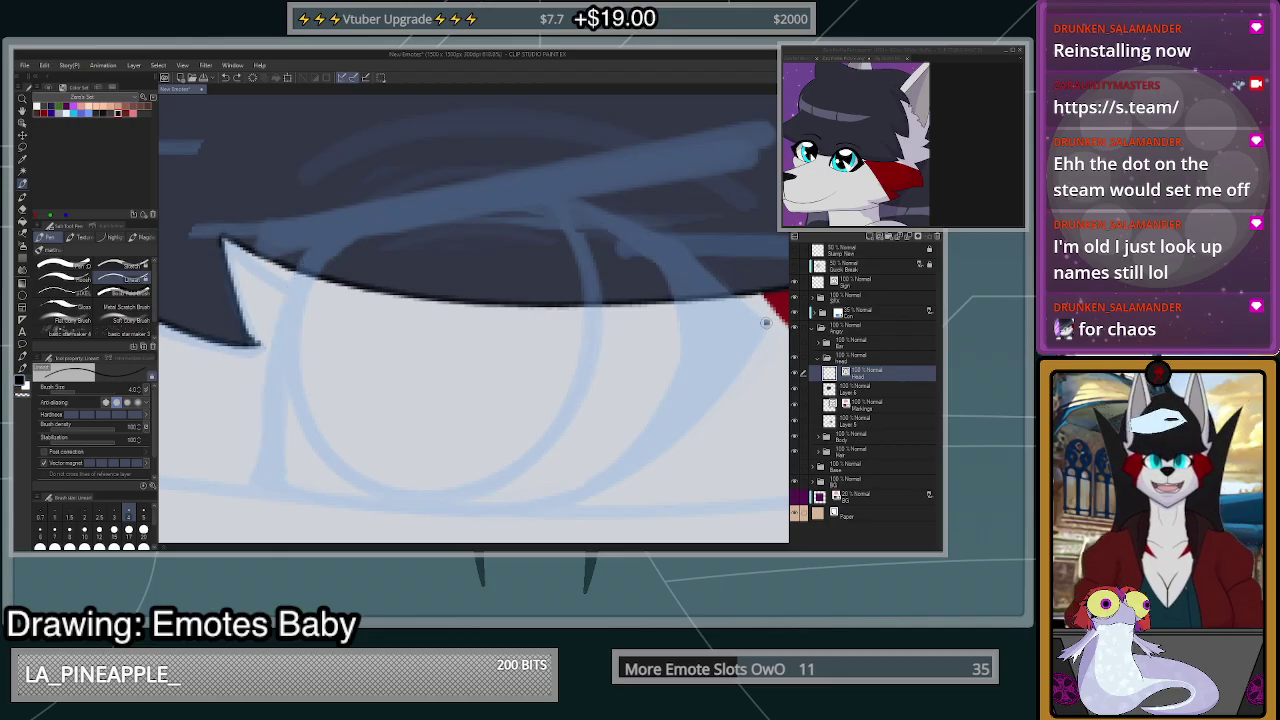
mouse_move(772, 321)
left_mouse_down()
mouse_move(606, 213)
mouse_move(496, 196)
mouse_move(386, 214)
mouse_move(299, 275)
mouse_move(270, 367)
mouse_move(255, 483)
left_mouse_up()
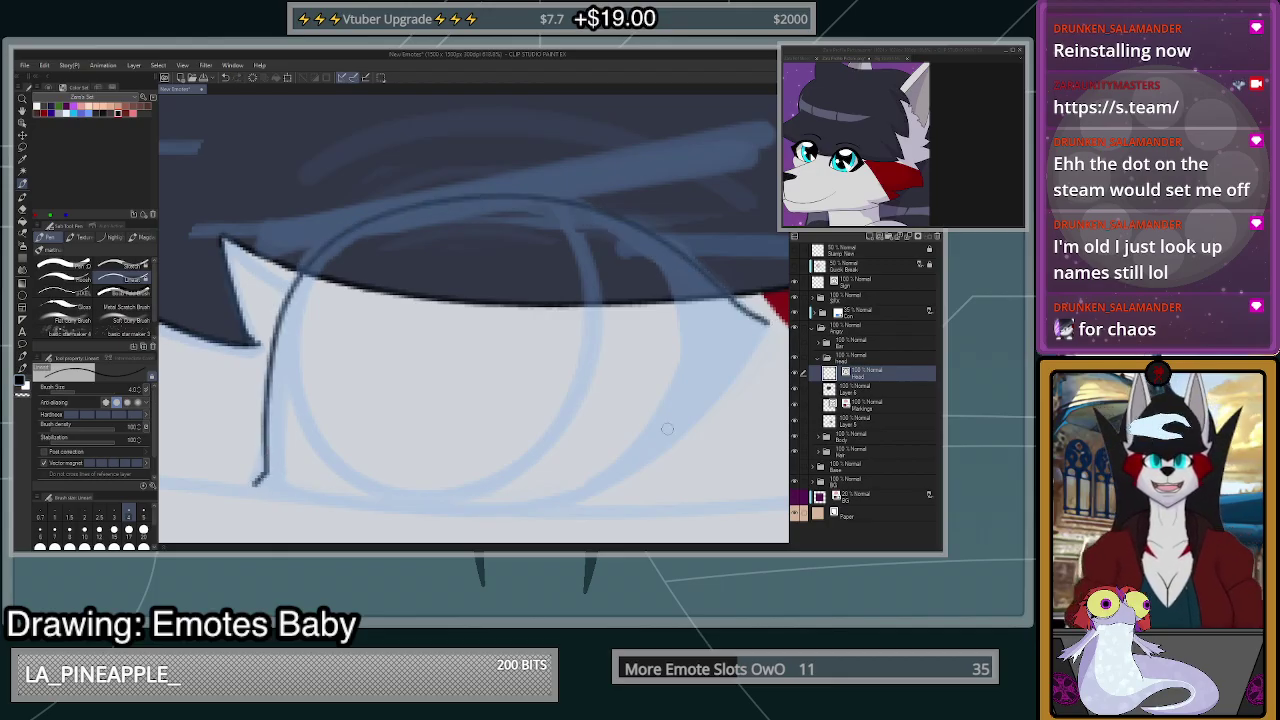
- Ink the lower edge of the near eye's outer lash, from the outer corner to its lower tip
left_click_drag(767, 323, 692, 419)
key("ctrl+z")
mouse_move(765, 322)
left_mouse_down()
mouse_move(626, 471)
mouse_move(574, 506)
mouse_move(662, 389)
mouse_move(688, 322)
left_mouse_up()
key("ctrl+z")
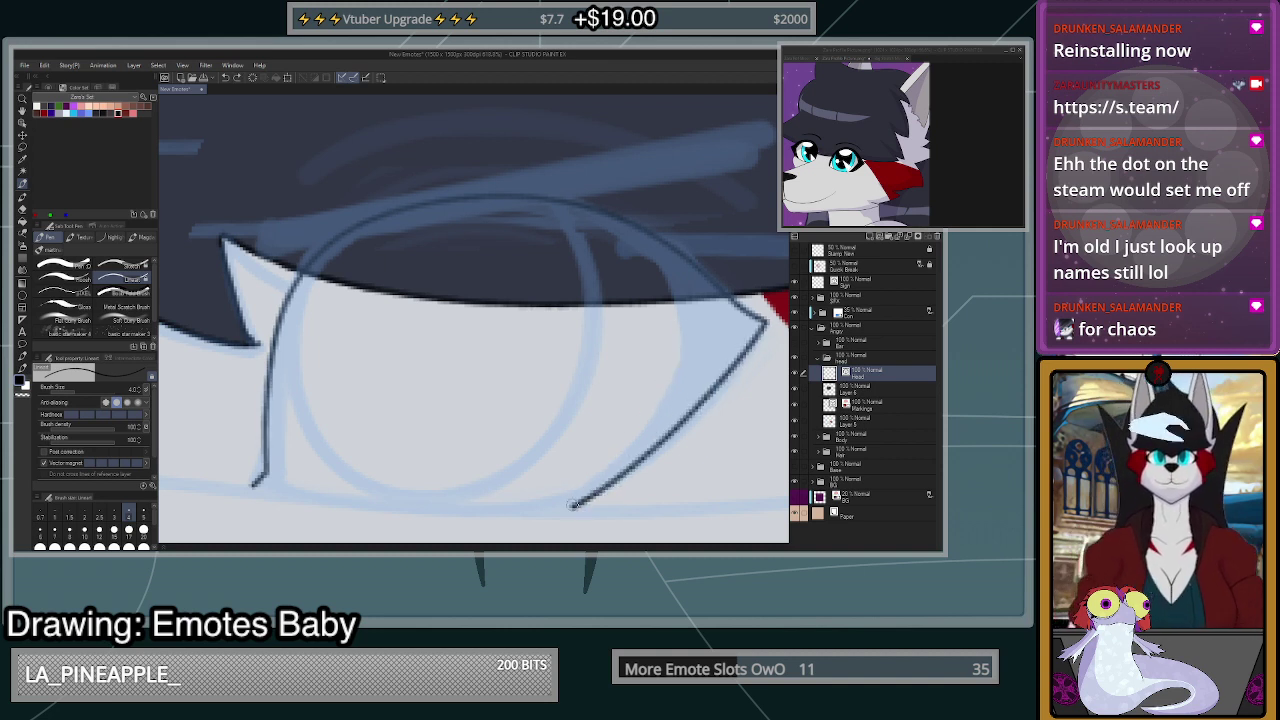
- Ink the near eye's inner lash contour, arching from the outer lash's lower tip to the inner lower end
mouse_move(574, 505)
left_mouse_down()
mouse_move(687, 340)
mouse_move(669, 297)
mouse_move(602, 242)
mouse_move(476, 221)
mouse_move(364, 256)
mouse_move(298, 342)
mouse_move(283, 469)
mouse_move(255, 483)
mouse_move(284, 470)
mouse_move(252, 488)
left_mouse_up()
key("ctrl+z")
scroll(561, 391, "down", 3)
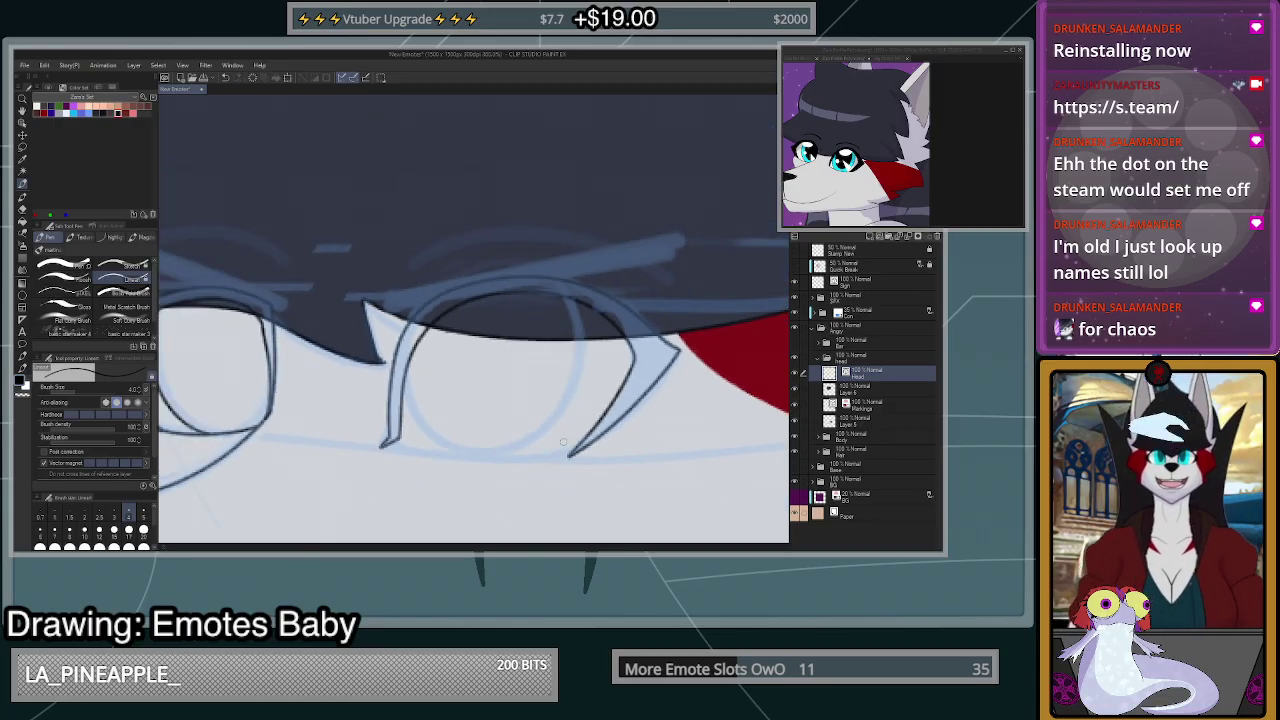
scroll(559, 445, "up", 3)
scroll(658, 391, "down", 5)
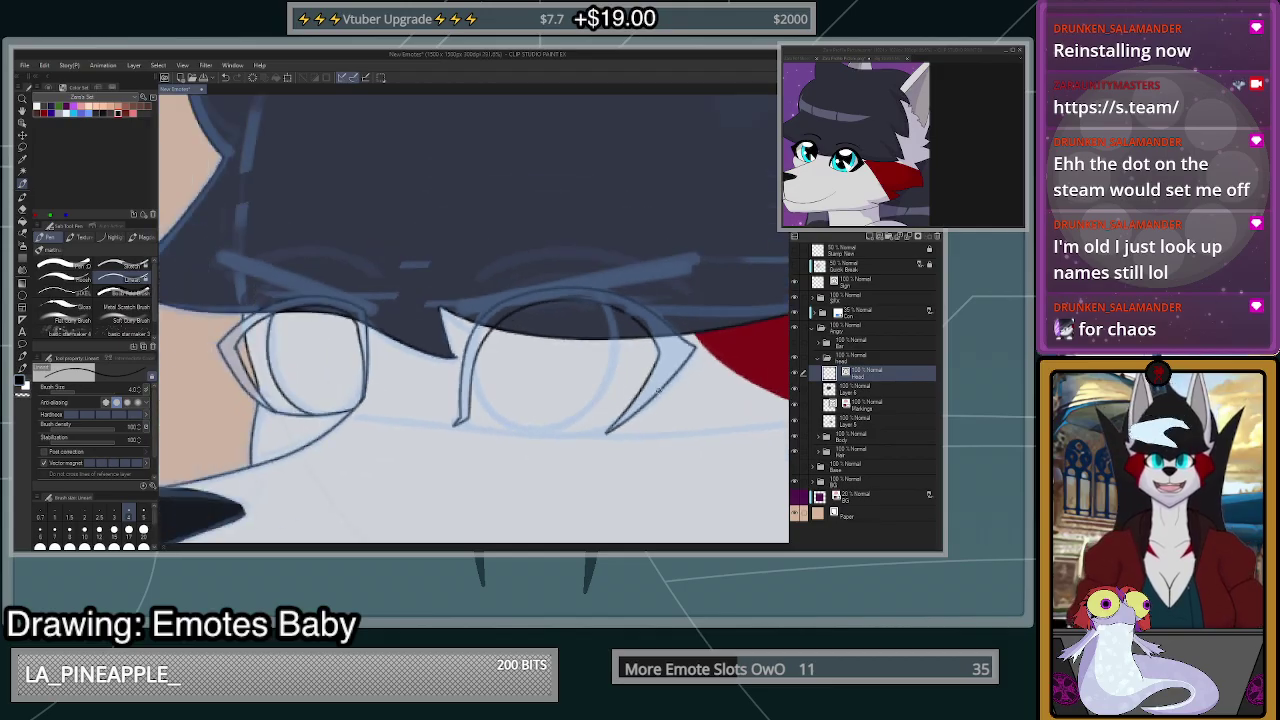
scroll(654, 396, "up", 1)
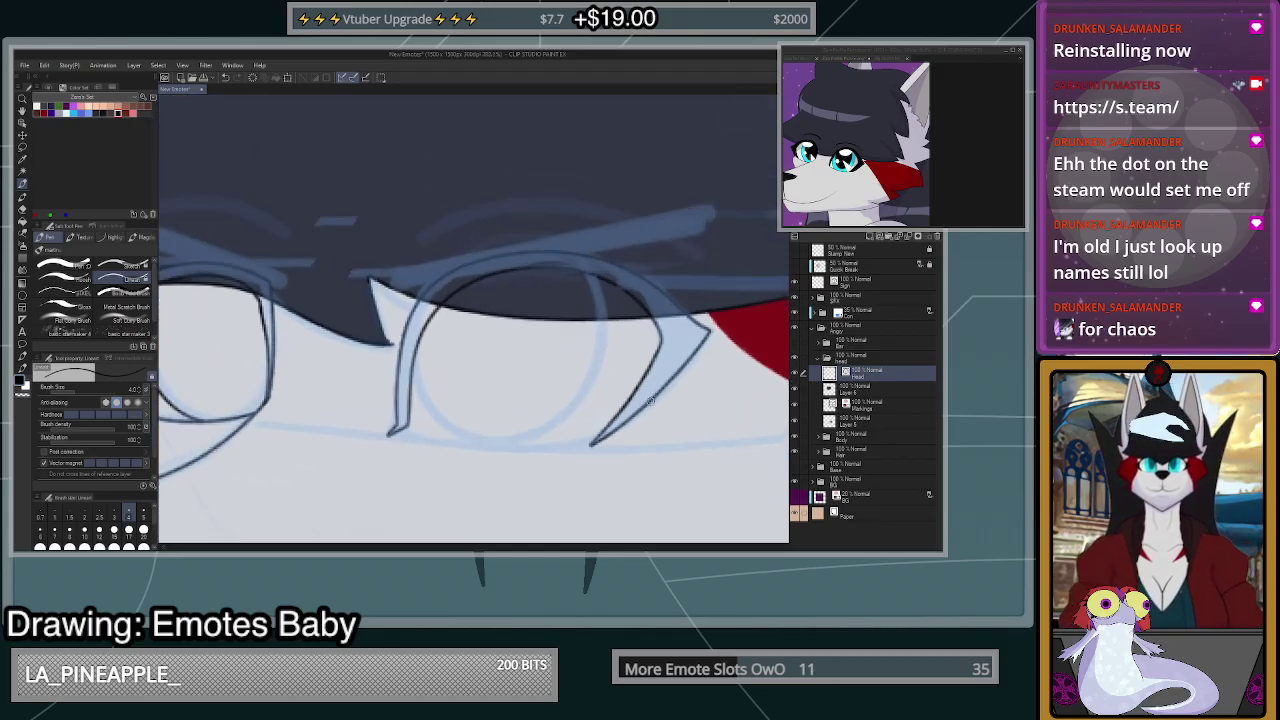
- Redraw the inner lash line at the near eye's outer corner with the Redraw vector line tool
left_click(23, 234)
scroll(605, 421, "up", 2)
left_click_drag(651, 382, 686, 267)
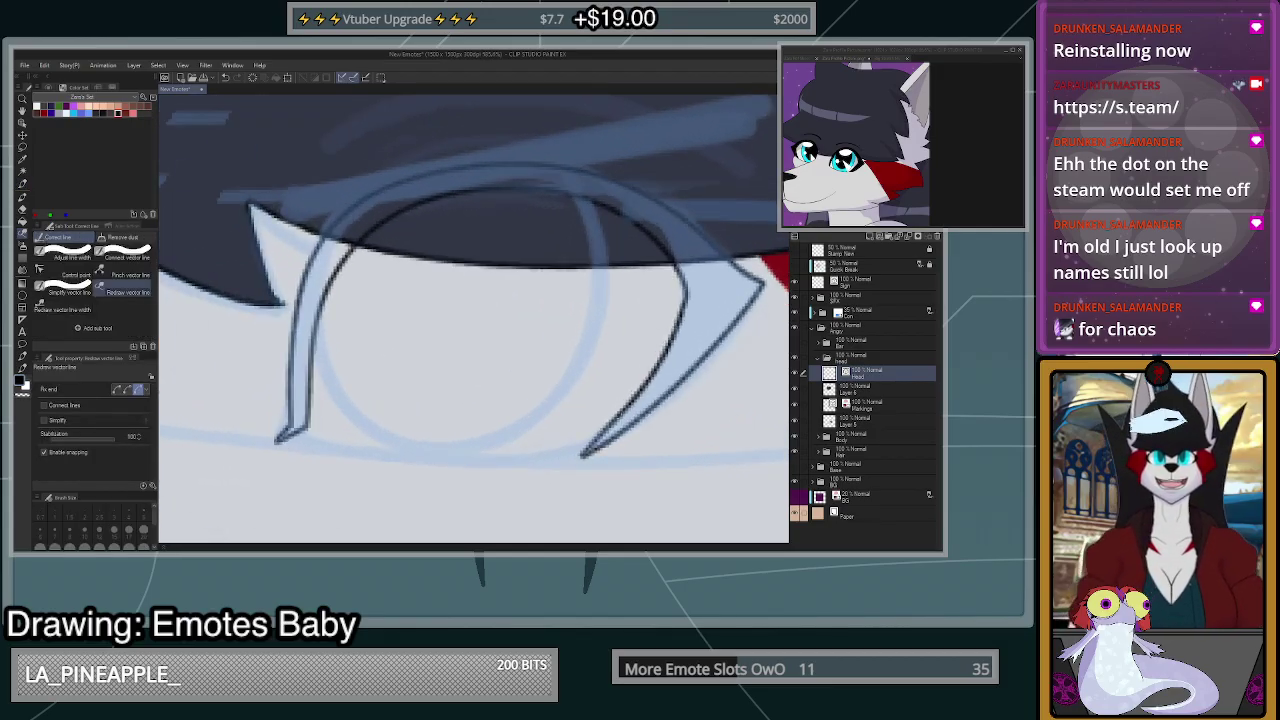
key("ctrl+z")
mouse_move(585, 455)
left_mouse_down()
mouse_move(640, 391)
mouse_move(656, 236)
left_mouse_up()
key("ctrl+z")
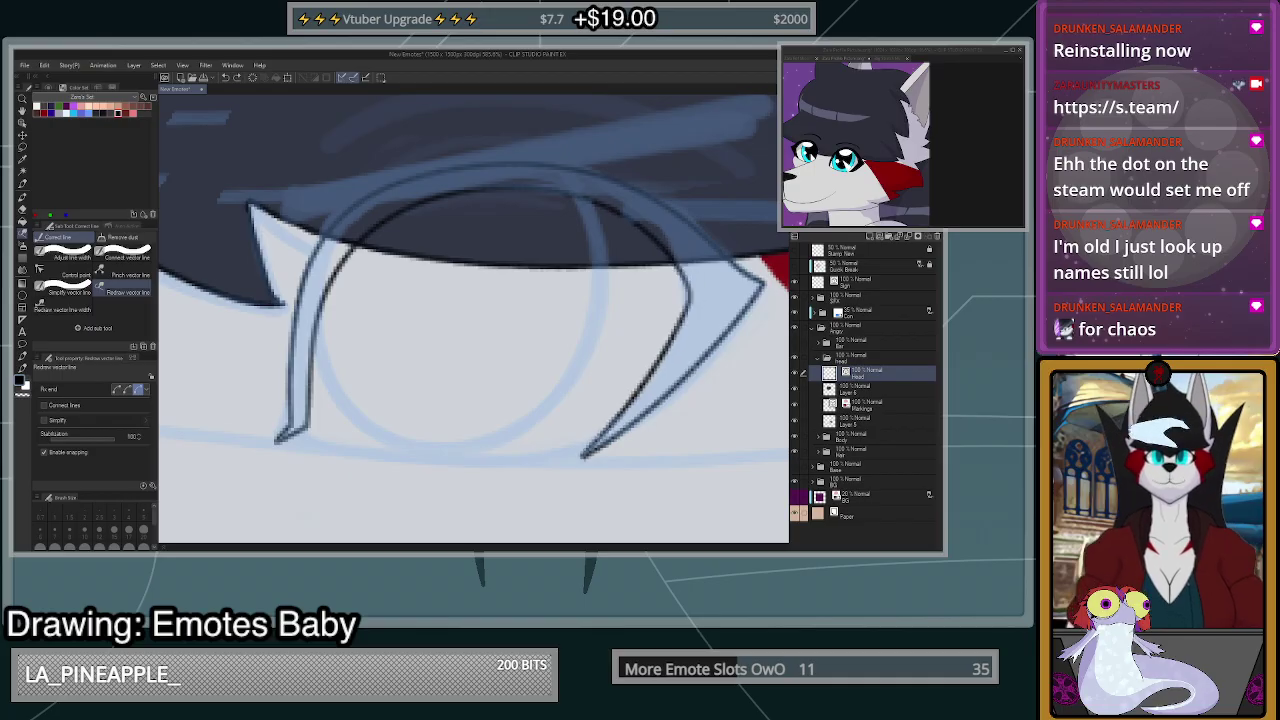
left_click_drag(630, 412, 692, 280)
key("ctrl+z")
left_click_drag(612, 430, 690, 275)
key("ctrl+z")
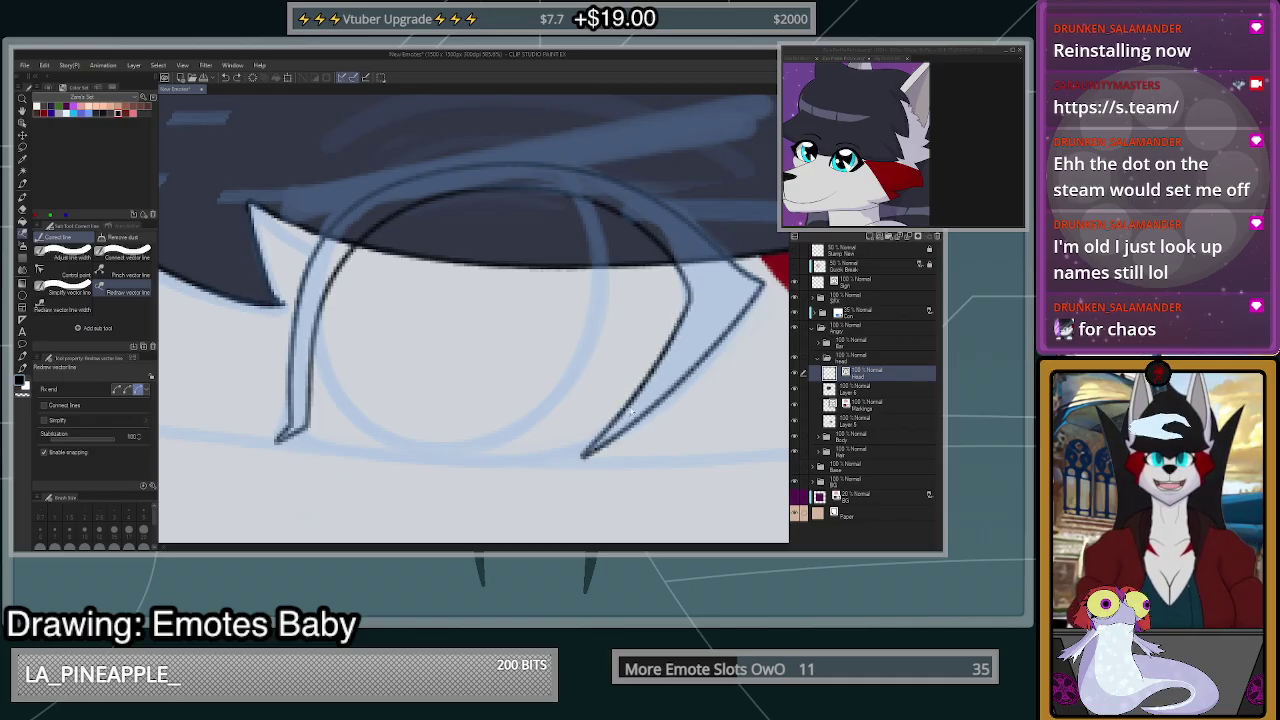
mouse_move(598, 451)
left_mouse_down()
mouse_move(654, 370)
mouse_move(684, 262)
mouse_move(564, 190)
mouse_move(346, 234)
mouse_move(308, 350)
mouse_move(306, 430)
left_mouse_up()
scroll(635, 410, "down", 3)
scroll(629, 360, "up", 3)
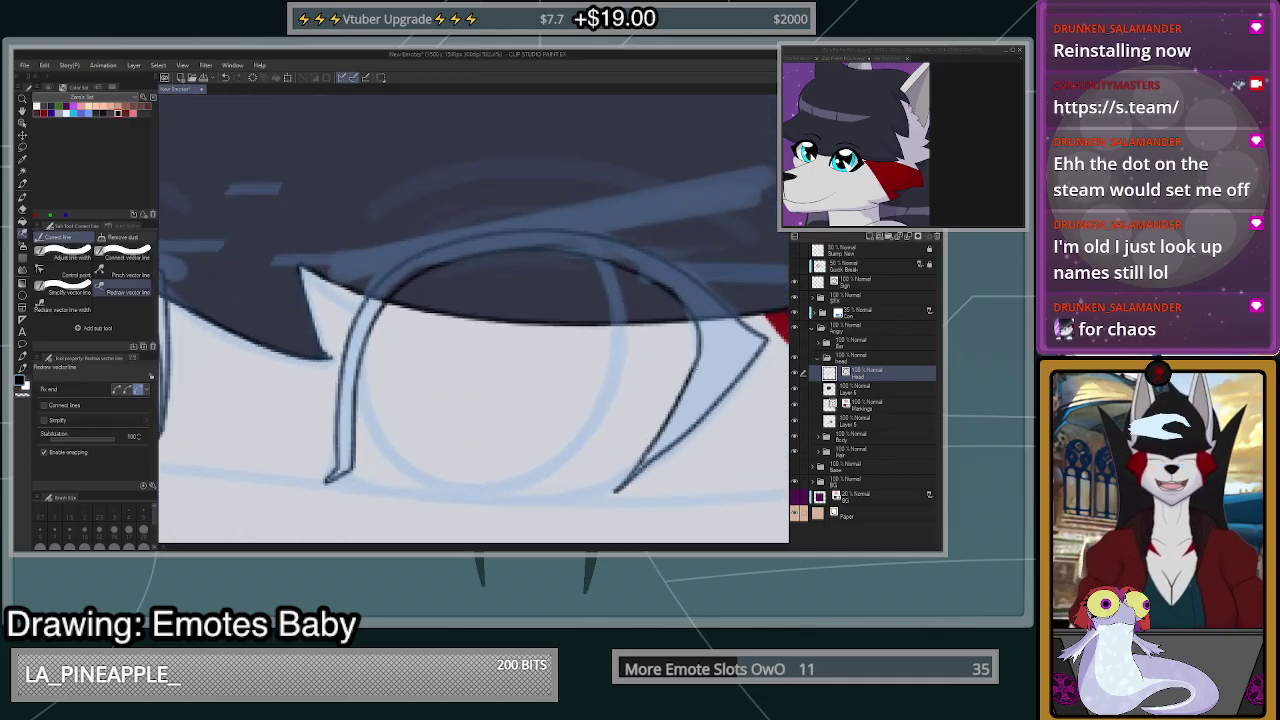
scroll(618, 455, "down", 2)
scroll(620, 485, "up", 5)
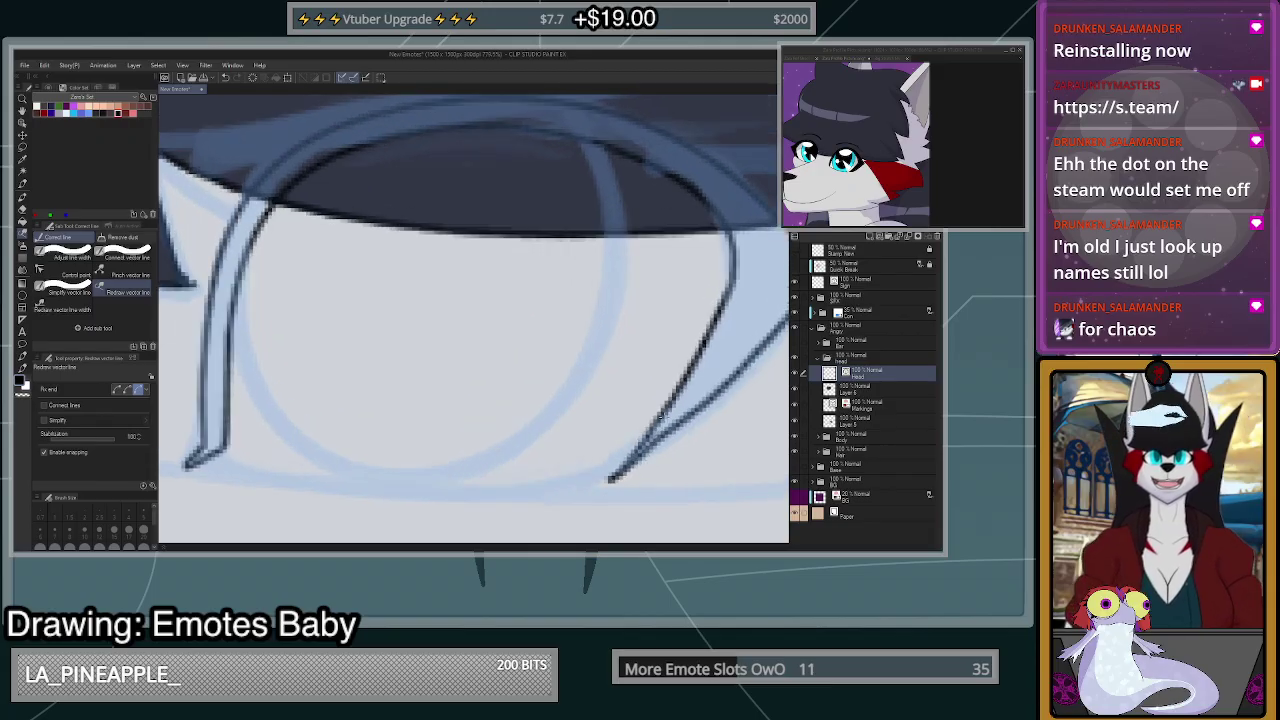
- Redraw the inner edge of the near eye's outer lash between its lower tip and the outer corner
mouse_move(644, 442)
left_mouse_down()
mouse_move(724, 306)
mouse_move(734, 238)
left_mouse_up()
mouse_move(612, 480)
left_mouse_down()
mouse_move(696, 358)
mouse_move(734, 238)
left_mouse_up()
mouse_move(734, 240)
left_mouse_down()
mouse_move(676, 396)
mouse_move(611, 480)
left_mouse_up()
mouse_move(731, 284)
left_mouse_down()
mouse_move(640, 158)
mouse_move(430, 130)
left_mouse_up()
key("ctrl+z")
mouse_move(732, 284)
left_mouse_down()
mouse_move(701, 201)
mouse_move(478, 118)
mouse_move(267, 211)
mouse_move(243, 260)
left_mouse_up()
- Reshape the bend at the near eye's outer corner by redrawing the inner lash line over it
left_click_drag(648, 164, 712, 342)
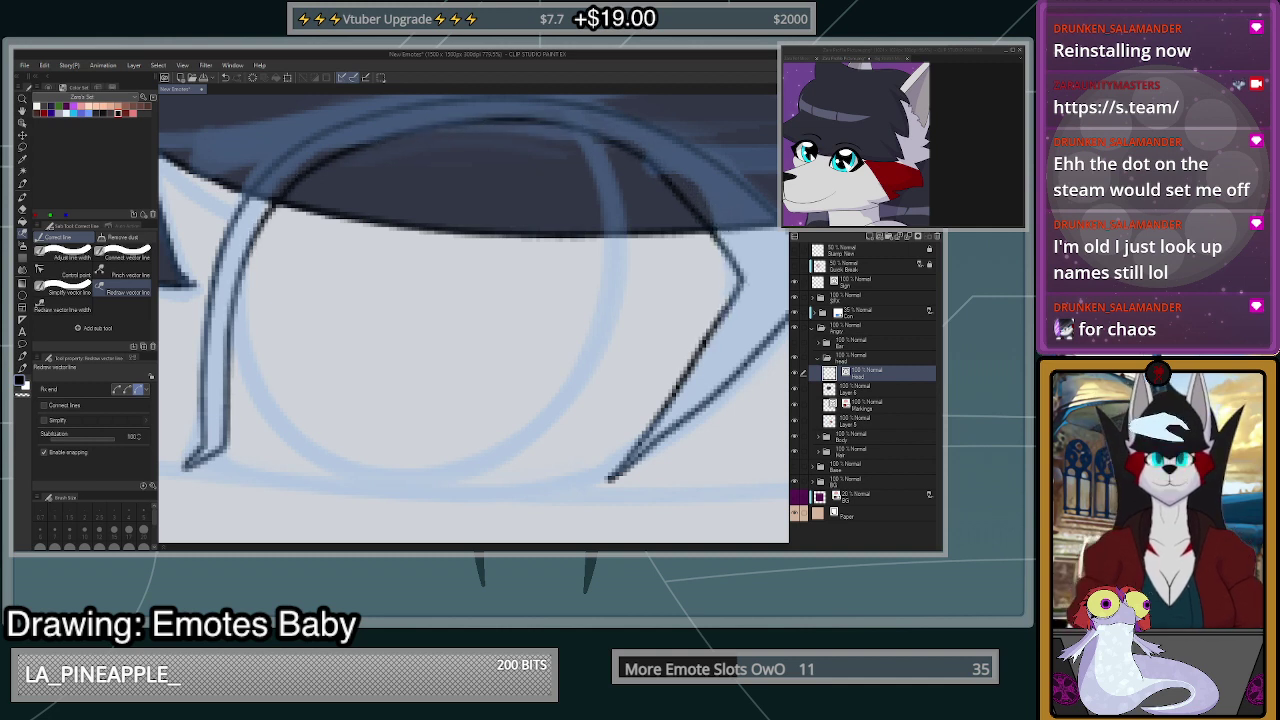
key("ctrl+z")
left_click_drag(664, 173, 716, 320)
left_click_drag(700, 218, 717, 320)
mouse_move(664, 170)
left_mouse_down()
mouse_move(732, 284)
mouse_move(699, 352)
left_mouse_up()
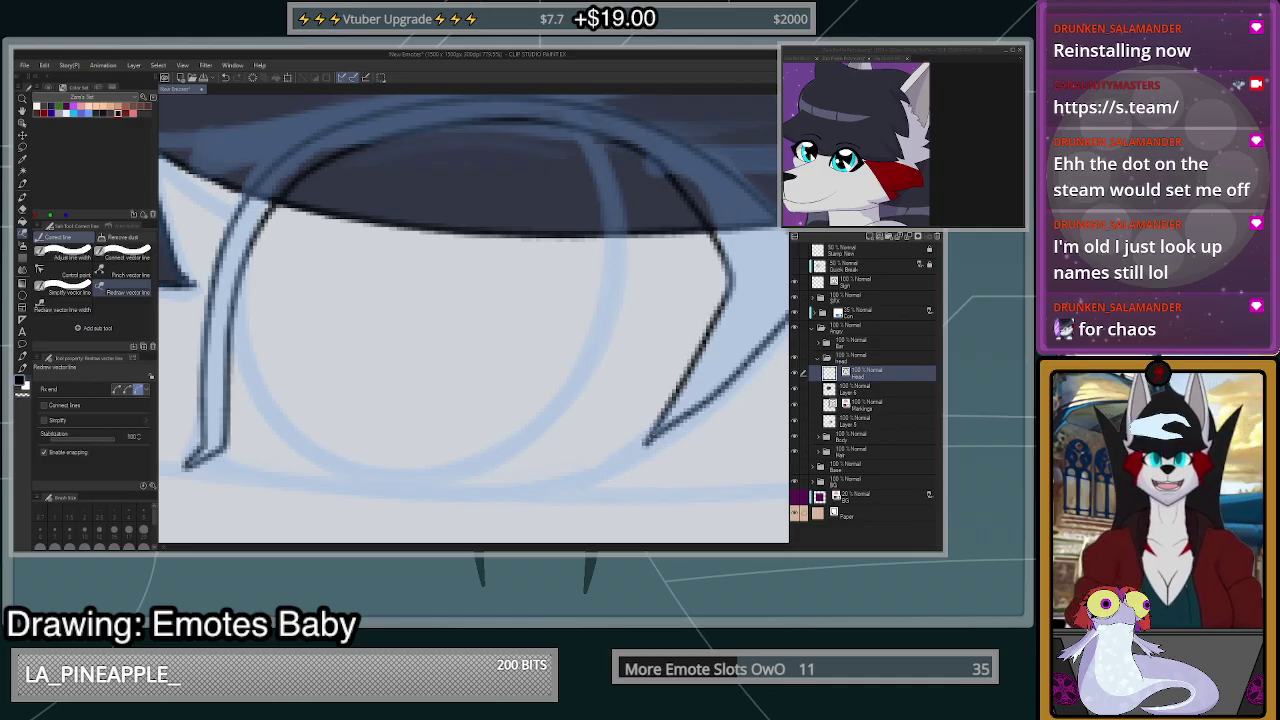
key("ctrl+z")
left_click_drag(669, 172, 720, 318)
left_click_drag(614, 139, 703, 210)
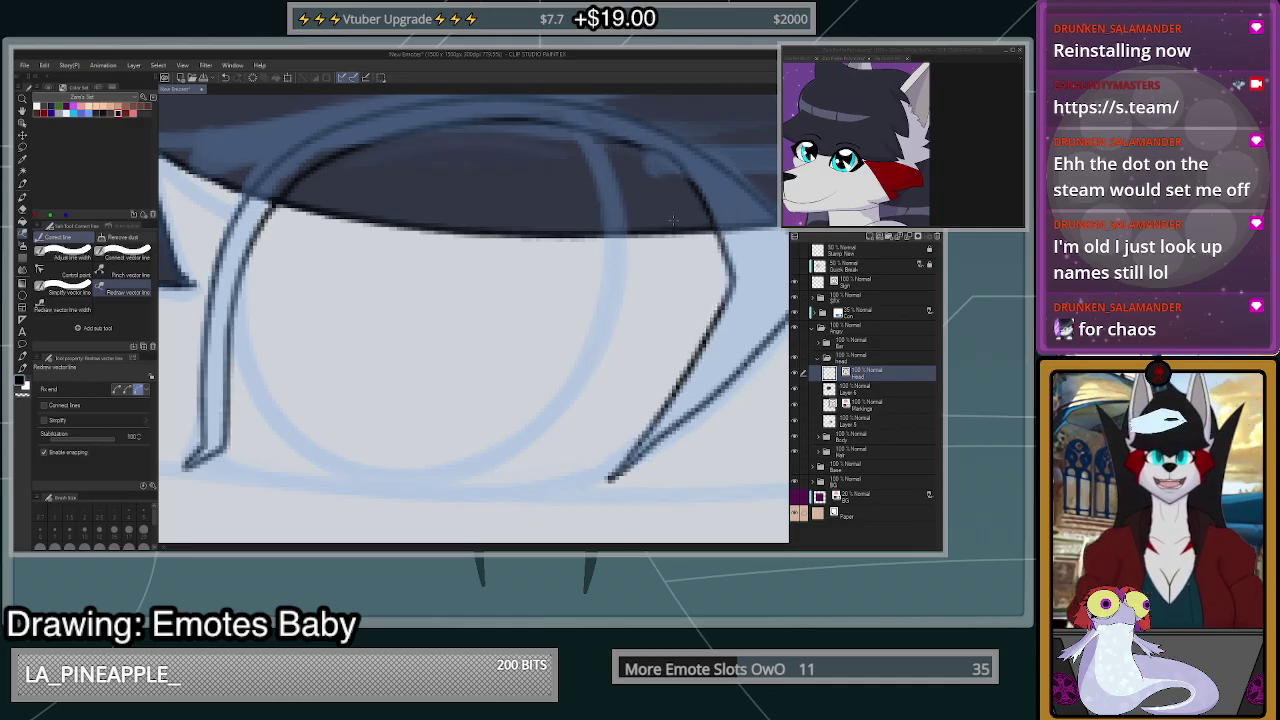
- Smooth the inner lash line's upper curve into the near eye's outer corner with the Redraw vector line tool
scroll(729, 256, "down", 4)
scroll(744, 248, "up", 4)
left_click_drag(640, 158, 718, 308)
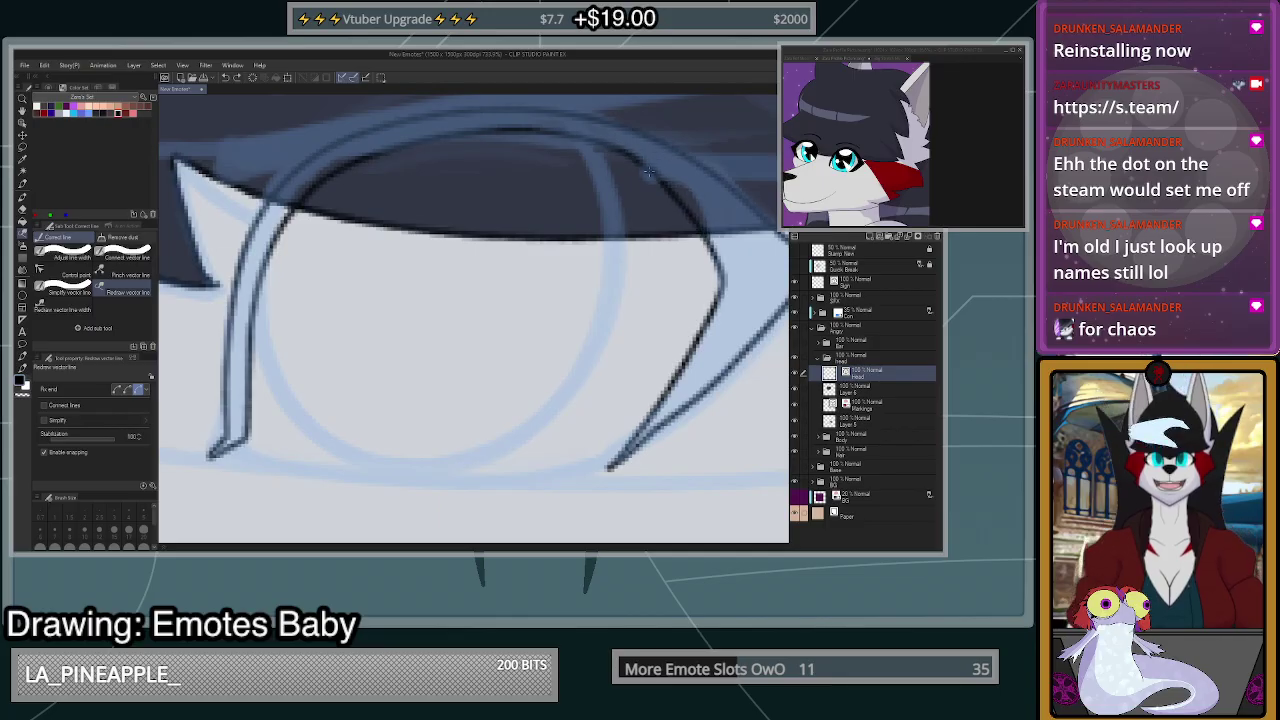
left_click_drag(664, 178, 718, 302)
key("ctrl+z")
left_click_drag(638, 160, 722, 305)
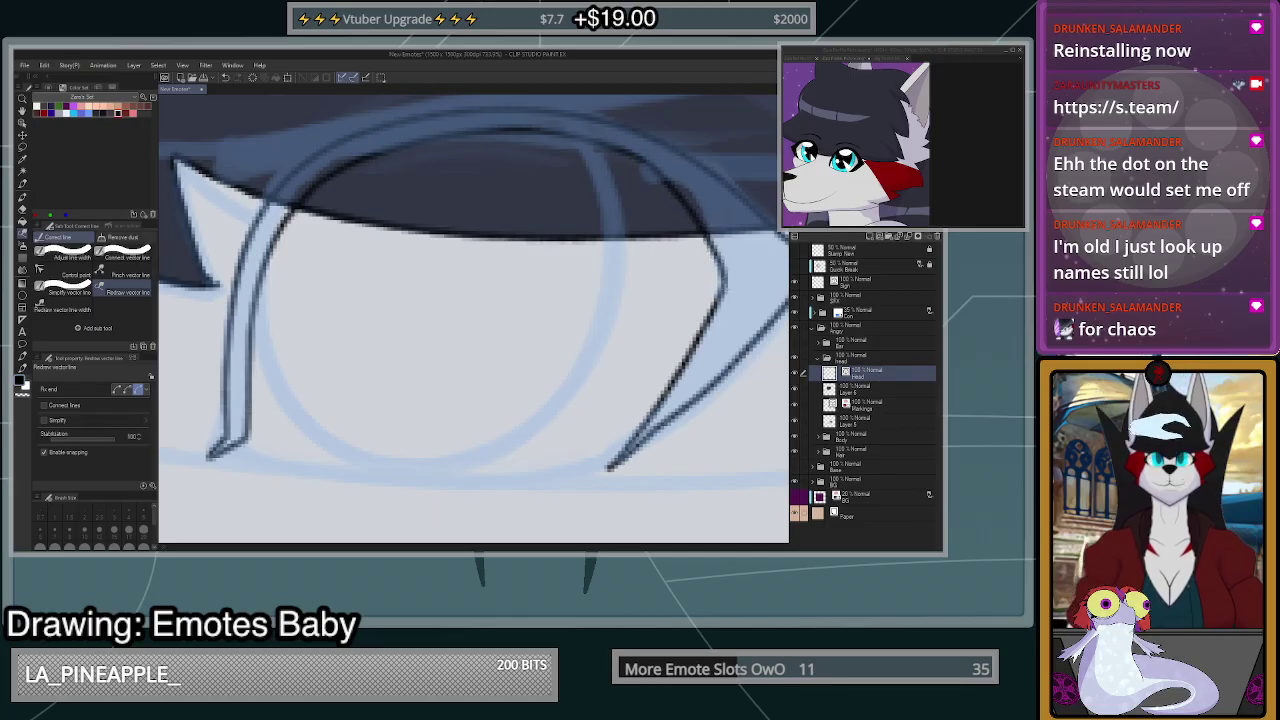
scroll(692, 380, "down", 5)
scroll(670, 353, "up", 4)
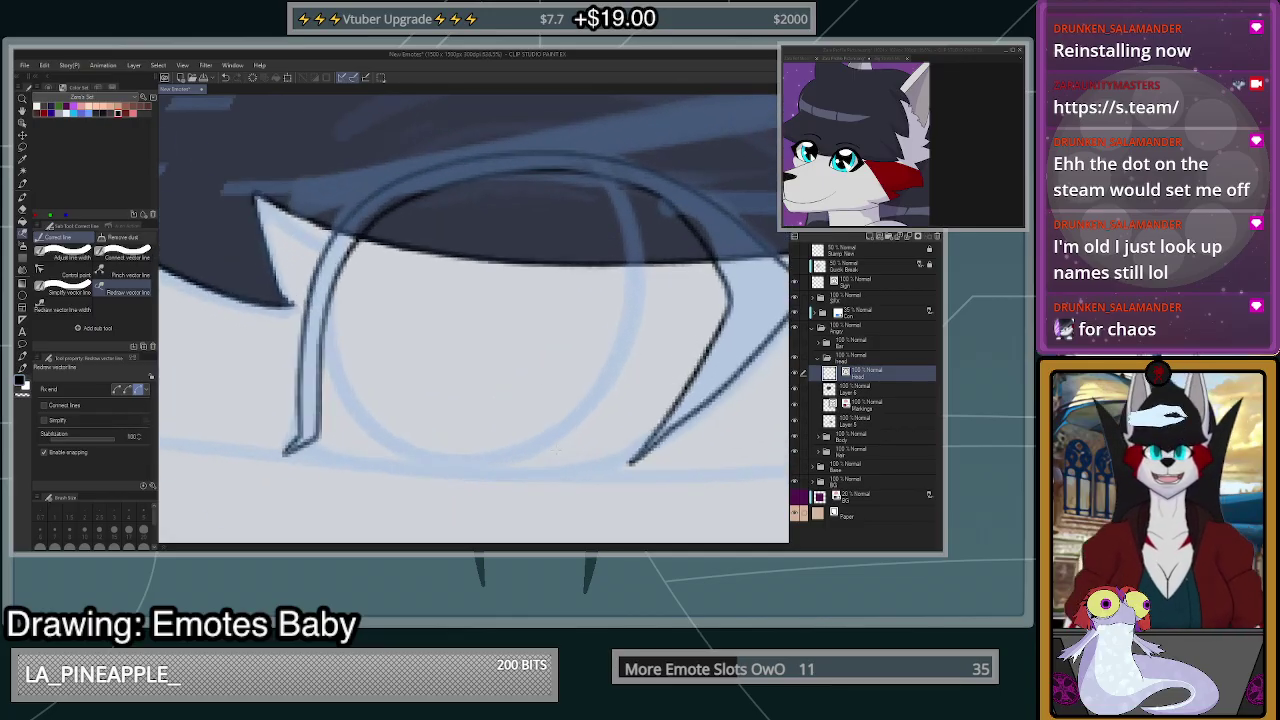
key("p")
scroll(573, 456, "up", 2)
mouse_move(645, 464)
left_mouse_down()
mouse_move(485, 476)
mouse_move(242, 441)
left_mouse_up()
scroll(668, 486, "down", 4)
scroll(581, 500, "up", 5)
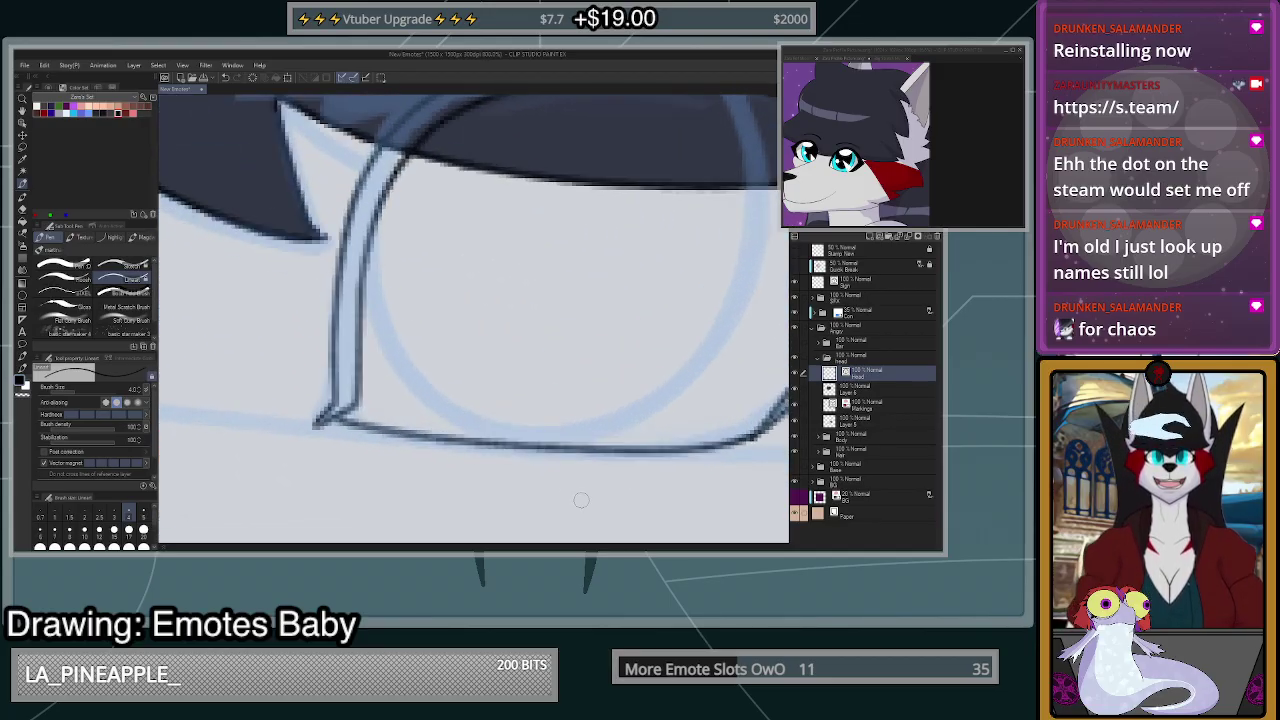
key("ctrl+z")
- Redraw the outer contour of the near eye's inner lash so it runs straight down to the lower lid sketch
key("y")
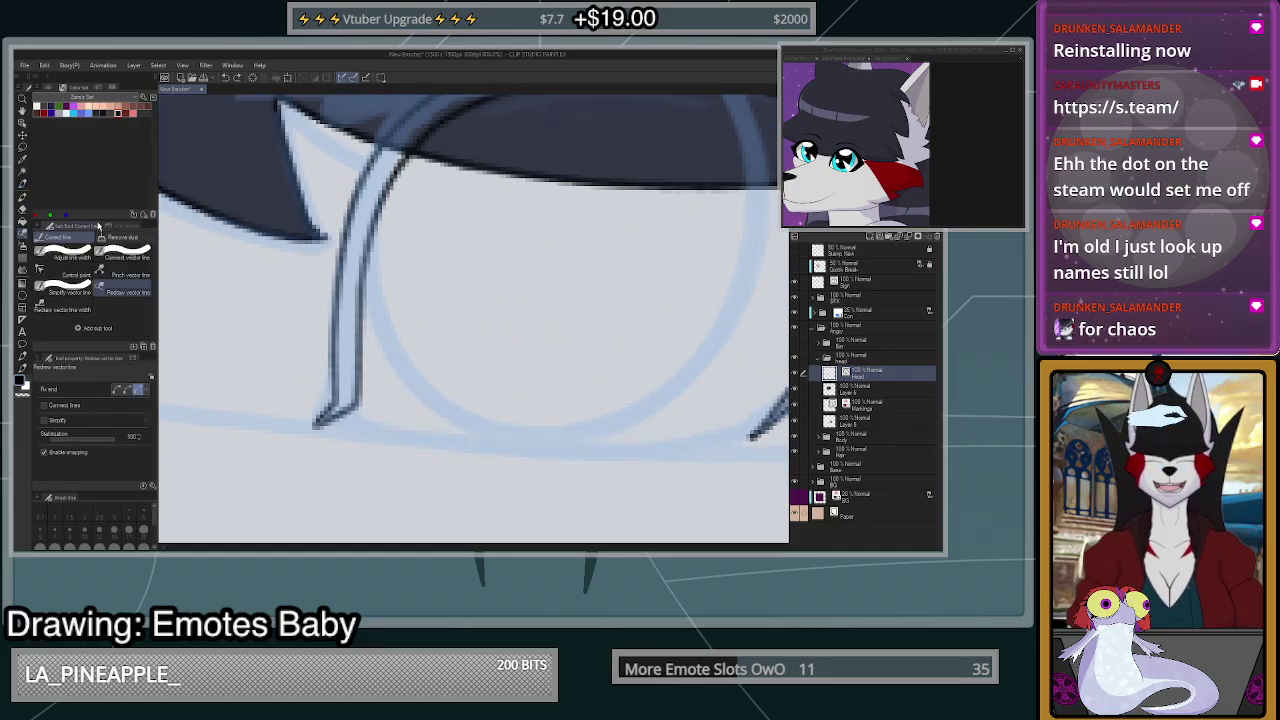
scroll(334, 398, "up", 3)
left_click_drag(332, 368, 318, 446)
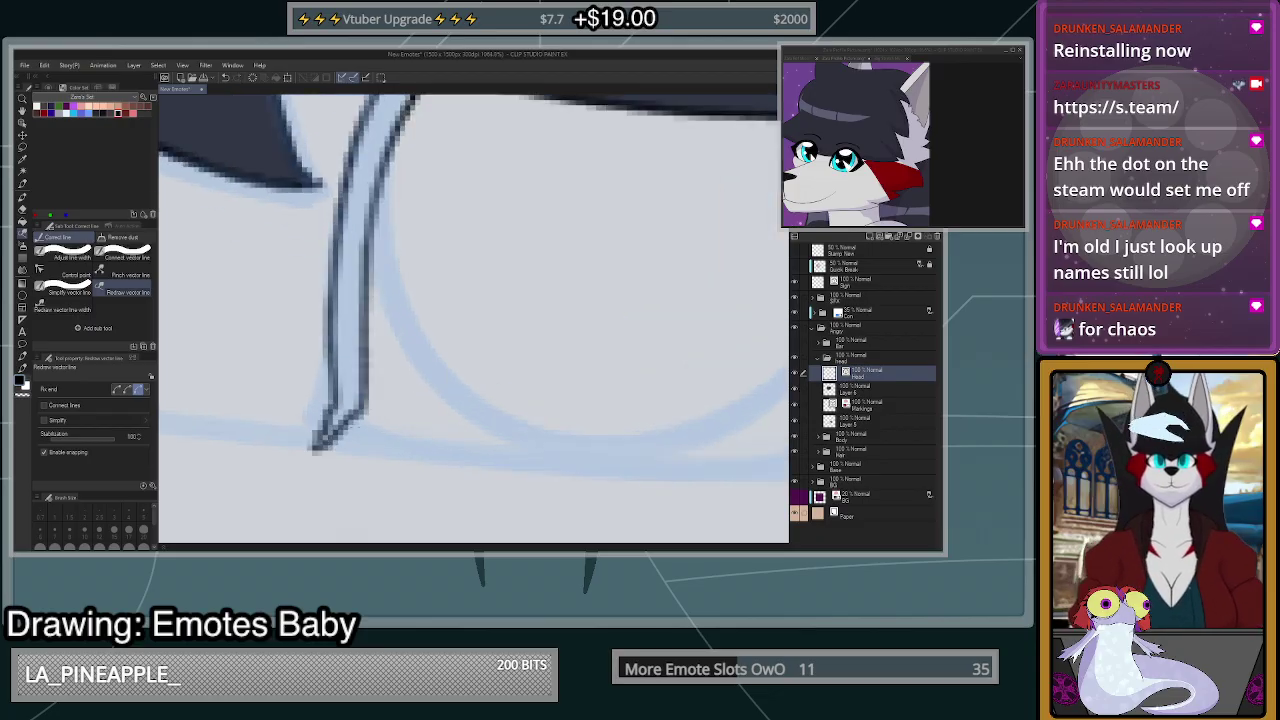
key("ctrl+z")
key("ctrl+z")
left_click_drag(364, 370, 312, 449)
key("ctrl+z")
left_click_drag(333, 330, 334, 440)
left_click_drag(377, 182, 363, 382)
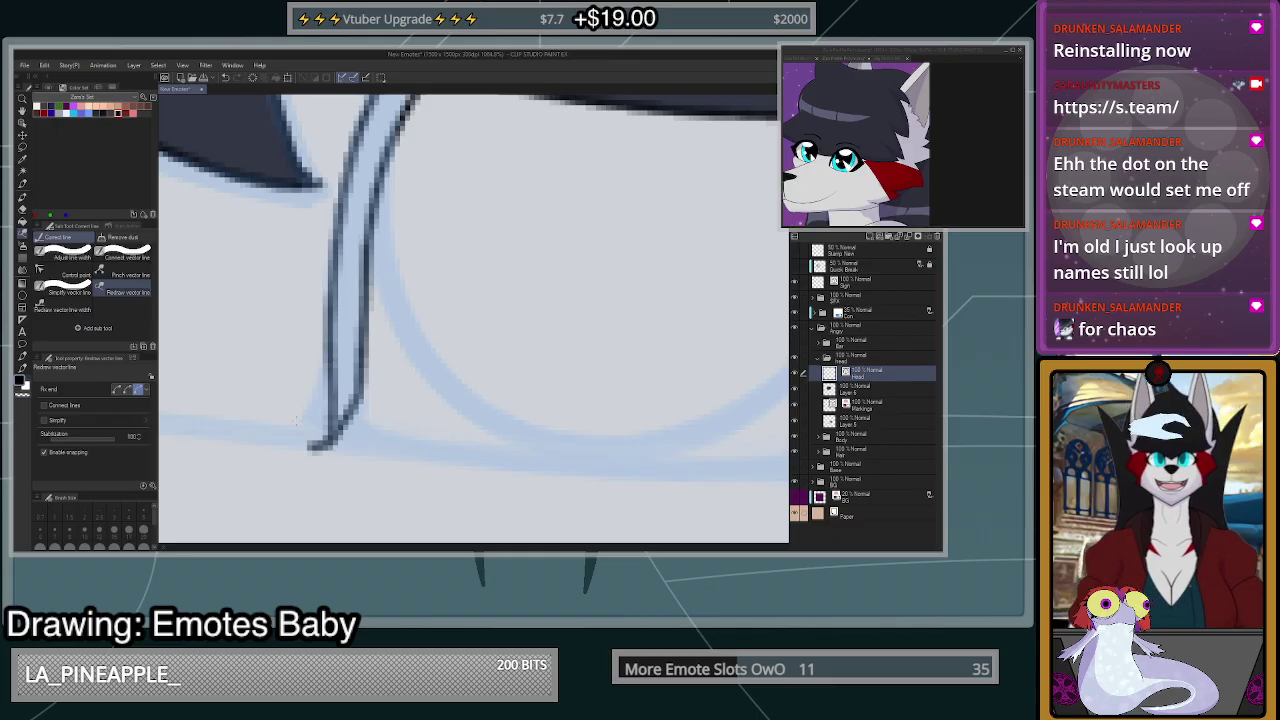
- Erase the hooked lower end and the inner contour of the near eye's inner lash with the vector eraser
key("e")
left_click_drag(316, 446, 383, 470)
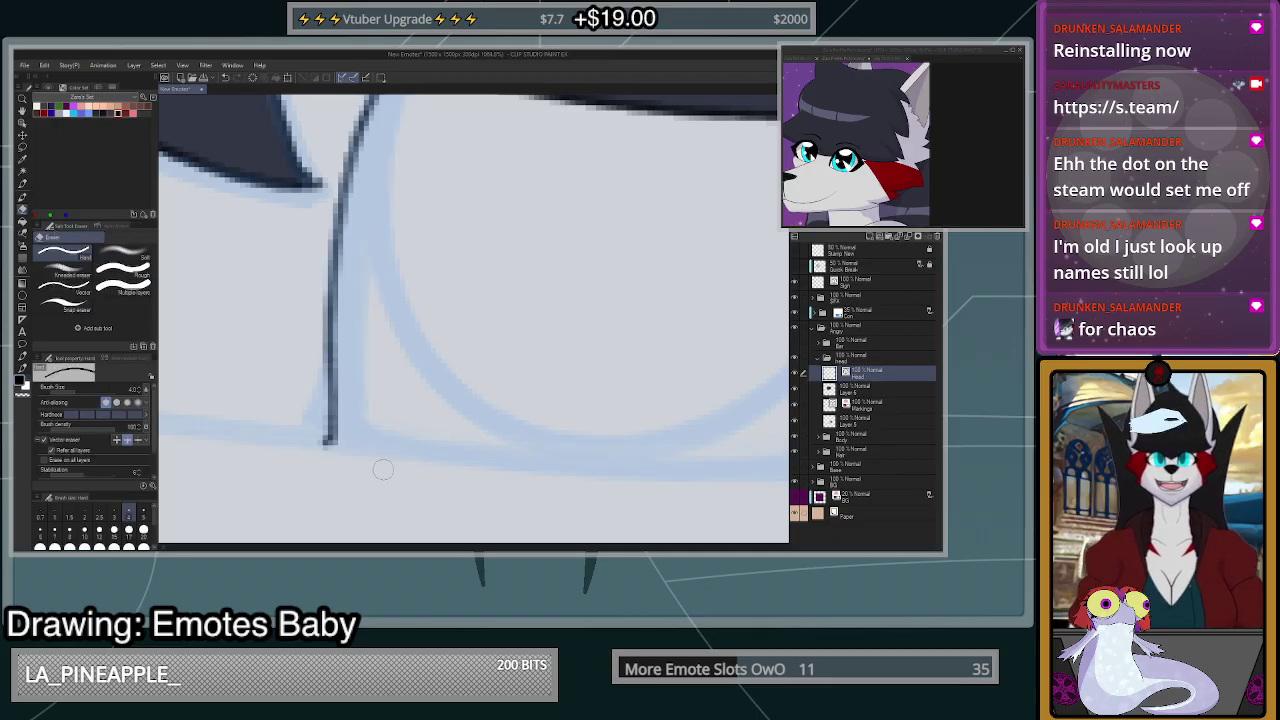
key("ctrl+z")
left_click_drag(312, 443, 320, 451)
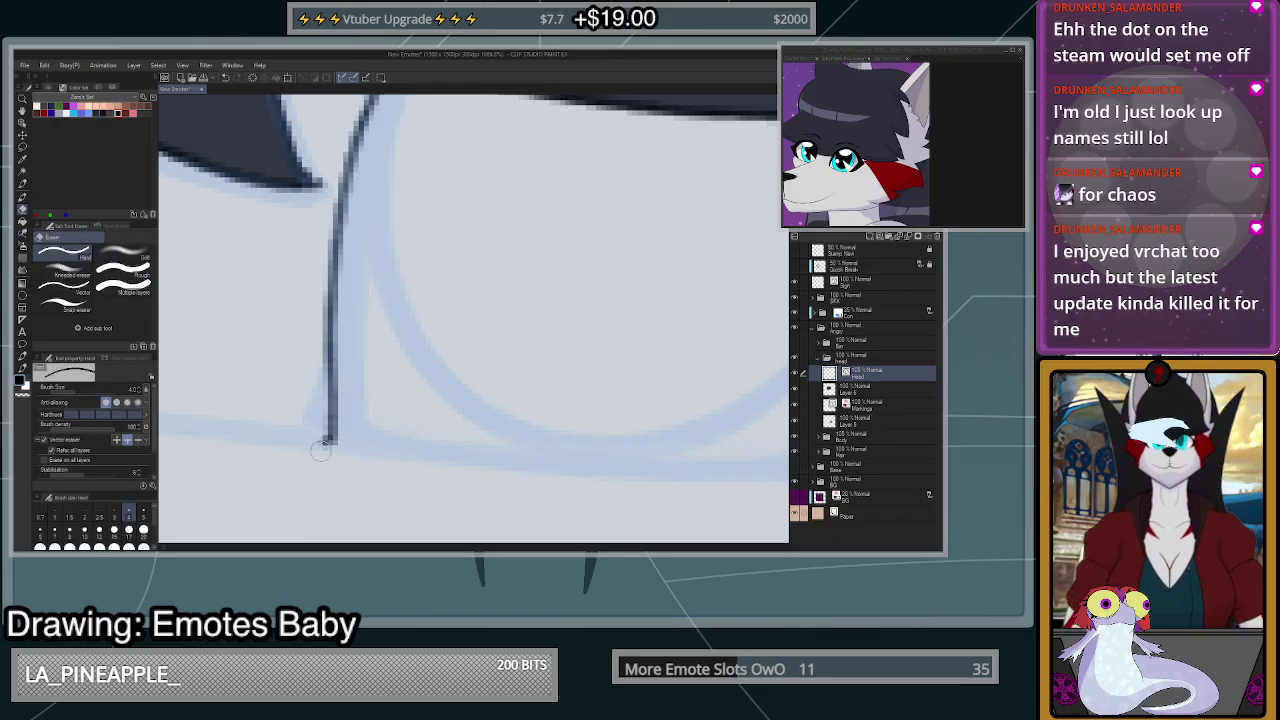
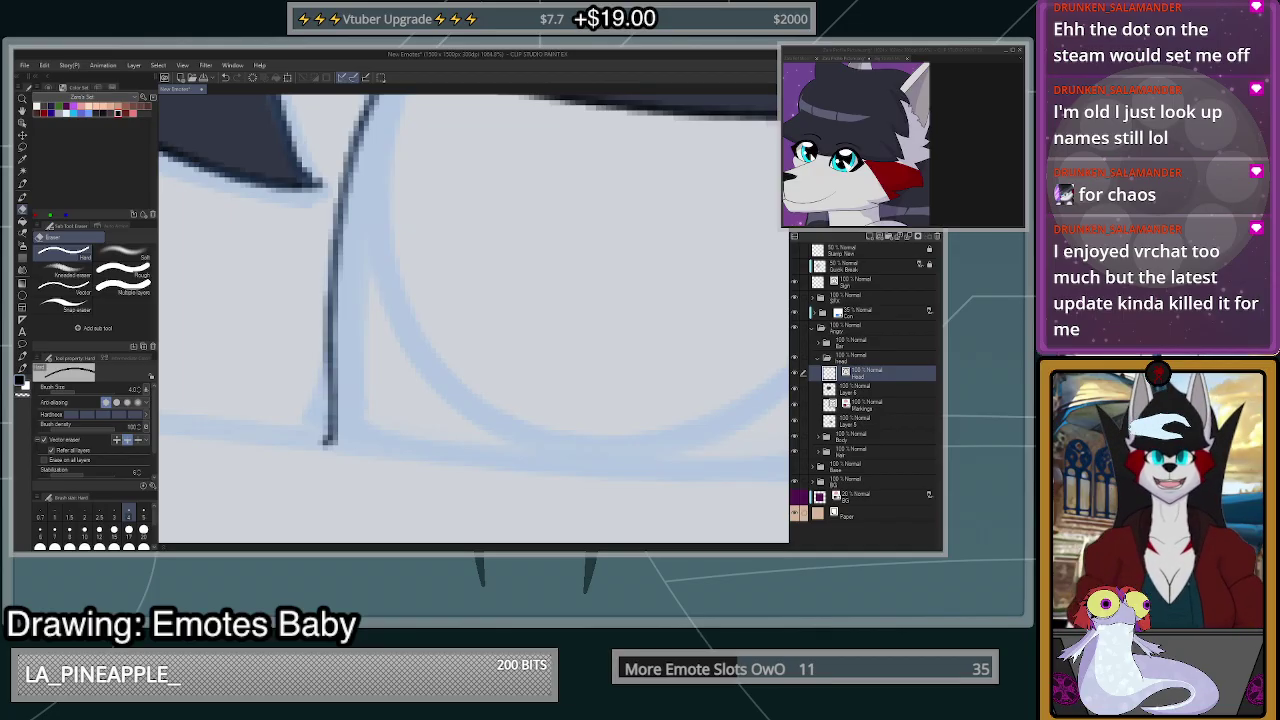
scroll(646, 446, "down", 7)
scroll(748, 446, "up", 5)
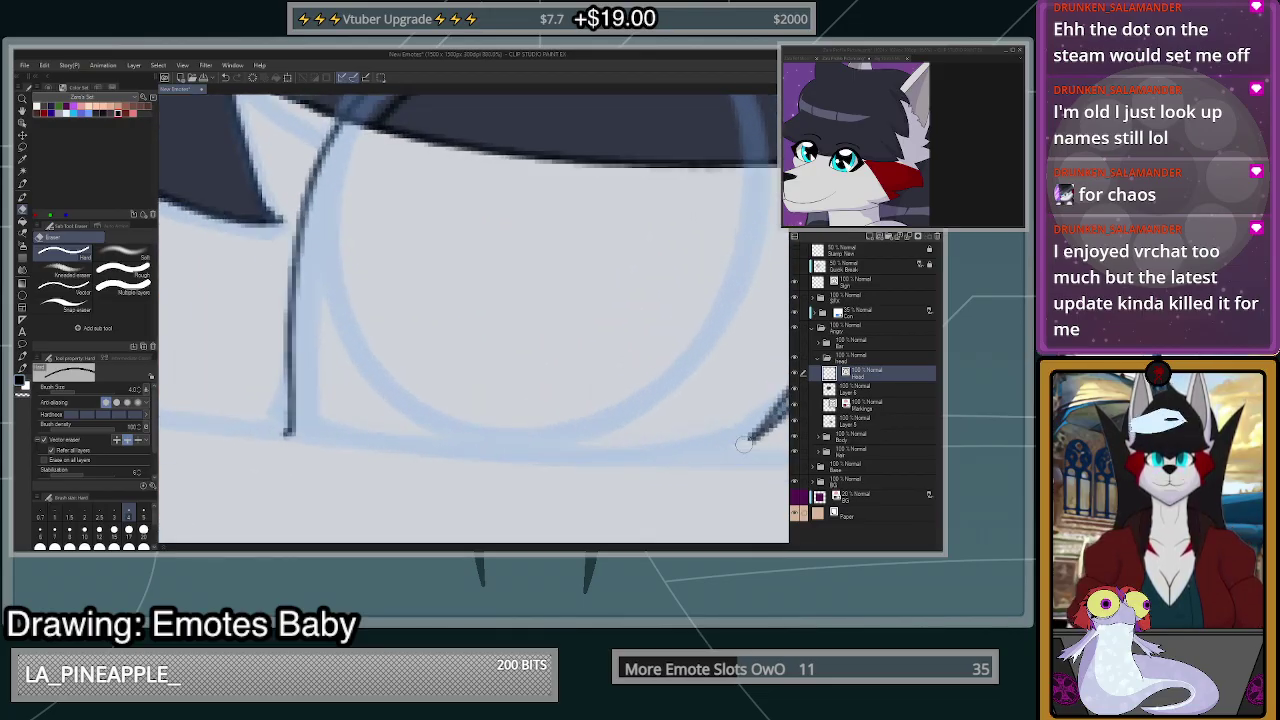
key("ctrl+z")
- Ink the near eye's lower lid as a shallow downward curve from the outer lash's lower tip to the inner lash's lower end
key("p")
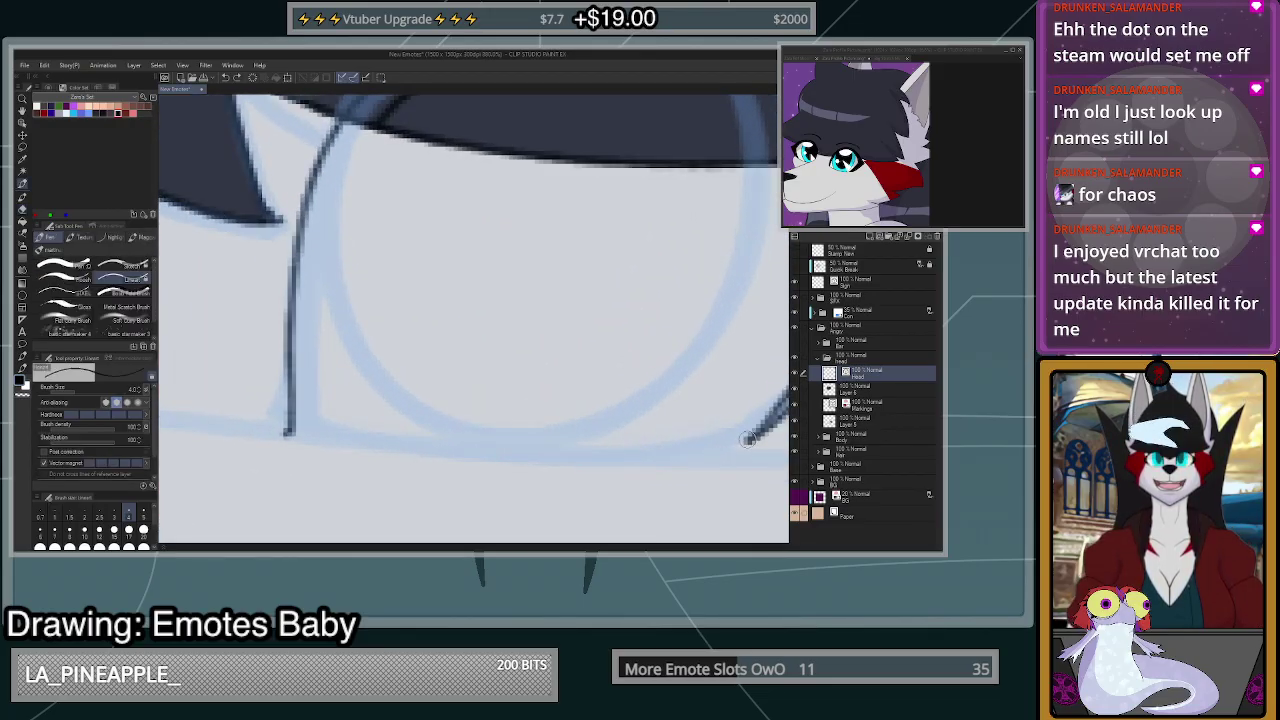
mouse_move(748, 440)
left_mouse_down()
mouse_move(682, 453)
mouse_move(718, 448)
left_mouse_up()
key("ctrl+z")
left_click_drag(531, 462, 288, 436)
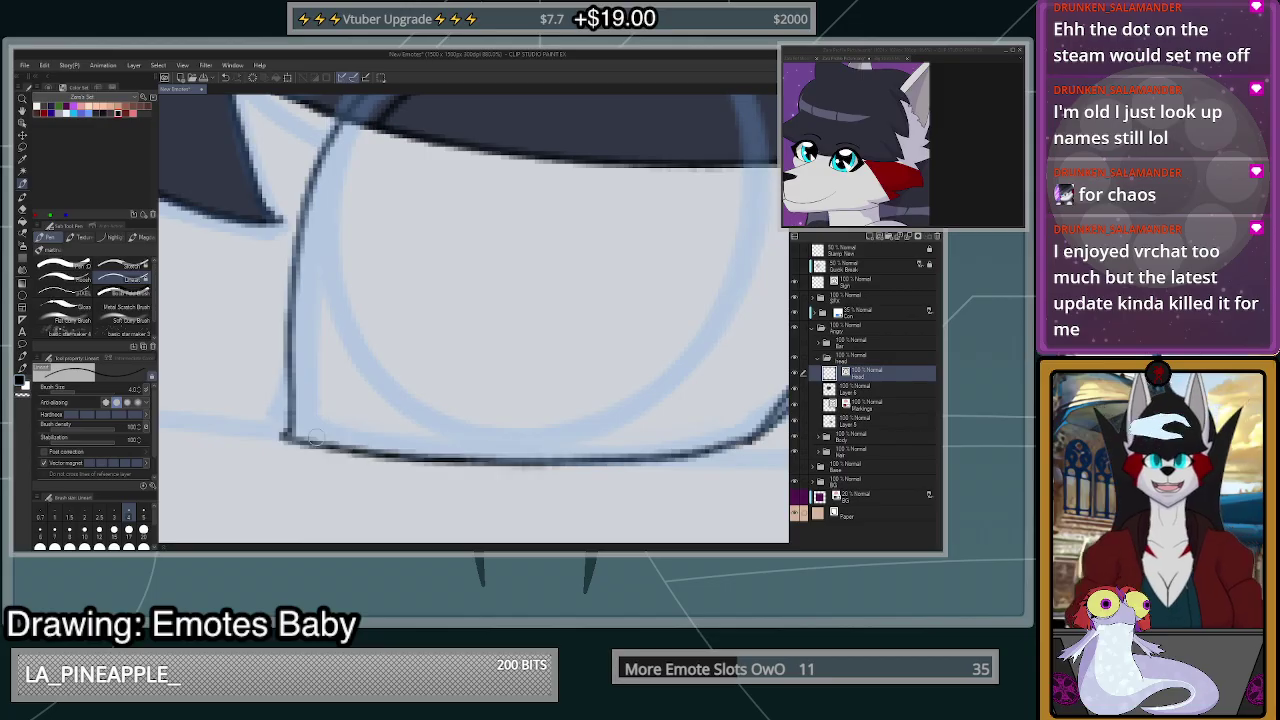
key("ctrl+z")
mouse_move(770, 428)
left_mouse_down()
mouse_move(700, 445)
mouse_move(480, 455)
mouse_move(288, 434)
left_mouse_up()
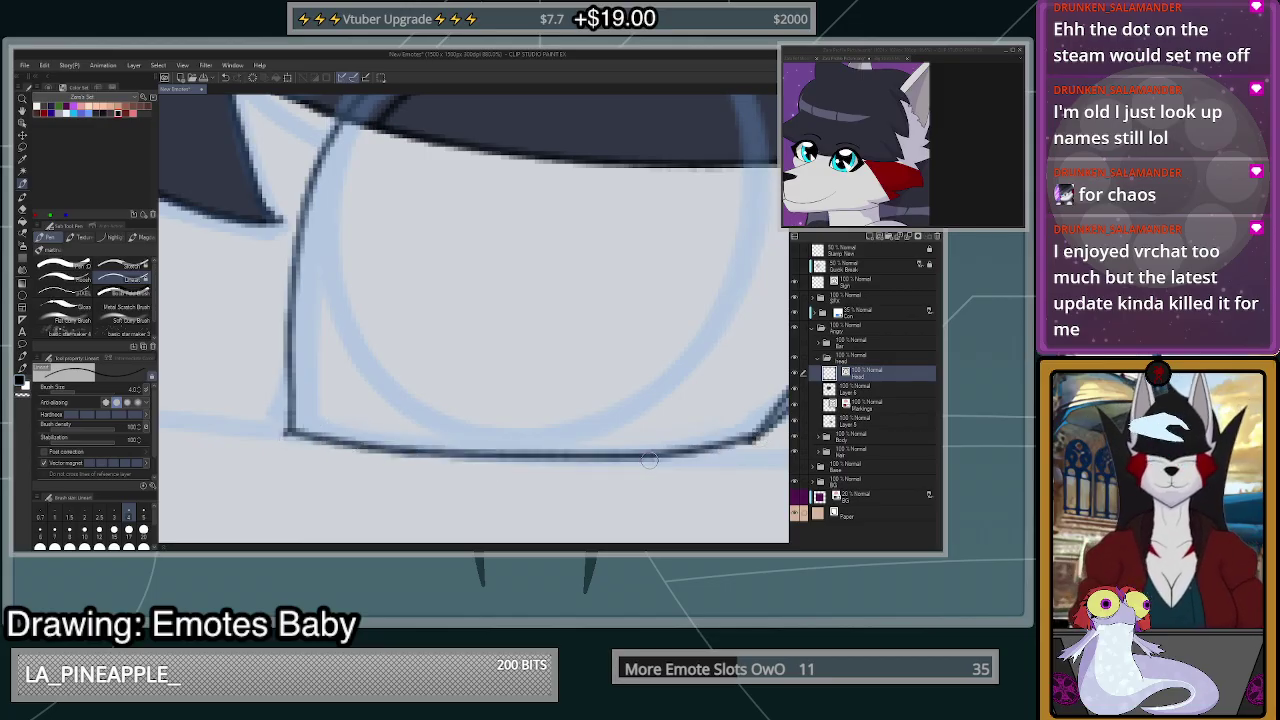
scroll(652, 460, "down", 5)
scroll(692, 457, "up", 6)
key("ctrl+z")
scroll(668, 458, "down", 3)
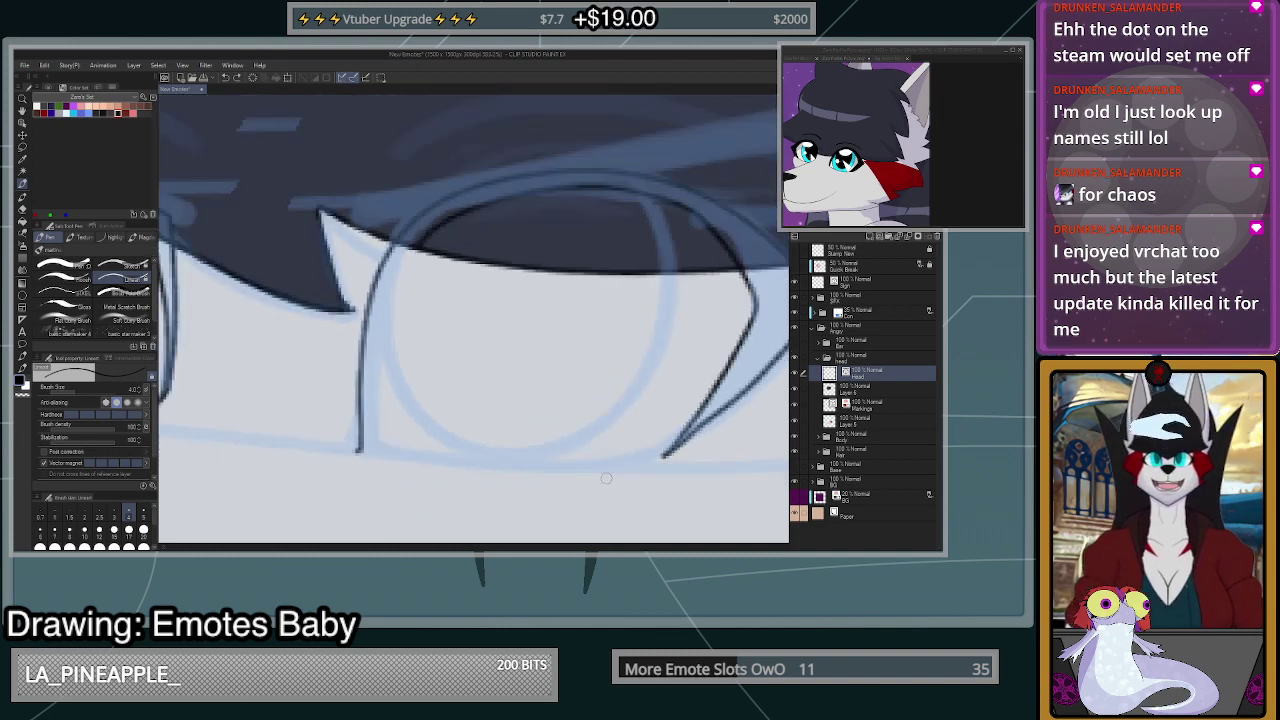
scroll(606, 478, "up", 2)
mouse_move(692, 440)
left_mouse_down()
mouse_move(562, 460)
mouse_move(375, 462)
mouse_move(276, 440)
left_mouse_up()
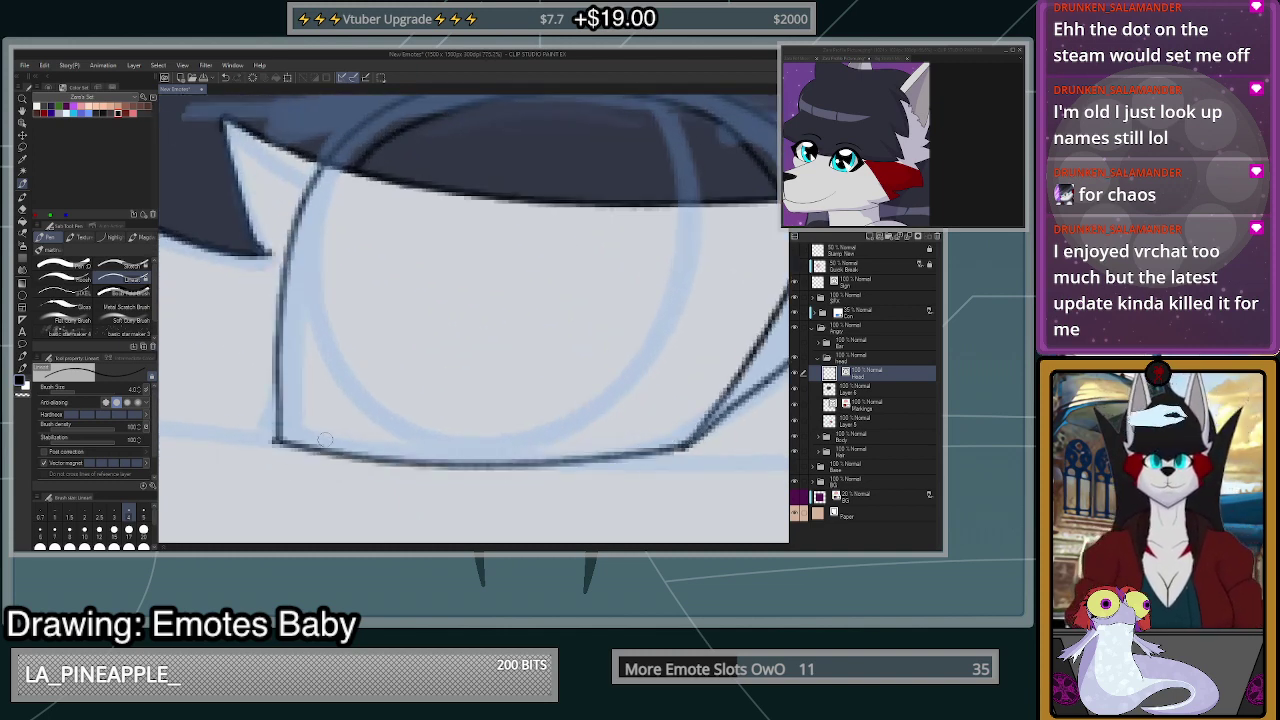
scroll(684, 468, "down", 6)
scroll(682, 471, "up", 3)
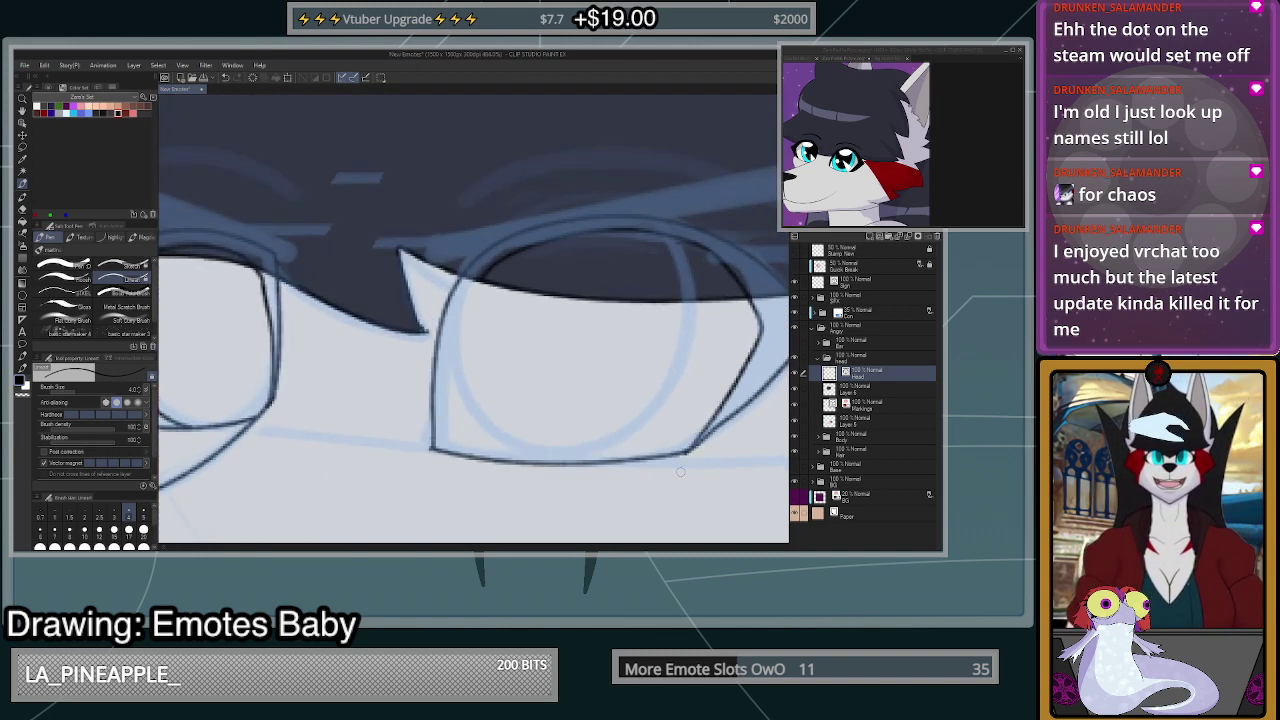
- Ink the near eye's inner lash inner contour from the upper arch down to the lower lid's inner corner
scroll(680, 472, "up", 1)
mouse_move(416, 212)
left_mouse_down()
mouse_move(380, 281)
mouse_move(355, 437)
left_mouse_up()
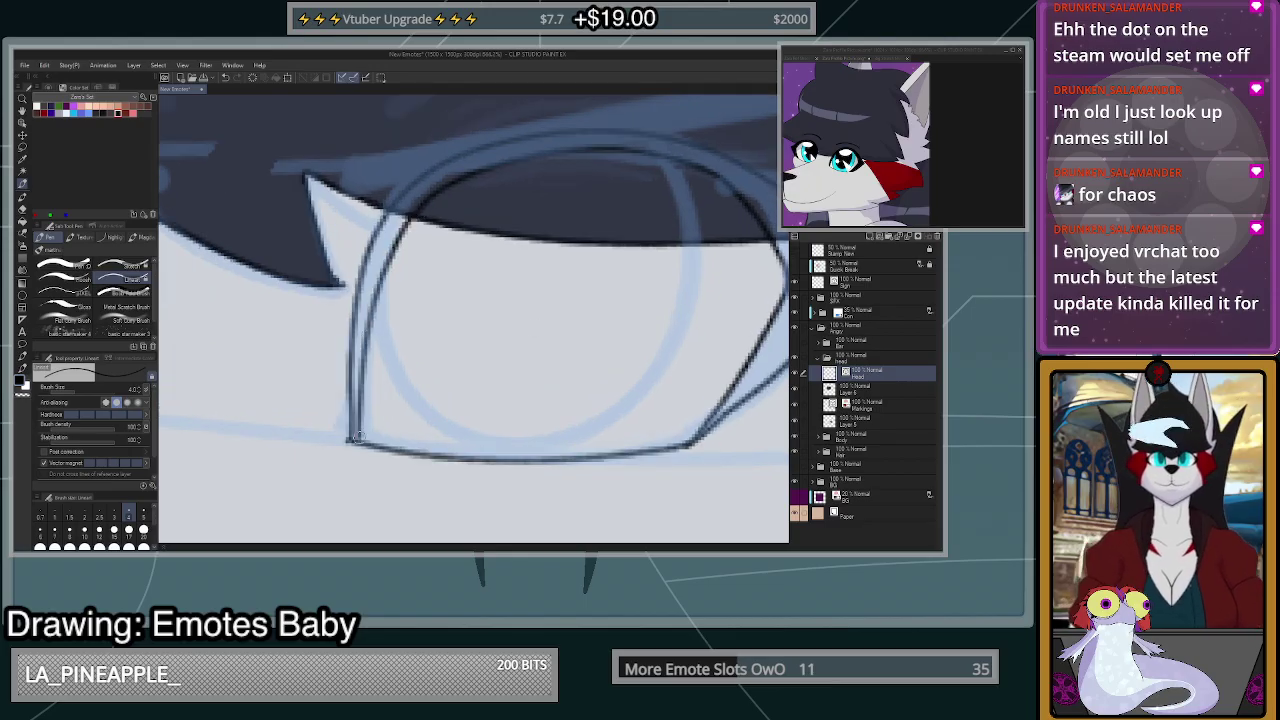
scroll(640, 432, "down", 2)
scroll(650, 432, "up", 2)
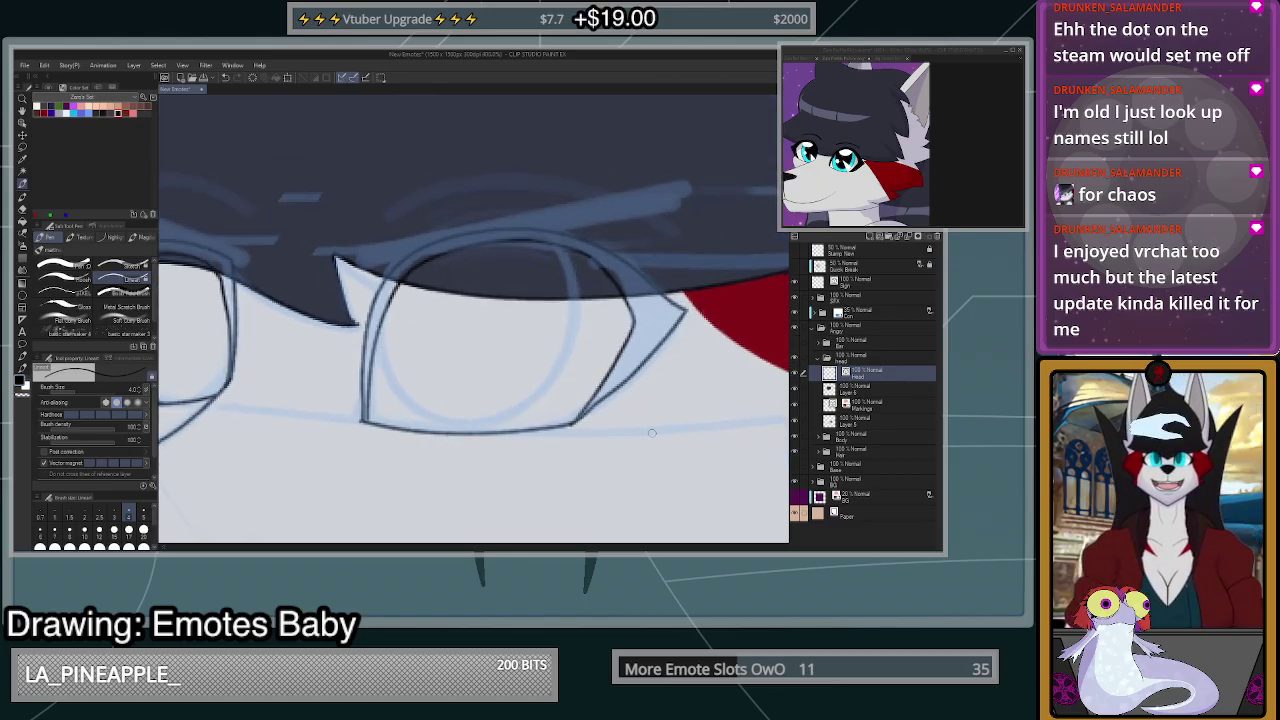
scroll(640, 420, "up", 3)
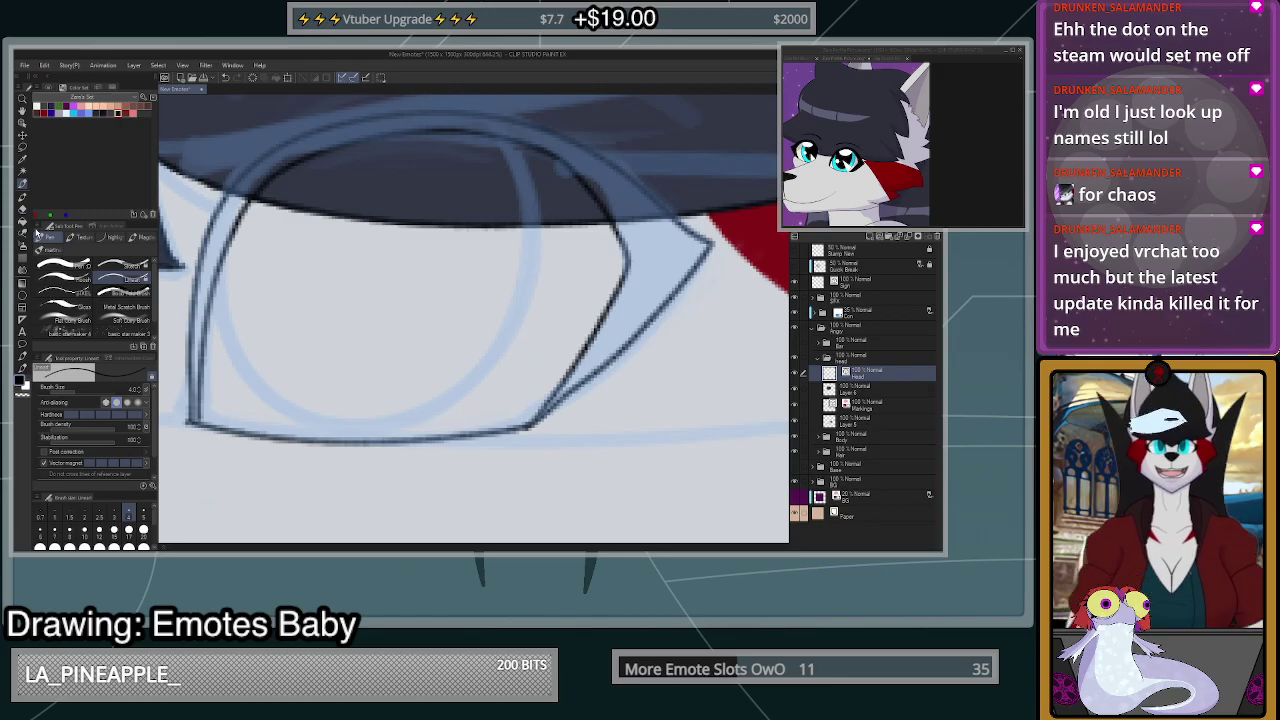
left_click(22, 234)
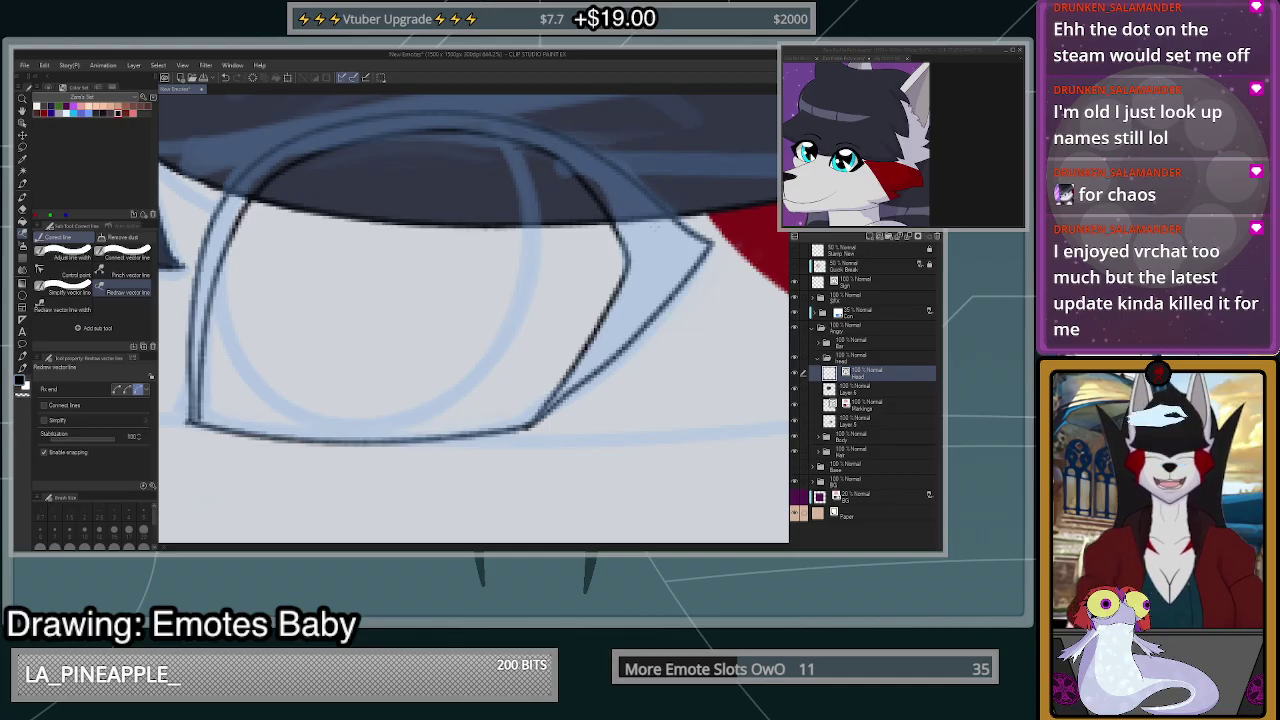
scroll(640, 386, "down", 2)
scroll(575, 385, "up", 2)
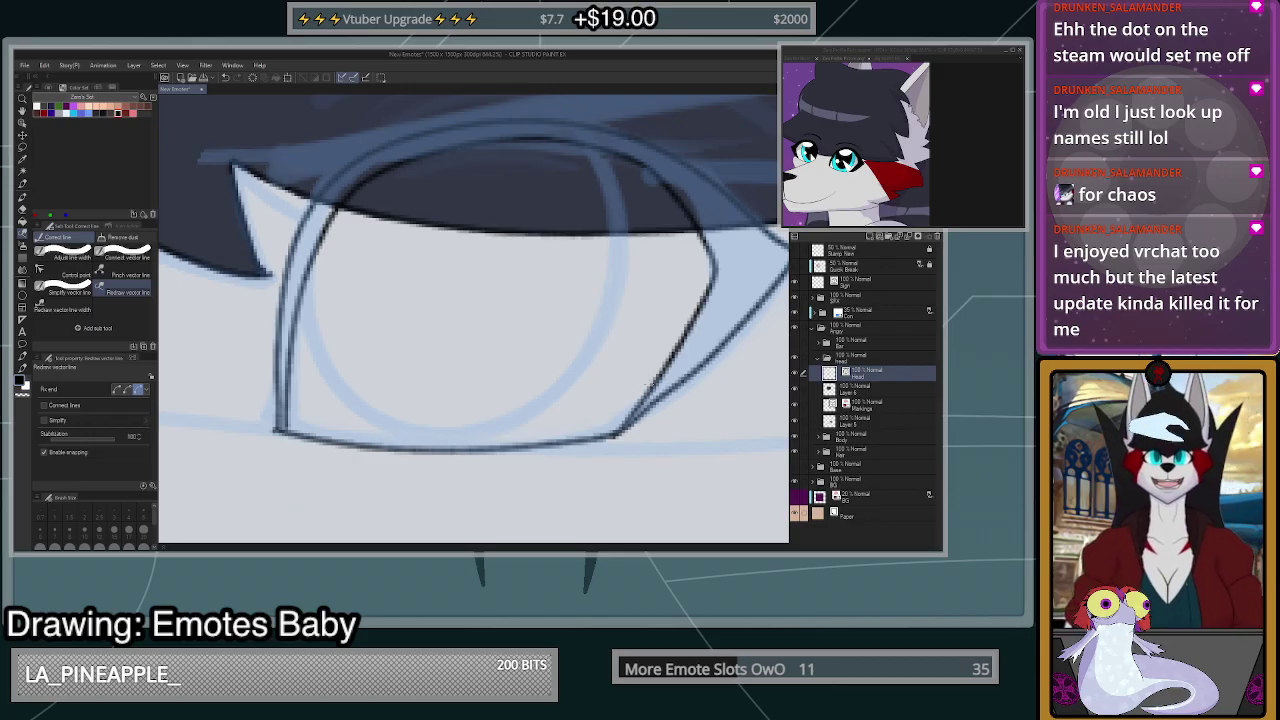
- Ink the near eye's round iris outline from the inner lash, around the lower lid, up to the upper lash line
key("p")
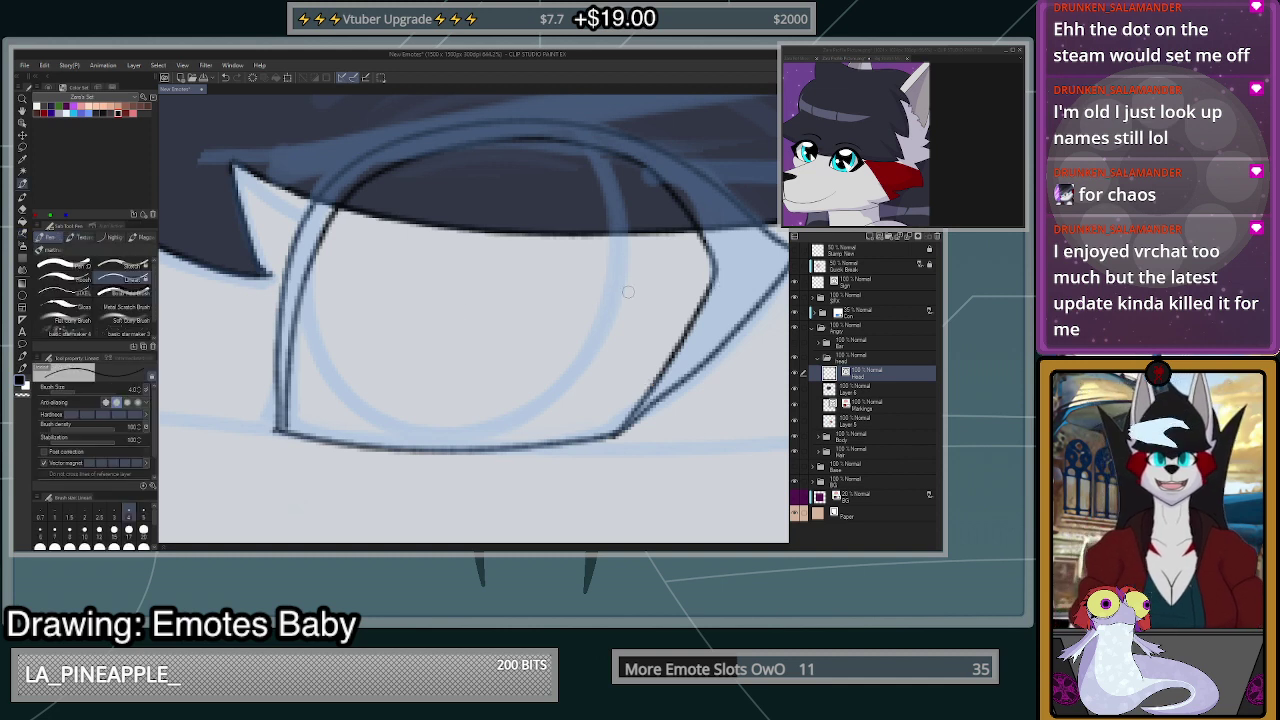
mouse_move(303, 292)
left_mouse_down()
mouse_move(342, 394)
mouse_move(408, 429)
mouse_move(490, 425)
mouse_move(573, 372)
mouse_move(614, 290)
mouse_move(600, 150)
left_mouse_up()
key("ctrl+z")
mouse_move(303, 295)
left_mouse_down()
mouse_move(342, 399)
mouse_move(404, 434)
mouse_move(502, 431)
mouse_move(581, 376)
mouse_move(627, 273)
mouse_move(594, 152)
left_mouse_up()
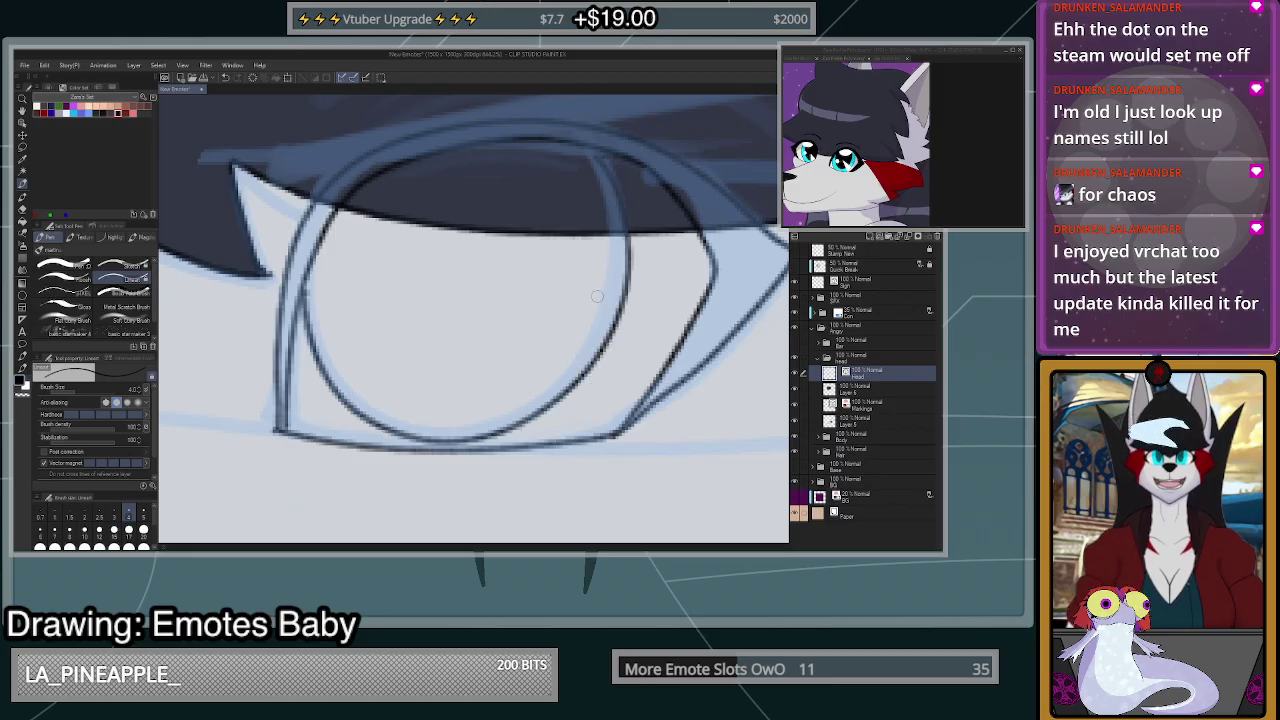
scroll(622, 250, "down", 2)
scroll(628, 222, "up", 2)
scroll(606, 173, "up", 2)
key("ctrl+z")
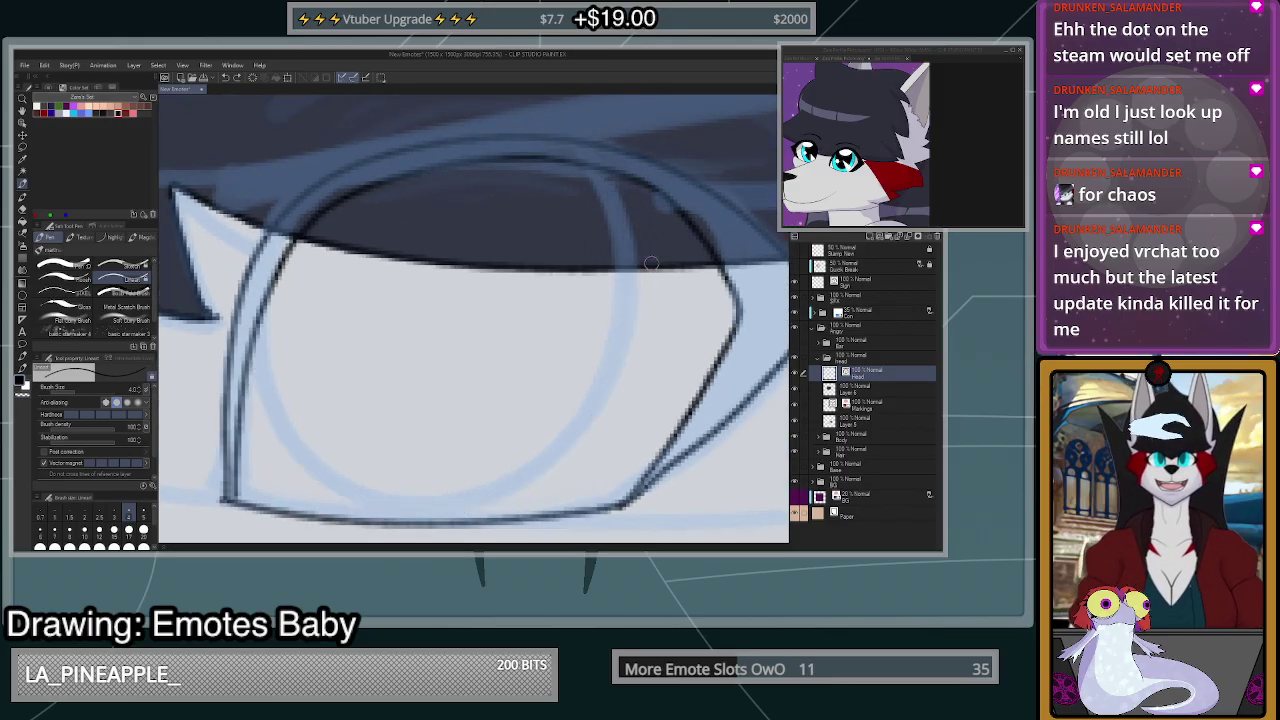
mouse_move(253, 346)
left_mouse_down()
mouse_move(293, 457)
mouse_move(356, 506)
mouse_move(469, 495)
mouse_move(570, 433)
mouse_move(629, 335)
mouse_move(602, 166)
left_mouse_up()
key("ctrl+z")
mouse_move(256, 332)
left_mouse_down()
mouse_move(330, 484)
mouse_move(409, 510)
mouse_move(506, 492)
mouse_move(577, 443)
mouse_move(624, 345)
mouse_move(627, 247)
mouse_move(601, 173)
left_mouse_up()
scroll(678, 350, "down", 6)
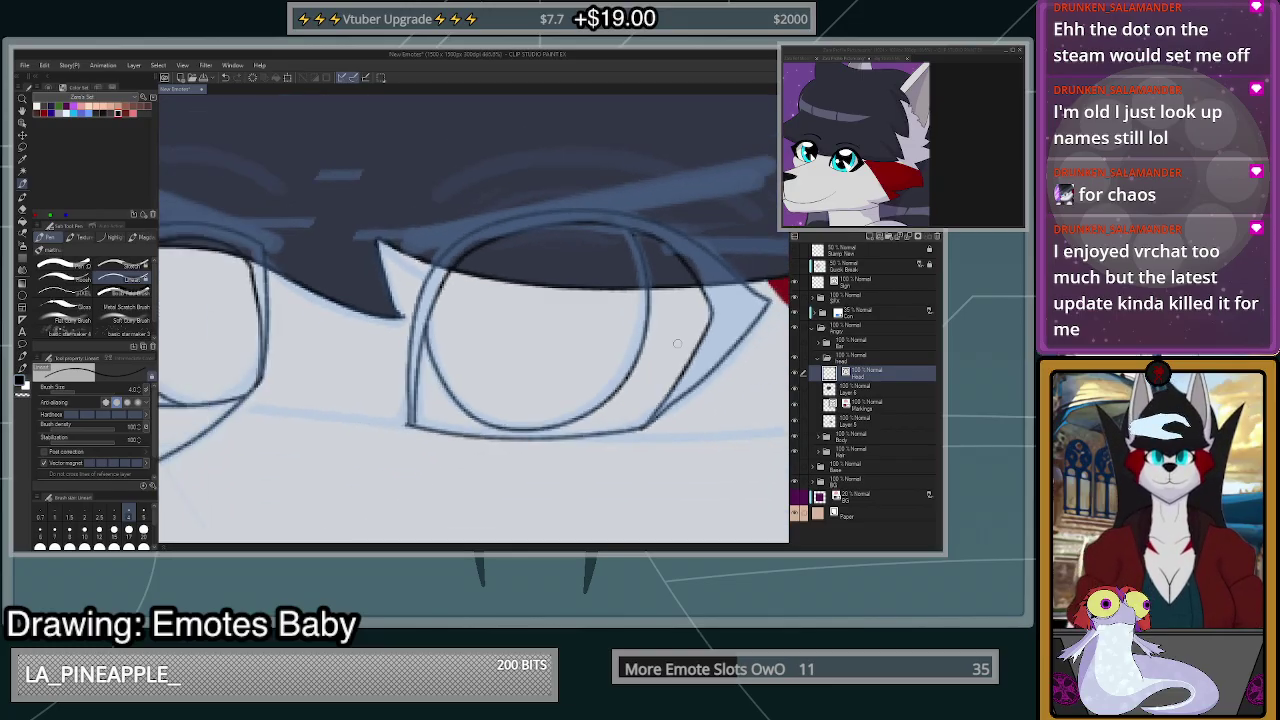
scroll(685, 394, "up", 3)
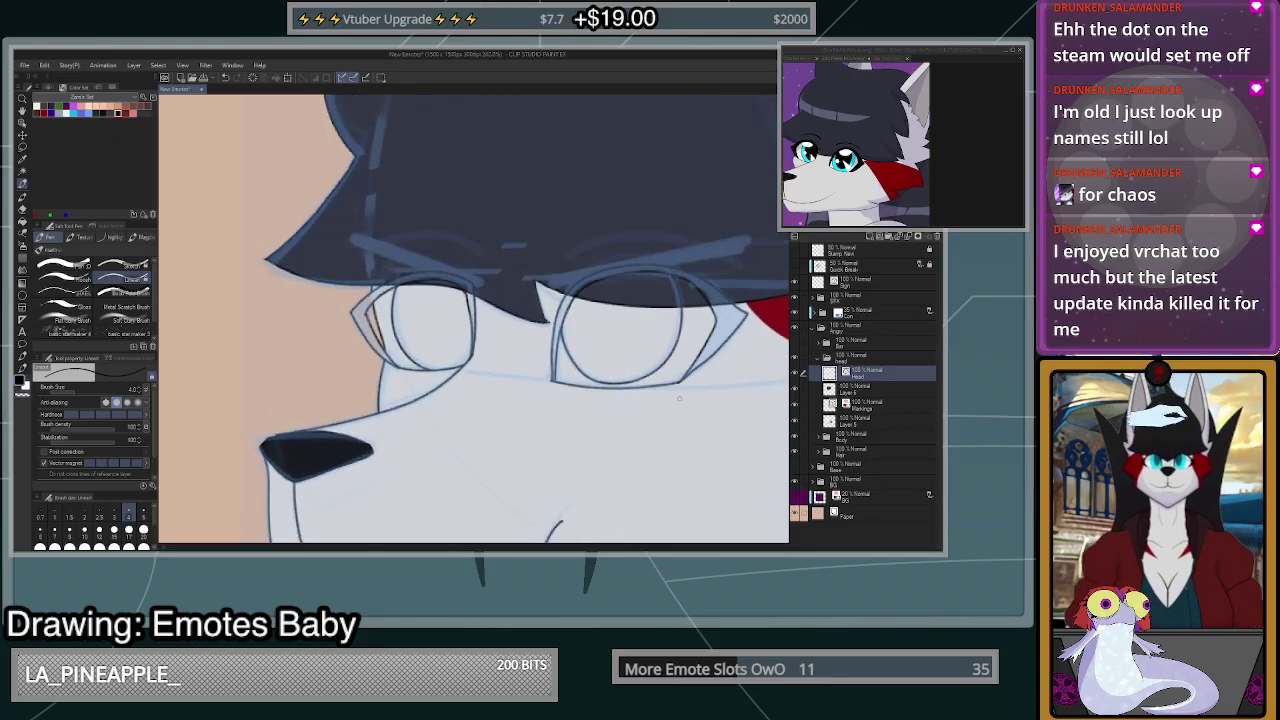
scroll(679, 398, "down", 6)
scroll(676, 404, "up", 5)
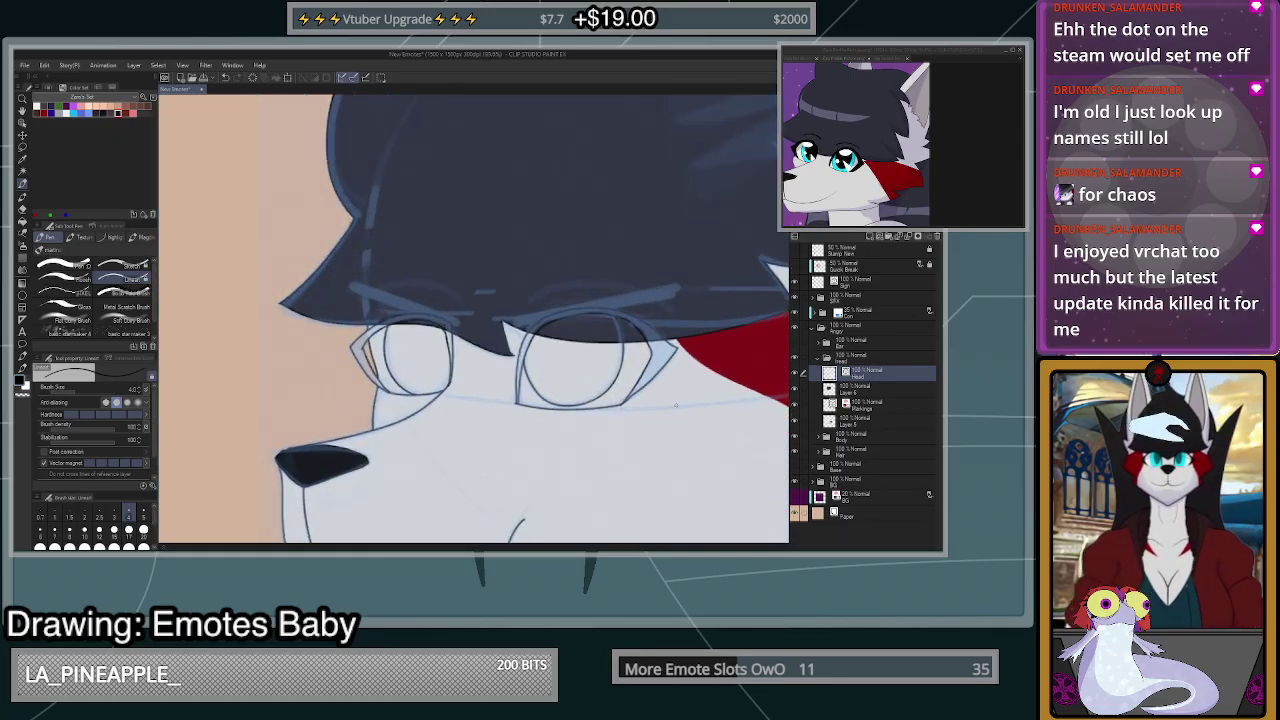
- Redraw the outer curve of the far eye's iris down to the lower lid with the Redraw vector line tool
scroll(676, 405, "up", 3)
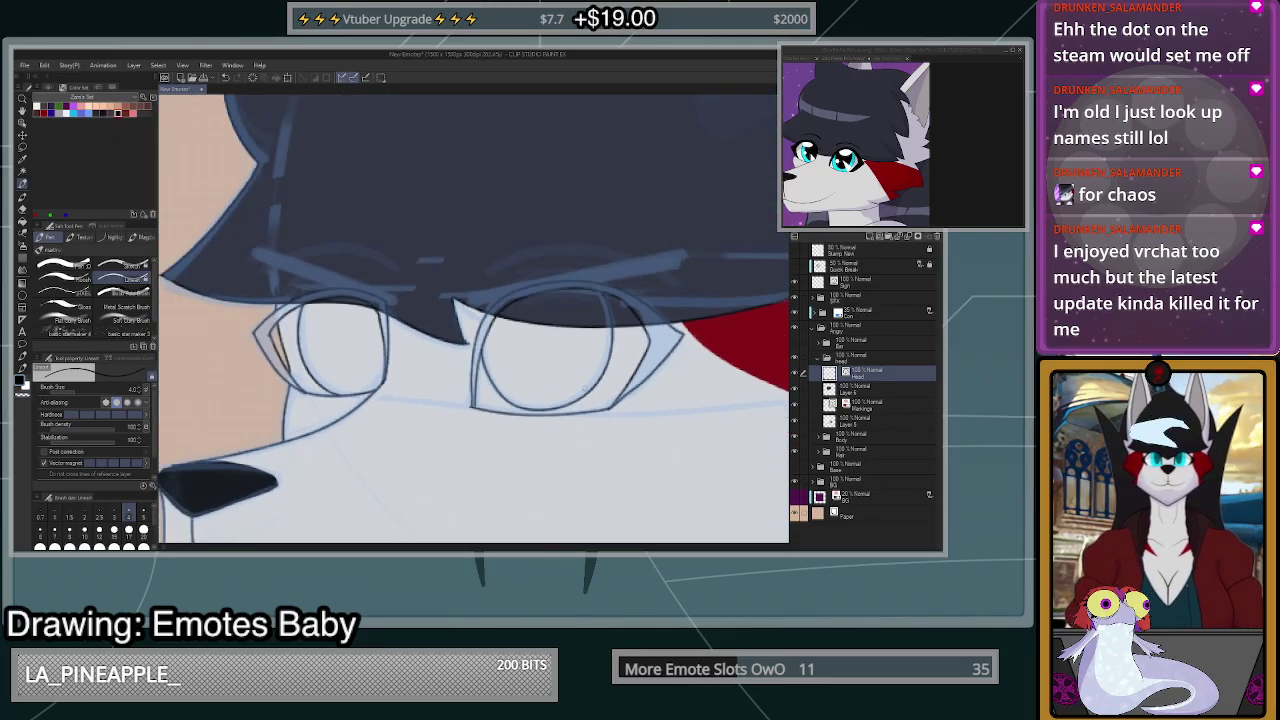
scroll(587, 389, "up", 4)
left_click(23, 234)
scroll(333, 369, "up", 1)
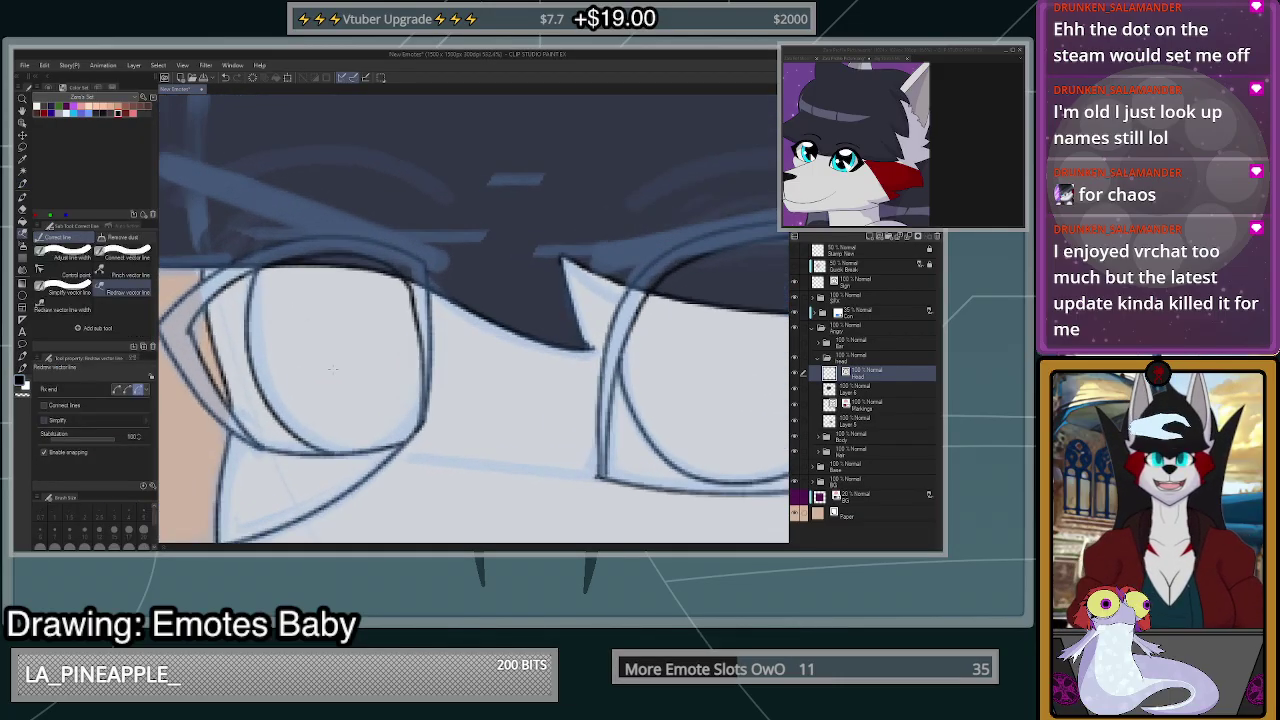
scroll(333, 369, "up", 1)
left_click_drag(256, 413, 266, 242)
key("ctrl+z")
mouse_move(260, 420)
left_mouse_down()
mouse_move(266, 238)
mouse_move(240, 322)
mouse_move(268, 455)
mouse_move(335, 468)
left_mouse_up()
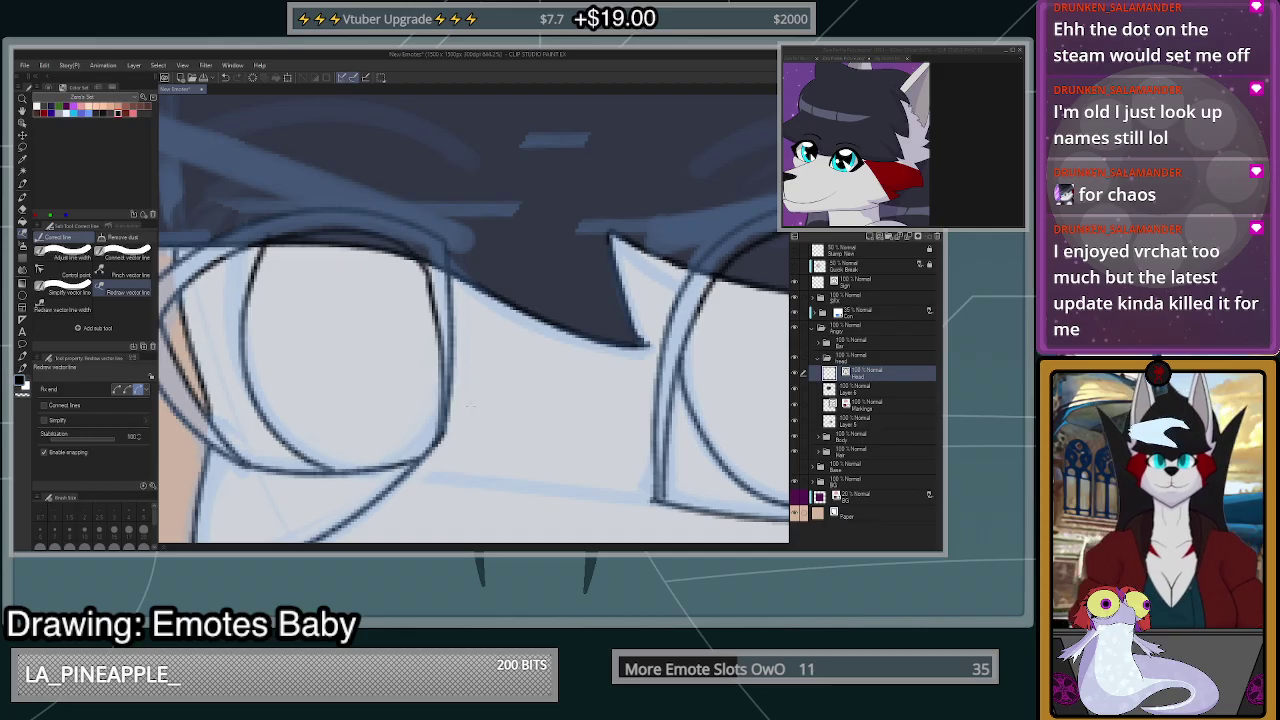
- Erase the near eye's round iris outline with the vector eraser
scroll(510, 400, "down", 5)
scroll(660, 410, "up", 4)
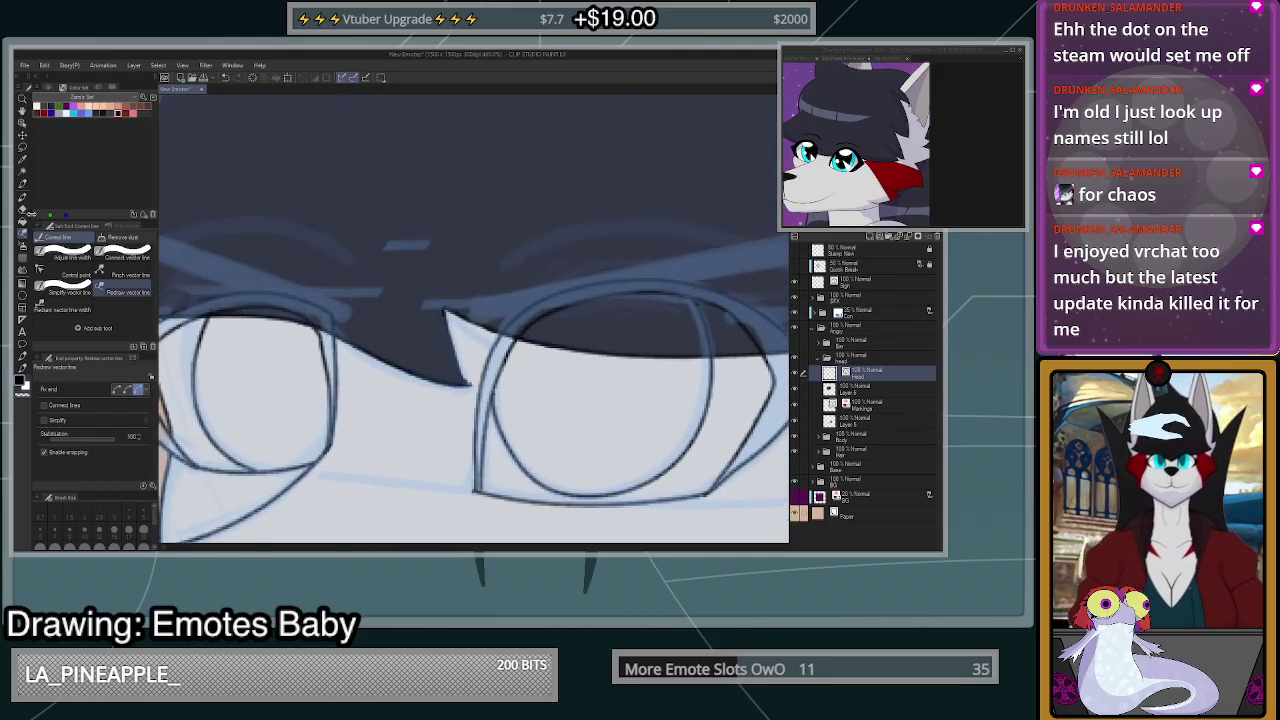
left_click(27, 210)
left_click_drag(691, 427, 697, 437)
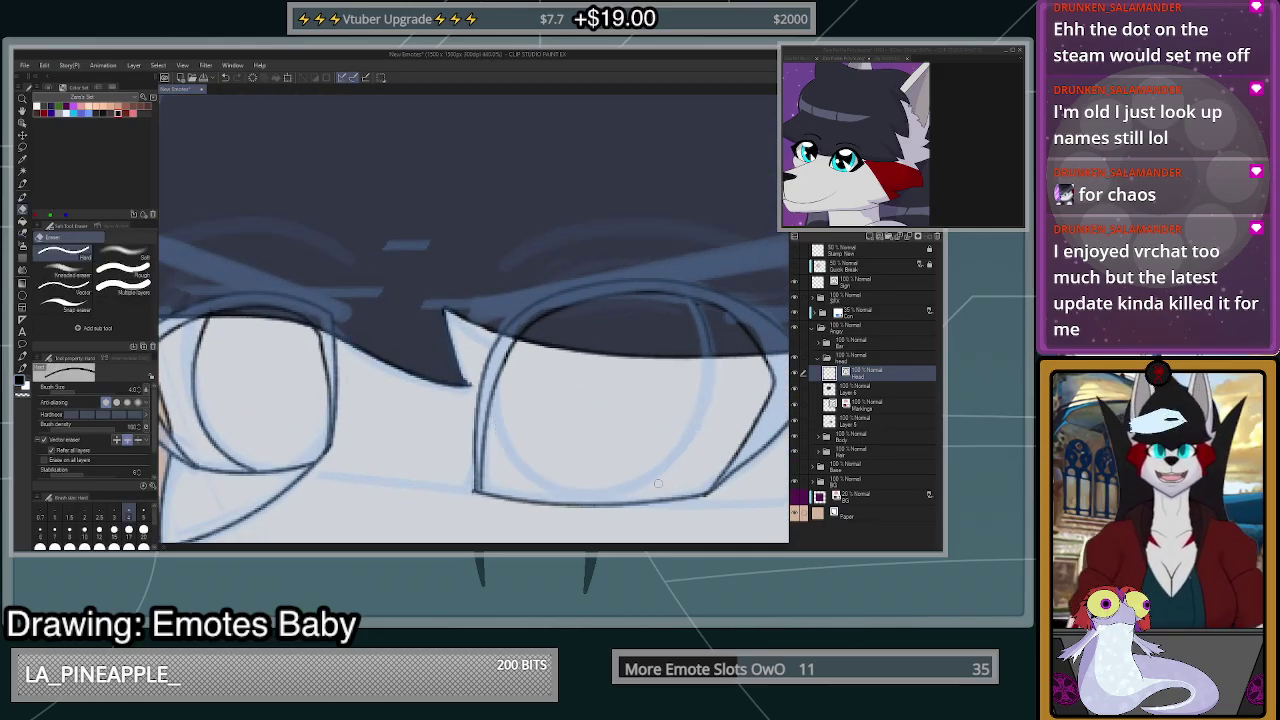
- Try inking the near eye's iris as two side arcs that run past the lower lid
scroll(658, 484, "up", 2)
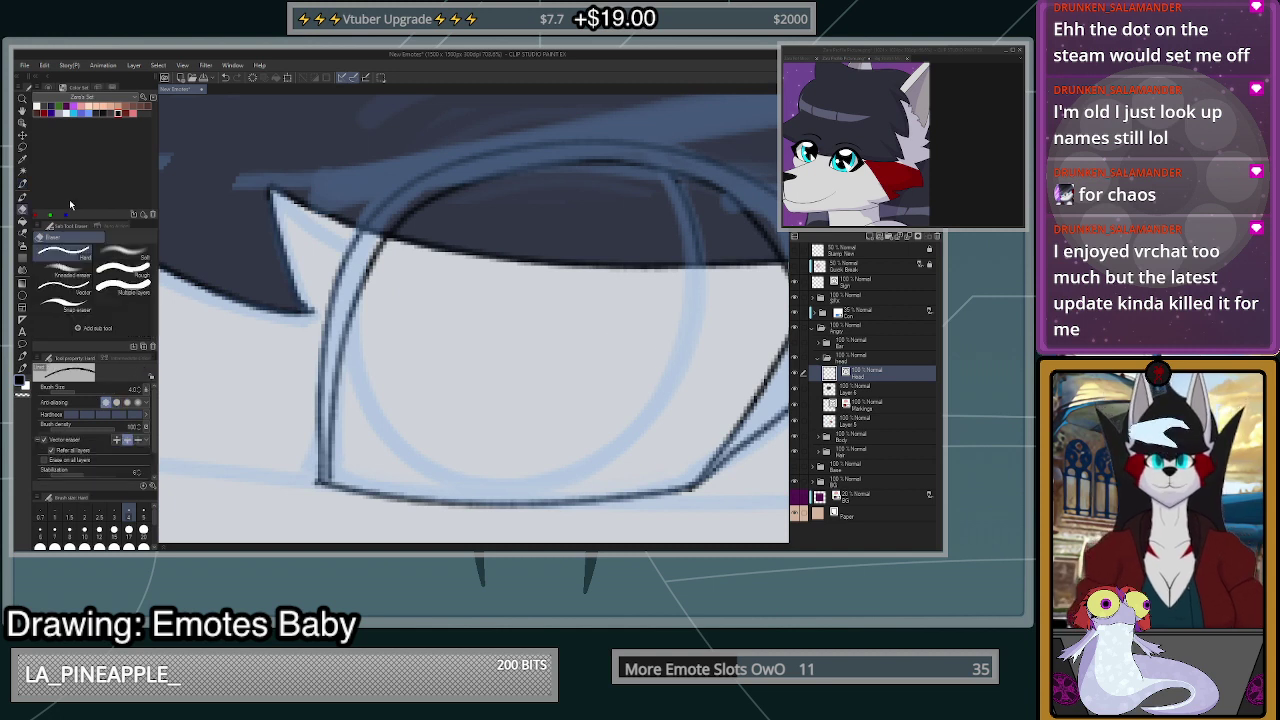
key("p")
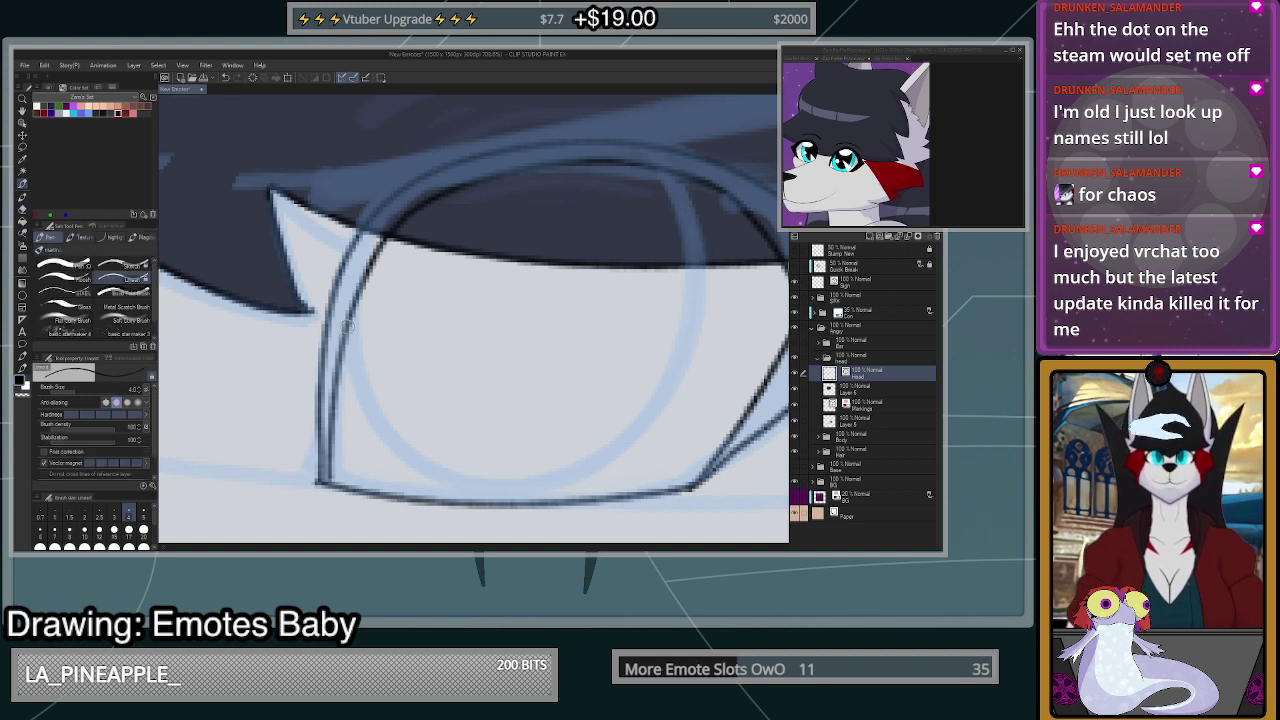
mouse_move(349, 325)
left_mouse_down()
mouse_move(360, 403)
mouse_move(417, 478)
mouse_move(480, 502)
mouse_move(560, 498)
left_mouse_up()
key("ctrl+z")
mouse_move(343, 332)
left_mouse_down()
mouse_move(386, 458)
mouse_move(532, 540)
left_mouse_up()
mouse_move(576, 518)
left_mouse_down()
mouse_move(636, 482)
mouse_move(689, 405)
mouse_move(711, 268)
mouse_move(684, 176)
left_mouse_up()
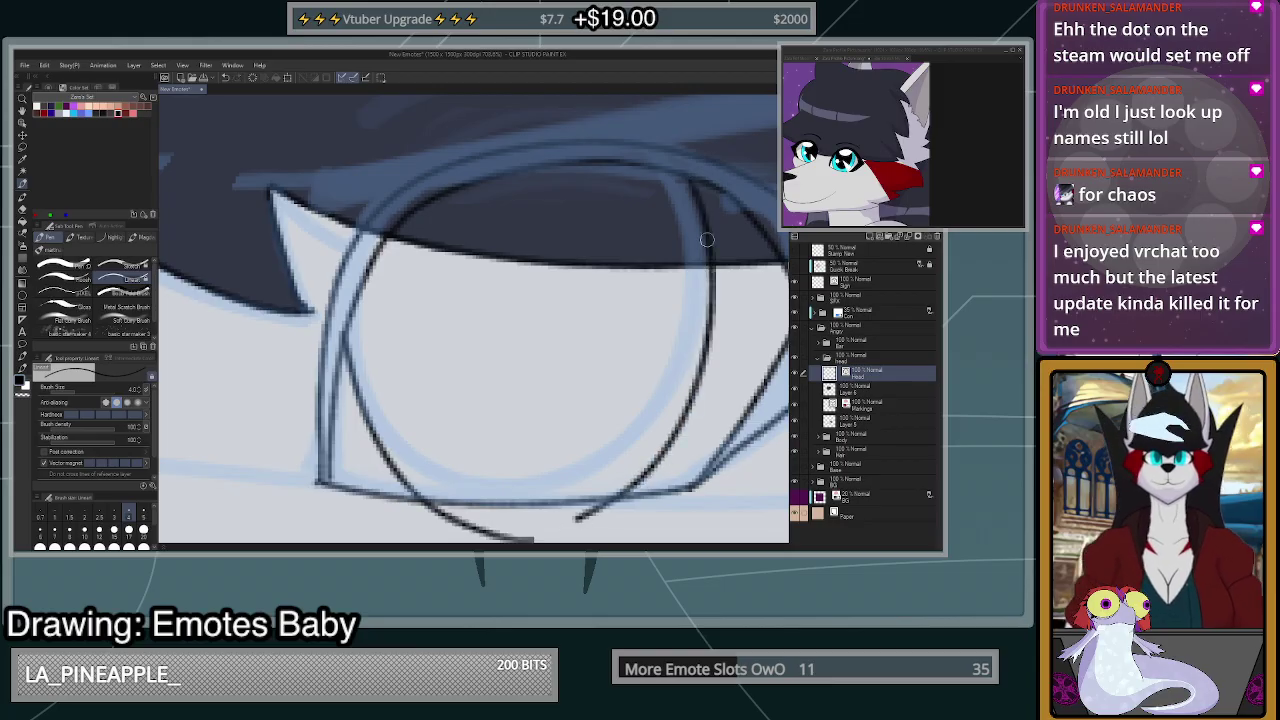
- Trim the tails of both iris arcs below the near eye's lower lid with the vector eraser
key("e")
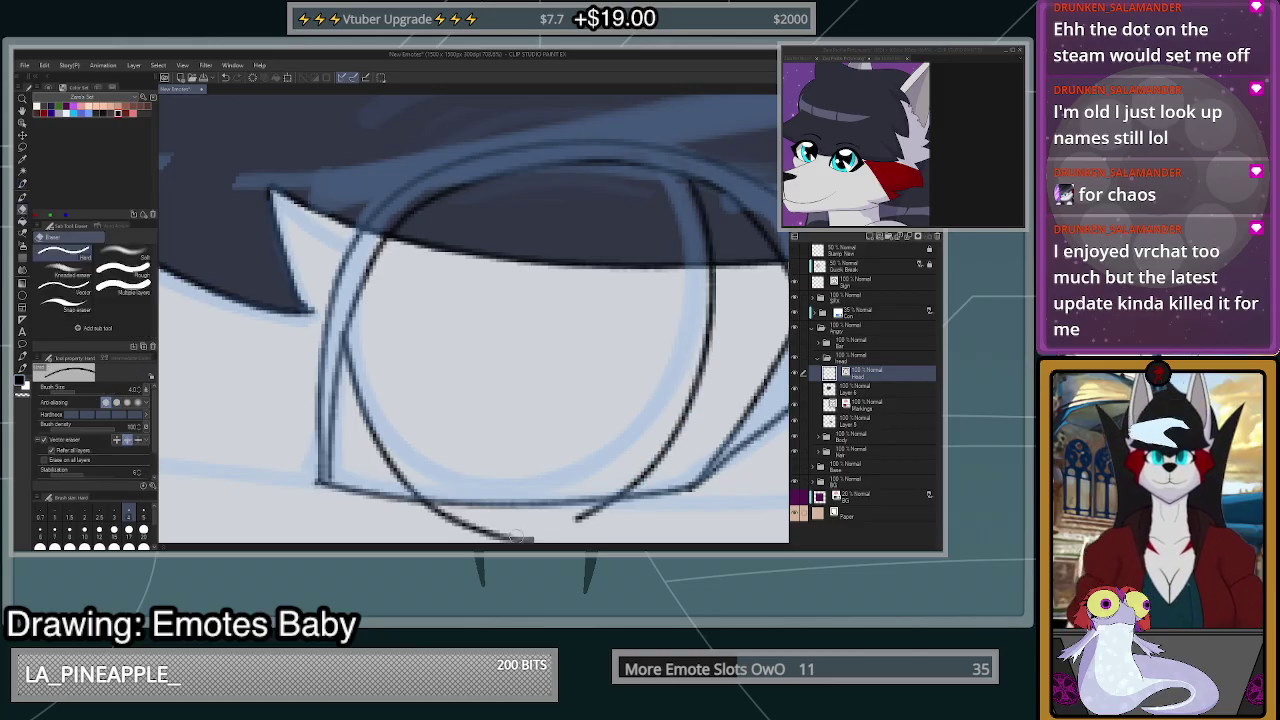
left_click(516, 537)
left_click_drag(575, 523, 595, 510)
scroll(630, 428, "down", 4)
scroll(633, 456, "up", 1)
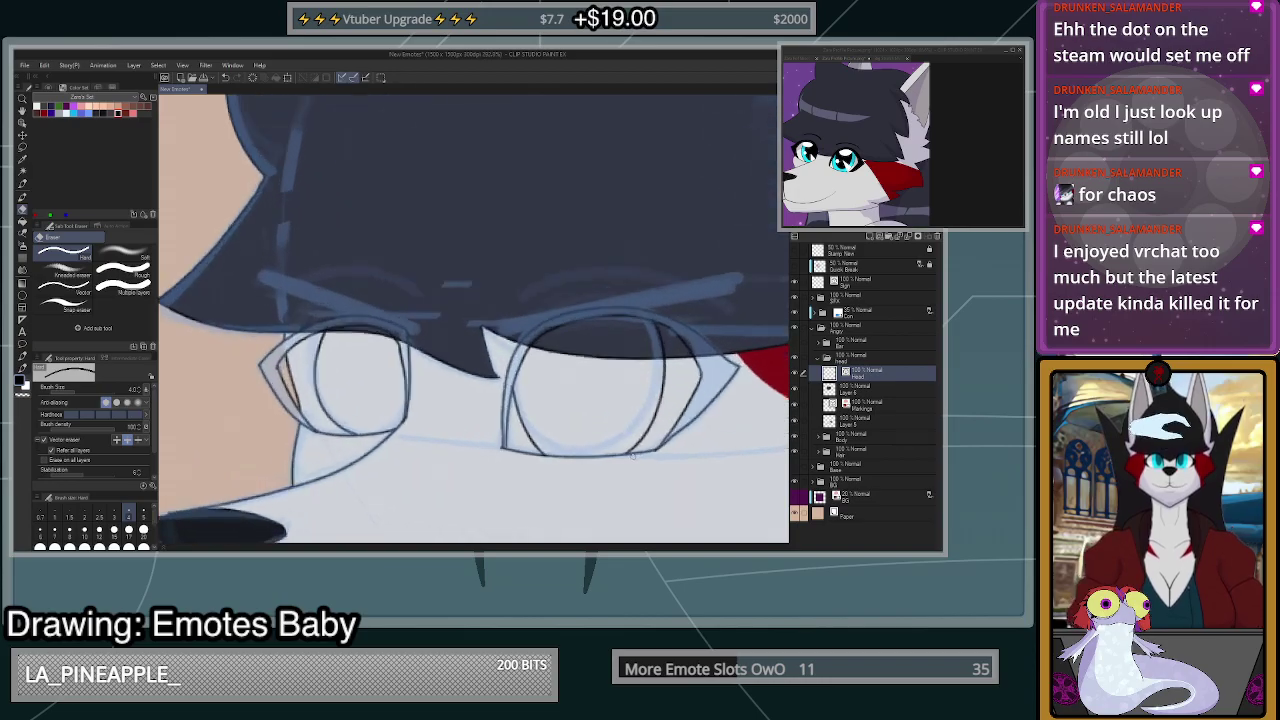
- Re-ink the near eye's inner iris arc from the inner lash down past the lower lid
scroll(630, 452, "up", 3)
scroll(628, 442, "up", 3)
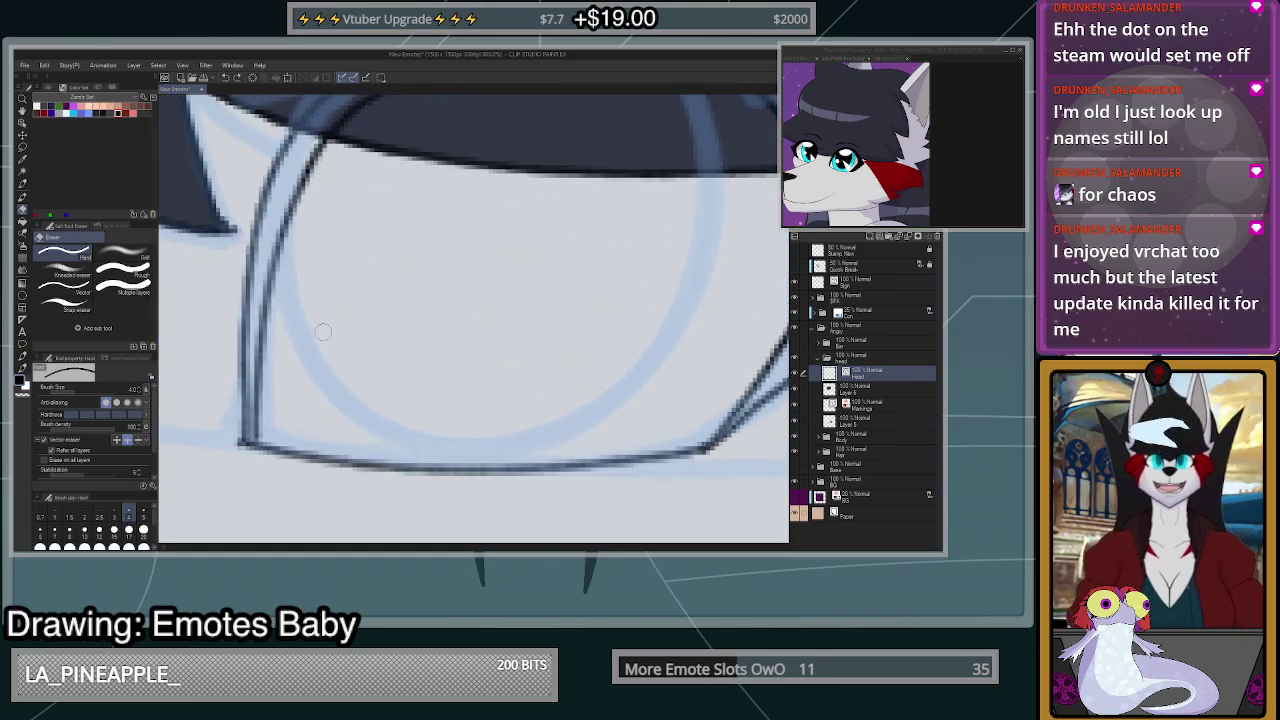
key("p")
mouse_move(272, 273)
left_mouse_down()
mouse_move(282, 331)
mouse_move(473, 520)
left_mouse_up()
- Try several strokes for the near eye's outer iris arc, running from the upper arch down past the lower lid
scroll(591, 492, "down", 4)
mouse_move(588, 487)
left_mouse_down()
mouse_move(637, 450)
mouse_move(668, 290)
mouse_move(648, 194)
mouse_move(636, 466)
mouse_move(641, 188)
left_mouse_up()
key("ctrl+z")
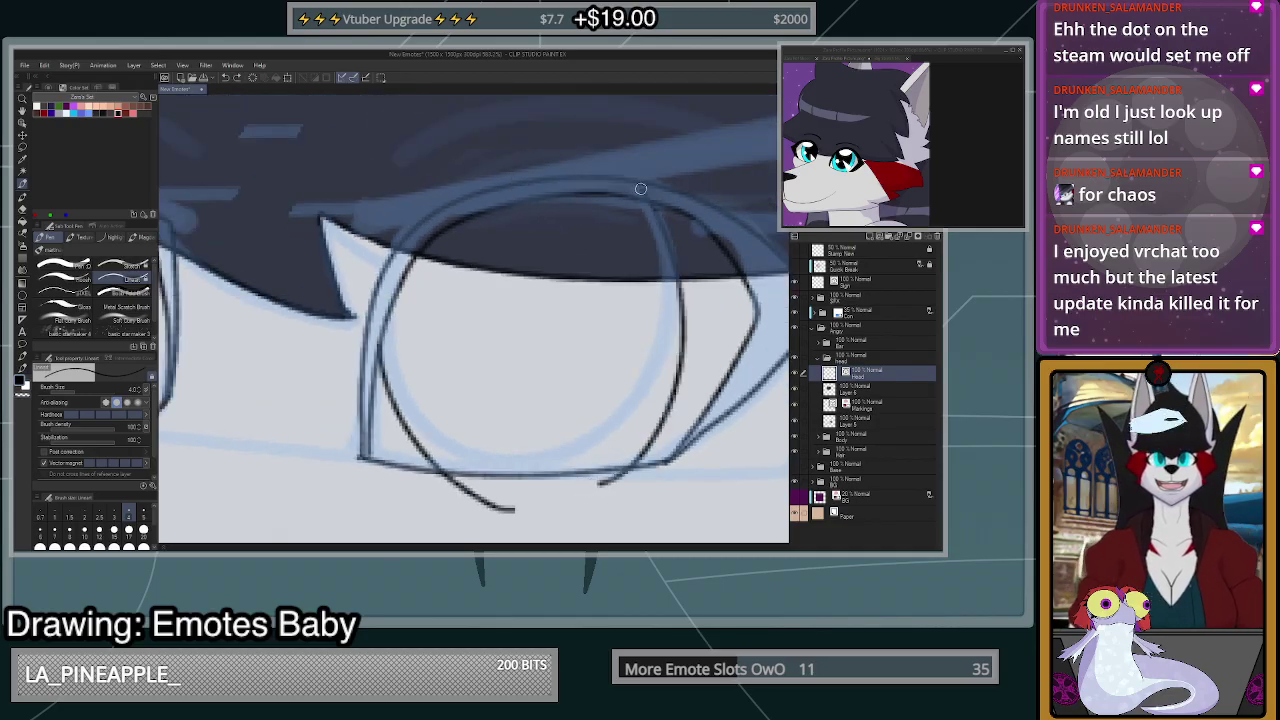
key("ctrl+z")
mouse_move(608, 488)
left_mouse_down()
mouse_move(687, 395)
mouse_move(689, 271)
mouse_move(665, 222)
mouse_move(695, 333)
mouse_move(672, 460)
left_mouse_up()
key("ctrl+z")
key("ctrl+z")
mouse_move(662, 204)
left_mouse_down()
mouse_move(683, 266)
mouse_move(667, 423)
mouse_move(585, 519)
left_mouse_up()
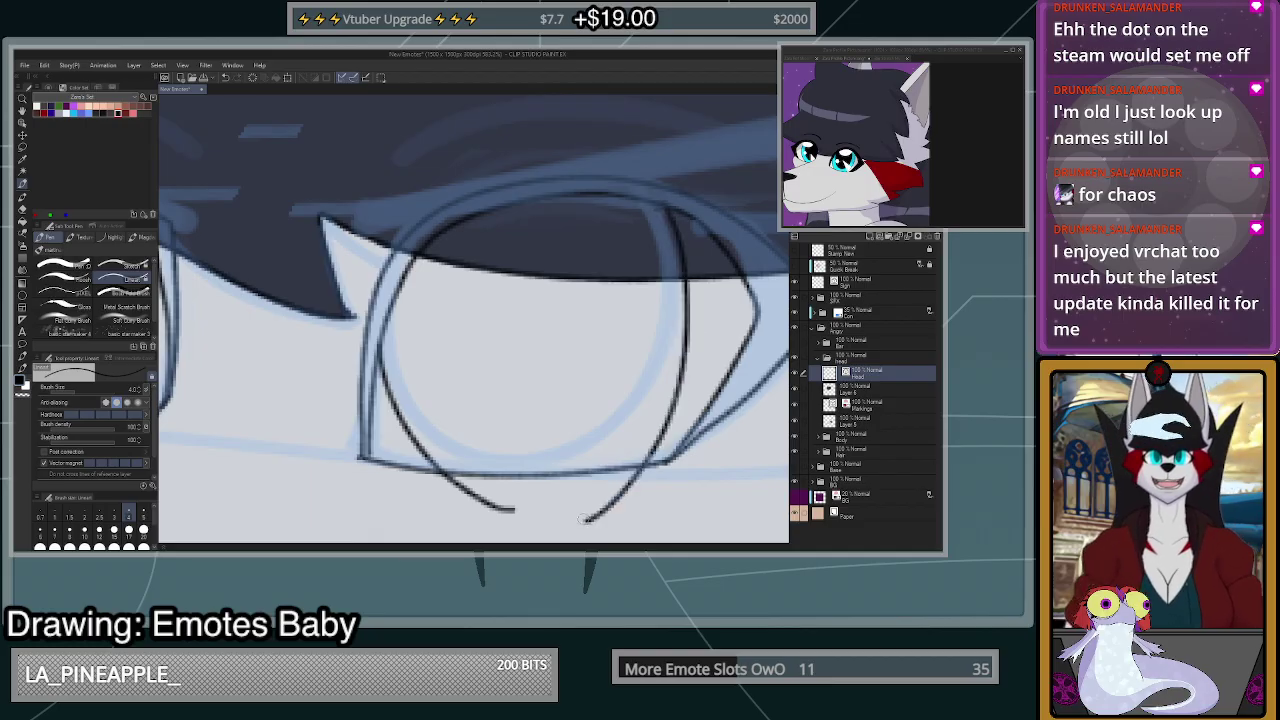
scroll(687, 442, "up", 2)
key("ctrl+z")
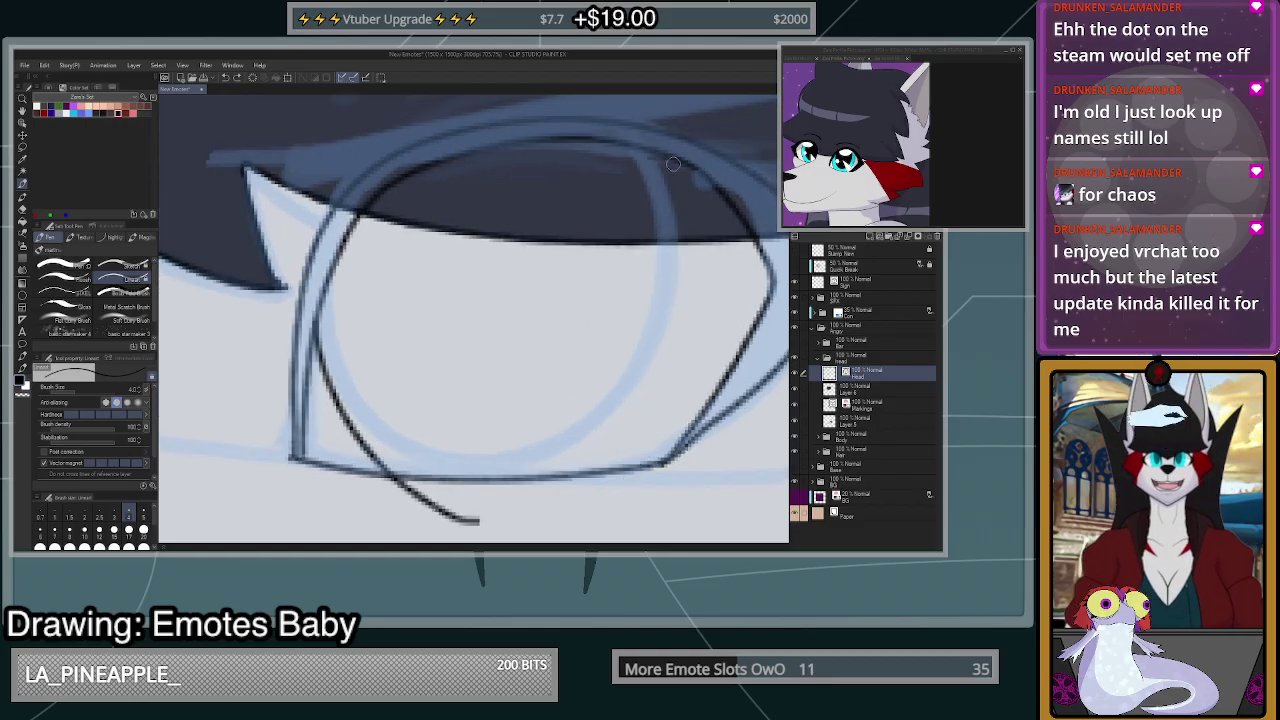
mouse_move(673, 163)
left_mouse_down()
mouse_move(681, 318)
mouse_move(567, 527)
left_mouse_up()
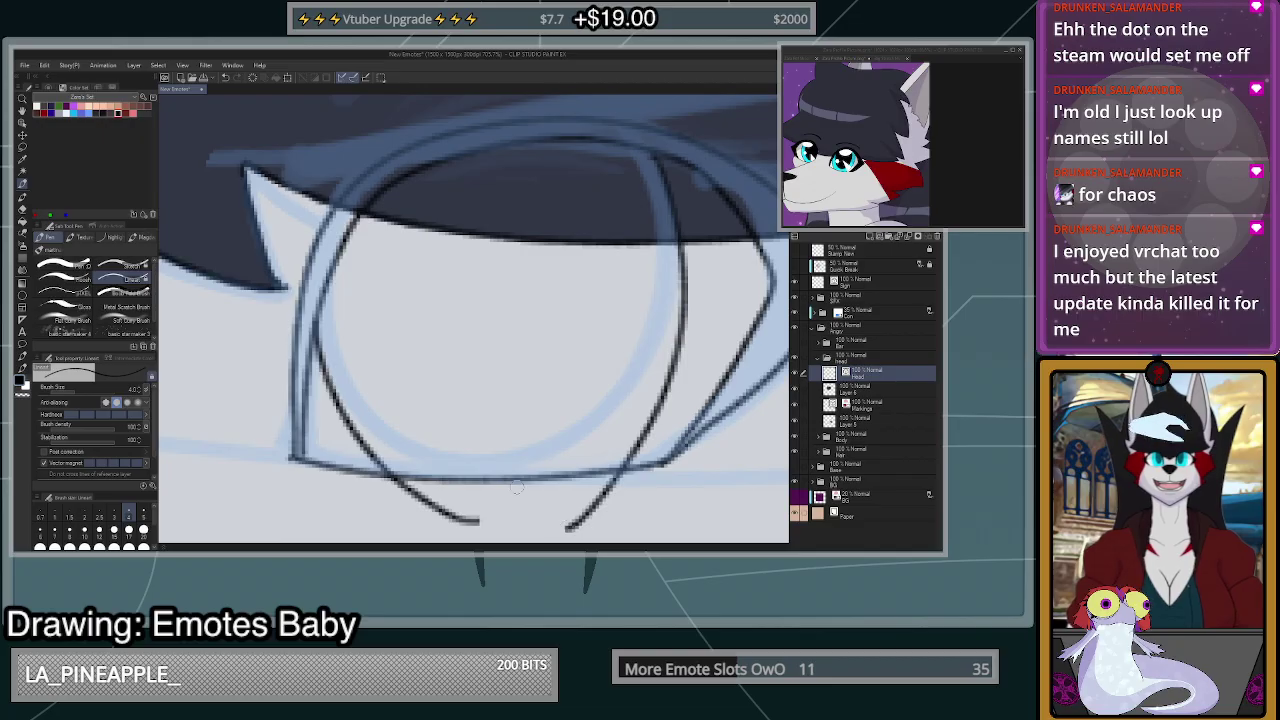
- Erase the overshooting ends of the near eye's two iris arcs up to the lower lid line
left_click(22, 208)
left_click_drag(486, 514, 493, 519)
left_click(583, 514)
scroll(606, 496, "down", 9)
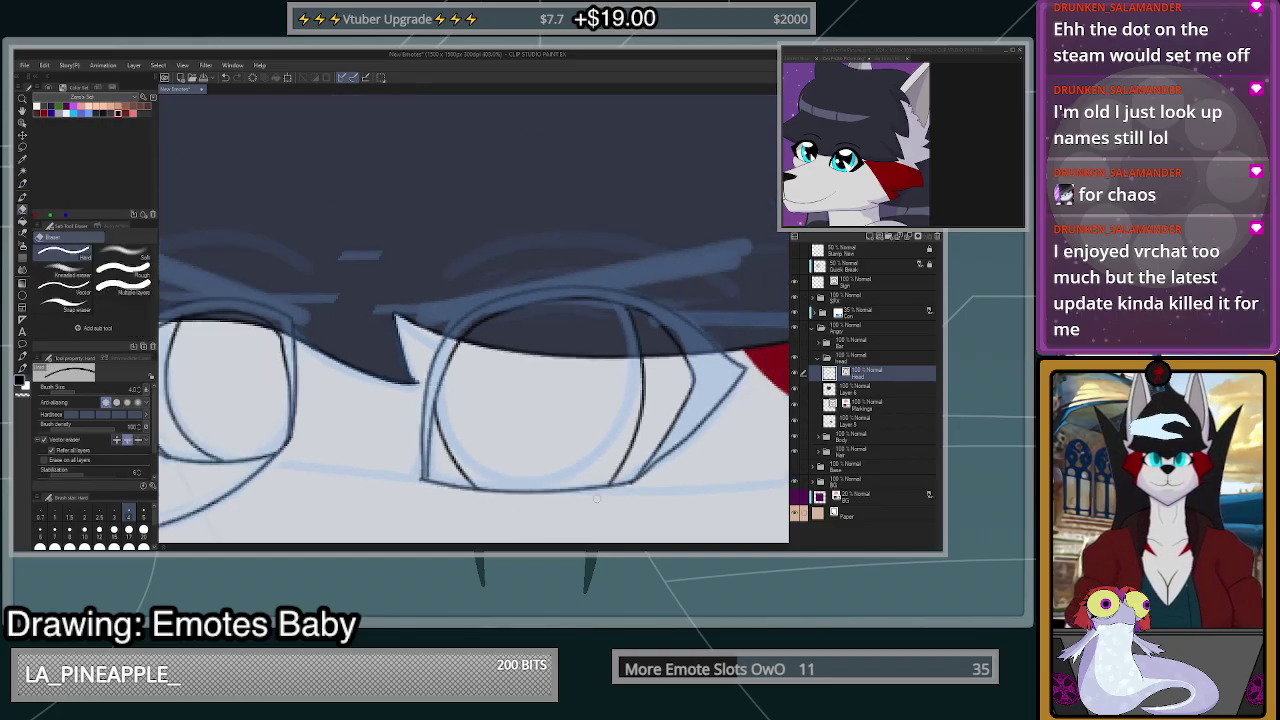
scroll(603, 498, "up", 8)
key("ctrl+z")
key("ctrl+z")
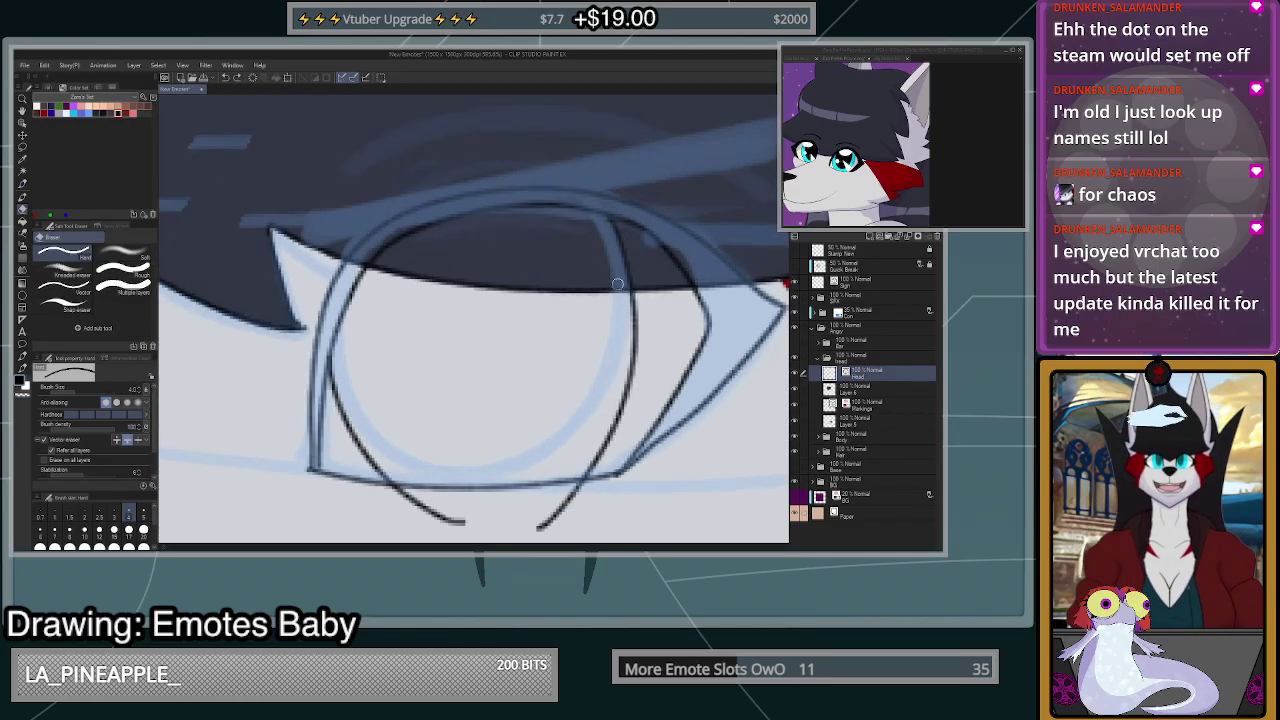
left_click(447, 519)
left_click(558, 514)
- Erase the near eye's outer iris arc and ink a replacement from the upper arch down past the lower lid
left_click(605, 448)
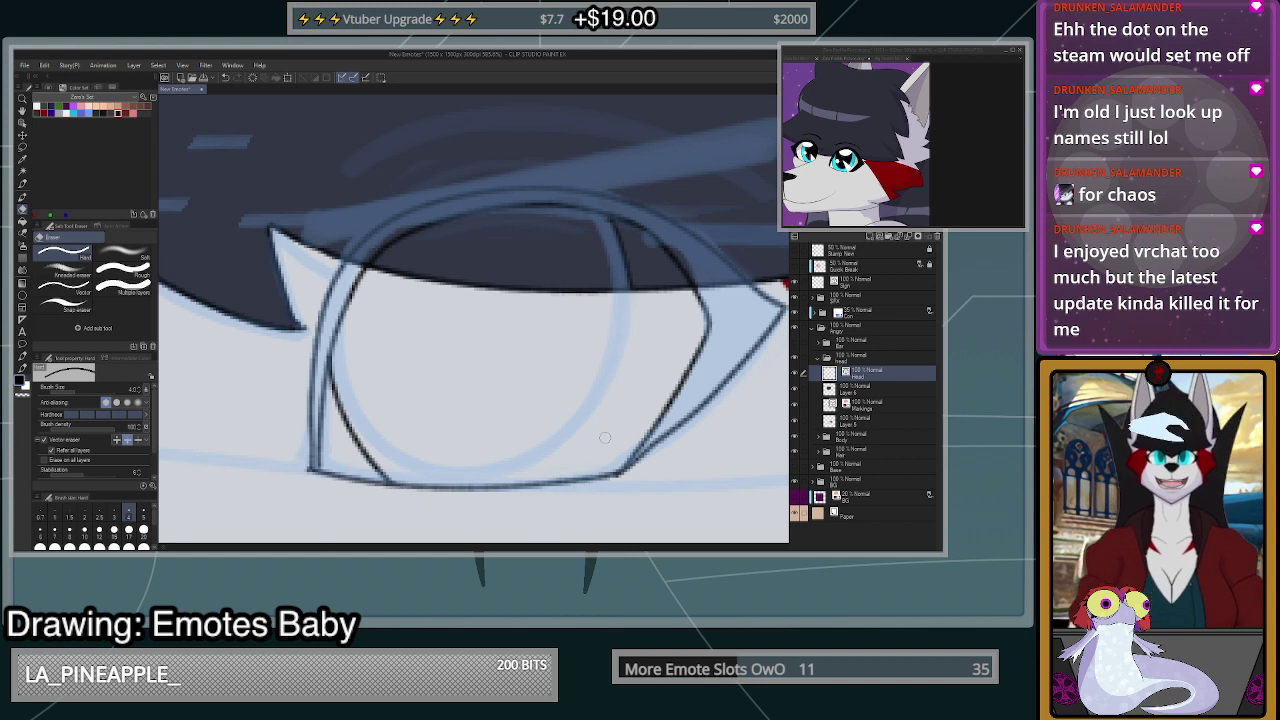
key("p")
key("e")
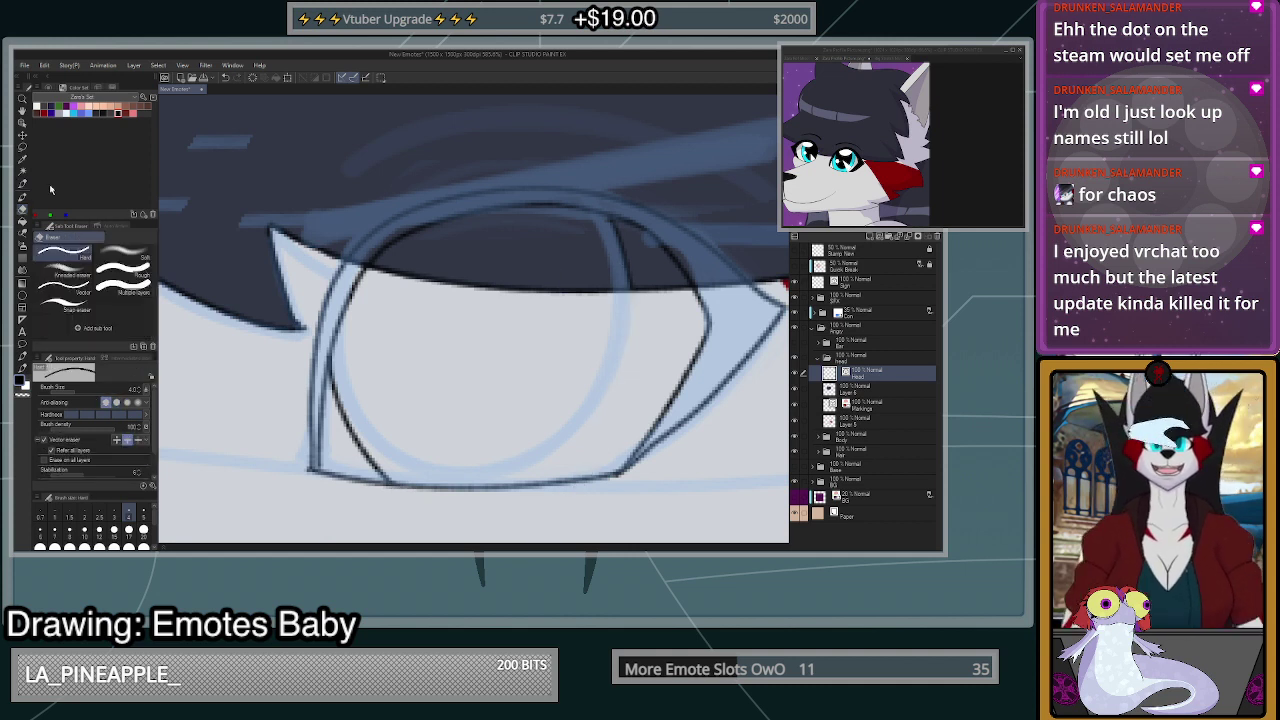
key("p")
mouse_move(603, 212)
left_mouse_down()
mouse_move(618, 383)
mouse_move(500, 541)
left_mouse_up()
- Trim the outer iris arc's tail below the near eye's lower lid
scroll(611, 452, "down", 2)
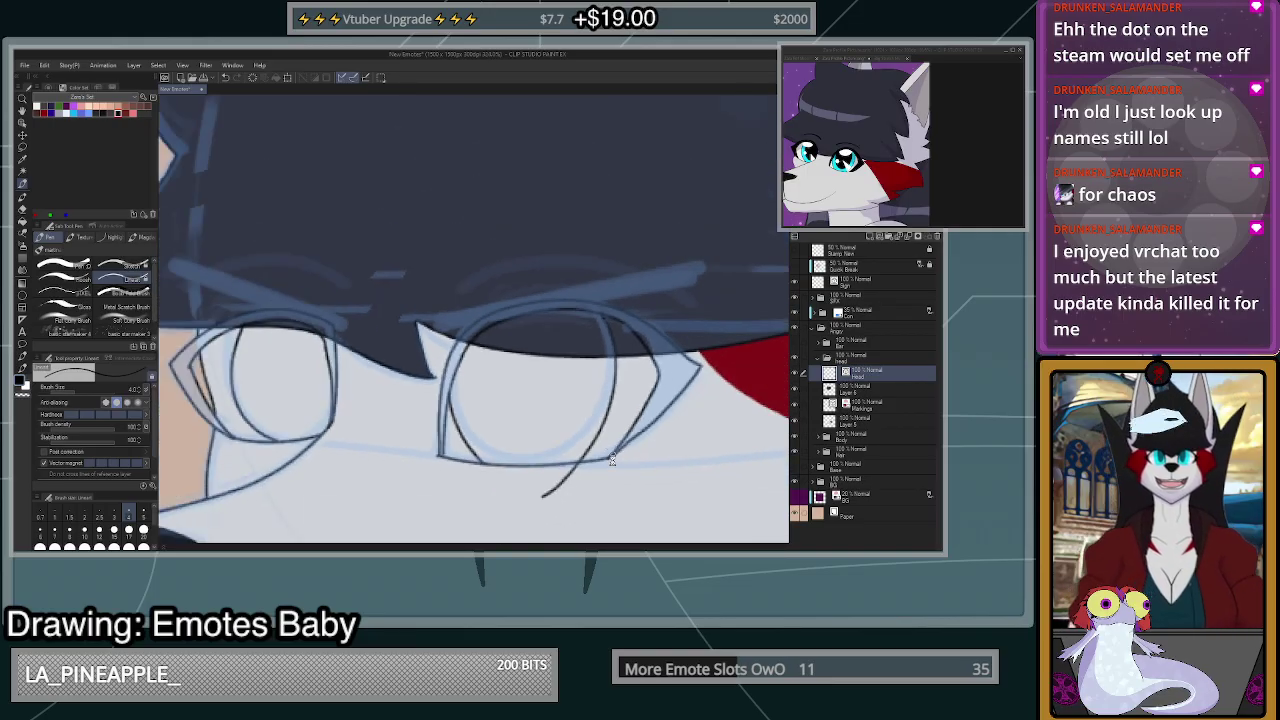
scroll(612, 460, "up", 1)
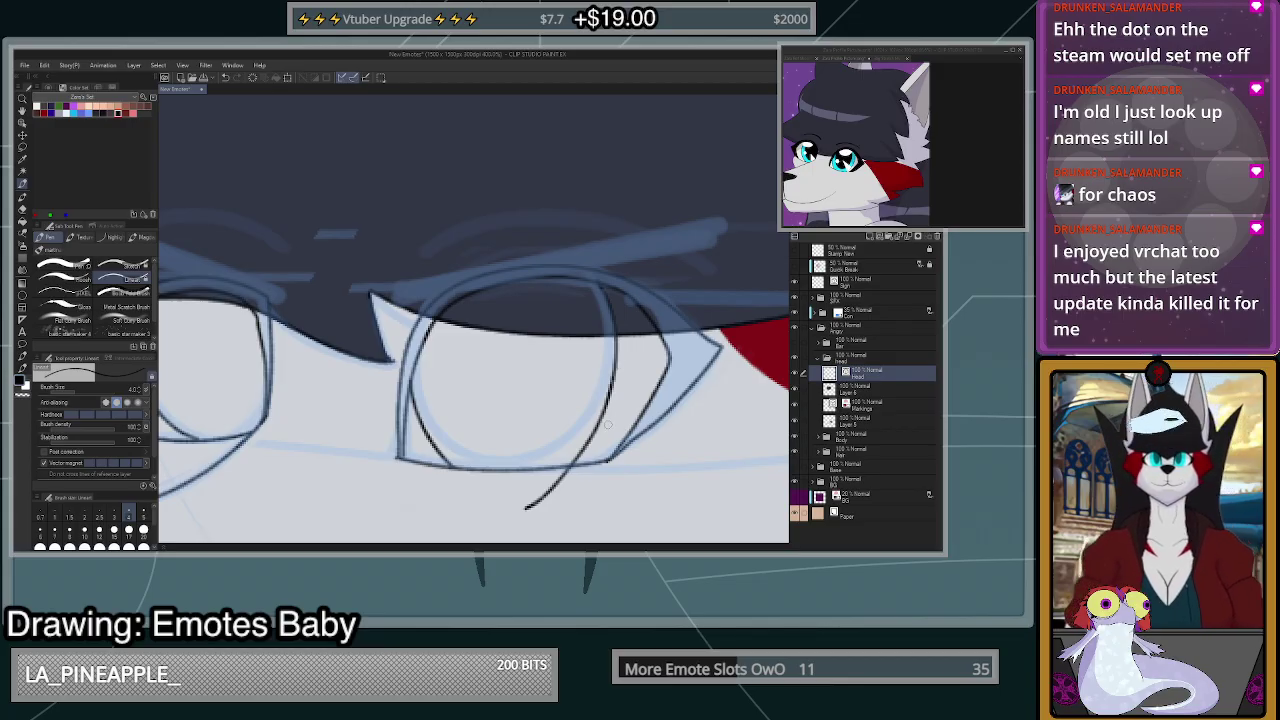
scroll(607, 424, "up", 2)
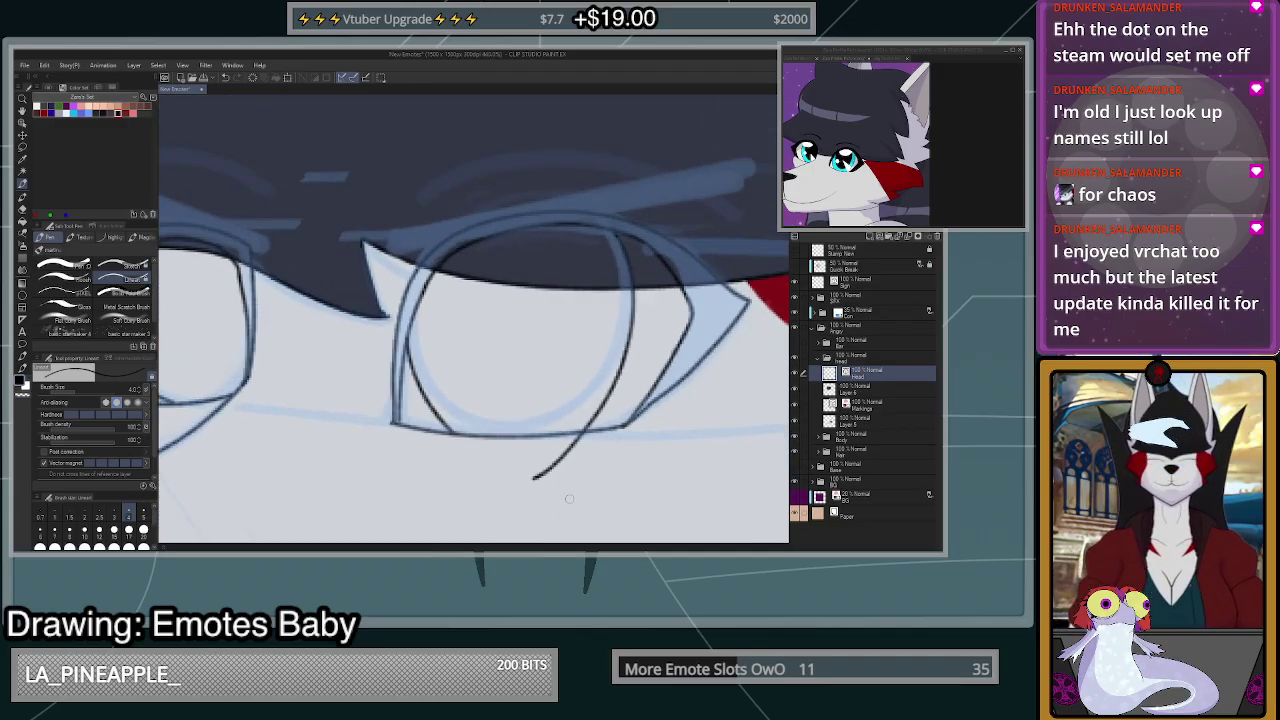
key("e")
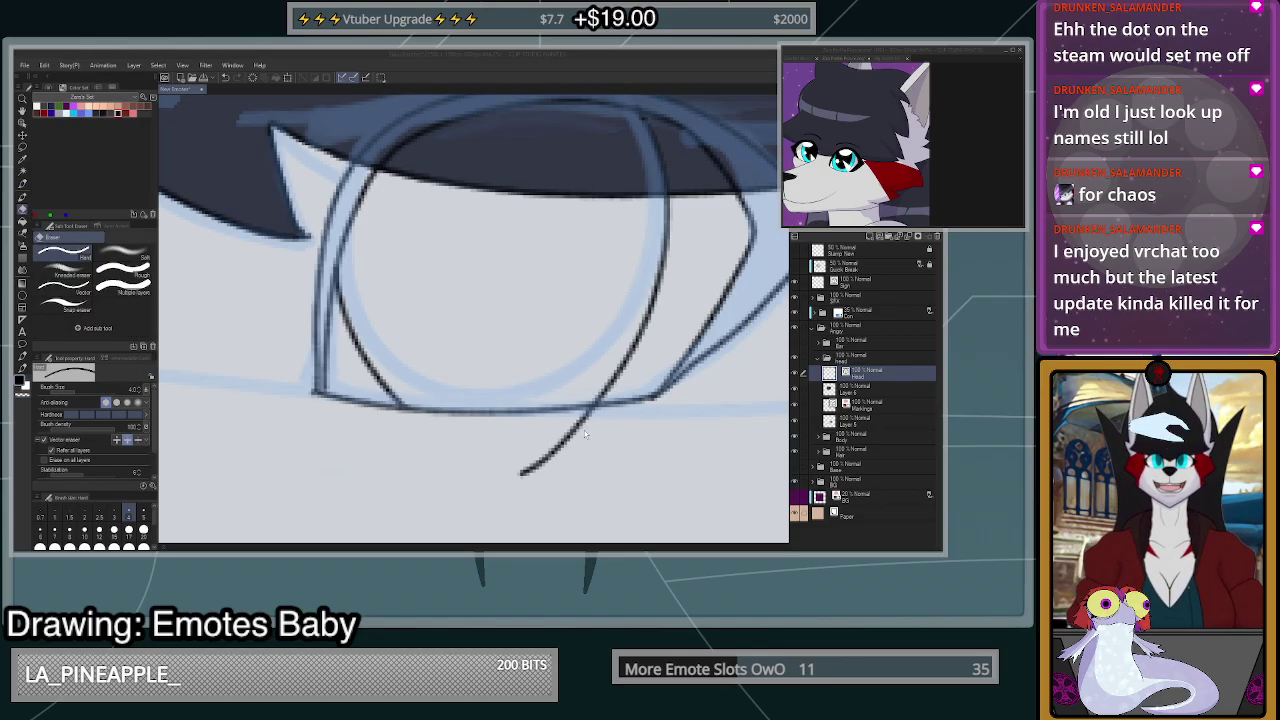
left_click(580, 431)
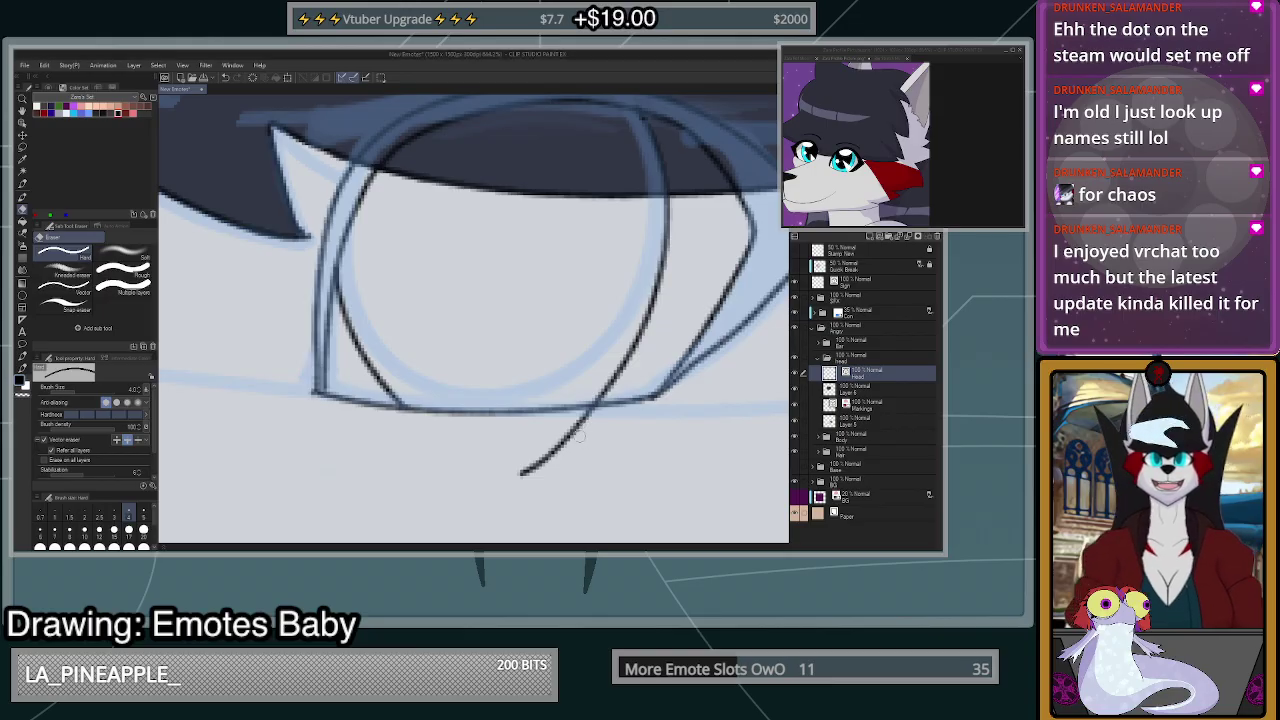
left_click(580, 431)
- Re-ink the near eye's outer iris arc slightly further inward, crossing the lower lid
scroll(583, 431, "down", 5)
scroll(615, 372, "up", 6)
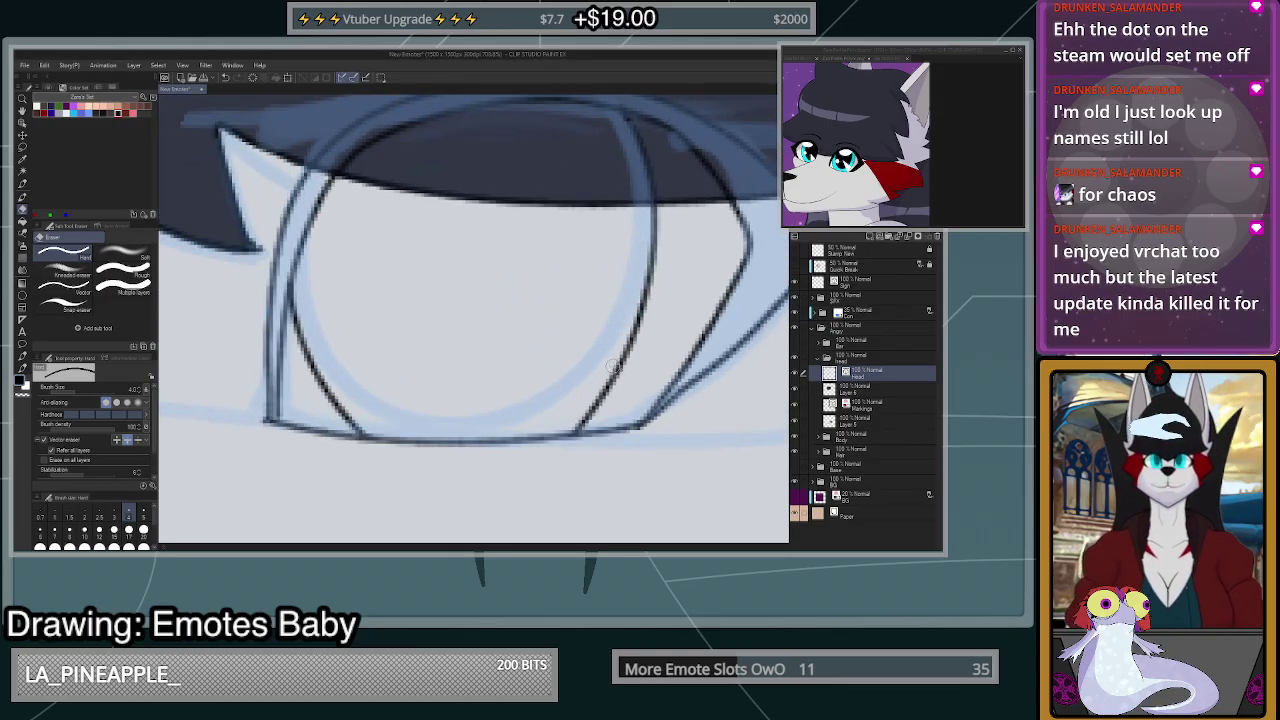
mouse_move(614, 368)
left_mouse_down()
mouse_move(652, 250)
mouse_move(630, 125)
mouse_move(505, 500)
left_mouse_up()
key("p")
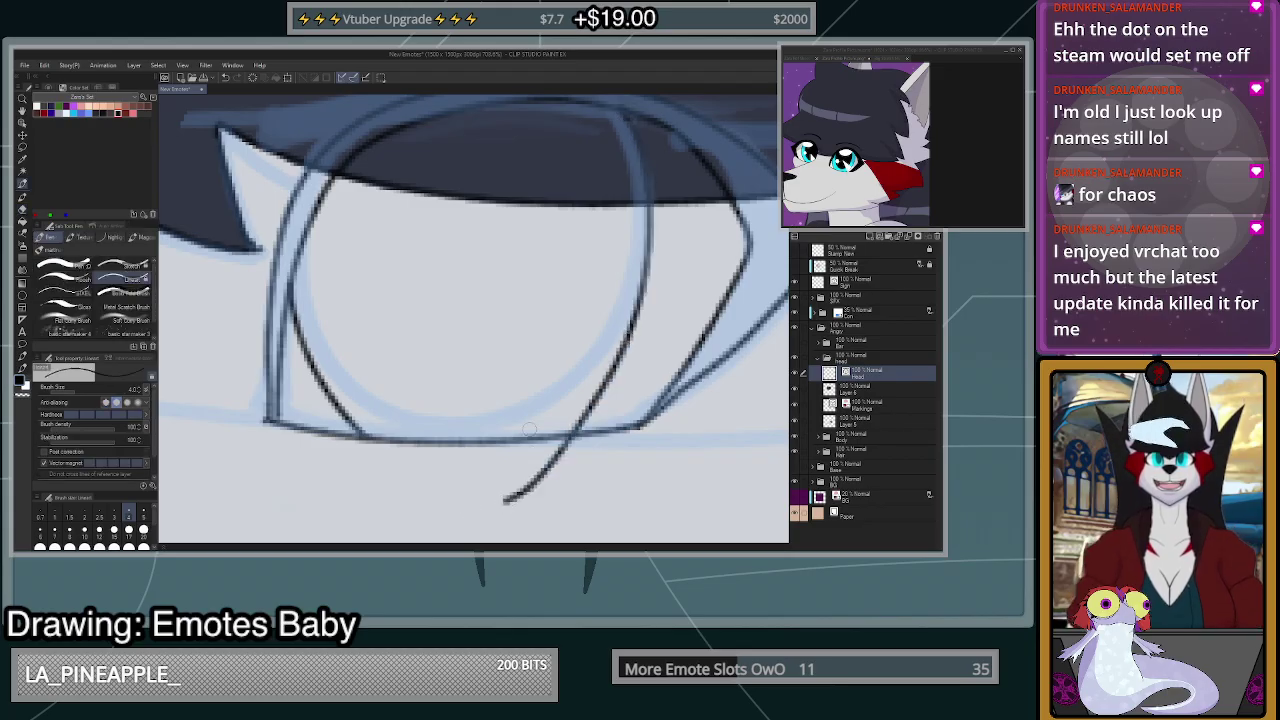
scroll(529, 429, "up", 2)
scroll(529, 429, "down", 5)
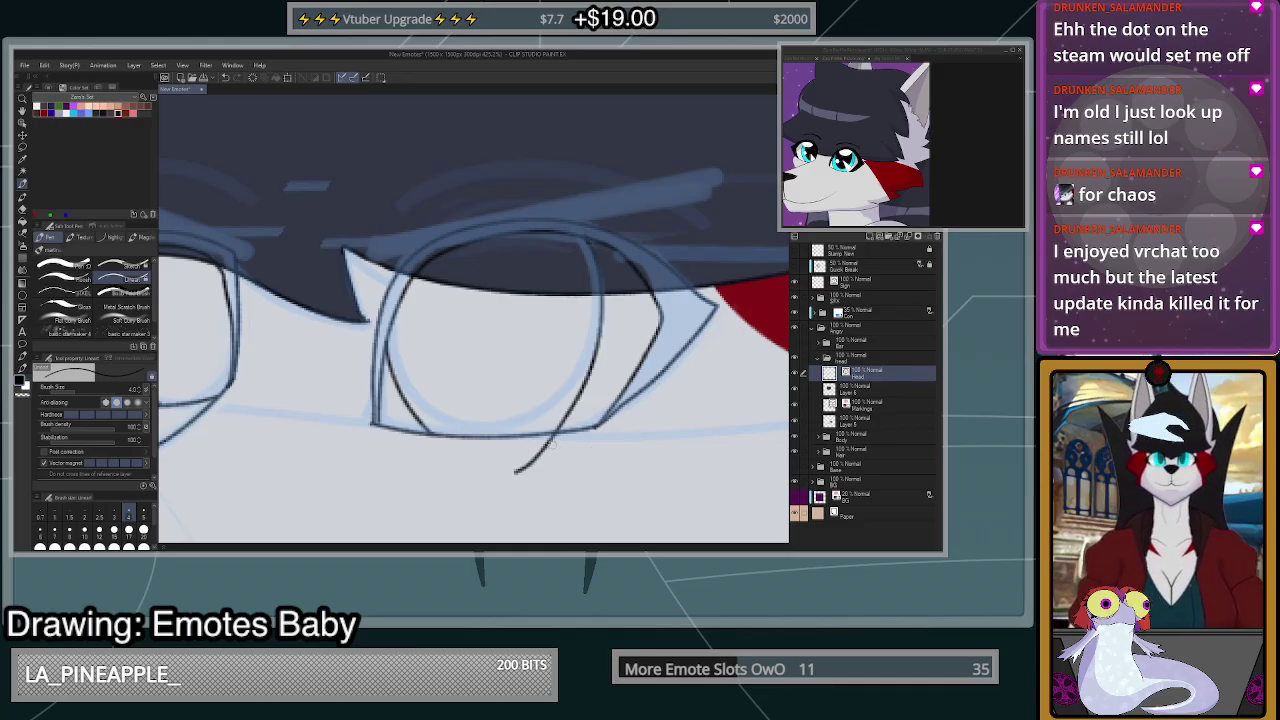
scroll(555, 462, "up", 1)
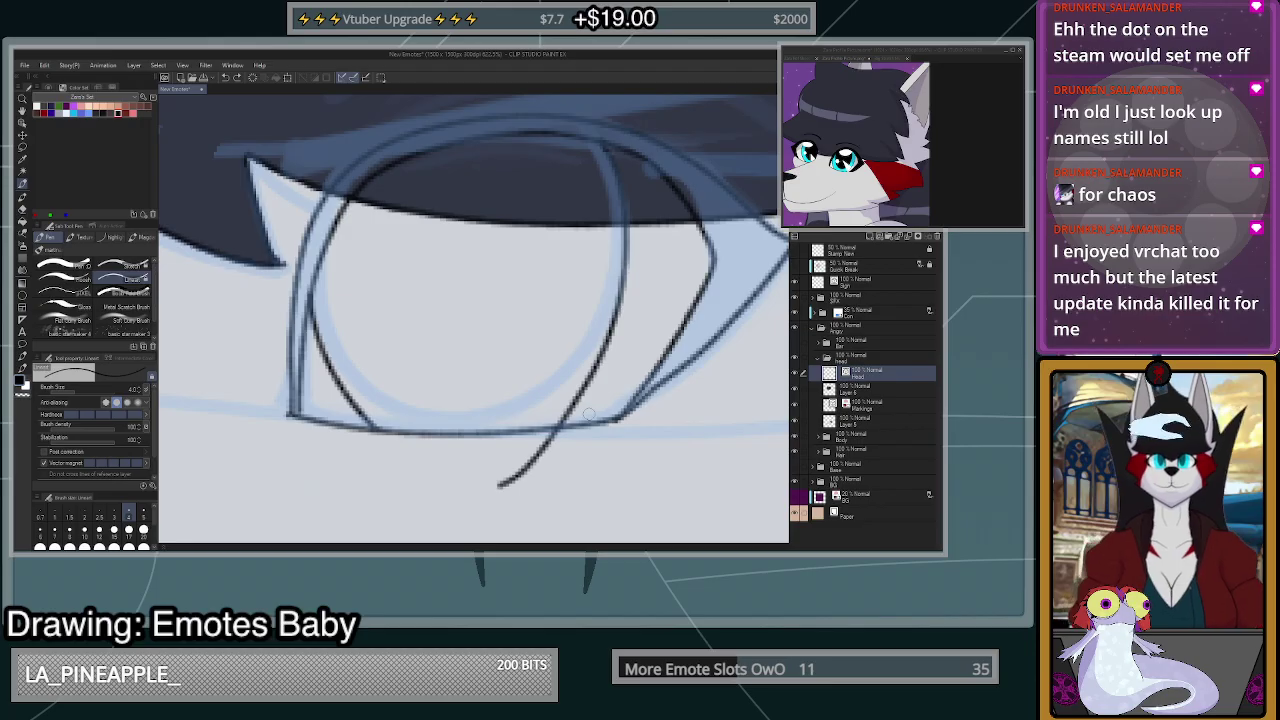
- Erase both iris arcs from the near eye with the vector eraser, keeping the inner lash contour
left_click(22, 207)
mouse_move(500, 484)
left_mouse_down()
mouse_move(575, 401)
mouse_move(619, 265)
mouse_move(621, 197)
left_mouse_up()
scroll(621, 150, "down", 2)
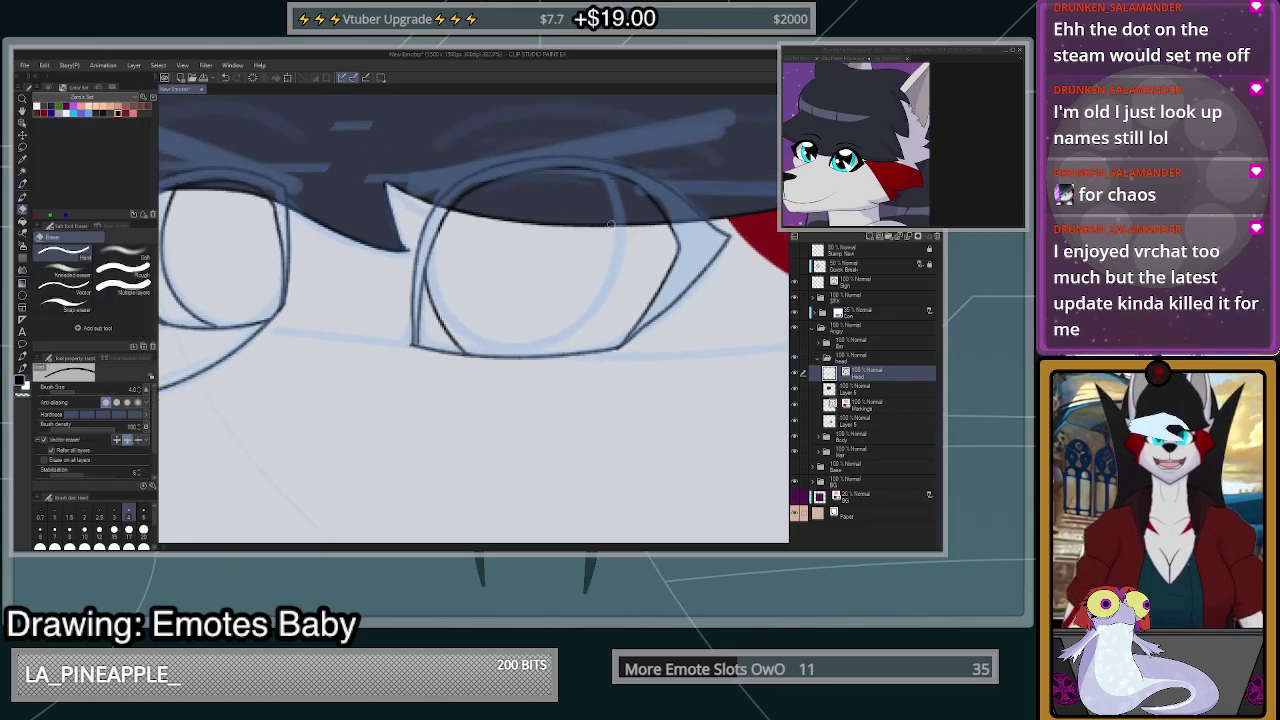
scroll(600, 180, "up", 1)
scroll(424, 345, "down", 1)
left_click(428, 350)
scroll(427, 349, "up", 1)
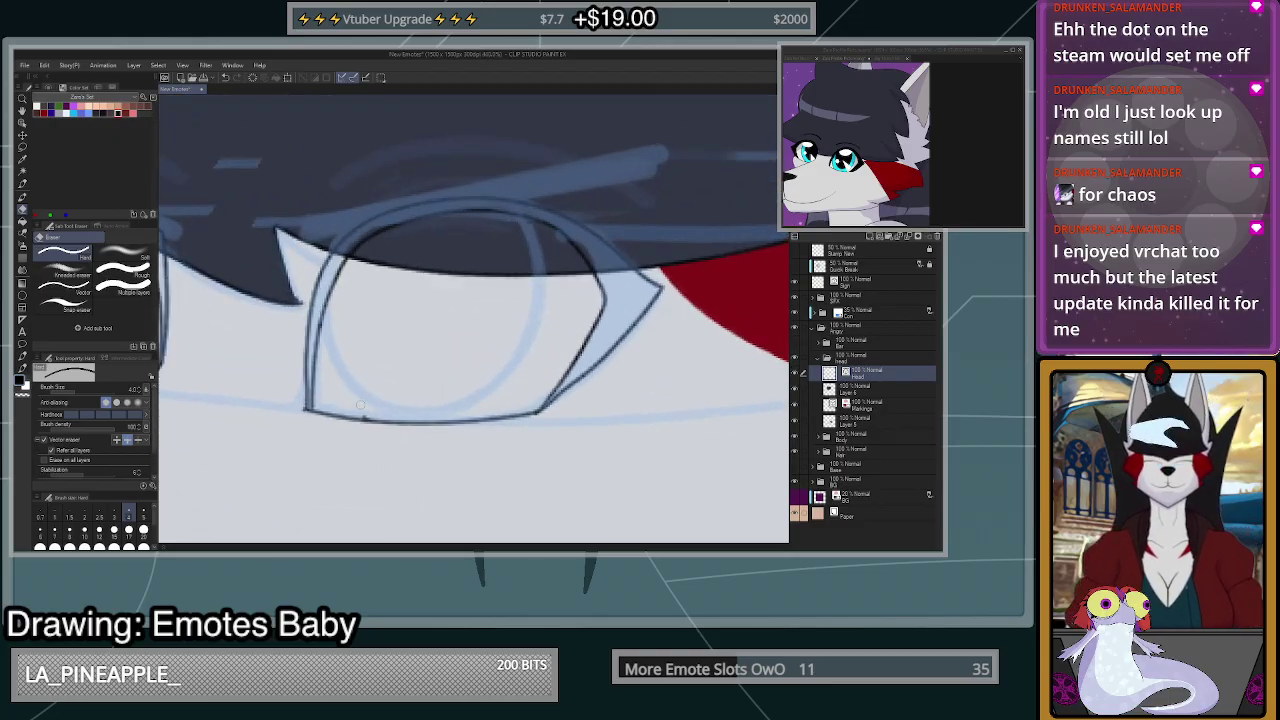
scroll(361, 405, "up", 1)
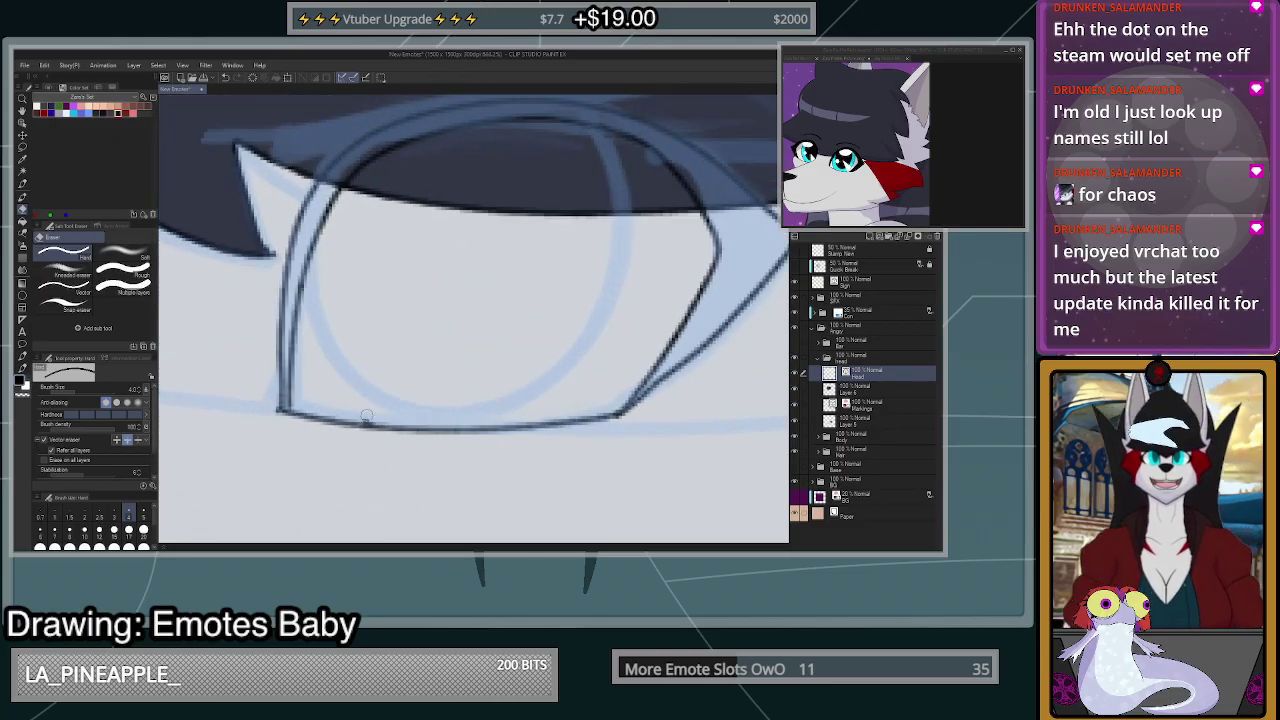
left_click(307, 290)
key("ctrl+z")
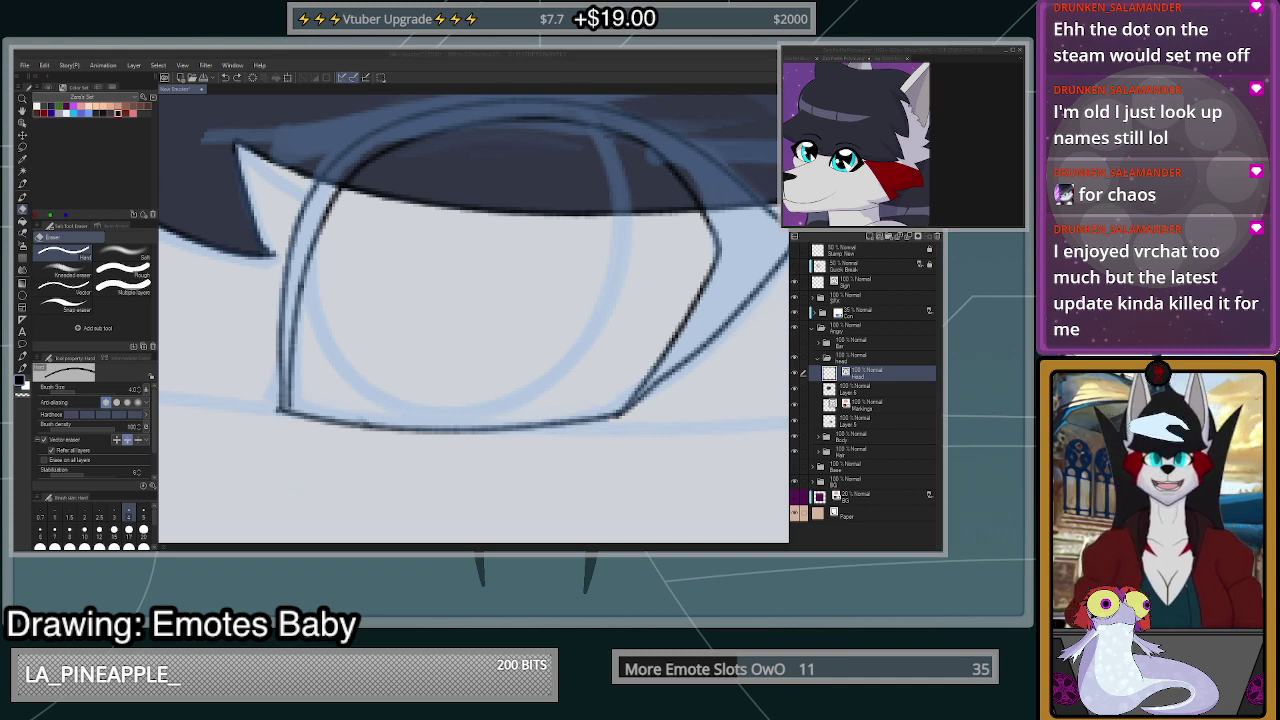
- Switch to the reference profile picture document to consult its eyes
left_click(880, 140)
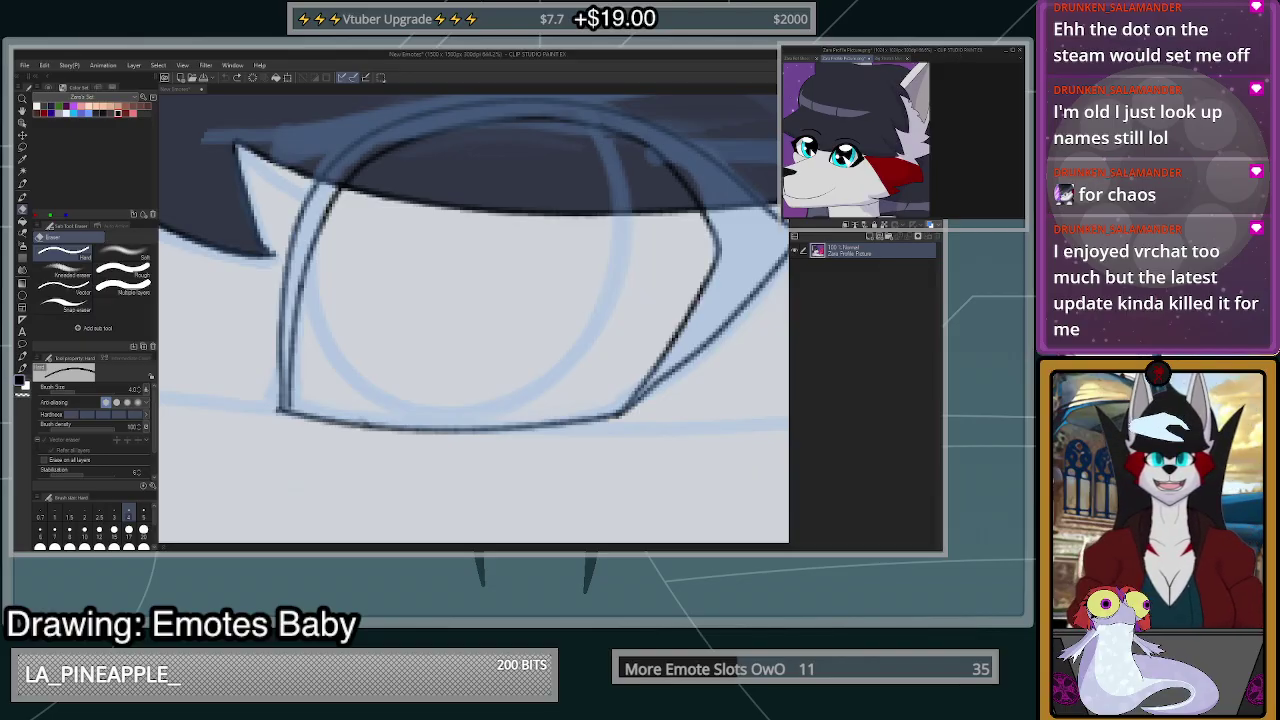
left_click(840, 54)
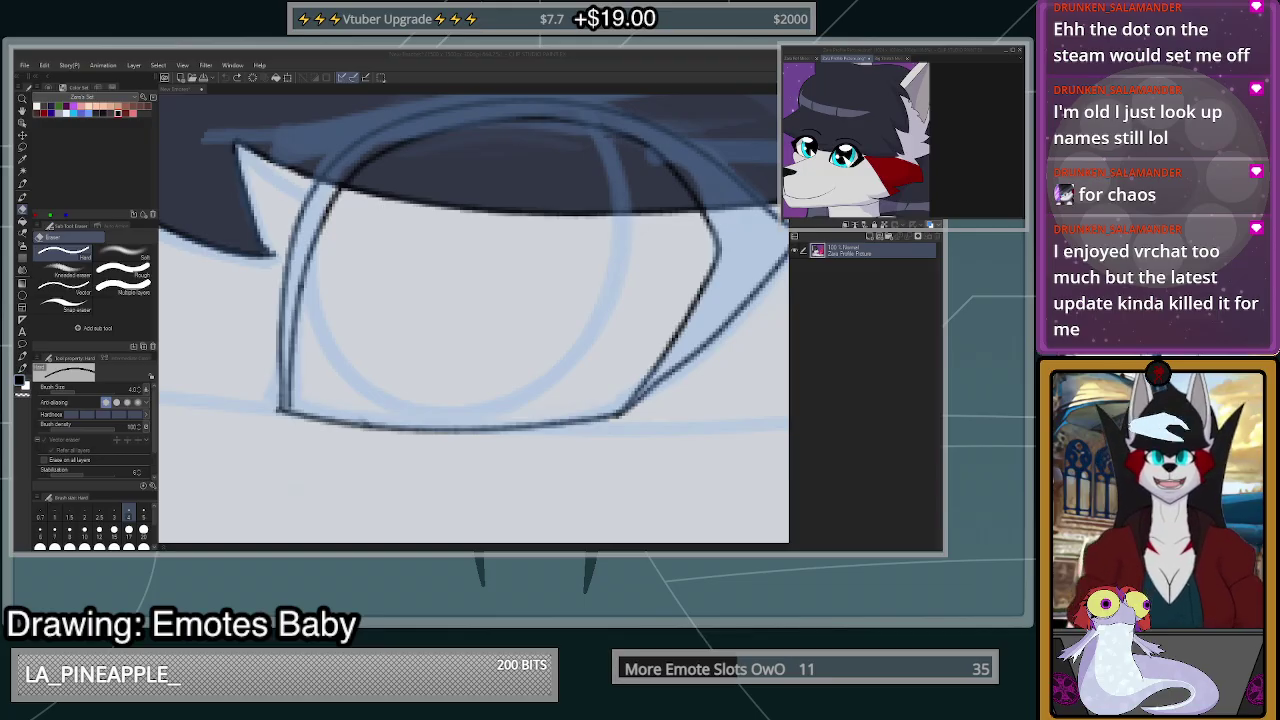
left_click(523, 468)
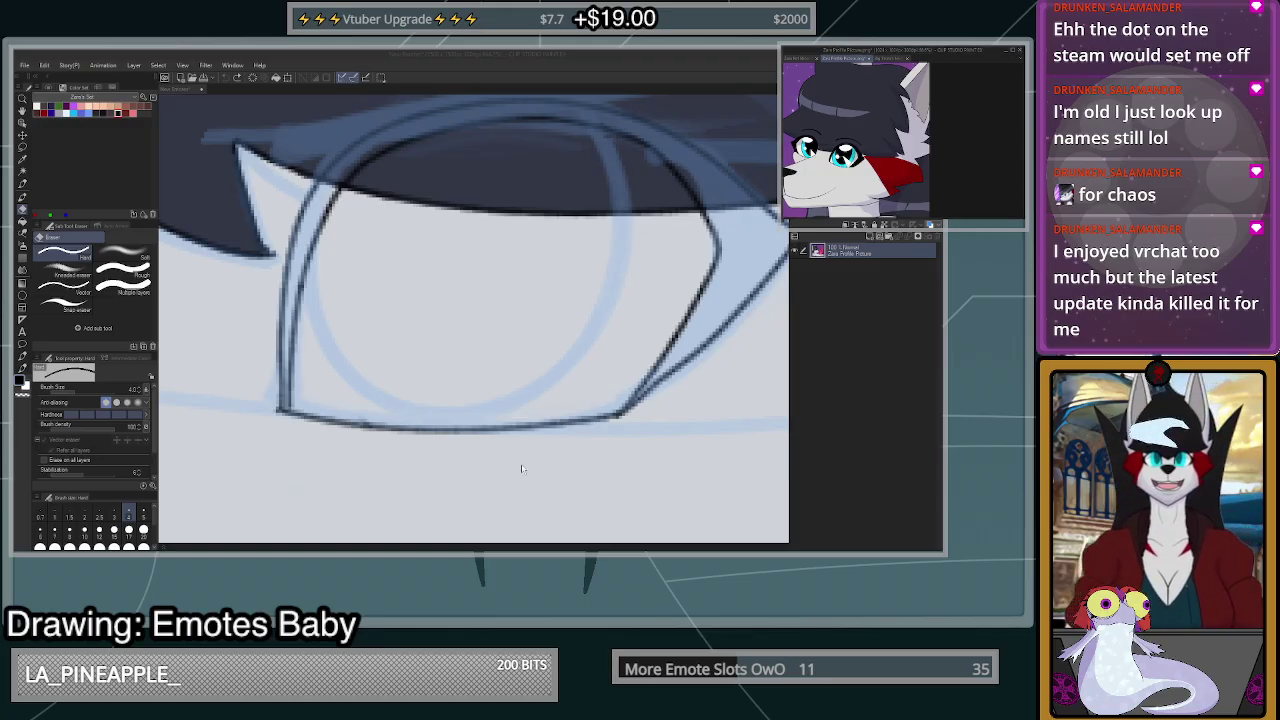
- Ink the near eye's iris as one rounded arc from the inner lash around past the lower lid to the upper lashes
scroll(520, 462, "down", 3)
scroll(510, 400, "up", 4)
key("p")
scroll(520, 345, "down", 2)
scroll(528, 336, "up", 3)
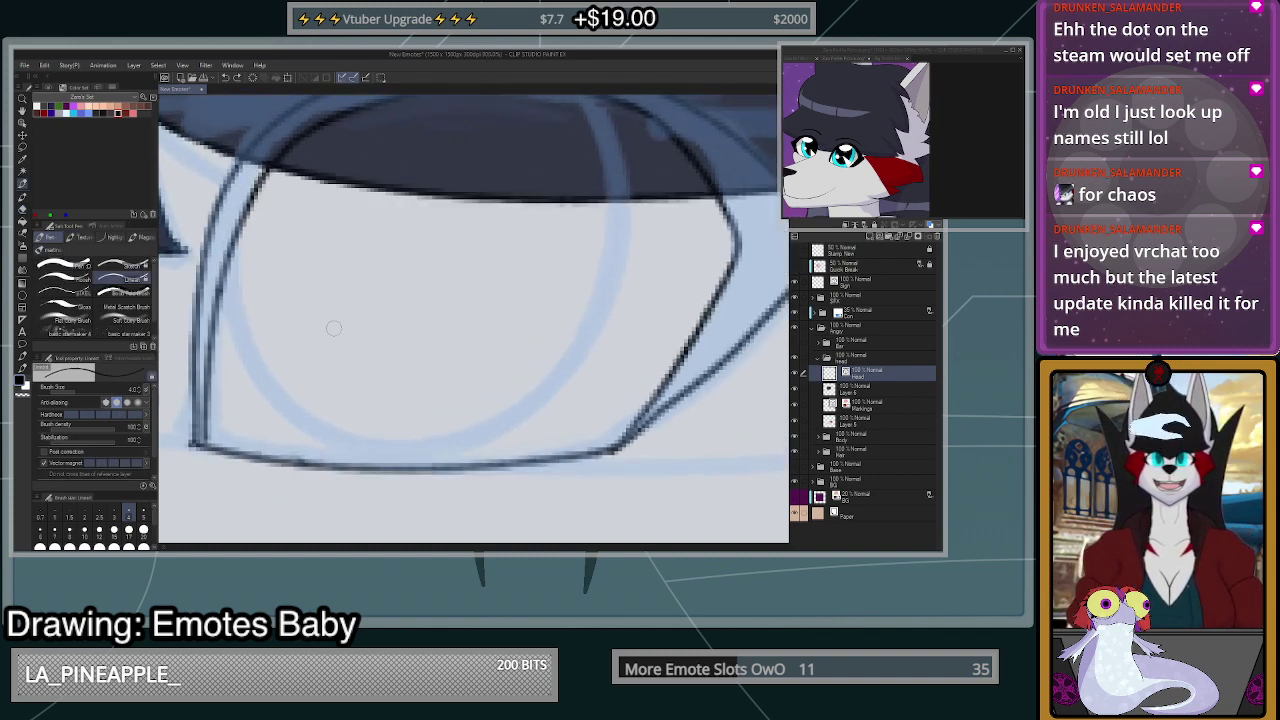
mouse_move(357, 481)
left_mouse_down()
mouse_move(589, 382)
mouse_move(603, 101)
left_mouse_up()
scroll(599, 342, "down", 3)
scroll(598, 350, "up", 2)
scroll(590, 310, "down", 3)
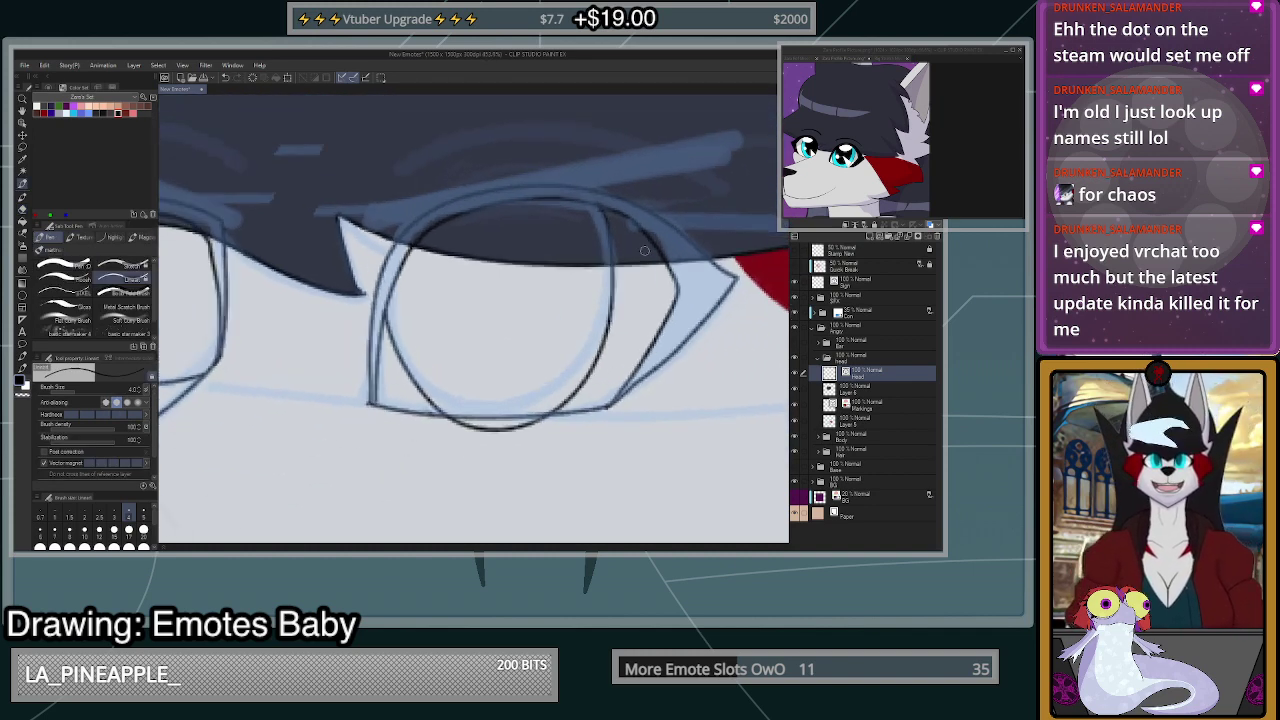
- Undo the near eye's iris arc, re-ink it as a slightly shallower curve, and trim the part below the lower lid
scroll(640, 215, "up", 3)
key("ctrl+z")
mouse_move(300, 328)
left_mouse_down()
mouse_move(349, 455)
mouse_move(440, 486)
mouse_move(547, 440)
mouse_move(597, 352)
mouse_move(577, 188)
left_mouse_up()
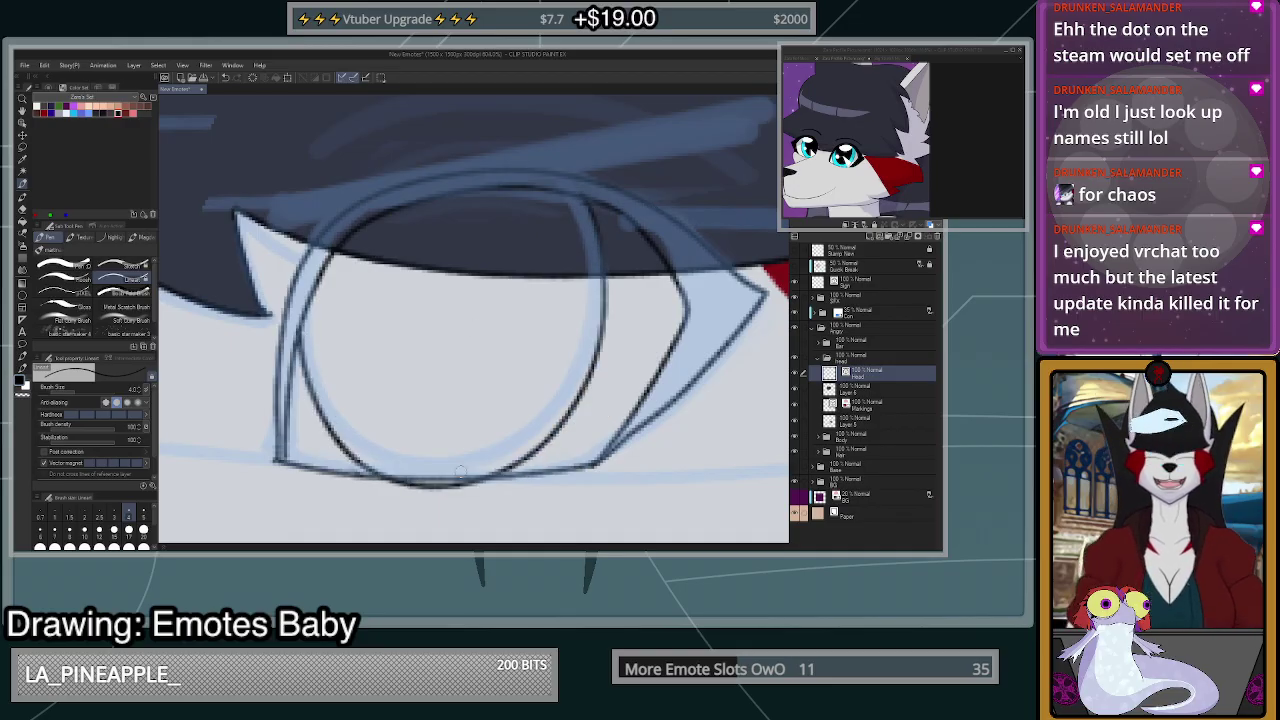
key("e")
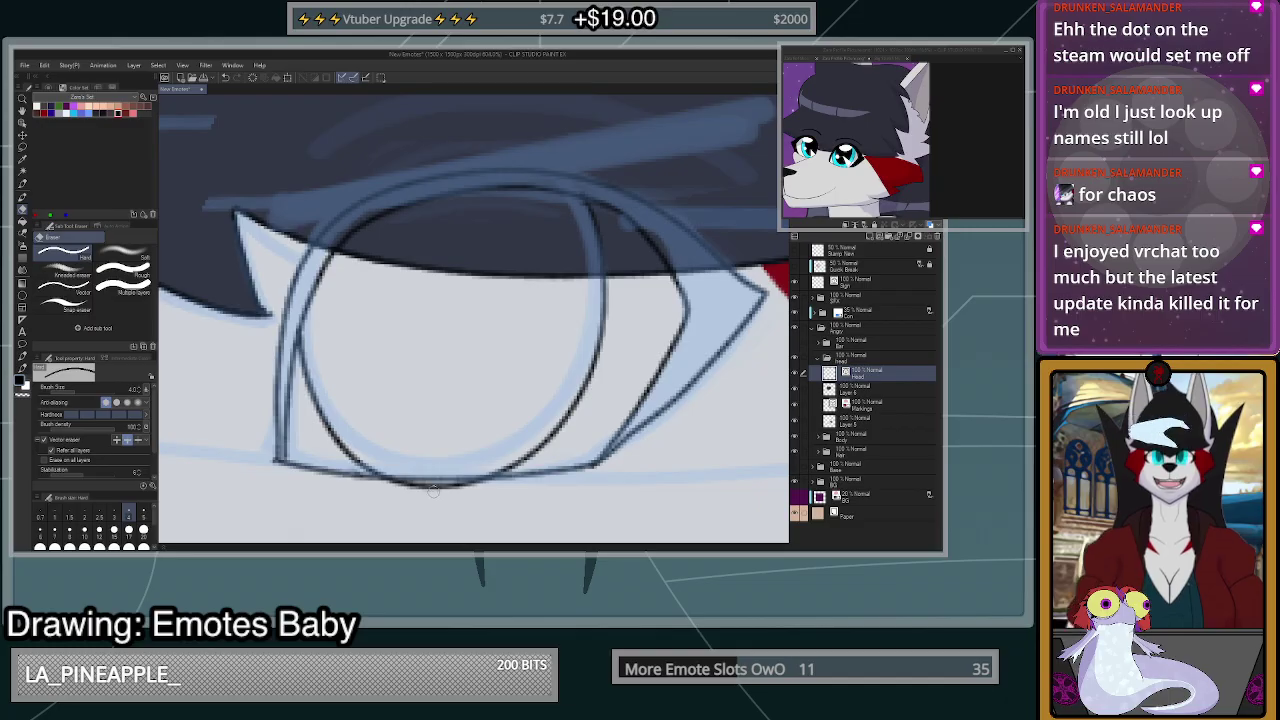
left_click(434, 490)
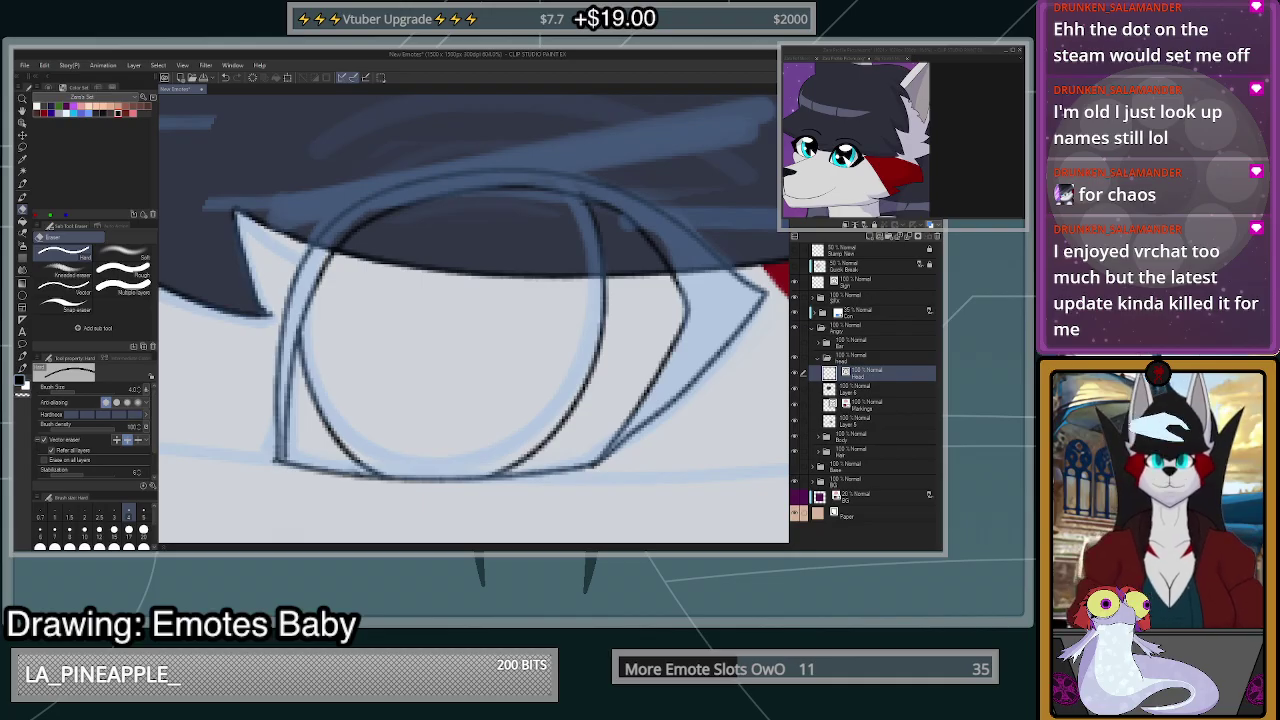
- Touch up the far eye's line art with the vector eraser where the iris meets the upper lash contour
scroll(680, 435, "down", 7)
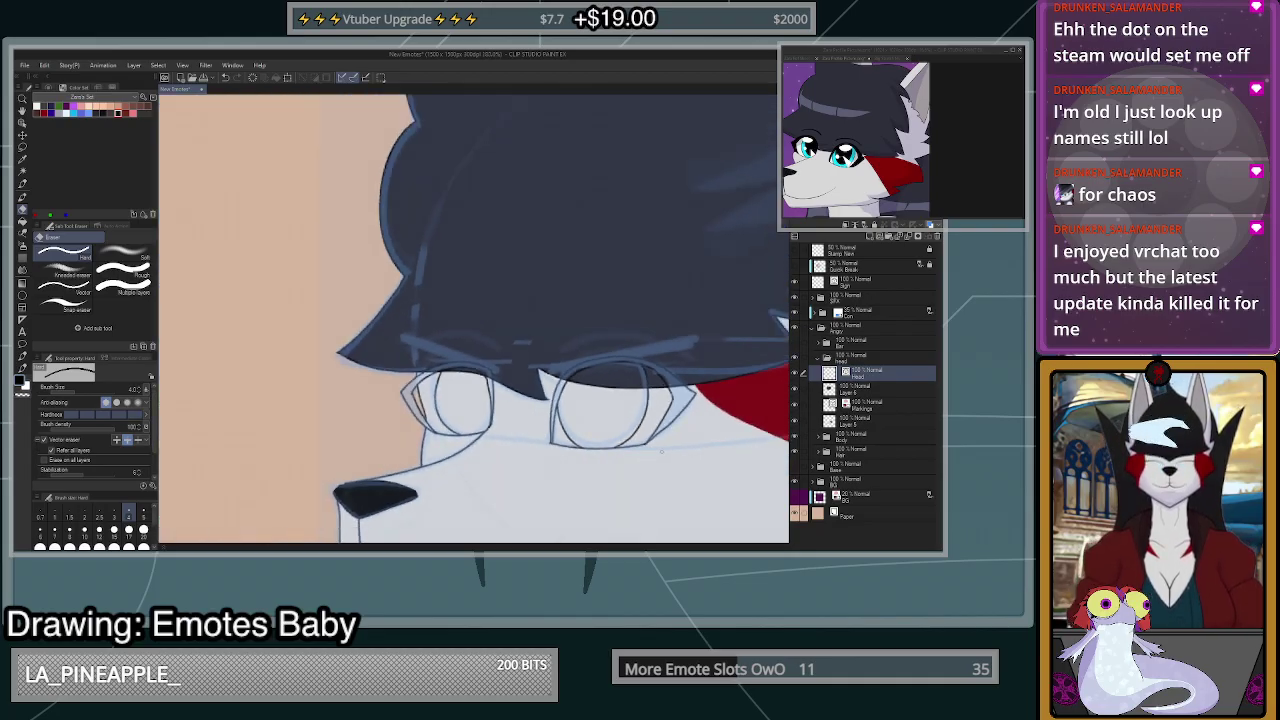
scroll(680, 435, "up", 3)
scroll(647, 421, "up", 3)
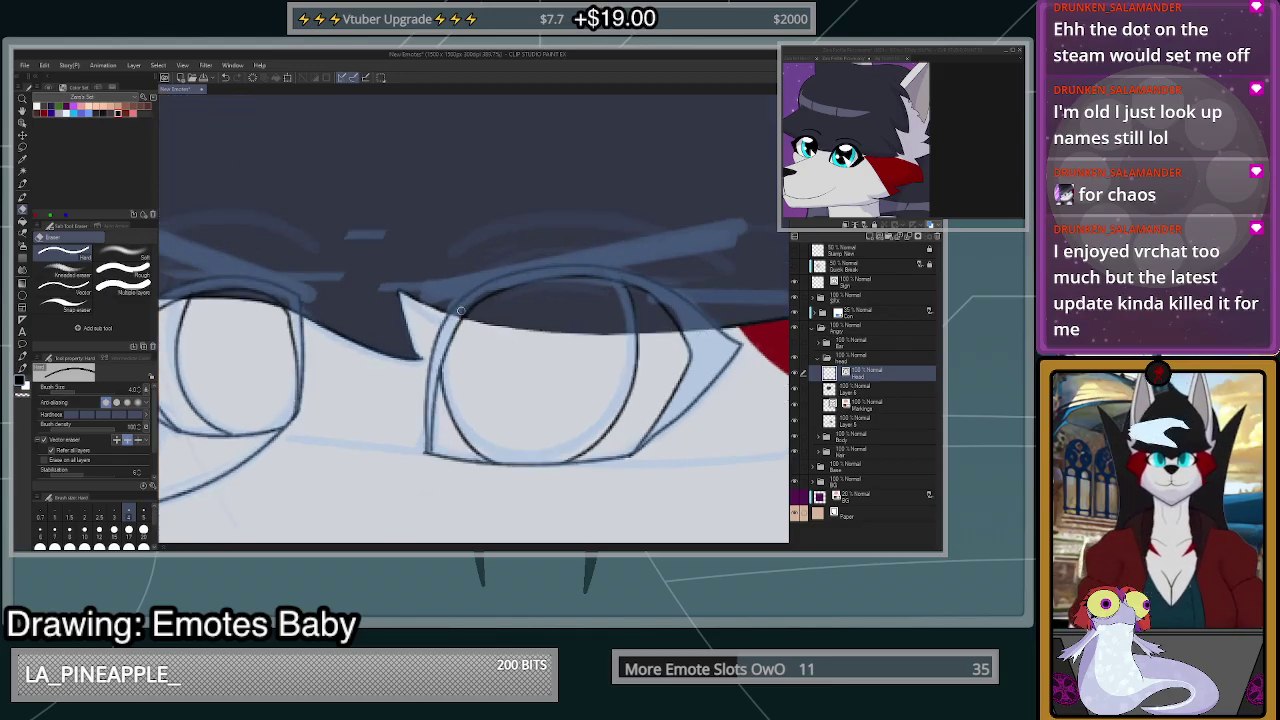
scroll(474, 313, "down", 5)
scroll(400, 380, "up", 3)
scroll(393, 314, "up", 3)
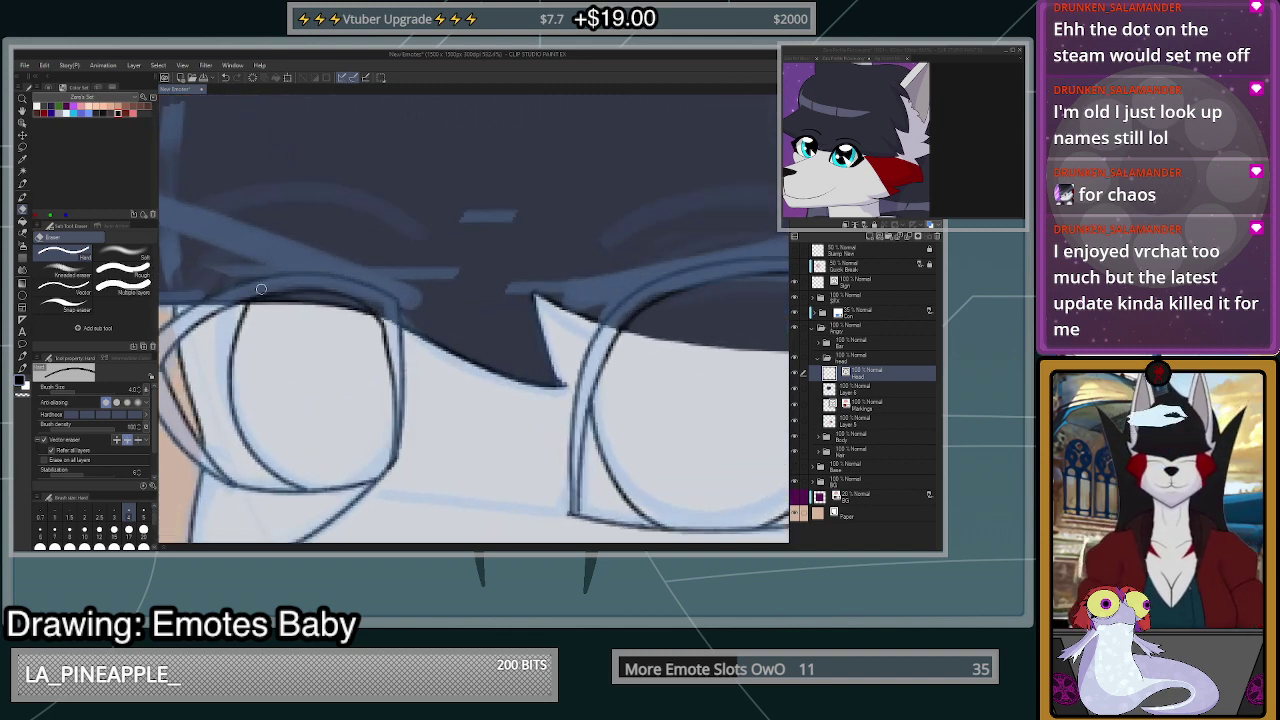
left_click(290, 303)
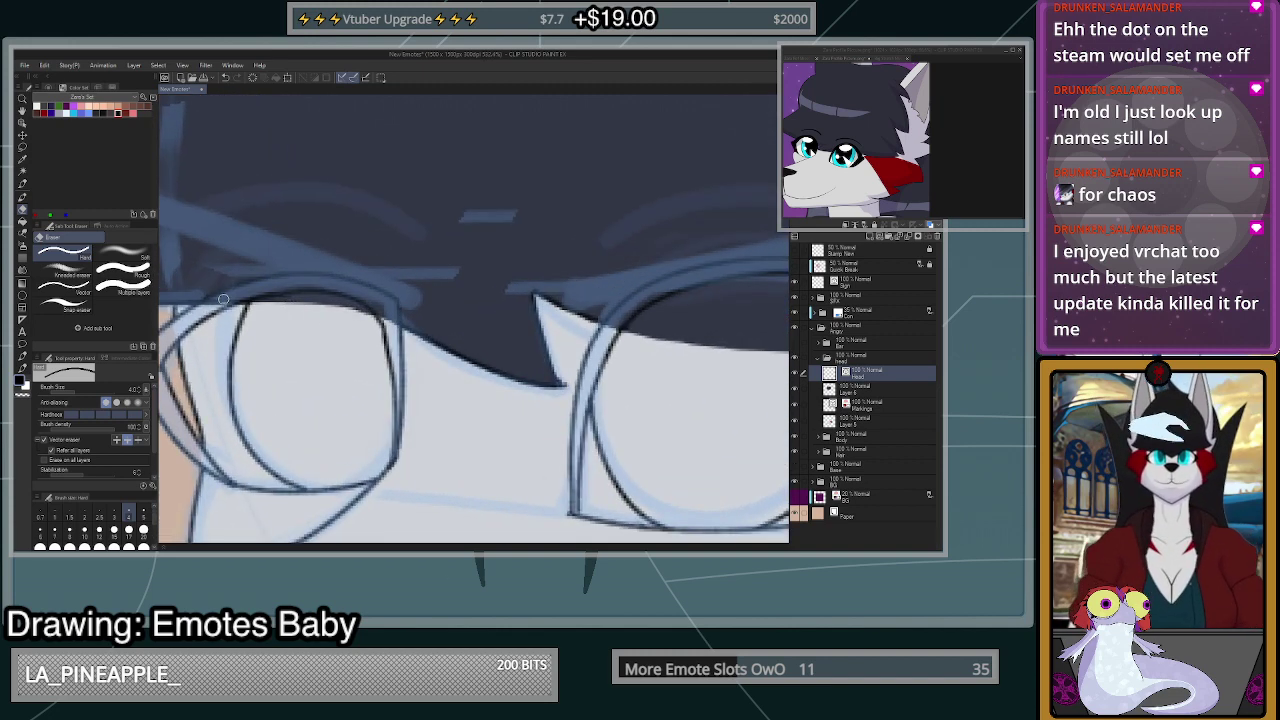
- Redraw the upper part of the near eye's outer-side inner contour as a straighter diagonal using Redraw vector line
scroll(655, 436, "down", 3)
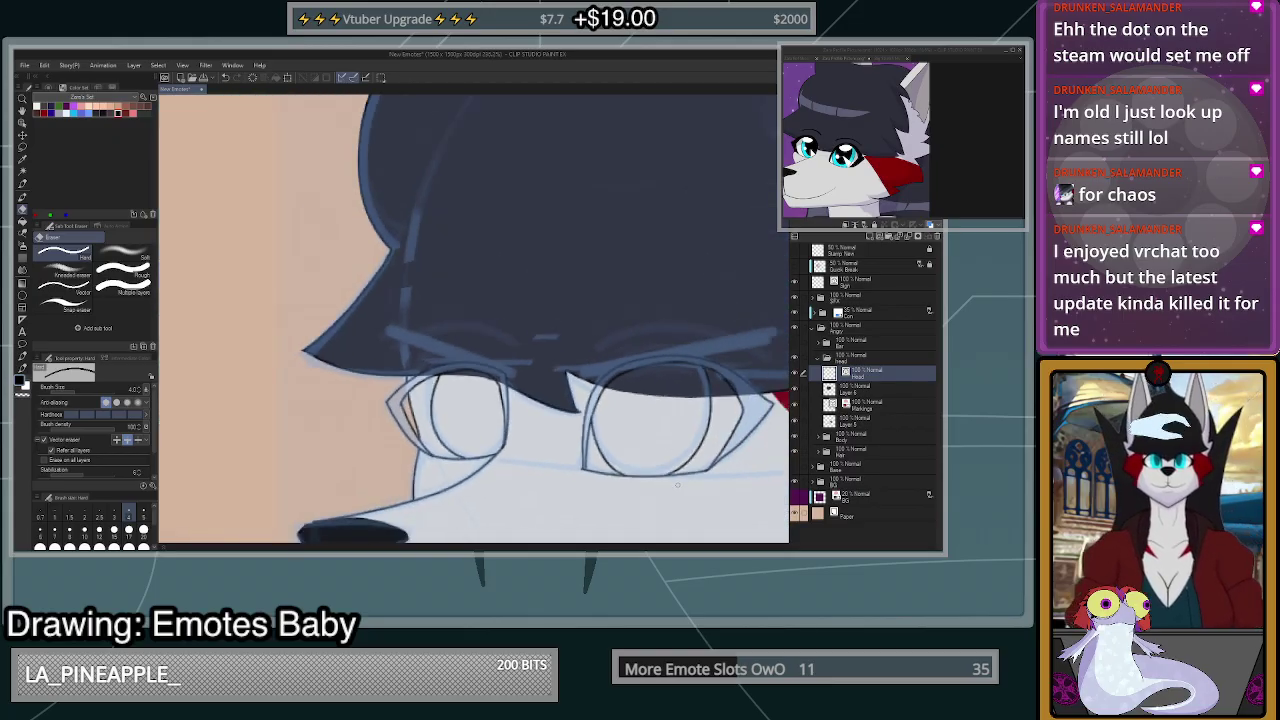
scroll(677, 485, "up", 1)
scroll(667, 483, "down", 3)
scroll(674, 474, "up", 4)
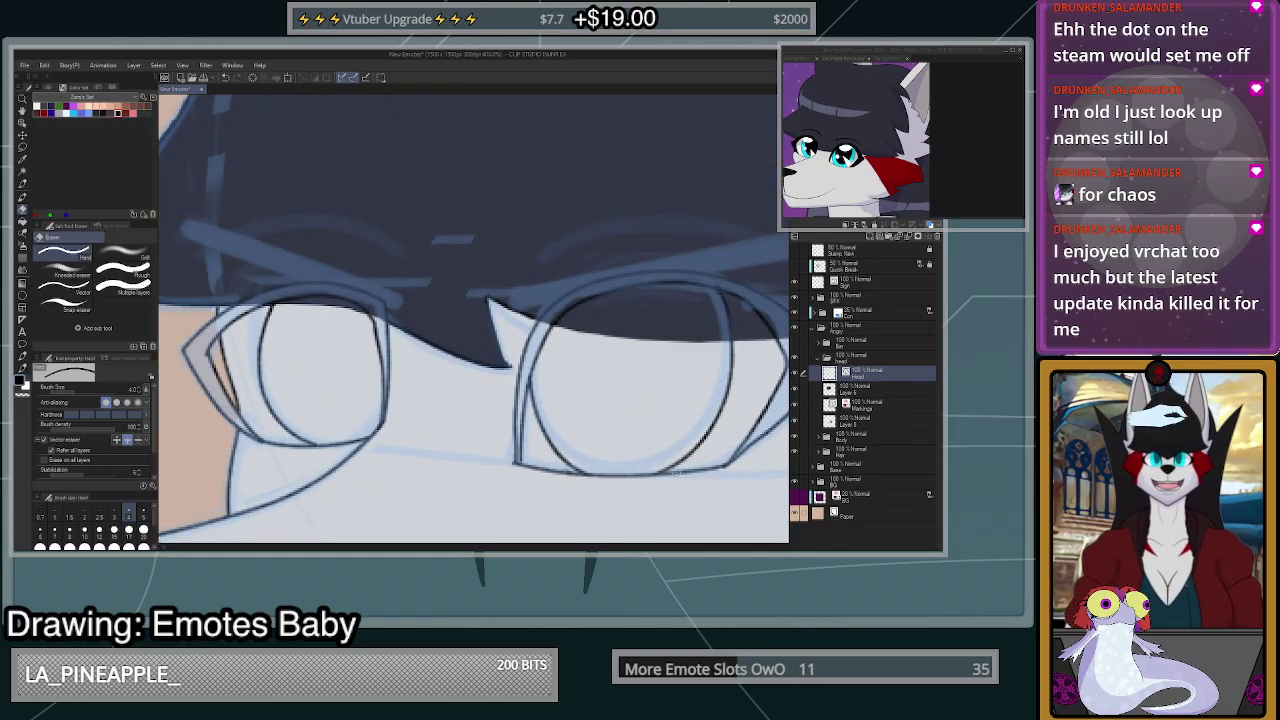
key("p")
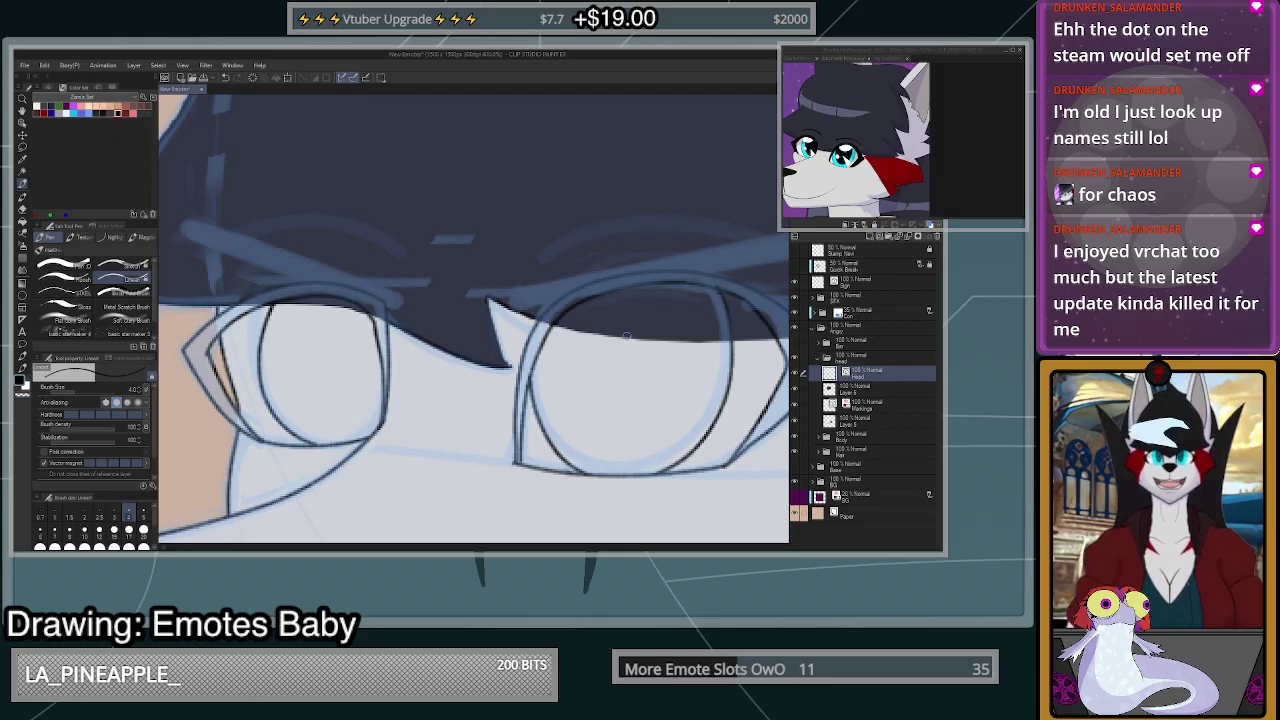
scroll(627, 337, "down", 4)
scroll(669, 389, "up", 3)
scroll(668, 396, "down", 1)
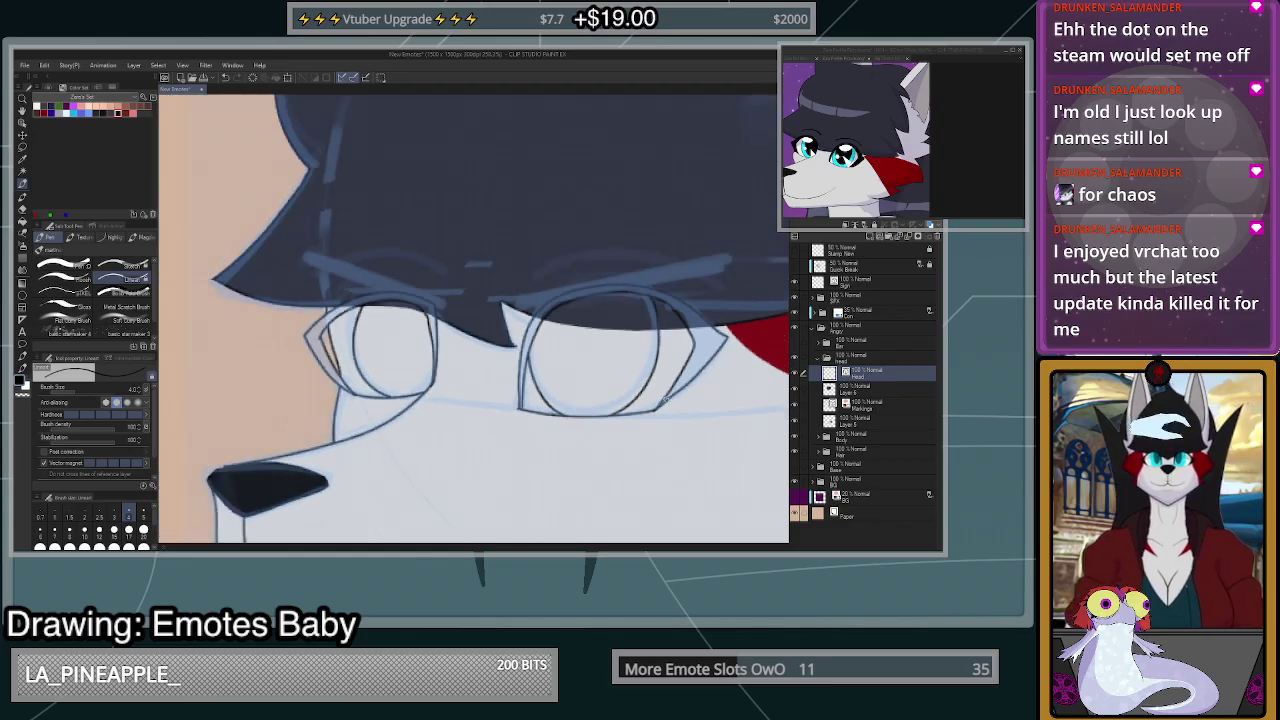
scroll(660, 399, "up", 2)
scroll(675, 390, "down", 4)
scroll(688, 380, "up", 3)
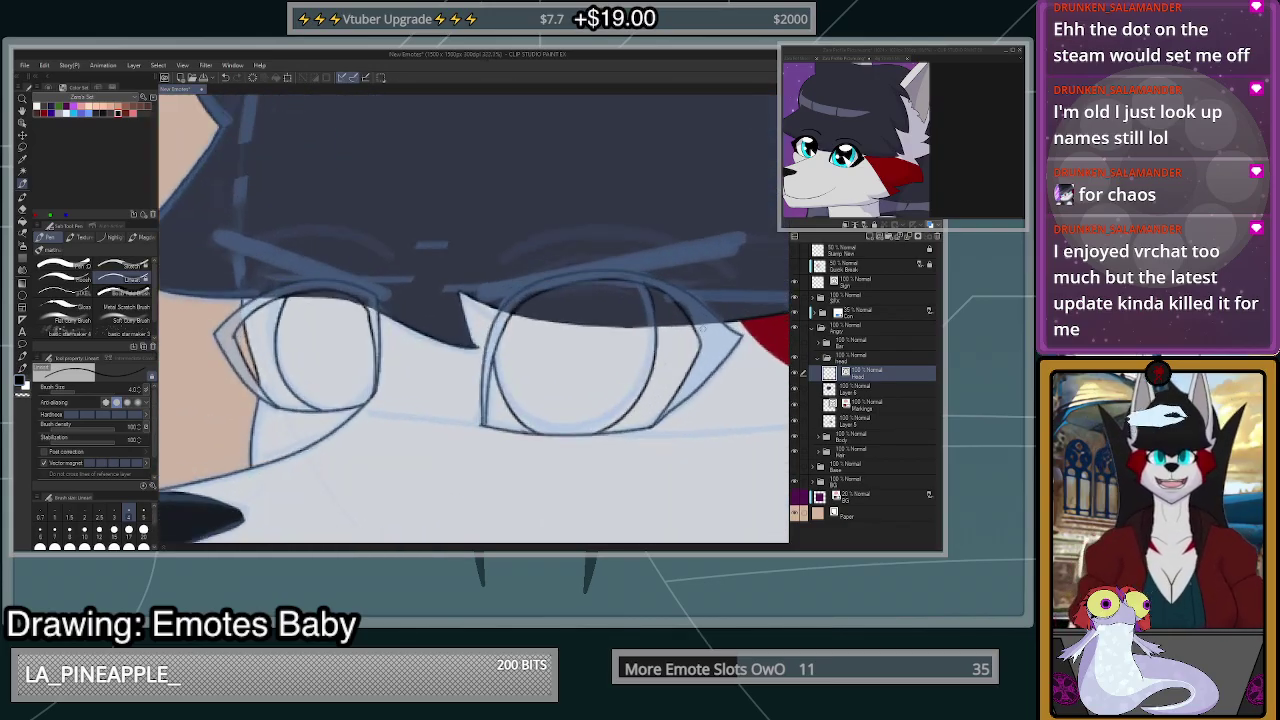
scroll(702, 328, "up", 3)
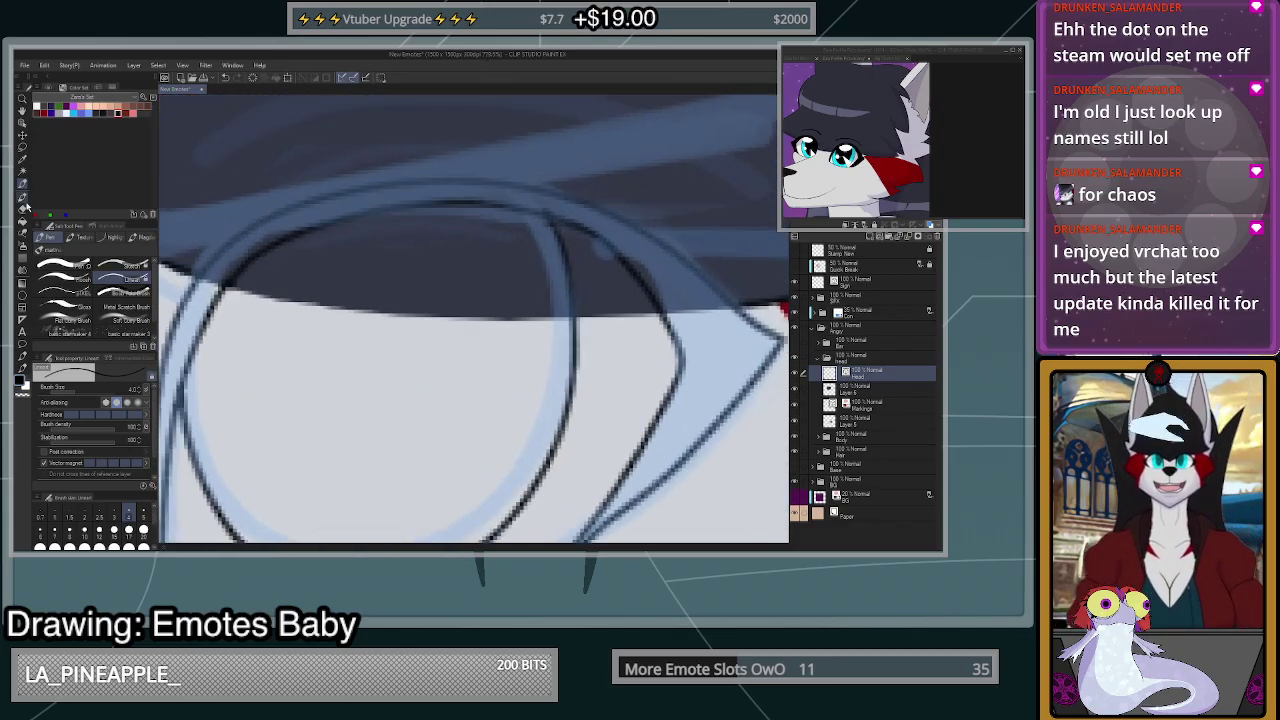
left_click(23, 205)
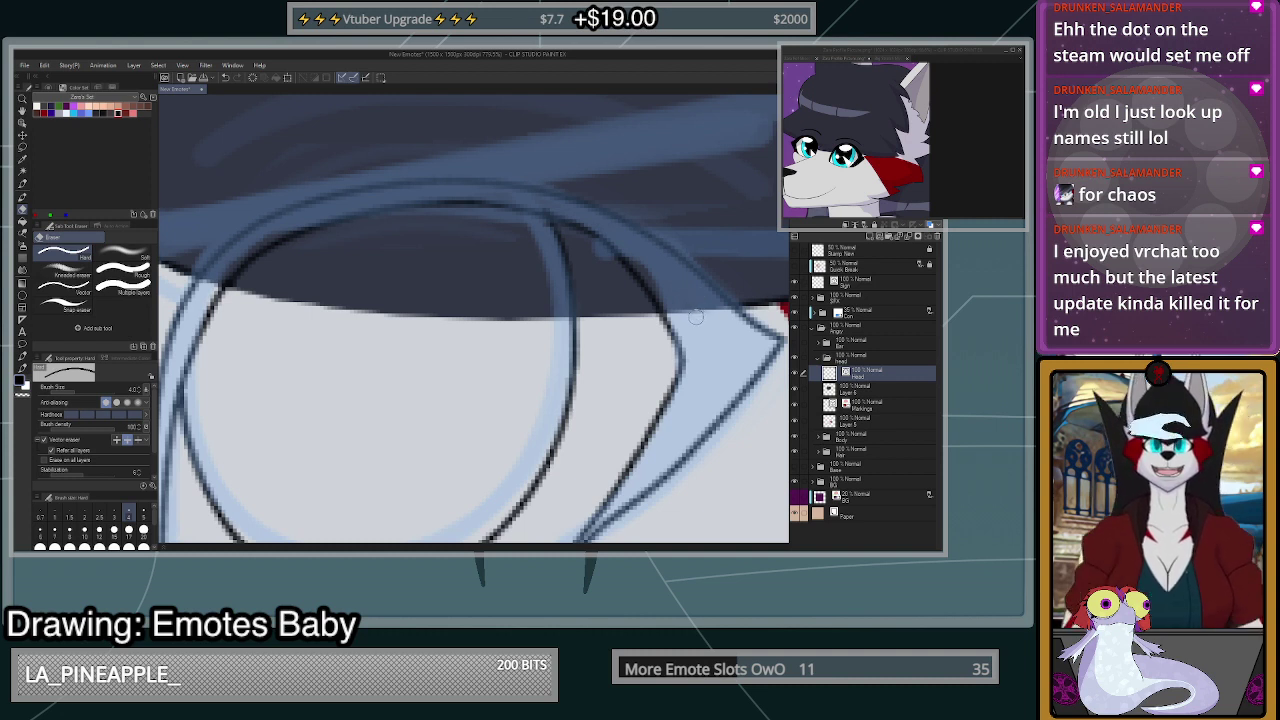
left_click(23, 230)
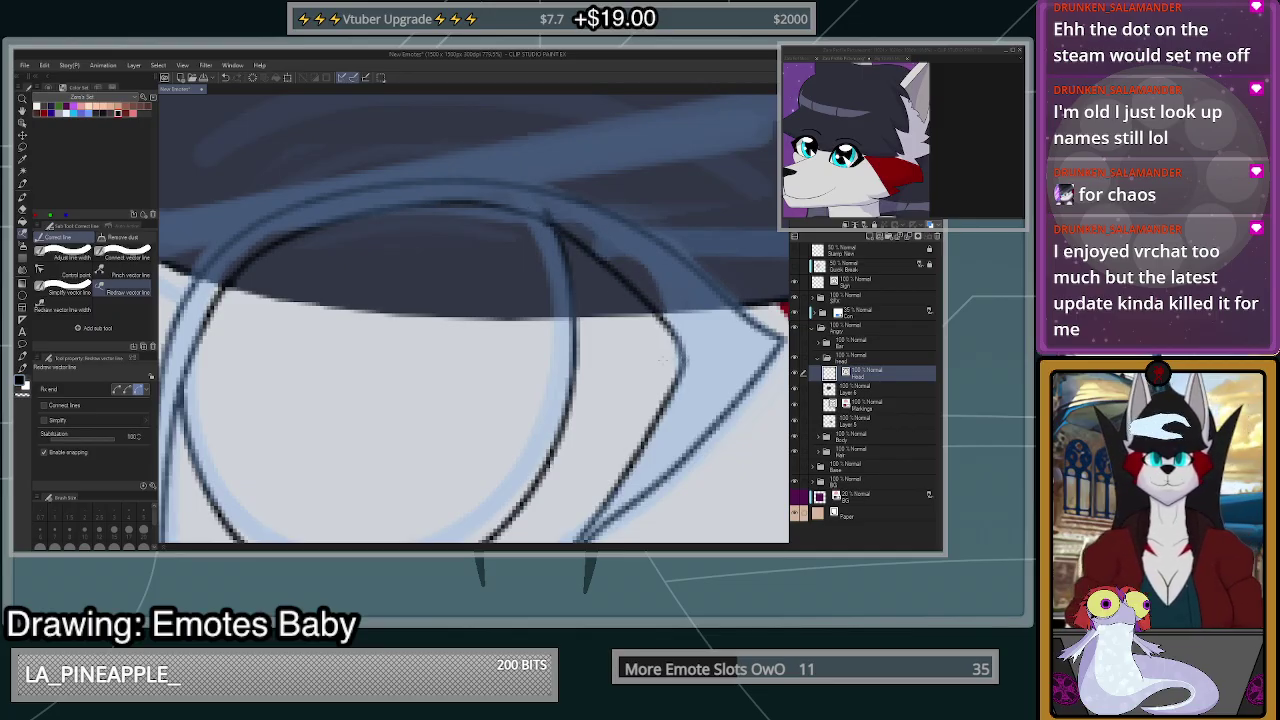
- Erase the stray contour segment inside the far eye's outer corner with the vector eraser
key("e")
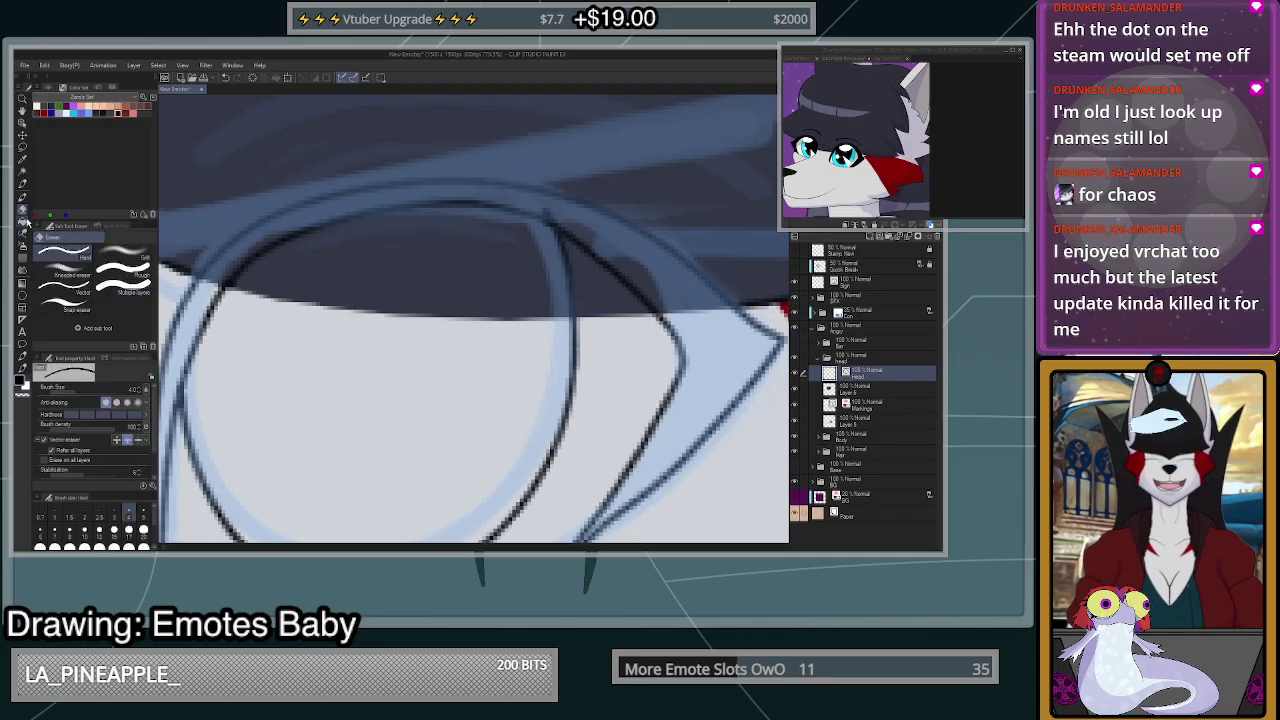
scroll(640, 240, "down", 8)
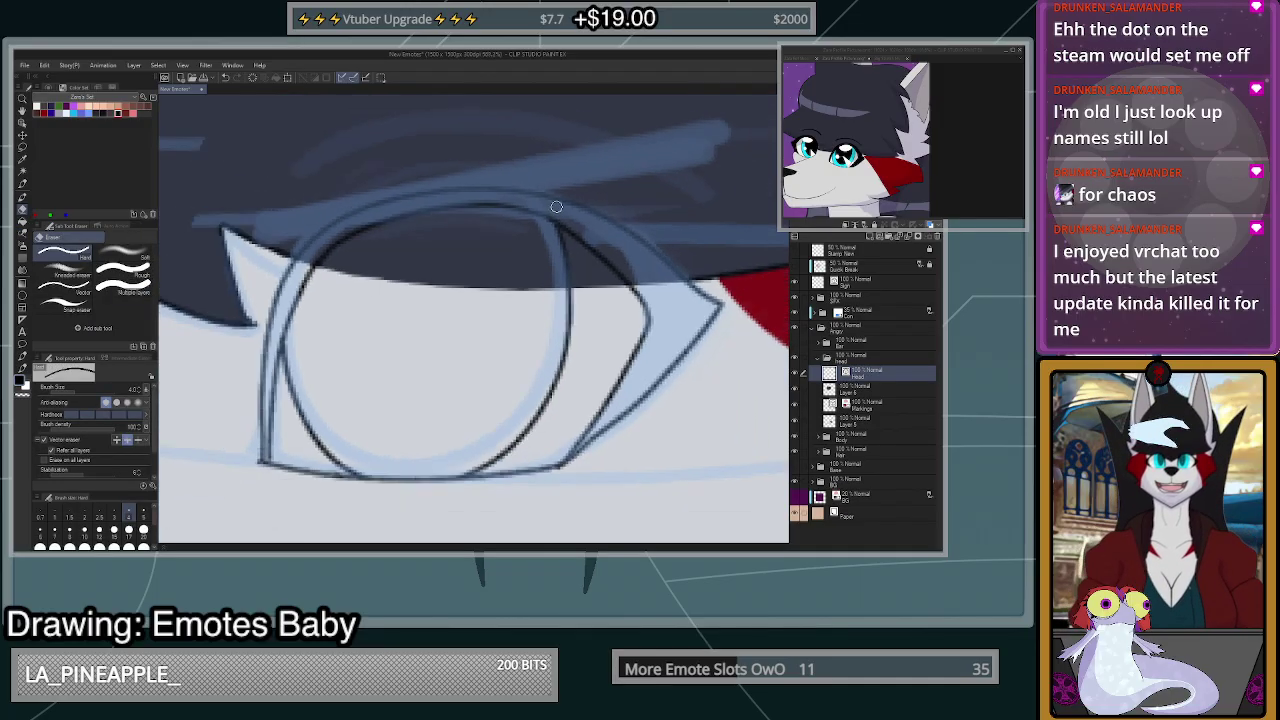
scroll(654, 291, "up", 2)
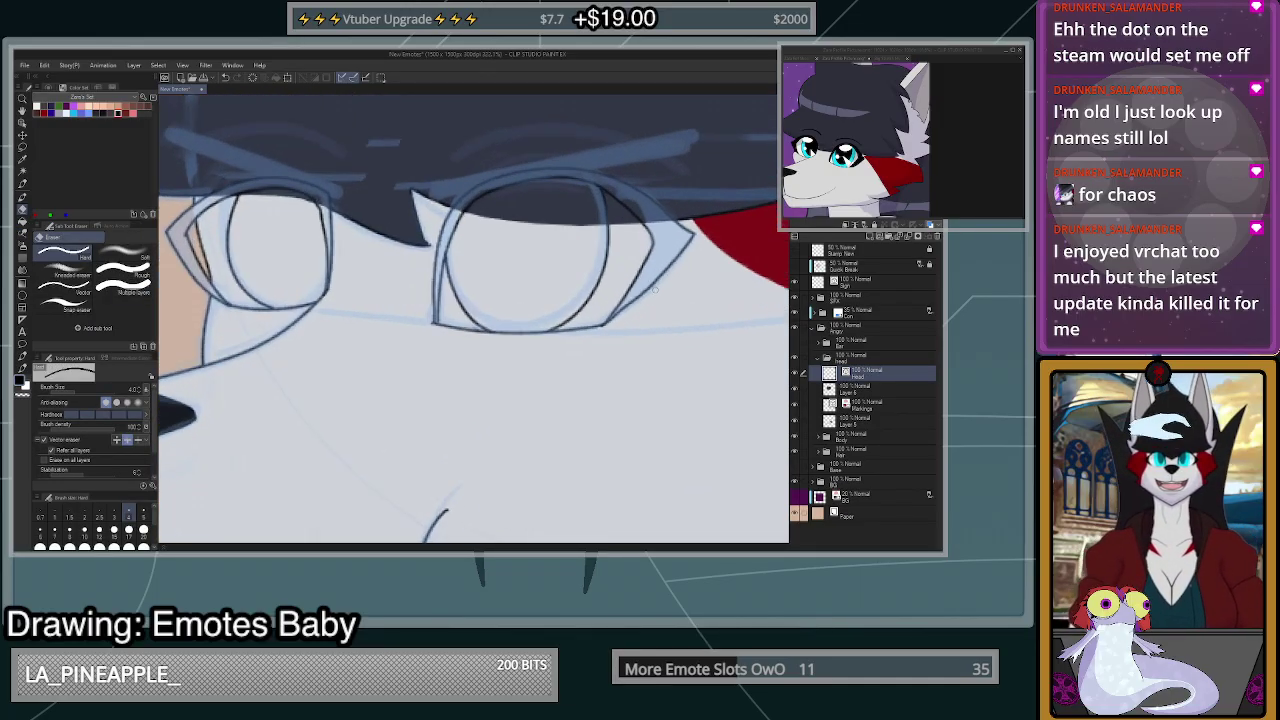
scroll(208, 271, "up", 1)
left_click(208, 271)
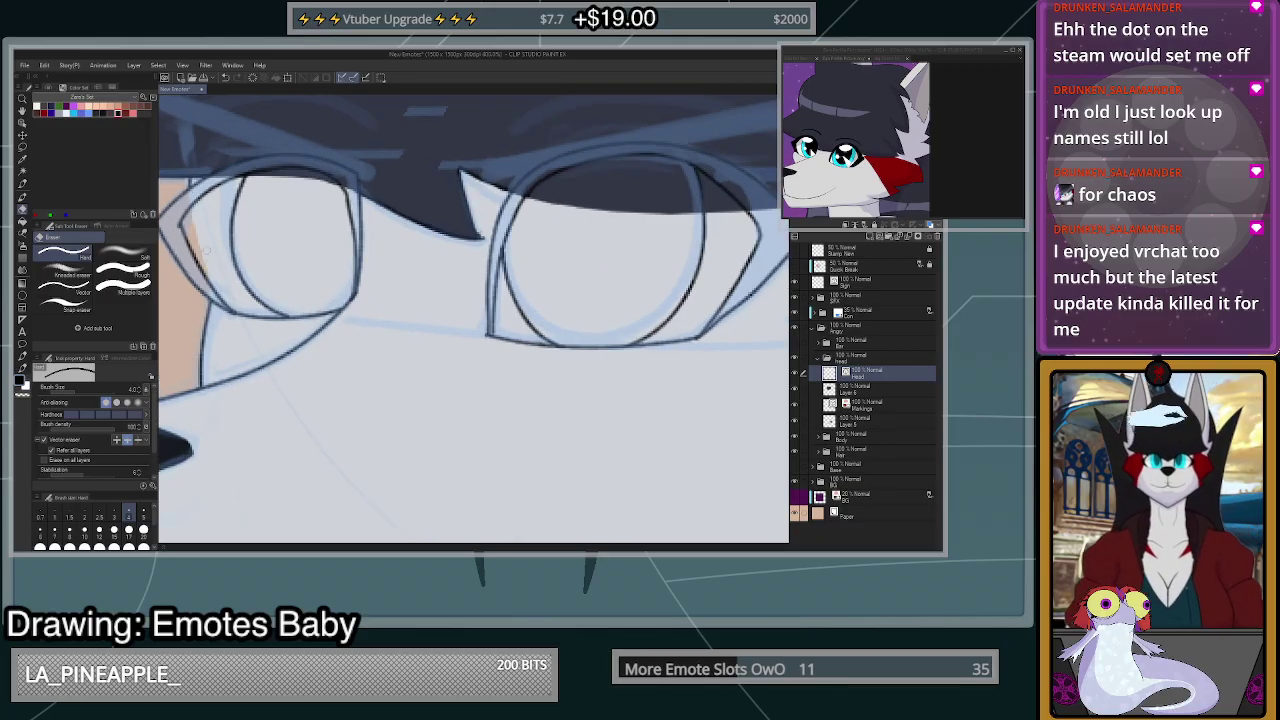
- Redraw the near eye's outer-side inner contour from its bend down to the lower lid corner as a smoother curve
scroll(330, 278, "down", 4)
scroll(655, 272, "up", 6)
scroll(657, 280, "down", 2)
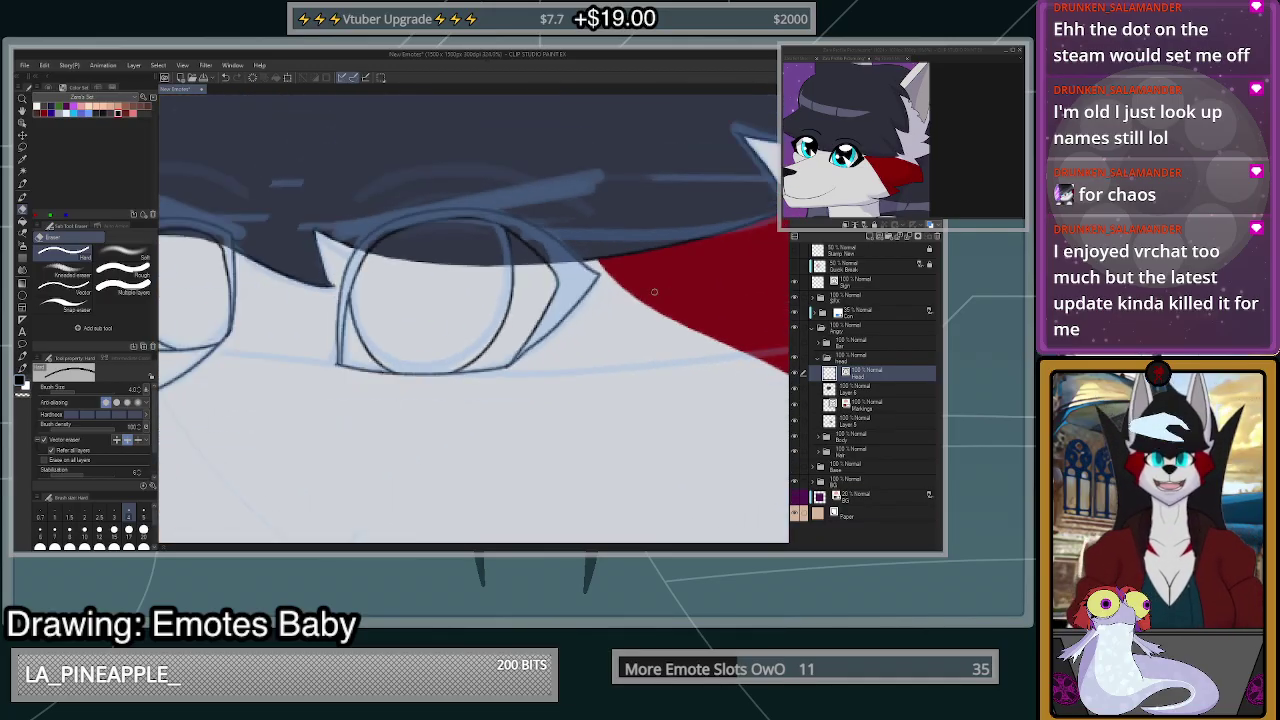
scroll(550, 330, "up", 3)
scroll(405, 368, "up", 1)
key("y")
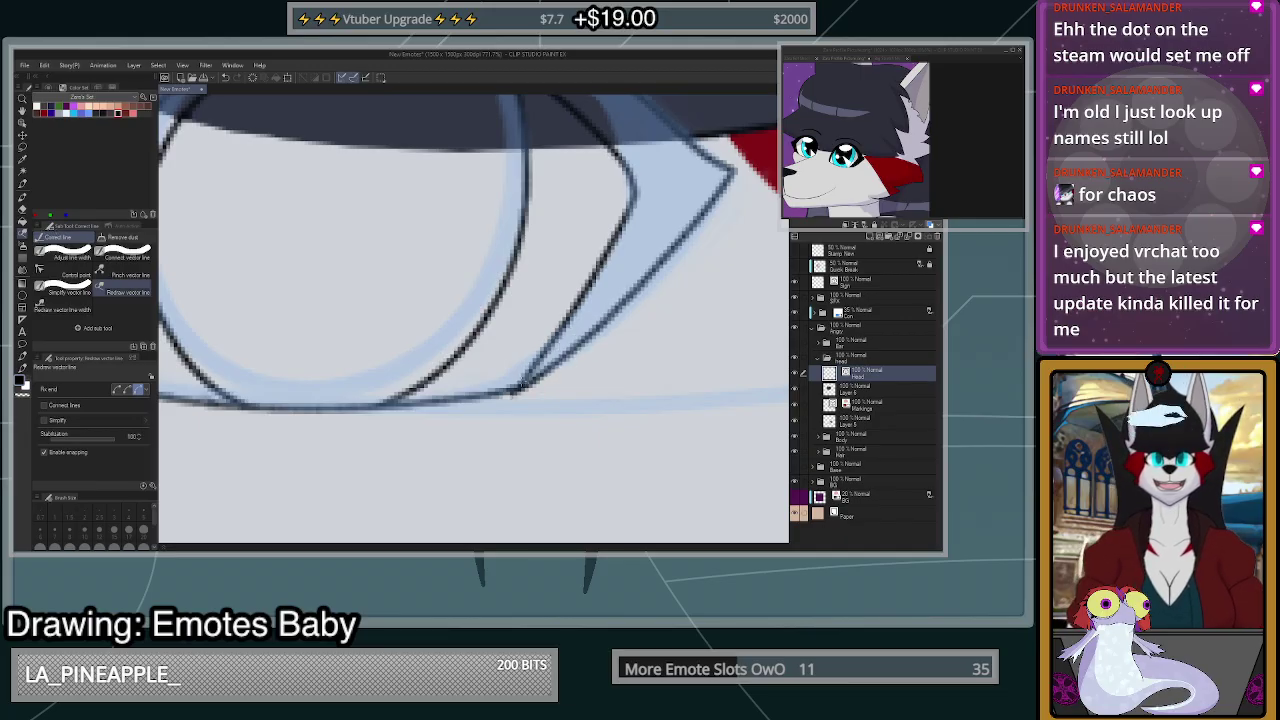
scroll(605, 285, "down", 3)
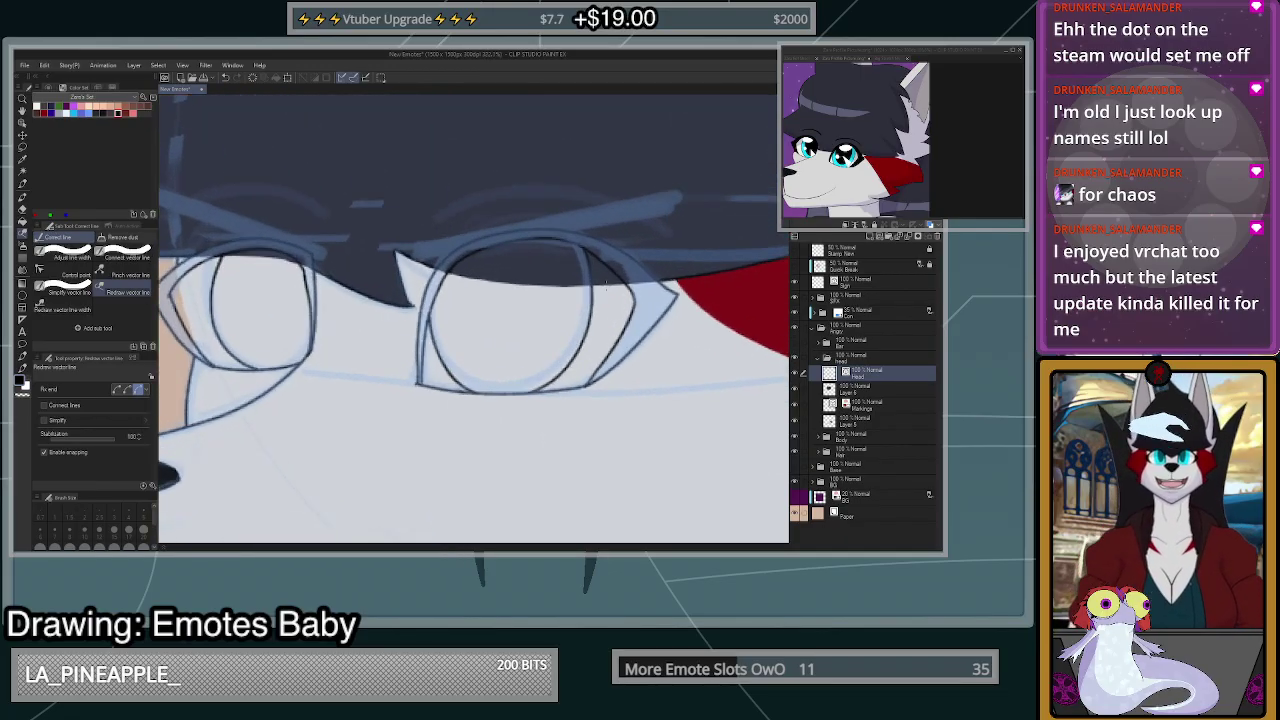
scroll(605, 285, "up", 3)
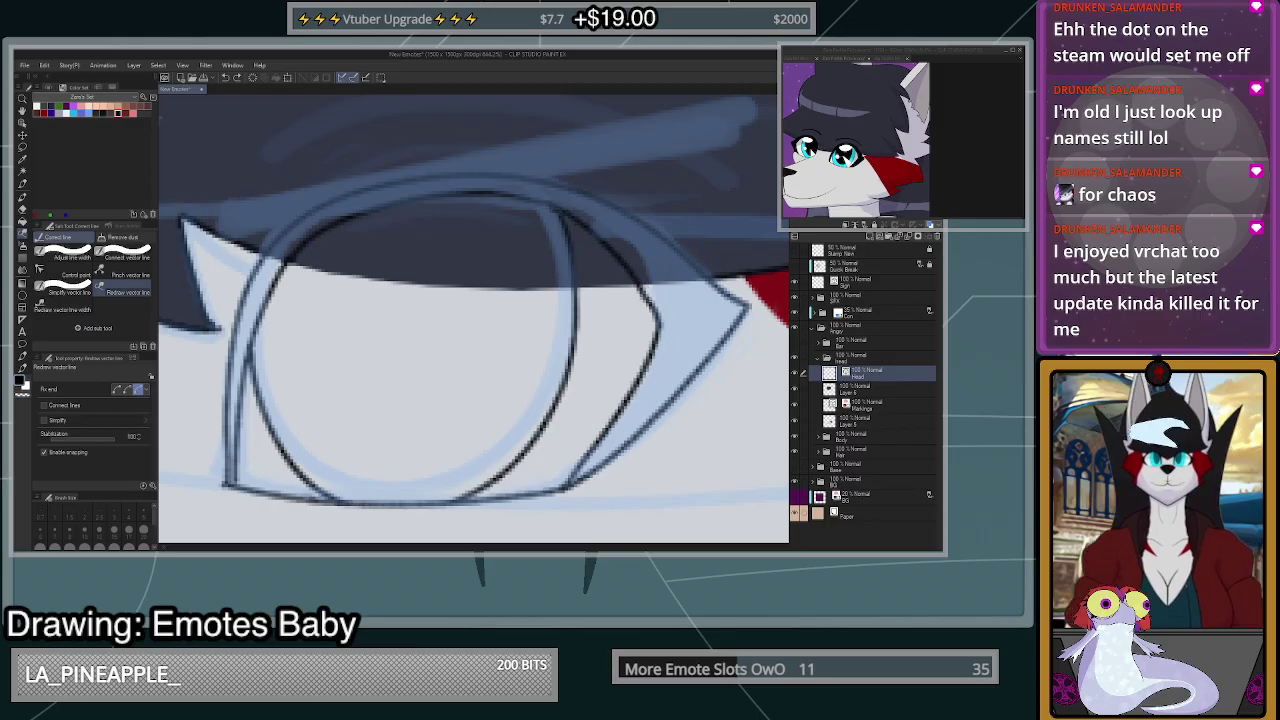
mouse_move(642, 288)
left_mouse_down()
mouse_move(645, 376)
mouse_move(568, 489)
left_mouse_up()
- Redraw the far eye's outer-side inner contour so that it runs down to the lower lid corner
scroll(690, 370, "down", 3)
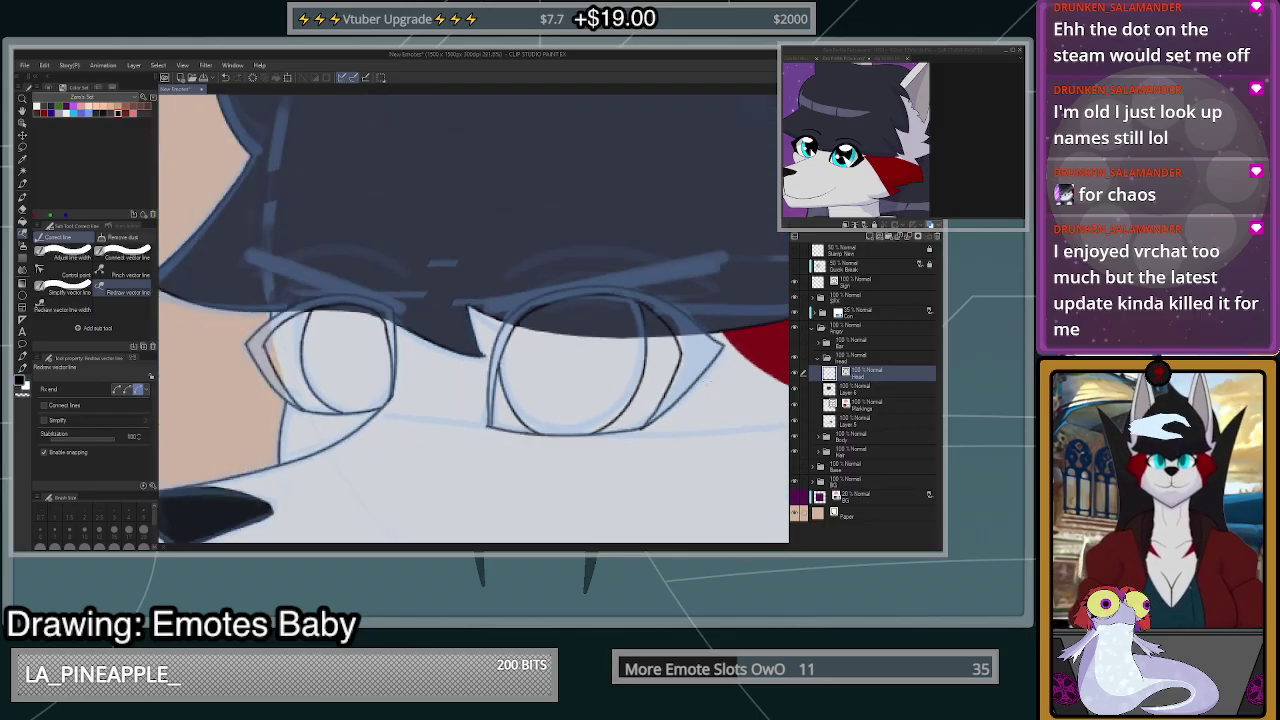
scroll(640, 420, "up", 2)
scroll(500, 415, "down", 4)
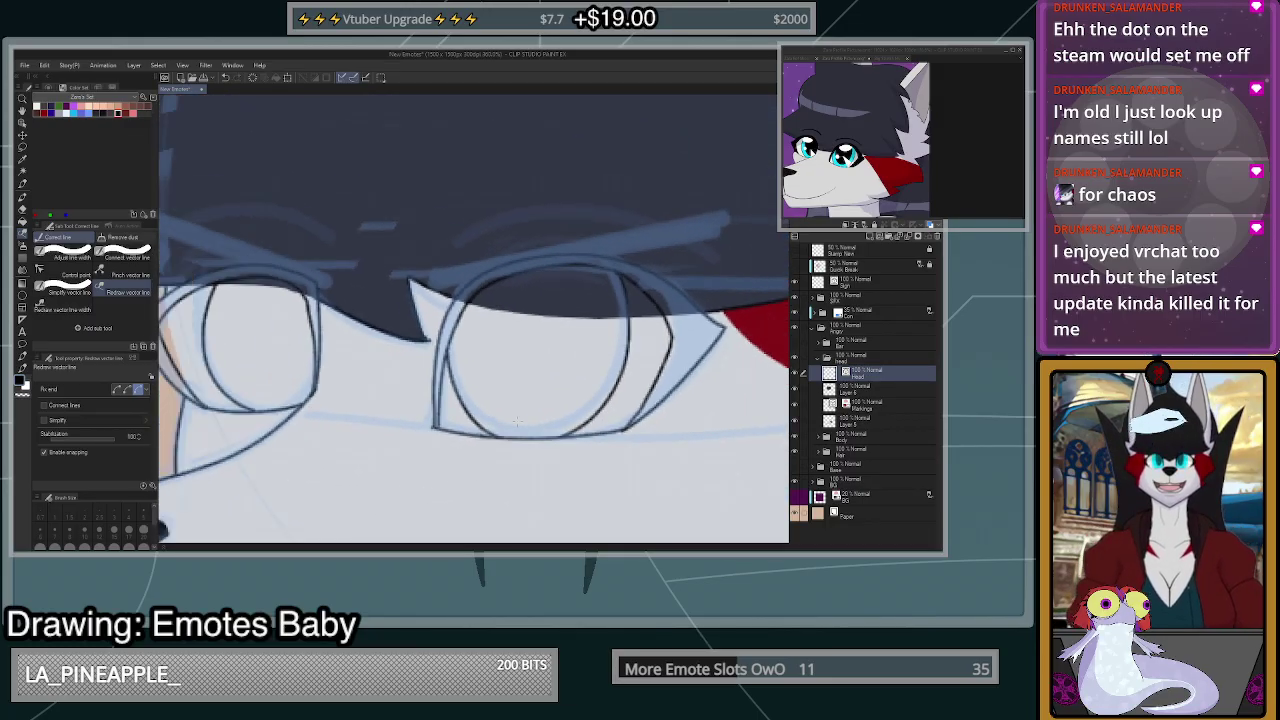
scroll(302, 412, "up", 6)
scroll(303, 420, "up", 1)
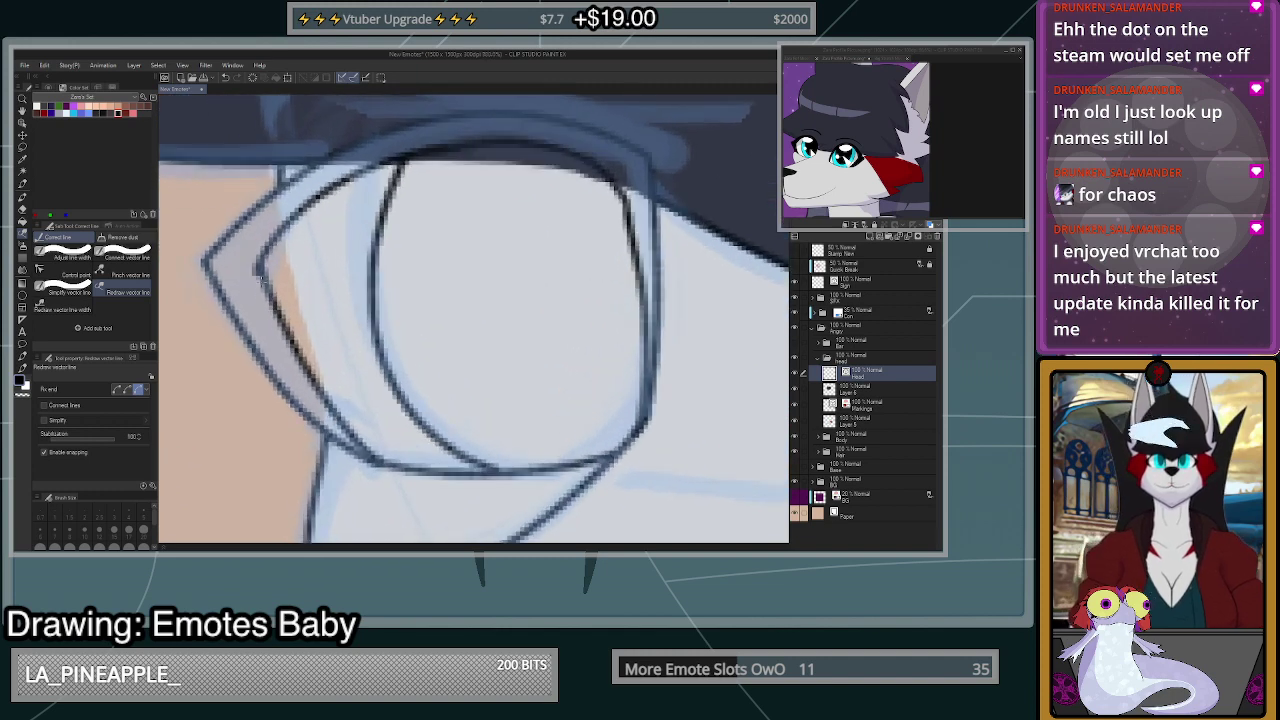
left_click_drag(283, 326, 382, 464)
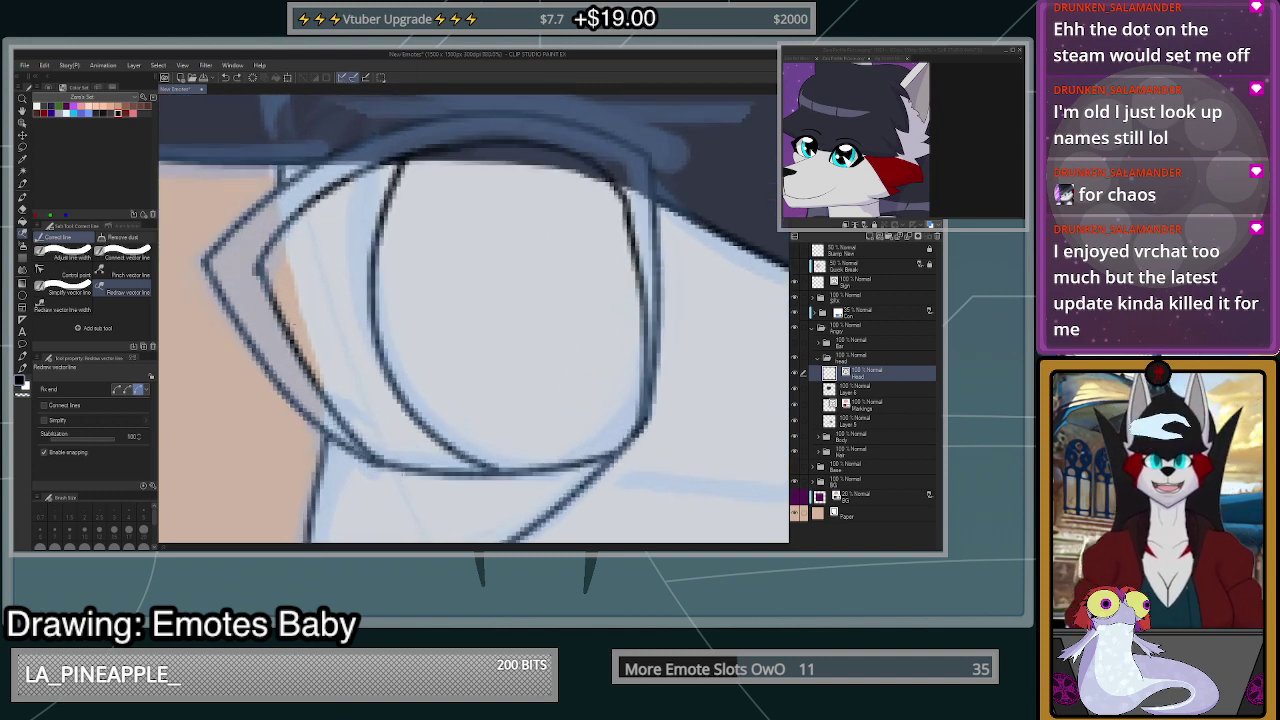
mouse_move(259, 266)
left_mouse_down()
mouse_move(356, 444)
mouse_move(375, 455)
left_mouse_up()
mouse_move(340, 392)
left_mouse_down()
mouse_move(282, 329)
mouse_move(385, 480)
left_mouse_up()
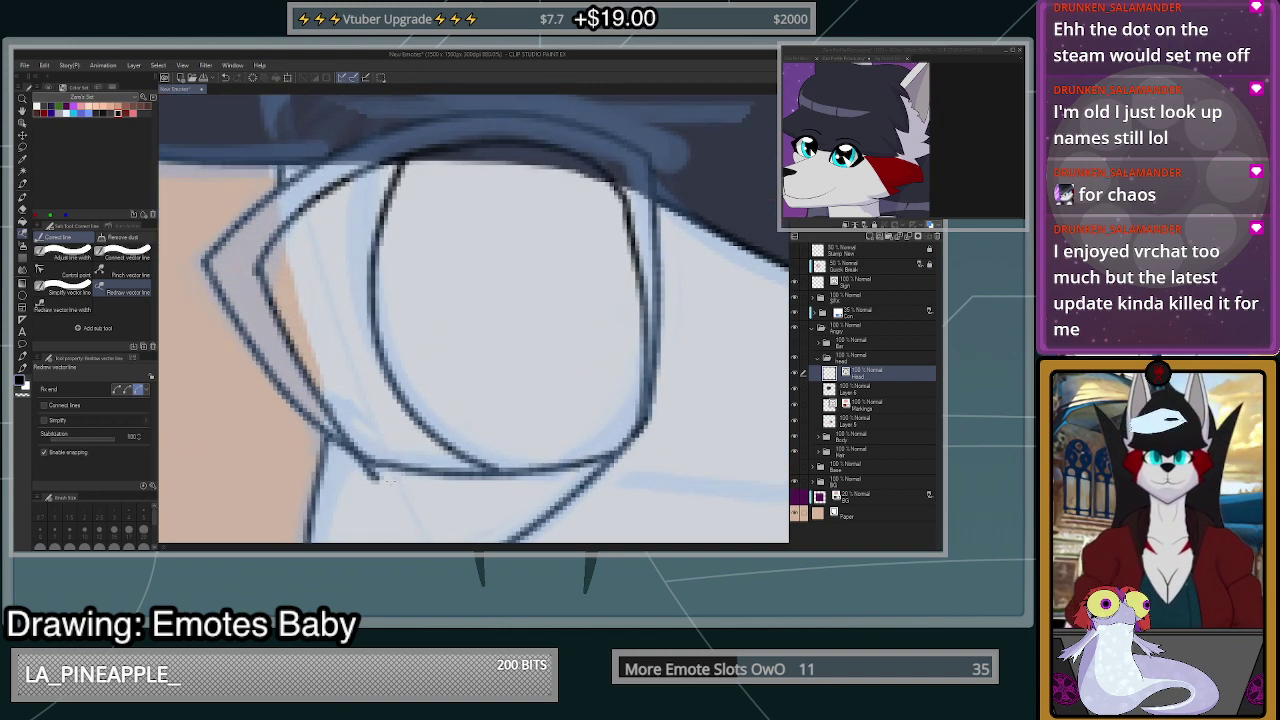
- Compare both eyes' outer corners and reshape the bend of the near eye's inner contour with Redraw vector line
key("e")
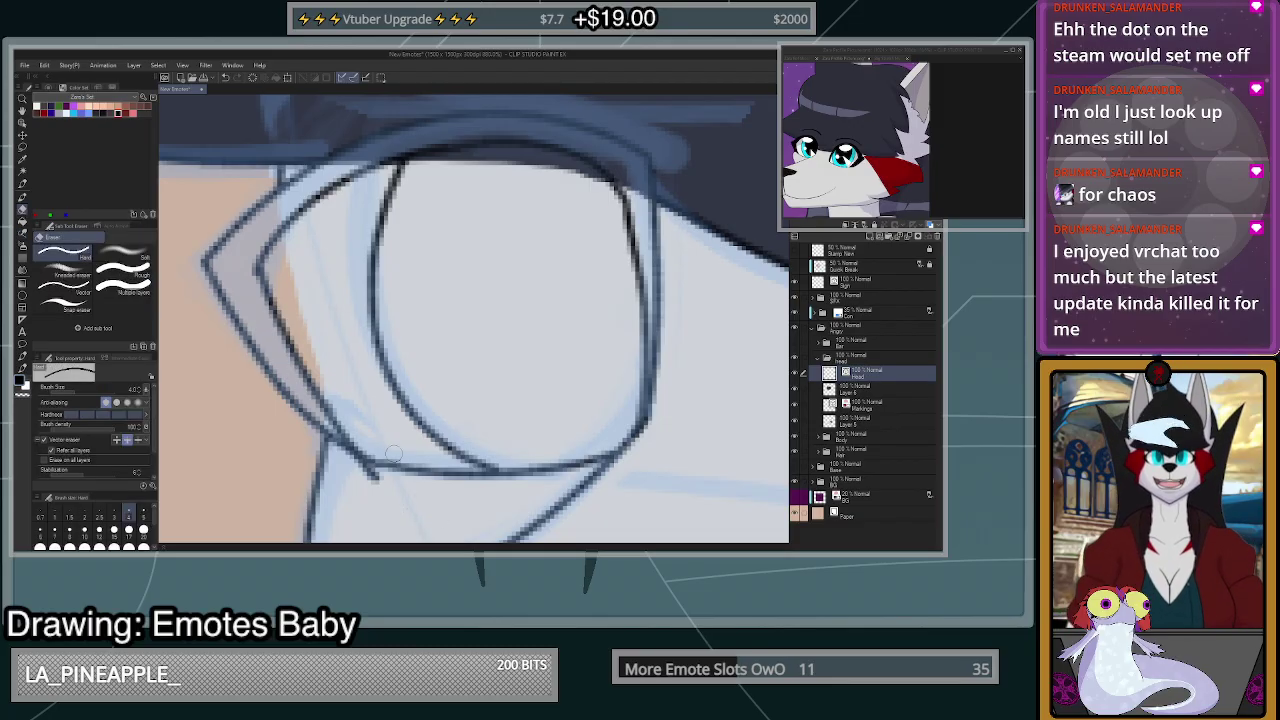
scroll(381, 488, "down", 2)
scroll(440, 468, "down", 4)
scroll(705, 450, "up", 4)
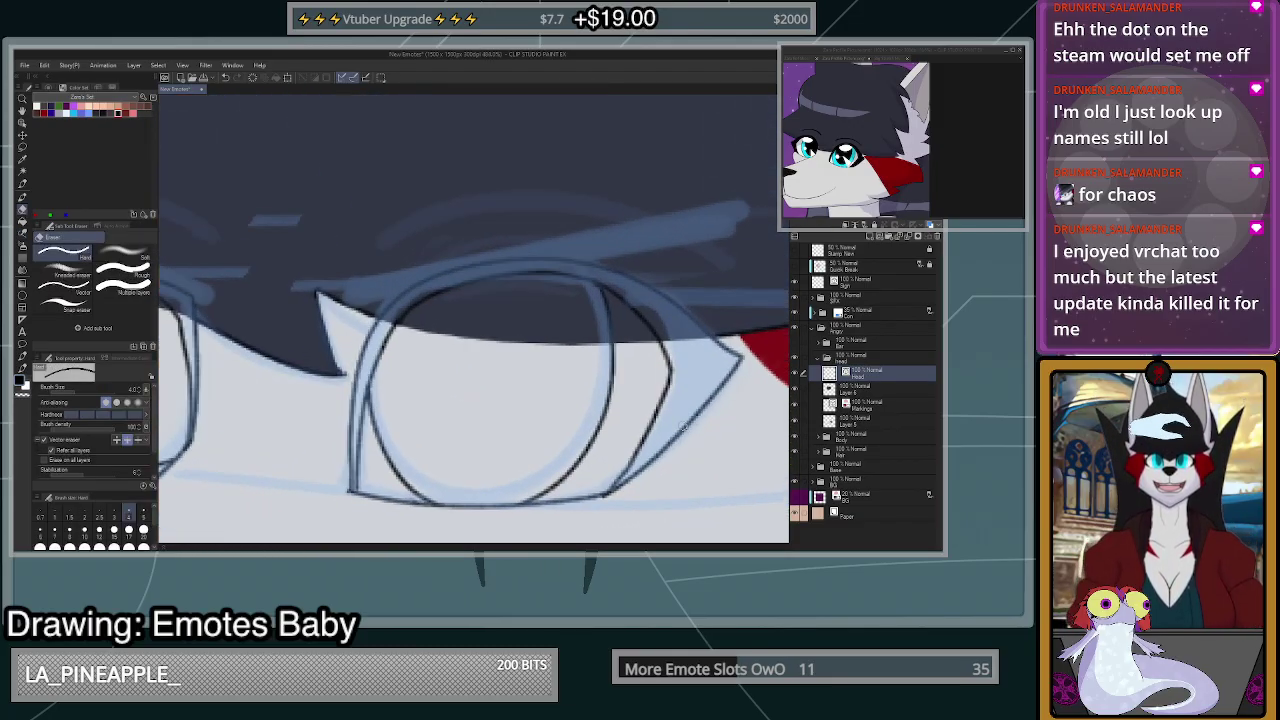
scroll(712, 360, "down", 3)
scroll(702, 376, "up", 3)
scroll(698, 374, "up", 2)
scroll(698, 374, "down", 2)
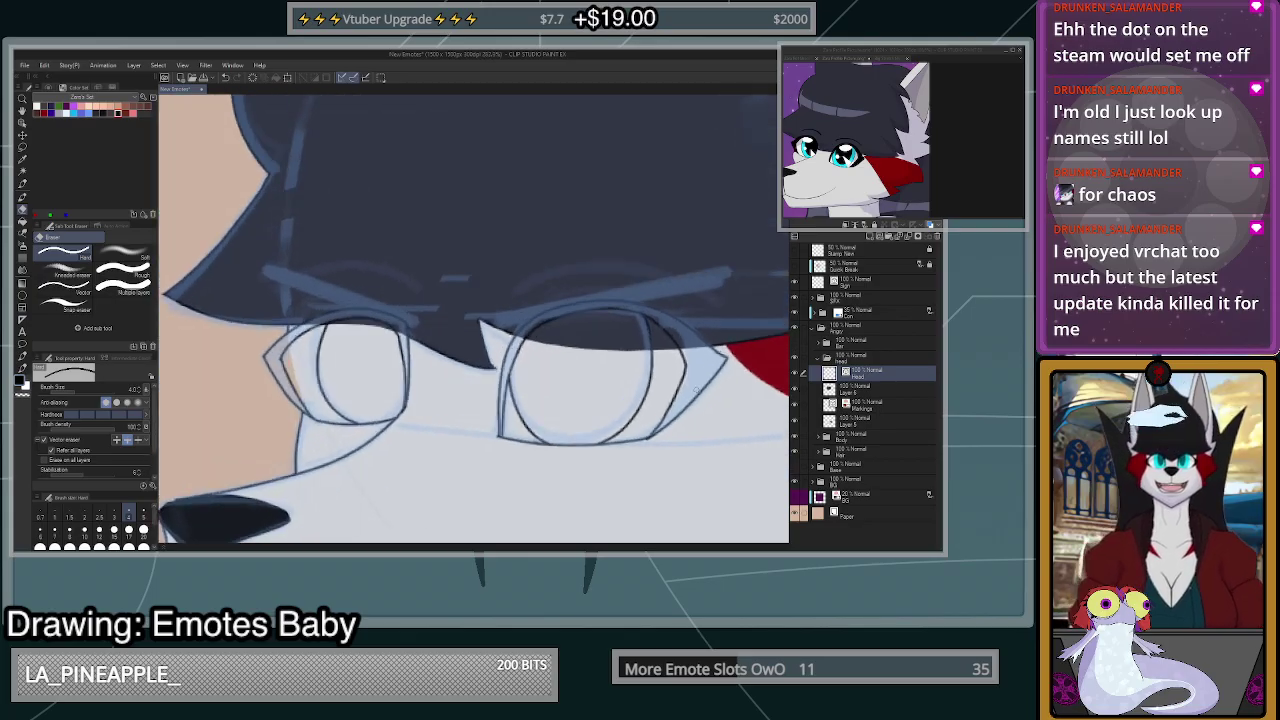
scroll(695, 390, "up", 2)
scroll(690, 405, "down", 2)
scroll(687, 415, "up", 2)
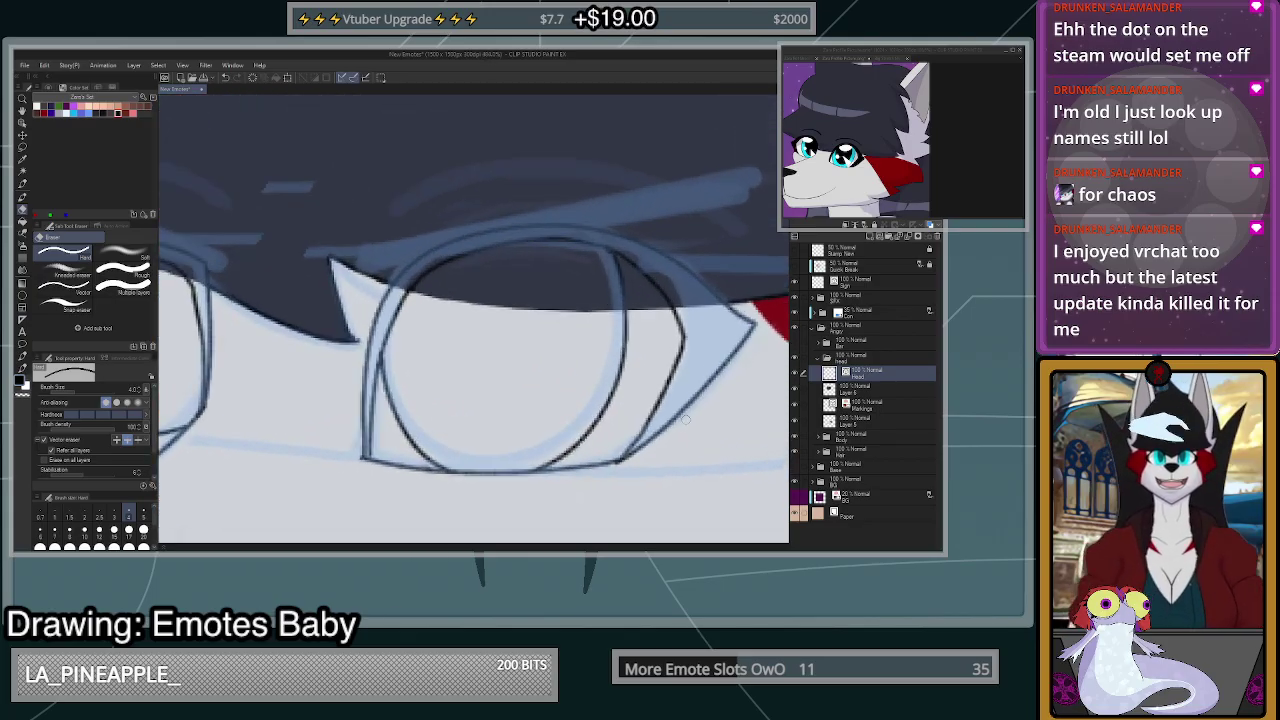
key("y")
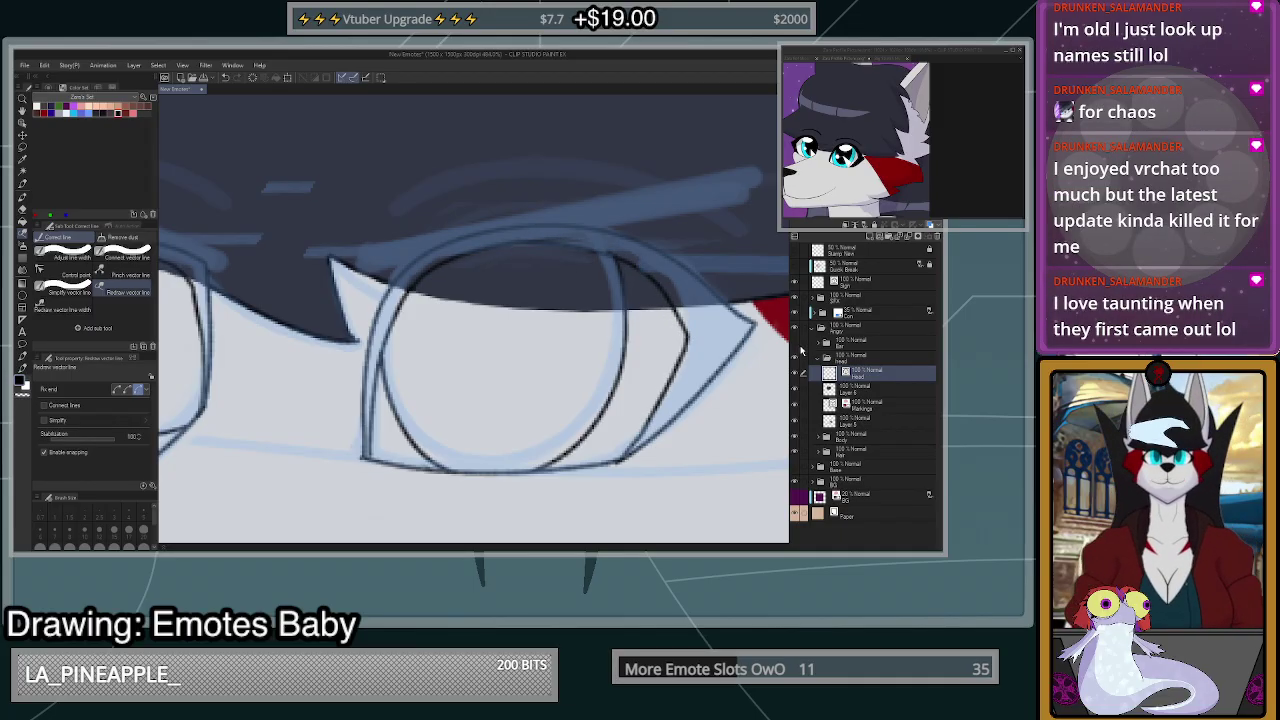
- Hide the sketch overlay and redraw the near eye's outer-side inner contour as a smoother curve down to the lower lid
left_click(796, 326)
left_click(796, 326)
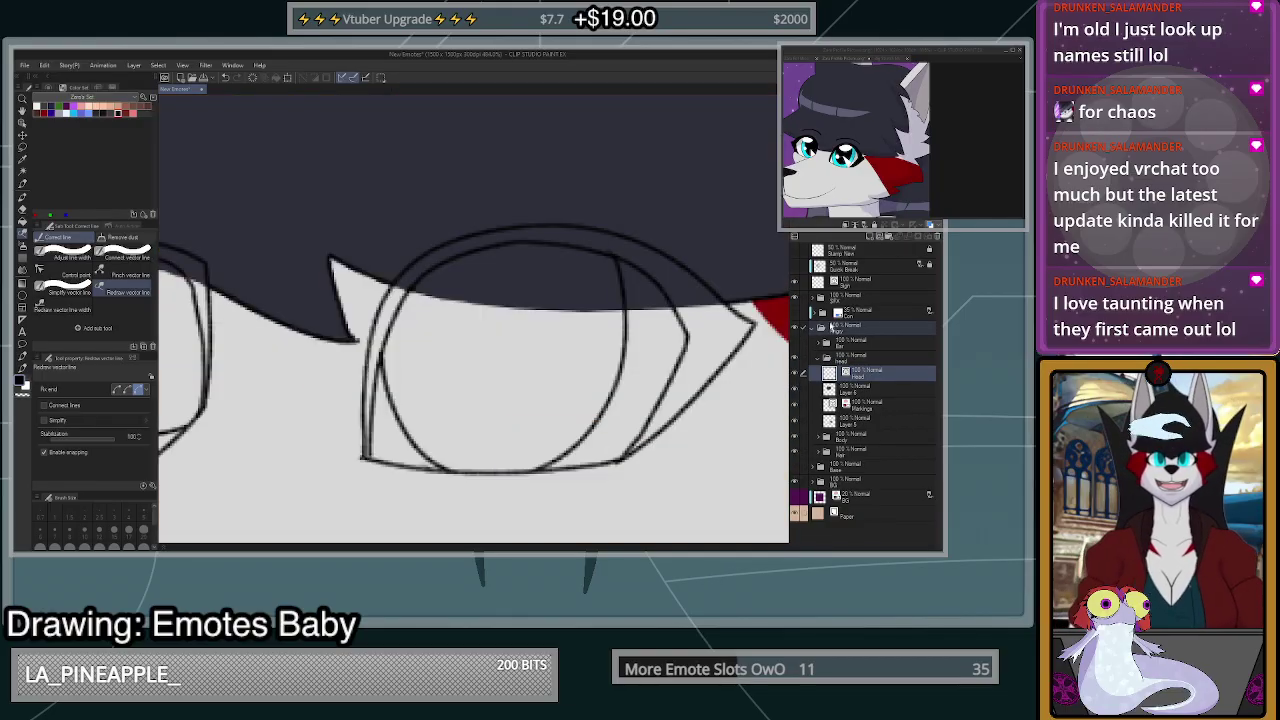
scroll(667, 403, "down", 5)
scroll(672, 380, "up", 4)
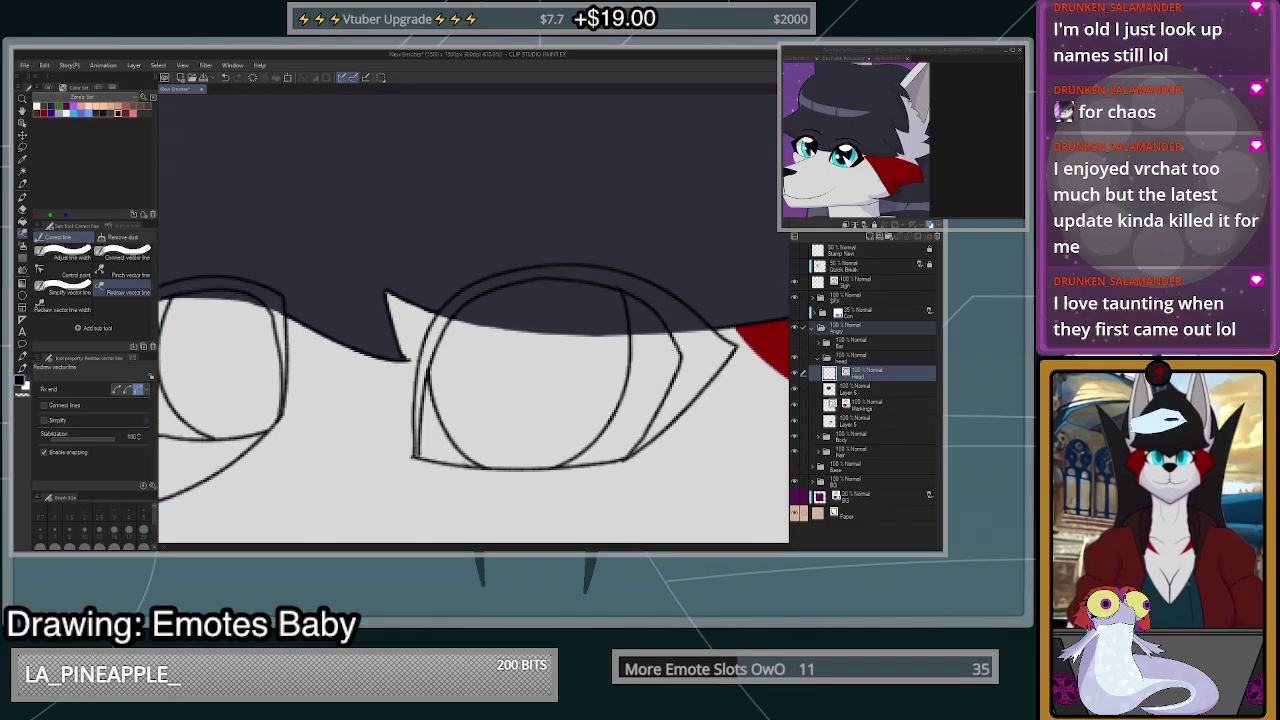
left_click_drag(625, 292, 612, 465)
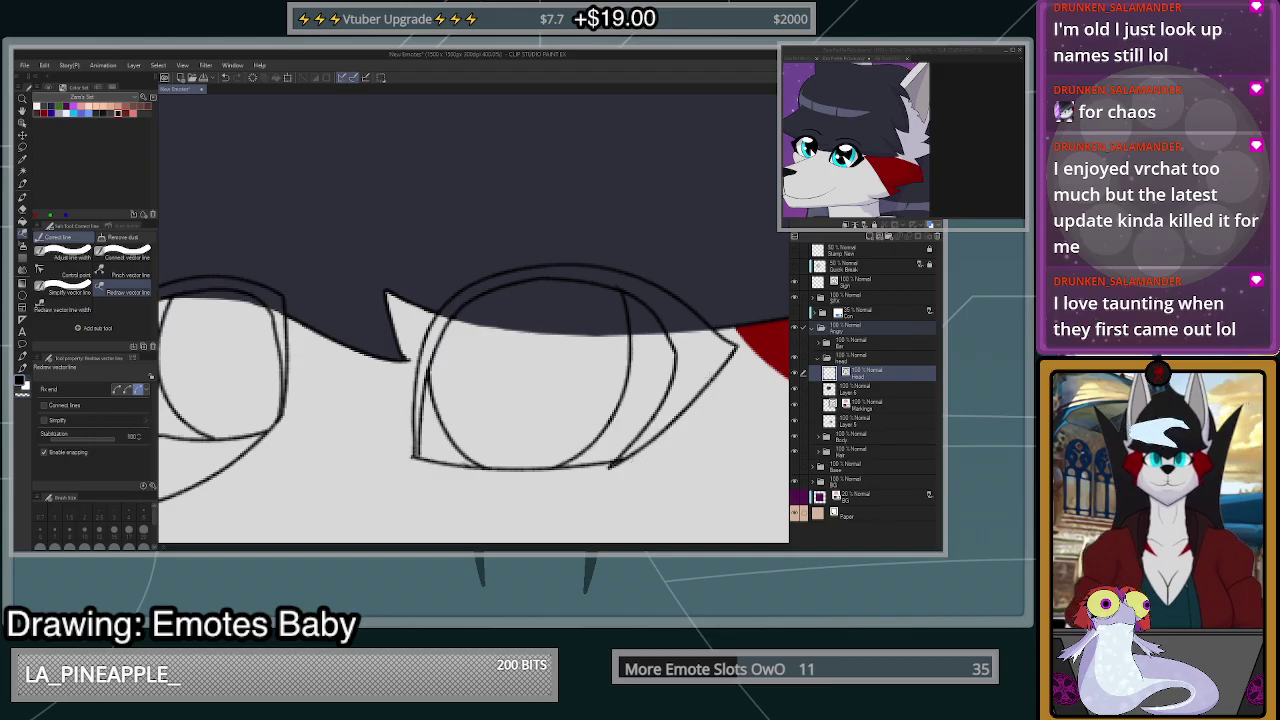
- Redraw the near eye's outer lash edge from the outer corner tip down to the end of the lower lid line
left_click_drag(736, 347, 612, 468)
key("ctrl+z")
left_click_drag(736, 347, 612, 470)
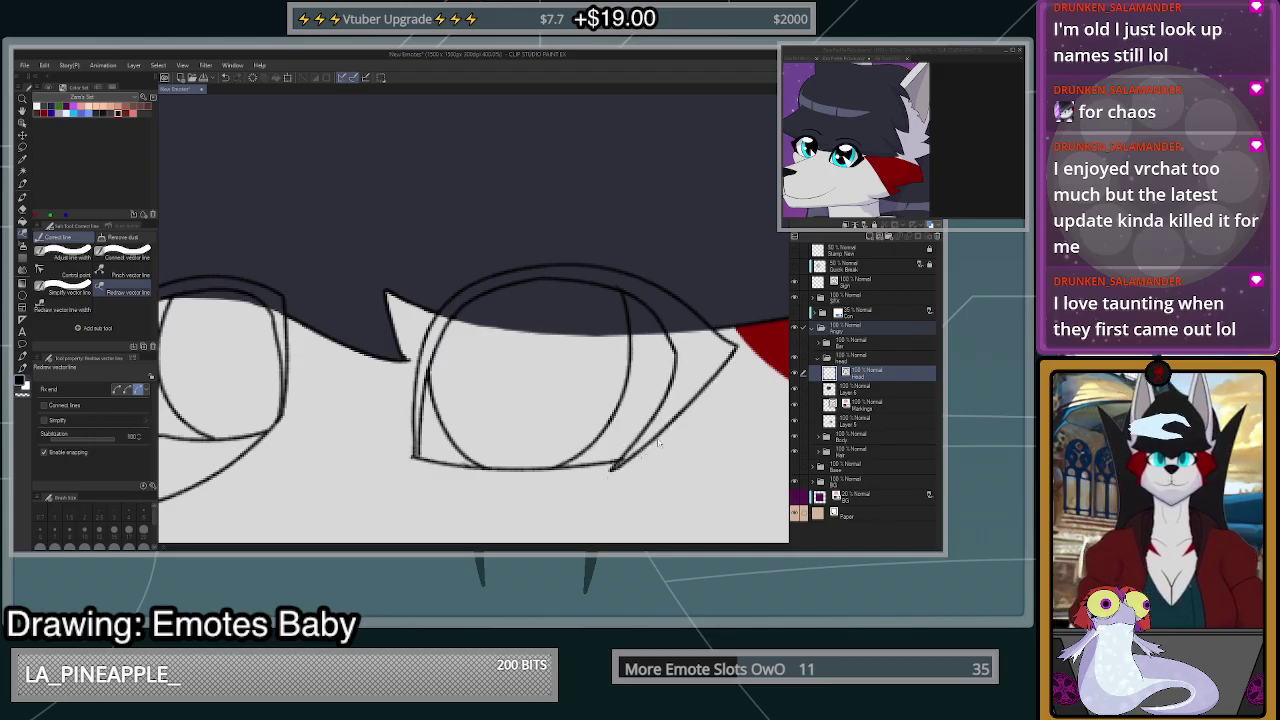
key("ctrl+z")
left_click_drag(736, 347, 610, 467)
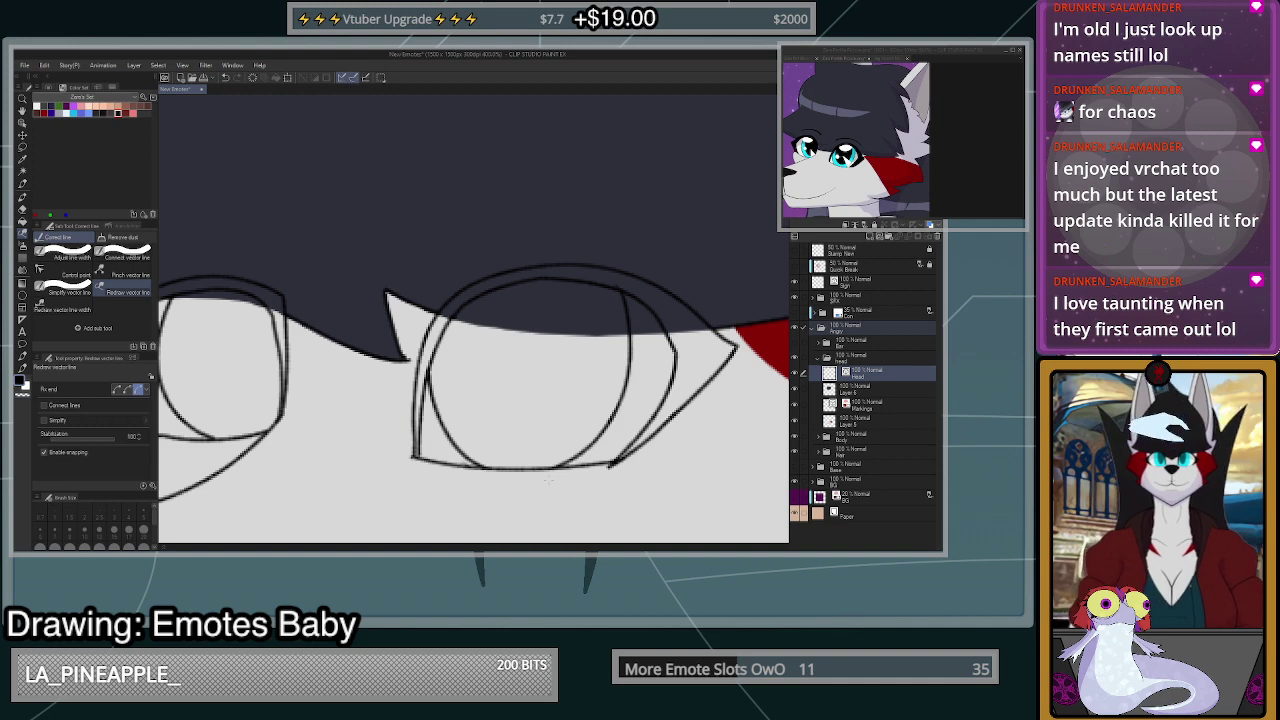
left_click(22, 222)
left_click(23, 209)
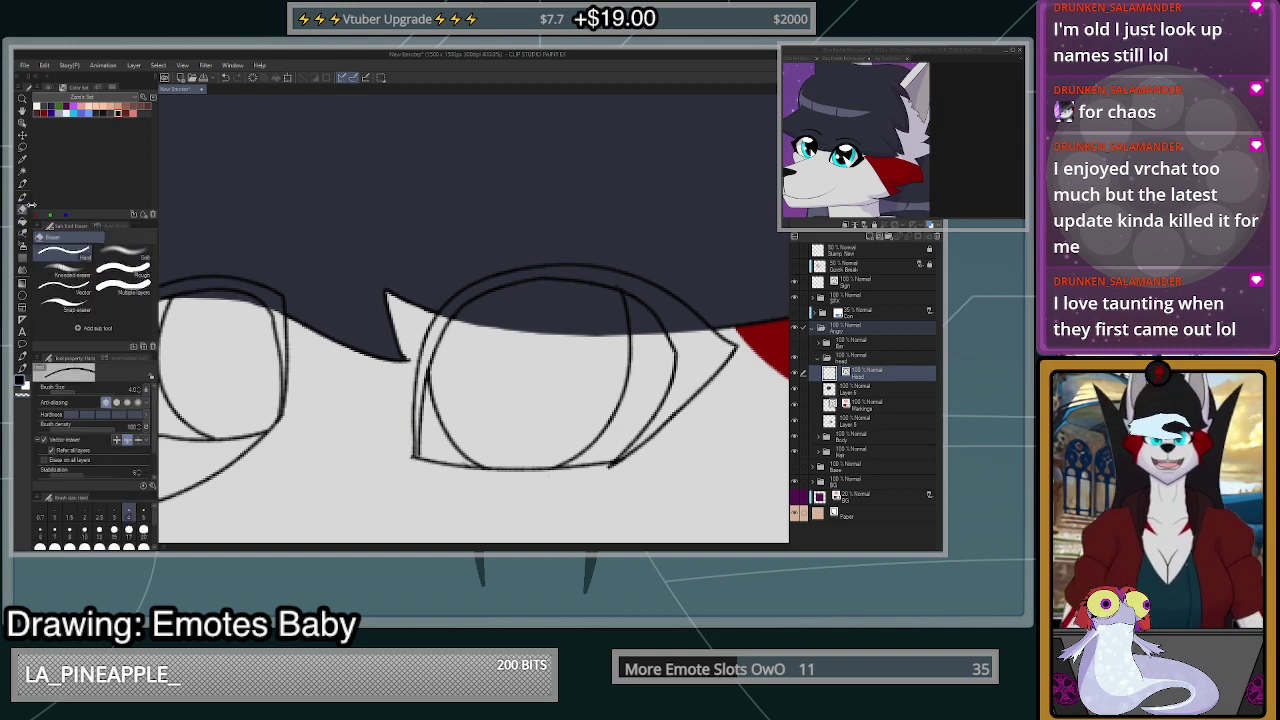
scroll(612, 474, "down", 3)
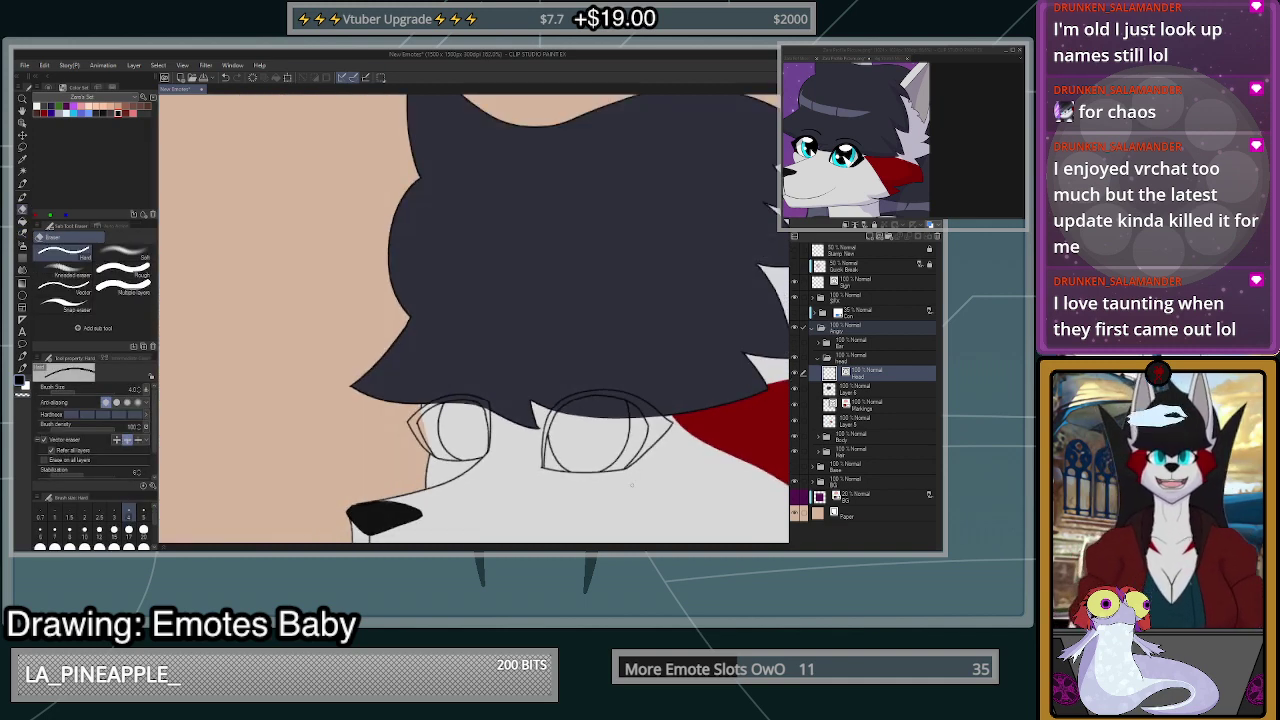
scroll(622, 497, "up", 2)
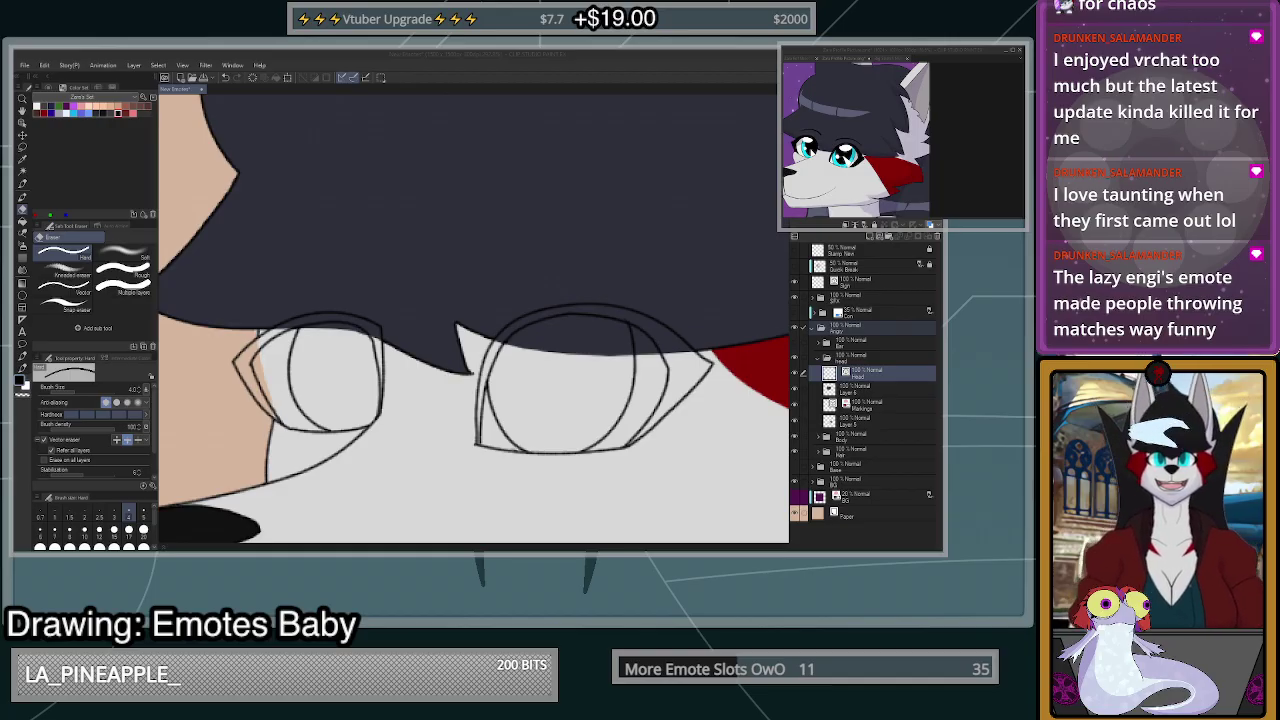
- Switch to the reference picture window and extend it slightly downward to show more of the character
key("alt+Tab")
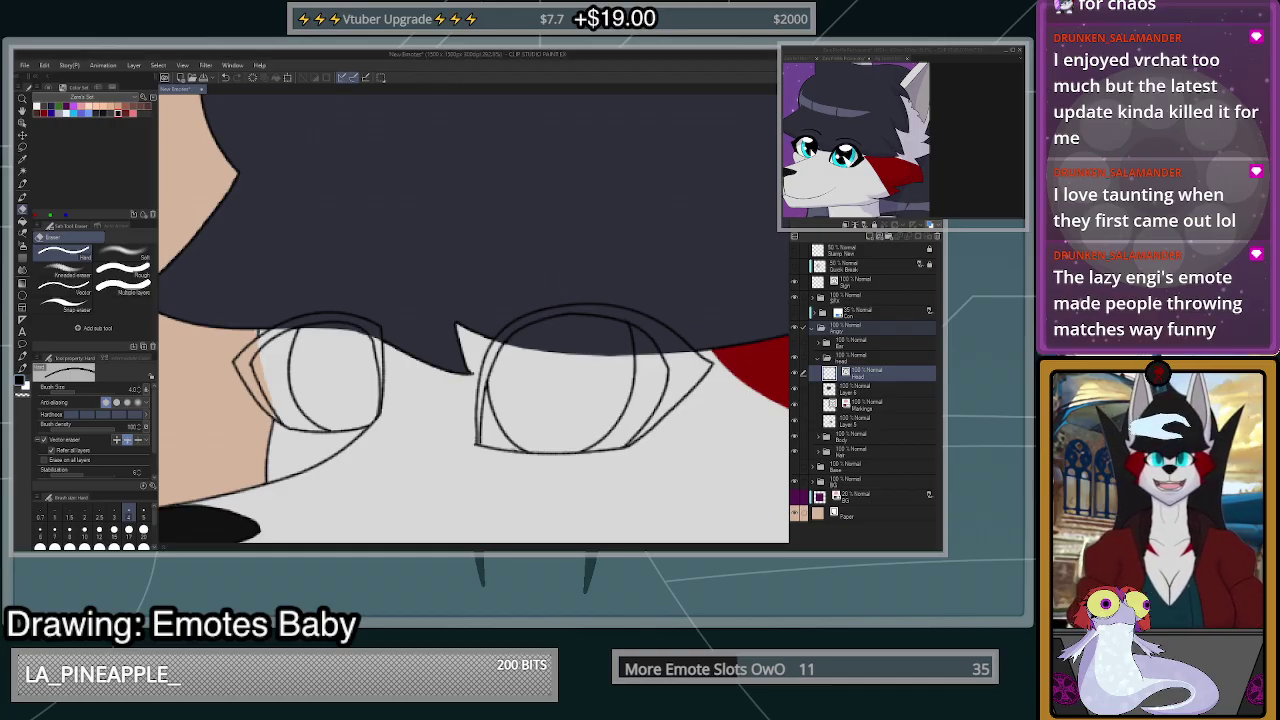
left_click(965, 55)
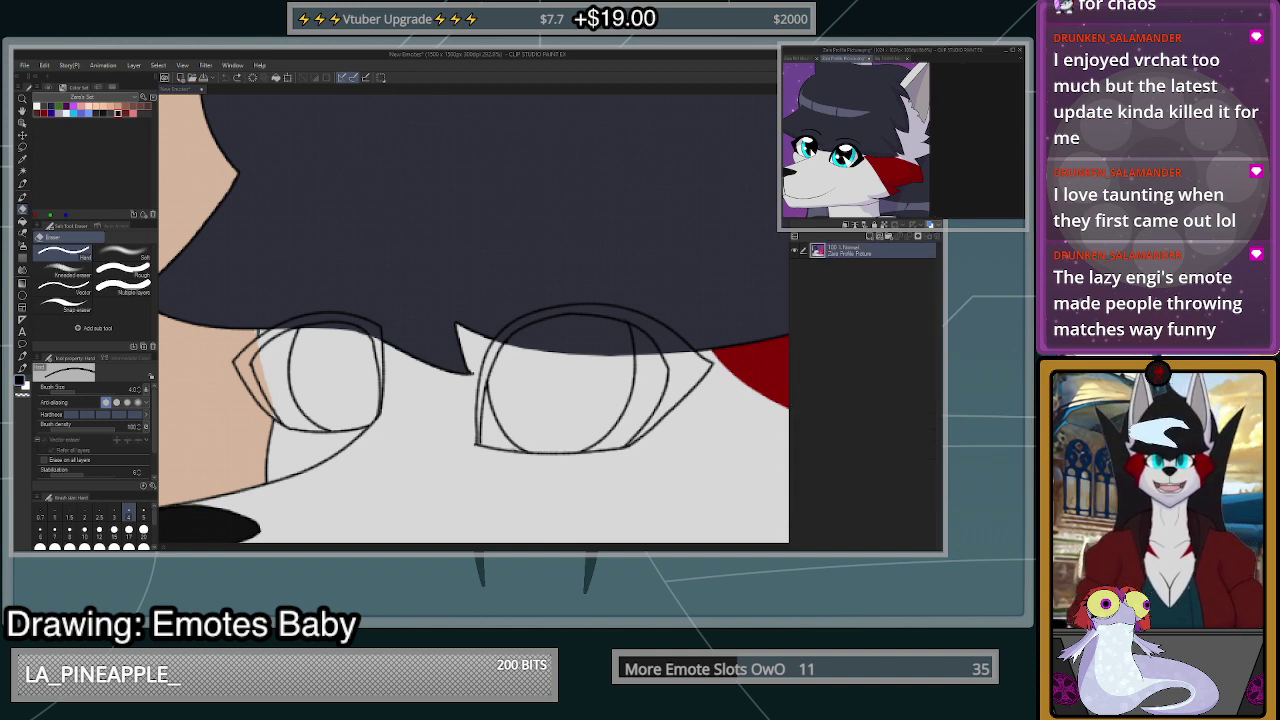
left_click_drag(933, 217, 931, 226)
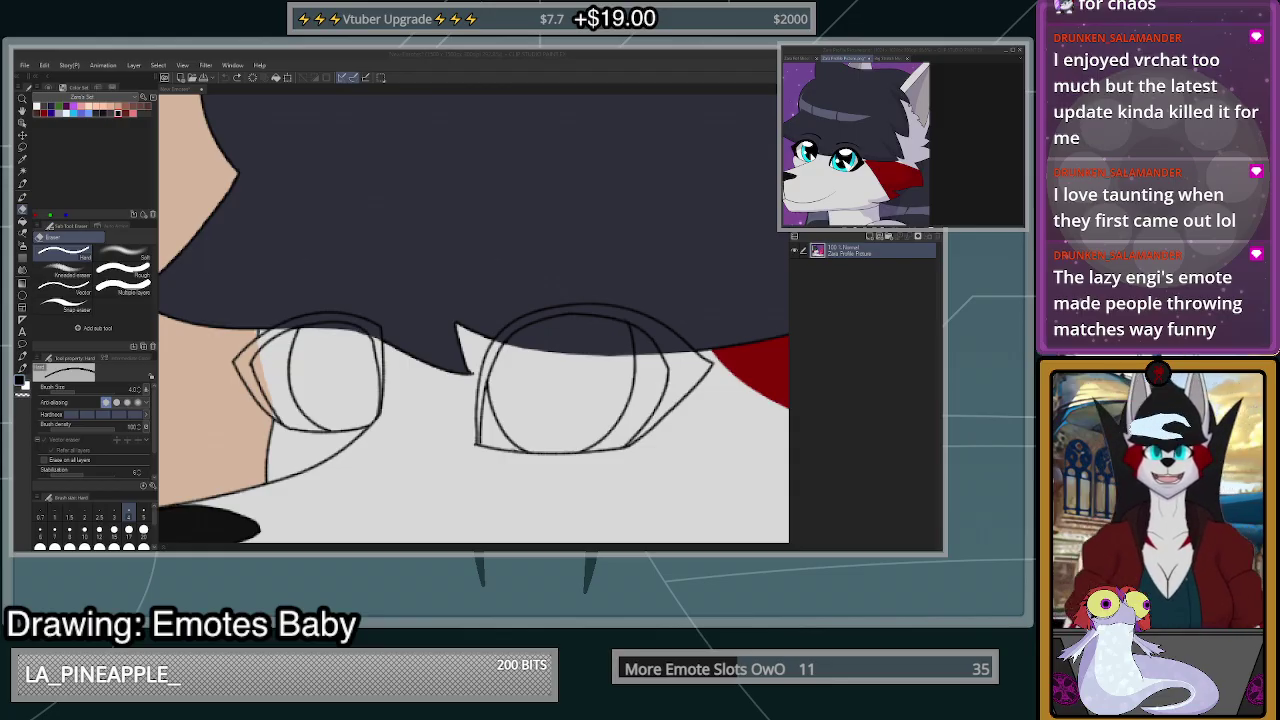
- Examine the inked eyes in relation to the whole head, from full view and close up
left_click(661, 388)
scroll(661, 388, "down", 2)
scroll(661, 388, "up", 2)
scroll(661, 388, "down", 6)
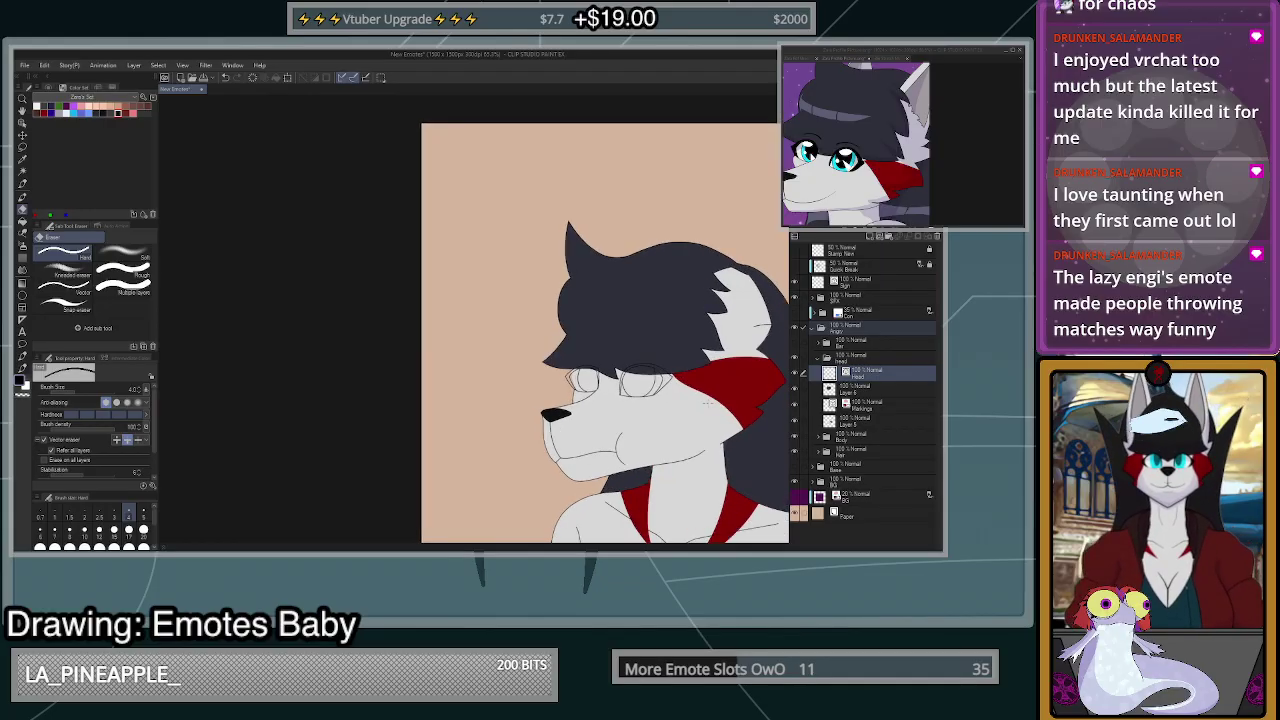
scroll(708, 403, "up", 3)
scroll(655, 480, "down", 3)
scroll(625, 431, "up", 6)
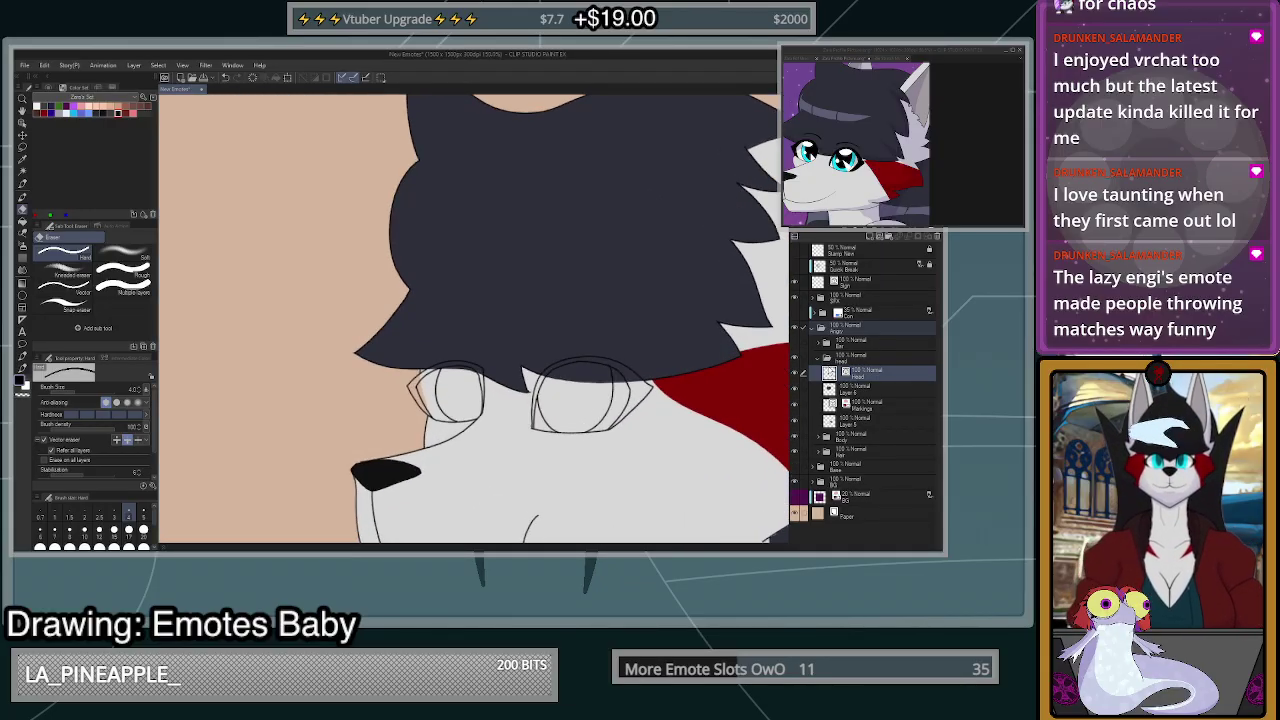
- Show the sketch overlay and make the Head vector layer active
left_click(855, 345)
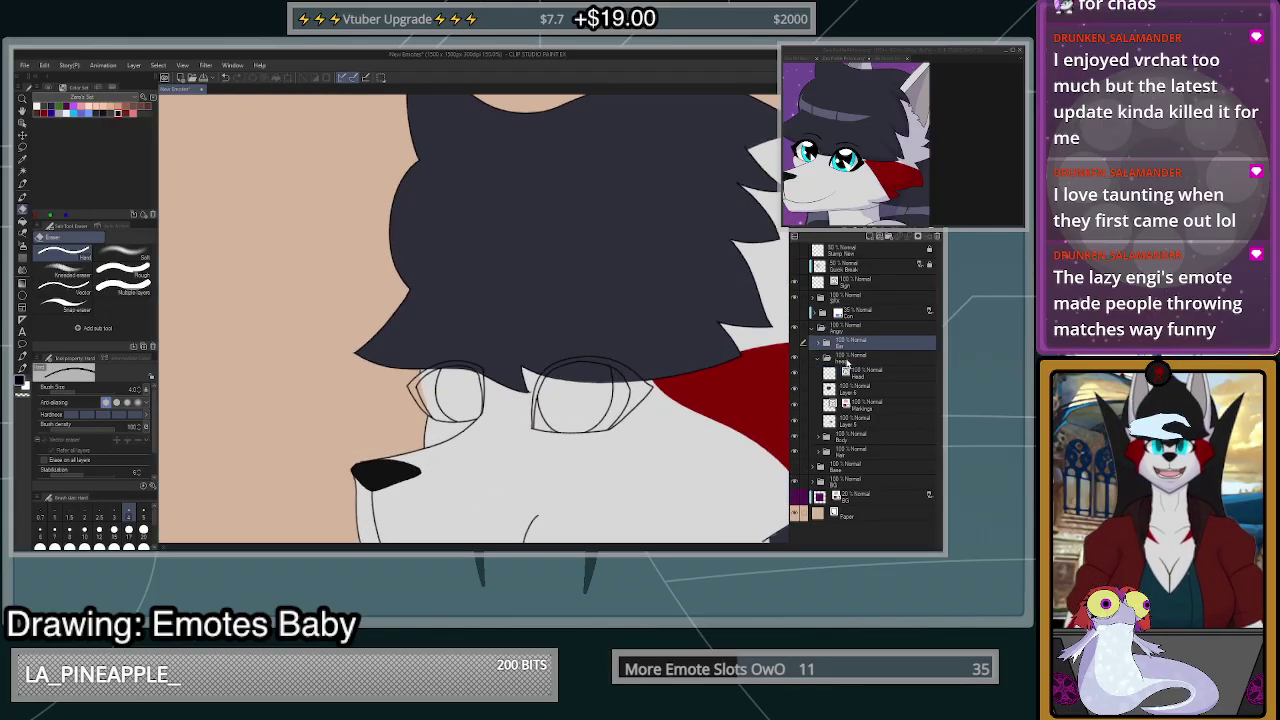
left_click(796, 313)
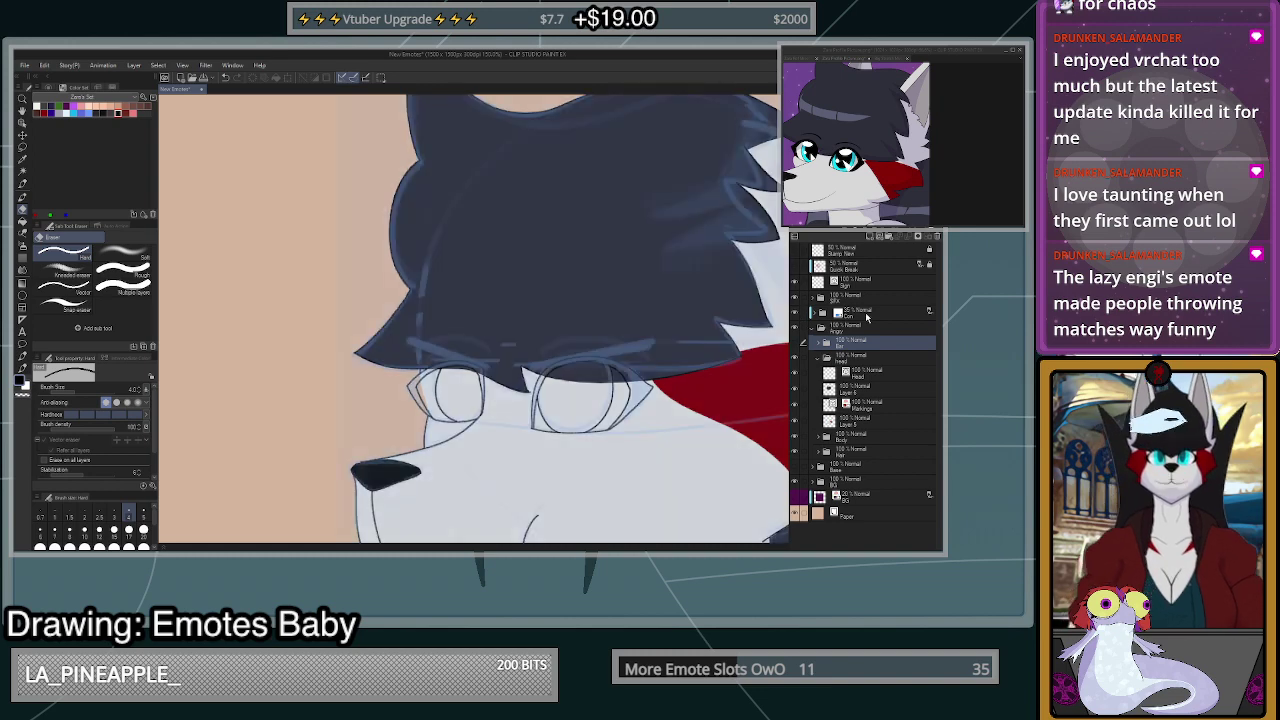
left_click(851, 372)
scroll(572, 343, "up", 2)
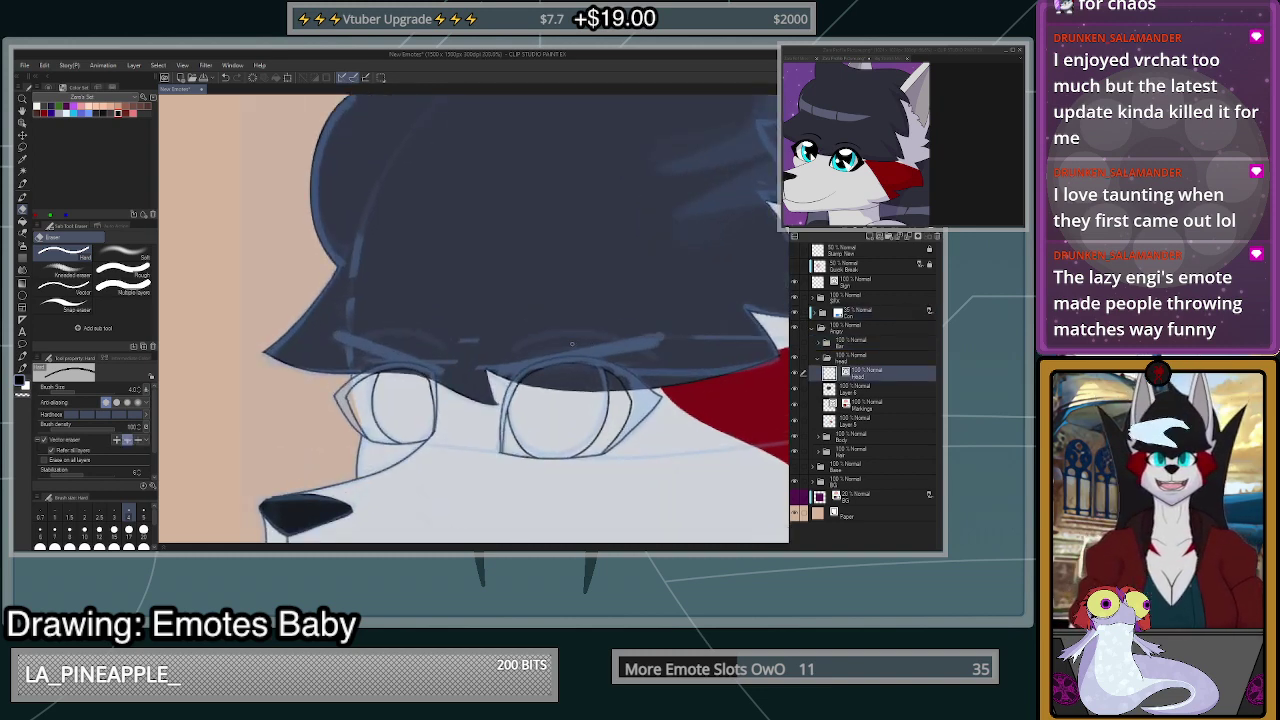
scroll(580, 348, "up", 2)
- Ink the near eye's slanted angry brow with the pen, tracing the sketch along its upper edge, outer tip and lower edge
key("p")
scroll(600, 355, "down", 1)
scroll(628, 368, "up", 3)
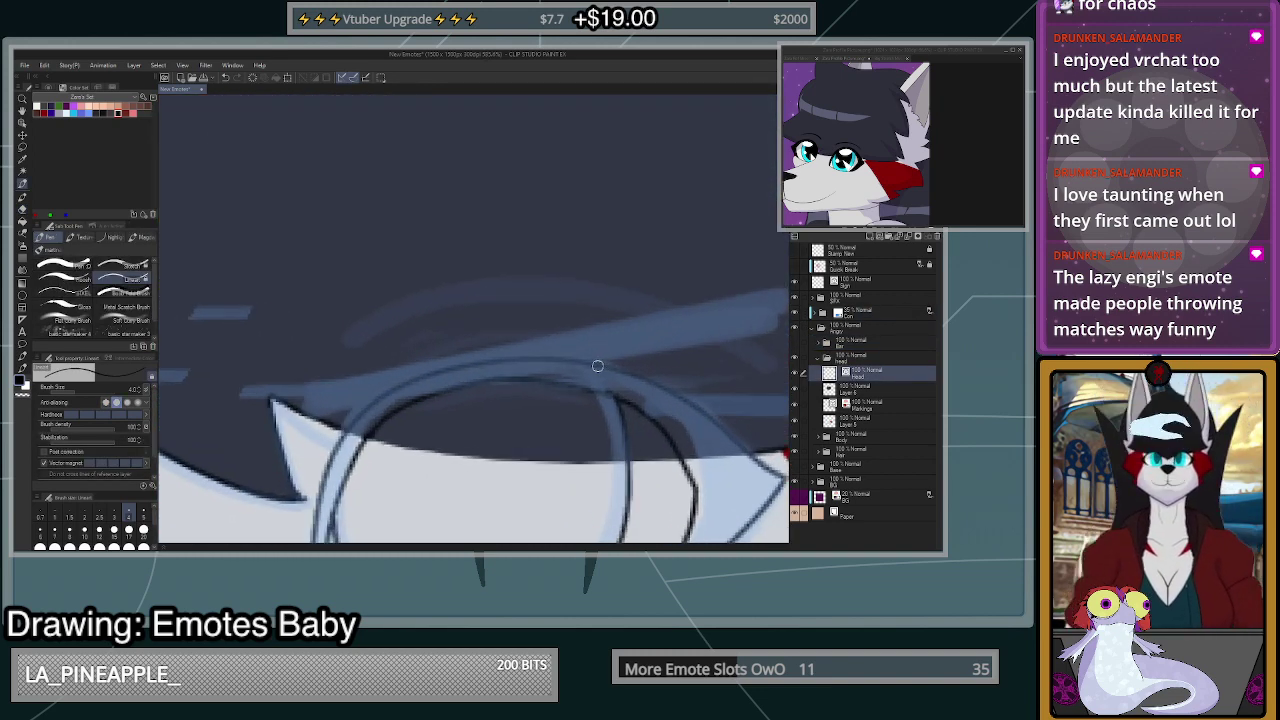
left_click_drag(306, 398, 788, 293)
scroll(709, 349, "down", 3)
scroll(690, 362, "up", 2)
mouse_move(708, 356)
left_mouse_down()
mouse_move(681, 387)
mouse_move(310, 456)
left_mouse_up()
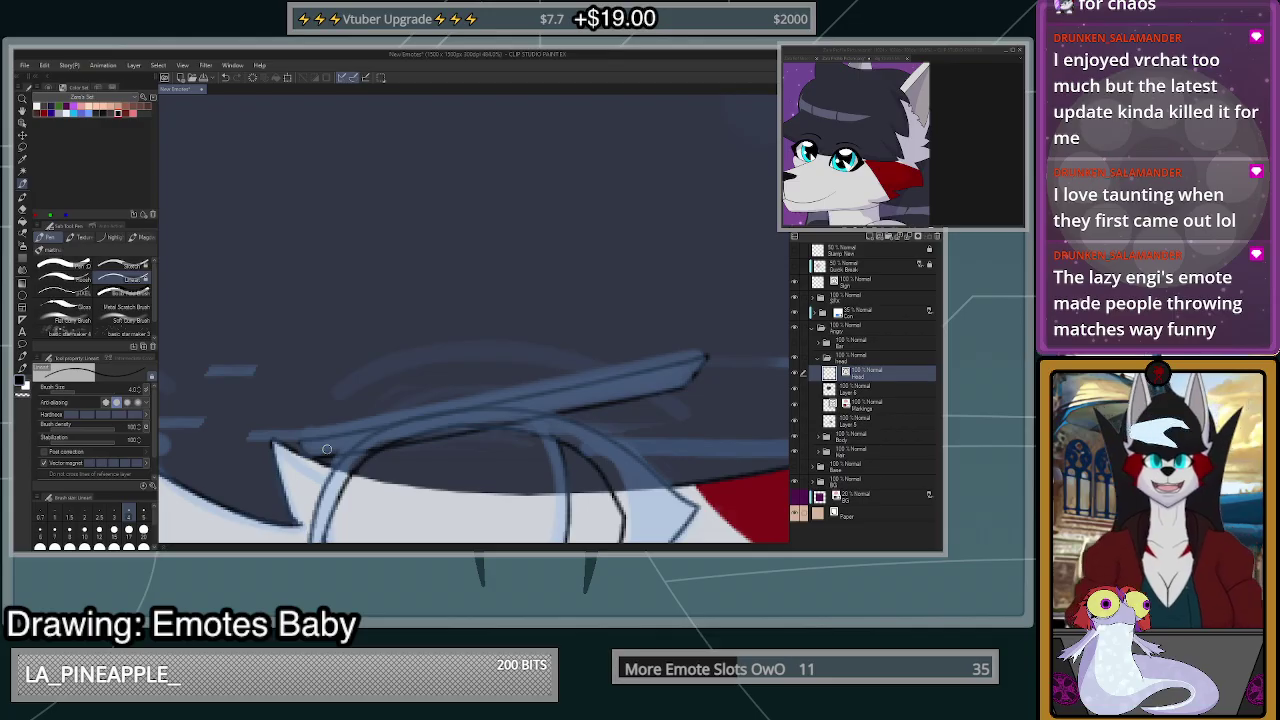
- Erase the near eye's upper lash line where it overlaps the brow, using the vector eraser
key("e")
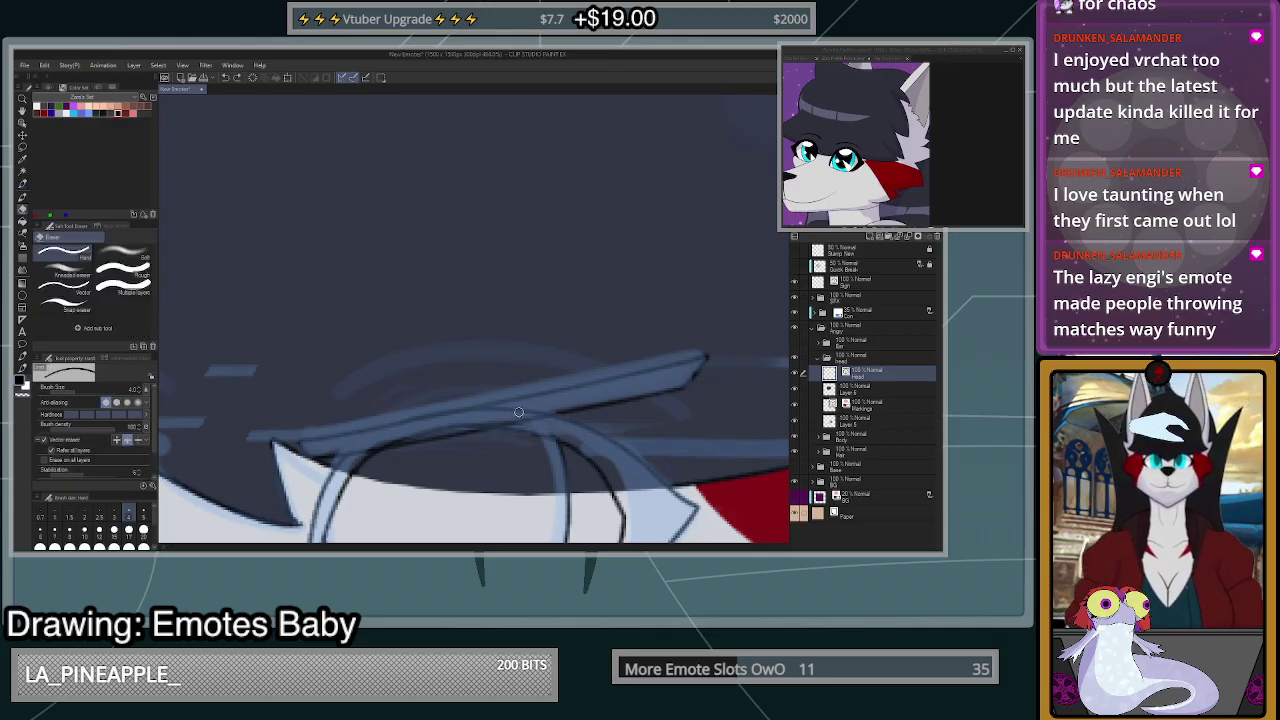
scroll(428, 412, "up", 1)
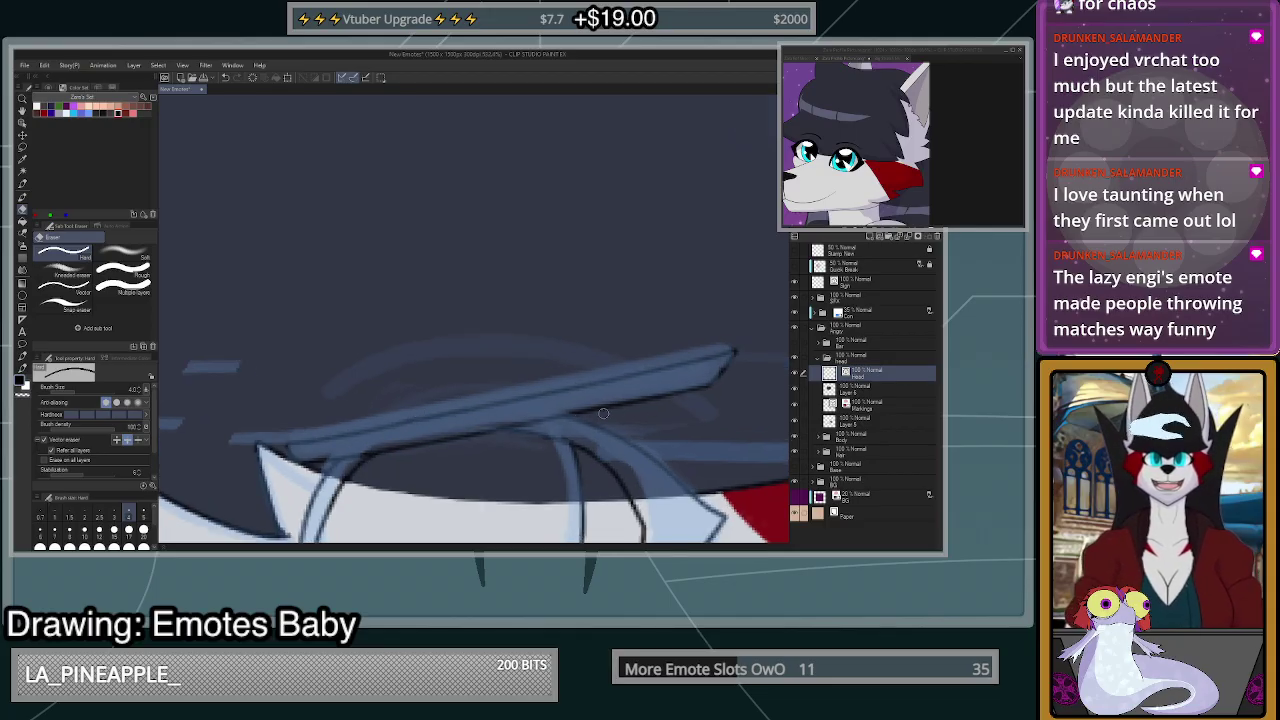
scroll(620, 410, "down", 2)
scroll(518, 436, "up", 3)
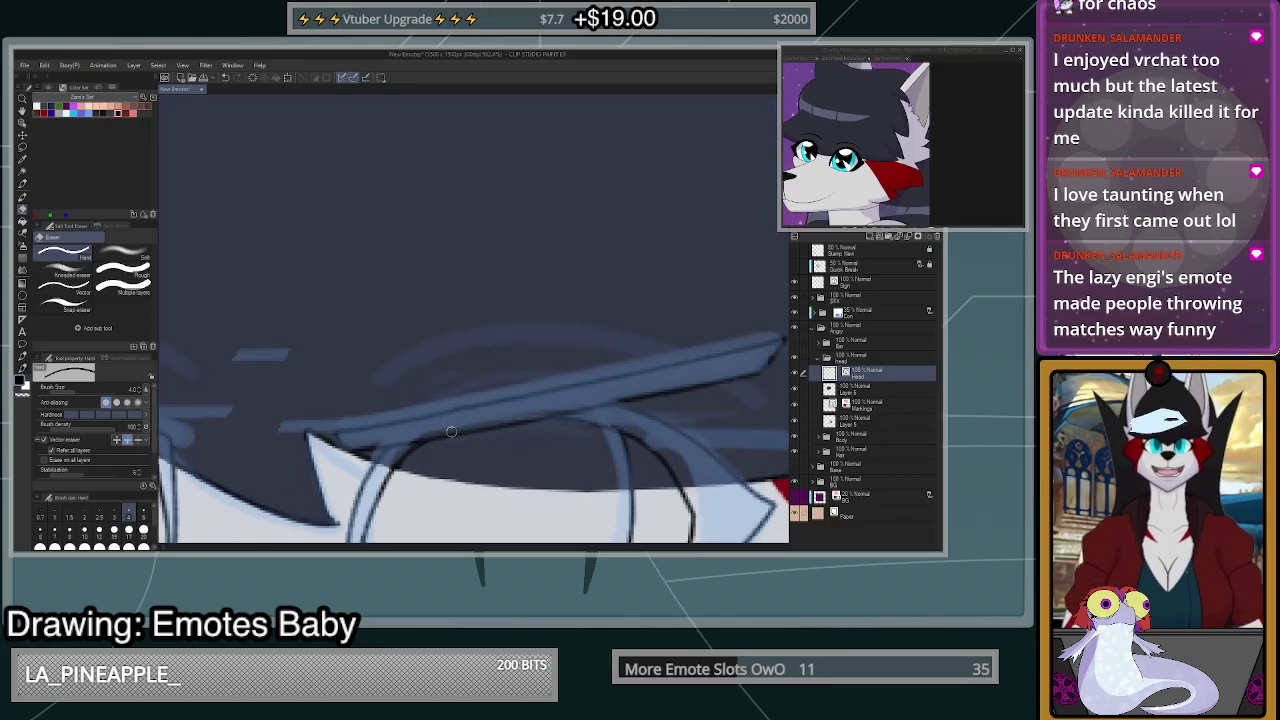
scroll(418, 416, "down", 3)
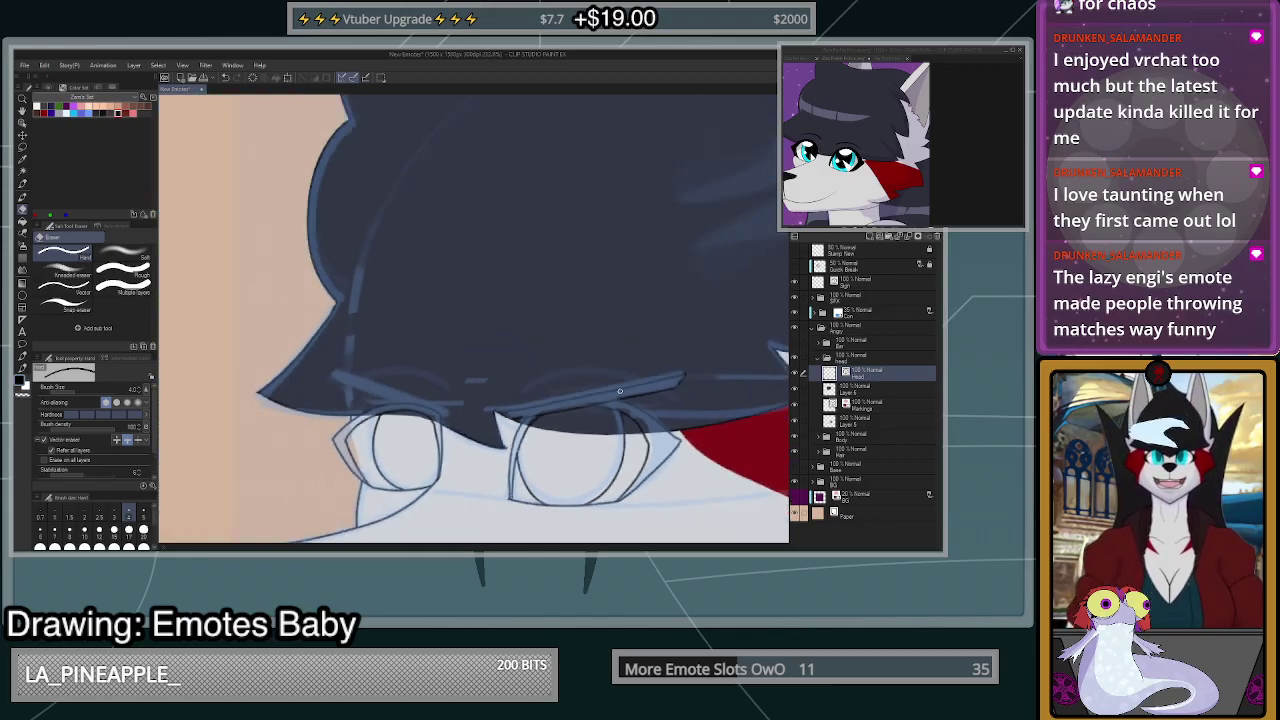
- Ink the far brow's inner end and upper edge up to its outer tip, following the sketch
scroll(418, 416, "up", 2)
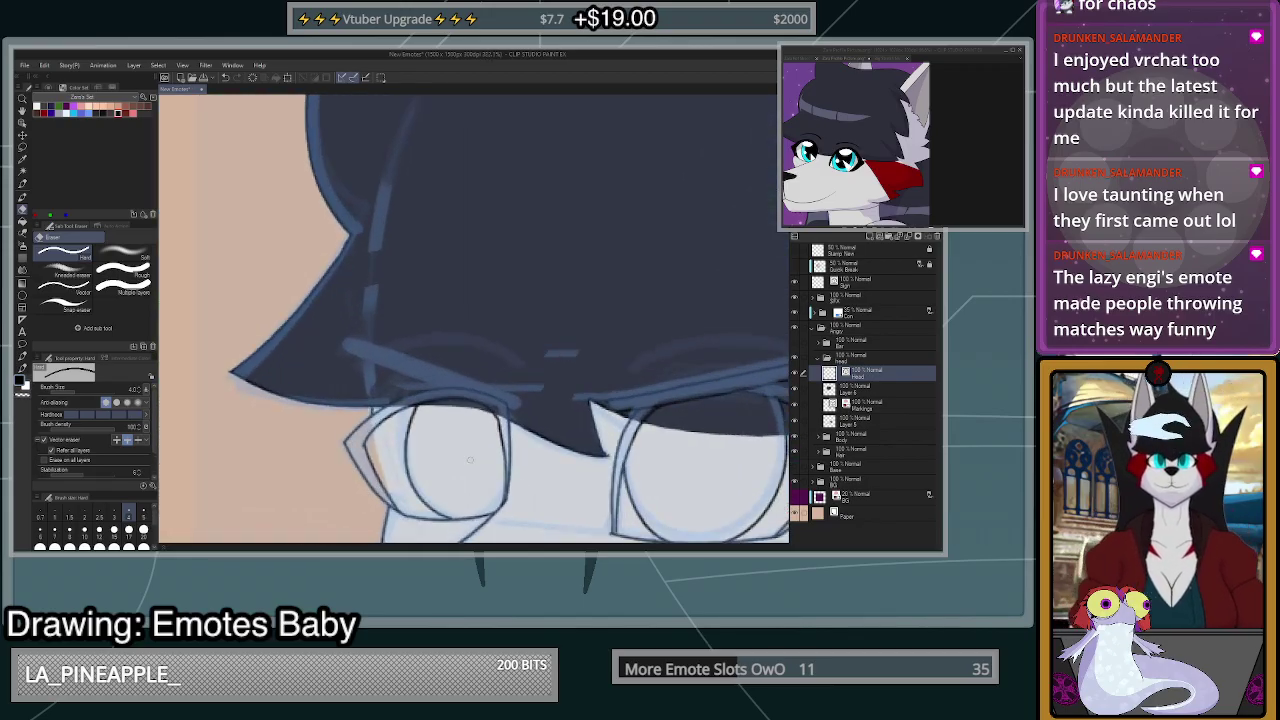
scroll(469, 459, "up", 5)
key("p")
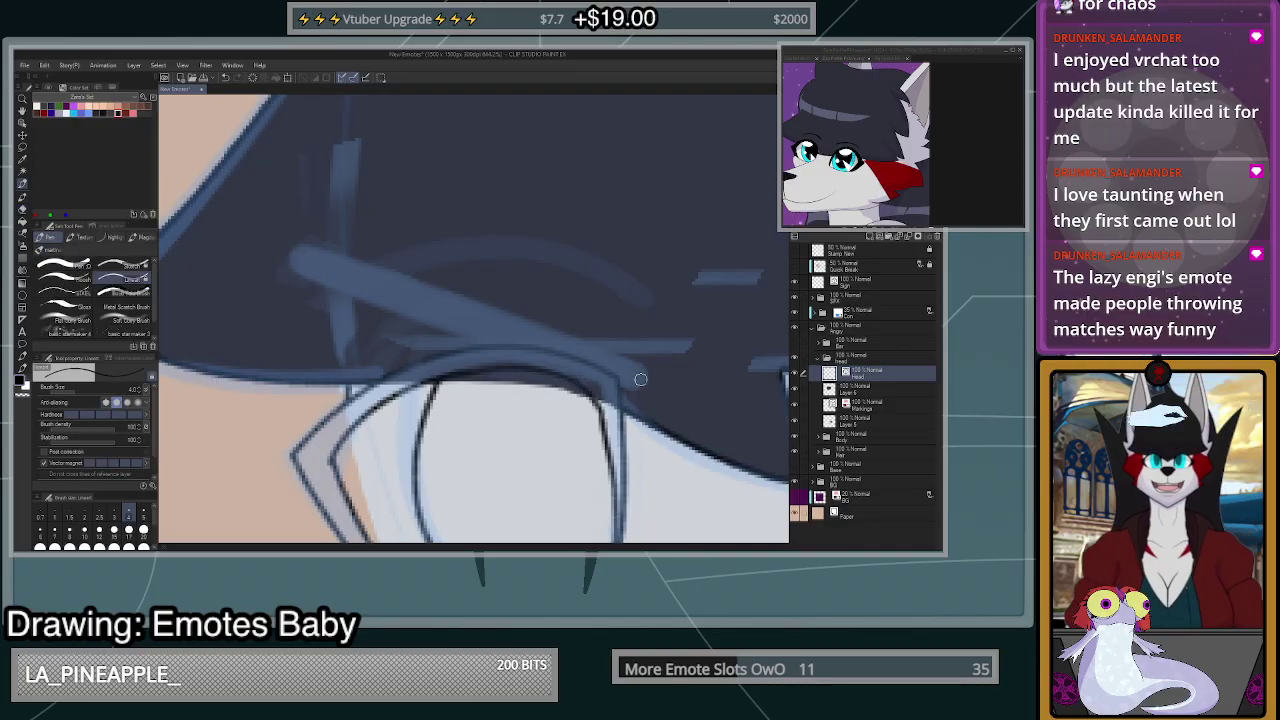
mouse_move(643, 374)
left_mouse_down()
mouse_move(638, 393)
mouse_move(599, 363)
mouse_move(227, 217)
left_mouse_up()
scroll(636, 402, "down", 2)
scroll(628, 398, "up", 3)
key("ctrl+z")
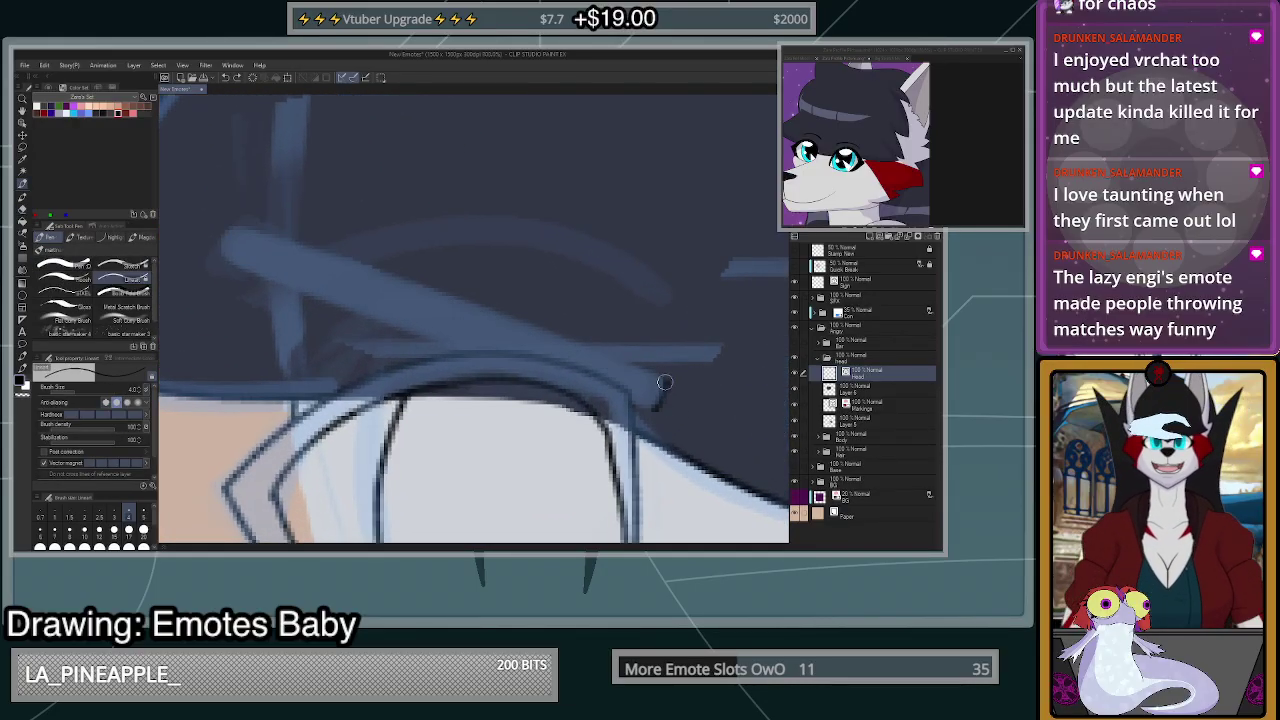
mouse_move(665, 382)
left_mouse_down()
mouse_move(250, 224)
mouse_move(232, 250)
mouse_move(253, 259)
left_mouse_up()
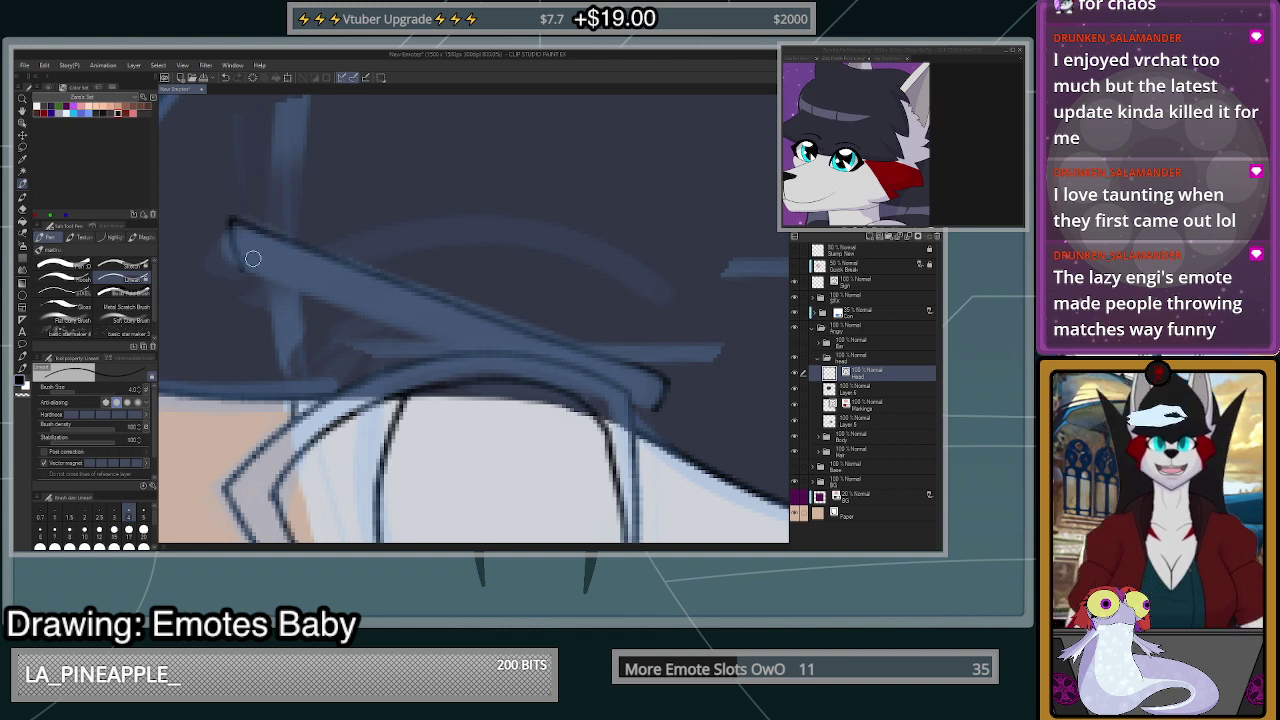
- Ink the far brow's lower edge from its inner end back to the outer tip to close the outline
left_click_drag(642, 404, 412, 318)
key("ctrl+z")
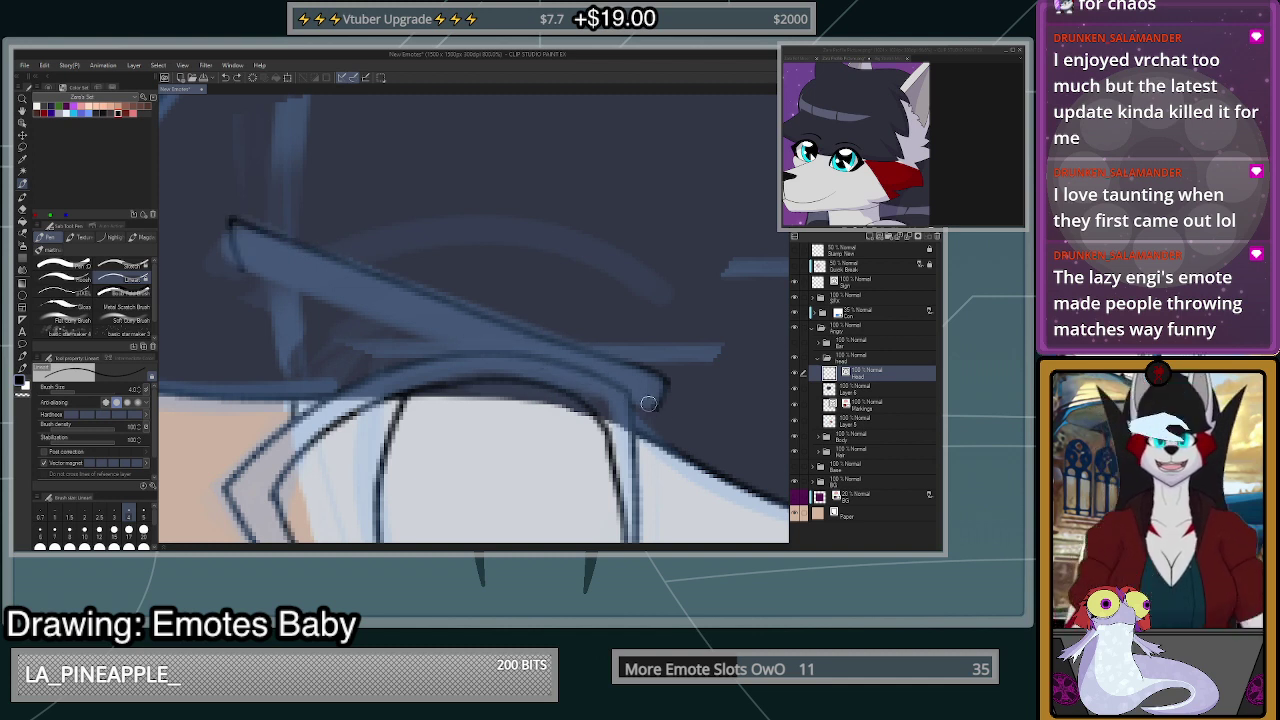
mouse_move(649, 403)
left_mouse_down()
mouse_move(319, 292)
mouse_move(244, 248)
left_mouse_up()
key("ctrl+z")
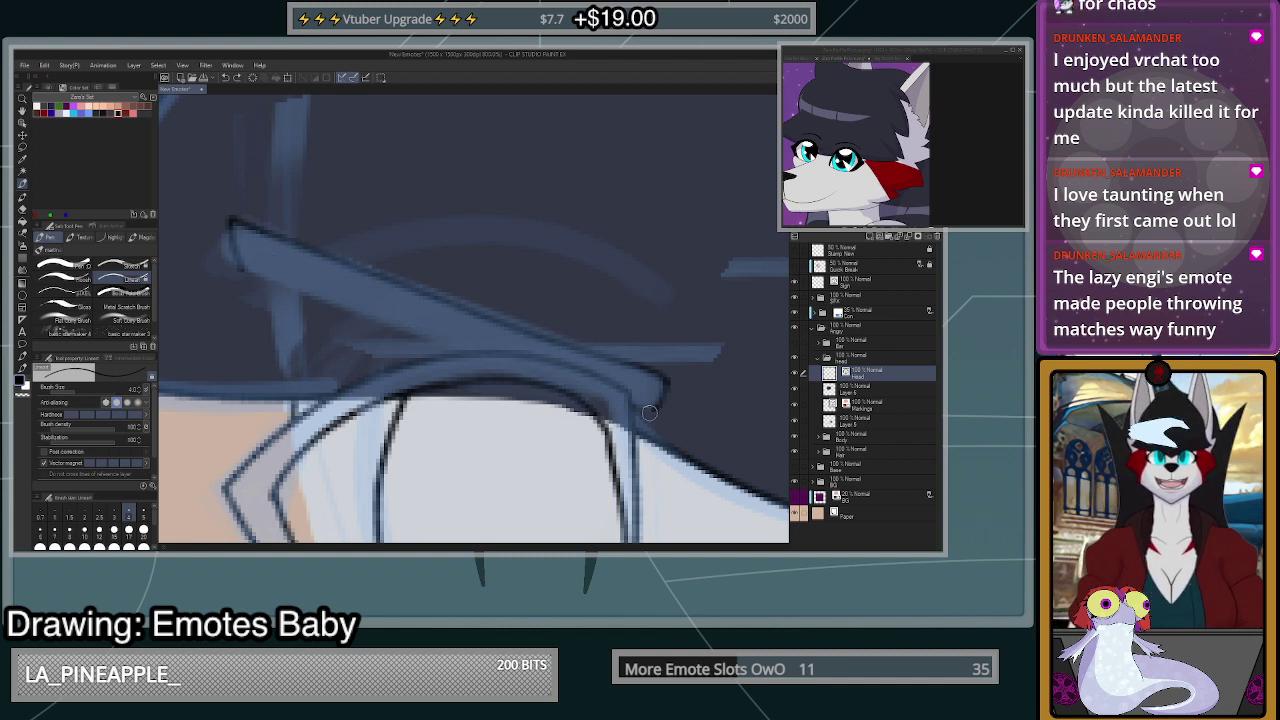
mouse_move(649, 412)
left_mouse_down()
mouse_move(248, 262)
mouse_move(262, 268)
left_mouse_up()
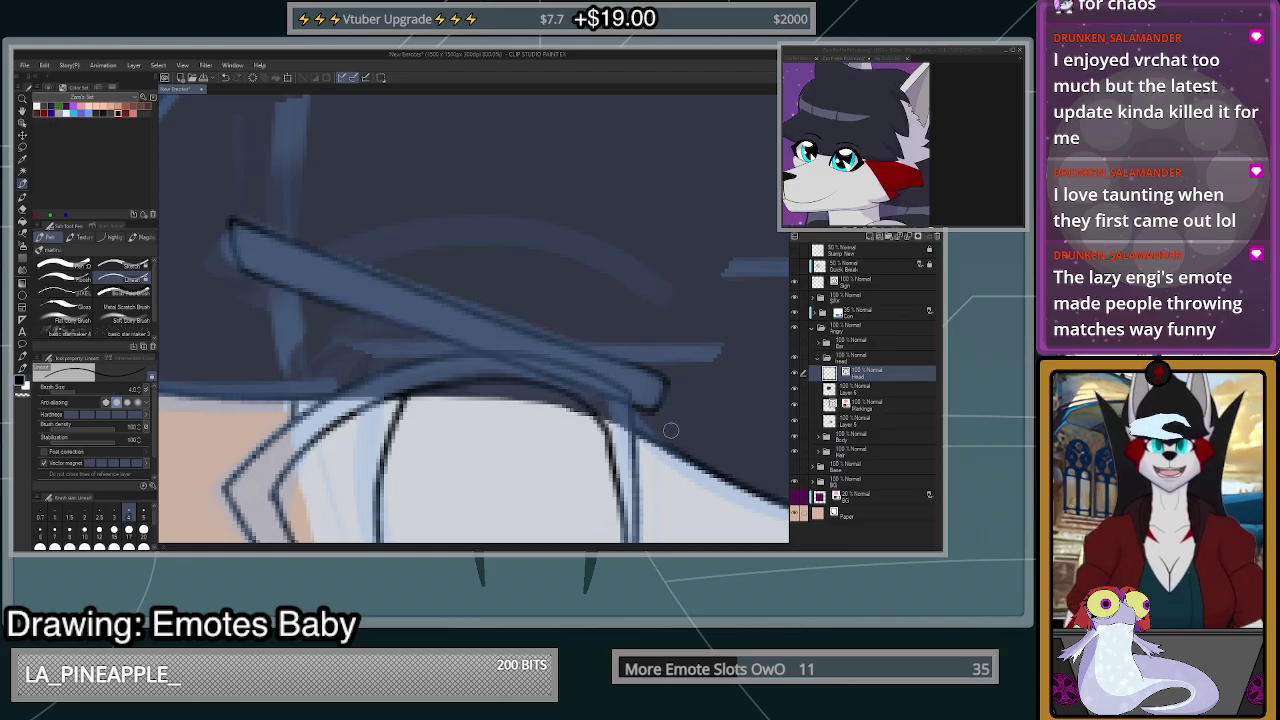
- Erase the far eye's lash line segment that crosses the inner end of the brow with the vector eraser
left_click(22, 208)
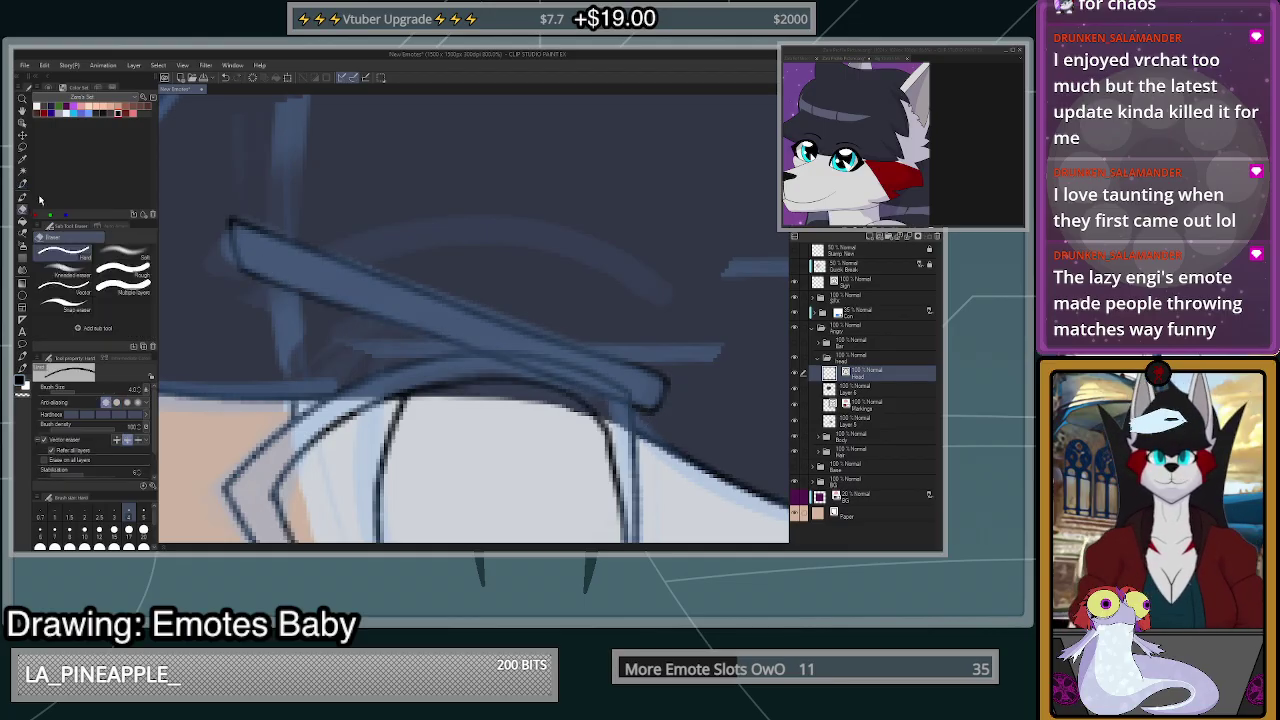
left_click_drag(597, 373, 603, 383)
scroll(597, 375, "down", 4)
scroll(606, 380, "up", 4)
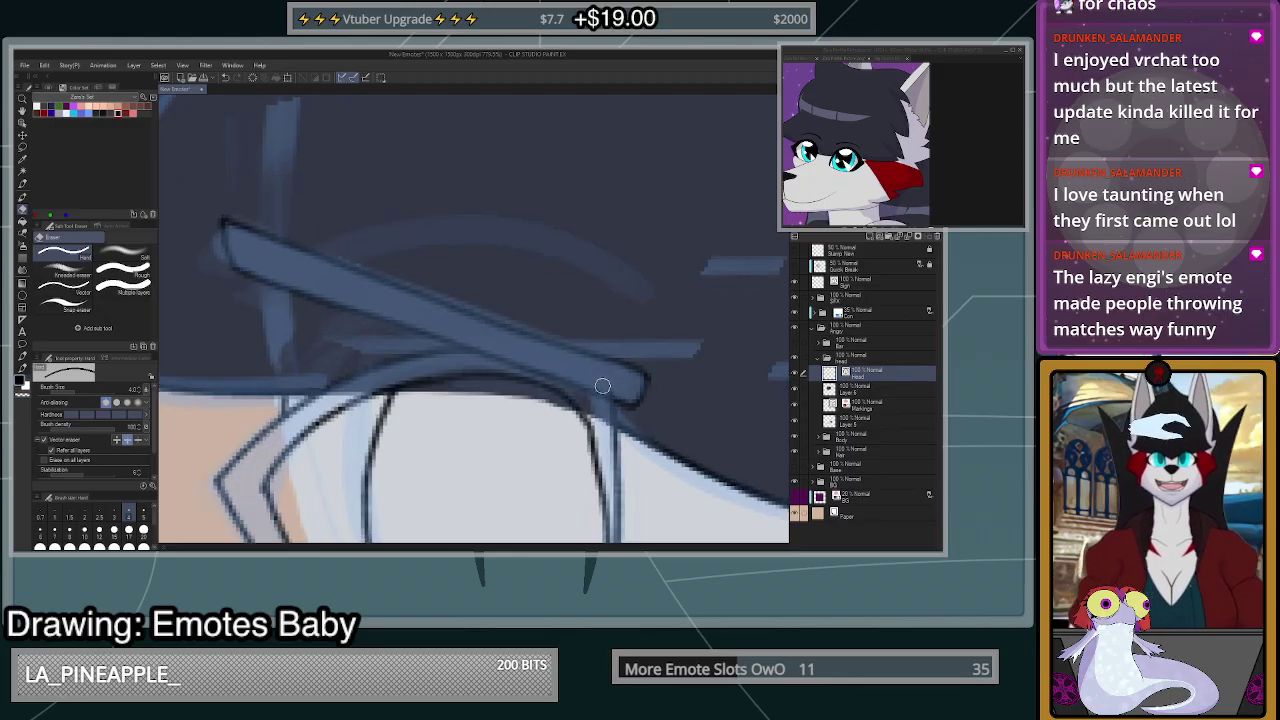
scroll(602, 386, "down", 5)
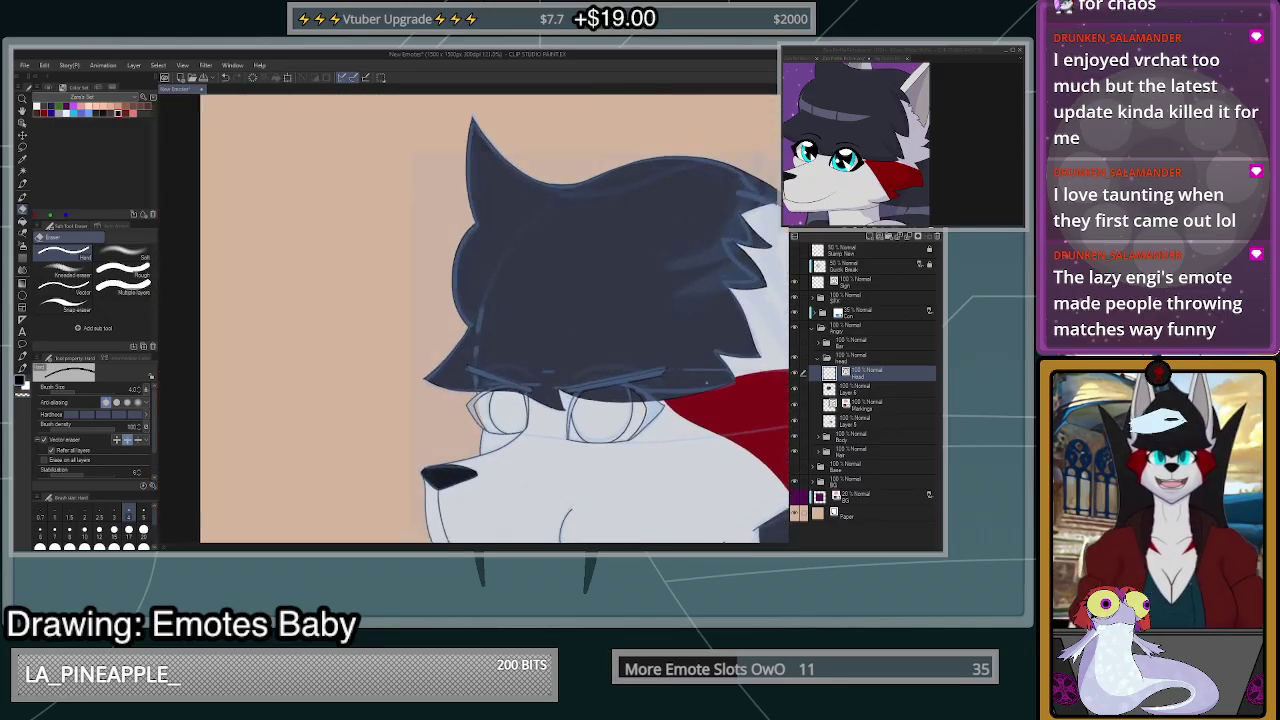
scroll(706, 381, "up", 3)
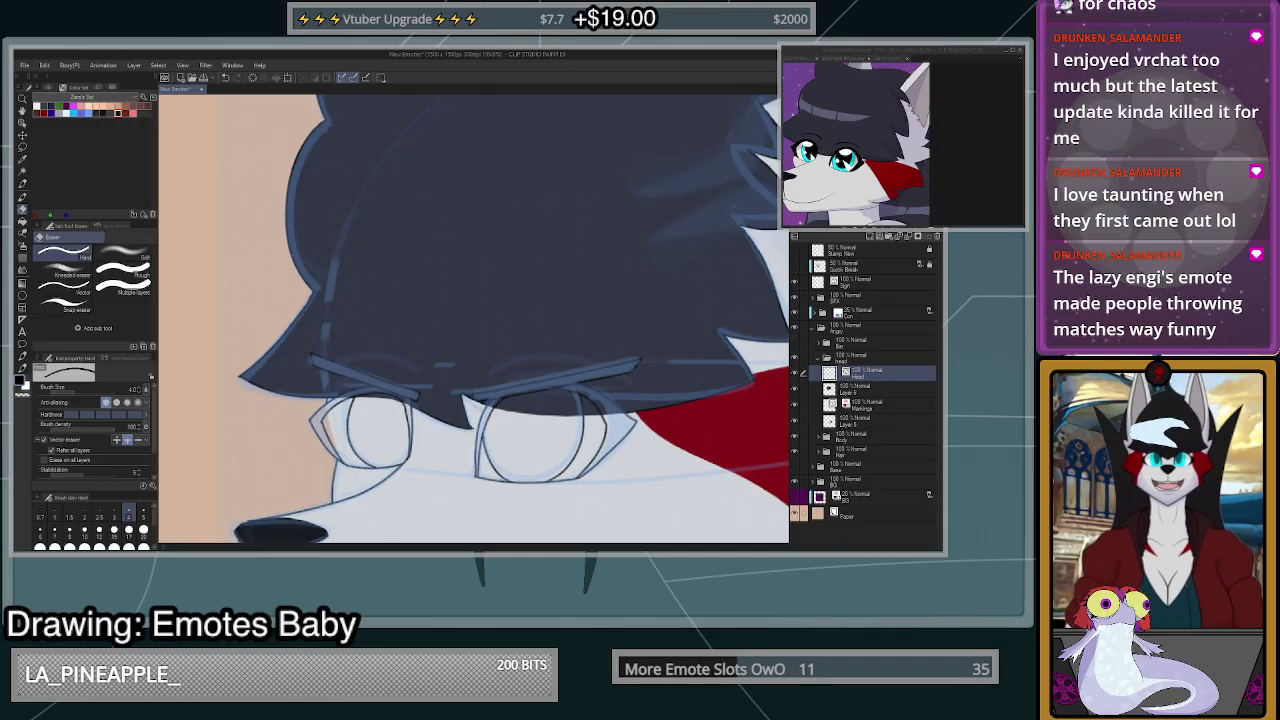
scroll(270, 115, "down", 7)
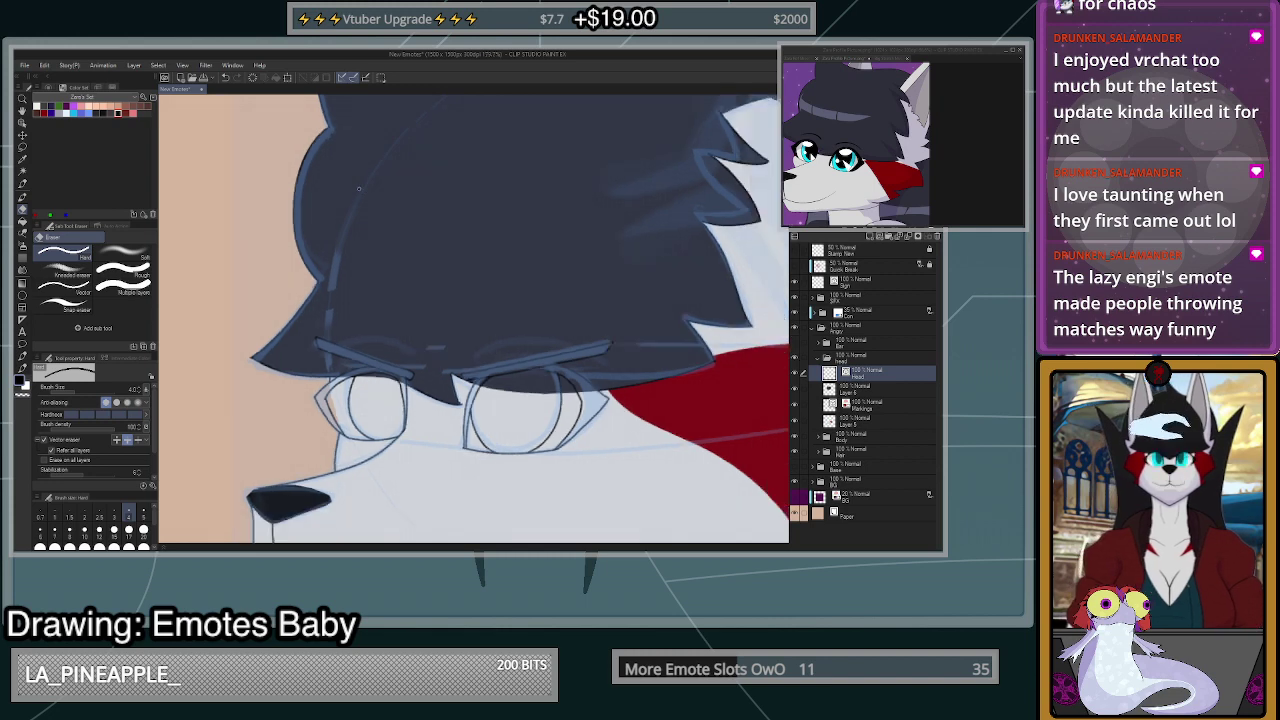
scroll(265, 101, "up", 4)
scroll(264, 101, "up", 1)
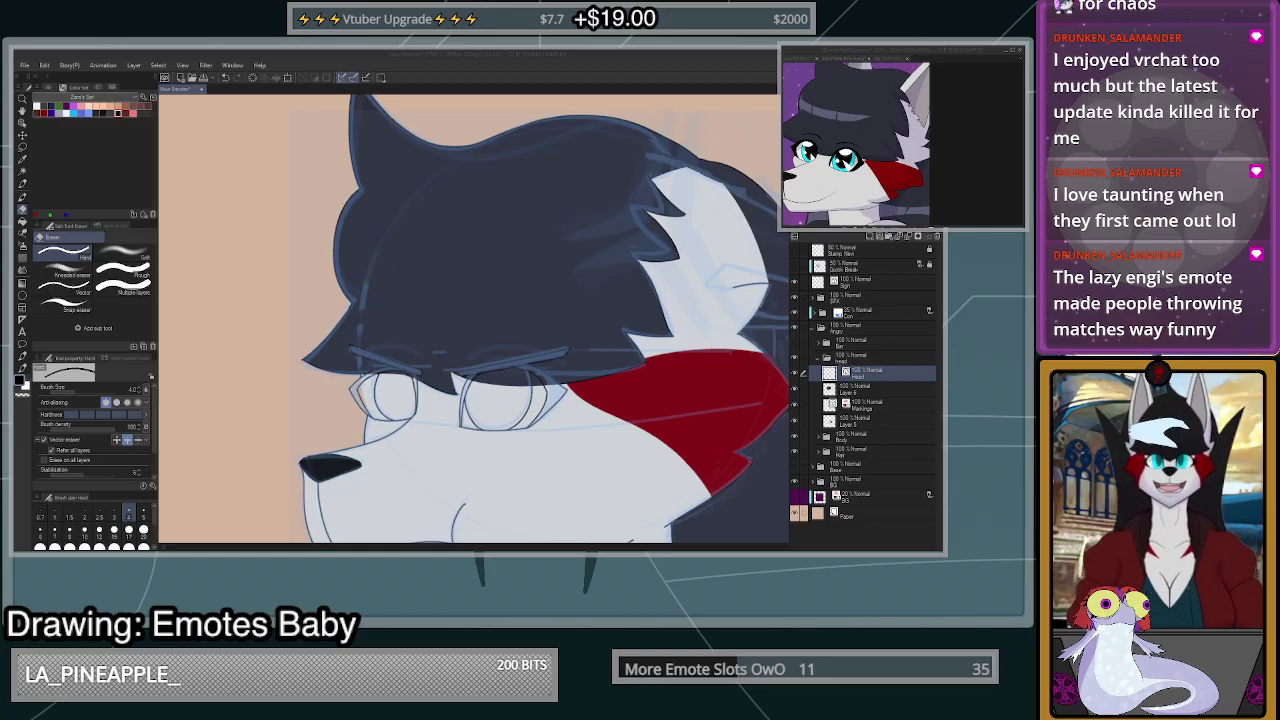
- Ink the laid-back ear's upper edge with the pen, from the ear tip to the top of the white fur, following the sketch
scroll(587, 460, "down", 3)
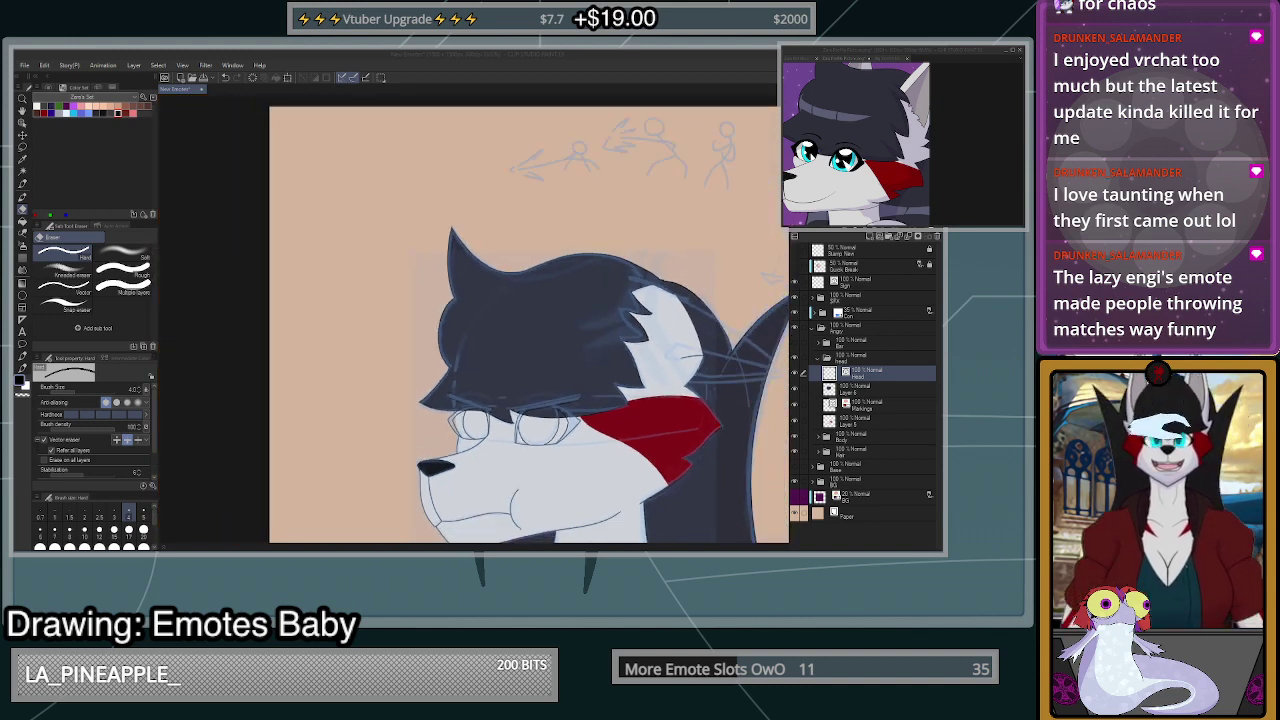
scroll(745, 402, "up", 2)
scroll(600, 450, "down", 2)
scroll(765, 350, "up", 2)
scroll(767, 400, "up", 4)
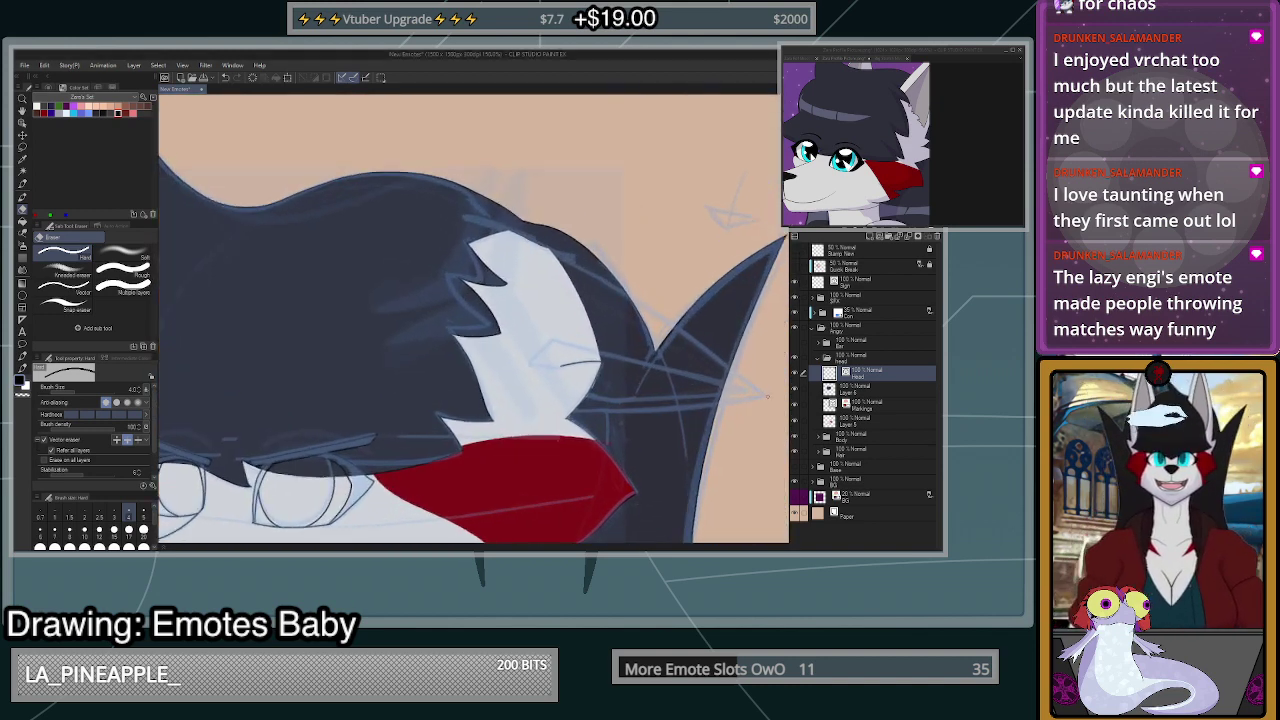
key("p")
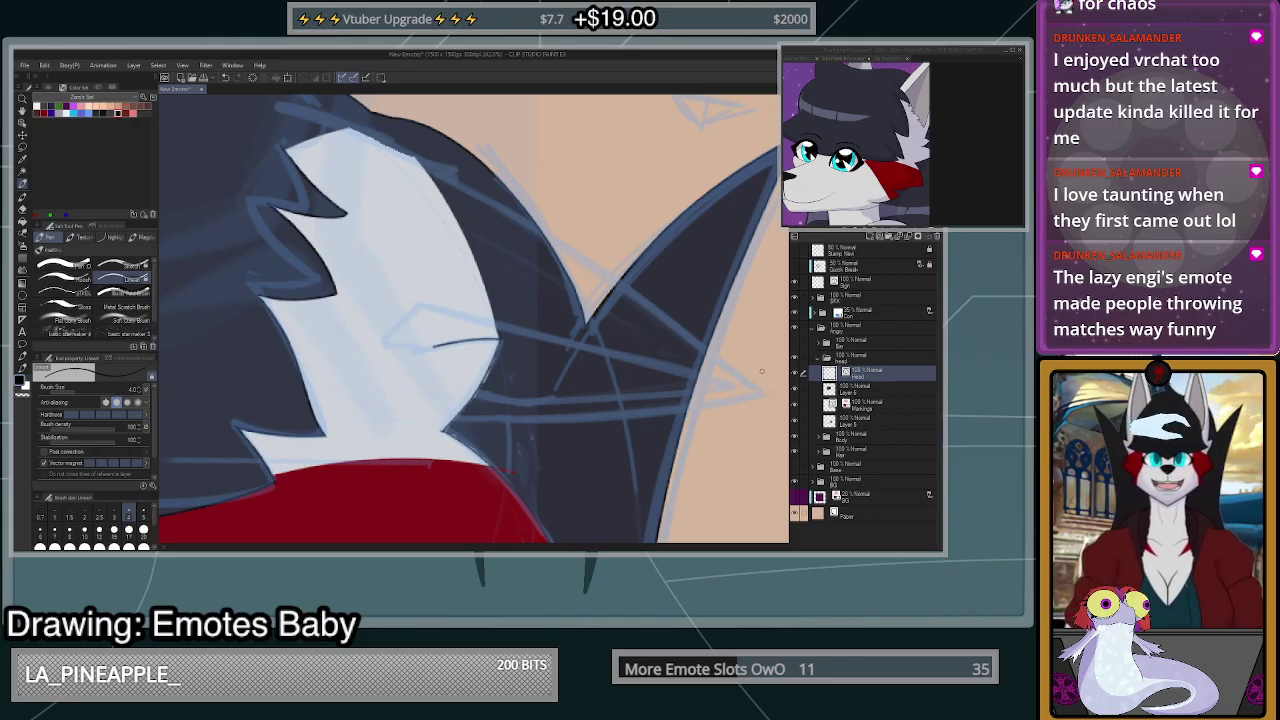
scroll(762, 371, "up", 2)
left_click_drag(784, 388, 746, 351)
scroll(756, 400, "down", 6)
scroll(770, 402, "up", 7)
key("ctrl+z")
scroll(752, 440, "down", 4)
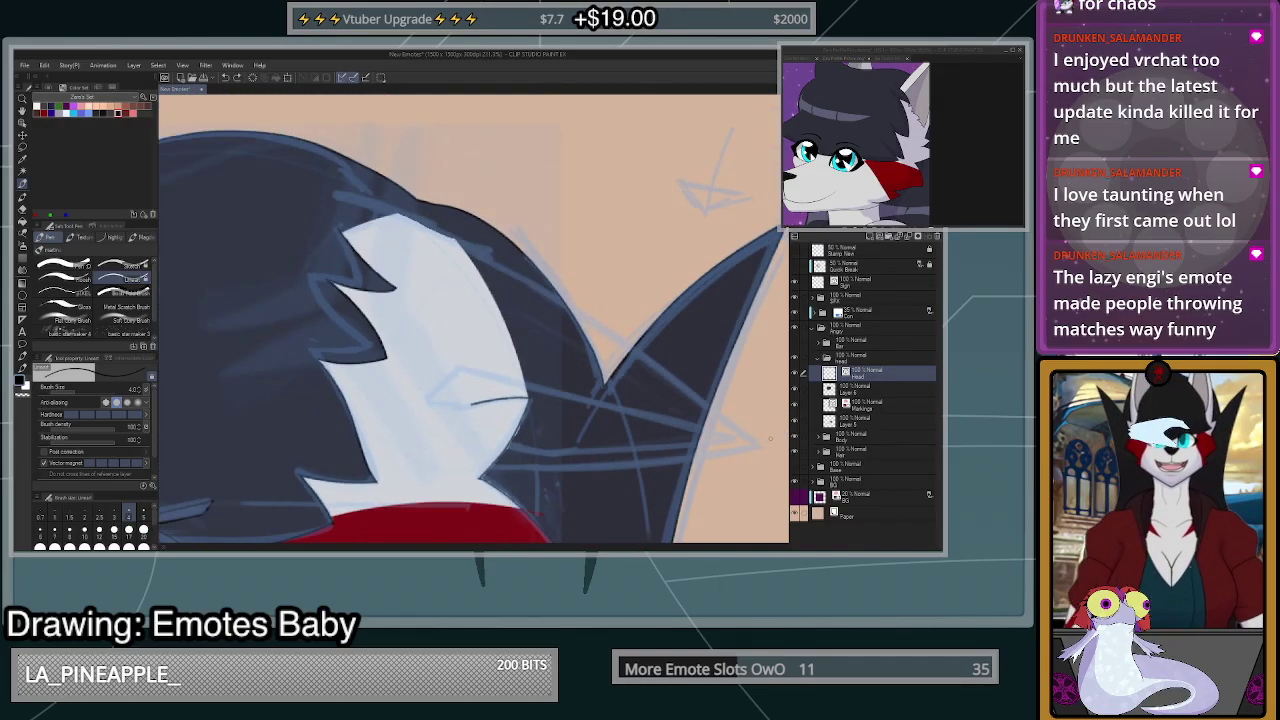
scroll(762, 442, "up", 3)
key("ctrl+z")
mouse_move(757, 447)
left_mouse_down()
mouse_move(476, 235)
mouse_move(288, 150)
left_mouse_up()
key("ctrl+z")
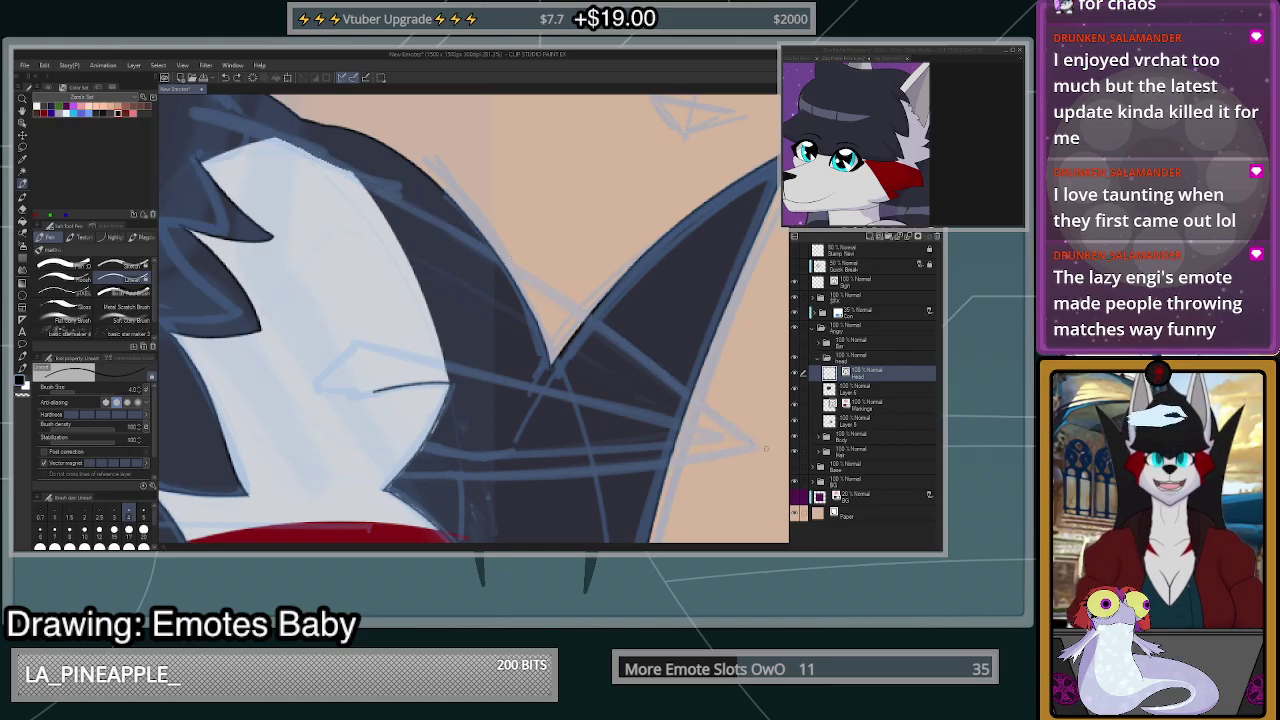
mouse_move(766, 452)
left_mouse_down()
mouse_move(573, 305)
mouse_move(376, 188)
mouse_move(300, 155)
mouse_move(199, 155)
left_mouse_up()
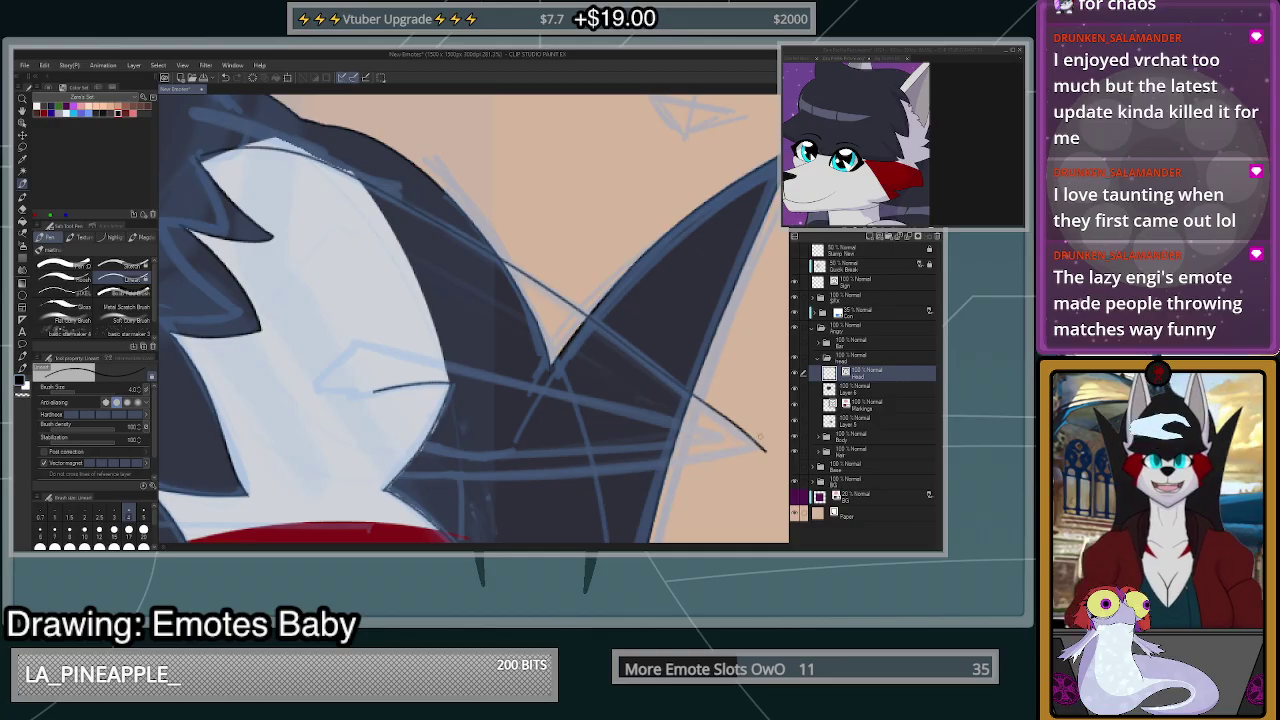
- Ink the ear's lower edge from its tip back to the white cheek fur, following the sketch
scroll(760, 437, "down", 2)
scroll(553, 290, "up", 2)
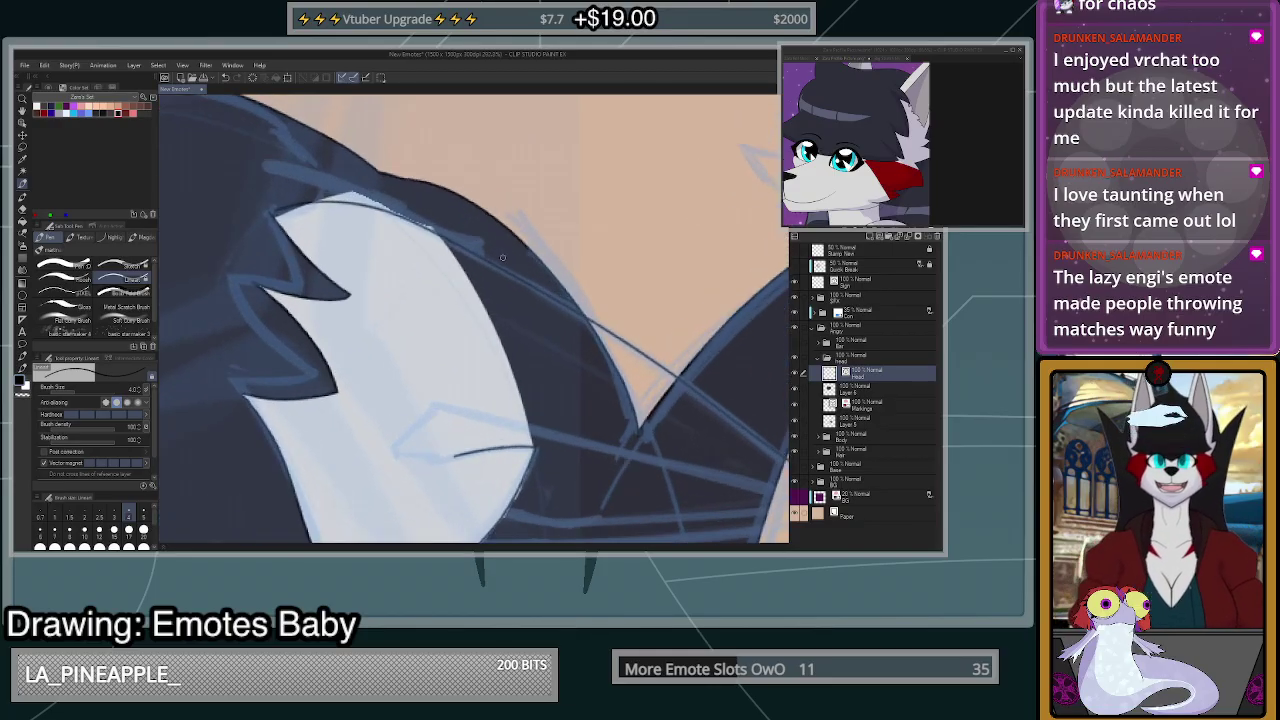
scroll(511, 262, "down", 2)
scroll(373, 228, "up", 8)
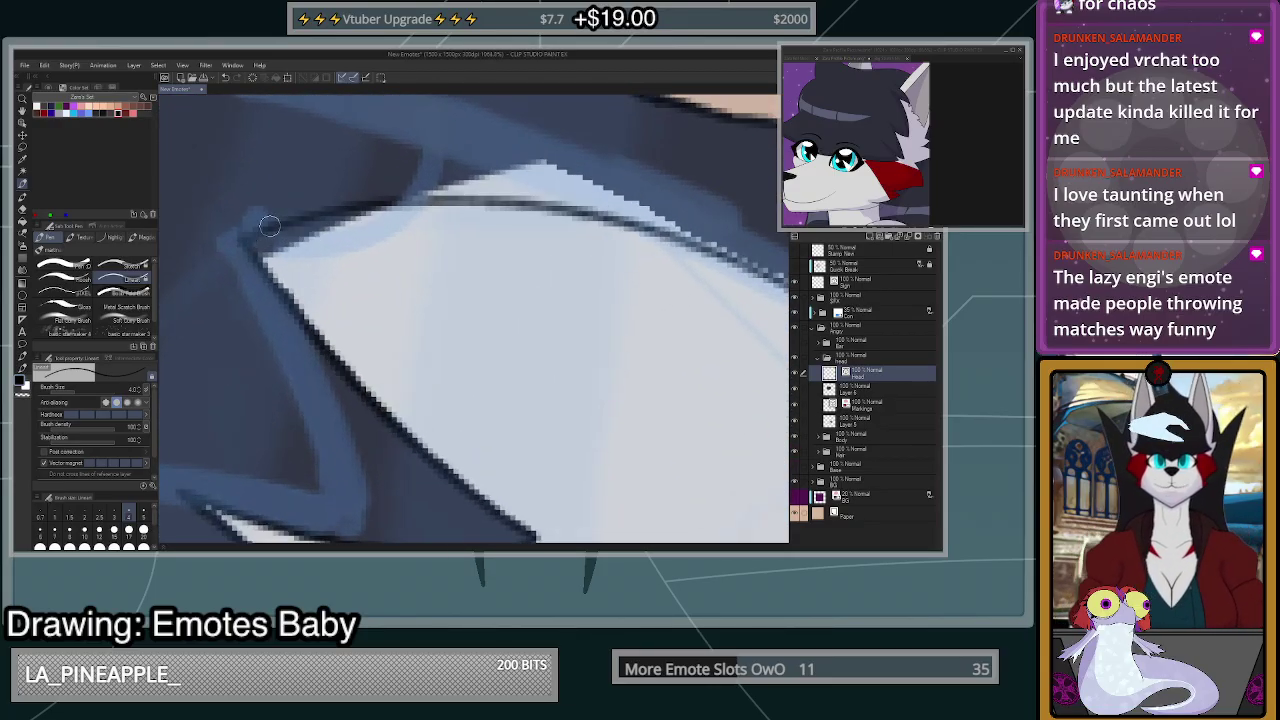
scroll(276, 231, "down", 5)
scroll(673, 456, "up", 5)
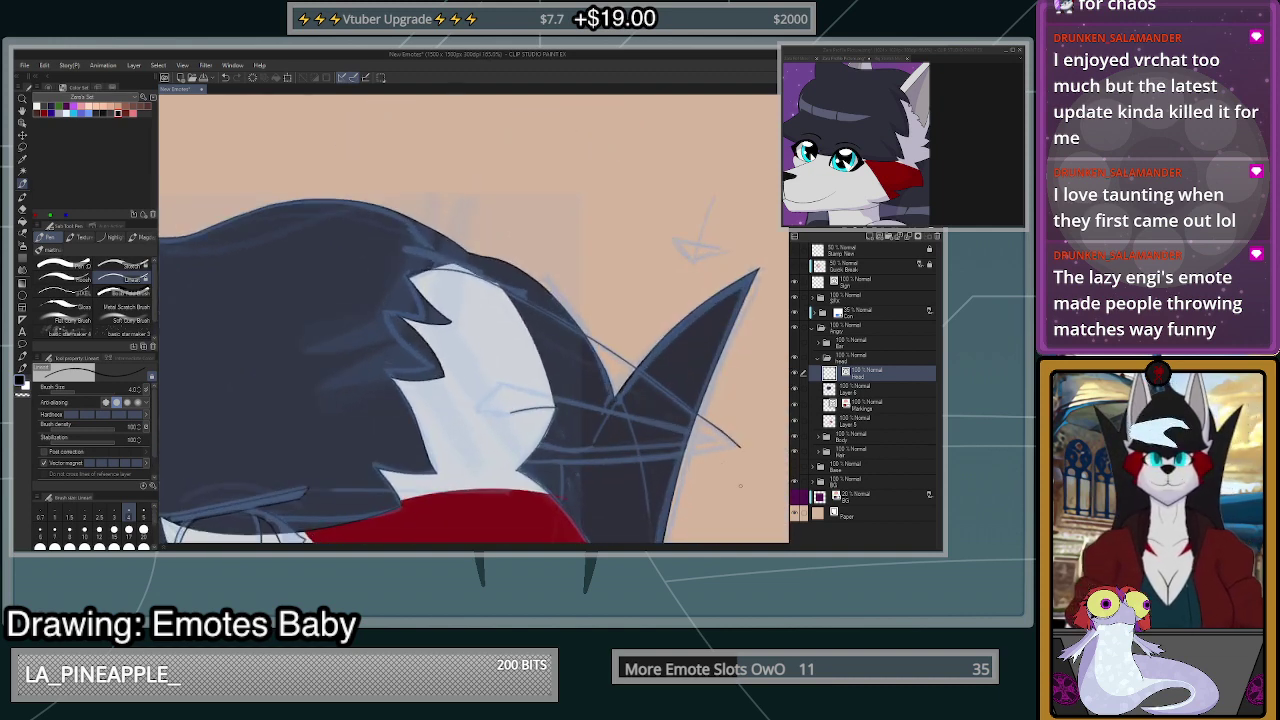
left_click_drag(781, 403, 482, 468)
scroll(722, 441, "down", 4)
scroll(752, 420, "up", 5)
key("ctrl+z")
key("ctrl+z")
mouse_move(748, 423)
left_mouse_down()
mouse_move(470, 463)
mouse_move(290, 460)
mouse_move(706, 435)
mouse_move(447, 470)
mouse_move(254, 463)
left_mouse_up()
key("ctrl+z")
- Erase the line overshoot where the upper and lower edges cross at the ear tip with the vector eraser
key("e")
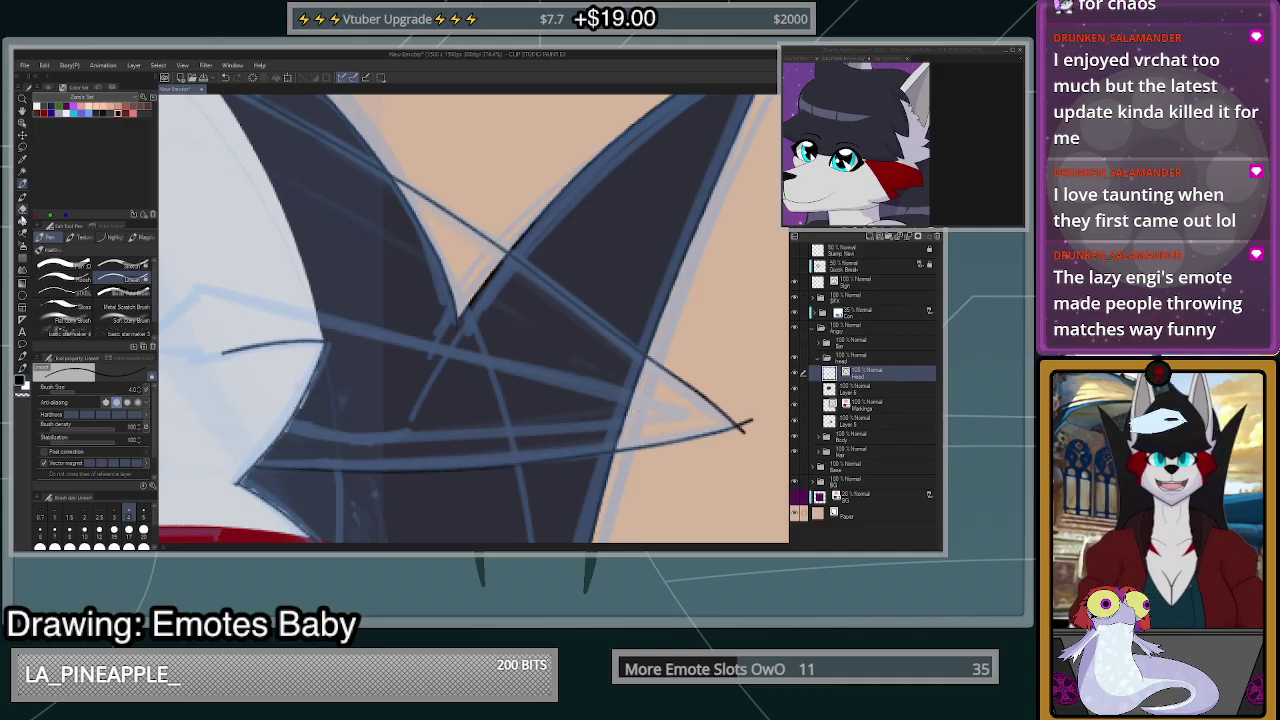
left_click_drag(760, 414, 743, 432)
scroll(743, 432, "down", 2)
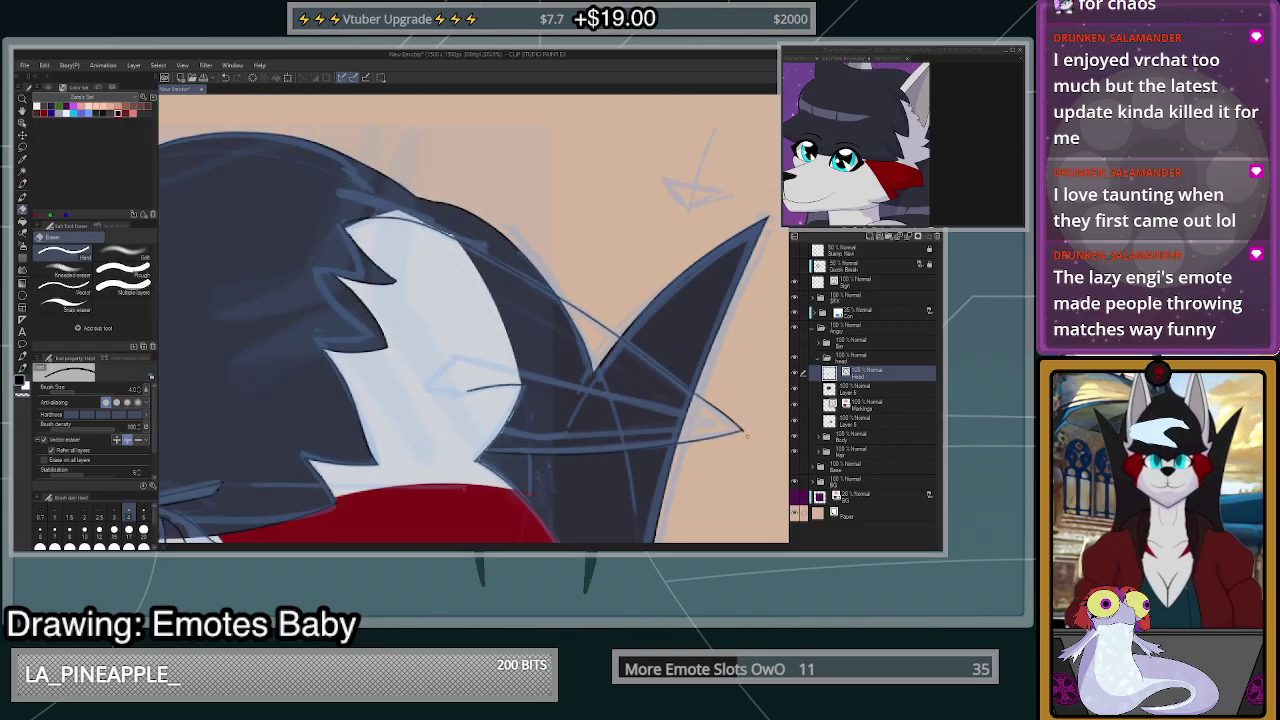
scroll(740, 438, "up", 3)
scroll(705, 432, "down", 2)
scroll(685, 431, "up", 3)
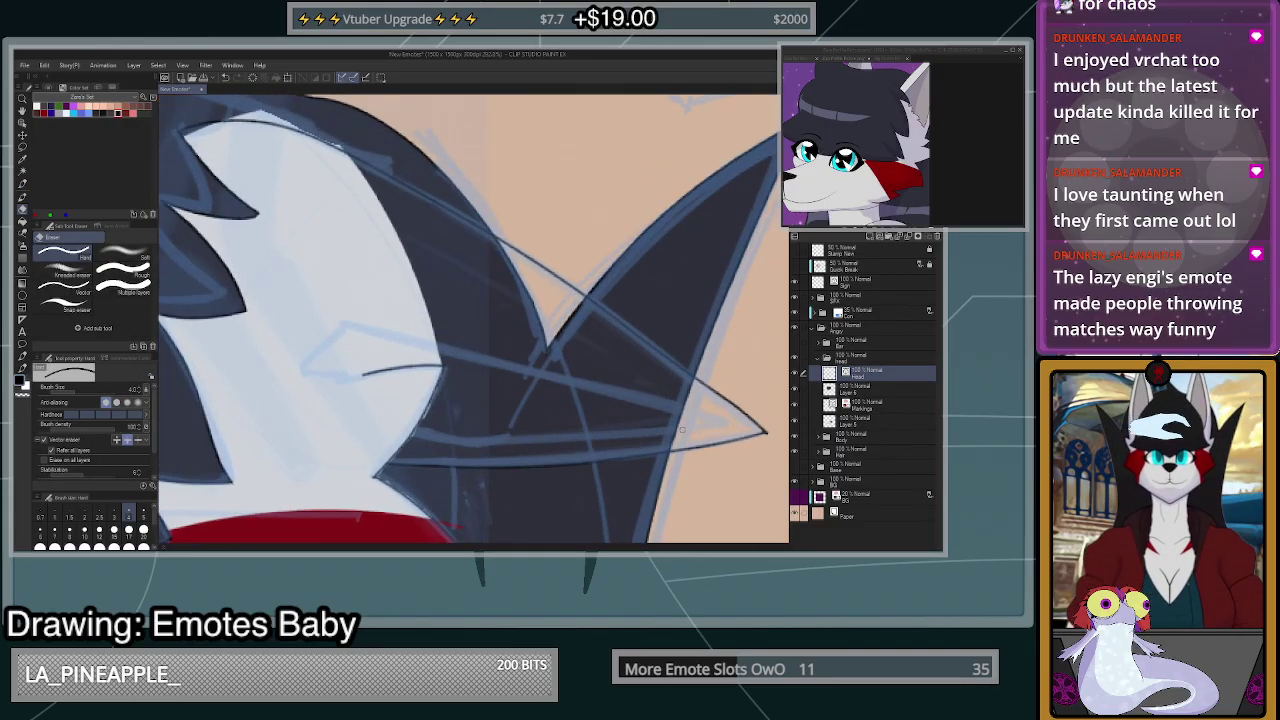
scroll(683, 431, "down", 2)
scroll(682, 432, "up", 1)
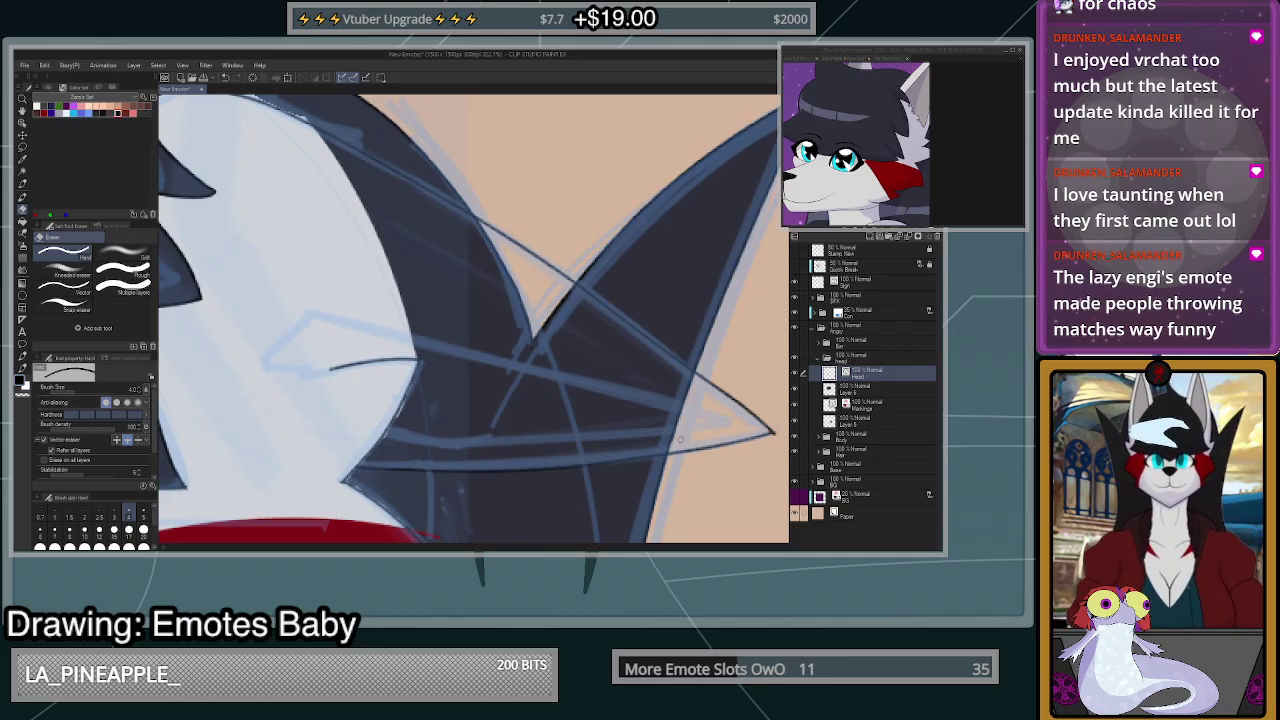
scroll(745, 430, "up", 2)
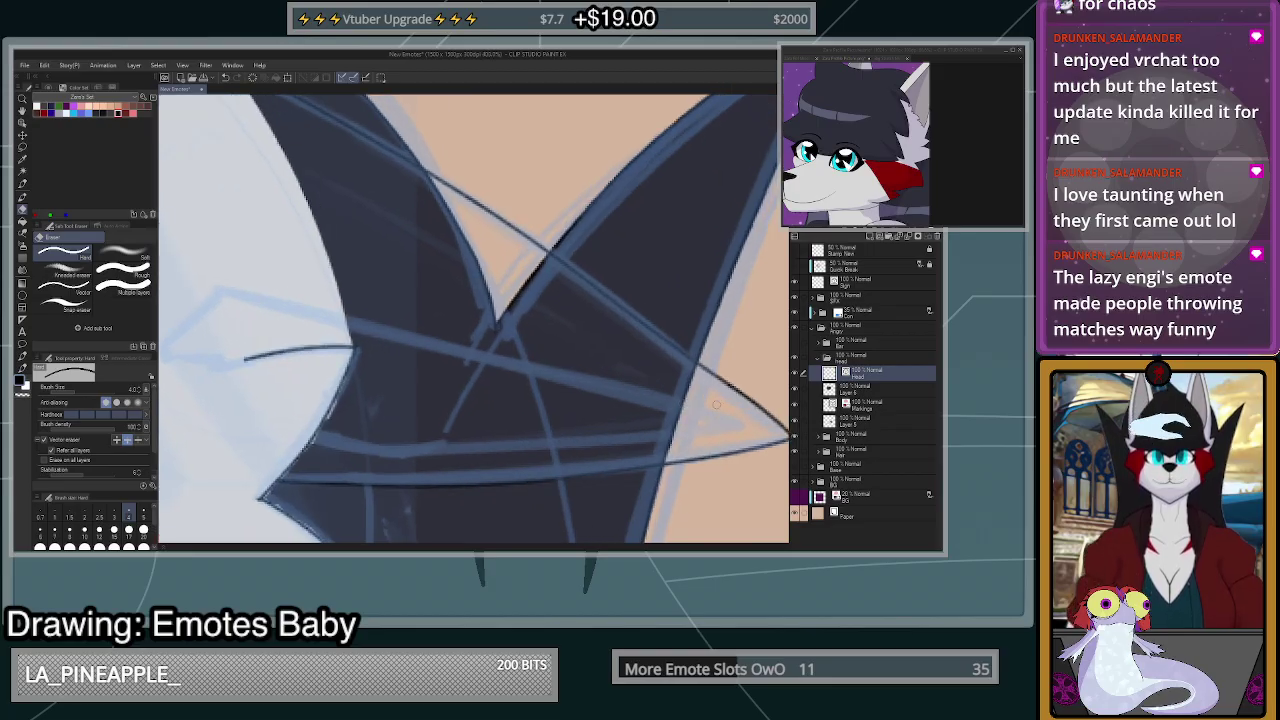
- Ink the inner ear's upper edge from near the tip into the white fur and close its angular inner end
key("p")
left_click_drag(748, 424, 344, 314)
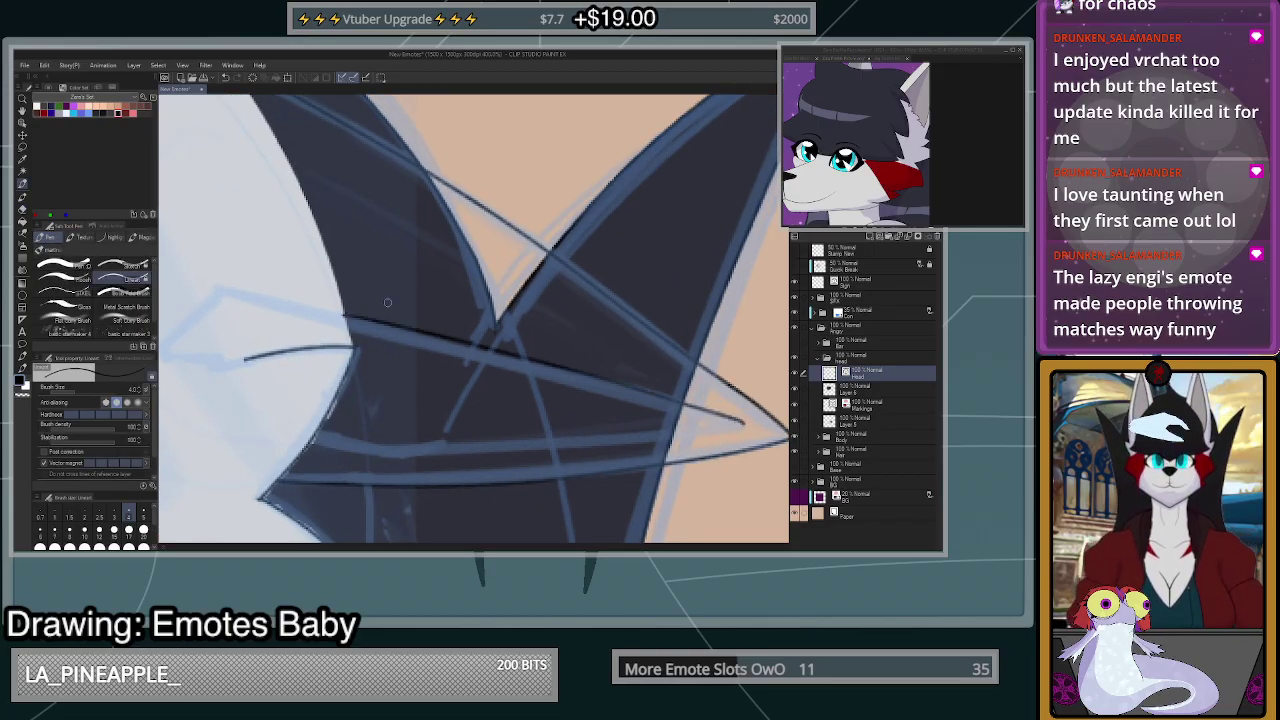
scroll(738, 463, "down", 3)
scroll(738, 463, "up", 2)
scroll(738, 463, "down", 2)
scroll(737, 463, "up", 2)
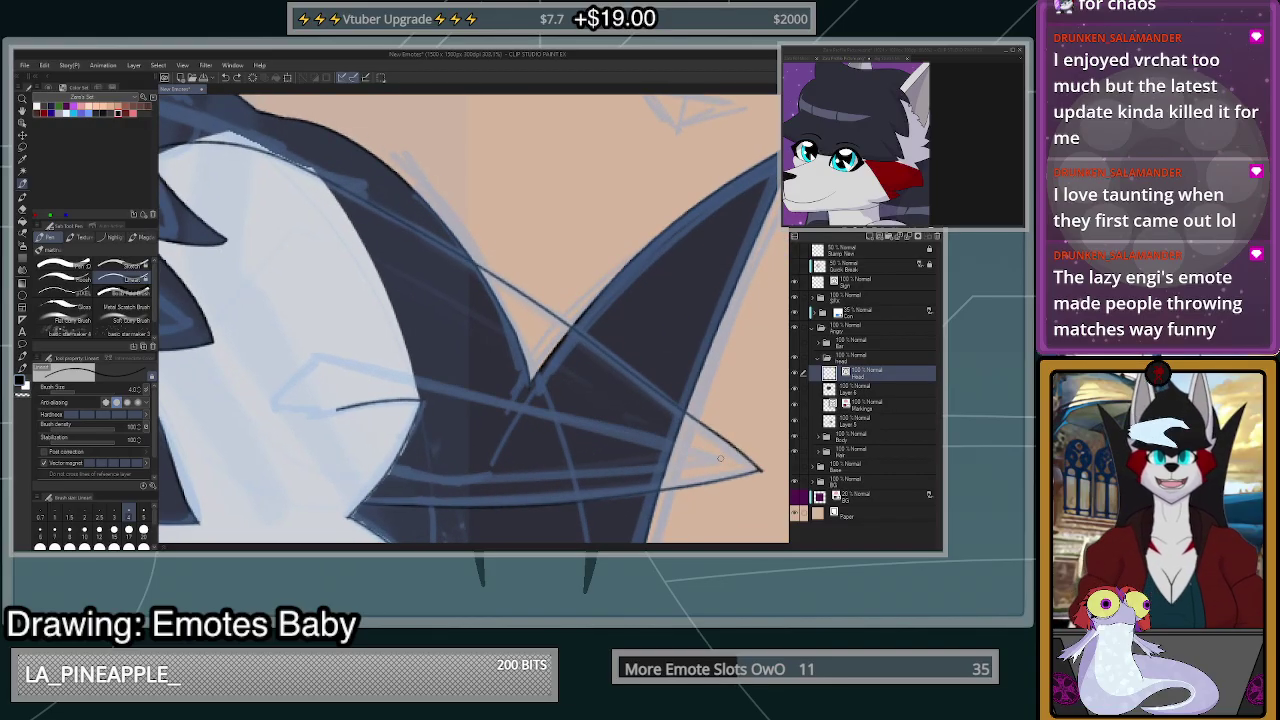
mouse_move(722, 458)
left_mouse_down()
mouse_move(335, 356)
mouse_move(274, 399)
mouse_move(343, 413)
mouse_move(272, 400)
left_mouse_up()
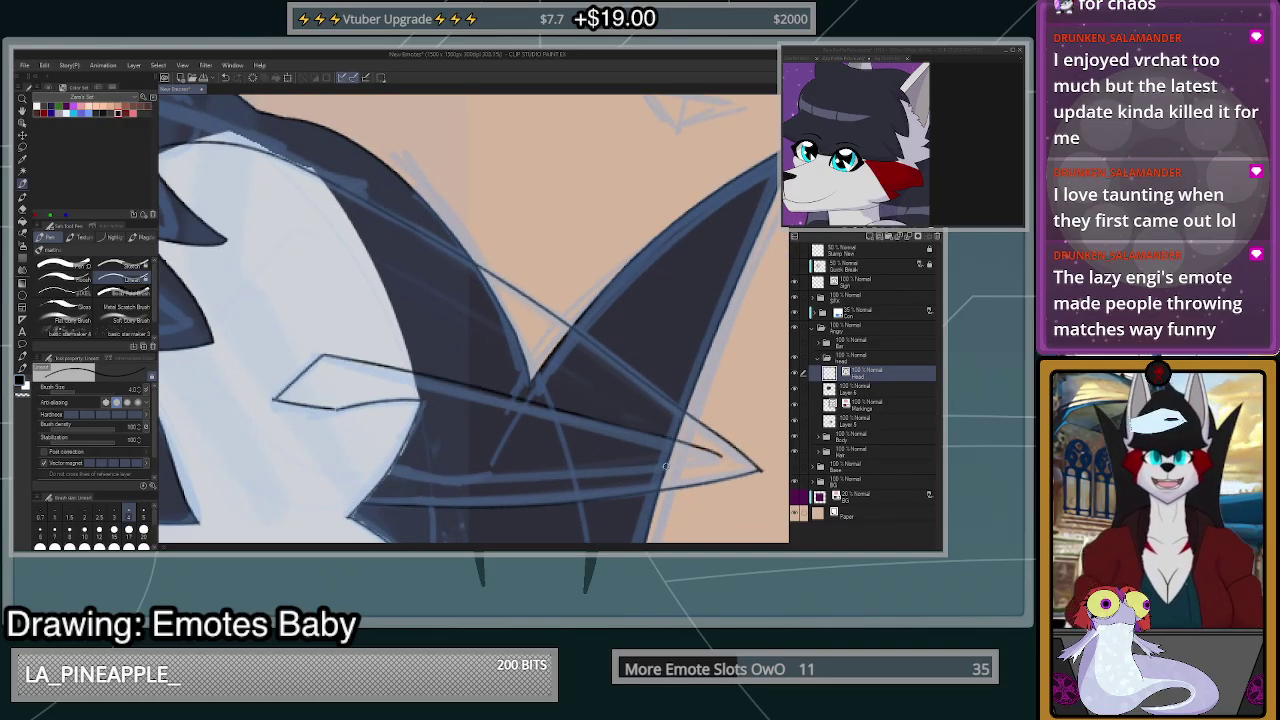
- Ink the inner ear's lower edge from its tip back to the edge of the white fur
scroll(666, 466, "up", 1)
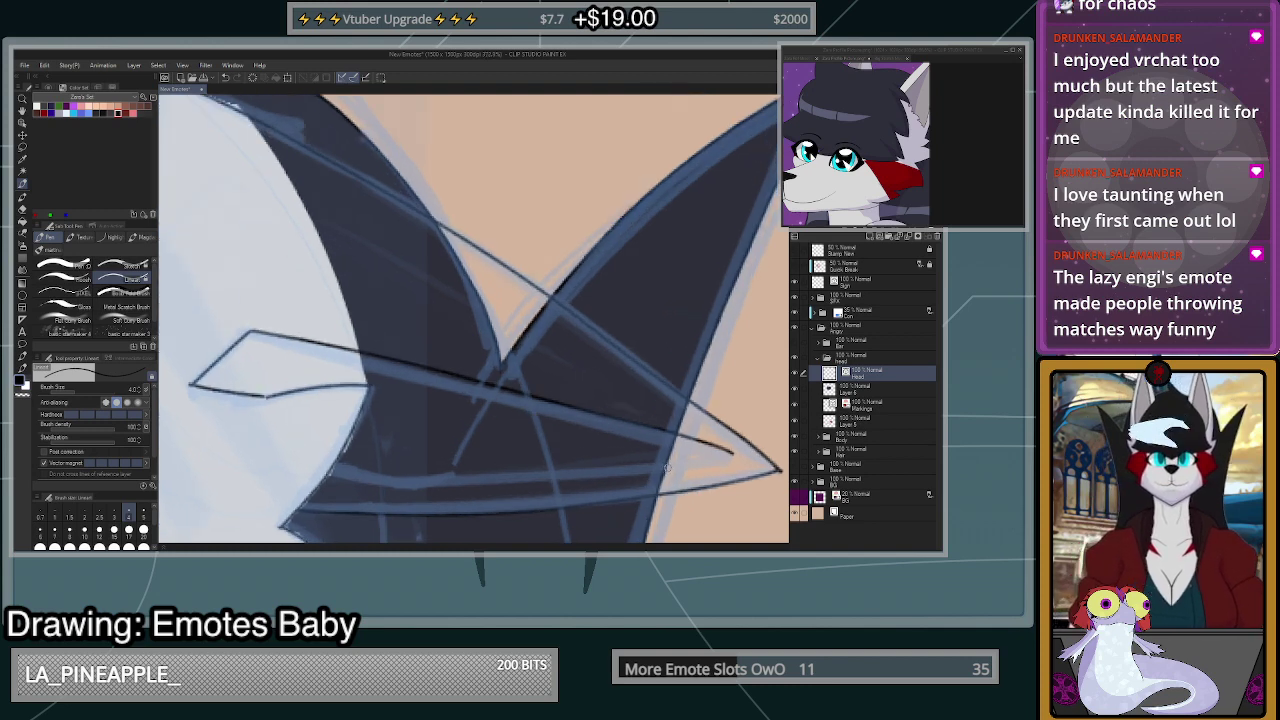
scroll(680, 464, "down", 1)
scroll(550, 489, "up", 1)
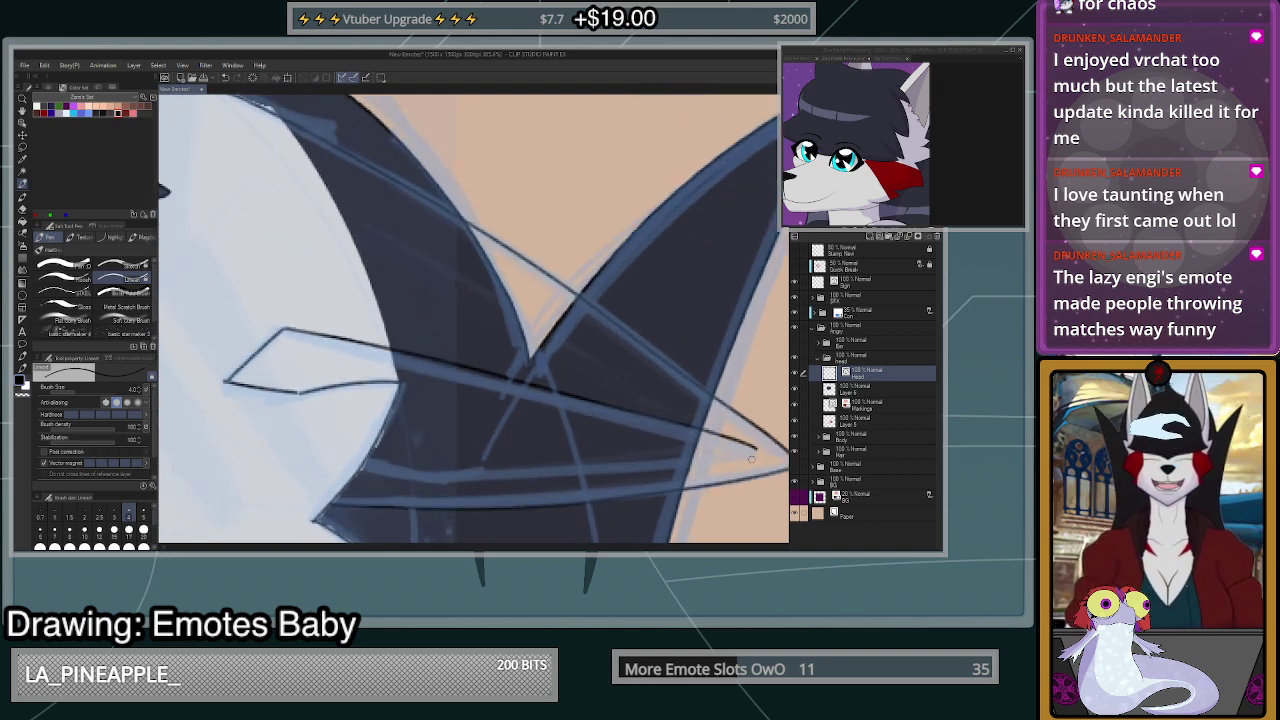
mouse_move(756, 450)
left_mouse_down()
mouse_move(732, 463)
mouse_move(480, 476)
mouse_move(362, 468)
left_mouse_up()
key("ctrl+z")
mouse_move(756, 450)
left_mouse_down()
mouse_move(450, 477)
mouse_move(362, 468)
left_mouse_up()
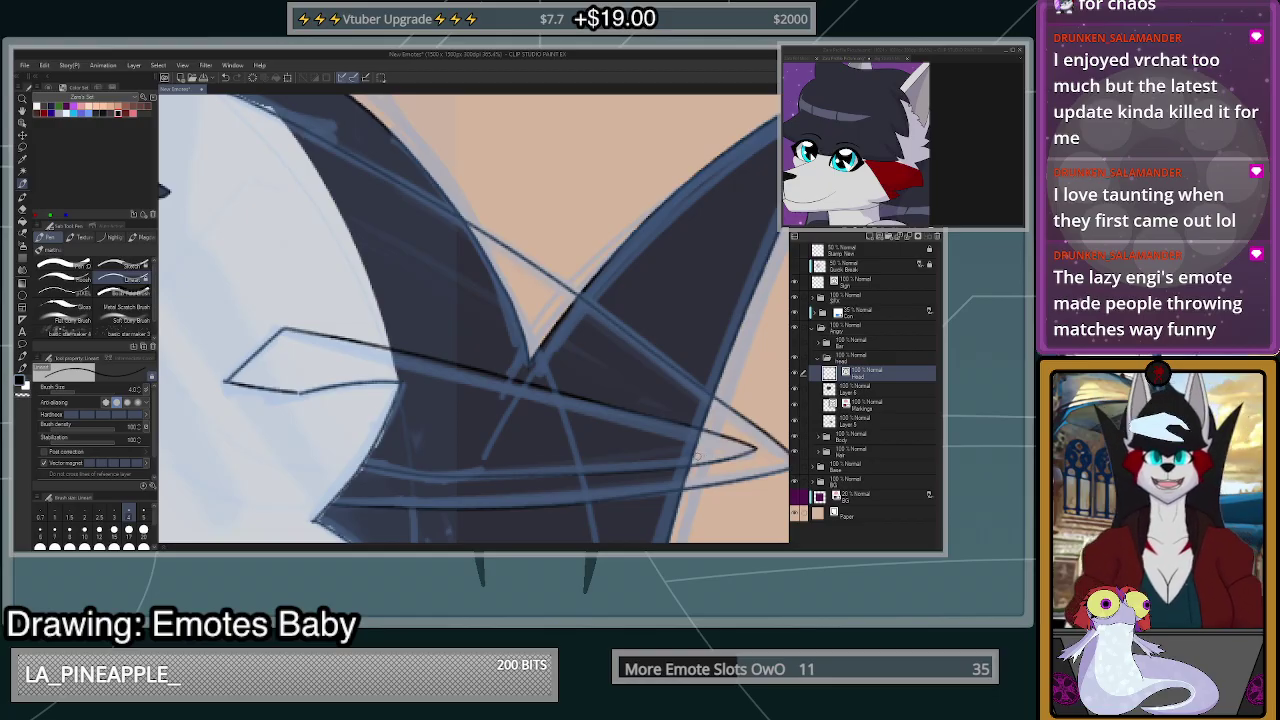
- Reshape the inner ear's rounded tip into a sharper point with the Redraw vector line tool
scroll(698, 455, "down", 4)
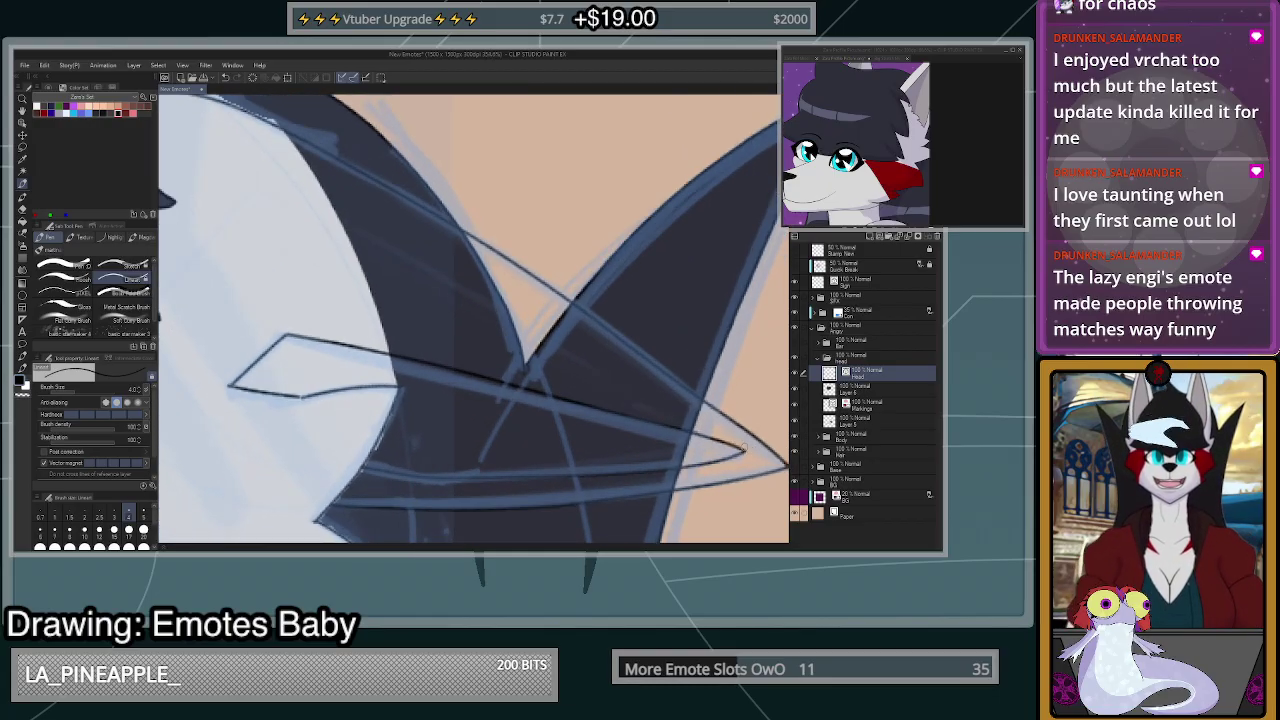
scroll(772, 447, "up", 1)
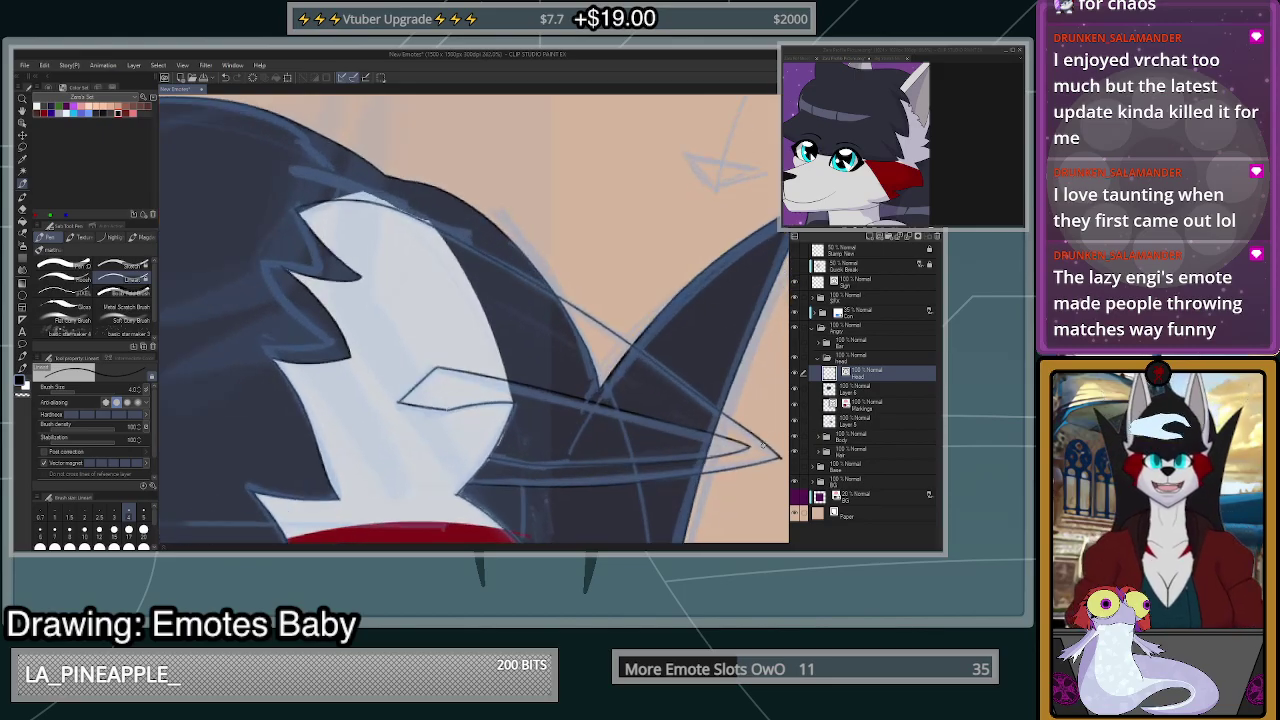
scroll(762, 448, "up", 2)
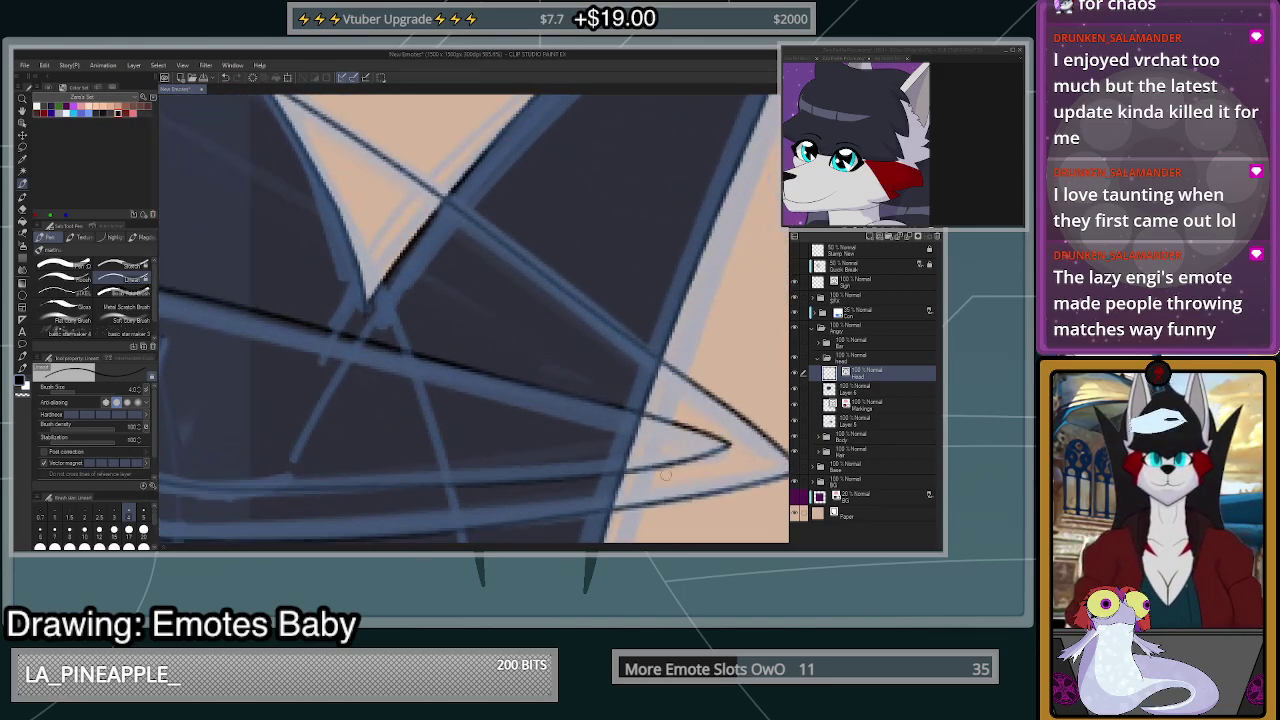
left_click(22, 233)
mouse_move(640, 425)
left_mouse_down()
mouse_move(745, 455)
mouse_move(656, 468)
mouse_move(743, 459)
left_mouse_up()
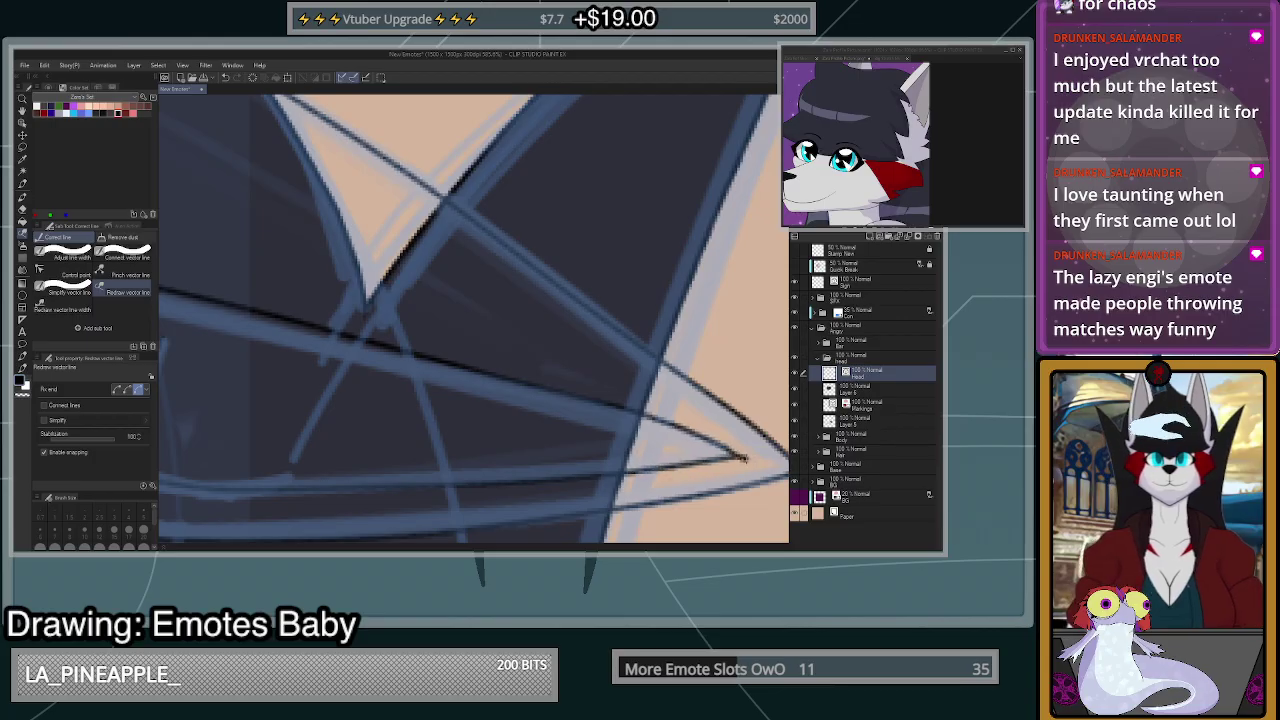
scroll(751, 459, "down", 5)
scroll(726, 430, "up", 5)
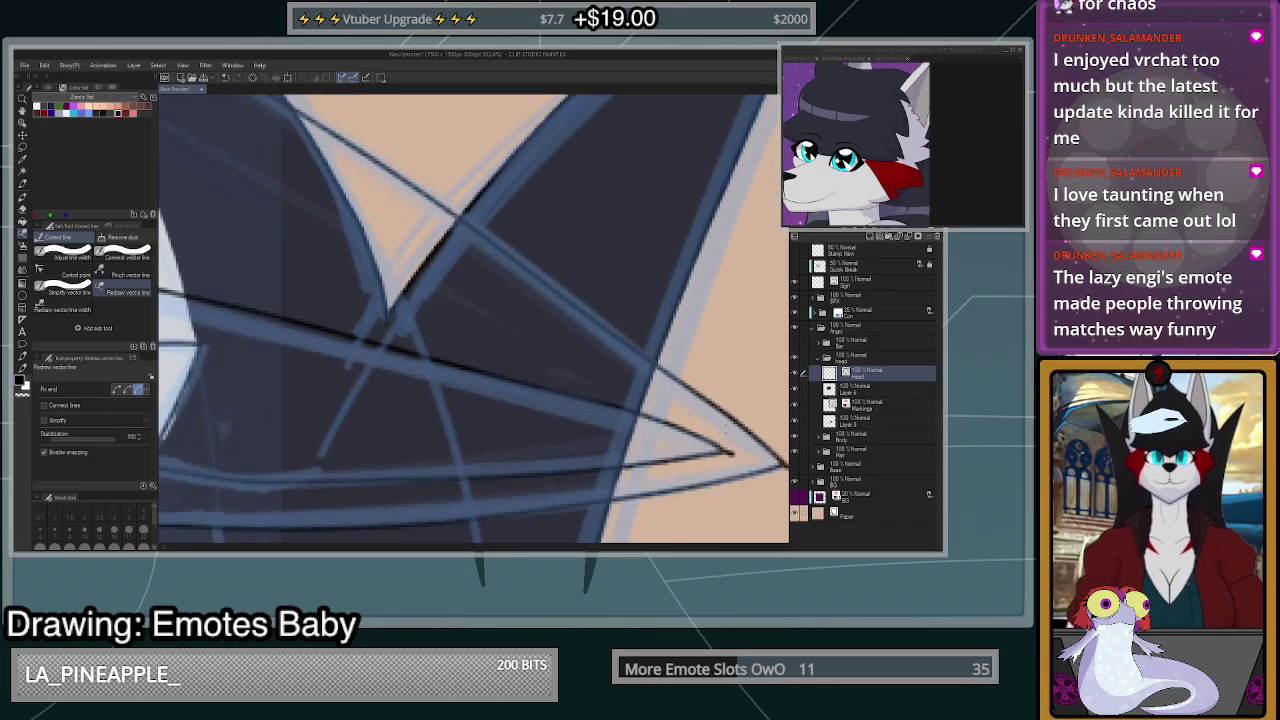
- Erase the stray line end sticking out past the inner ear's tip with the vector eraser
key("e")
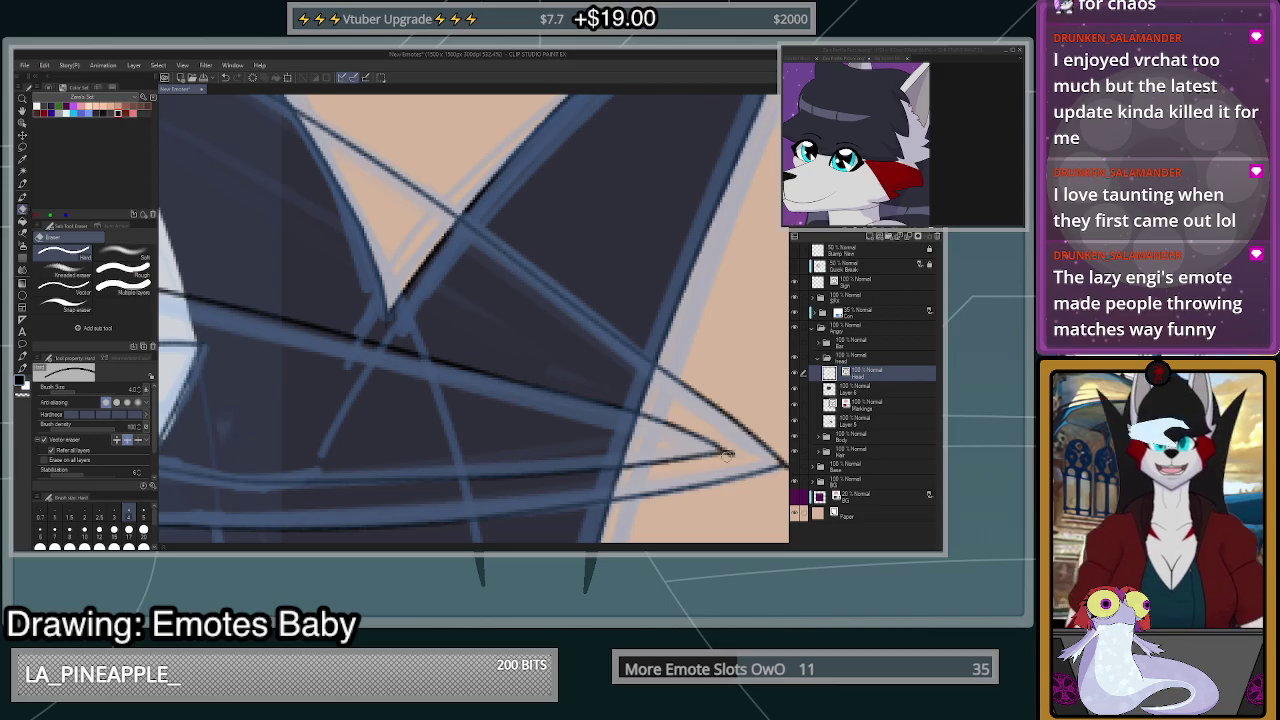
left_click(738, 453)
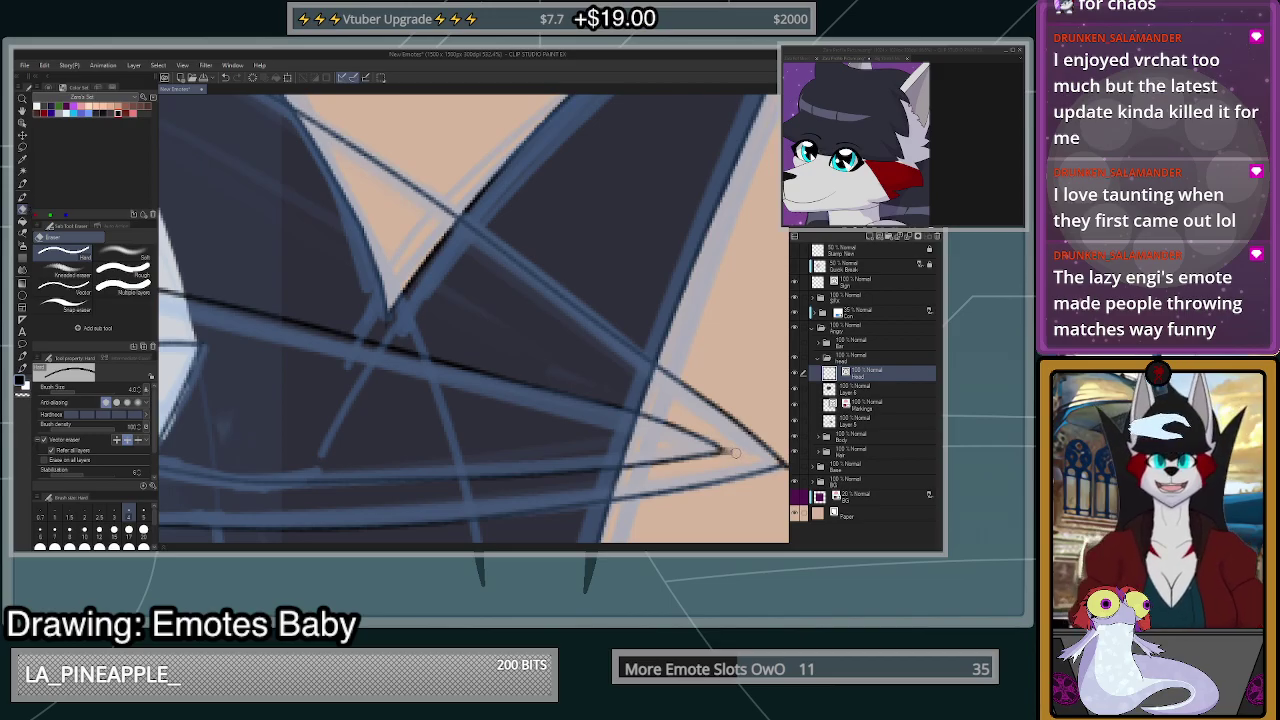
scroll(735, 453, "down", 2)
scroll(733, 452, "down", 1)
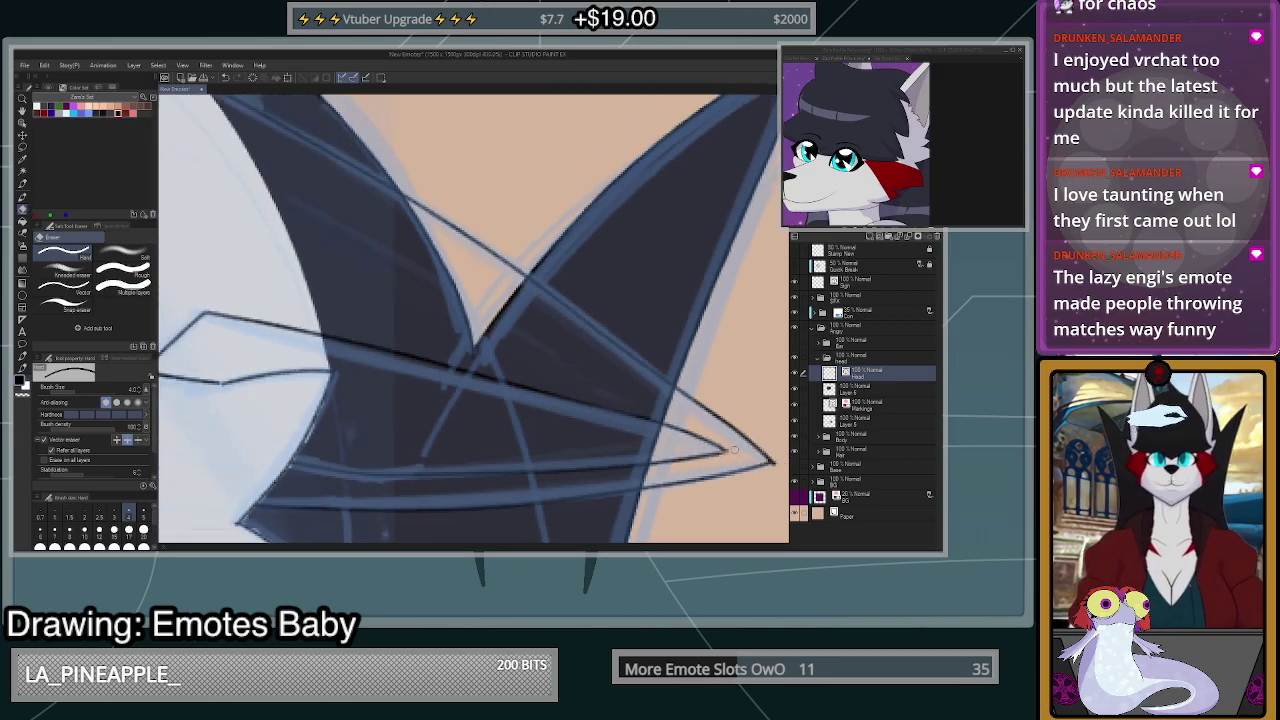
scroll(734, 450, "down", 6)
scroll(730, 437, "up", 5)
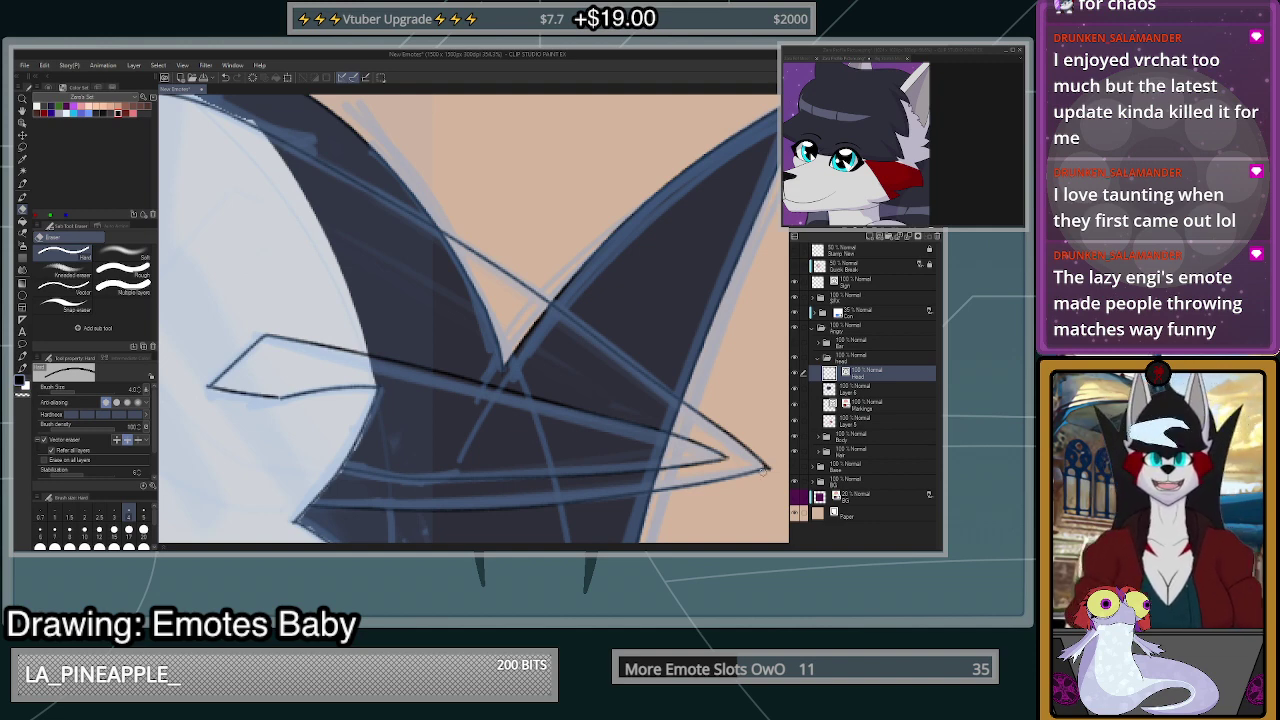
- Add a short pen stroke at the inner ear's tip to join its two edges into a point
scroll(728, 463, "up", 3)
key("p")
left_click_drag(722, 453, 731, 456)
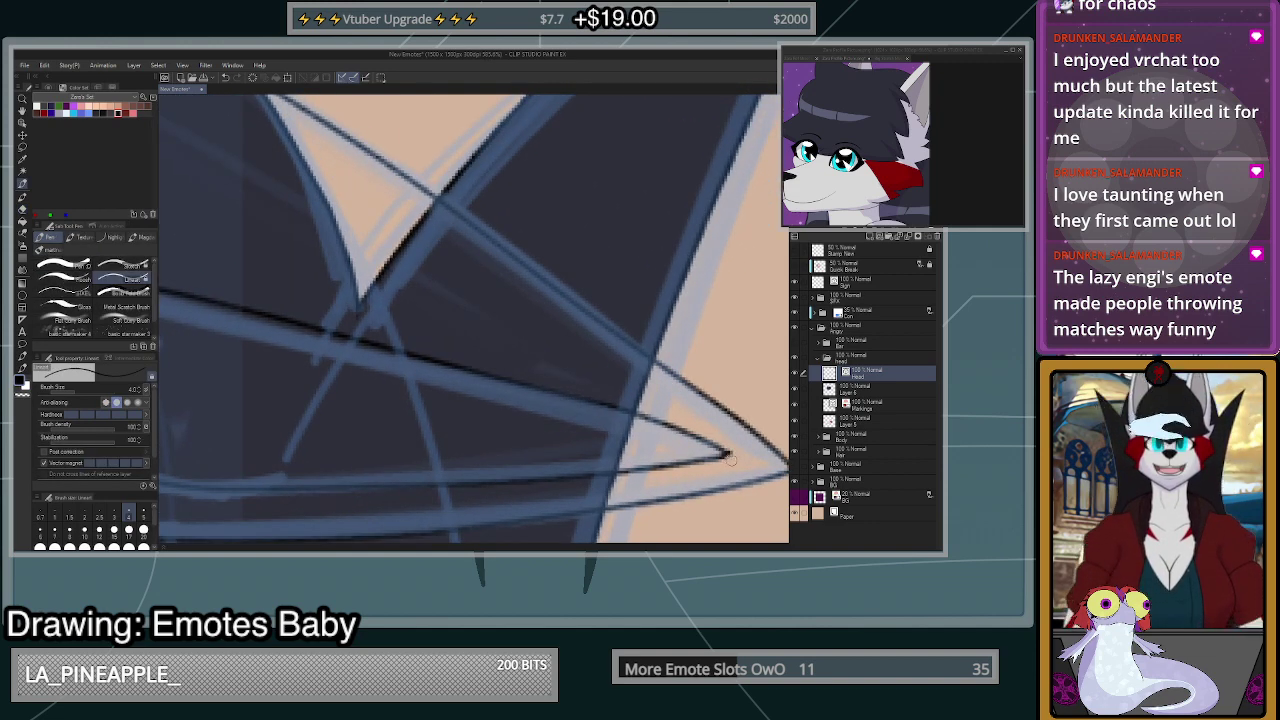
scroll(730, 459, "down", 3)
scroll(440, 420, "up", 2)
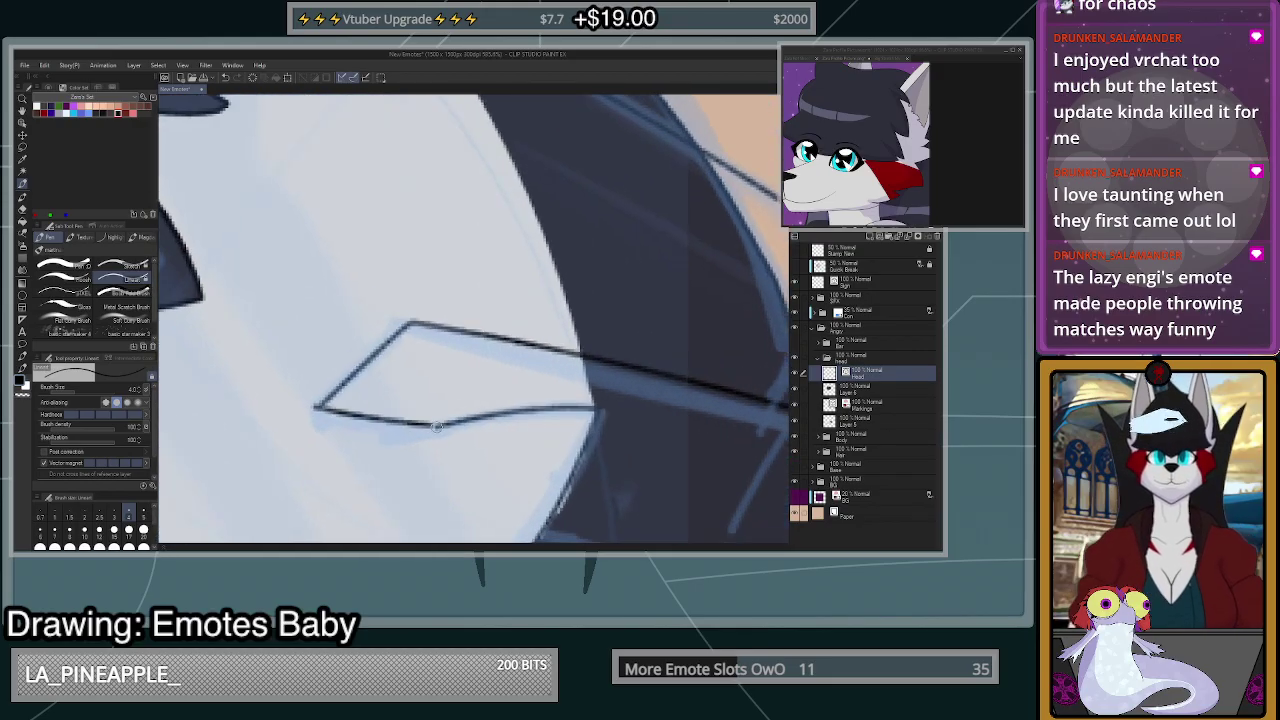
scroll(450, 425, "down", 5)
scroll(577, 432, "down", 1)
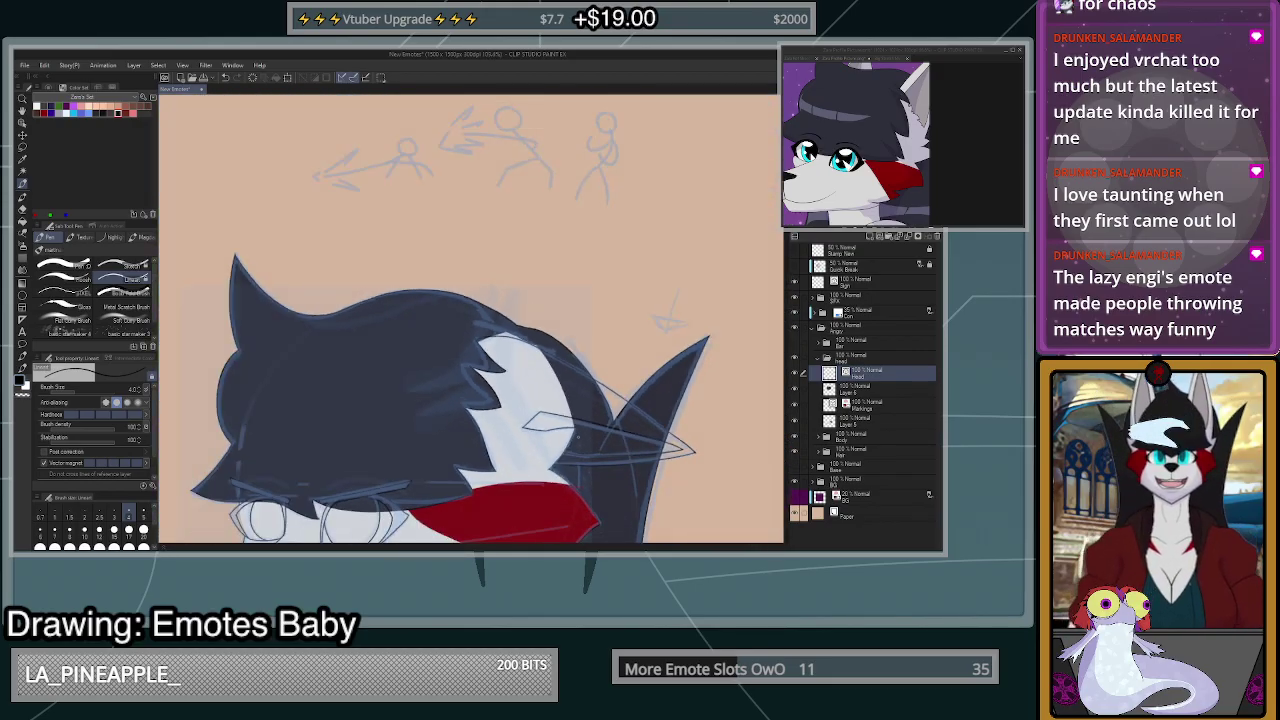
- Redraw the vector line along the top of the white fur so it follows the ear's edge up to the hair
scroll(616, 455, "up", 2)
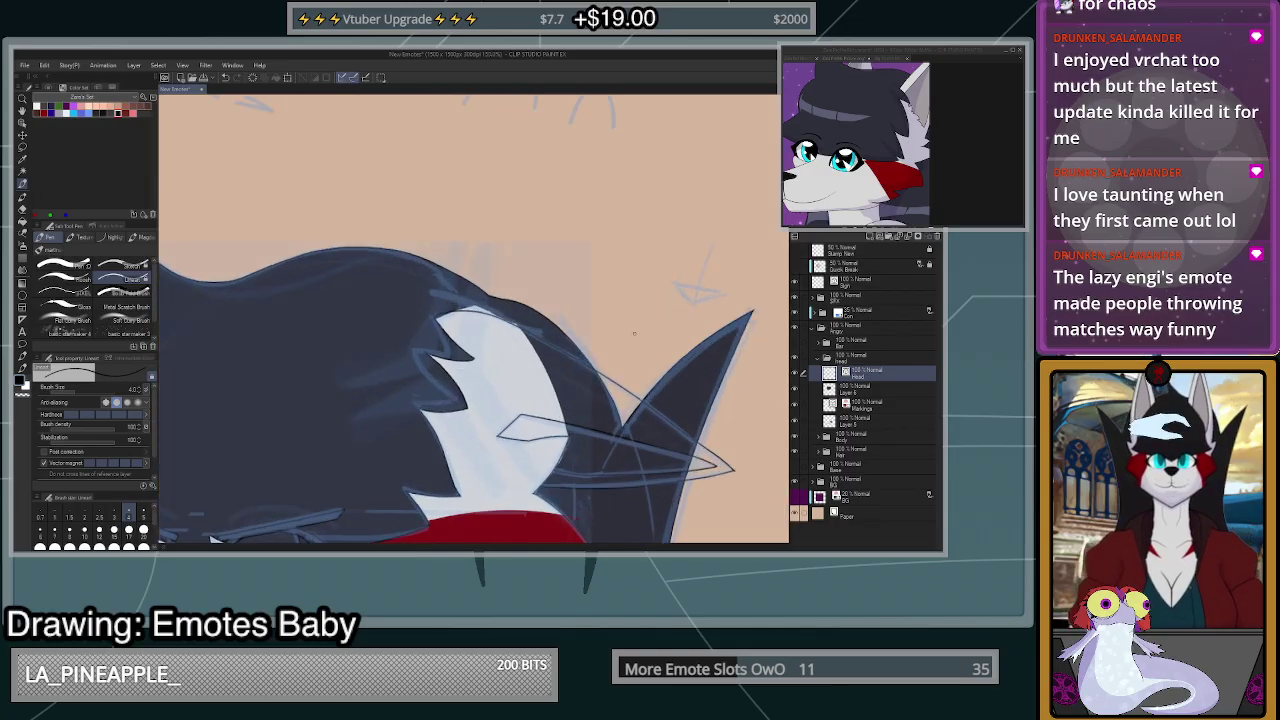
scroll(692, 428, "up", 4)
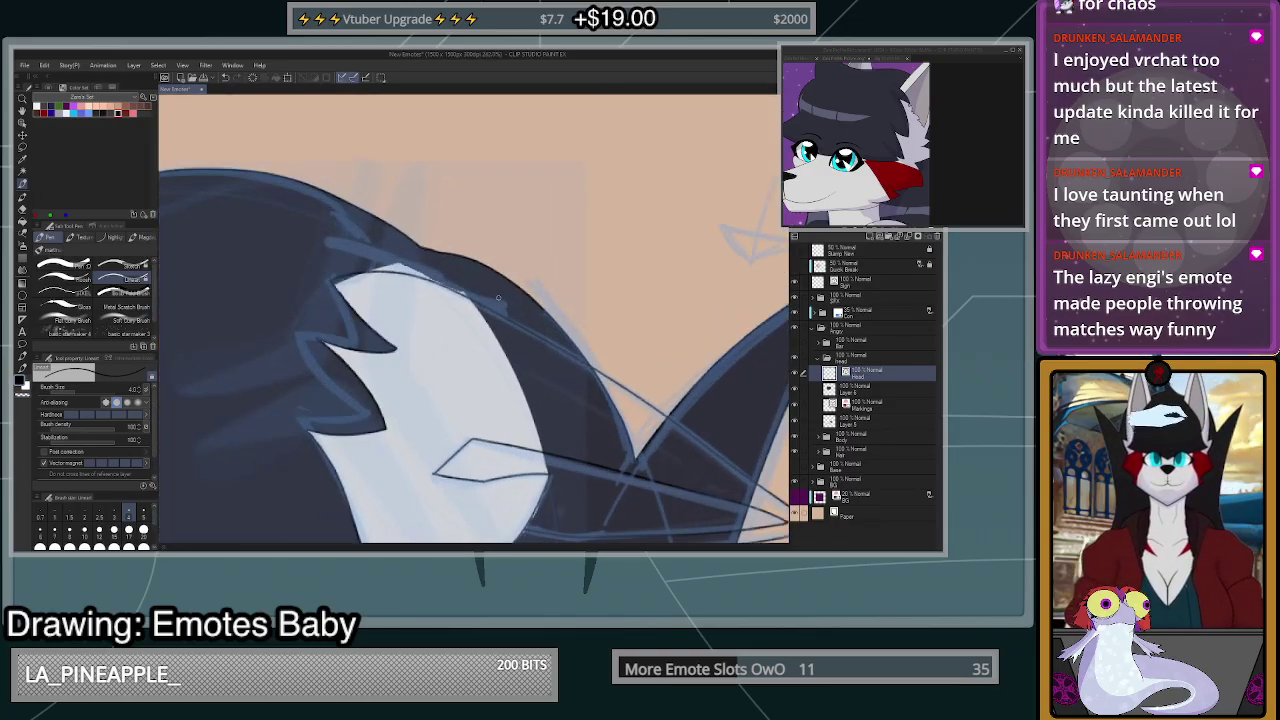
scroll(660, 400, "down", 2)
scroll(596, 360, "up", 4)
key("y")
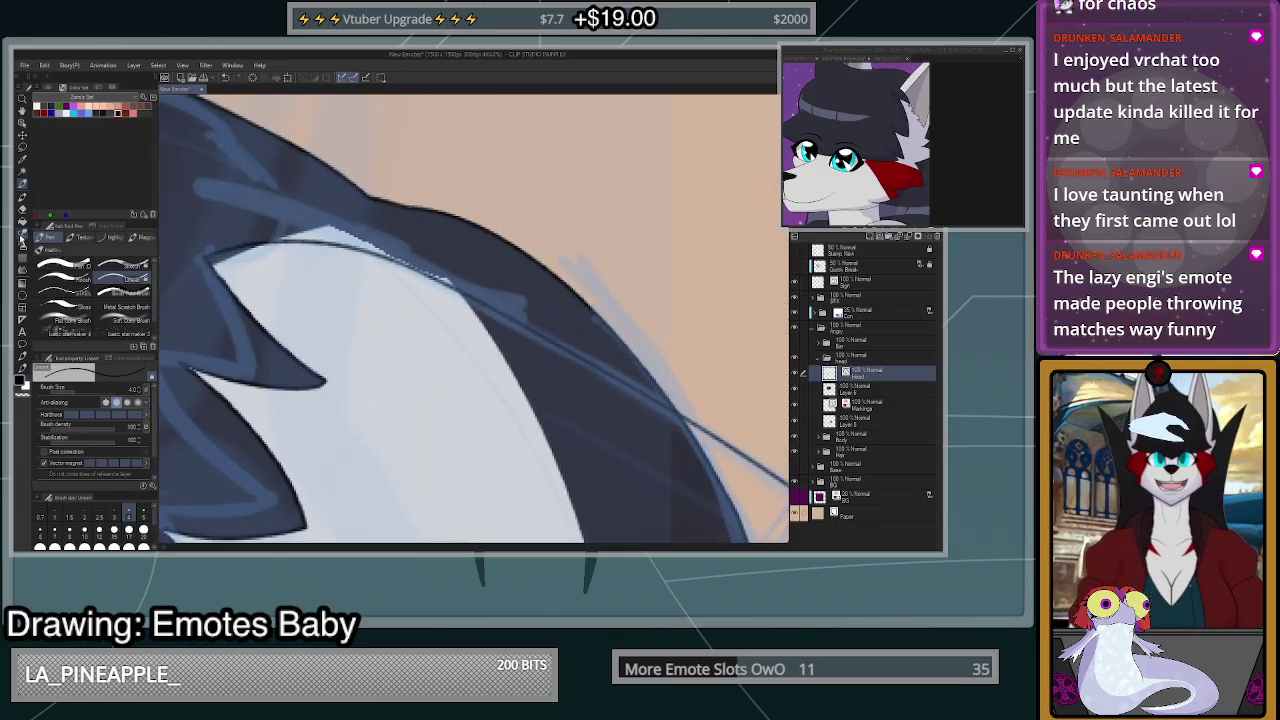
scroll(610, 420, "down", 3)
scroll(618, 406, "up", 4)
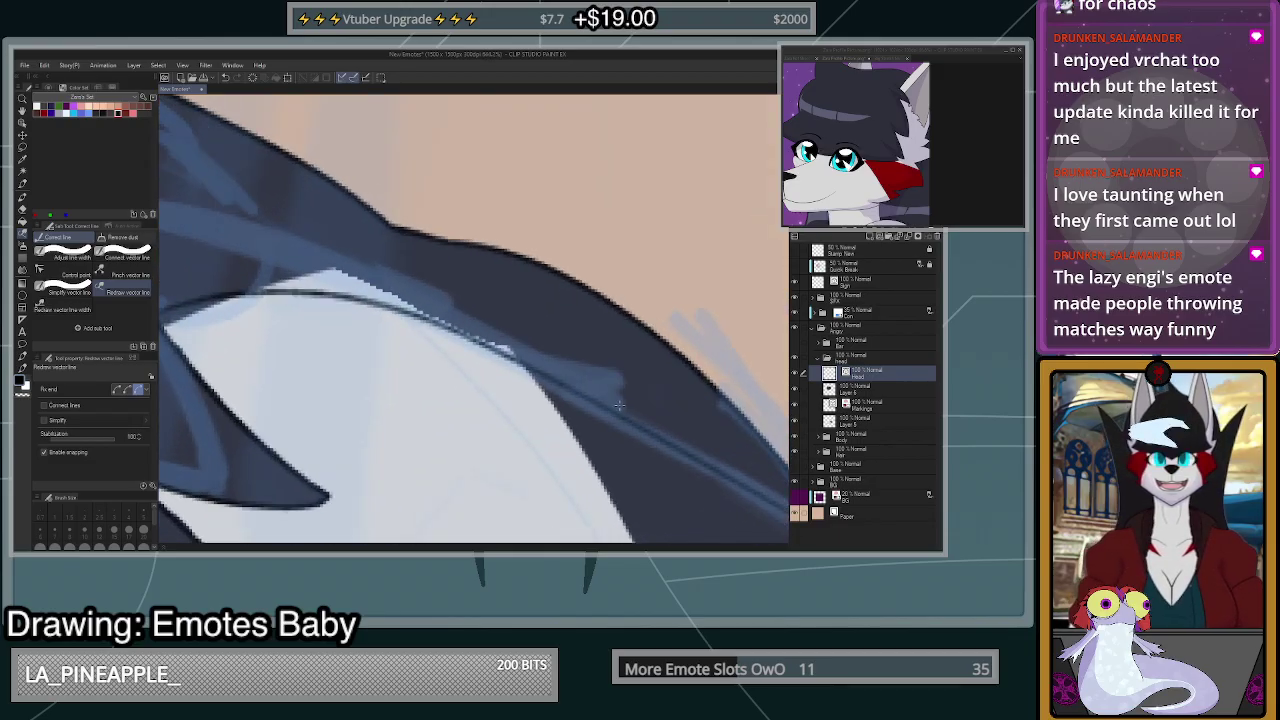
left_click_drag(537, 374, 334, 272)
key("ctrl+z")
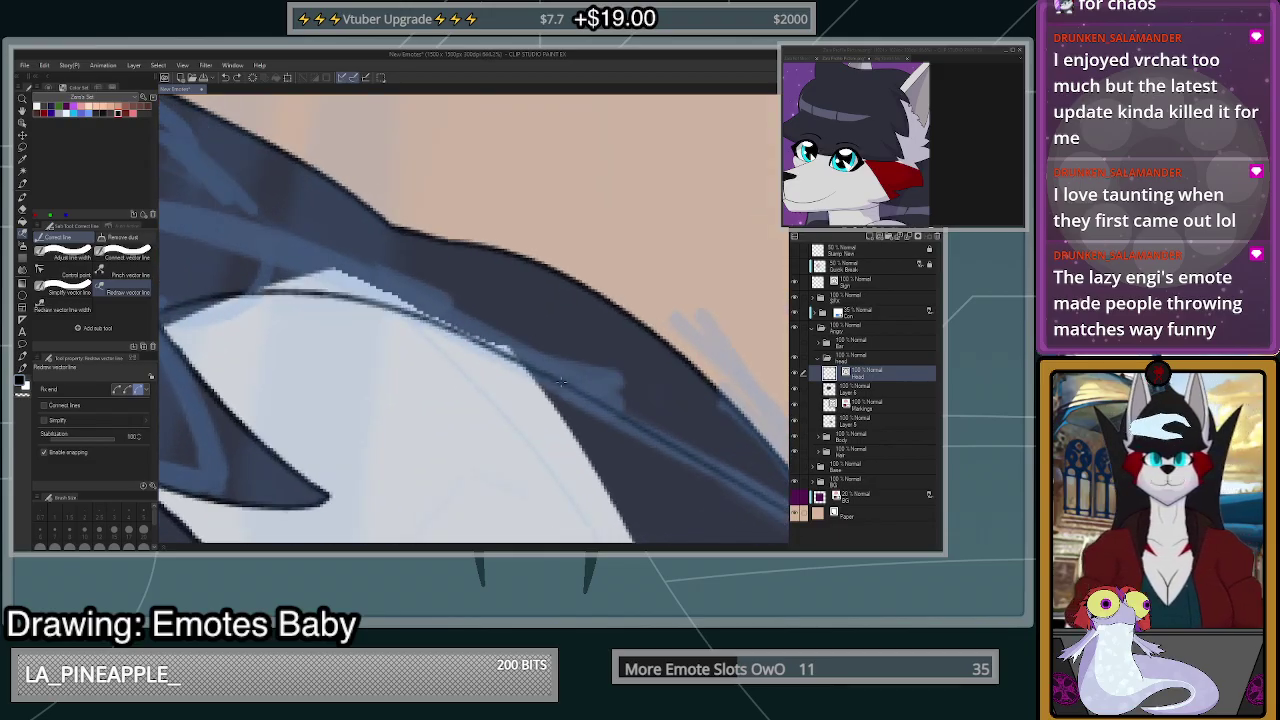
mouse_move(540, 374)
left_mouse_down()
mouse_move(323, 259)
mouse_move(194, 296)
left_mouse_up()
scroll(610, 381, "down", 4)
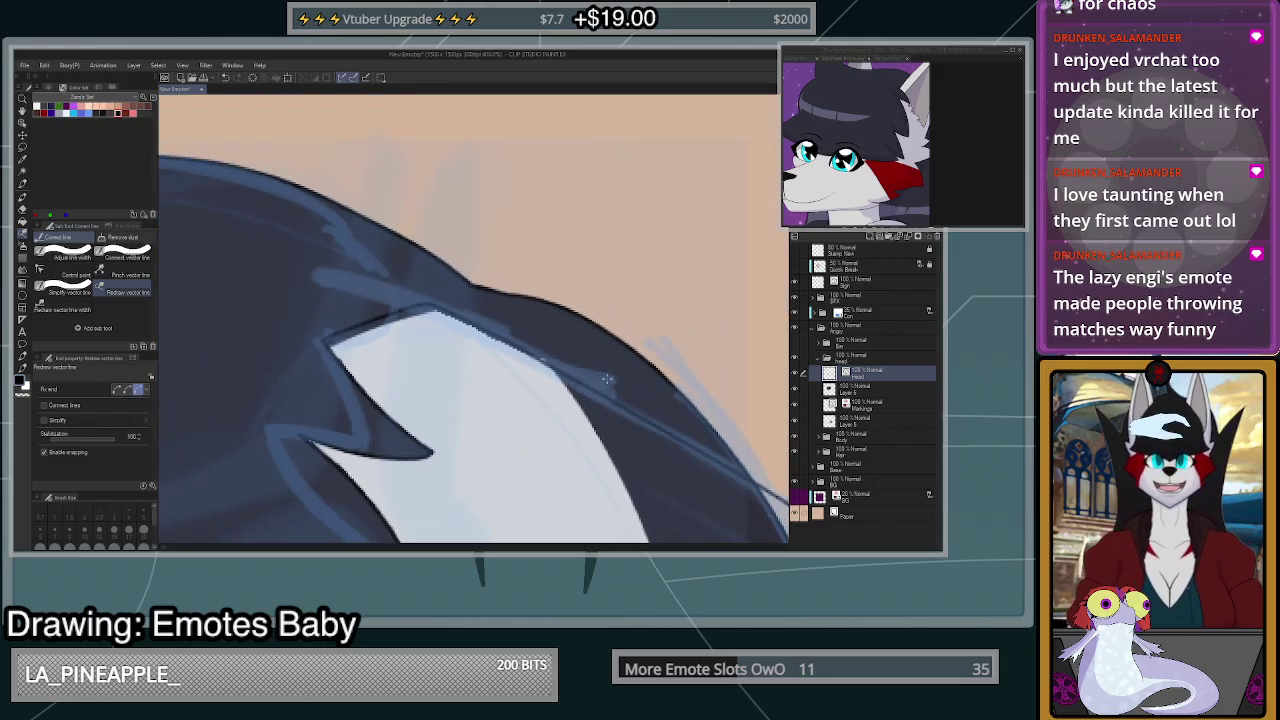
- Select the head's white fur colour layer and hide the blue sketch
scroll(613, 384, "down", 3)
scroll(612, 368, "up", 4)
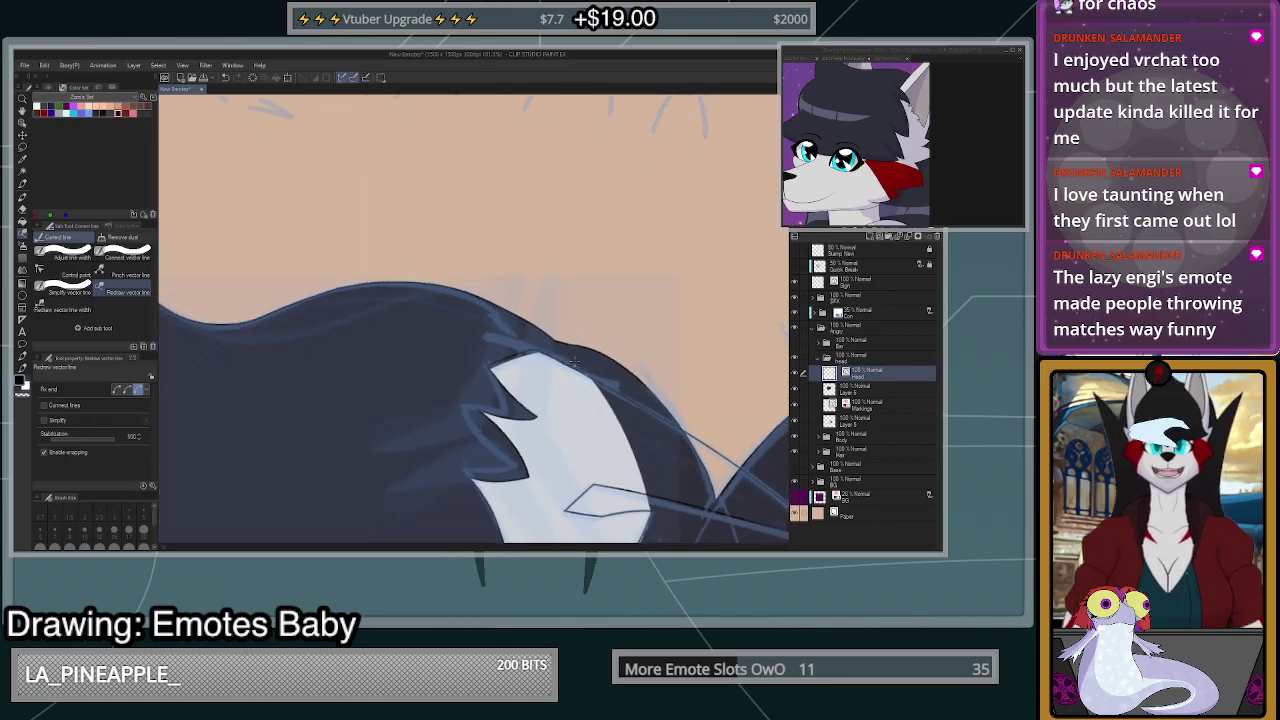
scroll(580, 313, "down", 3)
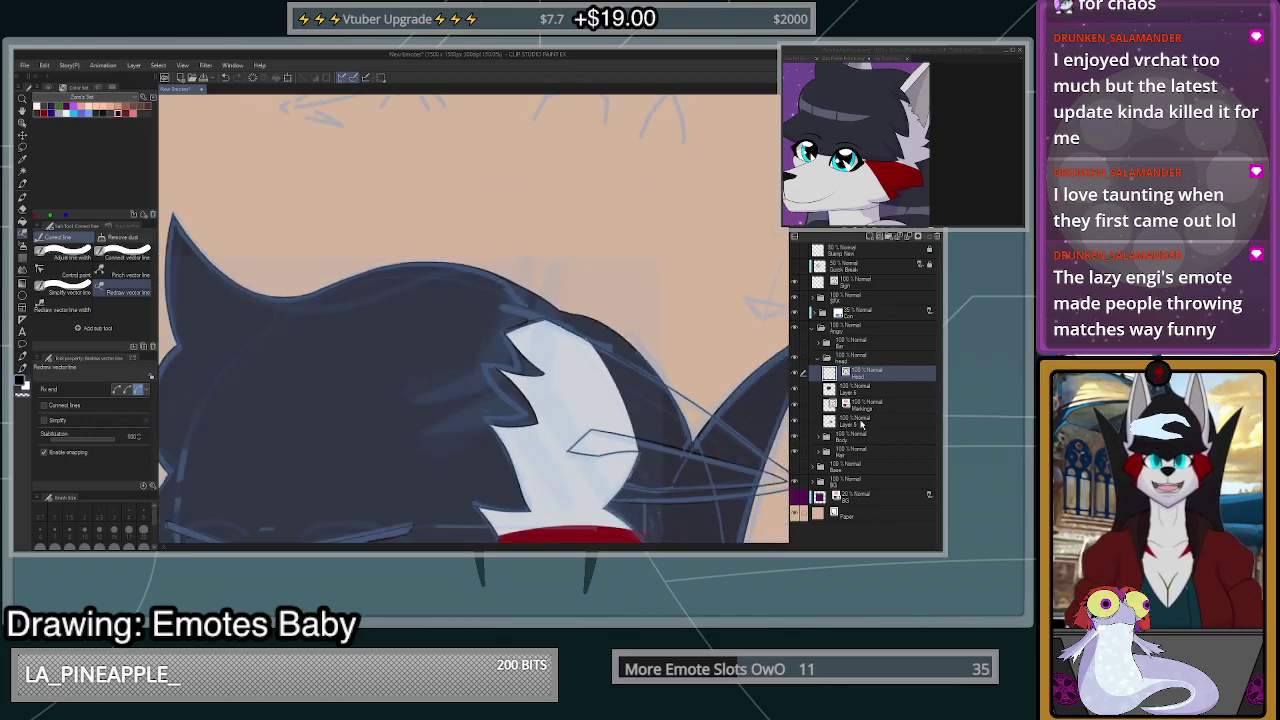
left_click(862, 424)
key("p")
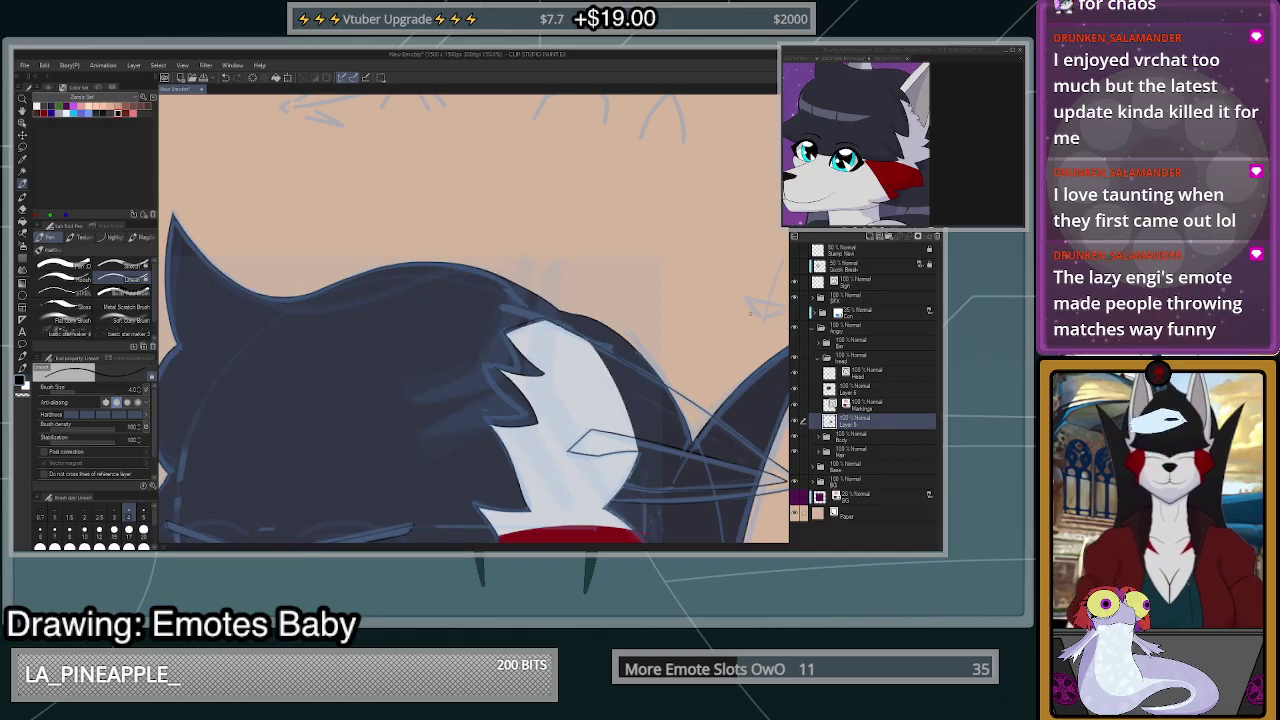
scroll(637, 335, "down", 5)
scroll(604, 354, "up", 1)
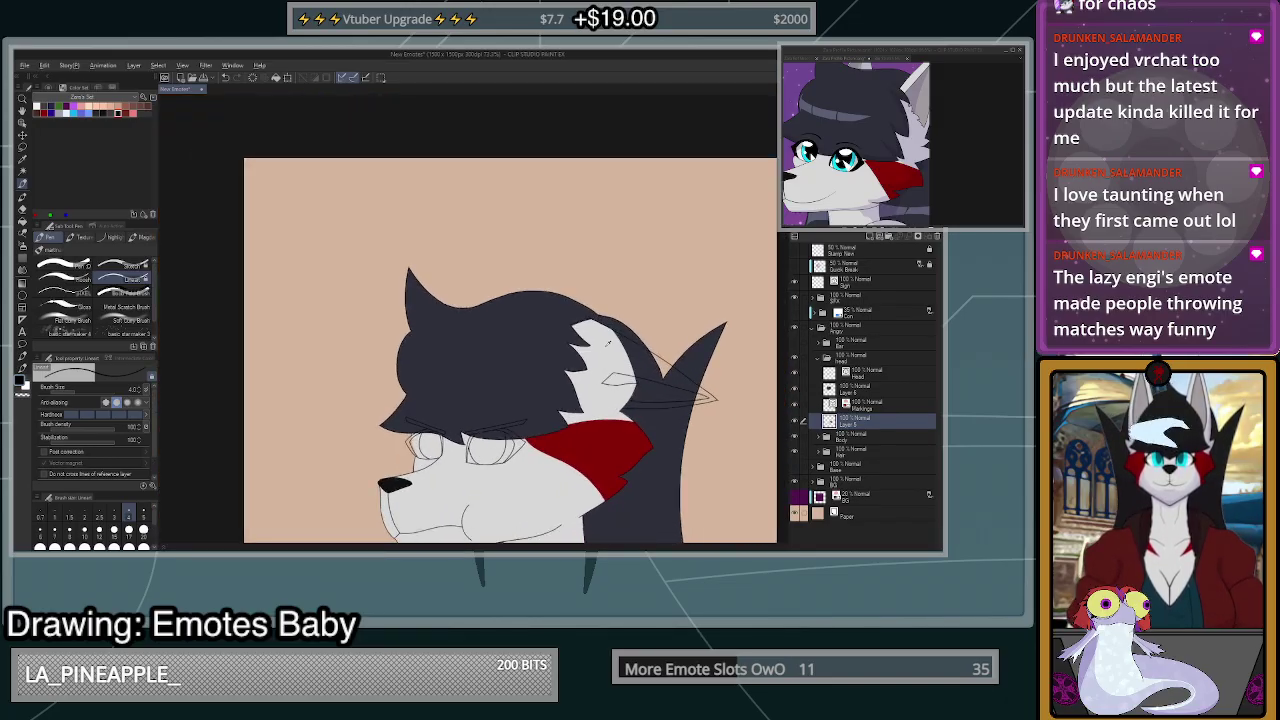
- Try to fill the ear area with light grey using the Refer other layers fill
key("g")
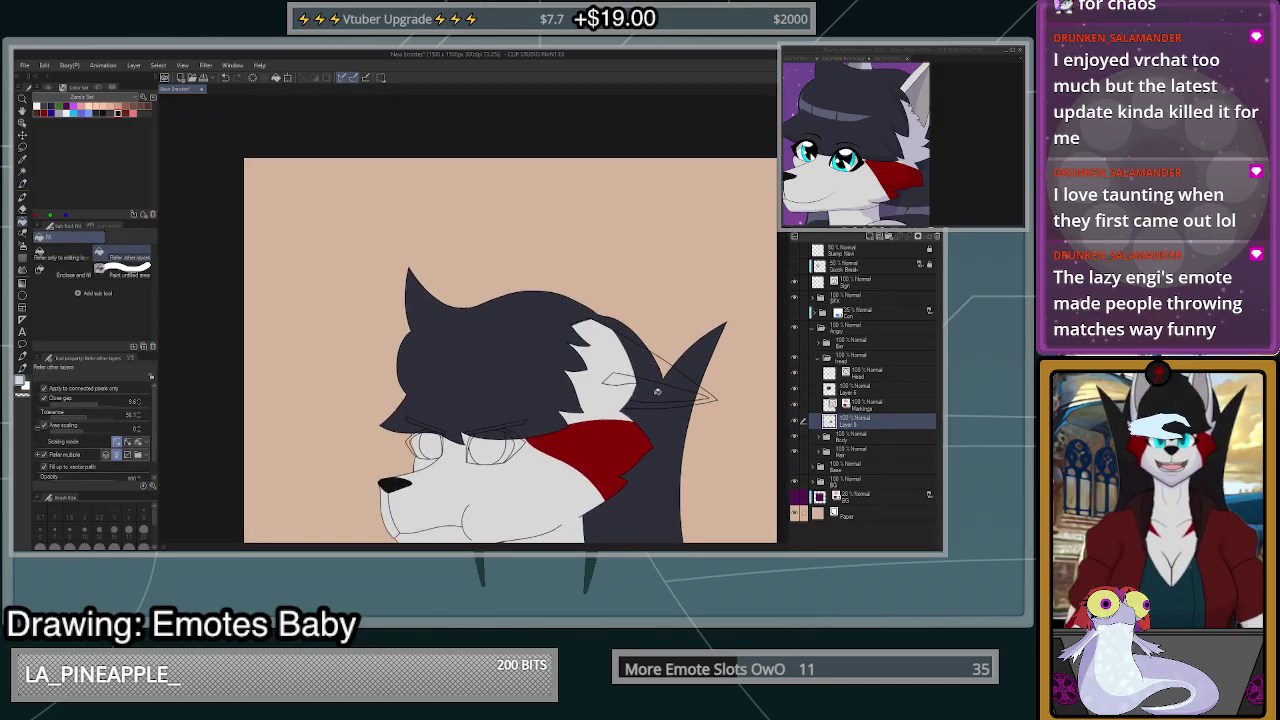
scroll(650, 372, "up", 3)
left_click(647, 348)
key("ctrl+z")
scroll(648, 488, "down", 3)
scroll(743, 439, "up", 3)
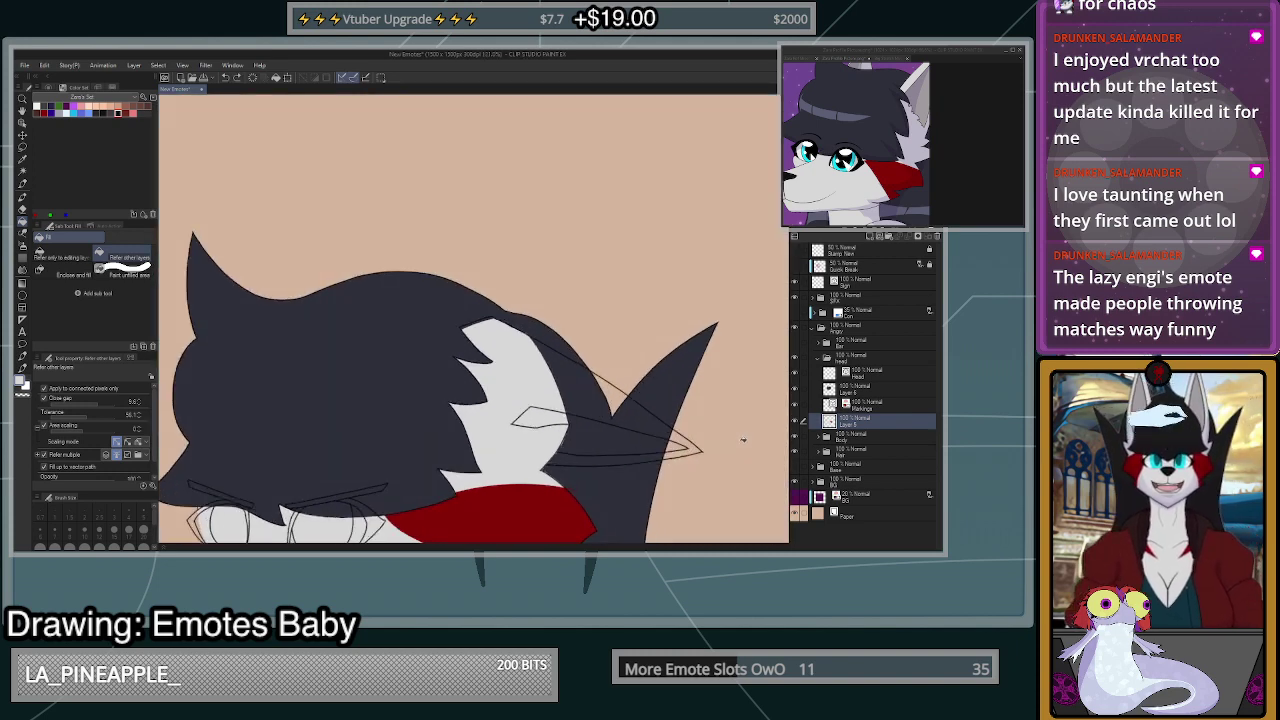
- Set the Head line art layer as the reference layer for filling
scroll(742, 438, "up", 2)
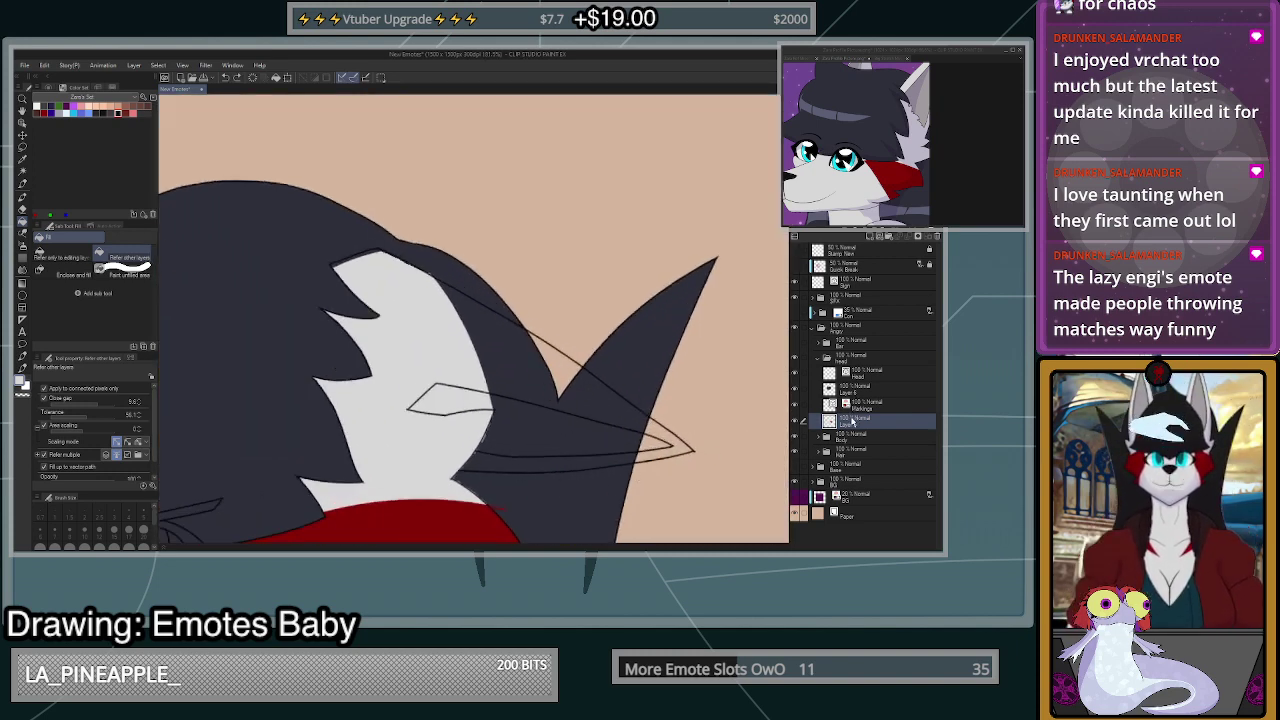
left_click(866, 377)
left_click(874, 231)
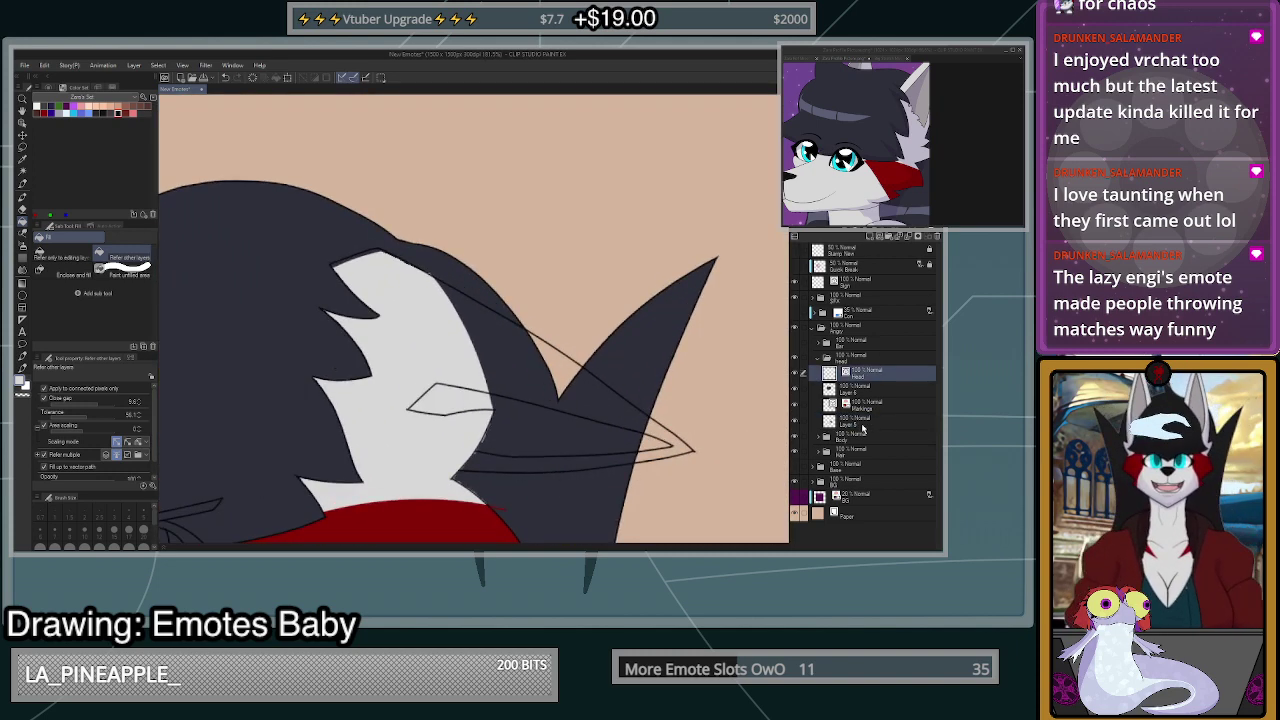
- Fill the ear's outlined areas with light grey on the head's white fur colour layer
left_click(862, 426)
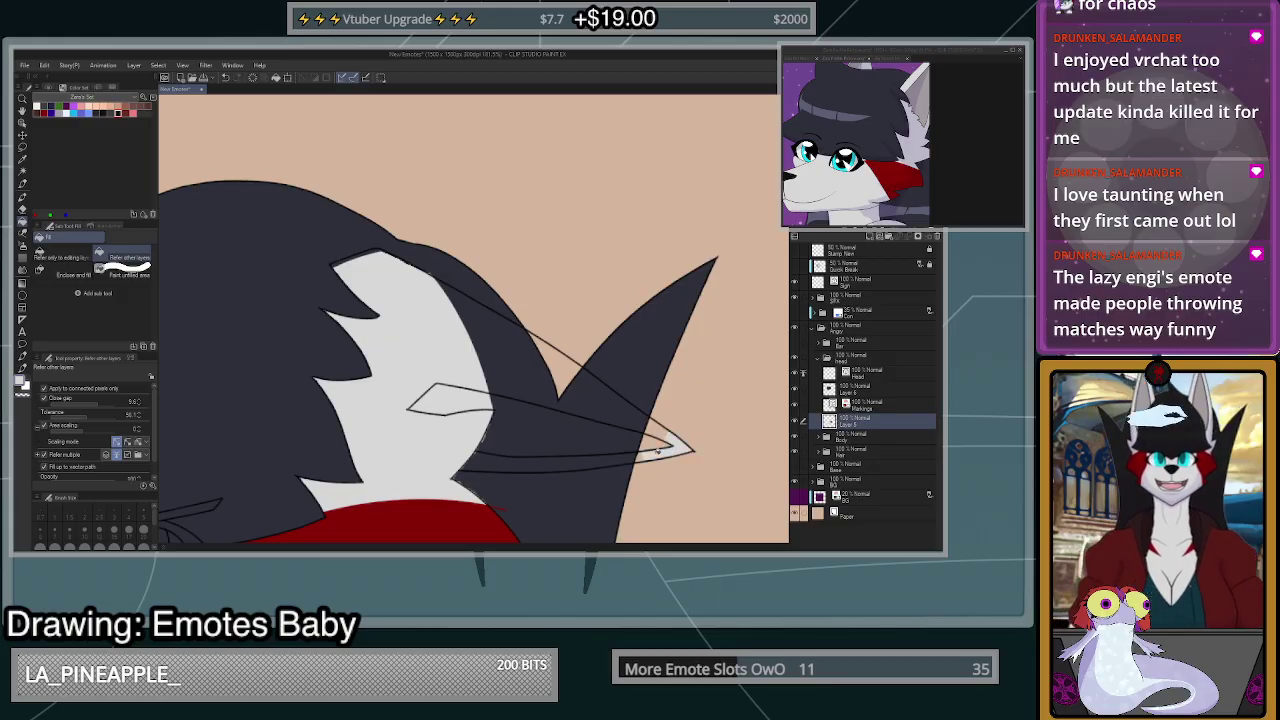
left_click(641, 455)
left_click(658, 428)
scroll(503, 352, "up", 2)
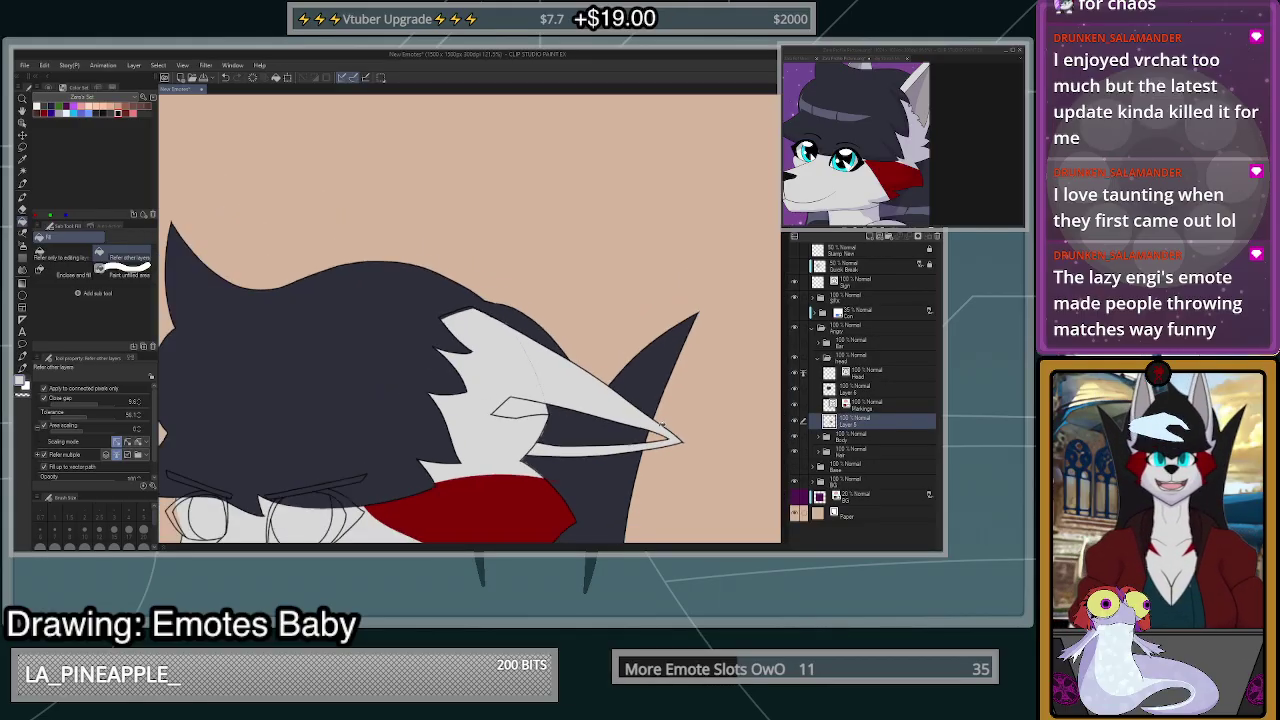
scroll(503, 352, "up", 1)
- Paint over the thin seam between the ear and the white fur with a size 15 pen in light grey
key("p")
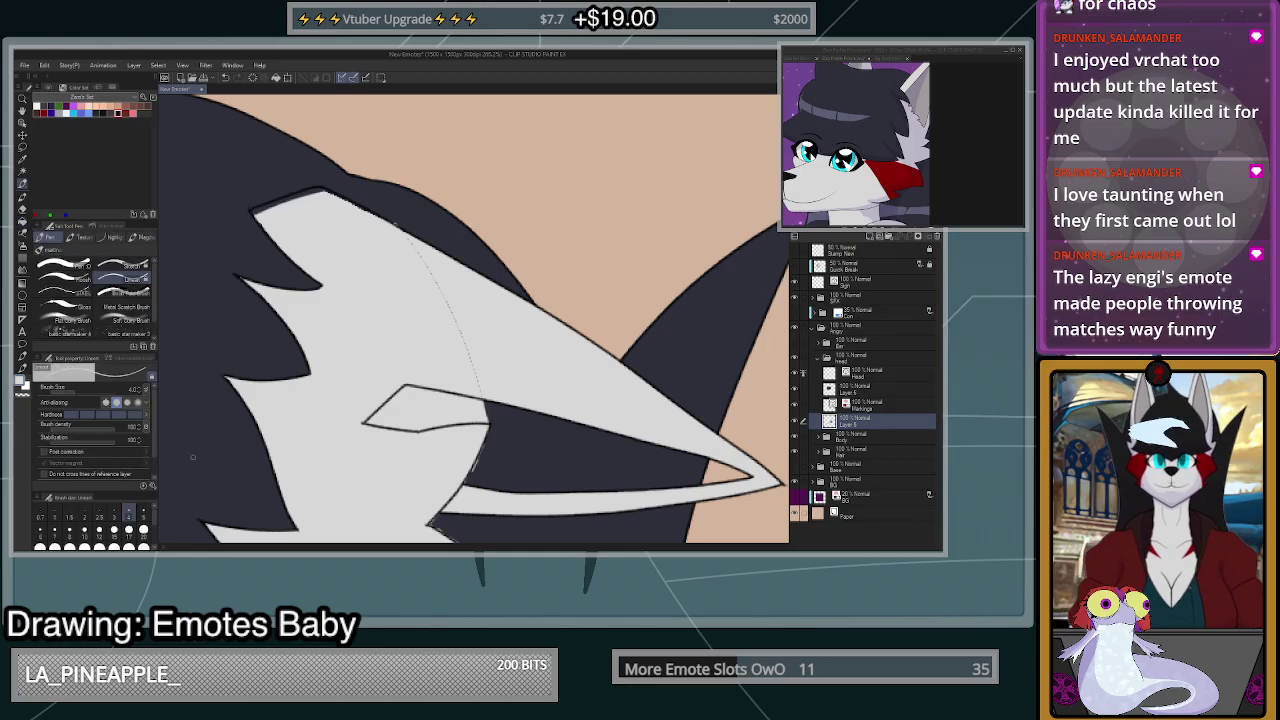
left_click(64, 266)
left_click_drag(479, 390, 403, 239)
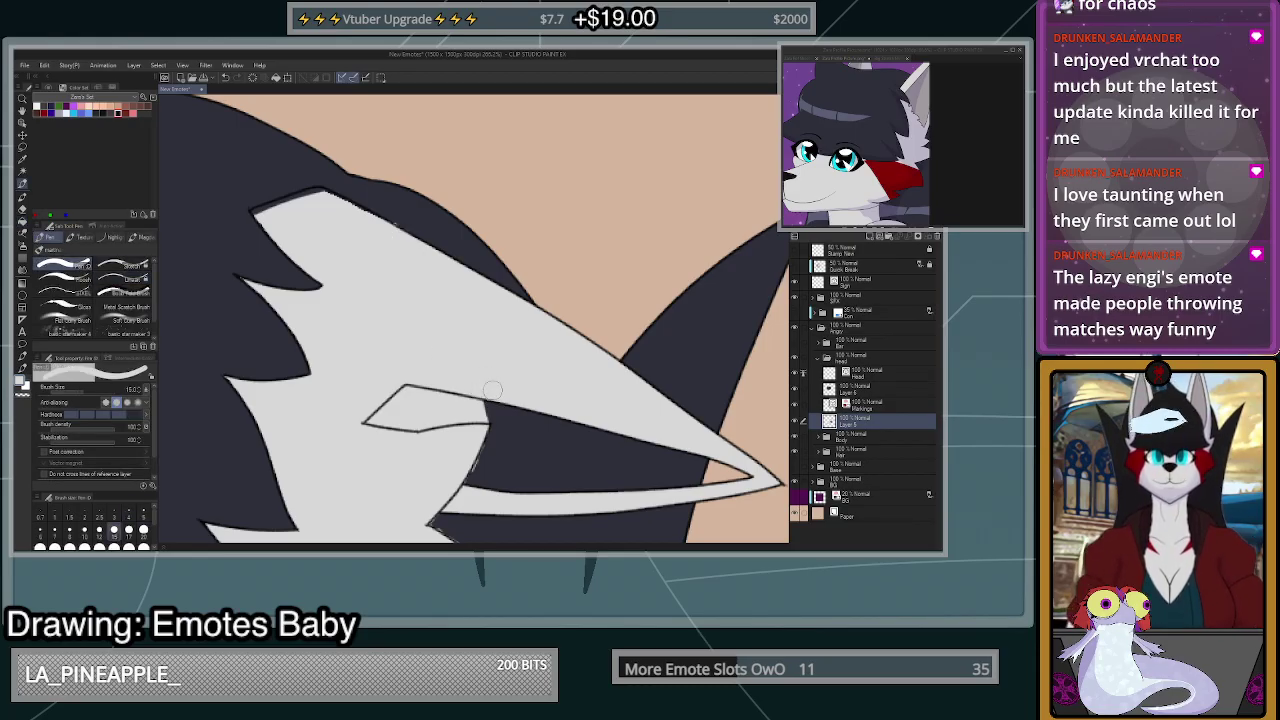
- Clear the light fill inside the inner ear and refill it with the grey sampled from the reference picture's ear
key("g")
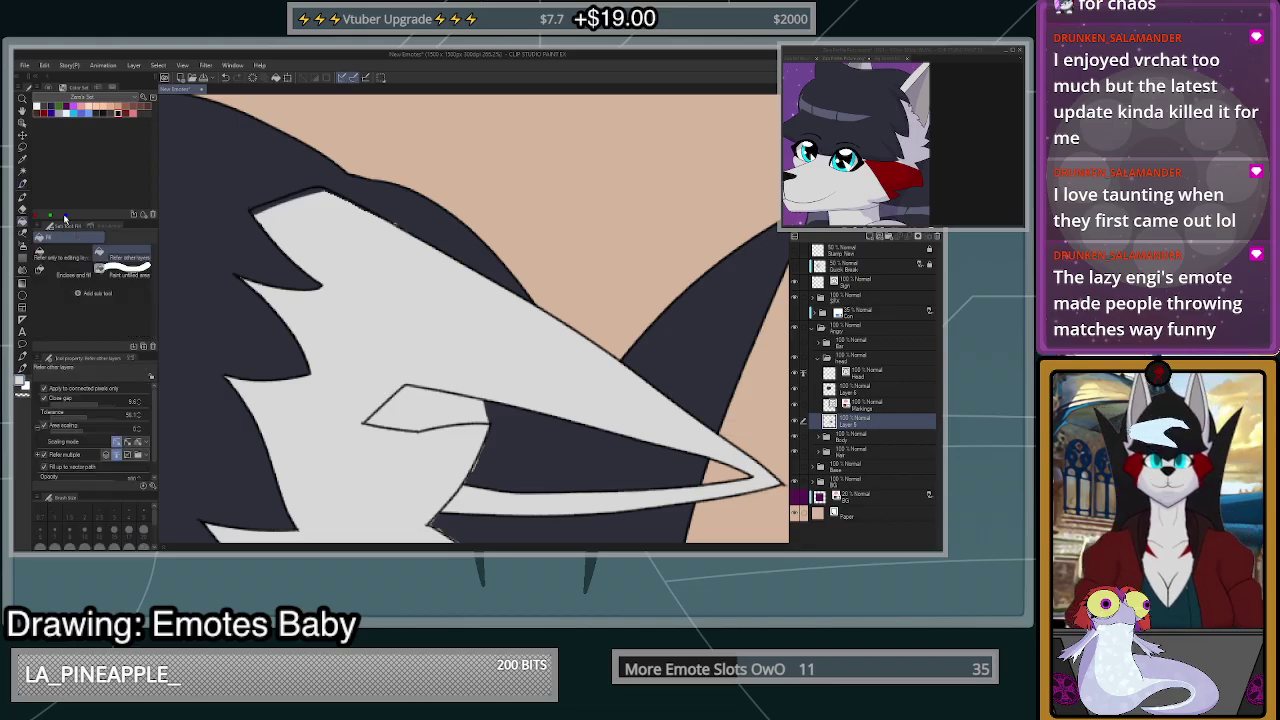
left_click(478, 405)
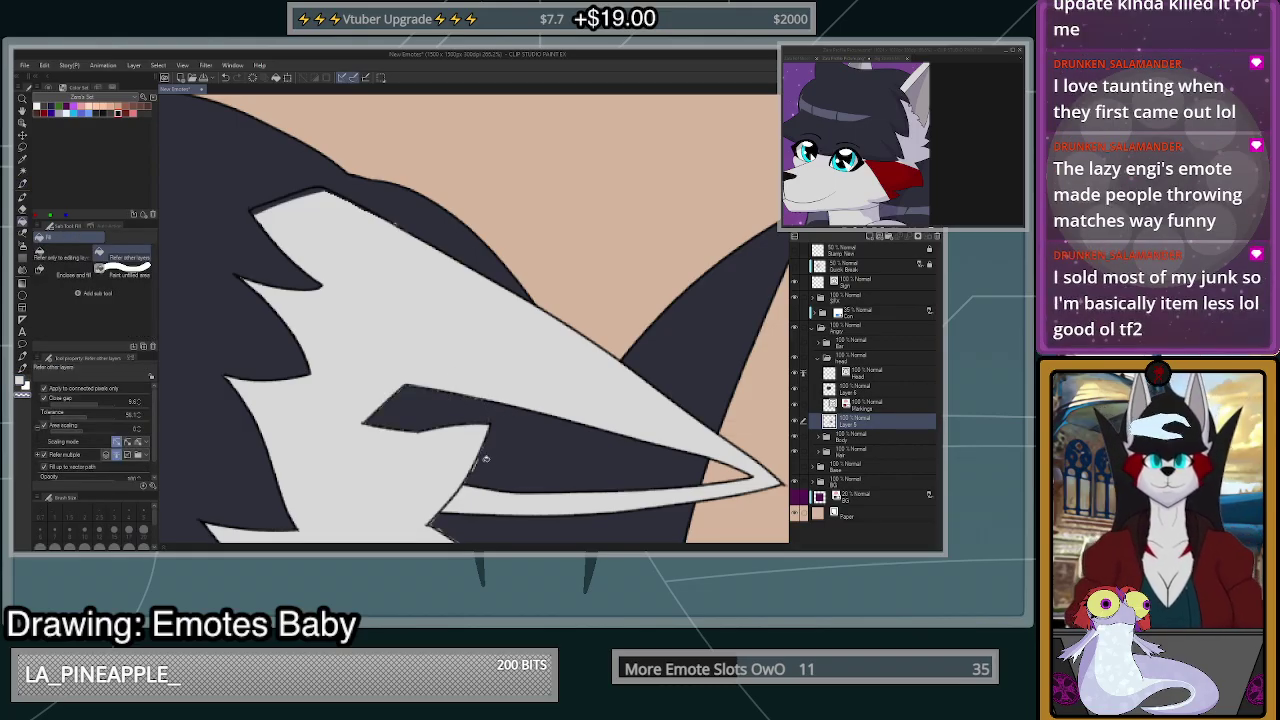
key("p")
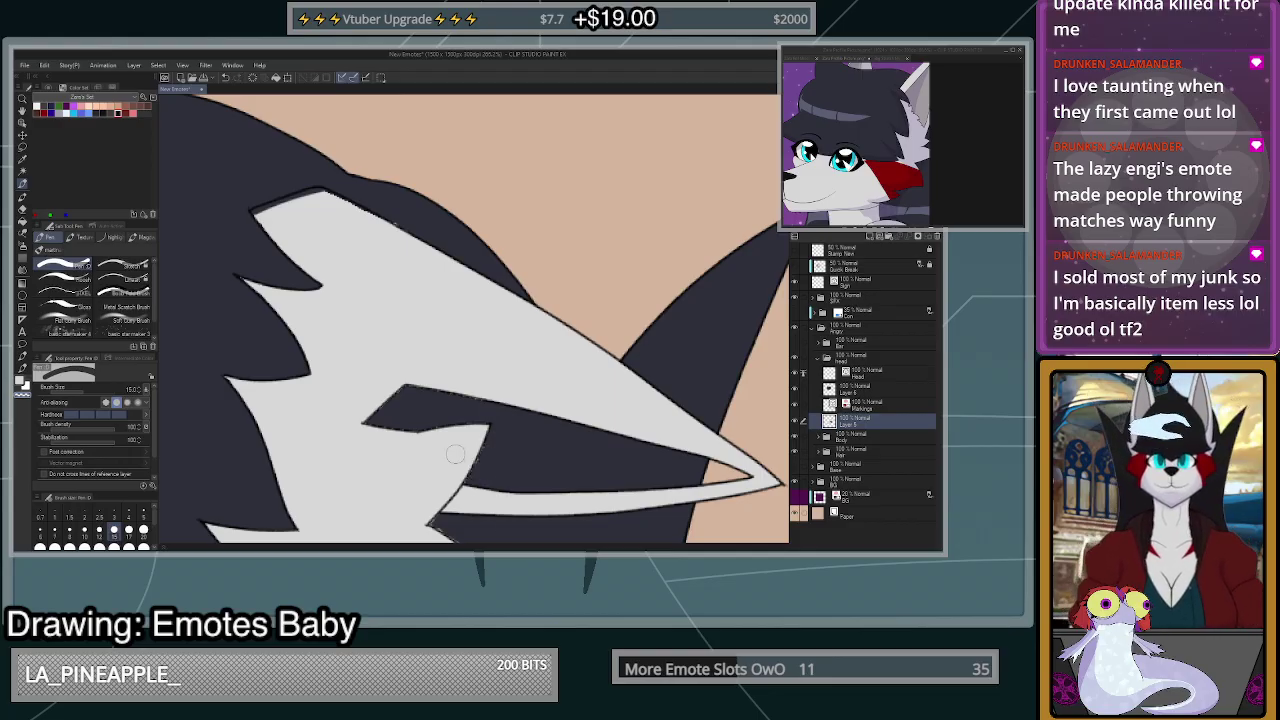
left_click(24, 223)
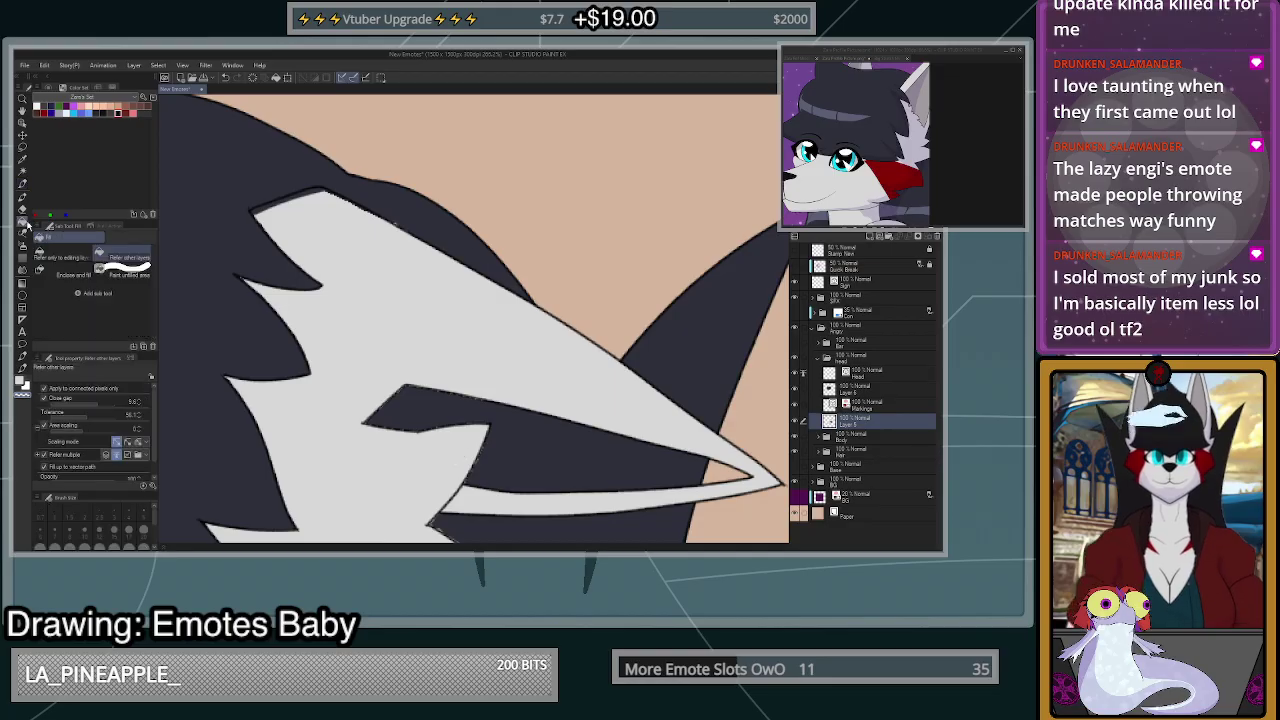
left_click(925, 97)
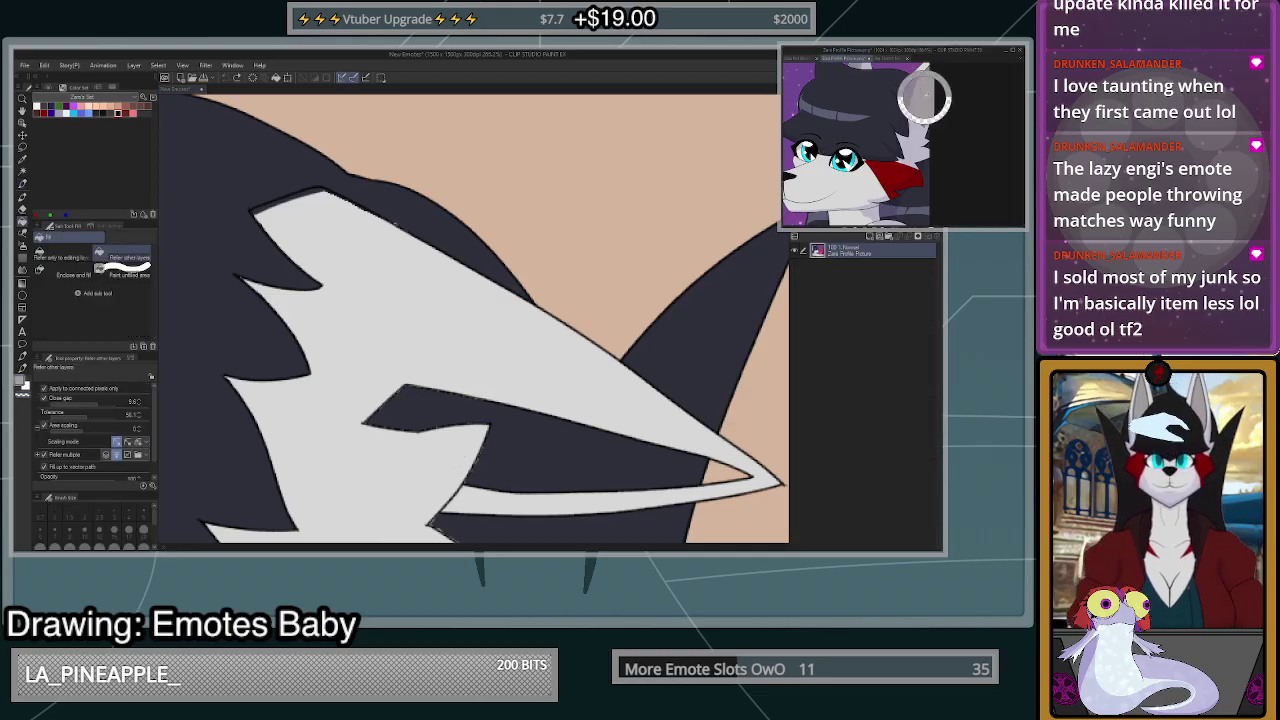
left_click(598, 467)
scroll(697, 394, "down", 10)
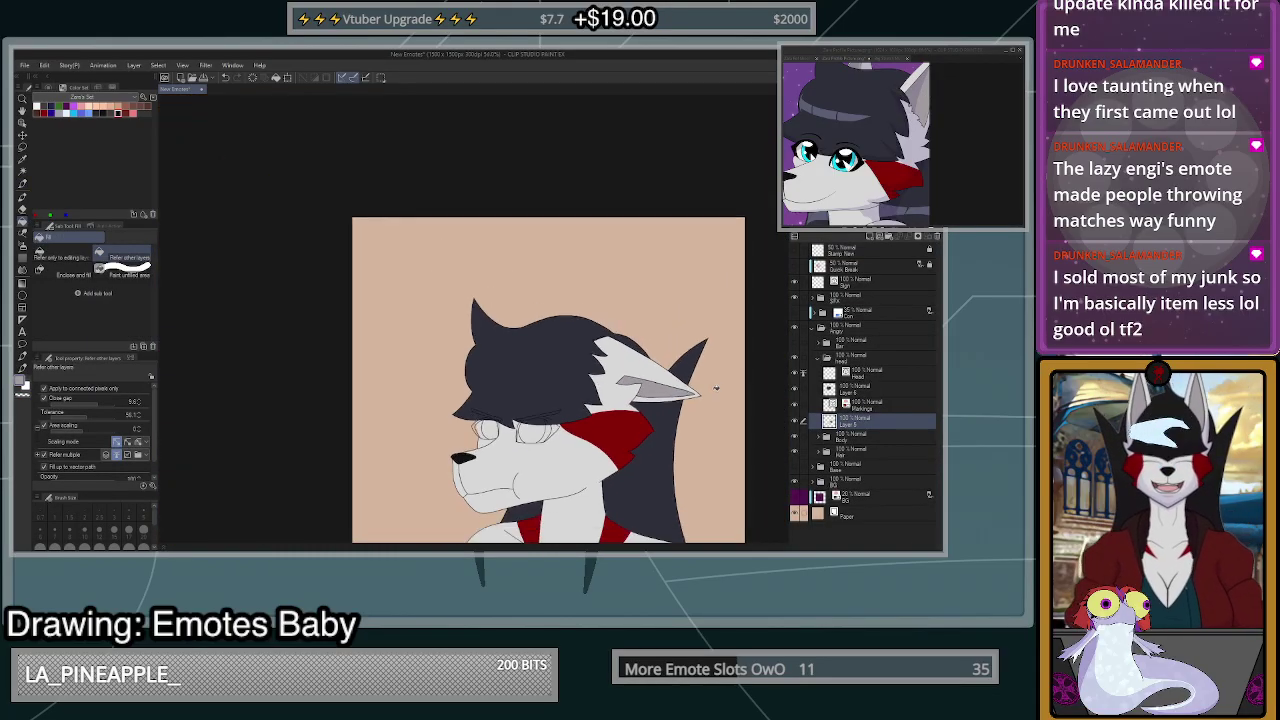
- Try to fill the outer corner of the nearer eye with grey on the hair and nose colour layer
scroll(699, 397, "up", 3)
scroll(698, 397, "up", 3)
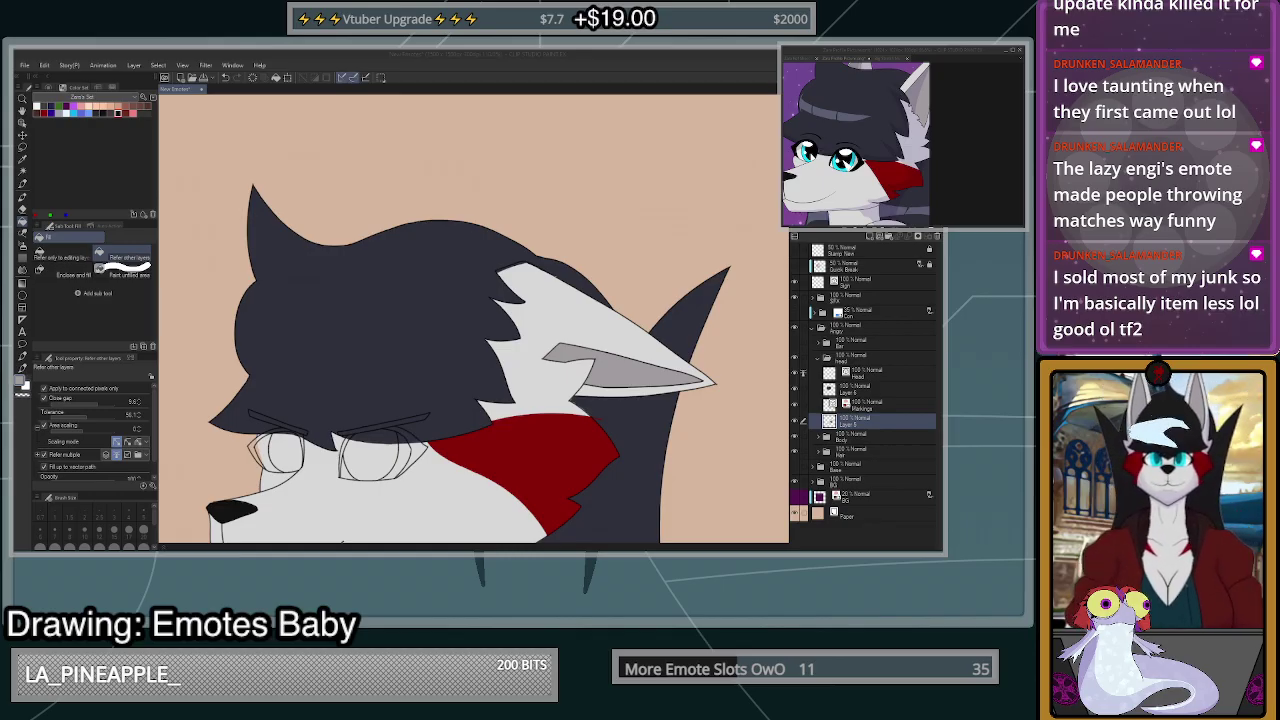
scroll(708, 340, "down", 5)
scroll(708, 450, "up", 2)
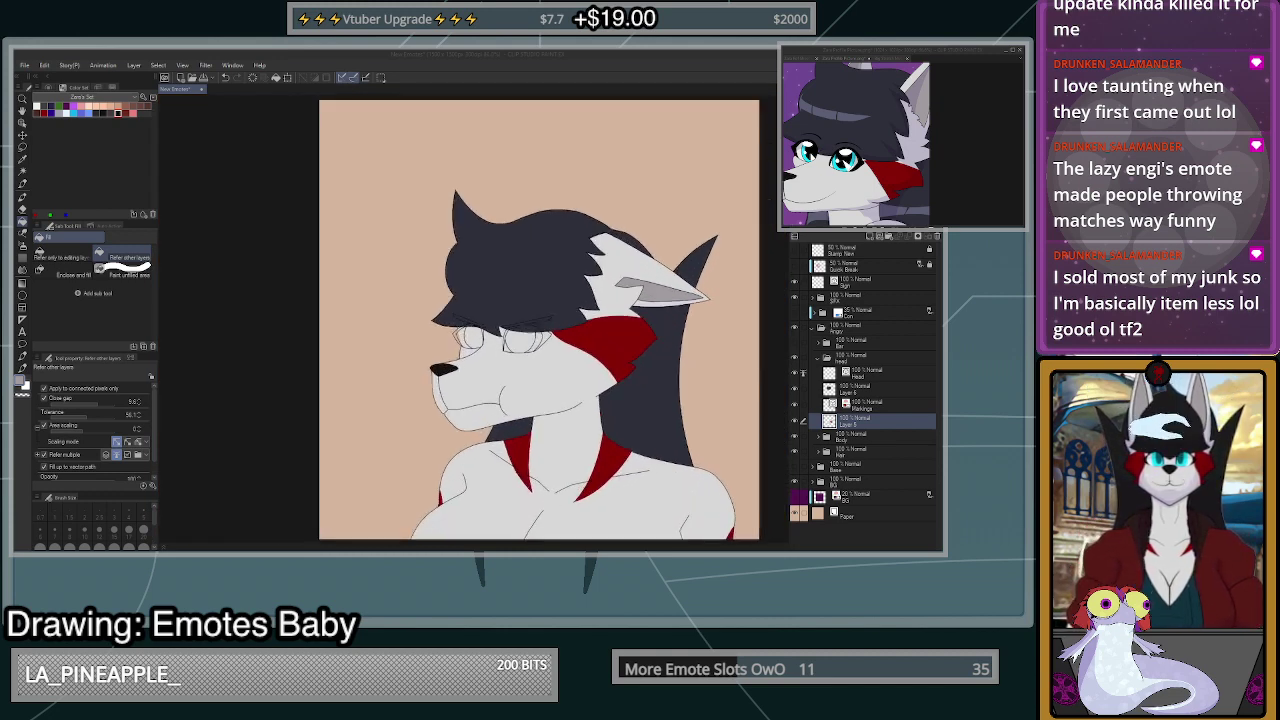
scroll(527, 321, "up", 5)
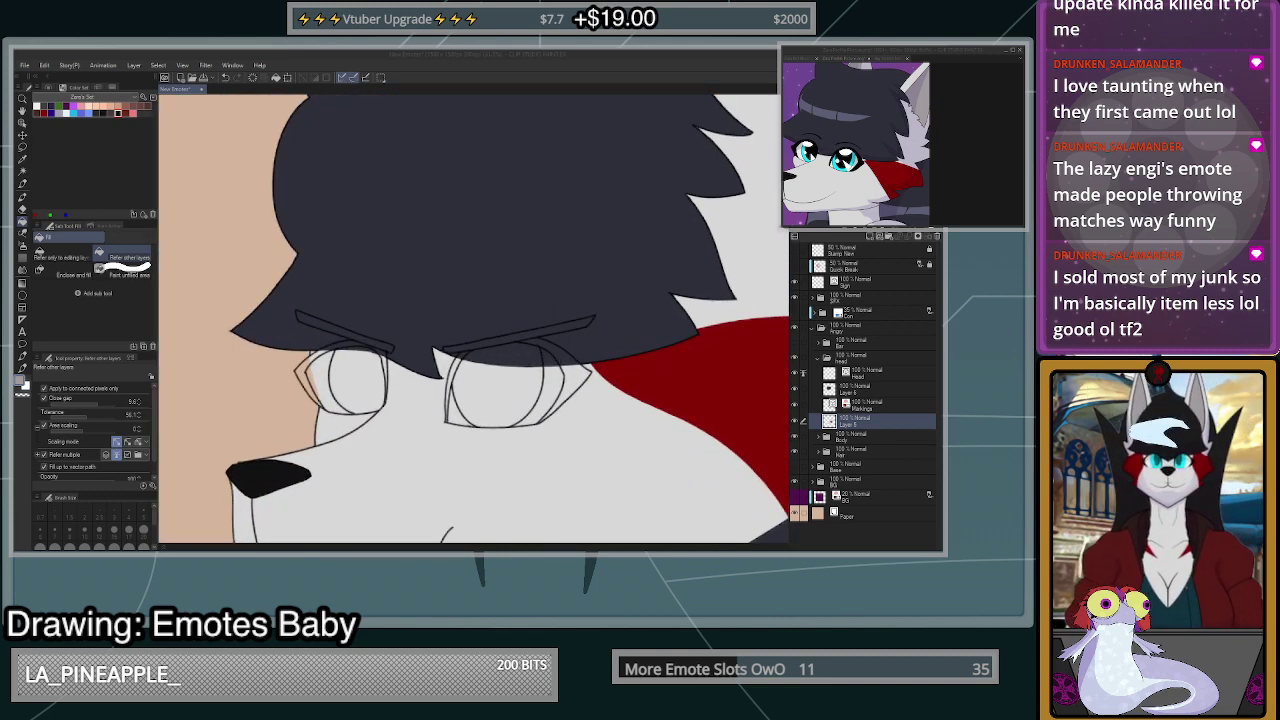
left_click(860, 388)
left_click(563, 356)
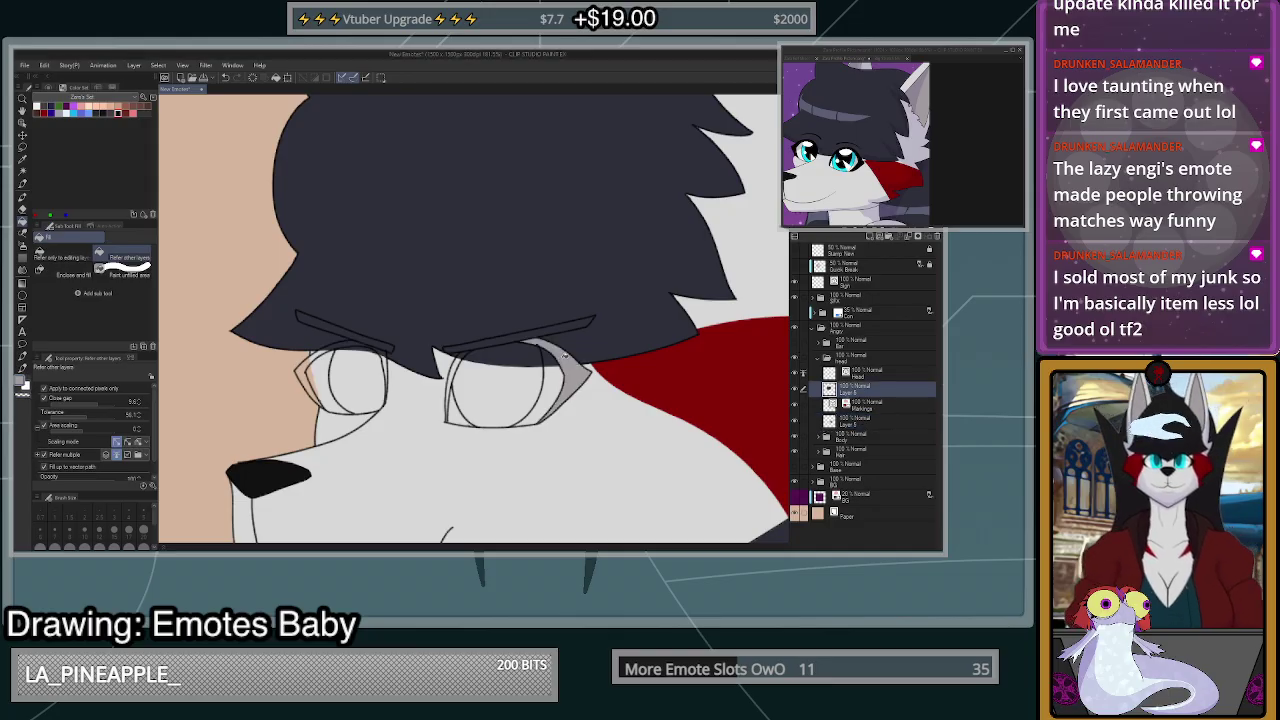
key("ctrl+z")
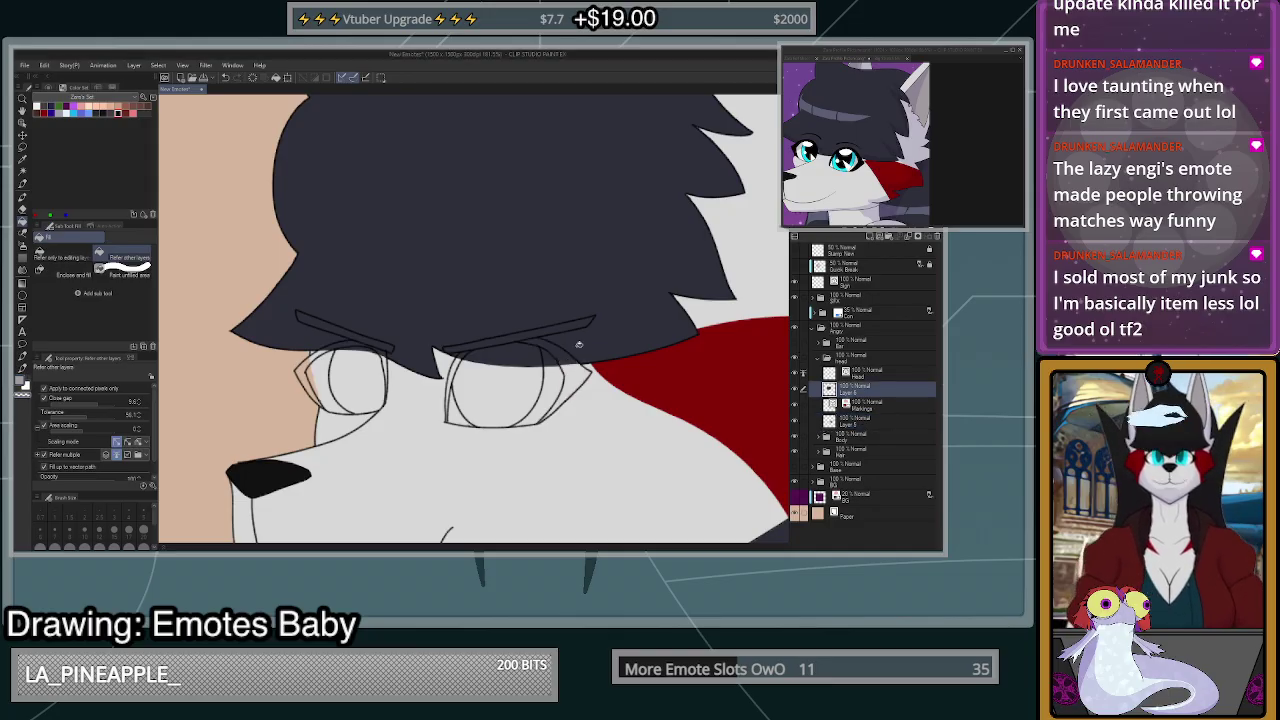
- Check which layer holds the dark and white colours covering the eyes by toggling the fur and hair layers' visibility
left_click(876, 423)
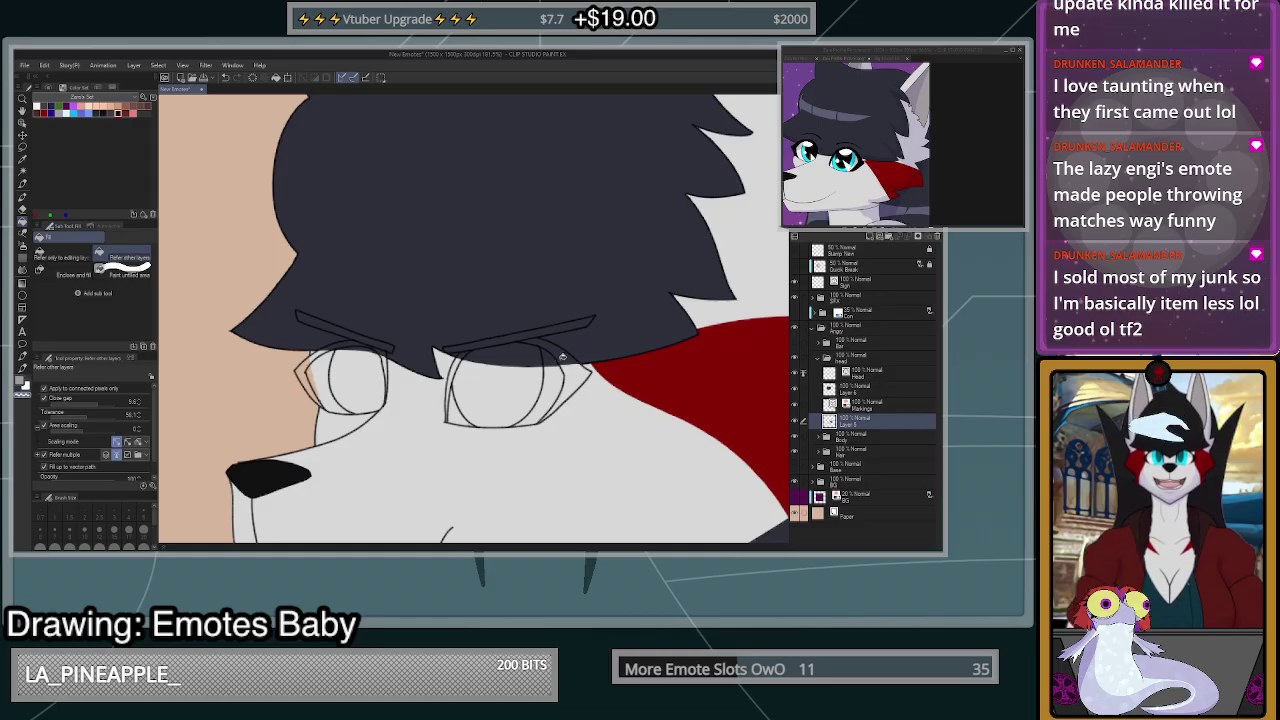
left_click(796, 424)
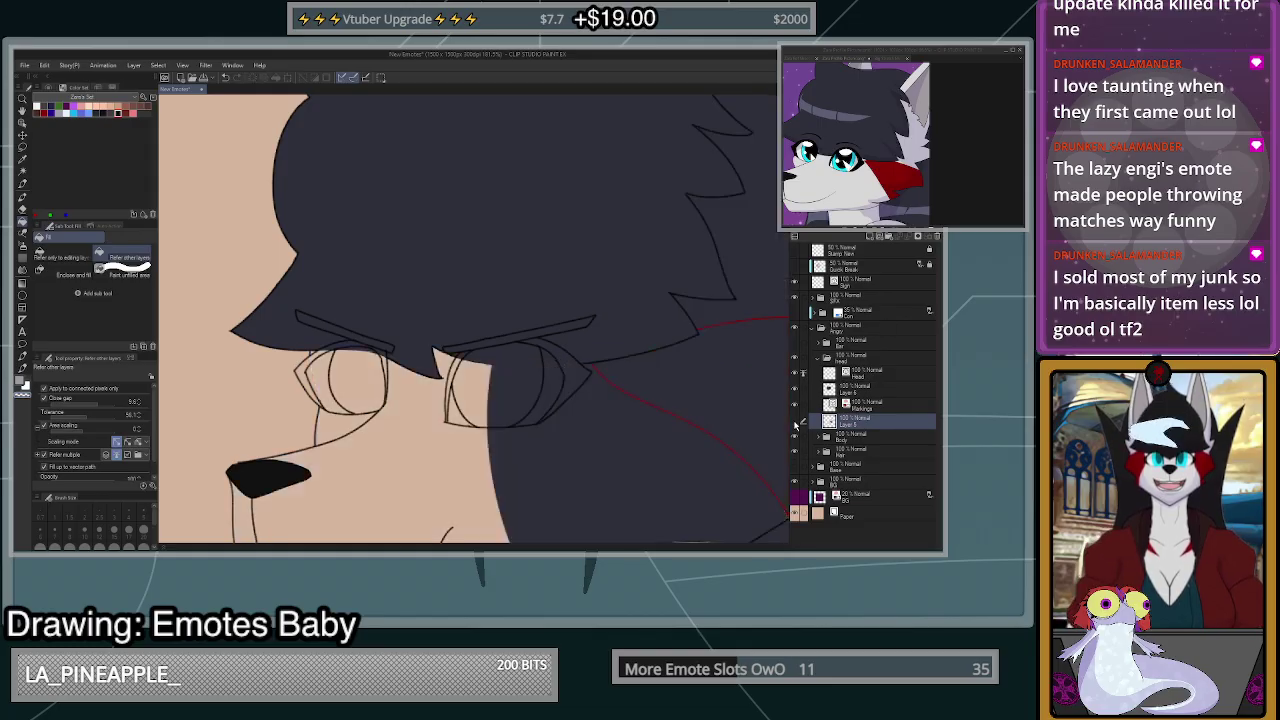
left_click(796, 424)
left_click(870, 391)
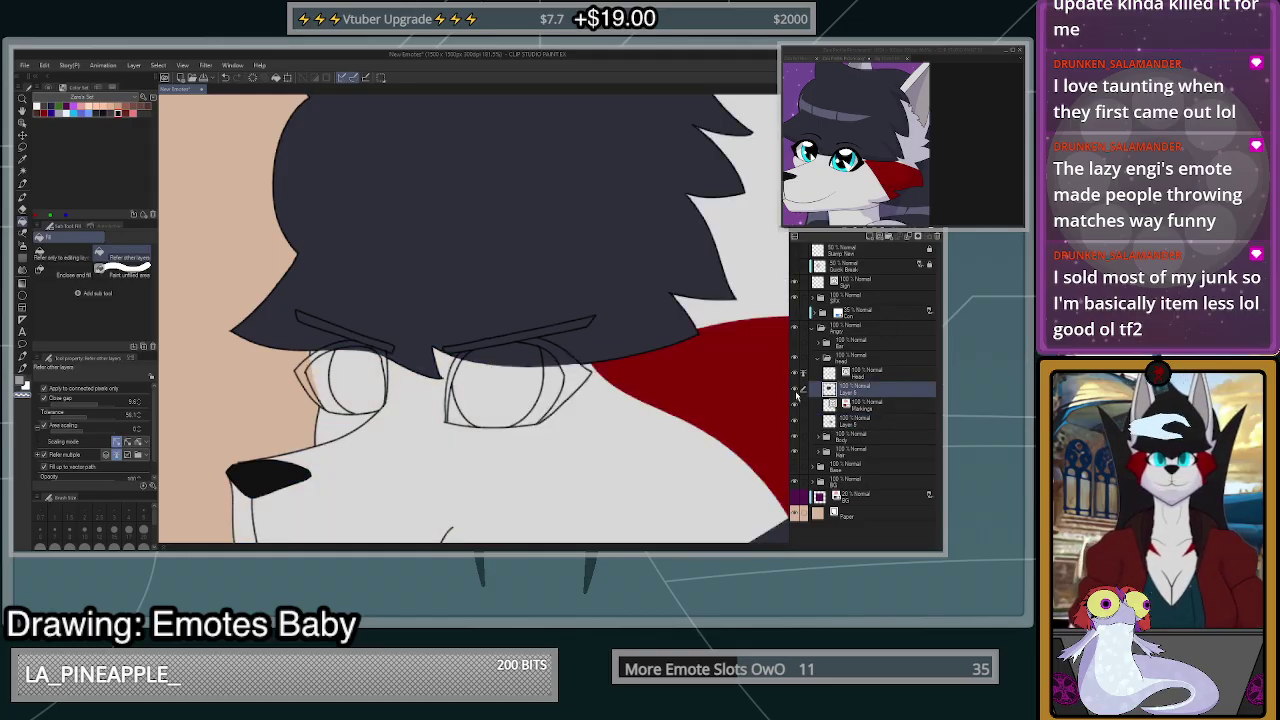
left_click(795, 390)
left_click(795, 395)
left_click(795, 395)
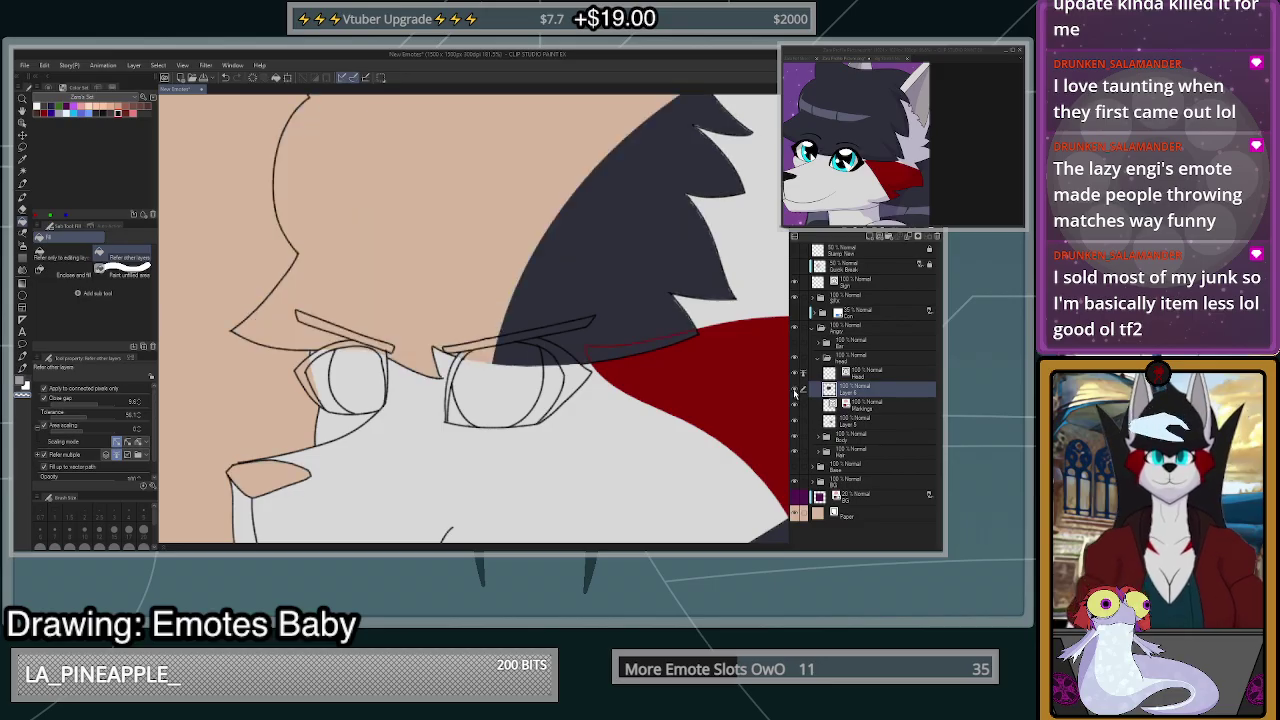
left_click(795, 395)
left_click(804, 452)
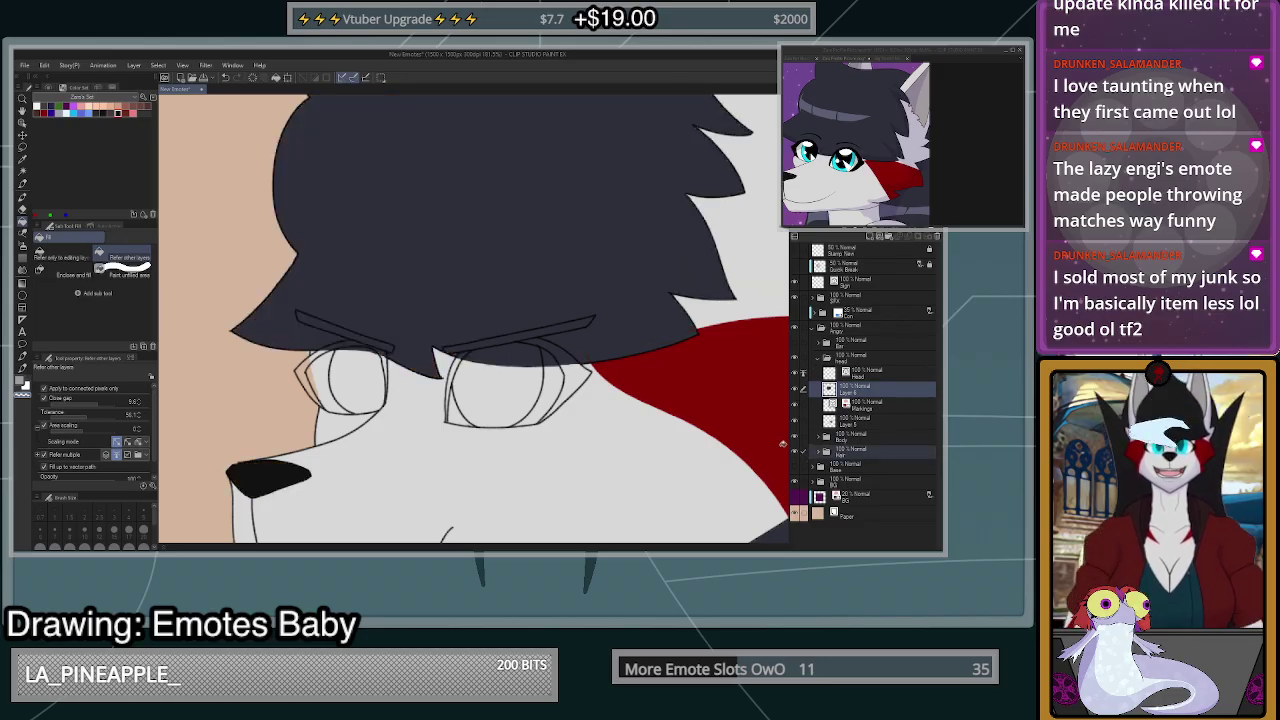
left_click(867, 391)
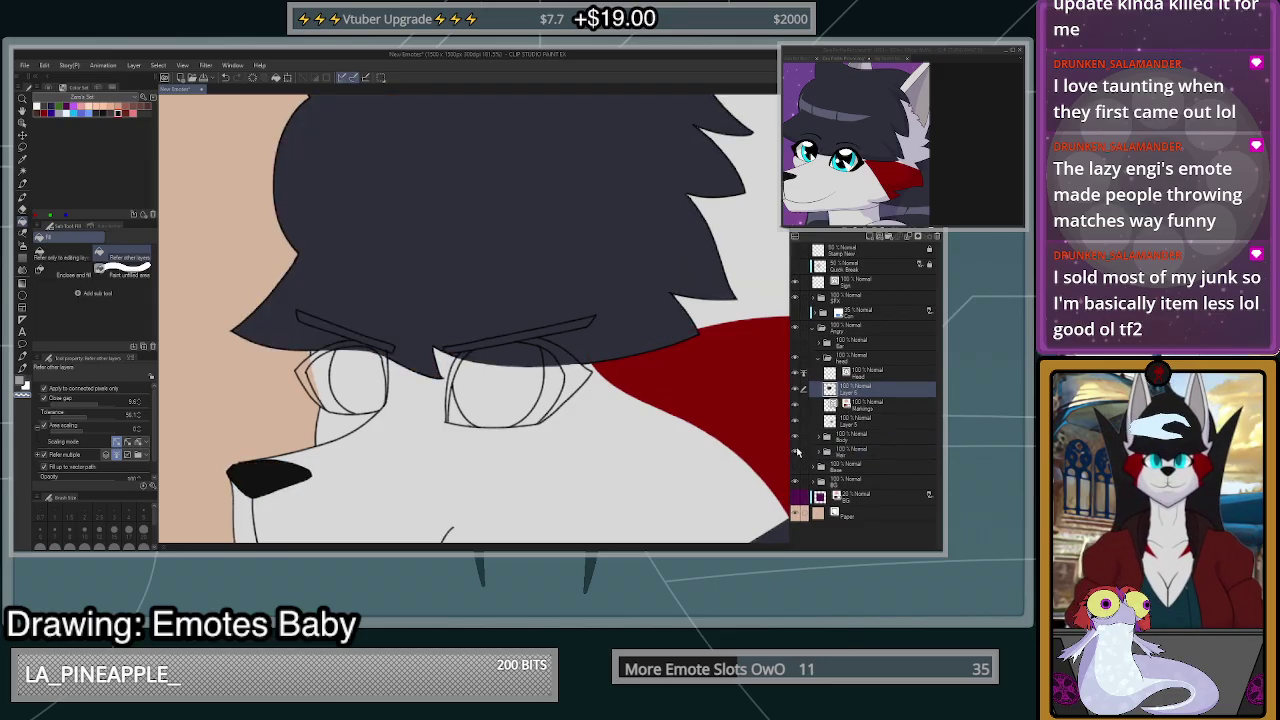
left_click(796, 453)
- Clear the dark hair fill inside both eyes and both eyebrows on the hair and nose colour layer
left_click(525, 356)
left_click(549, 358)
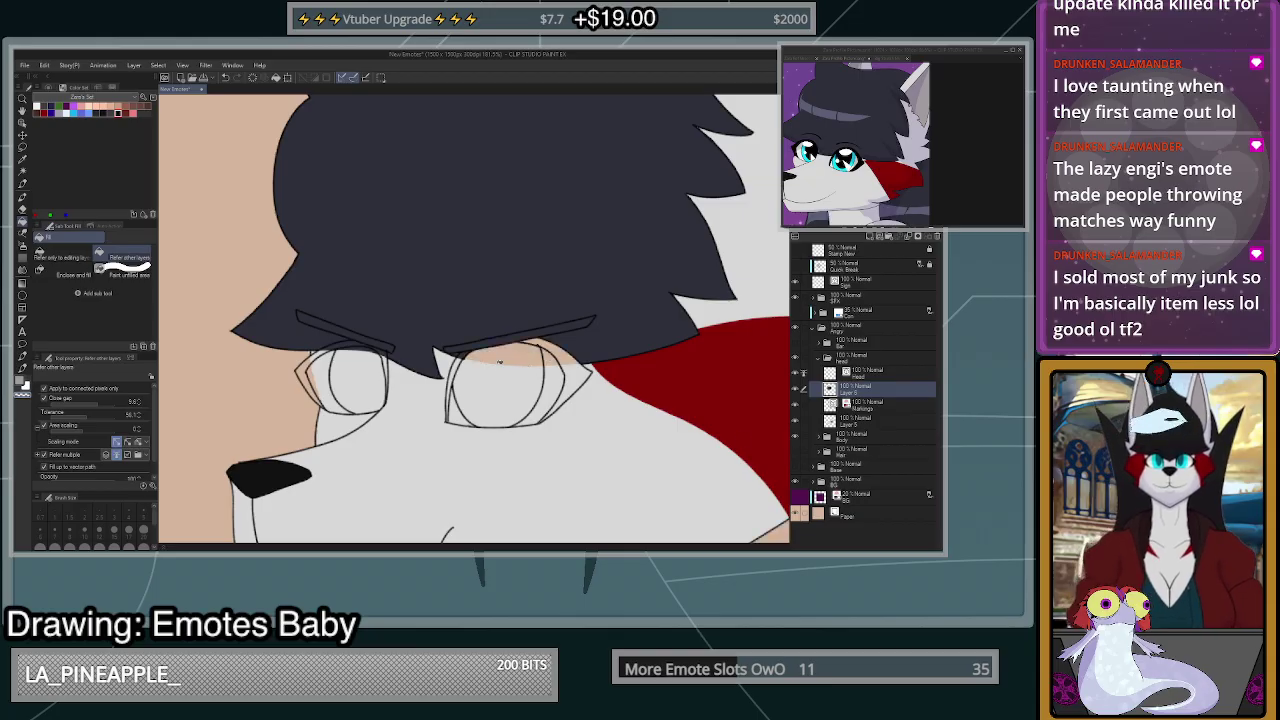
scroll(499, 362, "up", 3)
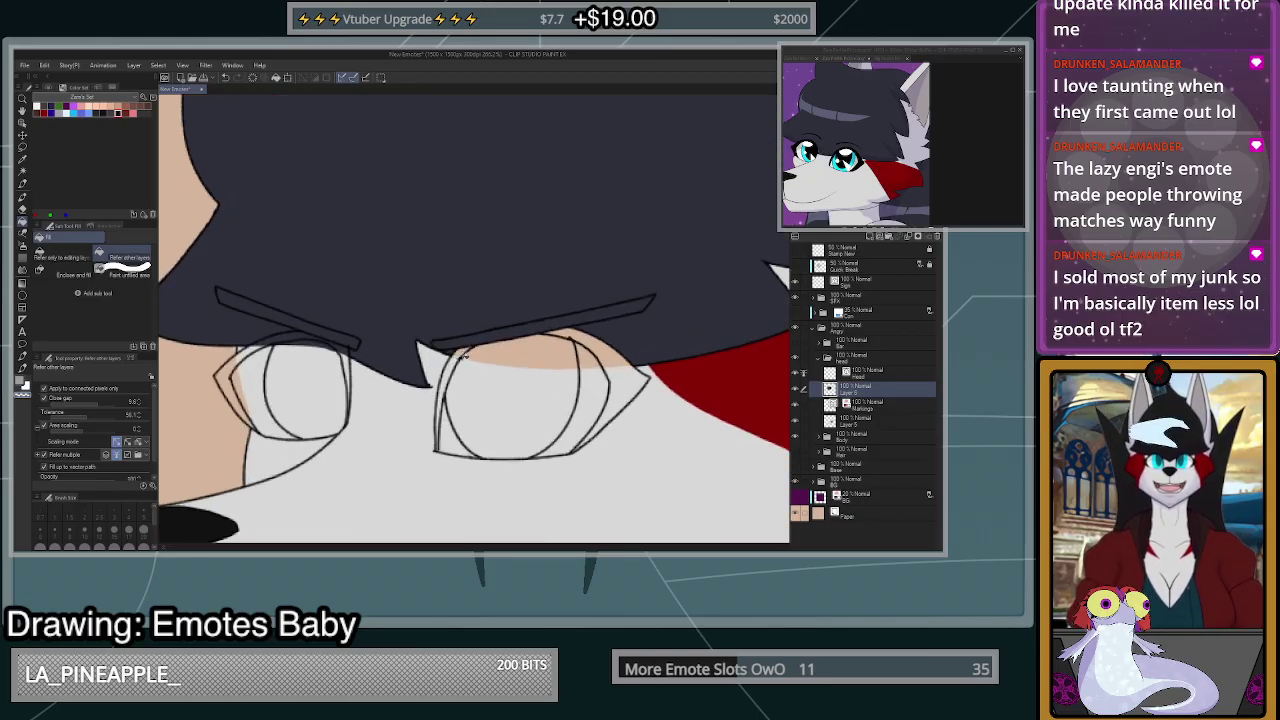
left_click(466, 341)
scroll(476, 330, "down", 2)
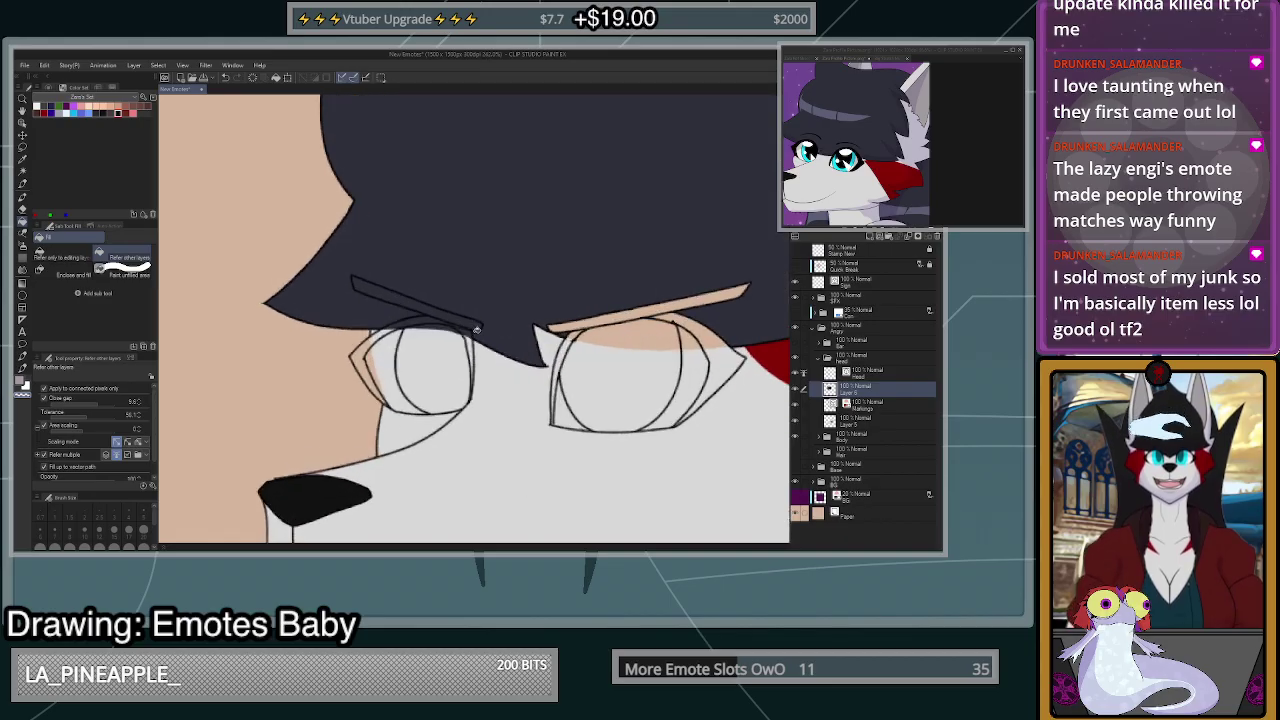
left_click(470, 322)
scroll(455, 327, "up", 2)
left_click(445, 328)
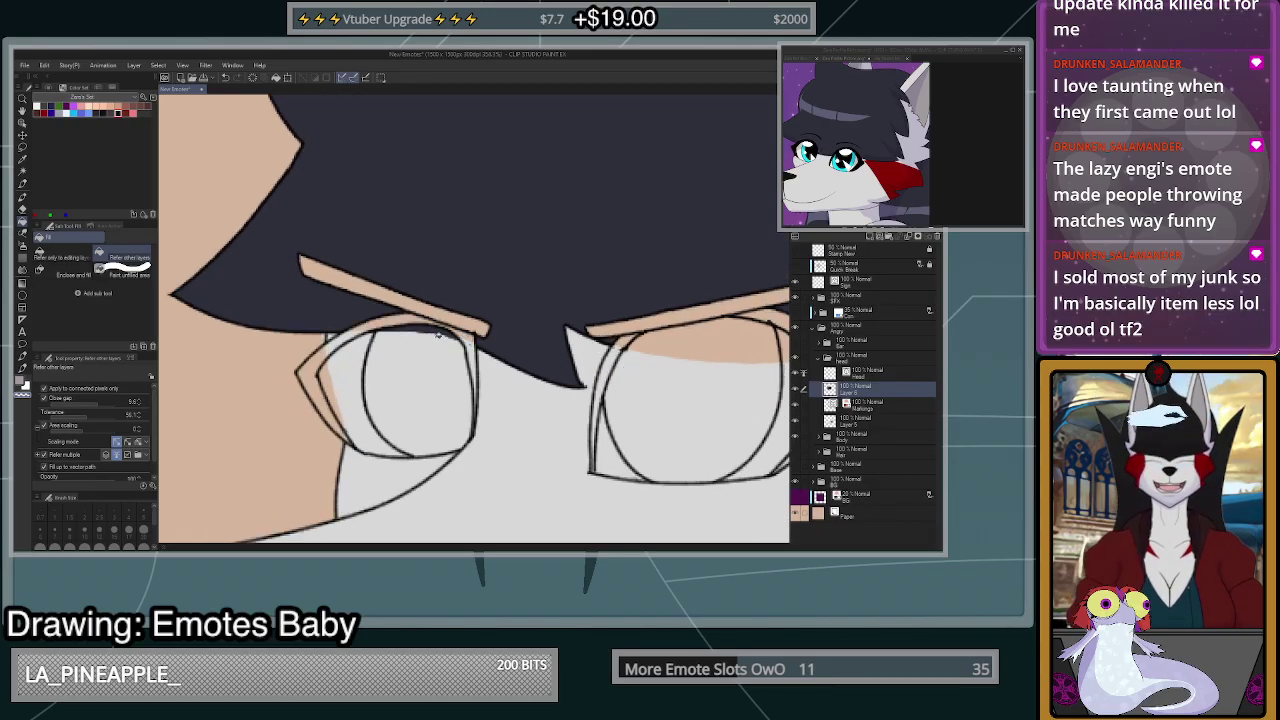
left_click(437, 335)
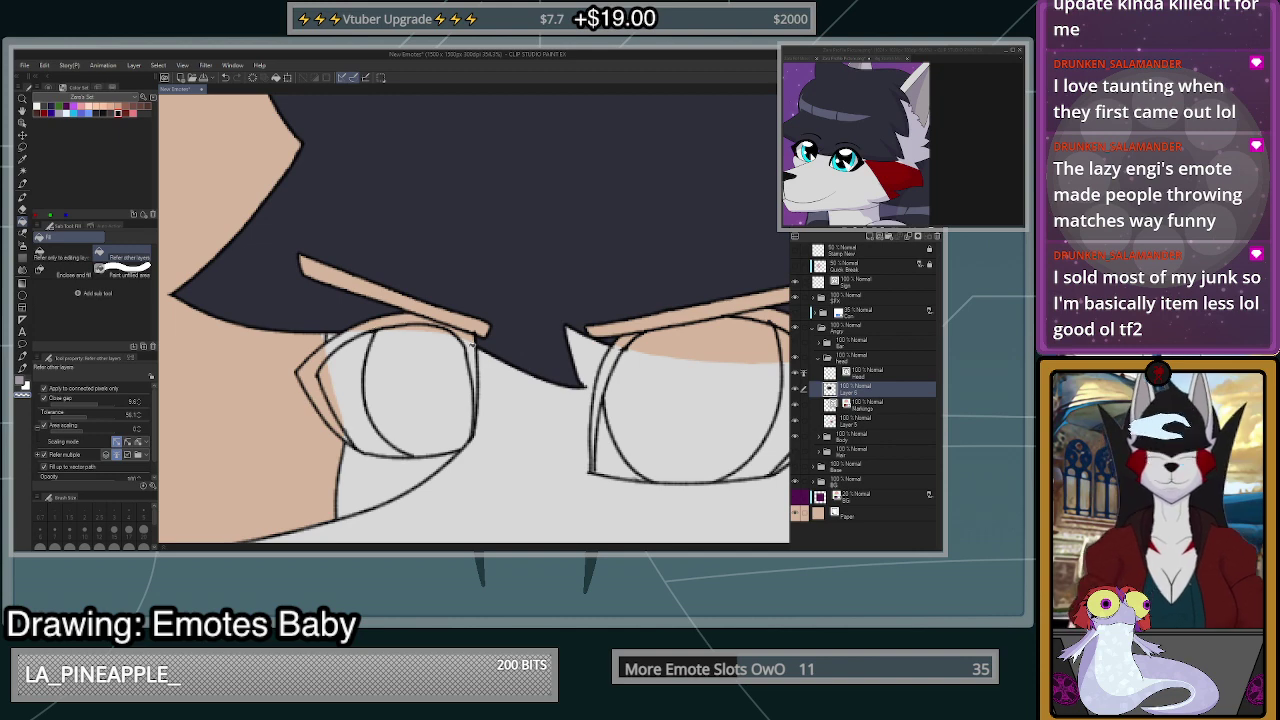
- Clear the light grey fur fill inside both eyes on the head's white fur colour layer
scroll(555, 475, "down", 3)
scroll(566, 485, "down", 3)
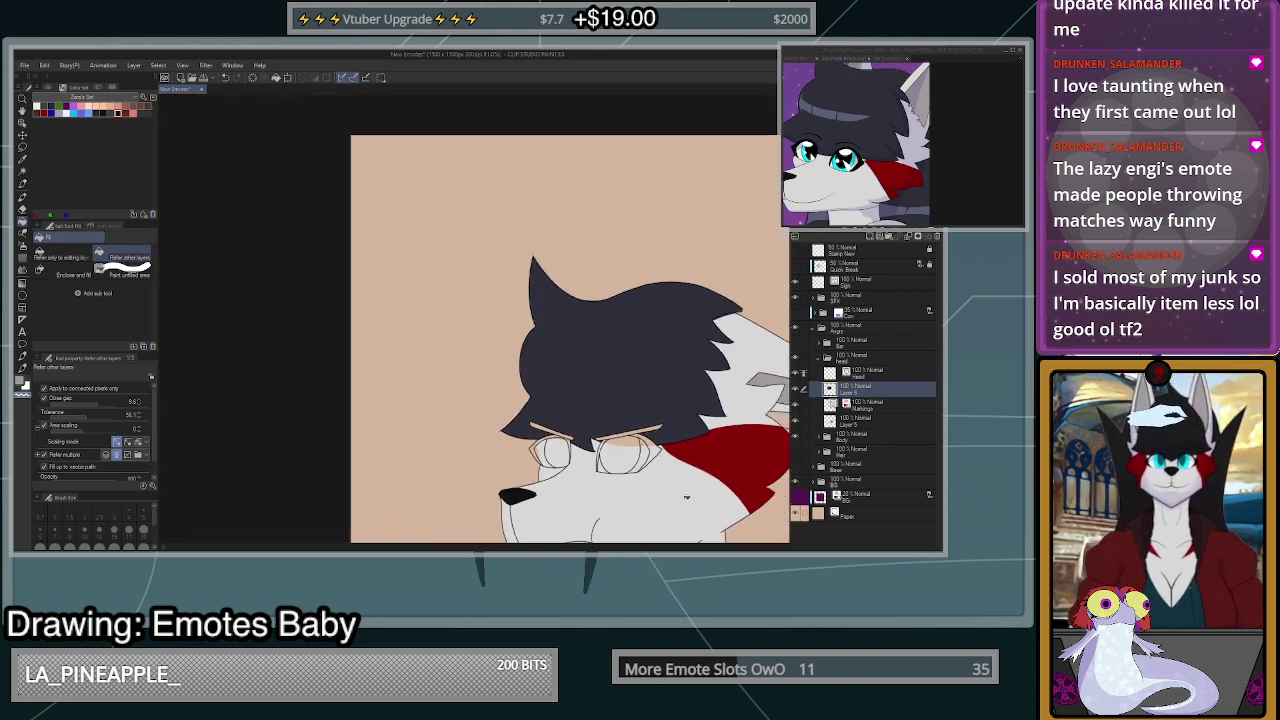
scroll(615, 504, "up", 2)
left_click(852, 421)
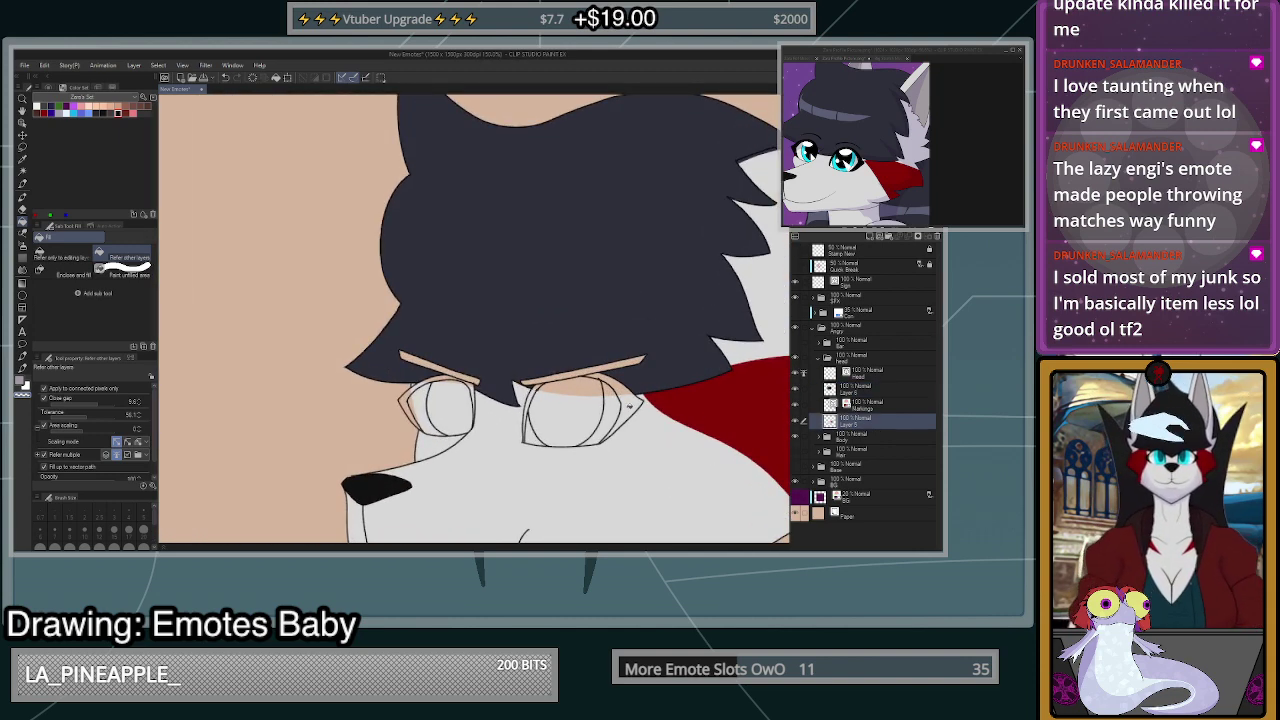
left_click(583, 416)
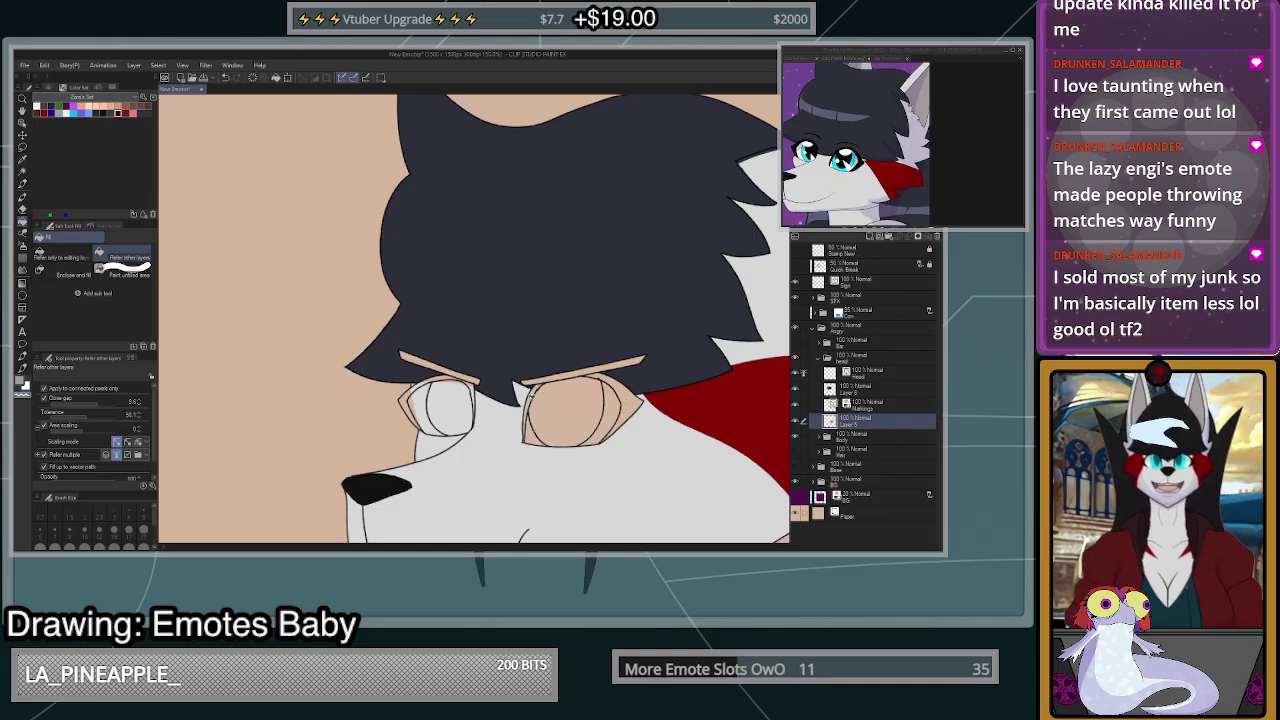
left_click(468, 397)
left_click(421, 402)
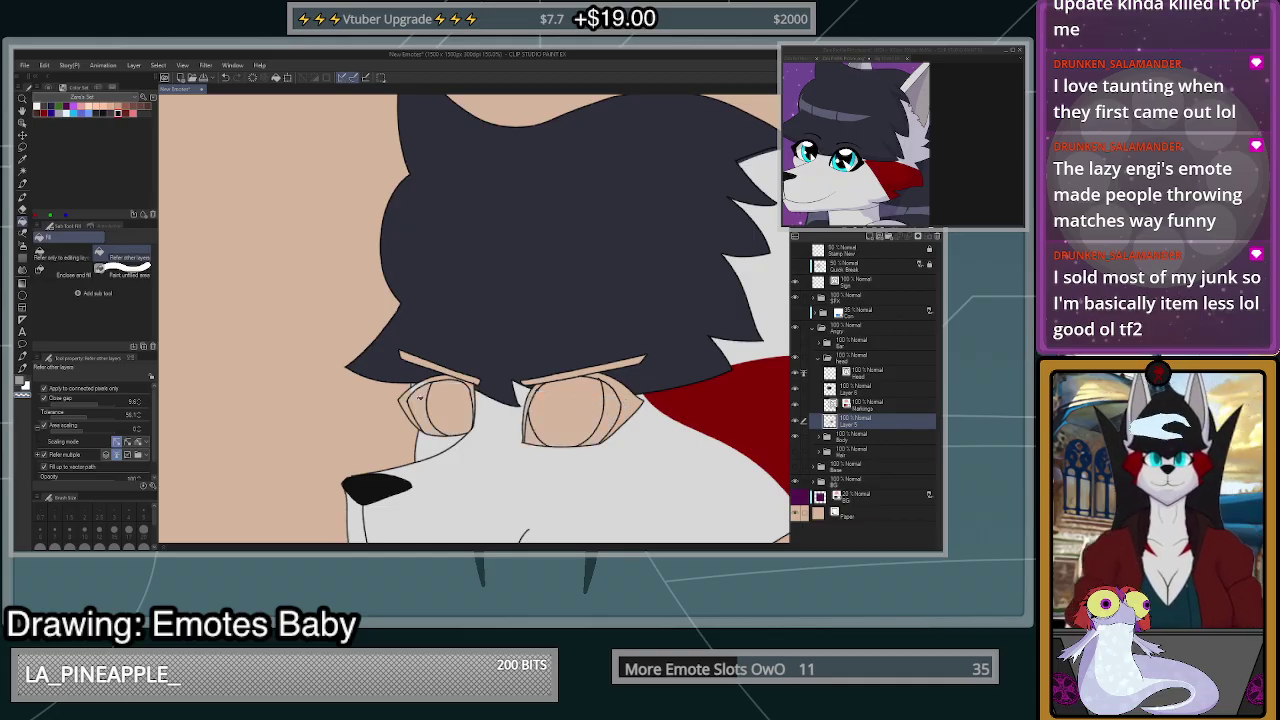
- Inspect the edges of the cleared eyes and eyebrows for gaps or leftover fill
scroll(471, 367, "down", 2)
scroll(628, 399, "down", 9)
scroll(607, 386, "up", 14)
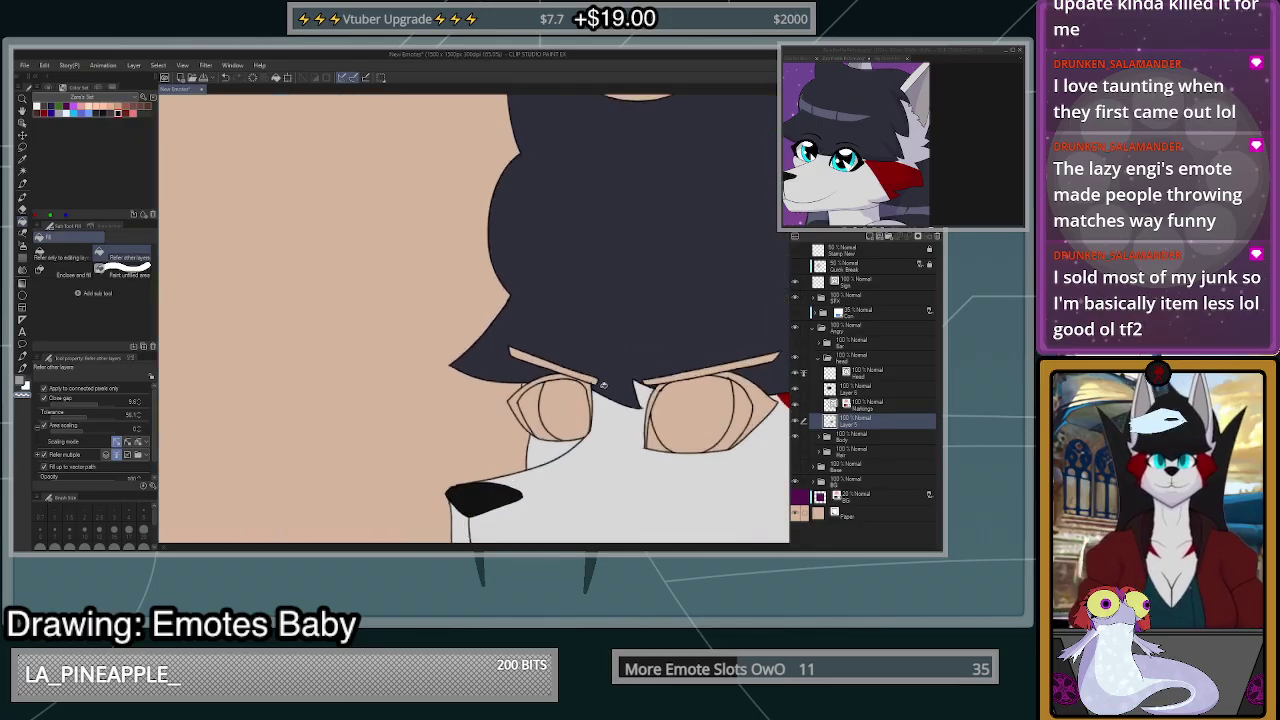
scroll(577, 452, "down", 7)
scroll(578, 448, "up", 4)
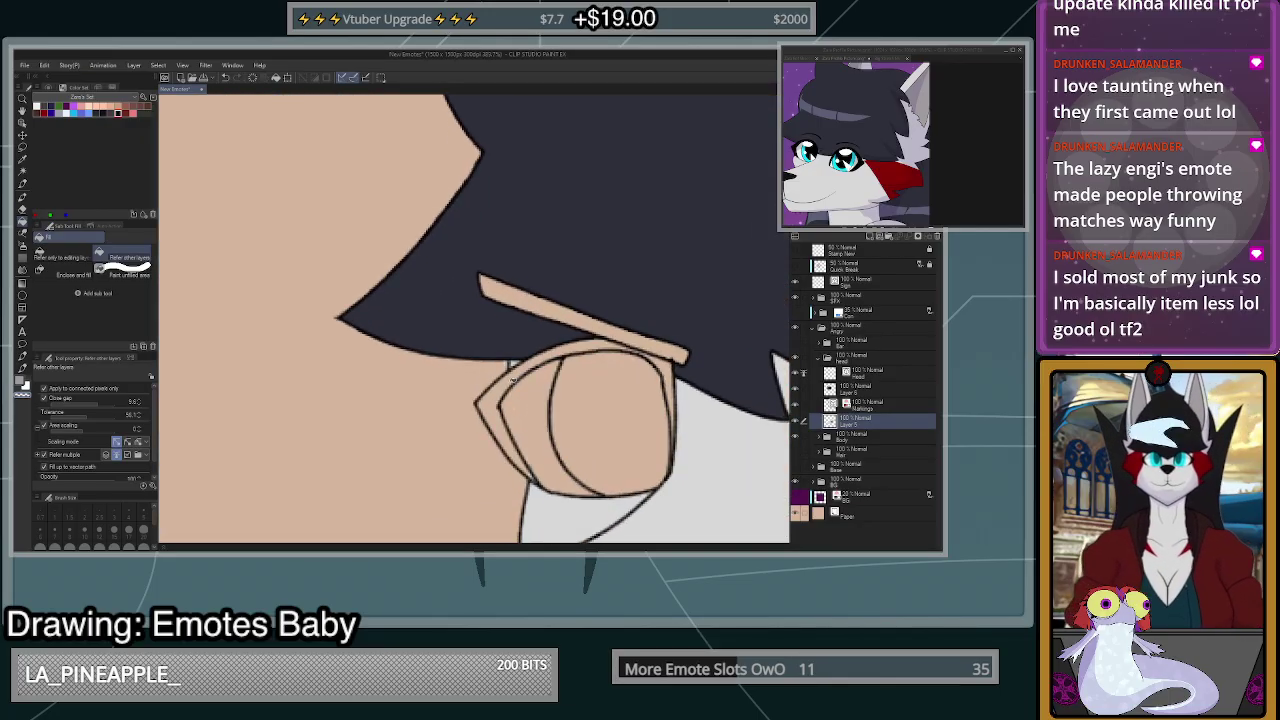
scroll(521, 418, "down", 2)
scroll(528, 440, "up", 2)
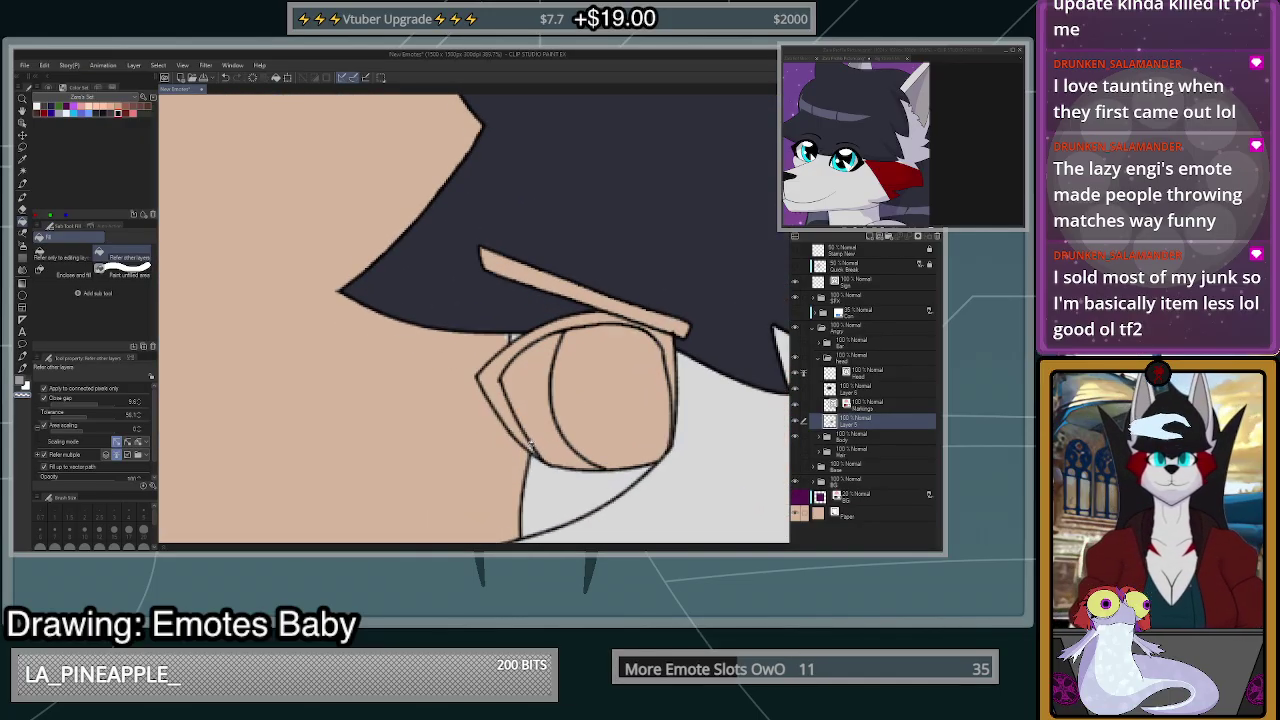
scroll(530, 445, "down", 2)
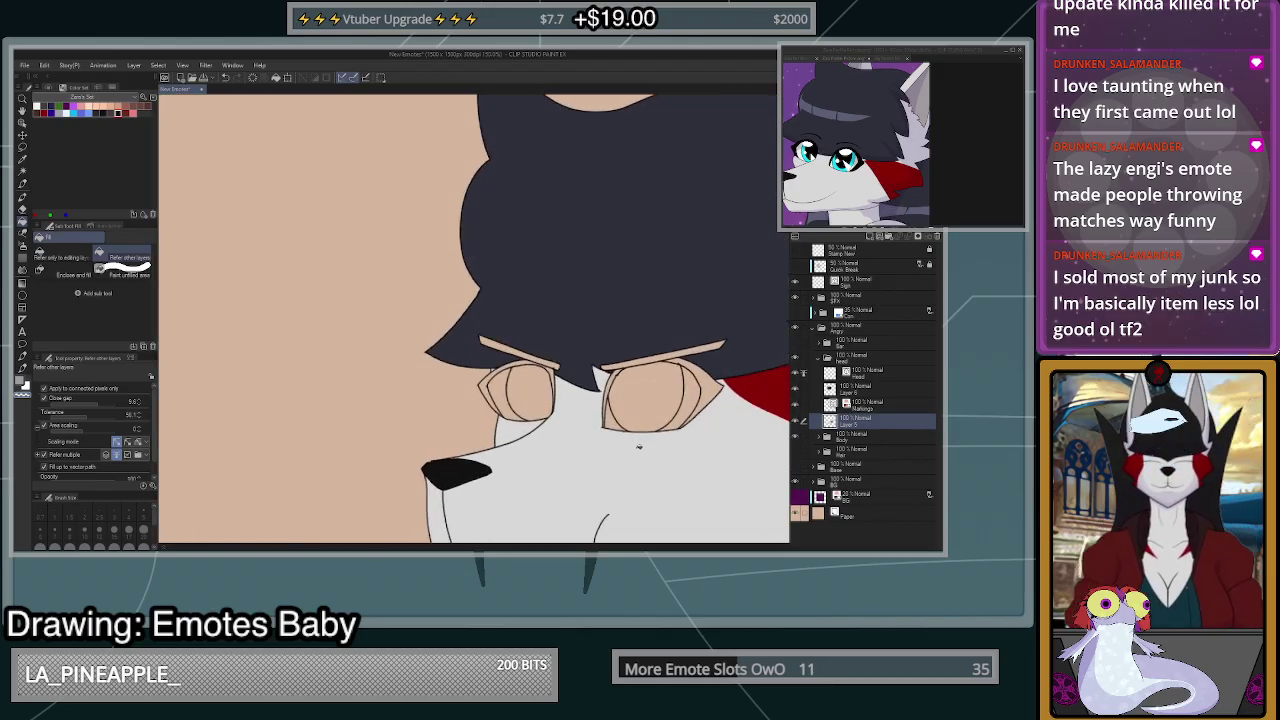
scroll(408, 343, "up", 2)
scroll(412, 330, "down", 2)
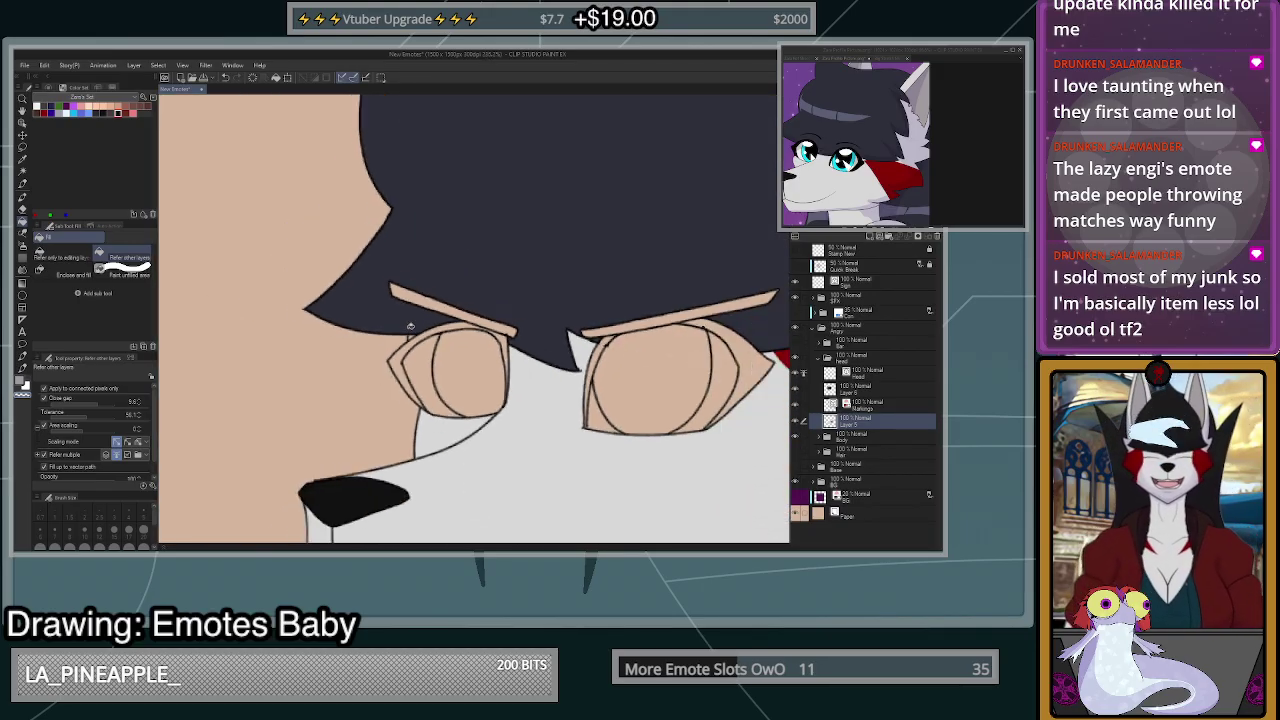
- Paint the small gap between the hair and the farther eye with a size 8 pen in the sampled light grey fur colour
scroll(414, 328, "up", 2)
key("b")
left_click_drag(770, 351, 630, 402)
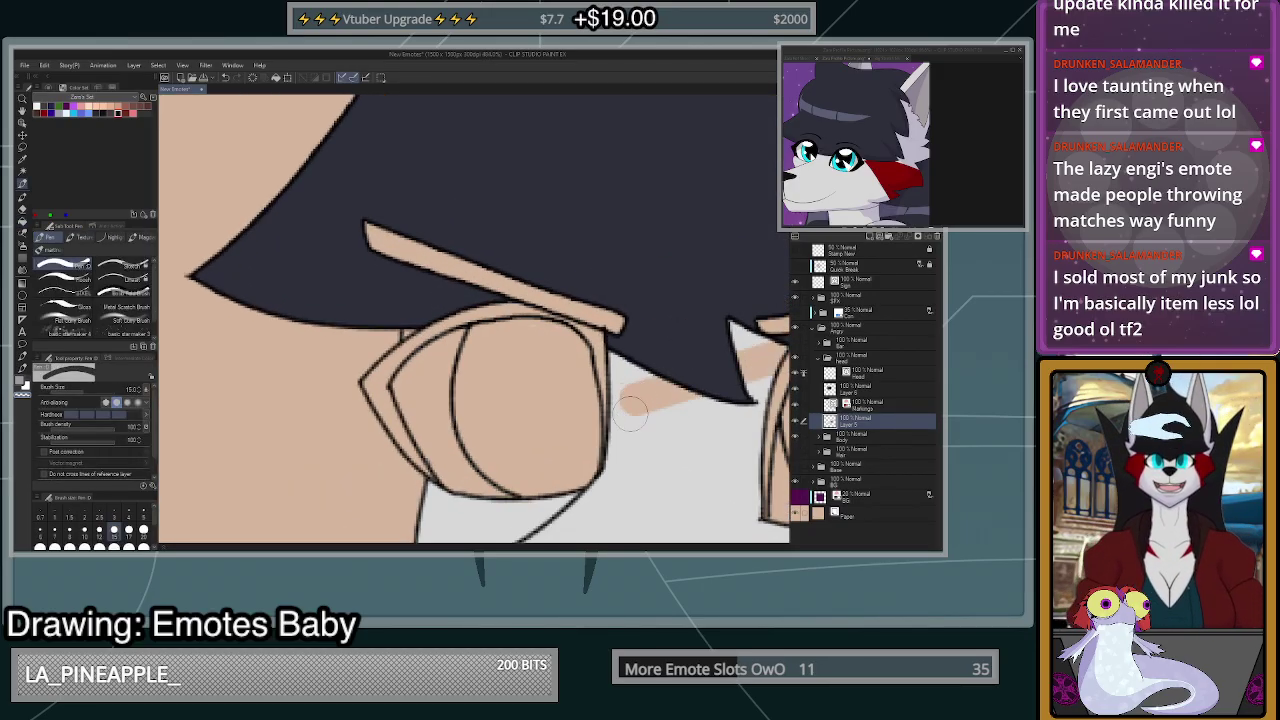
key("ctrl+z")
left_click(635, 407, "alt")
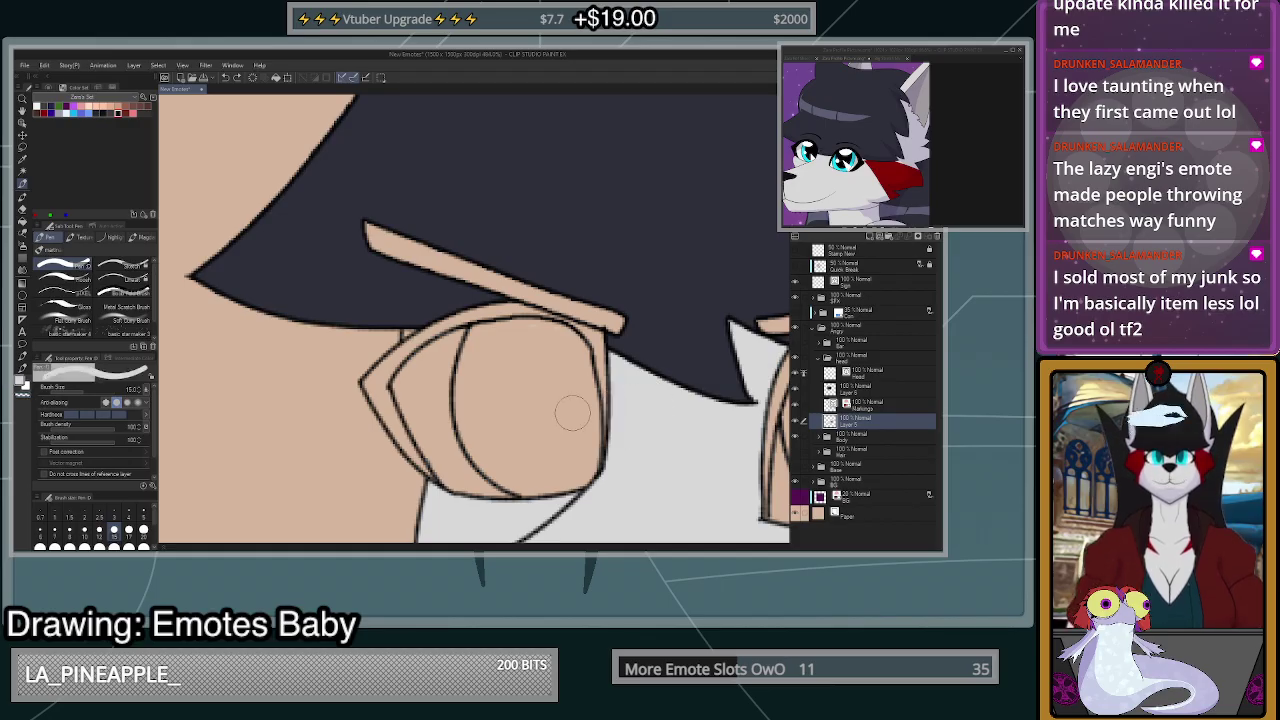
key("bracketleft")
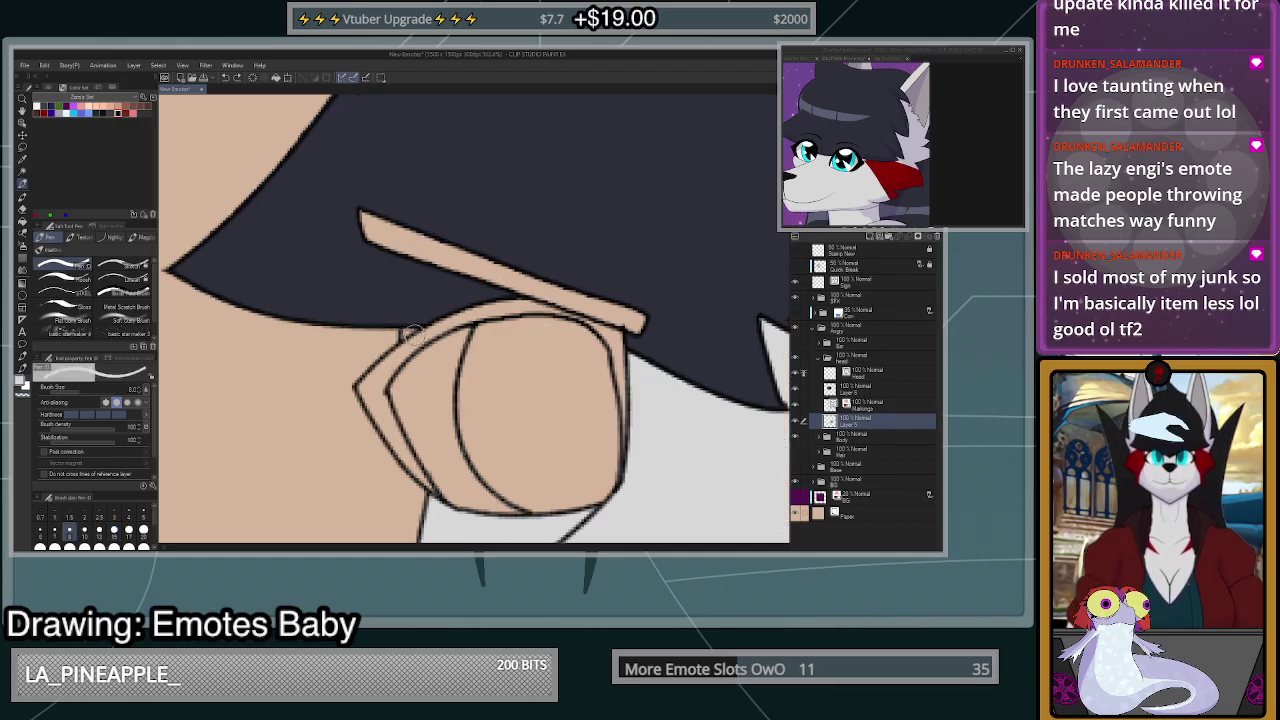
scroll(412, 336, "up", 2)
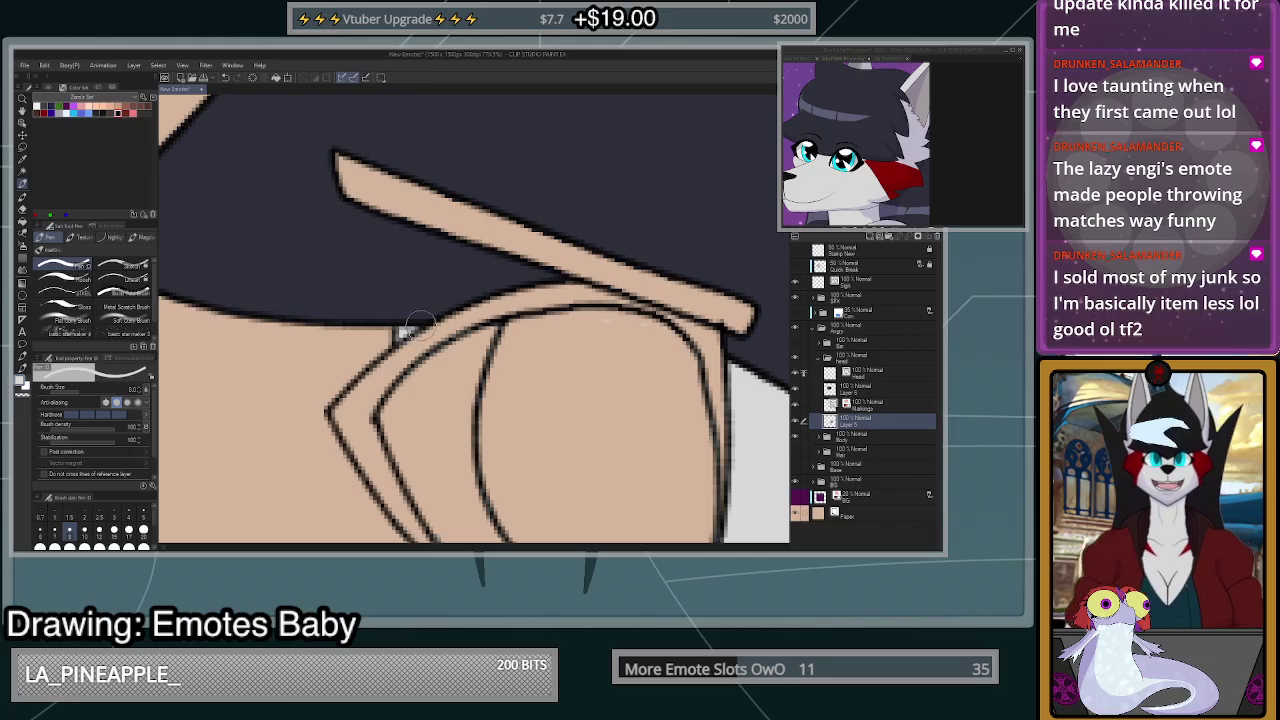
scroll(418, 335, "down", 2)
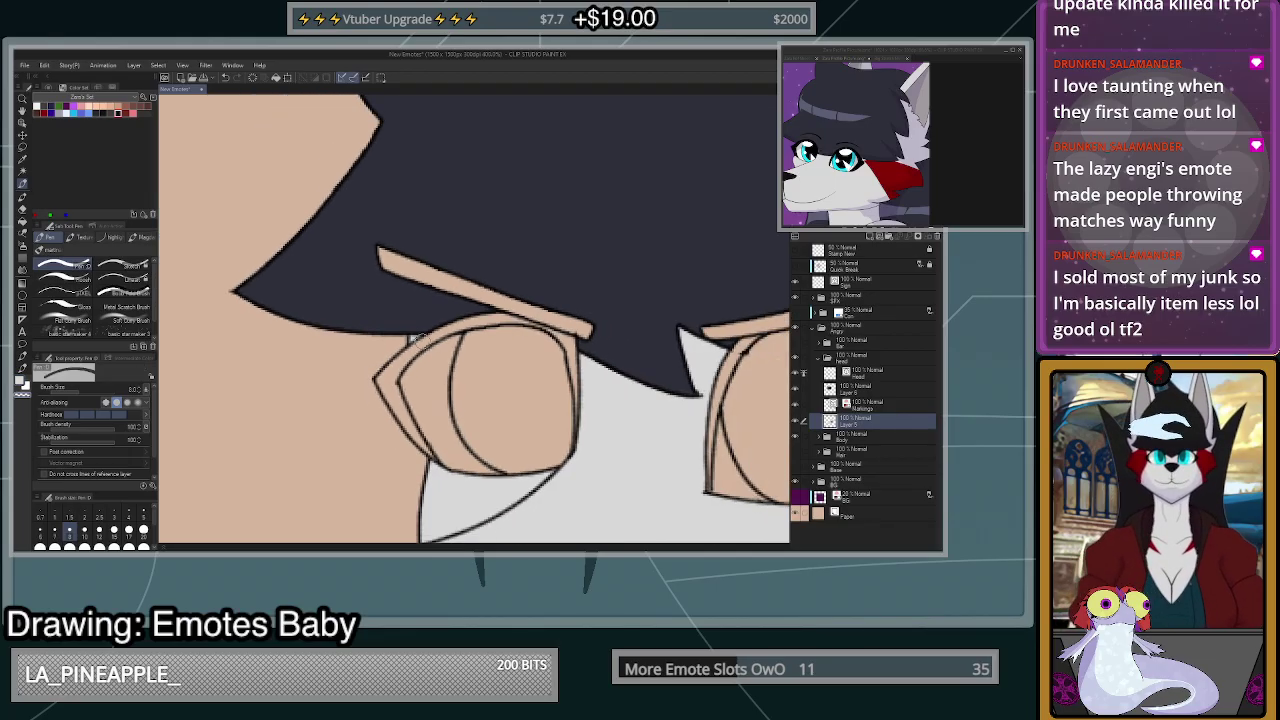
scroll(414, 337, "down", 3)
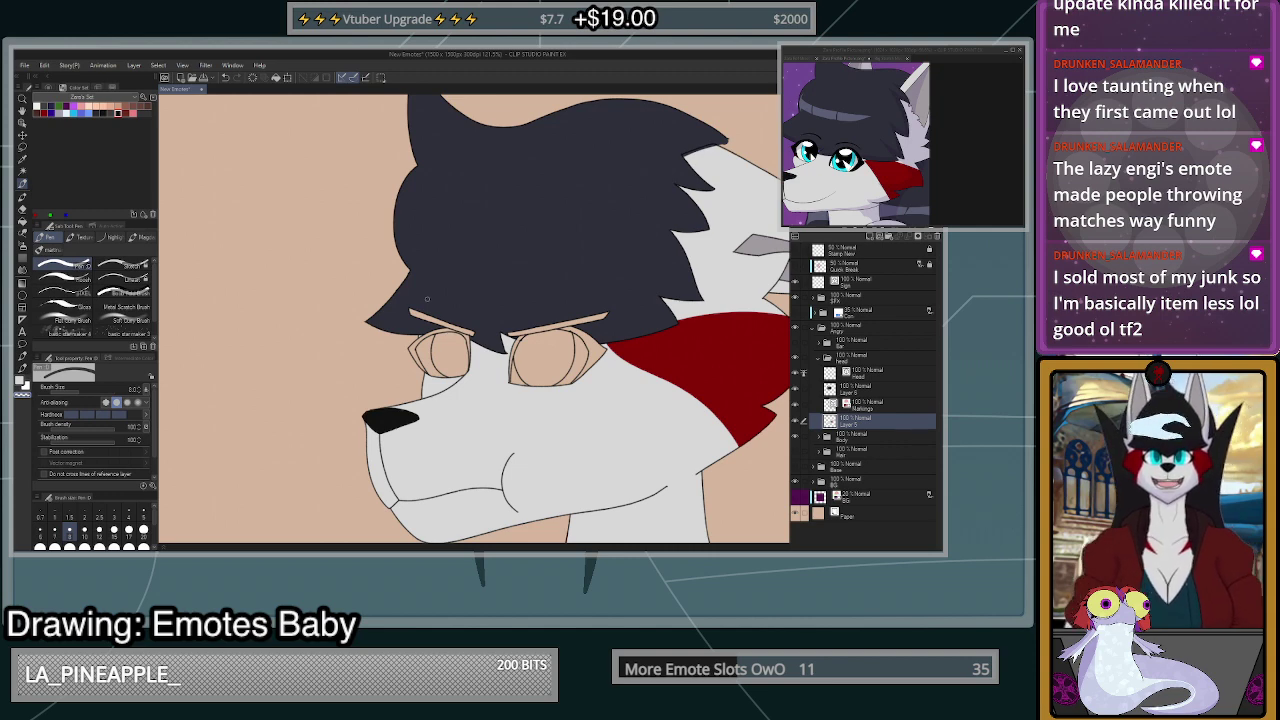
- Fill both eyebrows with black on the head's white fur colour layer
scroll(510, 415, "down", 4)
scroll(490, 425, "up", 4)
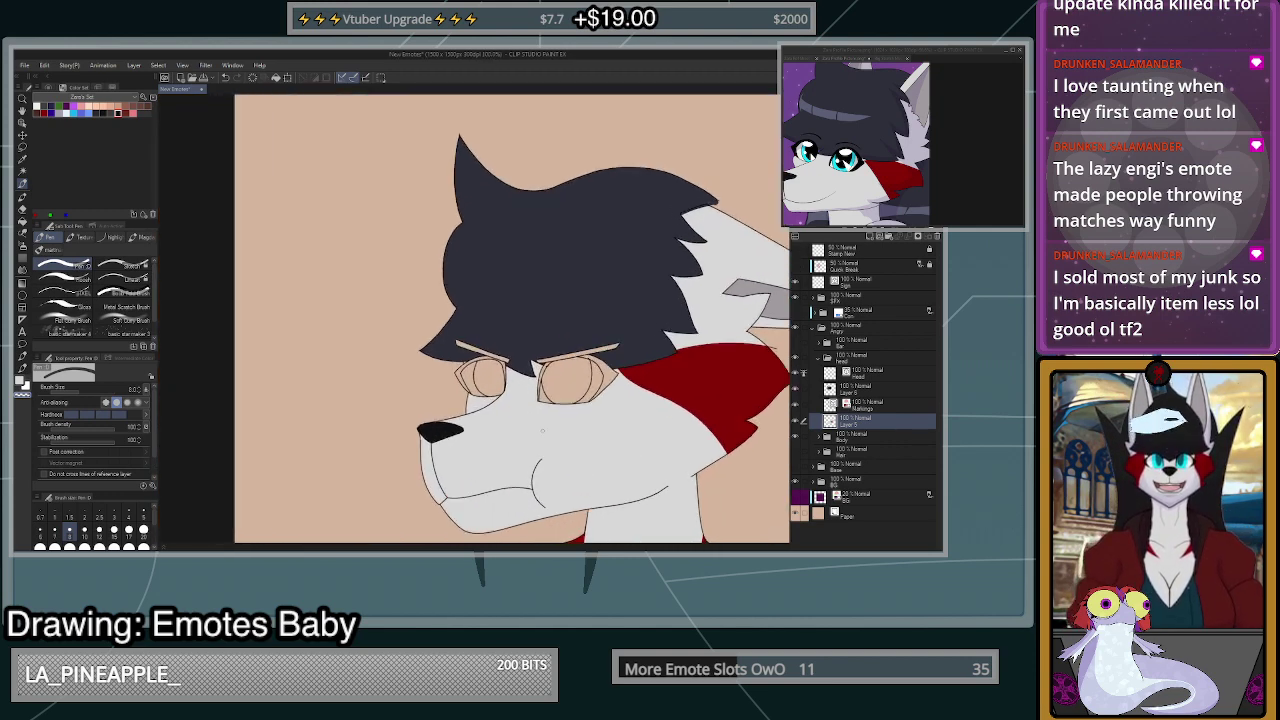
scroll(471, 430, "down", 2)
scroll(471, 430, "up", 2)
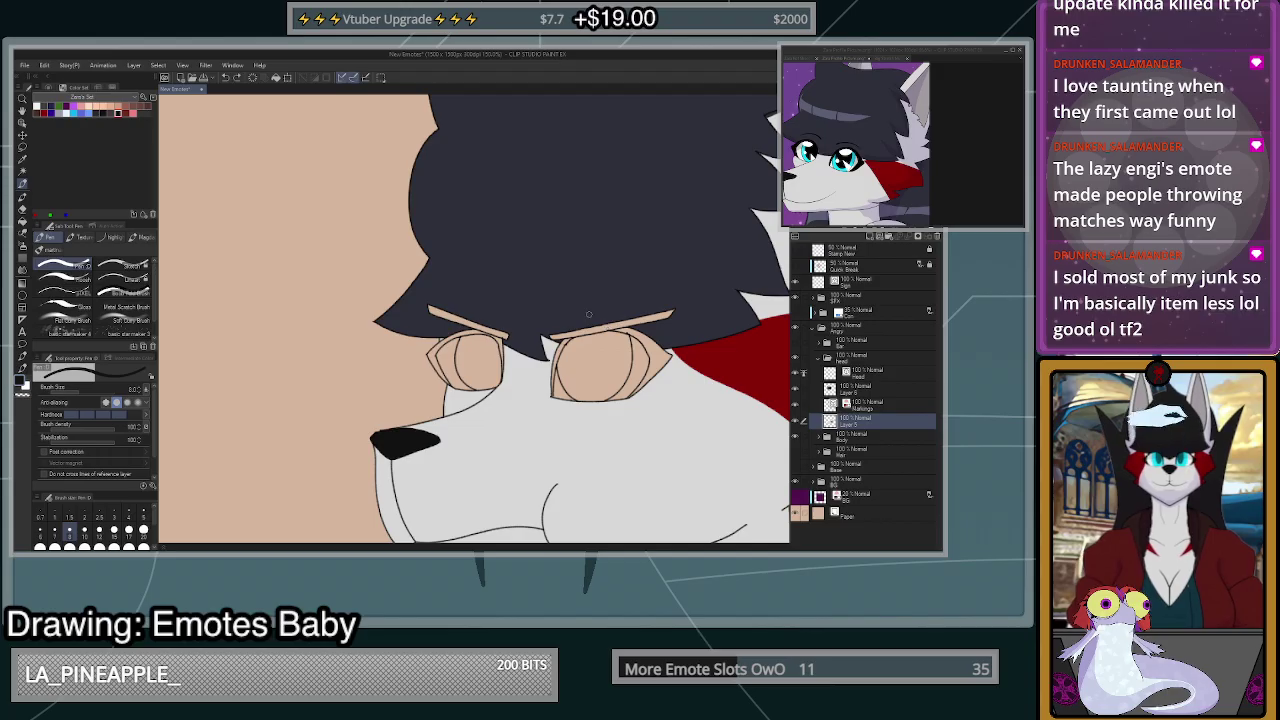
left_click(22, 222)
scroll(594, 330, "up", 3)
left_click(594, 330)
left_click(455, 334)
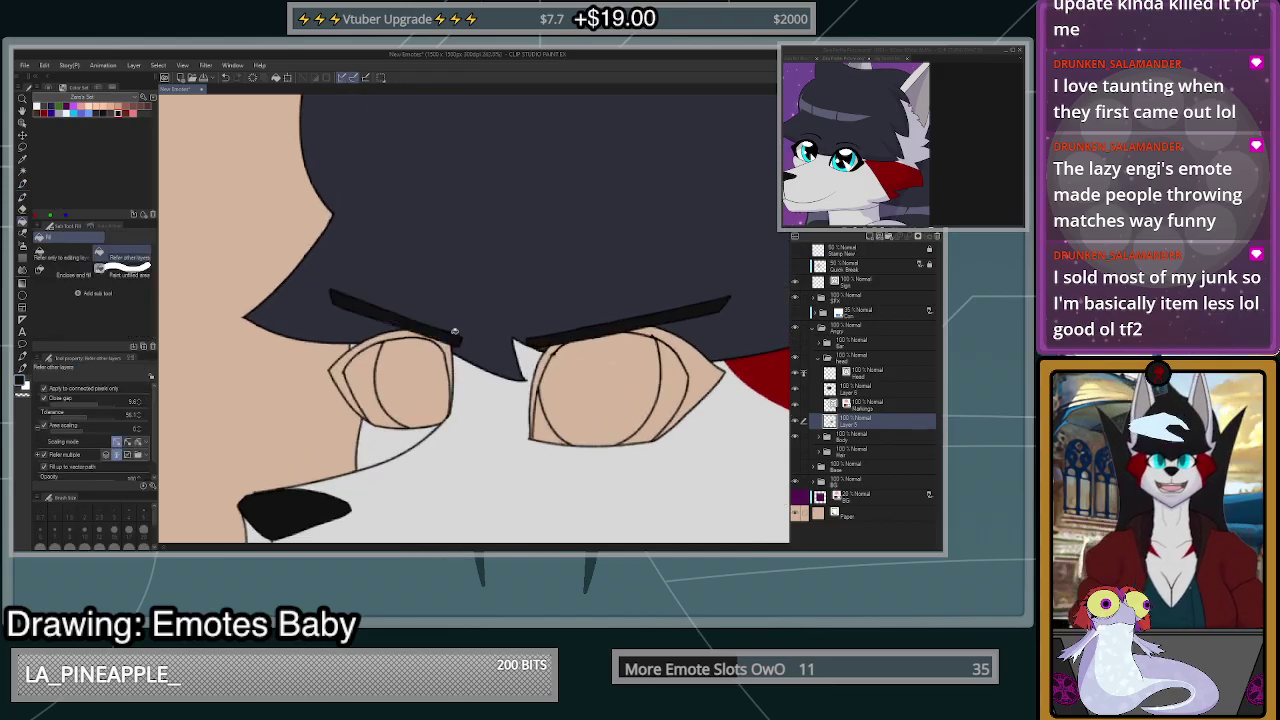
- Fill the thick outlines and outer corners of both eyes with black
left_click(361, 345)
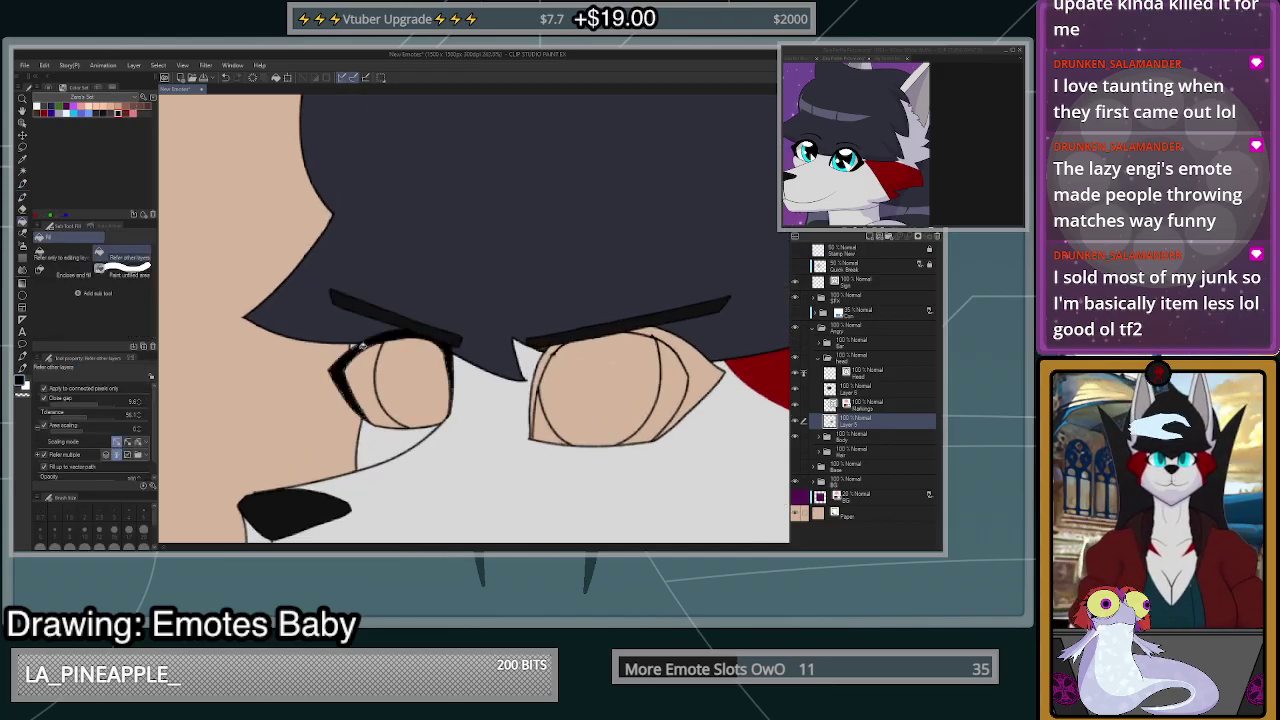
left_click(538, 358)
left_click(668, 330)
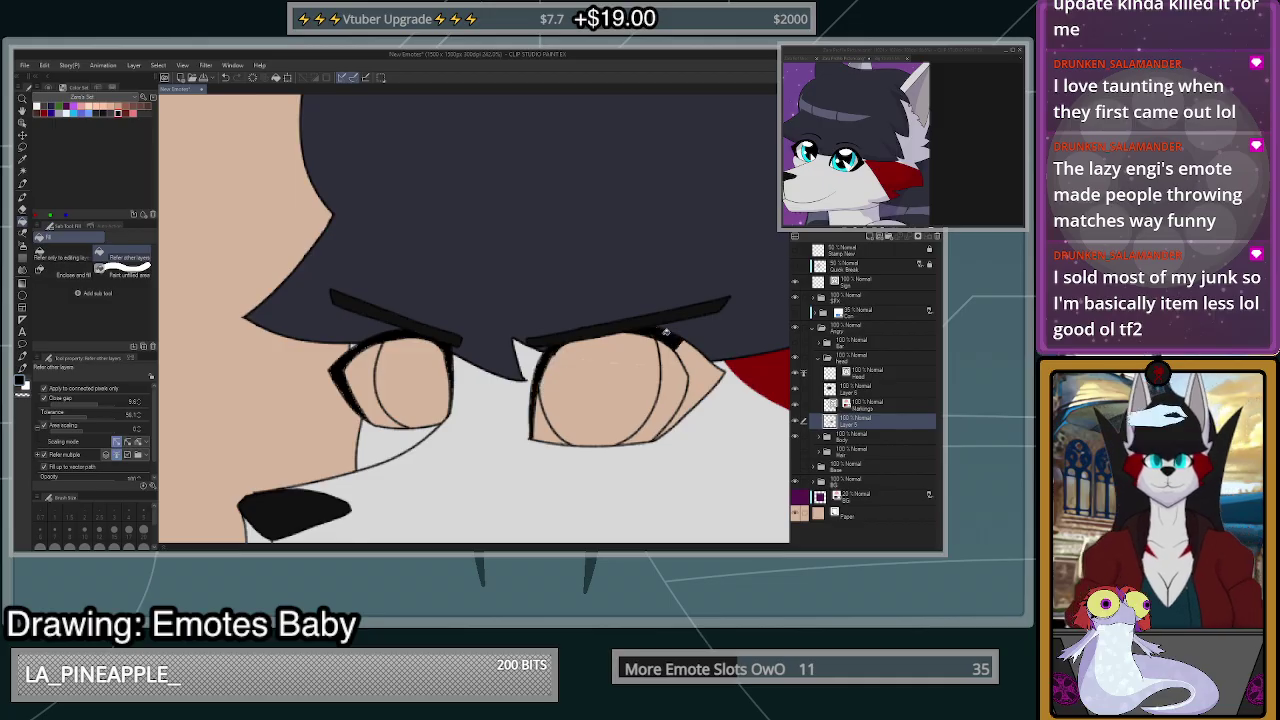
left_click(694, 346)
scroll(690, 346, "down", 1)
scroll(640, 355, "up", 1)
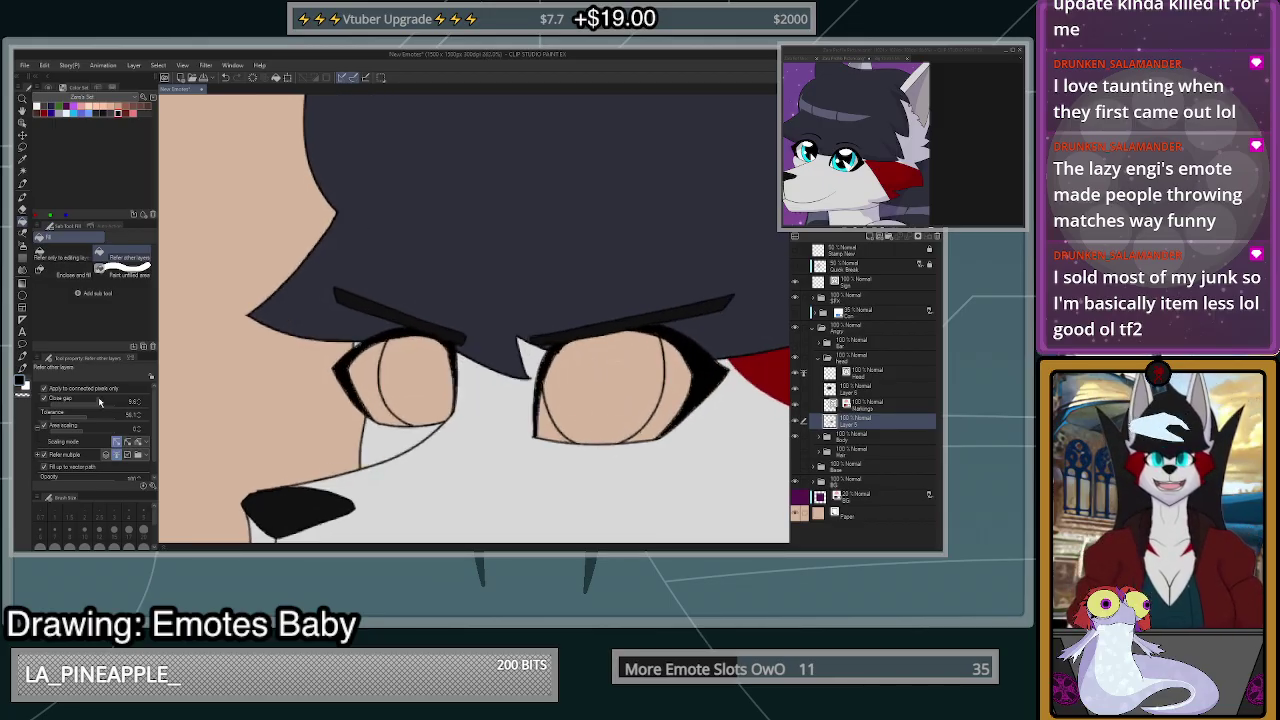
- Lower the Fill tool's close gap setting
left_click_drag(100, 403, 84, 404)
scroll(712, 349, "down", 5)
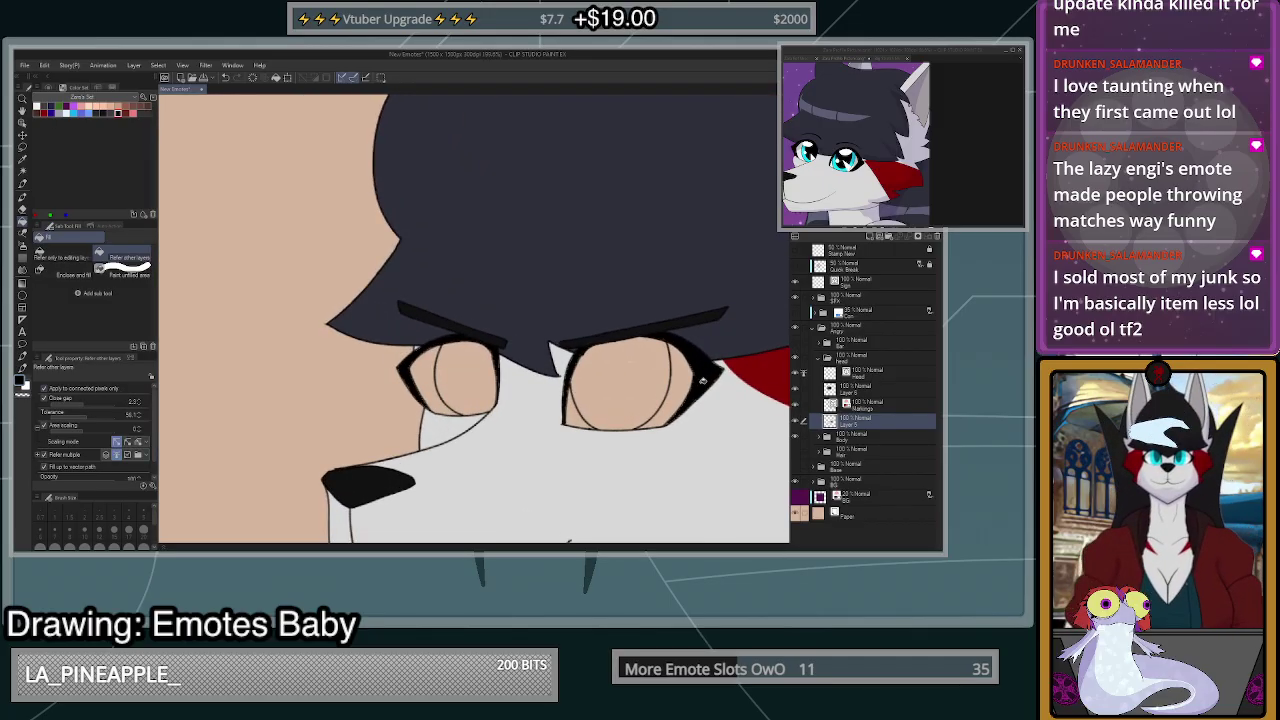
scroll(706, 382, "up", 5)
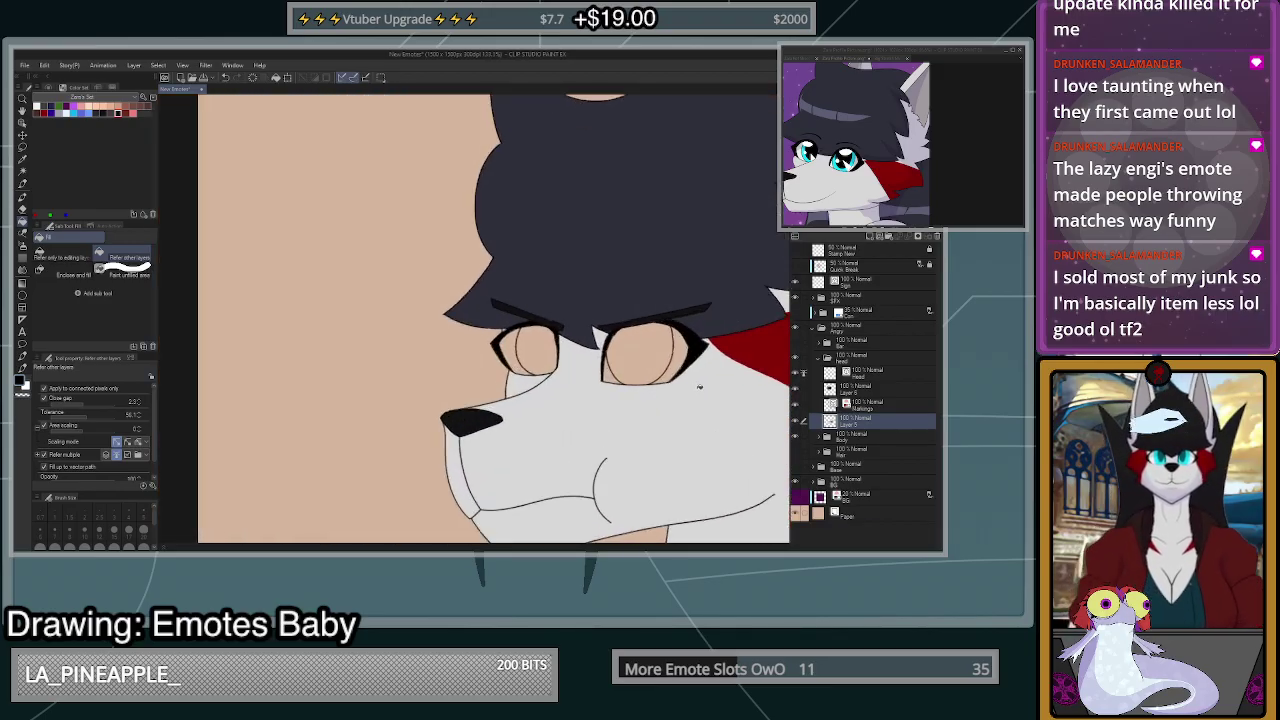
scroll(699, 387, "down", 1)
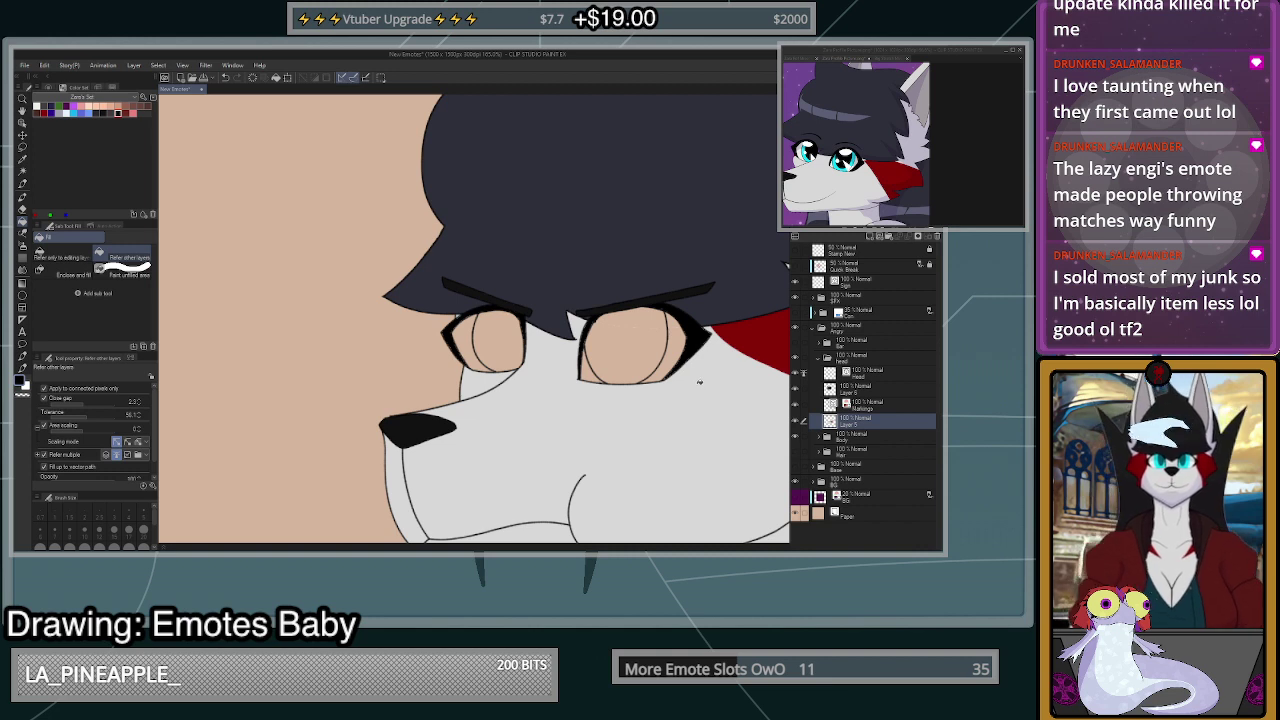
- Erase the iris lines inside the nearer eye on the head's vector line art layer with the Hard eraser
scroll(699, 381, "up", 2)
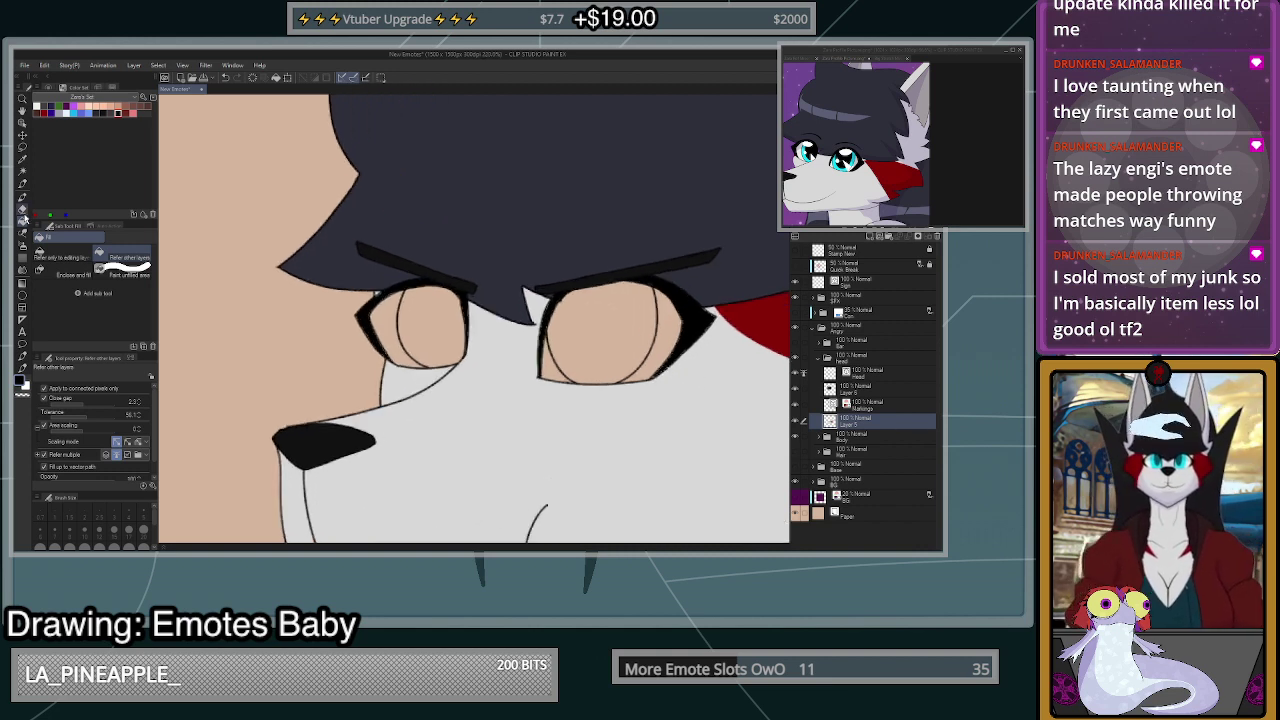
left_click(22, 208)
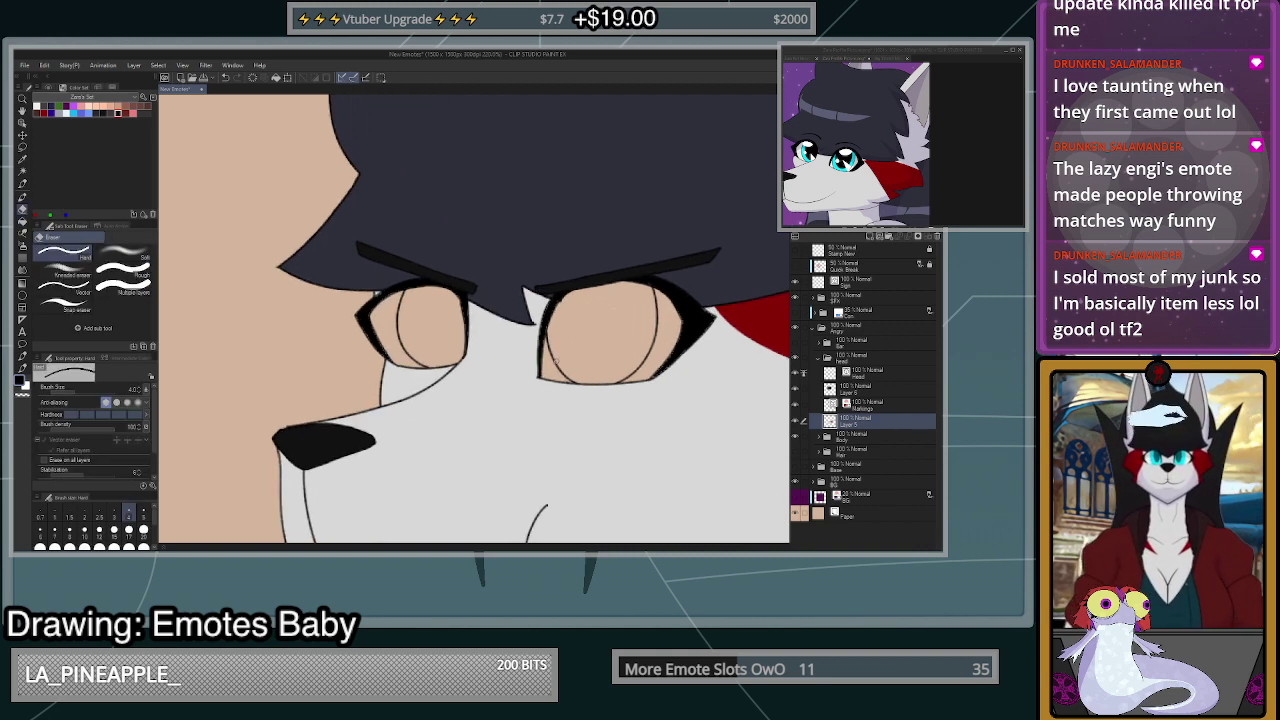
left_click(855, 370)
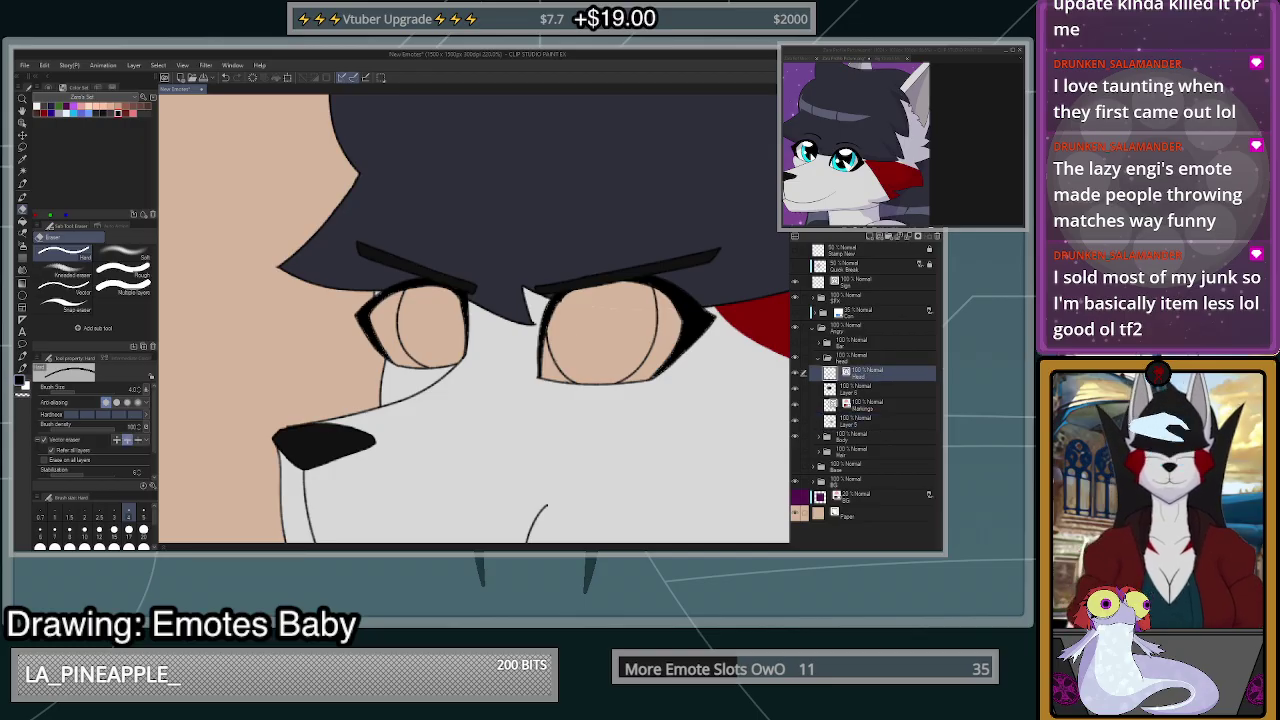
left_click(553, 356)
left_click_drag(640, 298, 638, 350)
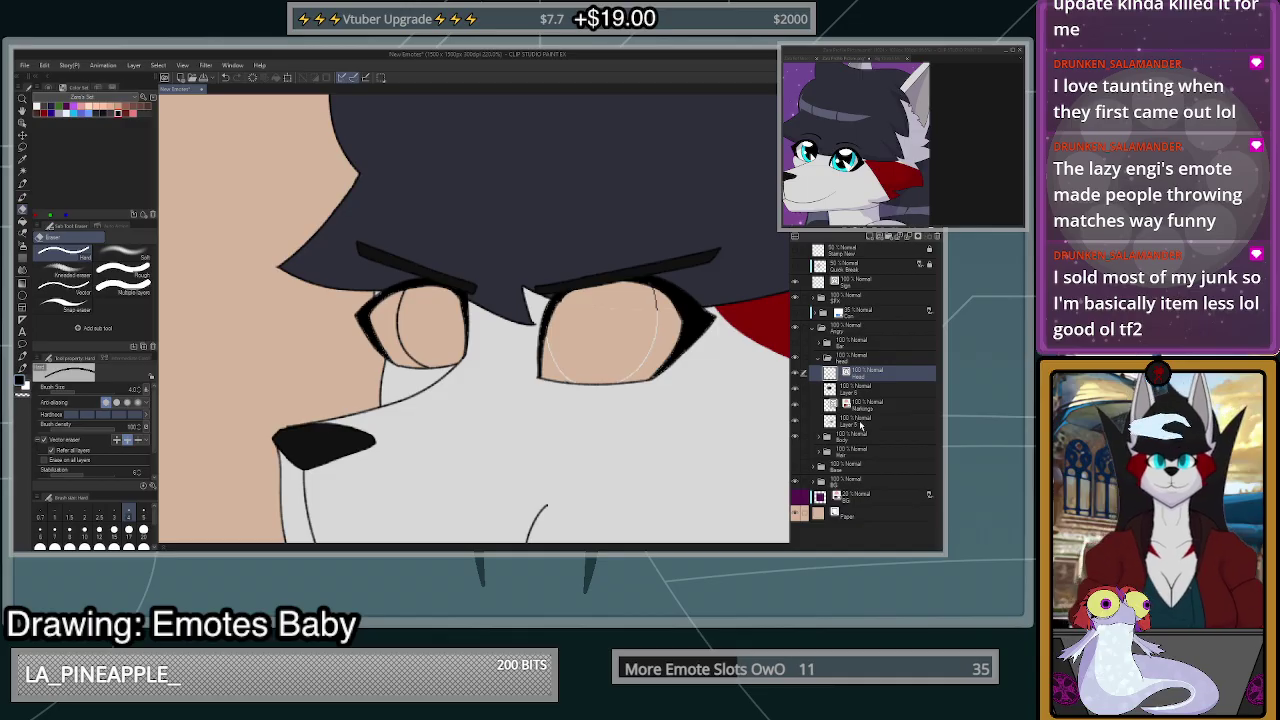
- Clear the leftover light and dark iris-line traces inside the nearer eye using a size 20 pen in transparent colour on the head's colour layers
left_click(860, 424)
left_click(24, 226)
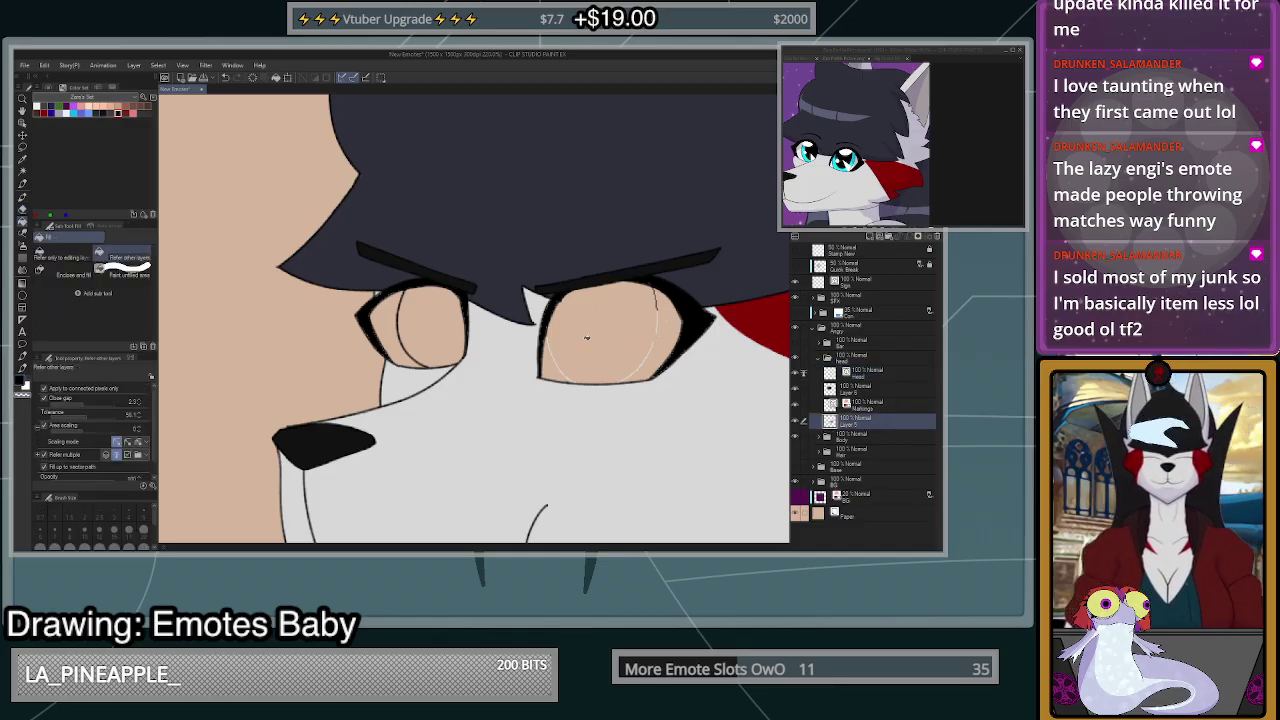
left_click(862, 392)
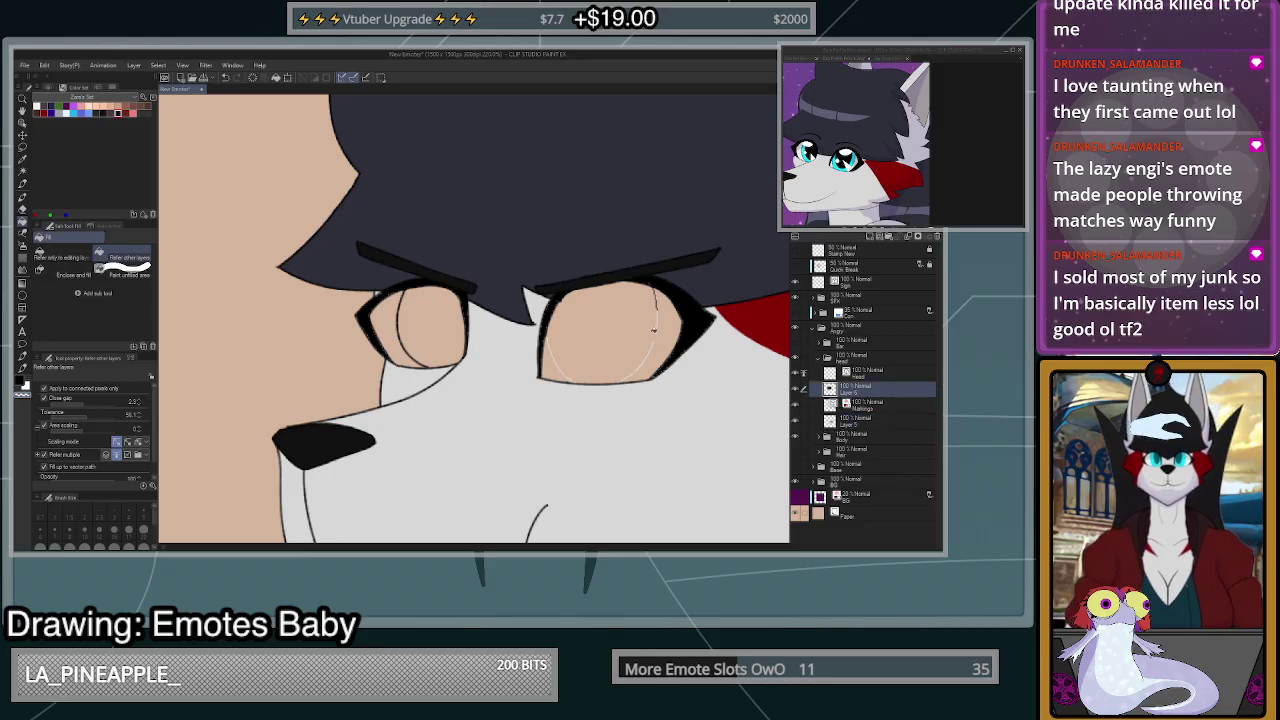
scroll(660, 317, "up", 5)
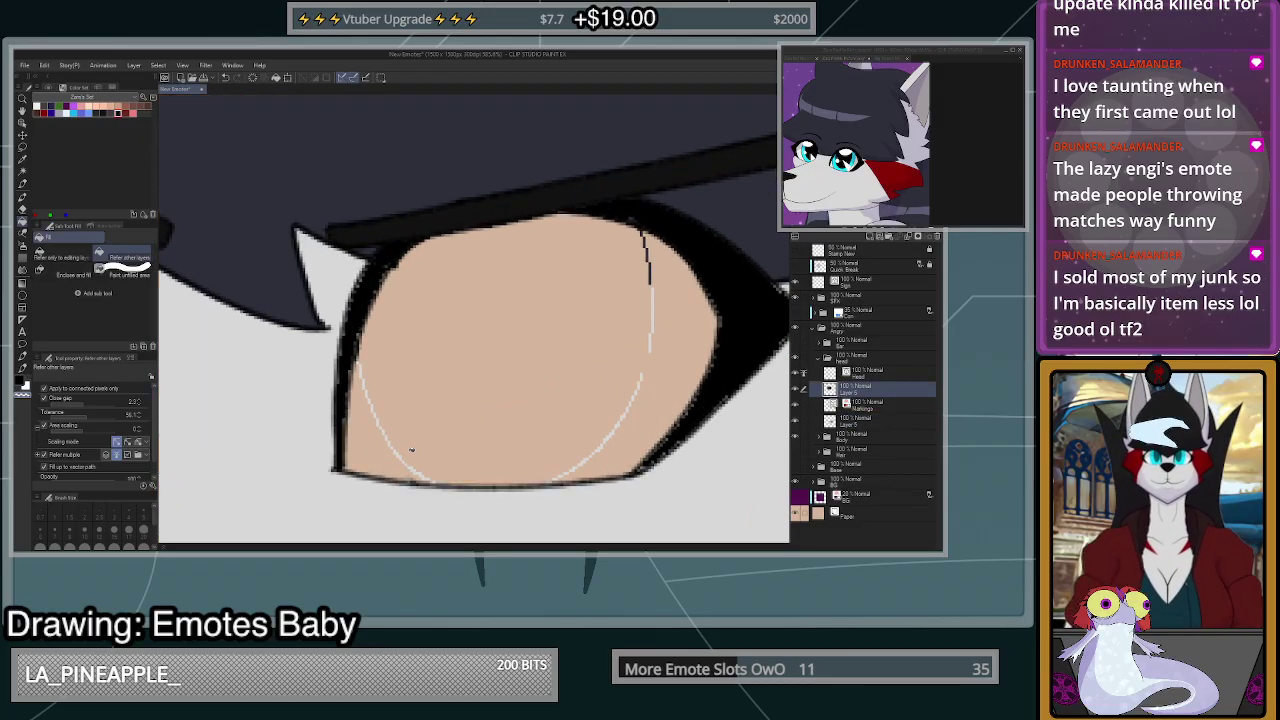
key("e")
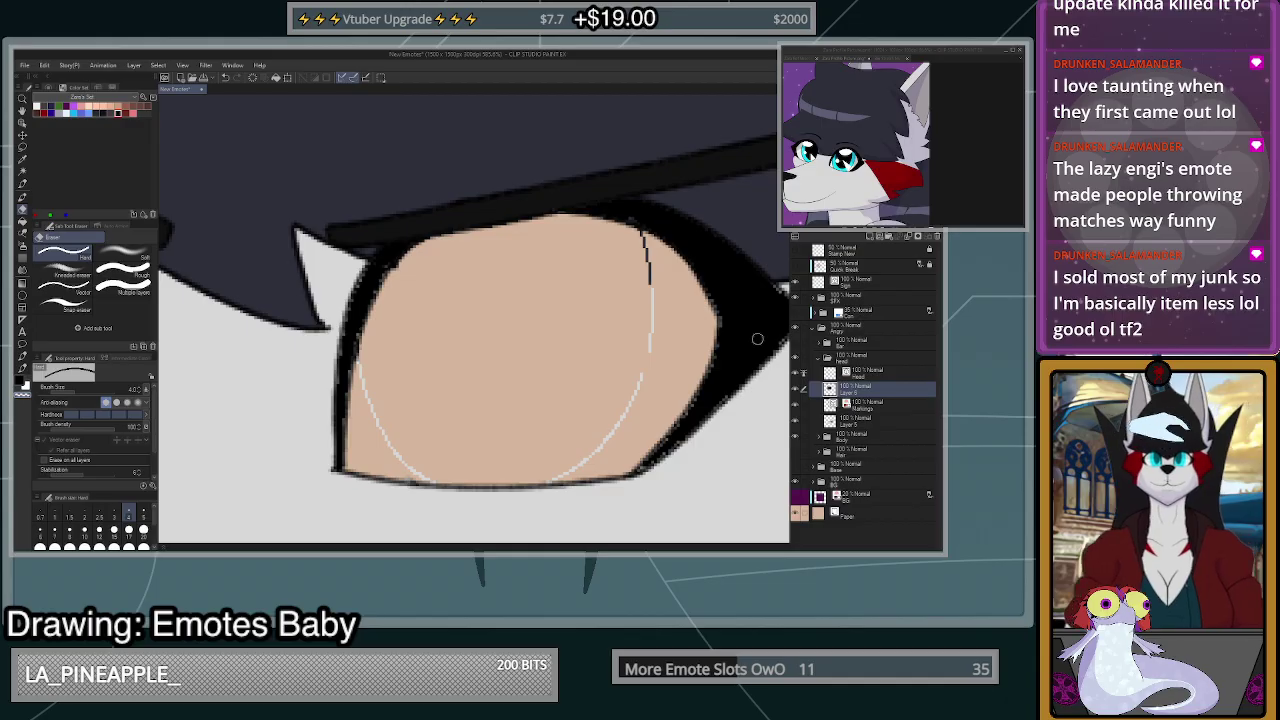
left_click(864, 424)
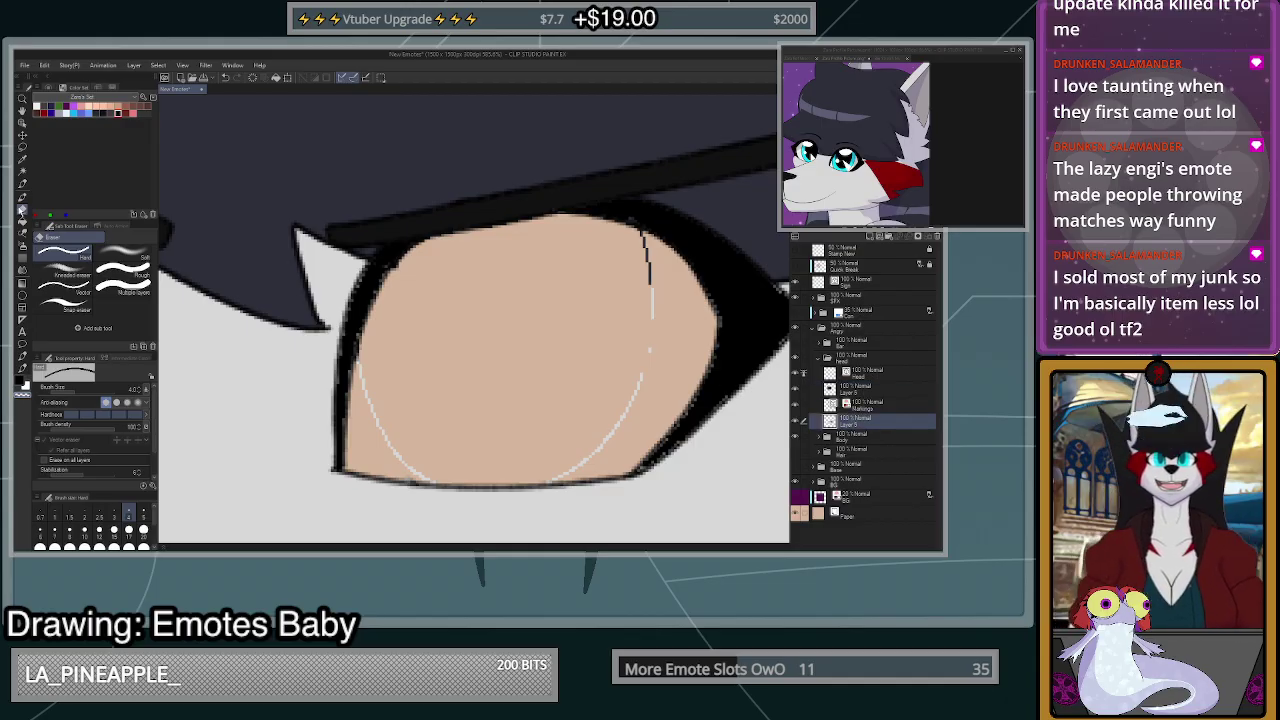
left_click(22, 198)
left_click(22, 184)
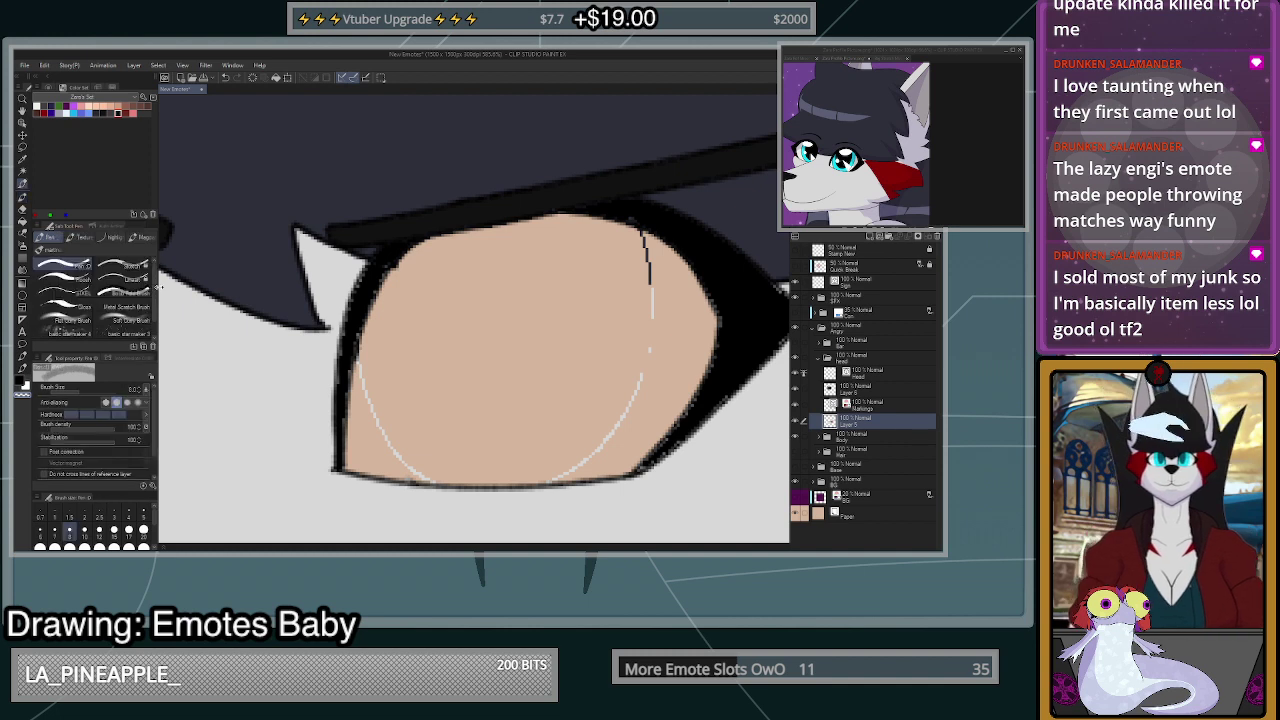
left_click(144, 546)
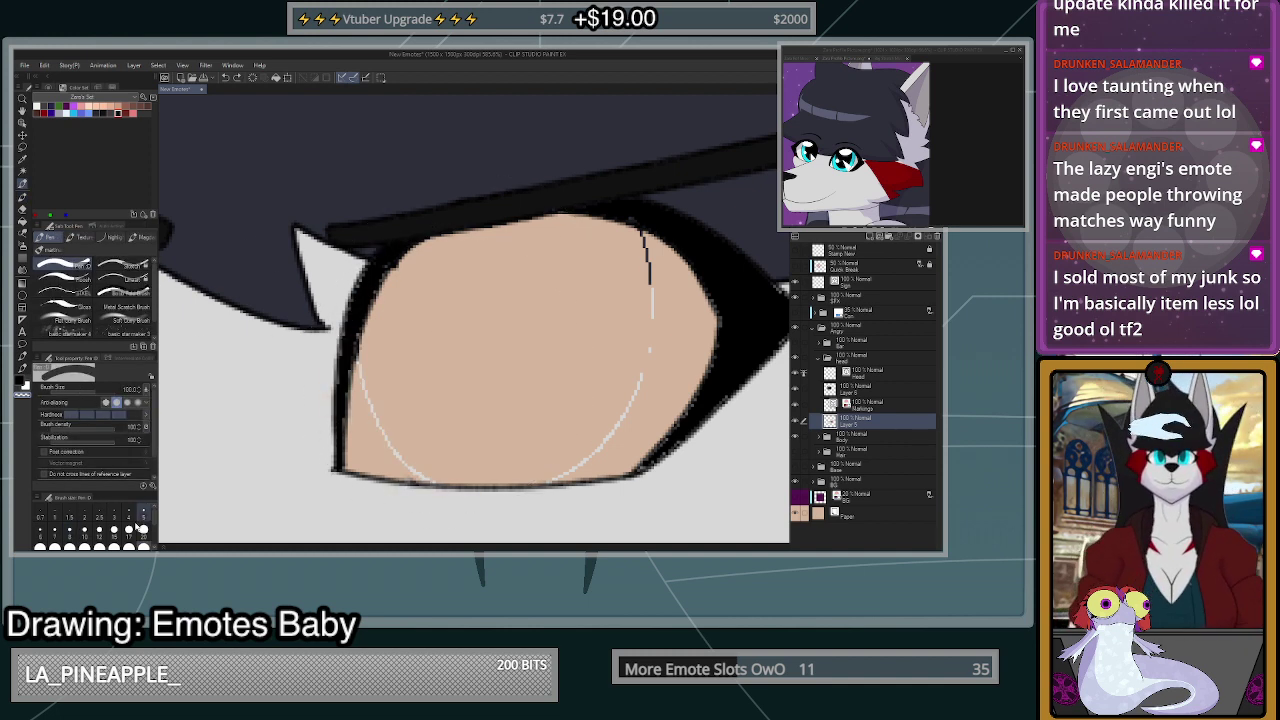
left_click(142, 529)
left_click_drag(397, 461, 430, 466)
left_click_drag(380, 419, 370, 378)
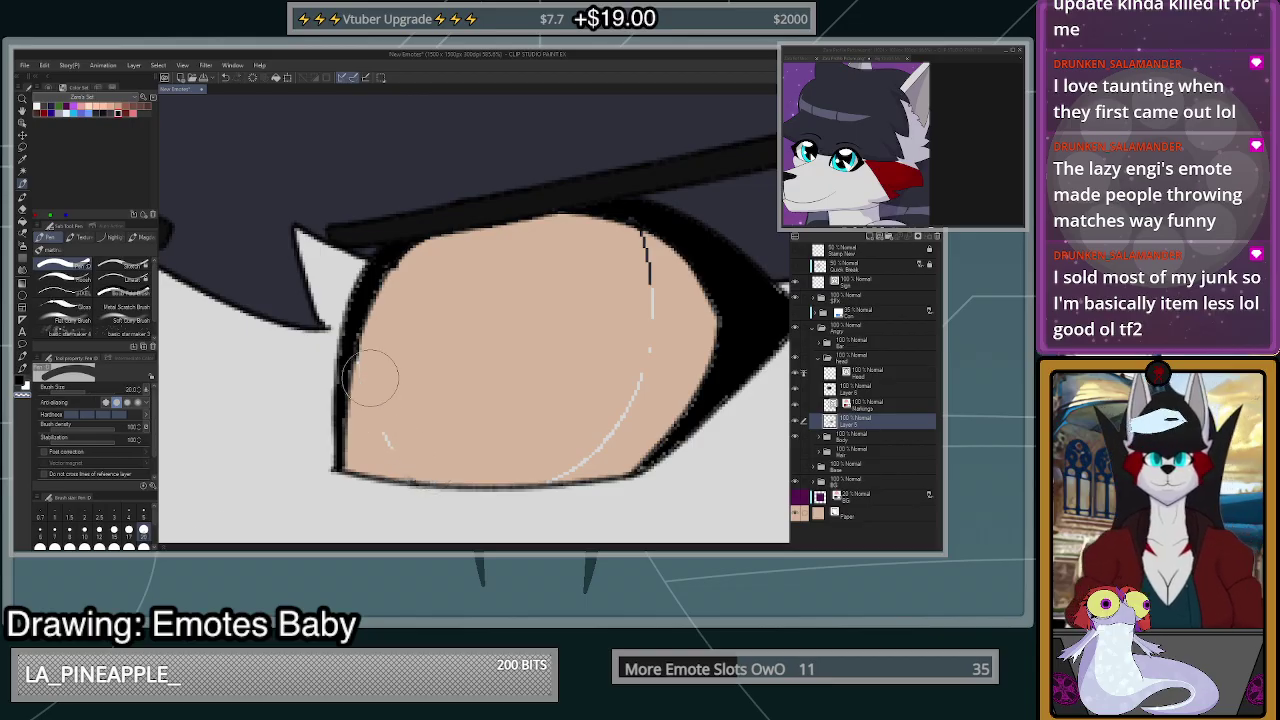
left_click(395, 436)
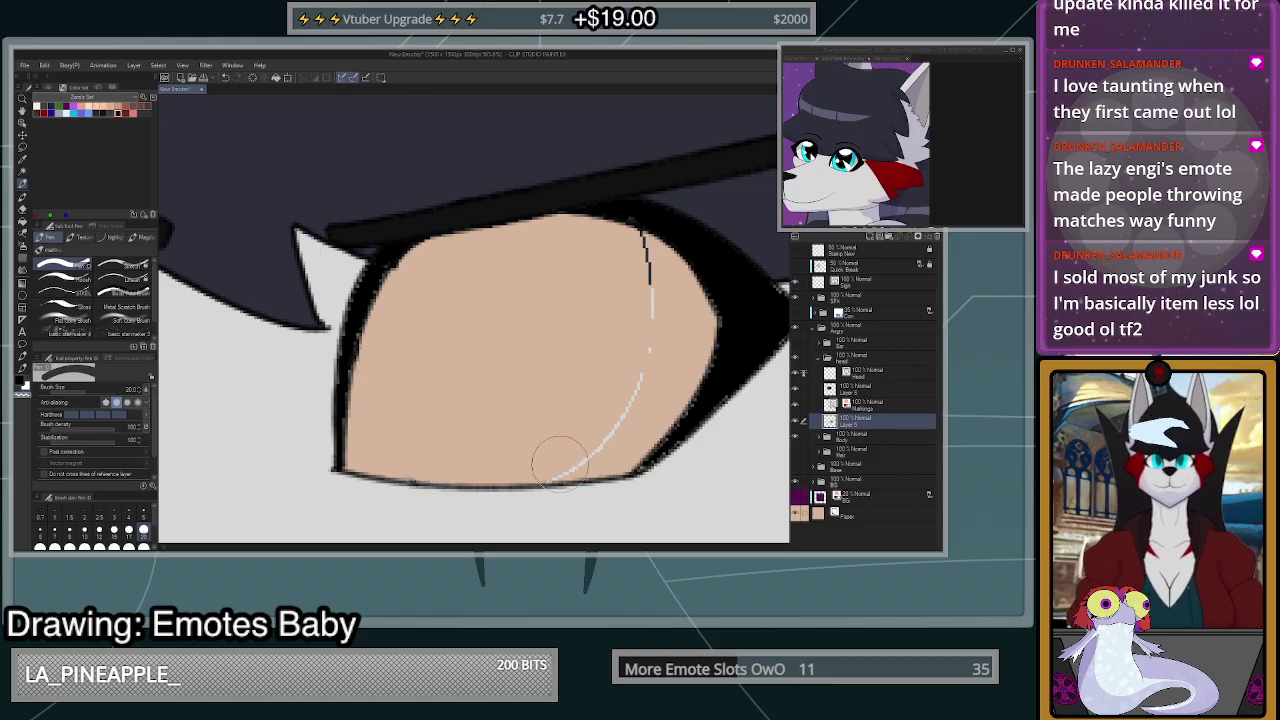
mouse_move(560, 462)
left_mouse_down()
mouse_move(598, 439)
mouse_move(642, 317)
mouse_move(641, 248)
mouse_move(712, 367)
mouse_move(640, 451)
mouse_move(697, 426)
mouse_move(729, 343)
mouse_move(652, 262)
left_mouse_up()
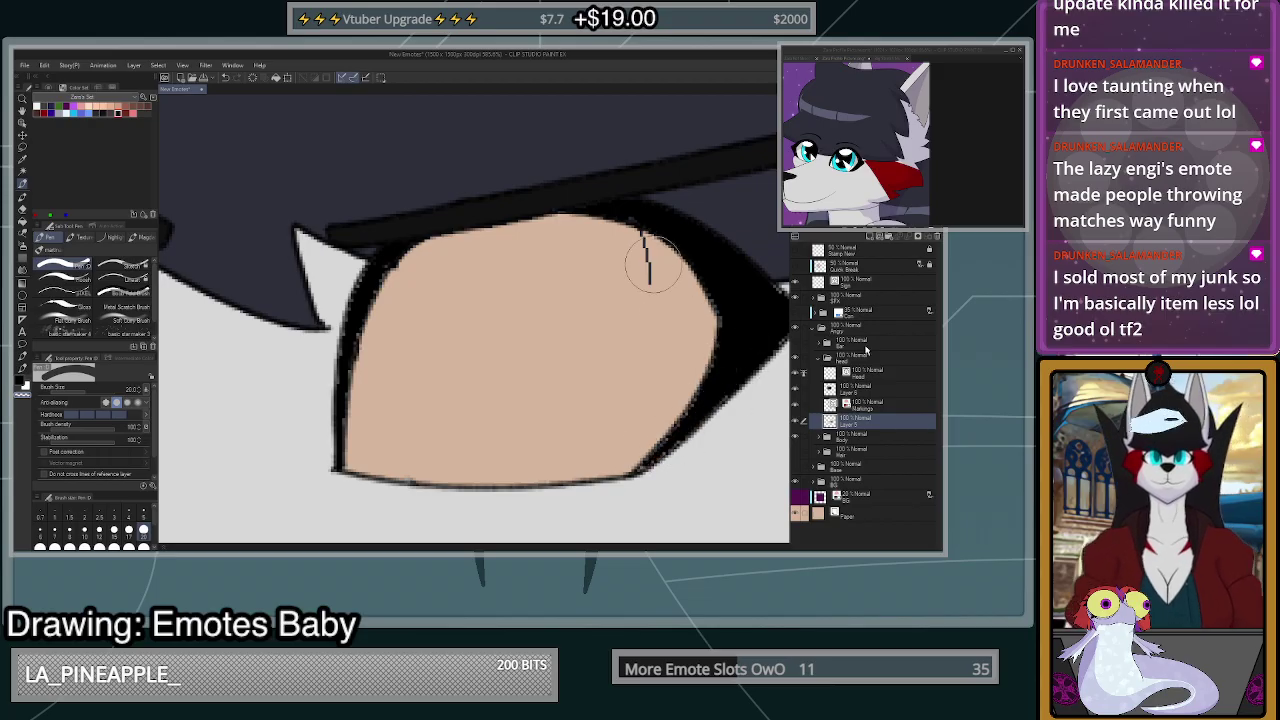
left_click(866, 391)
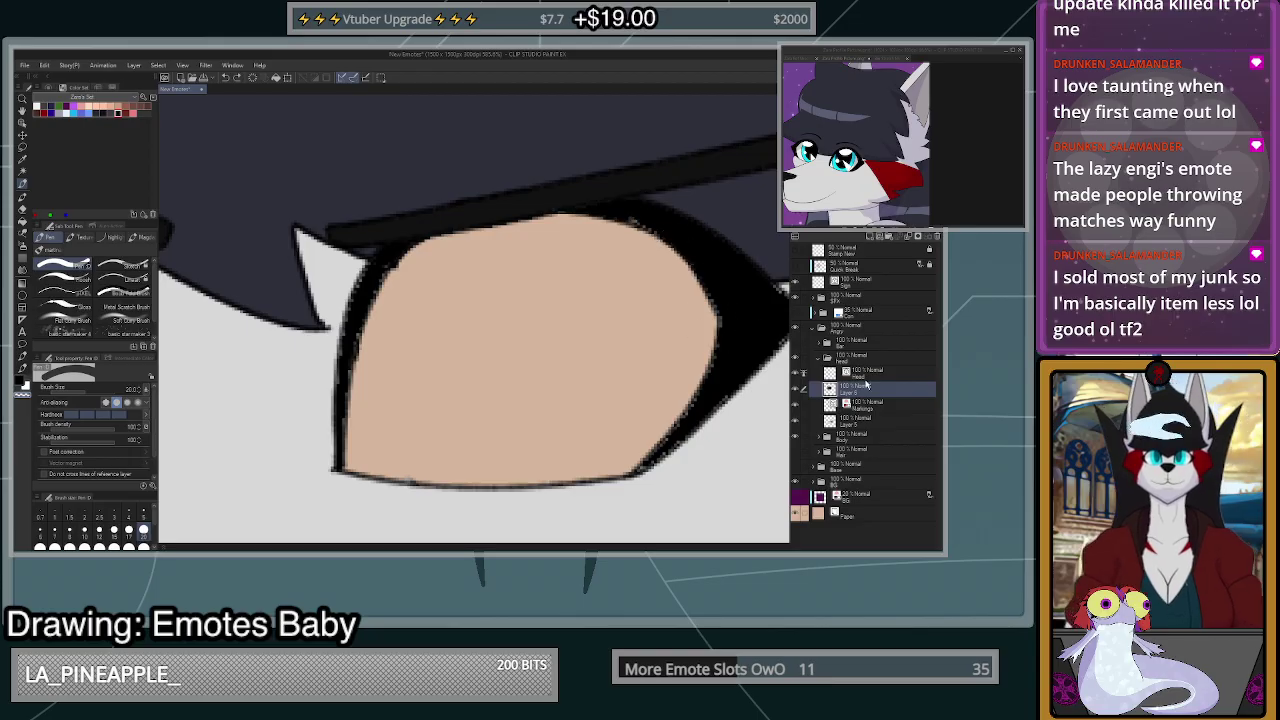
- Smooth the nearer eye's inner side outline with a size 8 pen in black on the white fur colour layer
left_click(858, 421)
key("c")
scroll(626, 484, "down", 1)
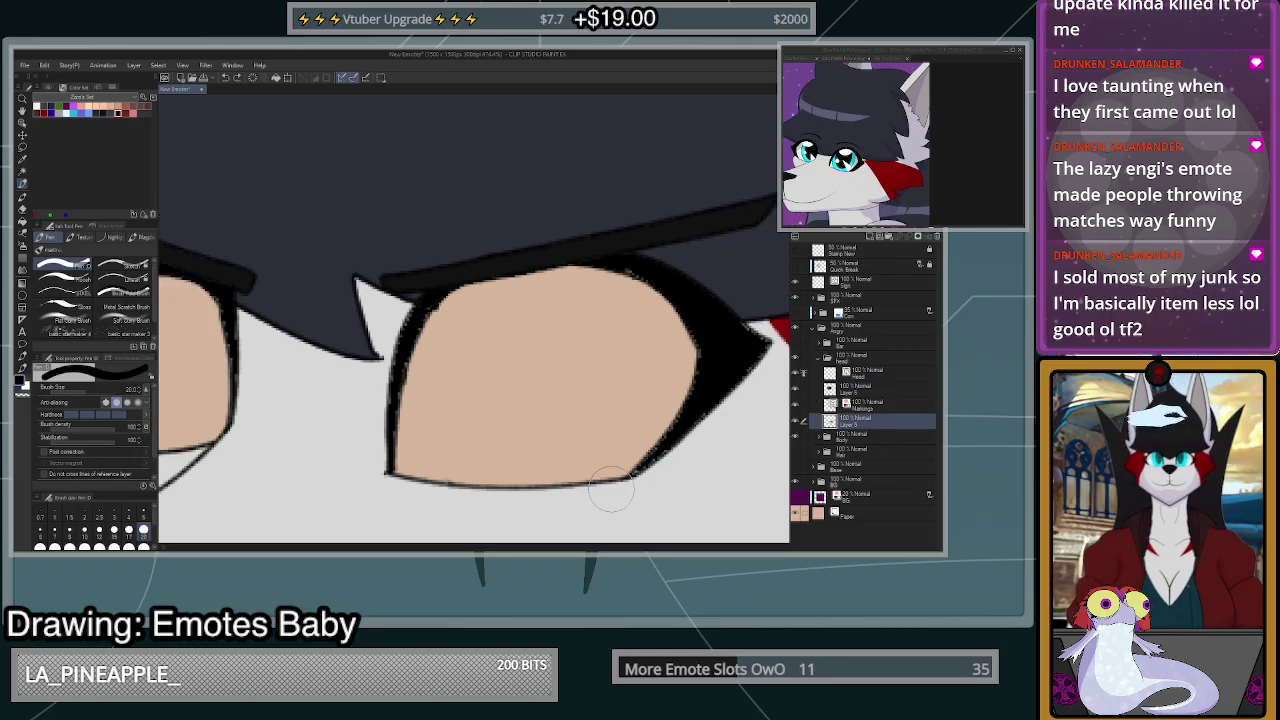
scroll(717, 461, "up", 2)
scroll(238, 434, "down", 2)
scroll(185, 442, "up", 2)
left_click(100, 532)
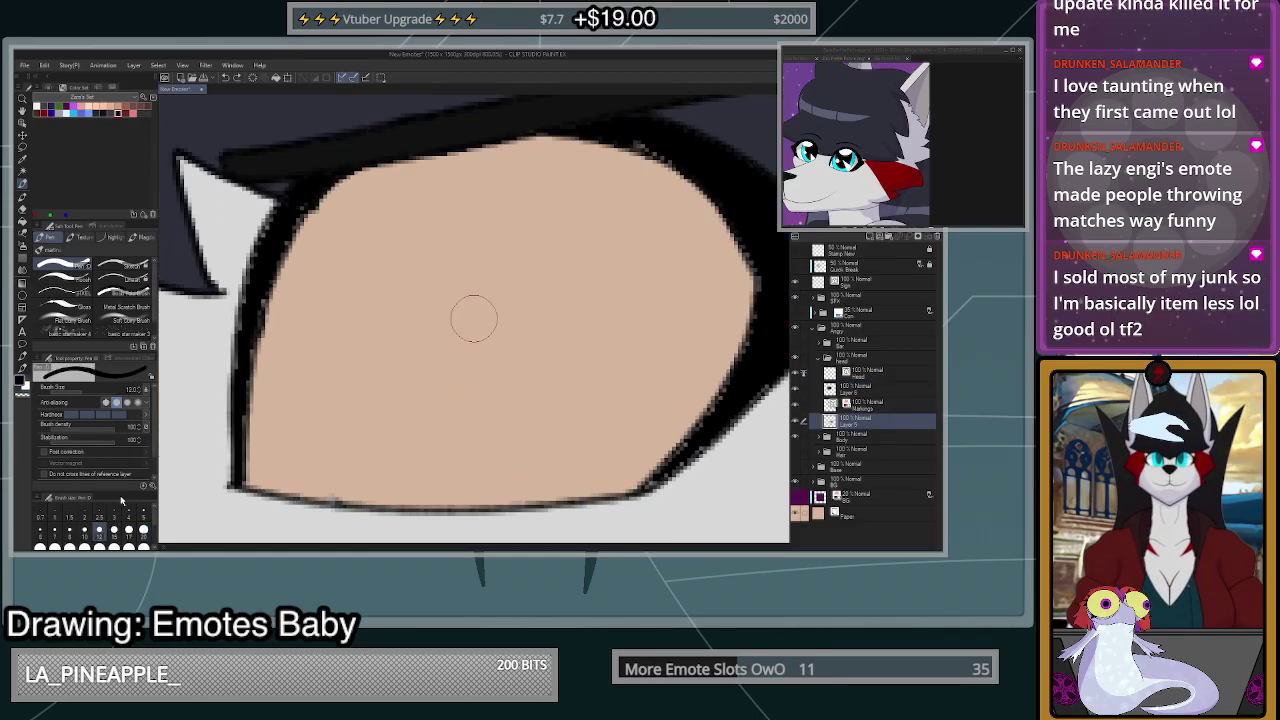
left_click(69, 533)
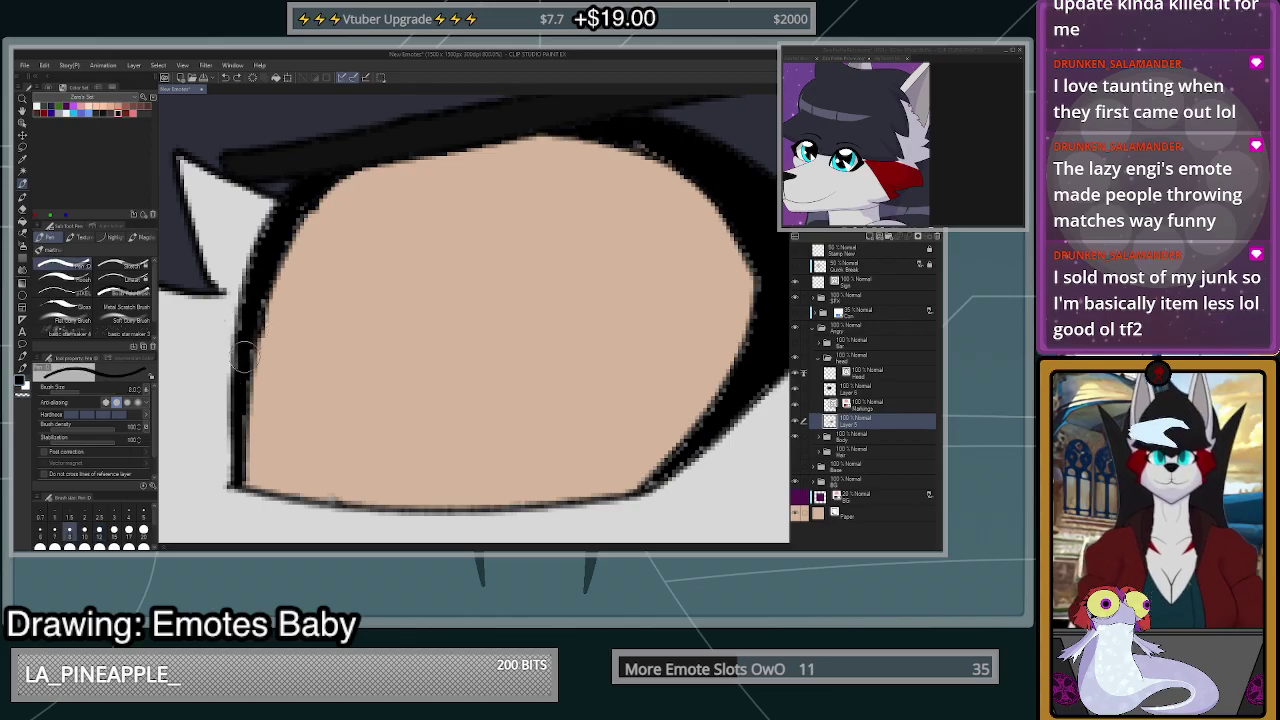
left_click_drag(241, 374, 259, 282)
mouse_move(301, 205)
left_mouse_down()
mouse_move(266, 271)
mouse_move(242, 416)
left_mouse_up()
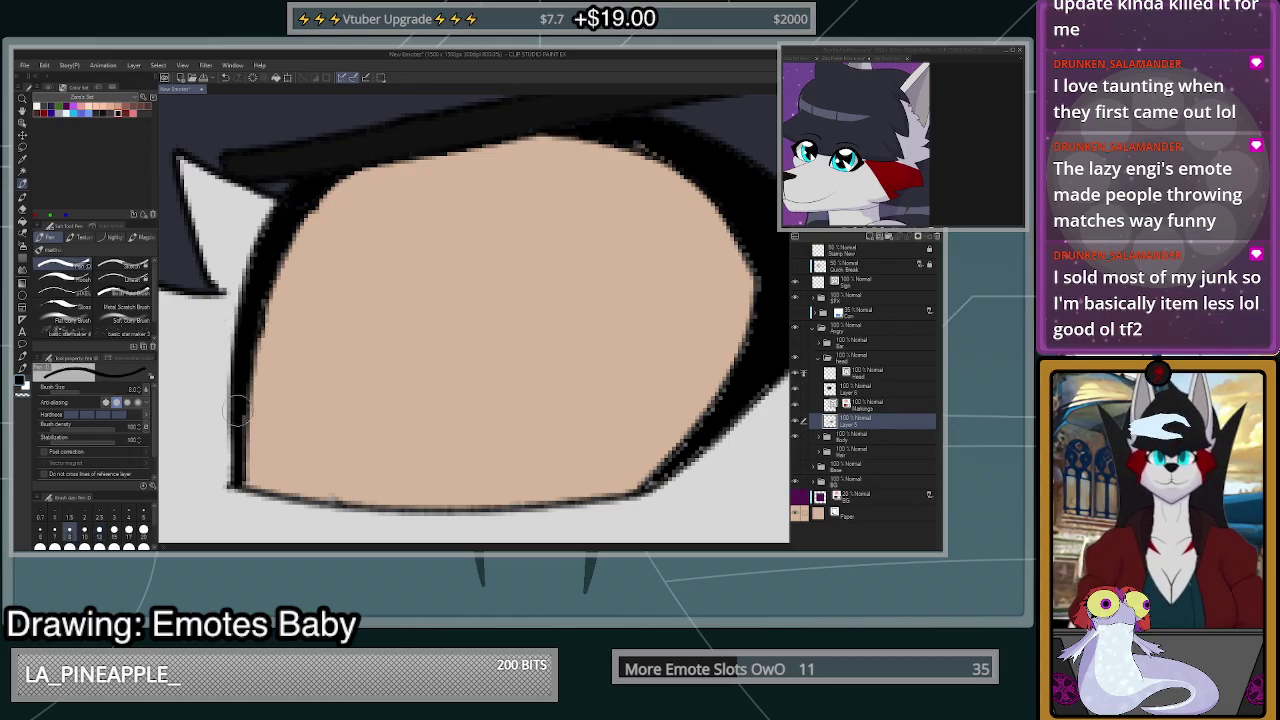
- Trim the nearer eye's lower outer corner with transparent colour and cover the gap below it with the sampled light grey fur colour
scroll(640, 457, "down", 2)
mouse_move(597, 487)
left_mouse_down()
mouse_move(722, 363)
mouse_move(586, 285)
mouse_move(624, 309)
mouse_move(666, 388)
mouse_move(648, 335)
mouse_move(665, 401)
mouse_move(663, 382)
mouse_move(605, 478)
left_mouse_up()
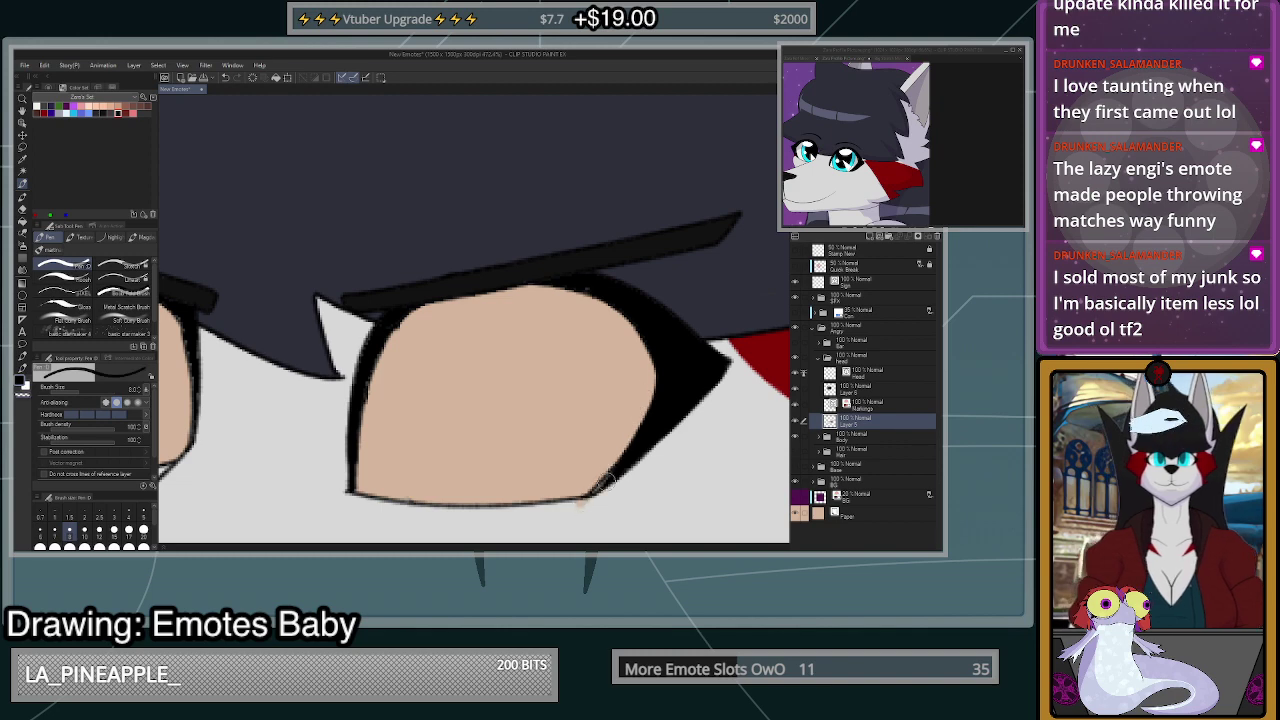
scroll(587, 511, "up", 2)
scroll(587, 511, "up", 1)
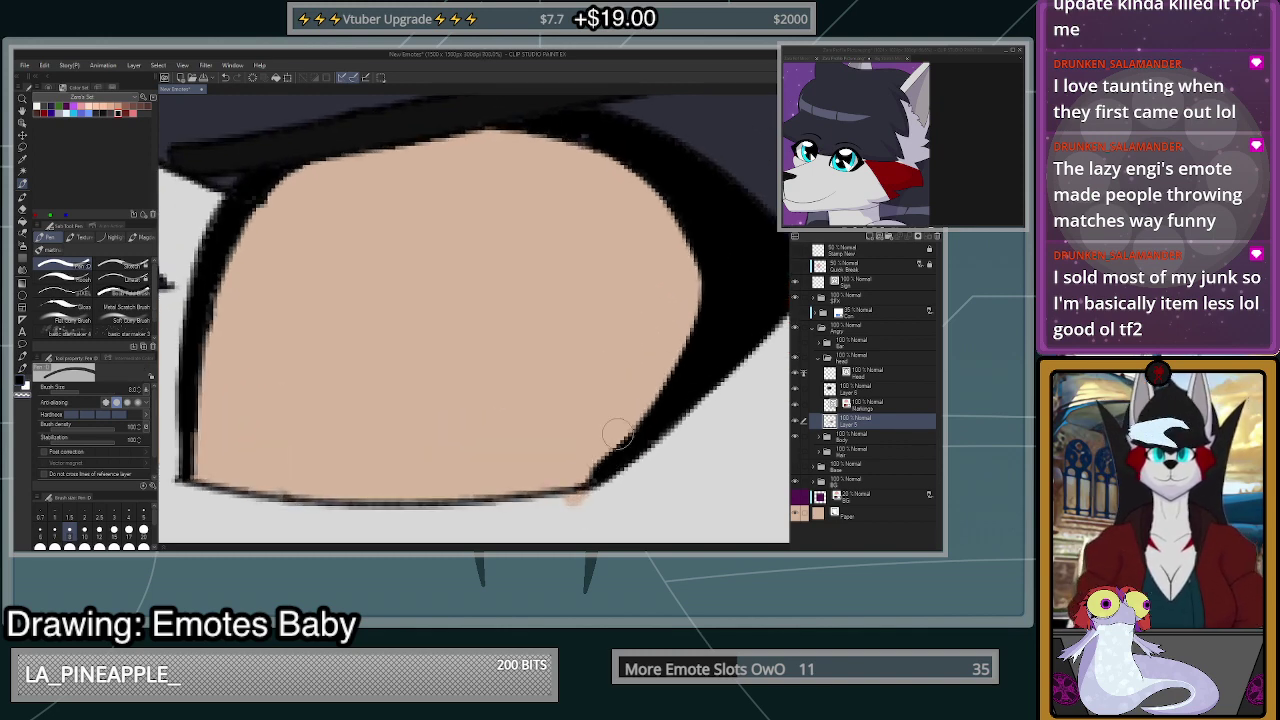
left_click(612, 502)
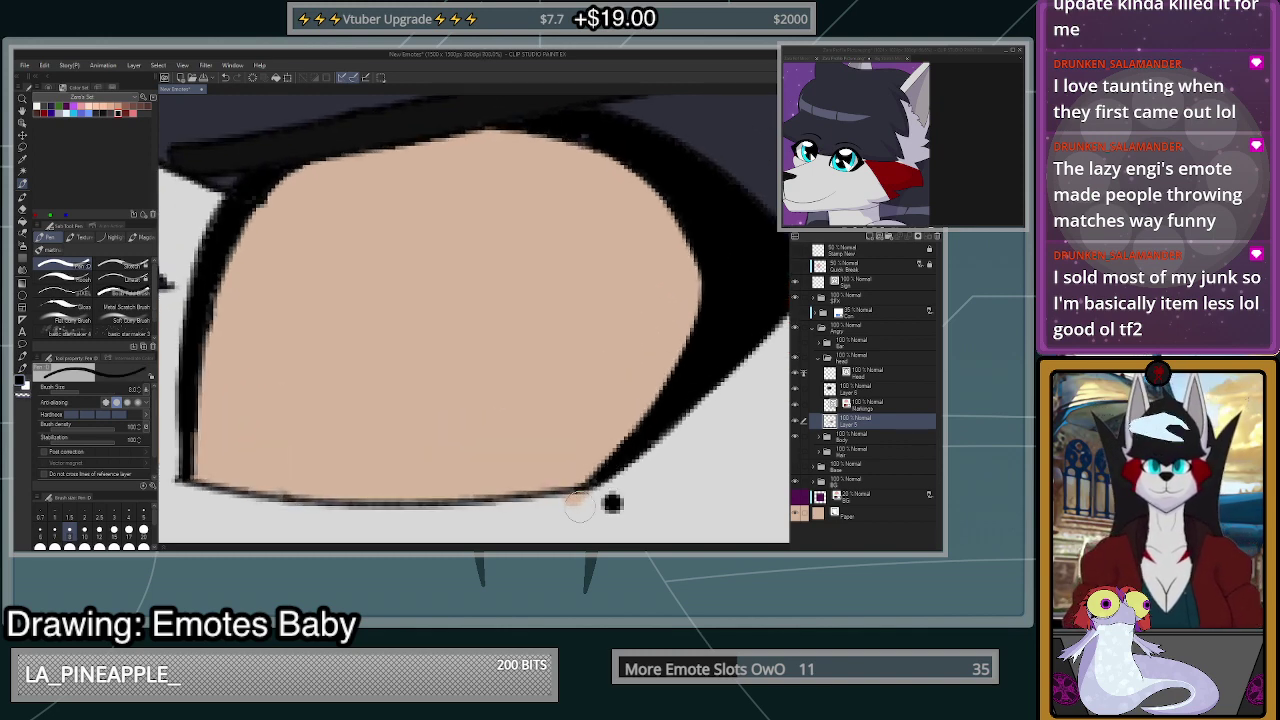
key("ctrl+z")
left_click(633, 495, "alt")
left_click_drag(574, 501, 588, 503)
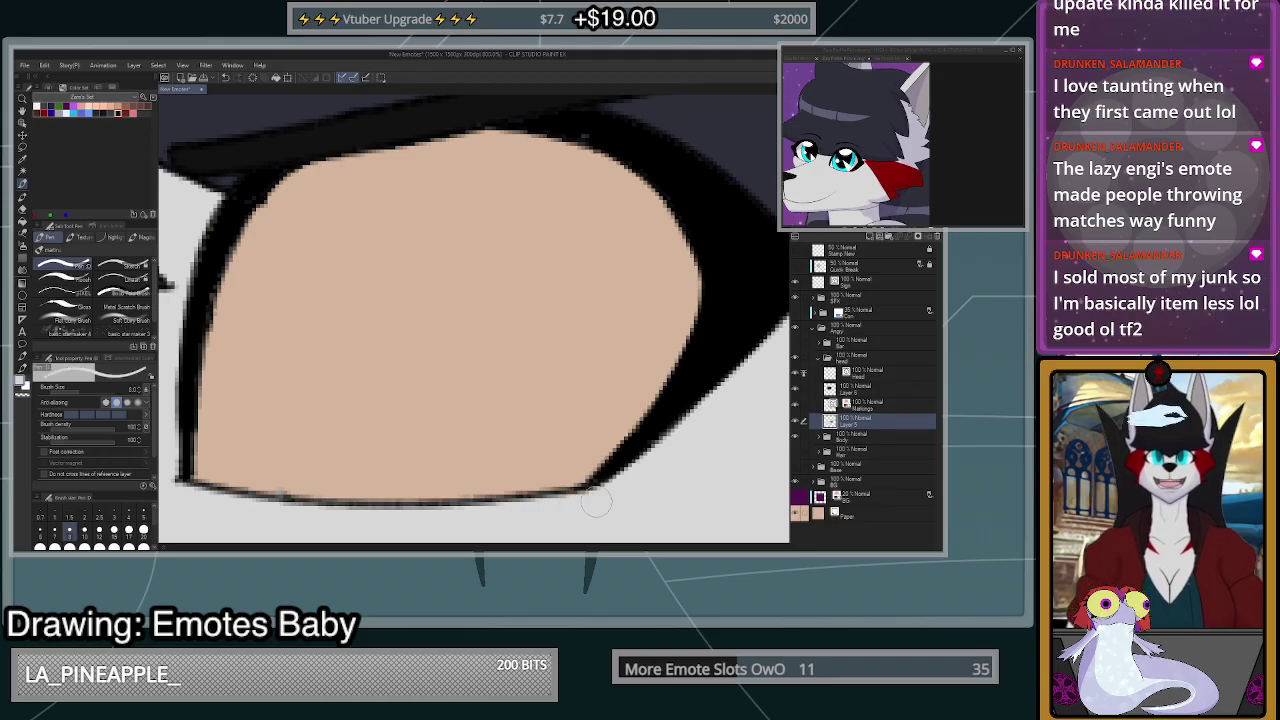
- Sample black from the nearer eye's outline and touch up the farther eye's outer corner on the white fur colour layer
scroll(596, 503, "down", 1)
scroll(700, 380, "down", 2)
scroll(698, 376, "up", 3)
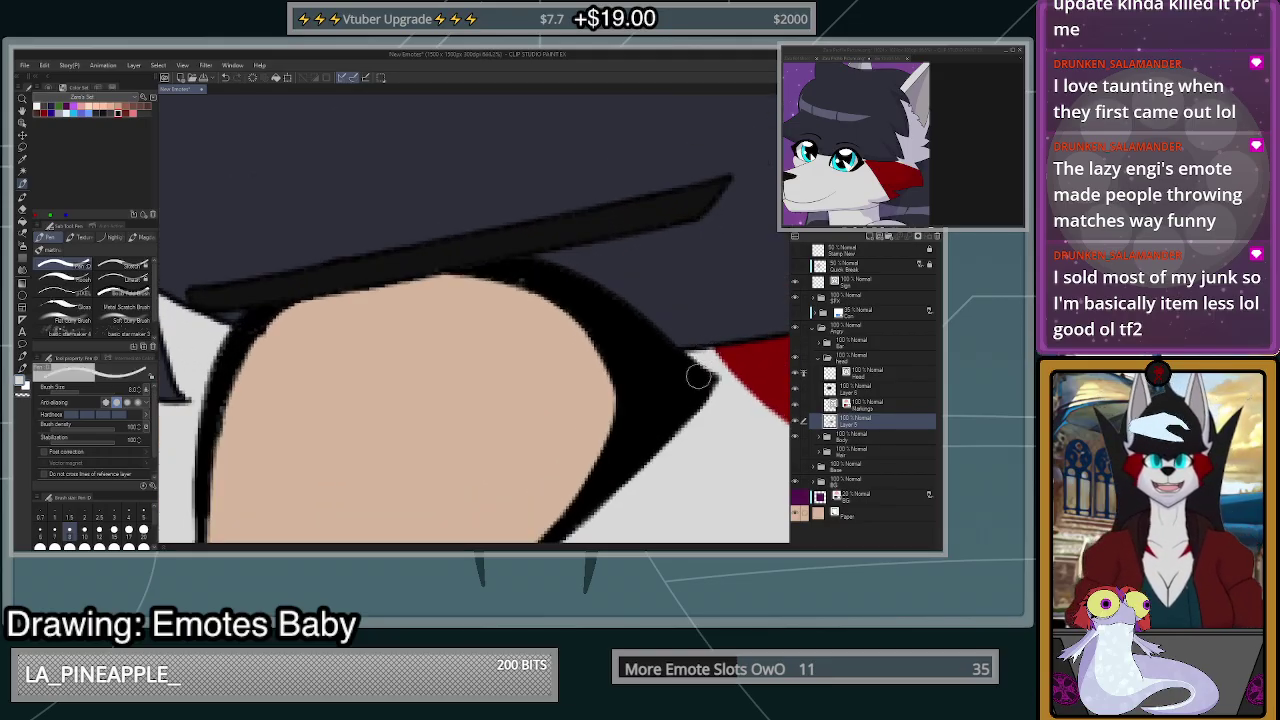
scroll(697, 378, "down", 5)
scroll(608, 323, "up", 3)
left_click(608, 318, "alt")
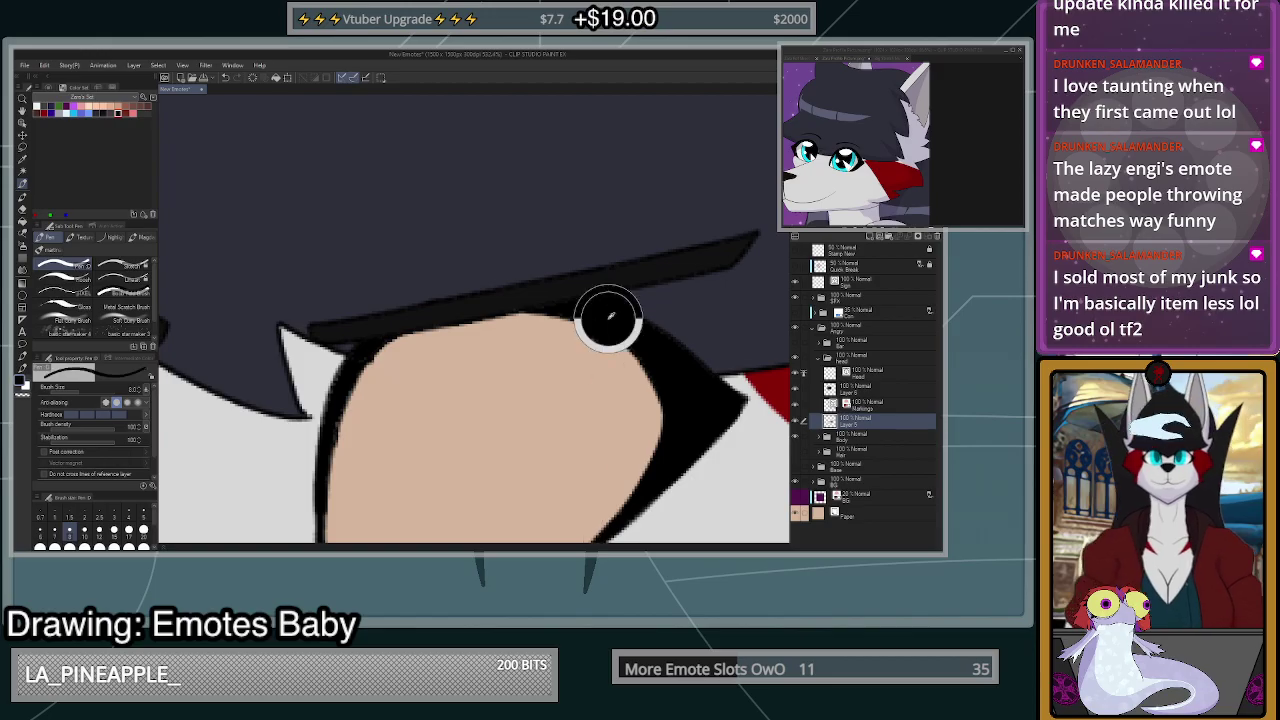
key("bracketleft")
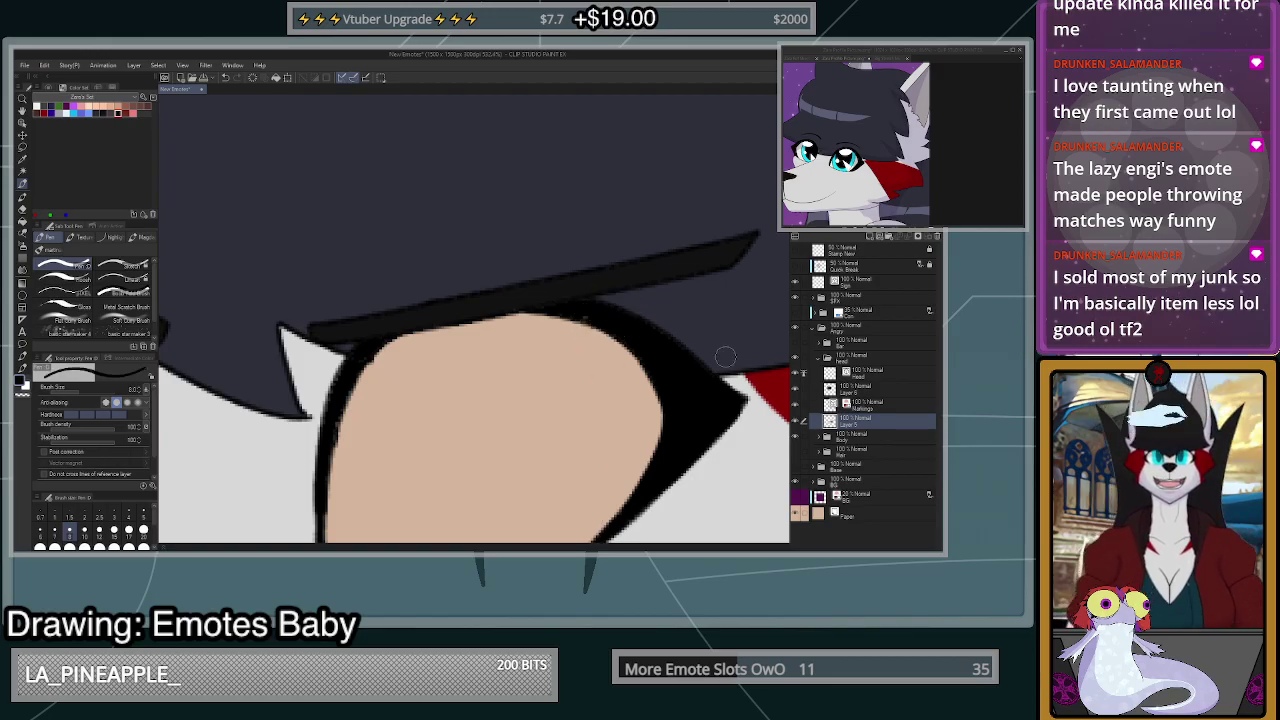
scroll(575, 310, "up", 2)
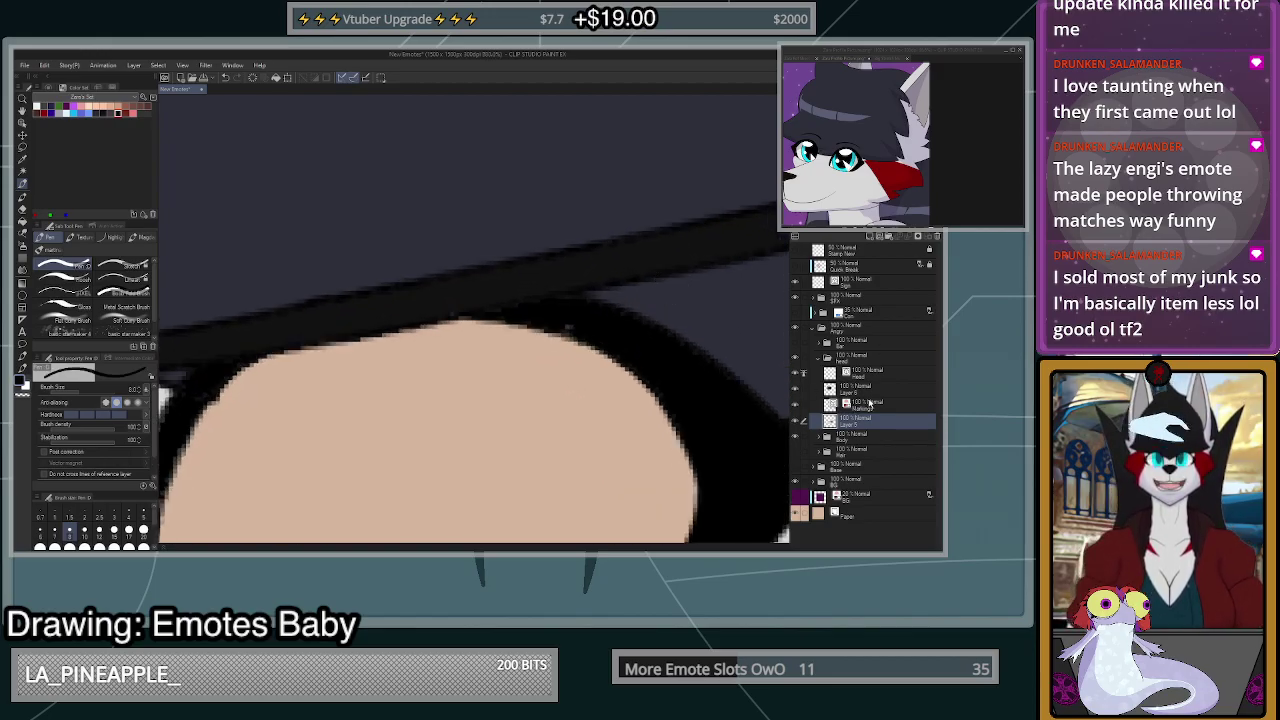
key("alt+bracketright")
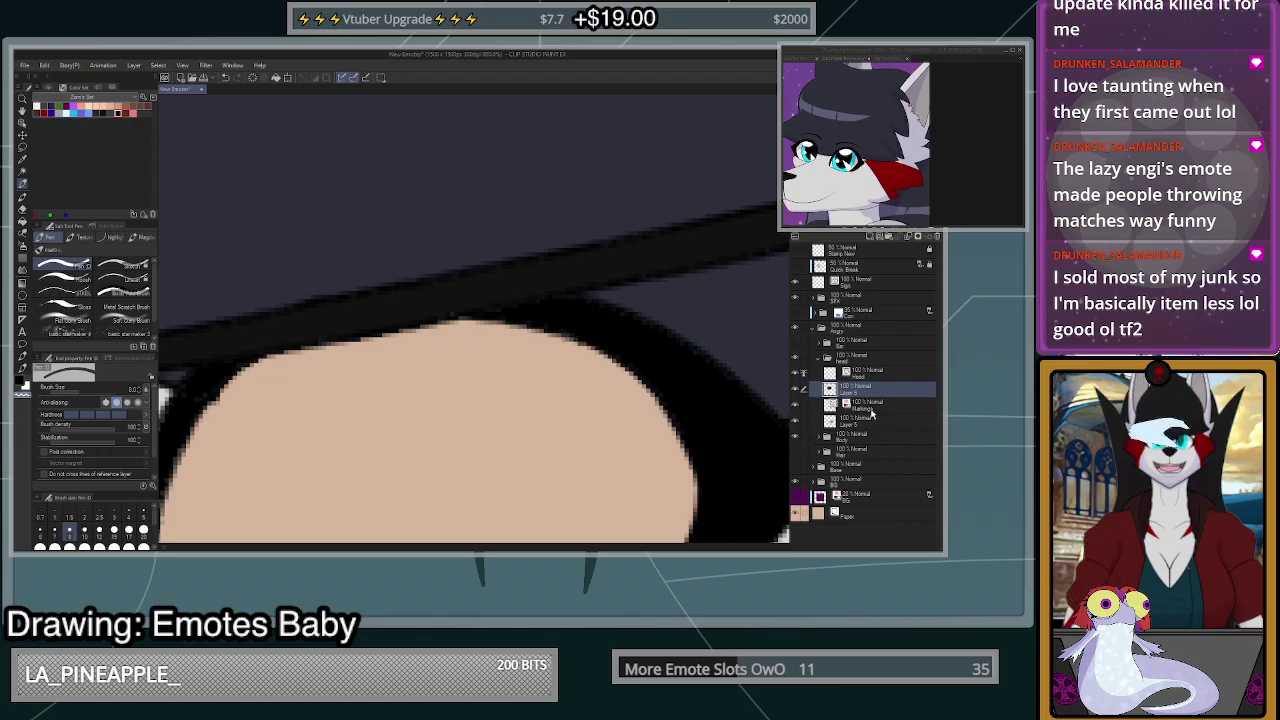
key("alt+bracketleft")
key("alt+bracketleft")
scroll(648, 387, "down", 4)
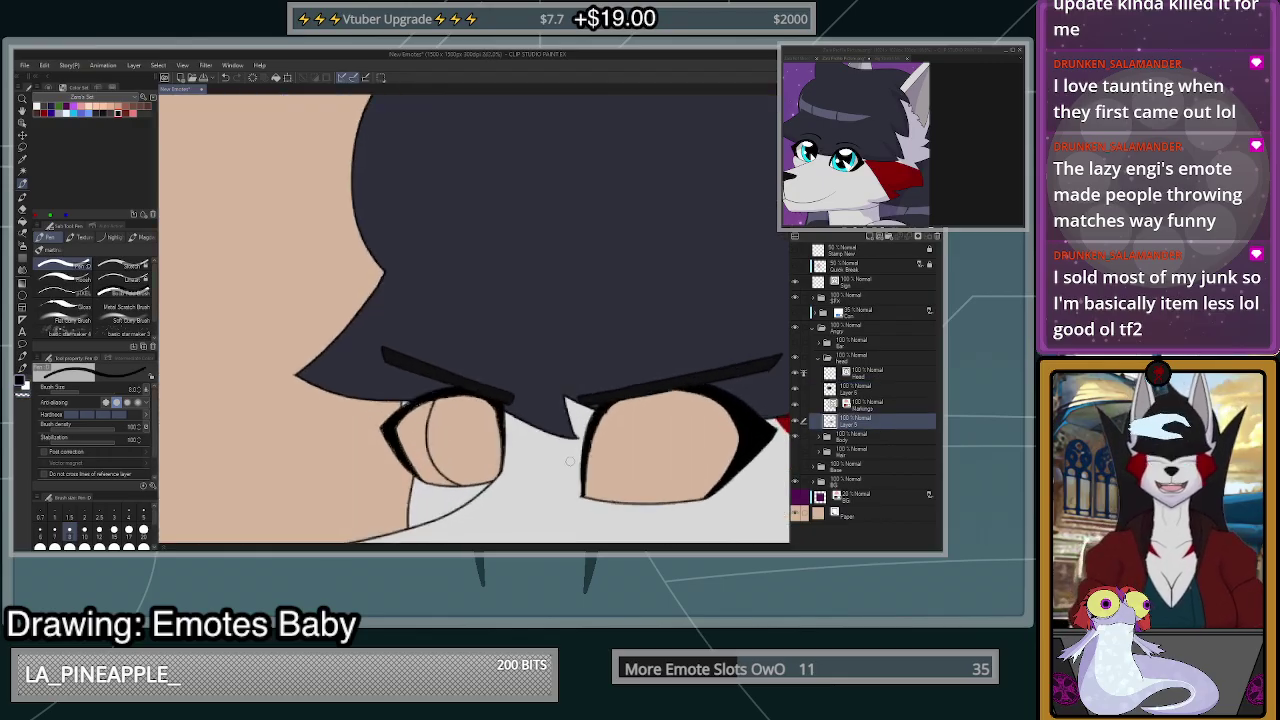
scroll(553, 460, "up", 1)
scroll(553, 460, "up", 1)
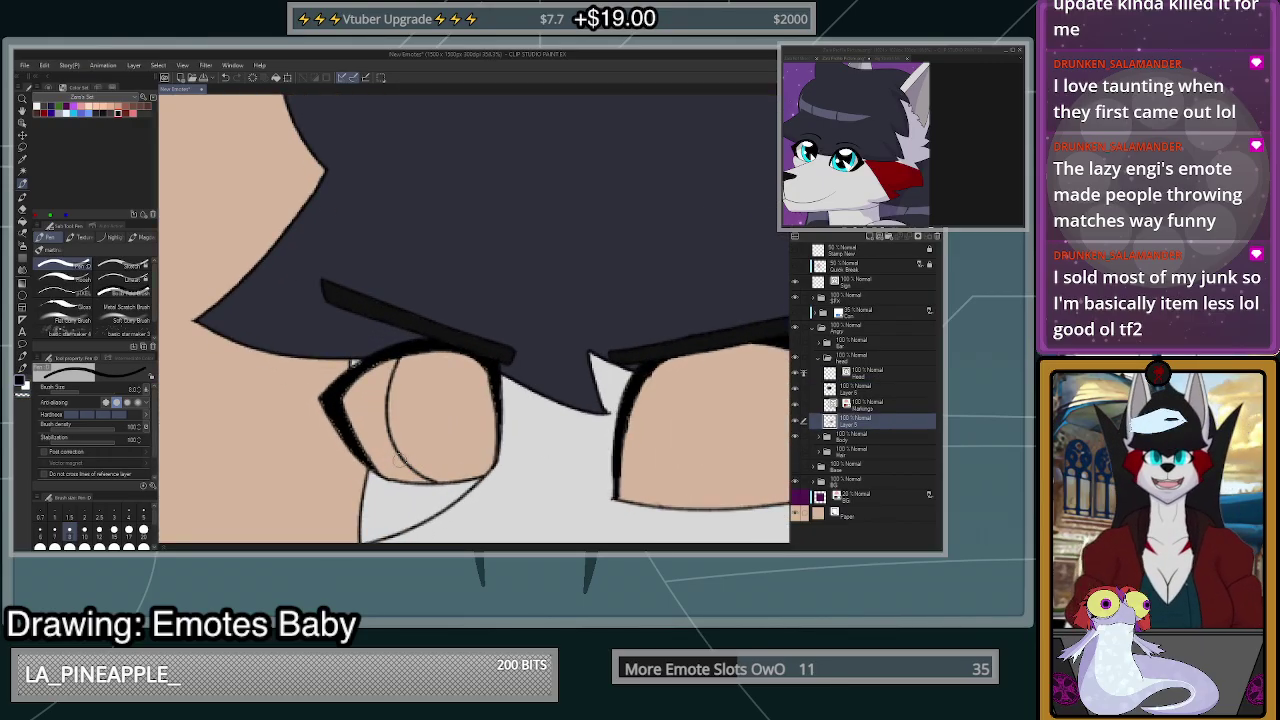
scroll(398, 460, "up", 3)
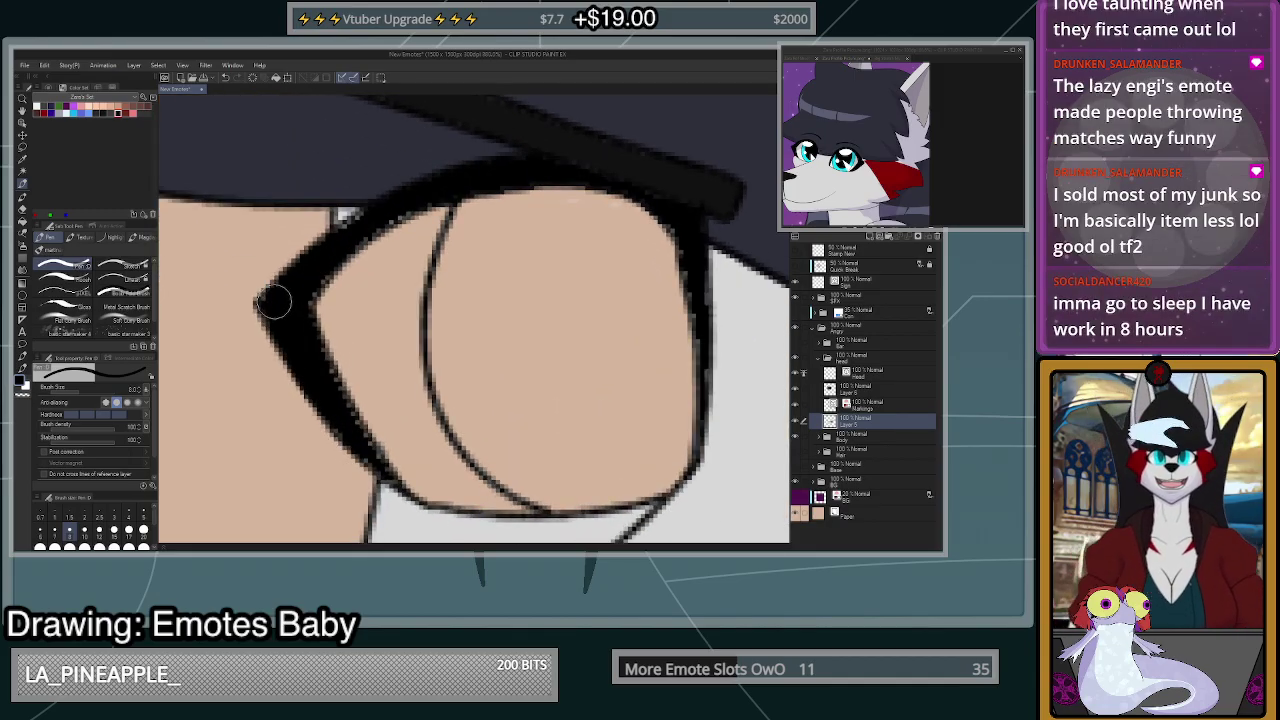
mouse_move(274, 302)
left_mouse_down()
mouse_move(307, 333)
mouse_move(389, 467)
mouse_move(322, 395)
mouse_move(392, 483)
mouse_move(323, 374)
mouse_move(306, 293)
left_mouse_up()
key("c")
mouse_move(386, 486)
left_mouse_down()
mouse_move(353, 461)
mouse_move(417, 513)
mouse_move(360, 437)
mouse_move(338, 461)
mouse_move(402, 515)
mouse_move(383, 488)
mouse_move(438, 518)
mouse_move(386, 506)
mouse_move(432, 520)
mouse_move(307, 268)
left_mouse_up()
key("ctrl+z")
left_click(427, 522, "alt")
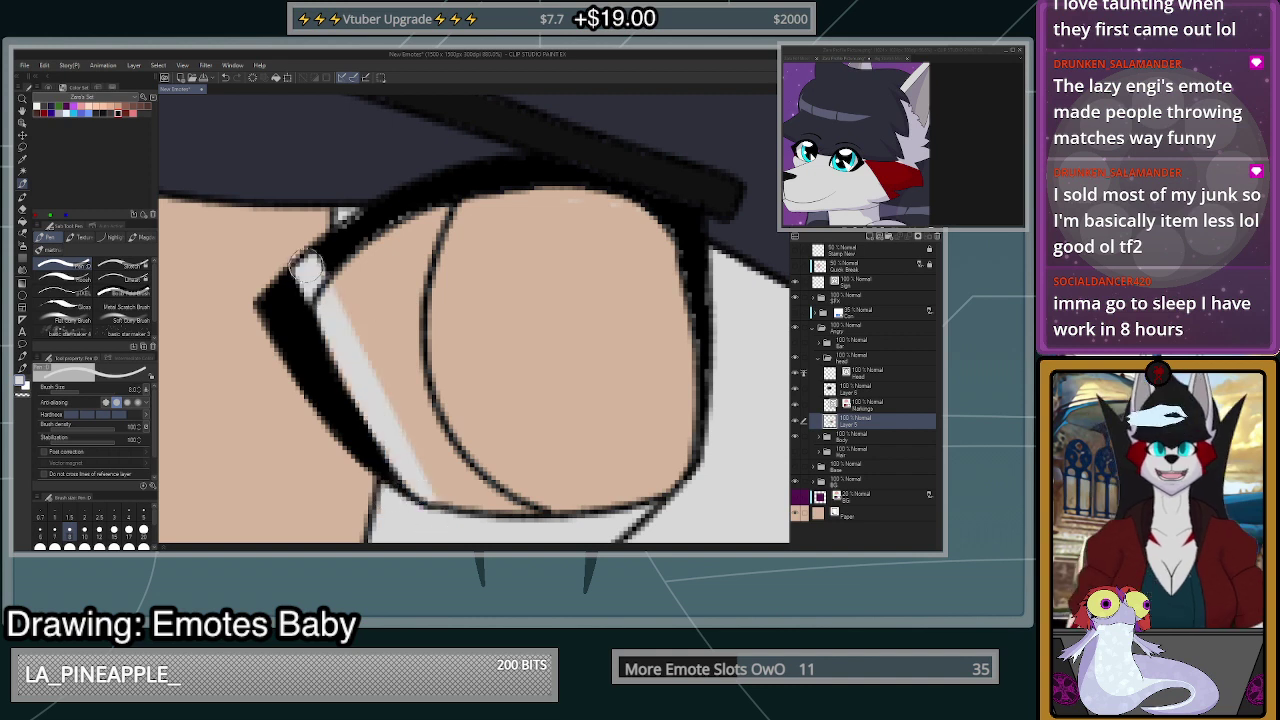
key("ctrl+z")
key("c")
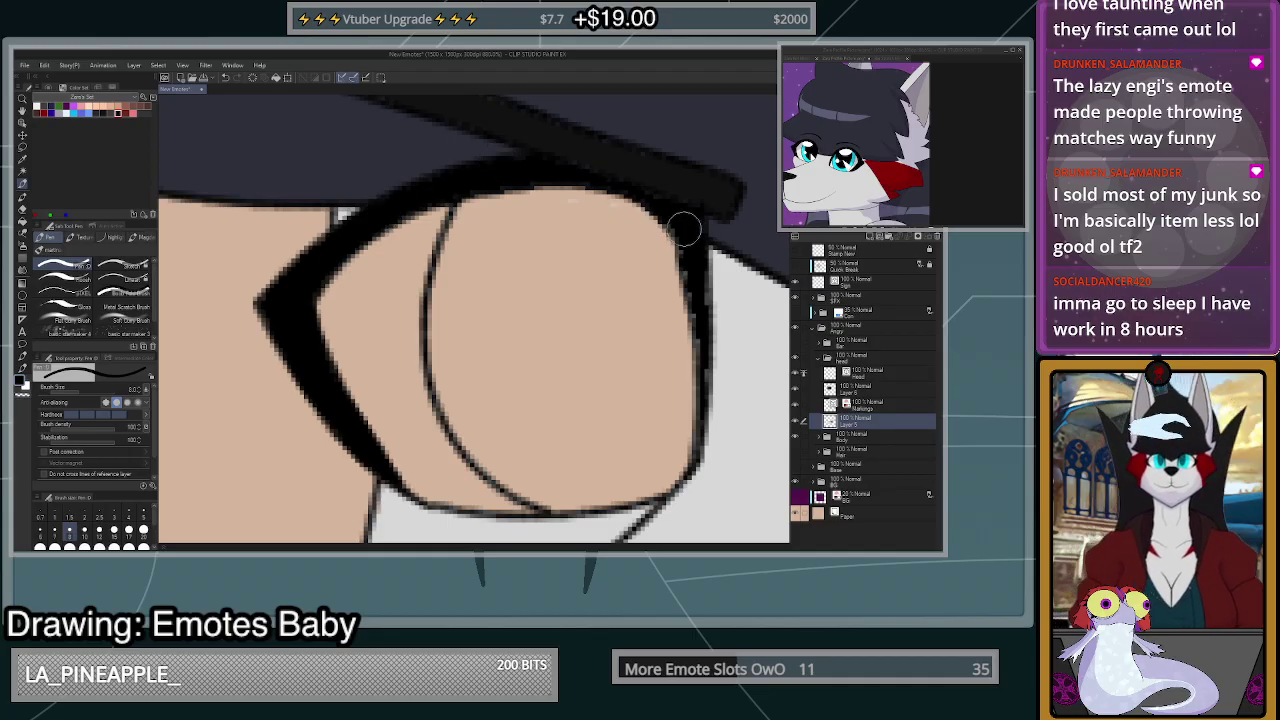
- Fill out the farther eye's inner side outline in black and trim its inner edge with transparent colour
left_click_drag(684, 229, 689, 430)
key("c")
mouse_move(666, 248)
left_mouse_down()
mouse_move(682, 464)
mouse_move(678, 380)
left_mouse_up()
key("c")
left_click_drag(640, 229, 568, 202)
key("c")
key("ctrl+z")
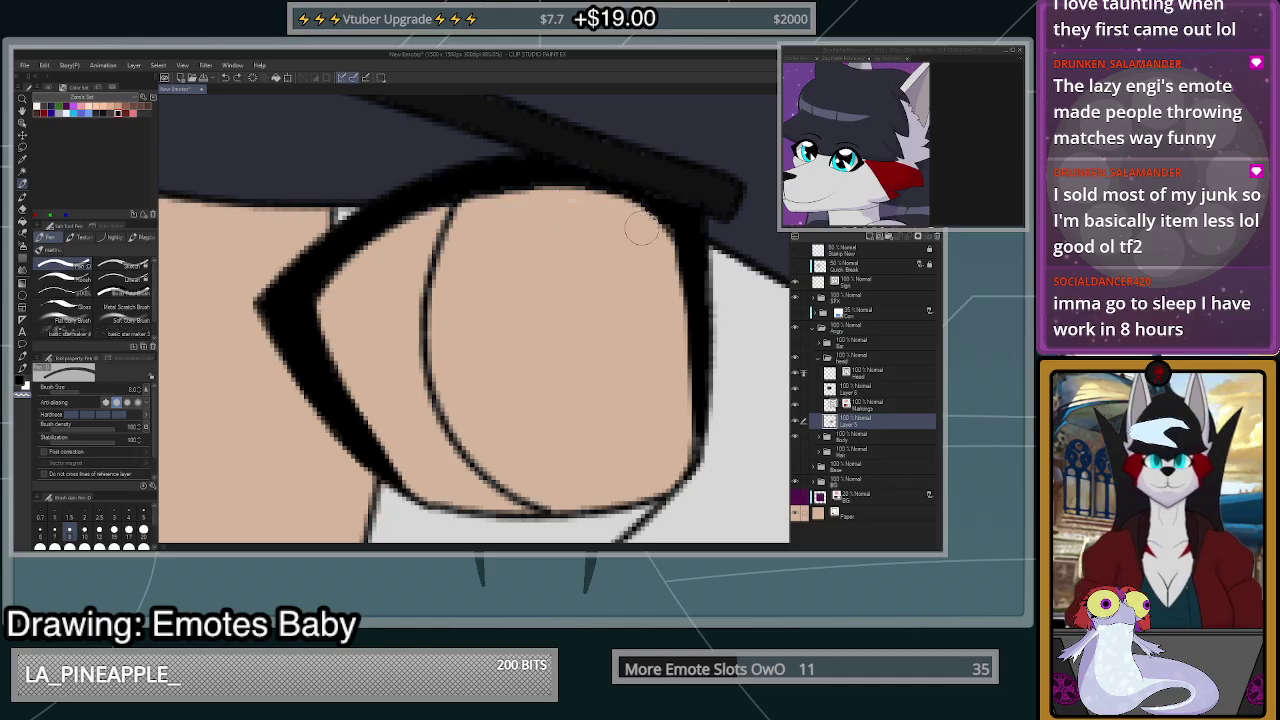
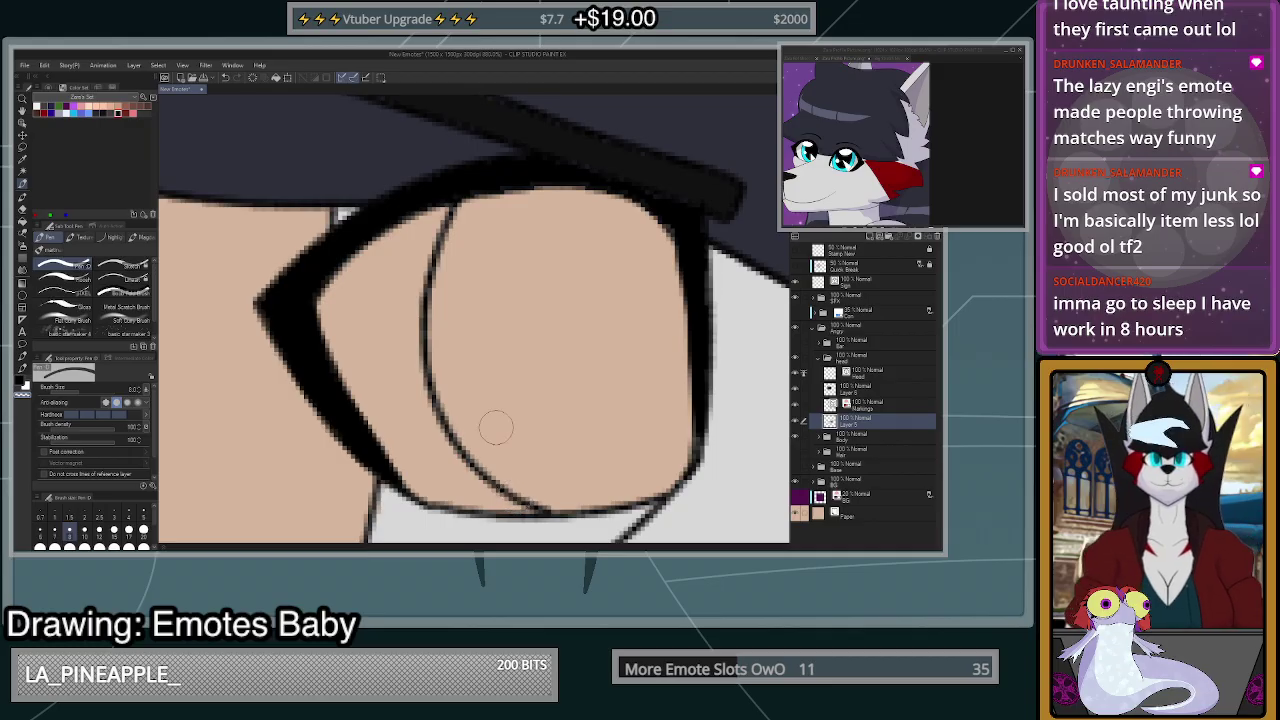
- Try out a curved iris line in the nearer eye on the Head line layer with the size 4 lineart pen
scroll(494, 423, "down", 6)
scroll(668, 451, "up", 3)
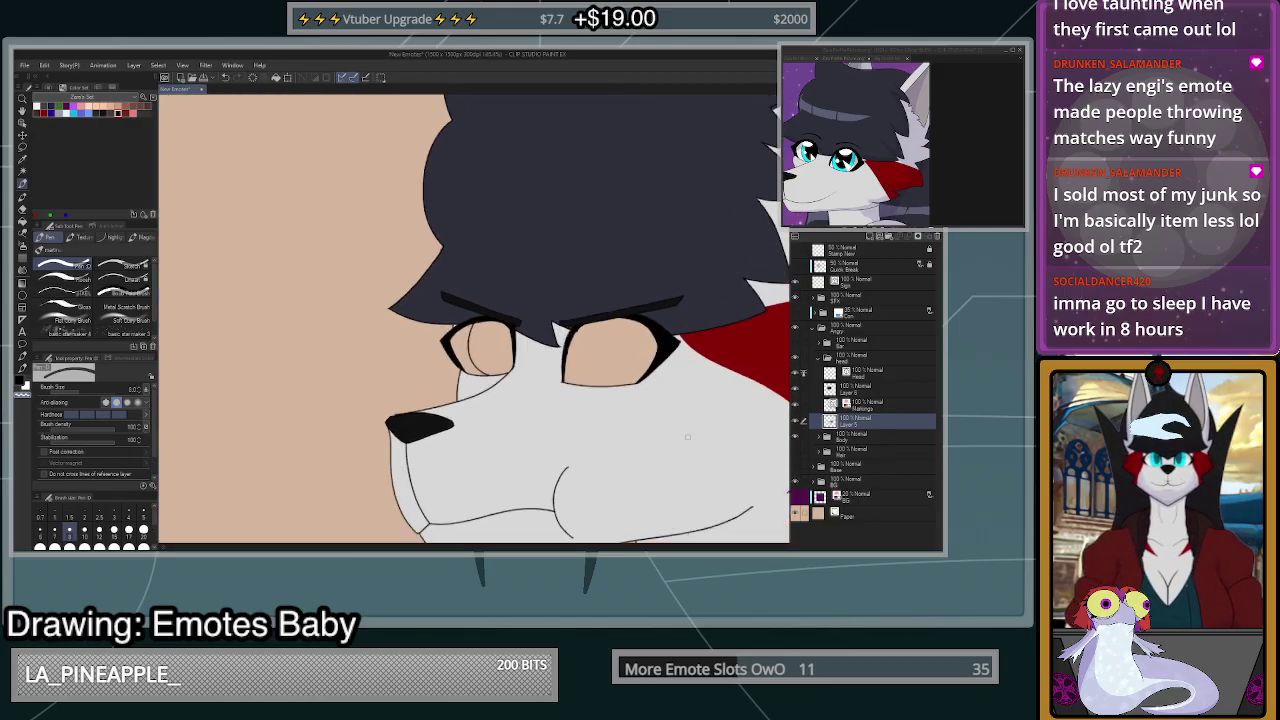
left_click(866, 372)
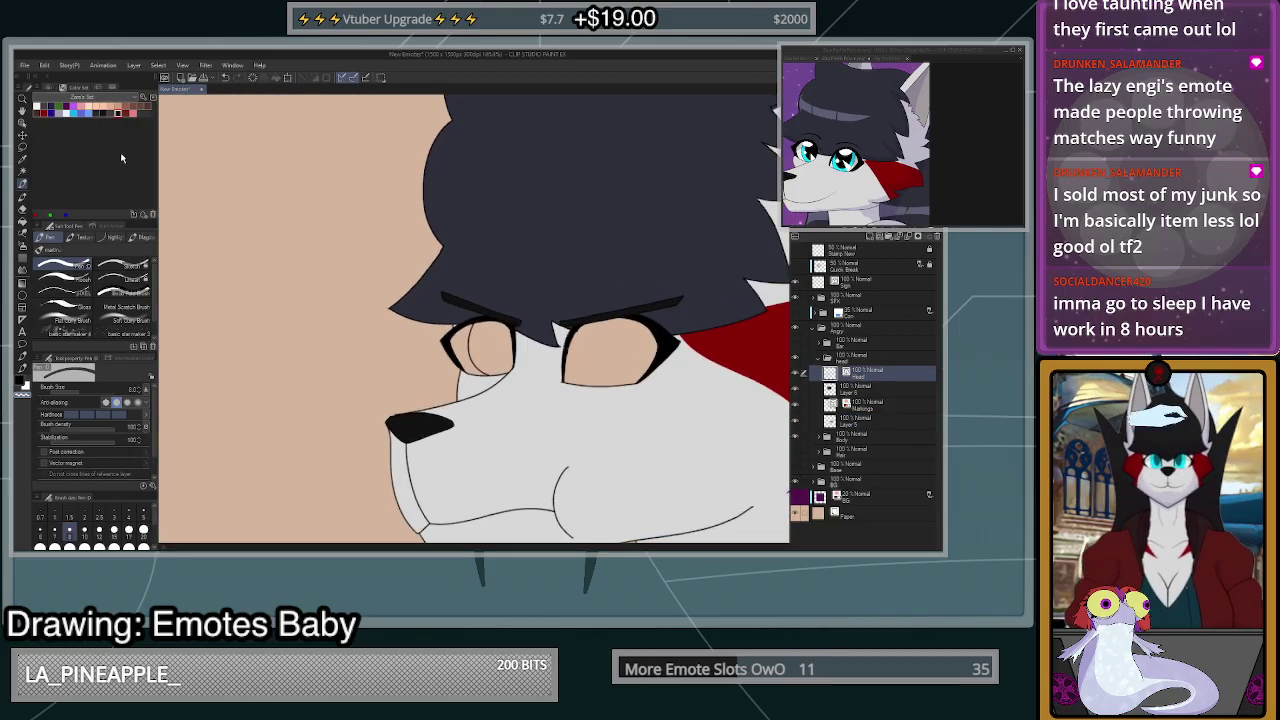
left_click(122, 278)
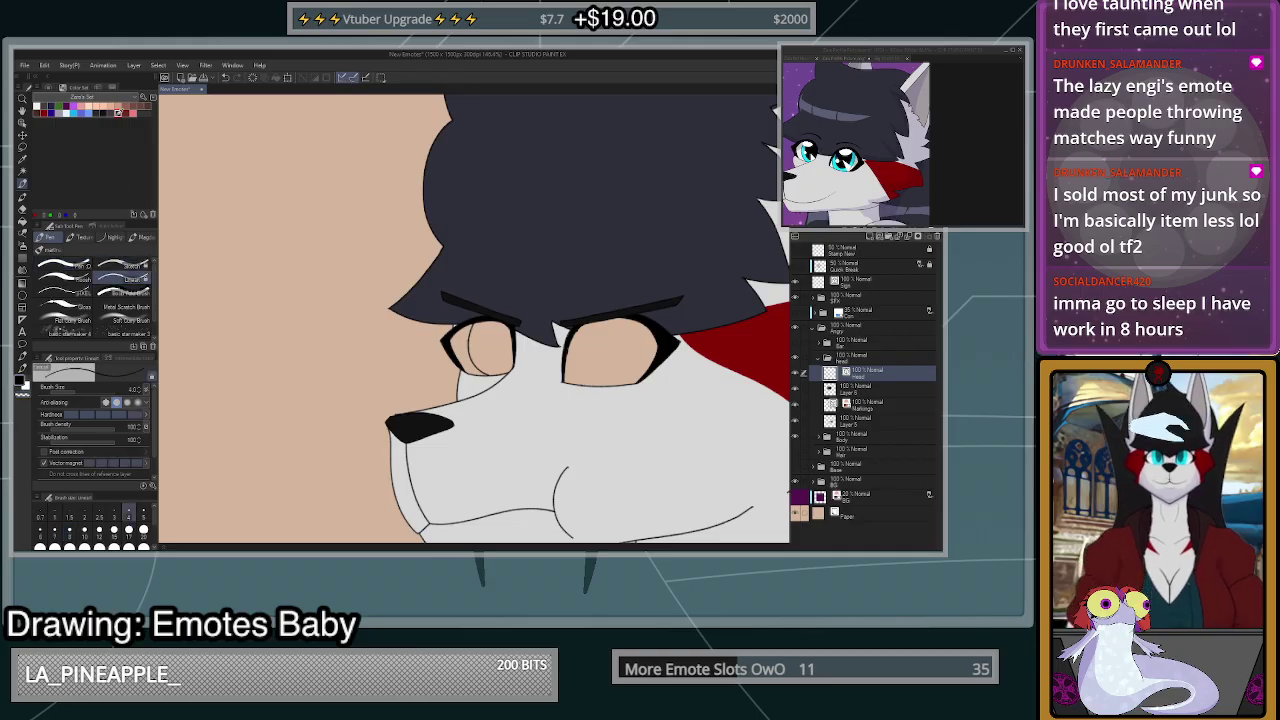
scroll(512, 372, "up", 5)
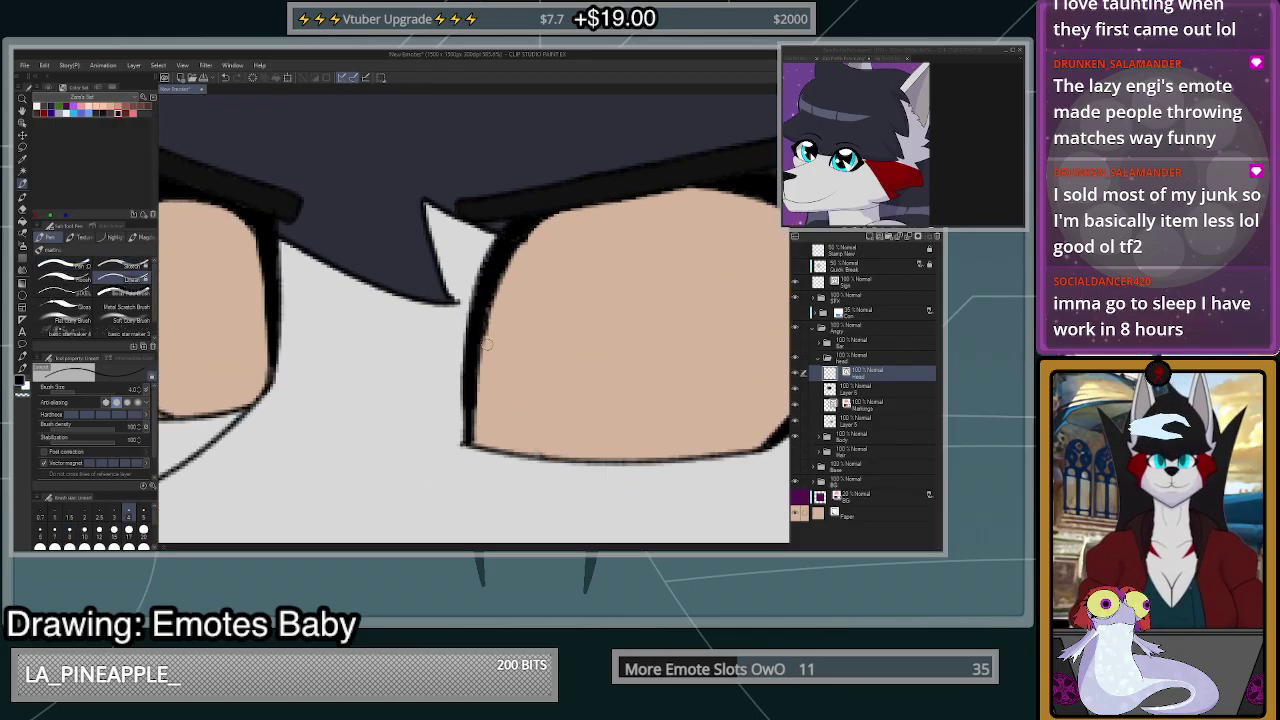
mouse_move(475, 373)
left_mouse_down()
mouse_move(625, 472)
mouse_move(699, 396)
mouse_move(711, 262)
mouse_move(690, 192)
left_mouse_up()
scroll(670, 345, "down", 3)
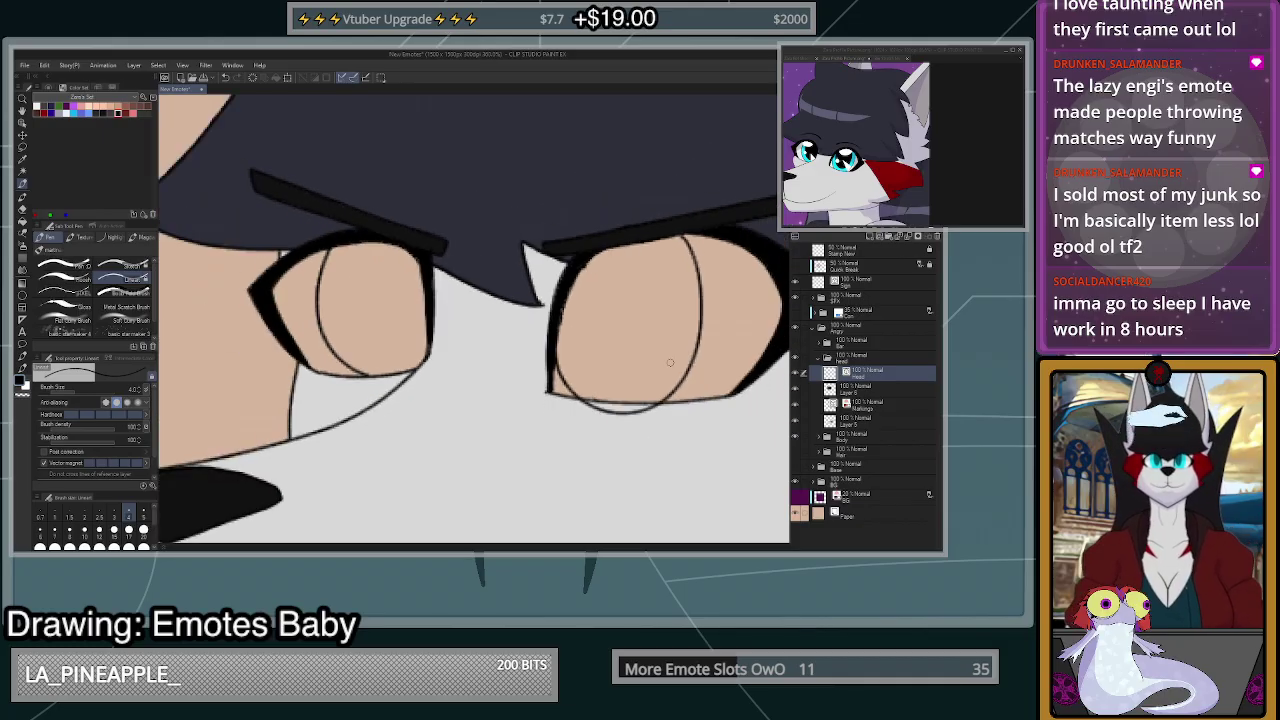
key("ctrl+z")
mouse_move(577, 338)
left_mouse_down()
mouse_move(582, 375)
mouse_move(659, 400)
mouse_move(697, 310)
mouse_move(687, 261)
mouse_move(586, 380)
mouse_move(670, 402)
mouse_move(710, 325)
mouse_move(695, 262)
left_mouse_up()
key("ctrl+z")
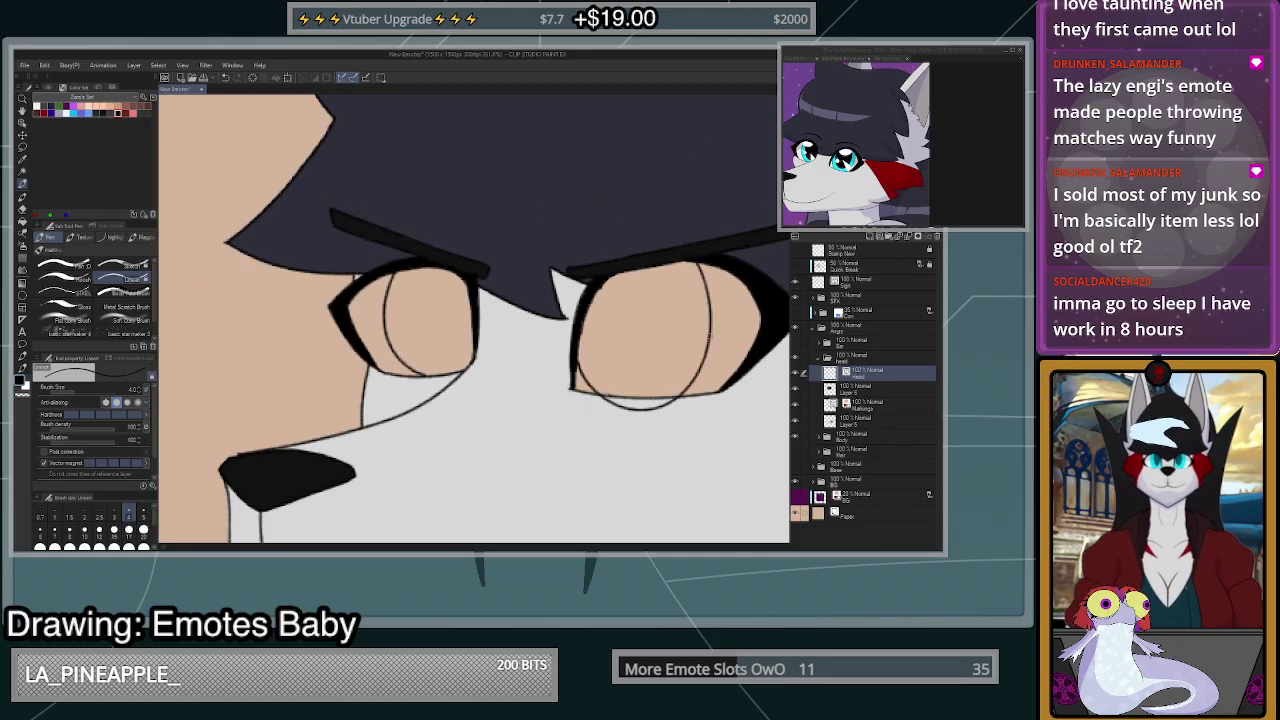
scroll(581, 362, "up", 3)
key("ctrl+z")
mouse_move(538, 374)
left_mouse_down()
mouse_move(608, 442)
mouse_move(700, 378)
mouse_move(712, 291)
mouse_move(688, 242)
left_mouse_up()
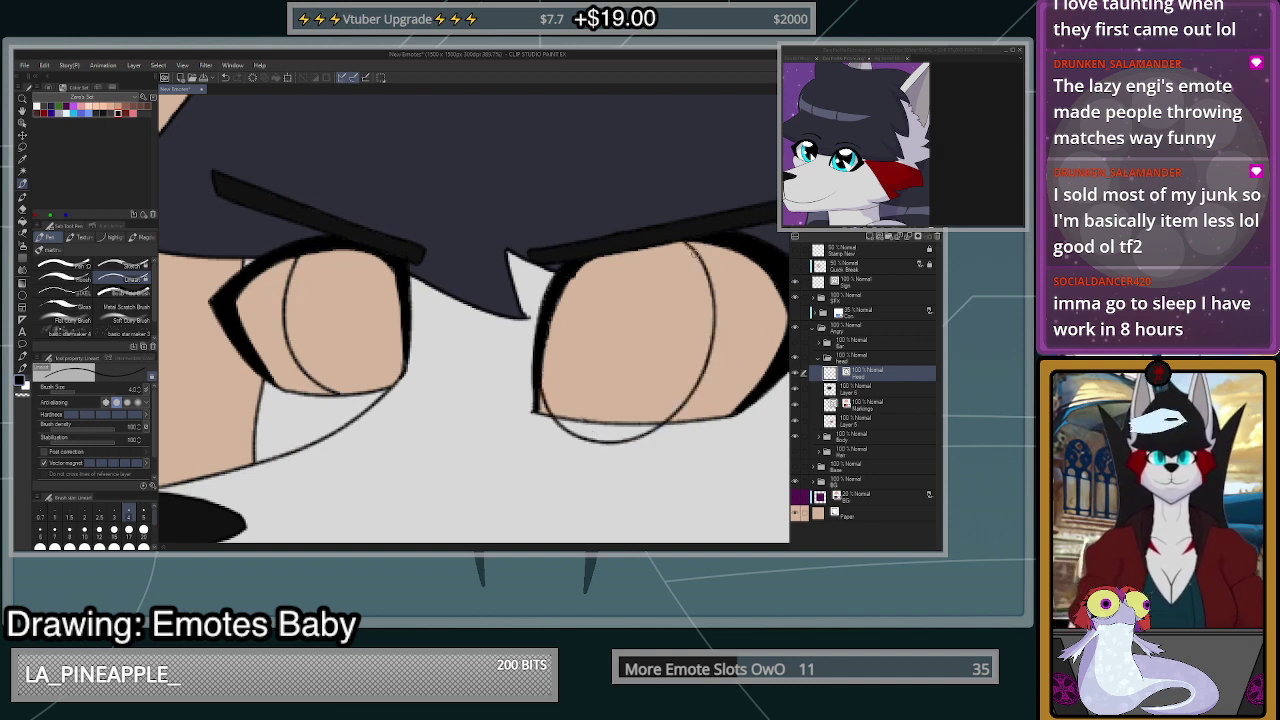
- Trim the part of the iris curve hanging below the nearer eye with the vector eraser and check the face mirrored
left_click(22, 209)
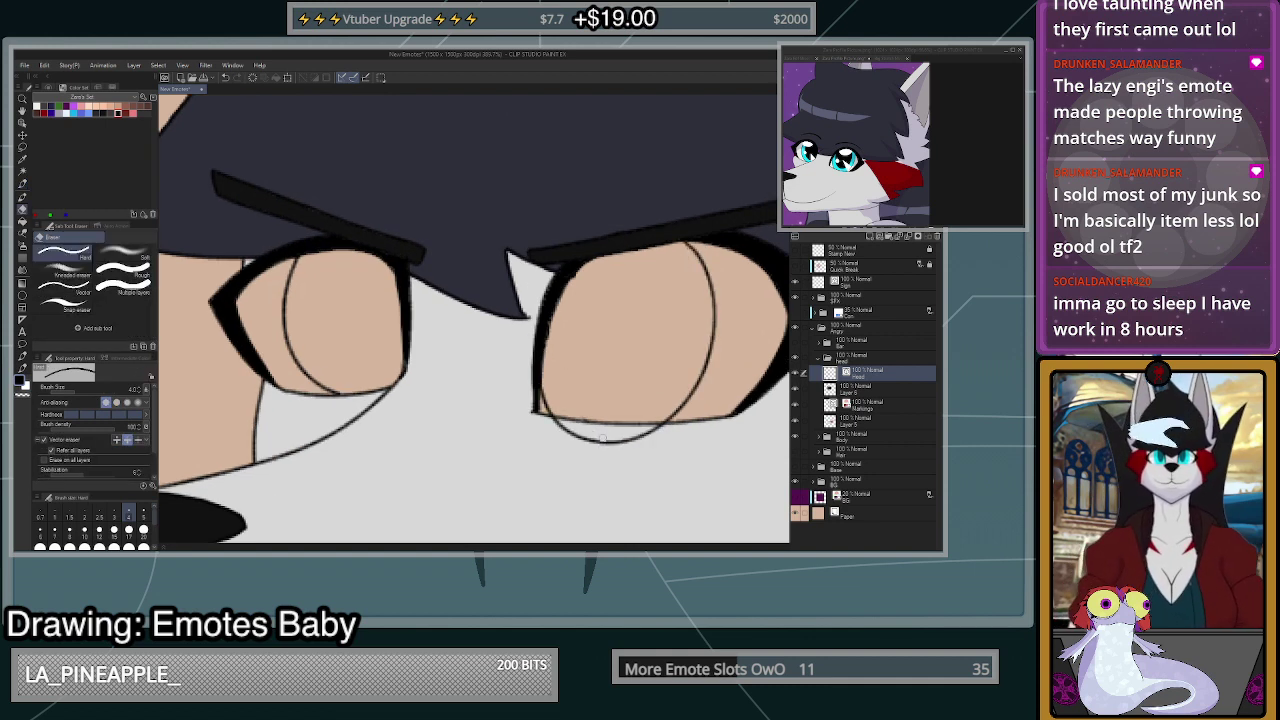
left_click_drag(602, 438, 612, 448)
scroll(614, 454, "down", 9)
scroll(660, 484, "up", 5)
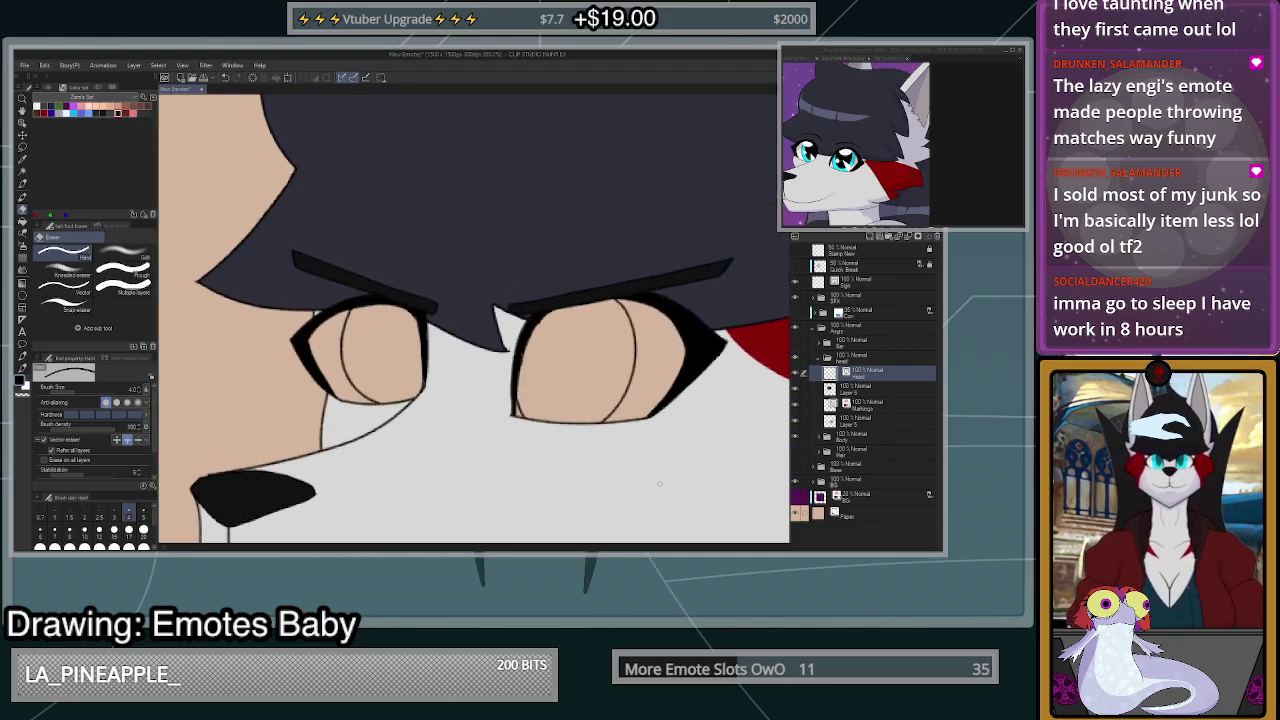
scroll(659, 484, "down", 3)
scroll(682, 364, "up", 2)
key("h")
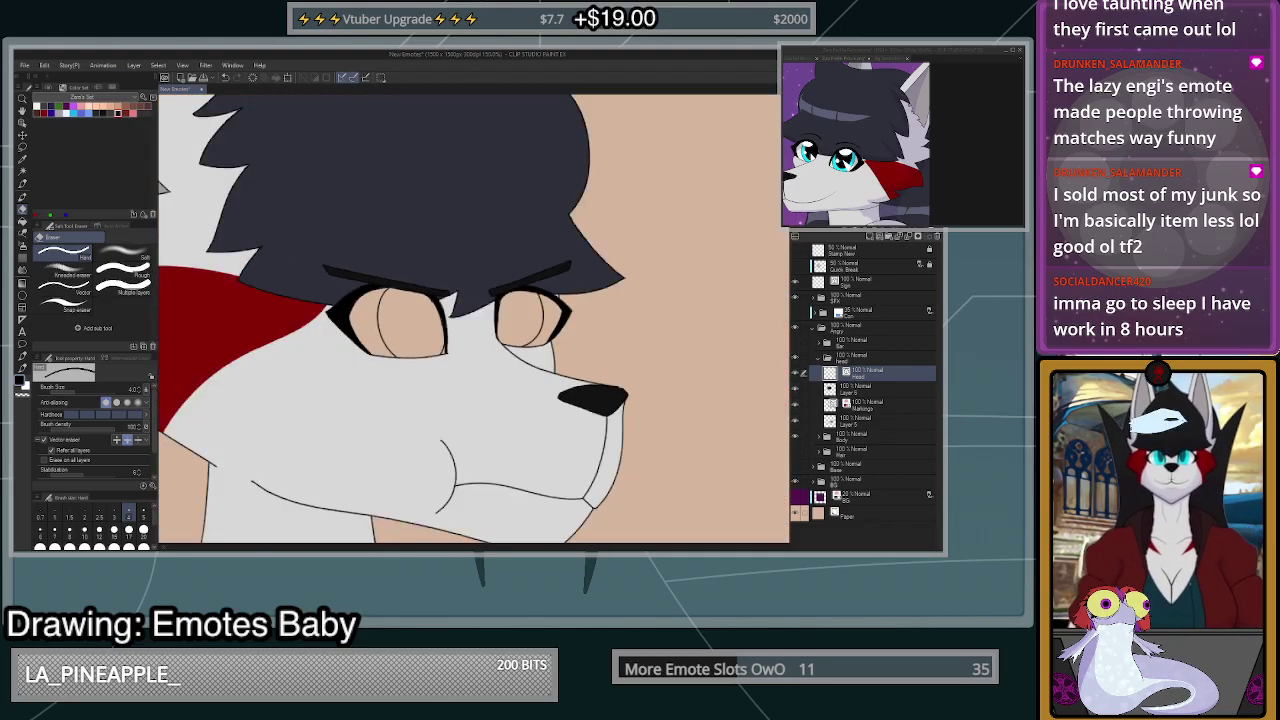
key("h")
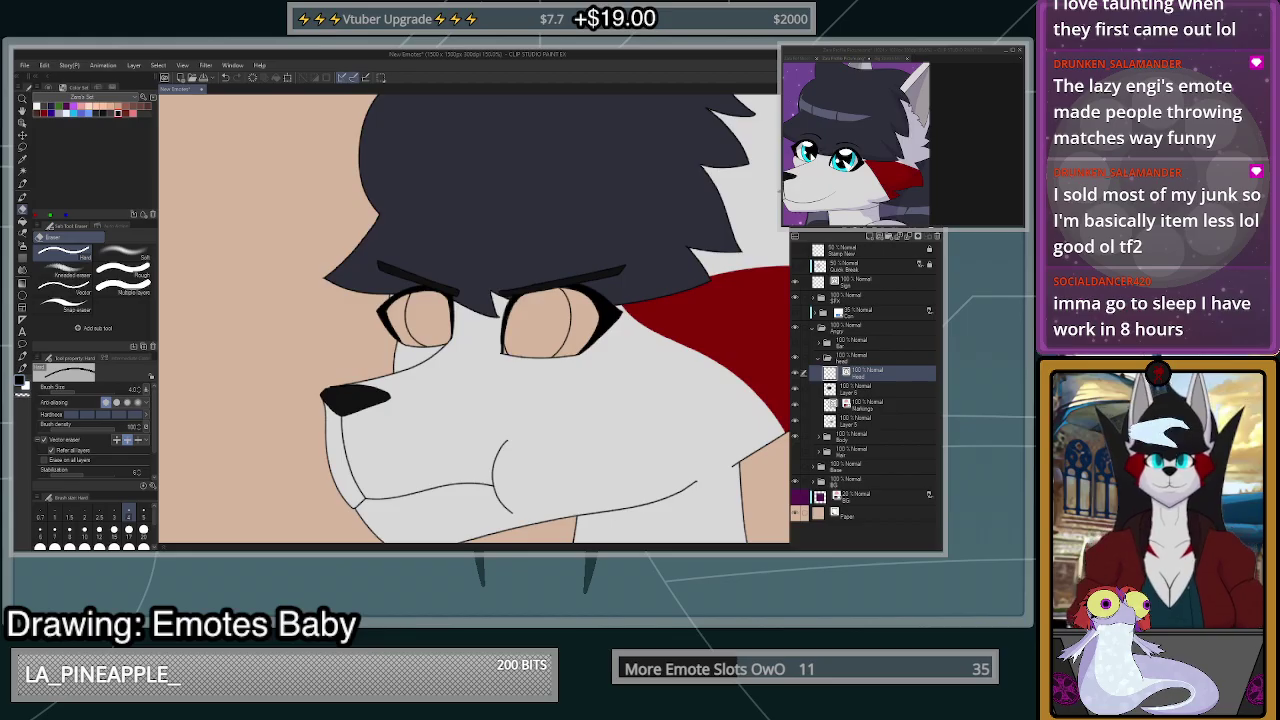
- Redraw the nearer eye's iris curve in the mirrored view and erase the part crossing below the eye
scroll(525, 355, "up", 4)
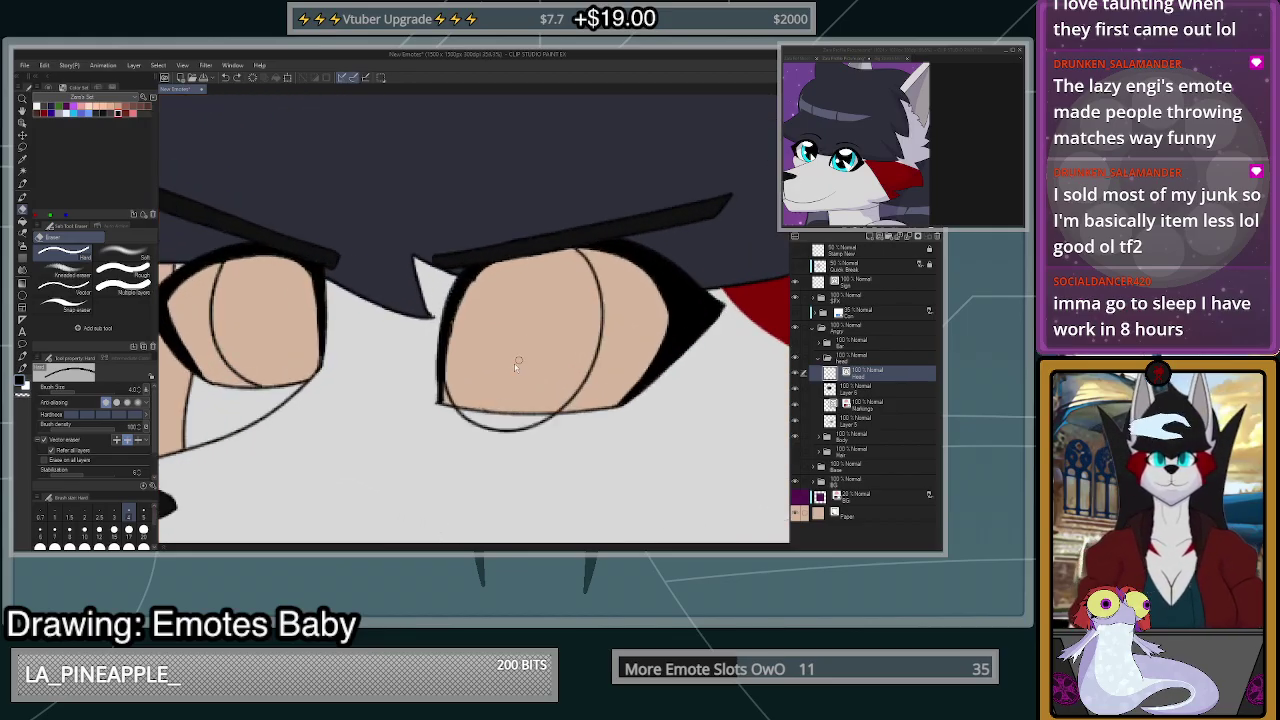
key("ctrl+z")
key("p")
key("h")
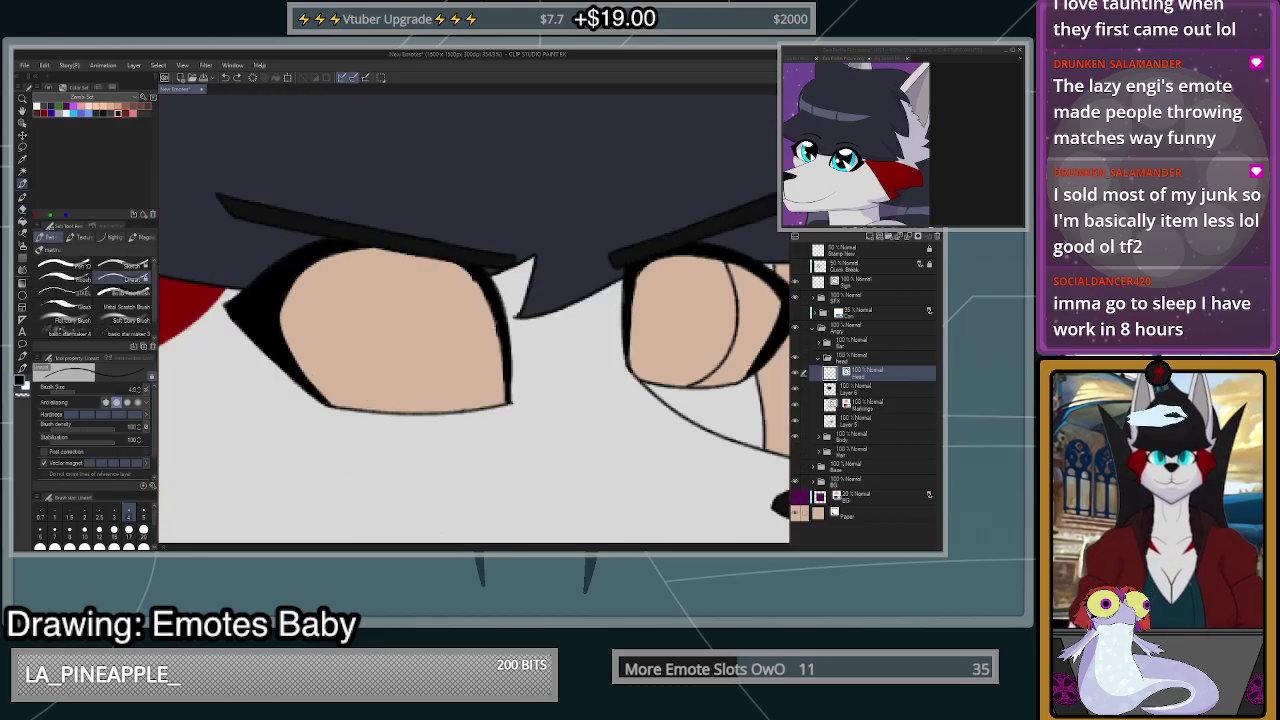
mouse_move(392, 250)
left_mouse_down()
mouse_move(377, 287)
mouse_move(399, 403)
mouse_move(506, 370)
left_mouse_up()
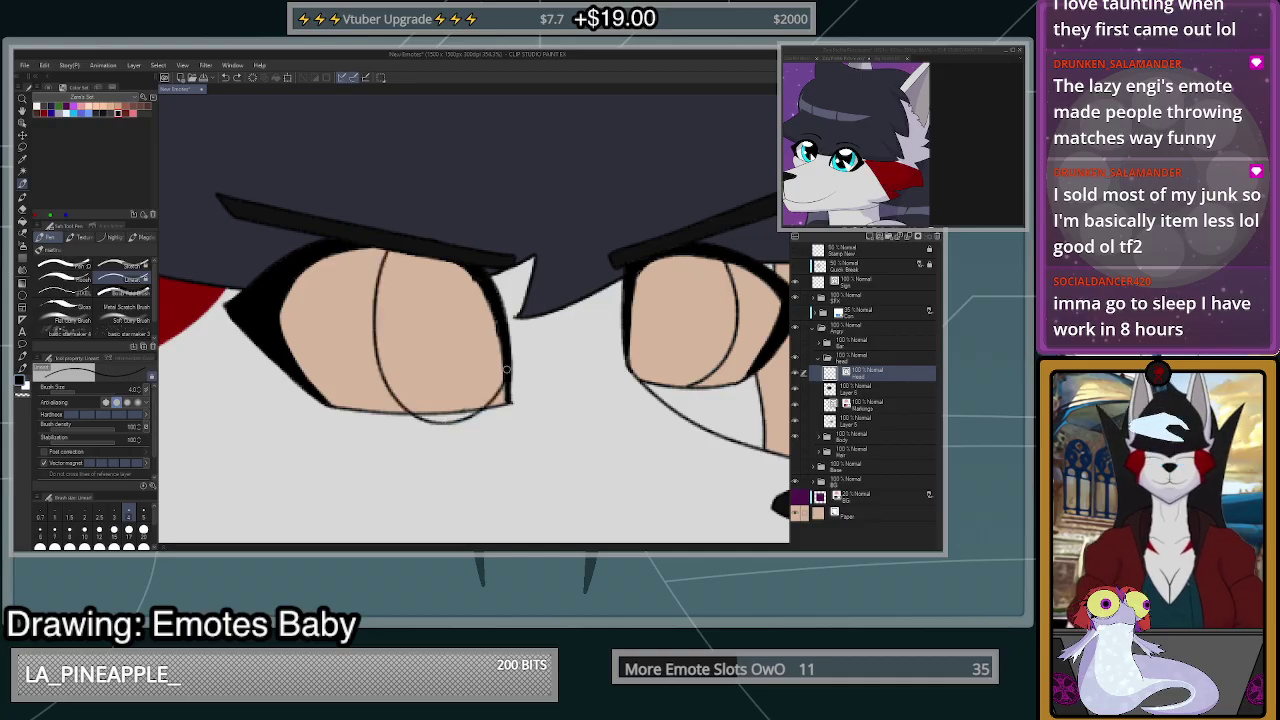
key("ctrl+z")
mouse_move(387, 246)
left_mouse_down()
mouse_move(356, 346)
mouse_move(415, 423)
mouse_move(500, 400)
left_mouse_up()
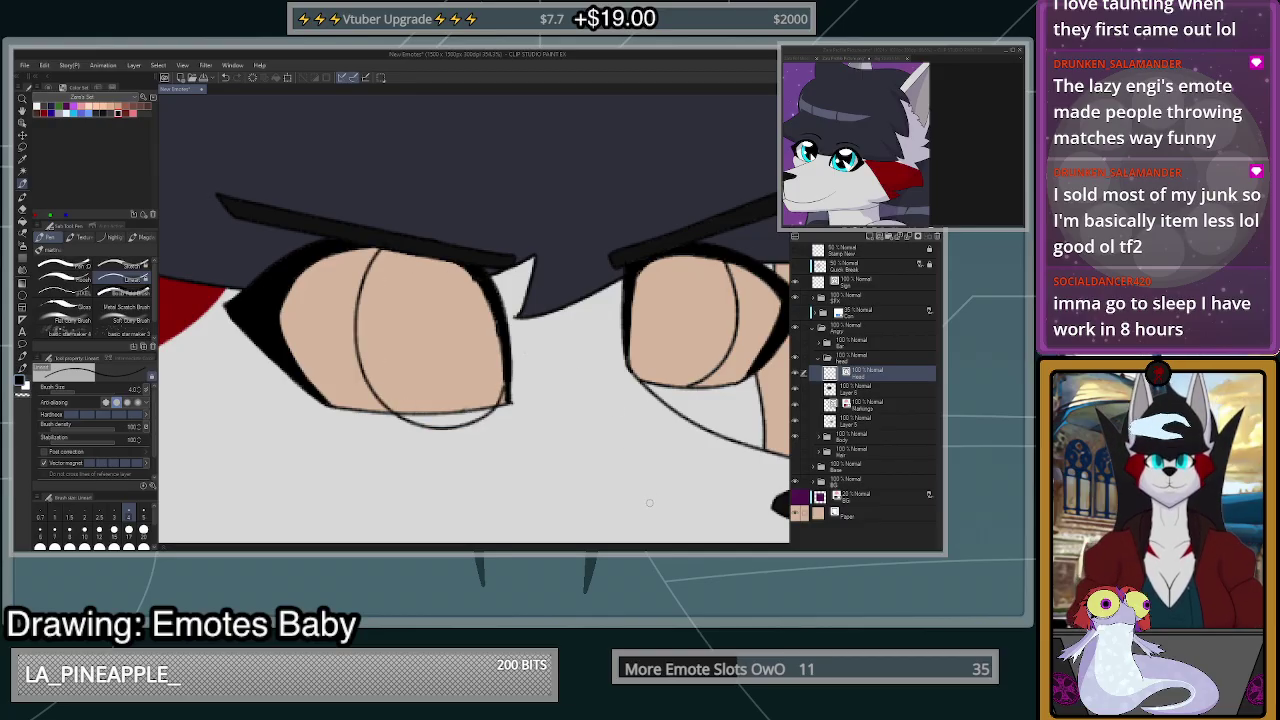
key("e")
left_click_drag(435, 430, 443, 428)
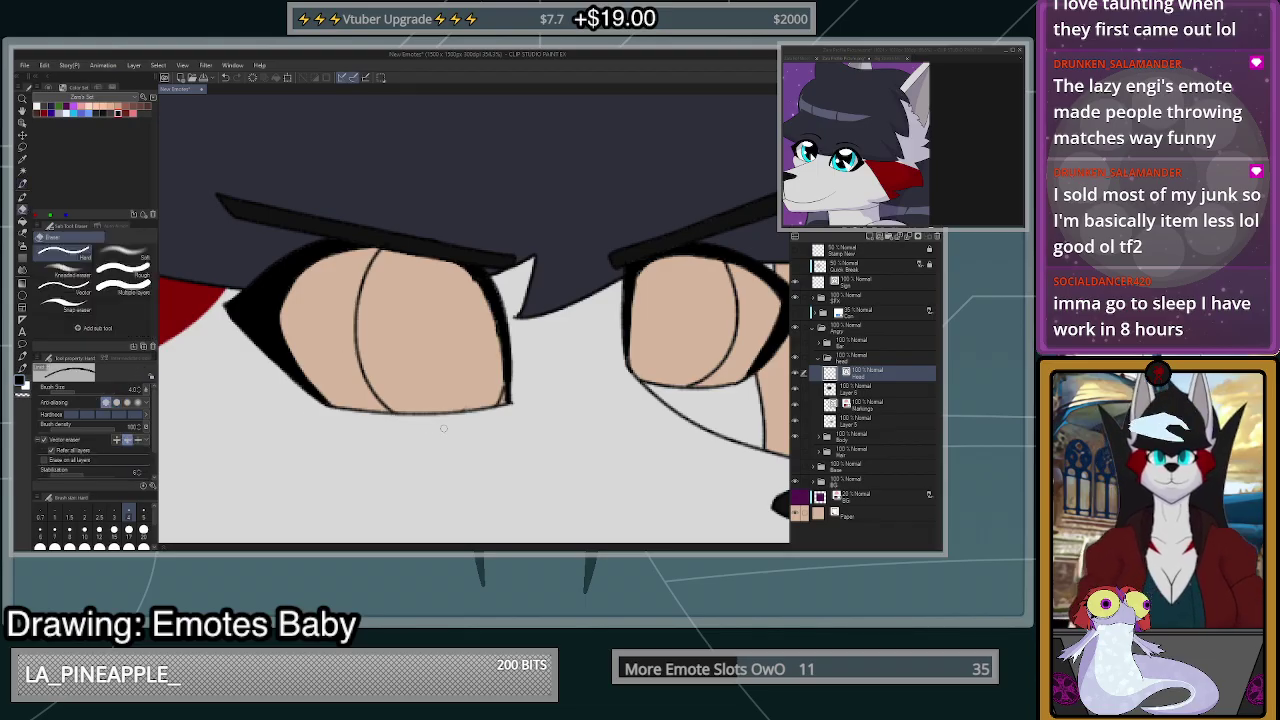
- Remove the iris lines from both eyes on the Head line layer with the vector eraser
key("h")
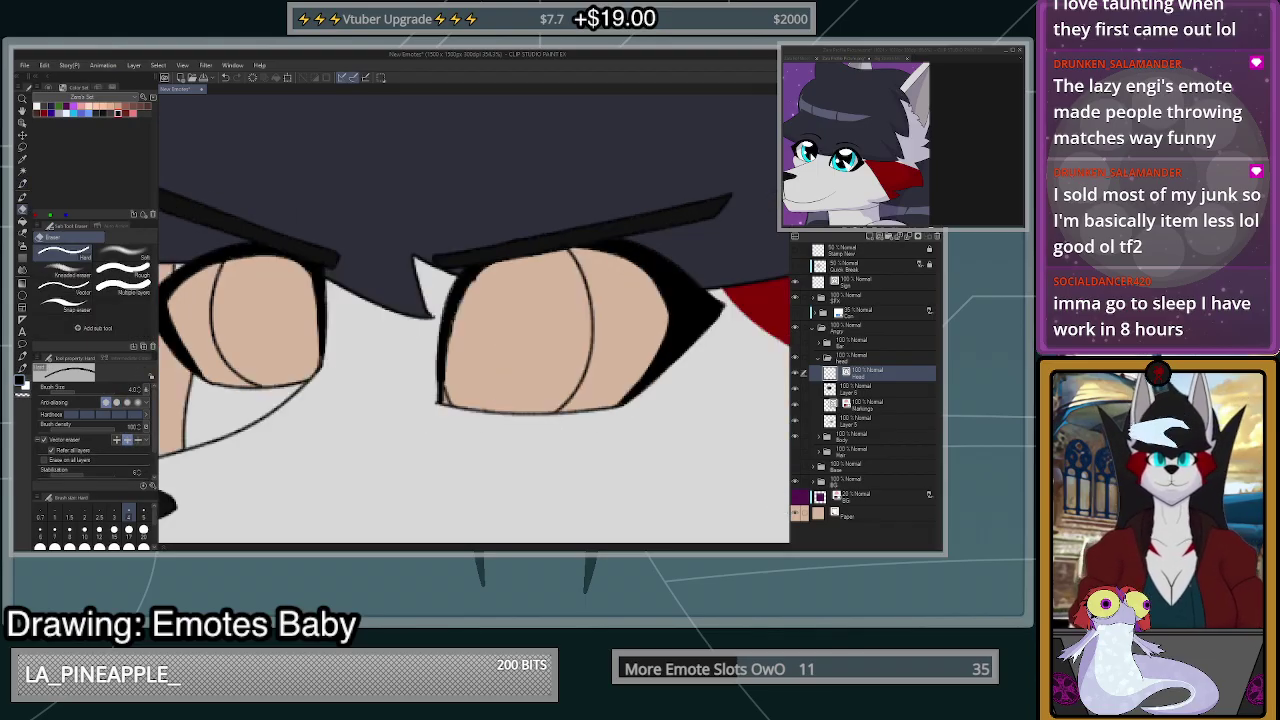
scroll(643, 370, "down", 9)
scroll(645, 362, "up", 5)
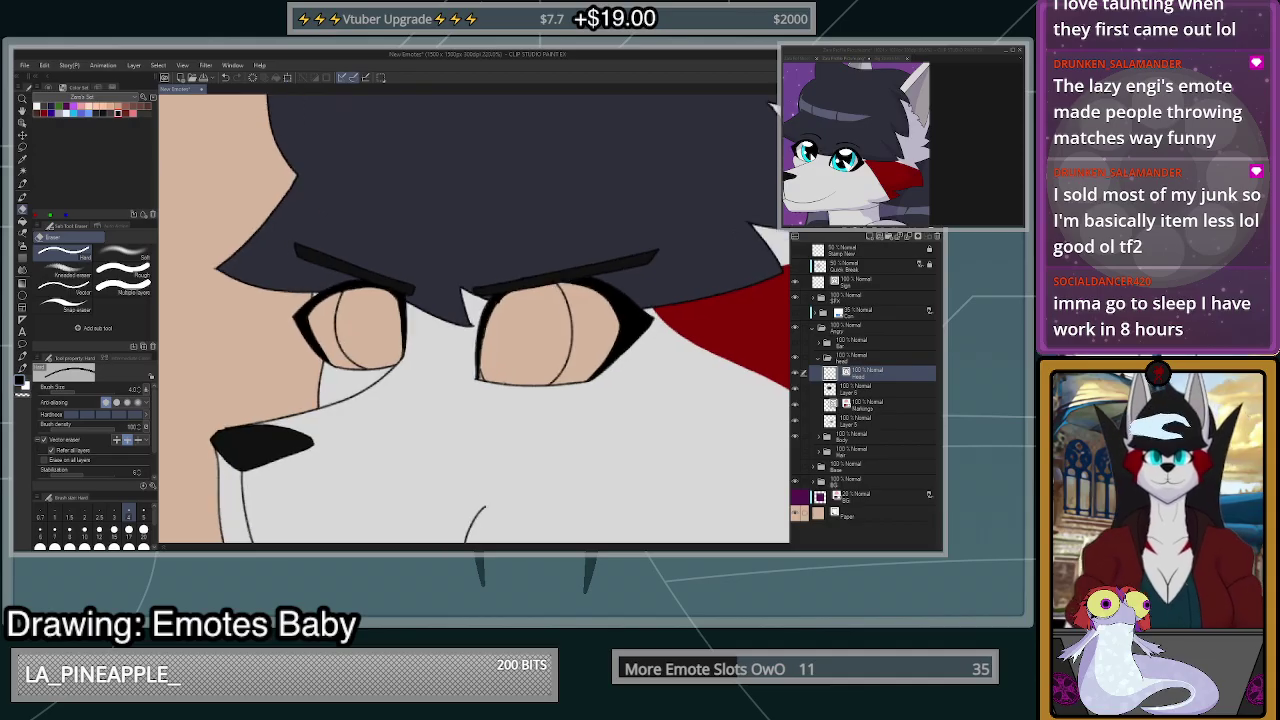
key("h")
scroll(601, 337, "up", 2)
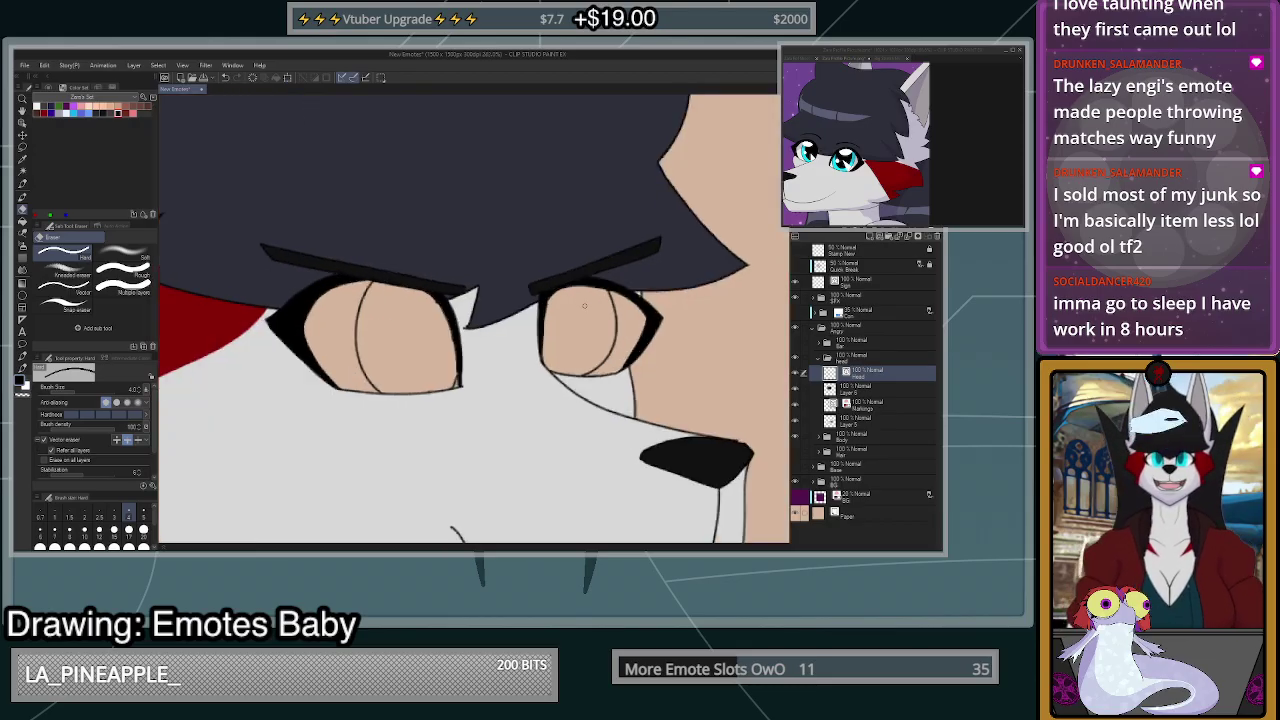
left_click(630, 361)
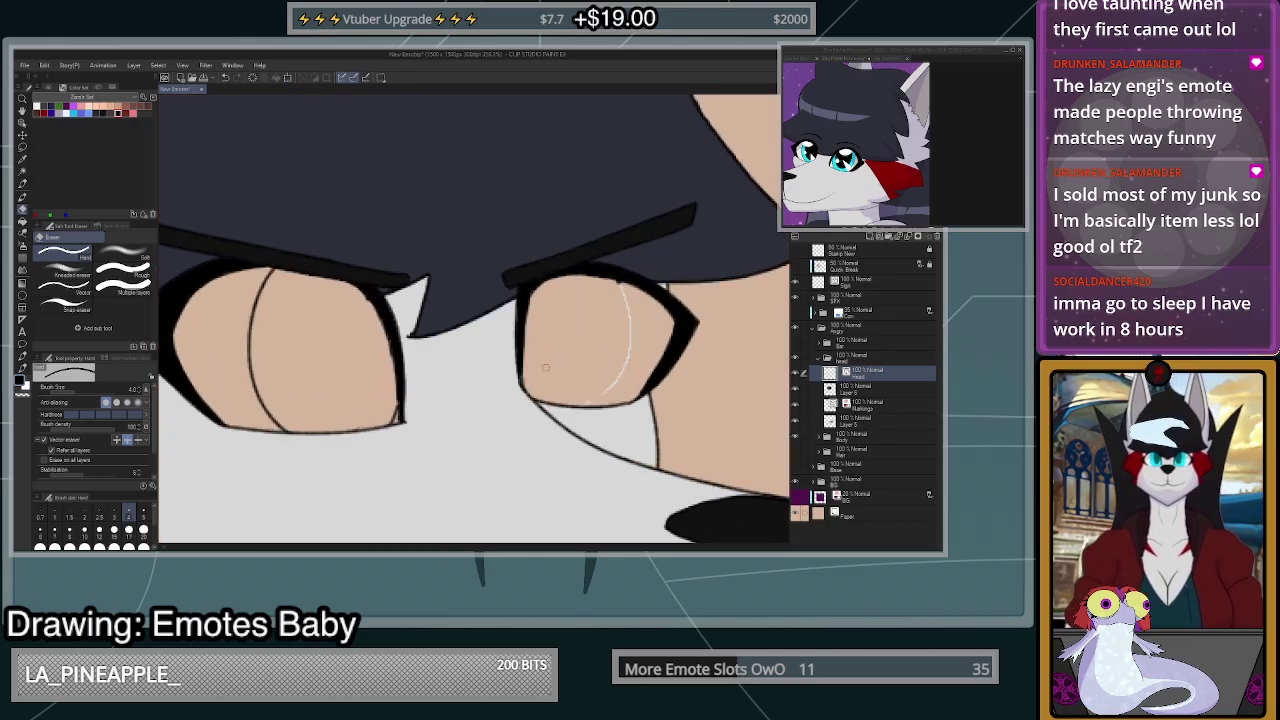
left_click_drag(252, 330, 266, 318)
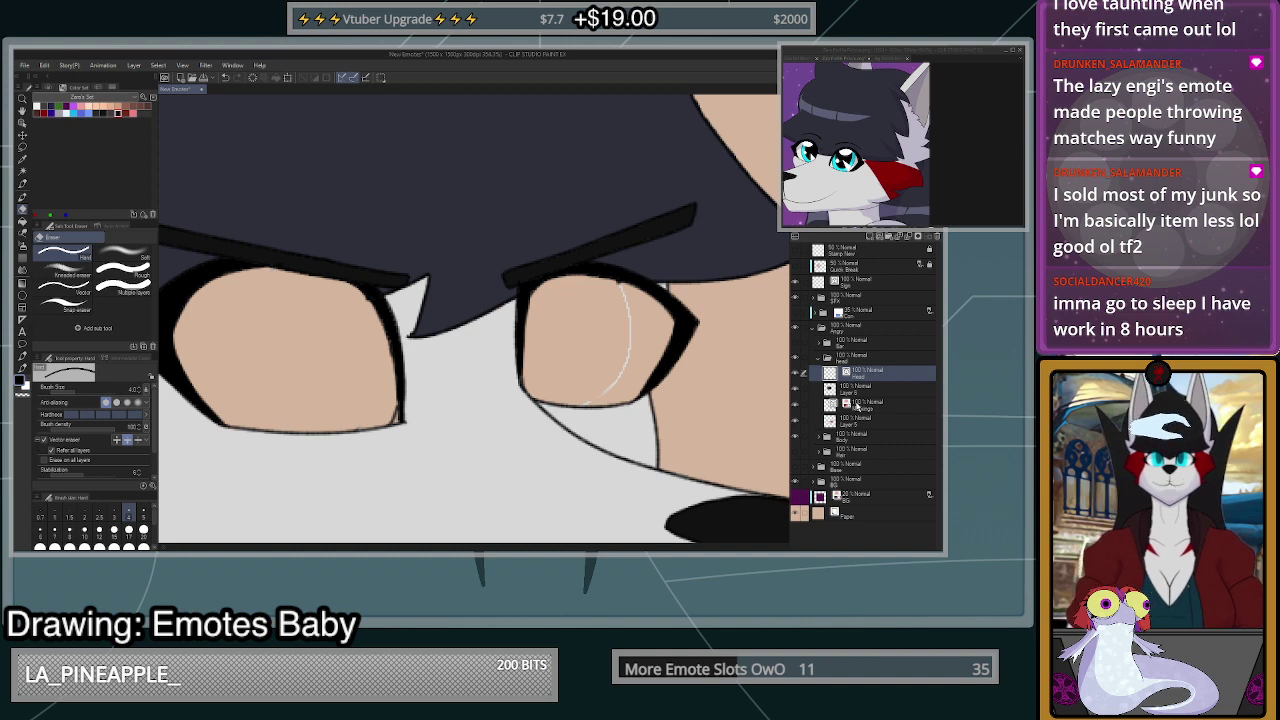
- Clear the light line left inside the farther eye on the white fur colour layer with the Refer other layers fill
left_click(846, 421)
left_click(22, 221)
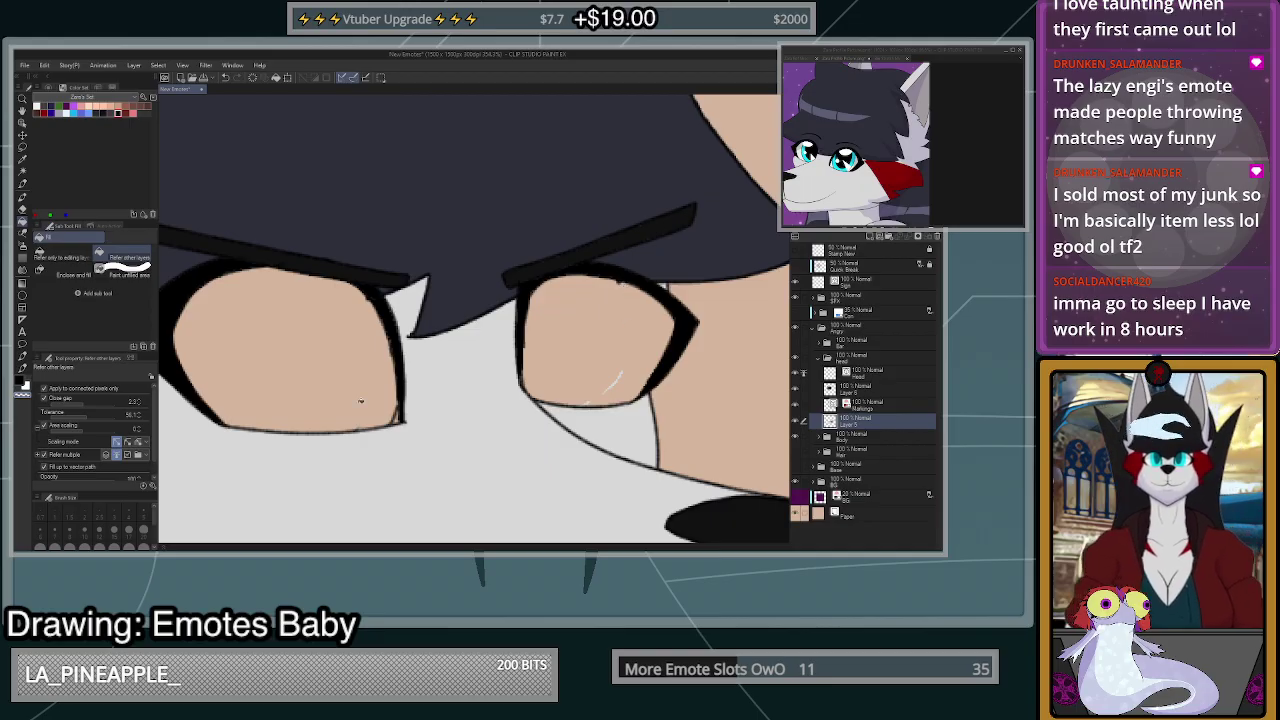
left_click(633, 338)
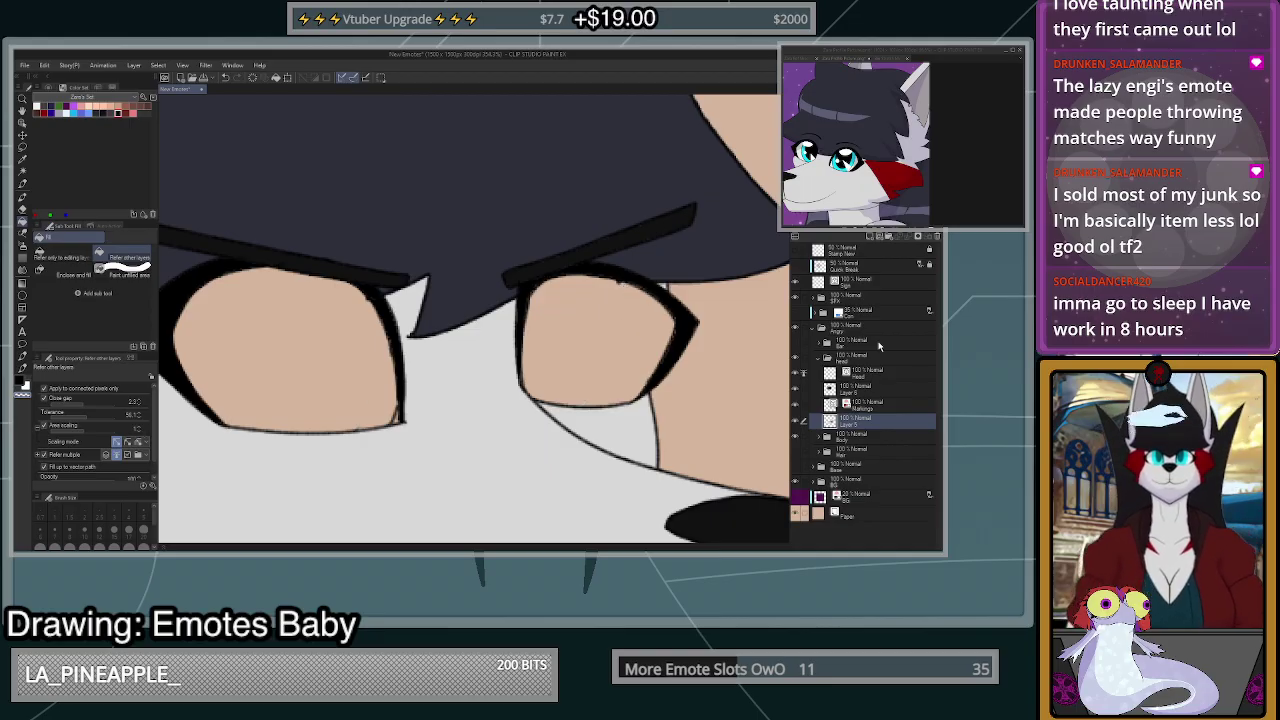
- Sample black from the farther eye's upper outline and touch up its upper and outer edges on the white fur colour layer
left_click(868, 393)
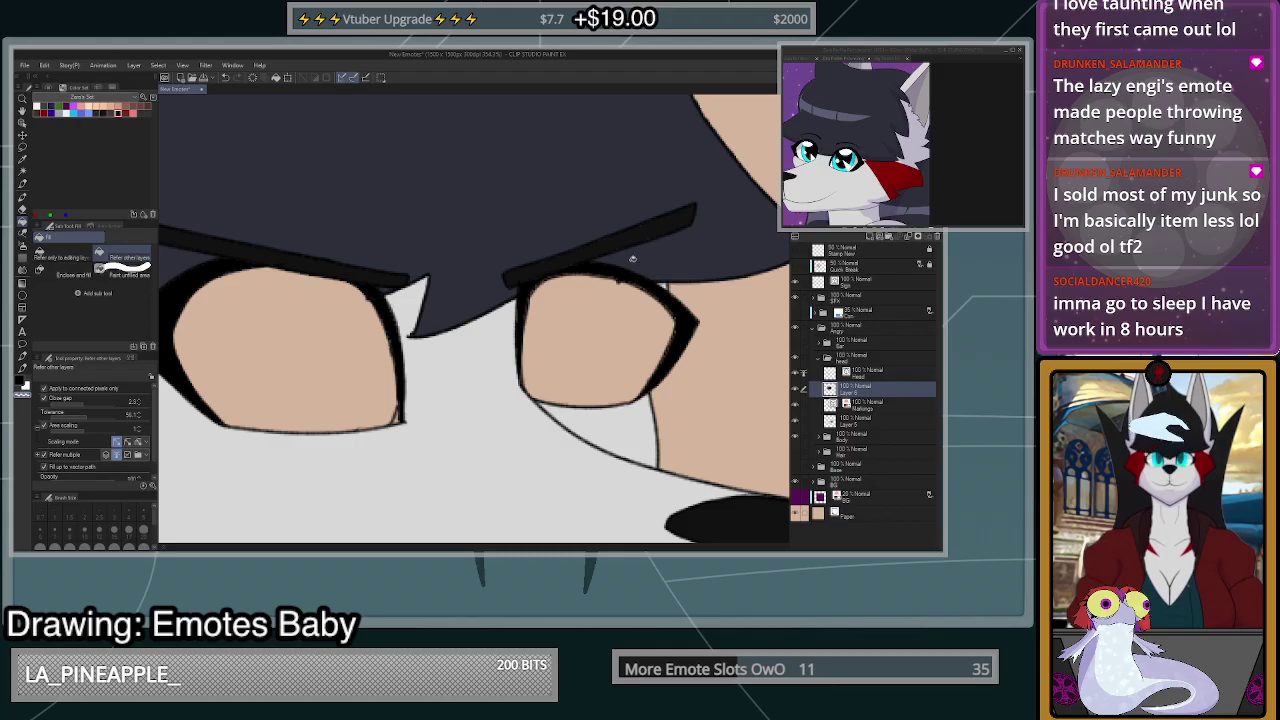
key("p")
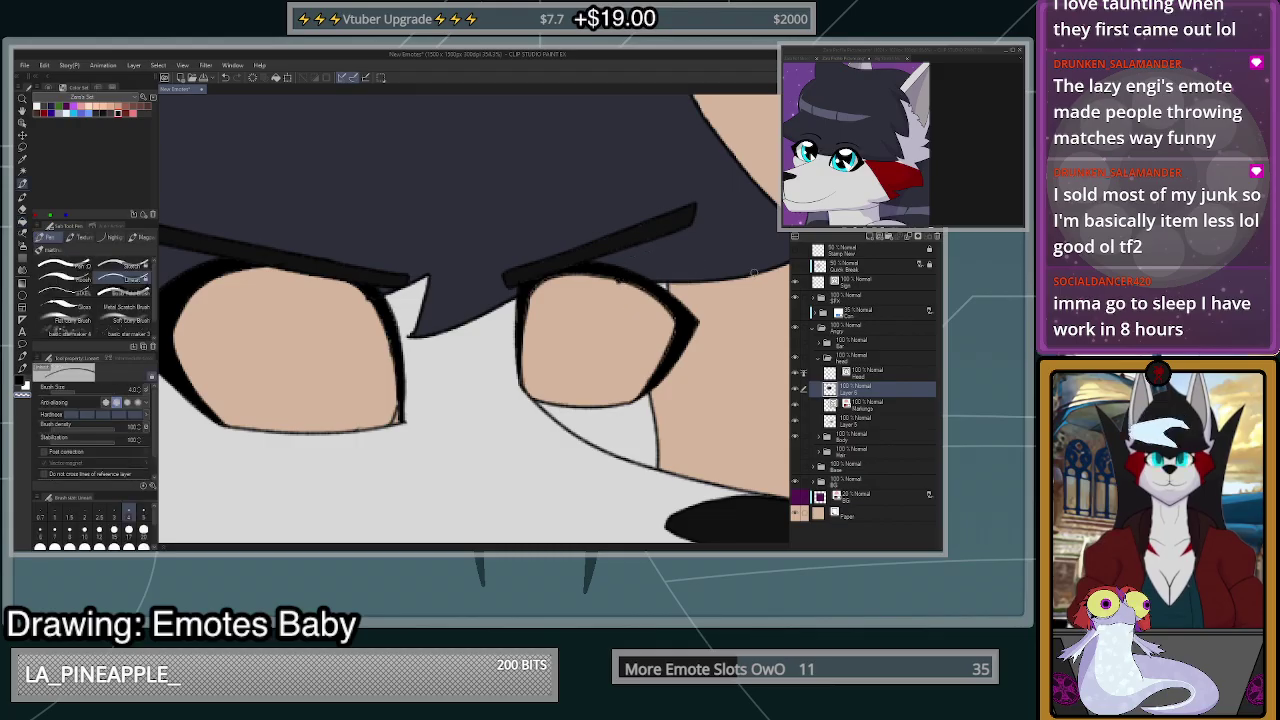
left_click(855, 418)
left_click(62, 265)
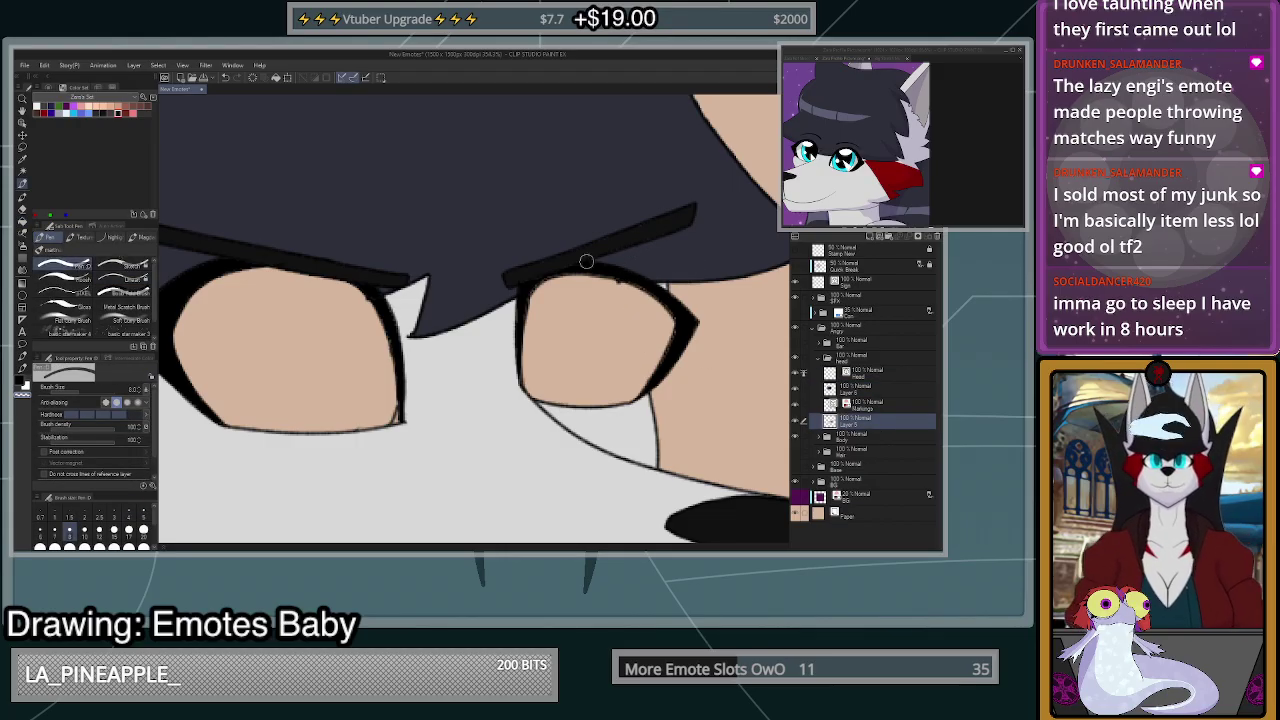
scroll(628, 285, "up", 2)
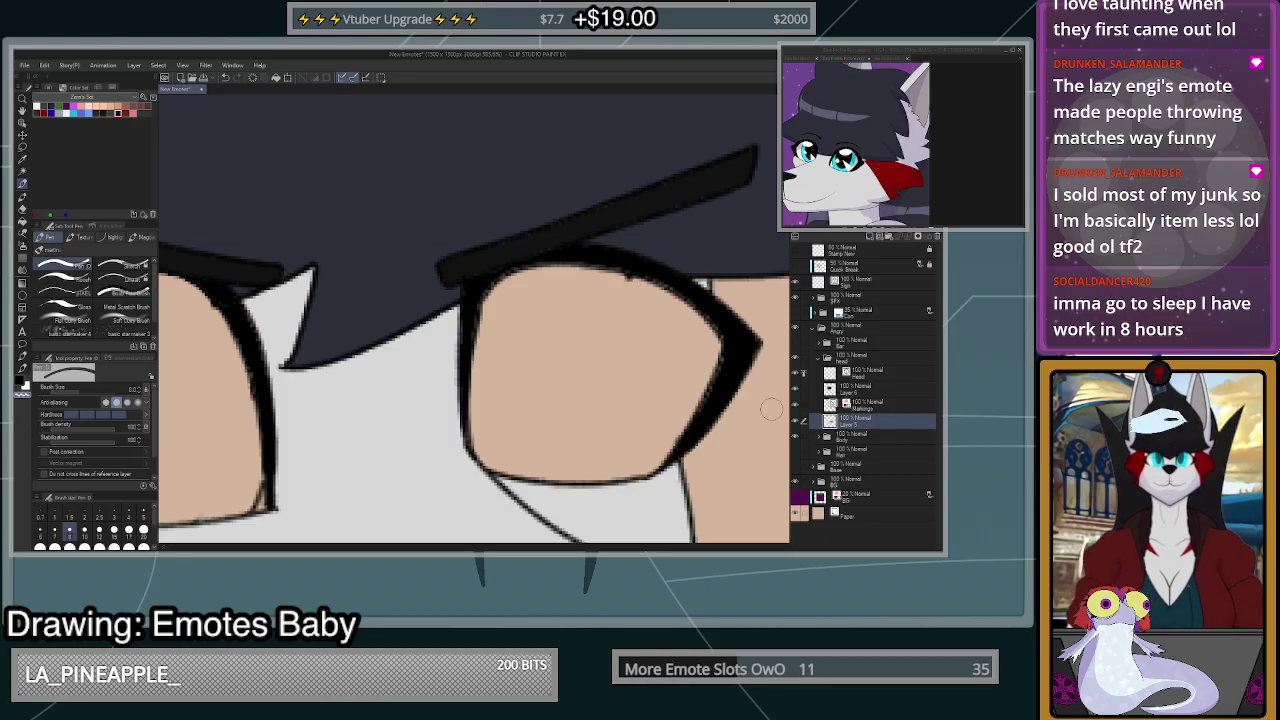
left_click(869, 403)
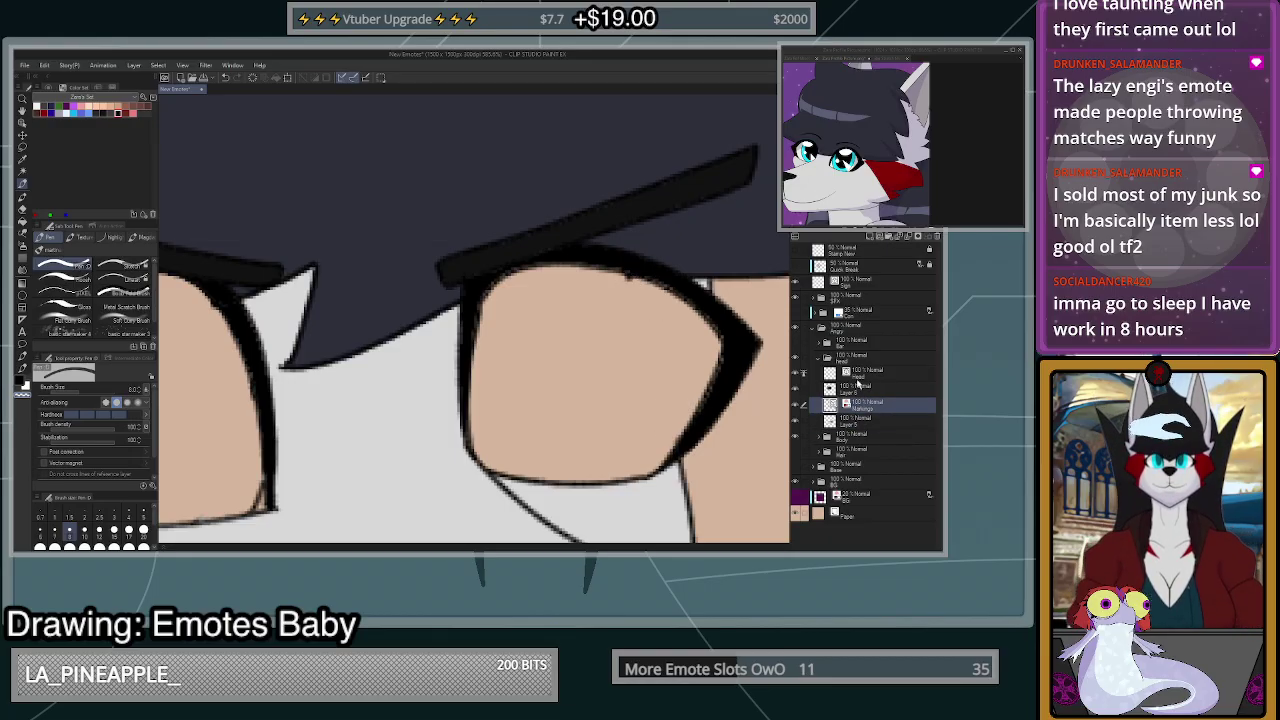
left_click(857, 392)
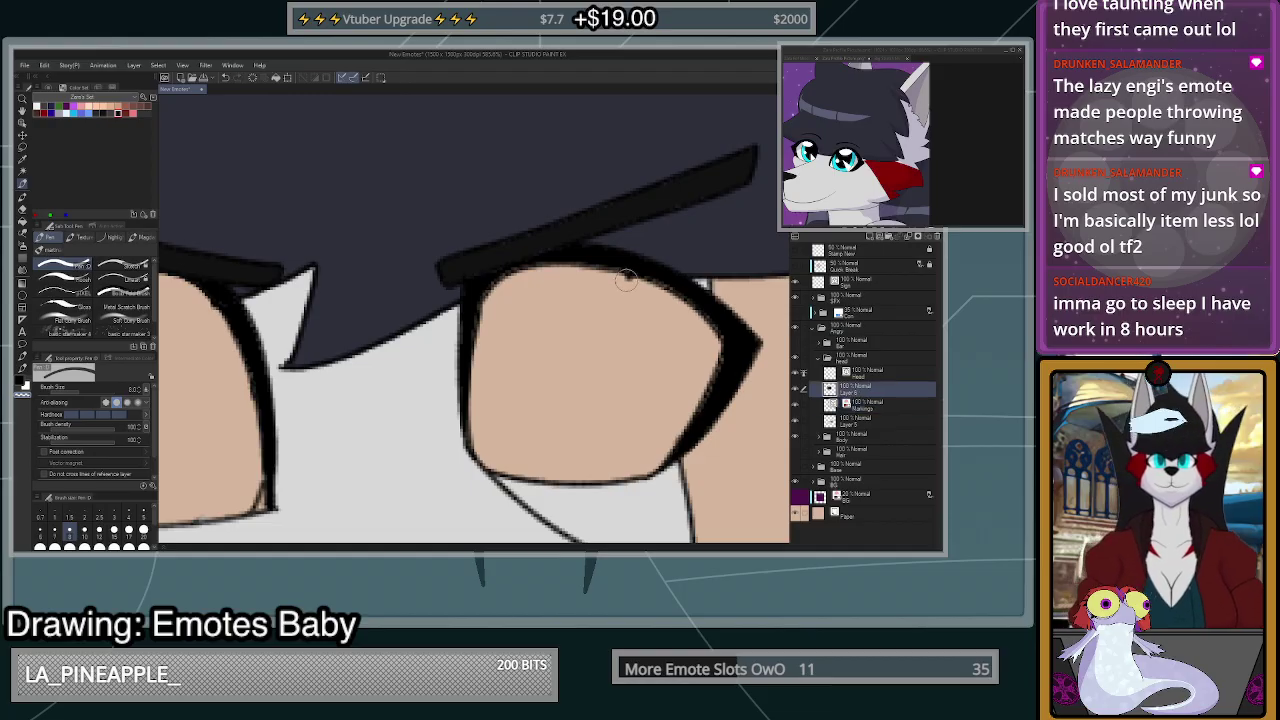
left_click(865, 377)
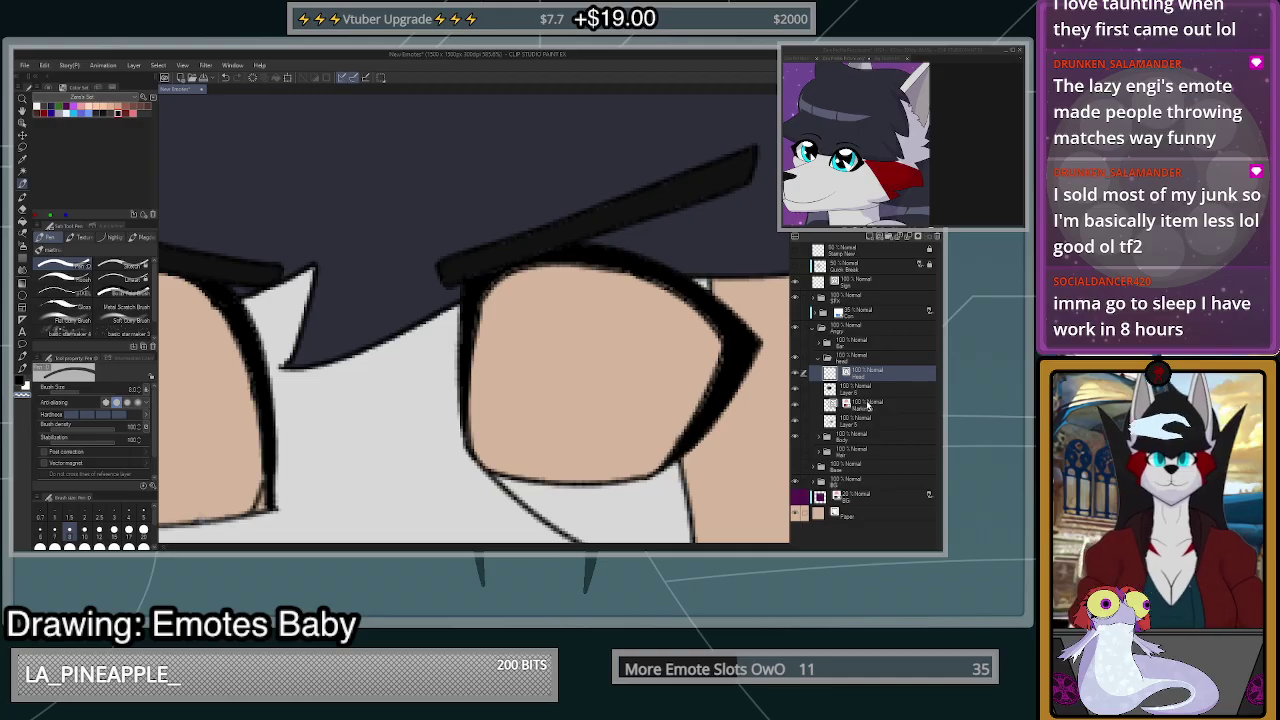
left_click(866, 422)
left_click(657, 268, "alt")
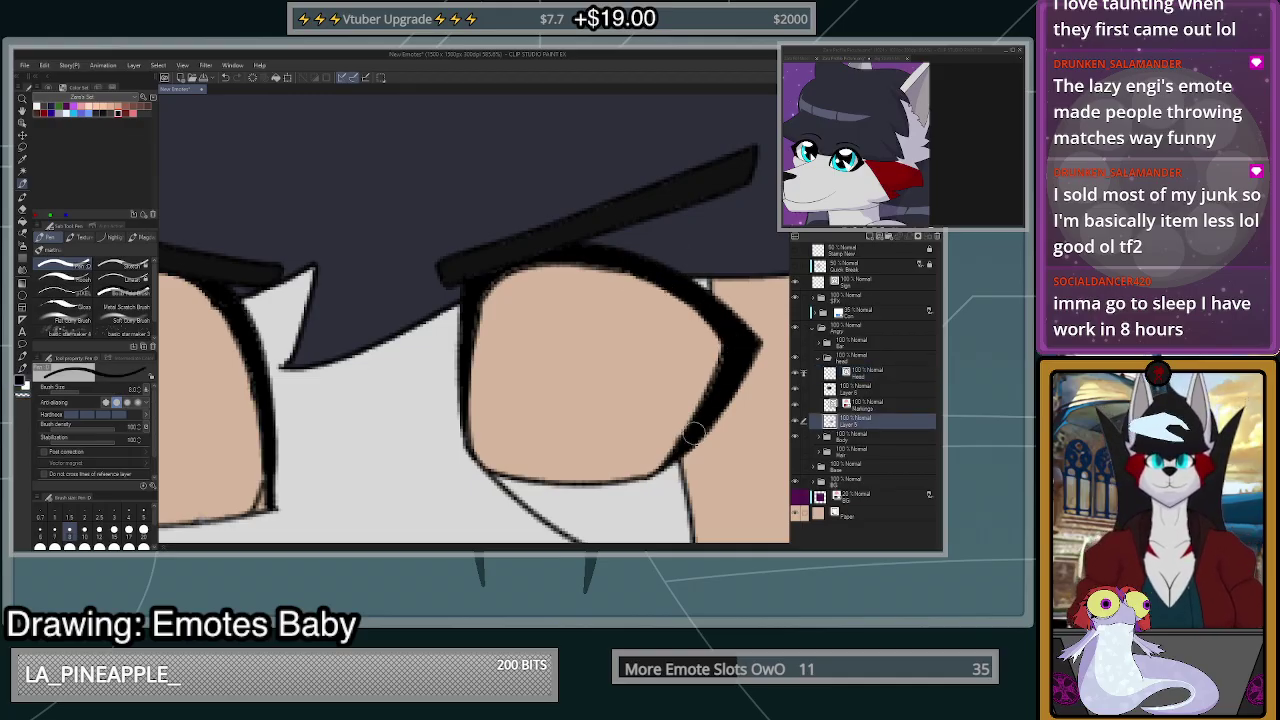
key("ctrl+z")
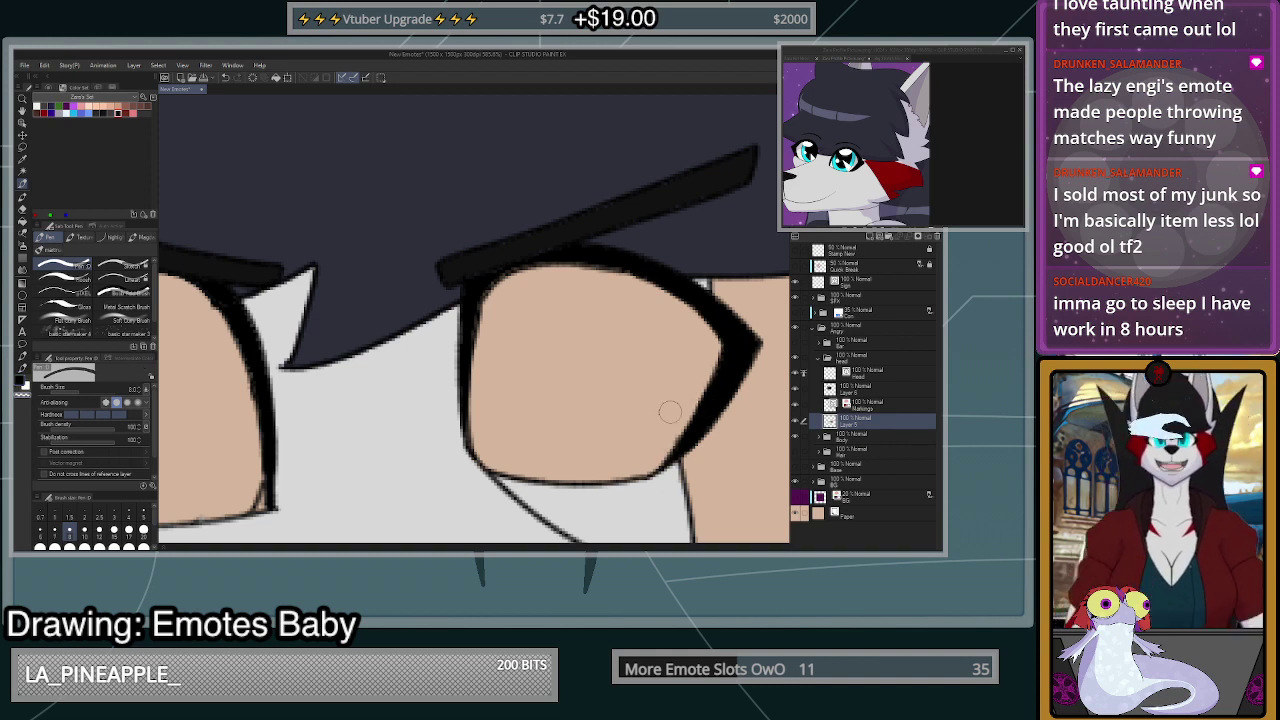
- Smooth the farther eye's upper inner corner in black and reduce the pen size to 6
left_click_drag(472, 322, 489, 277)
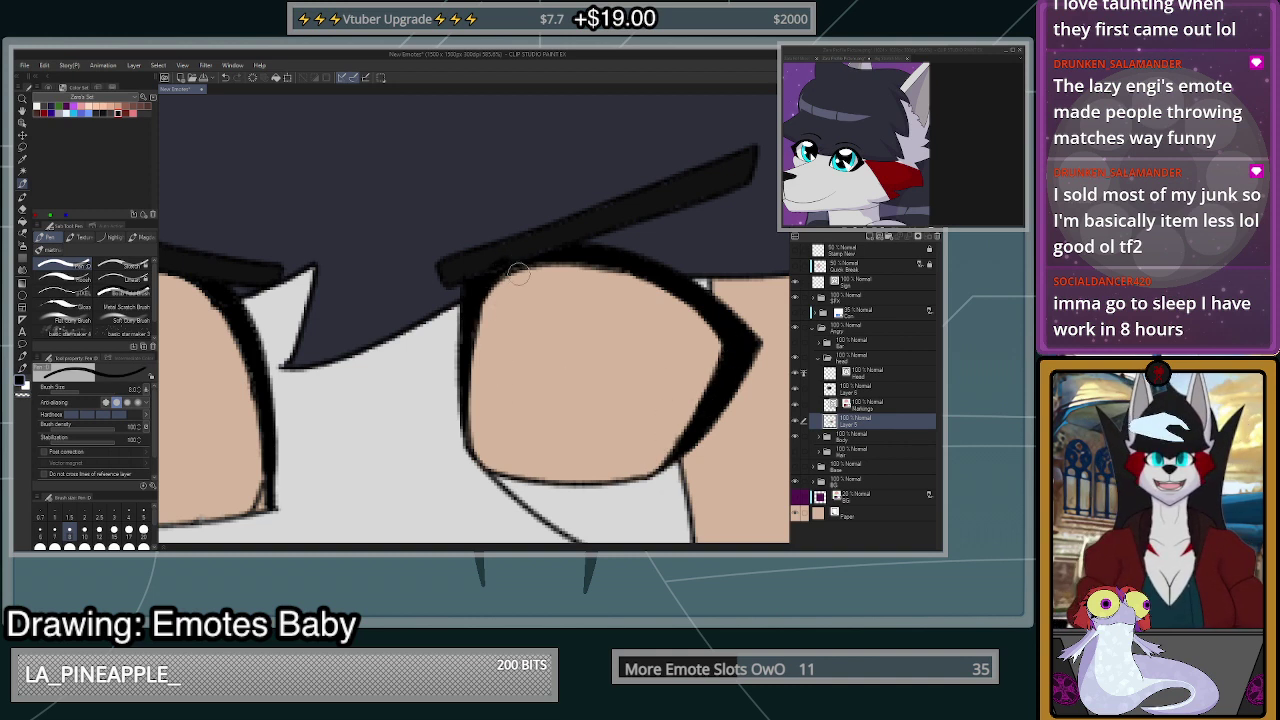
left_click(40, 530)
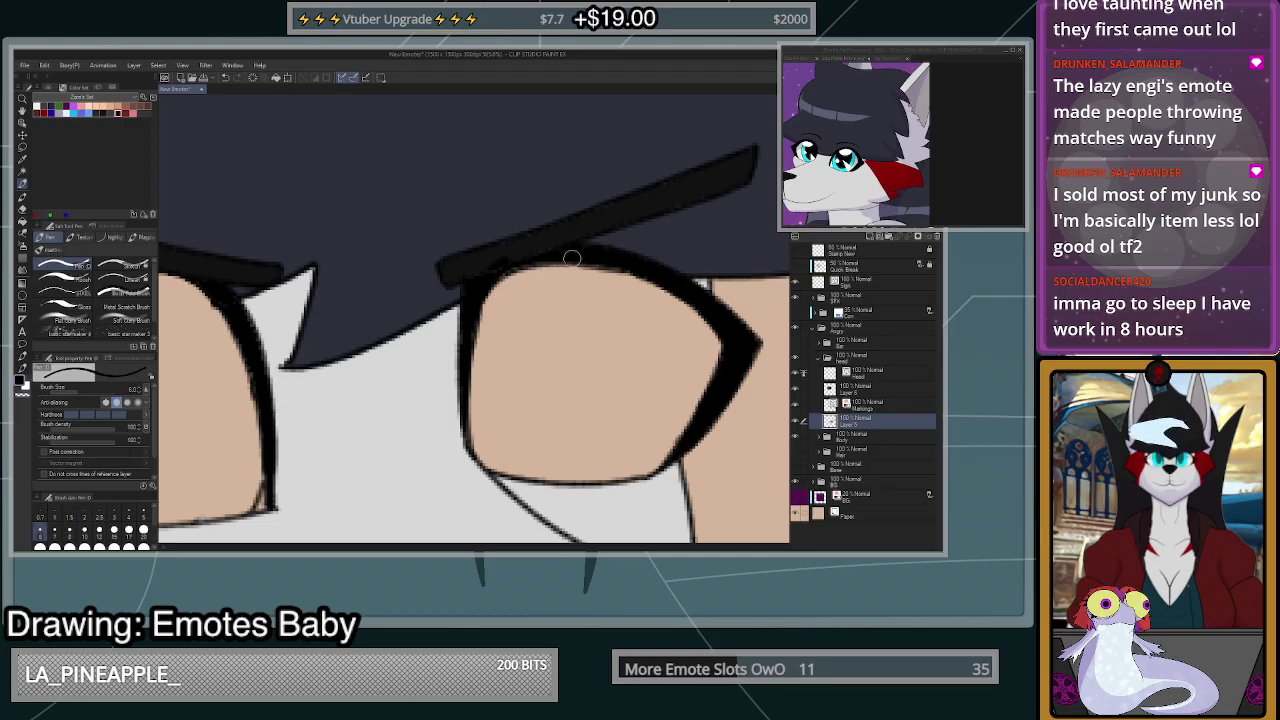
scroll(603, 276, "down", 5)
scroll(497, 350, "up", 5)
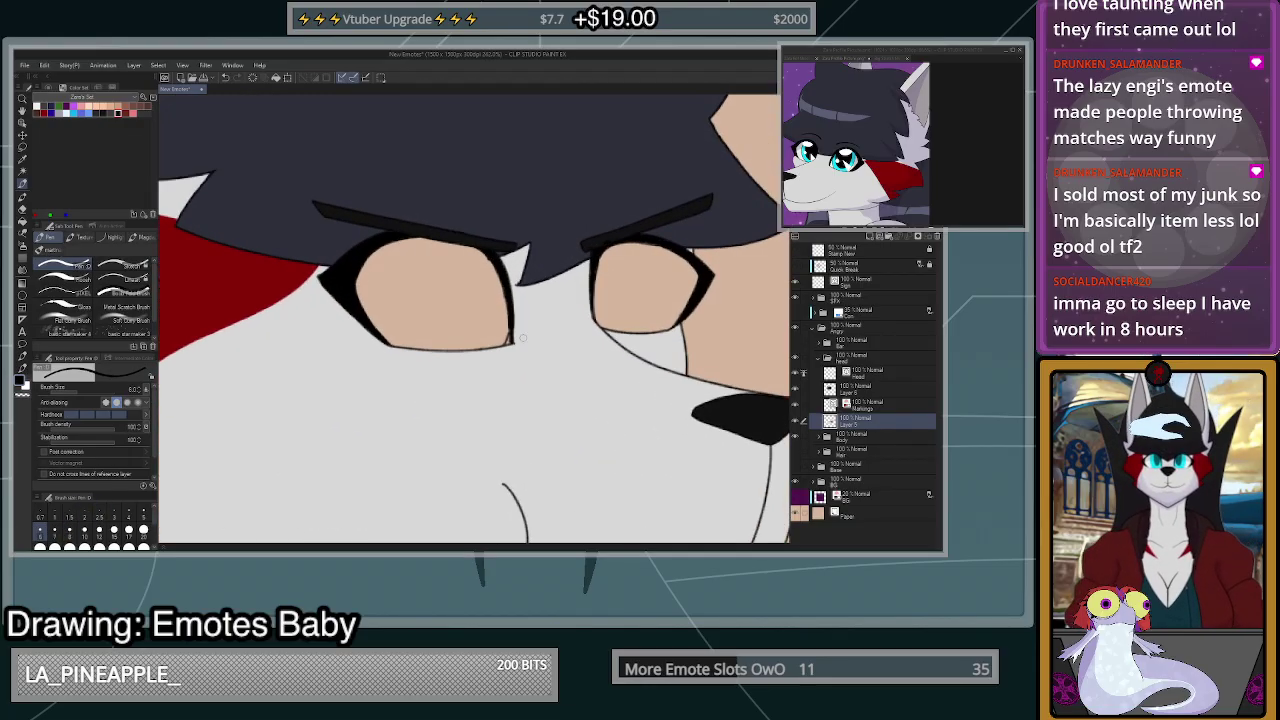
- Touch up the nearer eye's inner outline at its lower corner and upper inner edge with the size 6 pen on the white fur colour layer
key("ctrl+z")
key("c")
mouse_move(504, 335)
left_mouse_down()
mouse_move(505, 304)
mouse_move(495, 346)
mouse_move(503, 308)
mouse_move(498, 345)
left_mouse_up()
key("ctrl+z")
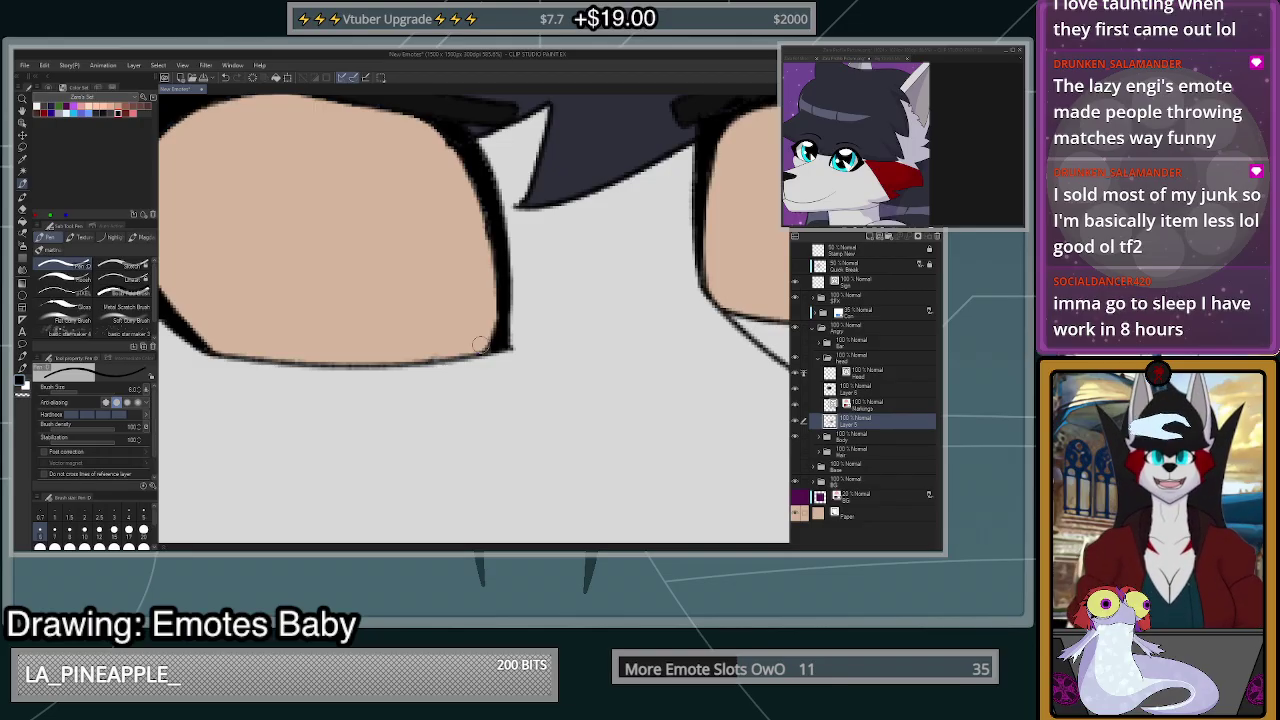
scroll(480, 345, "down", 5)
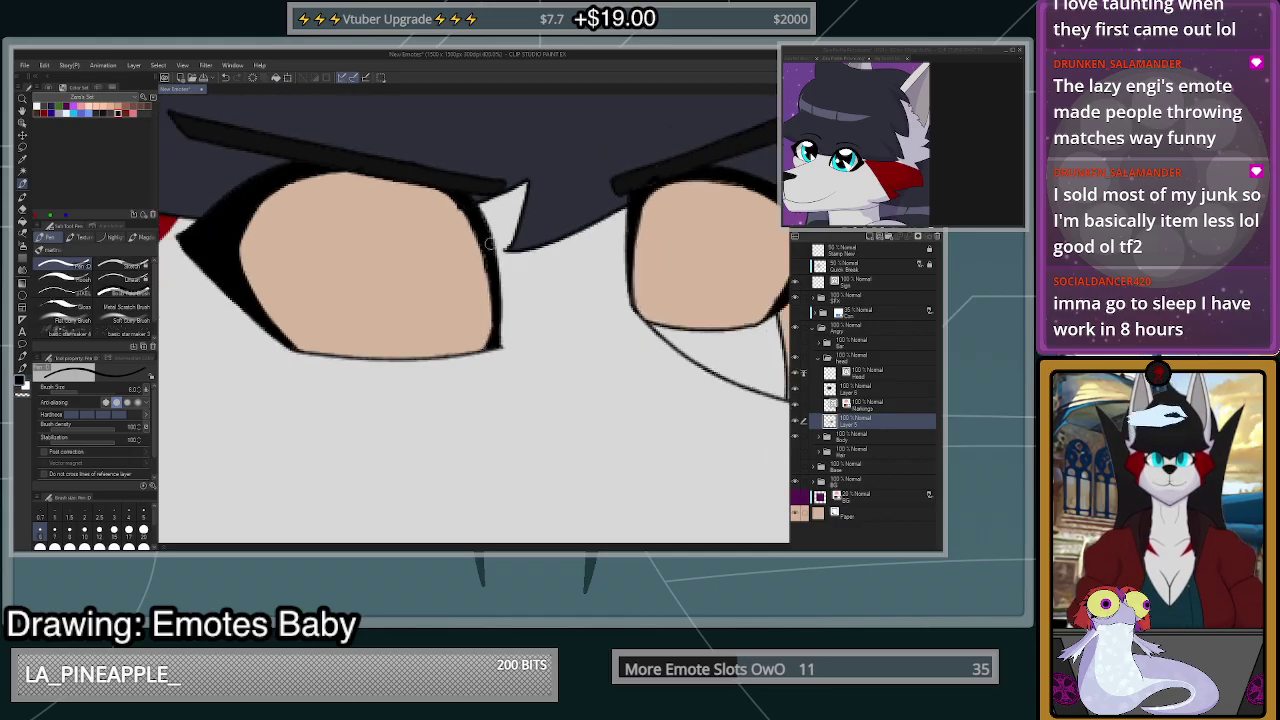
scroll(474, 235, "up", 4)
left_click_drag(467, 250, 473, 244)
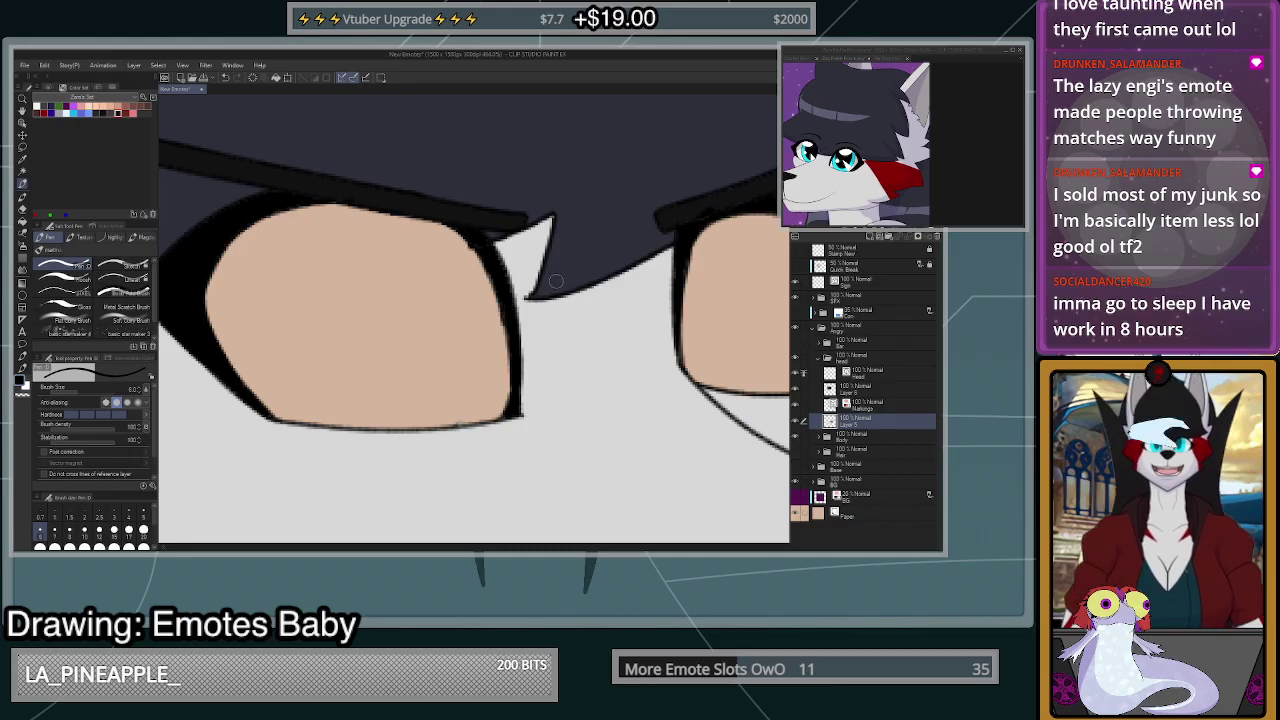
- Make the Head line layer active and mirror the canvas view to check both eye outlines
left_click(880, 375)
key("c")
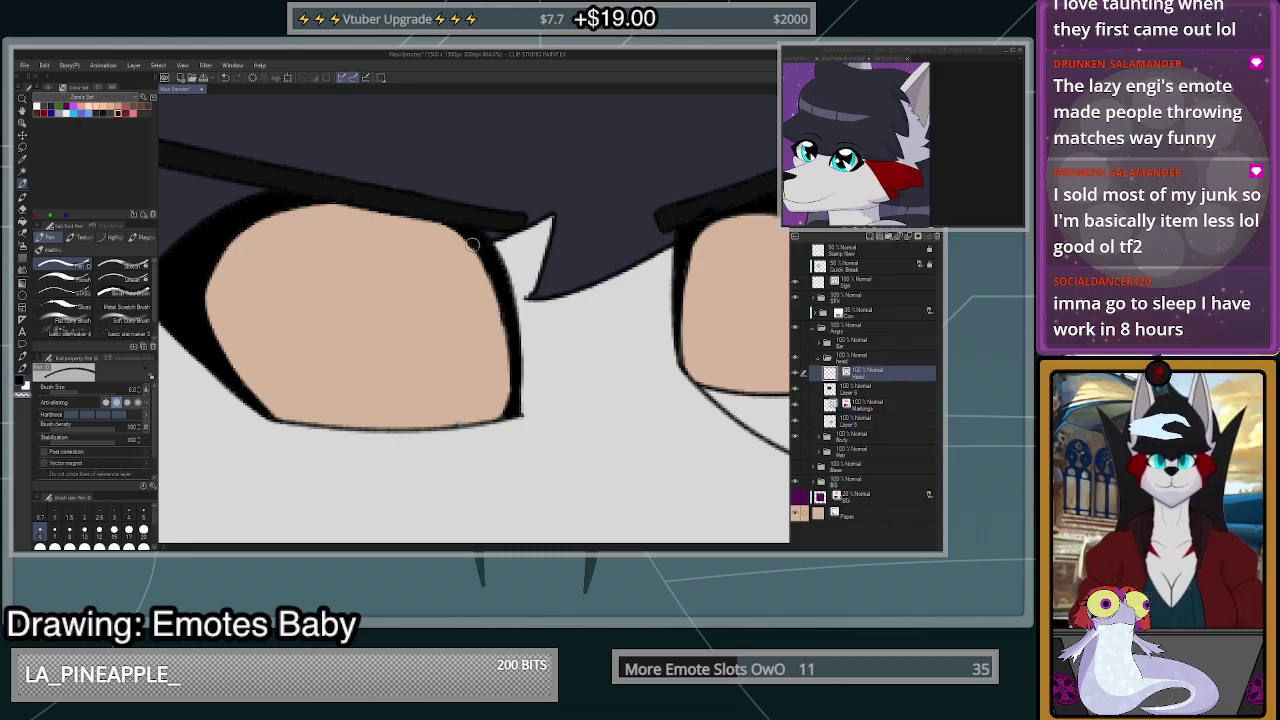
scroll(598, 262, "down", 2)
scroll(613, 265, "down", 6)
scroll(655, 240, "up", 5)
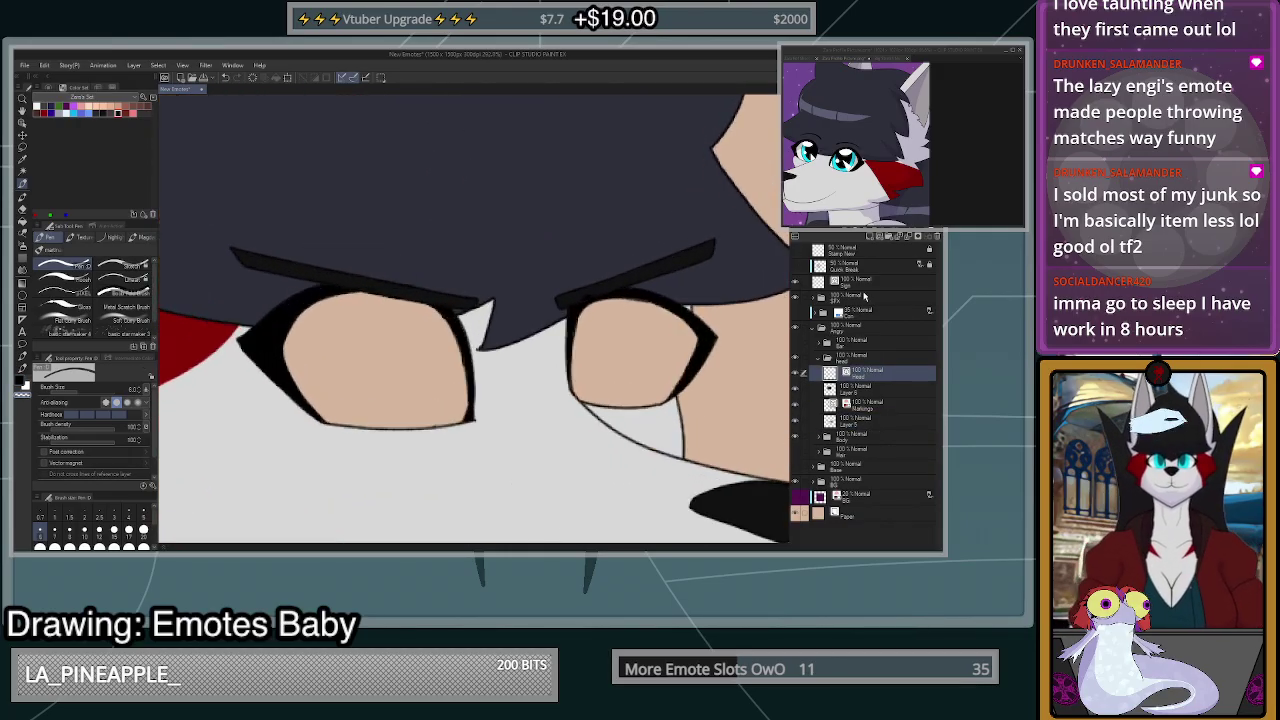
scroll(660, 438, "down", 5)
scroll(655, 430, "up", 5)
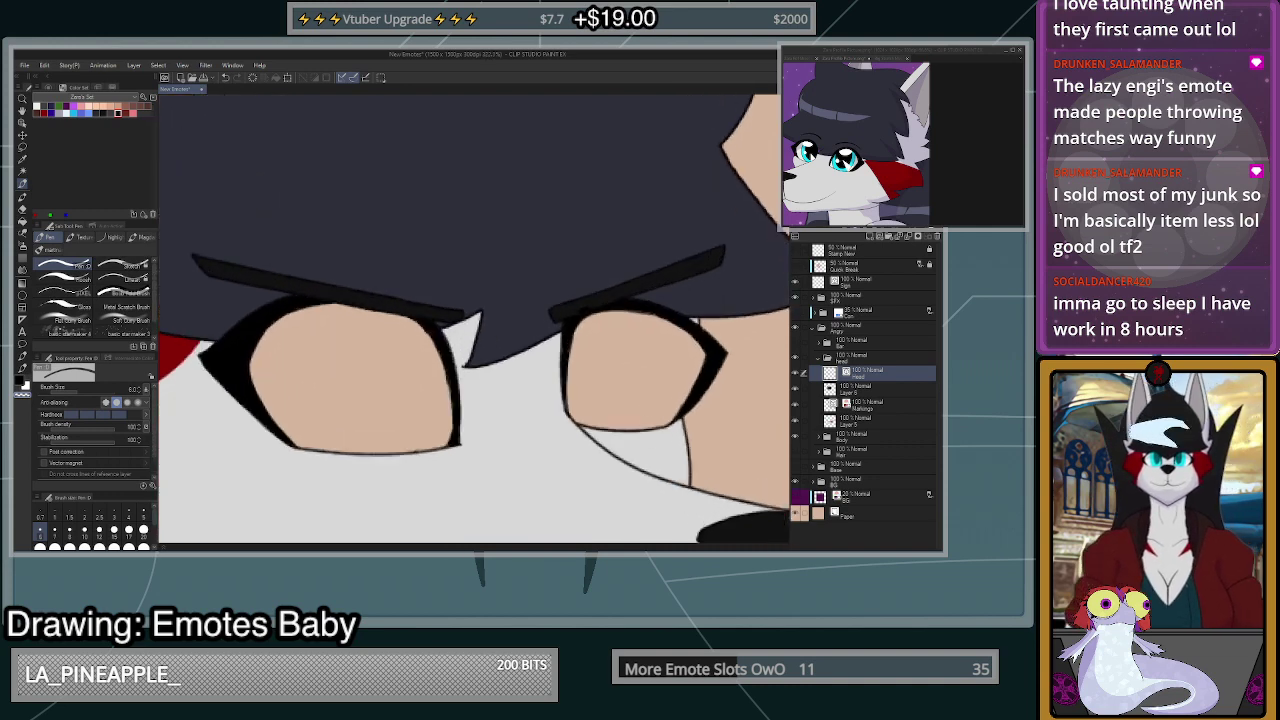
key("h")
scroll(275, 405, "up", 4)
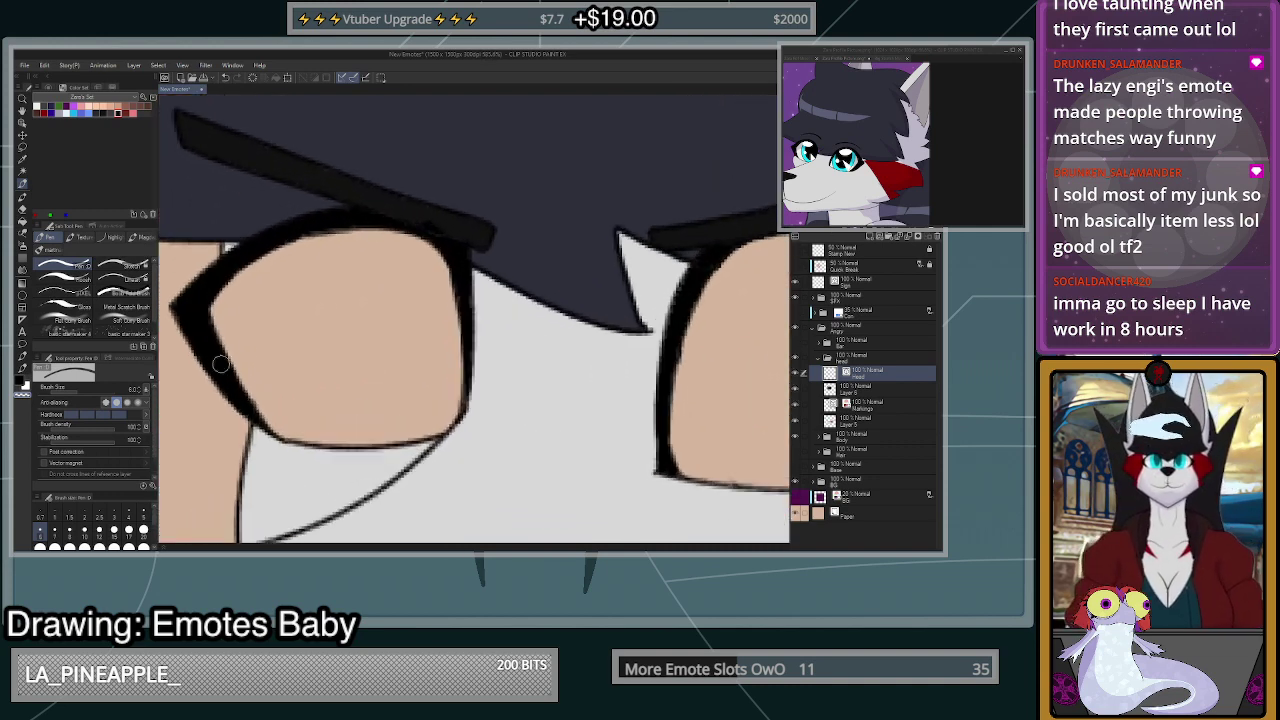
- Redraw the farther eye's lower outline toward its inner corner with the Redraw vector line tool on the Head layer
left_click(22, 234)
mouse_move(318, 472)
left_mouse_down()
mouse_move(462, 485)
mouse_move(524, 468)
left_mouse_up()
key("ctrl+z")
left_click_drag(314, 470, 524, 466)
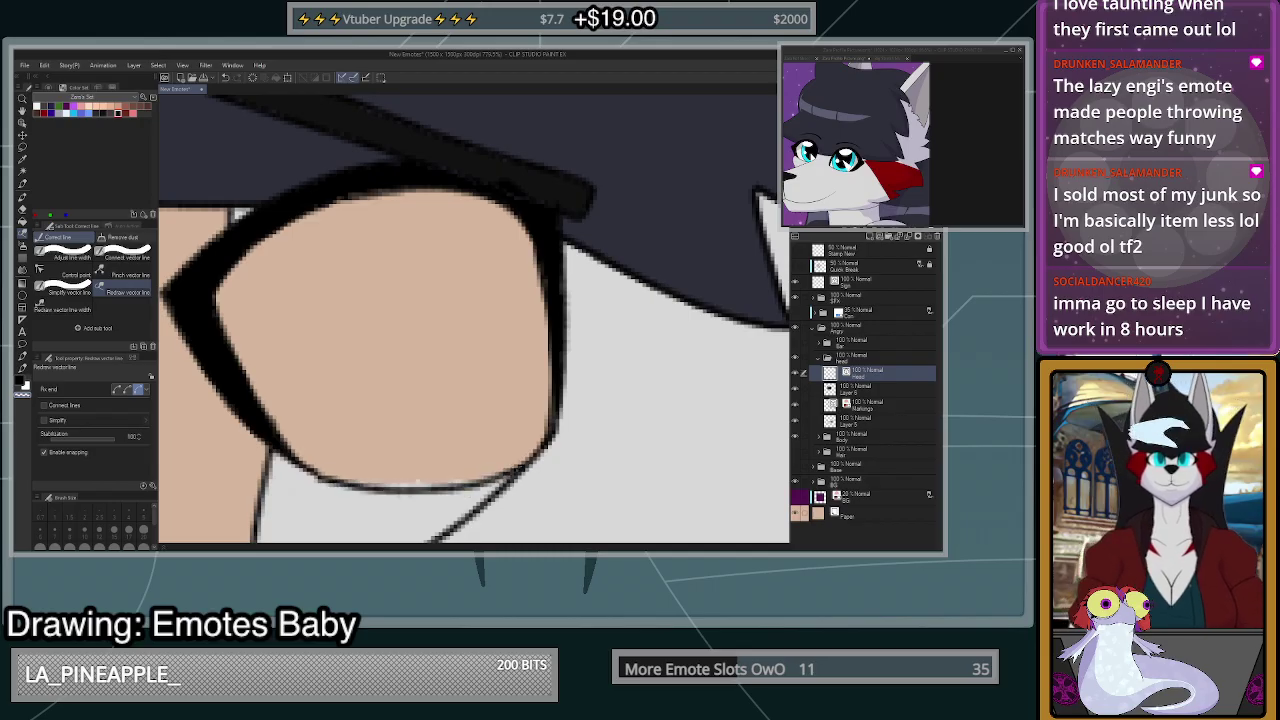
key("ctrl+z")
left_click_drag(442, 489, 530, 463)
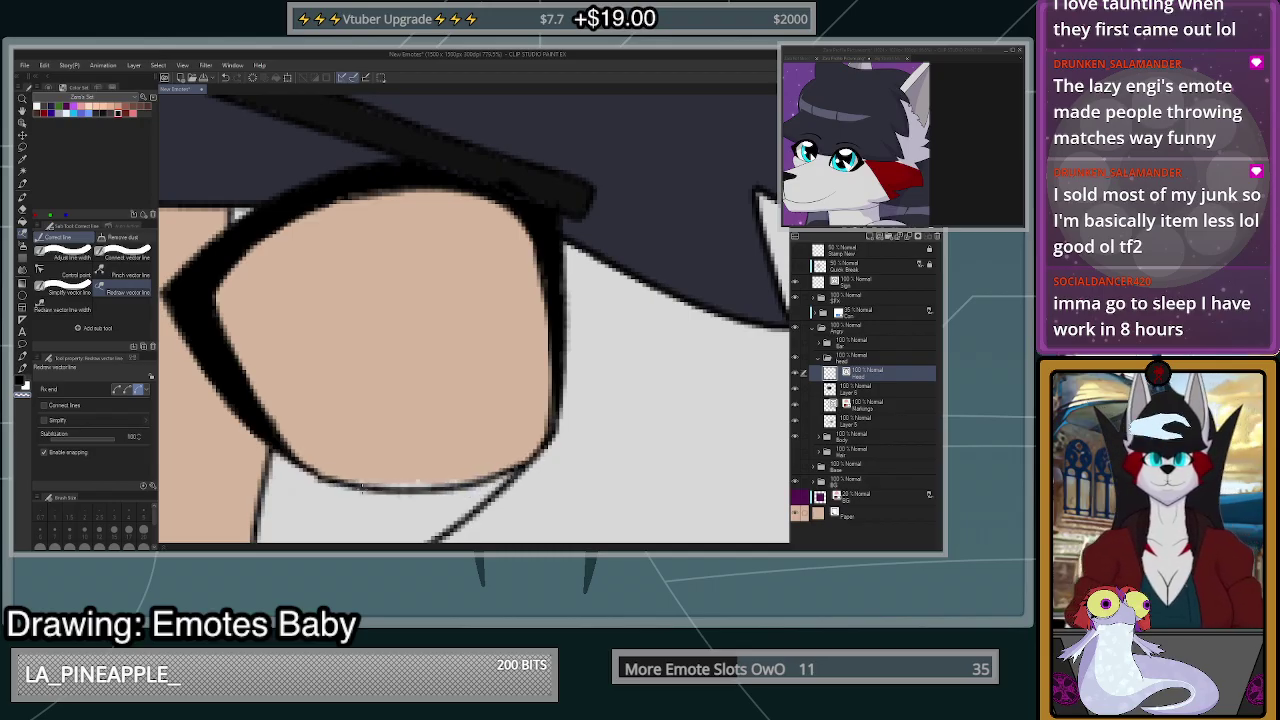
- Paint over the gaps in the left eye's lower lid line with the pen on the layer beneath the markings
scroll(606, 437, "down", 2)
left_click(869, 426)
scroll(527, 446, "up", 3)
key("p")
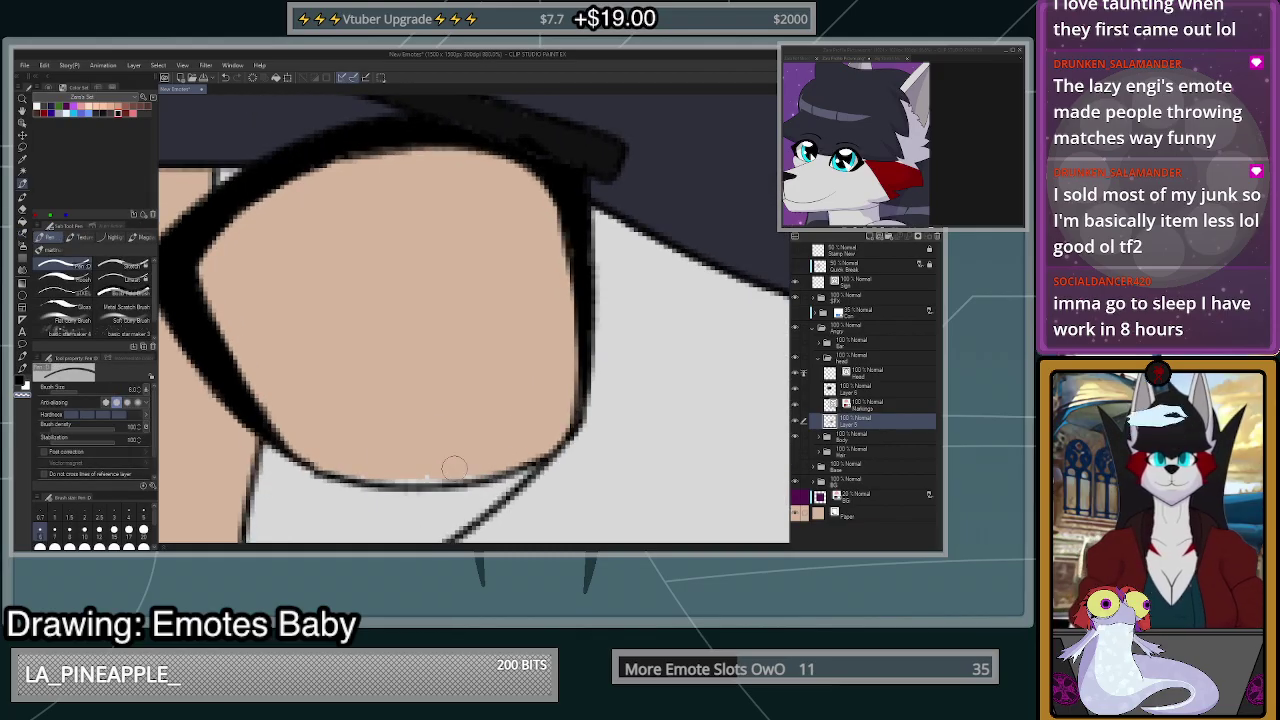
left_click_drag(524, 457, 389, 478)
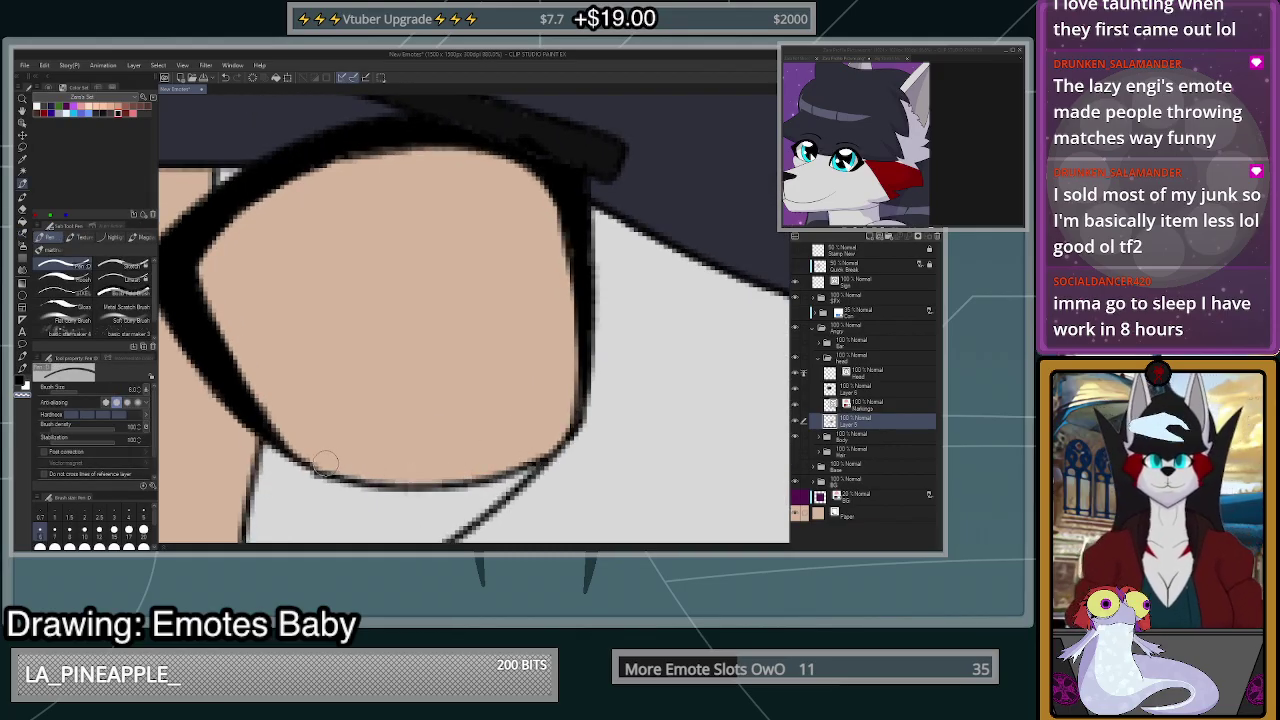
scroll(440, 440, "down", 5)
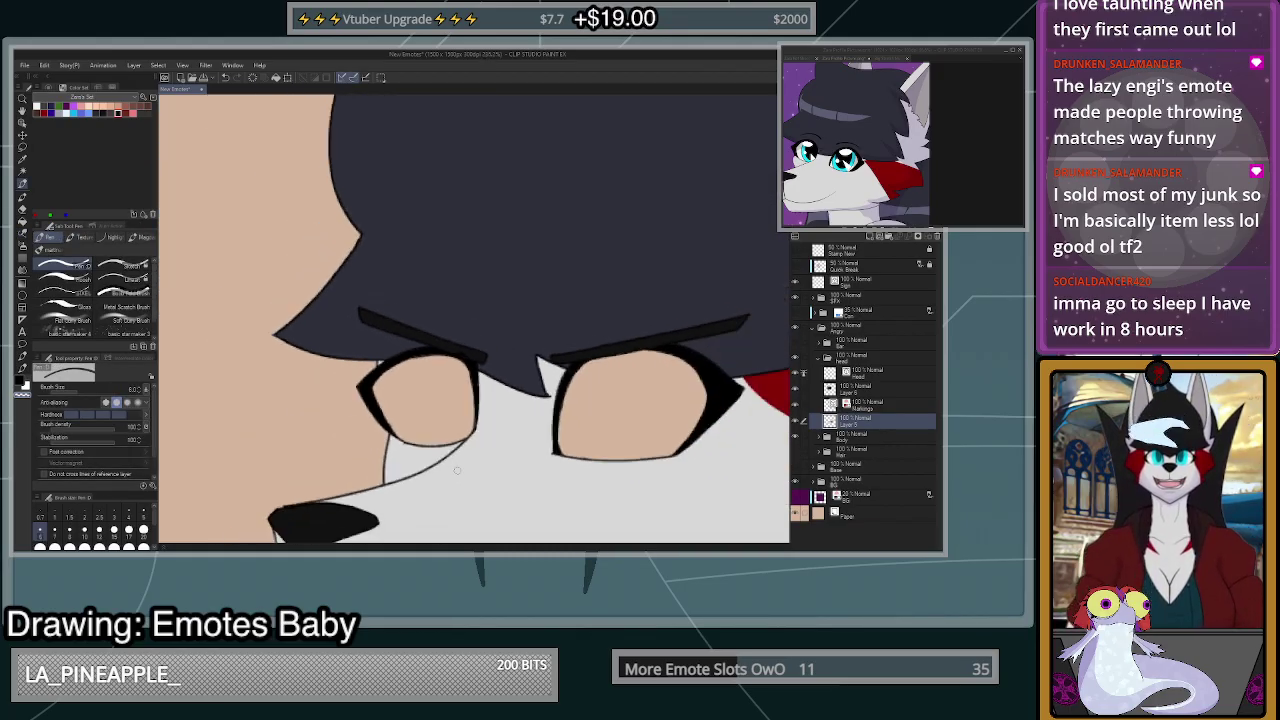
scroll(602, 478, "up", 1)
scroll(603, 474, "down", 2)
scroll(603, 440, "up", 3)
- Make the Head layer active and choose the lineart pen at brush size 4
left_click(871, 370)
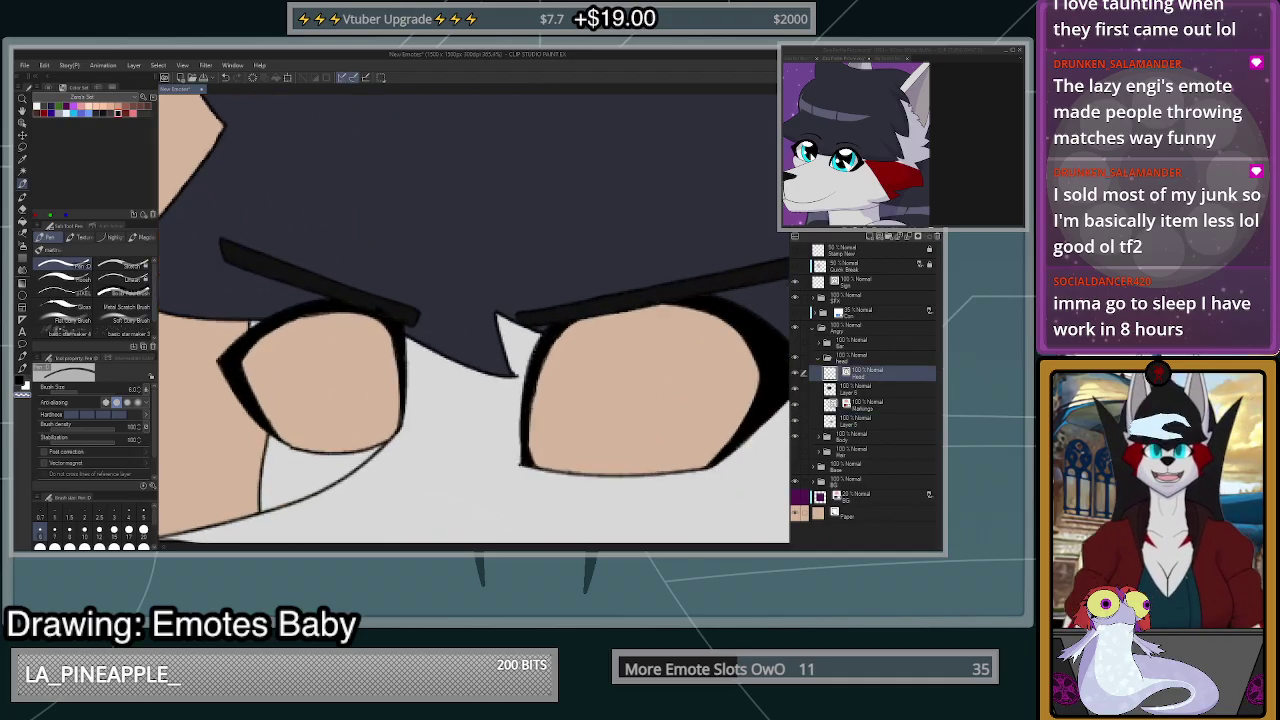
left_click(123, 278)
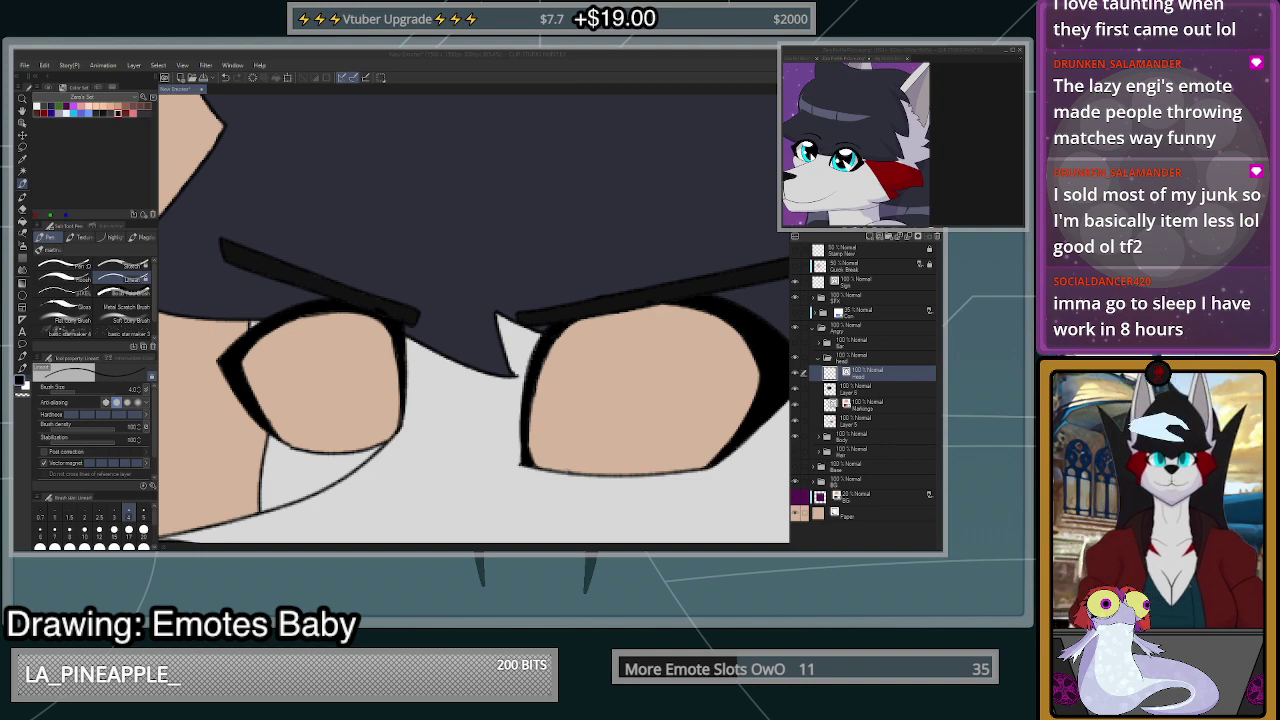
scroll(614, 437, "up", 2)
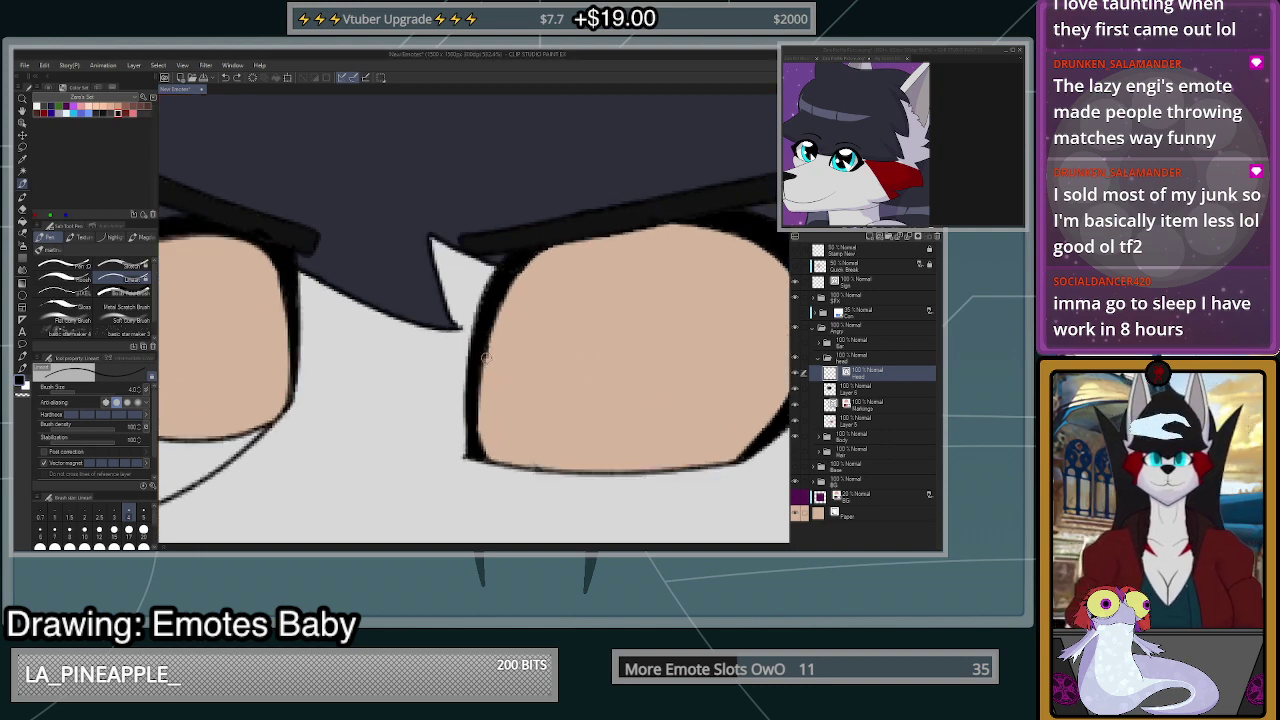
- Try a curved iris outline in each eye and check the pair with the canvas view mirrored
mouse_move(485, 358)
left_mouse_down()
mouse_move(554, 477)
mouse_move(637, 469)
mouse_move(702, 394)
mouse_move(706, 301)
mouse_move(672, 222)
left_mouse_up()
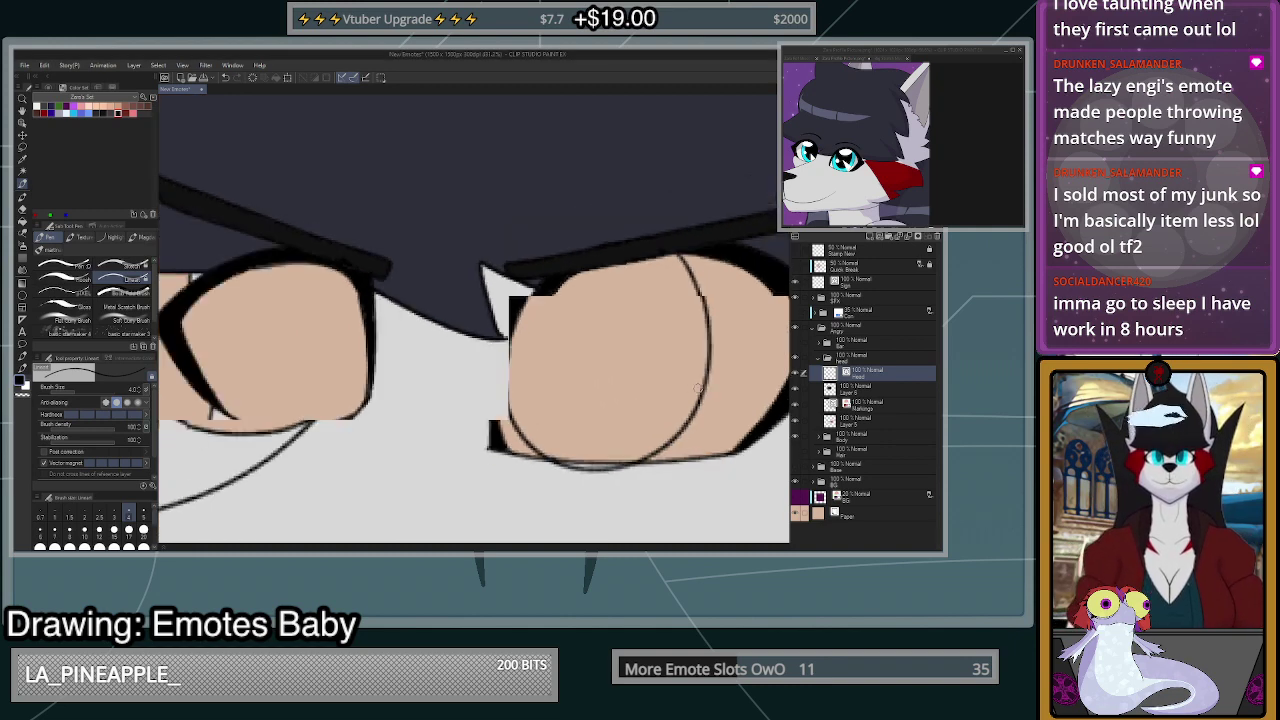
scroll(698, 388, "down", 4)
scroll(686, 423, "up", 3)
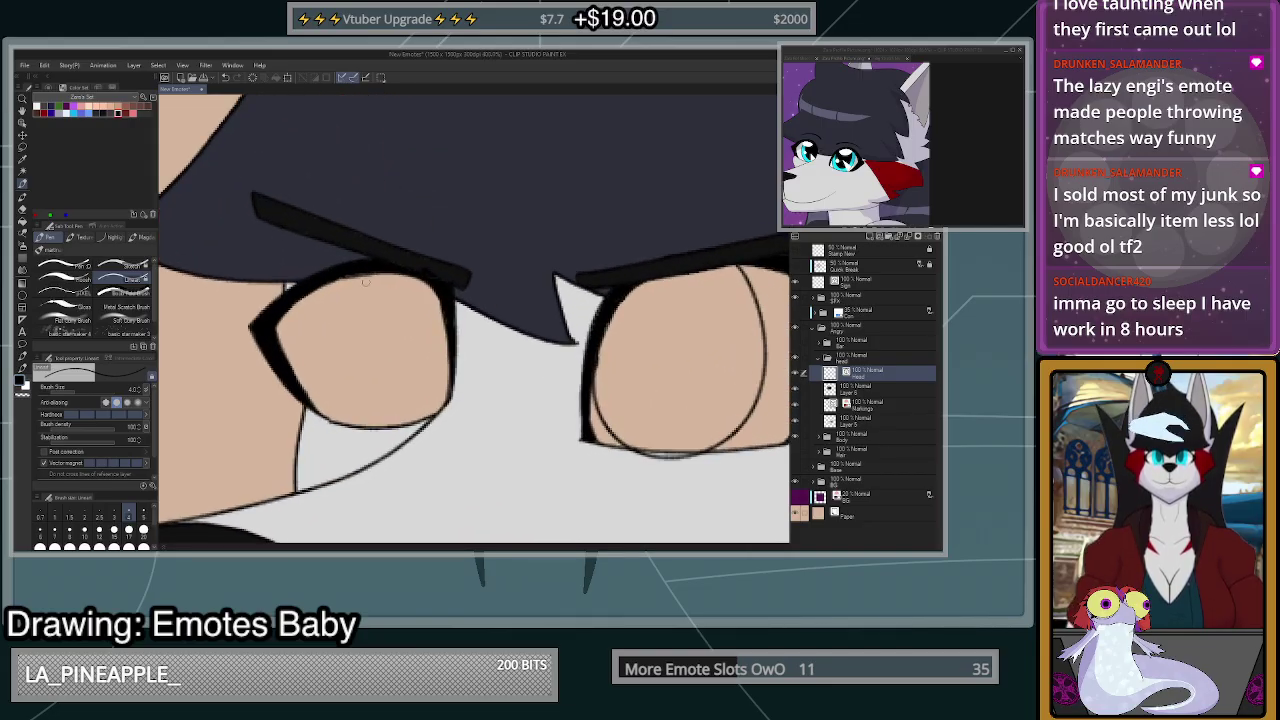
mouse_move(366, 282)
left_mouse_down()
mouse_move(344, 385)
mouse_move(394, 427)
mouse_move(455, 380)
left_mouse_up()
scroll(652, 482, "down", 3)
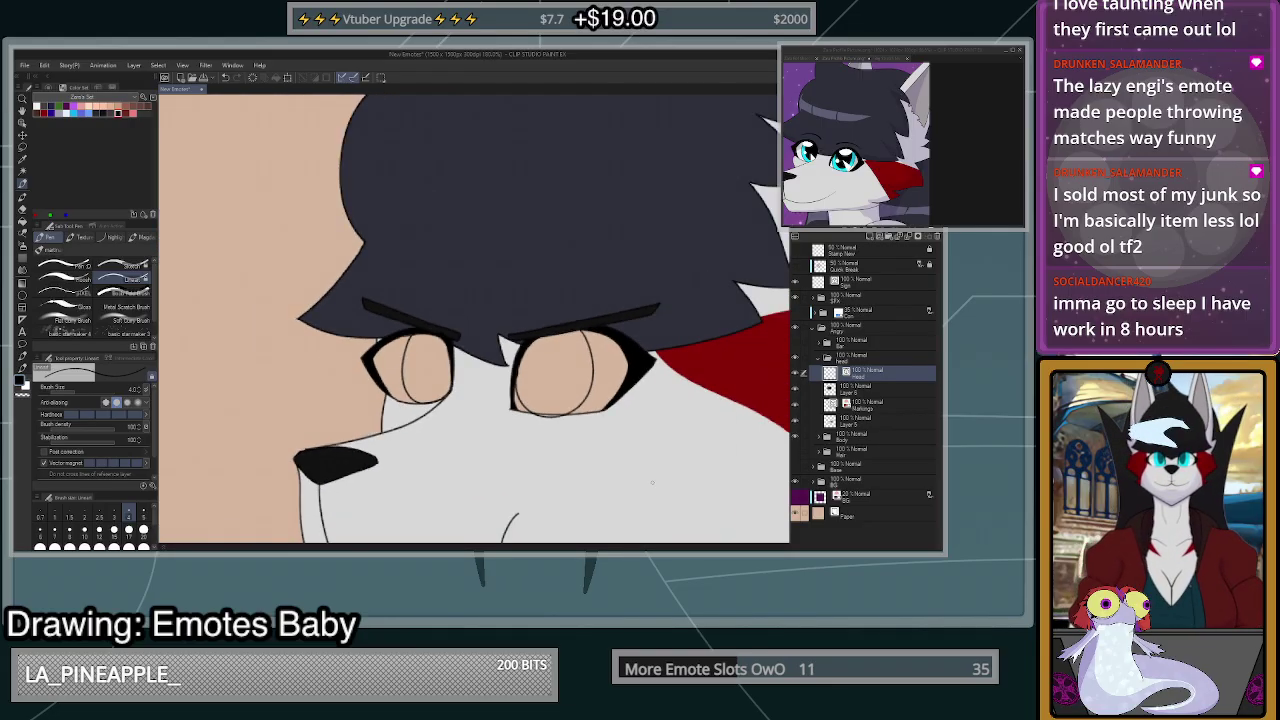
key("h")
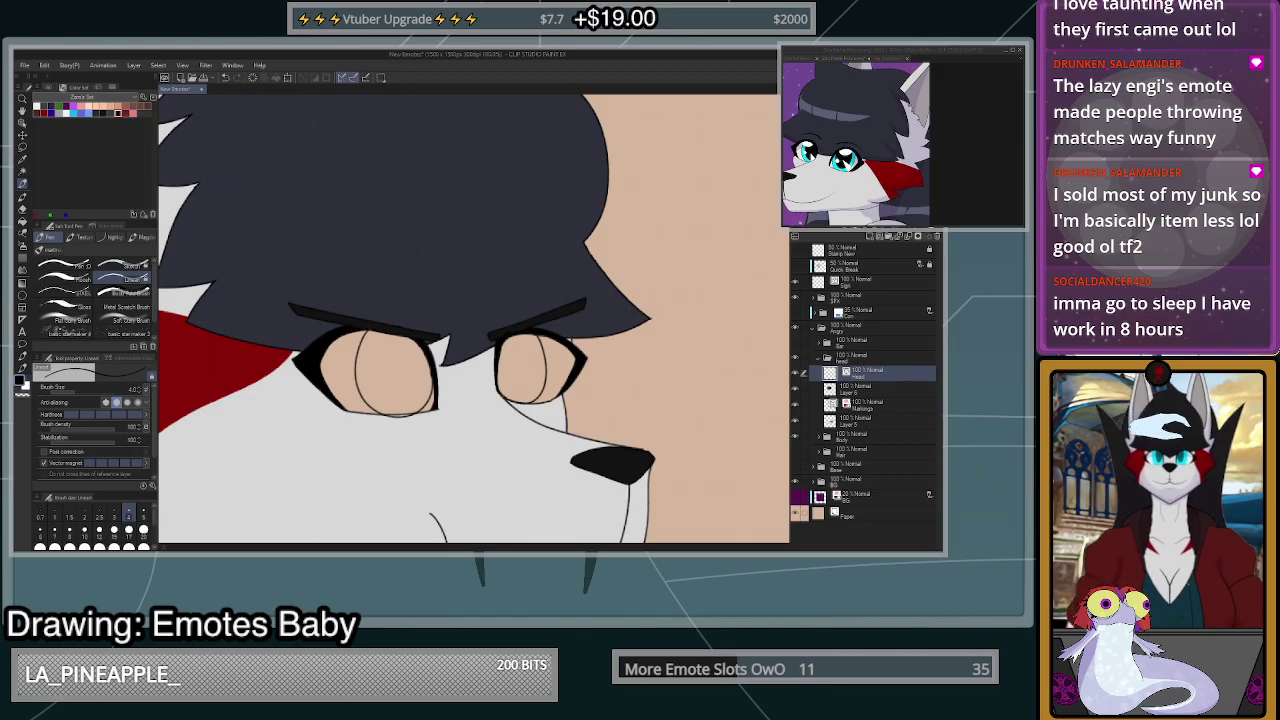
key("h")
scroll(616, 411, "up", 4)
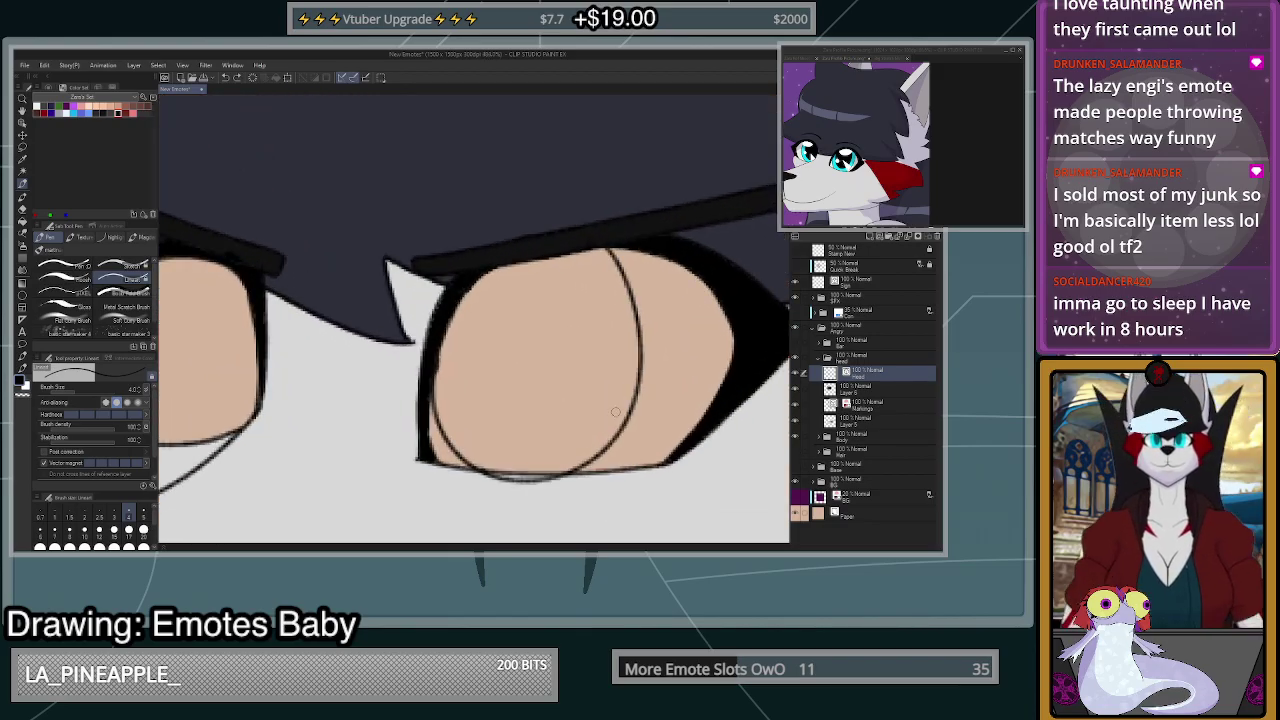
- Undo the iris outlines and try a narrower iris curve toward the inner side of the left eye
key("ctrl+z")
scroll(616, 411, "down", 3)
scroll(370, 329, "up", 3)
mouse_move(325, 245)
left_mouse_down()
mouse_move(300, 420)
mouse_move(447, 373)
left_mouse_up()
key("ctrl+z")
mouse_move(300, 250)
left_mouse_down()
mouse_move(279, 342)
mouse_move(353, 420)
mouse_move(440, 362)
left_mouse_up()
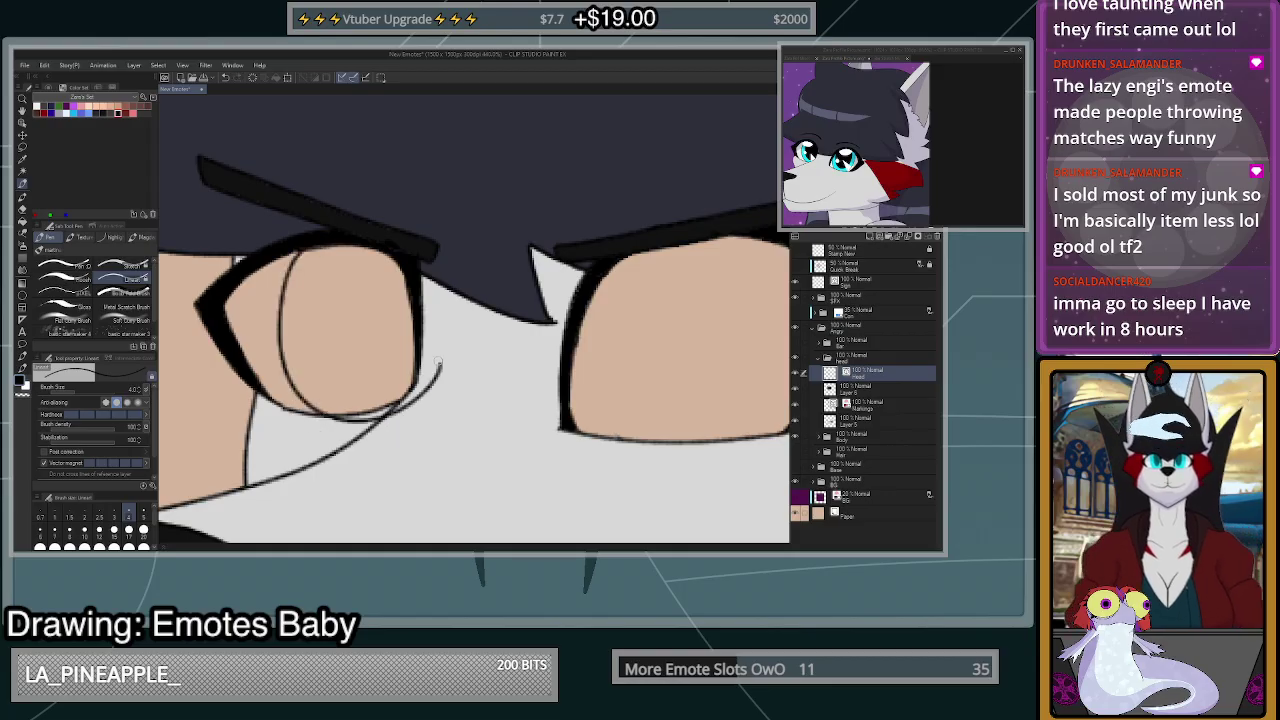
key("ctrl+z")
mouse_move(333, 250)
left_mouse_down()
mouse_move(319, 338)
mouse_move(425, 355)
left_mouse_up()
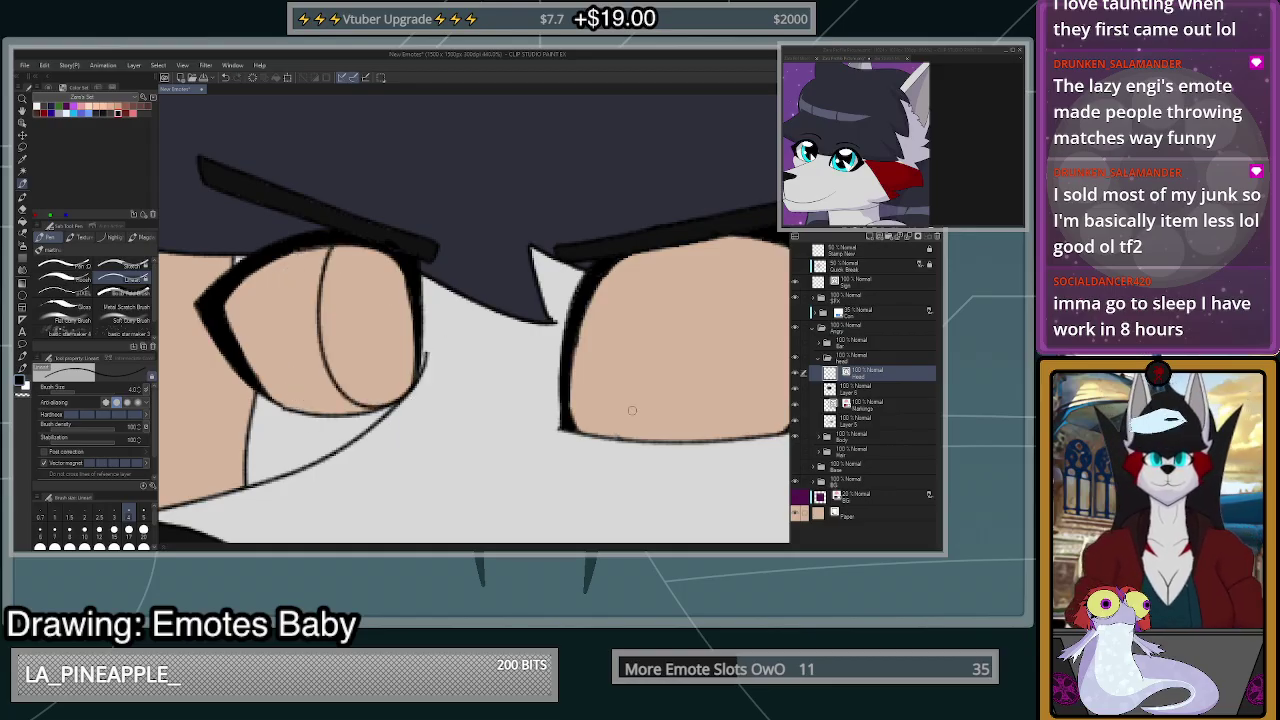
- Try nested iris curves in the right eye and a second, outer curve in the left eye
mouse_move(574, 353)
left_mouse_down()
mouse_move(630, 446)
mouse_move(715, 354)
mouse_move(677, 246)
mouse_move(731, 333)
mouse_move(710, 451)
mouse_move(674, 482)
left_mouse_up()
scroll(690, 335, "down", 2)
scroll(705, 337, "up", 2)
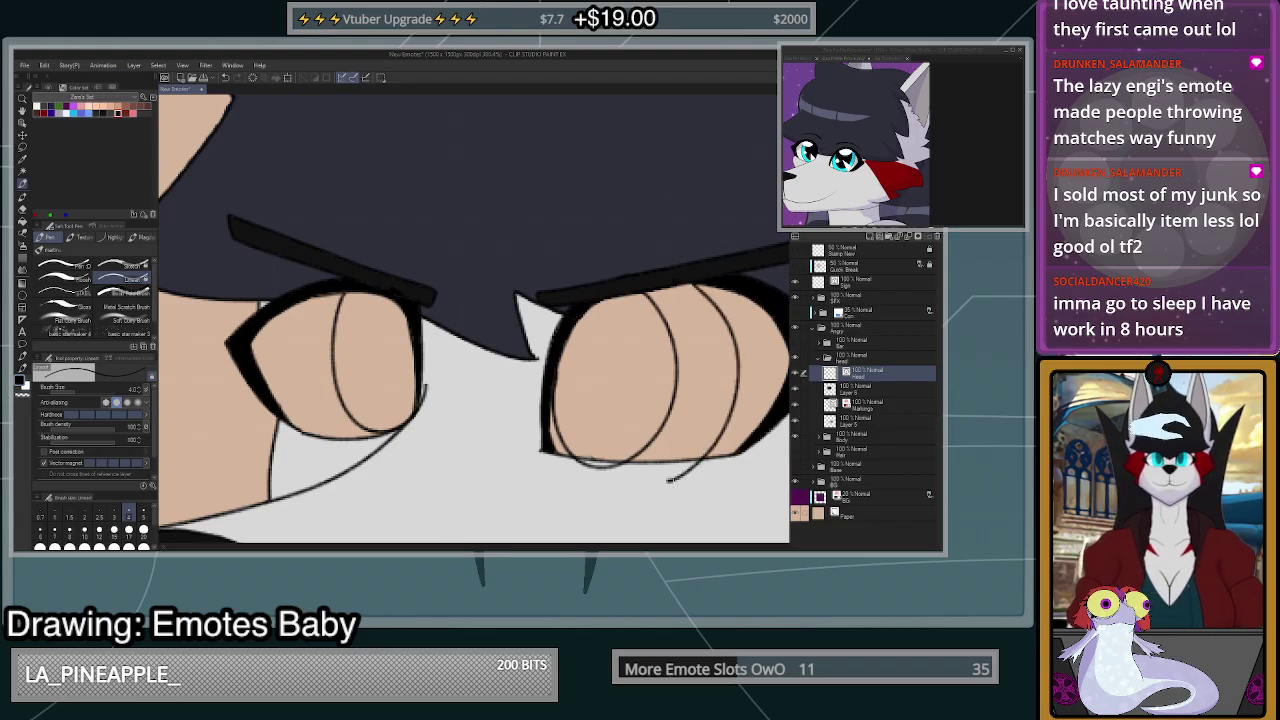
key("ctrl+z")
mouse_move(690, 282)
left_mouse_down()
mouse_move(719, 436)
mouse_move(657, 500)
left_mouse_up()
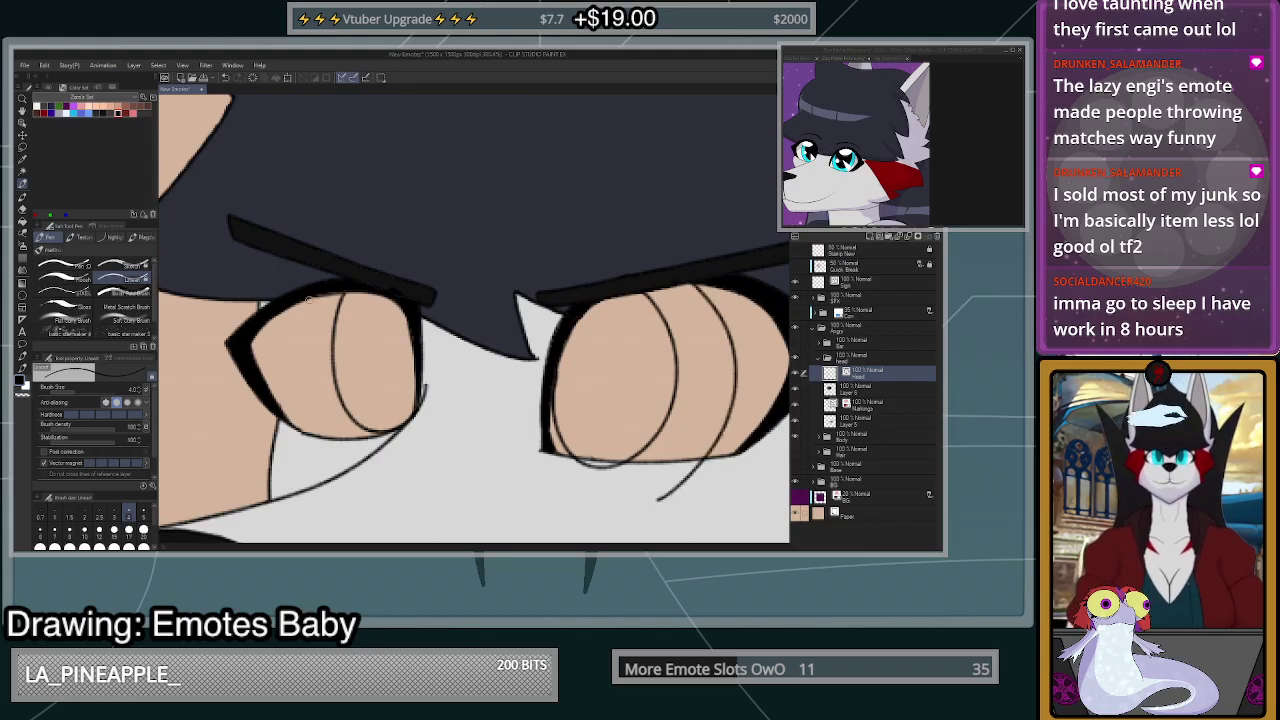
mouse_move(308, 297)
left_mouse_down()
mouse_move(317, 422)
mouse_move(346, 432)
left_mouse_up()
scroll(673, 434, "down", 3)
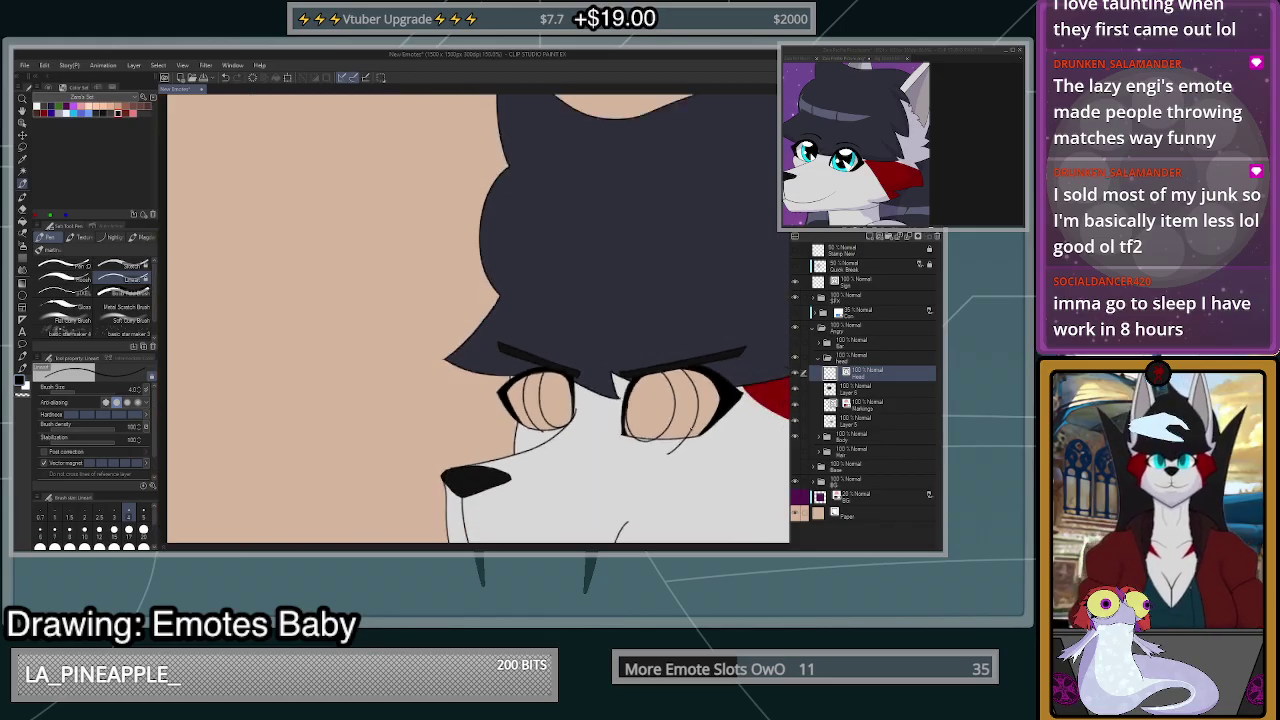
- Undo all the iris curves in both eyes
scroll(700, 450, "up", 3)
key("ctrl+z")
key("ctrl+z")
key("ctrl+z")
key("ctrl+z")
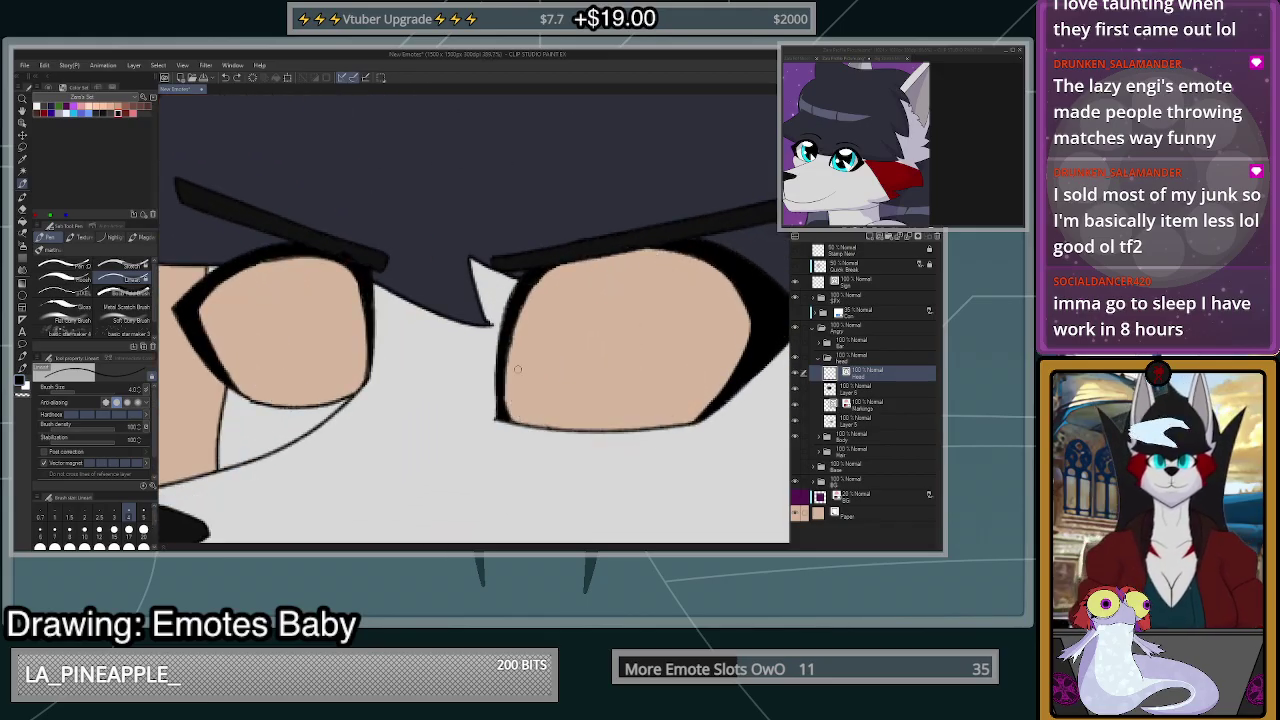
- Try a pair of nested iris curves in each eye, running from the upper lid to the lower lid
mouse_move(506, 352)
left_mouse_down()
mouse_move(504, 383)
mouse_move(569, 448)
mouse_move(624, 351)
mouse_move(590, 255)
left_mouse_up()
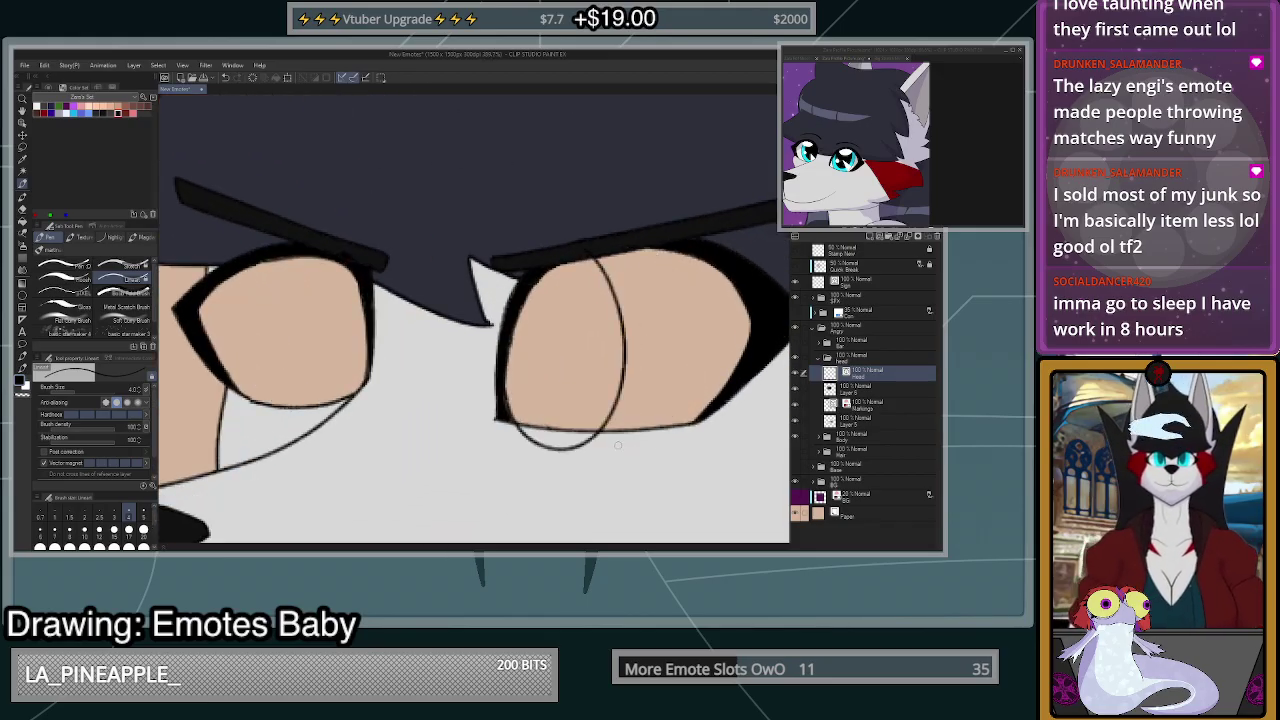
mouse_move(618, 445)
left_mouse_down()
mouse_move(658, 408)
mouse_move(660, 305)
mouse_move(632, 252)
left_mouse_up()
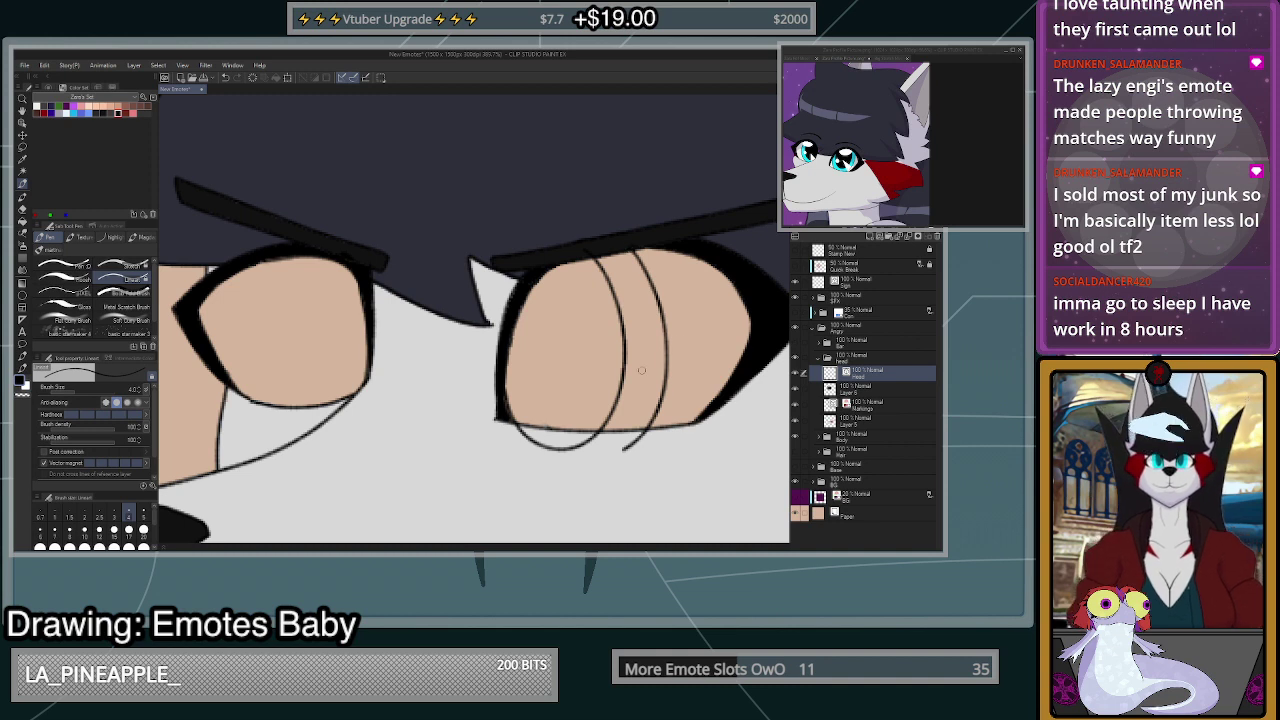
mouse_move(308, 258)
left_mouse_down()
mouse_move(285, 328)
mouse_move(358, 403)
left_mouse_up()
key("ctrl+z")
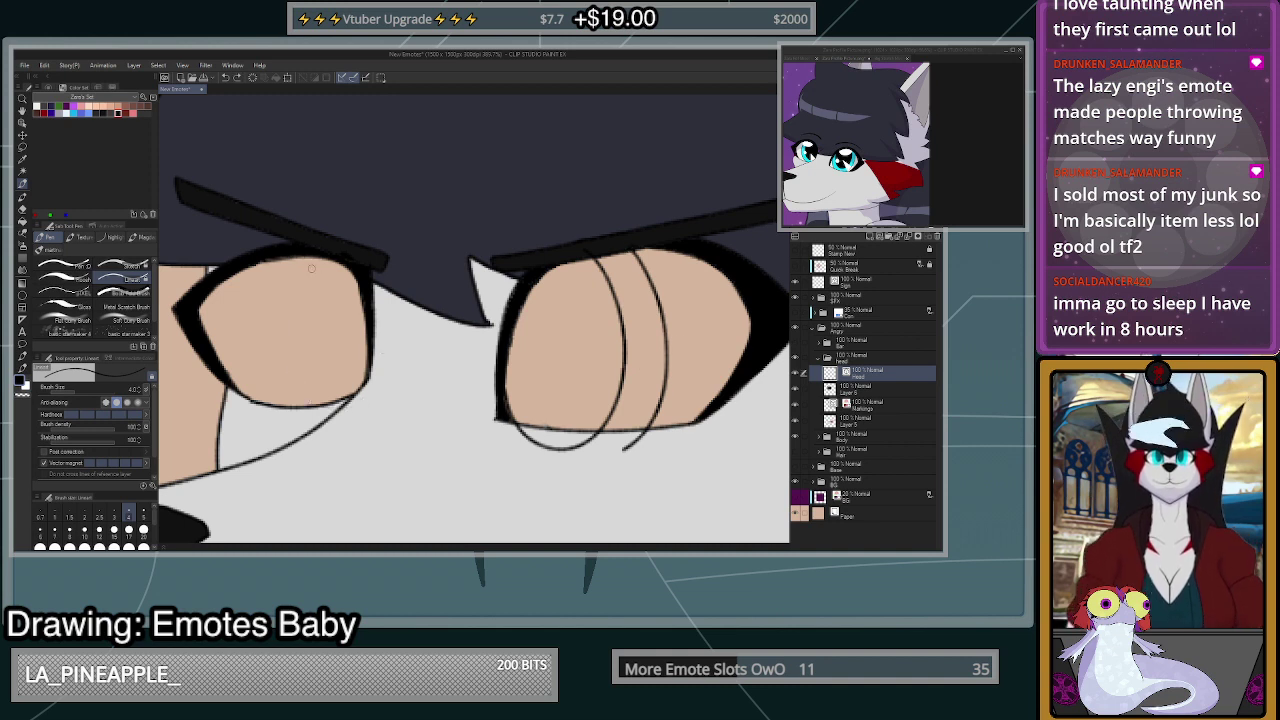
mouse_move(311, 256)
left_mouse_down()
mouse_move(302, 363)
mouse_move(364, 404)
left_mouse_up()
mouse_move(280, 258)
left_mouse_down()
mouse_move(253, 312)
mouse_move(272, 402)
mouse_move(340, 408)
left_mouse_up()
- Erase the iris line ends that extend below the right eye's lower lid with the vector eraser
left_click(22, 210)
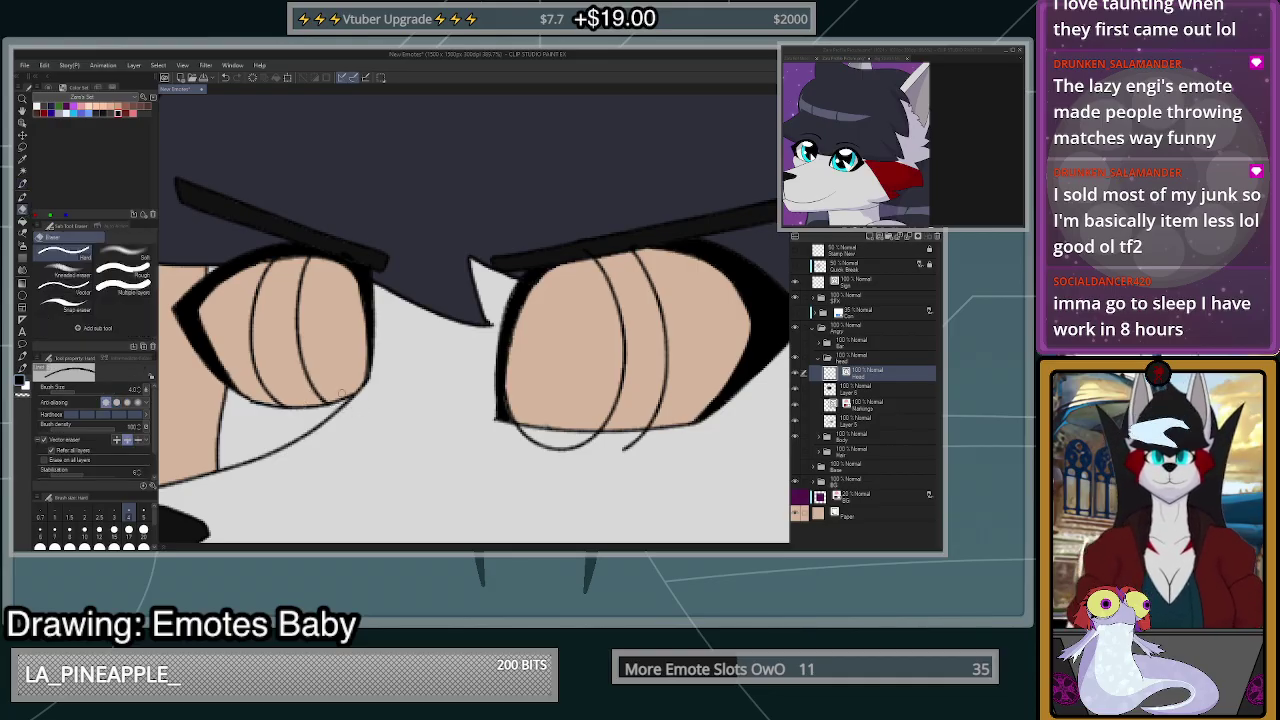
left_click_drag(577, 443, 648, 440)
scroll(600, 460, "down", 5)
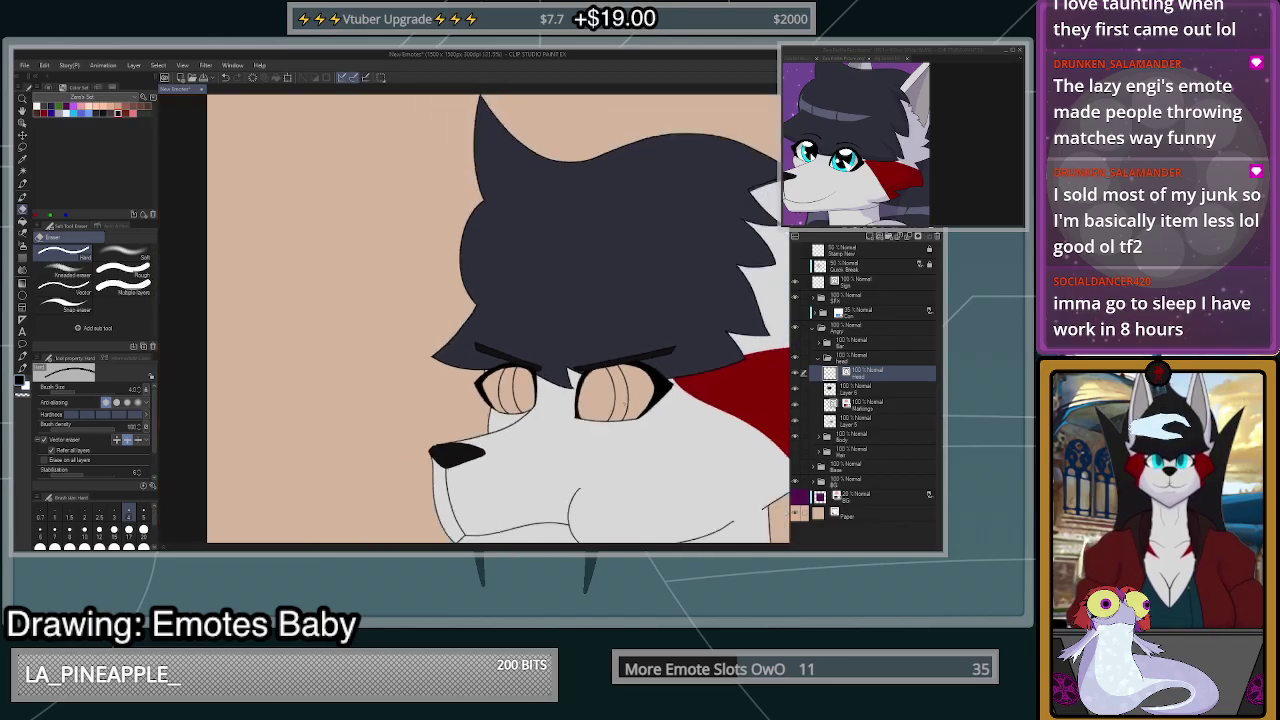
scroll(613, 440, "up", 3)
- Undo the erasing and all the nested iris curves so both eyes are empty
key("ctrl+z")
key("ctrl+z")
key("ctrl+z")
key("ctrl+z")
key("ctrl+z")
key("ctrl+z")
key("ctrl+z")
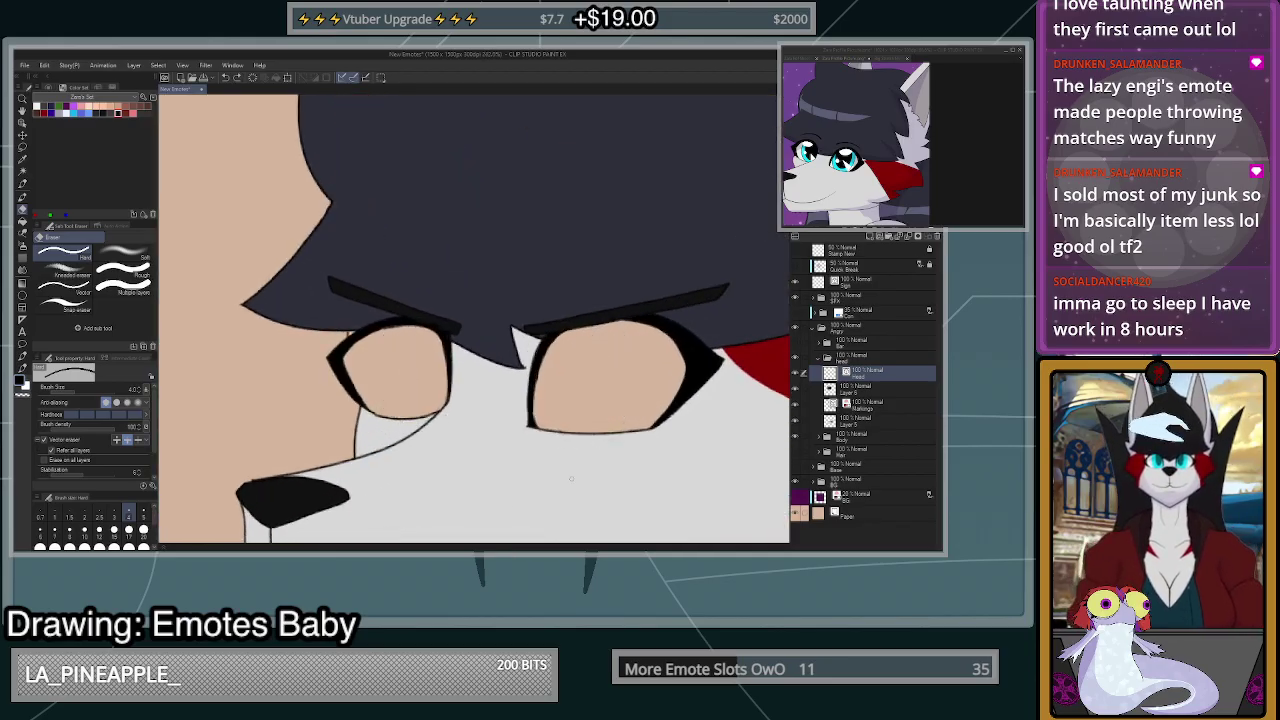
scroll(571, 479, "up", 4)
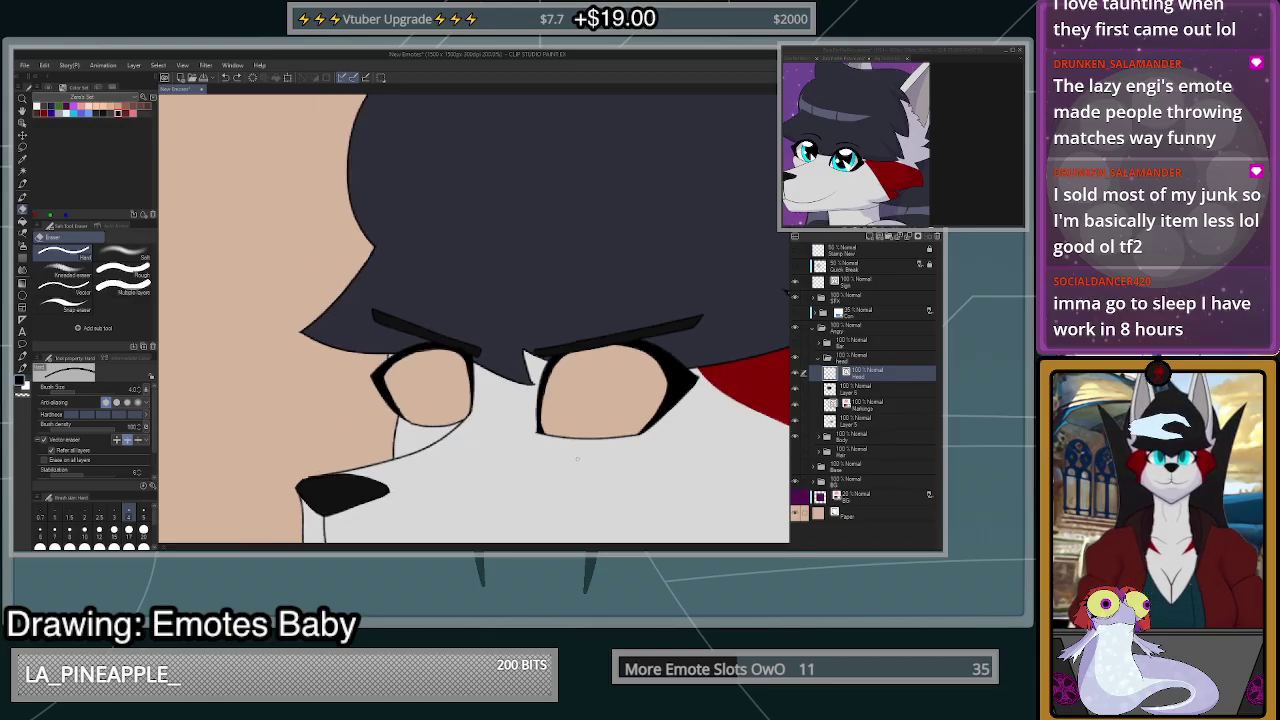
- Draw one large rounded iris outline extending past the lower lid in each eye, checking both with the view mirrored
key("p")
mouse_move(494, 358)
left_mouse_down()
mouse_move(502, 429)
mouse_move(612, 456)
mouse_move(671, 356)
mouse_move(645, 255)
left_mouse_up()
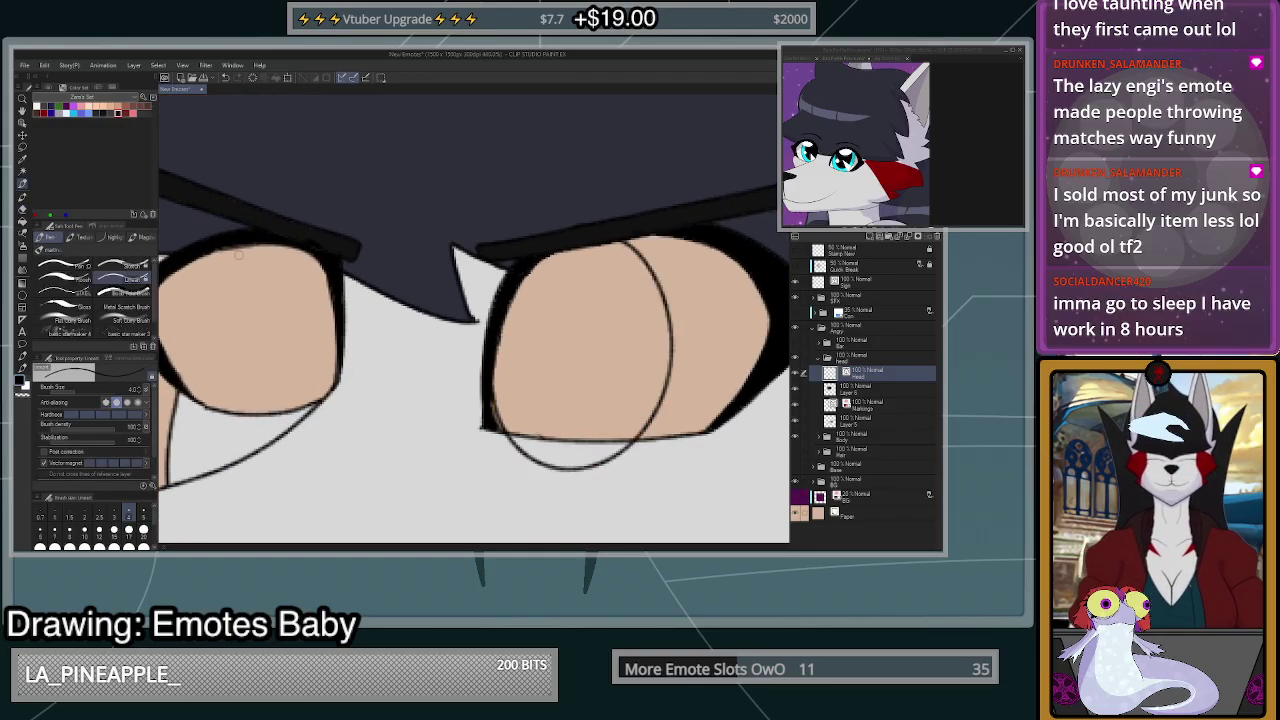
mouse_move(247, 246)
left_mouse_down()
mouse_move(217, 342)
mouse_move(336, 380)
left_mouse_up()
key("ctrl+z")
mouse_move(250, 246)
left_mouse_down()
mouse_move(235, 404)
mouse_move(336, 384)
left_mouse_up()
scroll(629, 437, "down", 4)
scroll(468, 440, "up", 3)
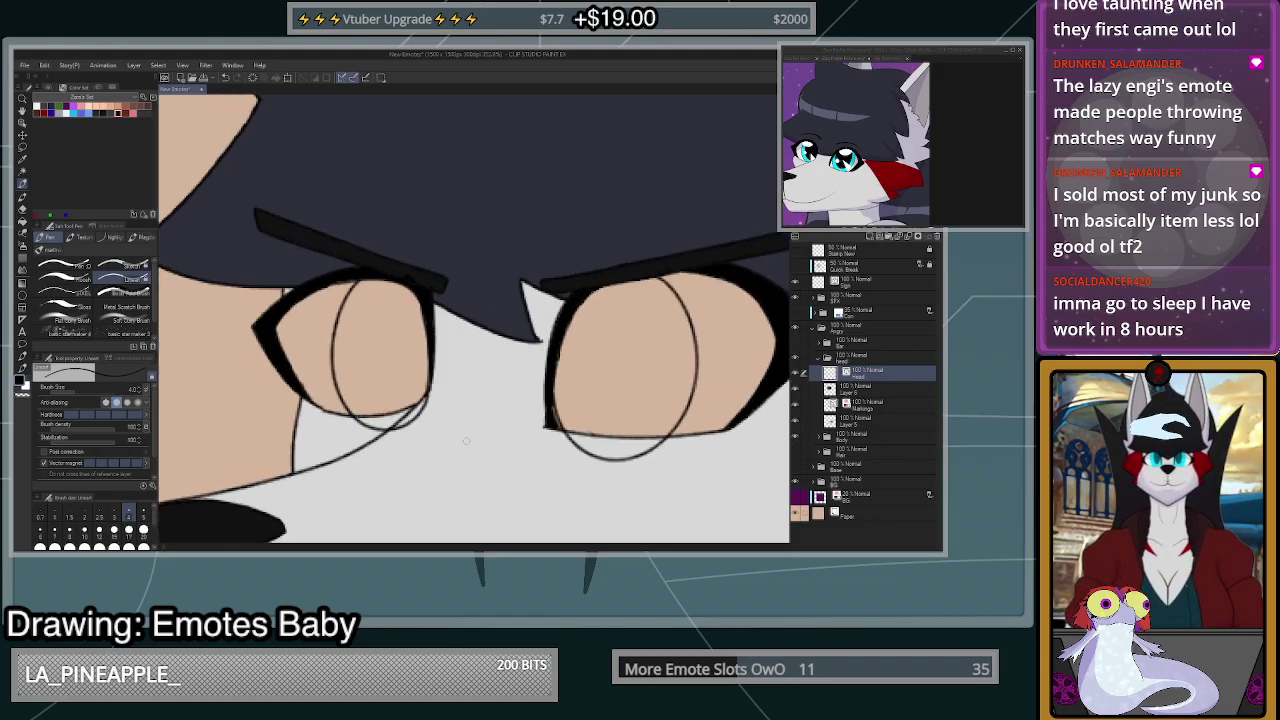
scroll(548, 444, "down", 3)
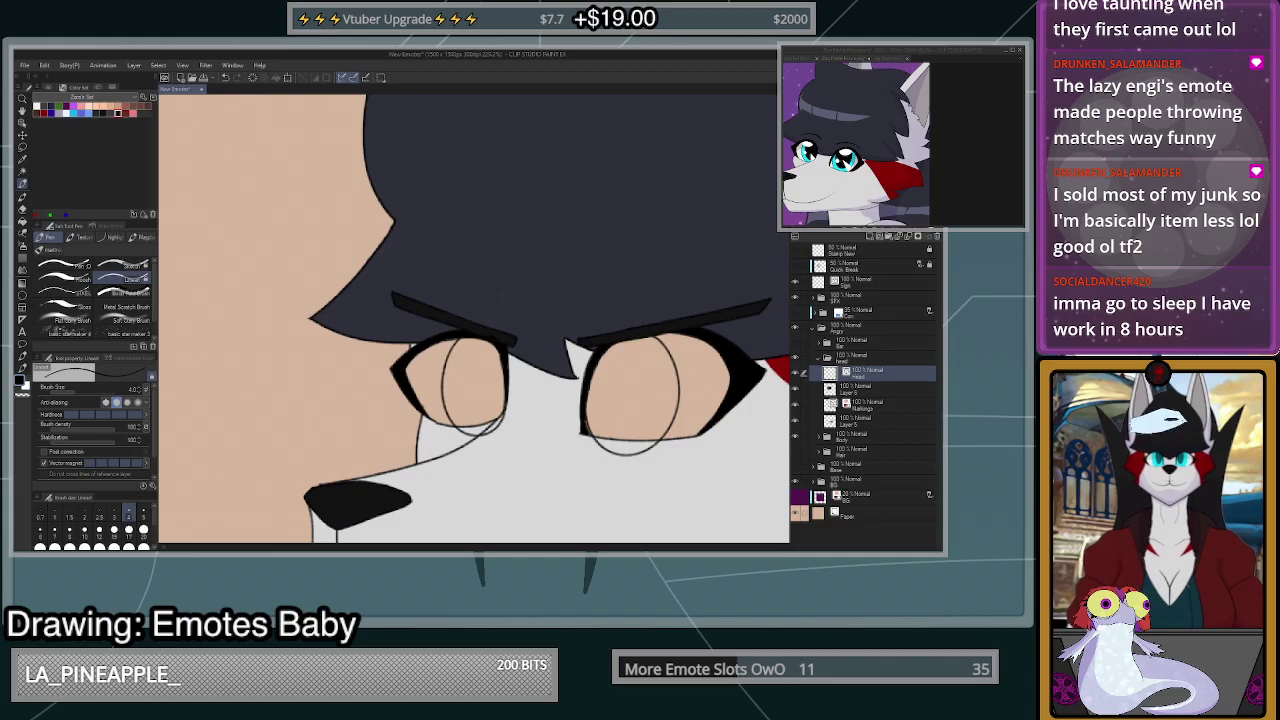
key("h")
key("h")
key("h")
key("h")
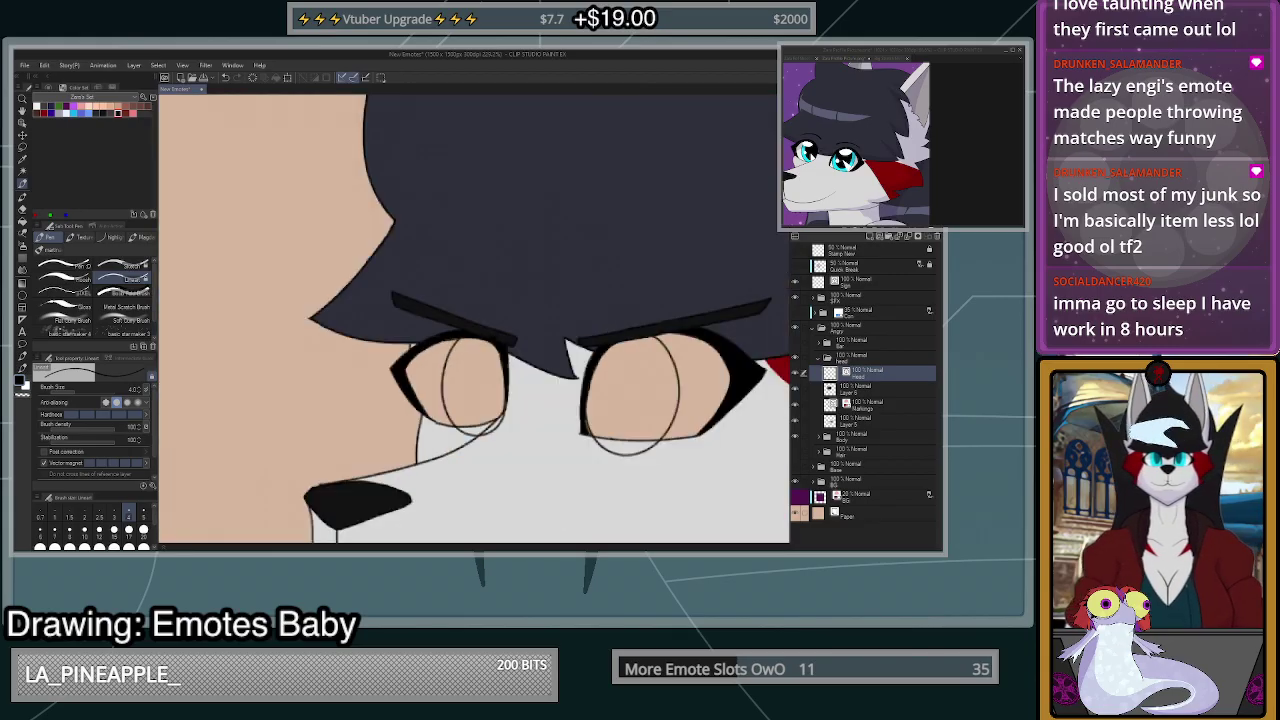
- Erase the iris line segments that extend outside the lower lids of both eyes with the vector eraser
scroll(495, 481, "up", 2)
scroll(495, 481, "up", 1)
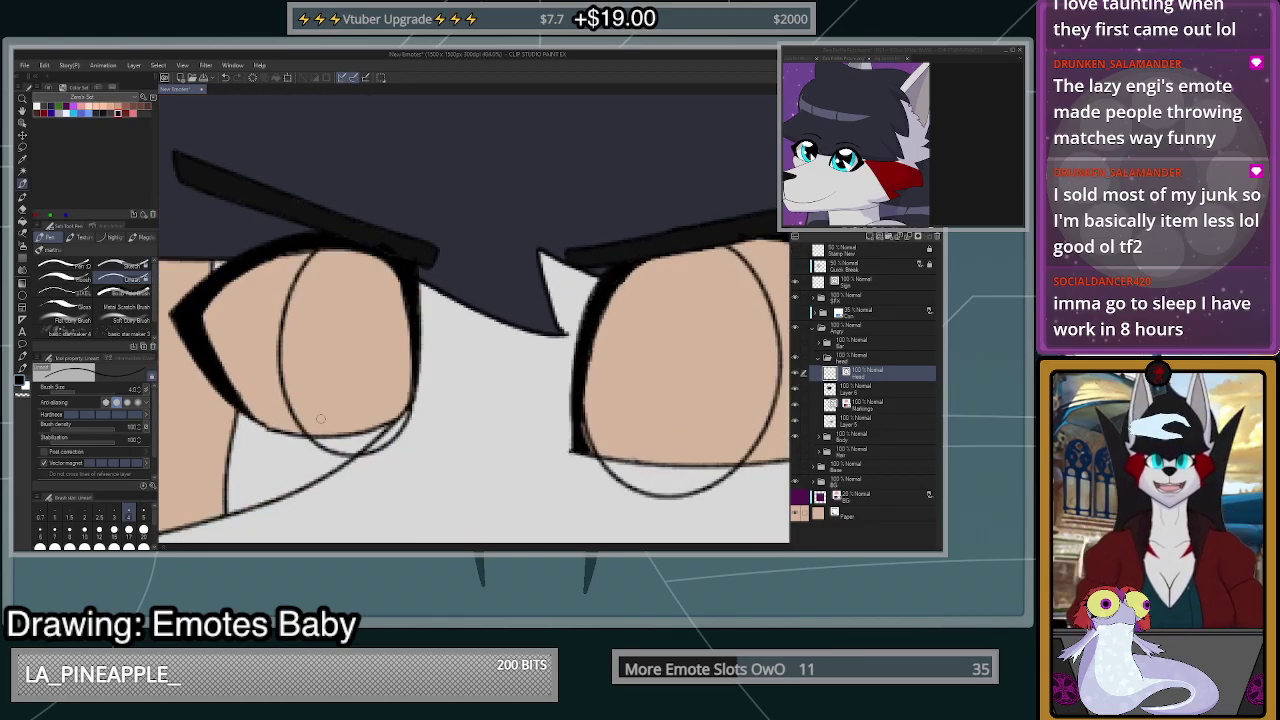
left_click(22, 209)
left_click(334, 450)
left_click_drag(372, 452, 436, 435)
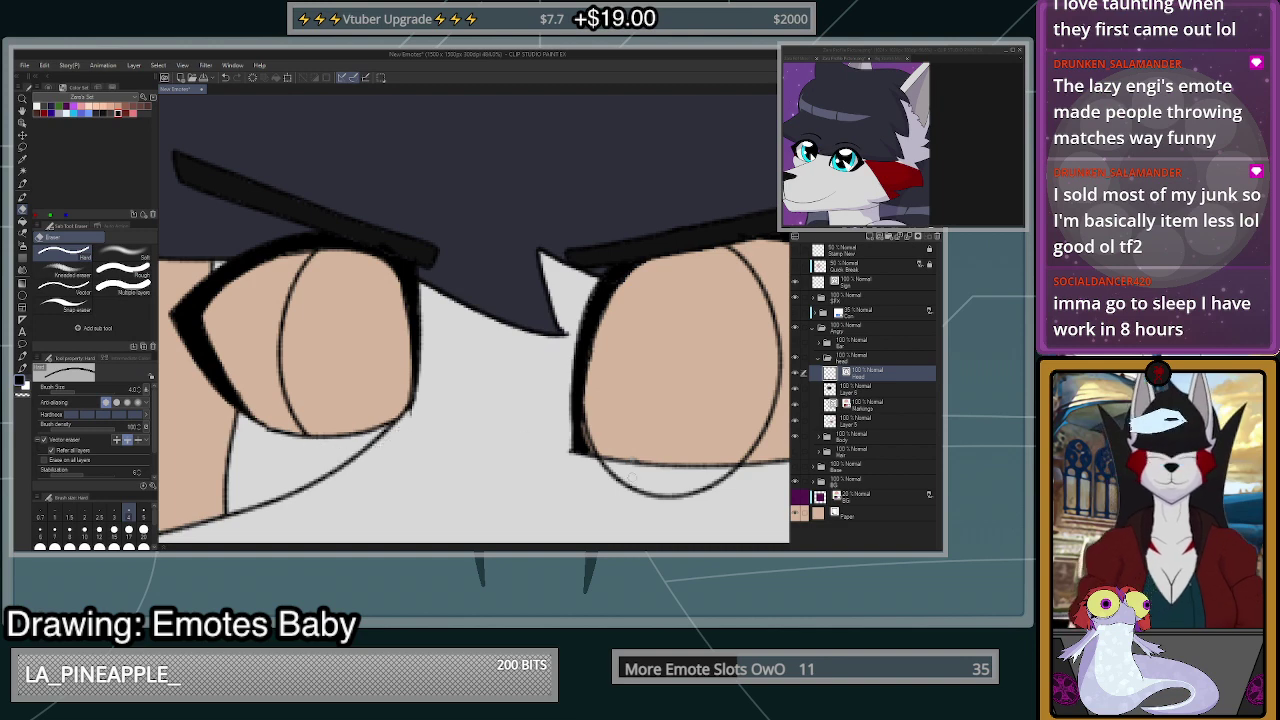
left_click(644, 489)
scroll(594, 448, "down", 4)
scroll(640, 487, "up", 3)
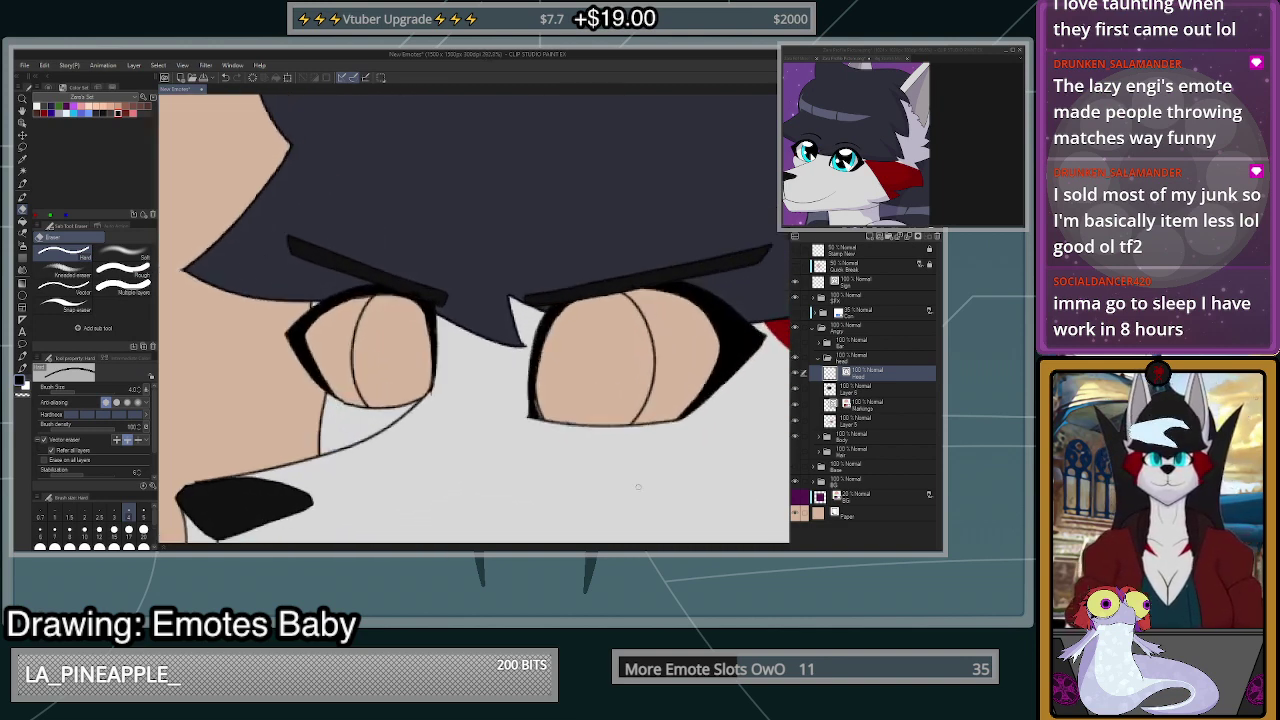
- Touch up the lower inner corner of the right eye's outline with the pen on the layer beneath the markings
key("p")
left_click(855, 425)
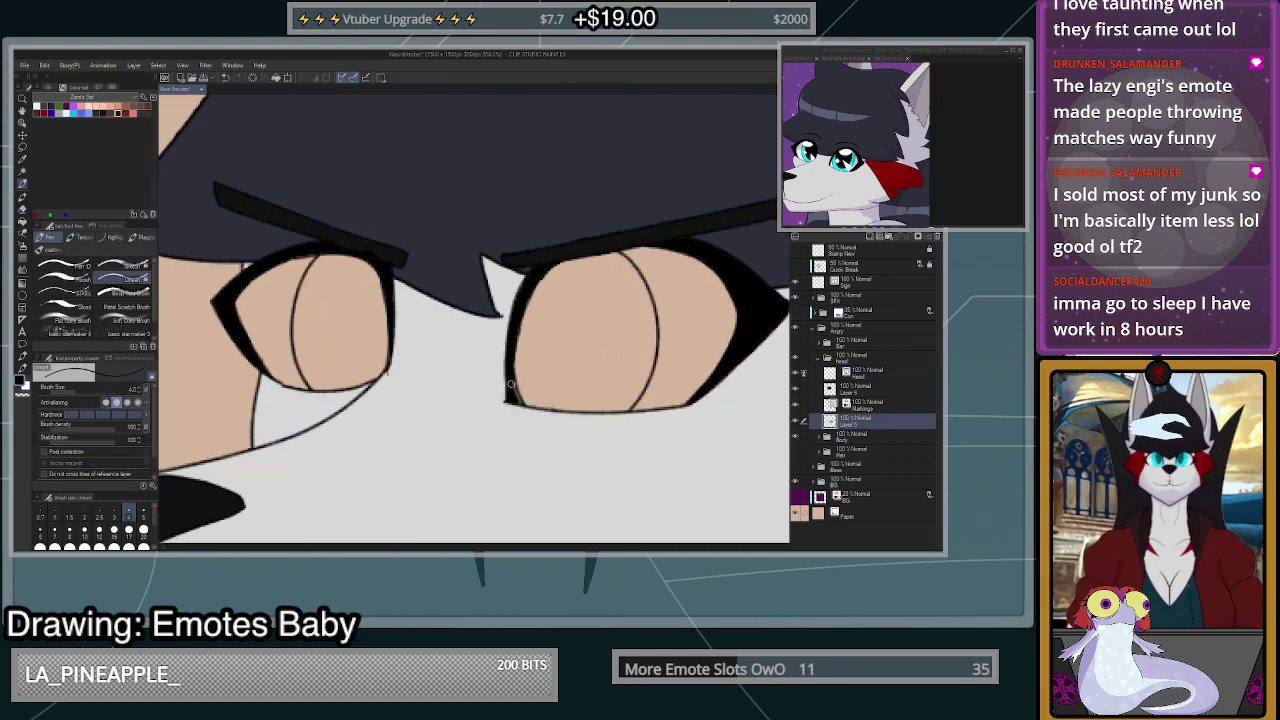
left_click_drag(510, 377, 518, 397)
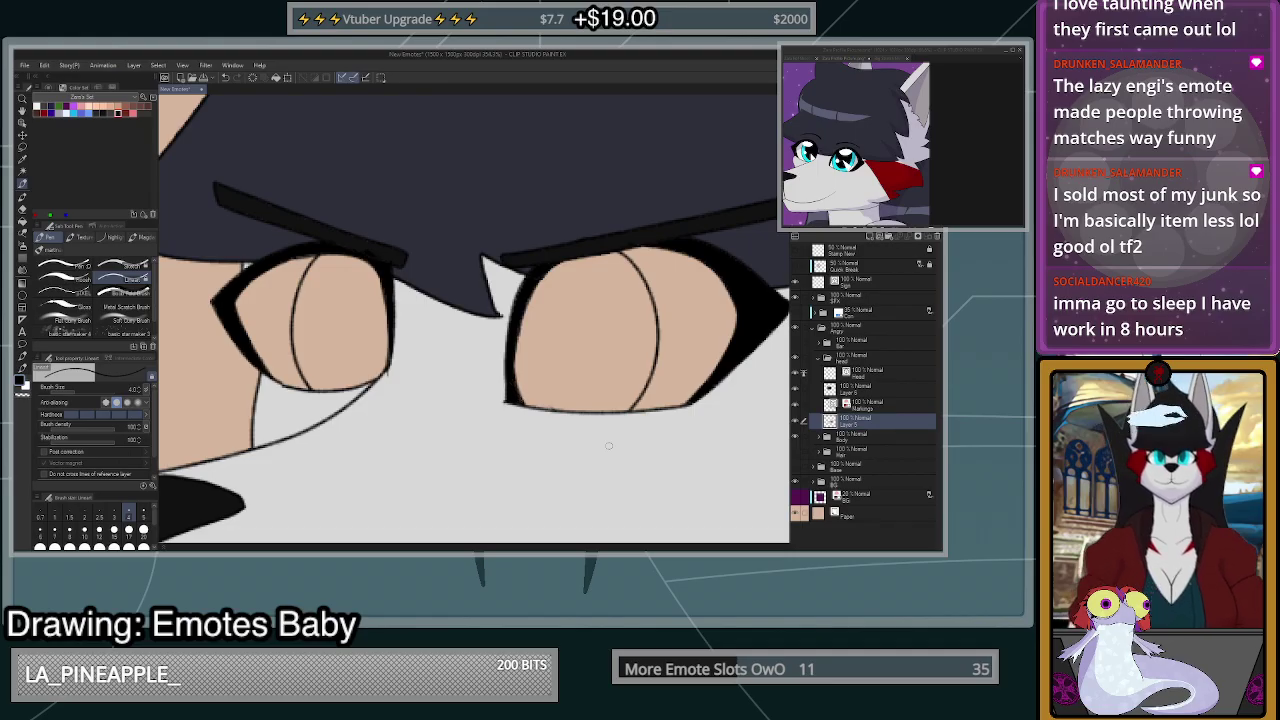
key("h")
key("h")
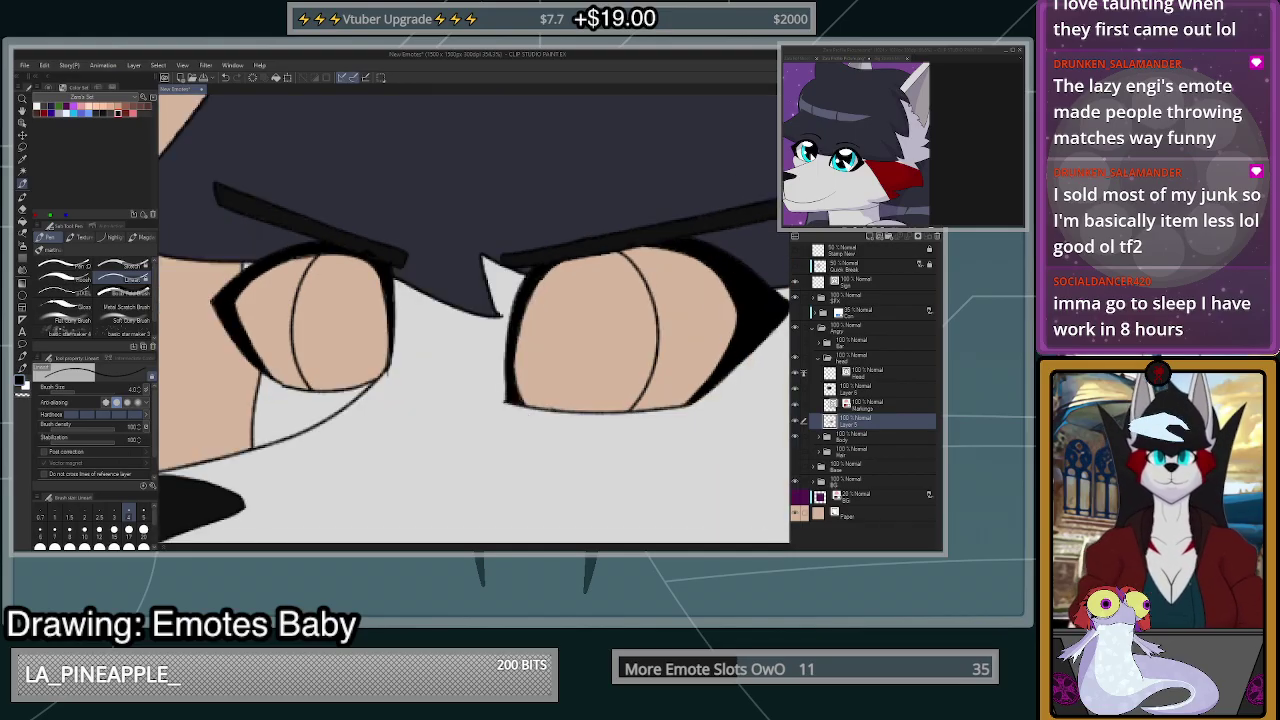
scroll(627, 327, "down", 4)
scroll(695, 319, "up", 1)
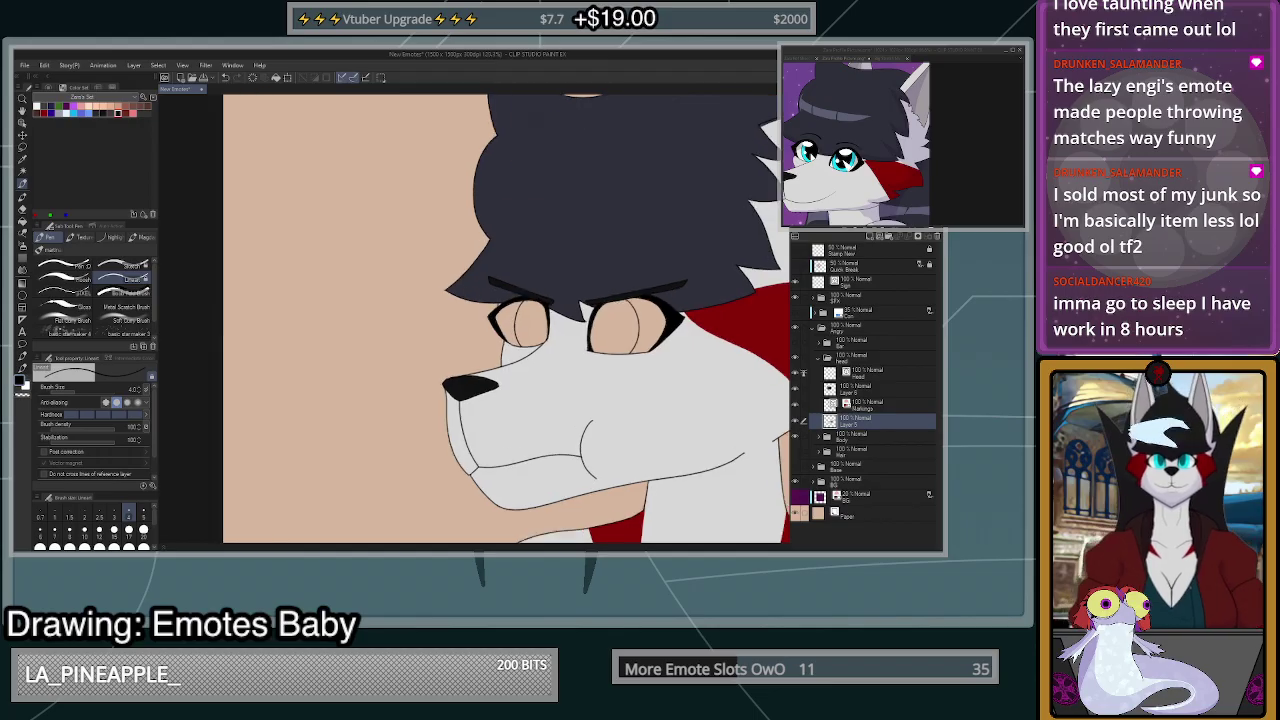
- Check the eyes with the view mirrored and redraw the left eye's iris curve on the Head layer with Redraw vector line
key("h")
key("h")
key("h")
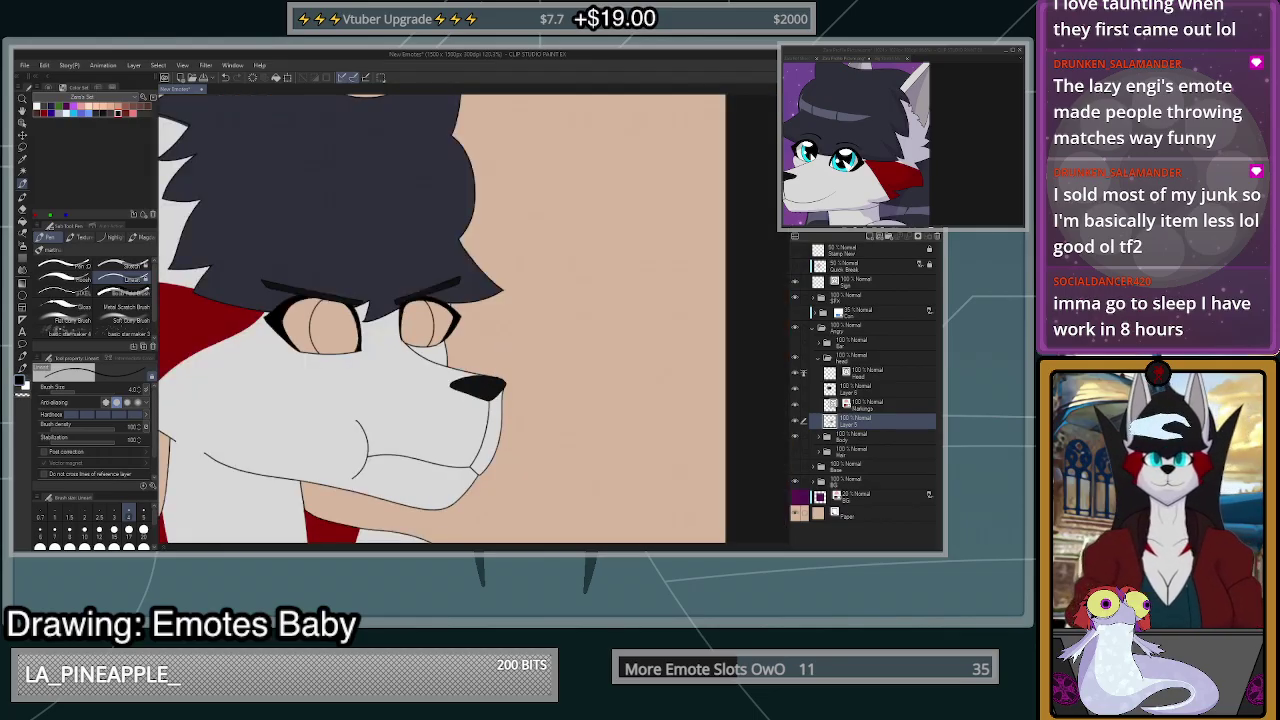
key("h")
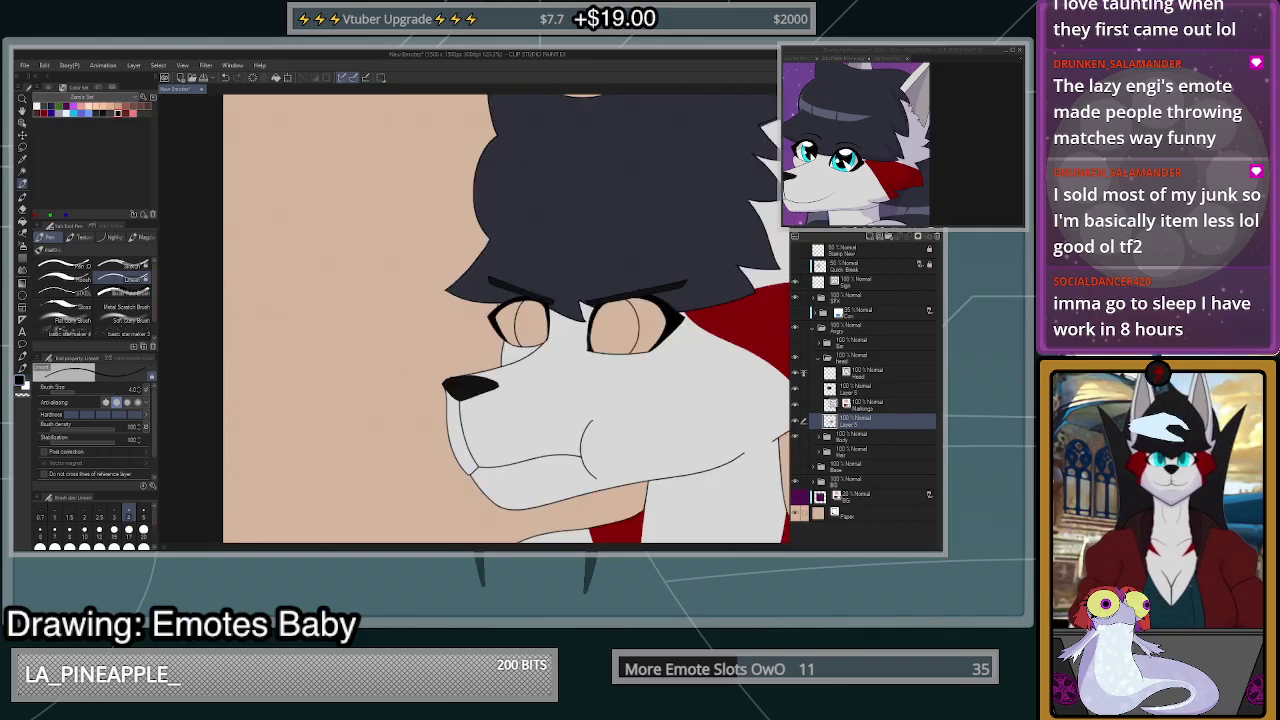
scroll(700, 300, "up", 2)
left_click(860, 360)
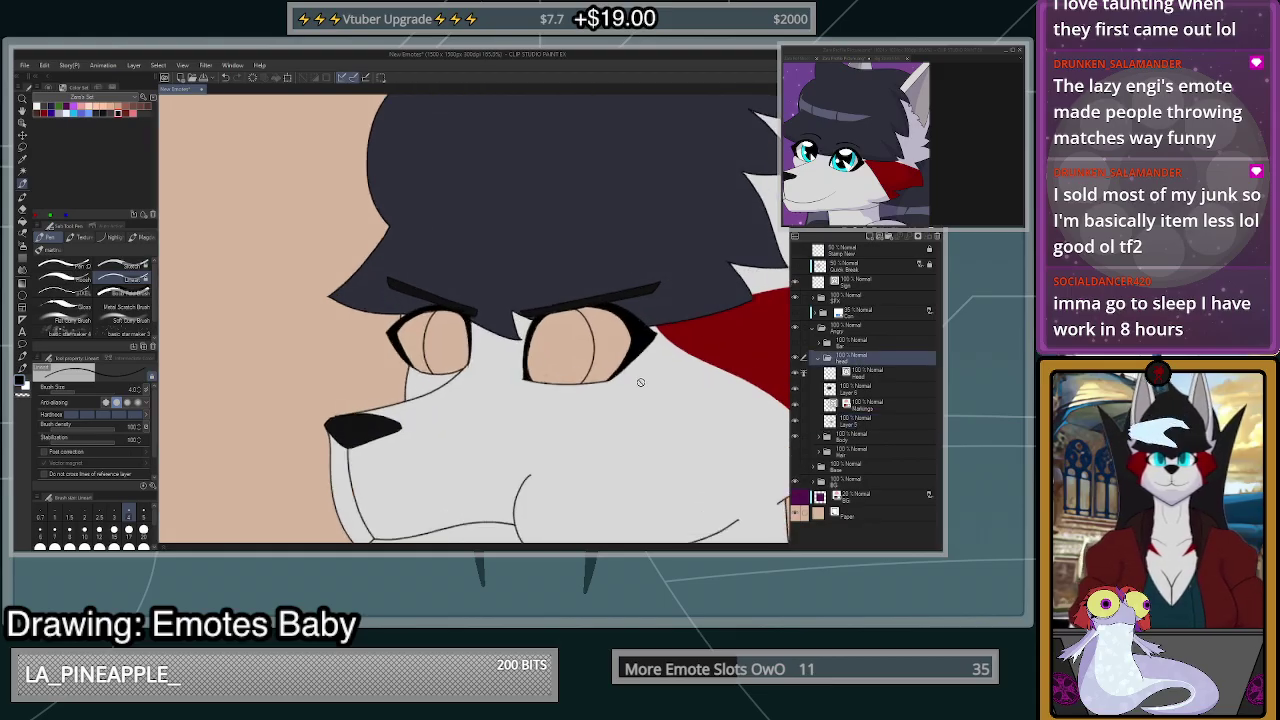
scroll(515, 340, "up", 3)
scroll(533, 353, "up", 1)
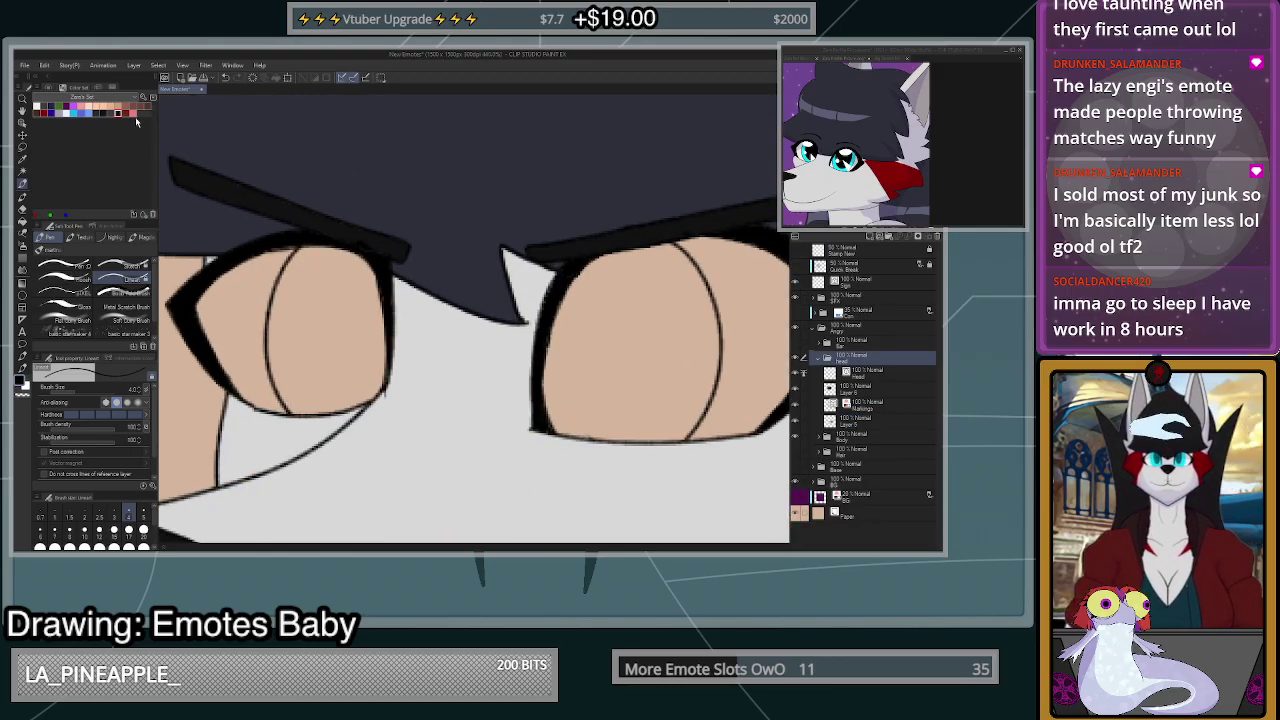
scroll(320, 305, "up", 3)
left_click(22, 234)
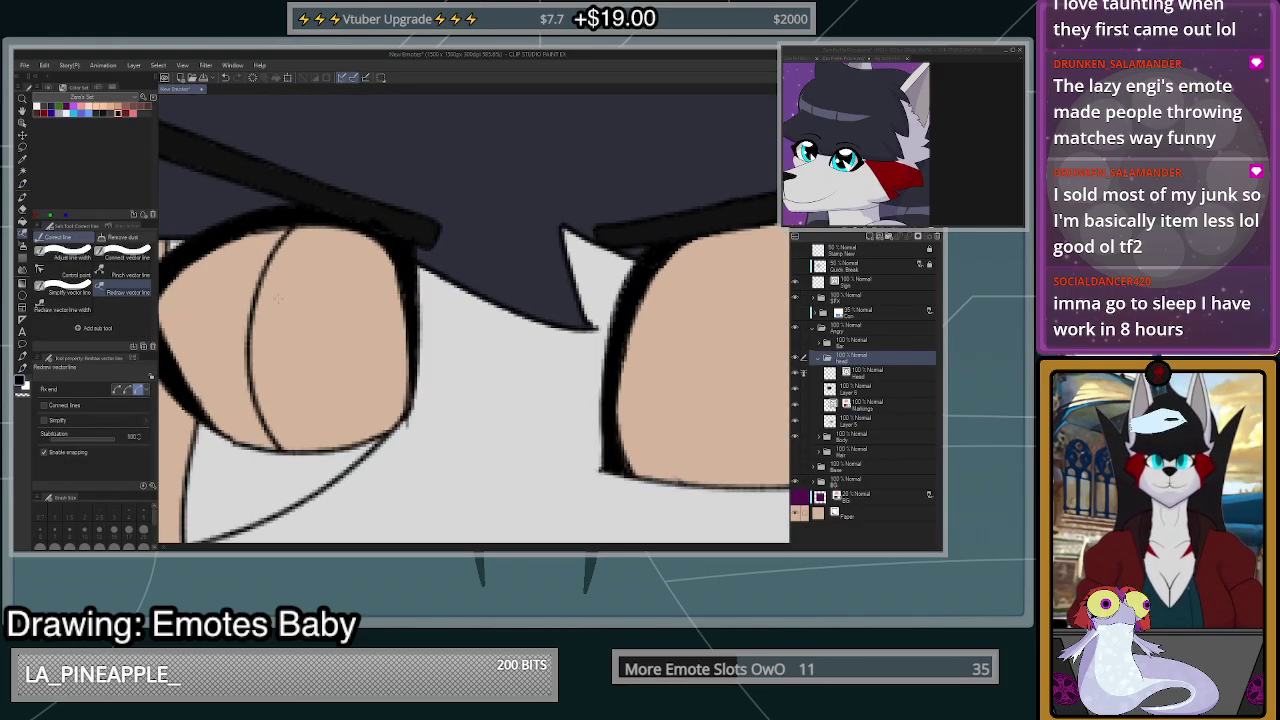
scroll(306, 304, "up", 2)
left_click(862, 372)
mouse_move(307, 211)
left_mouse_down()
mouse_move(246, 434)
mouse_move(277, 482)
left_mouse_up()
key("ctrl+z")
mouse_move(305, 213)
left_mouse_down()
mouse_move(242, 318)
mouse_move(290, 228)
mouse_move(243, 443)
mouse_move(268, 480)
left_mouse_up()
scroll(454, 406, "down", 5)
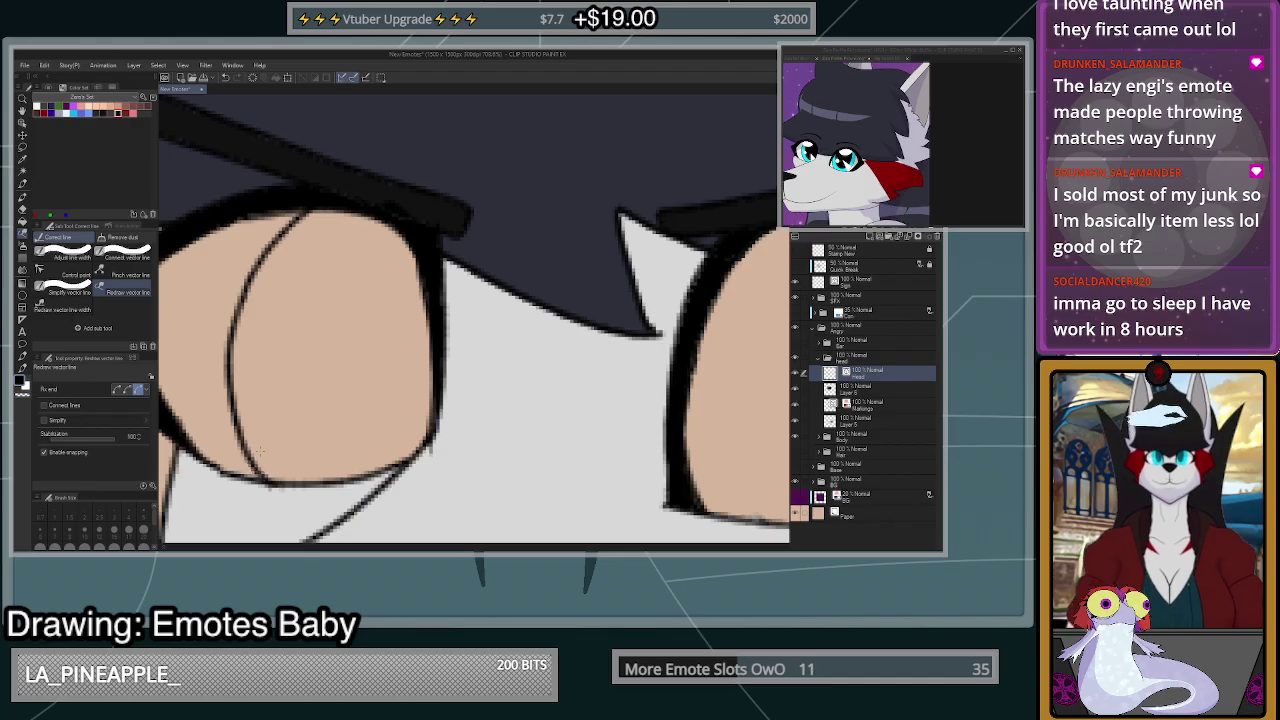
scroll(606, 388, "down", 5)
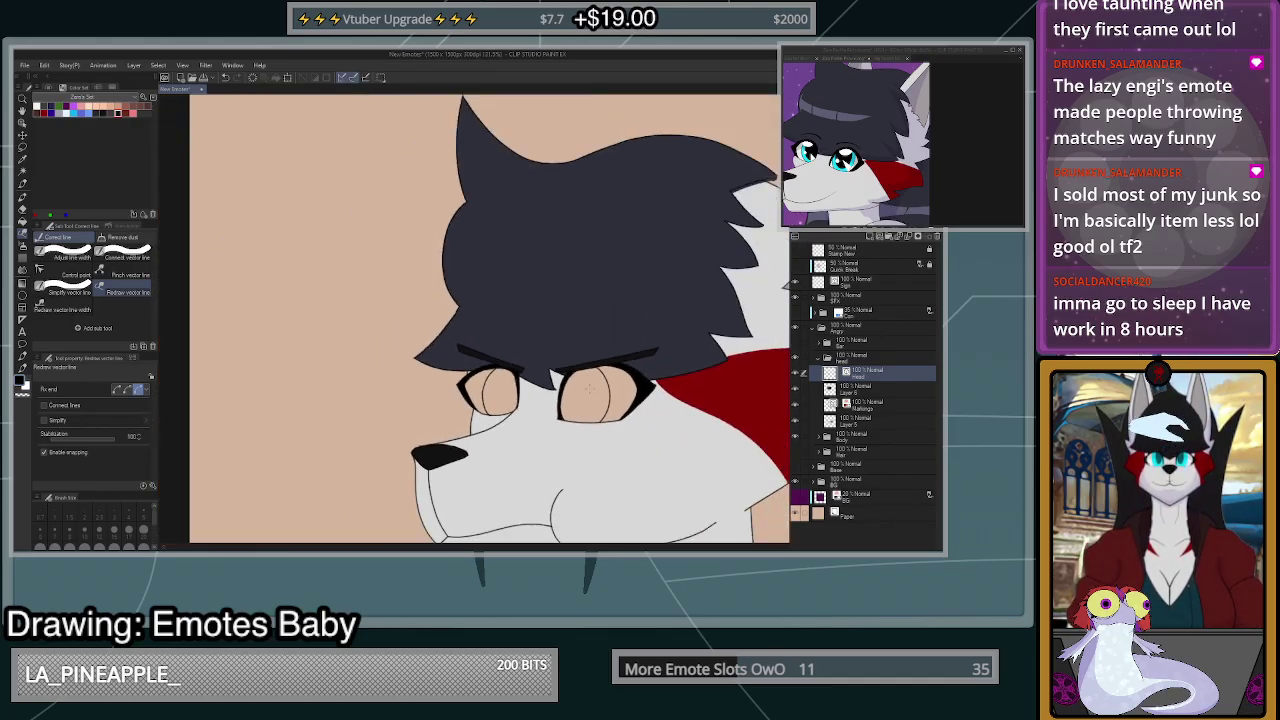
- Try adding a second curve on the inner side of the existing iris curve in both eyes with the pen
scroll(602, 400, "up", 6)
key("p")
mouse_move(598, 454)
left_mouse_down()
mouse_move(616, 438)
mouse_move(611, 318)
mouse_move(592, 297)
mouse_move(627, 365)
mouse_move(586, 452)
left_mouse_up()
key("ctrl+z")
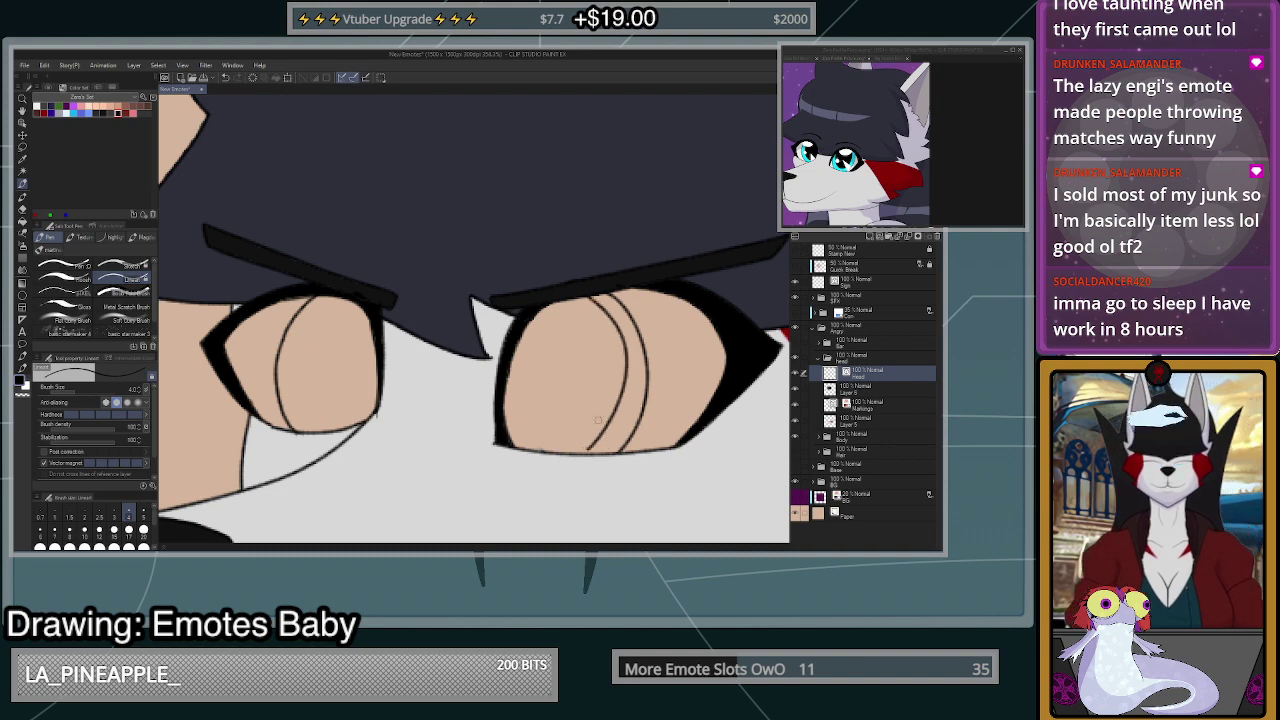
key("ctrl+z")
mouse_move(587, 296)
left_mouse_down()
mouse_move(619, 361)
mouse_move(610, 424)
mouse_move(586, 452)
left_mouse_up()
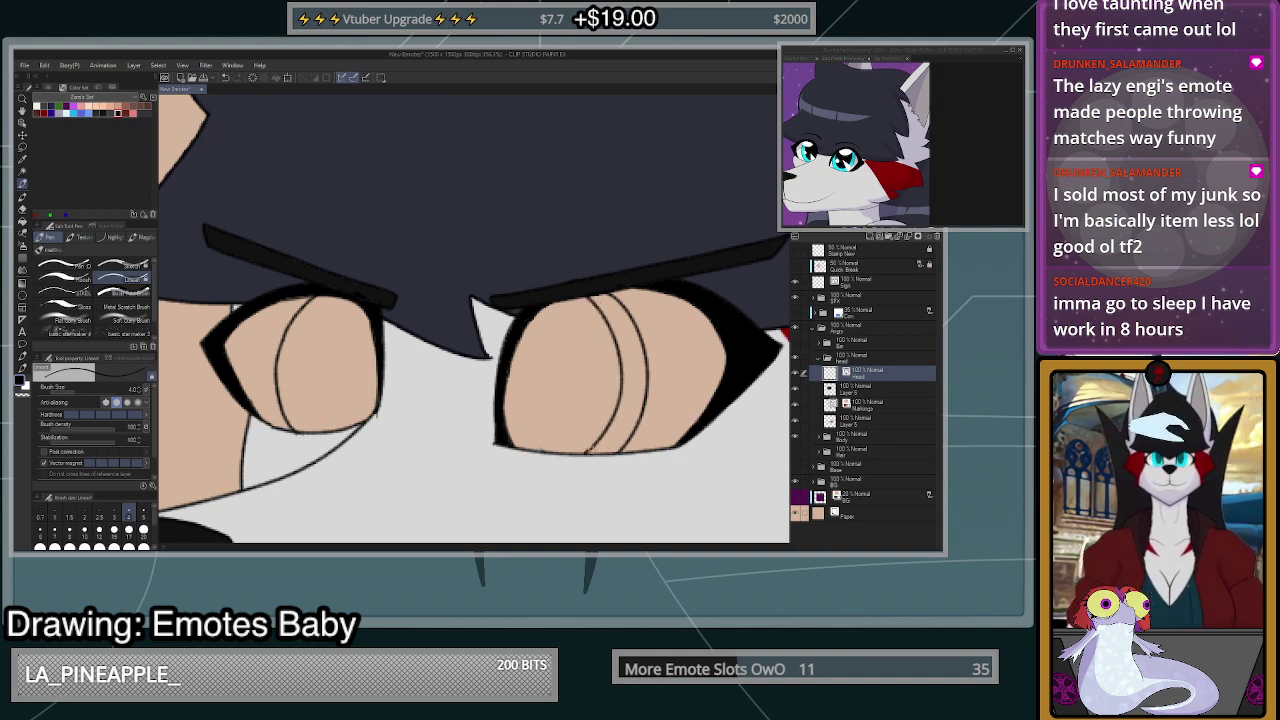
scroll(586, 452, "down", 3)
scroll(458, 375, "up", 3)
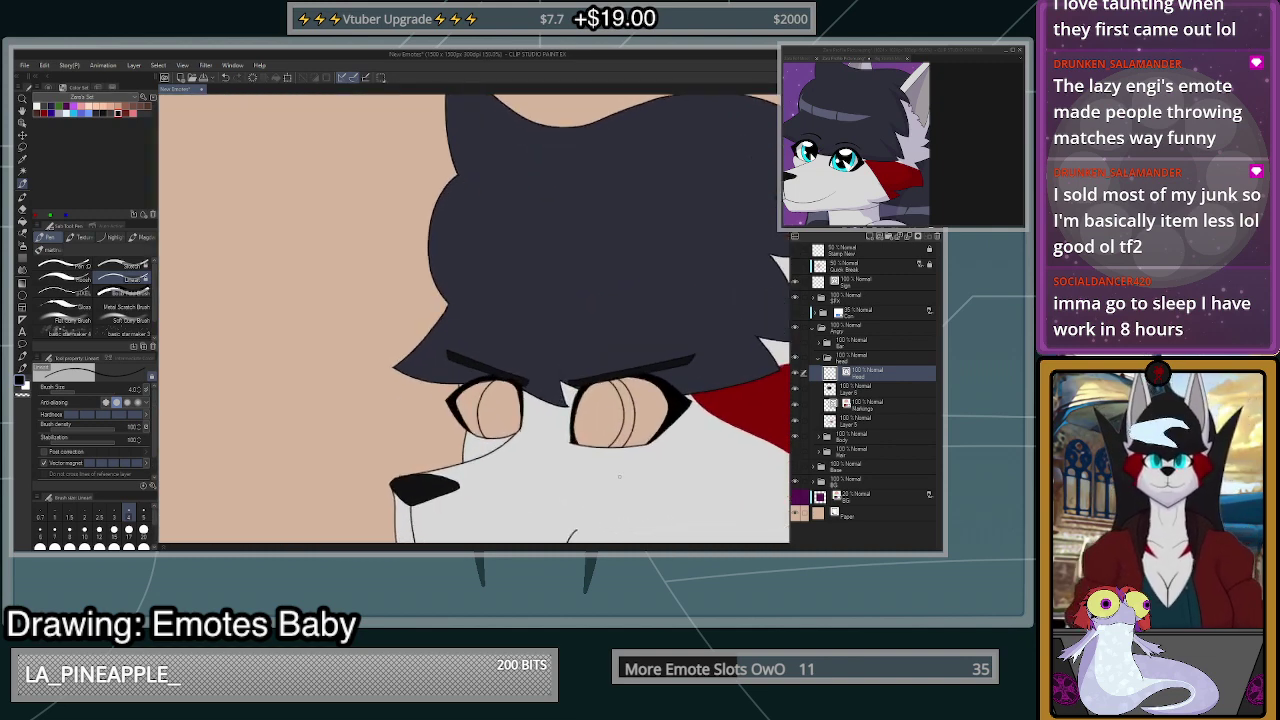
scroll(458, 374, "up", 2)
mouse_move(437, 298)
left_mouse_down()
mouse_move(385, 376)
mouse_move(391, 439)
mouse_move(415, 470)
left_mouse_up()
scroll(411, 428, "down", 5)
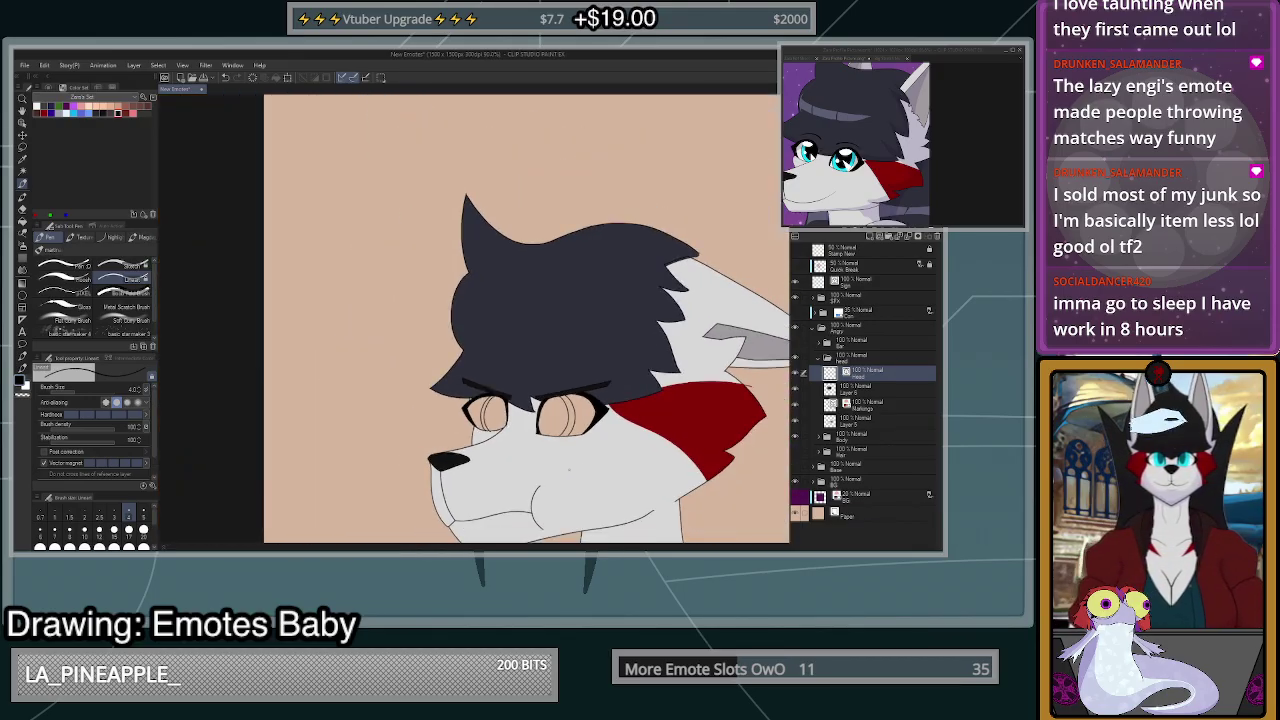
- Draw a second curve on the outer side of the iris curve in each eye and check both with the view mirrored
scroll(569, 468, "up", 5)
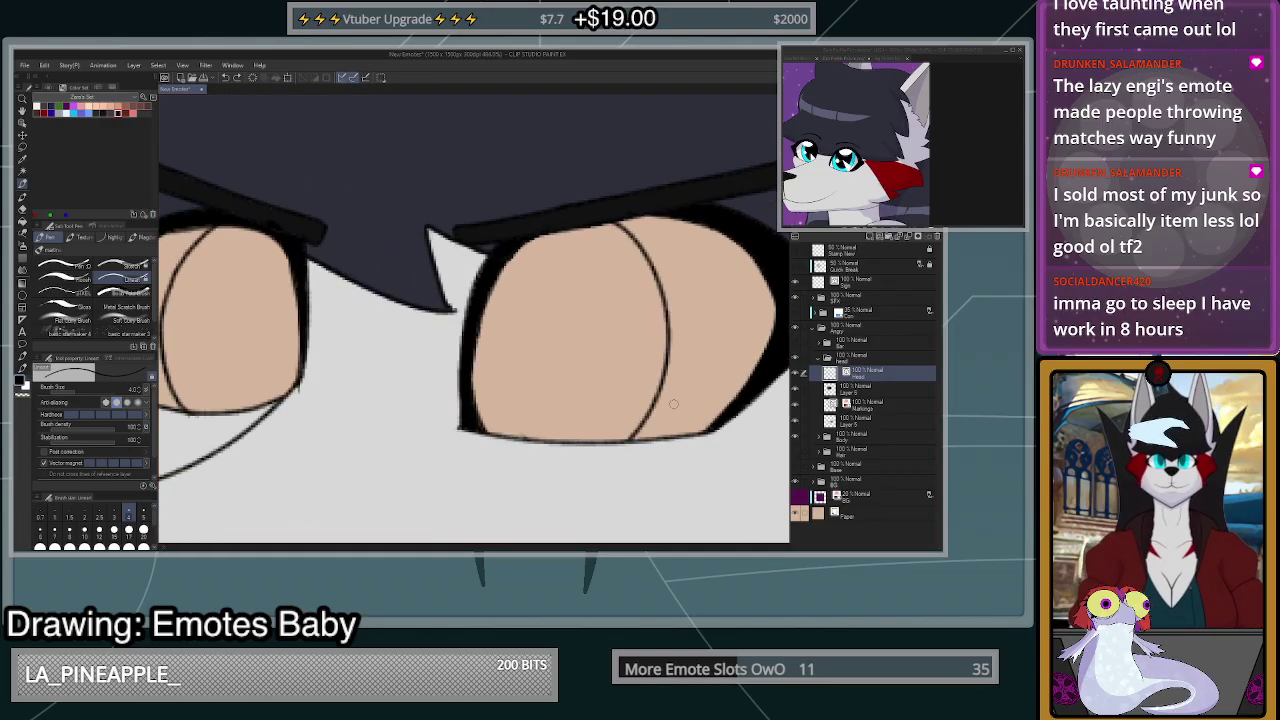
scroll(673, 404, "up", 1)
mouse_move(702, 434)
left_mouse_down()
mouse_move(741, 347)
mouse_move(736, 264)
mouse_move(708, 208)
mouse_move(749, 313)
mouse_move(729, 393)
mouse_move(699, 432)
mouse_move(744, 336)
mouse_move(737, 261)
mouse_move(705, 206)
left_mouse_up()
key("ctrl+z")
key("ctrl+z")
scroll(737, 447, "down", 4)
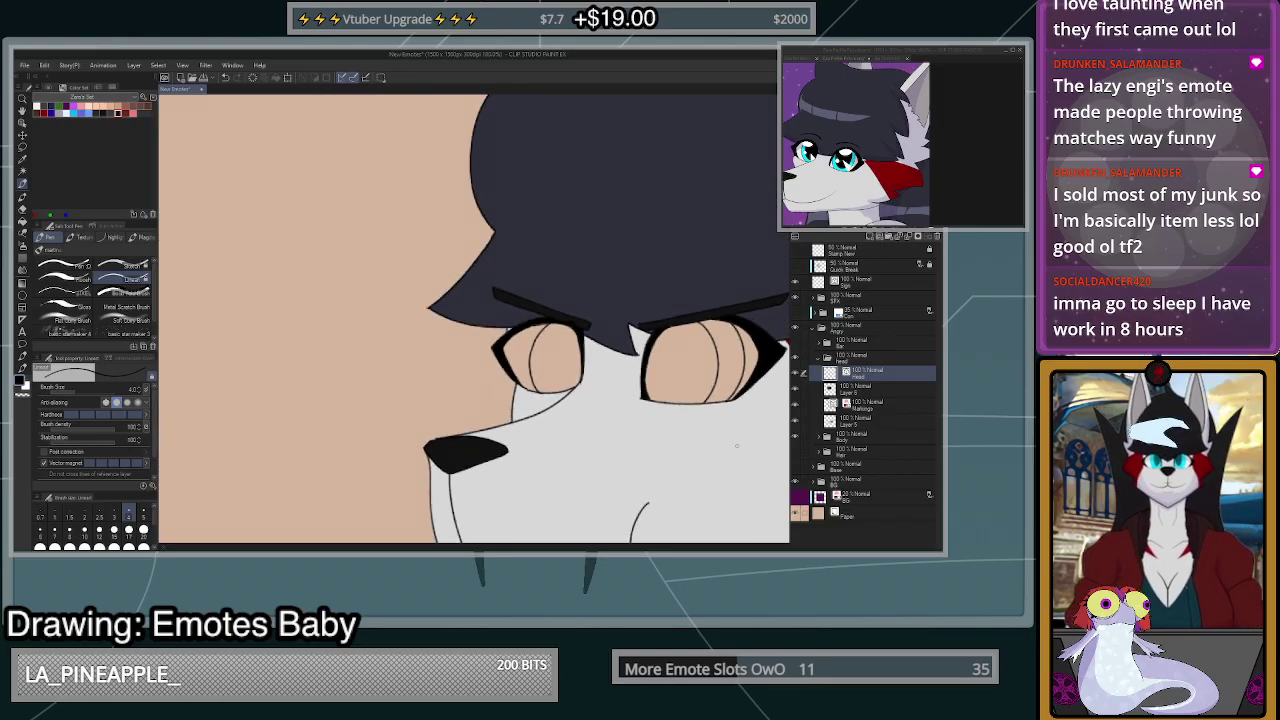
scroll(737, 447, "up", 4)
mouse_move(336, 200)
left_mouse_down()
mouse_move(266, 285)
mouse_move(295, 475)
left_mouse_up()
scroll(487, 371, "down", 4)
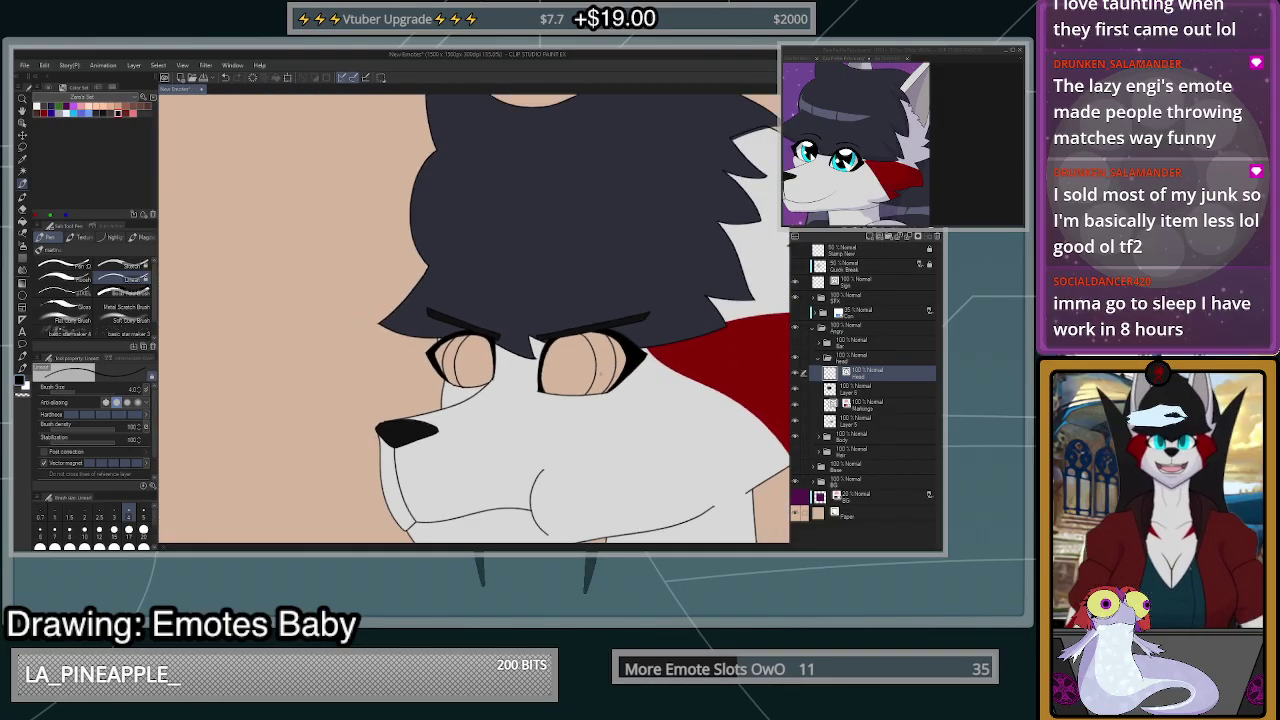
scroll(674, 279, "up", 3)
key("h")
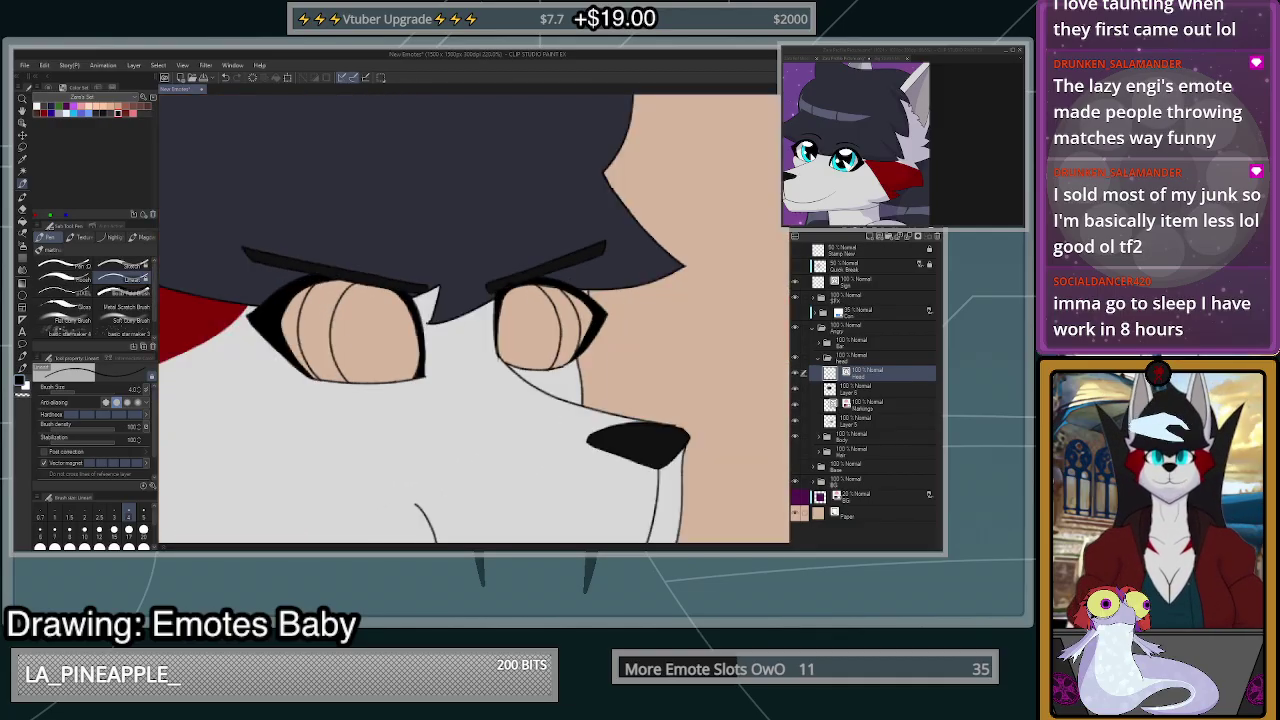
scroll(597, 308, "down", 4)
scroll(560, 240, "up", 3)
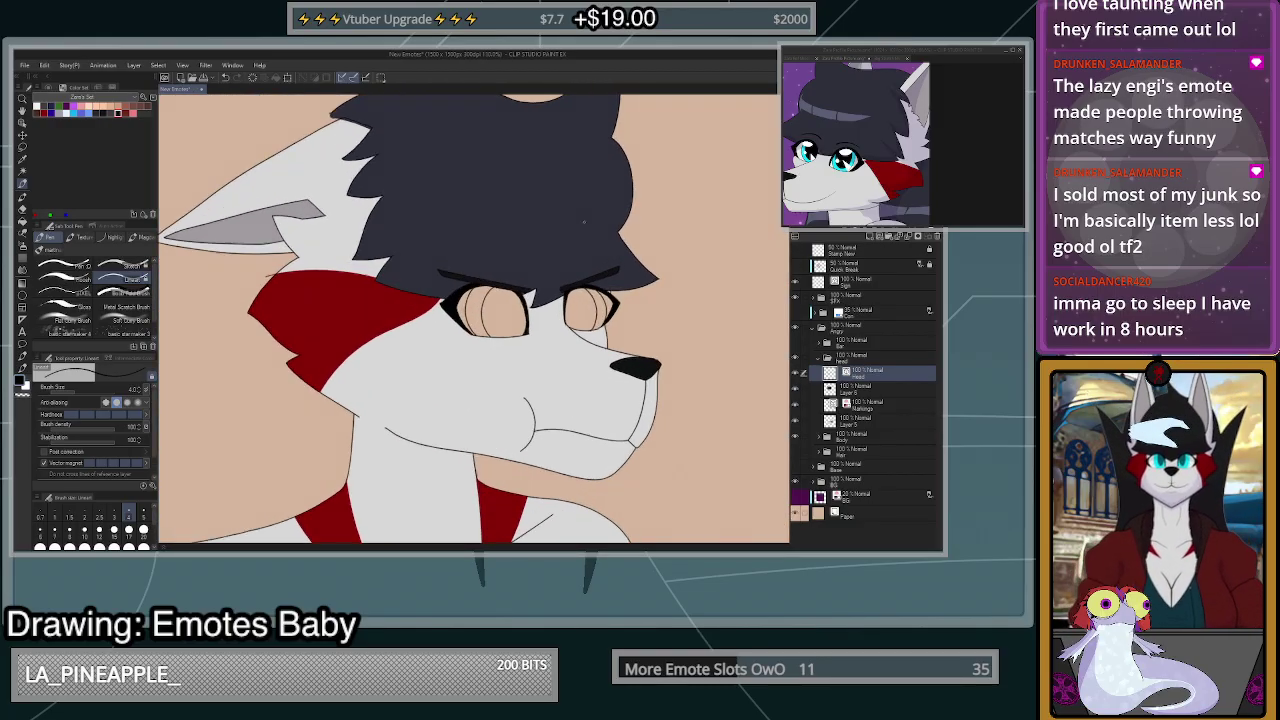
- Add a new layer beneath the other head layers and fill the pupil areas of both eyes with dark grey
left_click(866, 421)
left_click(872, 240)
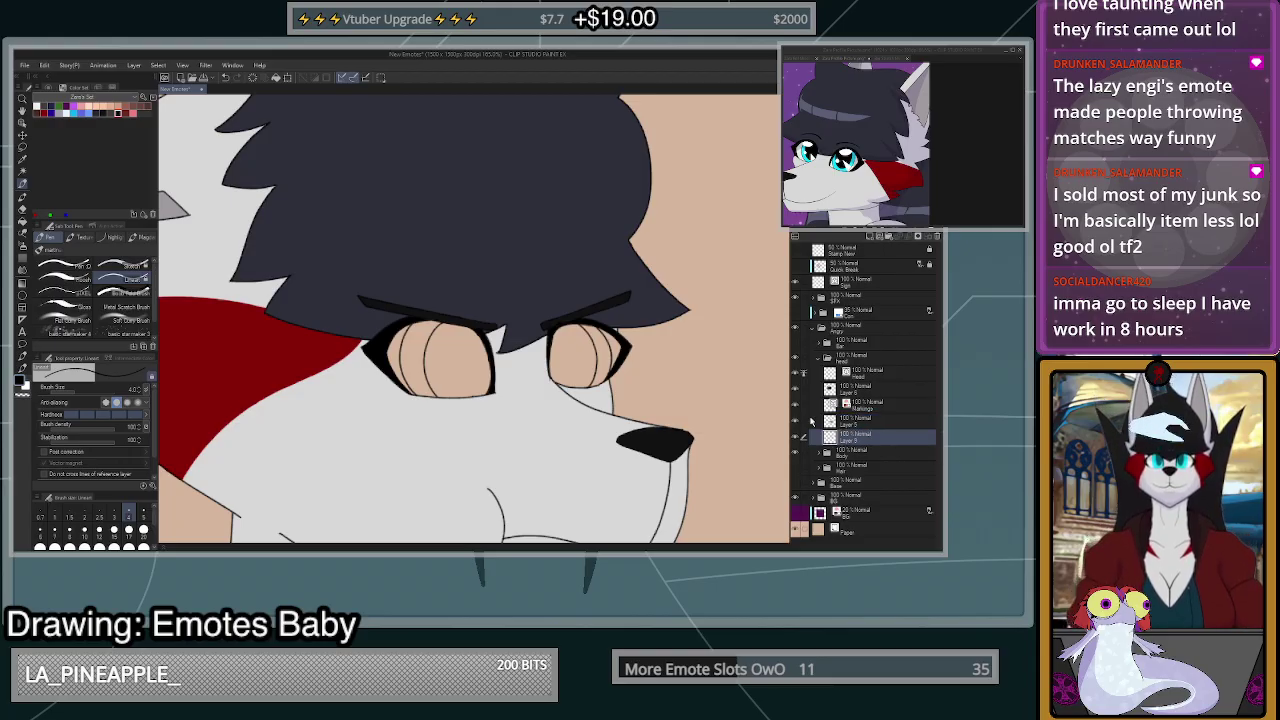
left_click(23, 213)
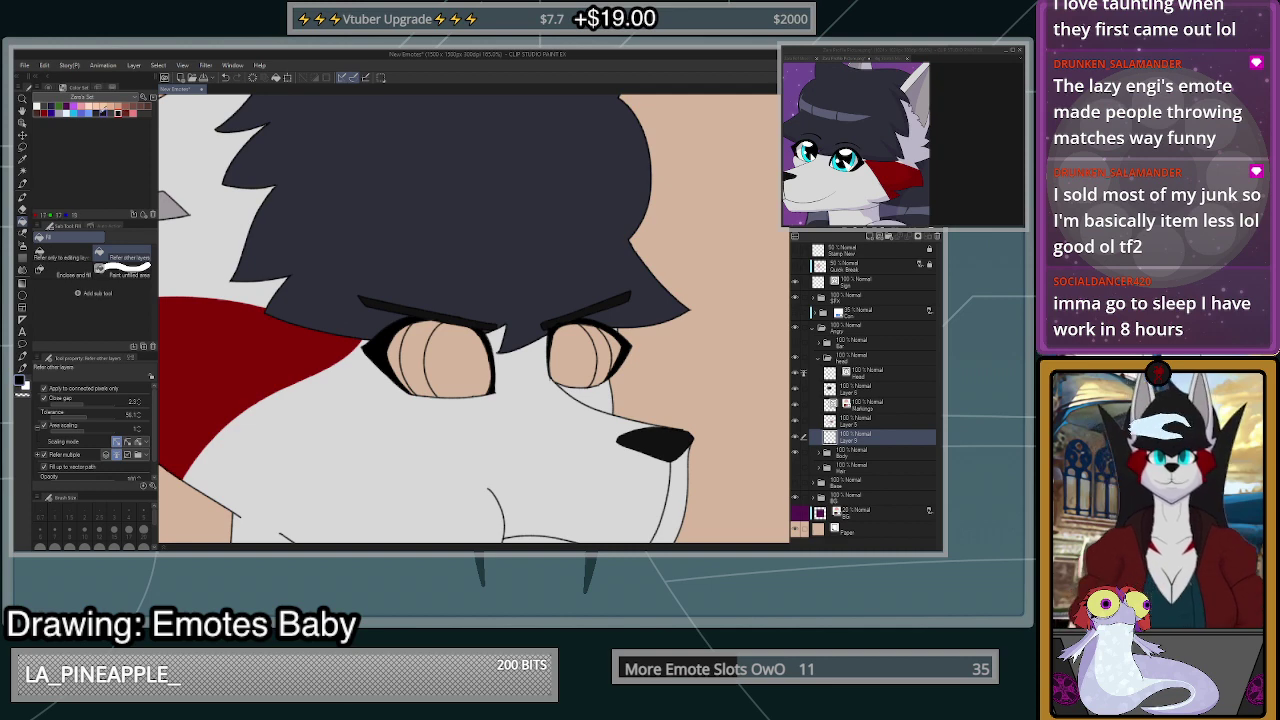
left_click(98, 113)
left_click(458, 363)
scroll(556, 362, "up", 1)
left_click(580, 358)
scroll(589, 377, "down", 1)
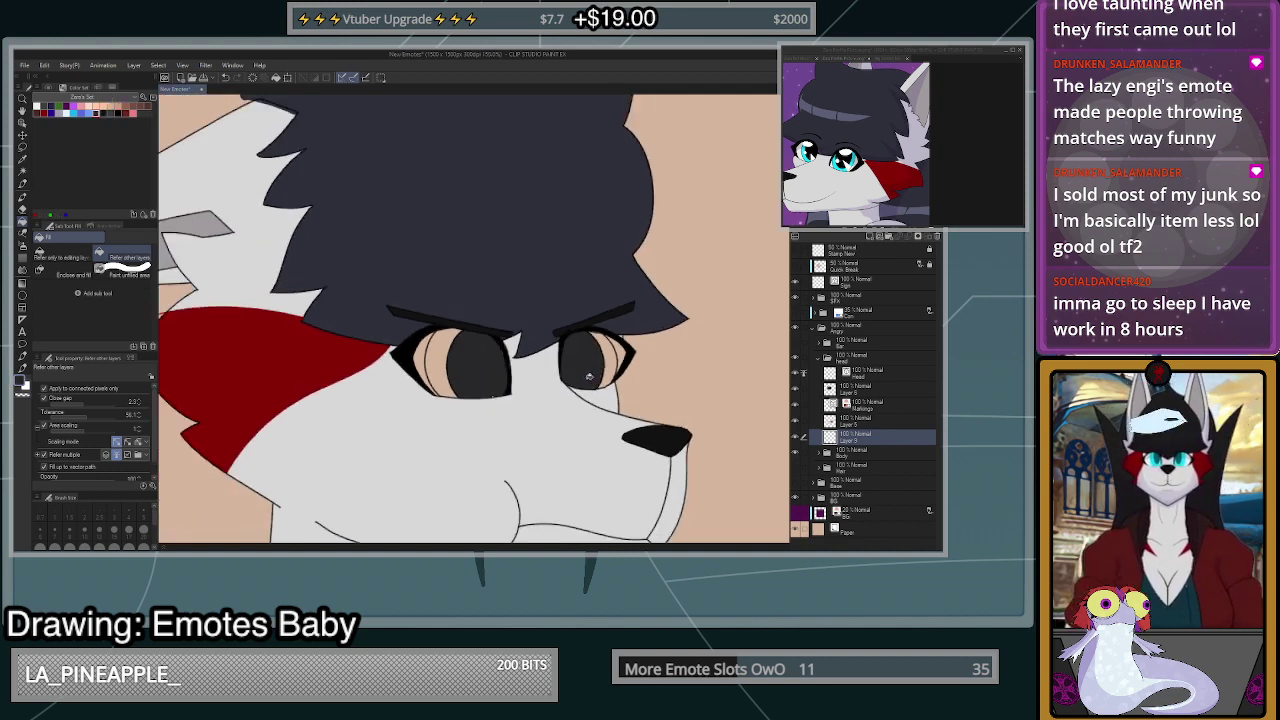
- Fill the outermost areas of both eyes with off-white
scroll(497, 393, "up", 3)
left_click(38, 105)
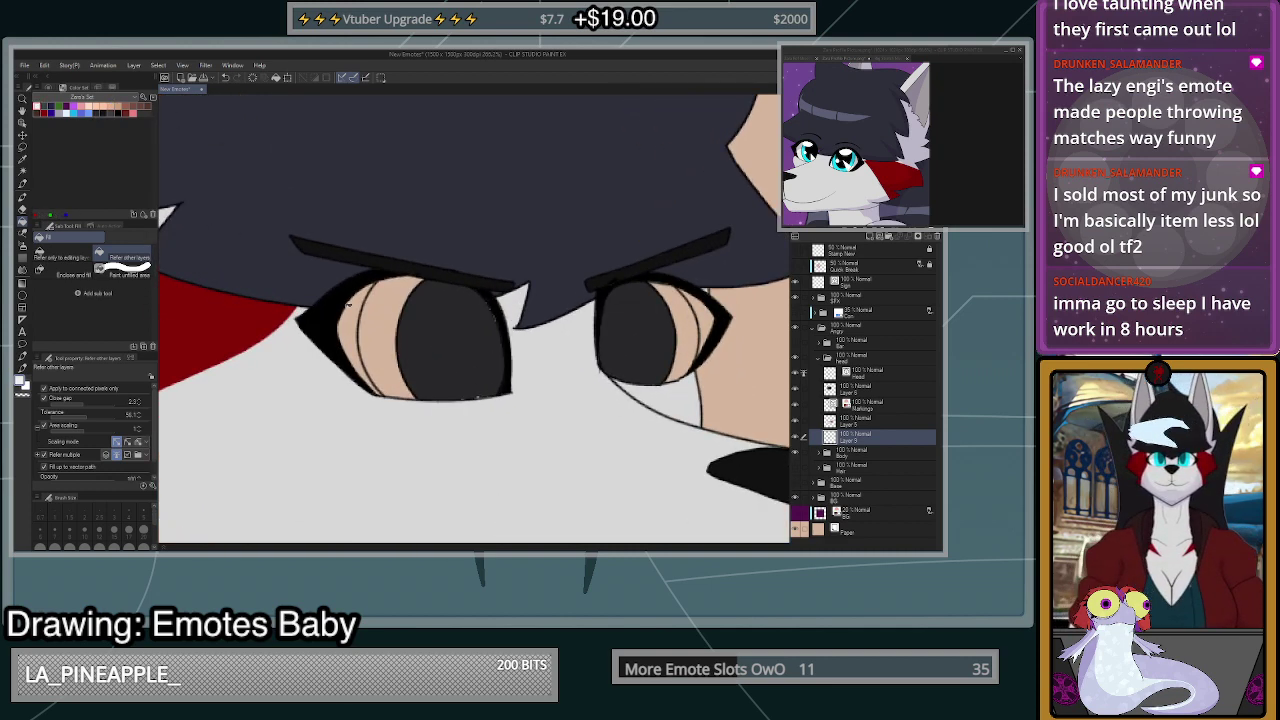
left_click(358, 335)
left_click(697, 312)
scroll(697, 312, "down", 3)
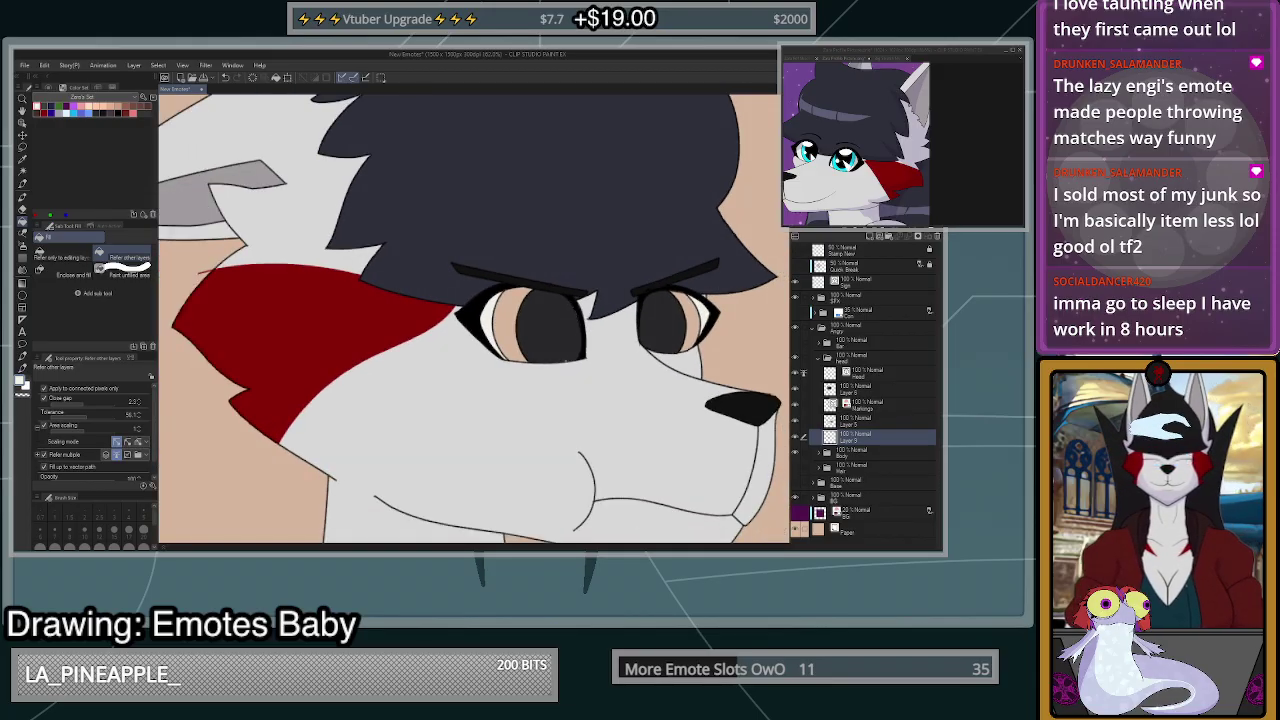
- Switch to the character reference sheet, sample the cyan of its iris and examine how its eyes are coloured
left_click(803, 59)
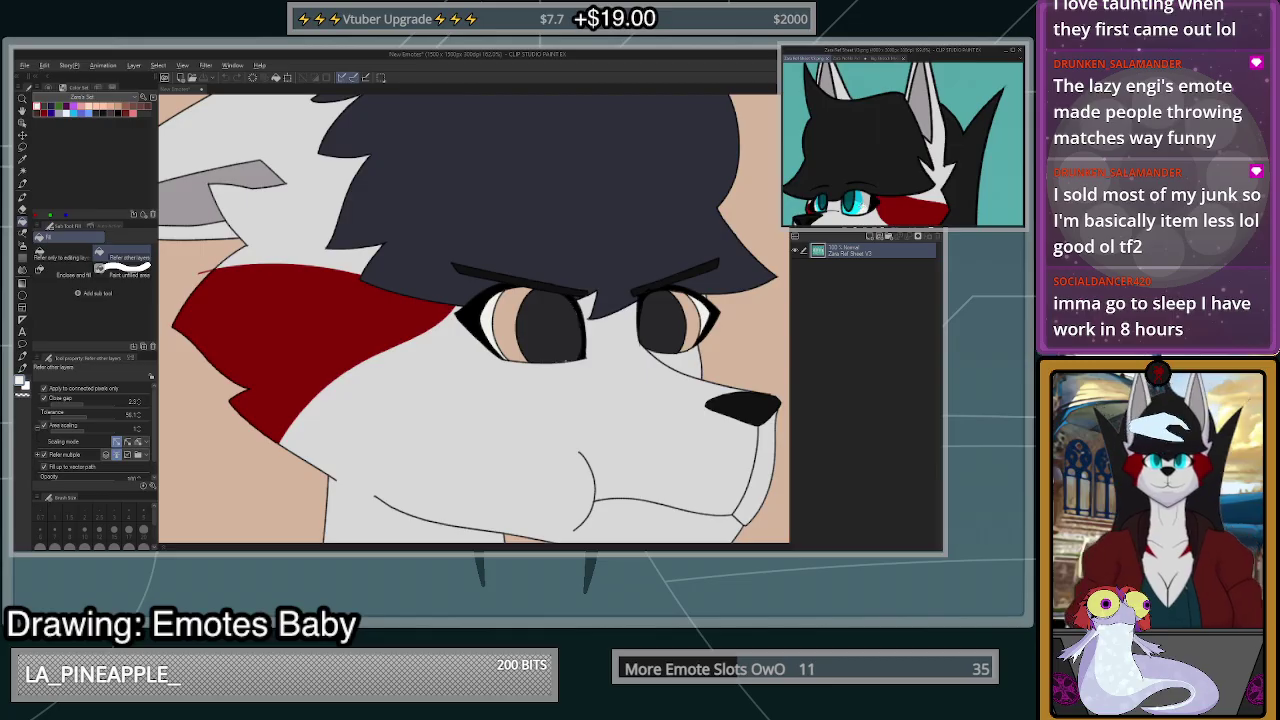
right_click(858, 206)
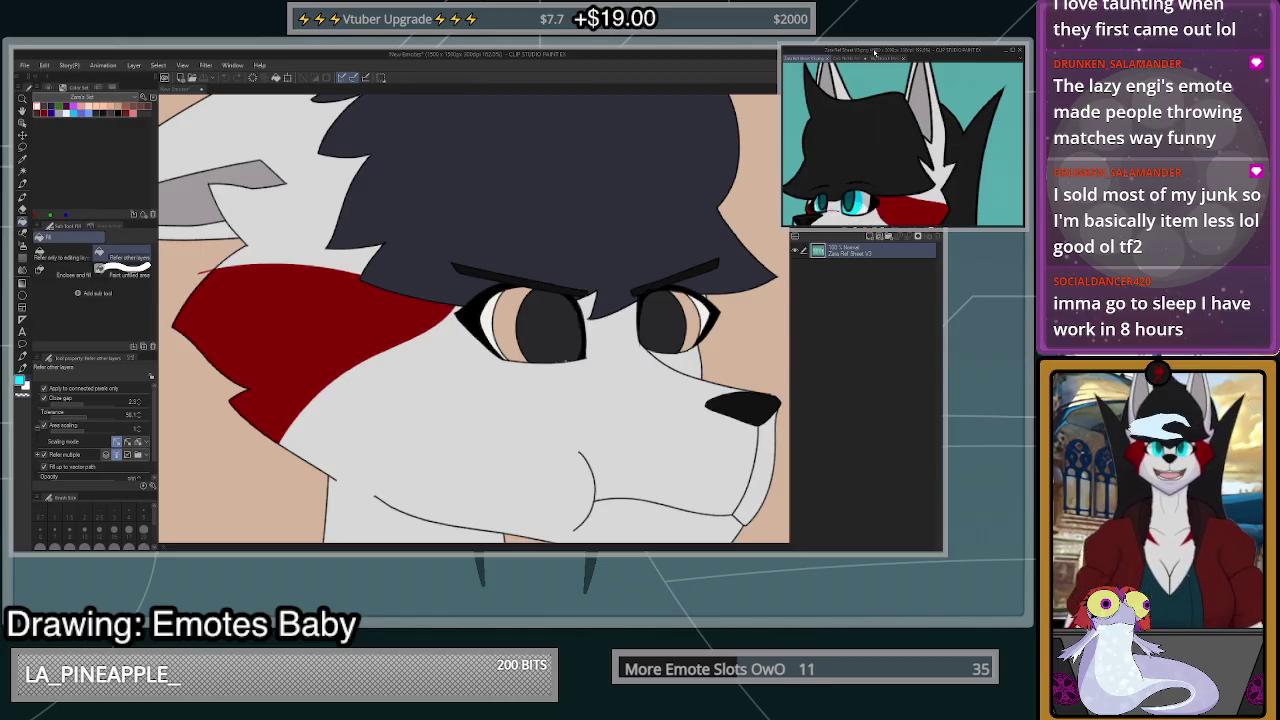
scroll(868, 112, "down", 4)
scroll(872, 117, "up", 6)
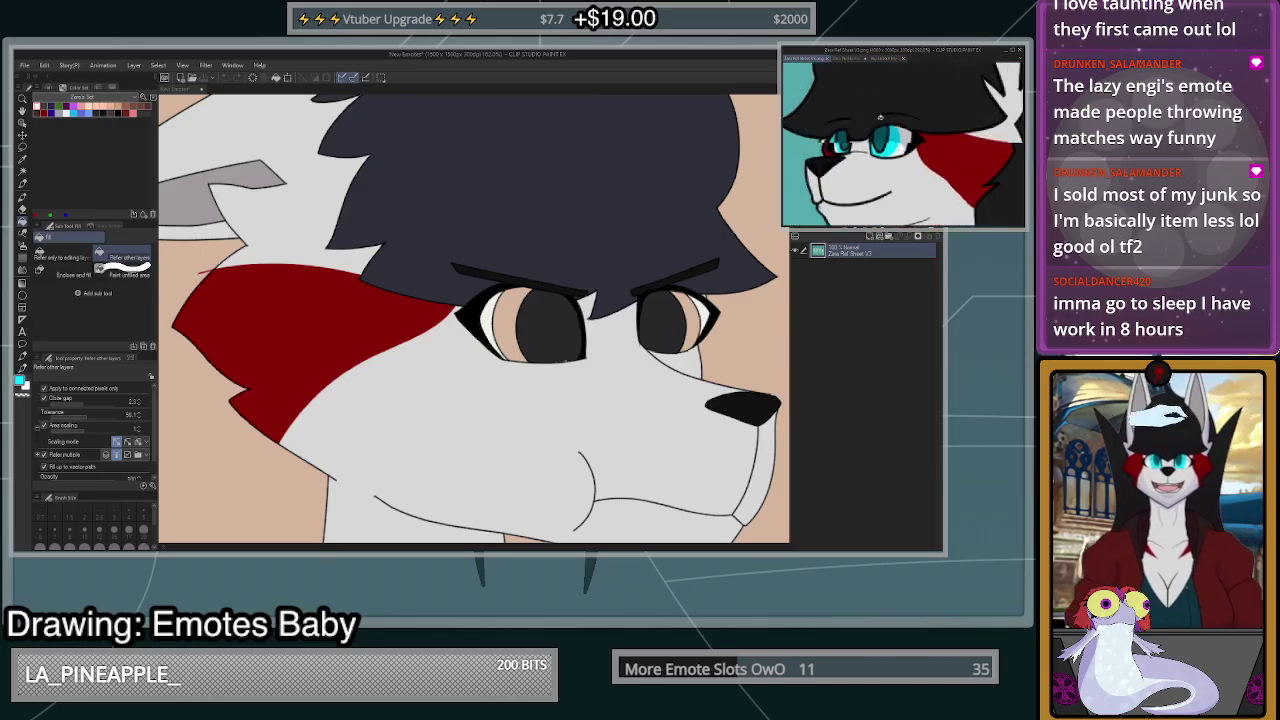
scroll(880, 117, "up", 2)
scroll(888, 140, "down", 5)
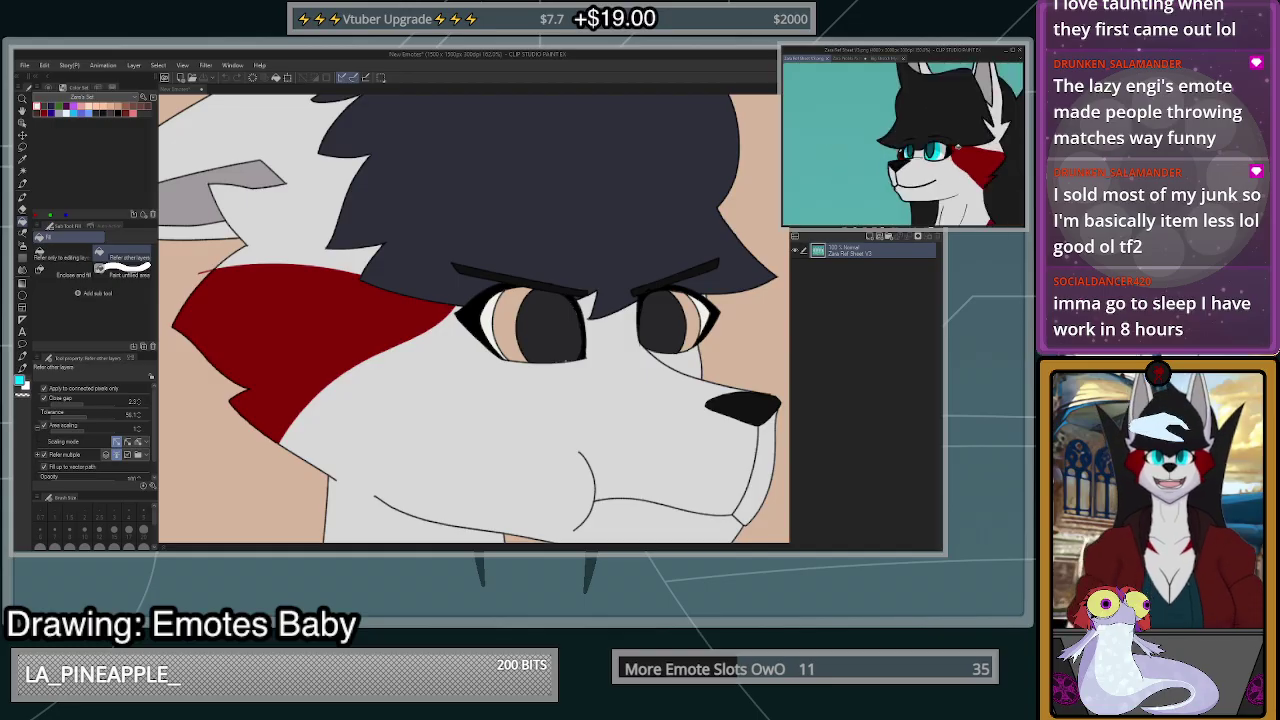
scroll(956, 146, "up", 3)
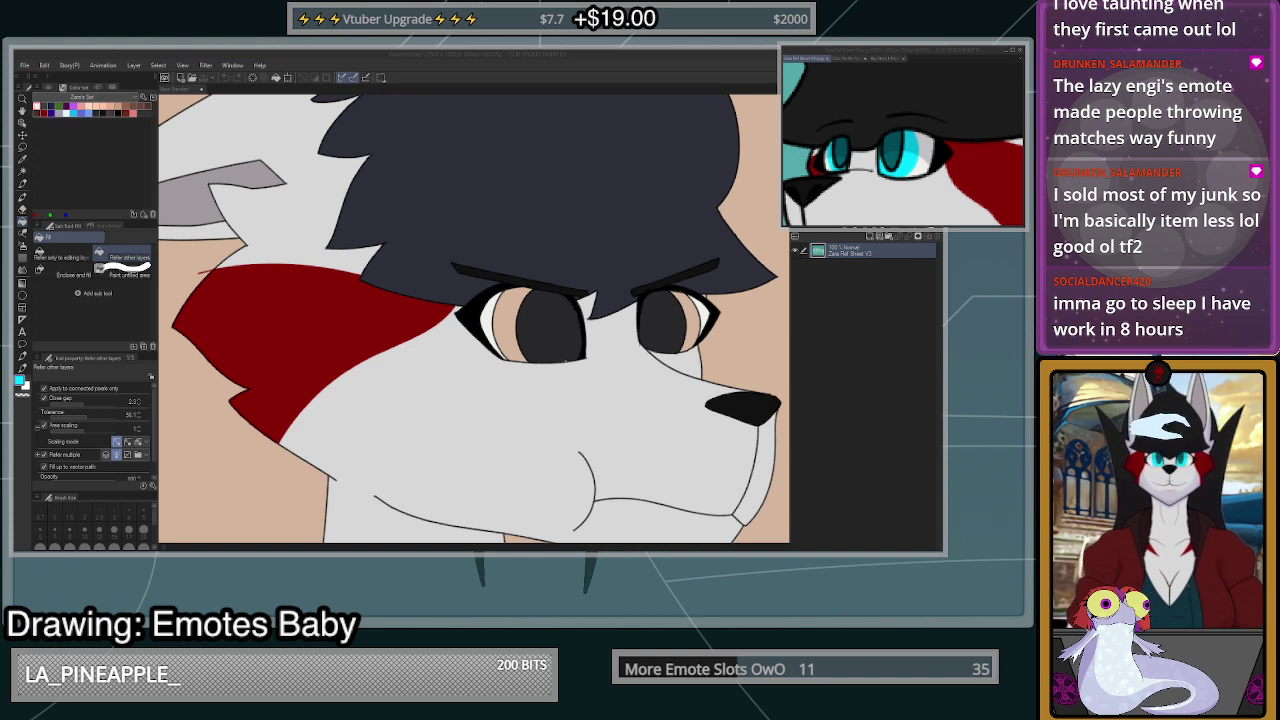
scroll(888, 138, "down", 3)
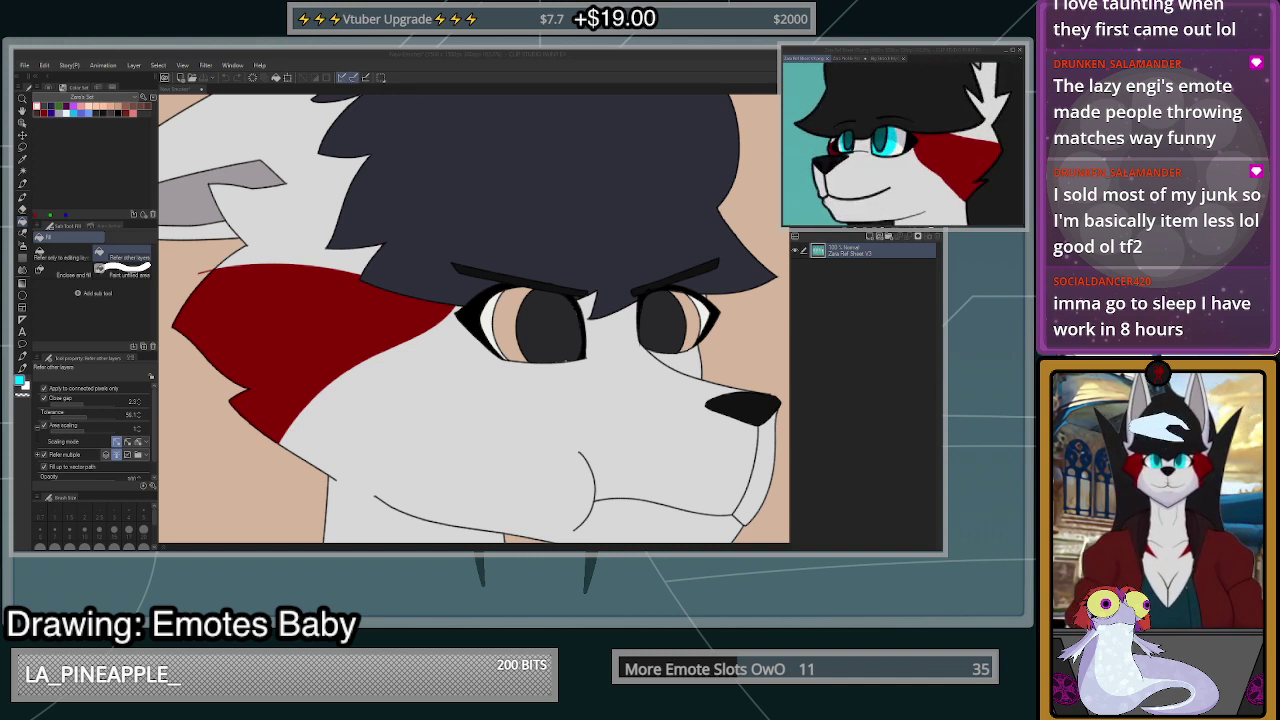
- Fill the iris bands between the pupils and the whites of both eyes with the sampled cyan
left_click(690, 318)
scroll(692, 317, "up", 3)
left_click(691, 318)
left_click(363, 298)
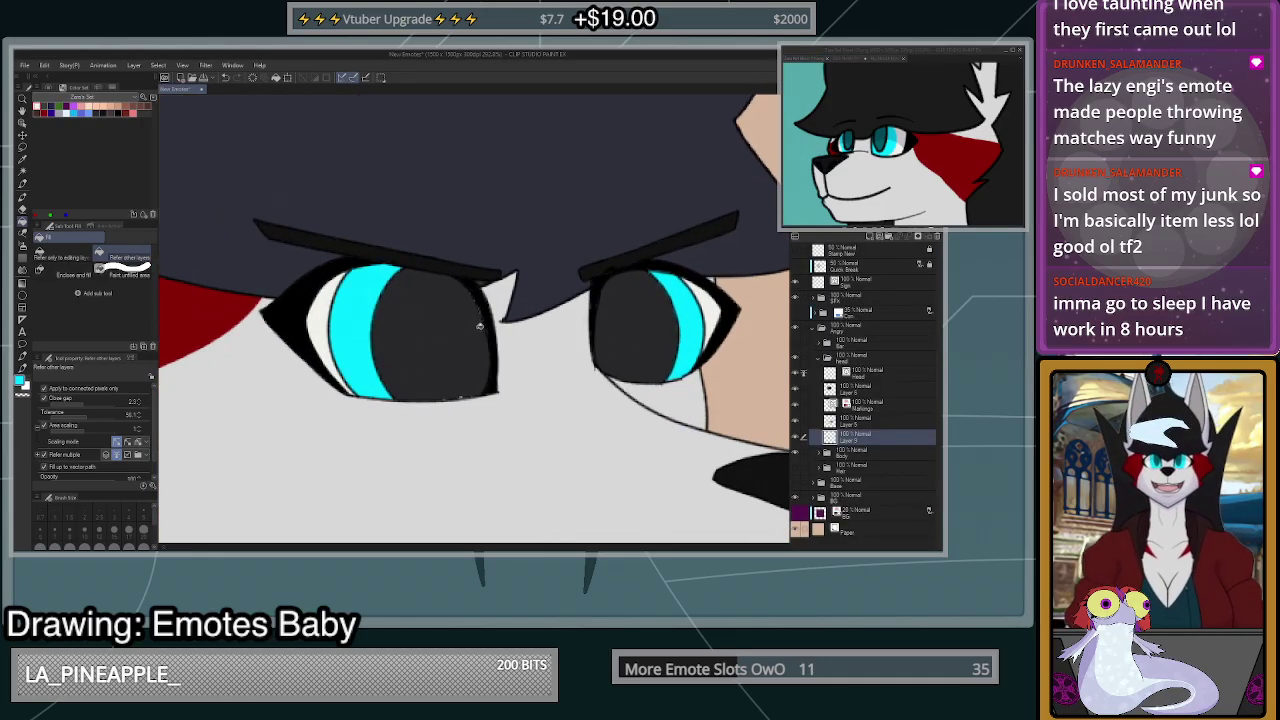
scroll(480, 325, "up", 2)
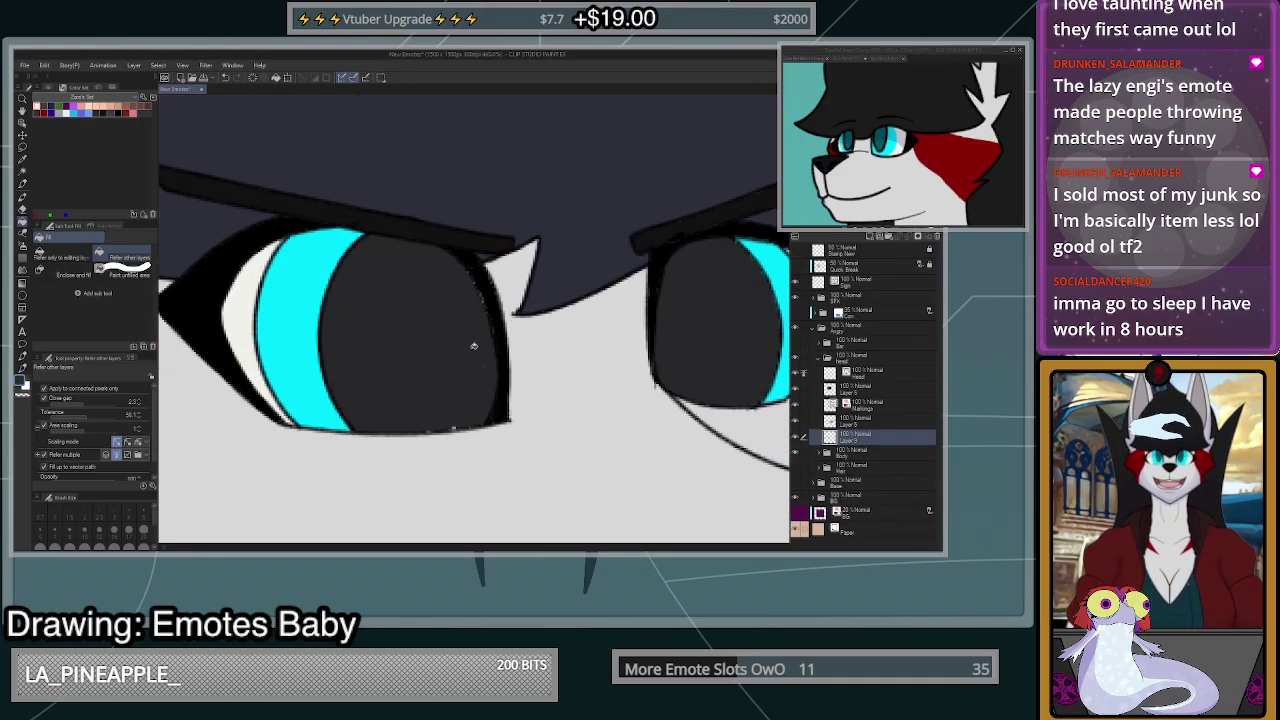
left_click(472, 347)
key("ctrl+z")
scroll(469, 350, "down", 1)
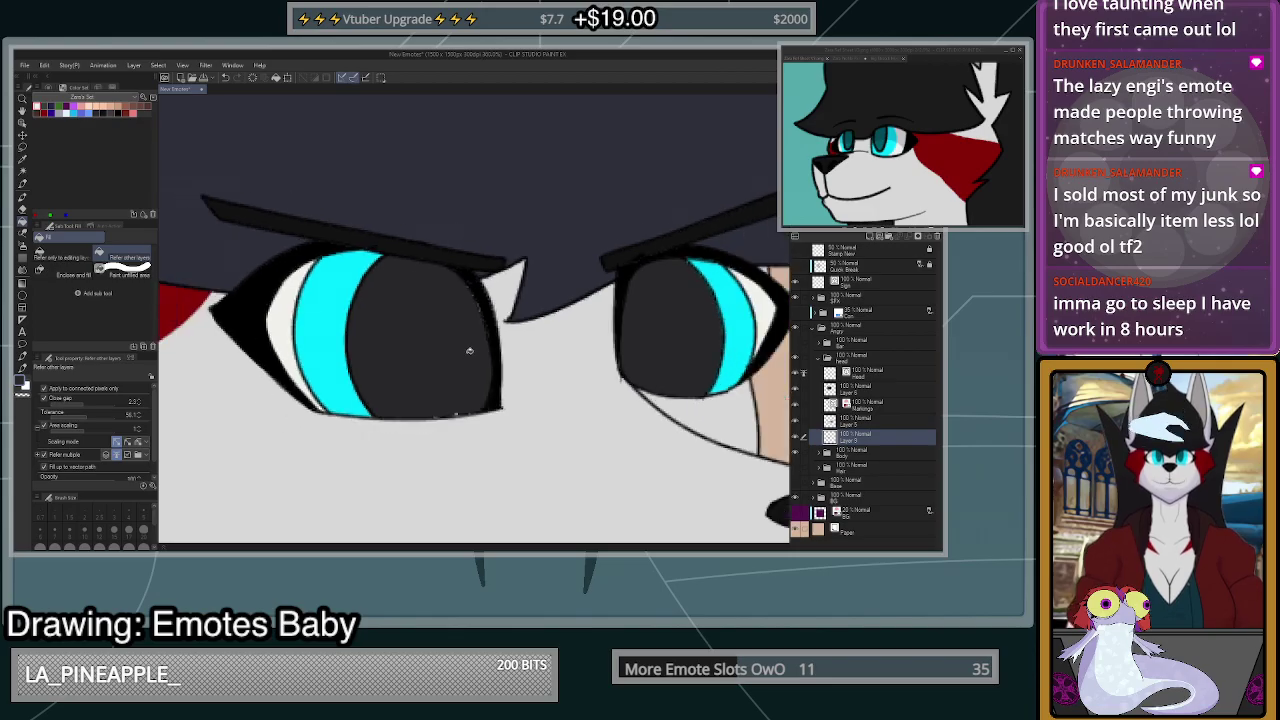
scroll(469, 350, "down", 3)
scroll(500, 370, "up", 3)
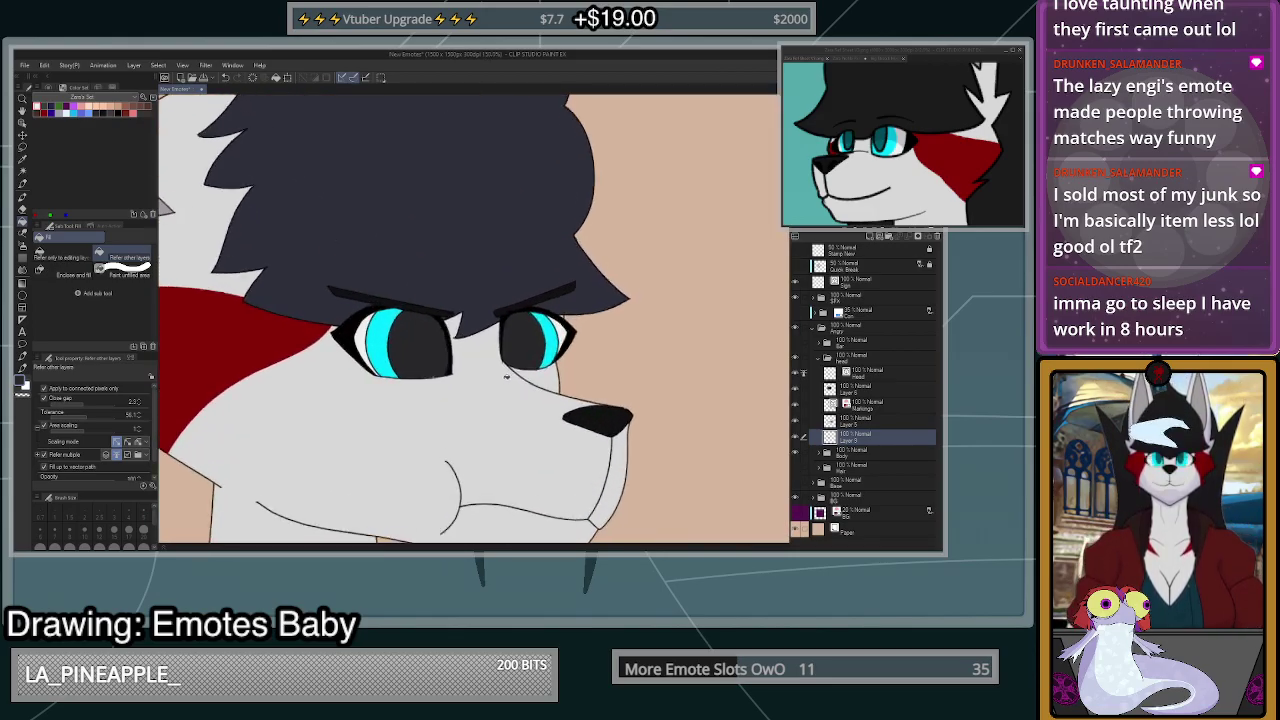
- Try filling the pupils of both eyes with black instead of dark grey, and undo both fills
scroll(506, 376, "up", 1)
left_click(120, 112)
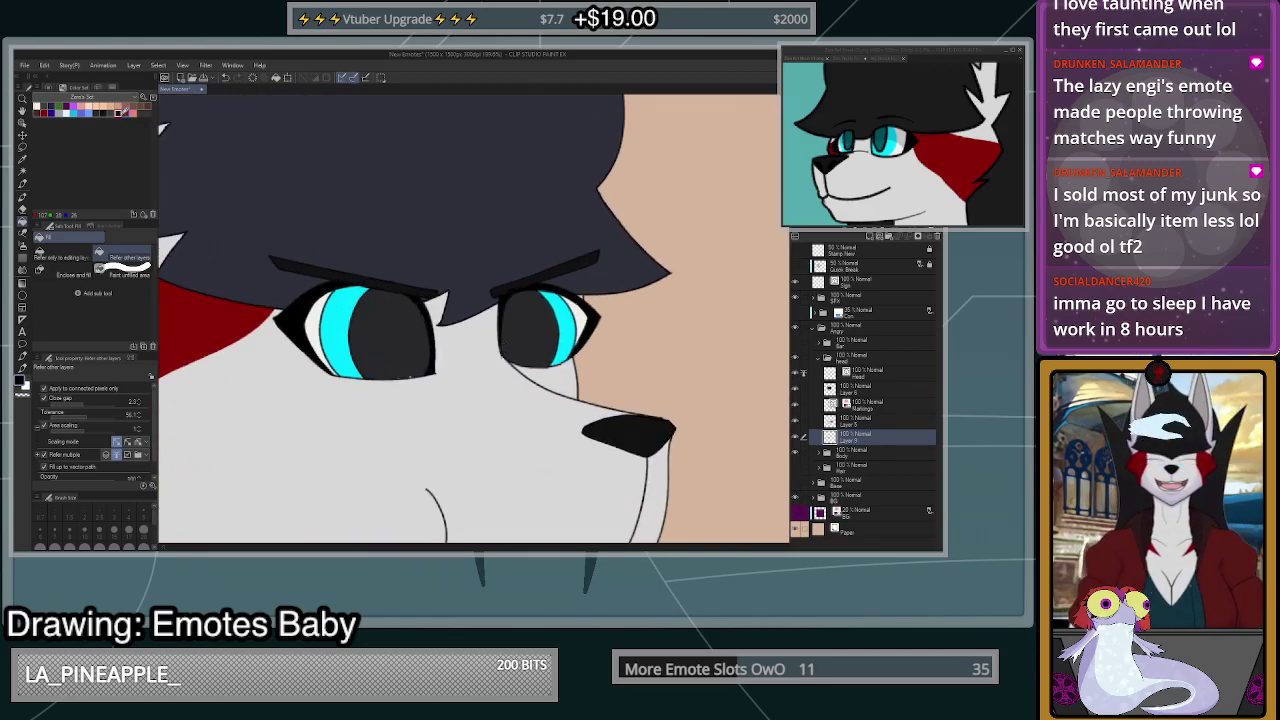
left_click(403, 341)
left_click(528, 338)
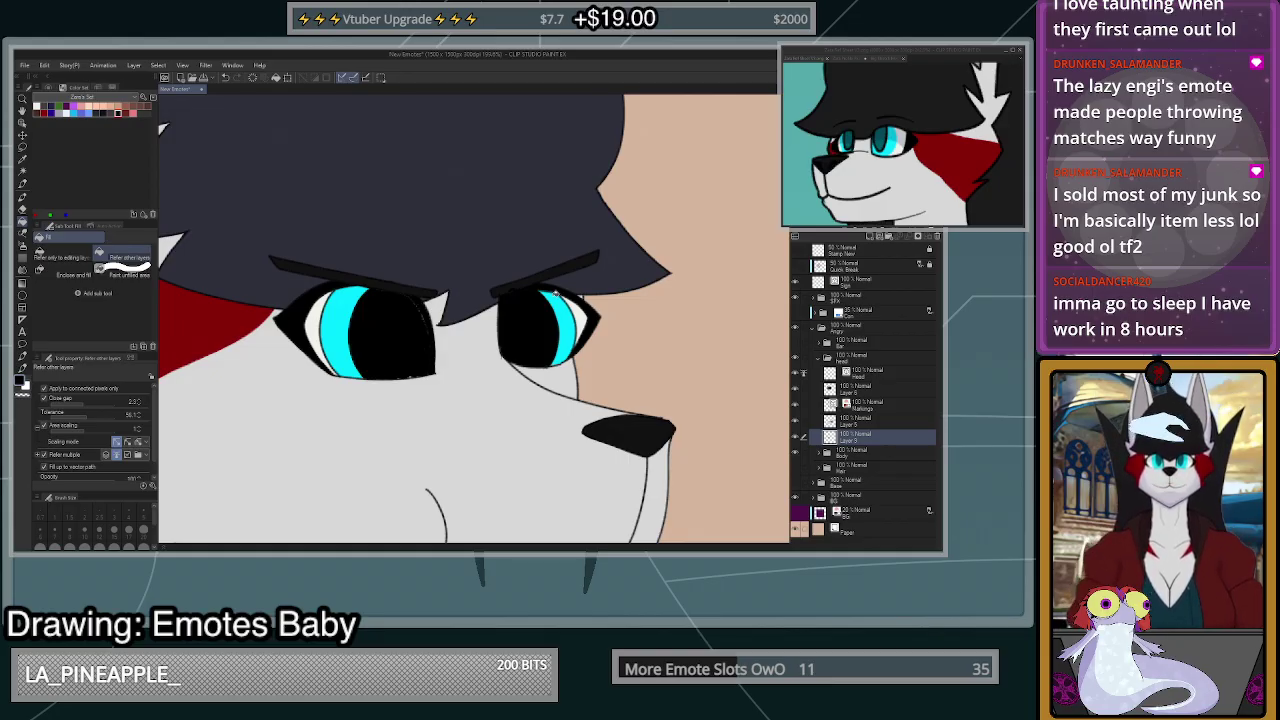
scroll(510, 296, "up", 3)
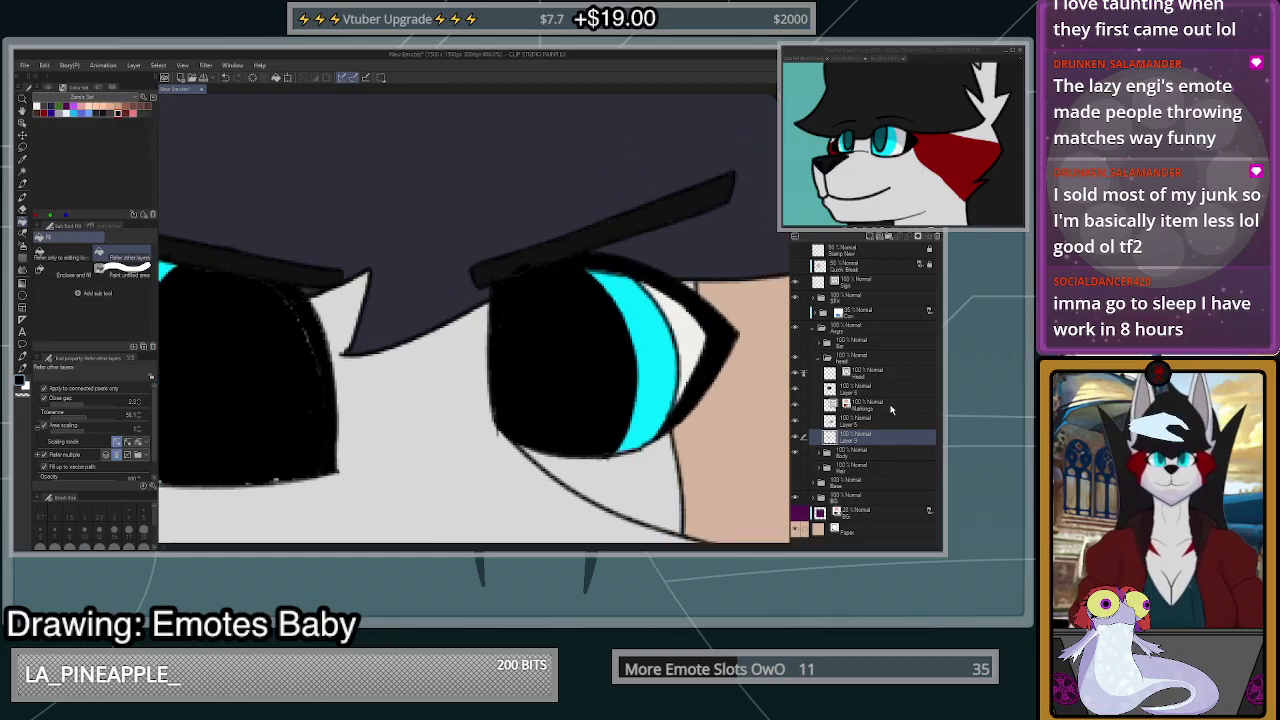
key("ctrl+z")
key("ctrl+z")
scroll(640, 450, "down", 2)
scroll(478, 522, "up", 2)
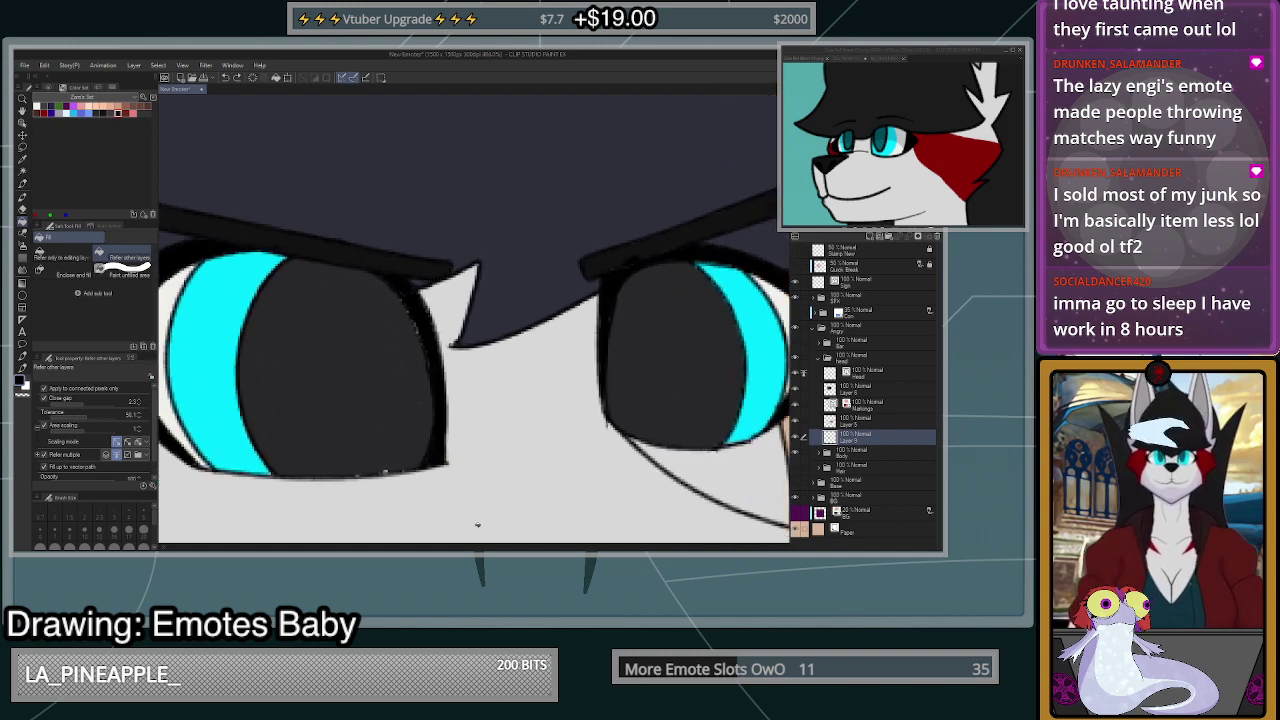
- Paint over the unfilled gaps along the inner outlines of both eyes with a size 20 black pen on the eye line layer
key("p")
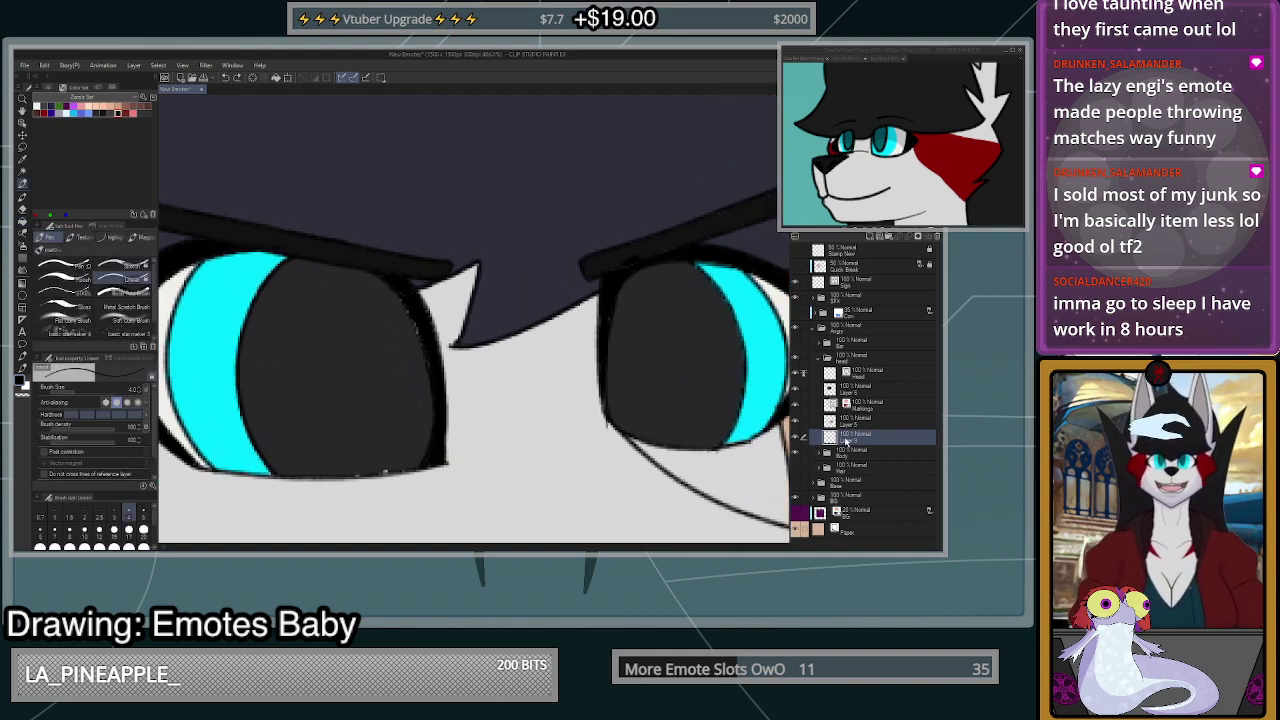
left_click(853, 424)
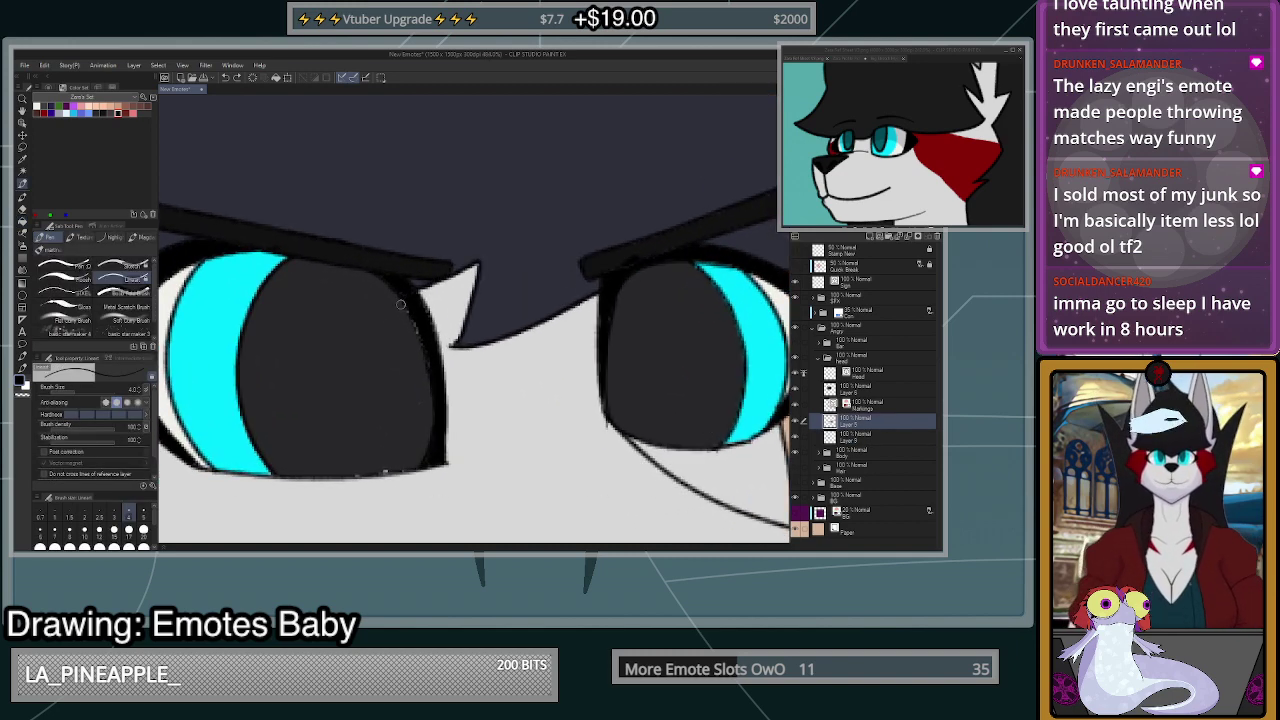
left_click(84, 267)
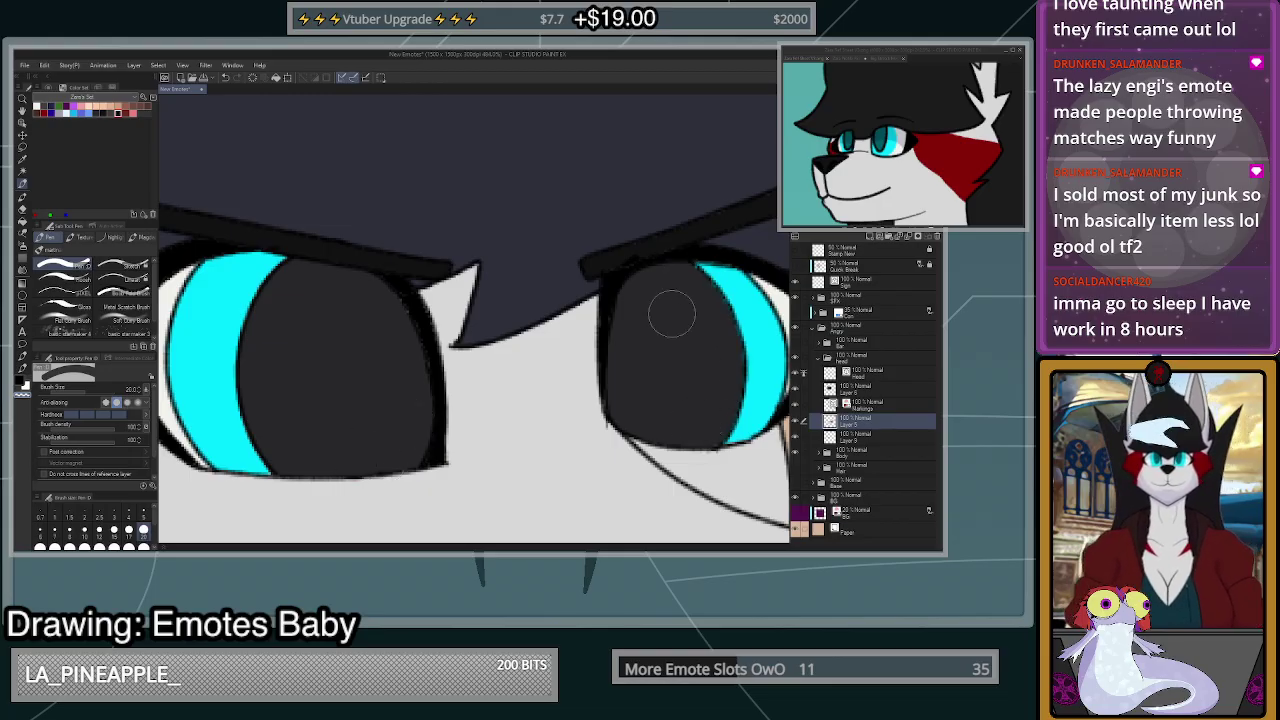
- Check the whole head at a distance and show the rough sketch folder over the coloured artwork
scroll(680, 296, "down", 5)
scroll(643, 348, "down", 3)
scroll(660, 350, "up", 4)
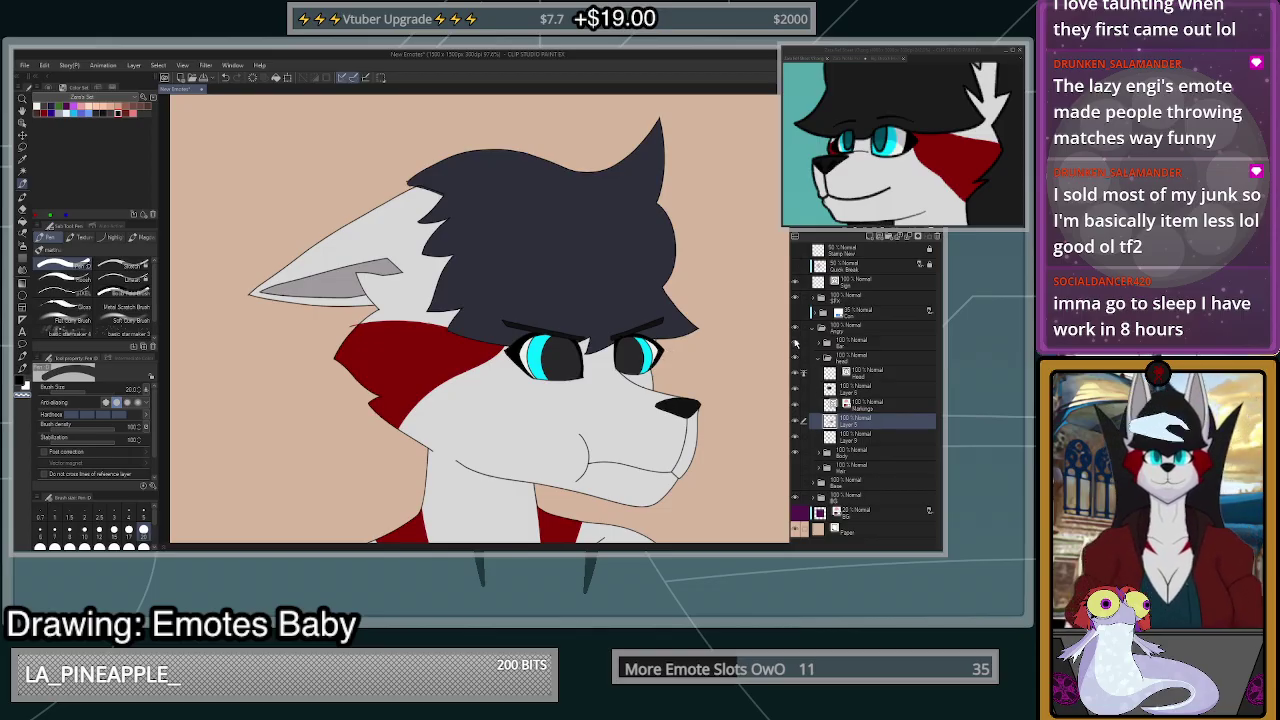
left_click(797, 343)
left_click(796, 342)
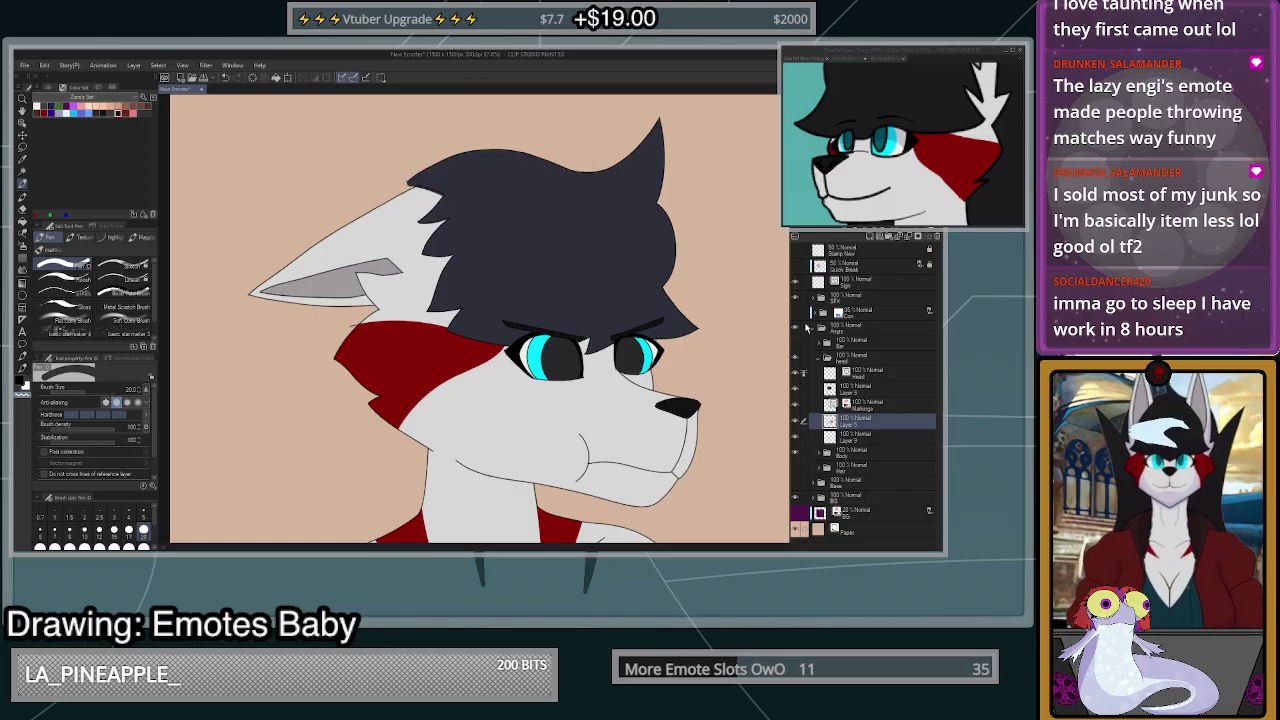
left_click(797, 313)
scroll(403, 267, "up", 3)
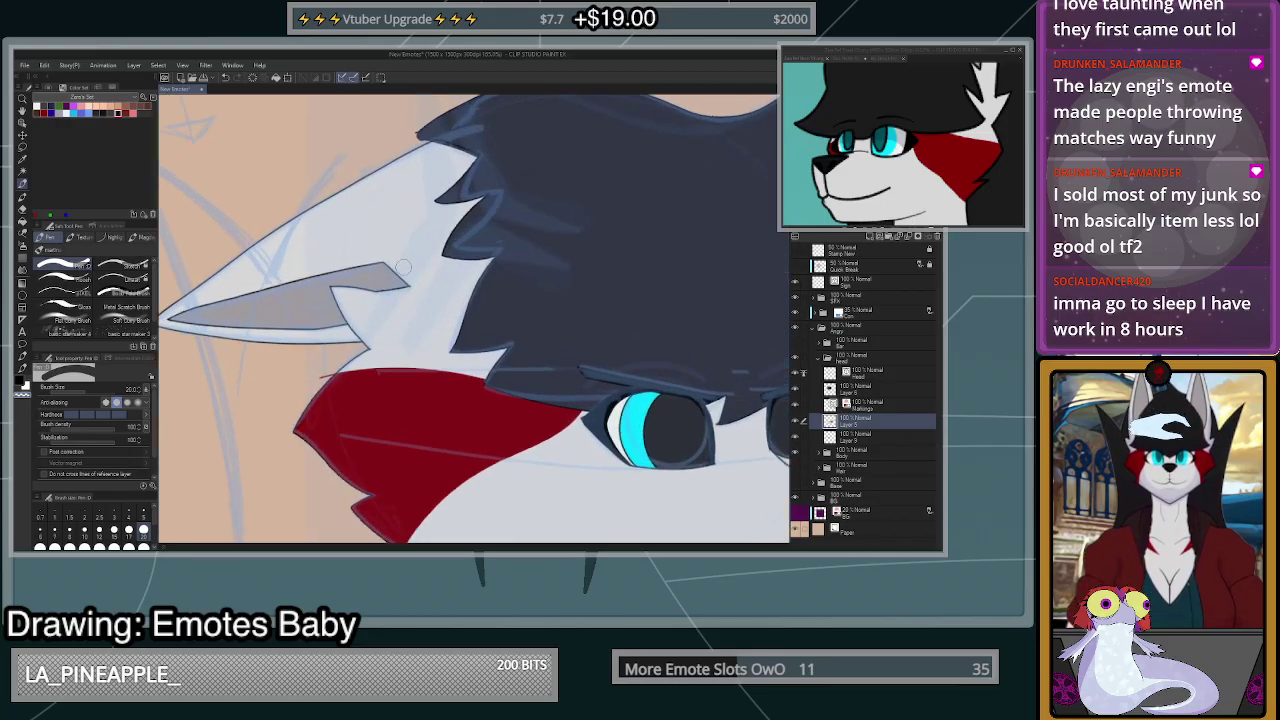
- Draw a short line extending the fur edge inside the ear on the Head layer with the size 4 line art pen
scroll(403, 267, "up", 1)
scroll(410, 278, "down", 5)
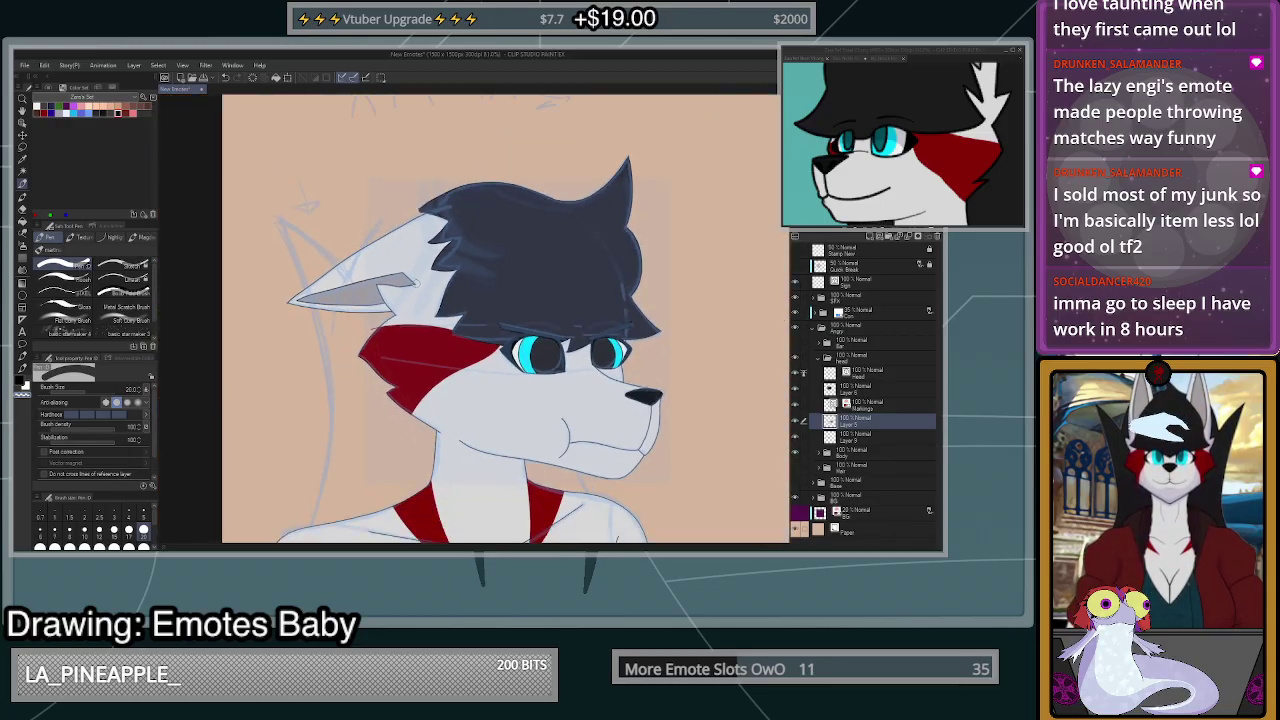
scroll(414, 281, "up", 5)
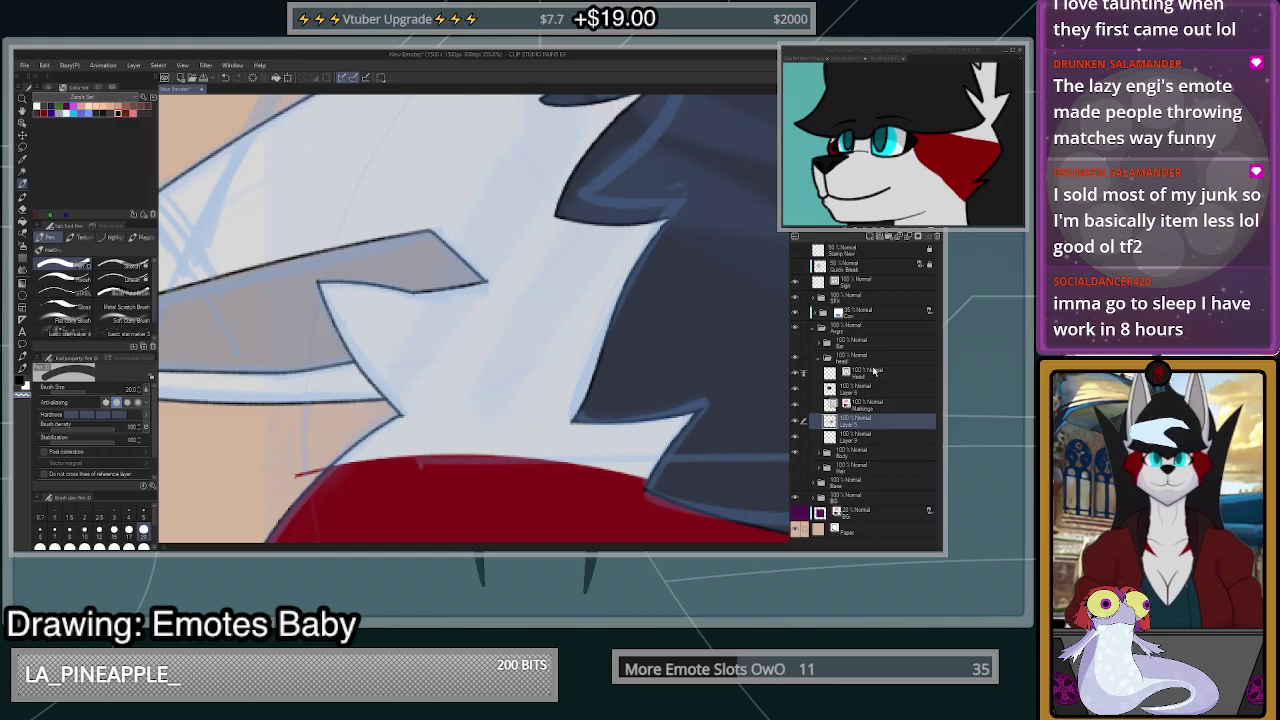
left_click(866, 374)
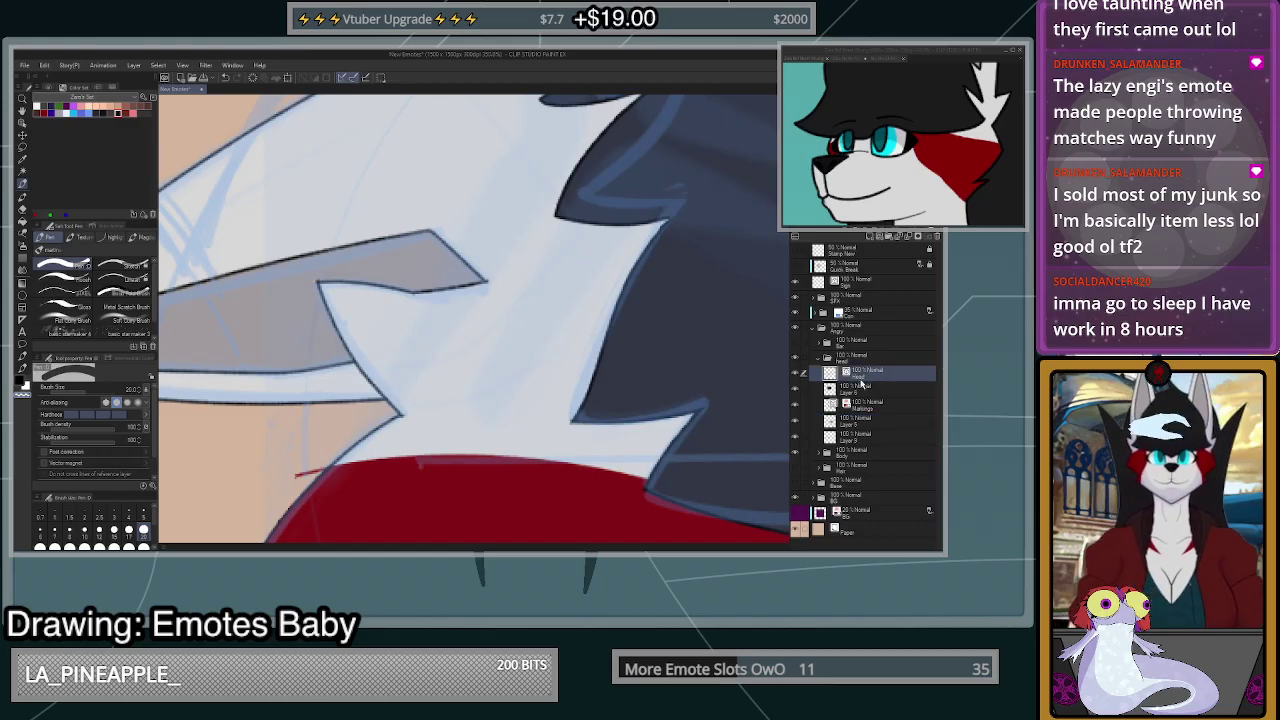
left_click(130, 280)
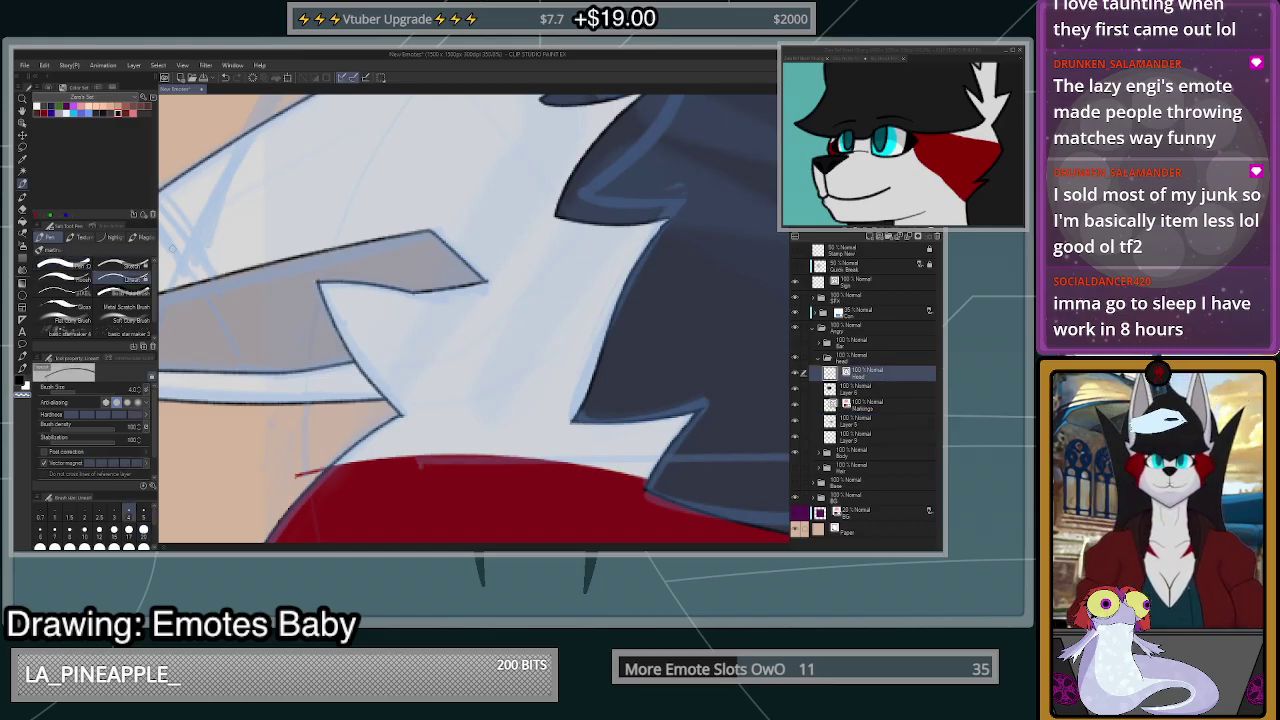
scroll(421, 291, "up", 3)
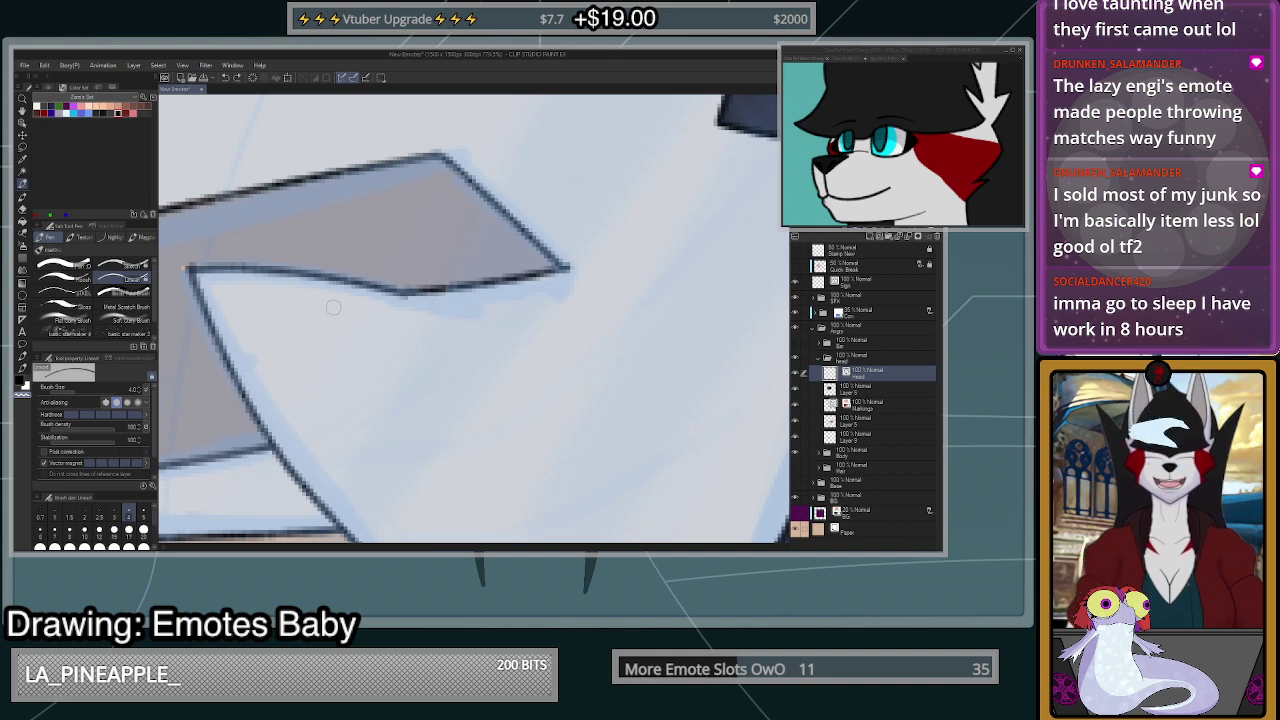
left_click_drag(405, 289, 478, 338)
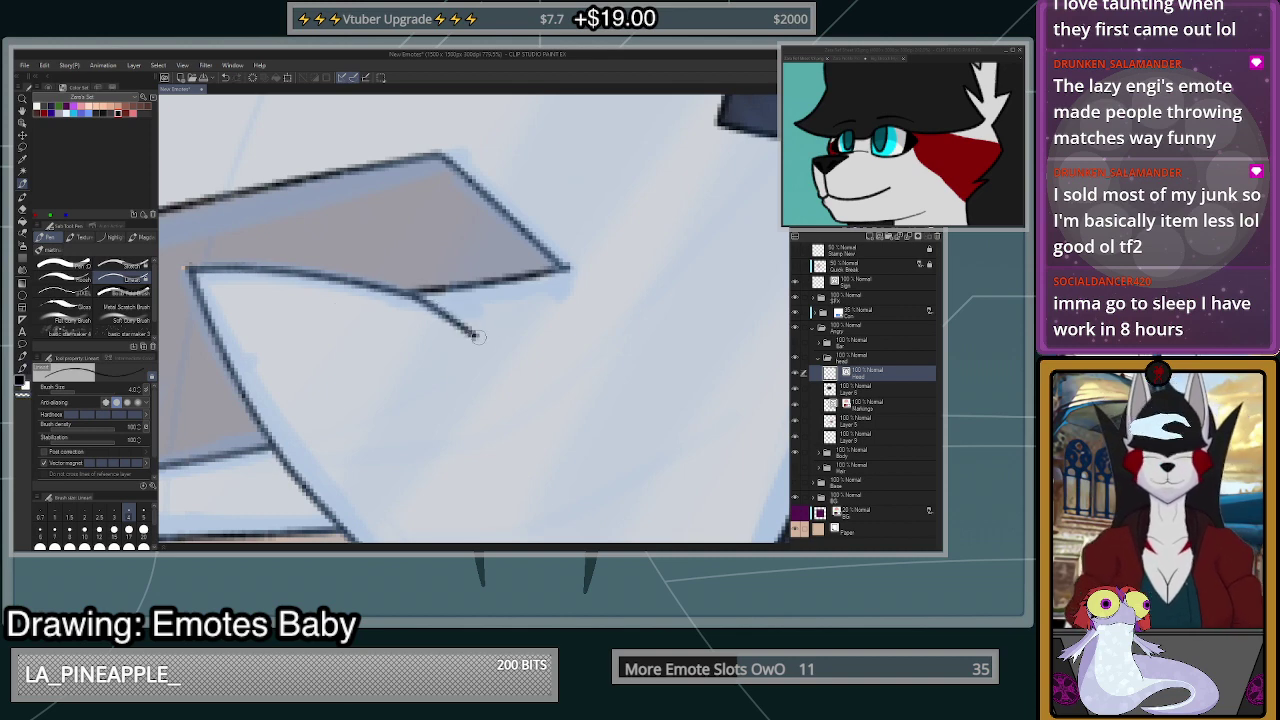
key("ctrl+z")
left_click_drag(398, 291, 495, 340)
- Compare the coloured head with the sketch overlay at several zoom levels, toggling the head folder's visibility
scroll(502, 343, "down", 8)
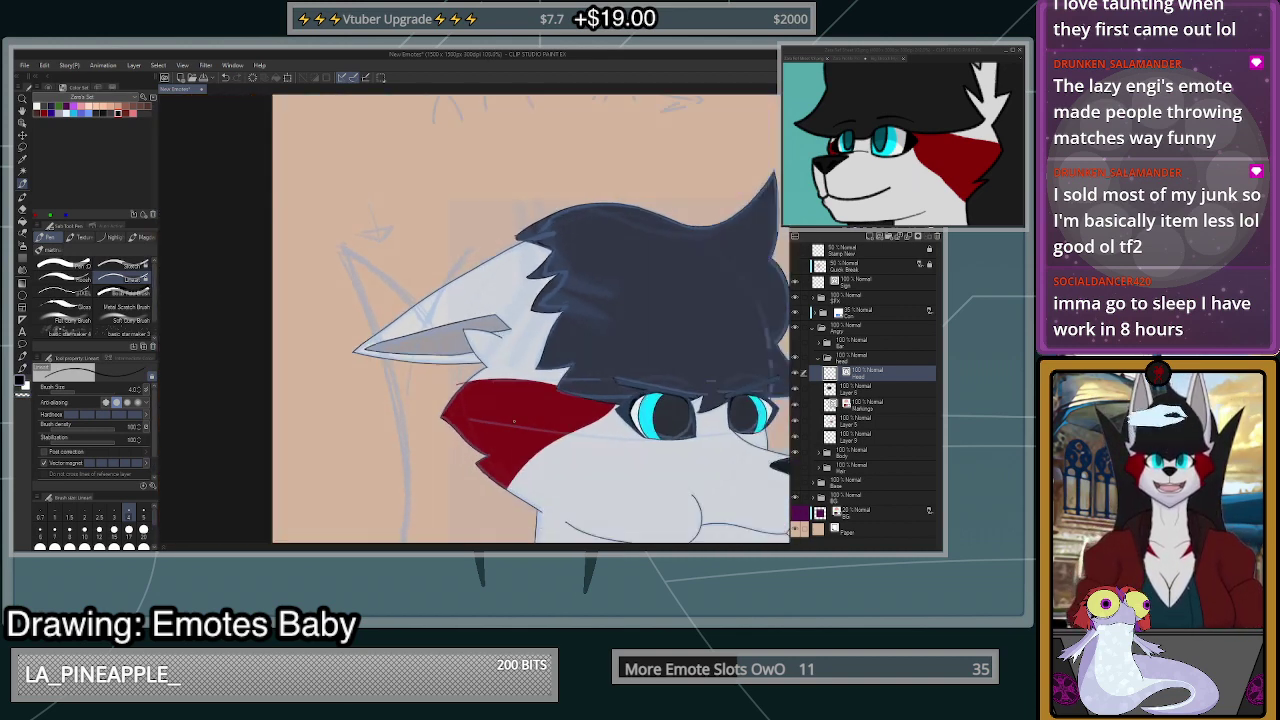
scroll(514, 421, "down", 3)
scroll(685, 398, "up", 5)
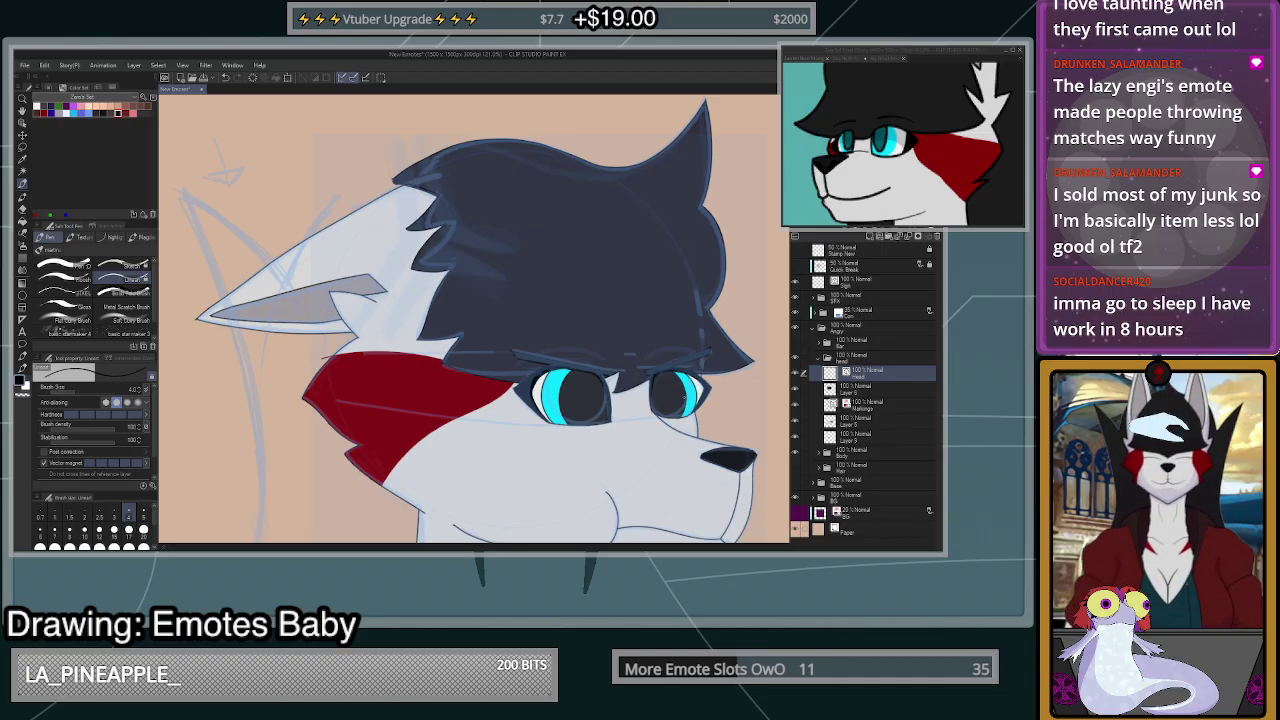
scroll(685, 398, "down", 6)
scroll(698, 468, "up", 4)
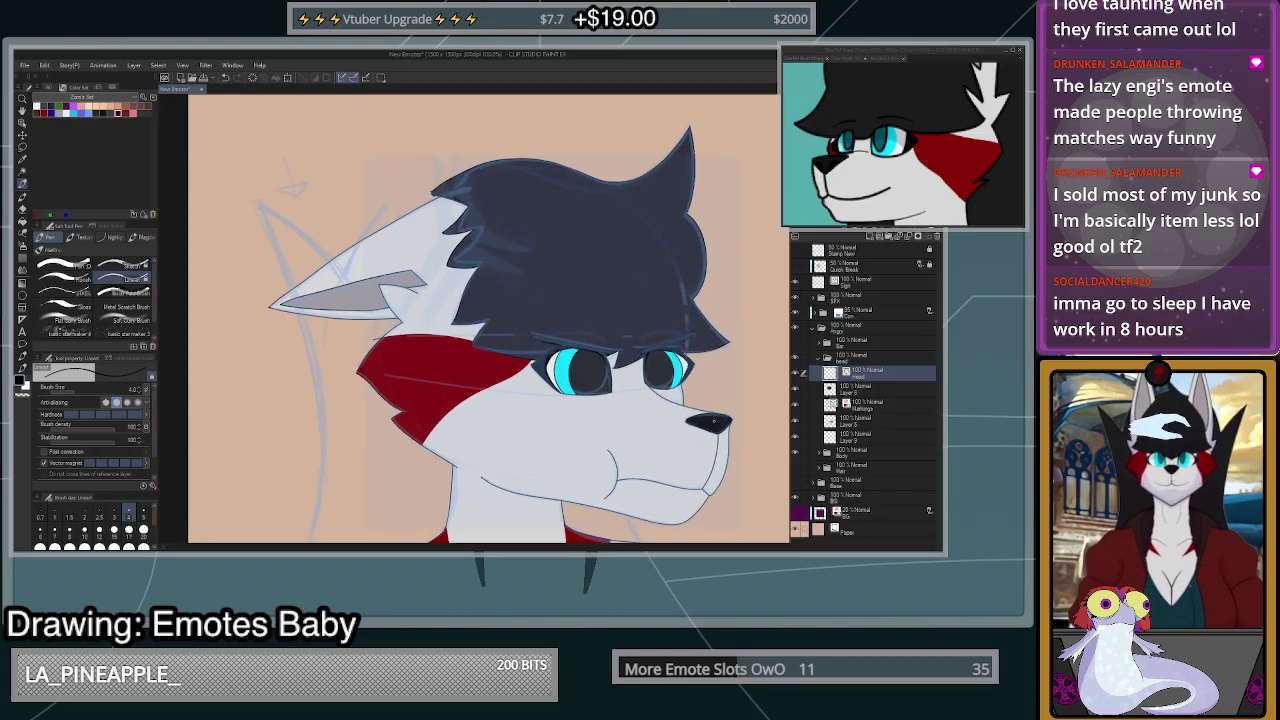
scroll(700, 472, "down", 1)
scroll(700, 472, "up", 1)
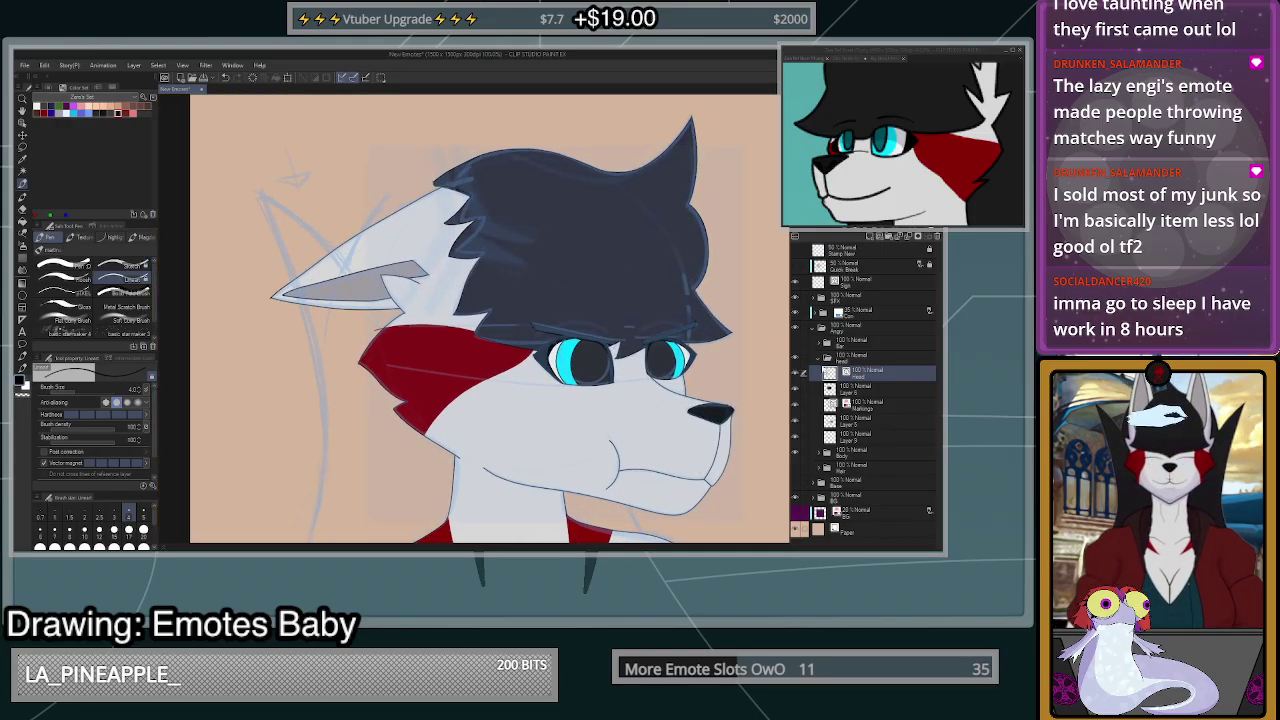
left_click(796, 360)
left_click(796, 360)
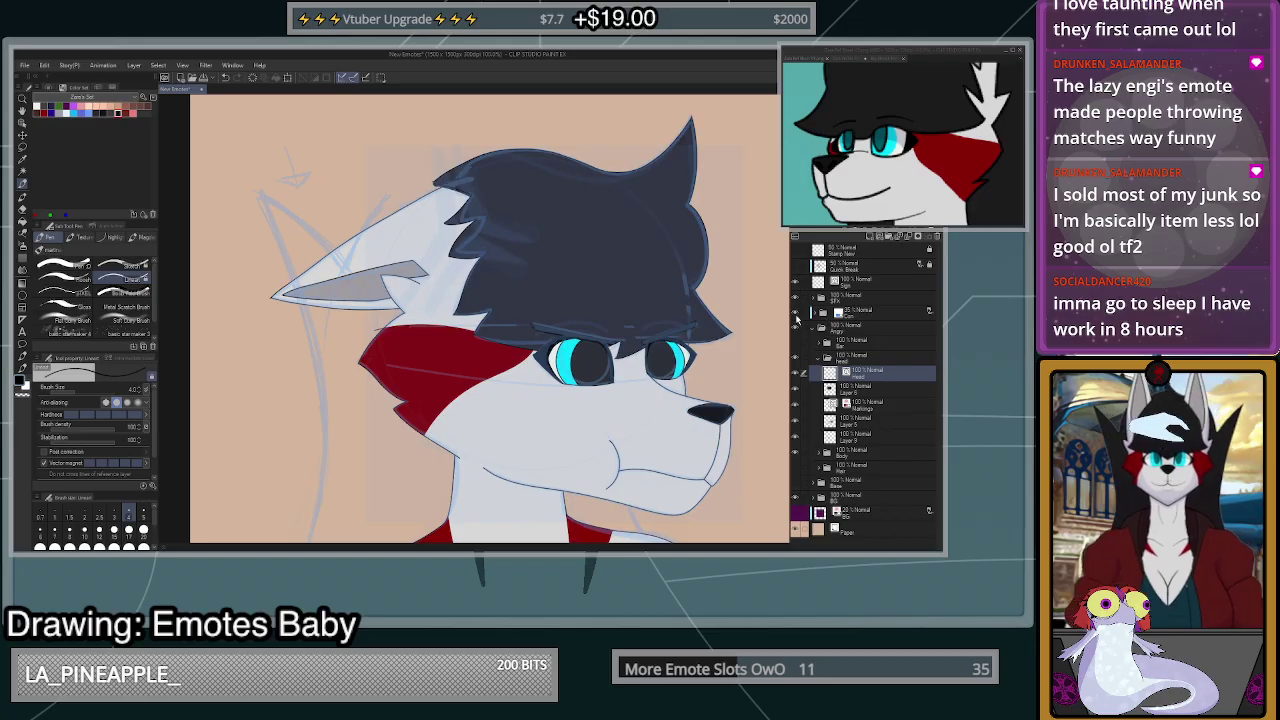
- Hide the sketch overlay and show the long hair folder behind the head
left_click(796, 314)
scroll(670, 372, "down", 3)
scroll(702, 386, "up", 2)
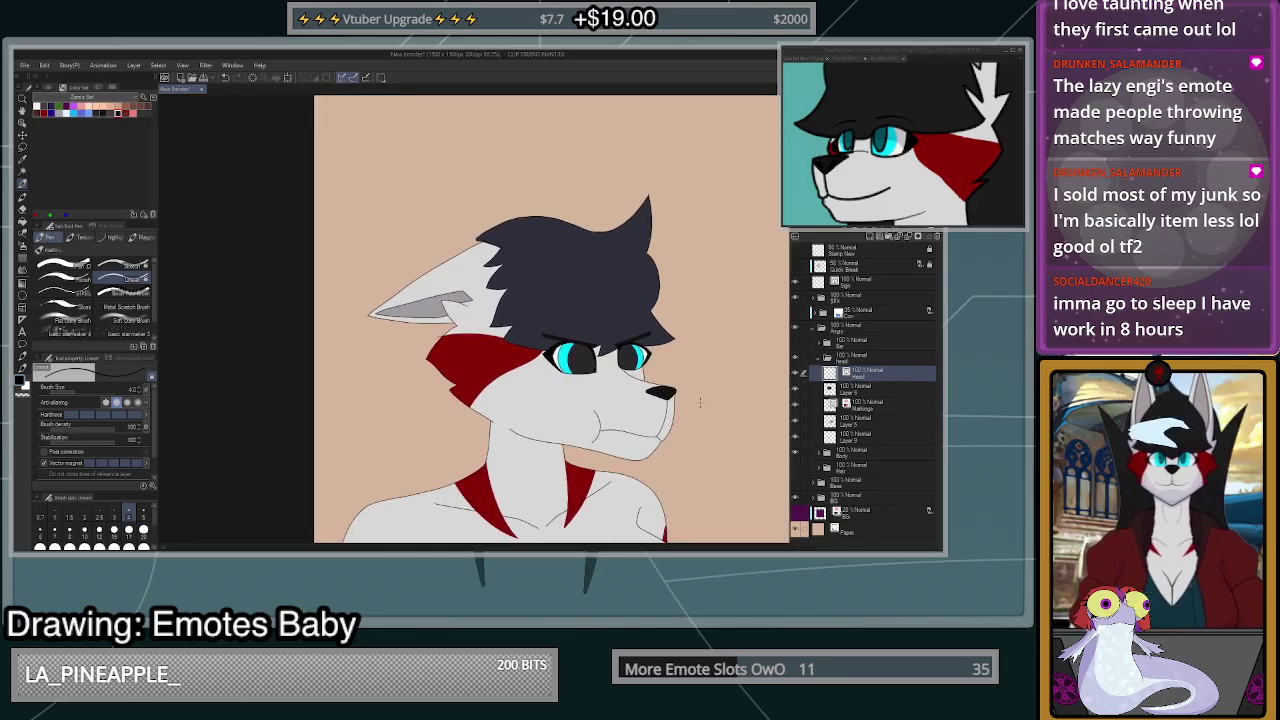
left_click(796, 466)
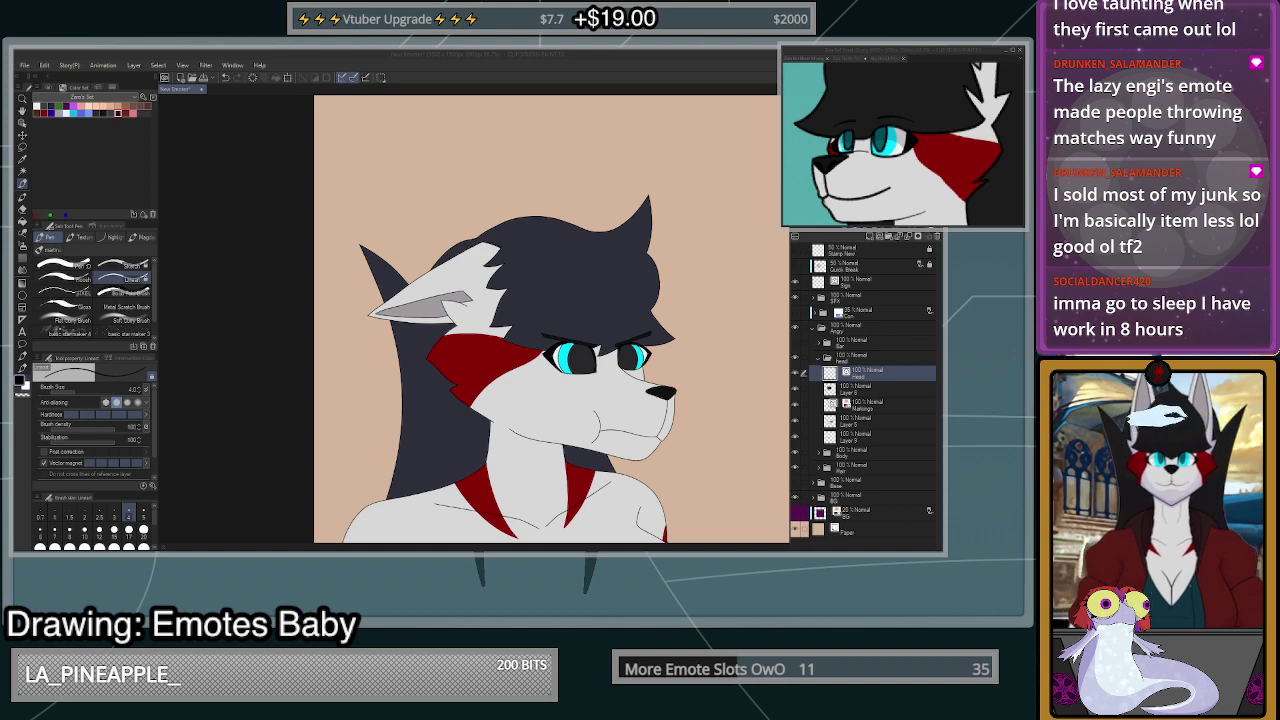
- Open the reference image of the angry red-haired anime character as a separate canvas
left_click(23, 66)
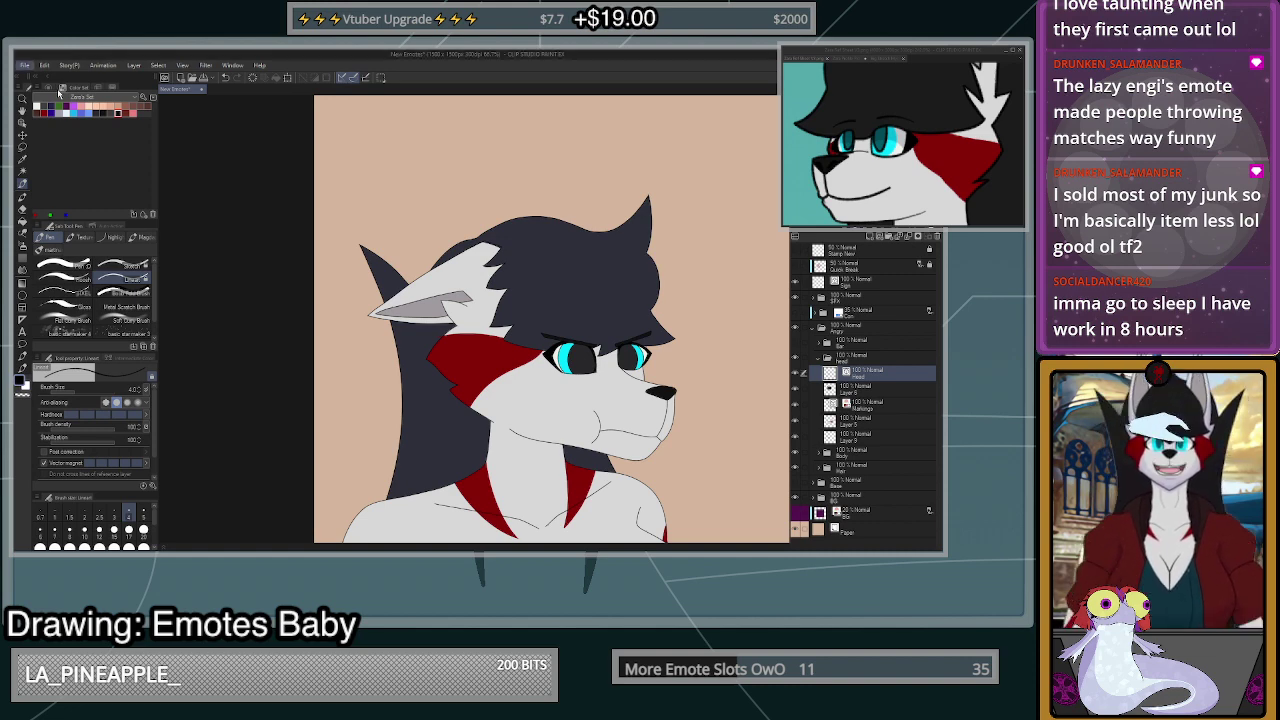
left_click(59, 92)
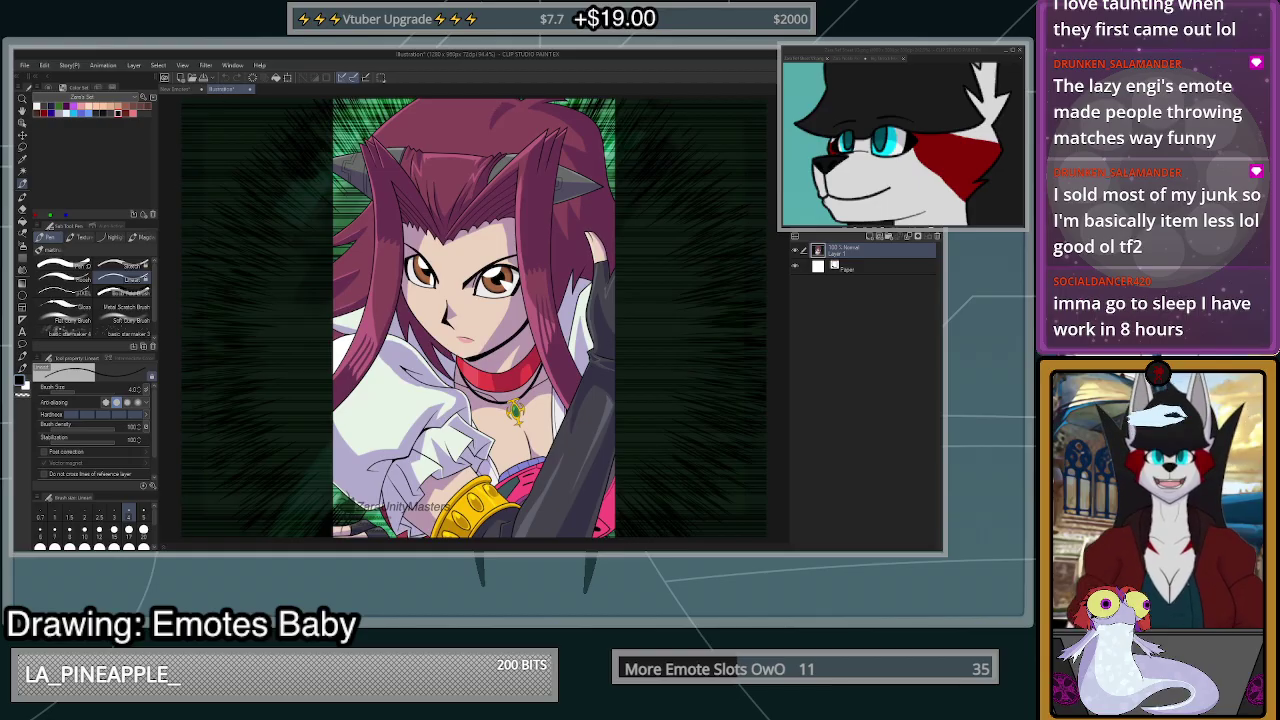
key("alt+Tab")
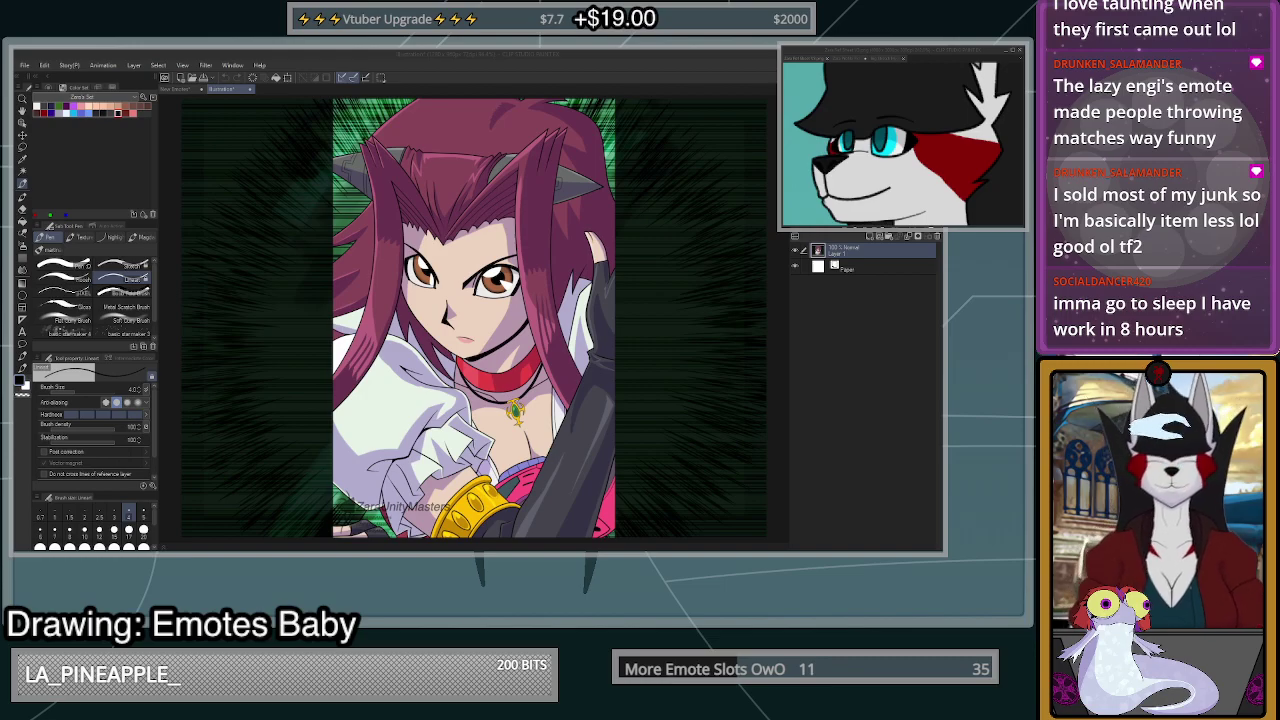
- Examine the anime reference closely, especially the eyes, brows, hair, face shading and pose
scroll(595, 207, "down", 1)
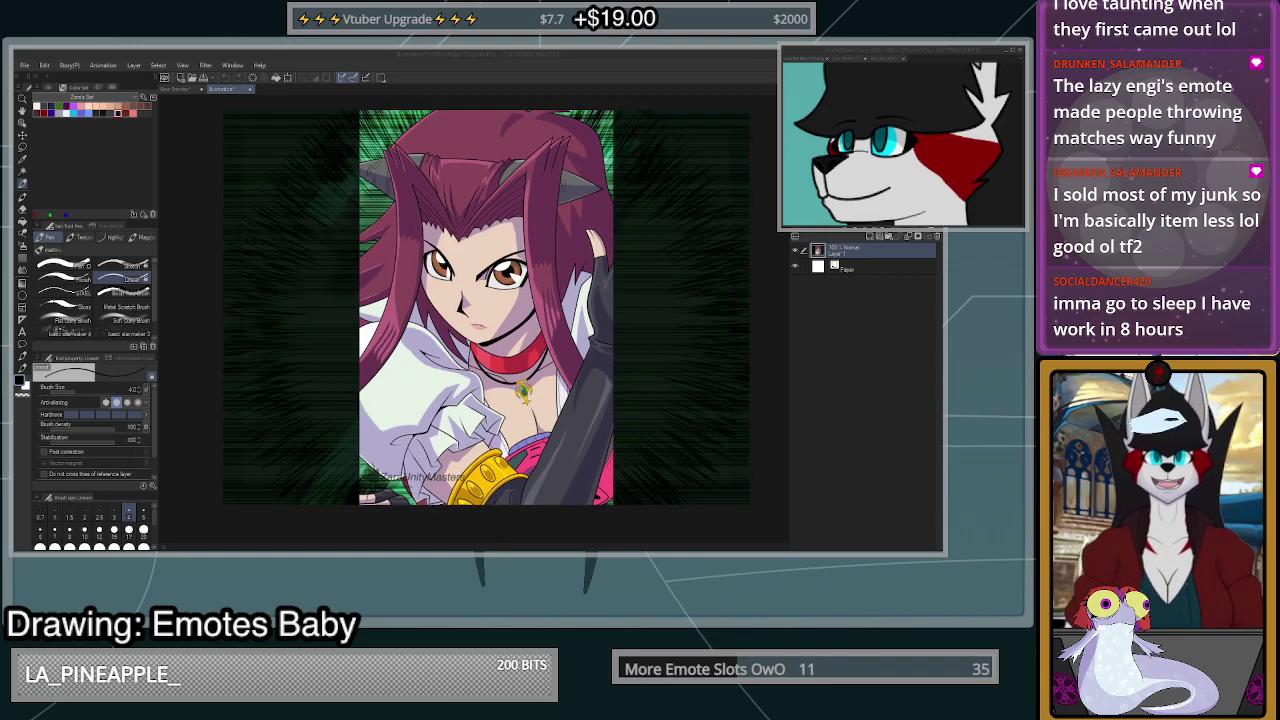
scroll(587, 345, "up", 3)
scroll(585, 335, "down", 5)
scroll(563, 203, "up", 4)
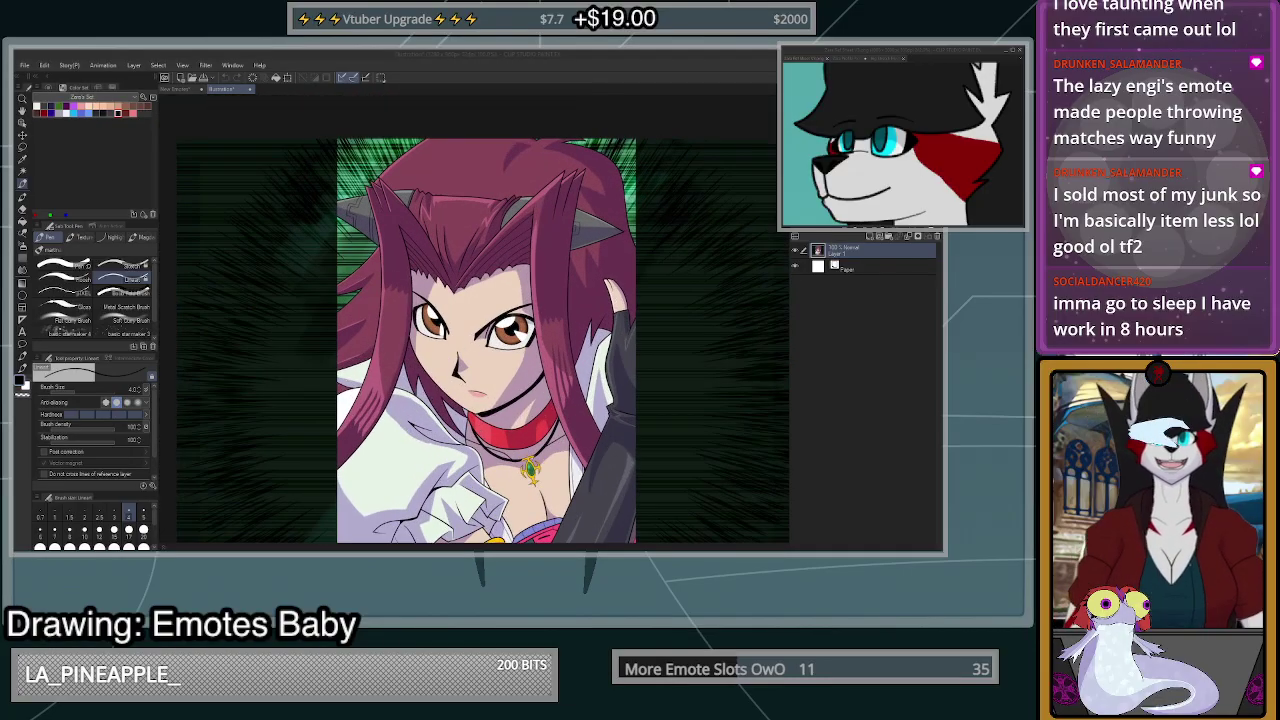
scroll(528, 187, "up", 6)
scroll(528, 187, "down", 5)
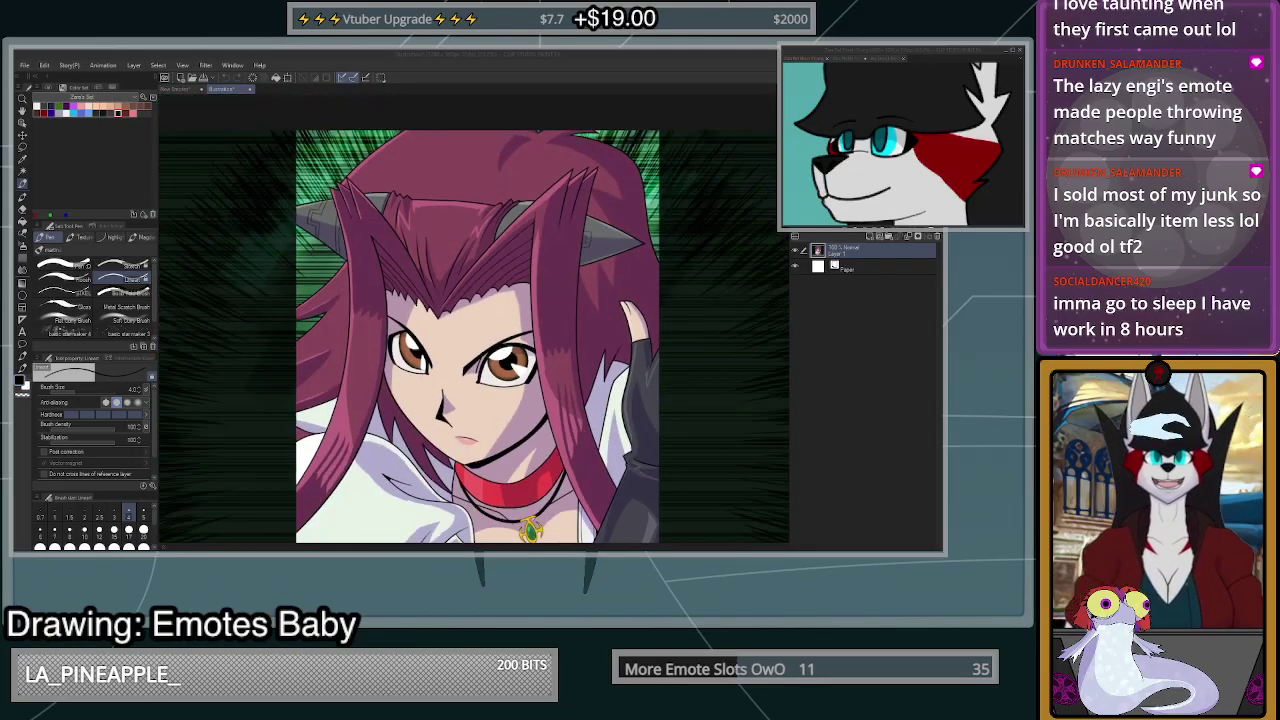
scroll(529, 182, "up", 6)
scroll(529, 182, "down", 3)
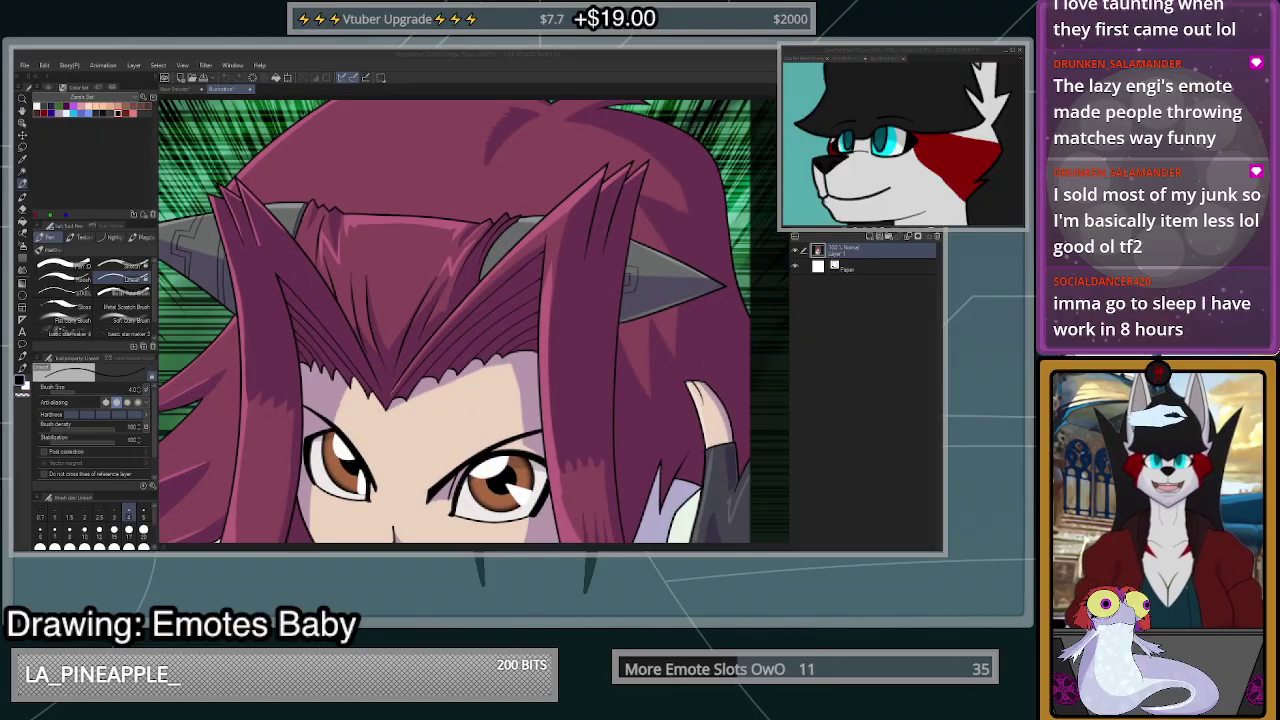
scroll(575, 200, "down", 6)
scroll(605, 430, "up", 1)
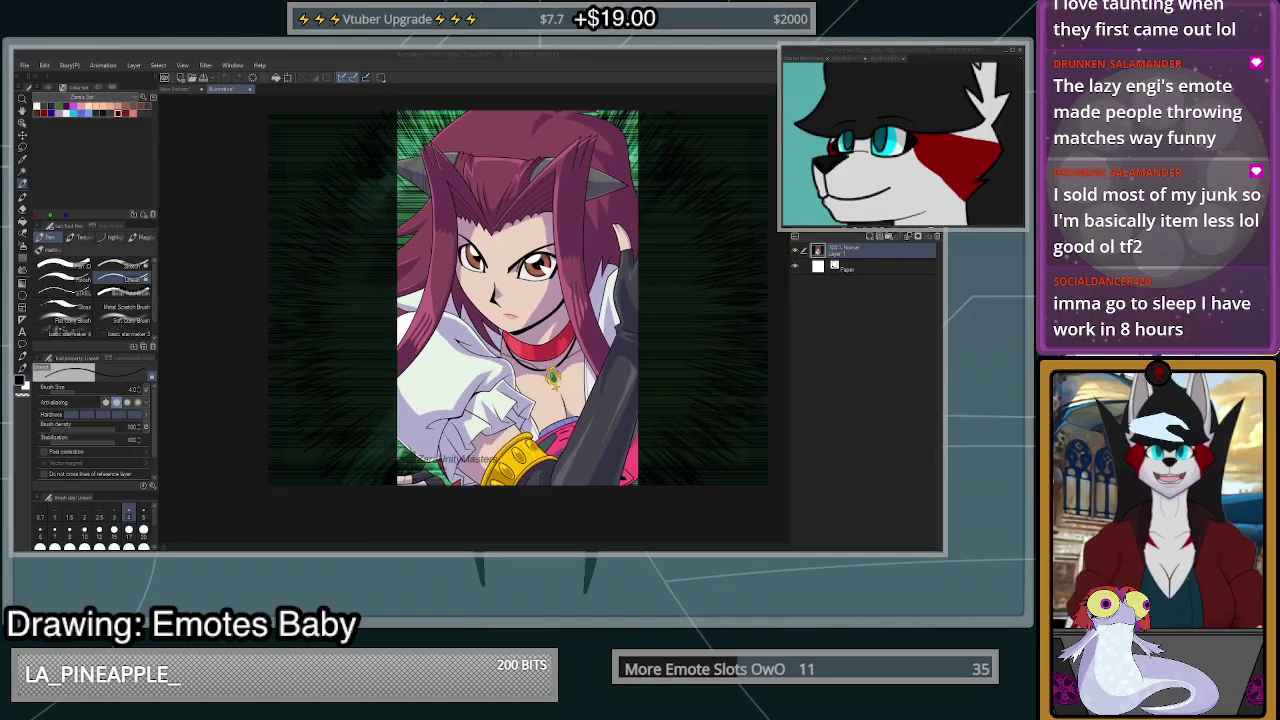
key("ctrl+plus")
key("ctrl+plus")
key("ctrl+plus")
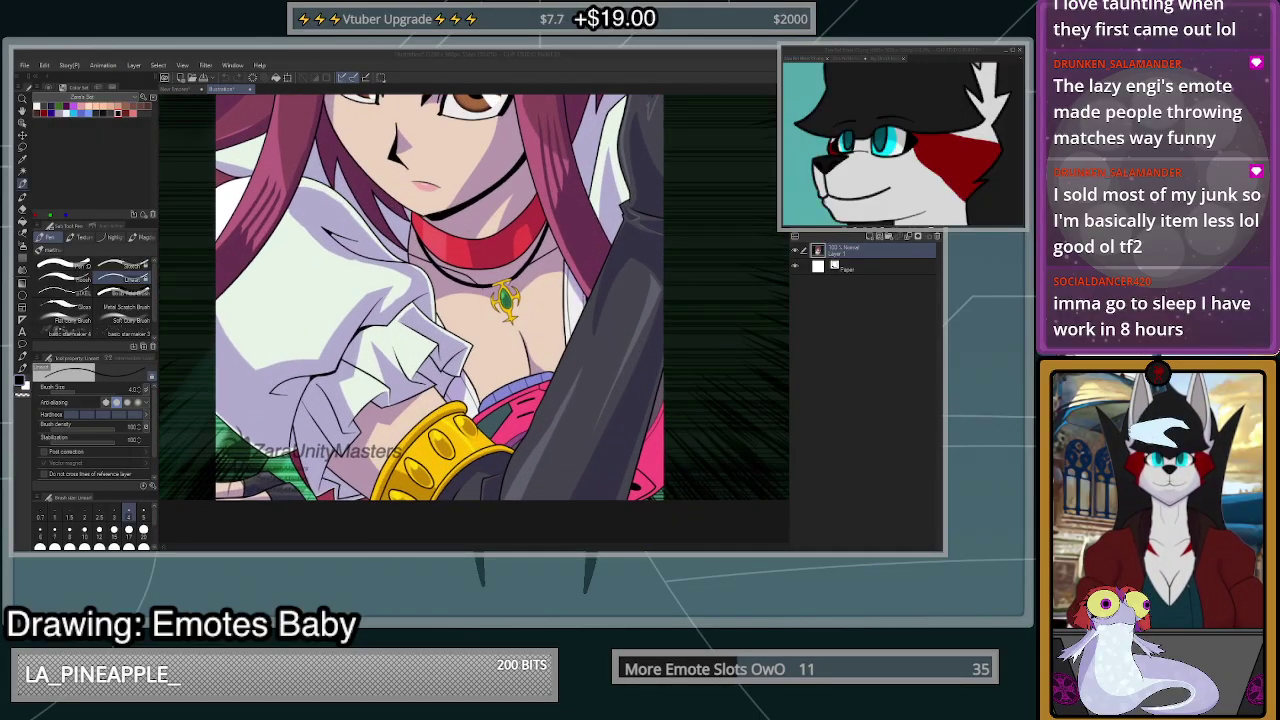
key("ctrl+minus")
key("ctrl+minus")
key("ctrl+plus")
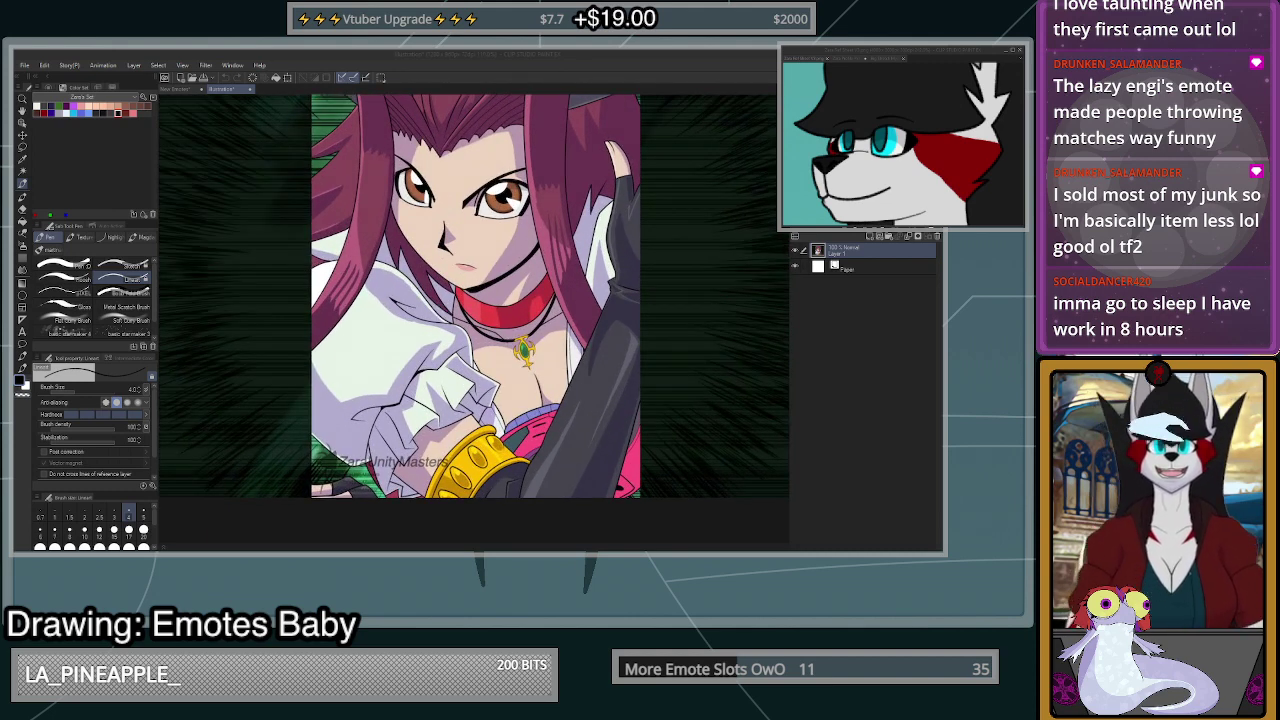
key("ctrl+plus")
key("ctrl+minus")
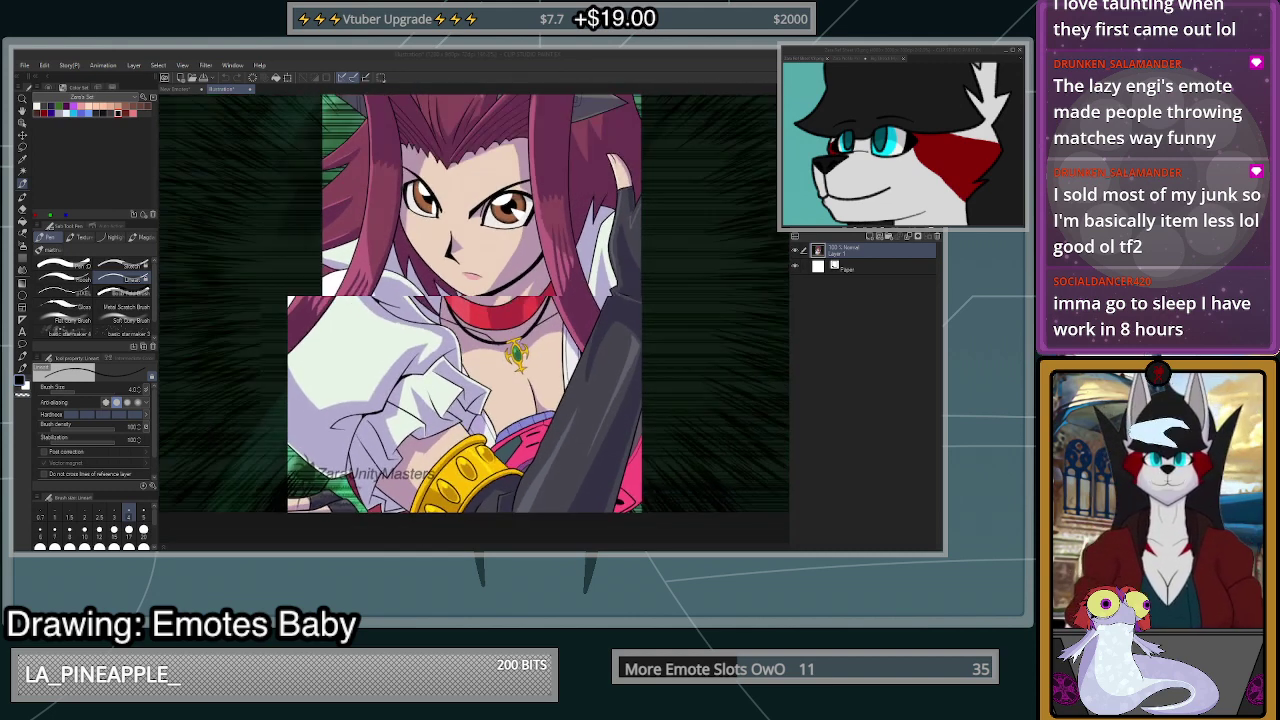
key("ctrl+minus")
key("ctrl+minus")
key("ctrl+plus")
key("ctrl+plus")
key("ctrl+plus")
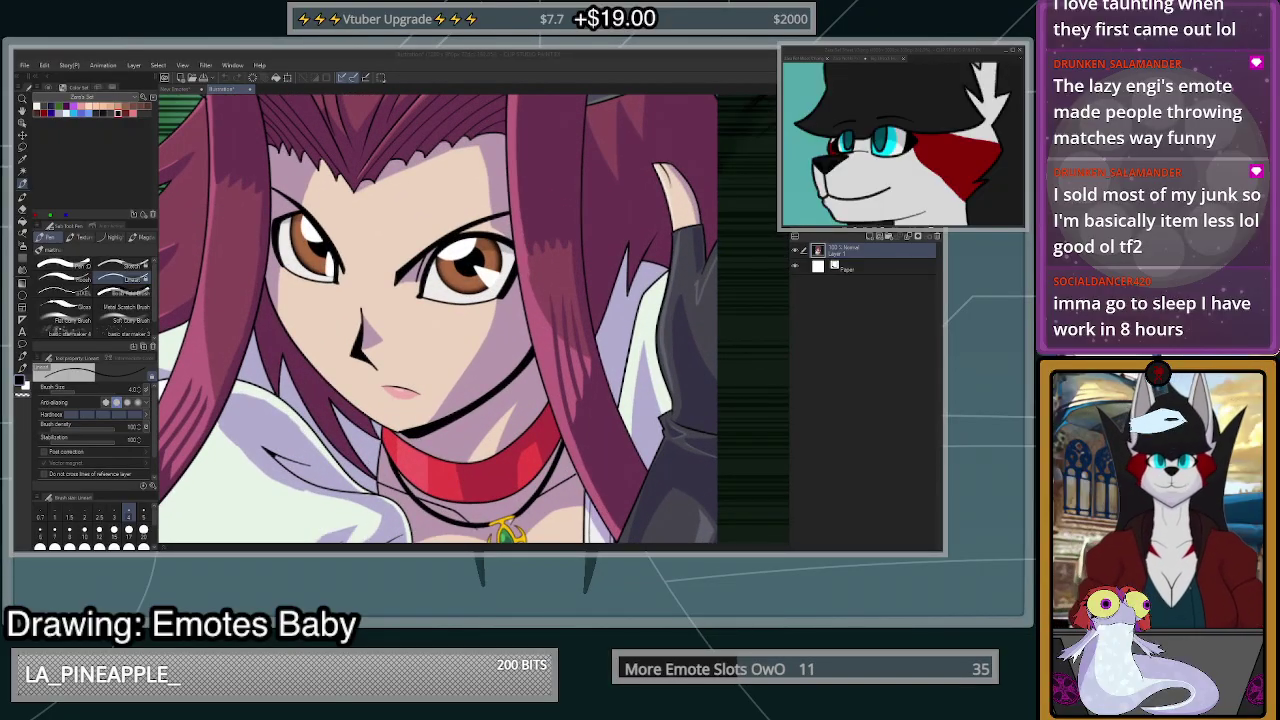
scroll(585, 370, "down", 3)
scroll(585, 370, "up", 2)
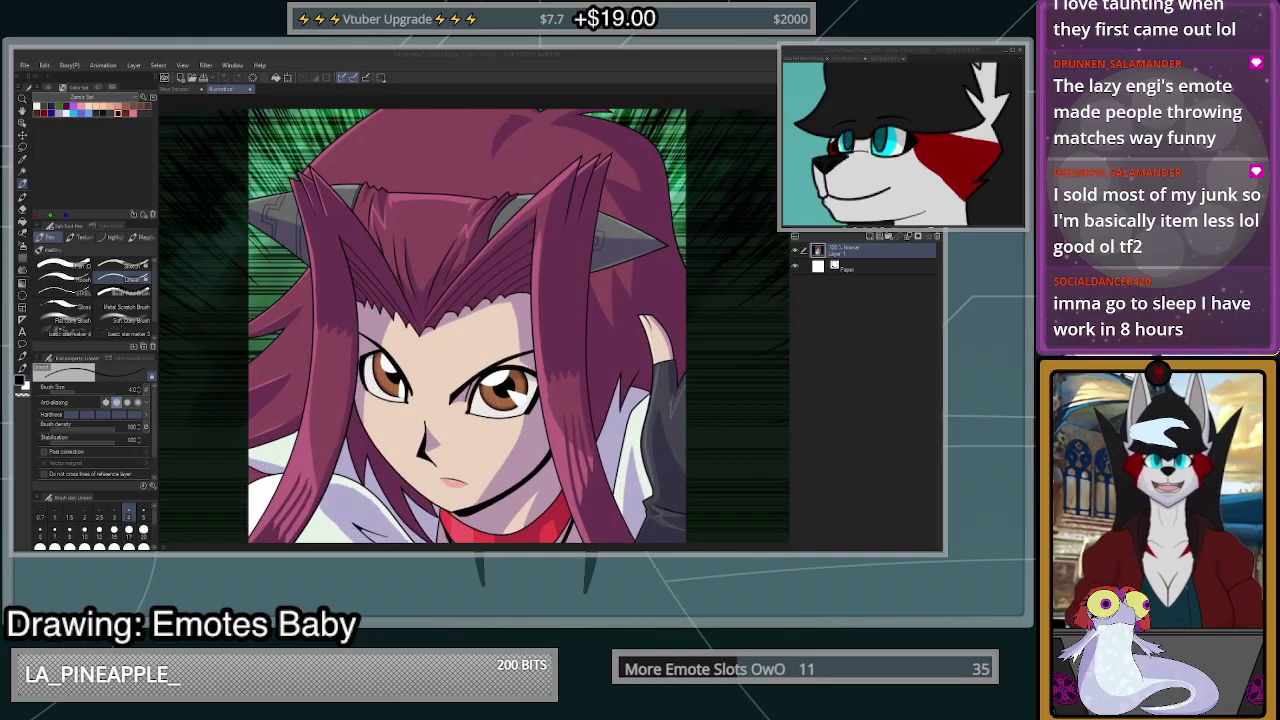
scroll(585, 370, "down", 1)
key("ctrl+plus")
key("ctrl+plus")
key("ctrl+plus")
key("ctrl+plus")
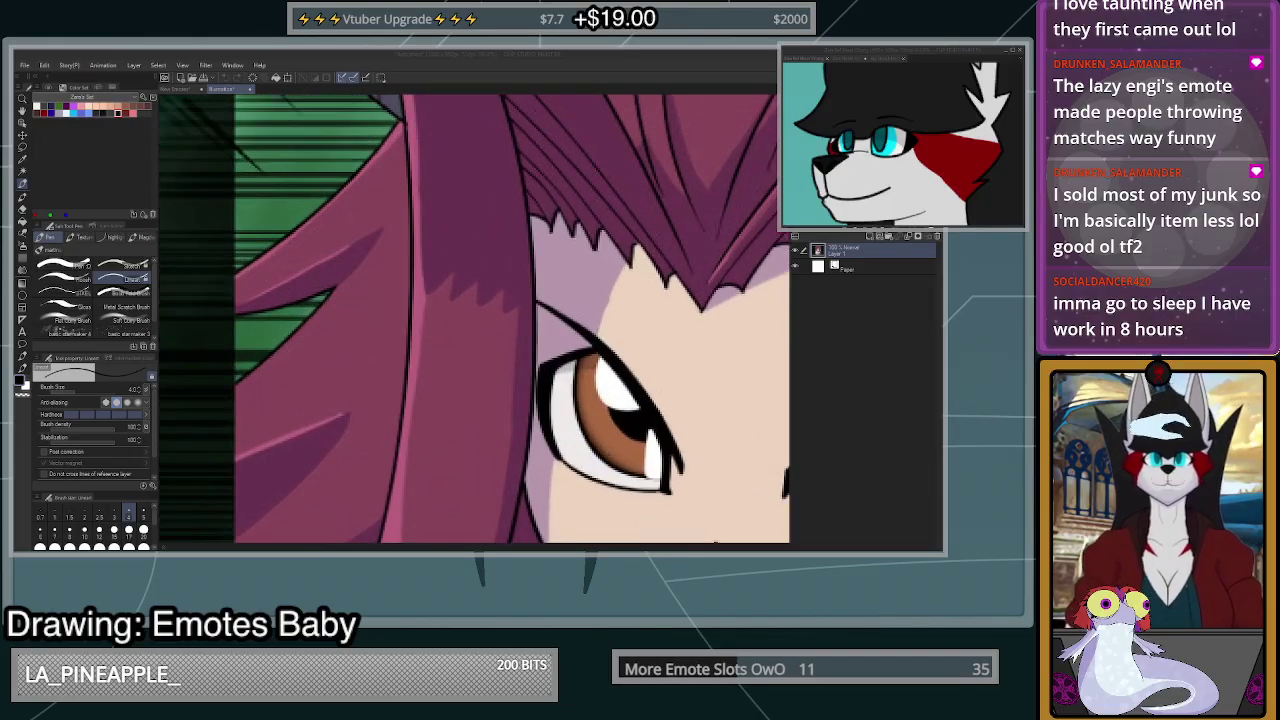
key("ctrl+minus")
key("ctrl+minus")
key("ctrl+minus")
key("ctrl+minus")
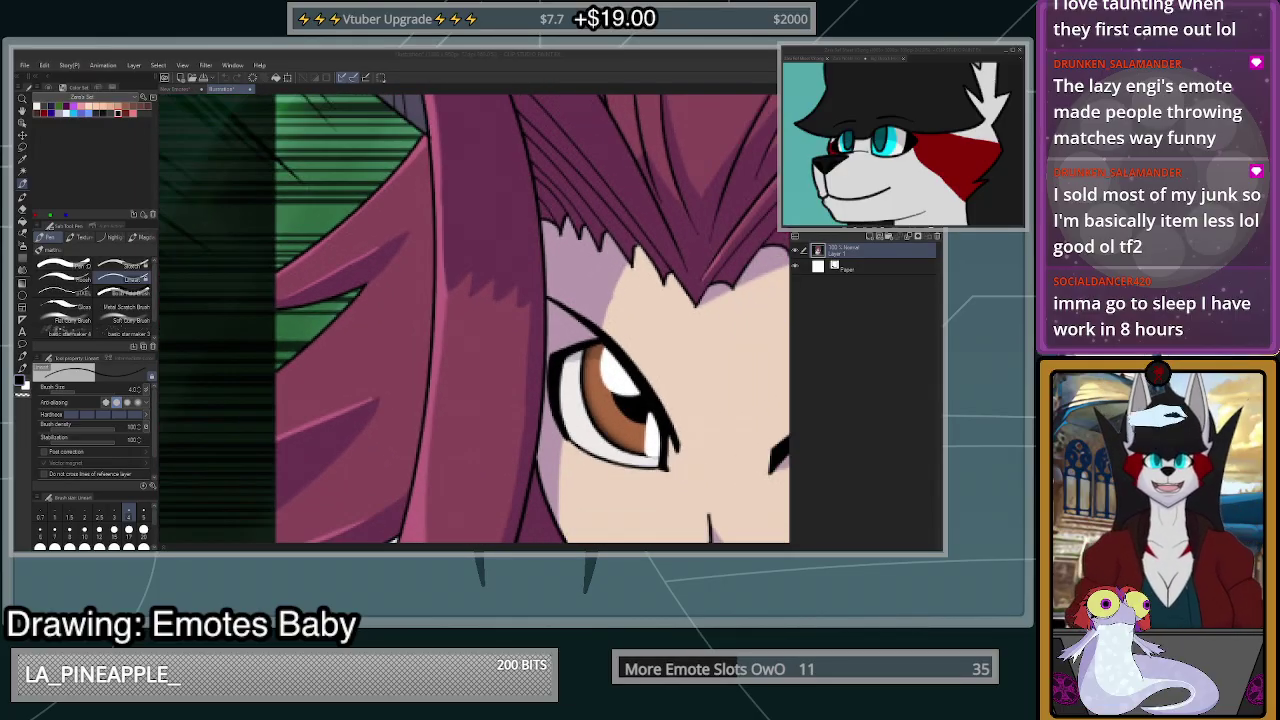
key("ctrl+plus")
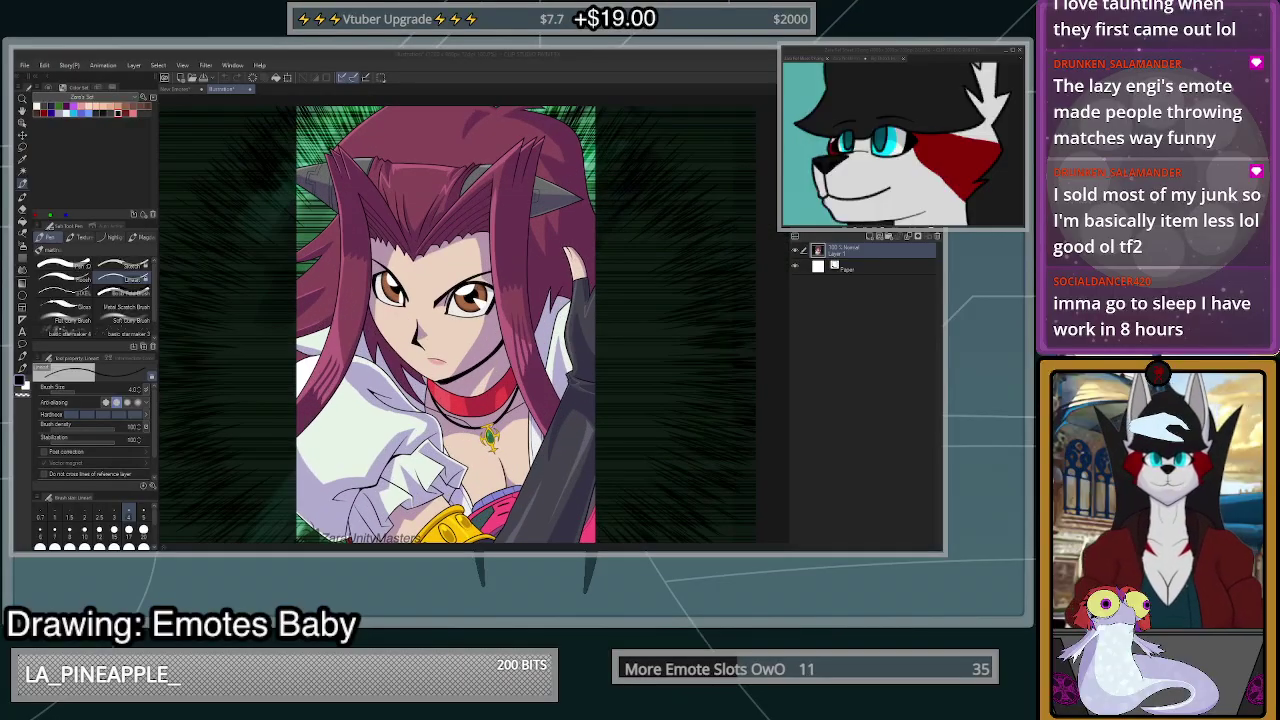
- Study the red-haired reference character's eyes, hair strands, collar and gloved arm, both close up and as a whole
key("ctrl+plus")
key("ctrl+minus")
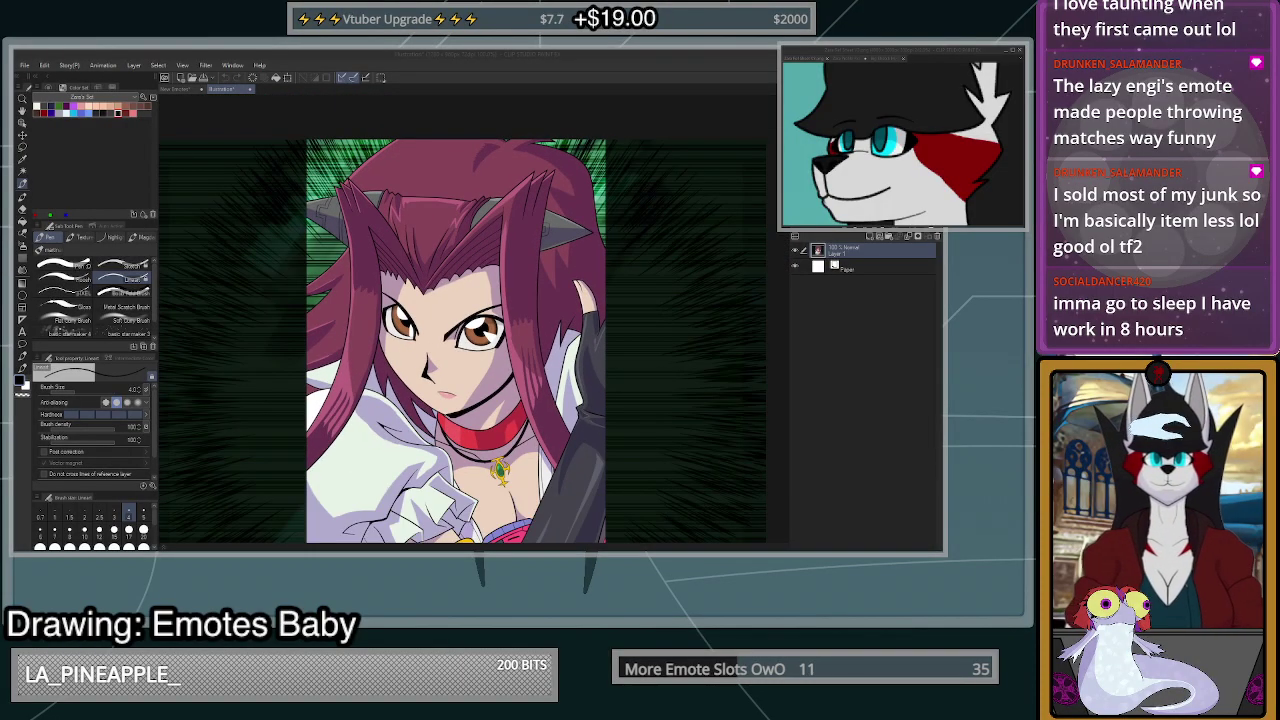
key("ctrl+minus")
key("ctrl+plus")
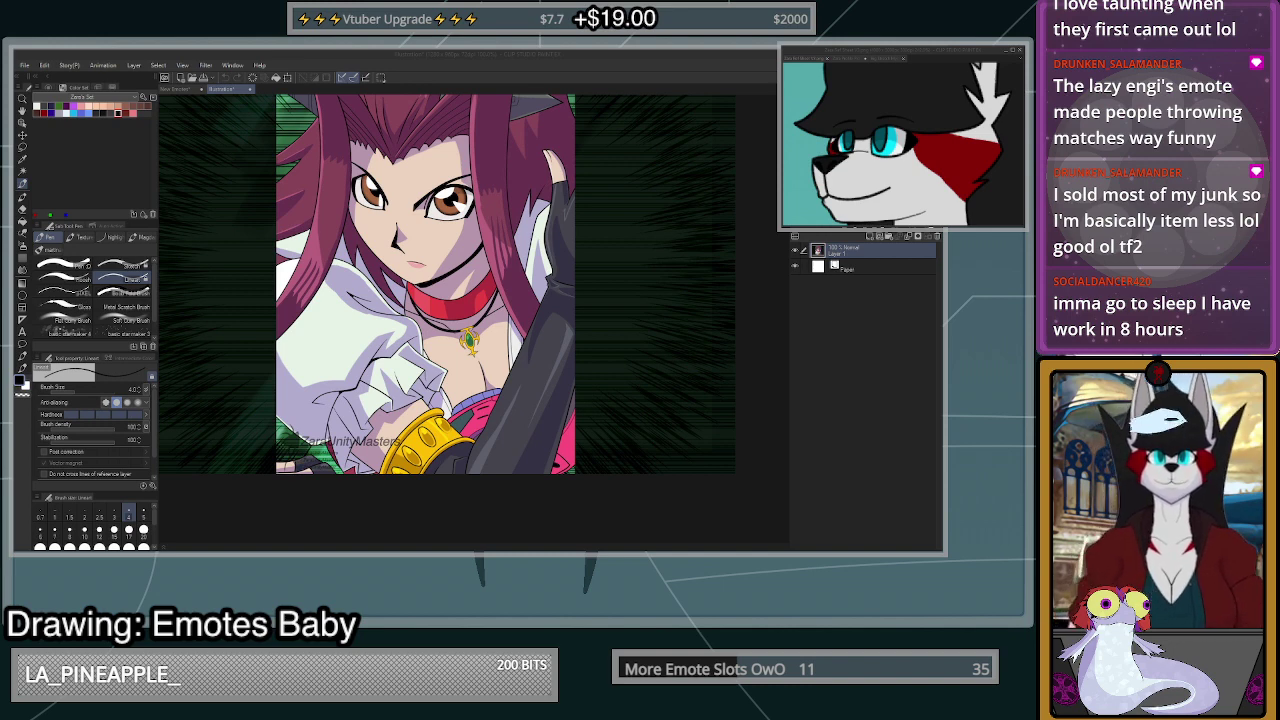
scroll(575, 245, "up", 6)
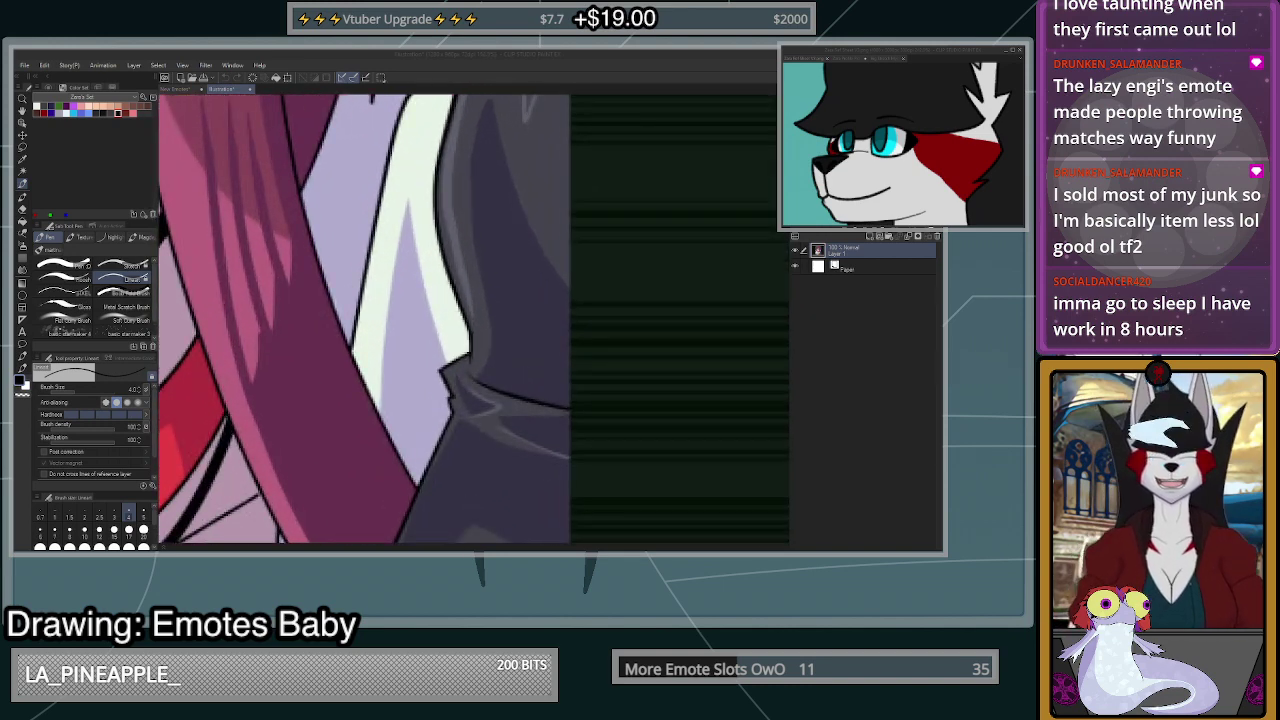
scroll(490, 380, "up", 4)
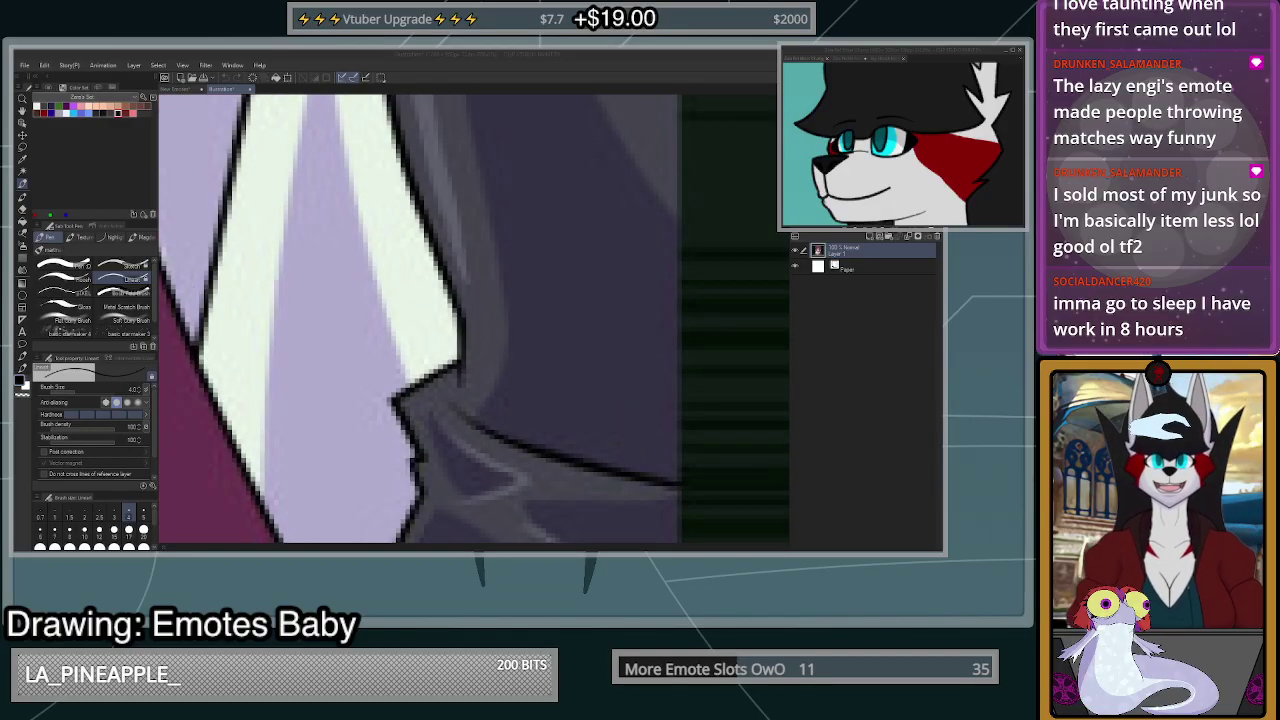
scroll(470, 320, "down", 8)
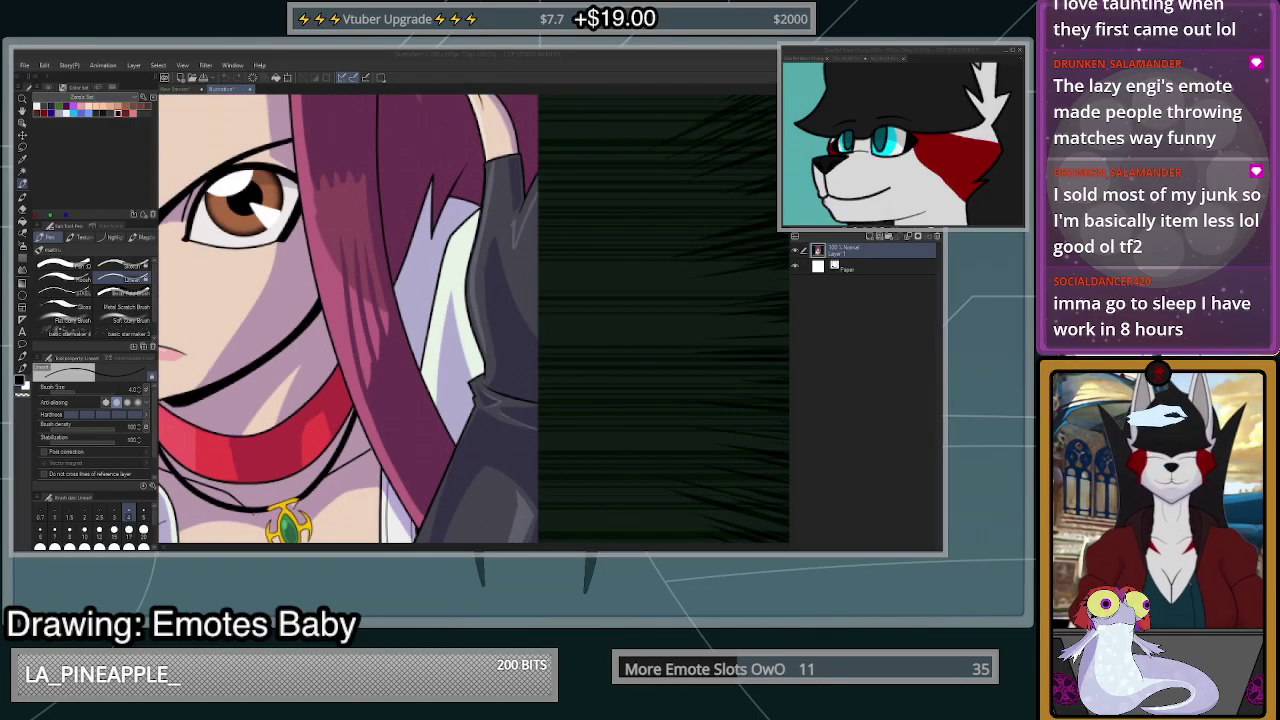
scroll(455, 345, "down", 10)
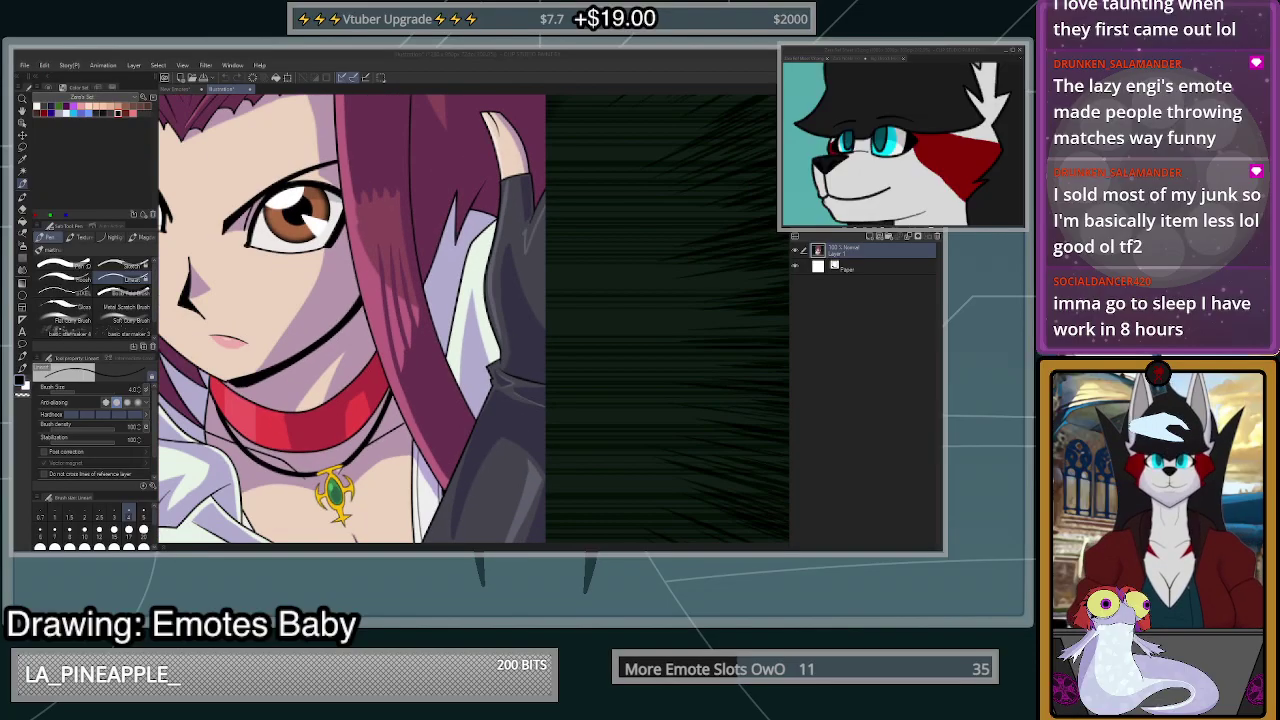
scroll(455, 345, "up", 4)
scroll(455, 345, "down", 5)
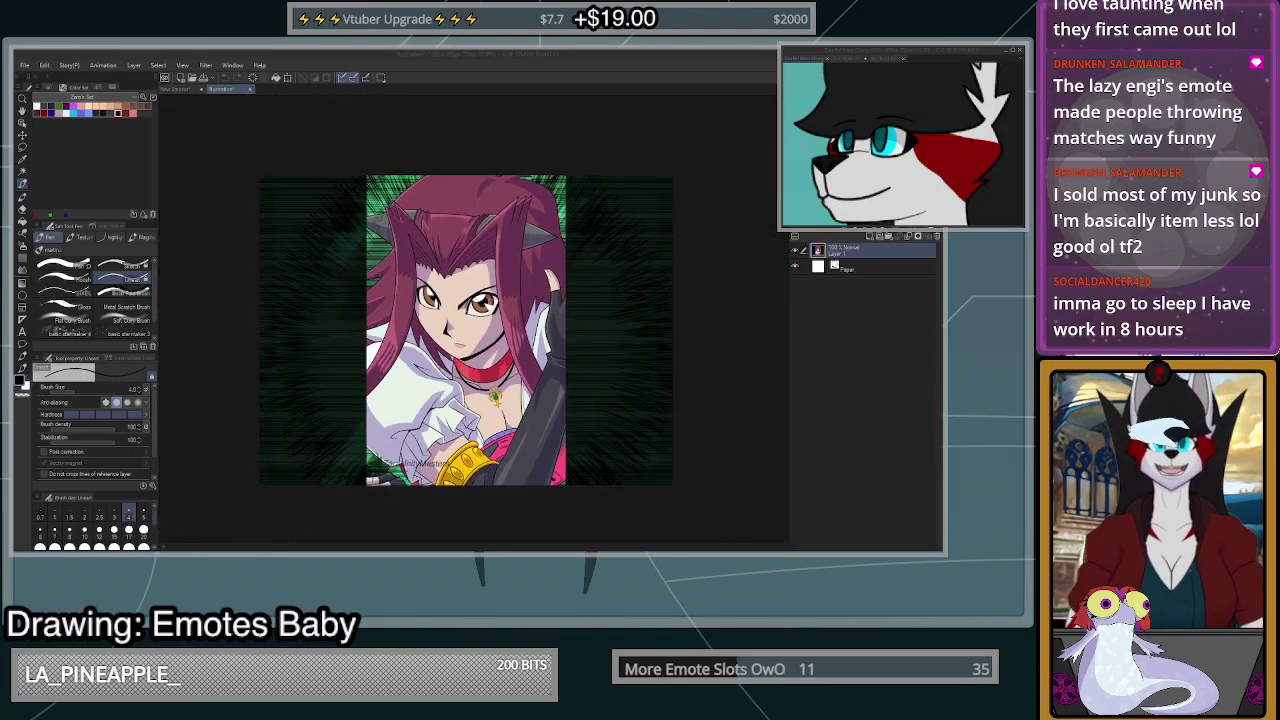
- Examine the reference character's pose and the shading on the puffed sleeve, gold bracelet and pendant
scroll(455, 345, "up", 8)
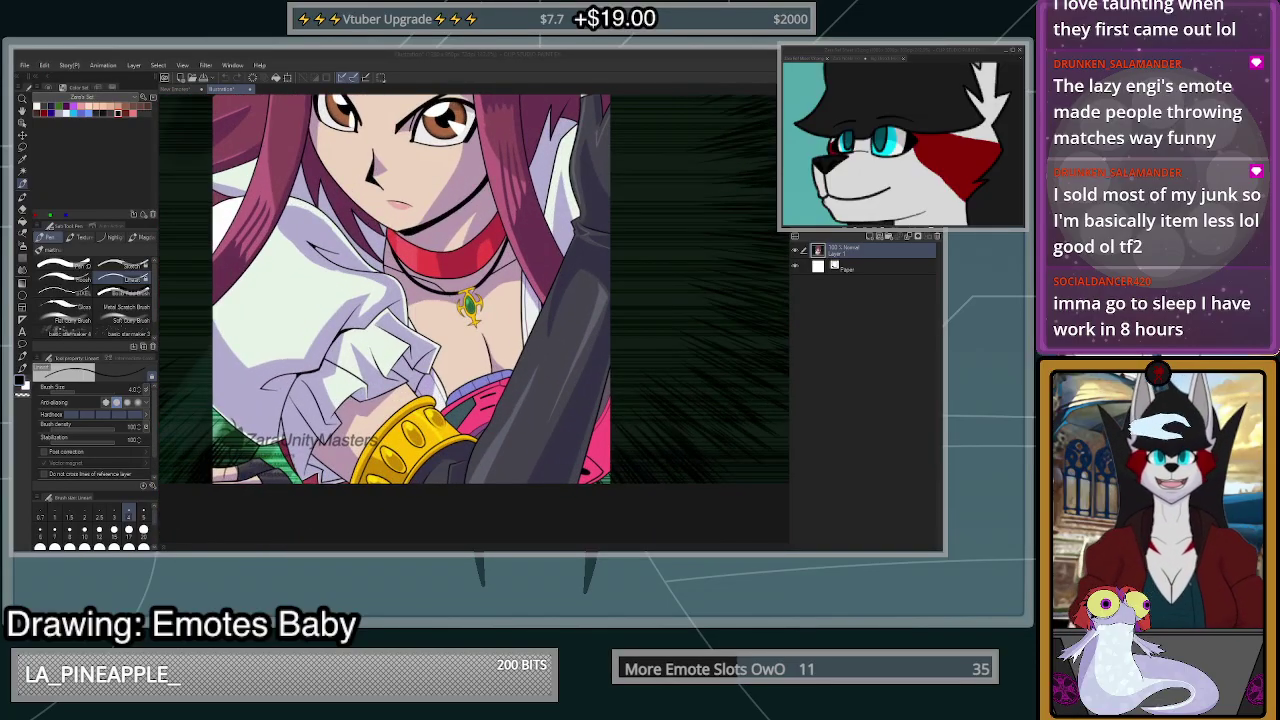
scroll(455, 345, "down", 6)
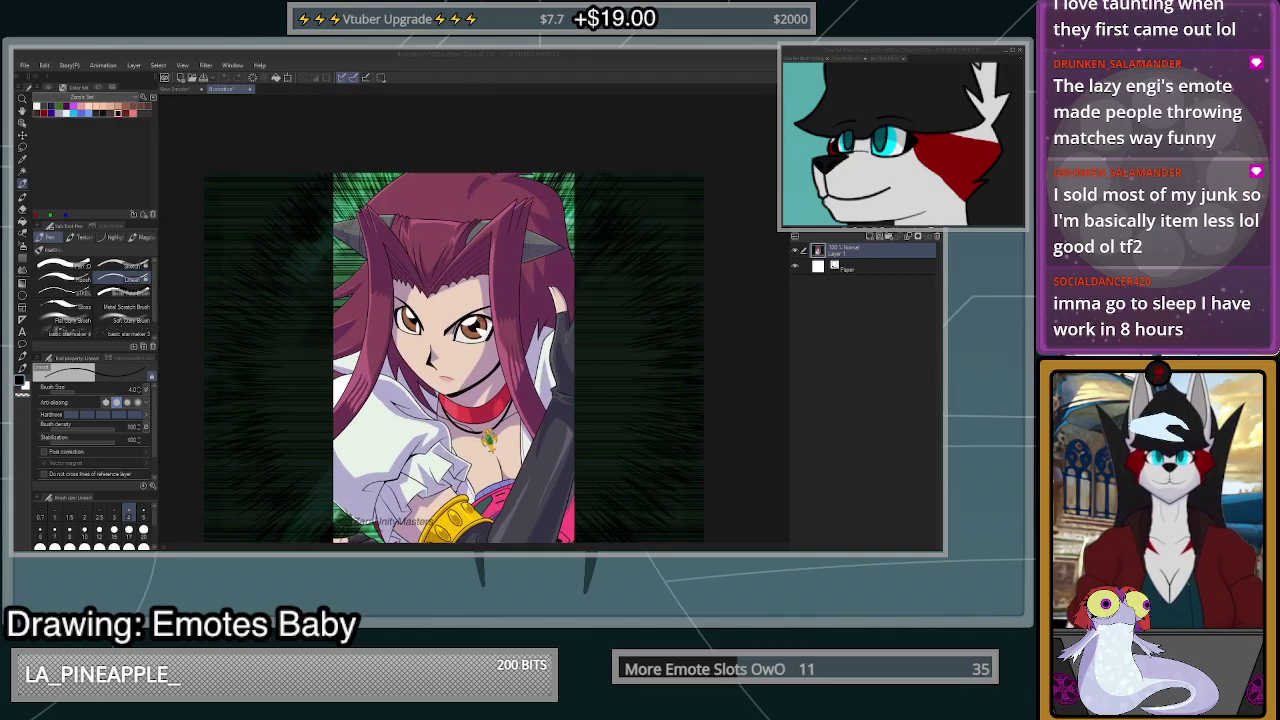
scroll(455, 345, "up", 5)
scroll(455, 345, "down", 3)
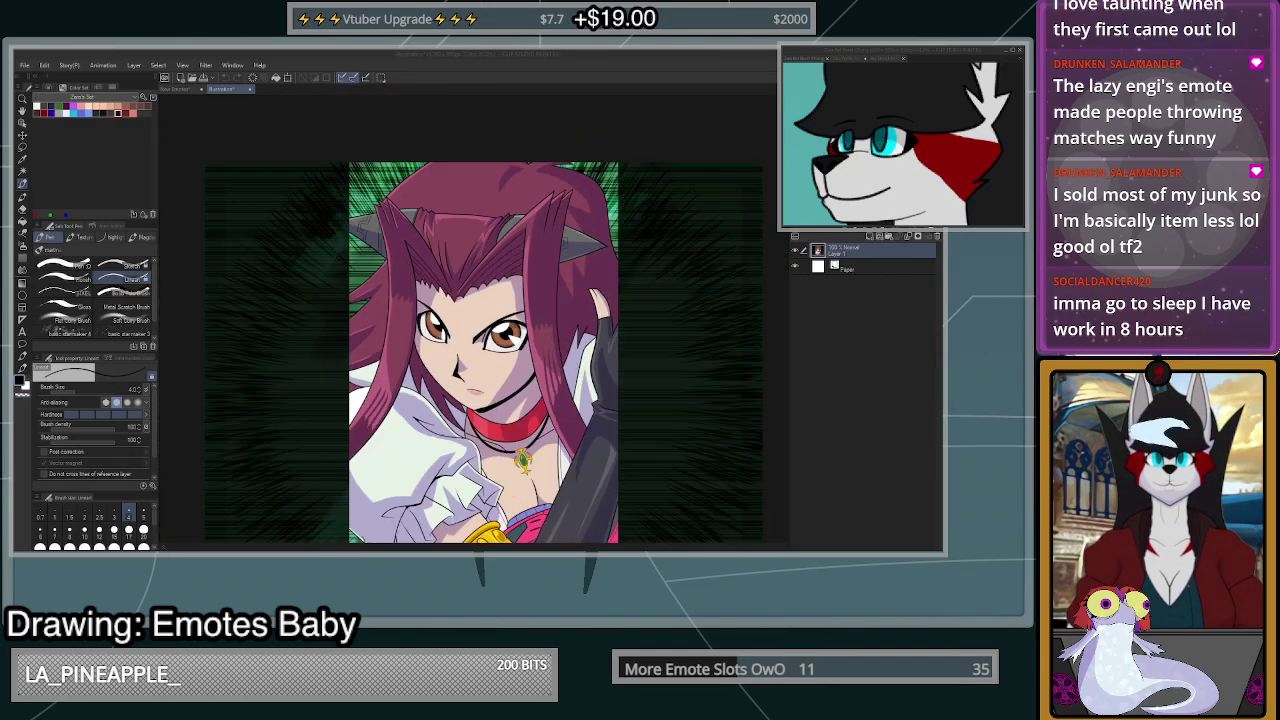
scroll(455, 345, "down", 2)
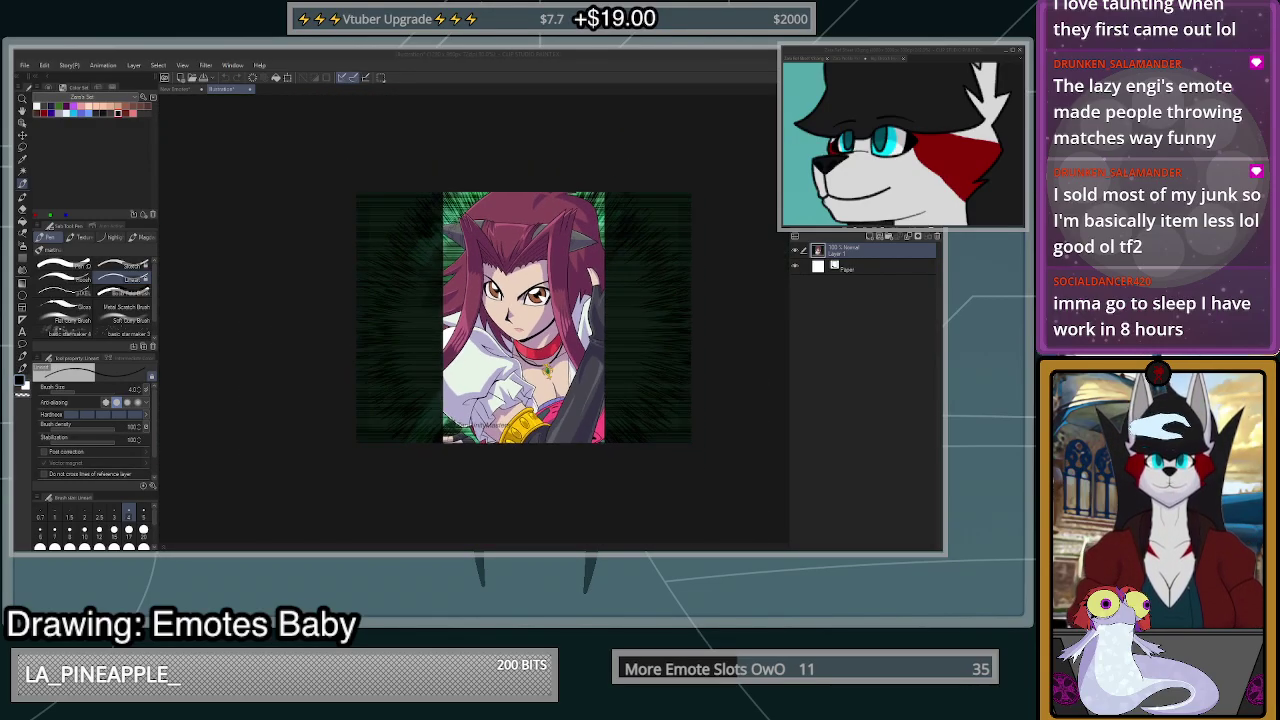
scroll(455, 345, "up", 4)
scroll(465, 465, "up", 5)
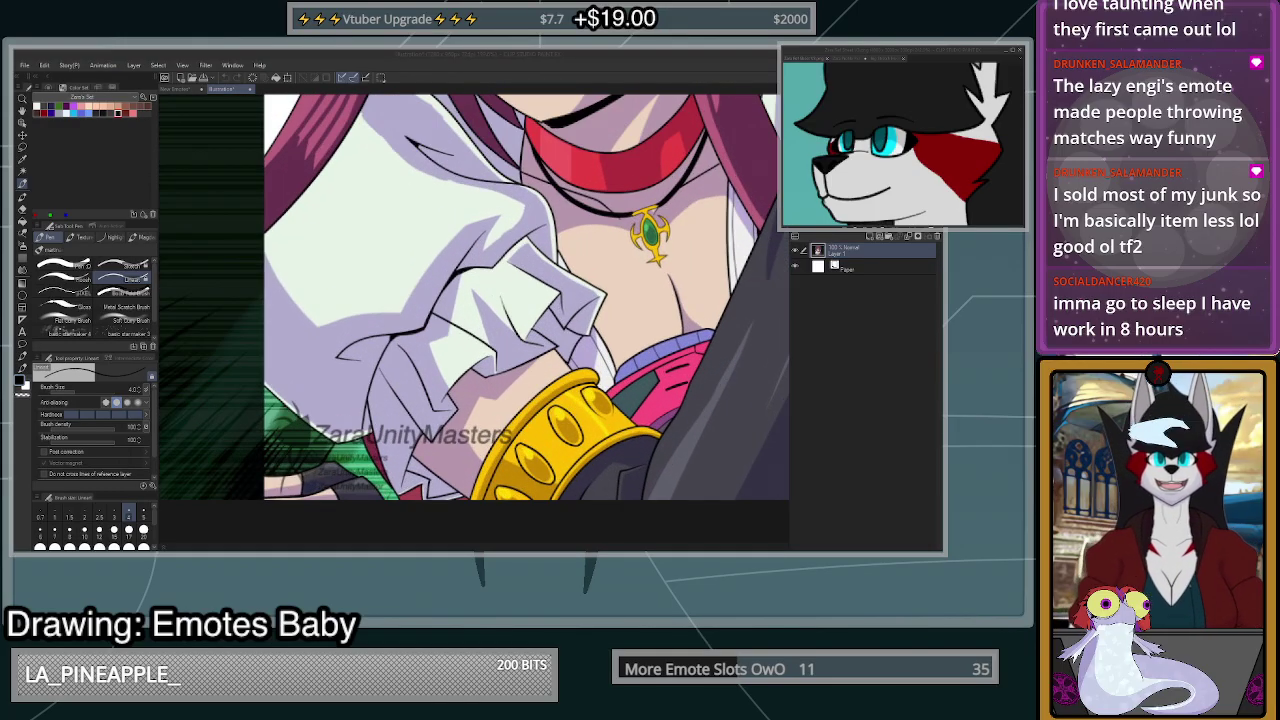
scroll(572, 339, "down", 2)
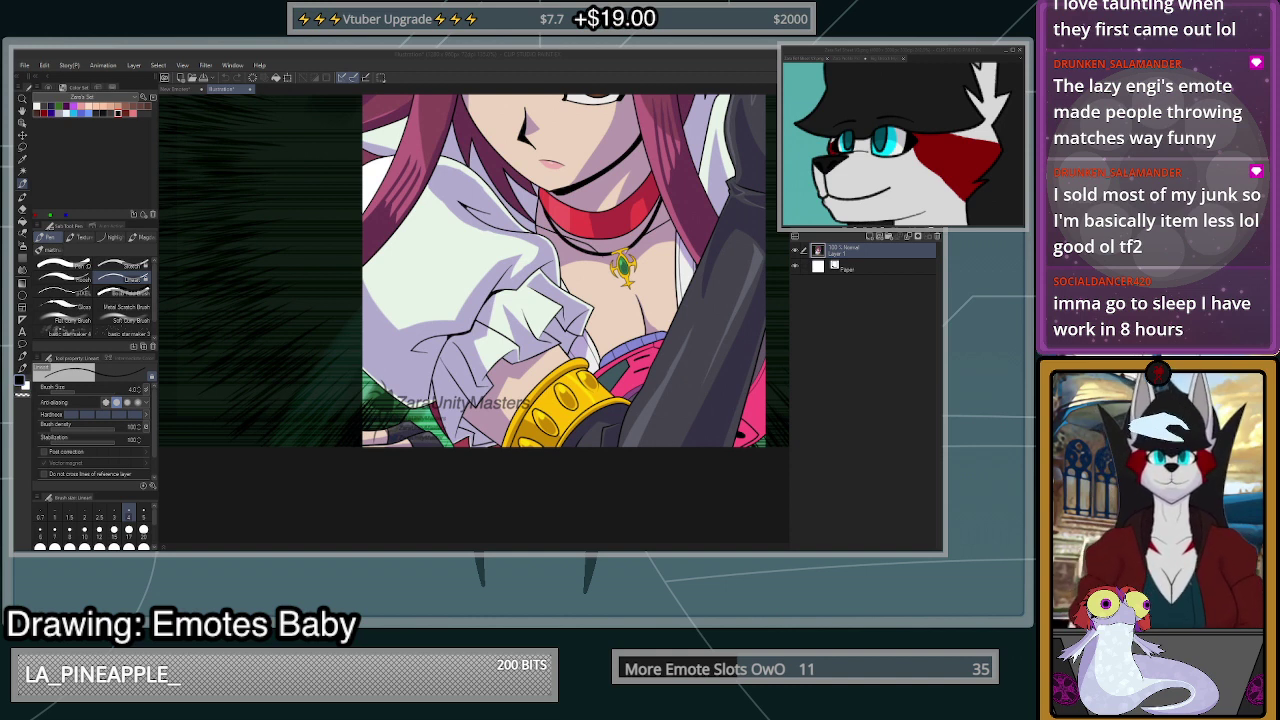
scroll(438, 397, "up", 5)
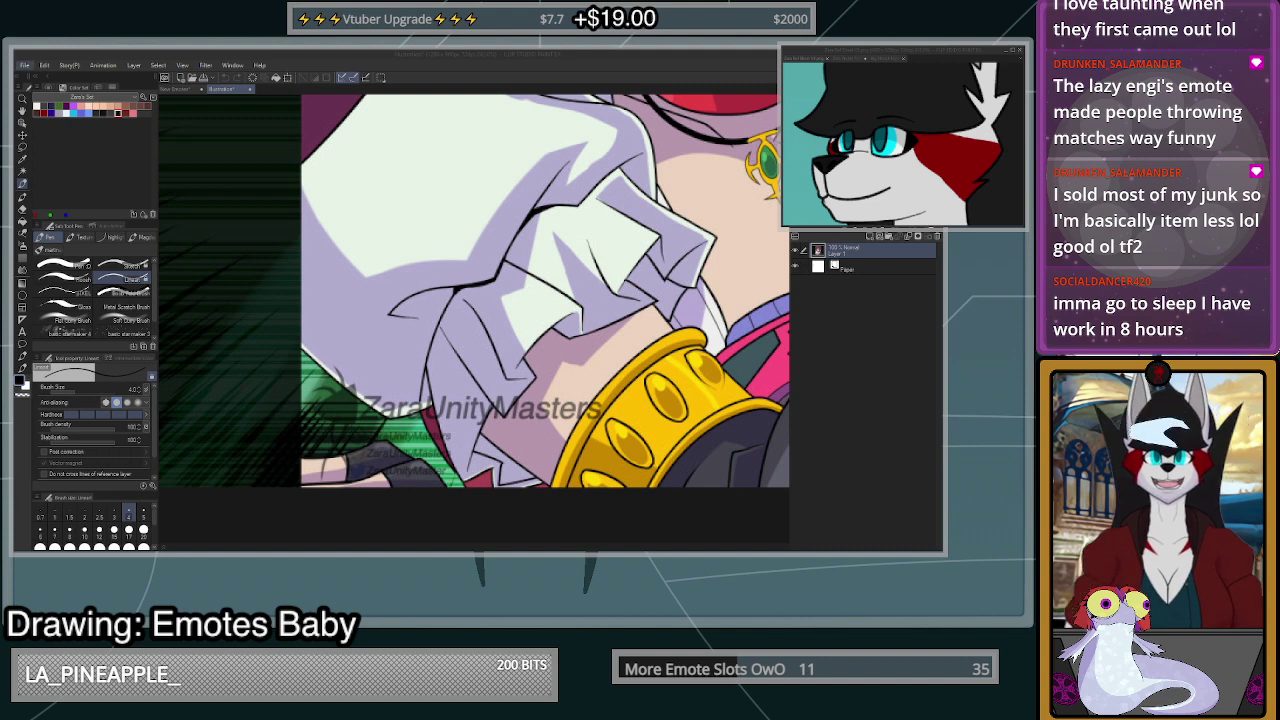
- Open the front-view reference of the red-haired character, study her face and outfit, and close that image
left_click(25, 66)
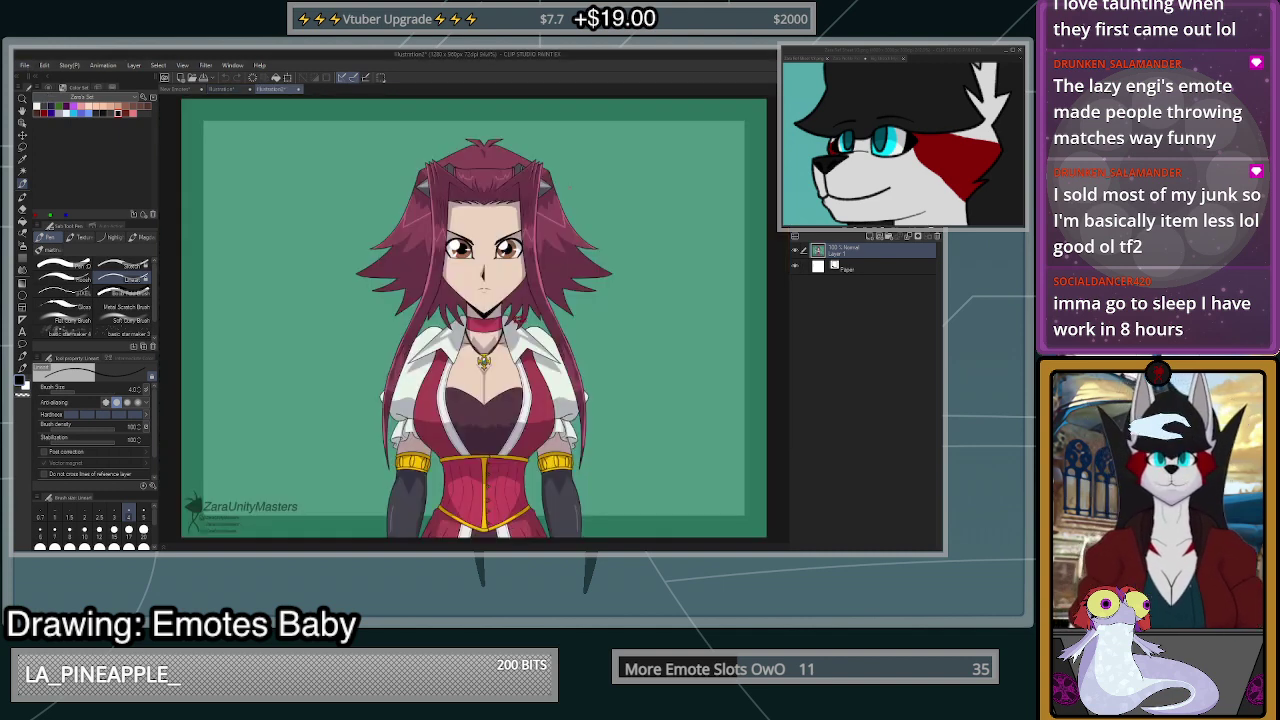
scroll(470, 190, "up", 2)
scroll(470, 190, "down", 2)
scroll(592, 411, "up", 1)
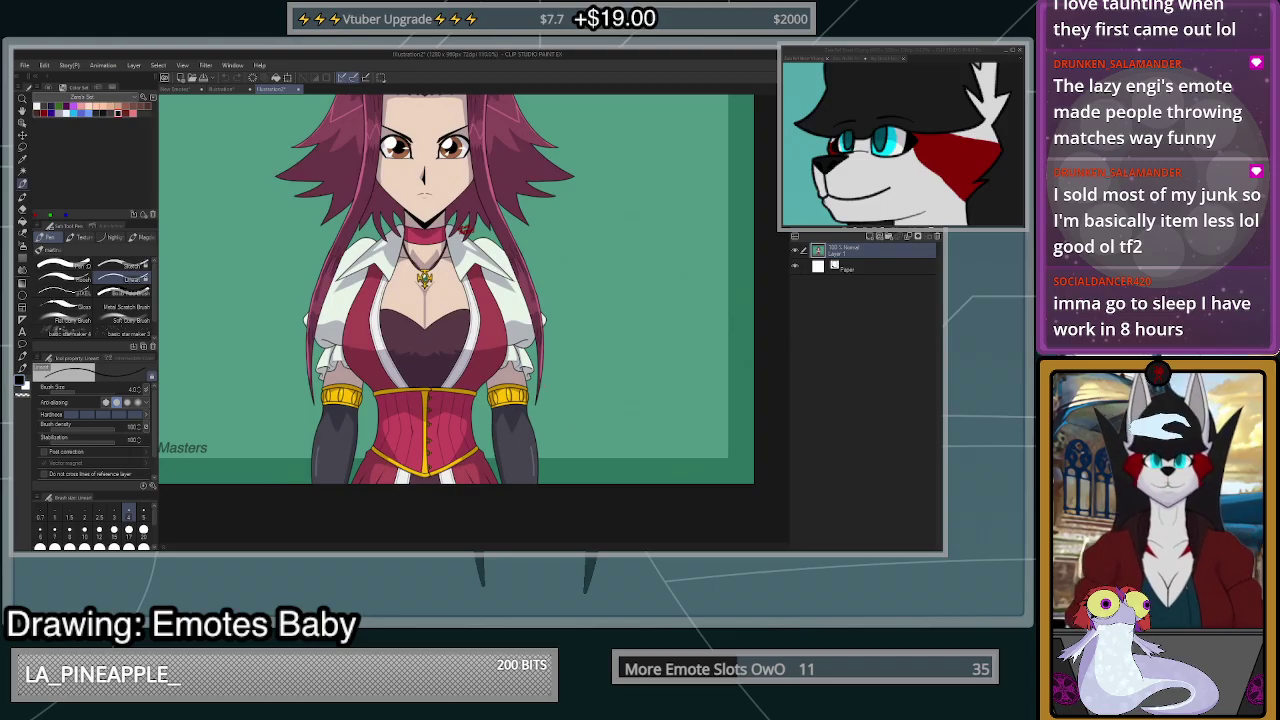
scroll(450, 200, "up", 2)
scroll(473, 326, "down", 4)
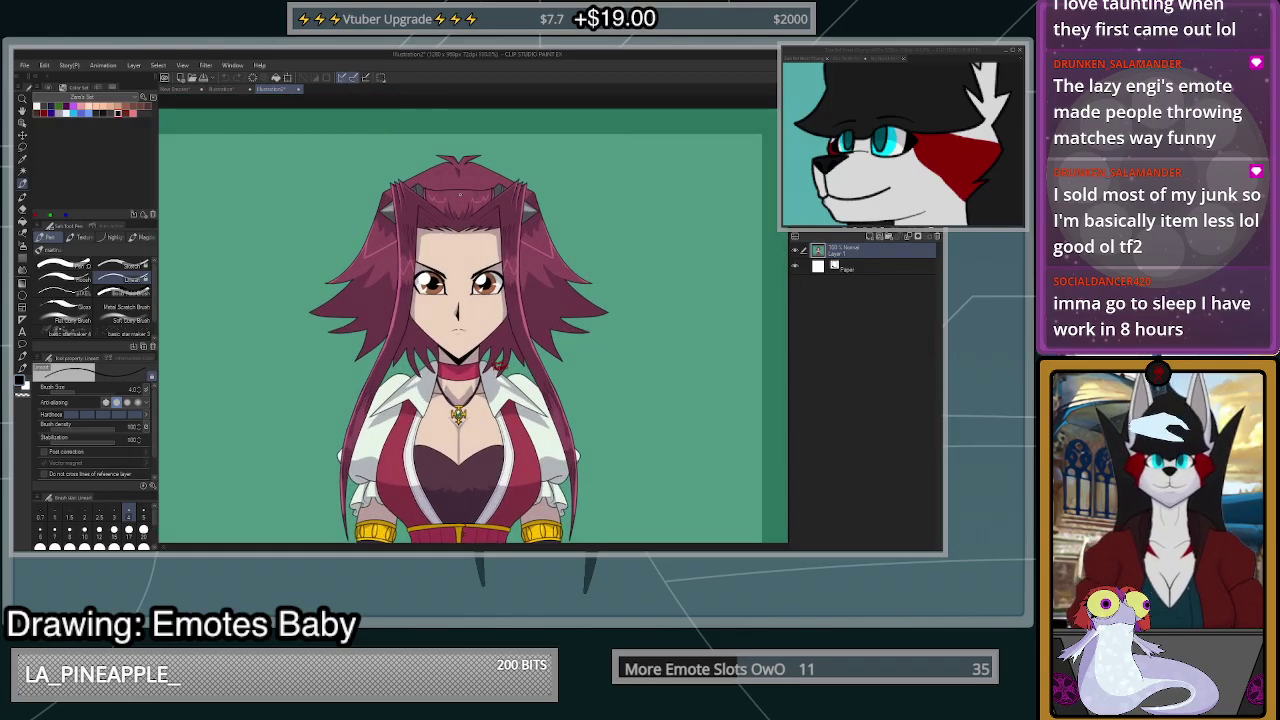
left_click(497, 240)
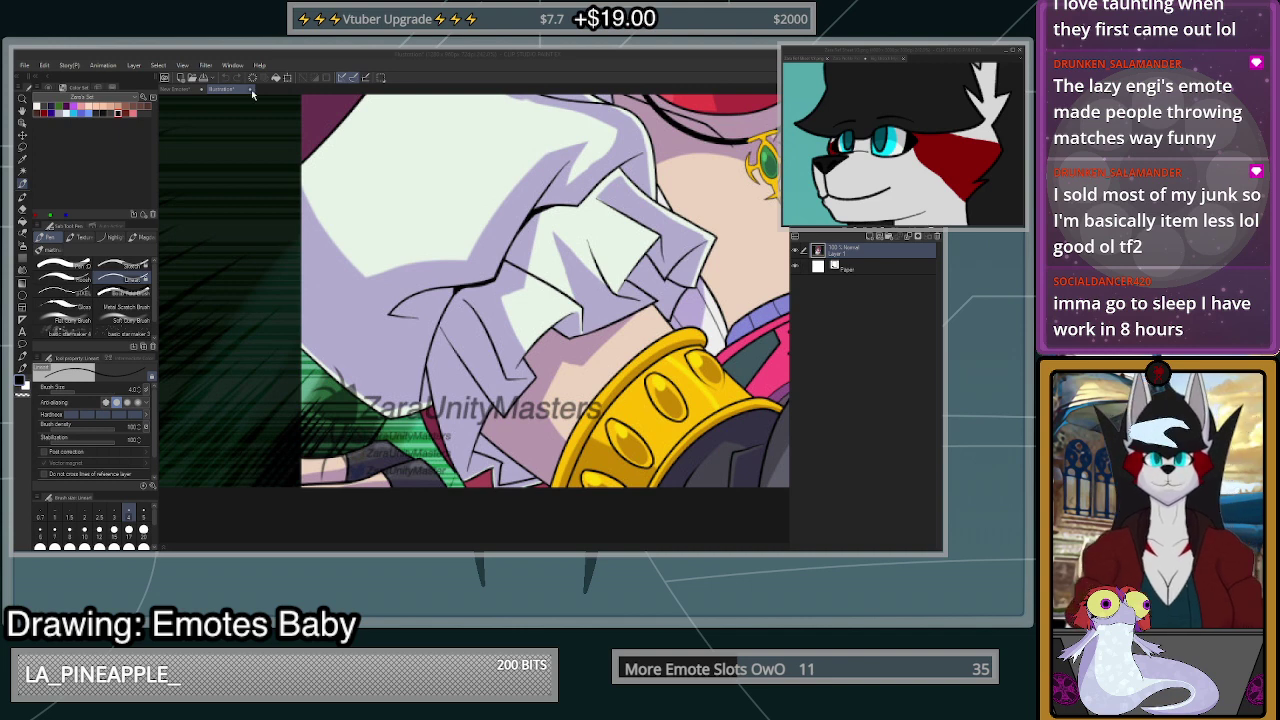
left_click(548, 241)
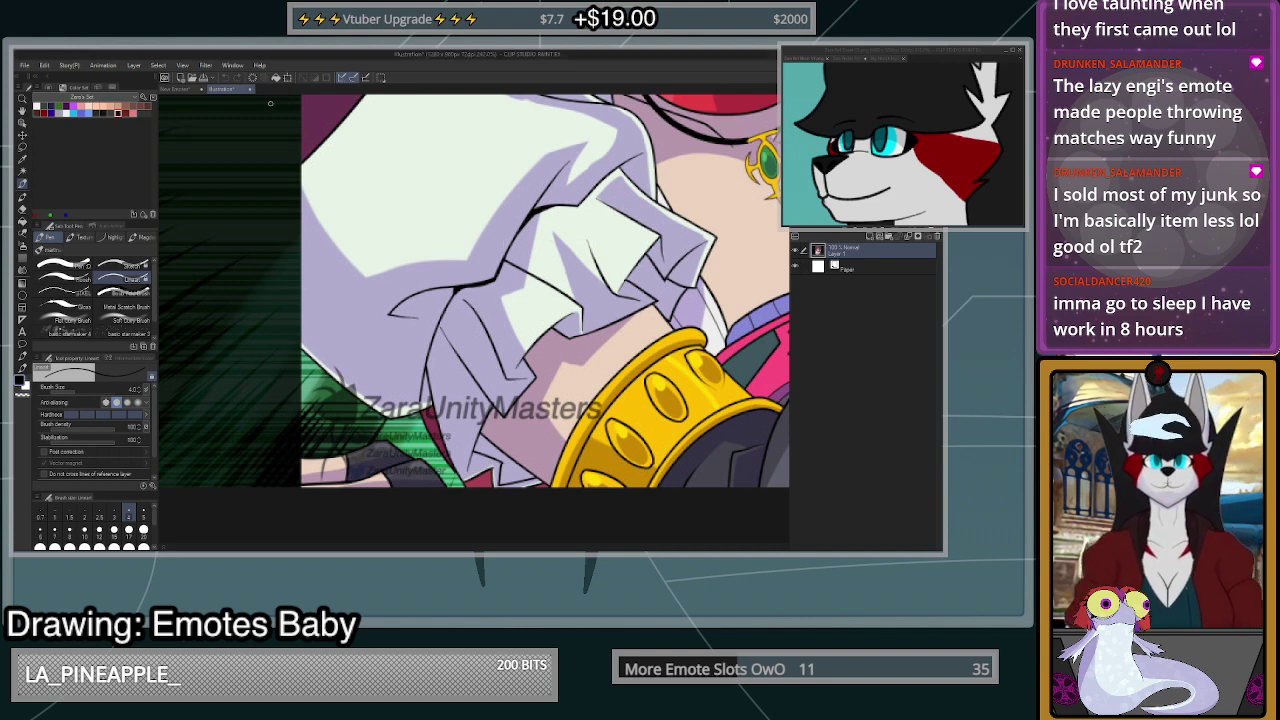
- Move the angry reference image to the small floating window, fit the character in view, and return to the emote canvas
left_click(930, 62)
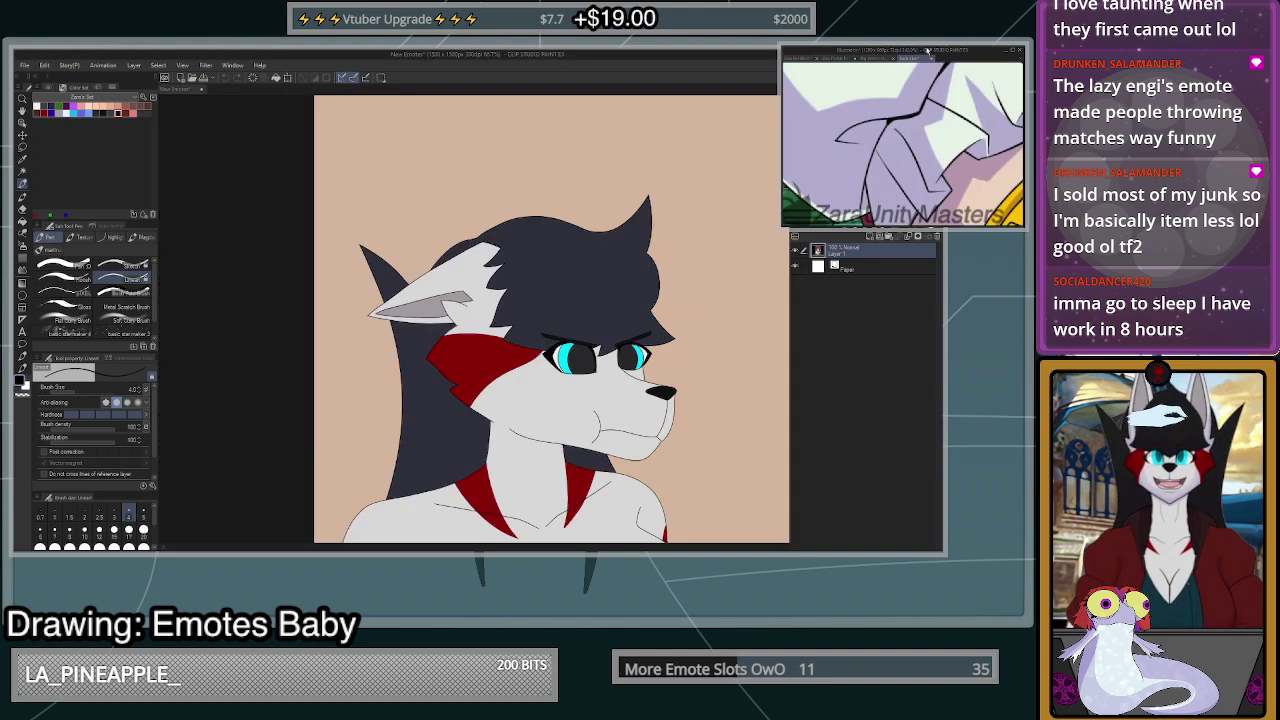
scroll(905, 145, "down", 4)
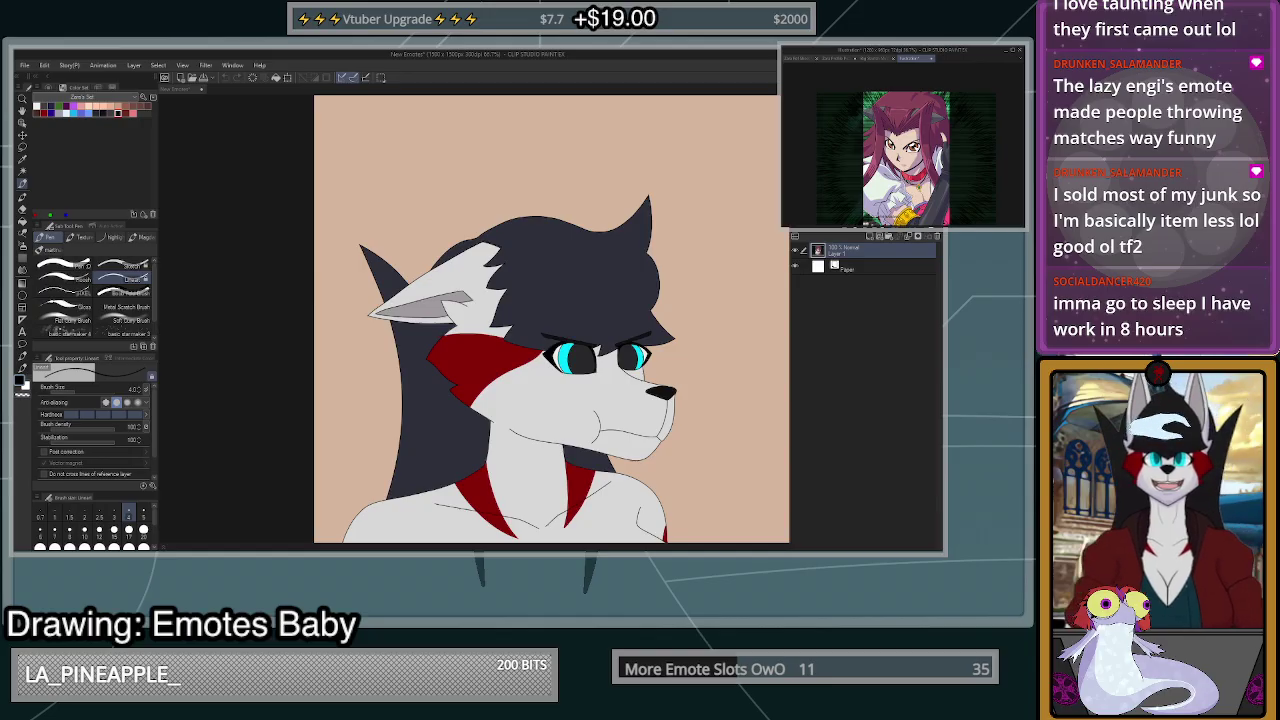
left_click(176, 89)
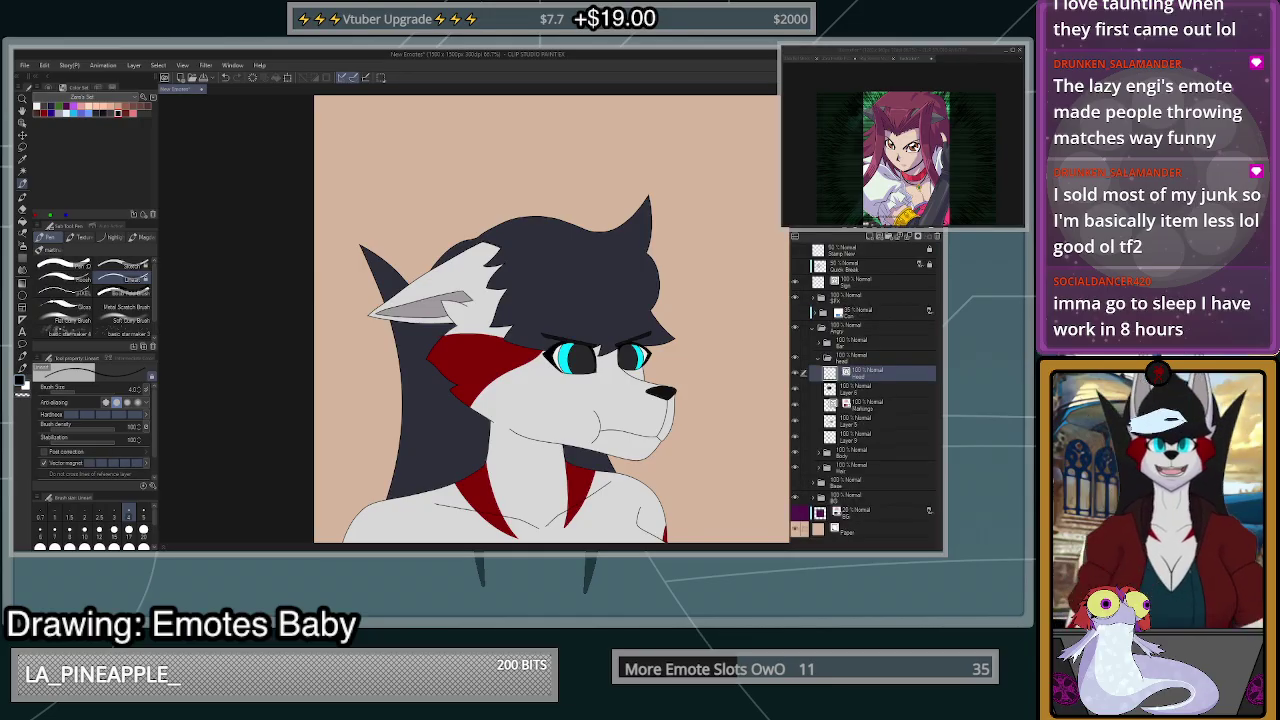
- Flip the emote canvas view horizontally, preview the upright ears by toggling their folder, and show the sketch overlay
key("h")
scroll(645, 264, "down", 3)
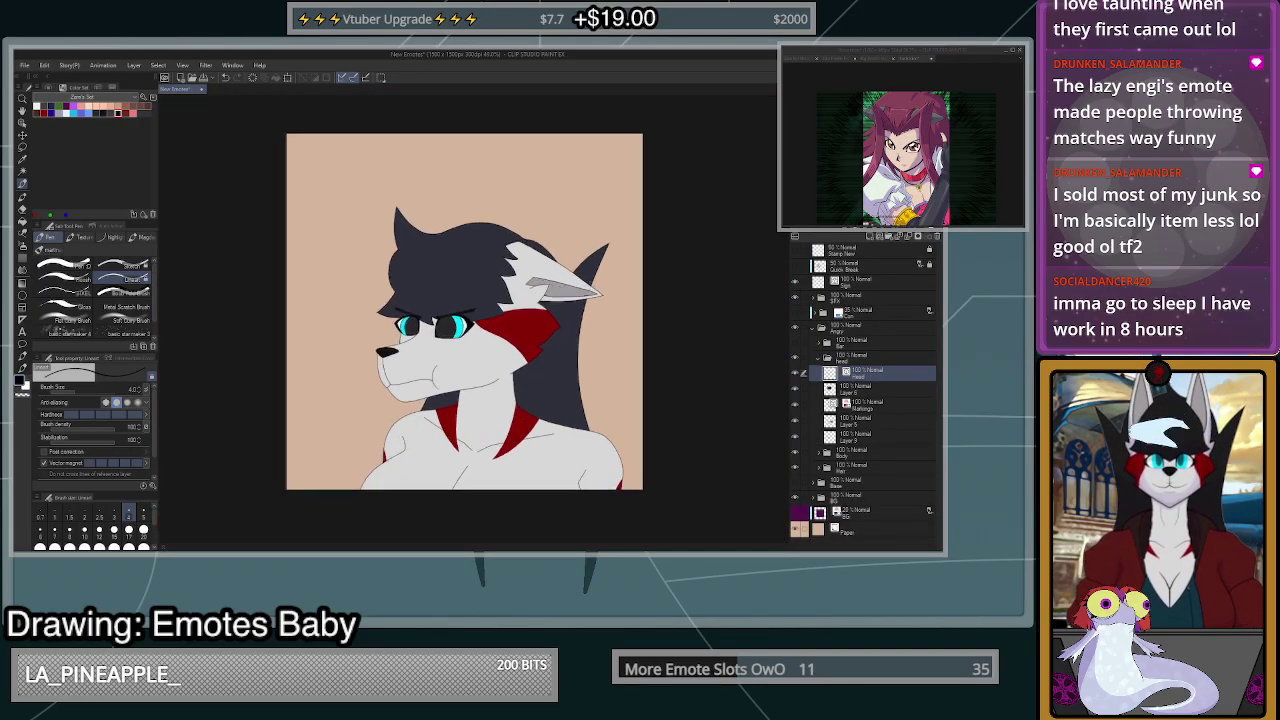
scroll(591, 290, "up", 2)
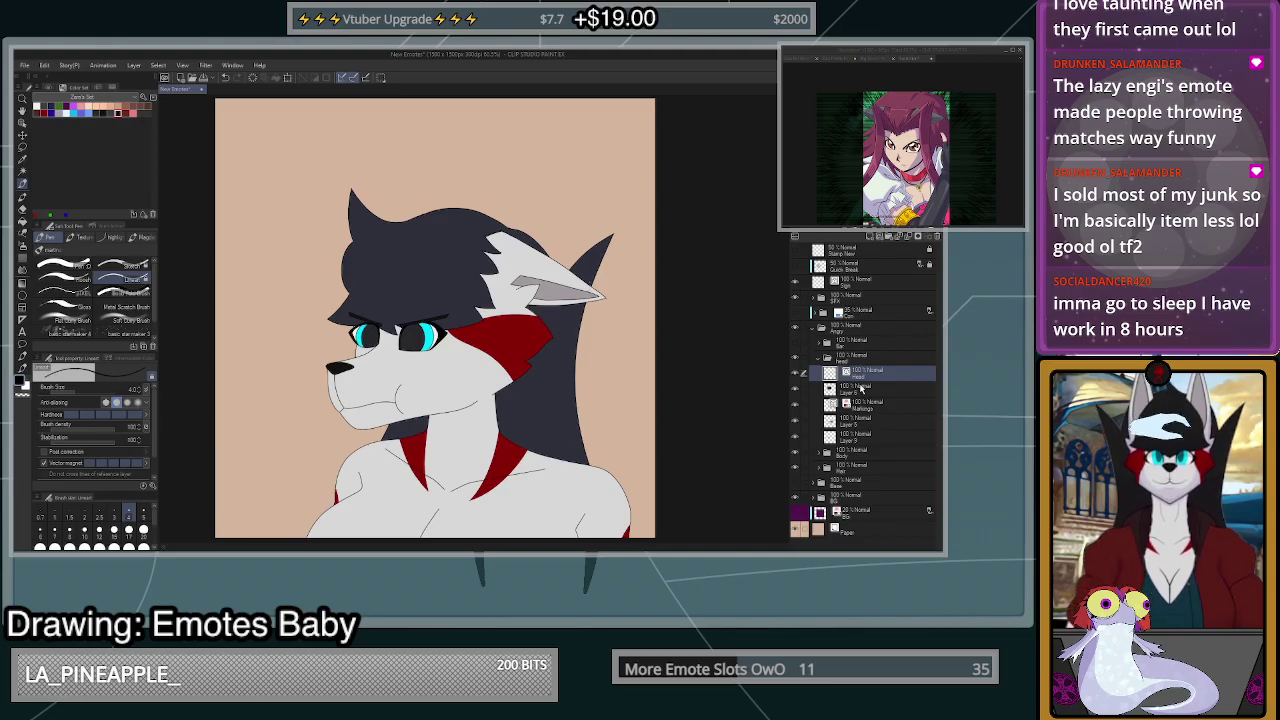
left_click(797, 353)
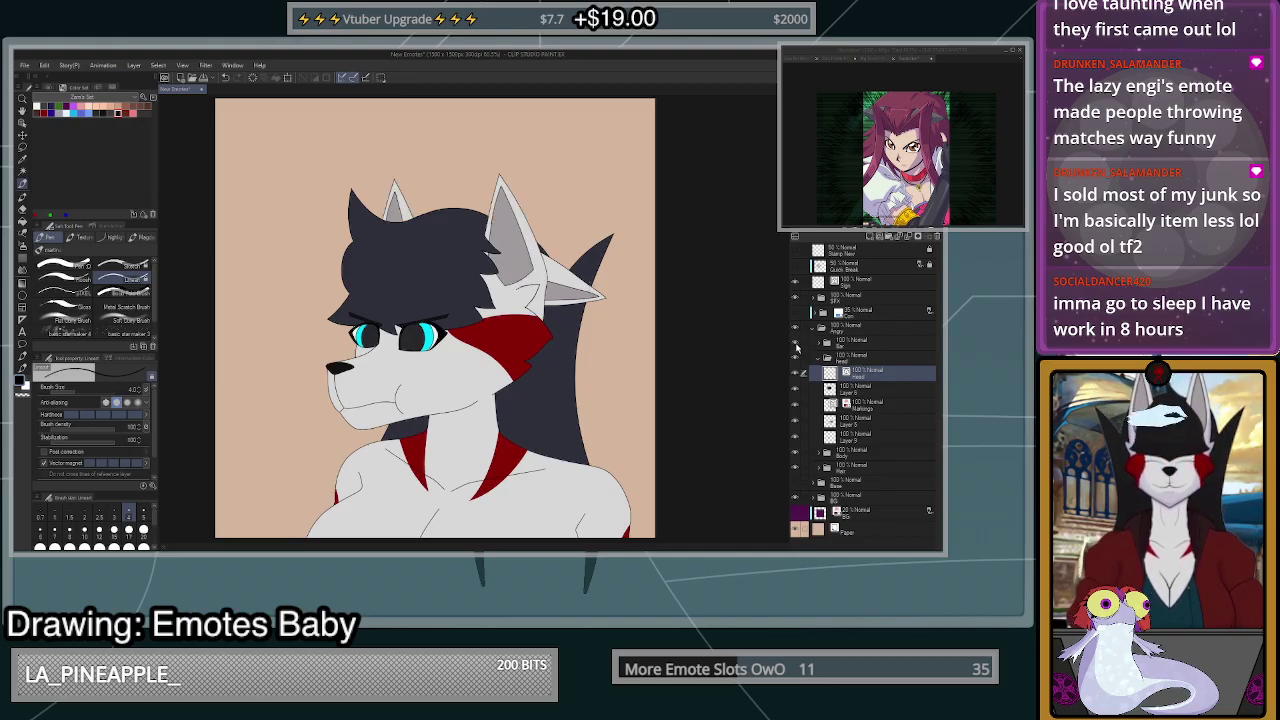
left_click(797, 353)
left_click(796, 314)
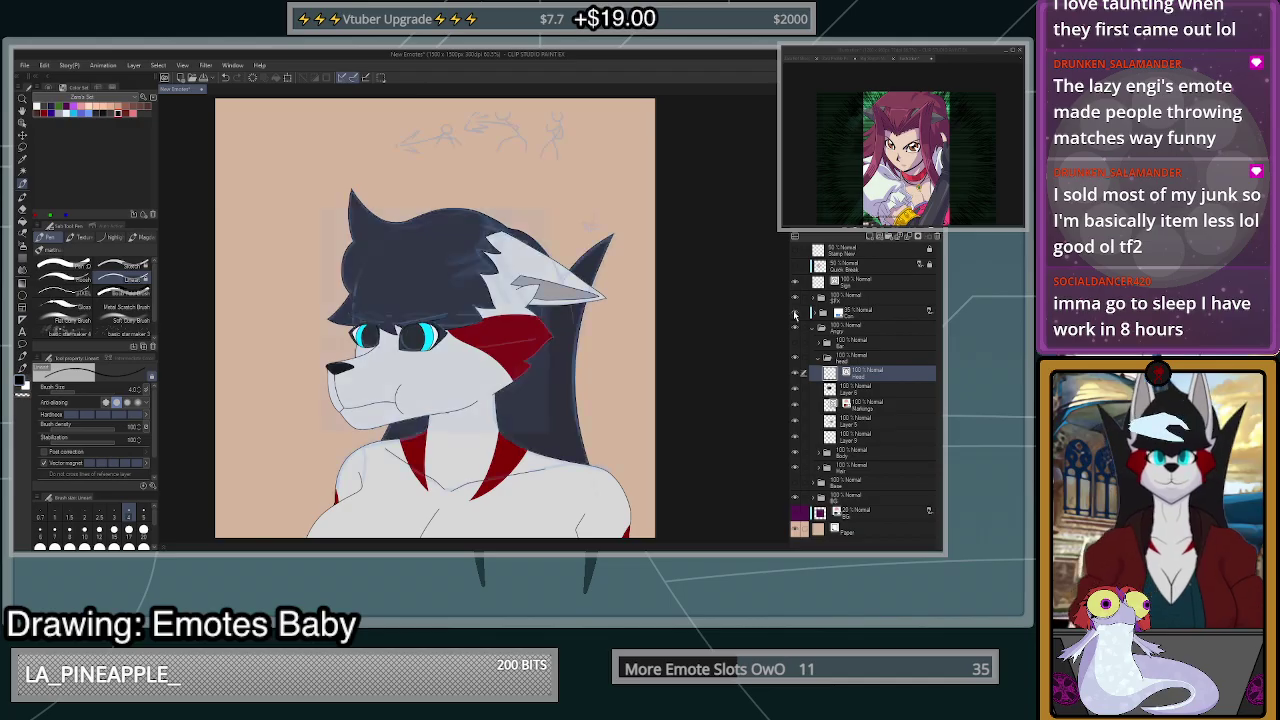
- Compare the flipped head's eyes, hair and ear with the sketch overlay at several zoom levels
scroll(567, 300, "down", 2)
scroll(507, 268, "up", 2)
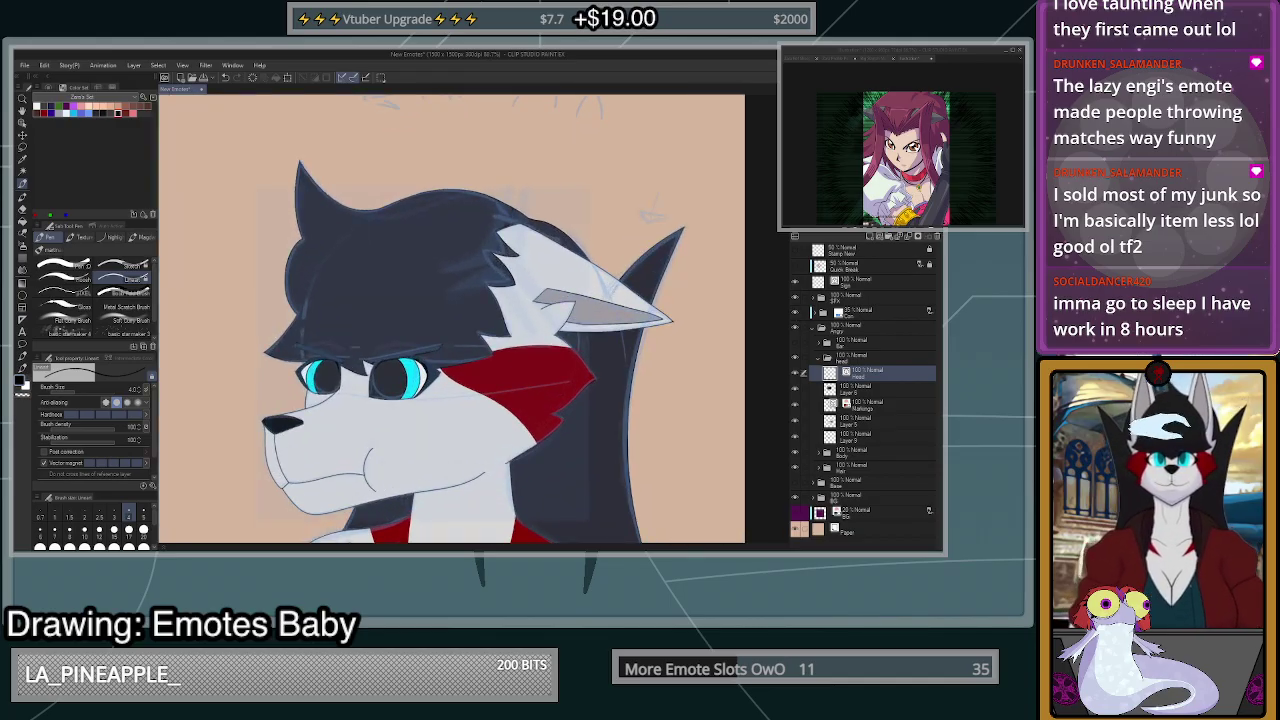
key("ctrl+minus")
key("ctrl+plus")
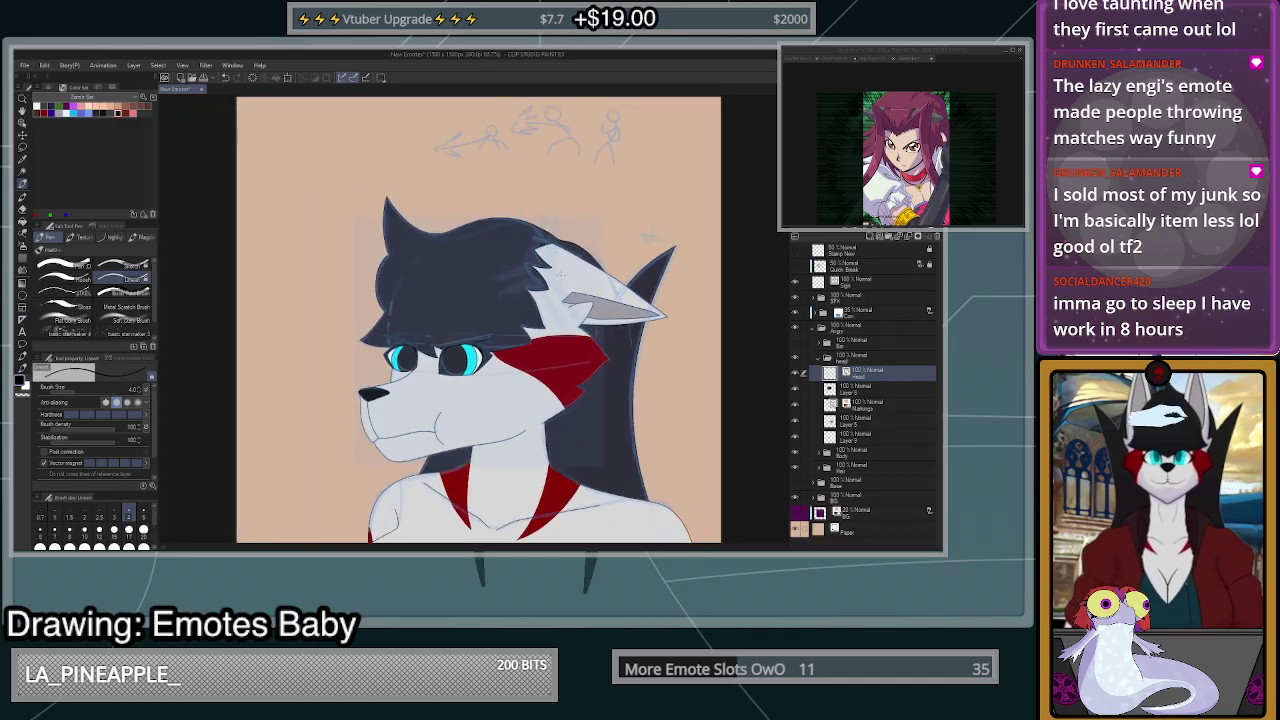
scroll(561, 289, "down", 3)
scroll(555, 275, "up", 5)
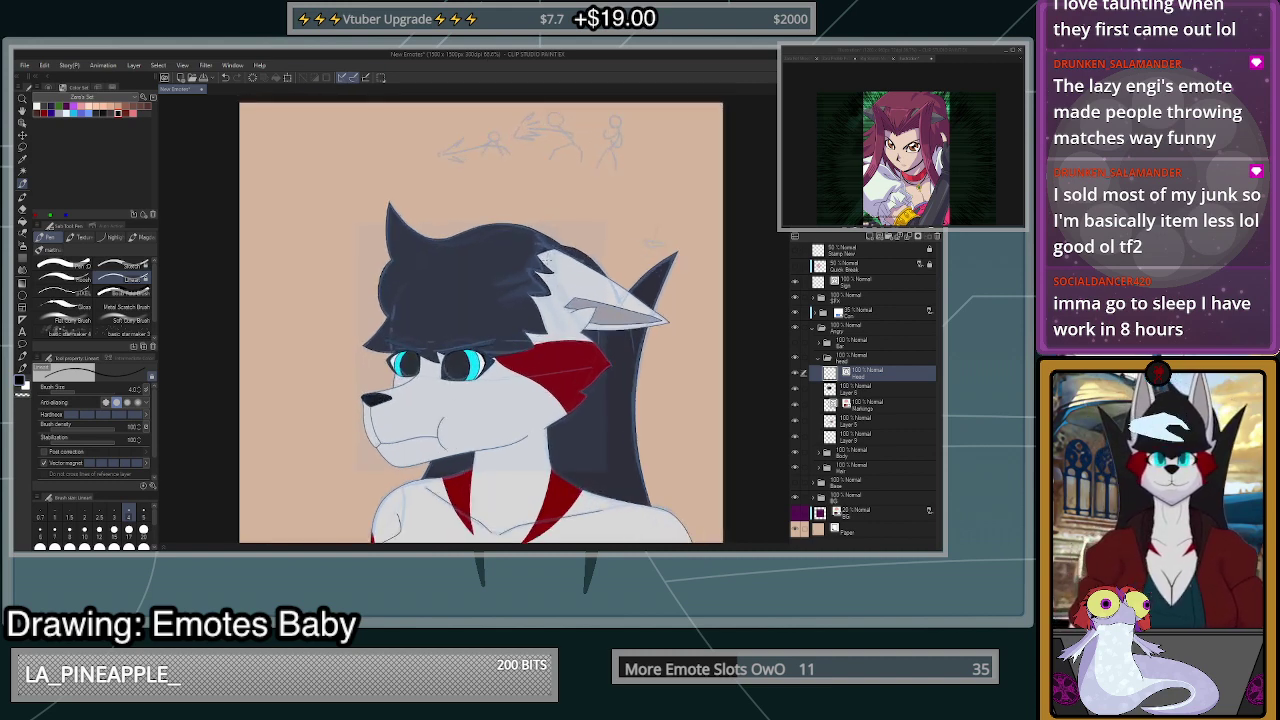
key("ctrl+plus")
key("ctrl+plus")
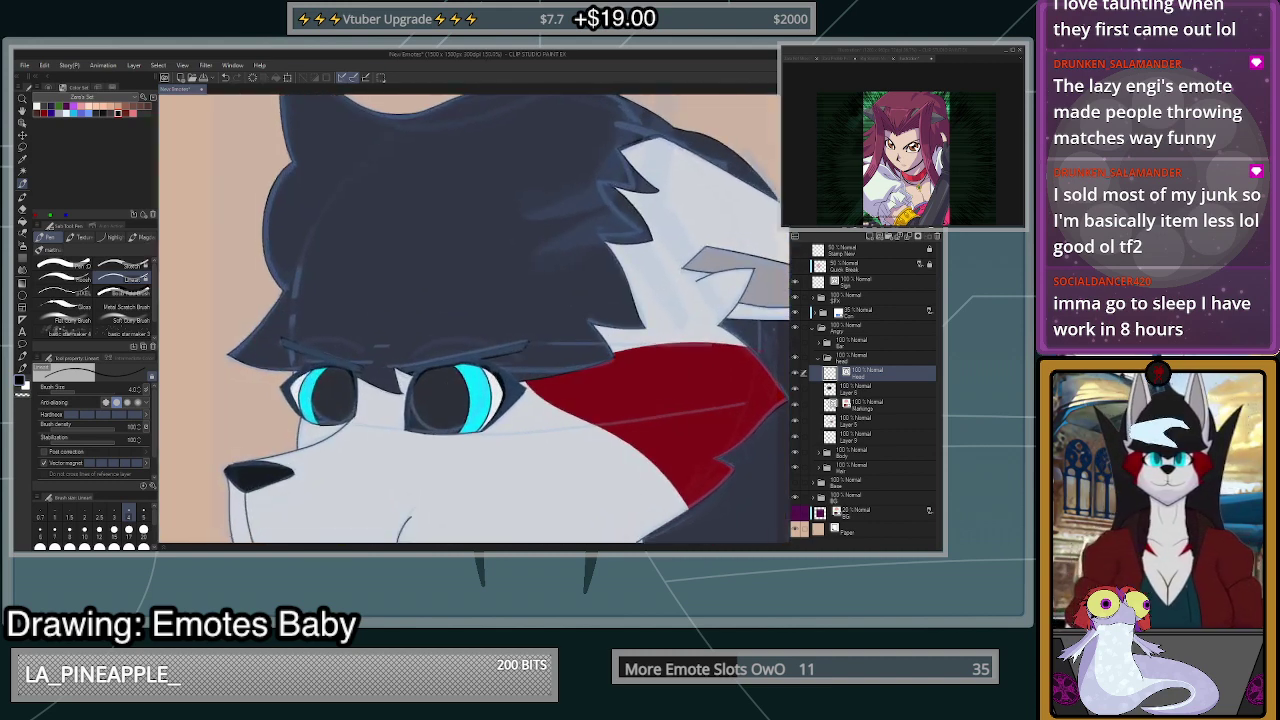
key("ctrl+minus")
key("ctrl+plus")
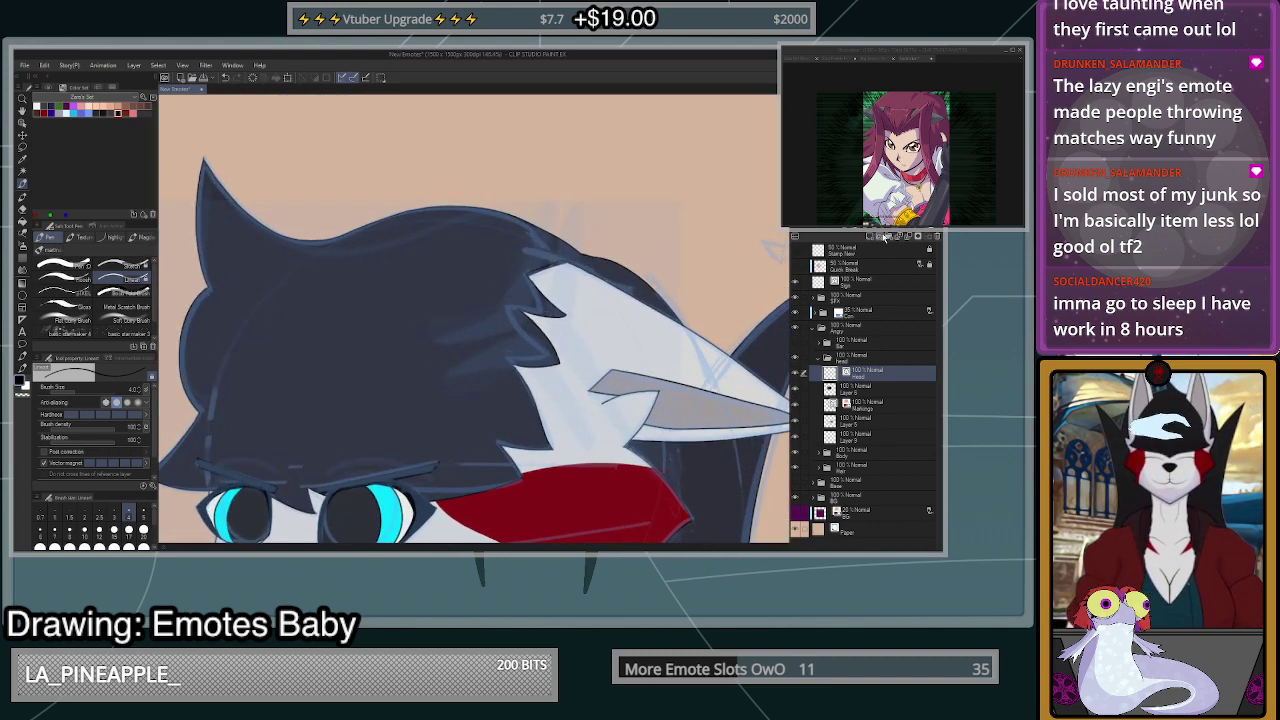
- Collapse the head folder and add a new vector layer directly above it
left_click(820, 359)
left_click(878, 238)
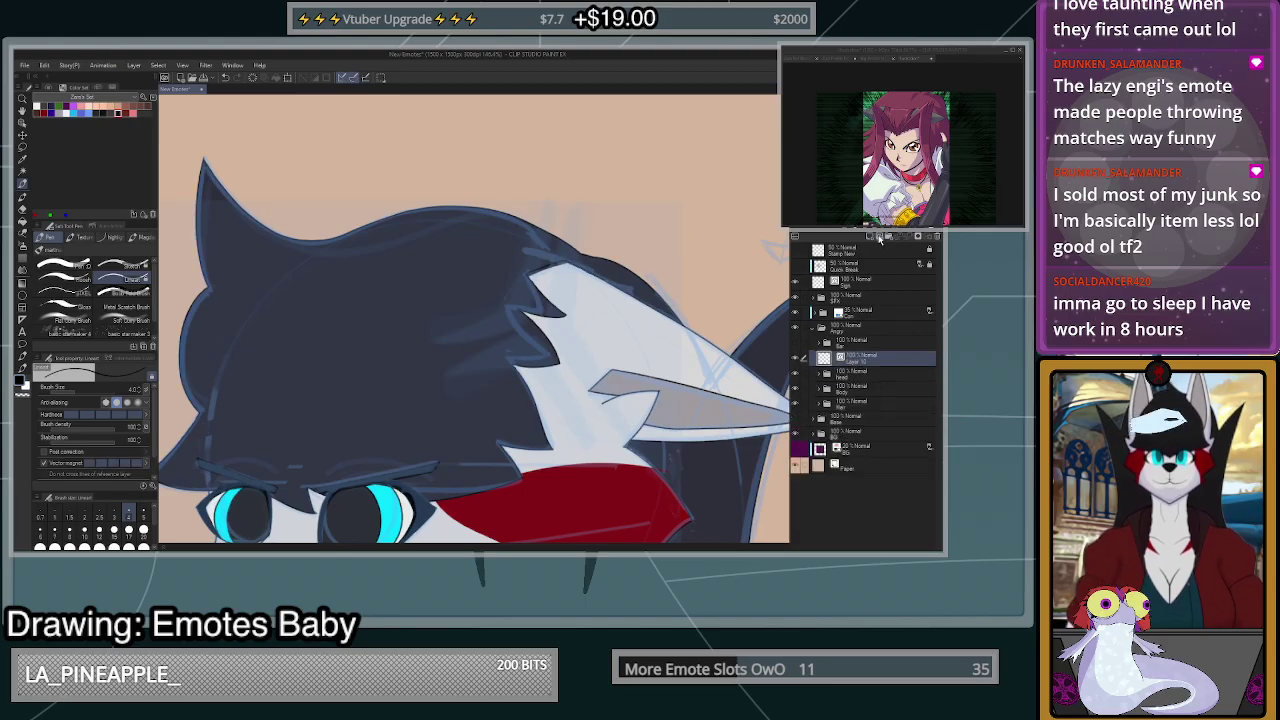
scroll(622, 414, "down", 1)
scroll(622, 414, "up", 4)
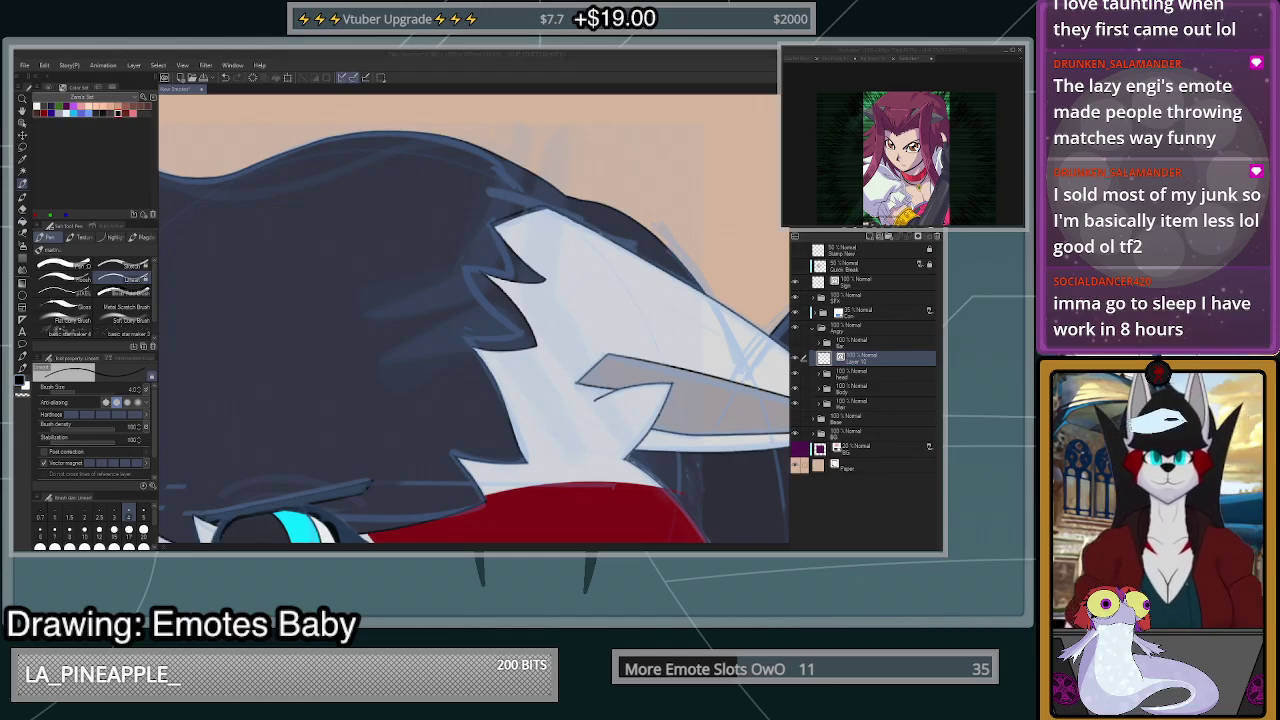
- Draw long, thin crossing pen strokes across the hair tufts beside the ear, forming the first sharp spikes on the new vector layer
scroll(562, 410, "up", 3)
key("ctrl+z")
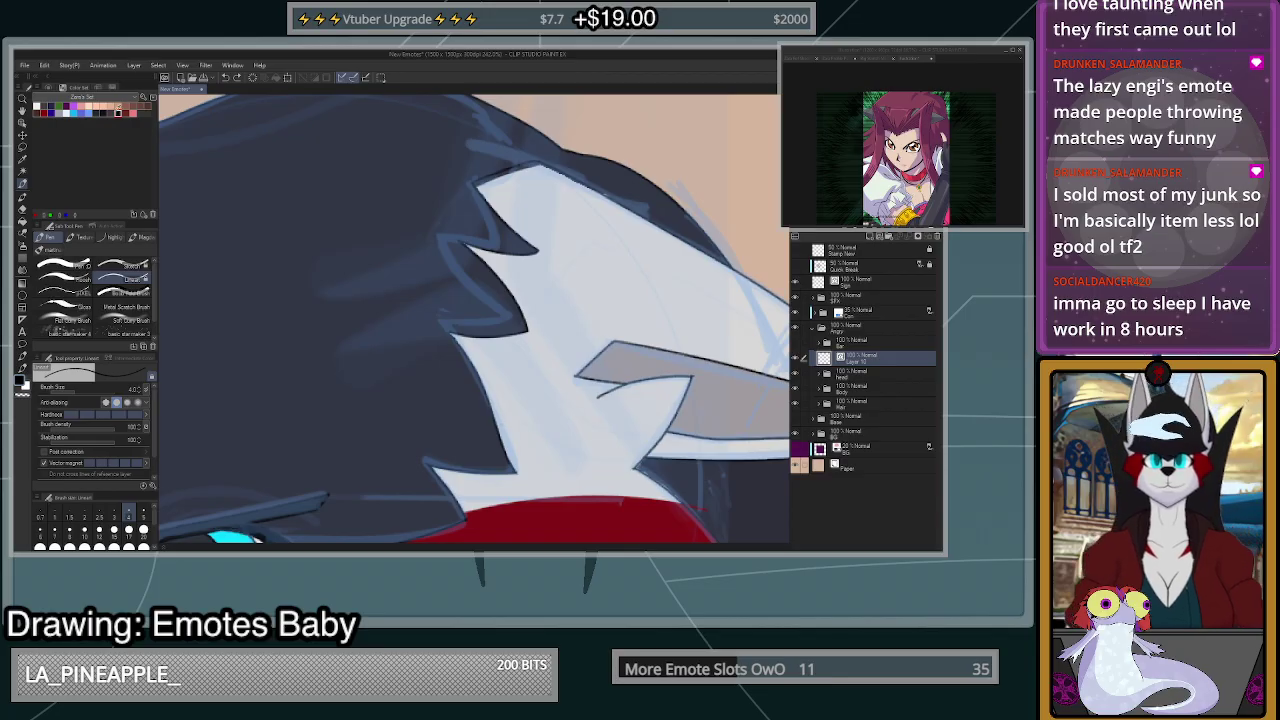
mouse_move(590, 481)
left_mouse_down()
mouse_move(458, 330)
mouse_move(246, 369)
mouse_move(340, 346)
mouse_move(506, 250)
left_mouse_up()
left_click(64, 463)
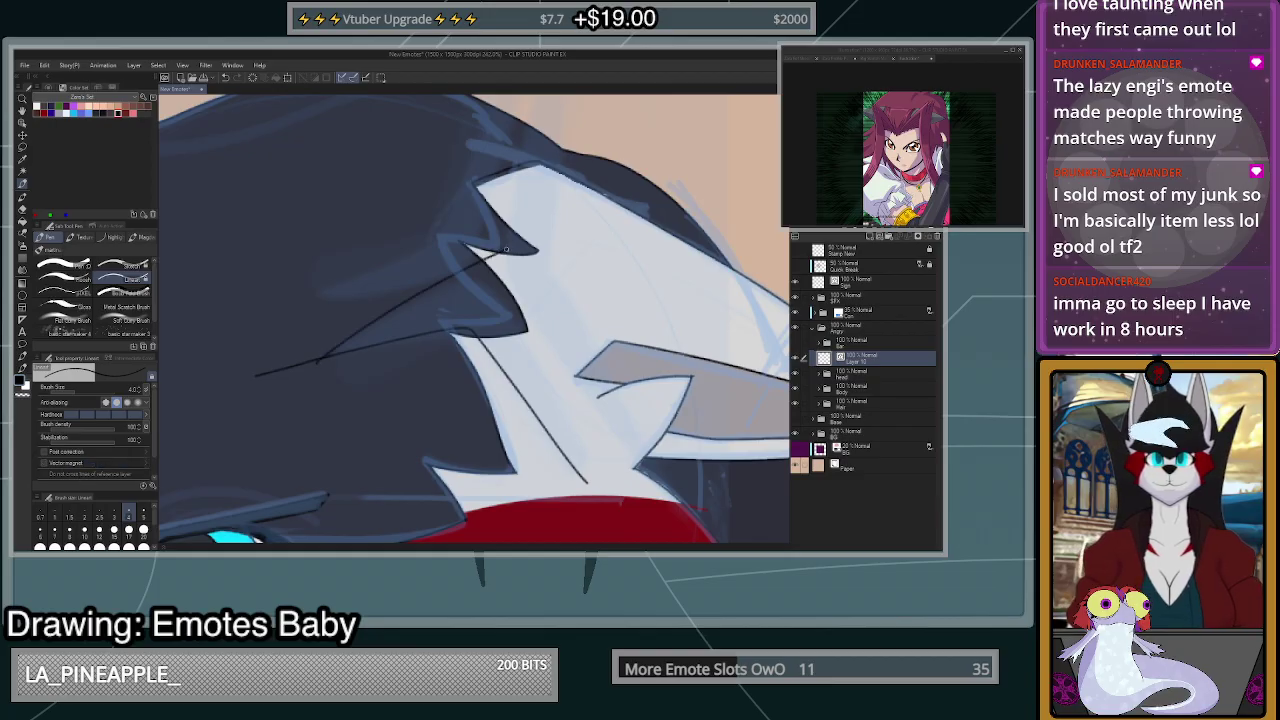
key("ctrl+z")
mouse_move(300, 378)
left_mouse_down()
mouse_move(488, 262)
mouse_move(528, 334)
mouse_move(592, 540)
left_mouse_up()
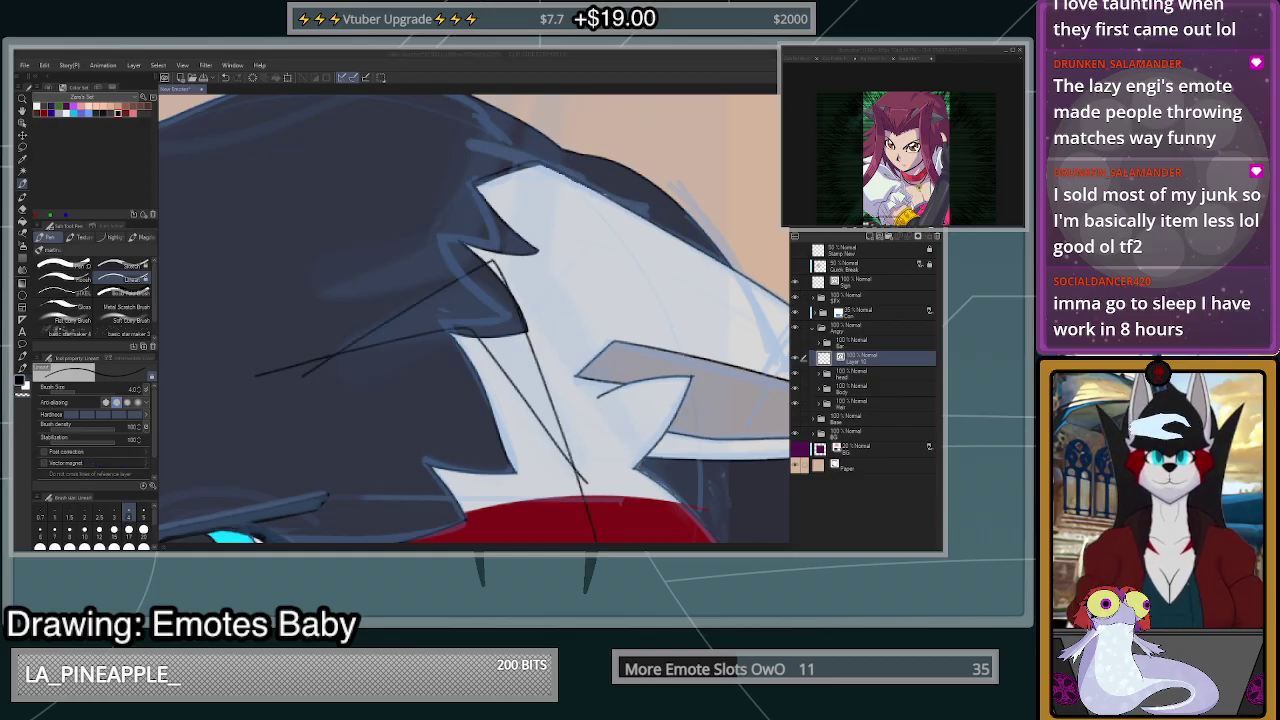
scroll(445, 376, "down", 1)
scroll(518, 354, "up", 2)
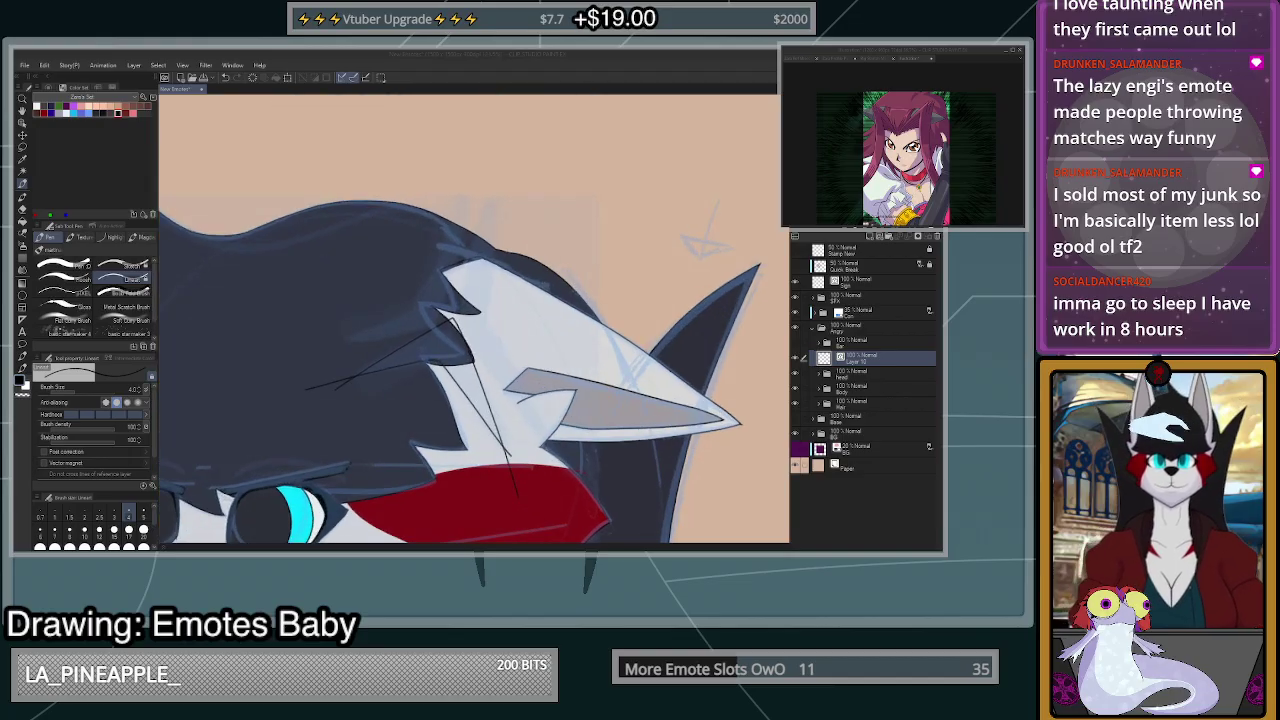
- Erase the overshooting line ends at the tips of the first spikes over the hair and the red cheek
left_click(22, 209)
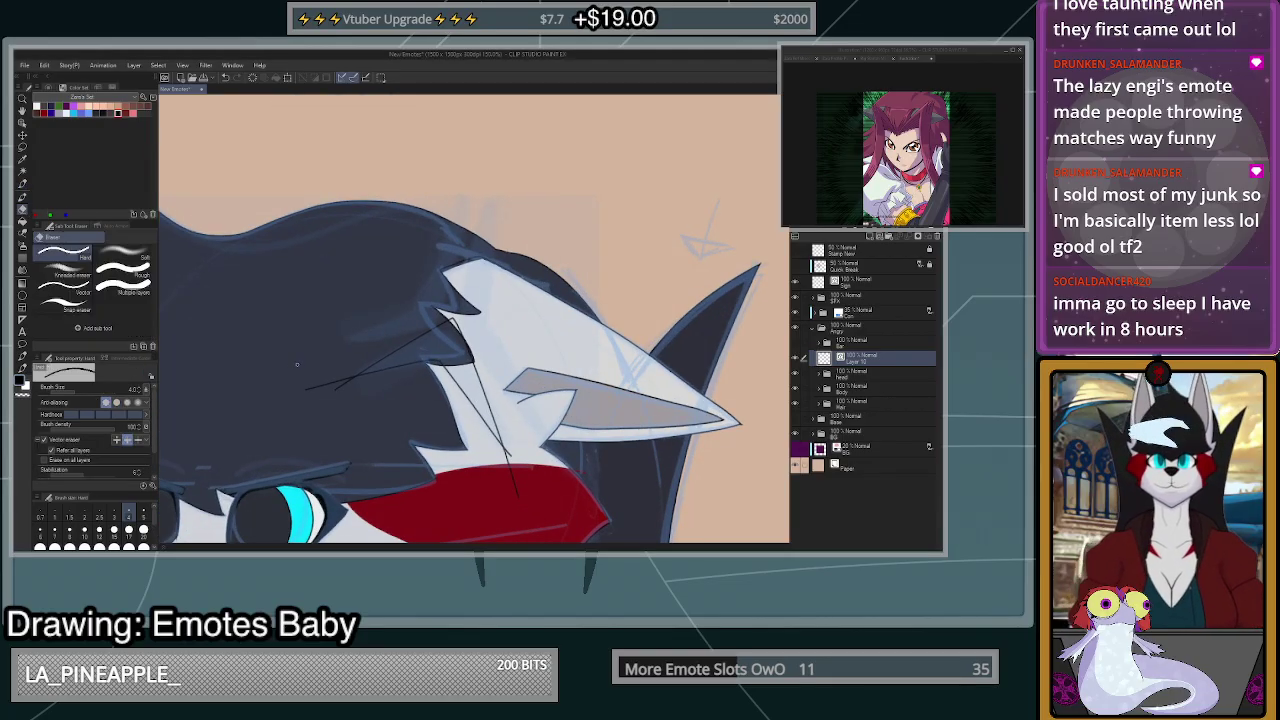
left_click_drag(295, 364, 366, 382)
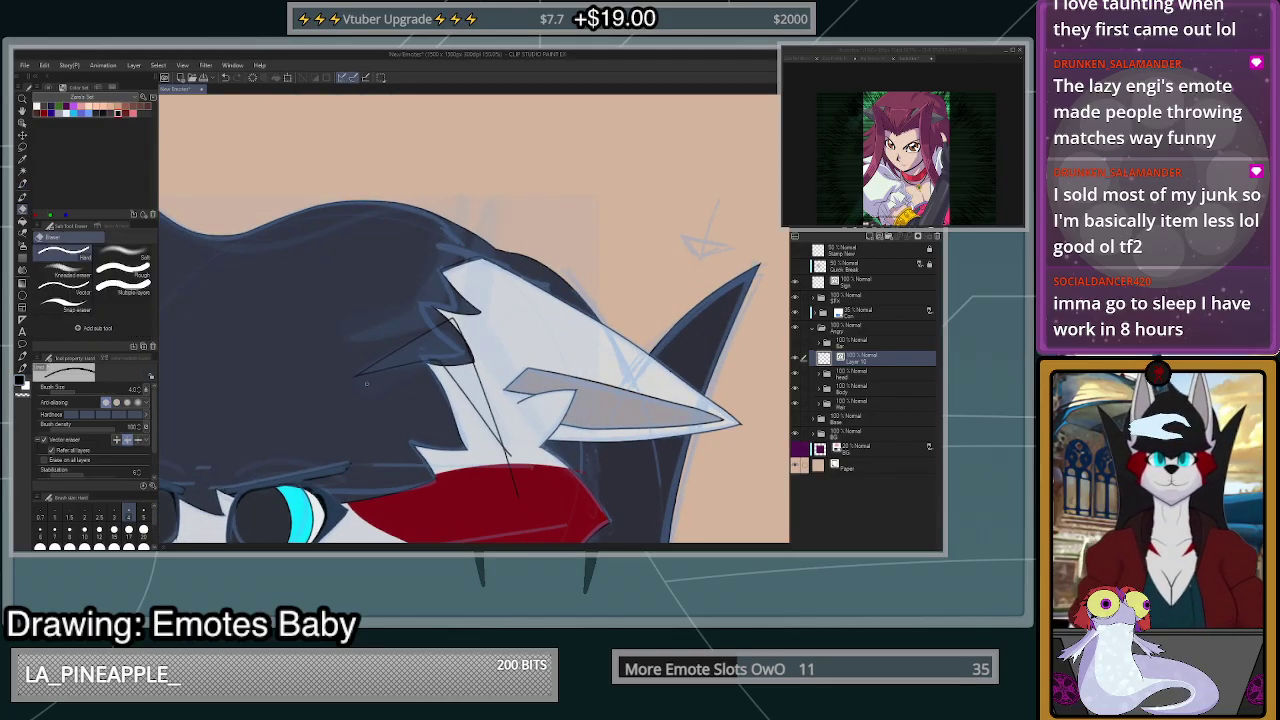
scroll(507, 455, "down", 1)
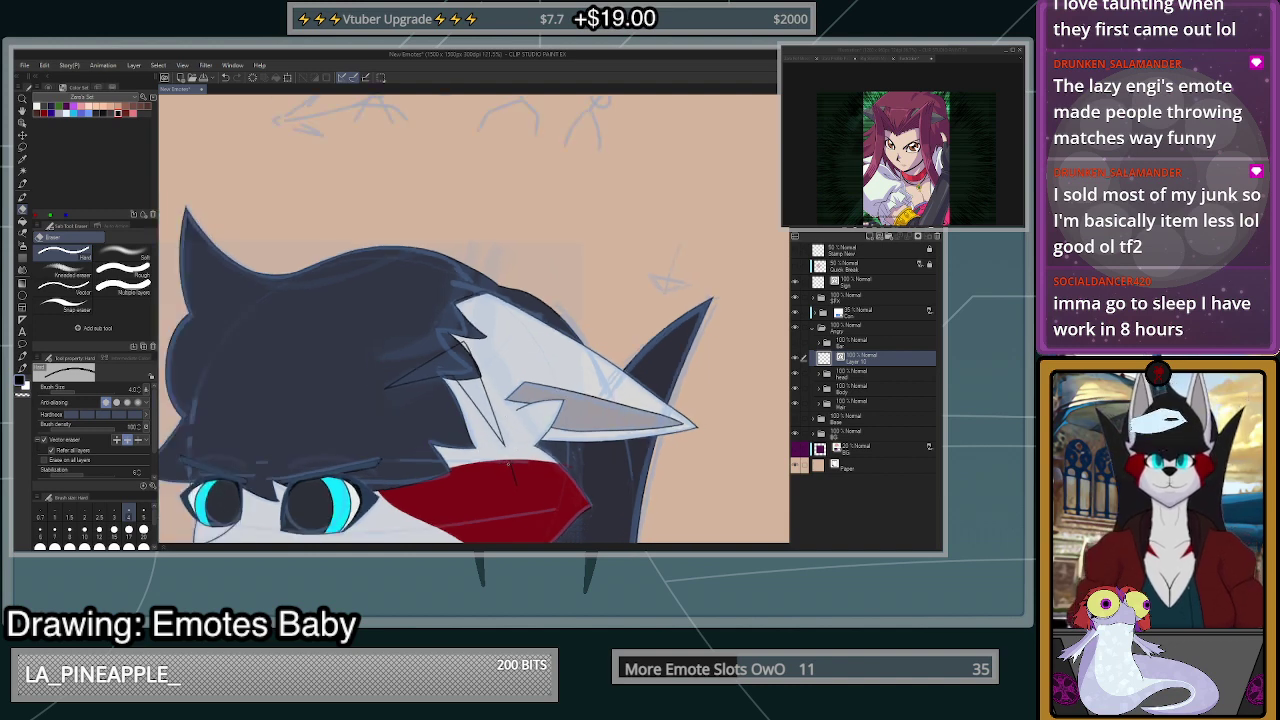
scroll(517, 481, "up", 1)
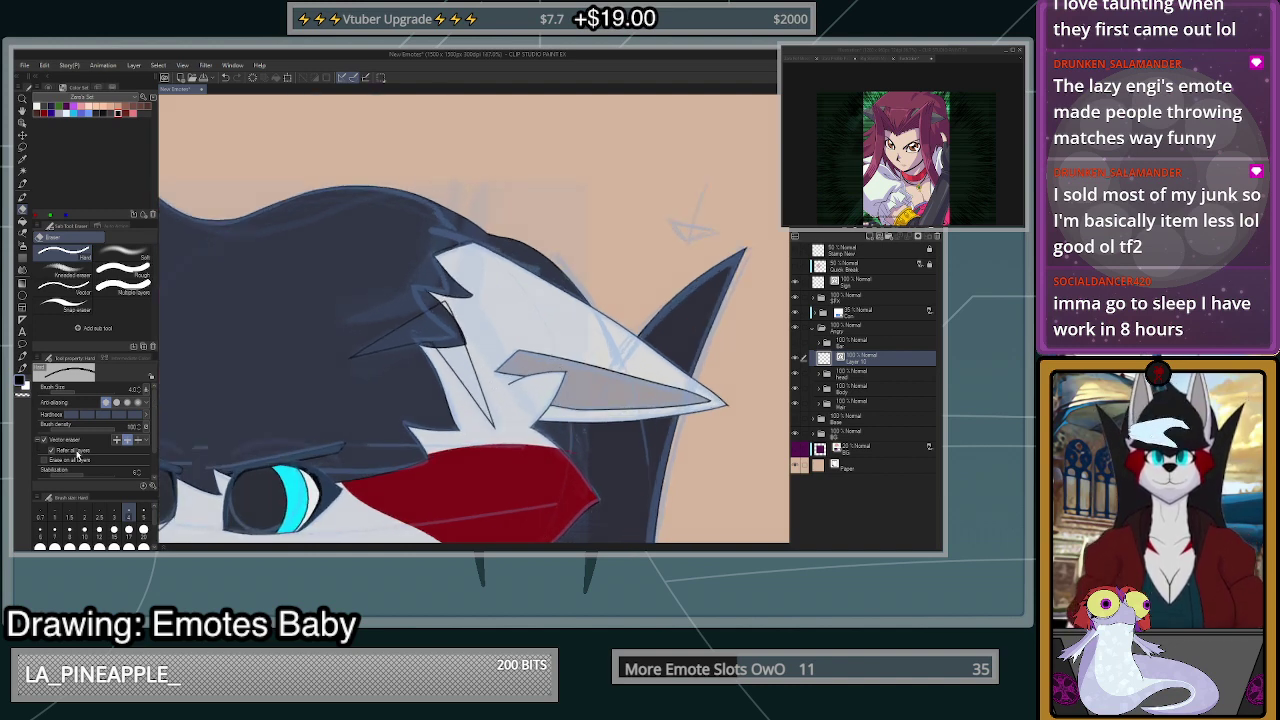
- Draw two more pointed spikes from the upper hair tuft, one across the dark hair and one rising above the head
key("p")
scroll(449, 298, "up", 2)
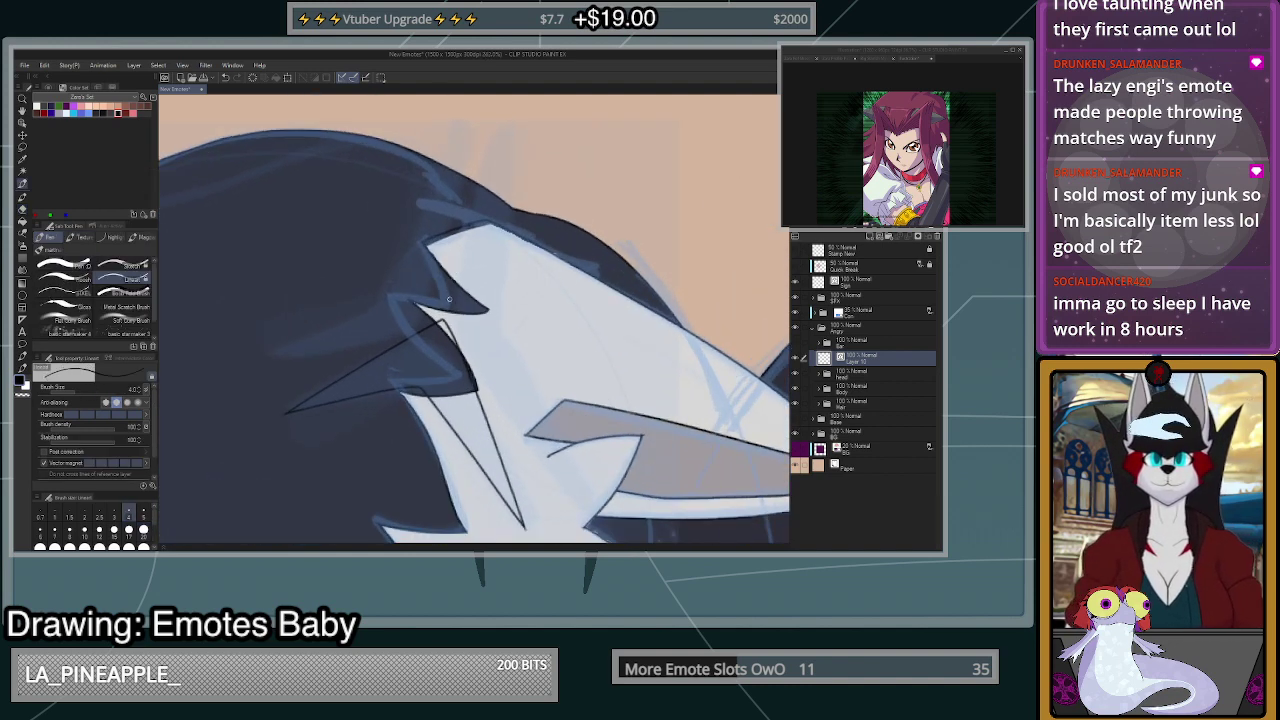
left_click_drag(440, 295, 470, 97)
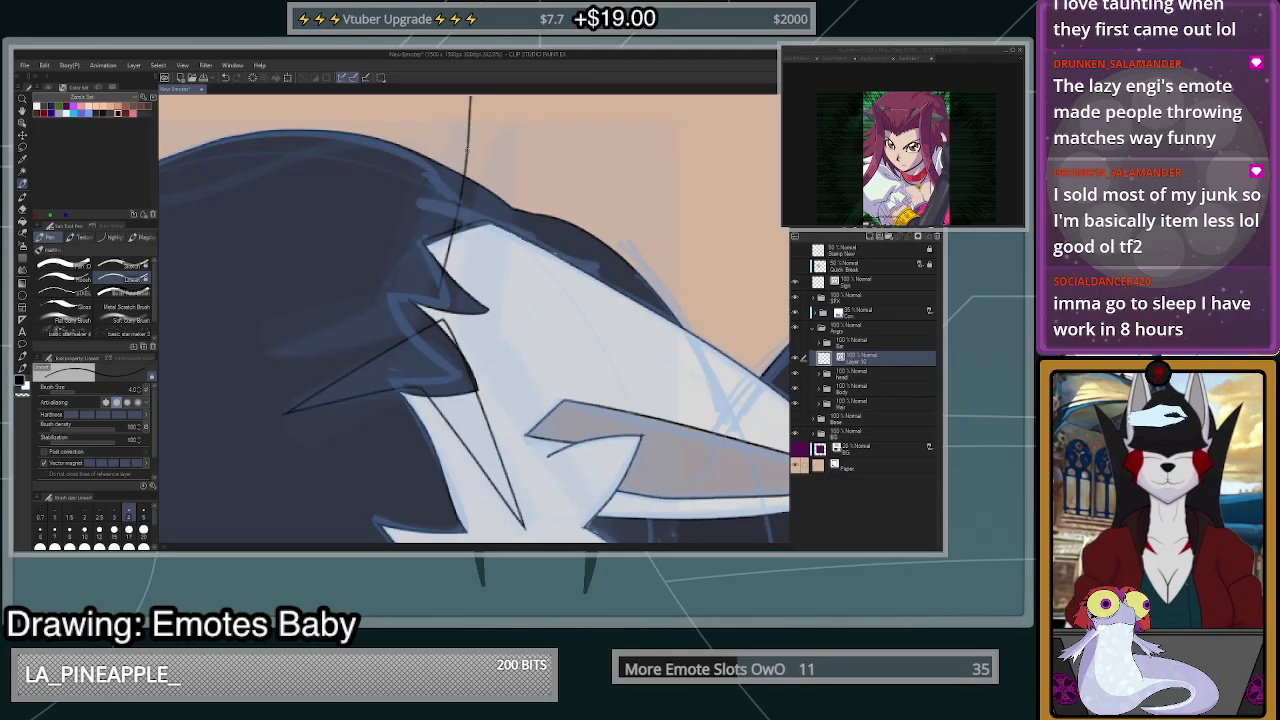
left_click_drag(395, 295, 228, 382)
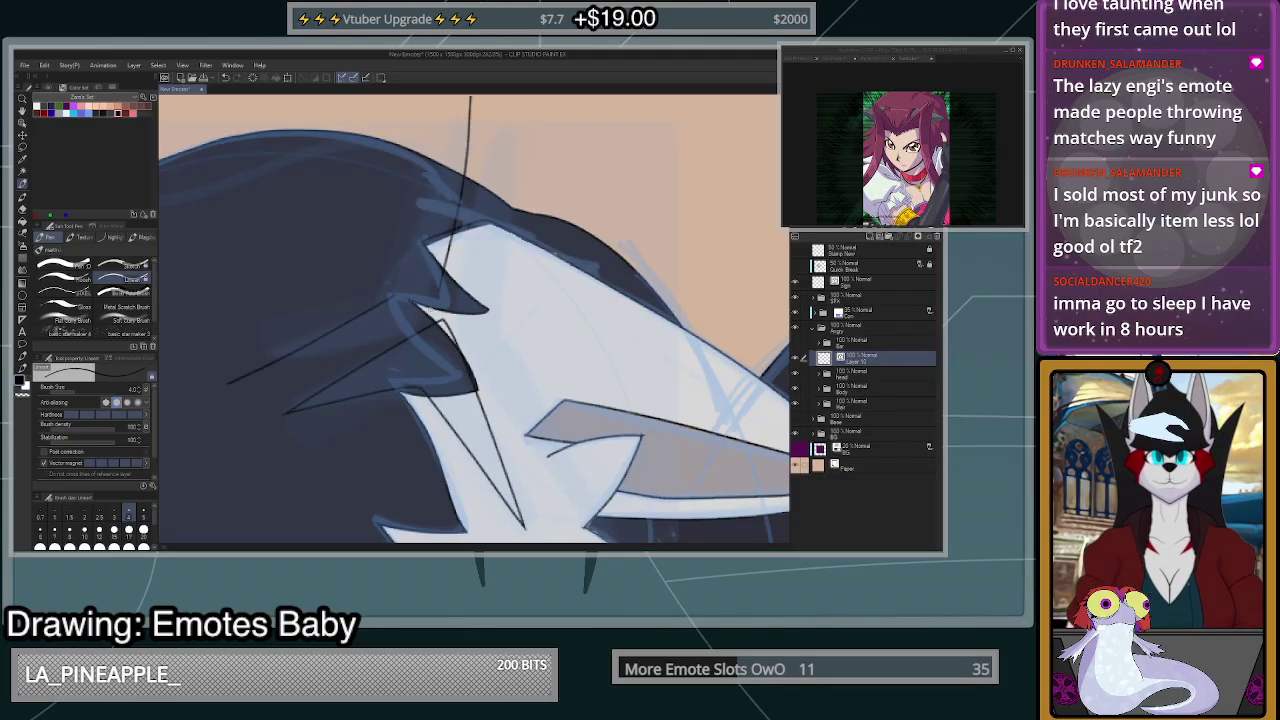
key("ctrl+z")
mouse_move(442, 296)
left_mouse_down()
mouse_move(216, 388)
mouse_move(411, 270)
mouse_move(470, 97)
left_mouse_up()
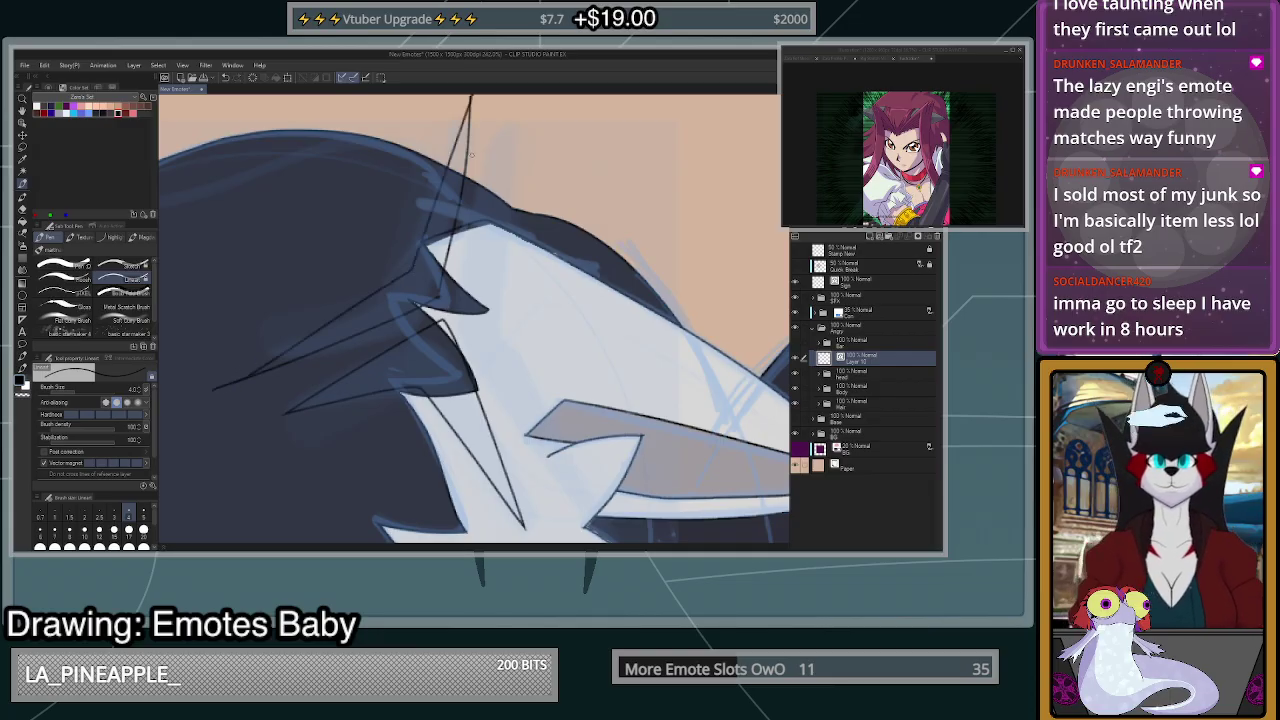
- Erase the stray line end at the tip of the new spike over the dark hair with the size 20 Hard eraser
key("e")
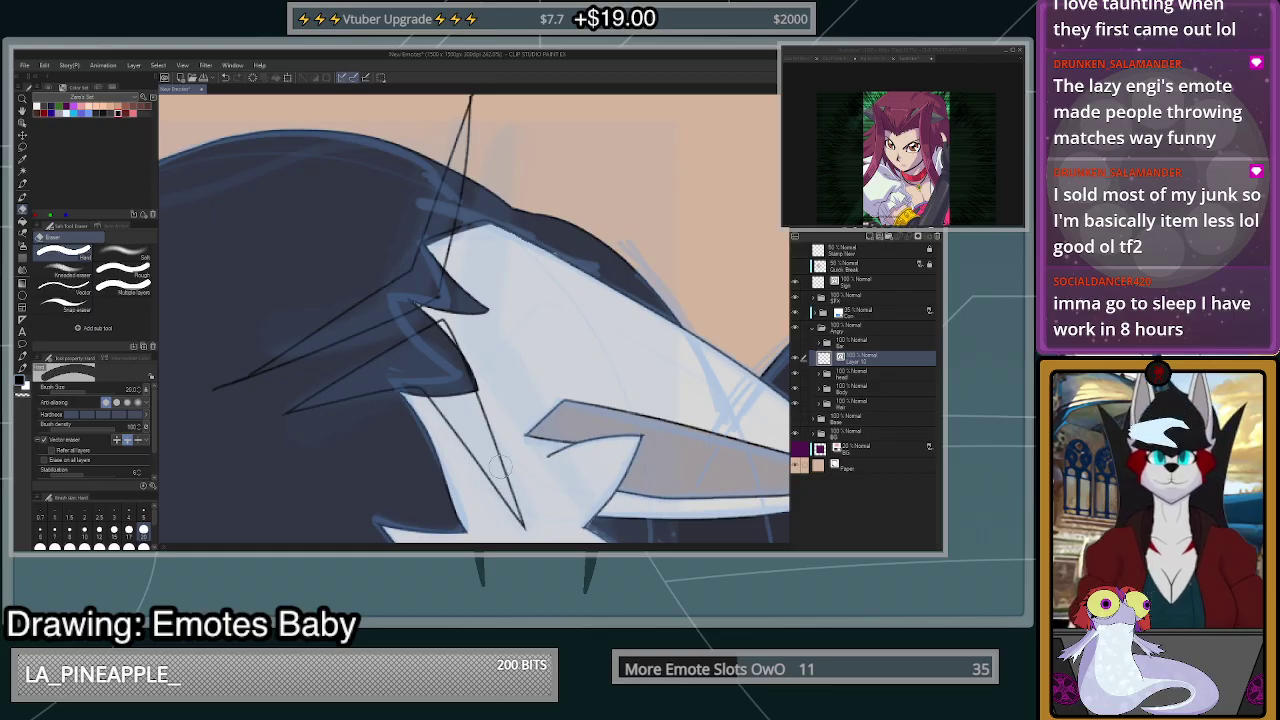
left_click_drag(225, 389, 219, 387)
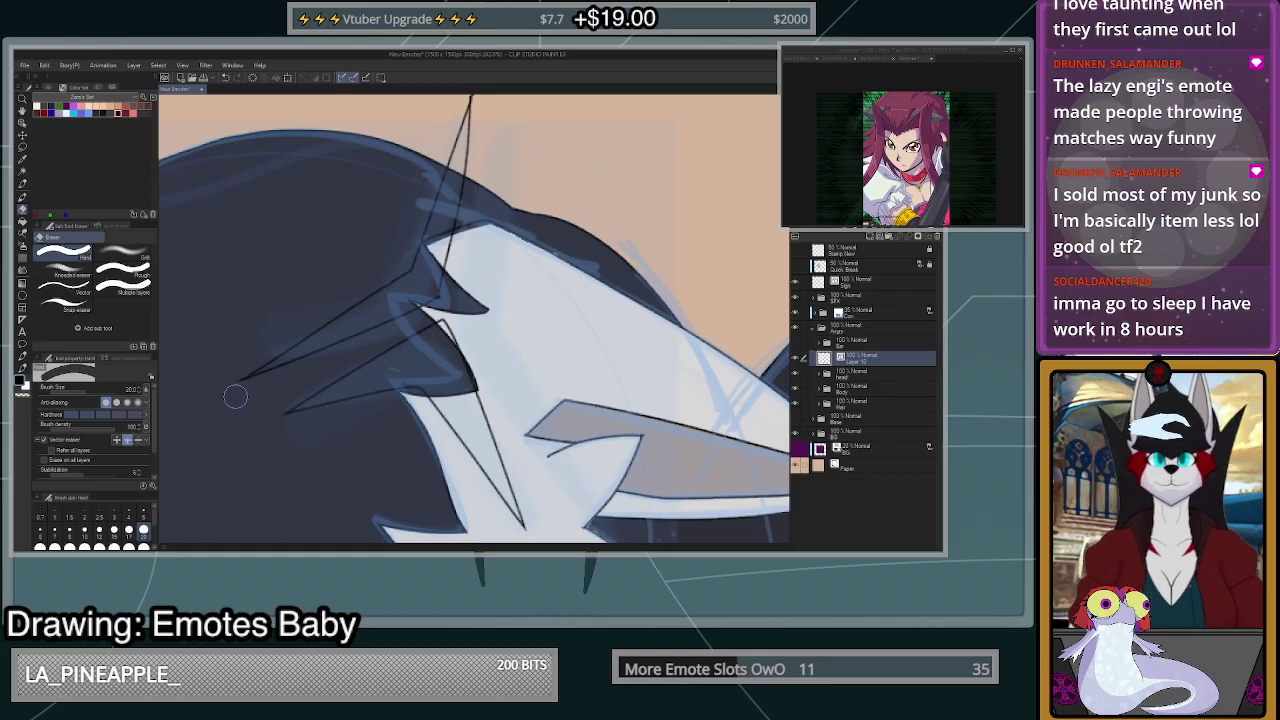
scroll(240, 410, "down", 4)
scroll(416, 186, "up", 1)
scroll(397, 201, "down", 3)
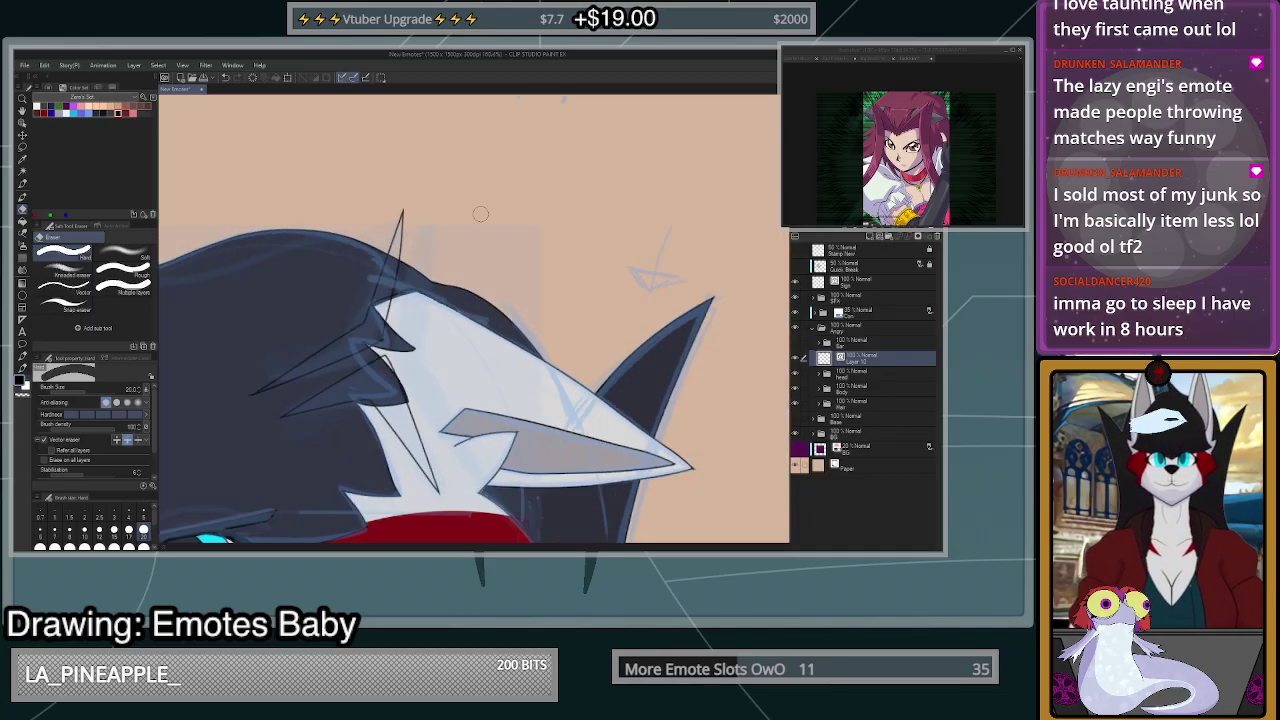
- Draw another pair of long narrow spikes beside the ear's base, one reaching above the head and one toward the cheek
key("p")
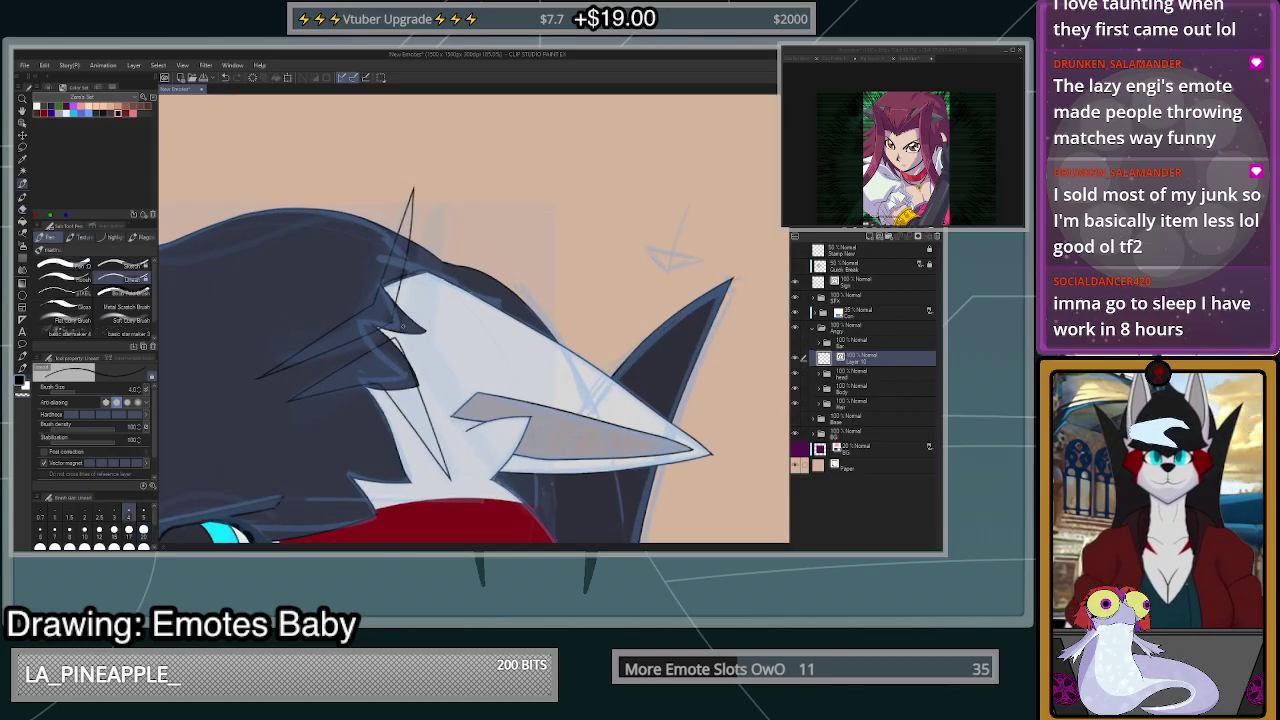
left_click_drag(403, 328, 452, 153)
mouse_move(404, 327)
left_mouse_down()
mouse_move(467, 437)
mouse_move(528, 506)
left_mouse_up()
mouse_move(429, 330)
left_mouse_down()
mouse_move(450, 125)
mouse_move(433, 304)
mouse_move(438, 148)
left_mouse_up()
key("ctrl+z")
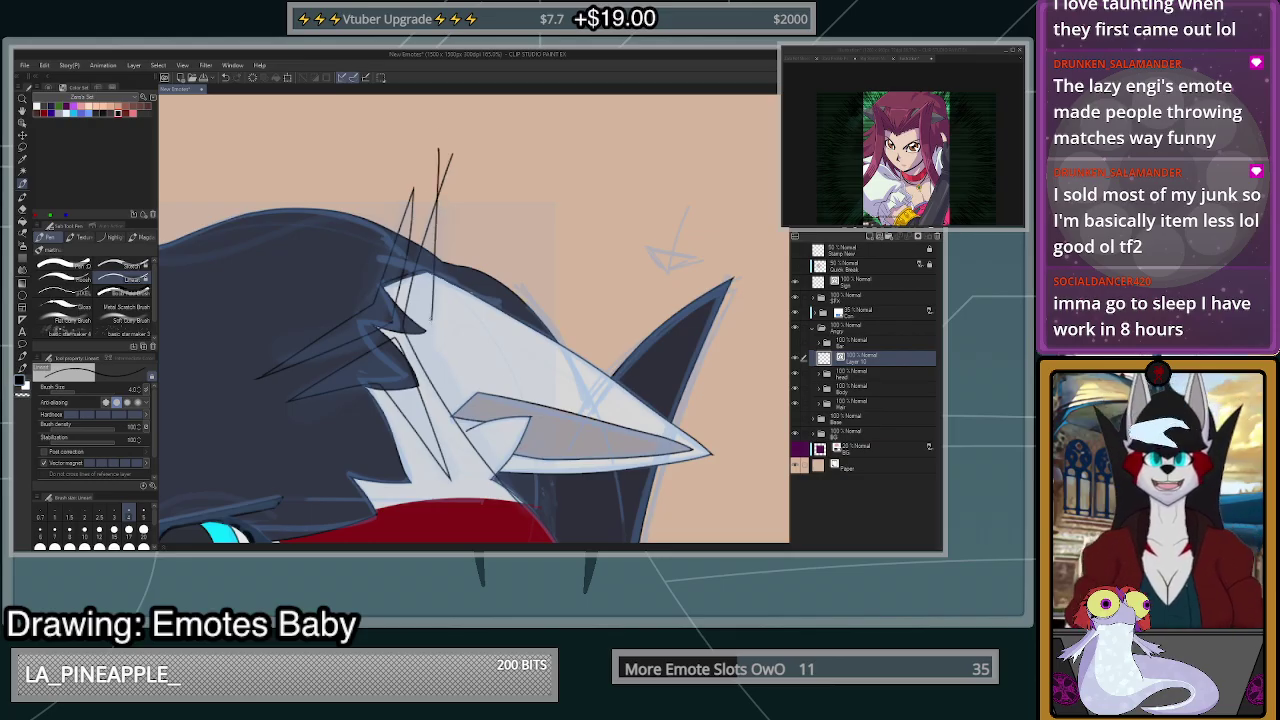
left_click_drag(430, 318, 516, 502)
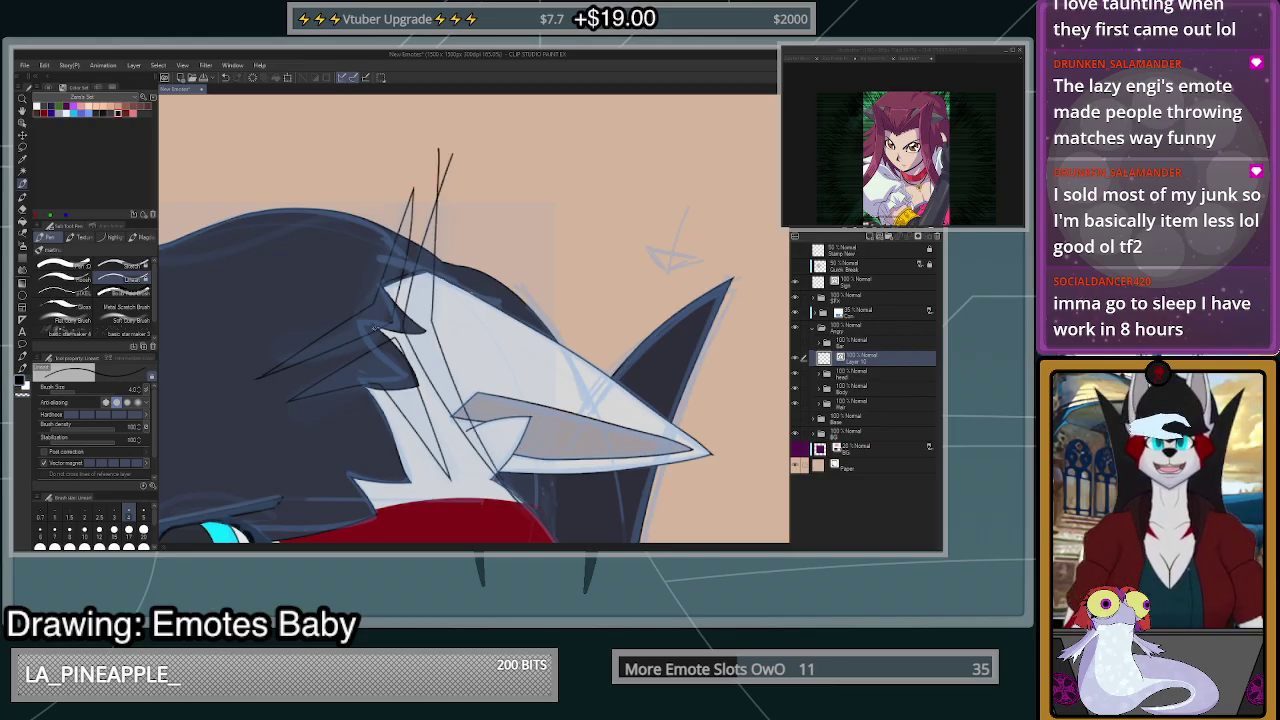
- Trim the crossing ends of the newest spikes with the Hard eraser and check the burst at full-canvas view
left_click(22, 209)
left_click_drag(421, 142, 457, 169)
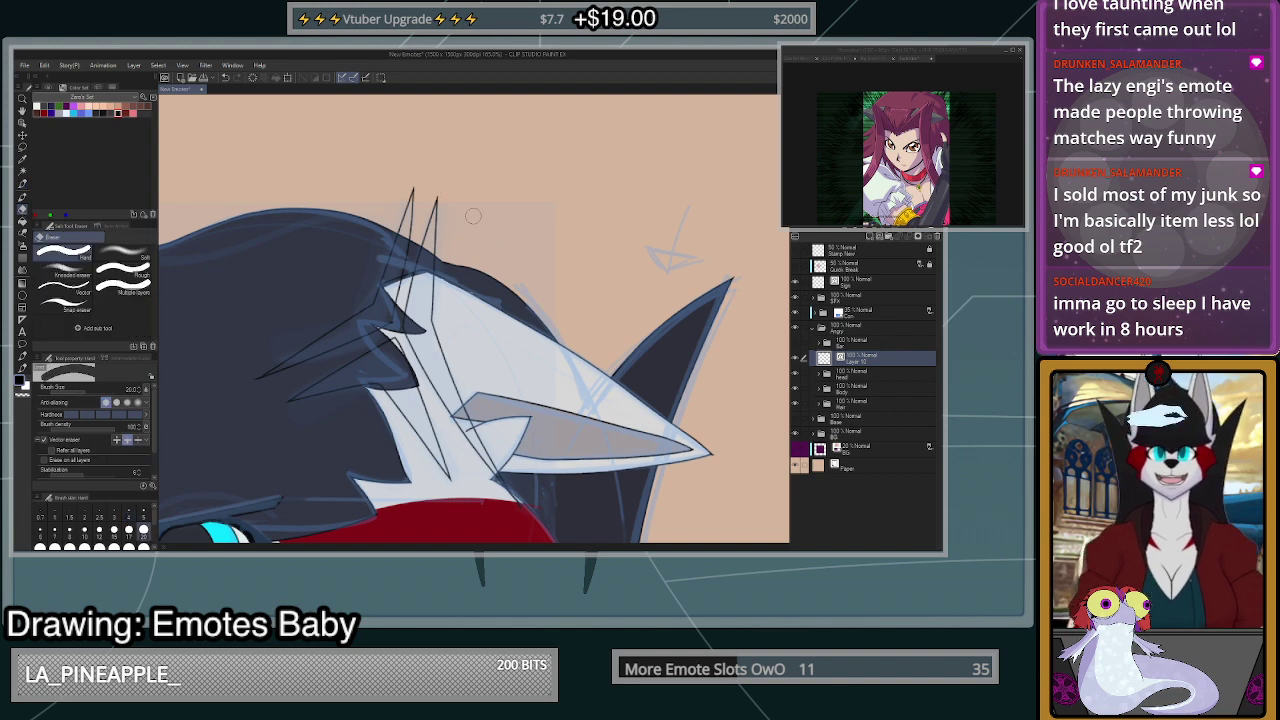
scroll(520, 505, "down", 1)
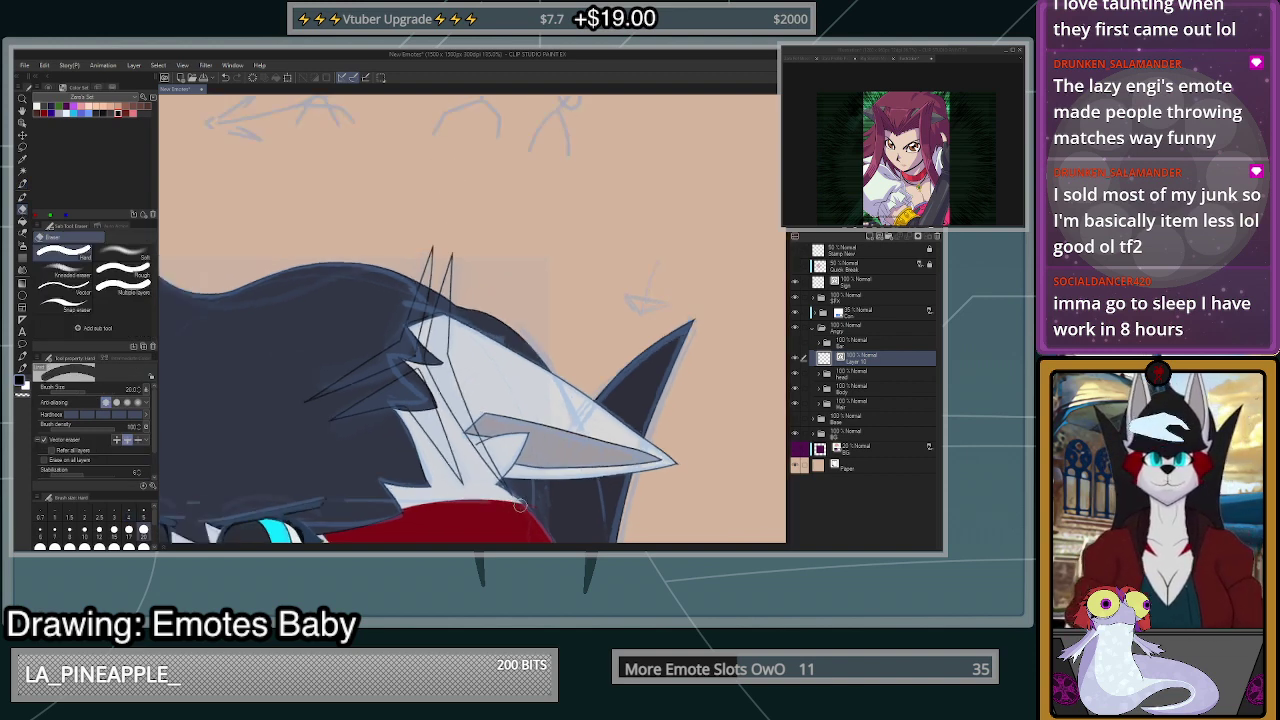
scroll(520, 505, "down", 8)
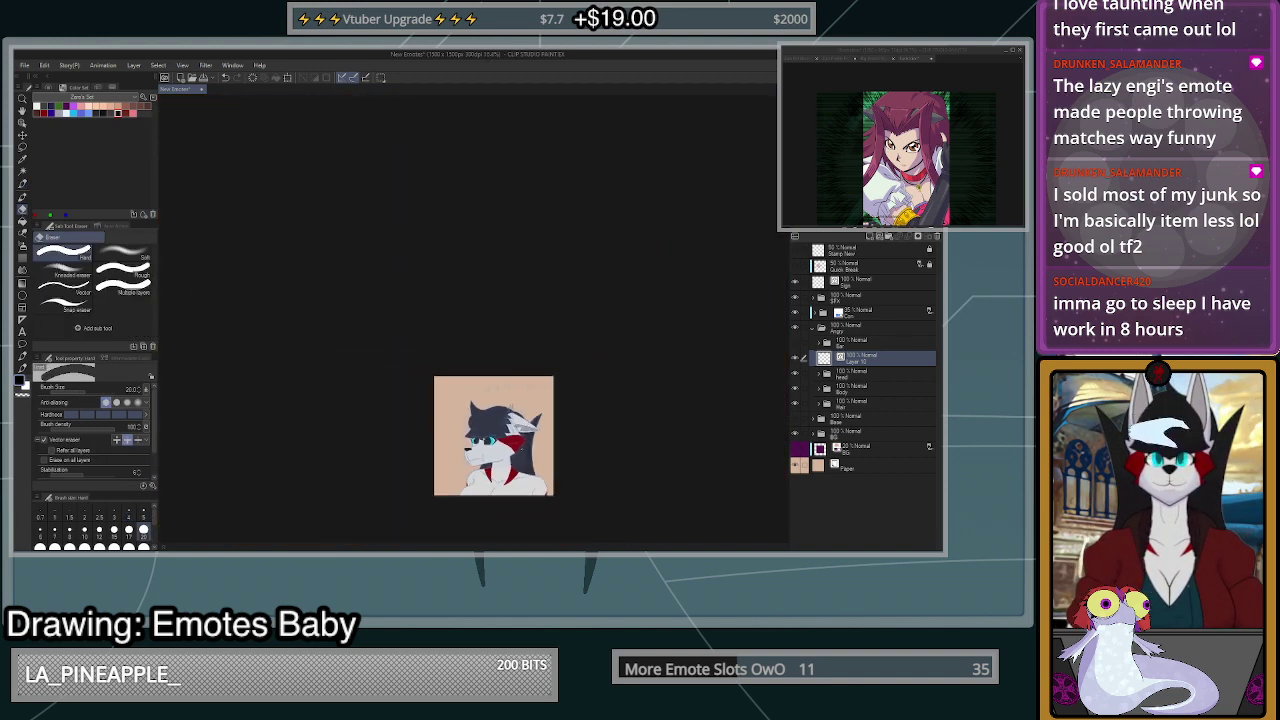
scroll(520, 432, "up", 8)
- Add a new raster layer between the spike linework and the head folder, and set up the Refer other layers fill with bright red
key("p")
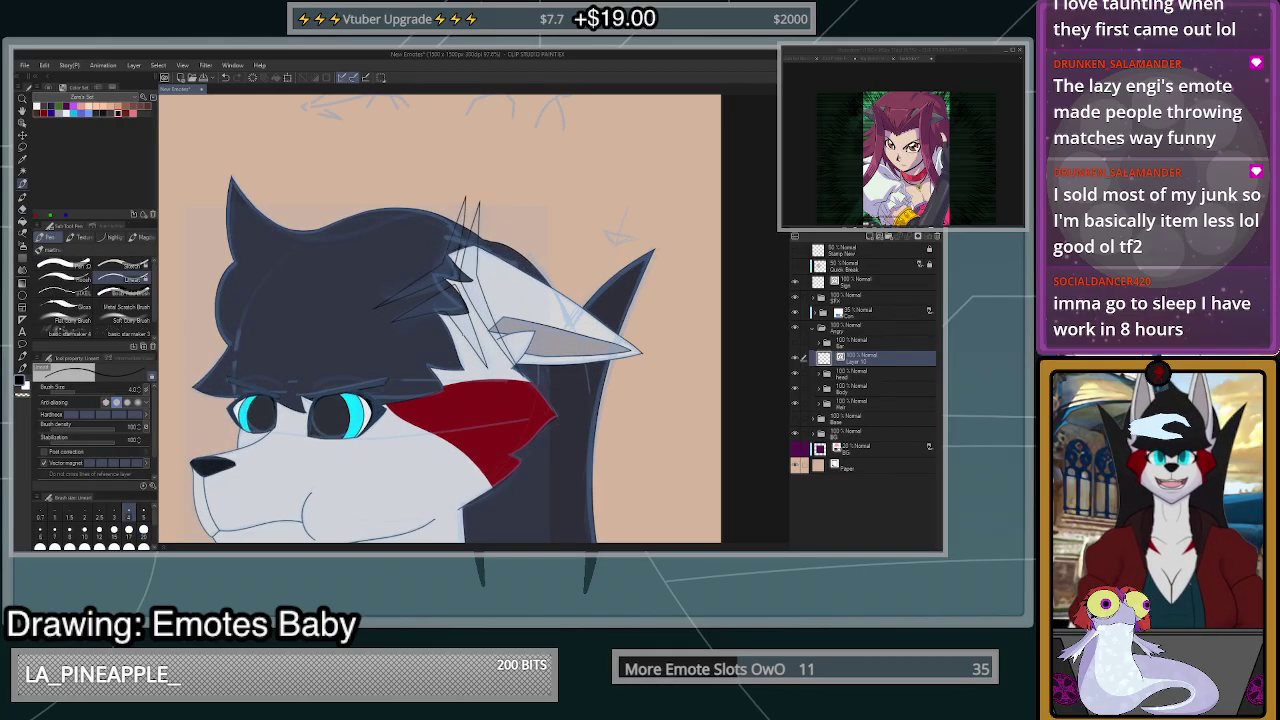
left_click(22, 222)
left_click(852, 380)
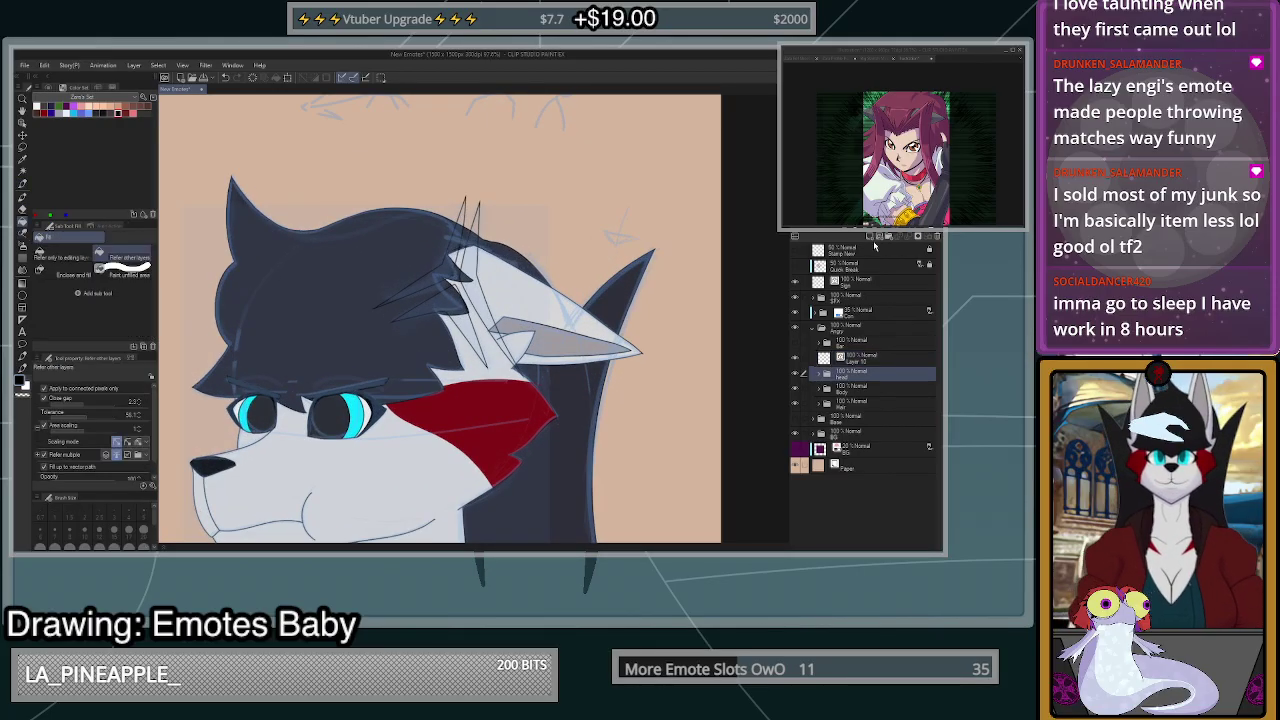
left_click(870, 237)
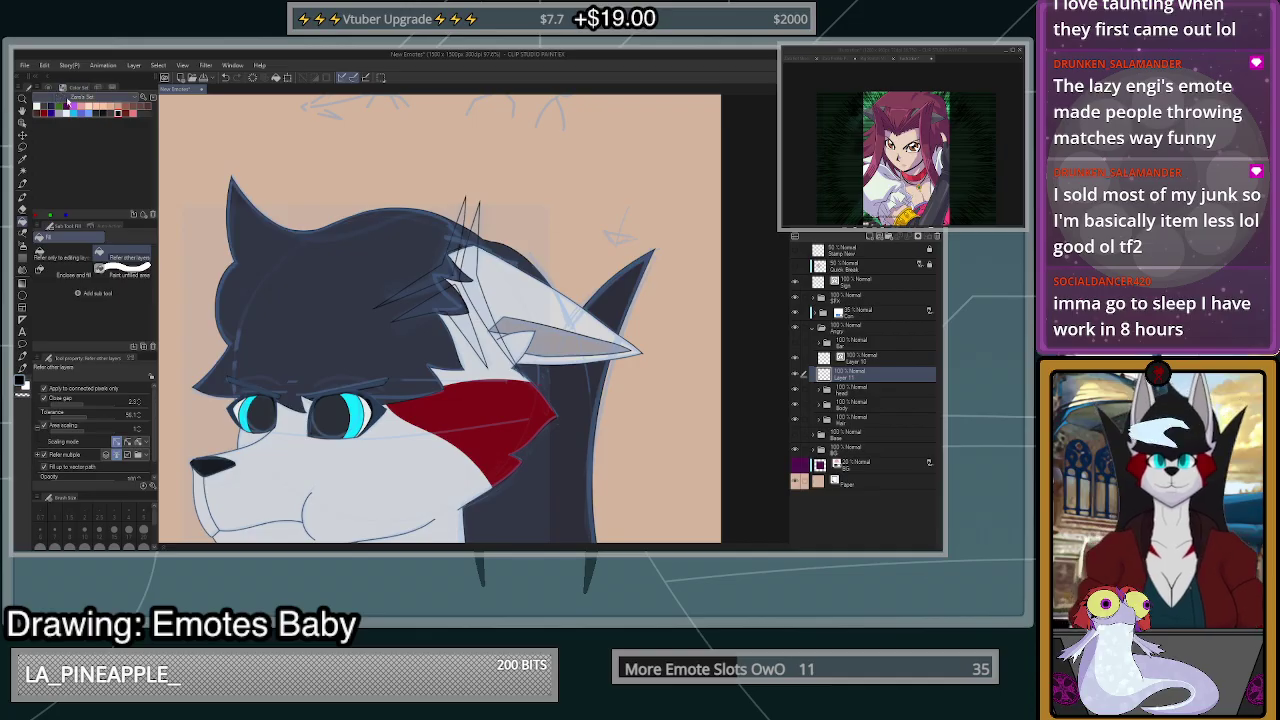
left_click(61, 88)
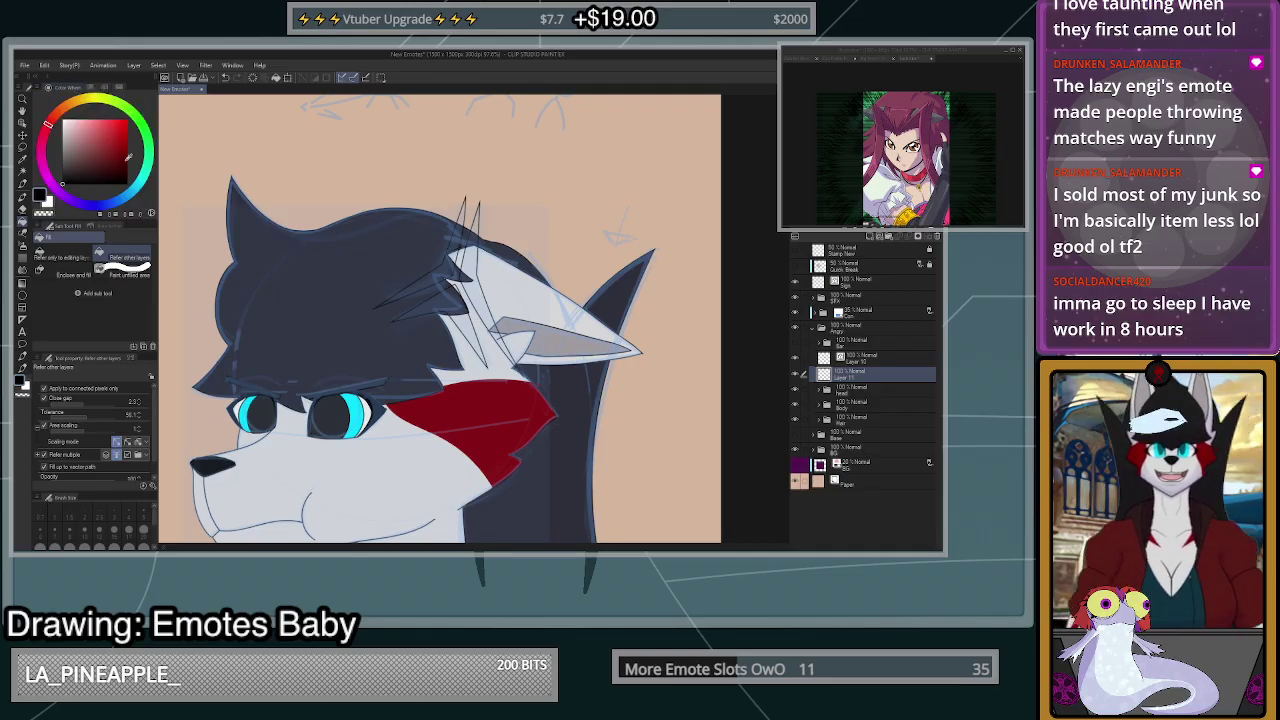
left_click(127, 121)
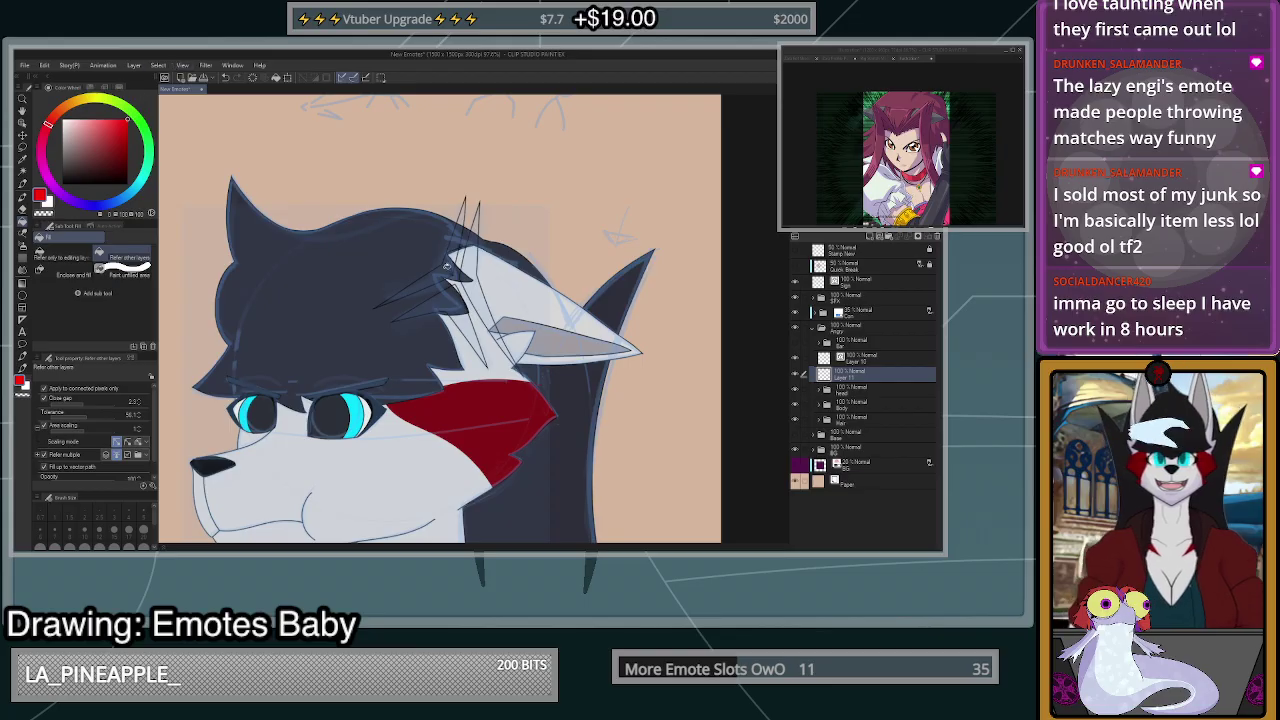
- Try to fill the inside of the spiky burst with bright red on the new raster layer
left_click(467, 307)
key("ctrl+z")
key("ctrl+z")
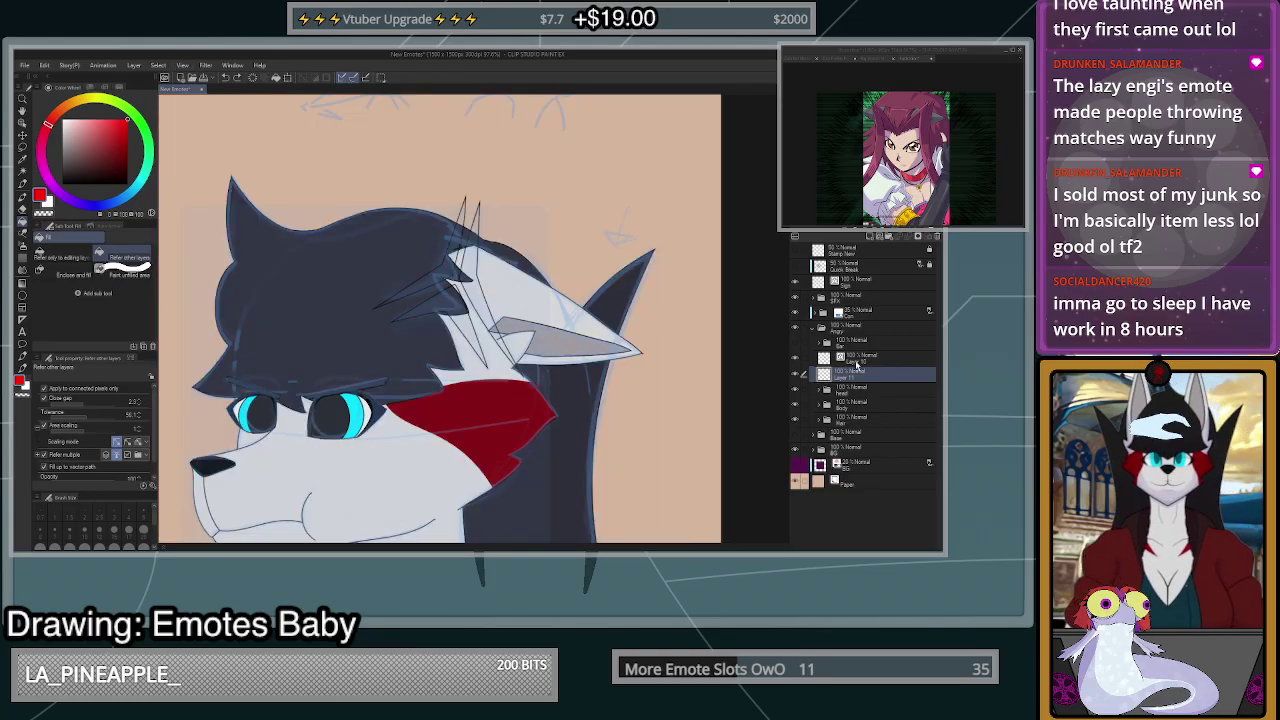
left_click(855, 375)
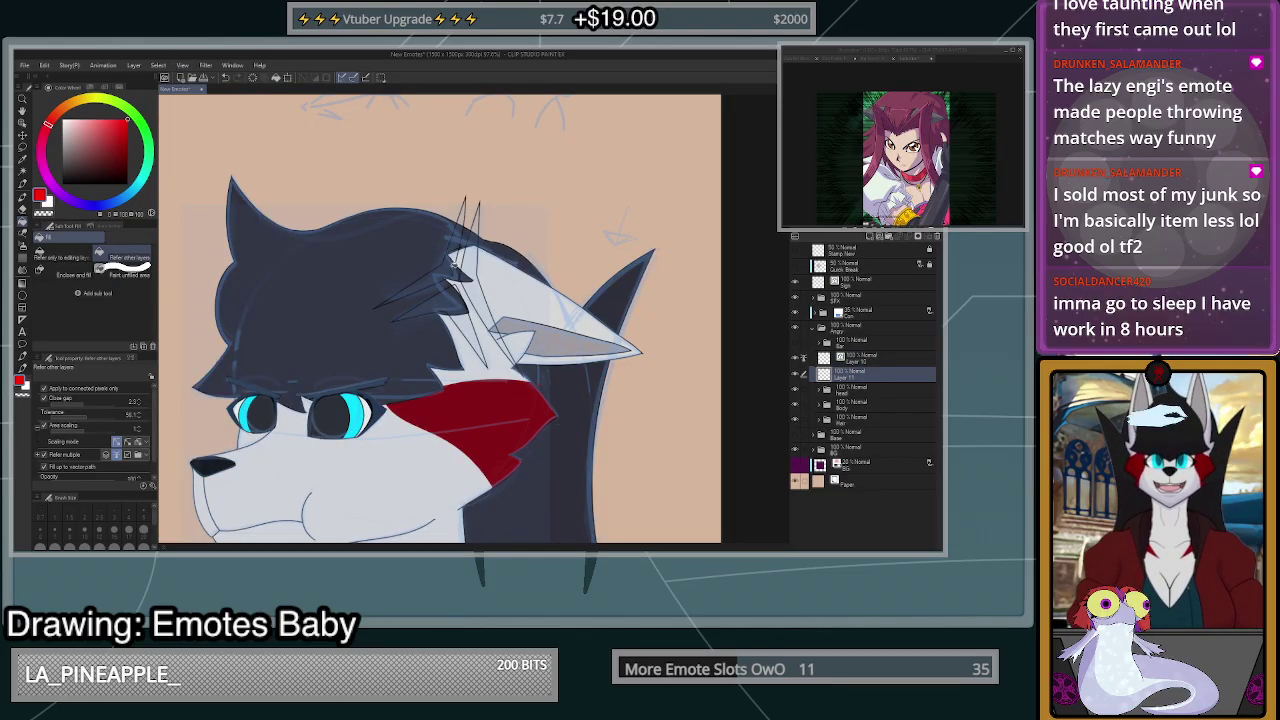
scroll(455, 304, "up", 3)
left_click(459, 316)
key("ctrl+z")
- Try the Connect vector line and Redraw vector line tools on the spike linework where its strokes meet near the hair tuft
left_click(879, 361)
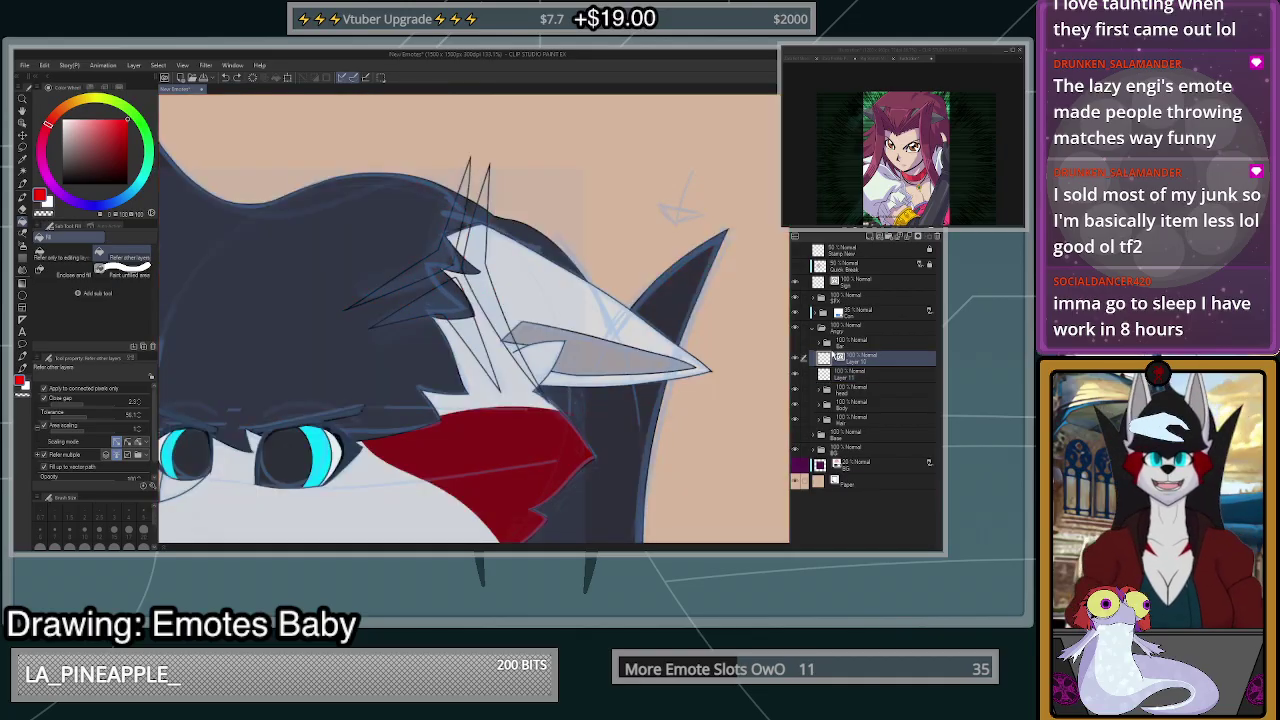
scroll(457, 260, "up", 10)
key("p")
key("y")
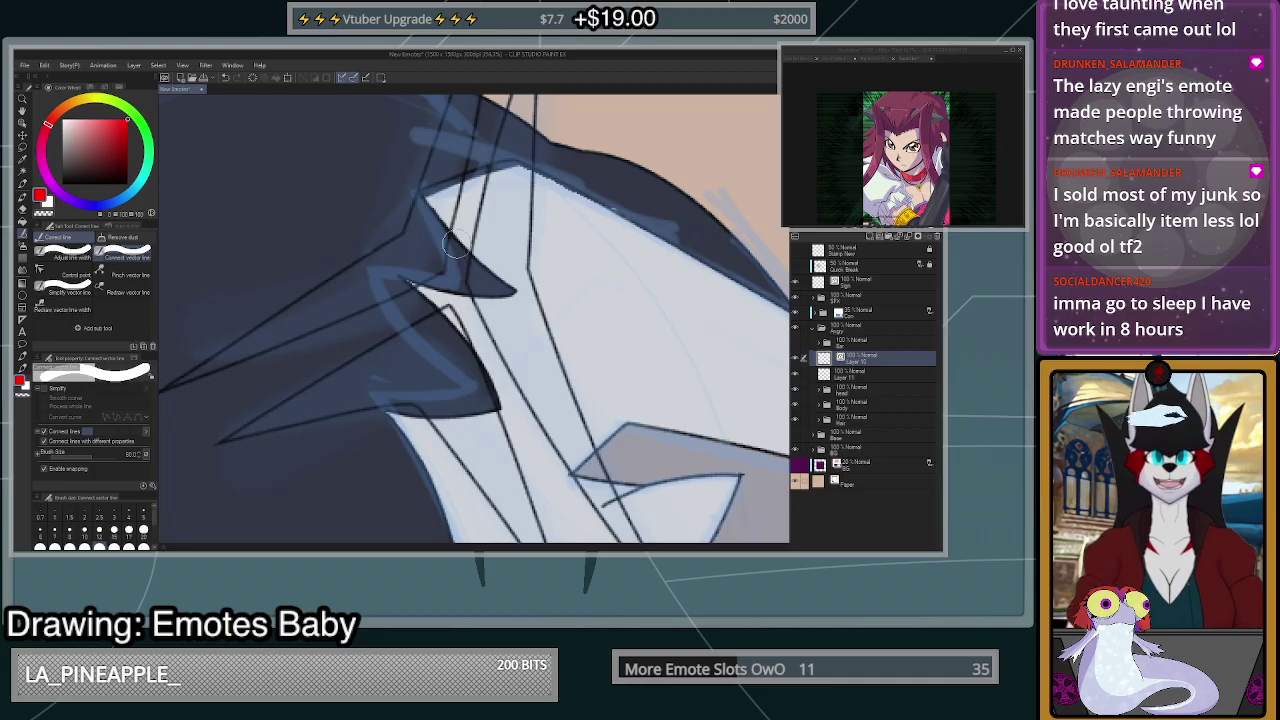
scroll(449, 255, "up", 2)
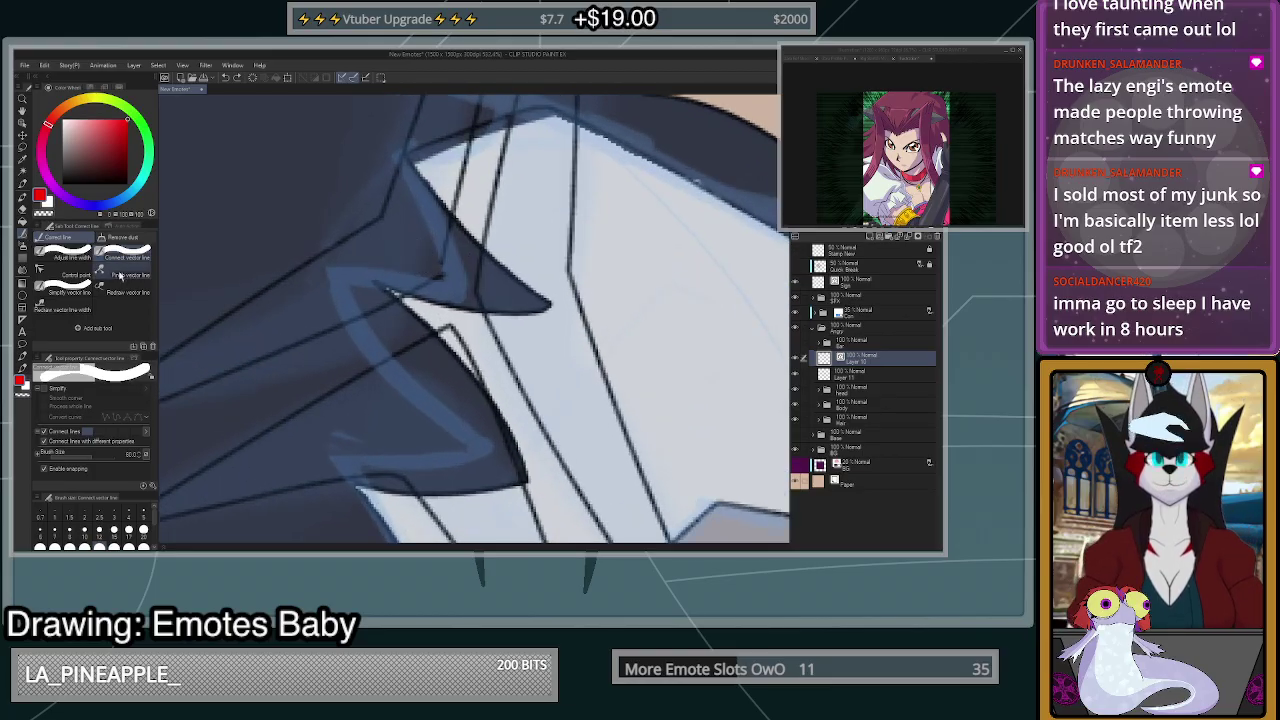
left_click(125, 291)
scroll(444, 244, "up", 1)
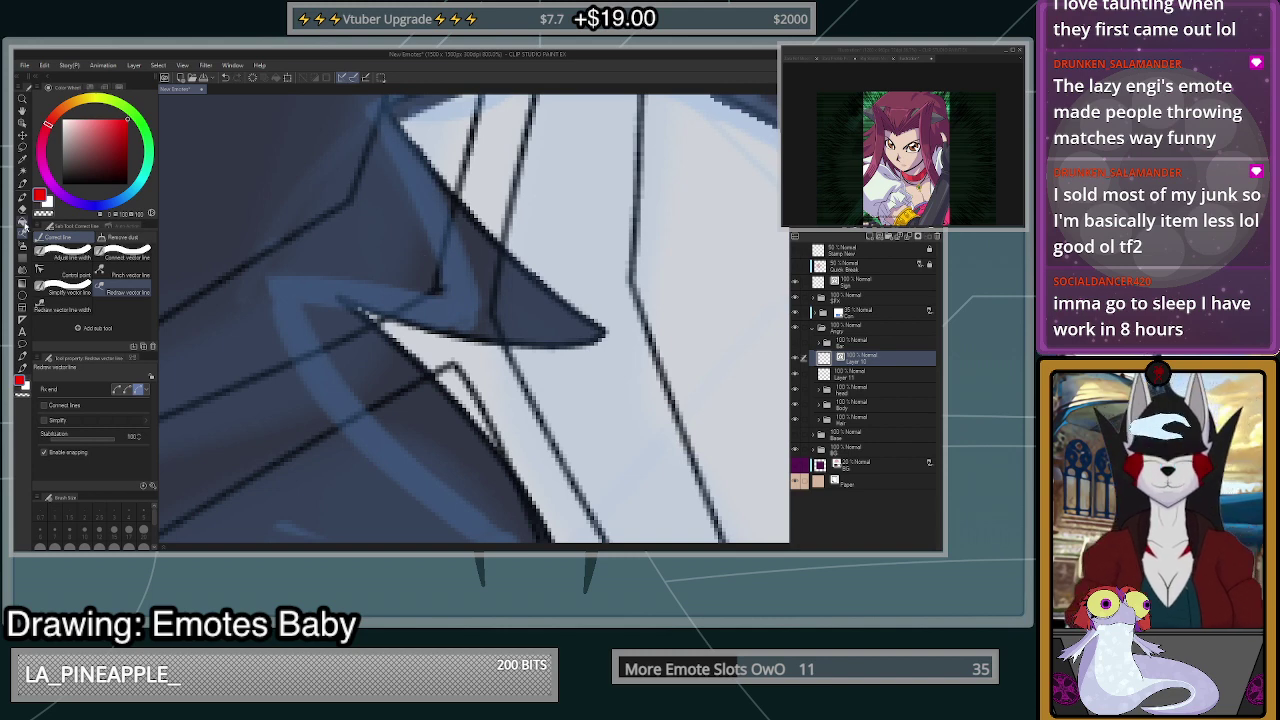
- Fill the four pairs of spike arms in the burst beside the ear with bright red on the raster layer under the linework
key("e")
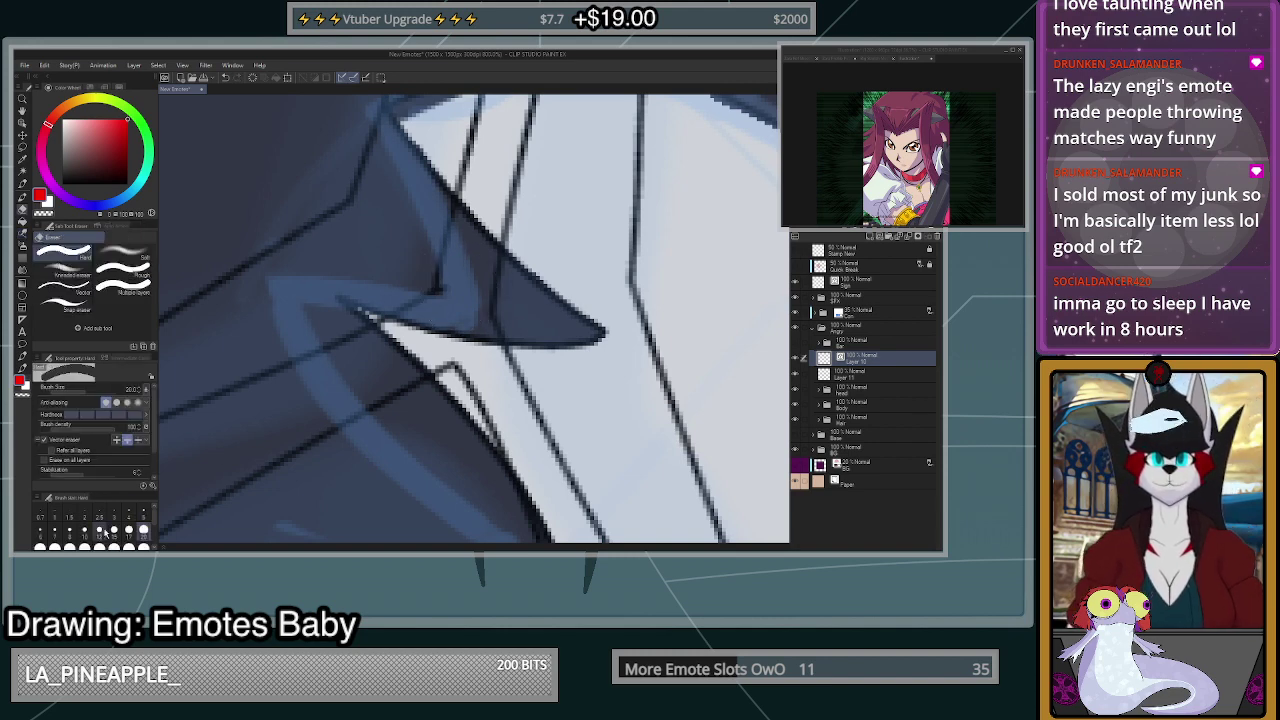
left_click(86, 532)
scroll(457, 292, "down", 1)
scroll(459, 291, "down", 2)
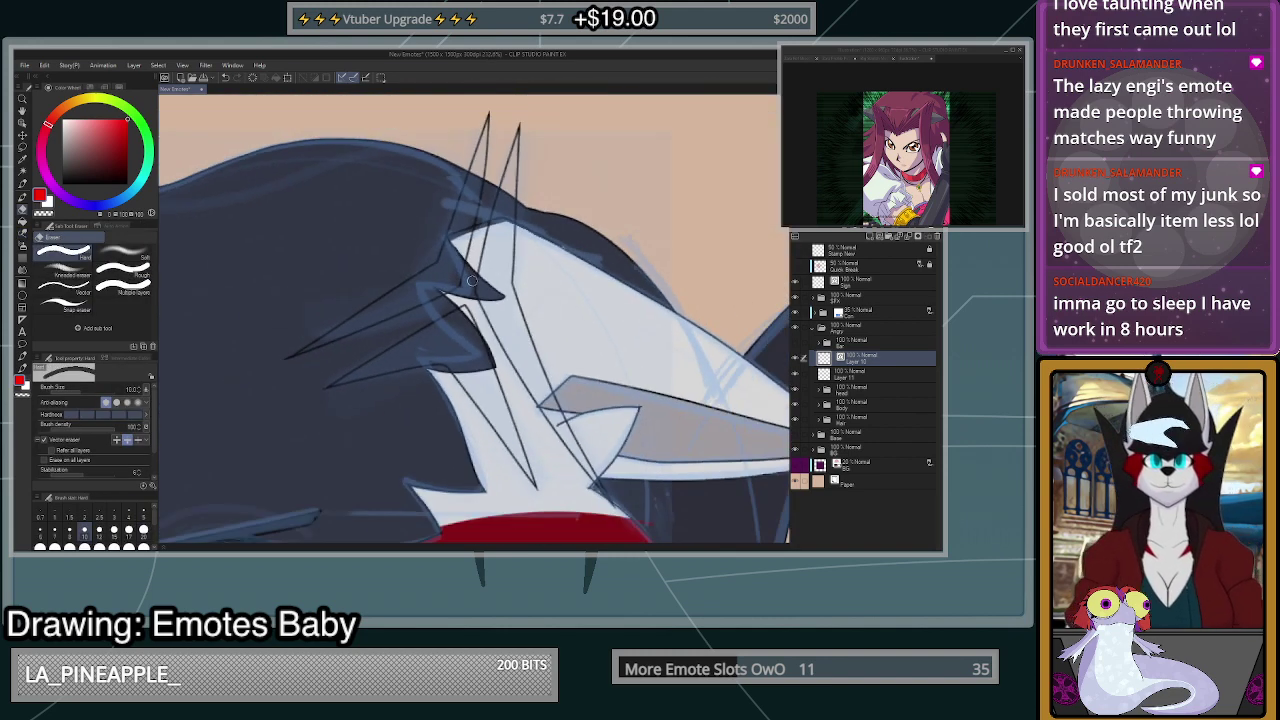
left_click(834, 370)
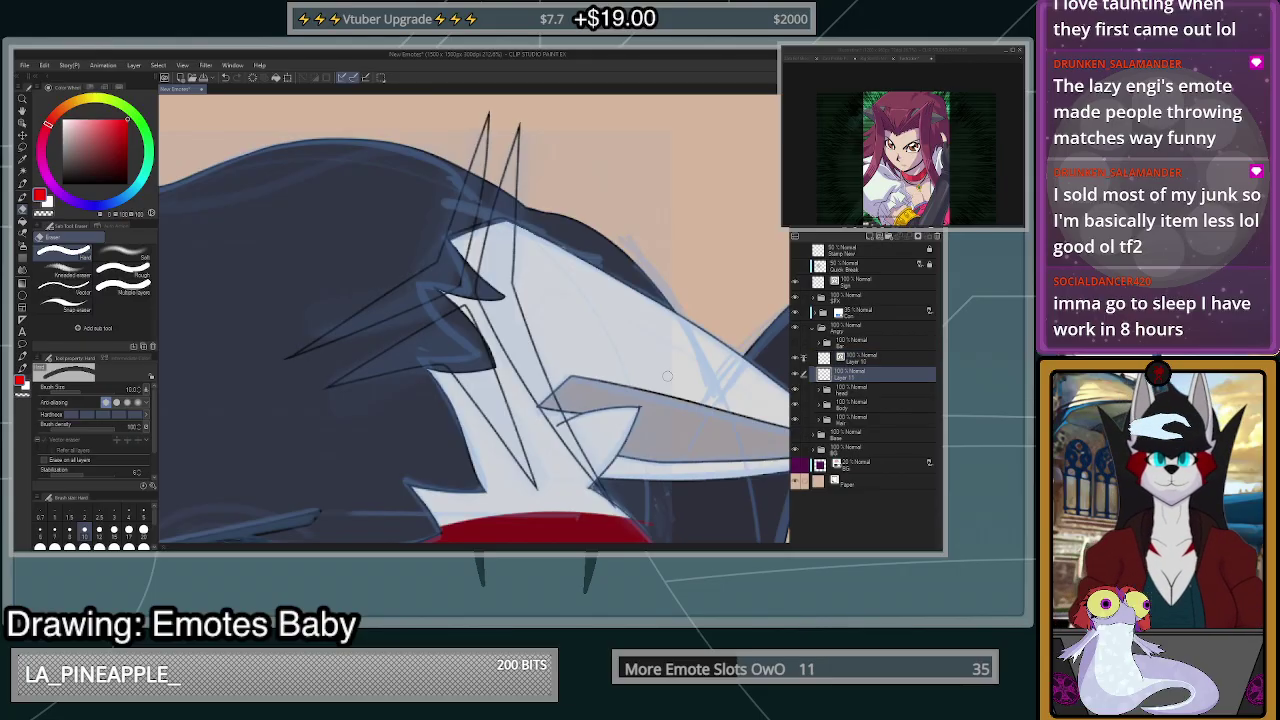
key("g")
left_click(469, 232)
left_click(496, 264)
left_click(474, 329)
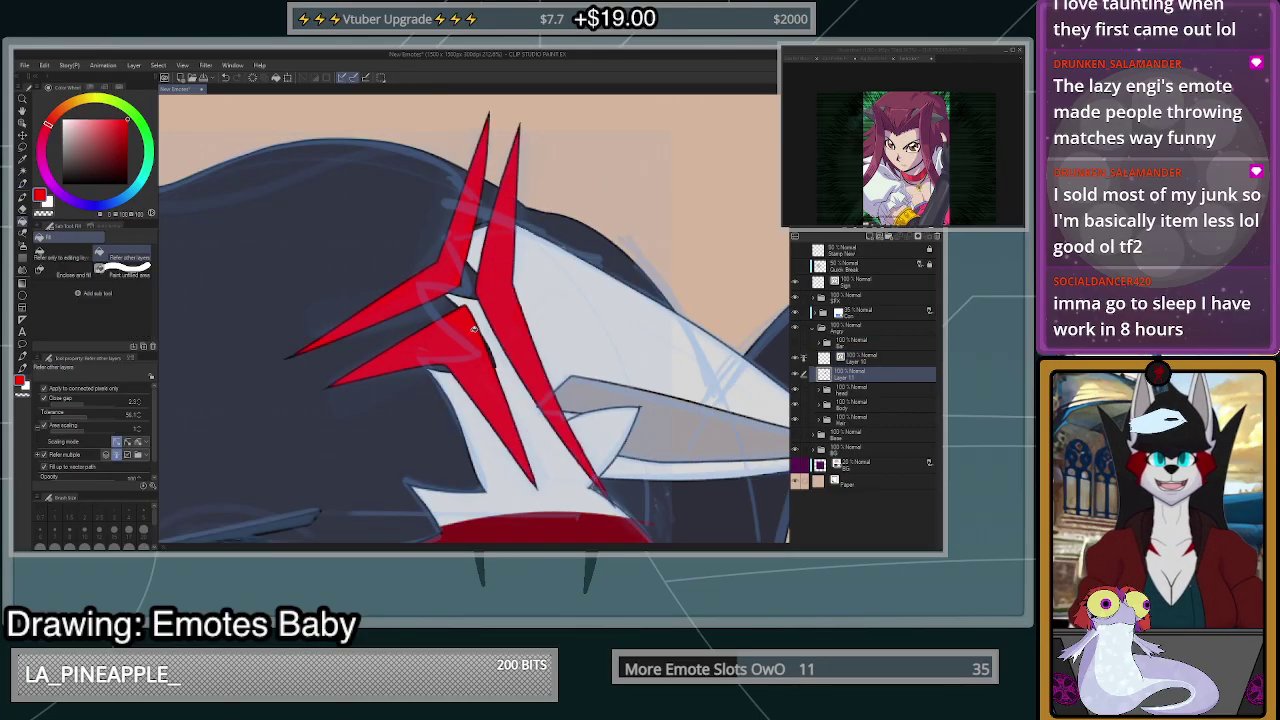
scroll(474, 330, "down", 3)
scroll(493, 299, "up", 1)
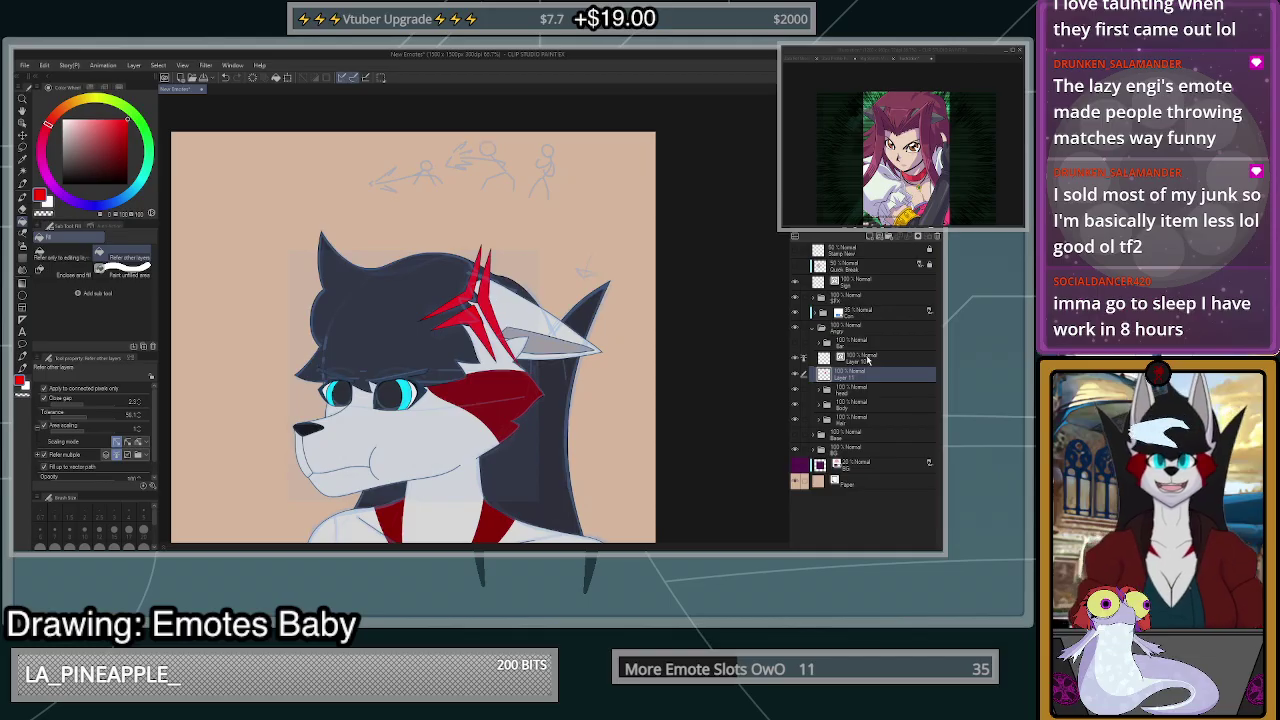
- Group the burst's linework and red fill layers into a new folder above the head folder, and check the burst against the head
left_click(866, 358)
key("ctrl+g")
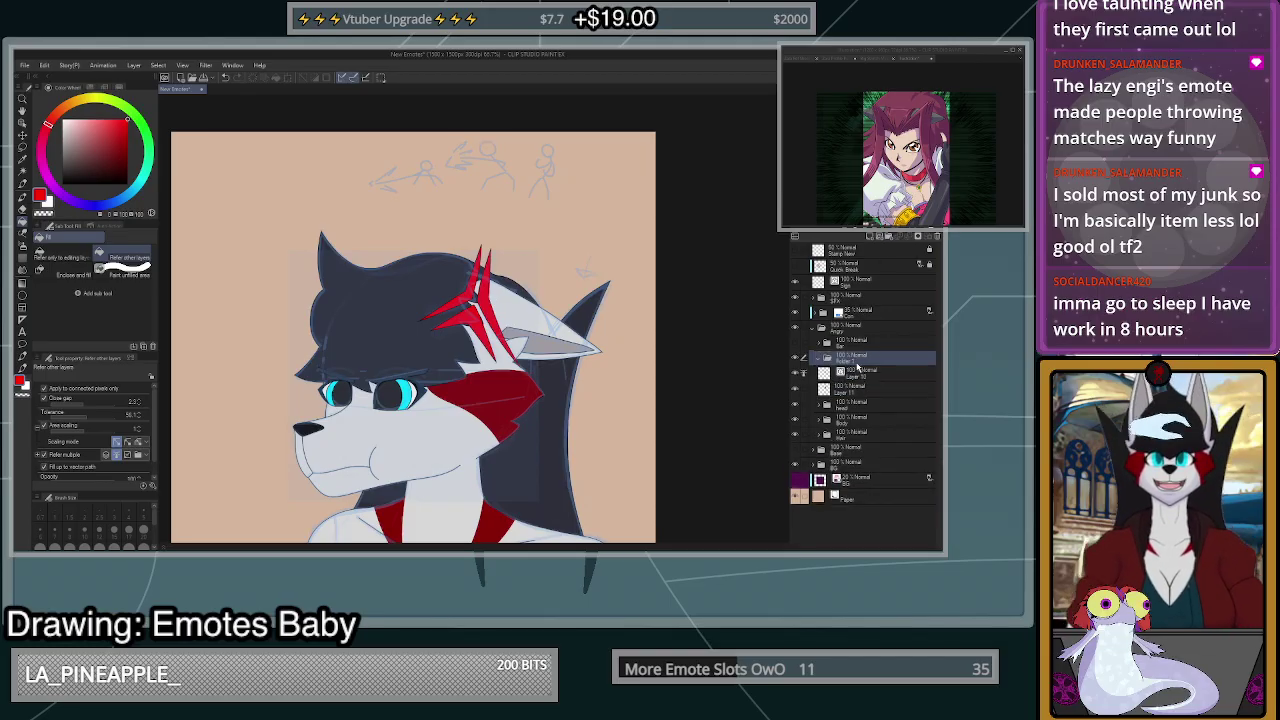
left_click(856, 388)
left_click_drag(856, 388, 858, 384)
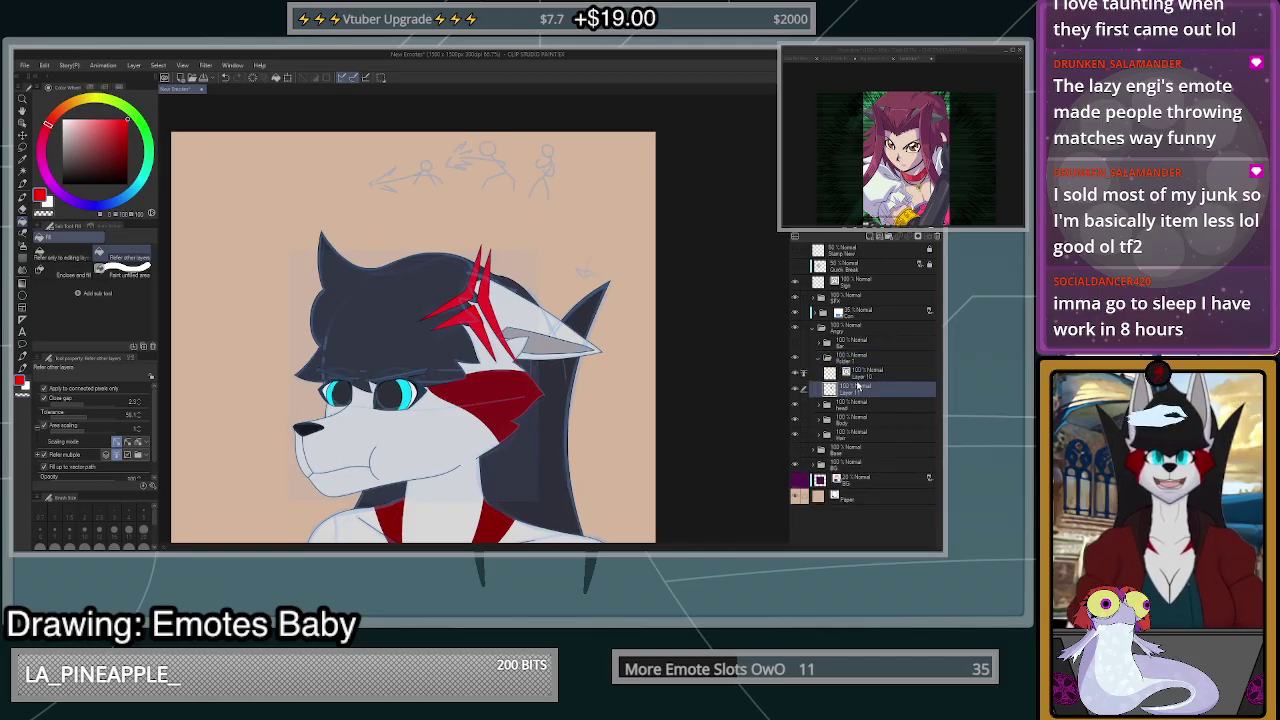
left_click(860, 376)
scroll(512, 315, "up", 3)
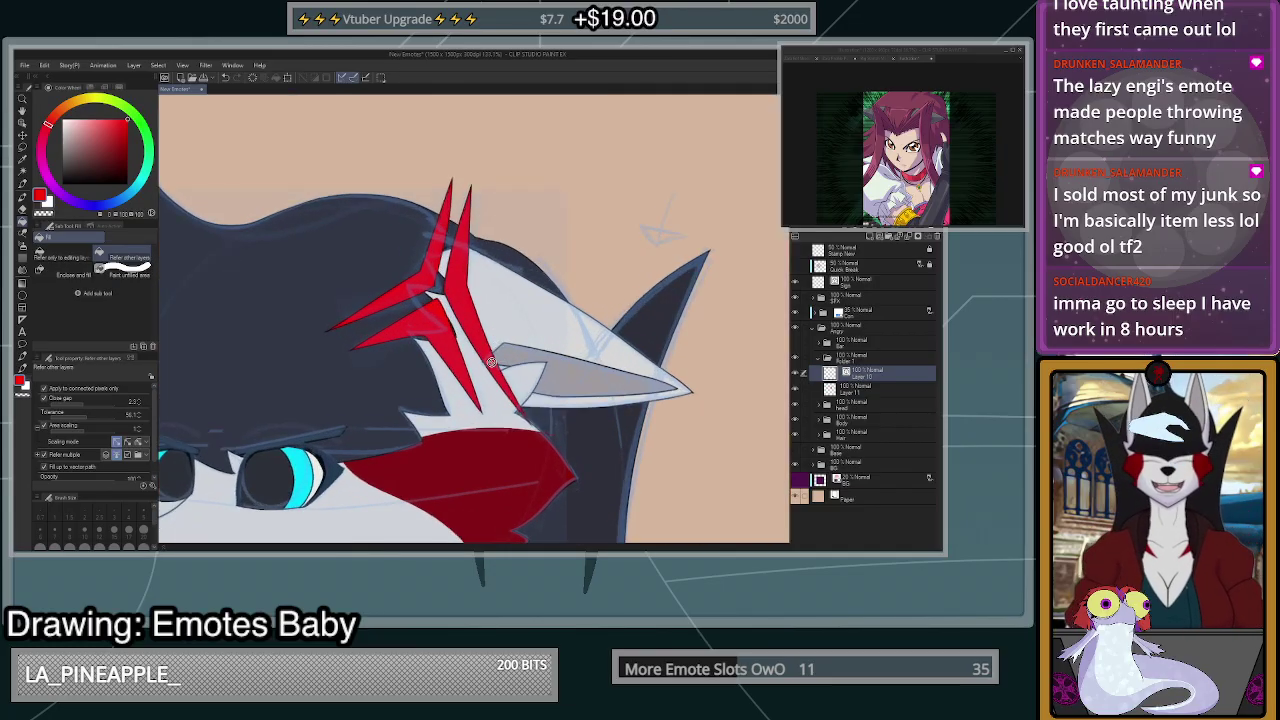
scroll(492, 360, "down", 1)
scroll(492, 360, "down", 2)
scroll(482, 368, "up", 3)
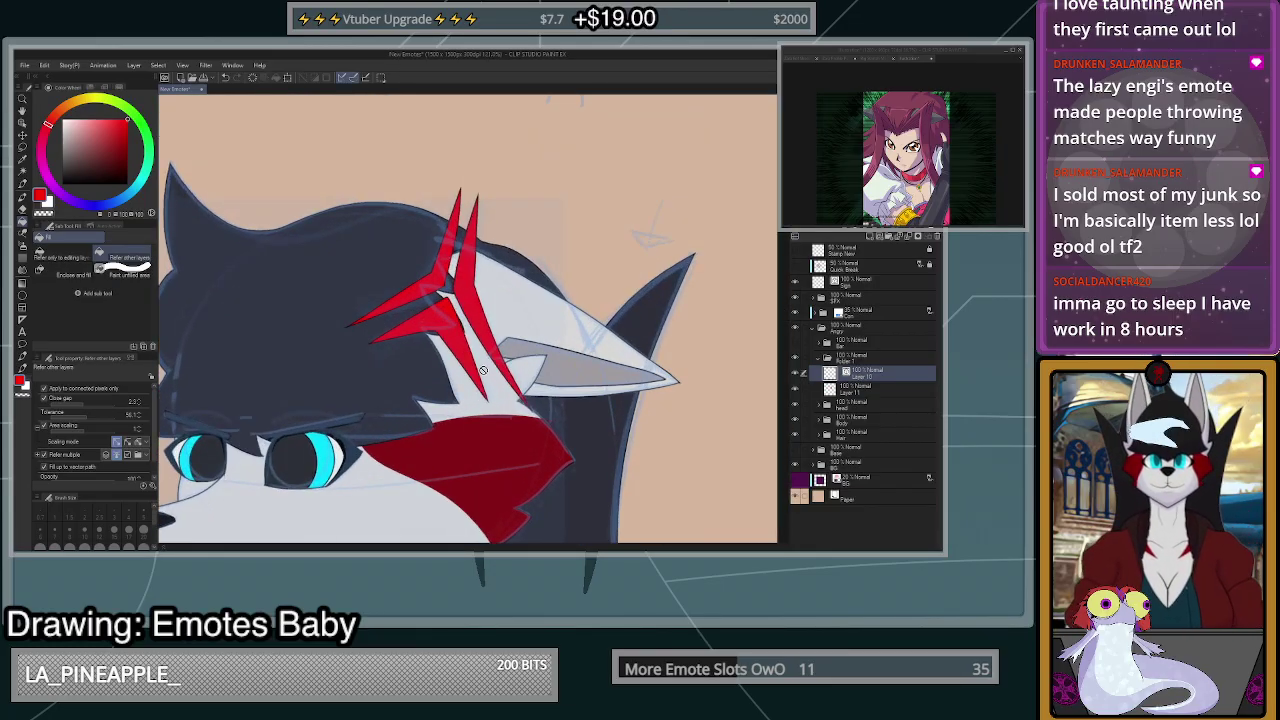
scroll(482, 376, "down", 3)
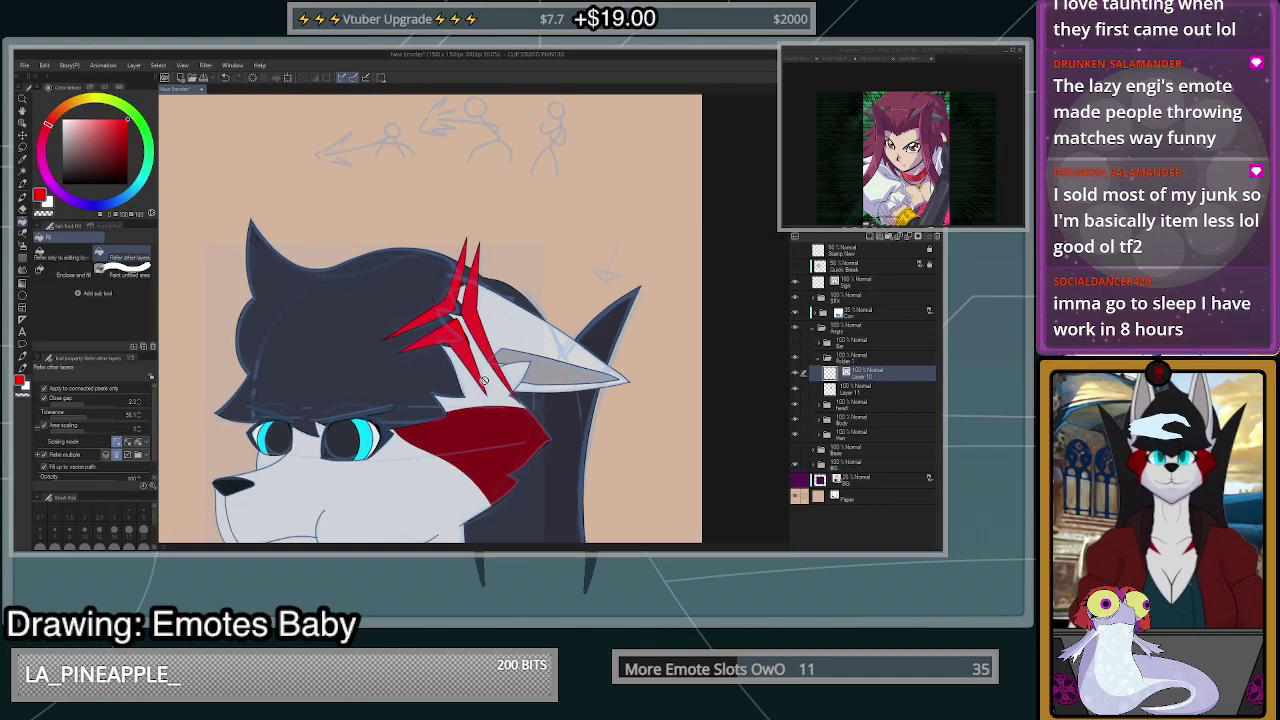
scroll(483, 380, "up", 2)
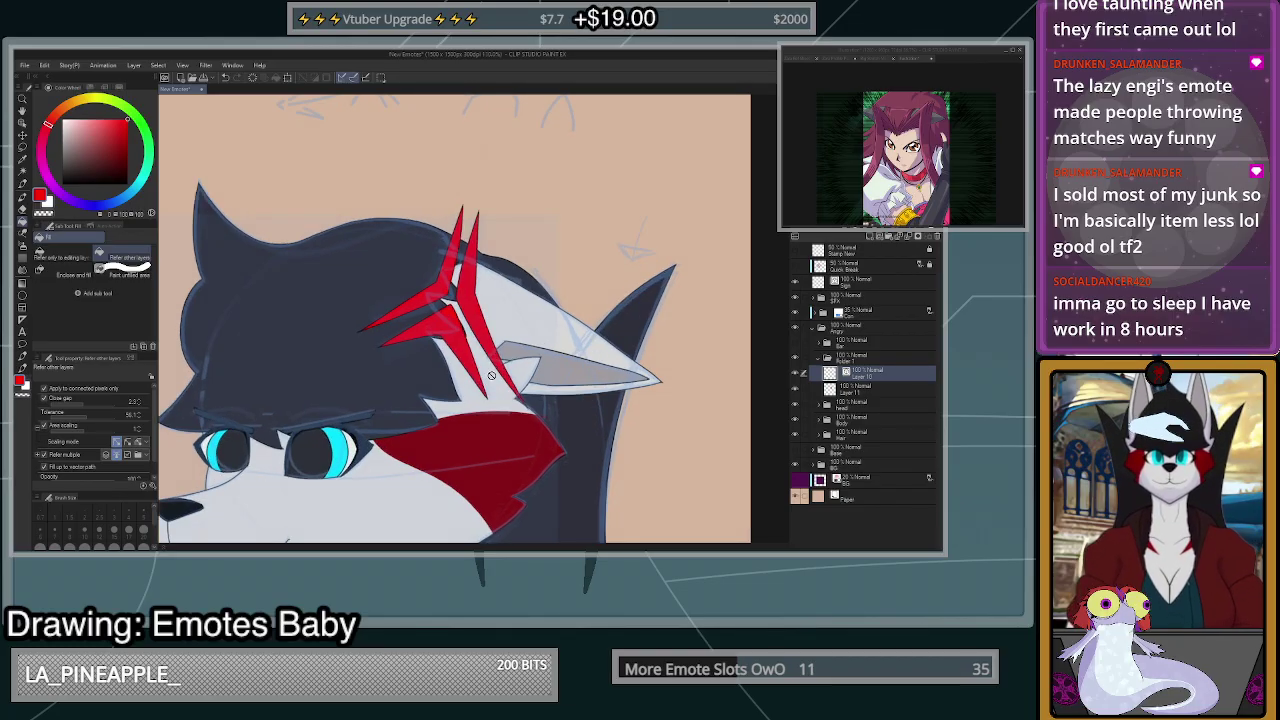
left_click(876, 395)
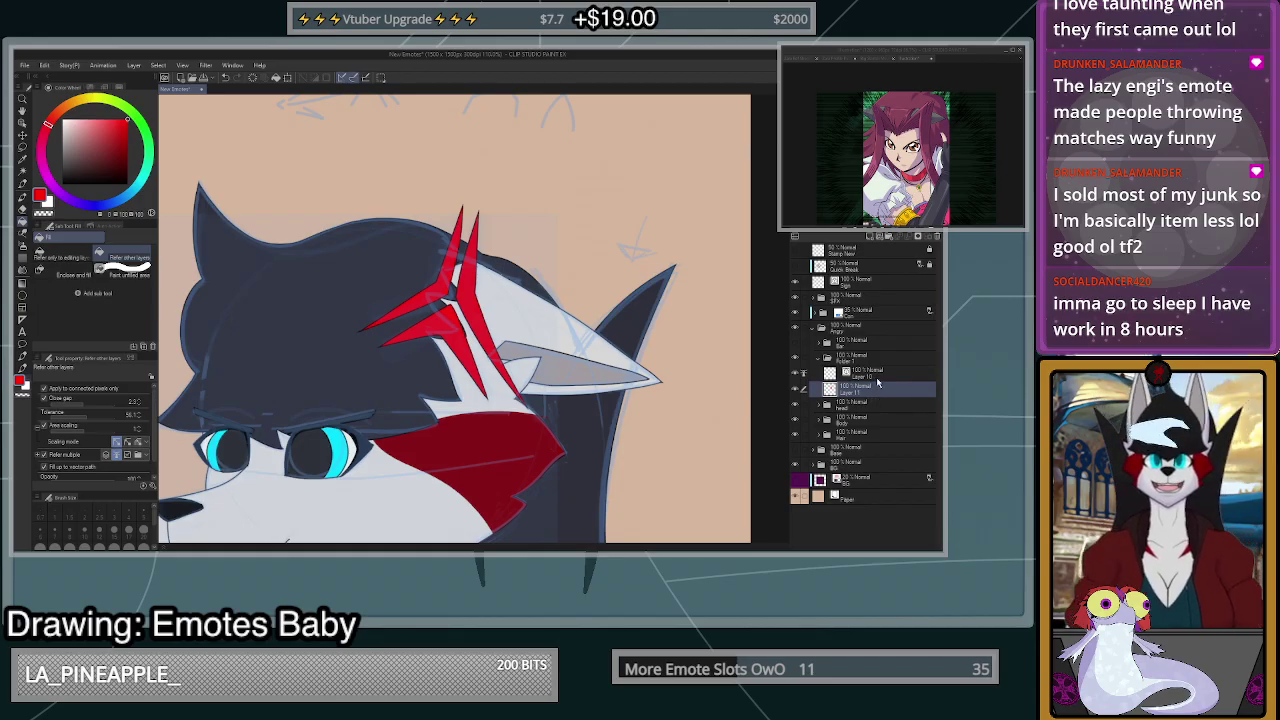
left_click(870, 237)
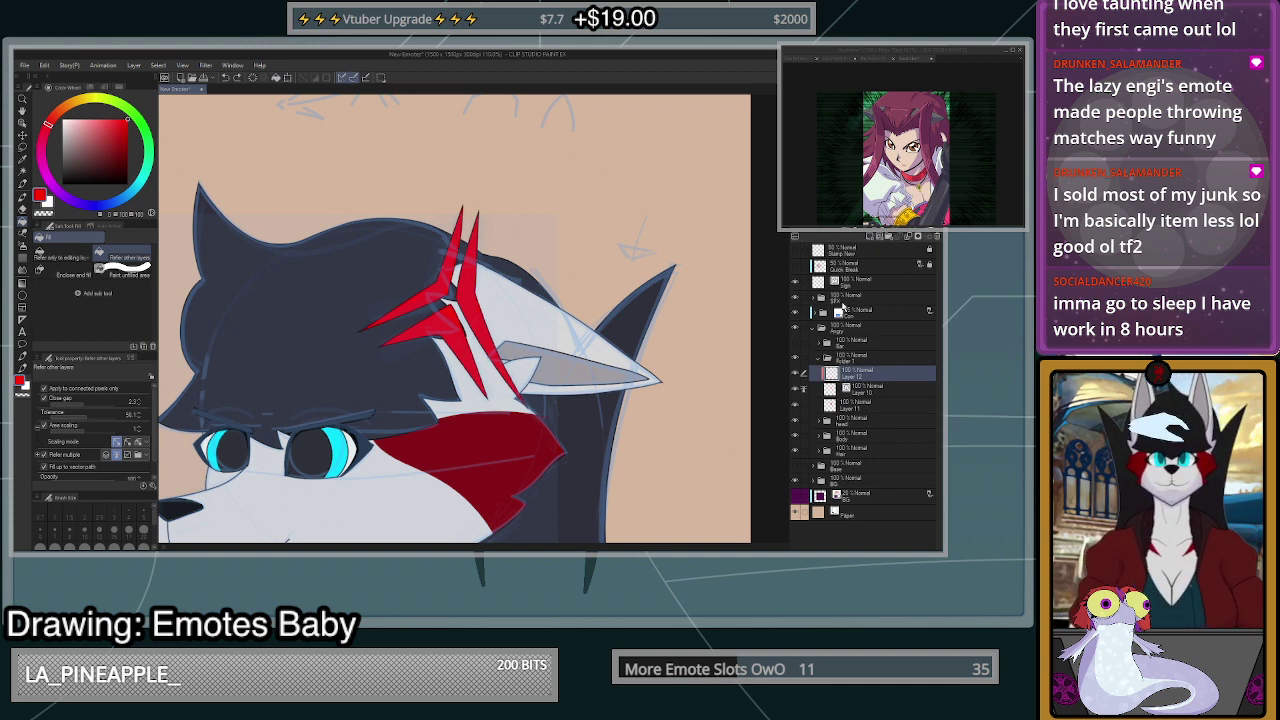
scroll(563, 340, "down", 4)
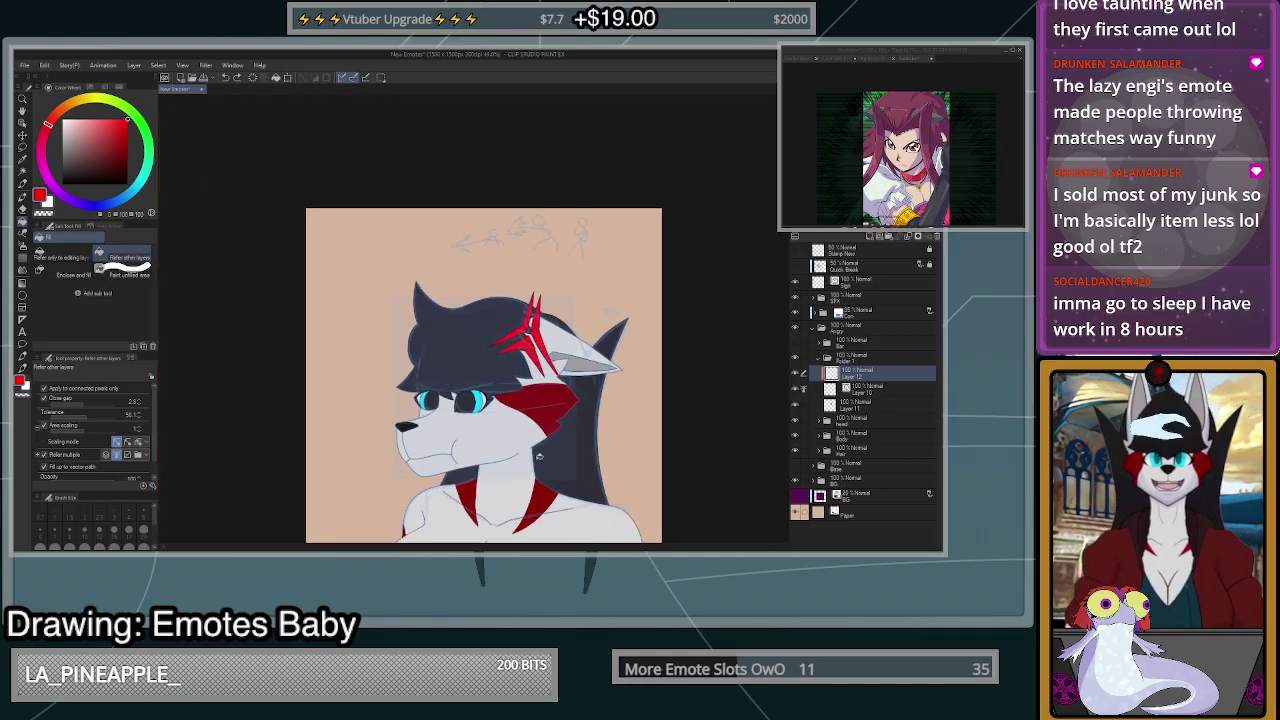
scroll(527, 416, "up", 3)
left_click(937, 237)
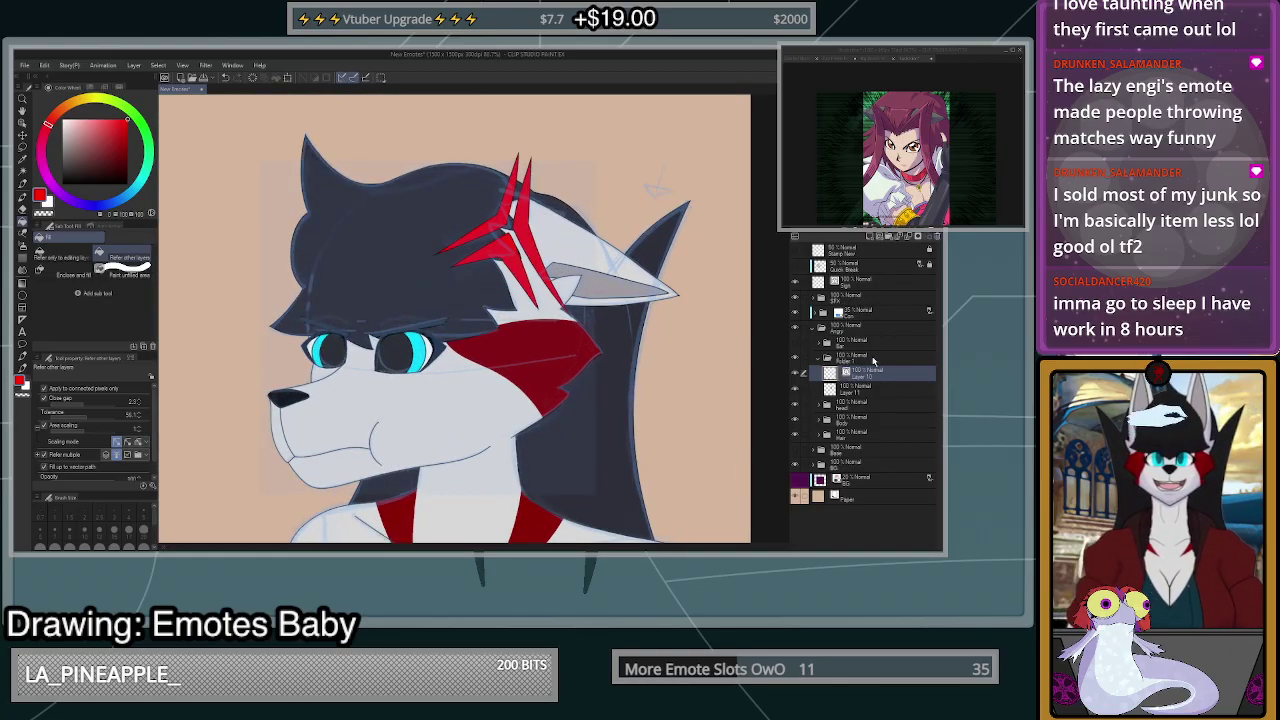
- Enlarge the whole burst folder and shift it onto the hair toward the face, with its lower spikes overlapping the red cheek patch
left_click(874, 361)
key("ctrl+t")
left_click_drag(573, 319, 573, 357)
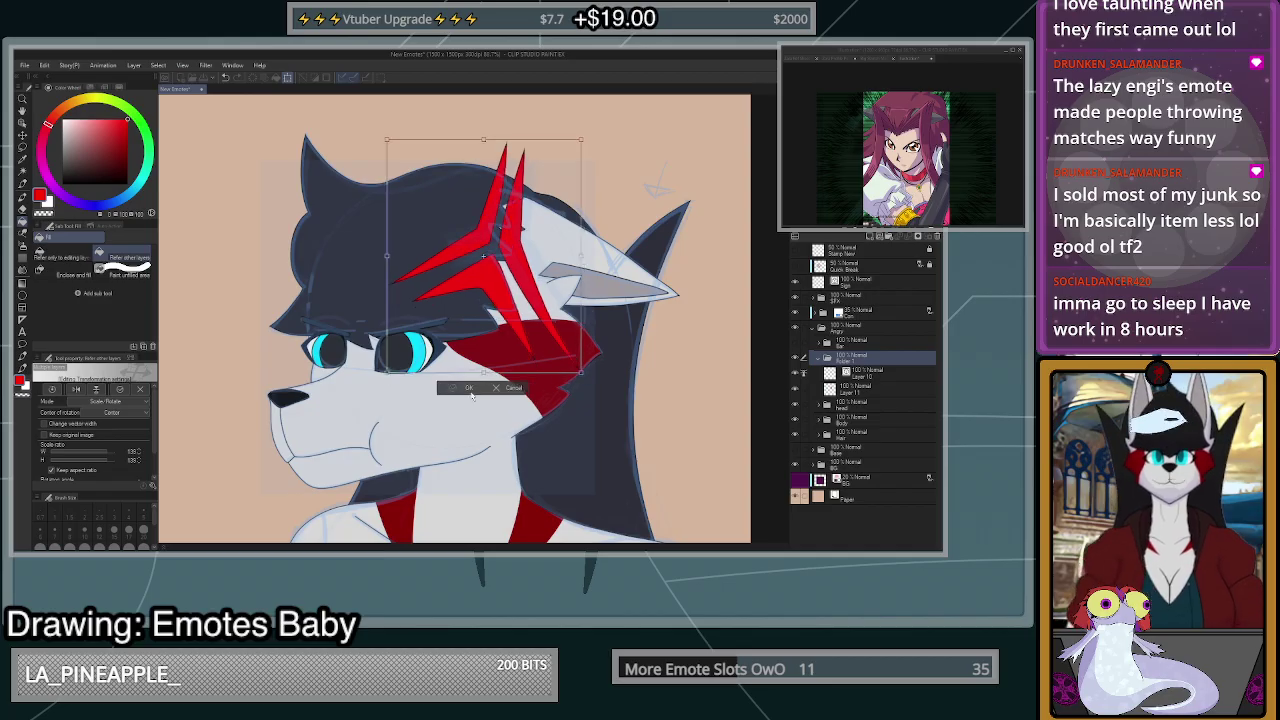
left_click(466, 389)
- Clear the enlarged burst's fill layer and refill the spikes with clean bright red using the Refer other layers fill
left_click(852, 390)
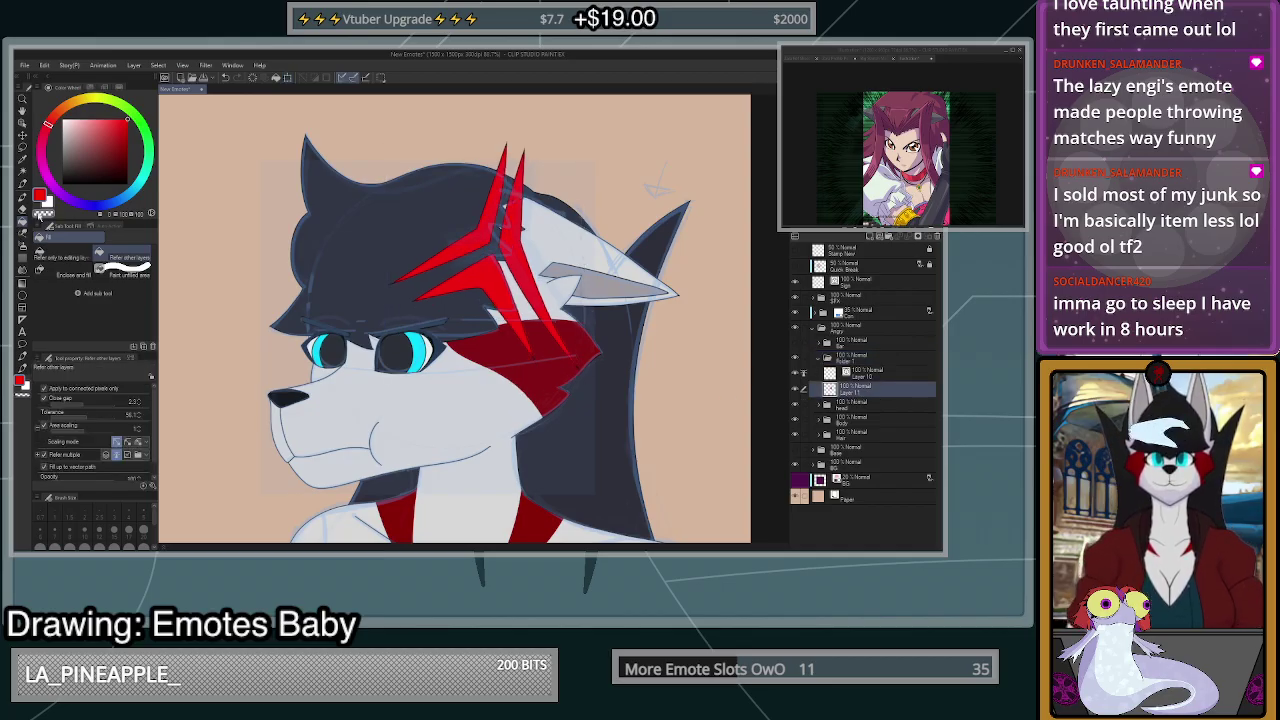
left_click(43, 213)
left_click(528, 232)
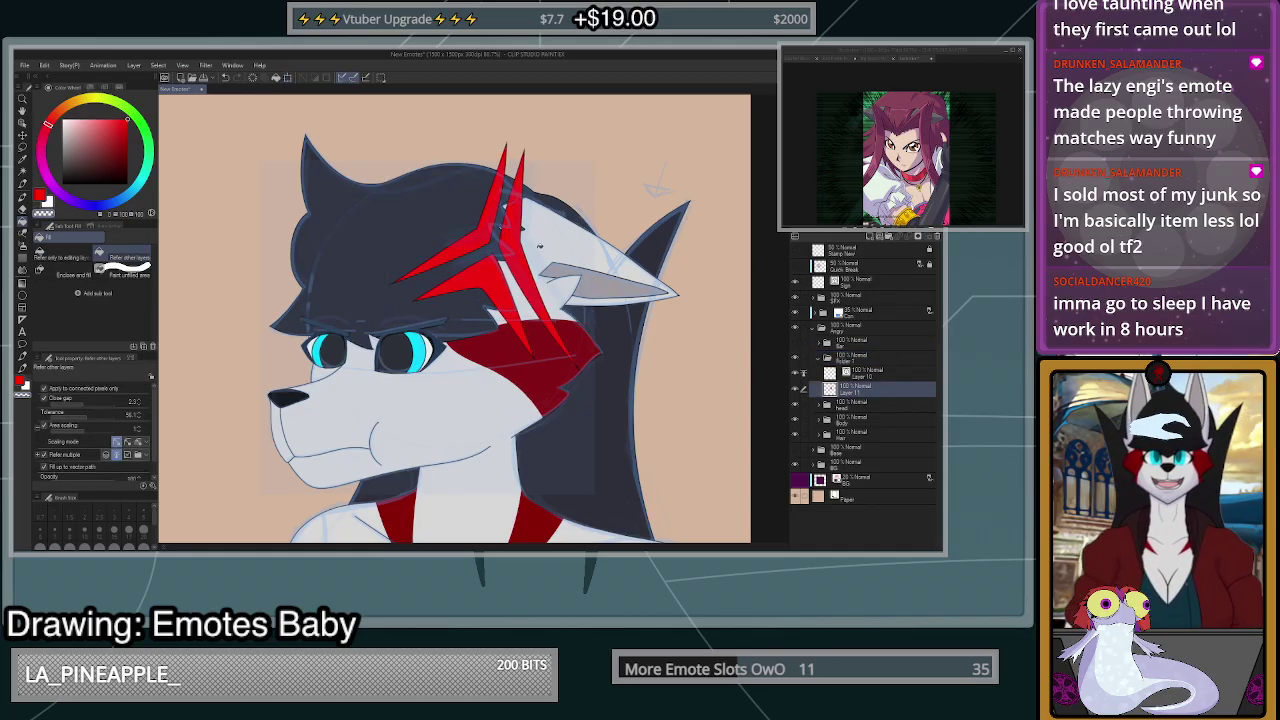
scroll(539, 244, "up", 2)
scroll(539, 307, "up", 3)
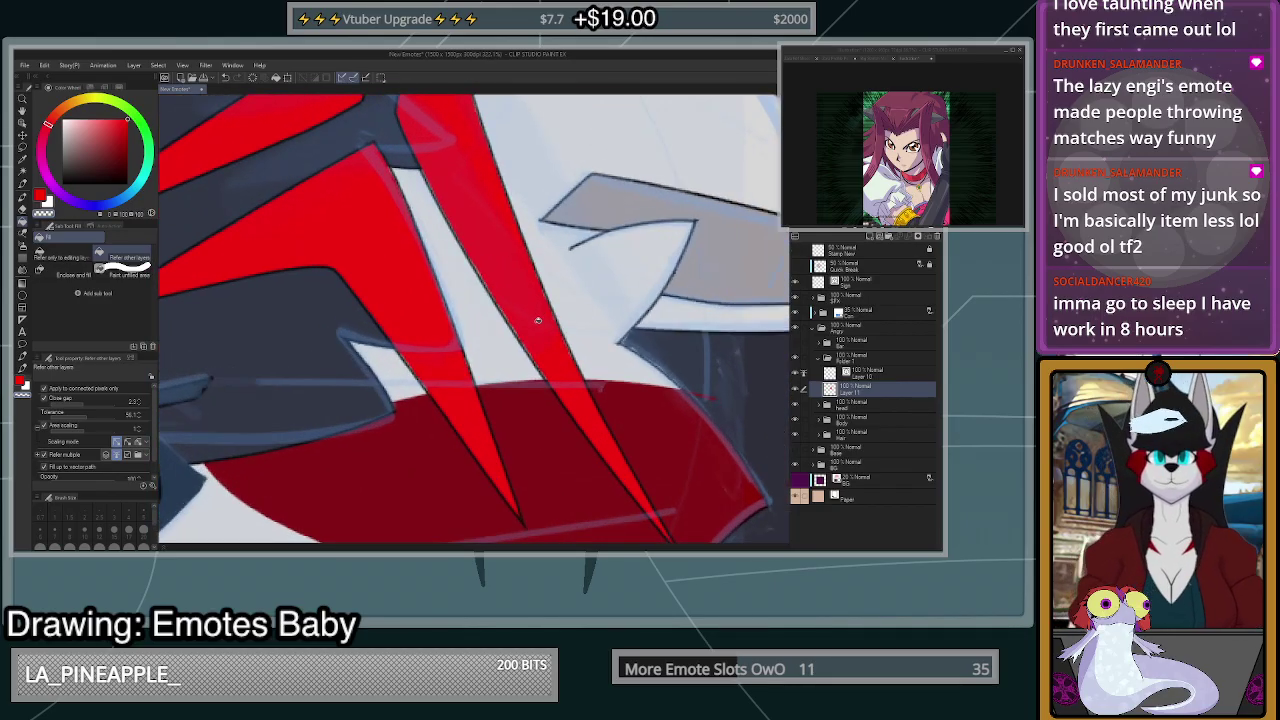
scroll(538, 320, "down", 3)
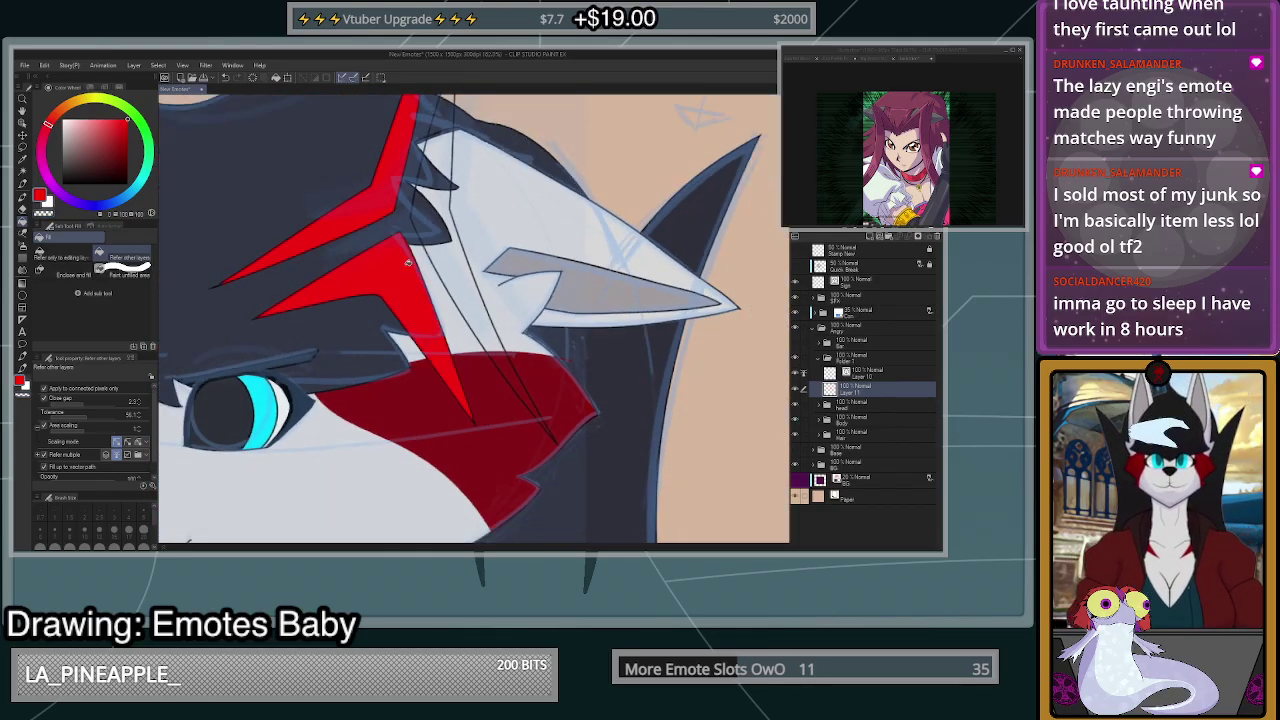
left_click(440, 224)
left_click(253, 78)
left_click(390, 196)
left_click(406, 272)
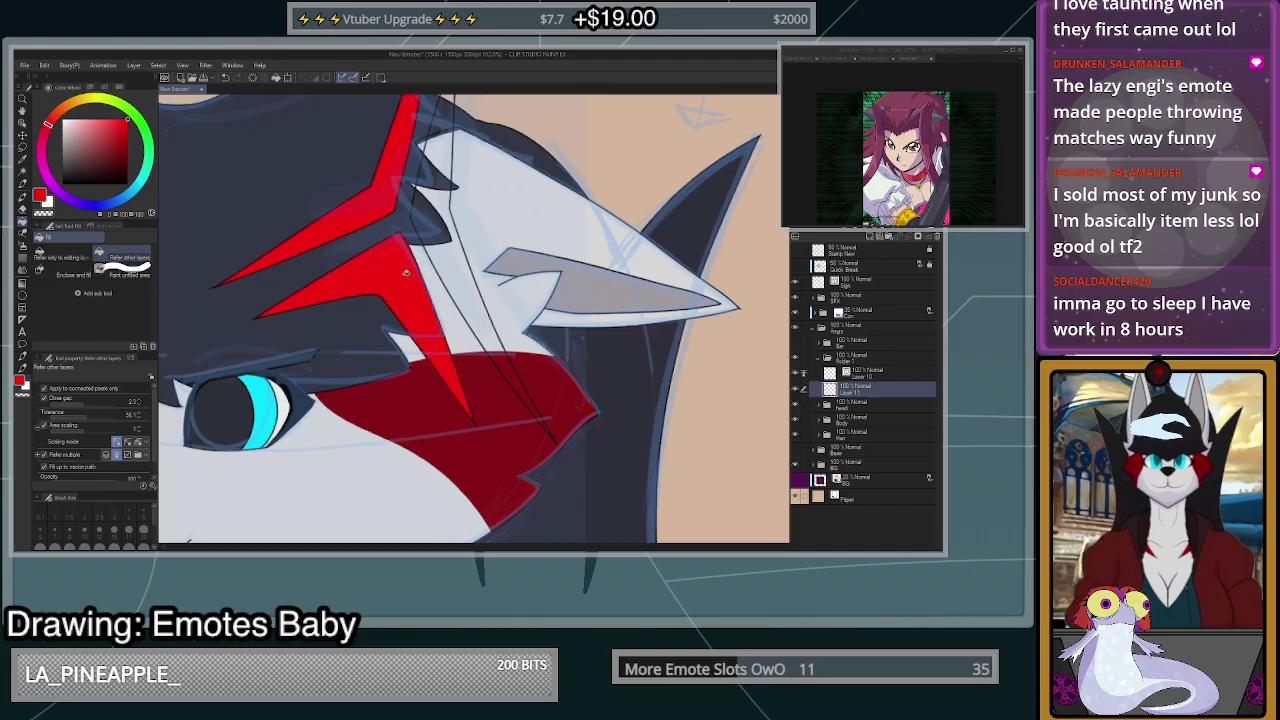
- Hide the sketch folder to check the clean artwork with the burst, and collapse the burst's folder
scroll(407, 273, "down", 4)
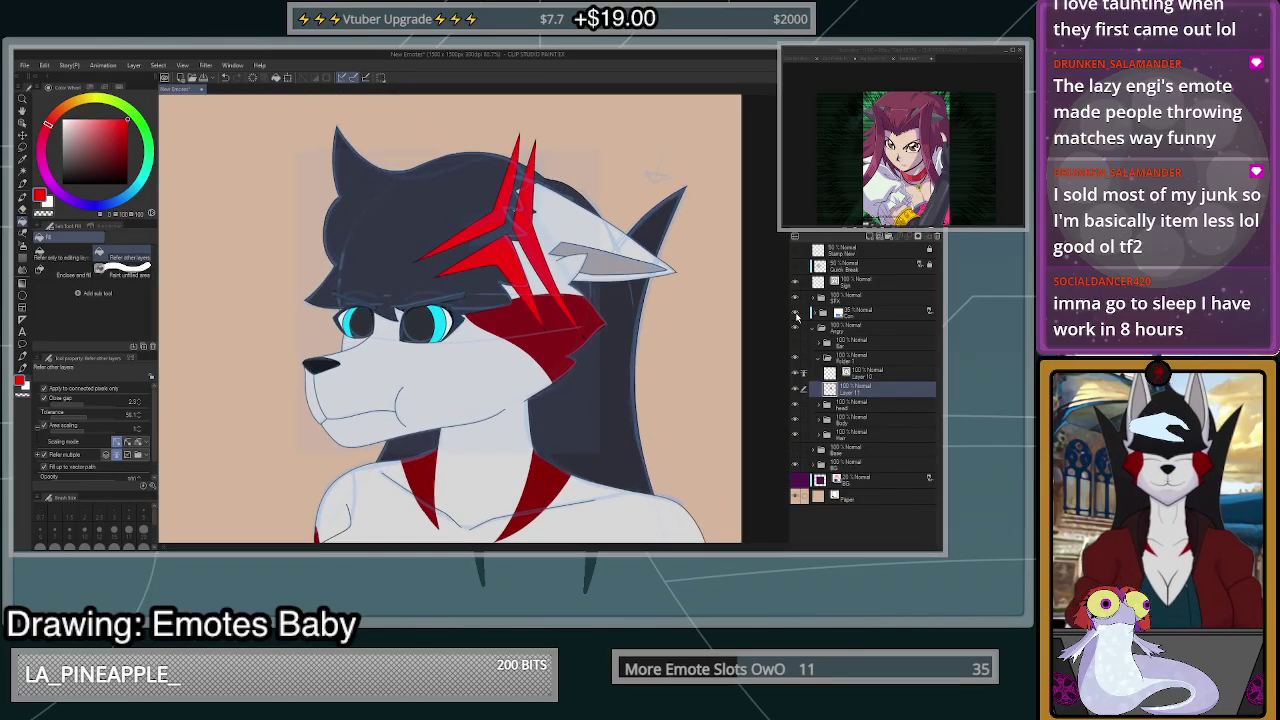
left_click(796, 314)
scroll(497, 293, "down", 4)
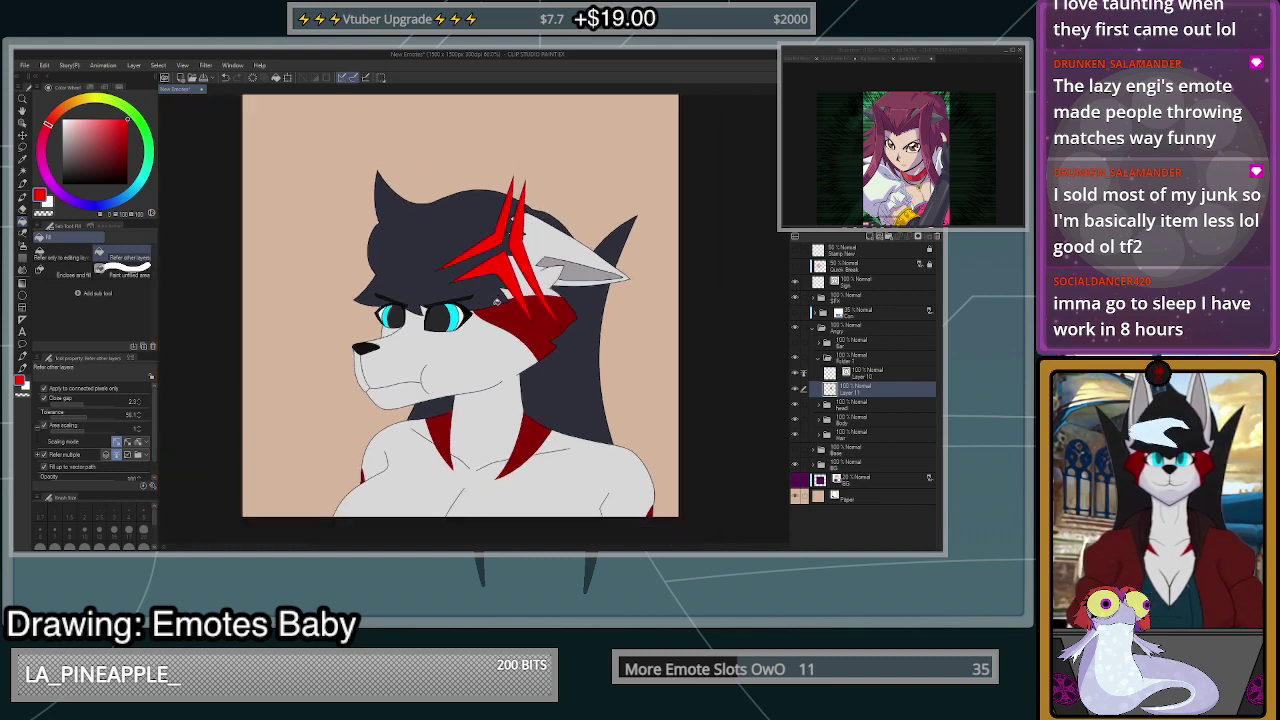
scroll(510, 296, "up", 3)
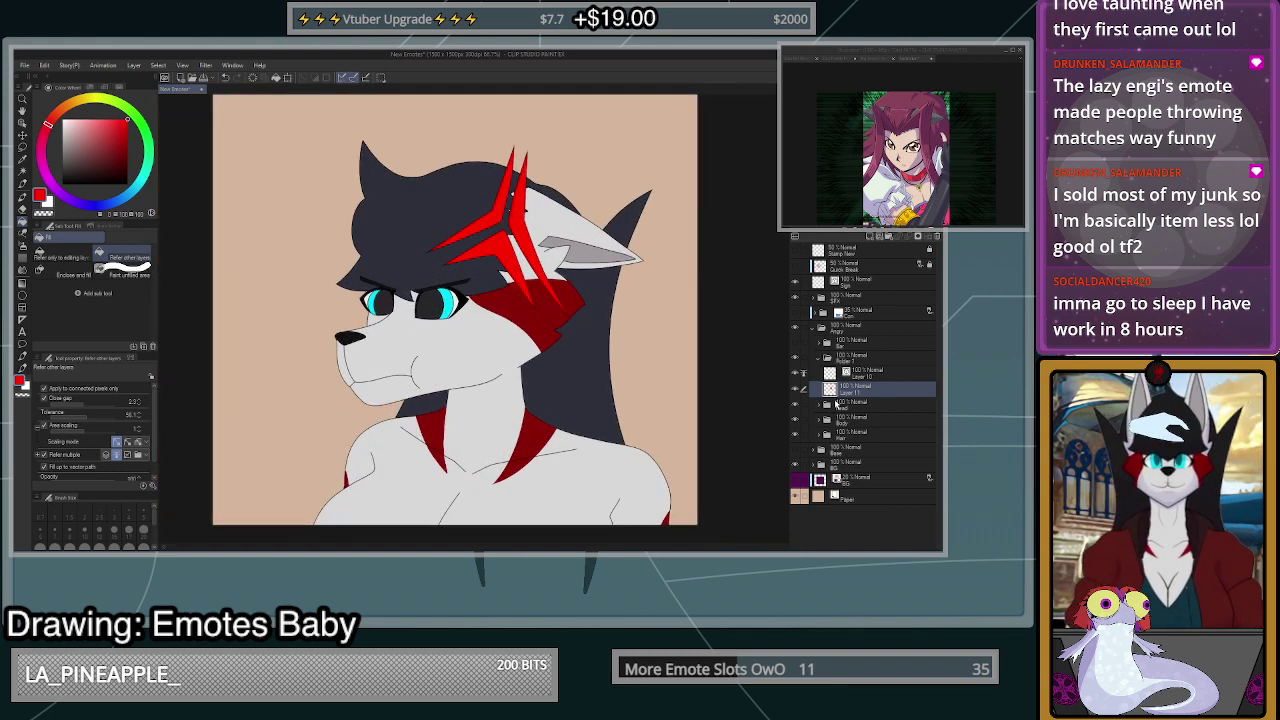
left_click(821, 363)
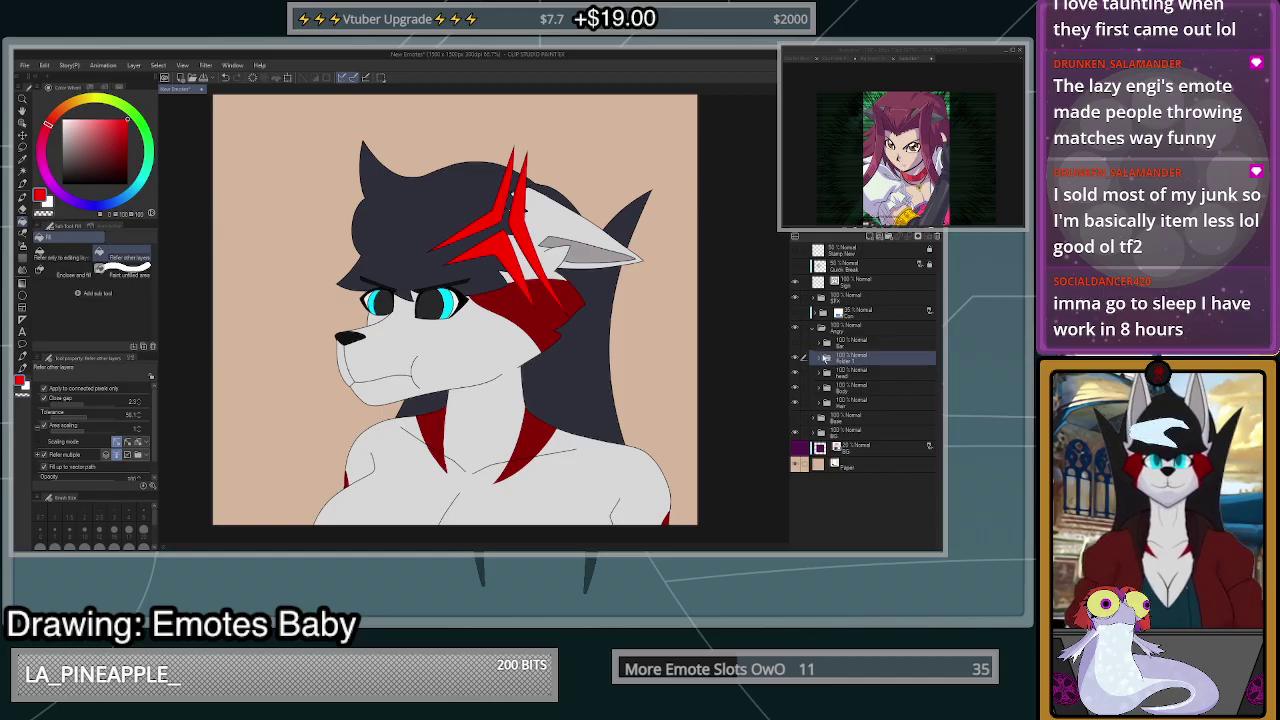
- Create a selection from the square BG layer in the sketch's Angry folder, and collapse and hide the sketch folder
left_click(815, 312)
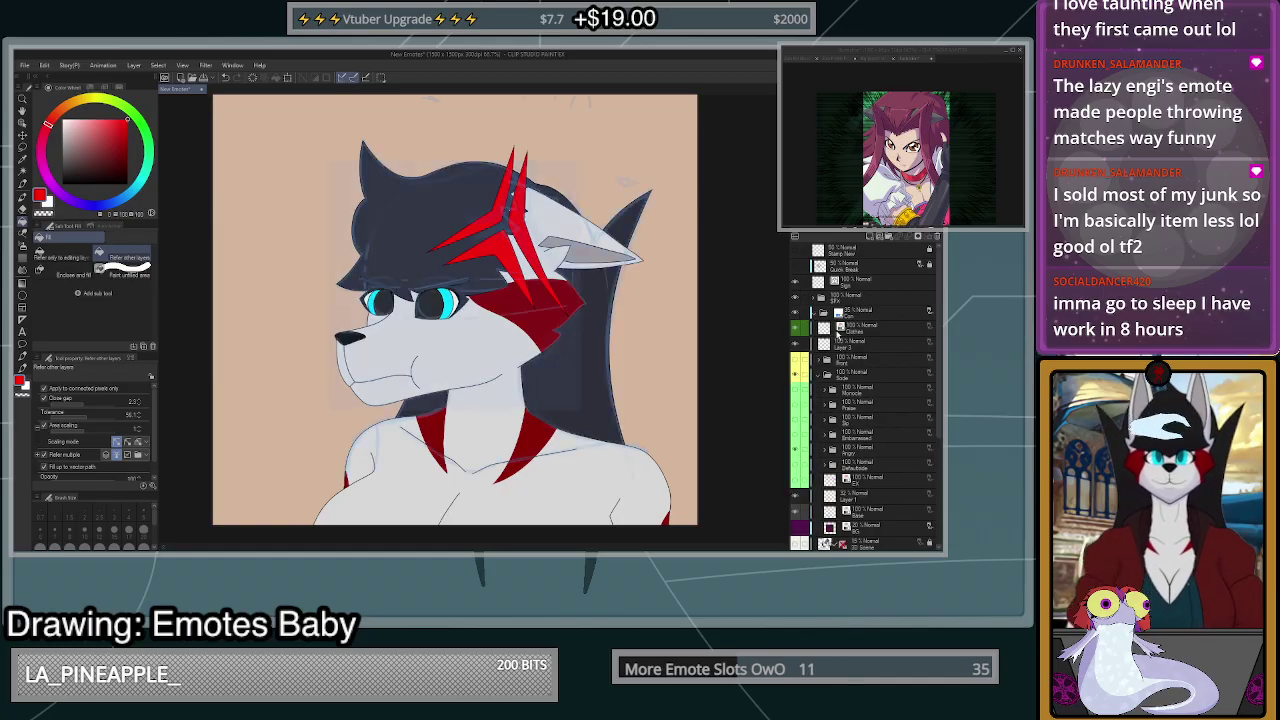
left_click(832, 450)
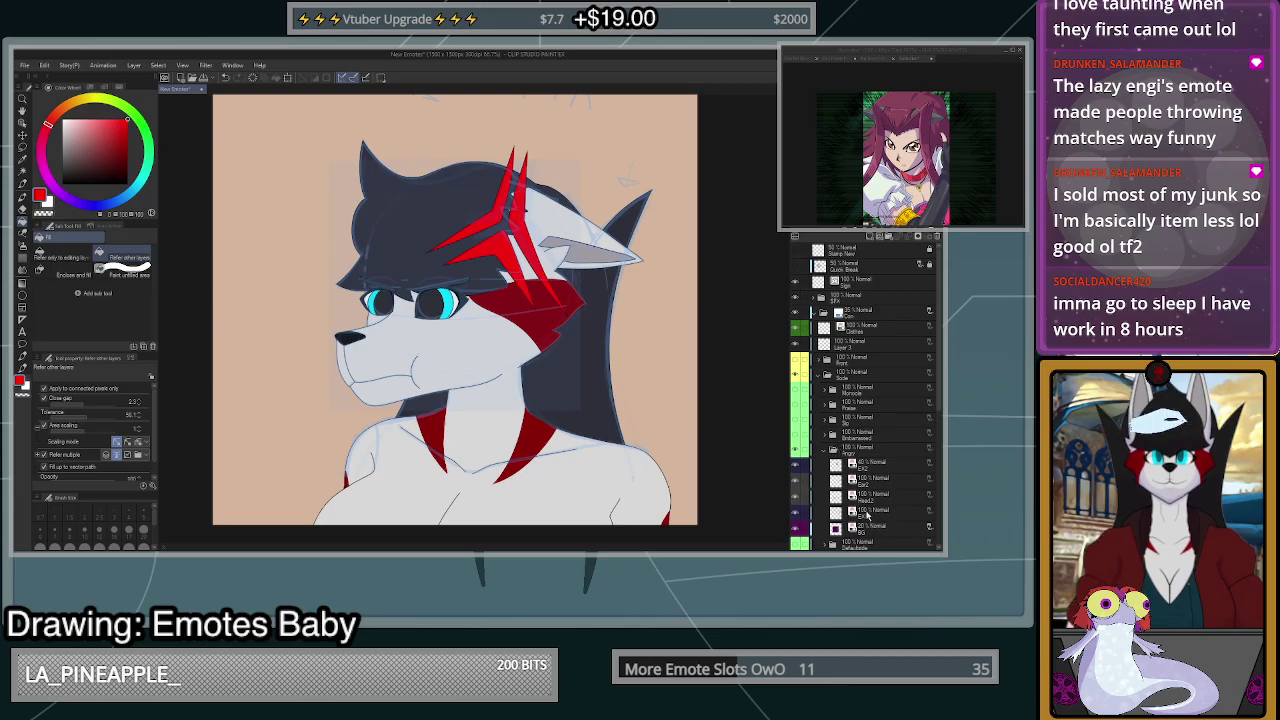
left_click(868, 520)
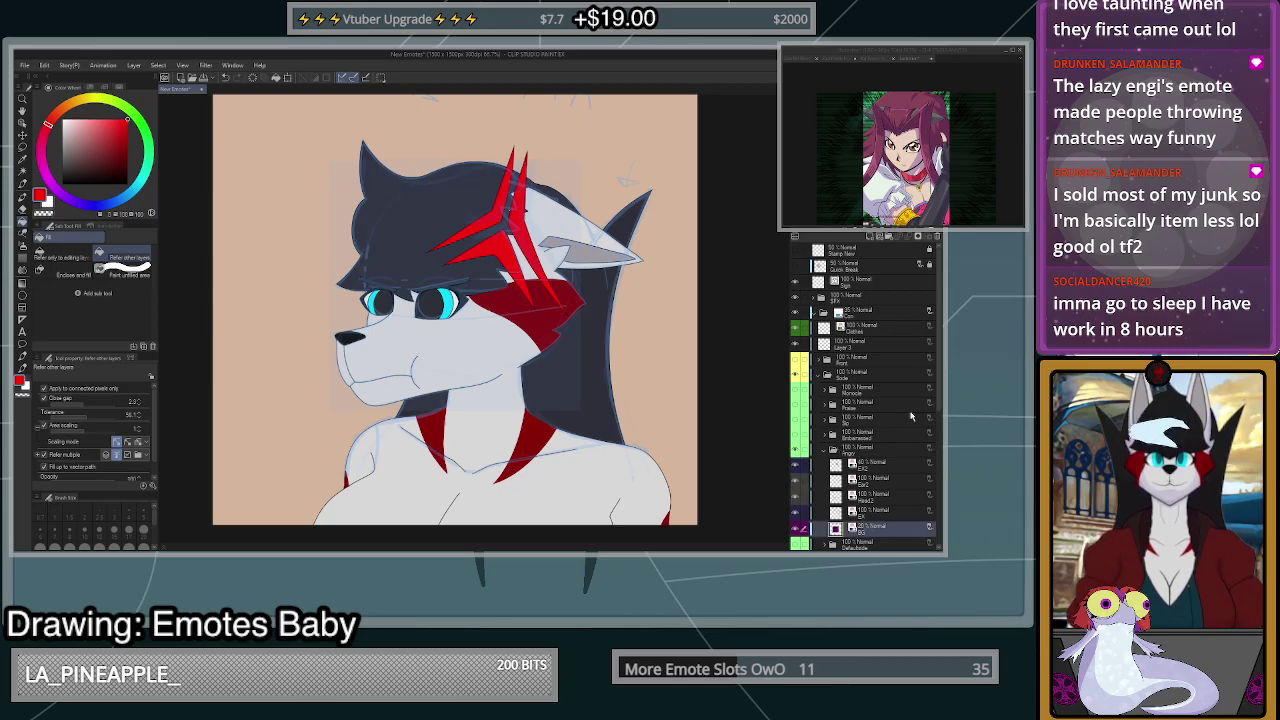
left_click(380, 77)
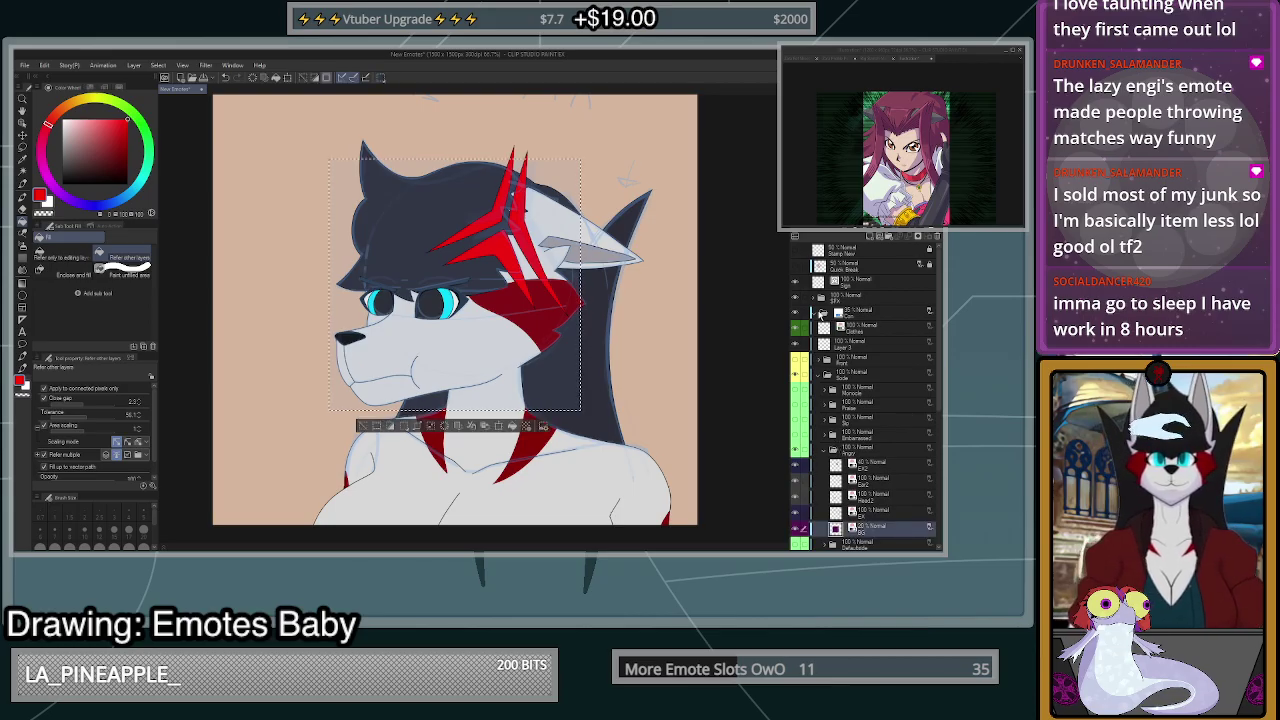
left_click(815, 314)
left_click(795, 313)
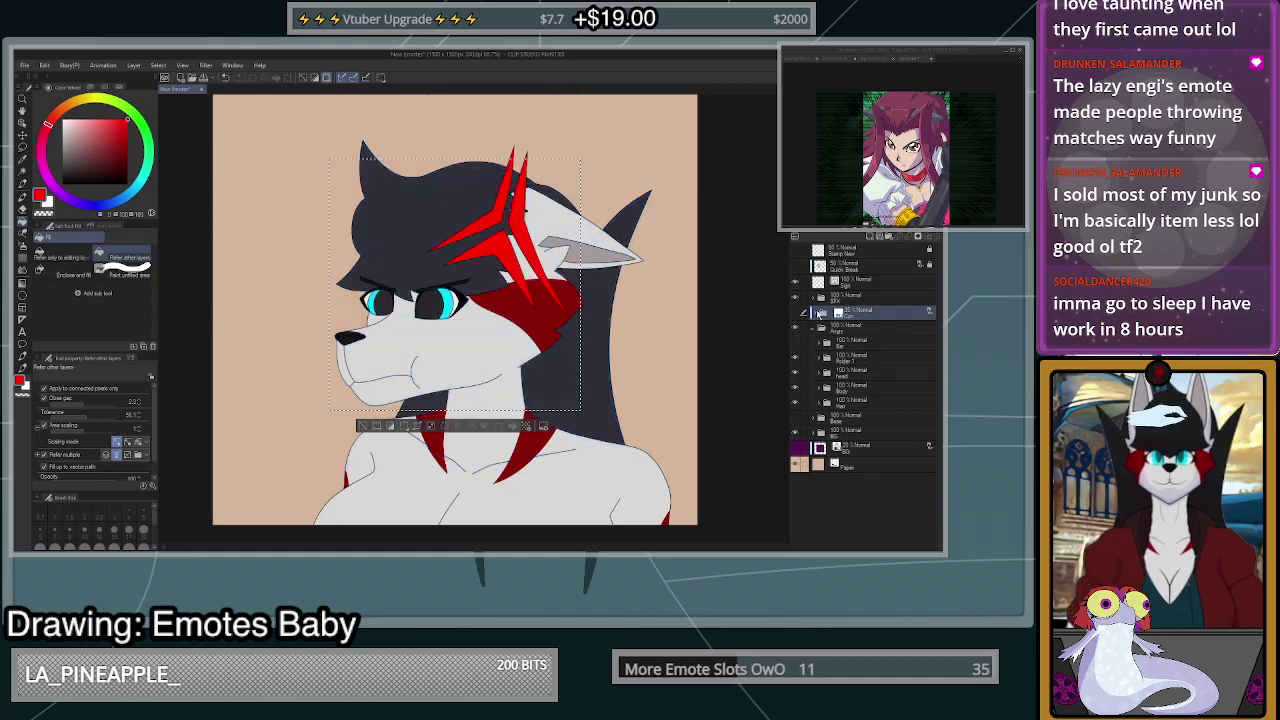
- Add a raster layer at the top of the Angry folder, invert the selection, fill the area outside the square with black and deselect
left_click(846, 344)
left_click(871, 237)
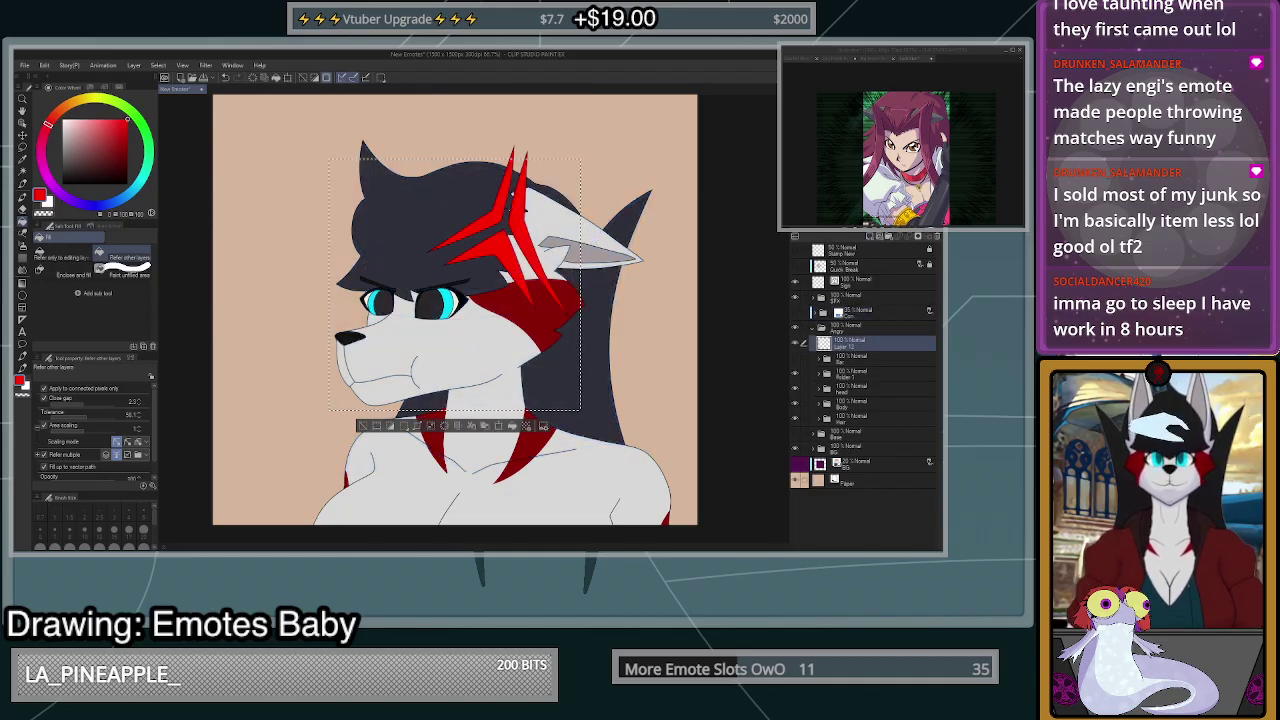
left_click(390, 426)
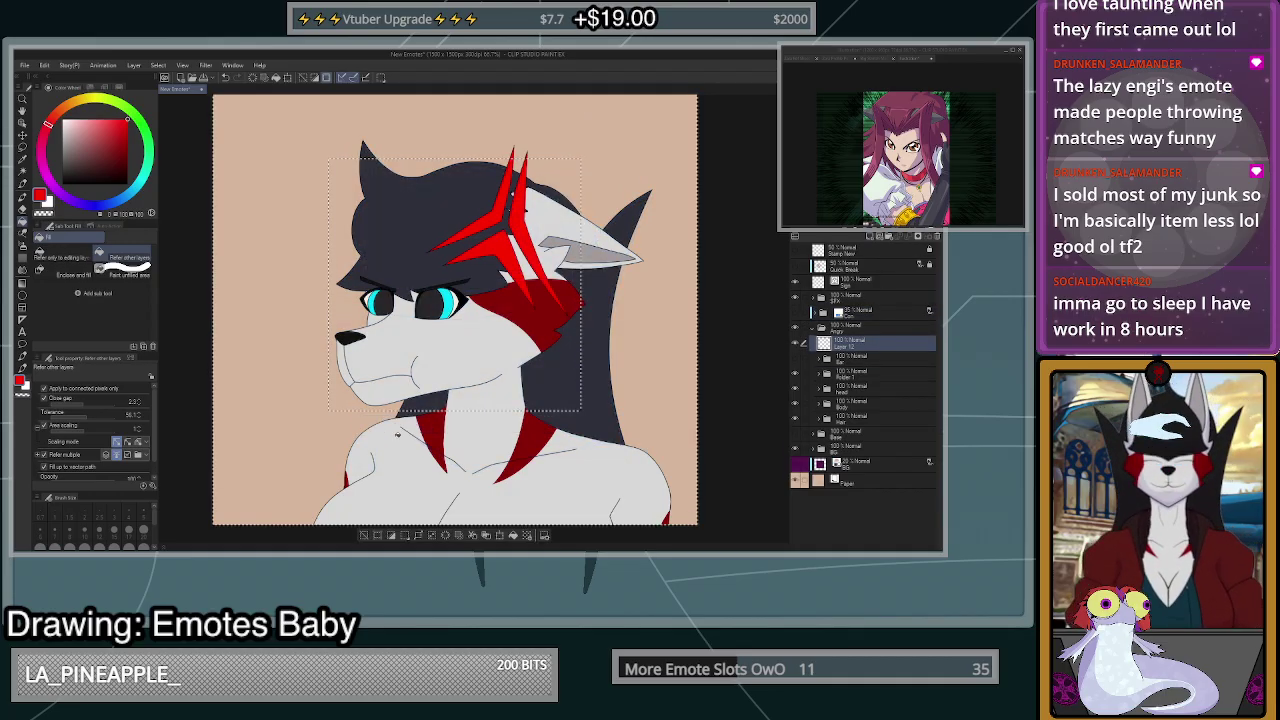
left_click(127, 184)
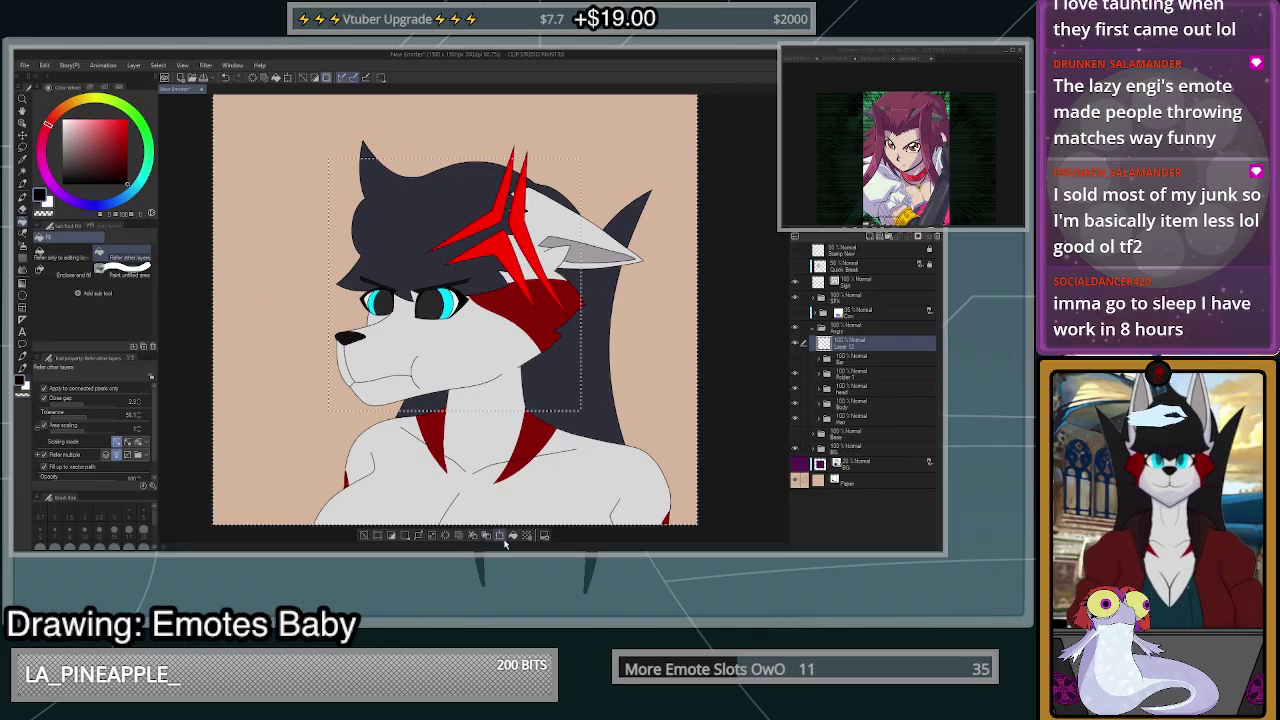
left_click(514, 536)
left_click(364, 536)
scroll(534, 421, "down", 6)
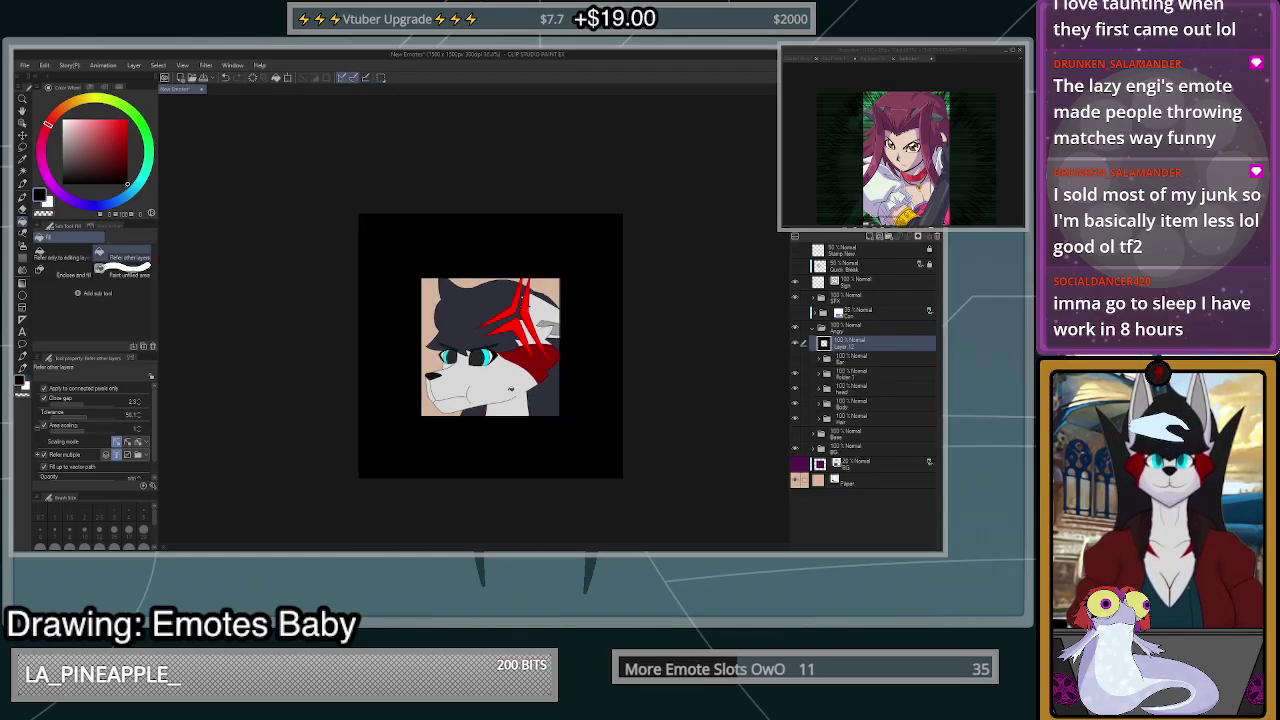
scroll(492, 420, "up", 8)
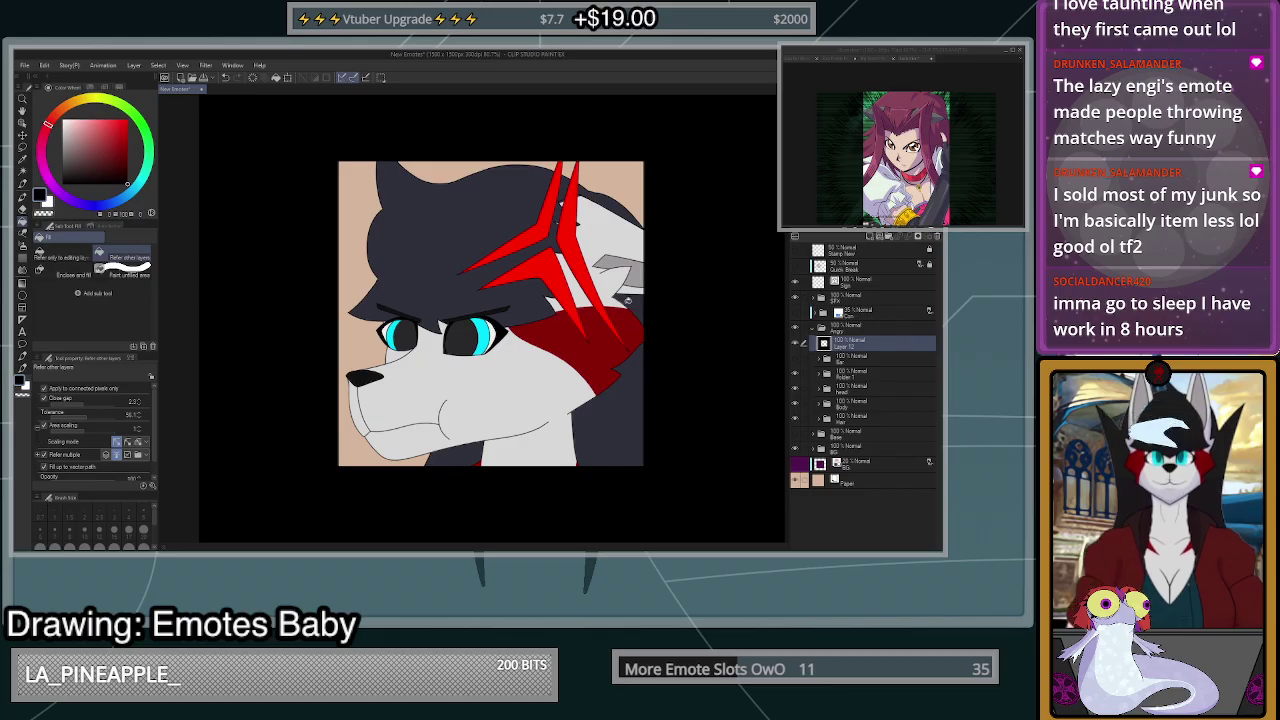
scroll(627, 300, "up", 1)
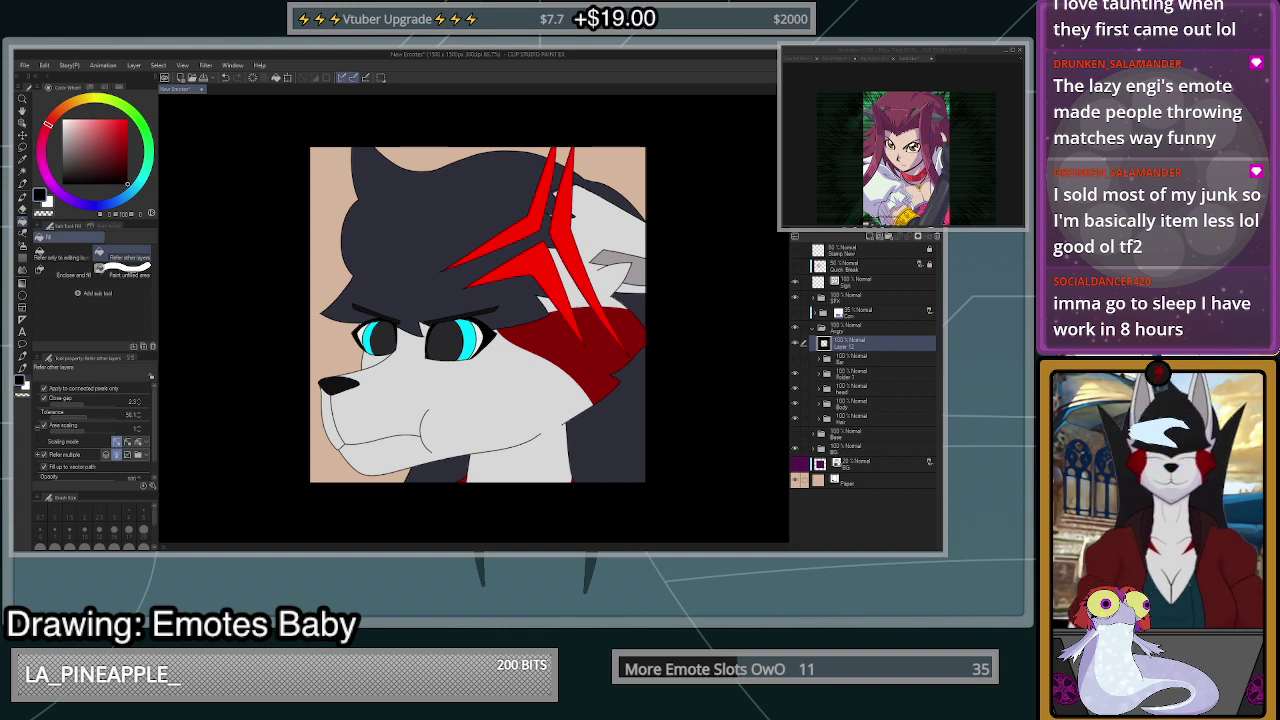
key("ctrl+0")
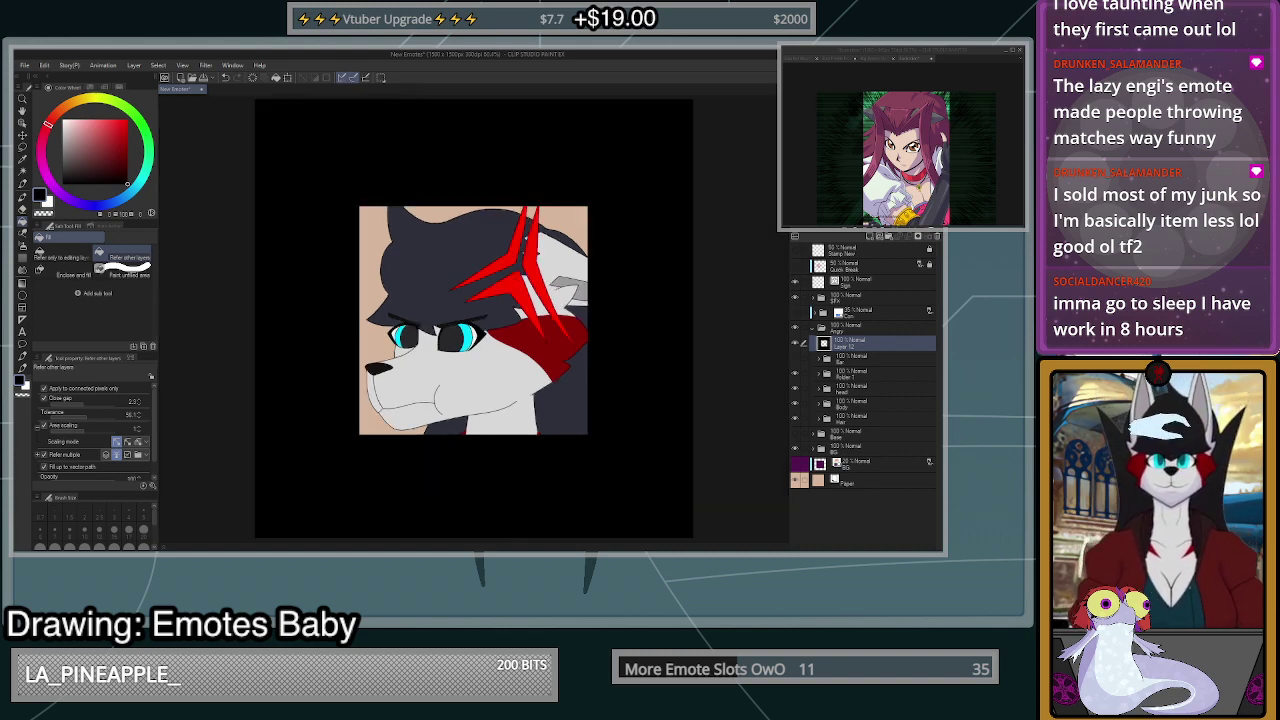
scroll(529, 292, "up", 2)
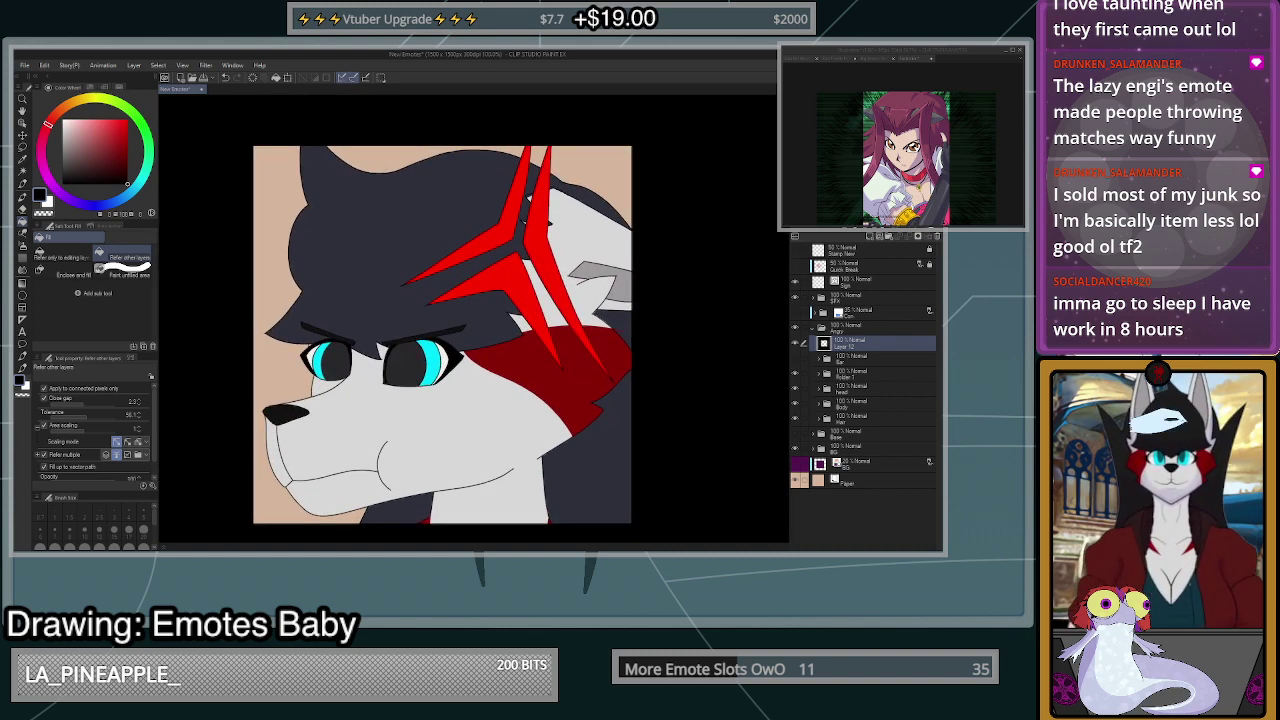
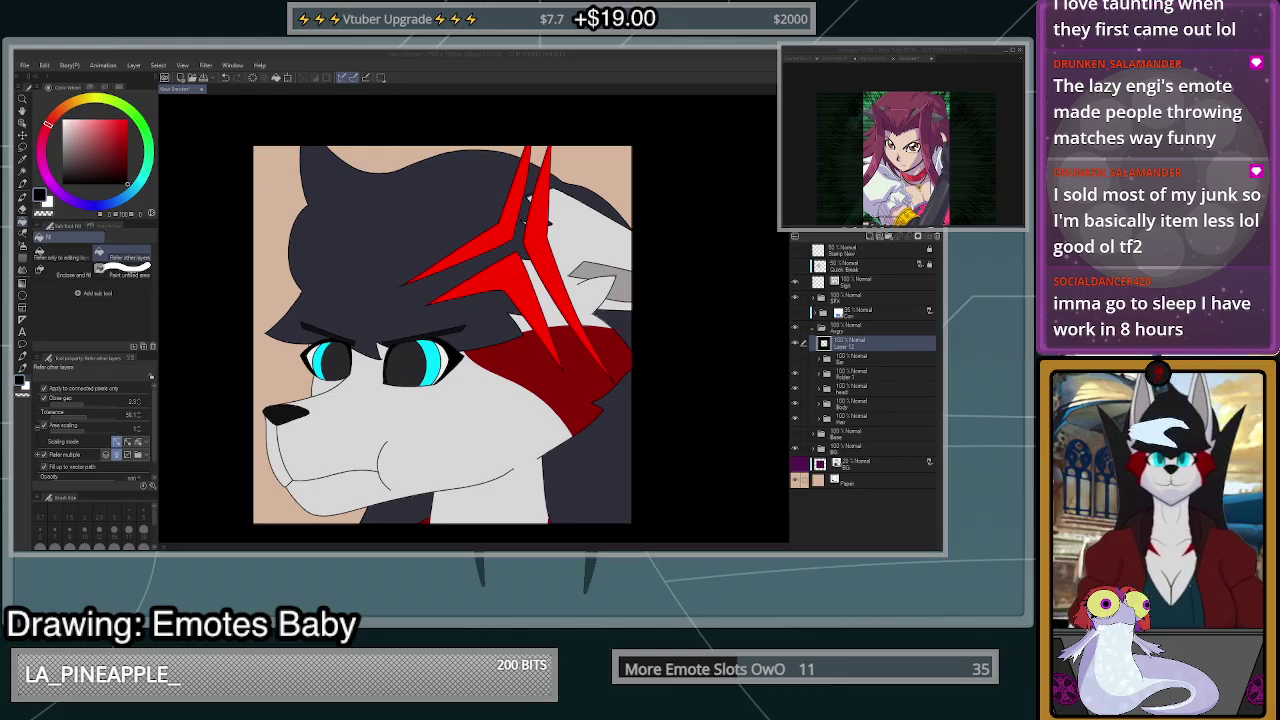
- Open the earlier angry emote image, move it into the separate reference window and fit the whole emote in view
double_click(828, 119)
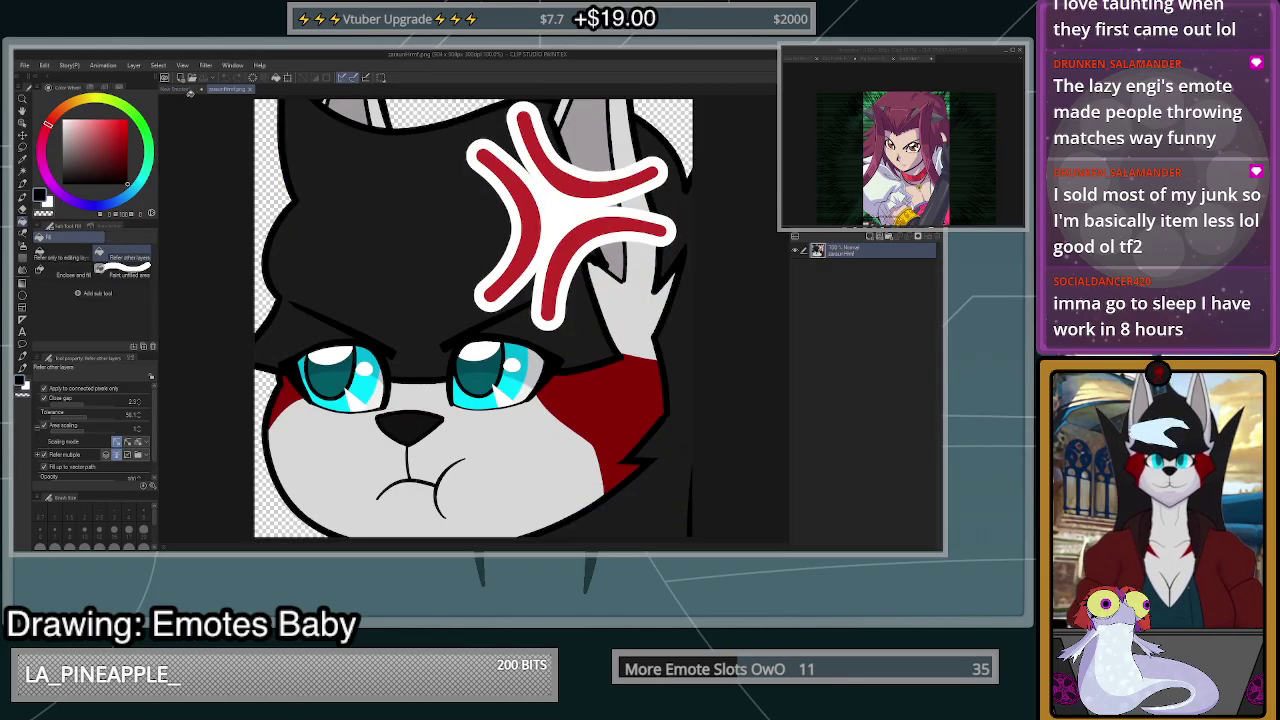
left_click_drag(885, 101, 930, 88)
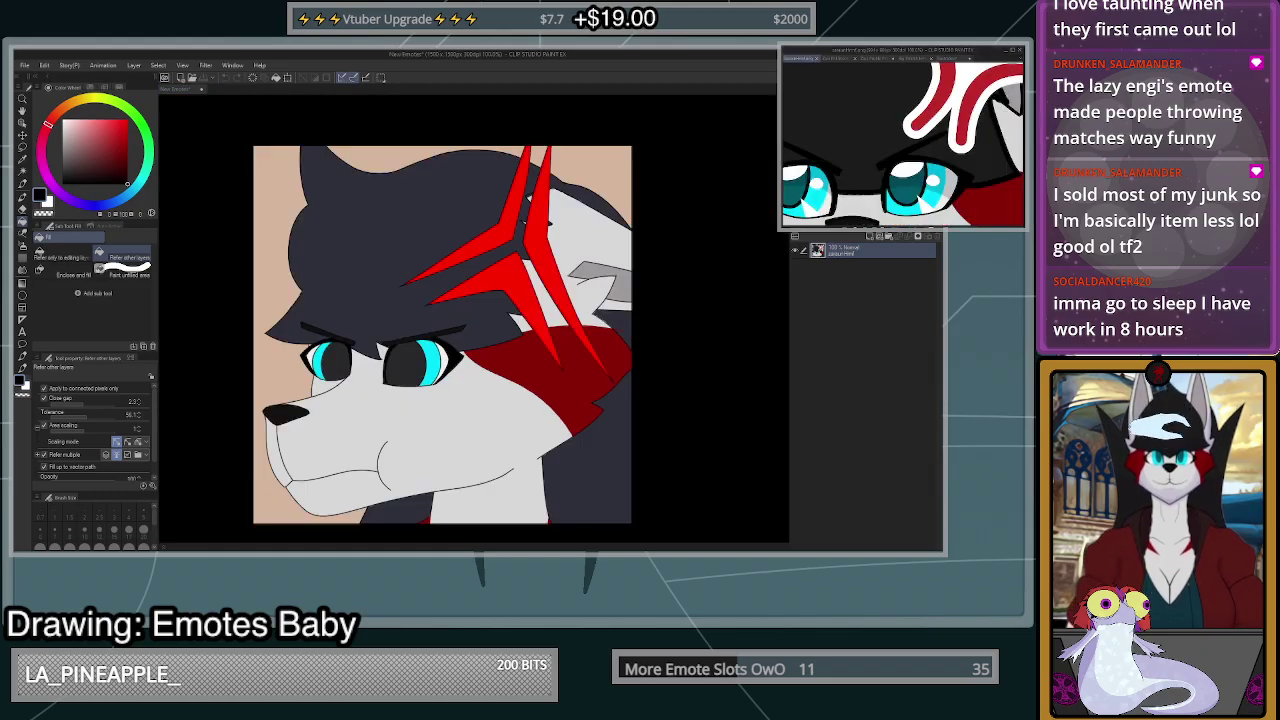
left_click(932, 172)
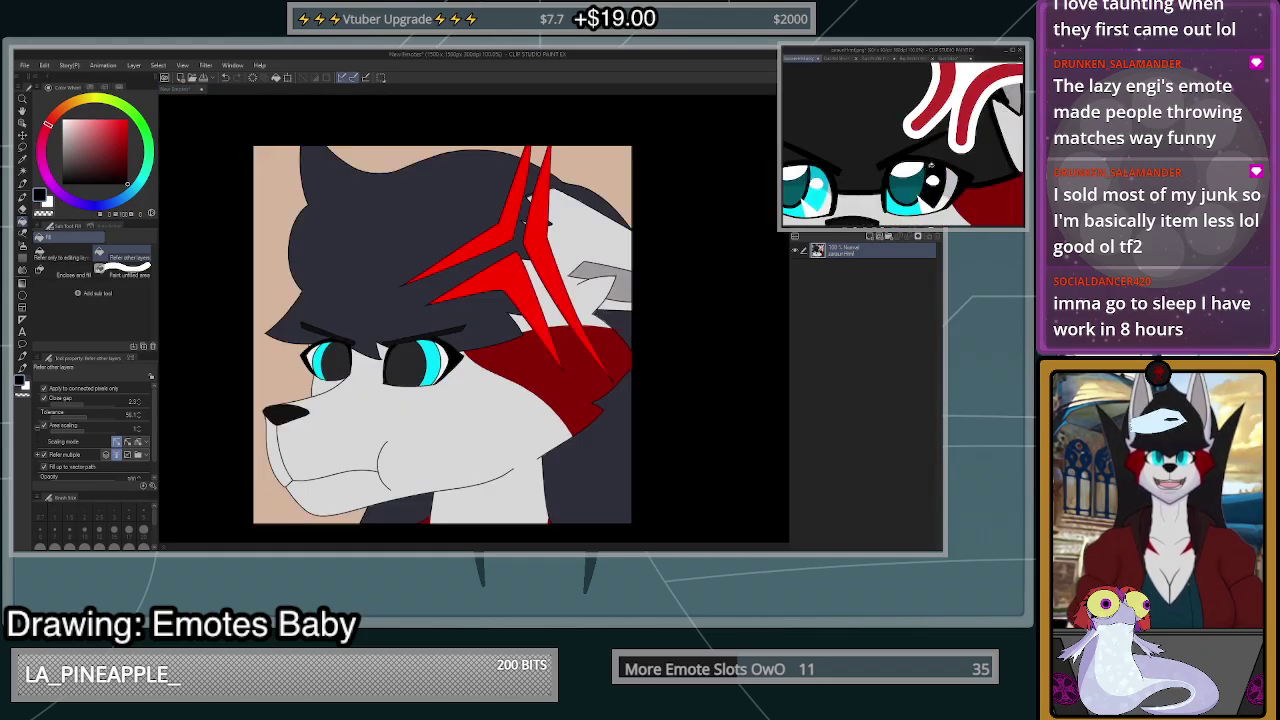
scroll(931, 164, "down", 5)
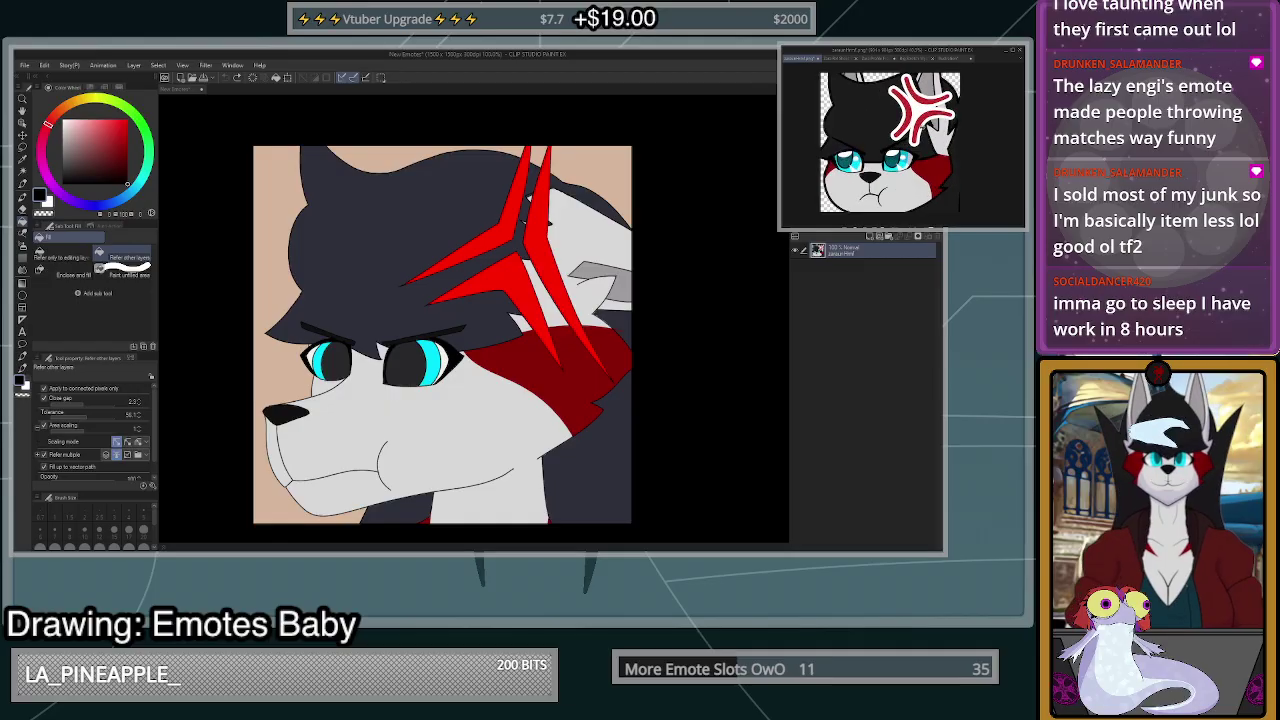
key("ctrl+0")
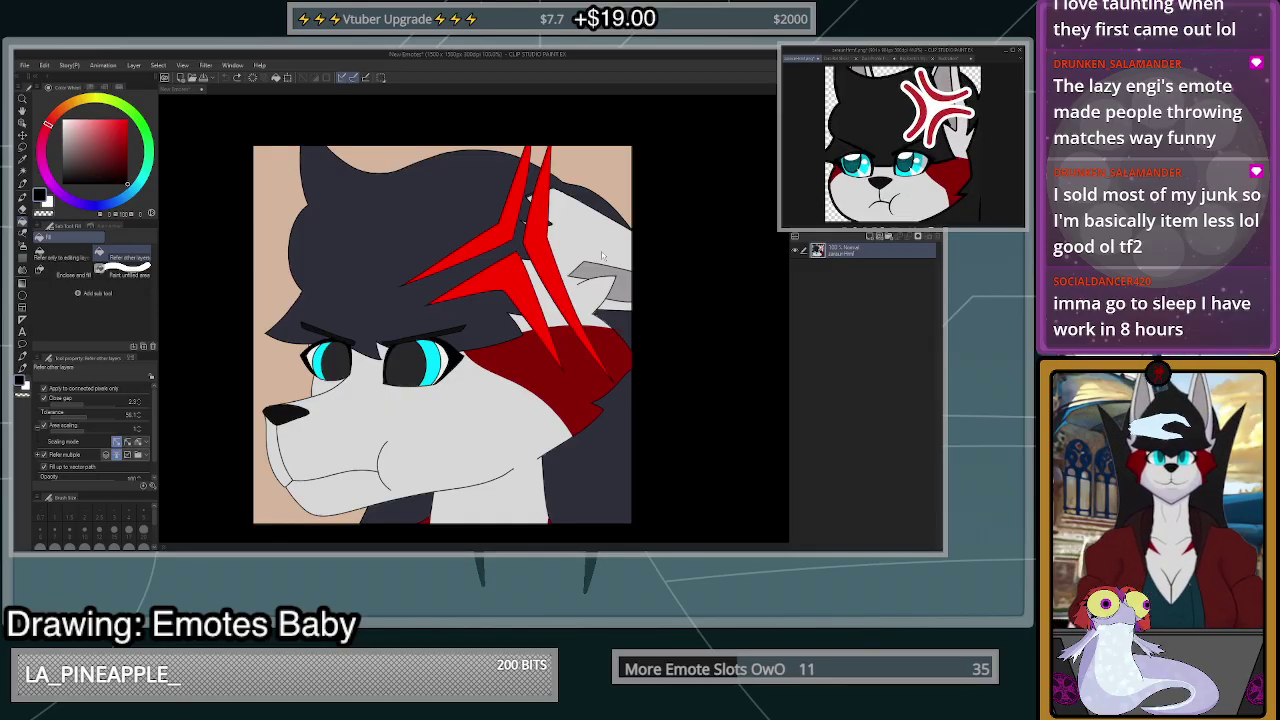
- Locate the line behind the ear, hide the Ear folder, and select the Head line layer in the expanded head folder
left_click(602, 256)
scroll(603, 256, "down", 5)
scroll(541, 291, "up", 3)
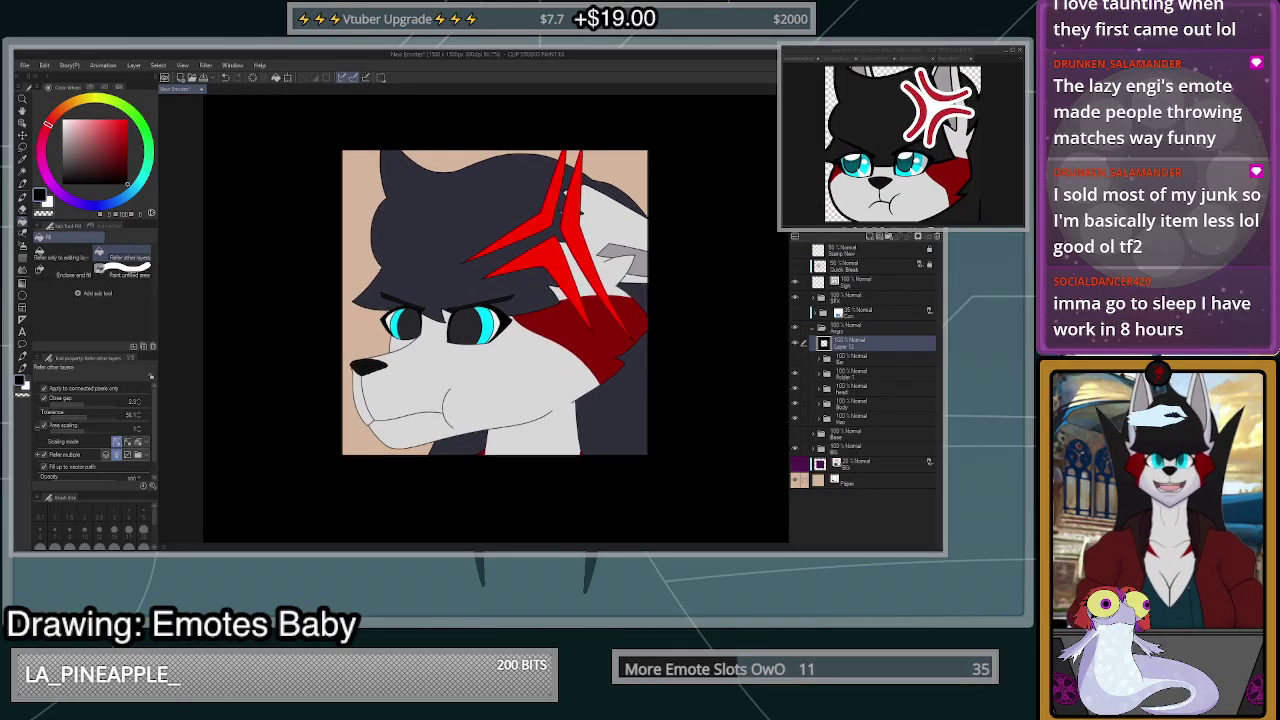
scroll(496, 319, "down", 1)
scroll(486, 328, "up", 3)
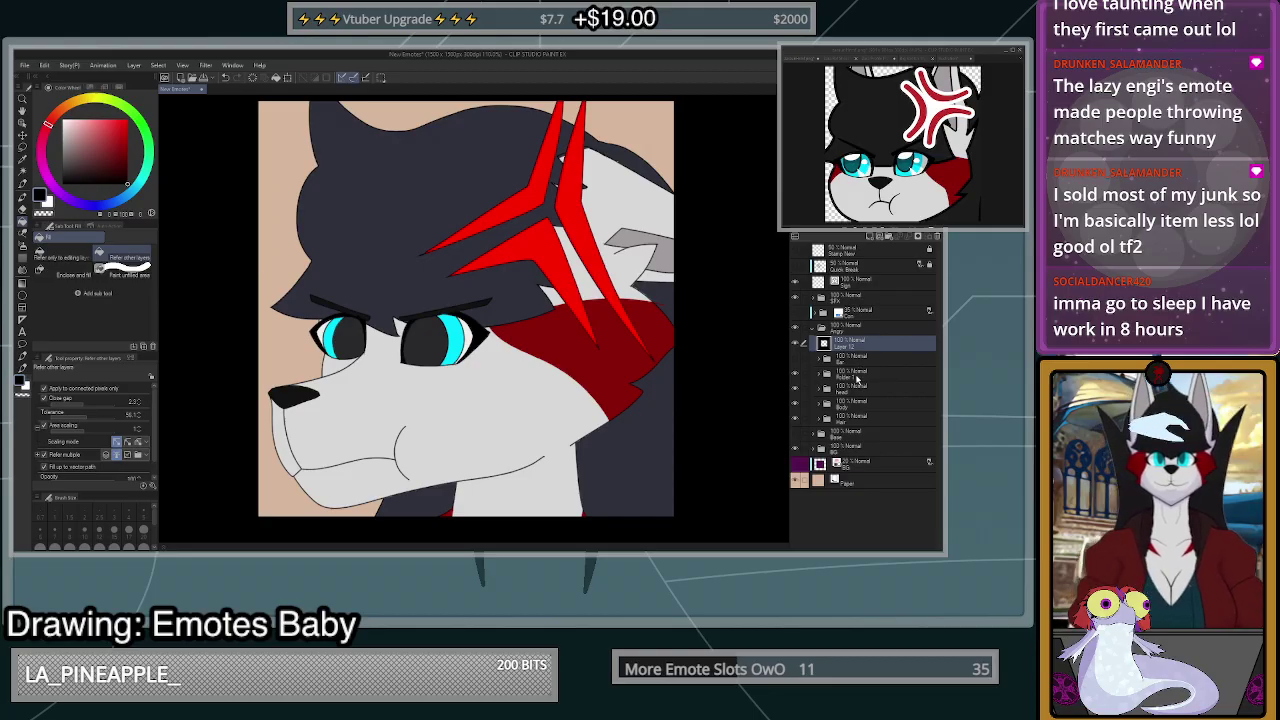
left_click(857, 375)
left_click(818, 390)
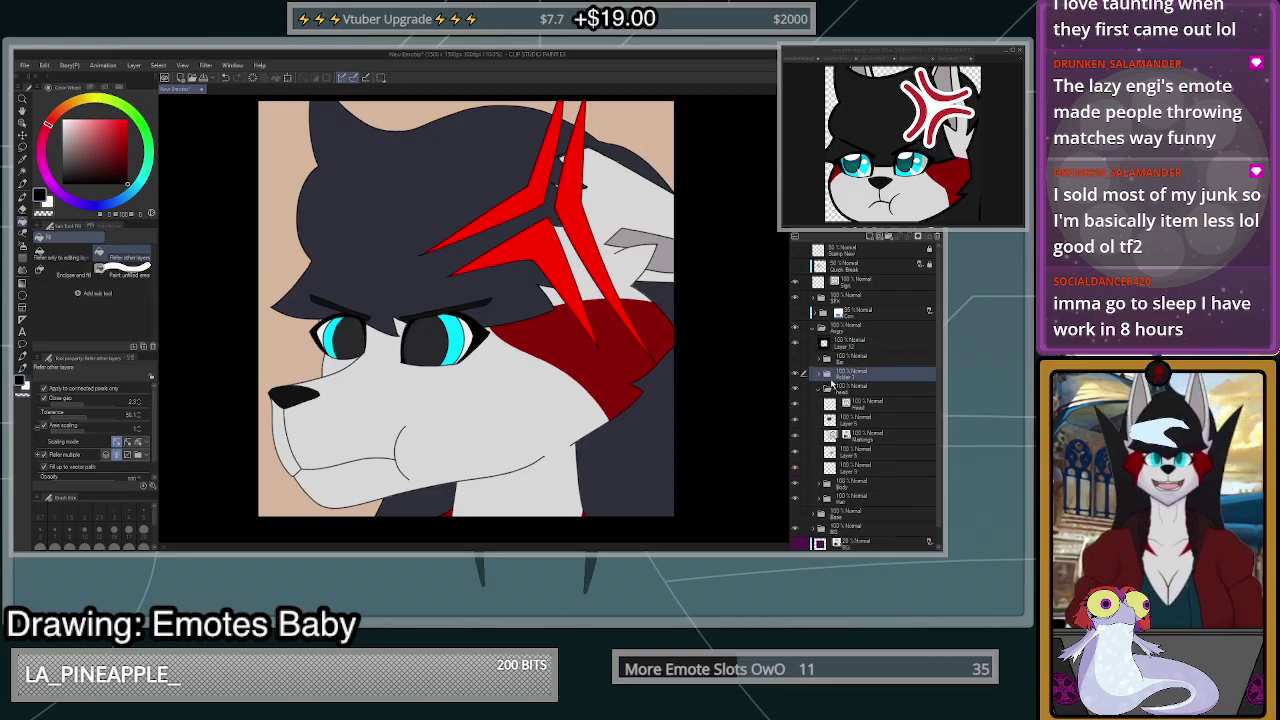
left_click(858, 404)
left_click(864, 436)
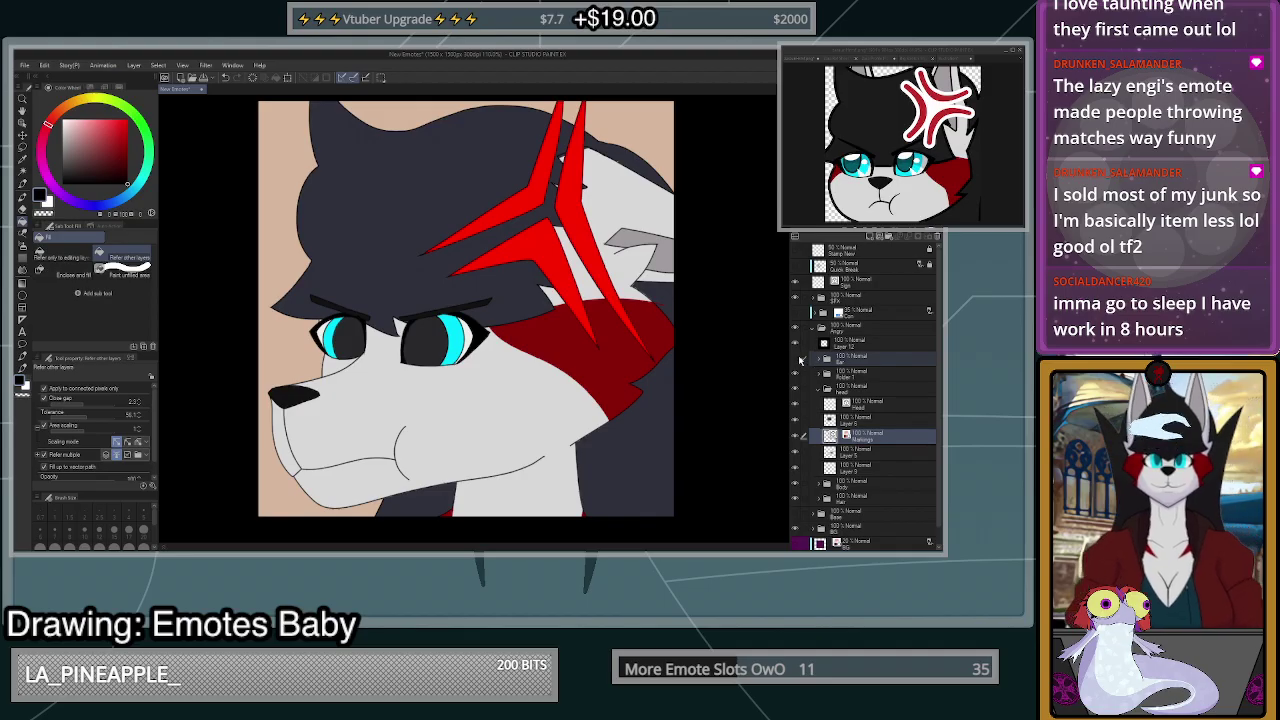
scroll(686, 258, "up", 3)
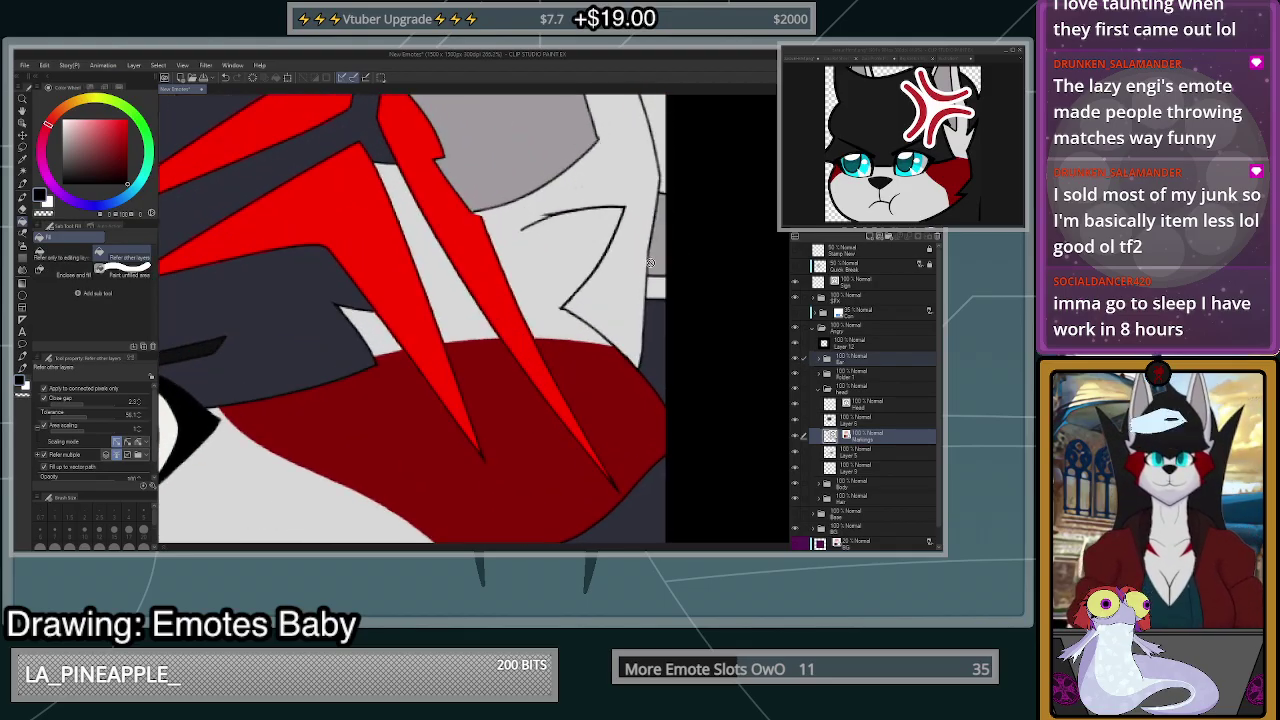
key("o")
left_click(641, 342)
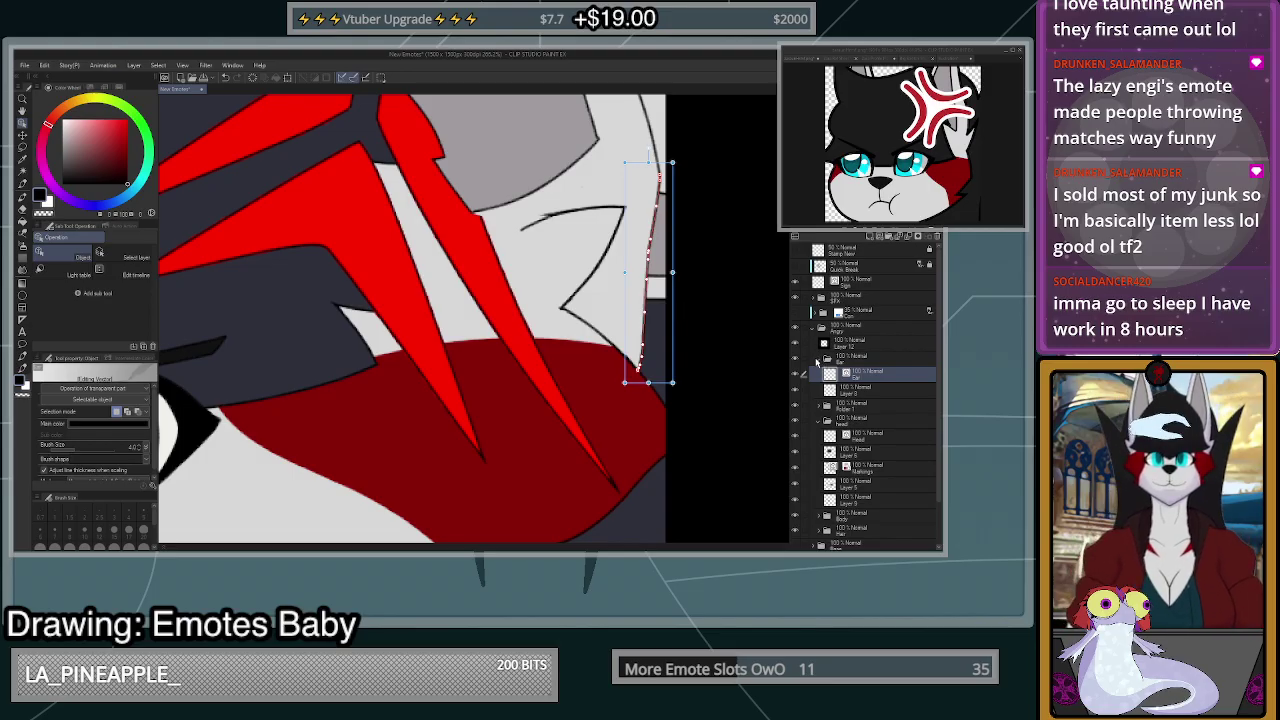
left_click(817, 360)
left_click(796, 359)
left_click(864, 405)
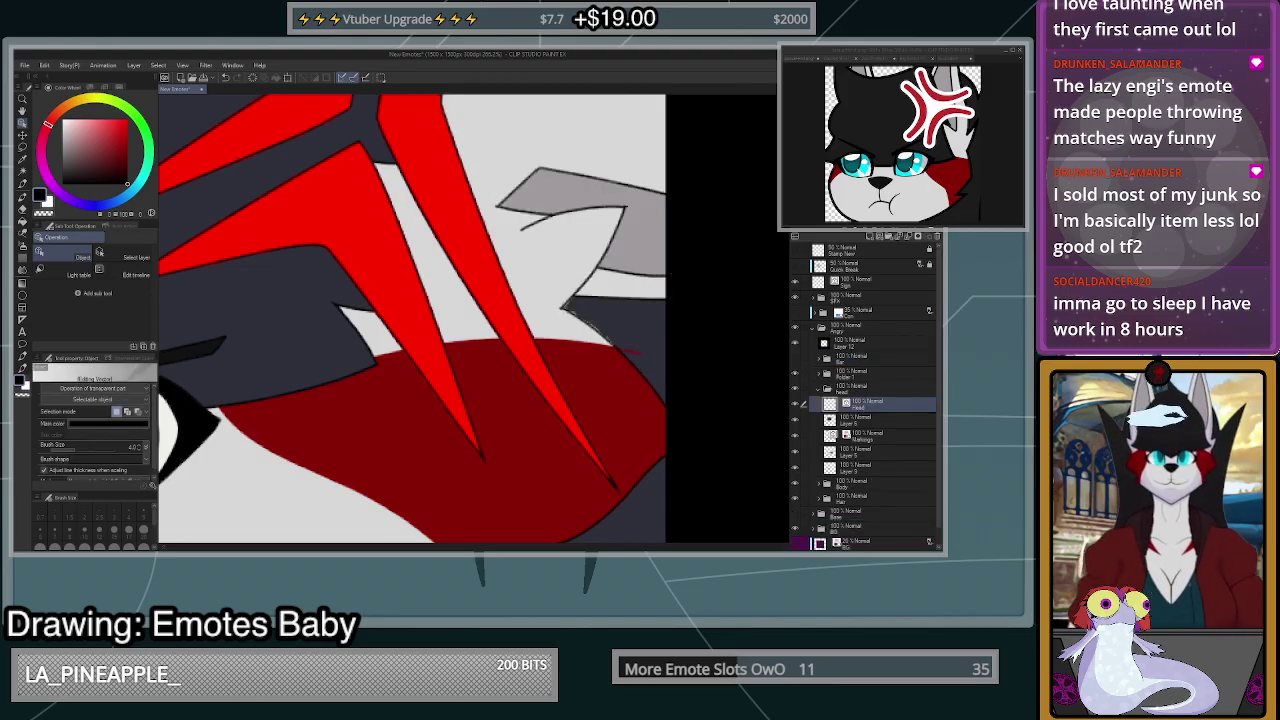
- Erase the stray vertical line segment beside the ear fluff on the Head line layer with the vector eraser
left_click(643, 338)
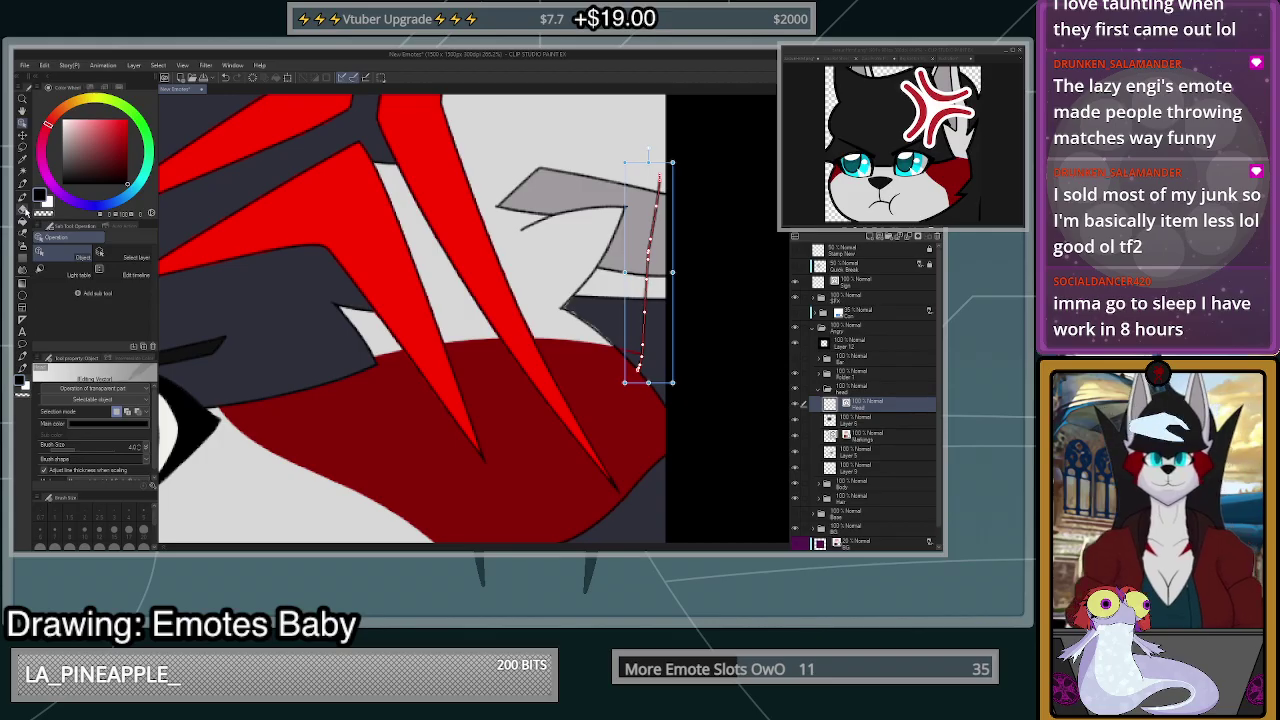
key("e")
left_click_drag(646, 270, 657, 178)
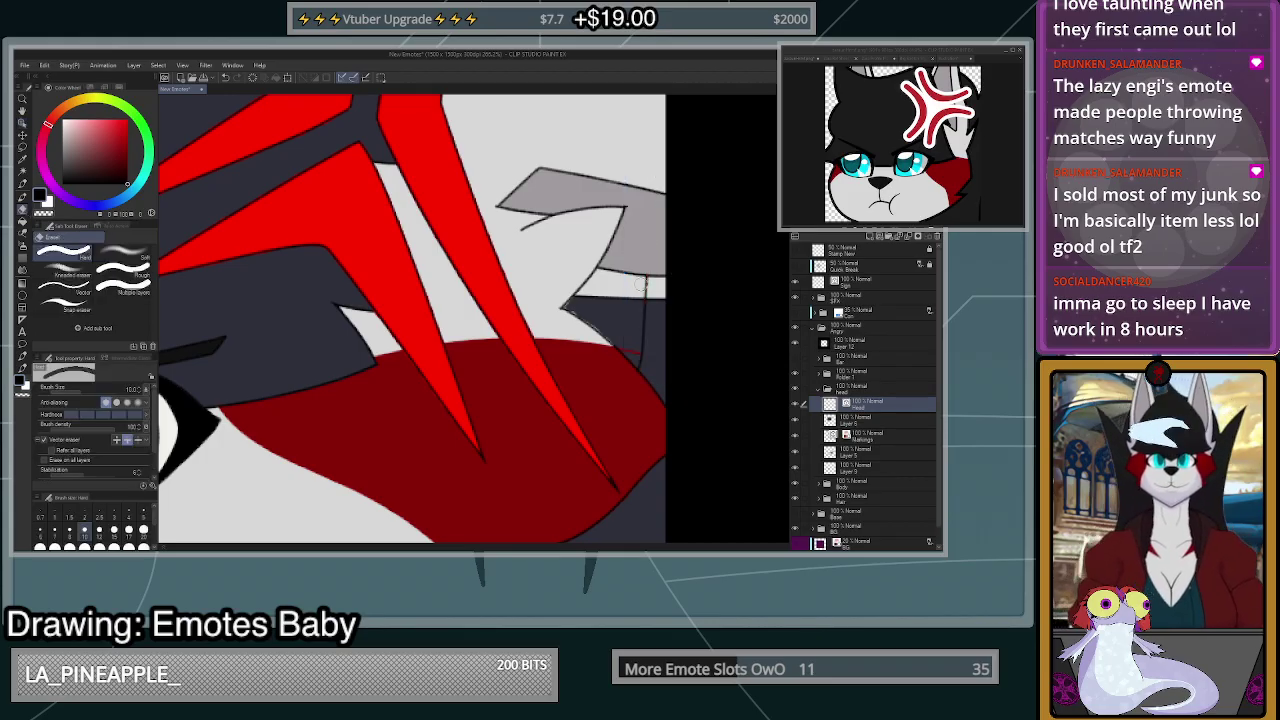
left_click_drag(642, 288, 649, 280)
- Make the Head line layer a reference layer and fill the gap behind the cheek with light grey on the head's base fill layer
scroll(649, 278, "down", 3)
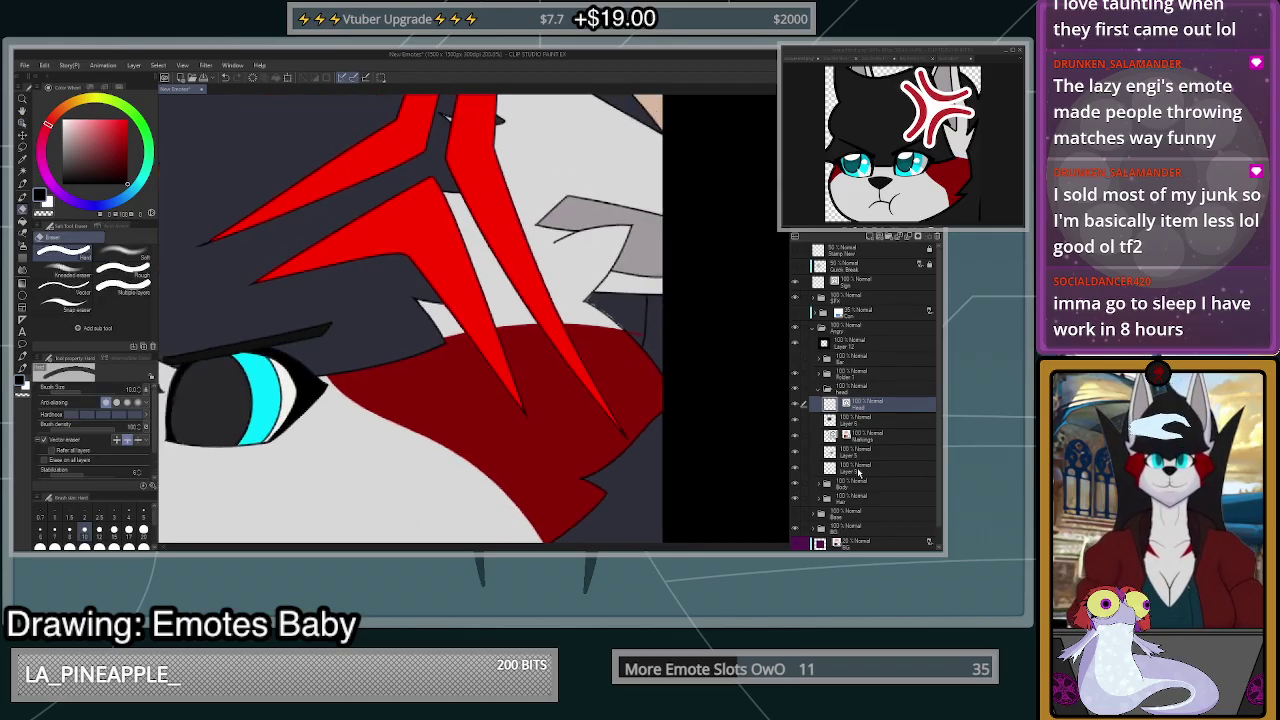
left_click(858, 467)
key("p")
key("g")
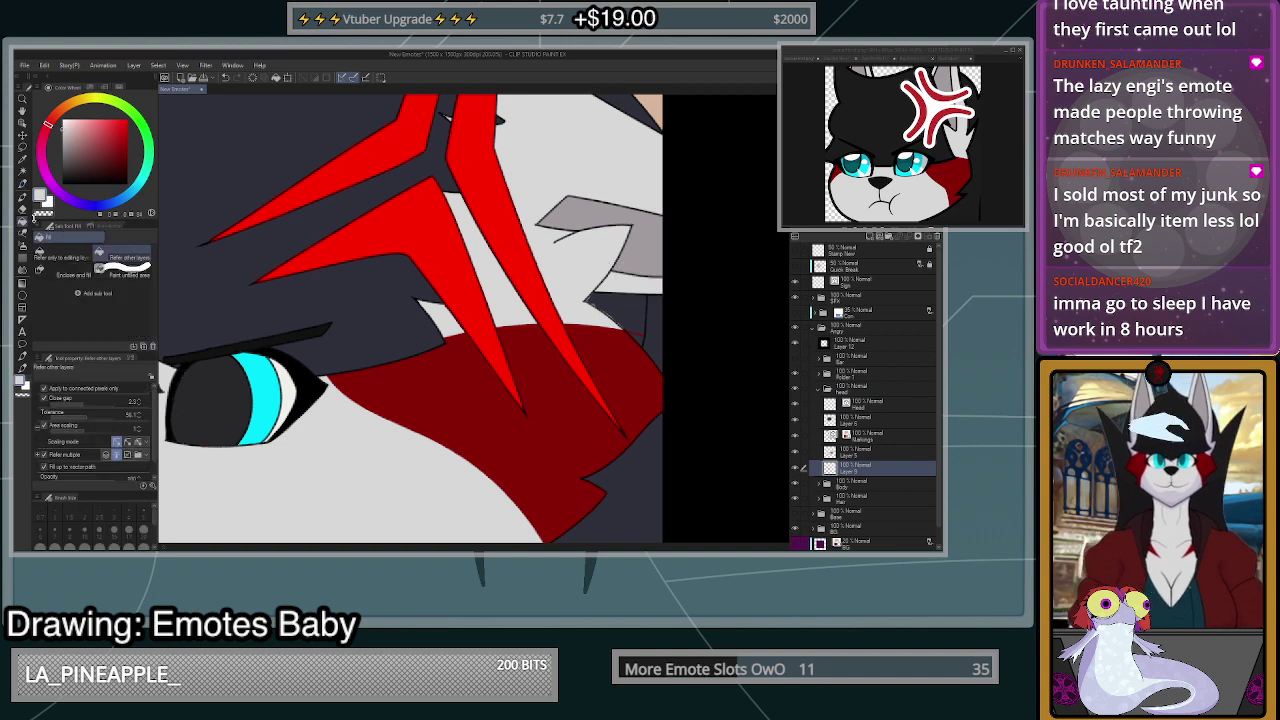
left_click(625, 310)
left_click(630, 470)
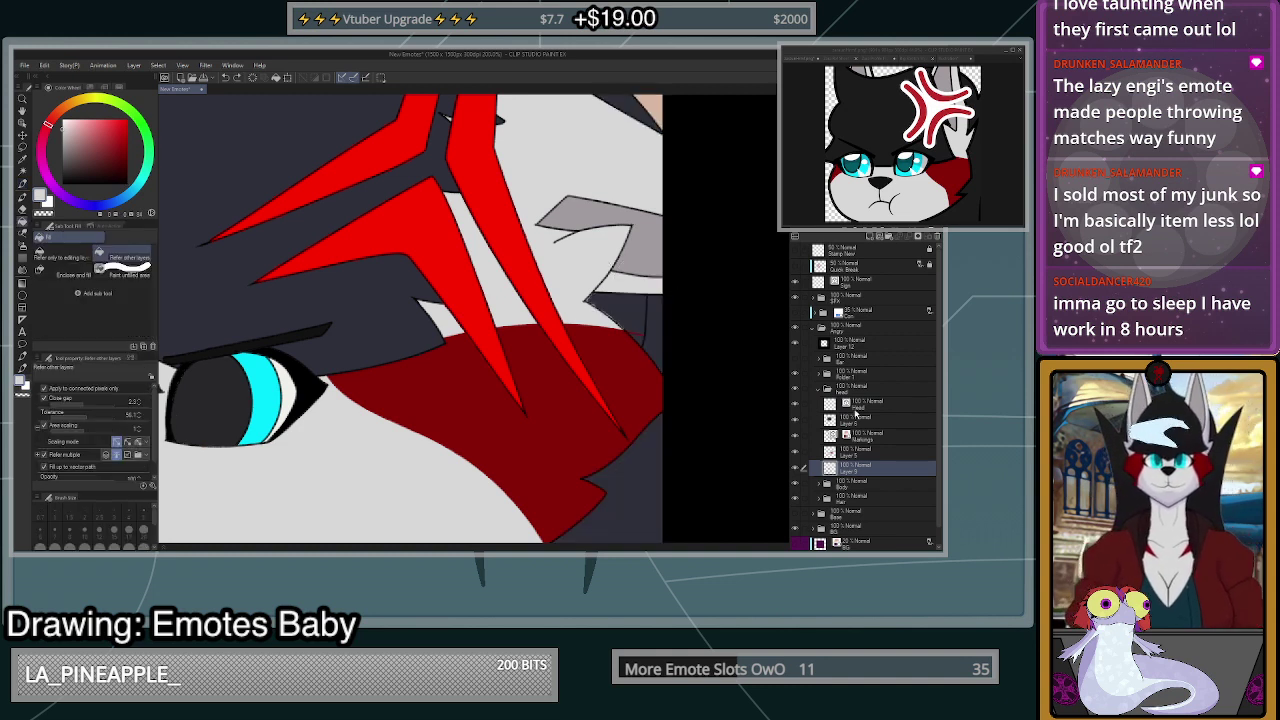
left_click(858, 401)
left_click(858, 467)
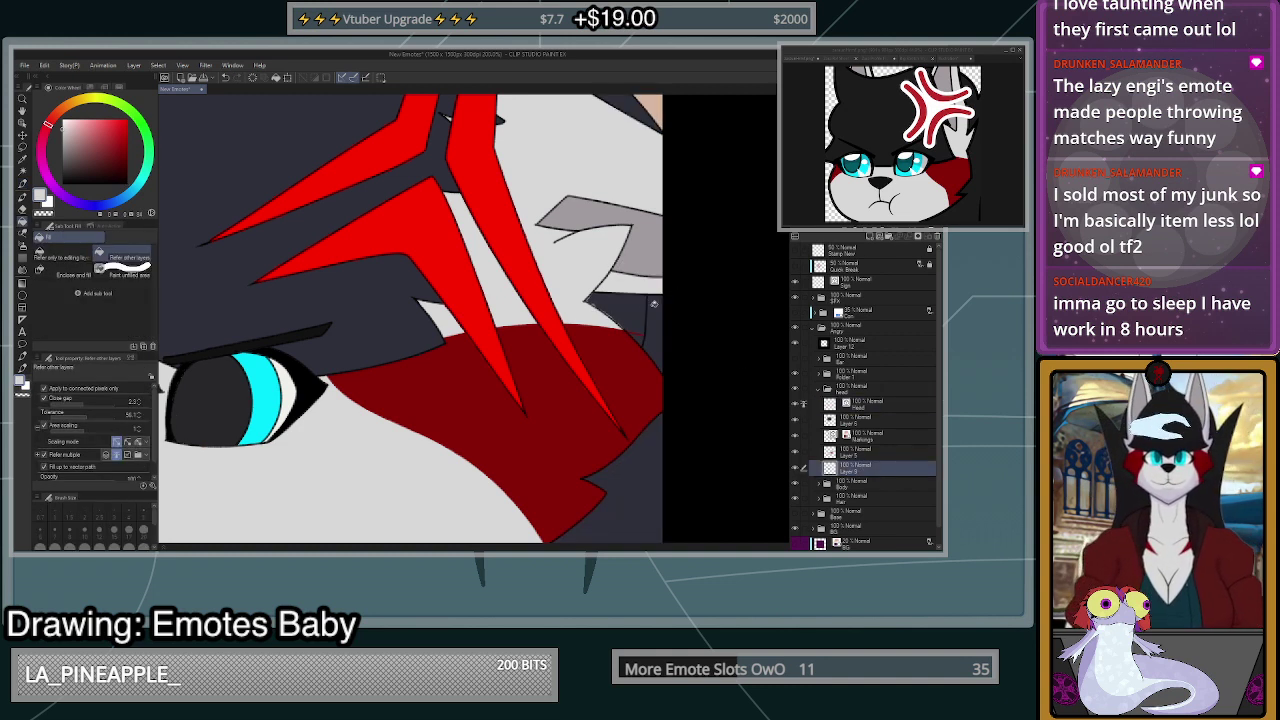
left_click(643, 303)
- Try filling the gap above the cheek marking with sampled dark red on the marking fill layer, and undo the fill
scroll(698, 236, "up", 2)
left_click(864, 455)
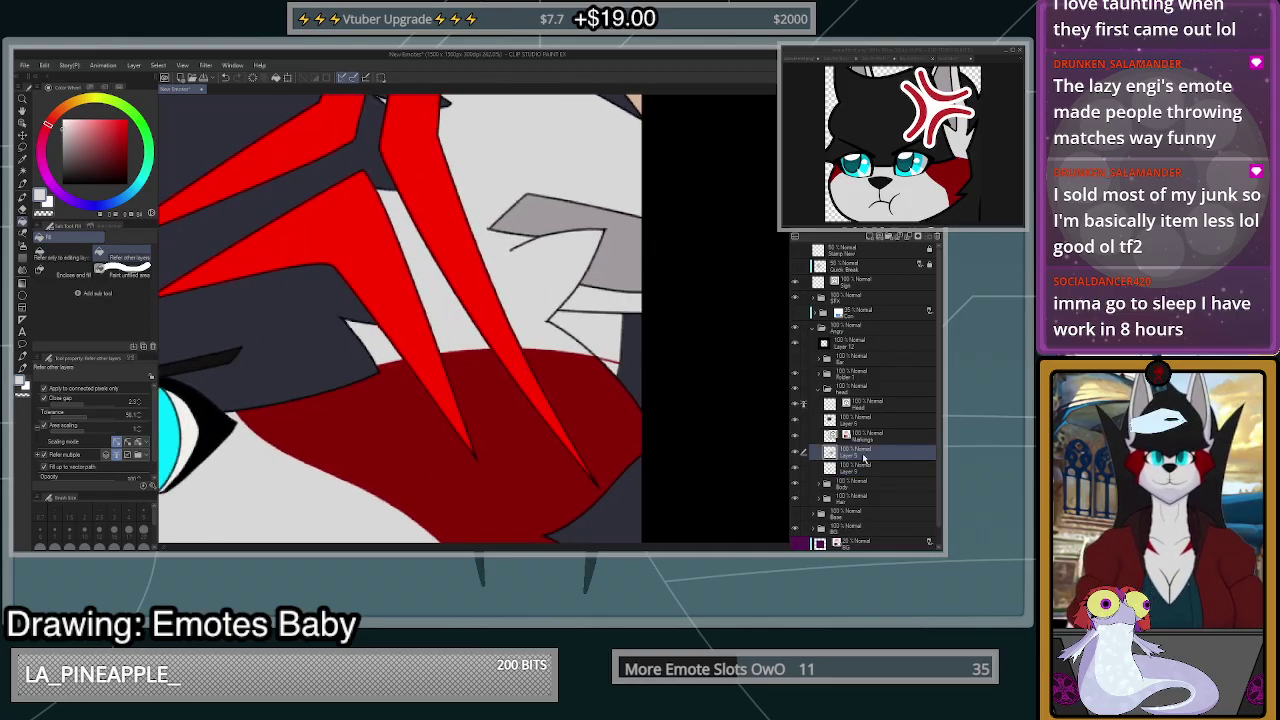
left_click(606, 390, "alt")
left_click(614, 363)
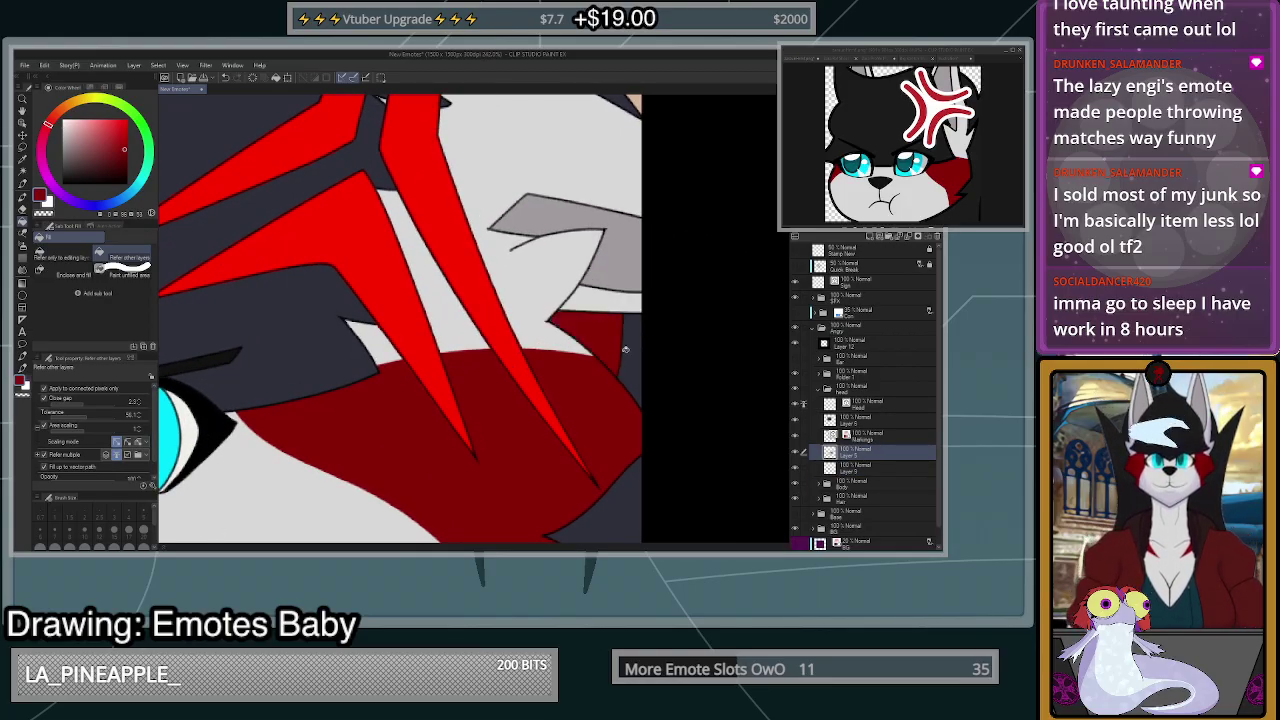
key("ctrl+z")
- Make the Markings line layer a reference layer as well, and reselect the dark red marking fill layer
left_click(853, 438)
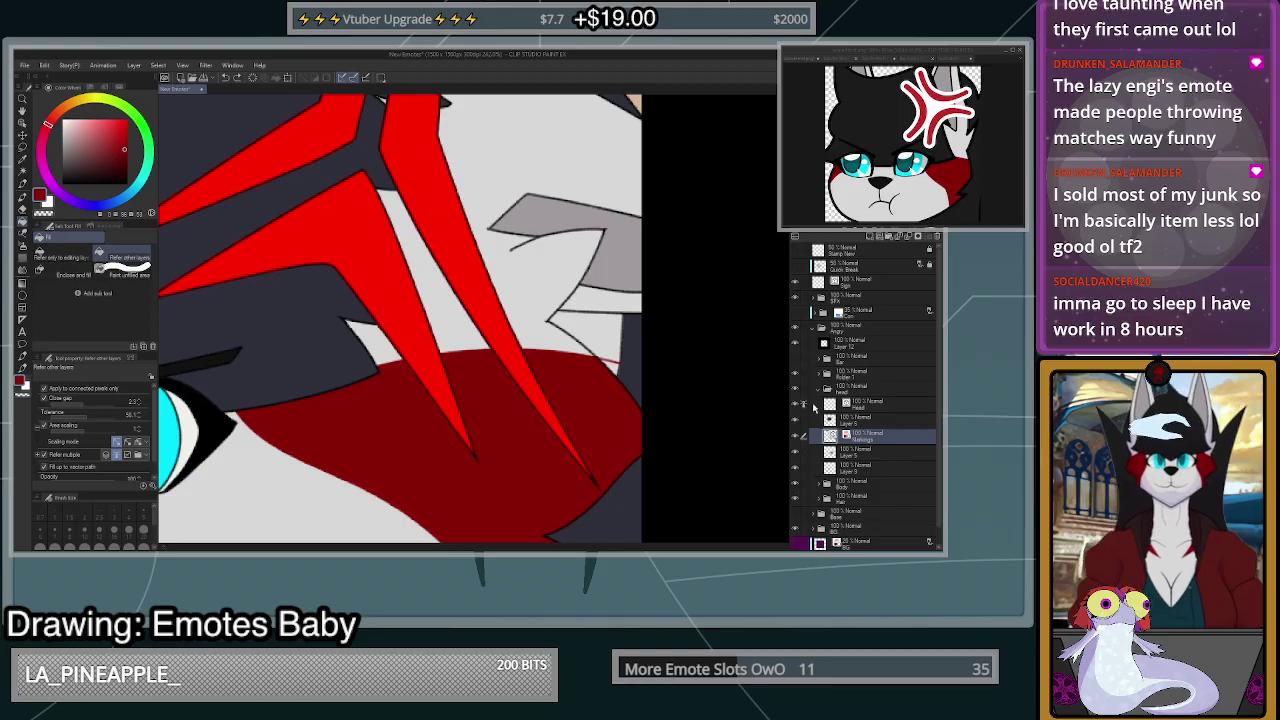
left_click(810, 406)
left_click(853, 453)
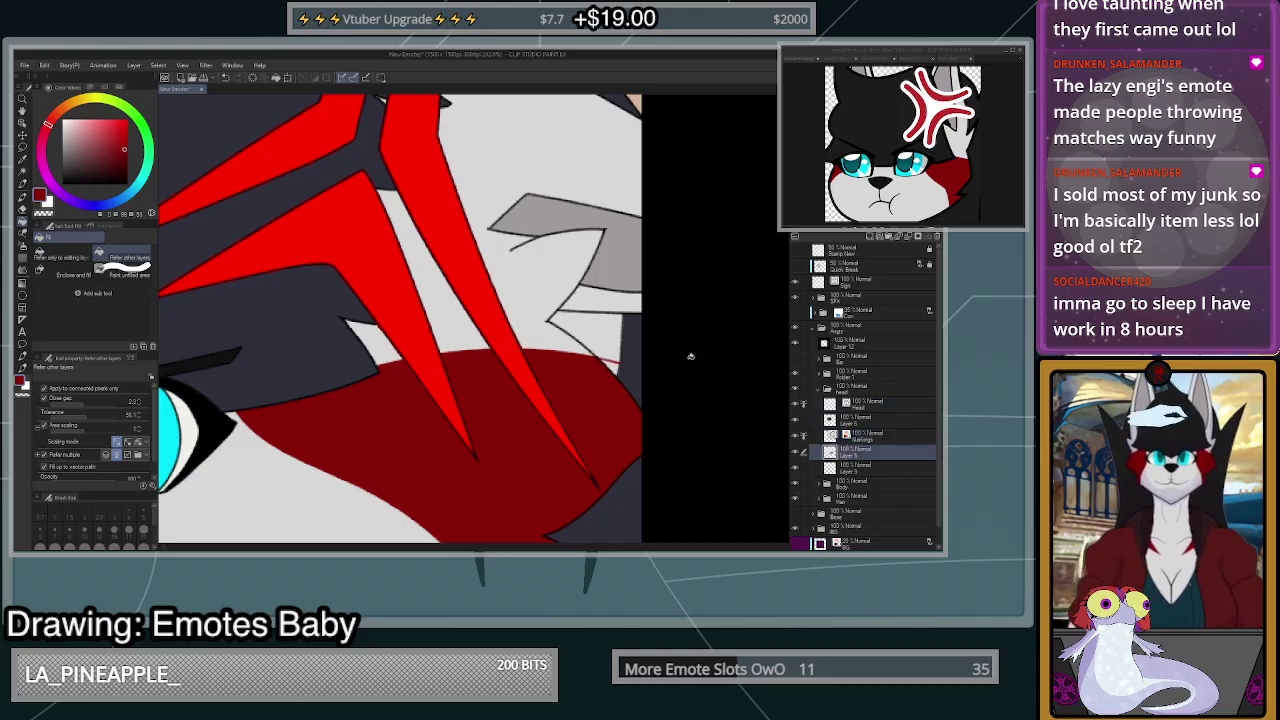
- Examine the whole emote's framing, proportions and flat colours at reduced and enlarged zoom
scroll(661, 254, "down", 15)
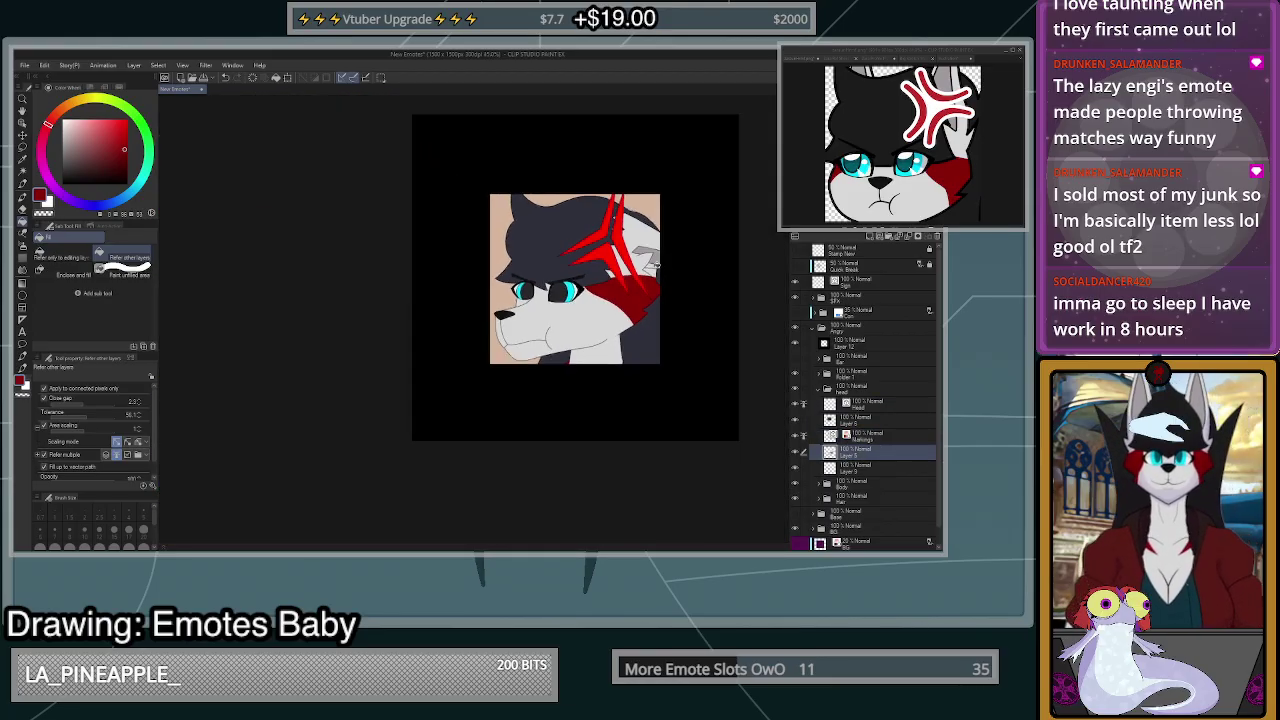
scroll(658, 258, "up", 5)
scroll(652, 260, "up", 1)
scroll(652, 260, "down", 2)
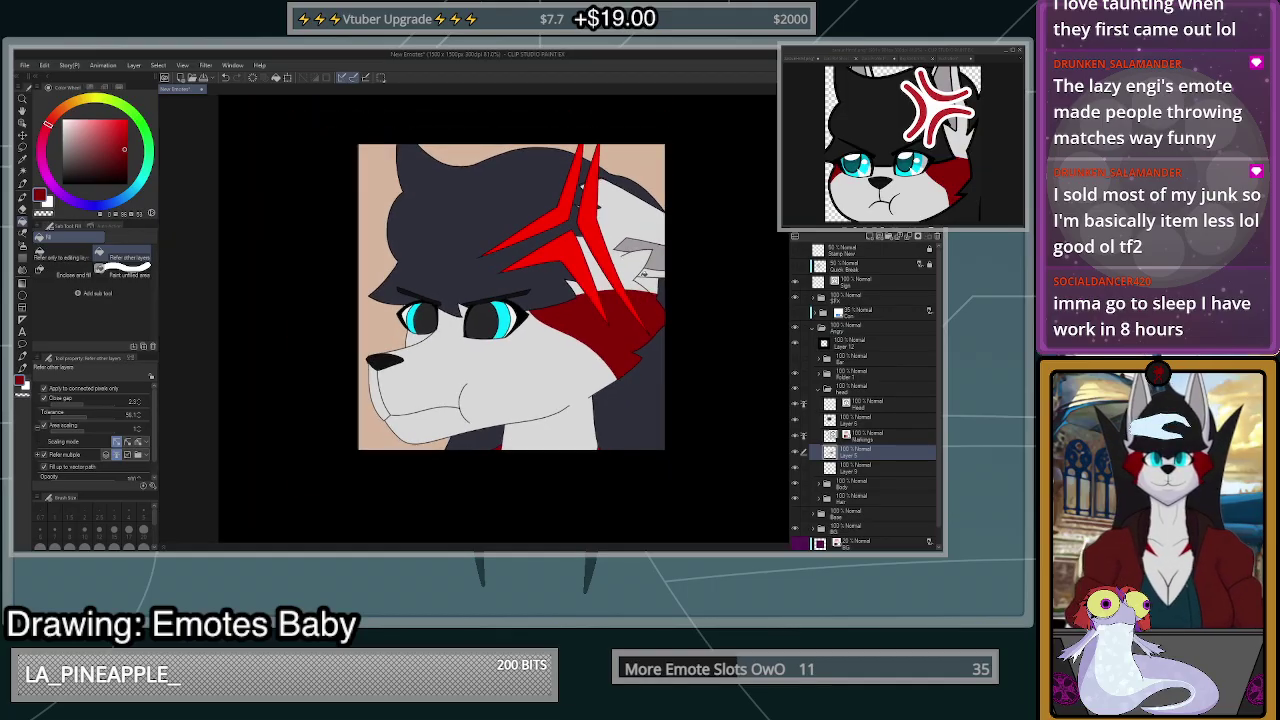
scroll(652, 260, "up", 1)
scroll(460, 347, "down", 2)
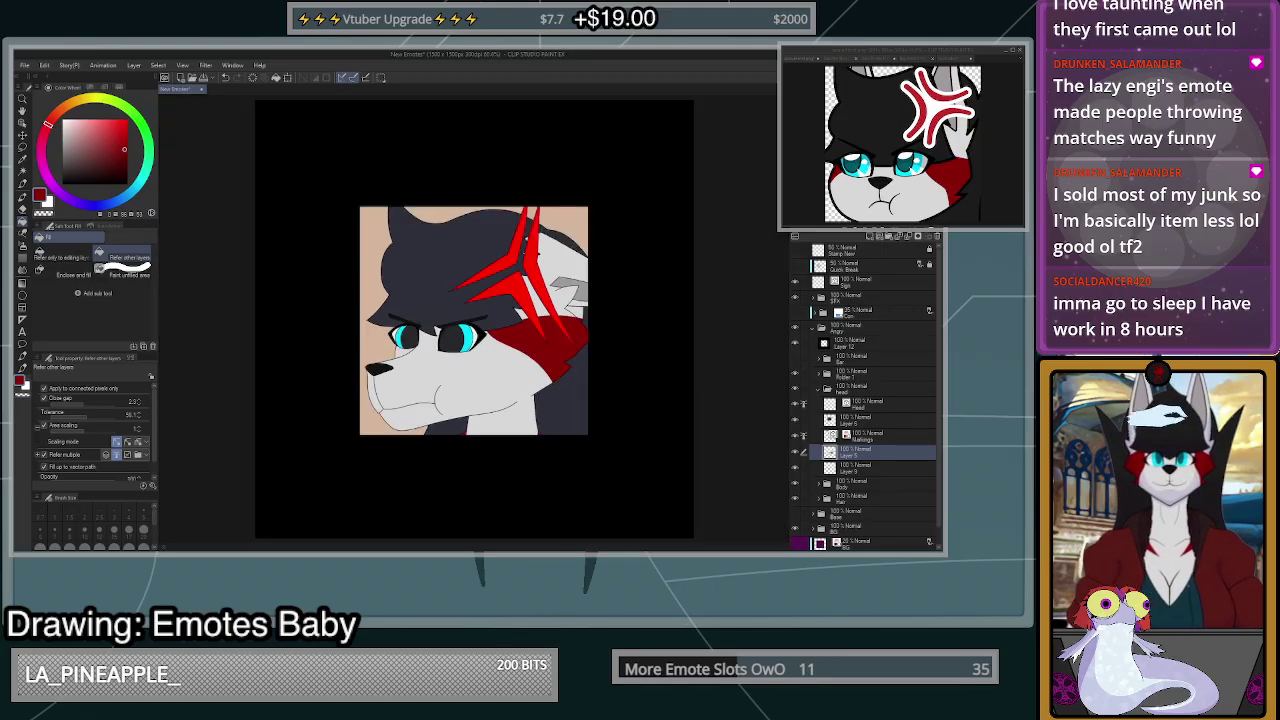
key("h")
key("h")
key("h")
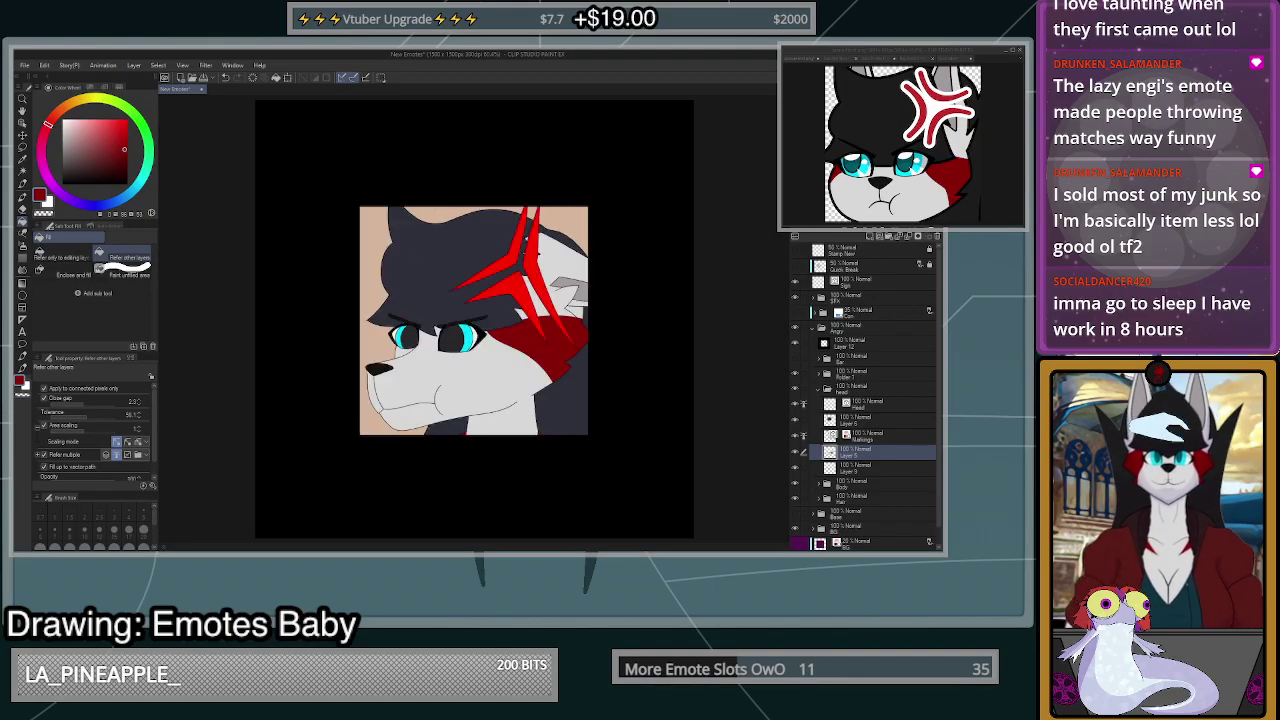
key("h")
key("h")
key("h")
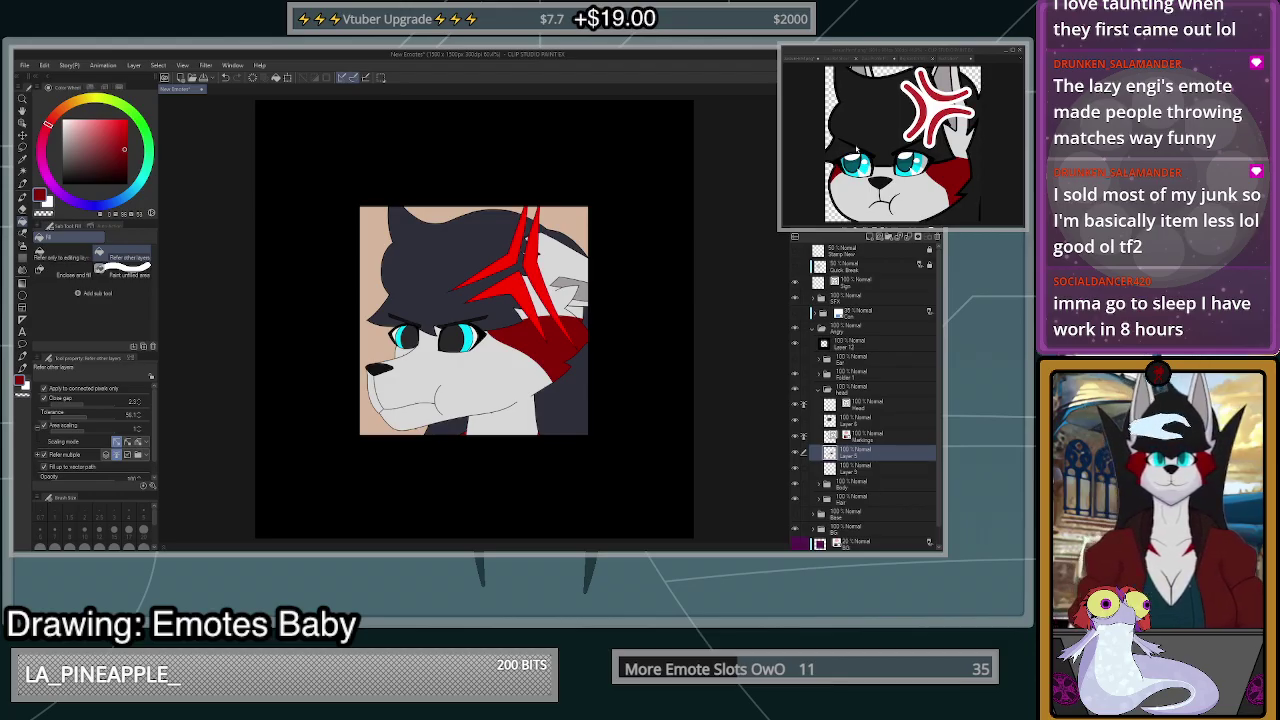
scroll(478, 318, "up", 2)
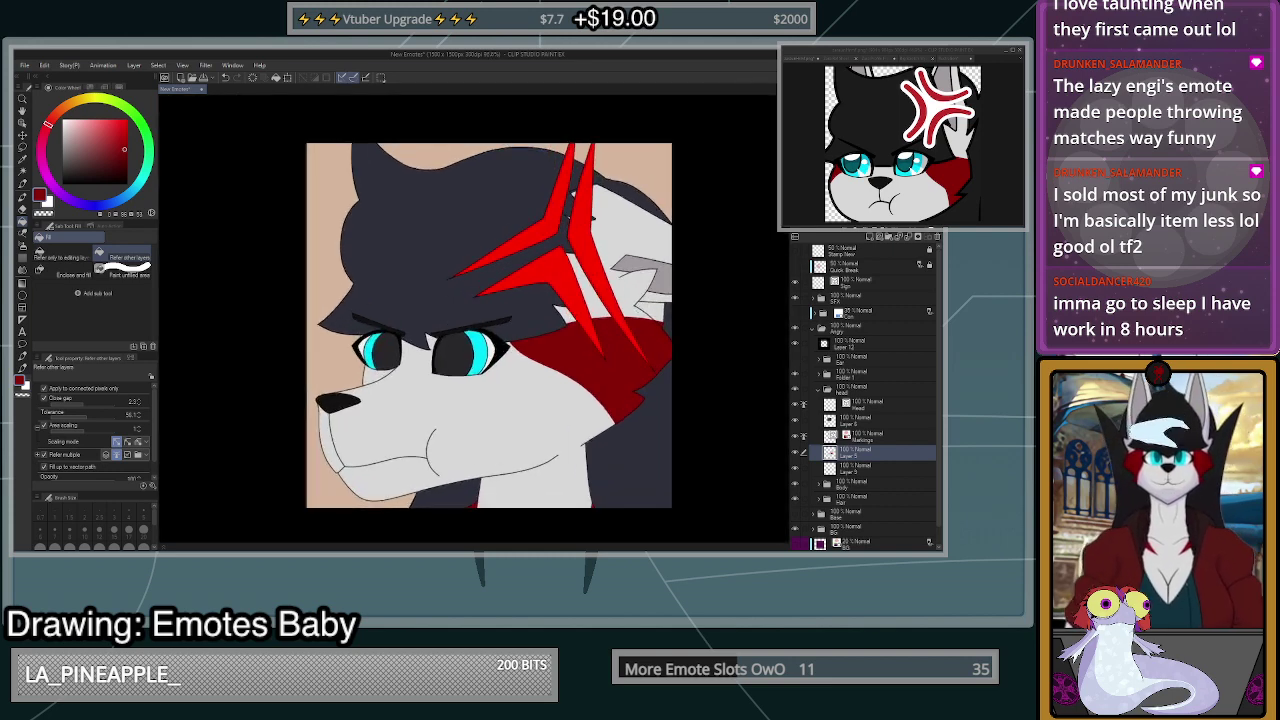
key("h")
key("h")
key("h")
key("h")
key("h")
key("h")
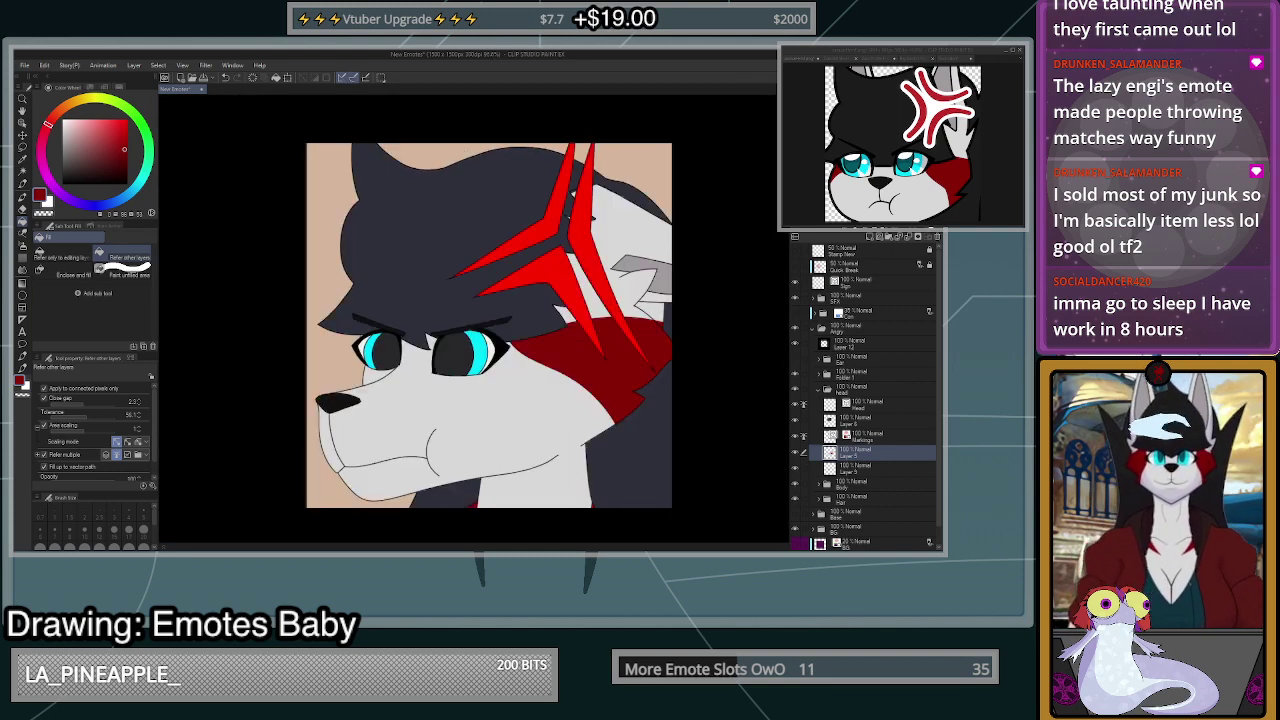
key("h")
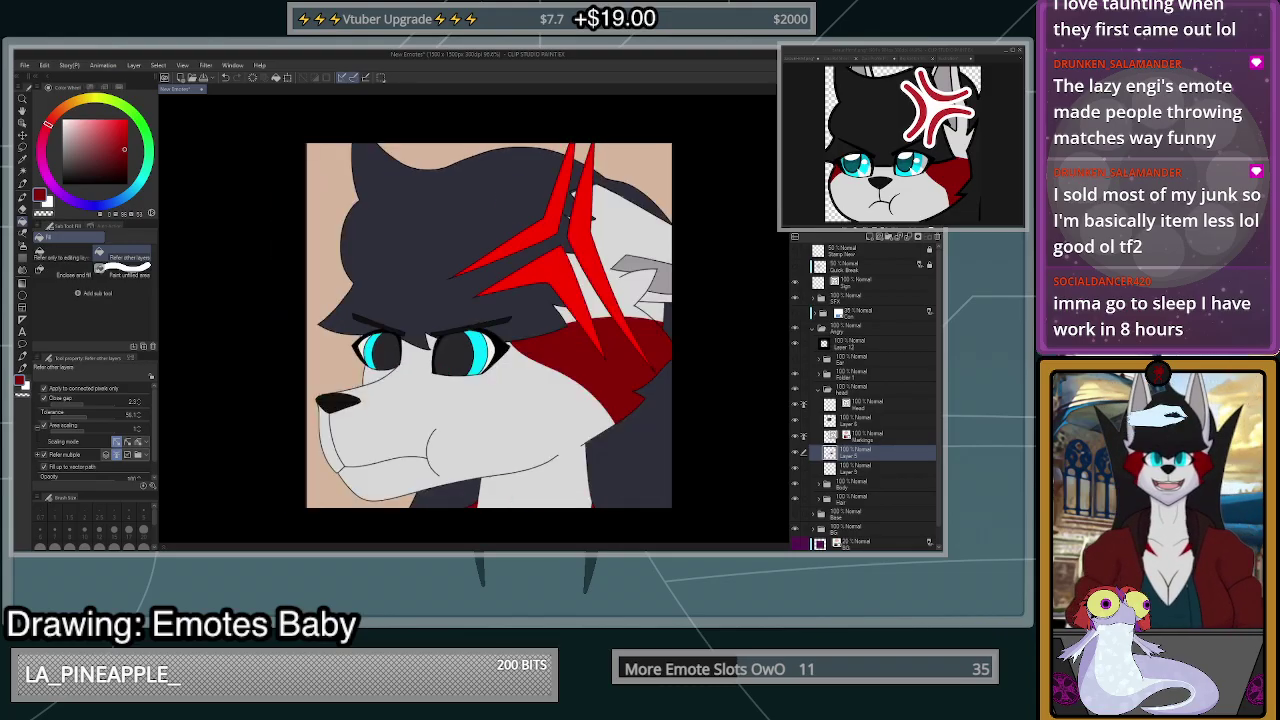
key("h")
key("h")
key("h")
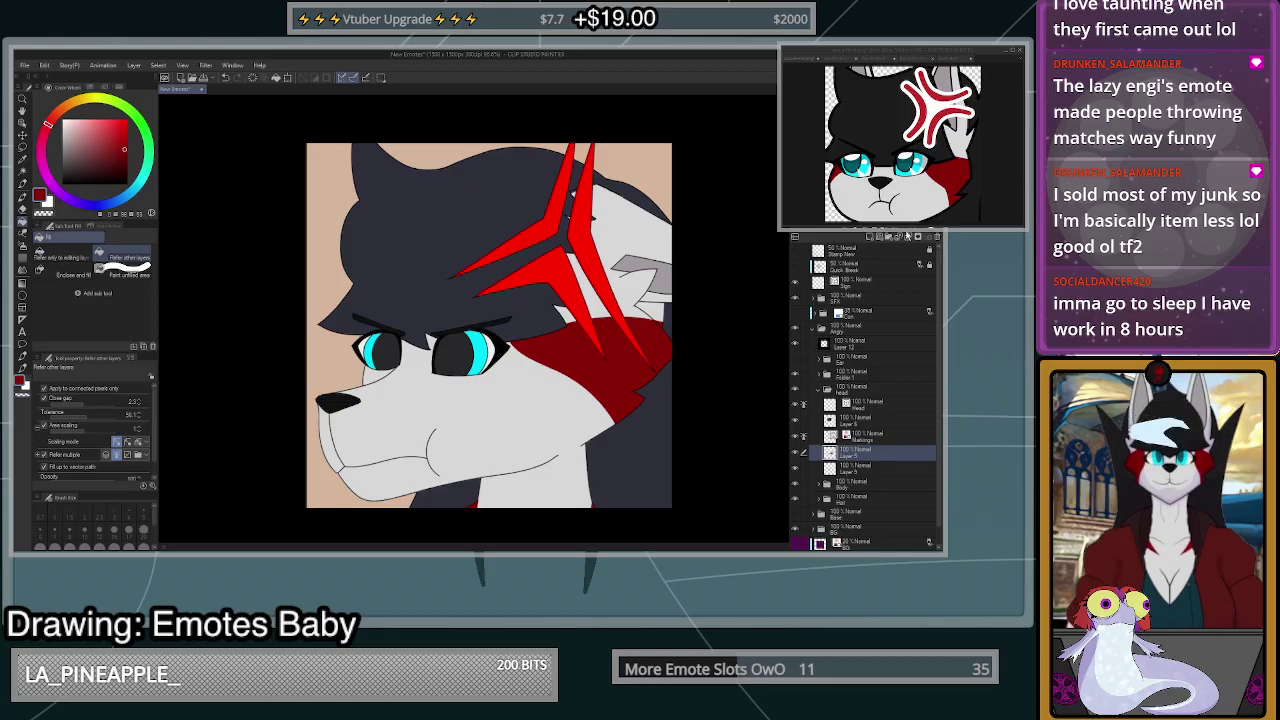
- Add a white edge border effect with a thickness of about 11 to the folder holding the red burst
left_click(862, 439)
left_click(869, 453)
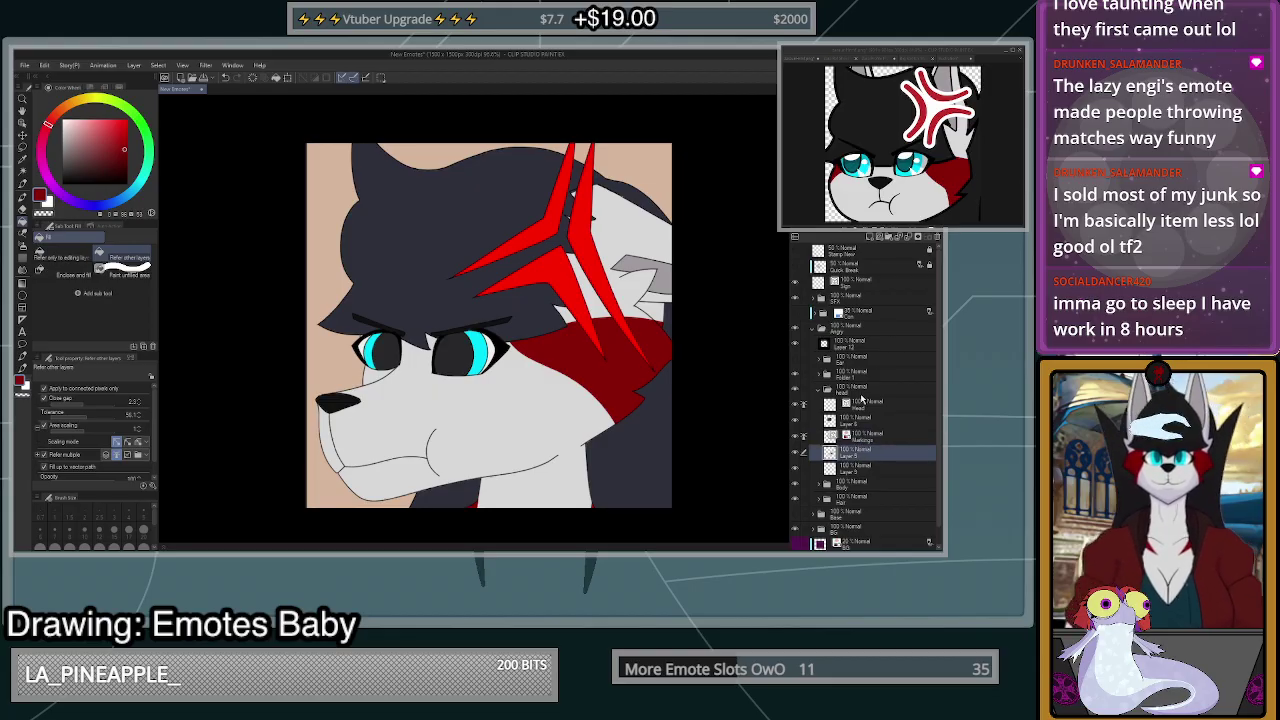
left_click(861, 398)
left_click(819, 393)
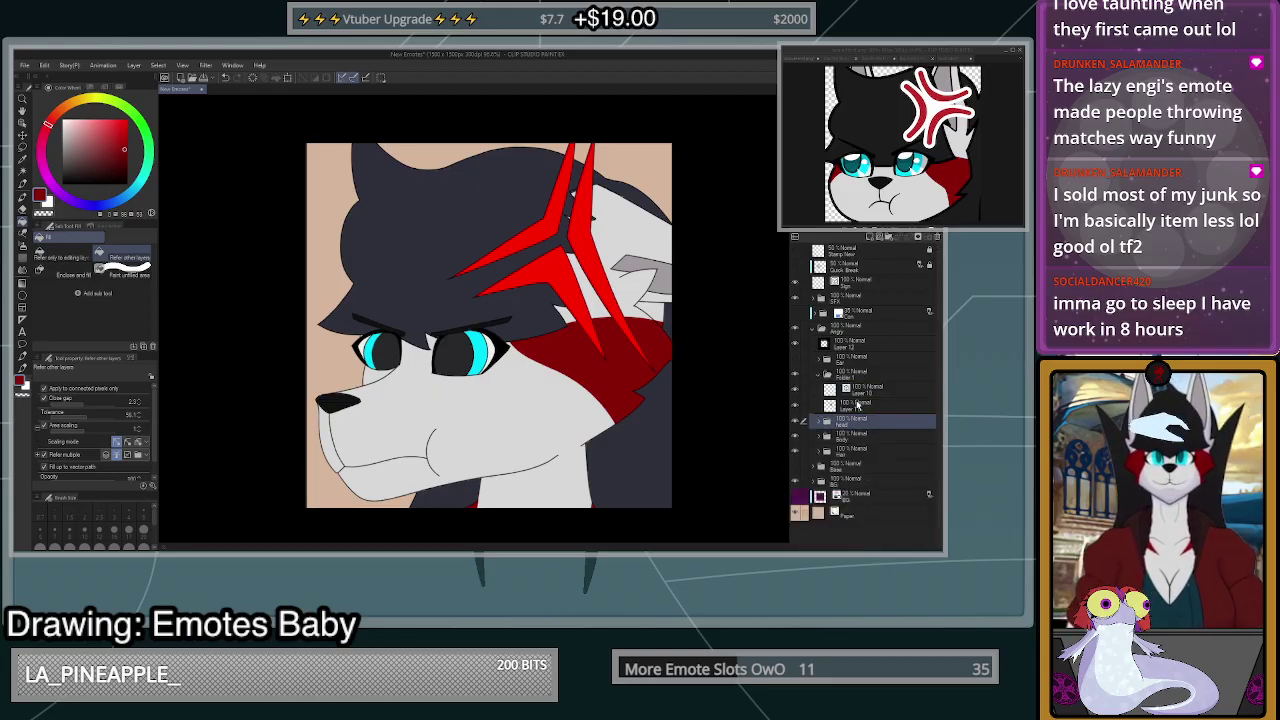
left_click(857, 405)
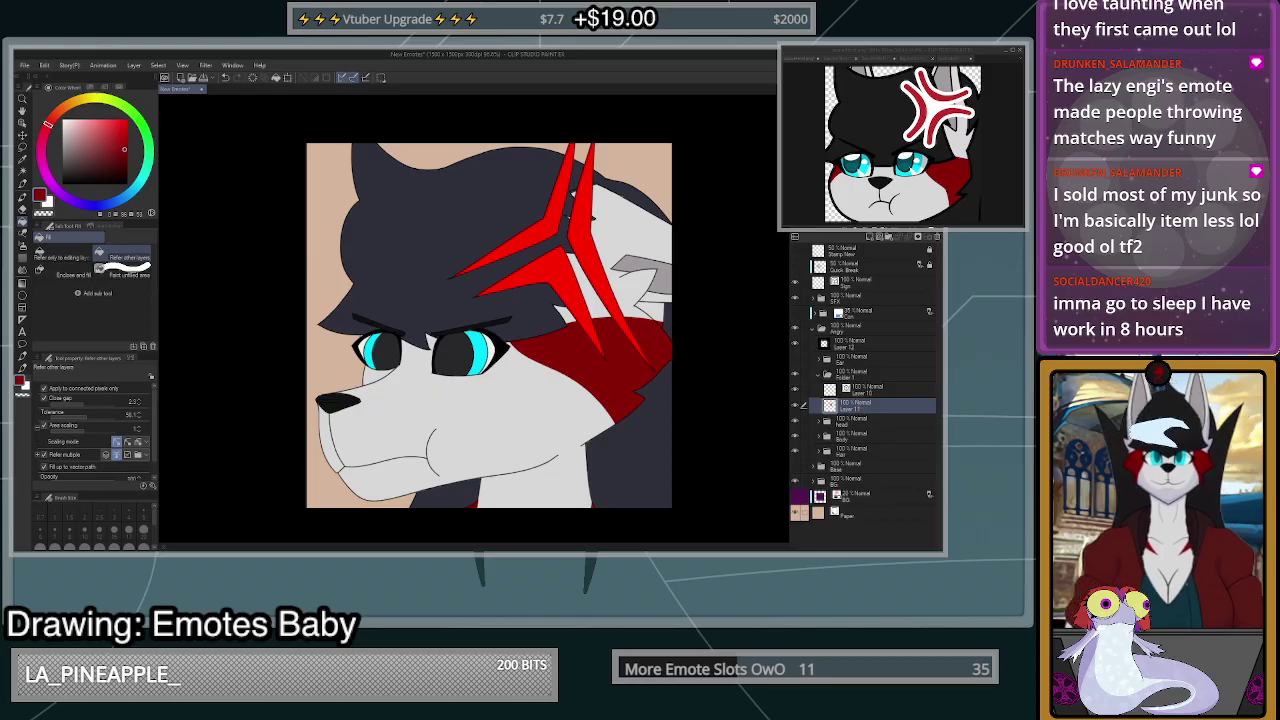
left_click(858, 376)
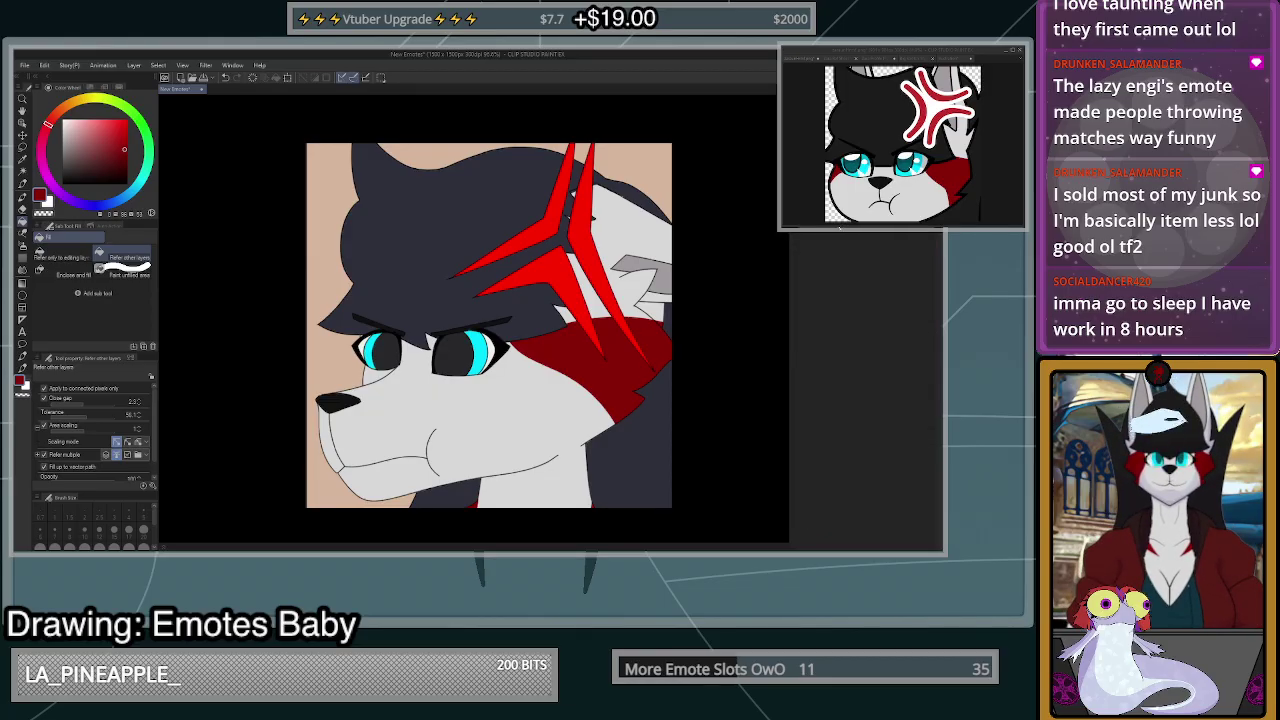
left_click(840, 228)
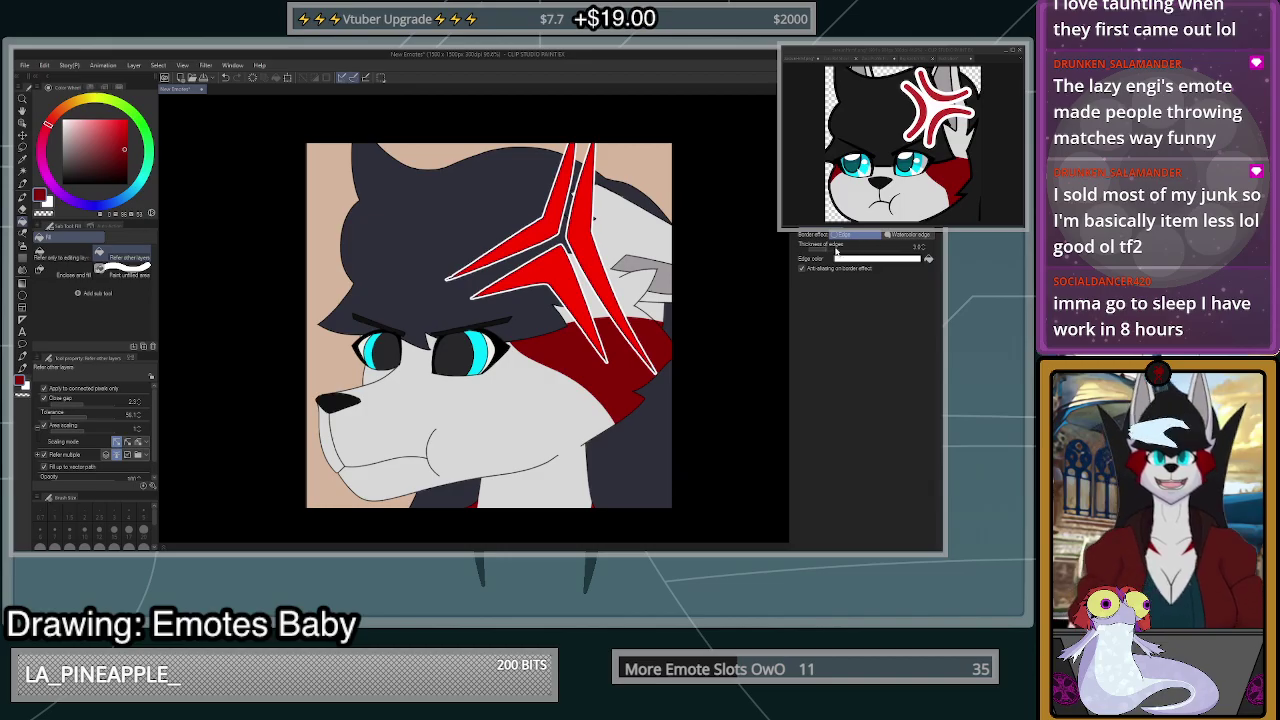
left_click_drag(836, 251, 850, 248)
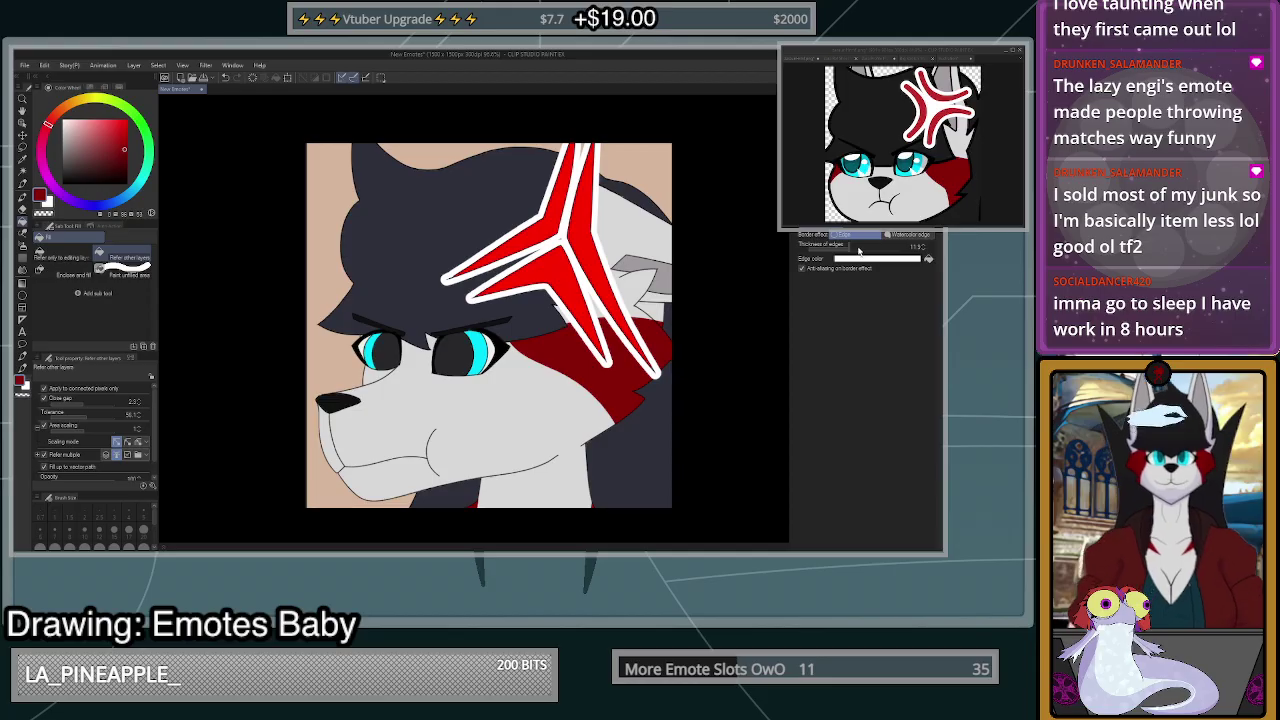
- Examine the whole emote and the burst's white border by repeatedly flipping the canvas view horizontally
key("ctrl+0")
key("h")
key("h")
key("h")
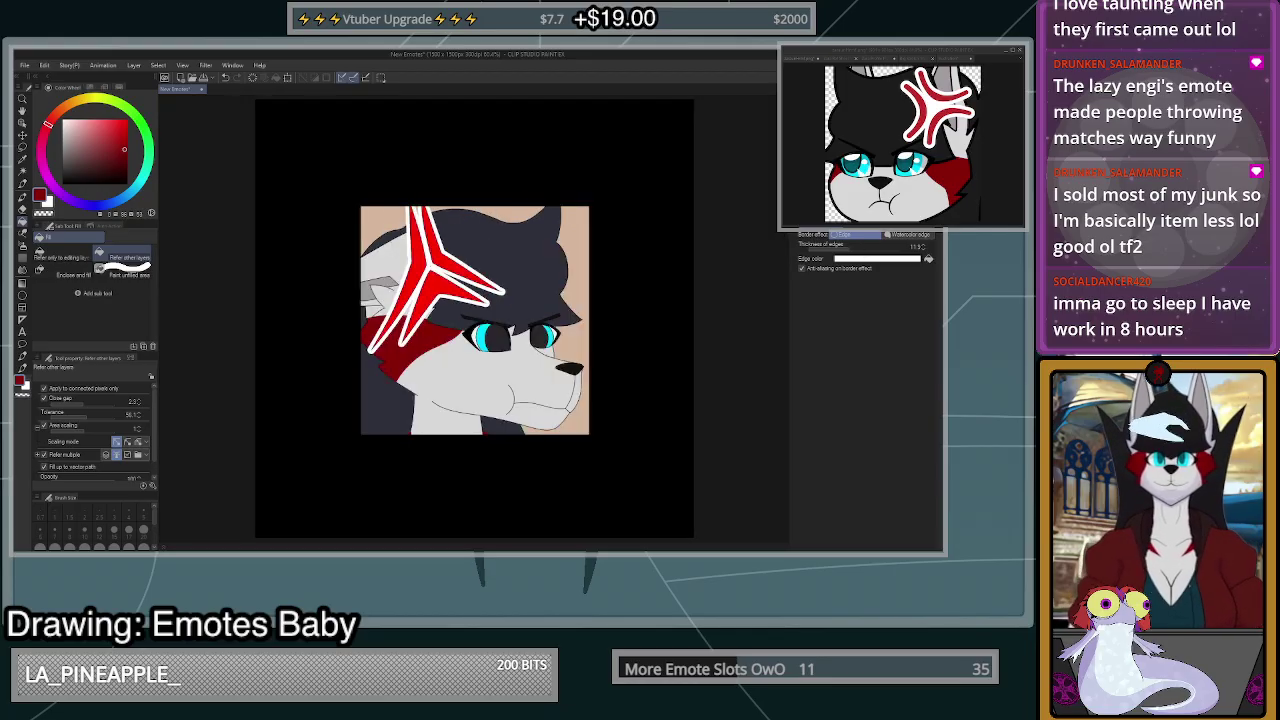
key("h")
key("h")
key("h")
key("h")
key("h")
key("h")
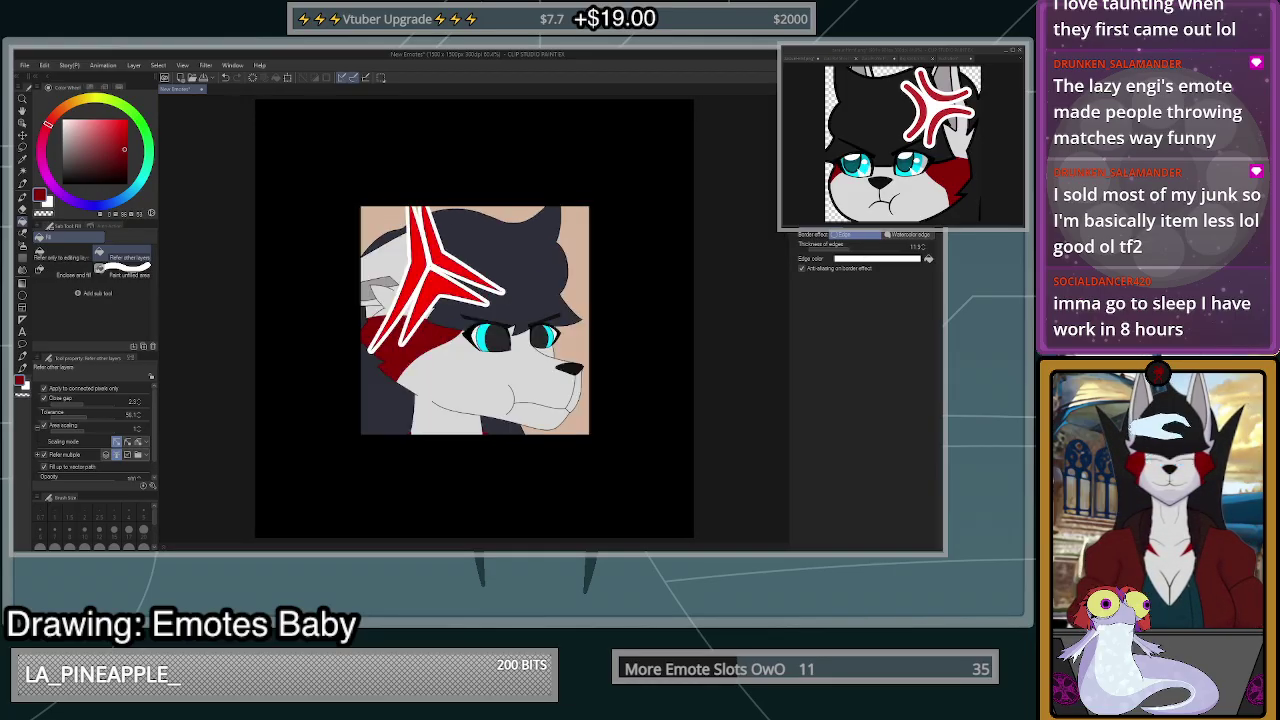
key("h")
key("h")
key("h")
key("h")
key("h")
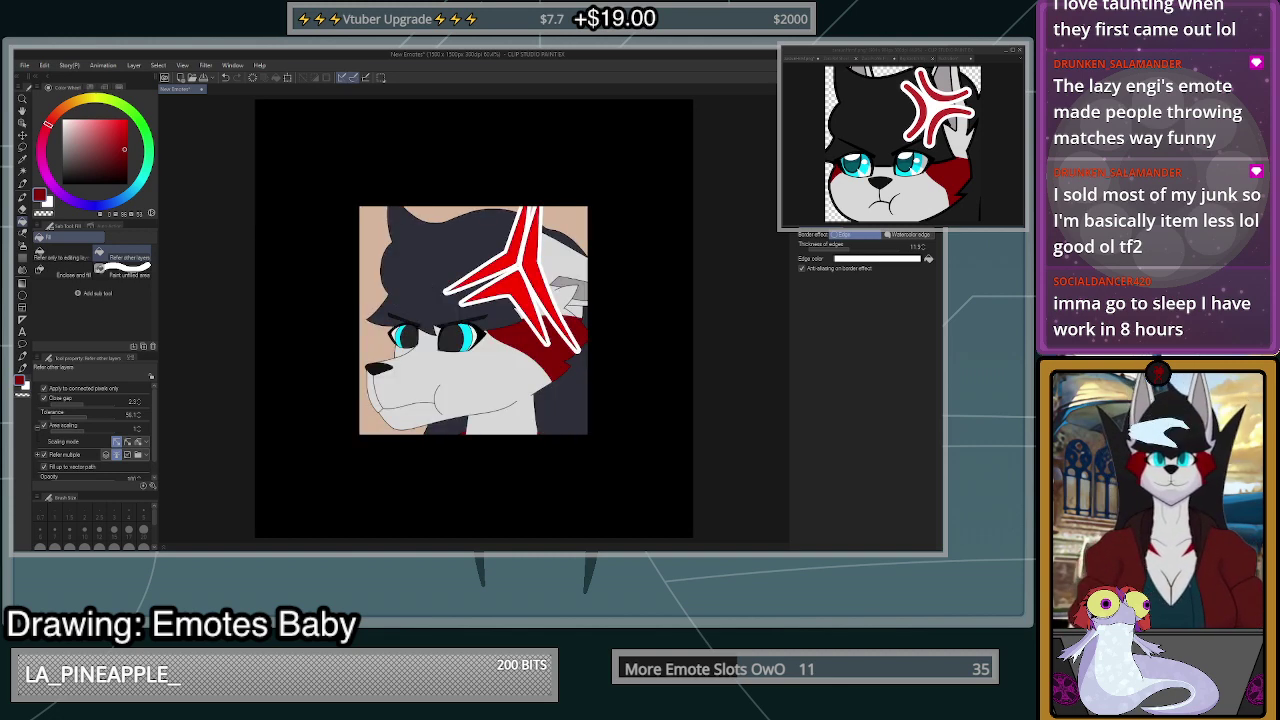
- Hide the black framing layer and create a selection from the silhouette of the Angry folder's artwork
left_click(826, 209)
left_click(855, 438)
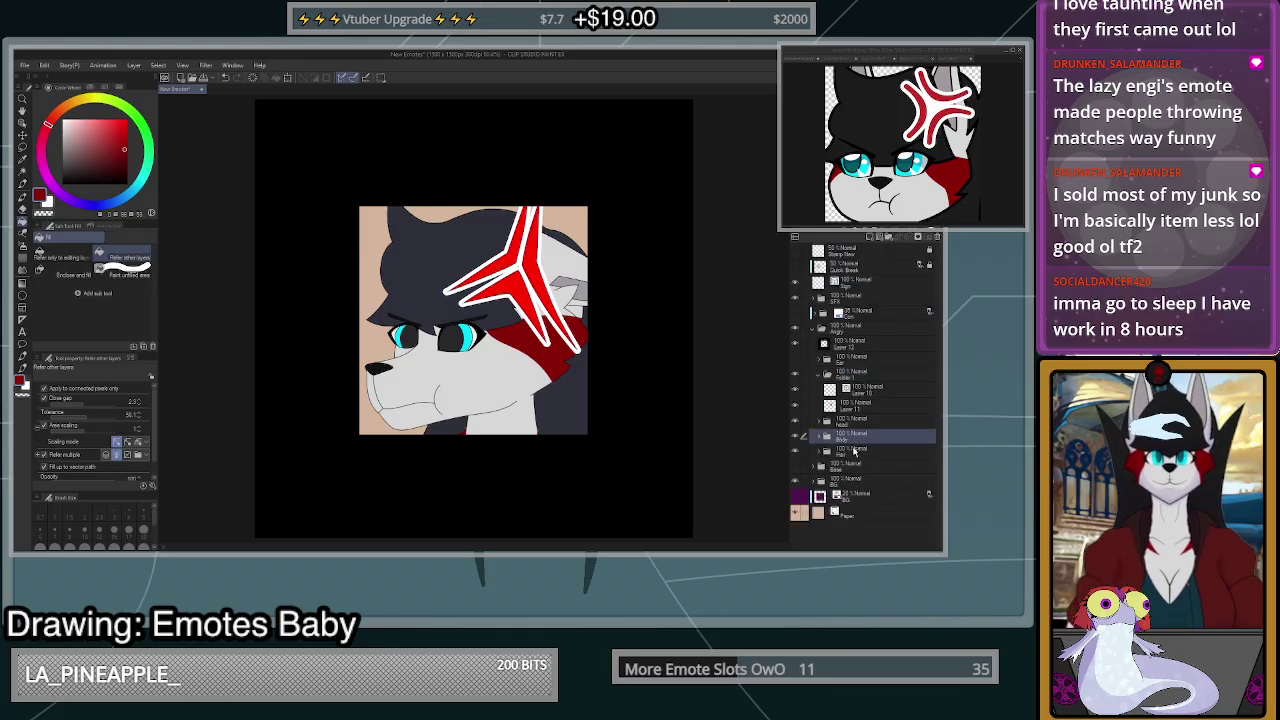
left_click(859, 406)
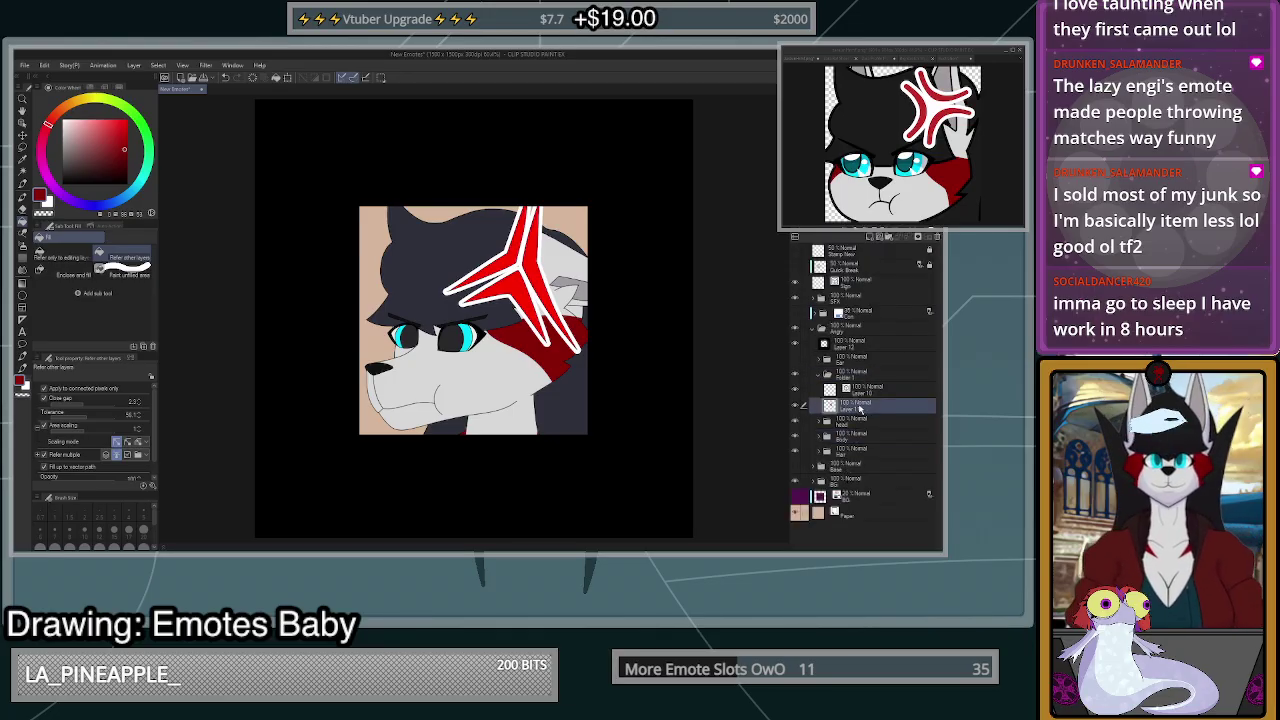
left_click(833, 346)
left_click(800, 345)
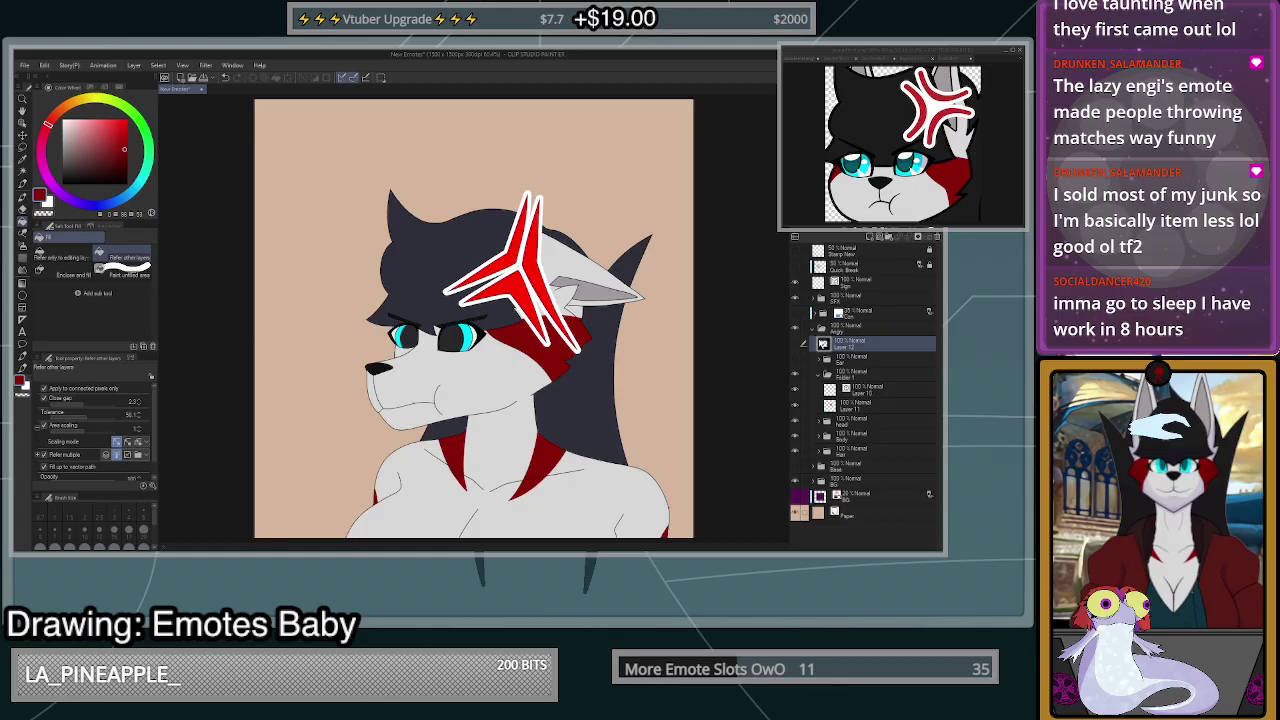
left_click(852, 330)
left_click(381, 78)
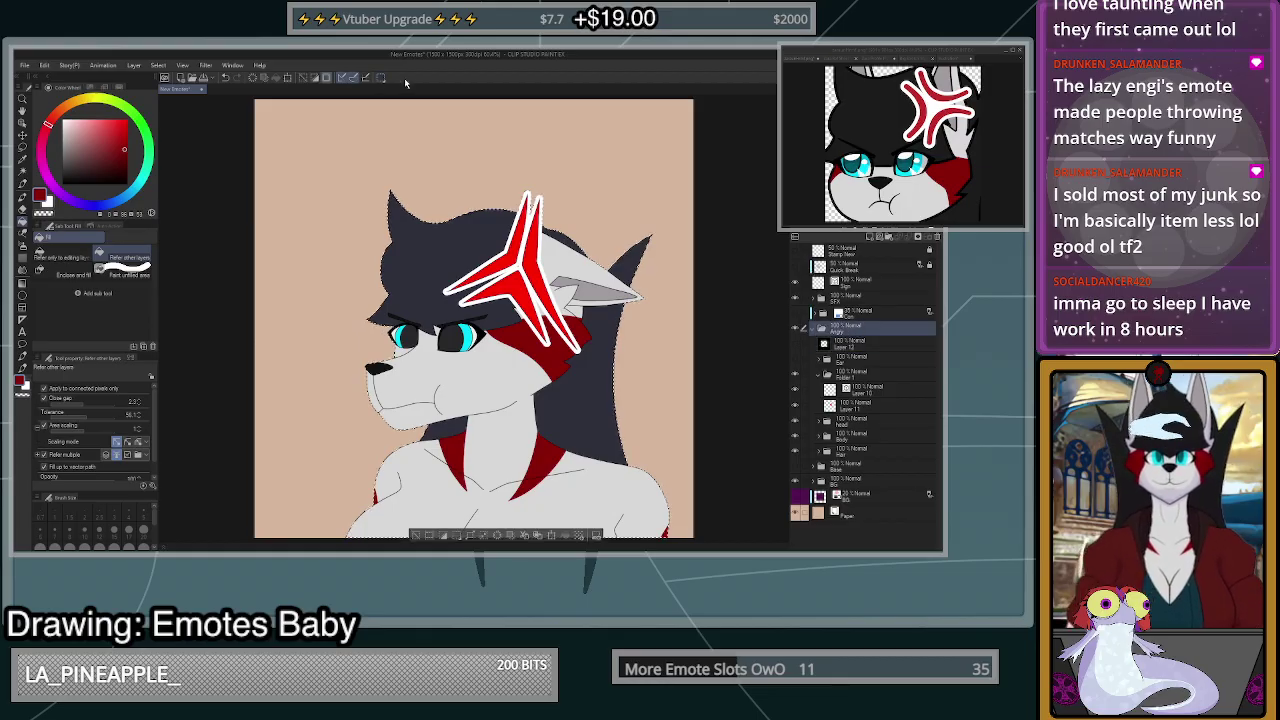
scroll(478, 315, "up", 4)
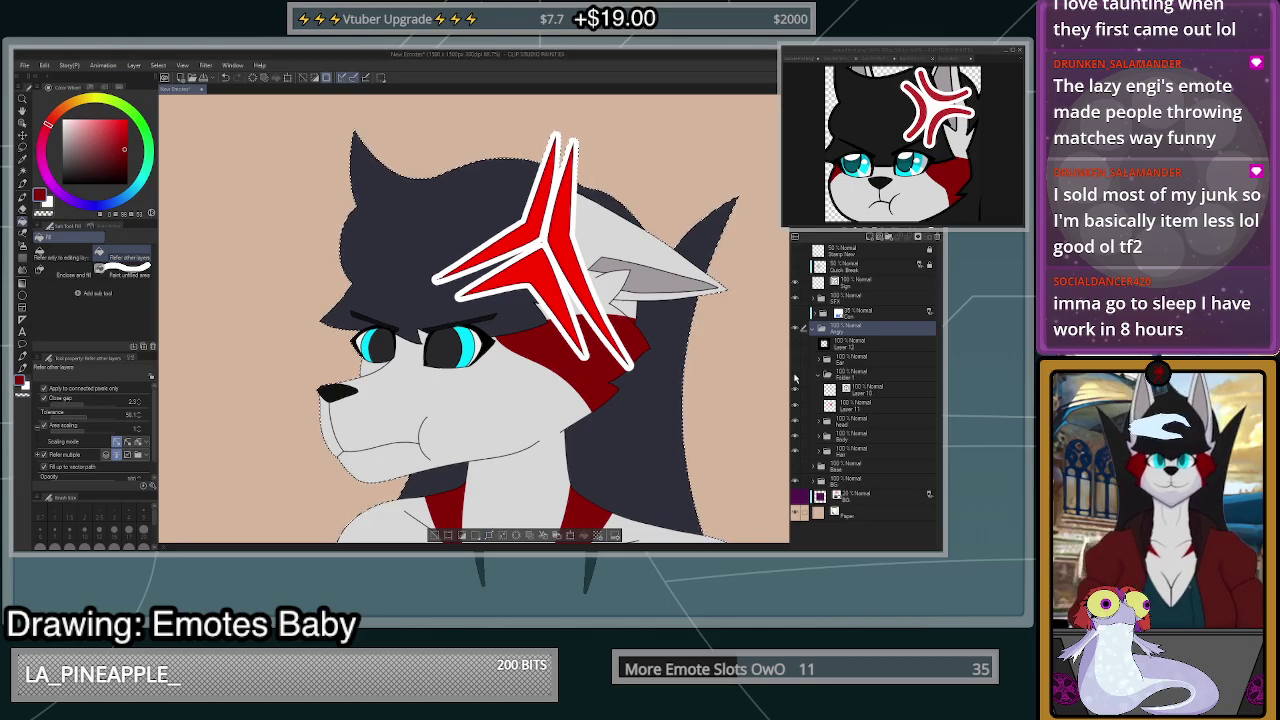
- Hide the red burst folder and add a new raster layer directly beneath the Hair folder
left_click(797, 376)
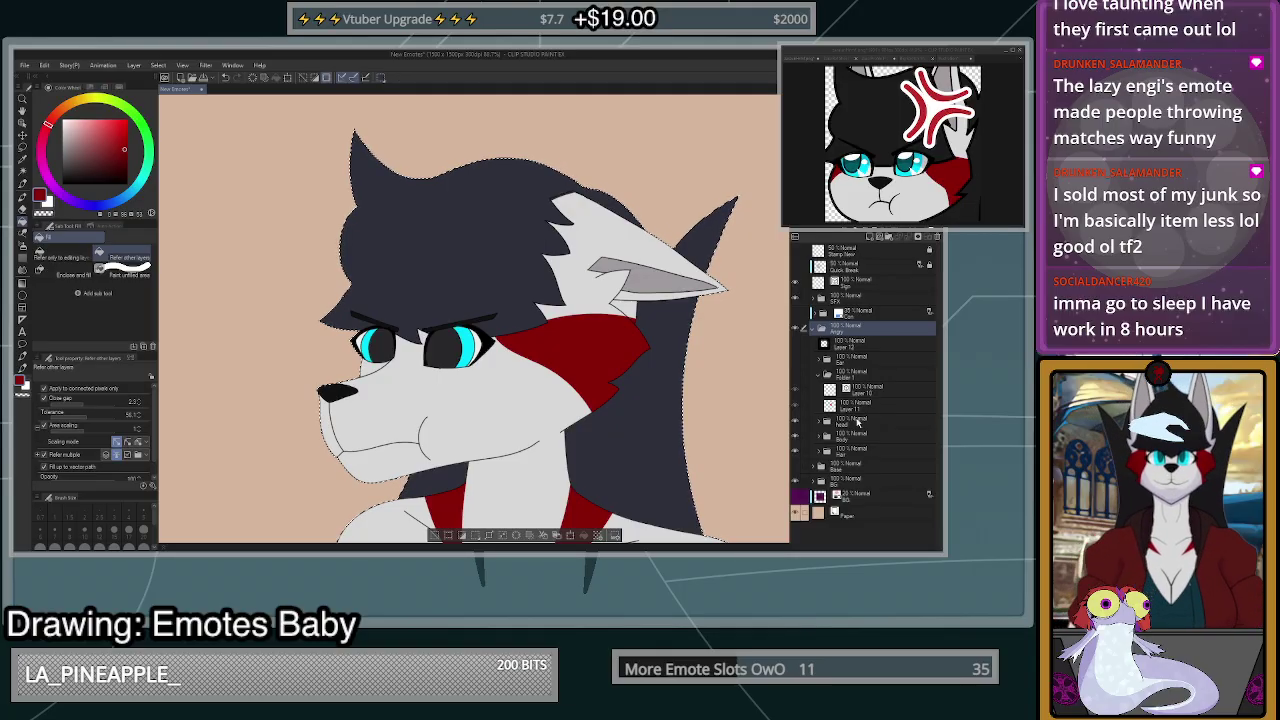
left_click(858, 423)
left_click(856, 453)
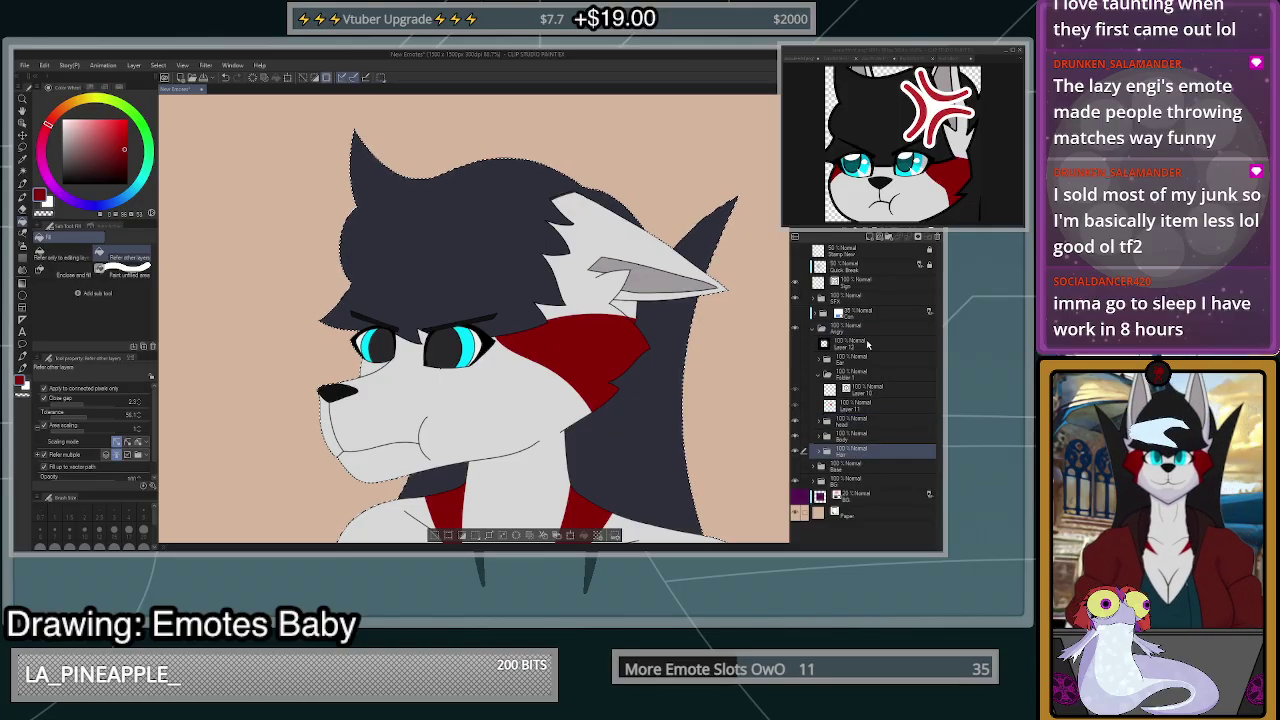
left_click(870, 238)
left_click(852, 484)
left_click_drag(852, 484, 851, 451)
left_click(851, 456)
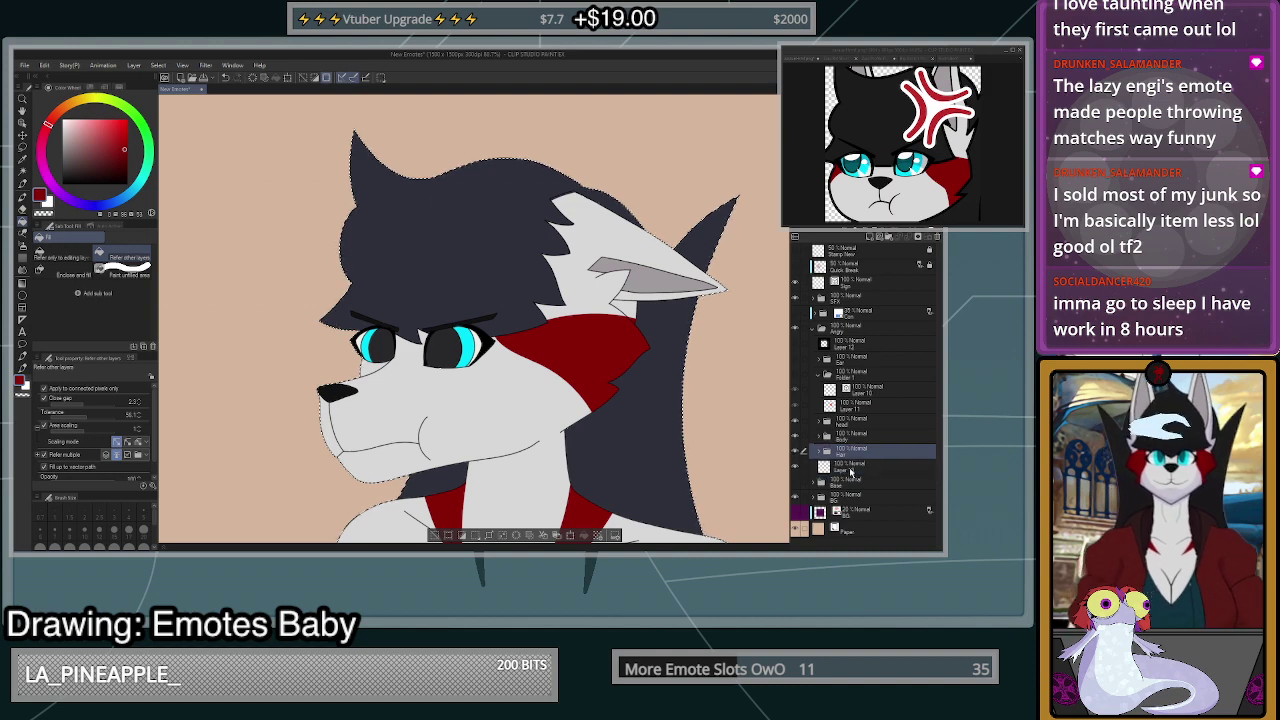
left_click(851, 469)
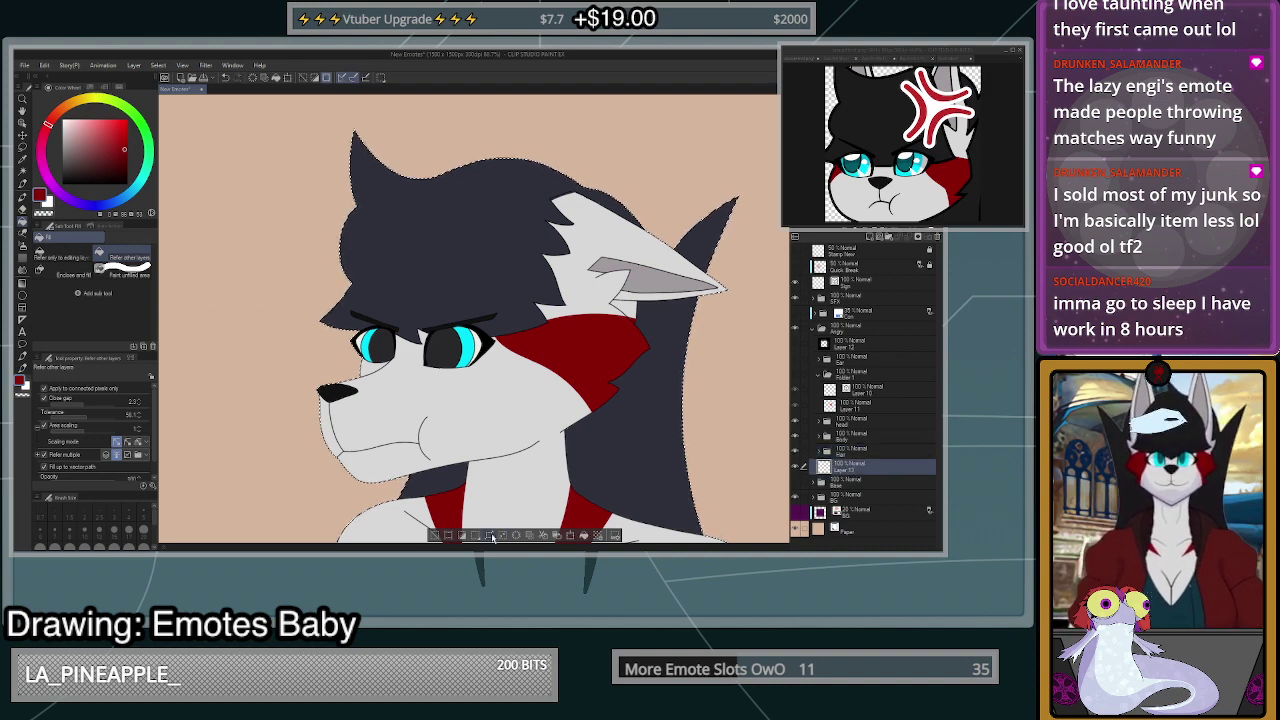
- Expand the silhouette selection, fill it with black on the new layer, deselect, and show the black framing layer again
left_click(582, 160)
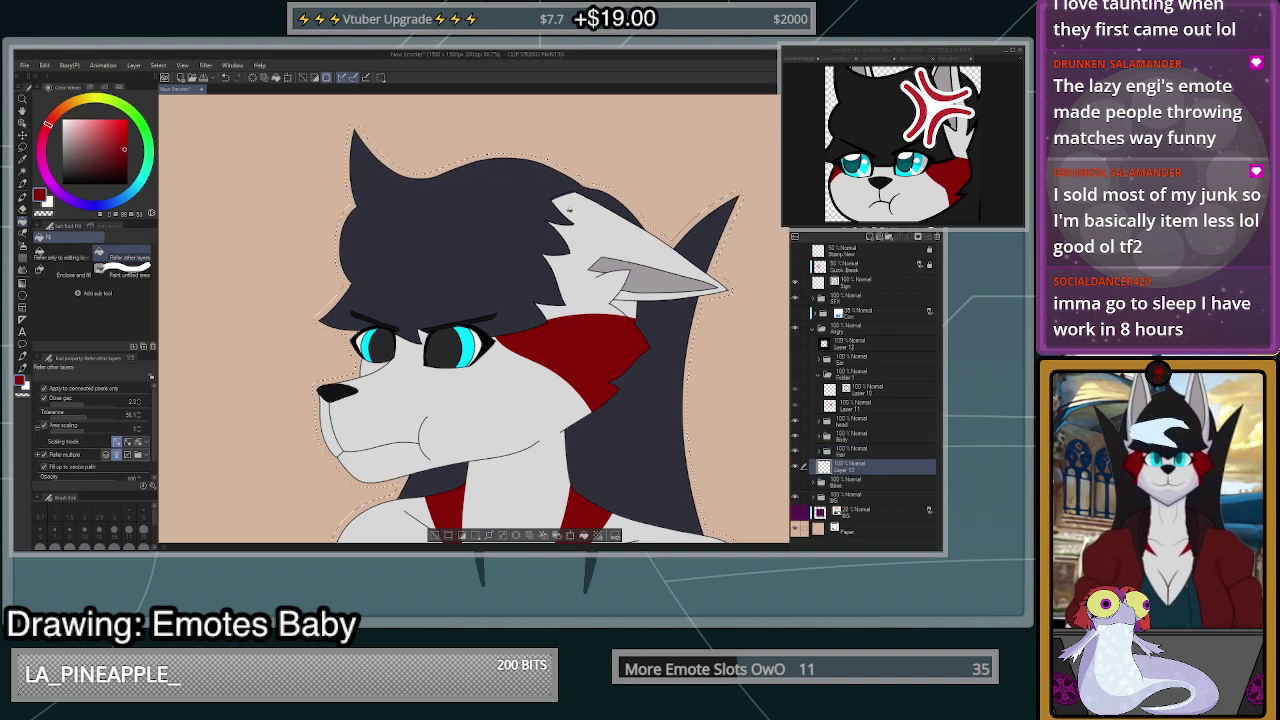
left_click(127, 184)
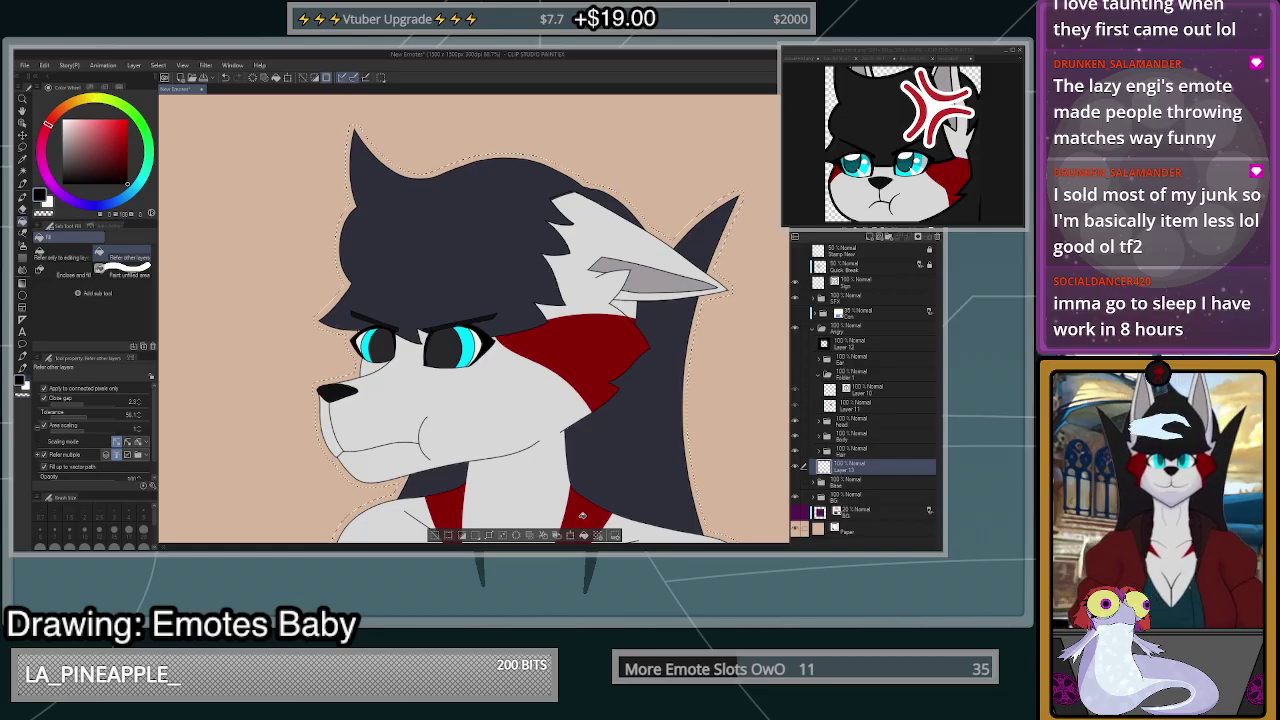
left_click(584, 536)
left_click(435, 536)
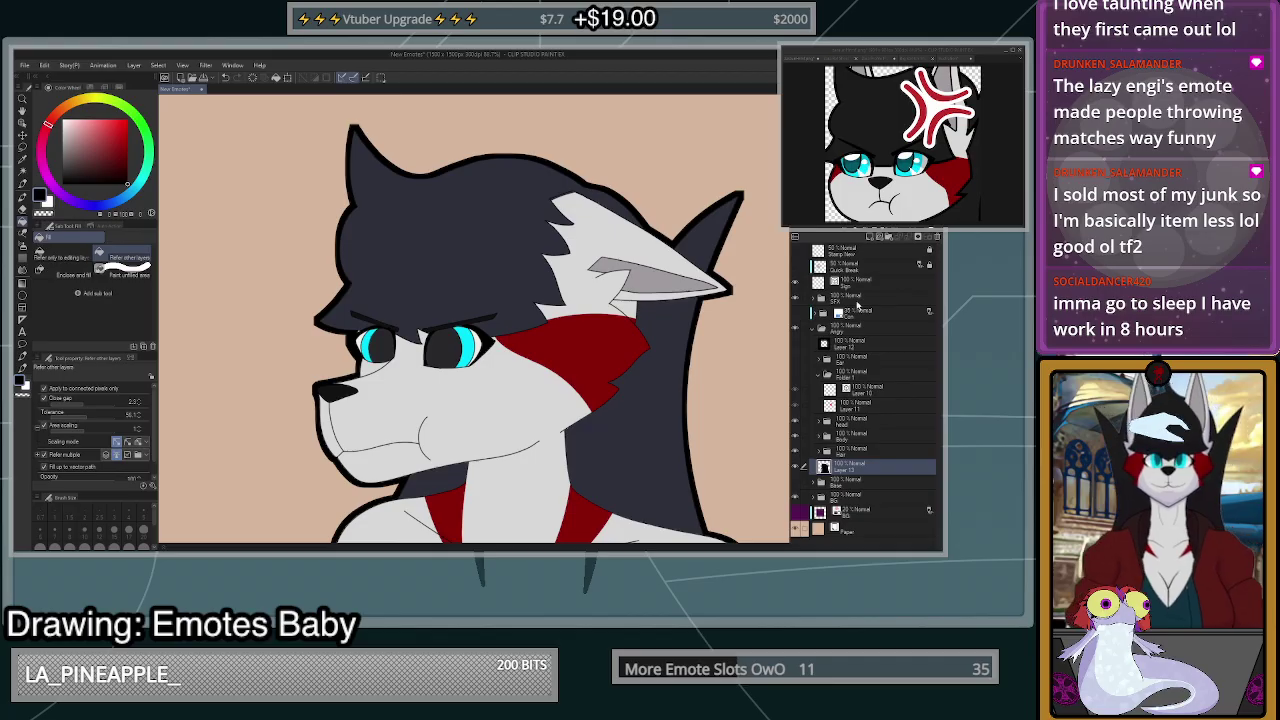
left_click(797, 345)
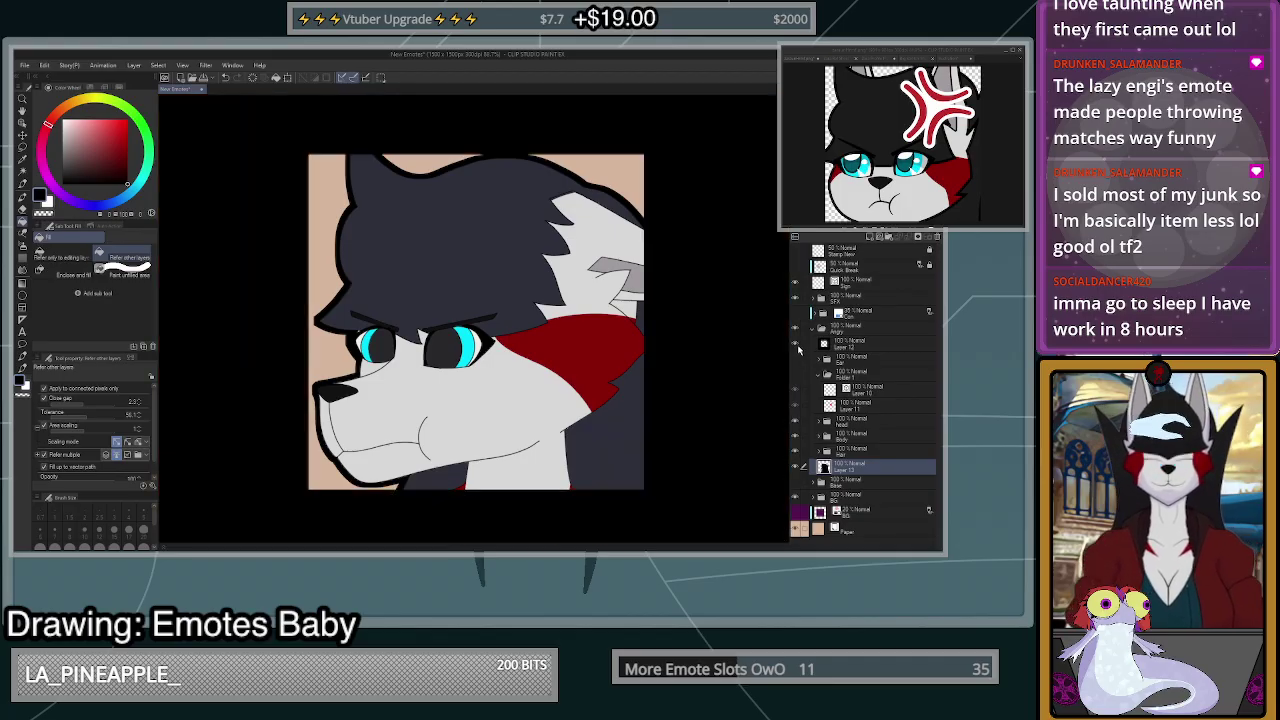
scroll(631, 382, "down", 2)
scroll(632, 380, "up", 2)
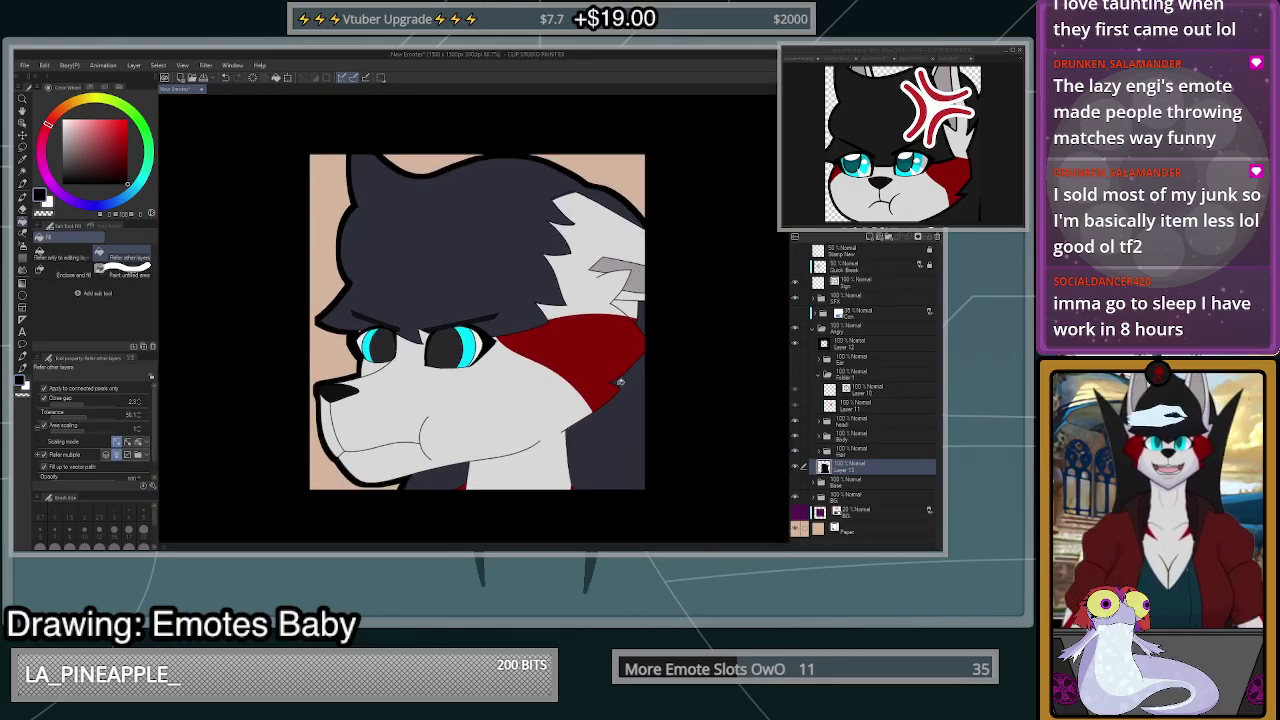
- Undo the outline fill, expand the silhouette selection by a smaller amount, and fill it with black for a thinner outline
left_click(620, 381)
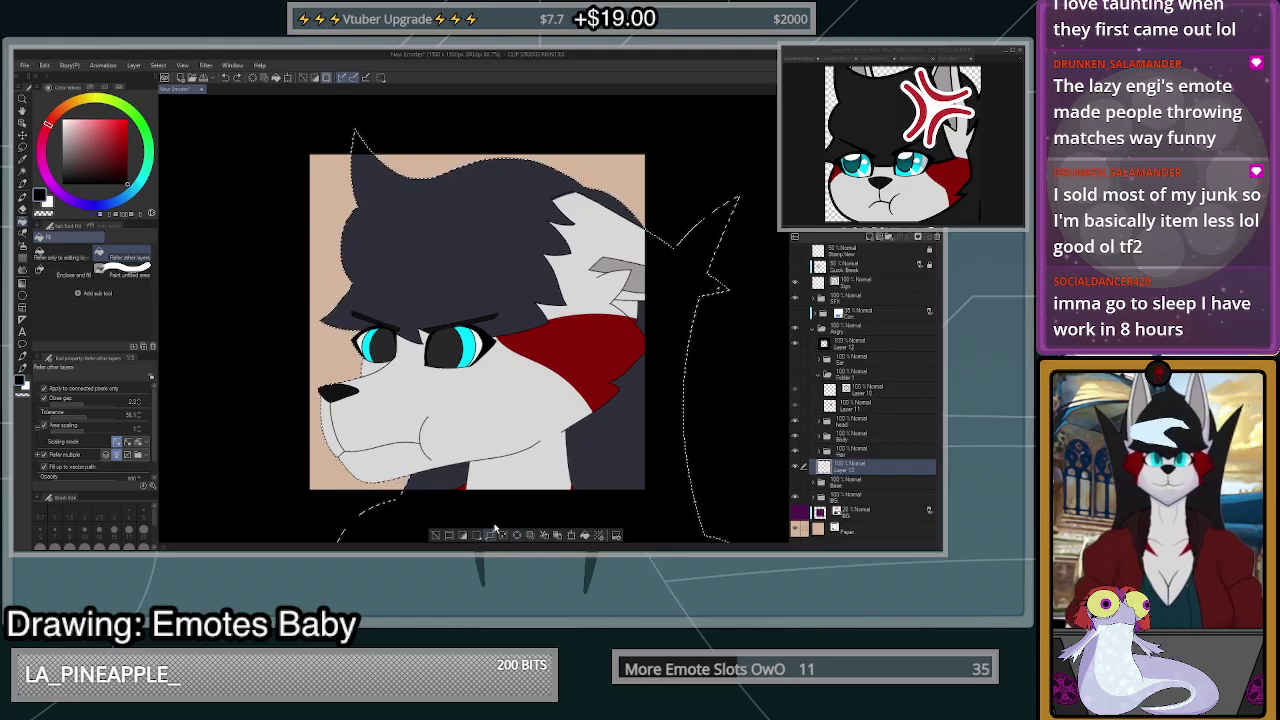
left_click(502, 216)
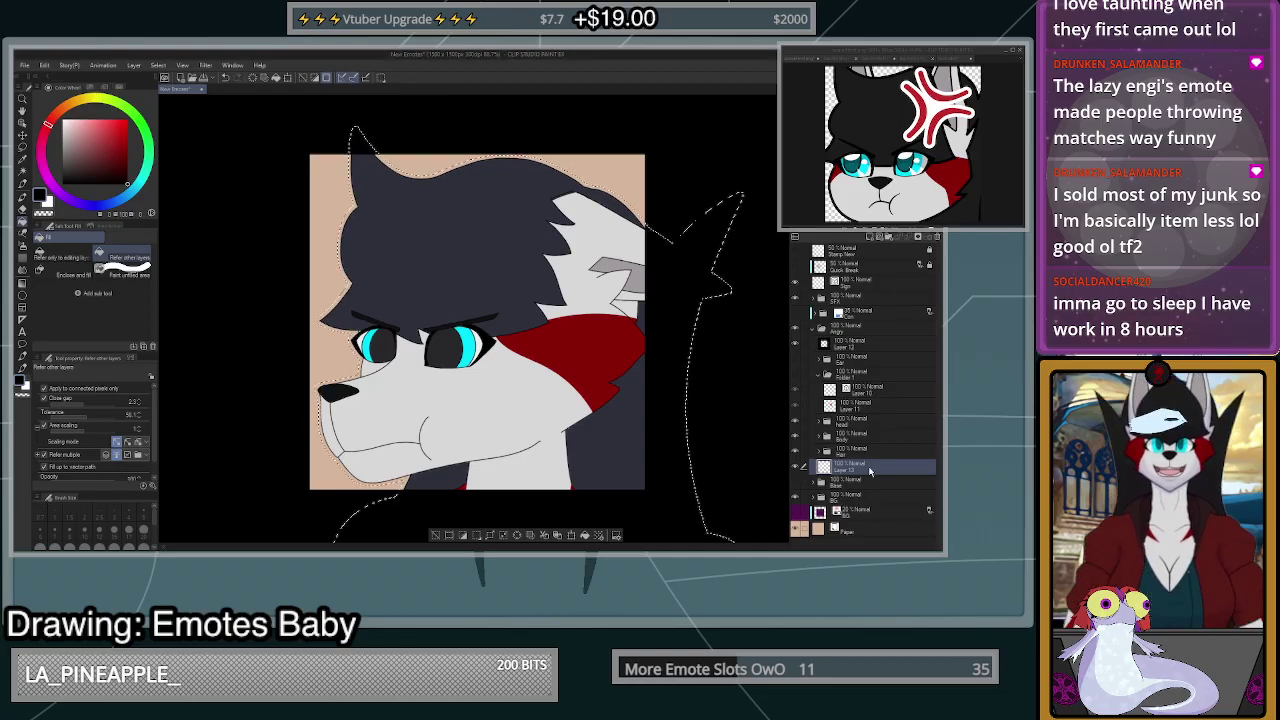
left_click(584, 536)
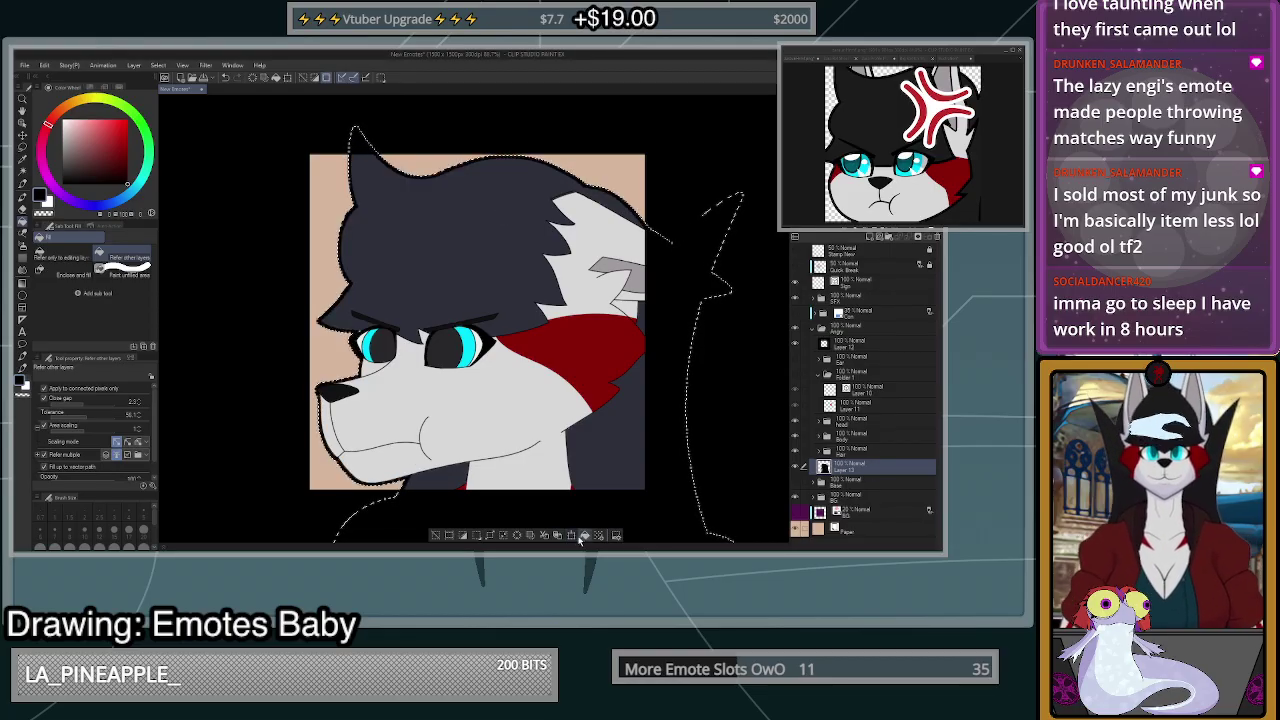
left_click(436, 535)
scroll(566, 410, "up", 1)
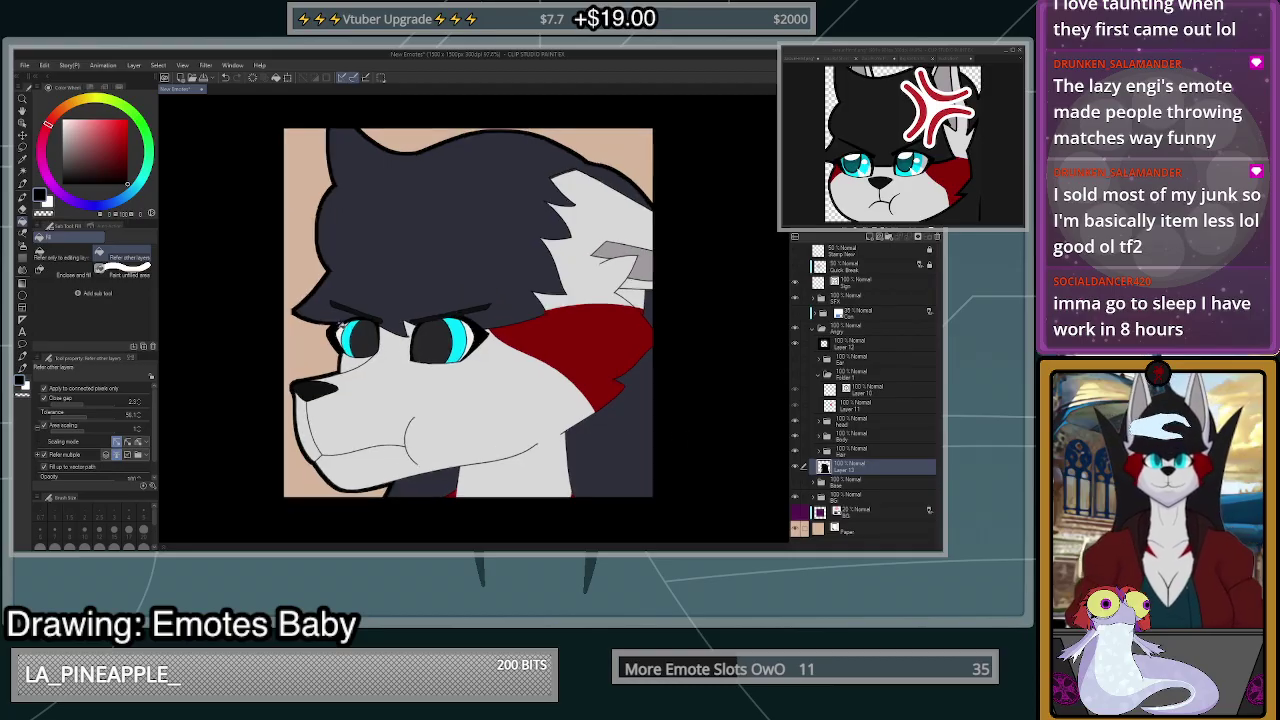
- Bring back the outline selection, trim it around the far eye's outer corner with the Lasso, refill it with black and deselect
key("ctrl+z")
key("ctrl+z")
key("ctrl+y")
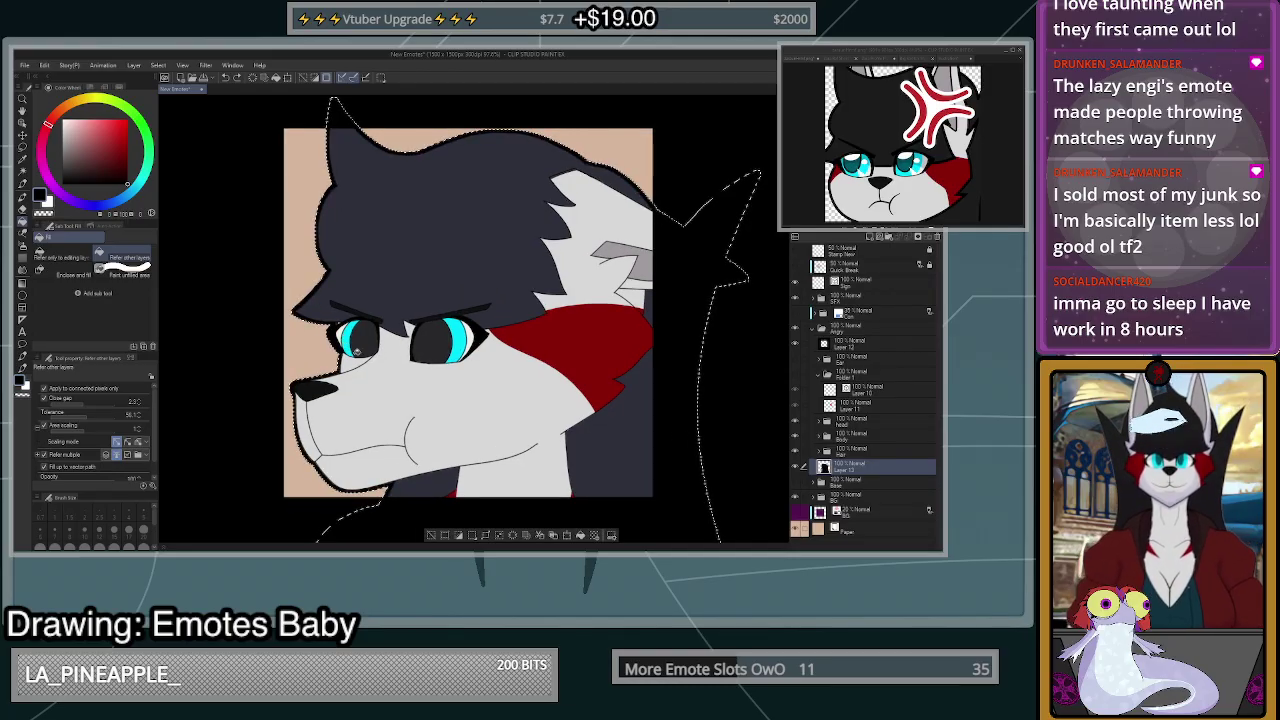
scroll(343, 345, "down", 4)
scroll(412, 379, "up", 10)
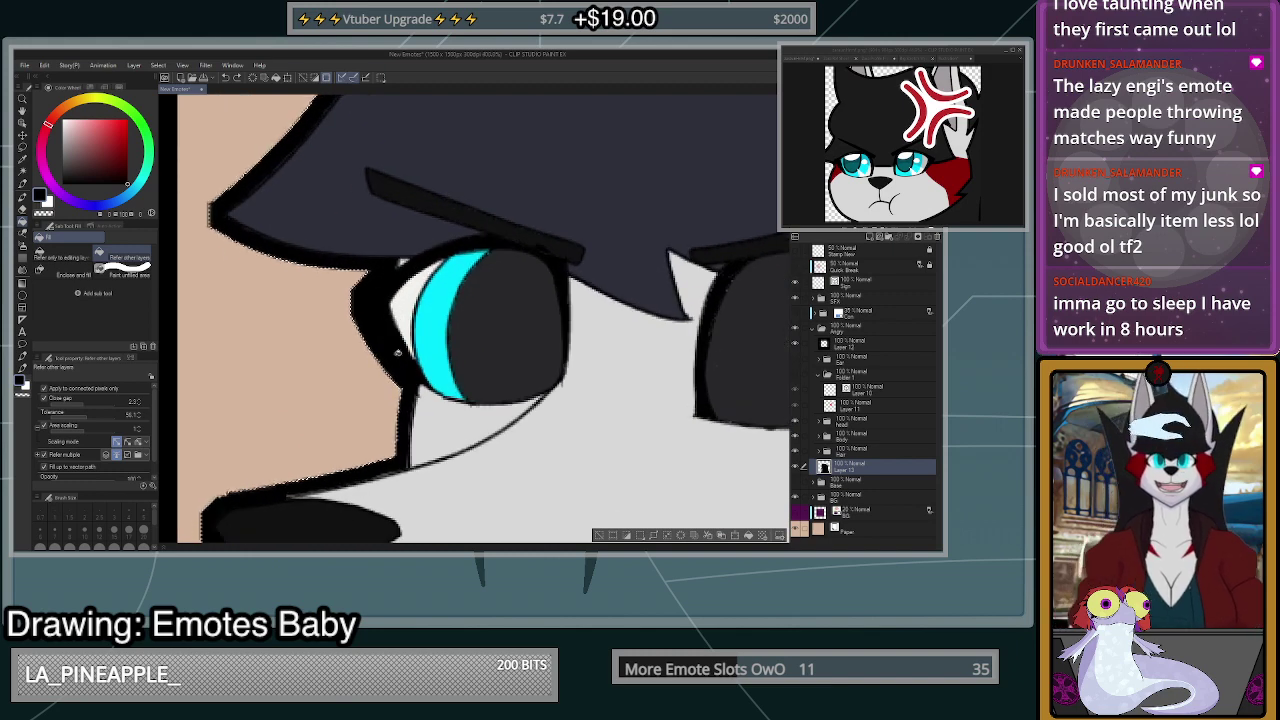
key("m")
scroll(400, 366, "up", 2)
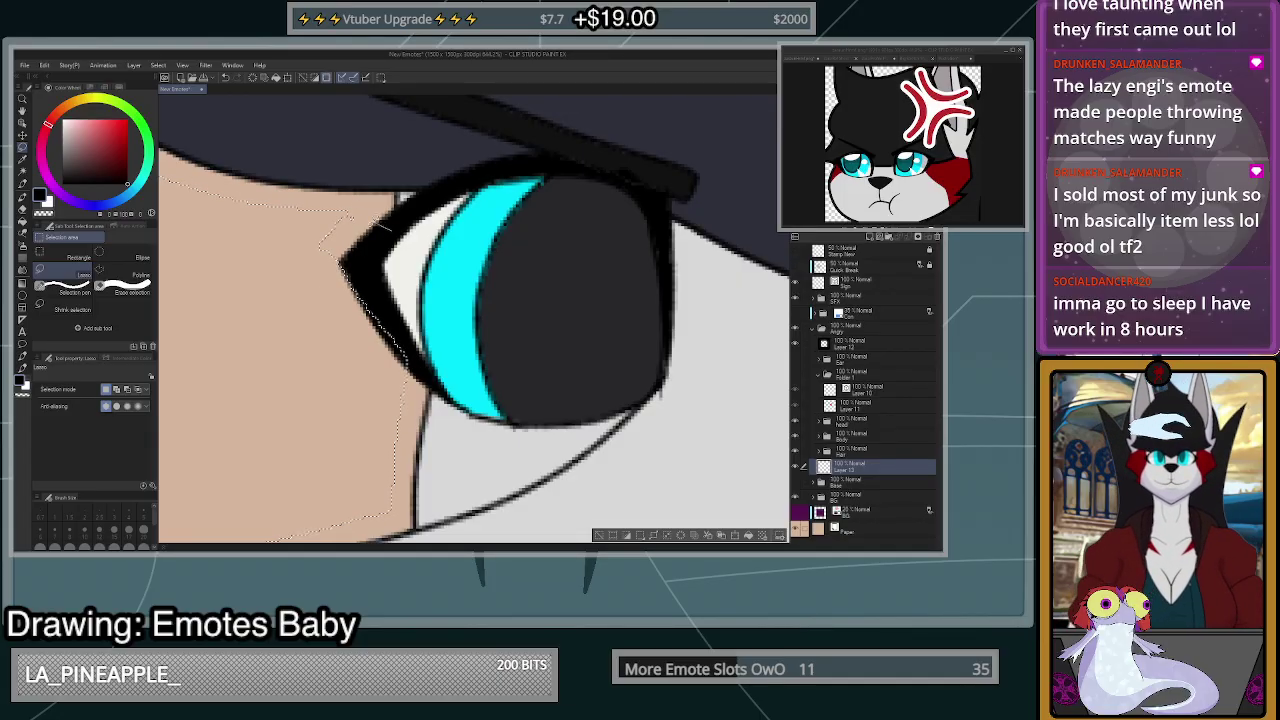
left_click(749, 535)
left_click(598, 535)
scroll(601, 533, "down", 6)
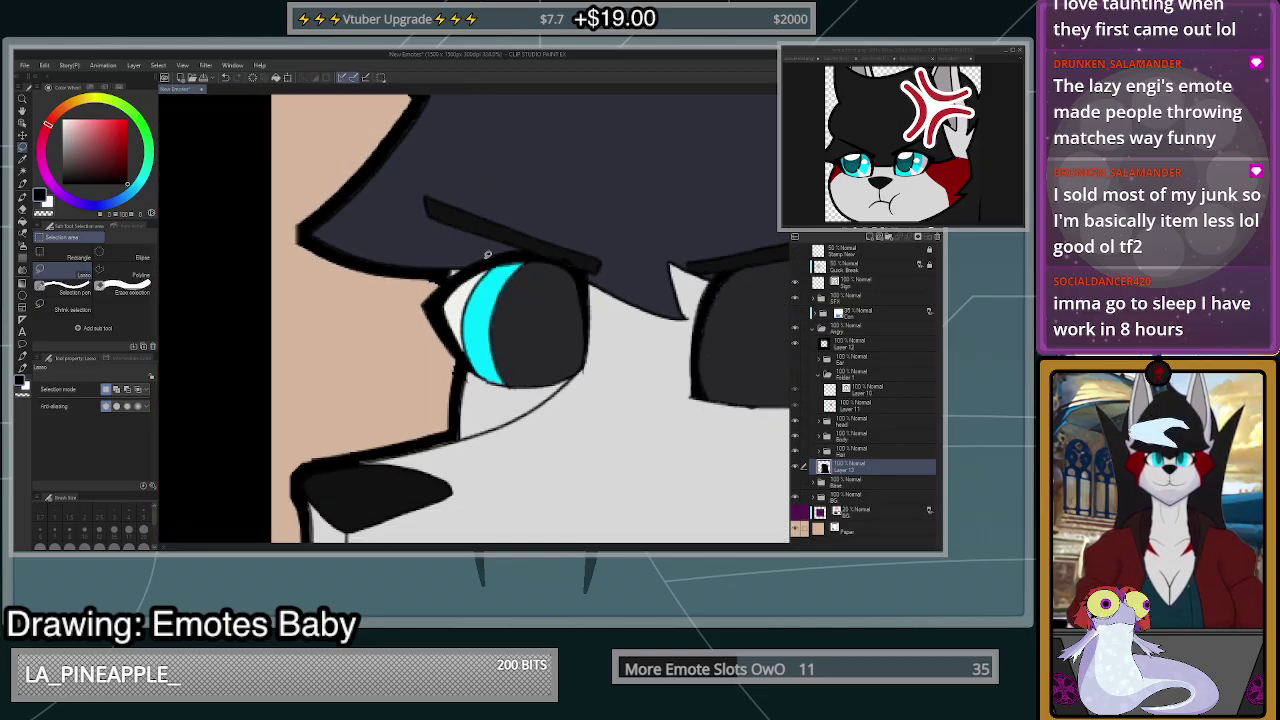
- Check the outlined emote at several zoom levels, then show the red burst folder again and collapse it
scroll(700, 175, "up", 5)
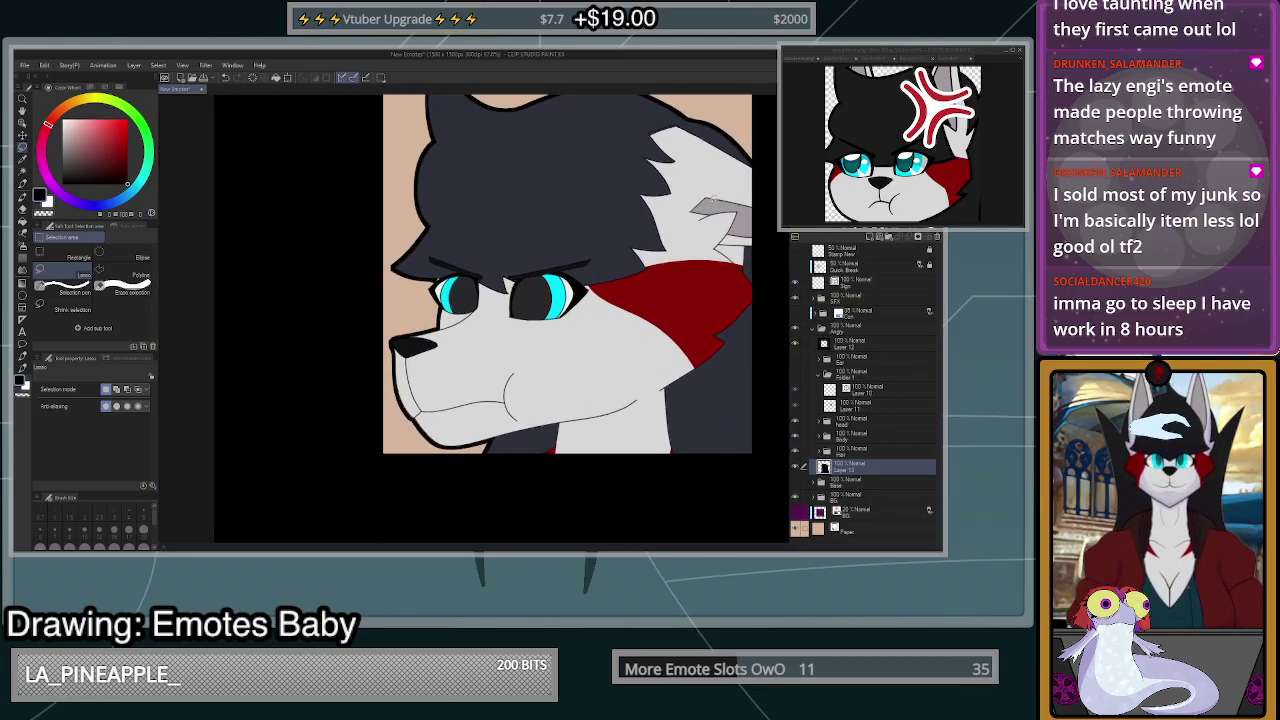
key("ctrl+0")
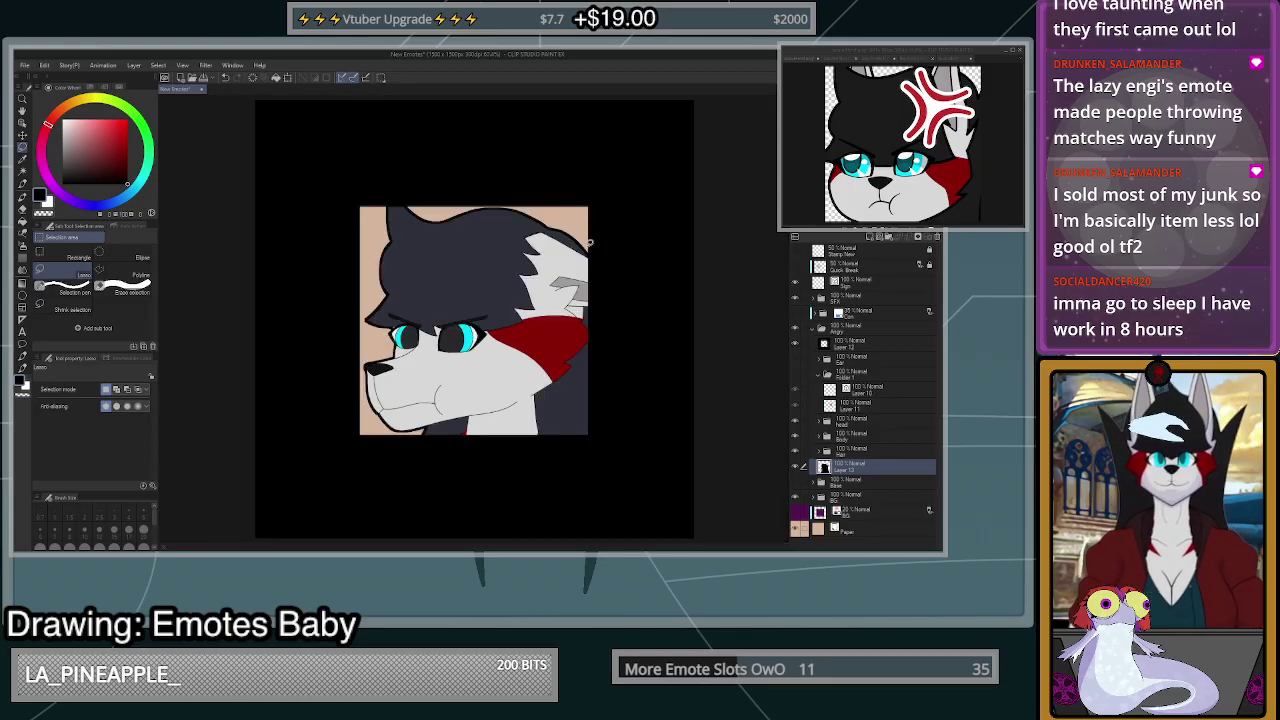
scroll(590, 243, "up", 2)
scroll(411, 406, "up", 2)
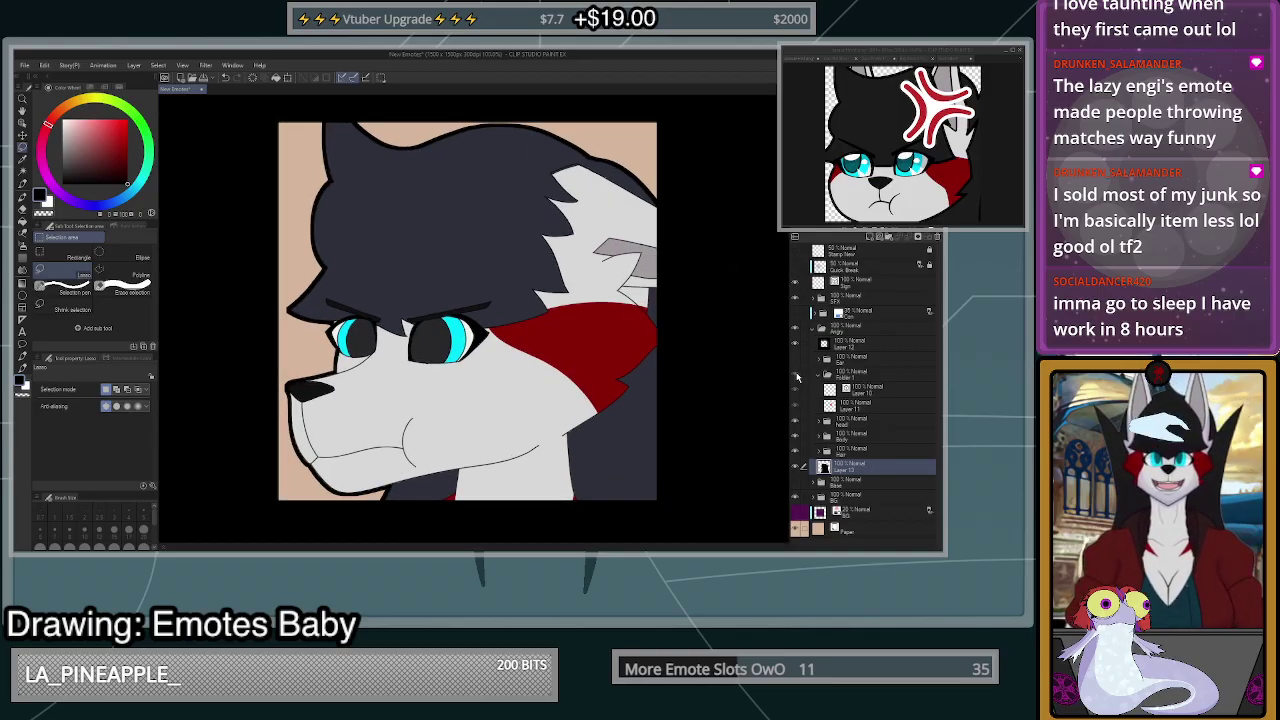
left_click(796, 375)
left_click(818, 377)
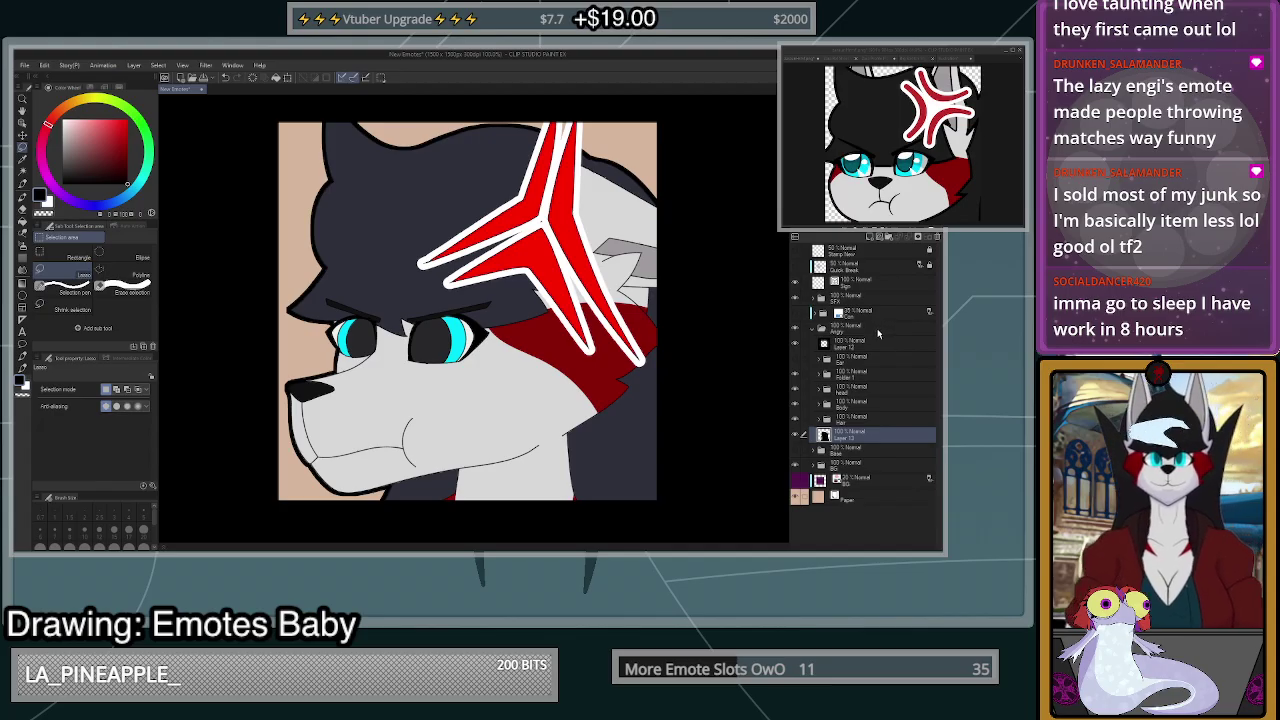
key("alt+Tab")
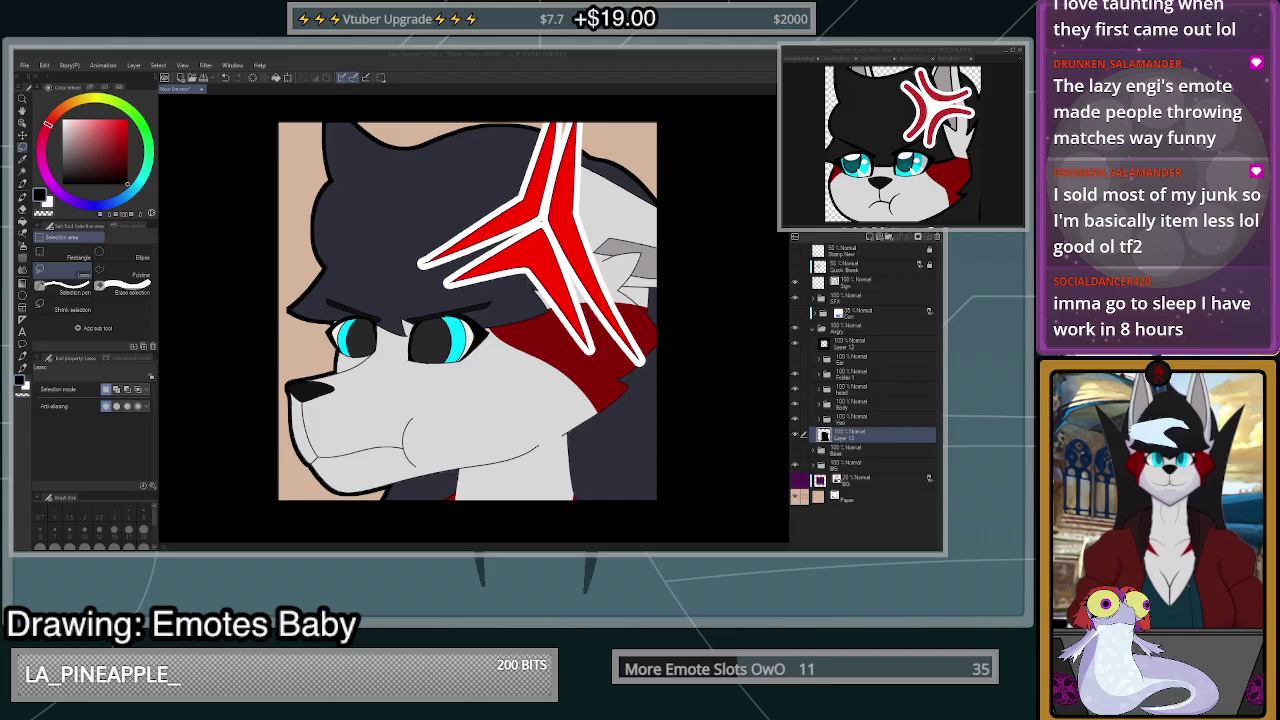
left_click(662, 498)
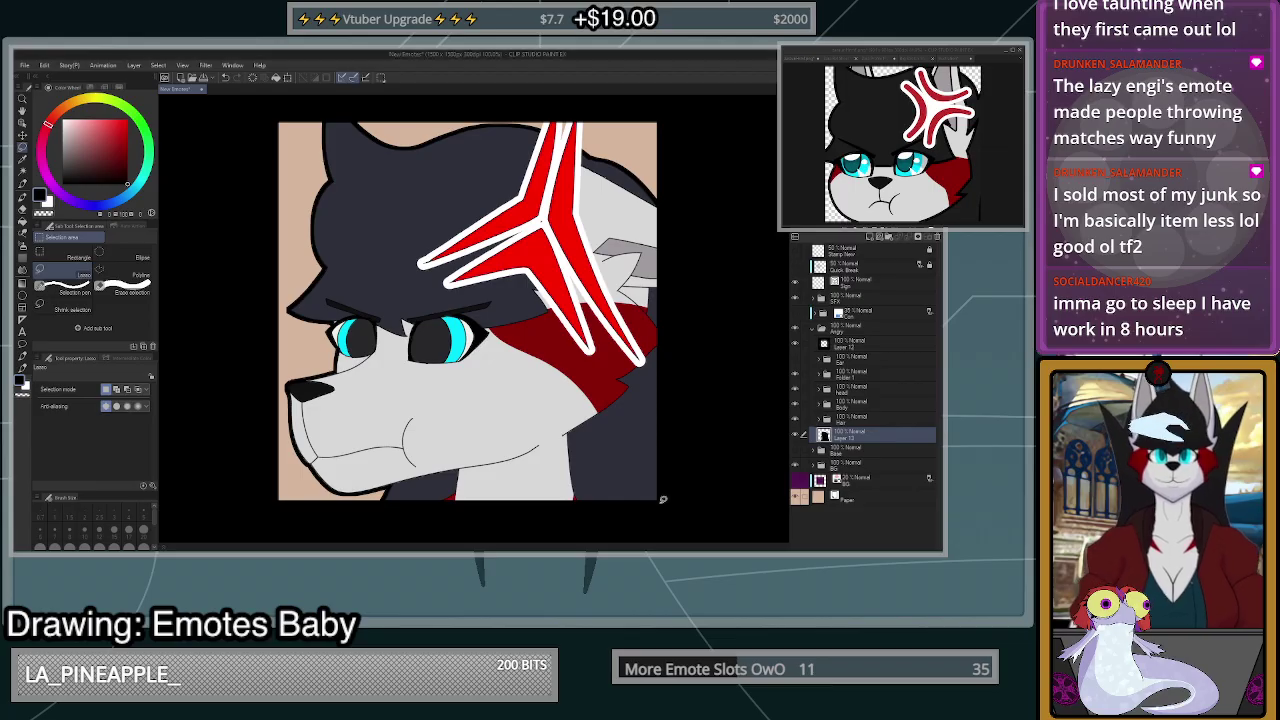
left_click(187, 49)
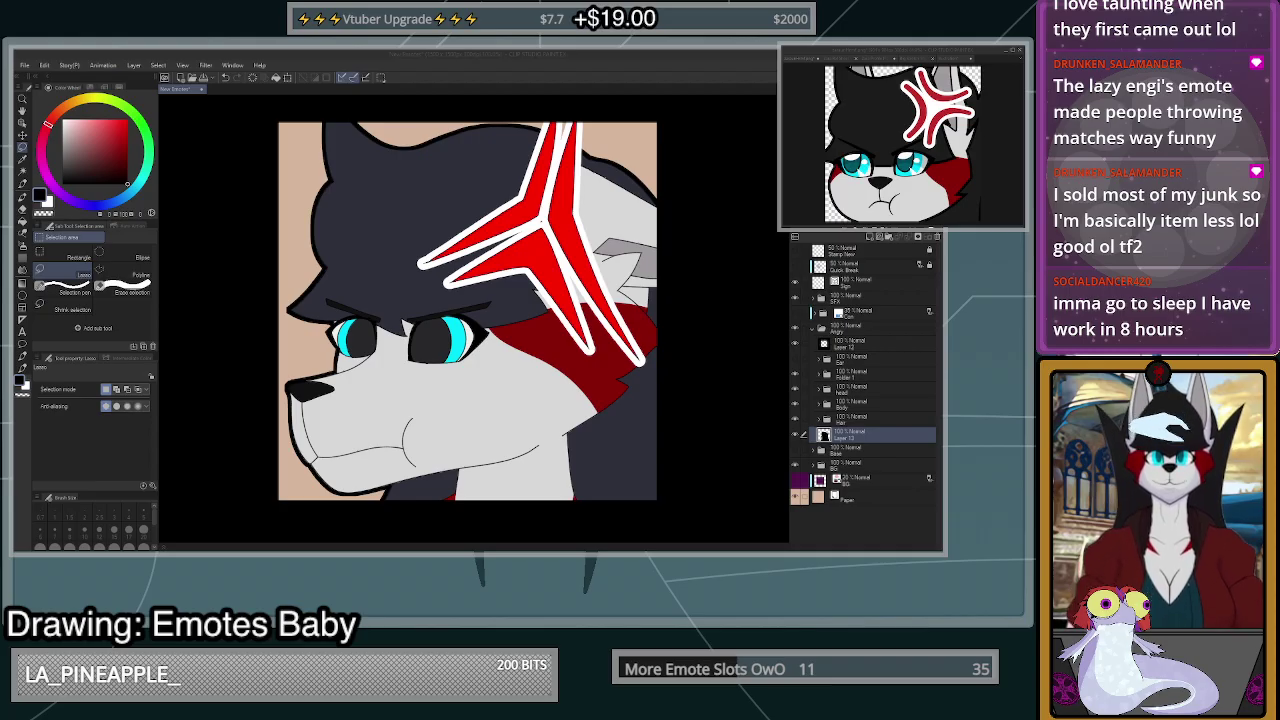
left_click(985, 66)
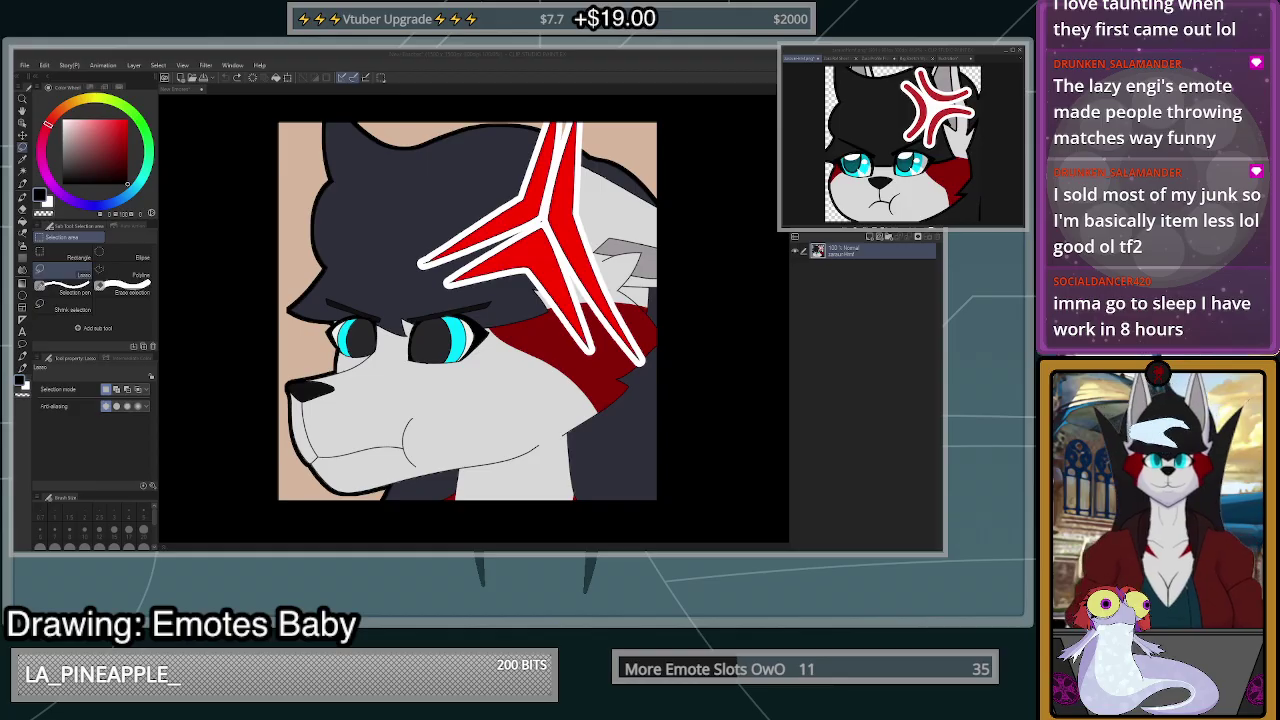
left_click(754, 394)
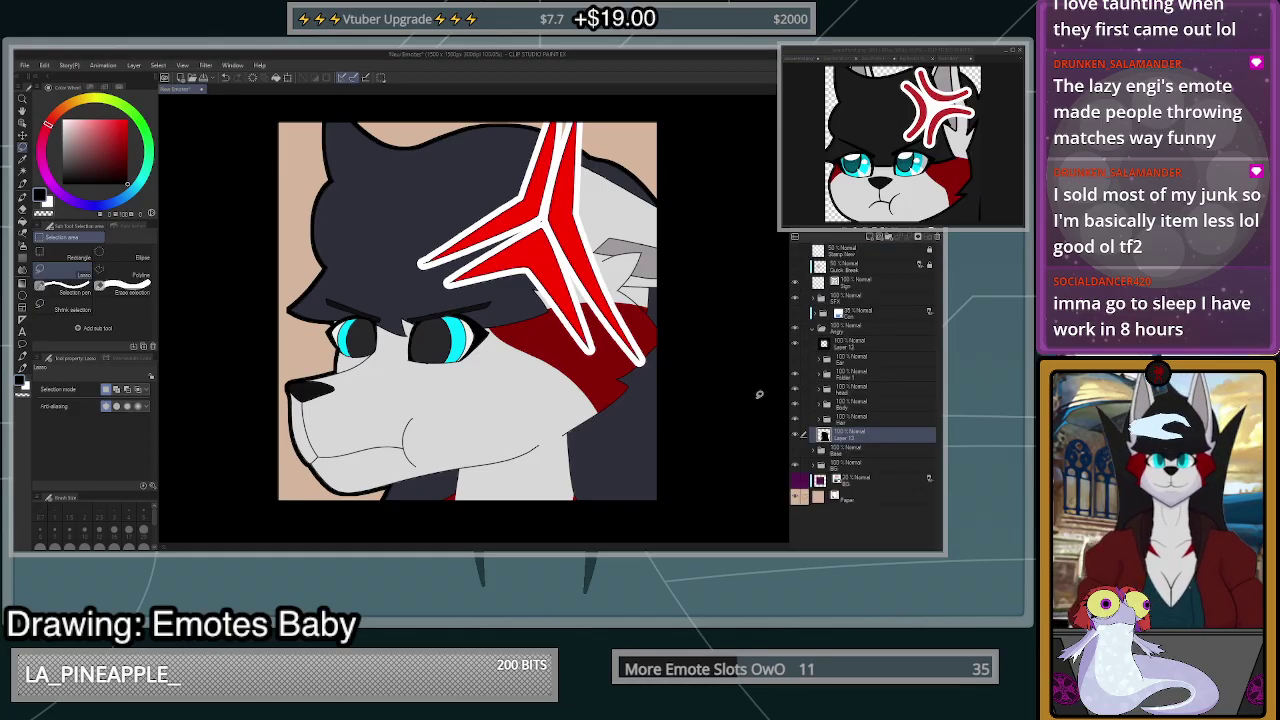
- Look through the Body and Head folders for the eye colour layer and select the bottom layer of the Head folder
left_click(848, 419)
left_click(843, 405)
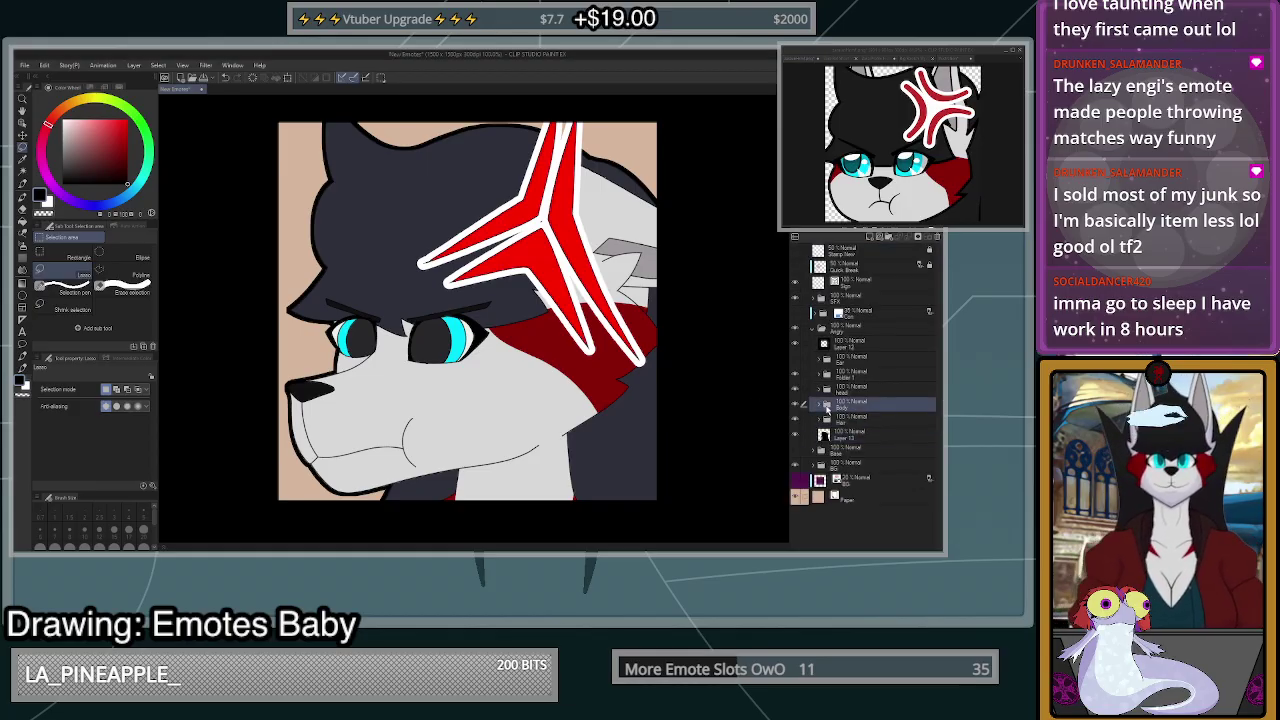
left_click(820, 405)
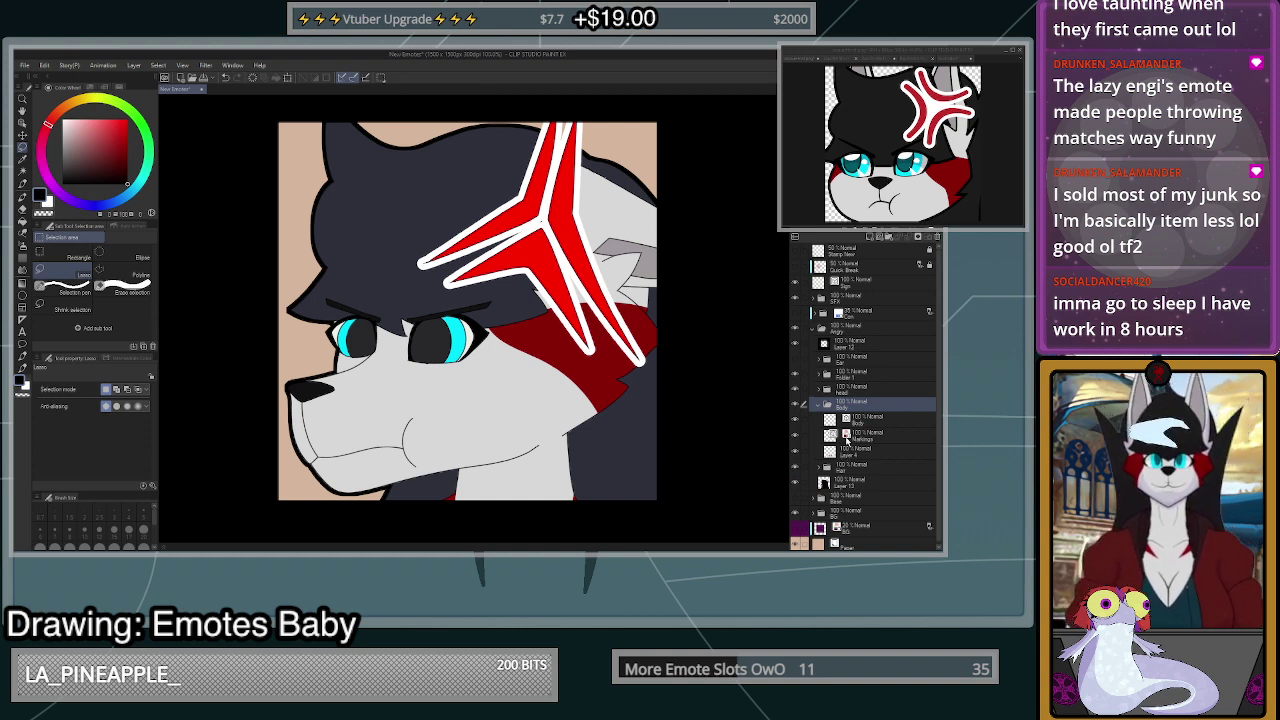
left_click(826, 407)
left_click(820, 390)
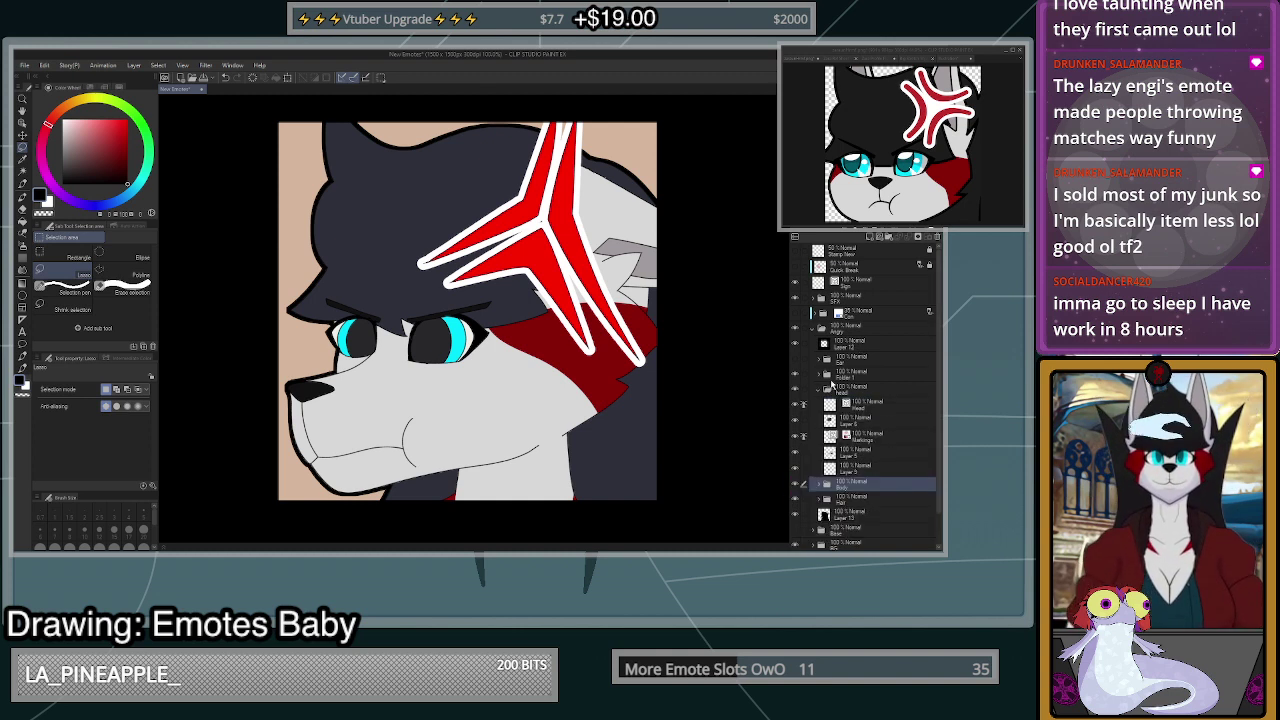
left_click(858, 453)
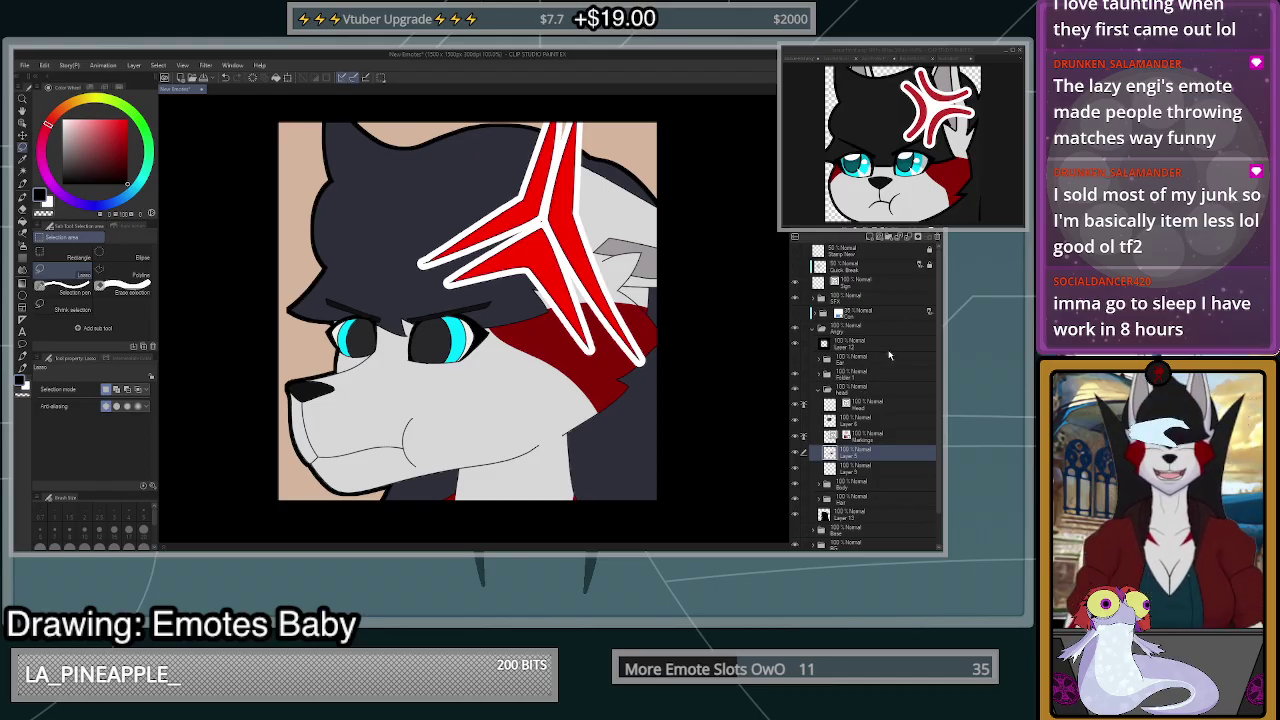
left_click(871, 440)
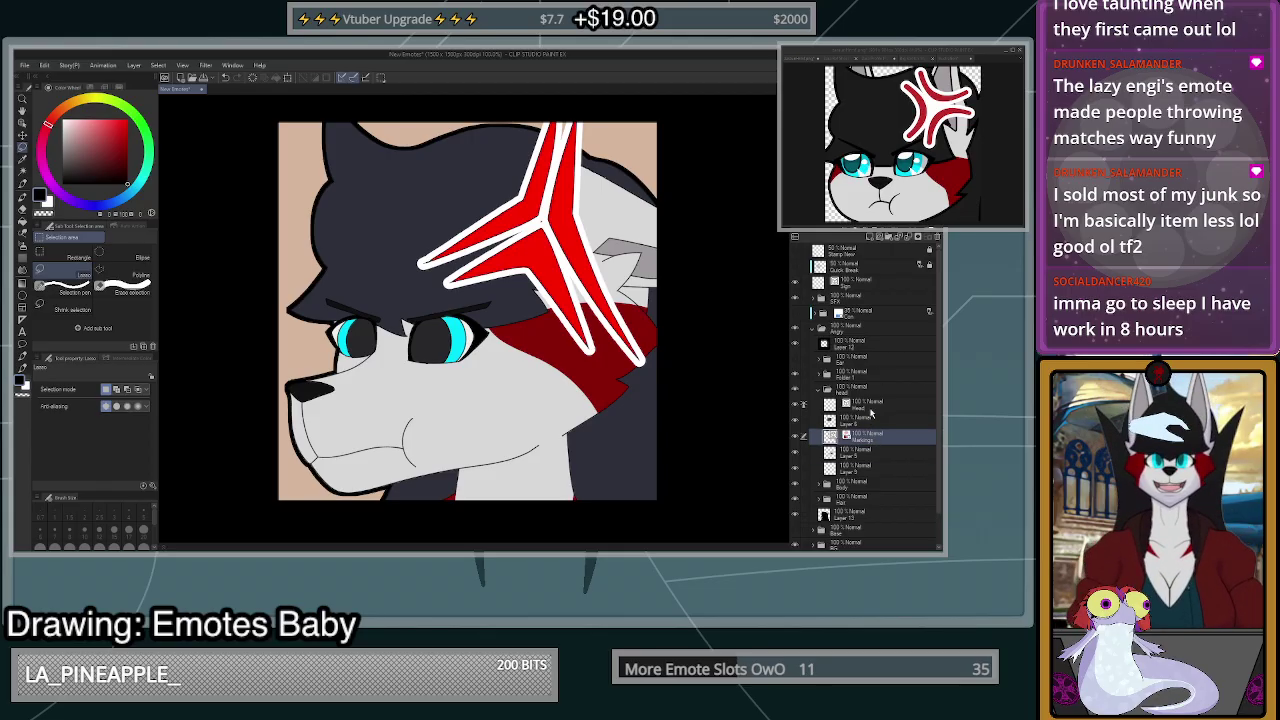
left_click(871, 421)
left_click(871, 453)
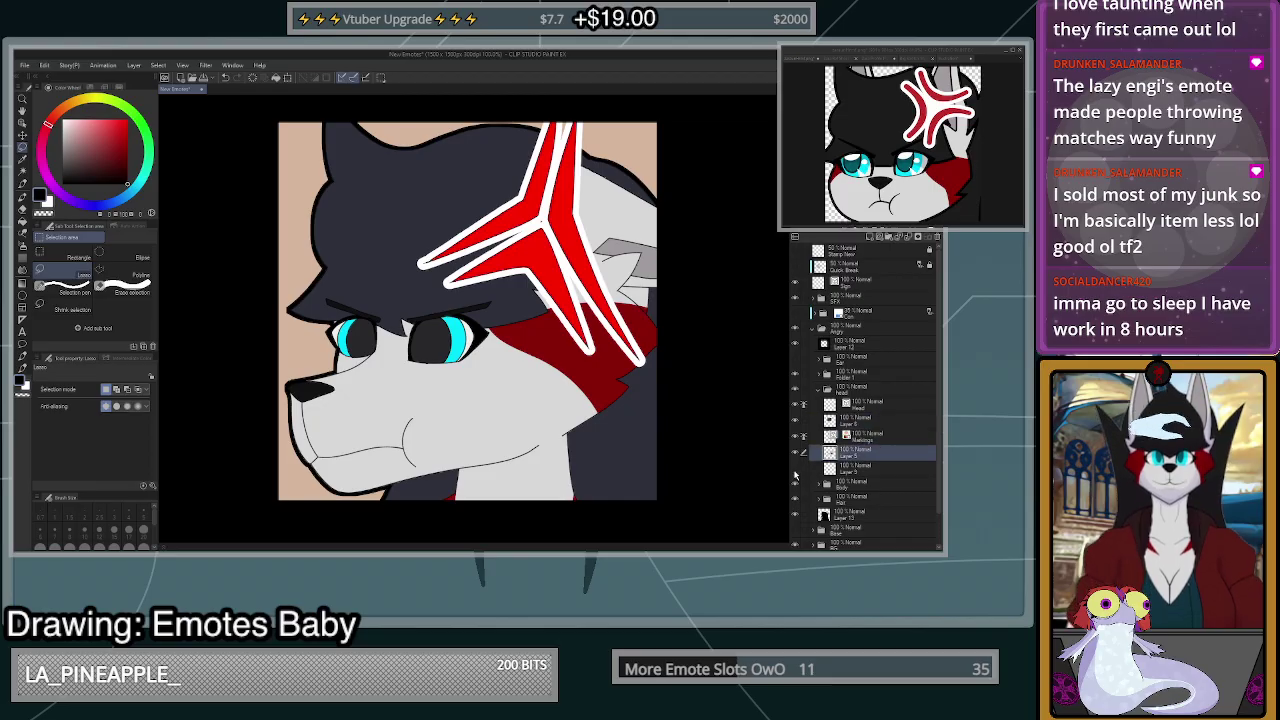
left_click(796, 470)
left_click(796, 470)
left_click(841, 468)
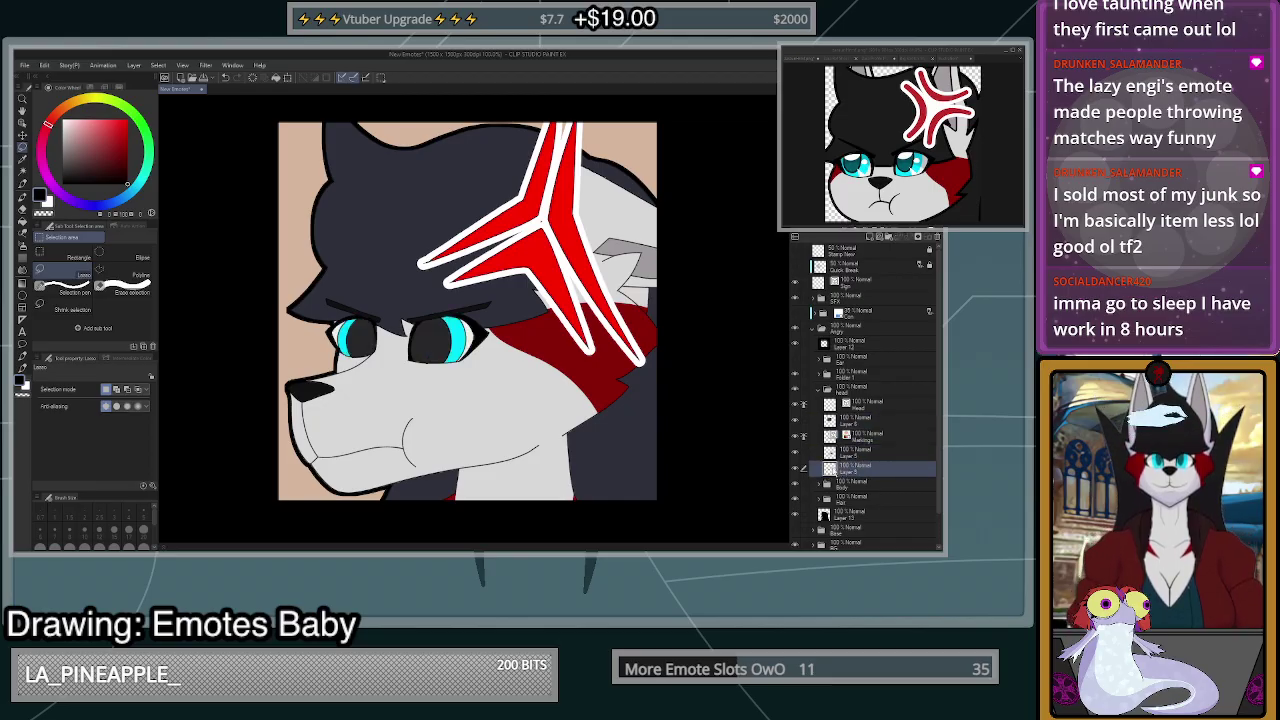
- Auto-select the pupil and iris areas of both eyes referring to all layers, paste a copy as a new layer, and deselect
left_click(22, 171)
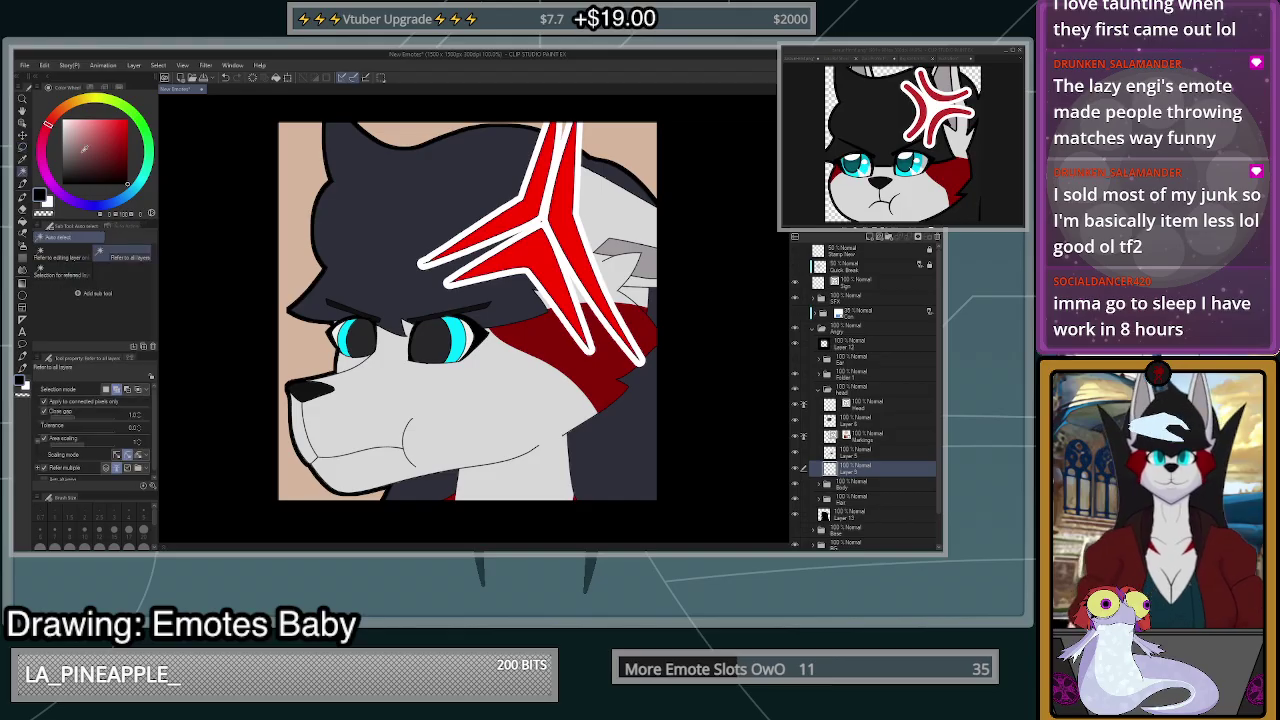
scroll(422, 332, "up", 4)
left_click(430, 336)
left_click(477, 340)
scroll(490, 345, "up", 4)
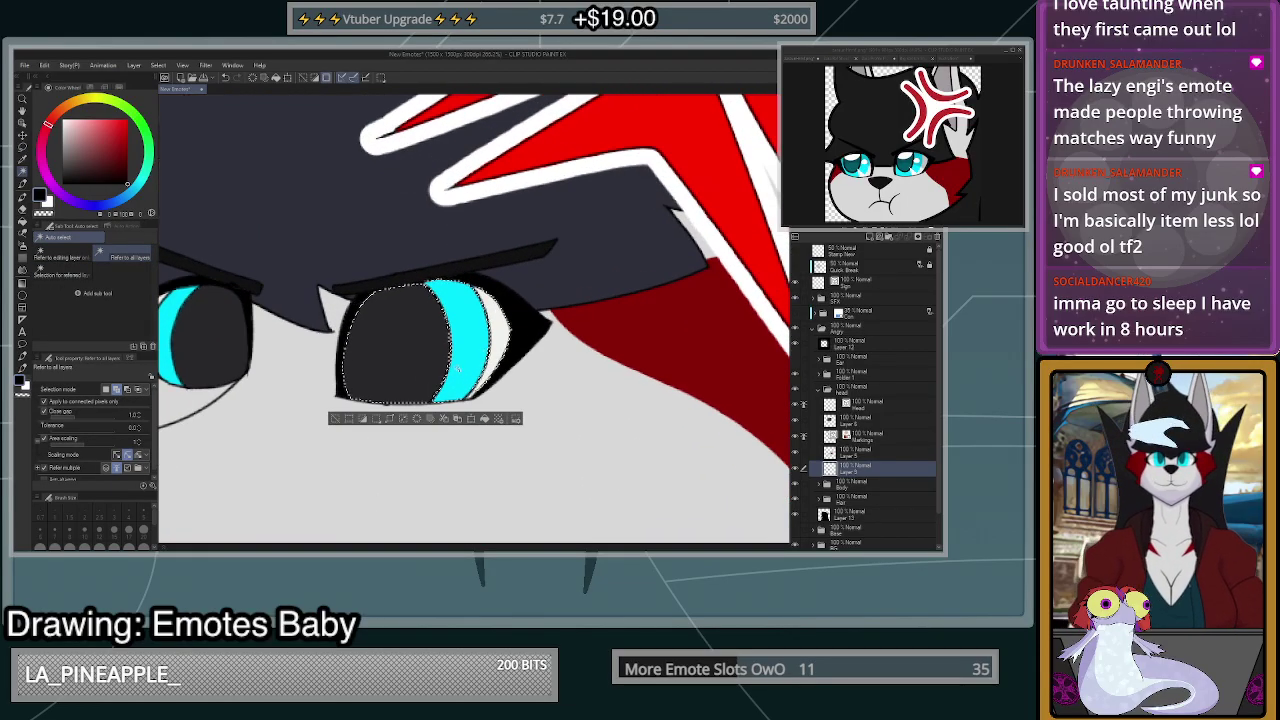
scroll(492, 346, "down", 4)
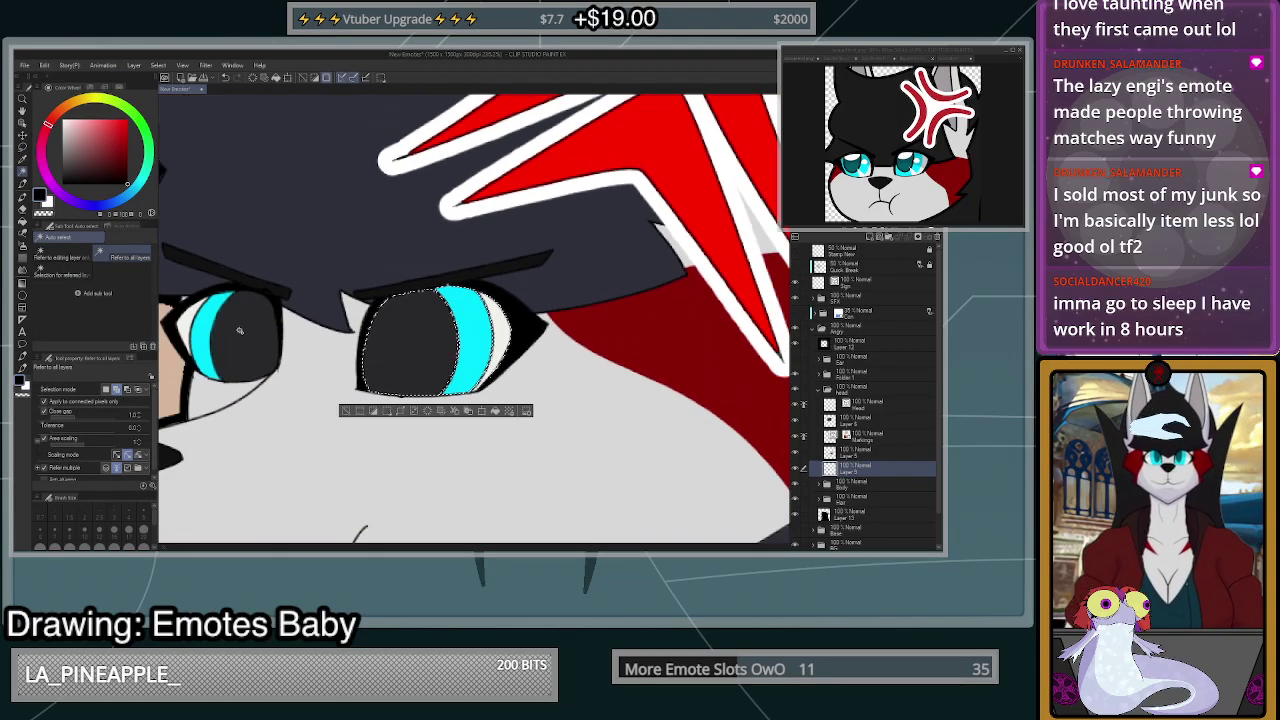
left_click(235, 340, "shift")
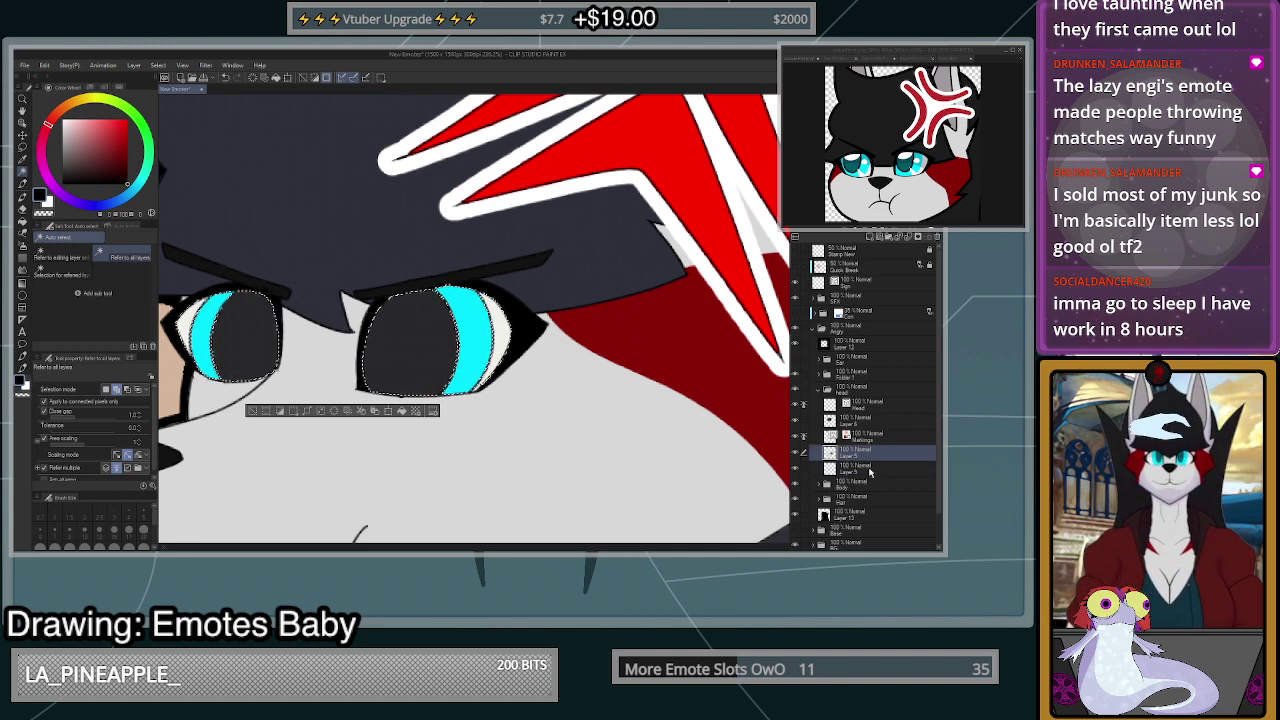
key("ctrl+v")
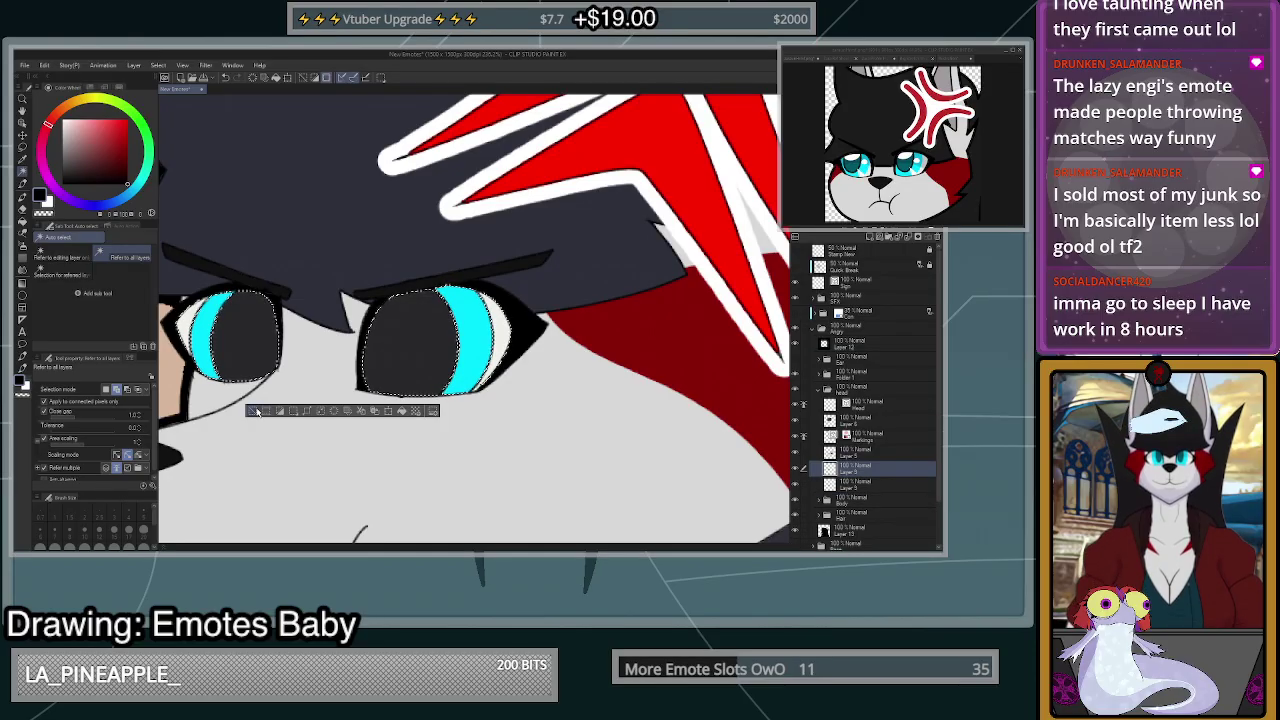
left_click(254, 411)
- Add a new layer clipped to the copied eye layer and switch the drawing colour to white
left_click(867, 237)
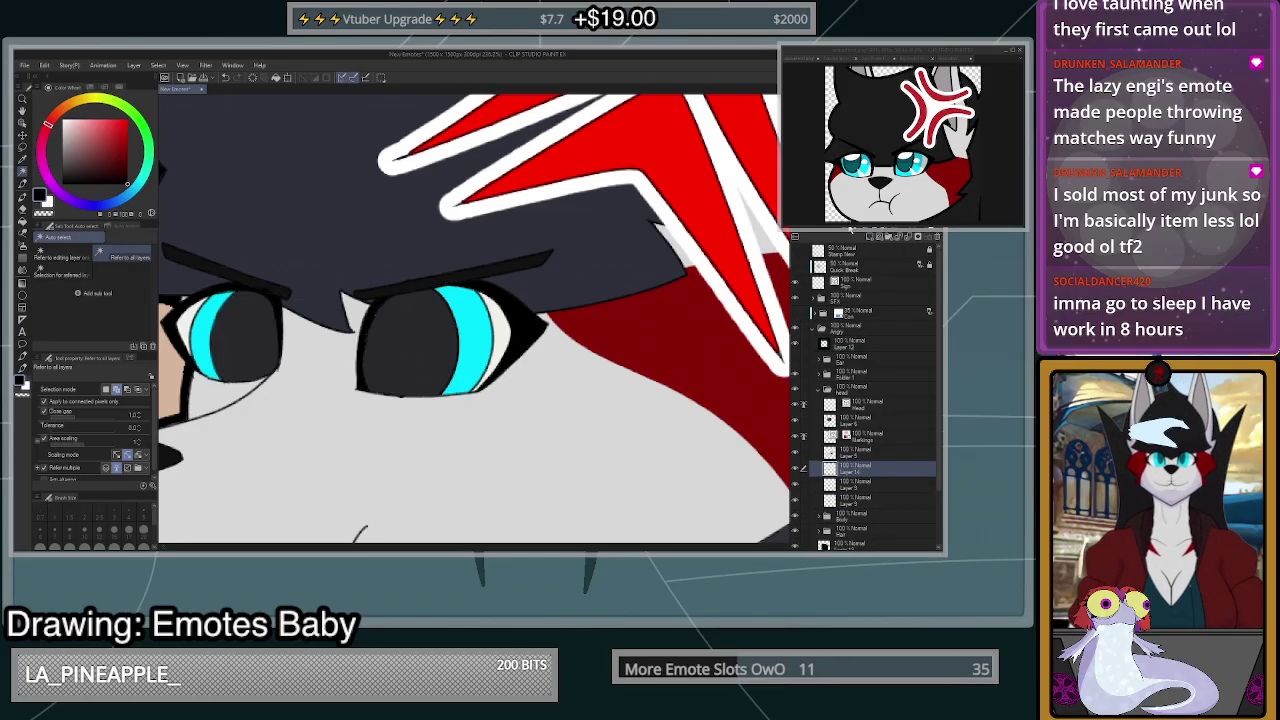
key("x")
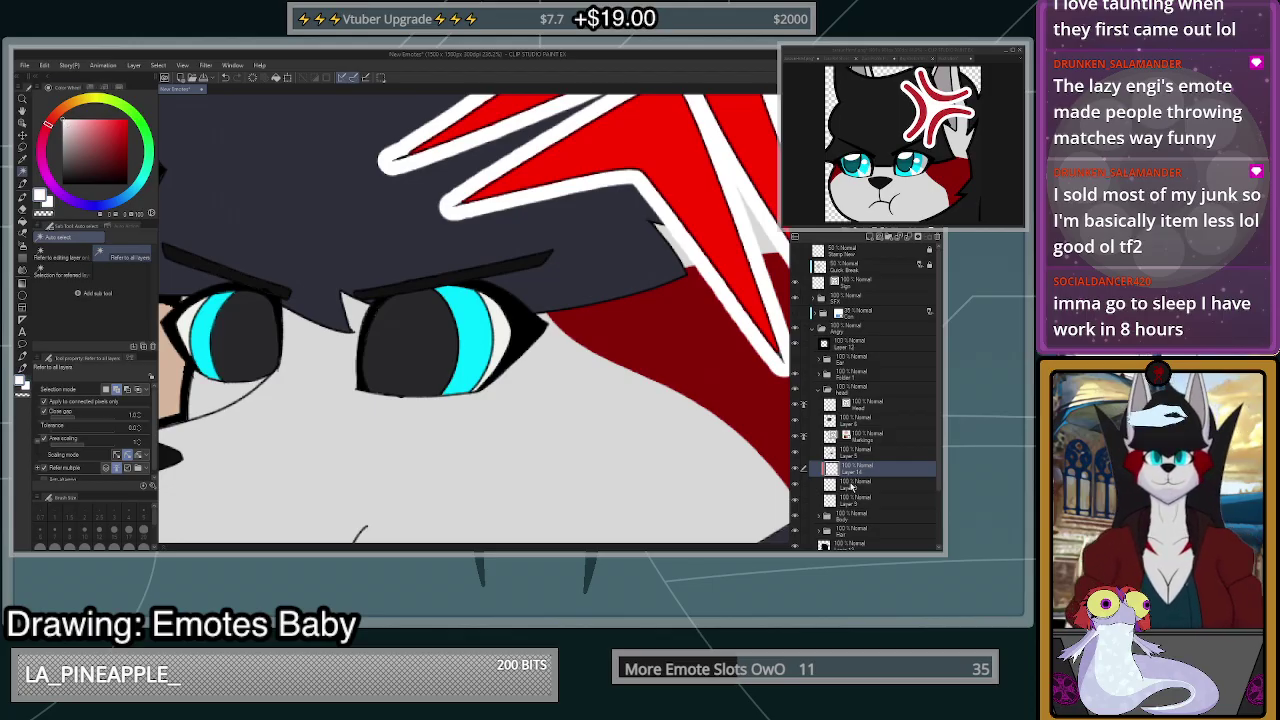
left_click(852, 485)
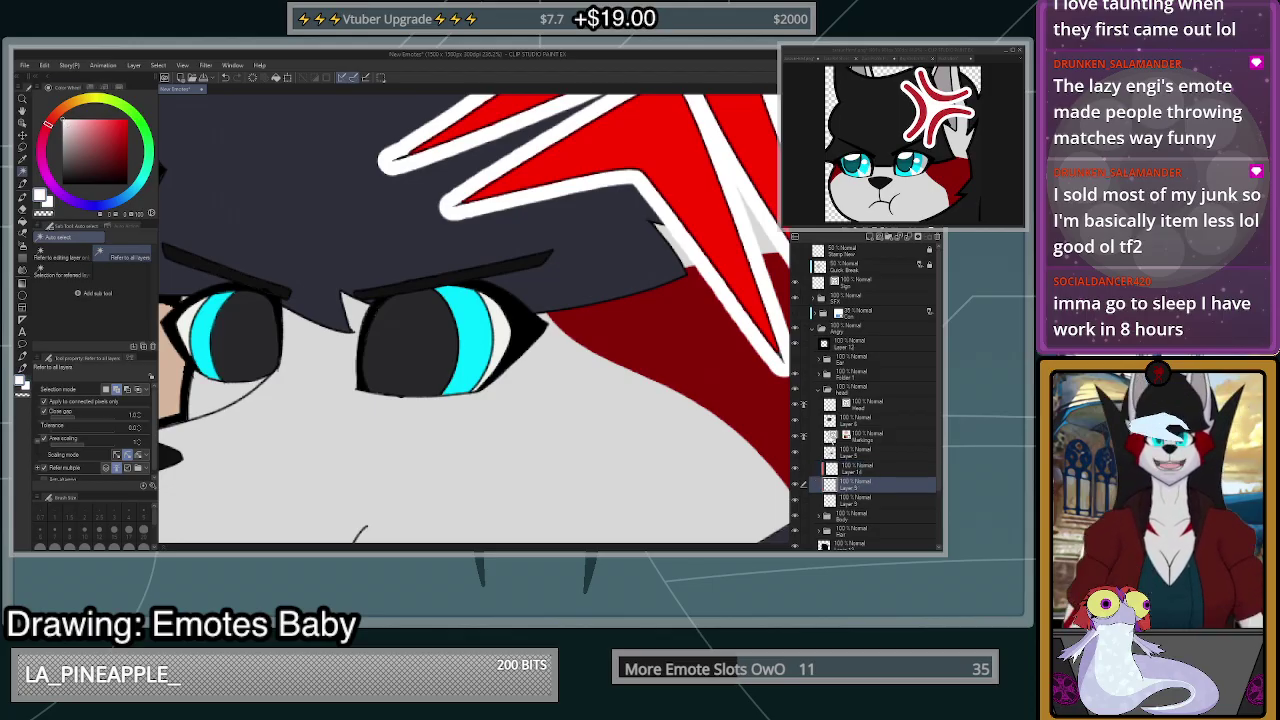
- Copy the iris outlines of both eyes onto their own clipped layer, and move the eye copy layers directly beneath the Head line art
left_click(22, 120)
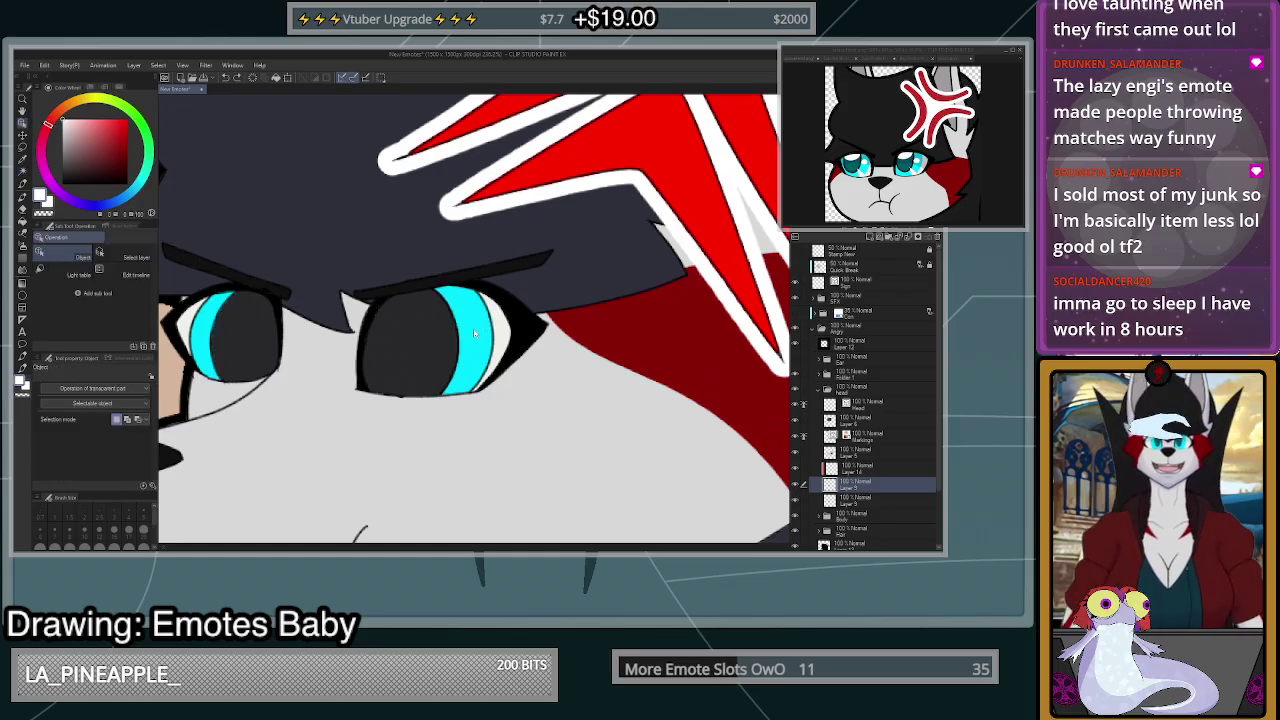
left_click(475, 333)
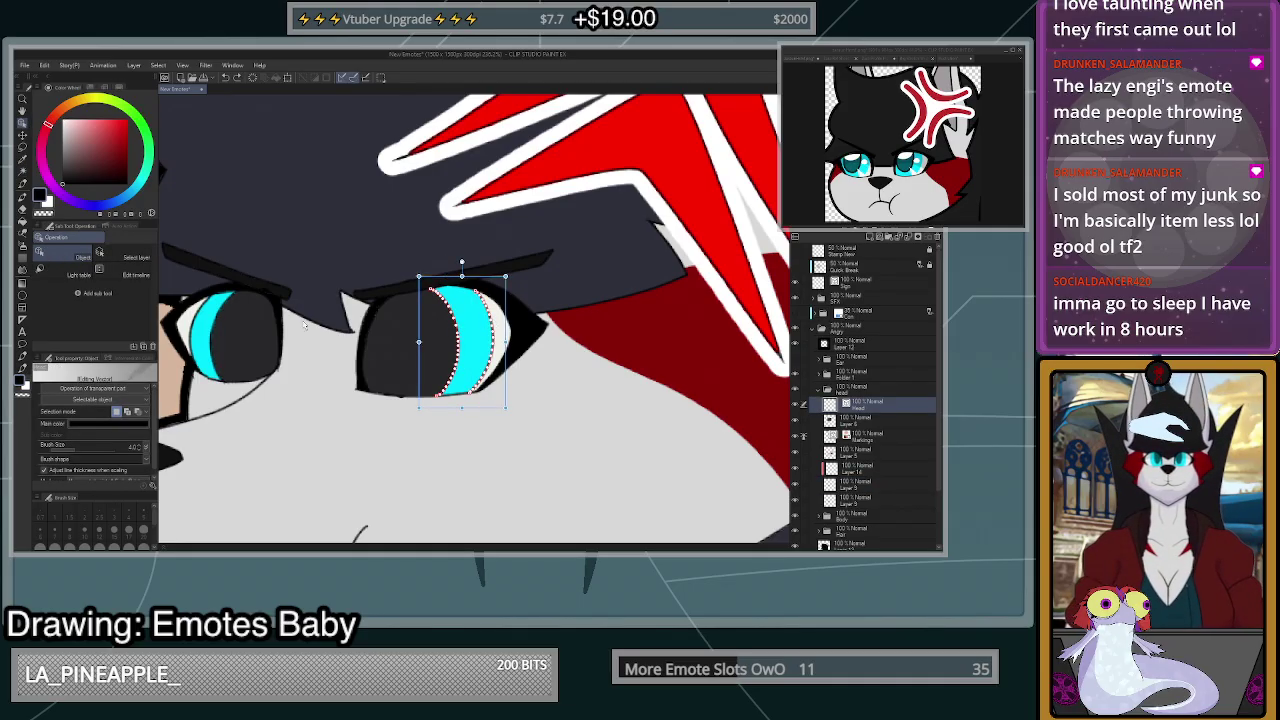
left_click(224, 320, "shift")
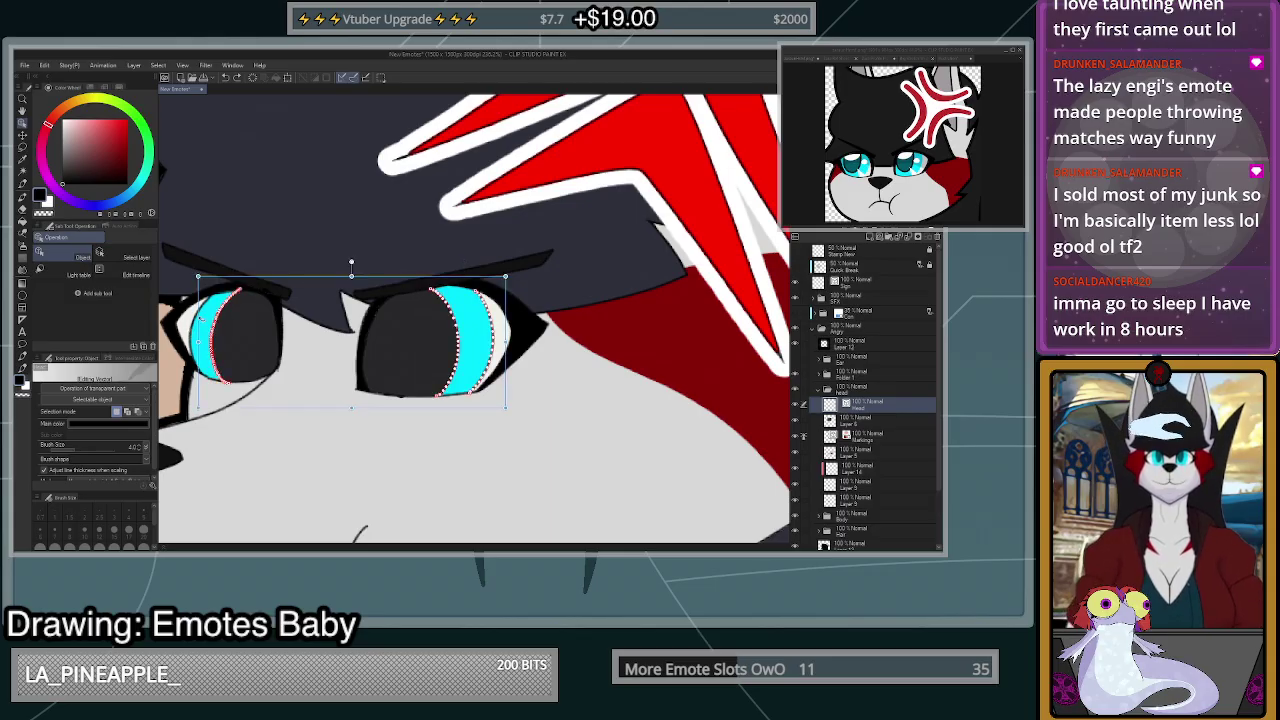
left_click(200, 320, "shift")
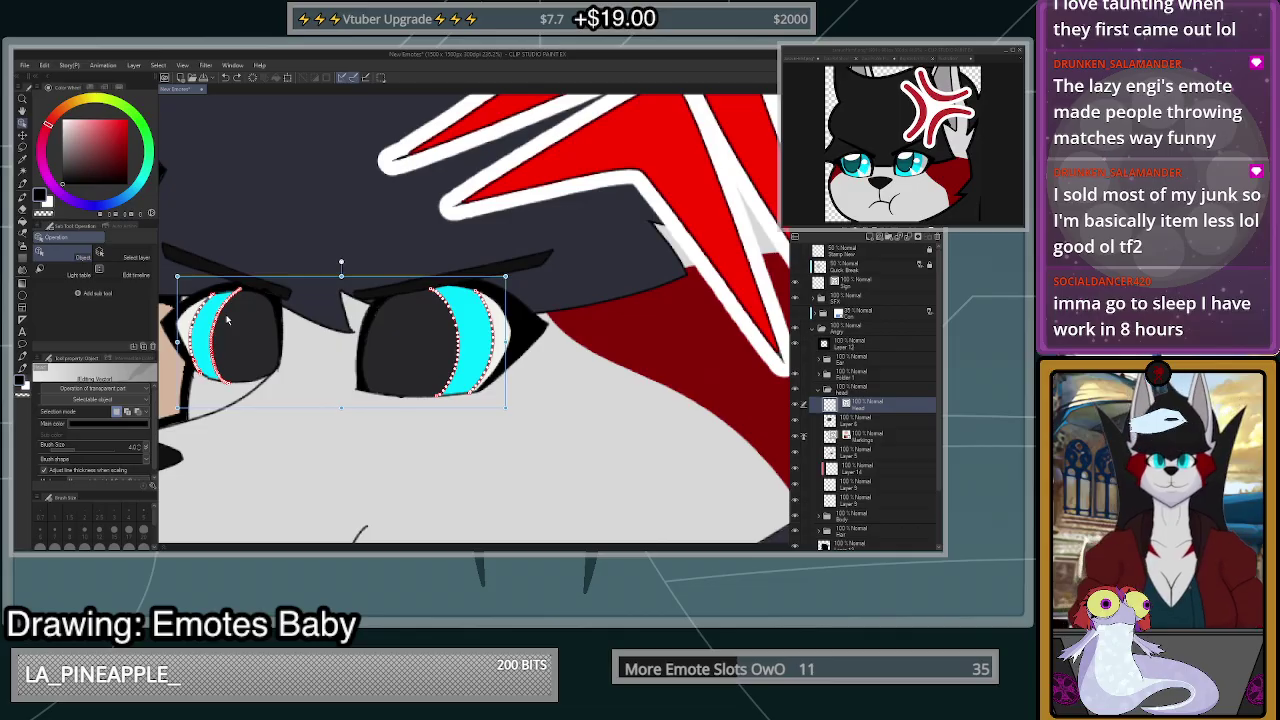
key("Return")
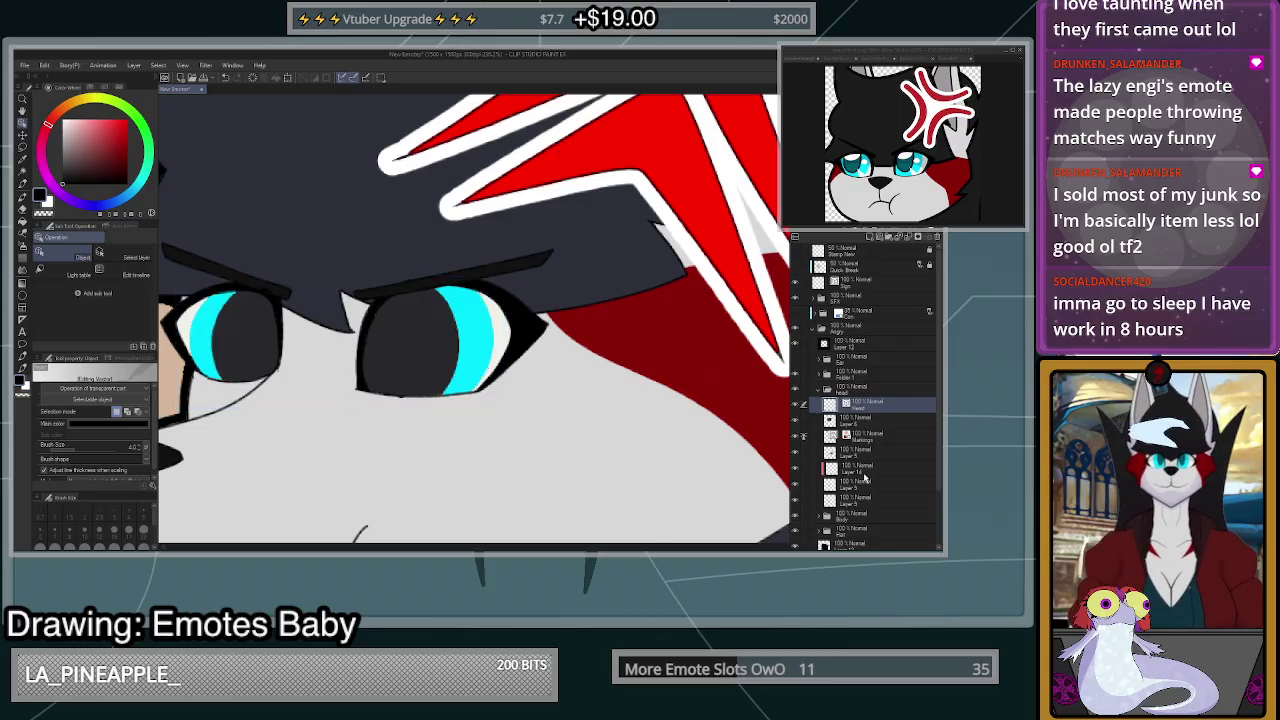
left_click(862, 467)
key("ctrl+v")
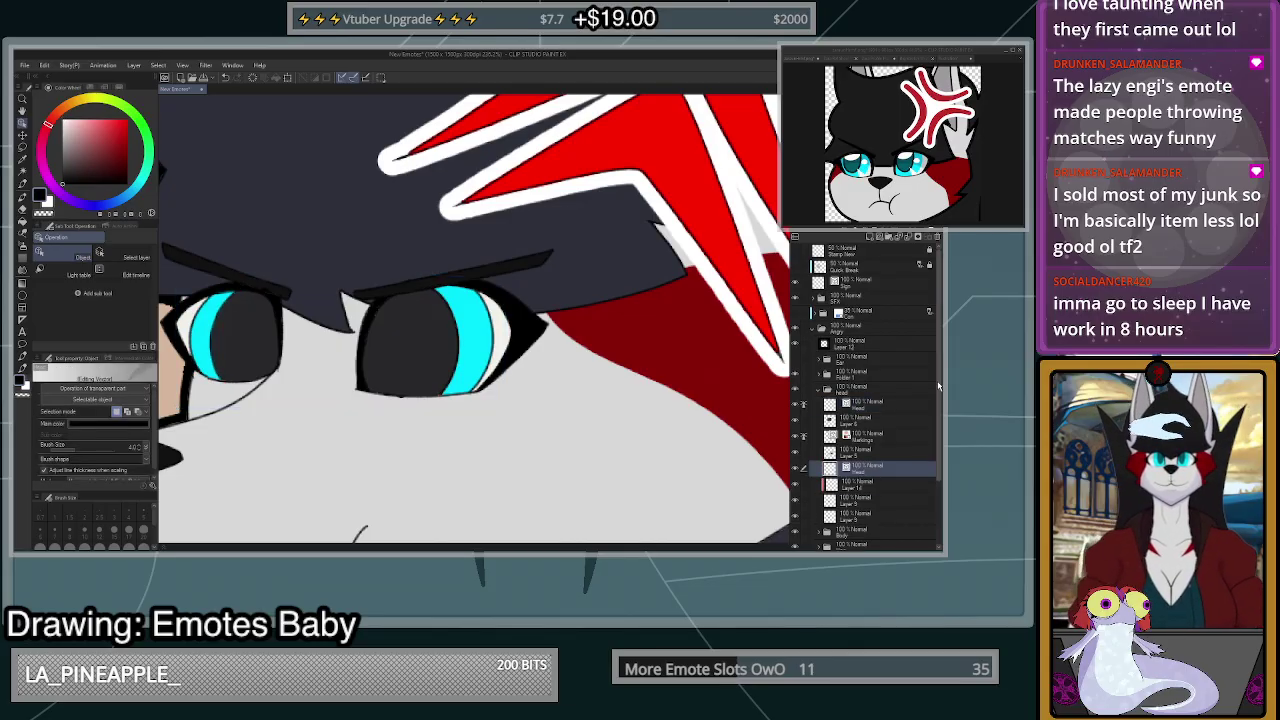
left_click_drag(878, 478, 876, 424)
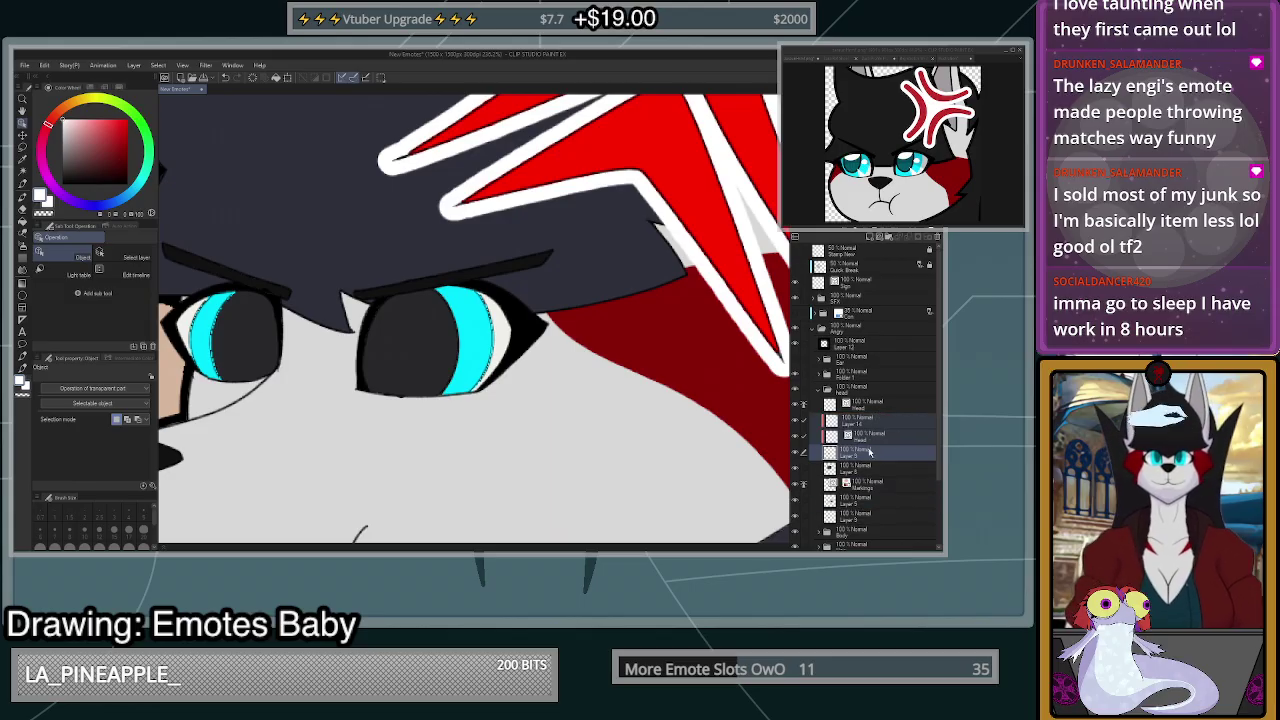
- Try a white highlight dot on the near eye's pupil on Layer 14 with the size 20 pen, and undo it
left_click(878, 421)
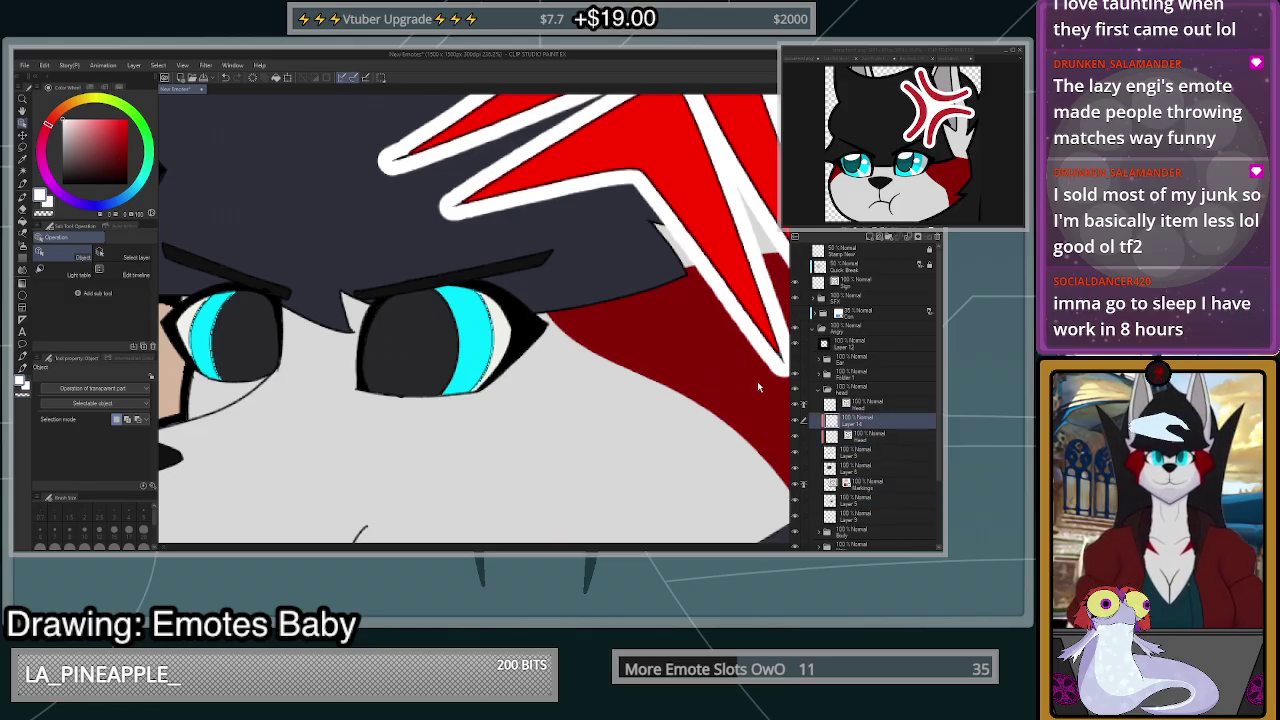
key("p")
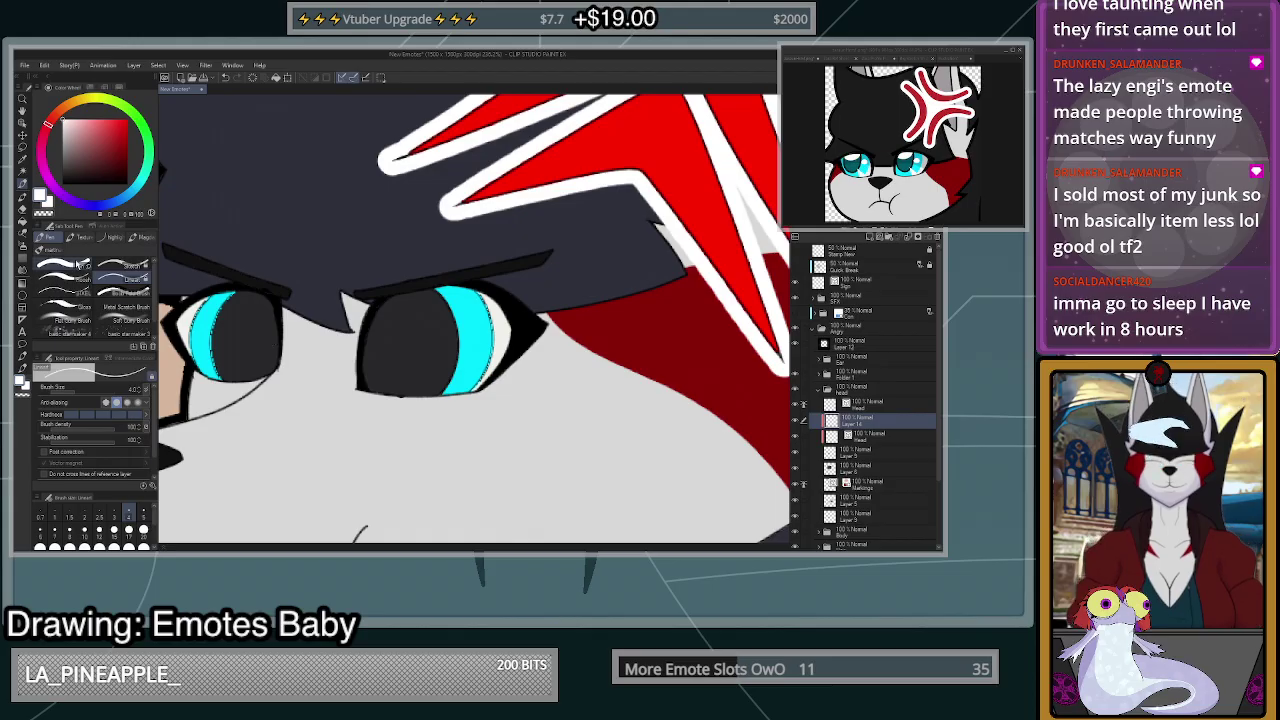
left_click(64, 265)
left_click(432, 340)
scroll(384, 314, "down", 1)
scroll(383, 313, "up", 3)
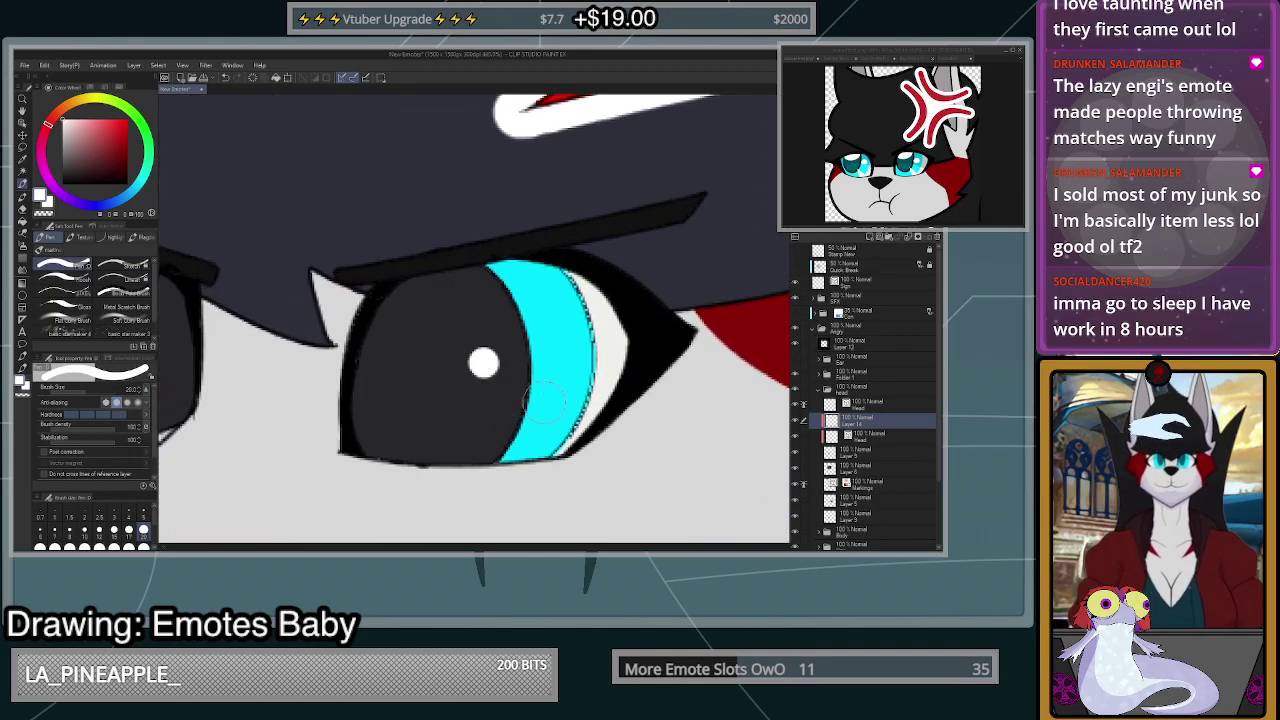
left_click_drag(548, 450, 482, 364)
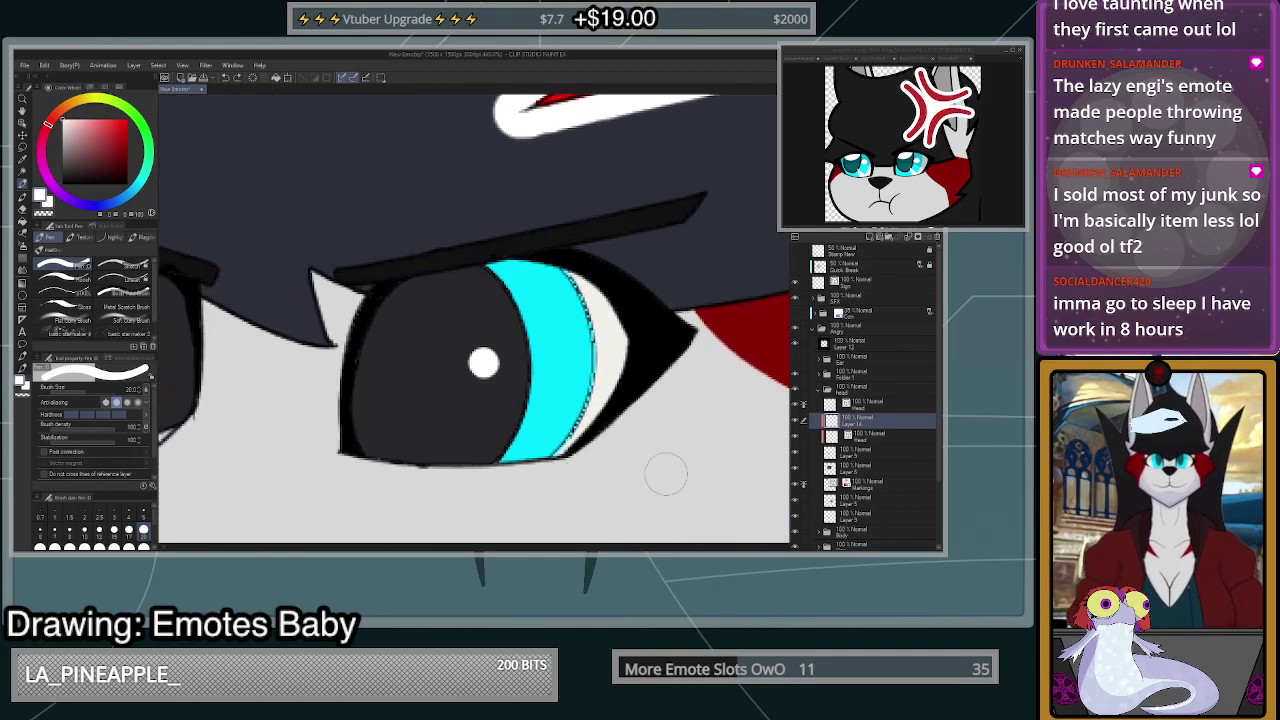
key("ctrl+z")
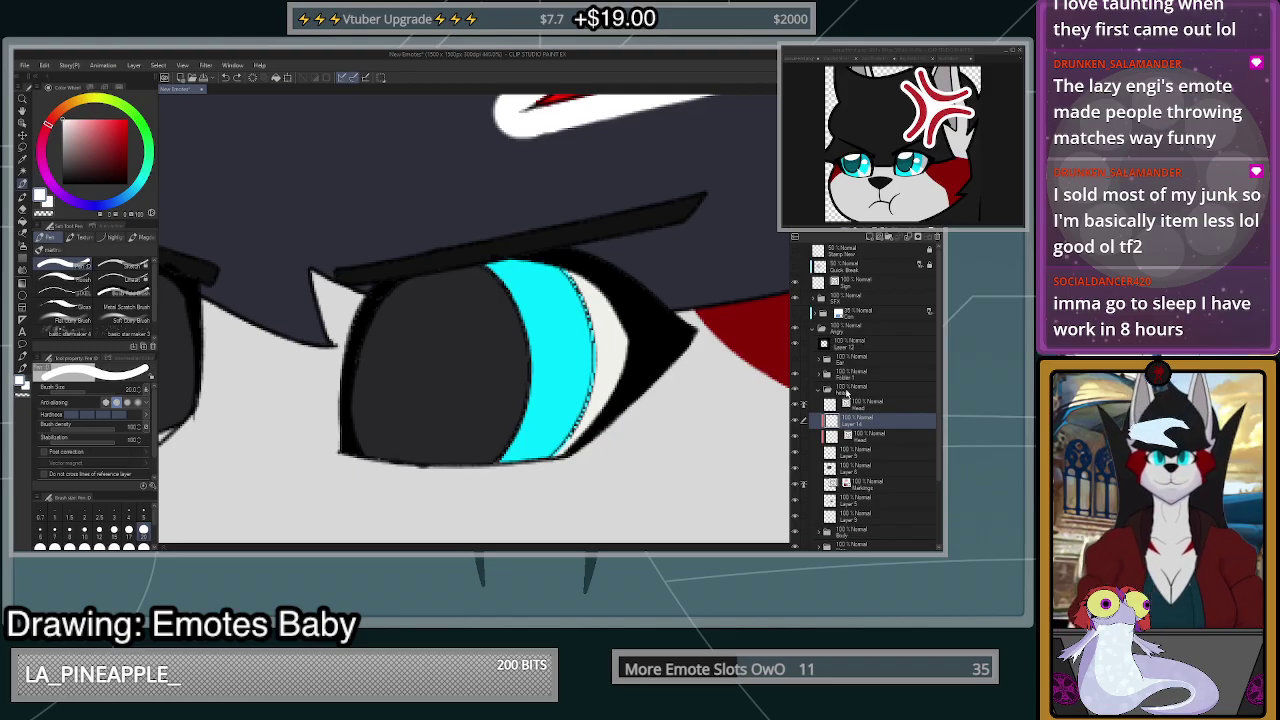
- Toggle the copied iris line layer and the layer below it to check what each contributes to the eyes
left_click(796, 437)
left_click(797, 440)
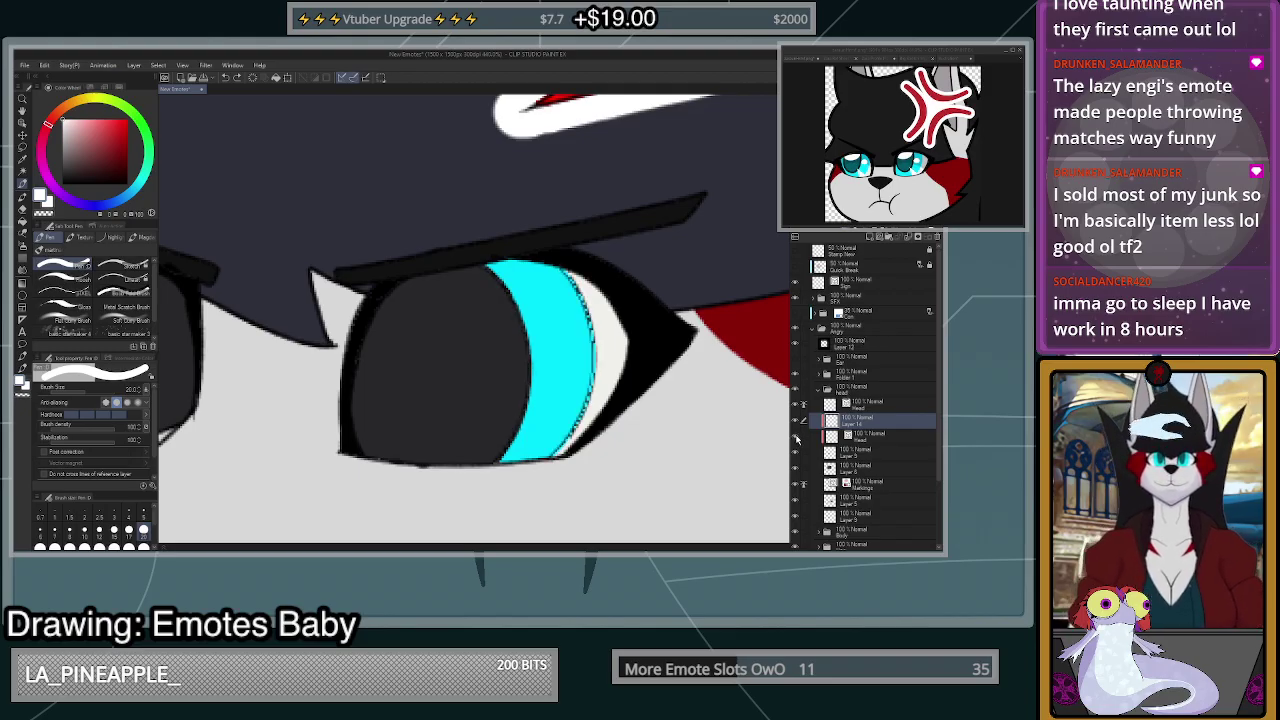
left_click(851, 440)
left_click(821, 452)
left_click(798, 454)
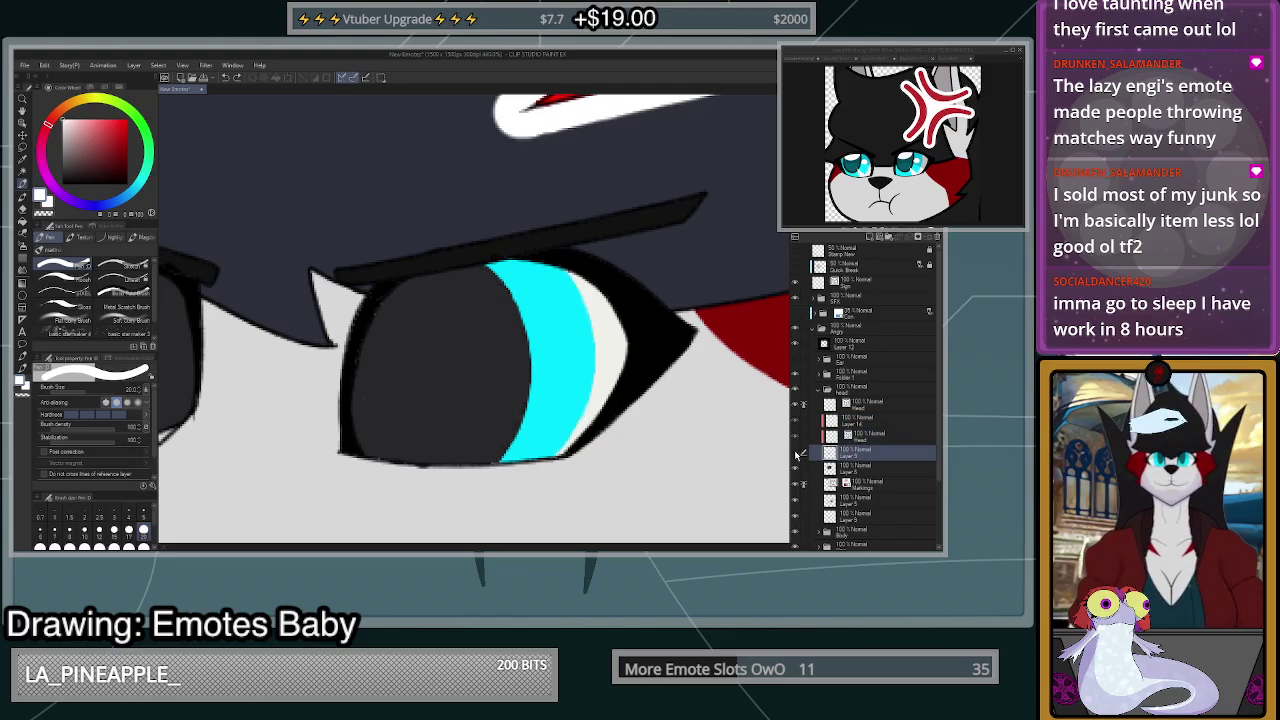
left_click(798, 454)
left_click(798, 455)
left_click(798, 455)
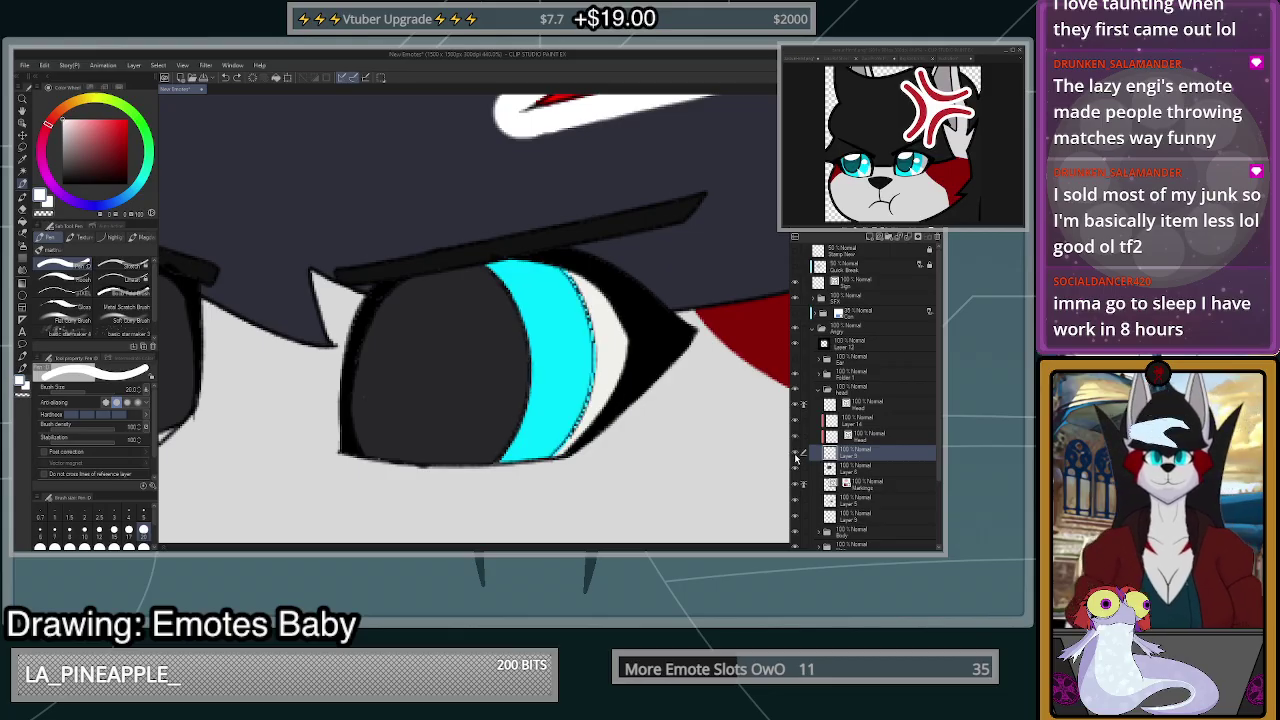
- Check which layers colour the near eye's iris edge, hide the lowest layer in the head folder, and show the copied iris line layer
left_click(799, 440)
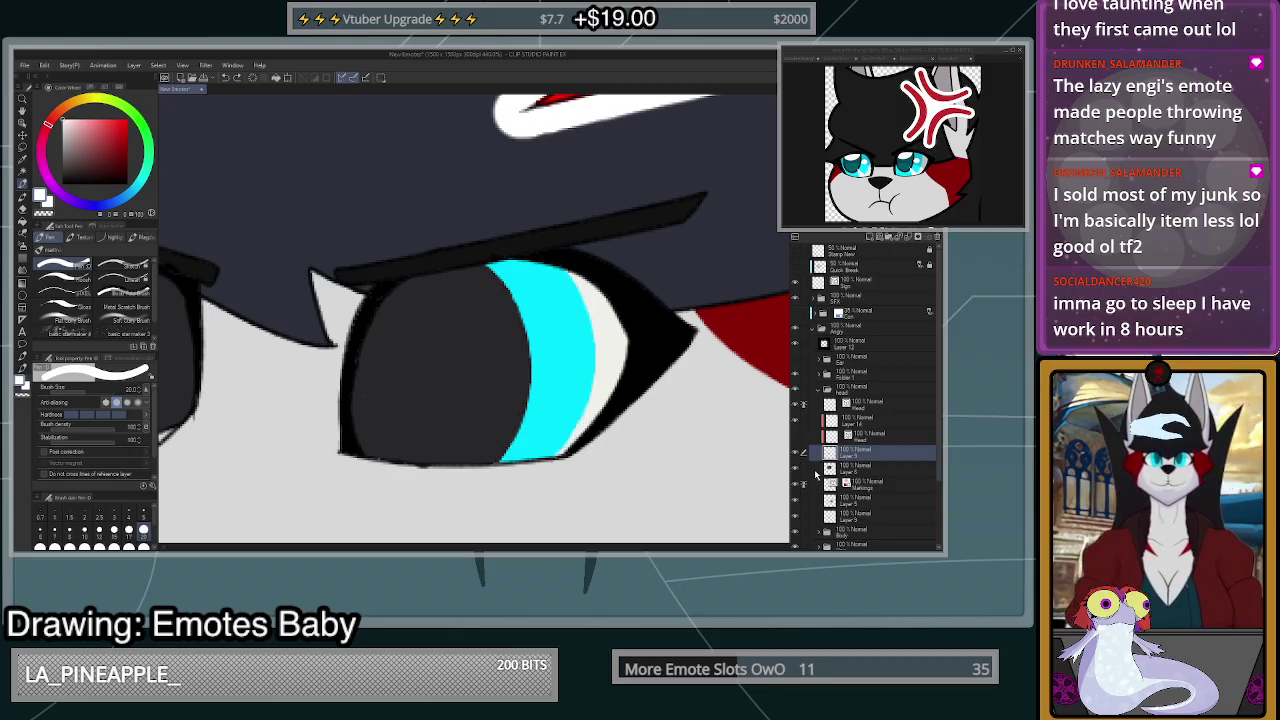
left_click(801, 453)
left_click(801, 453)
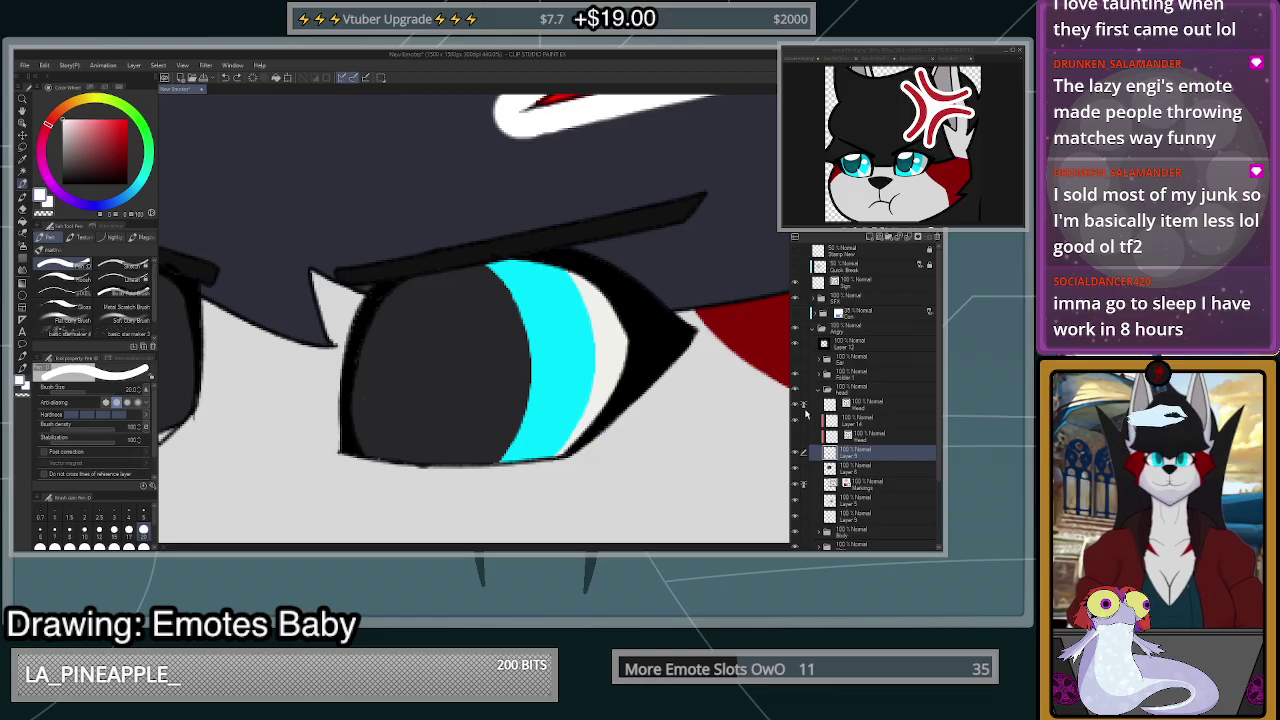
left_click(797, 516)
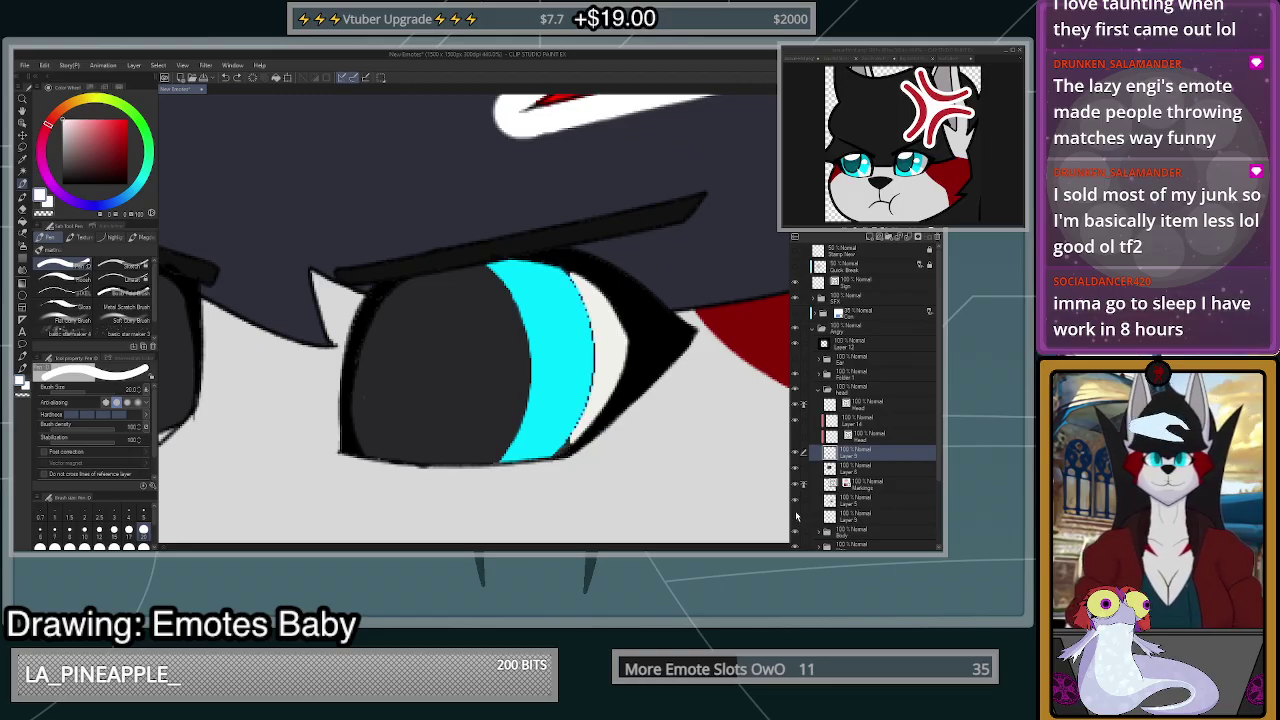
left_click(796, 517)
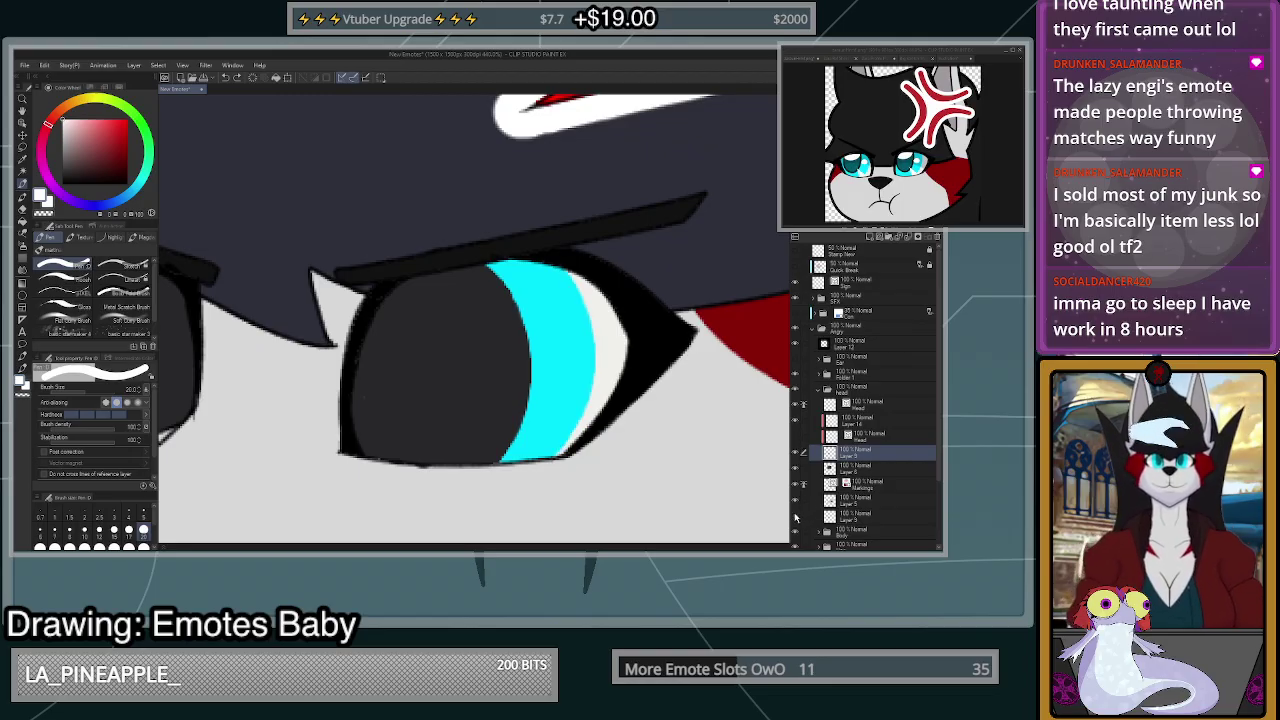
left_click(796, 517)
left_click(796, 437)
- Try white highlight strokes on Layer 14 across the near eye's cyan iris, and undo them
left_click(860, 436)
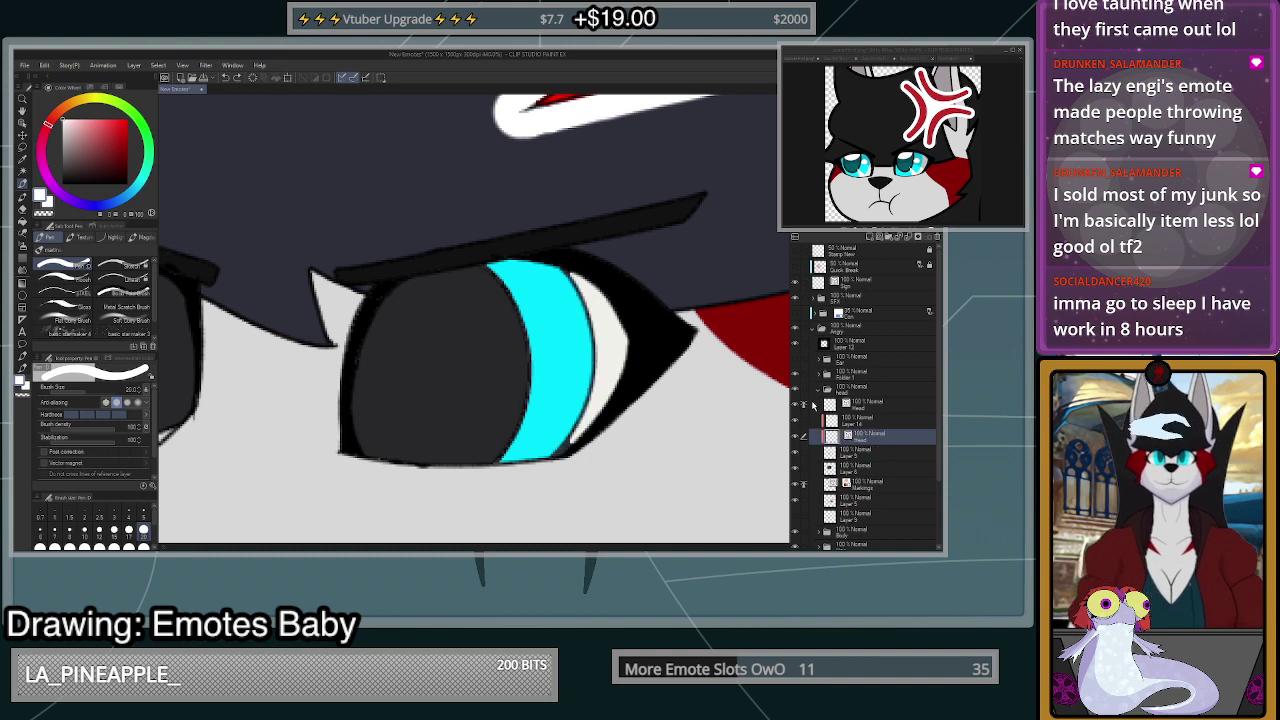
left_click(866, 422)
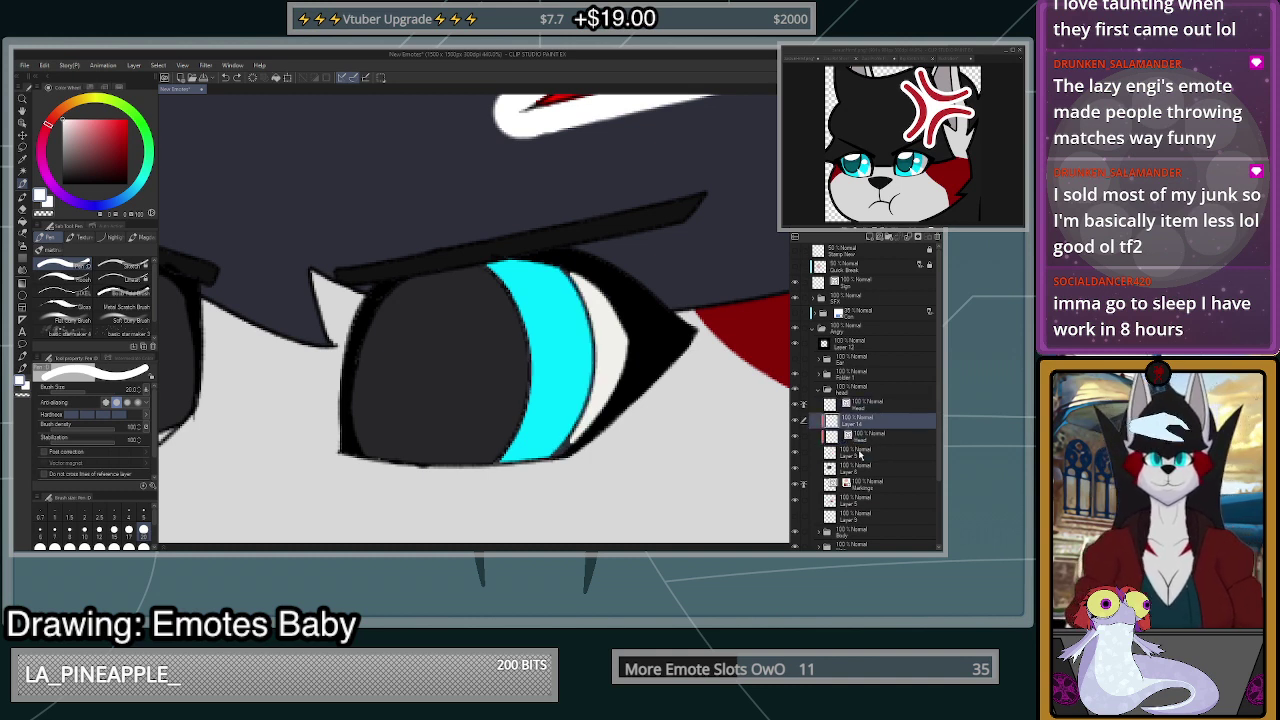
left_click(860, 455)
left_click(862, 427)
left_click(856, 456)
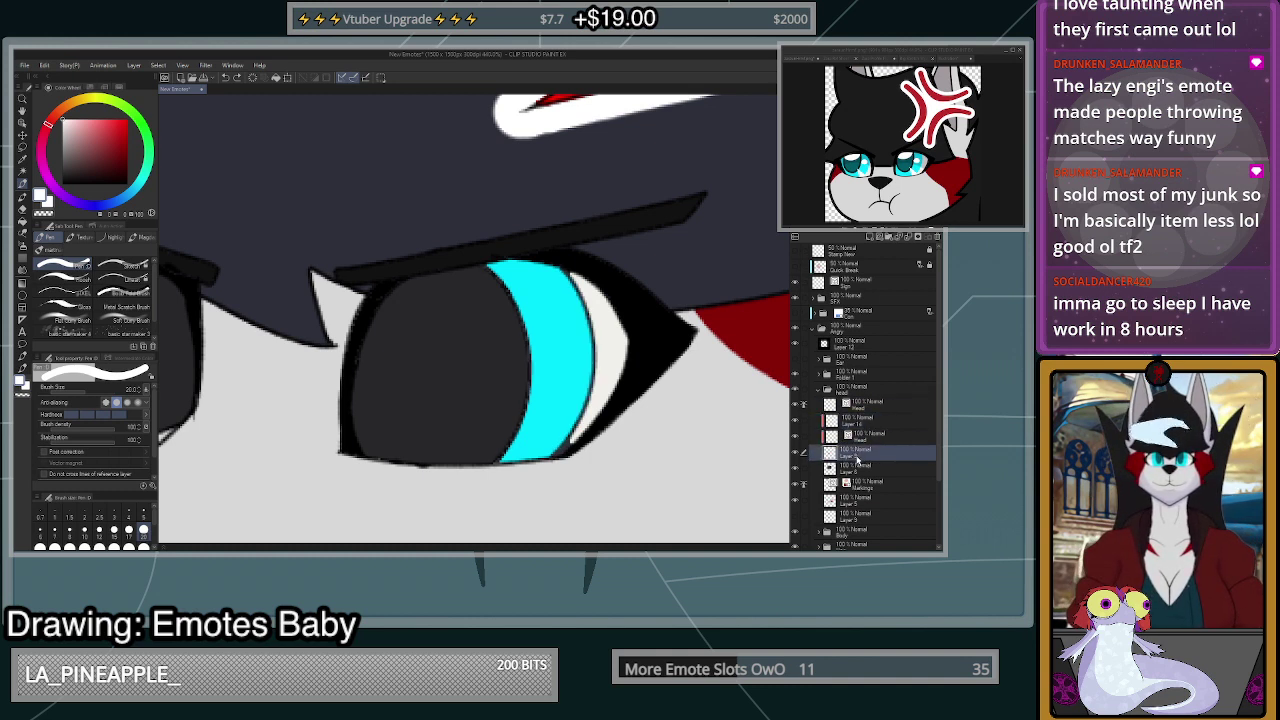
left_click(861, 422)
left_click(545, 372)
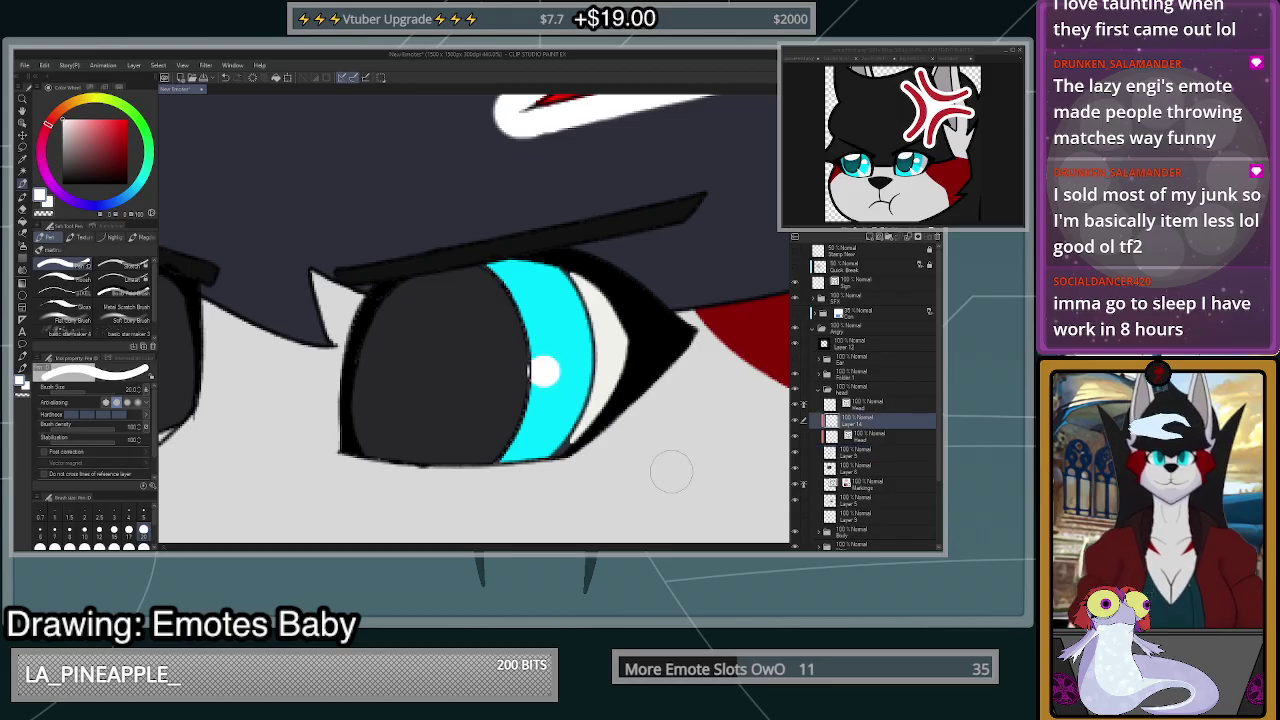
key("ctrl+z")
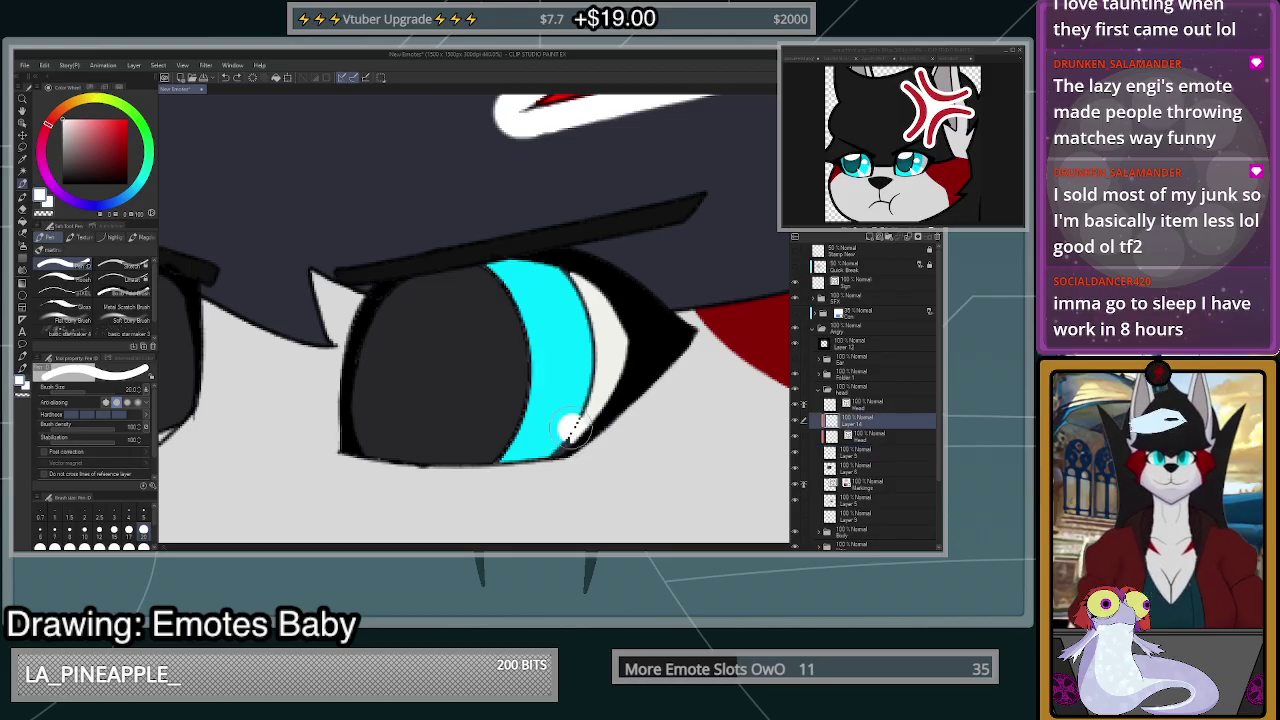
left_click_drag(570, 427, 525, 385)
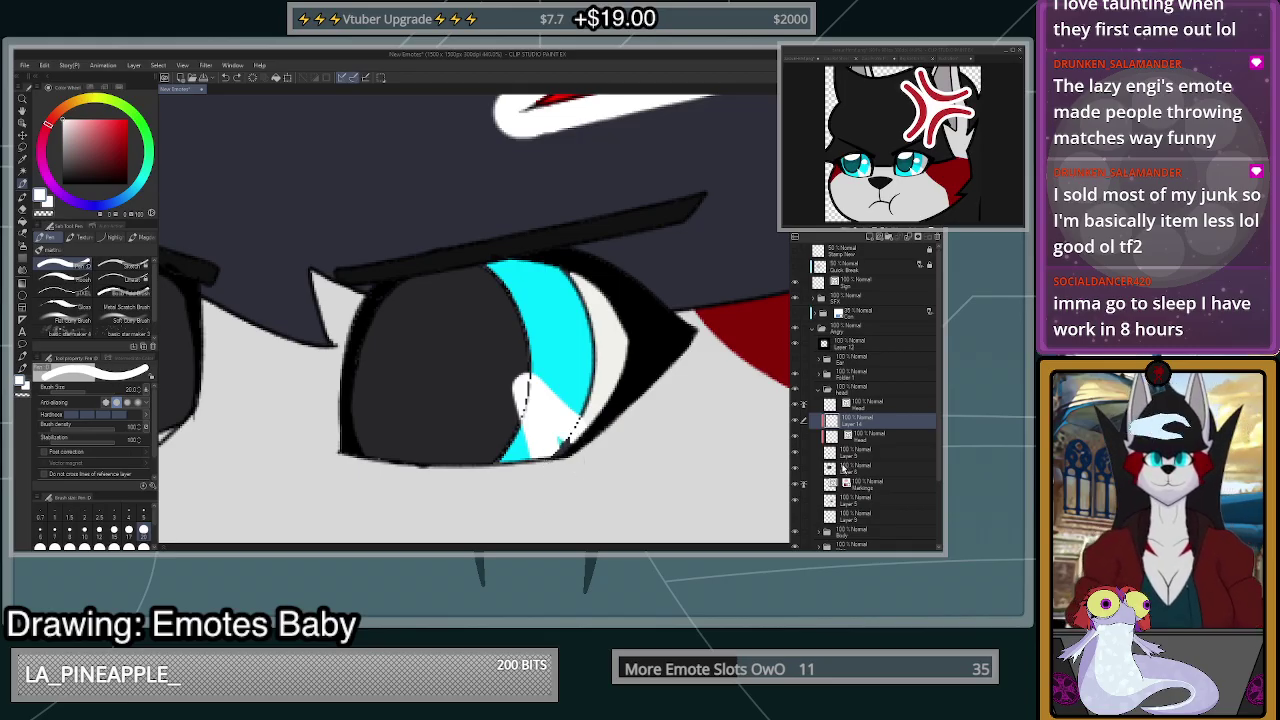
key("ctrl+z")
key("ctrl+z")
- Select the eye colour layer beneath the copied iris lines and clear the near eye's pupil with a transparent fill
left_click(859, 440)
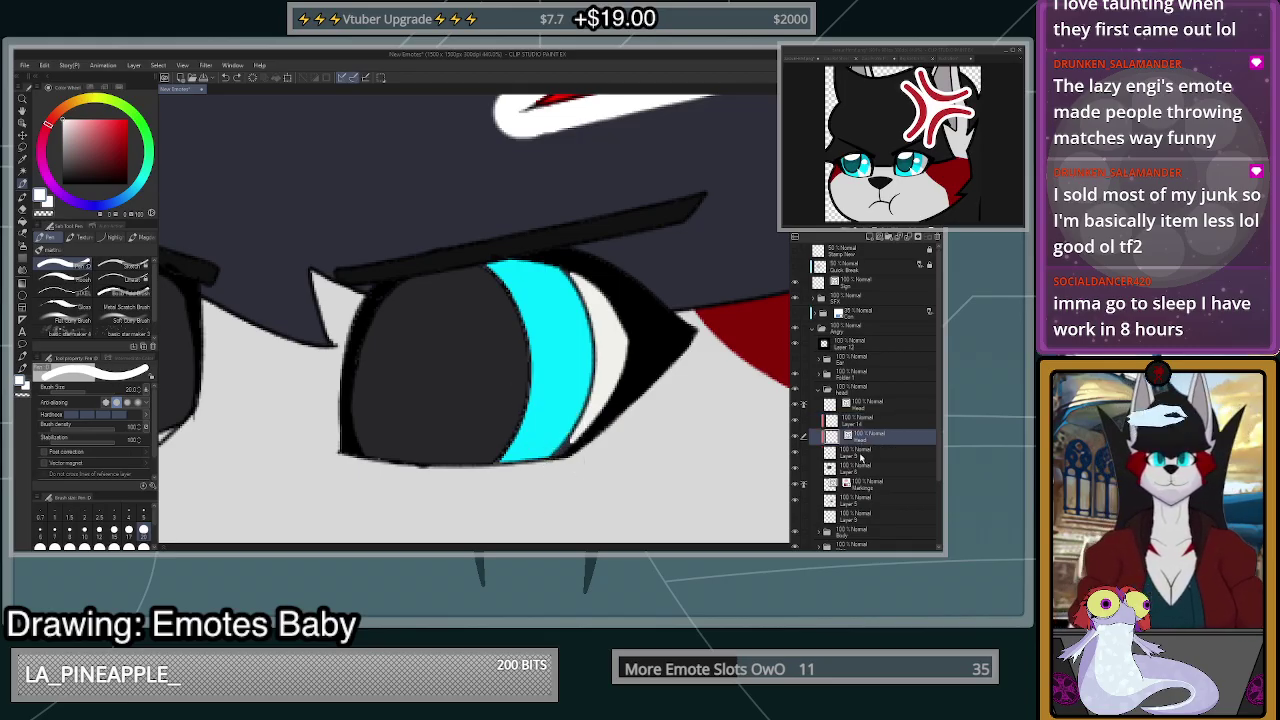
left_click(860, 455)
left_click(565, 366, "alt")
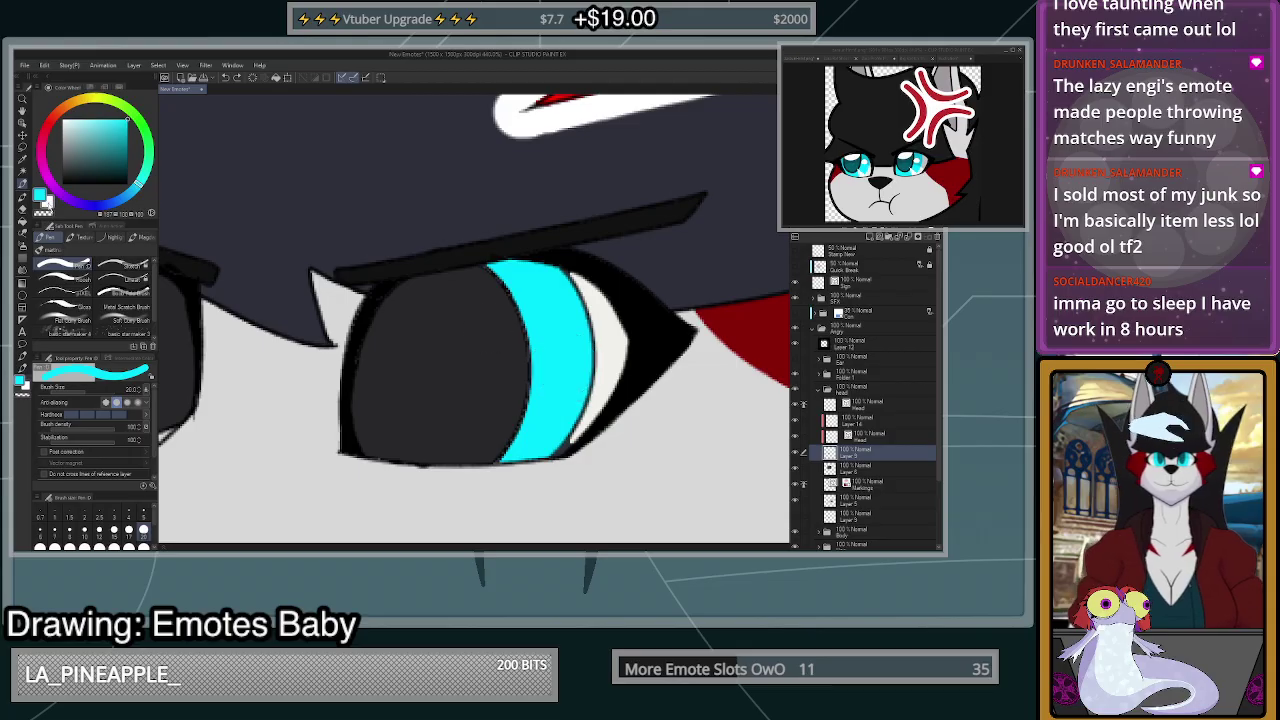
left_click(428, 372, "alt")
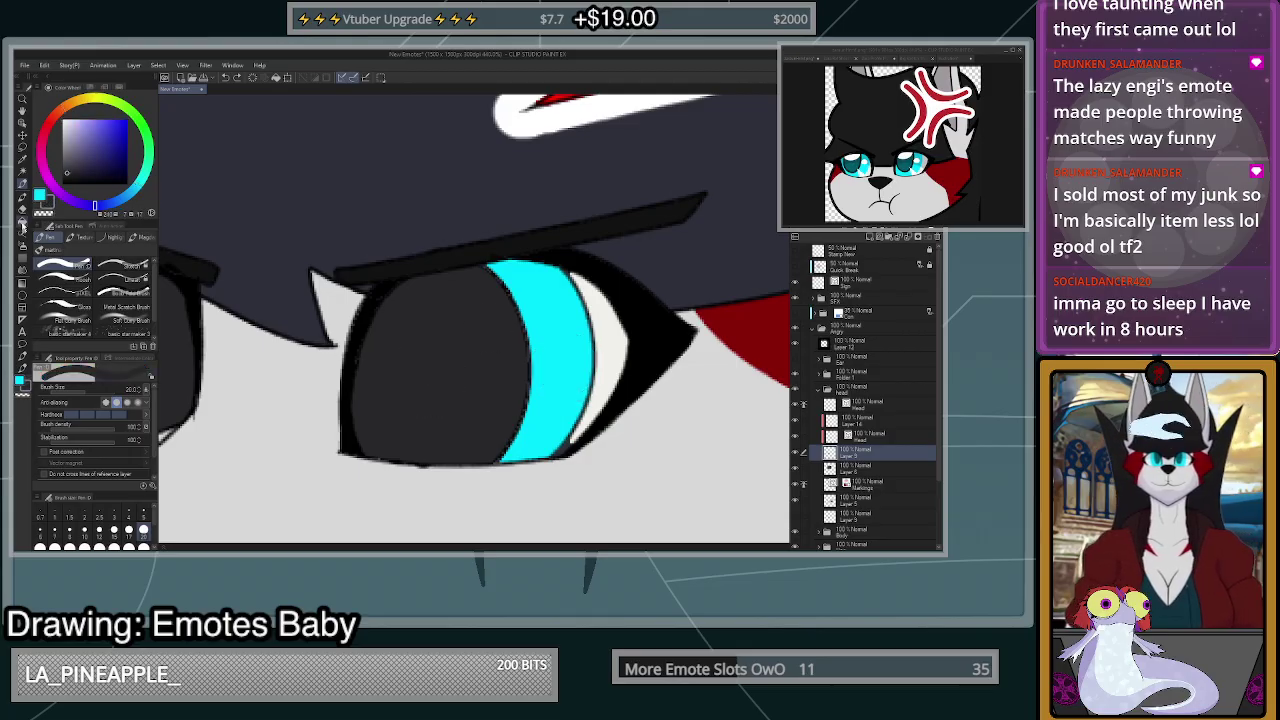
key("g")
left_click(452, 390)
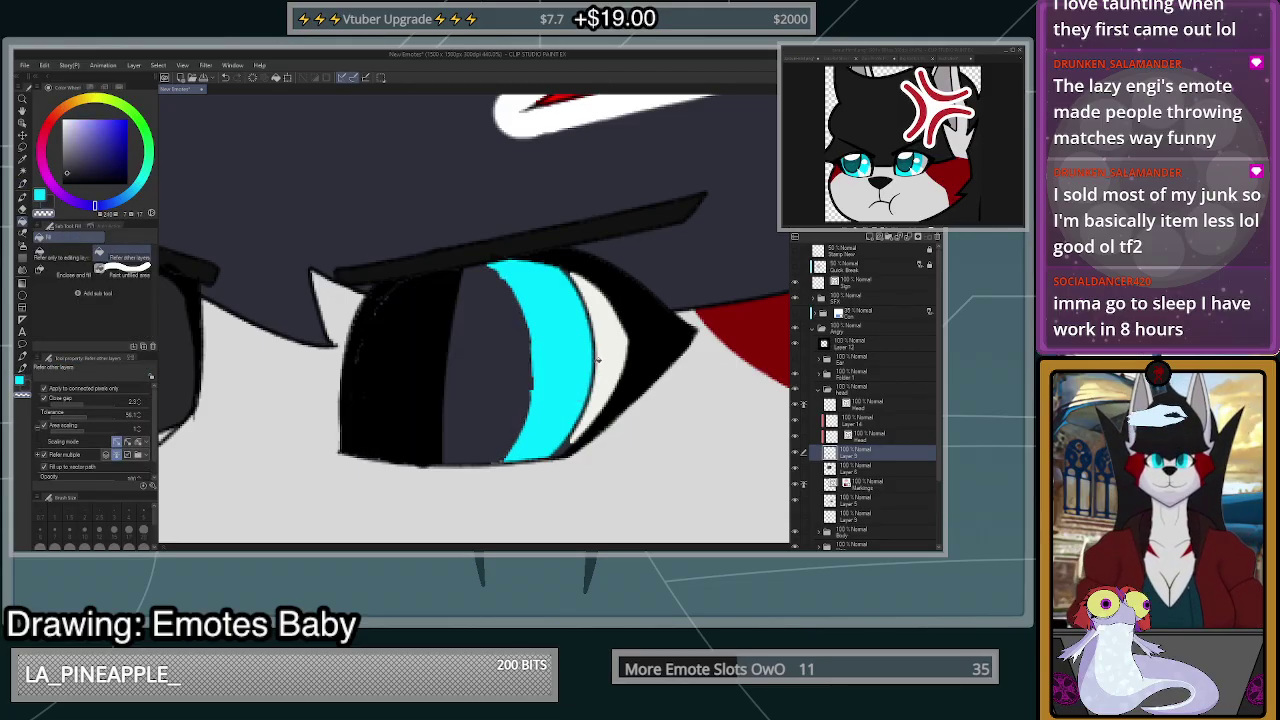
- Clear the far eye's pupil, iris and white, plus the near eye's iris and white, with the transparent fill
scroll(437, 343, "down", 5)
scroll(315, 340, "up", 4)
left_click(288, 340)
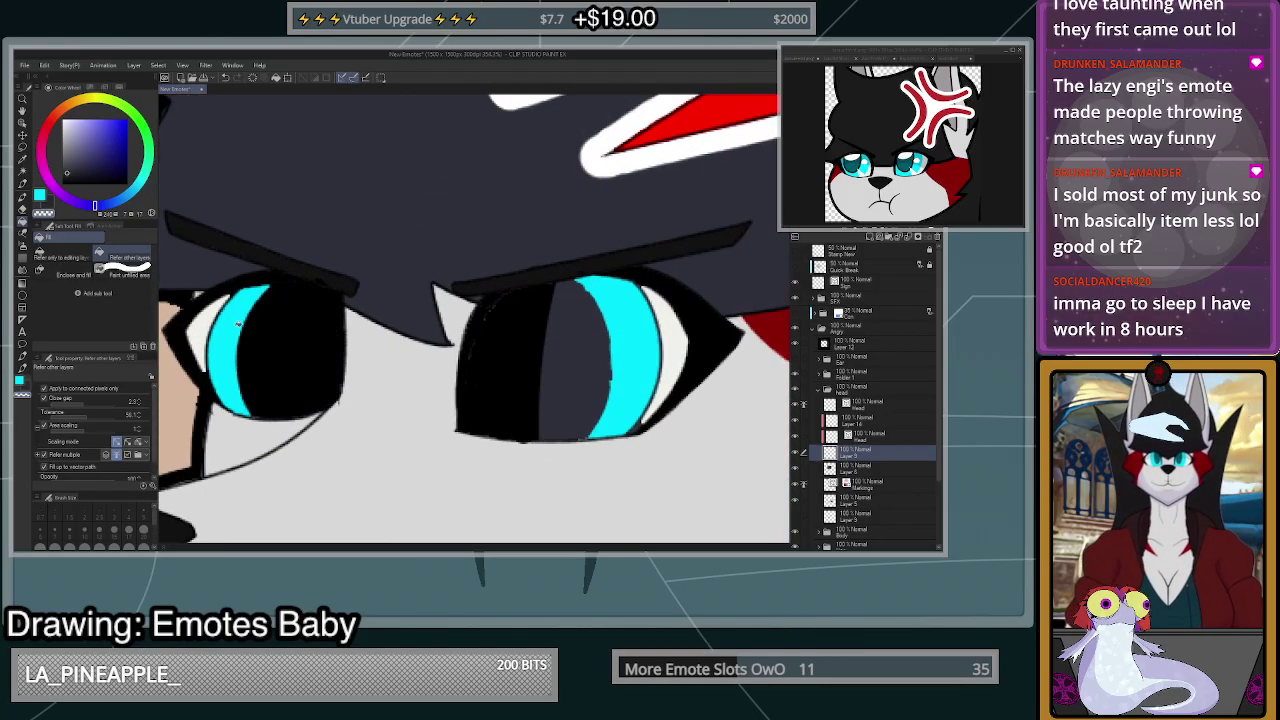
left_click(208, 321)
left_click(238, 318)
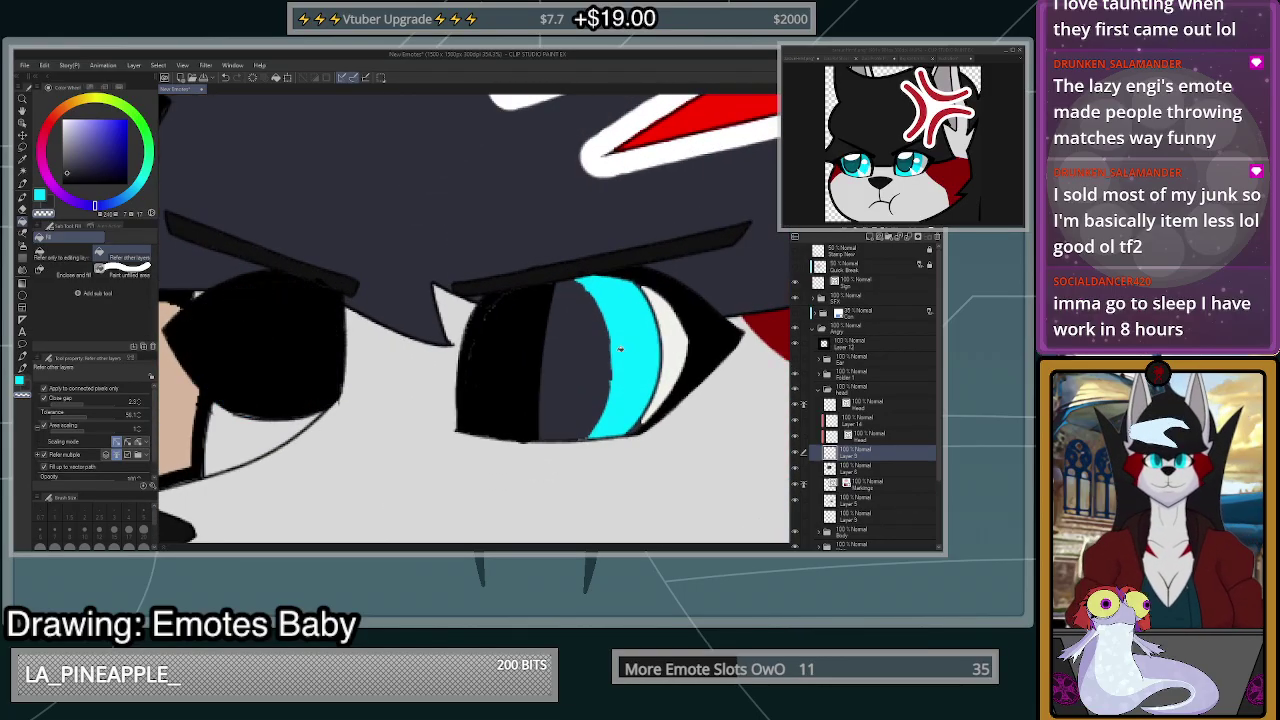
left_click(632, 349)
left_click(667, 345)
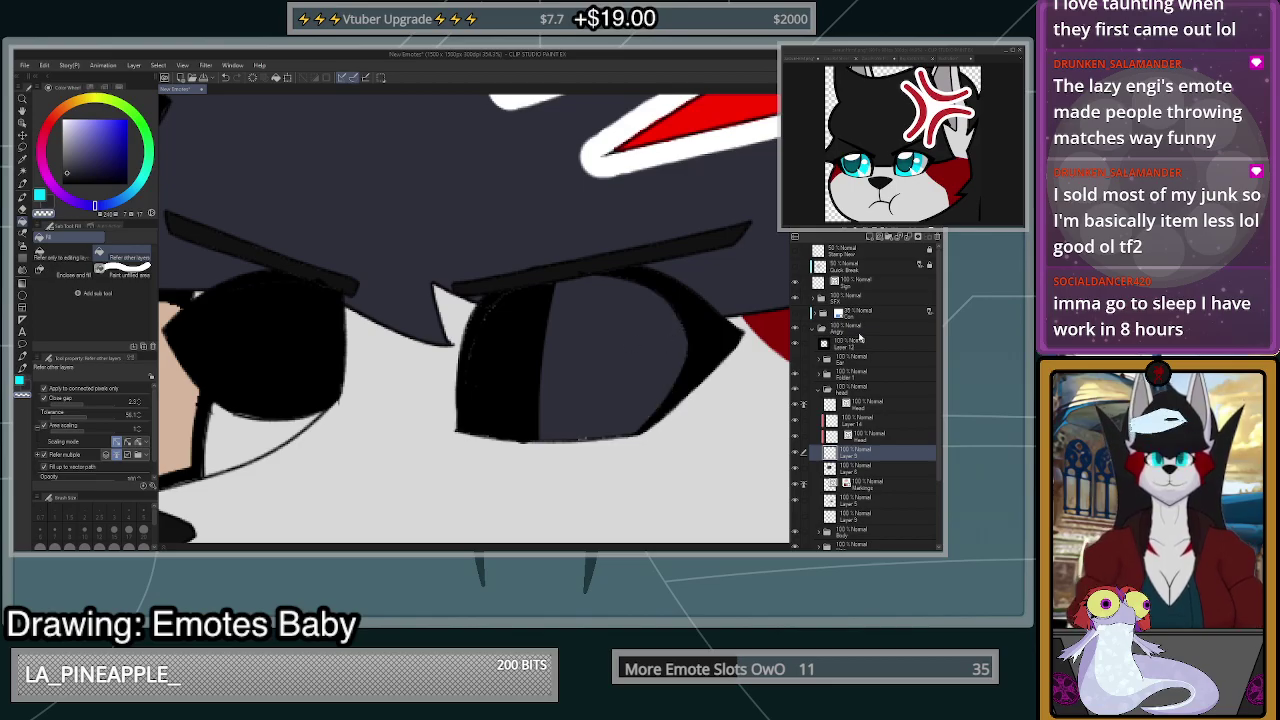
- Switch the fill colour to cyan and set the copied iris line layer as a reference layer alongside the Head line art
left_click(40, 195)
left_click(648, 364)
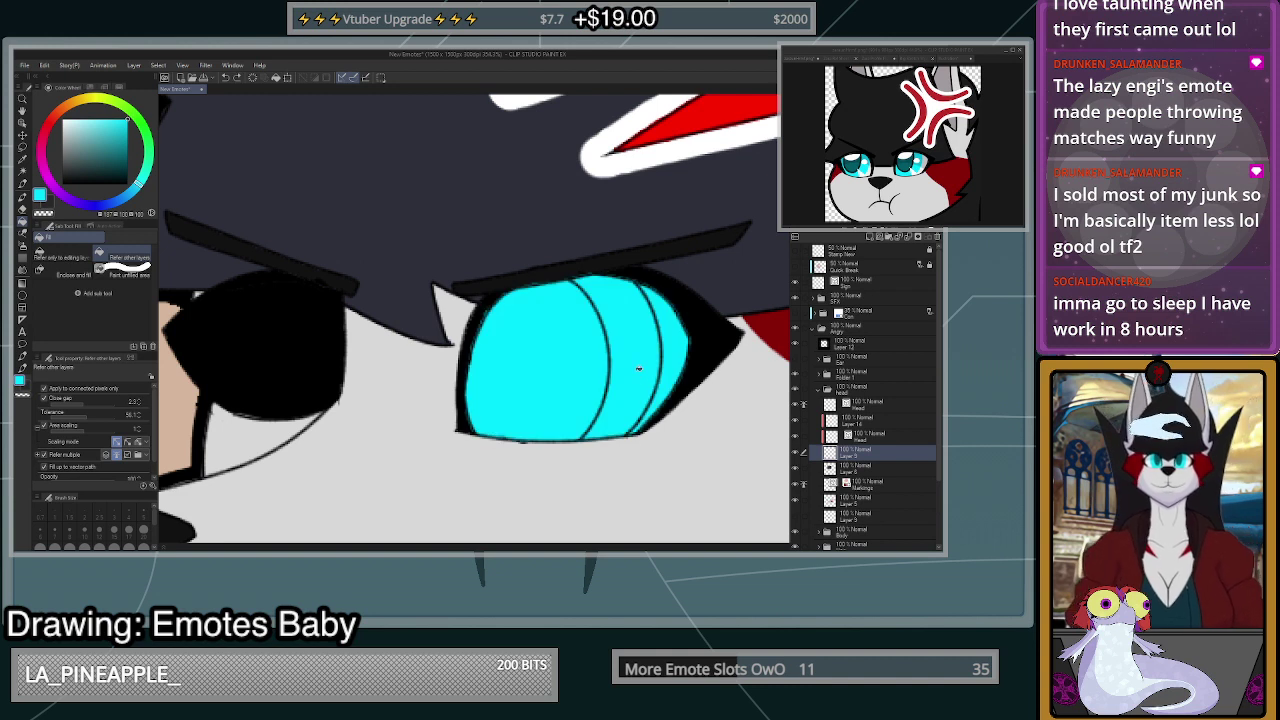
key("ctrl+z")
left_click(860, 437)
left_click(805, 405)
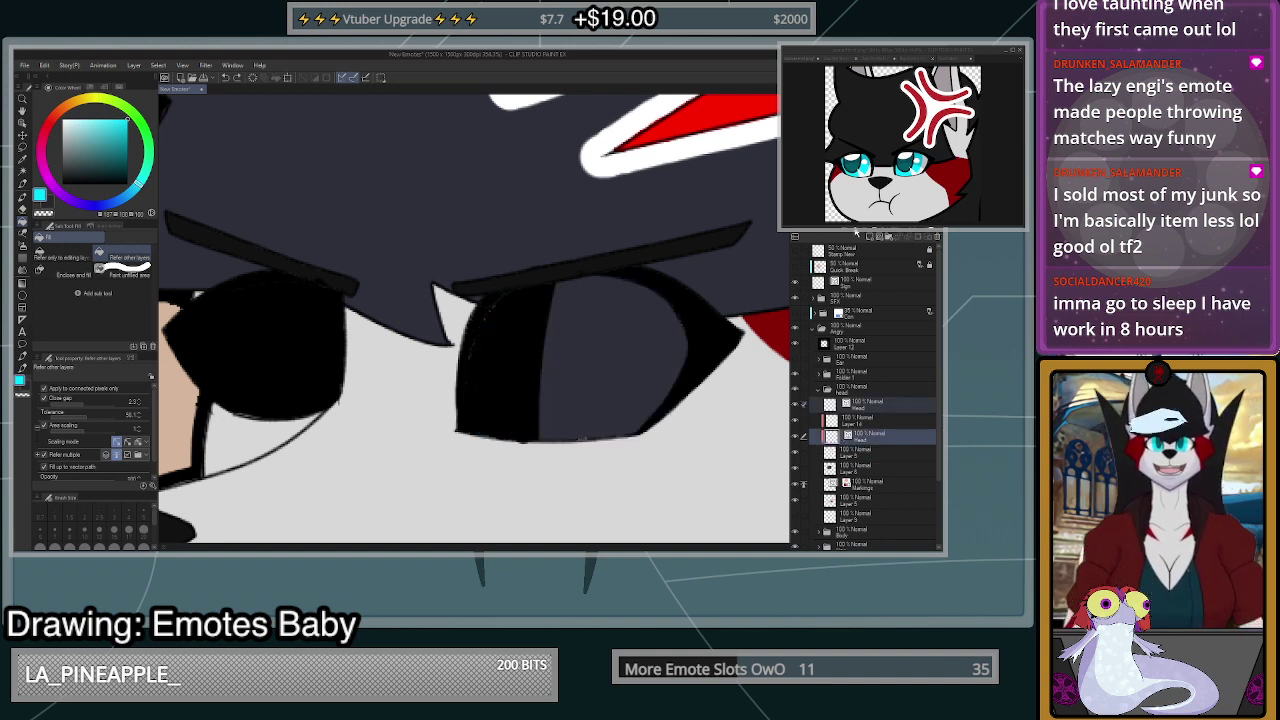
- Fill the crescent irises of both eyes with cyan on the eye colour layer, undoing the misplaced fill in the far pupil
left_click(860, 452)
left_click(591, 372)
left_click(256, 318)
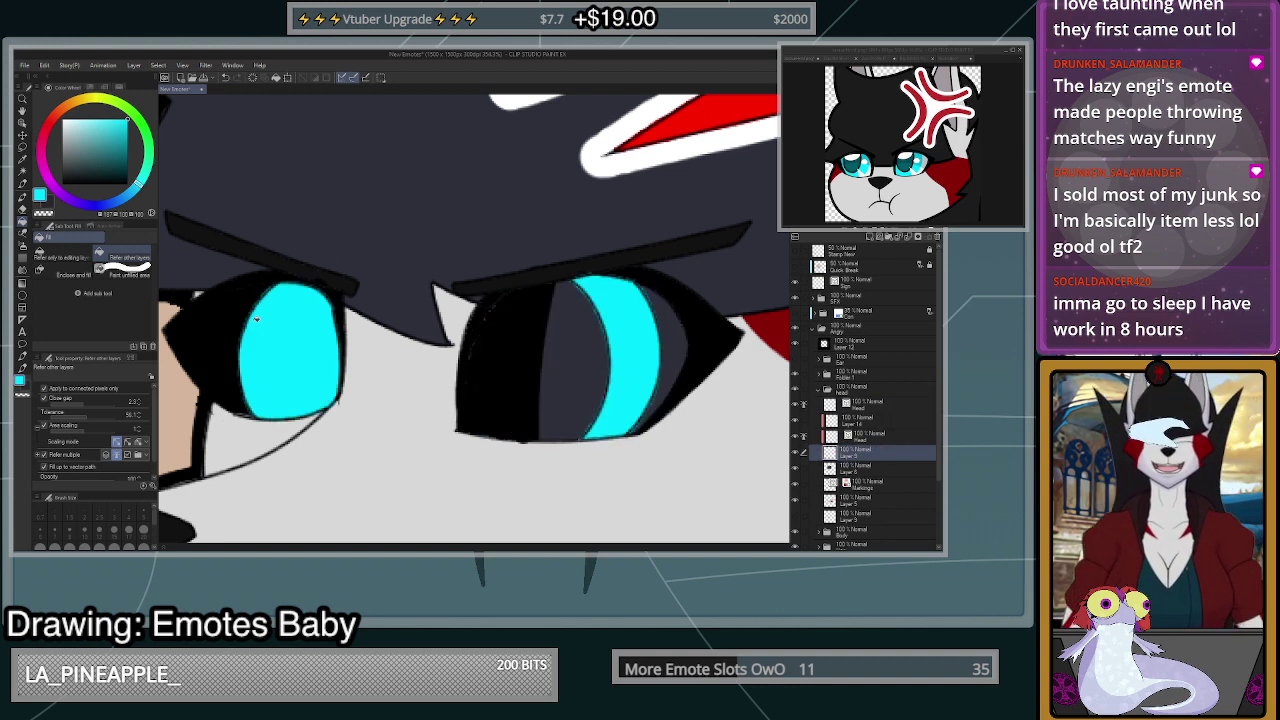
key("ctrl+z")
left_click(225, 338)
- Fill the whites of both eyes with off-white and both pupils with dark grey
left_click(63, 120)
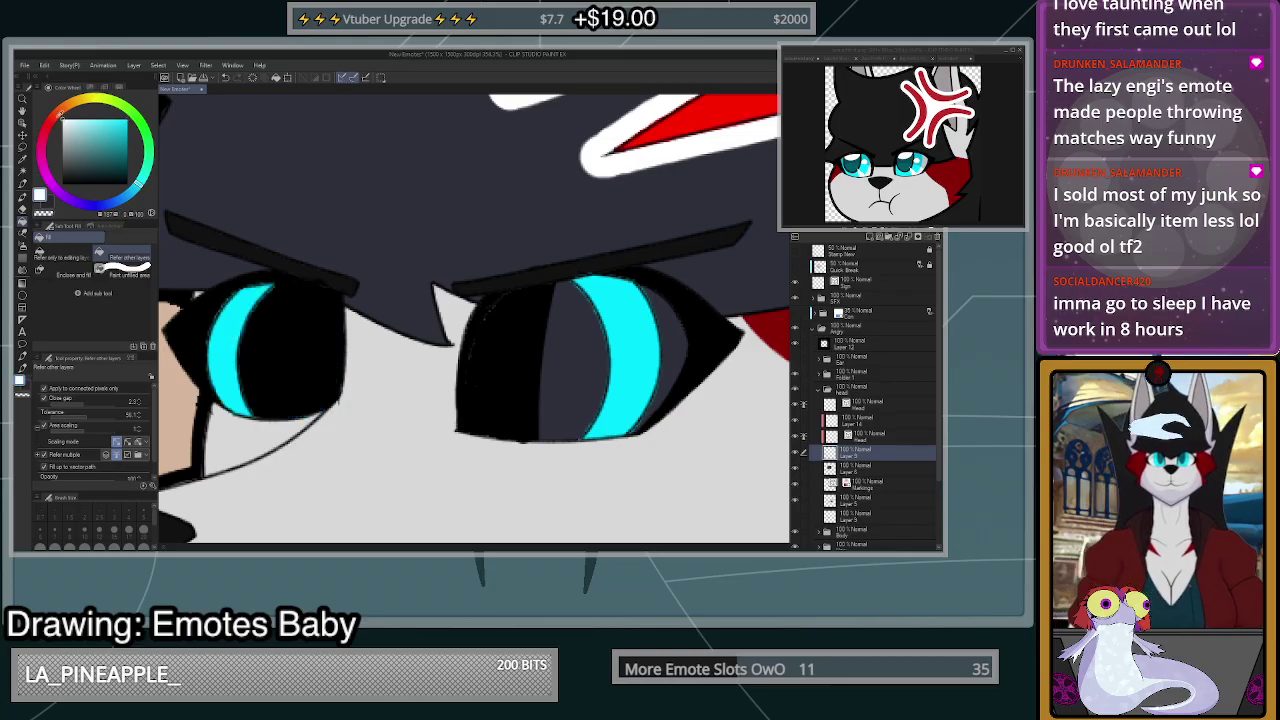
left_click(90, 88)
left_click(232, 316)
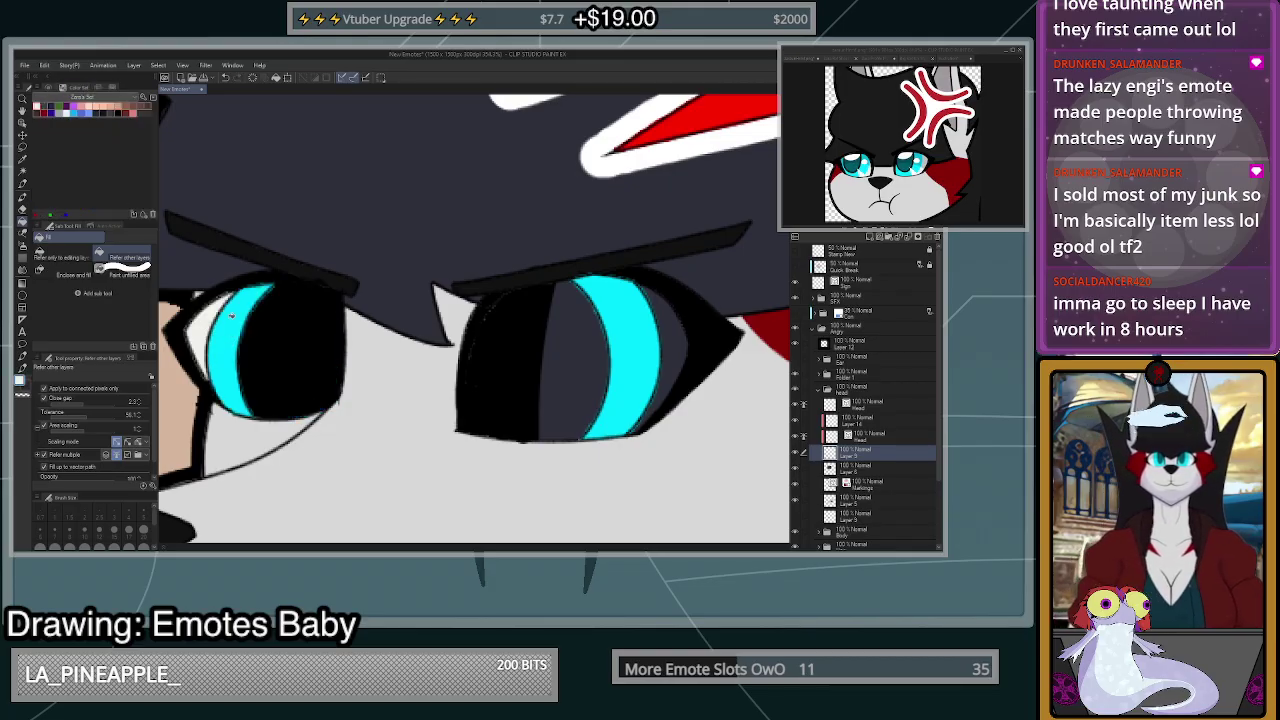
left_click(672, 344)
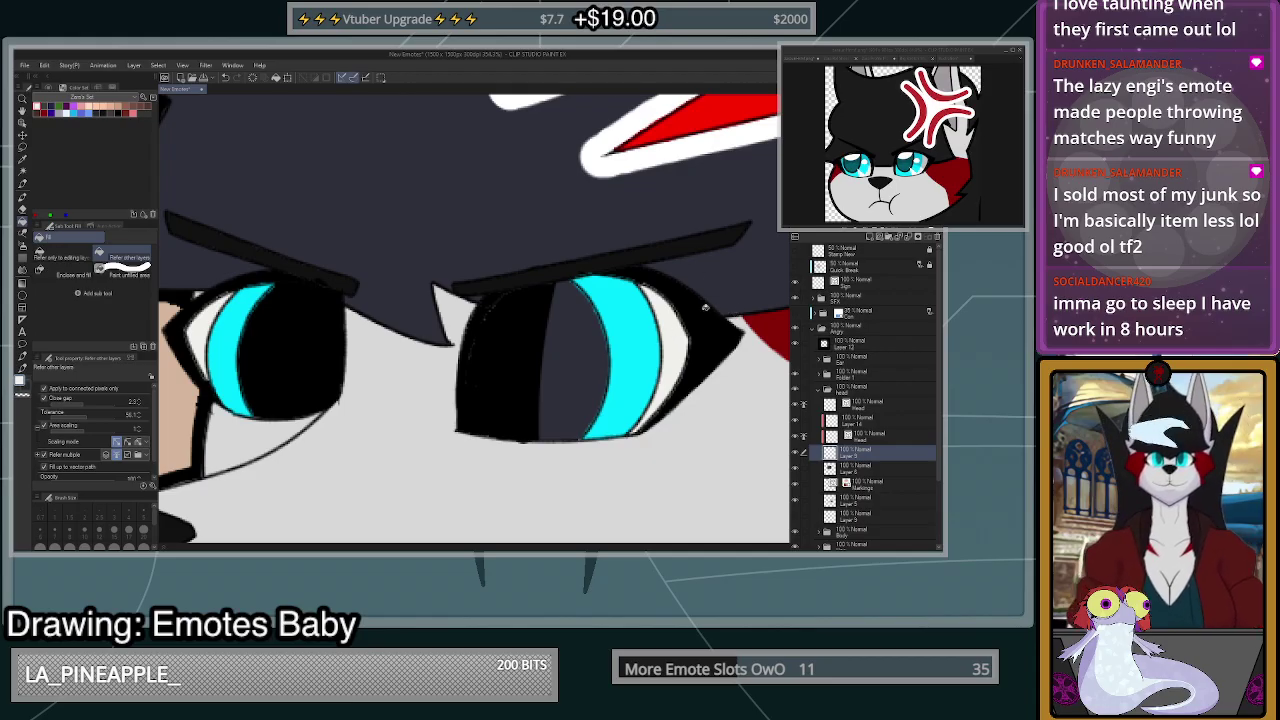
left_click(292, 320)
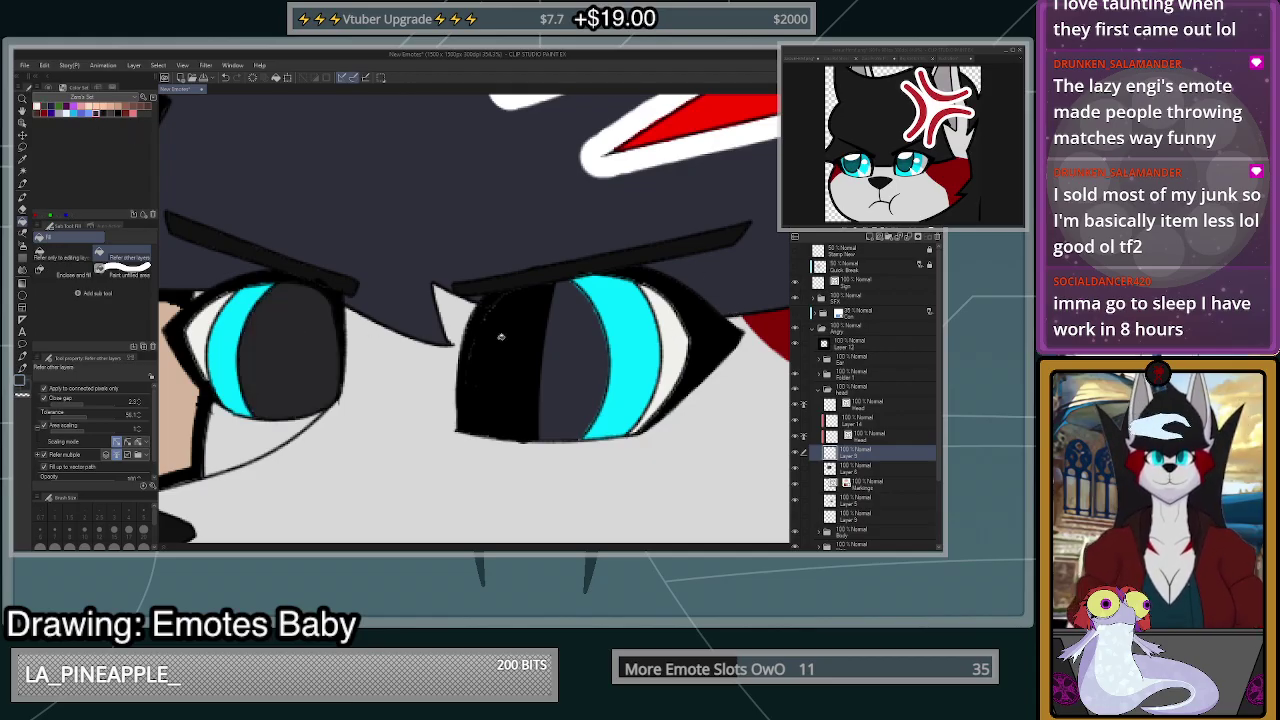
left_click(556, 366)
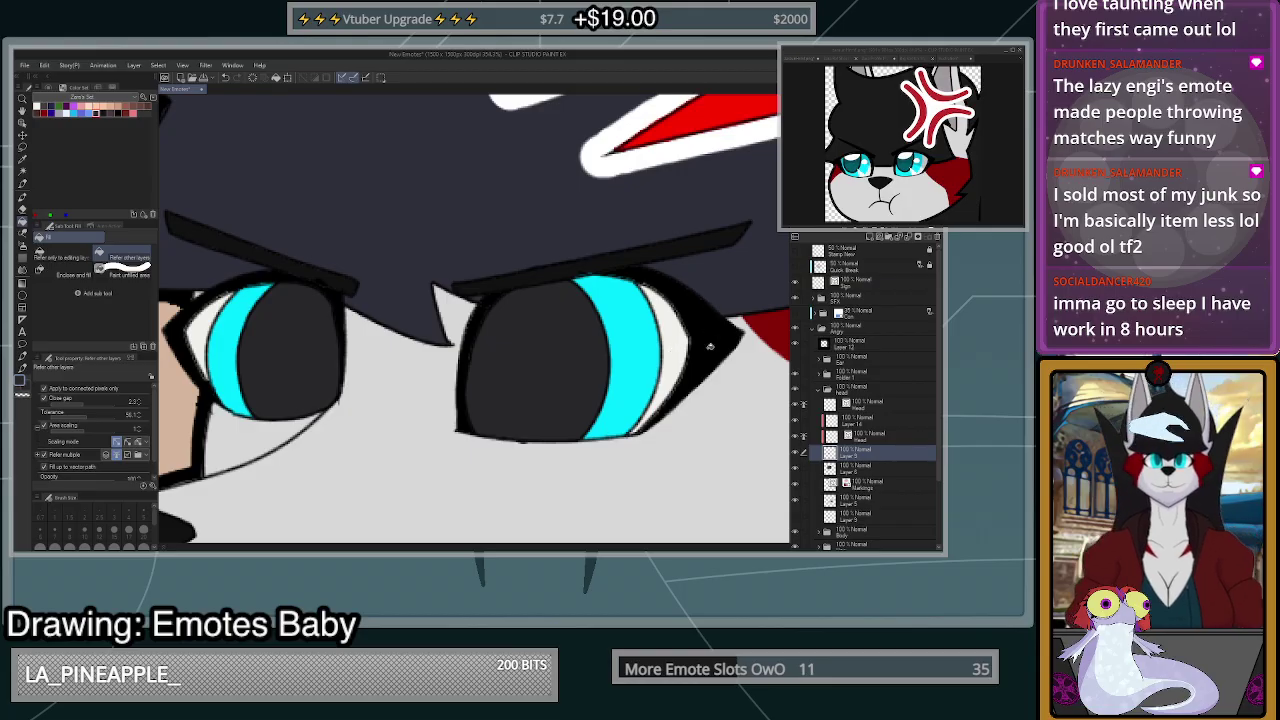
- Touch up the unfilled gaps around both eyes' edges with the dark grey pen, reducing the brush size to 12
key("p")
scroll(681, 386, "up", 4)
left_click_drag(650, 447, 654, 444)
mouse_move(624, 485)
left_mouse_down()
mouse_move(689, 390)
mouse_move(674, 411)
mouse_move(684, 400)
mouse_move(716, 282)
mouse_move(717, 296)
mouse_move(665, 211)
mouse_move(604, 176)
left_mouse_up()
scroll(734, 277, "down", 10)
scroll(508, 268, "up", 5)
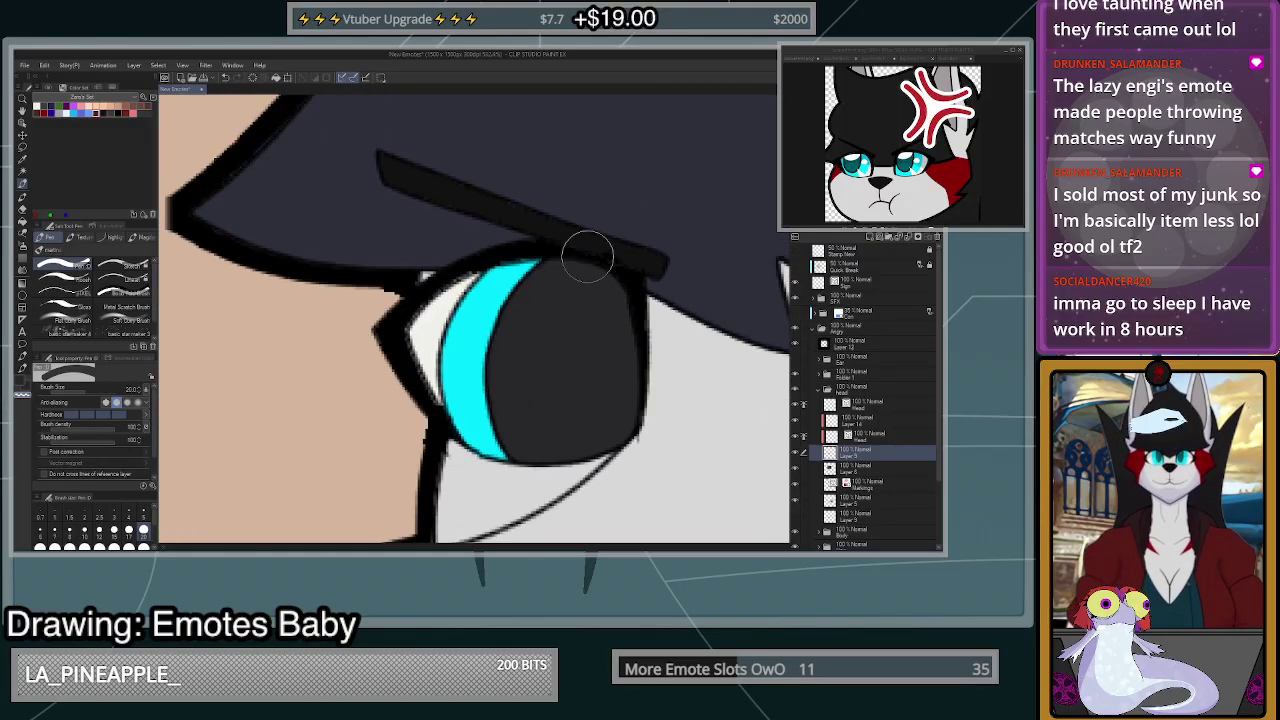
key("bracketleft")
key("bracketleft")
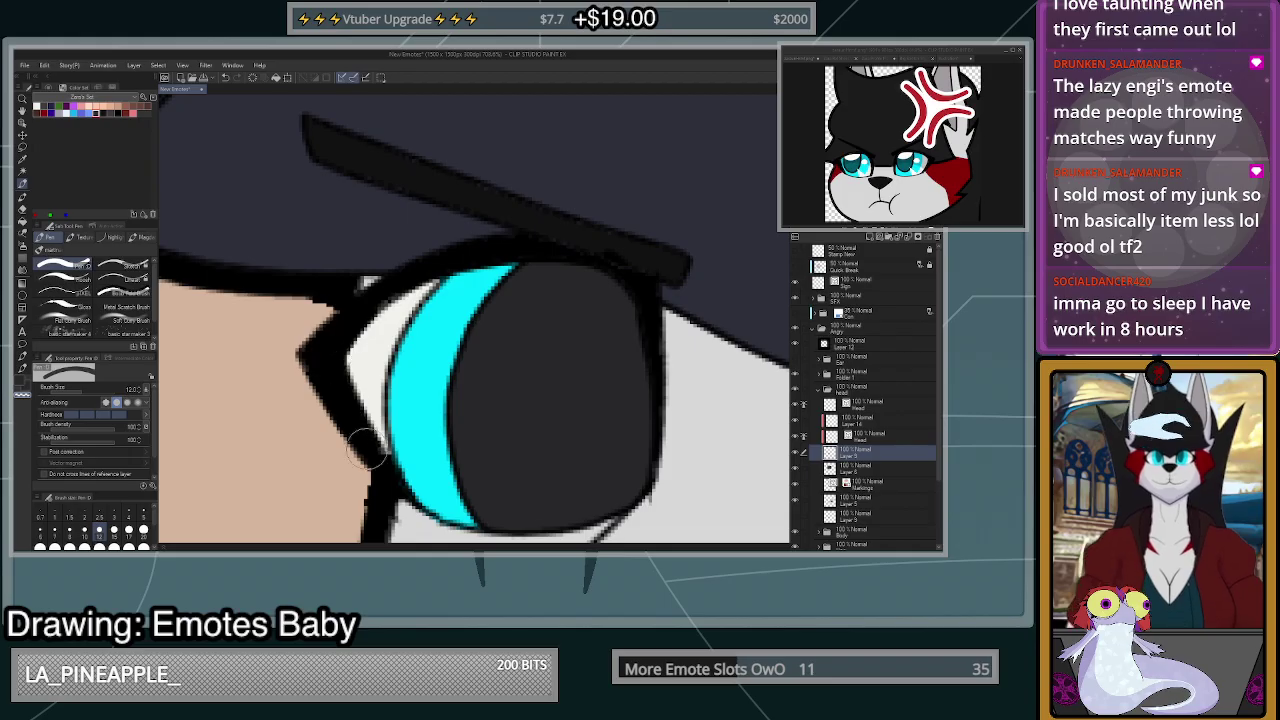
scroll(400, 490, "down", 3)
scroll(528, 512, "up", 2)
scroll(528, 512, "up", 1)
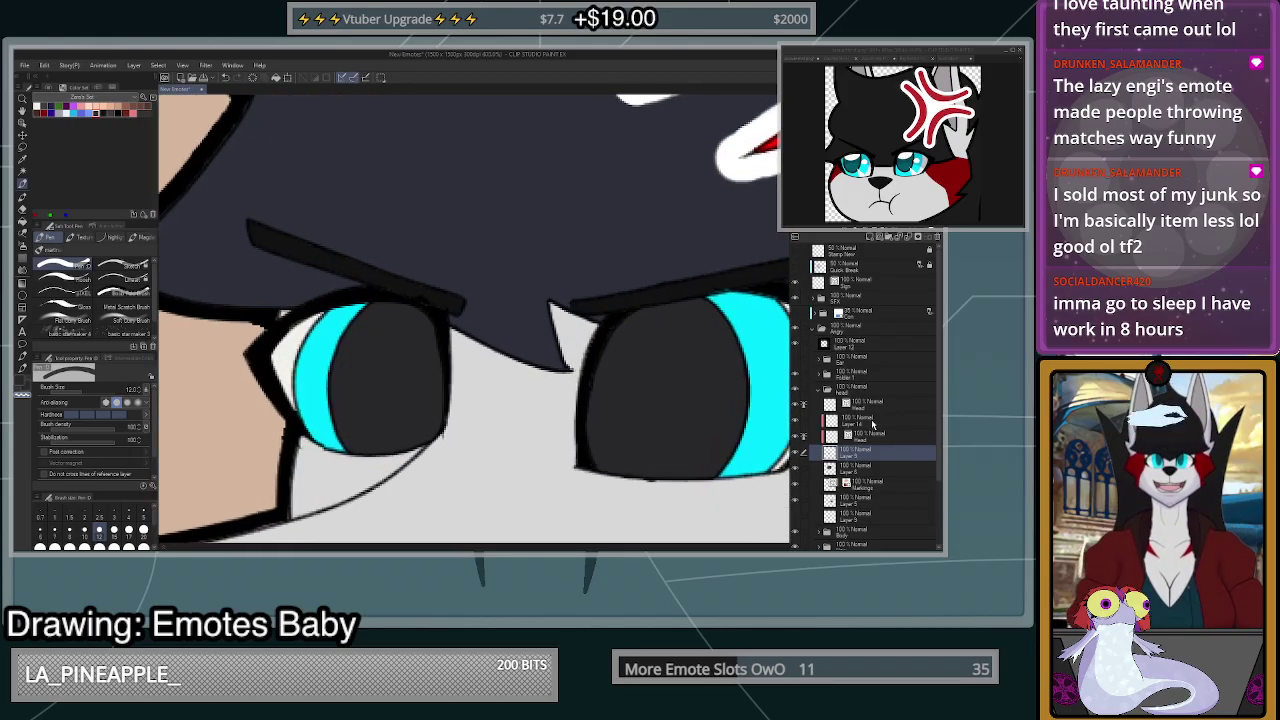
- Switch to Layer 14 and white, try a highlight dot in the near eye's pupil, and undo it
left_click(874, 424)
left_click(51, 89)
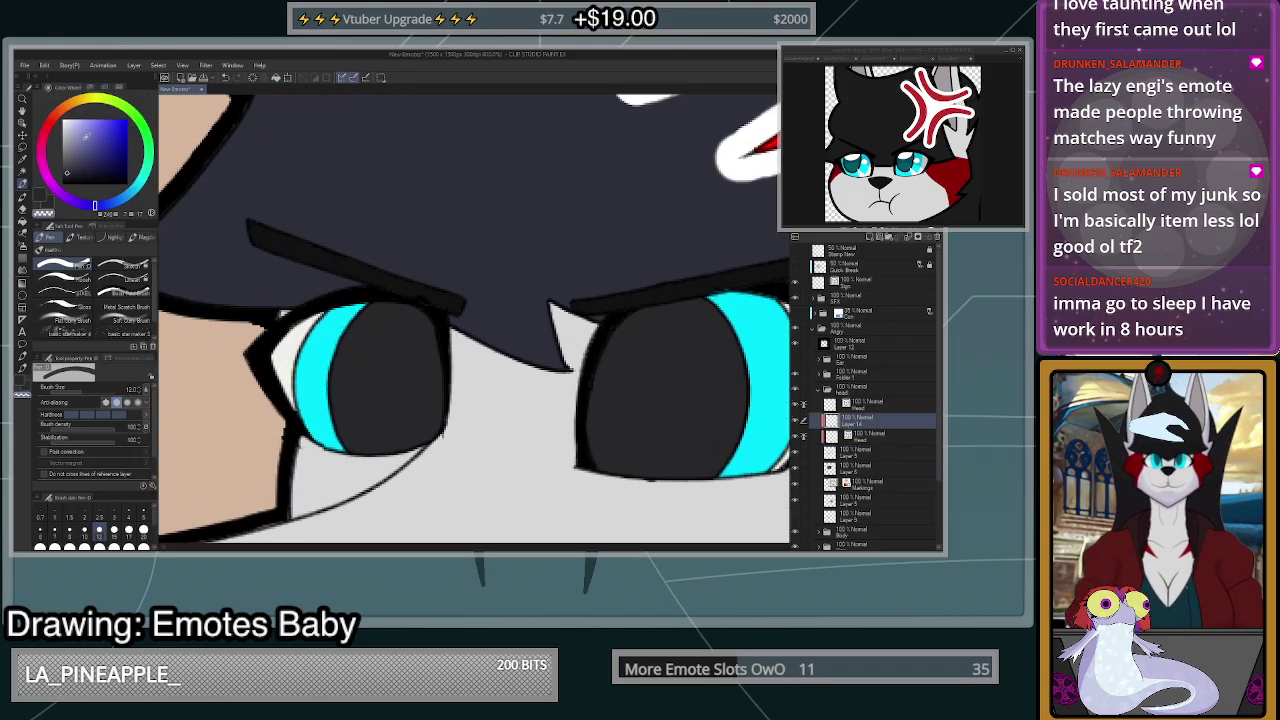
key("x")
left_click(689, 442)
scroll(660, 480, "down", 2)
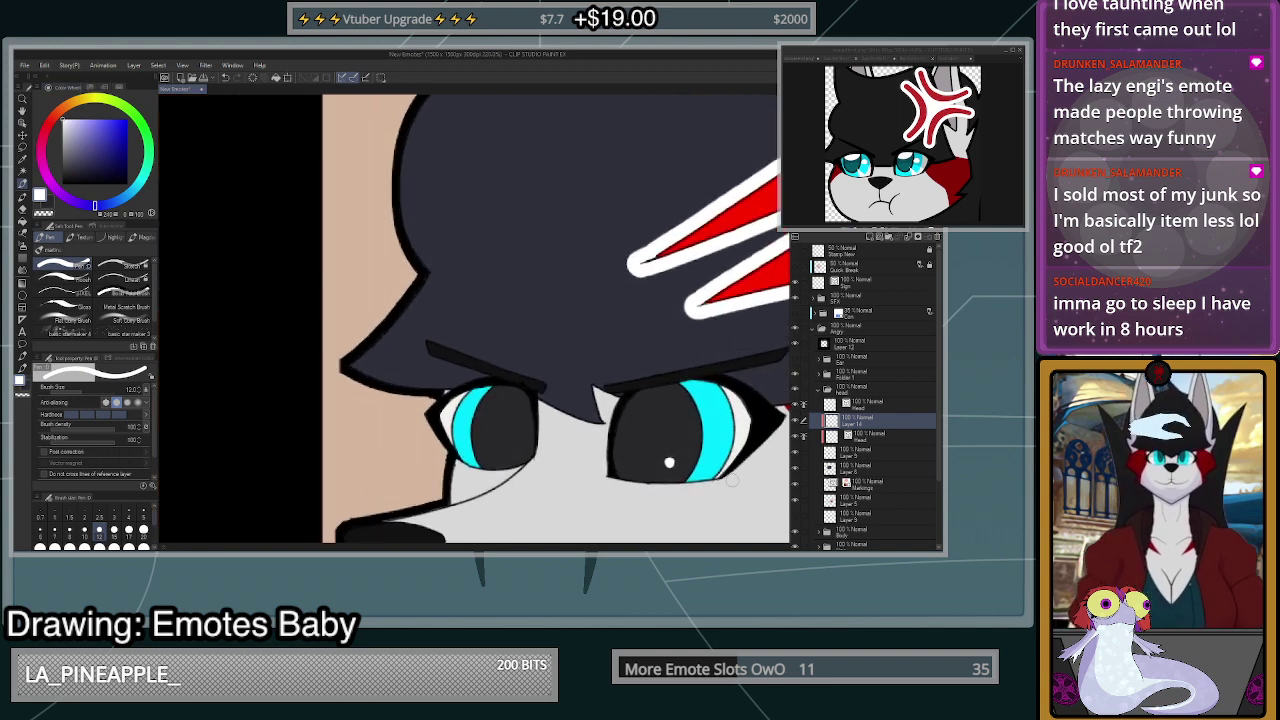
scroll(730, 479, "up", 2)
key("ctrl+z")
- Draw a pointed white wedge highlight from the near eye's lower edge into its pupil, sharpening the sides with the transparent colour
mouse_move(710, 468)
left_mouse_down()
mouse_move(638, 399)
mouse_move(676, 490)
left_mouse_up()
left_click_drag(657, 421, 694, 496)
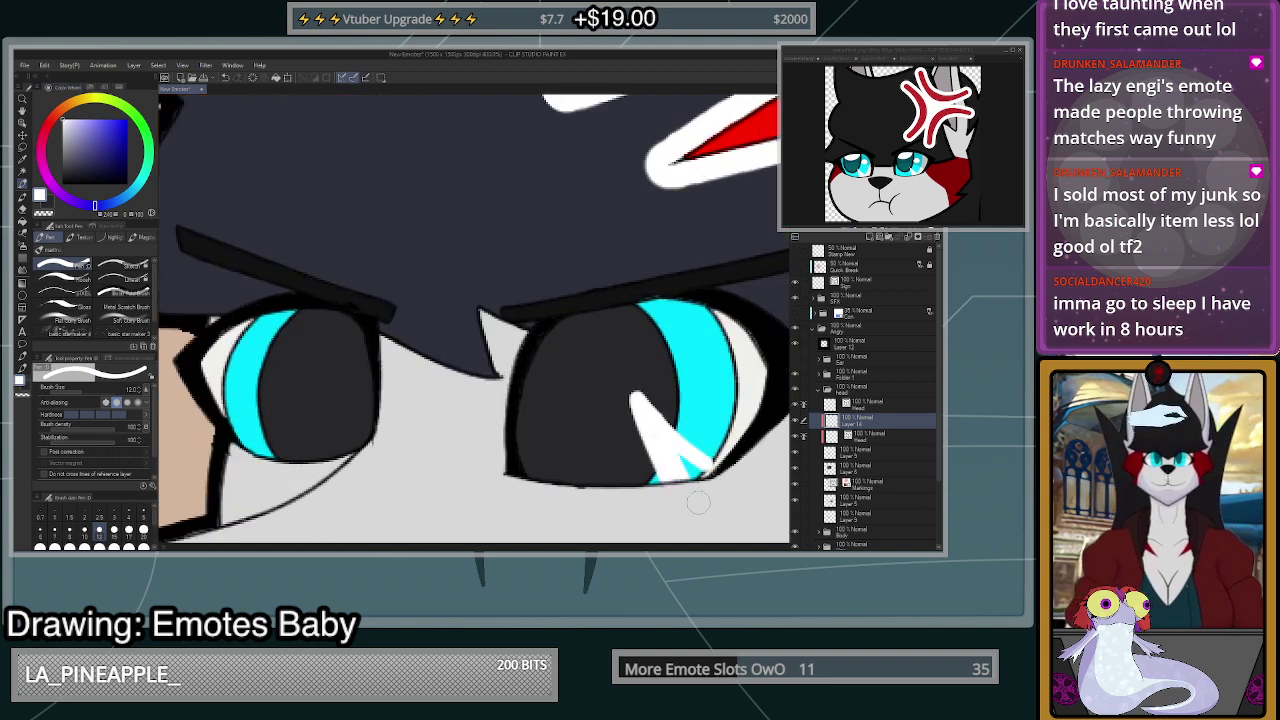
mouse_move(661, 445)
left_mouse_down()
mouse_move(724, 480)
mouse_move(632, 374)
left_mouse_up()
key("c")
key("ctrl+z")
left_click_drag(736, 461, 616, 372)
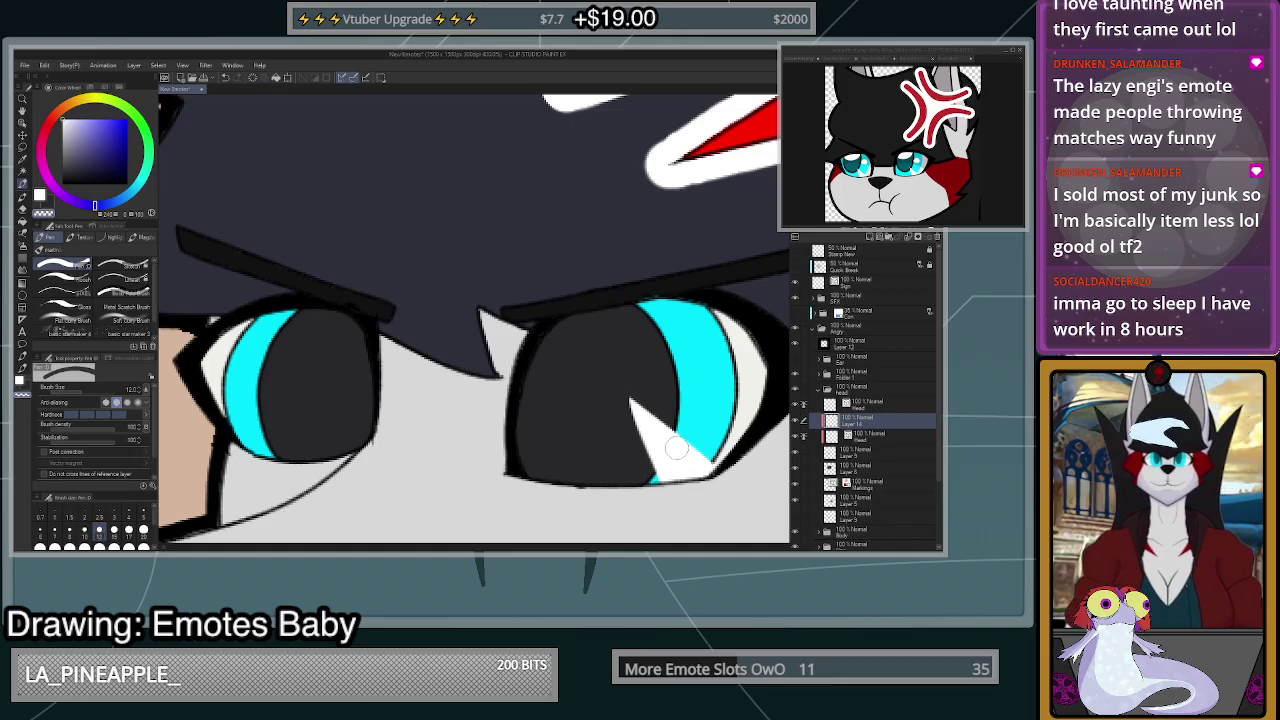
key("c")
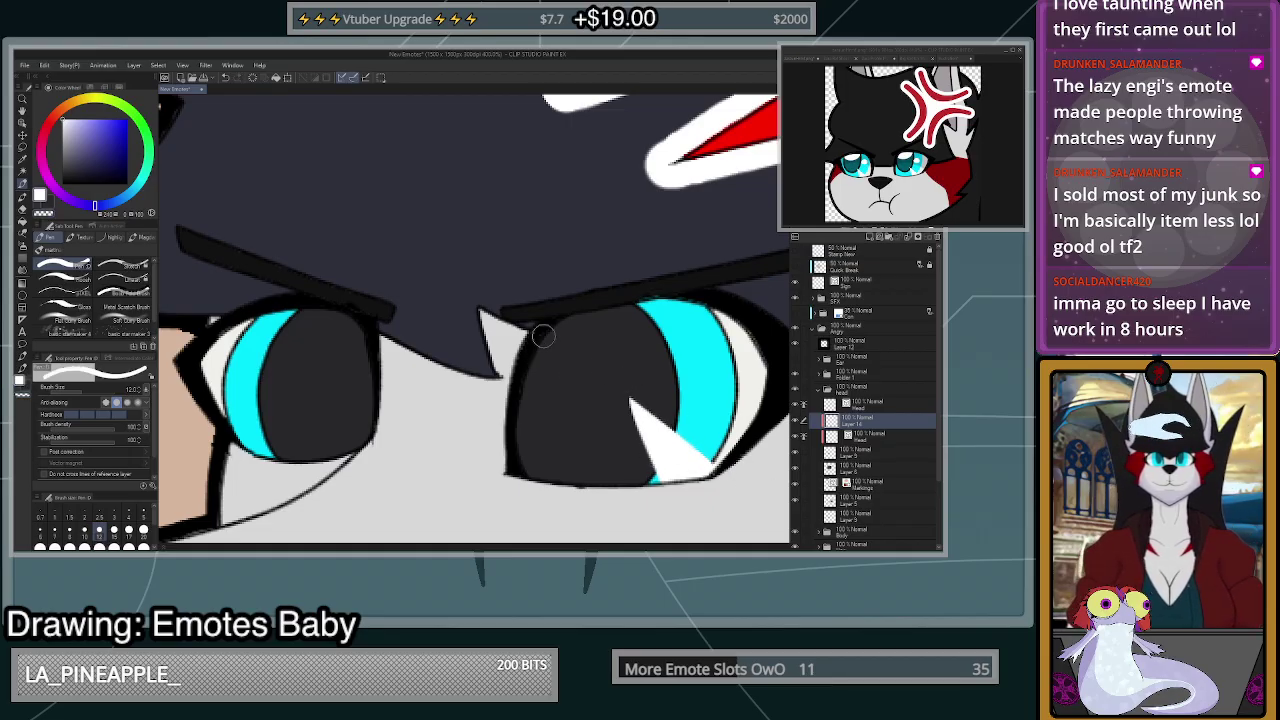
- Paint a large white highlight at the near pupil's upper inner corner and trim its lower edge into a curved leaf shape
mouse_move(535, 336)
left_mouse_down()
mouse_move(609, 316)
mouse_move(541, 350)
mouse_move(547, 339)
mouse_move(605, 318)
left_mouse_up()
key("c")
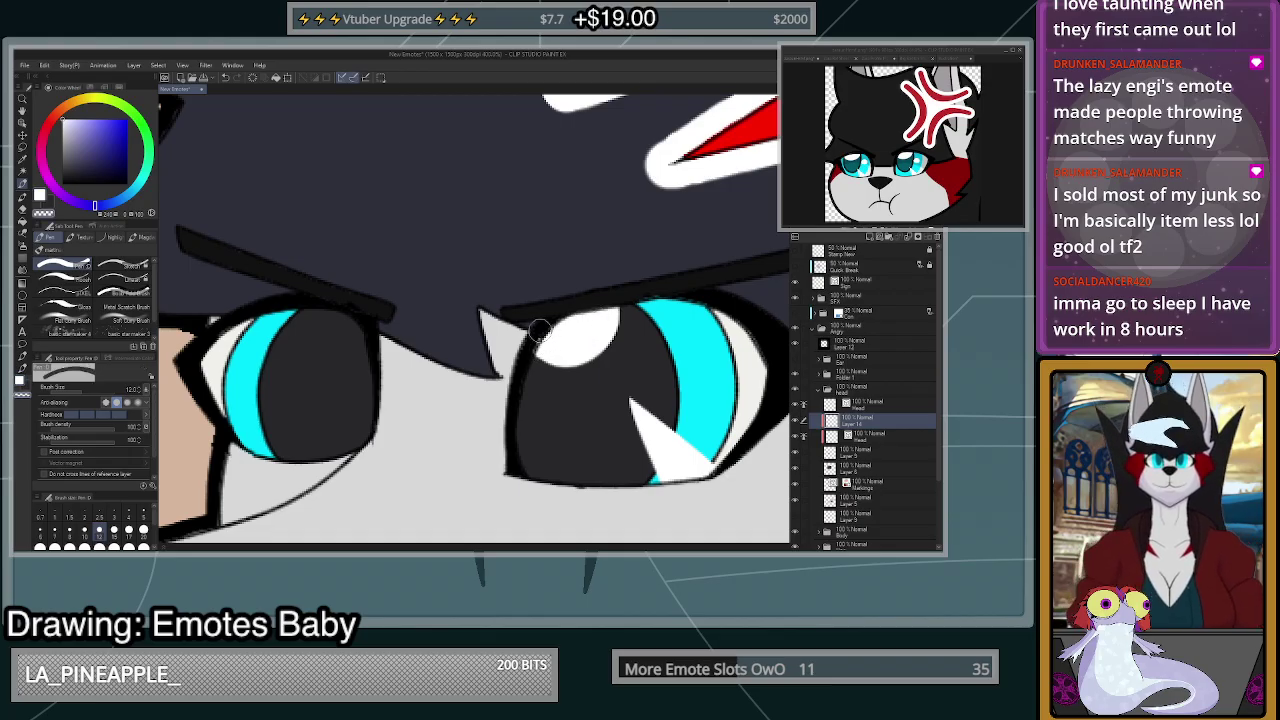
key("c")
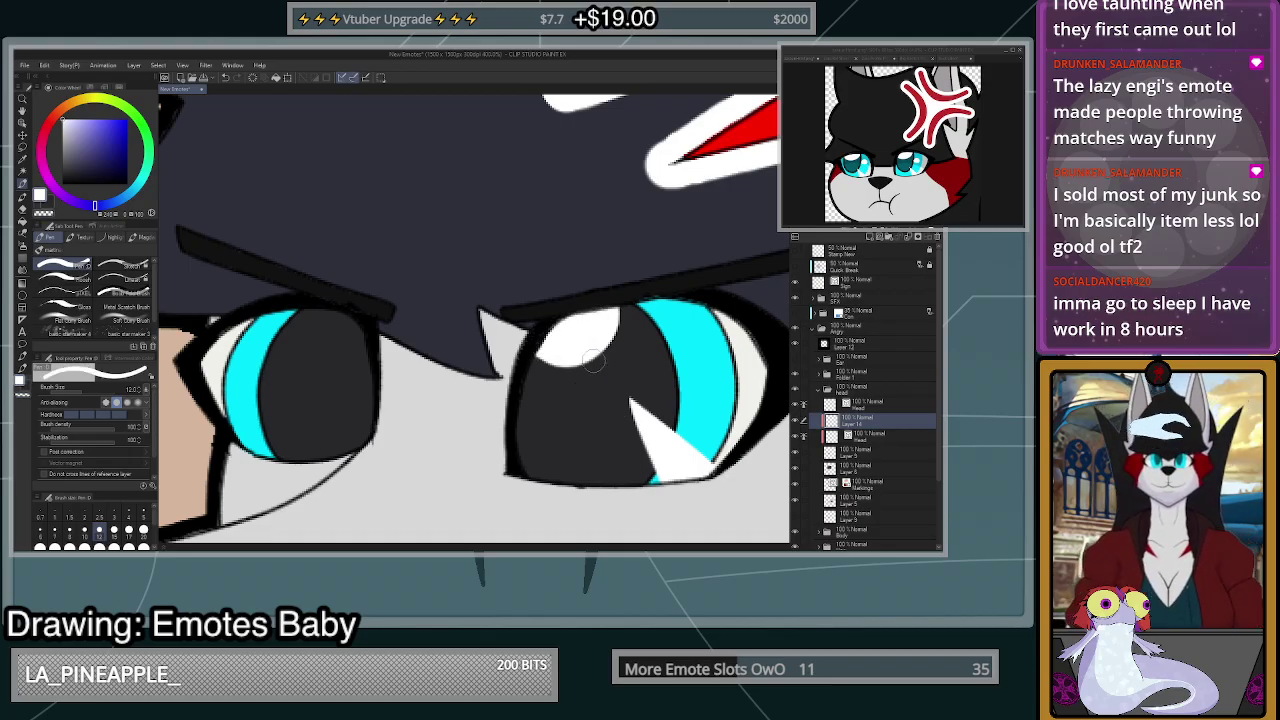
left_click_drag(592, 354, 529, 362)
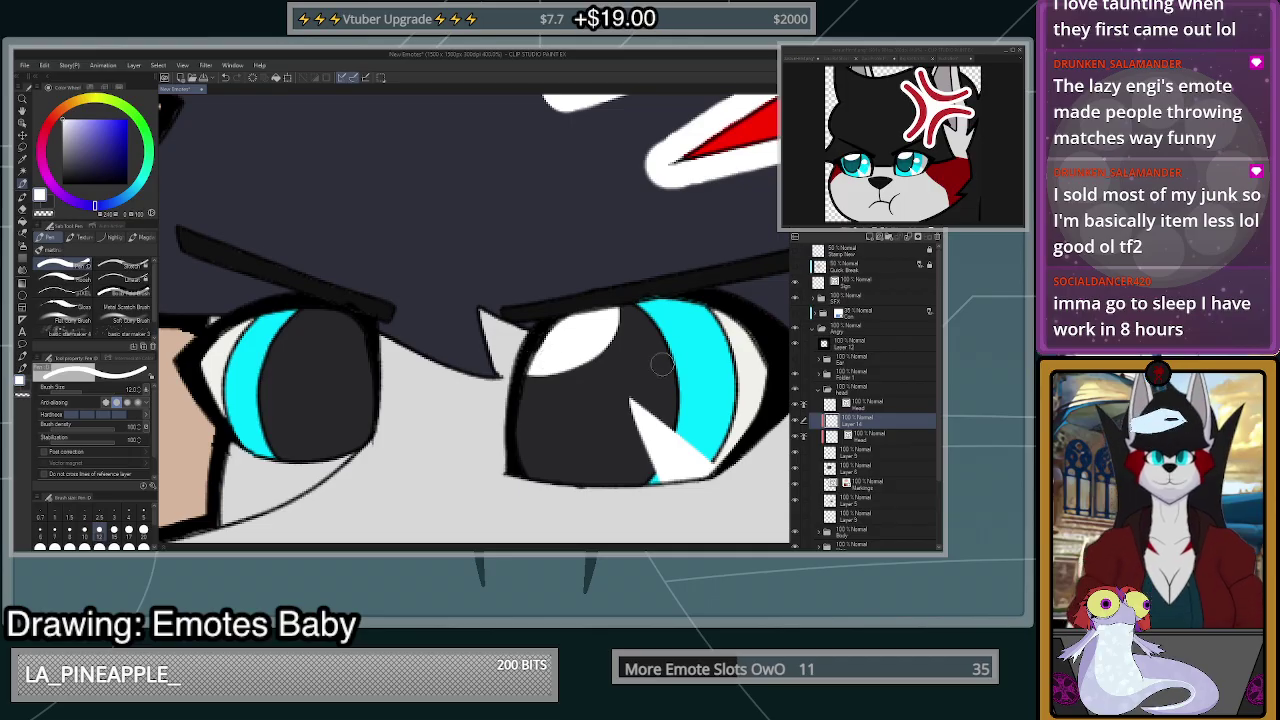
- Add a small white oval highlight where the near eye's pupil meets the cyan iris, and check it against the whole face
left_click_drag(669, 362, 684, 359)
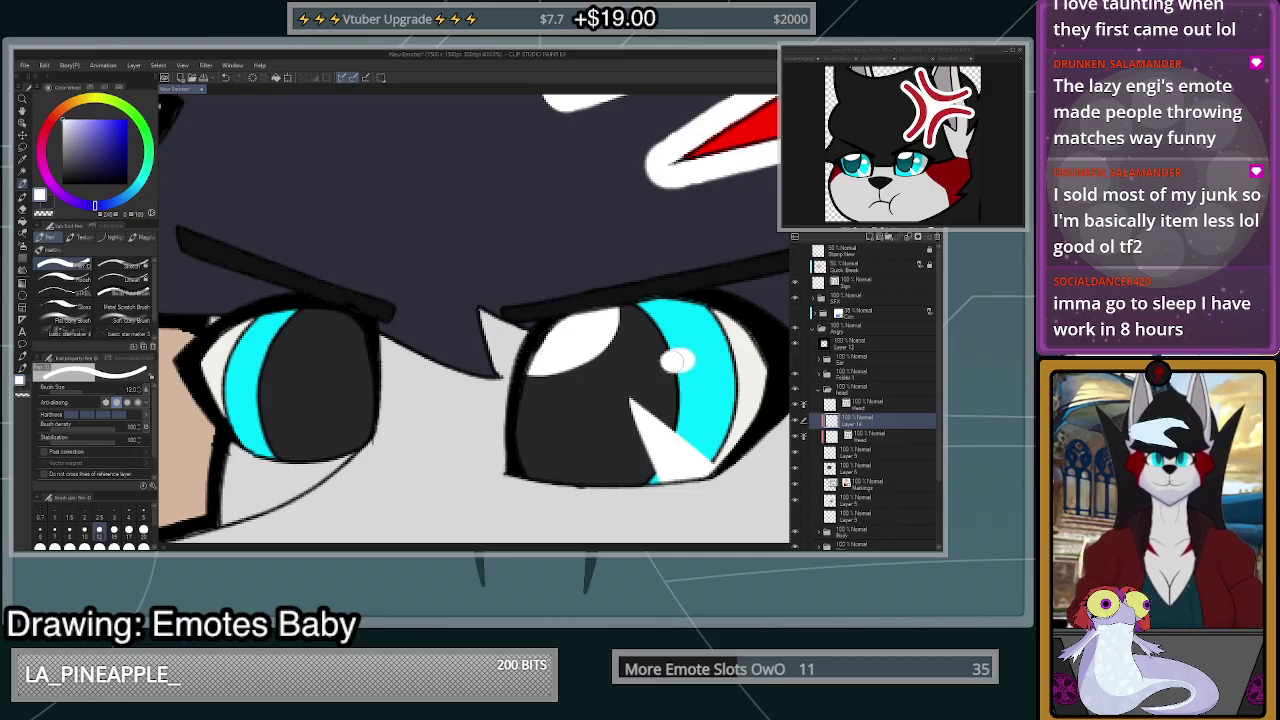
scroll(706, 379, "down", 2)
scroll(705, 378, "up", 2)
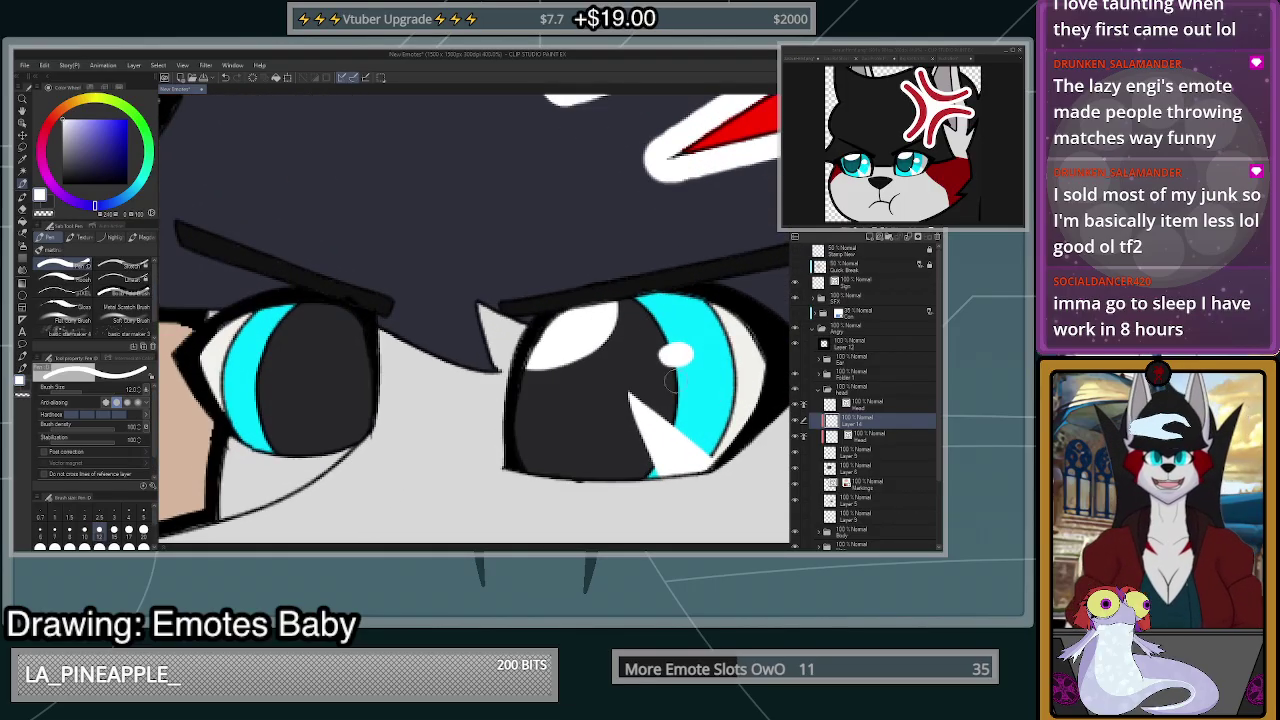
scroll(533, 364, "down", 2)
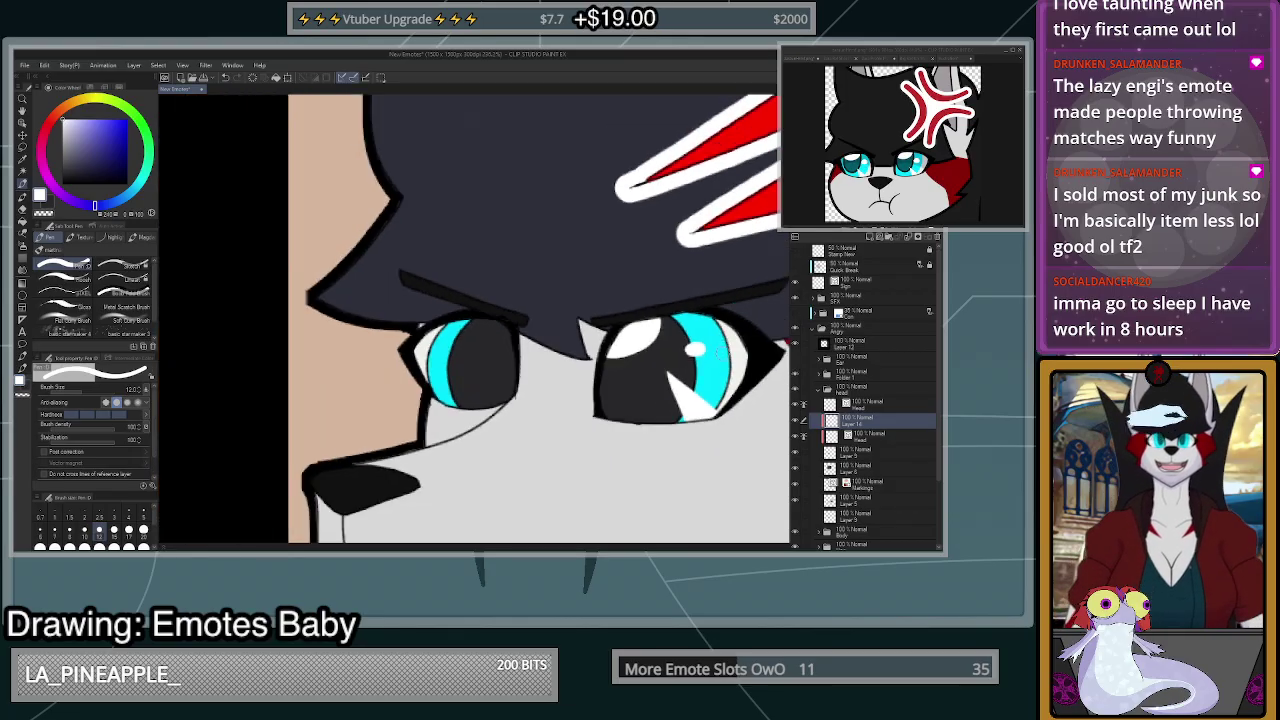
scroll(533, 364, "up", 1)
scroll(545, 366, "down", 2)
scroll(714, 440, "up", 2)
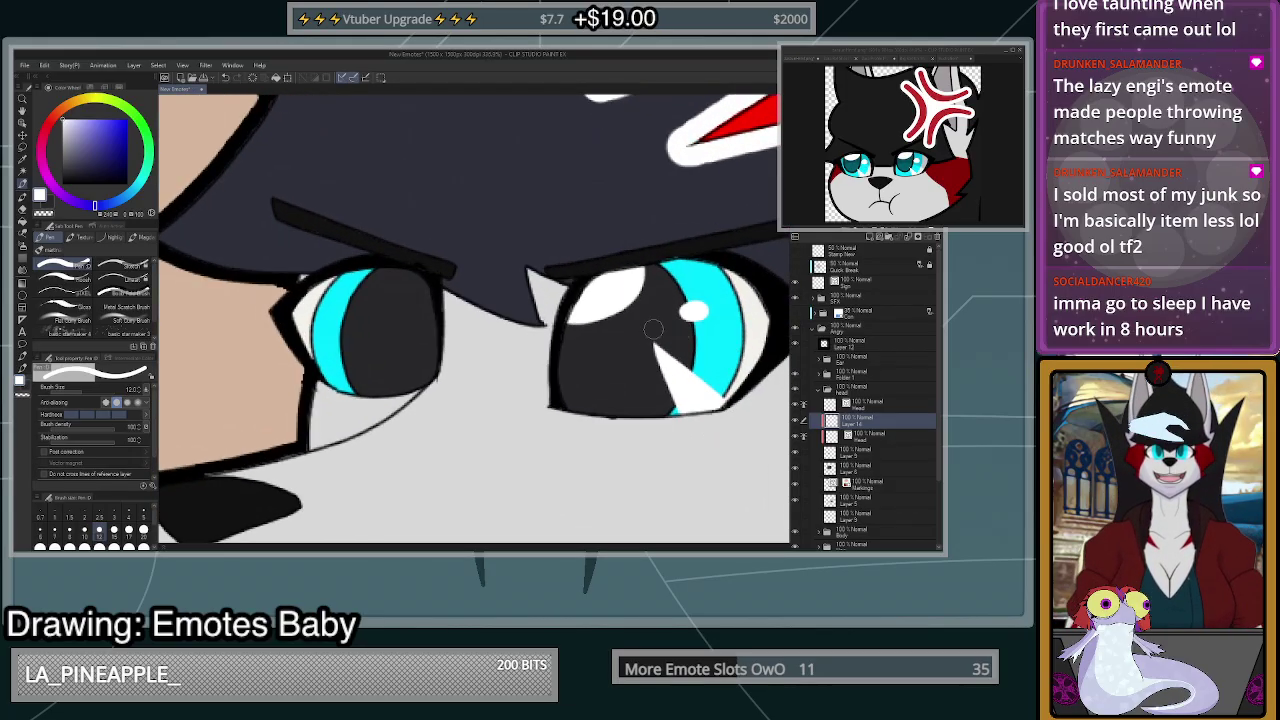
- Paint white highlights in the character's smaller far eye: an upper patch, a small round spot and a pointed wedge at the lower edge
scroll(450, 335, "up", 1)
mouse_move(328, 267)
left_mouse_down()
mouse_move(369, 275)
mouse_move(378, 260)
mouse_move(328, 268)
left_mouse_up()
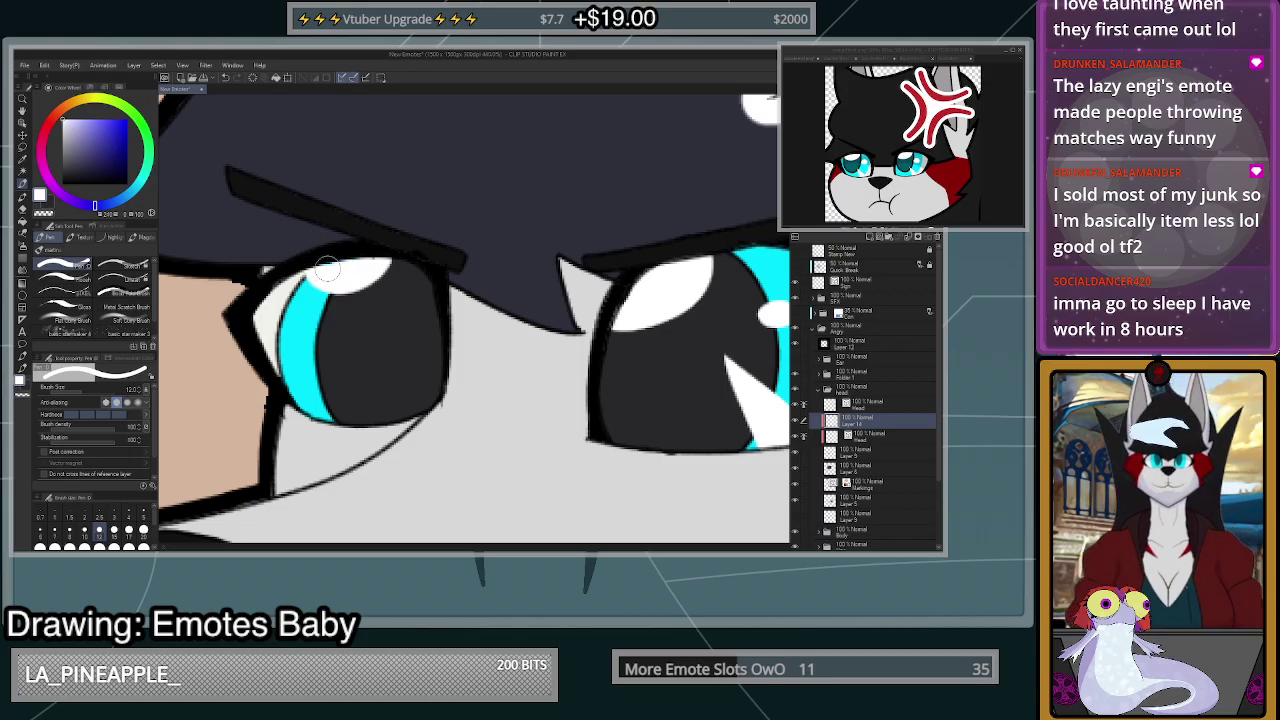
left_click_drag(412, 314, 416, 318)
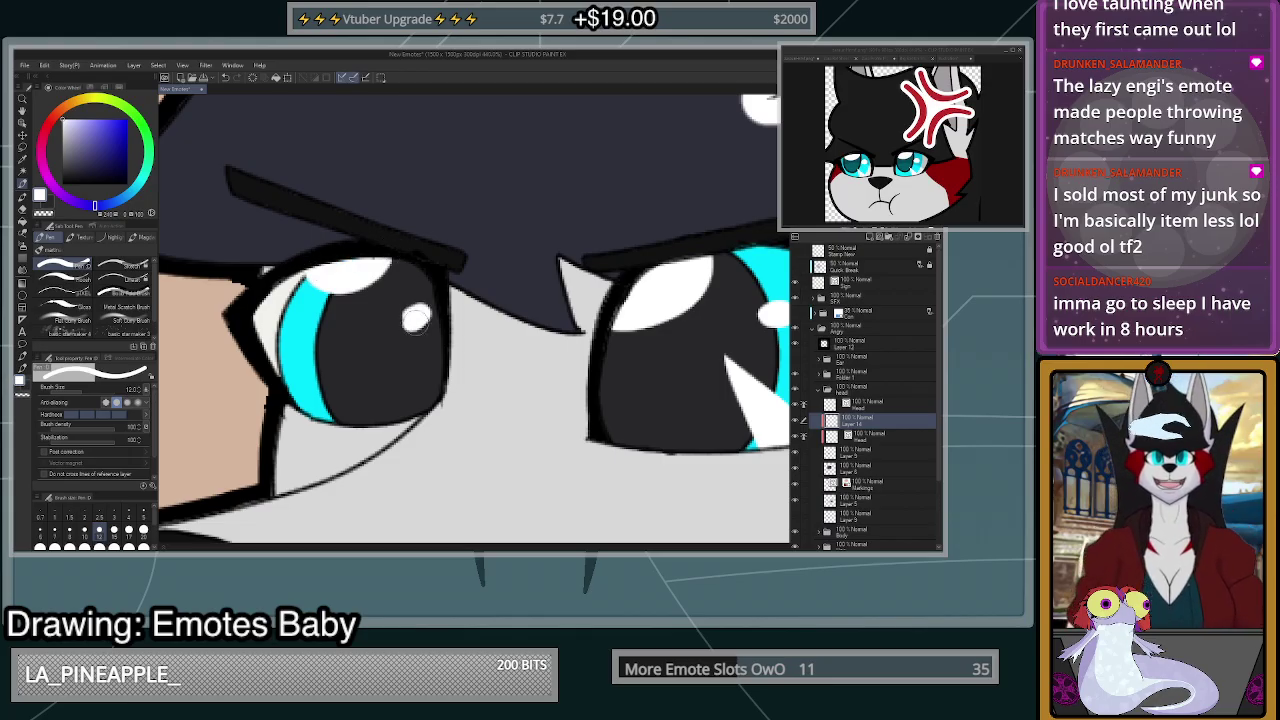
left_click_drag(382, 368, 438, 401)
key("ctrl+z")
mouse_move(399, 361)
left_mouse_down()
mouse_move(438, 403)
mouse_move(400, 418)
mouse_move(425, 398)
mouse_move(396, 352)
left_mouse_up()
key("c")
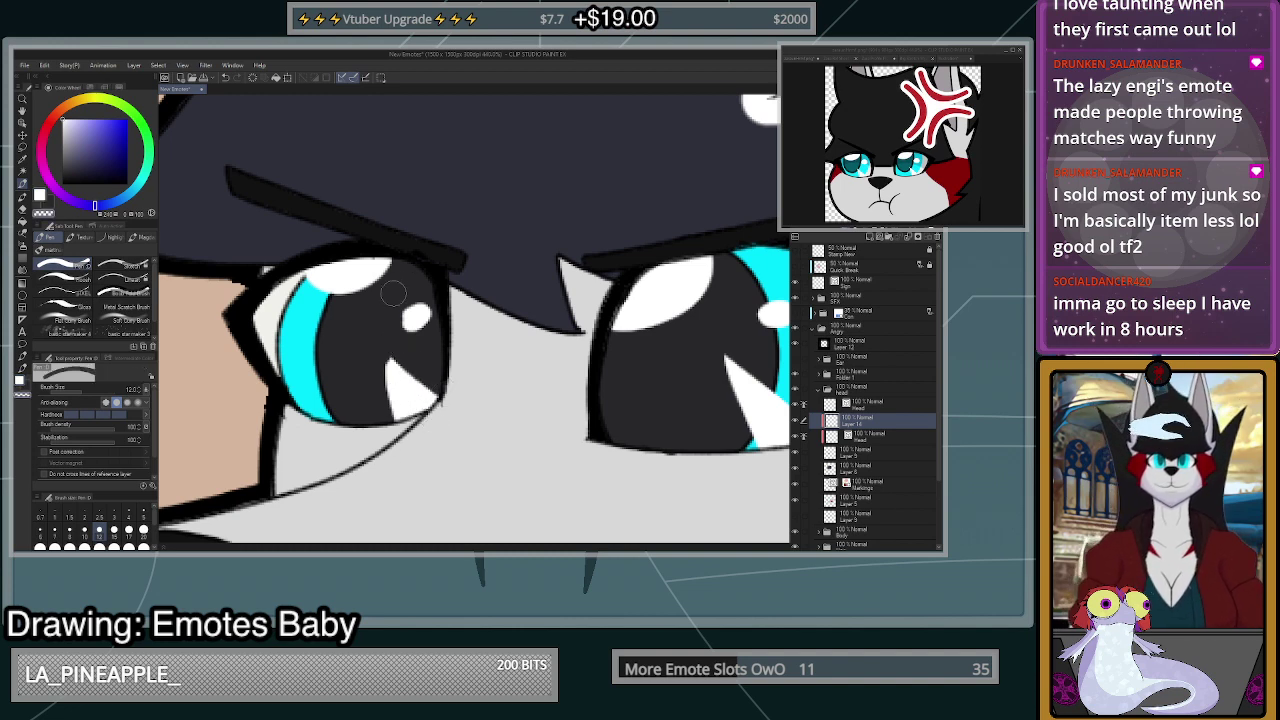
key("bracketright")
scroll(377, 252, "down", 3)
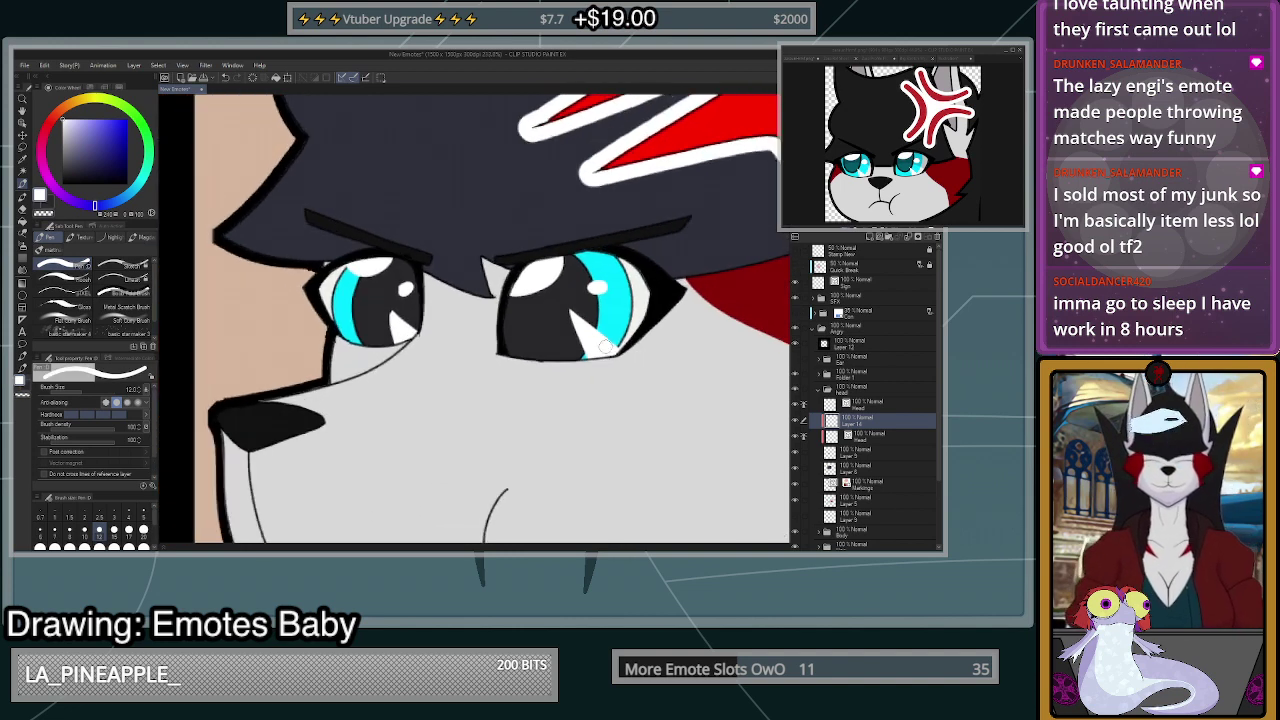
- Extend the far eye's upper white highlight outward along the upper lid, over the cyan iris
scroll(486, 312, "up", 3)
key("c")
mouse_move(293, 213)
left_mouse_down()
mouse_move(222, 232)
mouse_move(222, 212)
mouse_move(293, 203)
mouse_move(257, 233)
mouse_move(206, 214)
left_mouse_up()
key("ctrl+z")
key("c")
mouse_move(290, 203)
left_mouse_down()
mouse_move(256, 237)
mouse_move(203, 214)
left_mouse_up()
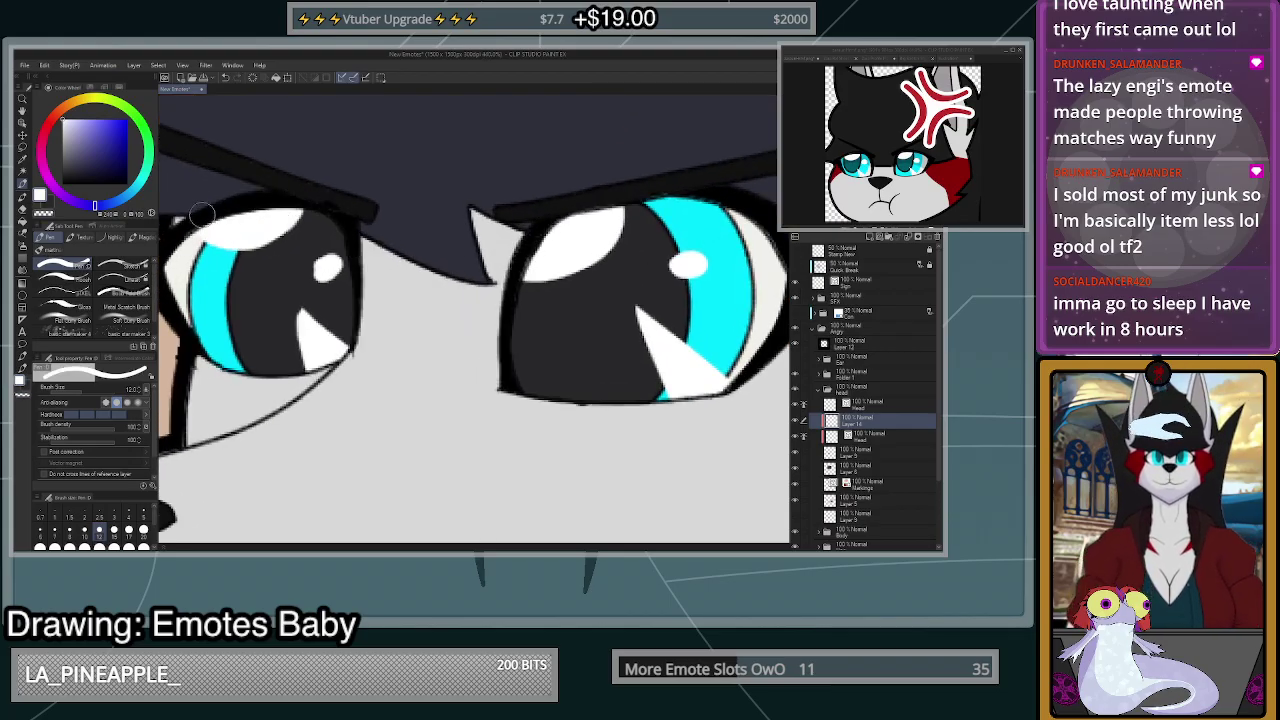
scroll(655, 256, "down", 1)
scroll(320, 232, "up", 1)
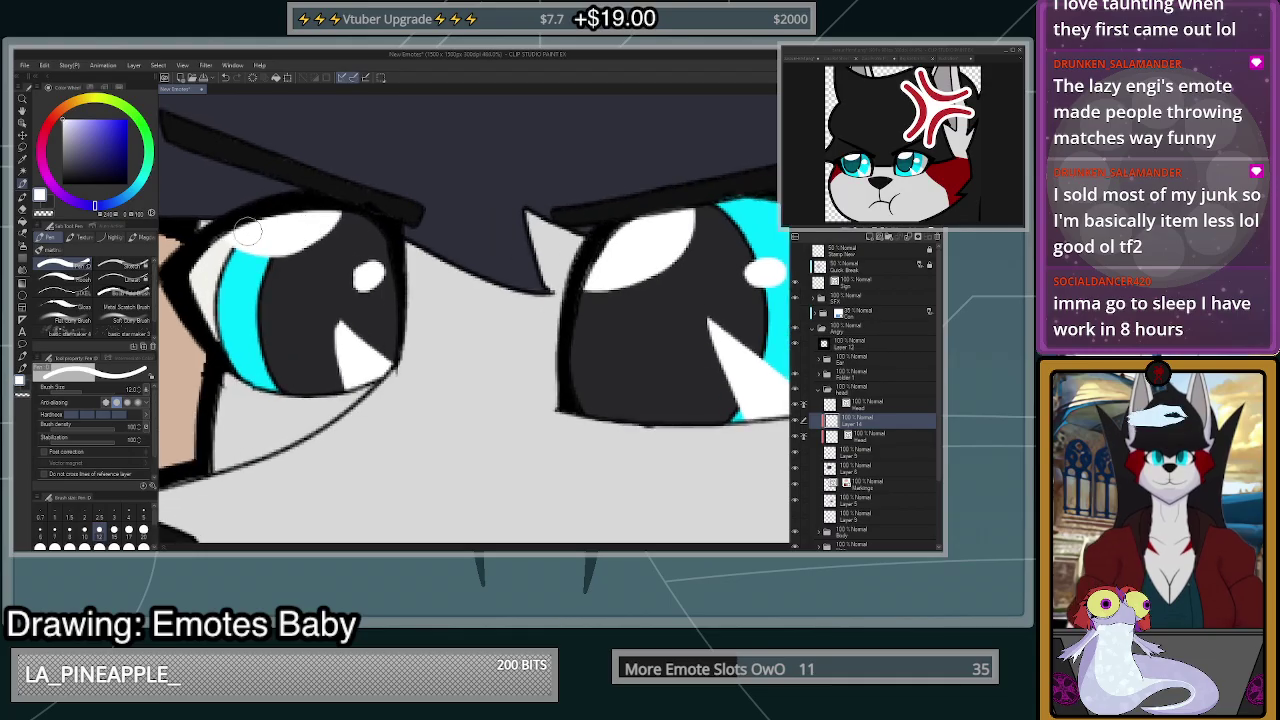
scroll(635, 195, "down", 5)
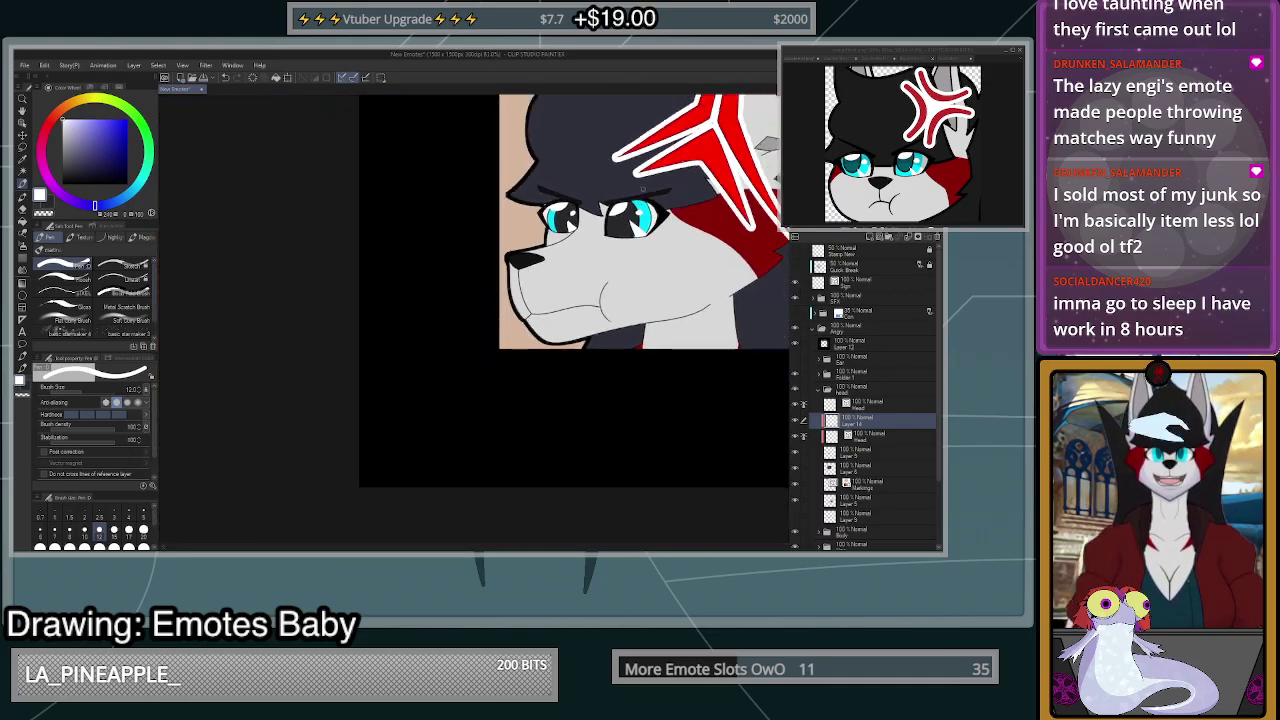
- Enlarge the small round white highlights in the eyes
scroll(680, 204, "up", 5)
mouse_move(636, 248)
left_mouse_down()
mouse_move(654, 250)
mouse_move(633, 249)
left_mouse_up()
key("ctrl+z")
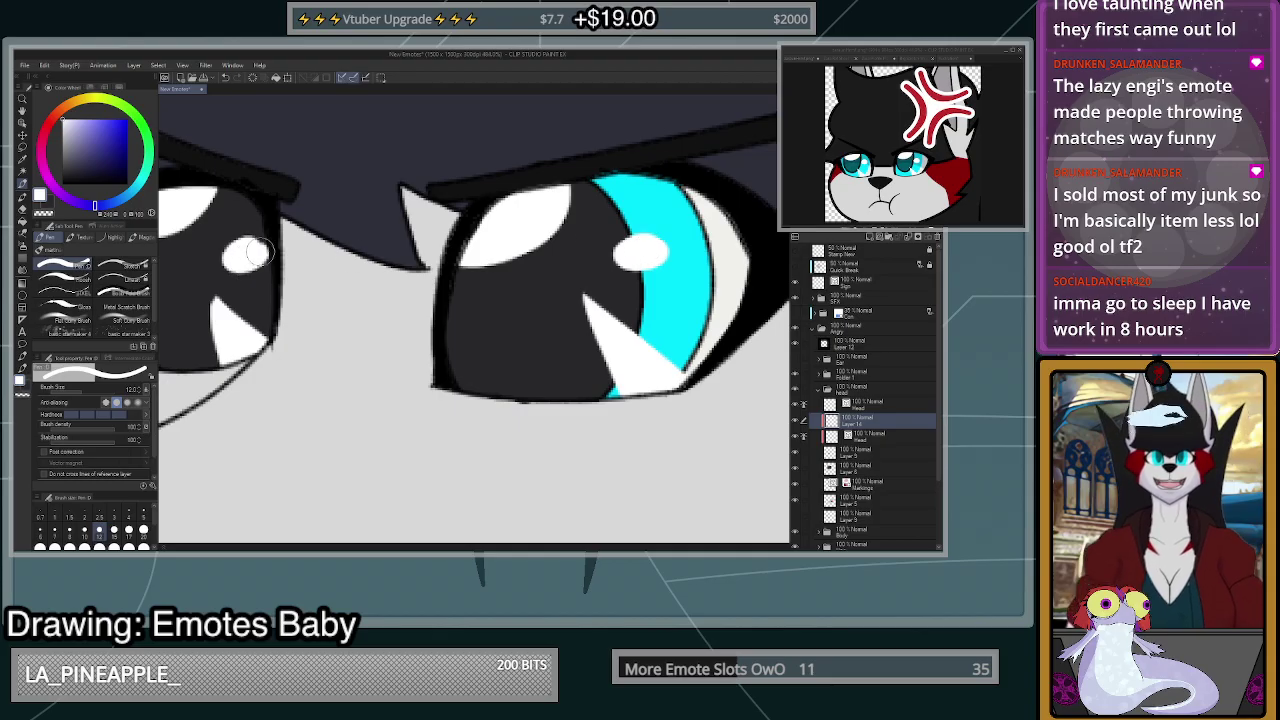
scroll(505, 262, "down", 3)
scroll(628, 265, "down", 2)
scroll(628, 265, "up", 2)
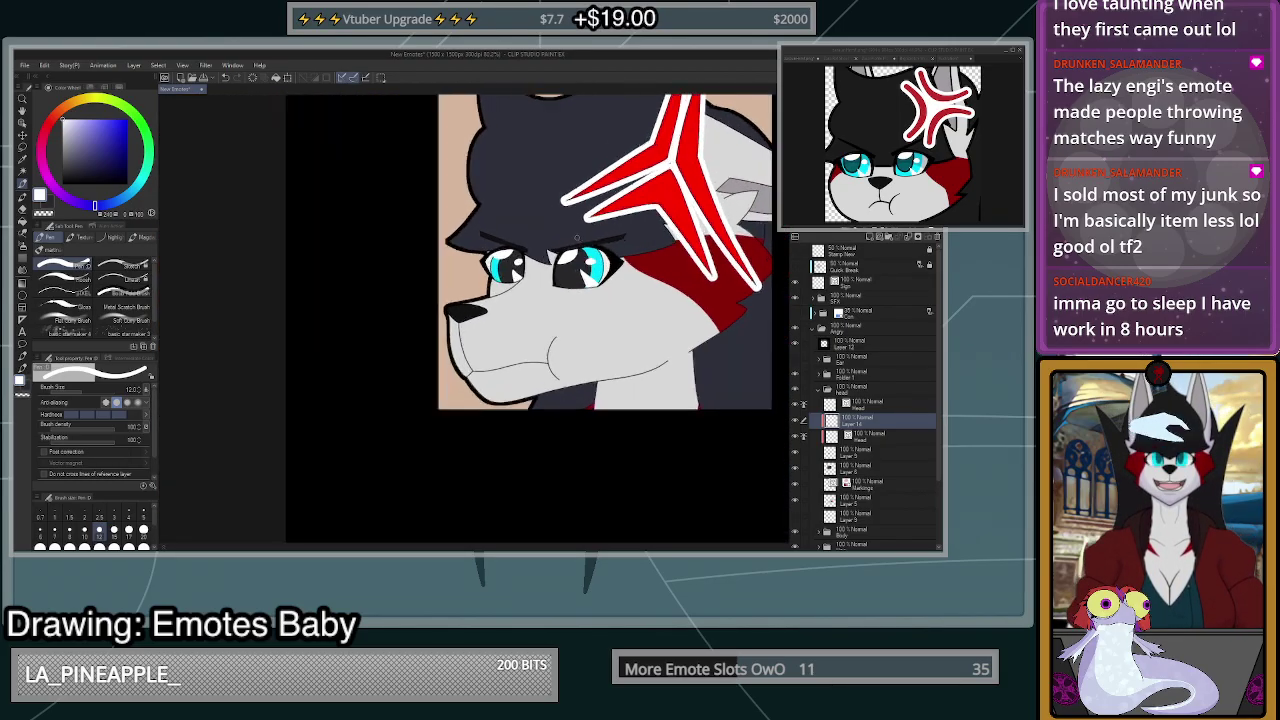
scroll(521, 304, "down", 4)
scroll(521, 304, "up", 3)
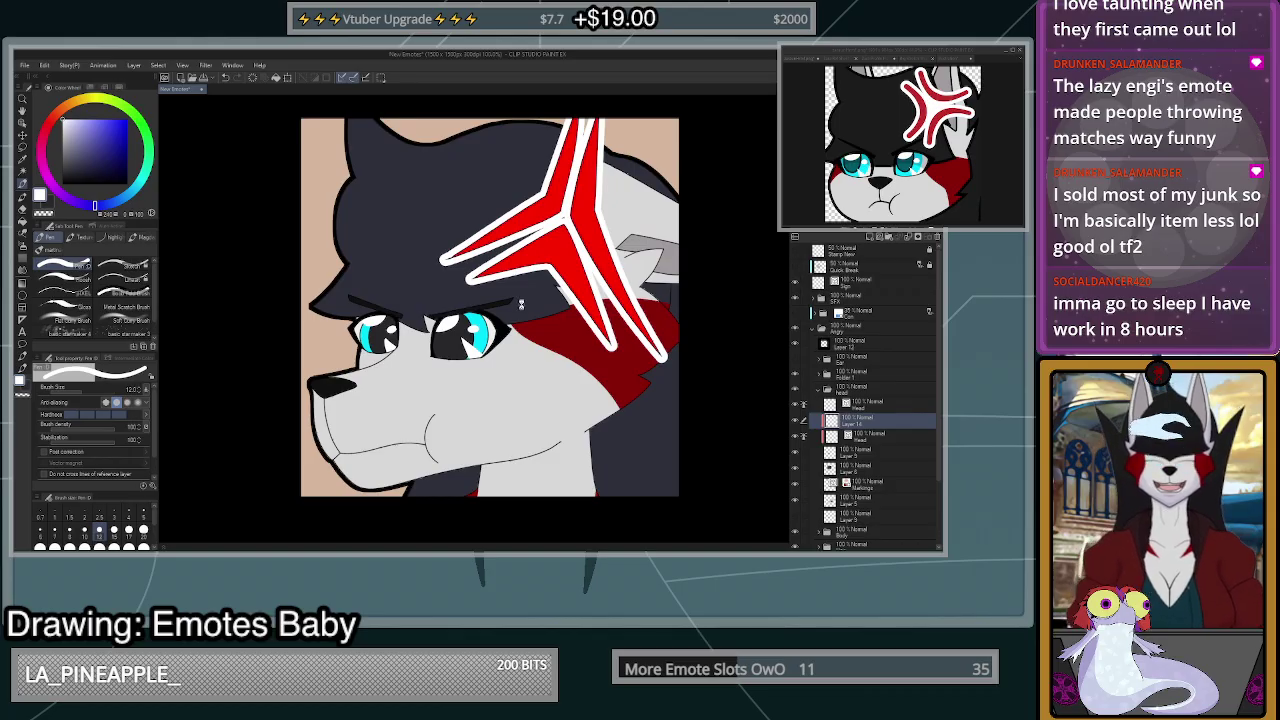
key("alt+Tab")
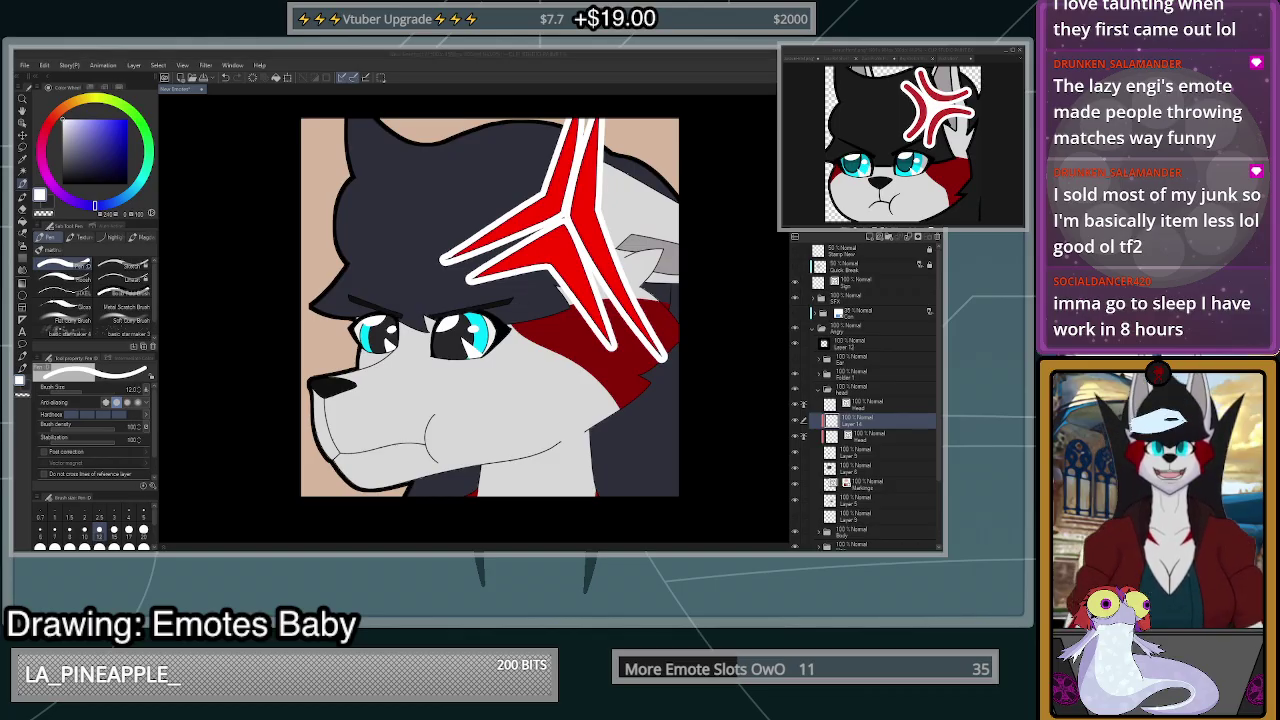
left_click(582, 212)
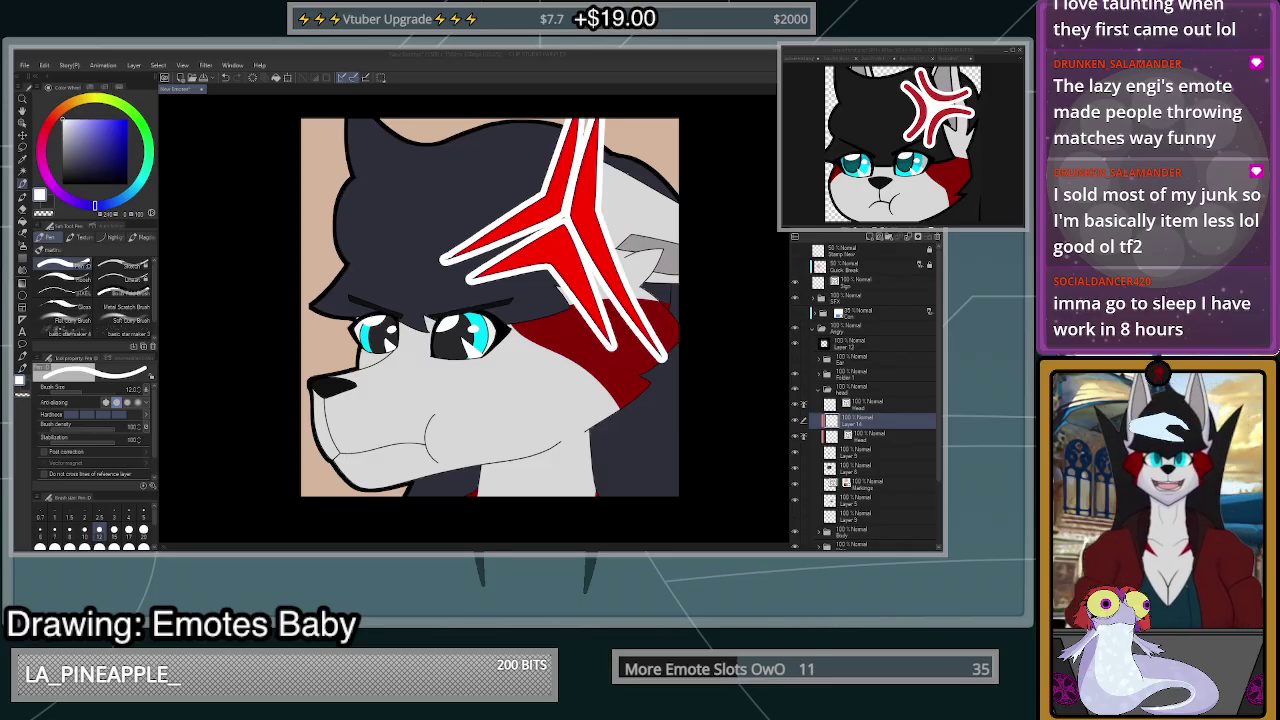
- Collapse the head folder and the Angry folder, and hide the Angry artwork
left_click(820, 389)
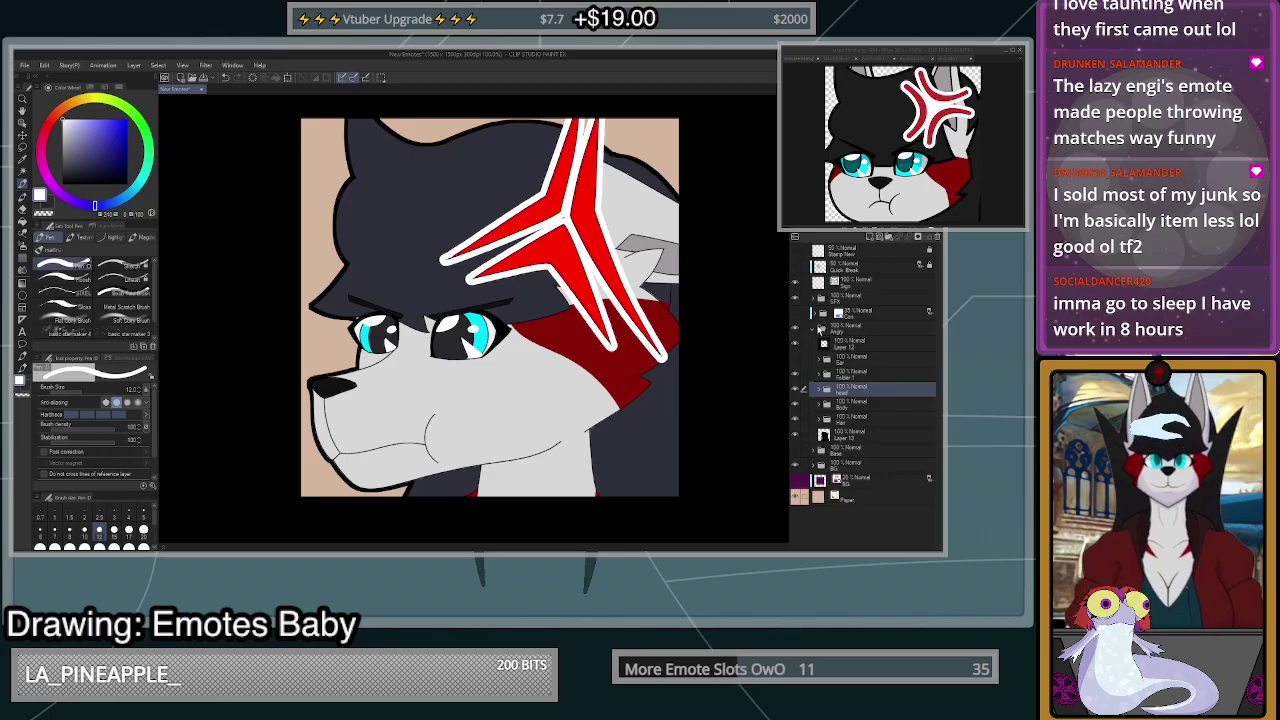
left_click(819, 329)
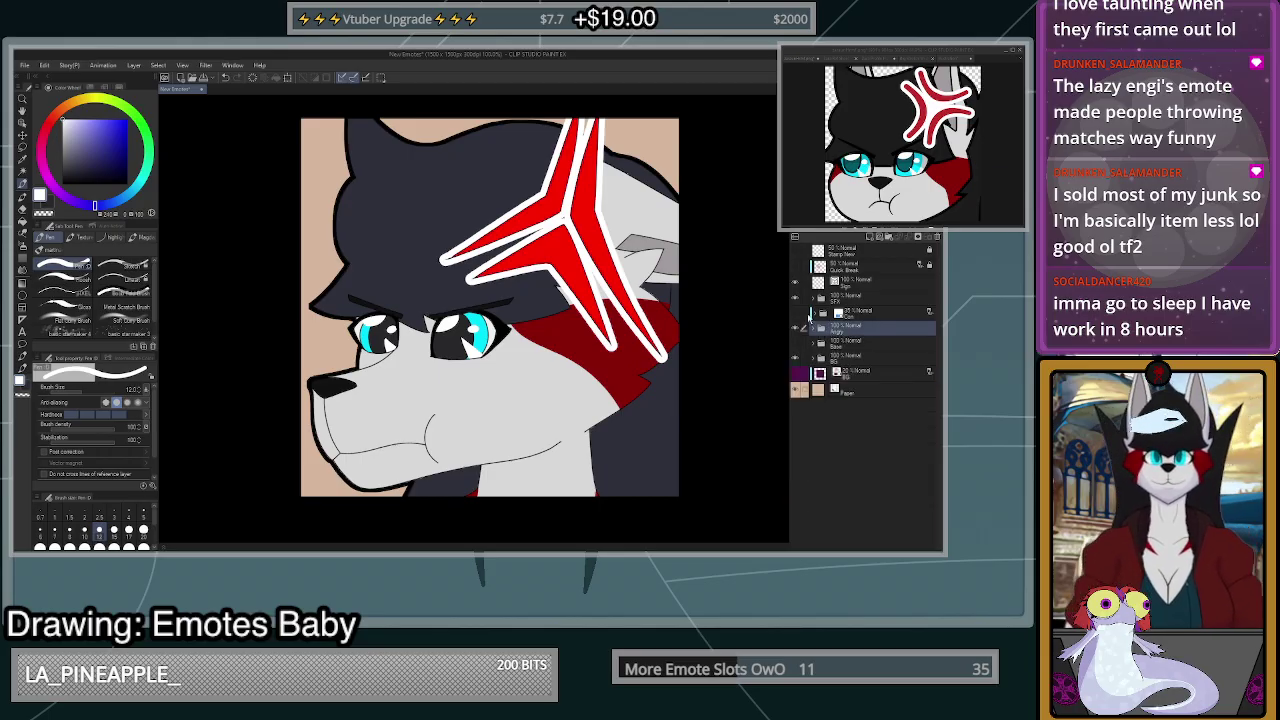
left_click(797, 330)
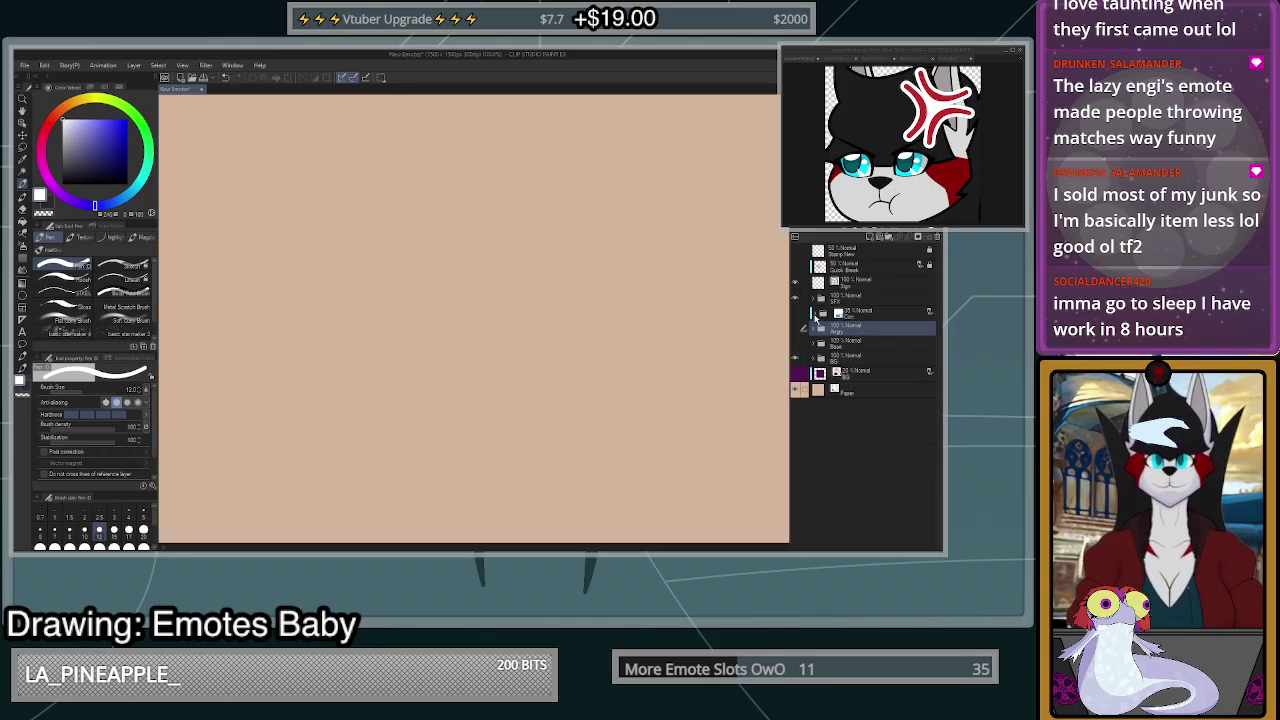
- Show the concept sketch folder and switch its visible expression sketch from Angry to Embarrassed
left_click(796, 314)
left_click(834, 313)
left_click(814, 314)
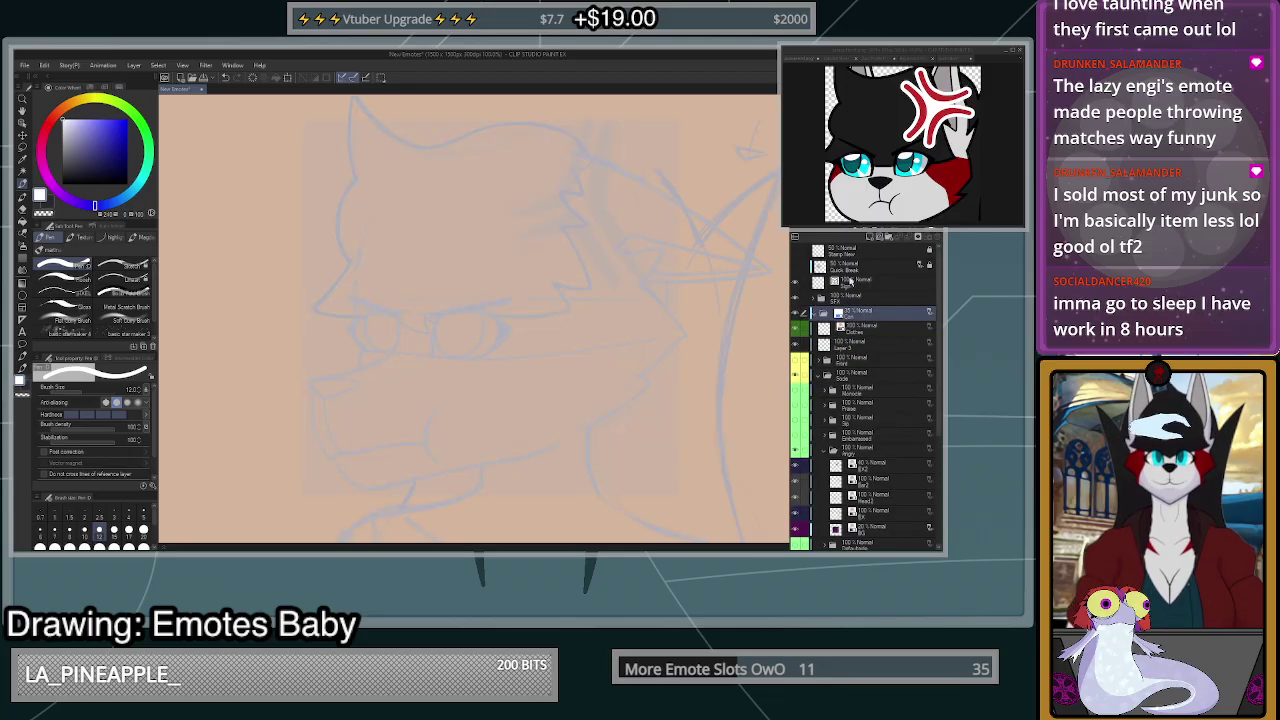
left_click(824, 451)
left_click(796, 451)
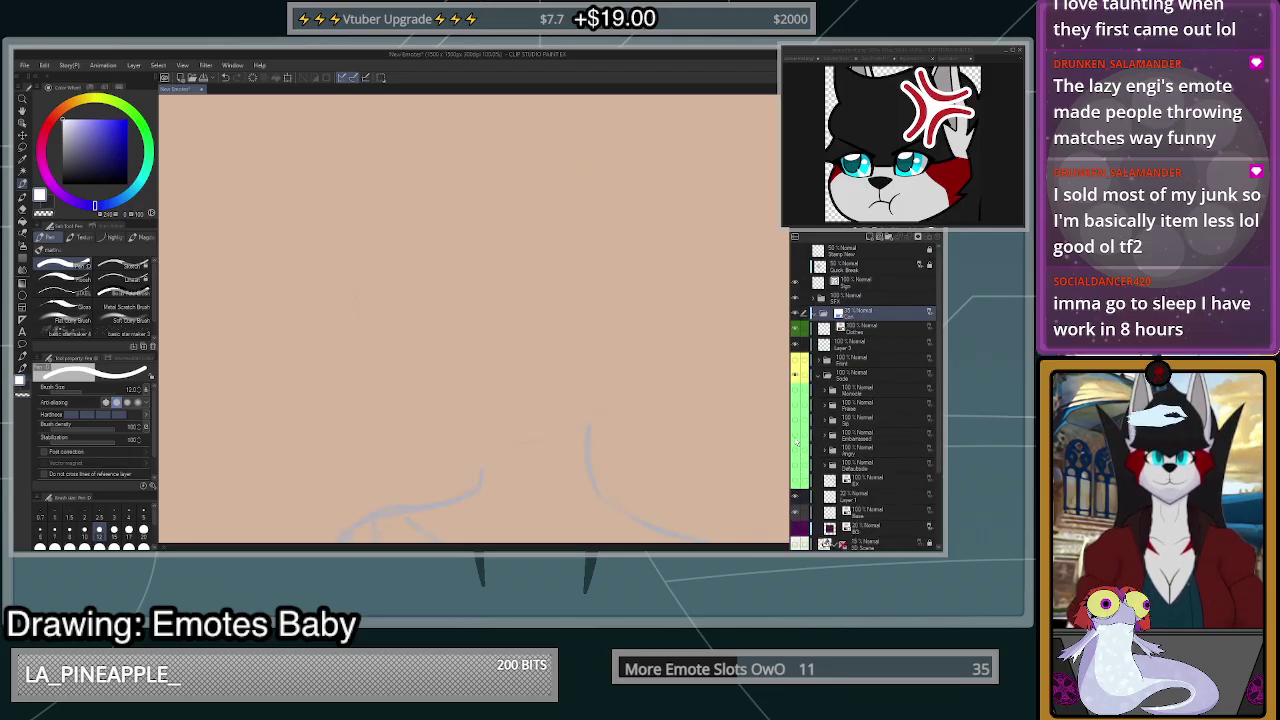
left_click(796, 436)
left_click(860, 438)
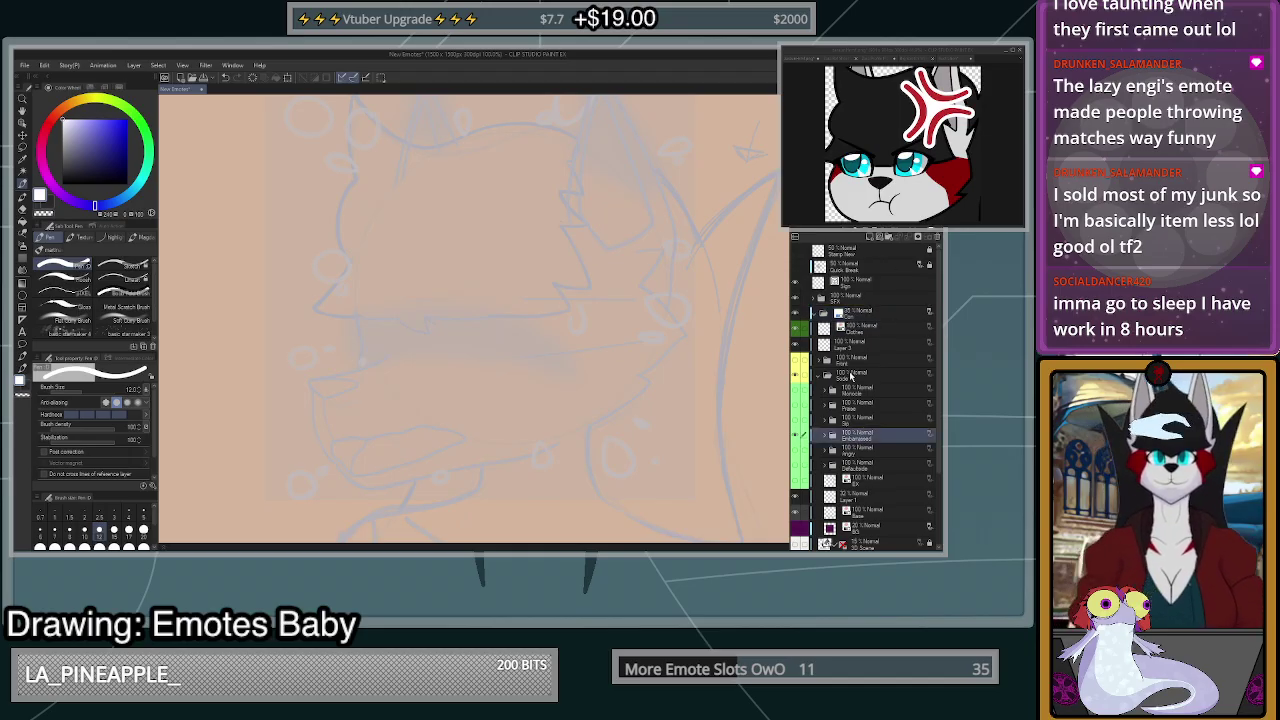
- Raise the concept sketch folder's opacity and collapse the folder along with its side-view subfolder
left_click(852, 377)
left_click(858, 313)
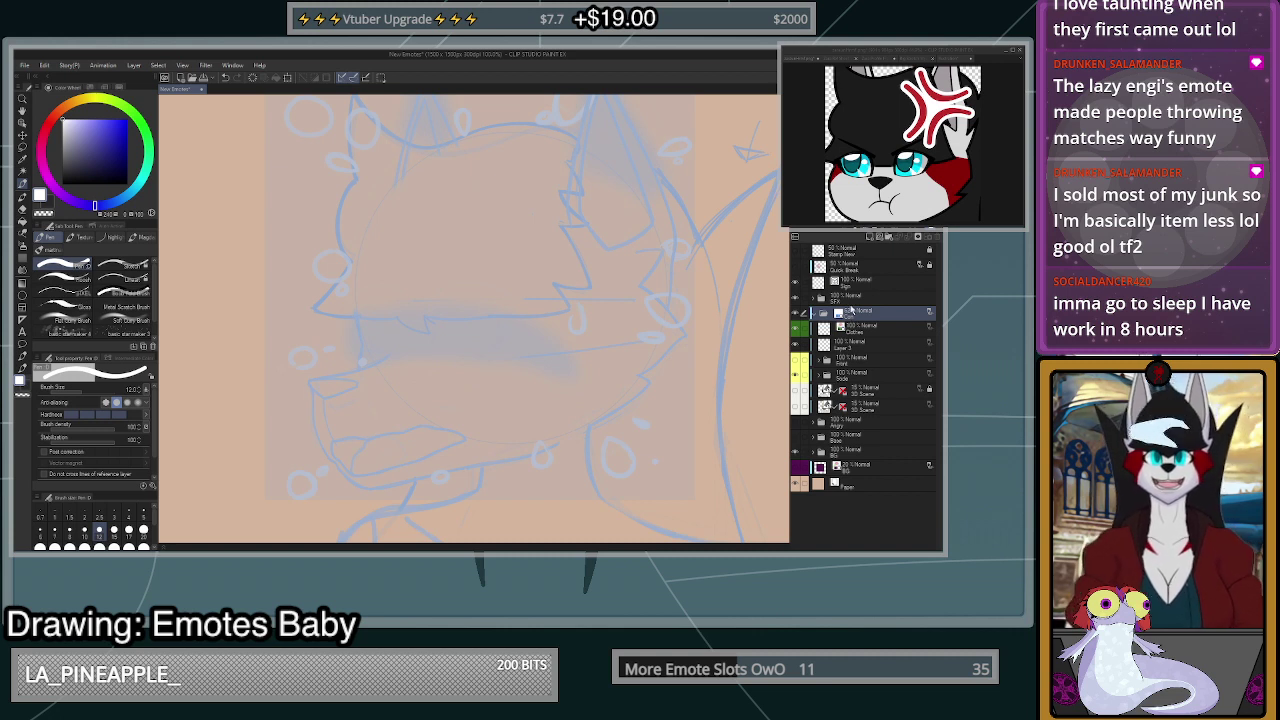
left_click(815, 313)
- Duplicate the Base folder, place the copy above the Angry folder and rename it Embarrassed
left_click(850, 328)
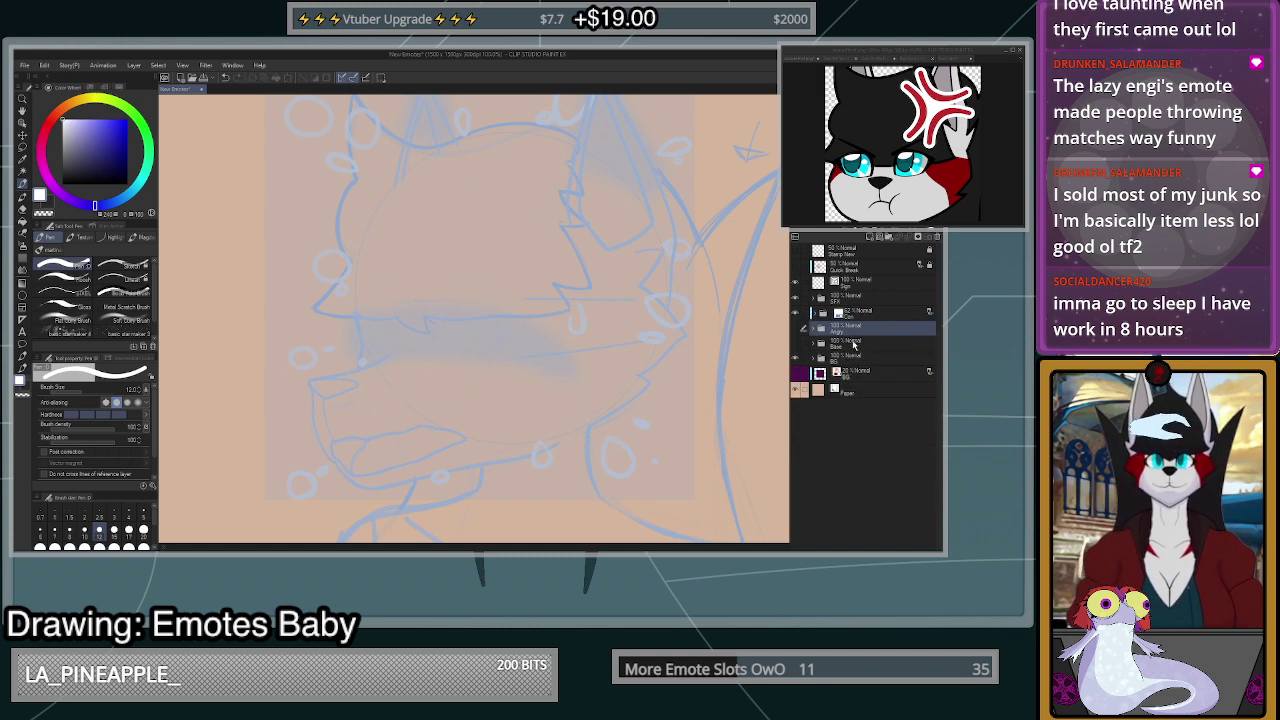
left_click(850, 341)
key("ctrl+v")
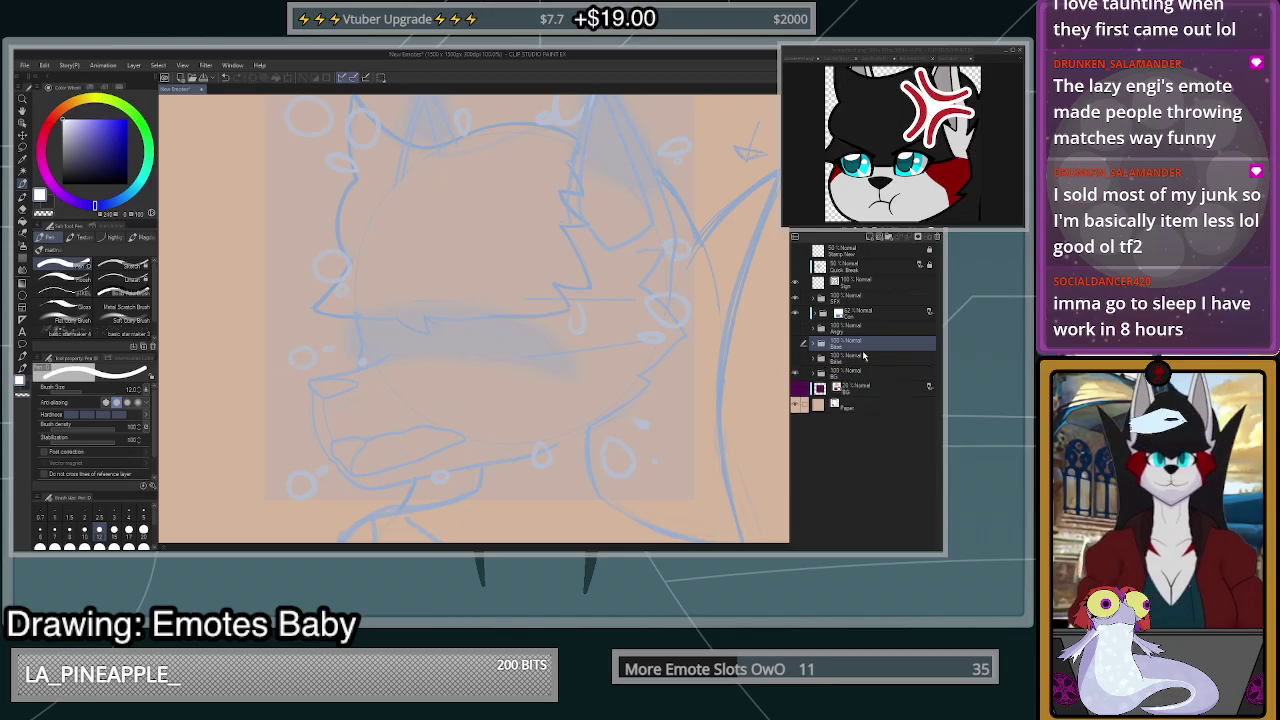
left_click_drag(868, 346, 869, 323)
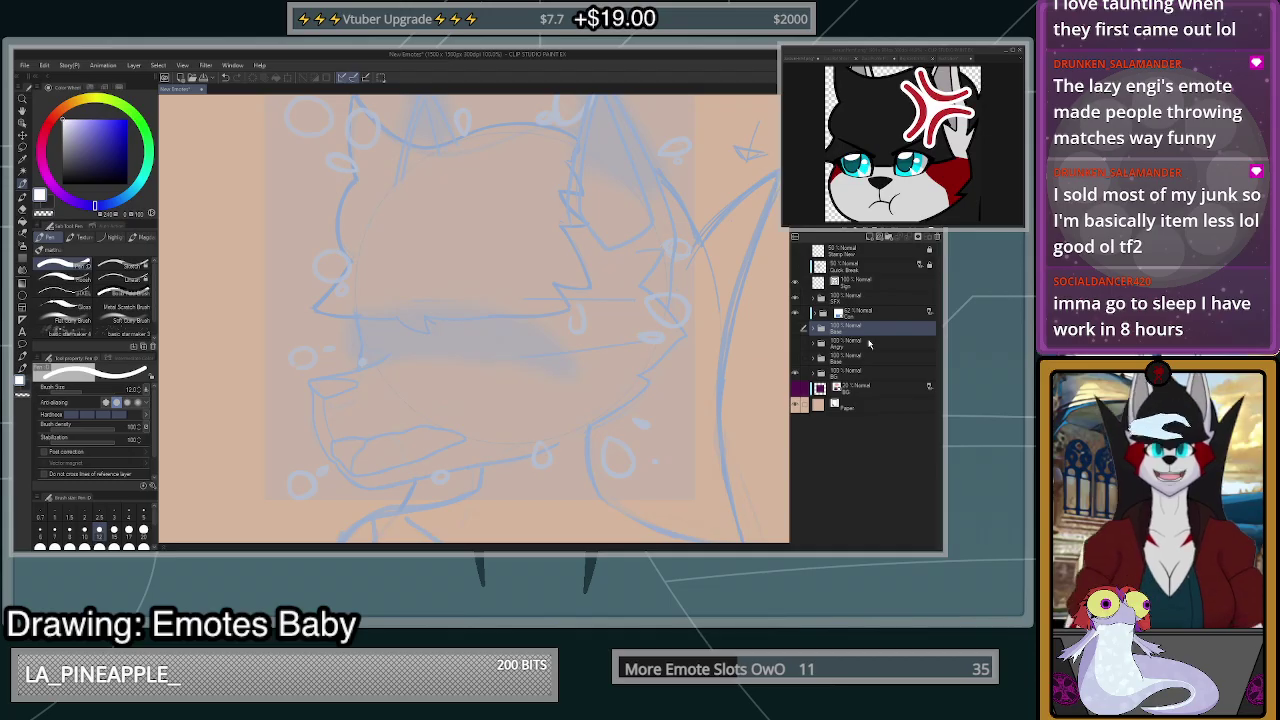
type("Embarrassed")
key("Return")
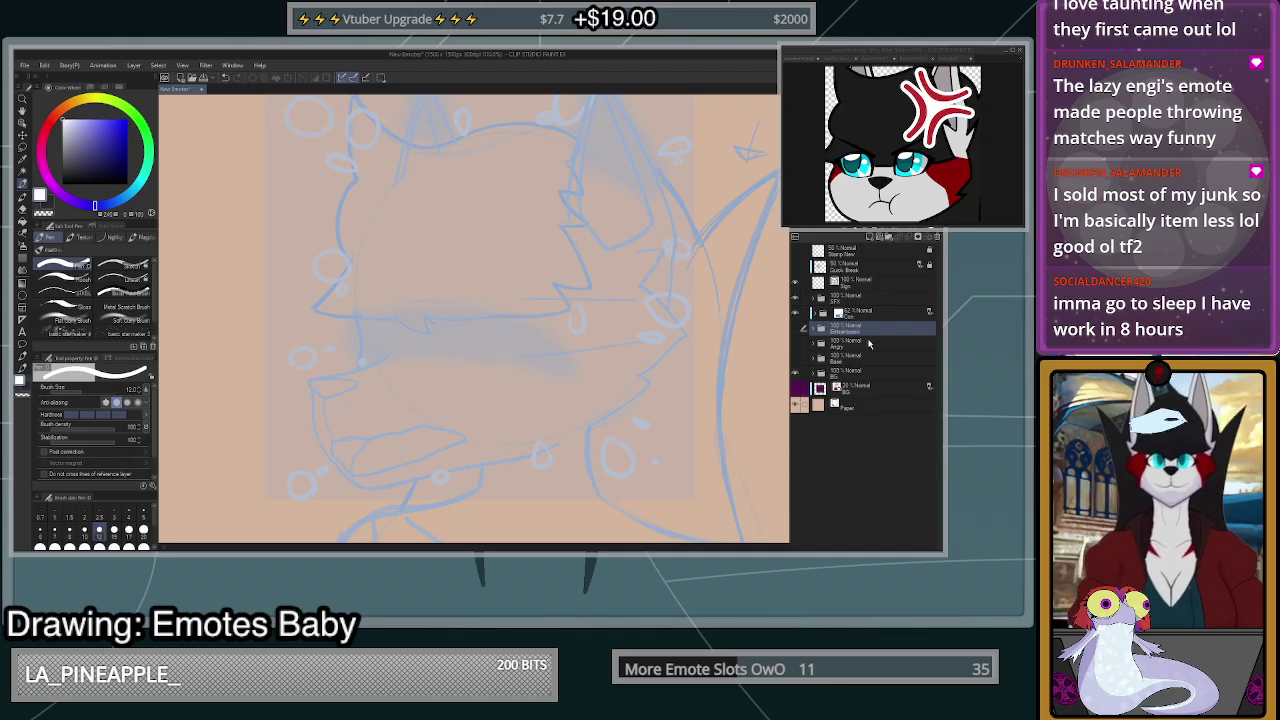
- Show and expand the Embarrassed folder, select the Body line layer inside it, and set up the black Lineart pen
left_click(797, 327)
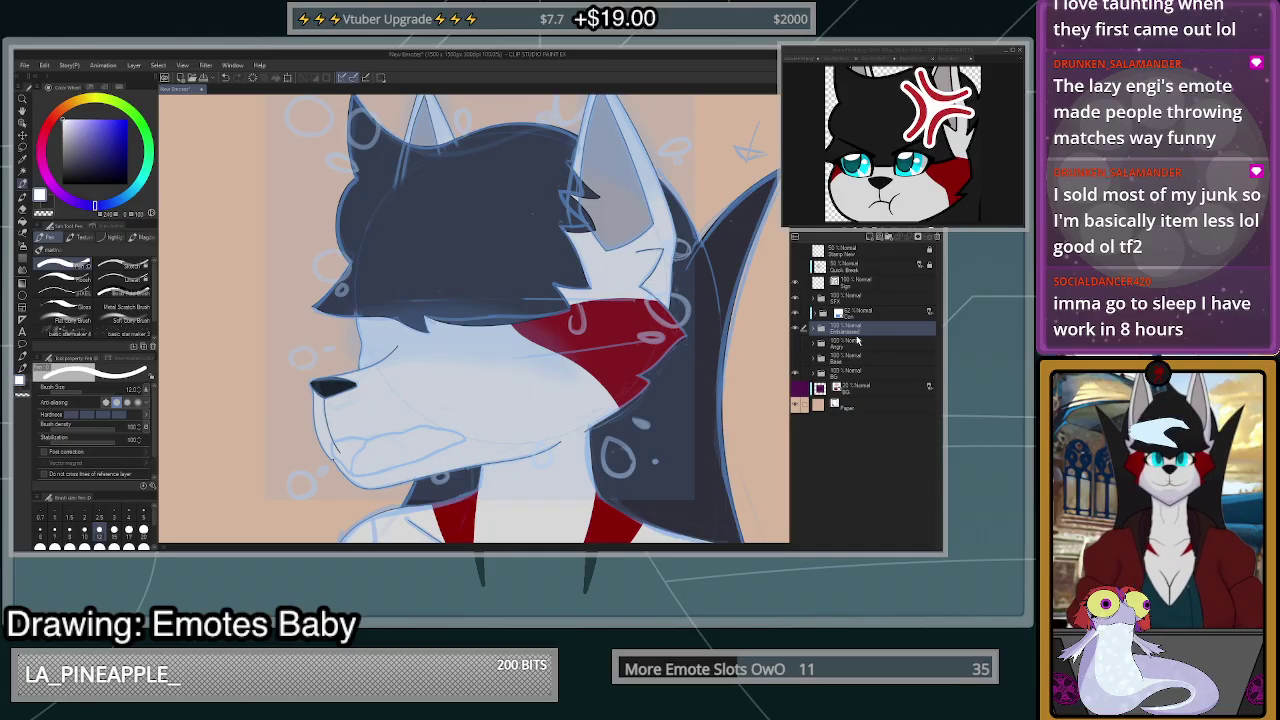
left_click(812, 328)
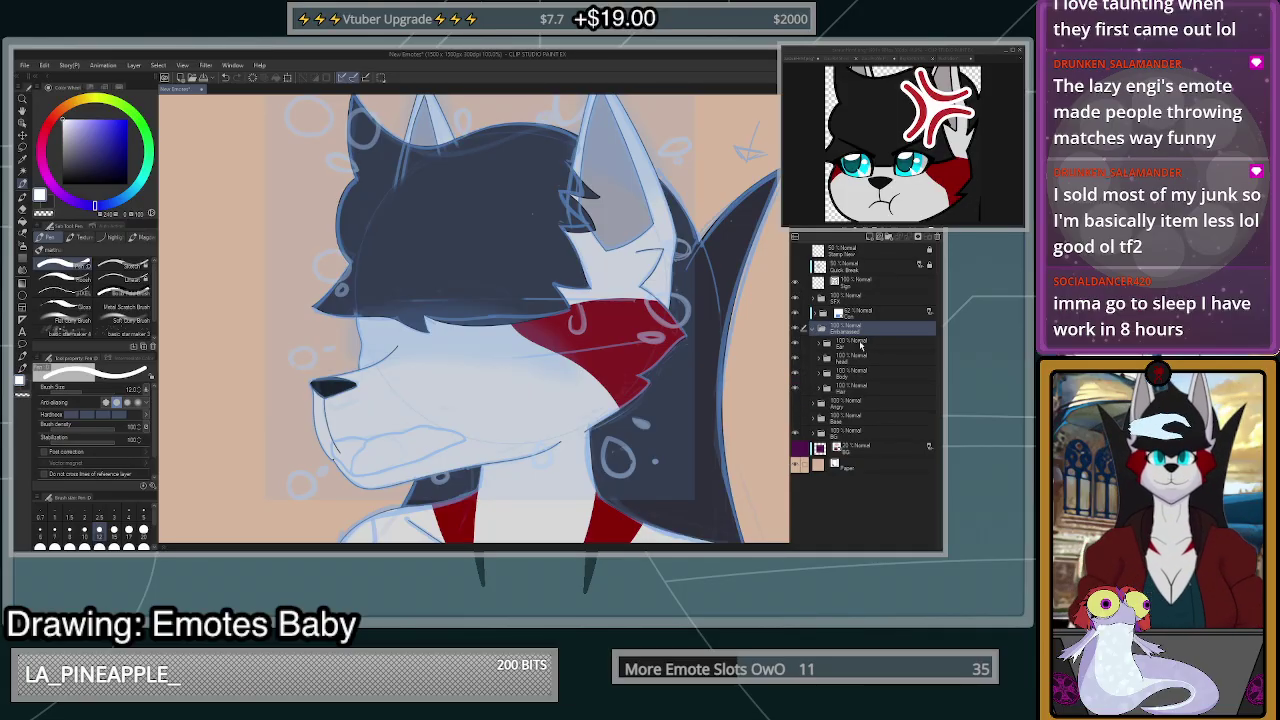
left_click(866, 372)
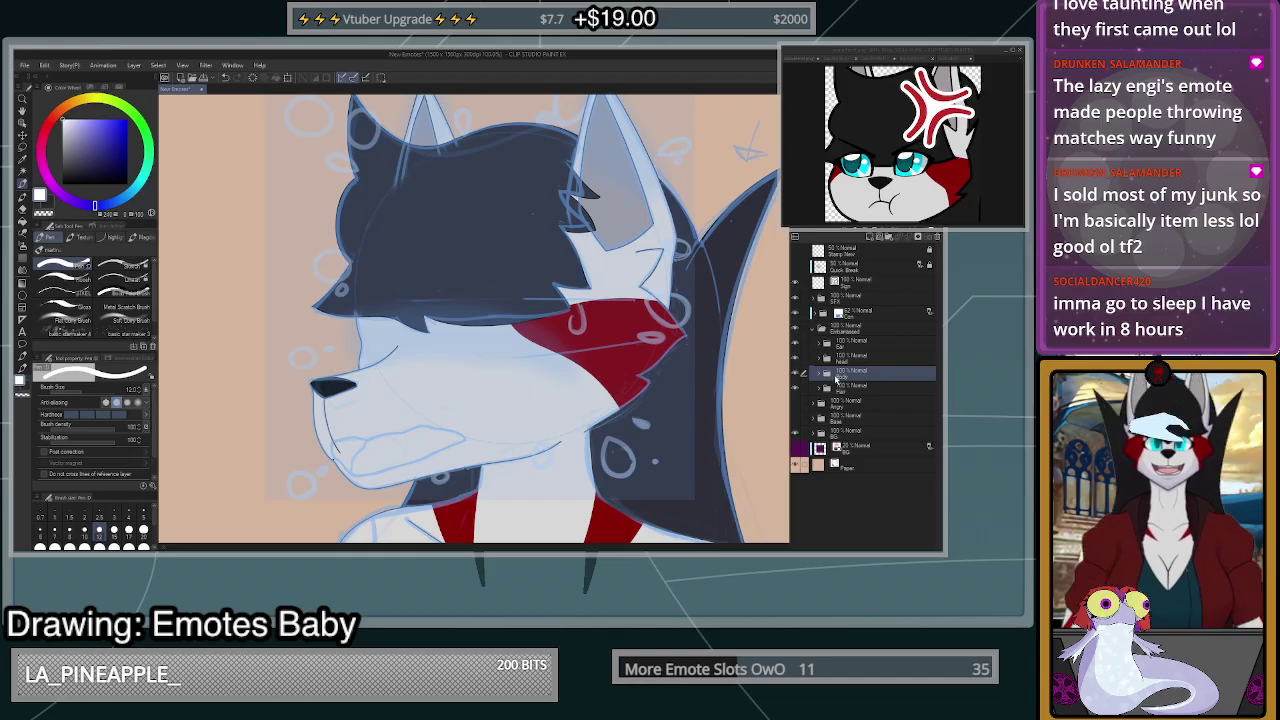
left_click(821, 375)
left_click(852, 387)
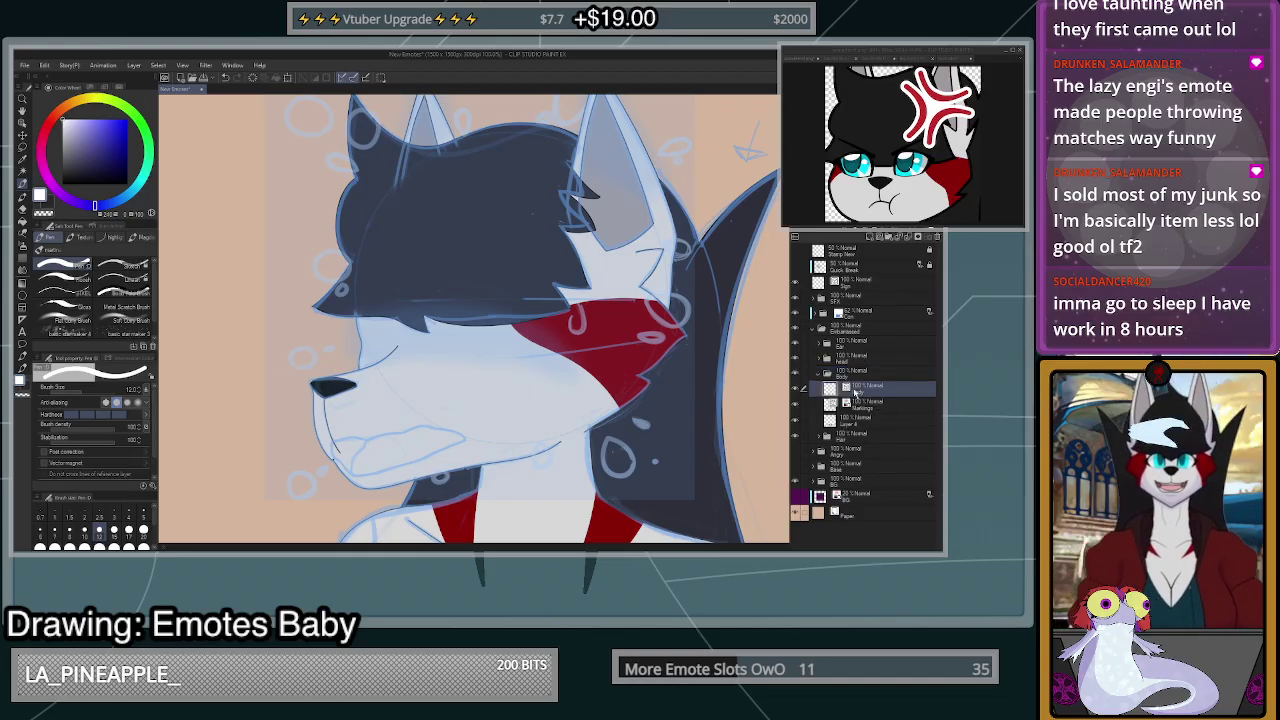
key("x")
left_click(148, 286)
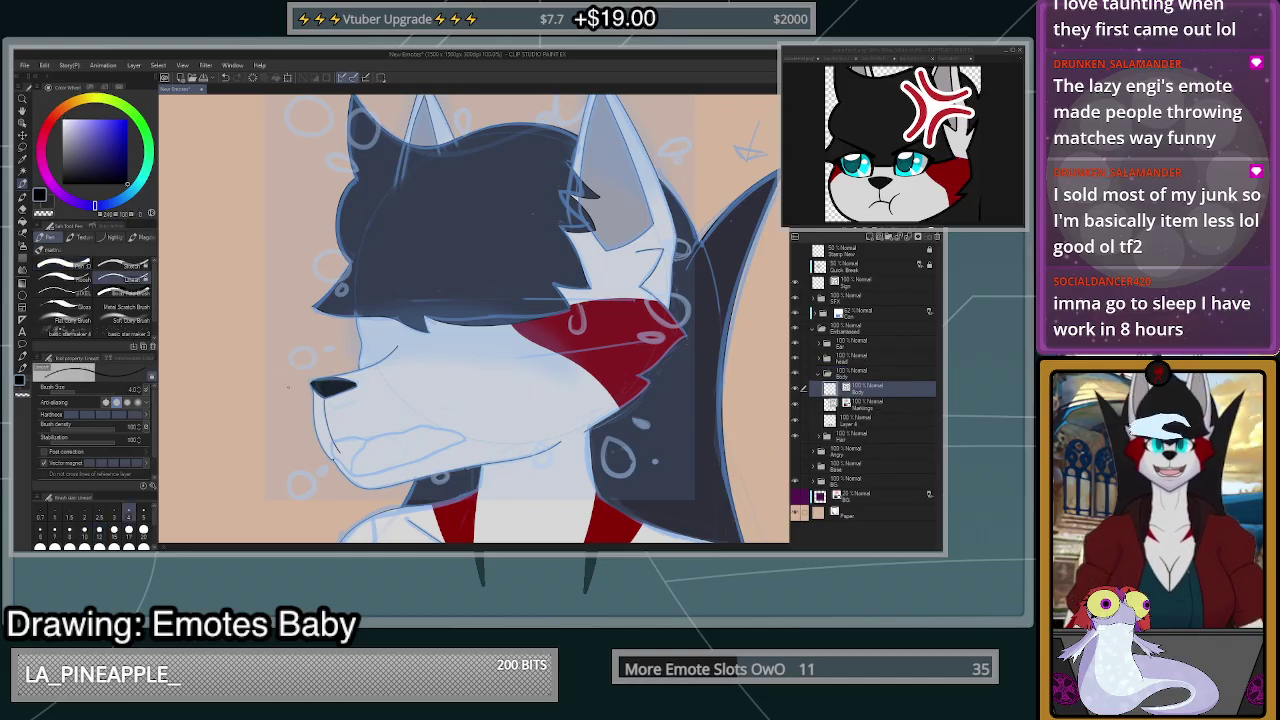
- Ink the outline of the open, wavy mouth over the sketch on the Embarrassed folder's Head line layer
scroll(555, 437, "up", 5)
scroll(573, 405, "up", 2)
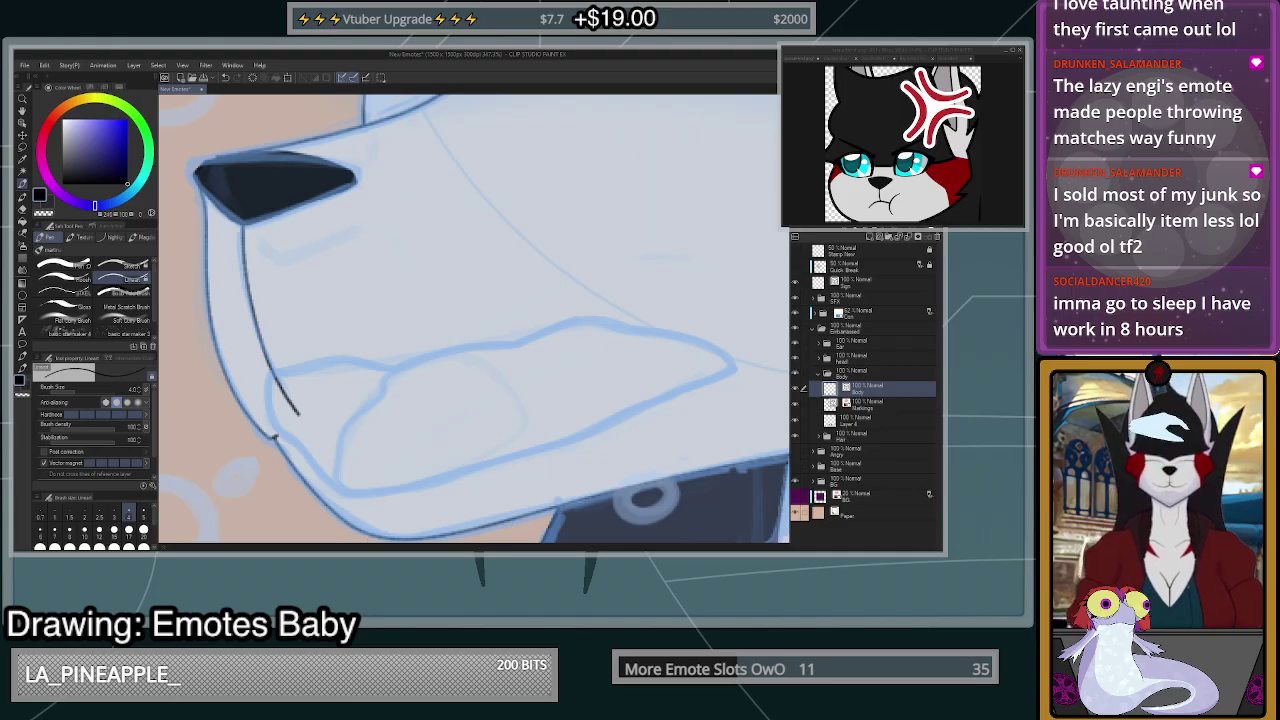
left_click(820, 371)
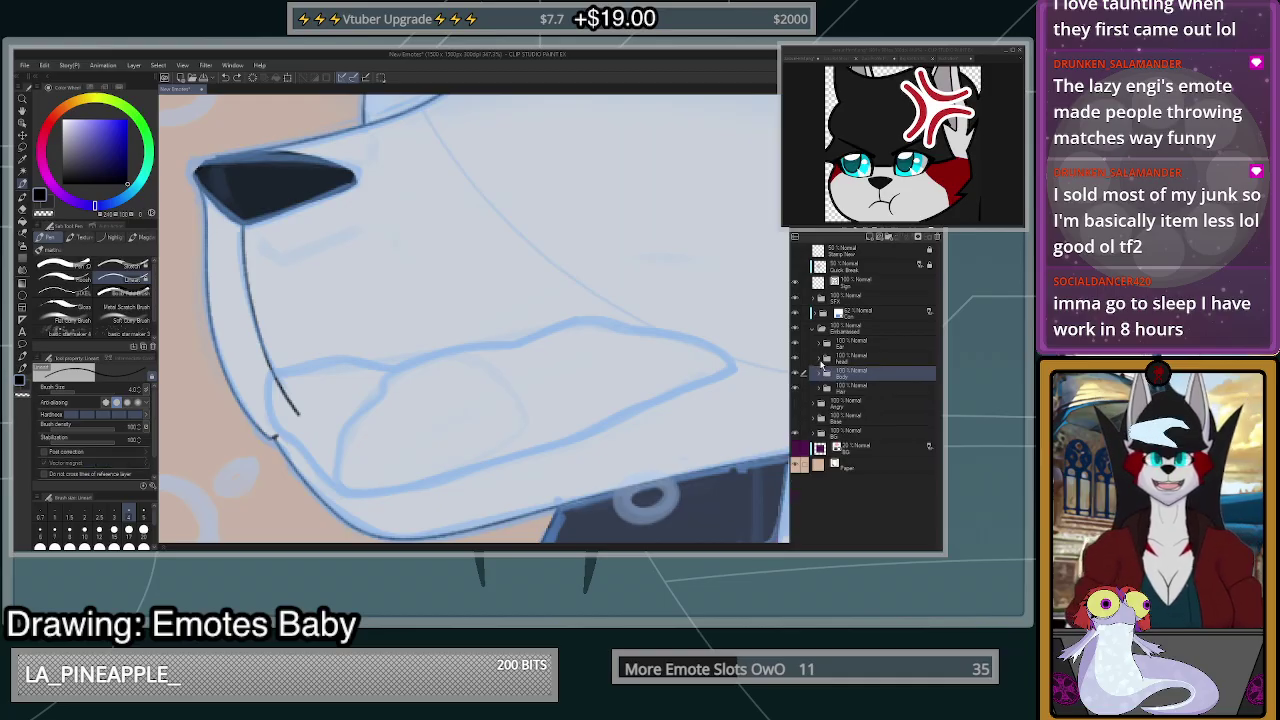
left_click(819, 356)
left_click(860, 373)
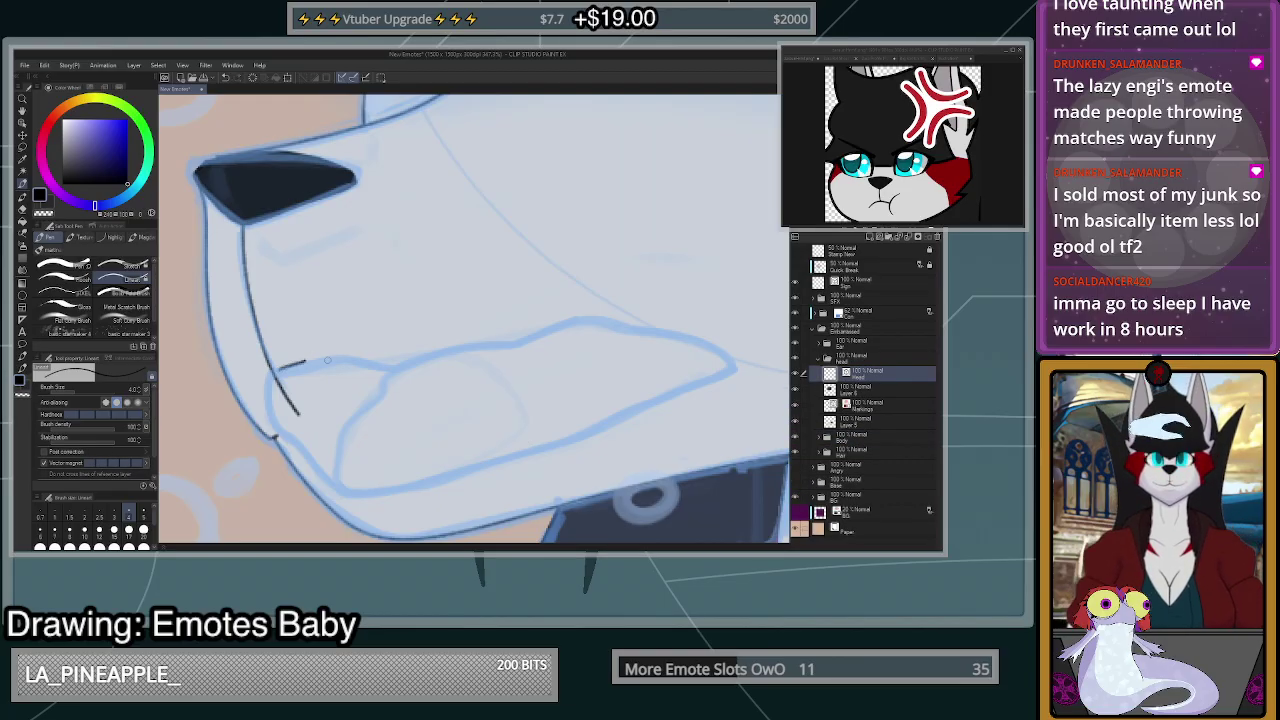
mouse_move(394, 366)
left_mouse_down()
mouse_move(322, 357)
mouse_move(275, 372)
left_mouse_up()
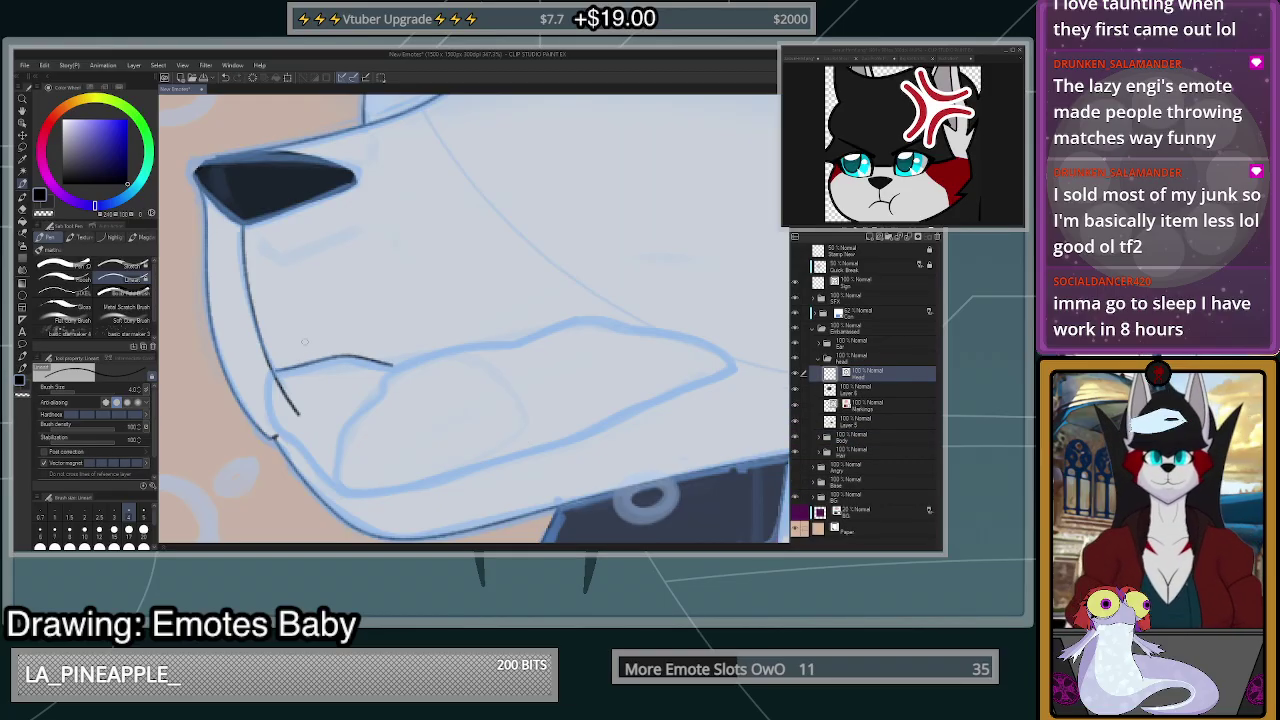
mouse_move(396, 364)
left_mouse_down()
mouse_move(589, 313)
mouse_move(715, 340)
mouse_move(746, 368)
mouse_move(573, 445)
mouse_move(342, 493)
left_mouse_up()
key("ctrl+z")
mouse_move(745, 368)
left_mouse_down()
mouse_move(582, 439)
mouse_move(373, 494)
mouse_move(342, 491)
mouse_move(280, 437)
mouse_move(271, 372)
left_mouse_up()
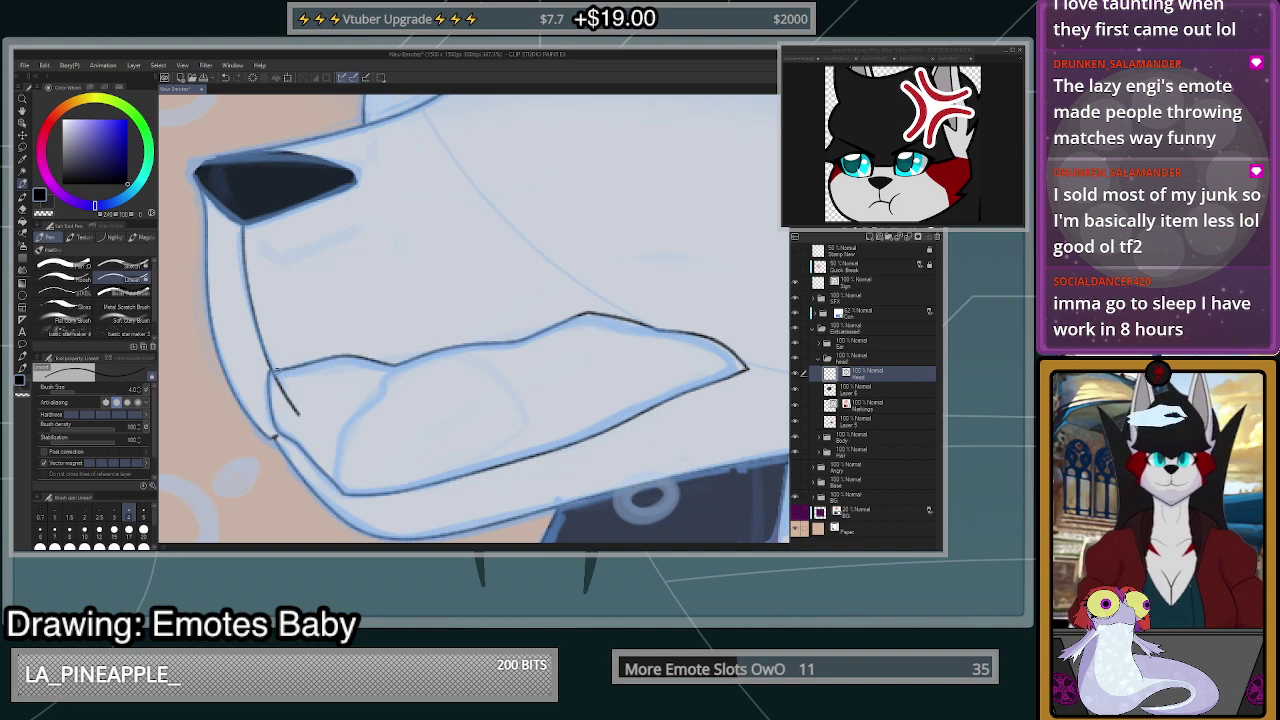
- Erase the muzzle line's overshoot inside the mouth, and return to the Lineart pen
key("e")
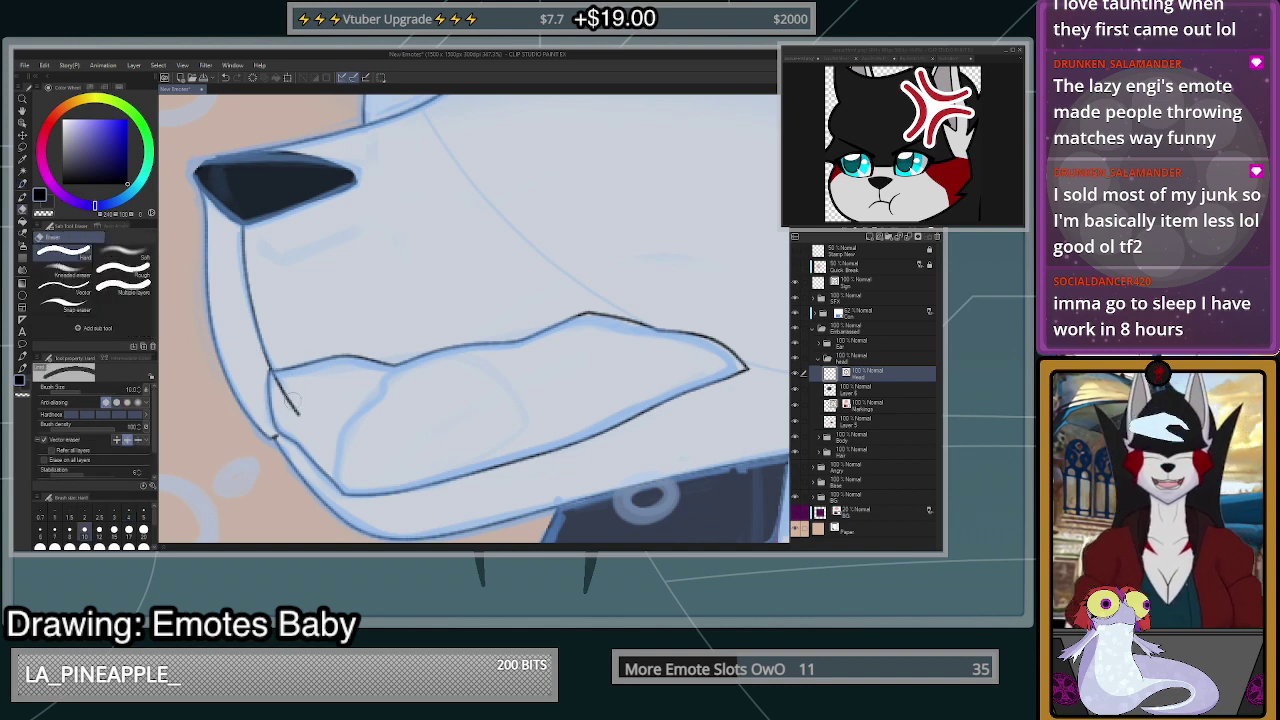
left_click(296, 400)
scroll(399, 390, "down", 2)
scroll(446, 442, "up", 4)
key("p")
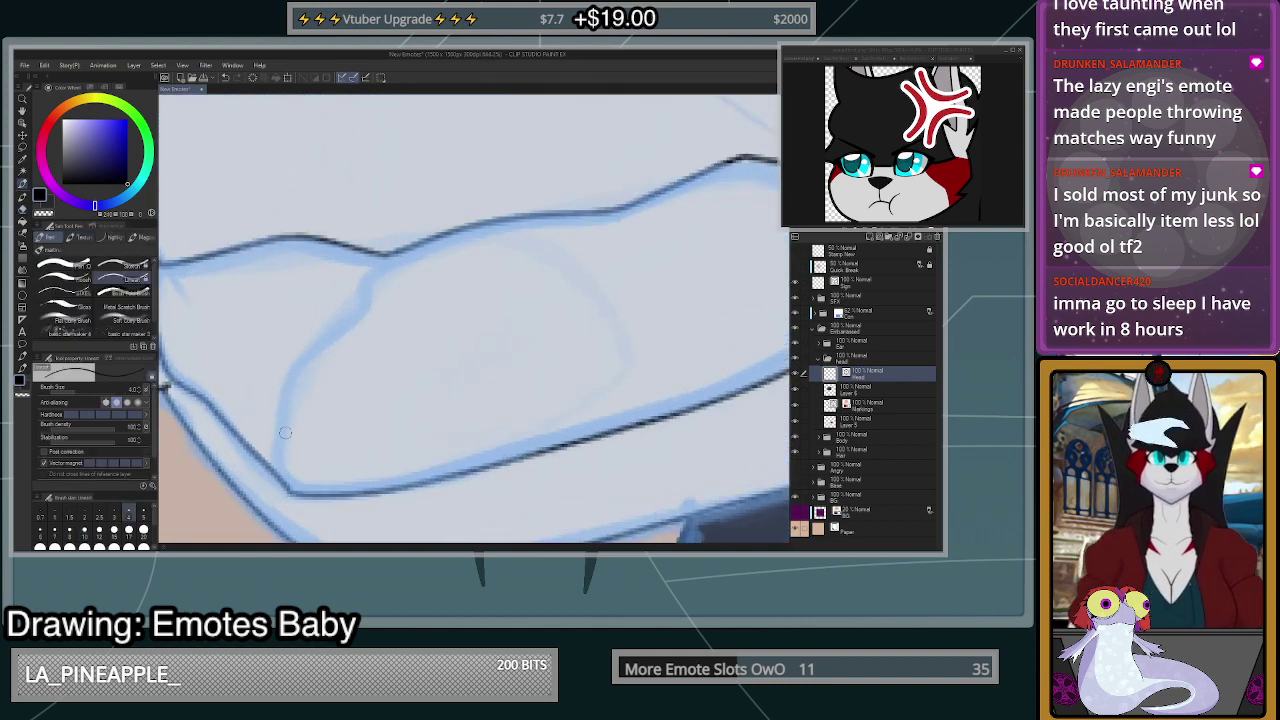
- Ink the curved inner line of the tongue inside the open mouth, following the blue sketch
mouse_move(272, 470)
left_mouse_down()
mouse_move(289, 373)
mouse_move(359, 309)
mouse_move(388, 256)
left_mouse_up()
scroll(439, 271, "down", 1)
scroll(540, 315, "down", 5)
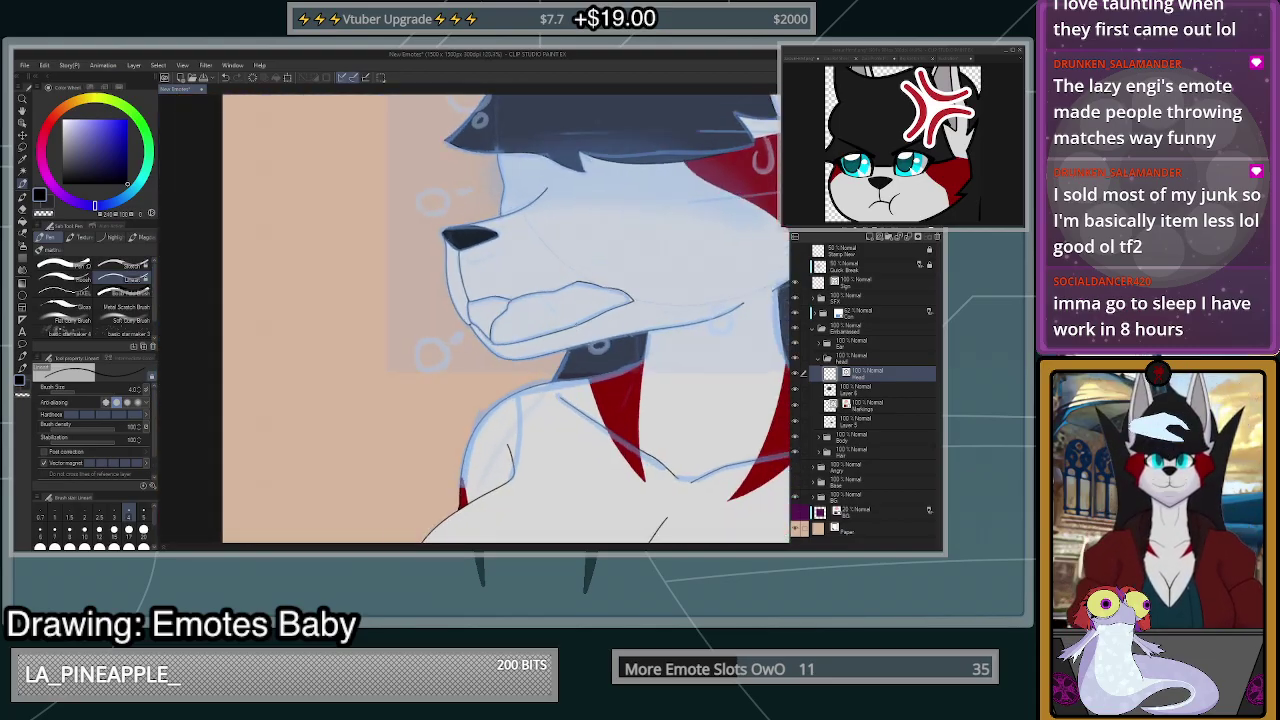
scroll(573, 312, "up", 2)
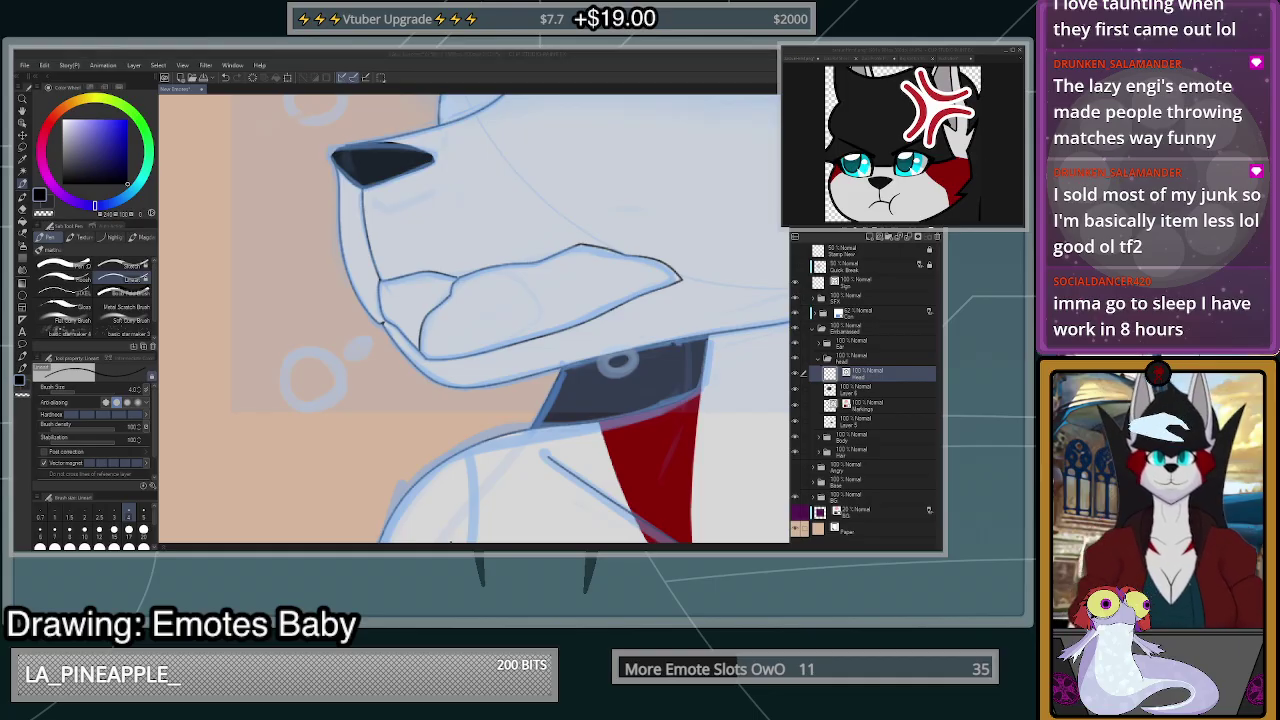
- Open the copied photo as a new illustration, view it in the main window, and return to the emote canvas
left_click(957, 51)
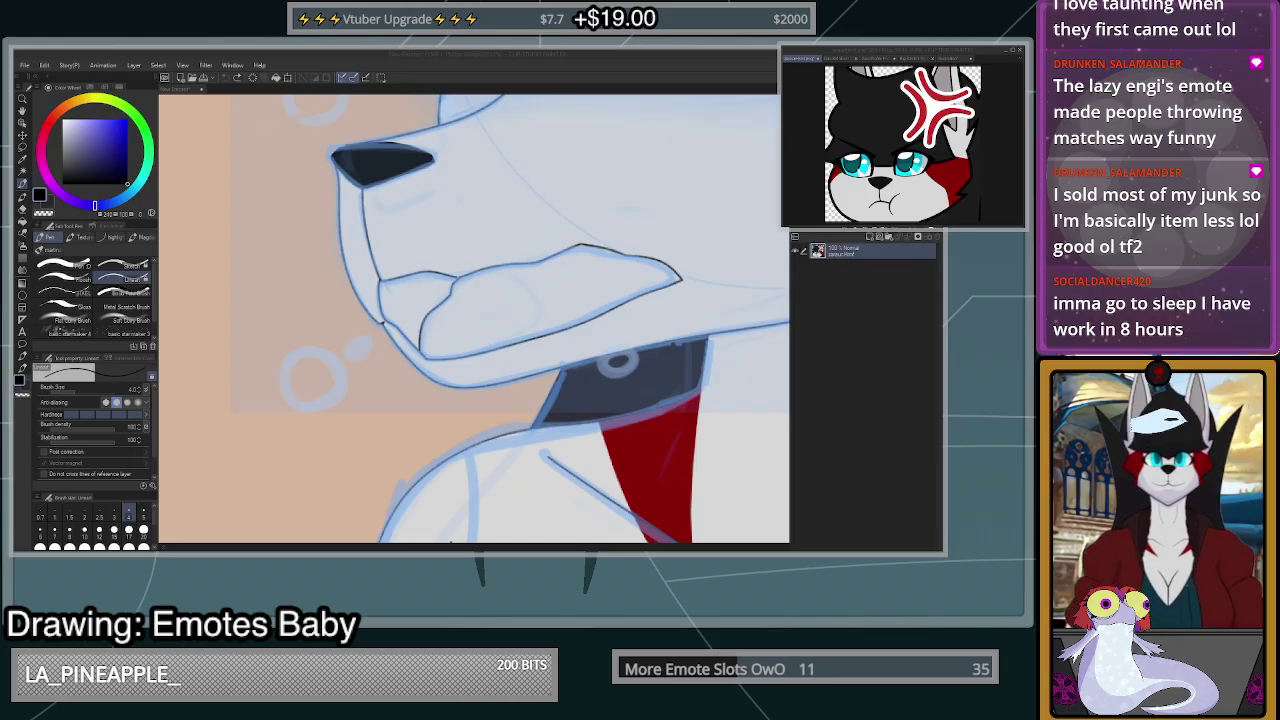
left_click(25, 66)
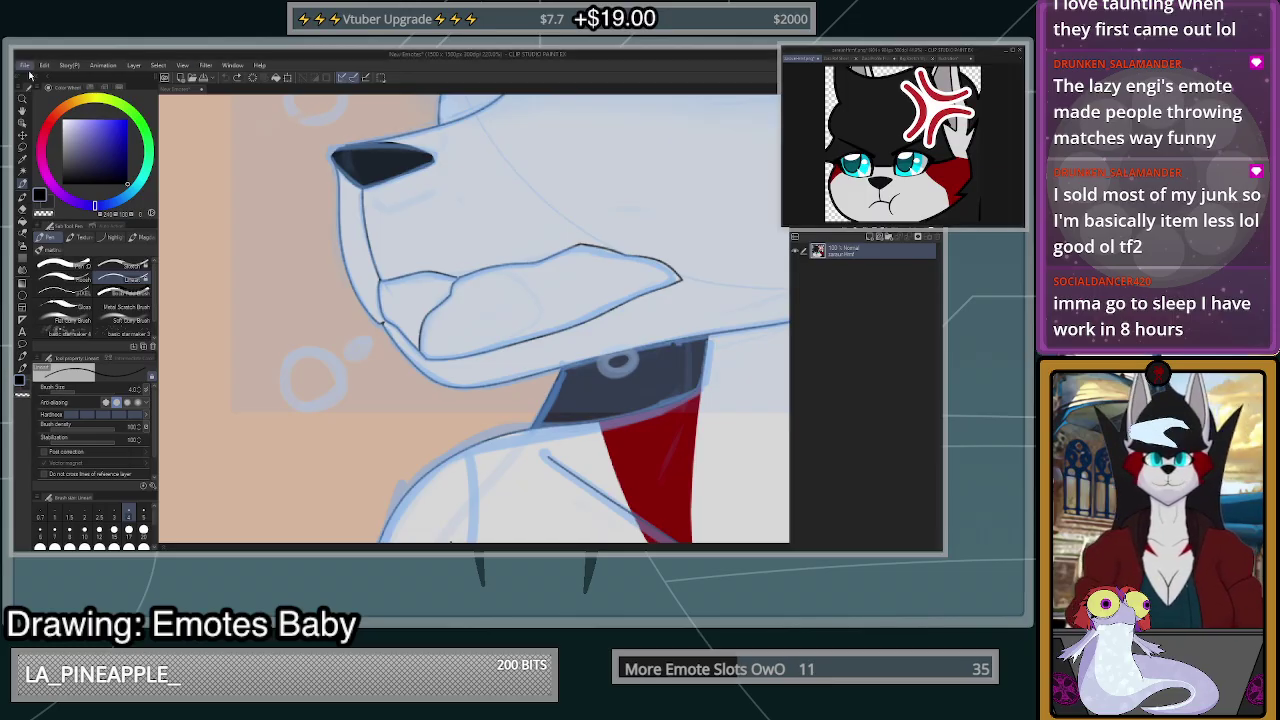
left_click(58, 102)
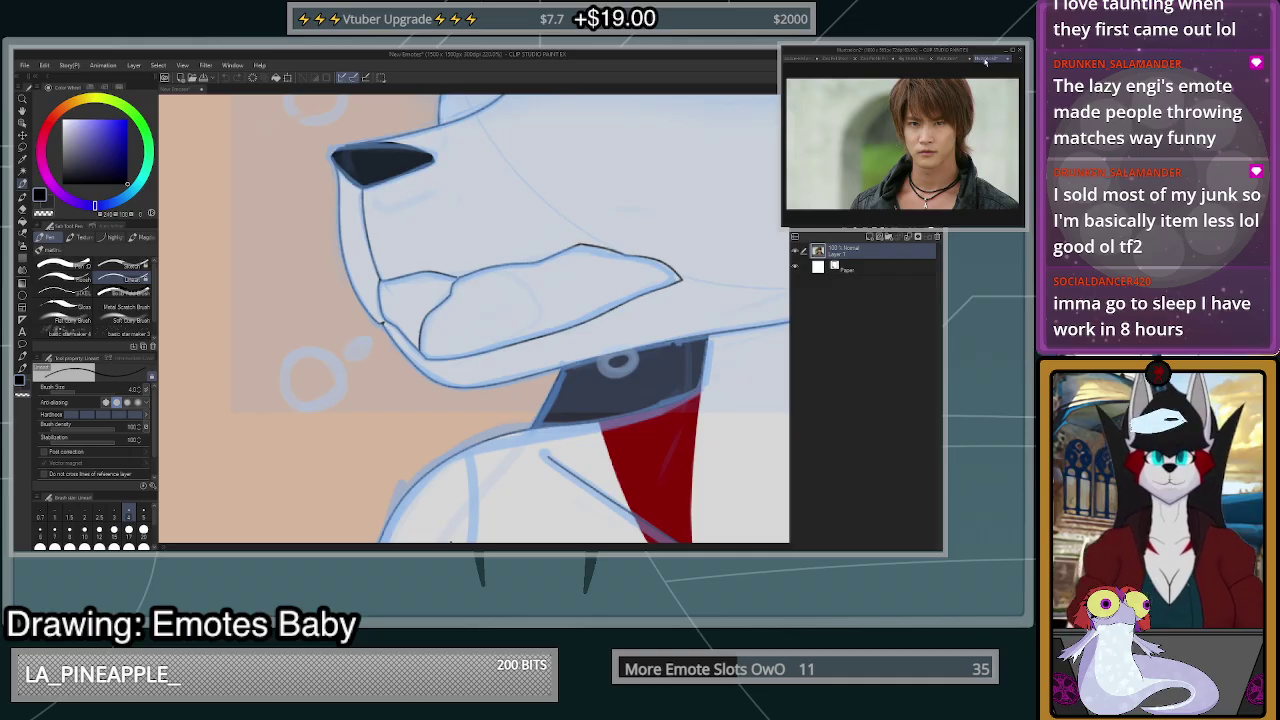
left_click_drag(987, 58, 560, 165)
scroll(479, 257, "down", 3)
scroll(518, 303, "up", 2)
scroll(515, 302, "up", 2)
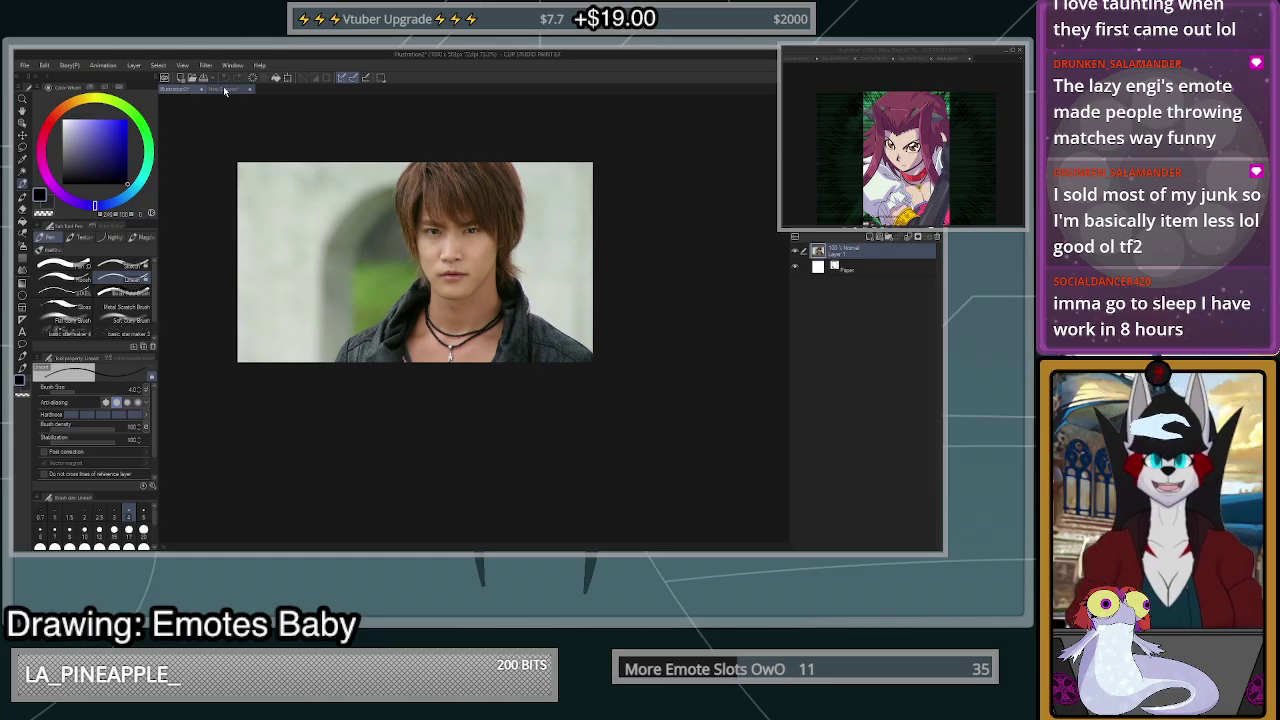
left_click(225, 90)
left_click(180, 90)
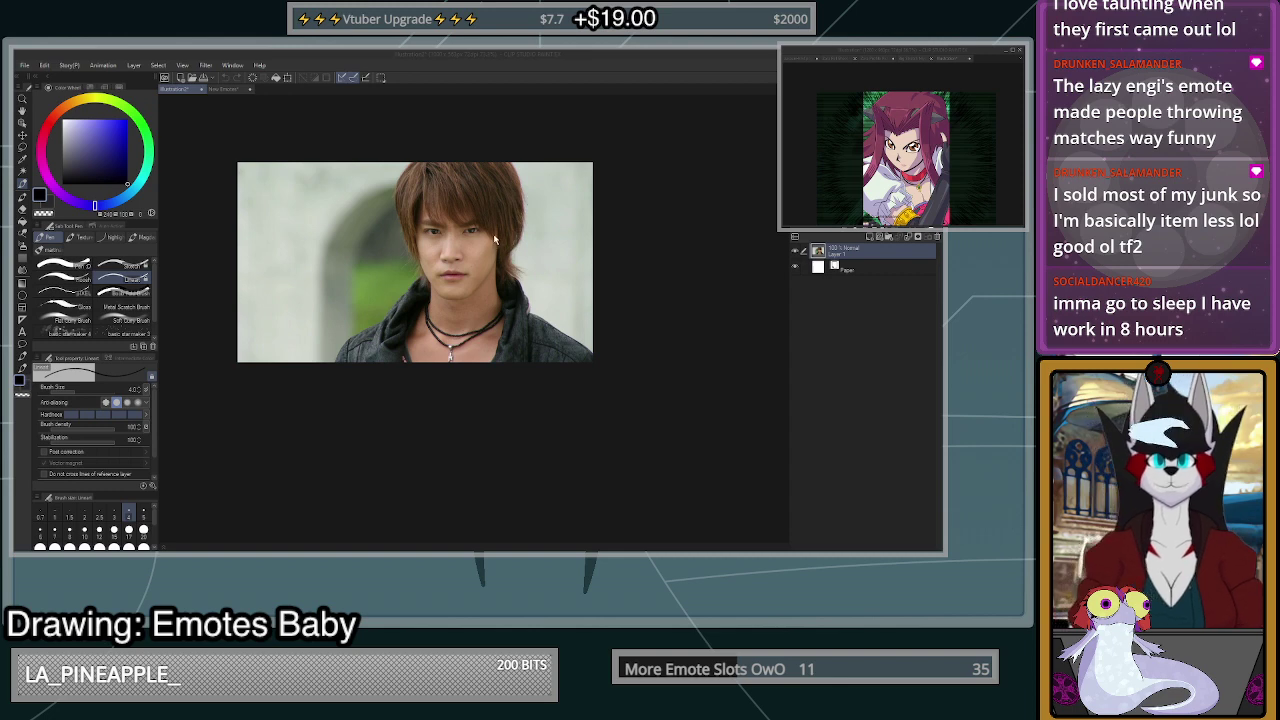
key("ctrl+Tab")
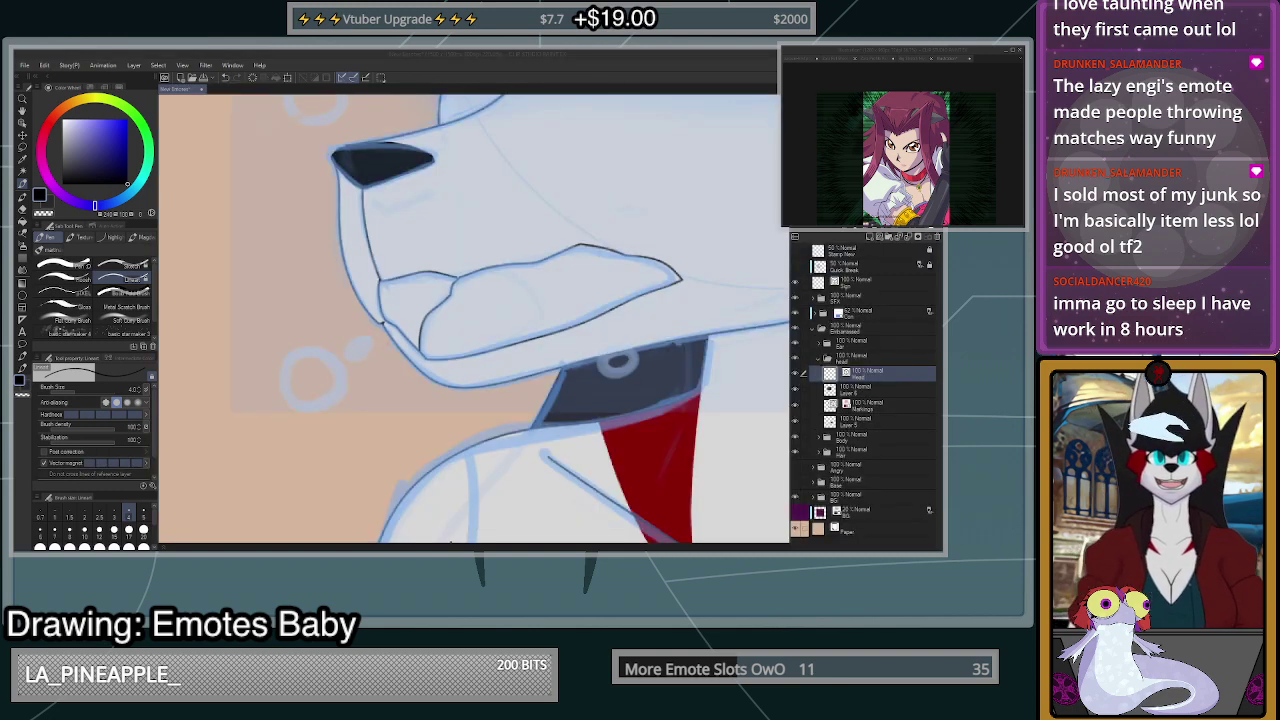
- Try to erase the stray line nub where the muzzle line meets the front corner of the mouth
scroll(380, 323, "up", 5)
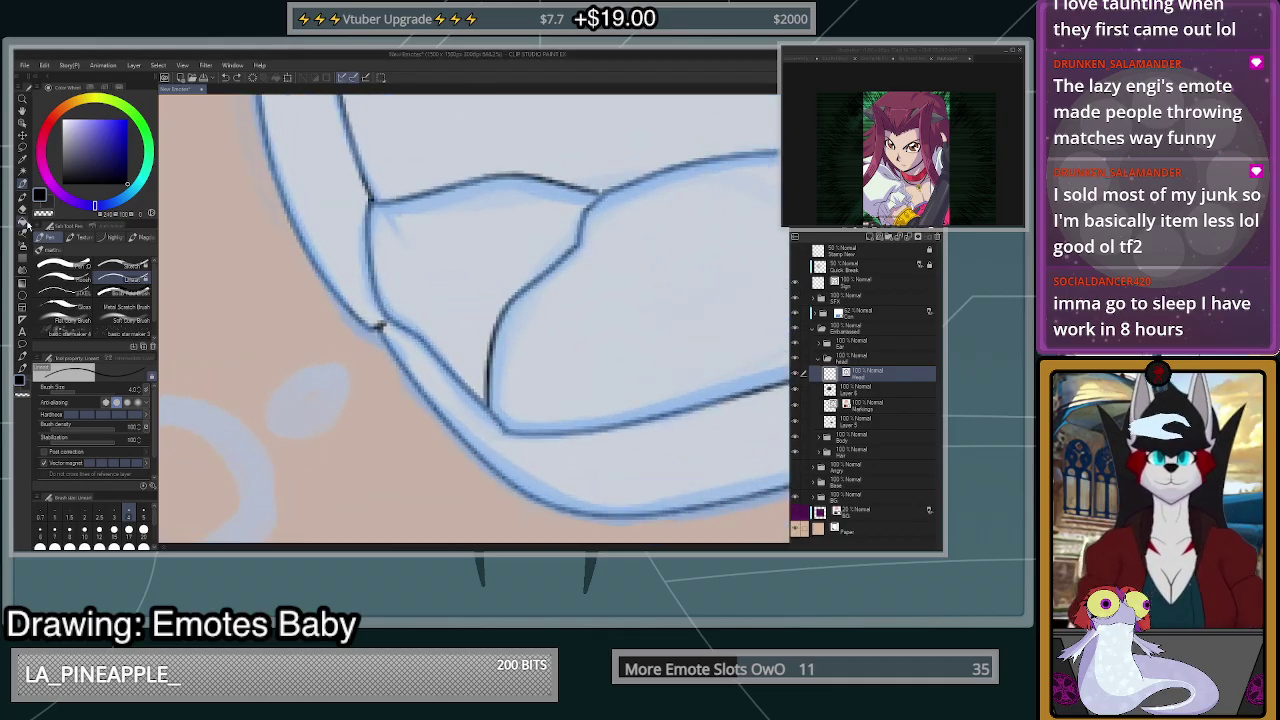
key("g")
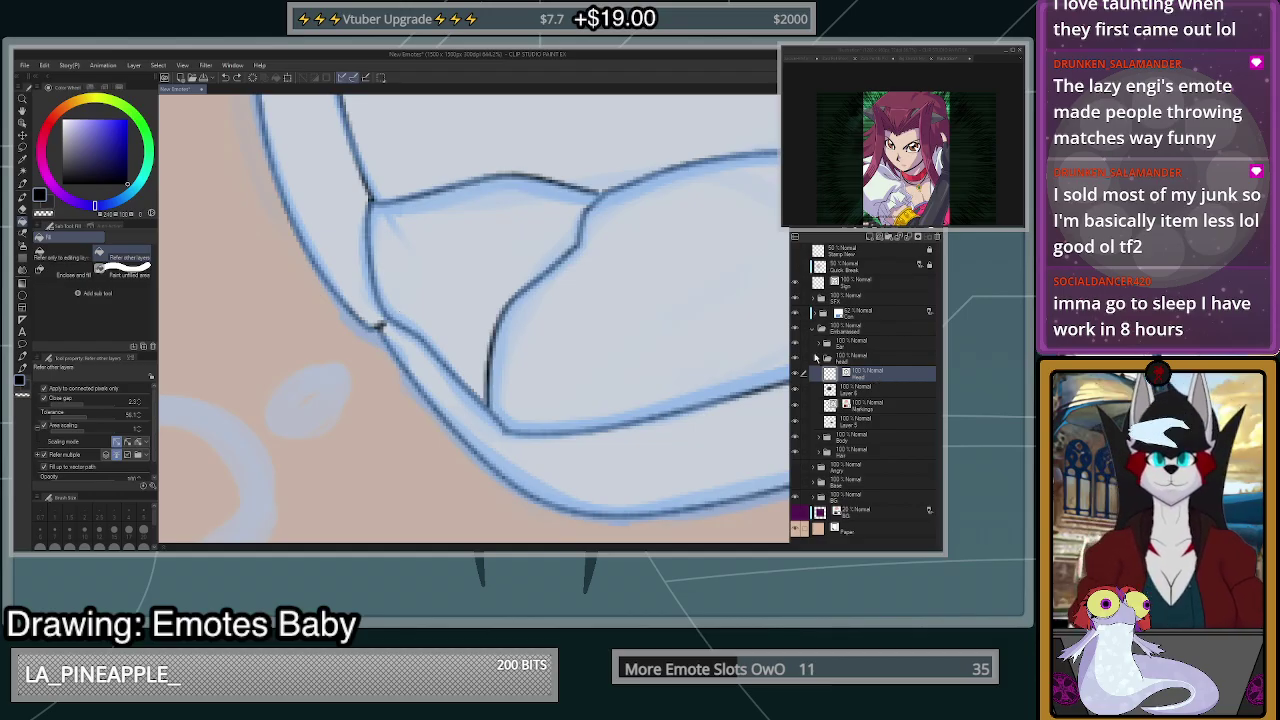
key("e")
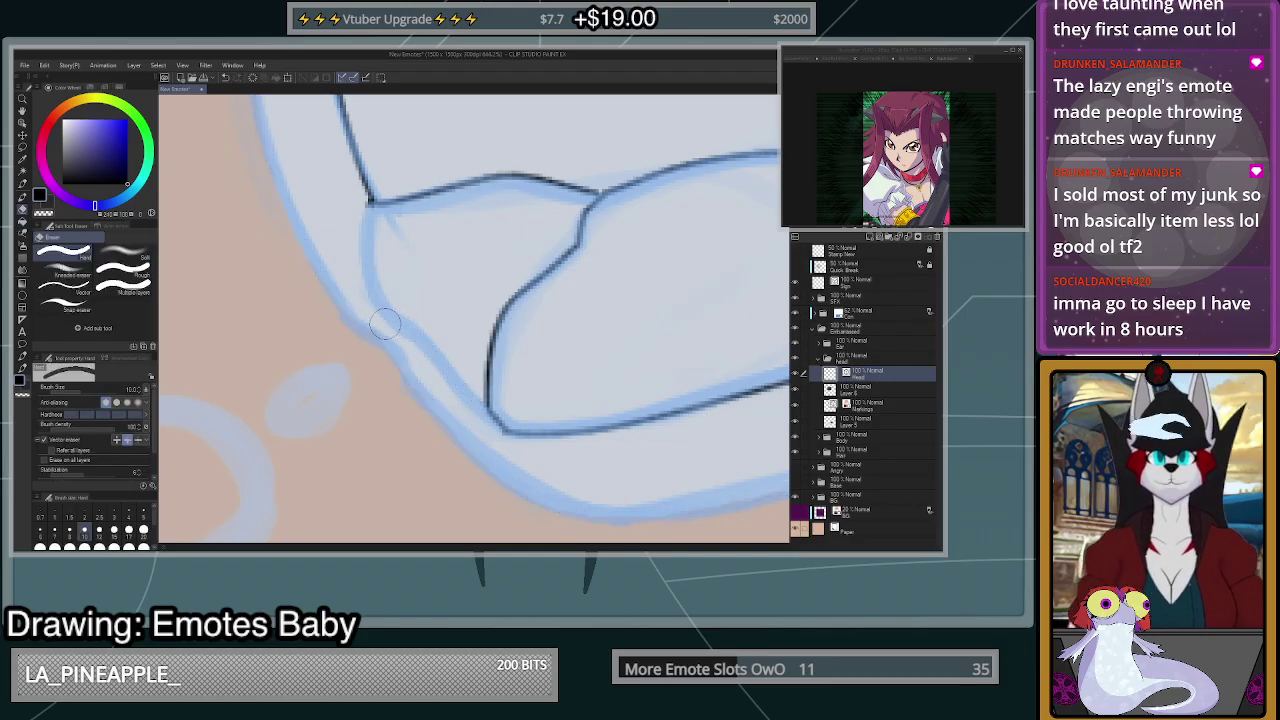
scroll(515, 445, "down", 11)
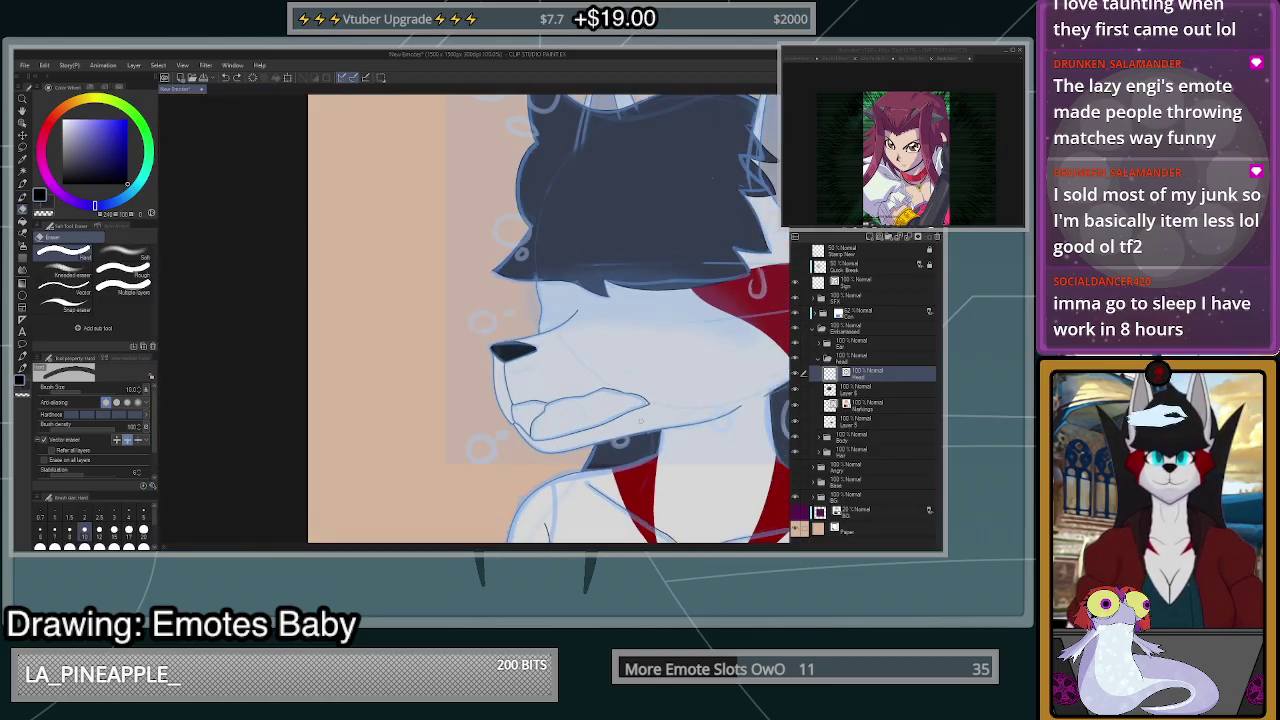
scroll(525, 425, "up", 6)
scroll(524, 425, "up", 3)
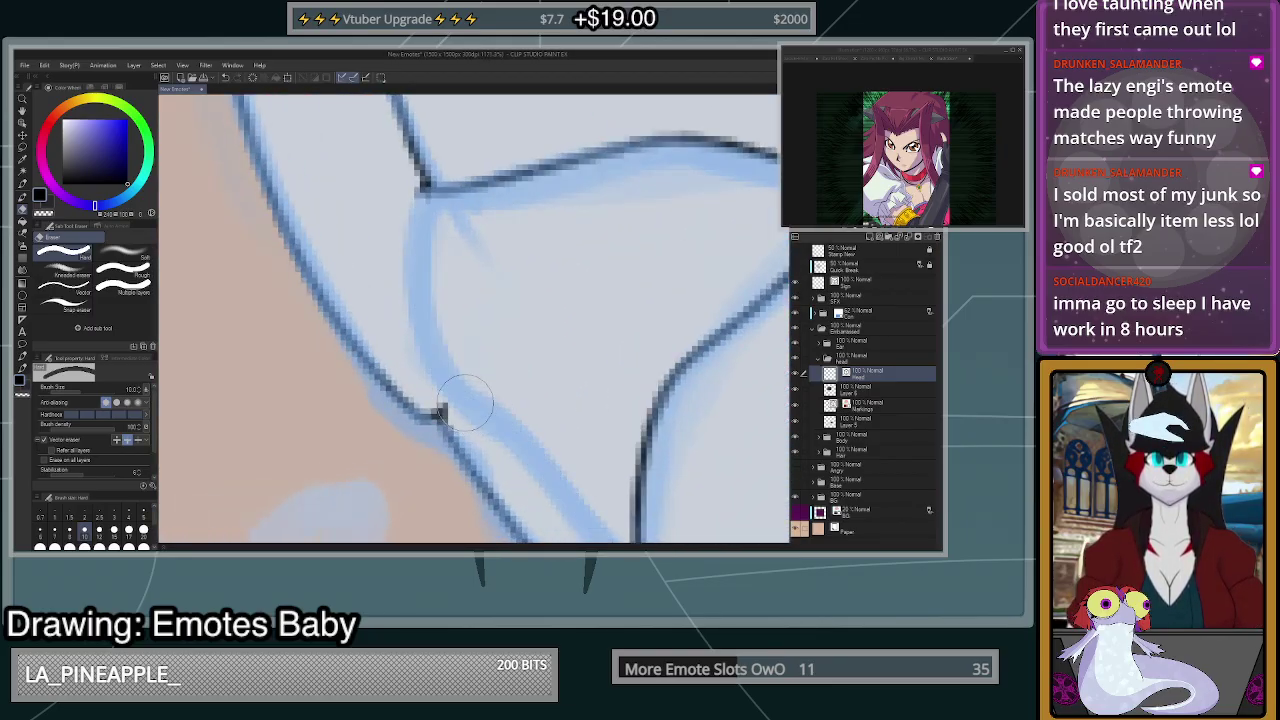
left_click(143, 517)
left_click_drag(449, 416, 453, 432)
key("ctrl+z")
scroll(443, 417, "up", 1)
key("p")
key("ctrl+z")
scroll(447, 428, "down", 5)
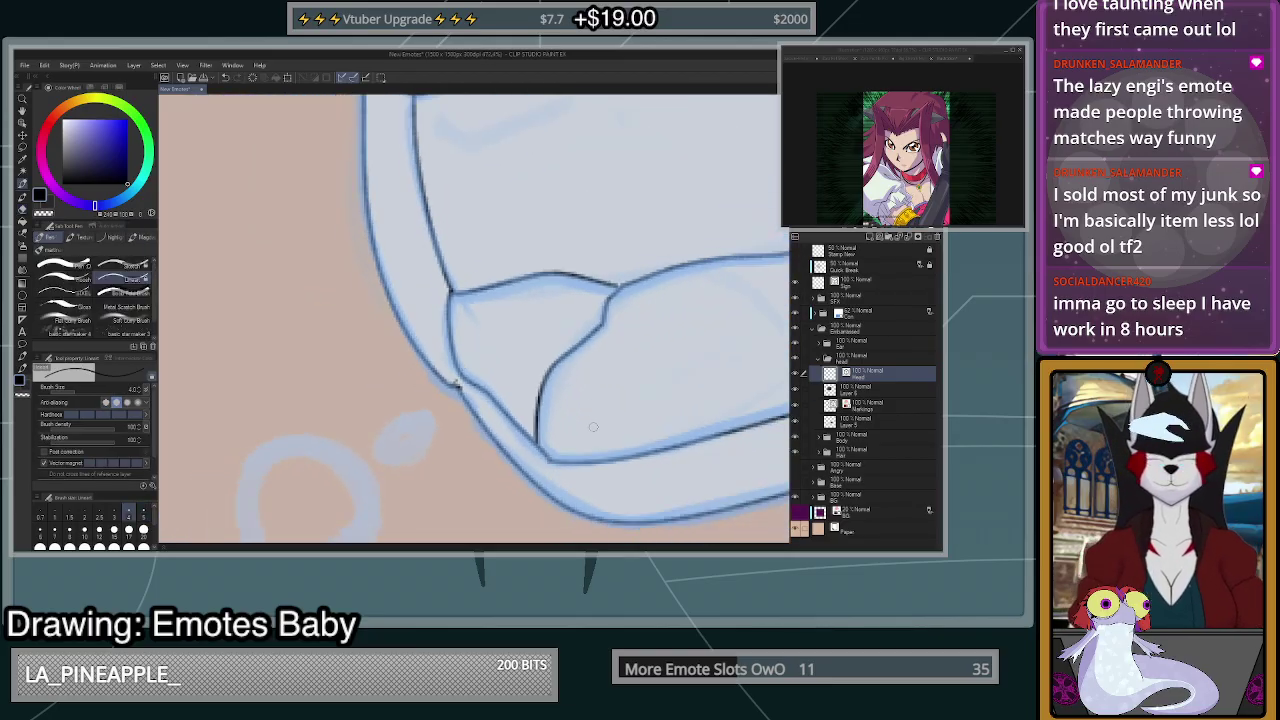
scroll(591, 430, "down", 2)
scroll(591, 430, "up", 4)
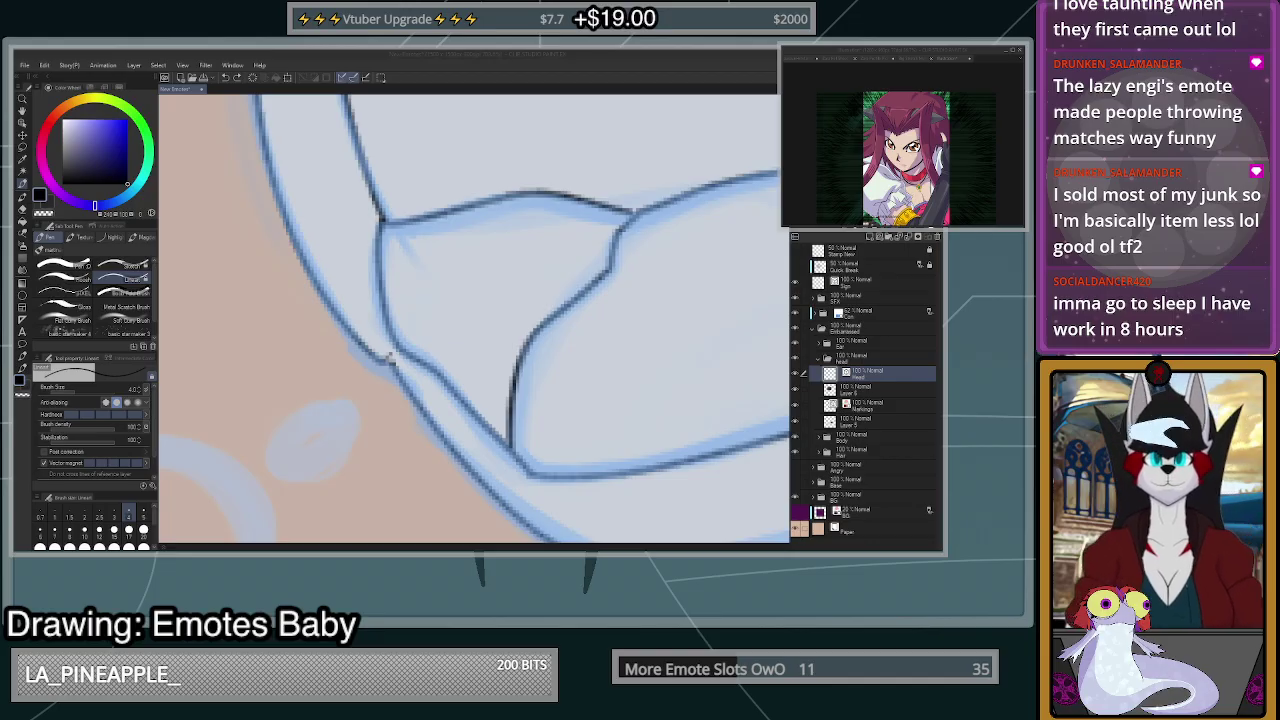
scroll(430, 400, "down", 3)
scroll(430, 405, "up", 1)
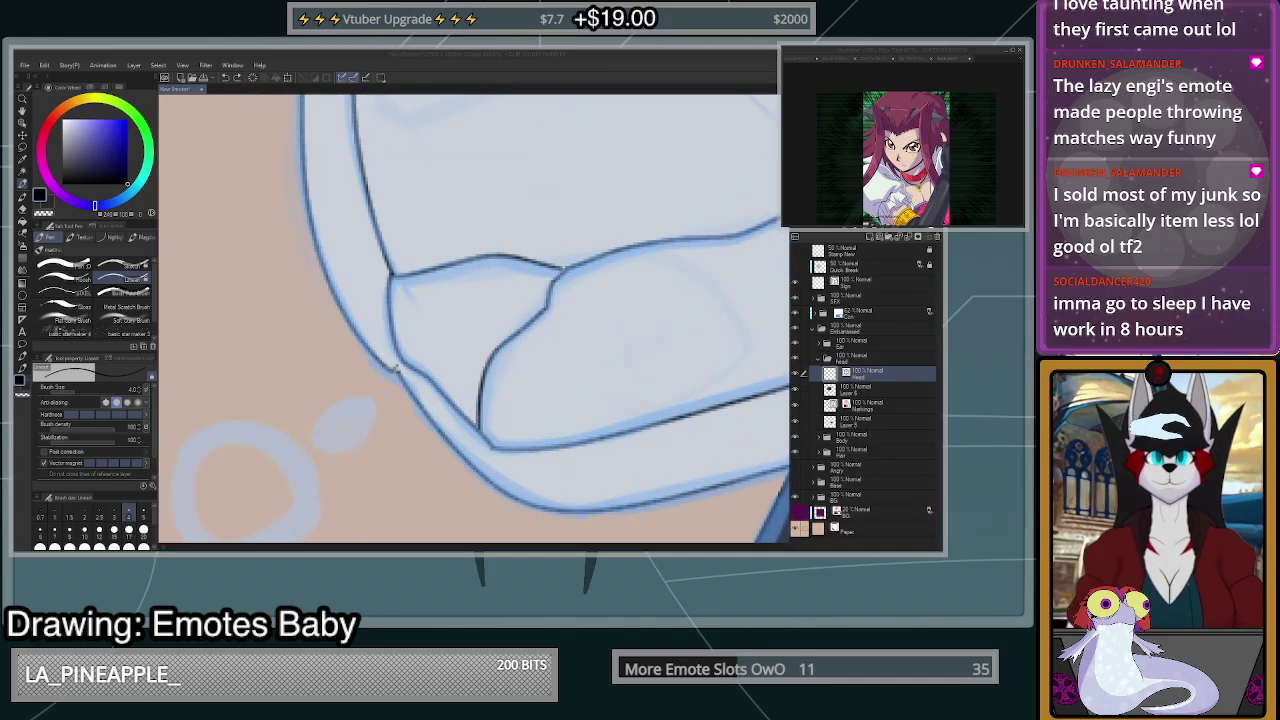
- Reshape the jaw line below the front corner of the mouth with Redraw vector line, smoothing out the nub
key("y")
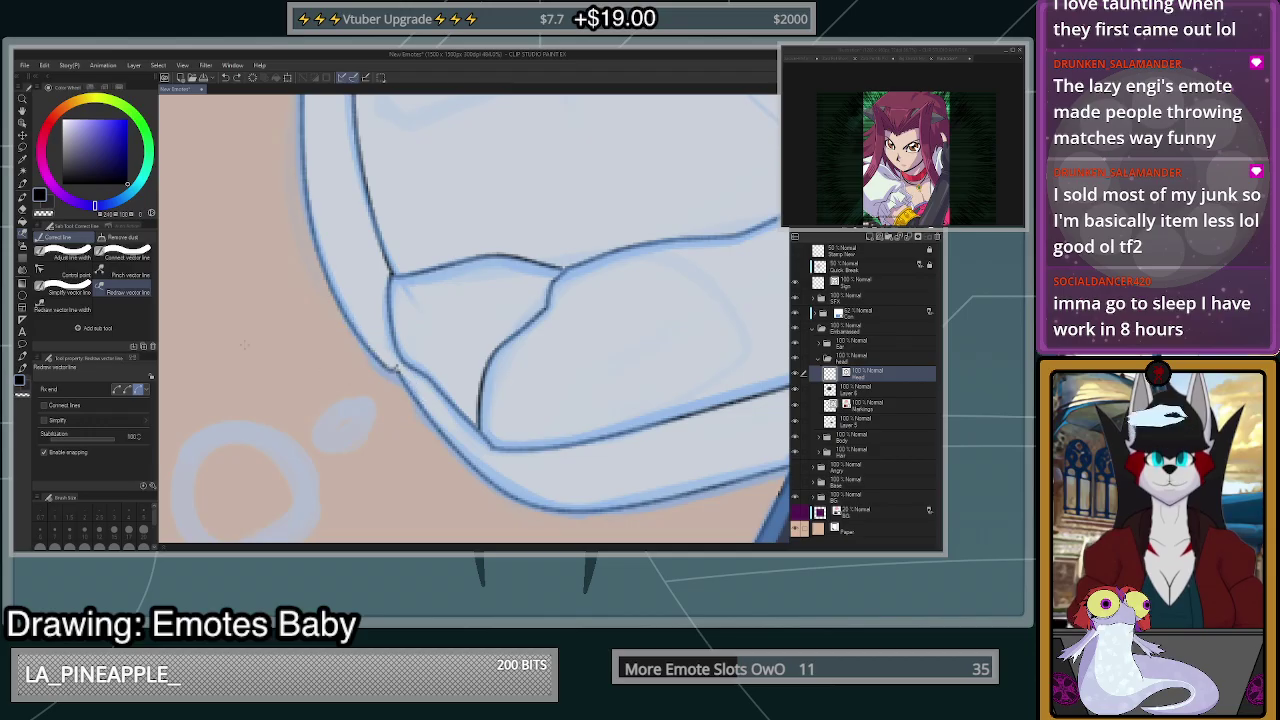
left_click(122, 258)
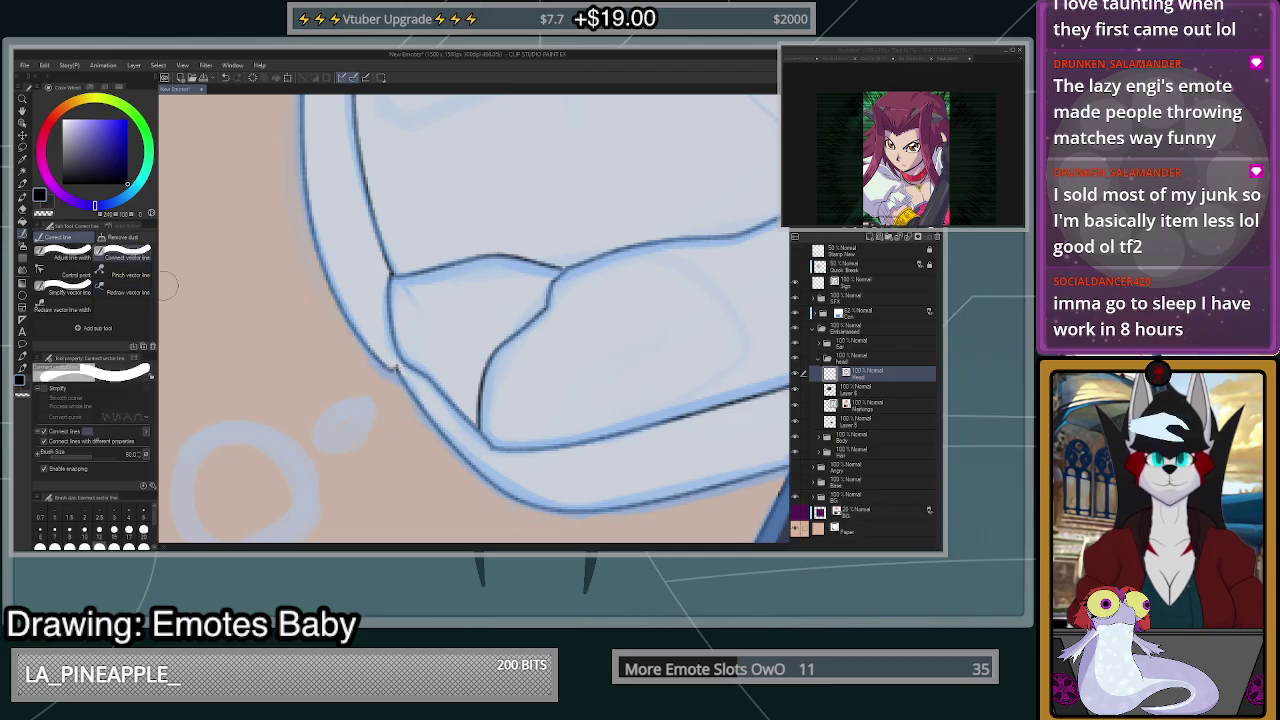
left_click(122, 291)
left_click_drag(385, 360, 537, 517)
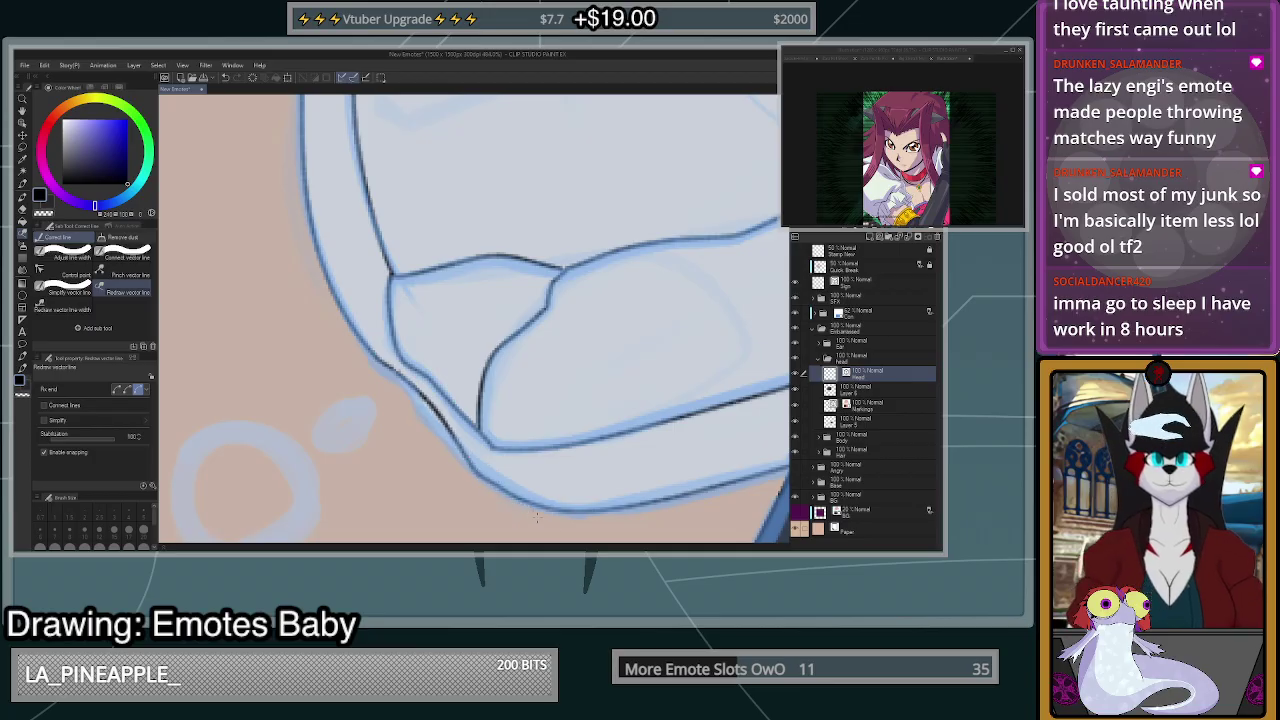
- Examine the inked muzzle and mouth up close and against the whole head and sketch
scroll(566, 456, "down", 10)
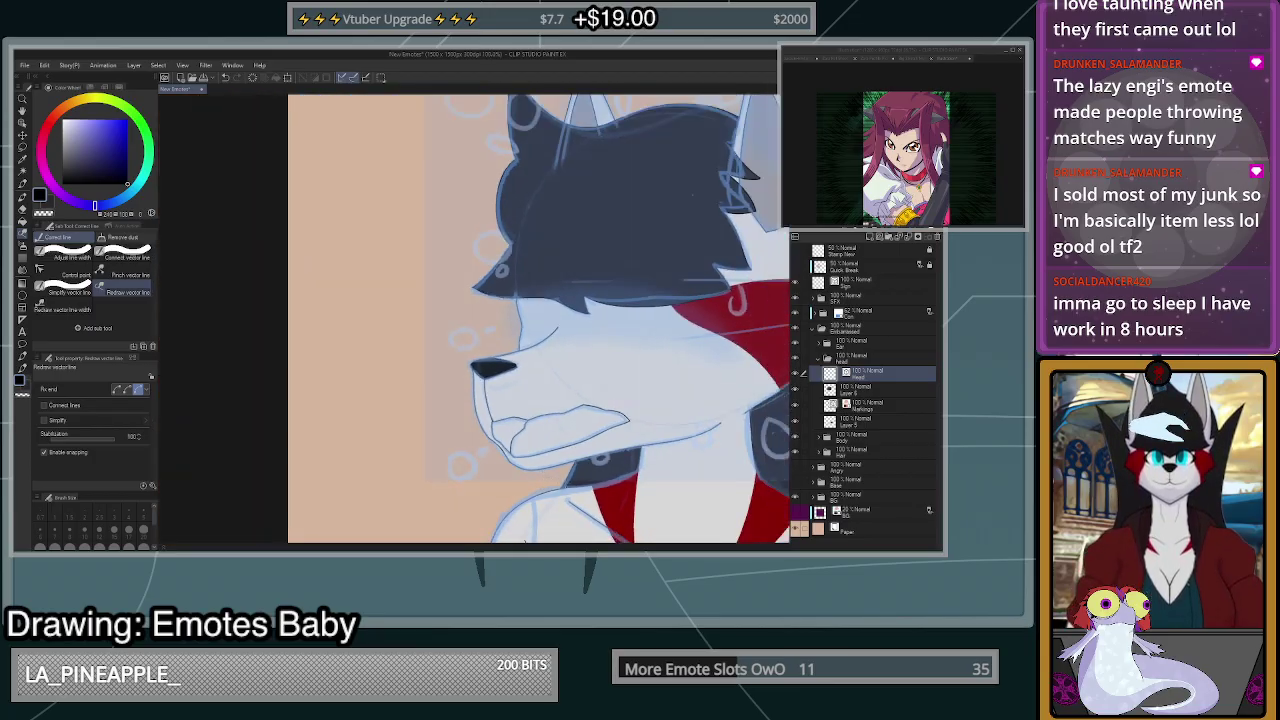
key("ctrl+plus")
key("ctrl+plus")
key("ctrl+plus")
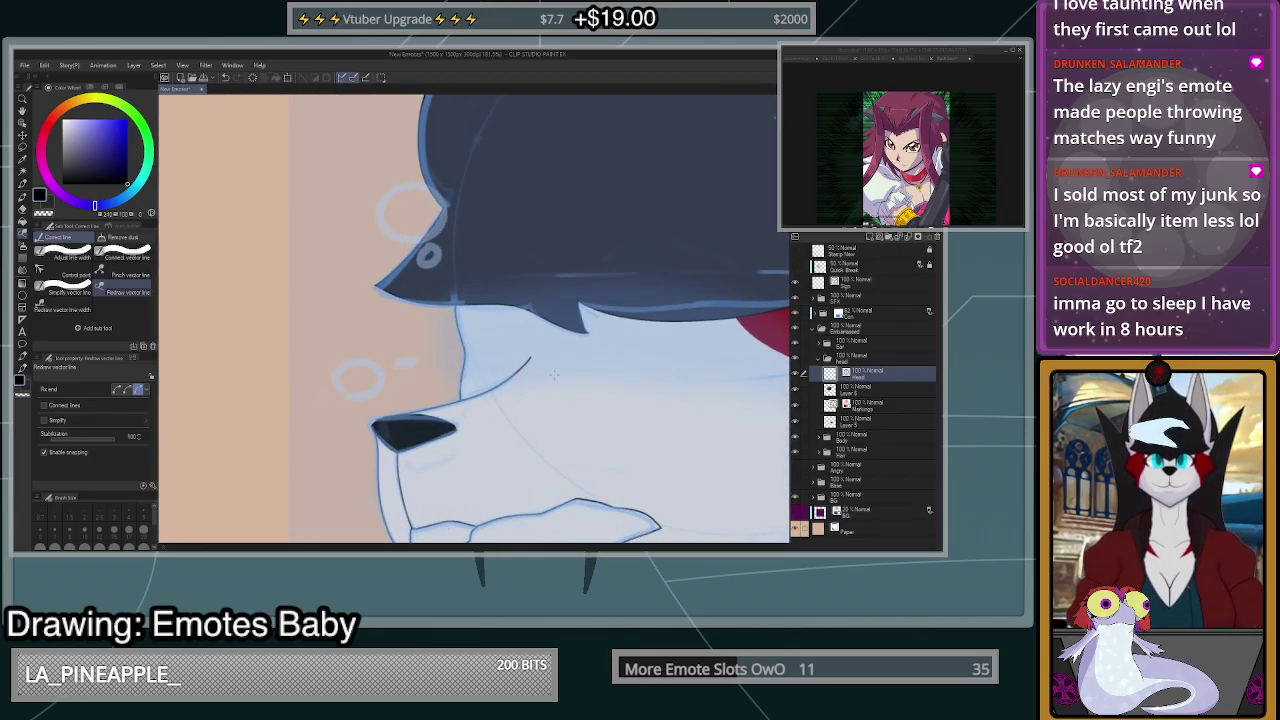
key("ctrl+minus")
key("ctrl+minus")
scroll(625, 430, "down", 3)
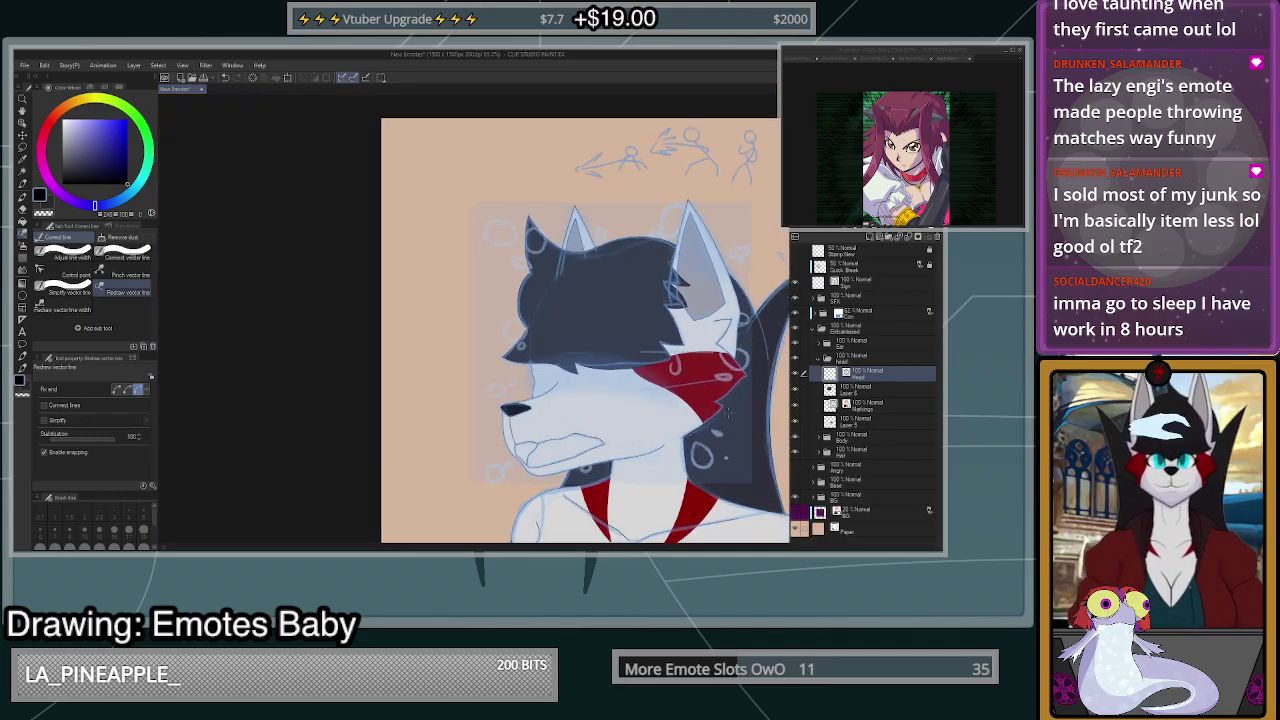
scroll(672, 418, "up", 4)
key("ctrl+minus")
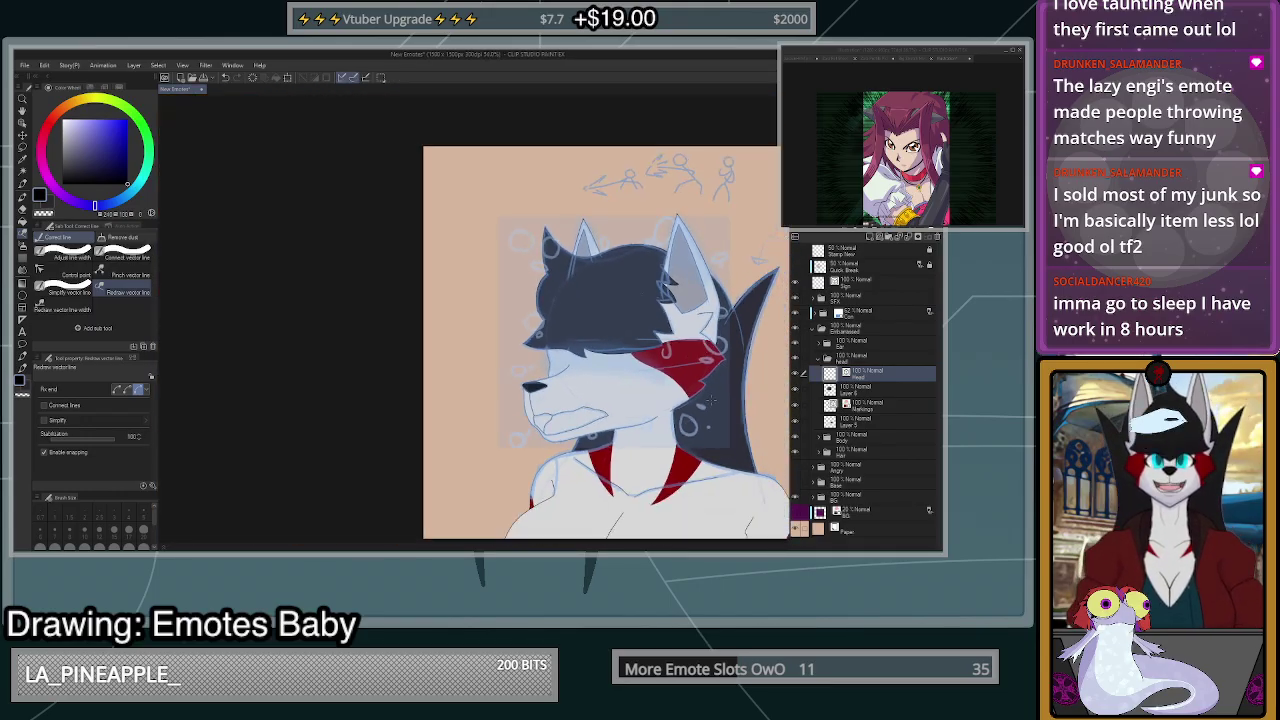
key("ctrl+plus")
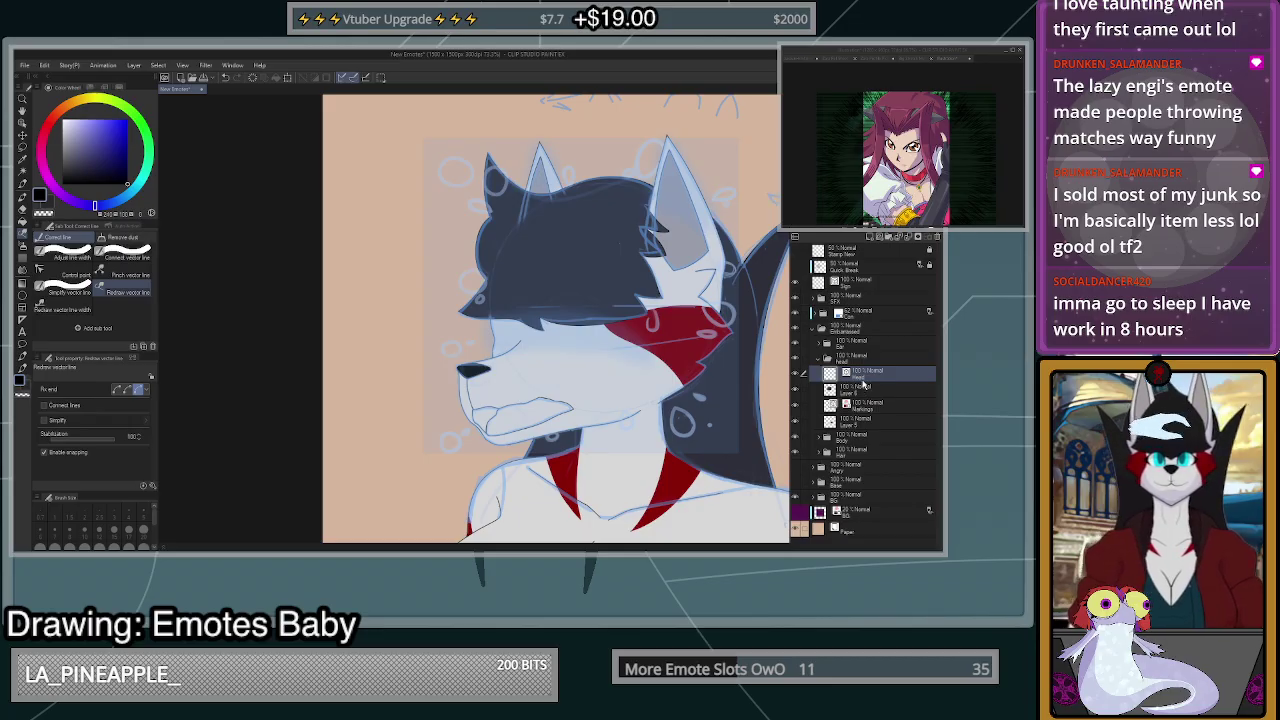
- Return to the Lineart pen, then show the earlier red, blushing emote in the reference window and examine its sweat drops
key("p")
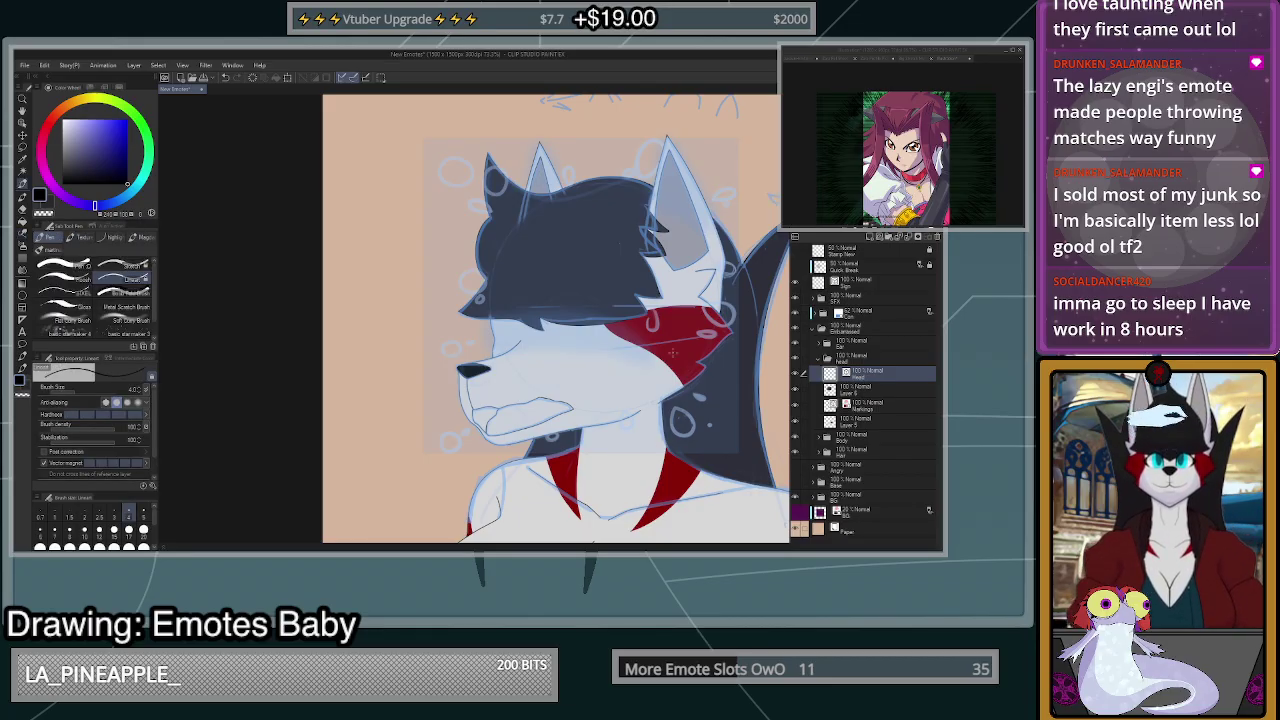
scroll(660, 326, "up", 4)
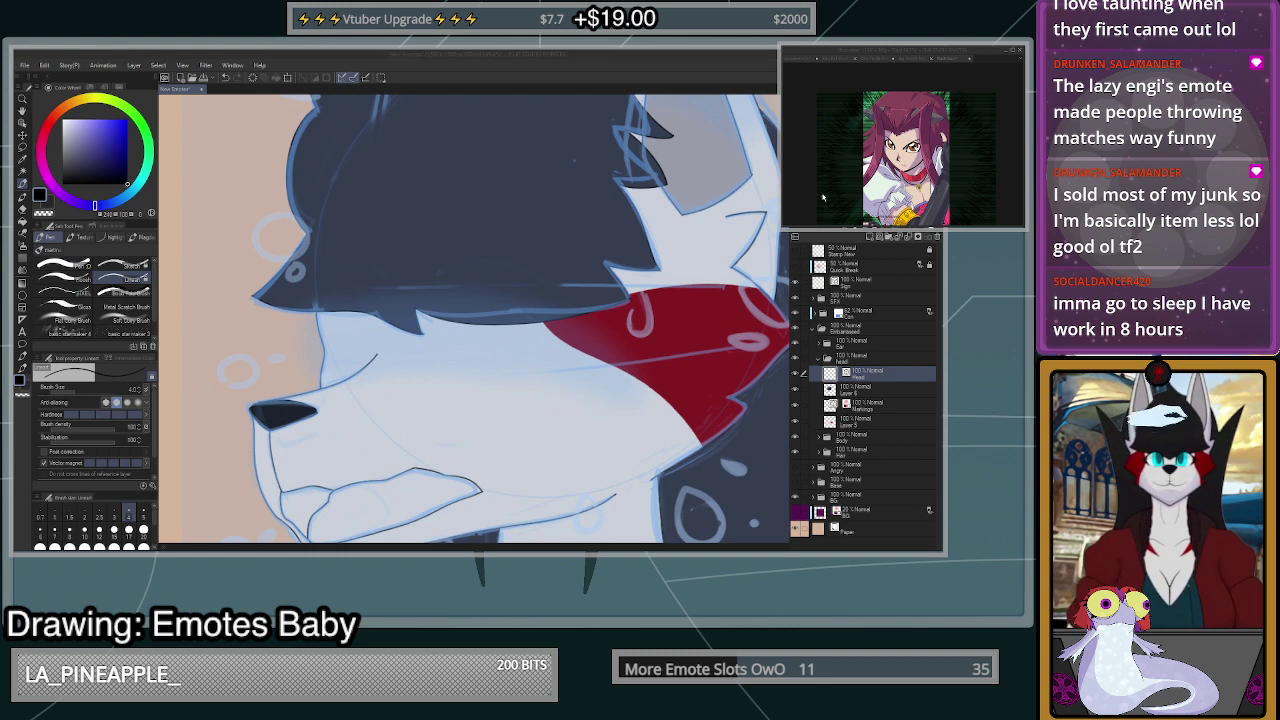
left_click_drag(270, 126, 952, 126)
scroll(950, 140, "down", 4)
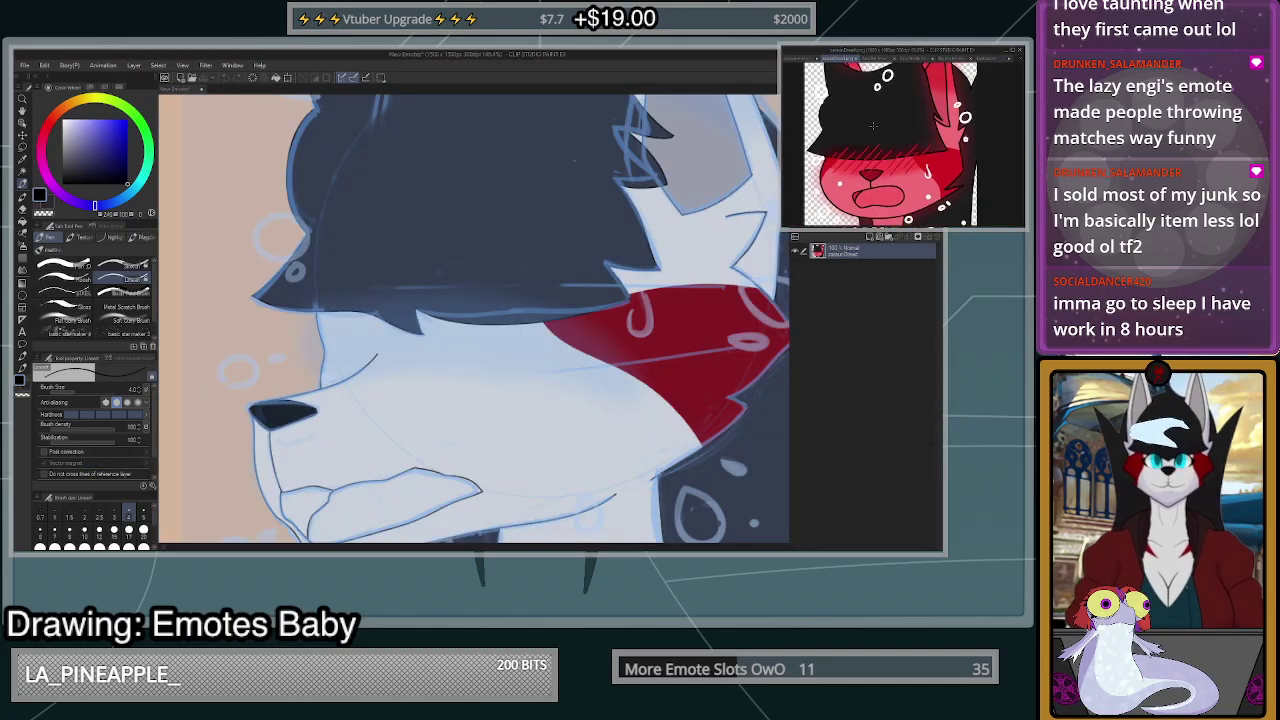
left_click_drag(962, 224, 934, 186)
scroll(934, 186, "up", 1)
scroll(934, 186, "down", 1)
scroll(936, 186, "up", 1)
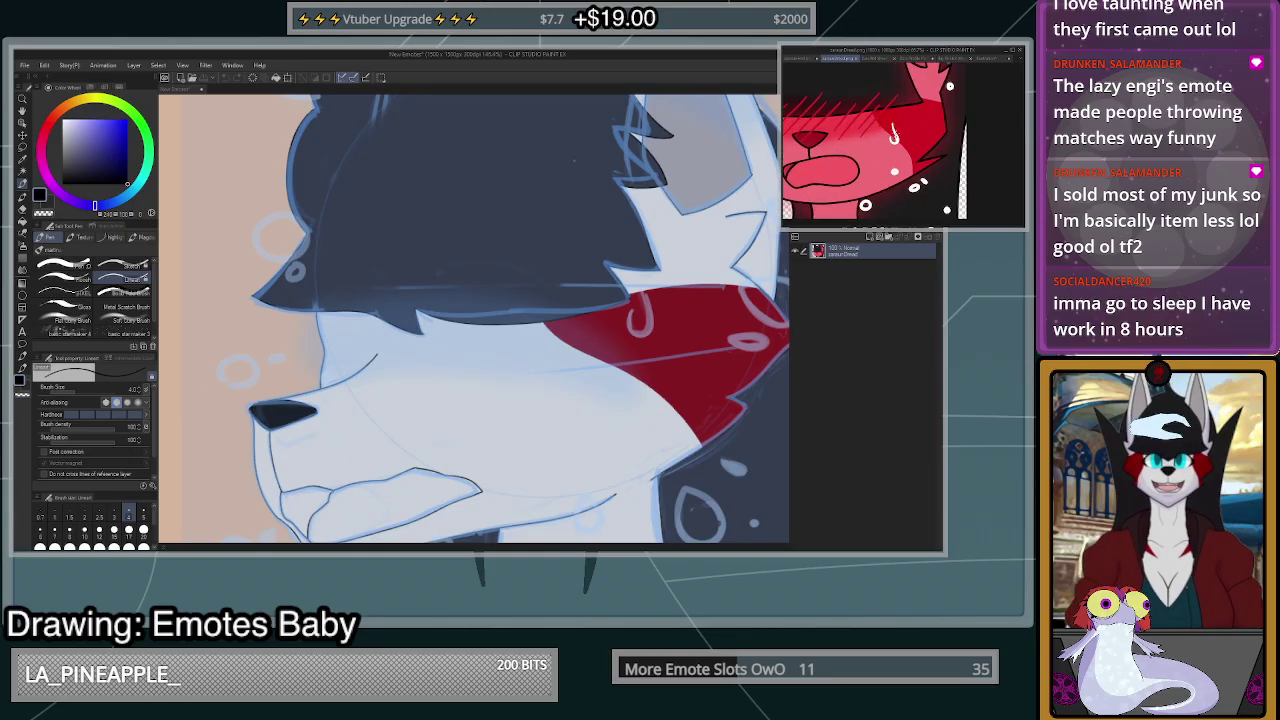
scroll(936, 186, "down", 2)
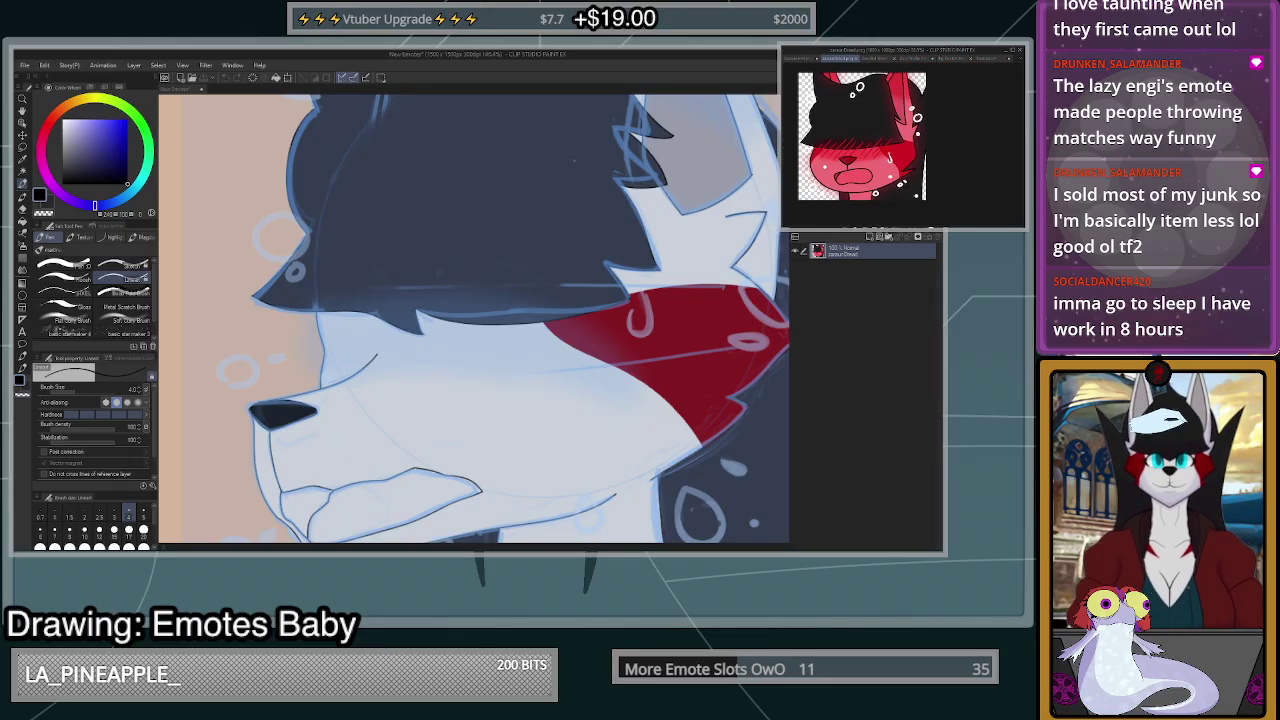
left_click(697, 482)
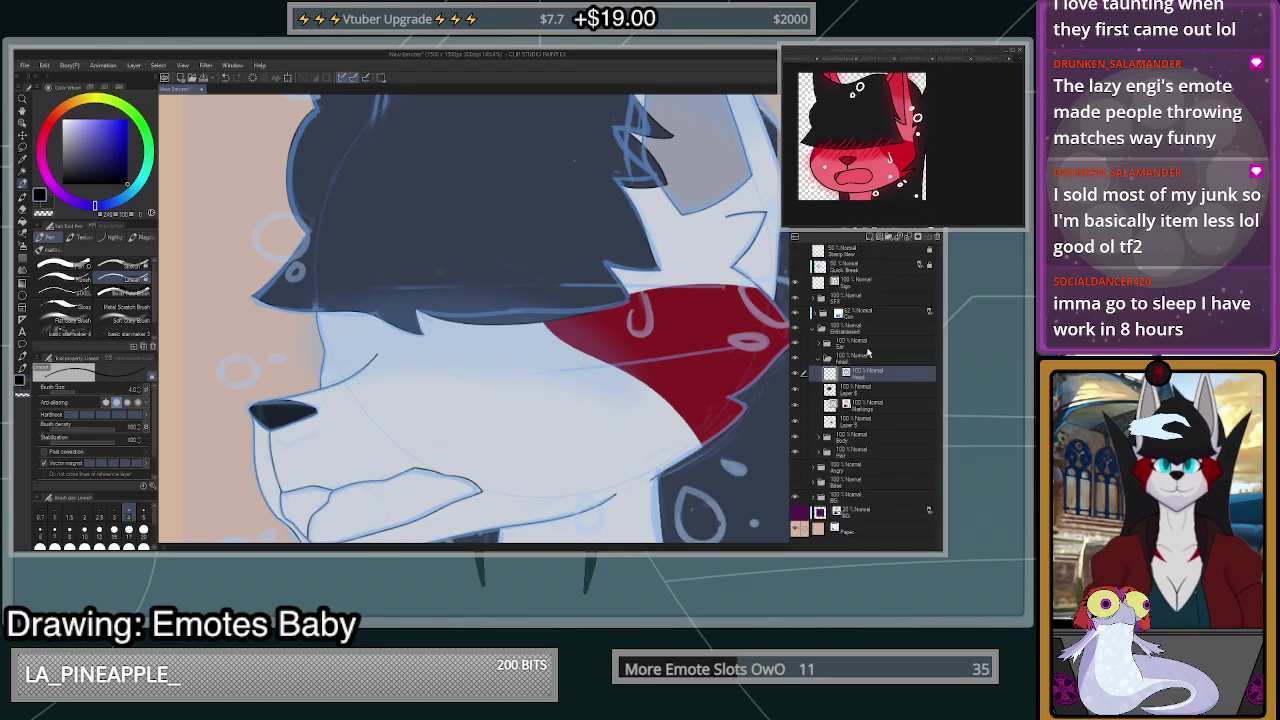
- Add a new vector layer above the Head layer in the Embarrassed folder, and set up a white size 15 pen
left_click(879, 241)
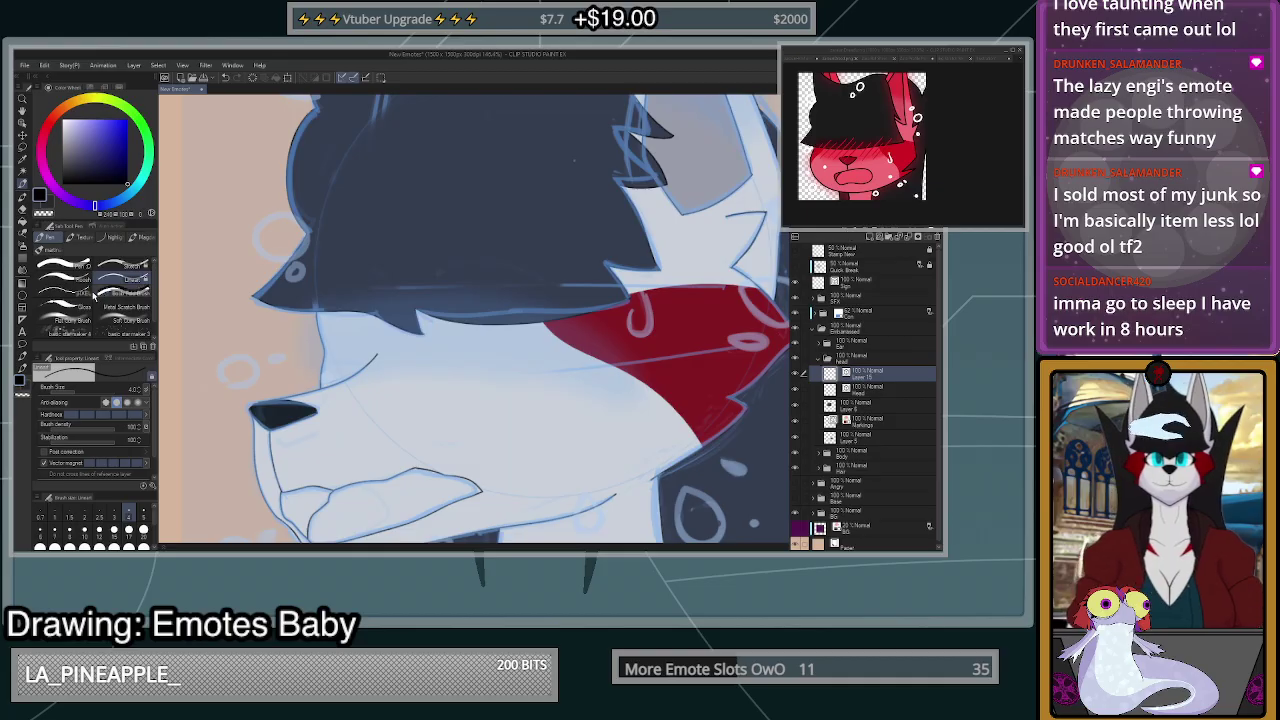
left_click(85, 283)
left_click_drag(78, 140, 58, 82)
- Draw a white hook-shaped sweat drop on the red cheek marking, just below the hair fringe, following the sketch
scroll(685, 482, "down", 4)
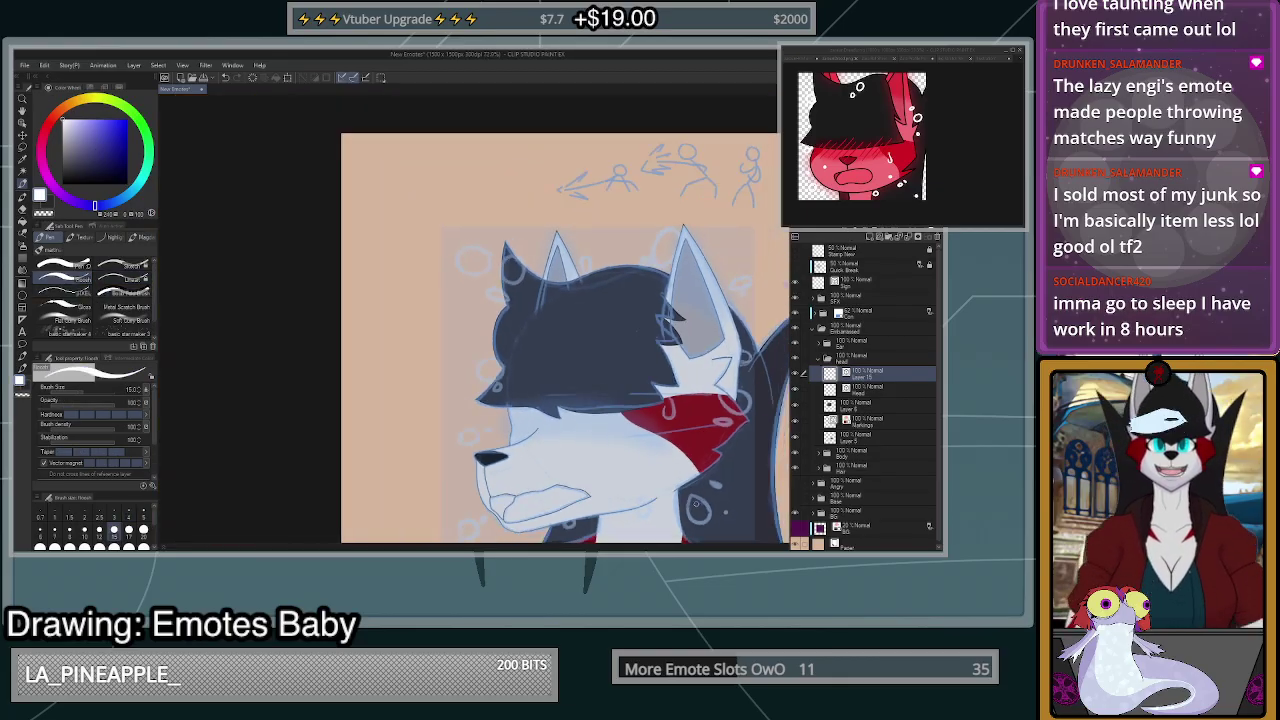
scroll(688, 476, "up", 1)
scroll(650, 400, "up", 4)
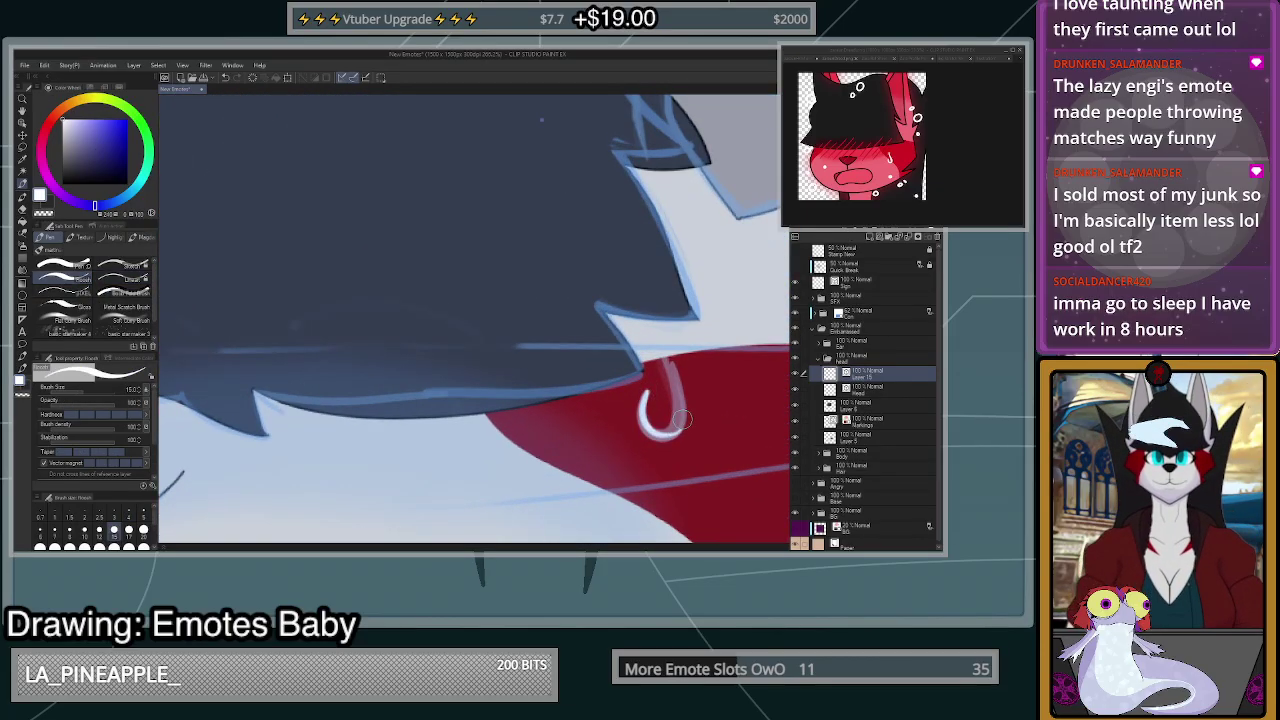
mouse_move(647, 393)
left_mouse_down()
mouse_move(665, 433)
mouse_move(680, 417)
mouse_move(685, 324)
left_mouse_up()
scroll(659, 338, "down", 2)
scroll(659, 340, "down", 4)
scroll(703, 435, "up", 5)
- Draw a small and a large white sweat drop outline plus a dot on the dark hair below the cheek marking
mouse_move(686, 423)
left_mouse_down()
mouse_move(652, 400)
mouse_move(638, 417)
mouse_move(664, 474)
mouse_move(690, 472)
mouse_move(636, 438)
mouse_move(650, 468)
mouse_move(678, 473)
mouse_move(693, 456)
mouse_move(685, 426)
mouse_move(650, 399)
mouse_move(737, 394)
mouse_move(717, 378)
mouse_move(722, 397)
mouse_move(695, 375)
left_mouse_up()
key("ctrl+z")
scroll(735, 450, "down", 5)
scroll(731, 418, "up", 6)
key("ctrl+z")
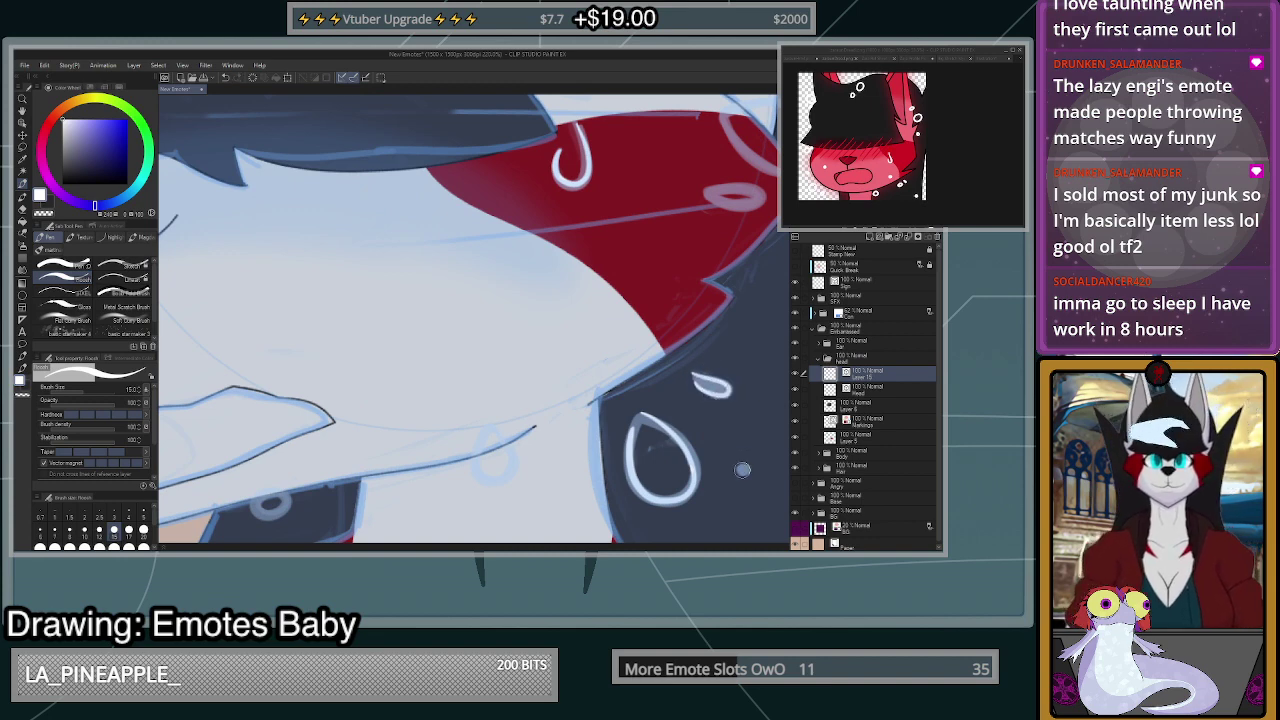
left_click_drag(743, 467, 739, 469)
scroll(740, 468, "down", 4)
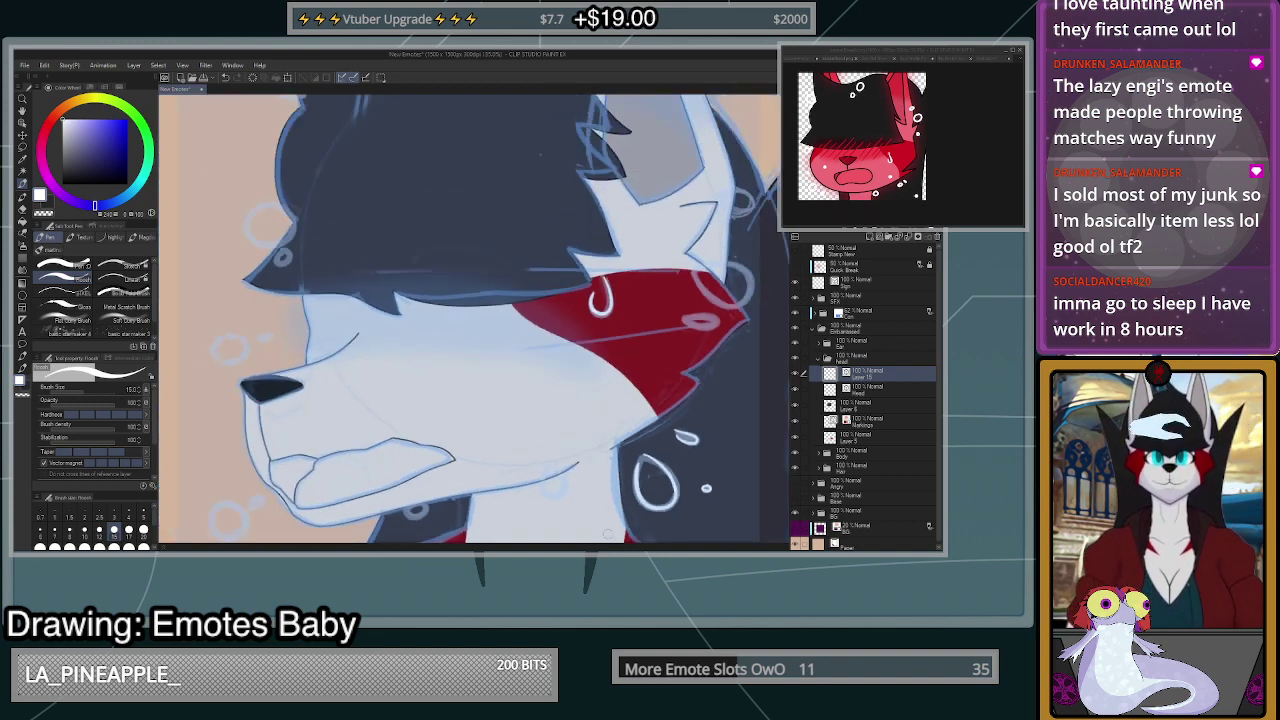
- Draw a small oval drop on the red cheek marking and a large round drop over the marking's outer edge, following the sketch
scroll(677, 386, "up", 4)
mouse_move(659, 406)
left_mouse_down()
mouse_move(580, 397)
mouse_move(550, 407)
mouse_move(588, 435)
mouse_move(639, 445)
mouse_move(680, 412)
left_mouse_up()
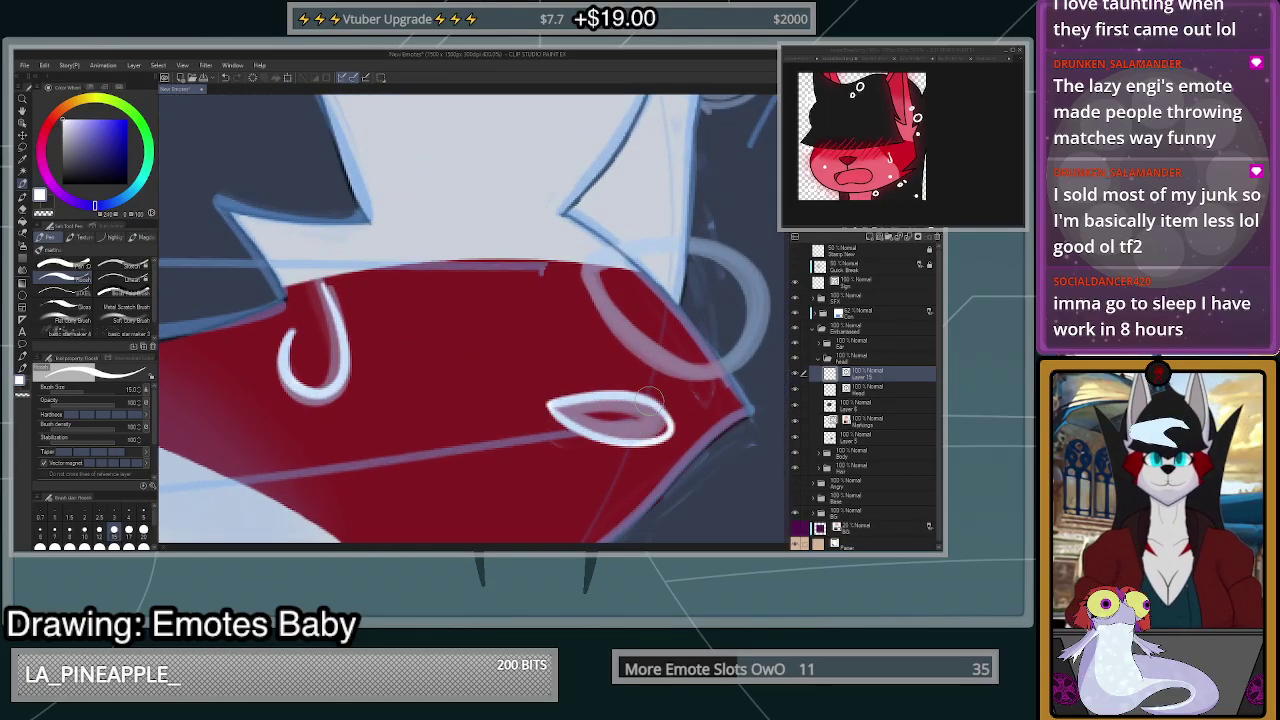
scroll(700, 432, "down", 2)
mouse_move(625, 343)
left_mouse_down()
mouse_move(688, 416)
mouse_move(733, 420)
mouse_move(755, 387)
mouse_move(733, 346)
mouse_move(687, 326)
mouse_move(626, 344)
mouse_move(652, 413)
mouse_move(690, 401)
mouse_move(662, 347)
left_mouse_up()
- Draw a round white drop at the outer base of the near ear and move the drop layer to the top of the Embarrassed folder
scroll(674, 353, "down", 3)
scroll(703, 352, "up", 4)
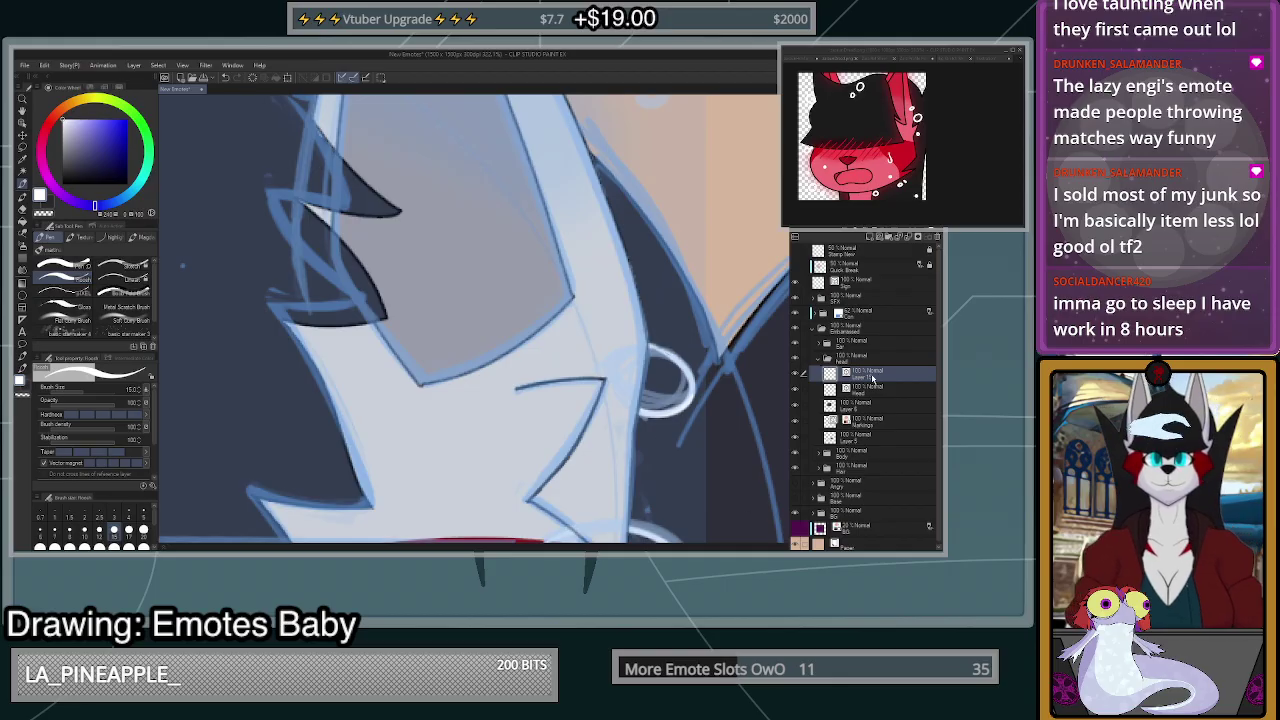
left_click_drag(872, 378, 873, 341)
scroll(638, 443, "down", 2)
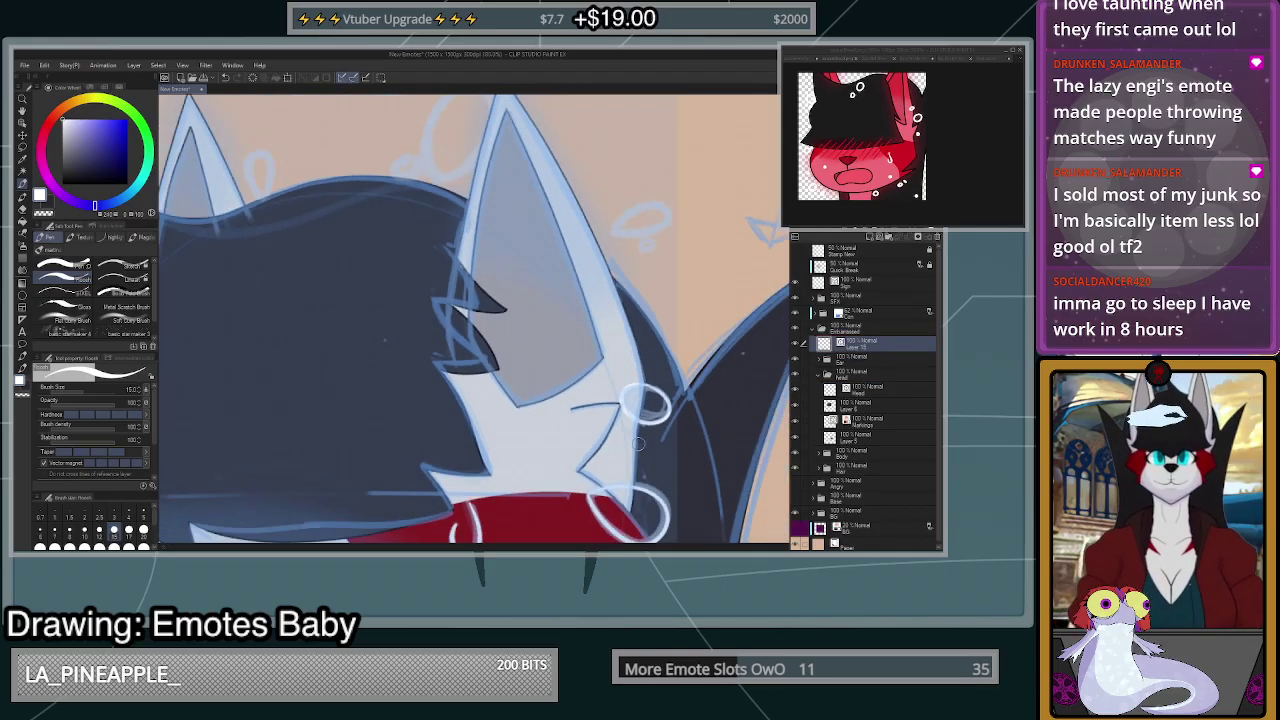
- Draw a small oval drop and a larger teardrop above it in the background beside the near ear, following the sketch
scroll(638, 443, "down", 2)
scroll(643, 350, "up", 4)
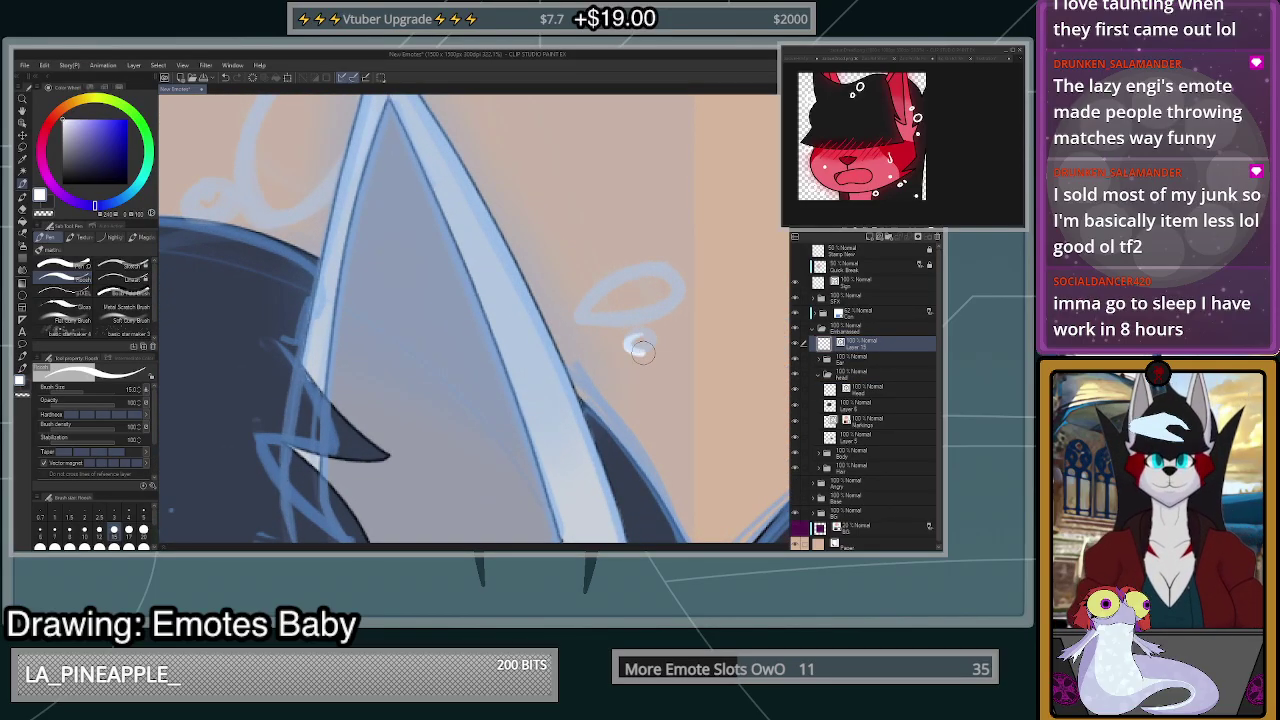
left_click_drag(640, 349, 638, 342)
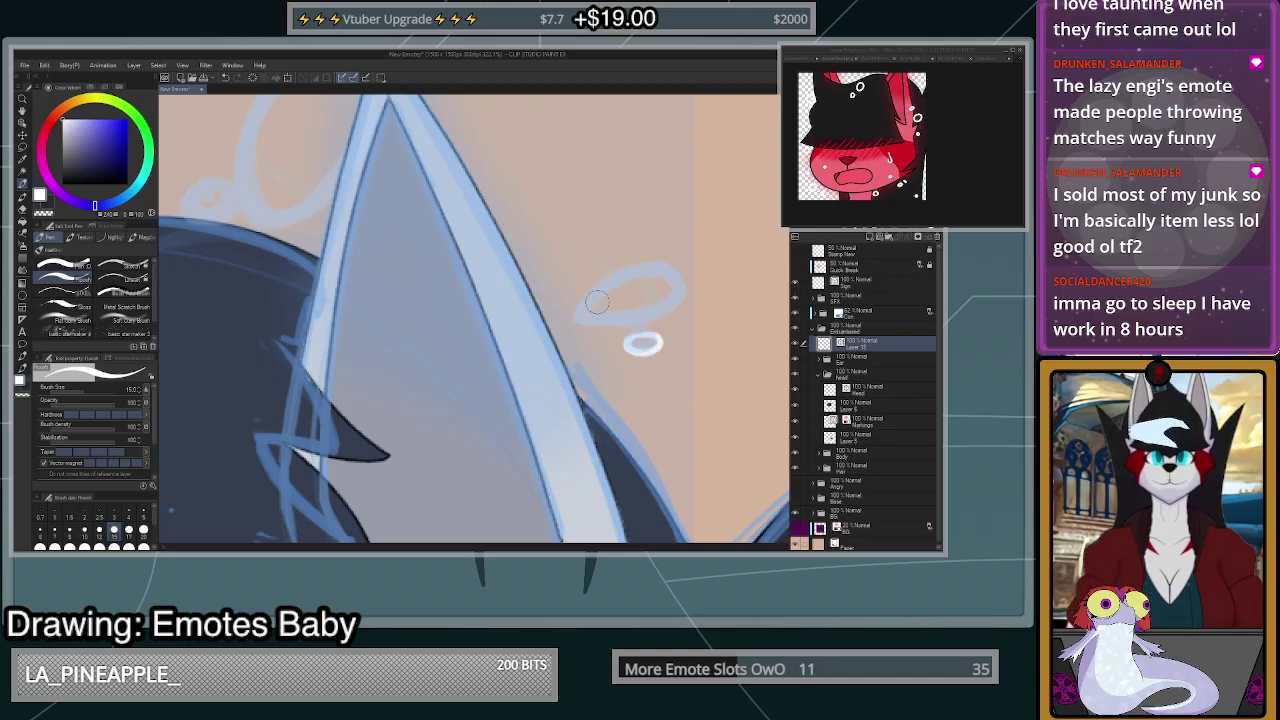
mouse_move(597, 302)
left_mouse_down()
mouse_move(623, 273)
mouse_move(680, 271)
mouse_move(675, 303)
mouse_move(632, 319)
mouse_move(594, 305)
left_mouse_up()
scroll(714, 323, "down", 1)
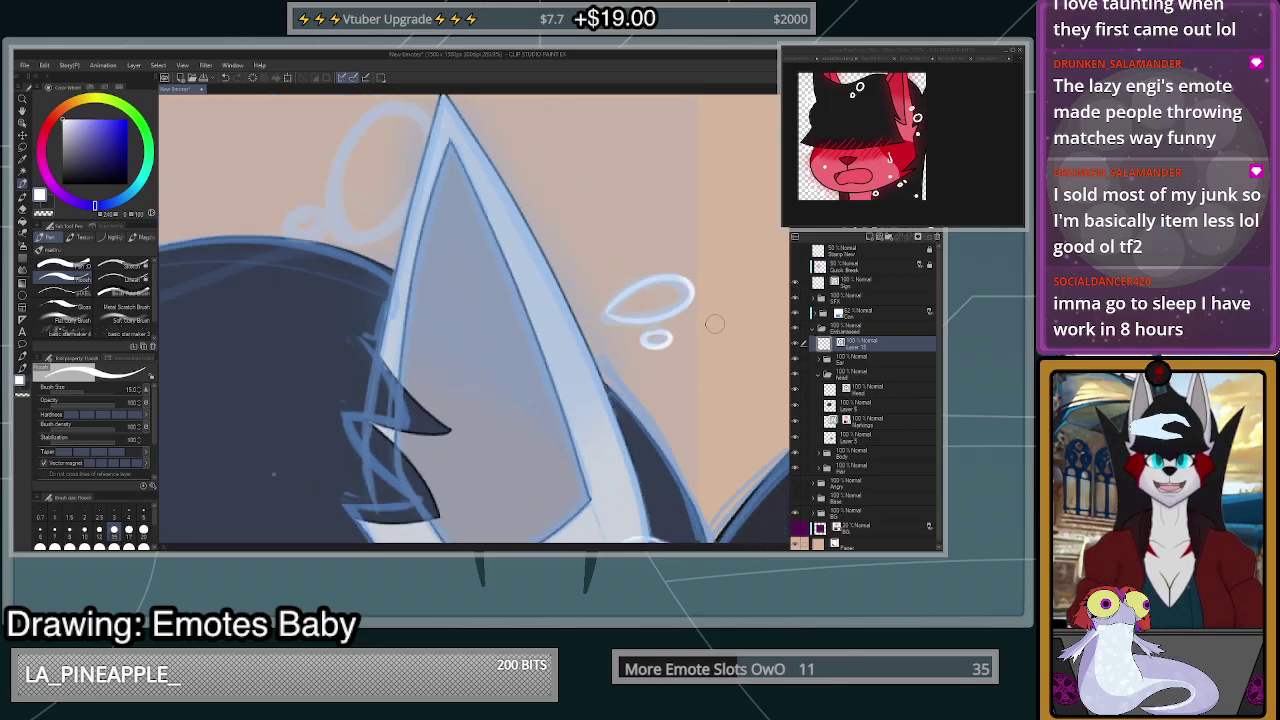
scroll(714, 323, "down", 5)
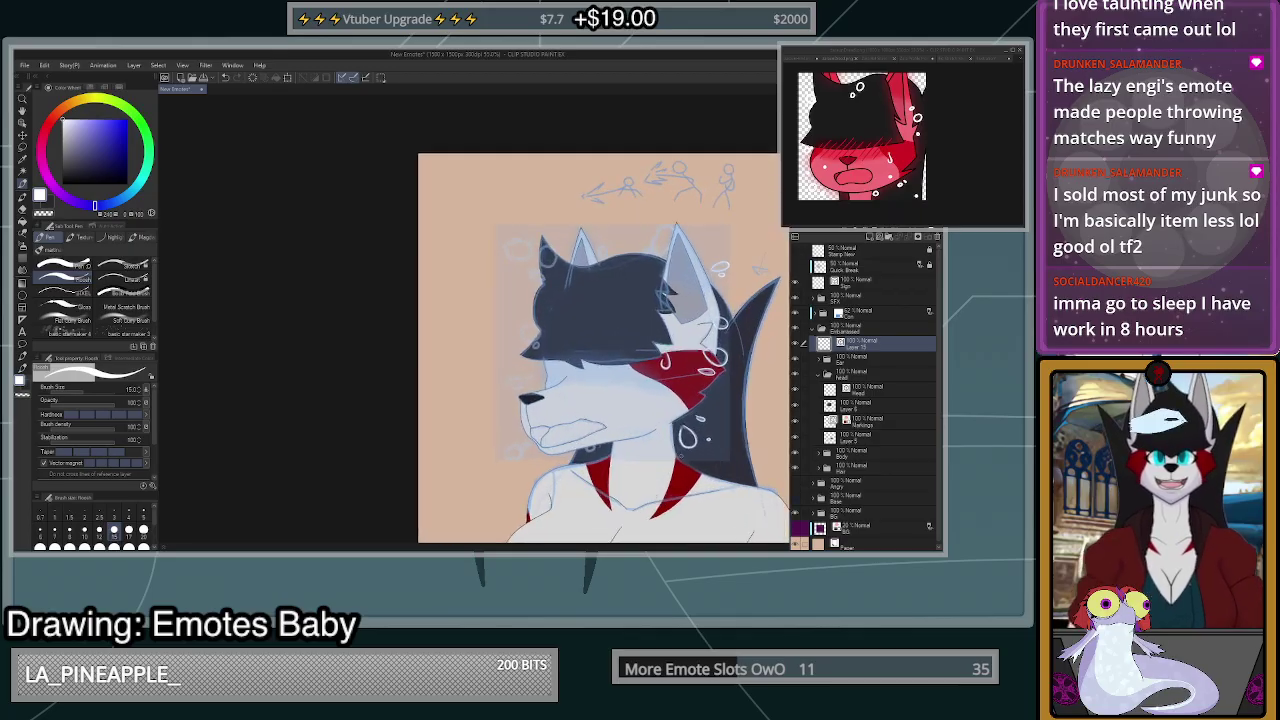
- Redraw the small round drop on the hair under the jaw at pen size 20, and outline the sketched drops in front of the chin
scroll(585, 435, "up", 6)
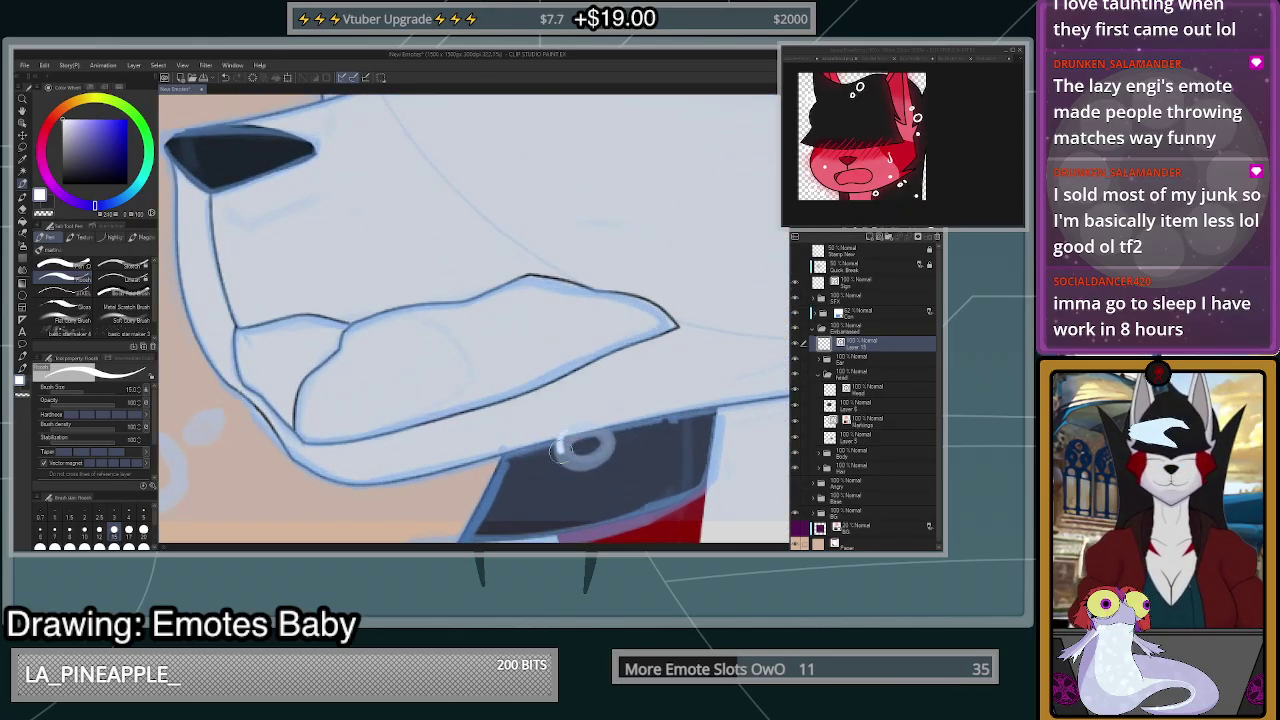
mouse_move(561, 450)
left_mouse_down()
mouse_move(594, 464)
mouse_move(613, 443)
mouse_move(596, 426)
mouse_move(561, 431)
mouse_move(583, 461)
mouse_move(602, 432)
left_mouse_up()
key("ctrl+z")
left_click(143, 531)
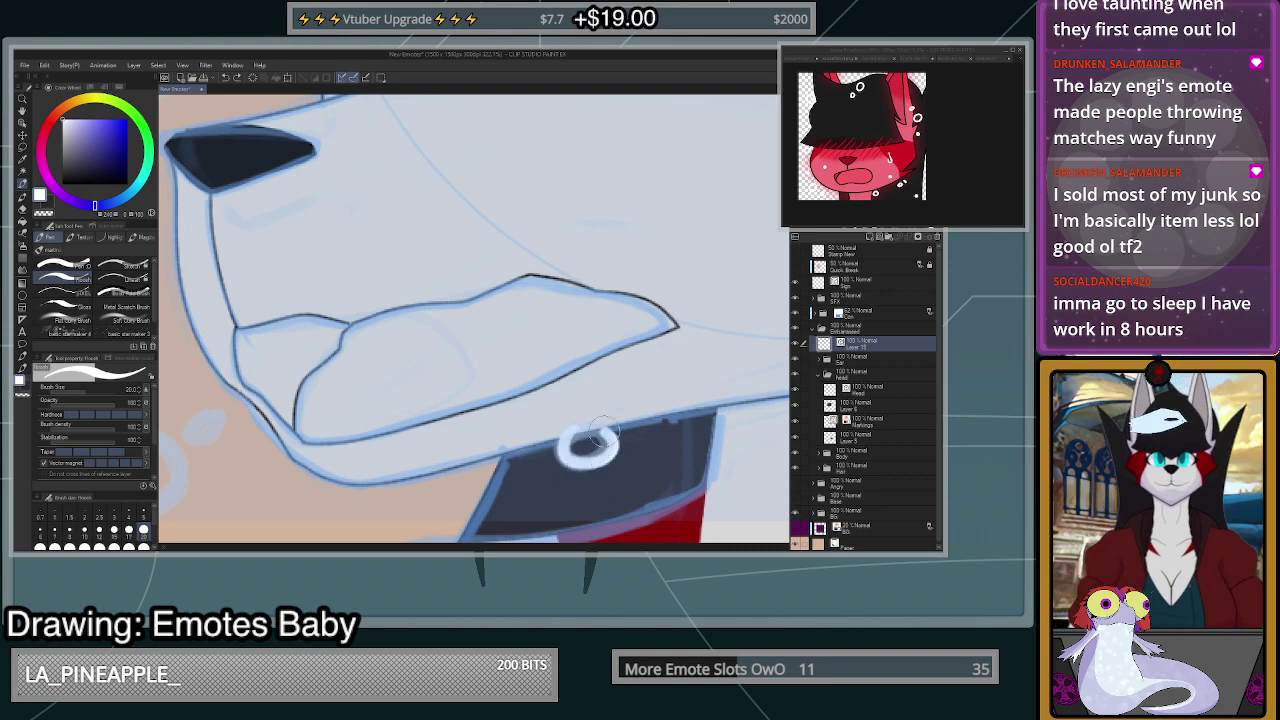
scroll(575, 420, "down", 2)
mouse_move(364, 421)
left_mouse_down()
mouse_move(313, 444)
mouse_move(317, 478)
mouse_move(358, 491)
mouse_move(385, 468)
mouse_move(378, 434)
mouse_move(407, 407)
left_mouse_up()
scroll(499, 462, "down", 5)
- Draw a large round drop and a small oval drop in the background just above the nose, following the sketch
scroll(495, 448, "up", 3)
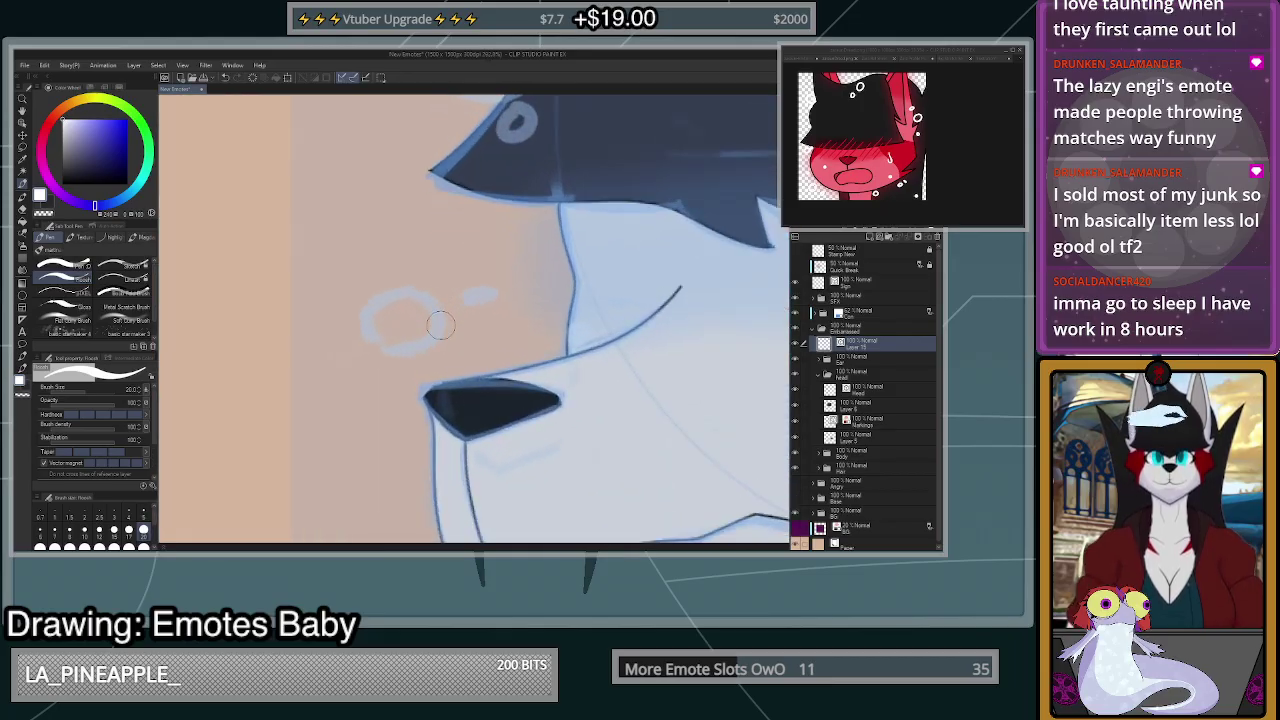
mouse_move(440, 350)
left_mouse_down()
mouse_move(450, 325)
mouse_move(370, 295)
mouse_move(380, 350)
mouse_move(445, 330)
mouse_move(384, 333)
left_mouse_up()
scroll(525, 346, "down", 4)
scroll(519, 308, "up", 6)
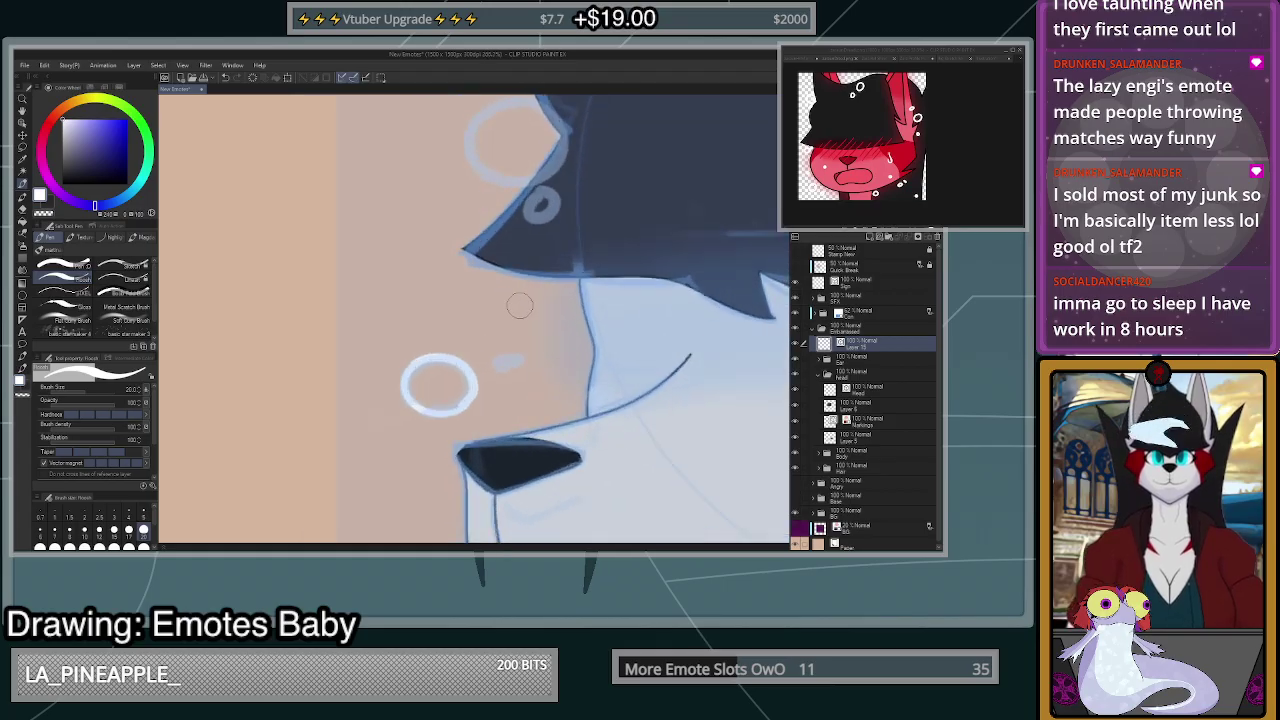
mouse_move(514, 380)
left_mouse_down()
mouse_move(487, 400)
mouse_move(513, 381)
left_mouse_up()
scroll(572, 462, "down", 5)
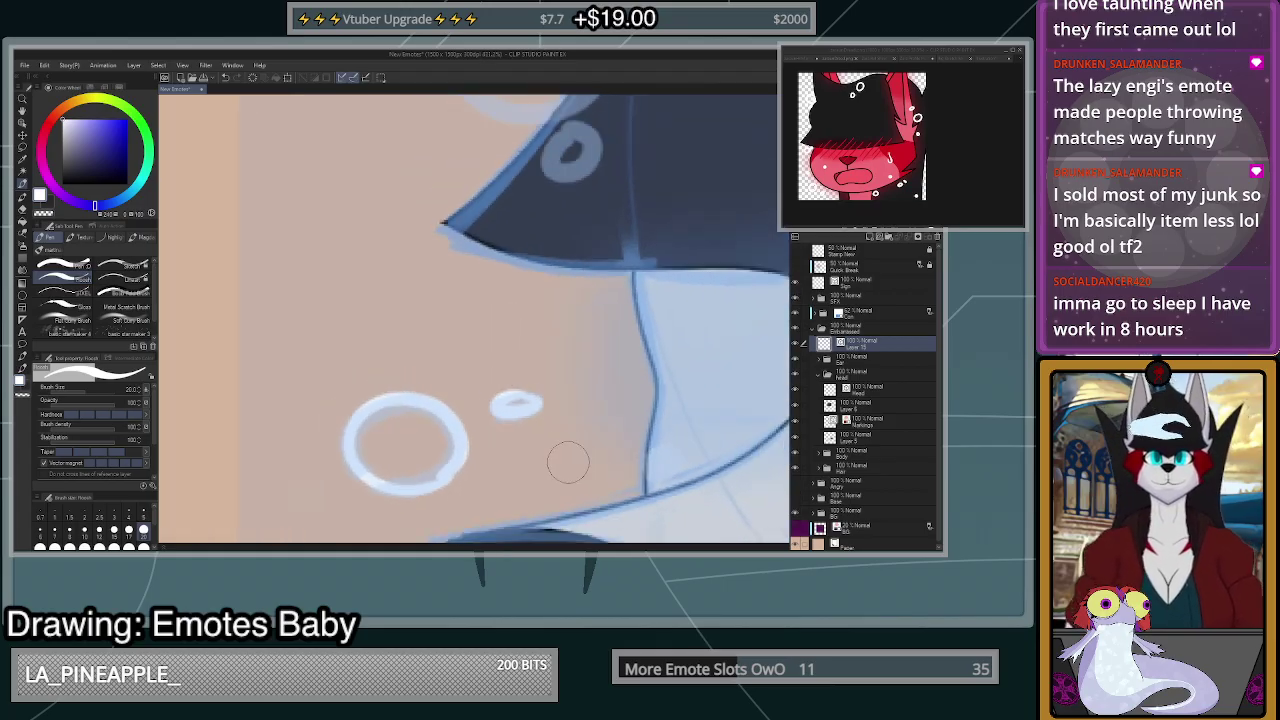
- Draw a large round drop over the front edge of the hair and a small one below it near the fringe tip
scroll(548, 300, "up", 4)
scroll(598, 334, "up", 1)
mouse_move(584, 314)
left_mouse_down()
mouse_move(554, 357)
mouse_move(592, 361)
mouse_move(605, 329)
mouse_move(576, 316)
left_mouse_up()
mouse_move(490, 292)
left_mouse_down()
mouse_move(612, 262)
mouse_move(595, 148)
mouse_move(456, 187)
mouse_move(492, 292)
left_mouse_up()
scroll(560, 300, "down", 5)
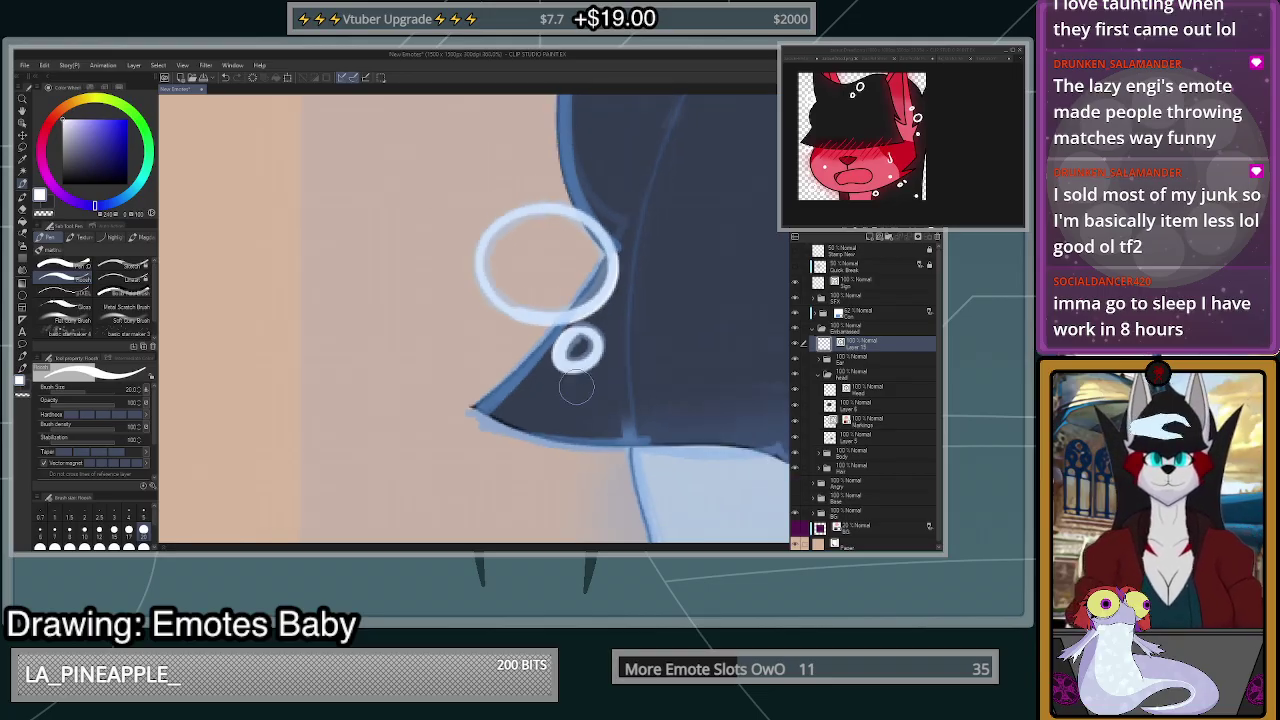
scroll(595, 316, "down", 5)
- Remove the small oval drop from the red cheek marking and shift the large round drop further onto the marking's outer edge
scroll(714, 388, "up", 2)
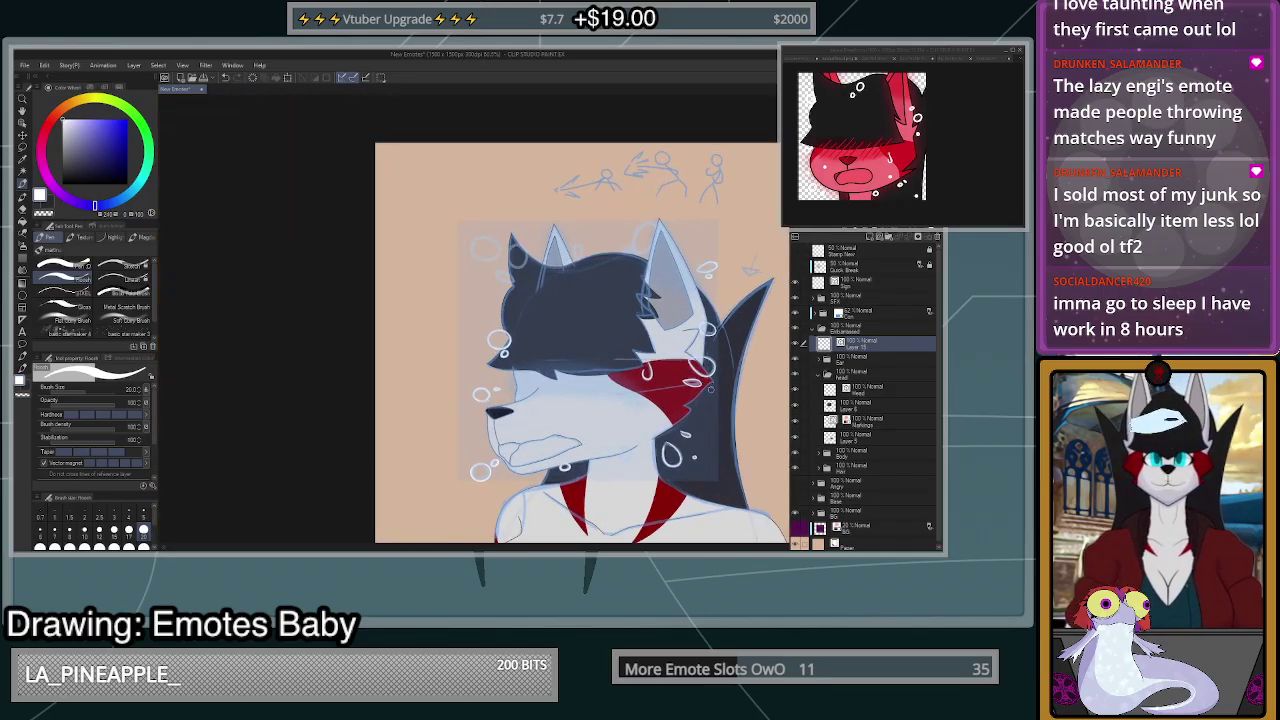
key("m")
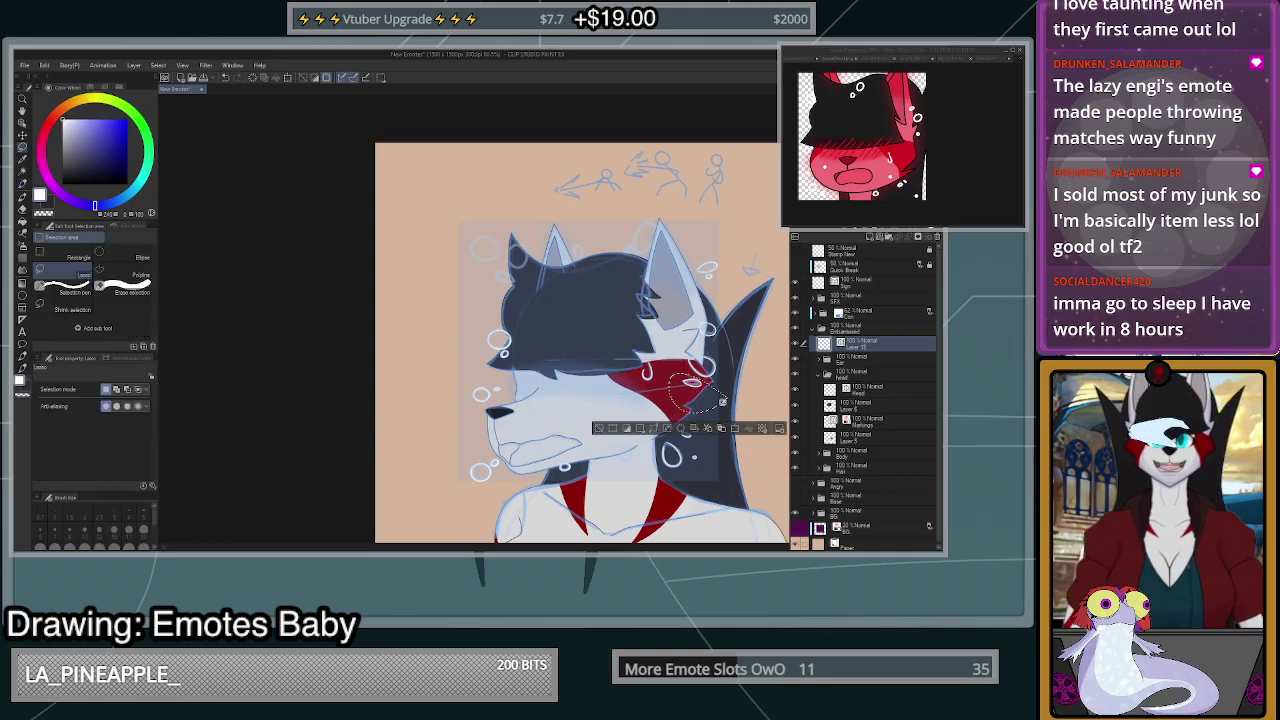
mouse_move(729, 363)
left_mouse_down()
mouse_move(710, 384)
mouse_move(730, 380)
left_mouse_up()
key("ctrl+t")
key("Return")
key("ctrl+d")
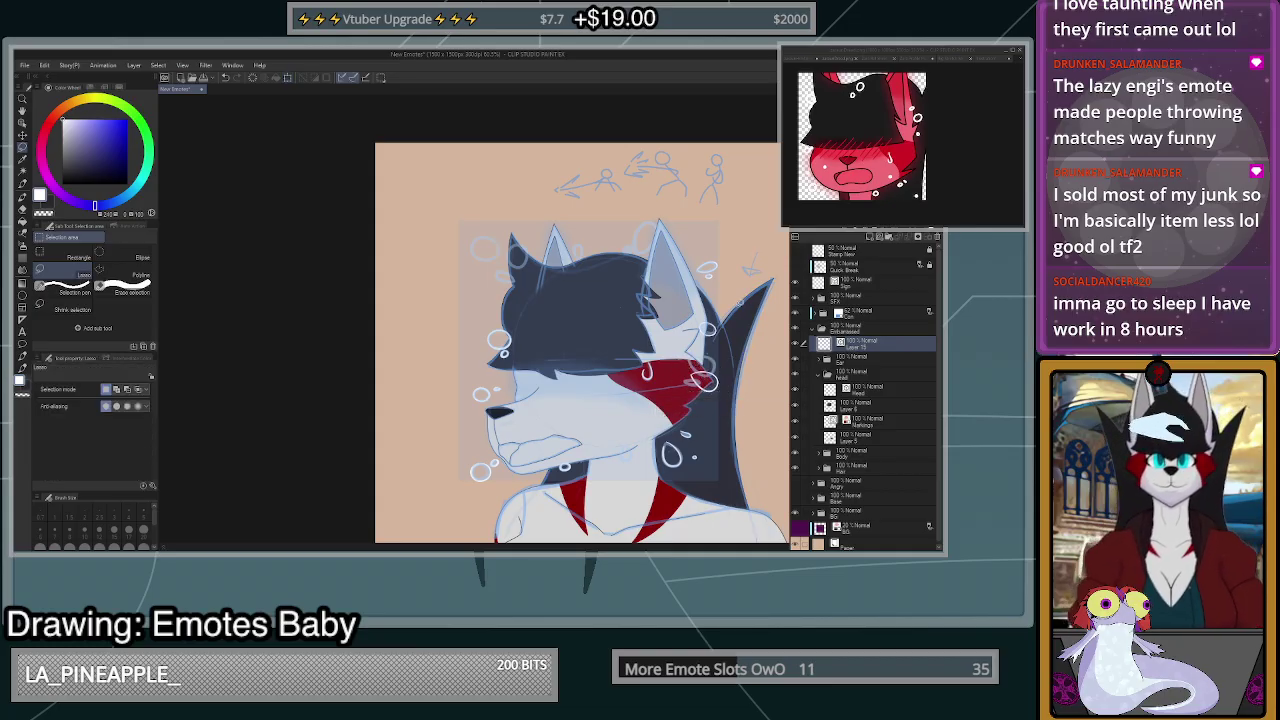
- With the pen, draw three drops above the head: a teardrop beside the far ear, and a small and a large oval beside the near ear
scroll(740, 302, "up", 8)
key("b")
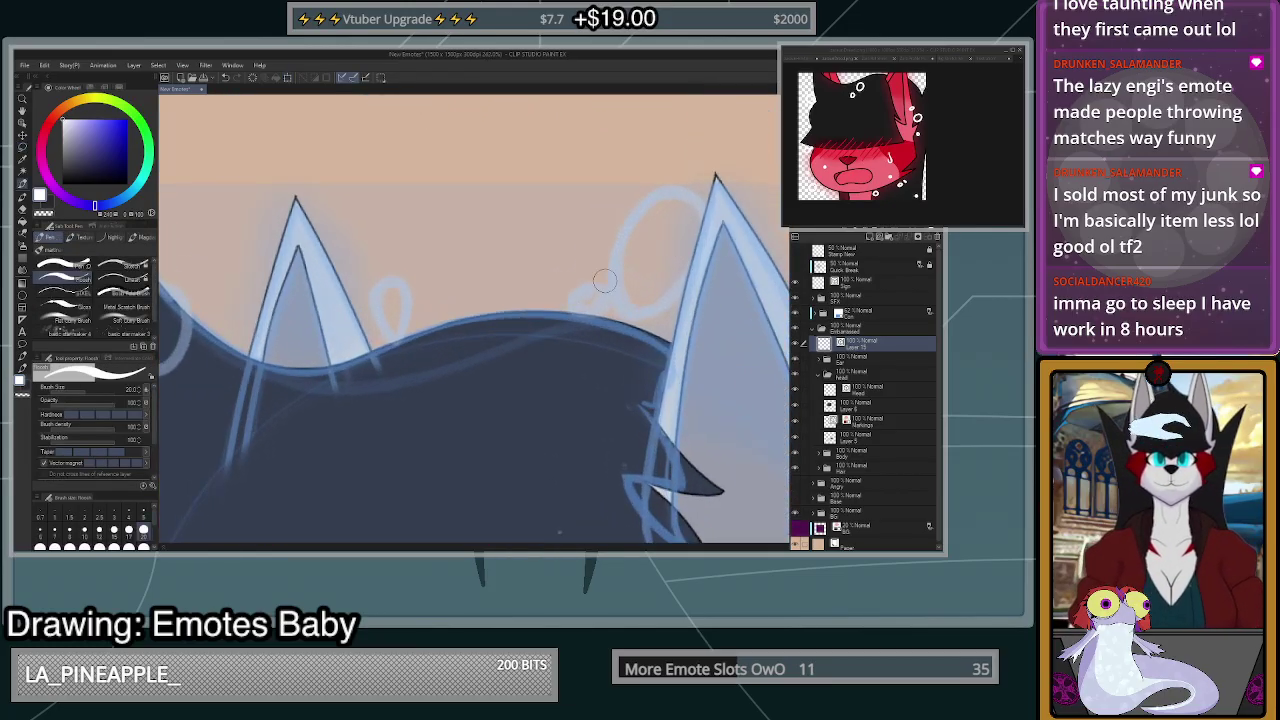
mouse_move(604, 281)
left_mouse_down()
mouse_move(578, 300)
mouse_move(605, 305)
mouse_move(591, 287)
left_mouse_up()
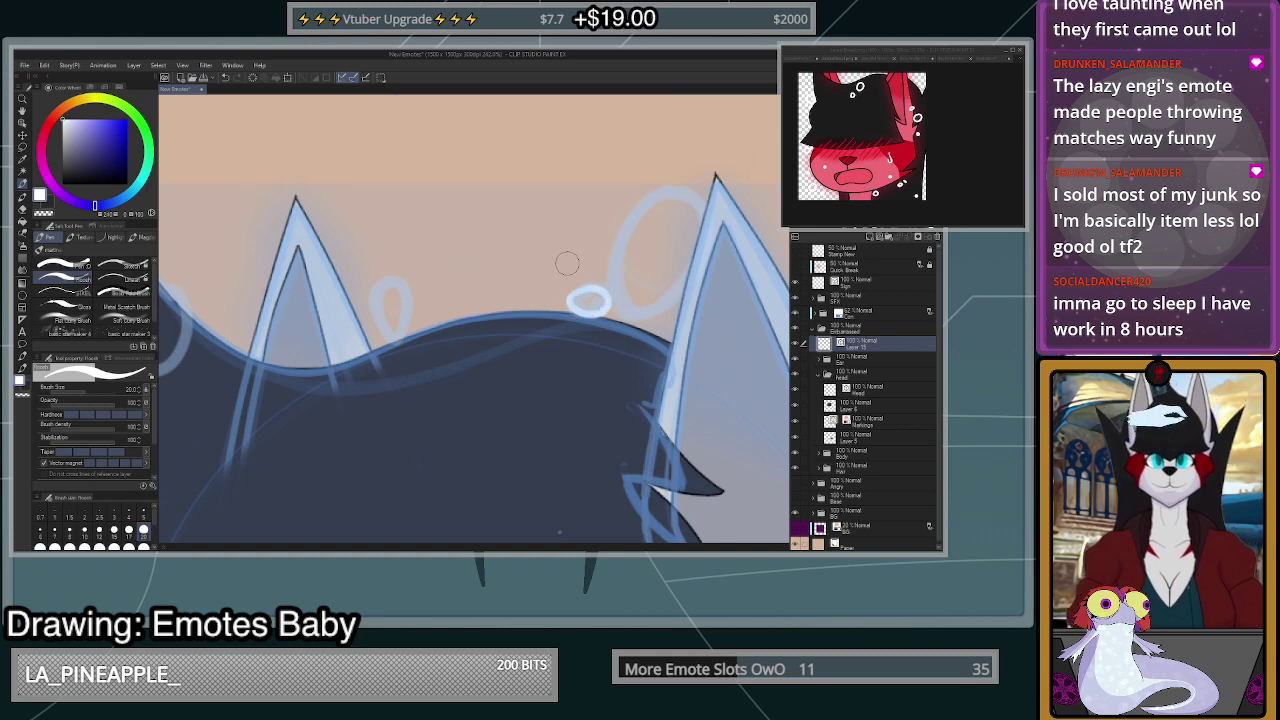
scroll(567, 262, "up", 2)
mouse_move(342, 376)
left_mouse_down()
mouse_move(312, 312)
mouse_move(336, 282)
mouse_move(353, 320)
mouse_move(343, 370)
left_mouse_up()
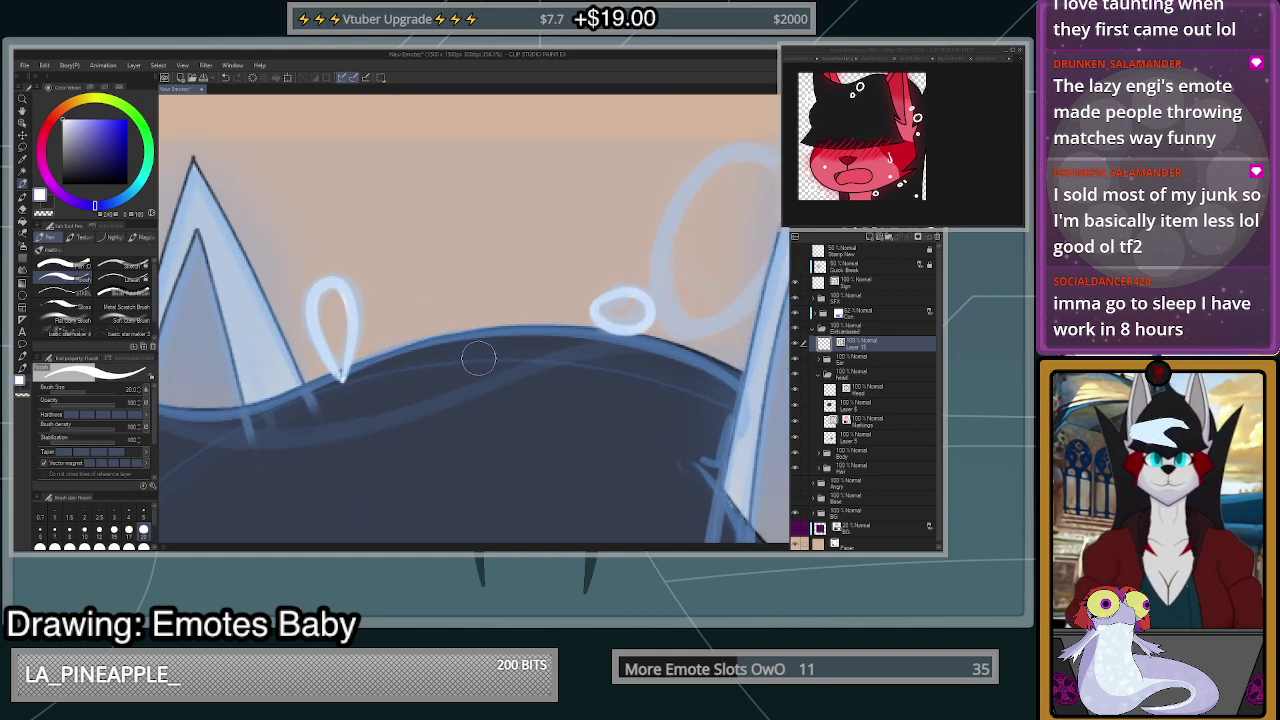
scroll(704, 261, "down", 2)
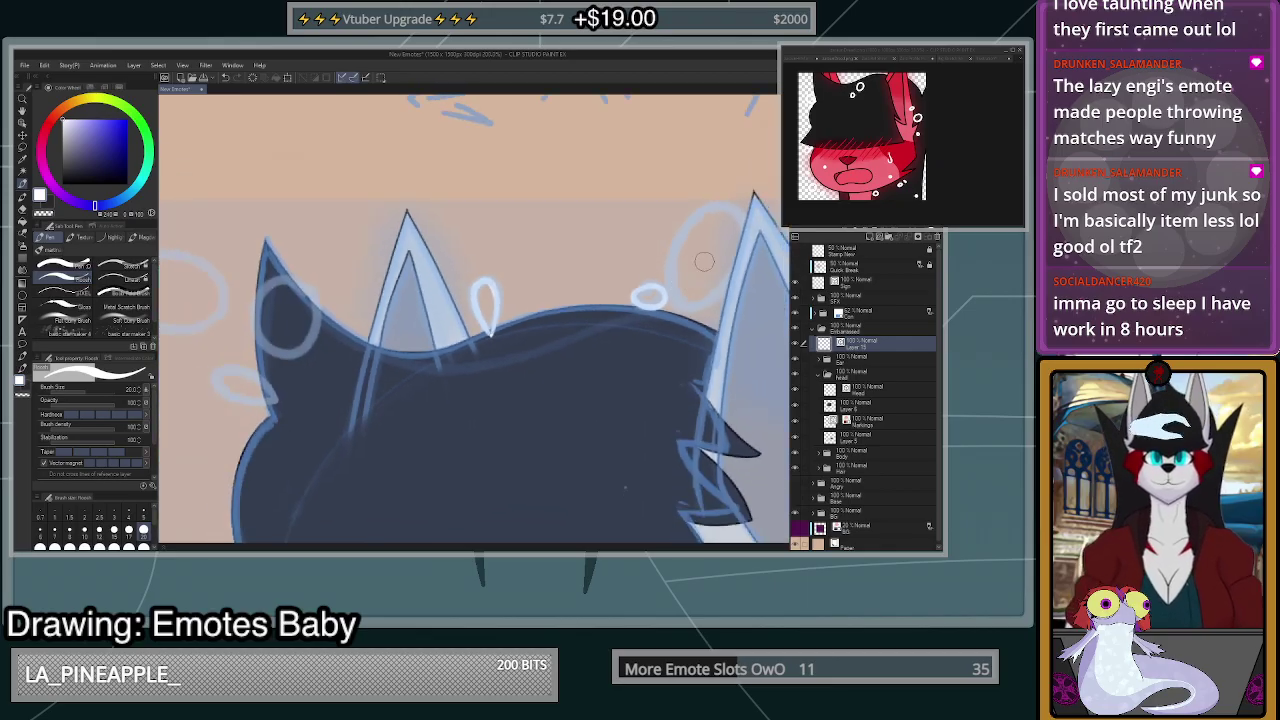
mouse_move(698, 228)
left_mouse_down()
mouse_move(684, 255)
mouse_move(707, 280)
mouse_move(698, 234)
left_mouse_up()
- Draw two large round drops at the pointed front hair tuft and a teardrop just below them, following the sketch
scroll(698, 248, "down", 3)
scroll(544, 272, "up", 2)
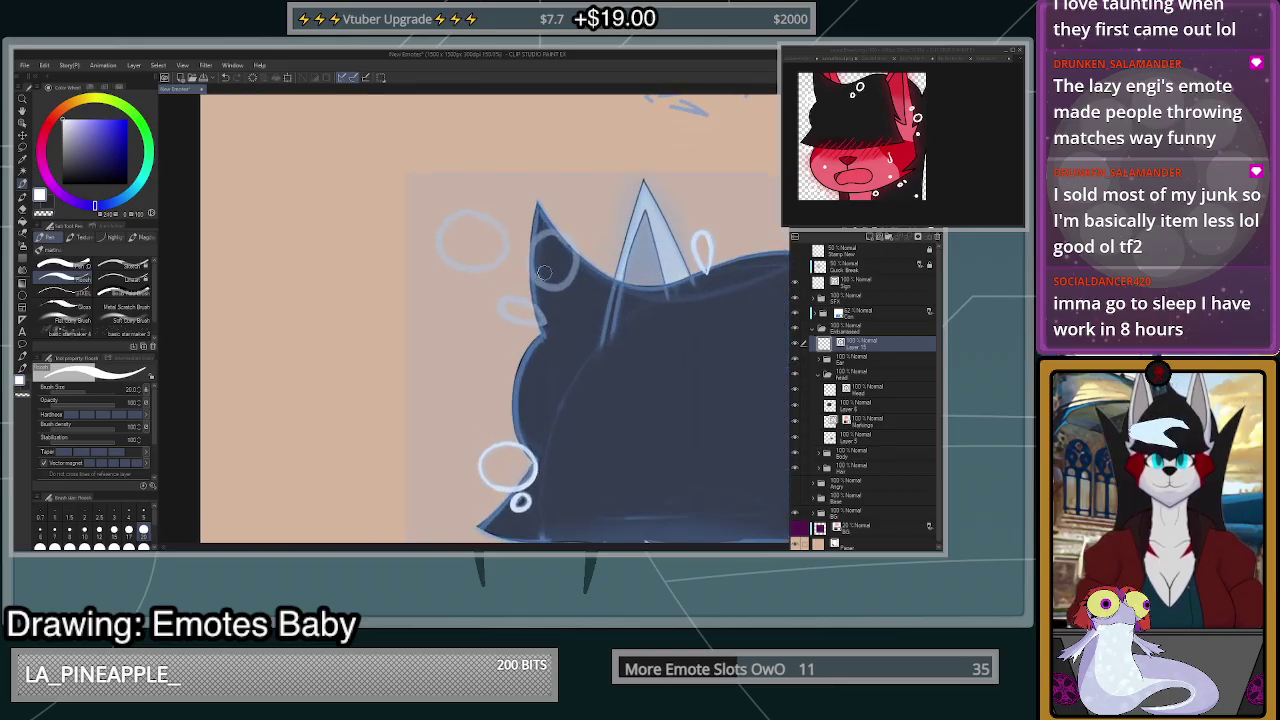
scroll(544, 272, "up", 2)
mouse_move(540, 208)
left_mouse_down()
mouse_move(515, 270)
mouse_move(552, 297)
mouse_move(591, 271)
mouse_move(586, 224)
mouse_move(399, 189)
mouse_move(372, 226)
mouse_move(391, 264)
mouse_move(448, 272)
mouse_move(478, 253)
mouse_move(476, 214)
left_mouse_up()
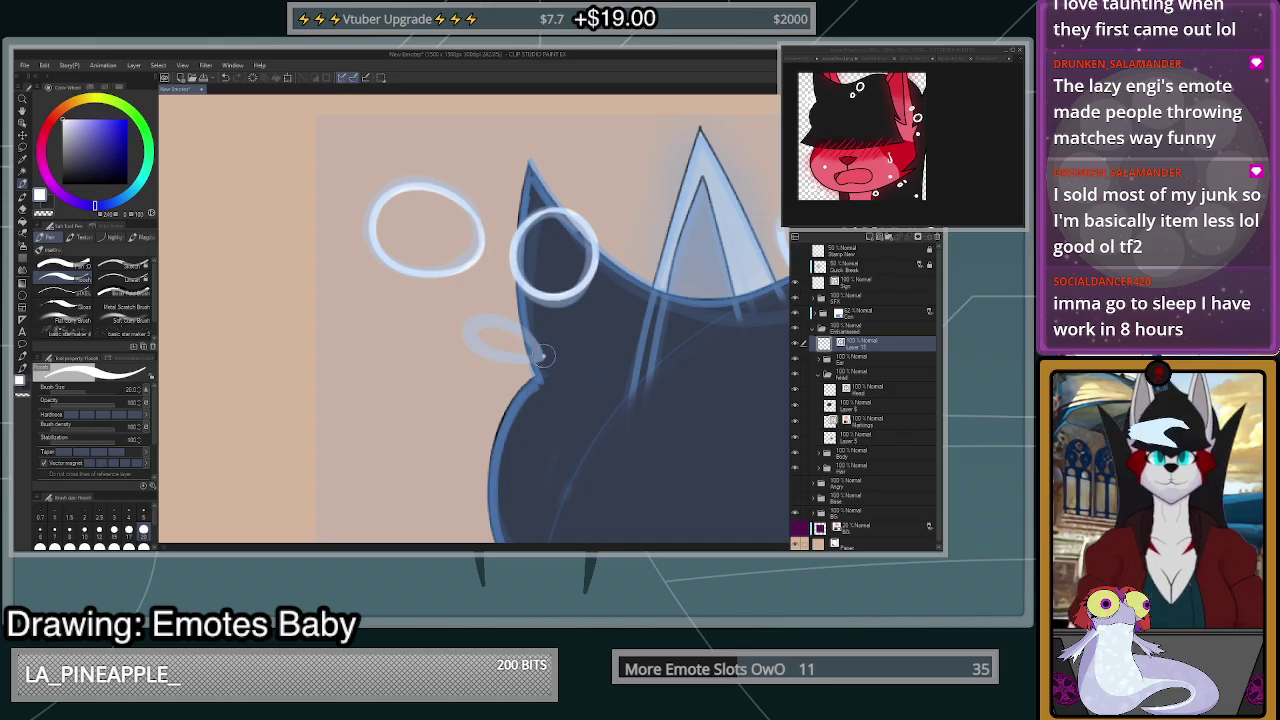
mouse_move(543, 355)
left_mouse_down()
mouse_move(456, 319)
mouse_move(458, 347)
mouse_move(575, 352)
left_mouse_up()
scroll(604, 243, "down", 3)
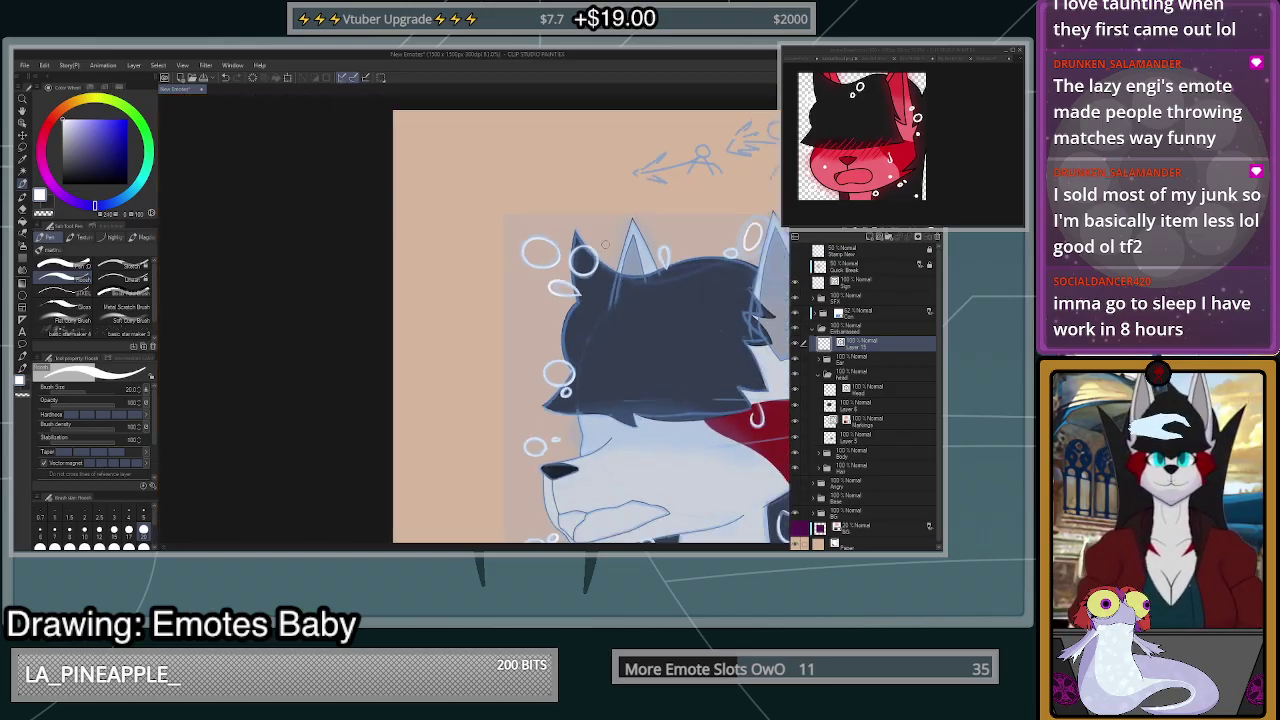
- Lasso the round drop overlapping the pointed front hair tuft and delete it
scroll(605, 244, "down", 2)
scroll(600, 262, "up", 4)
key("m")
mouse_move(568, 194)
left_mouse_down()
mouse_move(586, 287)
mouse_move(575, 300)
left_mouse_up()
key("Delete")
key("ctrl+d")
- Lasso the remaining outer round drop, rotate it upright and move it over the pointed hair tuft, then return to the pen
mouse_move(510, 268)
left_mouse_down()
mouse_move(476, 258)
mouse_move(508, 268)
mouse_move(542, 226)
left_mouse_up()
key("ctrl+t")
left_click_drag(602, 272, 580, 296)
left_click_drag(538, 226, 565, 231)
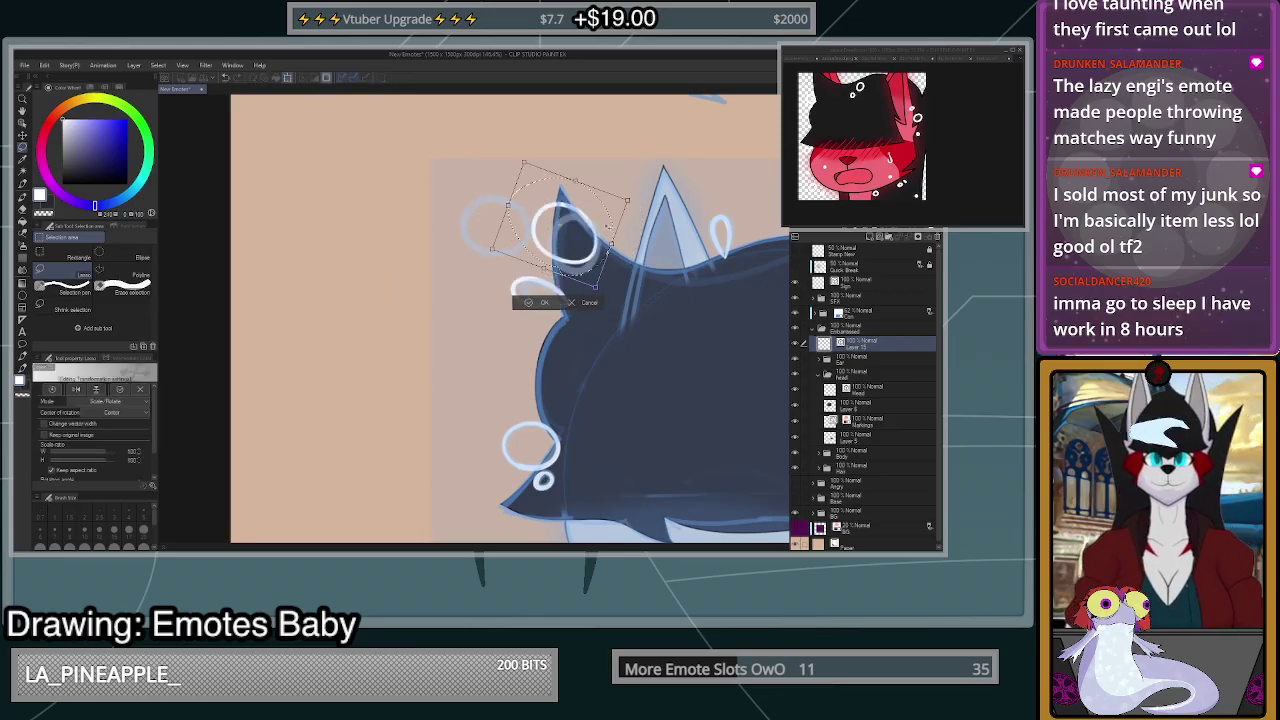
left_click_drag(622, 268, 606, 286)
left_click_drag(592, 240, 625, 247)
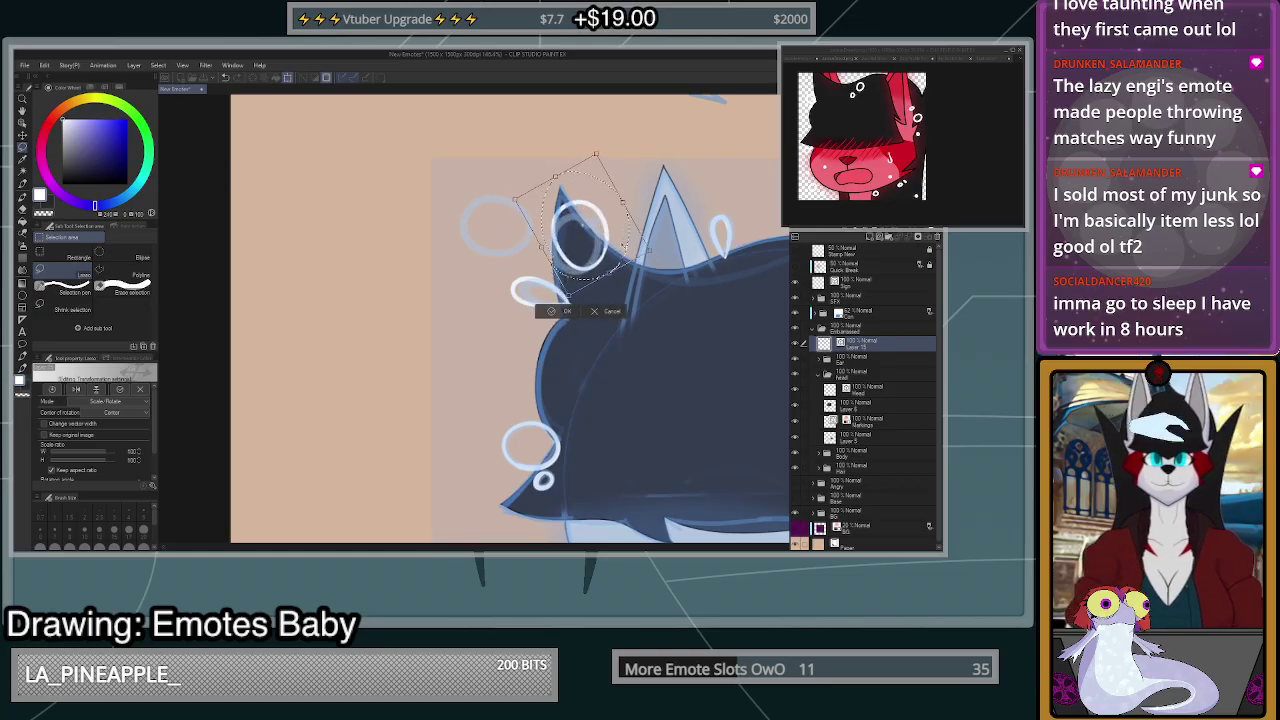
left_click(567, 312)
scroll(576, 325, "down", 5)
key("ctrl+d")
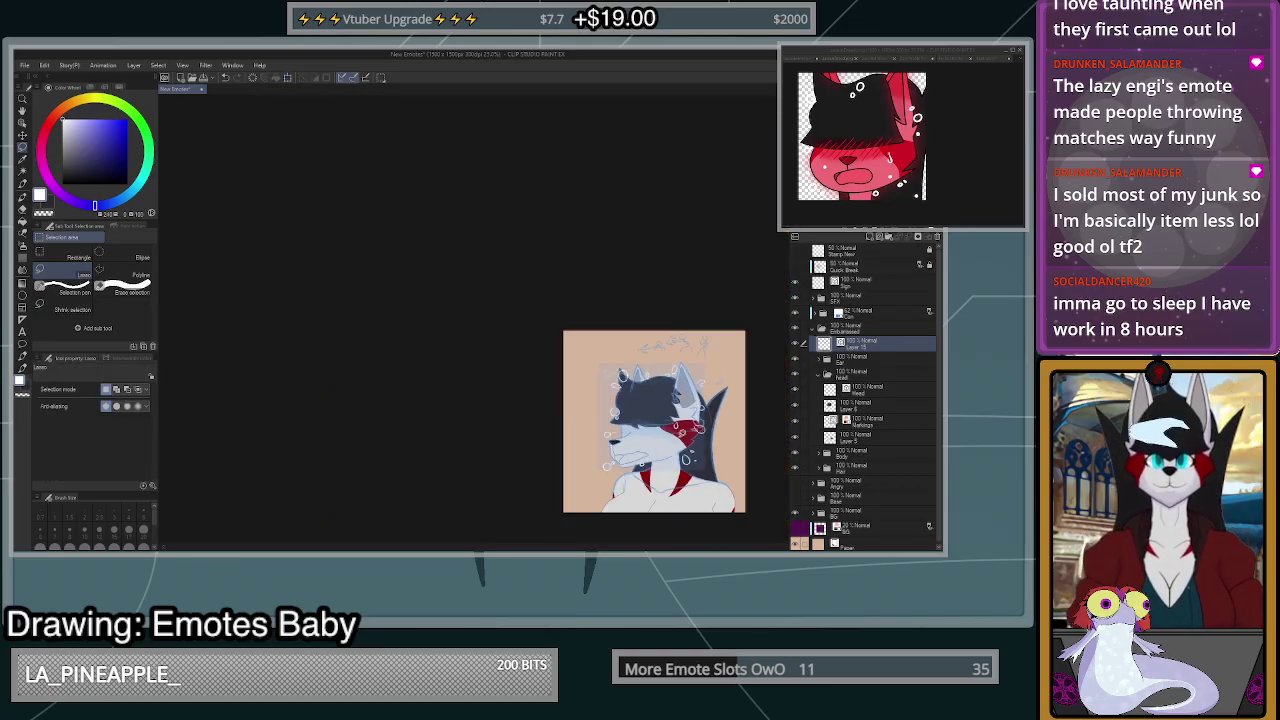
scroll(636, 447, "up", 3)
key("b")
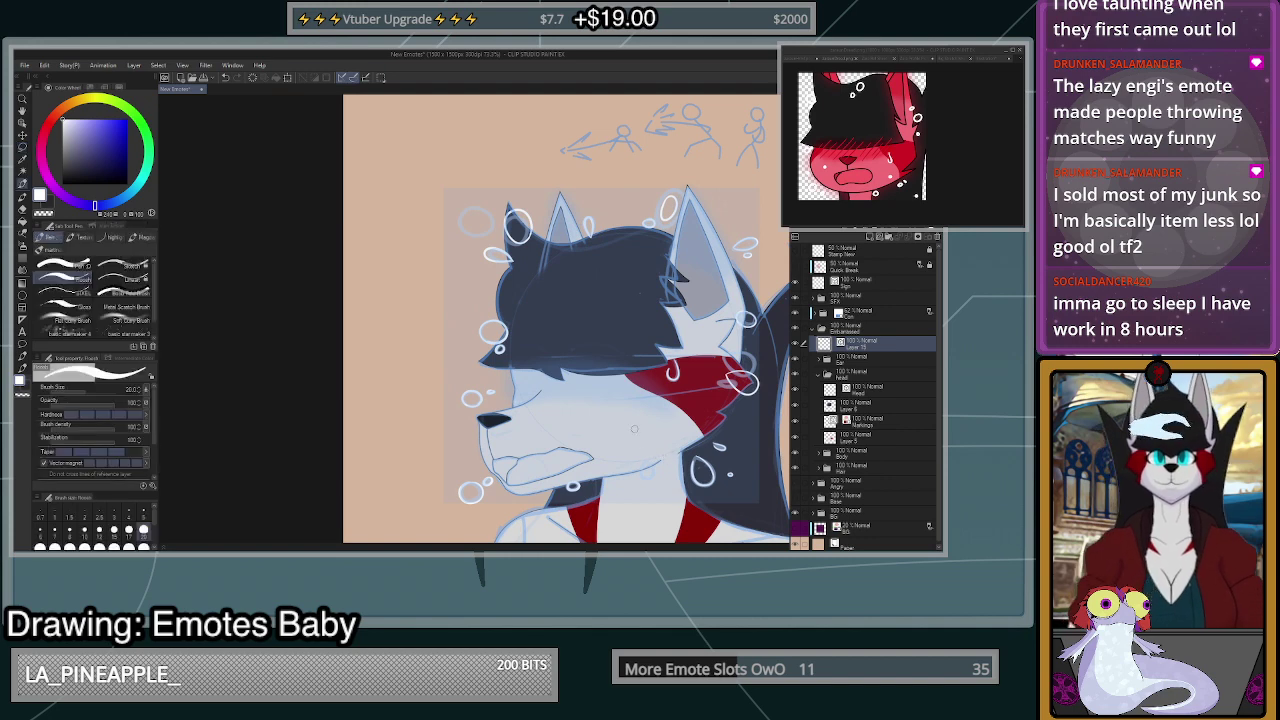
- Try a small hook-shaped sweat drop on the brow and on the muzzle above the mouth
scroll(497, 378, "up", 3)
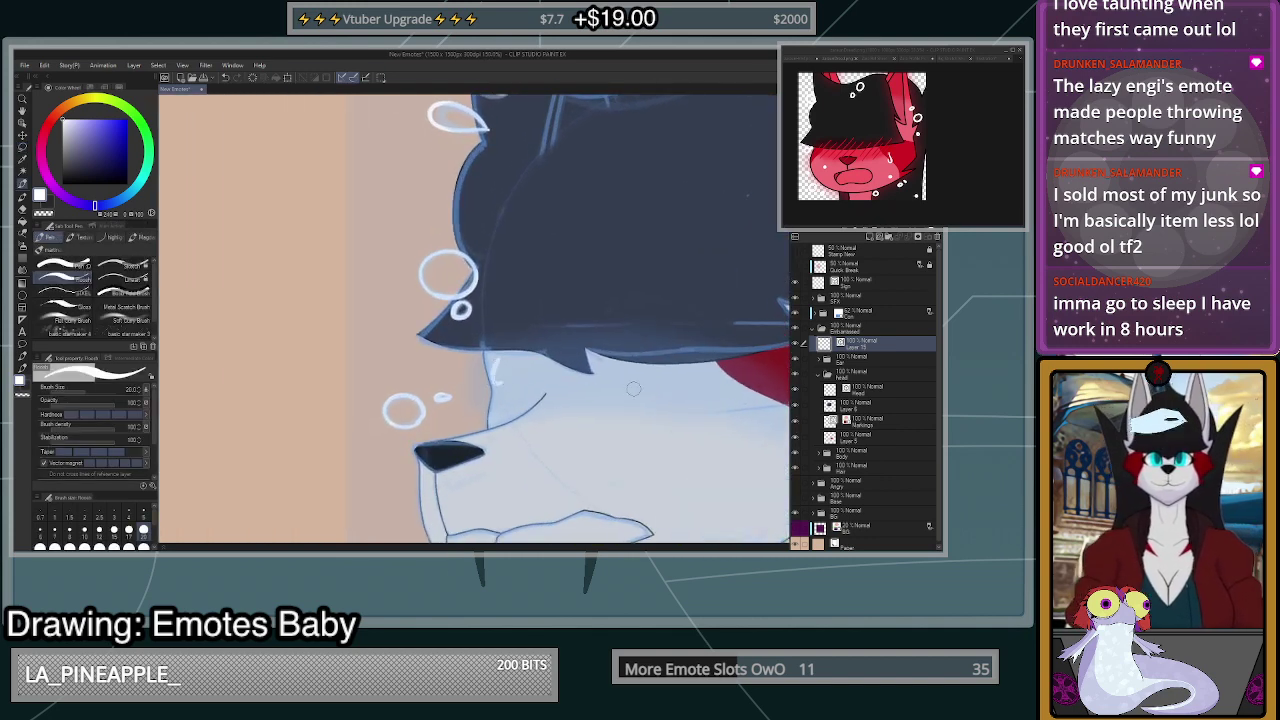
left_click_drag(572, 456, 578, 482)
key("ctrl+z")
scroll(586, 480, "down", 3)
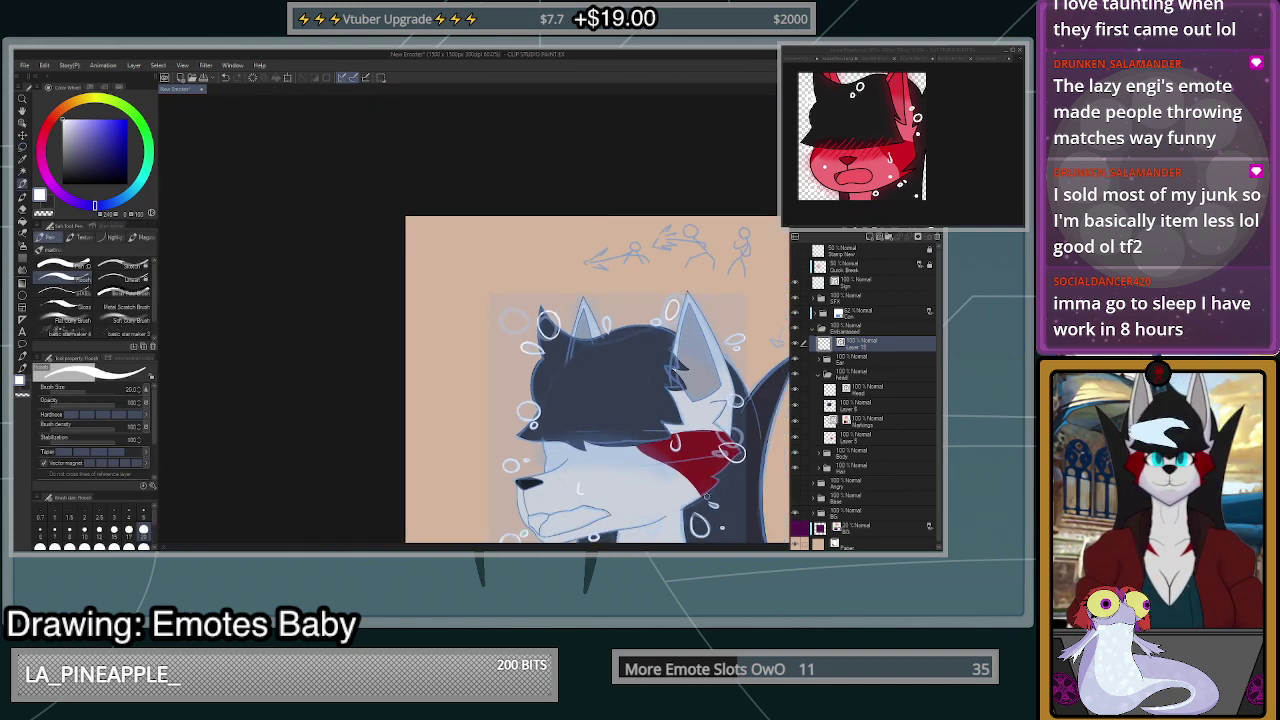
scroll(657, 472, "up", 2)
scroll(657, 472, "down", 2)
scroll(657, 472, "up", 1)
scroll(657, 470, "up", 2)
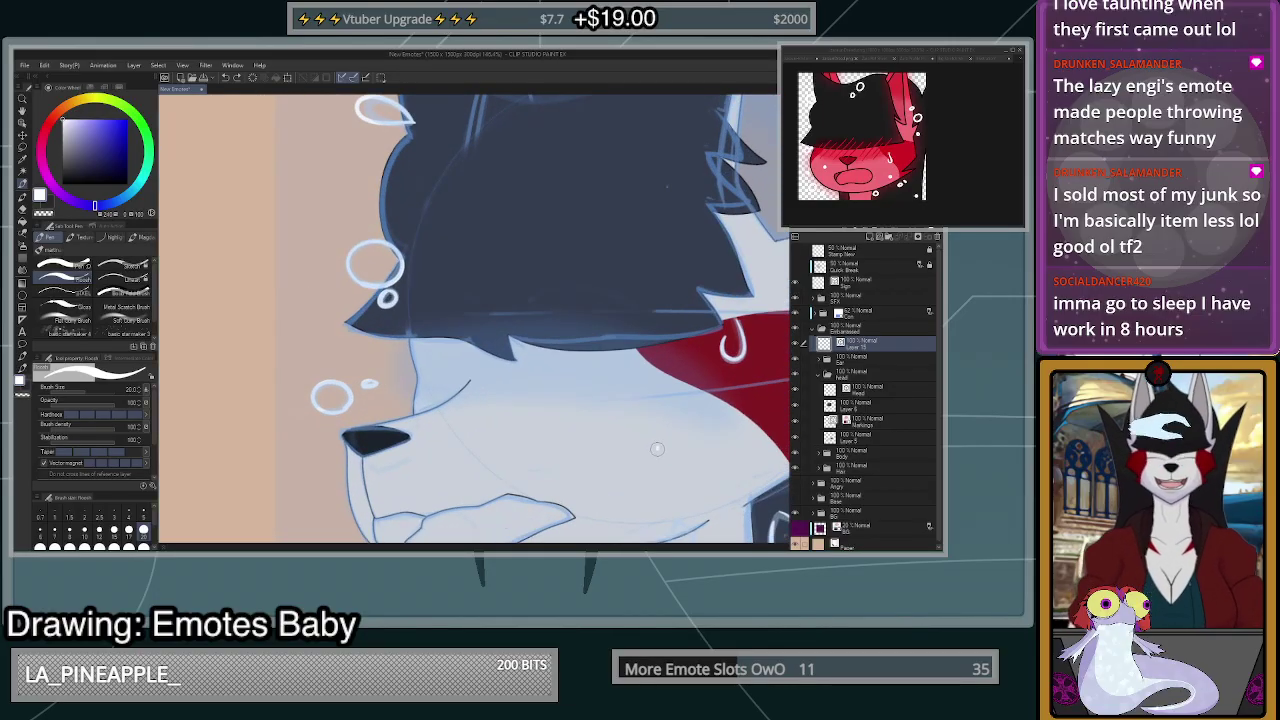
- Draw a small white hook-shaped sweat drop on the white cheek, behind the corner of the mouth
mouse_move(656, 452)
left_mouse_down()
mouse_move(650, 488)
mouse_move(652, 462)
left_mouse_up()
scroll(652, 462, "down", 3)
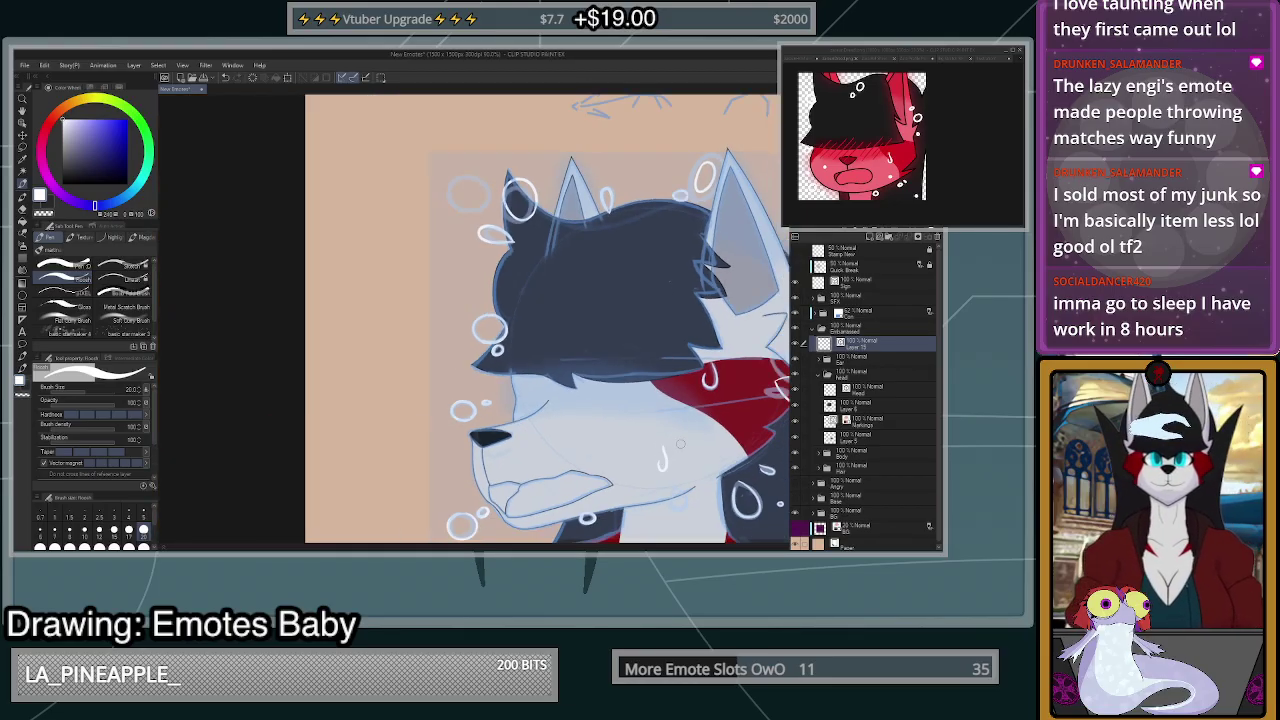
scroll(688, 452, "down", 2)
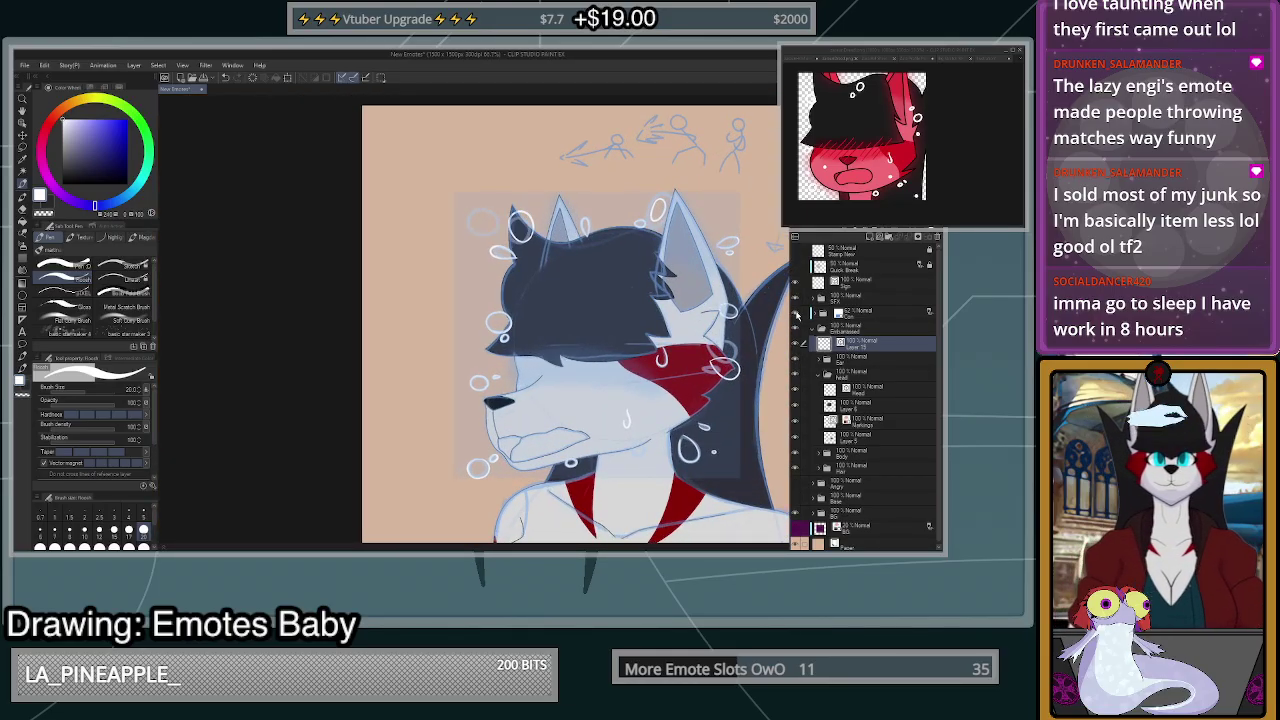
- Hide the blue sketch folder and review the white sweat drops against the clean artwork
left_click(797, 315)
scroll(661, 371, "down", 3)
scroll(672, 360, "up", 3)
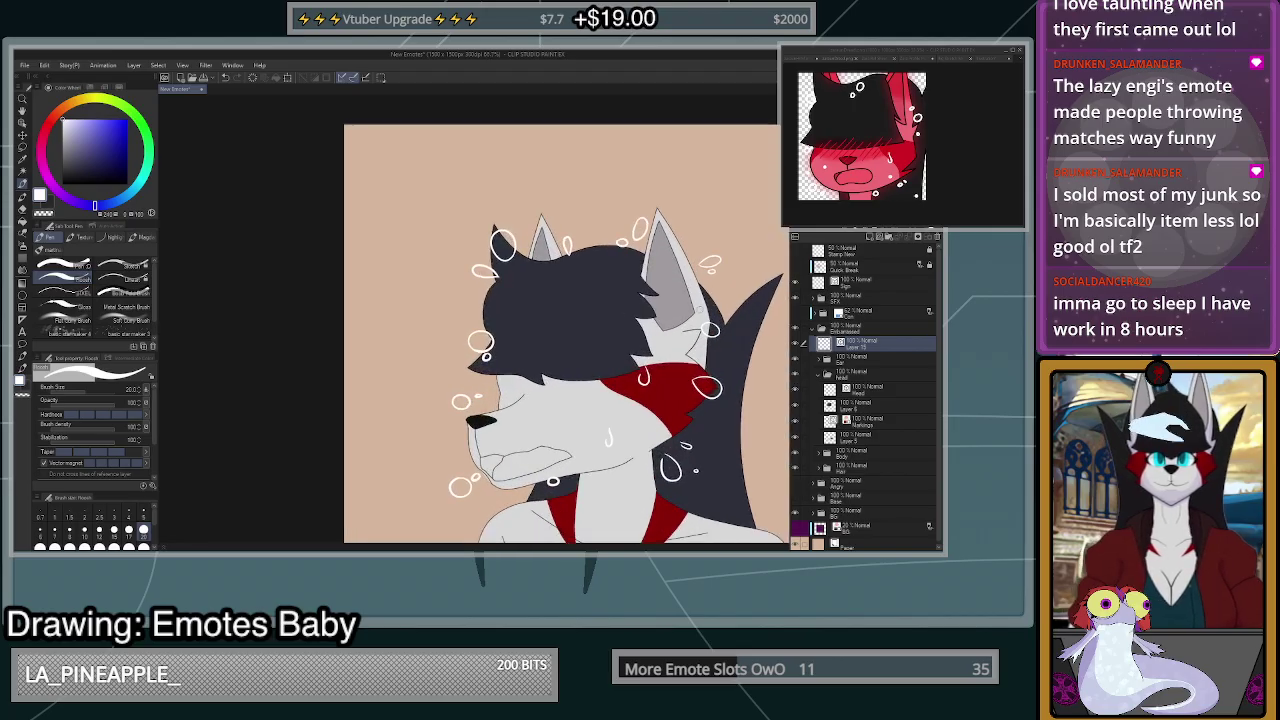
scroll(656, 375, "down", 2)
scroll(590, 352, "up", 2)
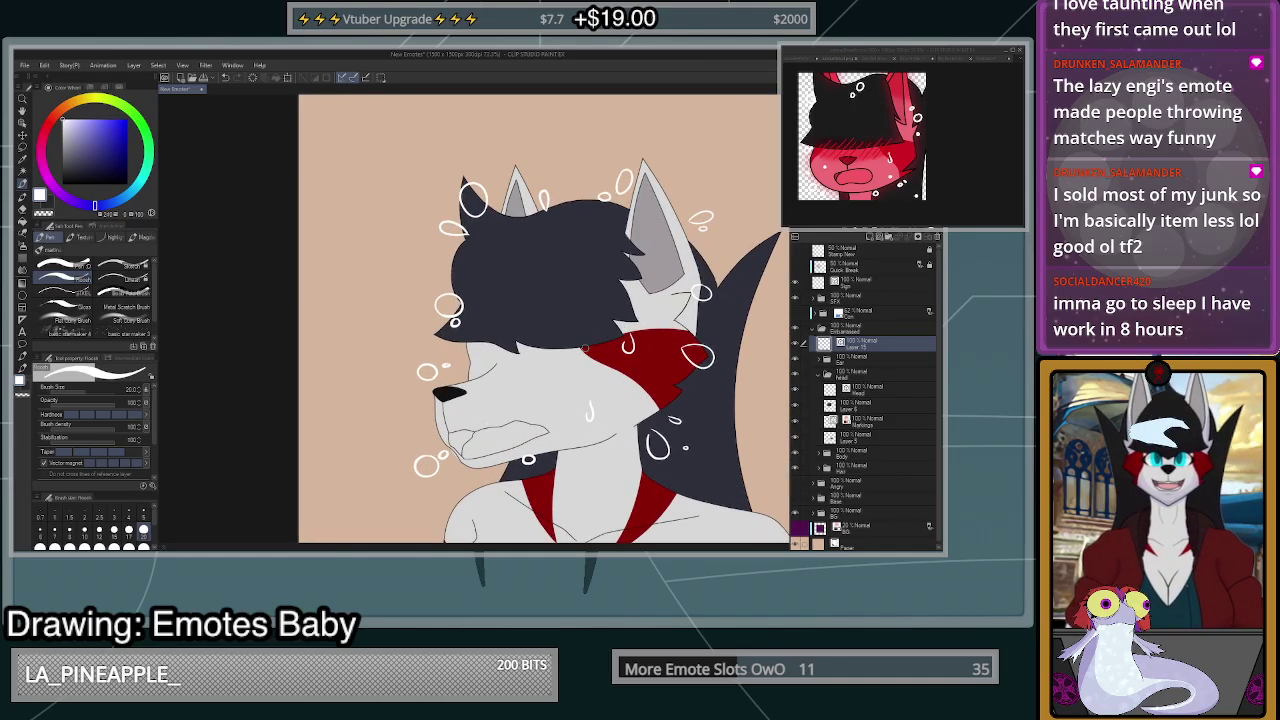
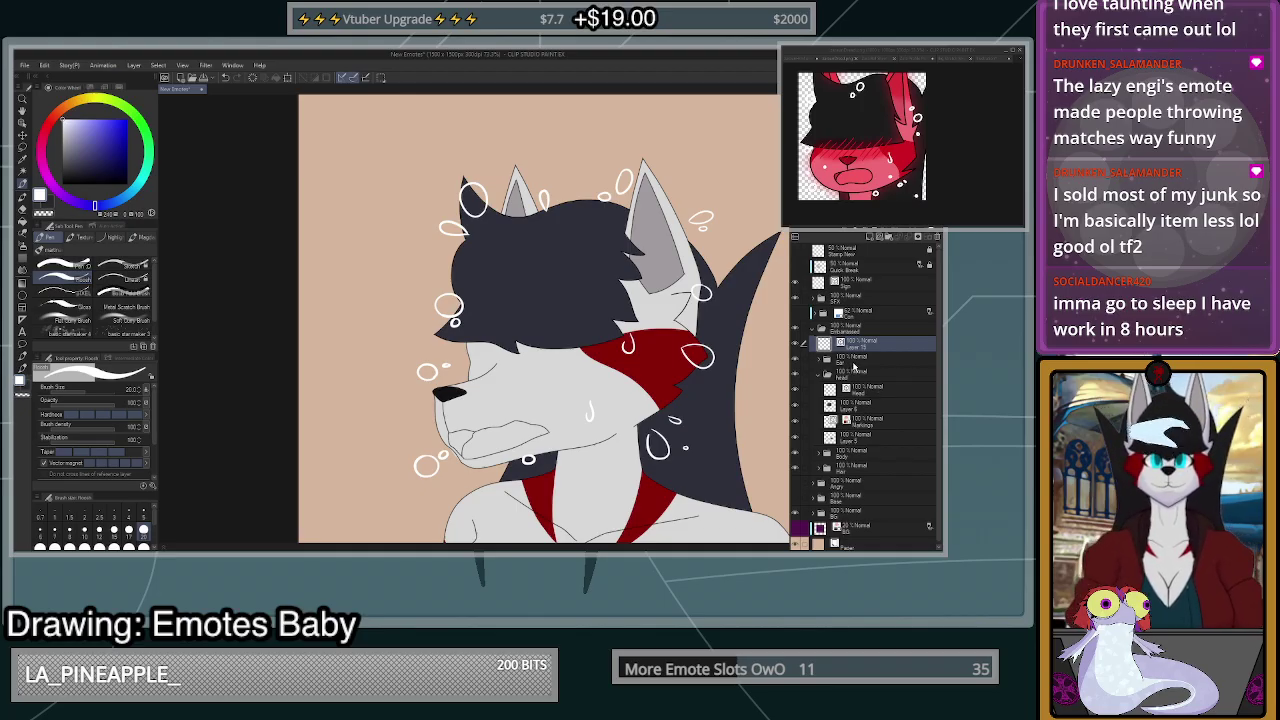
- Add a new layer directly beneath the sweat-drop line layer and set the line layer as the reference for the Fill tool
left_click(22, 122)
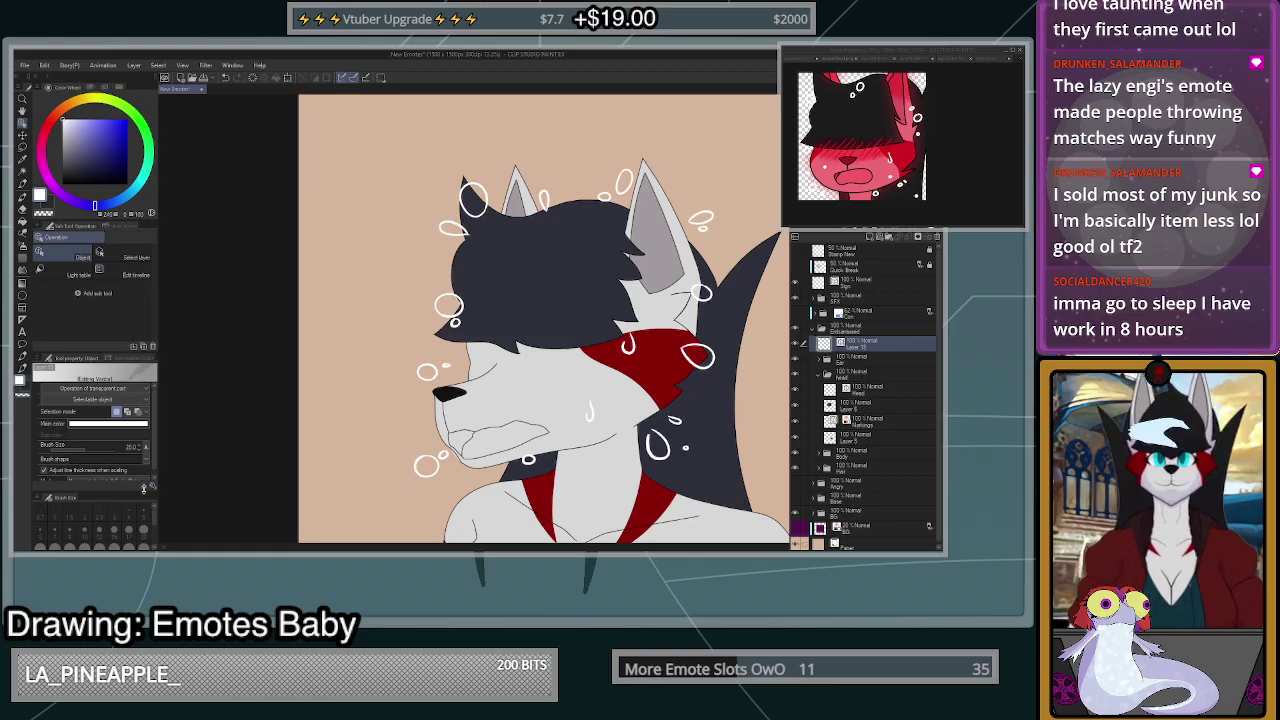
scroll(684, 452, "up", 2)
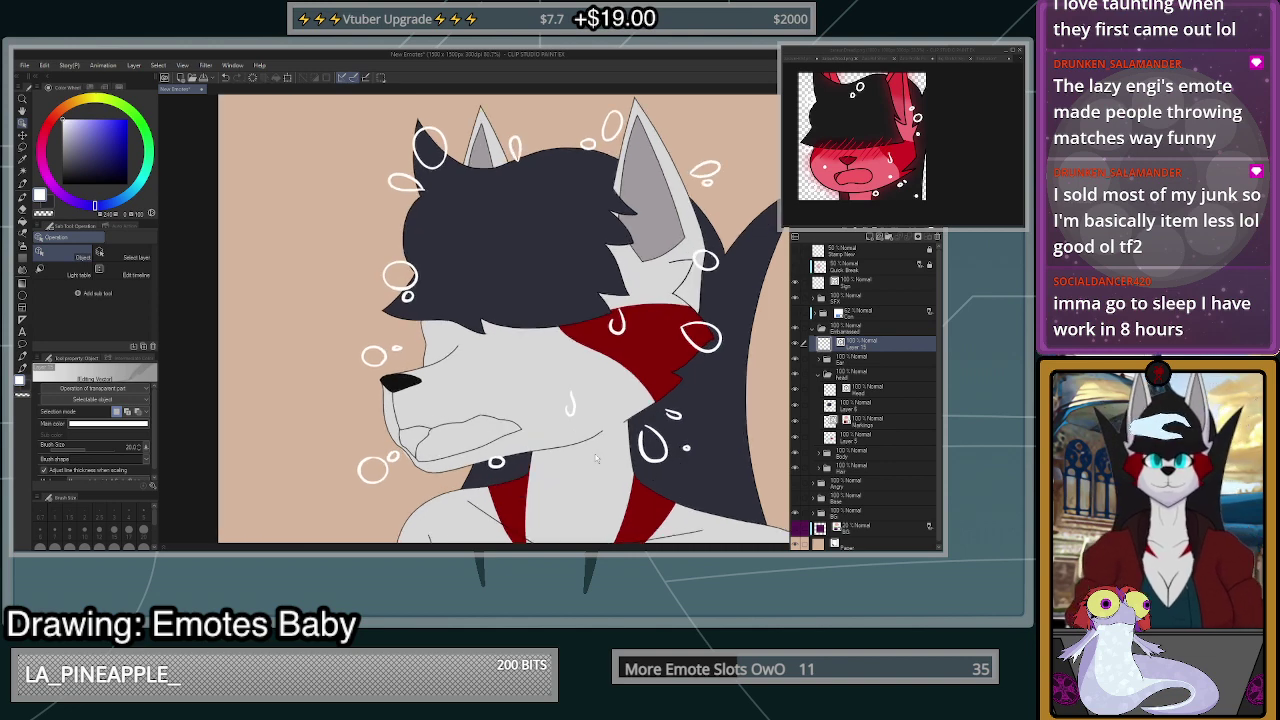
left_click(22, 222)
left_click(870, 356)
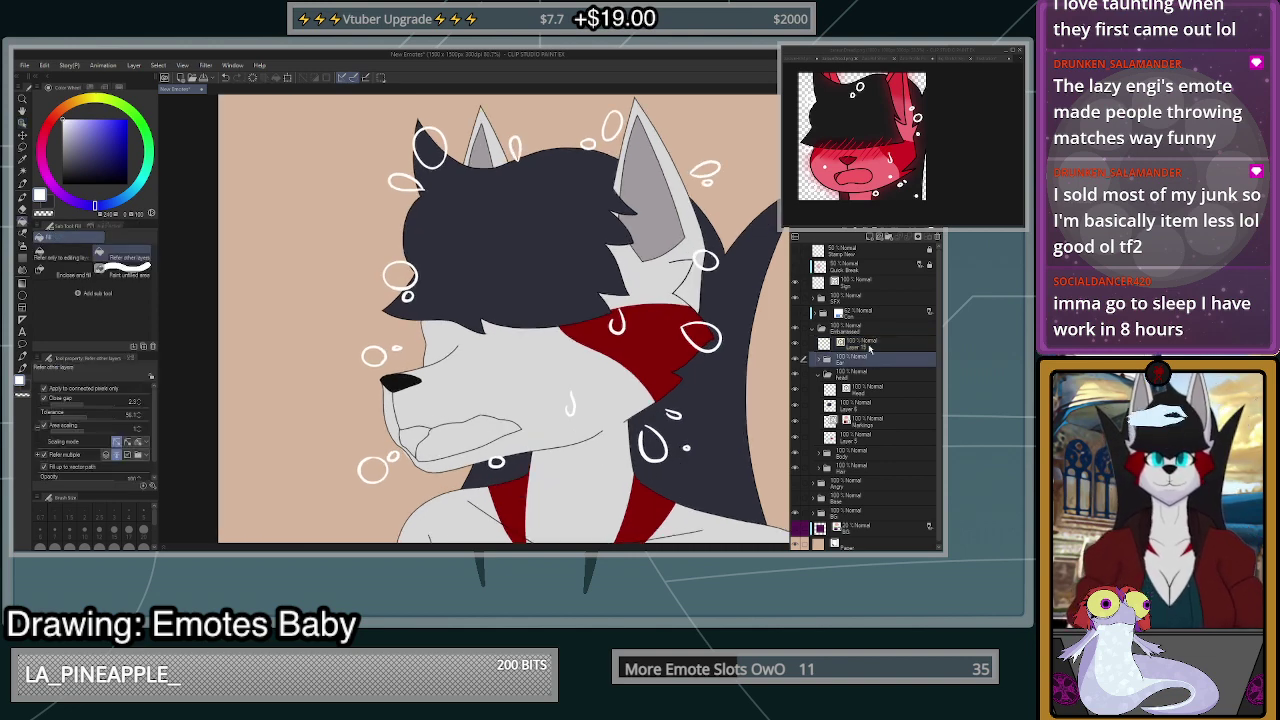
scroll(685, 441, "up", 3)
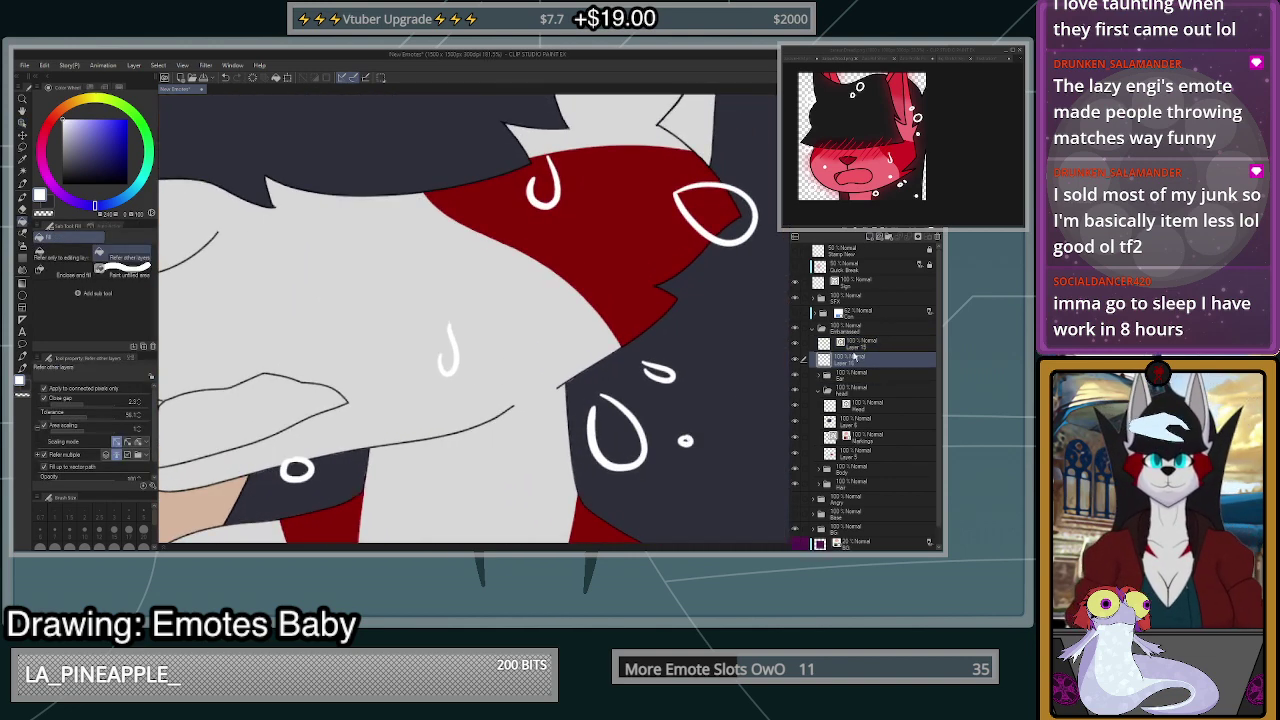
left_click(856, 342)
left_click(869, 365)
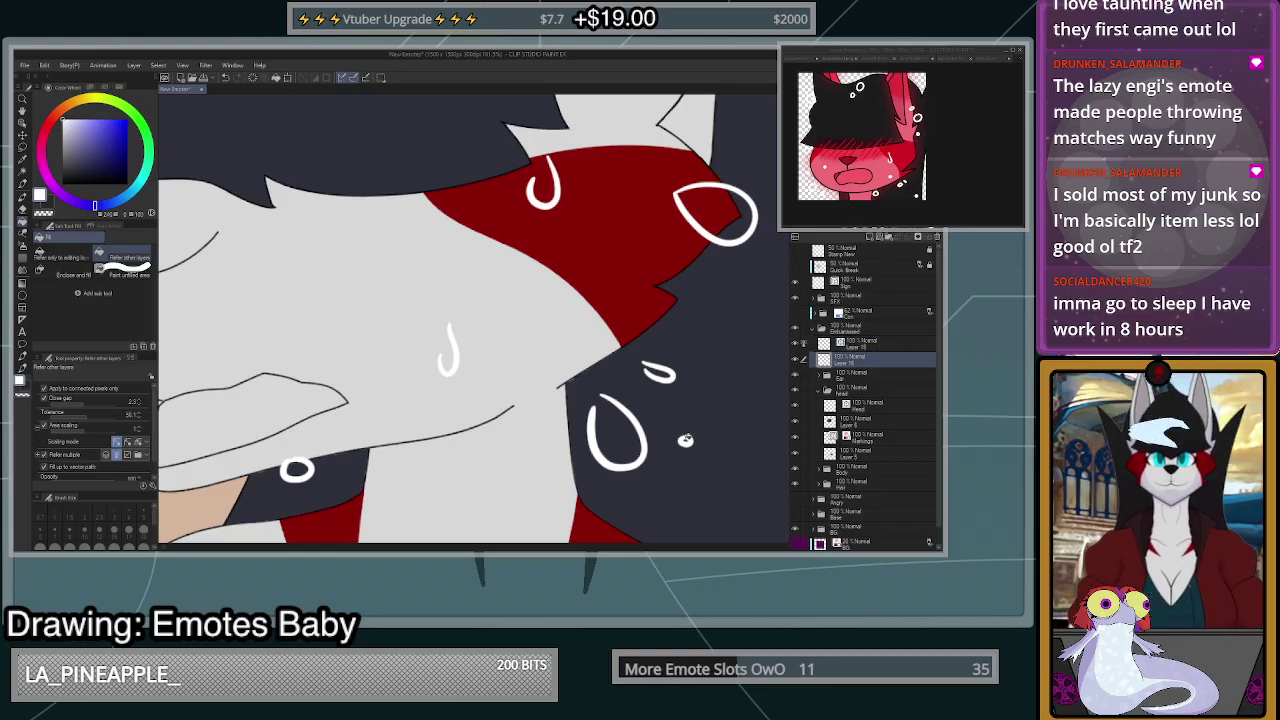
- Fill the small sweat drops beside the neck and around the ears solid white on the new layer
scroll(685, 441, "down", 3)
scroll(708, 187, "up", 5)
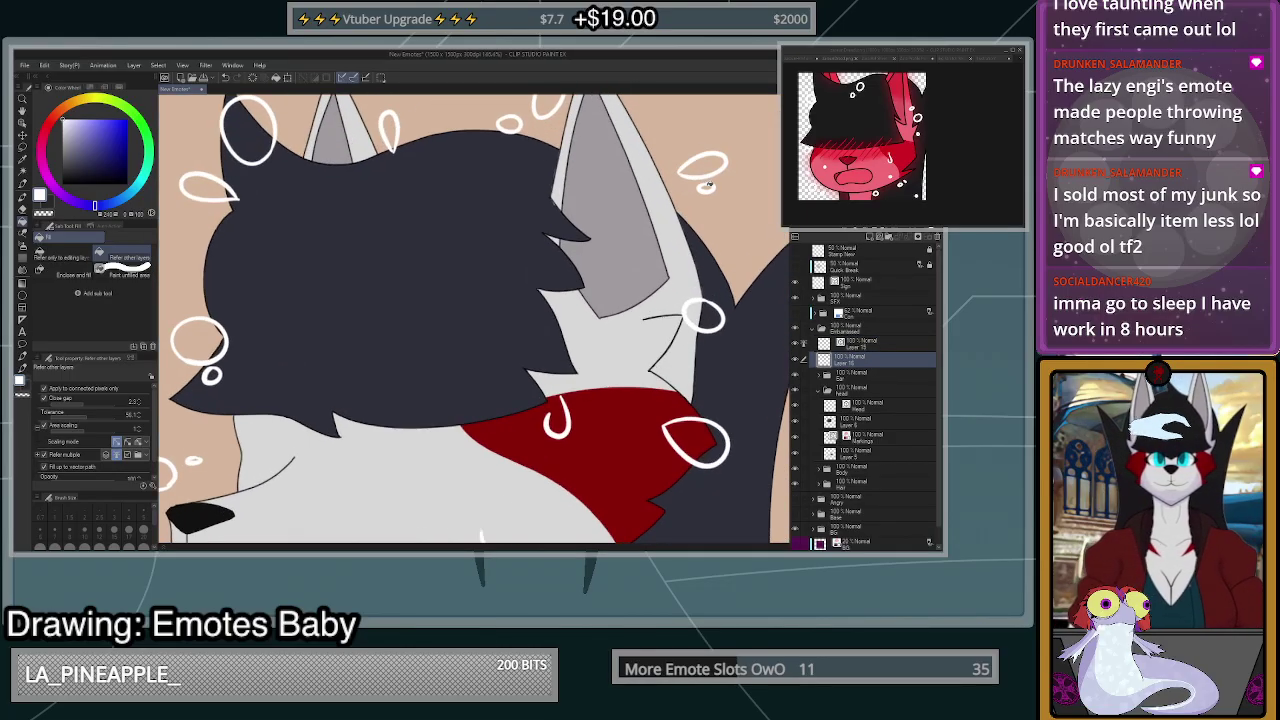
left_click(708, 186)
scroll(706, 186, "down", 6)
scroll(598, 168, "up", 3)
left_click(600, 168)
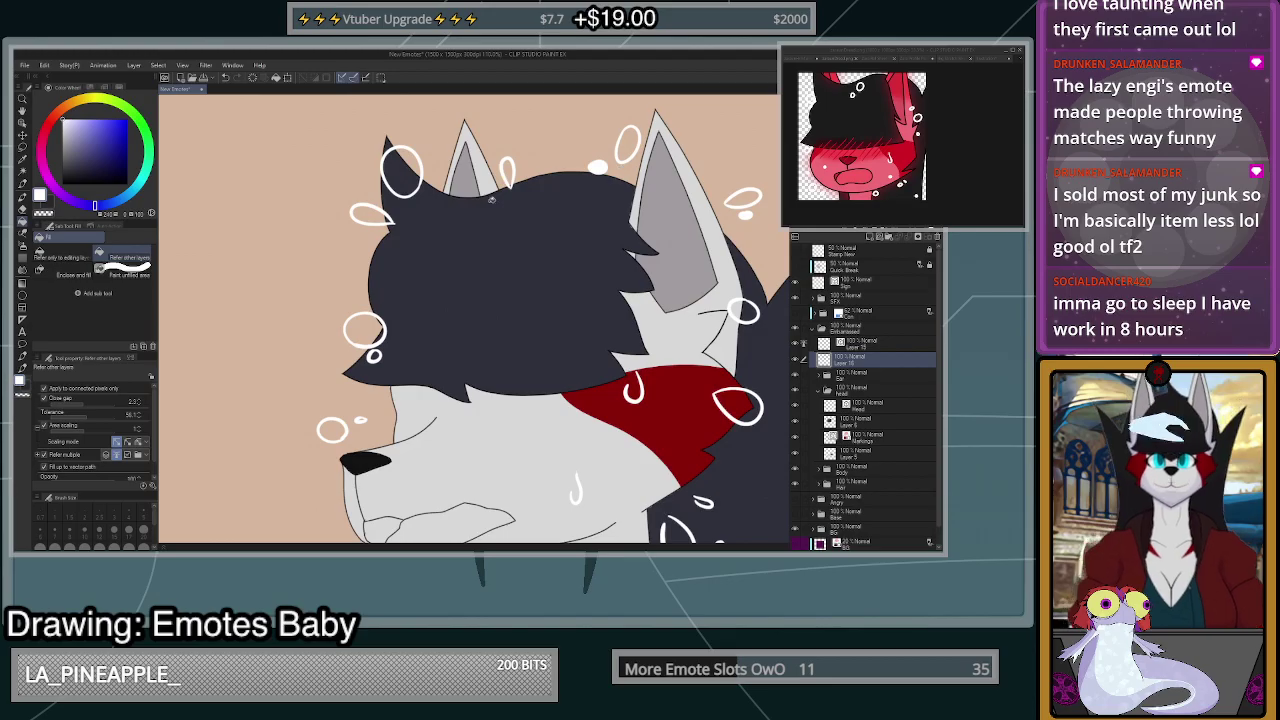
- Fill the remaining small sweat drops in front of the face and under the jaw solid white
scroll(553, 312, "down", 4)
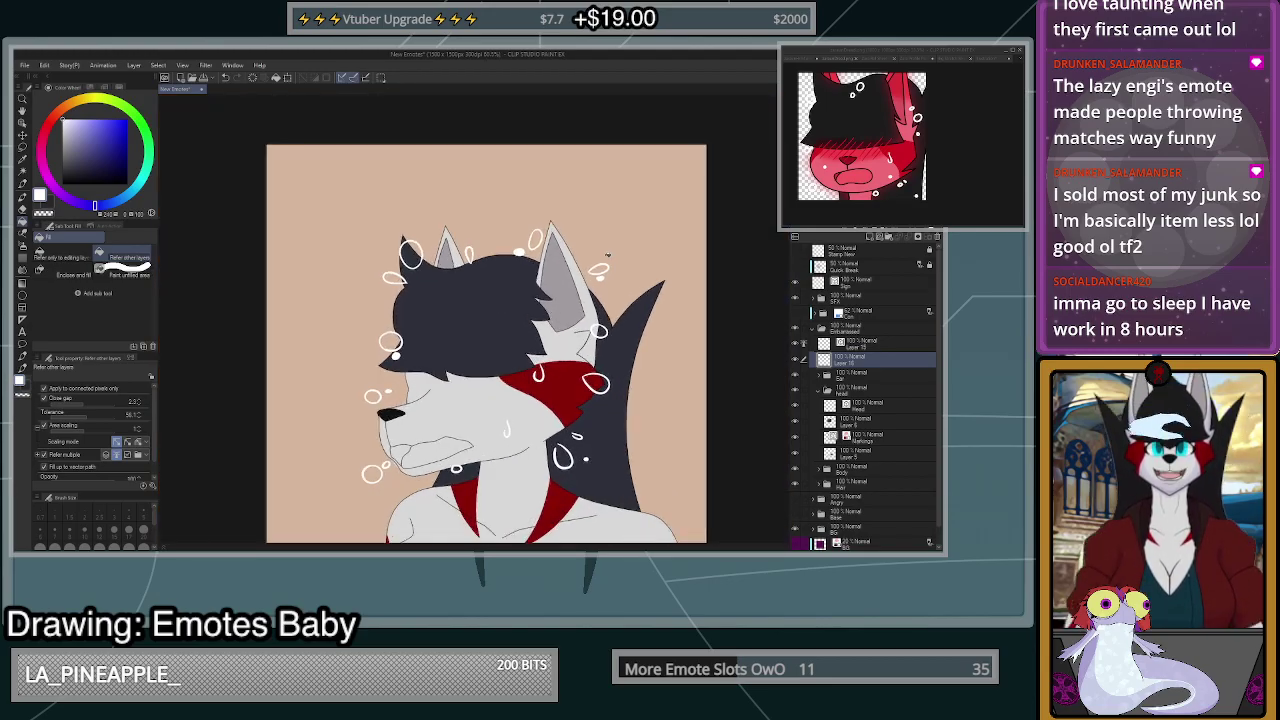
scroll(480, 450, "up", 1)
scroll(475, 450, "up", 3)
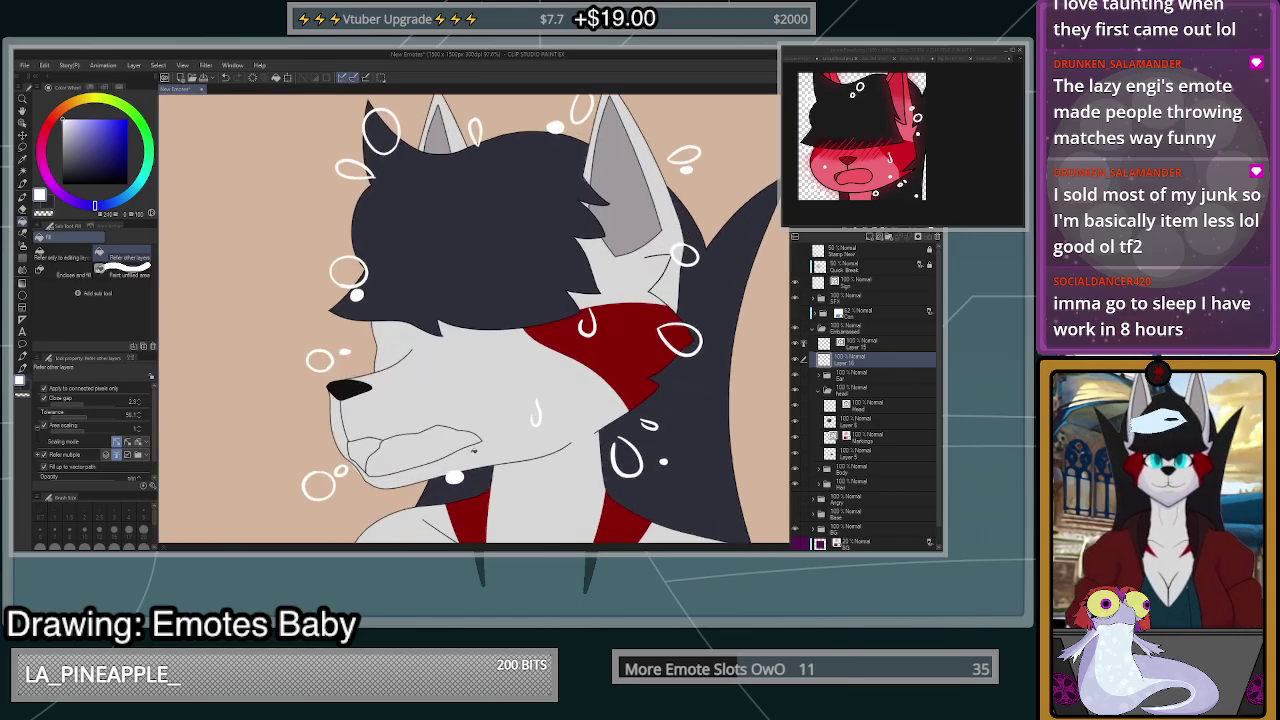
scroll(628, 354, "down", 3)
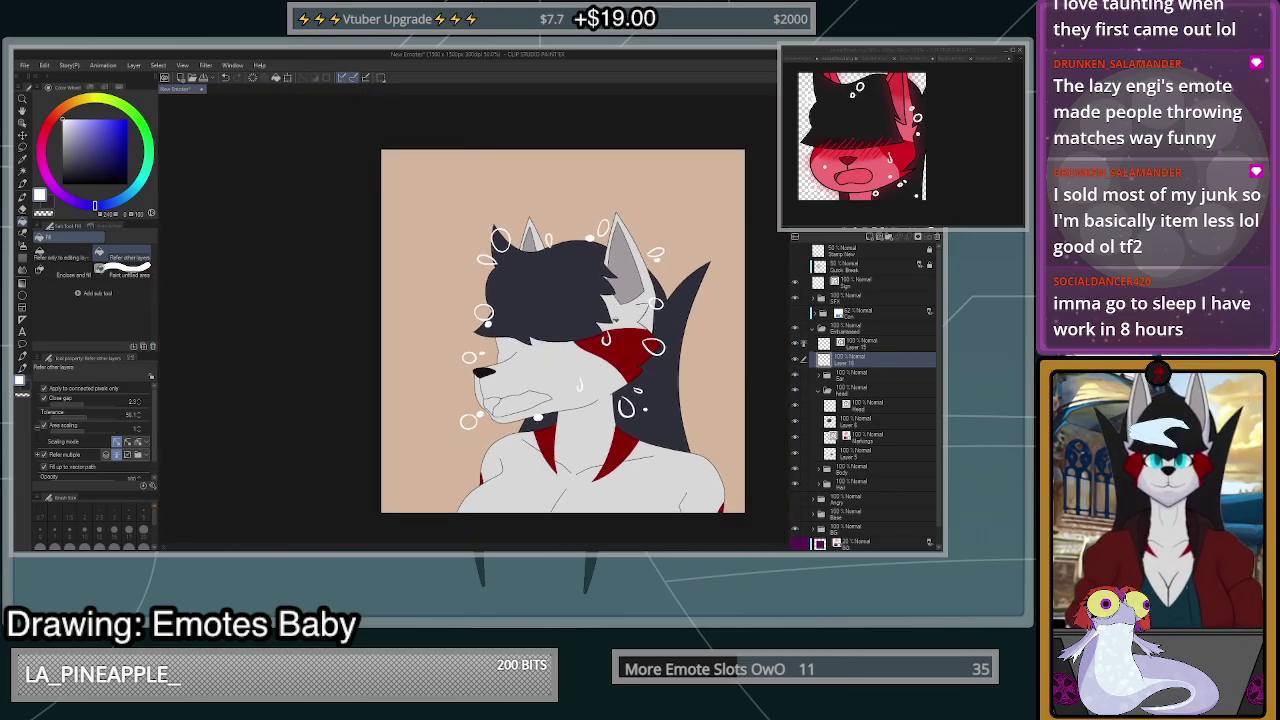
scroll(584, 341, "up", 2)
scroll(688, 240, "down", 3)
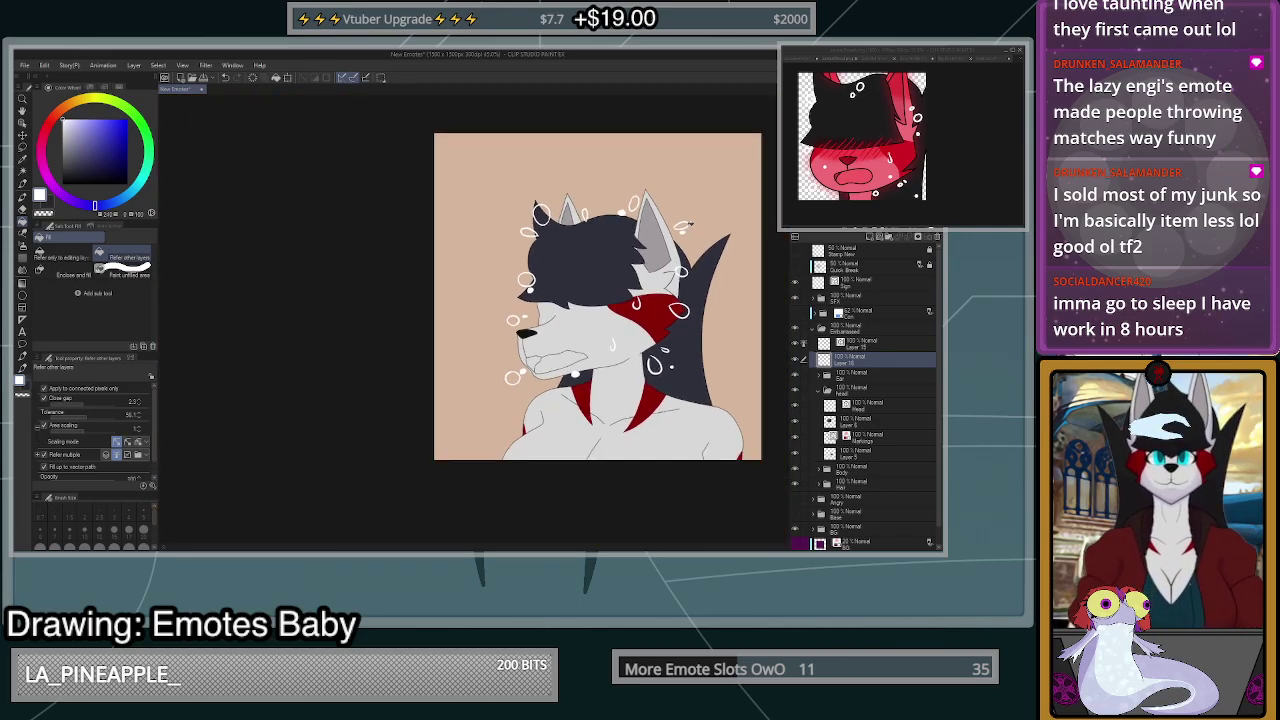
scroll(696, 222, "up", 3)
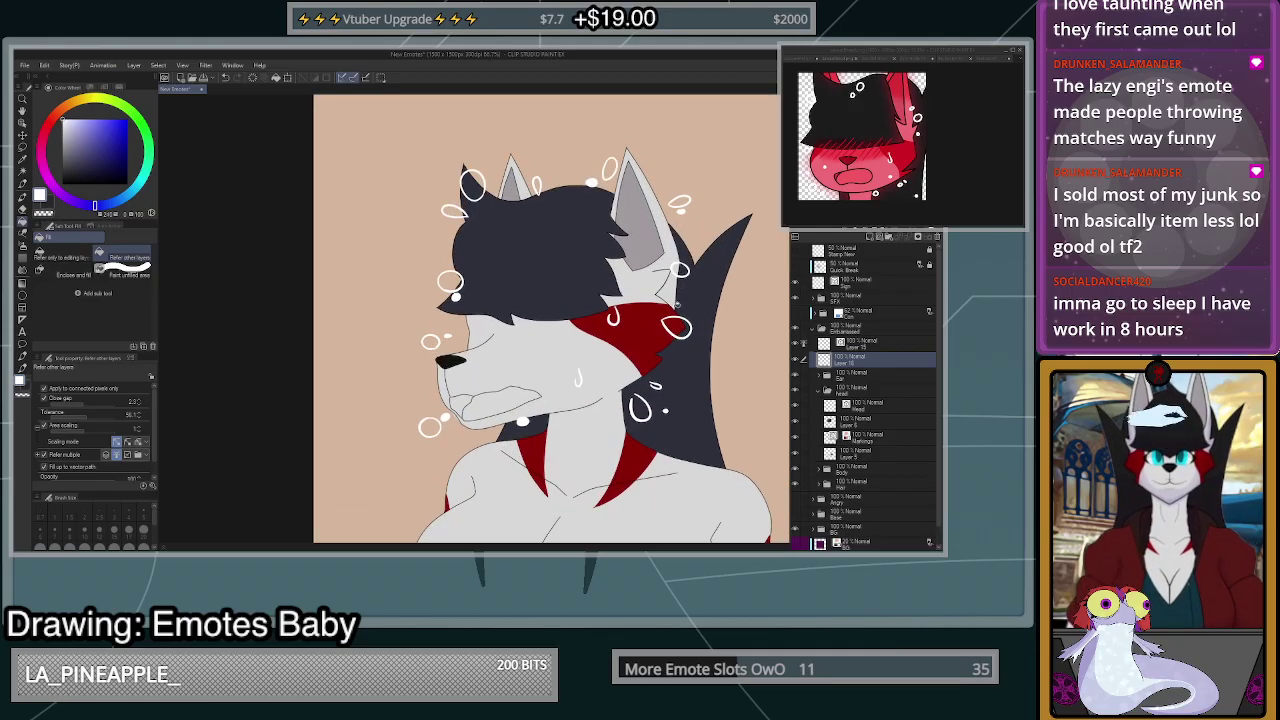
- Create a selection from the head's base layer and the ear folder, and add a new layer above the ear folder
left_click(862, 396)
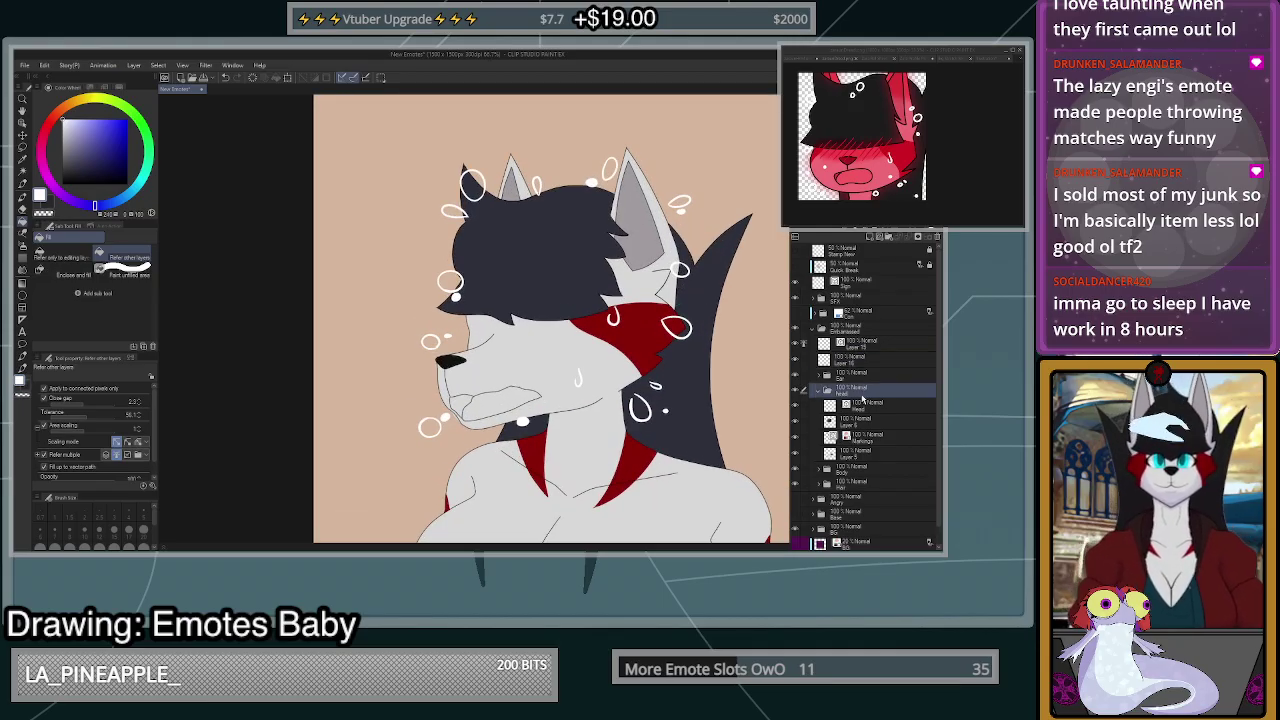
left_click(857, 457)
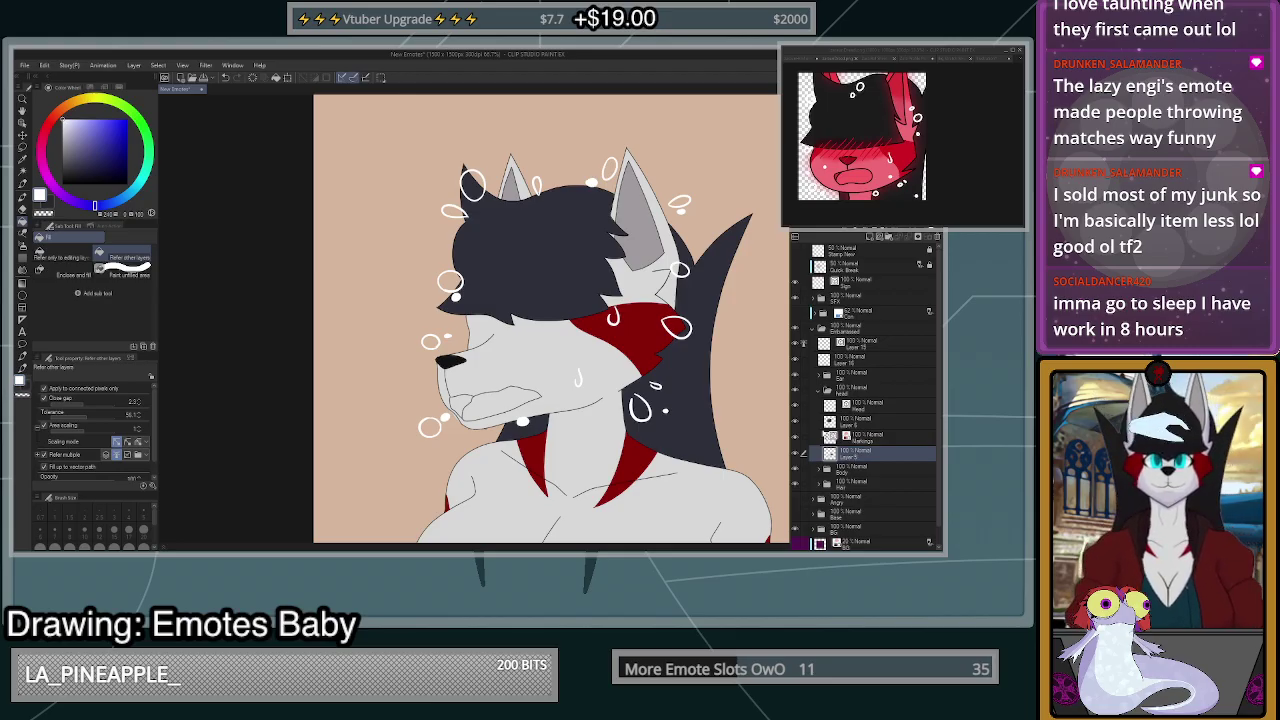
left_click(381, 78)
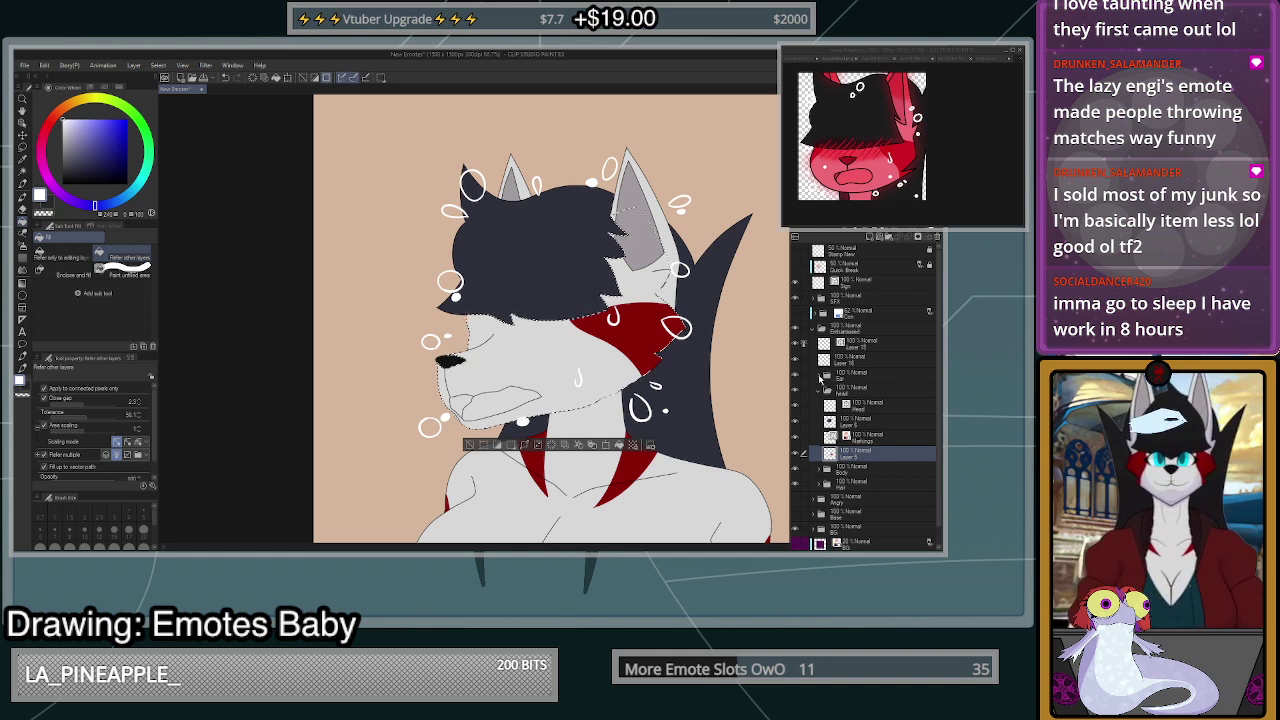
left_click(808, 378)
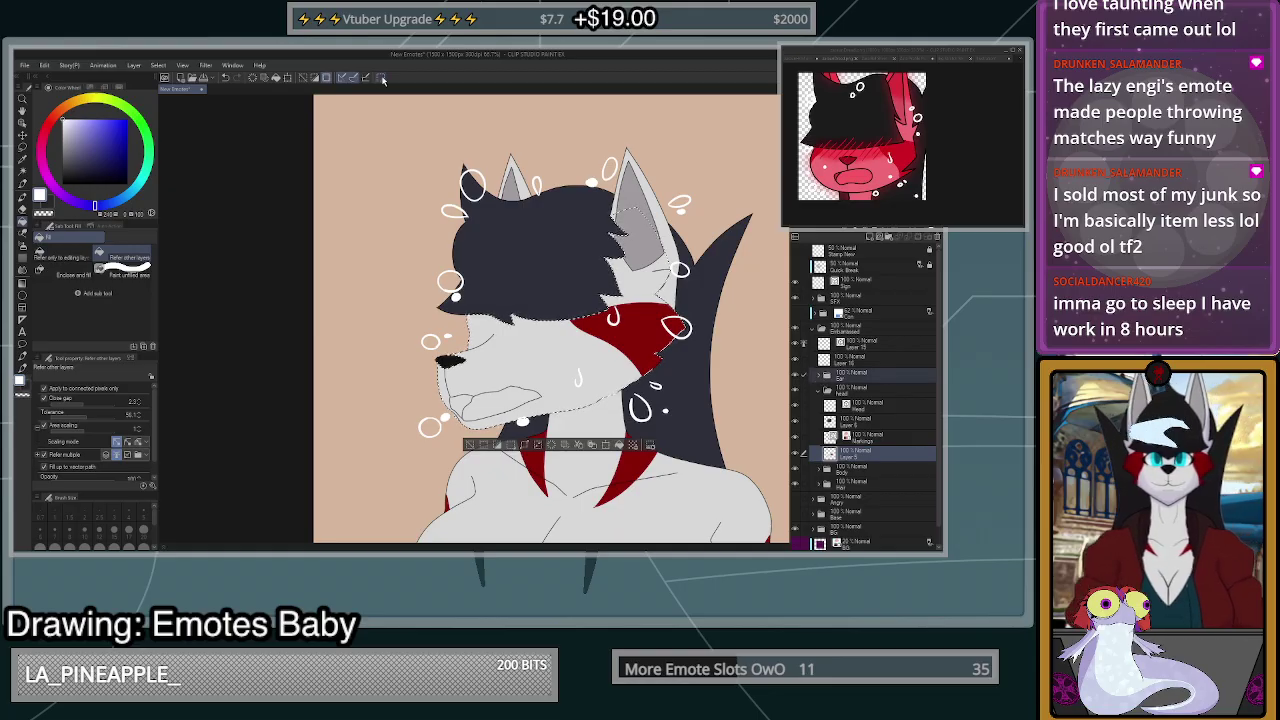
left_click(857, 375)
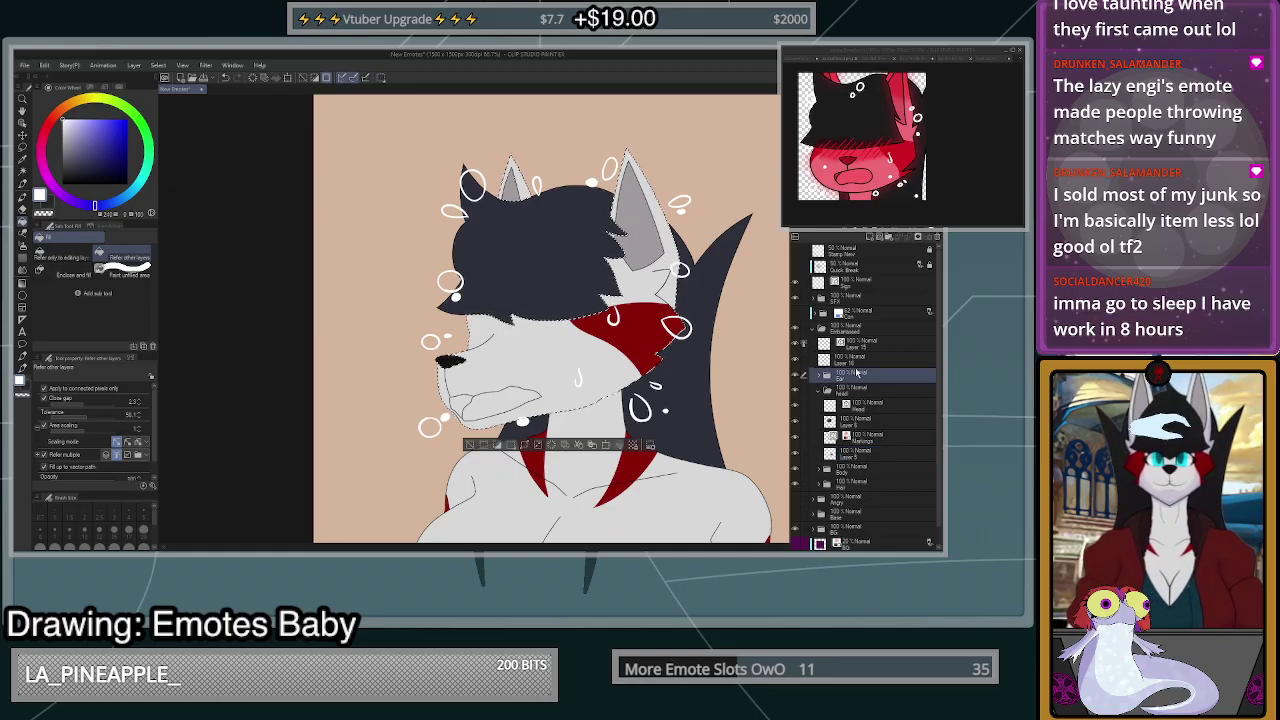
left_click(868, 238)
- Fill the selected head and ears with bright red on the new layer, then deselect
left_click(52, 119)
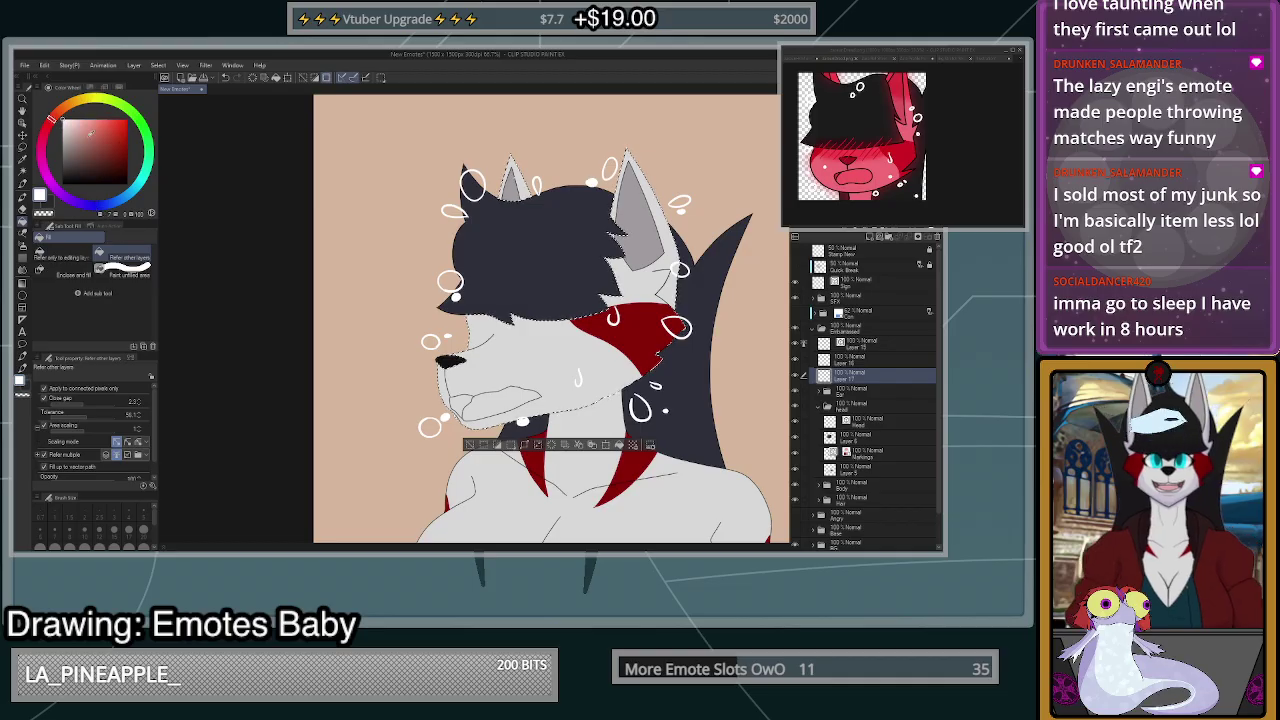
left_click(127, 120)
left_click(278, 78)
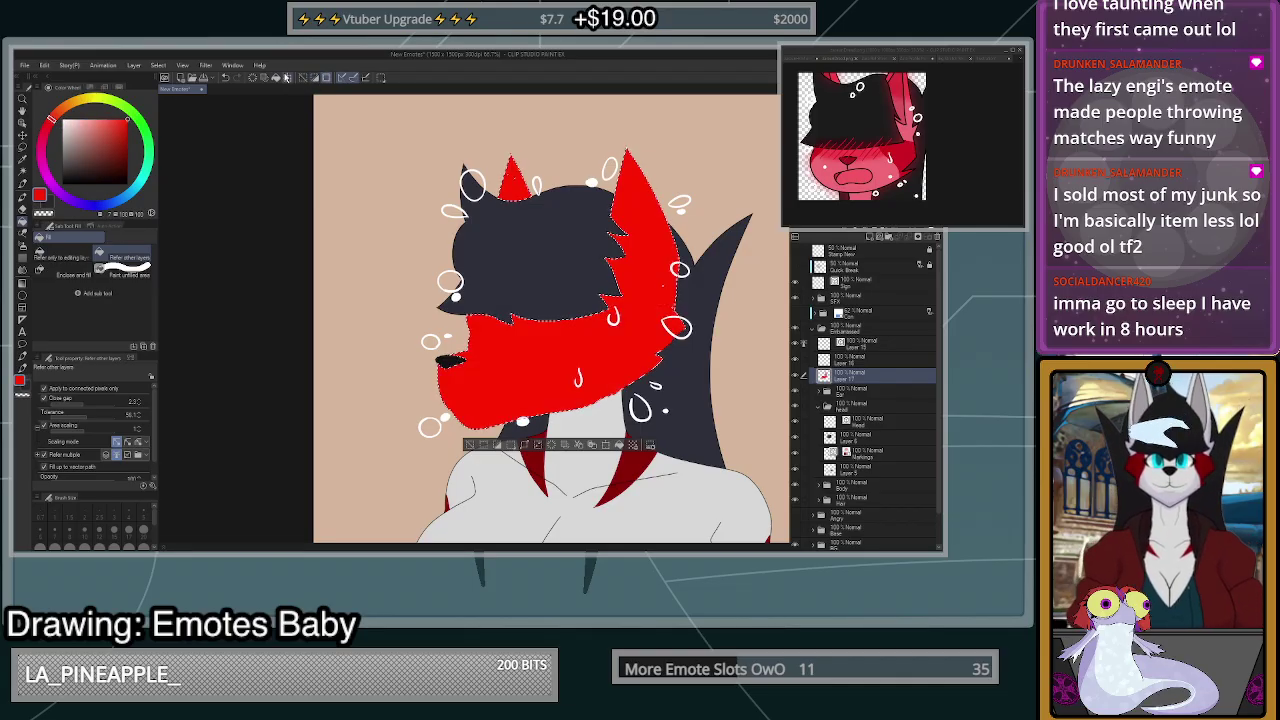
left_click(481, 444)
- Apply a blur filter to the red head fill to soften its edges into a glow
scroll(640, 335, "up", 2)
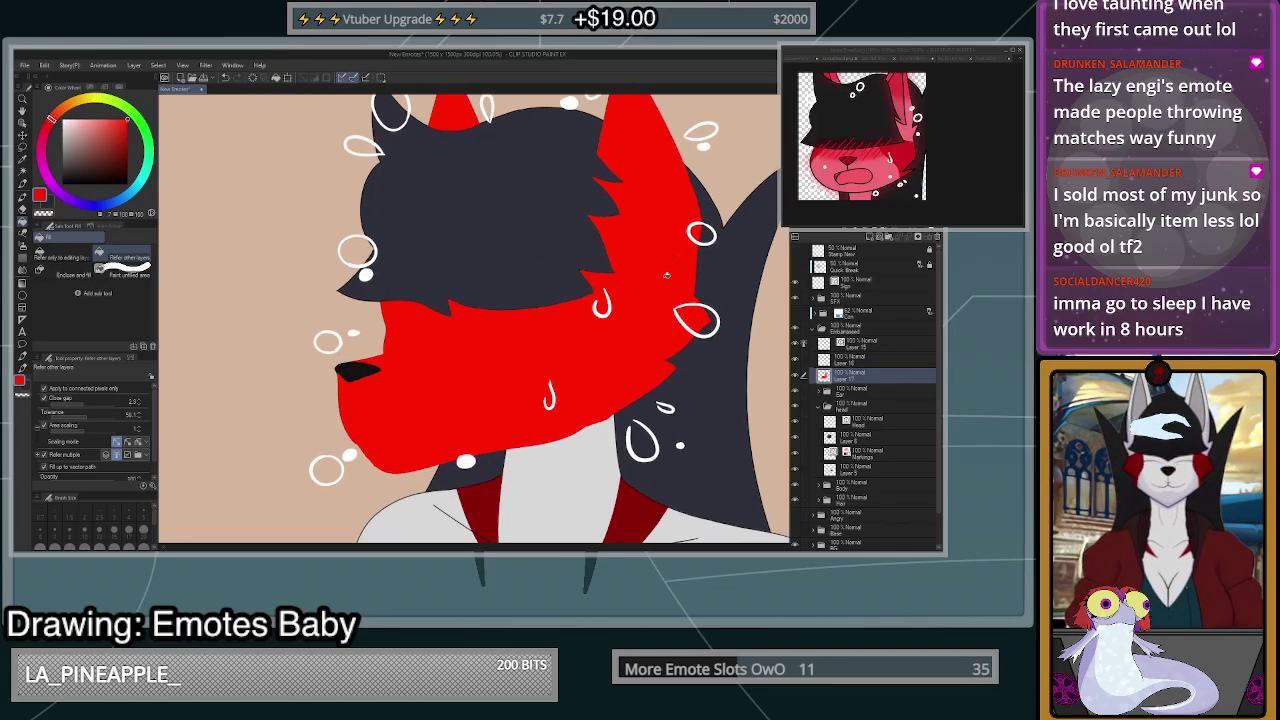
left_click(302, 102)
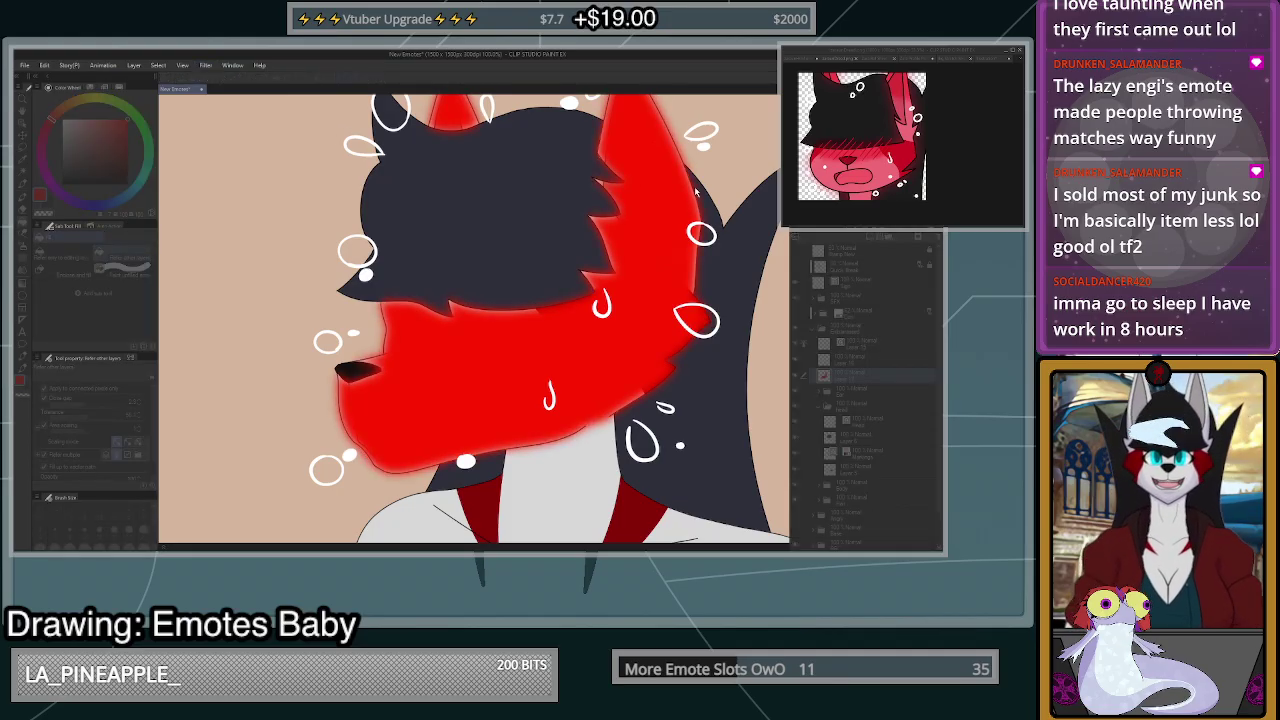
key("Return")
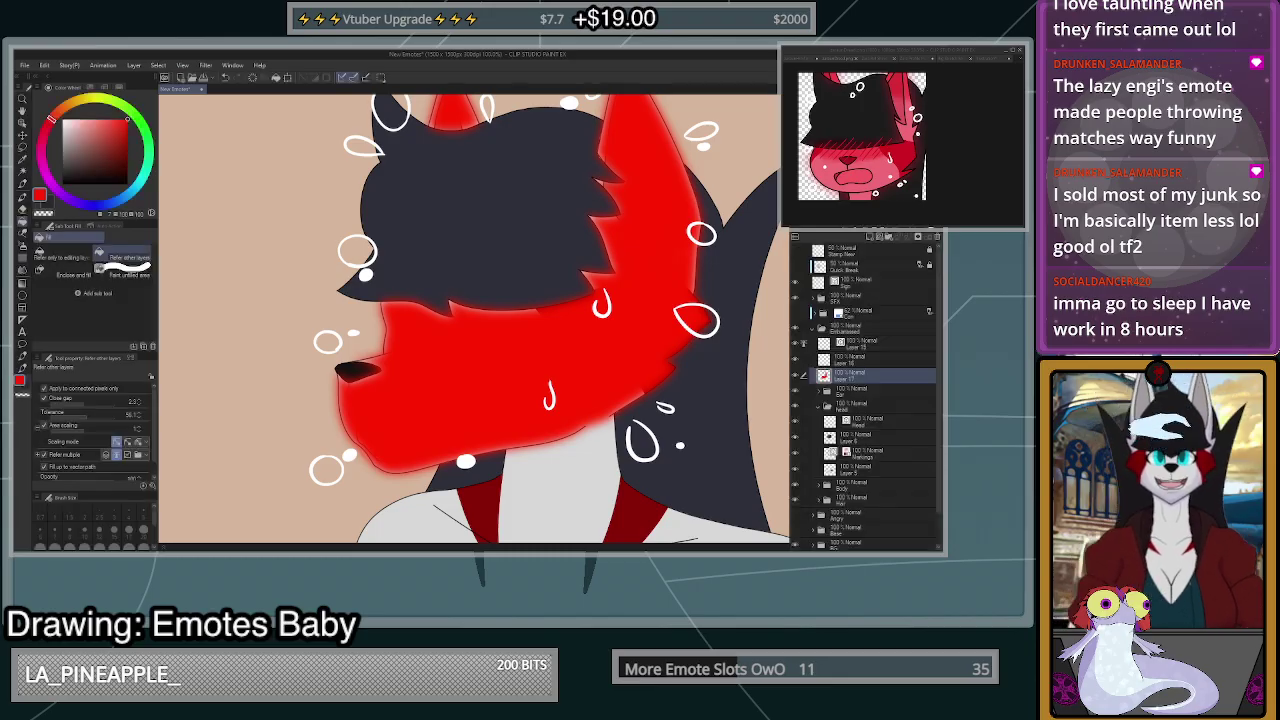
- Thicken the red glow by transforming it in place twice with the original image kept, and blur it again
key("ctrl+t")
left_click(66, 437)
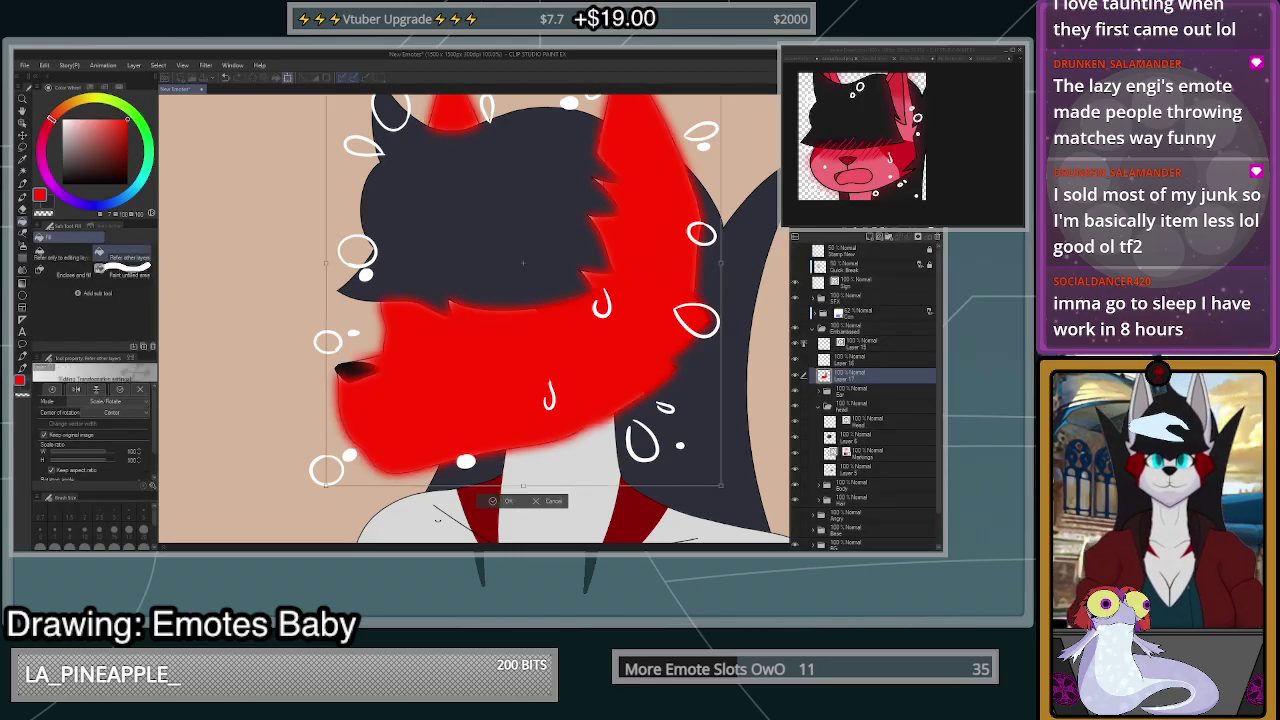
left_click(489, 503)
key("ctrl+t")
left_click(490, 502)
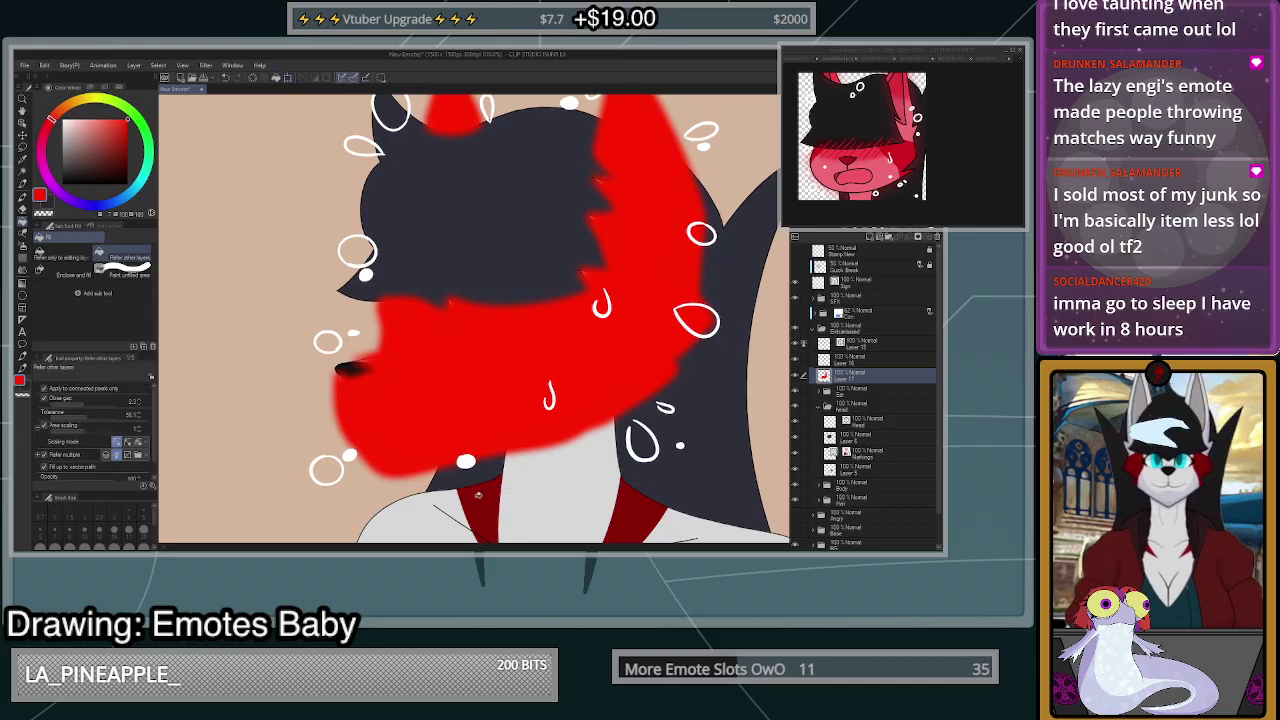
left_click(336, 103)
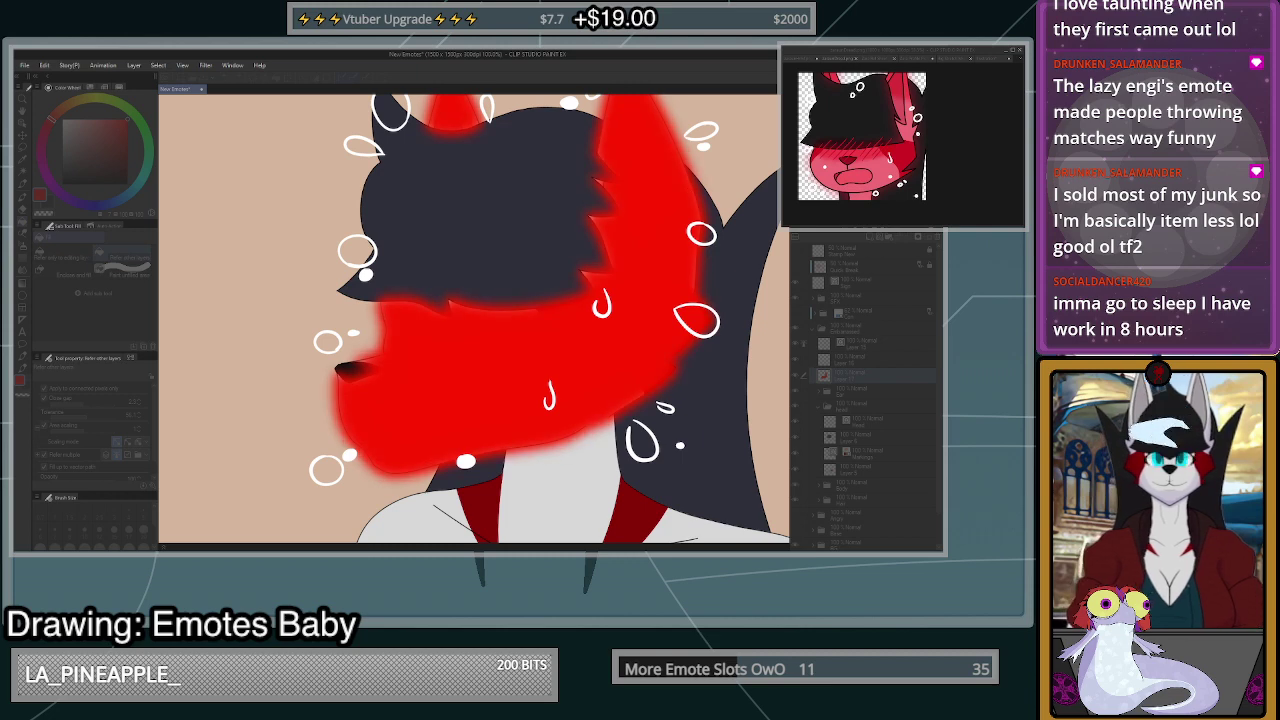
key("Return")
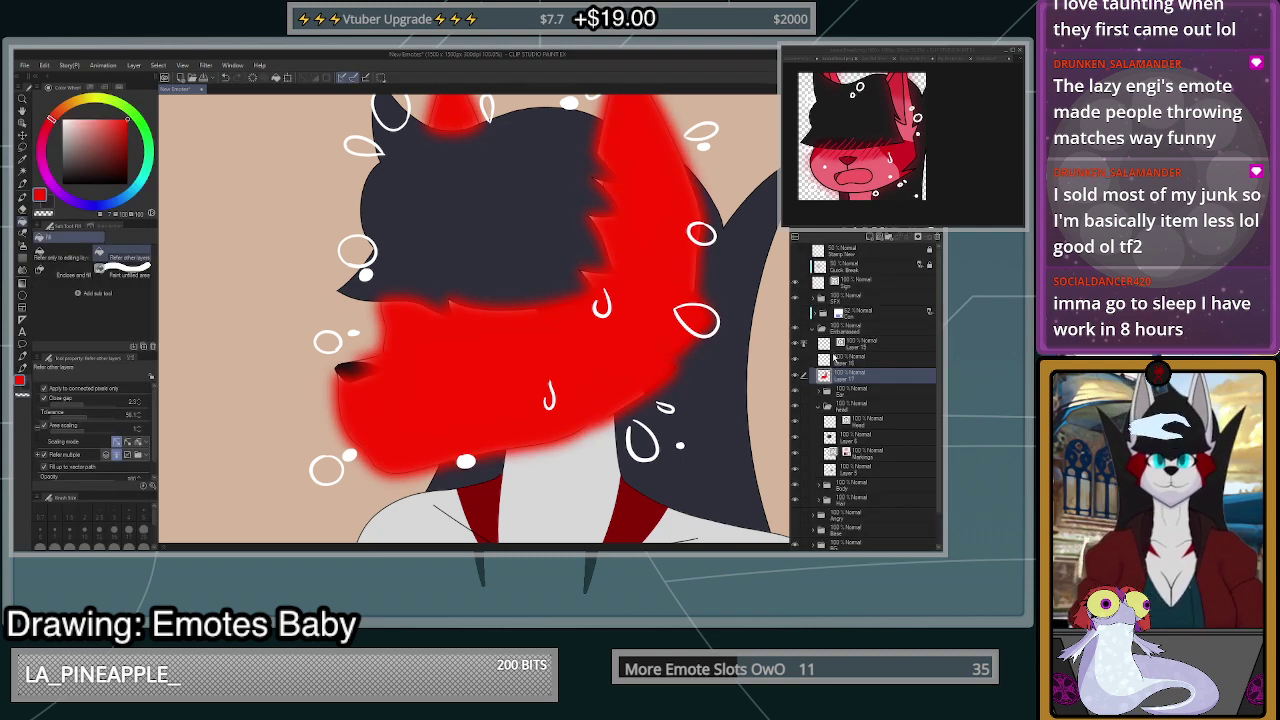
- Try the Soft light and Hard light blending modes on the red layer, testing low opacities before raising it to nearly full
left_click(835, 348)
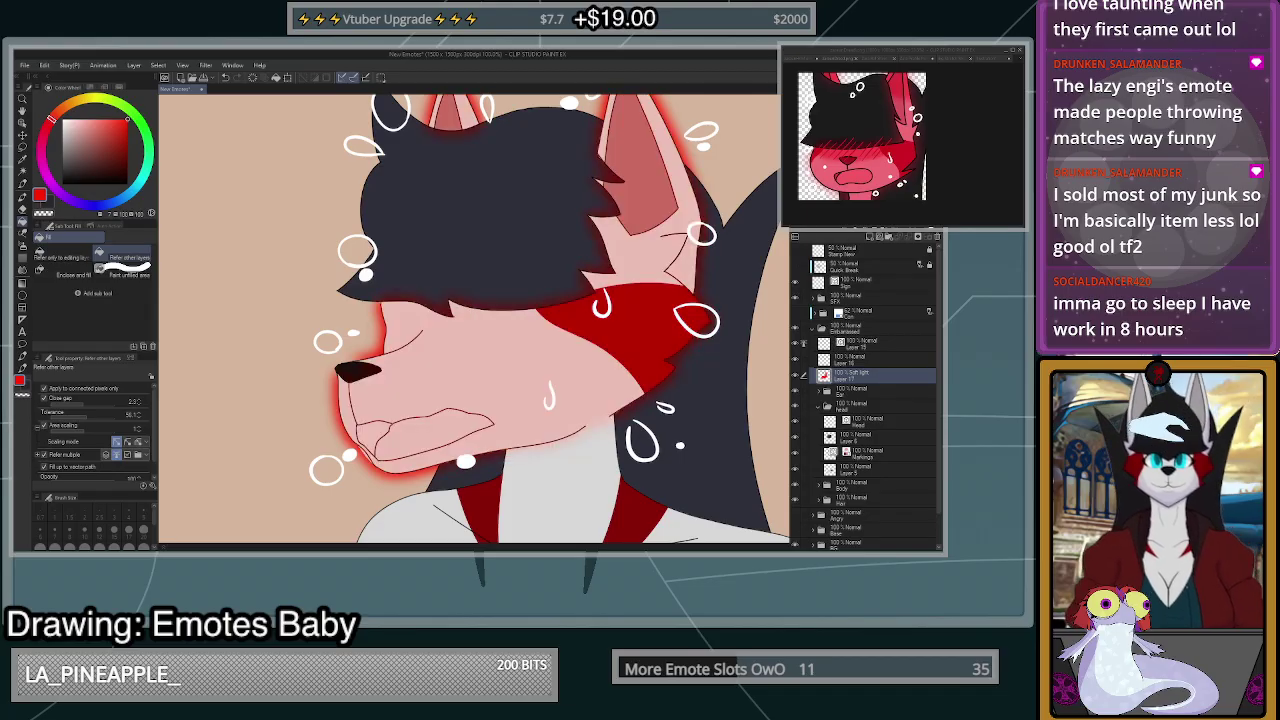
key("ctrl+z")
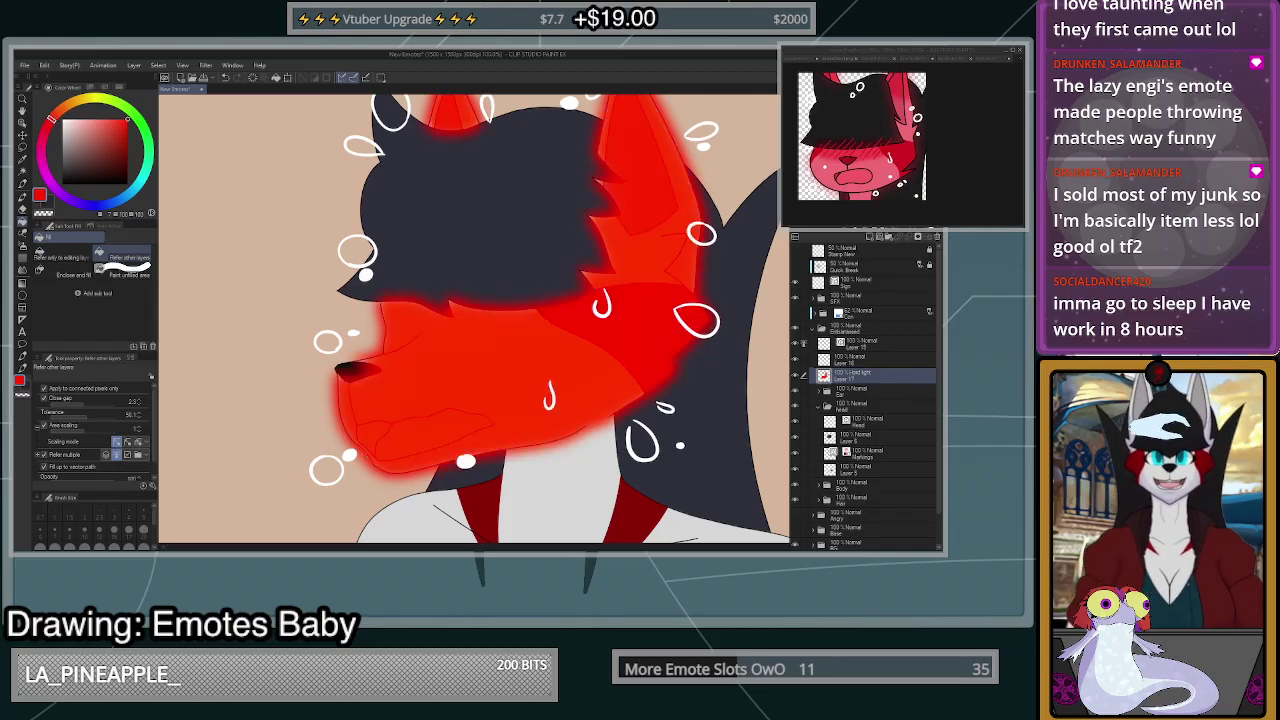
left_click_drag(915, 216, 882, 216)
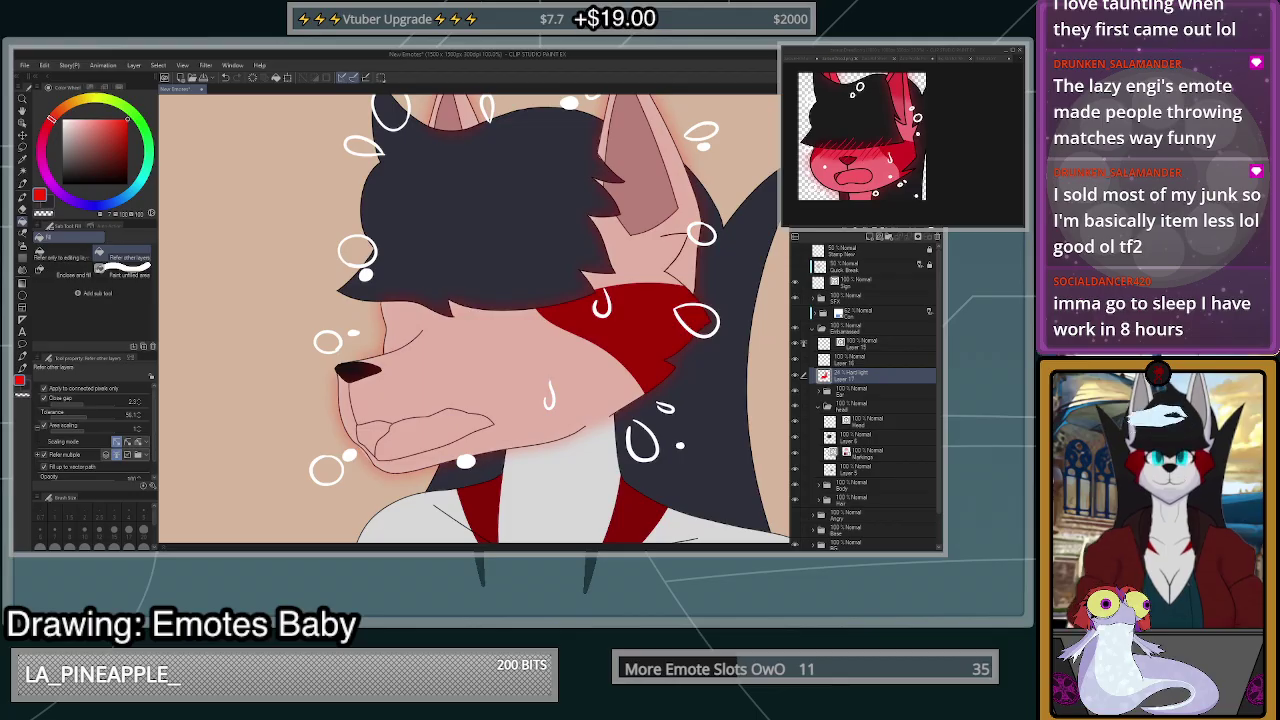
key("ctrl+z")
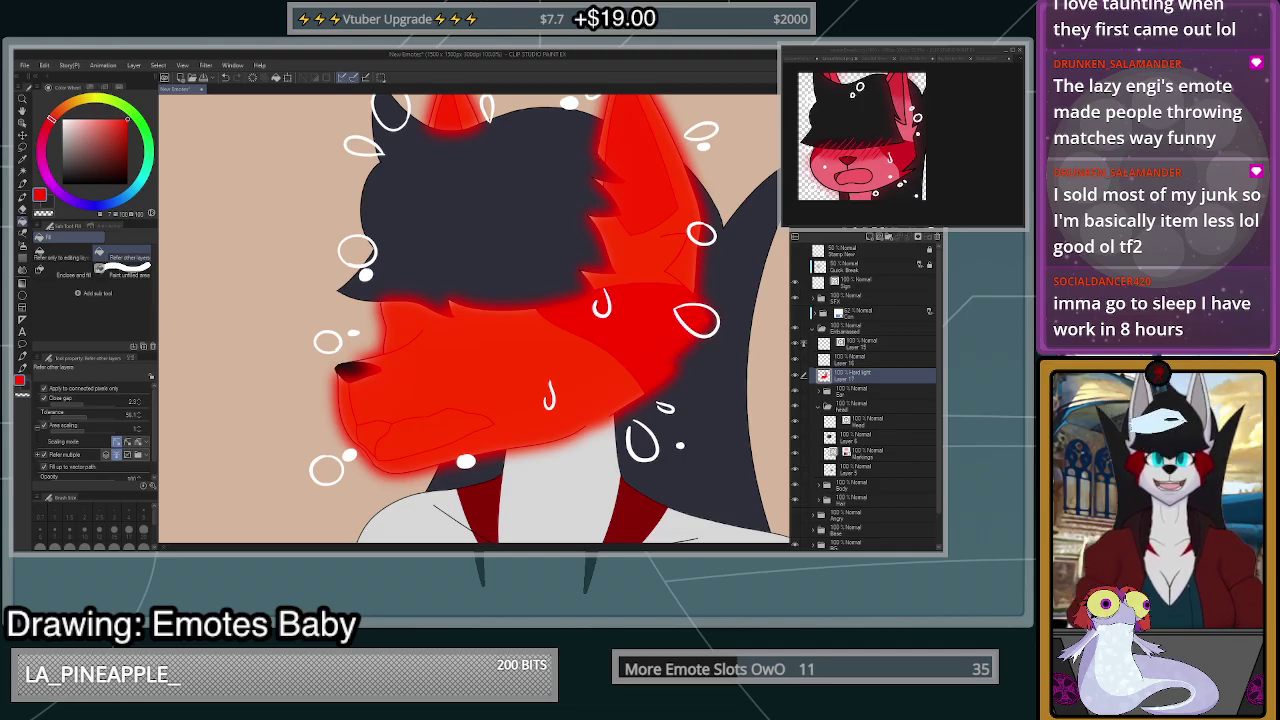
left_click(892, 226)
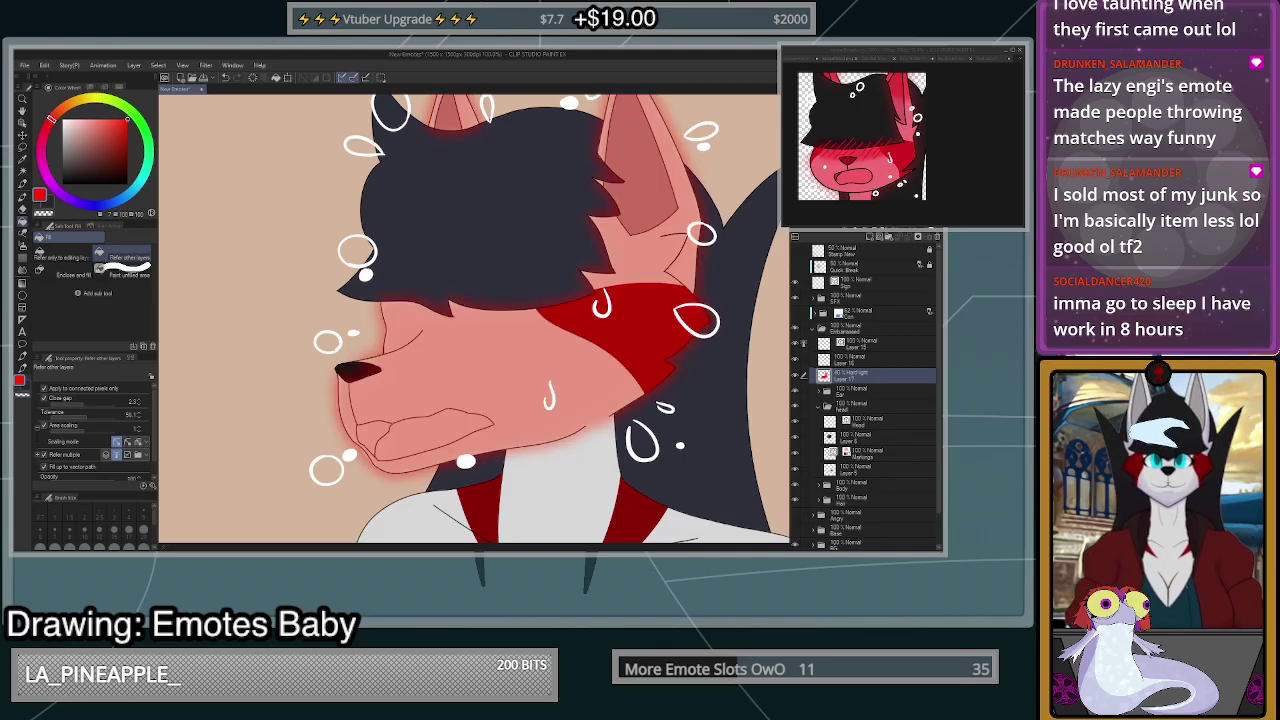
left_click_drag(892, 226, 921, 226)
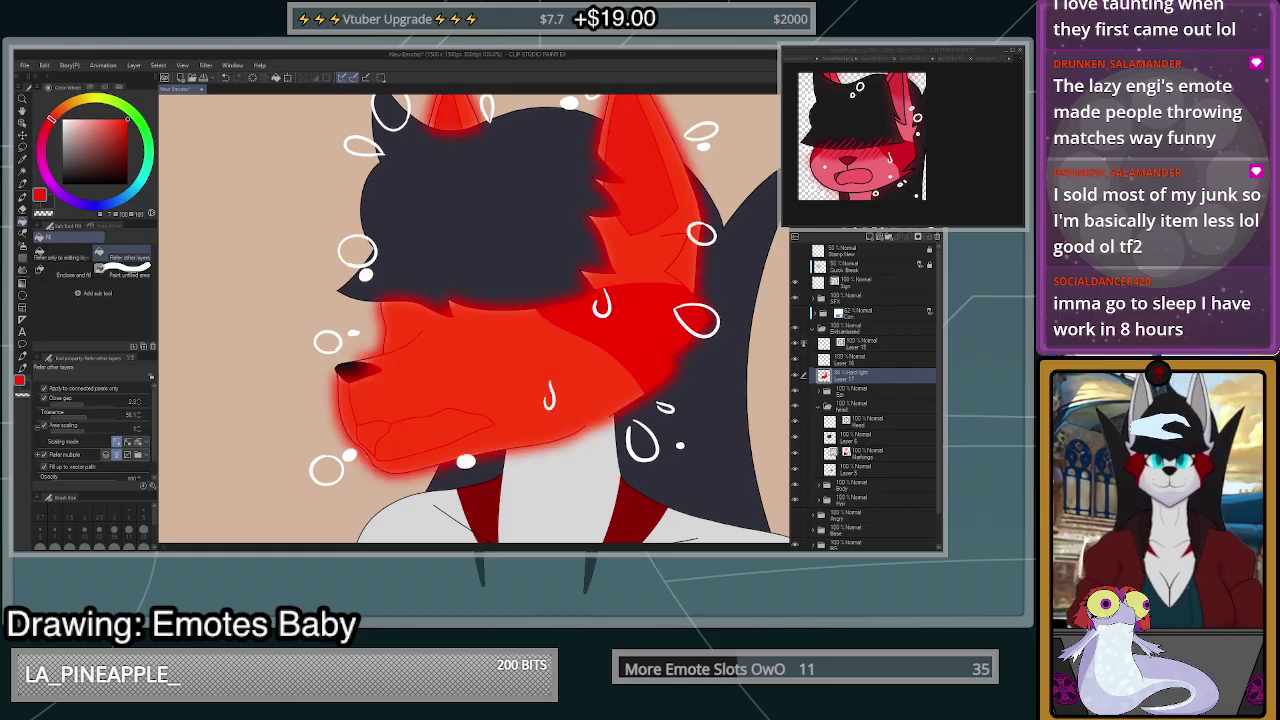
- Preview the available blending modes, including Darken, Screen, Color dodge, Overlay, Saturation and Brightness, on the red glow layer, and return it to Normal
left_click(842, 231)
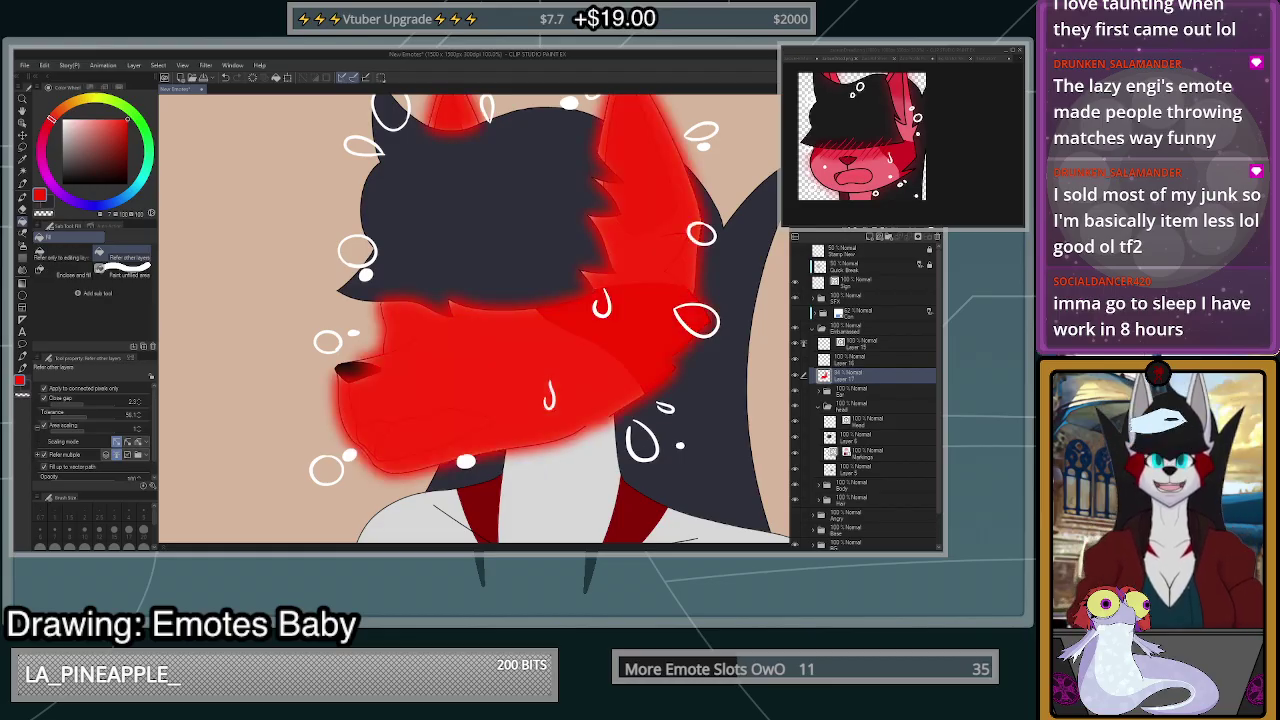
key("Down")
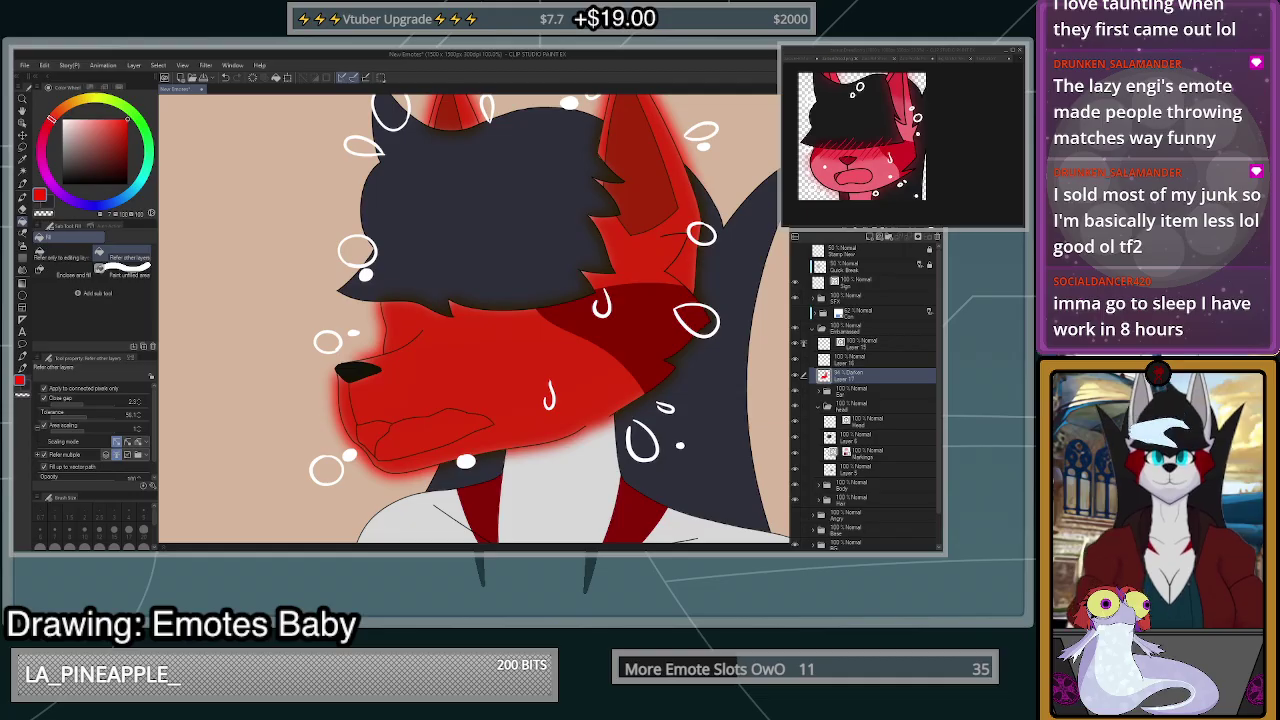
key("Down")
key("Down")
key("Down")
key("Down")
key("Down")
key("Down")
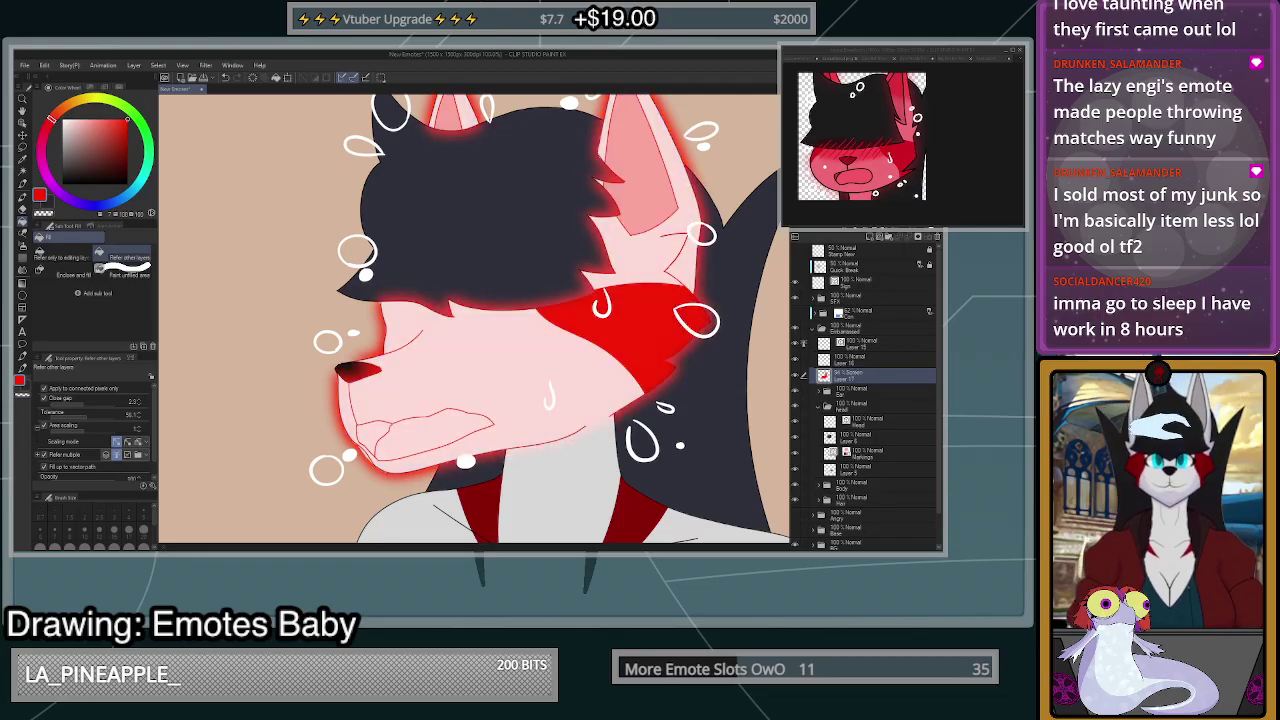
scroll(843, 232, "down", 3)
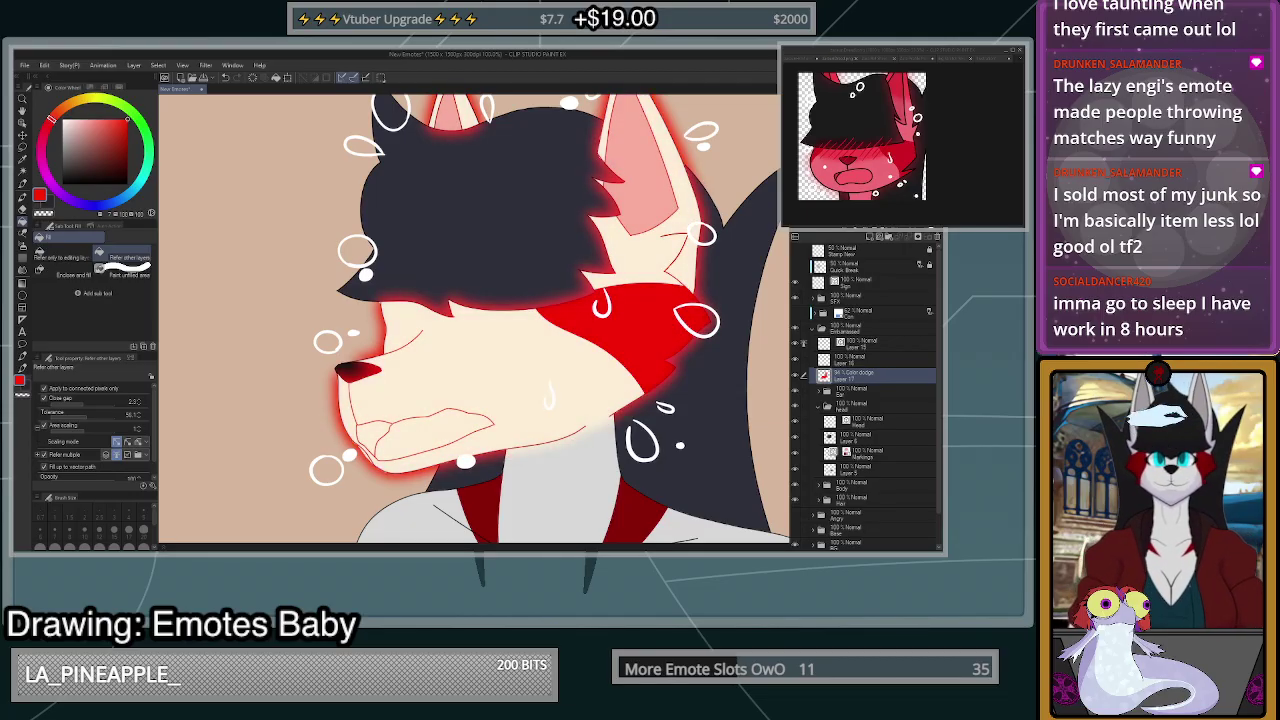
scroll(843, 232, "down", 1)
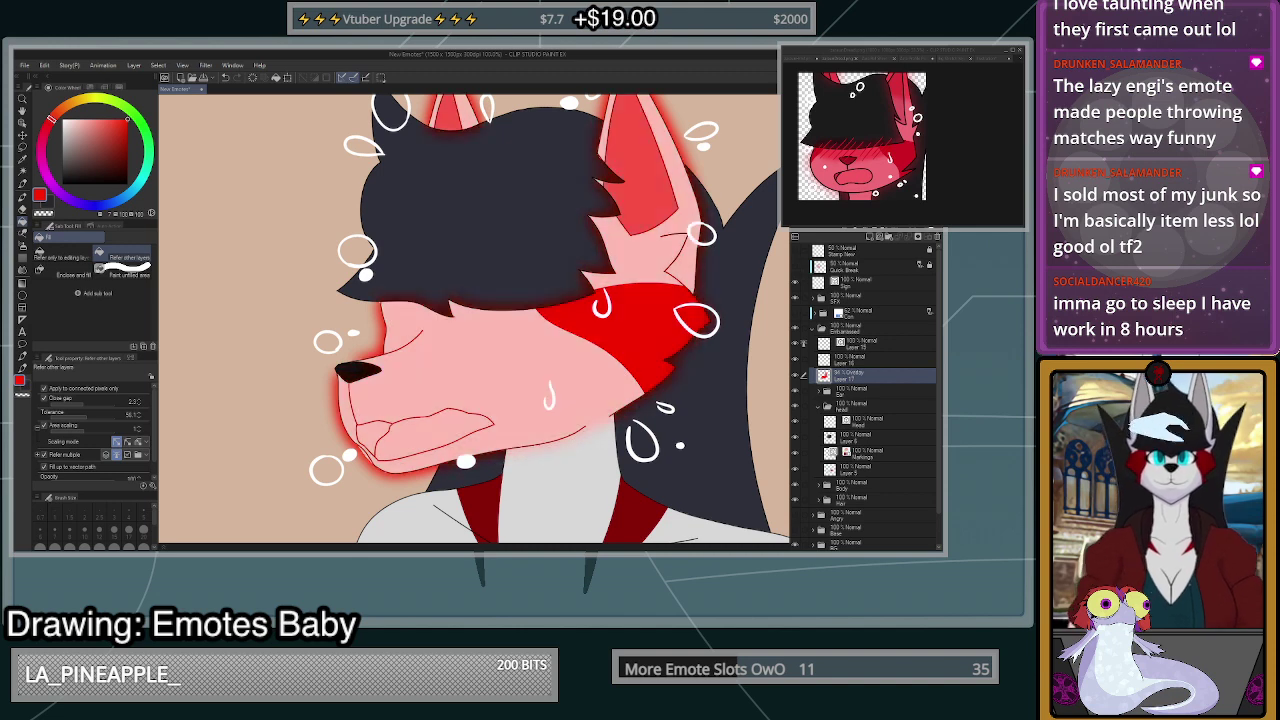
scroll(843, 232, "down", 4)
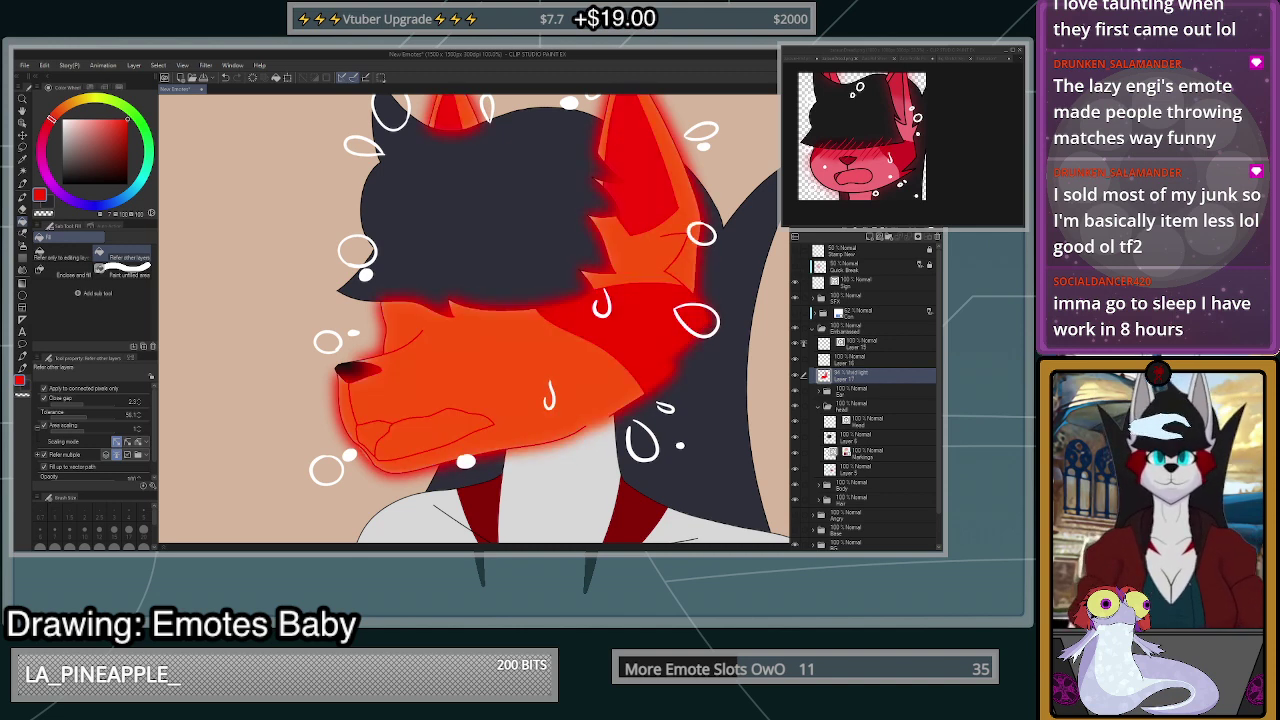
scroll(843, 232, "down", 4)
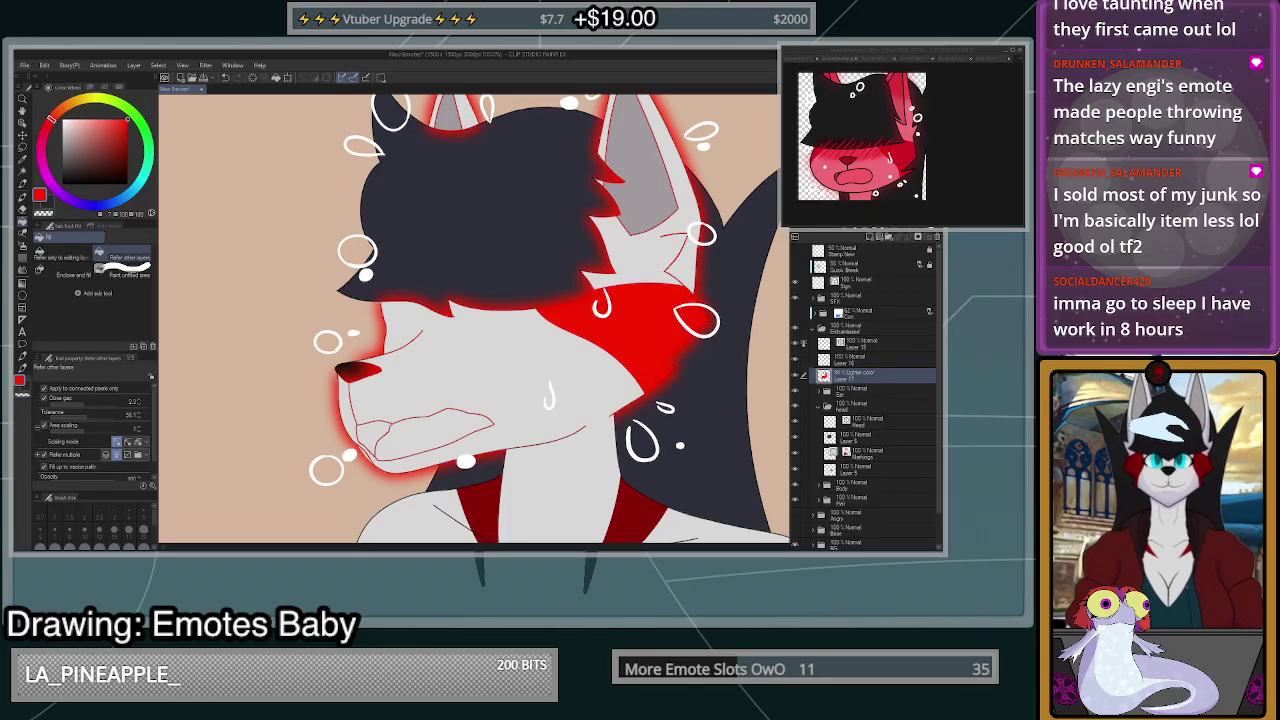
scroll(843, 232, "down", 1)
scroll(843, 232, "up", 1)
scroll(843, 232, "down", 2)
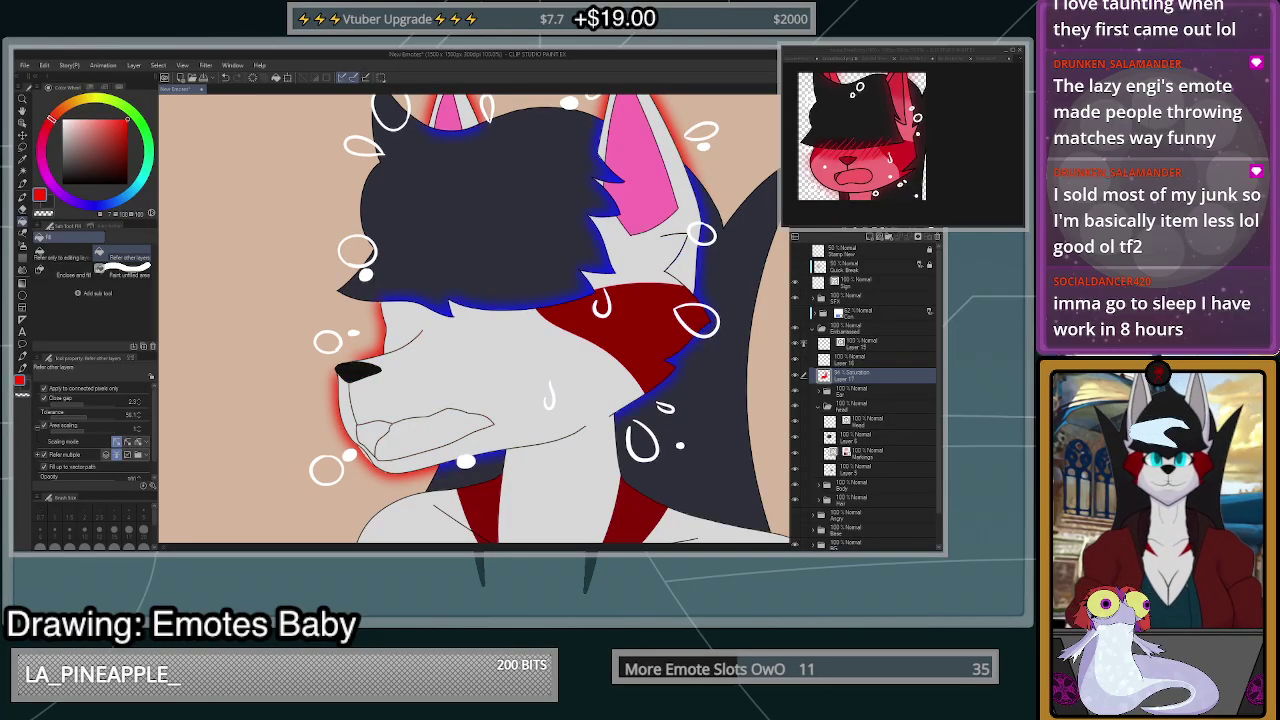
scroll(843, 232, "down", 1)
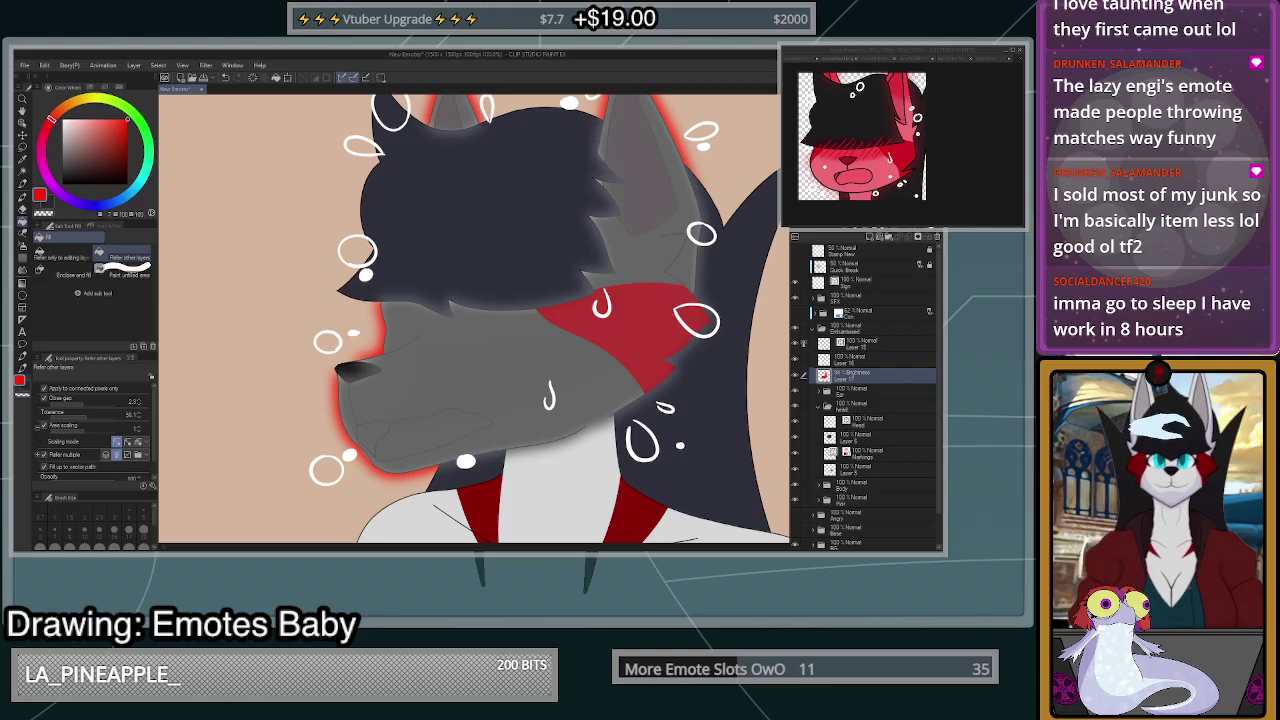
scroll(850, 226, "up", 20)
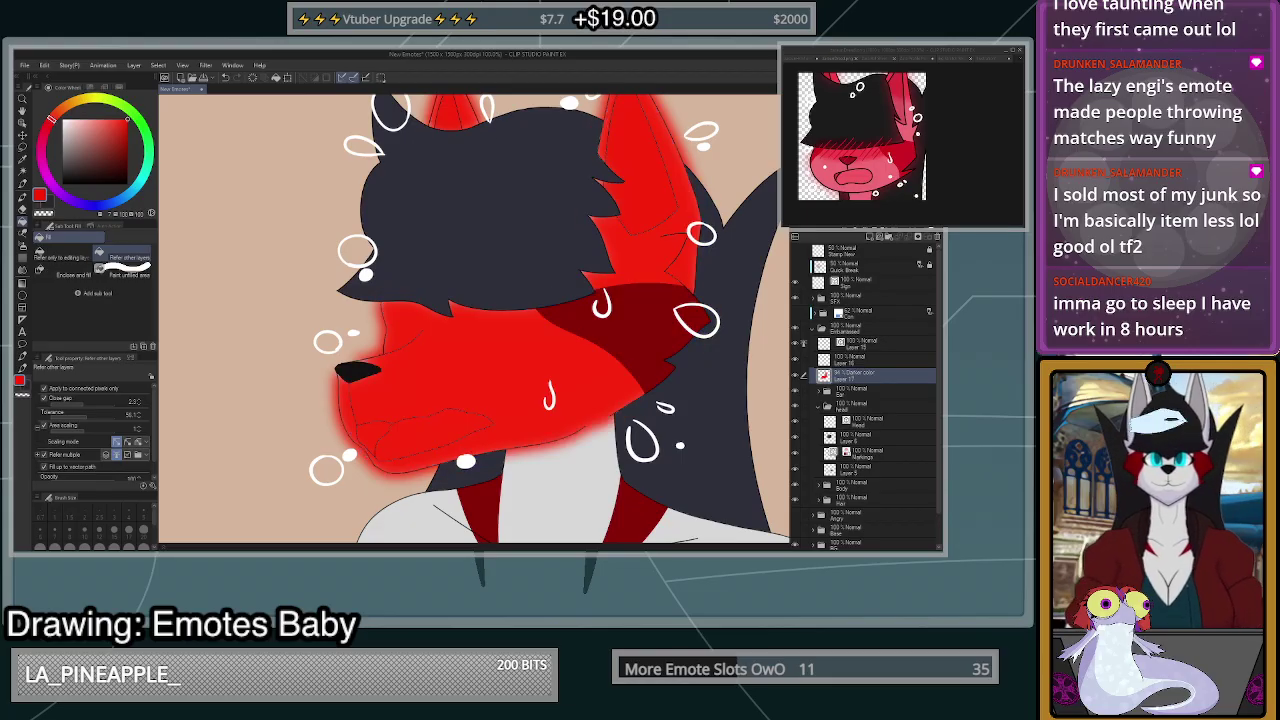
key("Down")
key("Down")
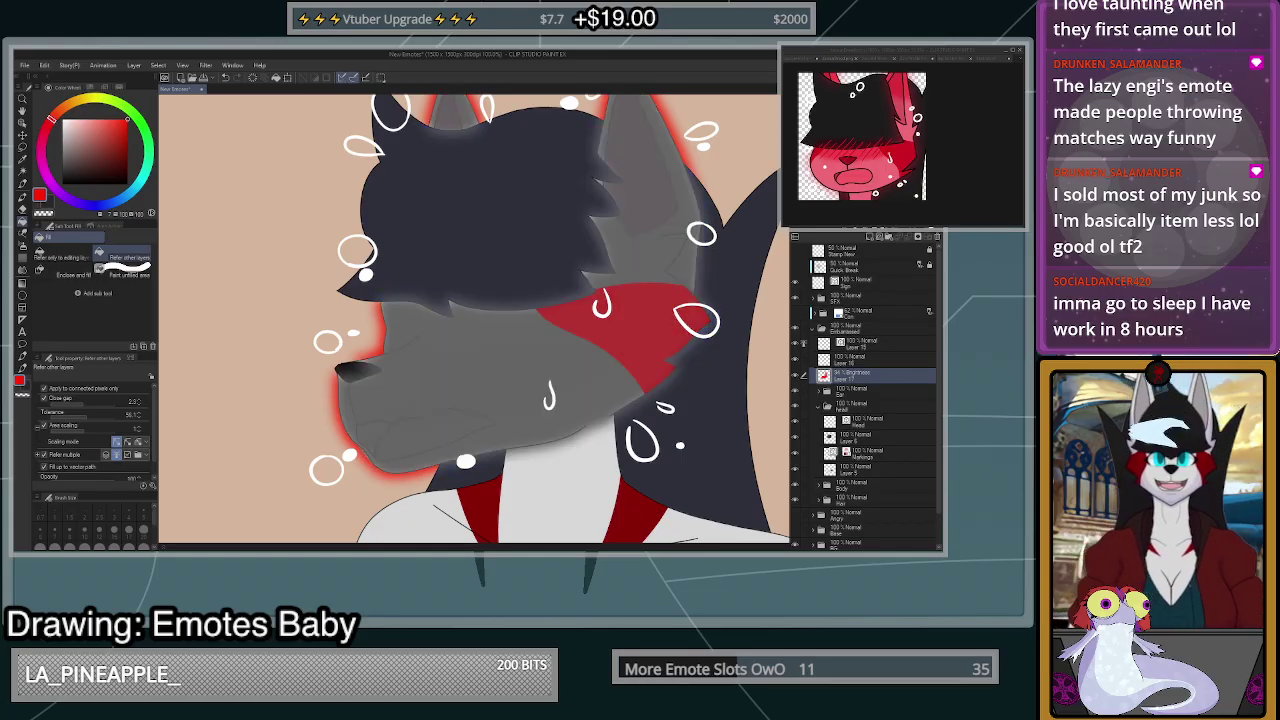
key("Down")
key("Down")
scroll(855, 228, "up", 18)
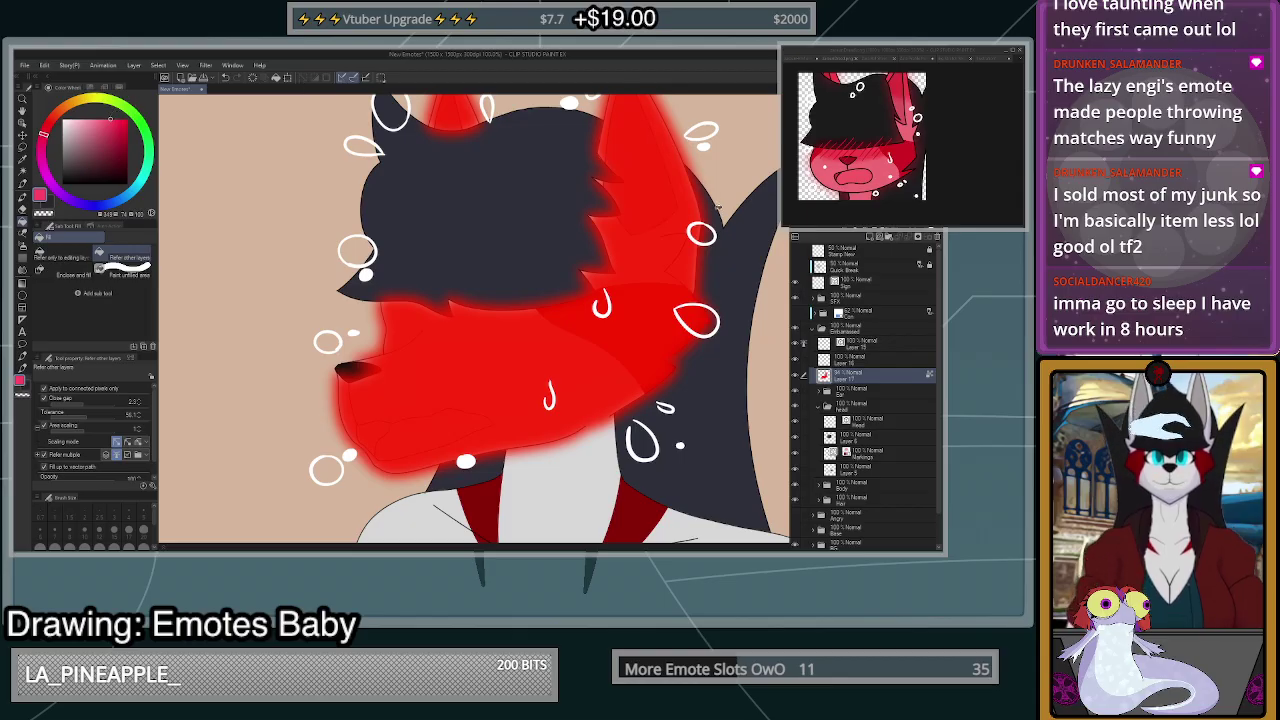
- Refill the red glow with a pinkish red, keeping its transparent areas locked, and strongly lower the layer's opacity
left_click(286, 78)
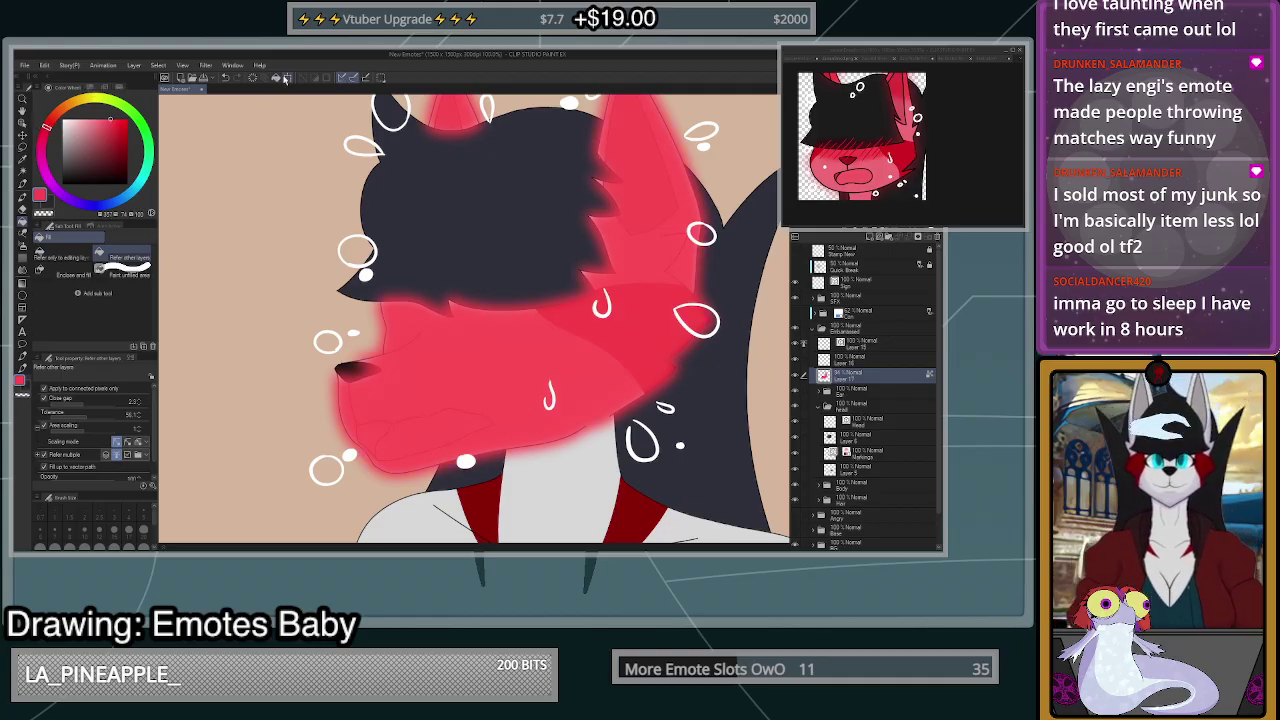
left_click(277, 80)
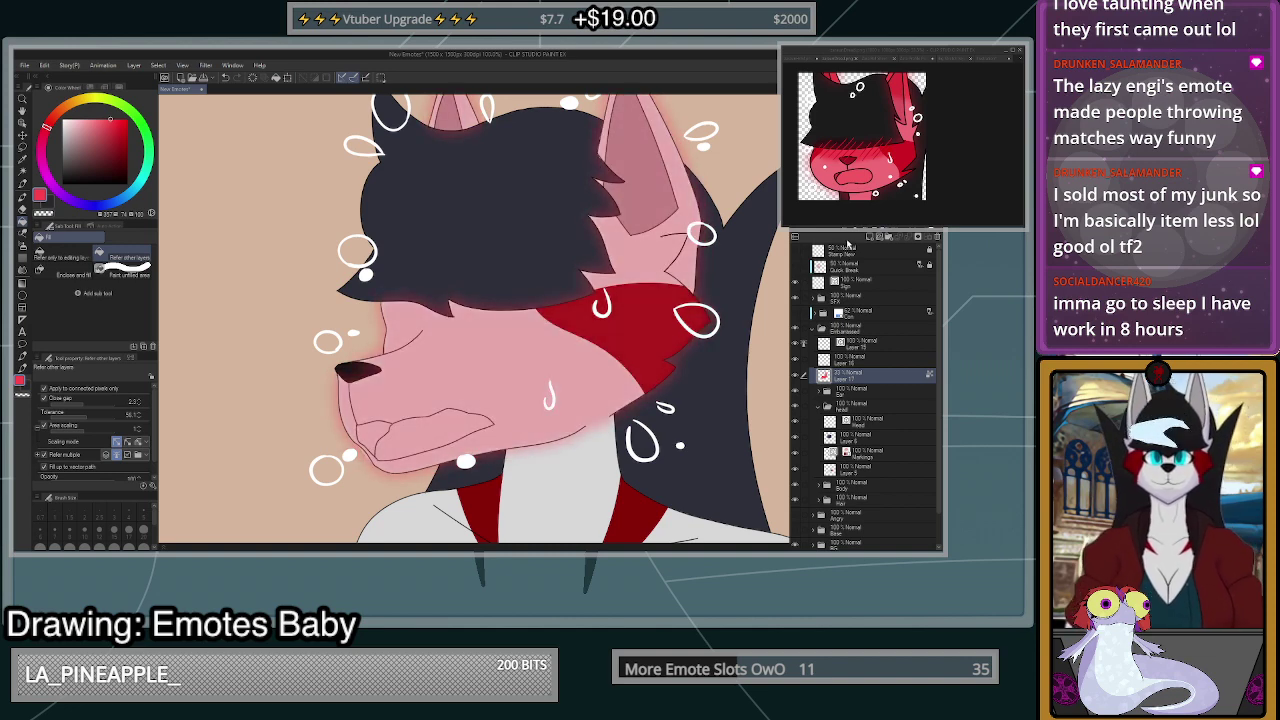
- Try Multiply and Add (Glow) on the glow layer, settle on Hard light, and raise its opacity to about 70%
left_click(850, 242)
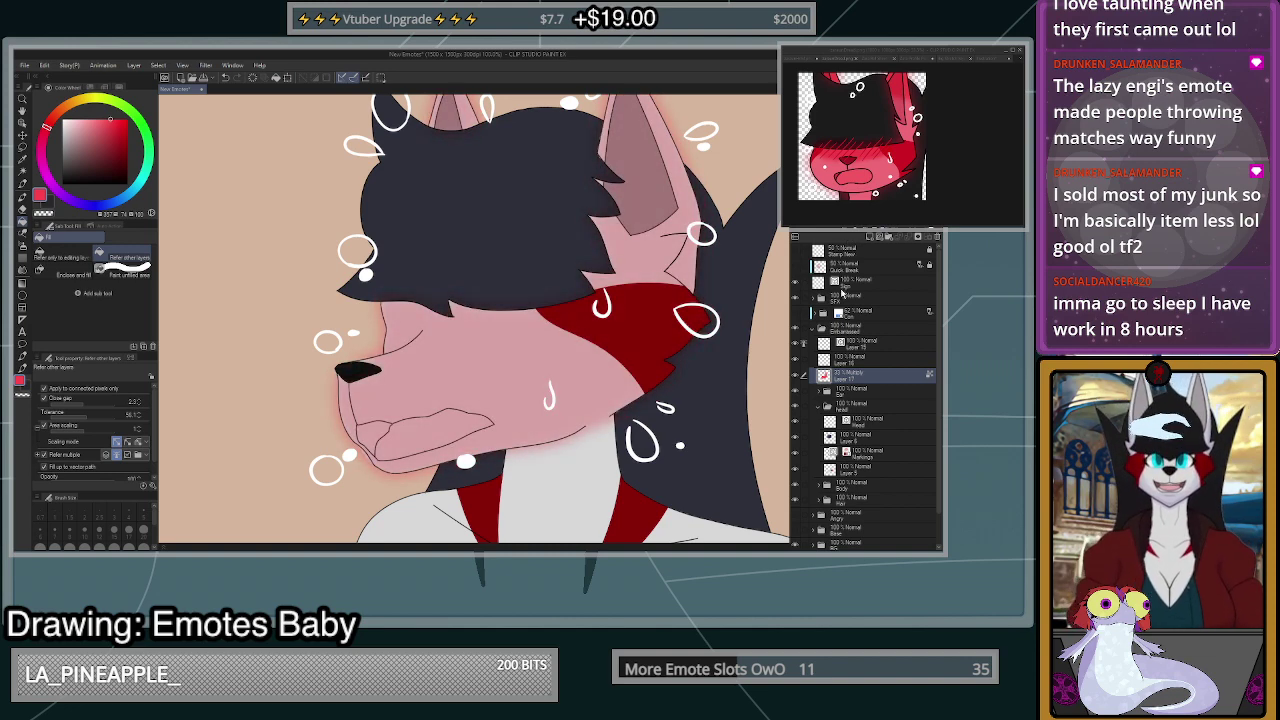
left_click(840, 328)
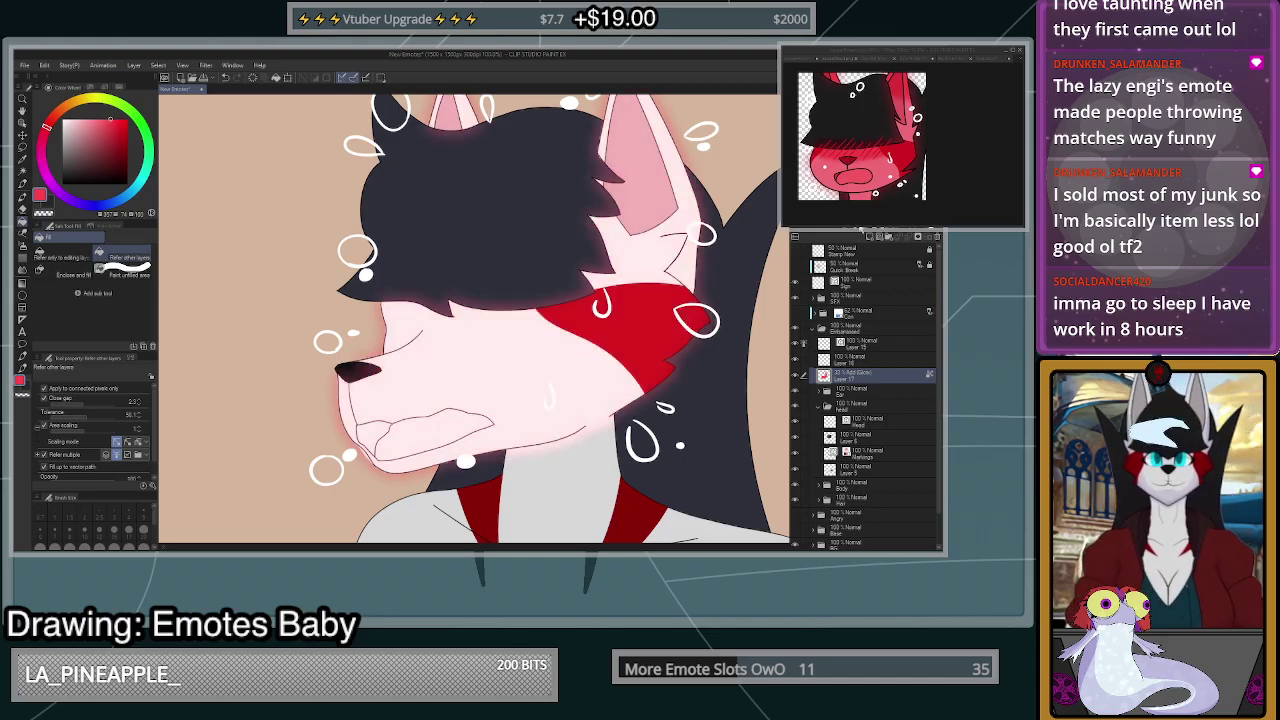
left_click(832, 348)
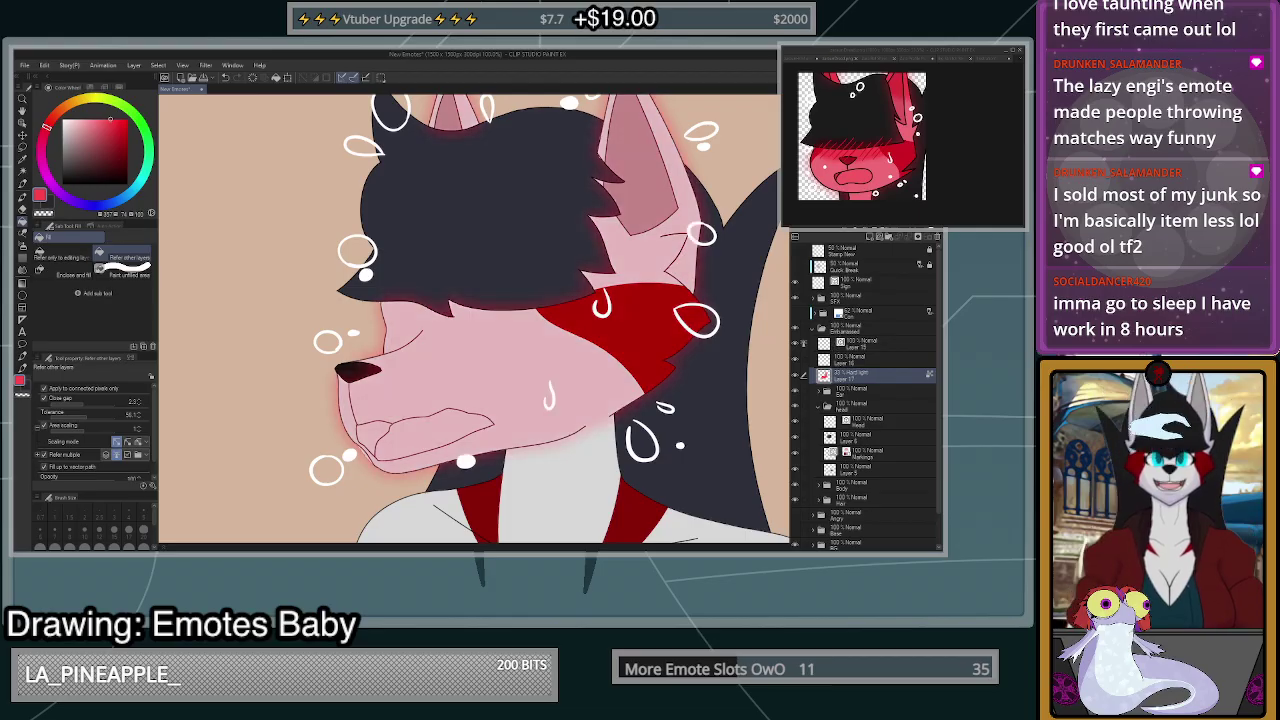
left_click_drag(886, 214, 908, 214)
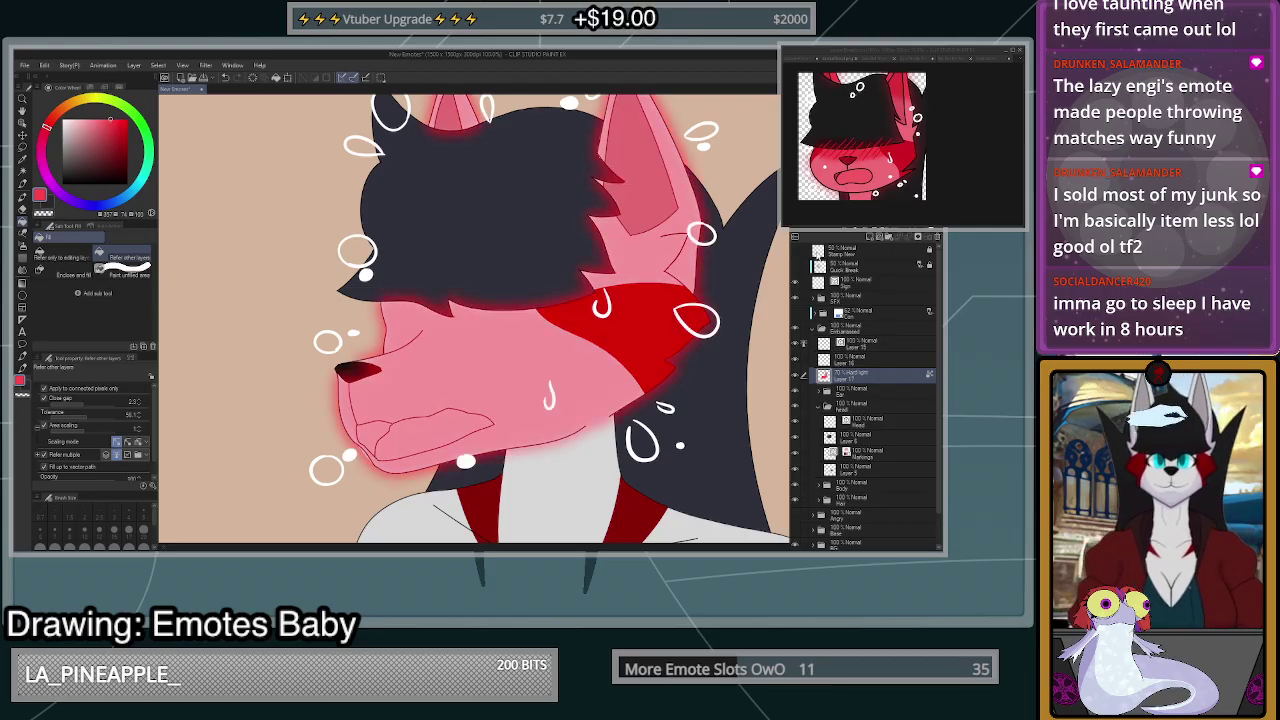
scroll(685, 300, "down", 5)
scroll(690, 294, "up", 5)
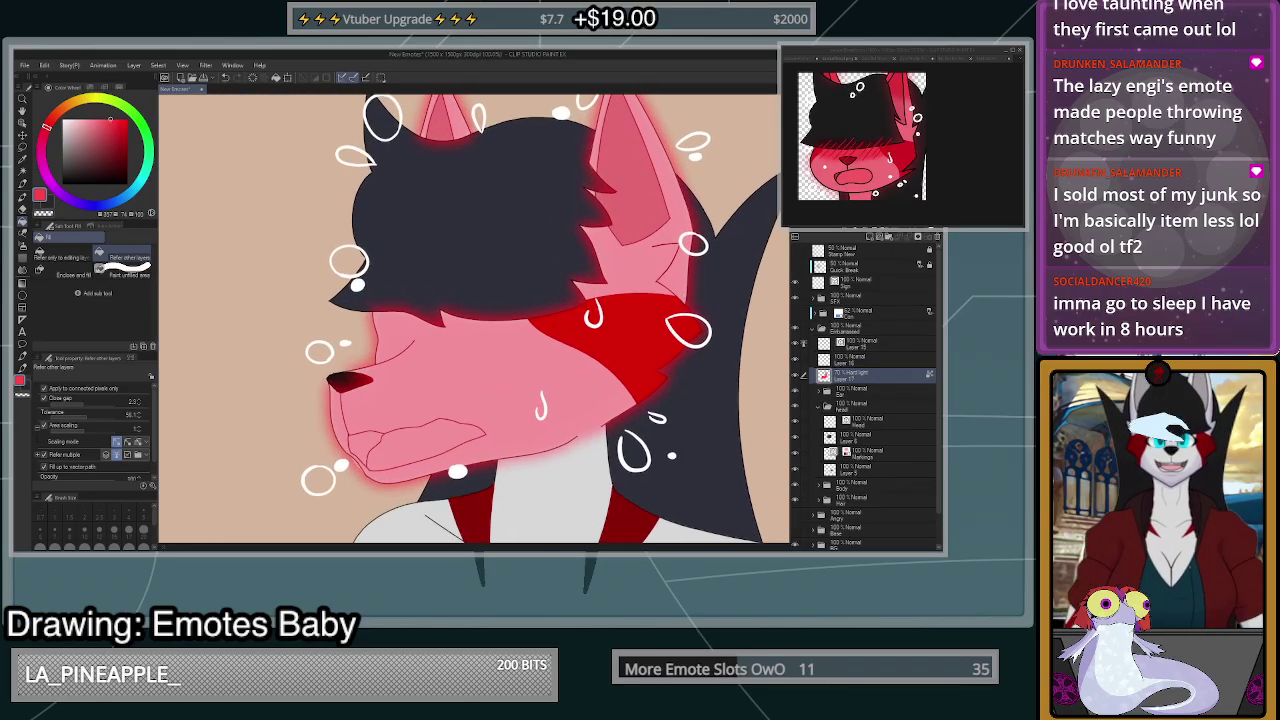
scroll(688, 240, "down", 5)
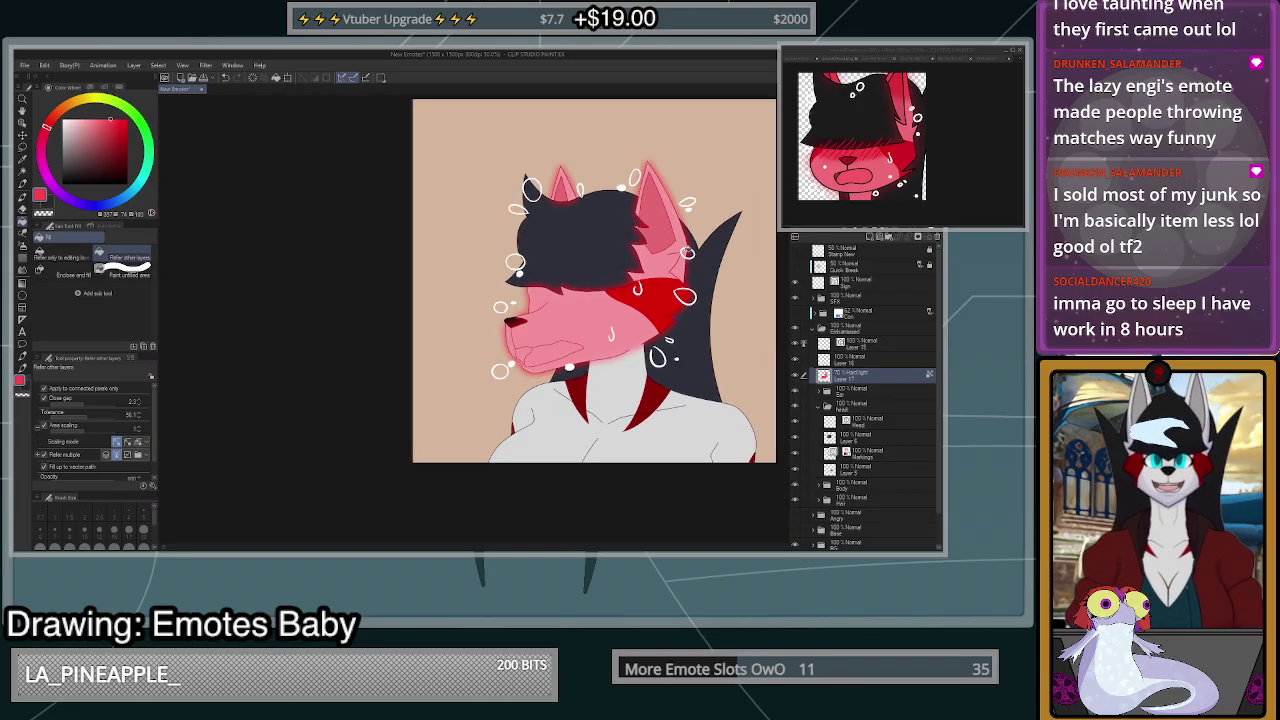
scroll(690, 226, "up", 4)
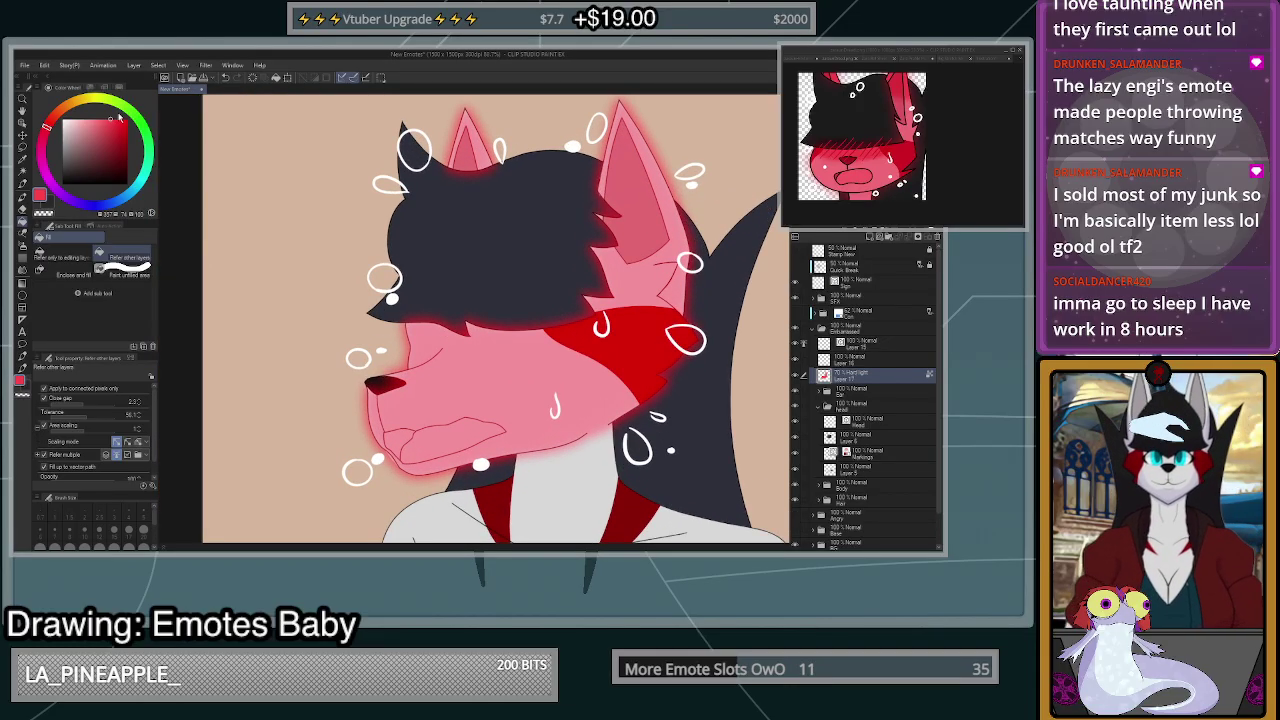
- Try refilling the glow with a more saturated red and with a warmer red, fine-tuning the layer's opacity between the fills
left_click(120, 119)
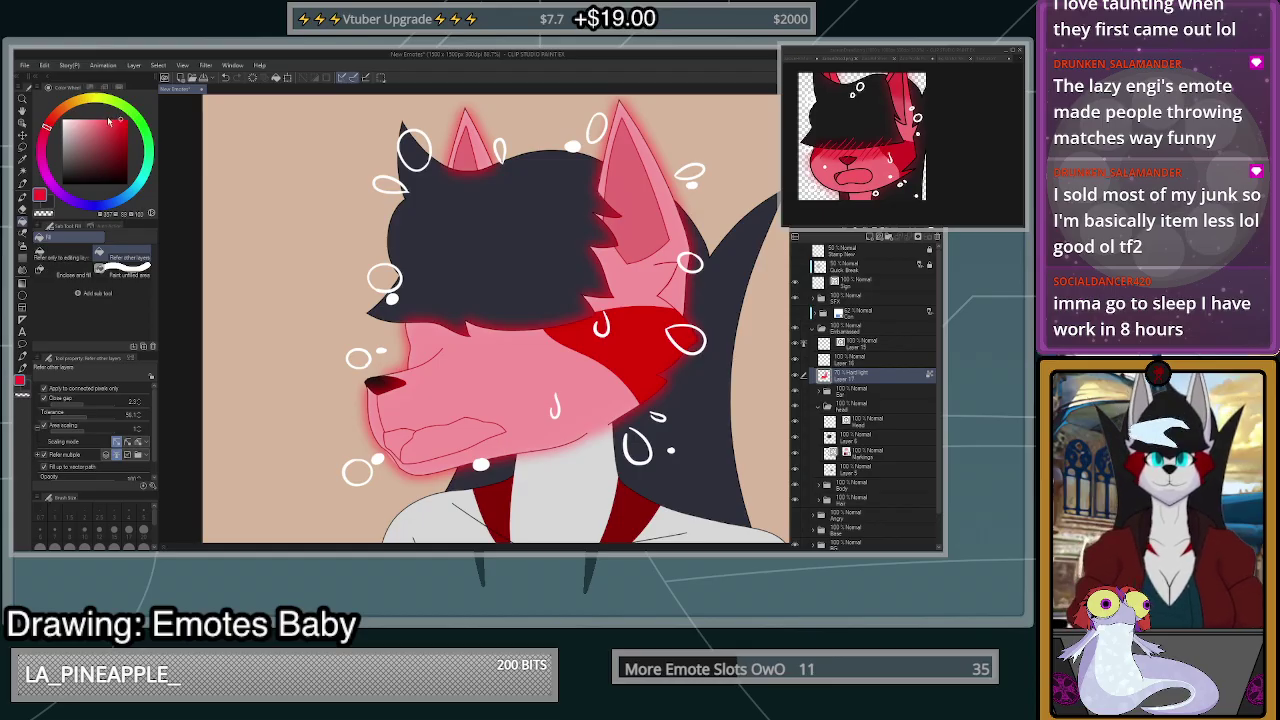
left_click(277, 78)
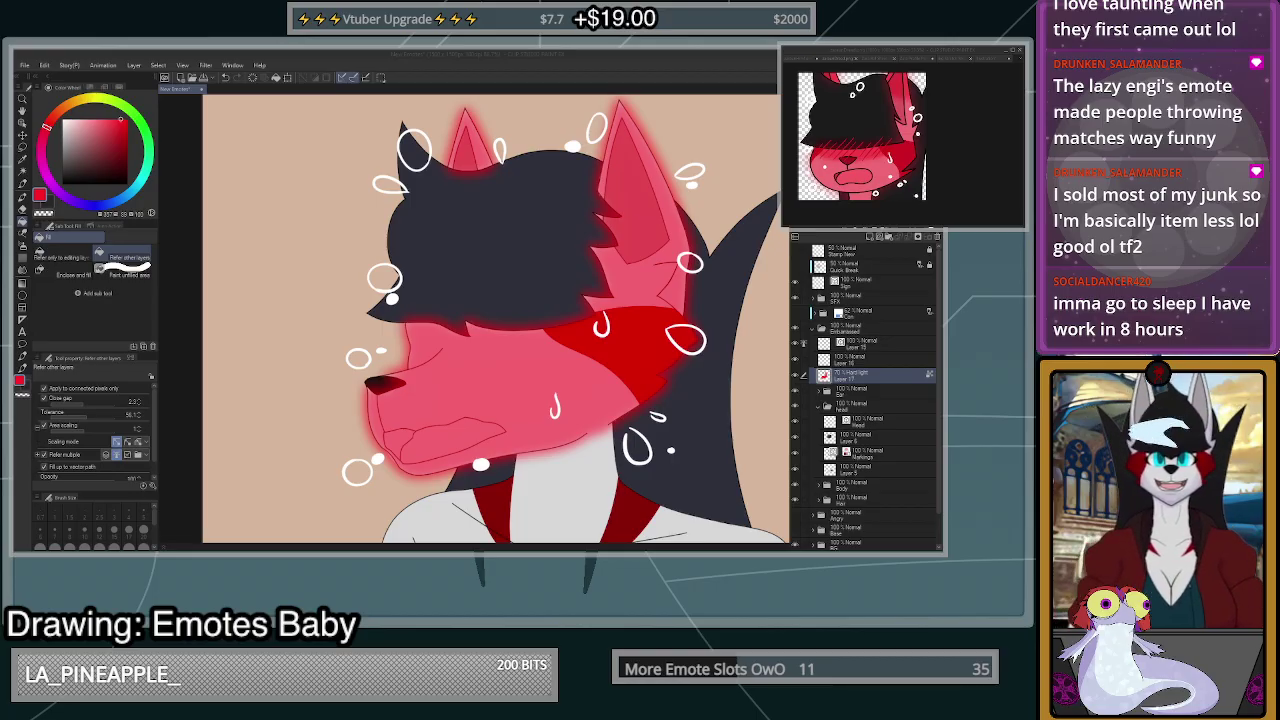
mouse_move(906, 217)
left_mouse_down()
mouse_move(932, 217)
mouse_move(896, 217)
left_mouse_up()
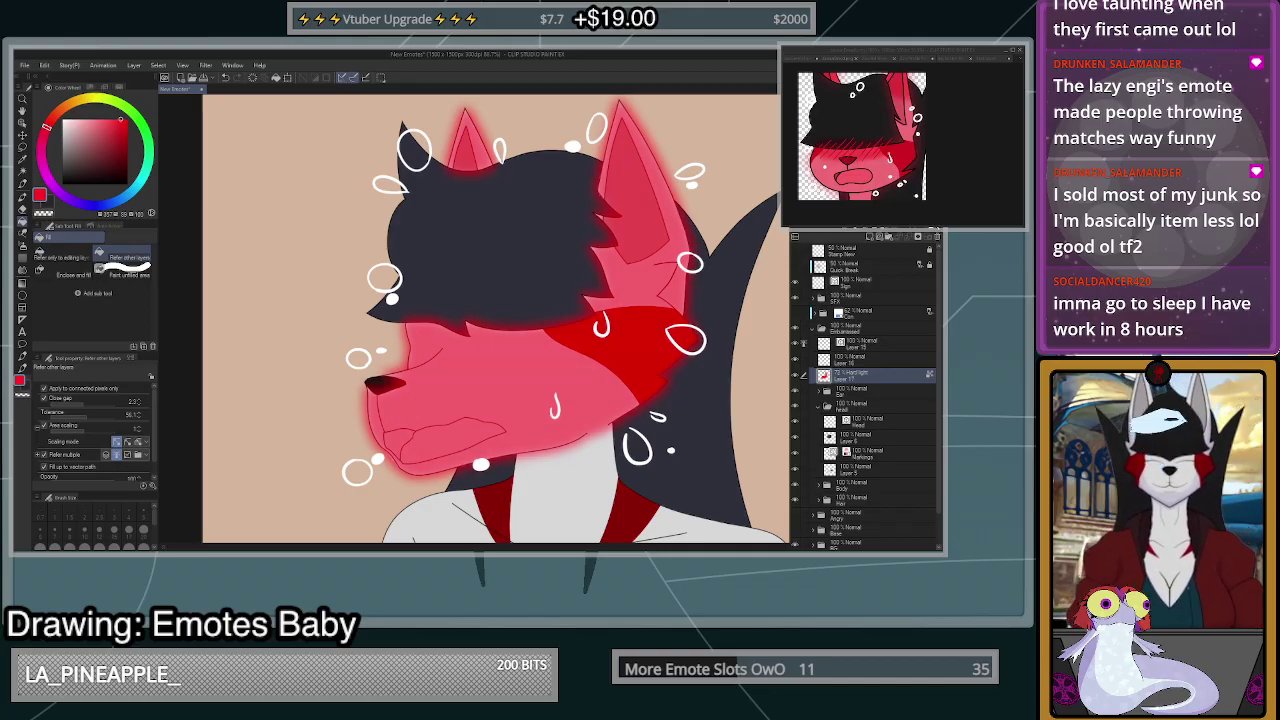
key("ctrl+b")
left_click(937, 230)
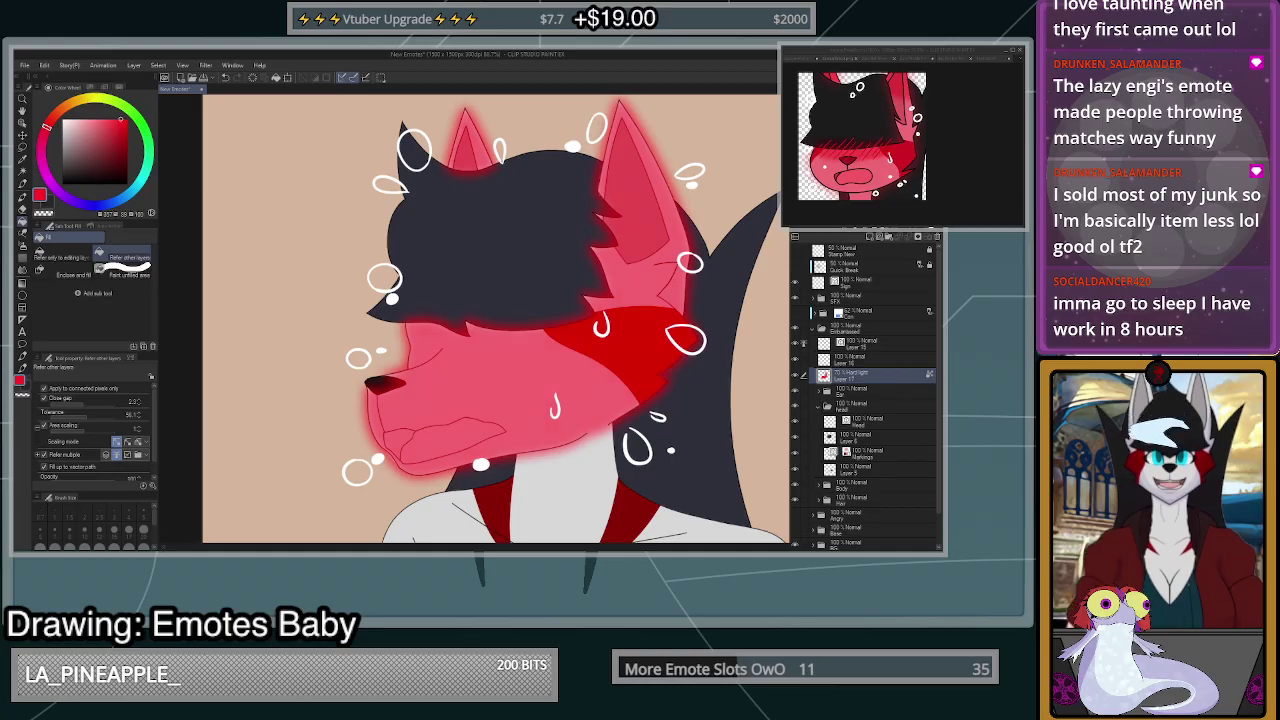
left_click_drag(49, 127, 50, 120)
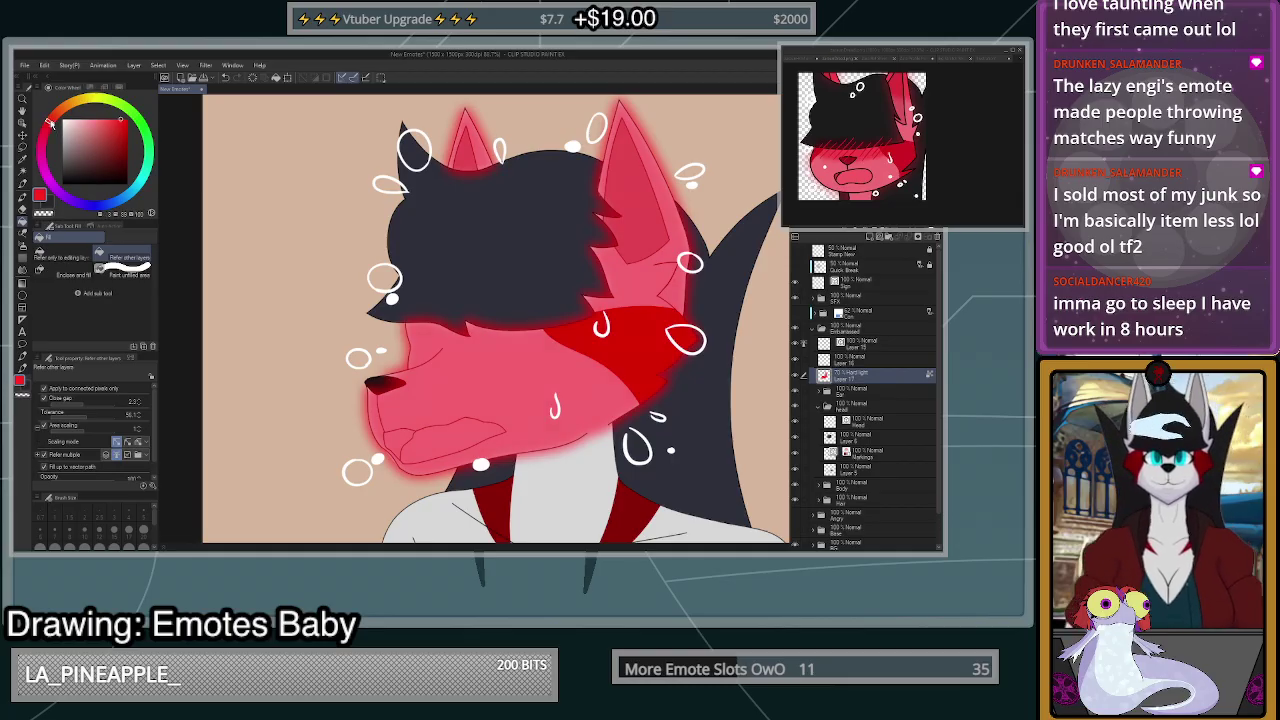
left_click(277, 78)
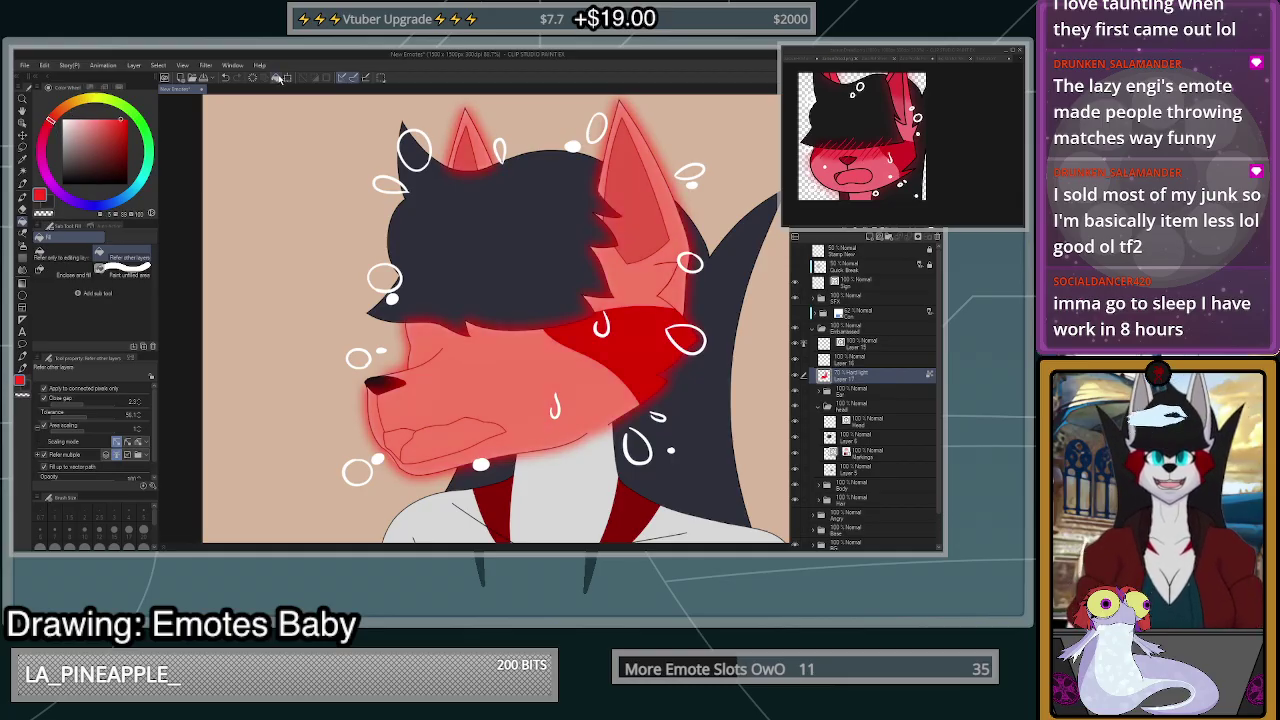
- Refill the glow with a slightly darker crimson red and reduce the layer's opacity a little
left_click_drag(122, 121, 127, 124)
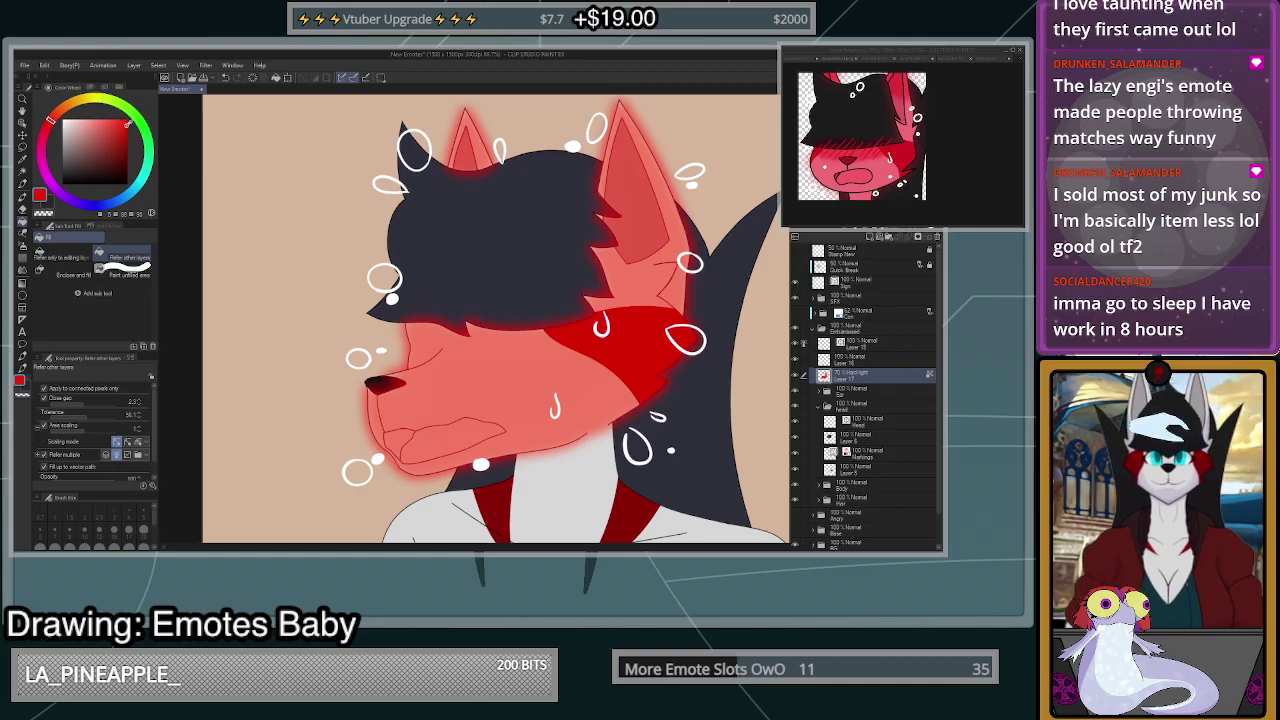
left_click(46, 128)
left_click(277, 78)
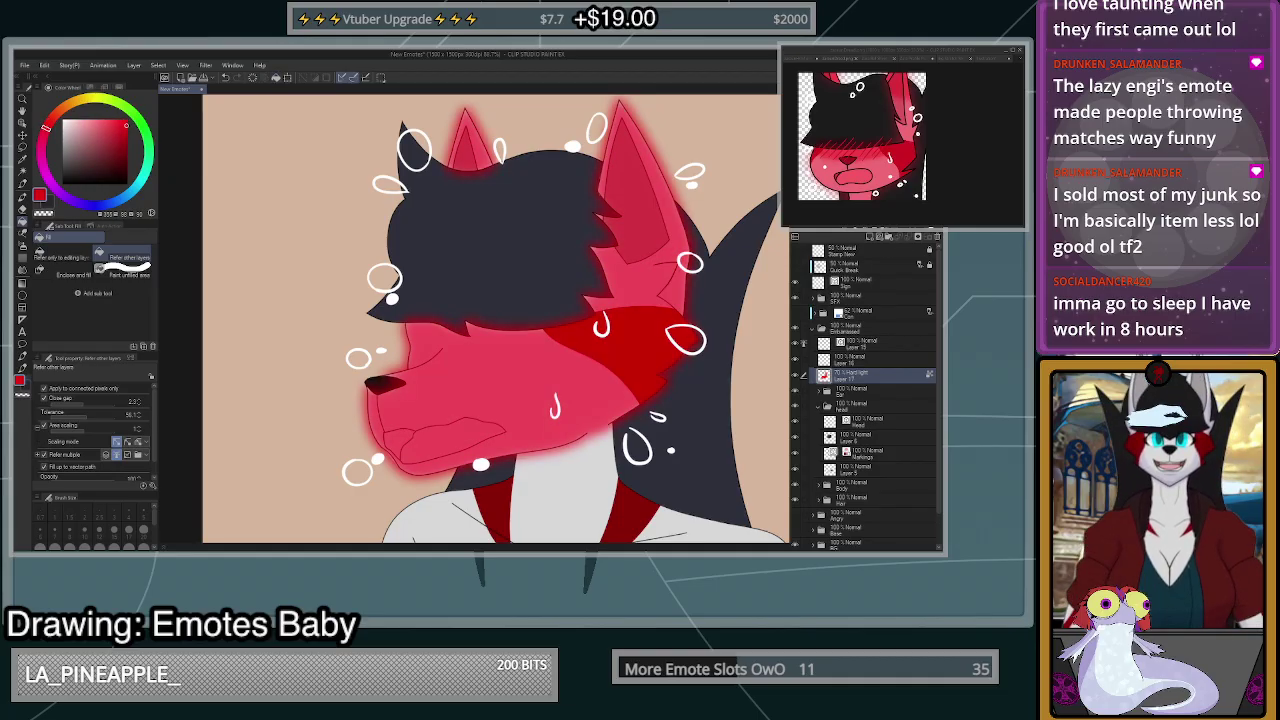
left_click(894, 219)
left_click_drag(894, 219, 889, 219)
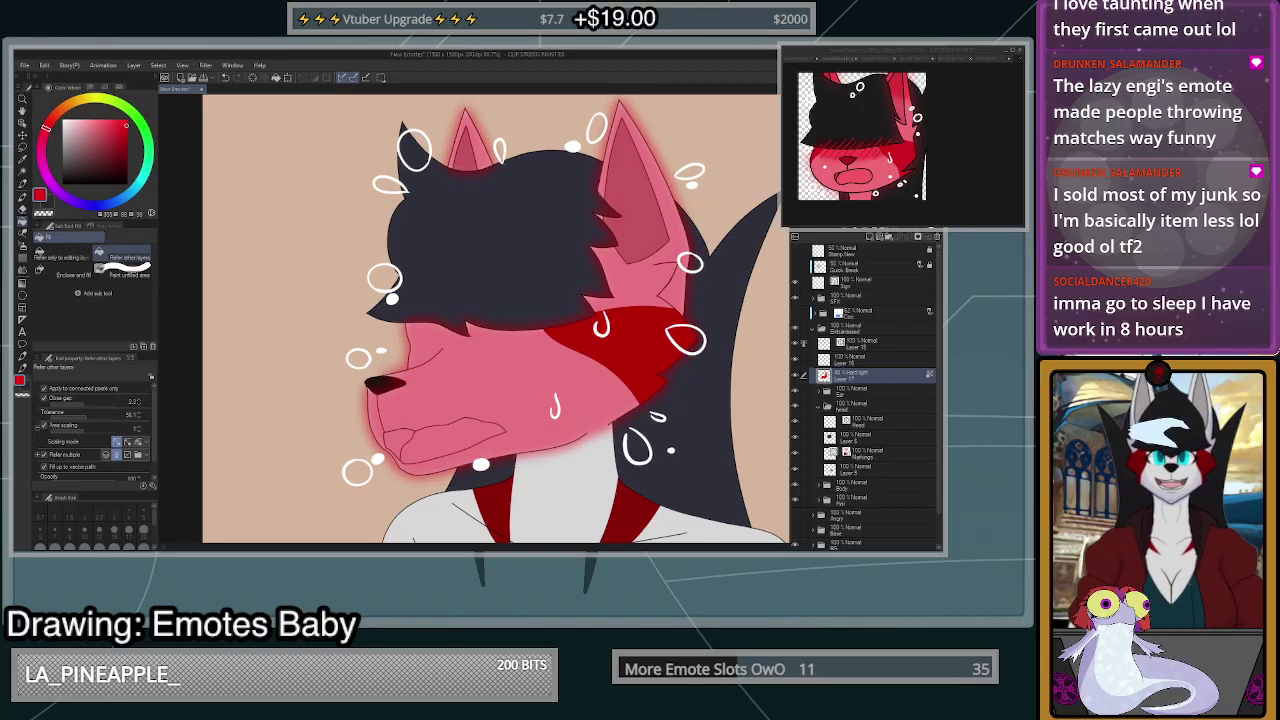
- Add a new Hard light layer directly below the red glow layer and switch to the Pen tool
left_click(867, 395)
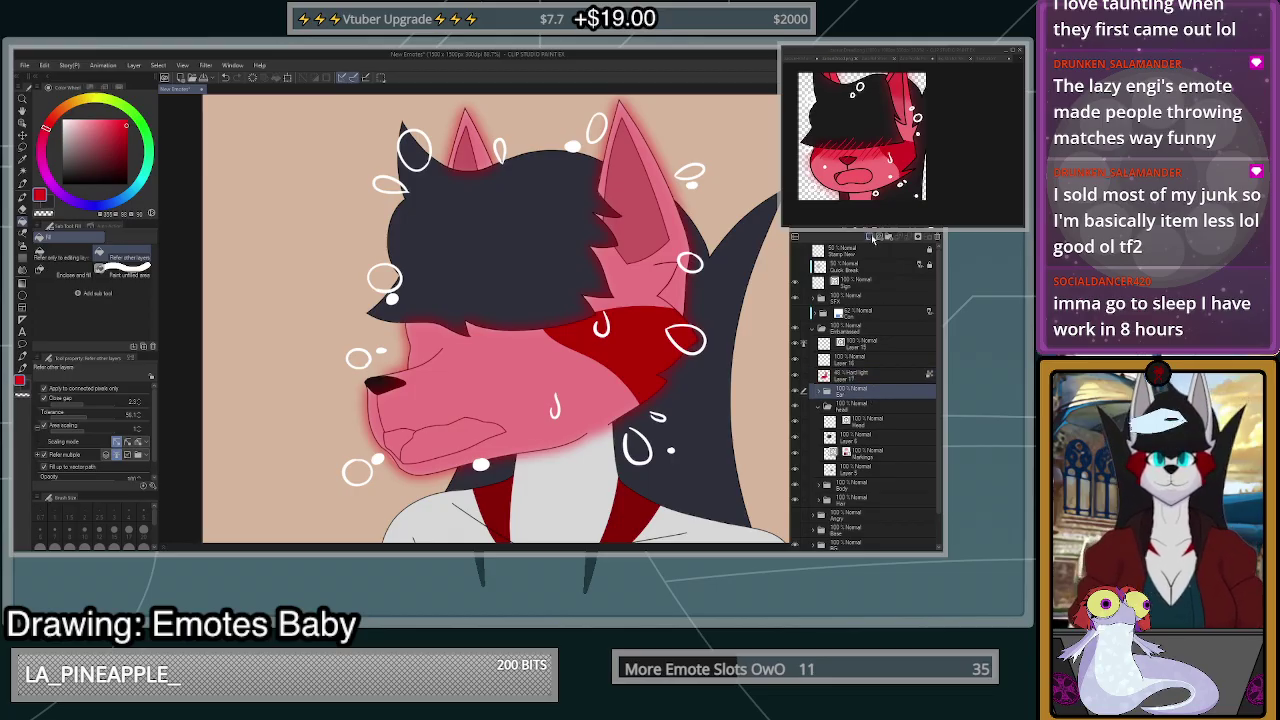
left_click(869, 237)
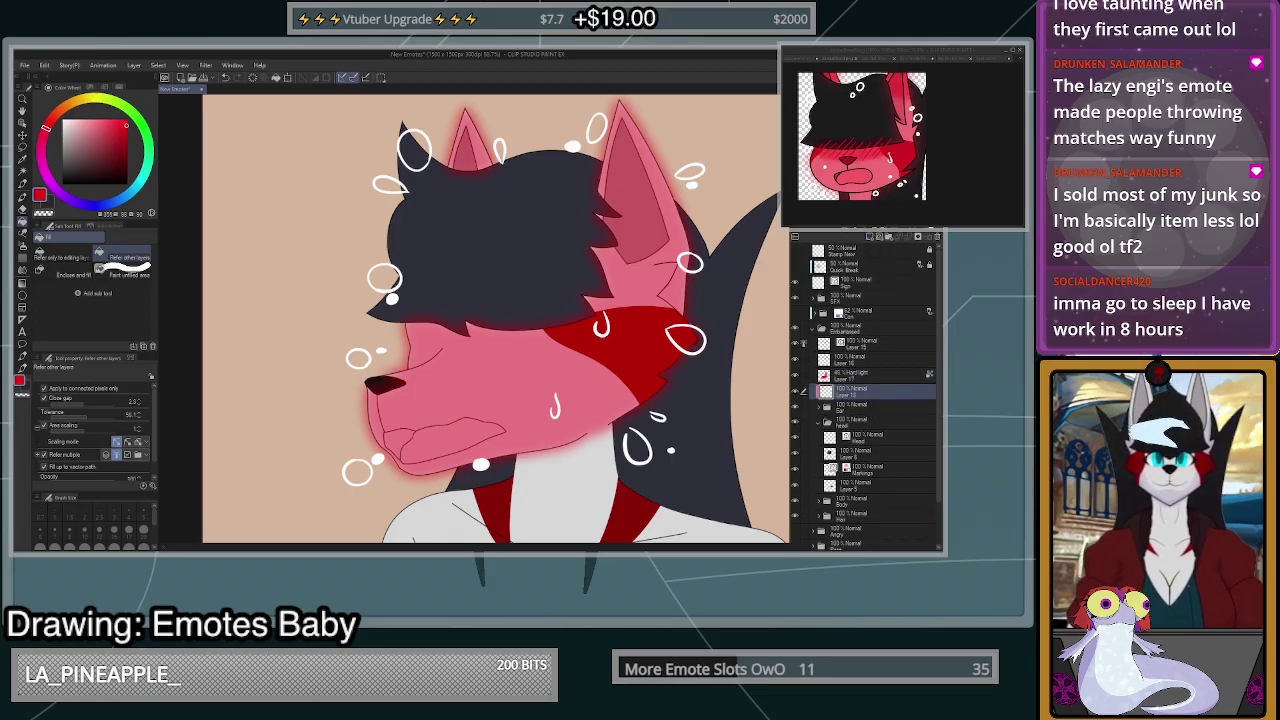
left_click(842, 220)
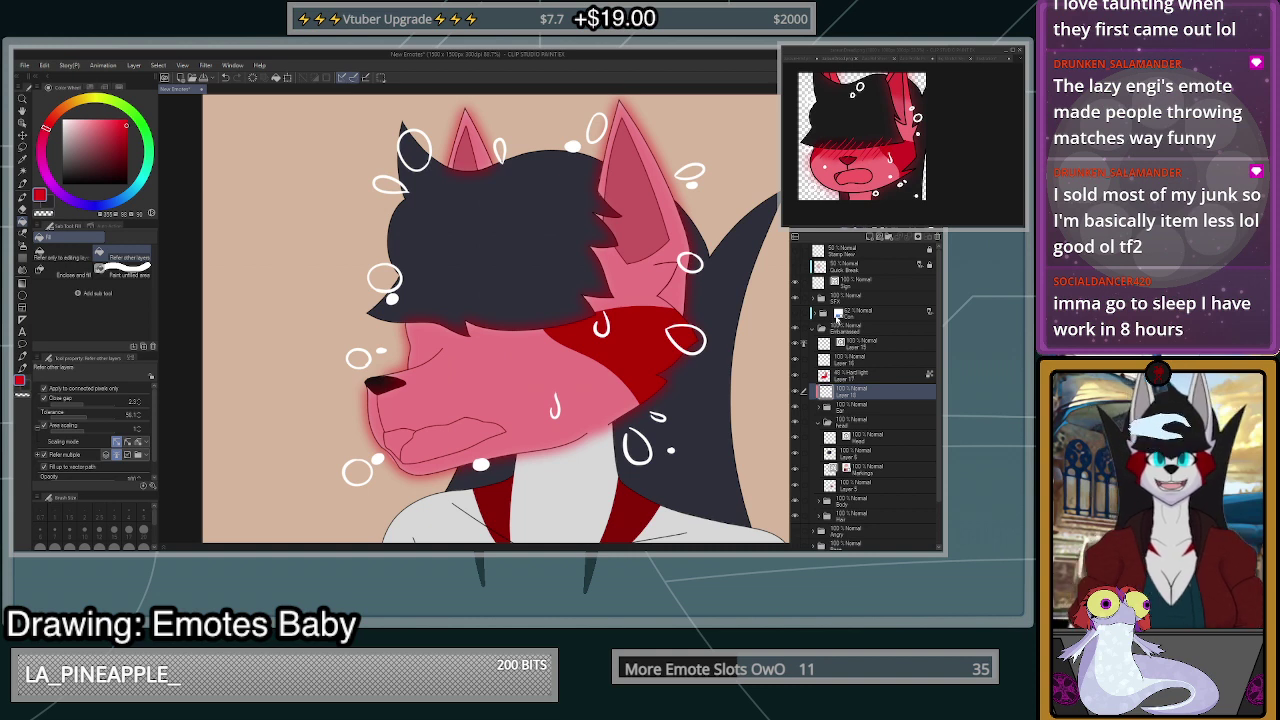
left_click(836, 348)
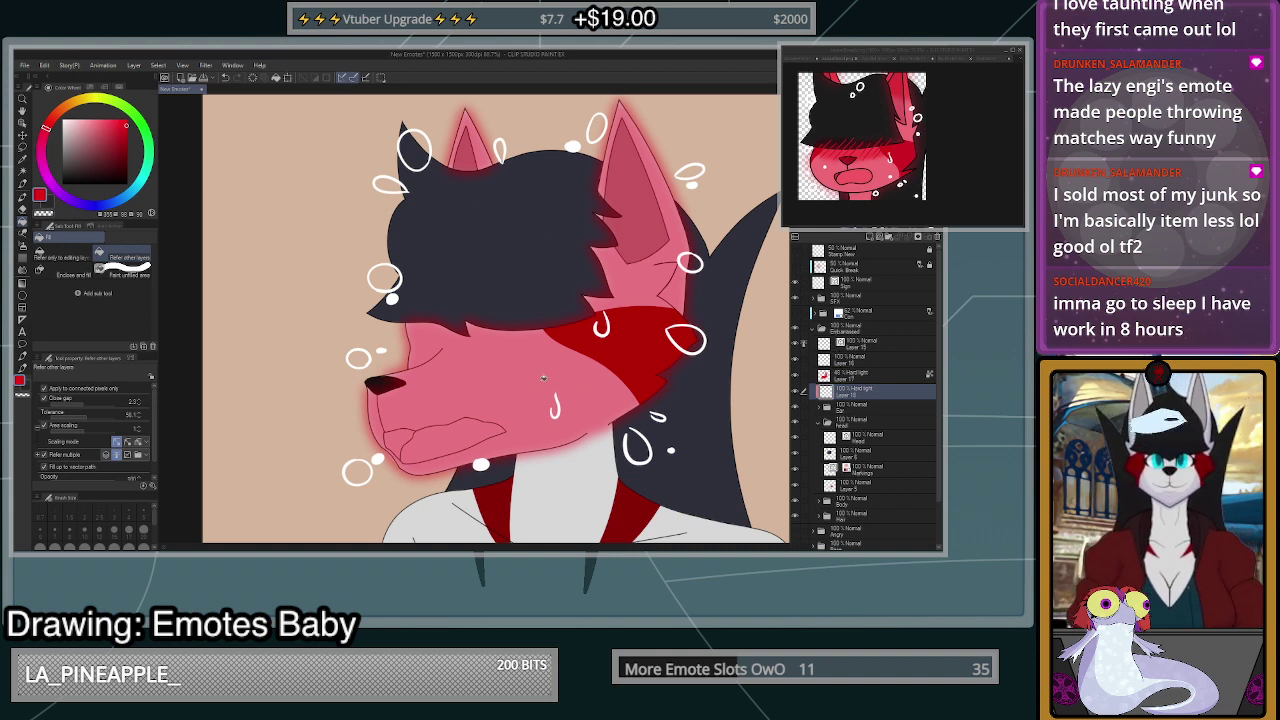
key("p")
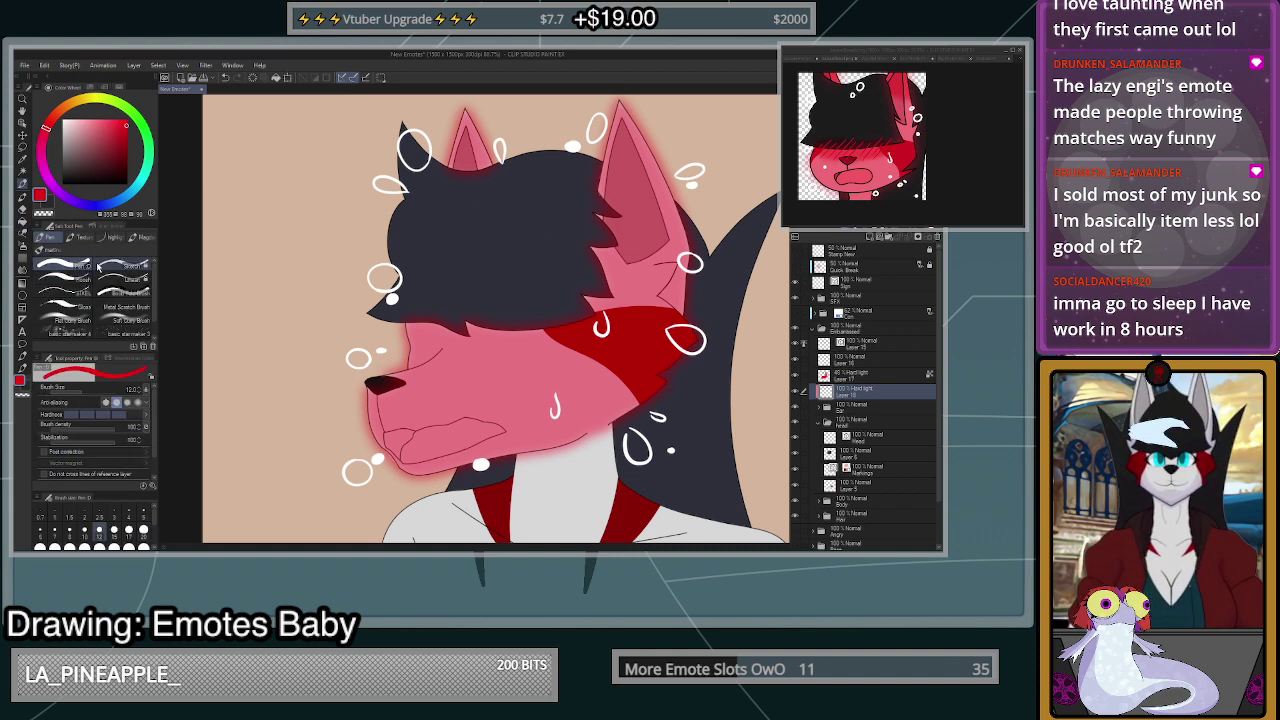
- Shade the tips of both ears in red with the Soft airbrush at size 200 on the new Hard light layer
left_click(23, 245)
mouse_move(640, 228)
left_mouse_down()
mouse_move(622, 160)
mouse_move(652, 165)
mouse_move(630, 140)
mouse_move(640, 130)
mouse_move(620, 160)
mouse_move(597, 150)
left_mouse_up()
key("ctrl+z")
key("ctrl+z")
mouse_move(497, 134)
left_mouse_down()
mouse_move(469, 108)
mouse_move(464, 132)
mouse_move(497, 130)
left_mouse_up()
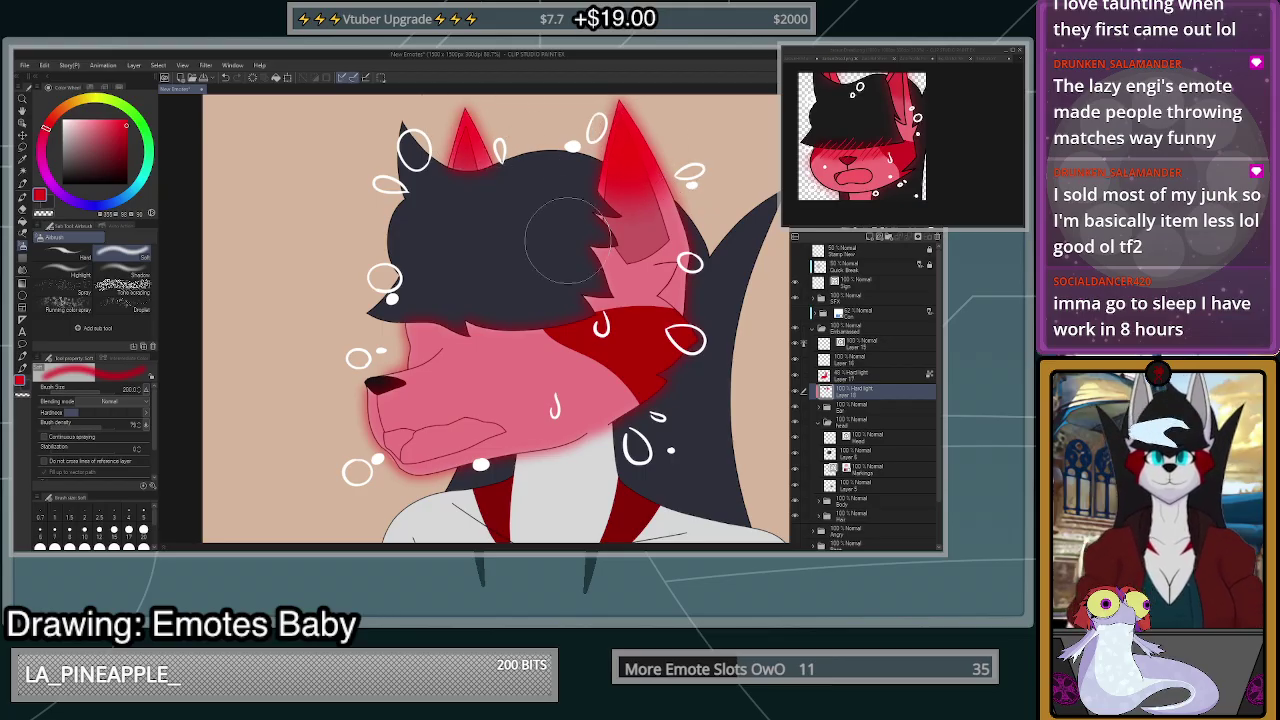
scroll(578, 302, "up", 1)
scroll(607, 327, "down", 2)
scroll(690, 330, "up", 1)
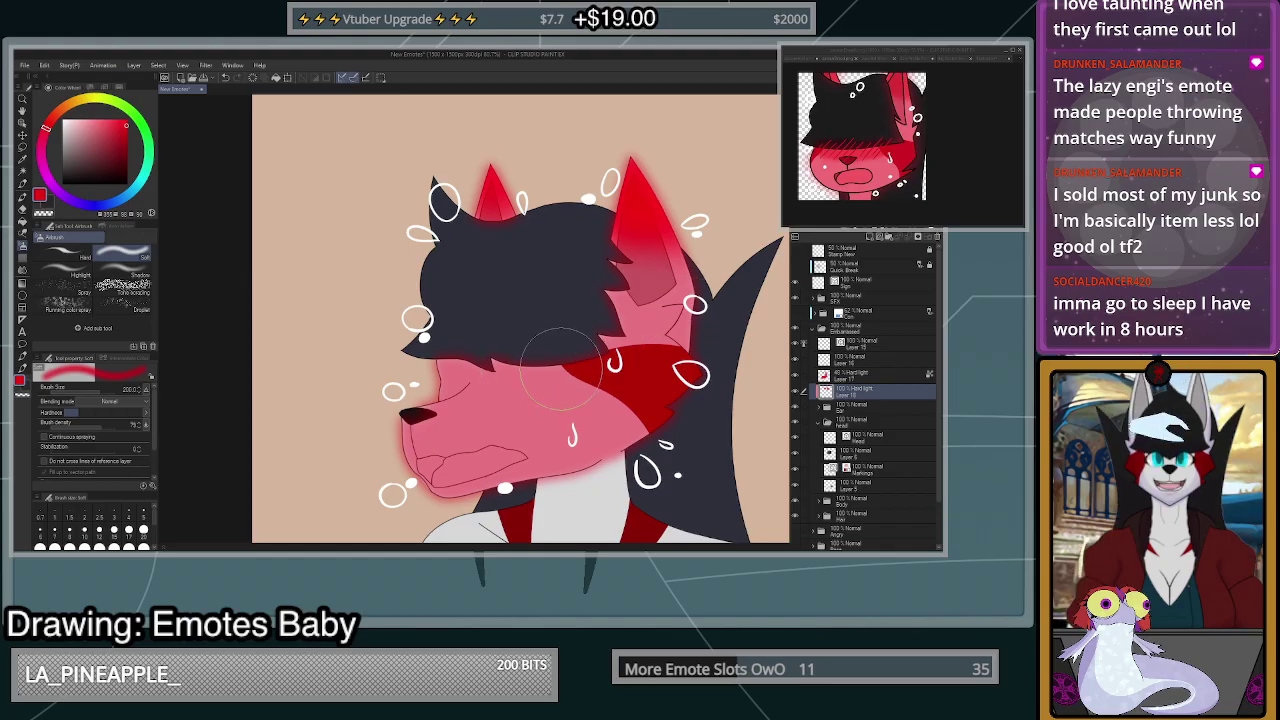
- Set the airbrush size to 100 and add a Hard light layer directly above the collapsed head folder
left_click(143, 533)
scroll(575, 370, "up", 1)
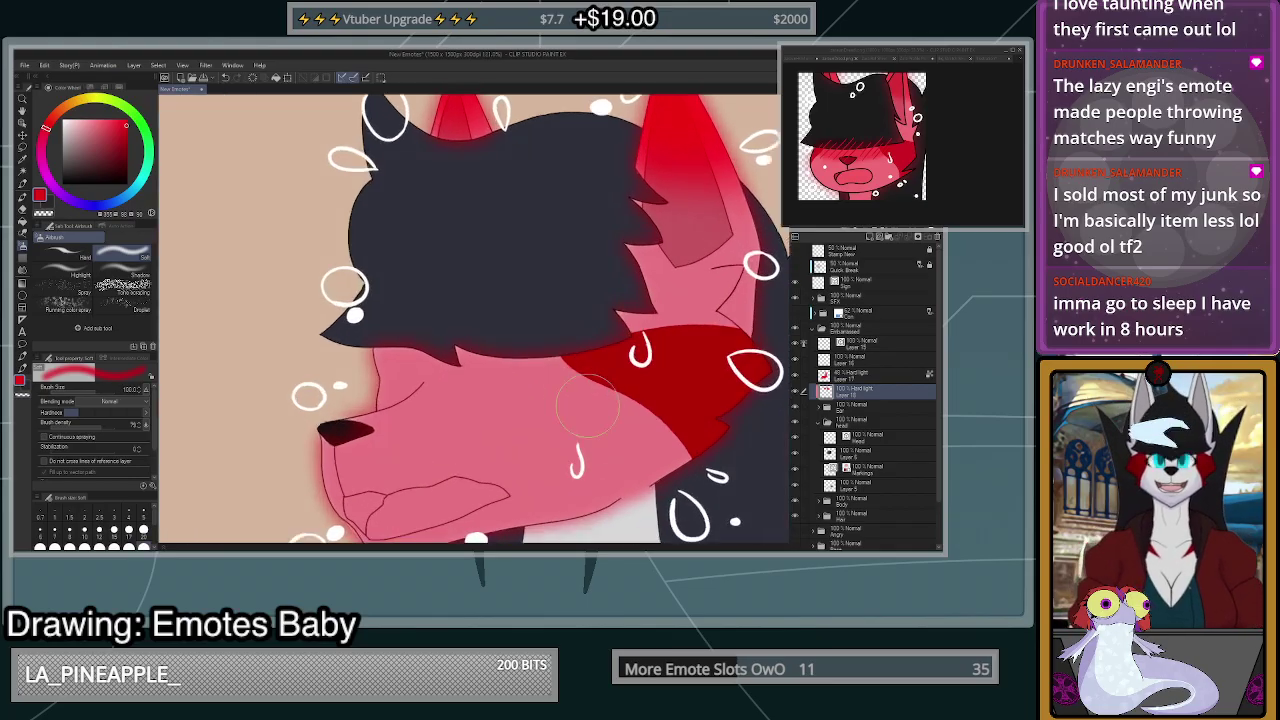
scroll(607, 442, "down", 2)
scroll(606, 440, "up", 1)
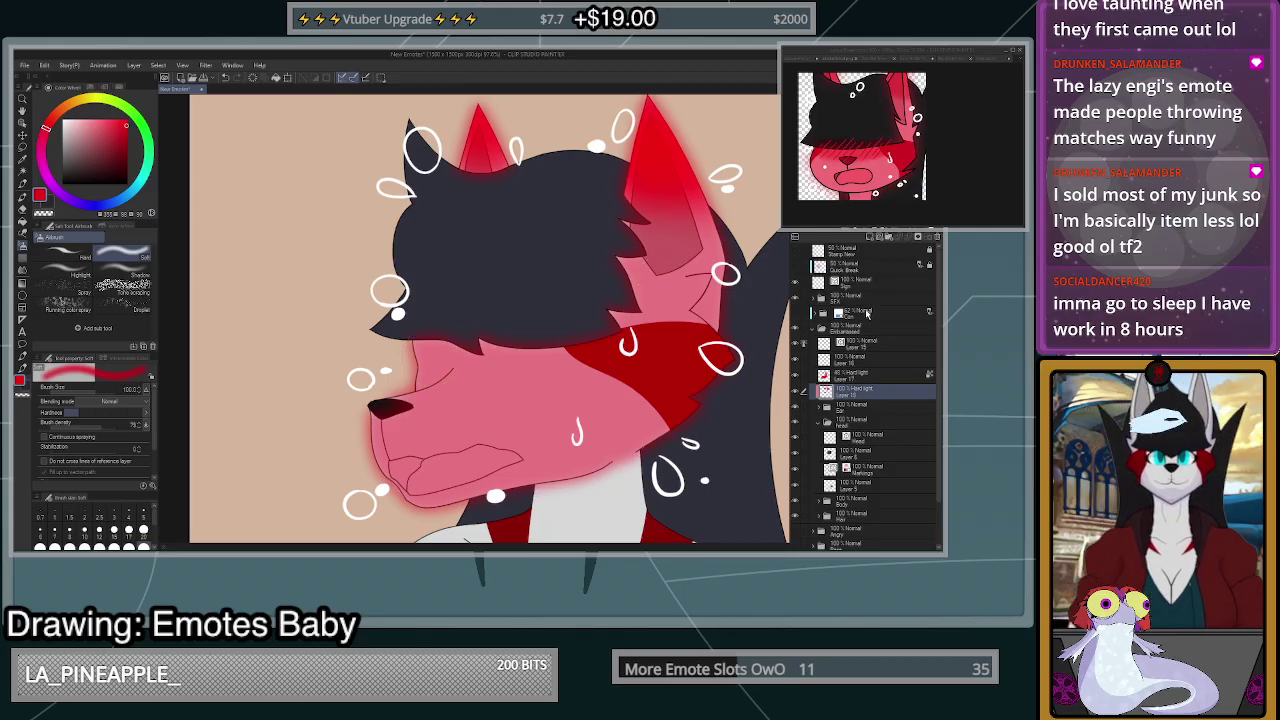
left_click(855, 422)
left_click(819, 423)
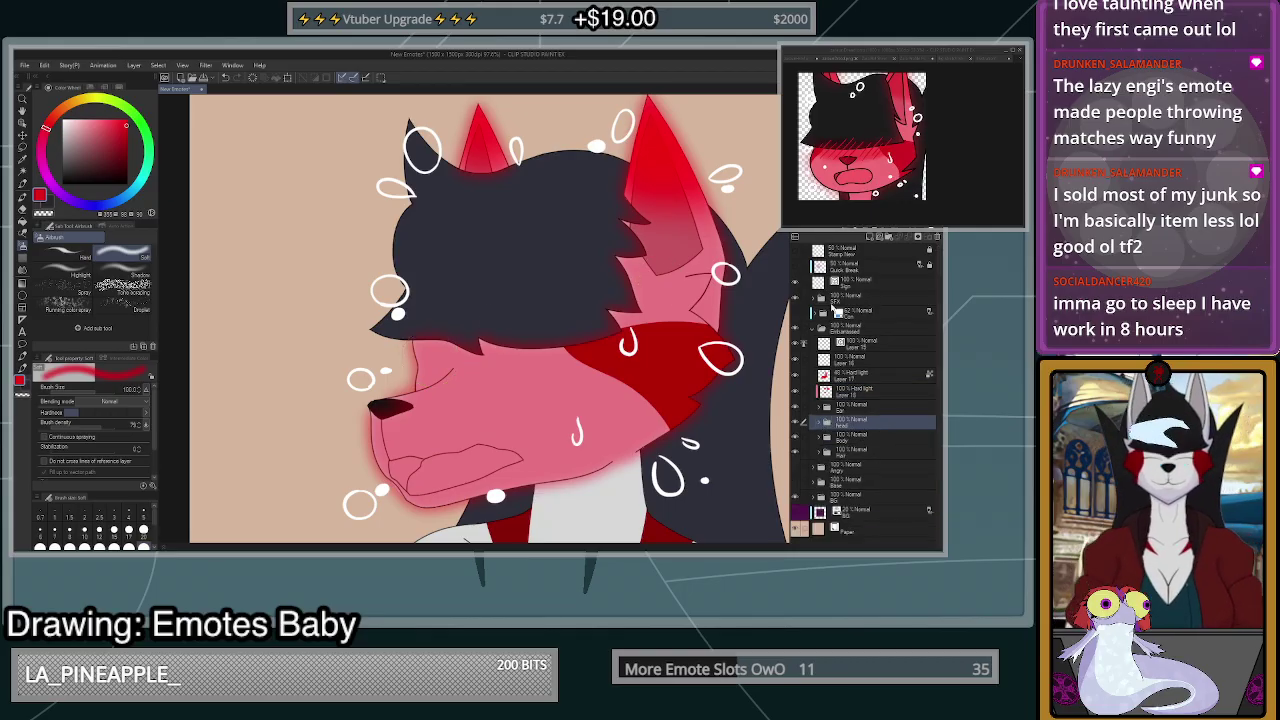
left_click(870, 238)
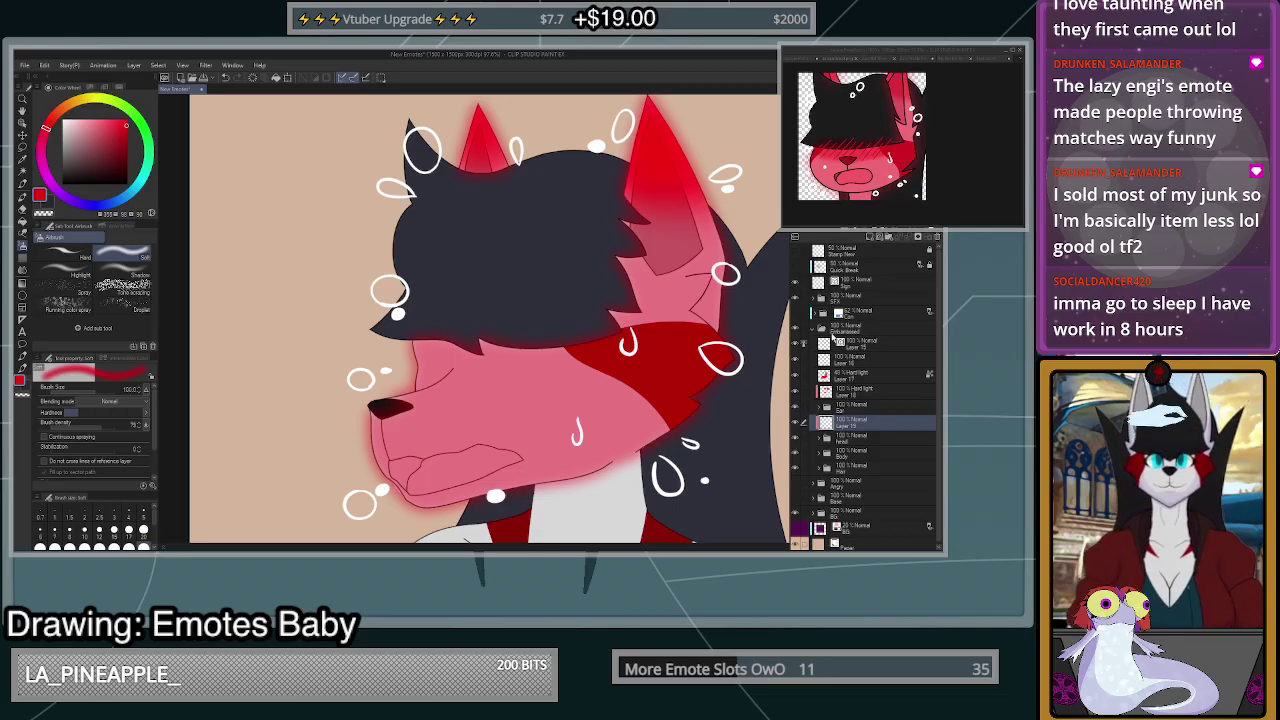
left_click(833, 361)
- Airbrush a soft red blush across the upper face and muzzle, just below the hair fringe
mouse_move(524, 358)
left_mouse_down()
mouse_move(562, 355)
mouse_move(426, 367)
mouse_move(448, 337)
mouse_move(580, 362)
mouse_move(432, 355)
mouse_move(504, 345)
mouse_move(612, 352)
left_mouse_up()
key("ctrl+z")
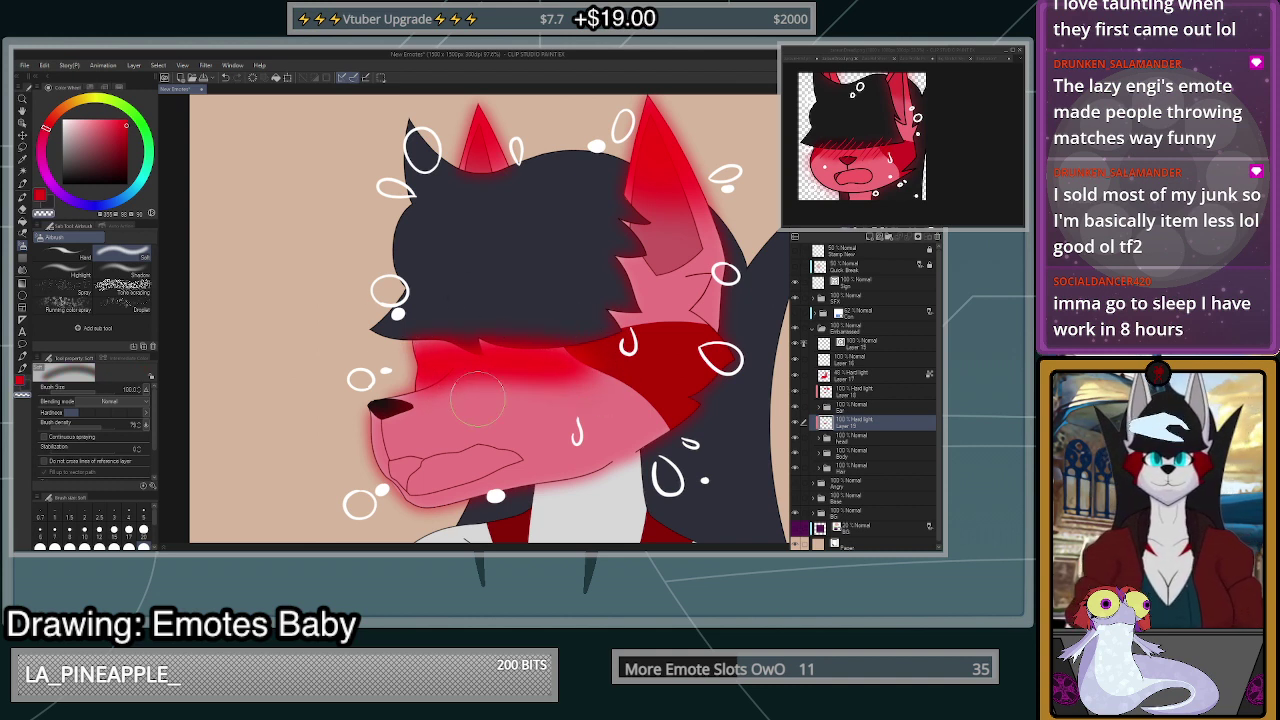
left_click_drag(440, 388, 607, 385)
scroll(636, 393, "down", 5)
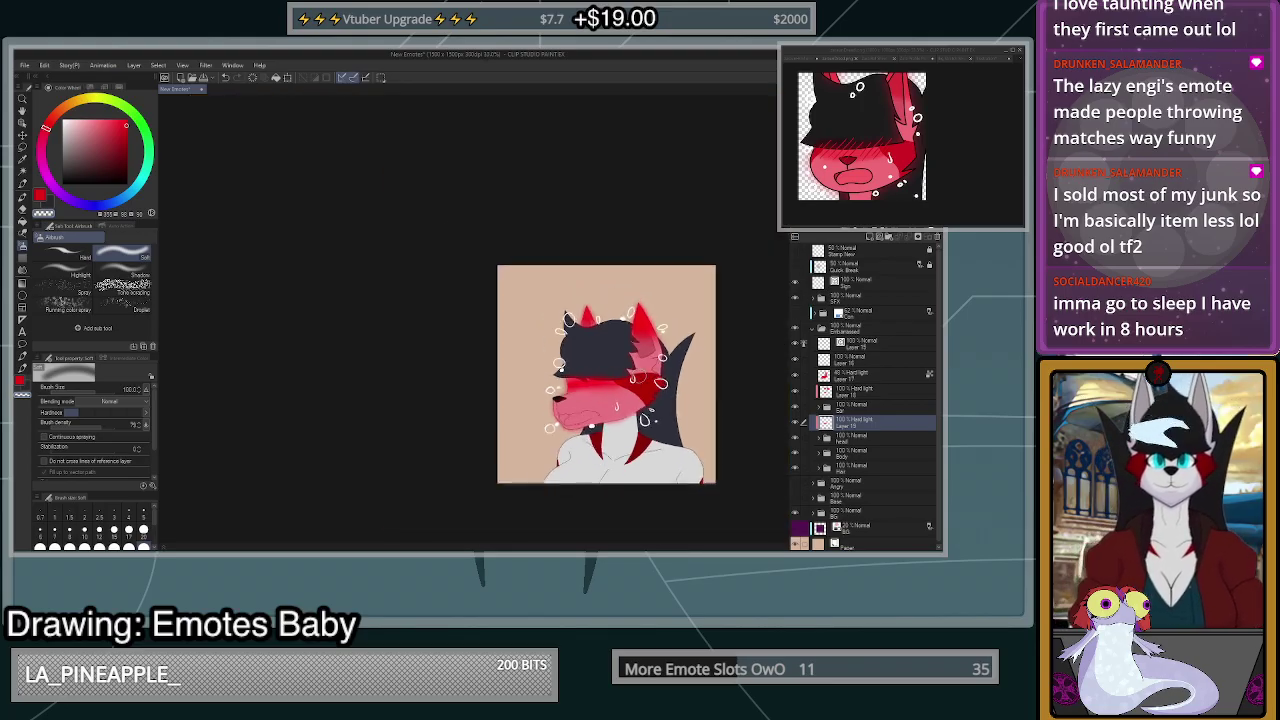
scroll(633, 393, "up", 1)
scroll(632, 392, "up", 4)
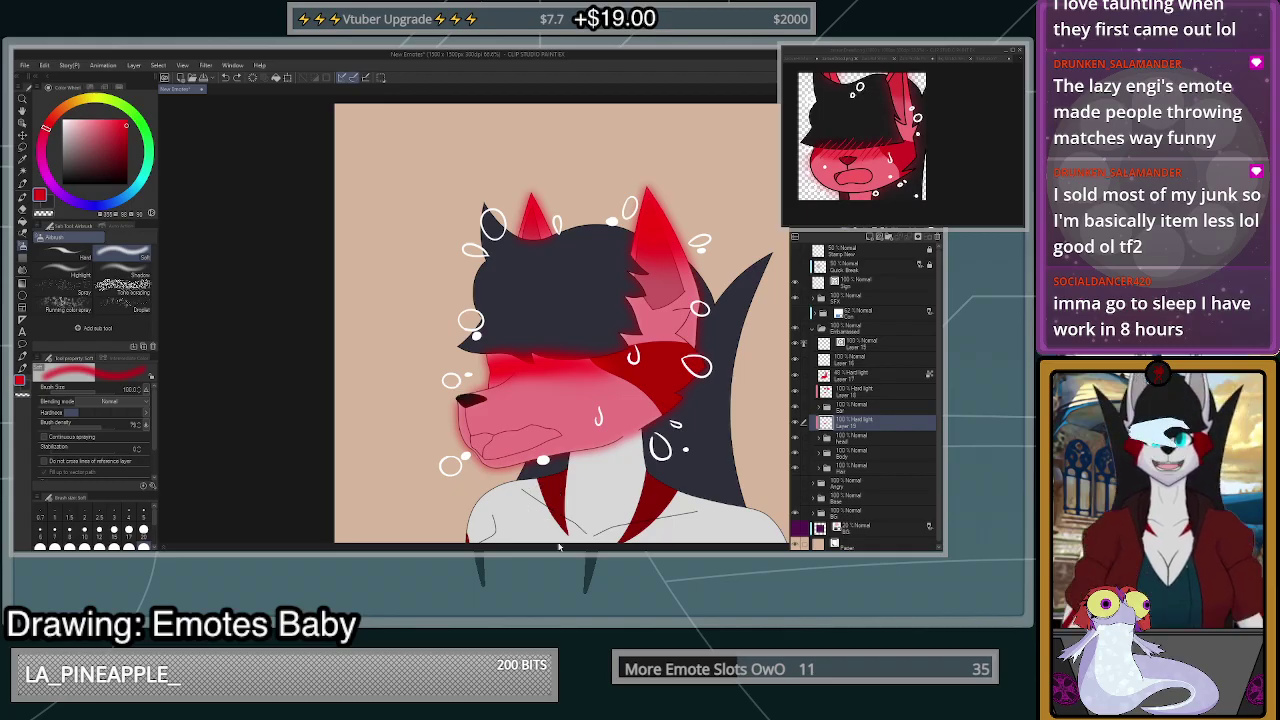
- Lower the face blush layer's opacity to about 70% and the ear blush layer's to about 60%
scroll(575, 372, "up", 2)
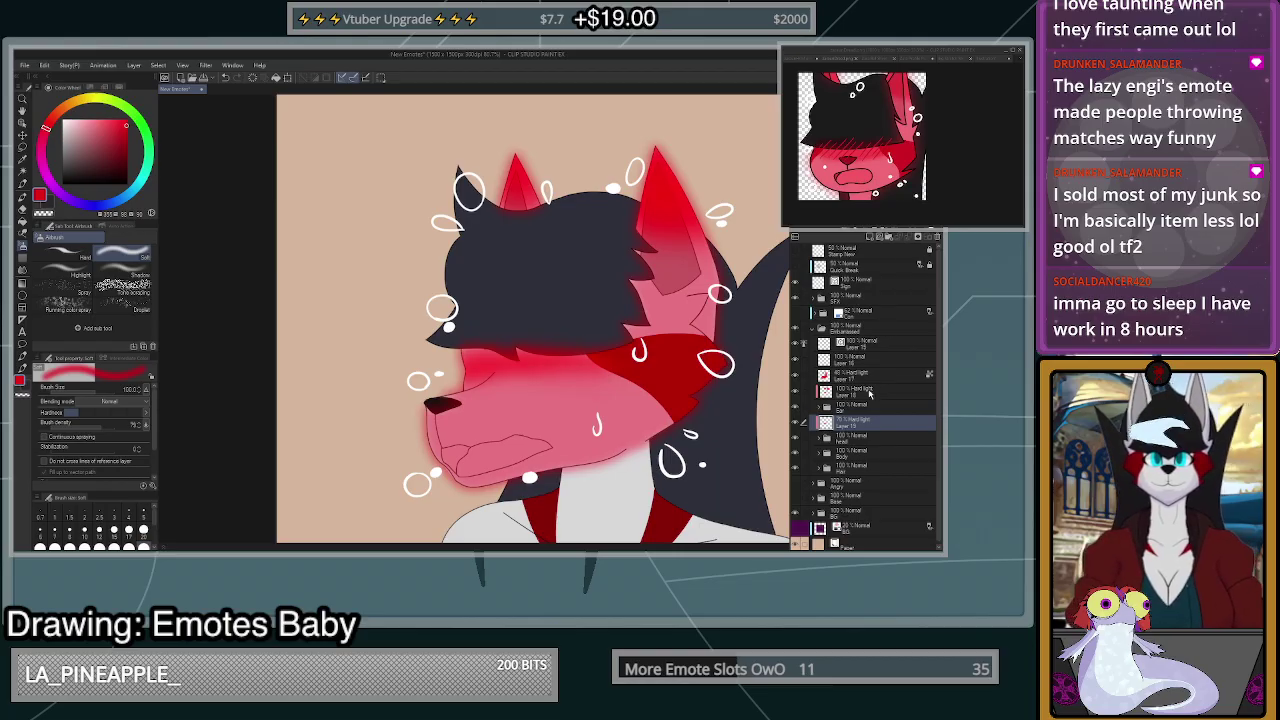
left_click(868, 393)
left_click_drag(925, 226, 915, 226)
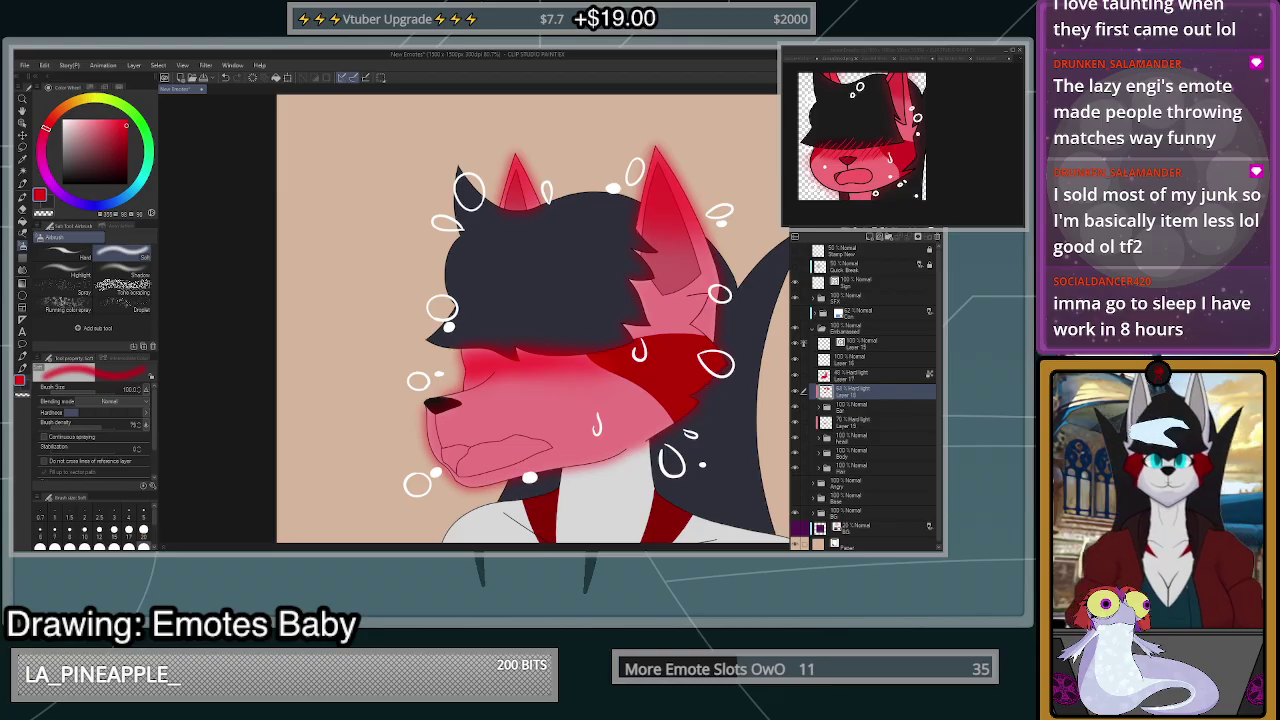
- On the head folder's lowest color layer, try filling the mouth interior with dark red from the color set
left_click(846, 440)
left_click(820, 440)
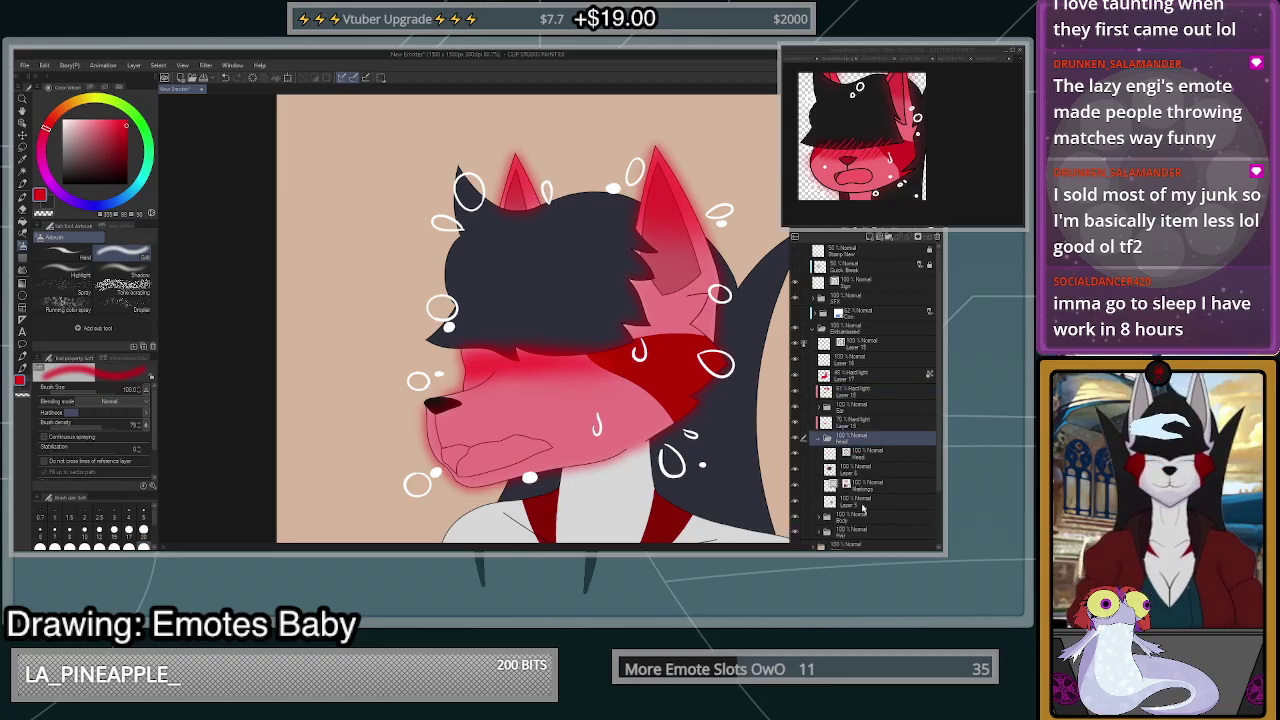
left_click(862, 503)
left_click(22, 221)
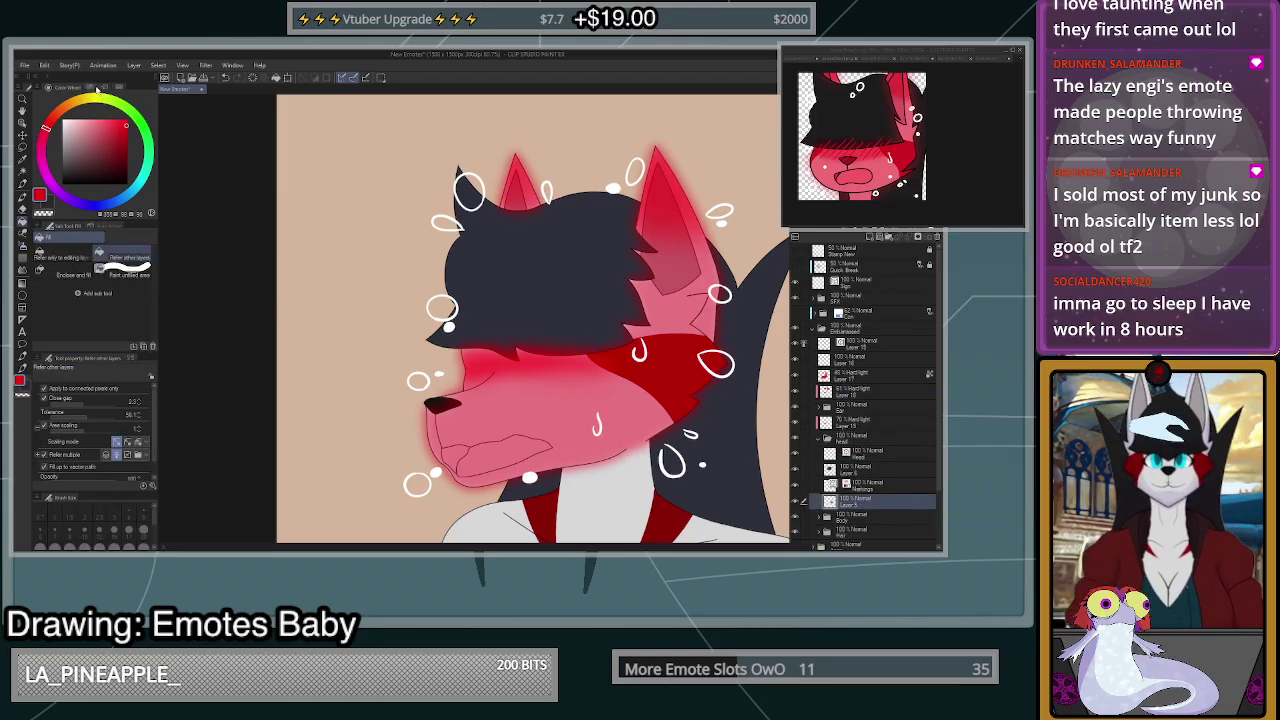
left_click(92, 87)
left_click(128, 112)
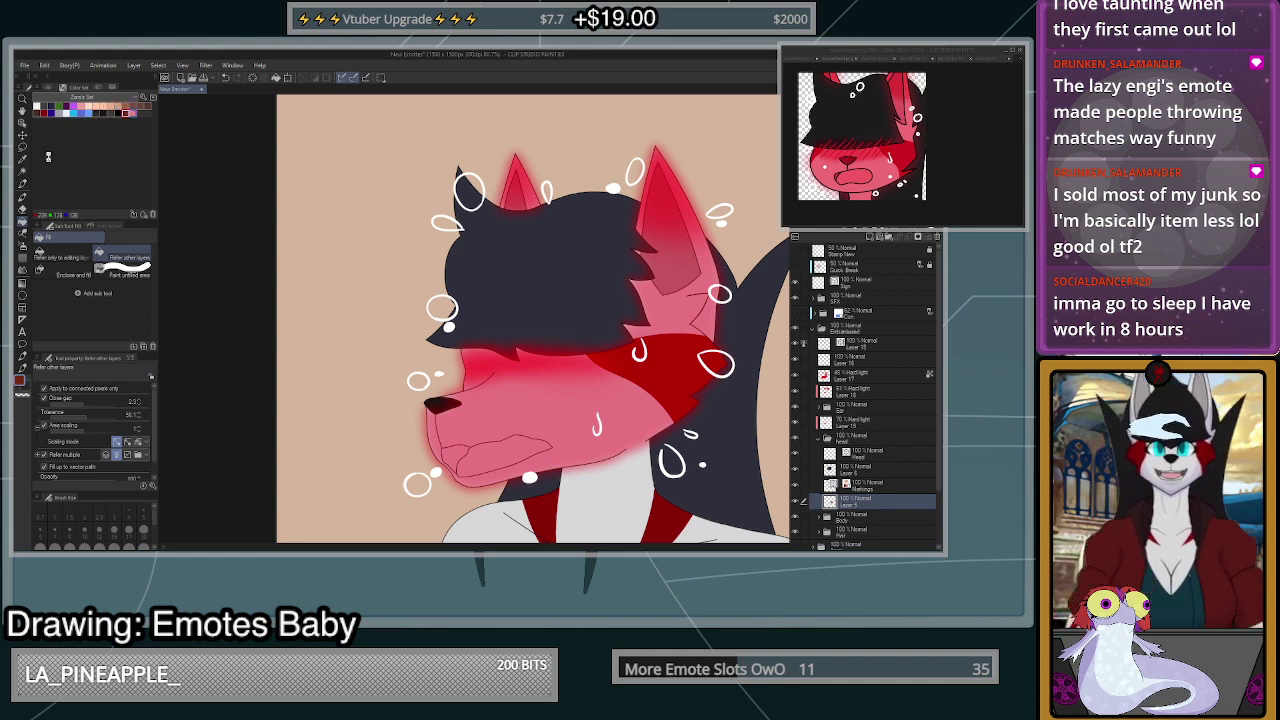
left_click(23, 227)
left_click(22, 221)
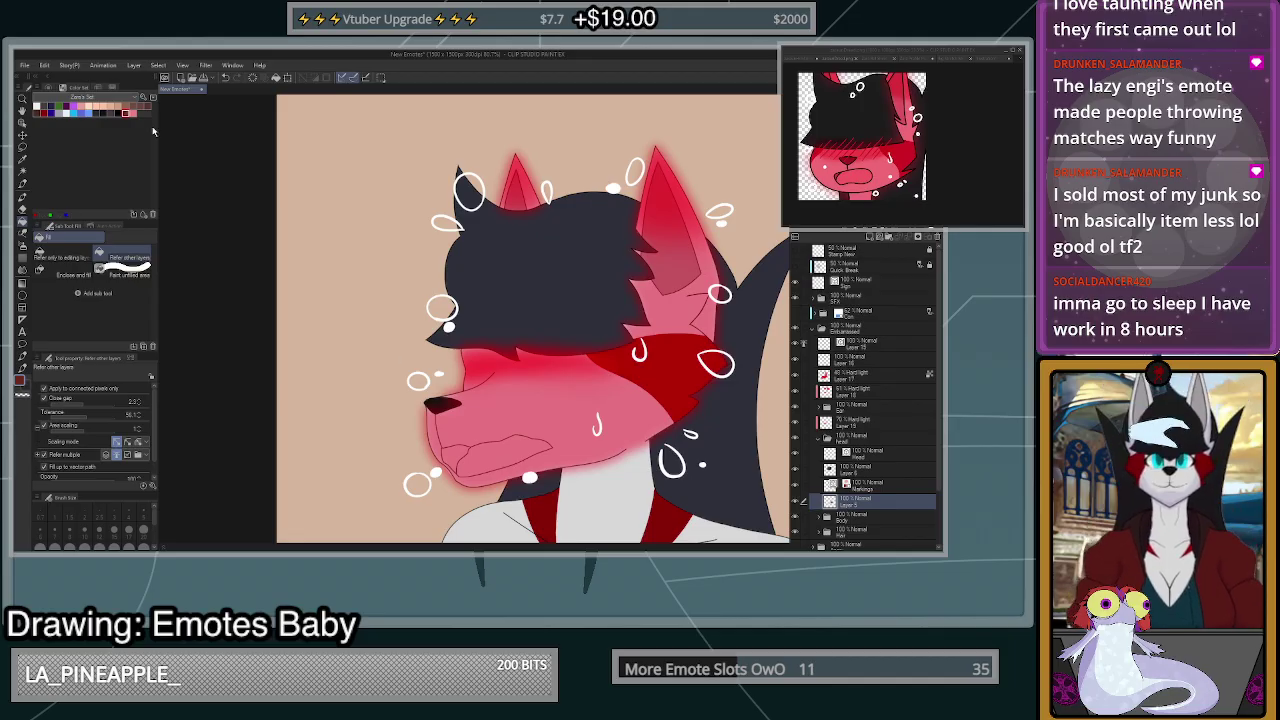
left_click(492, 450)
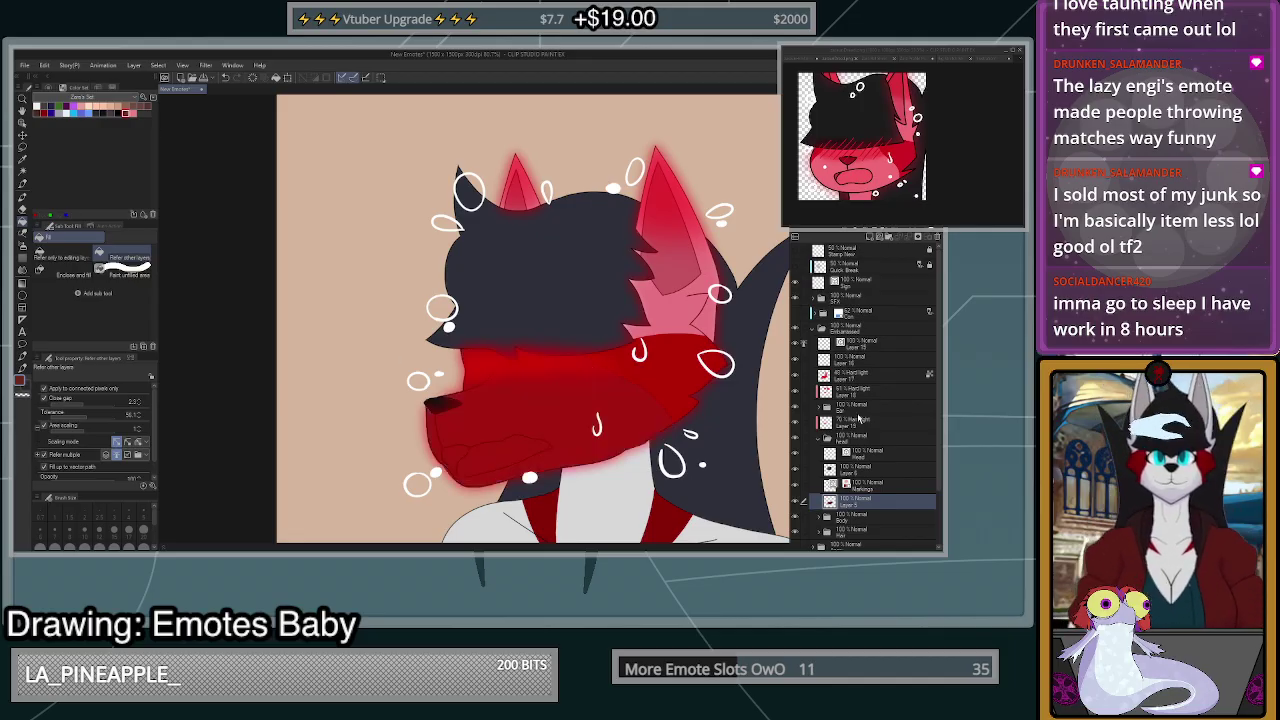
key("ctrl+z")
- Mark the Head line art as the reference layer, then fill the back of the mouth dark red and the tongue pink
left_click(856, 452)
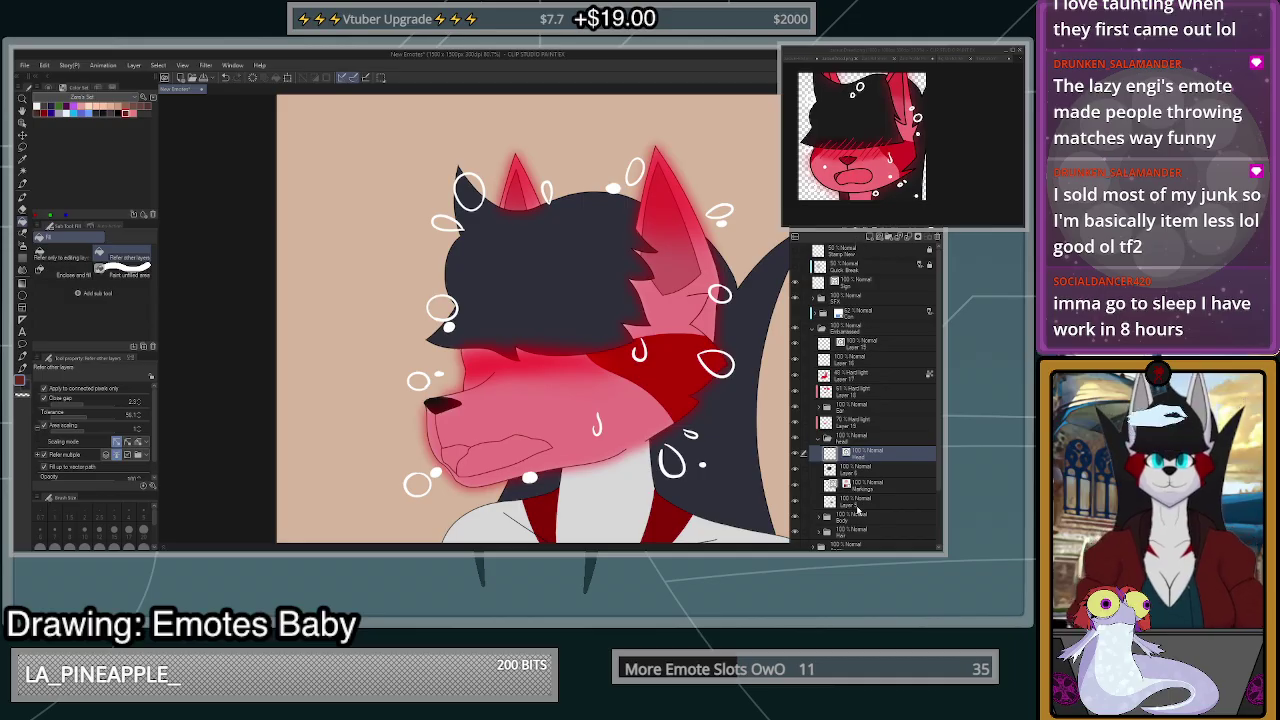
left_click(856, 500)
left_click(463, 455)
key("ctrl+z")
left_click(462, 455)
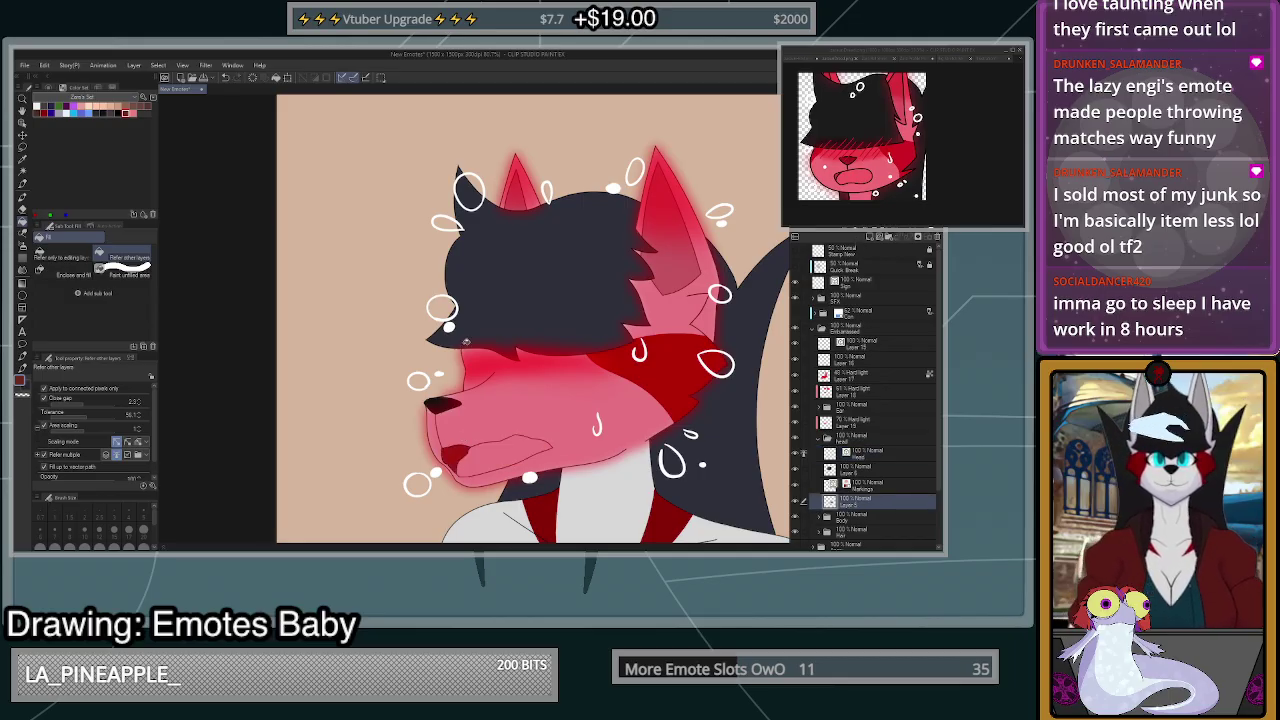
left_click(133, 113)
left_click(477, 441)
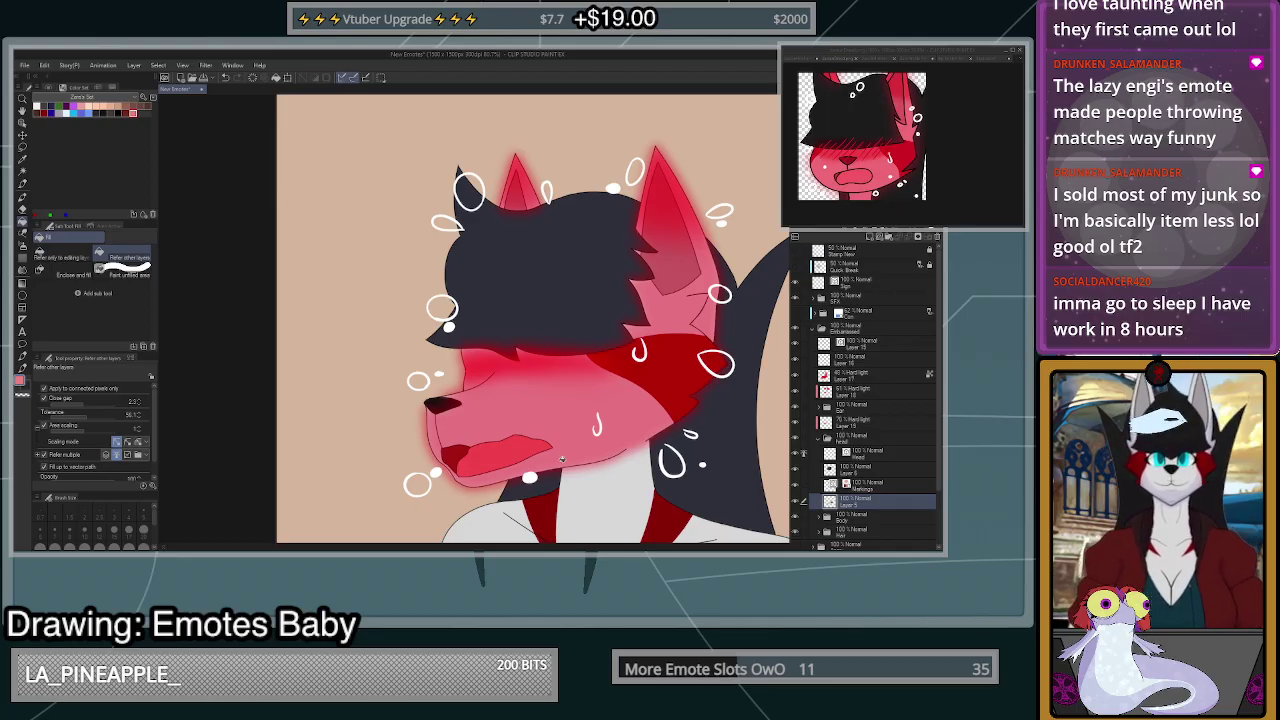
- Collapse the head folder and add a new Normal layer directly above Layer 16 for drawing with the Pen
scroll(562, 458, "up", 1)
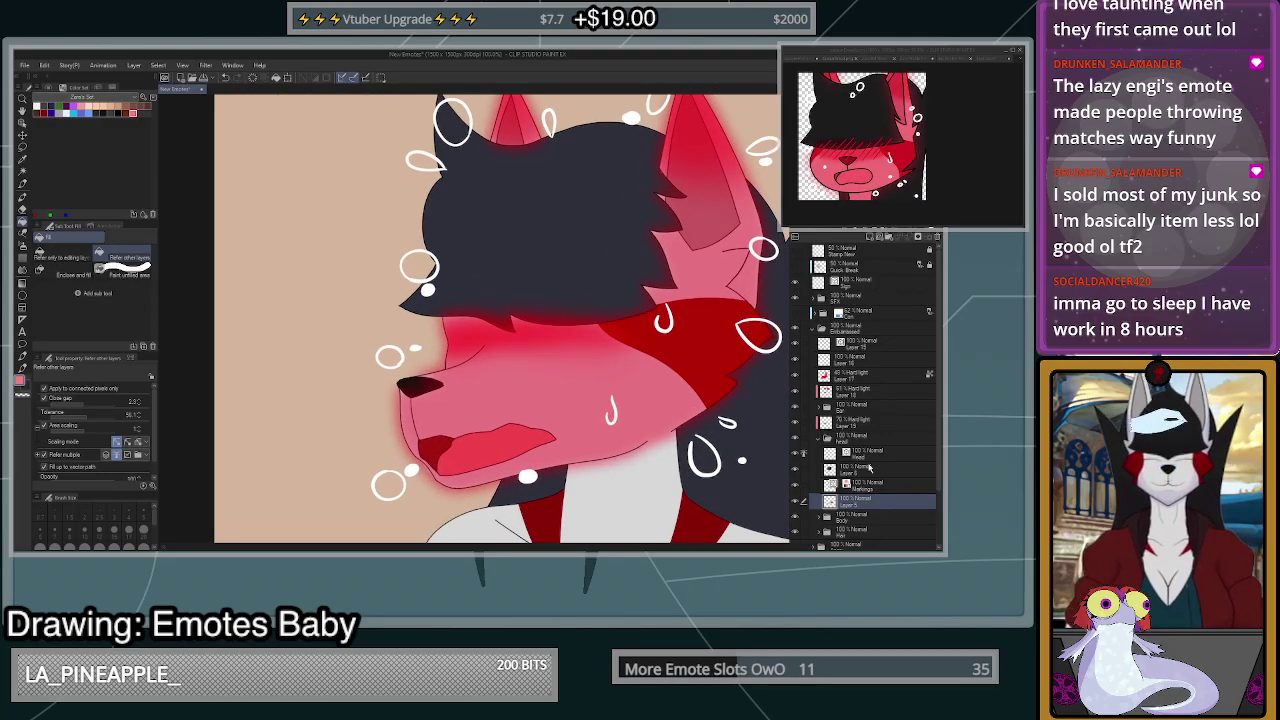
left_click(869, 489)
left_click(819, 439)
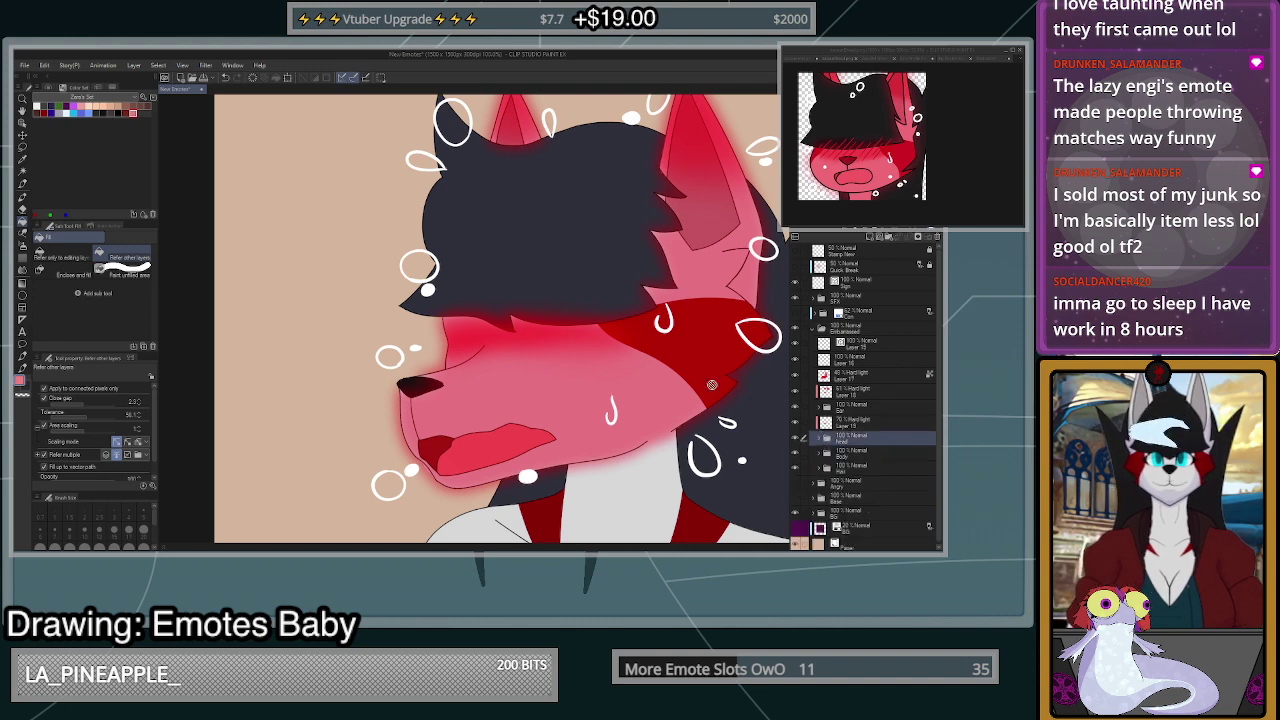
scroll(712, 365, "down", 4)
scroll(684, 358, "up", 3)
scroll(720, 348, "up", 1)
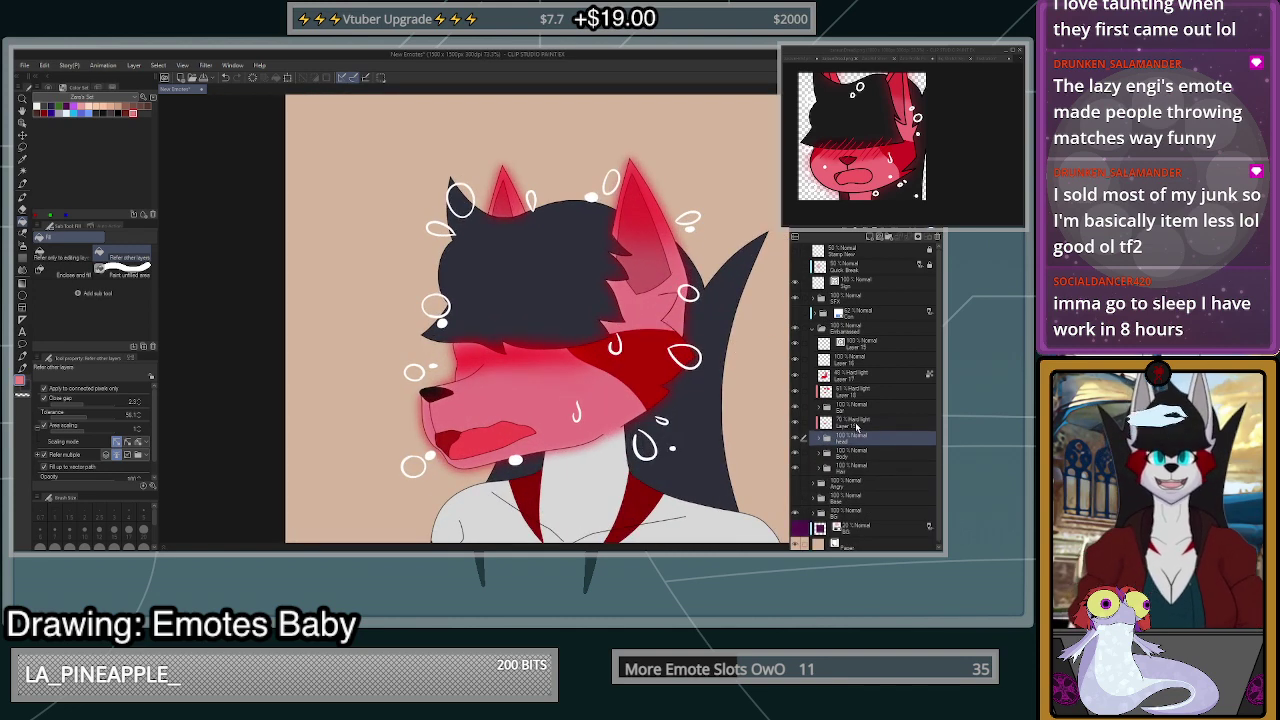
left_click(857, 423)
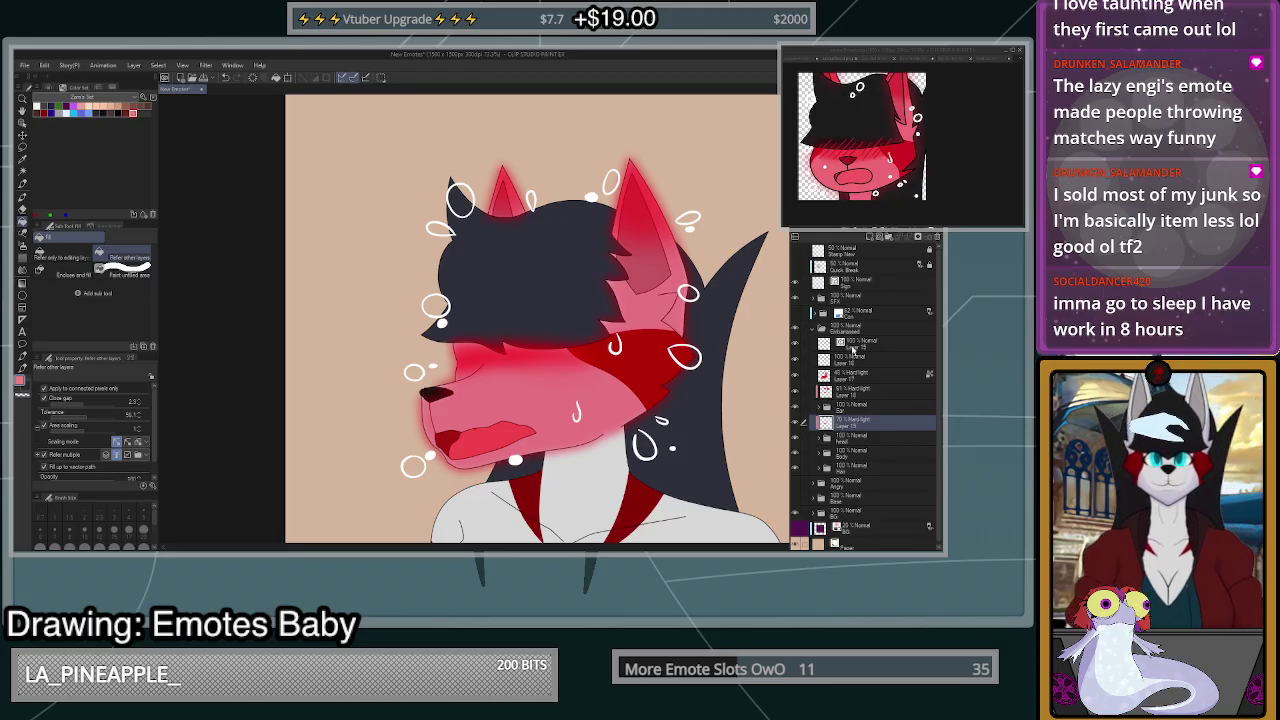
left_click(856, 361)
left_click(858, 348)
left_click(857, 365)
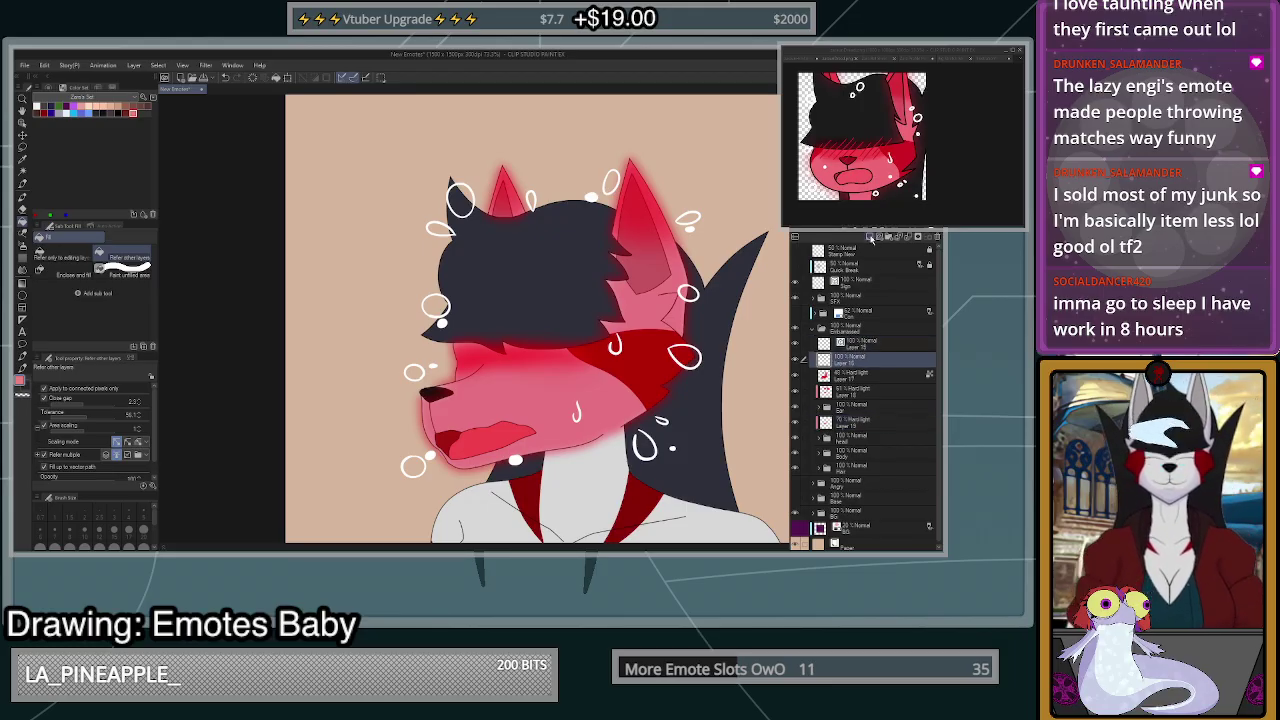
left_click(871, 237)
key("p")
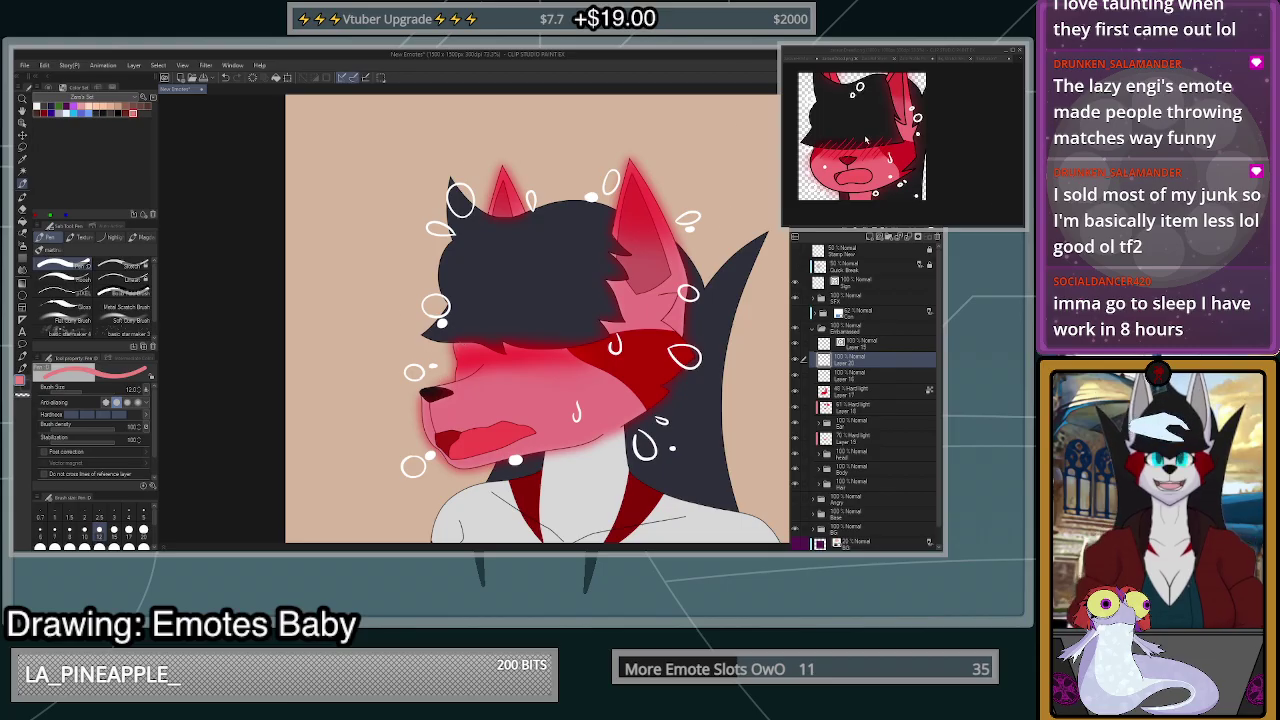
- Bring the reference emote into the main window and sample the crimson of its diagonal blush lines
left_click(975, 68)
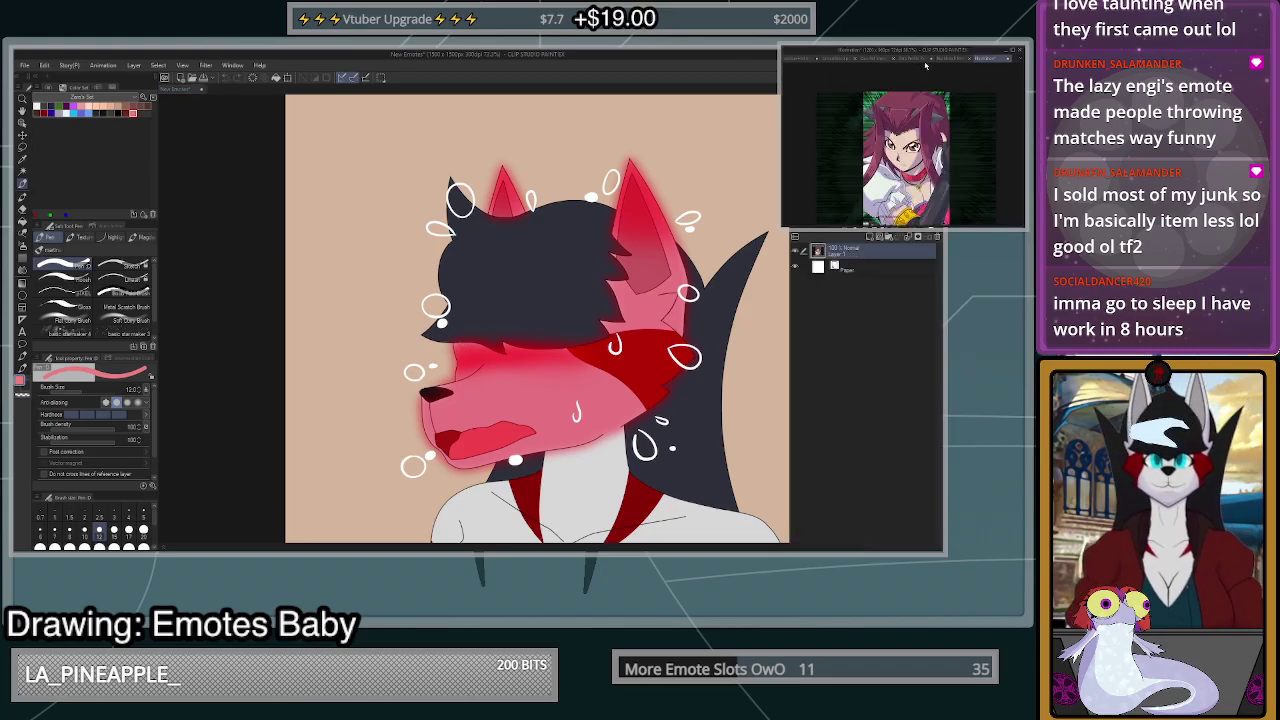
left_click(833, 60)
left_click_drag(532, 120, 182, 90)
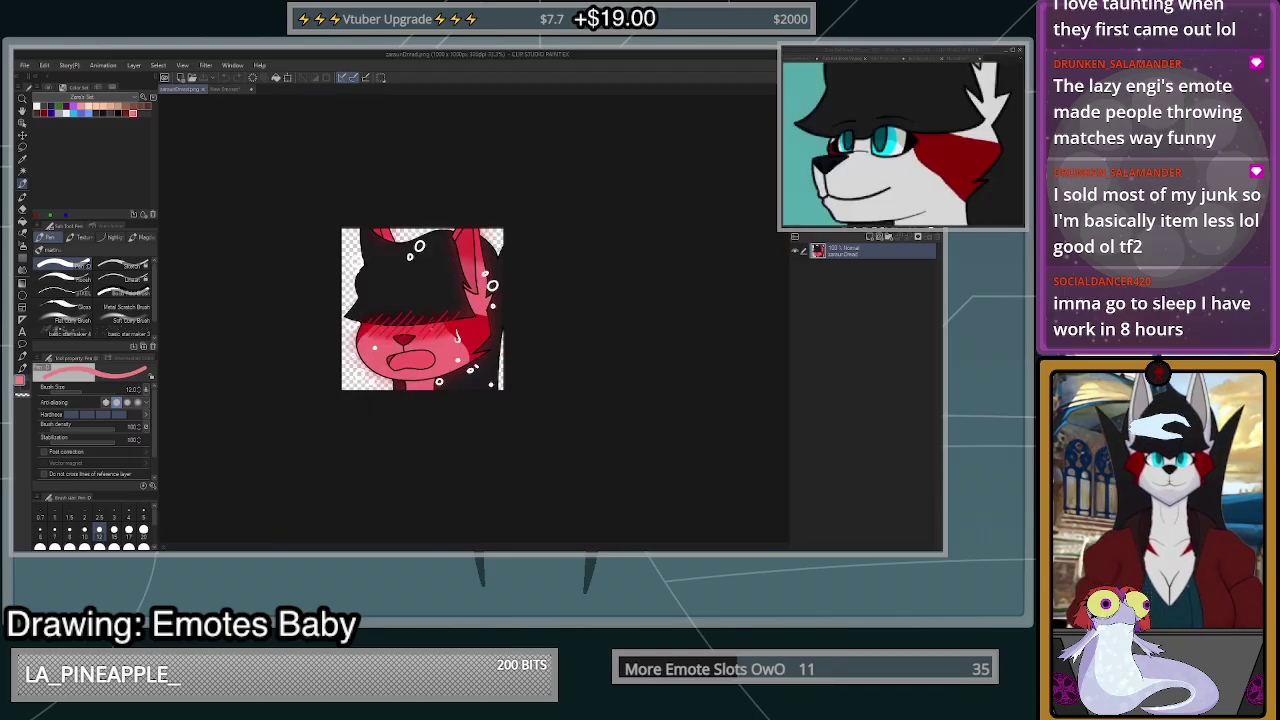
scroll(380, 350, "up", 18)
scroll(512, 179, "up", 6)
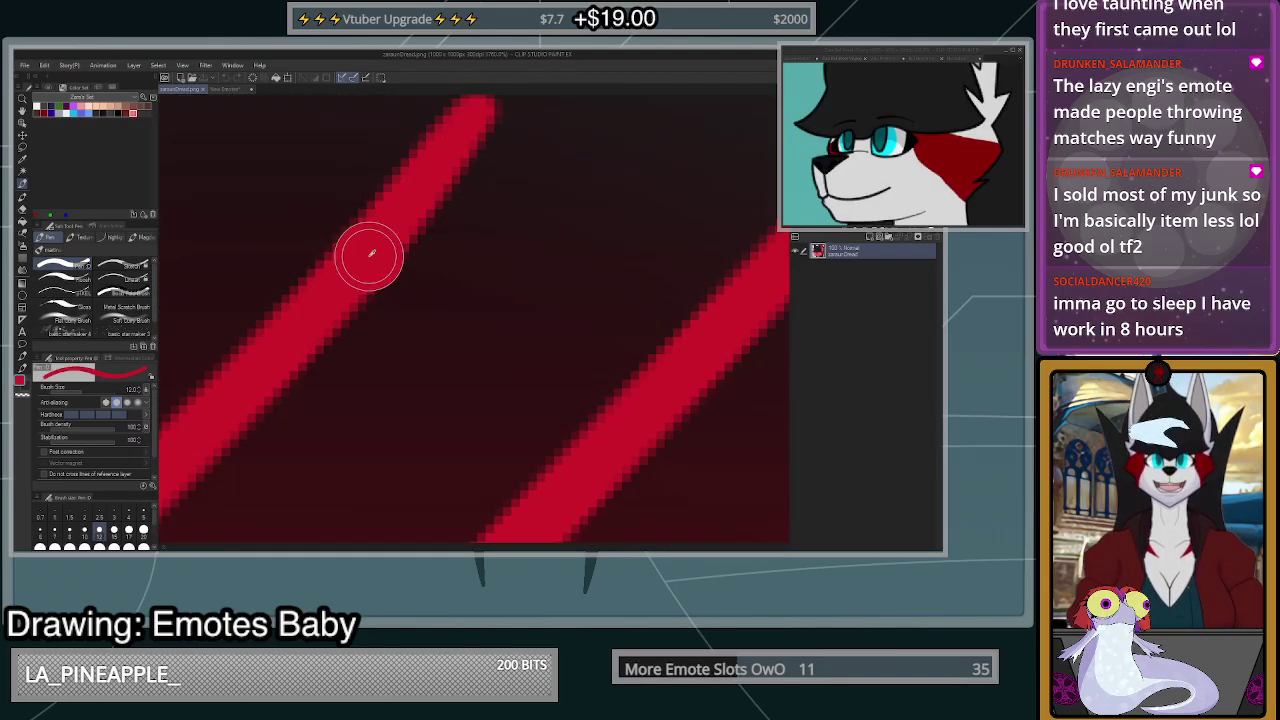
scroll(370, 256, "down", 10)
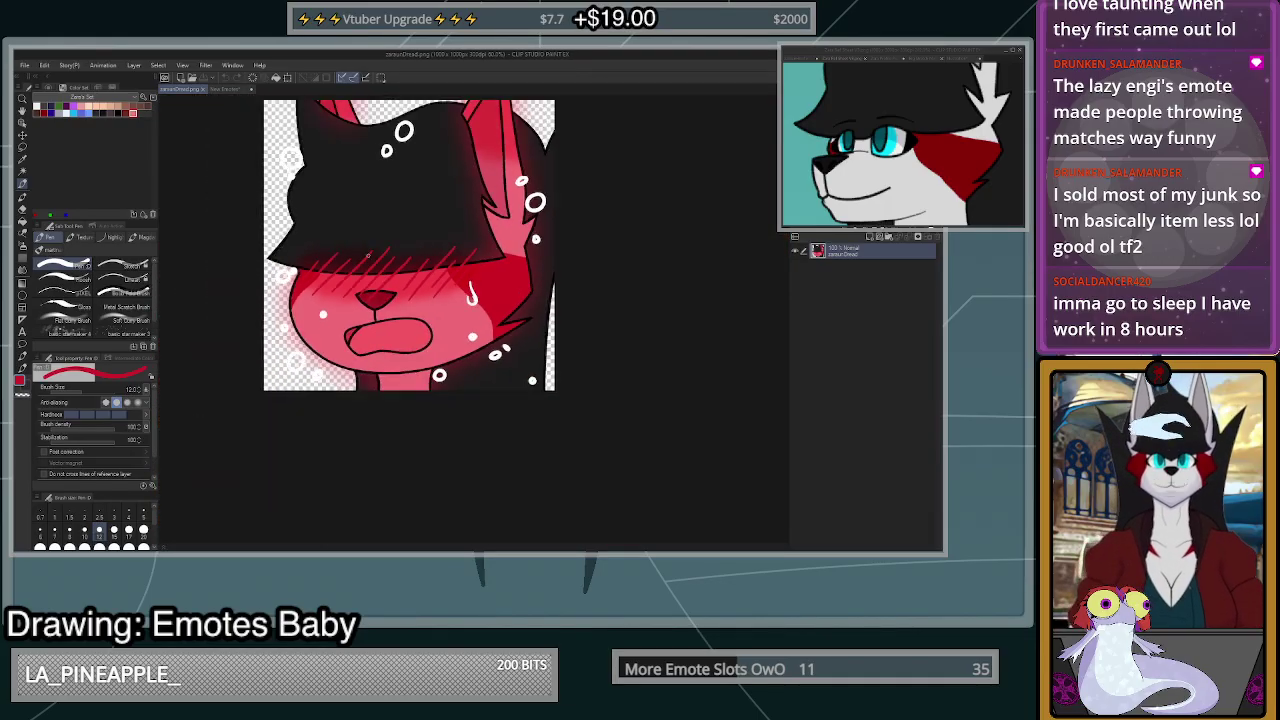
scroll(368, 256, "down", 1)
- Move the reference emote back to the secondary window and frame its blush lines and mouth
left_click_drag(939, 191, 845, 58)
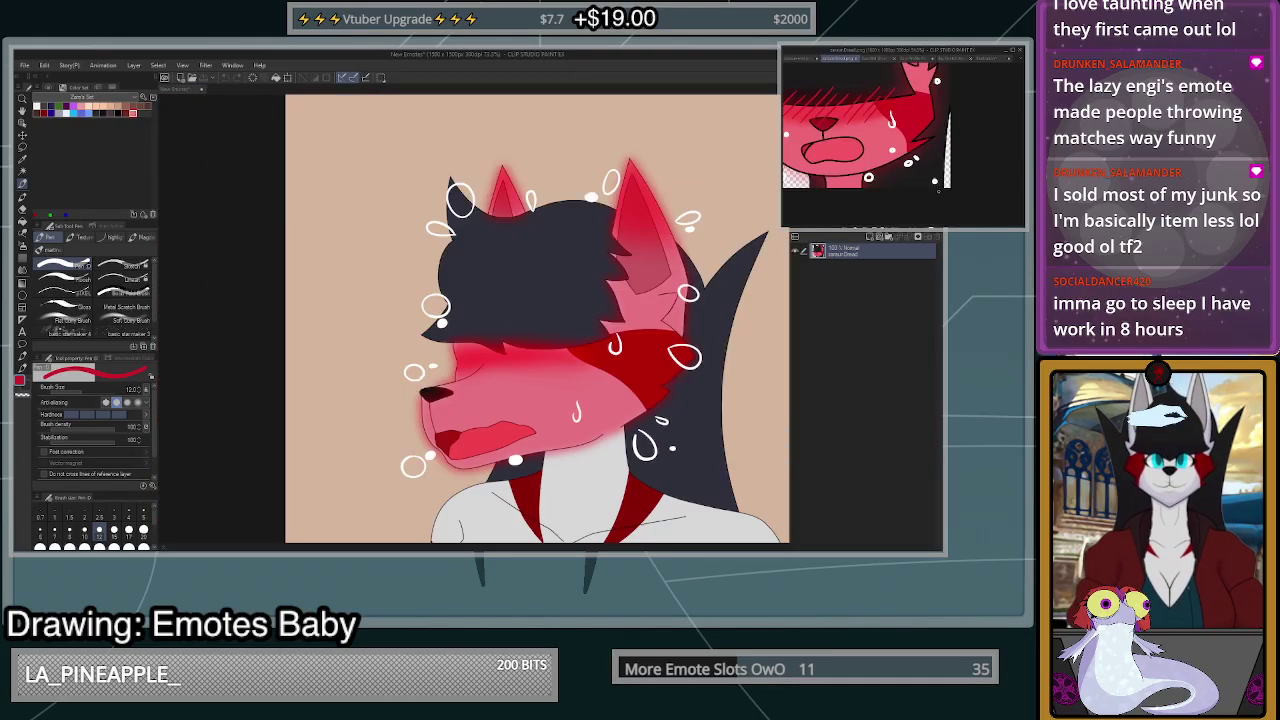
scroll(866, 153, "down", 2)
scroll(866, 153, "up", 3)
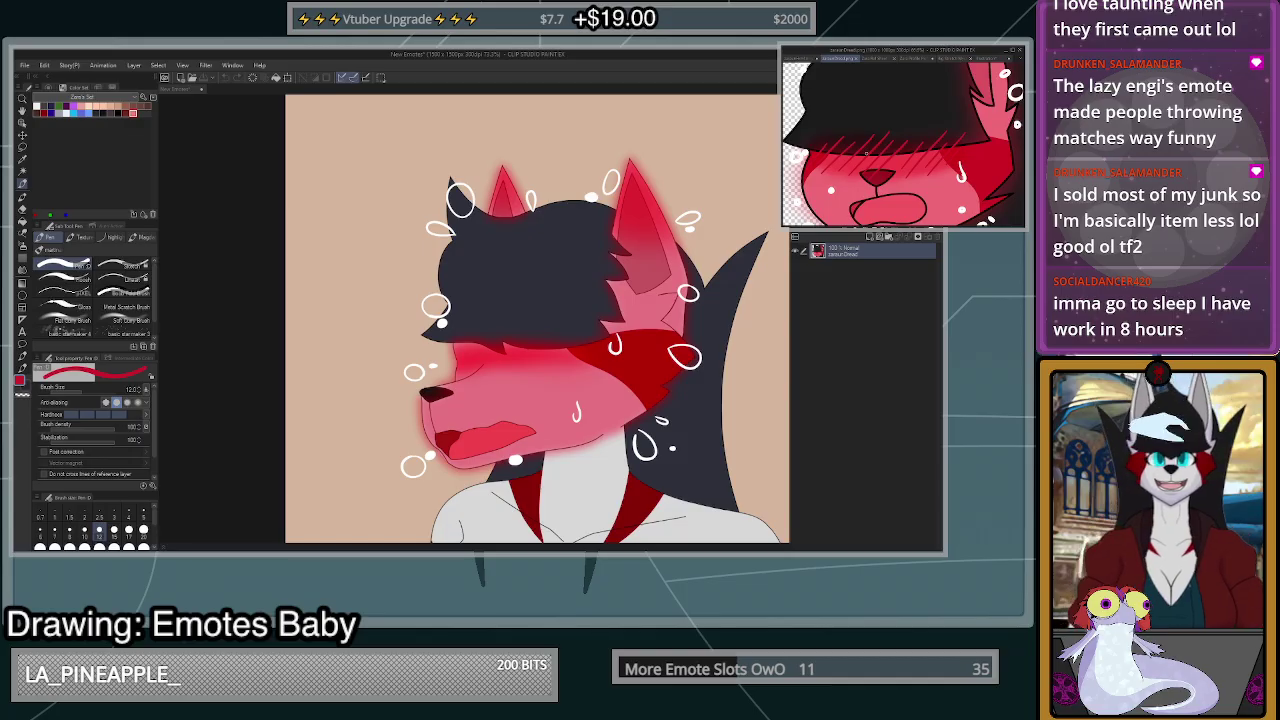
- Set the opacity of the Hard light face blush layer, Layer 19, to 100%
left_click(878, 406)
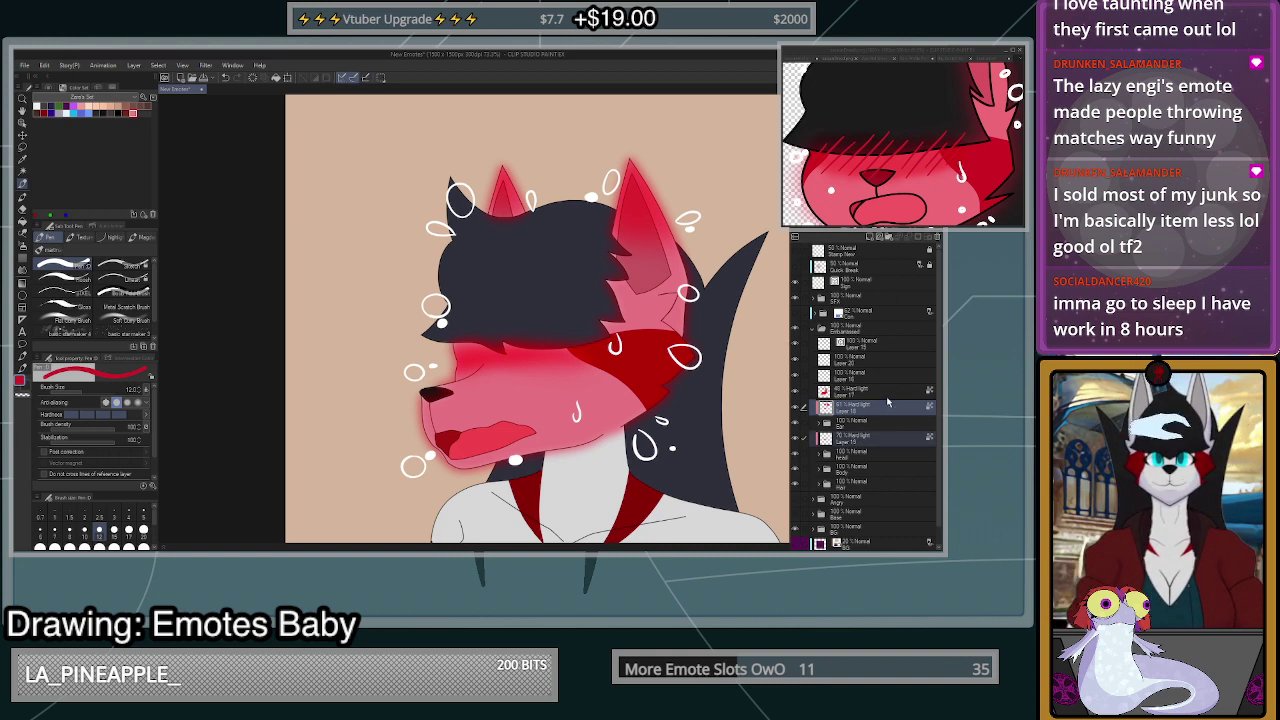
left_click(861, 387)
left_click(288, 77)
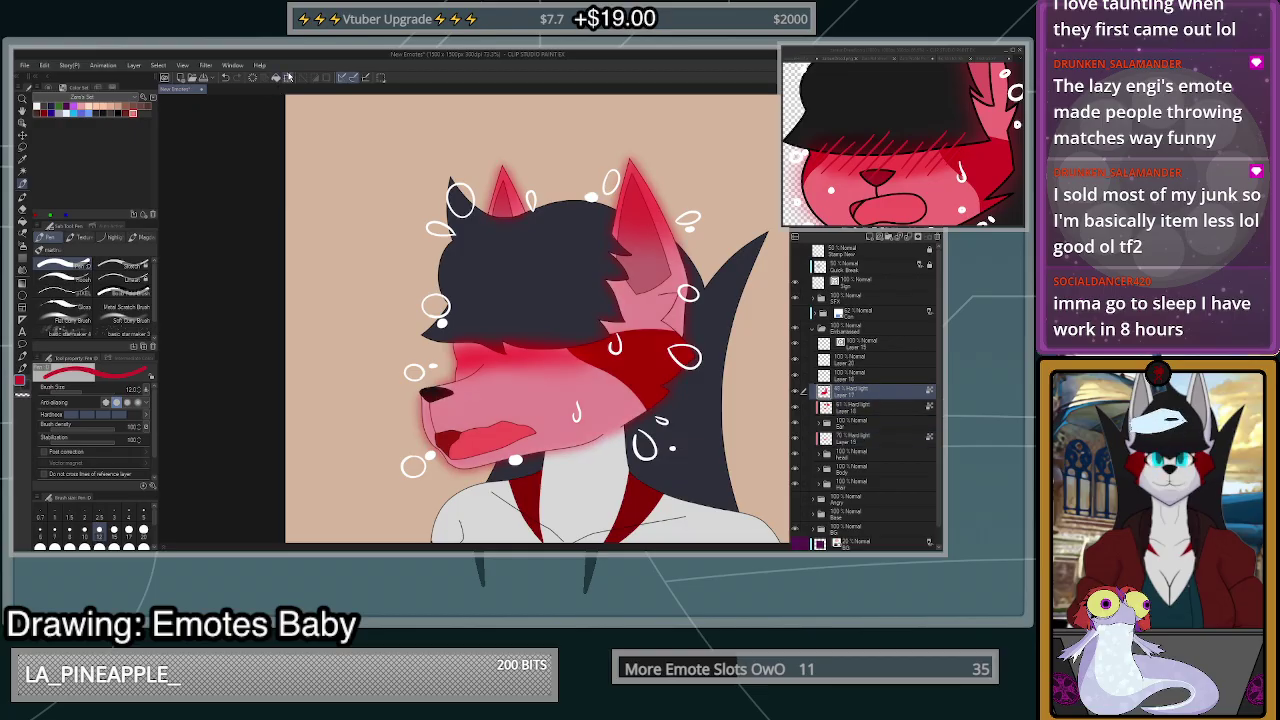
left_click(865, 410)
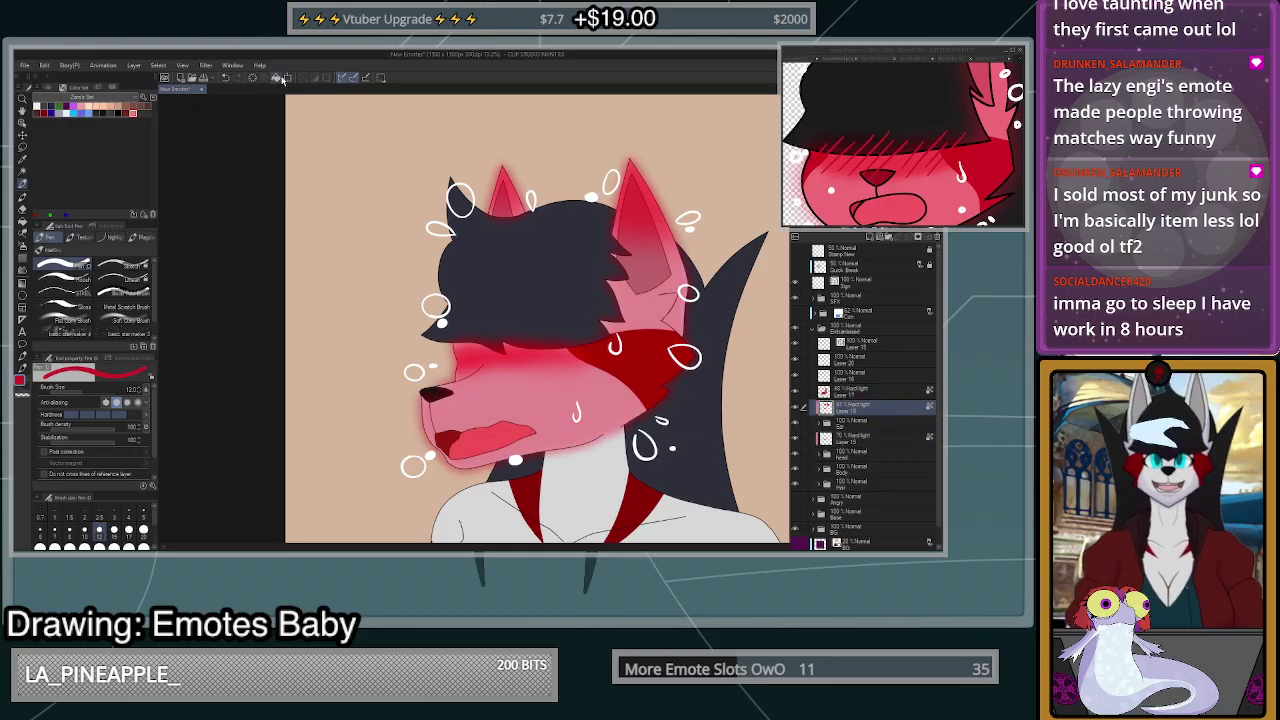
left_click(840, 441)
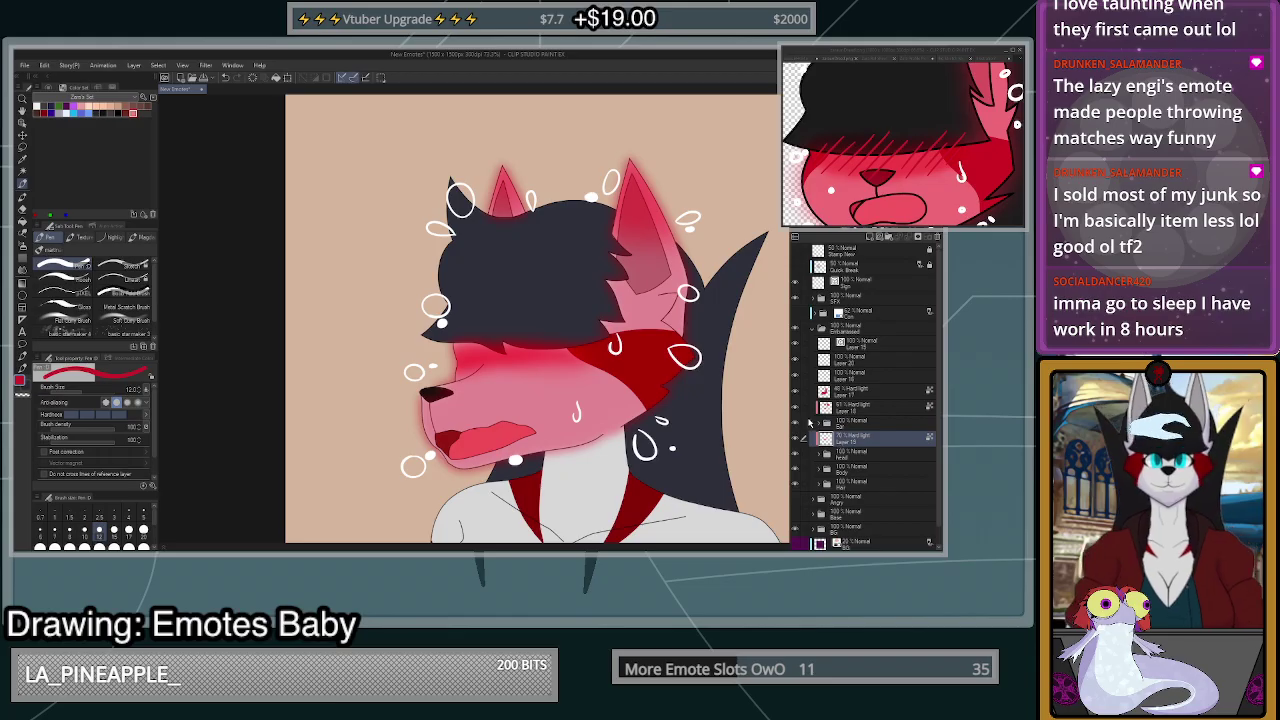
left_click(279, 79)
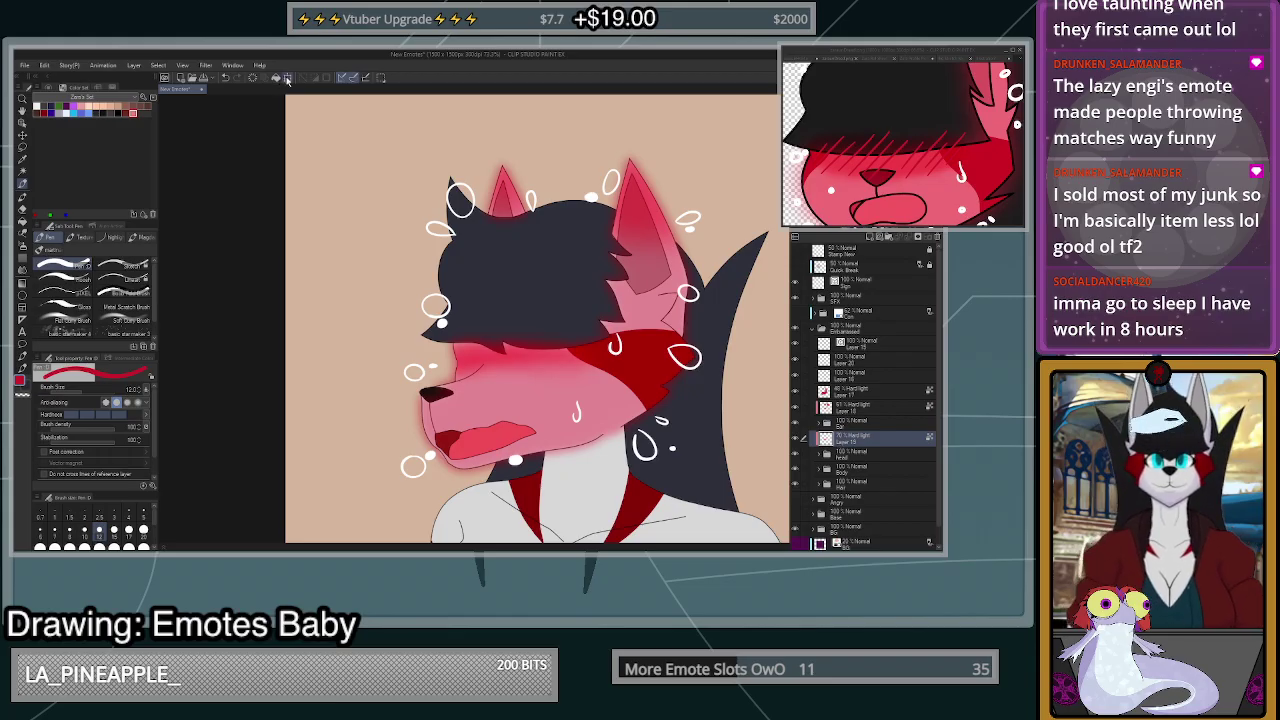
scroll(530, 375, "down", 4)
scroll(535, 380, "up", 7)
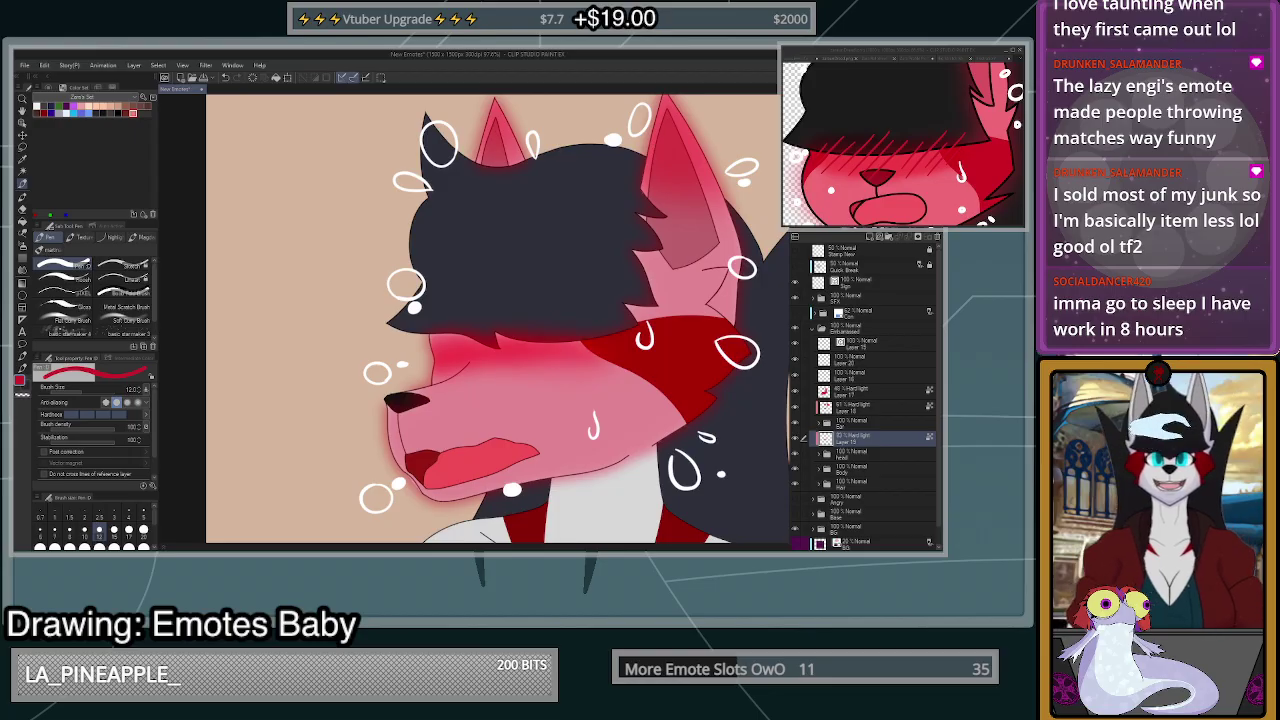
left_click_drag(904, 217, 927, 217)
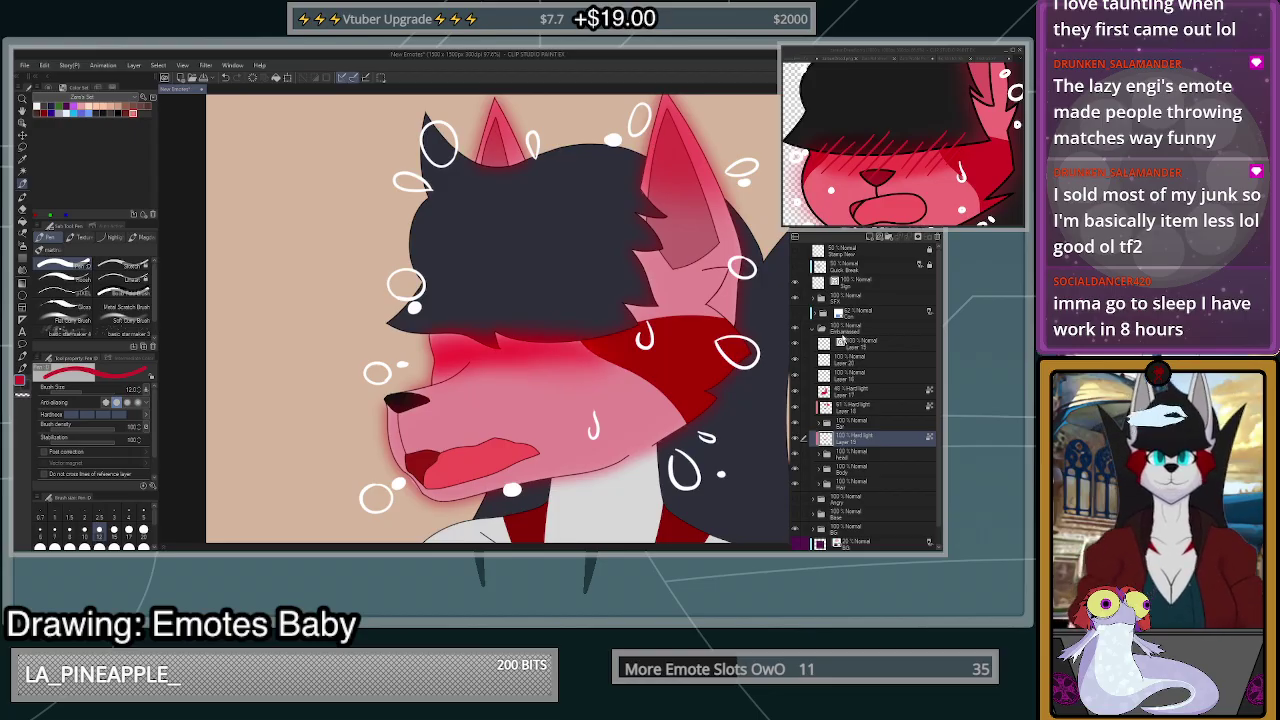
- Hide the face and ear blush layers and set the Layer 17 glow's opacity to 75%
left_click(795, 438)
left_click(795, 407)
left_click(862, 391)
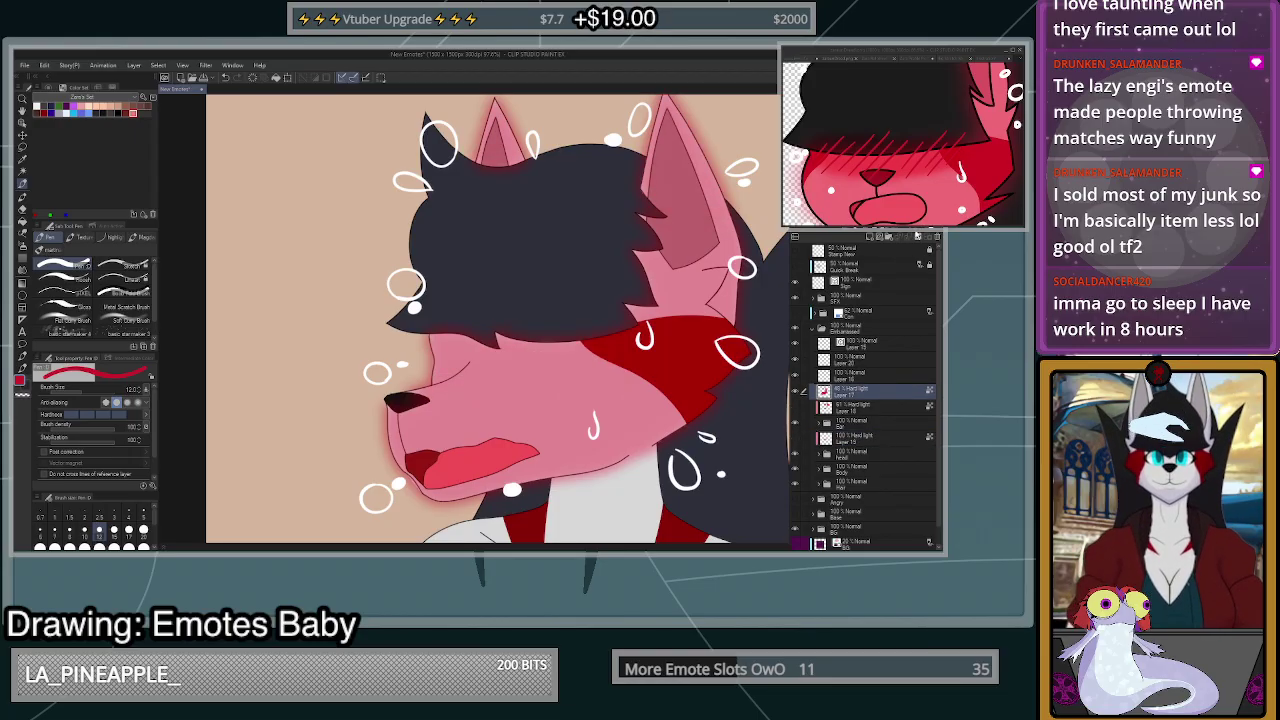
left_click_drag(887, 217, 906, 217)
scroll(655, 328, "down", 3)
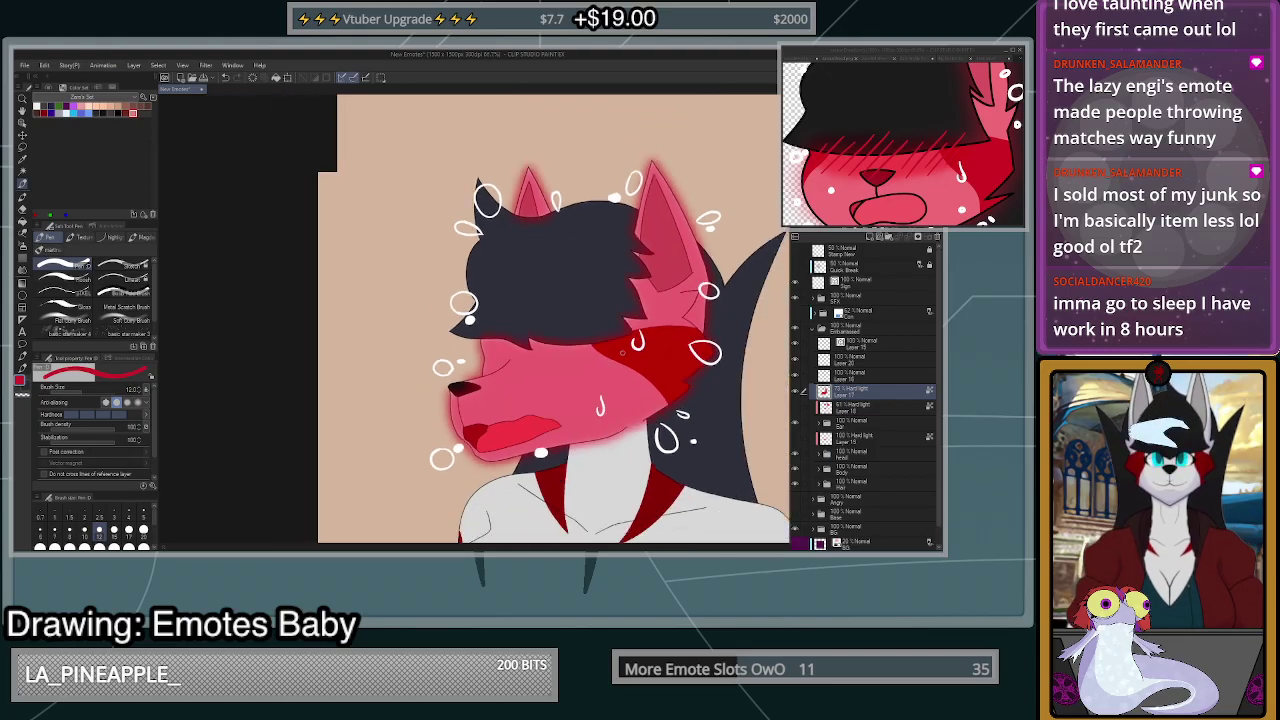
scroll(686, 333, "up", 2)
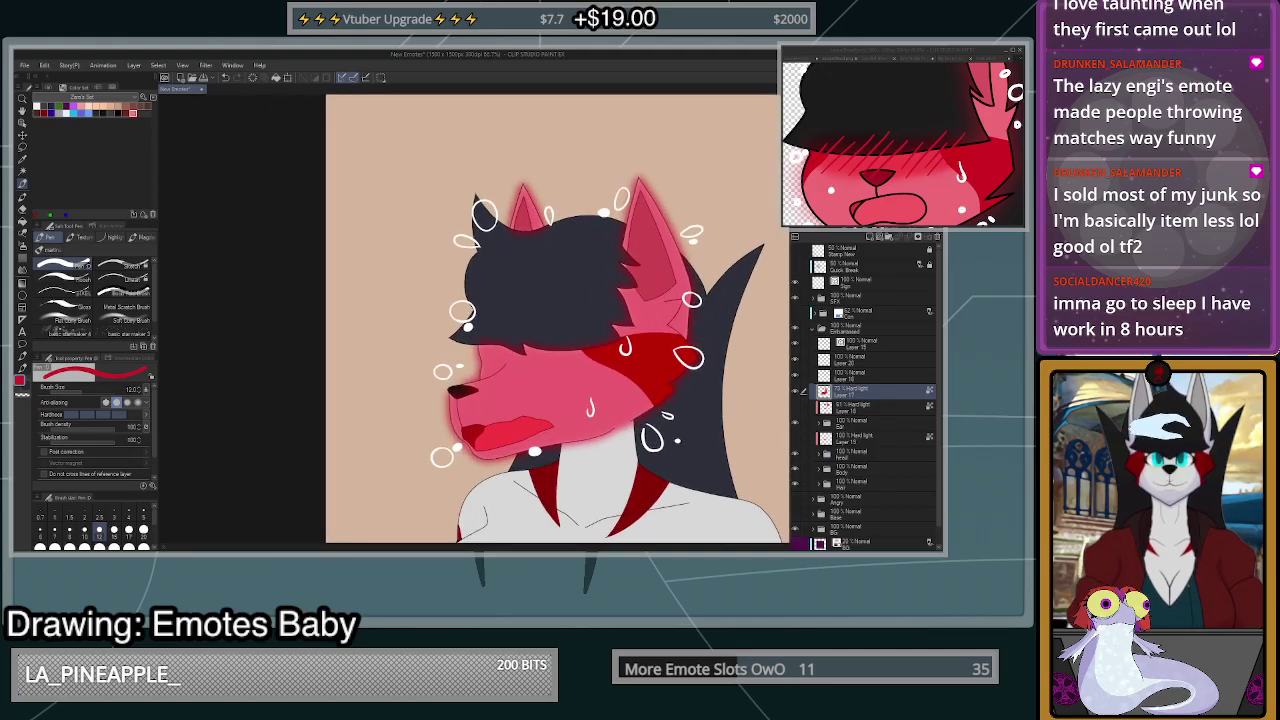
- Frame the reference emote's head and compare its sampled face pink with the Embarrassed emote's face
left_click(857, 135)
scroll(857, 135, "down", 4)
scroll(867, 118, "up", 1)
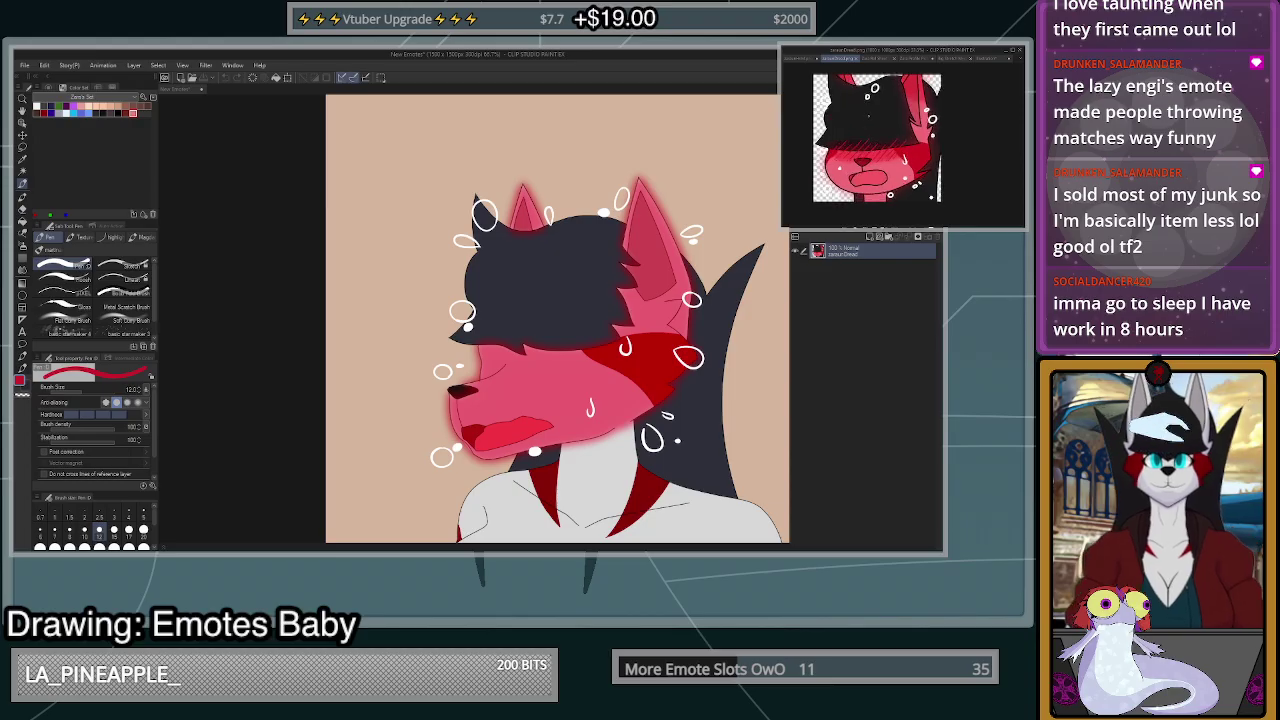
scroll(868, 116, "up", 1)
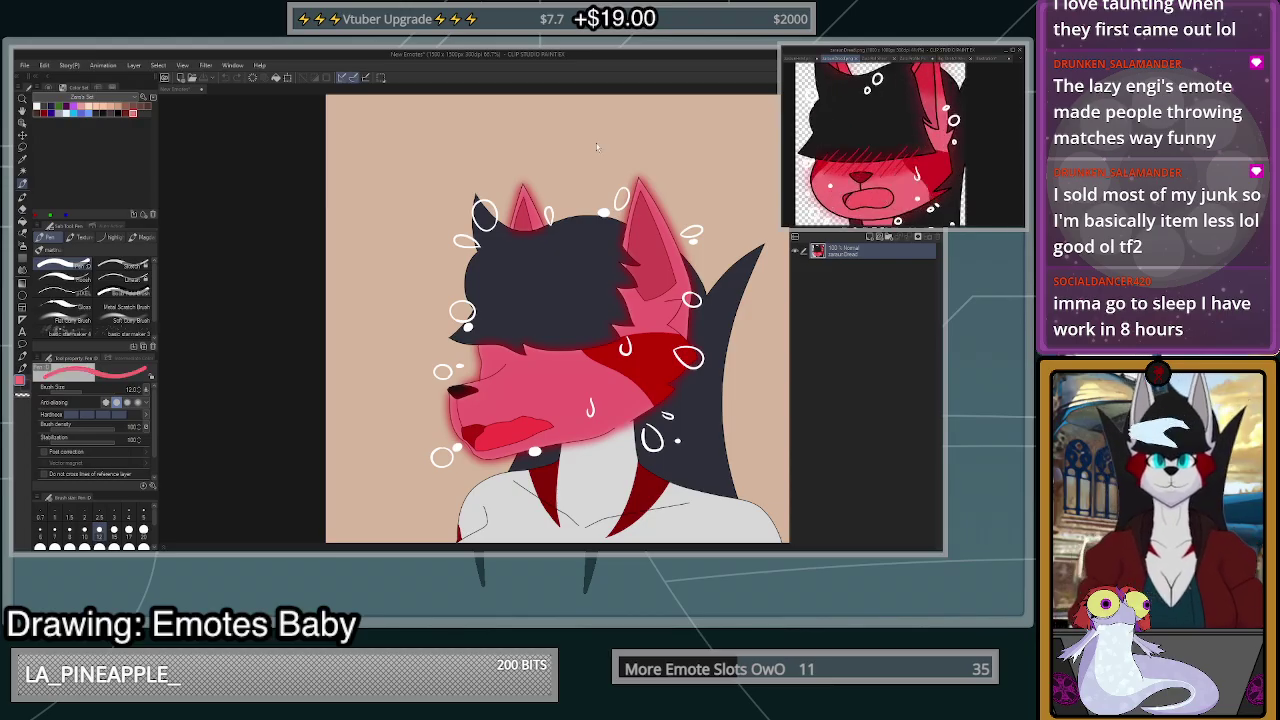
left_click(545, 390)
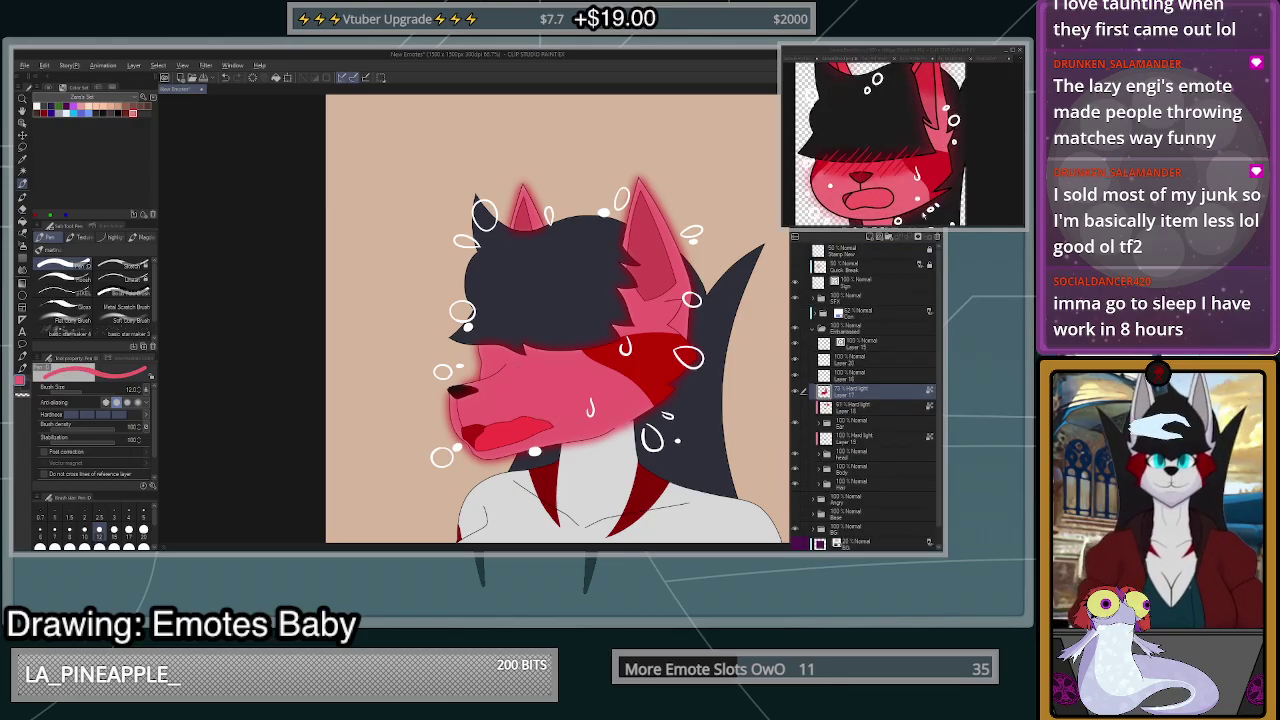
left_click(923, 214)
left_click(546, 402)
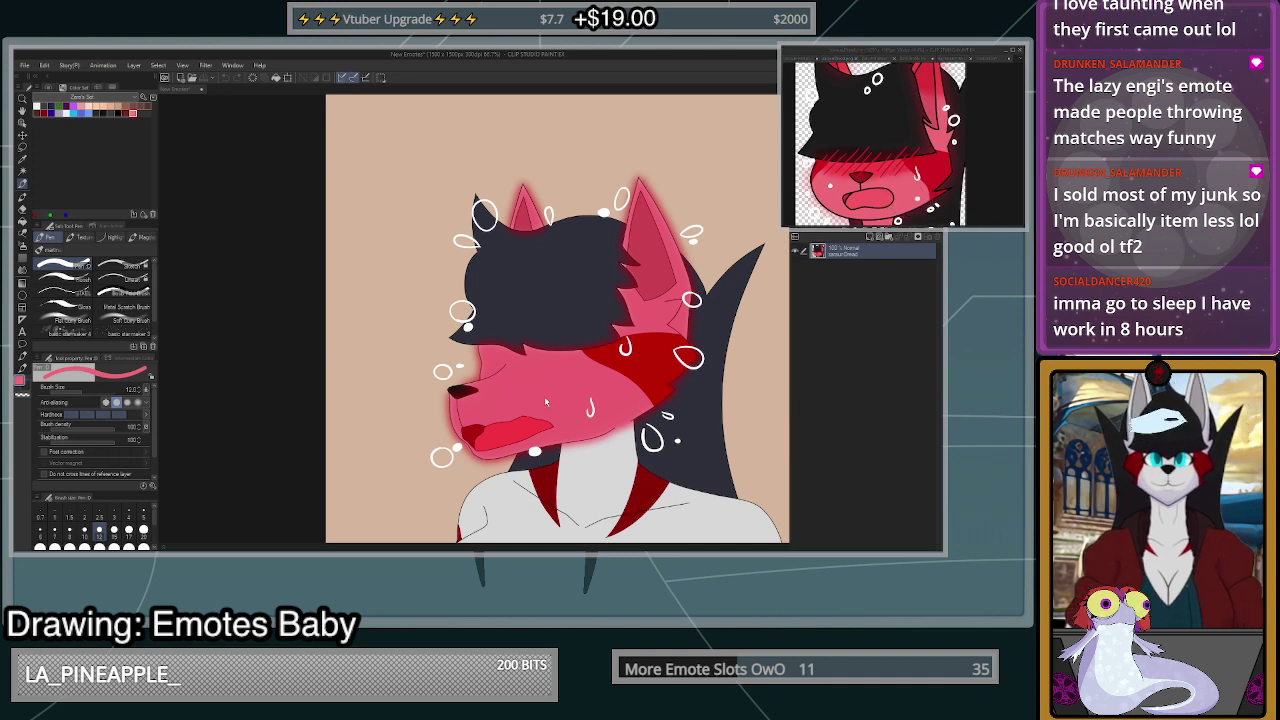
left_click(545, 402)
- Set the opacity of the Hard light glow on Layer 17 to 60%, matching the reference emote's pink
left_click_drag(908, 214, 892, 214)
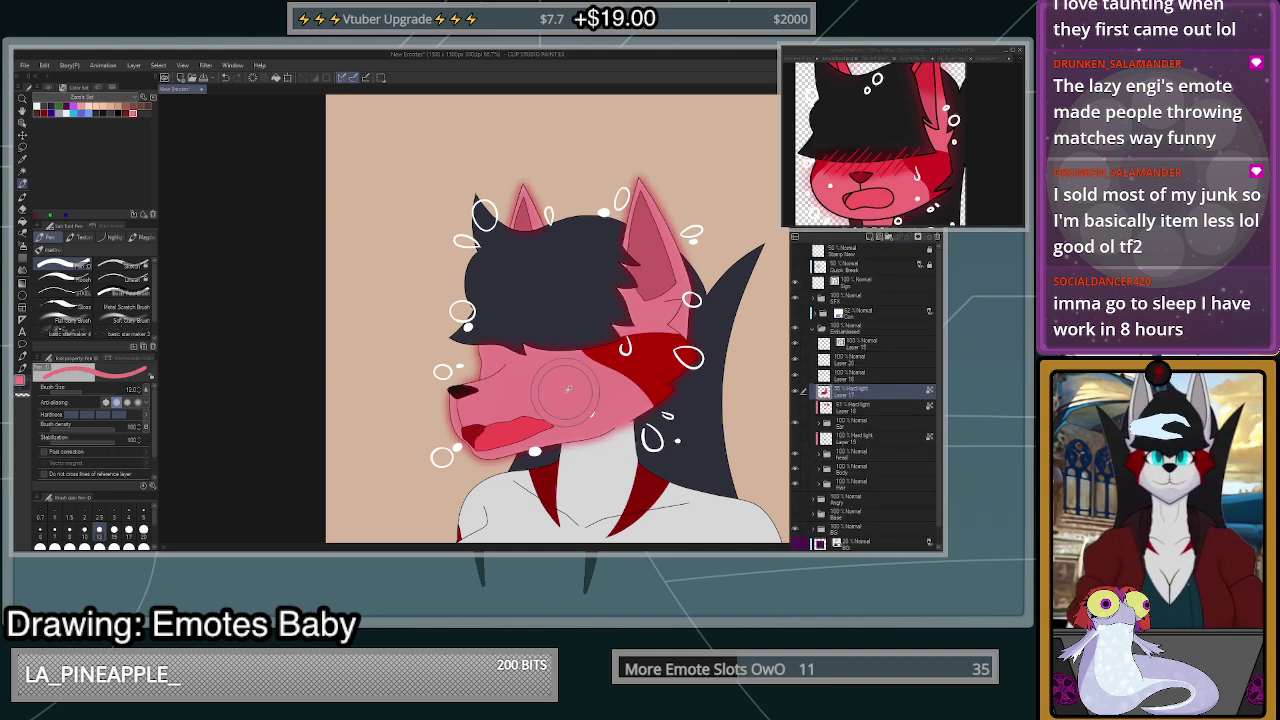
left_click(899, 186)
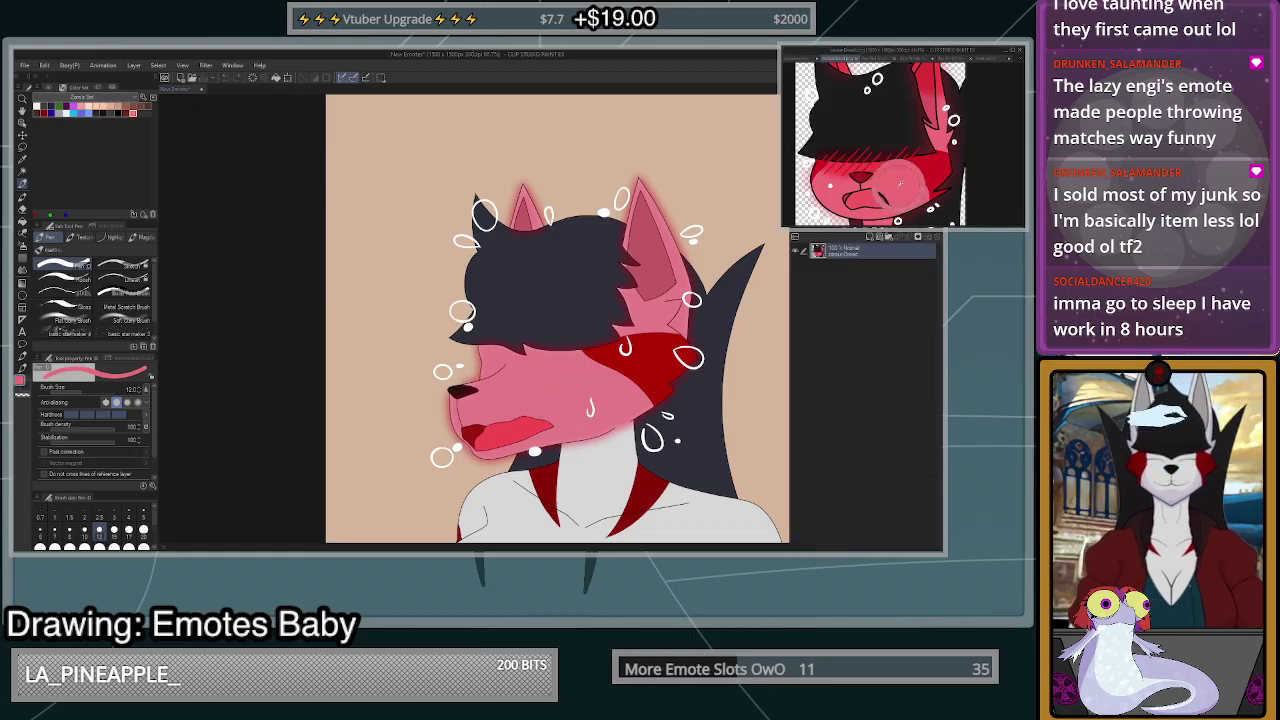
left_click(627, 412)
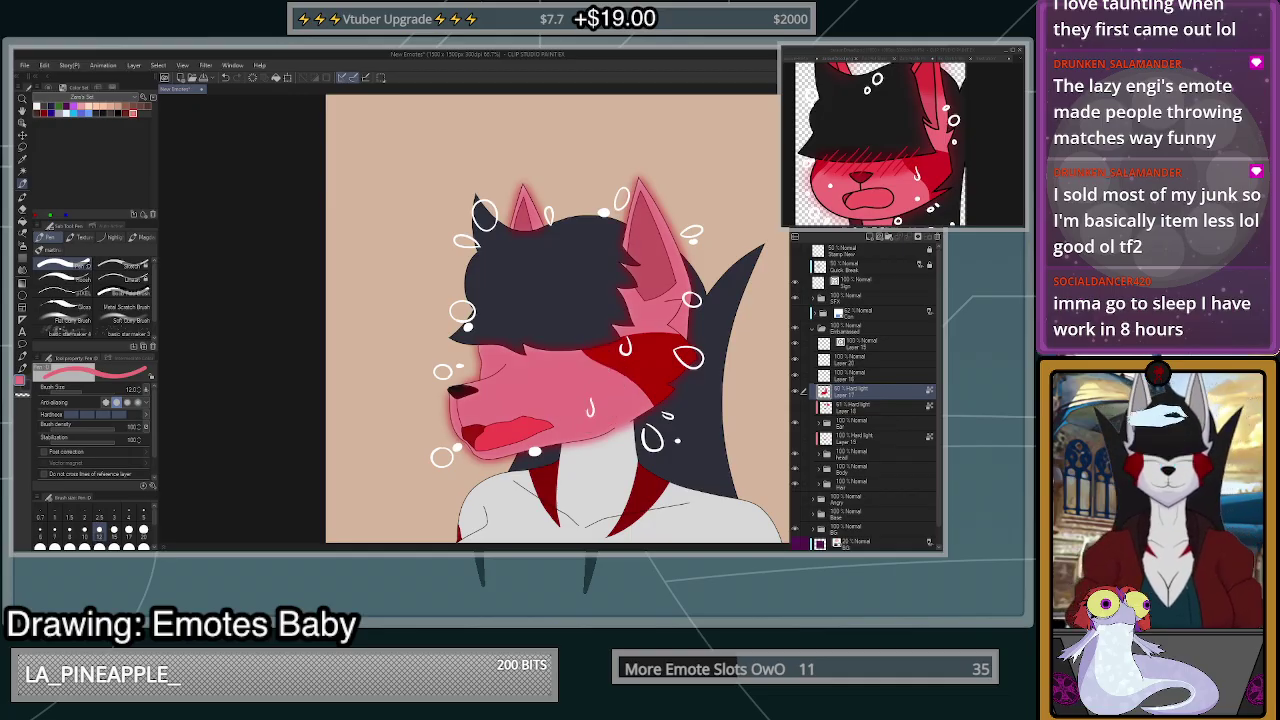
left_click(938, 190)
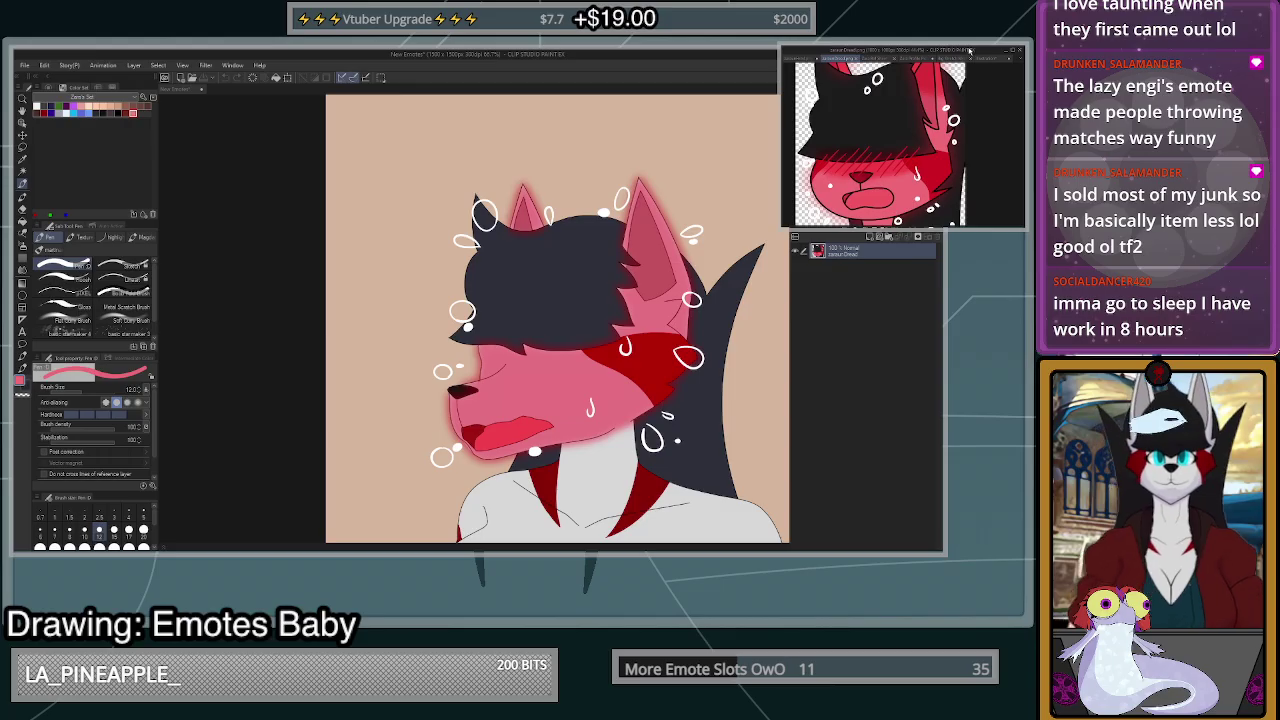
left_click(740, 472)
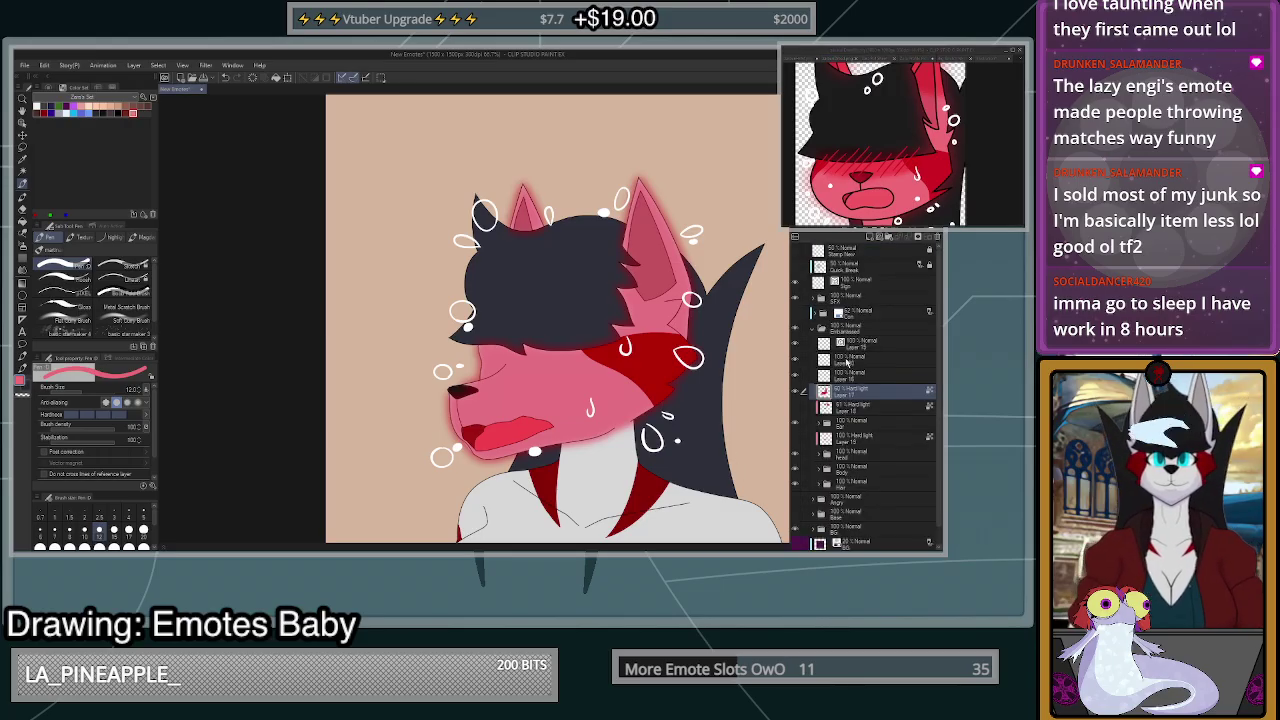
- Show the ear and face blush layers, Layers 18 and 19, and set both to 60% opacity
left_click(870, 408)
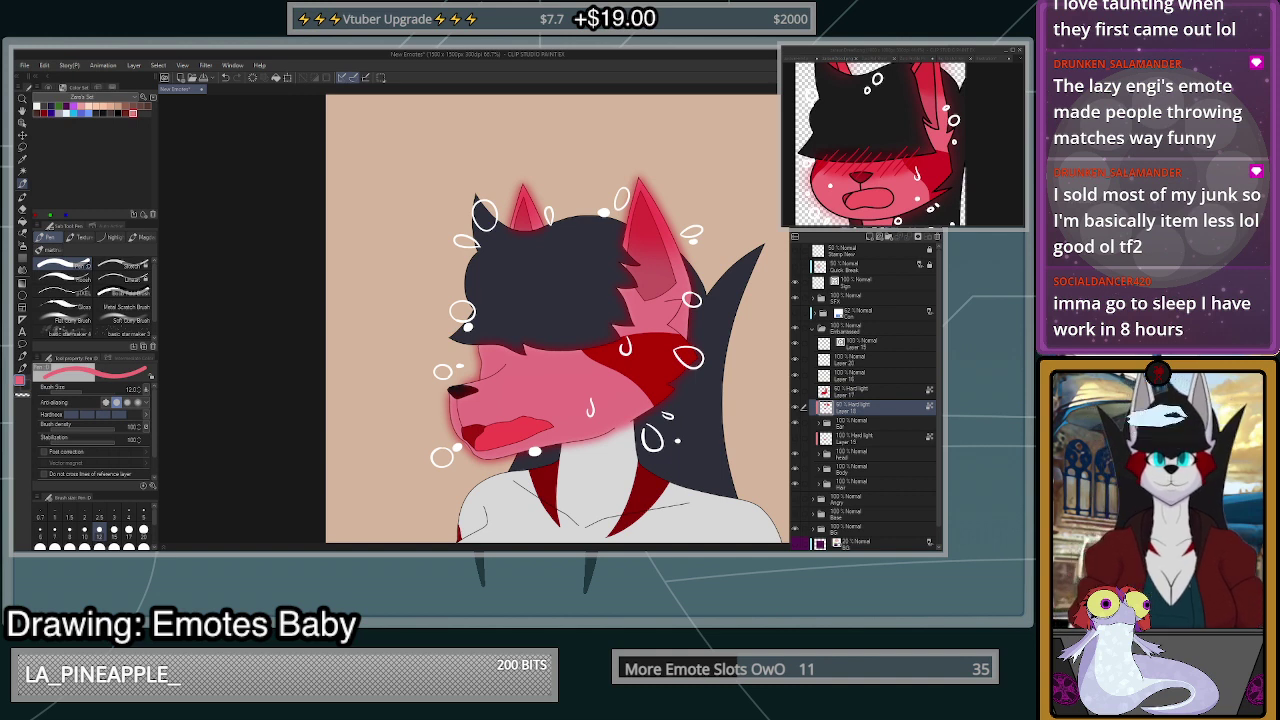
left_click(868, 440)
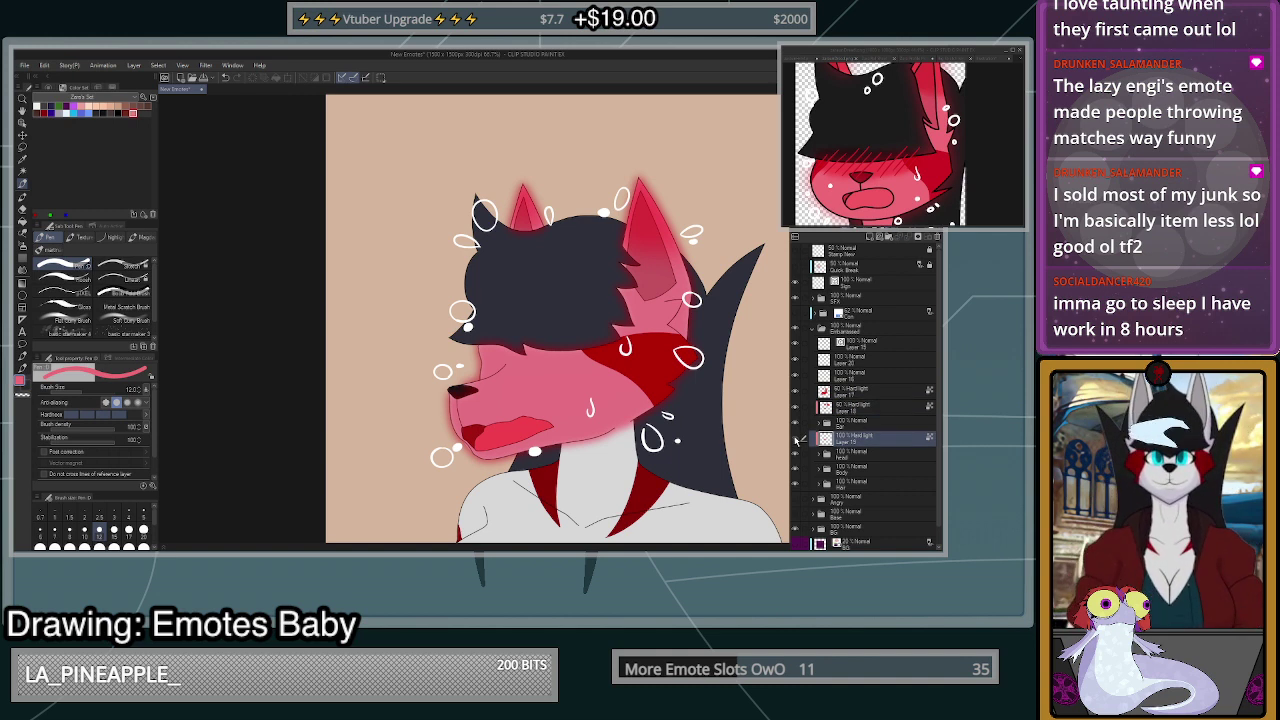
left_click(795, 438)
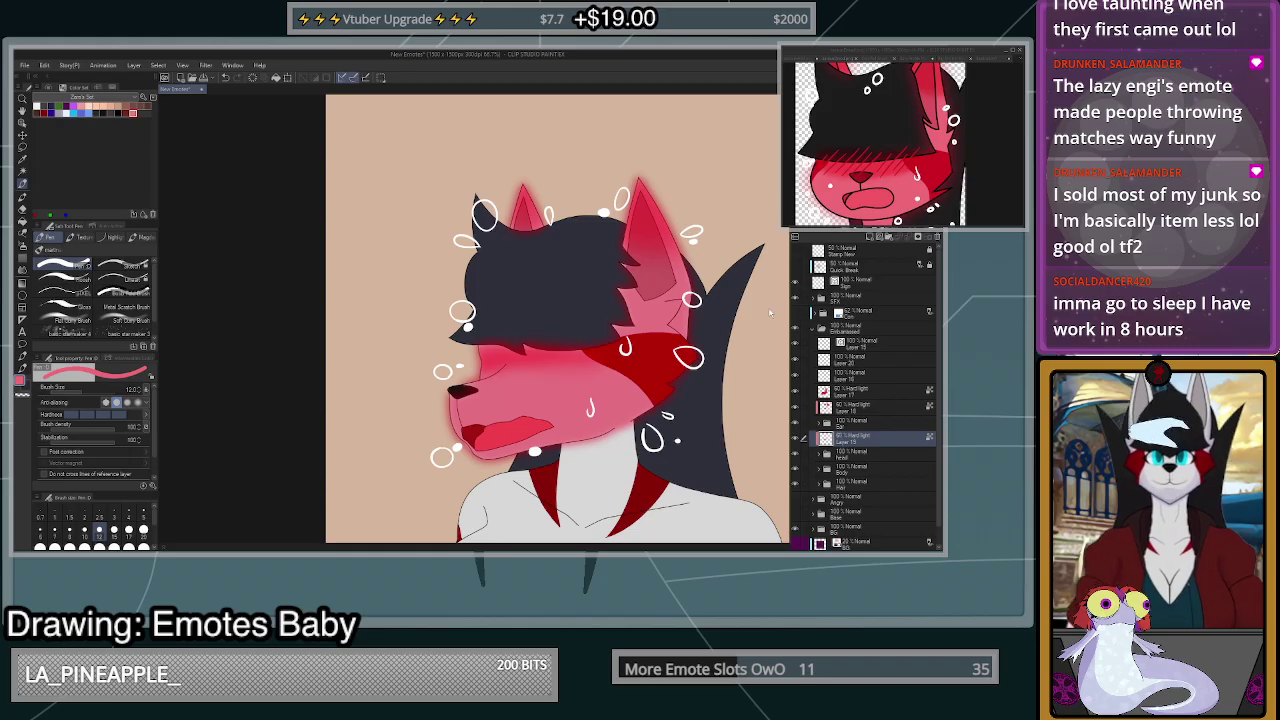
scroll(695, 330, "down", 3)
scroll(714, 291, "up", 2)
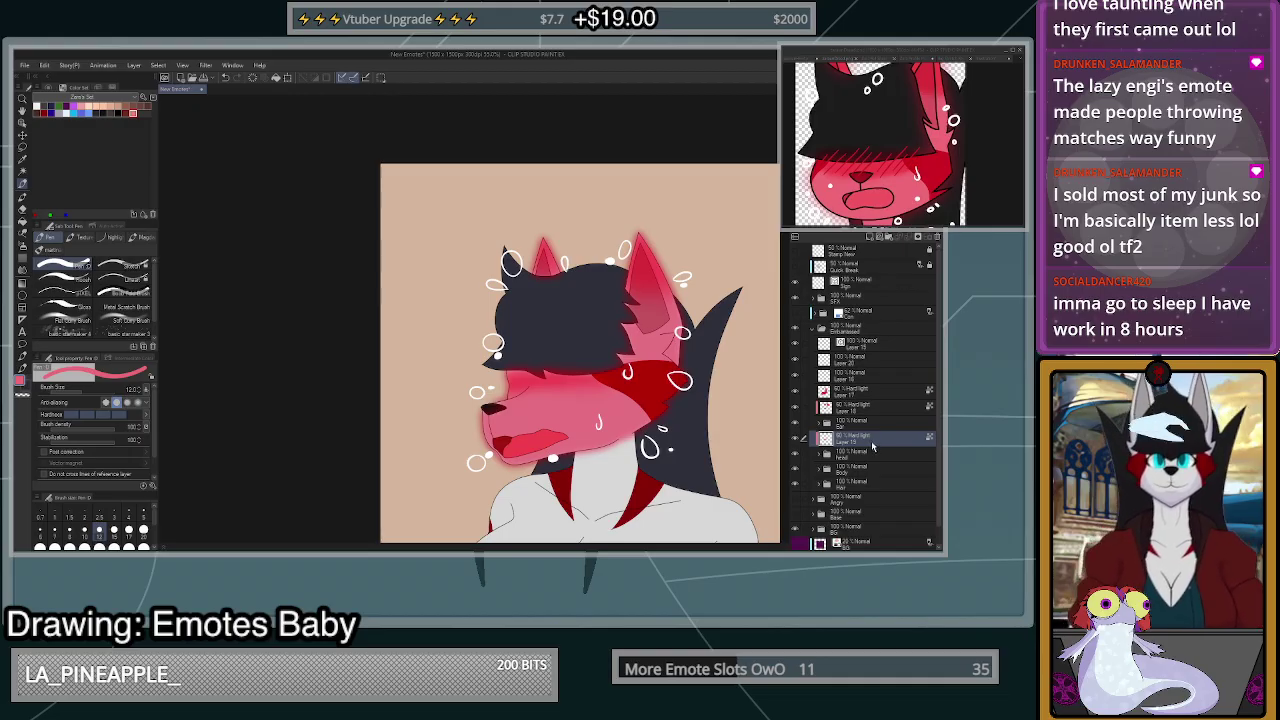
- Add a vector layer at the top of the Embarrassed emote's folder and ready a size 20 pen
left_click(866, 408)
left_click(870, 346)
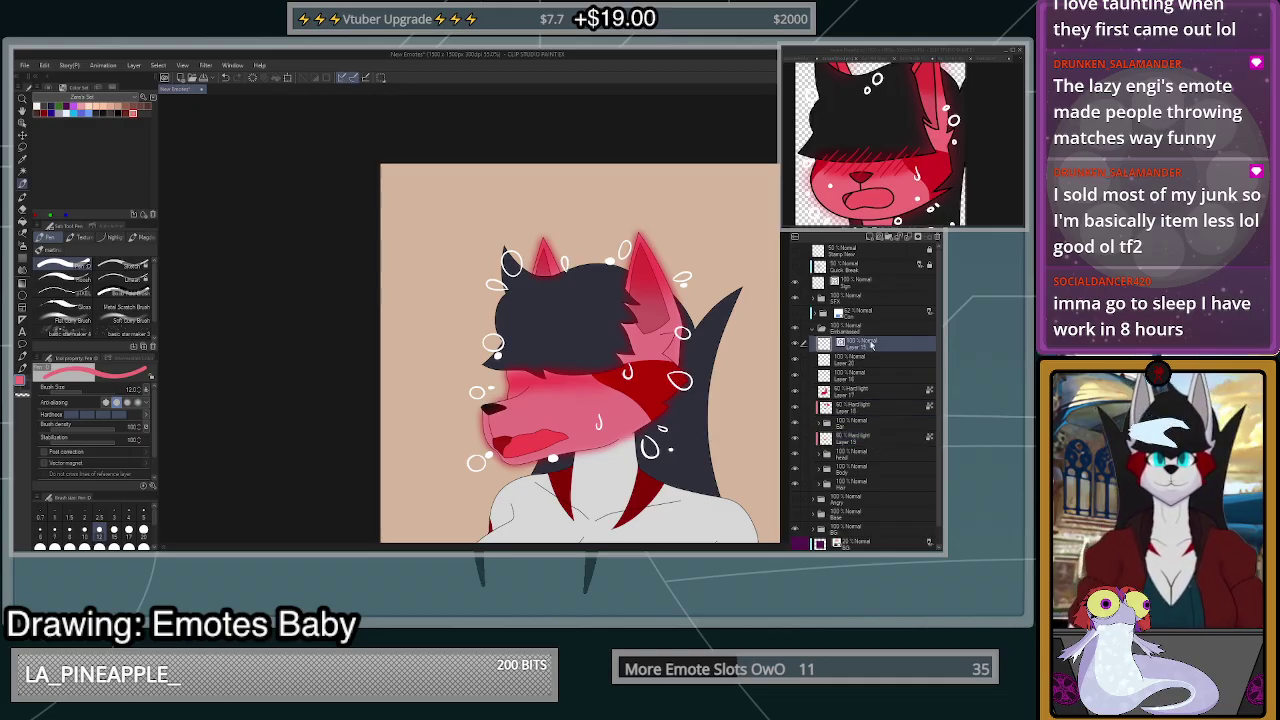
left_click(882, 238)
scroll(584, 397, "up", 2)
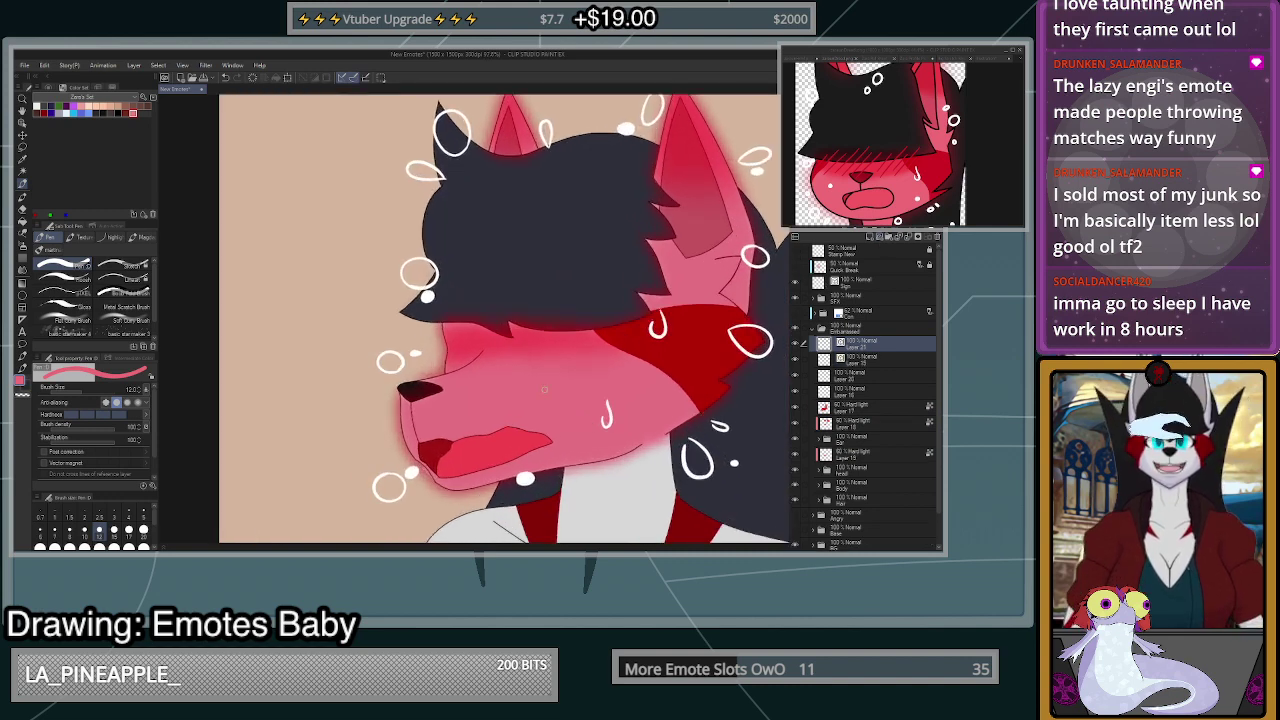
scroll(520, 345, "up", 2)
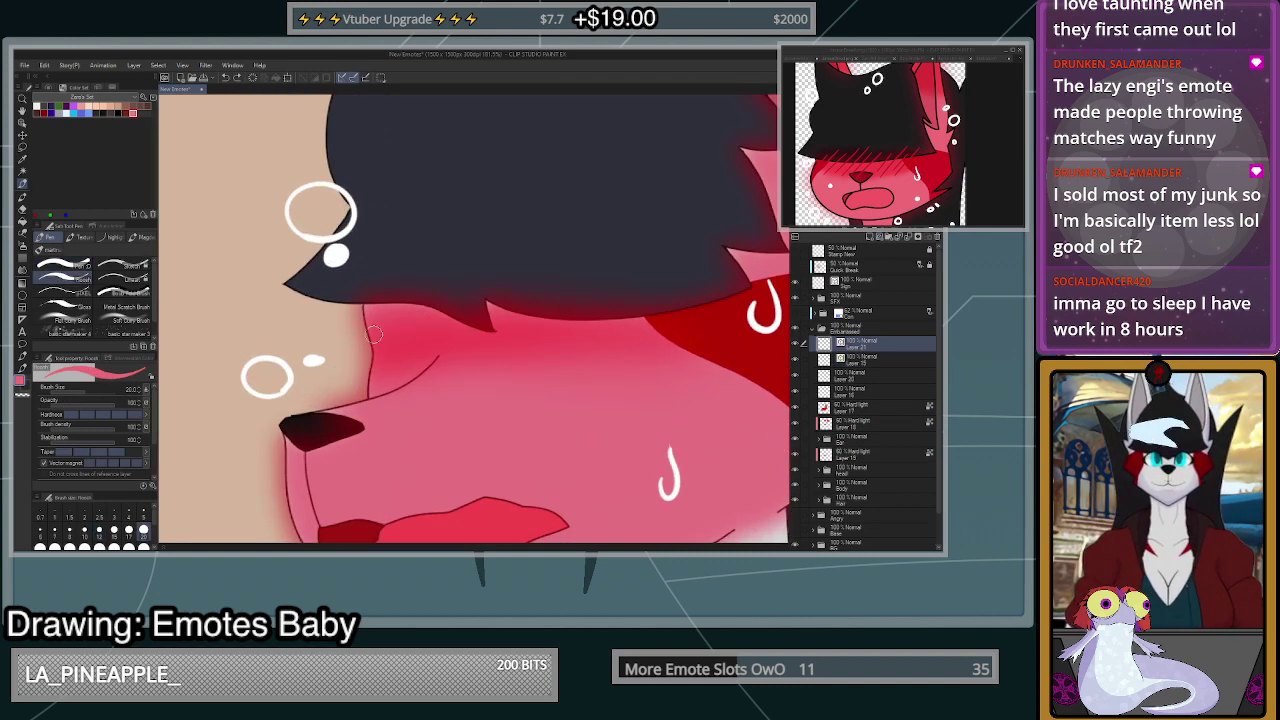
- Sample the crimson of the reference emote's diagonal blush lines as the drawing color
left_click(868, 161)
scroll(866, 162, "up", 5)
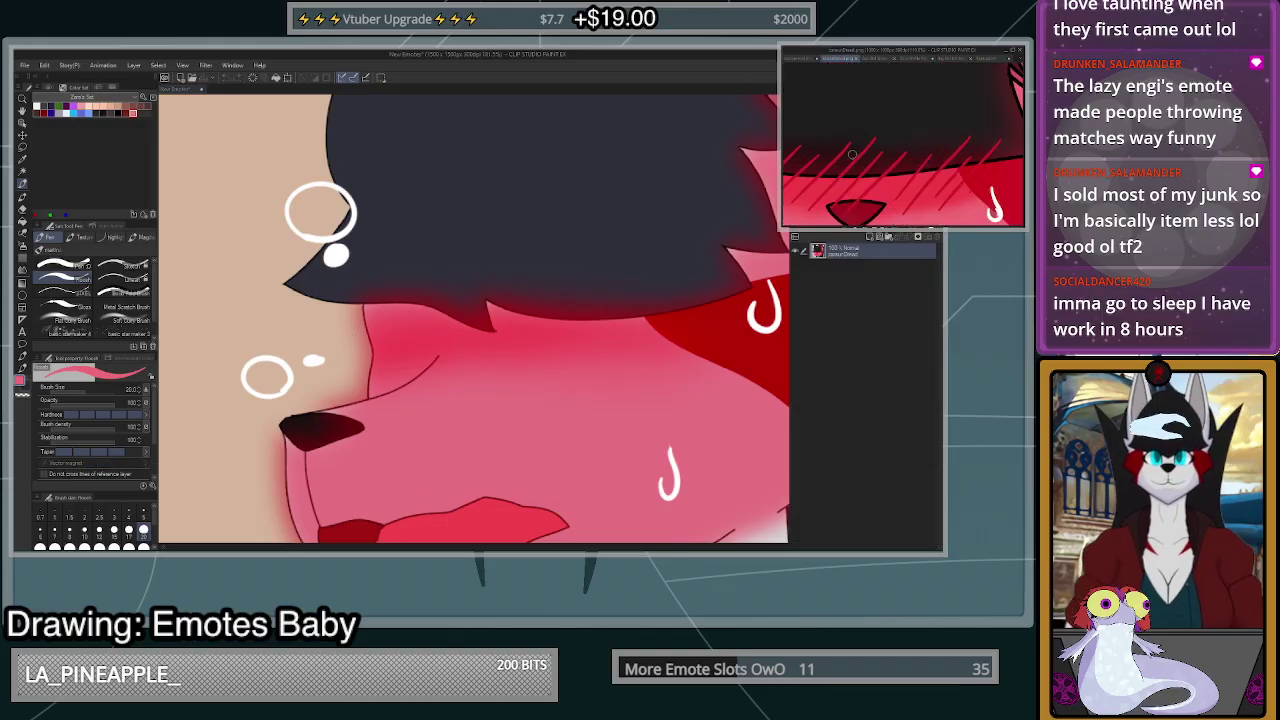
left_click(851, 171, "alt")
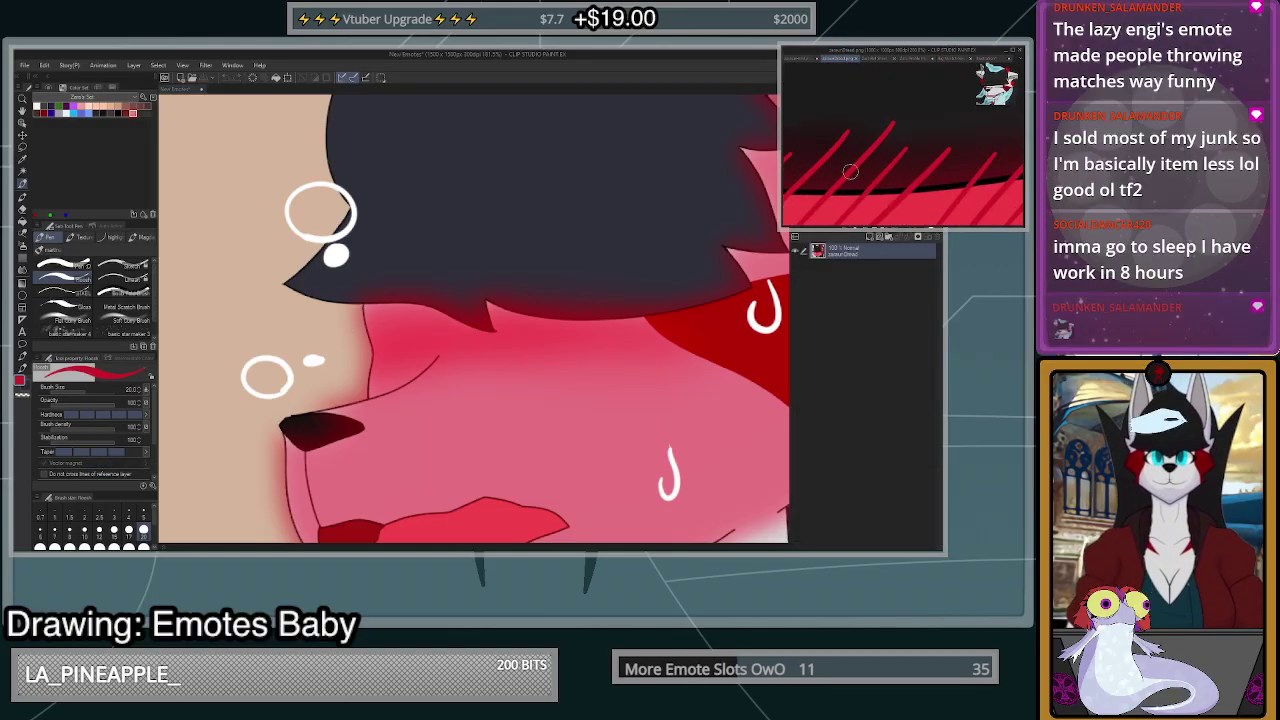
left_click(551, 446)
scroll(551, 440, "down", 7)
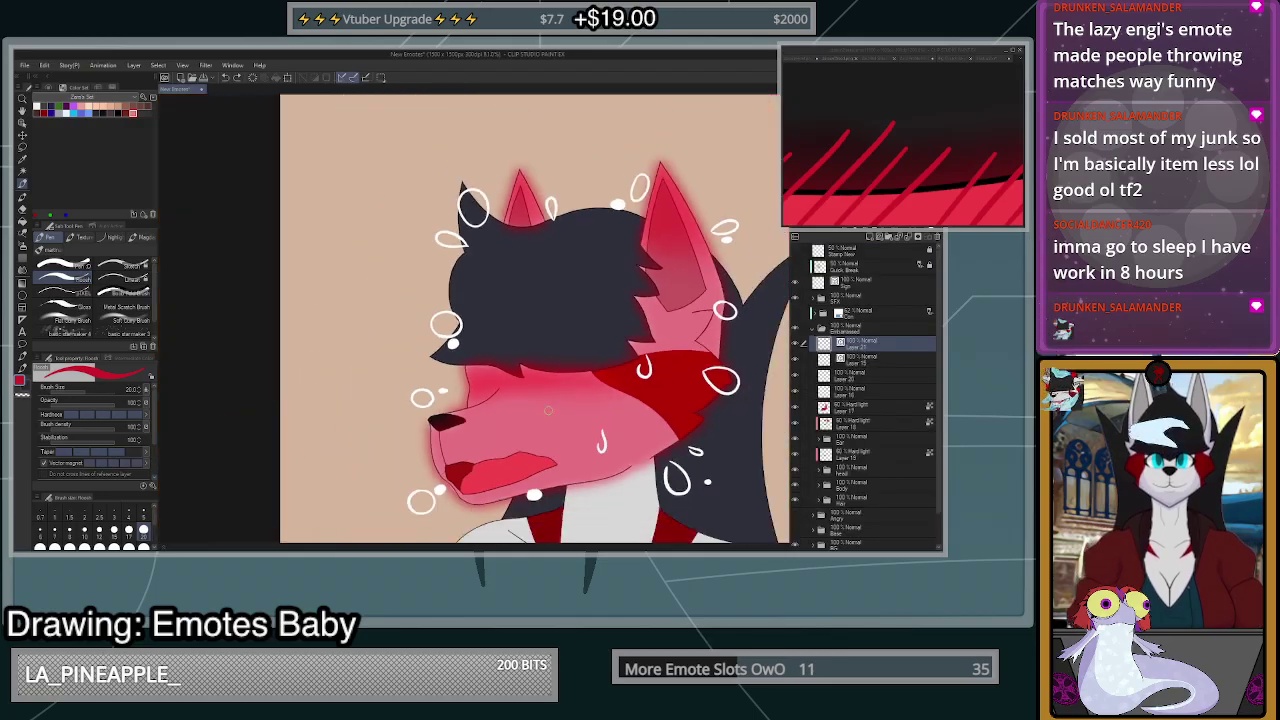
- Draw a row of long diagonal crimson blush lines across the top of the muzzle, just under the hair
scroll(692, 474, "up", 3)
scroll(412, 356, "up", 1)
scroll(412, 356, "up", 1)
left_click_drag(320, 373, 437, 271)
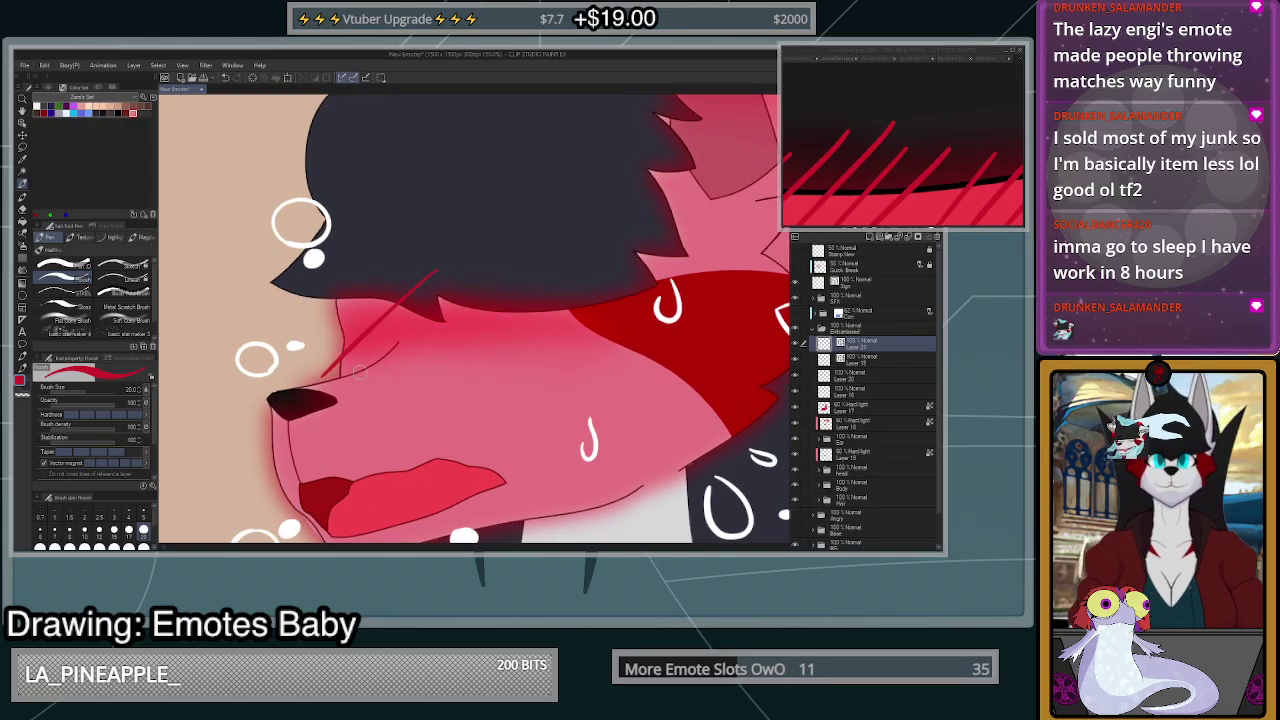
key("ctrl+z")
left_click_drag(320, 367, 410, 282)
left_click_drag(374, 371, 462, 292)
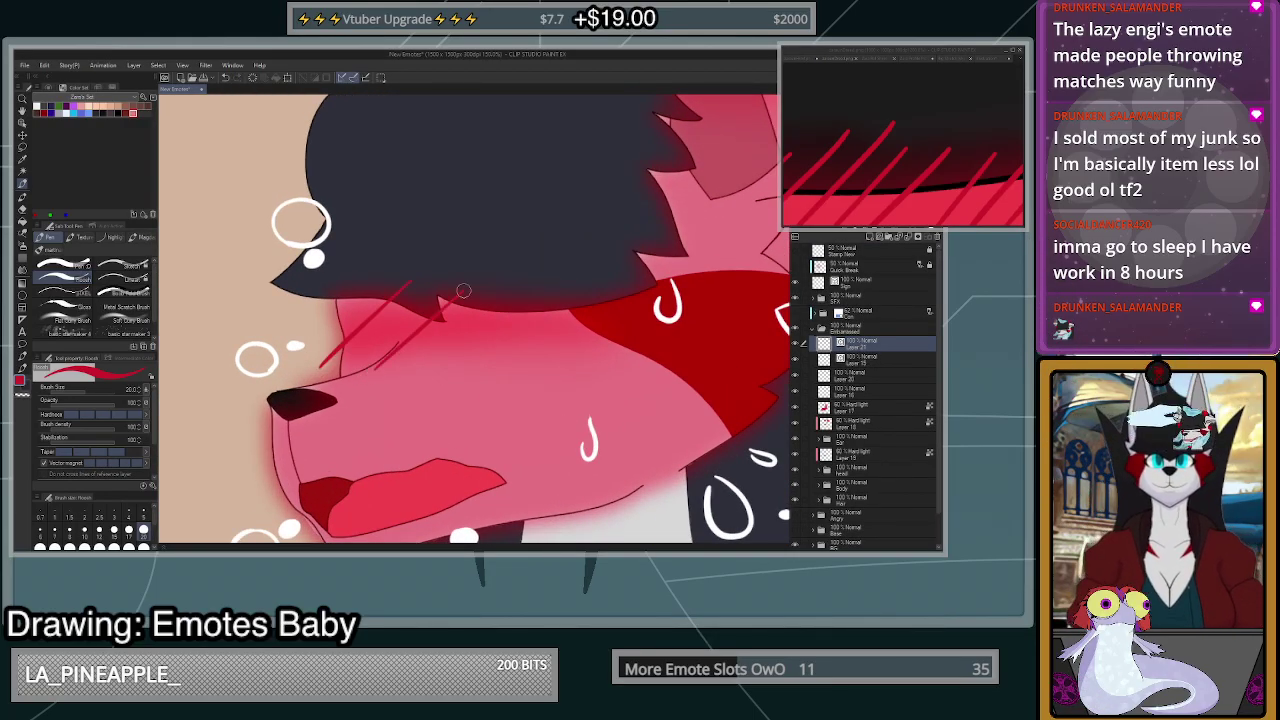
left_click_drag(424, 371, 494, 310)
key("ctrl+z")
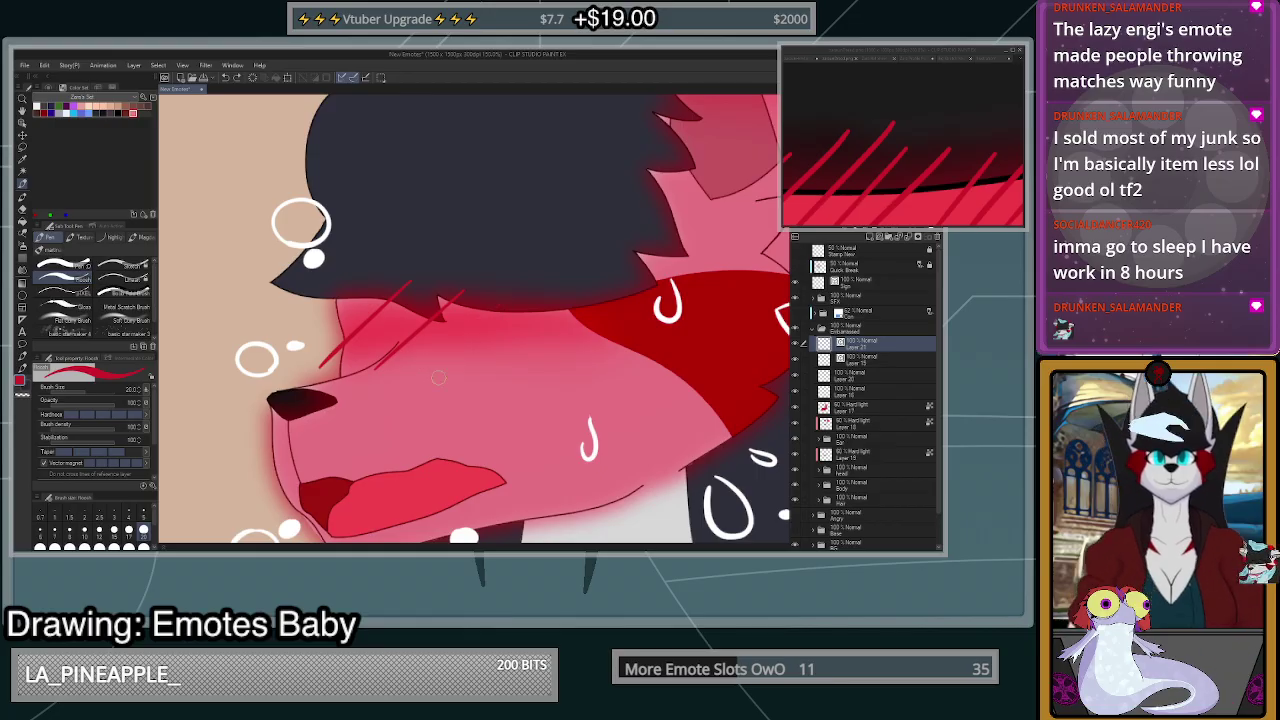
left_click_drag(437, 378, 503, 304)
left_click_drag(477, 370, 540, 316)
key("ctrl+z")
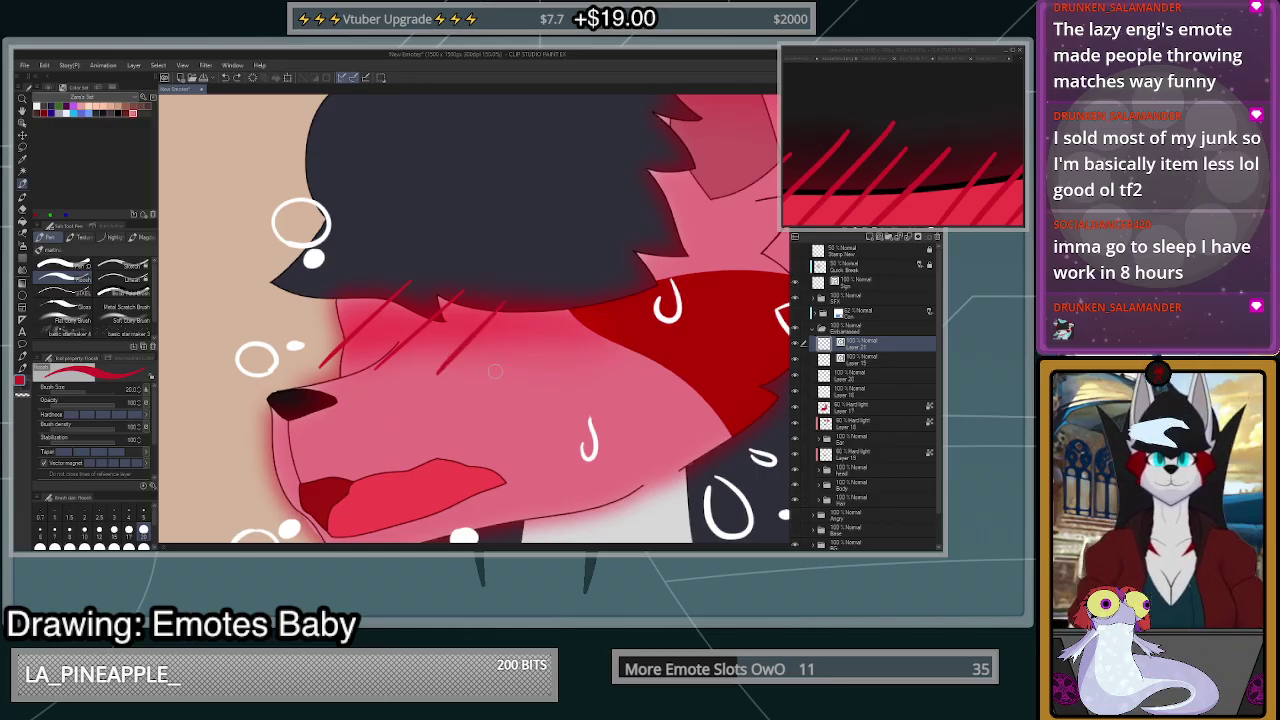
left_click_drag(494, 378, 552, 312)
left_click_drag(550, 370, 620, 292)
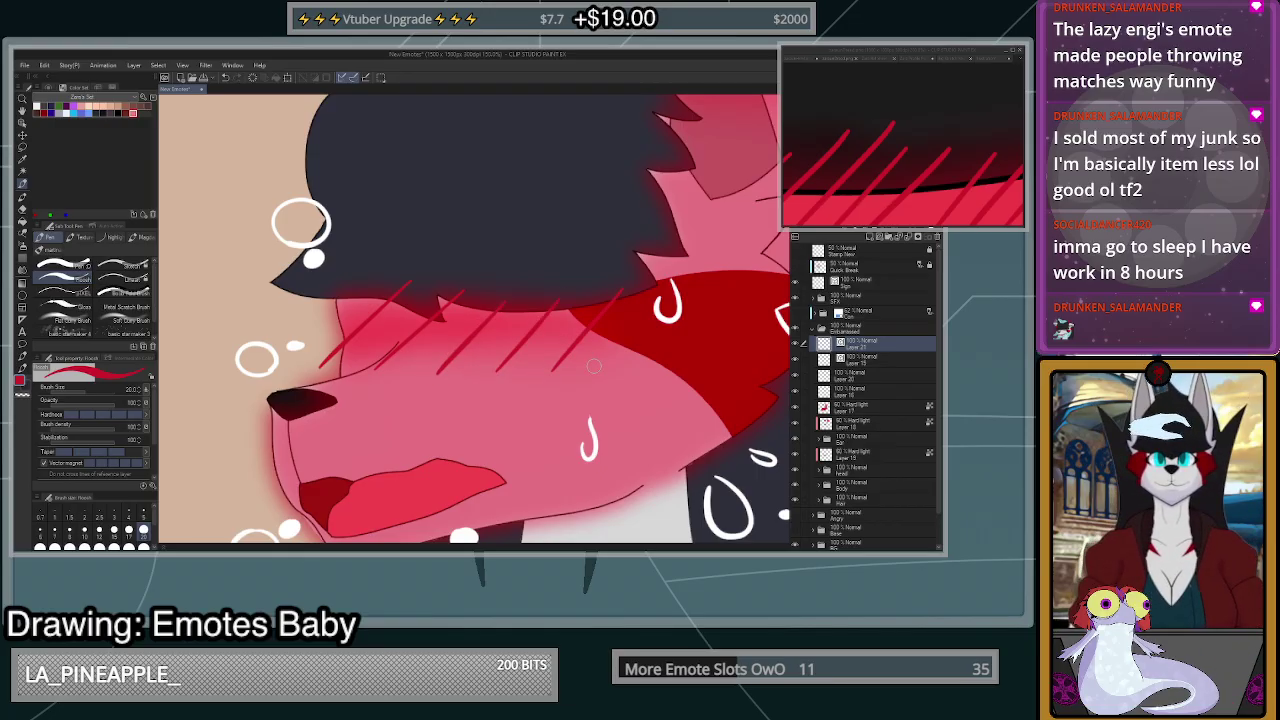
left_click_drag(594, 364, 630, 310)
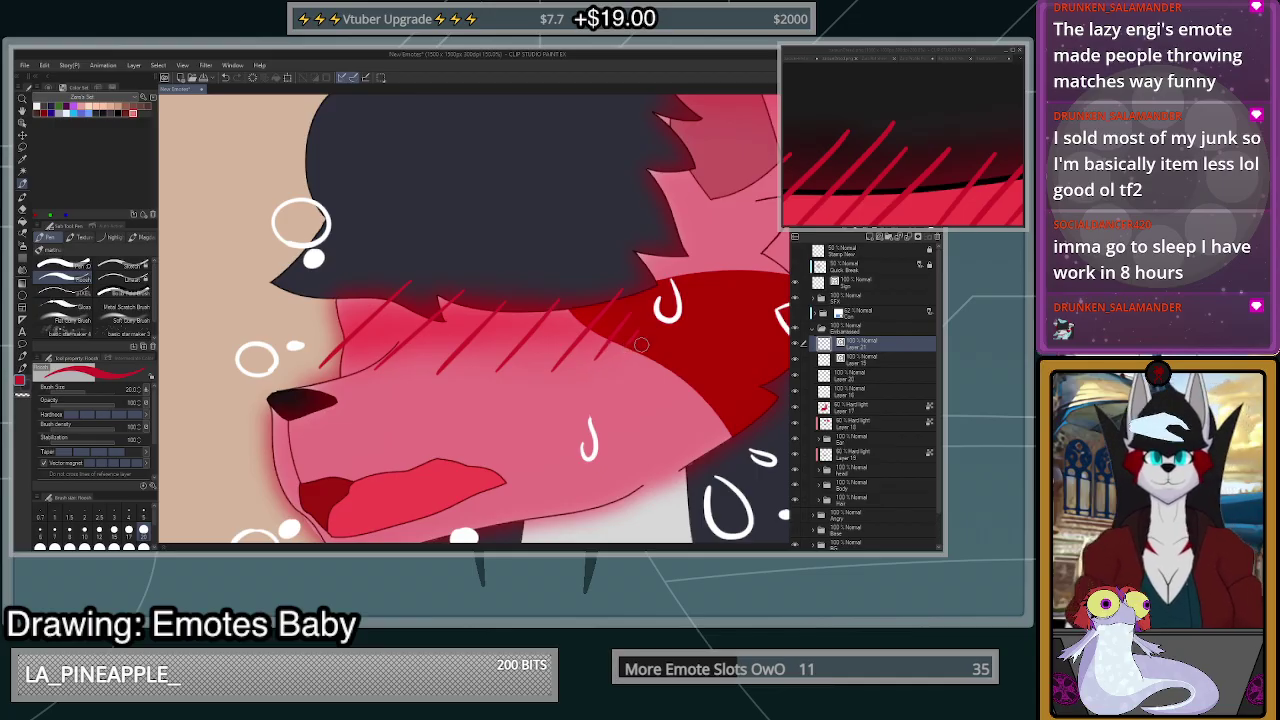
- Add shorter crimson diagonal strokes in front of the muzzle and between the long blush lines, up to the cheek
mouse_move(312, 351)
left_mouse_down()
mouse_move(378, 292)
mouse_move(314, 338)
mouse_move(362, 291)
mouse_move(321, 315)
mouse_move(345, 291)
left_mouse_up()
key("ctrl+z")
left_click_drag(538, 357, 572, 318)
left_click_drag(487, 350, 518, 314)
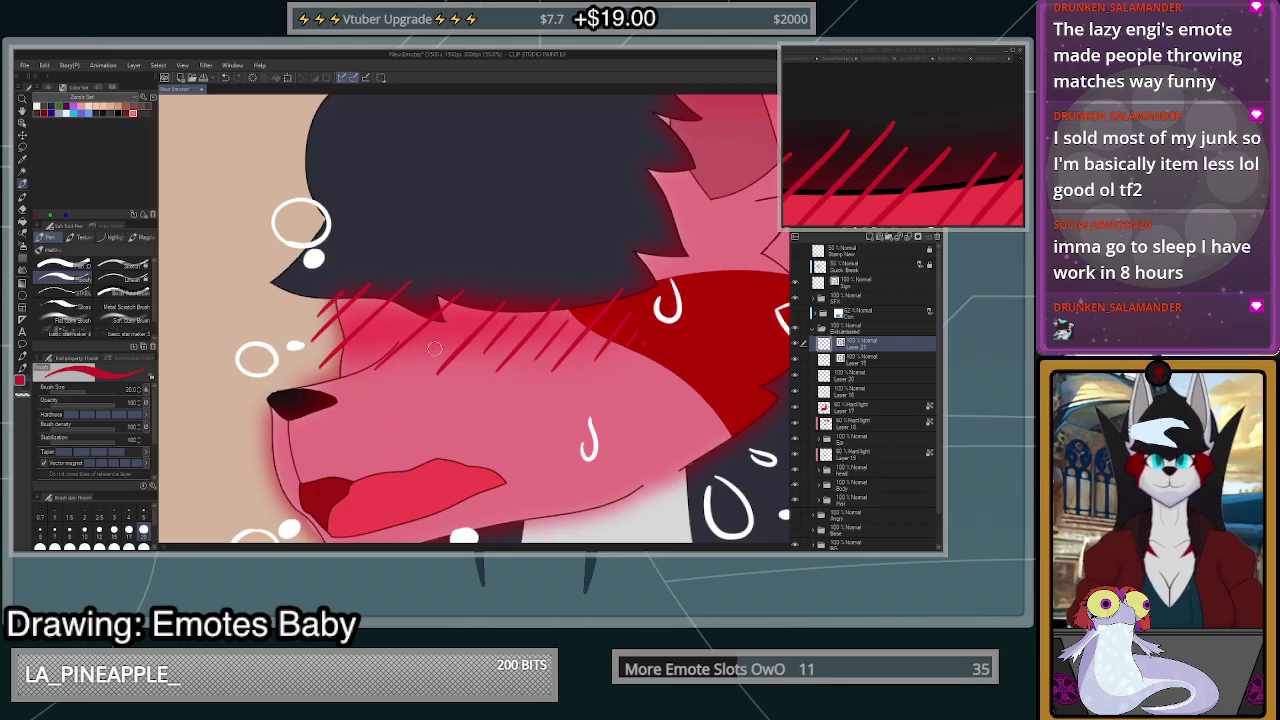
key("ctrl+z")
left_click_drag(424, 351, 468, 306)
left_click_drag(484, 357, 519, 314)
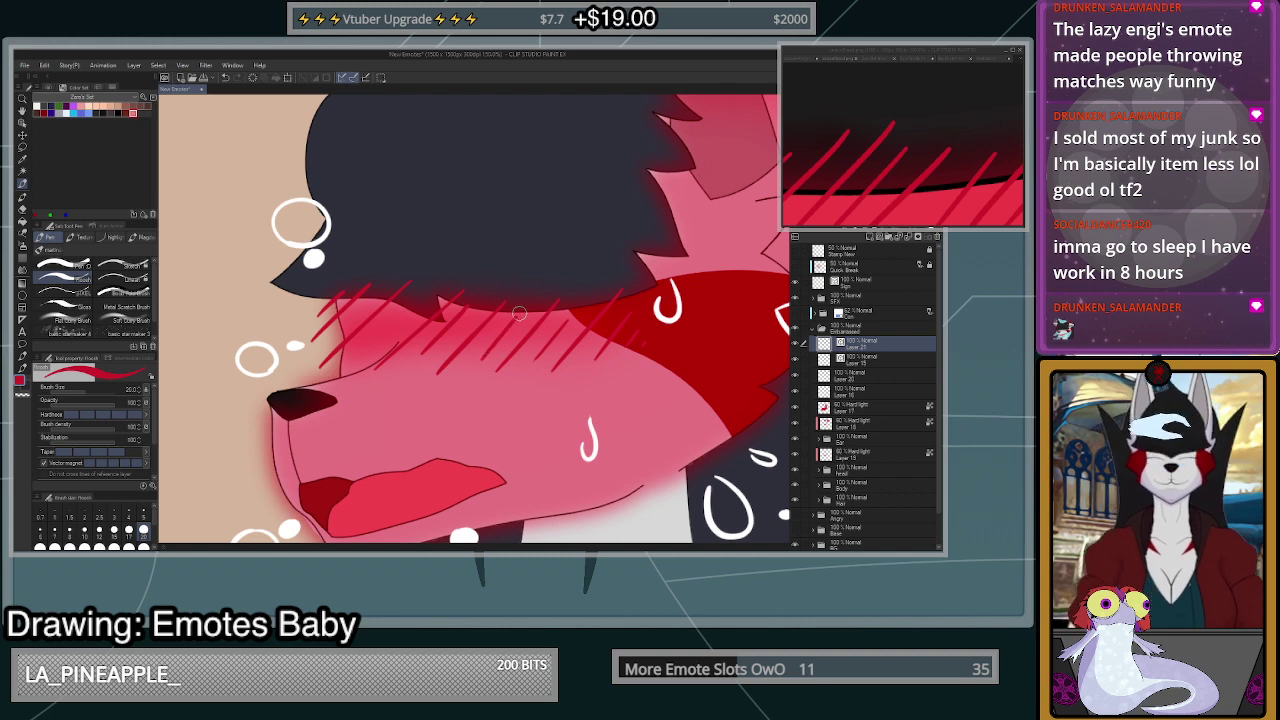
left_click_drag(369, 347, 427, 293)
scroll(372, 346, "up", 2)
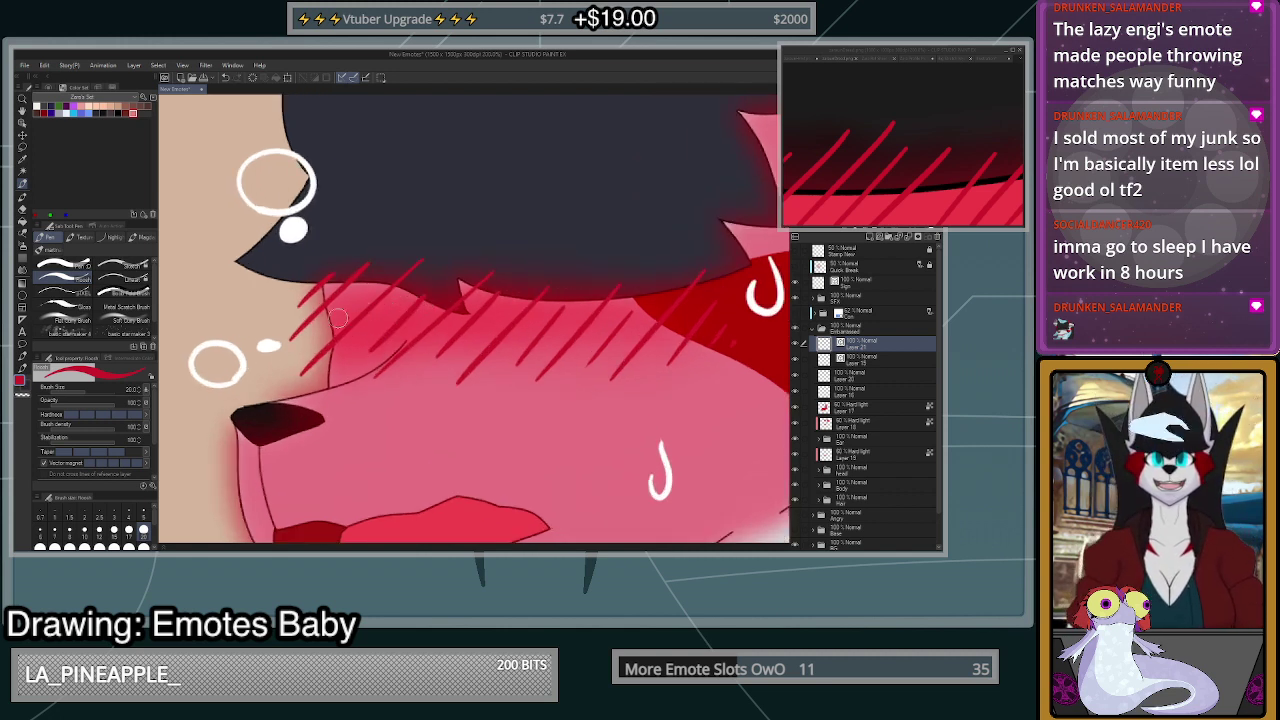
left_click_drag(329, 329, 362, 294)
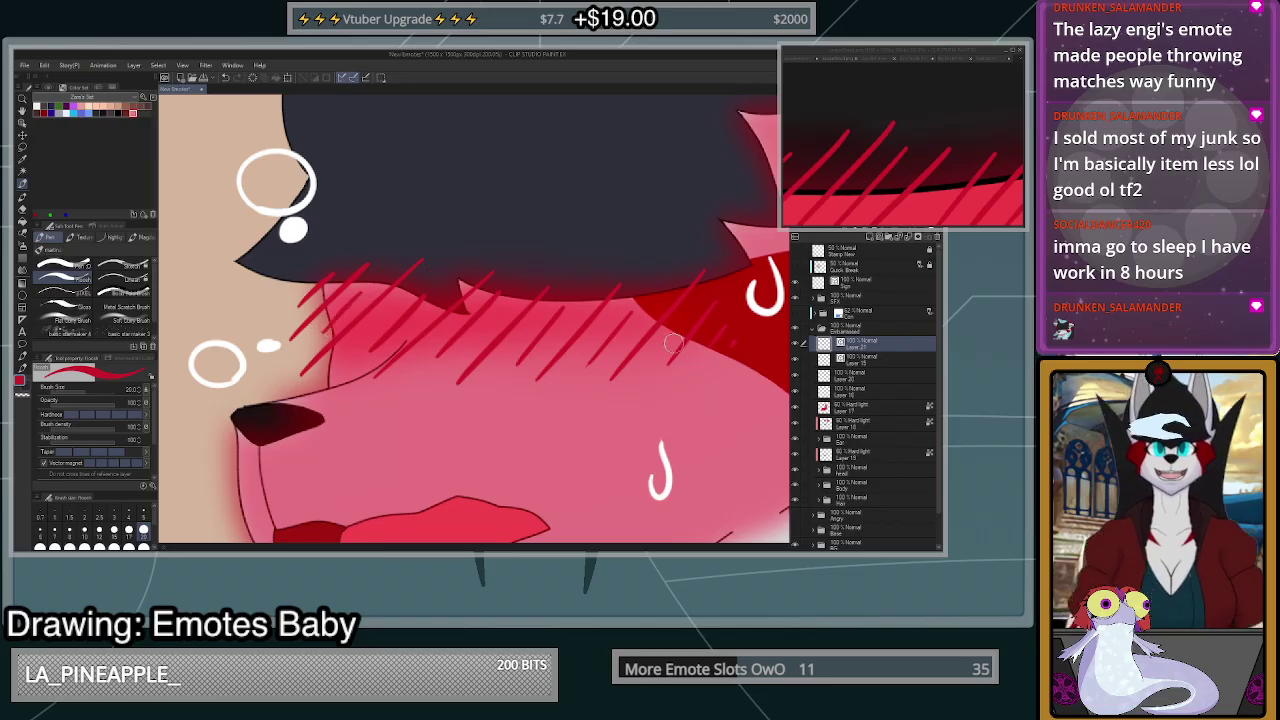
left_click_drag(662, 344, 692, 311)
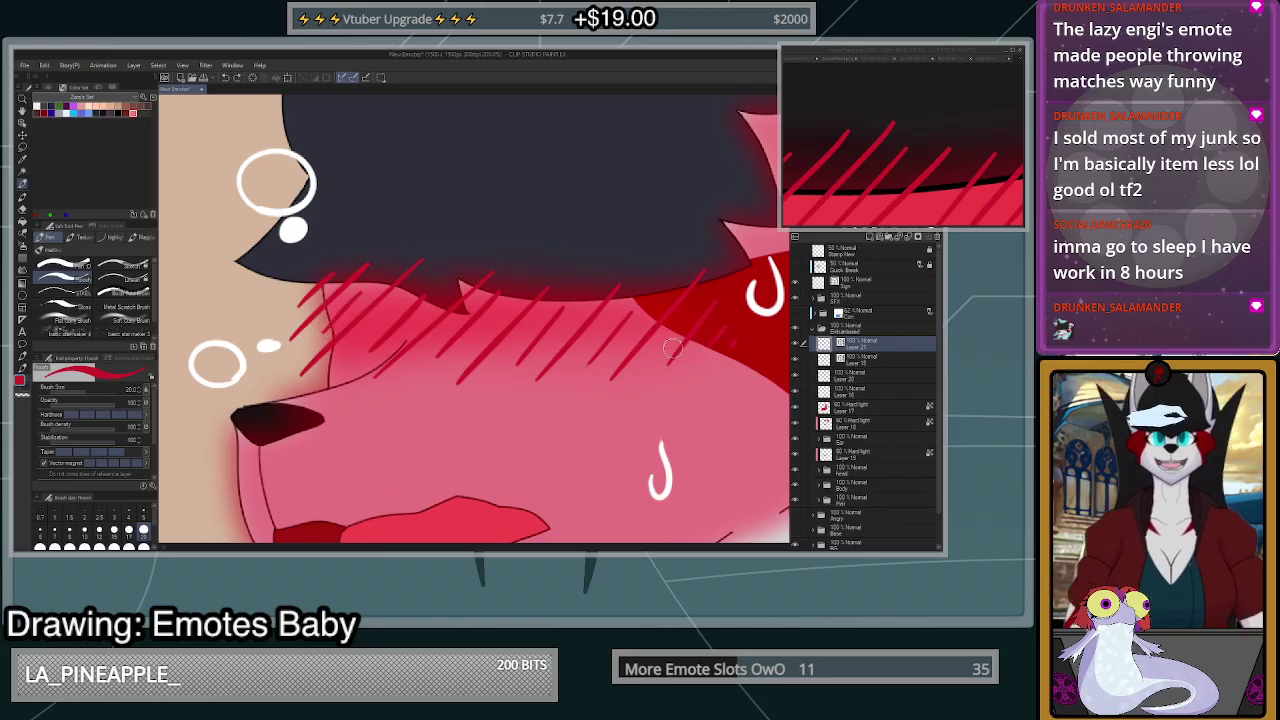
- Transform the blush lines with Keep original image turned off and nudge them slightly upward
scroll(683, 336, "down", 5)
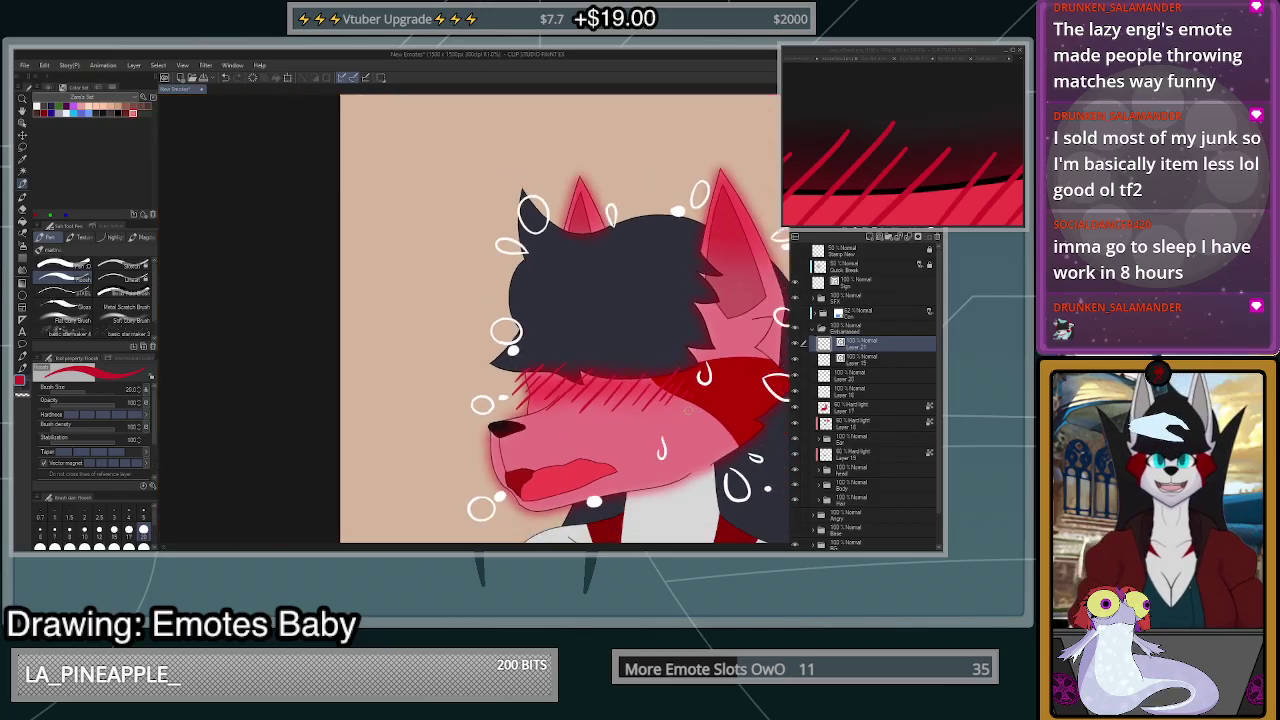
scroll(690, 407, "up", 3)
scroll(690, 407, "up", 1)
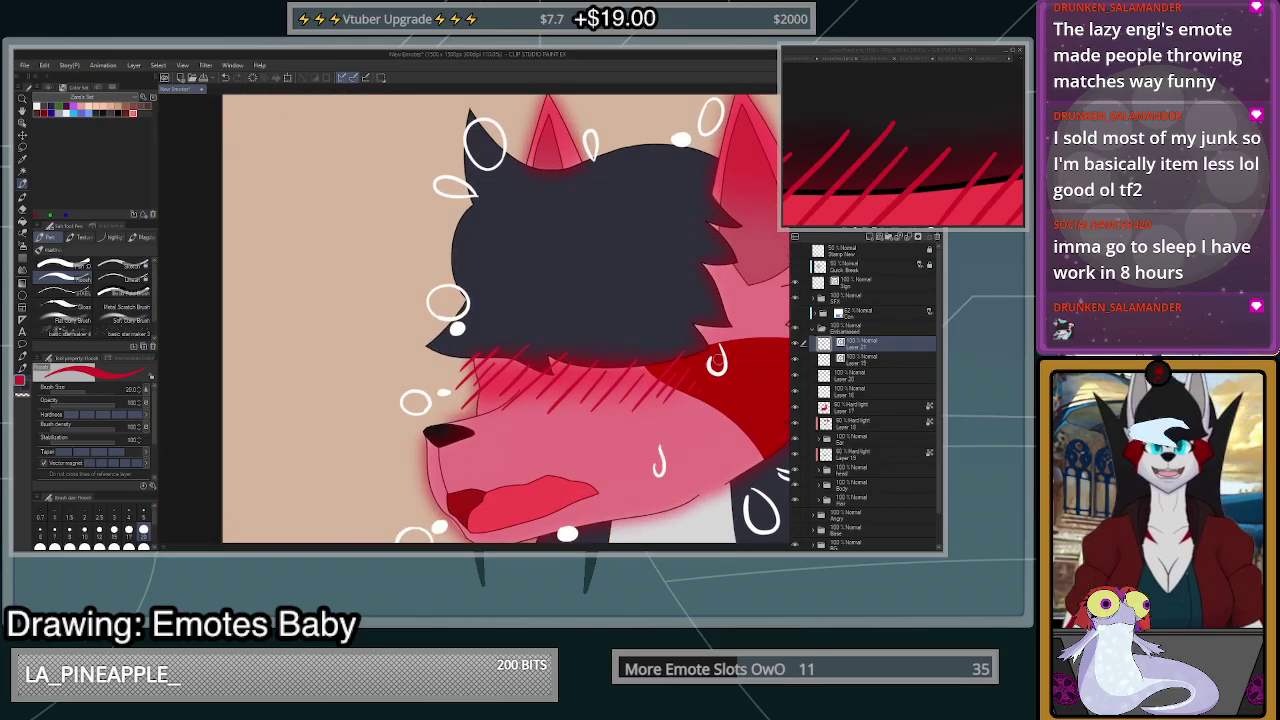
key("ctrl+t")
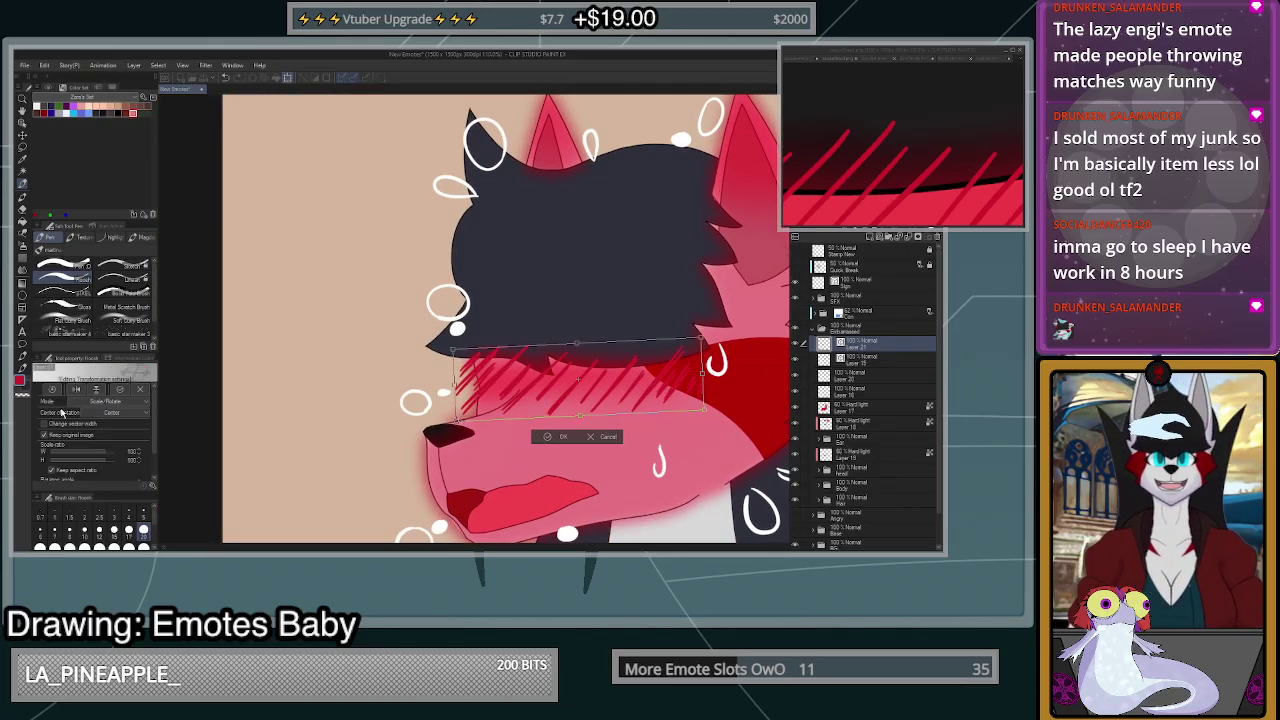
left_click(74, 436)
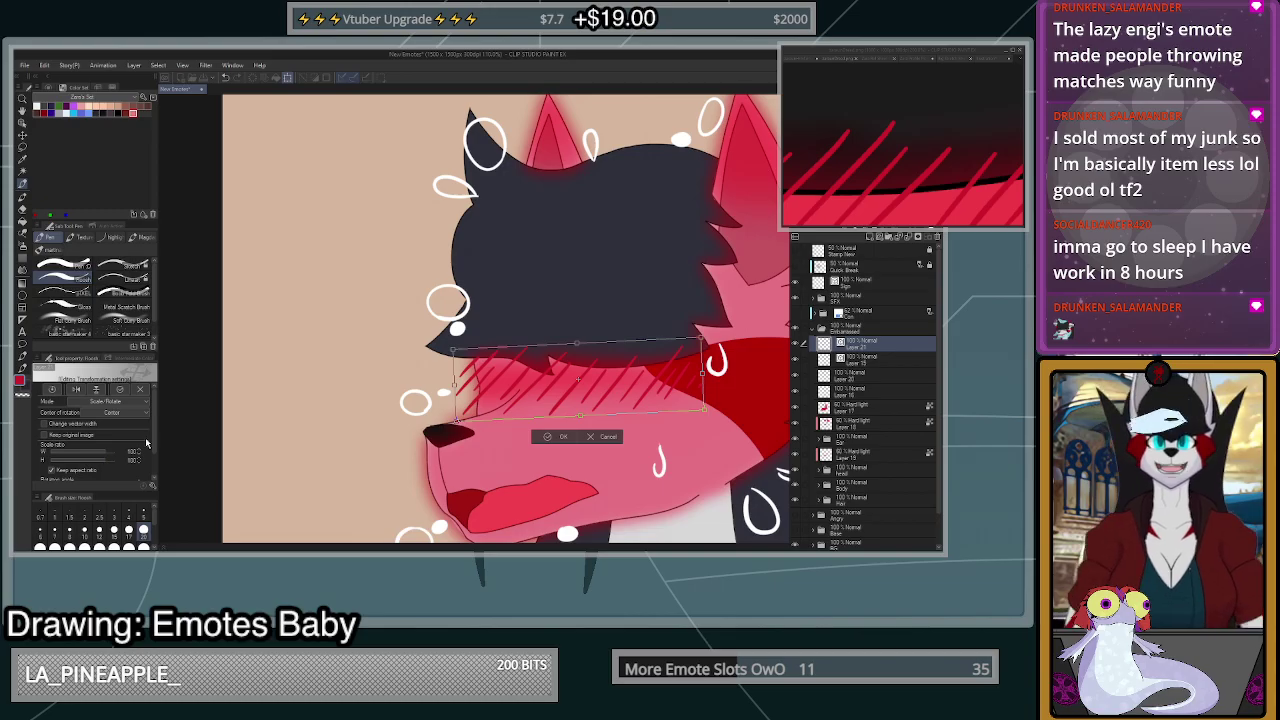
left_click_drag(677, 391, 676, 391)
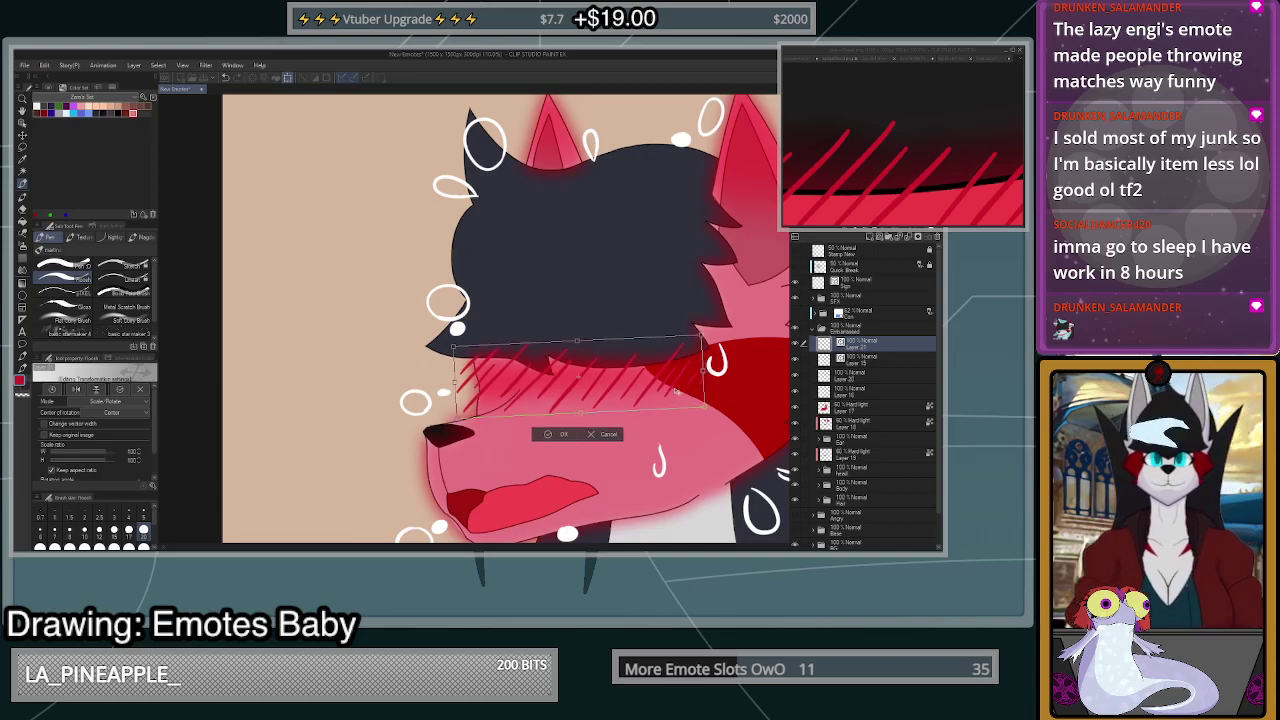
left_click(566, 434)
scroll(716, 387, "down", 4)
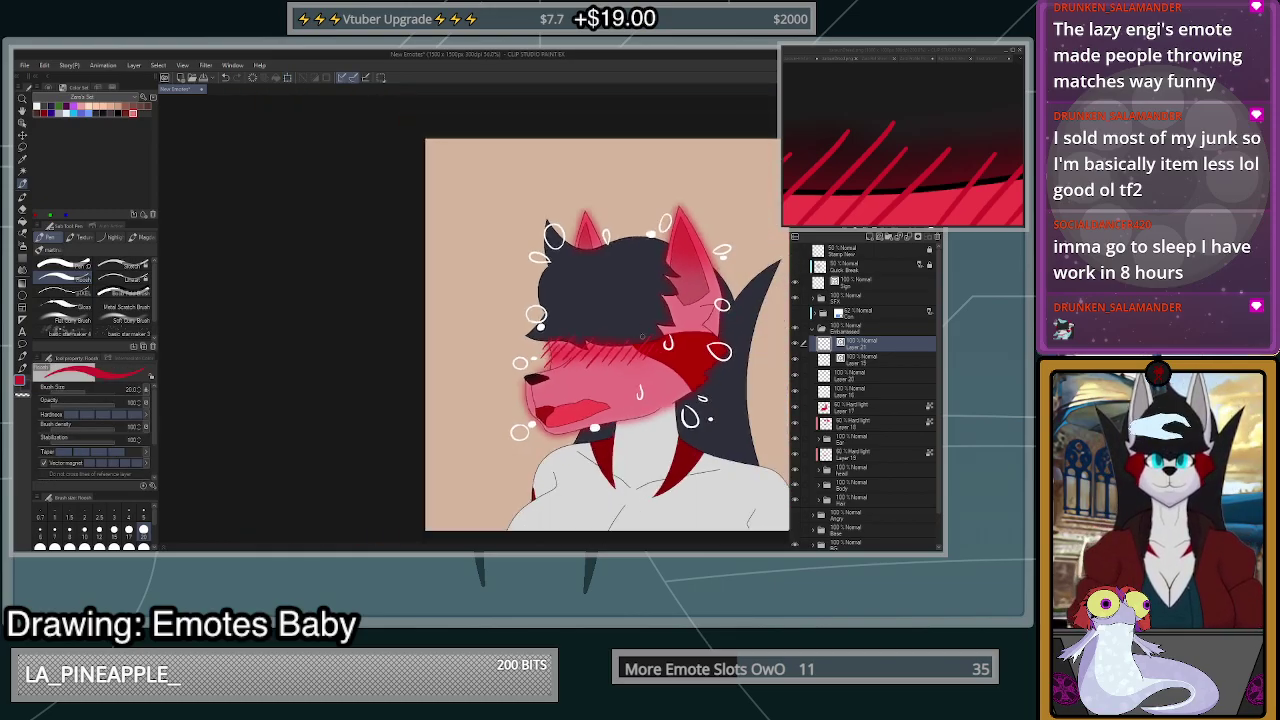
- Spray crimson with the Soft airbrush along the face under the hair on the Hard light Layer 19
scroll(670, 338, "up", 4)
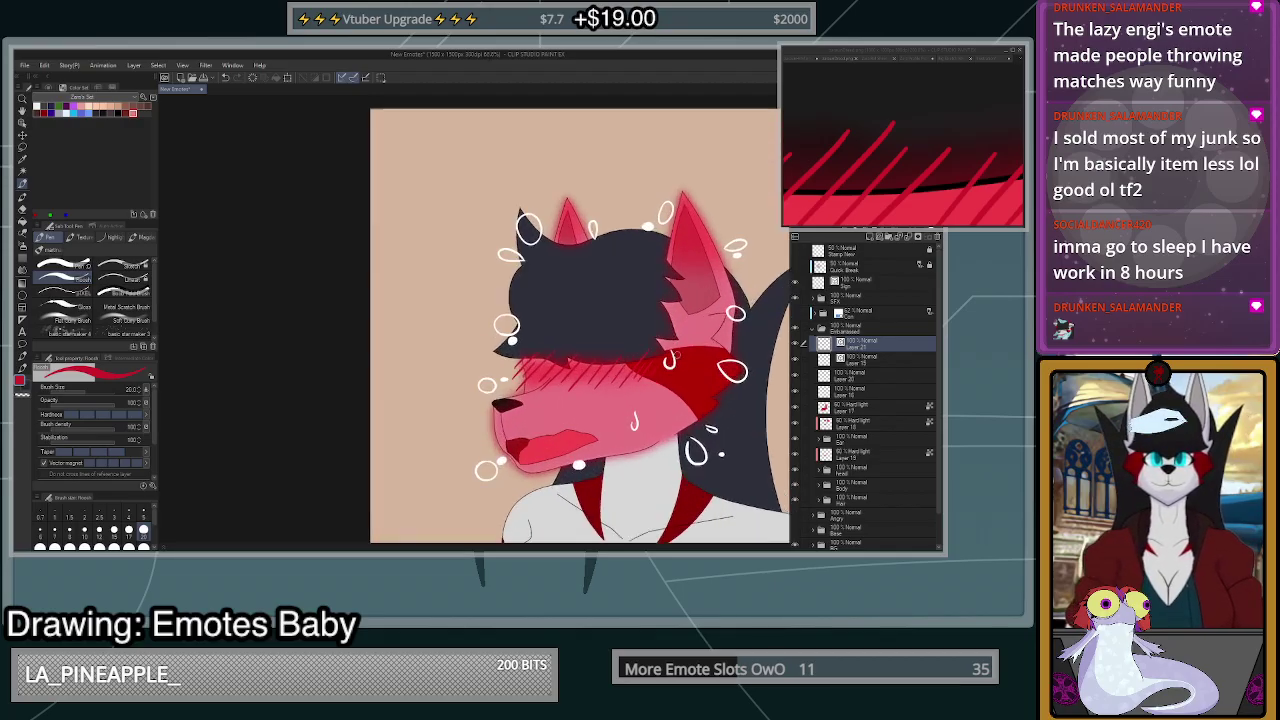
left_click(867, 455)
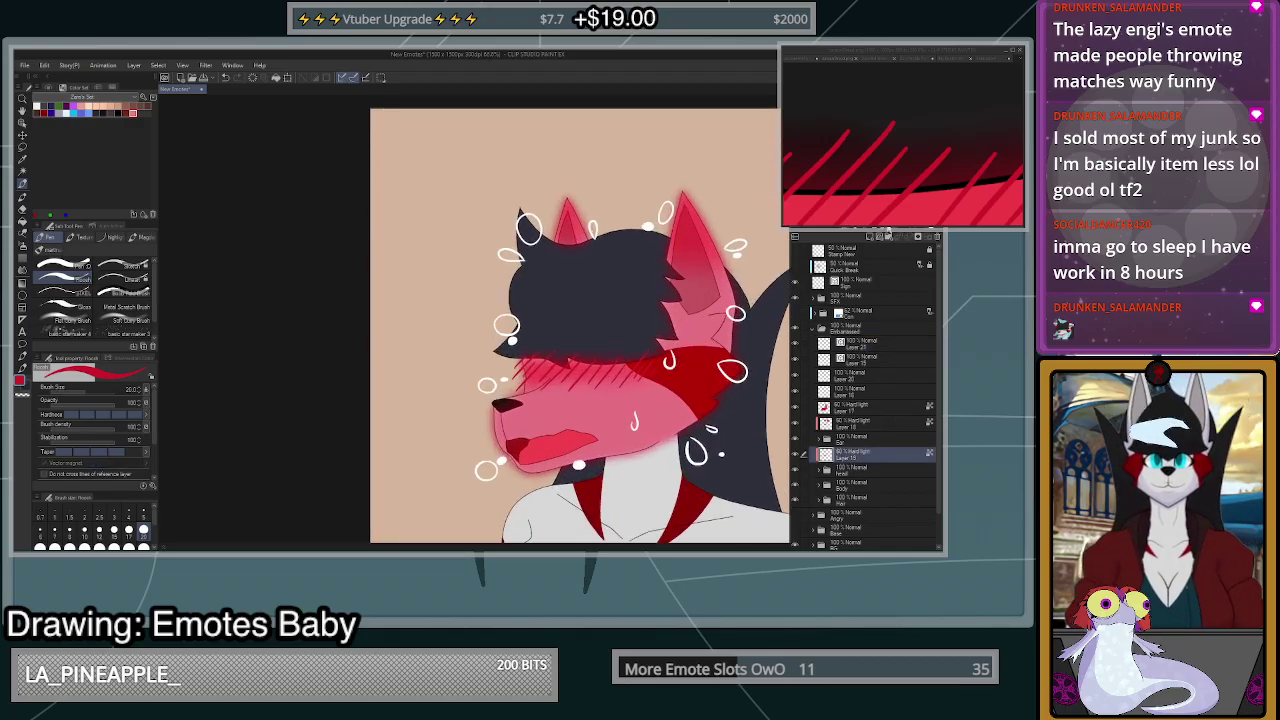
left_click(23, 247)
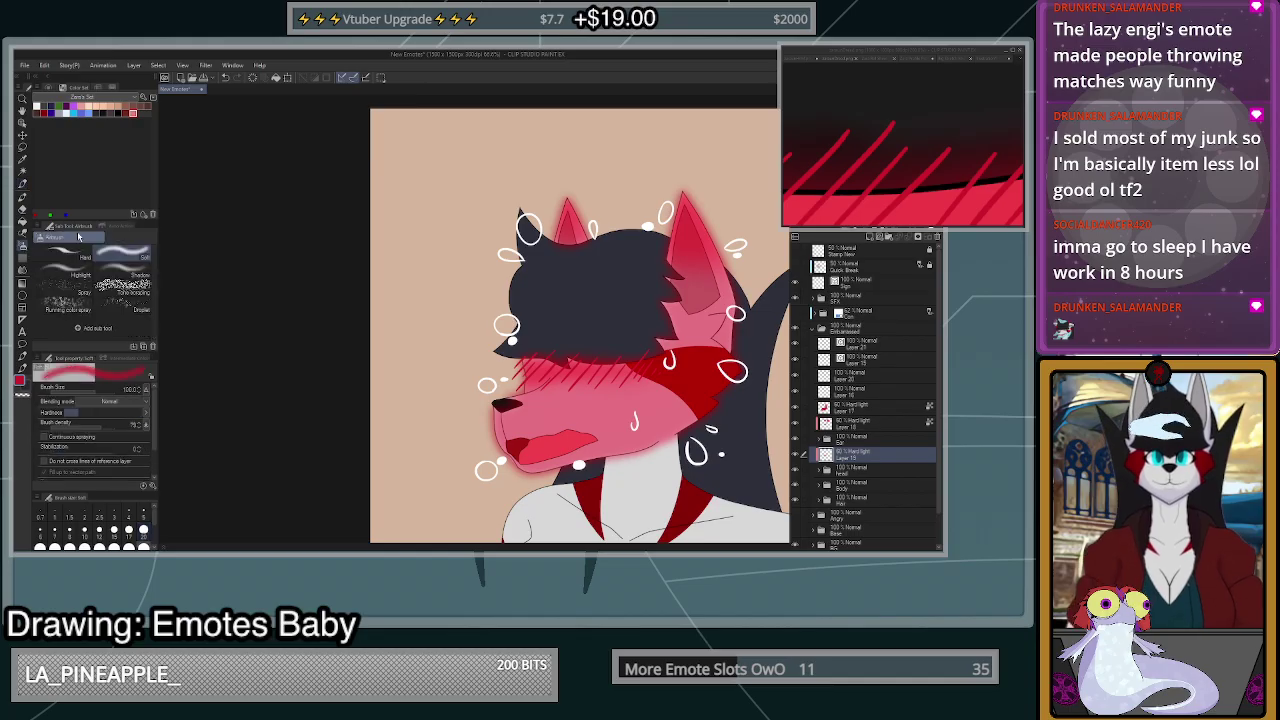
scroll(660, 380, "up", 3)
mouse_move(652, 372)
left_mouse_down()
mouse_move(484, 370)
mouse_move(530, 364)
left_mouse_up()
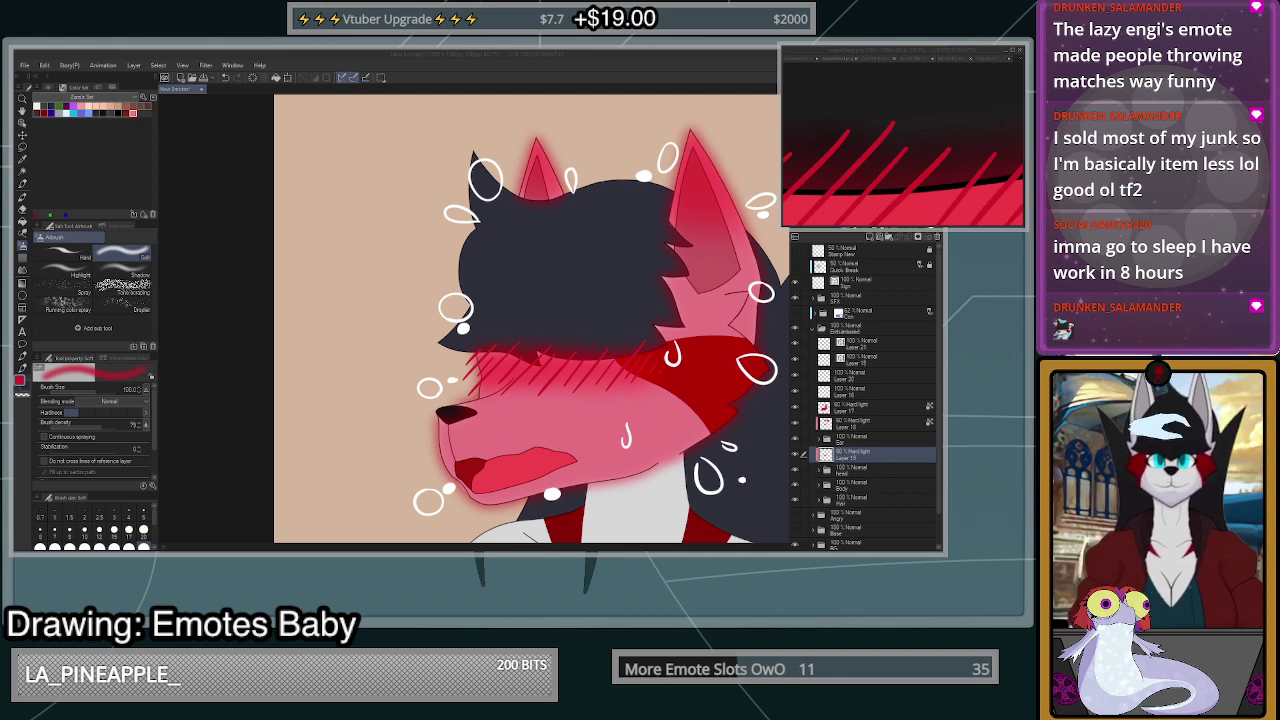
- Airbrush the crimson glow over the neck and shoulders on the Hard light Layer 17
scroll(690, 263, "down", 3)
key("ctrl+0")
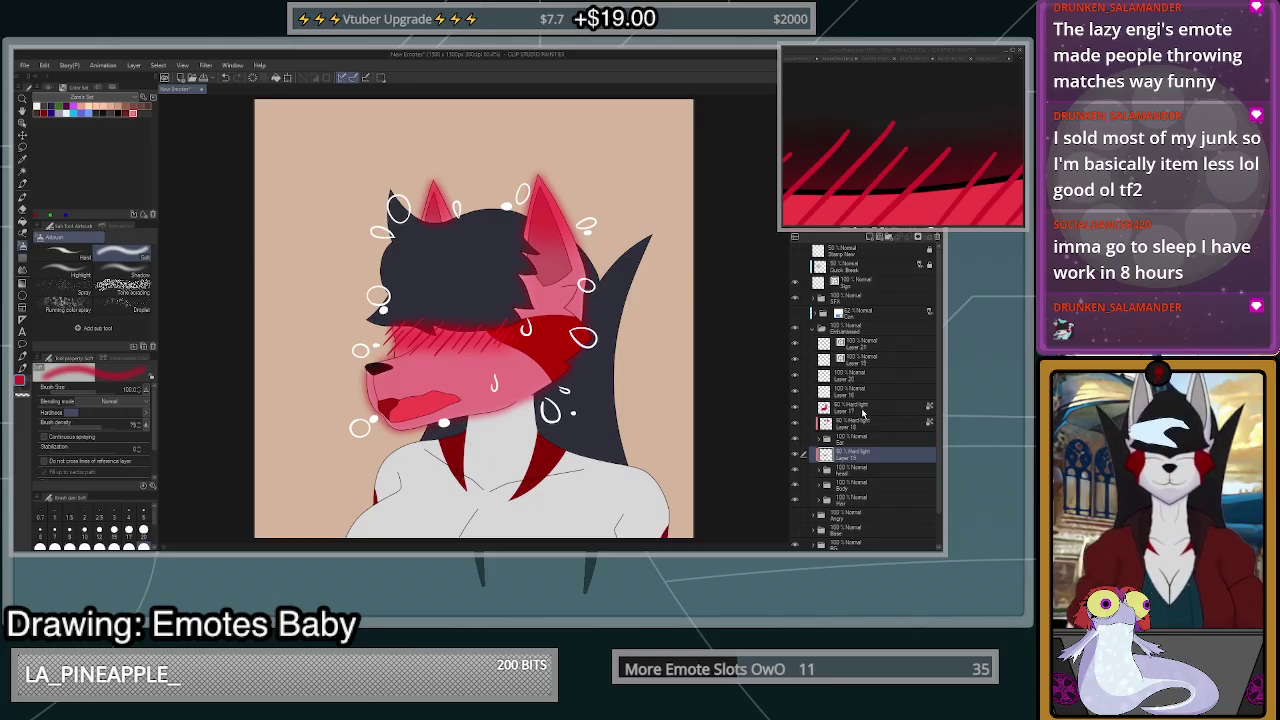
left_click(861, 428)
left_click(872, 407)
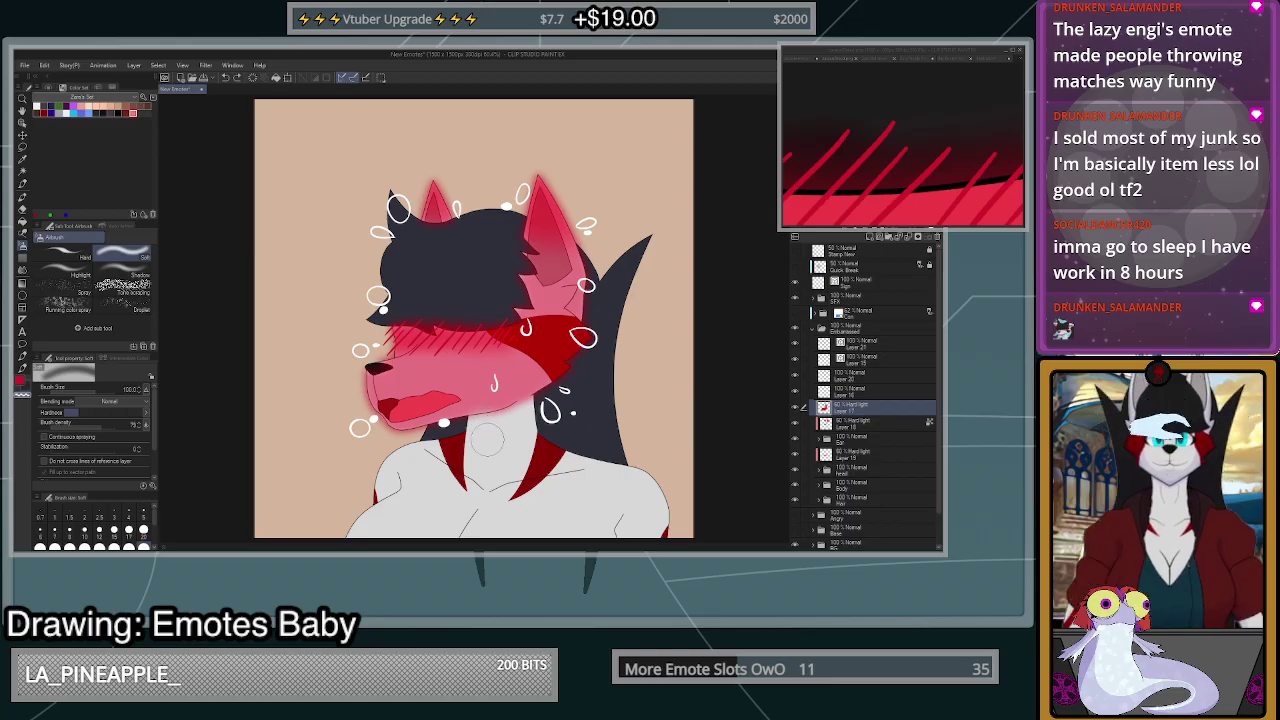
key("c")
mouse_move(484, 432)
left_mouse_down()
mouse_move(521, 414)
mouse_move(529, 432)
mouse_move(510, 412)
mouse_move(494, 419)
mouse_move(530, 401)
mouse_move(460, 459)
mouse_move(500, 439)
mouse_move(572, 449)
mouse_move(434, 457)
mouse_move(452, 446)
mouse_move(393, 488)
mouse_move(443, 456)
mouse_move(598, 460)
mouse_move(569, 464)
mouse_move(696, 483)
mouse_move(642, 493)
mouse_move(570, 464)
mouse_move(667, 518)
mouse_move(642, 491)
mouse_move(647, 477)
mouse_move(660, 531)
mouse_move(600, 481)
mouse_move(495, 469)
mouse_move(400, 488)
mouse_move(597, 489)
mouse_move(485, 458)
mouse_move(428, 486)
mouse_move(420, 468)
mouse_move(385, 515)
left_mouse_up()
scroll(610, 502, "up", 1)
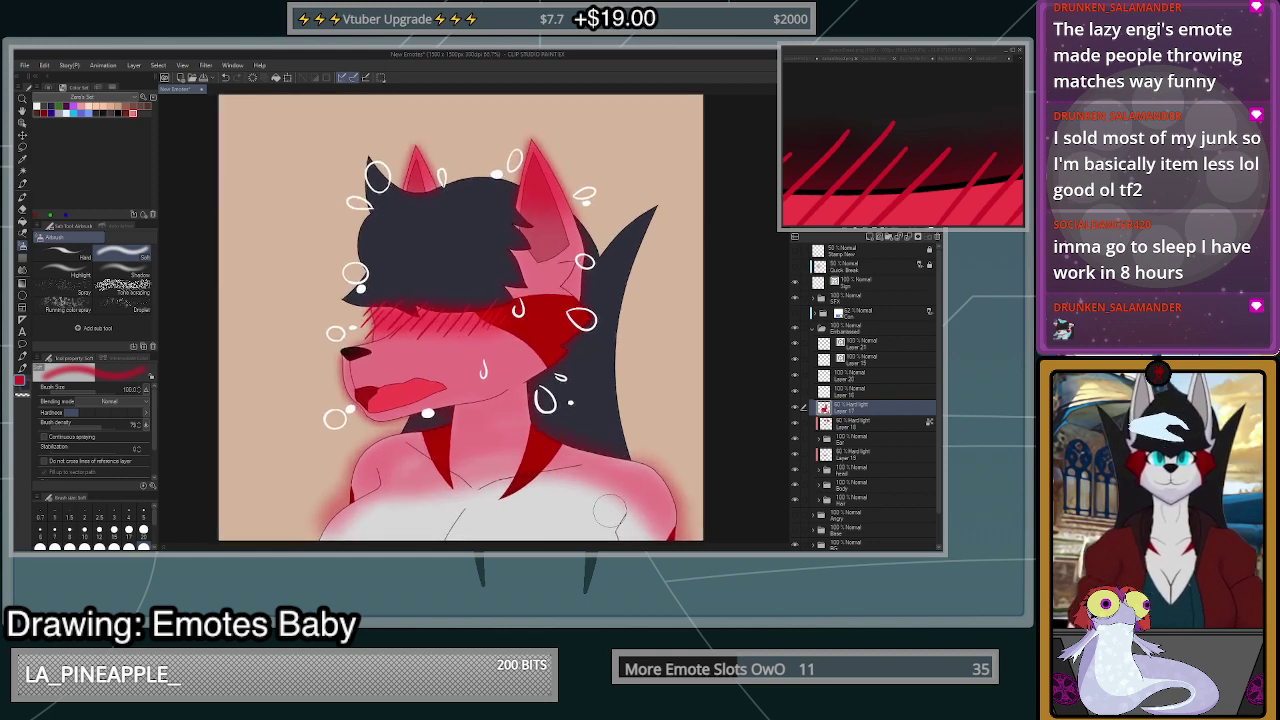
- Fill the remaining white of the chest with the same soft crimson airbrush glow
scroll(606, 490, "down", 2)
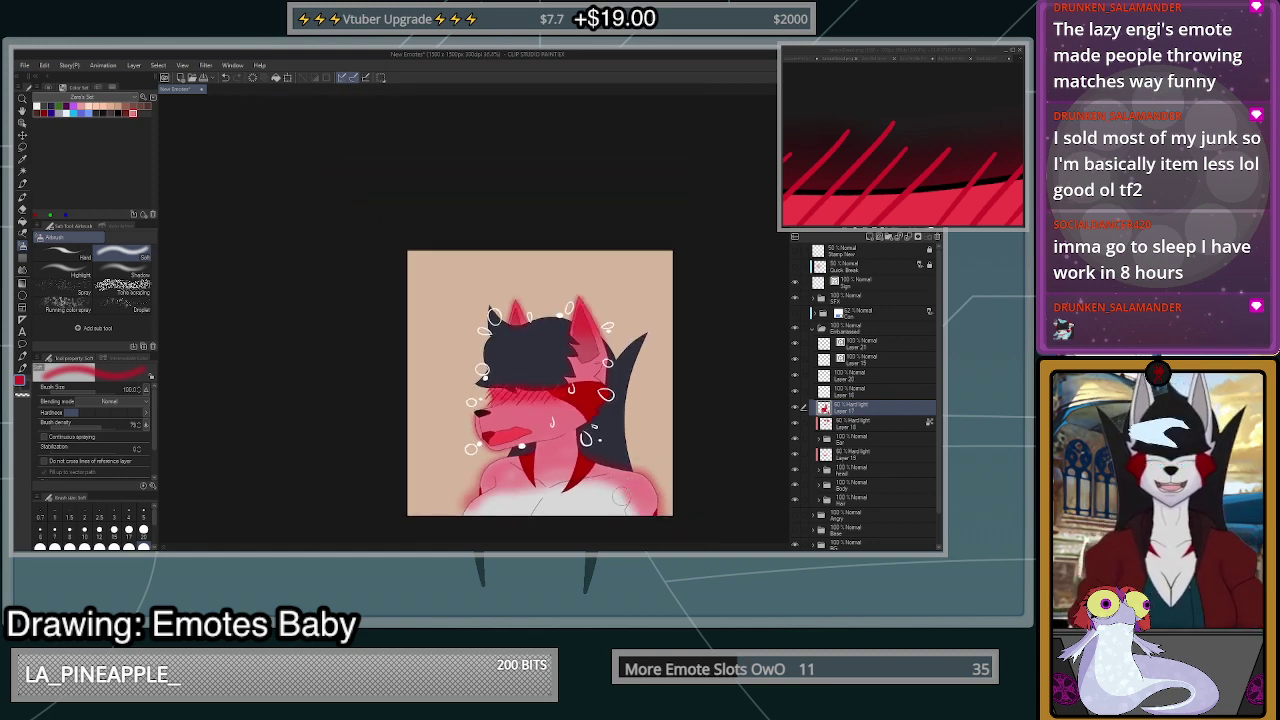
mouse_move(604, 490)
left_mouse_down()
mouse_move(520, 512)
mouse_move(572, 520)
mouse_move(615, 506)
mouse_move(565, 495)
mouse_move(470, 520)
mouse_move(512, 478)
mouse_move(600, 486)
left_mouse_up()
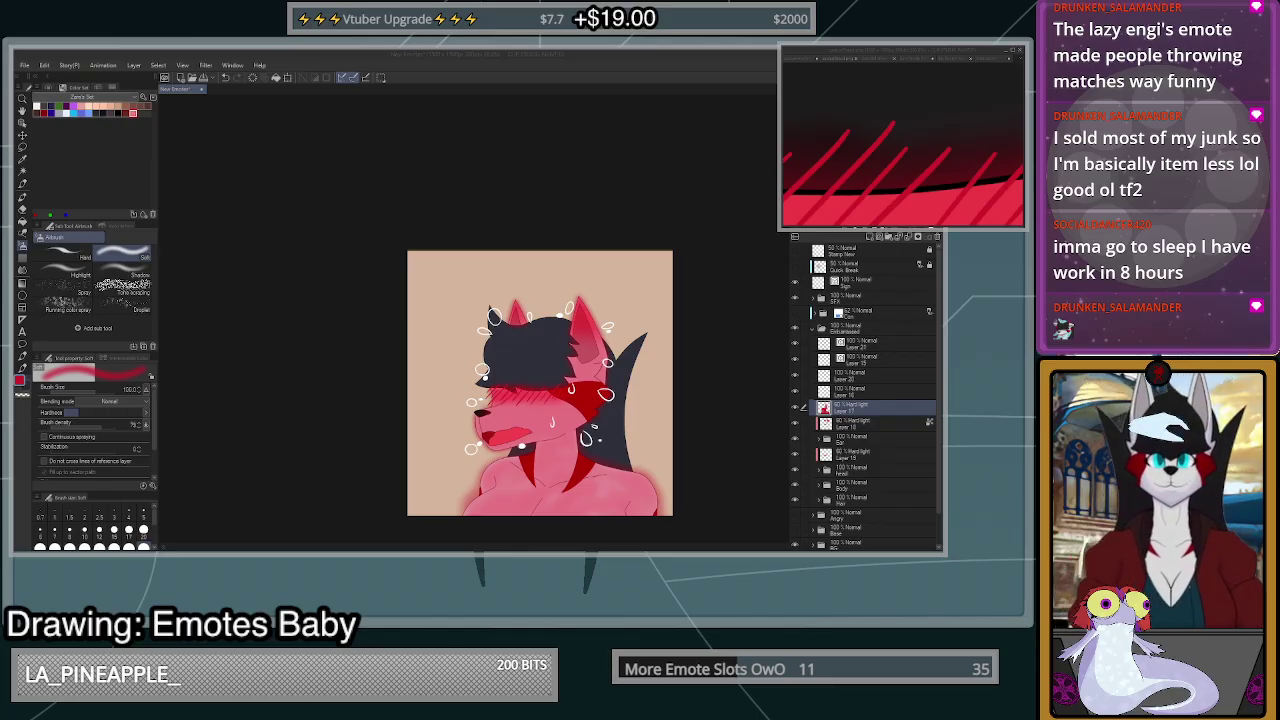
scroll(606, 395, "up", 6)
scroll(614, 396, "down", 6)
scroll(582, 450, "up", 5)
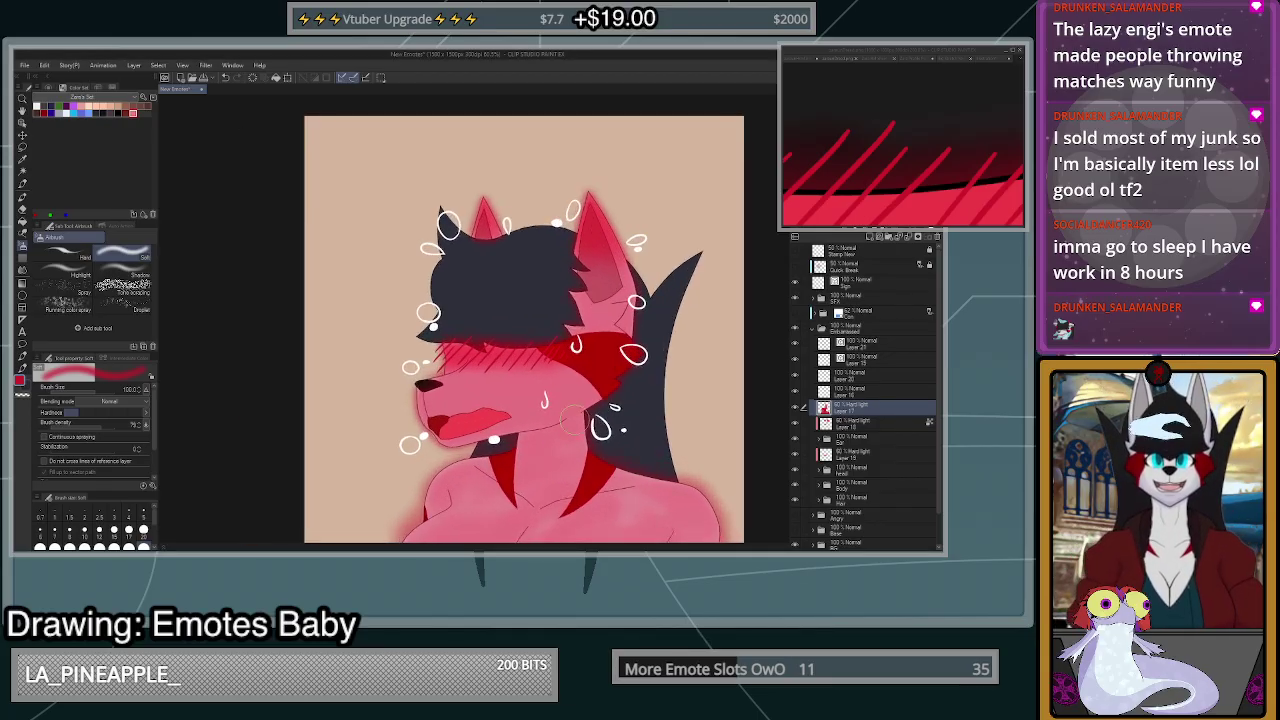
scroll(642, 424, "down", 2)
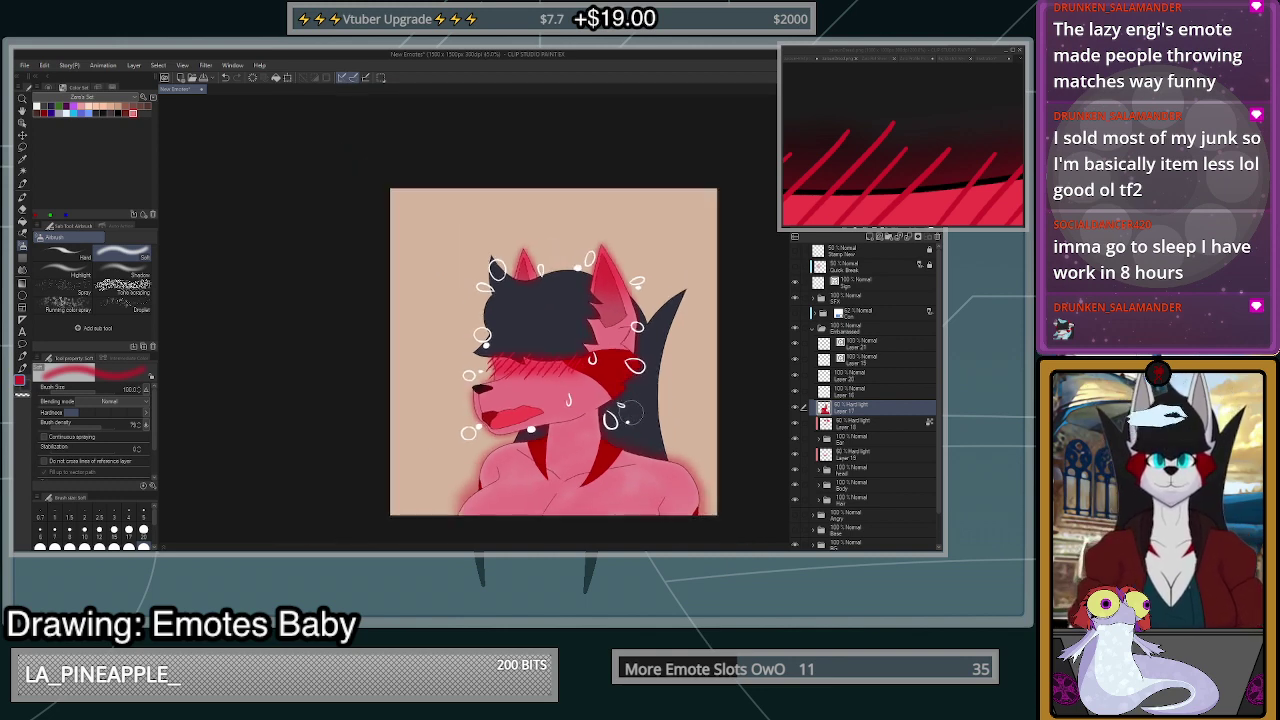
scroll(648, 425, "up", 1)
key("ctrl+0")
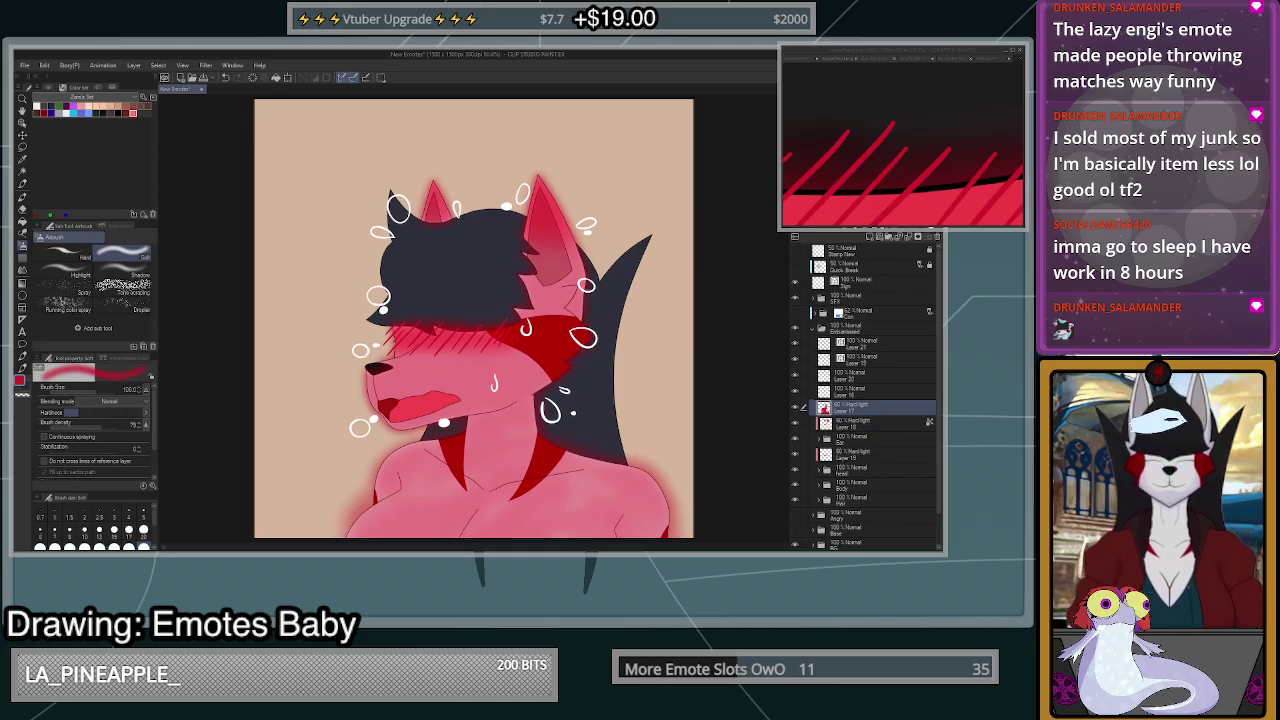
scroll(397, 386, "up", 1)
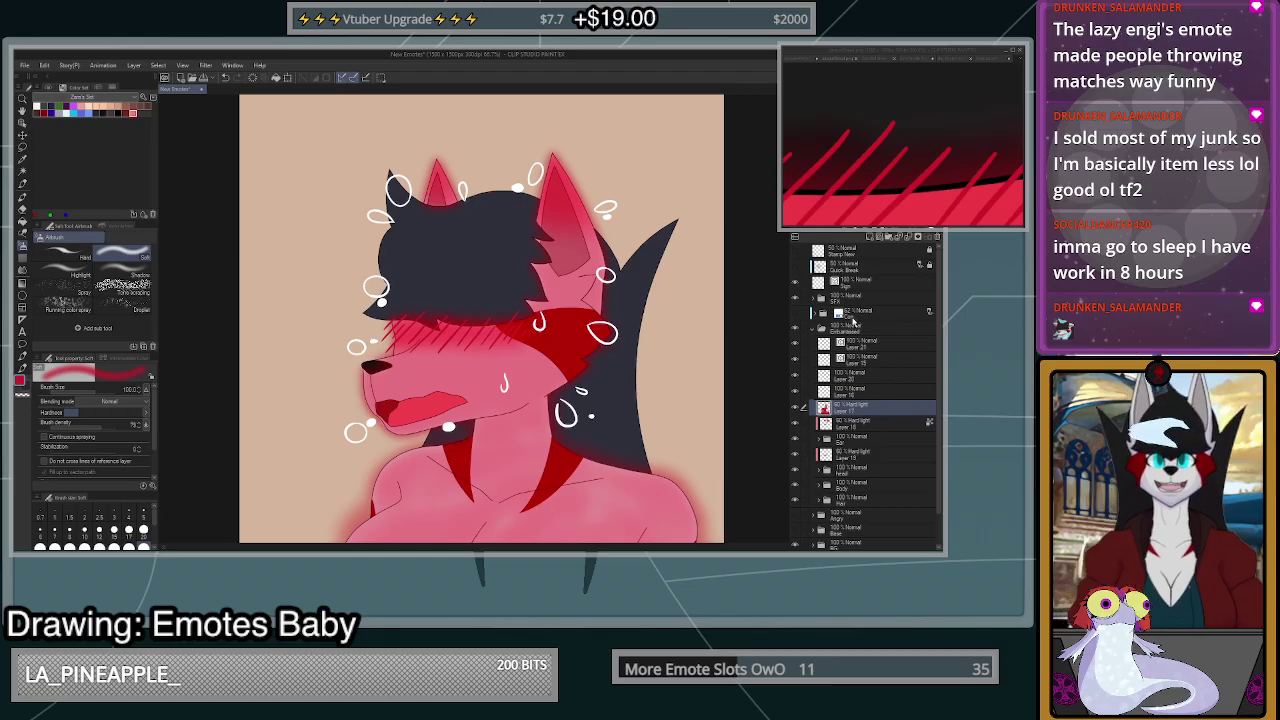
- Collapse the Embarrassed folder, show and expand the blue sketch folder above it, and select Layer 3 inside
left_click(864, 328)
left_click(861, 349)
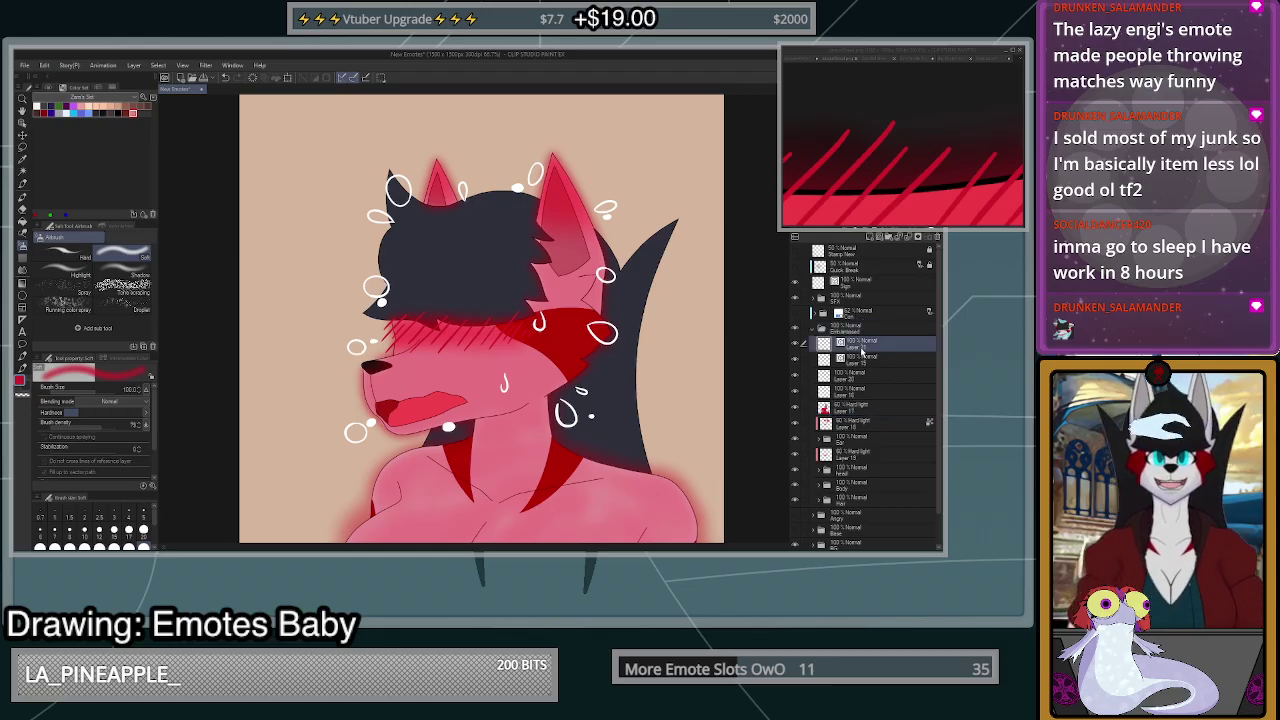
left_click(821, 328)
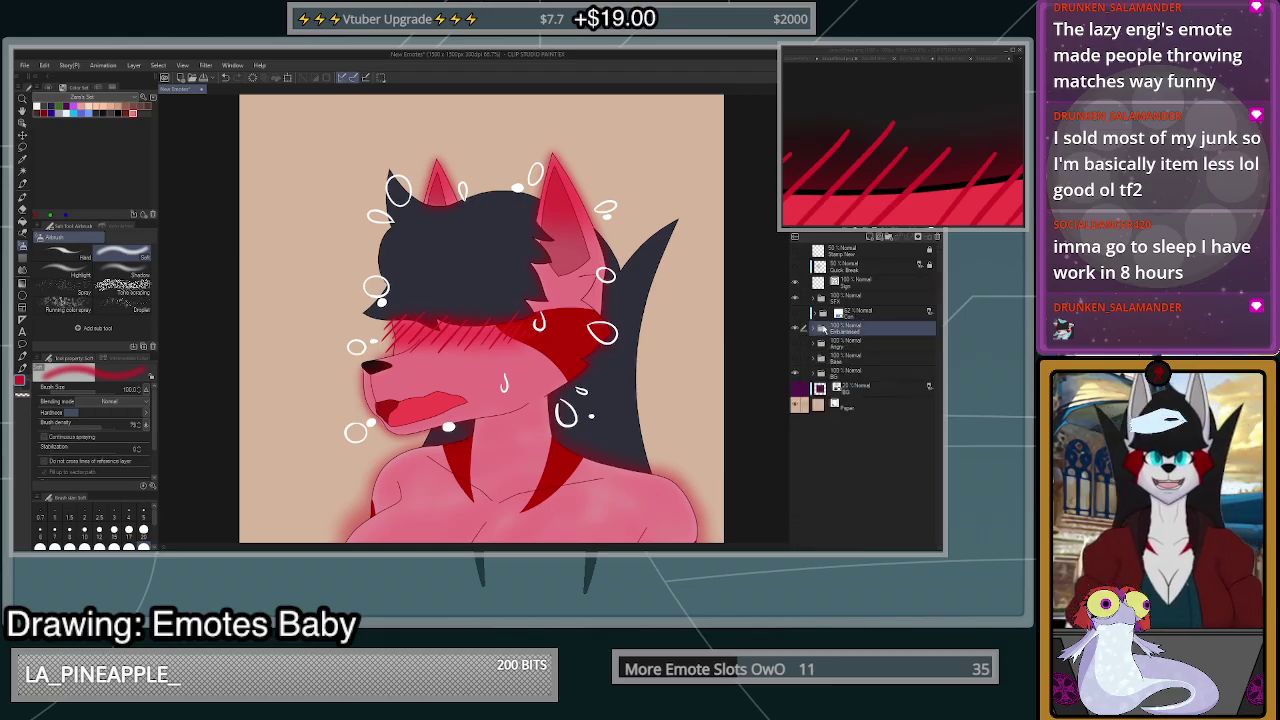
left_click(796, 315)
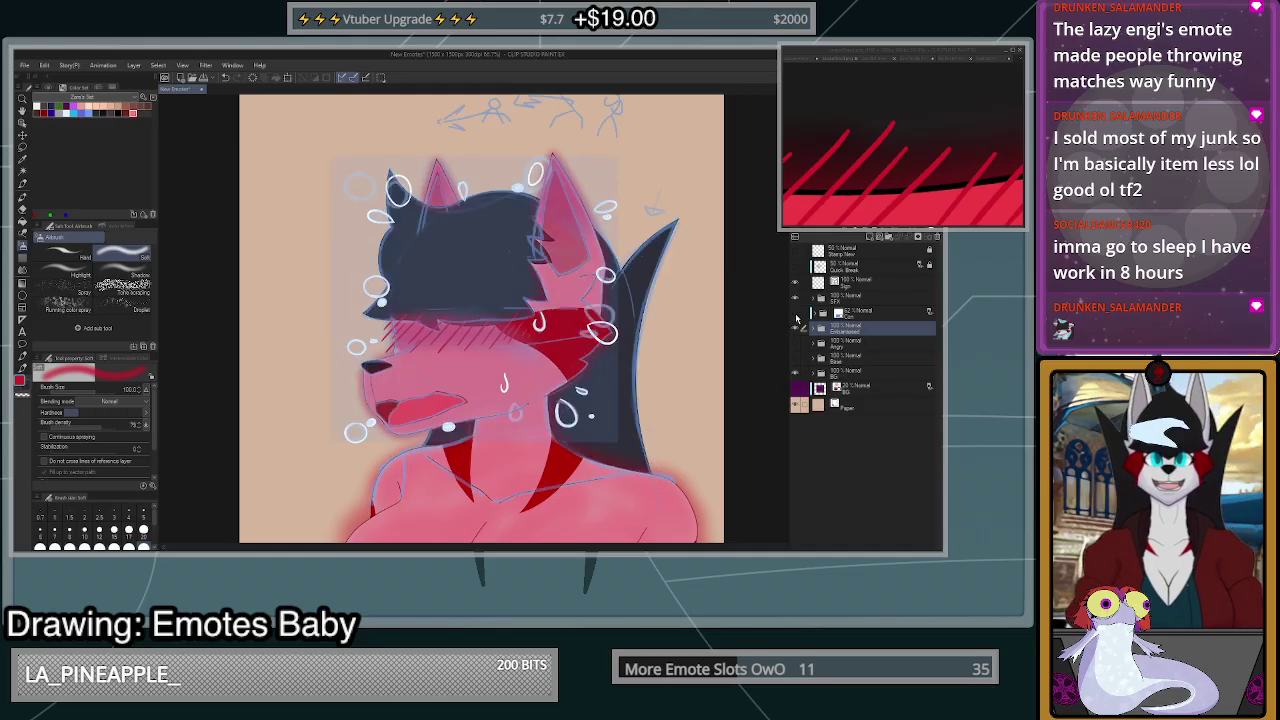
left_click(815, 314)
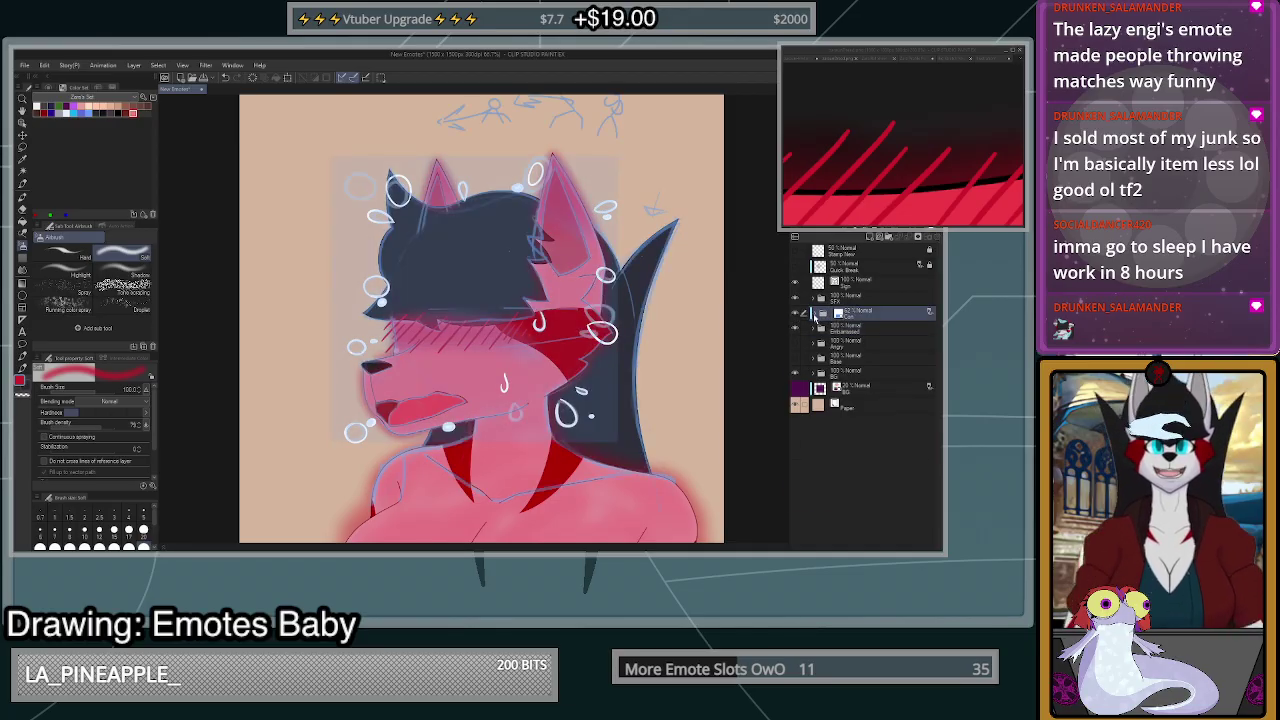
left_click(814, 313)
left_click(874, 344)
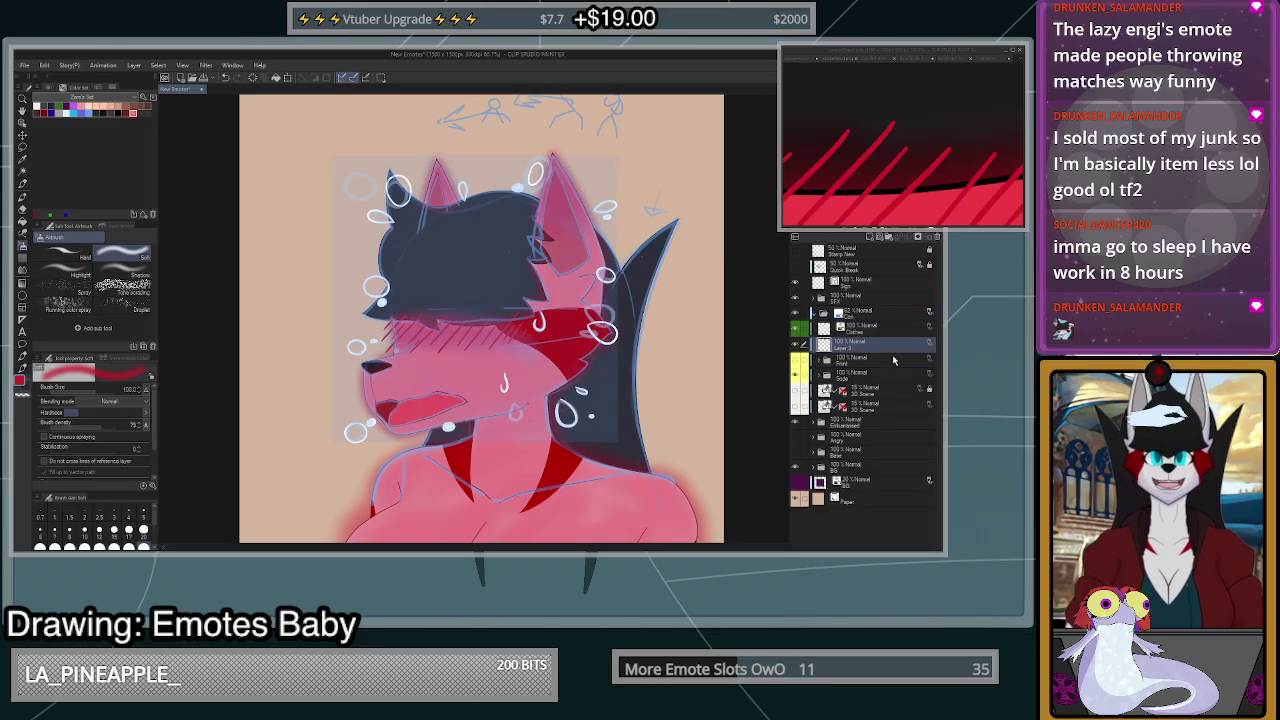
- Expand the Side sketch folder and its Embarrassed subfolder, select the BG layer, and create a selection of the square emote frame
left_click(820, 377)
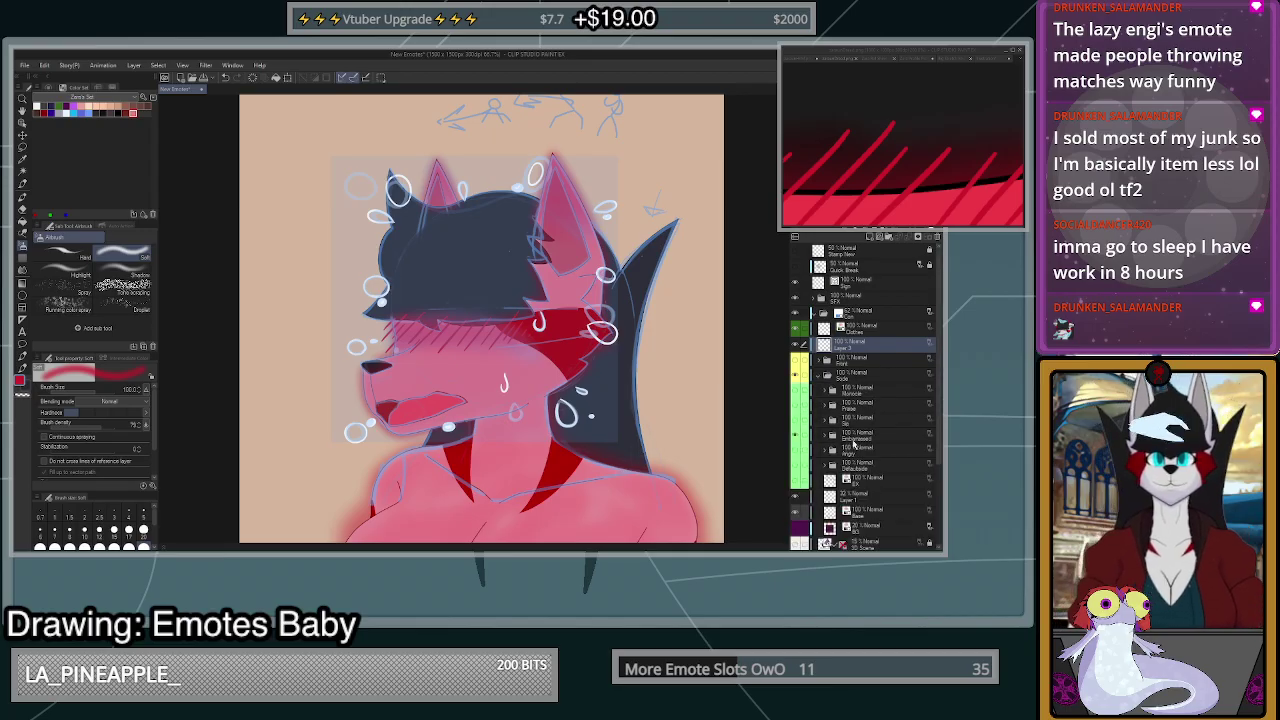
left_click(829, 439)
left_click(829, 439)
left_click(871, 502)
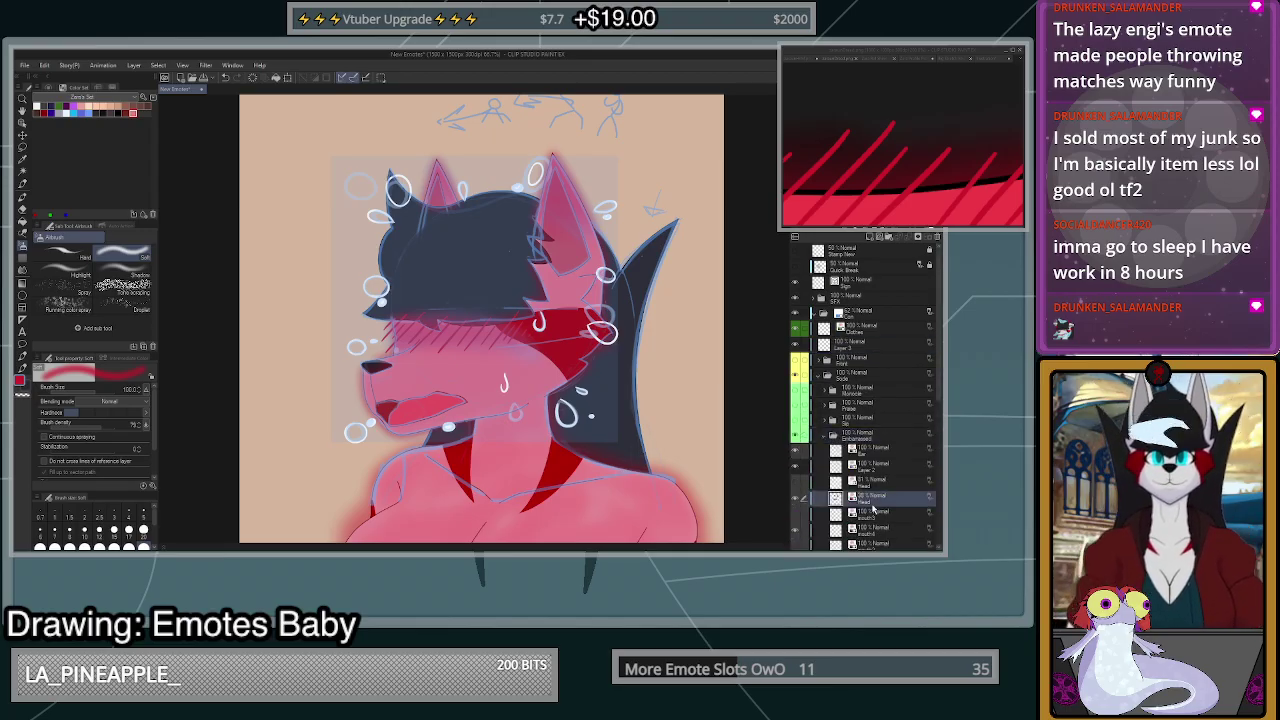
scroll(872, 510, "down", 3)
left_click(872, 484)
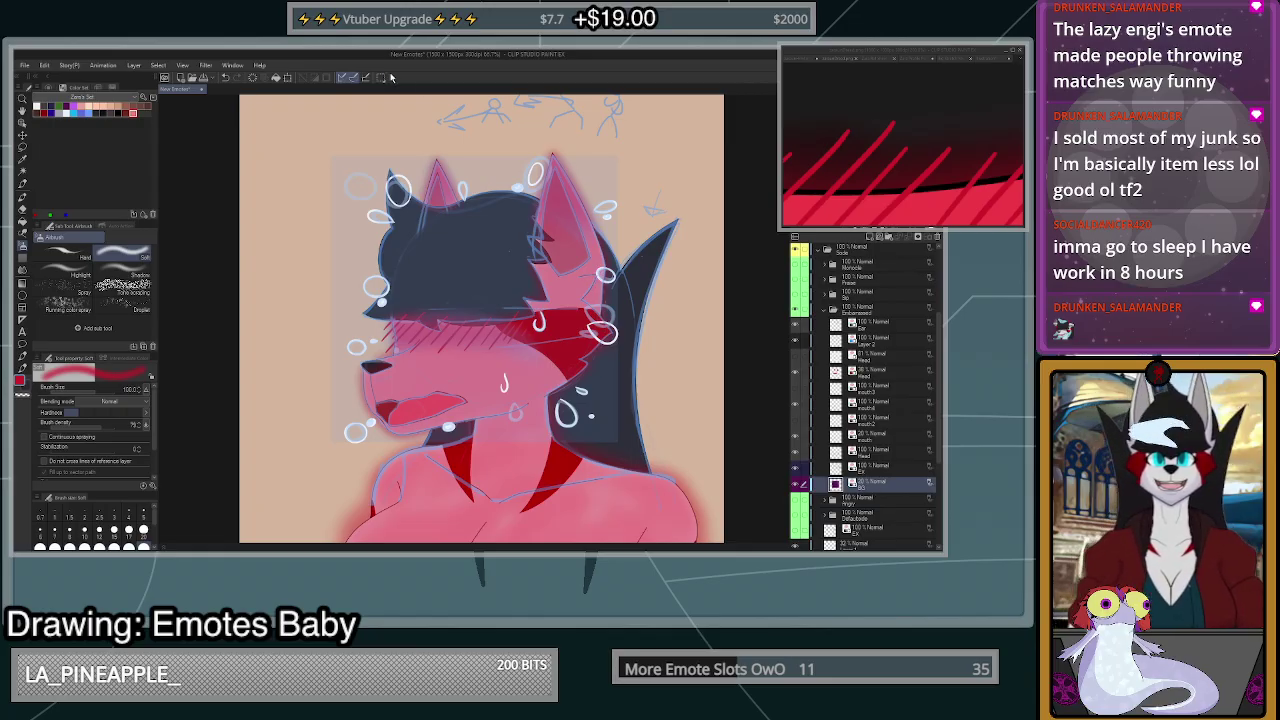
left_click(381, 78)
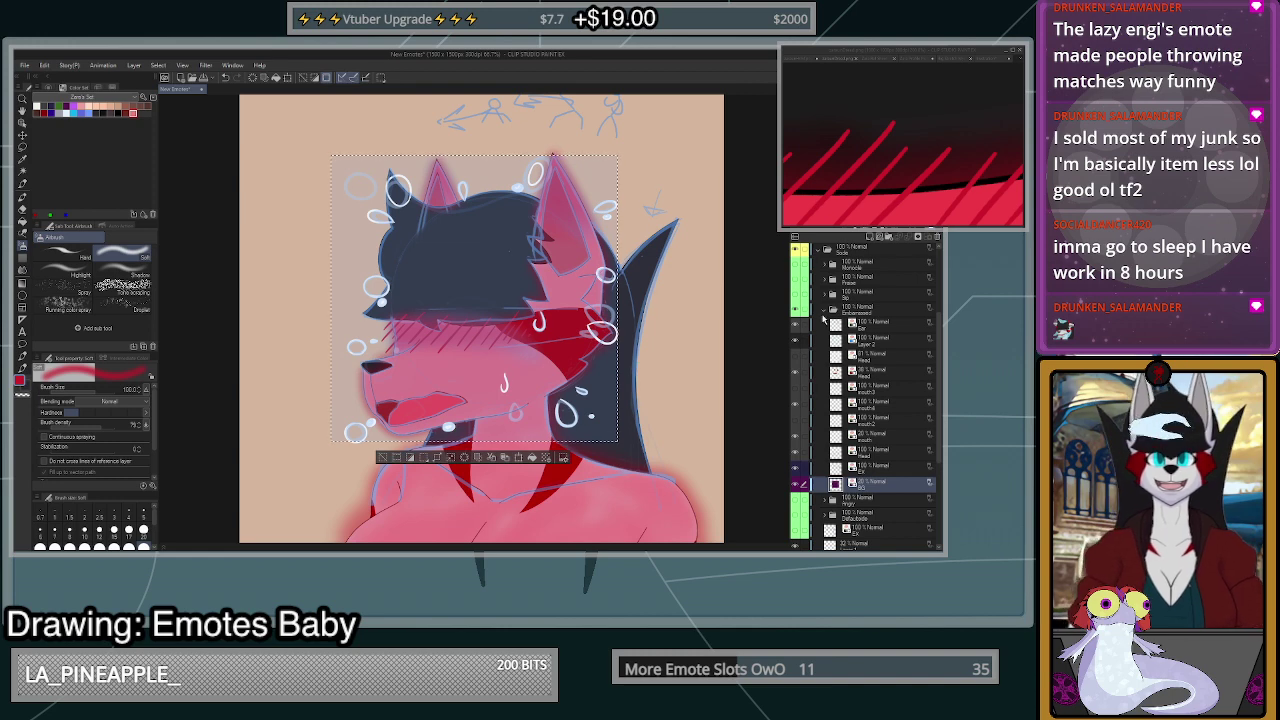
- Collapse and hide the blue sketch folder, select the colored Embarrassed folder, and choose black as the drawing color
left_click(836, 311)
left_click(825, 310)
scroll(812, 327, "up", 2)
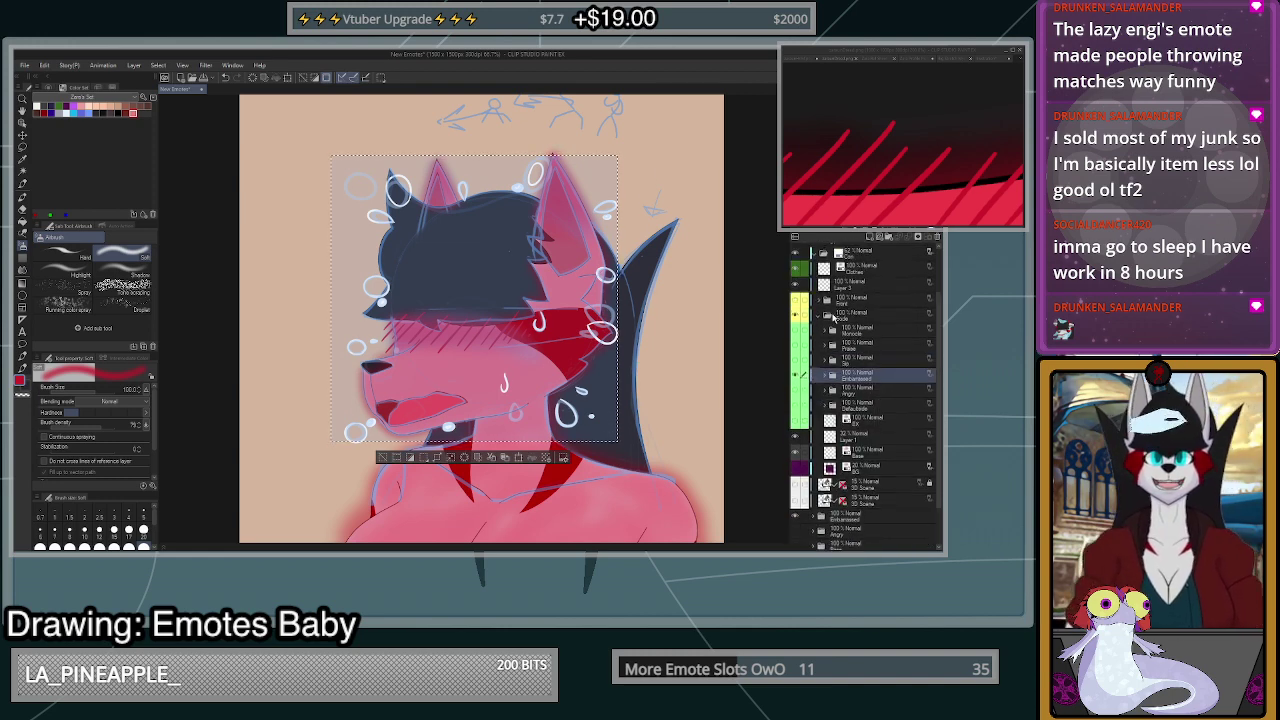
scroll(824, 316, "up", 1)
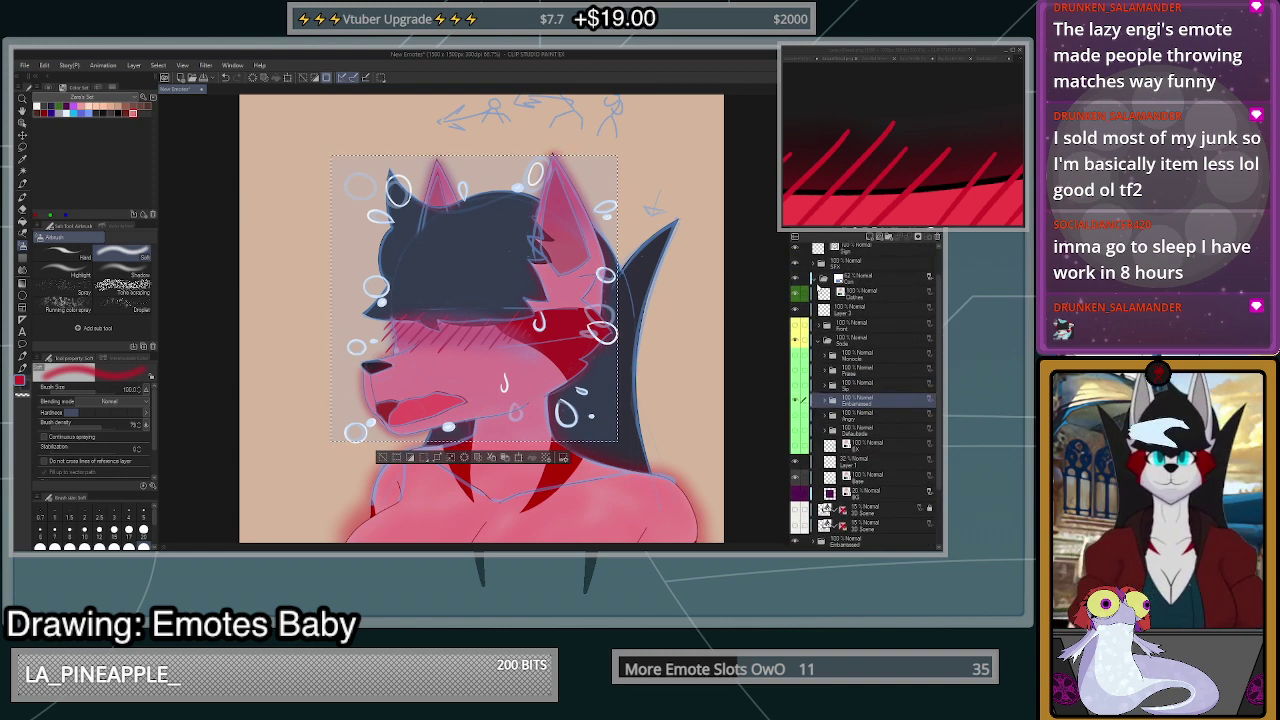
left_click(816, 282)
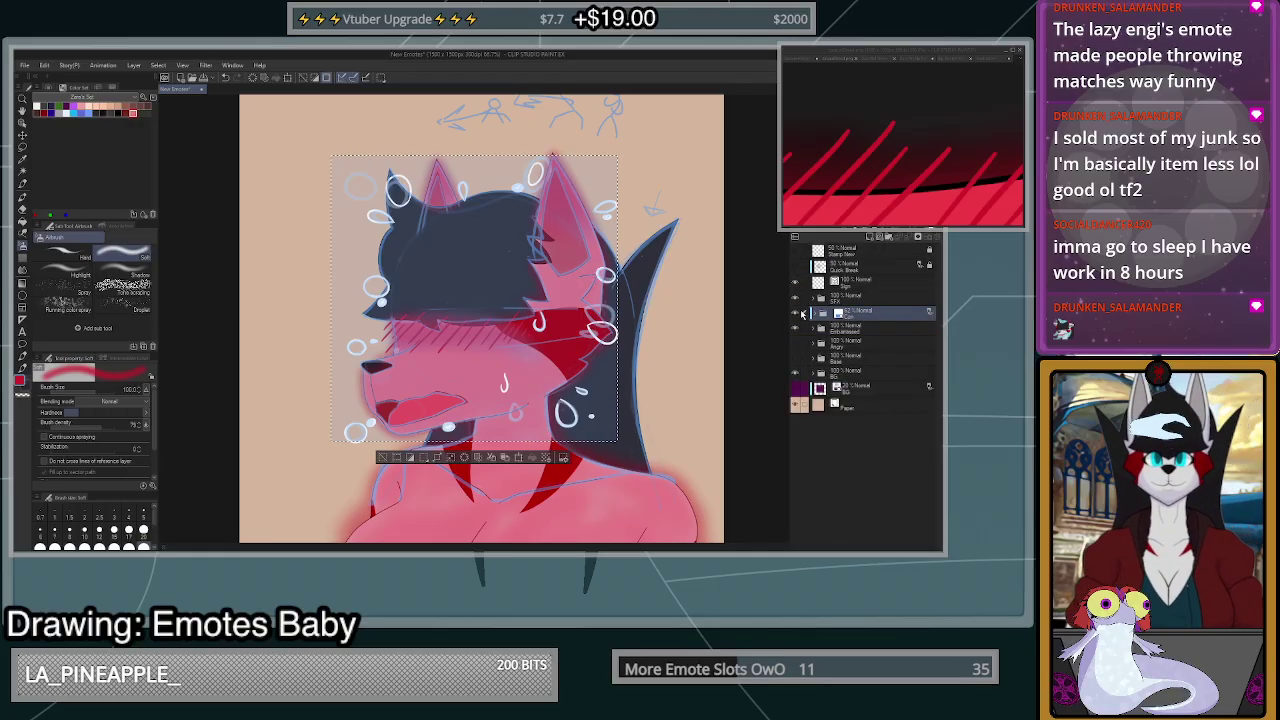
left_click(796, 314)
left_click(846, 330)
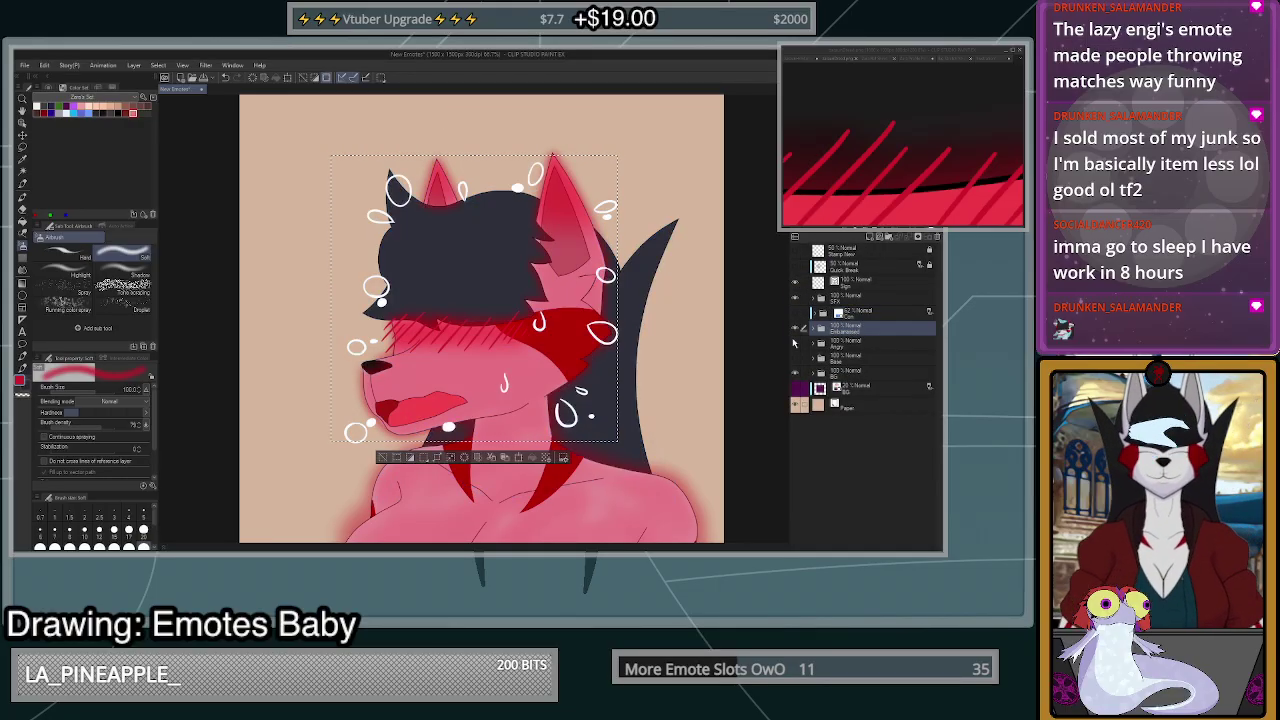
left_click(412, 458)
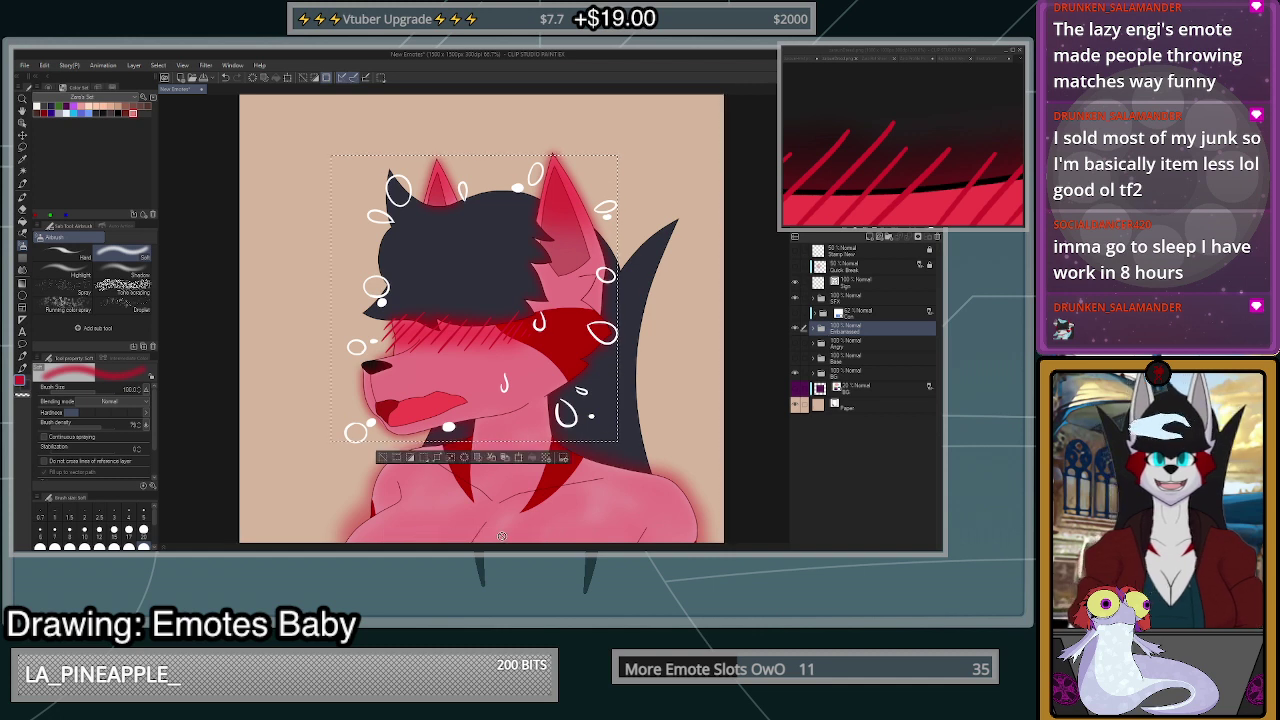
left_click(119, 112)
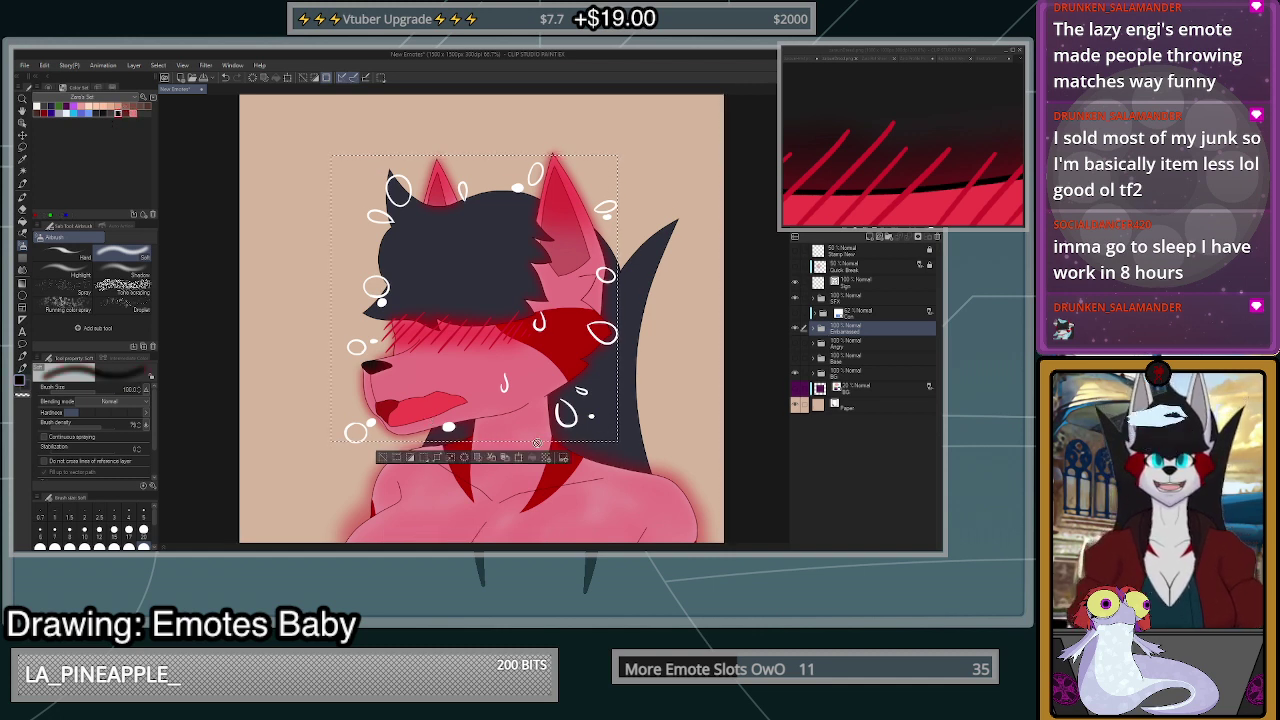
left_click(506, 458)
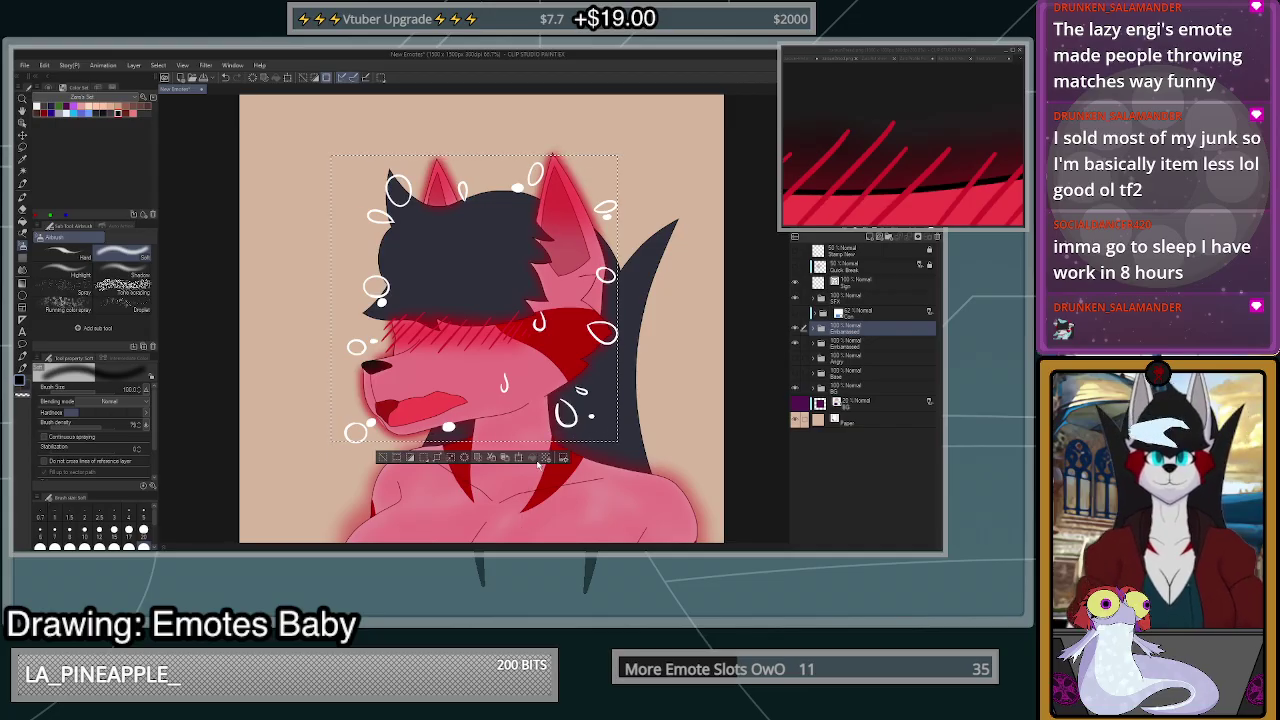
key("ctrl+z")
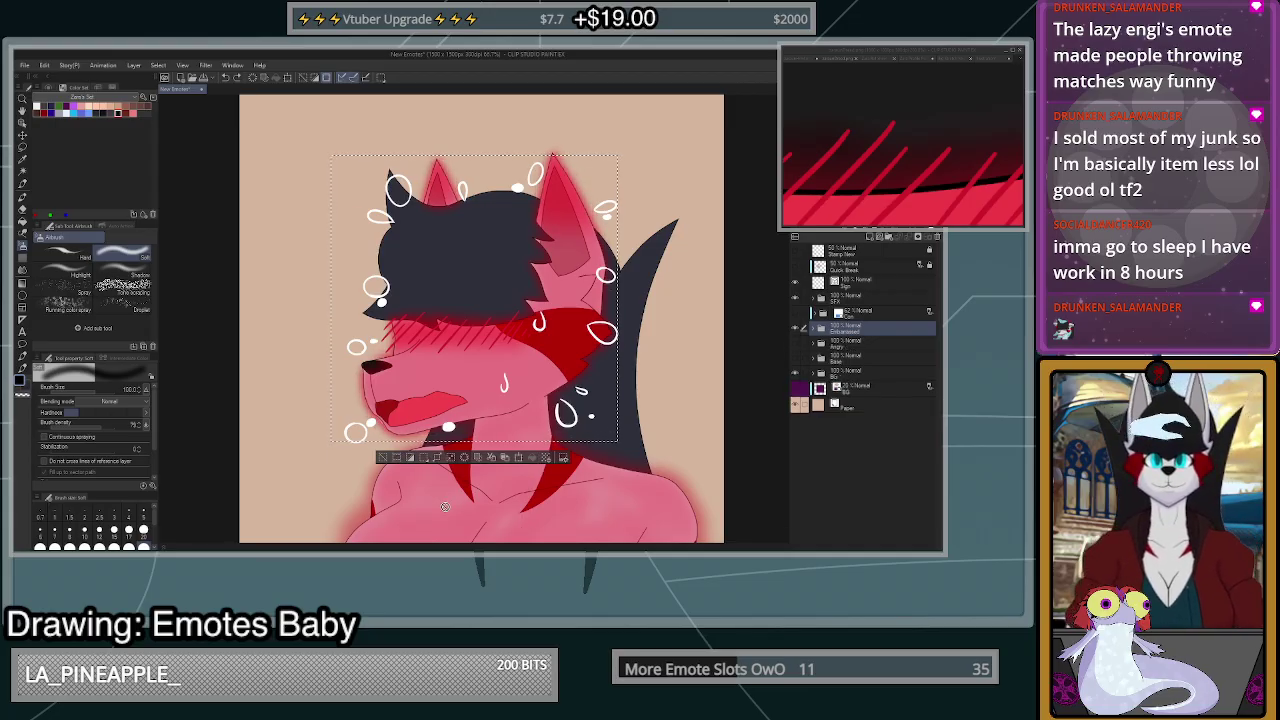
key("ctrl+y")
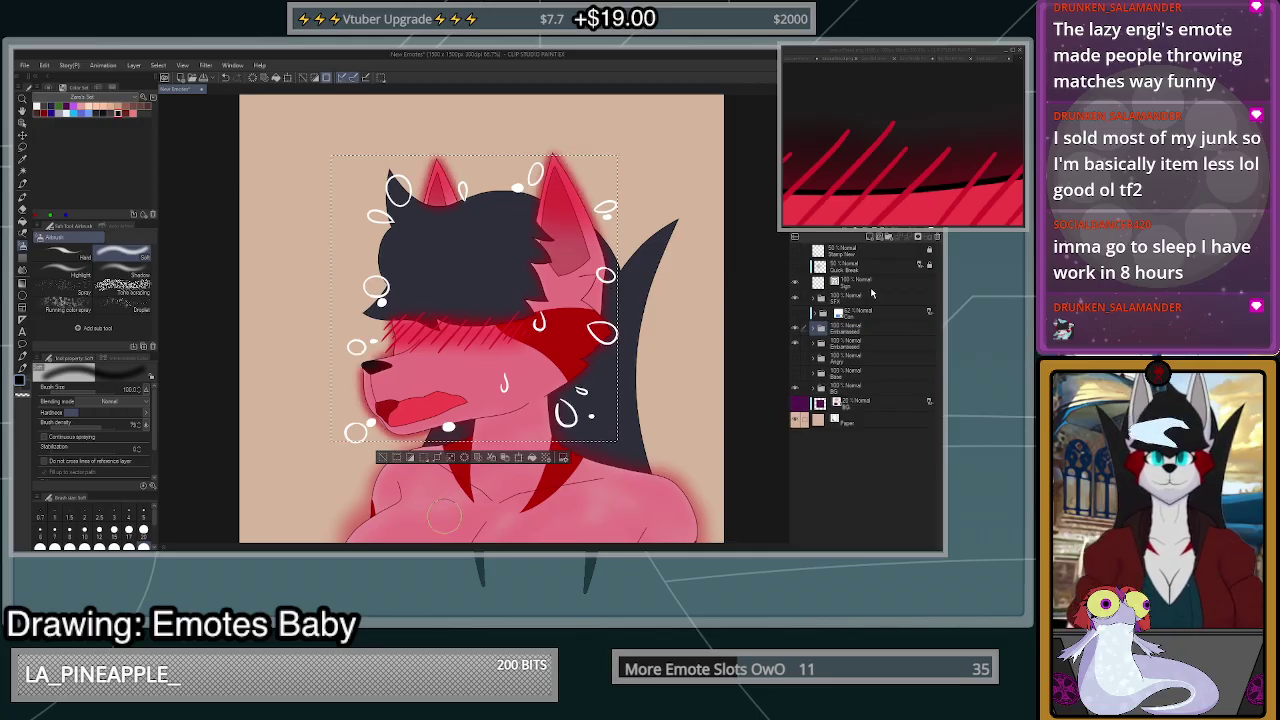
key("ctrl+z")
- Add a new layer at the top of the Embarrassed folder, fill everything outside the square frame with black, and deselect
left_click(815, 328)
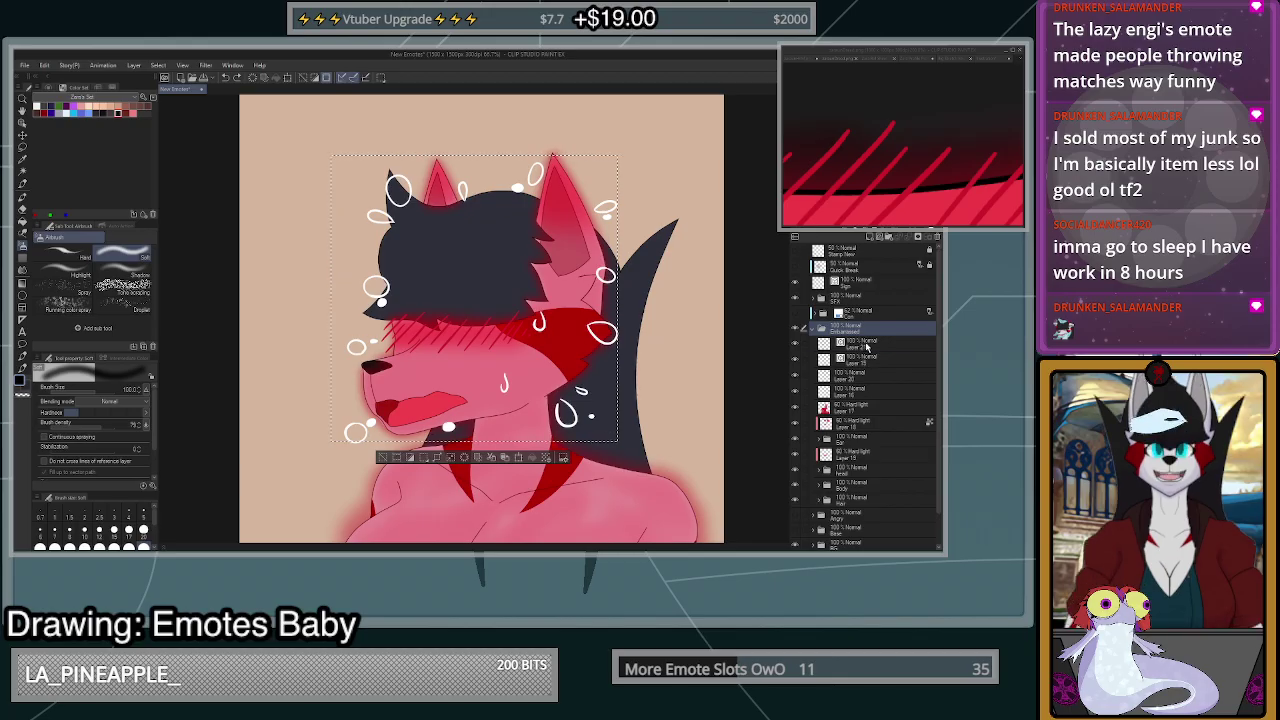
left_click(869, 238)
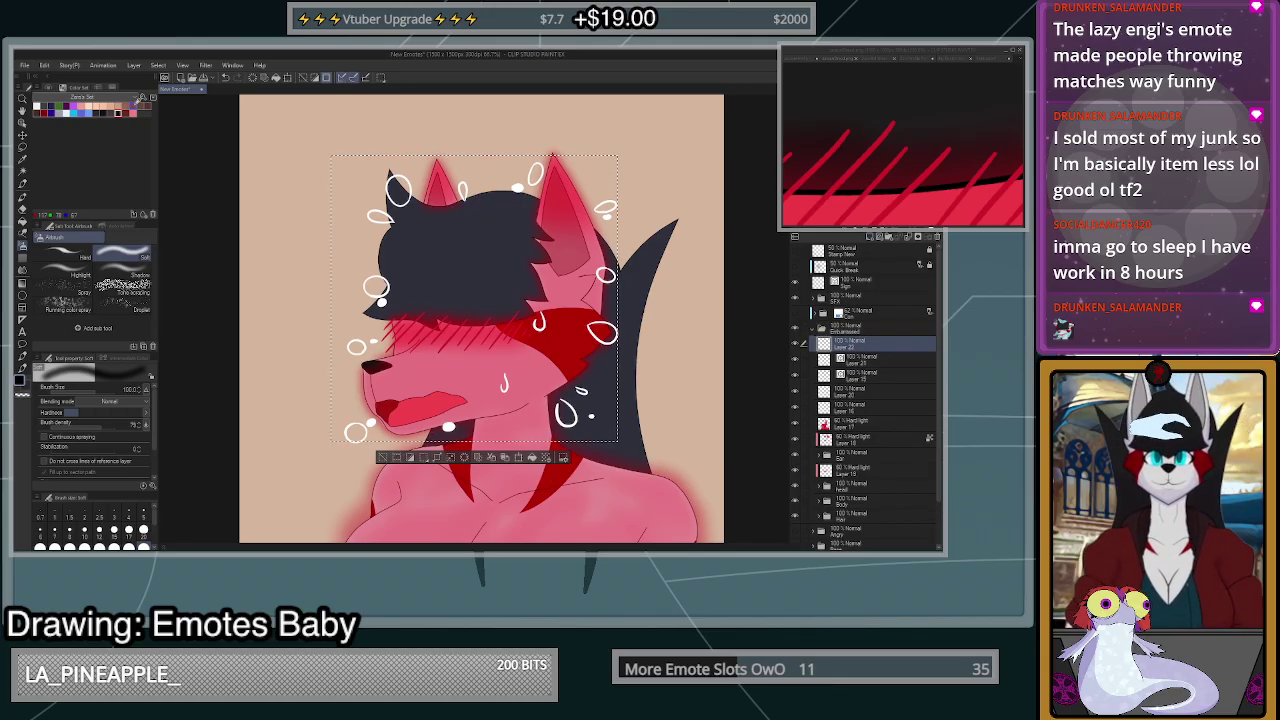
left_click(532, 457)
key("ctrl+z")
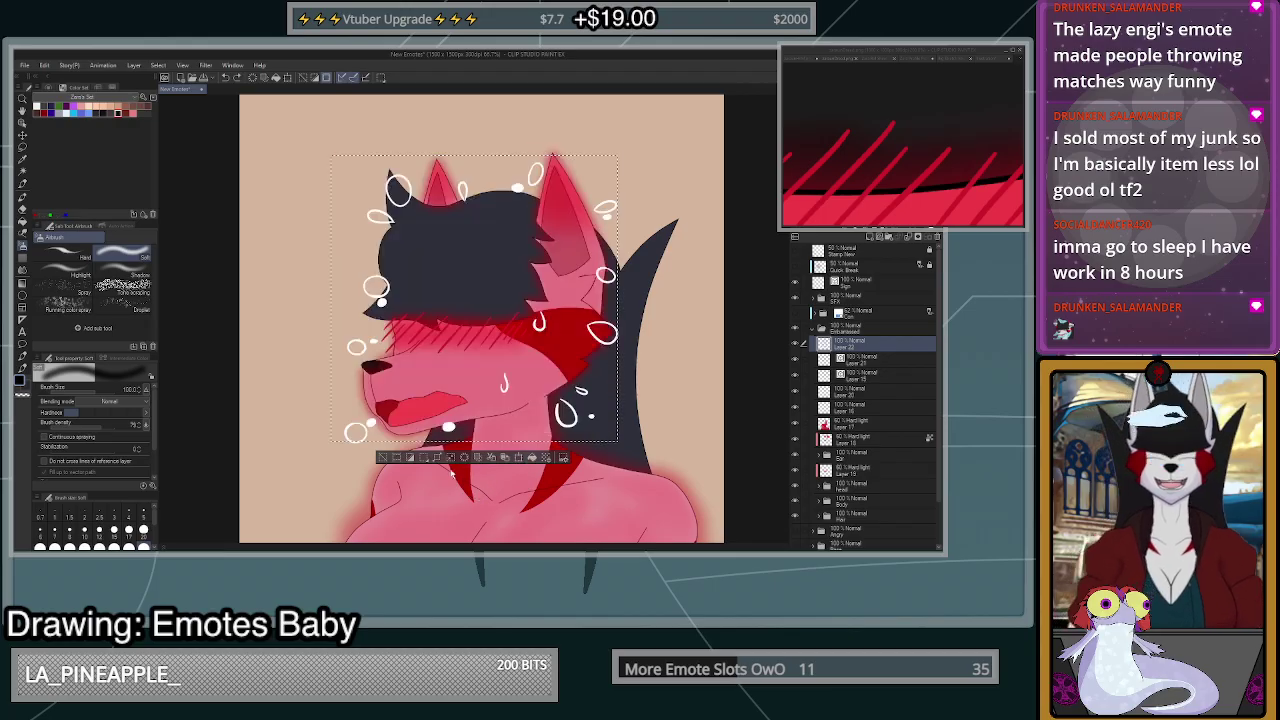
left_click(411, 457)
left_click(540, 535)
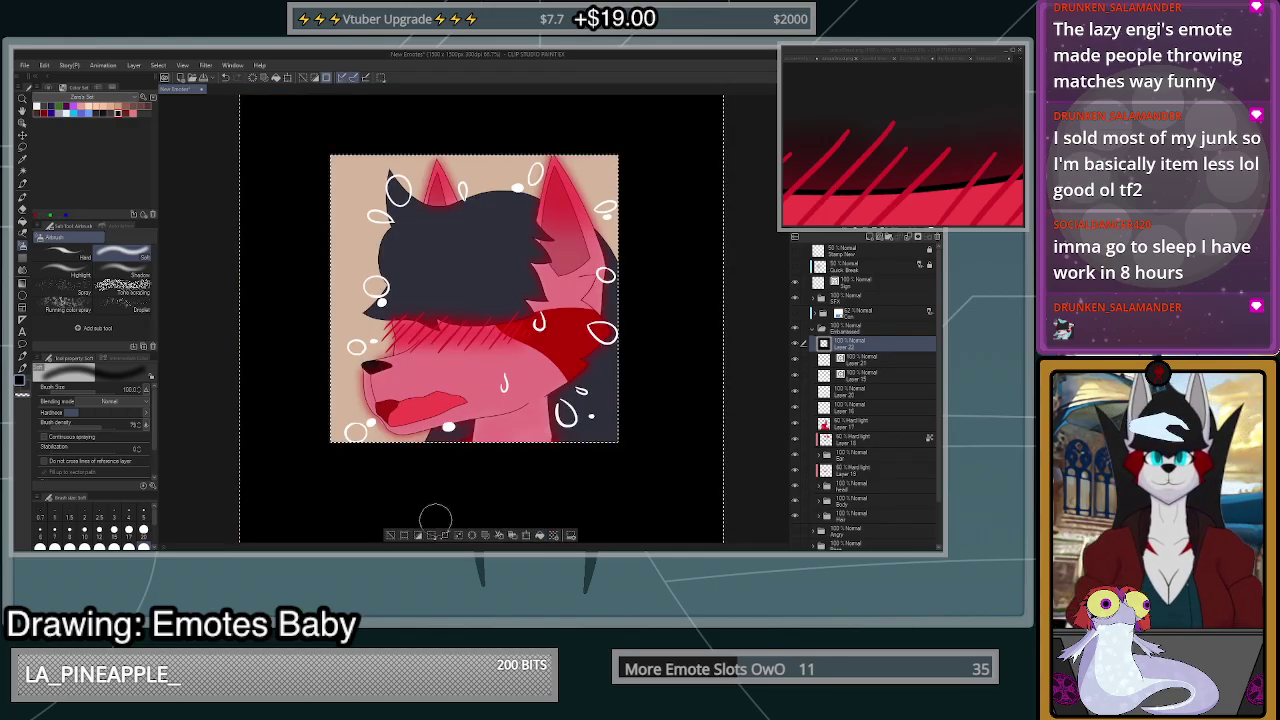
left_click(391, 535)
scroll(510, 352, "down", 1)
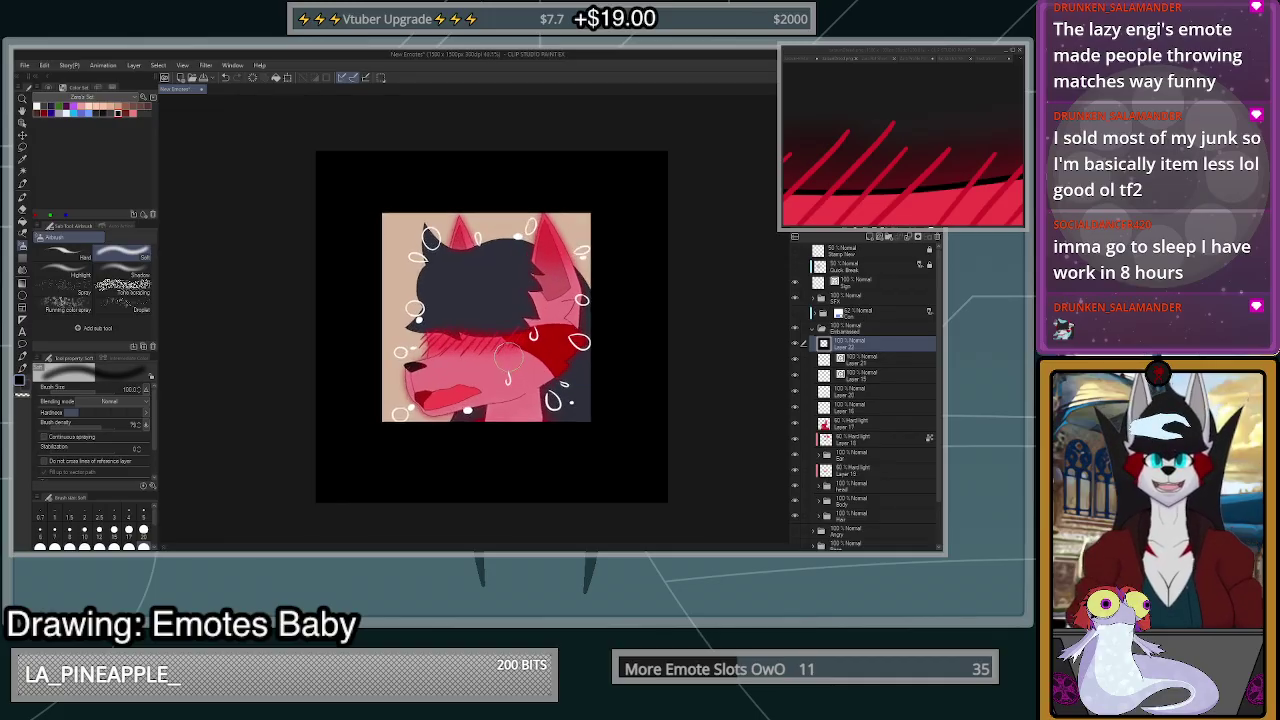
scroll(510, 352, "up", 2)
scroll(473, 355, "down", 2)
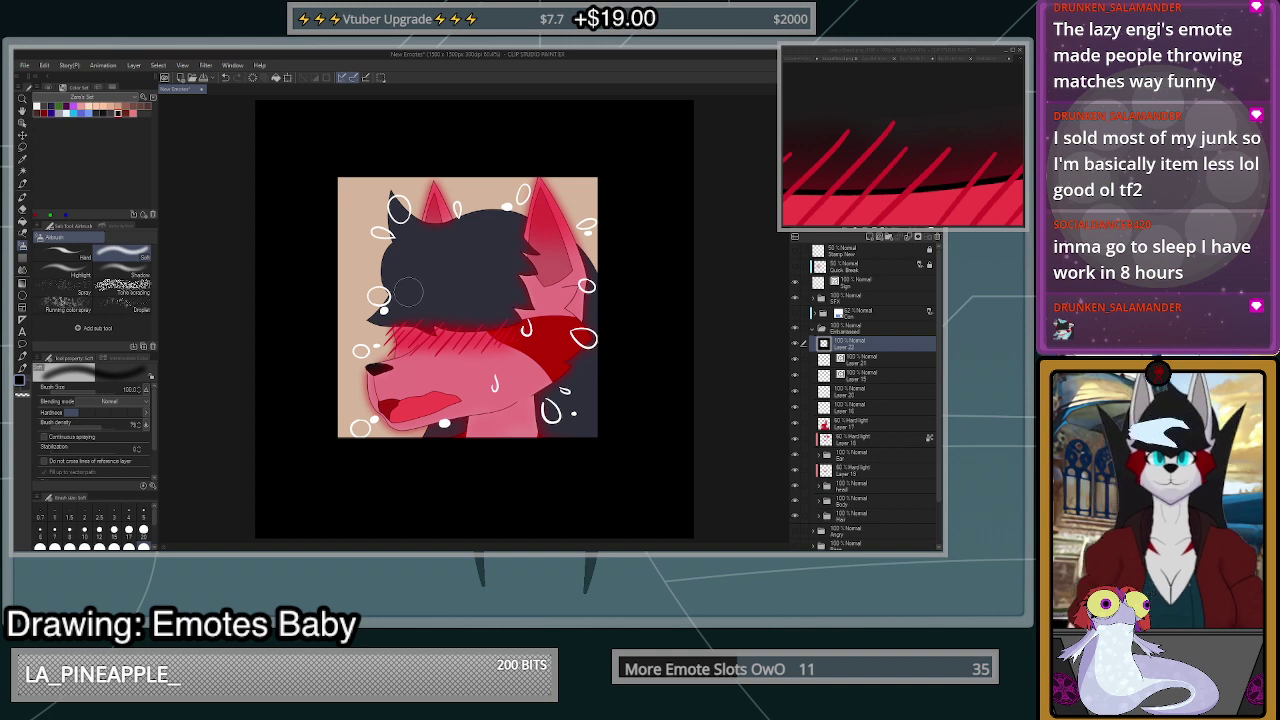
- Collapse and hide the Embarrassed folder, and place a duplicate of the Base folder above it
left_click(811, 328)
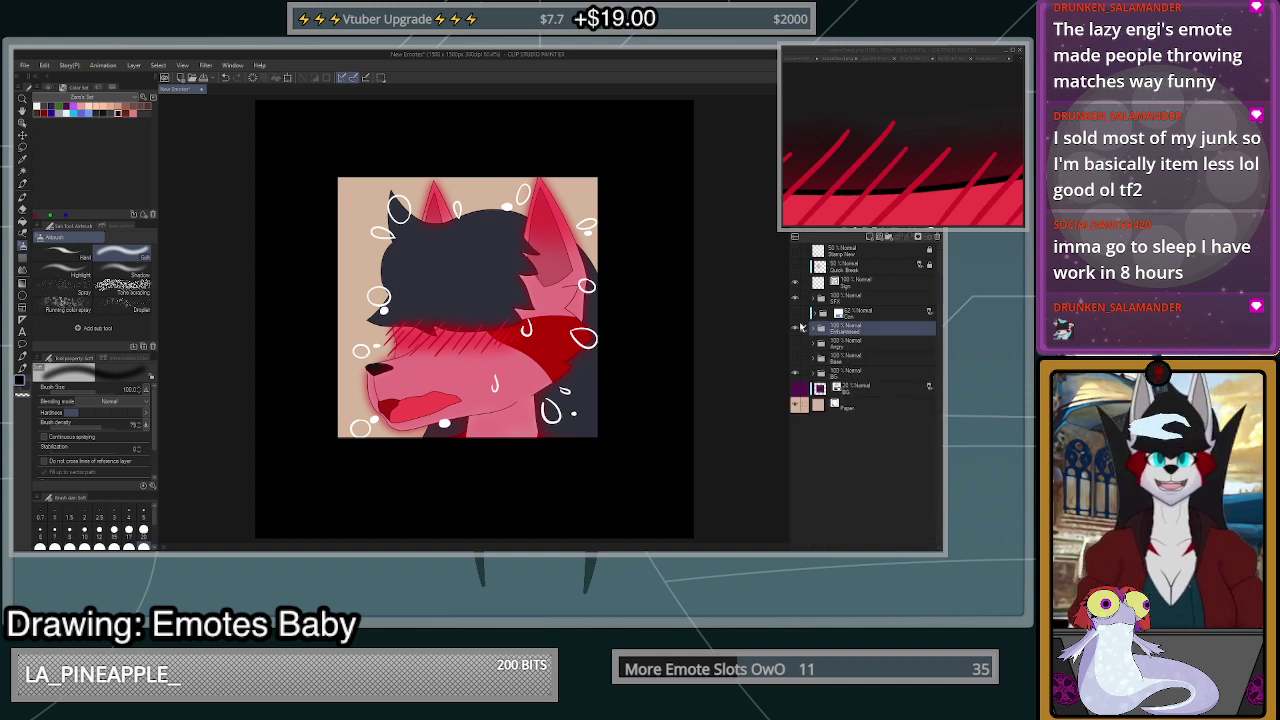
left_click(796, 328)
left_click(842, 358)
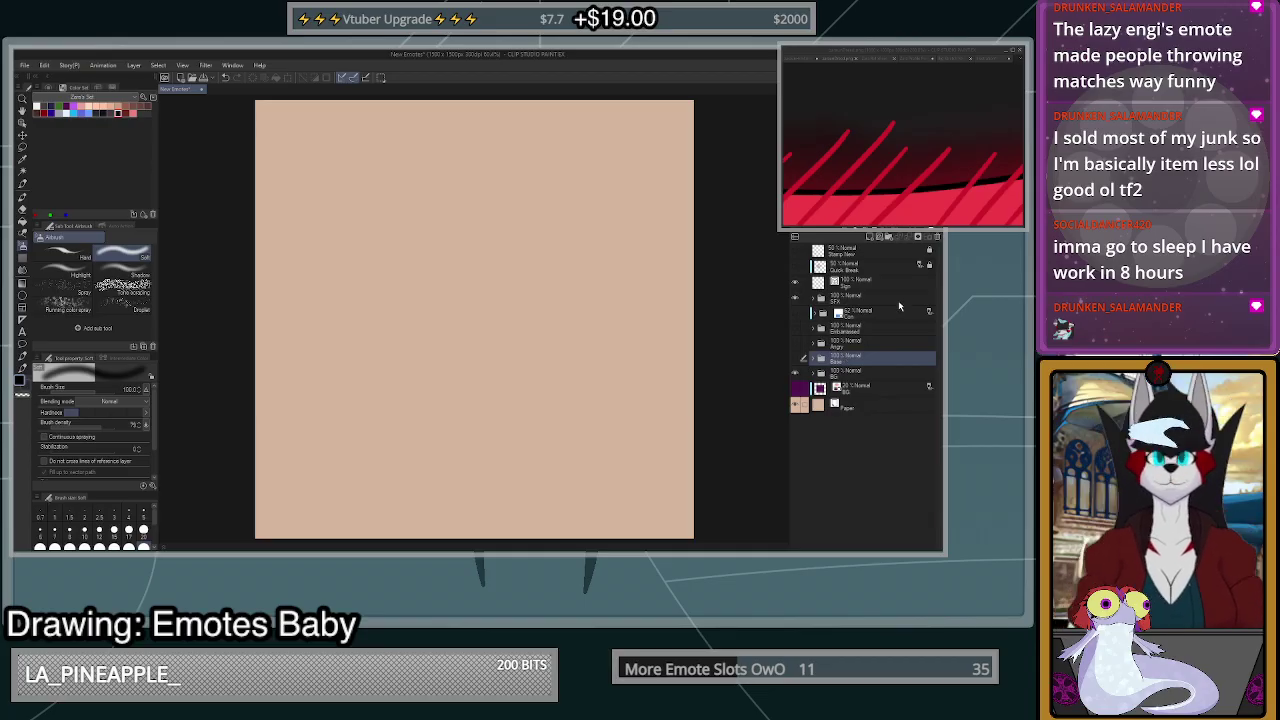
key("ctrl+c")
key("ctrl+v")
left_click_drag(857, 354, 857, 321)
- Show the blue sketch folder, switch its visible sketch from Embarrassed to Sip, and collapse the folder
left_click(796, 314)
left_click(815, 314)
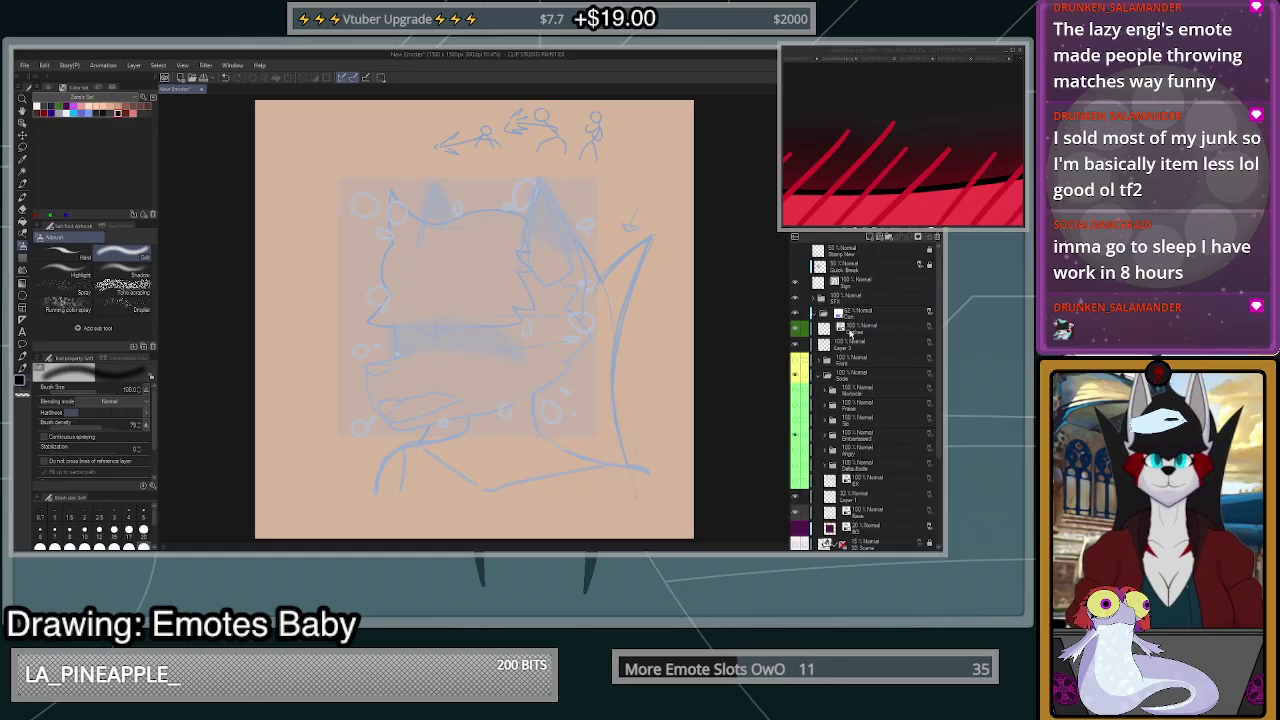
left_click(797, 433)
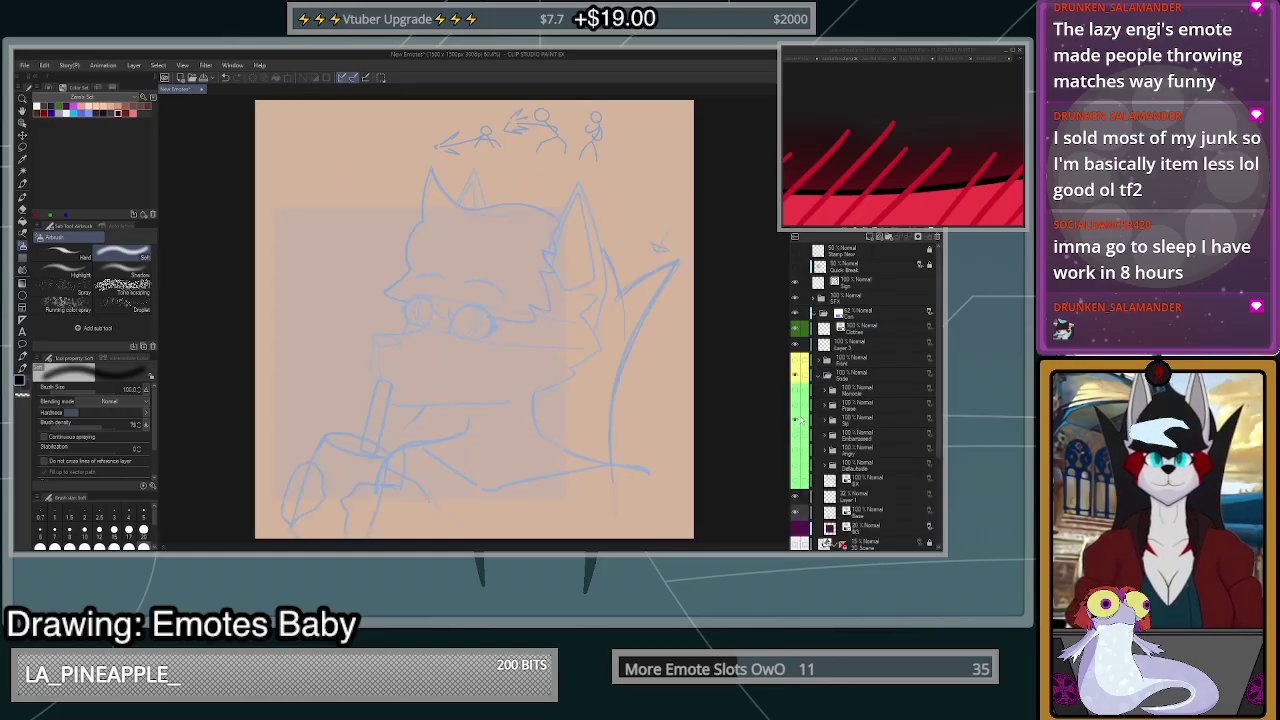
left_click(816, 312)
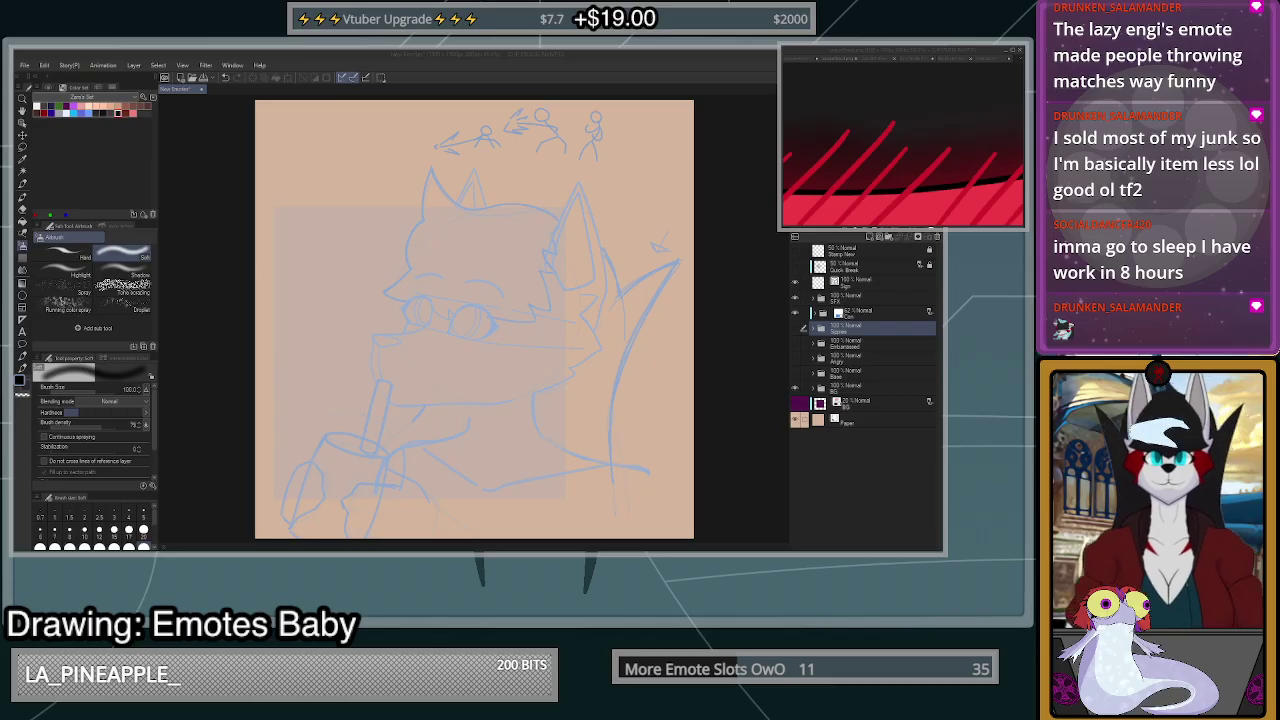
- Make the duplicated base character folder directly under the sketch visible and select it
left_click(845, 359)
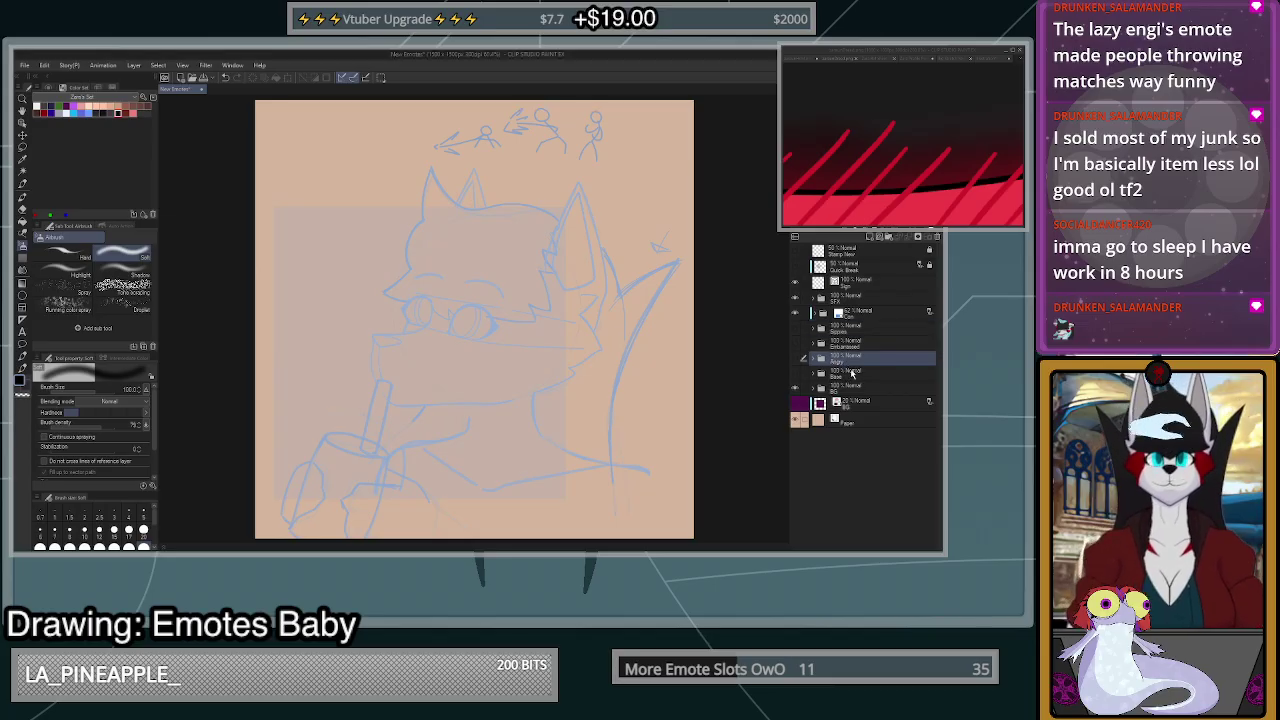
left_click(848, 344)
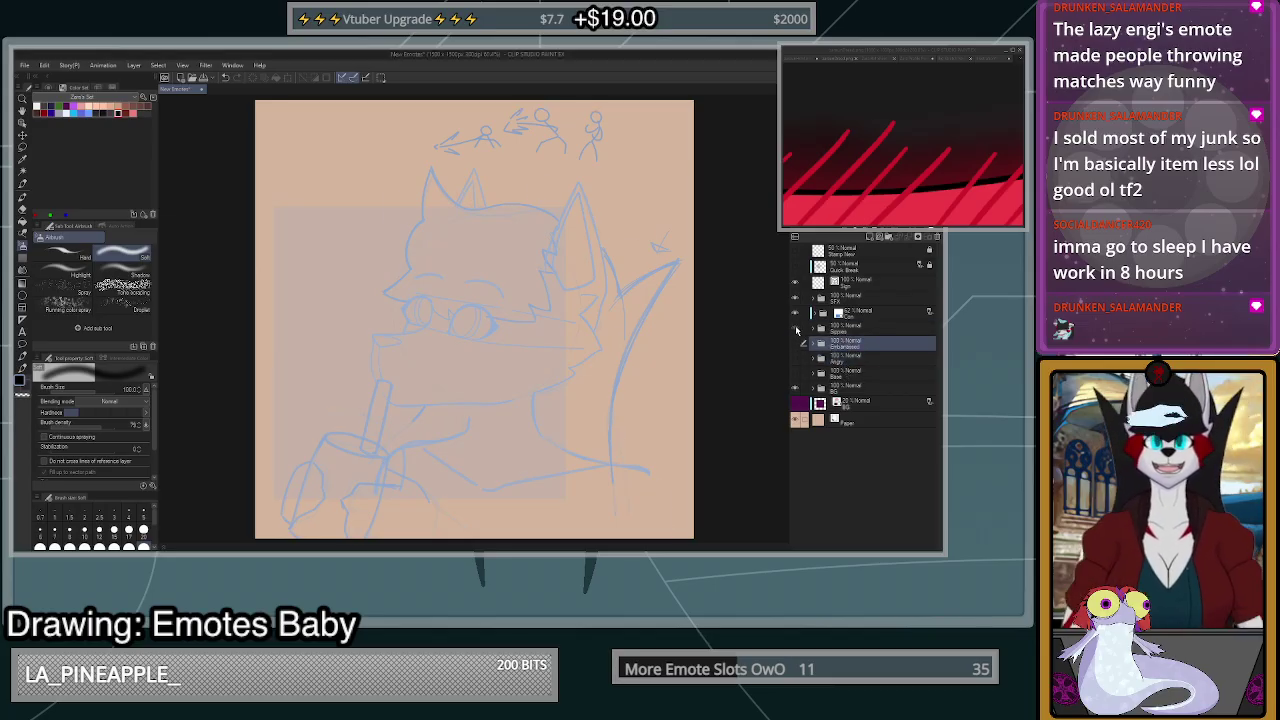
left_click(797, 330)
left_click(844, 328)
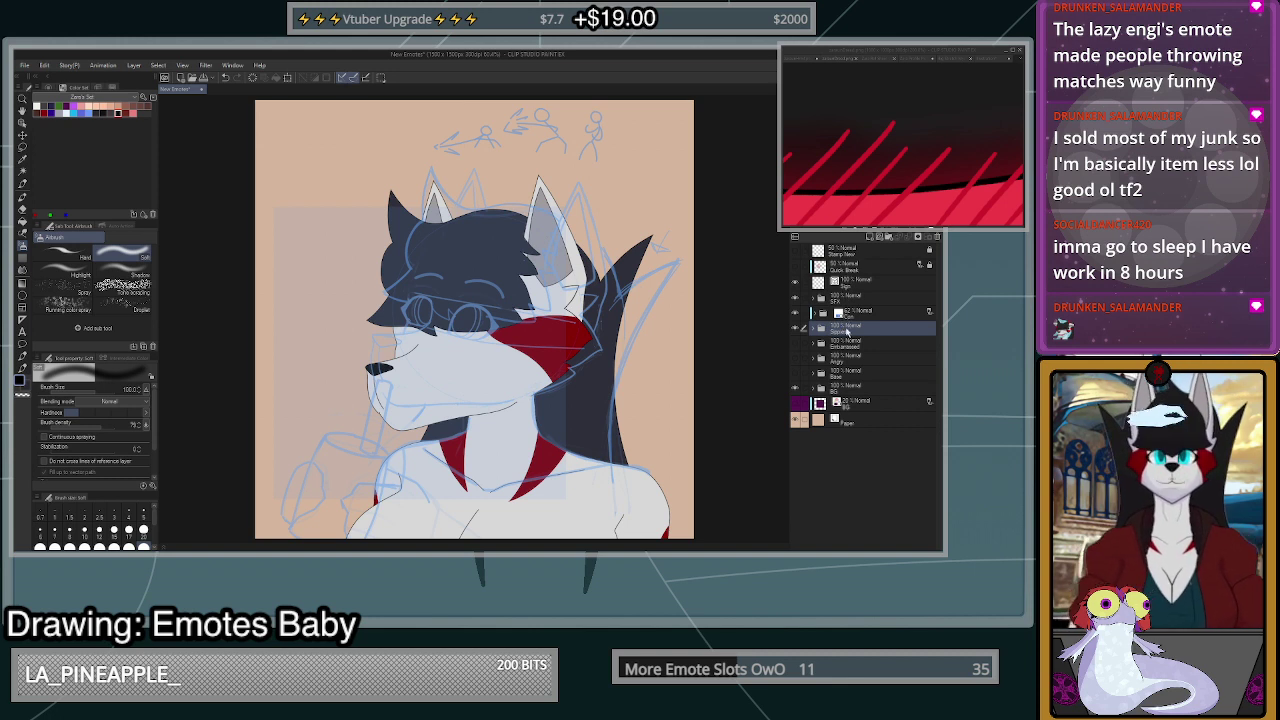
- Expand the duplicated folder, move its Hair folder above Body, and select the Head folder together with Hair
left_click(816, 331)
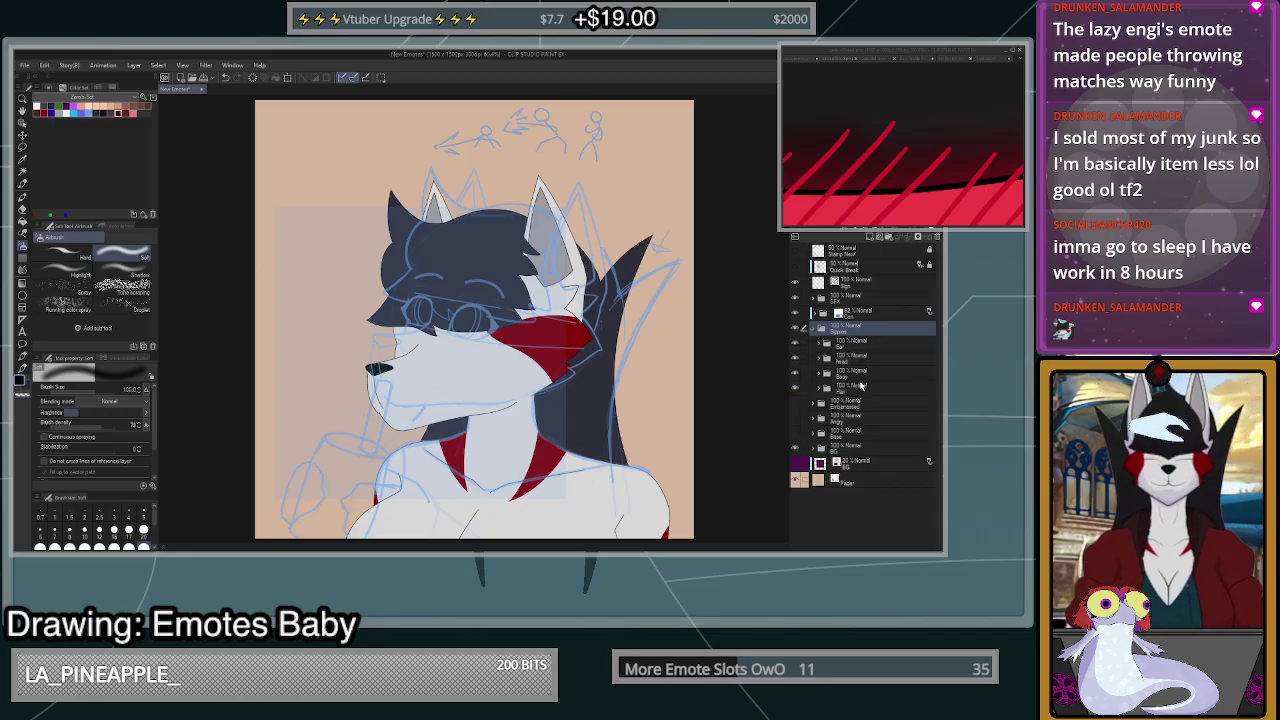
left_click_drag(861, 386, 852, 371)
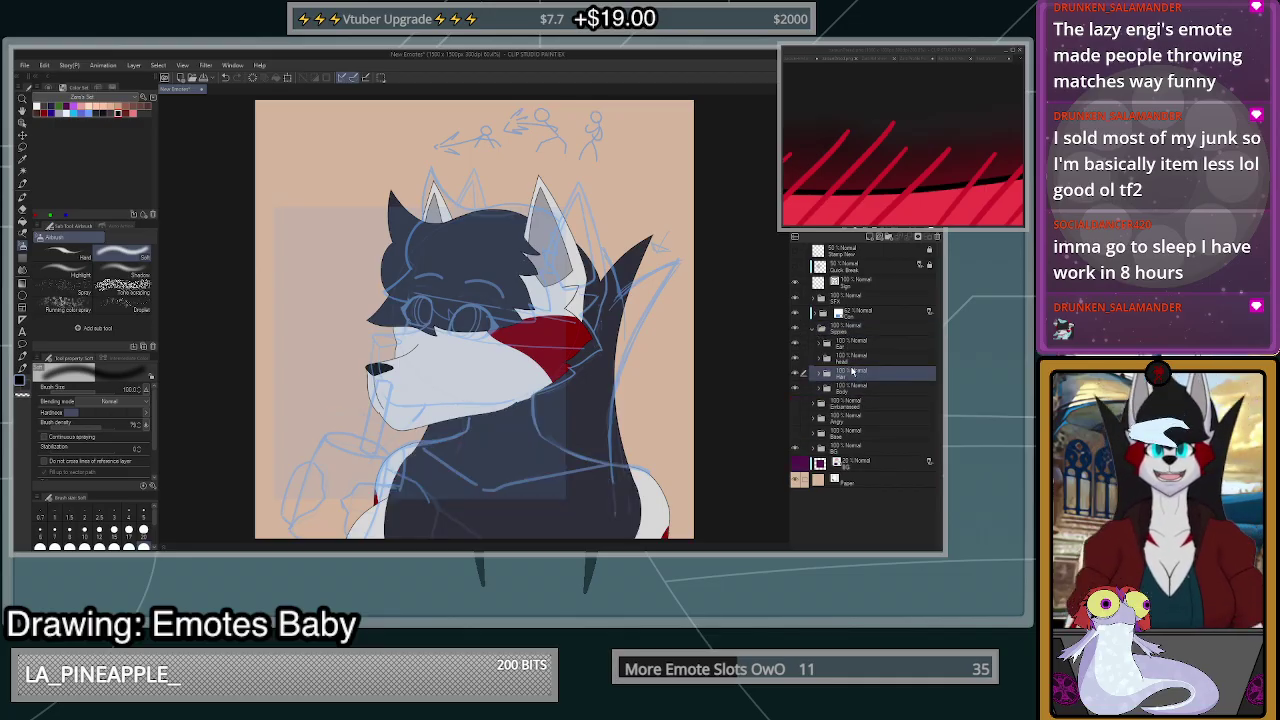
left_click(823, 357, "ctrl")
key("ctrl+t")
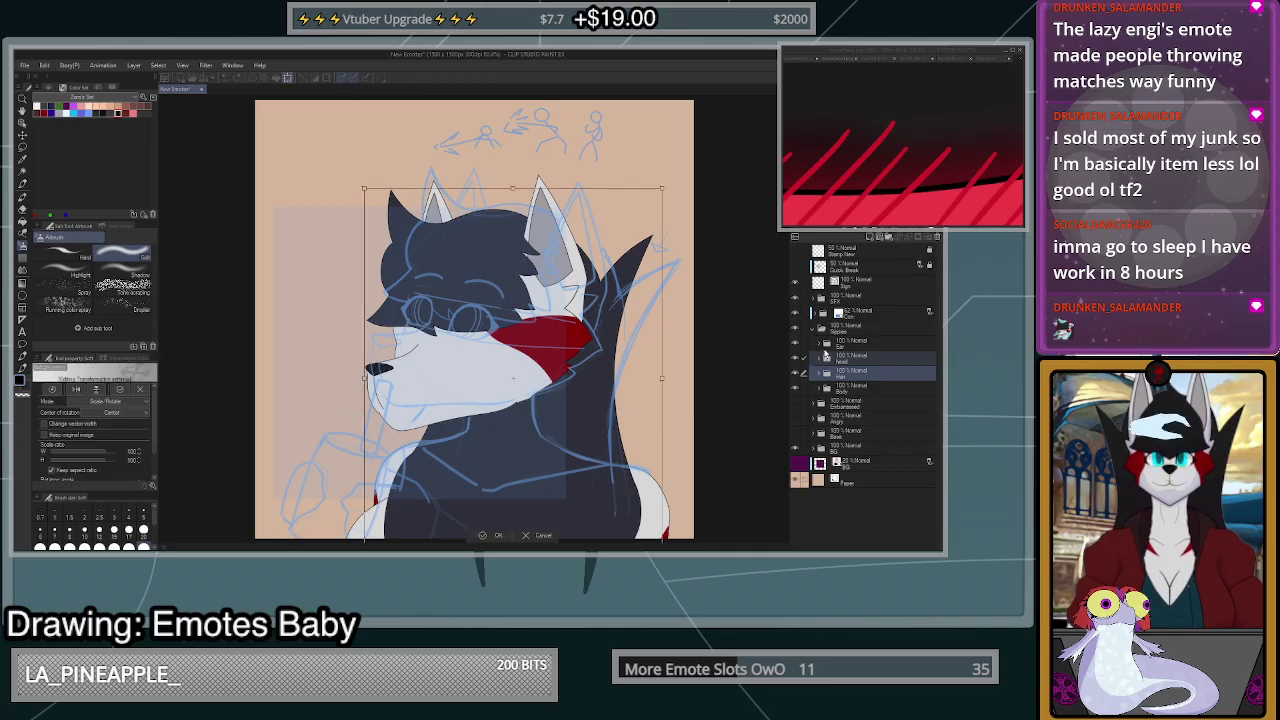
left_click_drag(695, 439, 684, 483)
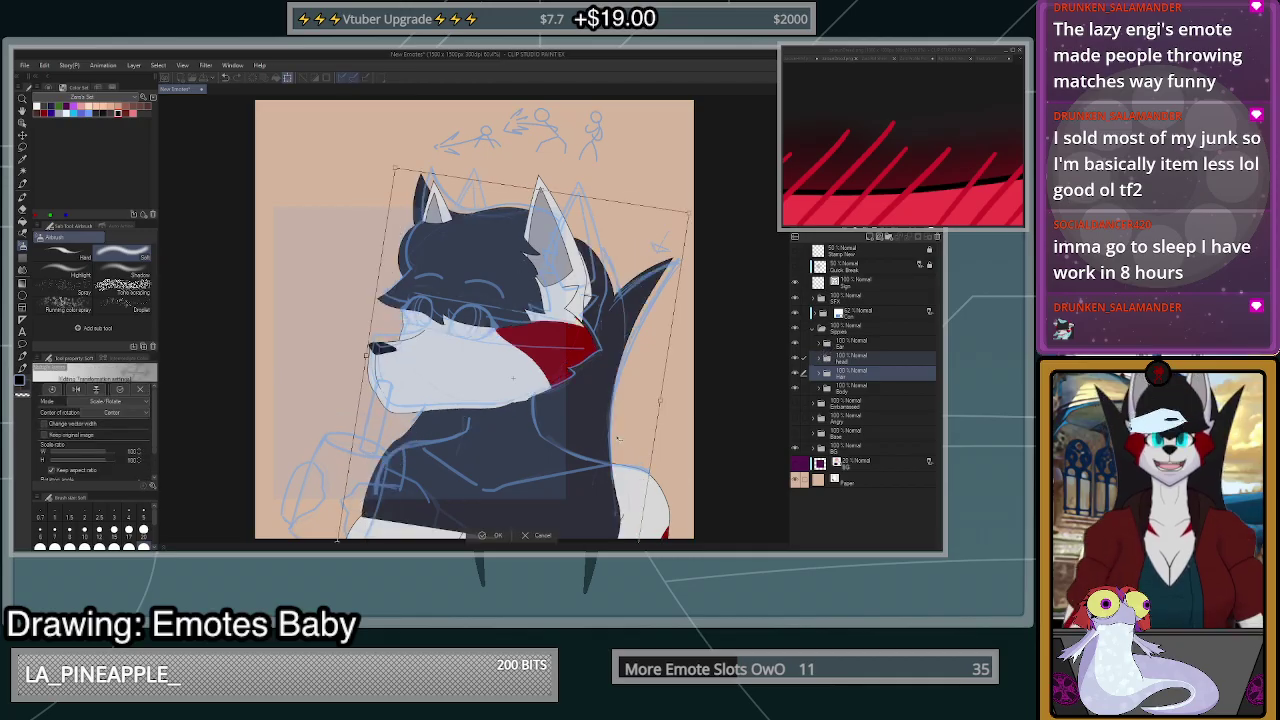
mouse_move(605, 444)
left_mouse_down()
mouse_move(677, 435)
mouse_move(612, 421)
left_mouse_up()
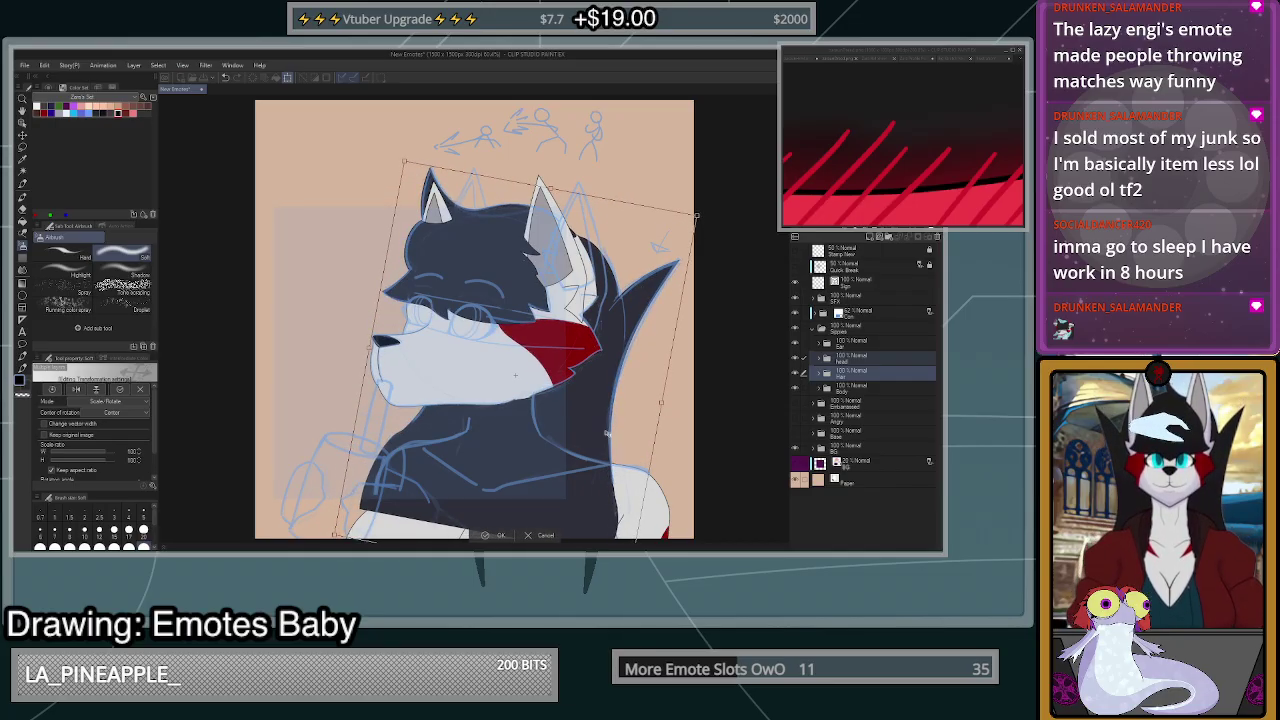
left_click(550, 537)
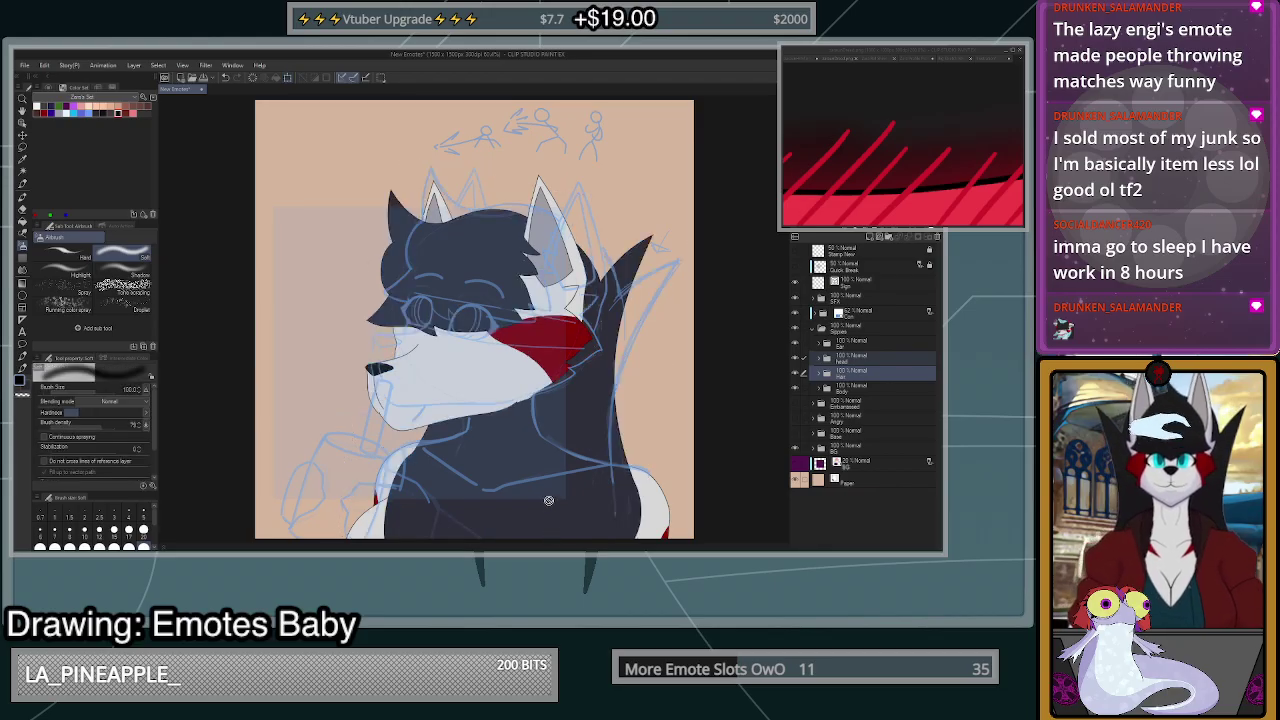
key("ctrl+t")
scroll(513, 378, "up", 1)
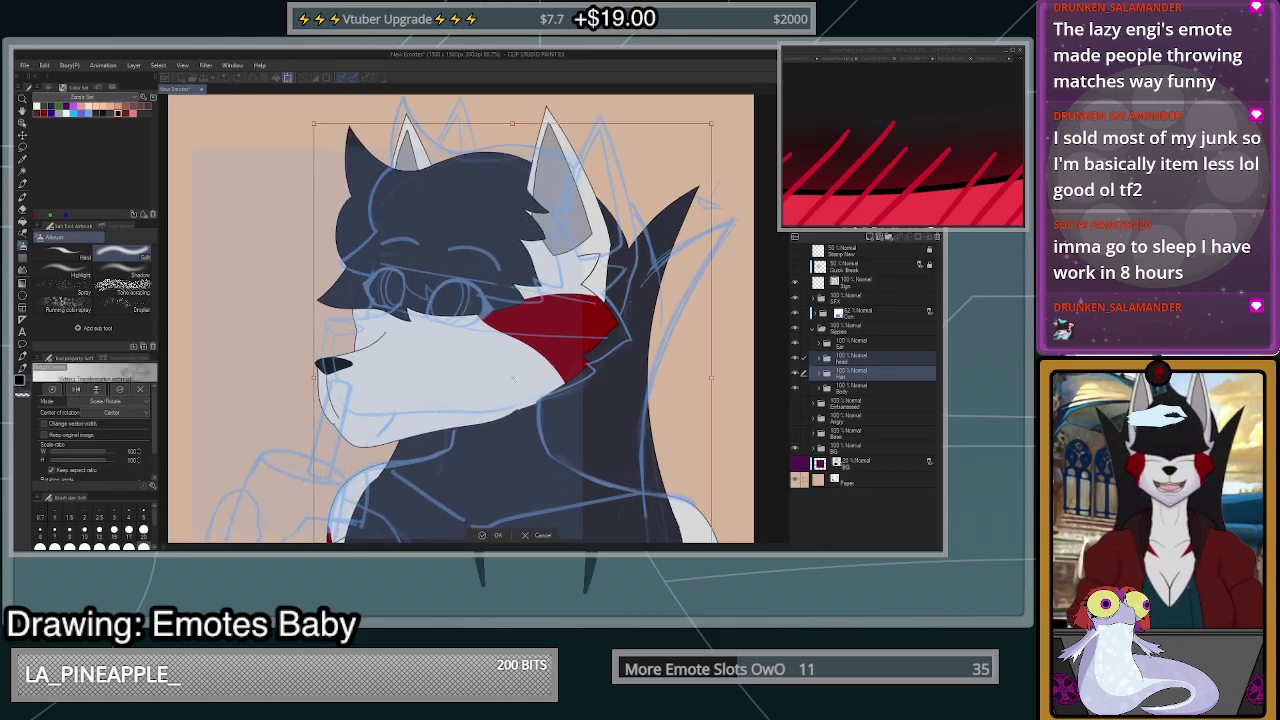
scroll(513, 378, "up", 2)
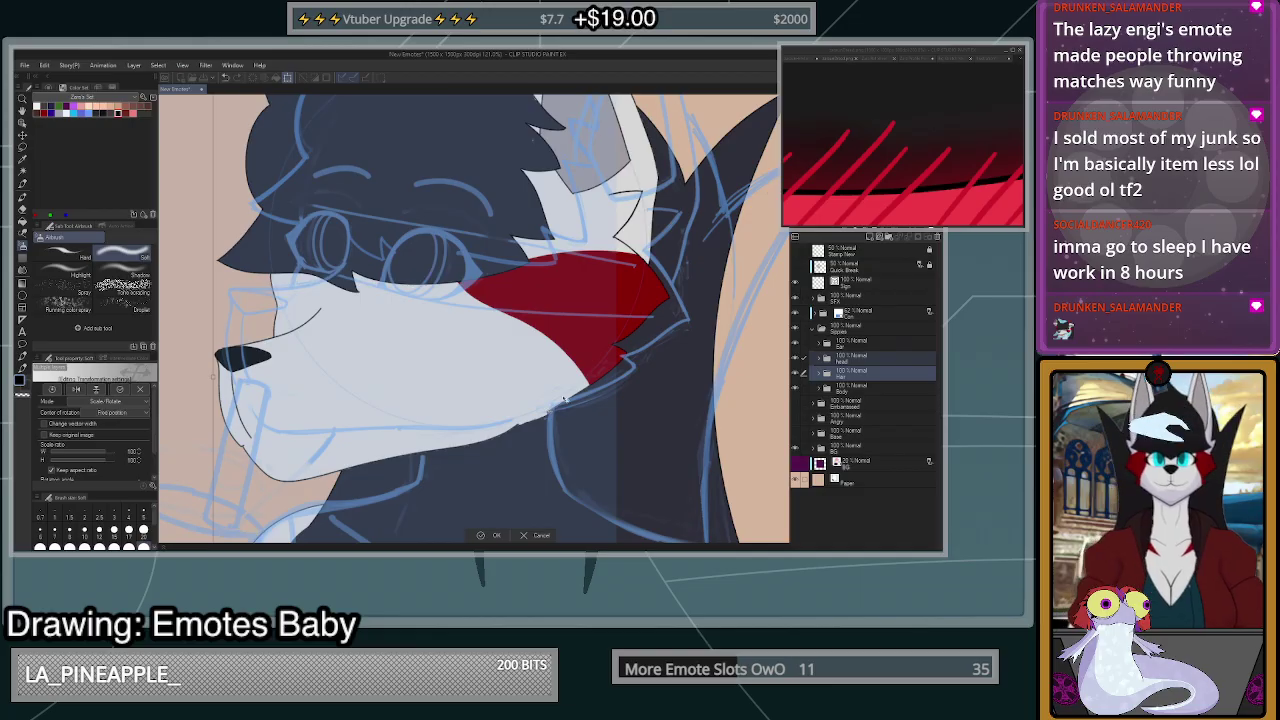
scroll(556, 410, "down", 3)
left_click_drag(701, 387, 737, 400)
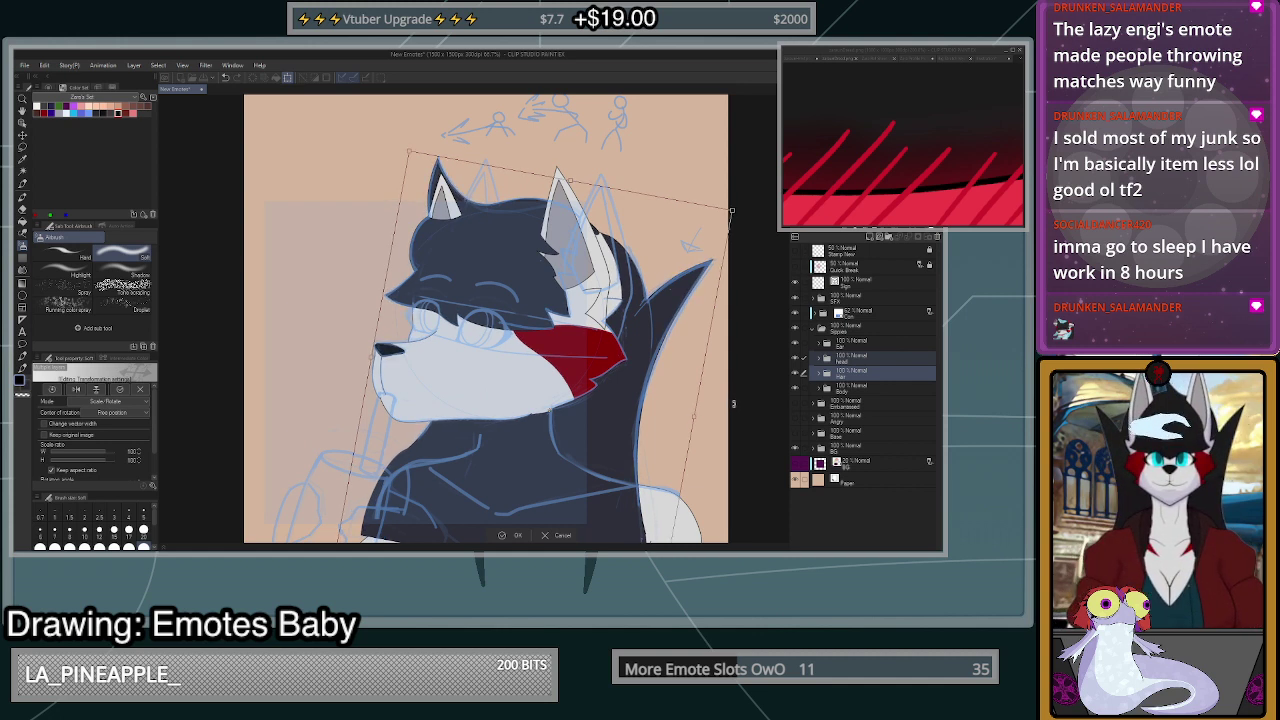
left_click(570, 537)
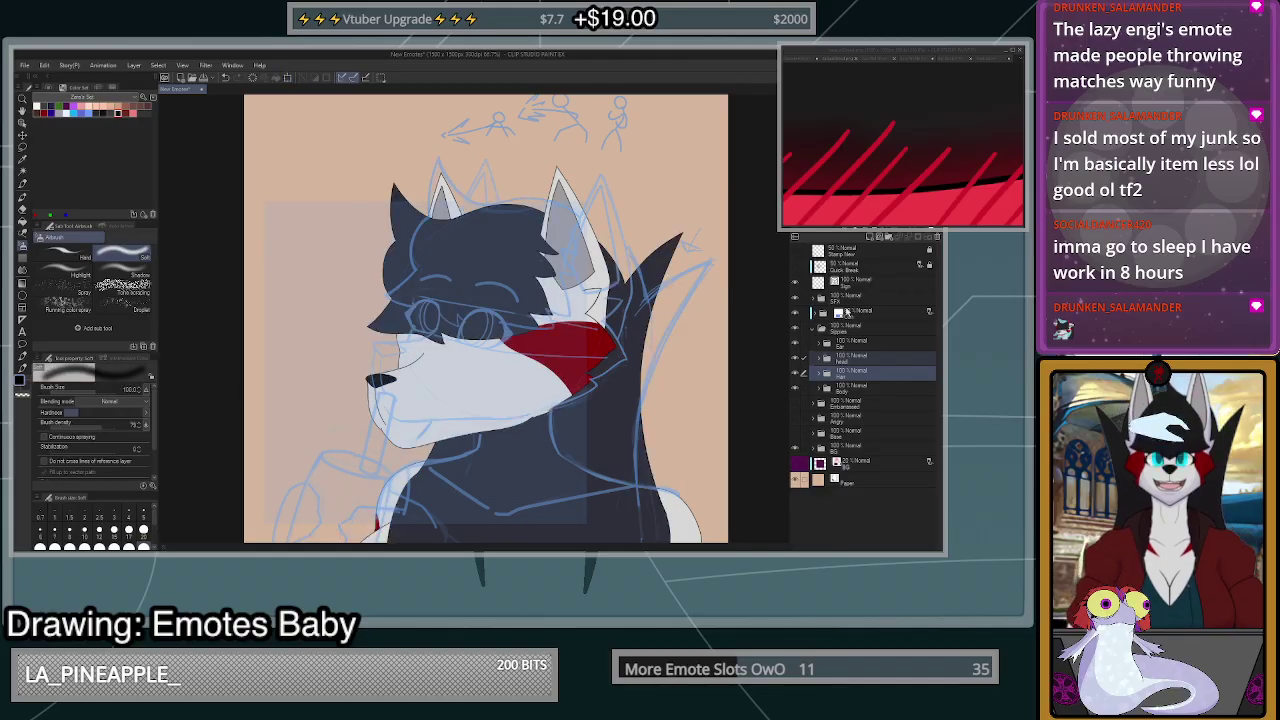
- Add the Ear folder to the selected Head and Hair folders and rotate all three clockwise around the rear of the jaw towards the sketch
left_click(805, 345)
key("ctrl+t")
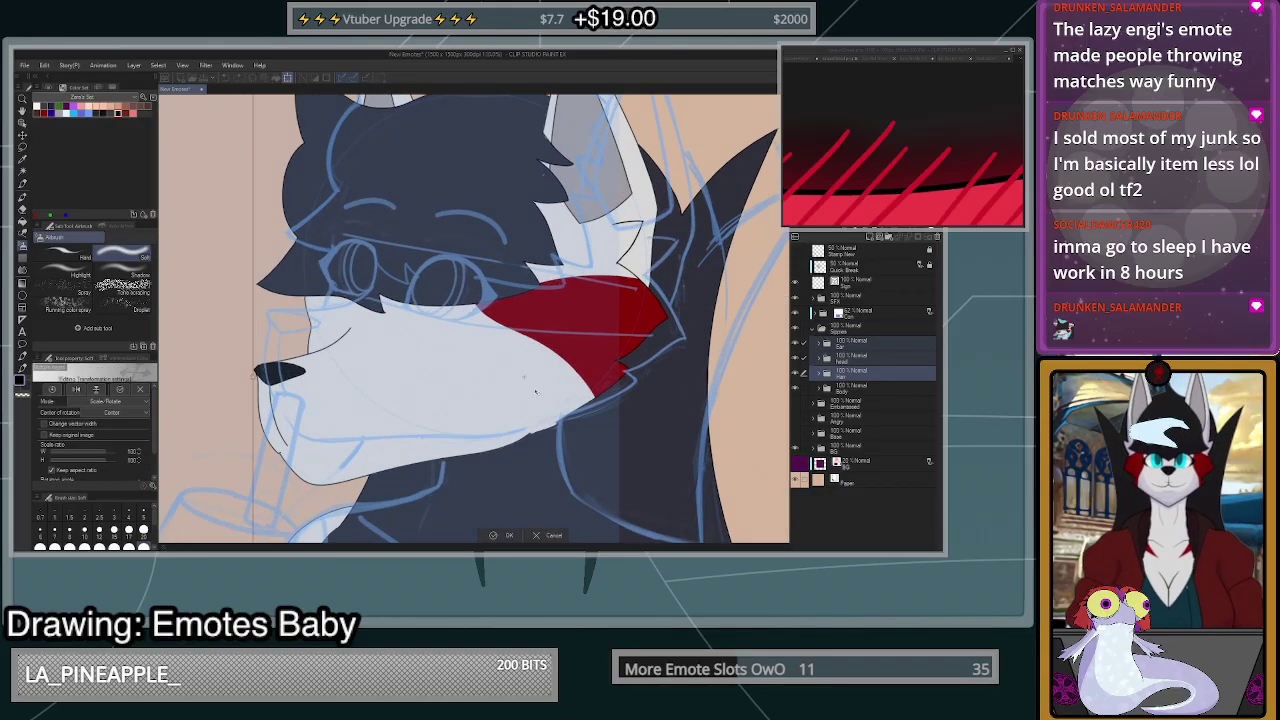
scroll(544, 412, "up", 3)
scroll(544, 412, "up", 1)
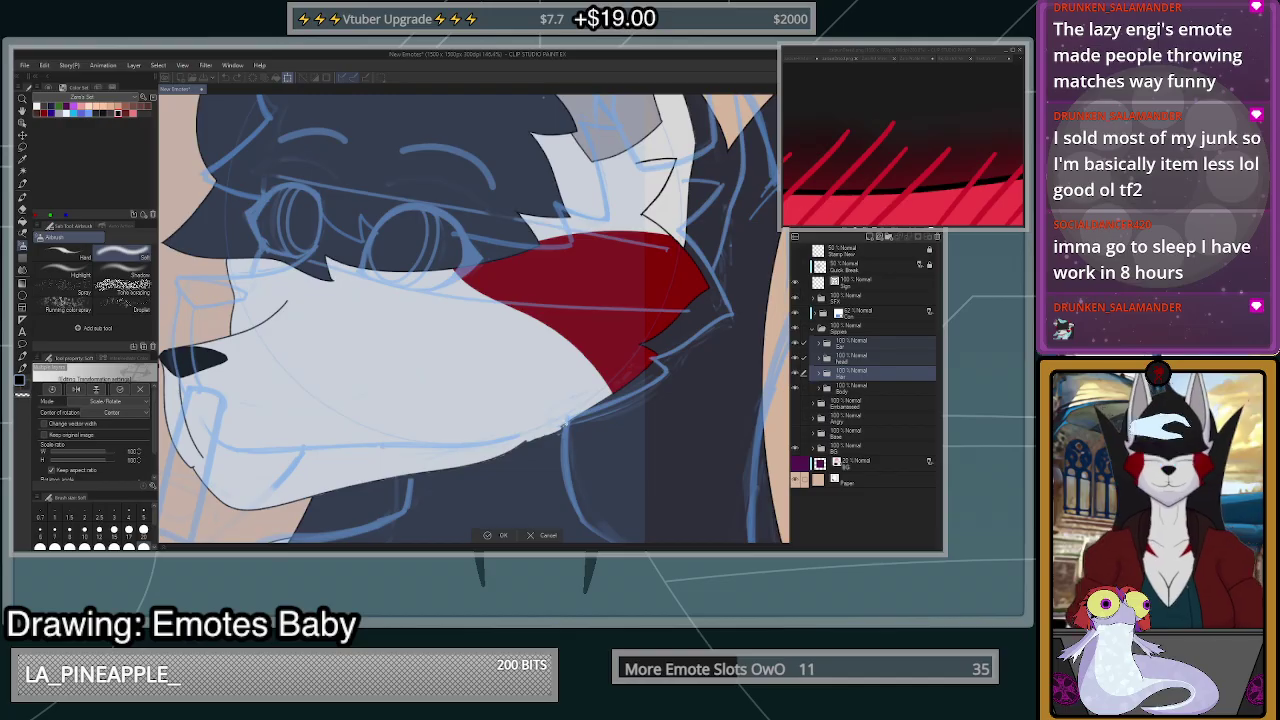
scroll(564, 423, "up", 3)
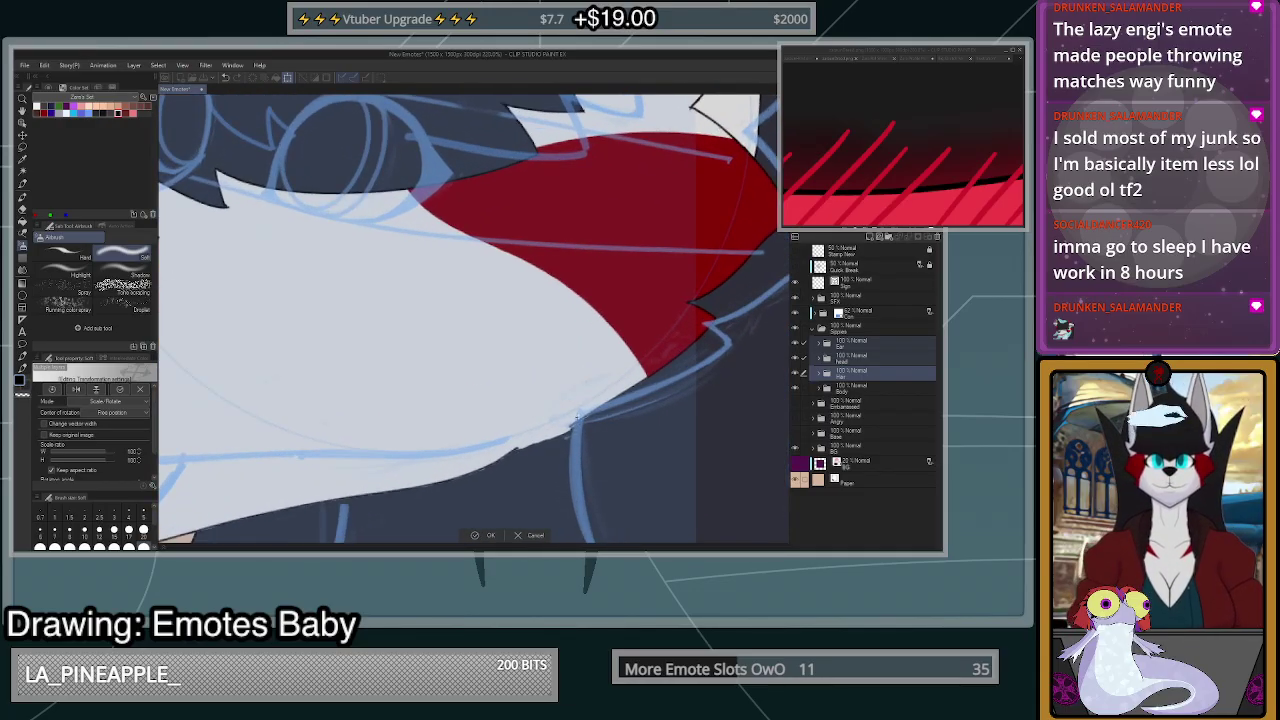
scroll(594, 427, "down", 5)
left_click_drag(757, 379, 760, 393)
scroll(553, 383, "up", 4)
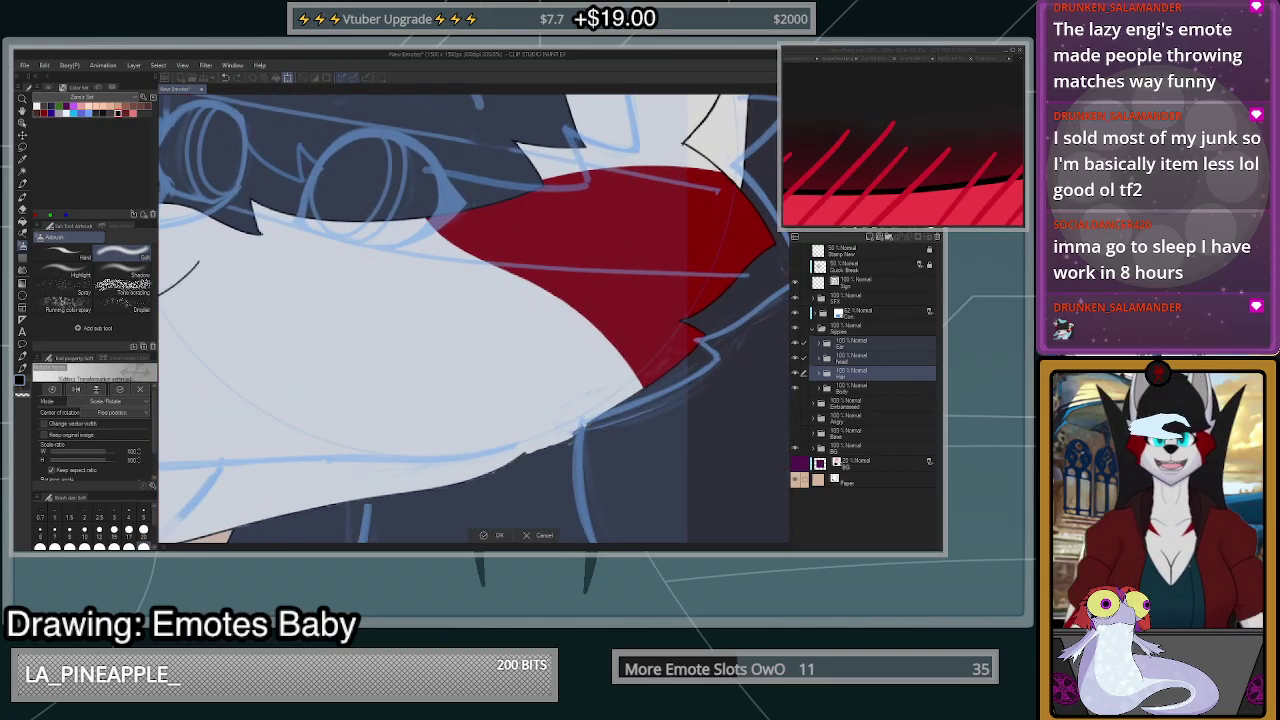
- Fine-tune the rotation of the ears, head and hair until they line up with the Sip sketch and apply the transformation
scroll(757, 390, "down", 5)
mouse_move(758, 389)
left_mouse_down()
mouse_move(762, 401)
mouse_move(768, 379)
left_mouse_up()
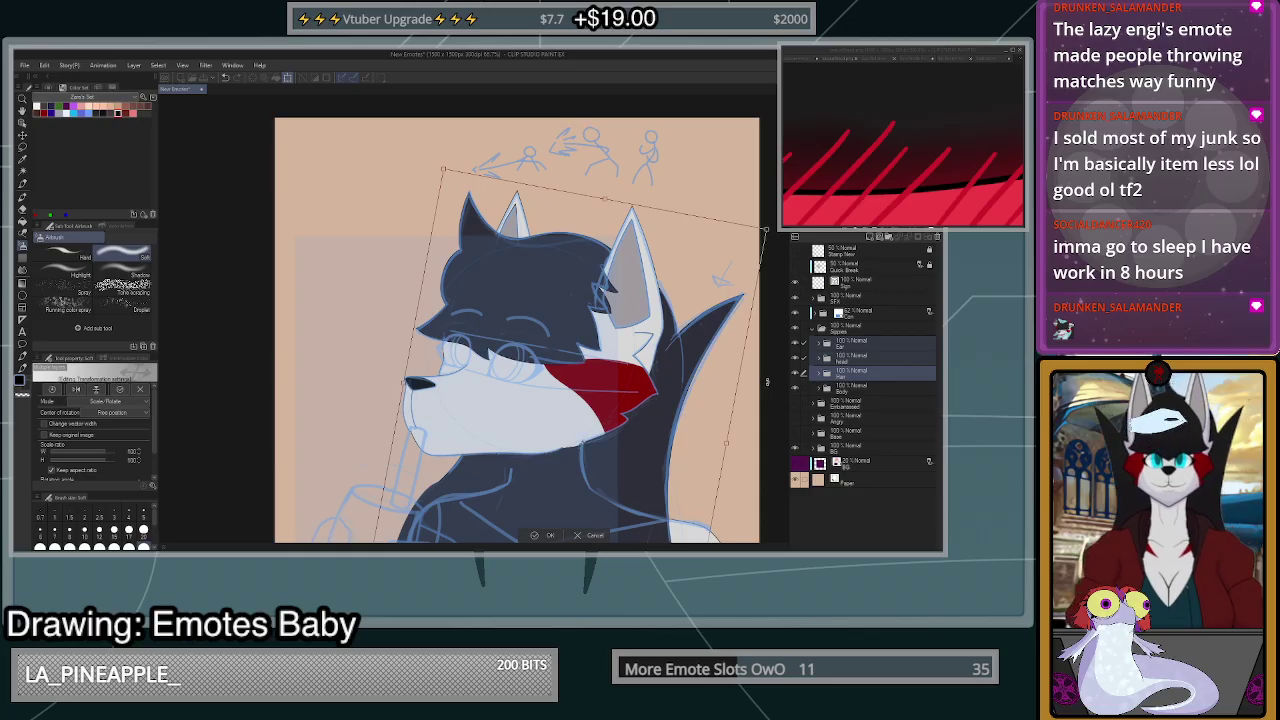
scroll(766, 383, "up", 3)
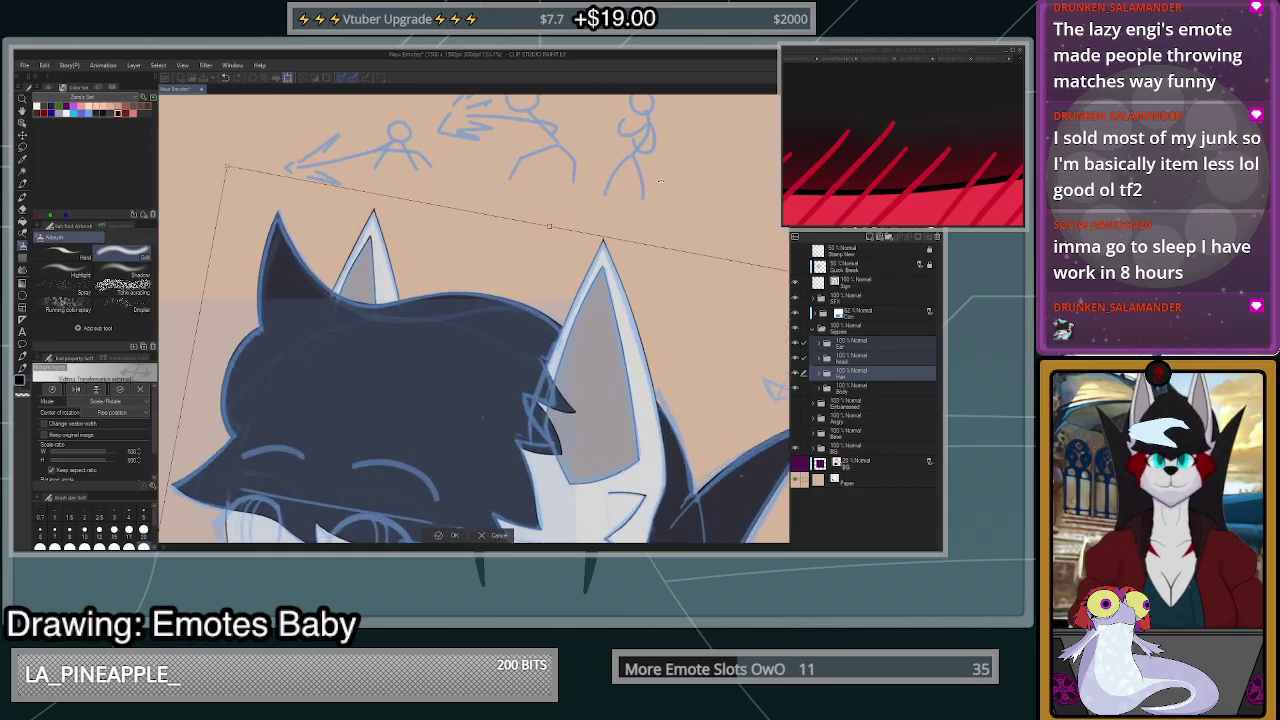
scroll(766, 383, "down", 4)
scroll(740, 300, "up", 3)
scroll(735, 289, "up", 2)
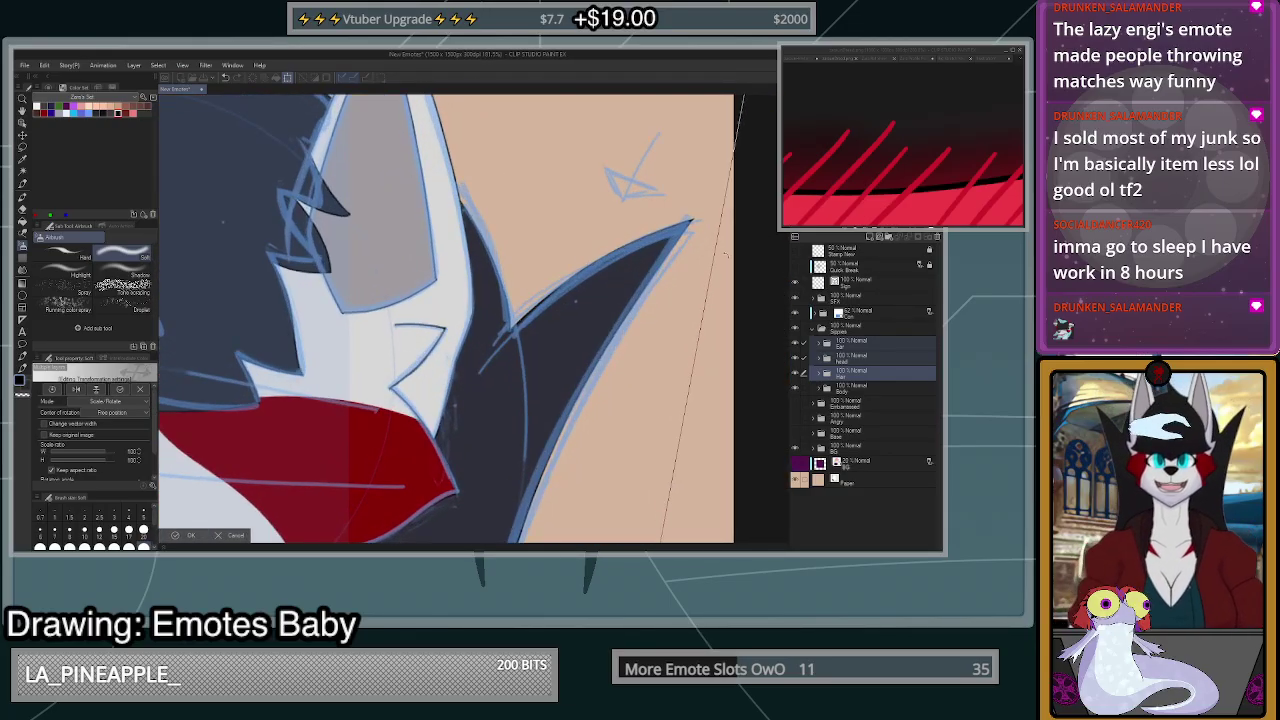
scroll(728, 260, "down", 4)
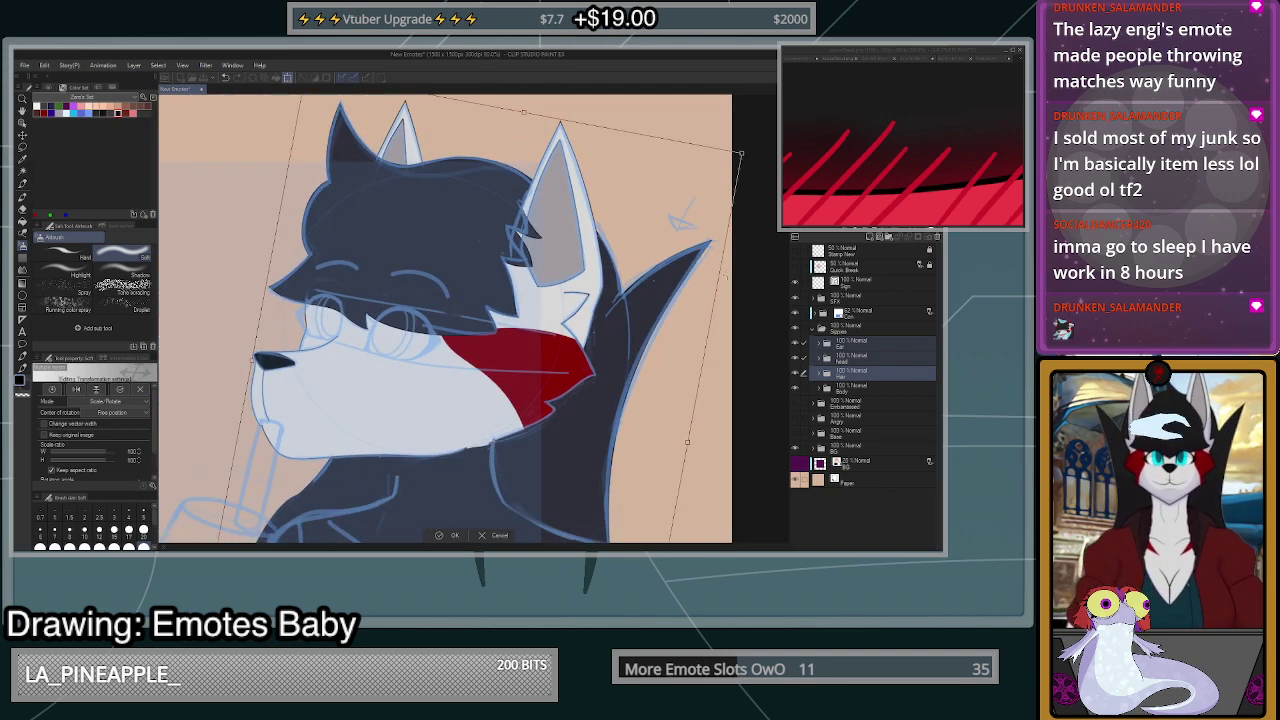
left_click(462, 546)
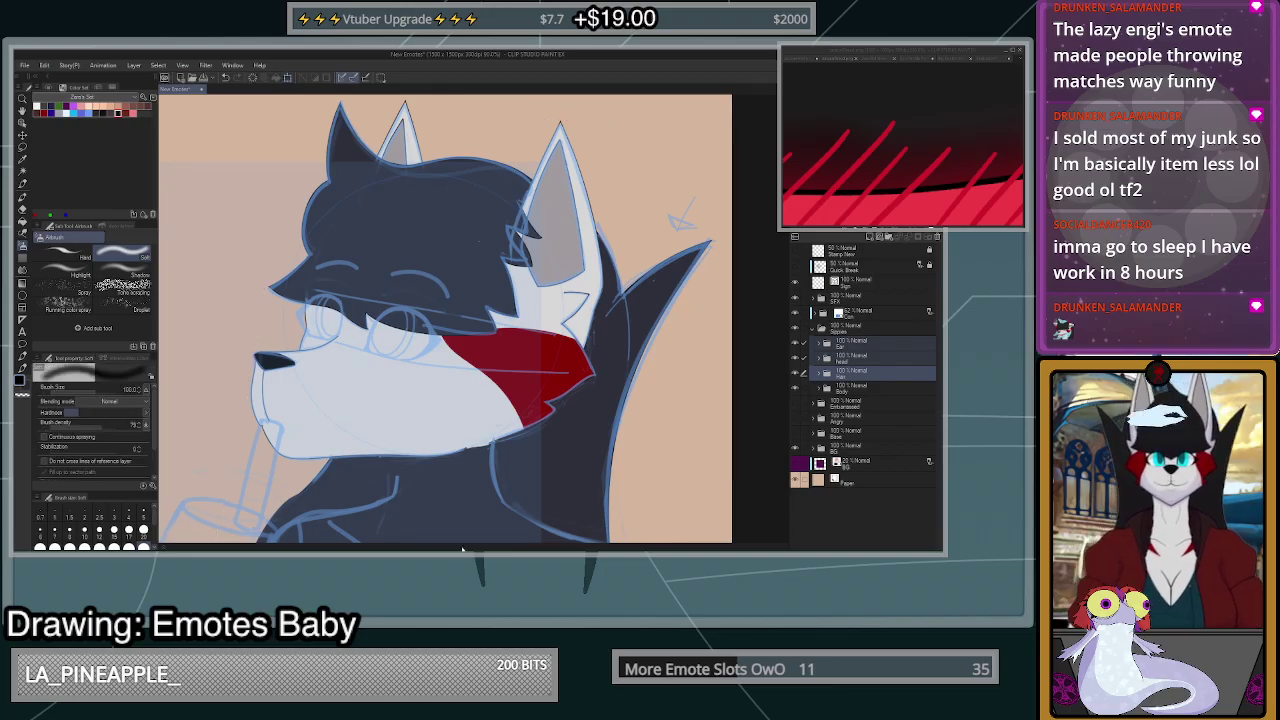
- Move the Hair folder below the Body folder, expand it and select its Hair line layer
left_click(862, 360)
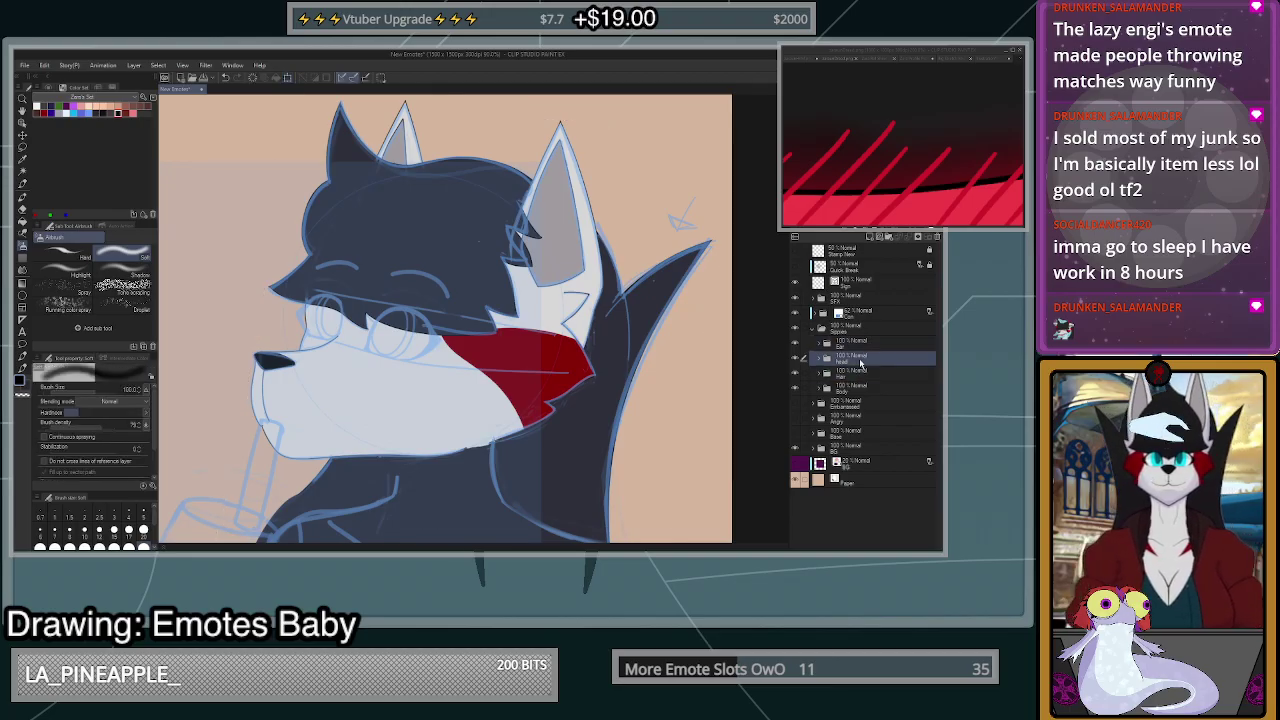
left_click(856, 373)
left_click_drag(856, 393, 858, 396)
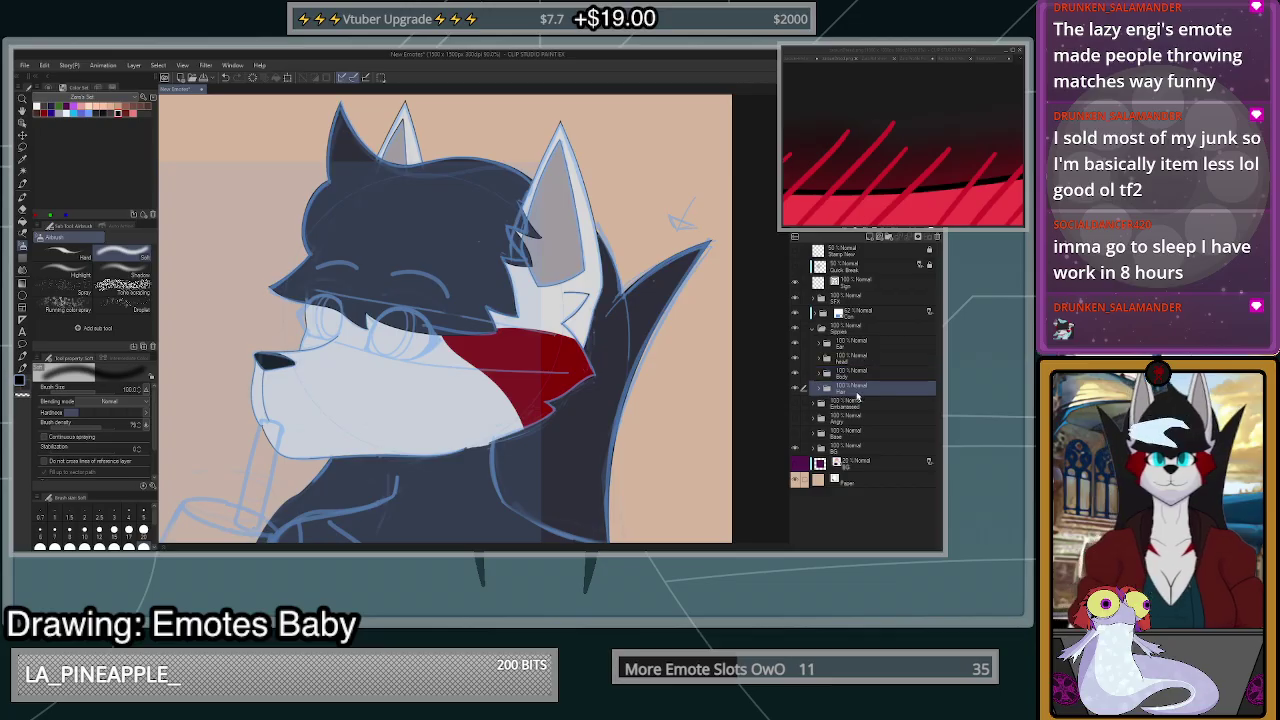
scroll(603, 355, "down", 5)
scroll(606, 450, "up", 1)
scroll(607, 488, "up", 1)
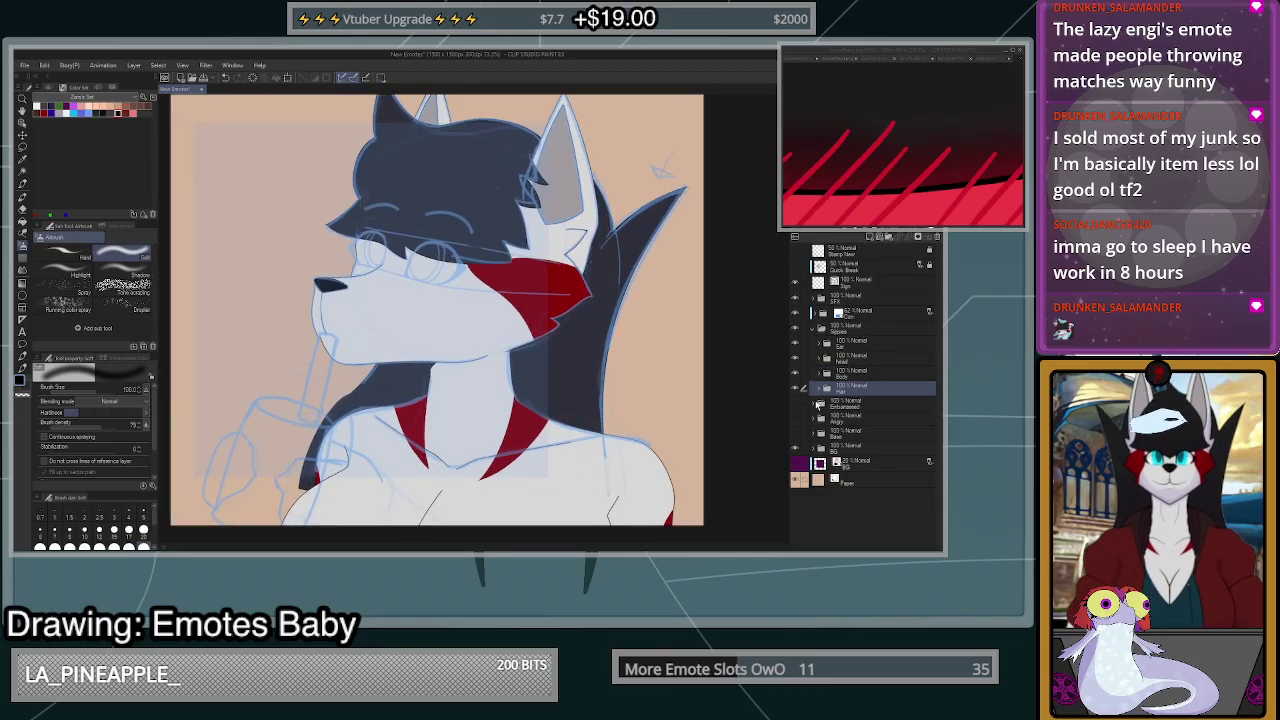
left_click(821, 390)
left_click(850, 402)
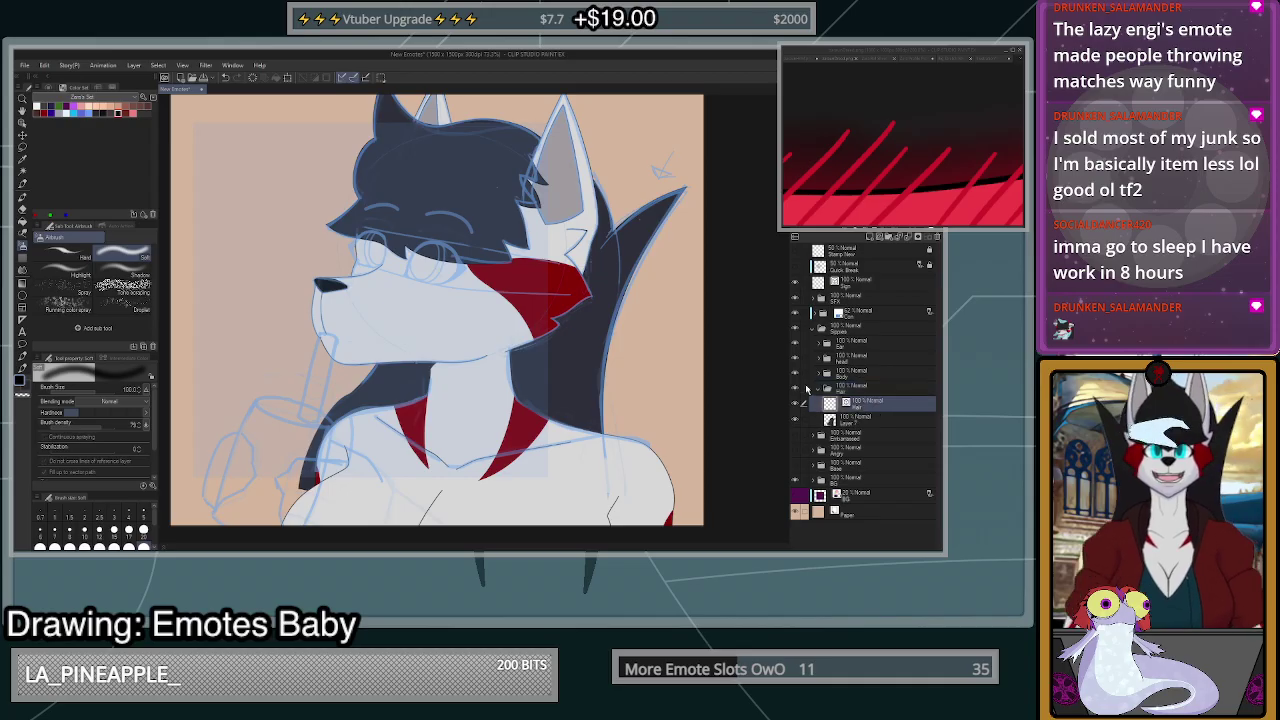
- Try to redraw the vector outline of the hair below the chin with the Redraw vector line tool
left_click(22, 234)
scroll(349, 477, "up", 8)
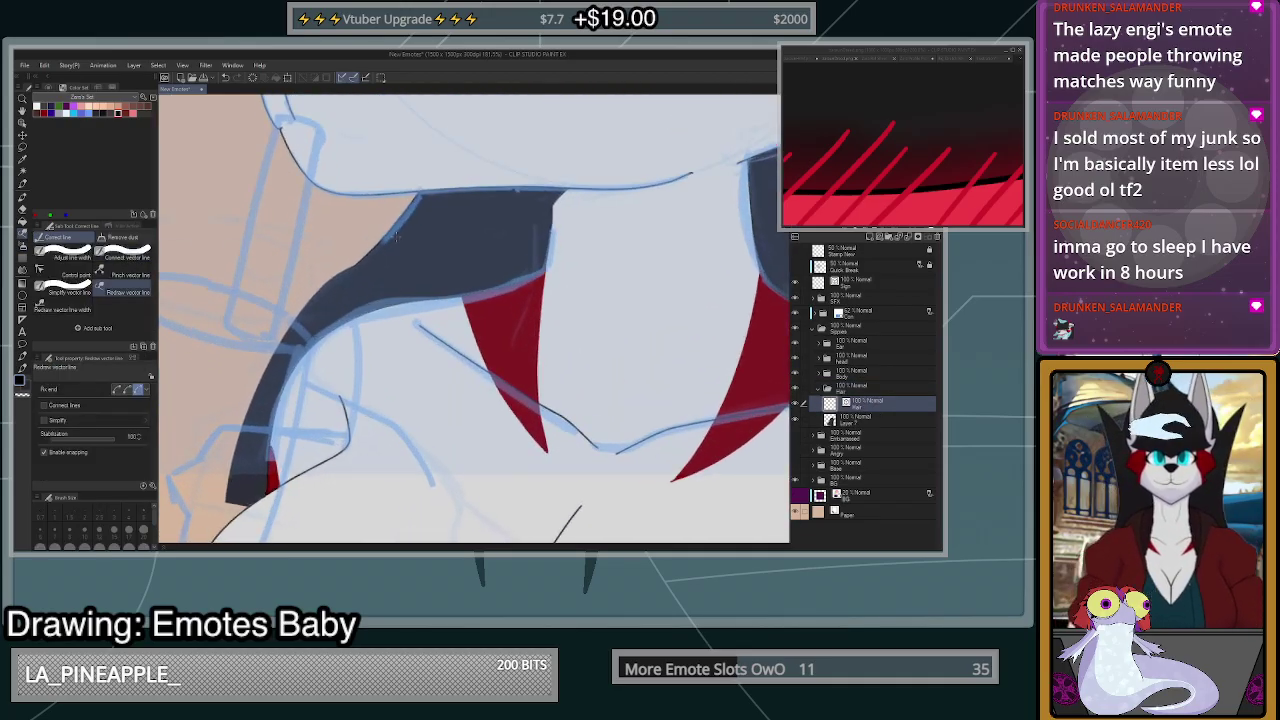
left_click_drag(395, 237, 348, 312)
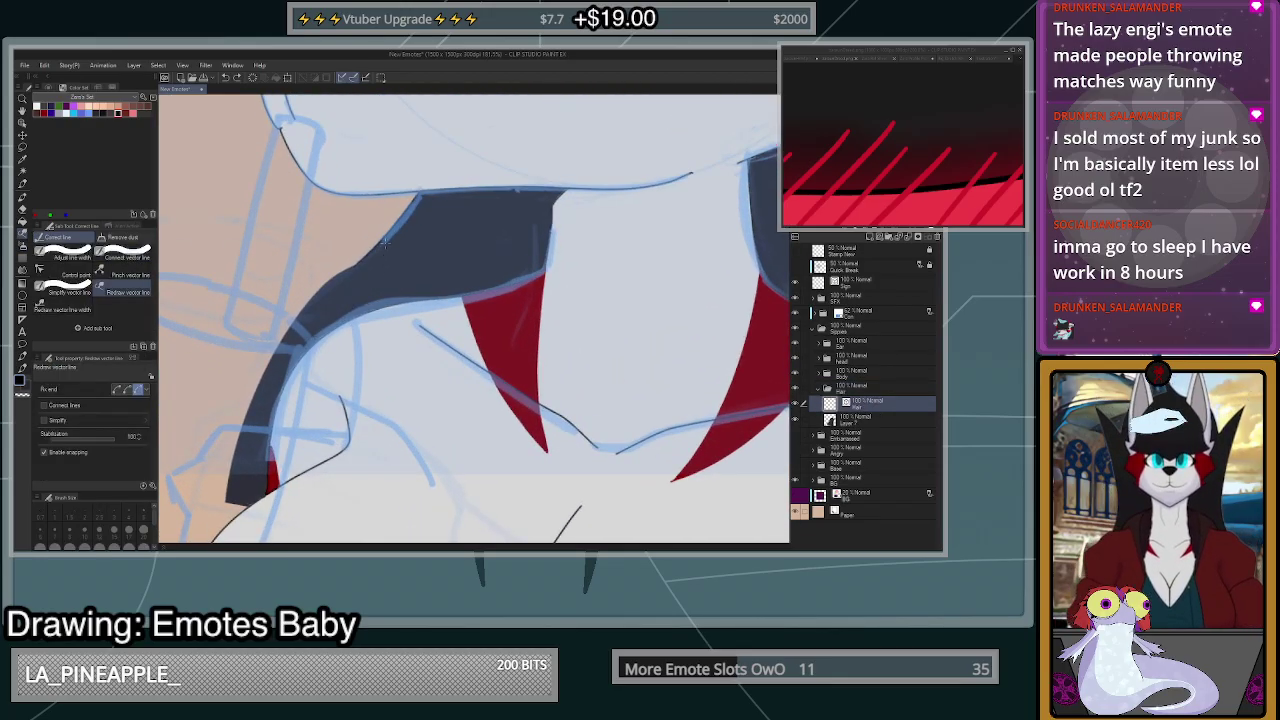
- Draw the hair's outer edge from under the chin down behind the shoulder with the size 4 line-art pen, following the sketch
key("p")
scroll(385, 277, "up", 2)
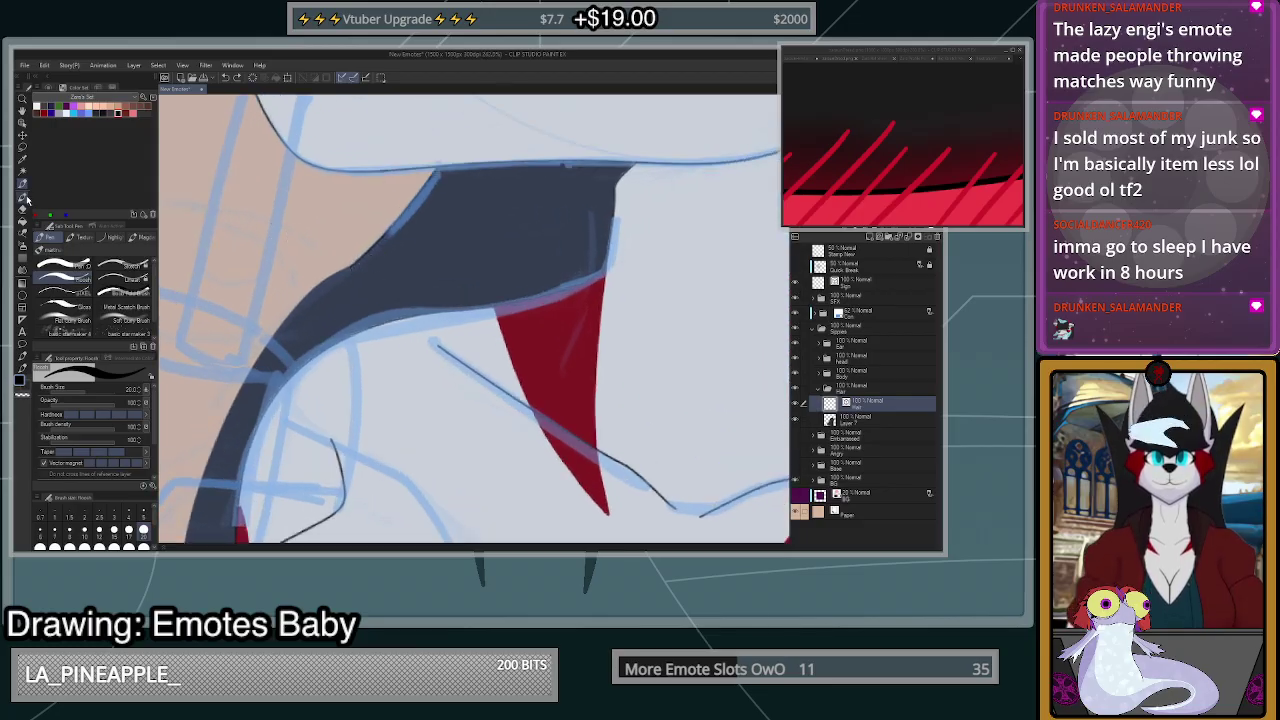
key("e")
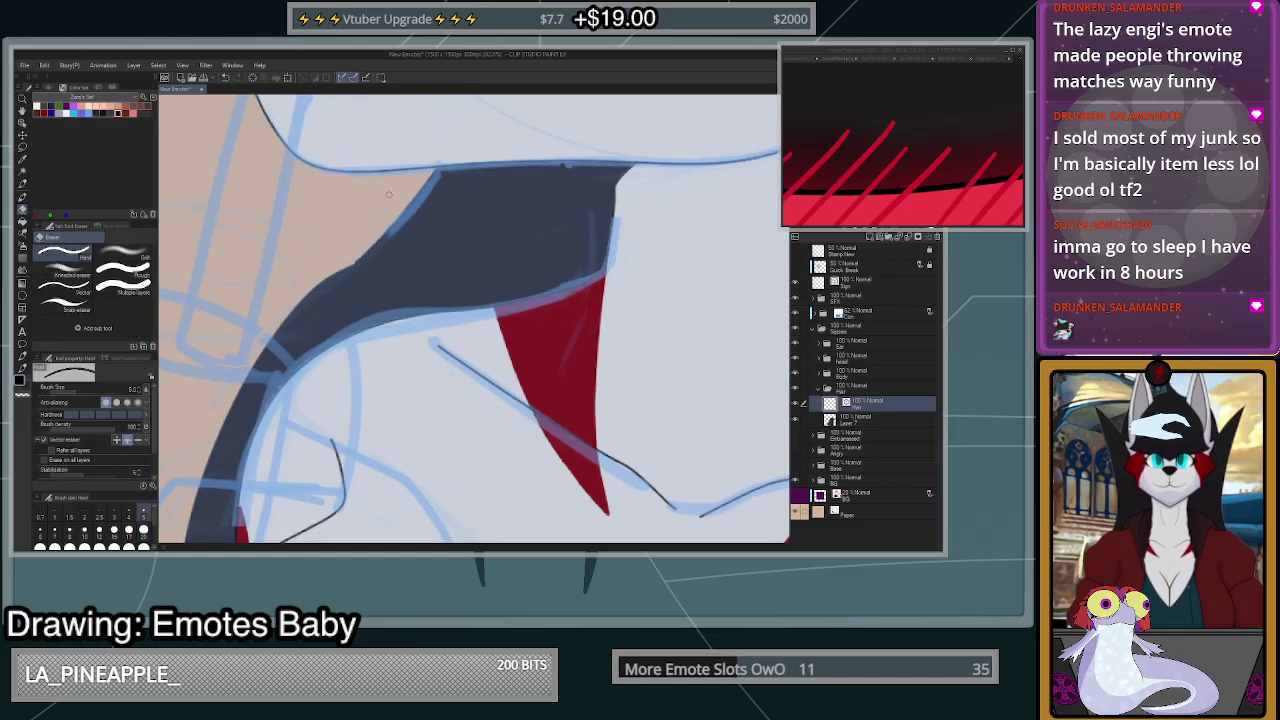
key("p")
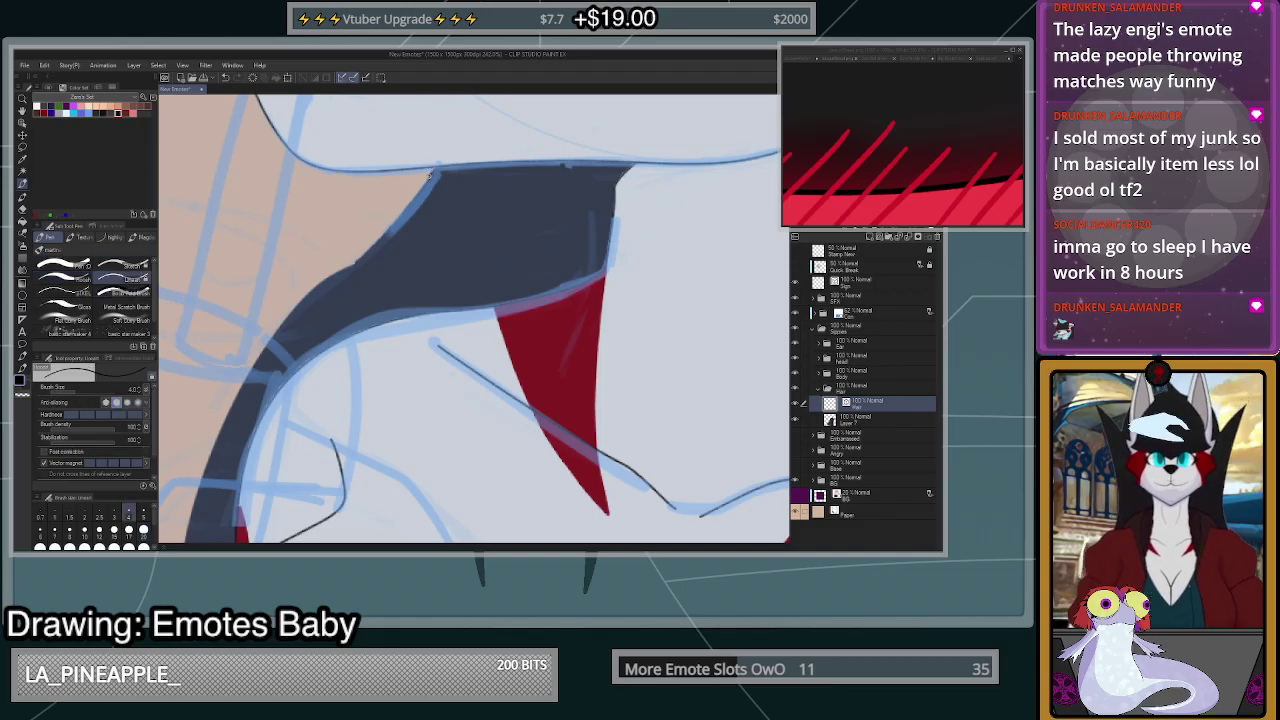
left_click_drag(431, 176, 346, 331)
key("ctrl+z")
left_click_drag(417, 200, 335, 335)
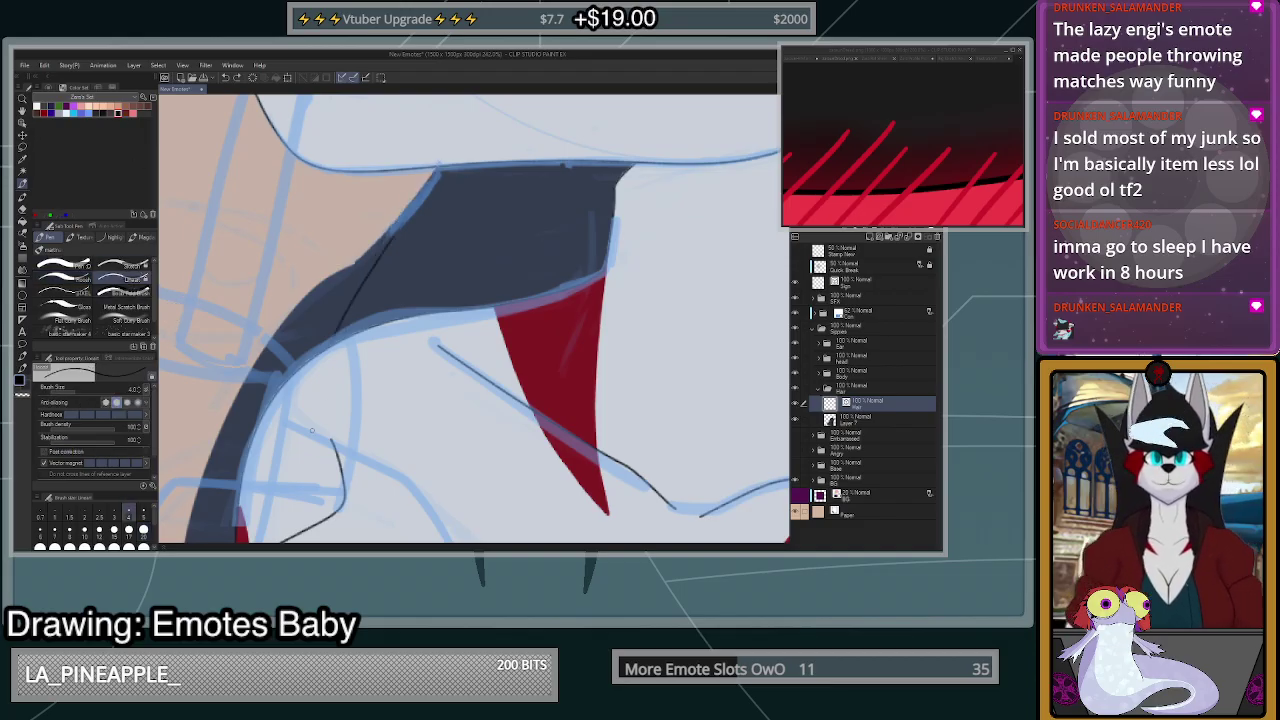
scroll(380, 354, "down", 4)
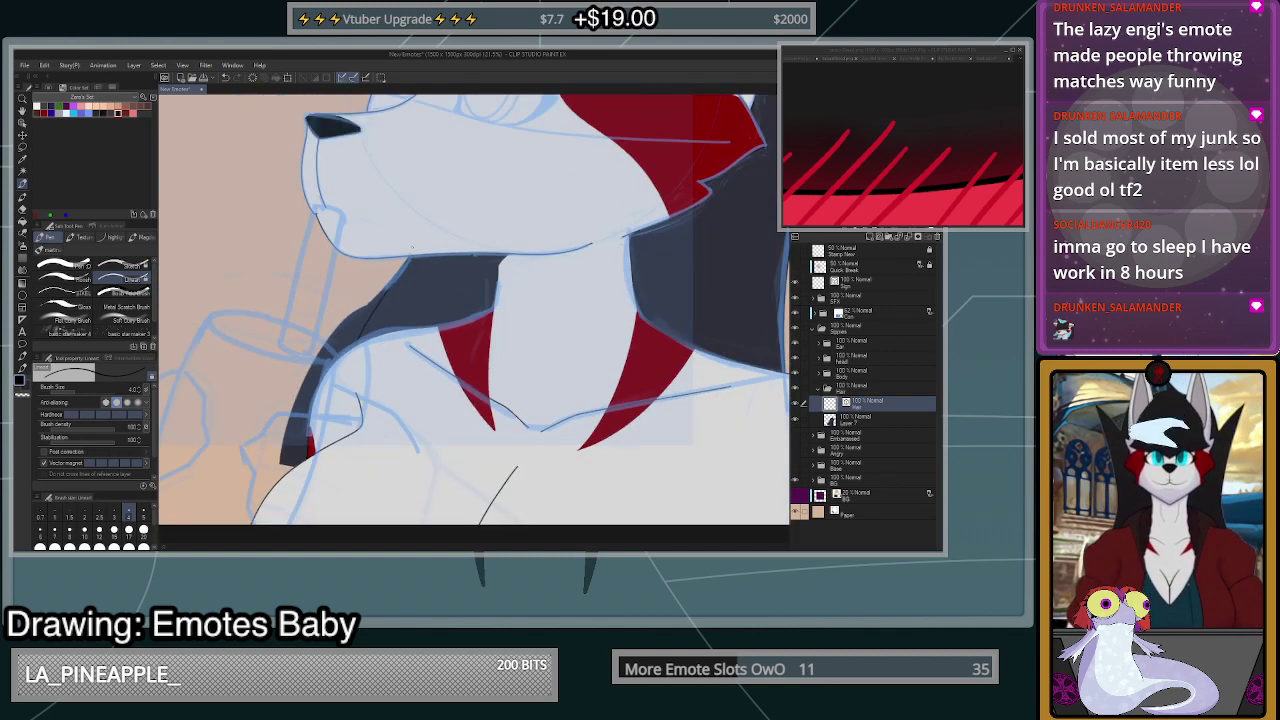
- Try to clear the hair colour outside the new outline on Layer 7 with a transparent fill, and undo it
left_click(22, 222)
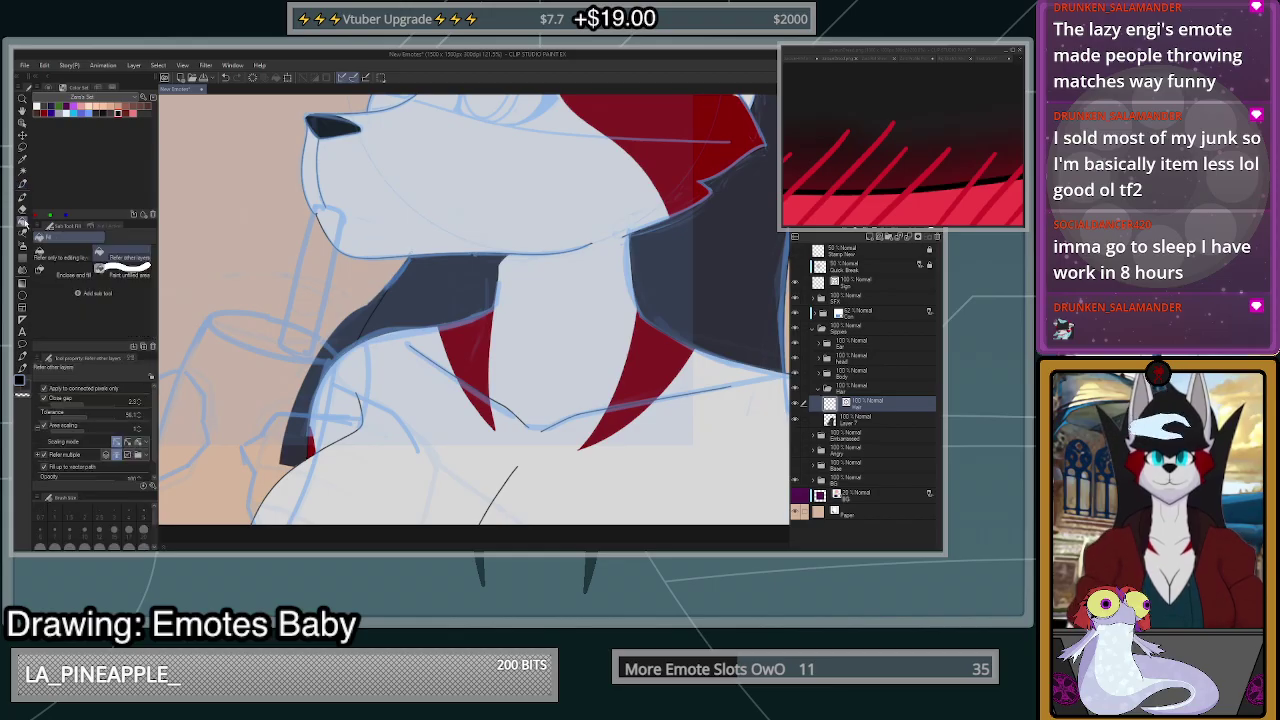
left_click(858, 420)
key("c")
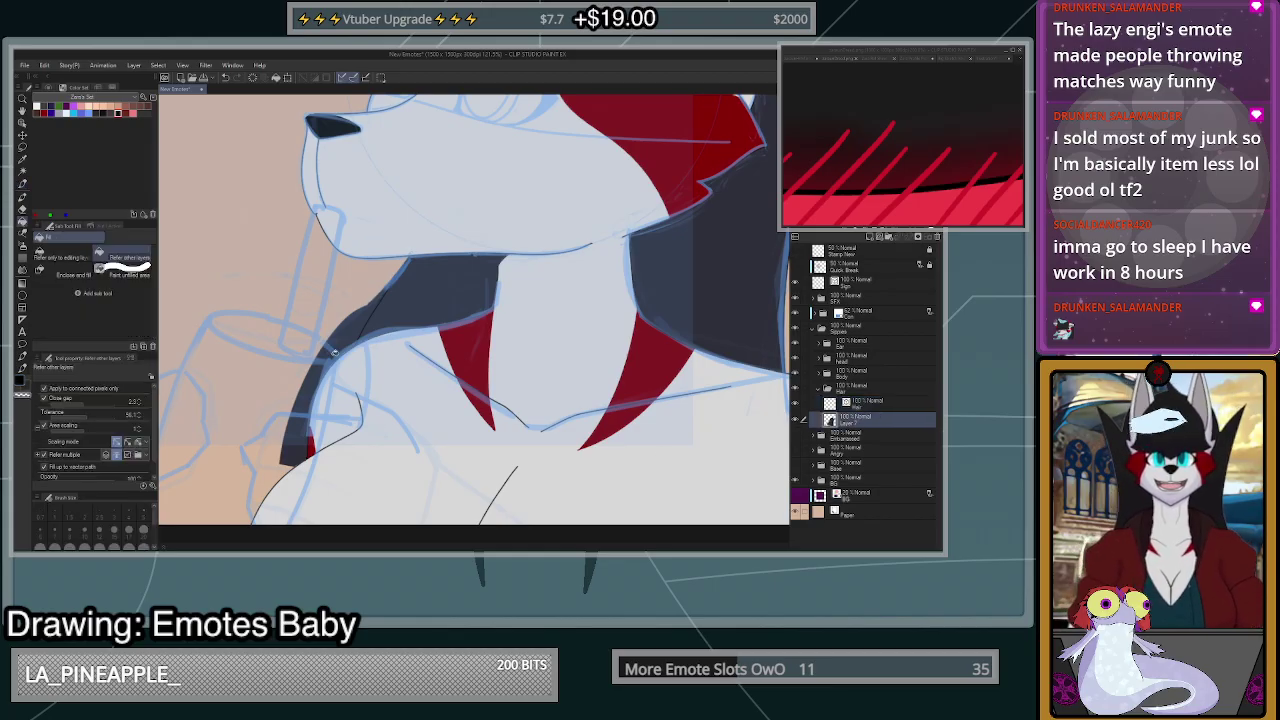
left_click(335, 352)
key("ctrl+z")
scroll(364, 425, "down", 1)
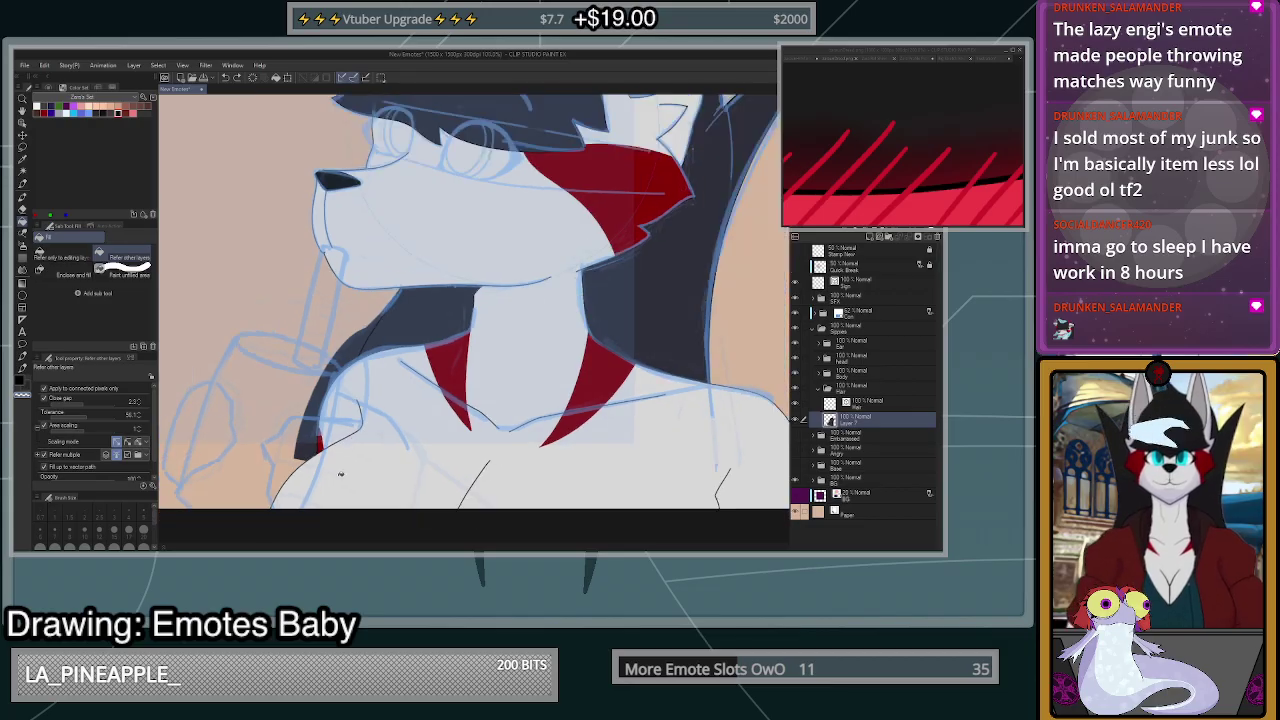
- Hide the Body folder, set the Hair line layer as the reference layer and select Layer 7 for filling
left_click(796, 374)
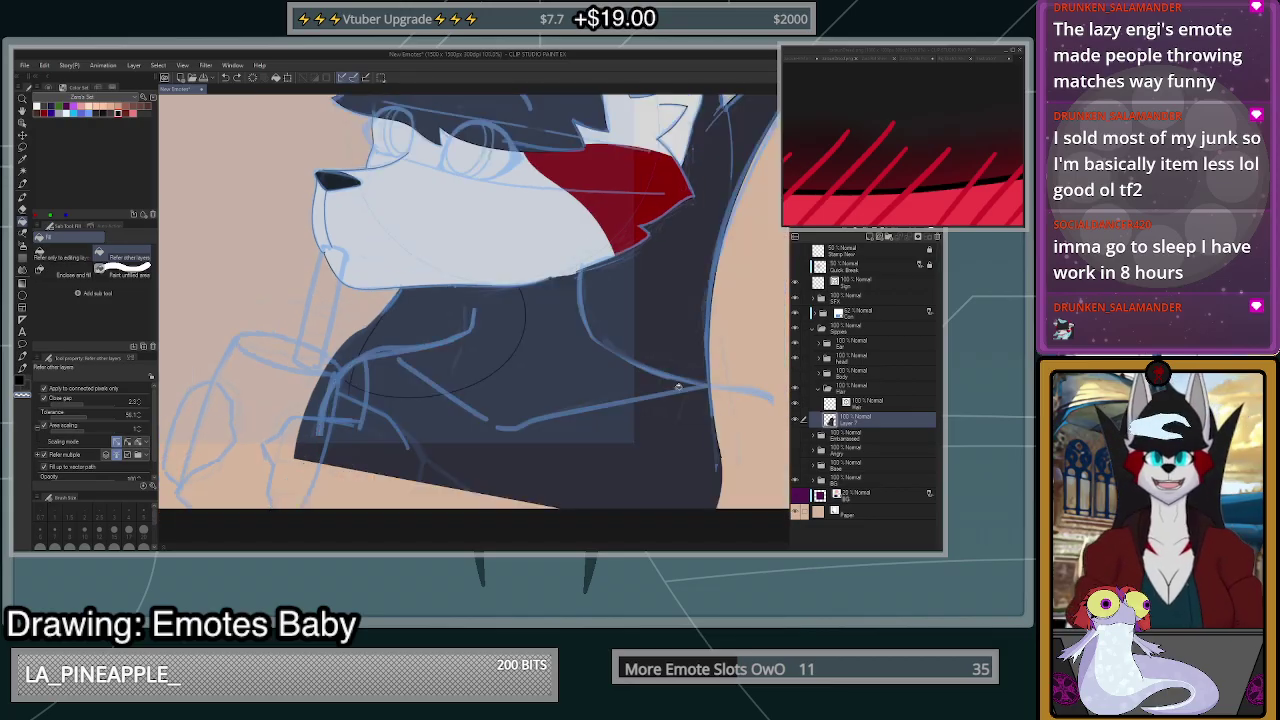
left_click(866, 403)
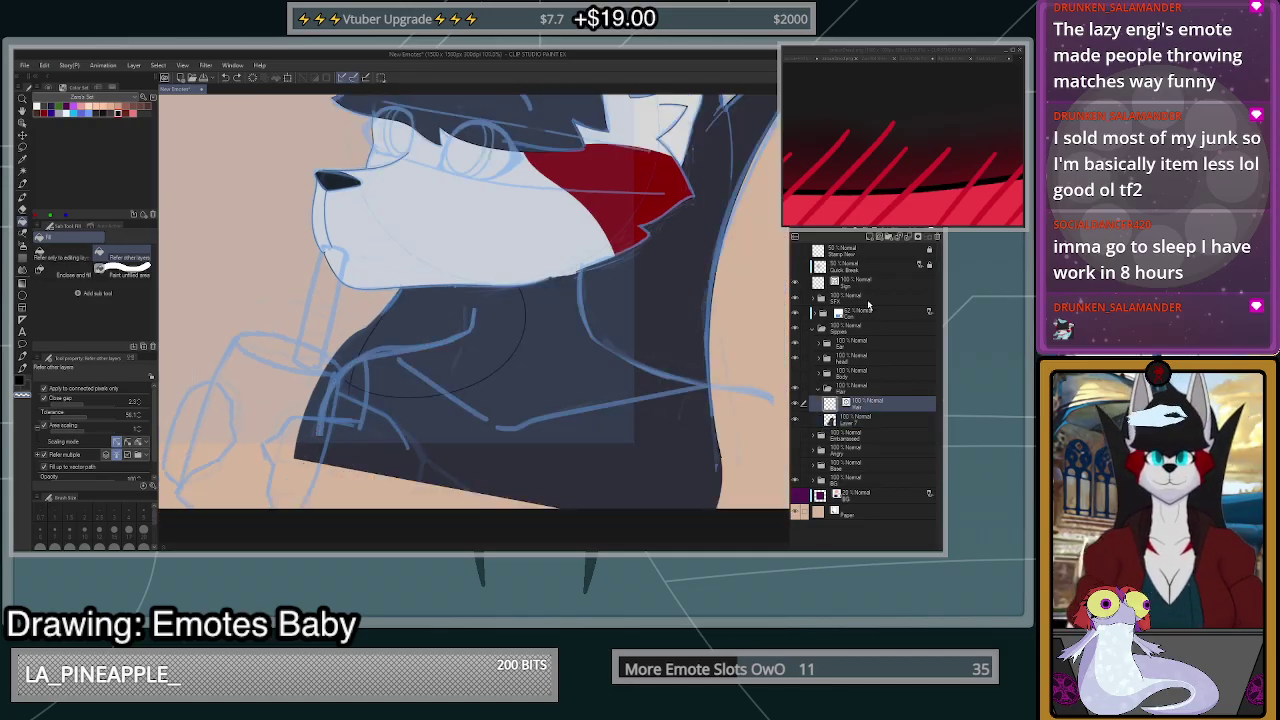
left_click(858, 418)
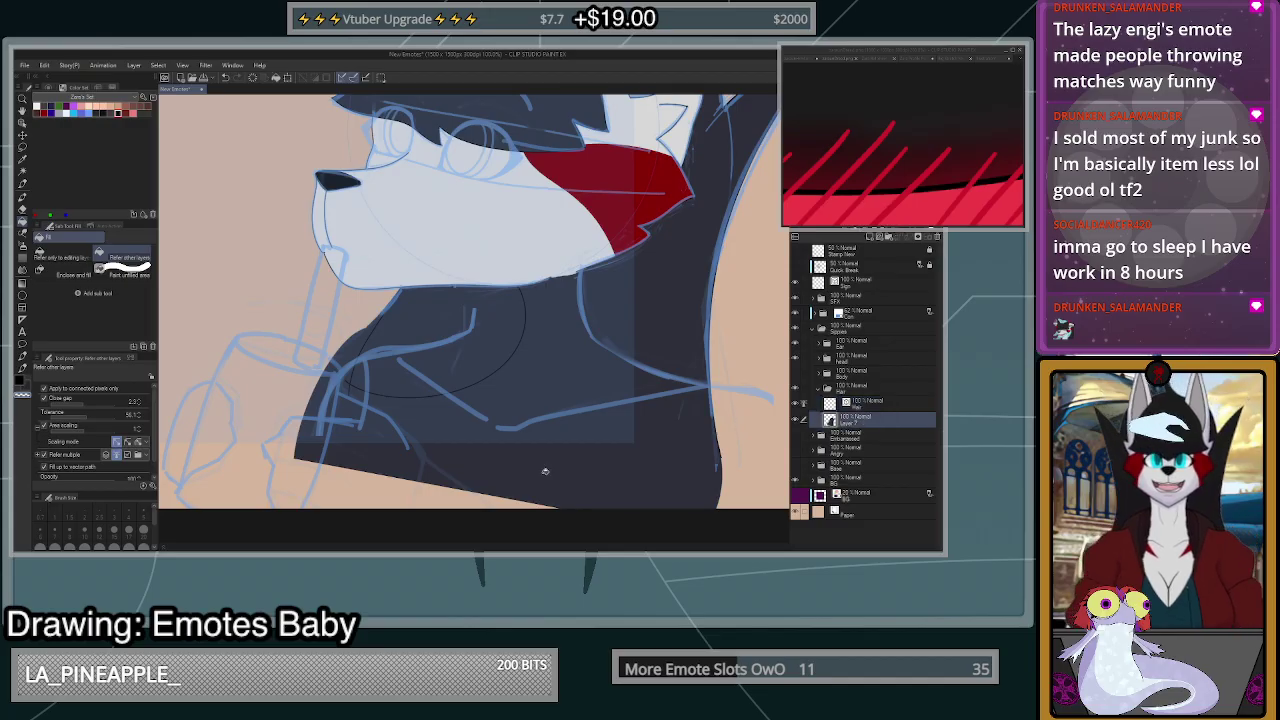
- Try to clear the excess hair colour below the shoulder on Layer 7 with a transparent fill, and undo it
left_click(535, 475)
key("ctrl+z")
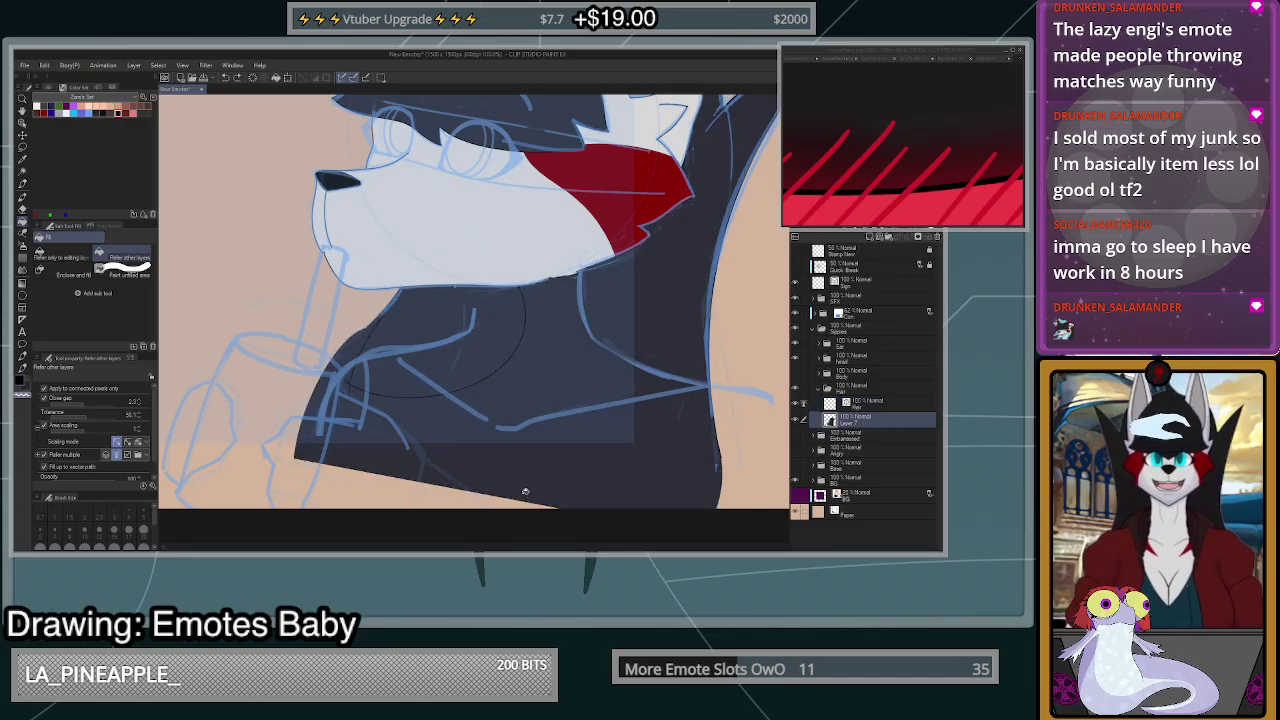
key("ctrl+z")
key("ctrl+y")
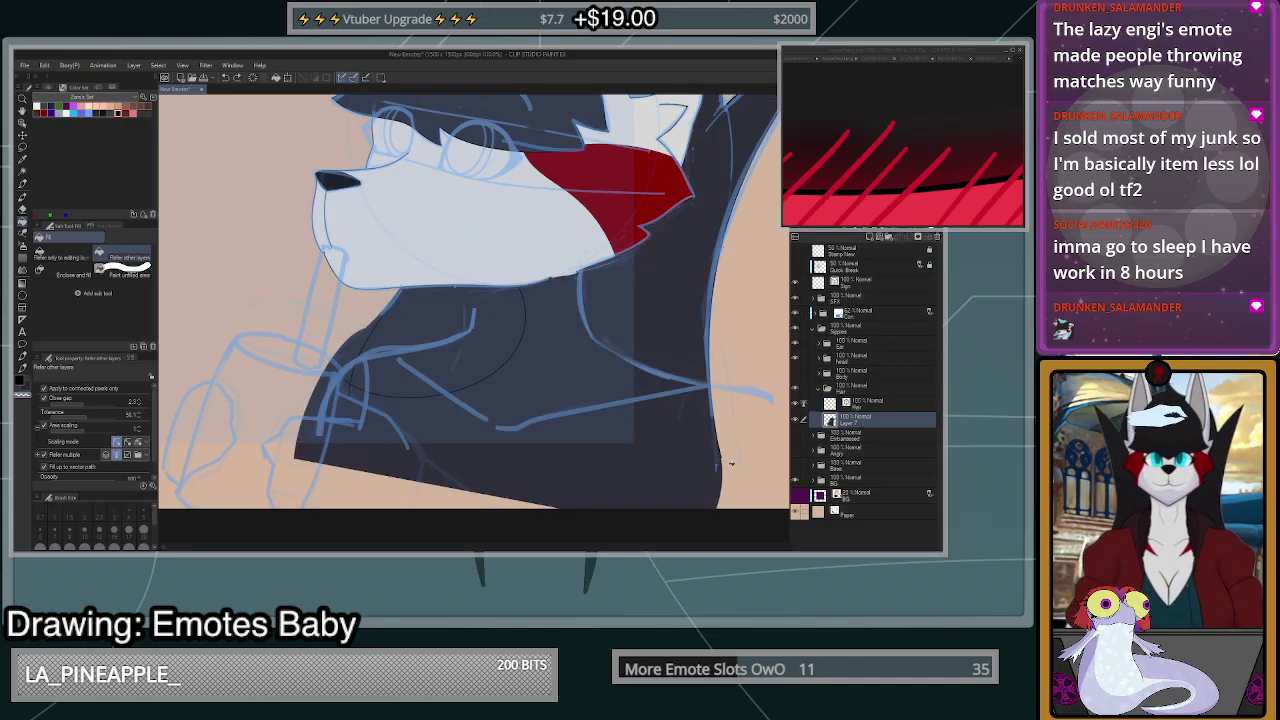
- Hide the blue sketch folder to check the hair outline's lower end for gaps, and select the Hair line layer
scroll(727, 415, "up", 3)
scroll(727, 388, "up", 1)
scroll(689, 472, "down", 5)
scroll(766, 395, "up", 2)
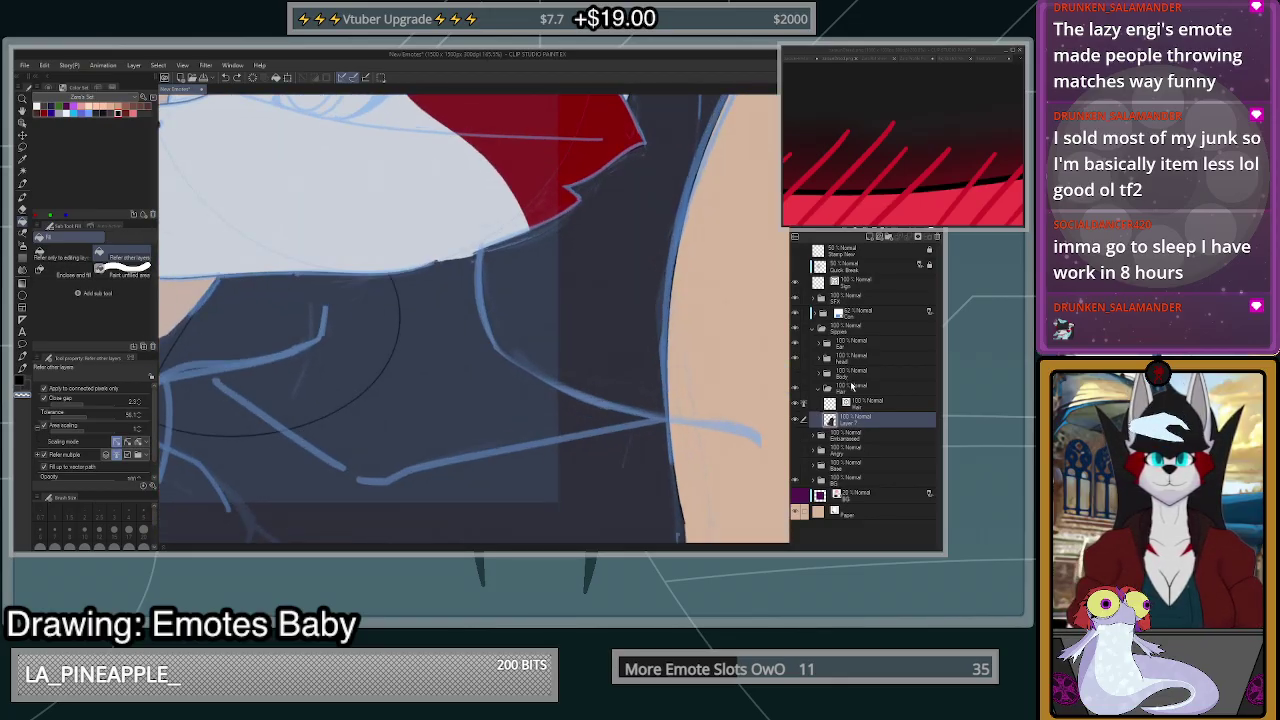
left_click(798, 313)
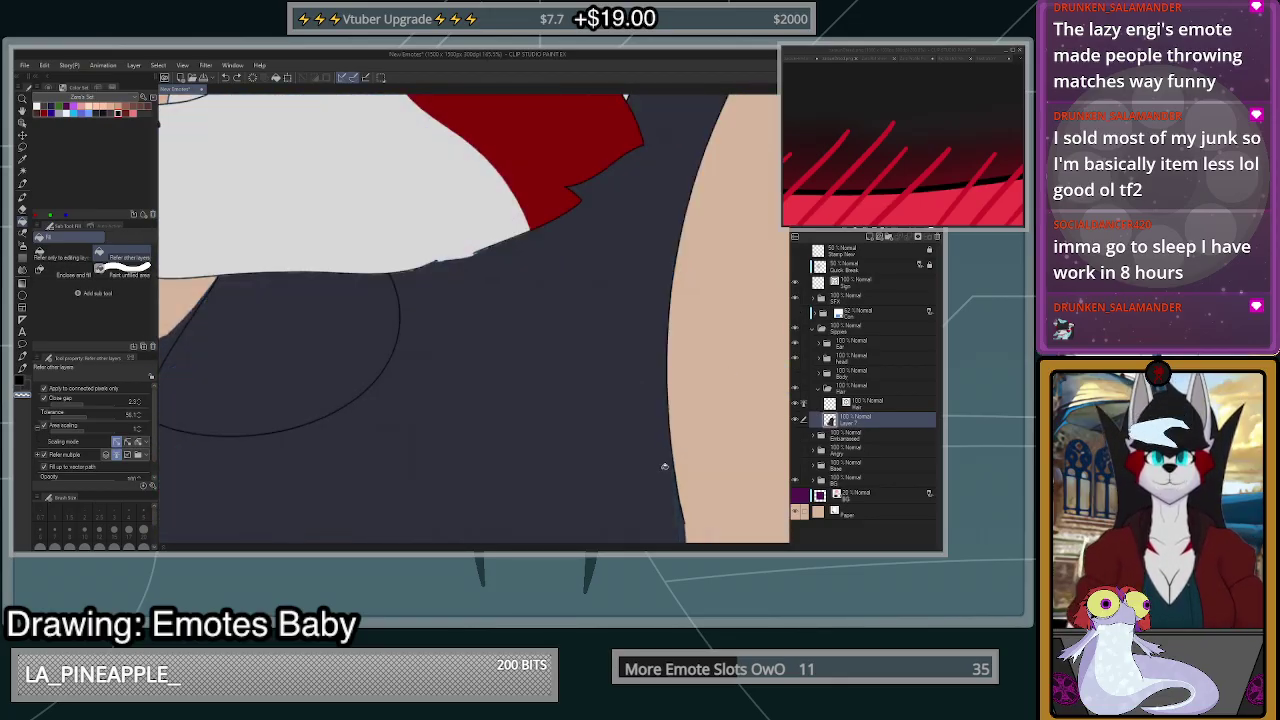
scroll(668, 466, "down", 1)
scroll(705, 464, "up", 1)
left_click(860, 404)
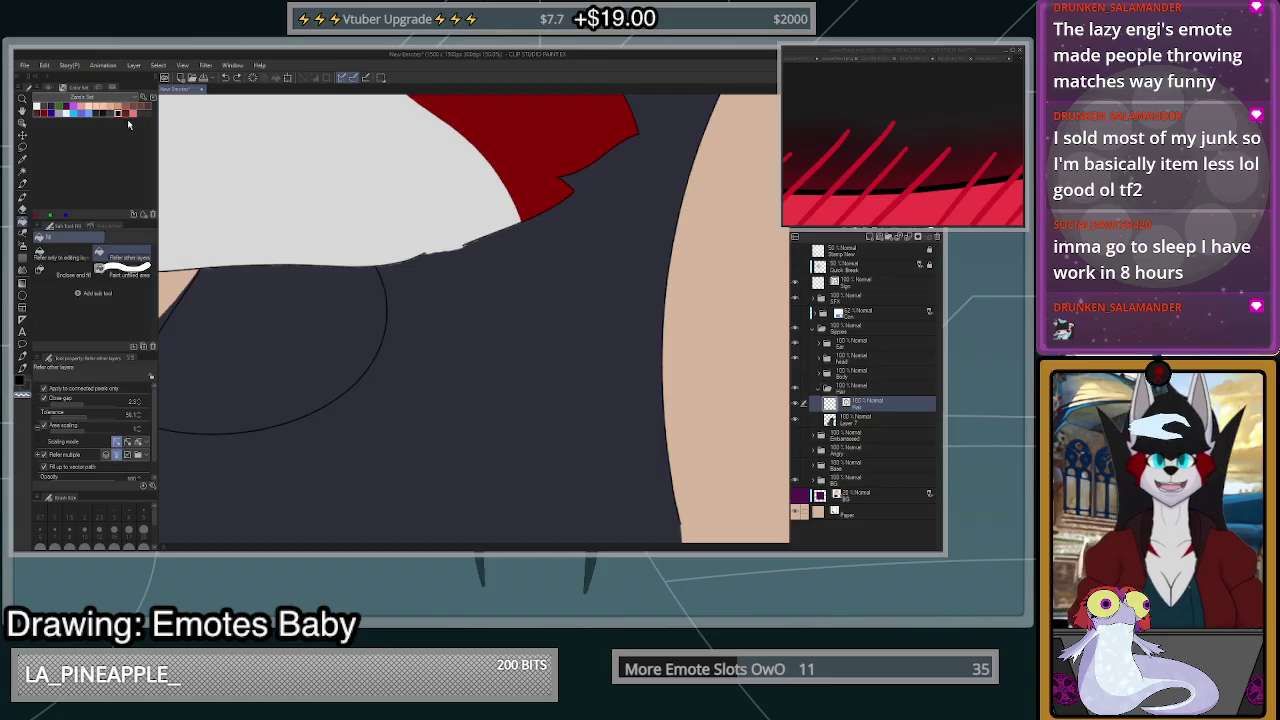
- Close the hair outline's lower end with a curved pen line on the Hair line layer and clear the excess colour below it on Layer 7
key("p")
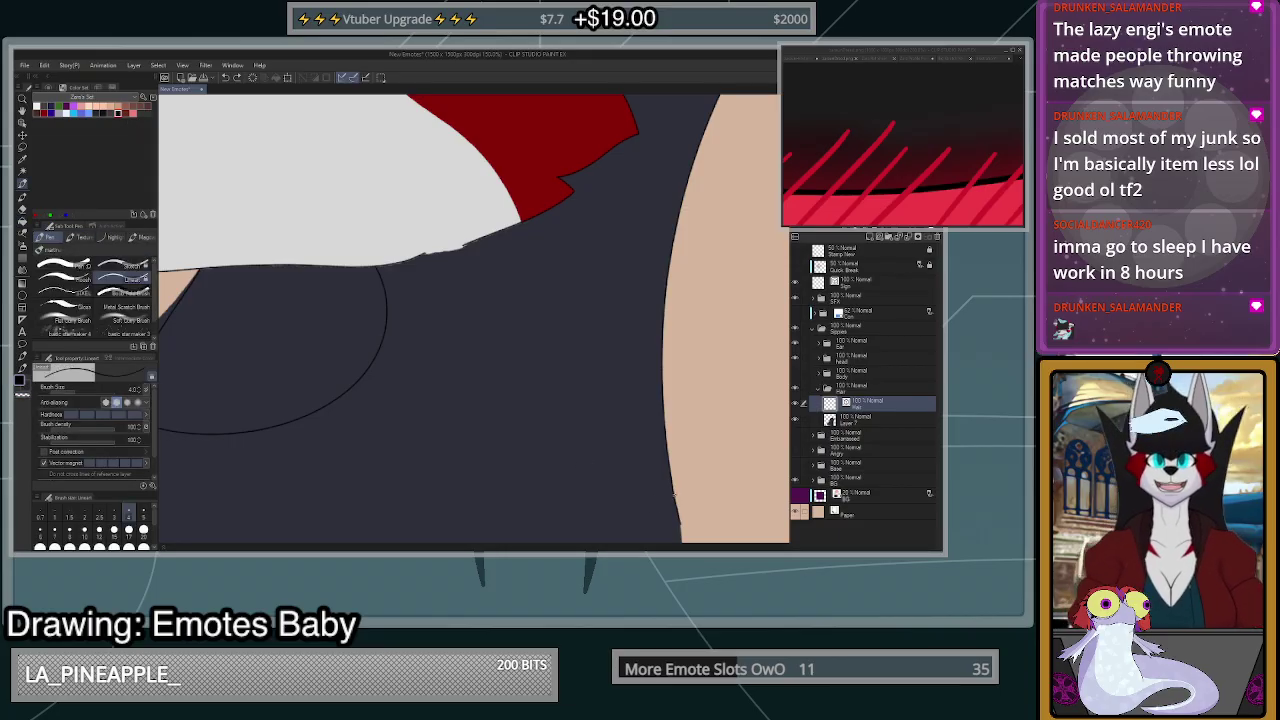
mouse_move(674, 494)
left_mouse_down()
mouse_move(560, 484)
mouse_move(320, 398)
left_mouse_up()
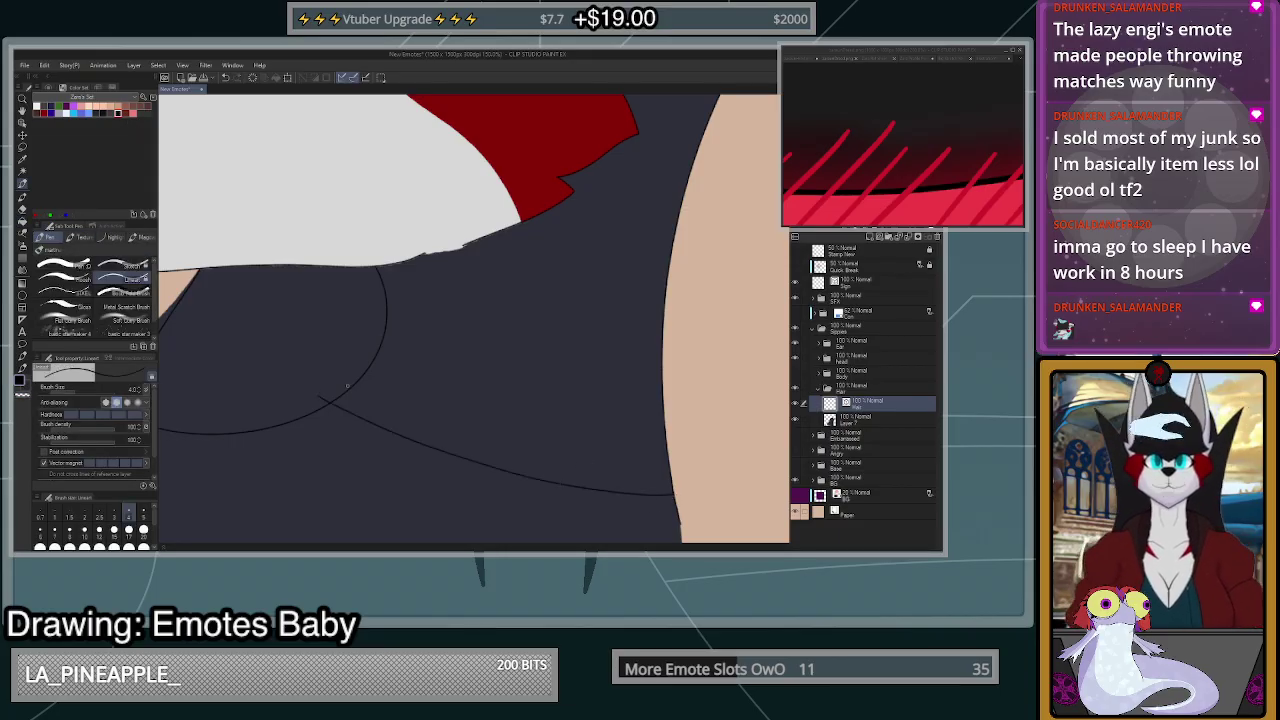
left_click(24, 220)
key("c")
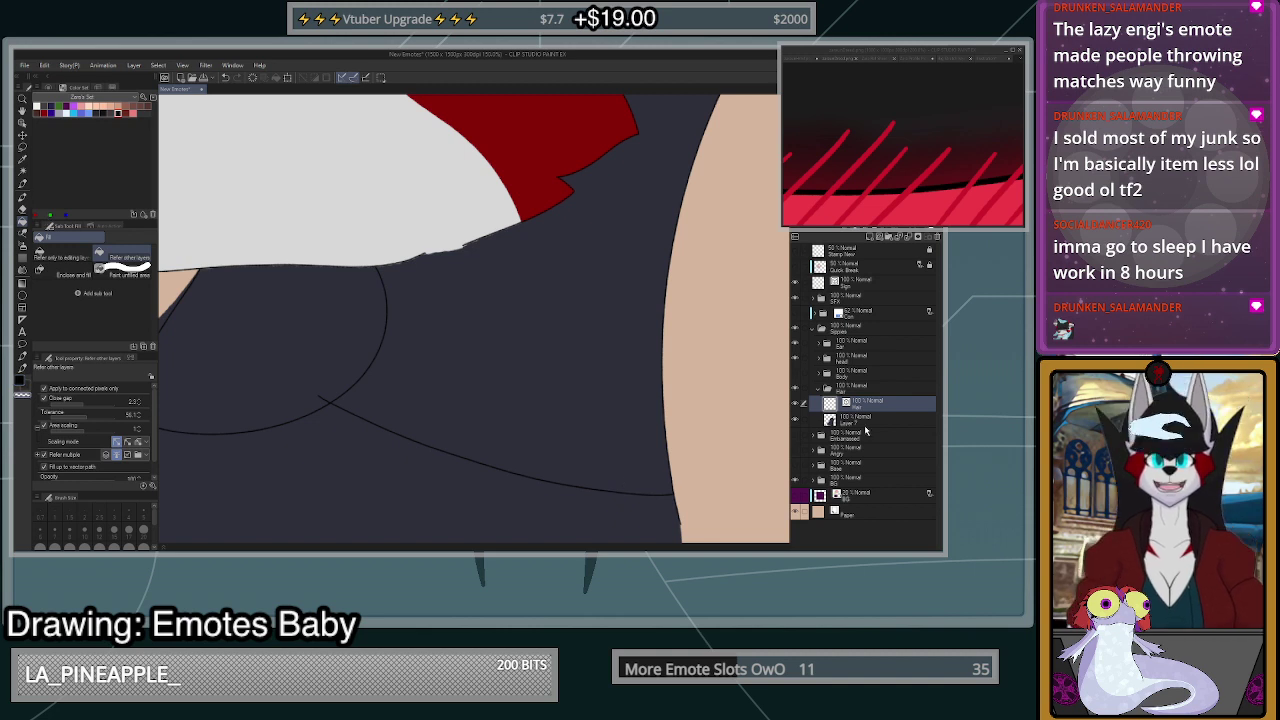
left_click(860, 421)
left_click(467, 500)
scroll(550, 463, "down", 4)
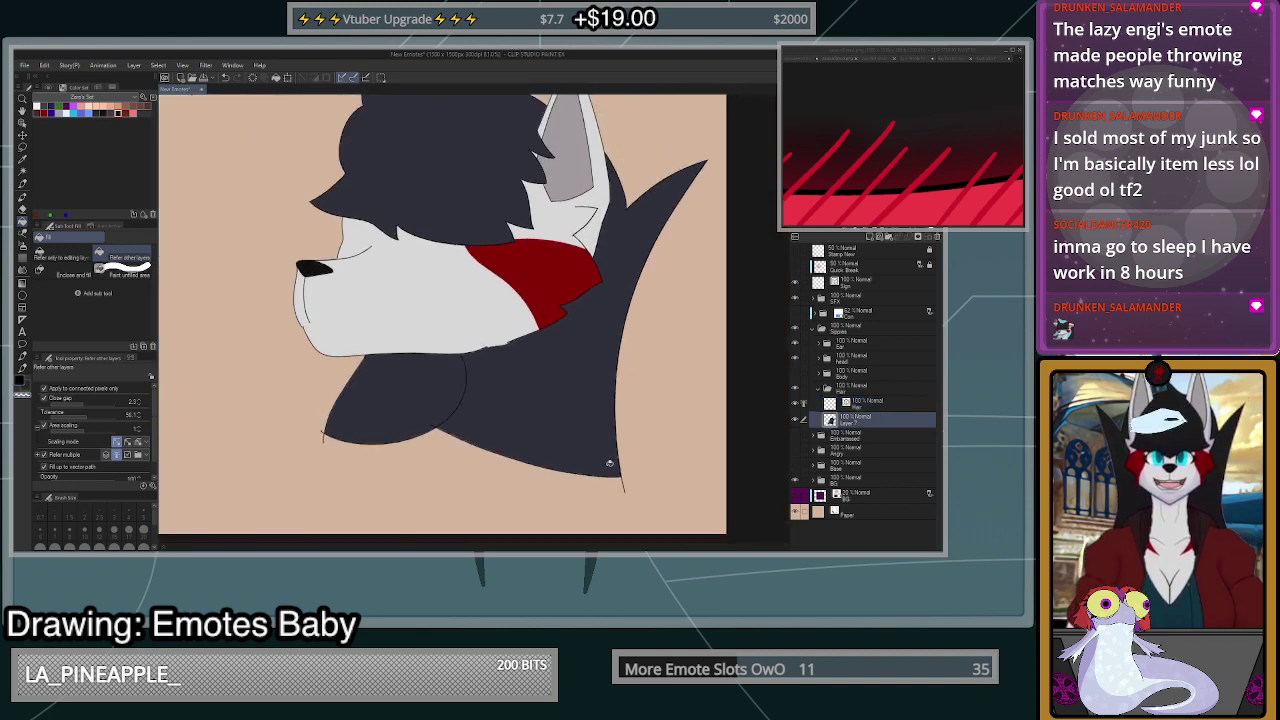
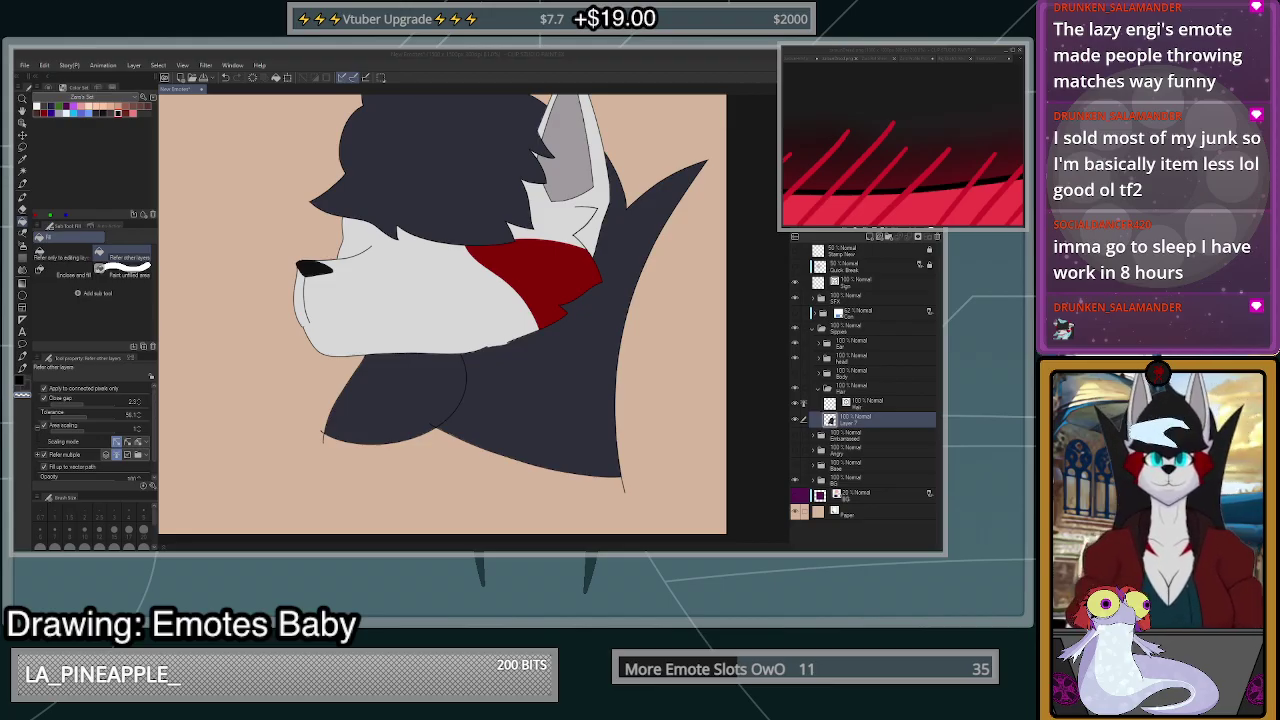
- Show the Body folder and the blue sketch folder, collapsing the Hair folder and expanding the Body folder
left_click(860, 404)
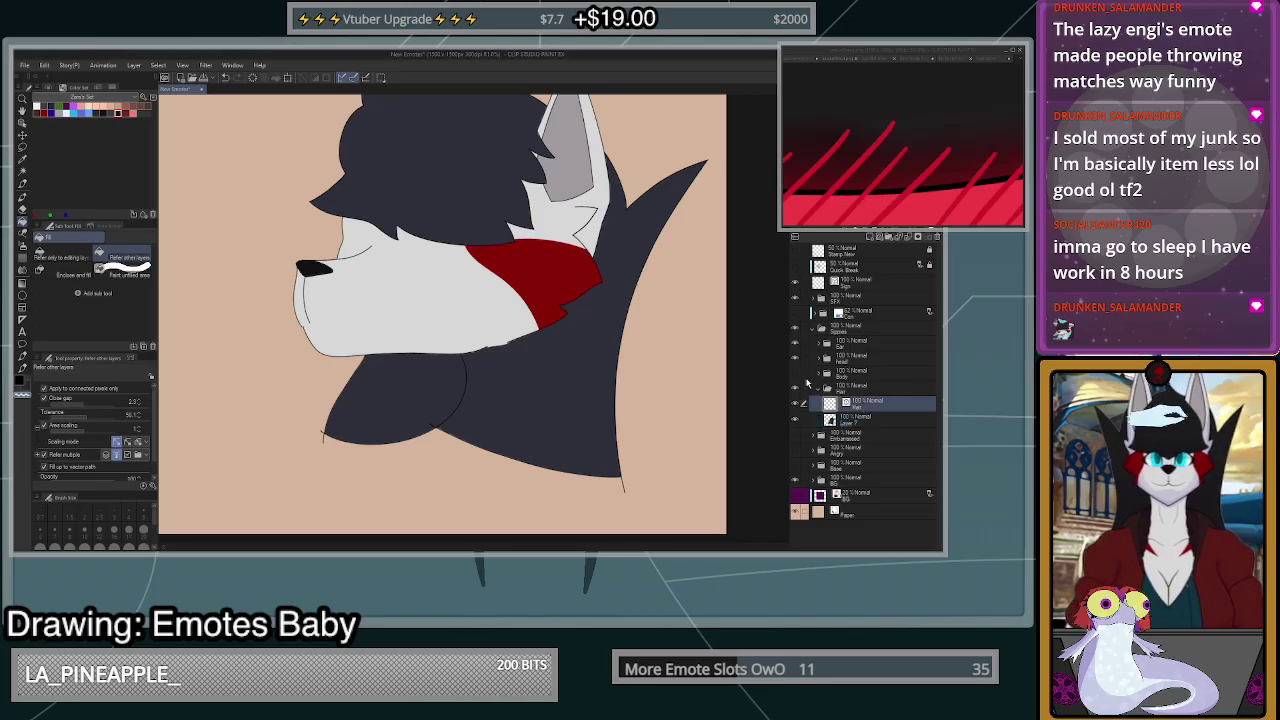
left_click(796, 377)
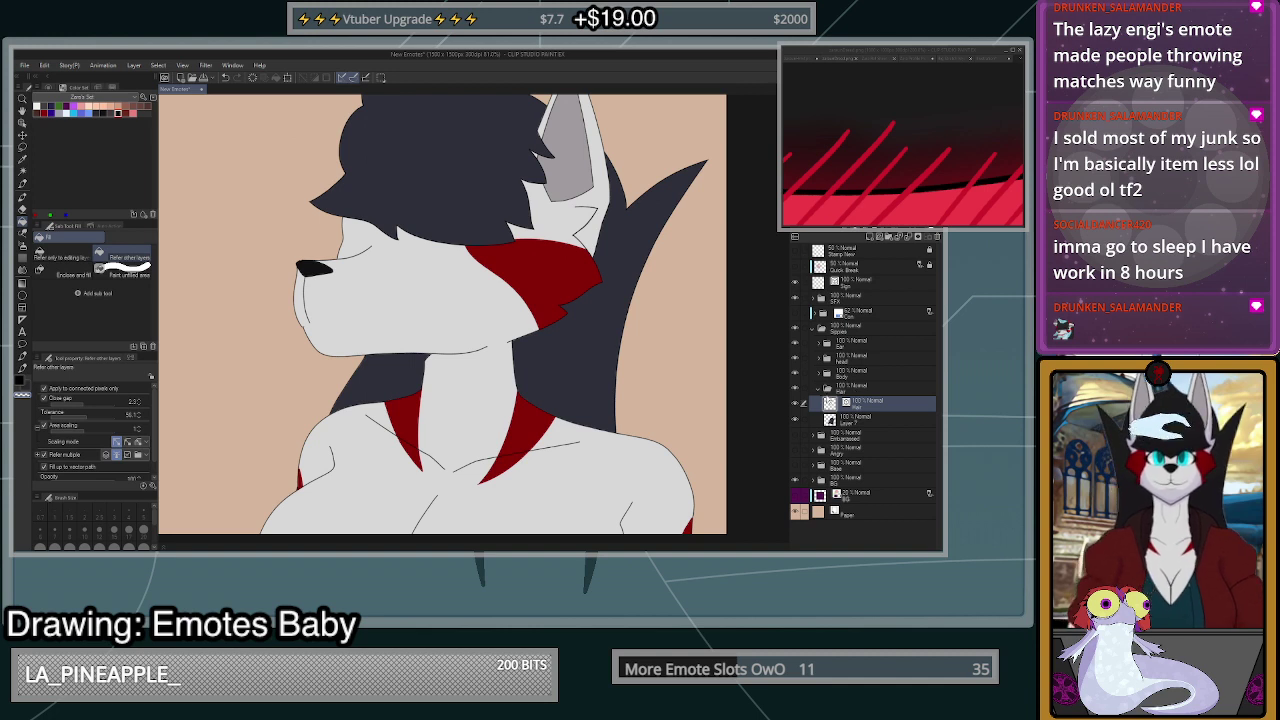
left_click(820, 390)
left_click(846, 377)
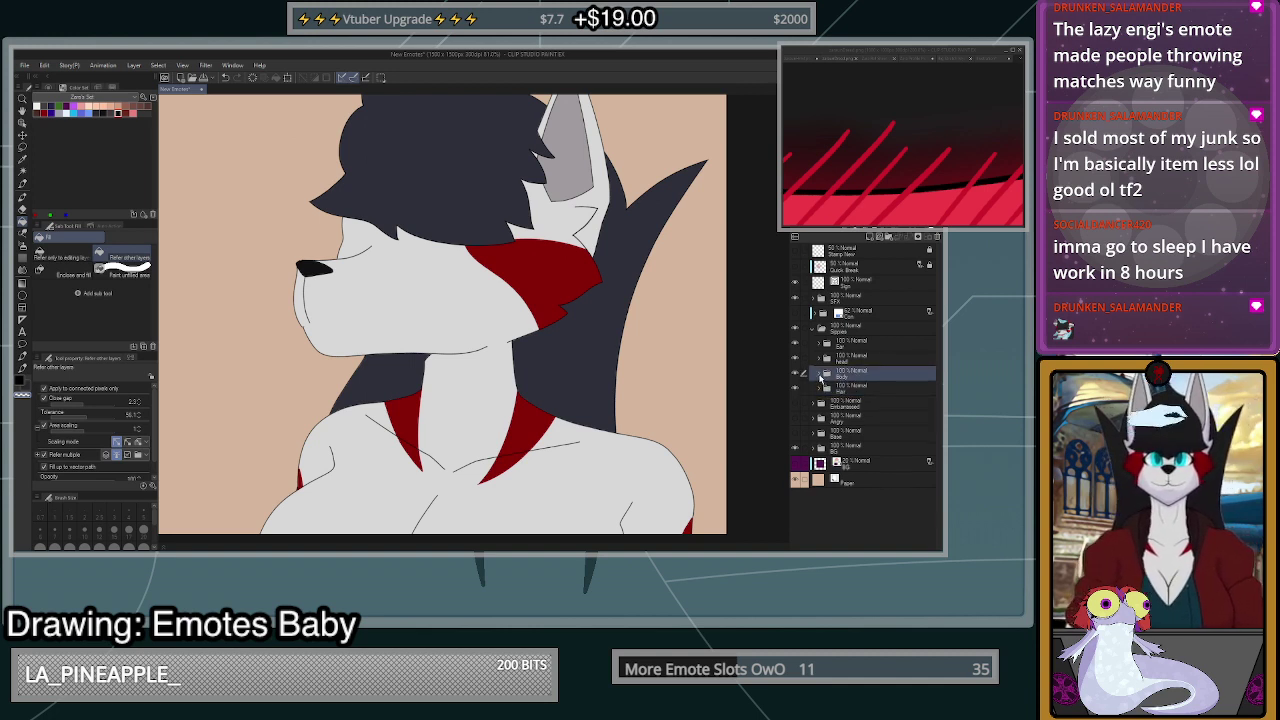
left_click(819, 374)
left_click(866, 314)
left_click(796, 312)
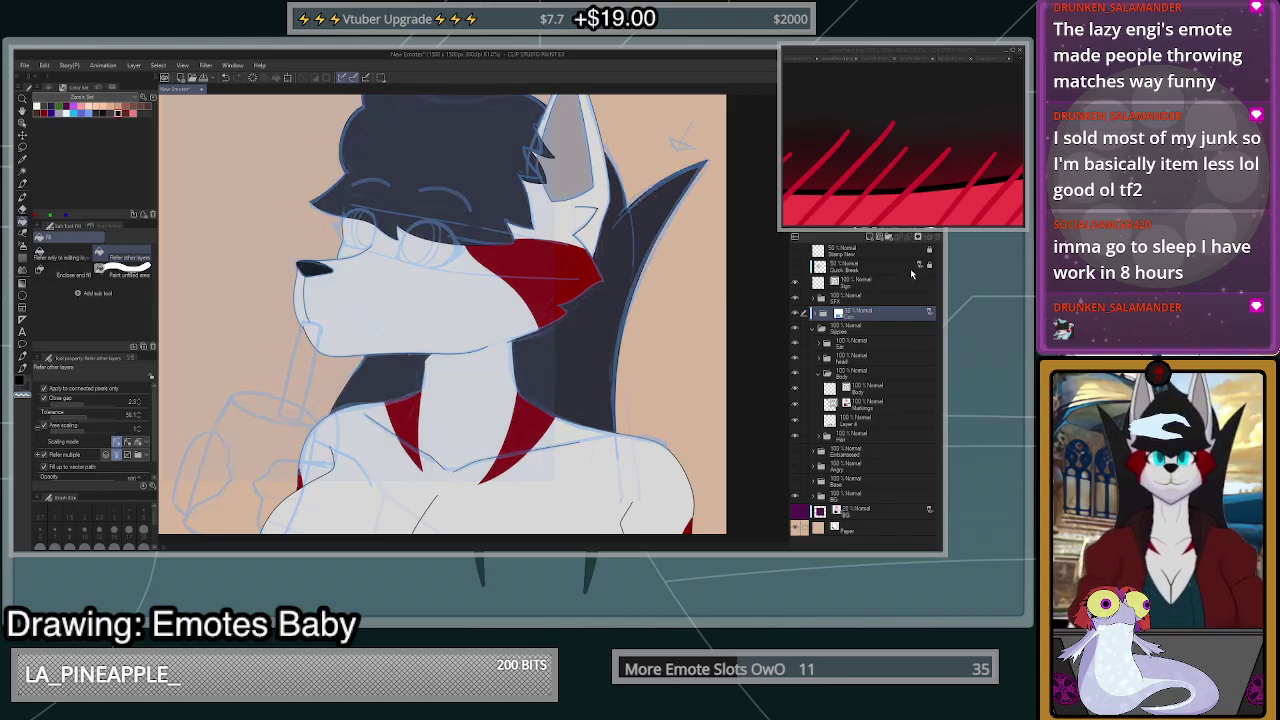
- Select the Body line layer inside the Body folder and switch to the pen for inking
left_click(870, 332)
left_click(868, 374)
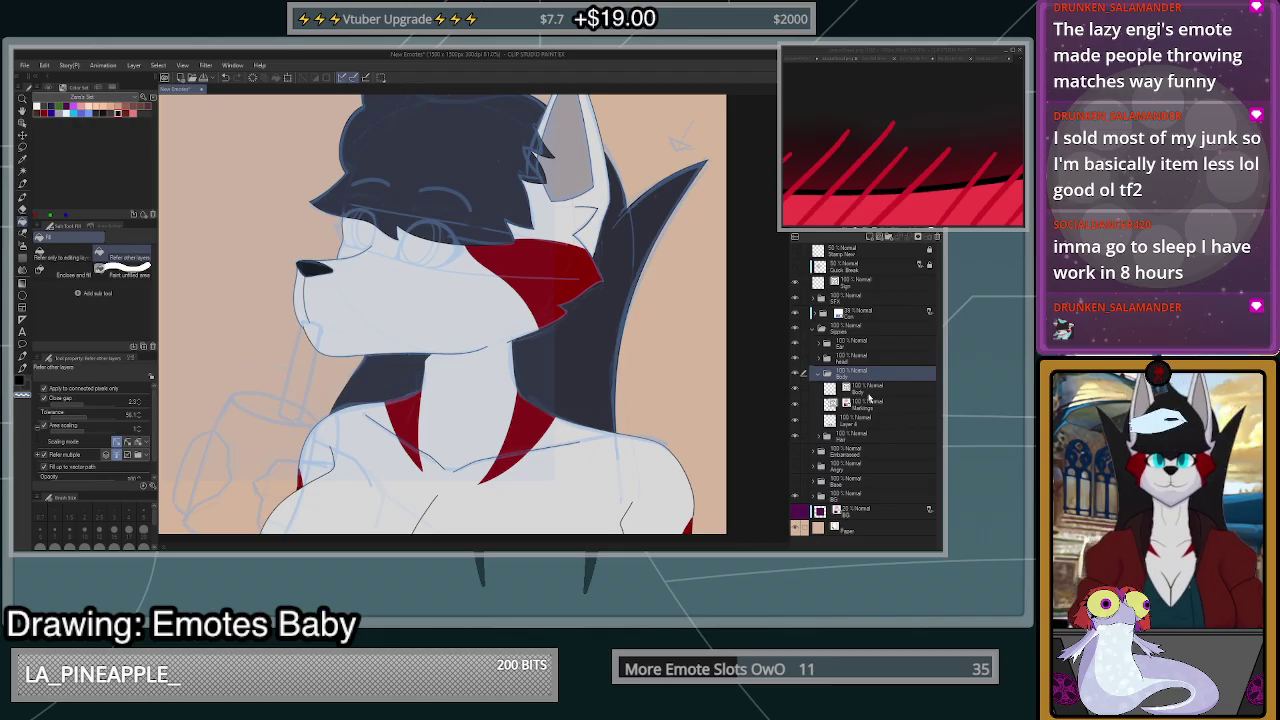
left_click(867, 390)
scroll(497, 442, "down", 1)
scroll(320, 491, "up", 3)
key("p")
scroll(440, 422, "down", 2)
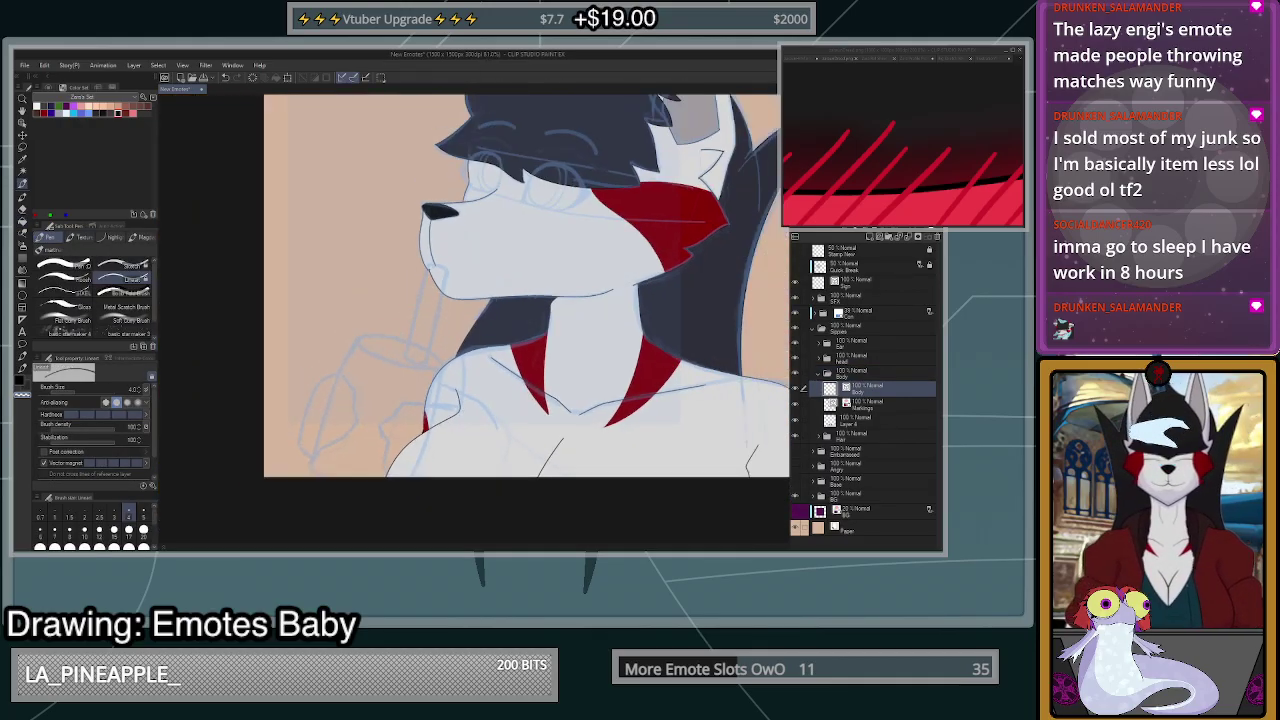
- Try to ink the sketched cup's outer side from the rim downward on the Body line layer, and undo the stroke
scroll(403, 434, "up", 1)
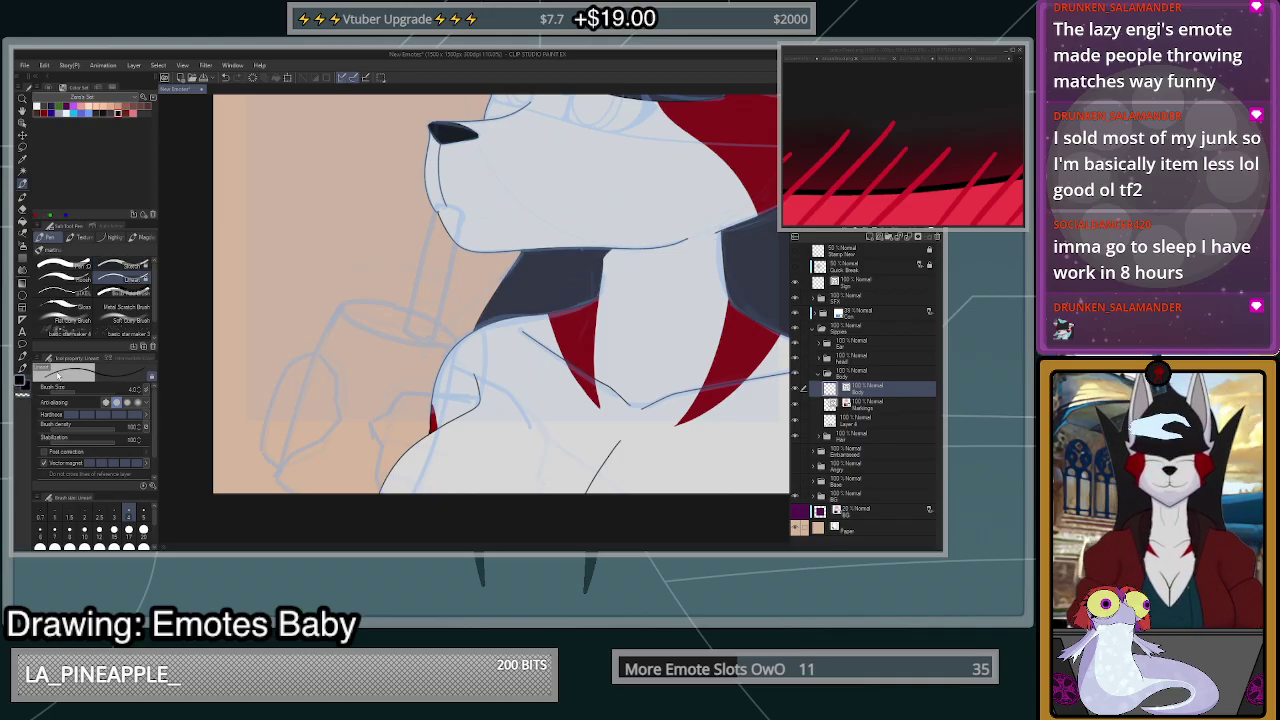
scroll(378, 492, "up", 5)
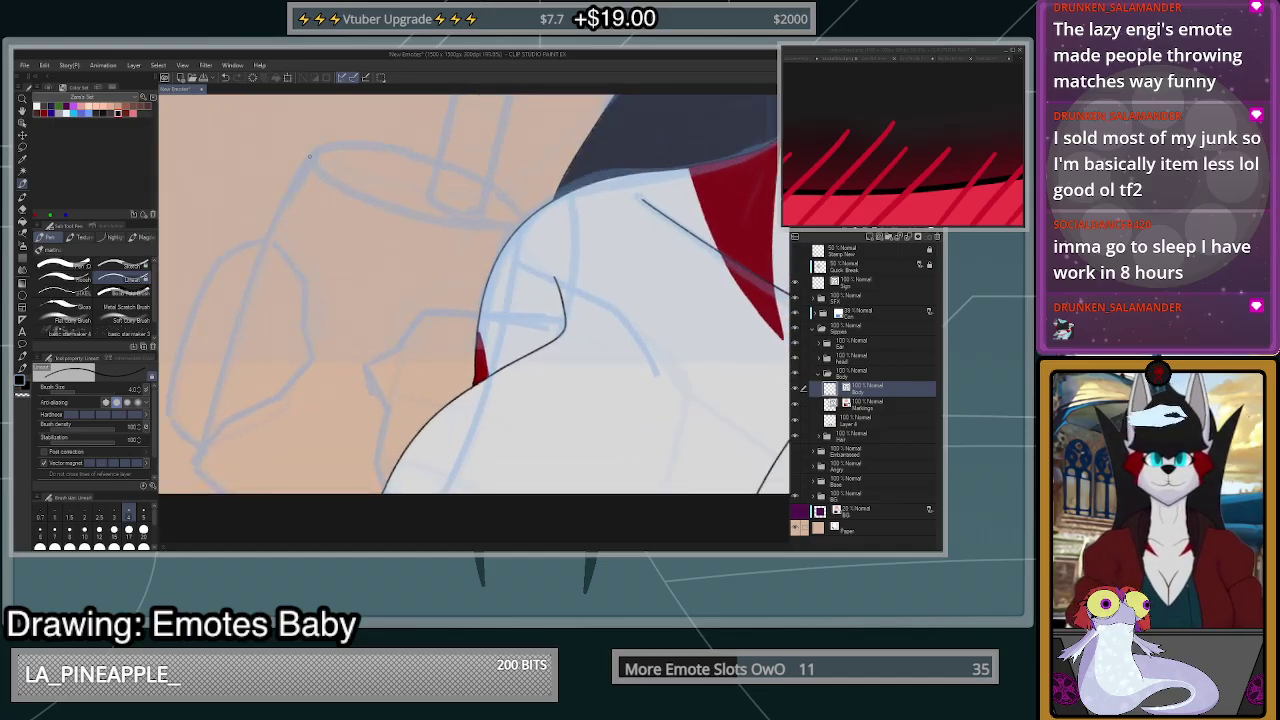
left_click_drag(310, 156, 254, 261)
key("ctrl+z")
scroll(505, 252, "down", 3)
scroll(490, 180, "up", 7)
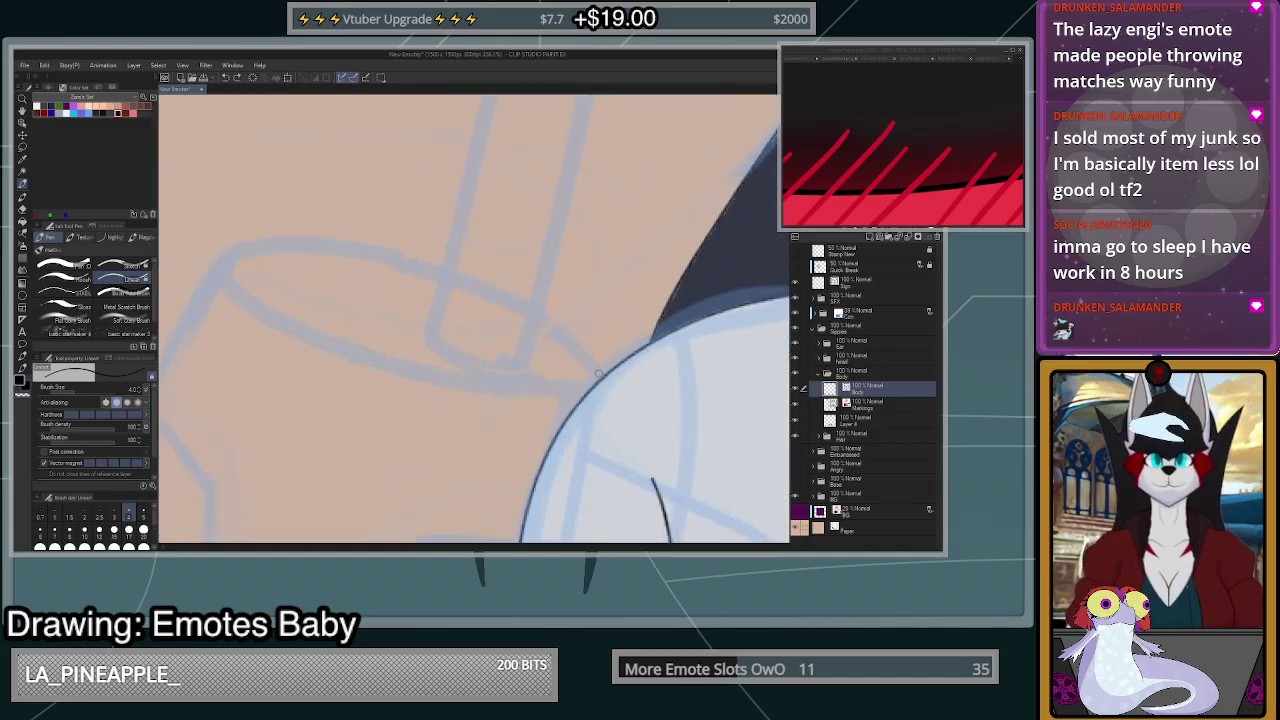
- Ink the cup's oval rim over the blue sketch on the Body layer
mouse_move(594, 388)
left_mouse_down()
mouse_move(463, 396)
mouse_move(342, 367)
mouse_move(239, 302)
mouse_move(236, 256)
mouse_move(345, 249)
mouse_move(471, 284)
mouse_move(572, 342)
mouse_move(598, 391)
left_mouse_up()
scroll(615, 355, "down", 5)
scroll(490, 297, "up", 3)
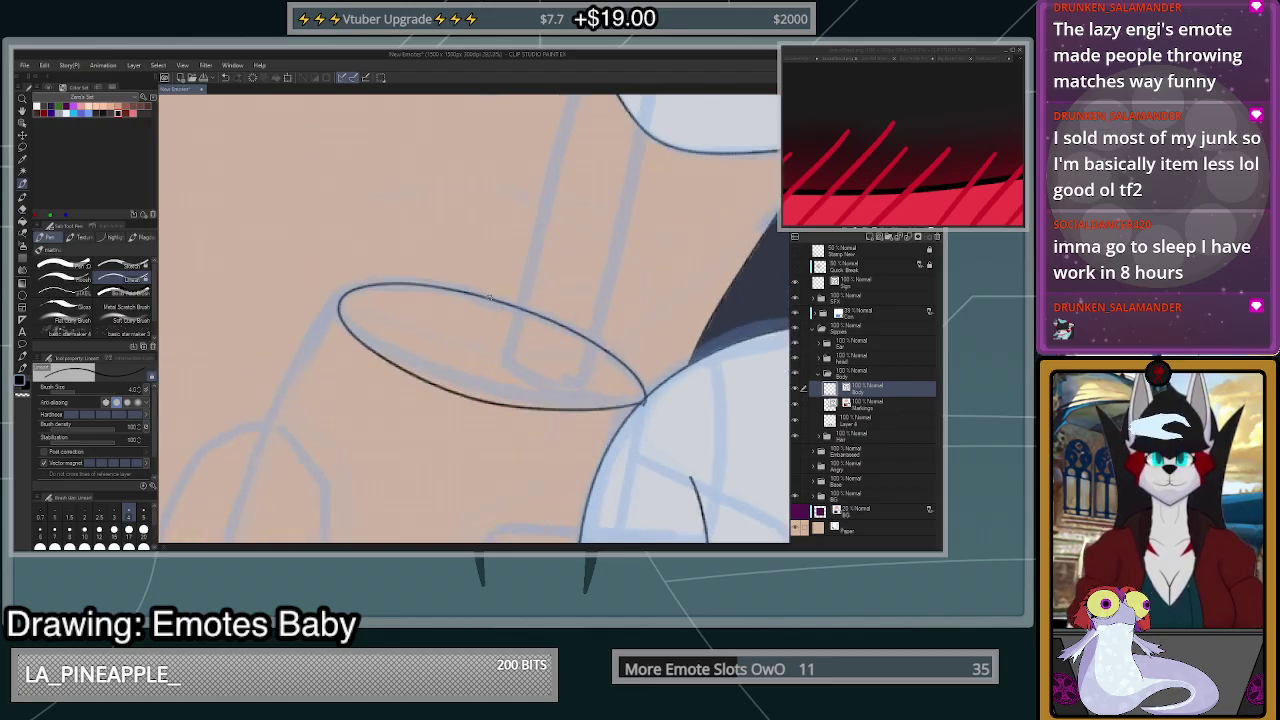
scroll(489, 297, "up", 2)
key("ctrl+z")
mouse_move(727, 480)
left_mouse_down()
mouse_move(548, 483)
mouse_move(417, 462)
mouse_move(280, 402)
mouse_move(216, 337)
mouse_move(237, 281)
mouse_move(321, 264)
mouse_move(445, 282)
mouse_move(667, 386)
mouse_move(725, 439)
mouse_move(708, 481)
mouse_move(722, 441)
mouse_move(684, 398)
mouse_move(507, 311)
mouse_move(292, 272)
mouse_move(221, 290)
mouse_move(215, 332)
mouse_move(282, 386)
mouse_move(604, 482)
mouse_move(724, 478)
left_mouse_up()
key("ctrl+z")
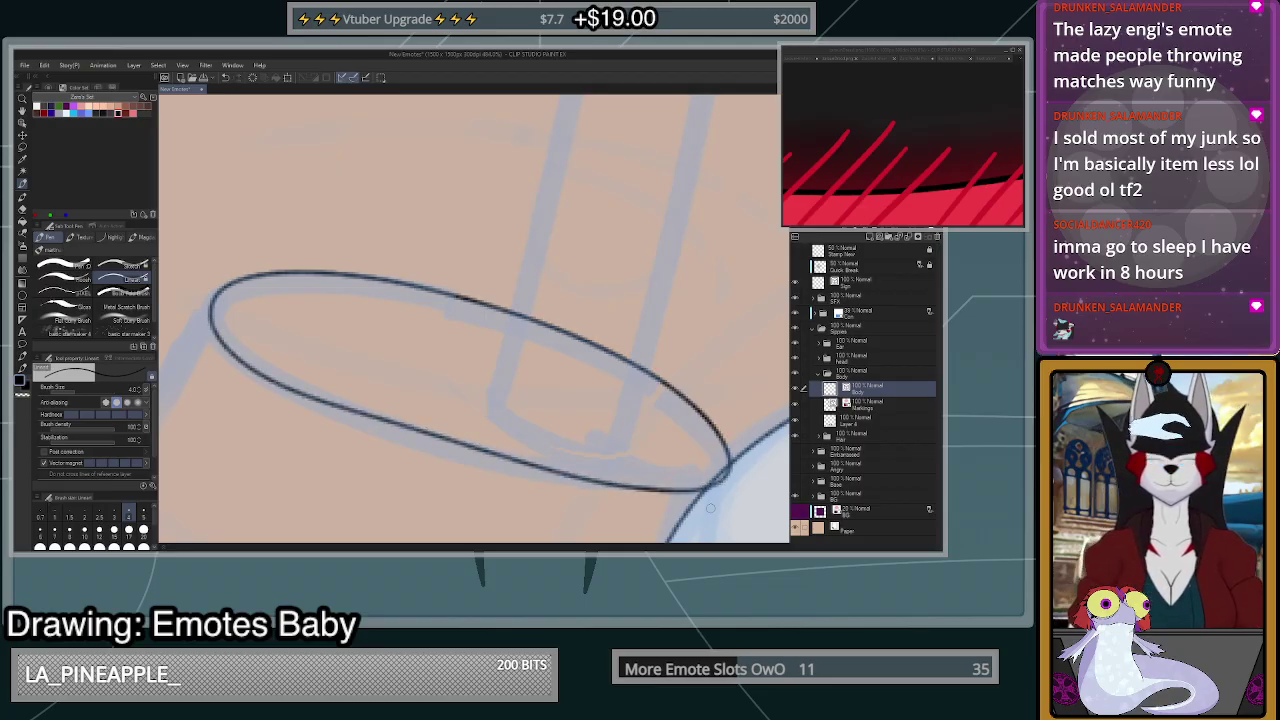
scroll(710, 507, "down", 7)
scroll(710, 507, "up", 6)
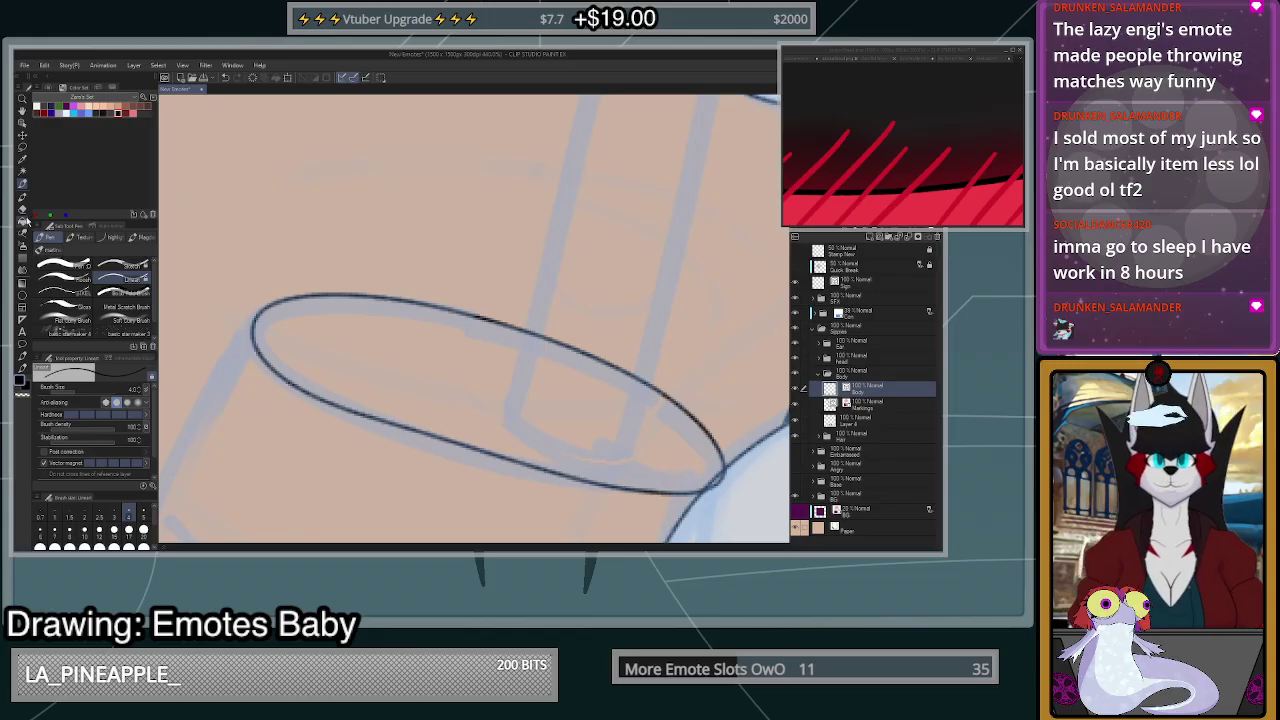
- Try to reshape the rim's lower edge near the shoulder with the Redraw vector line tool
key("y")
scroll(701, 399, "up", 1)
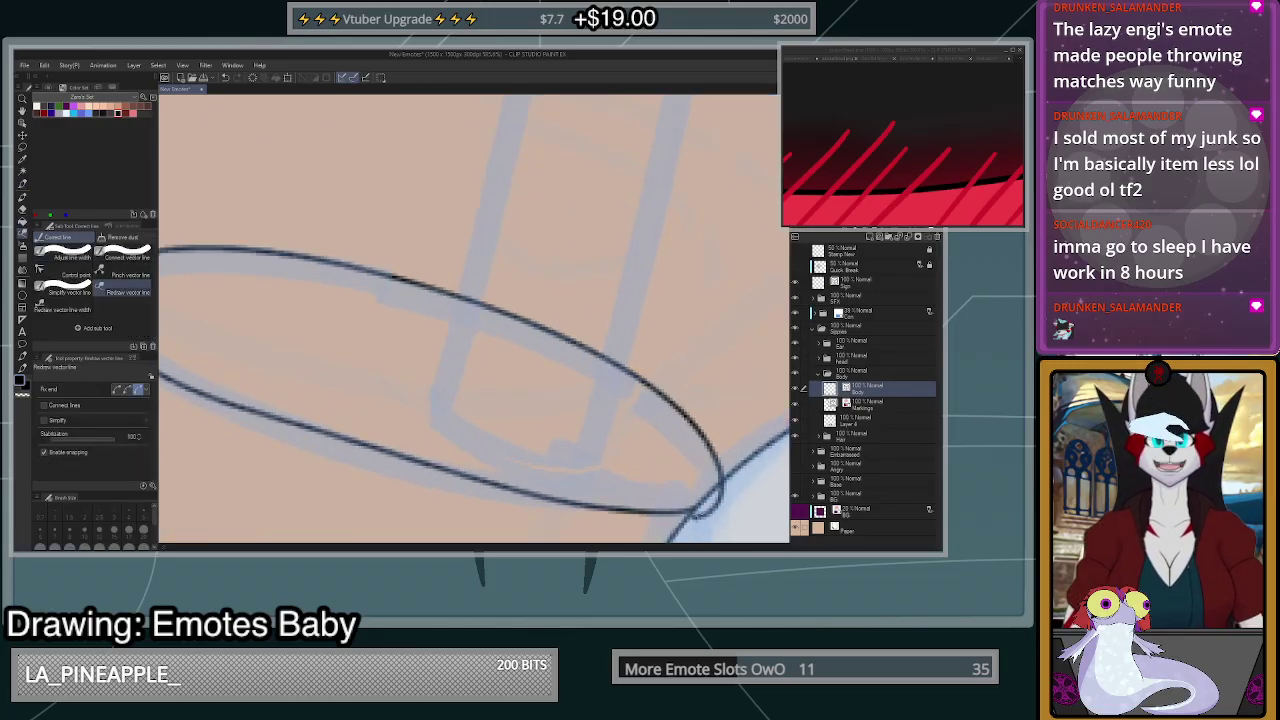
scroll(690, 430, "down", 2)
left_click(125, 254)
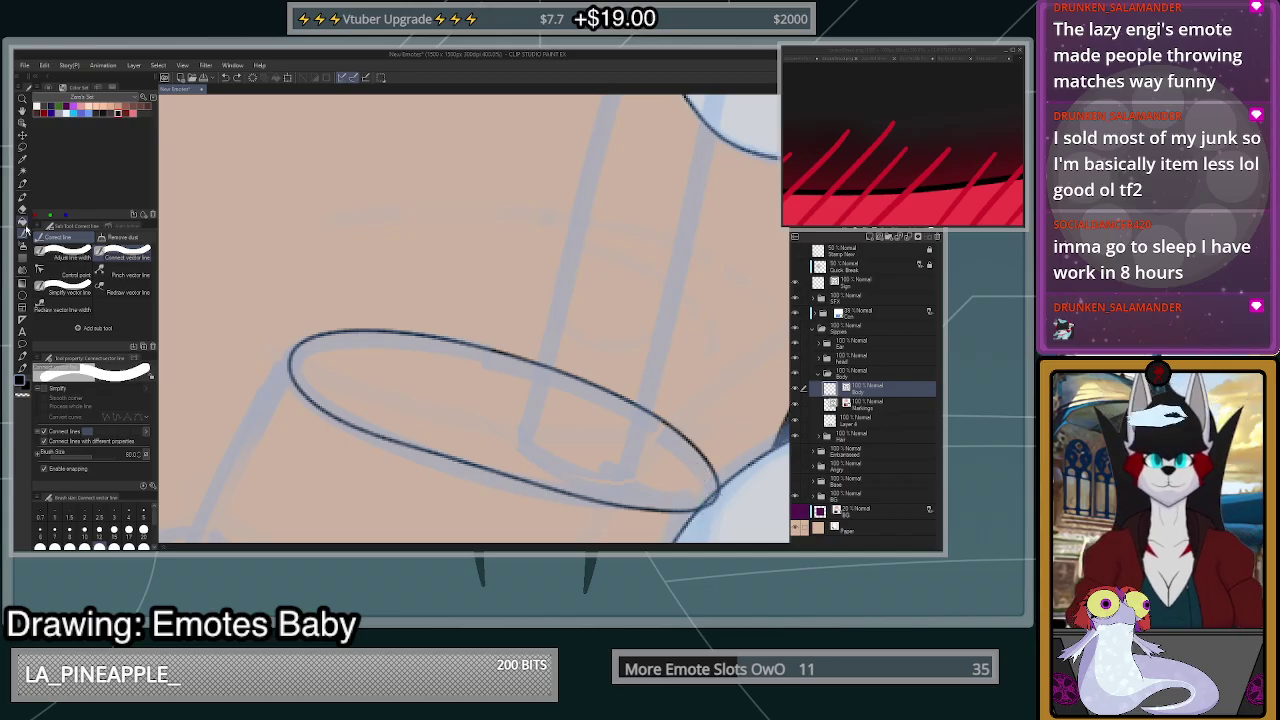
left_click(122, 290)
mouse_move(574, 495)
left_mouse_down()
mouse_move(700, 510)
mouse_move(604, 502)
left_mouse_up()
key("ctrl+z")
left_click(690, 505, "ctrl+shift")
left_click(680, 511, "ctrl+shift")
key("ctrl+z")
key("ctrl+z")
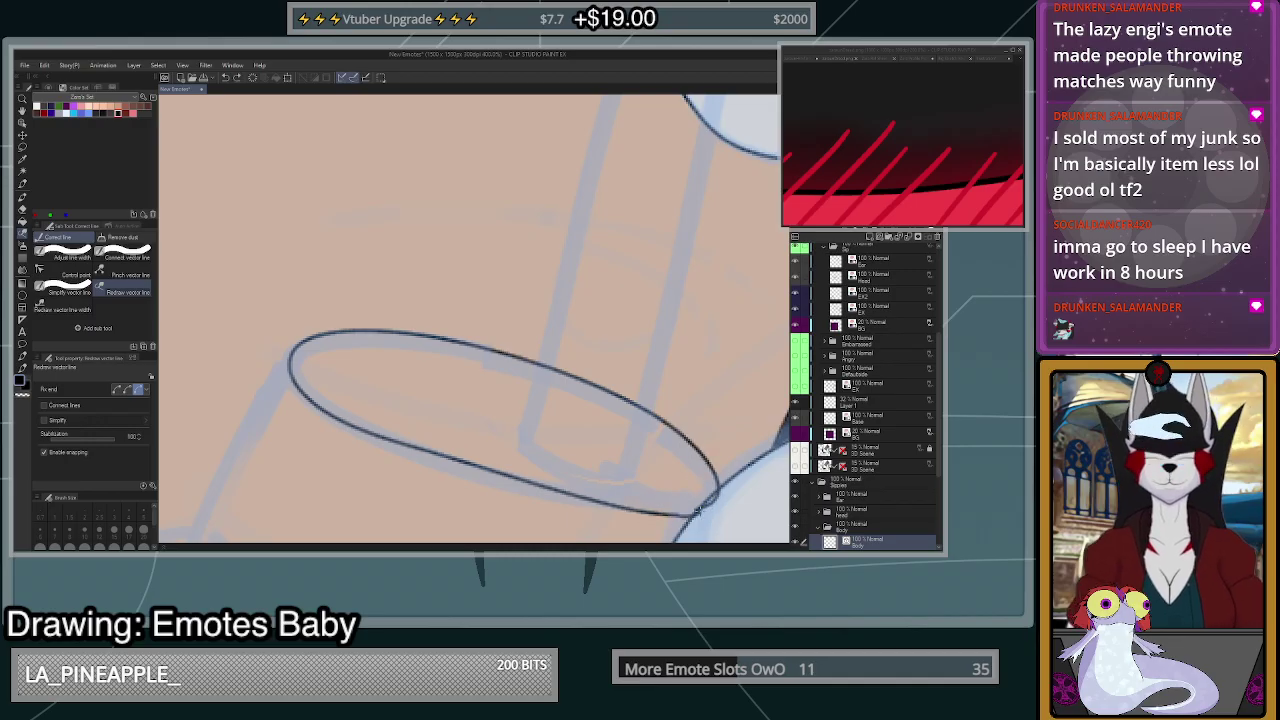
key("ctrl+z")
- Try redrawing the whole lower curve of the rim from the shoulder to its far end
mouse_move(700, 505)
left_mouse_down()
mouse_move(585, 510)
mouse_move(393, 456)
mouse_move(295, 380)
left_mouse_up()
key("ctrl+z")
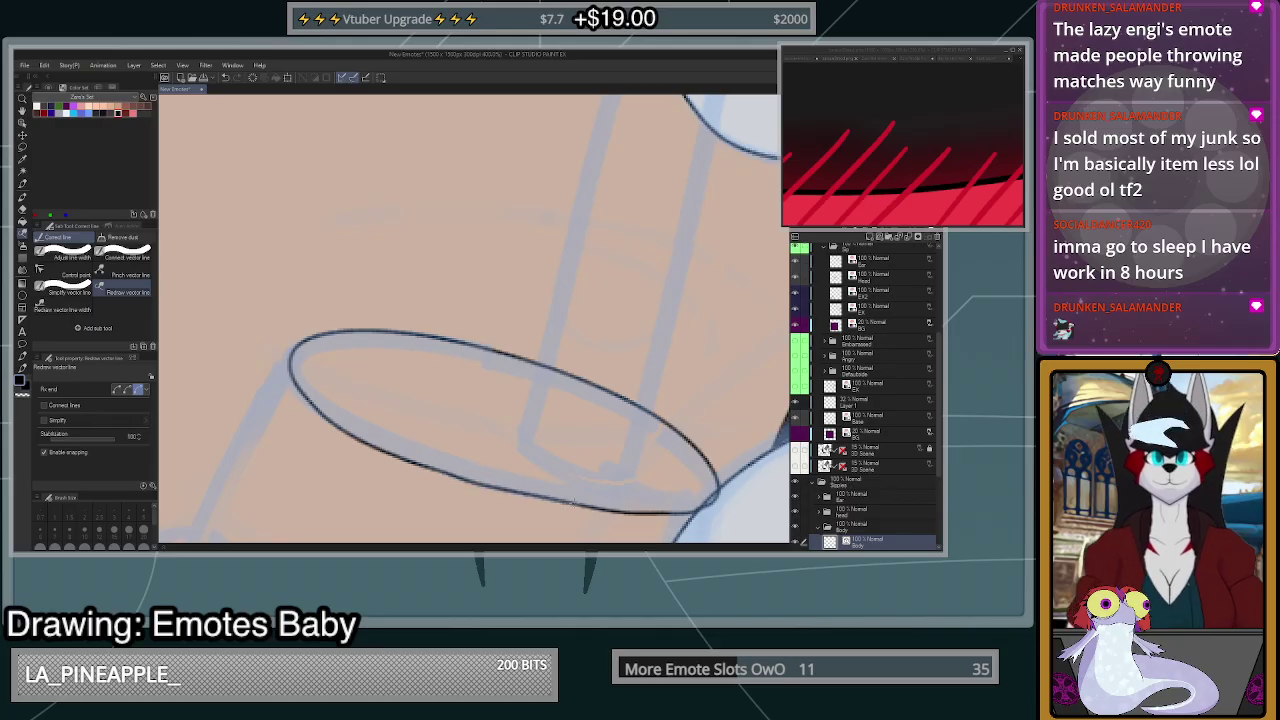
left_click_drag(700, 506, 404, 459)
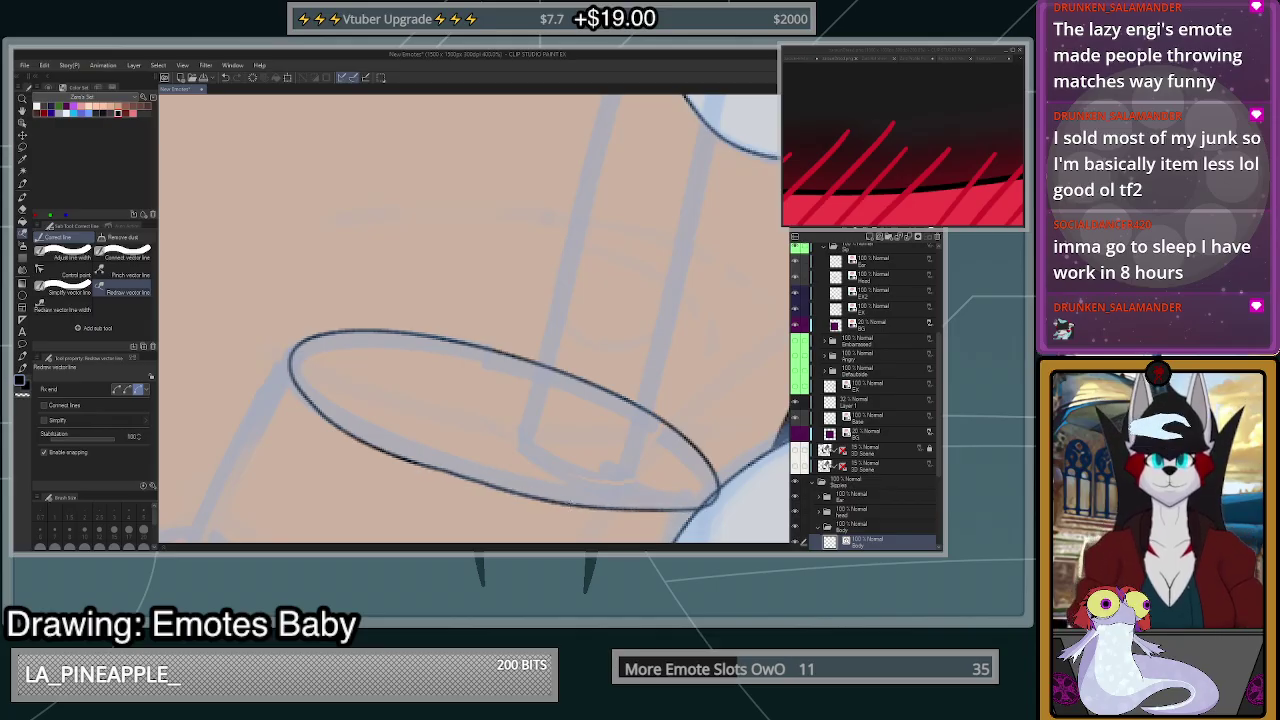
left_click_drag(510, 495, 706, 504)
key("ctrl+z")
key("ctrl+z")
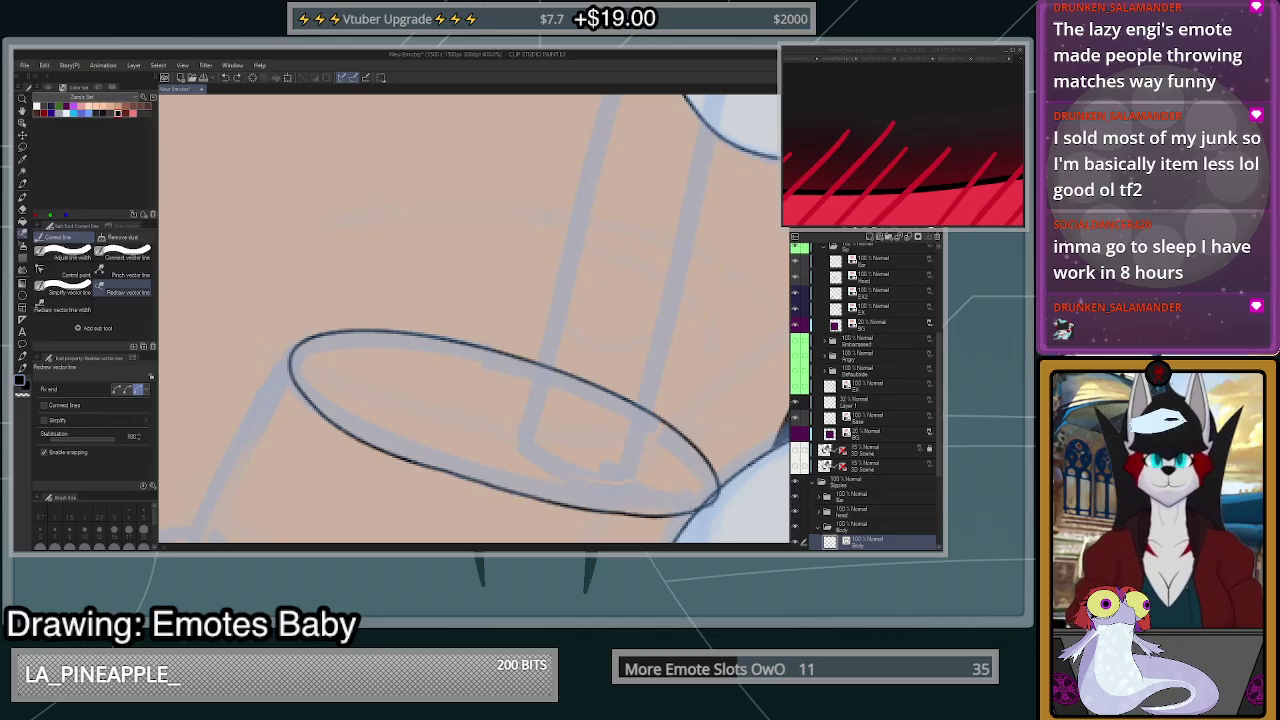
- Trim the overlapping rim lines beside the shoulder with the vector eraser
scroll(702, 427, "down", 7)
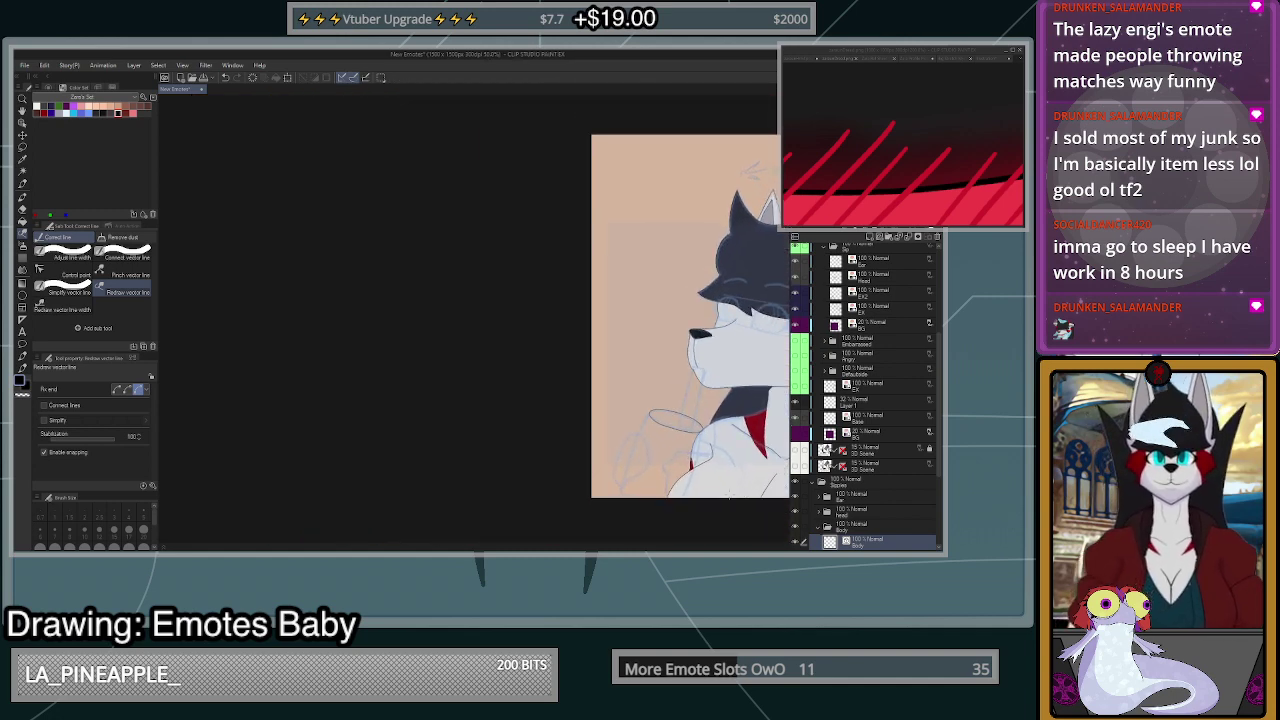
scroll(718, 476, "up", 3)
scroll(688, 442, "up", 5)
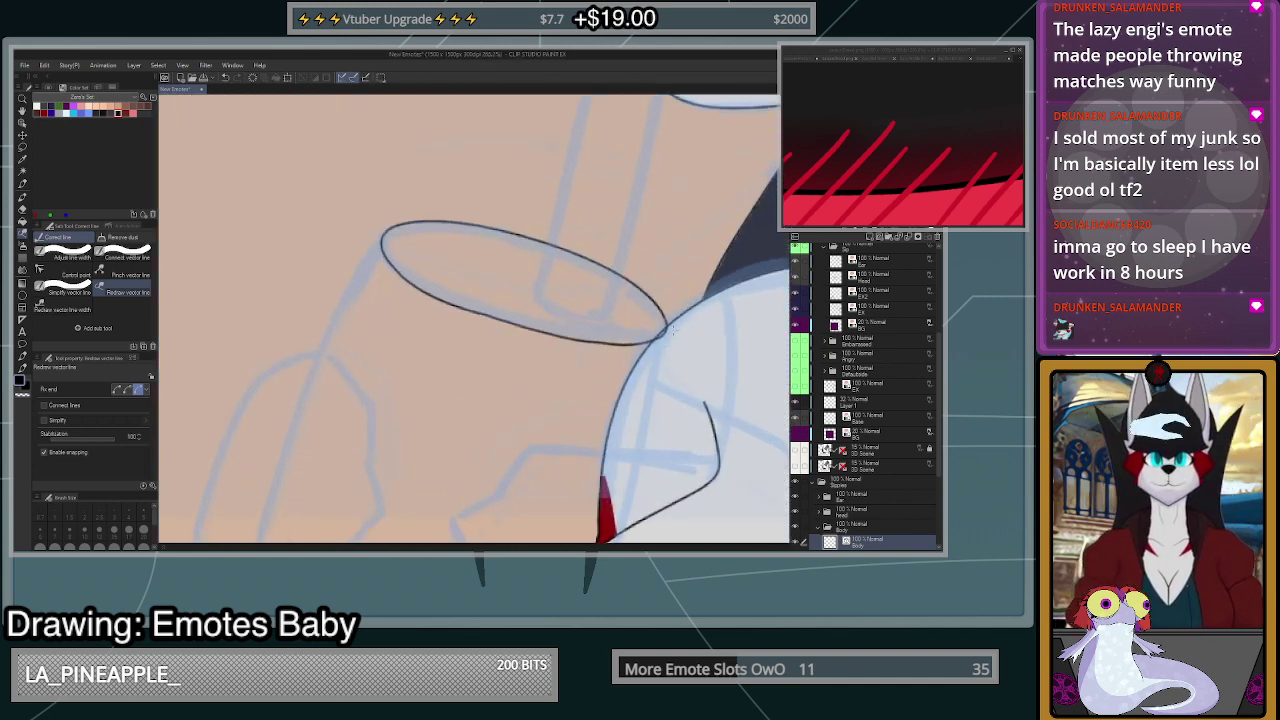
key("e")
scroll(648, 332, "up", 3)
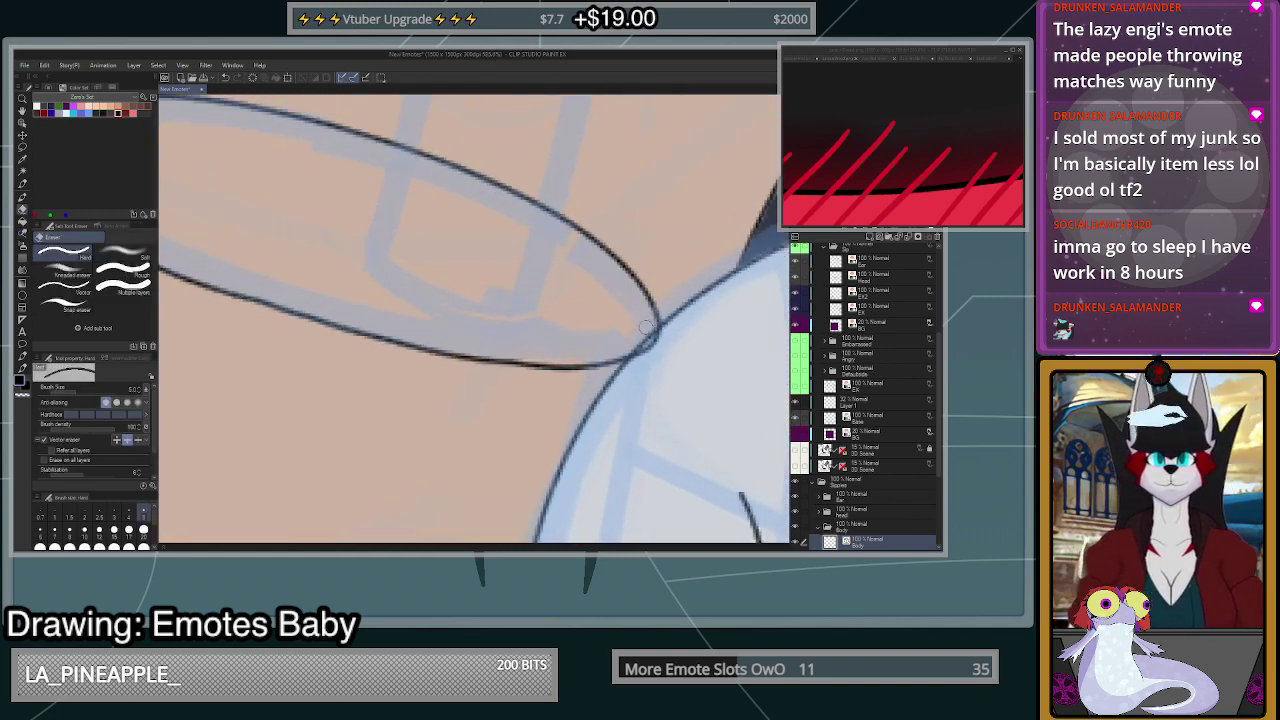
scroll(648, 332, "down", 4)
scroll(656, 446, "up", 2)
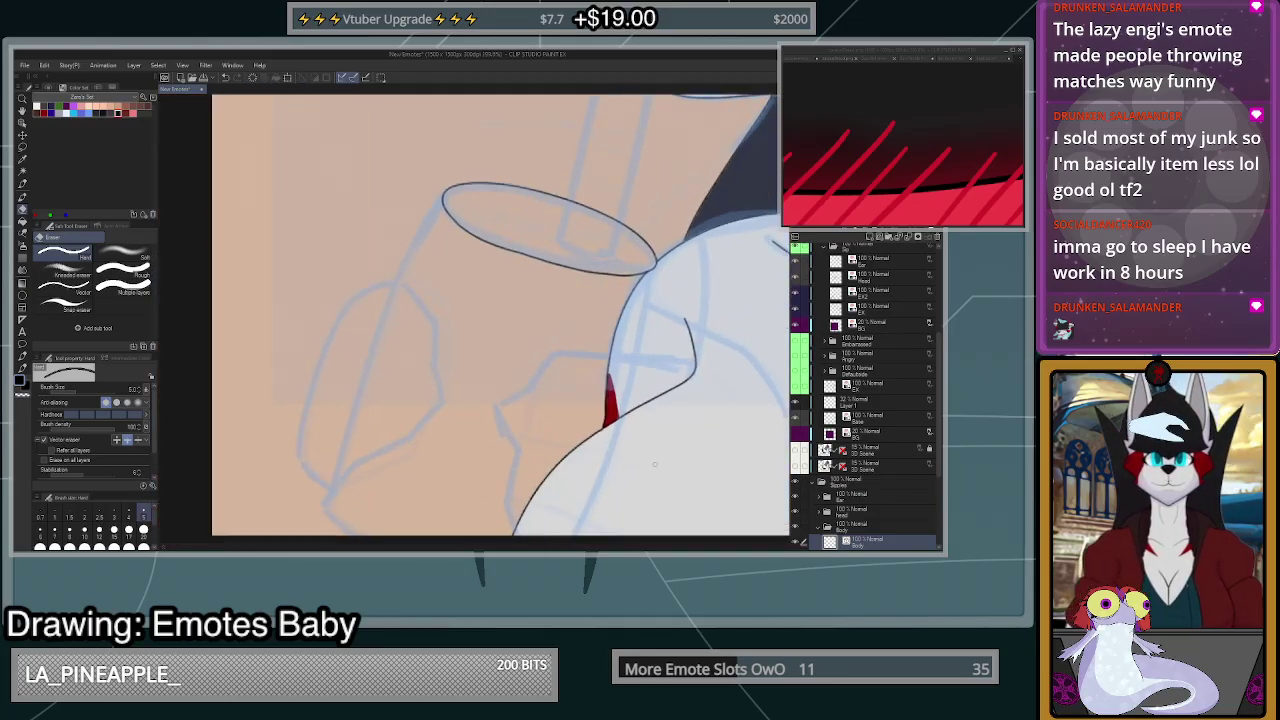
- Ink the cup's two slanted sides from the rim down to the canvas edge with the pen
key("p")
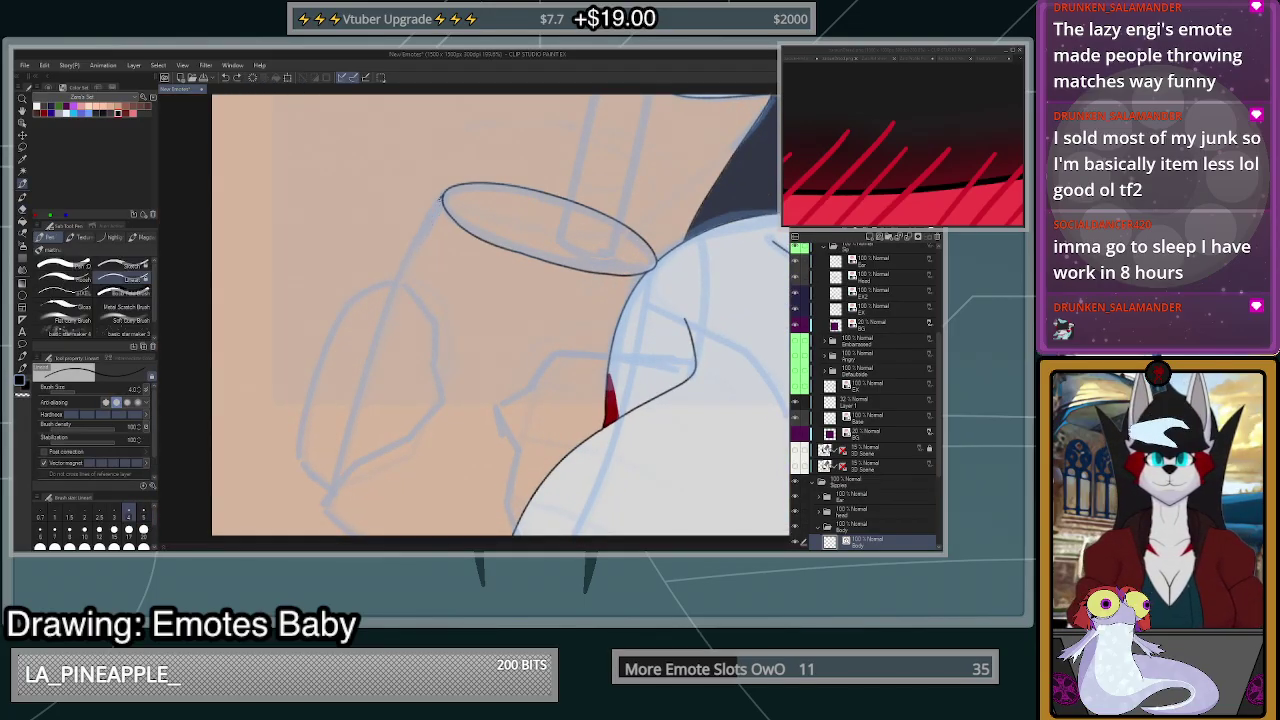
mouse_move(442, 199)
left_mouse_down()
mouse_move(385, 328)
mouse_move(322, 536)
left_mouse_up()
scroll(500, 315, "down", 2)
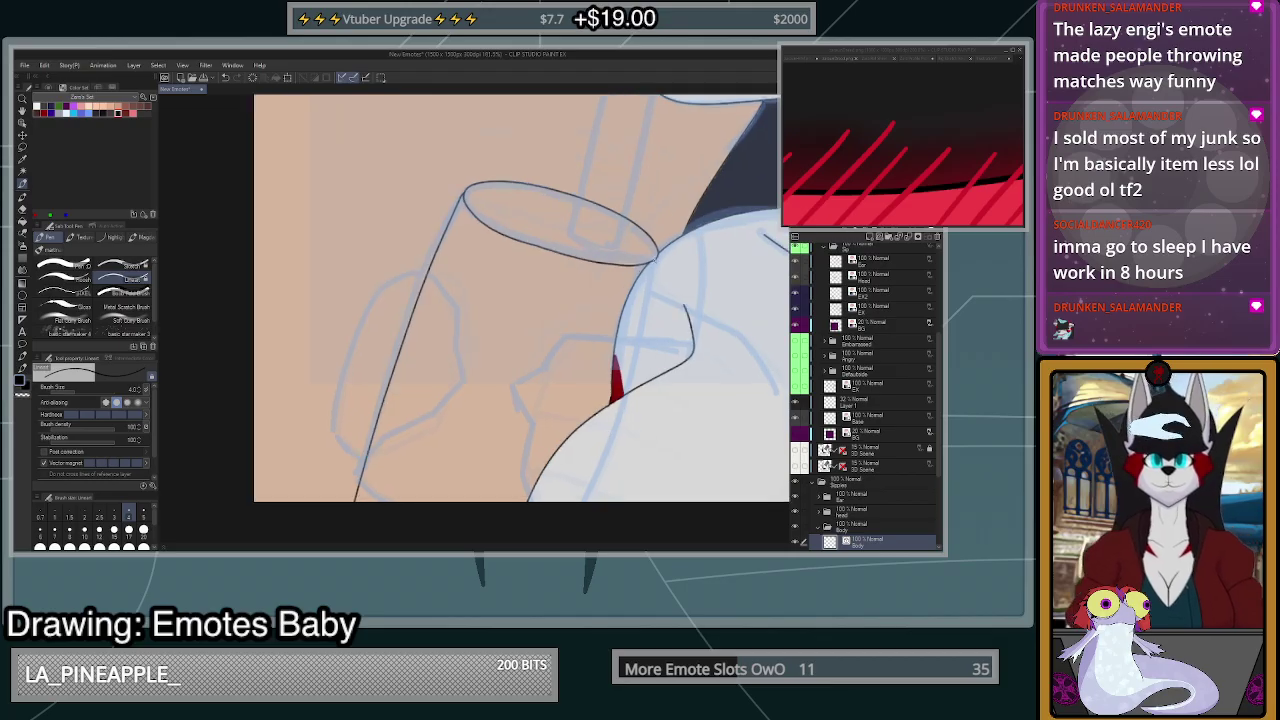
left_click_drag(657, 258, 589, 500)
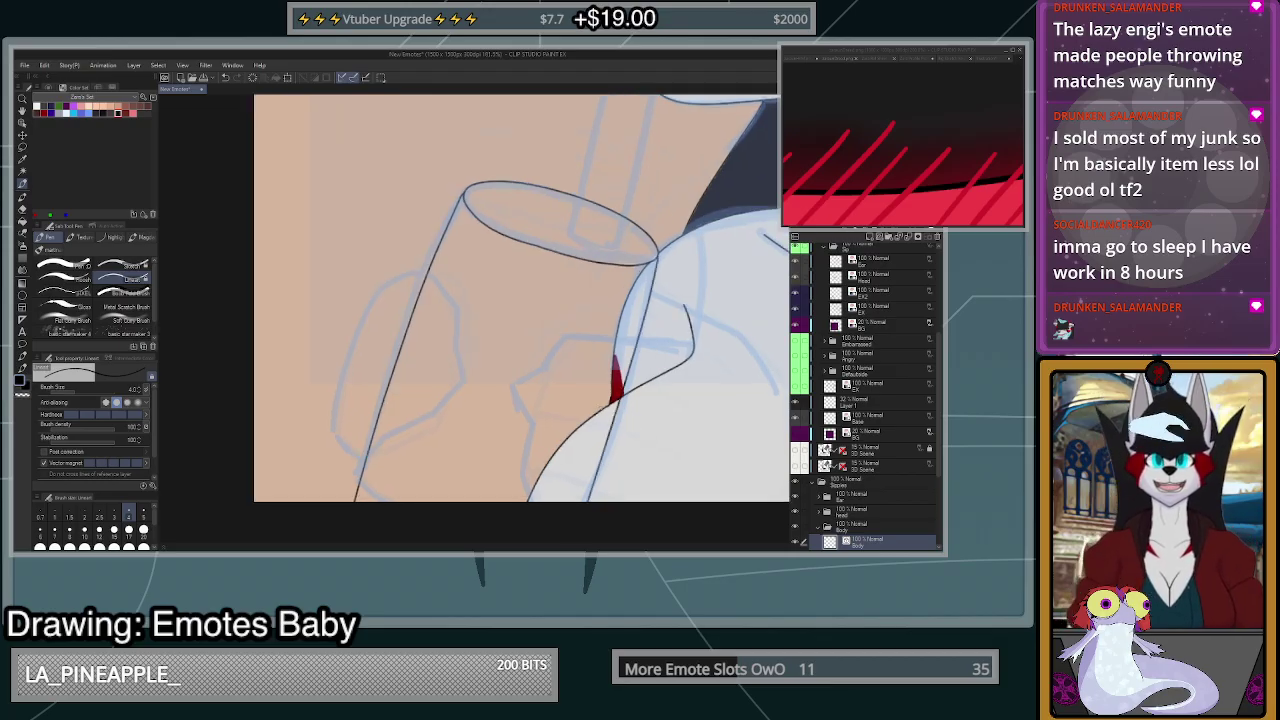
- Ink the start of the cup's base curve and erase the line ends that overshoot its lower corner
scroll(554, 395, "up", 2)
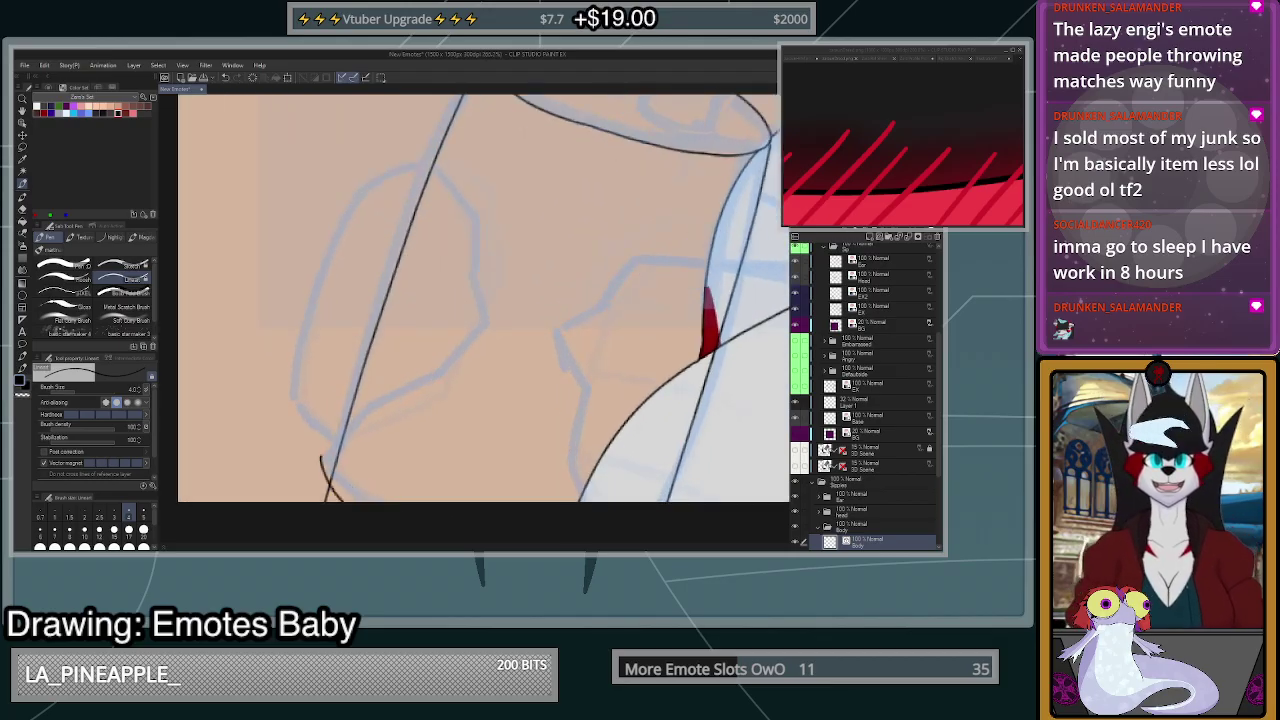
left_click_drag(325, 432, 343, 500)
key("e")
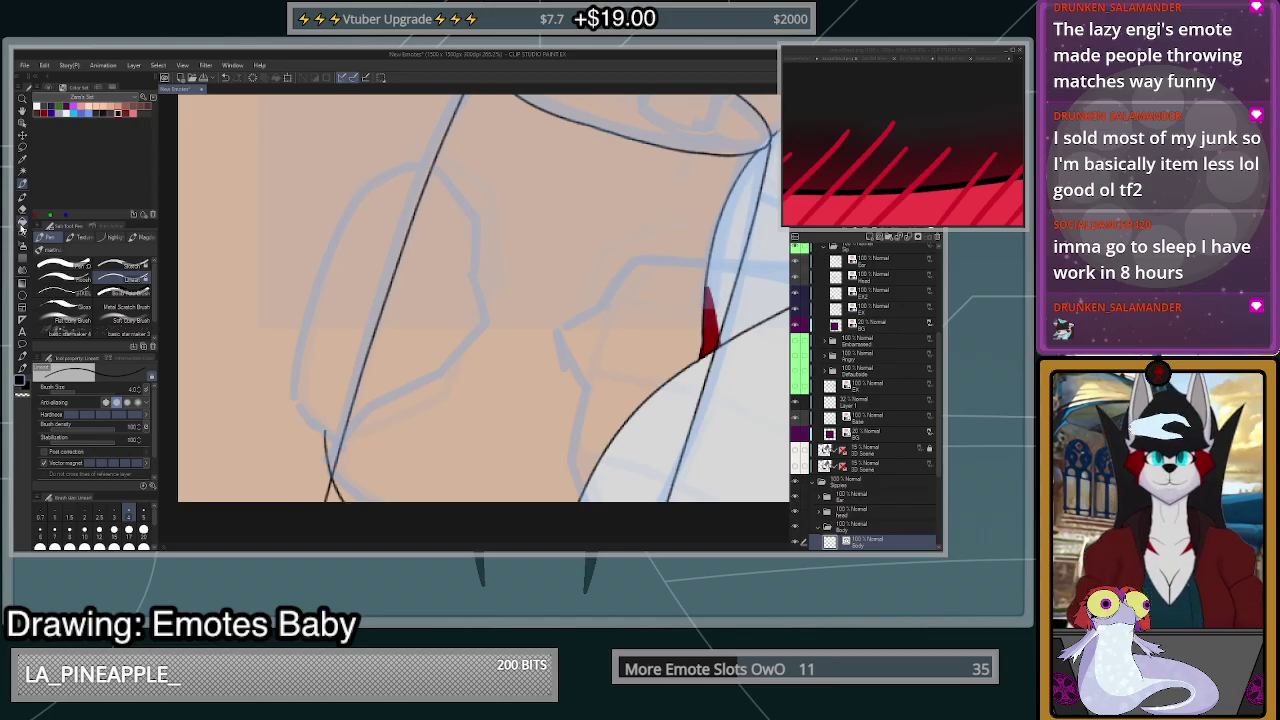
left_click_drag(325, 432, 323, 476)
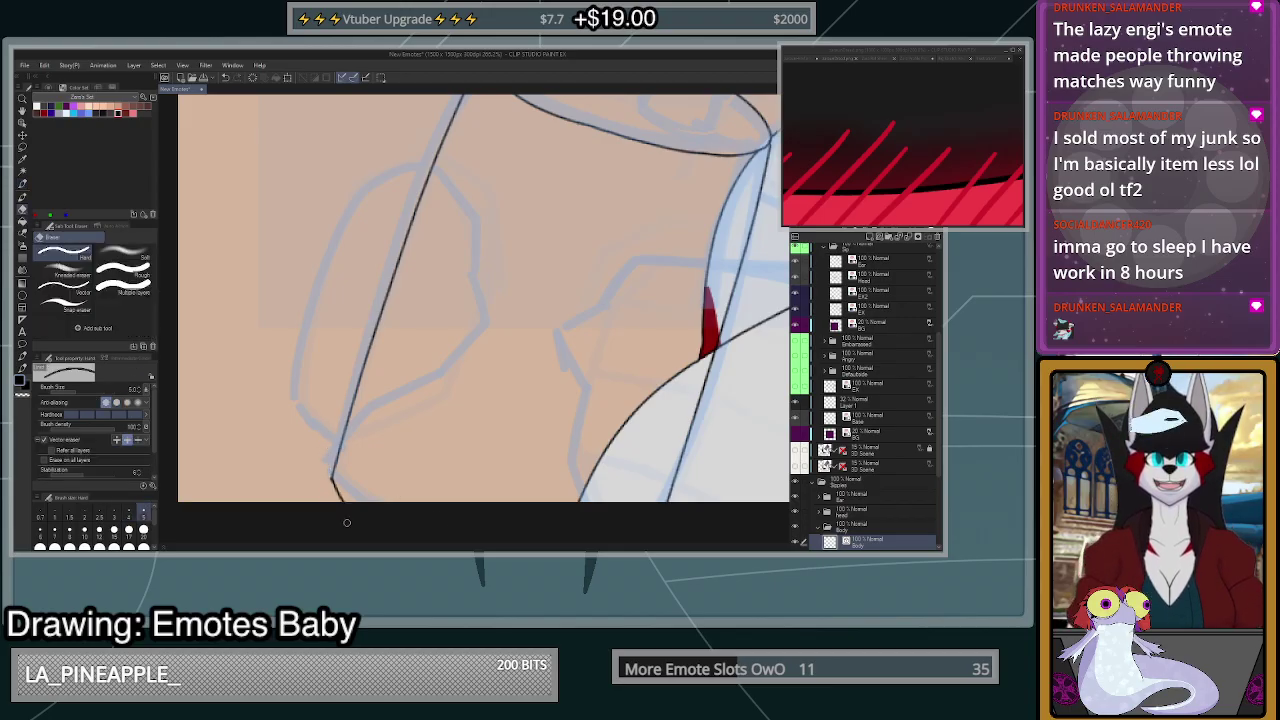
scroll(614, 488, "down", 4)
scroll(614, 488, "up", 2)
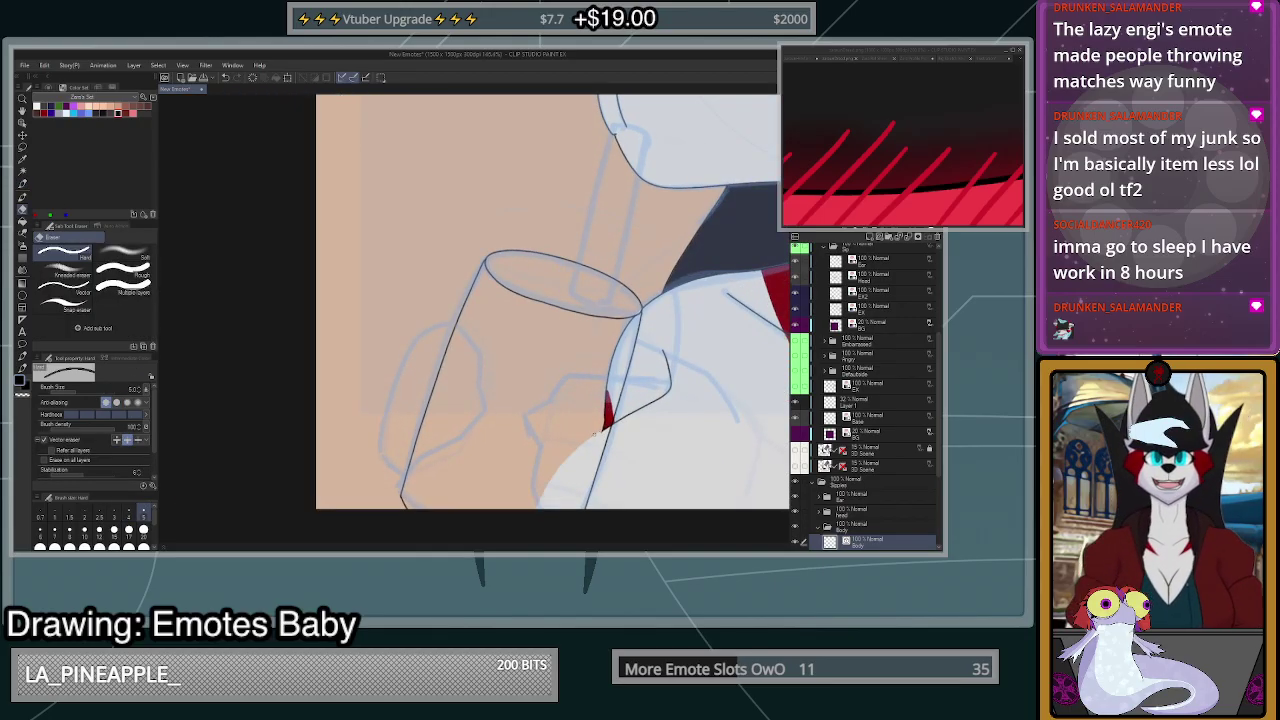
- Examine the inked cup against the whole character and review the layer stack
scroll(605, 424, "up", 3)
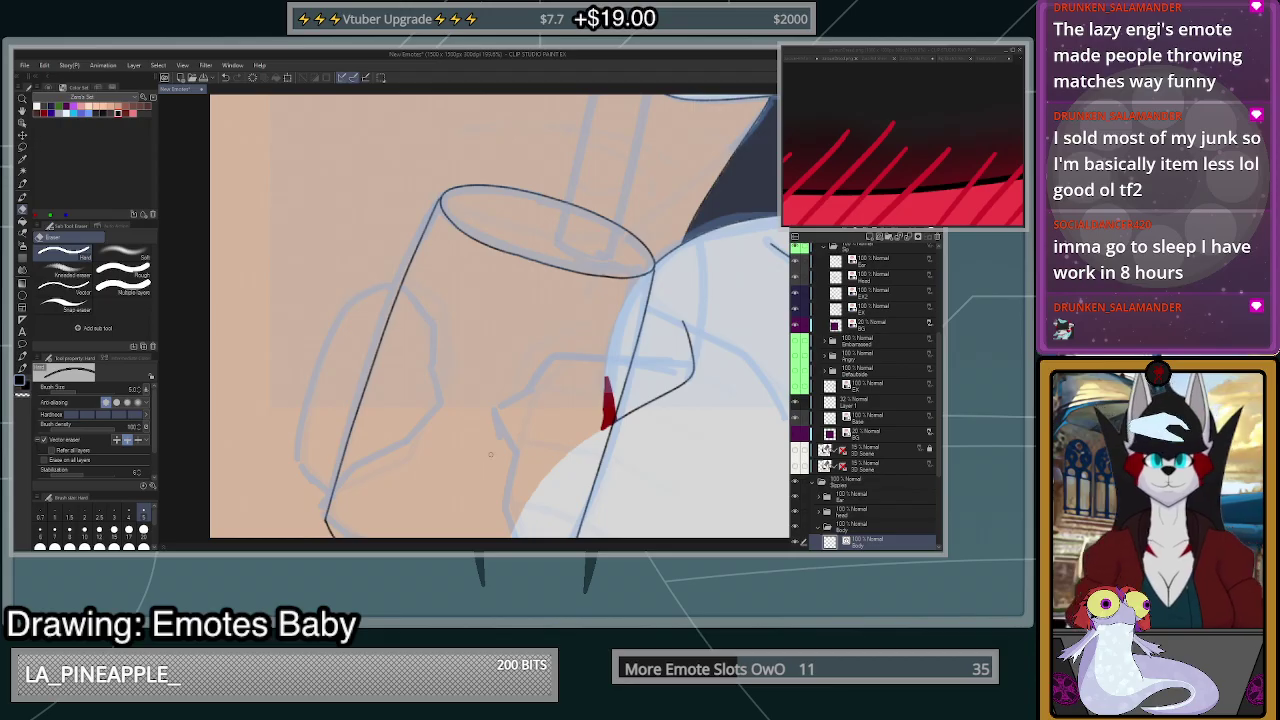
scroll(883, 400, "down", 3)
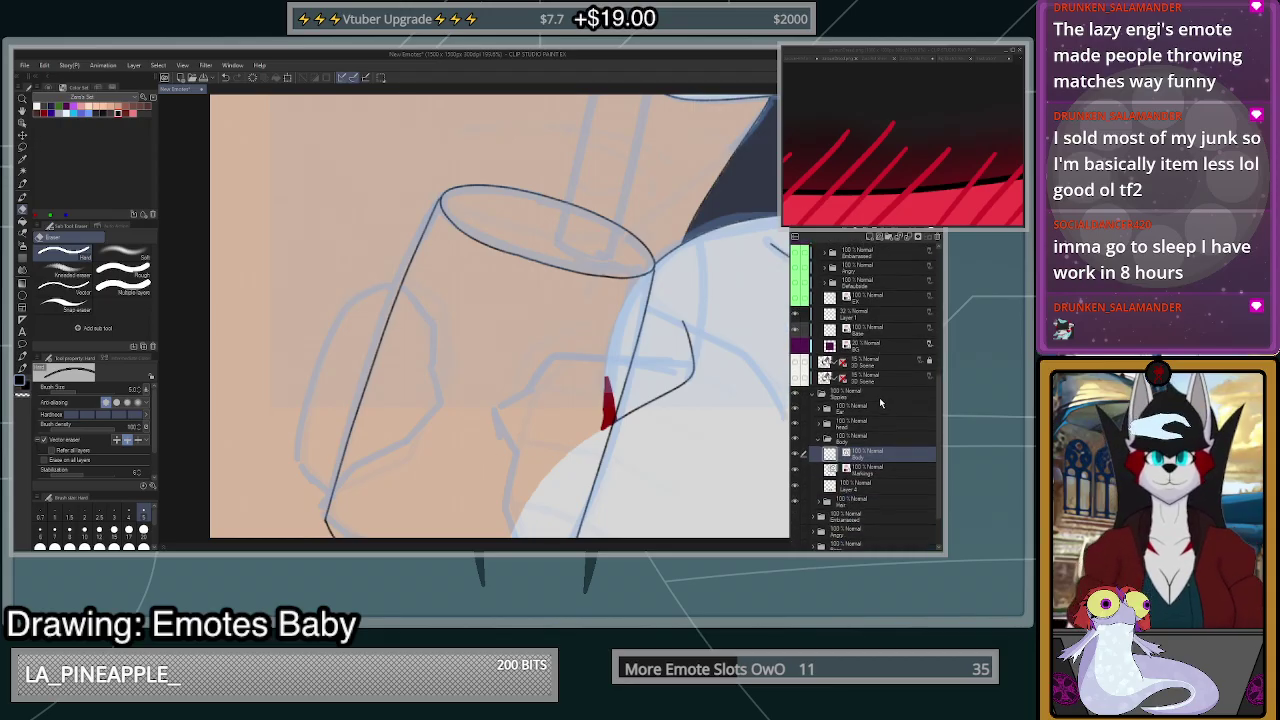
scroll(880, 402, "down", 1)
scroll(633, 435, "down", 3)
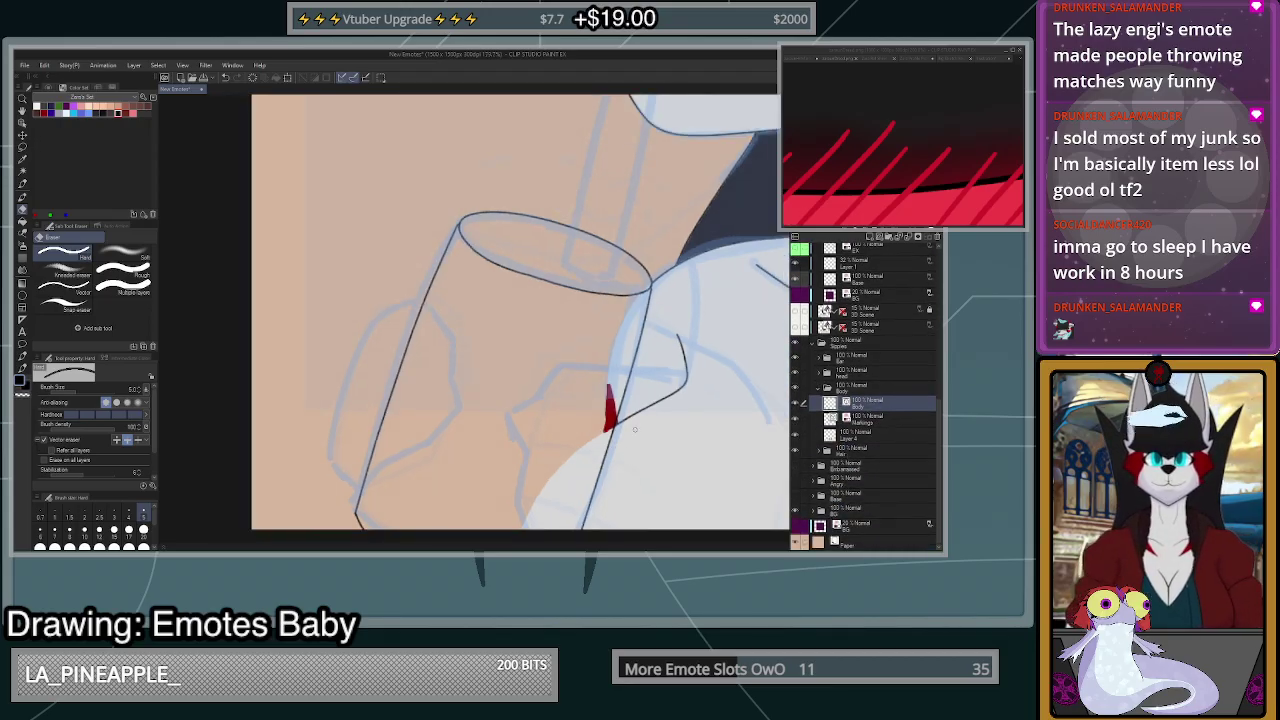
scroll(640, 430, "down", 3)
scroll(640, 430, "up", 3)
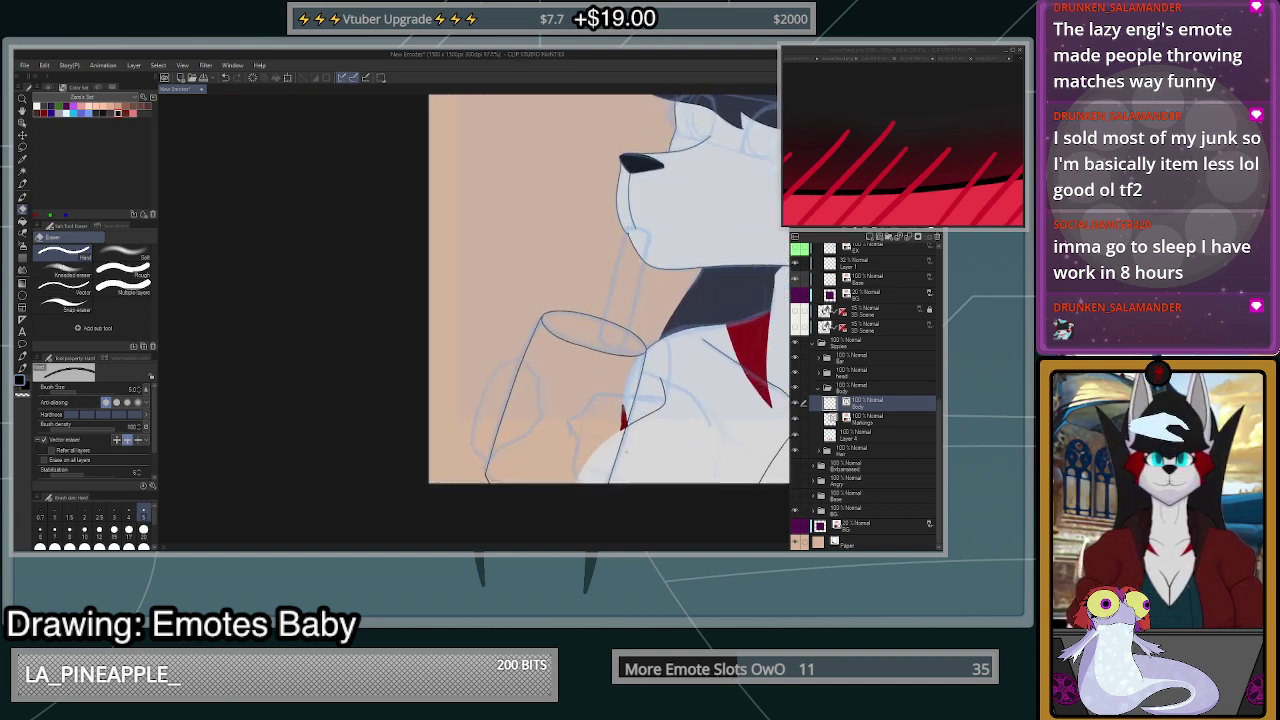
scroll(625, 460, "down", 4)
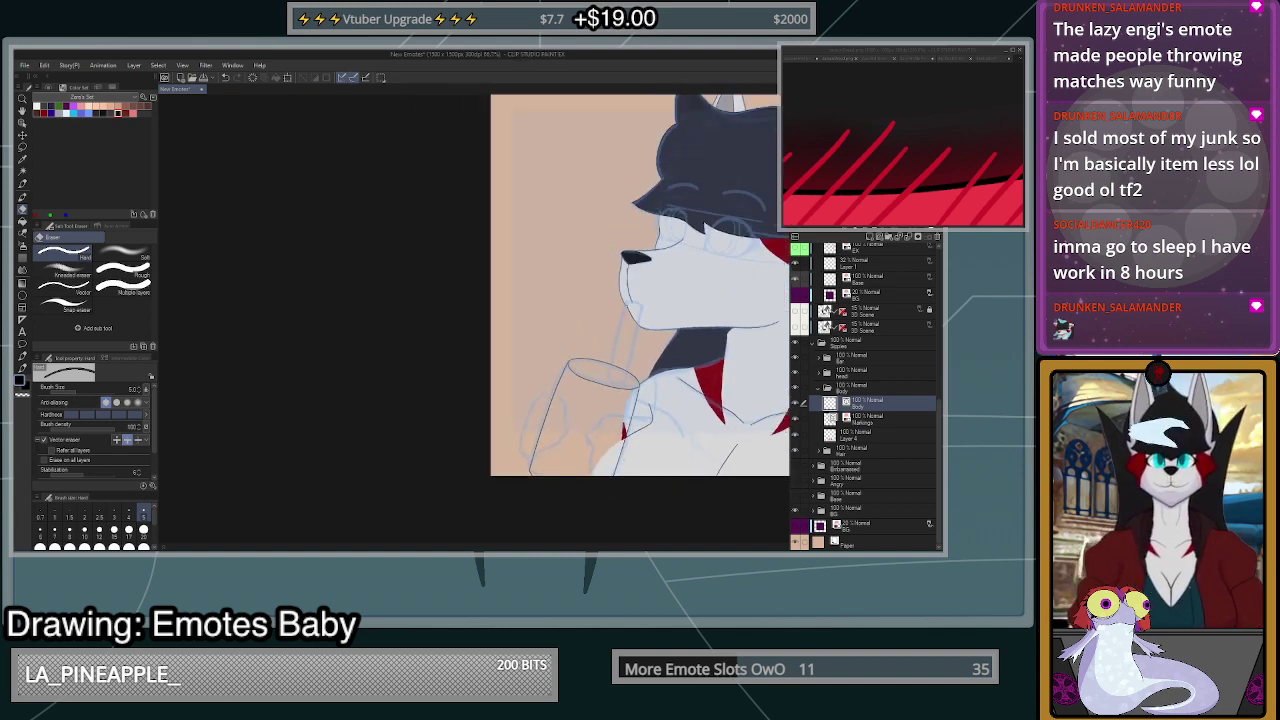
scroll(626, 470, "up", 6)
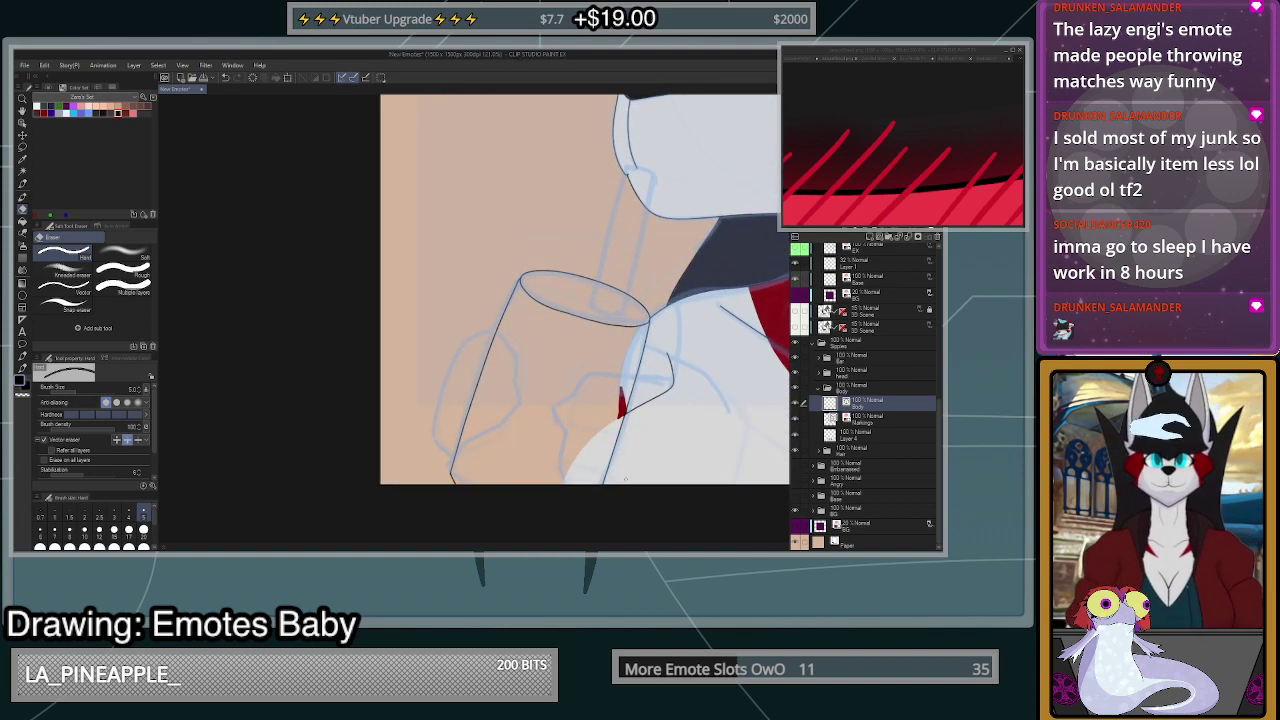
- Undo all of the cup line work on the Body layer, including the sides and the rim
key("ctrl+z")
key("ctrl+z")
key("ctrl+z")
key("ctrl+z")
key("ctrl+z")
key("ctrl+z")
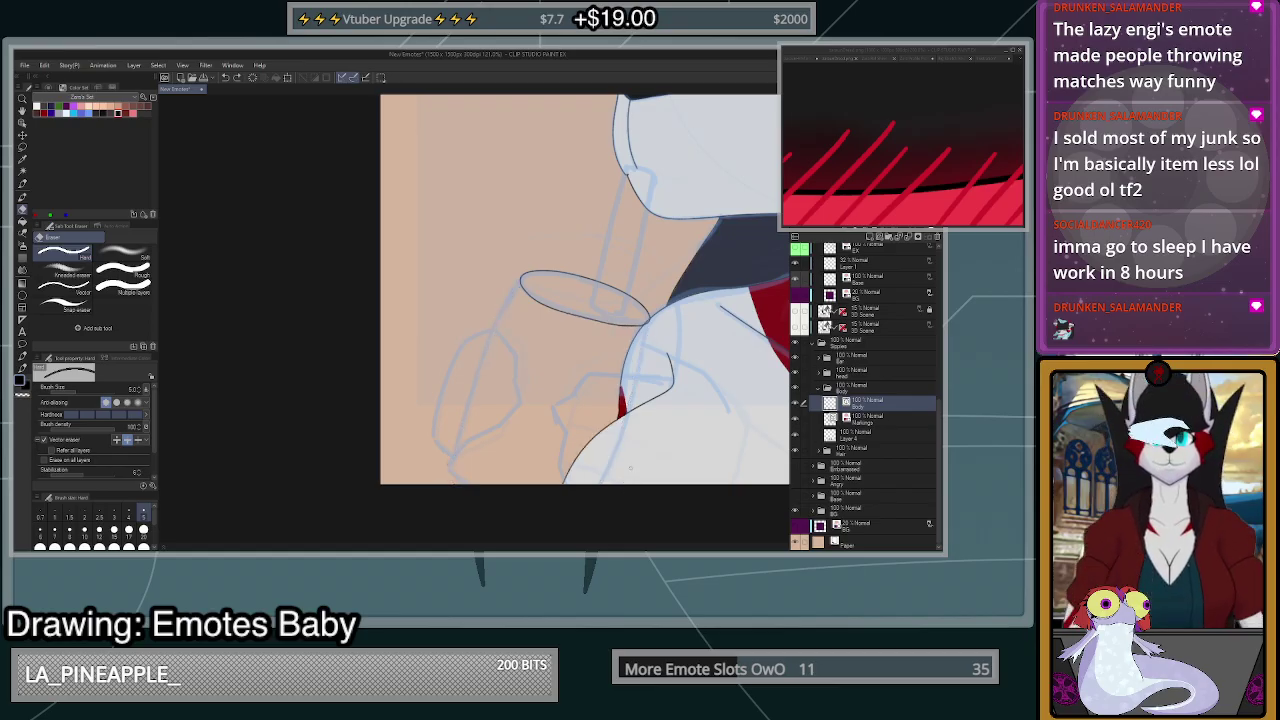
key("ctrl+z")
key("ctrl+z")
key("ctrl+z")
key("ctrl+z")
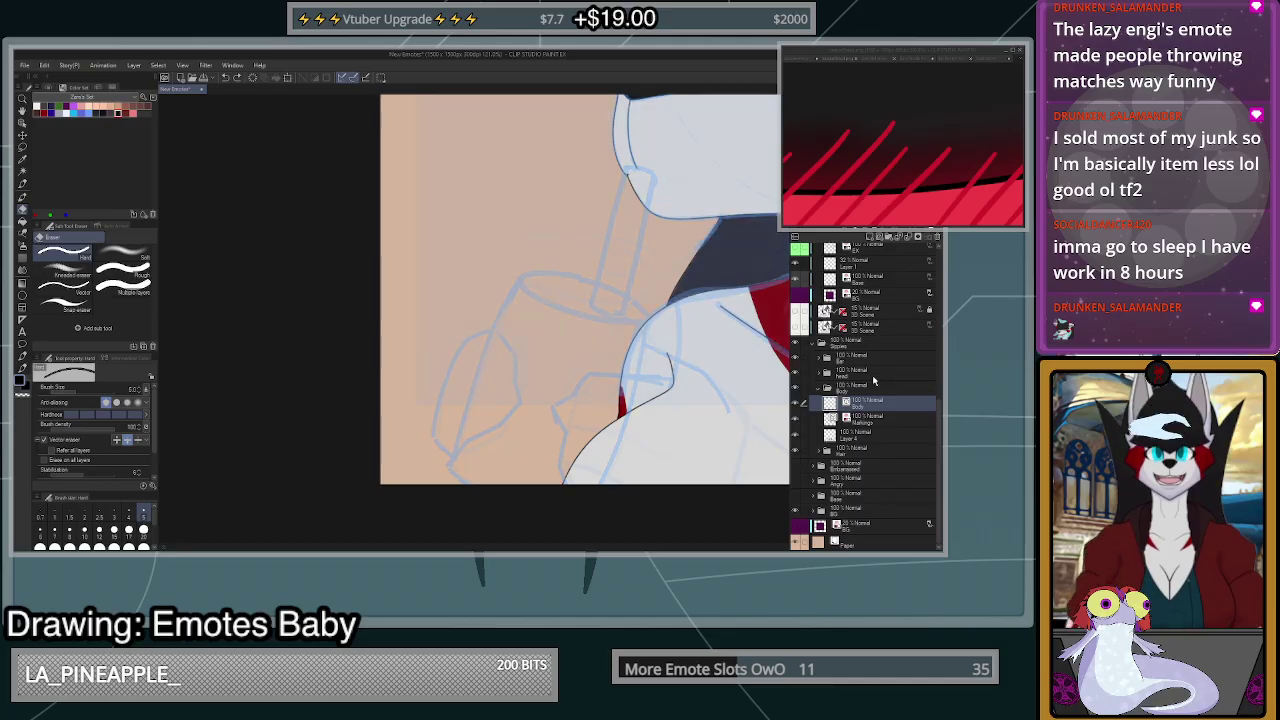
- Create a folder named Soda between the Ear and head folders and add a new vector layer inside it
left_click(871, 390)
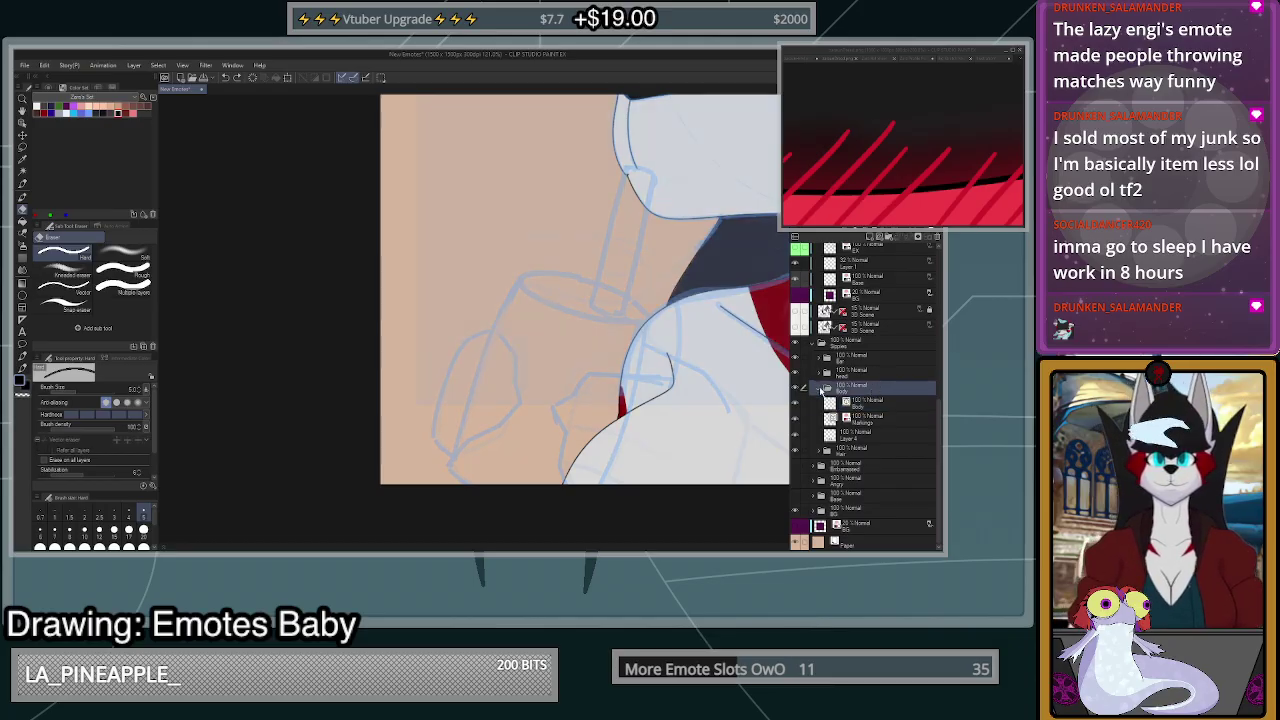
left_click(819, 389)
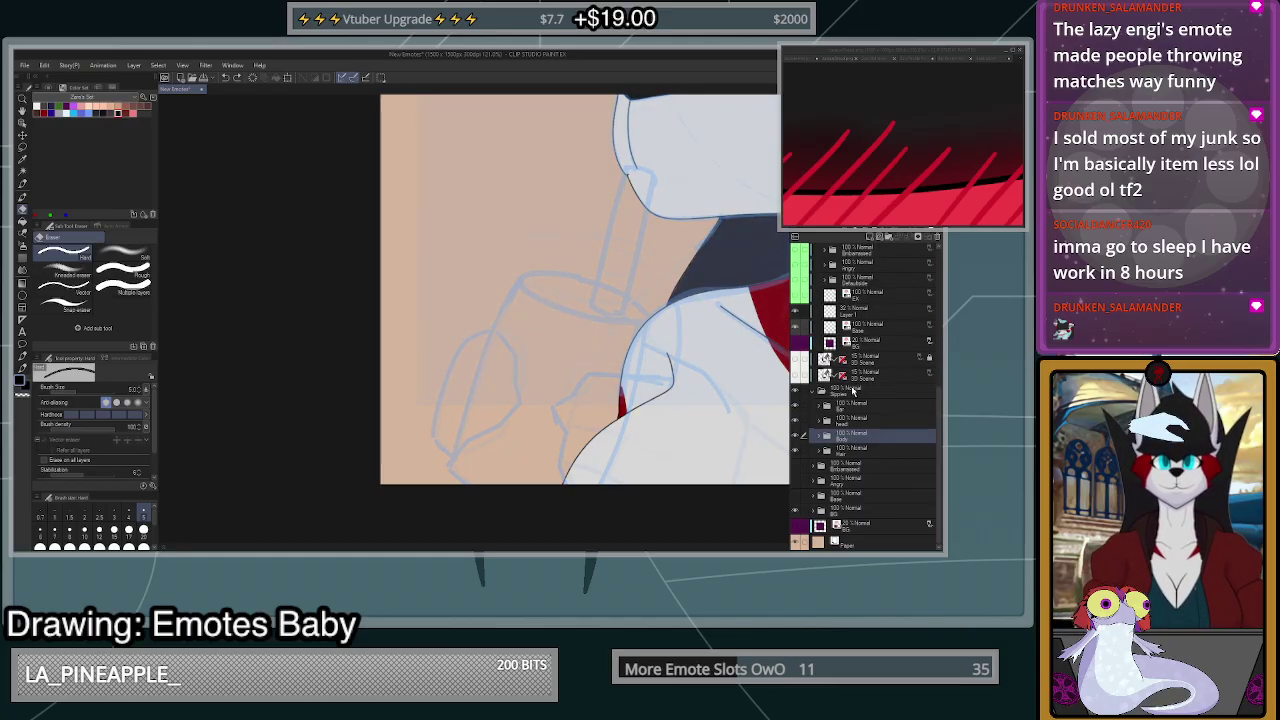
left_click(889, 237)
left_click_drag(853, 435, 859, 420)
left_click_drag(860, 420, 857, 424)
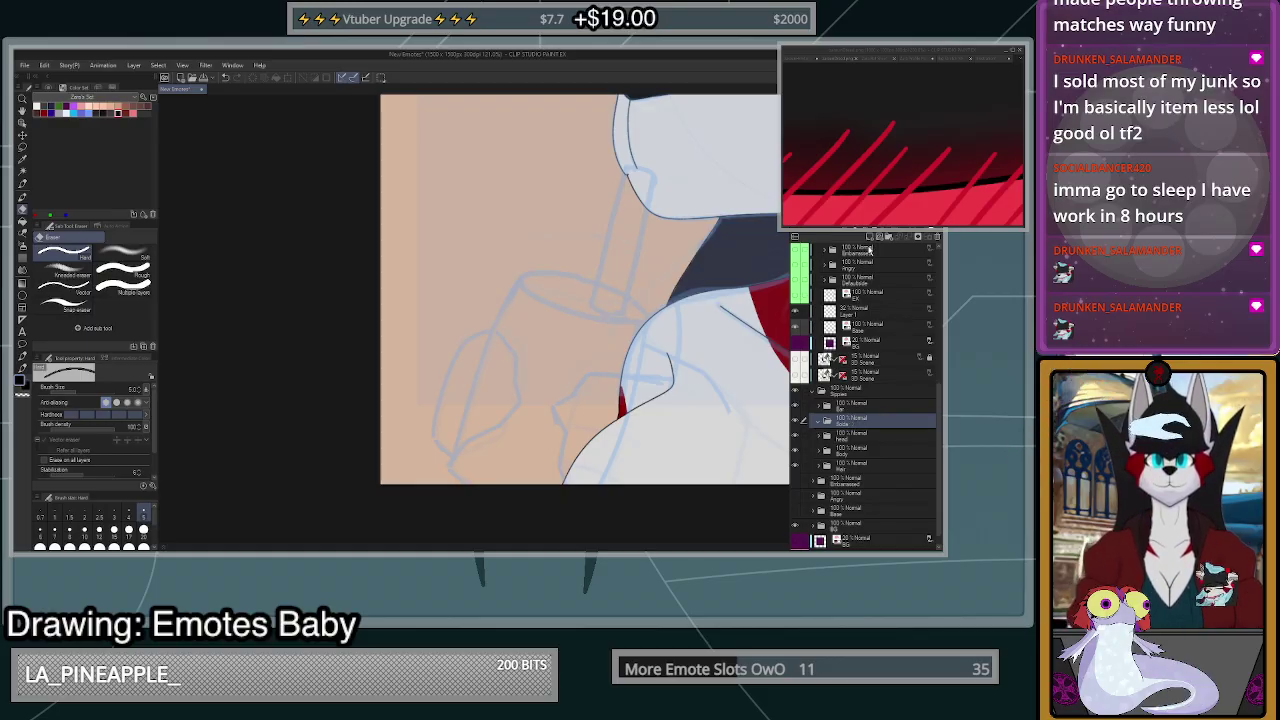
left_click(880, 237)
- Ink the cup's oval rim over the sketch on the new layer in the Soda folder
key("p")
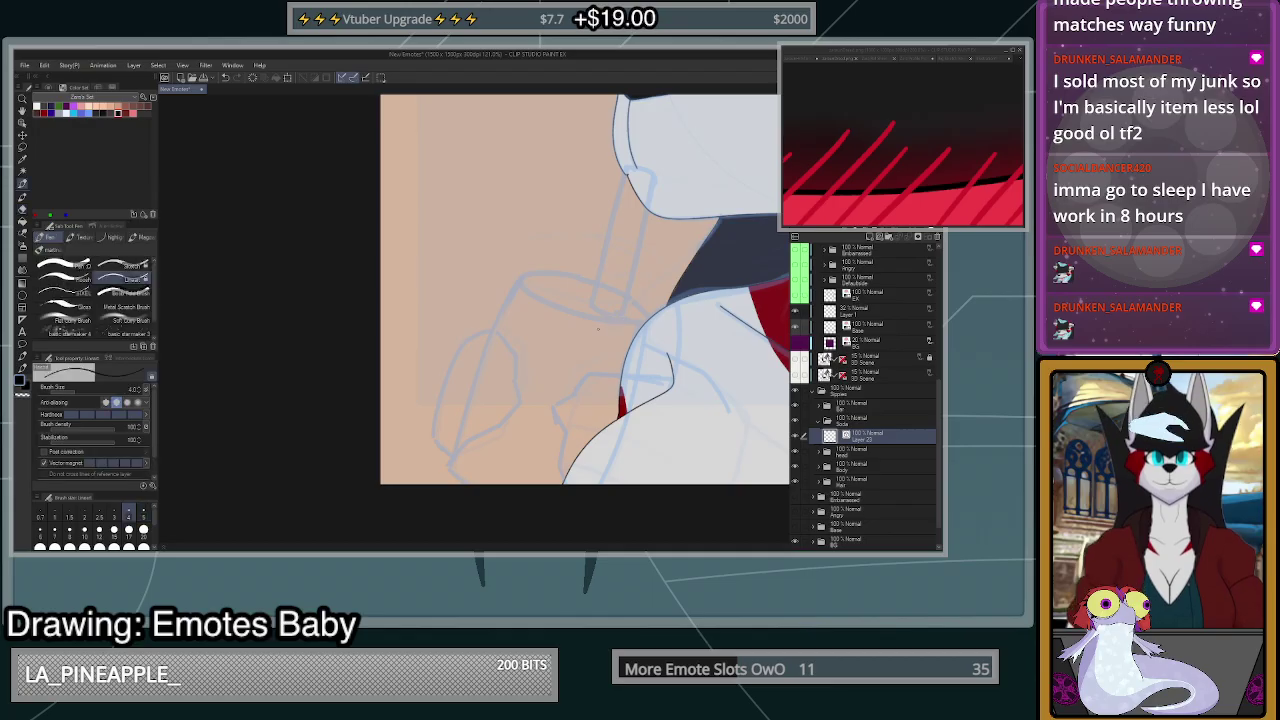
scroll(631, 259, "up", 5)
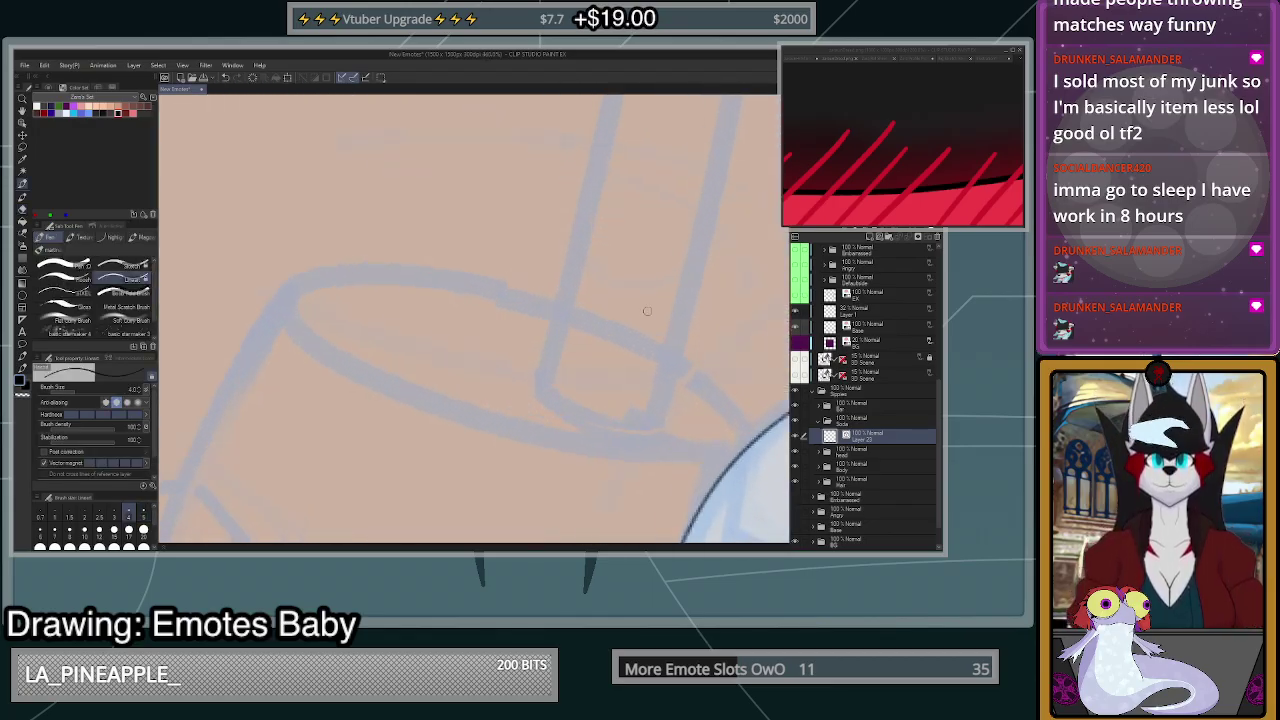
mouse_move(750, 440)
left_mouse_down()
mouse_move(731, 401)
mouse_move(685, 353)
mouse_move(596, 306)
mouse_move(393, 262)
mouse_move(311, 273)
mouse_move(288, 329)
mouse_move(366, 389)
mouse_move(531, 443)
mouse_move(670, 466)
mouse_move(754, 440)
mouse_move(716, 460)
mouse_move(656, 462)
mouse_move(509, 434)
mouse_move(348, 372)
mouse_move(293, 331)
mouse_move(280, 295)
mouse_move(310, 271)
mouse_move(364, 263)
mouse_move(517, 285)
mouse_move(675, 348)
mouse_move(760, 446)
left_mouse_up()
key("ctrl+z")
scroll(752, 398, "down", 5)
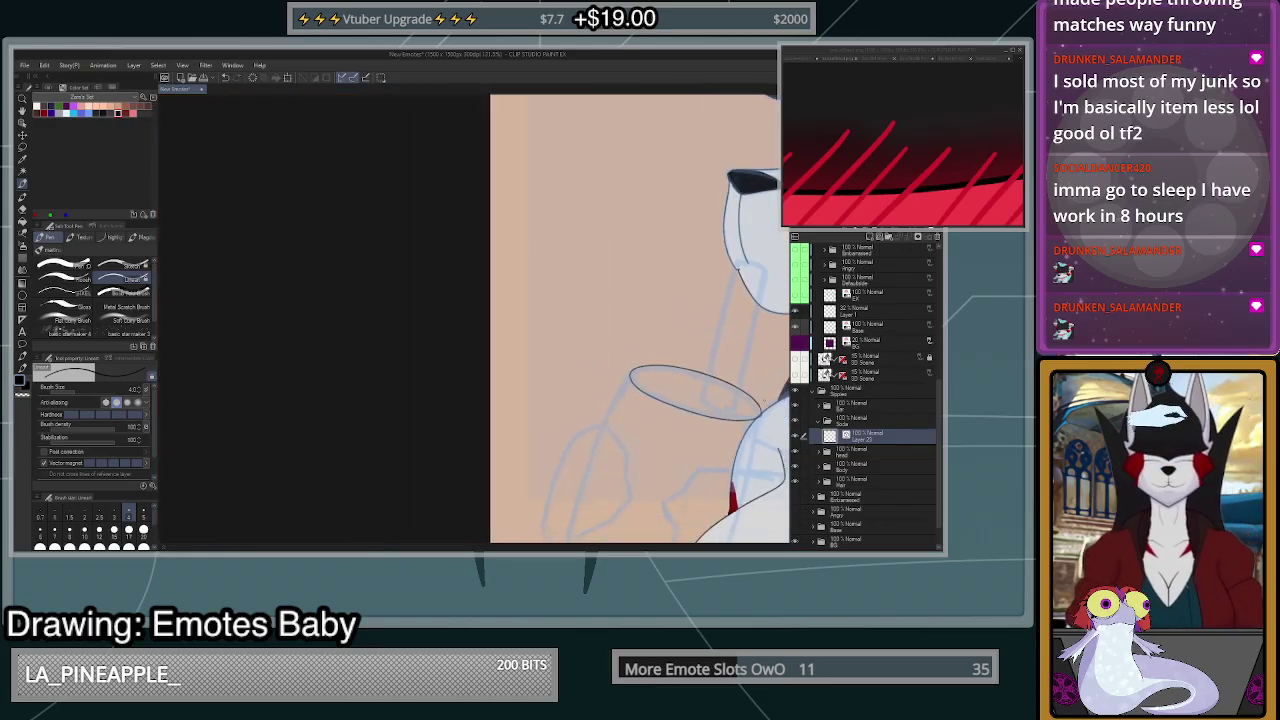
scroll(755, 398, "up", 5)
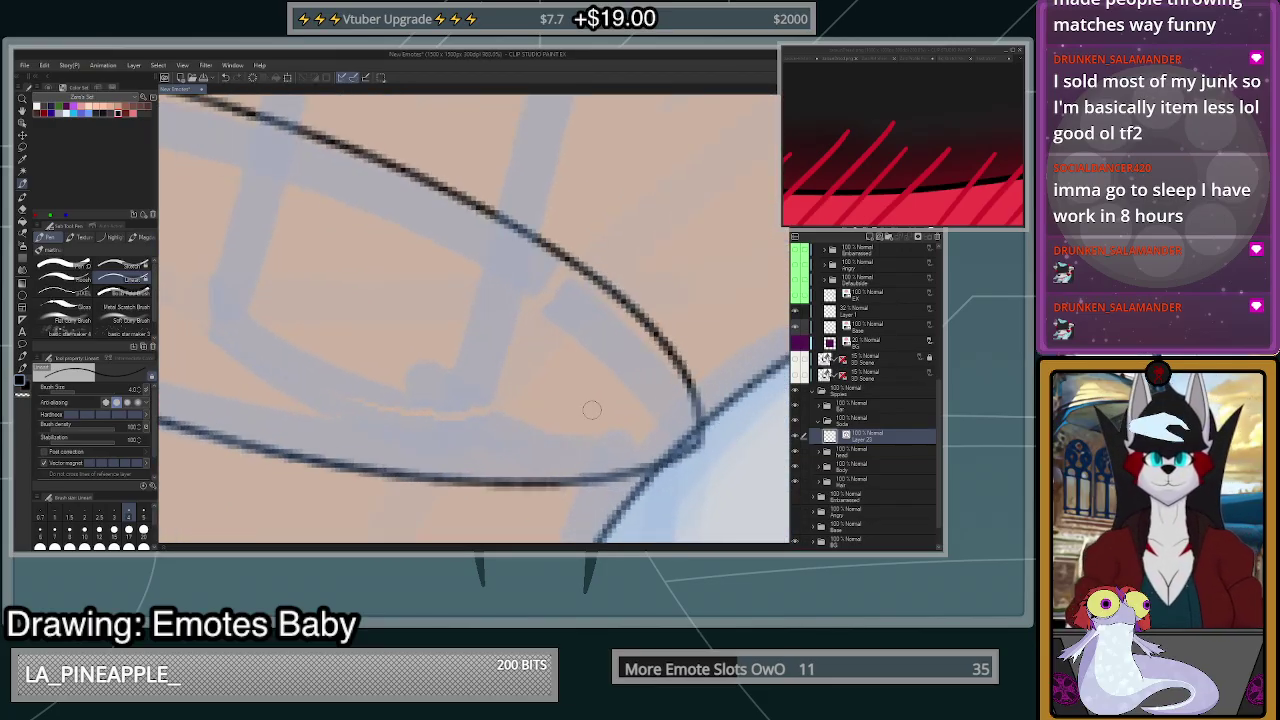
- Redraw the end of the cup's rim line where it meets the wolf's shoulder outline
left_click(24, 234)
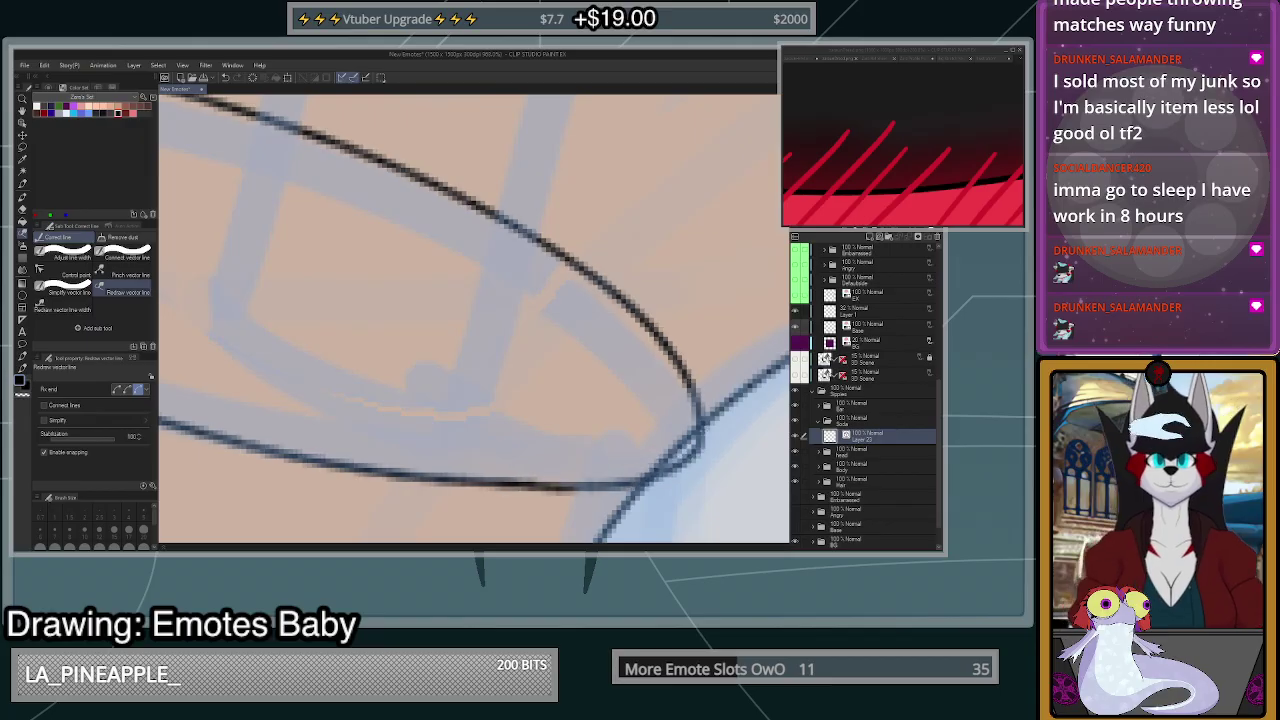
mouse_move(542, 487)
left_mouse_down()
mouse_move(655, 474)
mouse_move(704, 436)
mouse_move(630, 484)
mouse_move(537, 488)
left_mouse_up()
key("ctrl+z")
mouse_move(704, 432)
left_mouse_down()
mouse_move(560, 488)
mouse_move(500, 485)
left_mouse_up()
left_click_drag(668, 346, 698, 405)
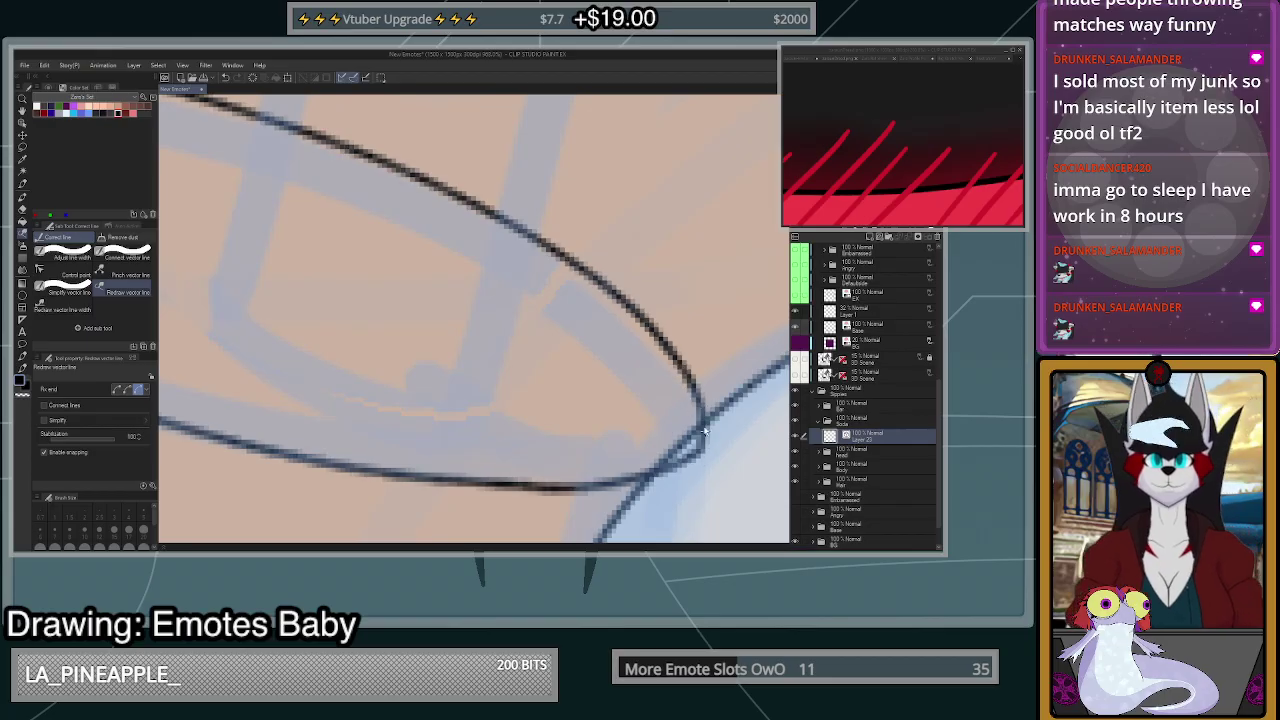
scroll(705, 430, "down", 8)
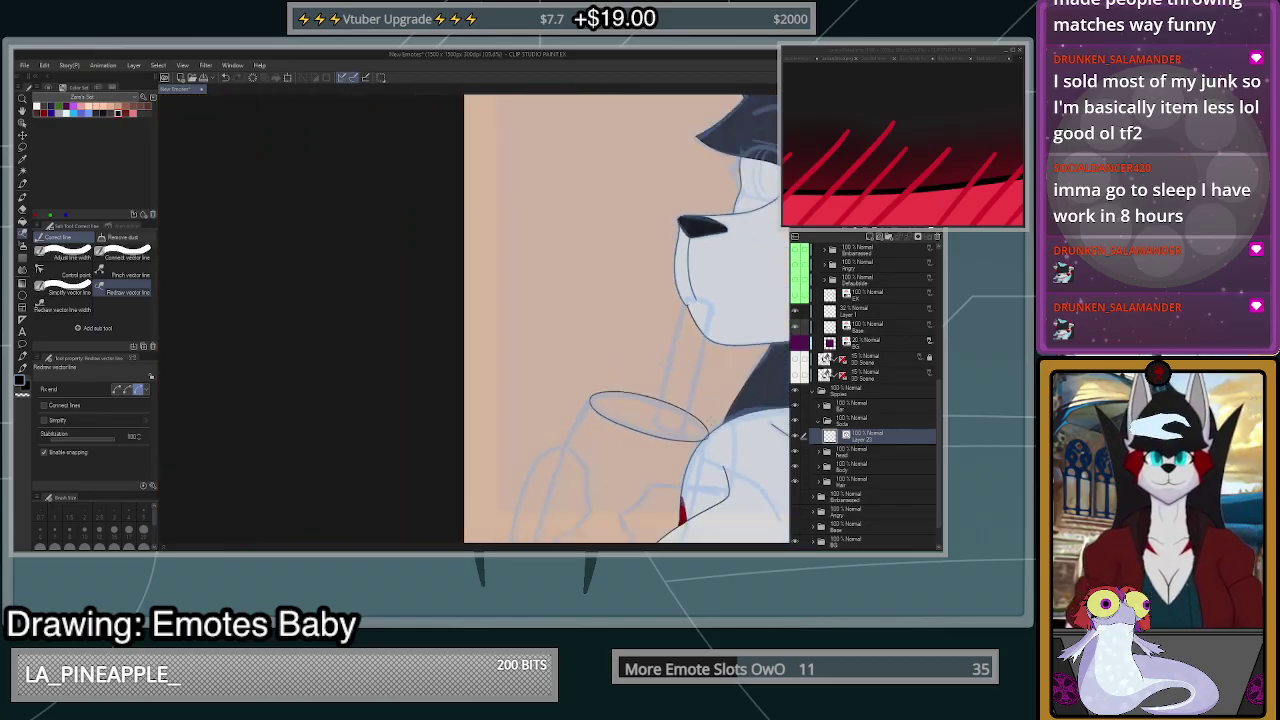
scroll(710, 428, "down", 3)
scroll(700, 498, "up", 6)
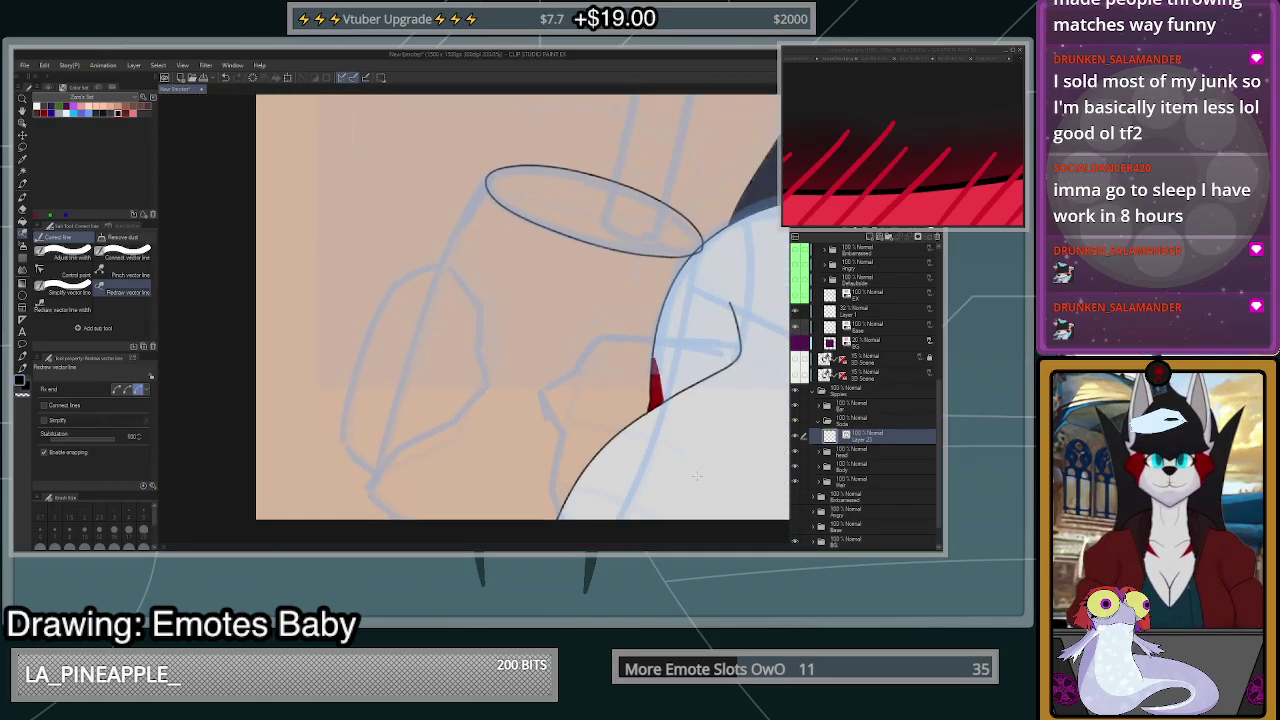
- Ink both long sides of the cup from the ends of the rim down towards the canvas edge
scroll(697, 476, "up", 1)
key("p")
key("ctrl+z")
left_click_drag(440, 119, 396, 205)
key("ctrl+z")
key("ctrl+z")
left_click_drag(441, 118, 292, 520)
left_click_drag(702, 200, 607, 528)
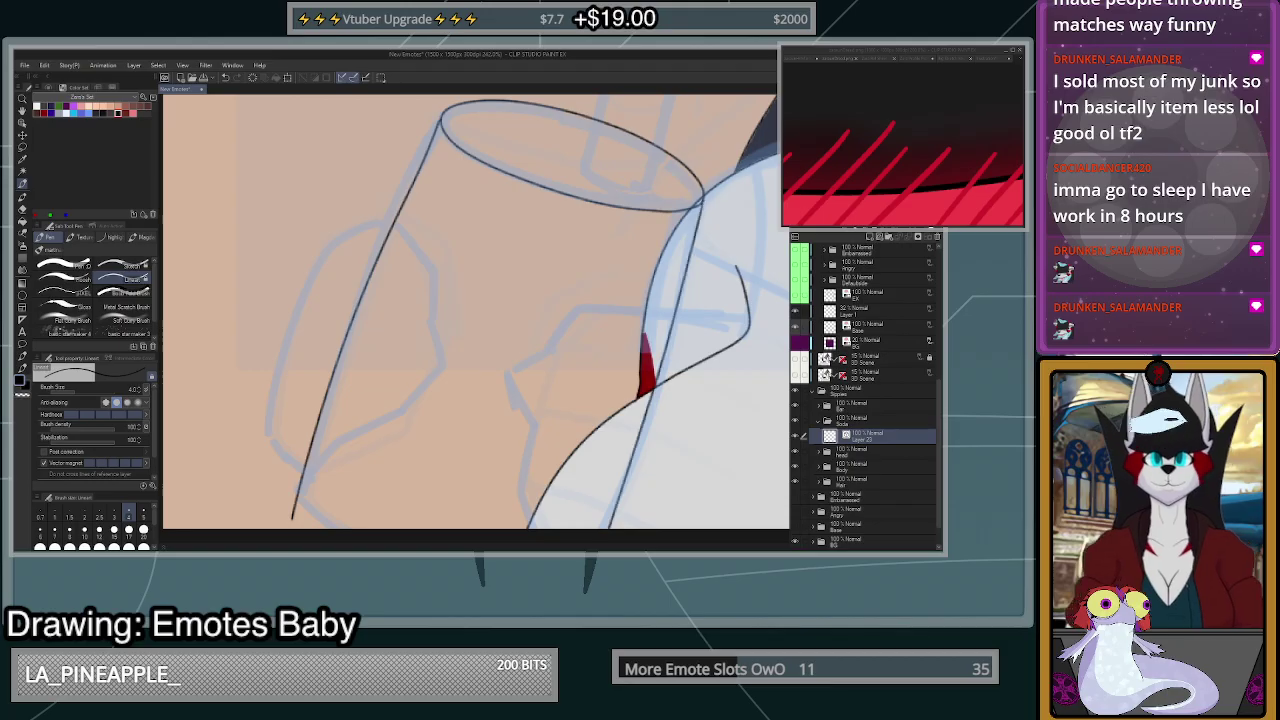
scroll(726, 396, "down", 8)
scroll(730, 395, "up", 7)
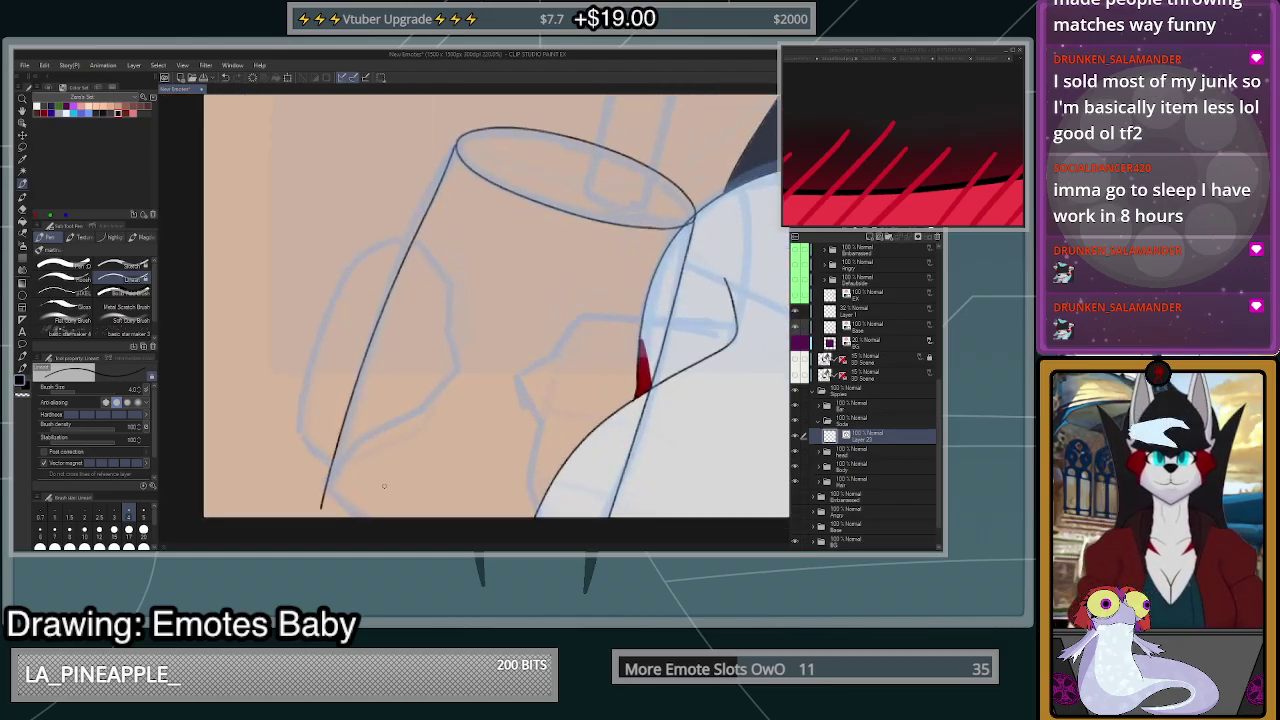
- Ink a short curved stroke for the cup's base across the lower end of the outer side line
left_click_drag(311, 480, 343, 516)
scroll(571, 485, "down", 8)
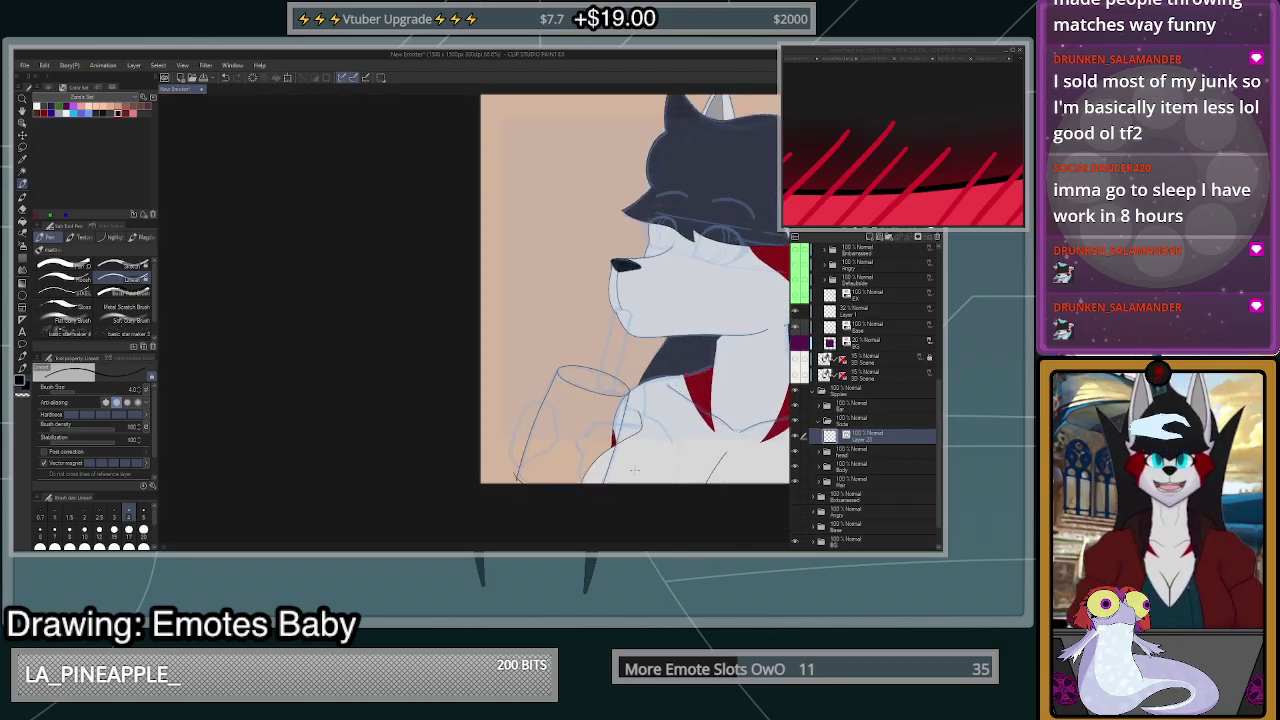
scroll(571, 480, "up", 6)
scroll(389, 482, "up", 1)
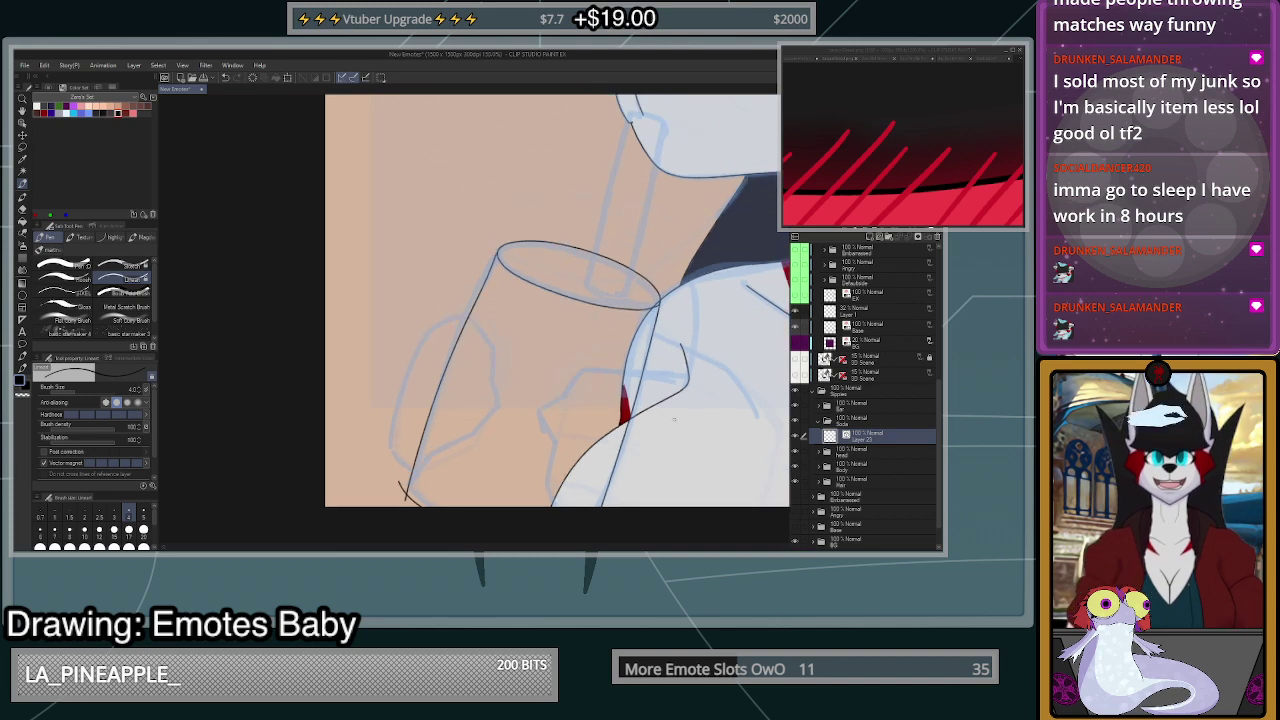
scroll(650, 464, "down", 3)
scroll(581, 430, "up", 5)
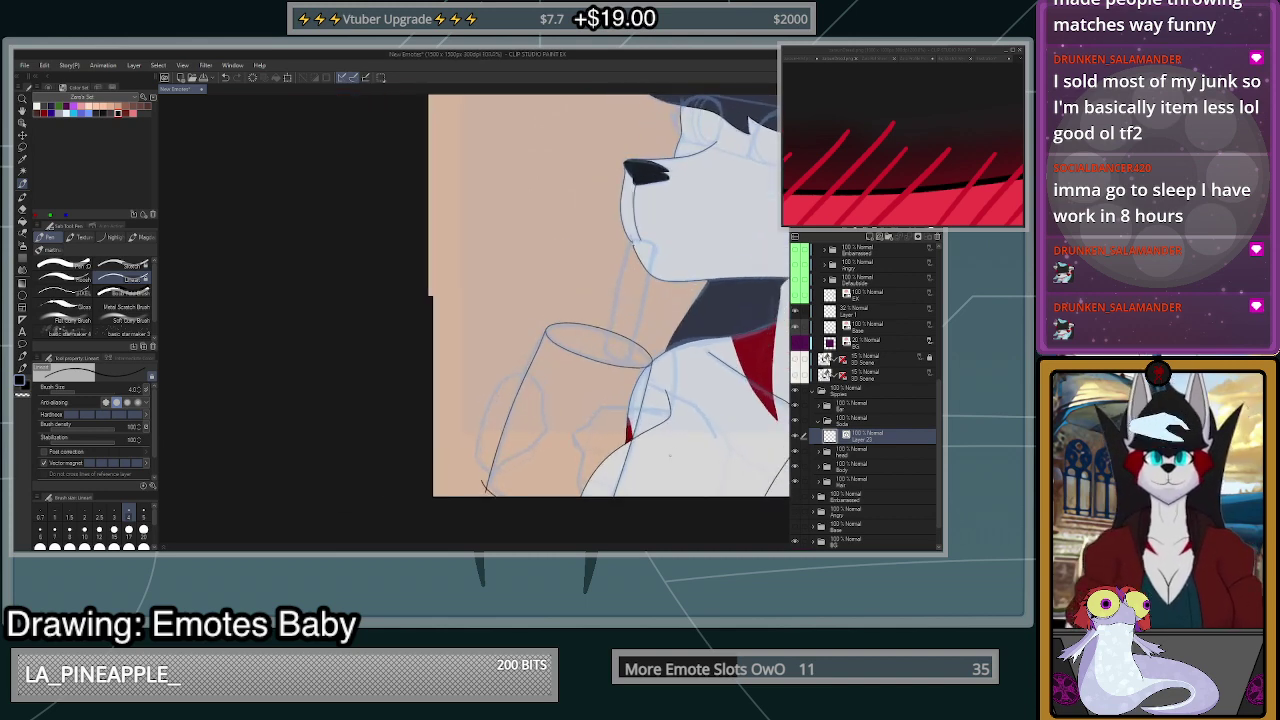
- Ink the upper two finger lines across the cup and undo the closing strokes of the lower finger
mouse_move(685, 366)
left_mouse_down()
mouse_move(632, 341)
mouse_move(530, 352)
mouse_move(521, 380)
left_mouse_up()
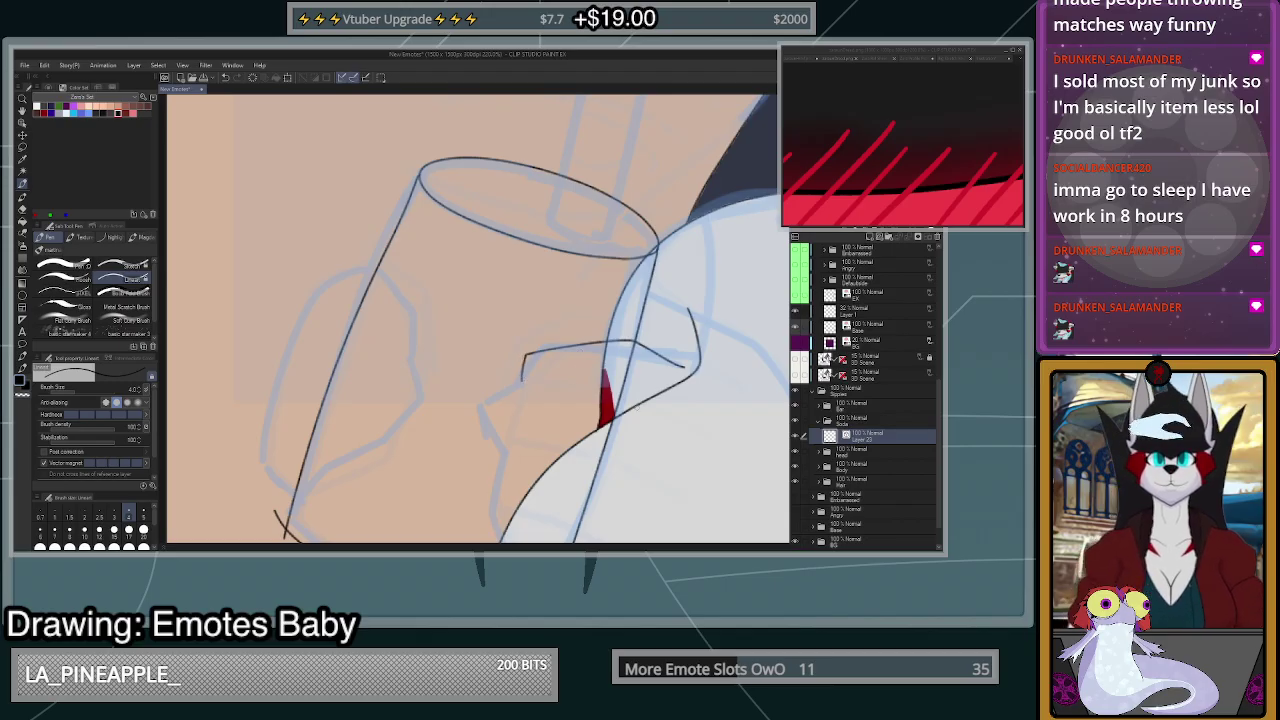
mouse_move(646, 388)
left_mouse_down()
mouse_move(522, 385)
mouse_move(490, 396)
mouse_move(481, 416)
mouse_move(512, 414)
mouse_move(482, 421)
mouse_move(624, 444)
mouse_move(638, 437)
mouse_move(646, 388)
left_mouse_up()
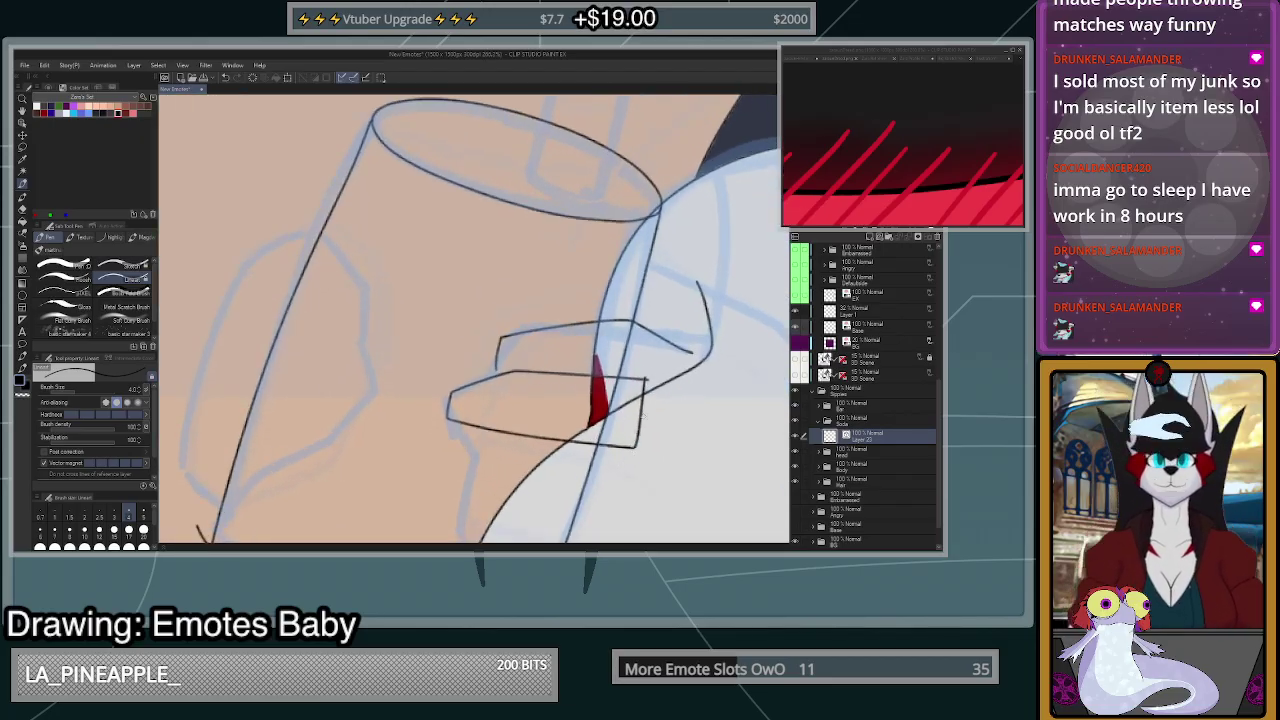
key("ctrl+z")
left_click_drag(648, 382, 674, 400)
key("ctrl+z")
key("ctrl+z")
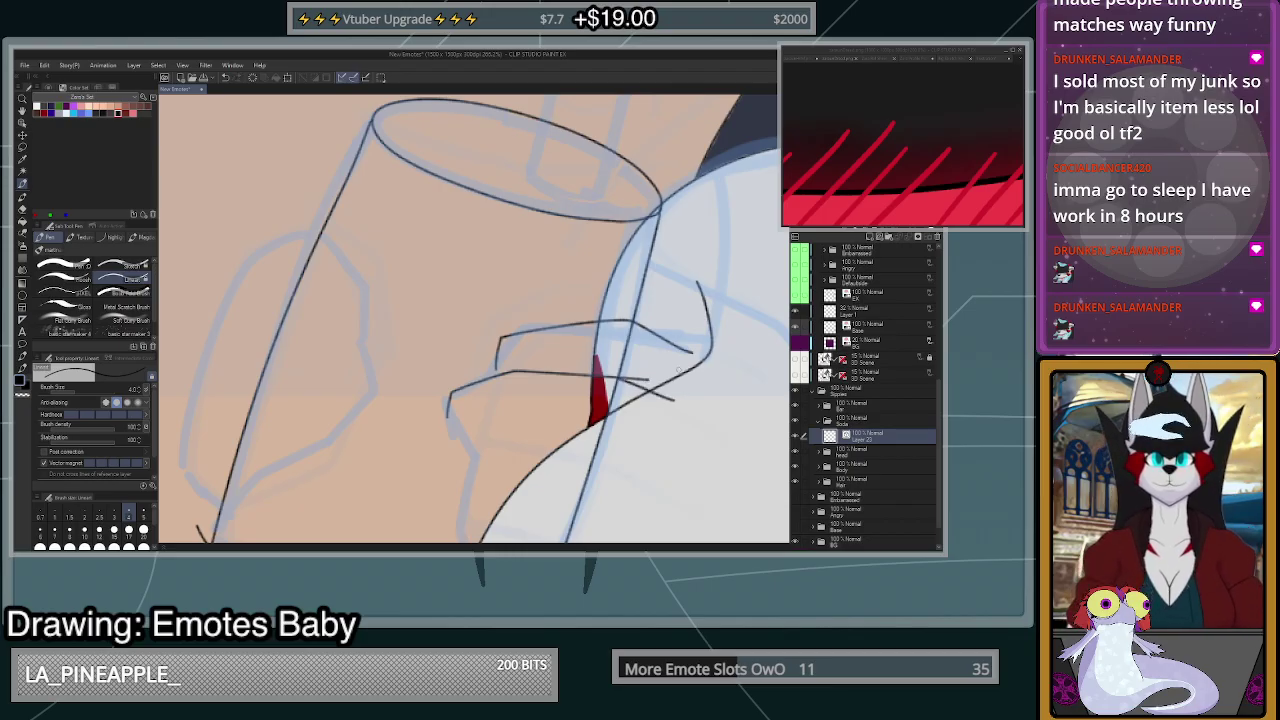
- Erase the surplus end of the lower finger's line and the cup's side line below the fingers
left_click(22, 208)
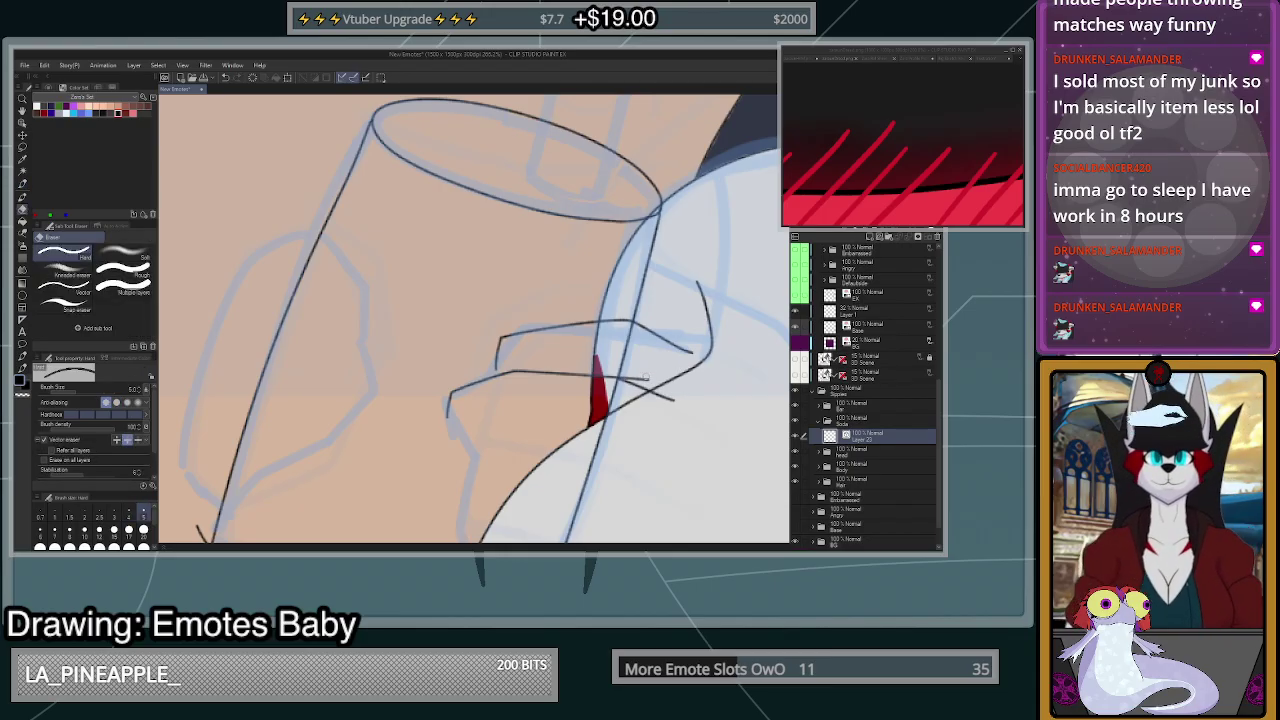
left_click(645, 378)
left_click(615, 394)
scroll(615, 424, "down", 8)
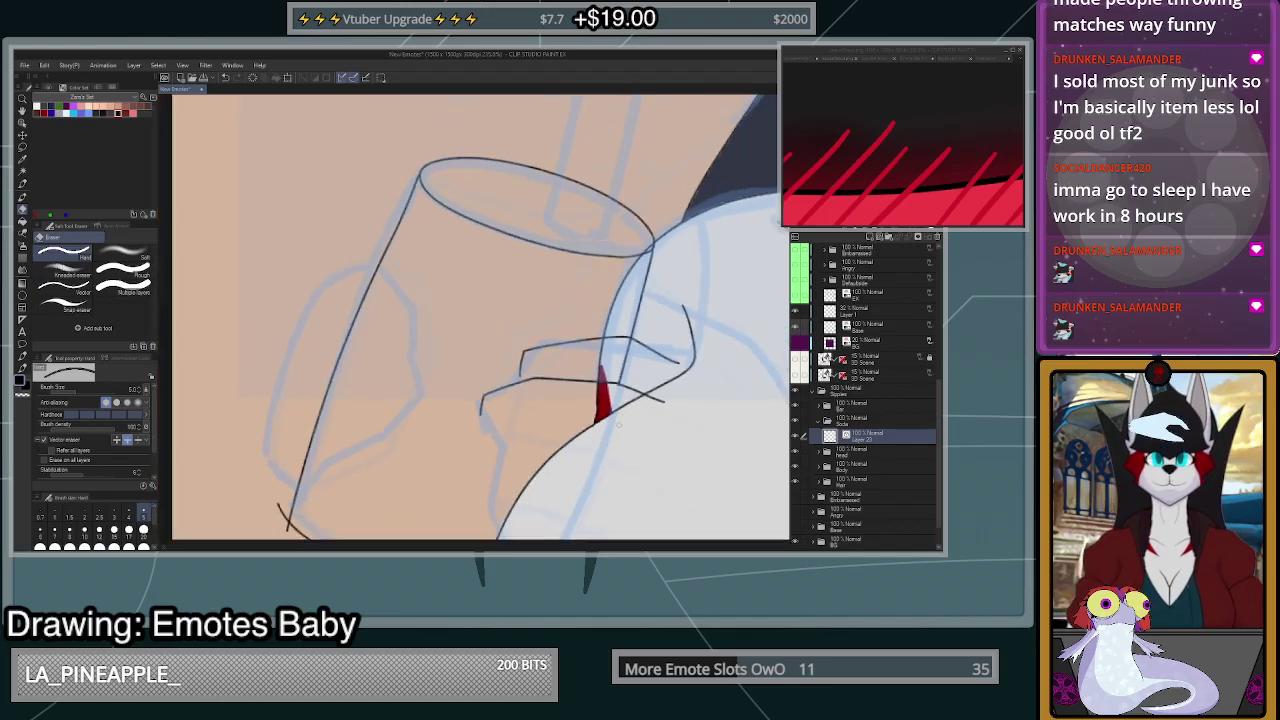
- Try to ink a rounded contour closing the underside of the lower finger and check it against the character
scroll(576, 426, "up", 4)
key("p")
mouse_move(525, 436)
left_mouse_down()
mouse_move(609, 467)
mouse_move(656, 442)
mouse_move(677, 405)
left_mouse_up()
scroll(682, 489, "down", 4)
scroll(597, 440, "up", 5)
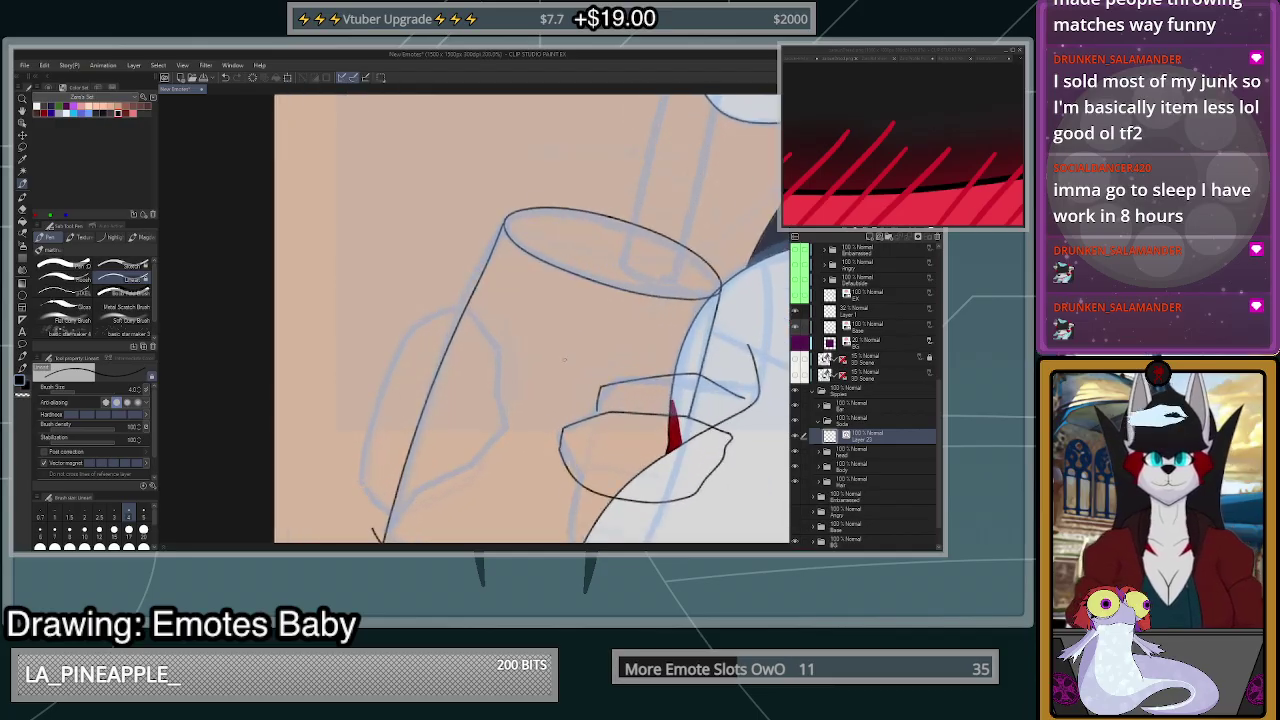
scroll(648, 484, "down", 4)
scroll(704, 354, "up", 4)
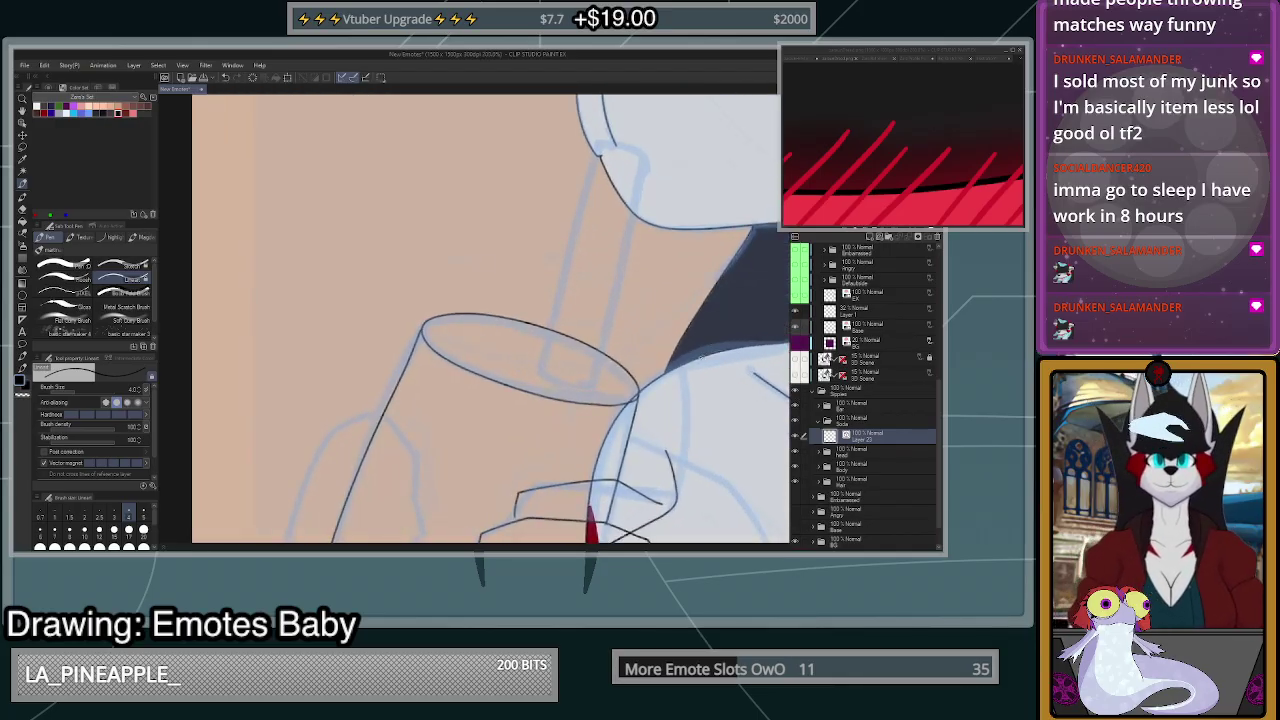
scroll(660, 426, "down", 5)
scroll(648, 424, "up", 4)
scroll(644, 415, "down", 3)
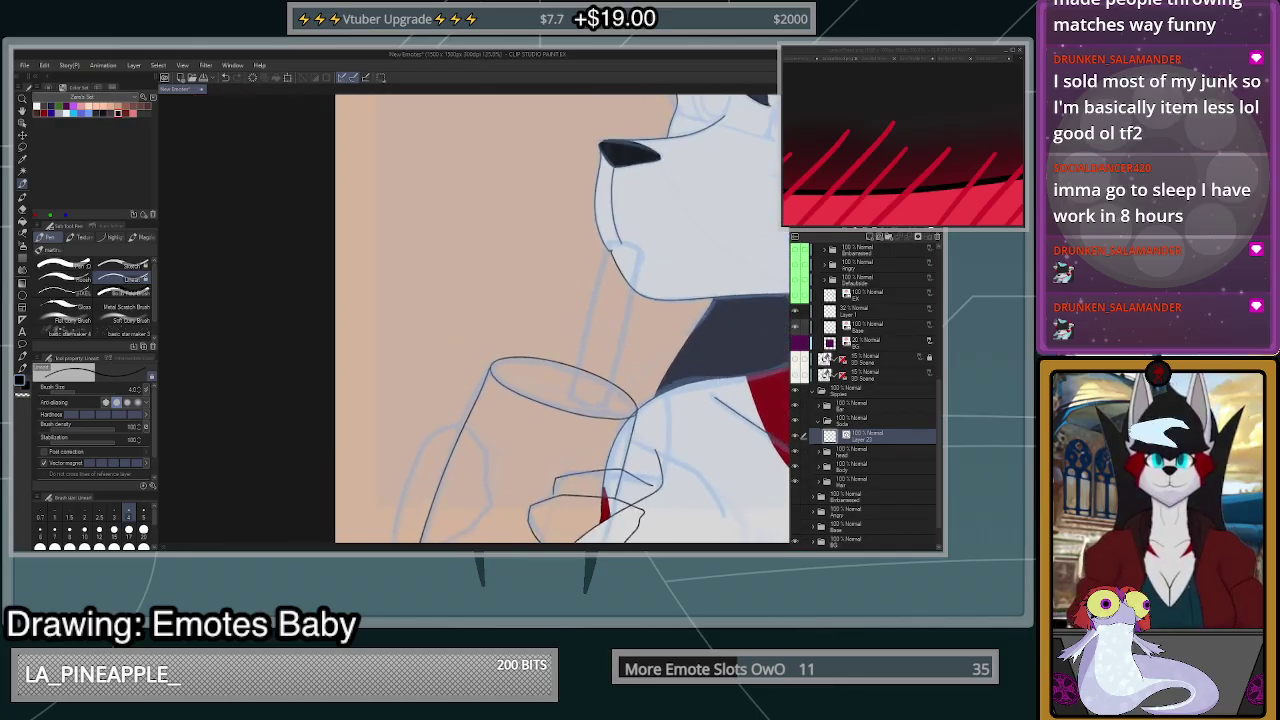
scroll(644, 412, "up", 1)
scroll(581, 496, "up", 3)
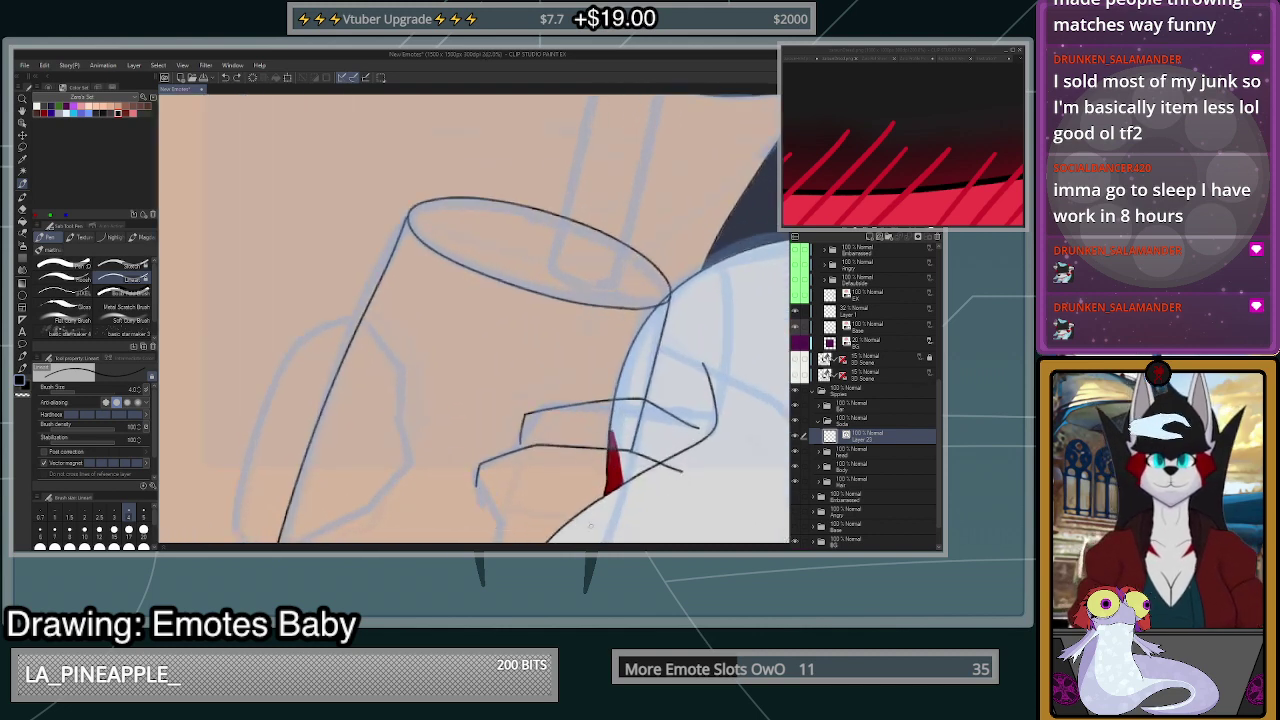
- Redraw the upper finger's vector line so its tip reaches further over the lower finger
key("y")
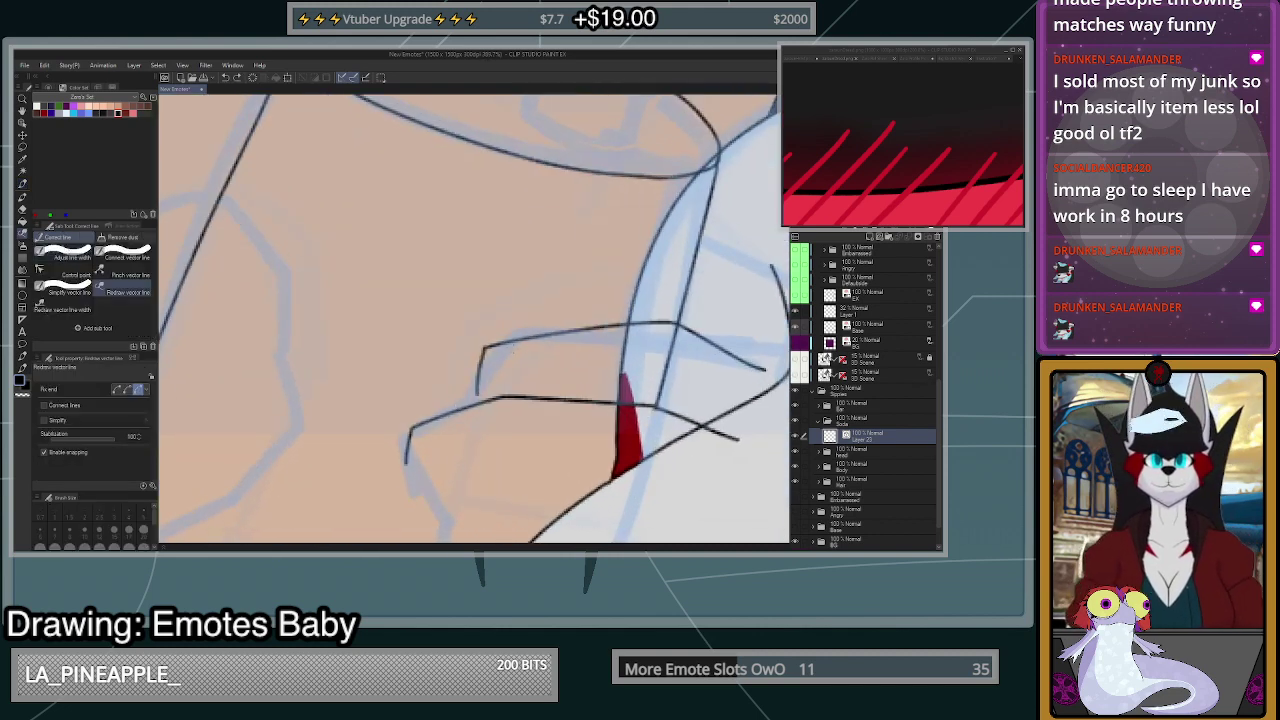
mouse_move(695, 325)
left_mouse_down()
mouse_move(535, 338)
mouse_move(476, 370)
mouse_move(456, 409)
left_mouse_up()
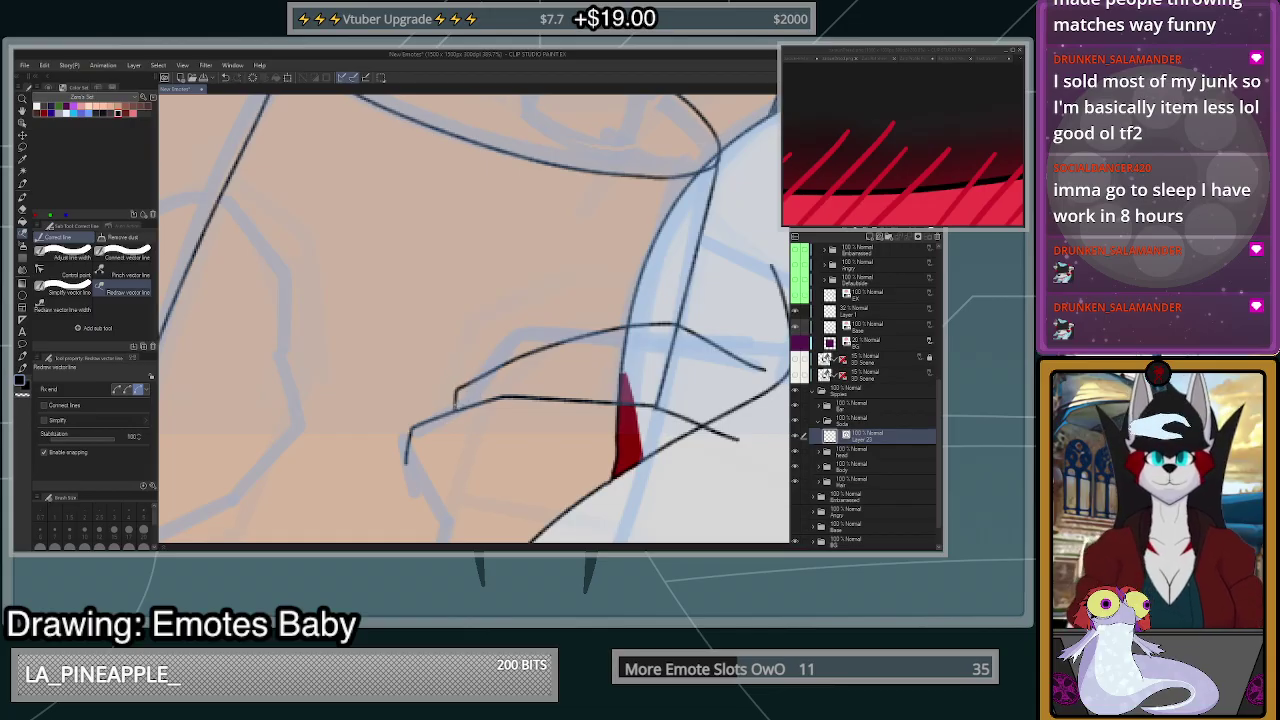
scroll(622, 392, "down", 2)
scroll(630, 390, "up", 2)
mouse_move(738, 380)
left_mouse_down()
mouse_move(640, 351)
mouse_move(550, 346)
mouse_move(442, 388)
mouse_move(423, 418)
left_mouse_up()
scroll(442, 390, "down", 2)
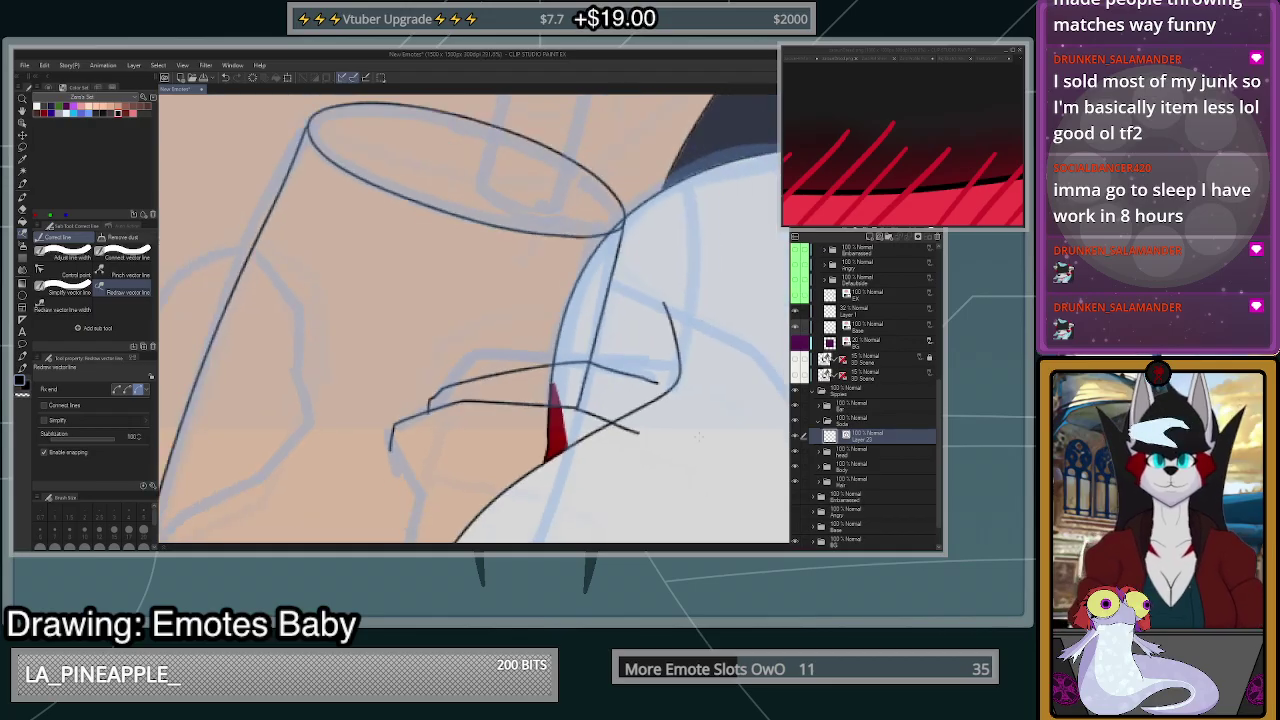
- Try to redraw the lower finger's line and to join its segments with Connect vector line
scroll(648, 435, "up", 1)
mouse_move(626, 432)
left_mouse_down()
mouse_move(522, 398)
mouse_move(362, 418)
left_mouse_up()
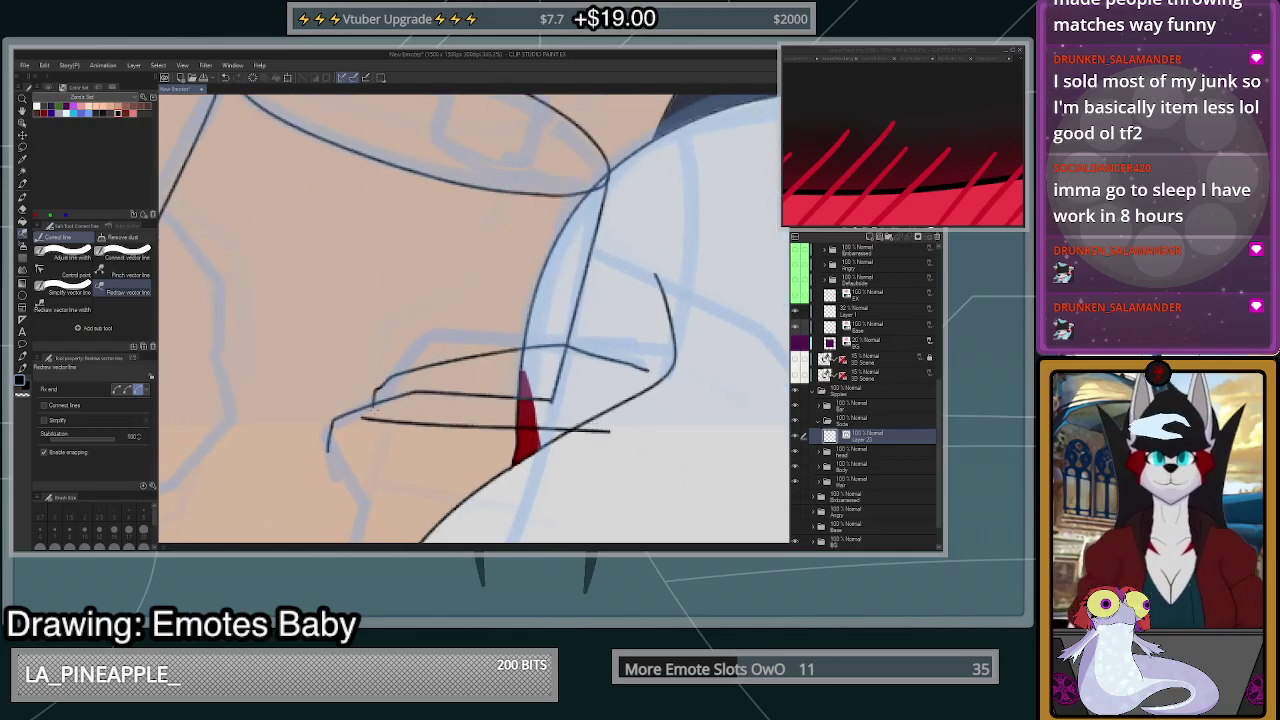
key("ctrl+z")
left_click(122, 256)
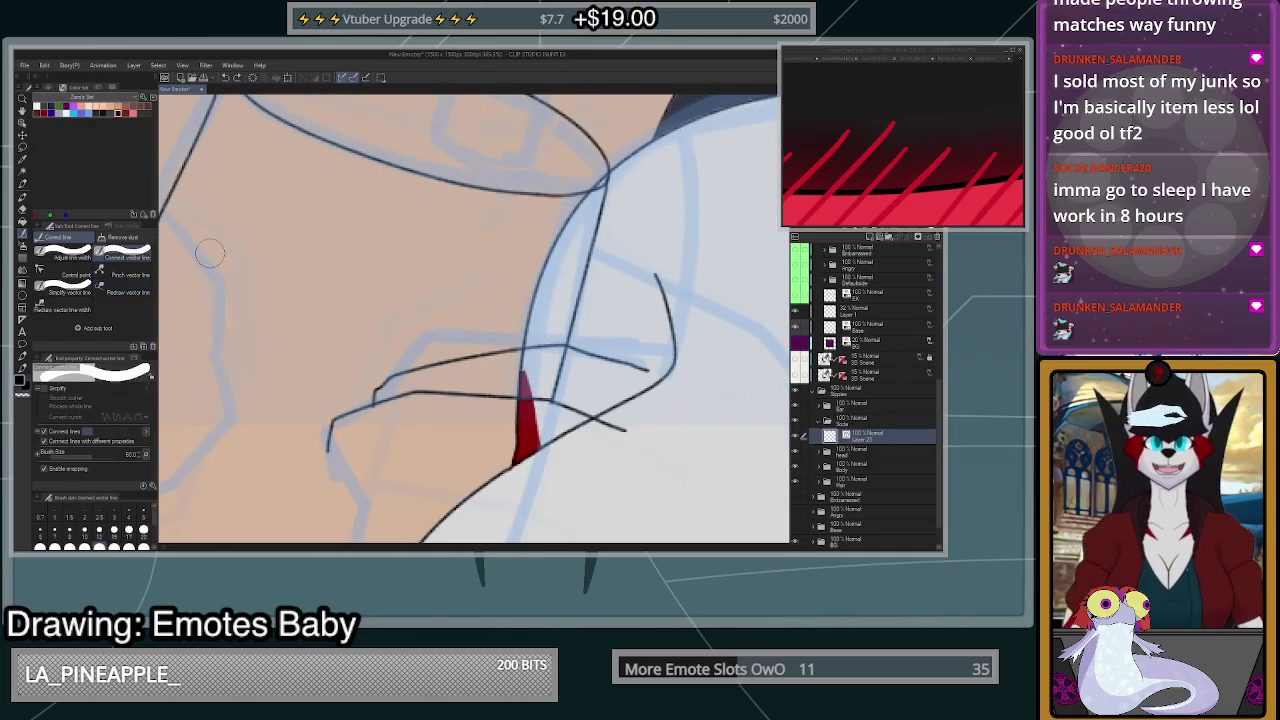
mouse_move(520, 388)
left_mouse_down()
mouse_move(510, 402)
mouse_move(590, 425)
mouse_move(575, 440)
mouse_move(466, 450)
left_mouse_up()
left_click(122, 291)
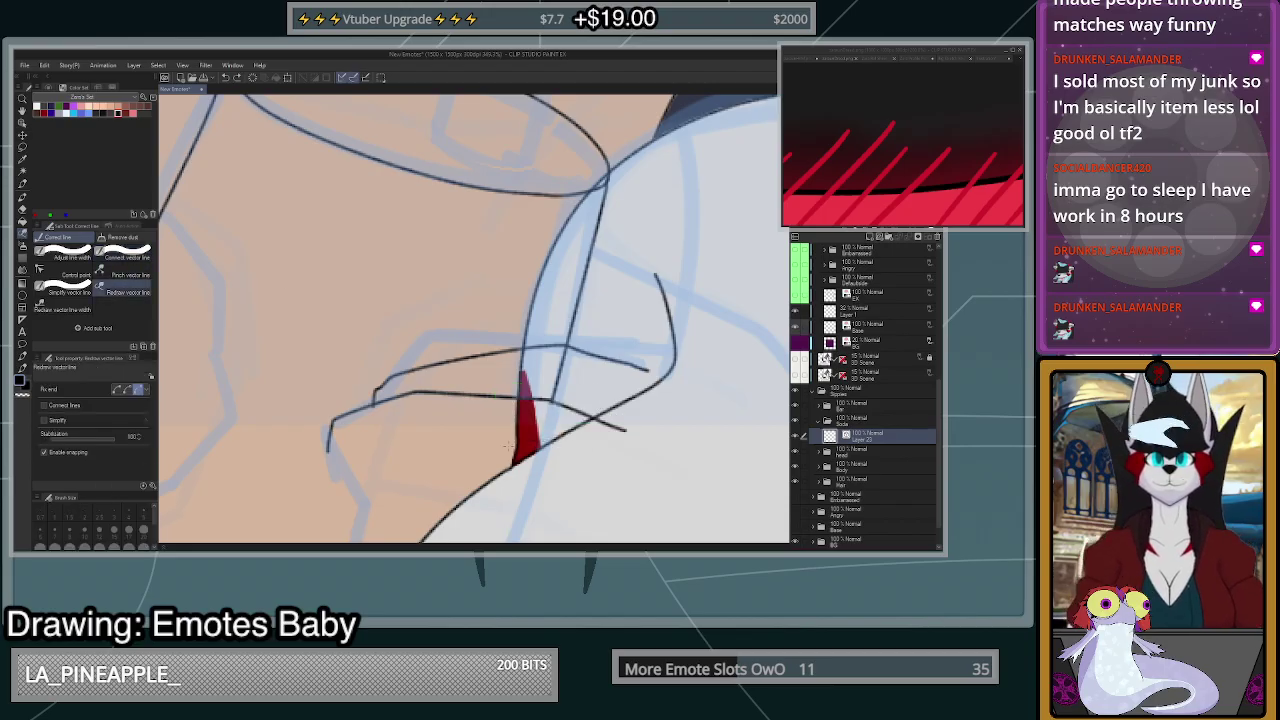
- Erase the lower finger's lines and the stub of the cup's side below the upper finger
left_click(22, 208)
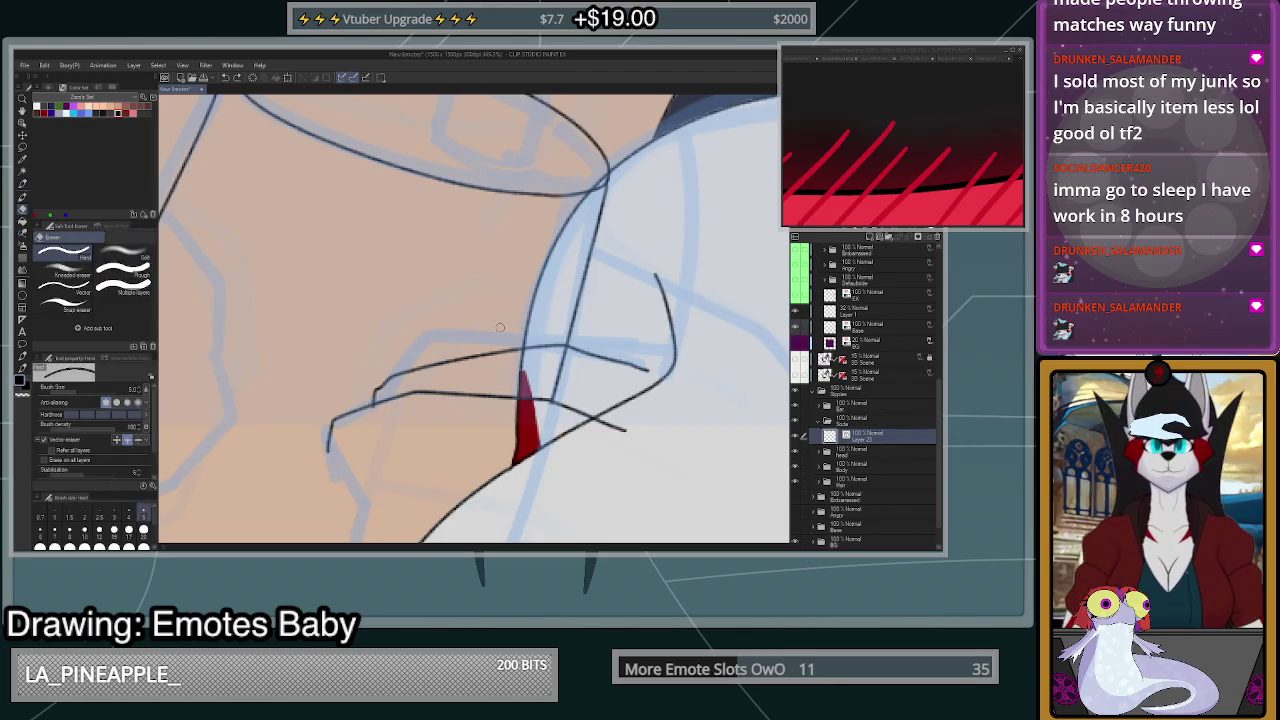
left_click(531, 398)
left_click(573, 406)
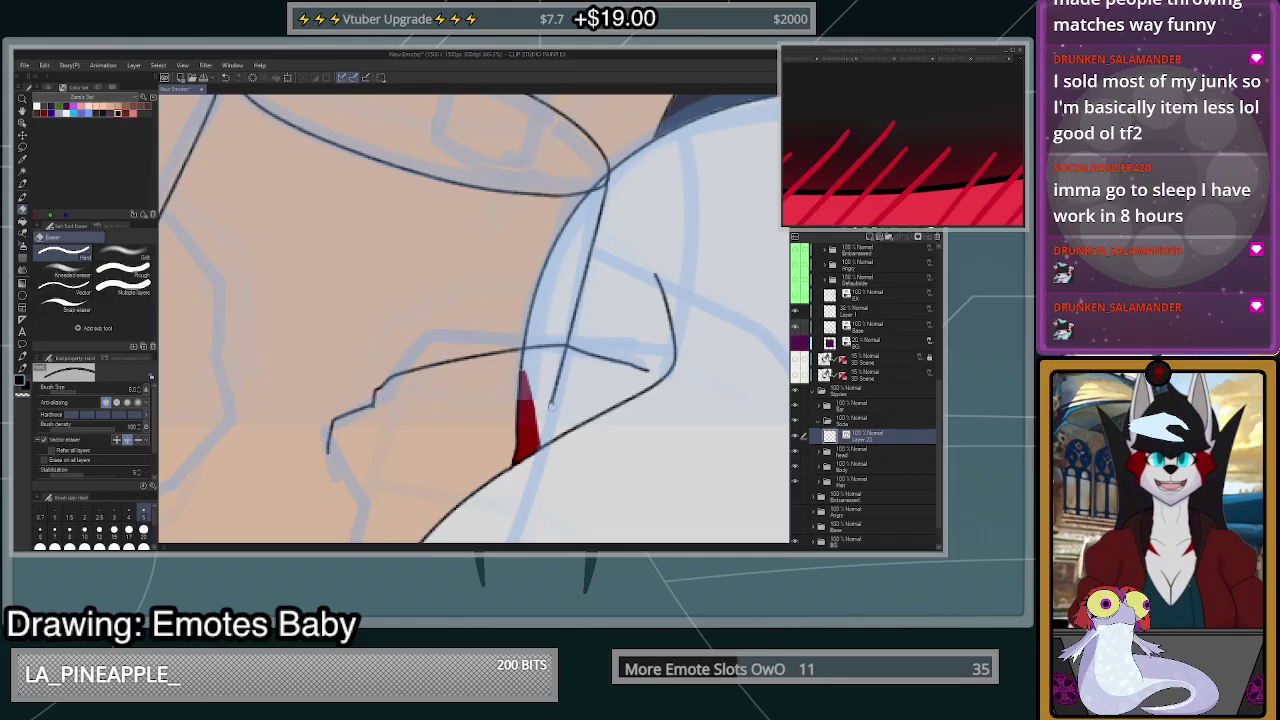
left_click(552, 398)
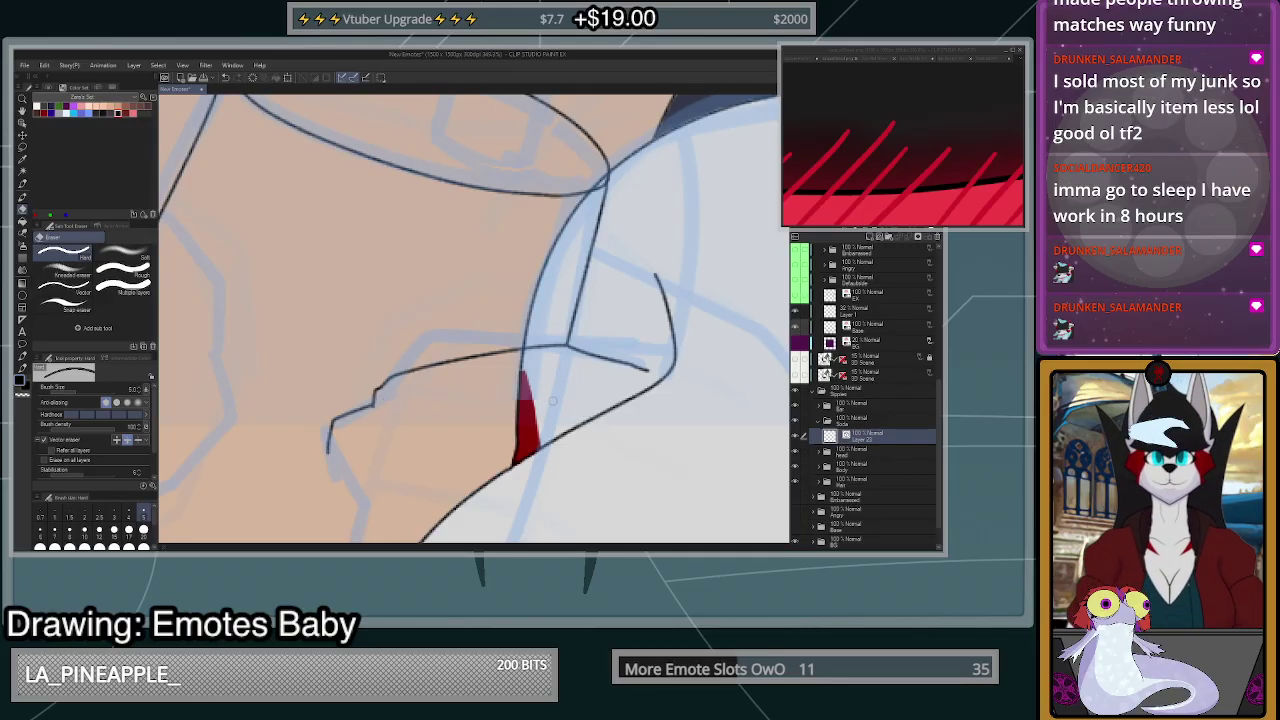
left_click(372, 414)
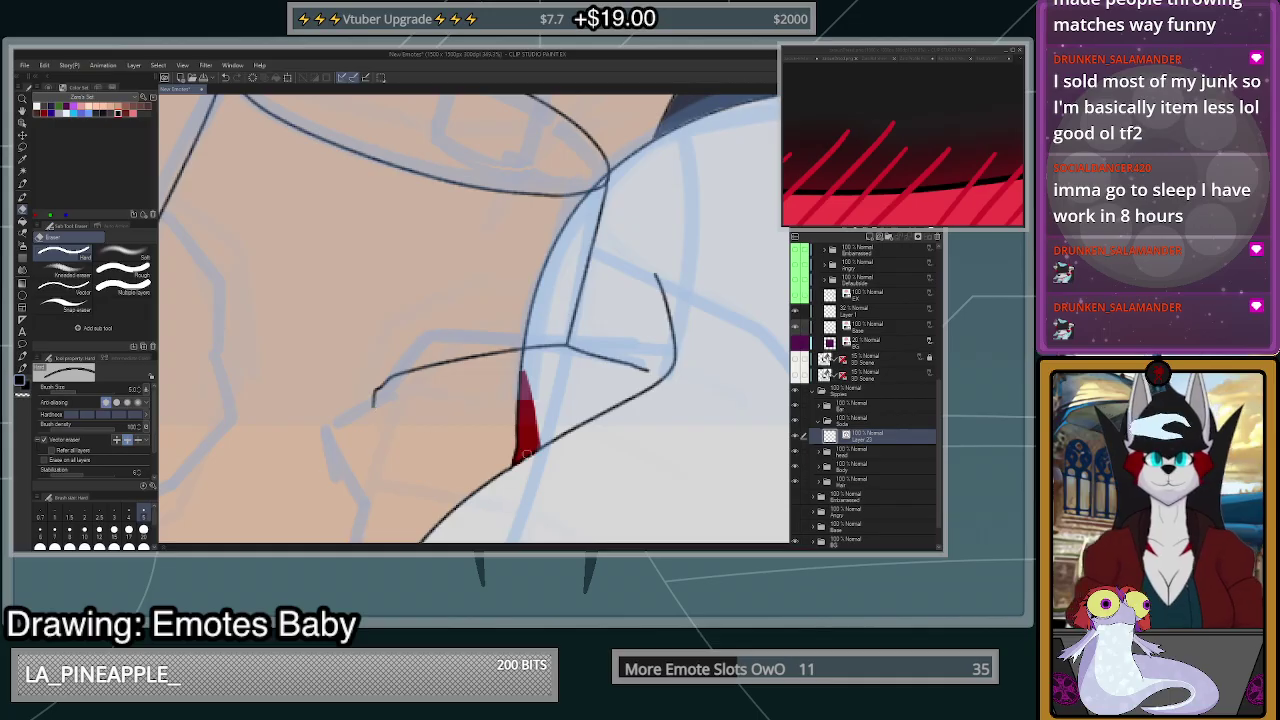
- Redraw the upper finger's tip and ink a new lower finger line beneath it
left_click(24, 232)
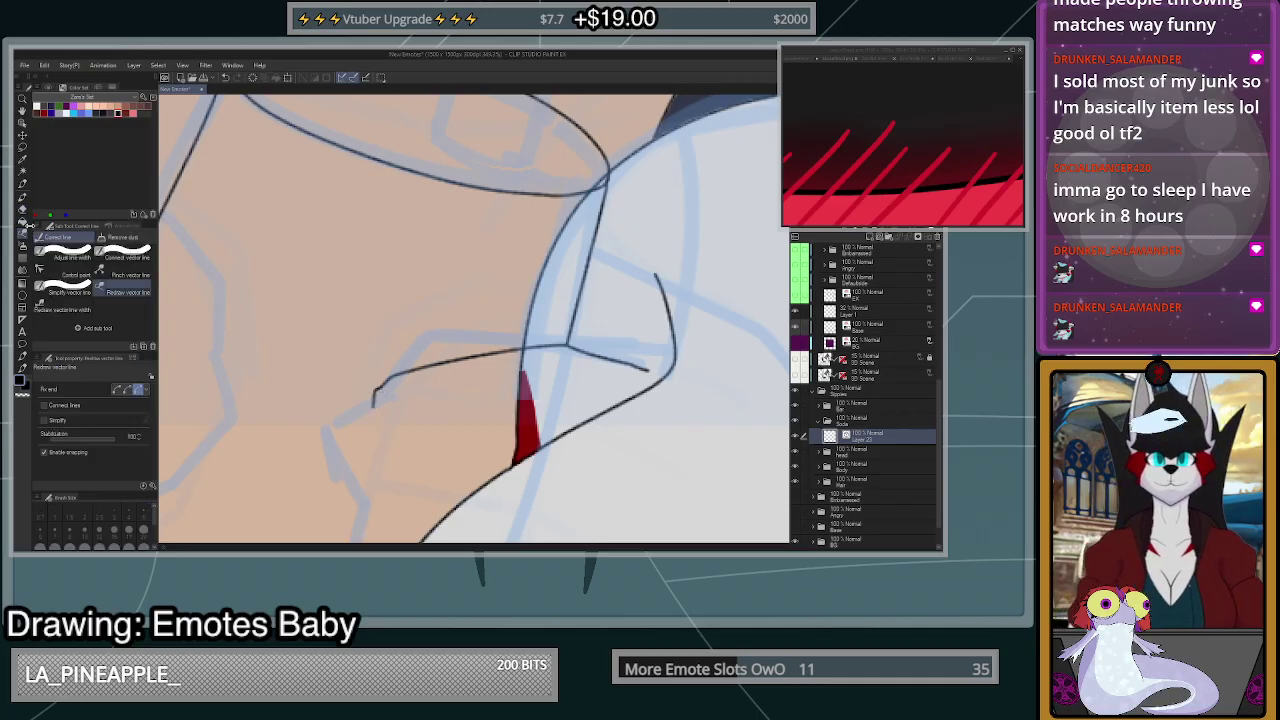
scroll(396, 398, "up", 1)
left_click_drag(396, 398, 367, 419)
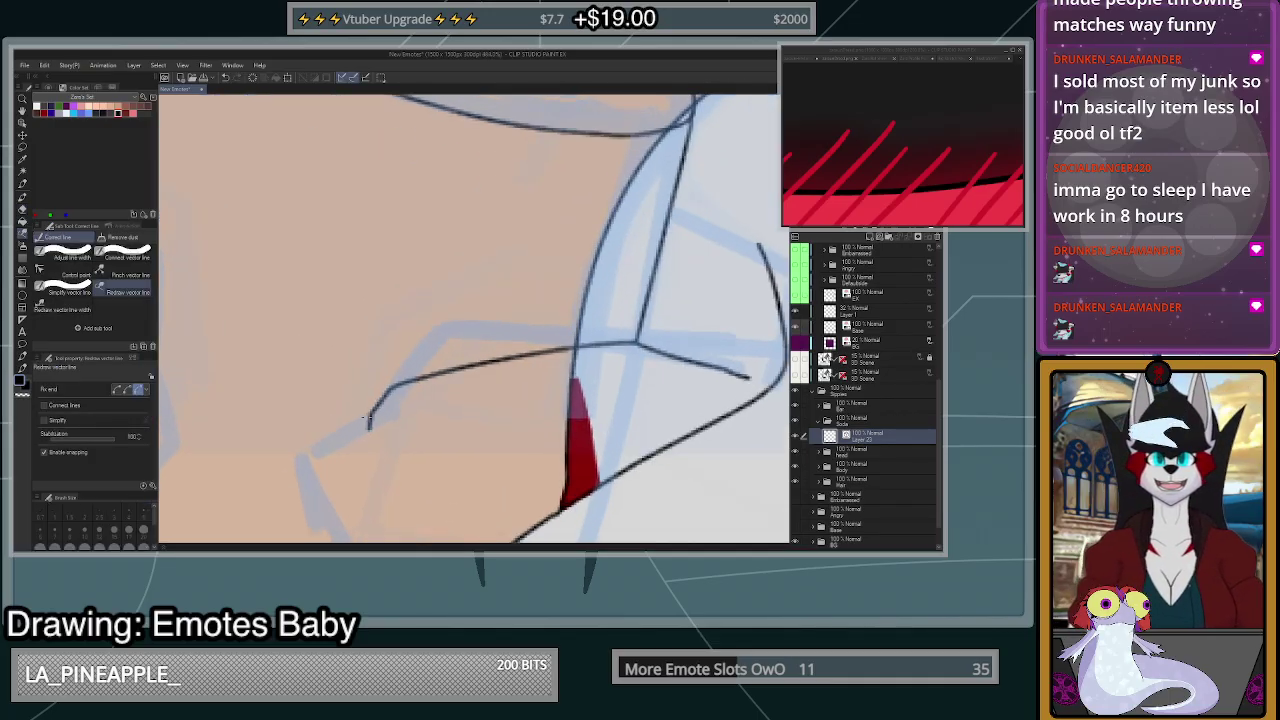
scroll(680, 409, "down", 2)
scroll(704, 420, "up", 1)
key("p")
mouse_move(712, 433)
left_mouse_down()
mouse_move(613, 409)
mouse_move(453, 423)
mouse_move(409, 431)
mouse_move(355, 472)
left_mouse_up()
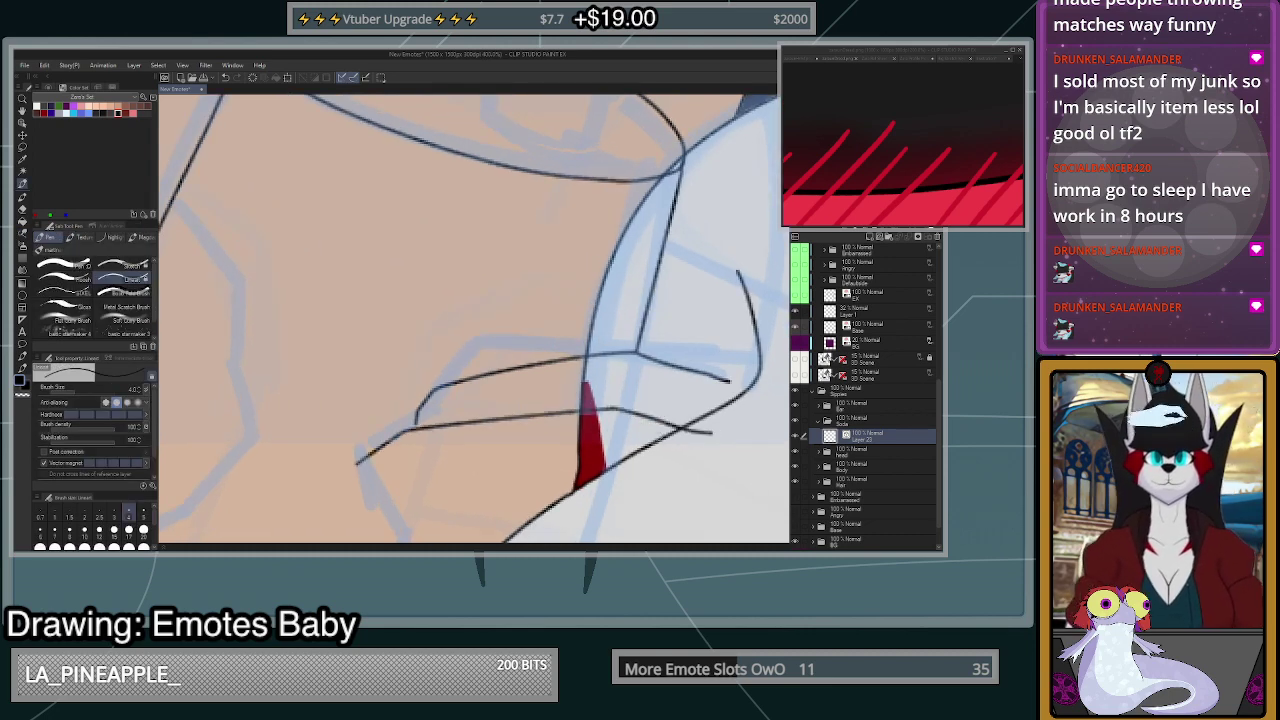
- Redraw the upper finger's line with a longer tip meeting the lower finger and a slightly lower knuckle
key("y")
mouse_move(500, 368)
left_mouse_down()
mouse_move(425, 395)
mouse_move(394, 427)
left_mouse_up()
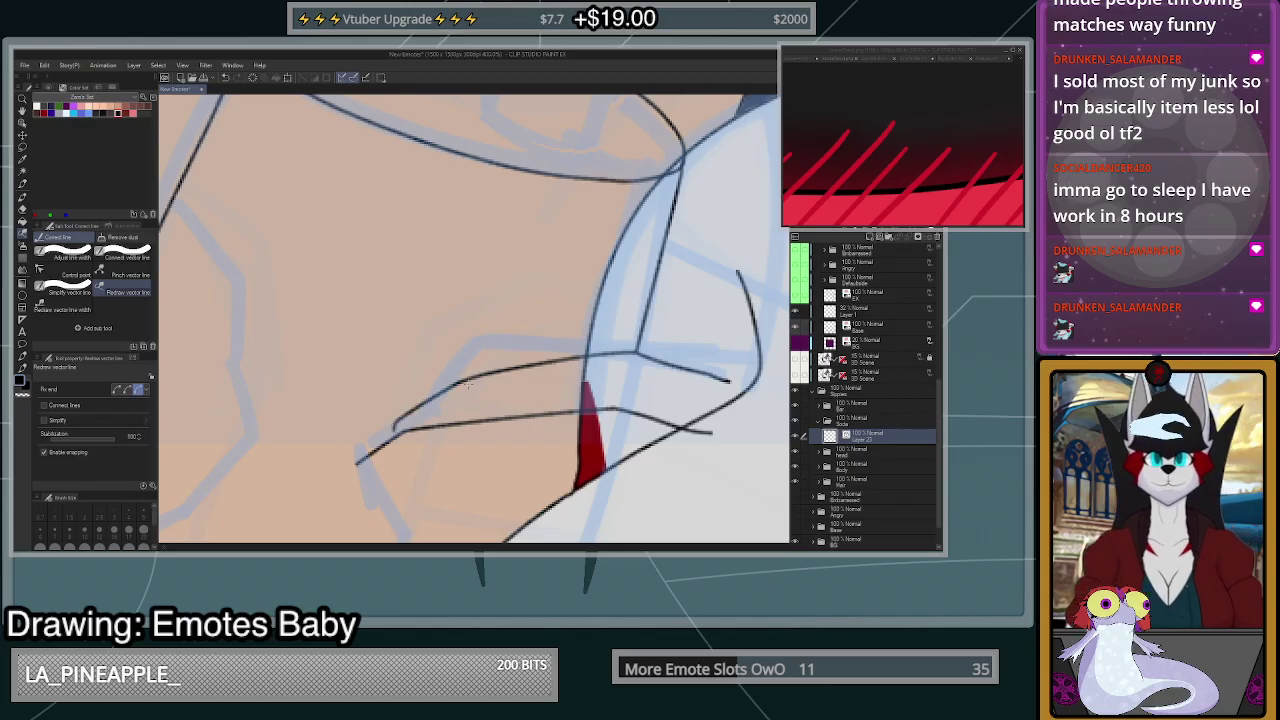
mouse_move(466, 383)
left_mouse_down()
mouse_move(636, 351)
mouse_move(730, 388)
left_mouse_up()
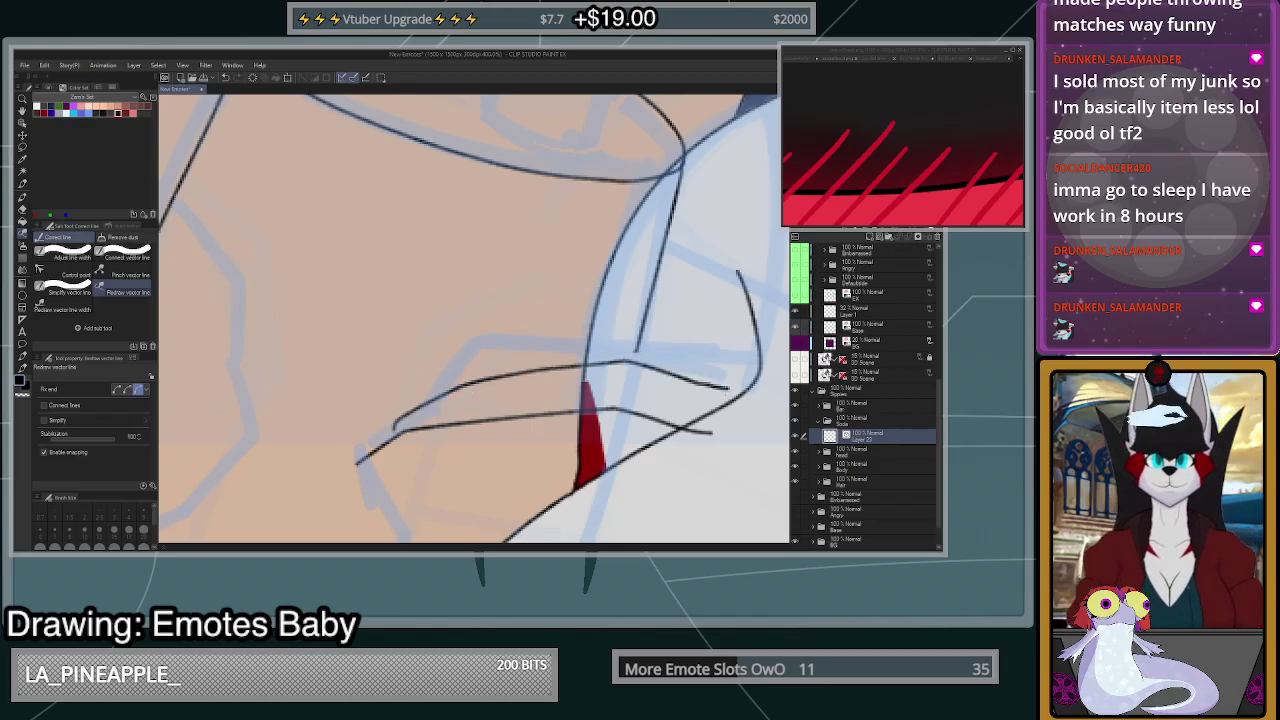
key("p")
scroll(734, 512, "down", 3)
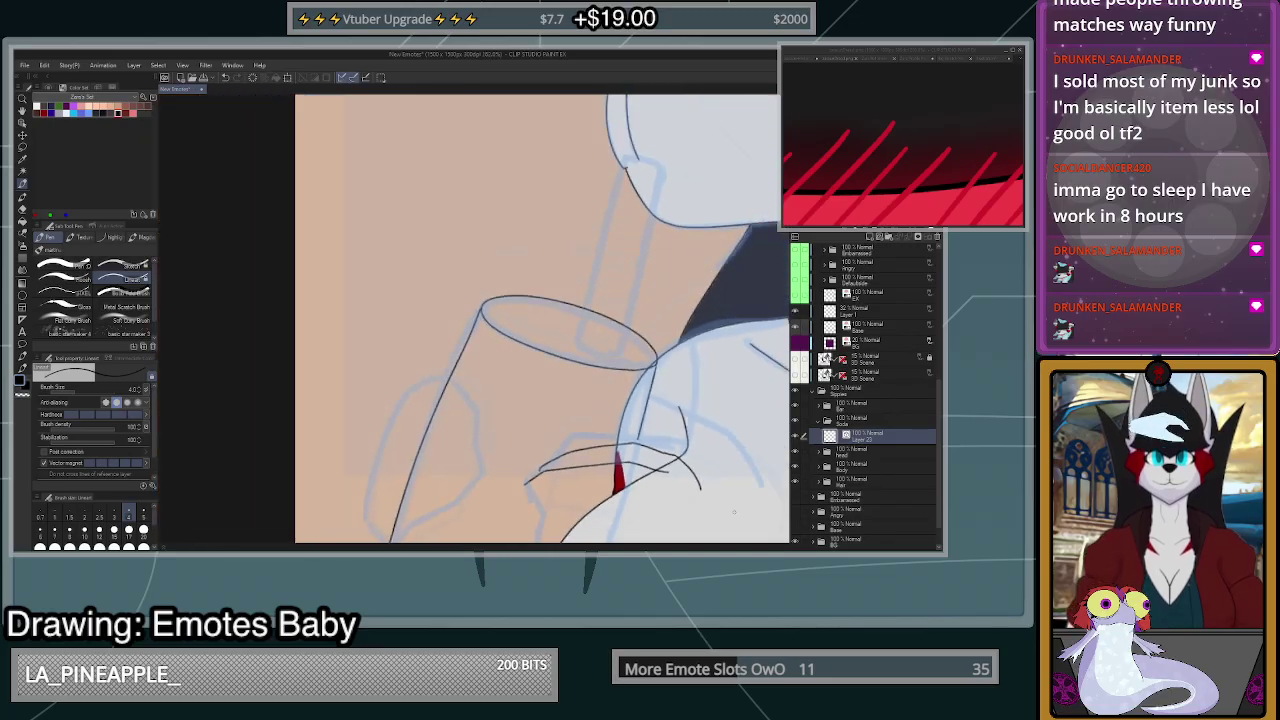
scroll(734, 512, "down", 2)
scroll(580, 470, "up", 4)
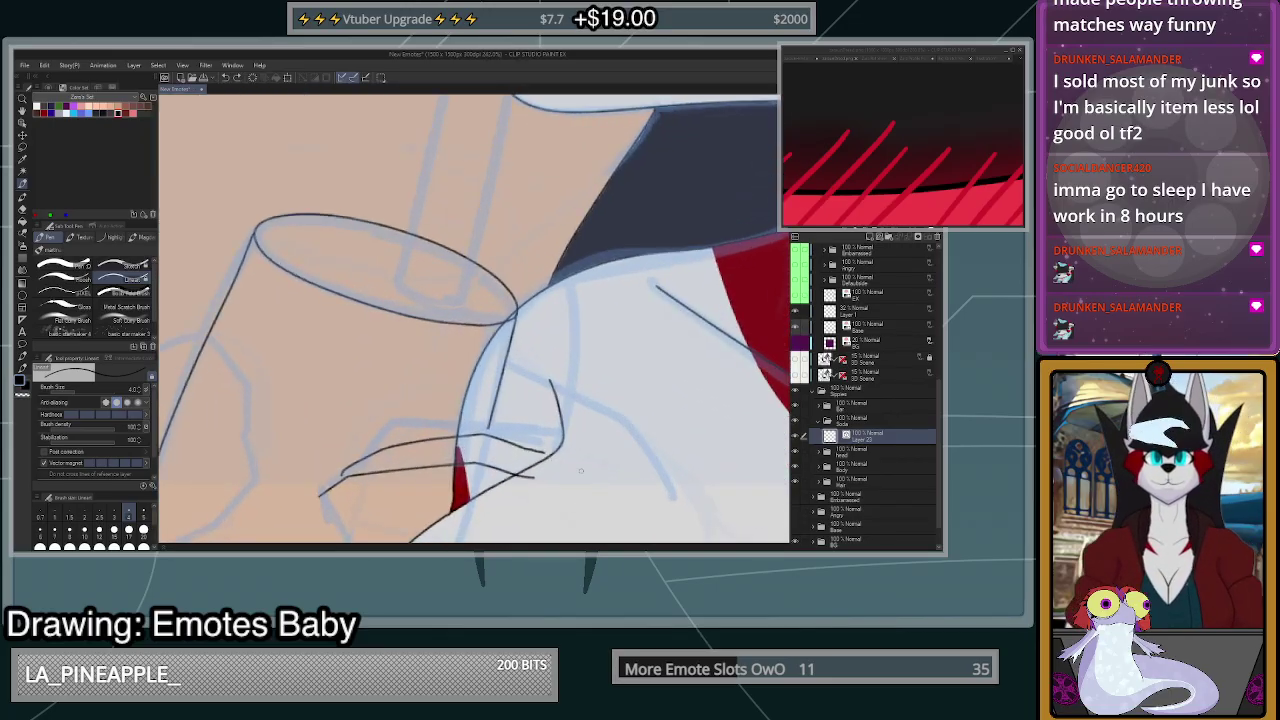
- Try to ink the back of the hand, extending from the knuckle and closing along its lower edge to the cup
mouse_move(545, 452)
left_mouse_down()
mouse_move(680, 496)
mouse_move(700, 540)
left_mouse_up()
scroll(700, 540, "down", 3)
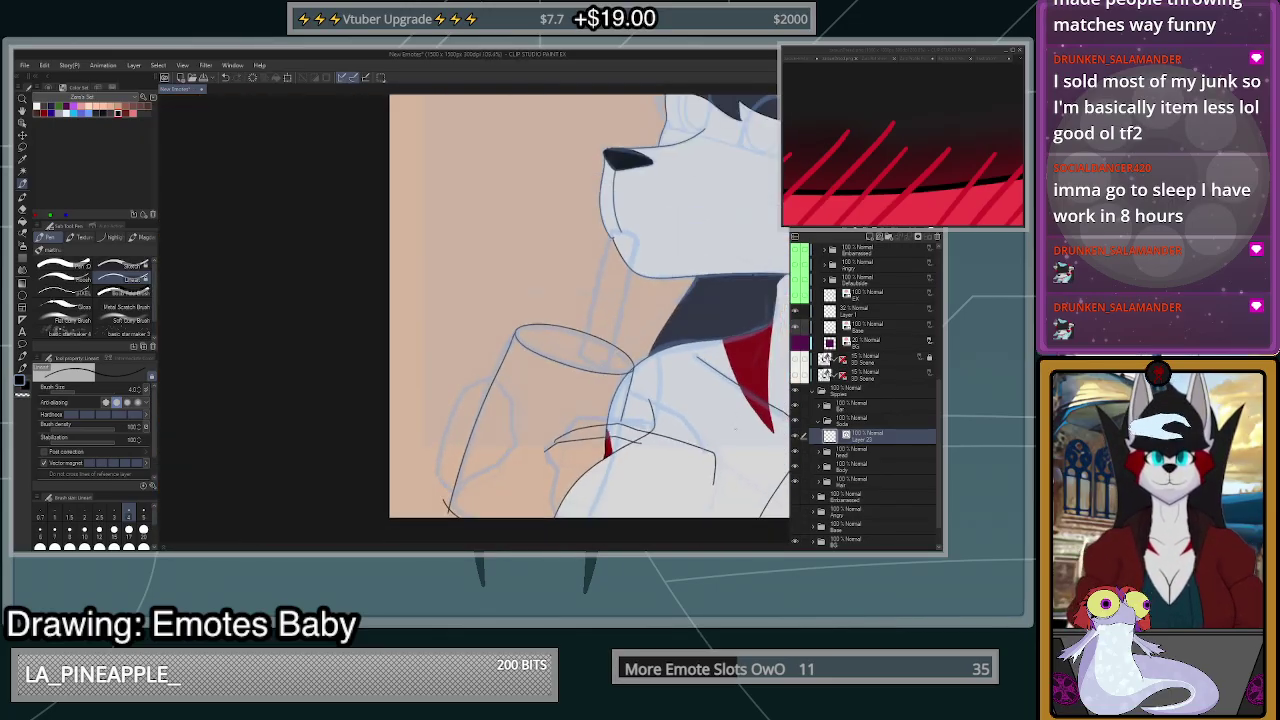
mouse_move(710, 486)
left_mouse_down()
mouse_move(664, 514)
mouse_move(576, 495)
mouse_move(548, 463)
left_mouse_up()
scroll(516, 433, "up", 5)
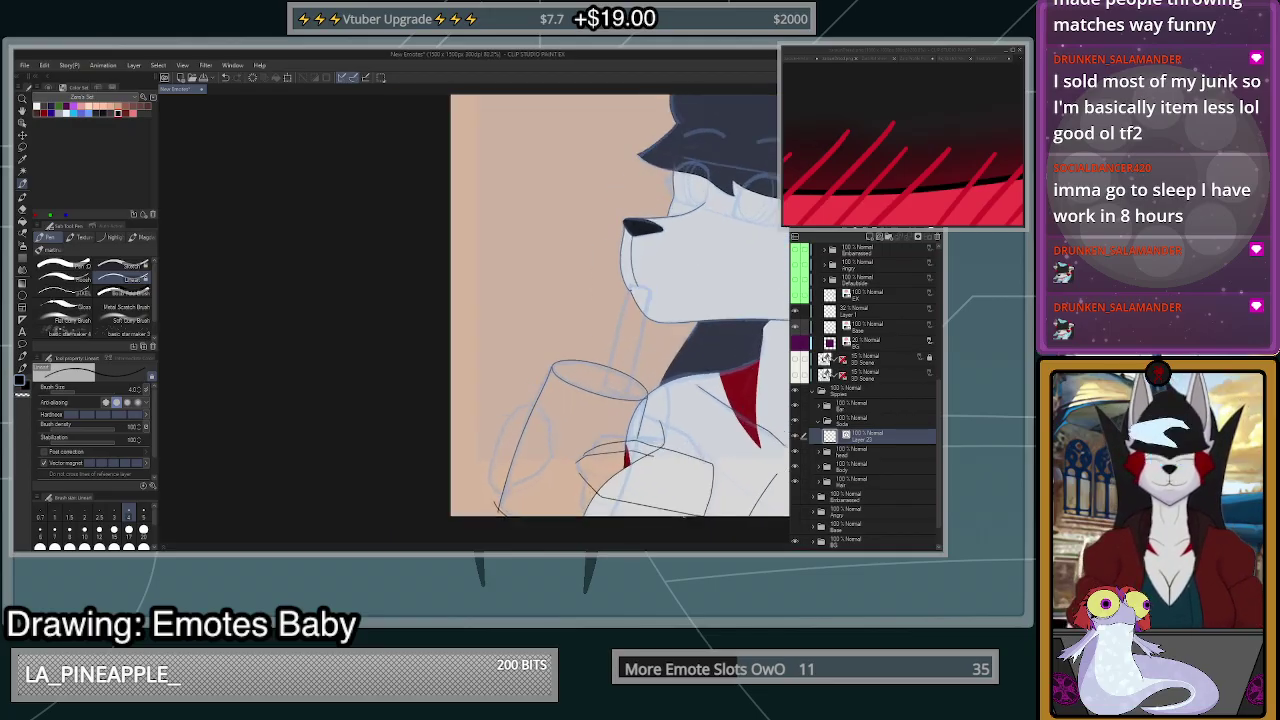
scroll(516, 433, "up", 1)
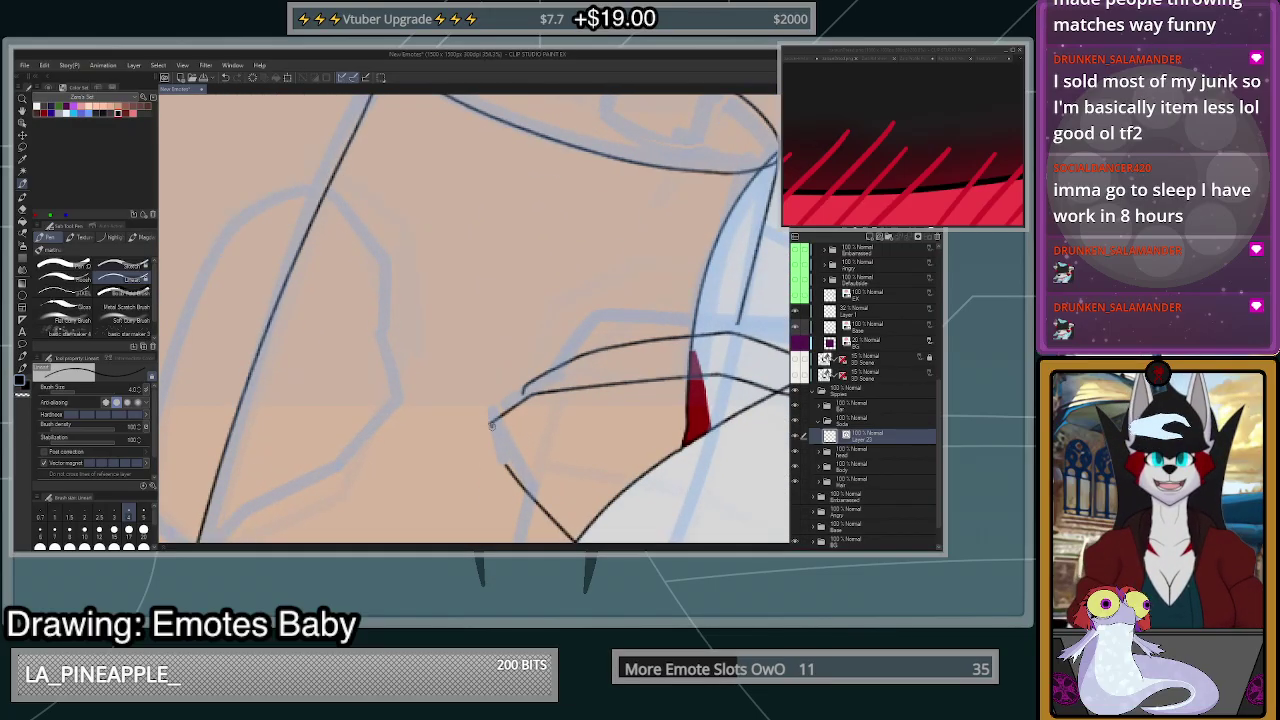
left_click_drag(378, 406, 450, 404)
left_click_drag(530, 398, 790, 410)
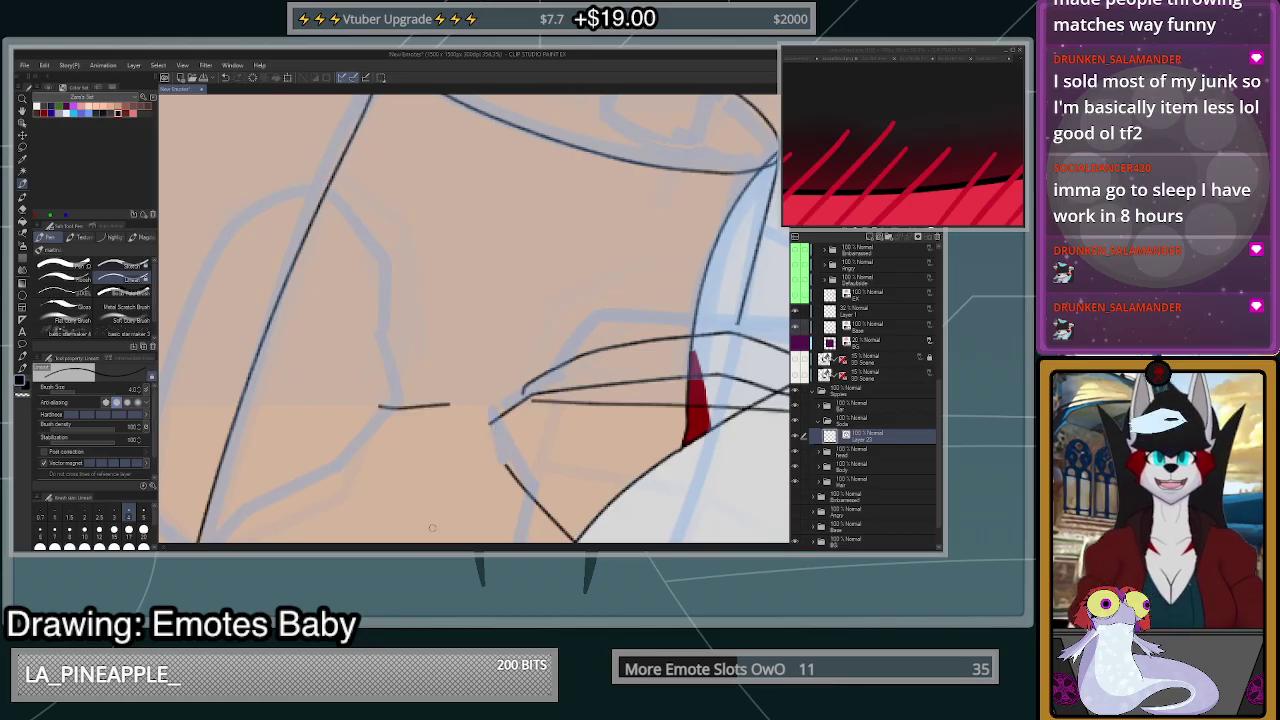
scroll(428, 527, "down", 3)
scroll(600, 460, "up", 3)
key("ctrl+z")
key("ctrl+z")
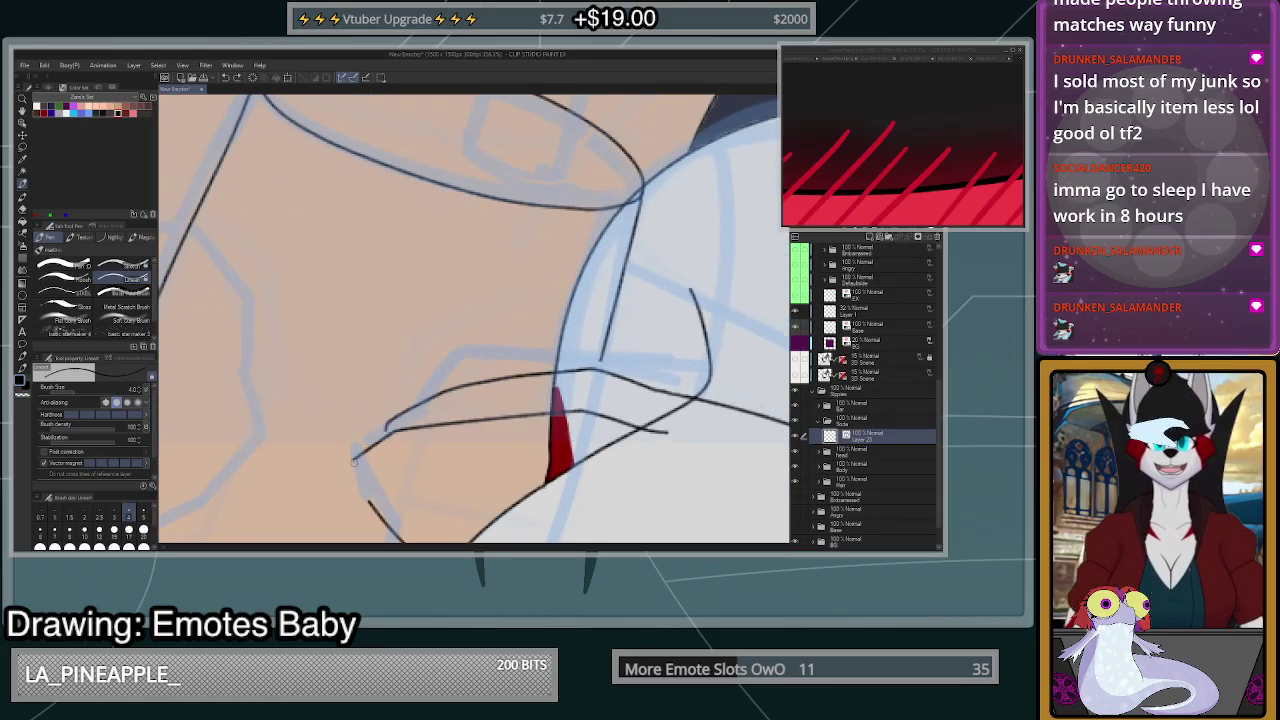
- Try to close the lower finger's tip with a short line joining the palm line below it
left_click_drag(352, 461, 375, 520)
scroll(405, 436, "up", 2)
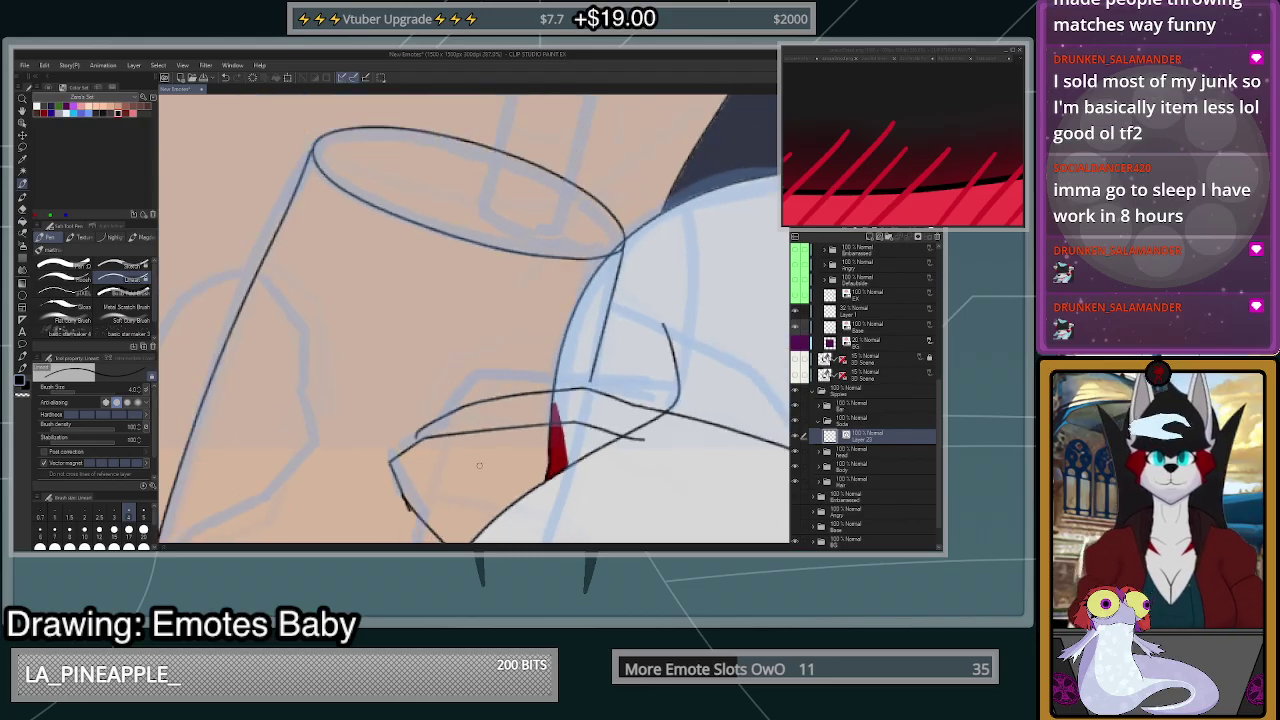
scroll(421, 445, "down", 7)
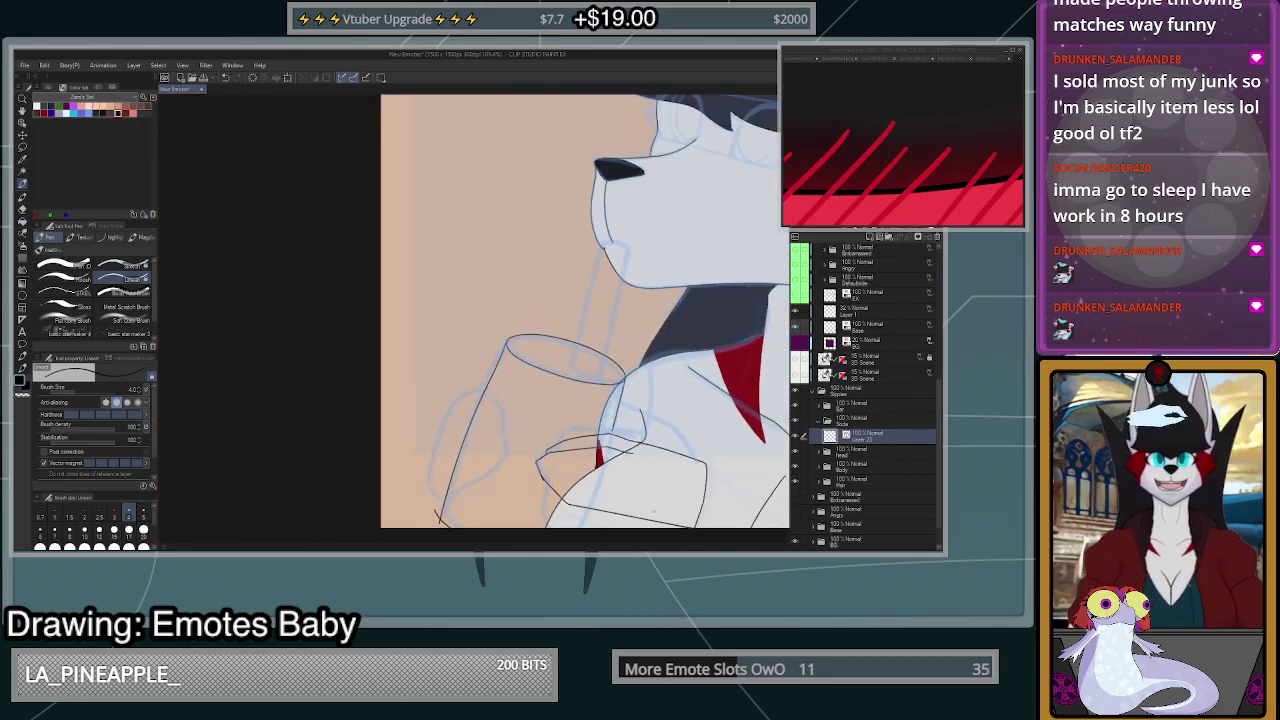
scroll(884, 349, "up", 1)
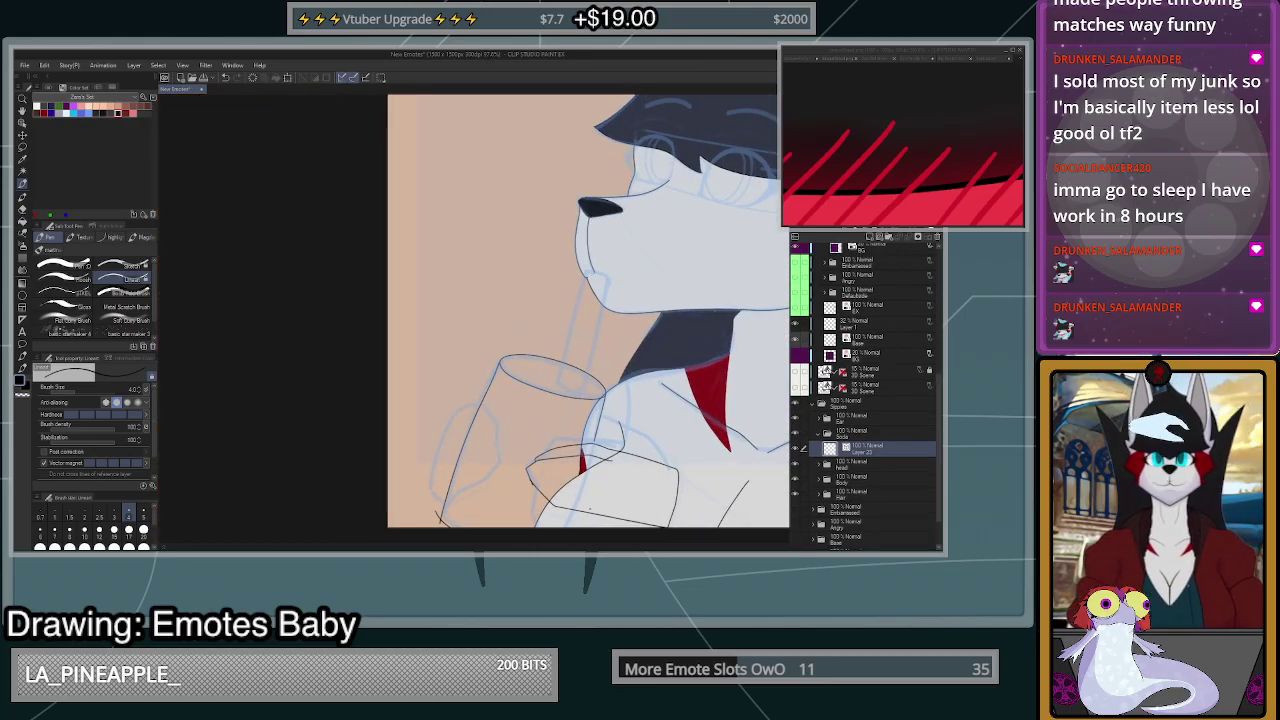
- Raise the opacity of the BG layer inside the sketch's sip folder and reselect the Soda folder's line layer
left_click(866, 357)
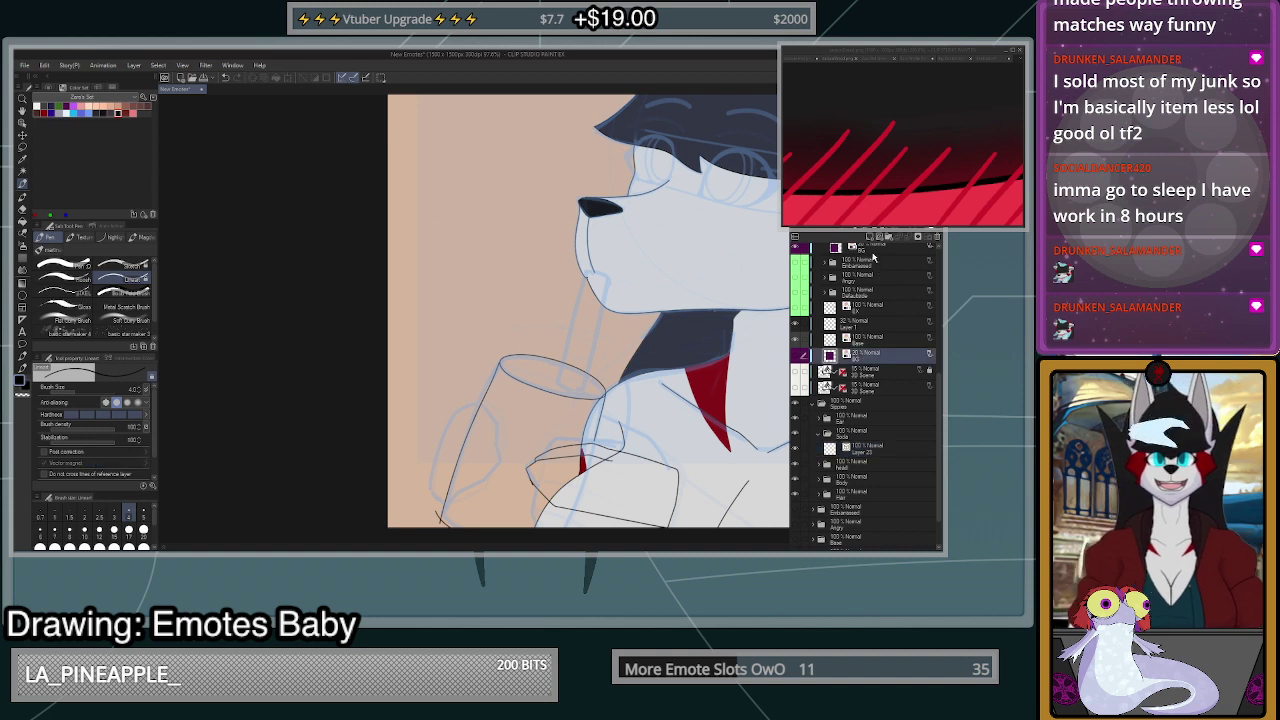
left_click(874, 257)
left_click_drag(879, 215, 908, 215)
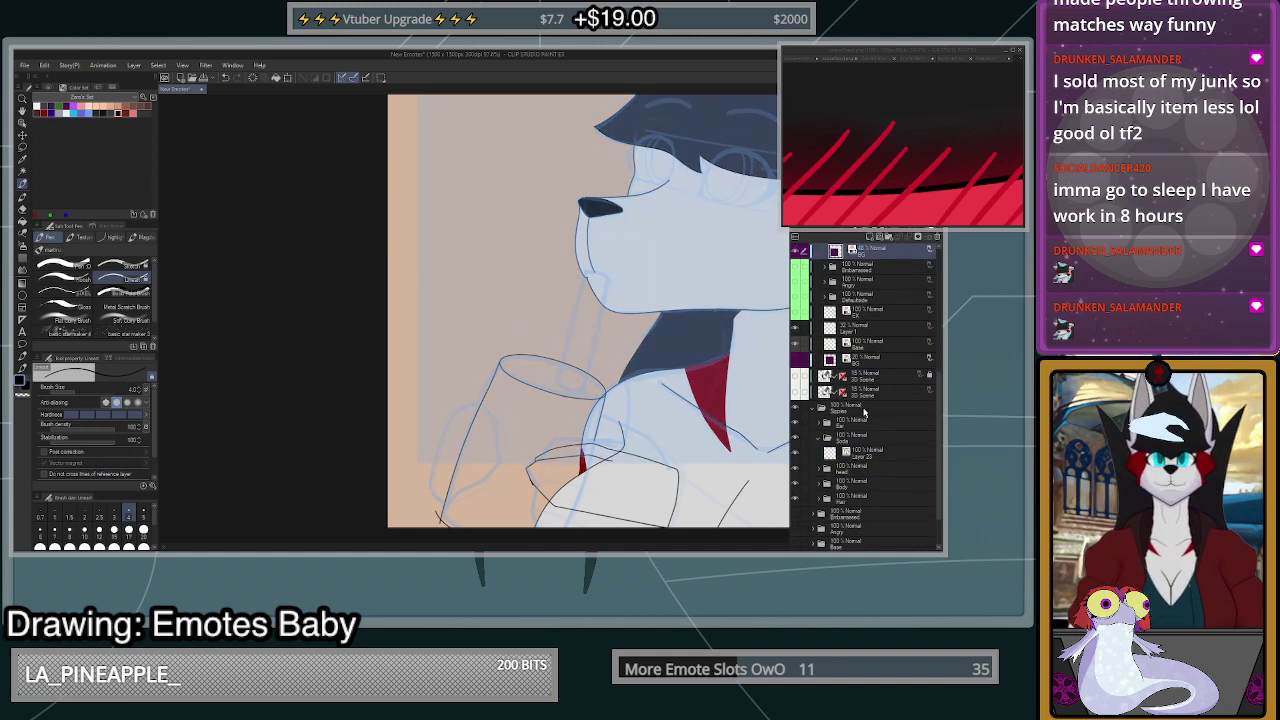
left_click(870, 344)
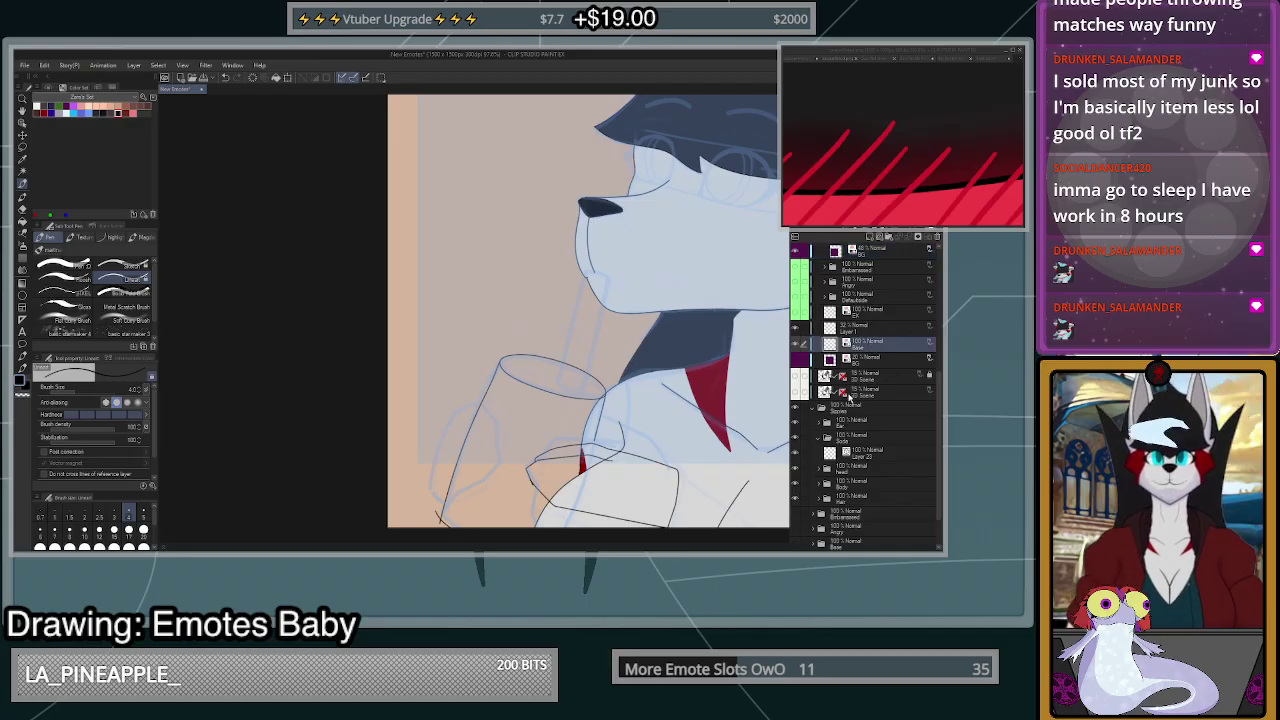
scroll(836, 392, "down", 3)
scroll(845, 370, "up", 9)
scroll(880, 310, "up", 4)
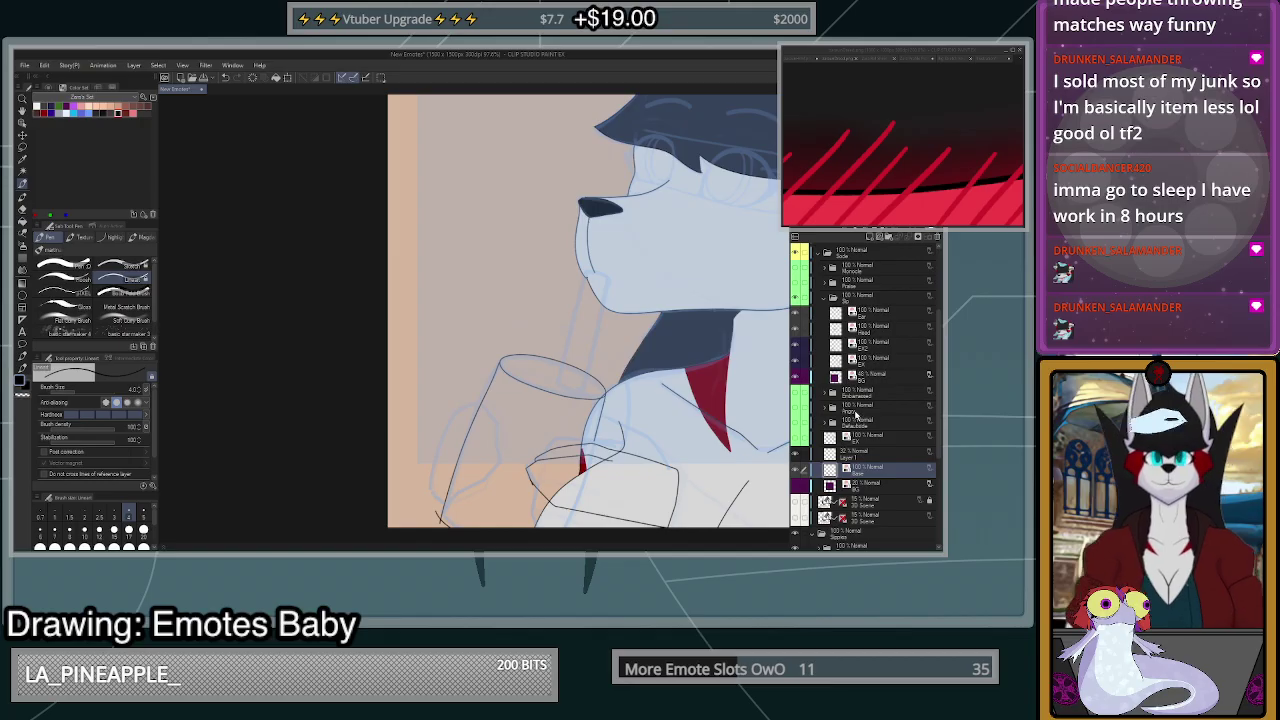
scroll(855, 418, "down", 3)
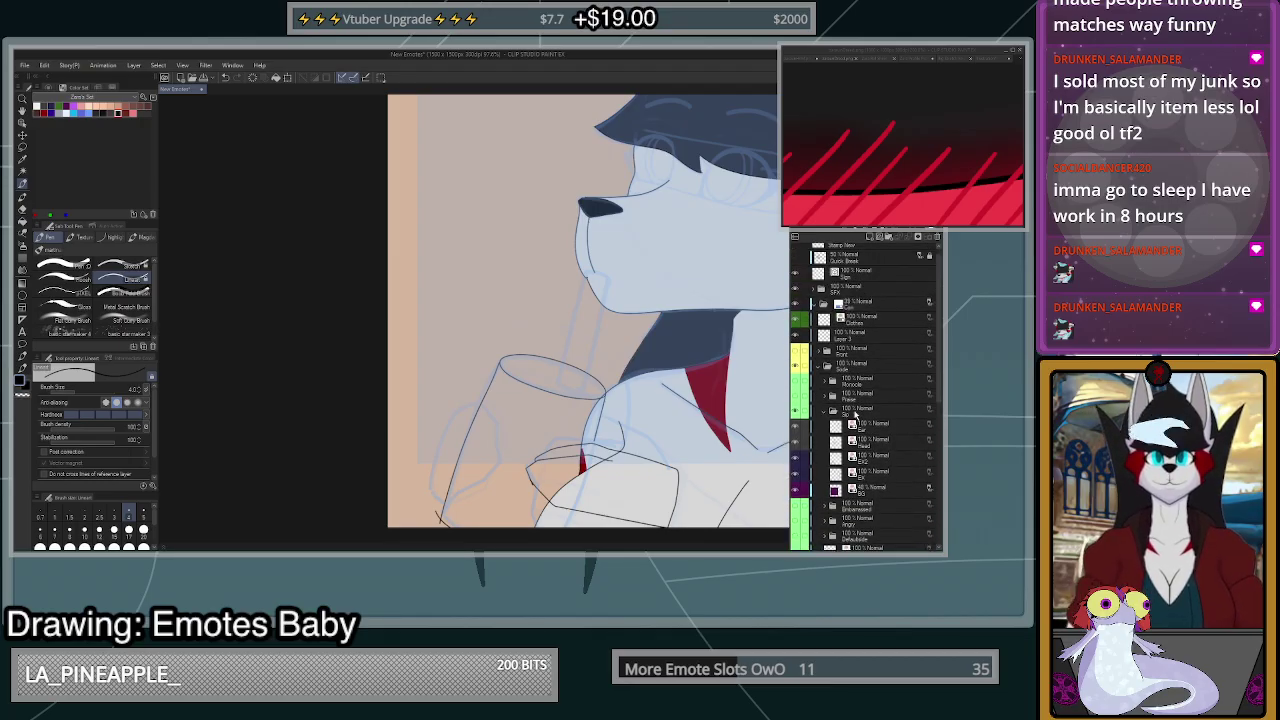
left_click(859, 476)
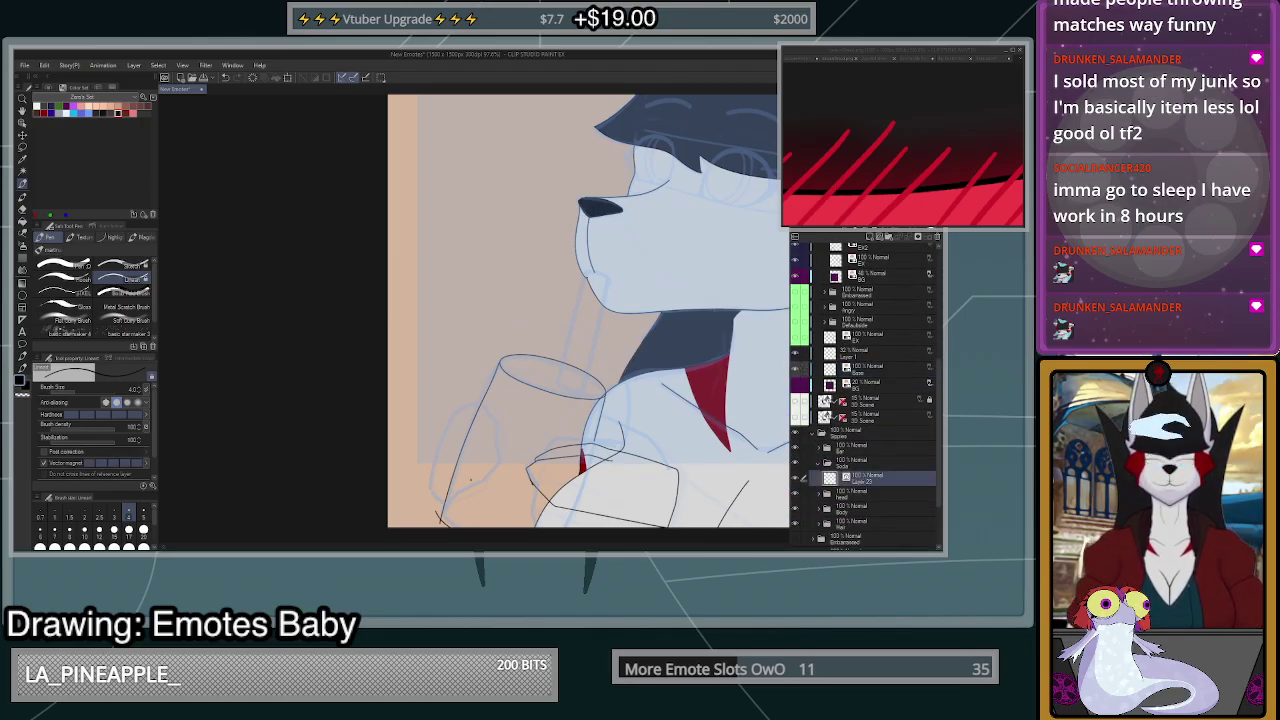
- Try to ink the outline of the fingers wrapping the far side of the cup over the blue sketch
scroll(470, 479, "up", 3)
scroll(585, 508, "up", 2)
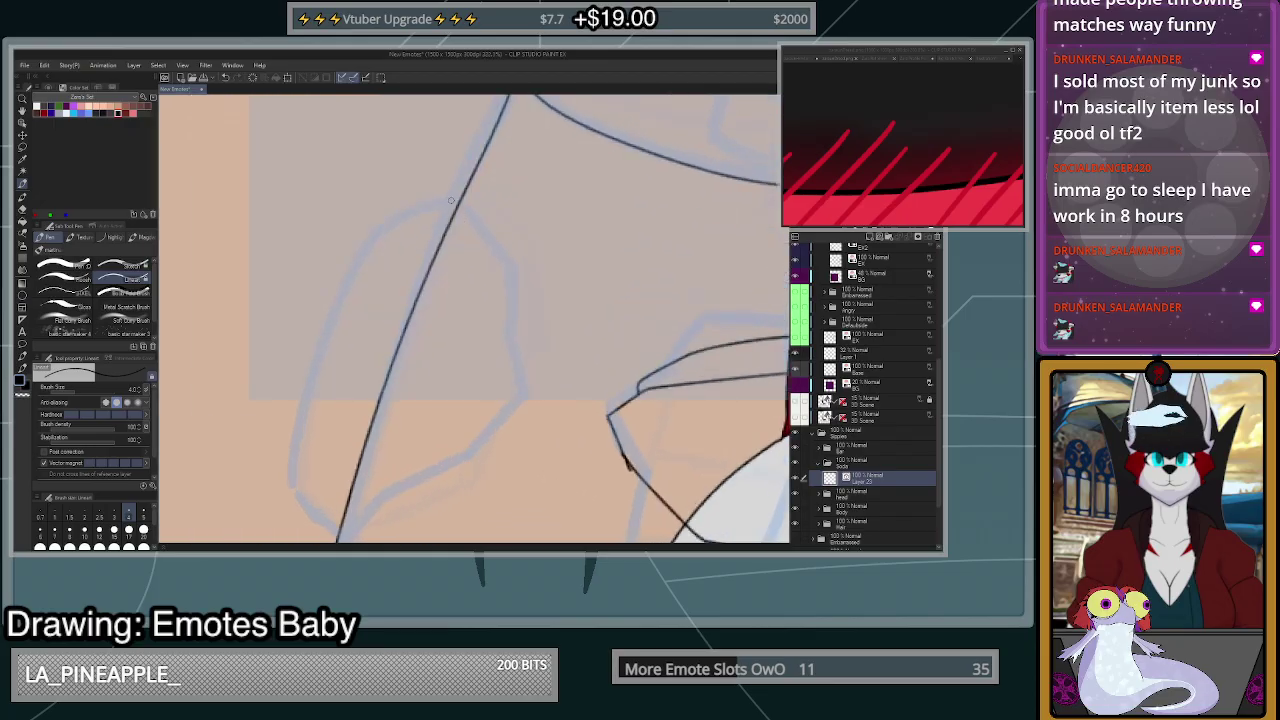
mouse_move(451, 201)
left_mouse_down()
mouse_move(398, 217)
mouse_move(346, 292)
left_mouse_up()
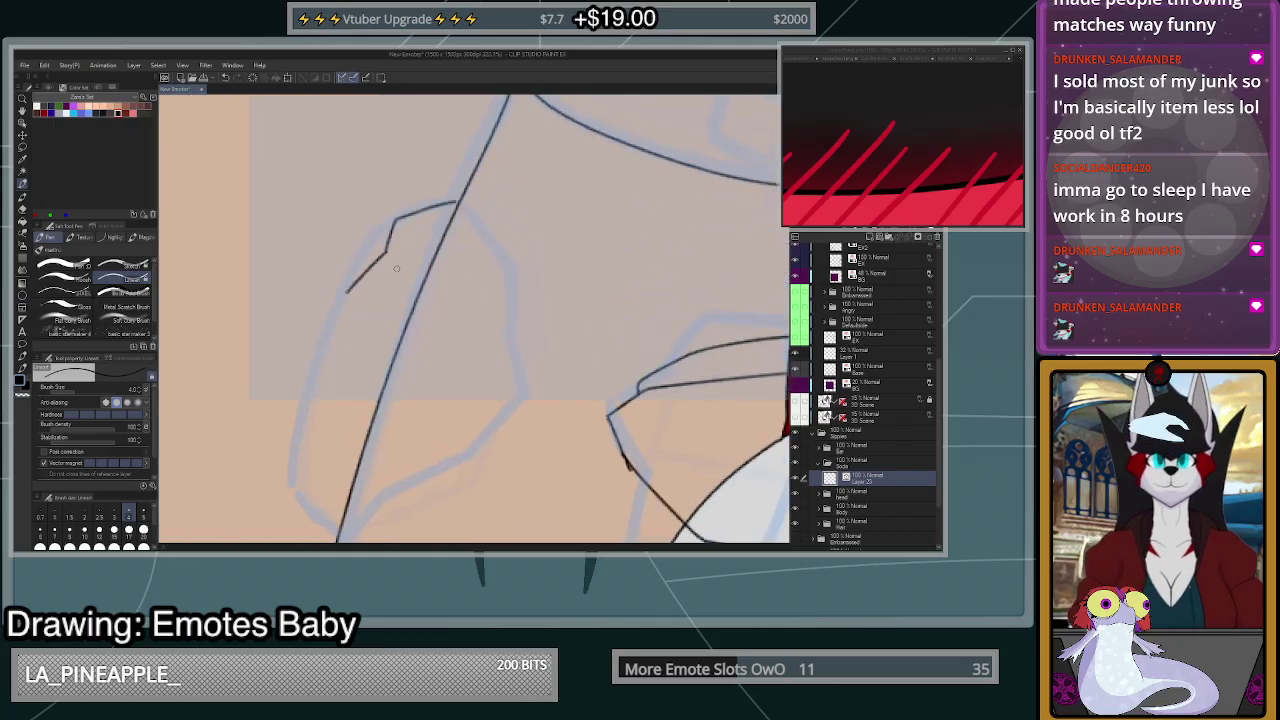
key("ctrl+z")
mouse_move(446, 204)
left_mouse_down()
mouse_move(380, 227)
mouse_move(333, 320)
mouse_move(309, 422)
mouse_move(320, 502)
mouse_move(341, 526)
left_mouse_up()
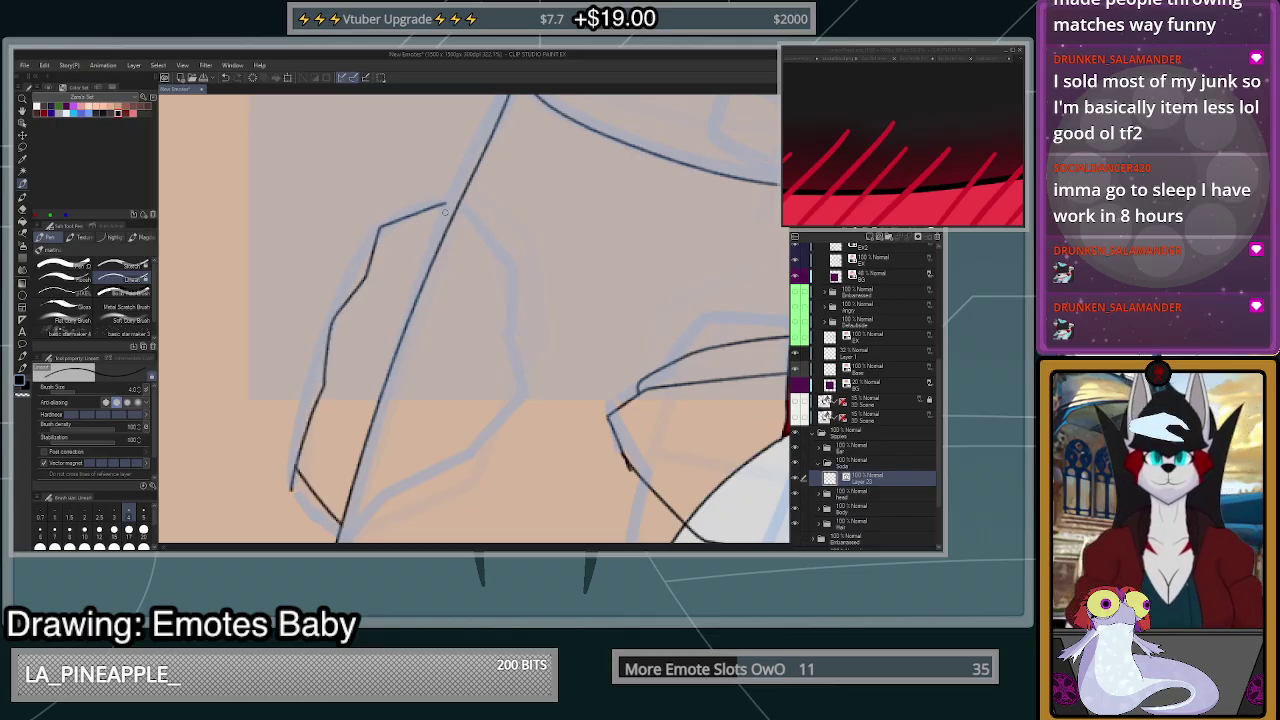
mouse_move(446, 204)
left_mouse_down()
mouse_move(532, 282)
mouse_move(518, 330)
mouse_move(422, 274)
mouse_move(532, 316)
mouse_move(531, 289)
mouse_move(454, 208)
left_mouse_up()
key("ctrl+z")
key("ctrl+z")
key("ctrl+z")
scroll(611, 336, "down", 5)
key("ctrl+z")
key("ctrl+z")
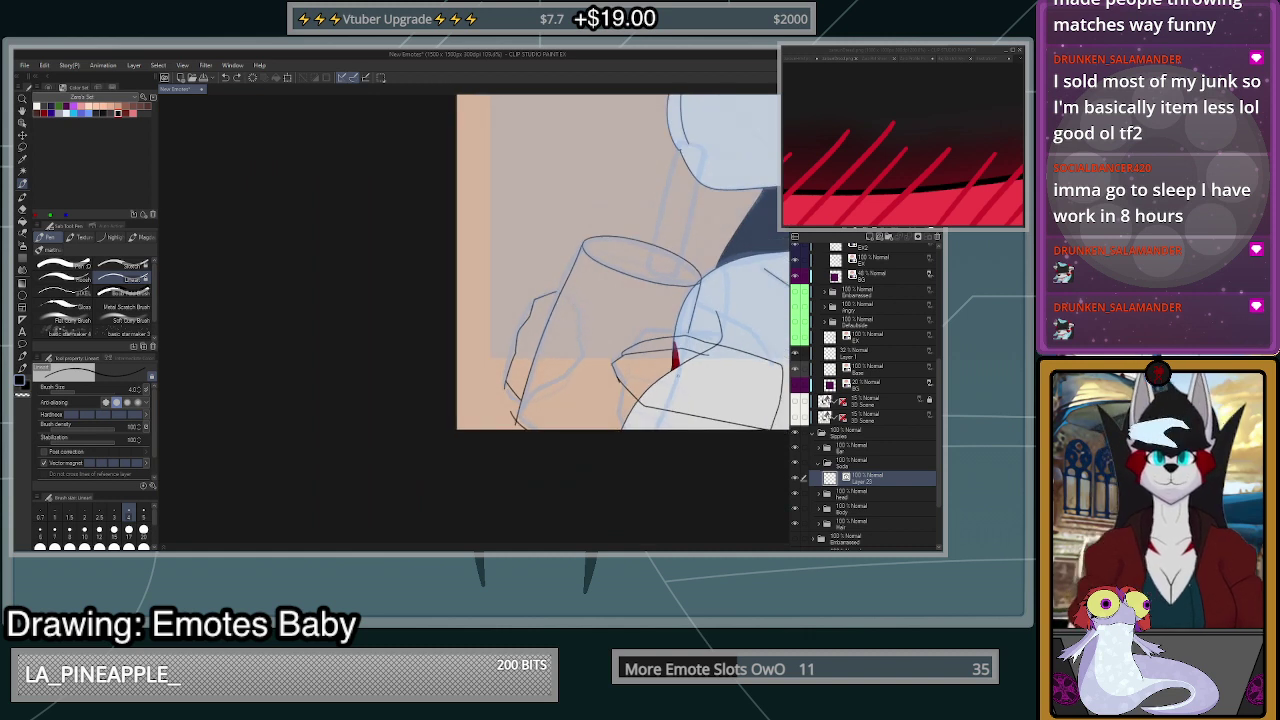
key("ctrl+z")
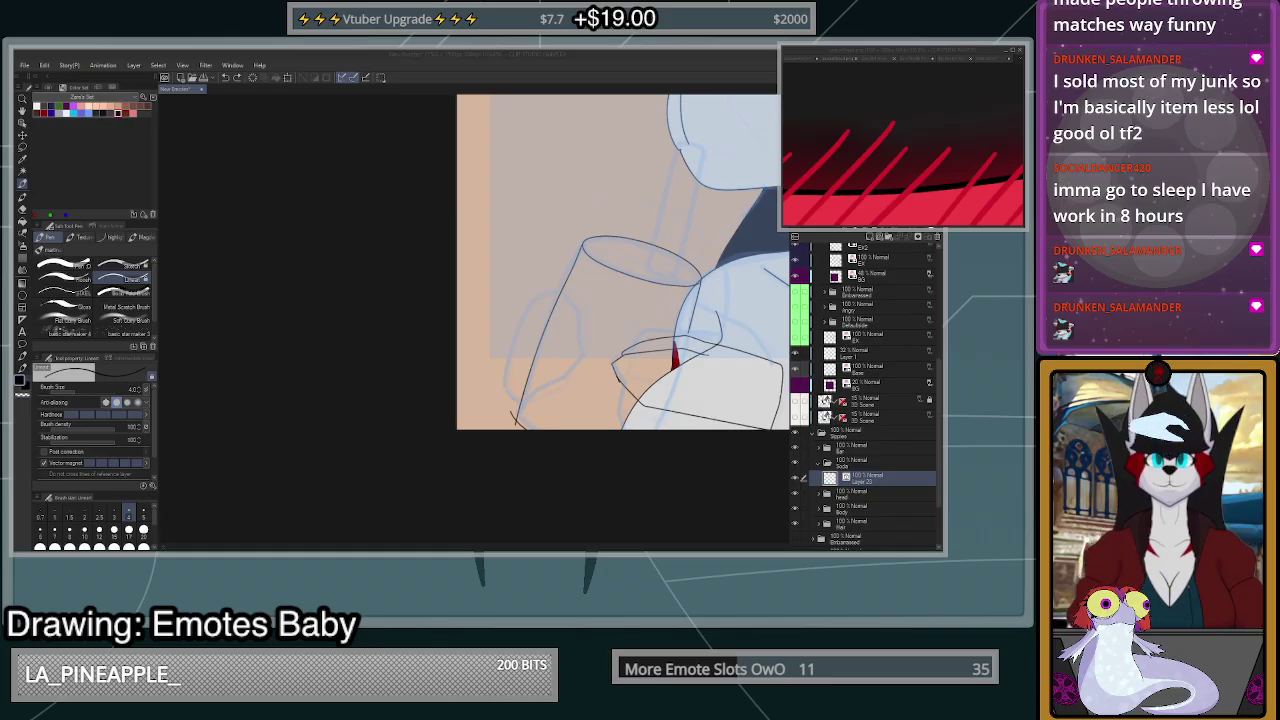
- Undo the inked finger and hand strokes and the BG opacity change, back to the plain cup and arm lines
scroll(699, 380, "down", 1)
scroll(690, 380, "up", 3)
scroll(678, 424, "down", 2)
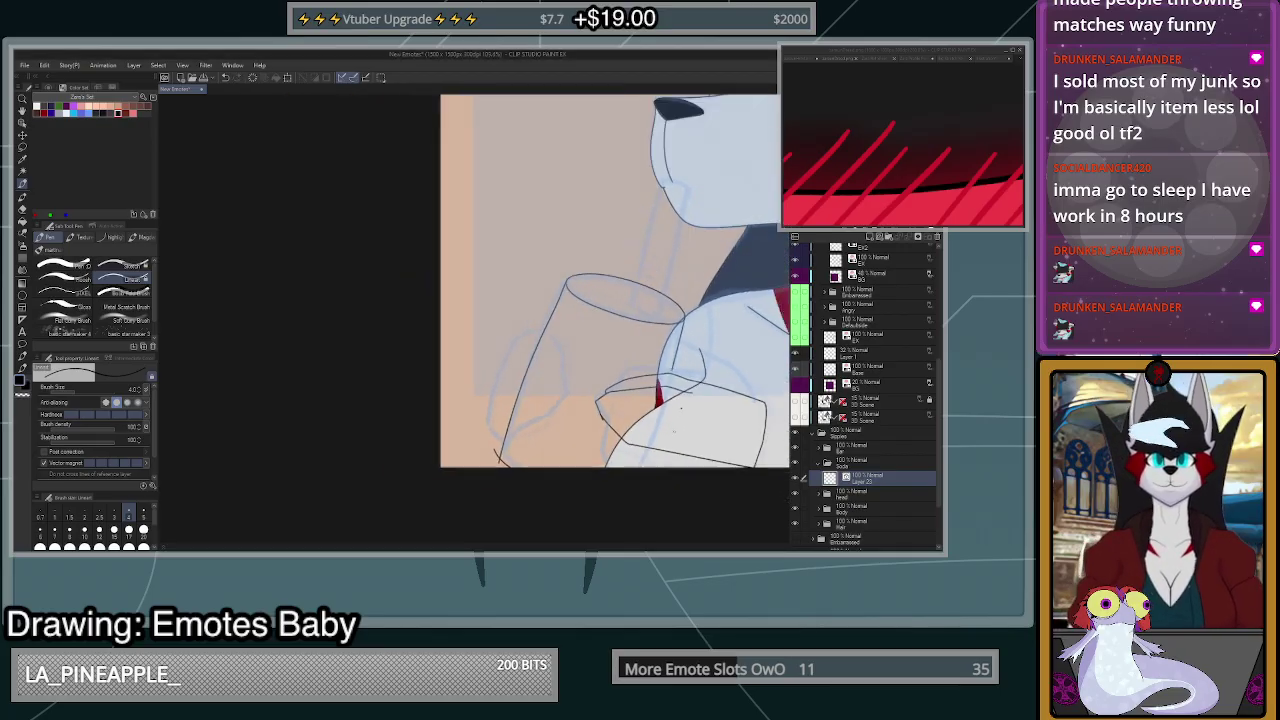
scroll(705, 445, "up", 2)
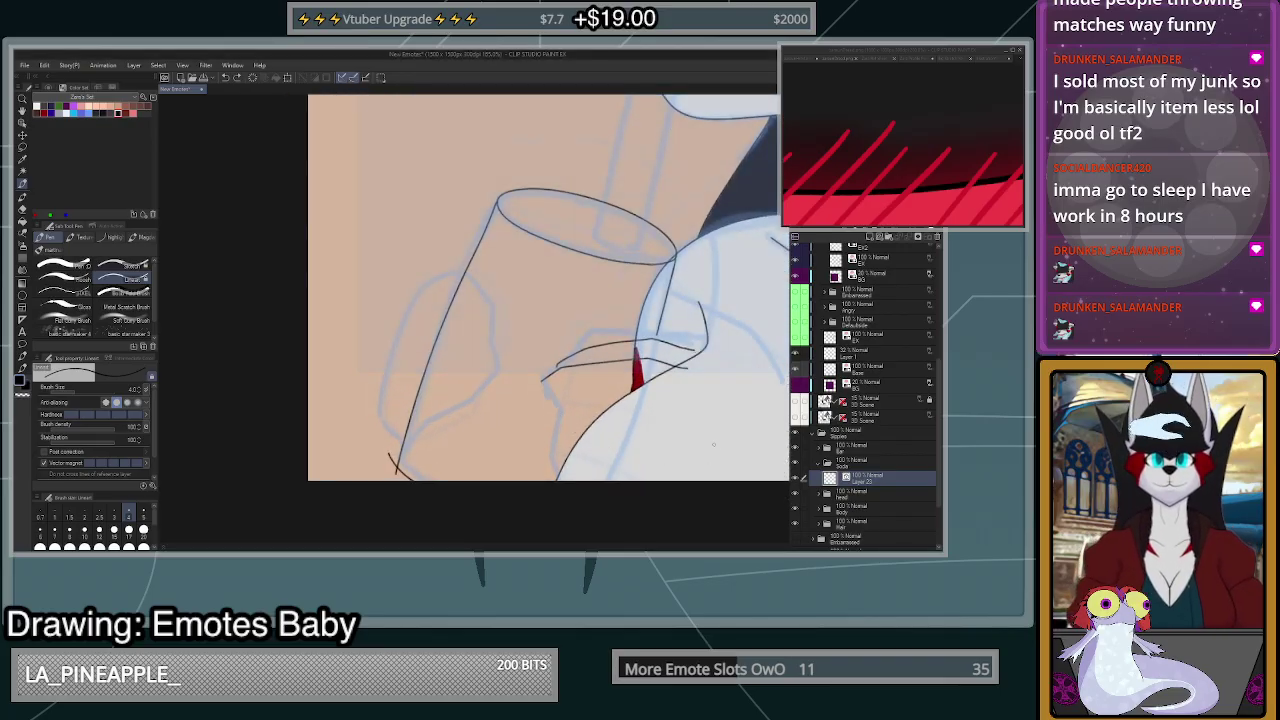
key("ctrl+z")
key("ctrl+z")
key("ctrl+z")
key("ctrl+z")
key("ctrl+z")
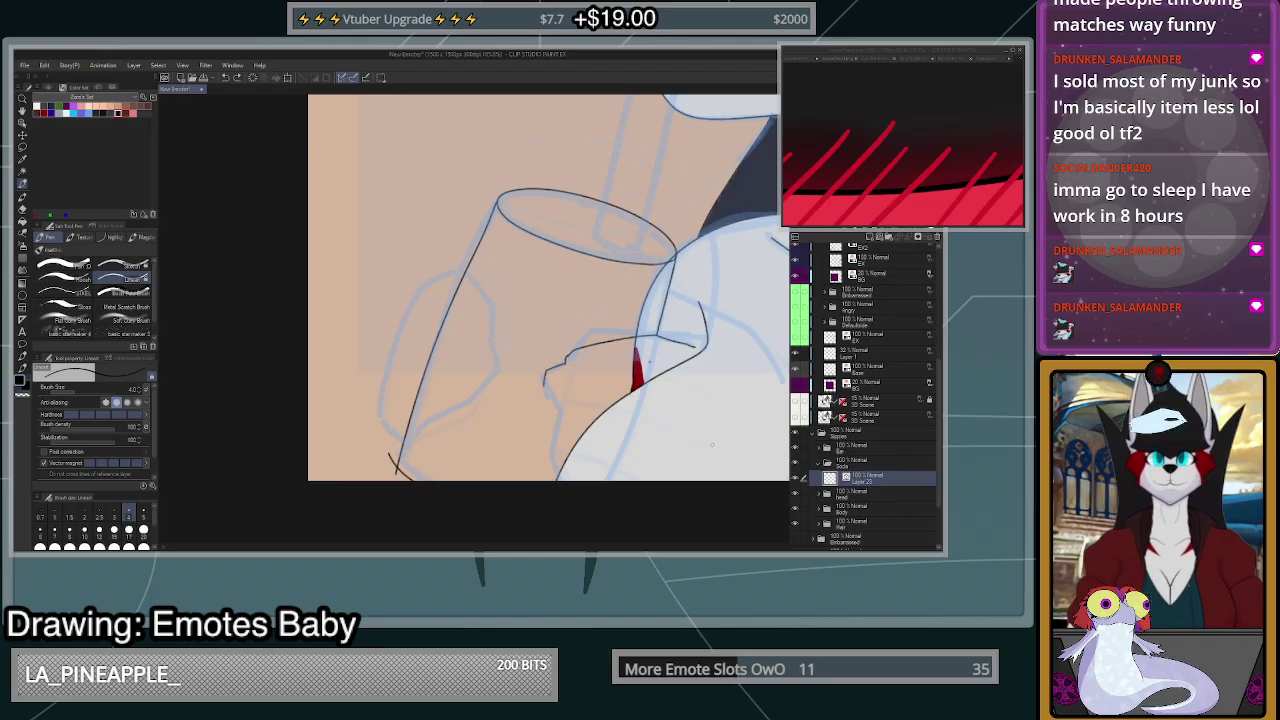
key("ctrl+z")
key("ctrl+z")
key("ctrl+z")
key("ctrl+z")
key("ctrl+z")
key("ctrl+z")
key("ctrl+z")
key("ctrl+z")
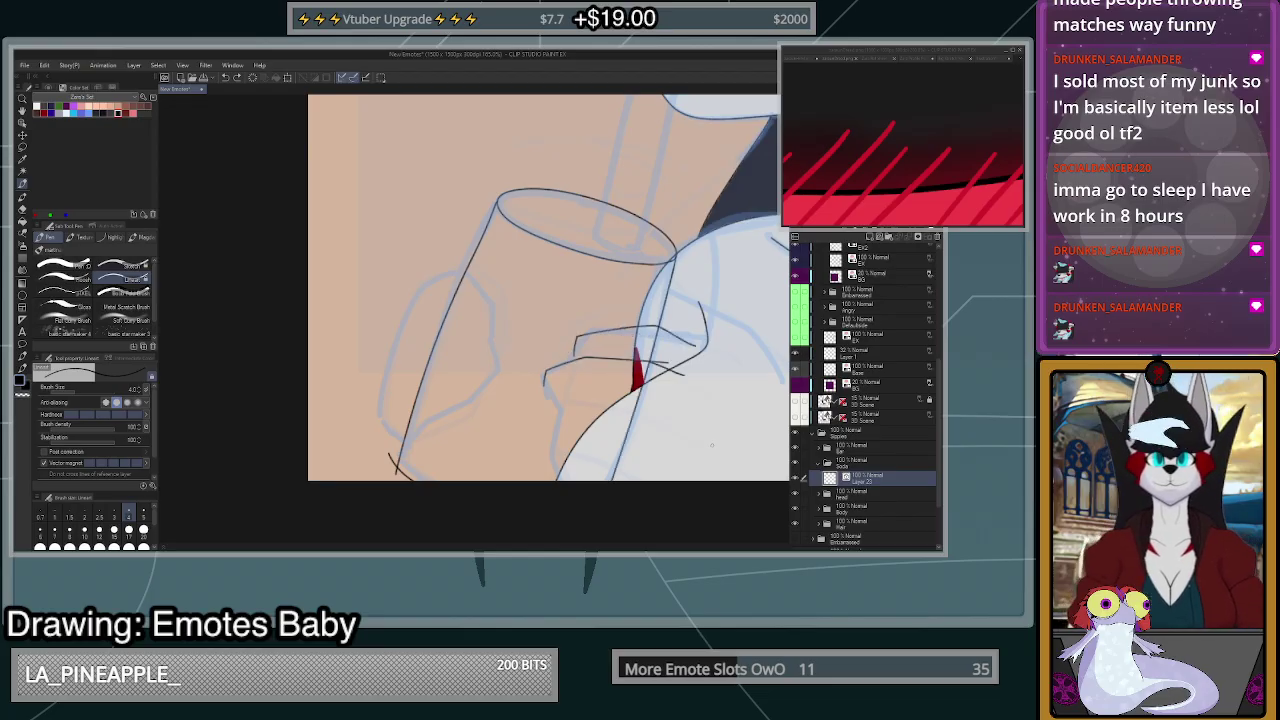
key("ctrl+z")
key("ctrl+z")
key("ctrl+z")
key("ctrl+z")
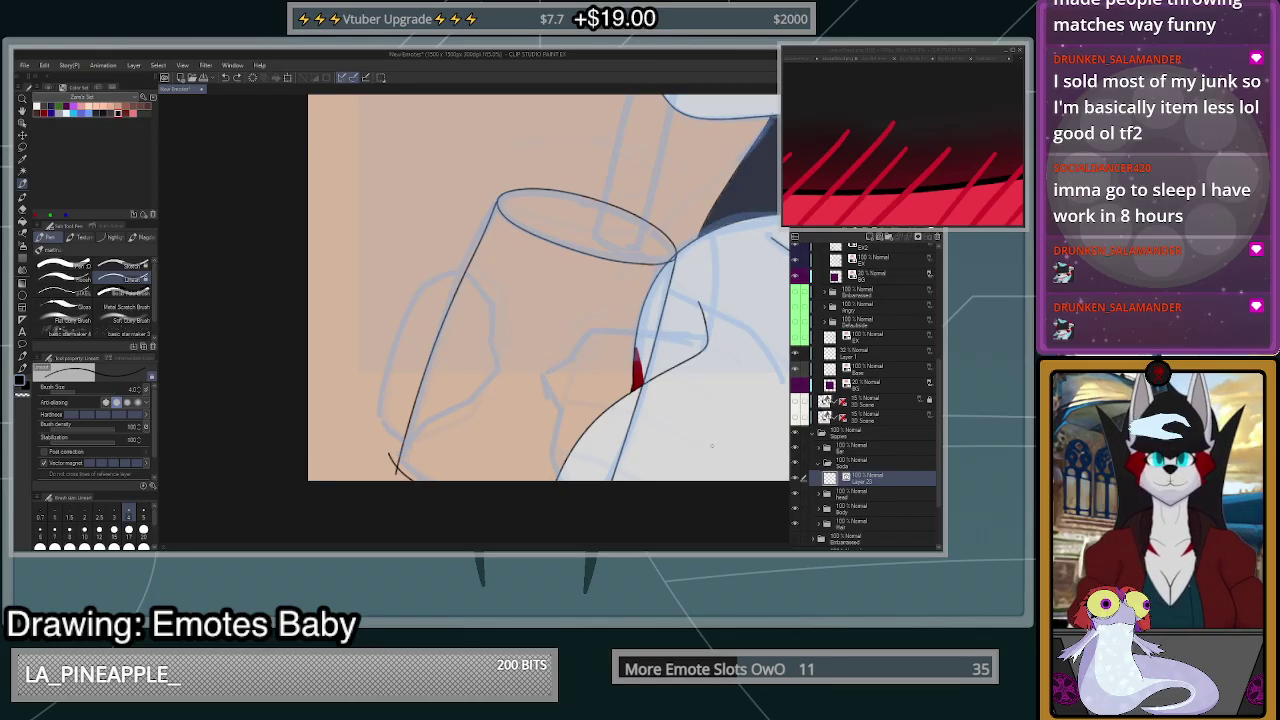
- Add a new raster layer beneath the cup's line layer in the Soda folder and switch to the Sketch brush
scroll(711, 444, "down", 4)
scroll(672, 378, "up", 5)
scroll(673, 418, "down", 2)
scroll(878, 460, "up", 3)
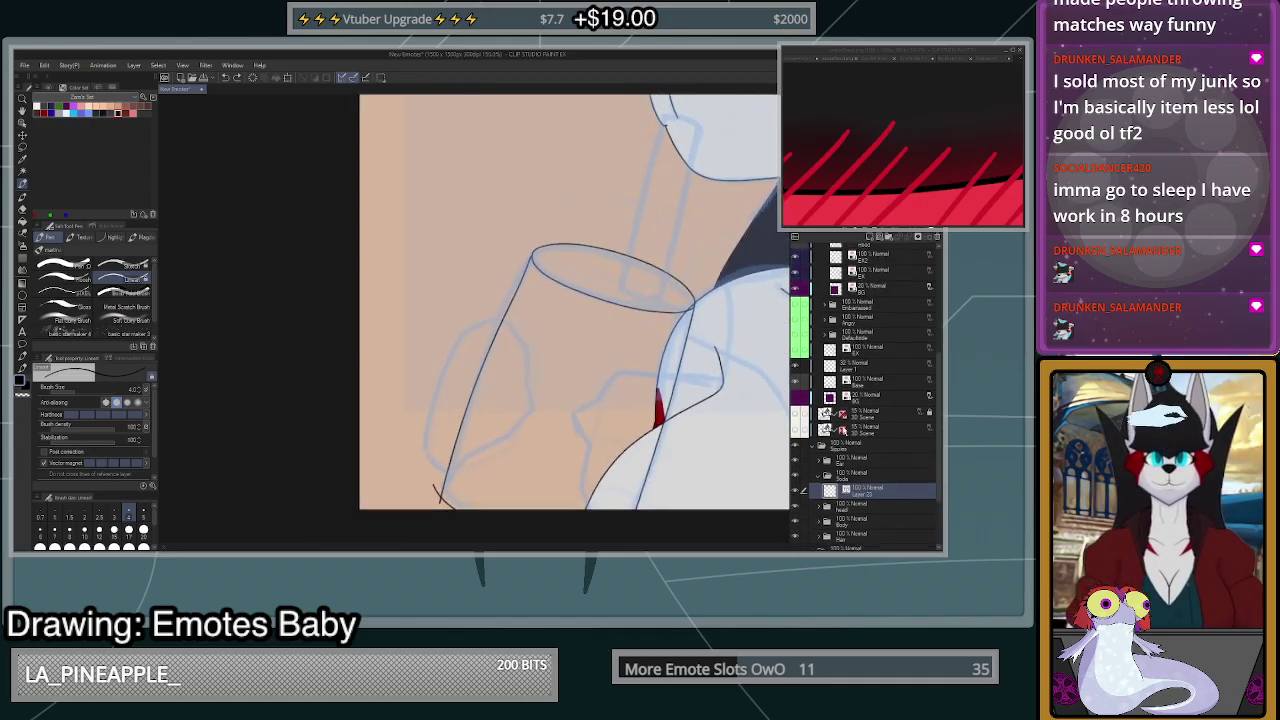
scroll(877, 460, "down", 1)
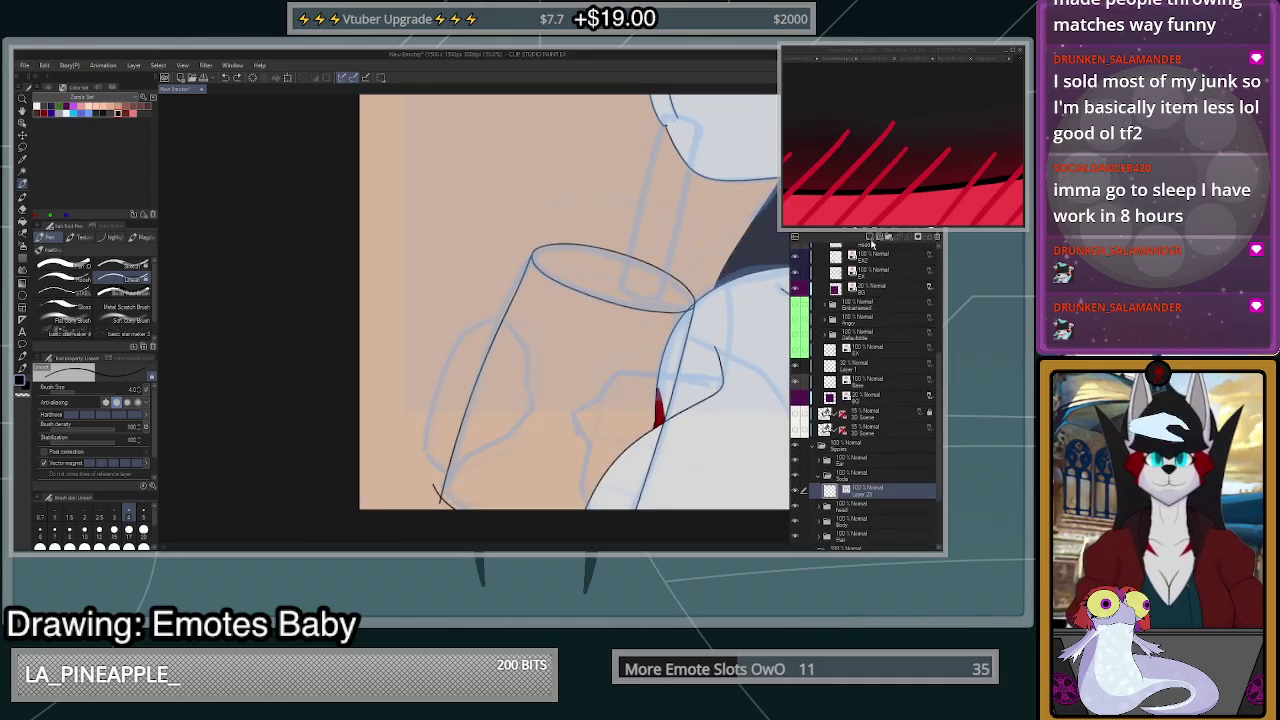
left_click(871, 238)
left_click_drag(866, 492, 866, 508)
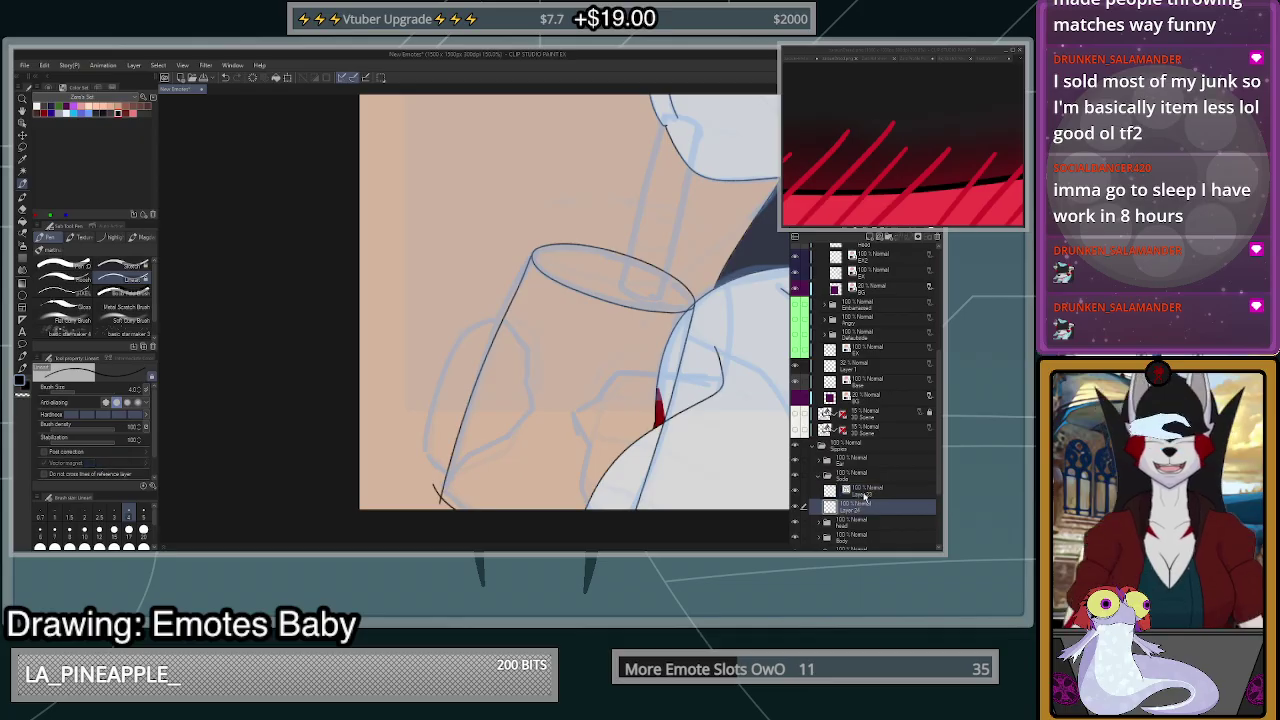
left_click(146, 261)
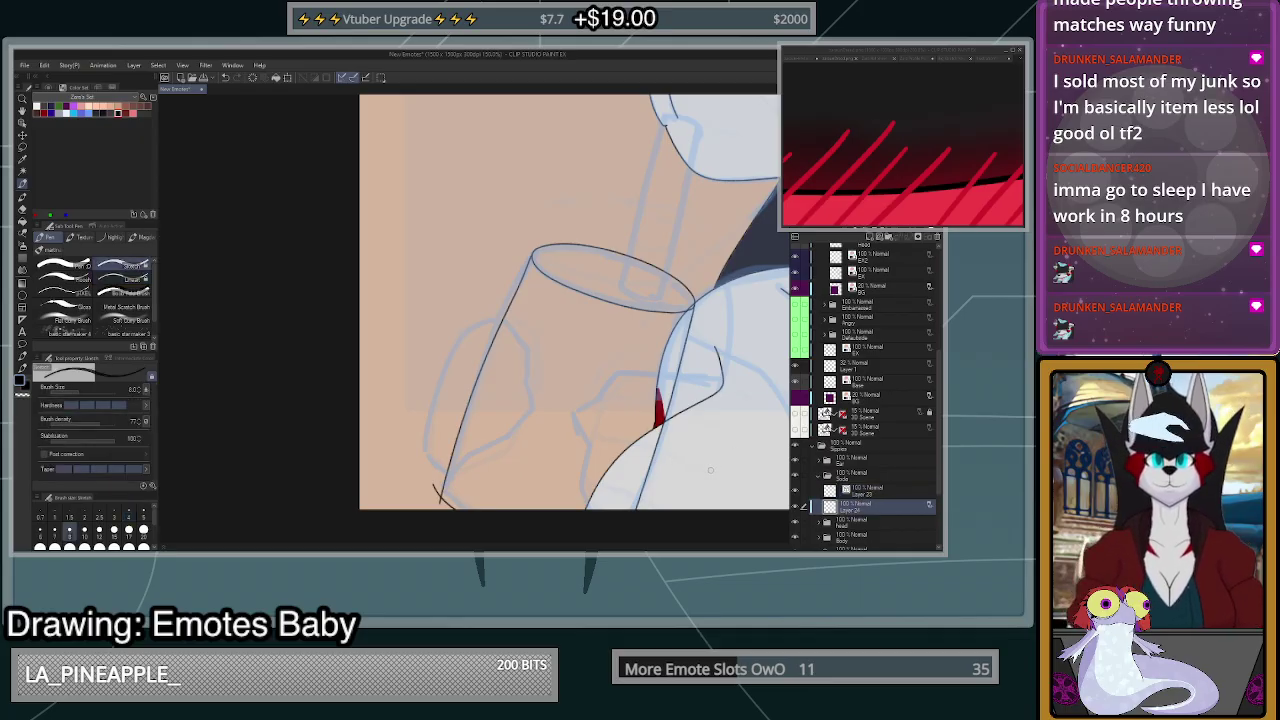
scroll(739, 410, "up", 2)
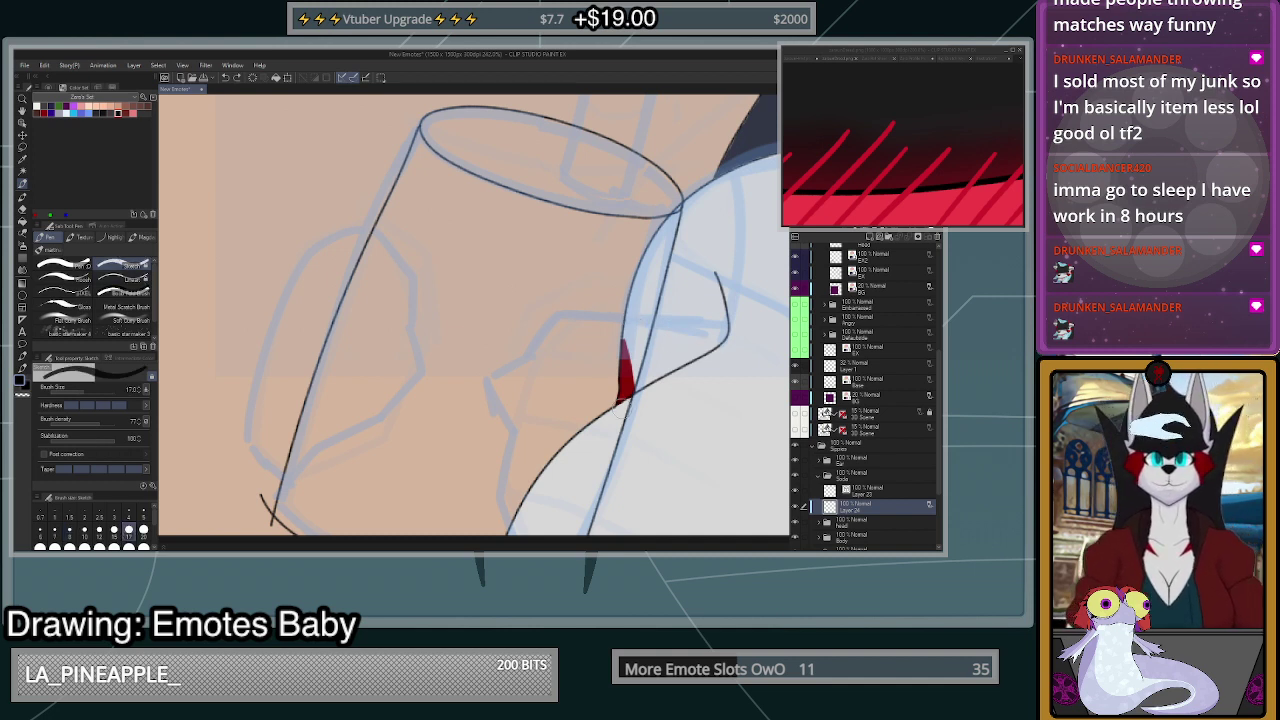
mouse_move(724, 370)
left_mouse_down()
mouse_move(661, 329)
mouse_move(702, 342)
mouse_move(722, 367)
mouse_move(645, 326)
mouse_move(709, 350)
mouse_move(610, 356)
left_mouse_up()
key("ctrl+z")
key("ctrl+z")
key("ctrl+z")
left_click_drag(683, 457, 710, 486)
scroll(712, 488, "up", 10)
left_click(716, 486)
key("ctrl+z")
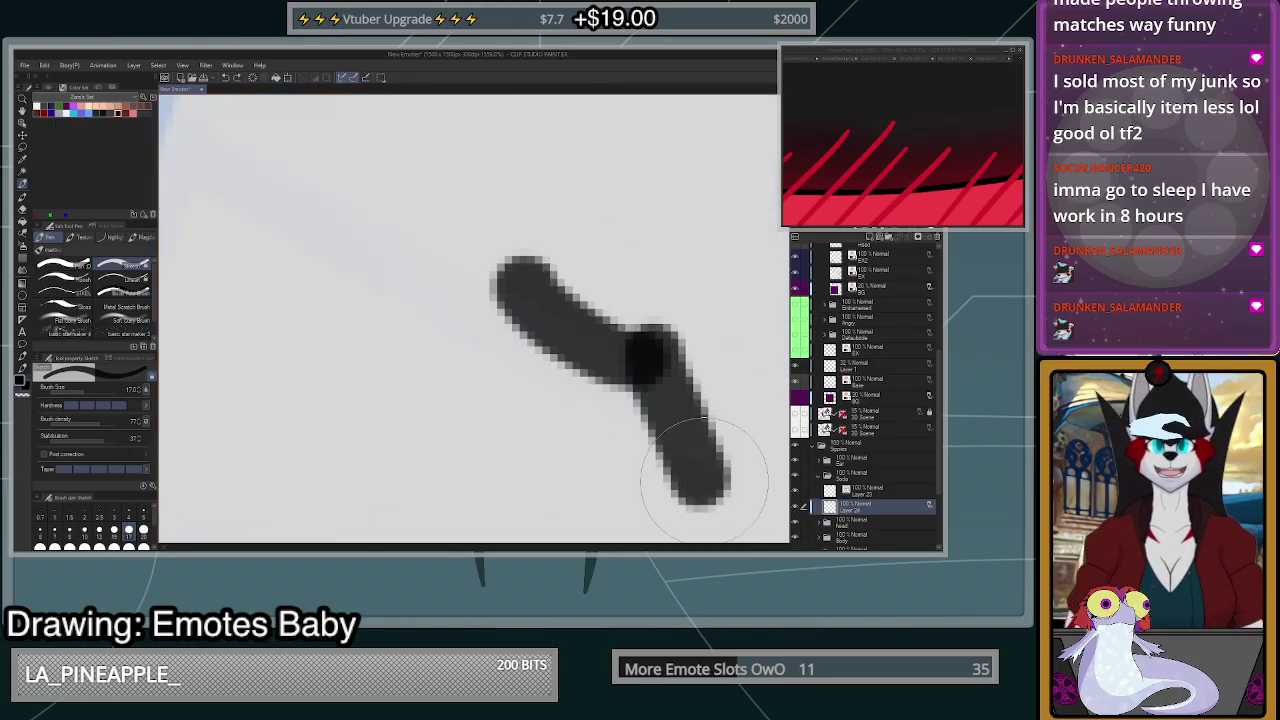
key("ctrl+z")
scroll(611, 455, "down", 5)
scroll(611, 455, "down", 2)
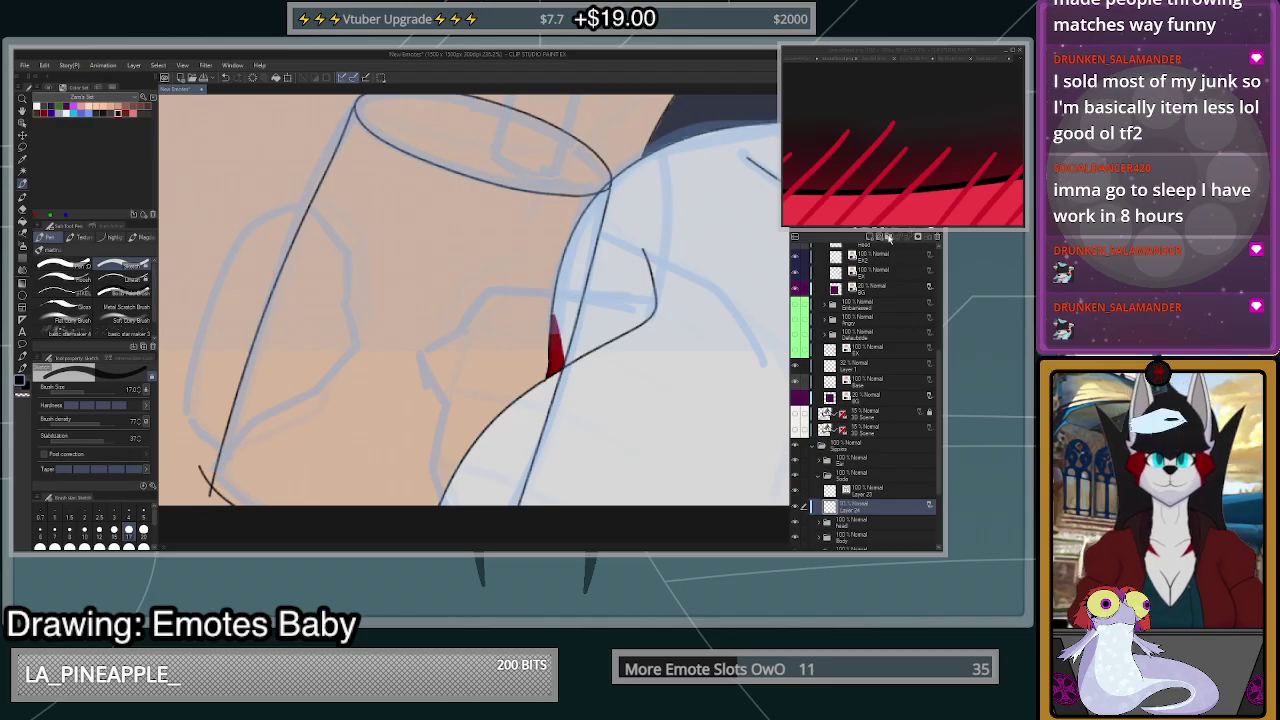
- Try to sketch the upper finger's line across the cup's side in one thick stroke
scroll(687, 366, "up", 3)
mouse_move(660, 347)
left_mouse_down()
mouse_move(481, 261)
mouse_move(437, 286)
left_mouse_up()
key("ctrl+z")
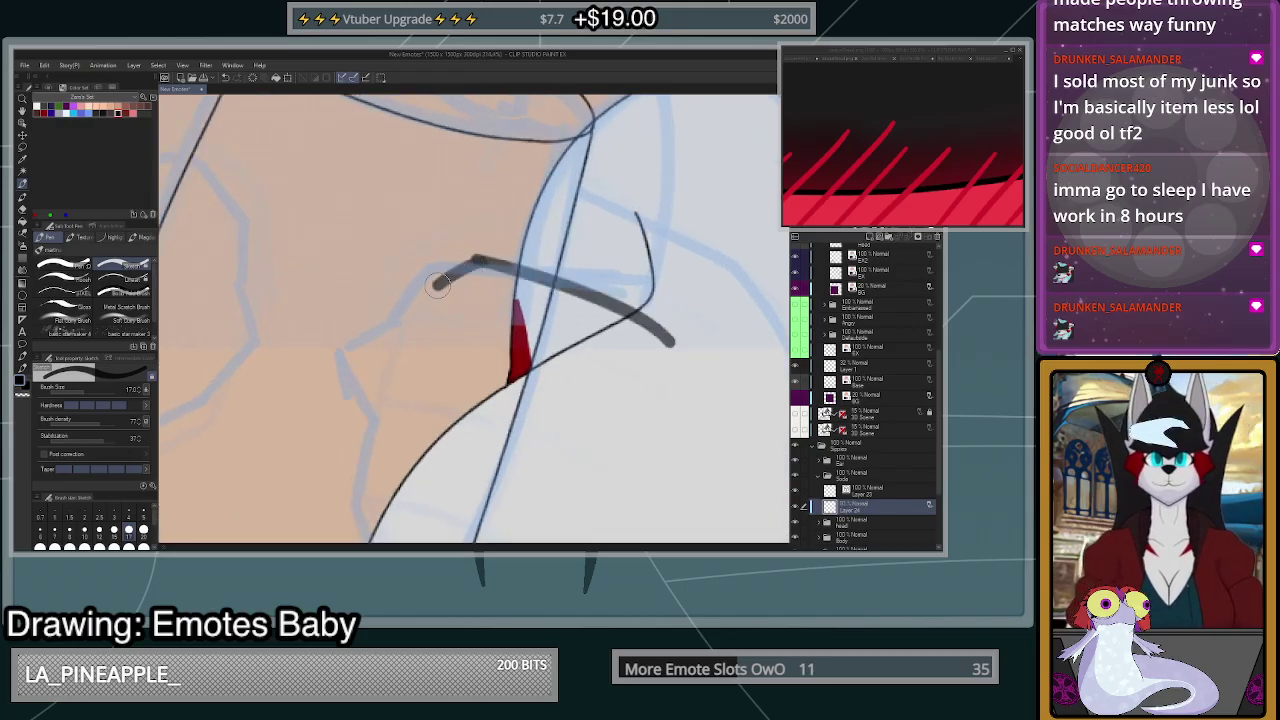
key("ctrl+z")
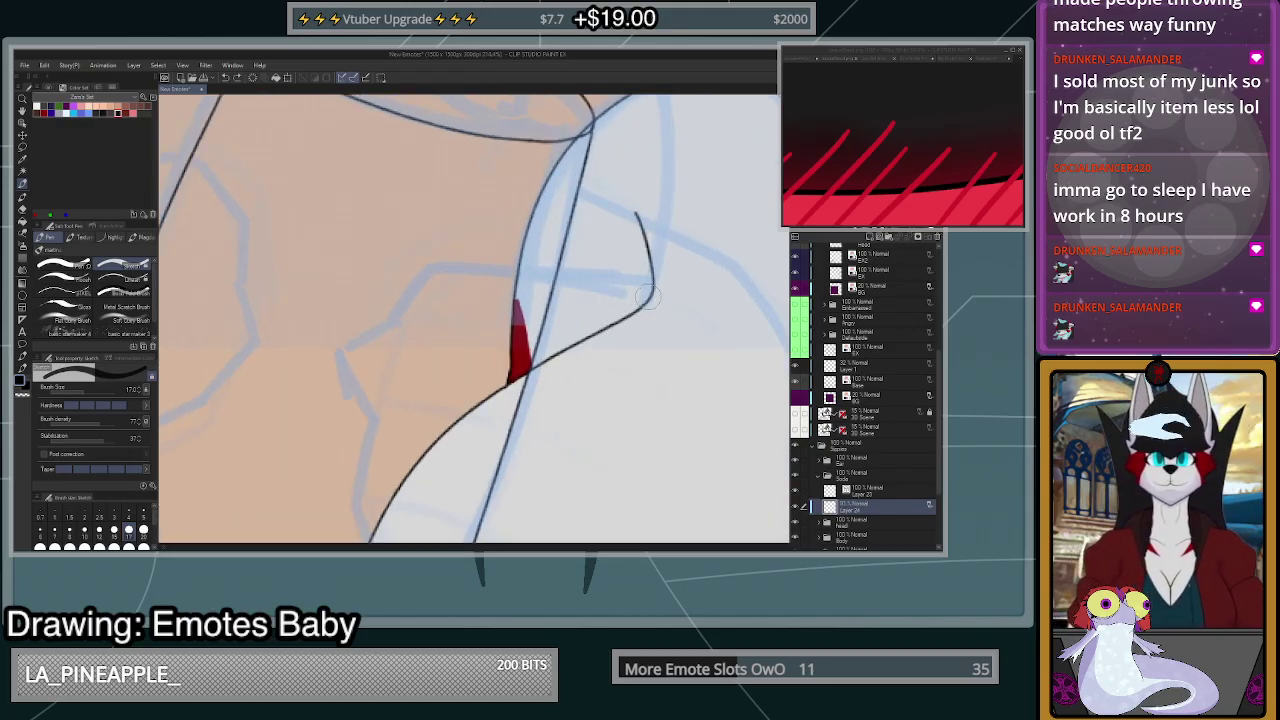
- Sketch the back of the hand as a rough angular shape from the knuckle down to the canvas's lower edge
scroll(645, 295, "down", 2)
left_click_drag(646, 288, 748, 324)
key("ctrl+z")
mouse_move(650, 288)
left_mouse_down()
mouse_move(755, 358)
mouse_move(702, 464)
left_mouse_up()
mouse_move(648, 290)
left_mouse_down()
mouse_move(614, 345)
mouse_move(606, 466)
left_mouse_up()
key("ctrl+z")
mouse_move(648, 290)
left_mouse_down()
mouse_move(604, 340)
mouse_move(610, 417)
mouse_move(743, 434)
left_mouse_up()
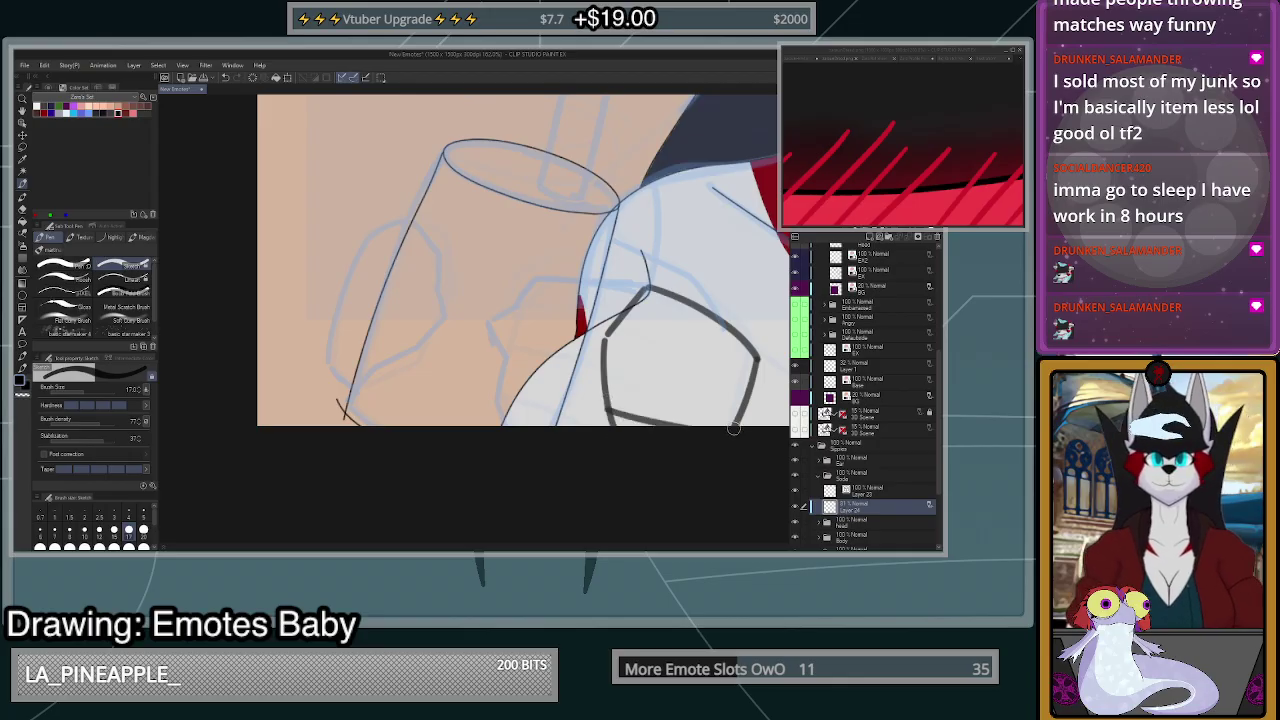
- Sketch the upper finger's top line from the knuckle across the cup, ending in a hooked tip
left_click_drag(641, 293, 576, 270)
key("ctrl+z")
mouse_move(660, 292)
left_mouse_down()
mouse_move(576, 272)
mouse_move(514, 298)
mouse_move(518, 312)
mouse_move(496, 306)
mouse_move(510, 314)
left_mouse_up()
key("ctrl+z")
key("ctrl+z")
key("ctrl+z")
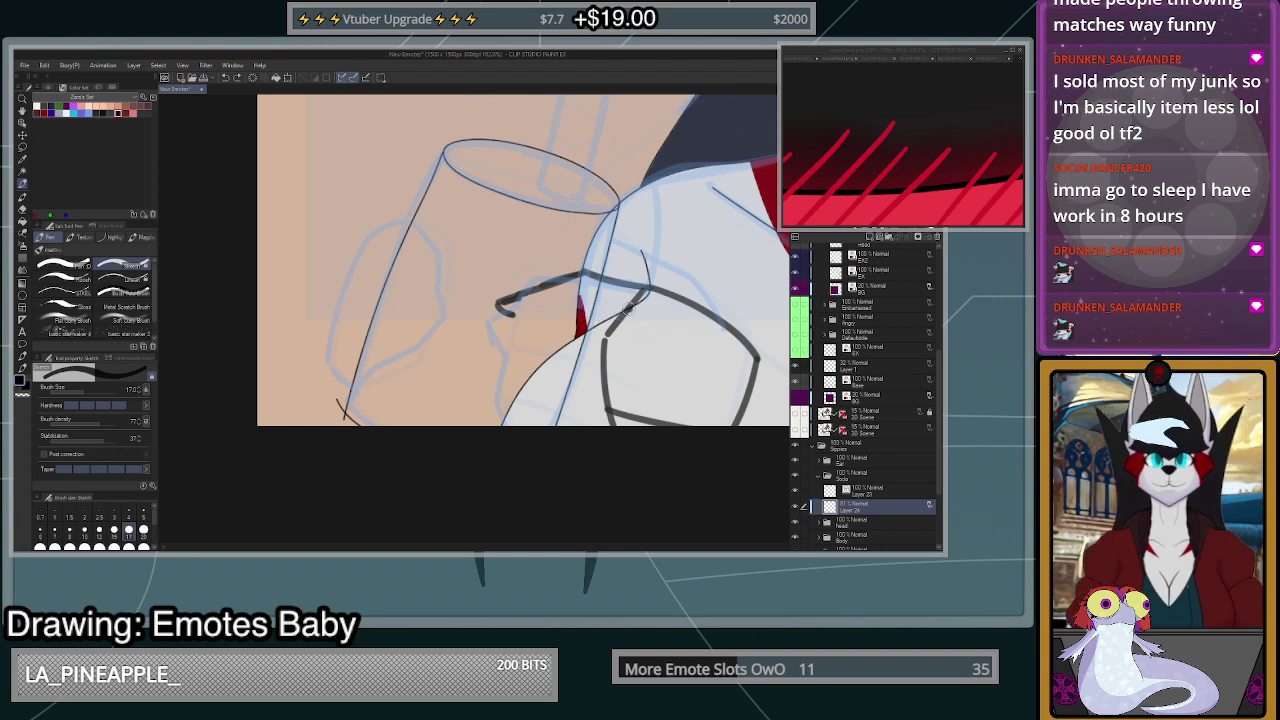
- Sketch the upper finger's lower edge and a second finger beneath it across the cup's side
mouse_move(628, 309)
left_mouse_down()
mouse_move(520, 313)
mouse_move(590, 302)
left_mouse_up()
key("ctrl+z")
key("ctrl+z")
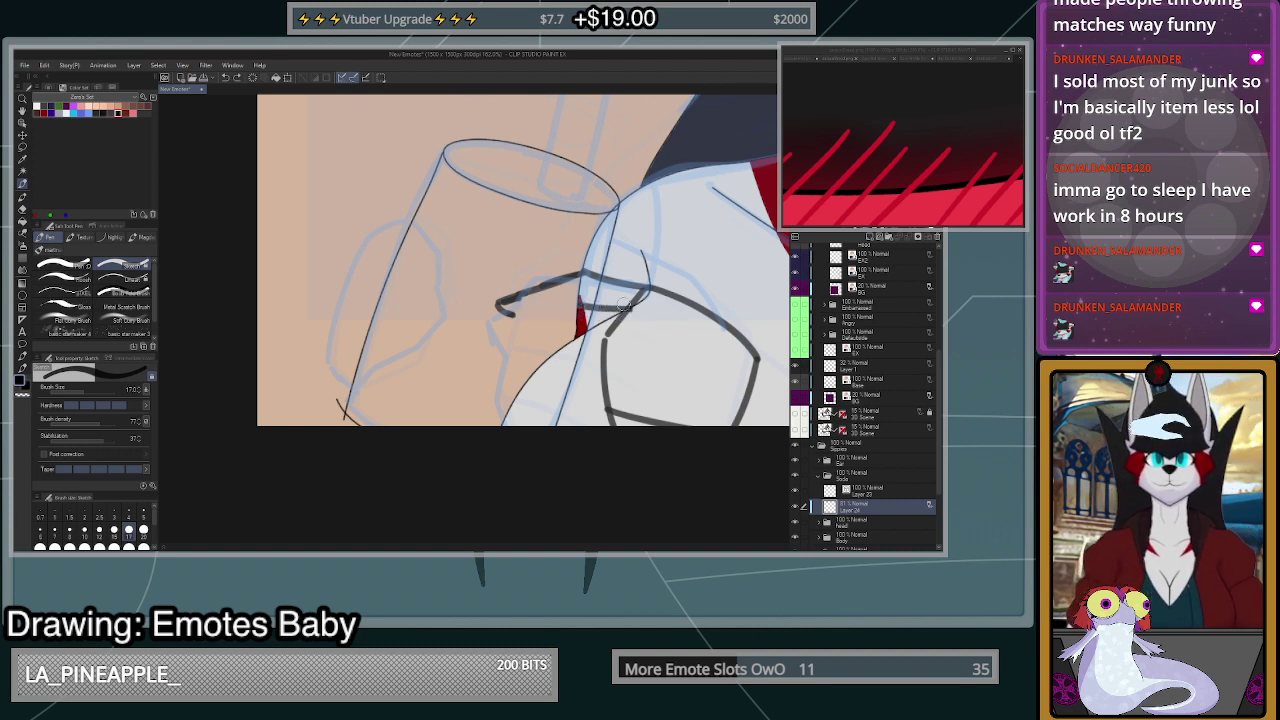
mouse_move(515, 315)
left_mouse_down()
mouse_move(580, 300)
mouse_move(626, 314)
mouse_move(492, 333)
mouse_move(603, 346)
left_mouse_up()
scroll(635, 375, "down", 3)
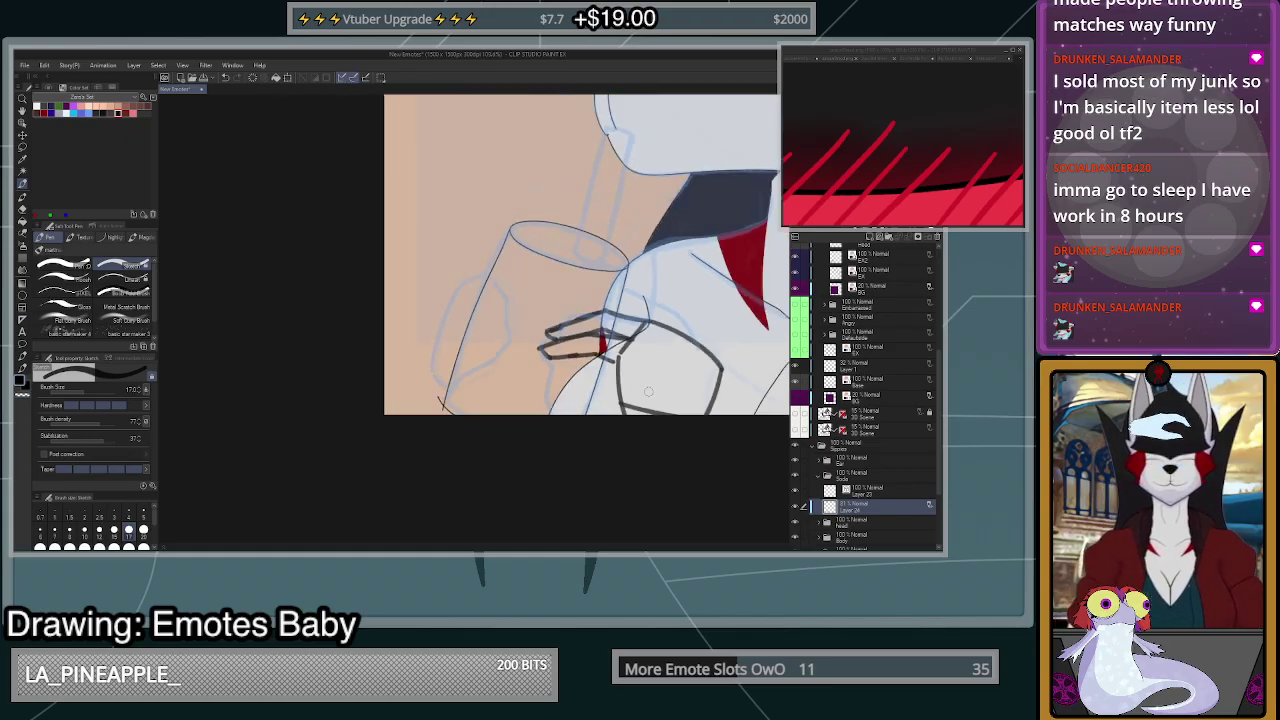
- Try to redraw the upper edge of the hand's back between the knuckle and the wrist
scroll(632, 352, "up", 2)
mouse_move(730, 362)
left_mouse_down()
mouse_move(688, 328)
mouse_move(651, 325)
left_mouse_up()
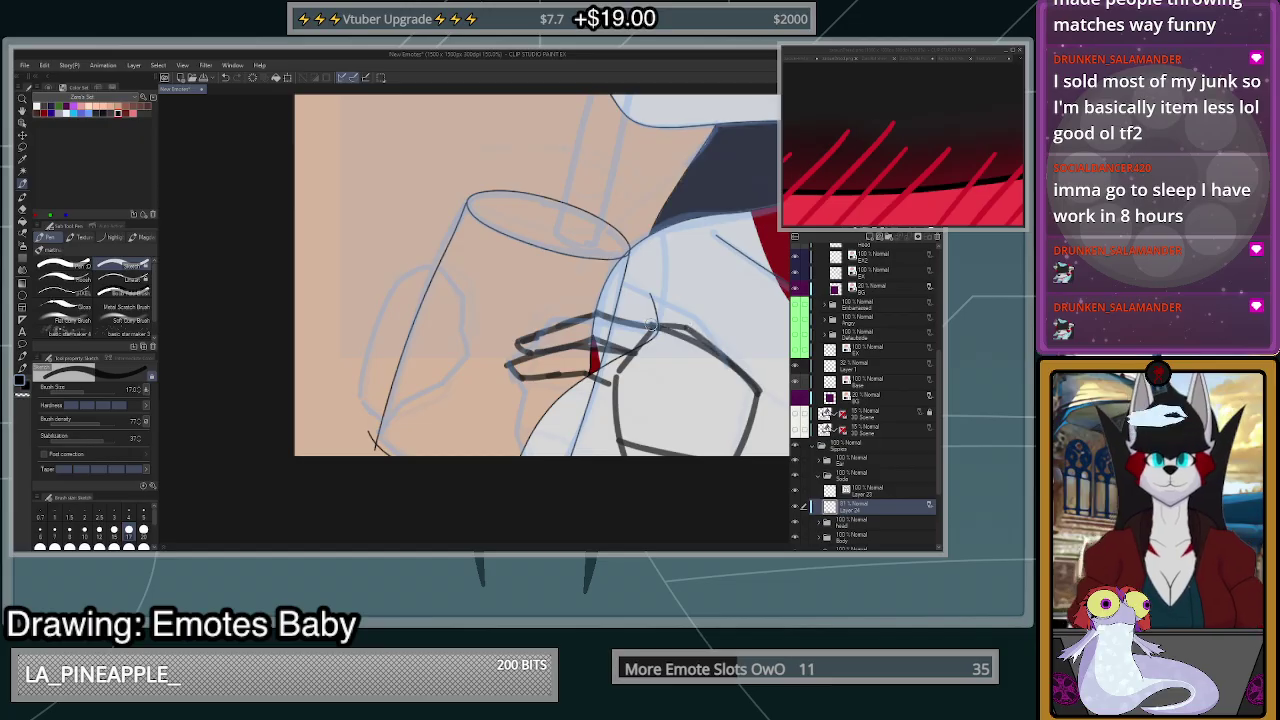
key("ctrl+z")
left_click_drag(758, 390, 727, 334)
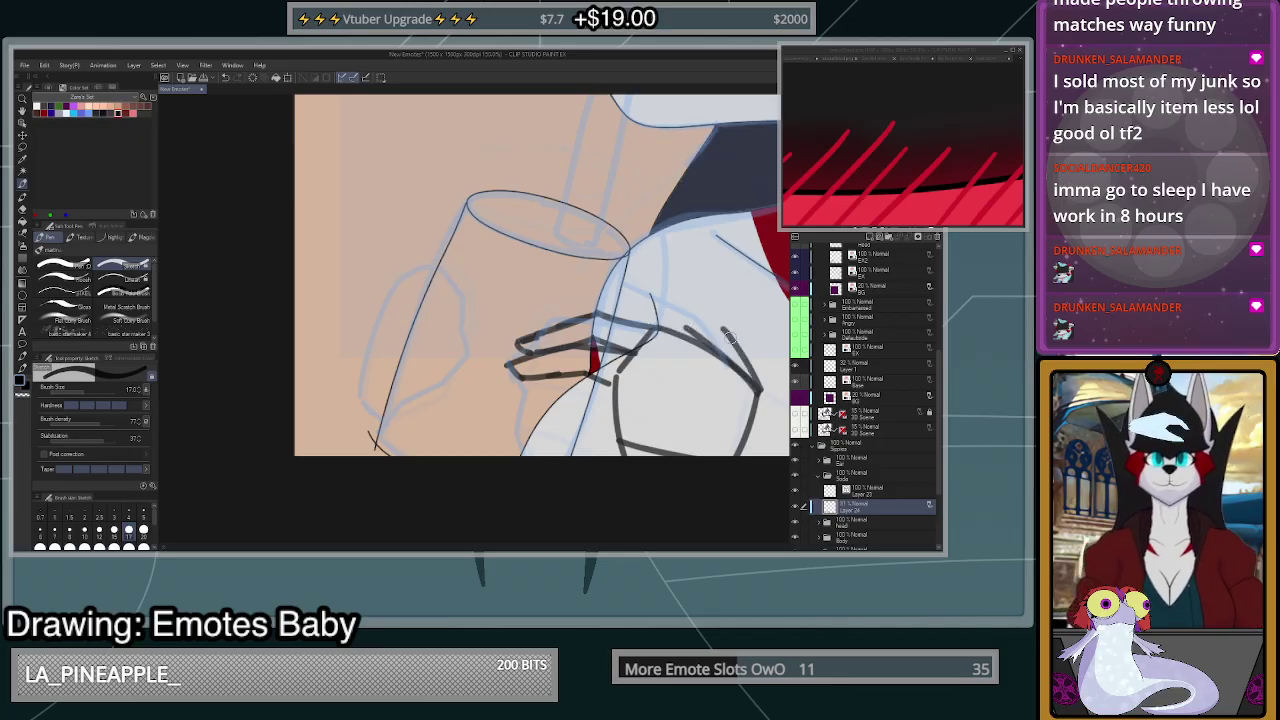
key("ctrl+z")
mouse_move(758, 391)
left_mouse_down()
mouse_move(710, 333)
mouse_move(656, 325)
left_mouse_up()
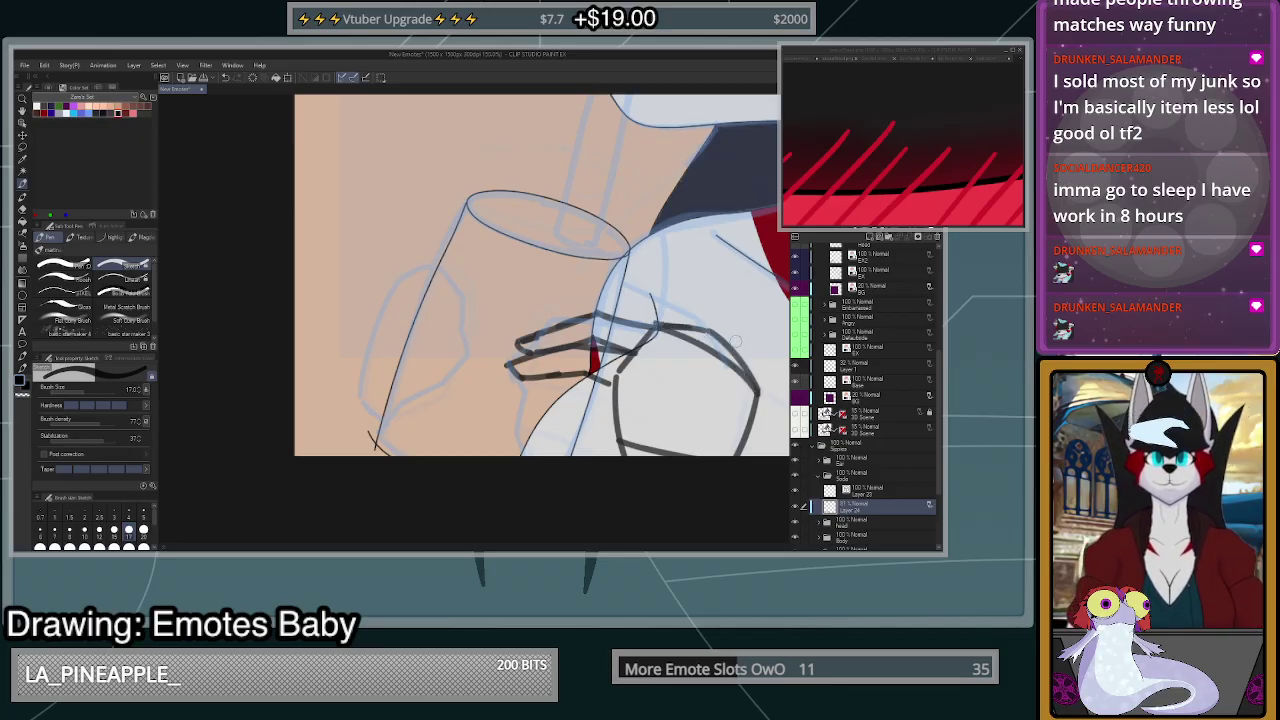
key("ctrl+z")
key("ctrl+z")
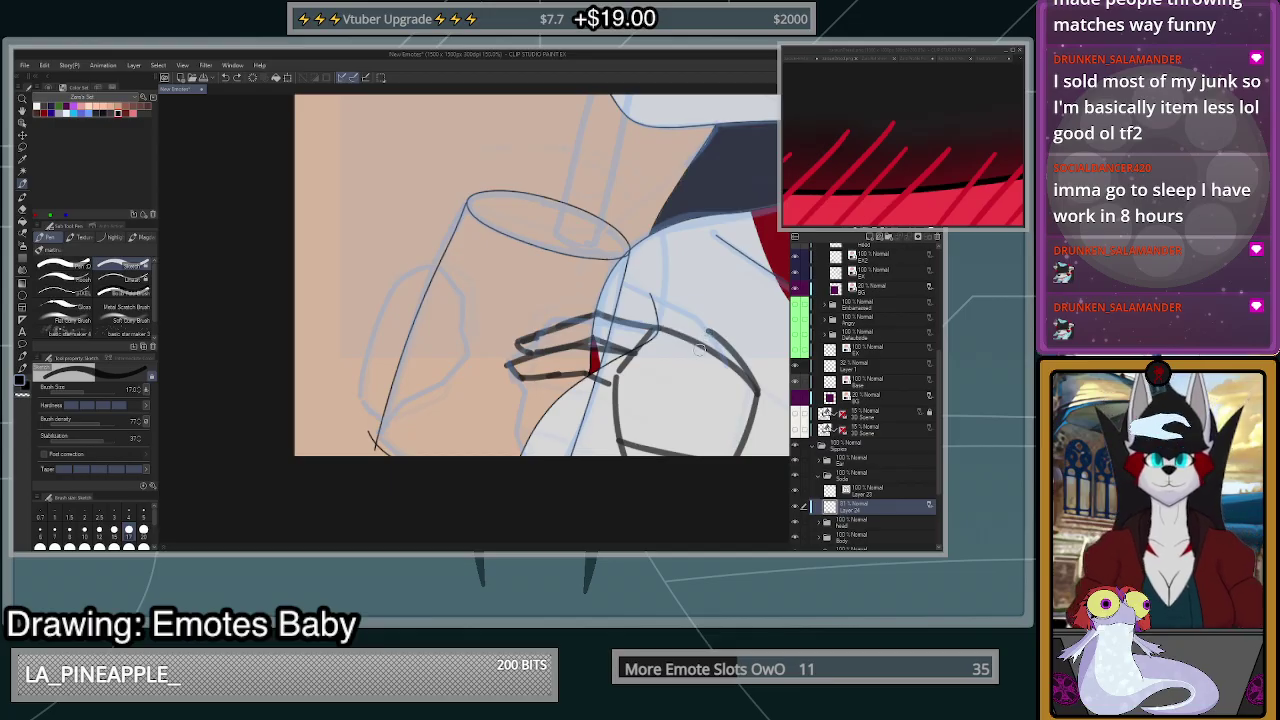
key("ctrl+t")
mouse_move(742, 410)
left_mouse_down()
mouse_move(680, 400)
mouse_move(682, 425)
mouse_move(666, 416)
mouse_move(685, 425)
mouse_move(668, 430)
mouse_move(640, 416)
mouse_move(680, 403)
left_mouse_up()
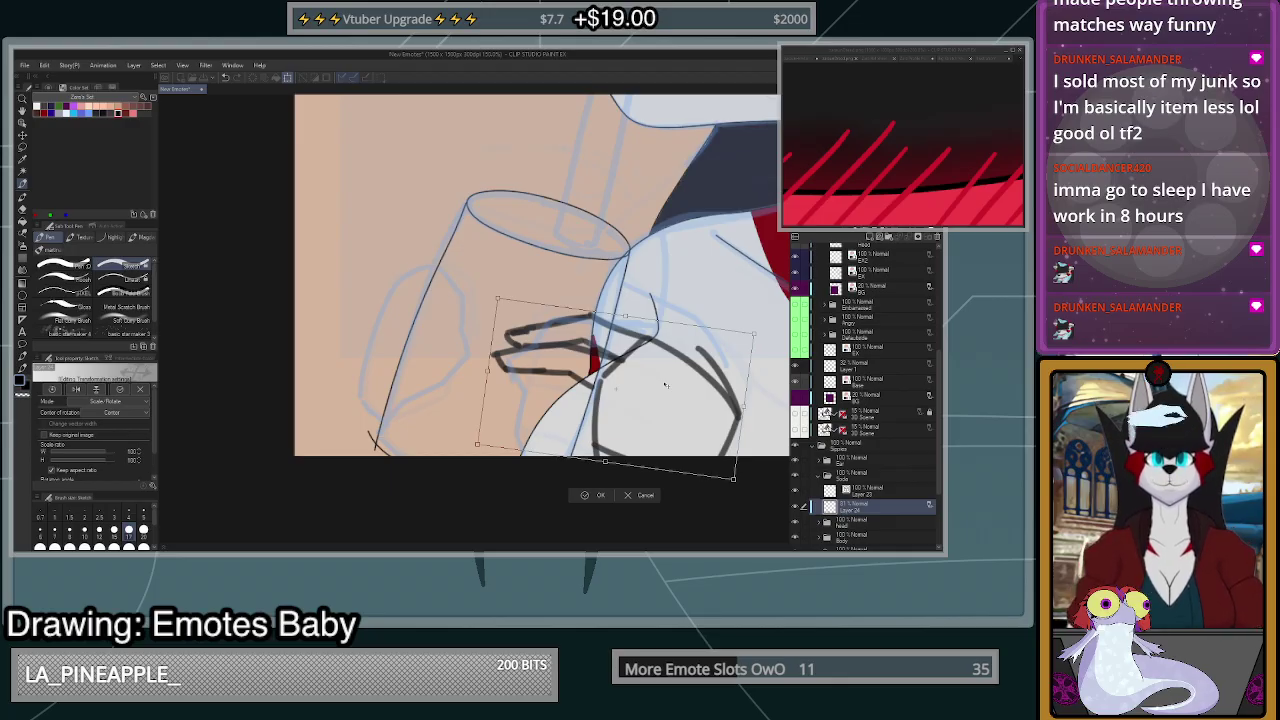
left_click(650, 496)
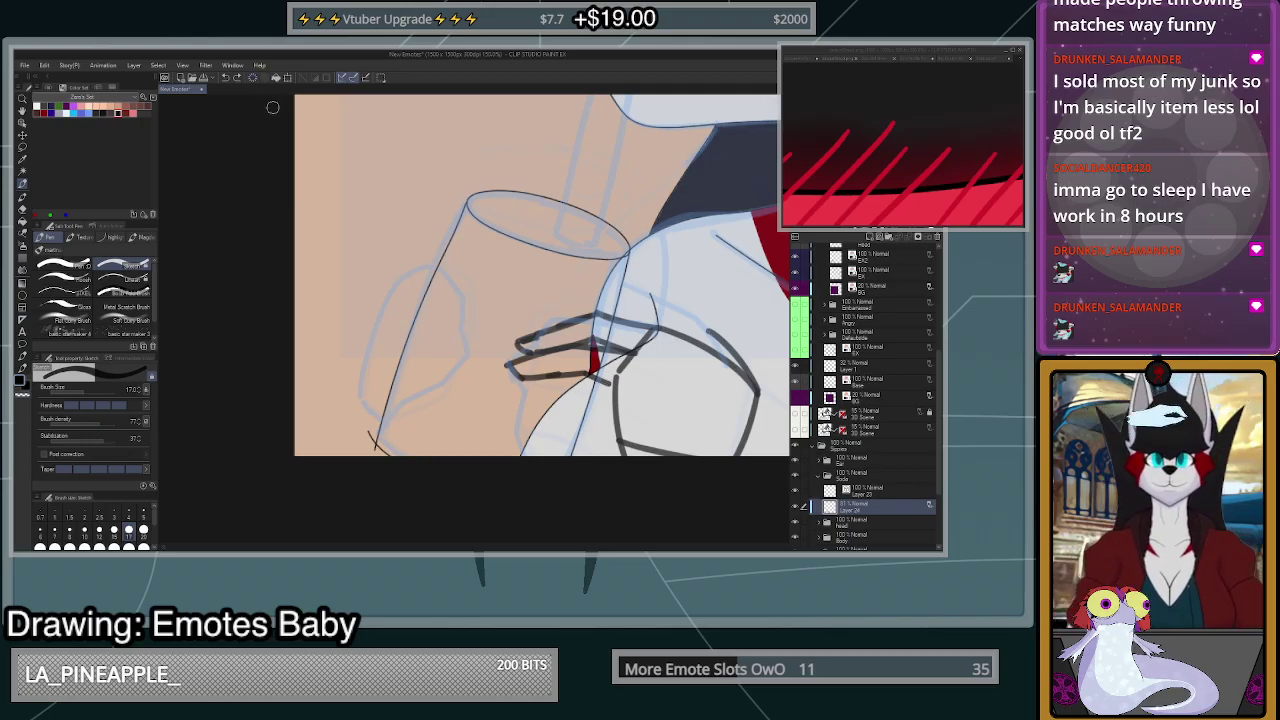
- Clear the whole hand sketch from the layer and try a short finger stroke across the cup
left_click(286, 79)
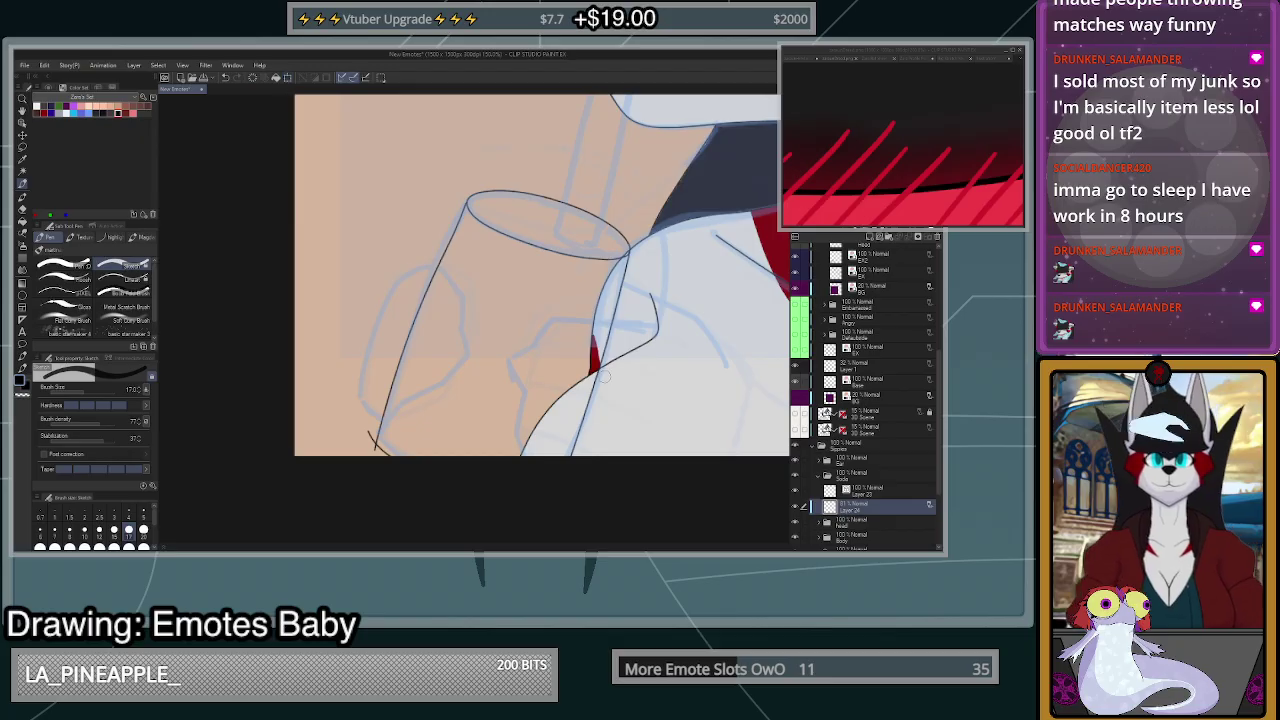
left_click_drag(540, 344, 588, 332)
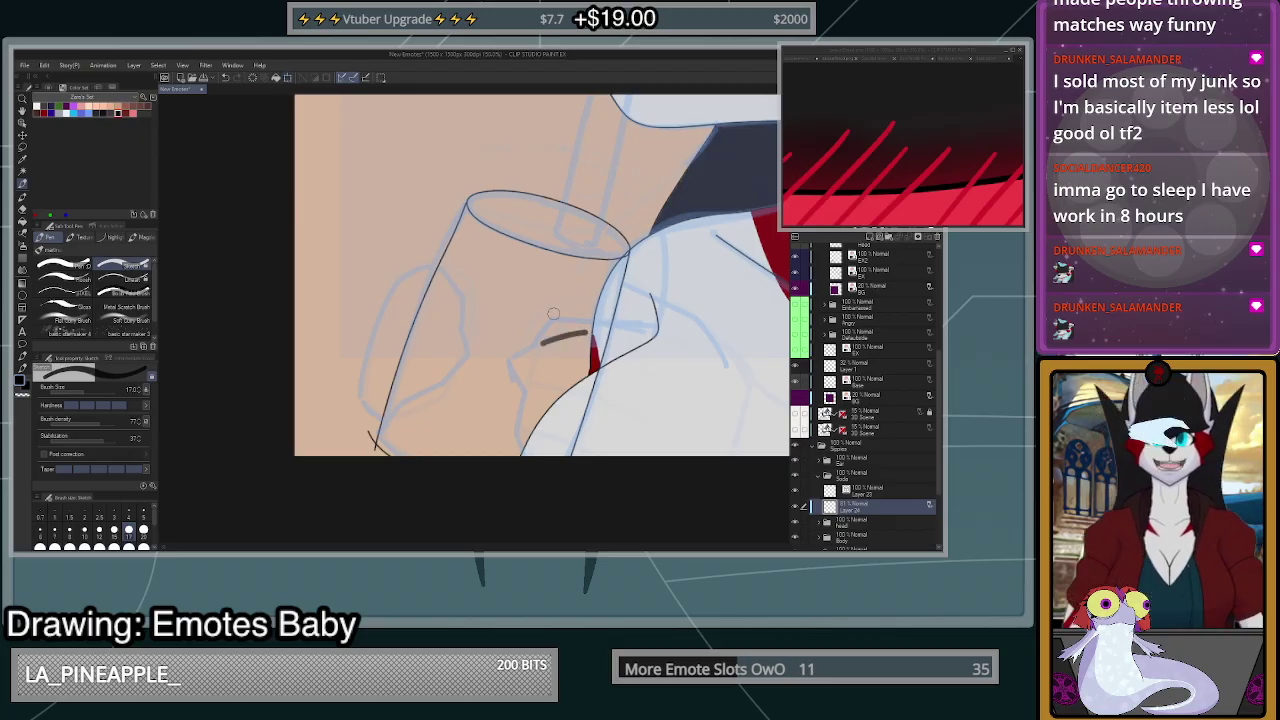
key("ctrl+z")
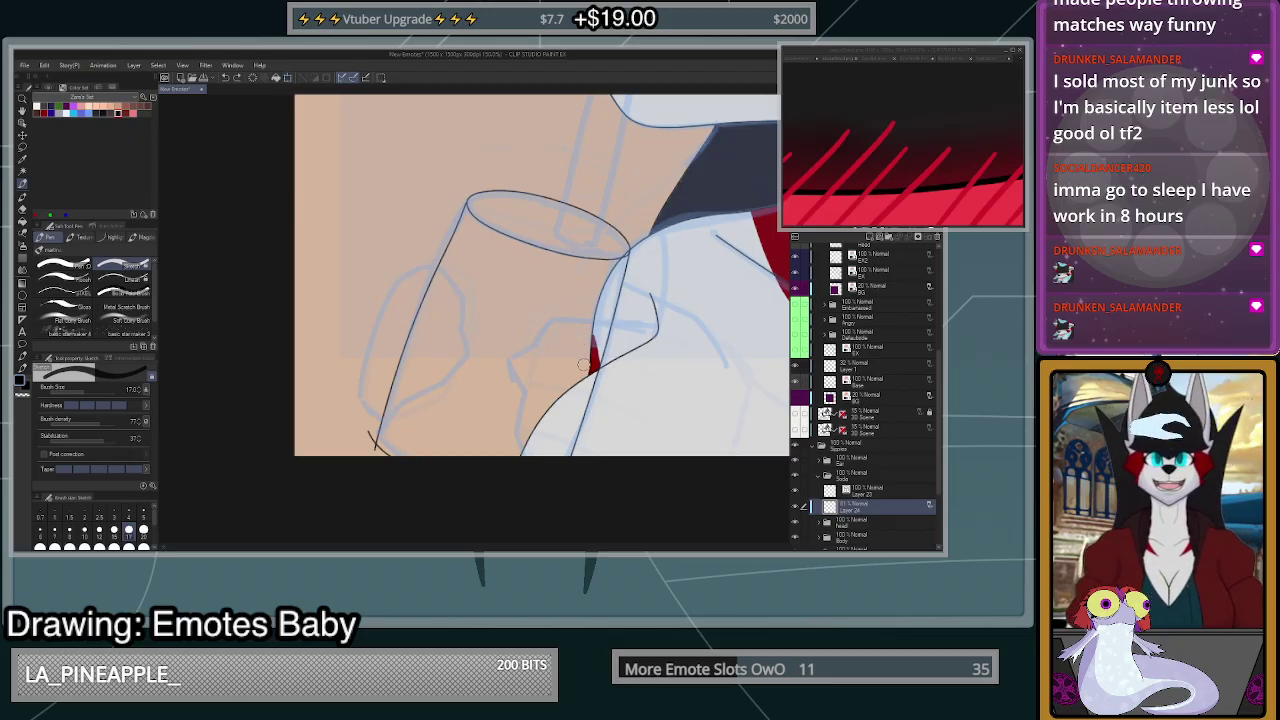
scroll(620, 366, "up", 1)
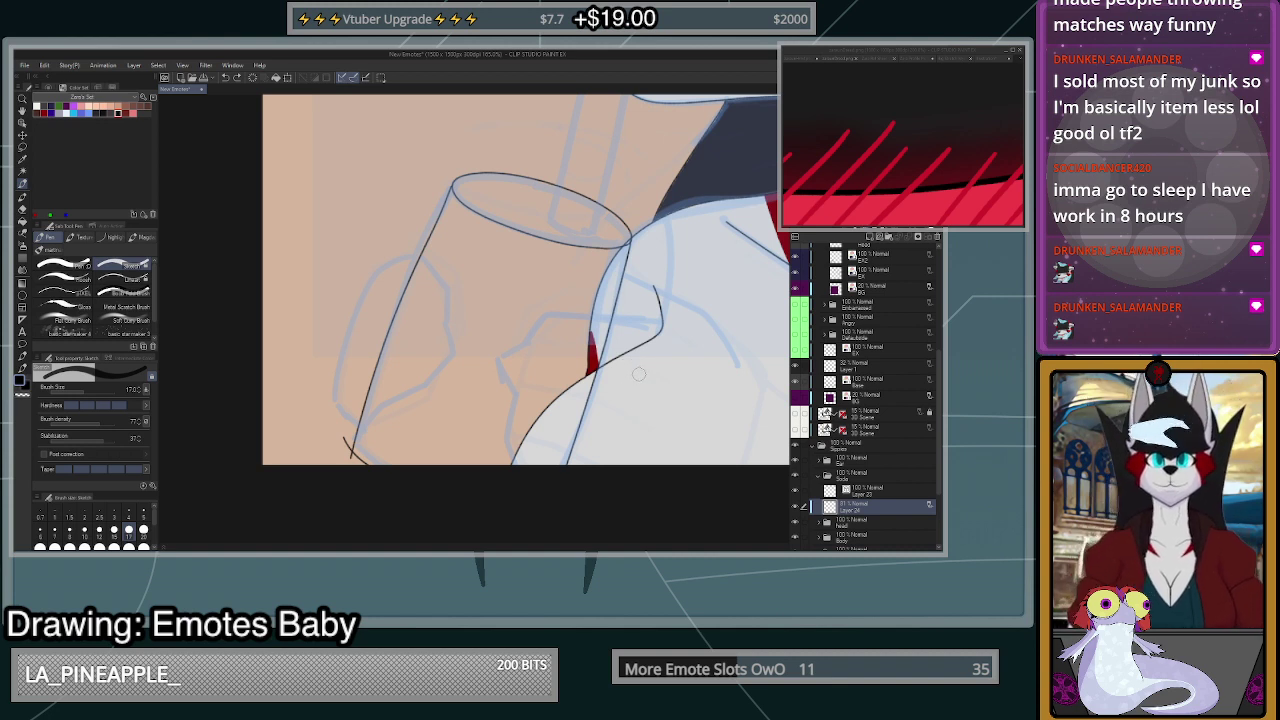
- Try several rough strokes for the fingers and the back of the hand beside the cup's body-side edge
mouse_move(545, 368)
left_mouse_down()
mouse_move(625, 345)
mouse_move(605, 347)
mouse_move(632, 304)
mouse_move(658, 321)
mouse_move(677, 354)
mouse_move(667, 428)
mouse_move(585, 453)
mouse_move(669, 436)
left_mouse_up()
key("ctrl+z")
key("ctrl+z")
key("ctrl+z")
key("ctrl+z")
key("ctrl+z")
left_click_drag(665, 440, 679, 352)
key("ctrl+z")
key("ctrl+z")
key("ctrl+z")
key("ctrl+z")
key("ctrl+z")
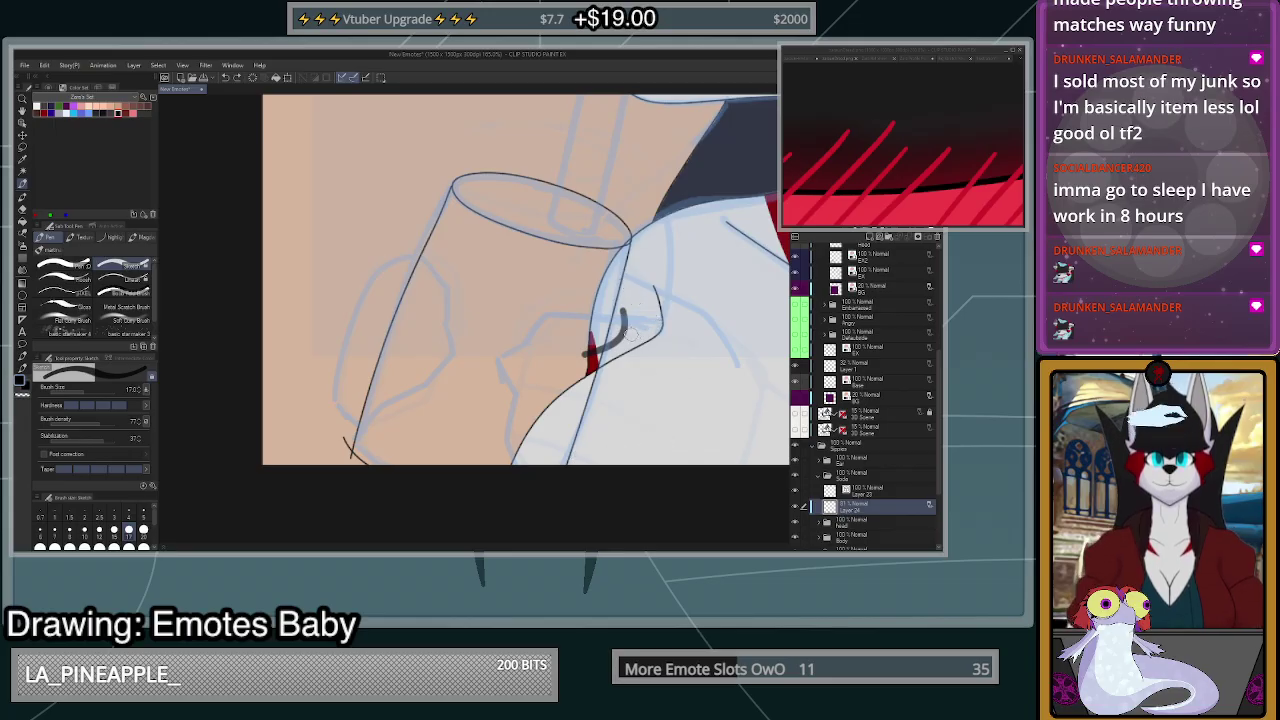
key("ctrl+z")
- Sketch the back of the hand as a long curve with two blocky fingers reaching across the cup
mouse_move(622, 302)
left_mouse_down()
mouse_move(661, 379)
mouse_move(618, 470)
left_mouse_up()
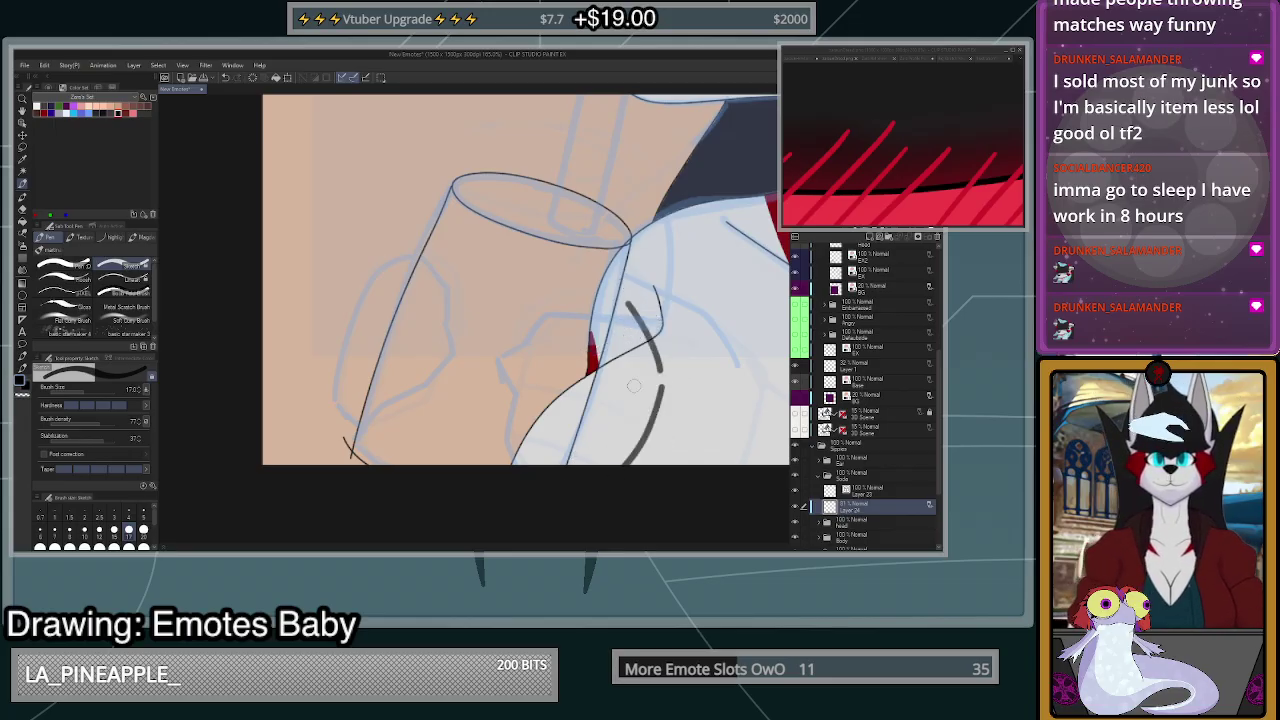
mouse_move(621, 304)
left_mouse_down()
mouse_move(603, 346)
mouse_move(551, 320)
mouse_move(509, 337)
left_mouse_up()
key("ctrl+z")
key("ctrl+z")
key("ctrl+z")
mouse_move(610, 339)
left_mouse_down()
mouse_move(559, 326)
mouse_move(537, 332)
mouse_move(552, 344)
mouse_move(542, 337)
left_mouse_up()
key("ctrl+z")
key("ctrl+z")
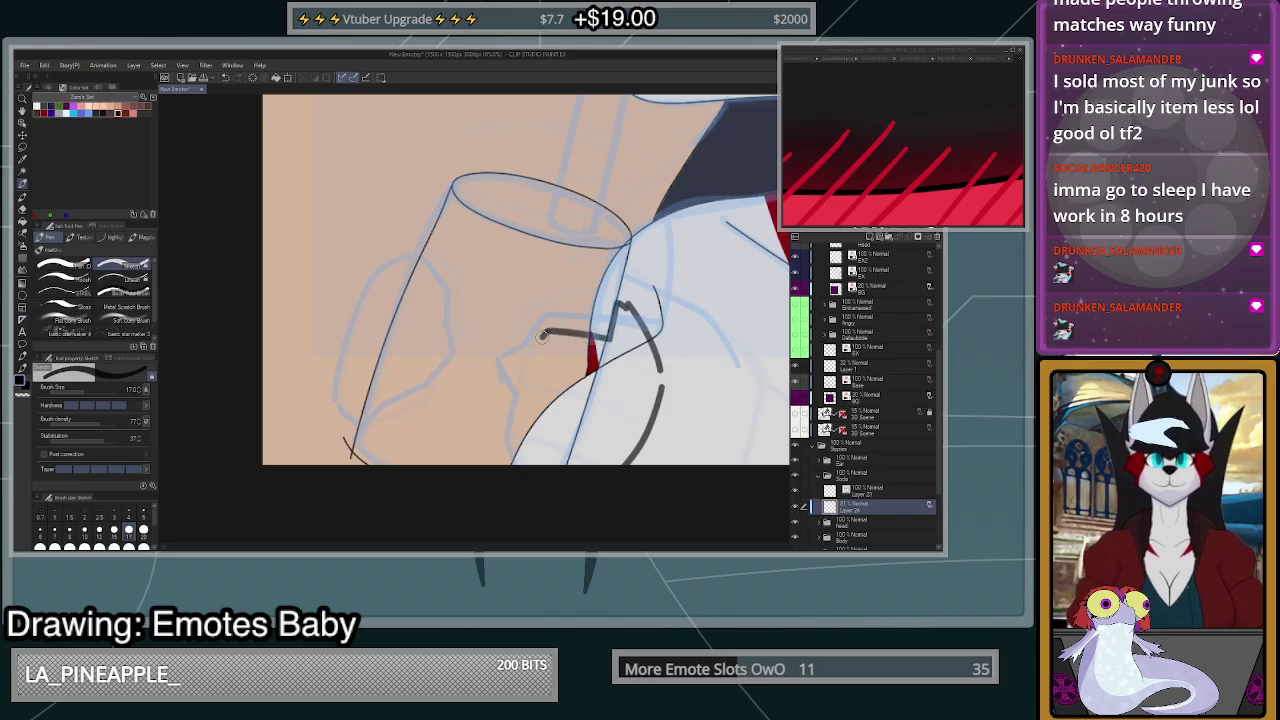
mouse_move(596, 368)
left_mouse_down()
mouse_move(514, 352)
mouse_move(506, 368)
mouse_move(586, 402)
left_mouse_up()
scroll(686, 414, "down", 3)
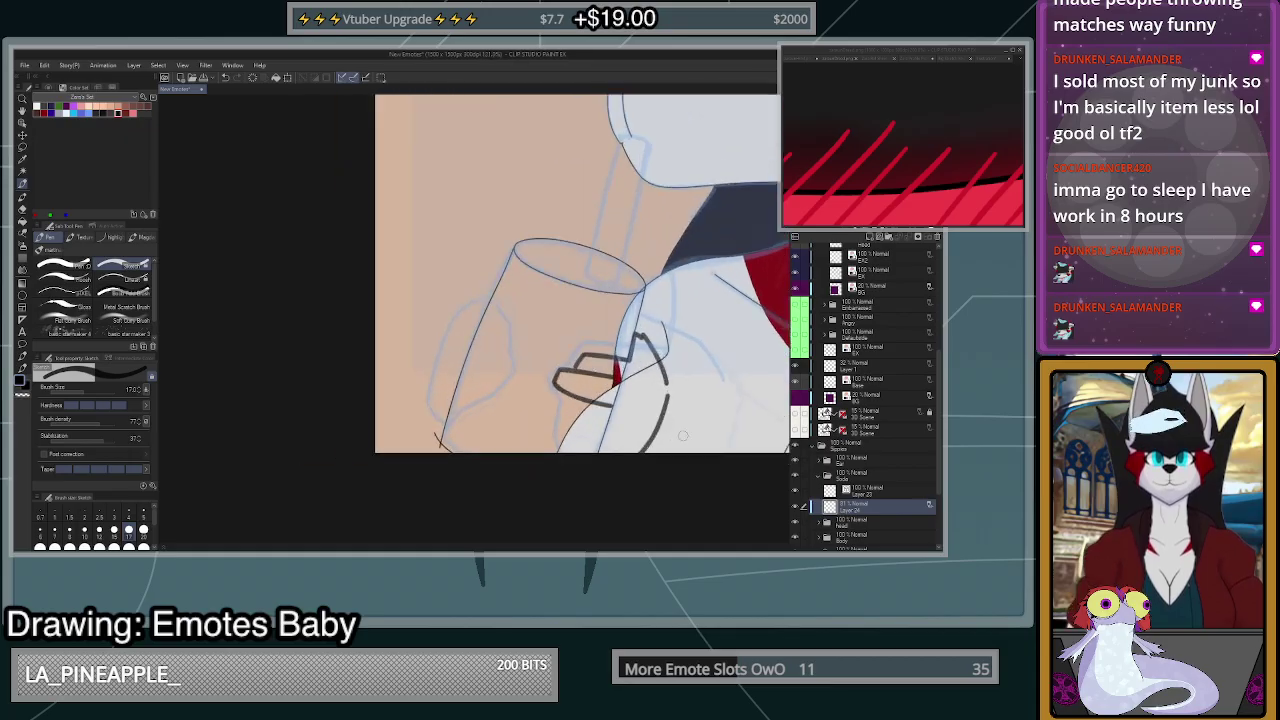
- Undo the blocky finger strokes and the curve of the hand's back
scroll(686, 414, "up", 1)
key("ctrl+z")
key("ctrl+z")
key("ctrl+z")
key("ctrl+z")
key("ctrl+z")
key("ctrl+z")
key("ctrl+z")
key("ctrl+z")
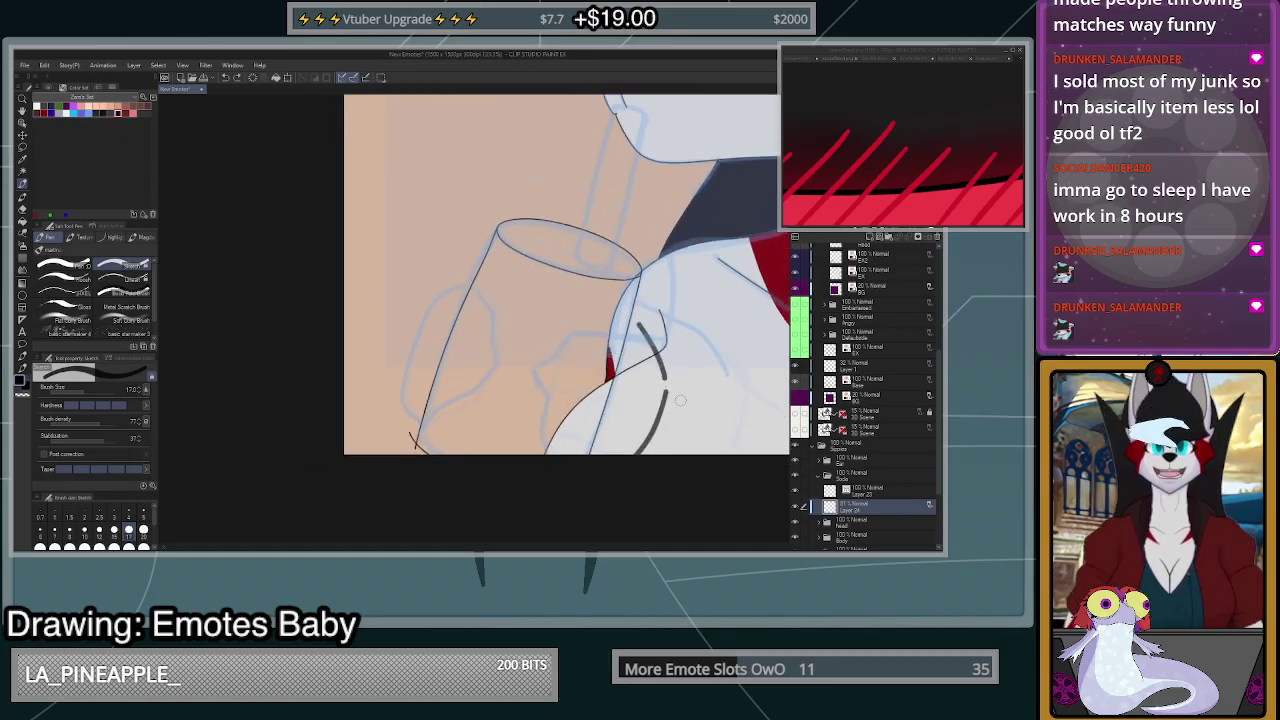
scroll(677, 335, "up", 2)
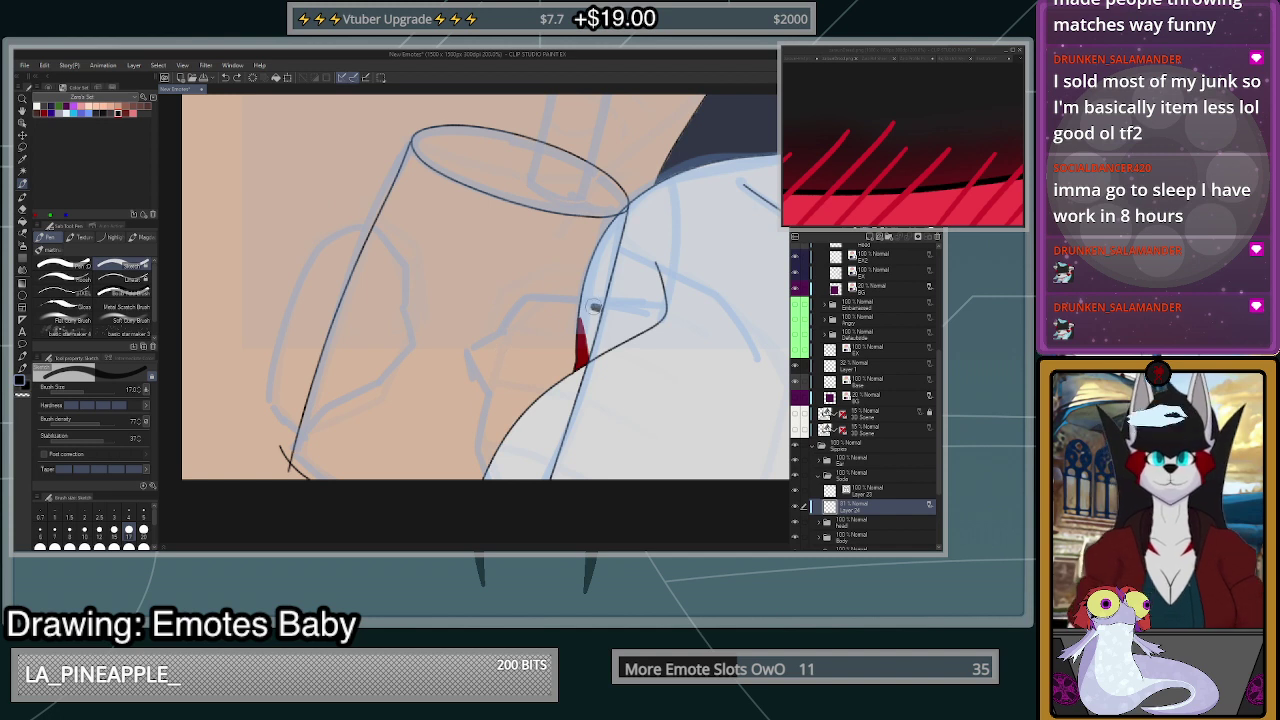
- Sketch a hooked finger over the cup's body-side edge and the hand's back down to the canvas edge
mouse_move(598, 299)
left_mouse_down()
mouse_move(556, 290)
mouse_move(584, 298)
mouse_move(522, 303)
mouse_move(502, 328)
mouse_move(526, 304)
mouse_move(510, 331)
mouse_move(554, 337)
left_mouse_up()
key("ctrl+z")
key("ctrl+z")
key("ctrl+z")
key("ctrl+z")
key("ctrl+z")
mouse_move(528, 294)
left_mouse_down()
mouse_move(597, 331)
mouse_move(624, 314)
mouse_move(621, 287)
mouse_move(656, 298)
mouse_move(684, 343)
mouse_move(666, 468)
mouse_move(550, 474)
left_mouse_up()
key("ctrl+z")
scroll(664, 449, "down", 5)
scroll(672, 437, "up", 5)
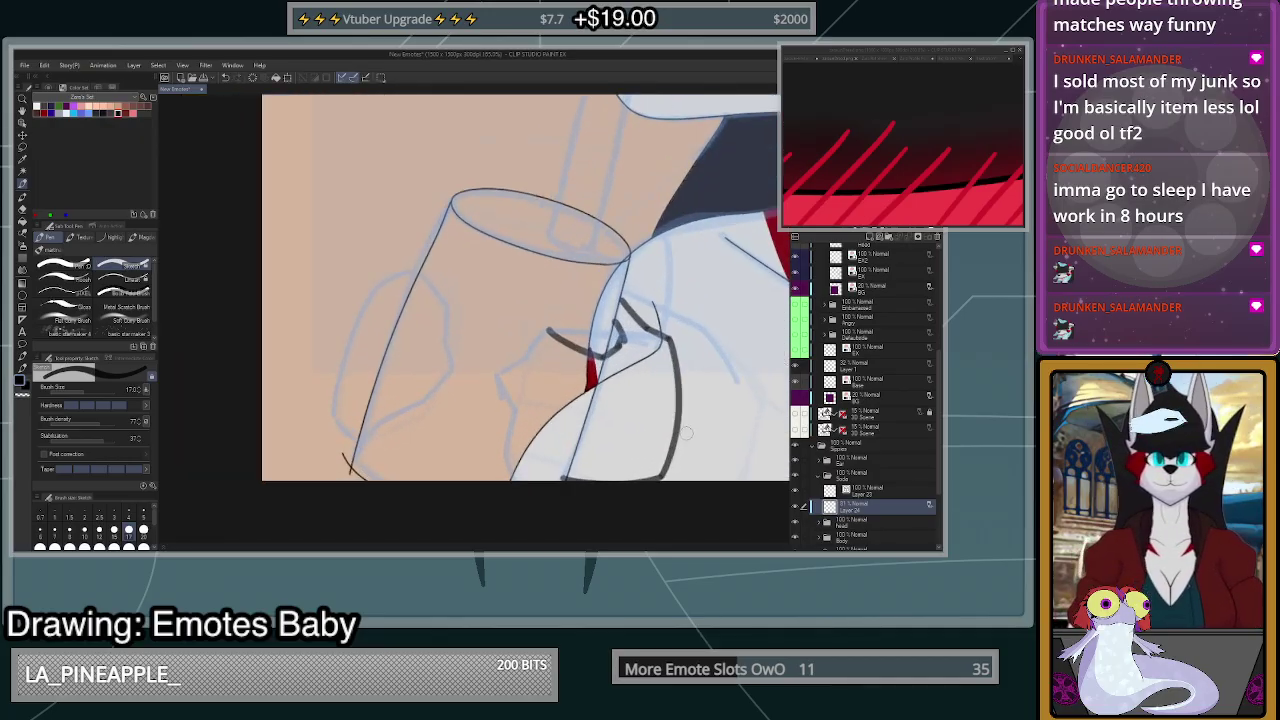
- Undo the hand's back strokes and clear the remaining finger strokes from the layer
key("ctrl+z")
key("ctrl+z")
key("ctrl+z")
key("ctrl+z")
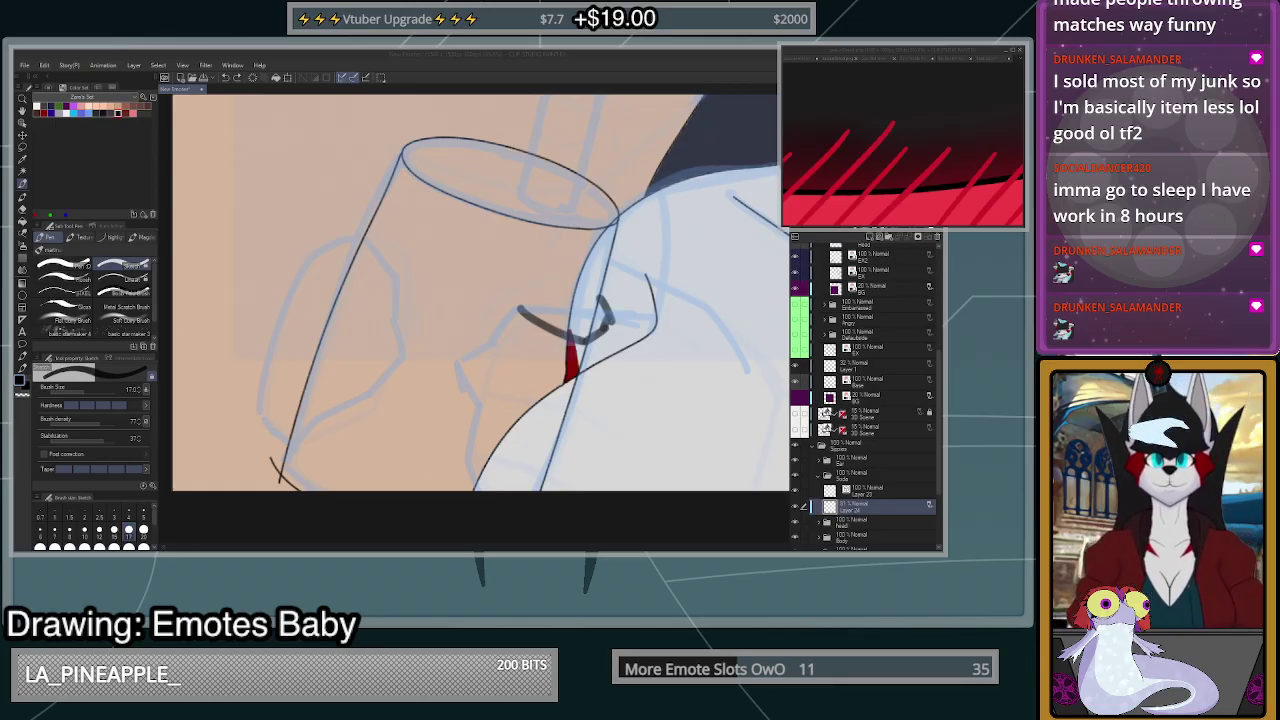
left_click(605, 335)
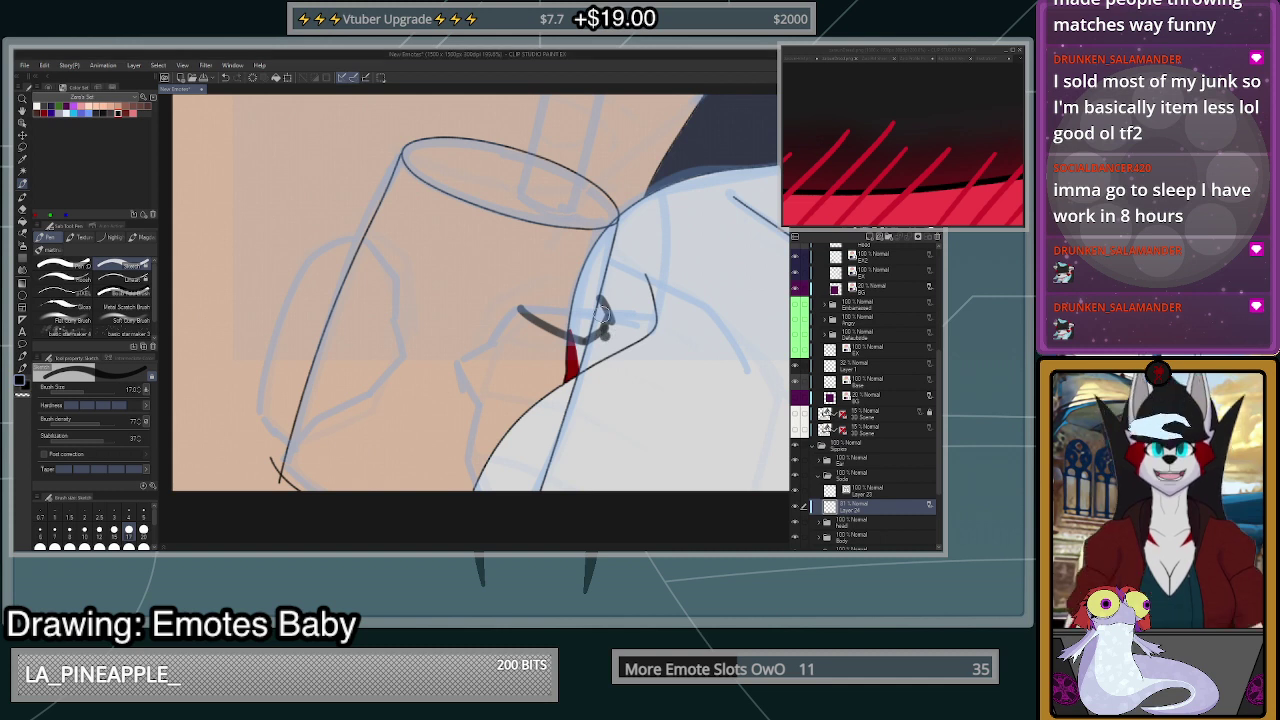
left_click(253, 78)
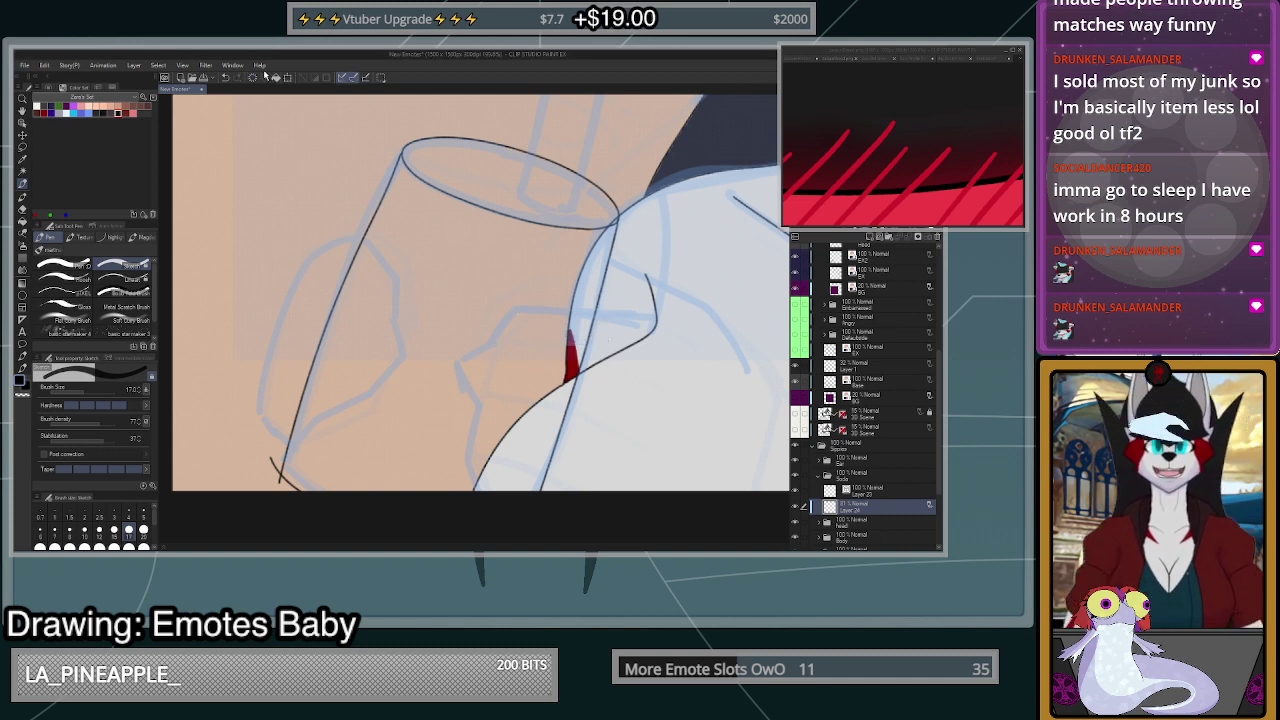
- Try to sketch the first finger curling around the cup's outer edge along the blue guide
scroll(400, 318, "up", 1)
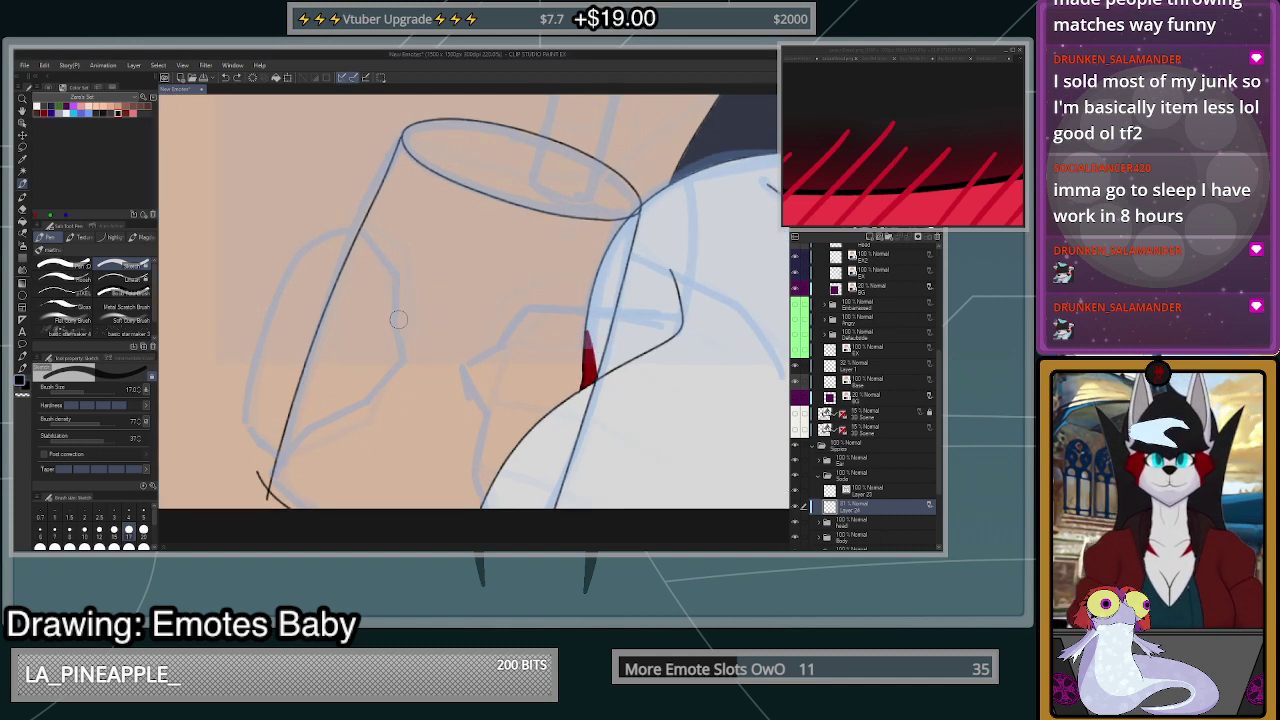
mouse_move(335, 233)
left_mouse_down()
mouse_move(407, 300)
mouse_move(398, 316)
mouse_move(352, 272)
mouse_move(400, 317)
left_mouse_up()
key("ctrl+z")
key("ctrl+z")
key("ctrl+z")
- Try a second version of the outer-edge finger, trimming it with the transparent colour
mouse_move(366, 224)
left_mouse_down()
mouse_move(411, 298)
mouse_move(402, 318)
mouse_move(344, 254)
mouse_move(390, 316)
mouse_move(366, 226)
mouse_move(337, 230)
mouse_move(377, 233)
mouse_move(421, 310)
mouse_move(389, 238)
left_mouse_up()
key("c")
mouse_move(428, 326)
left_mouse_down()
mouse_move(410, 325)
mouse_move(329, 249)
mouse_move(411, 308)
mouse_move(430, 342)
mouse_move(423, 357)
mouse_move(417, 347)
left_mouse_up()
scroll(512, 290, "down", 3)
scroll(406, 288, "up", 2)
key("c")
key("ctrl+z")
key("ctrl+z")
key("ctrl+z")
key("ctrl+z")
- Sketch the slanted edges of the fingers curling over the cup's outer side
mouse_move(384, 260)
left_mouse_down()
mouse_move(436, 329)
mouse_move(406, 295)
mouse_move(417, 335)
left_mouse_up()
key("ctrl+z")
mouse_move(385, 260)
left_mouse_down()
mouse_move(436, 343)
mouse_move(426, 346)
left_mouse_up()
key("ctrl+z")
mouse_move(368, 289)
left_mouse_down()
mouse_move(429, 347)
mouse_move(452, 343)
left_mouse_up()
scroll(481, 278, "down", 5)
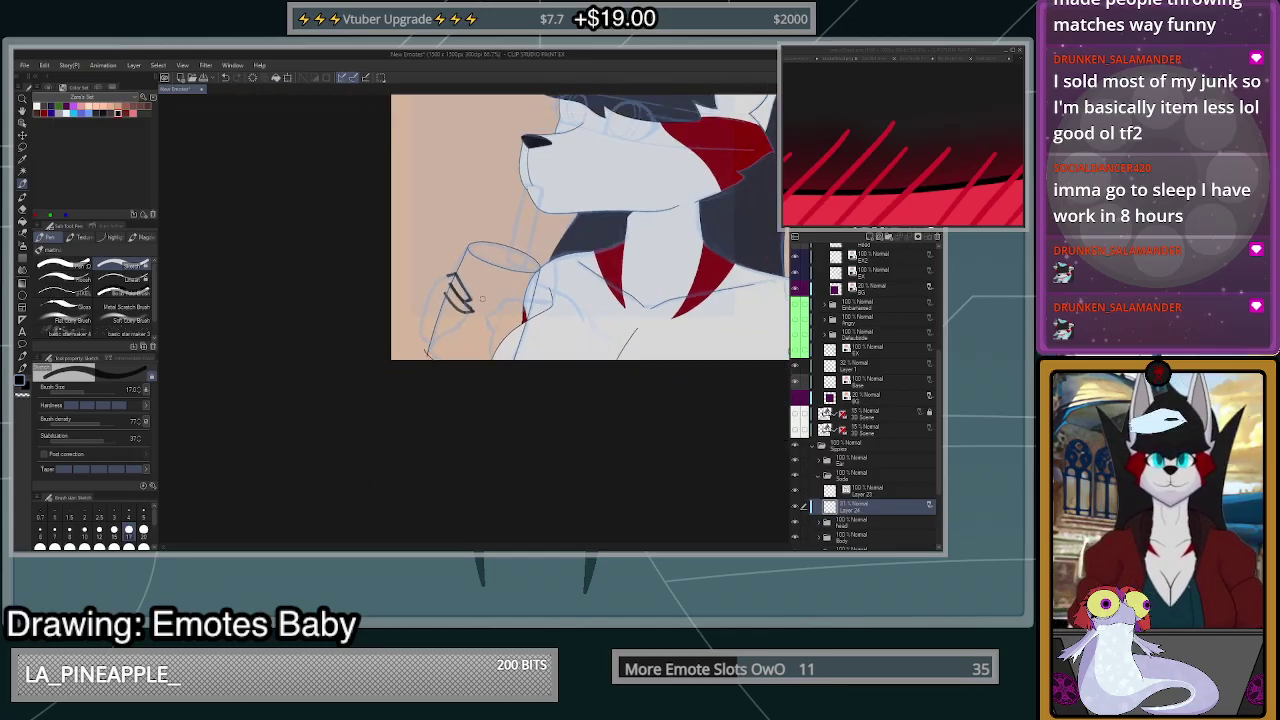
scroll(481, 276, "up", 4)
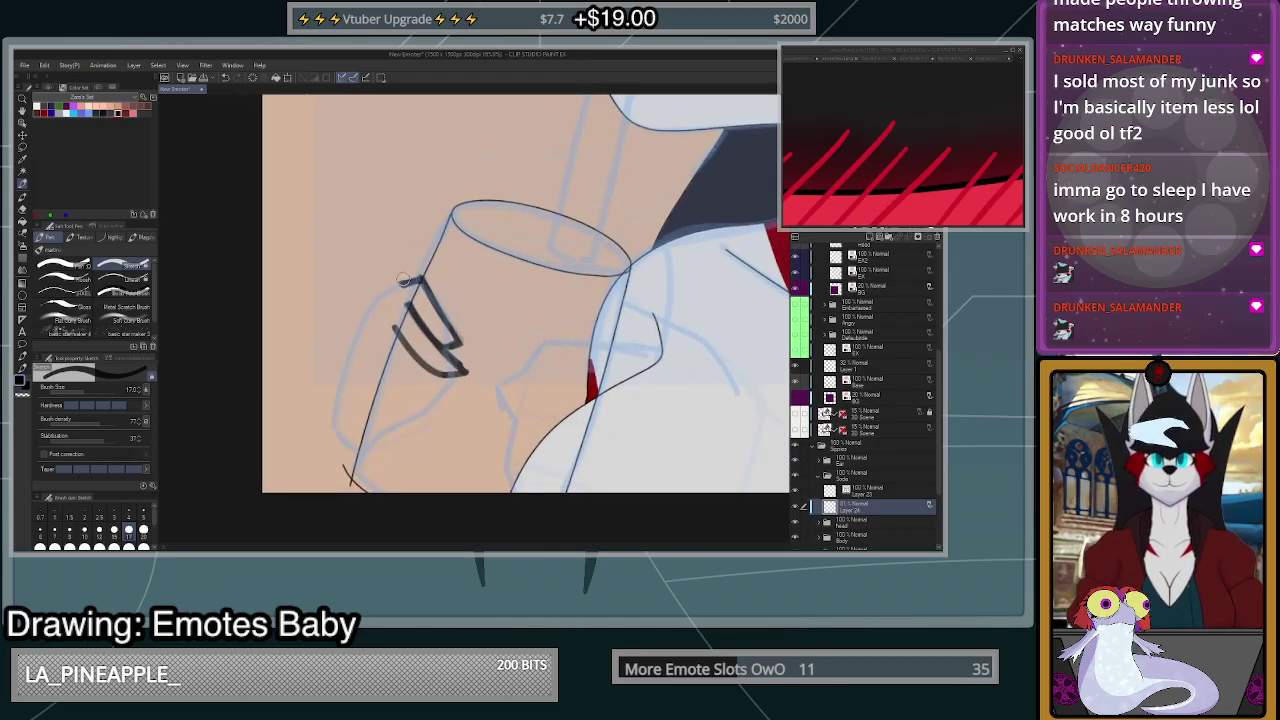
- Close off the fingers' knuckle ends just outside the cup's outer edge
mouse_move(402, 285)
left_mouse_down()
mouse_move(412, 304)
mouse_move(377, 360)
mouse_move(412, 392)
mouse_move(436, 389)
mouse_move(449, 367)
left_mouse_up()
scroll(551, 308, "down", 3)
scroll(503, 311, "up", 2)
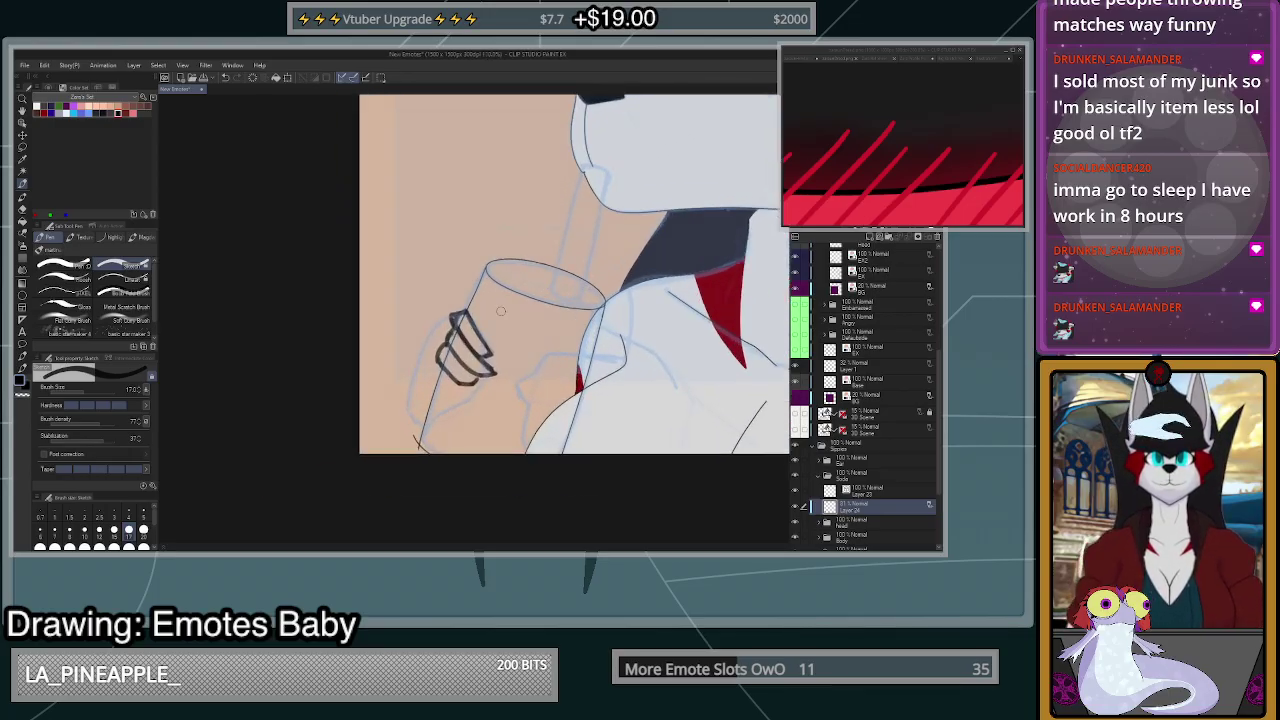
- Enlarge the finger sketch proportionally and fit it over the cup's outer side with a transform
key("ctrl+t")
mouse_move(498, 388)
left_mouse_down()
mouse_move(525, 420)
mouse_move(503, 388)
left_mouse_up()
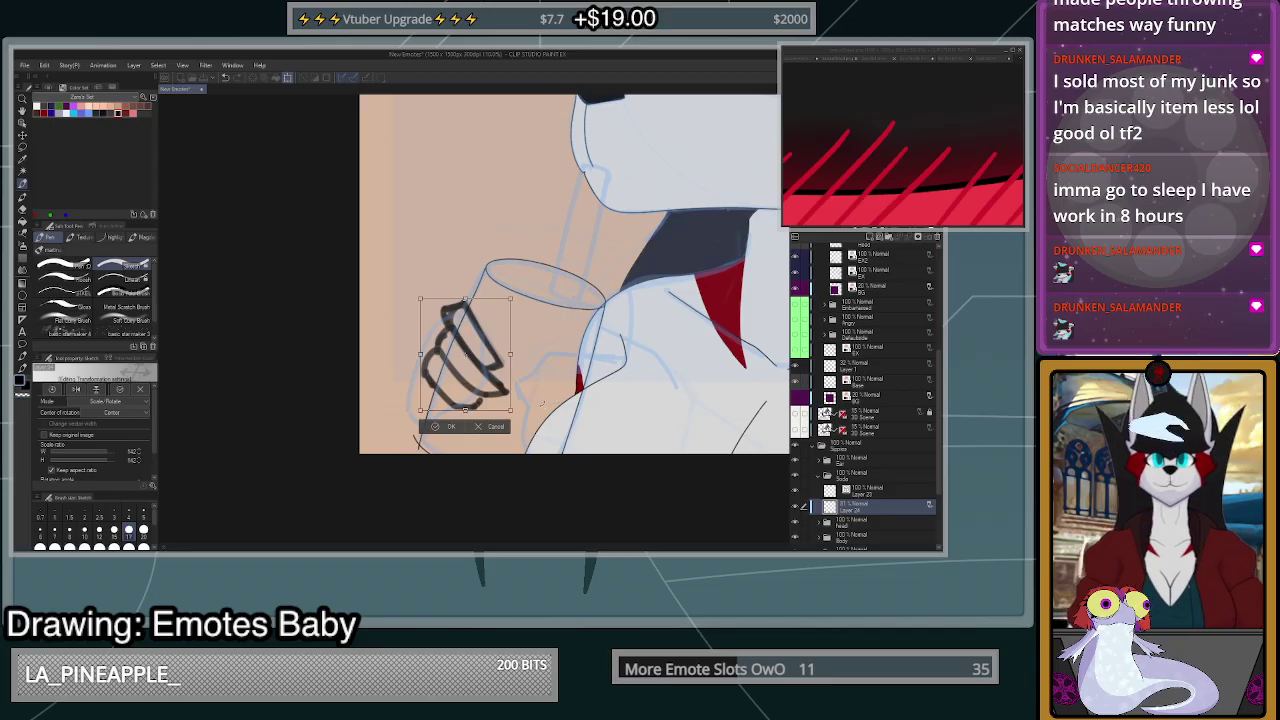
left_click_drag(420, 410, 414, 418)
mouse_move(495, 382)
left_mouse_down()
mouse_move(501, 369)
mouse_move(572, 377)
left_mouse_up()
left_click(448, 423)
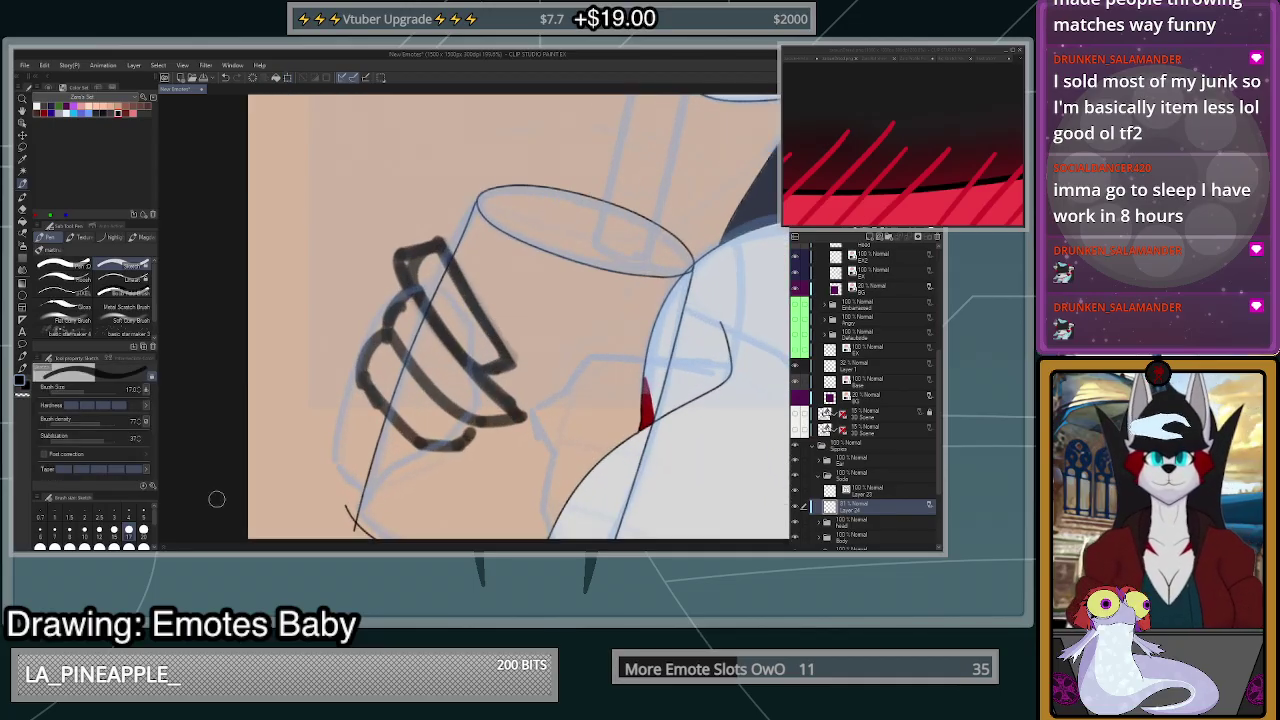
- Fade out the knuckle ends outside the cup with the brush in transparent colour at size 100
left_click(144, 545)
key("c")
mouse_move(363, 375)
left_mouse_down()
mouse_move(443, 244)
mouse_move(417, 249)
mouse_move(378, 310)
mouse_move(358, 390)
left_mouse_up()
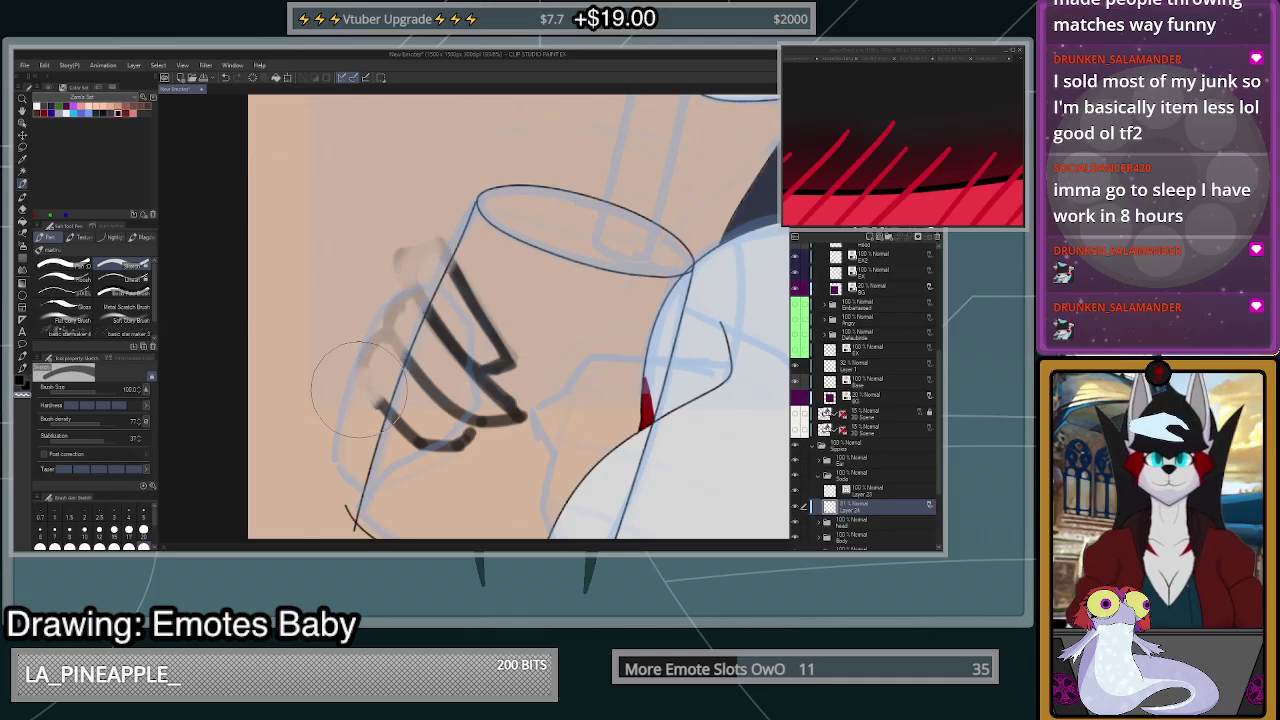
- Redraw narrower ends on the upper two fingers at the cup's outer edge with brush size 20
left_click(144, 533)
key("c")
mouse_move(456, 269)
left_mouse_down()
mouse_move(439, 251)
mouse_move(427, 283)
mouse_move(439, 252)
left_mouse_up()
key("ctrl+z")
mouse_move(438, 252)
left_mouse_down()
mouse_move(432, 316)
mouse_move(425, 268)
mouse_move(454, 266)
mouse_move(399, 315)
mouse_move(418, 348)
left_mouse_up()
- Sketch the upper finger reaching from the body side over the cup as an arched line with a bent tip
scroll(520, 360, "down", 11)
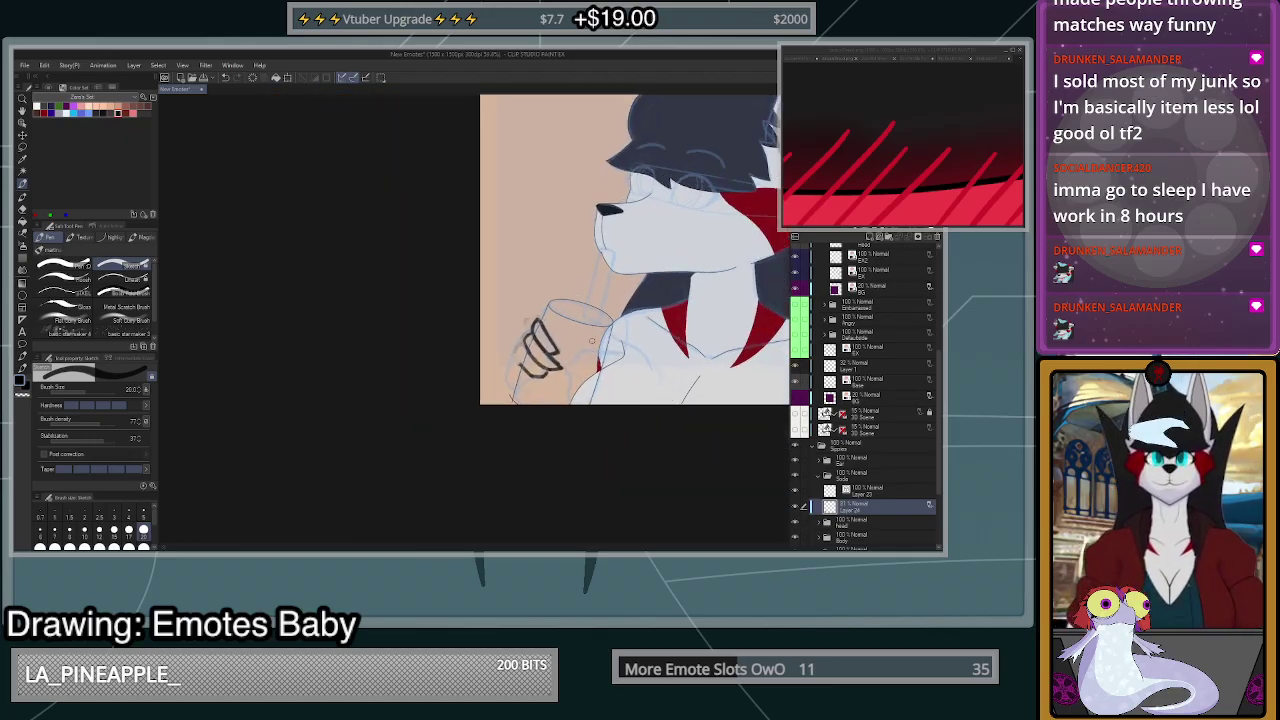
scroll(578, 354, "up", 9)
mouse_move(562, 359)
left_mouse_down()
mouse_move(618, 351)
mouse_move(655, 372)
mouse_move(615, 350)
mouse_move(552, 354)
mouse_move(524, 400)
left_mouse_up()
key("ctrl+z")
key("ctrl+z")
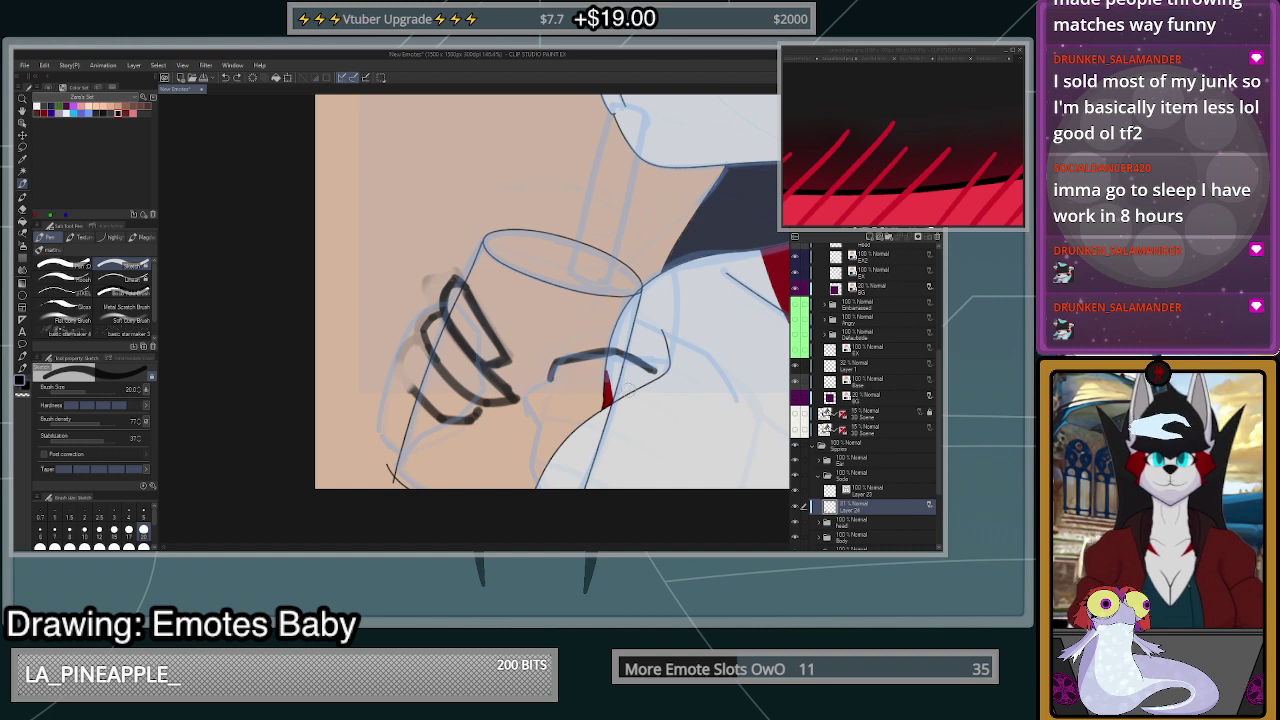
- Sketch a second finger below the arched one, extending its tip towards the outer-side fingers
mouse_move(633, 393)
left_mouse_down()
mouse_move(574, 381)
mouse_move(529, 393)
left_mouse_up()
key("ctrl+z")
mouse_move(633, 393)
left_mouse_down()
mouse_move(563, 382)
mouse_move(519, 398)
mouse_move(524, 416)
mouse_move(622, 428)
left_mouse_up()
scroll(630, 428, "down", 2)
scroll(592, 426, "up", 2)
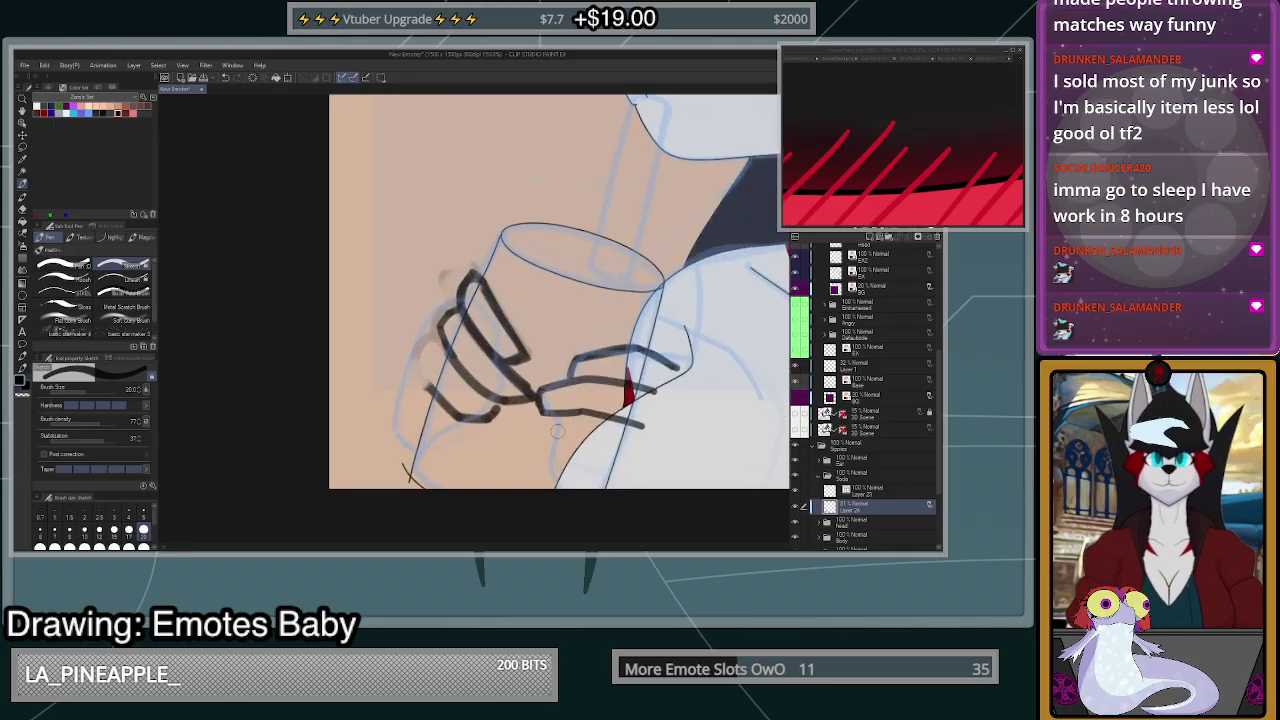
- Try to sketch the hand's shape behind the two body-side fingers
scroll(565, 471, "down", 3)
scroll(634, 404, "up", 5)
mouse_move(604, 375)
left_mouse_down()
mouse_move(648, 409)
mouse_move(649, 460)
left_mouse_up()
key("ctrl+z")
key("ctrl+z")
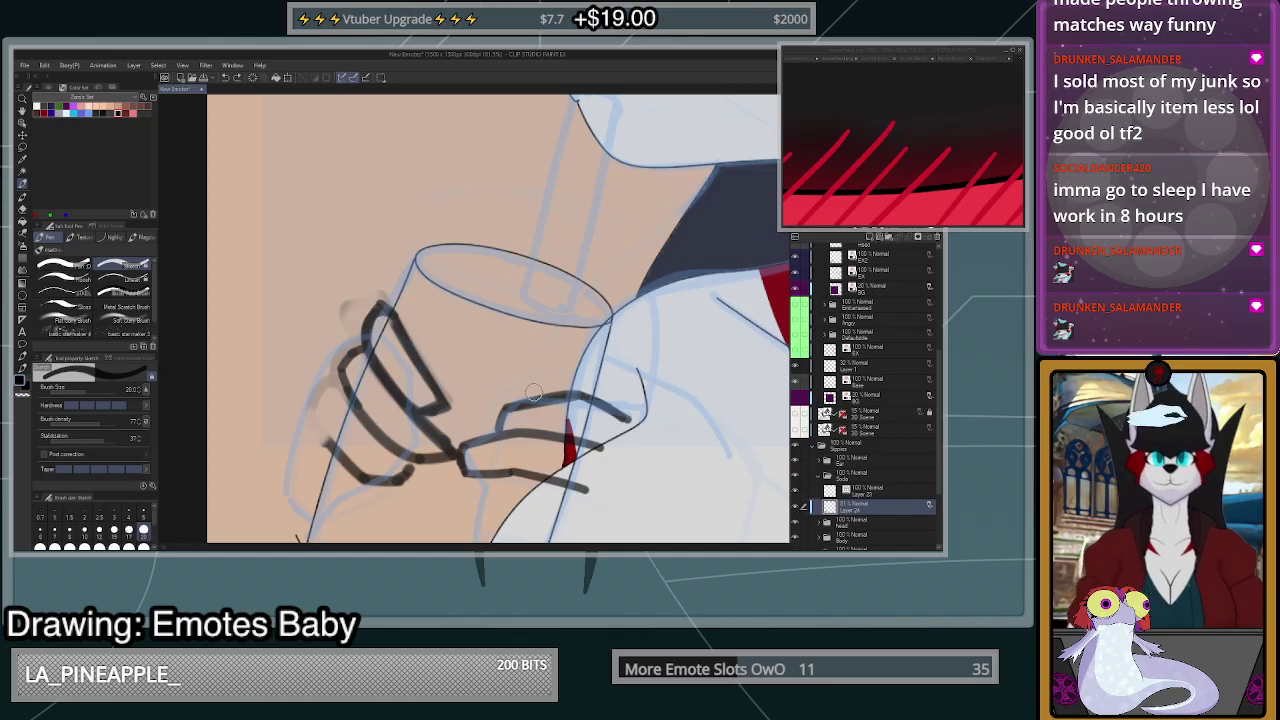
scroll(533, 393, "down", 5)
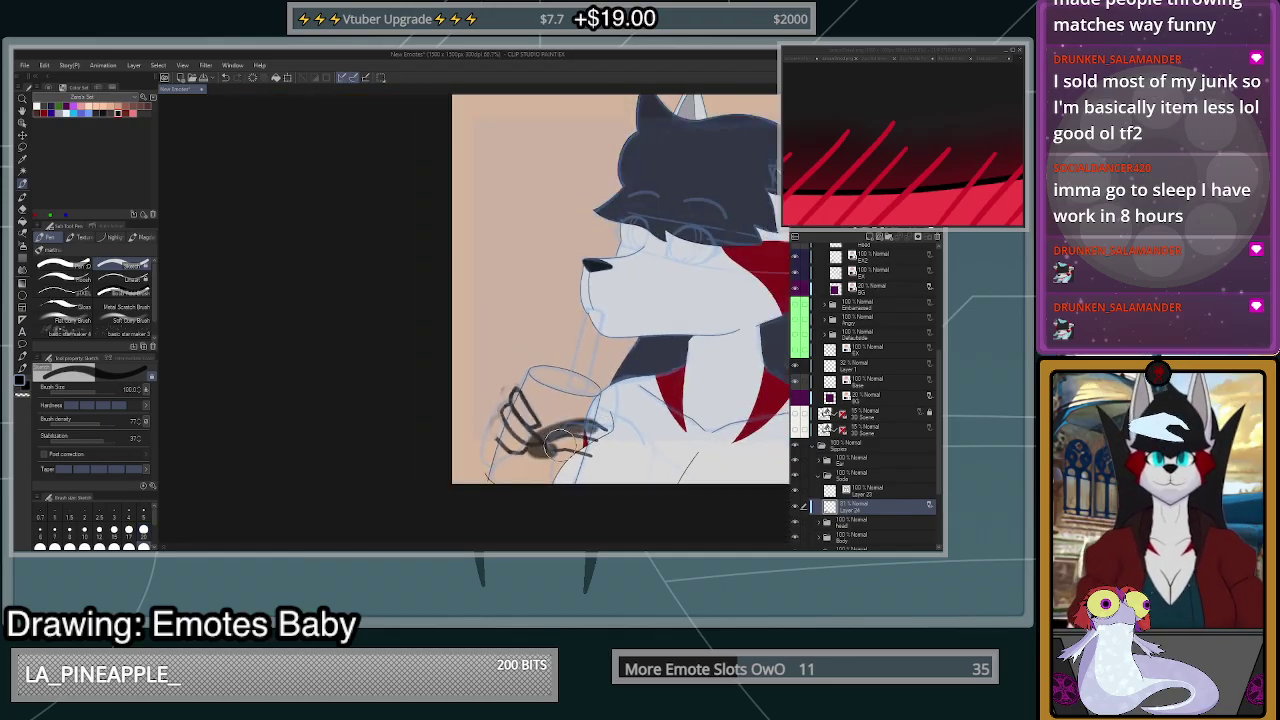
mouse_move(561, 445)
left_mouse_down()
mouse_move(582, 430)
mouse_move(570, 425)
mouse_move(599, 444)
left_mouse_up()
key("ctrl+z")
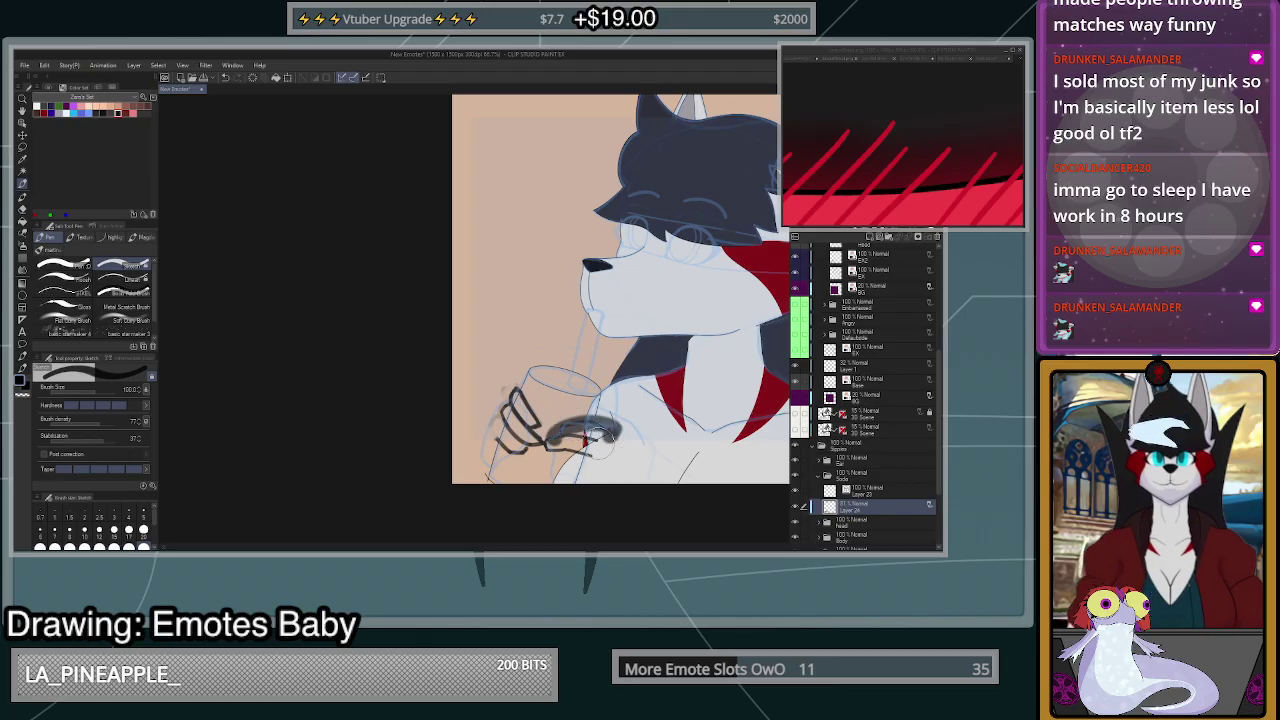
- Fade the whole rough finger sketch around the cup with transparent colour at brush size 500
scroll(155, 546, "down", 1)
left_click(146, 547)
left_click_drag(510, 440, 527, 433)
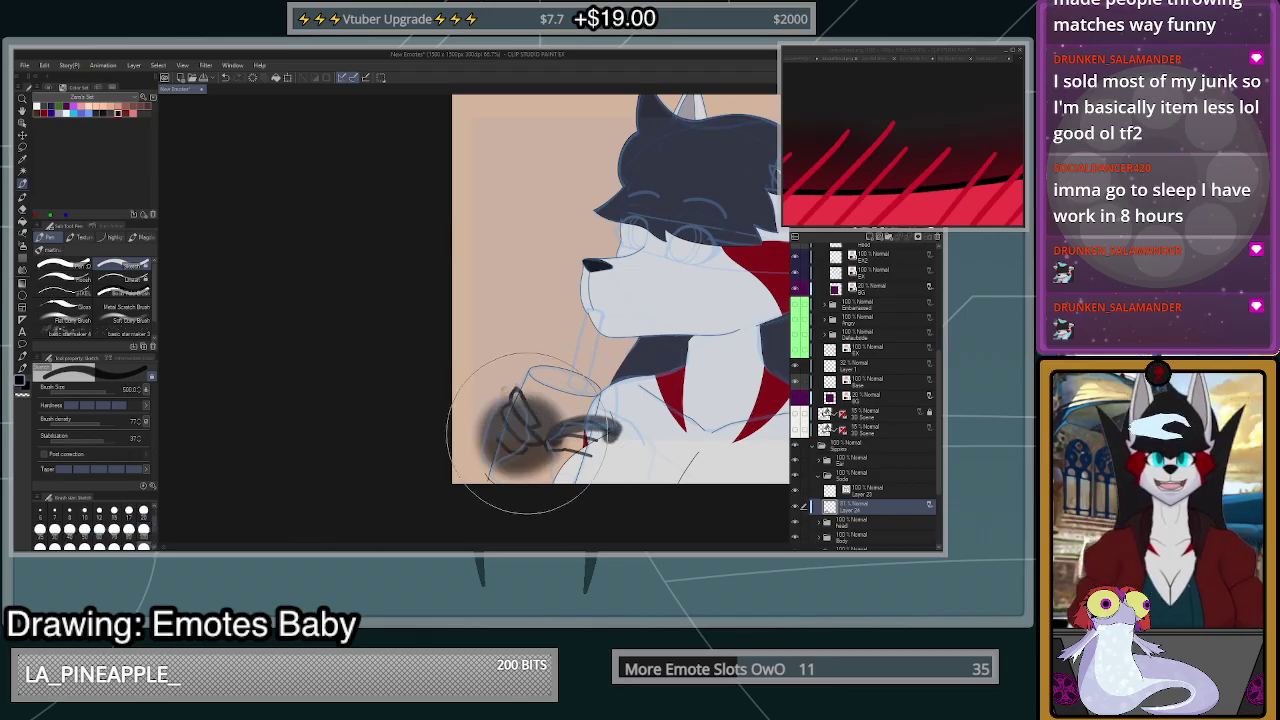
key("ctrl+z")
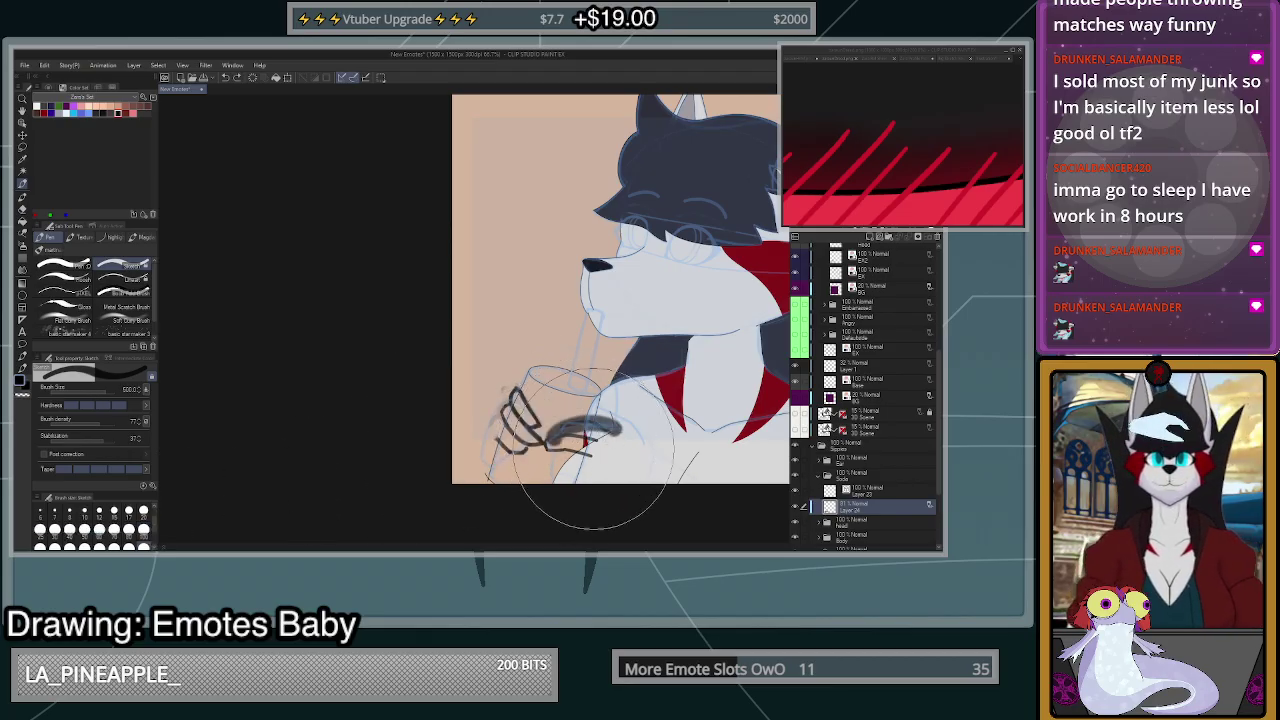
mouse_move(586, 457)
left_mouse_down()
mouse_move(497, 426)
mouse_move(580, 467)
left_mouse_up()
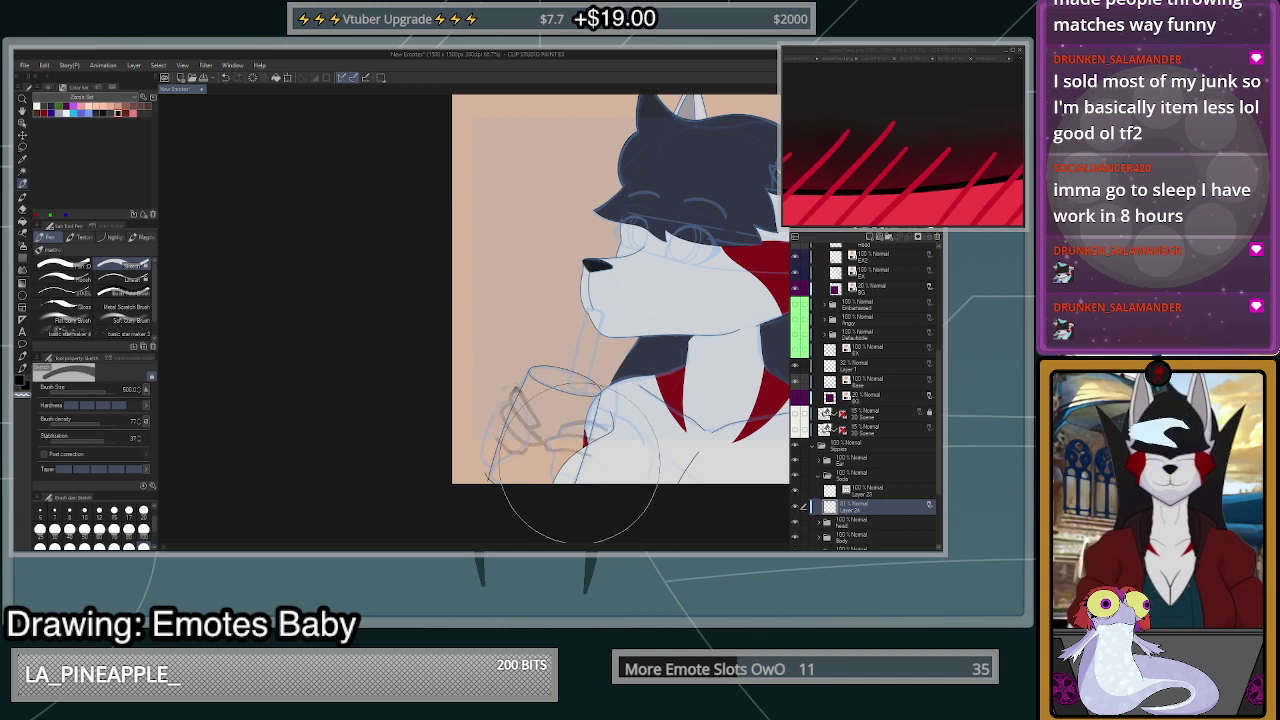
- Try to redraw the upper body-side finger's arched line over the faded guide with brush size 10
left_click(85, 512)
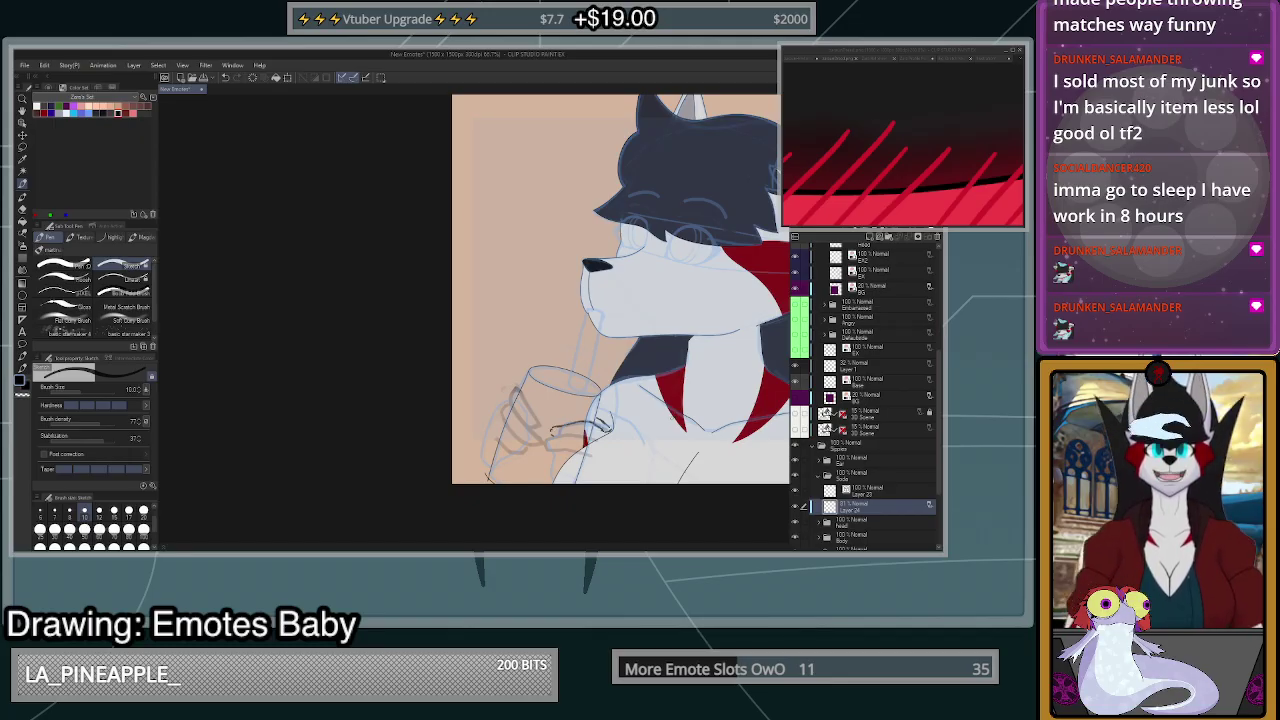
scroll(603, 432, "up", 8)
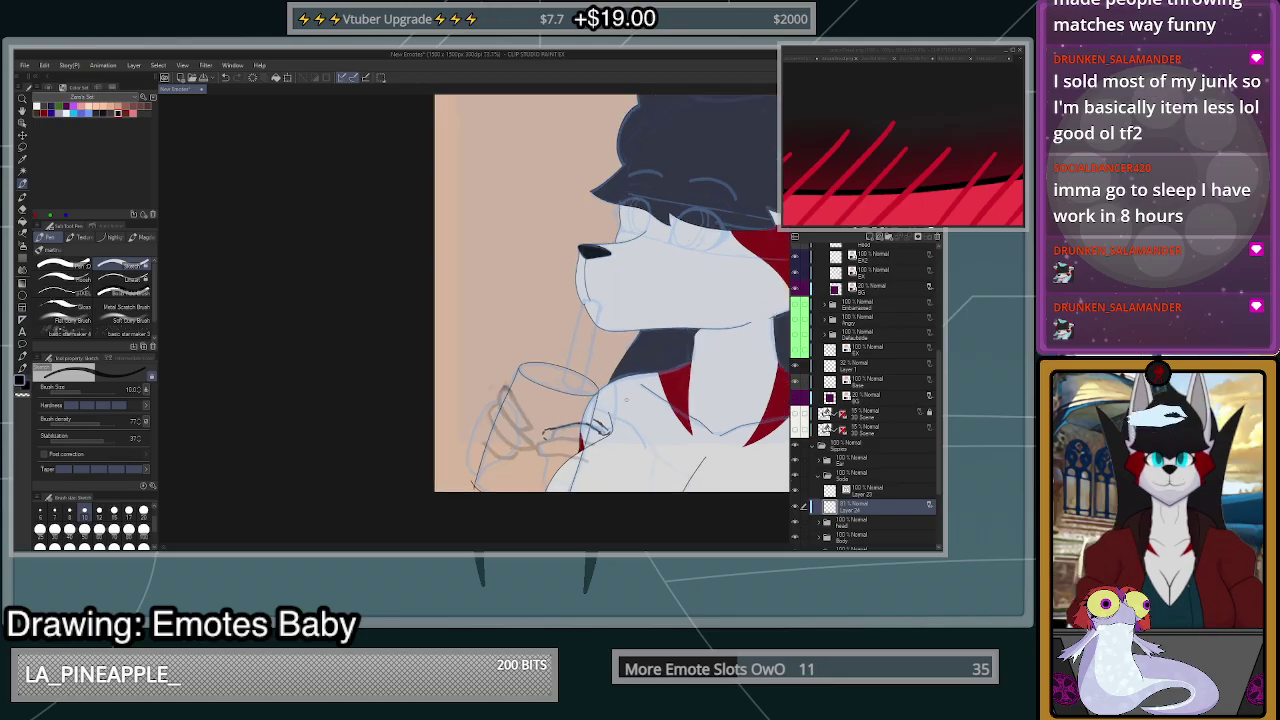
mouse_move(437, 446)
left_mouse_down()
mouse_move(429, 428)
mouse_move(449, 414)
mouse_move(566, 402)
mouse_move(632, 428)
left_mouse_up()
scroll(627, 426, "down", 1)
scroll(627, 426, "up", 1)
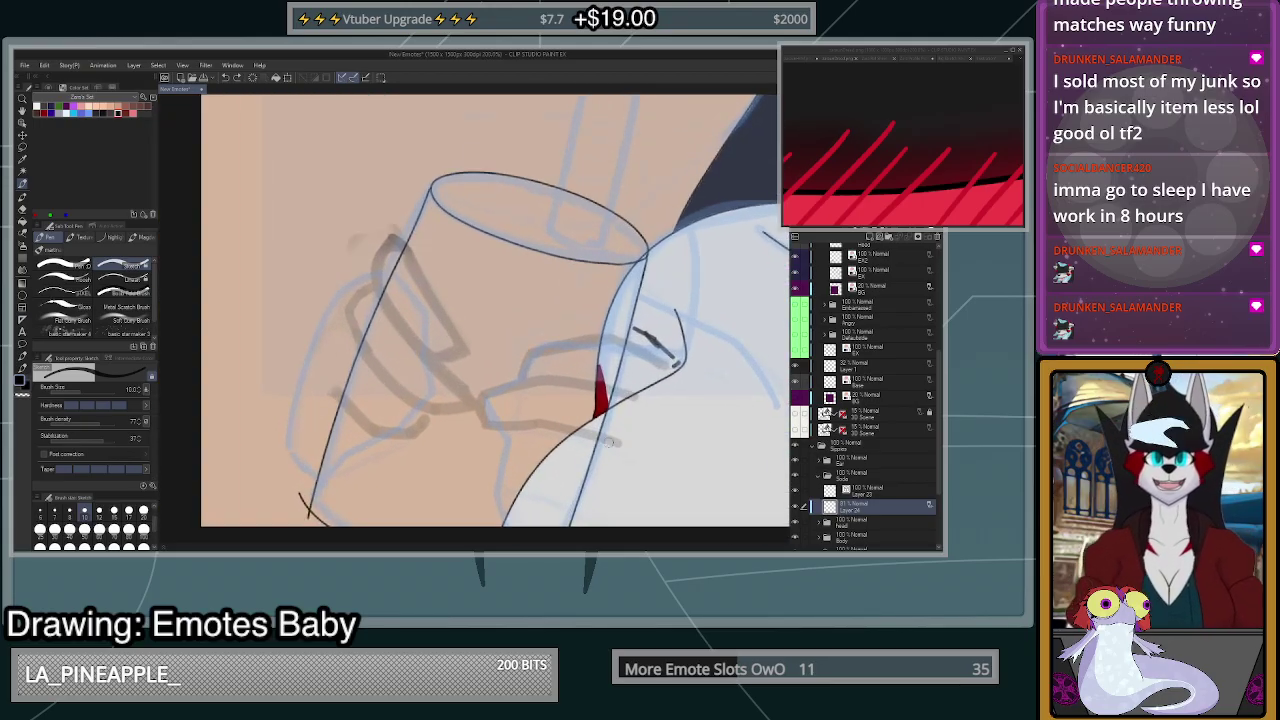
mouse_move(628, 341)
left_mouse_down()
mouse_move(678, 372)
mouse_move(620, 337)
mouse_move(533, 350)
left_mouse_up()
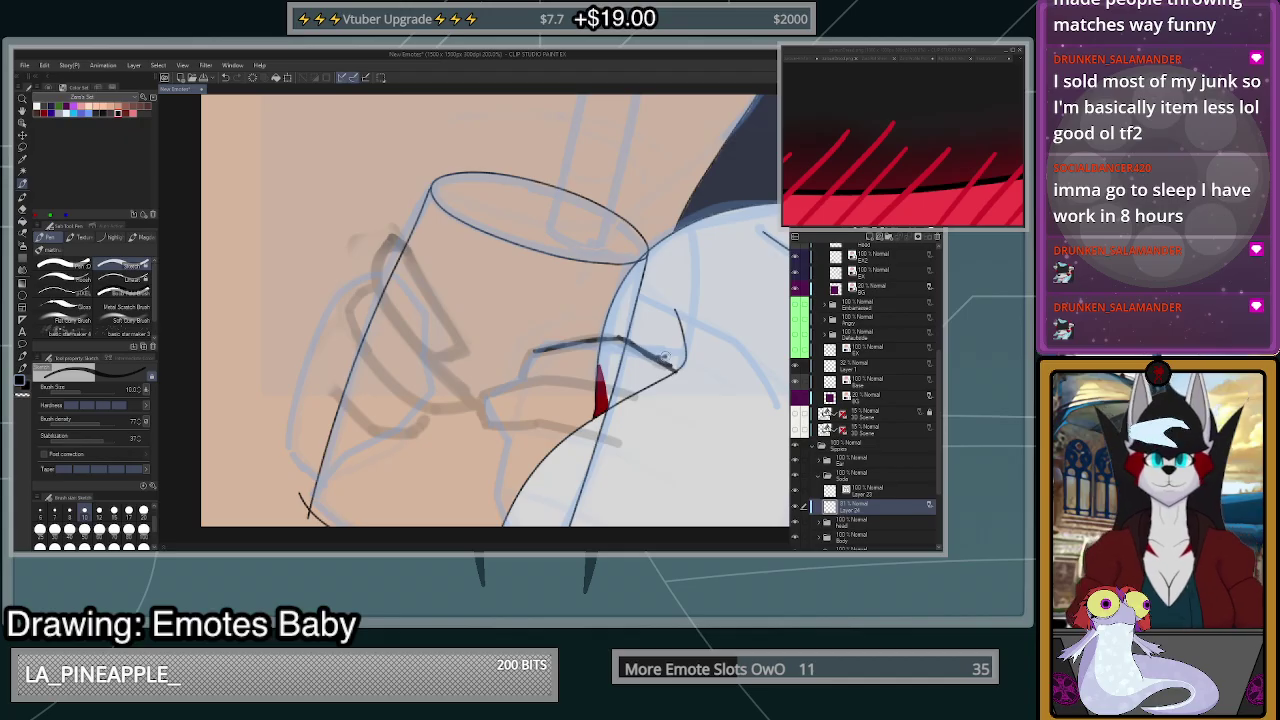
left_click_drag(633, 318, 666, 340)
scroll(714, 365, "down", 5)
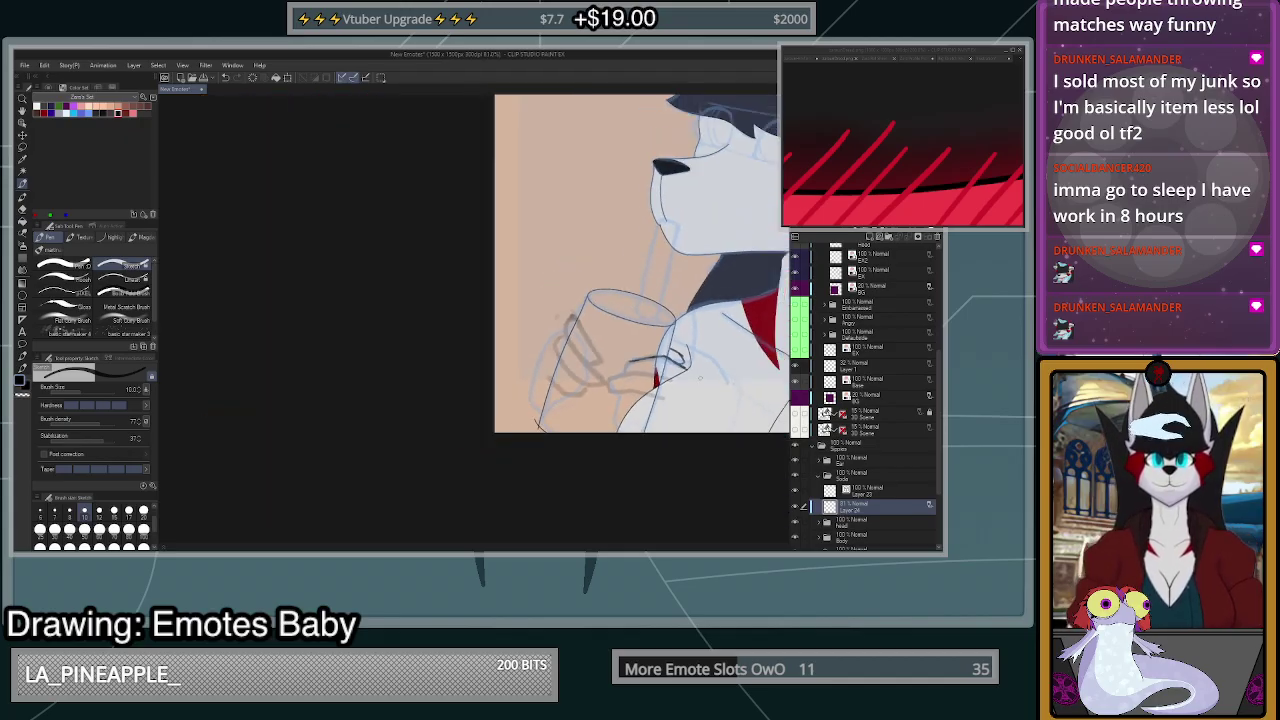
scroll(716, 365, "up", 5)
key("ctrl+z")
key("ctrl+z")
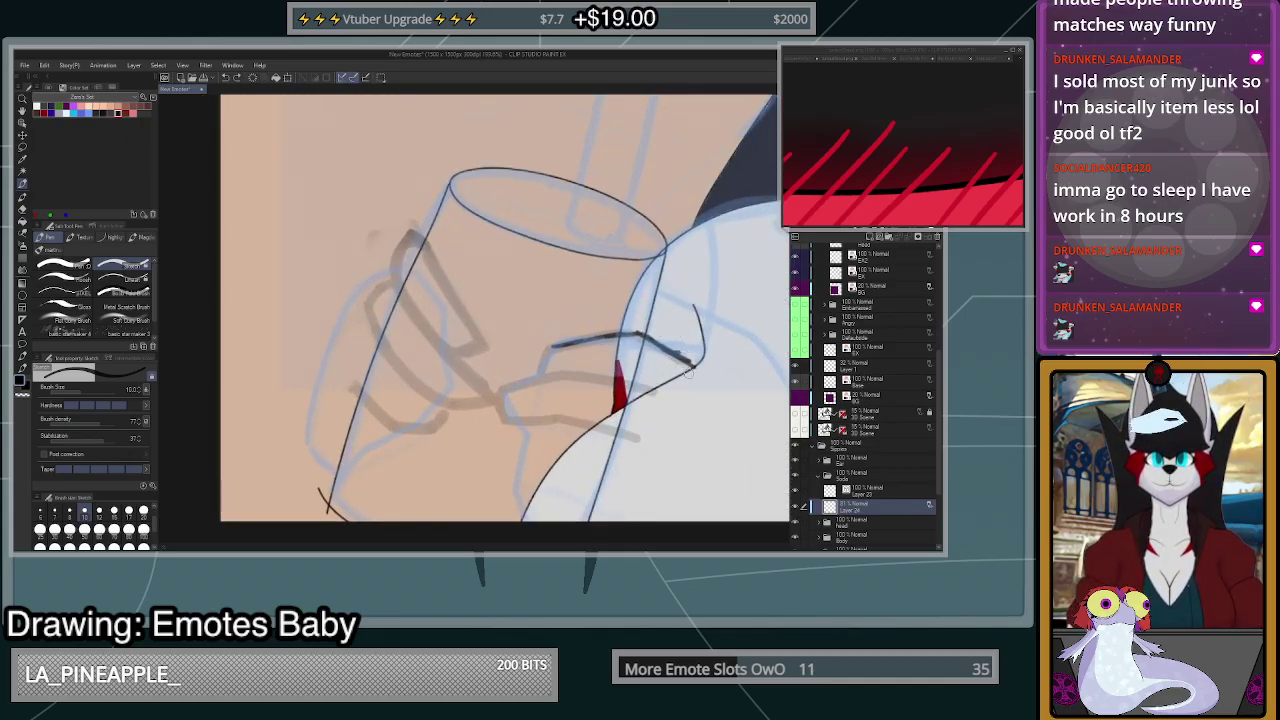
mouse_move(549, 347)
left_mouse_down()
mouse_move(526, 375)
mouse_move(559, 344)
mouse_move(641, 336)
left_mouse_up()
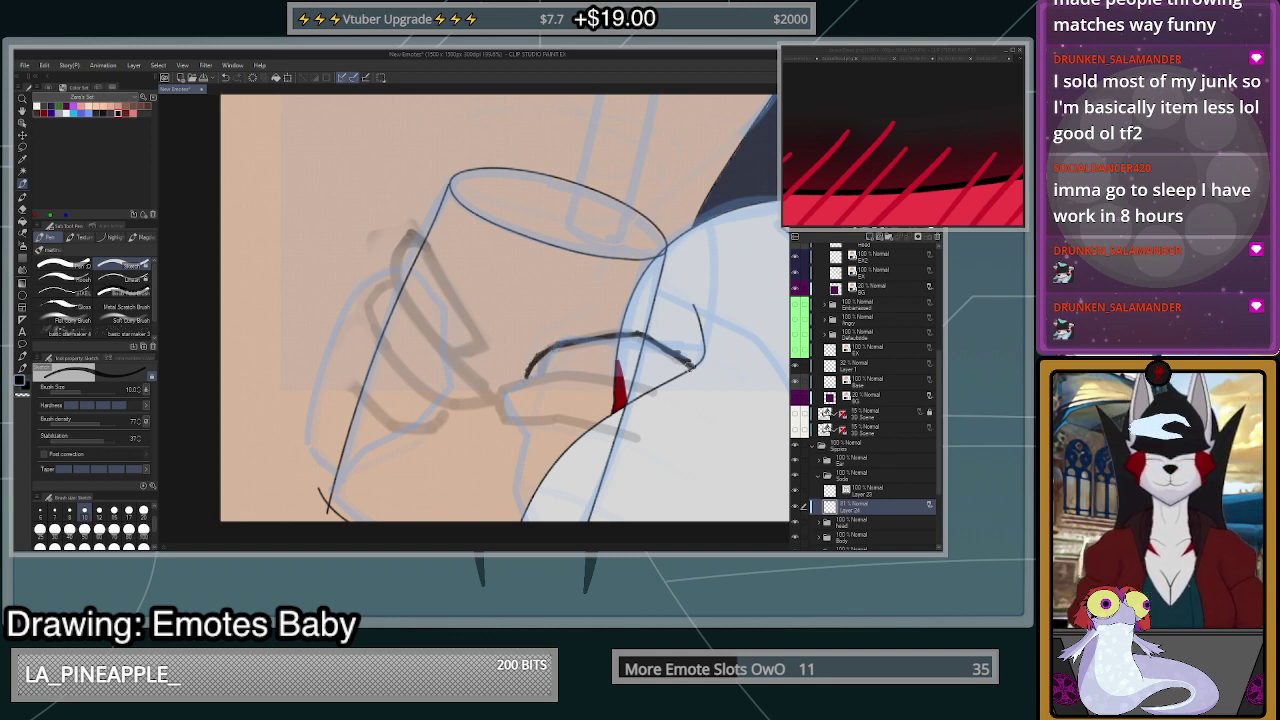
- Redraw the lower body-side finger as an arched line running past the cup's edge, with a rounded tip on the cup
mouse_move(507, 386)
left_mouse_down()
mouse_move(579, 370)
mouse_move(670, 396)
left_mouse_up()
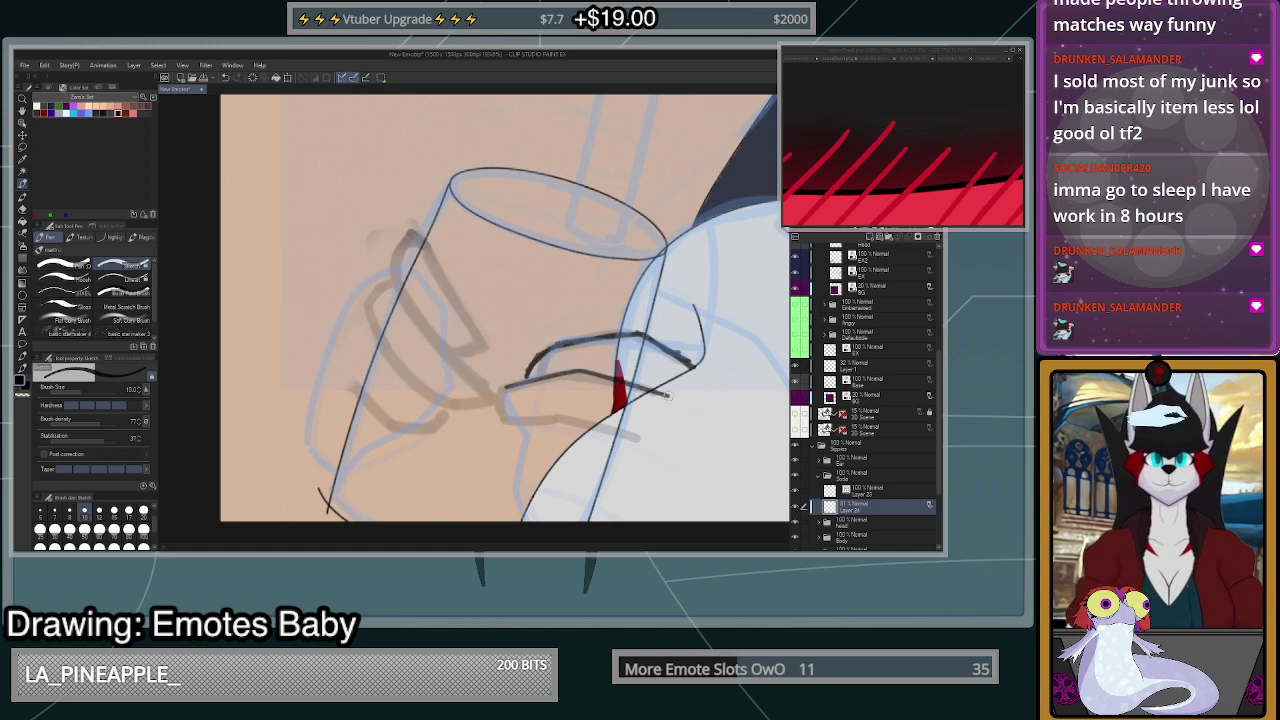
key("ctrl+z")
key("ctrl+z")
mouse_move(507, 386)
left_mouse_down()
mouse_move(602, 368)
mouse_move(698, 414)
left_mouse_up()
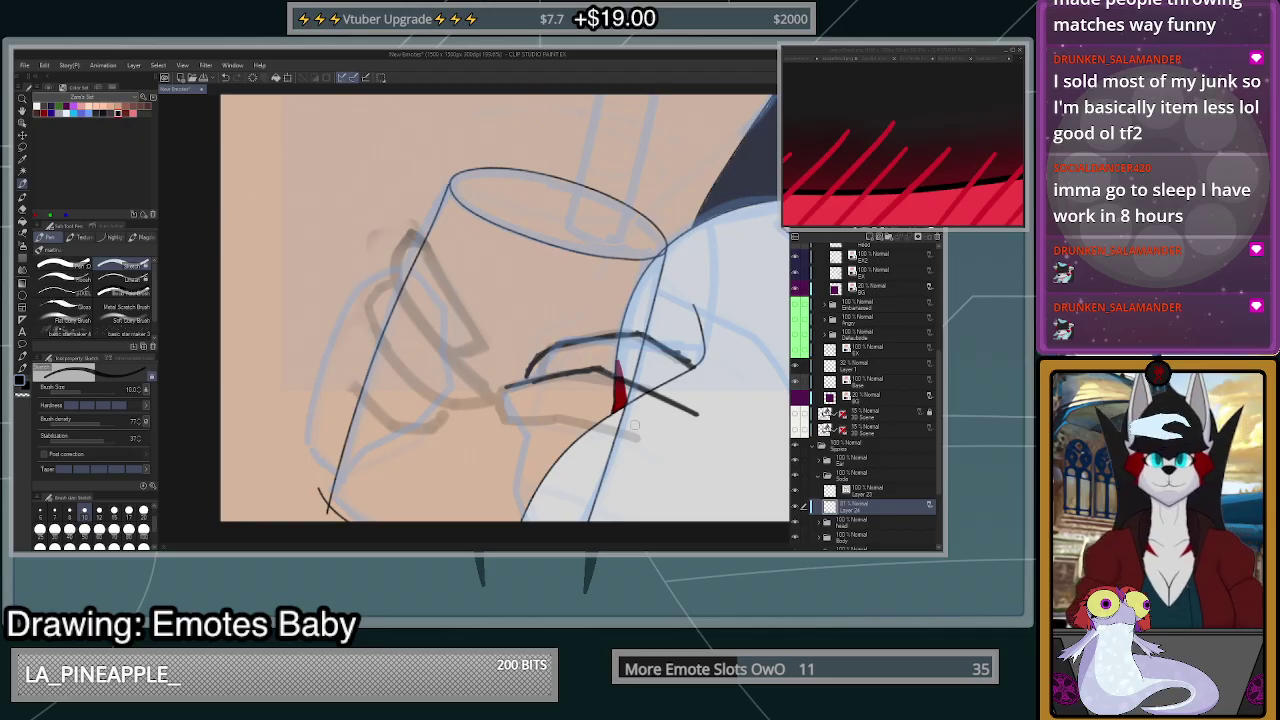
left_click_drag(503, 386, 501, 405)
- Erase the thin upper finger line with transparent colour at brush size 100, leaving the lower finger in place
scroll(676, 456, "down", 8)
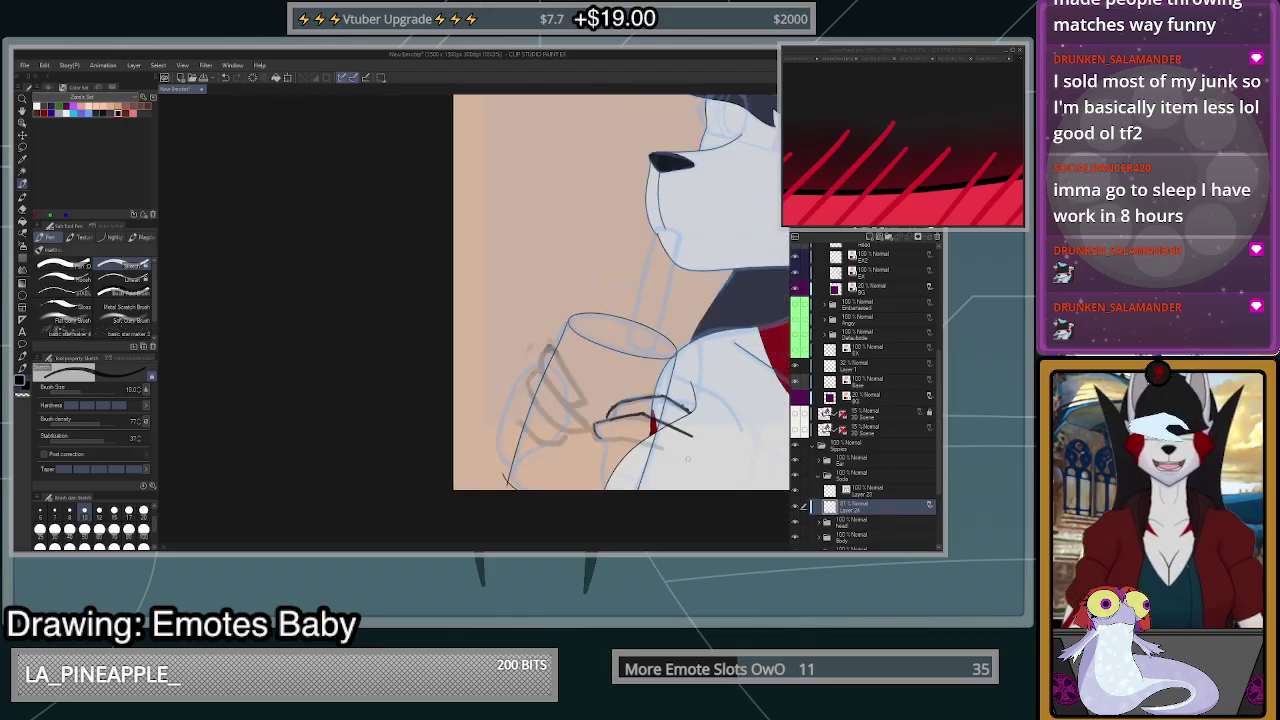
scroll(688, 416, "up", 10)
left_click(145, 531)
key("c")
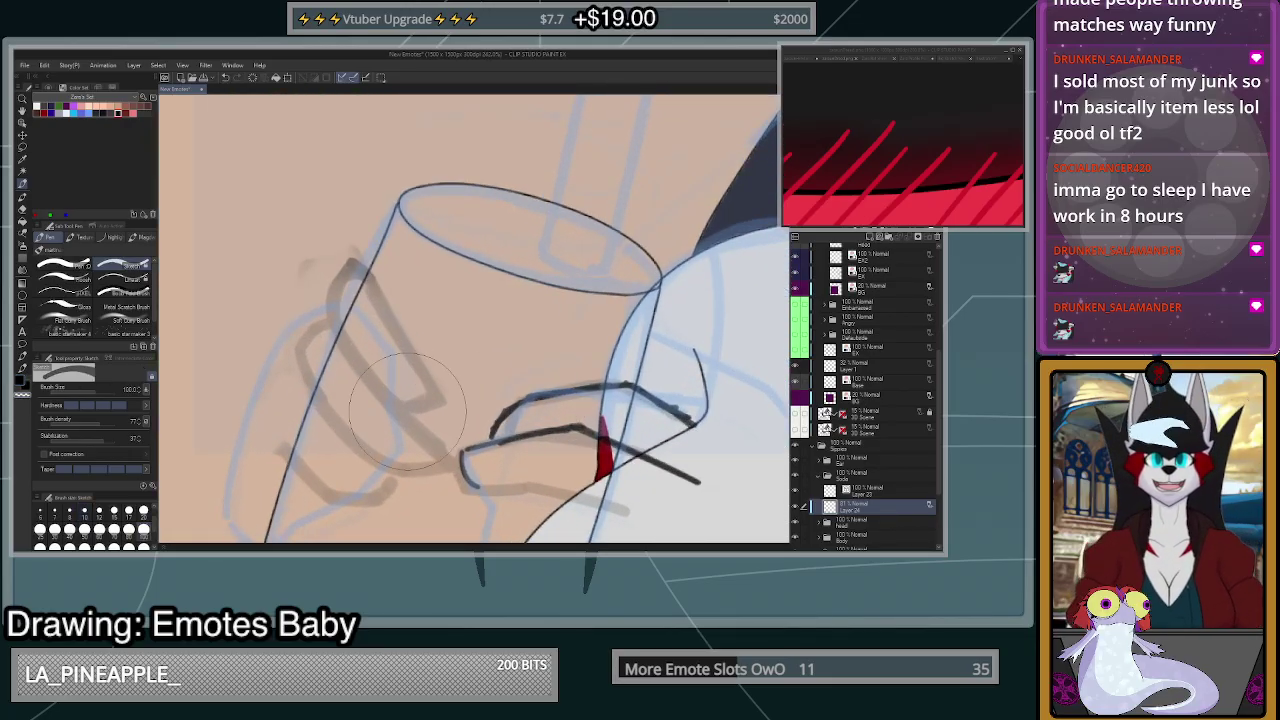
mouse_move(509, 414)
left_mouse_down()
mouse_move(508, 402)
mouse_move(692, 390)
left_mouse_up()
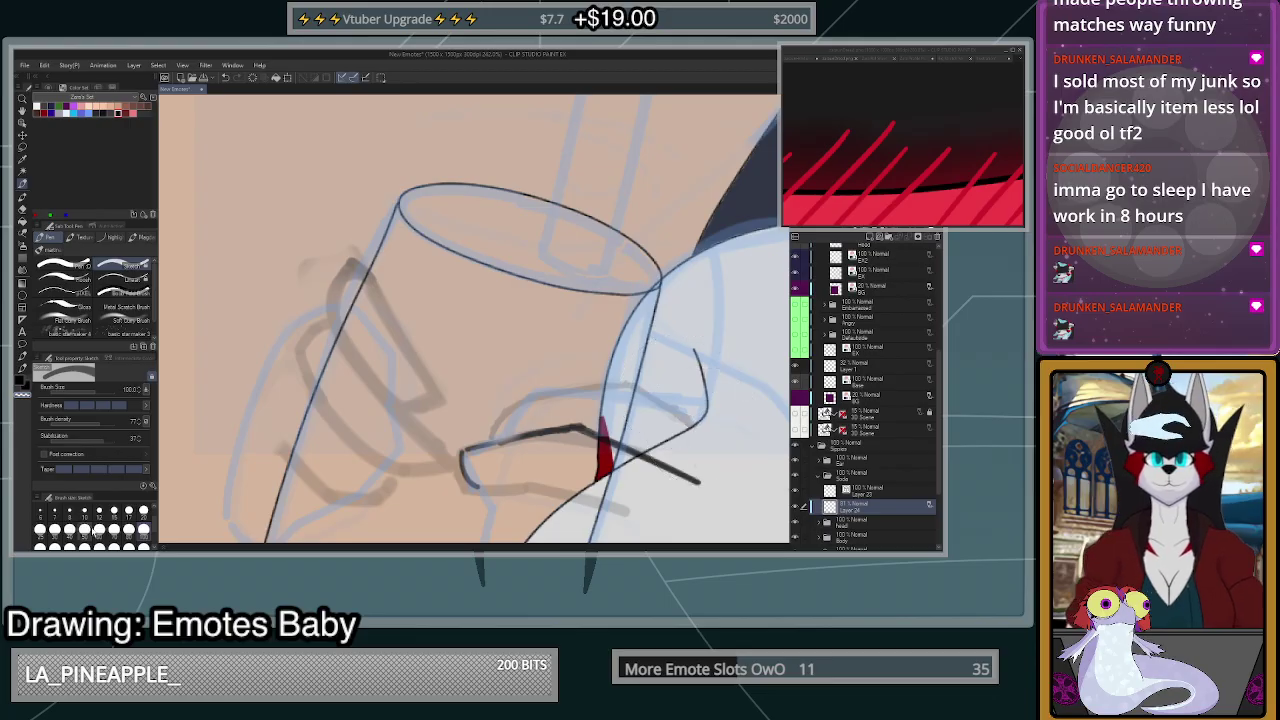
- Redraw the upper body-side finger with brush size 10 as an arch bending down towards the lower finger line
left_click(85, 513)
scroll(645, 431, "up", 5)
scroll(651, 427, "up", 1)
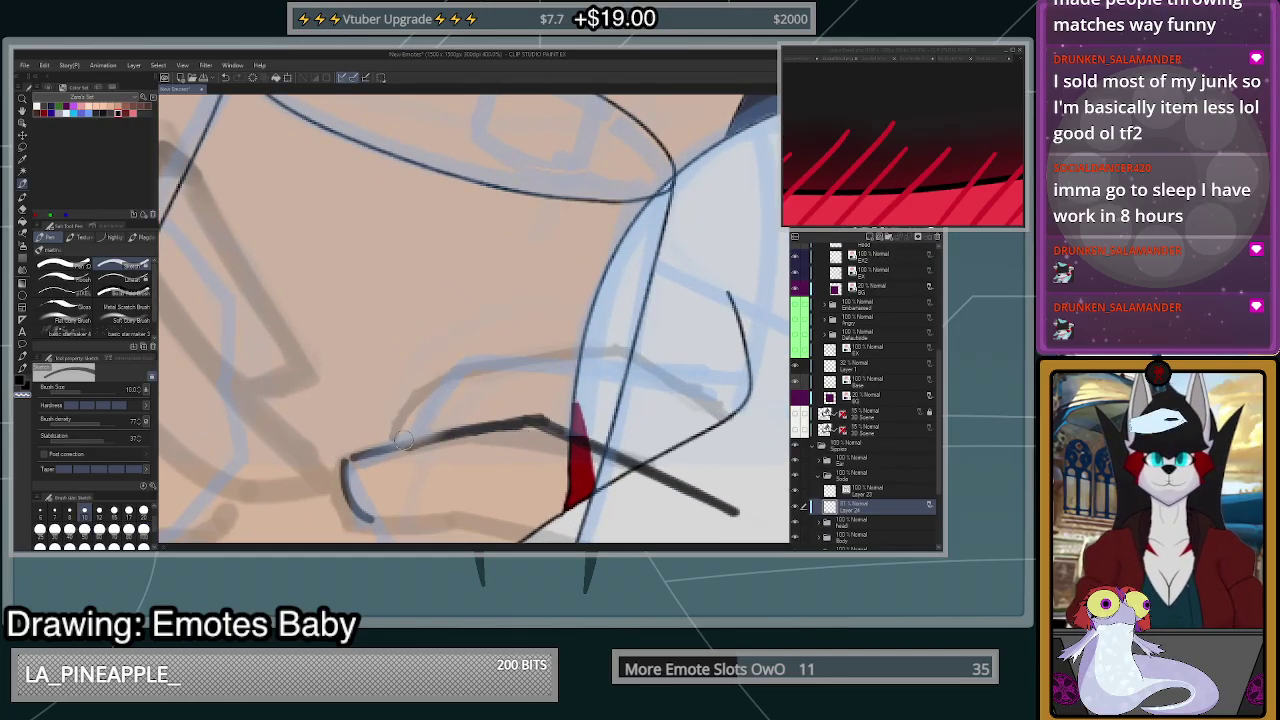
key("ctrl+z")
key("c")
mouse_move(388, 441)
left_mouse_down()
mouse_move(440, 396)
mouse_move(560, 362)
mouse_move(738, 408)
left_mouse_up()
key("ctrl+z")
mouse_move(556, 362)
left_mouse_down()
mouse_move(729, 430)
mouse_move(656, 370)
left_mouse_up()
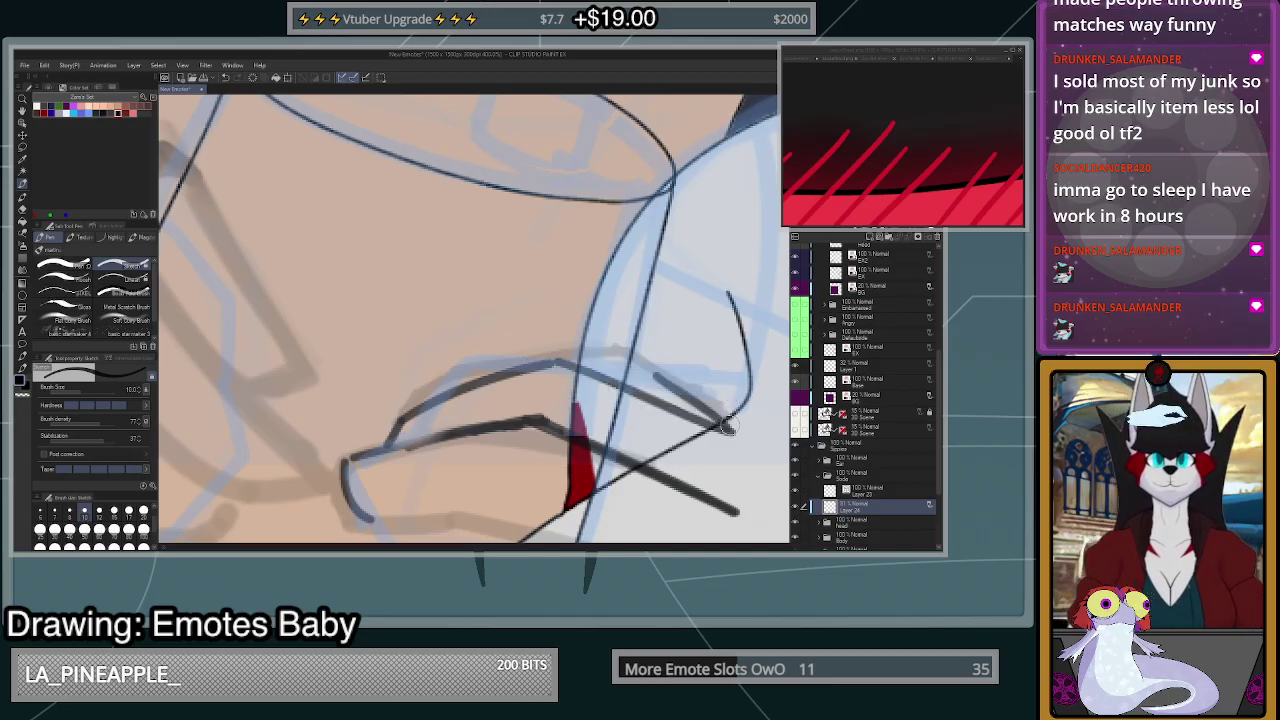
key("ctrl+z")
scroll(725, 405, "down", 1)
scroll(724, 404, "down", 2)
scroll(684, 395, "up", 1)
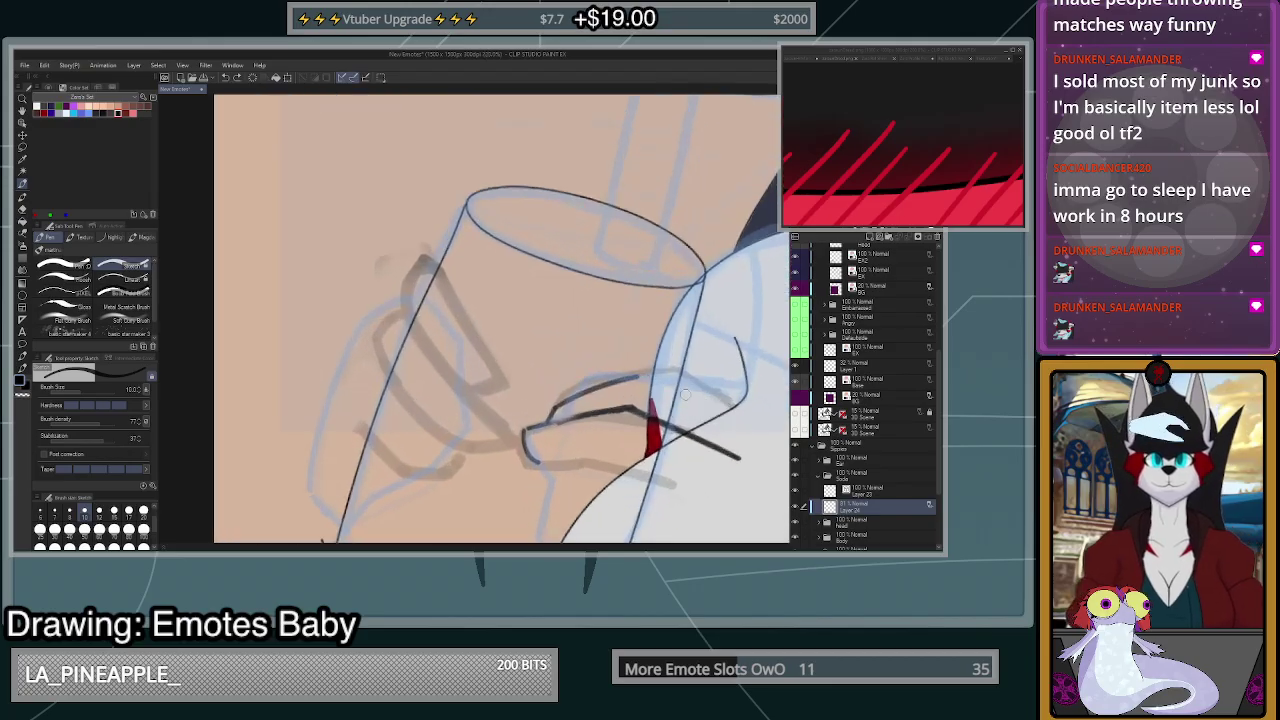
left_click_drag(643, 378, 704, 420)
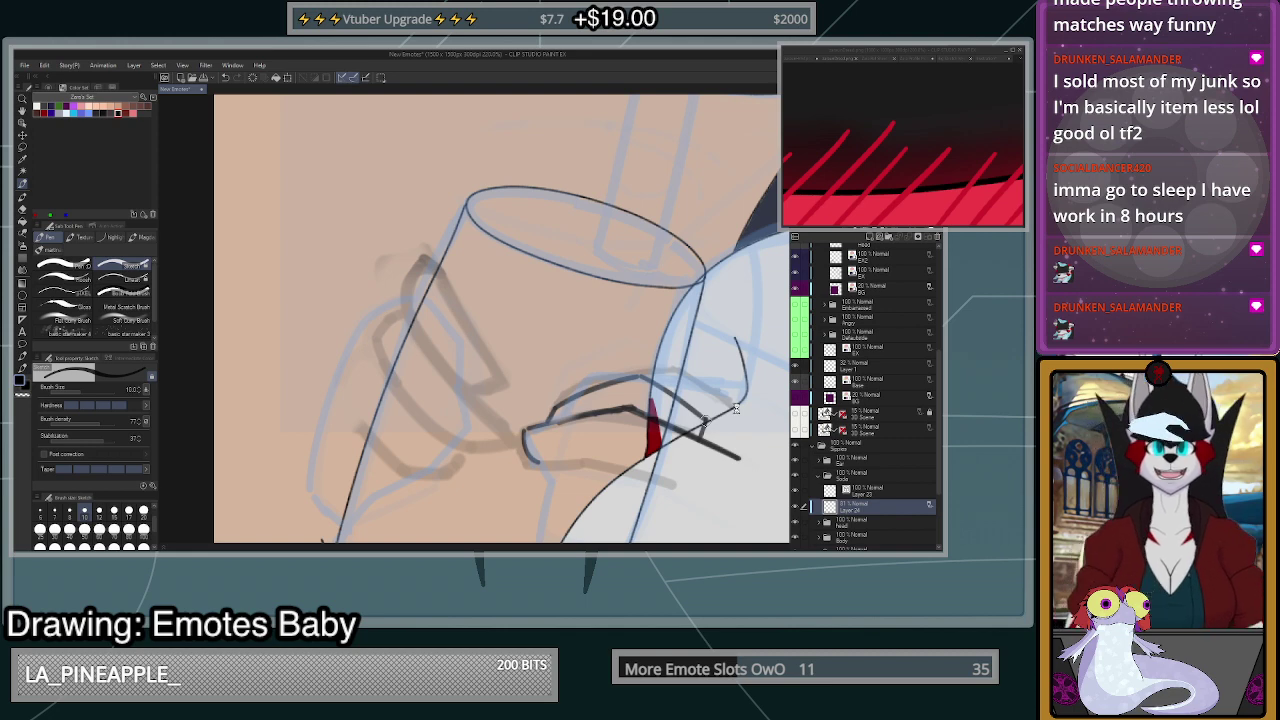
- Sketch the hand's bent outer edge from behind the upper finger down to the far end of the lower finger line
scroll(712, 410, "up", 3)
mouse_move(664, 349)
left_mouse_down()
mouse_move(744, 441)
mouse_move(733, 474)
mouse_move(667, 347)
mouse_move(750, 422)
mouse_move(742, 480)
mouse_move(745, 404)
left_mouse_up()
key("ctrl+z")
key("ctrl+z")
key("ctrl+z")
key("ctrl+z")
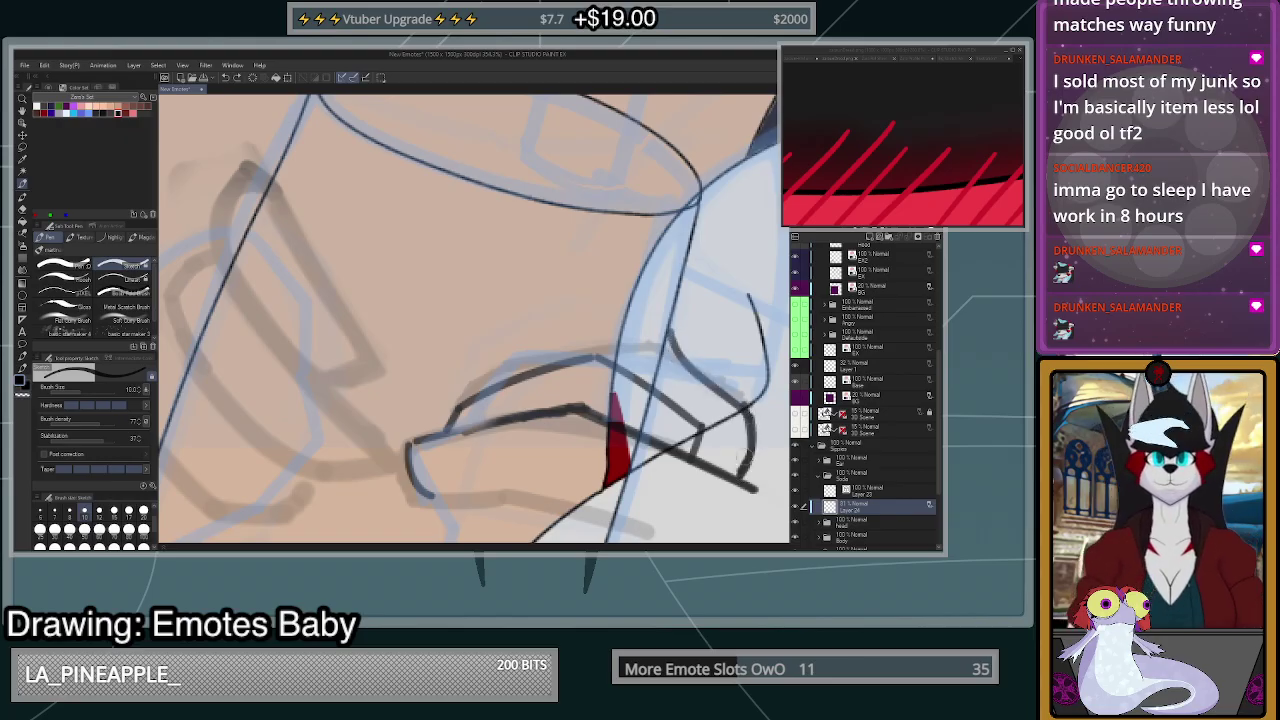
left_click_drag(741, 478, 750, 416)
key("ctrl+z")
key("ctrl+z")
left_click_drag(742, 477, 753, 428)
key("ctrl+z")
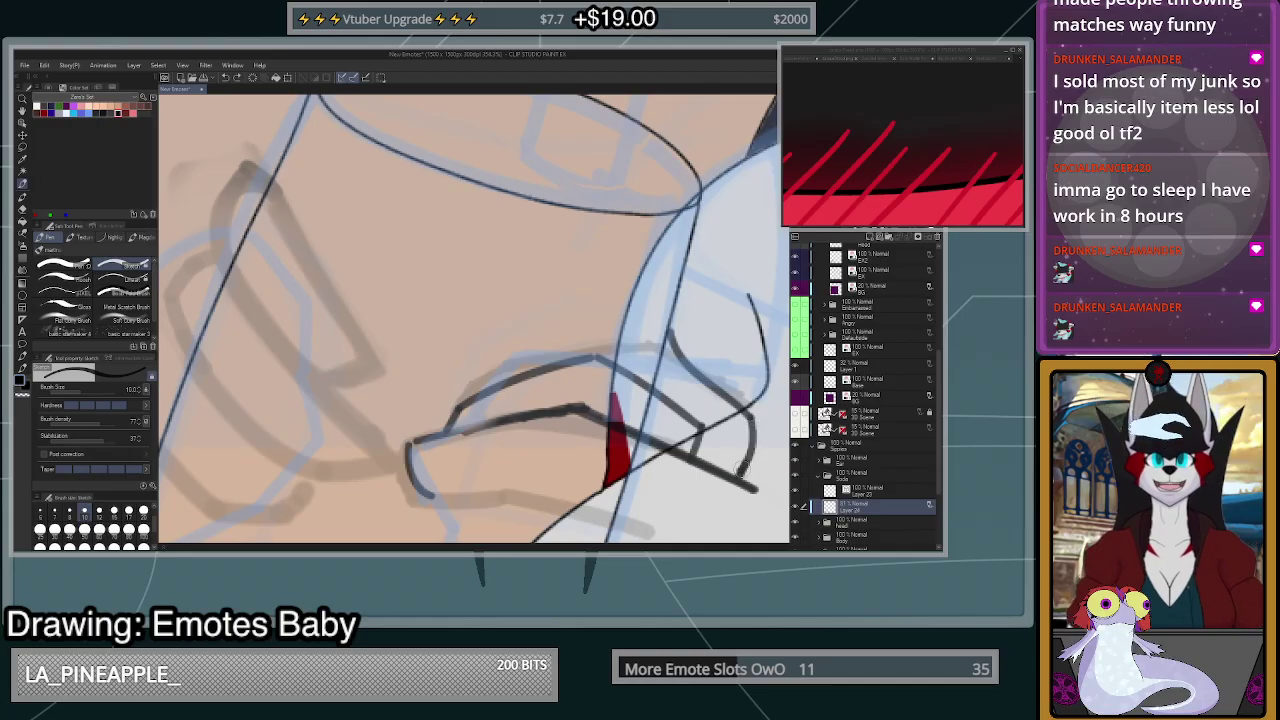
mouse_move(741, 476)
left_mouse_down()
mouse_move(749, 412)
mouse_move(664, 333)
left_mouse_up()
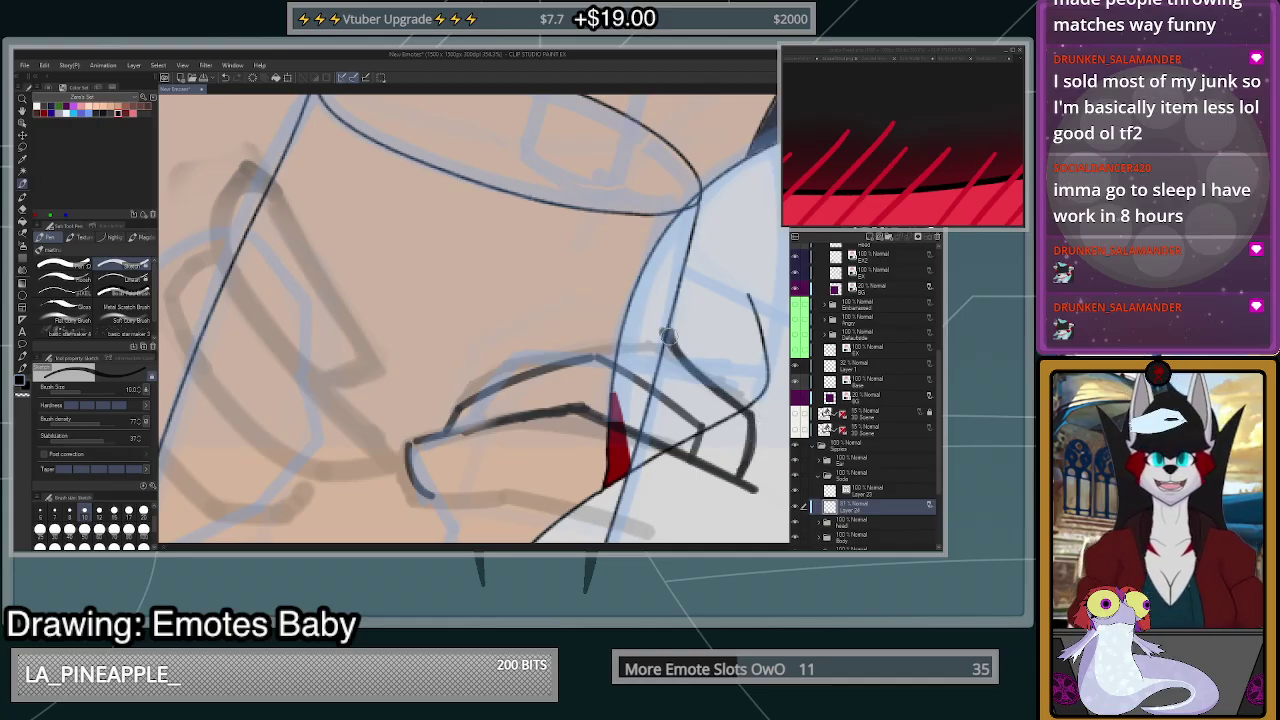
- Erase the lower finger line's far end and the short stroke connecting the two fingers
scroll(753, 429, "up", 1)
key("c")
left_click_drag(735, 483, 751, 422)
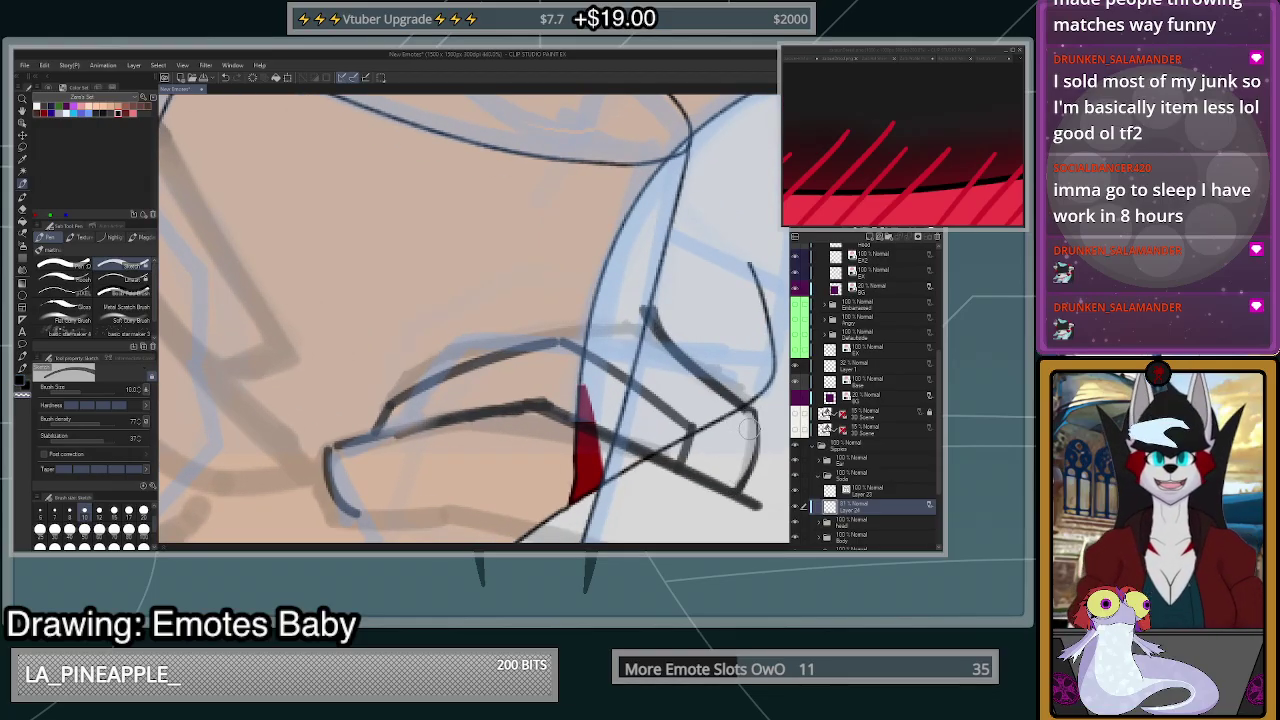
key("ctrl+z")
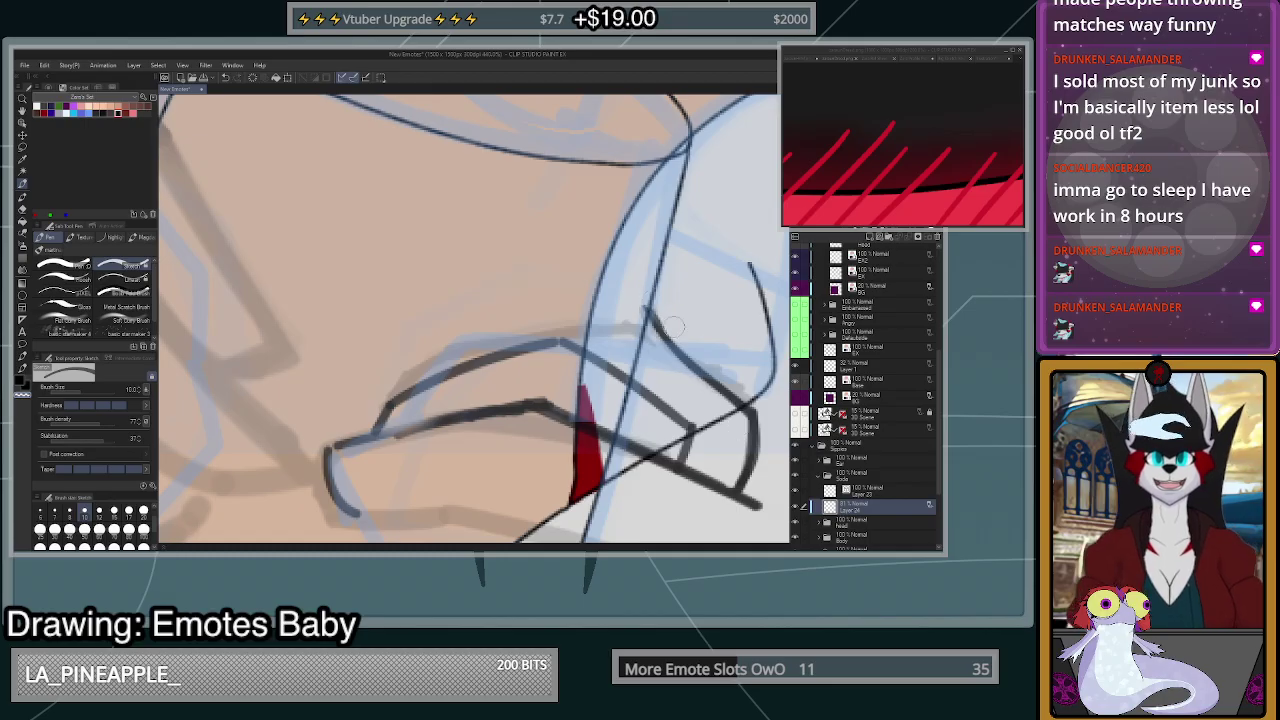
mouse_move(740, 507)
left_mouse_down()
mouse_move(721, 480)
mouse_move(686, 493)
mouse_move(668, 480)
mouse_move(694, 470)
mouse_move(724, 484)
mouse_move(725, 510)
mouse_move(740, 469)
mouse_move(732, 500)
mouse_move(739, 474)
mouse_move(745, 508)
left_mouse_up()
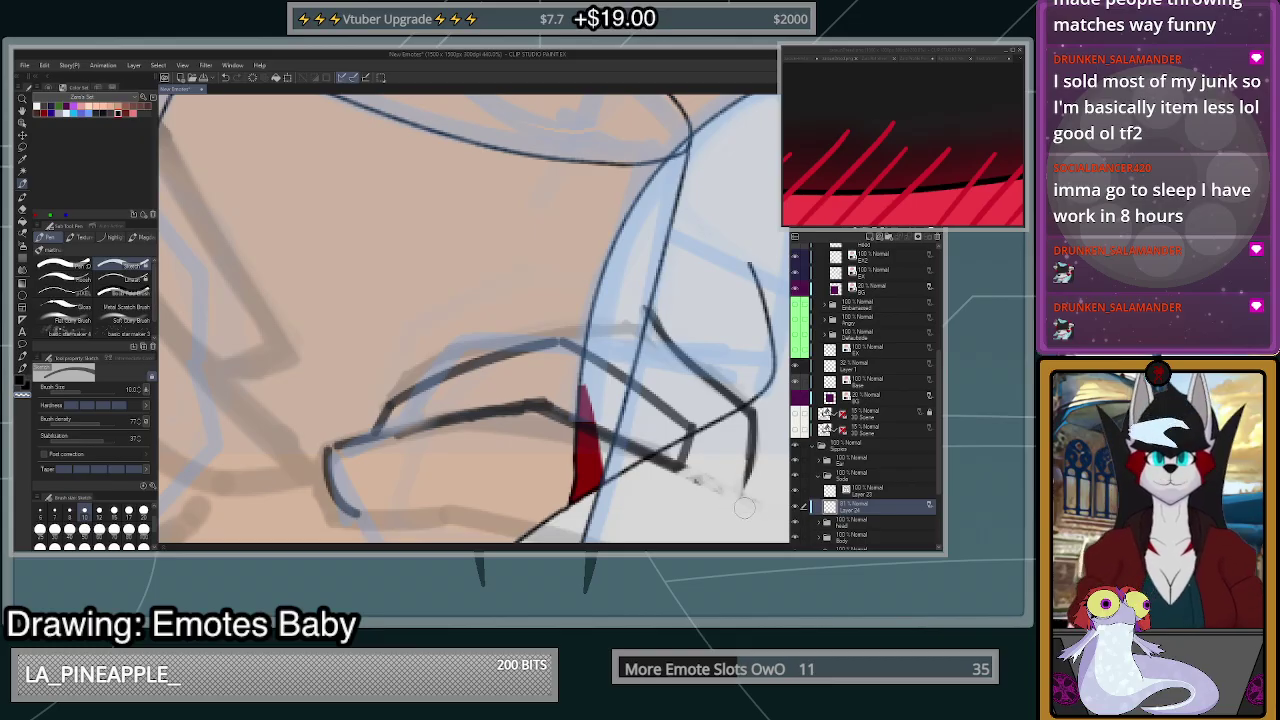
mouse_move(682, 446)
left_mouse_down()
mouse_move(697, 478)
mouse_move(684, 432)
left_mouse_up()
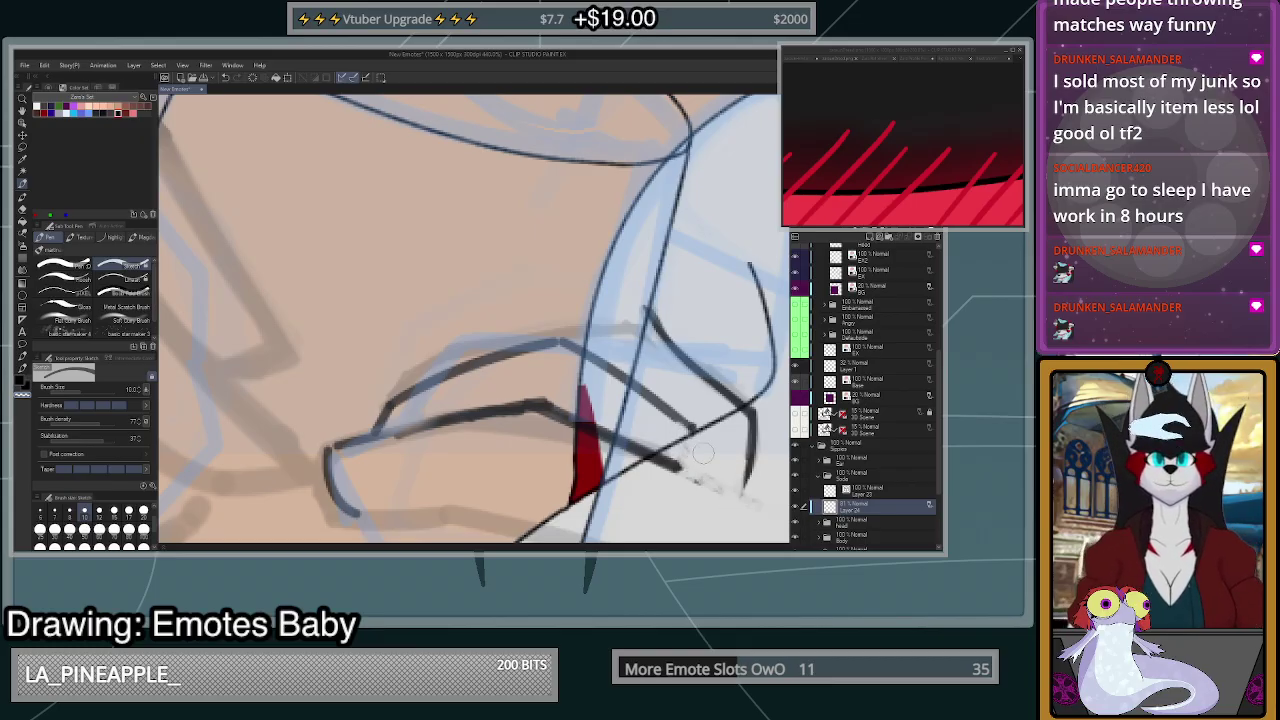
- Connect the top of the hand's outer edge to the upper finger with a short stroke and reinforce the finger's arch
scroll(730, 418, "down", 10)
scroll(730, 416, "up", 7)
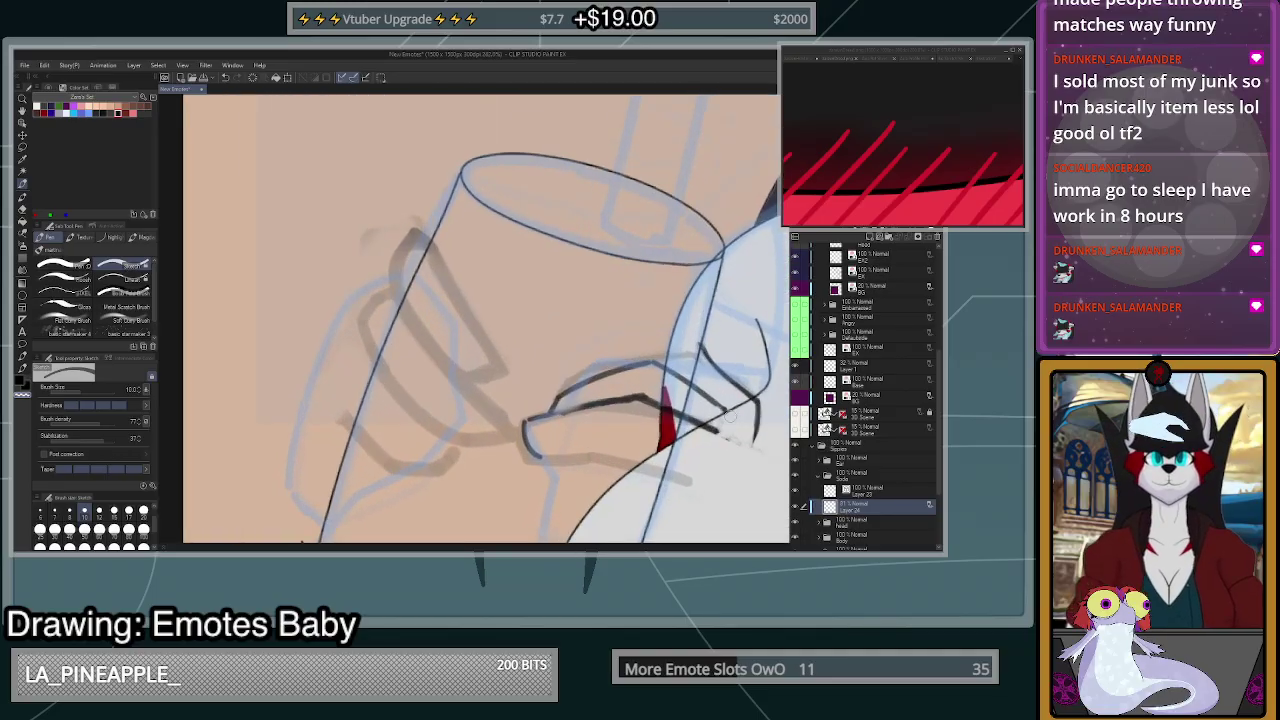
scroll(730, 416, "up", 1)
key("c")
left_click_drag(696, 341, 689, 380)
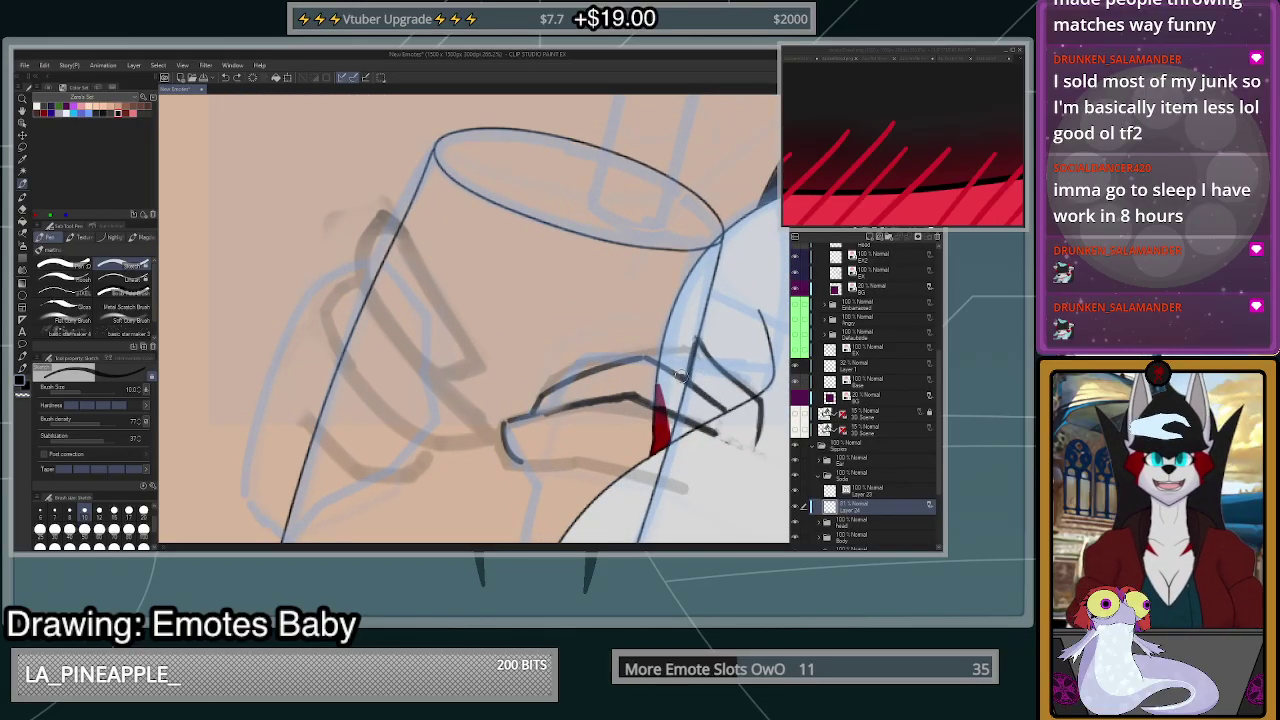
mouse_move(726, 409)
left_mouse_down()
mouse_move(646, 354)
mouse_move(543, 391)
left_mouse_up()
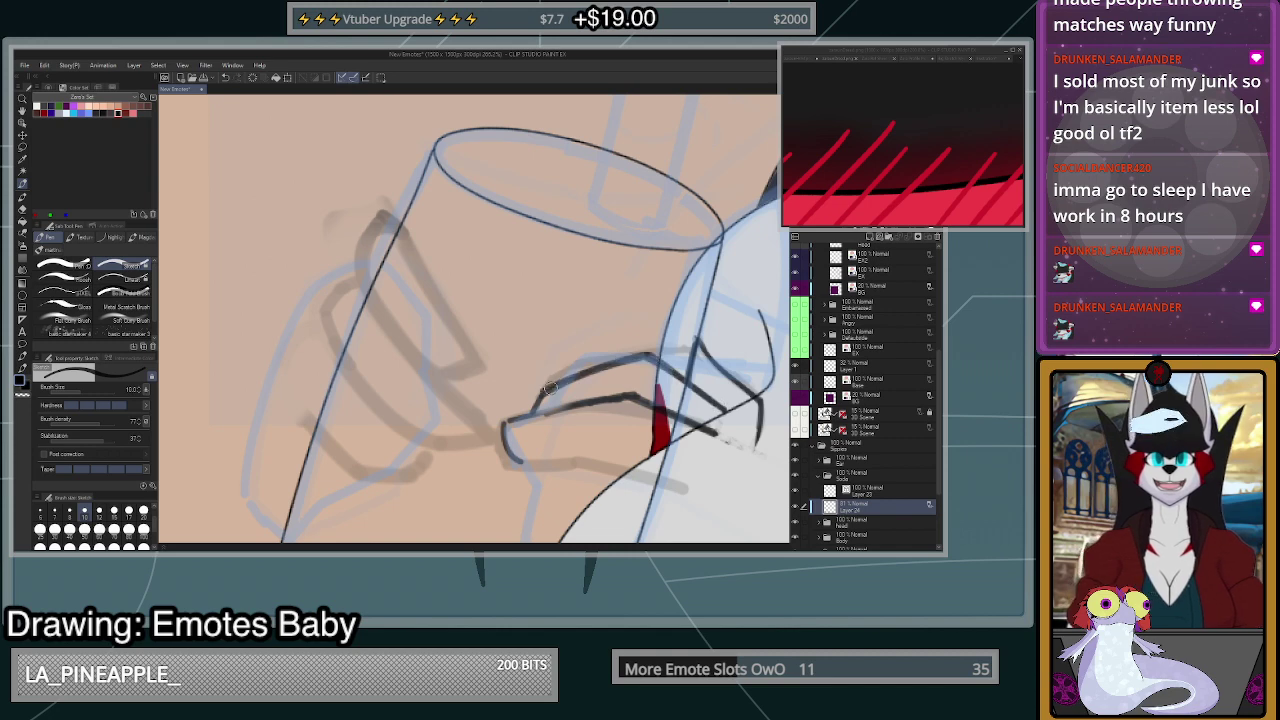
- Examine the redrawn body-side hand and fingers against the cup and the whole figure
scroll(726, 413, "down", 5)
scroll(732, 416, "down", 3)
scroll(735, 420, "up", 4)
scroll(738, 428, "down", 5)
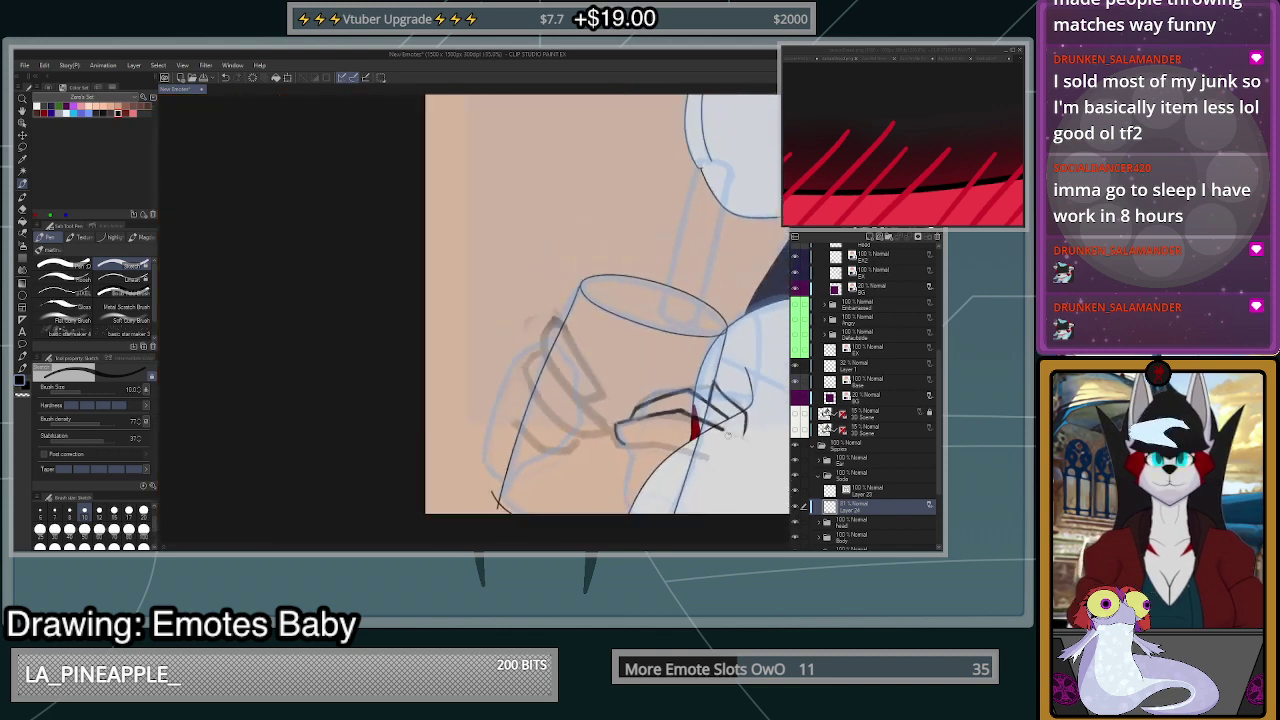
scroll(740, 424, "up", 4)
scroll(745, 426, "down", 1)
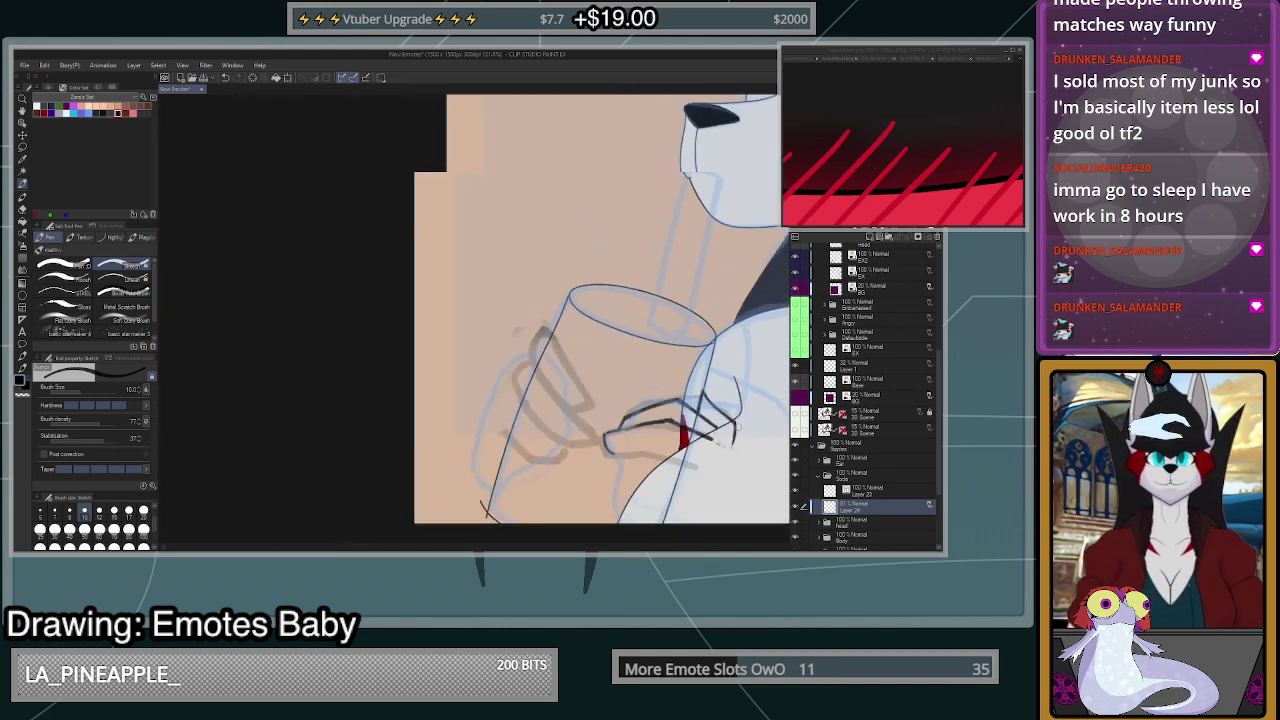
scroll(747, 428, "up", 1)
scroll(747, 428, "down", 4)
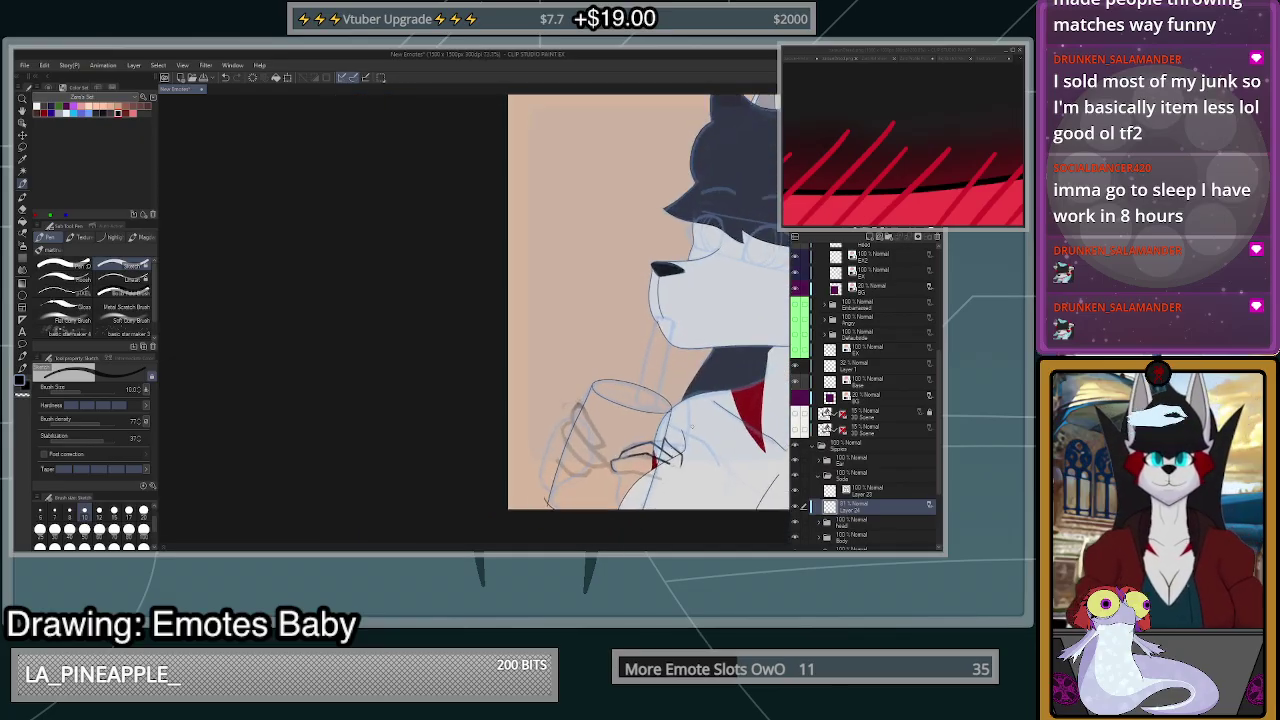
scroll(691, 428, "up", 5)
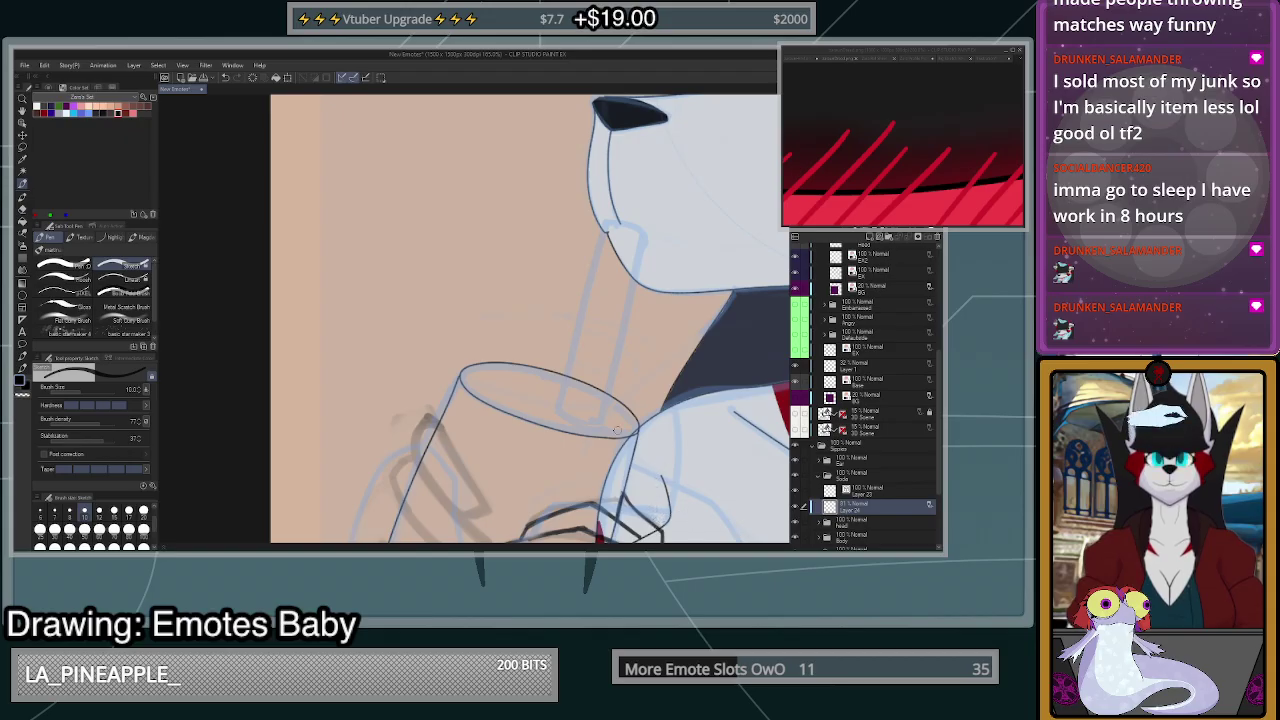
- Fade the body-side hand's upper finger line and outer edge with a transparent brush at size 100
left_click(144, 536)
key("c")
mouse_move(562, 513)
left_mouse_down()
mouse_move(540, 522)
mouse_move(670, 534)
left_mouse_up()
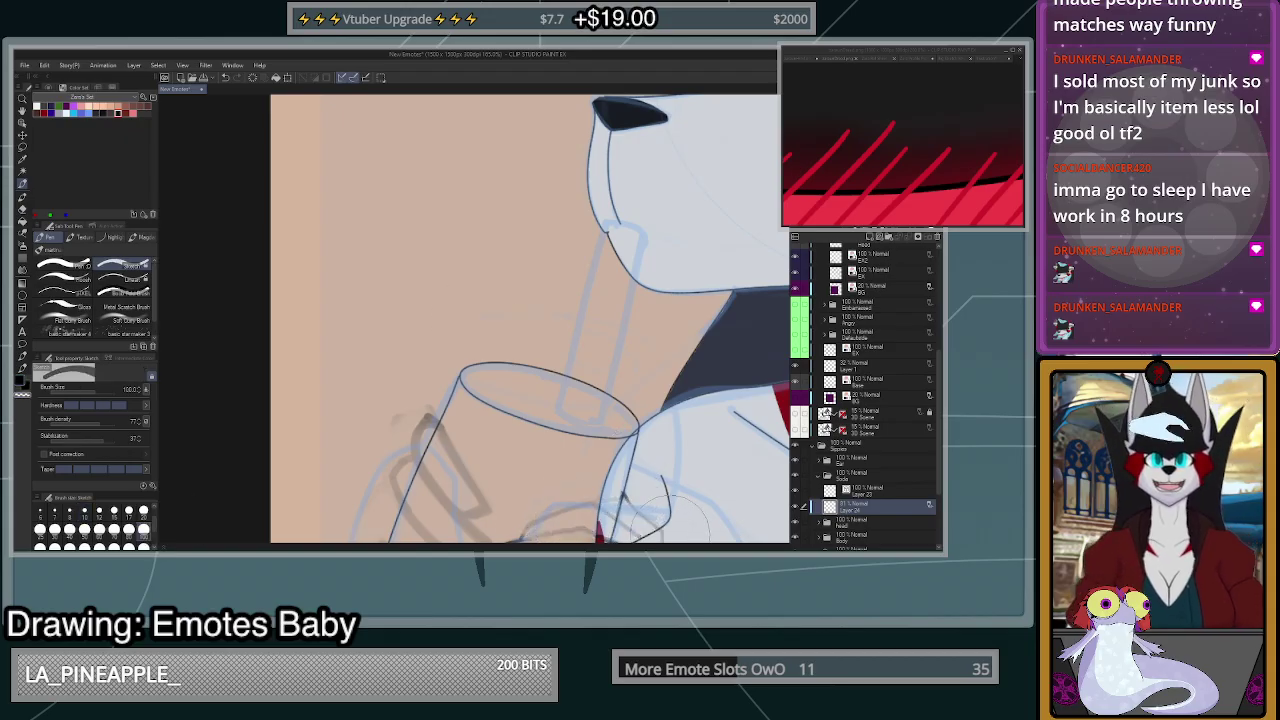
left_click_drag(641, 470, 630, 477)
scroll(663, 484, "down", 3)
scroll(655, 533, "up", 4)
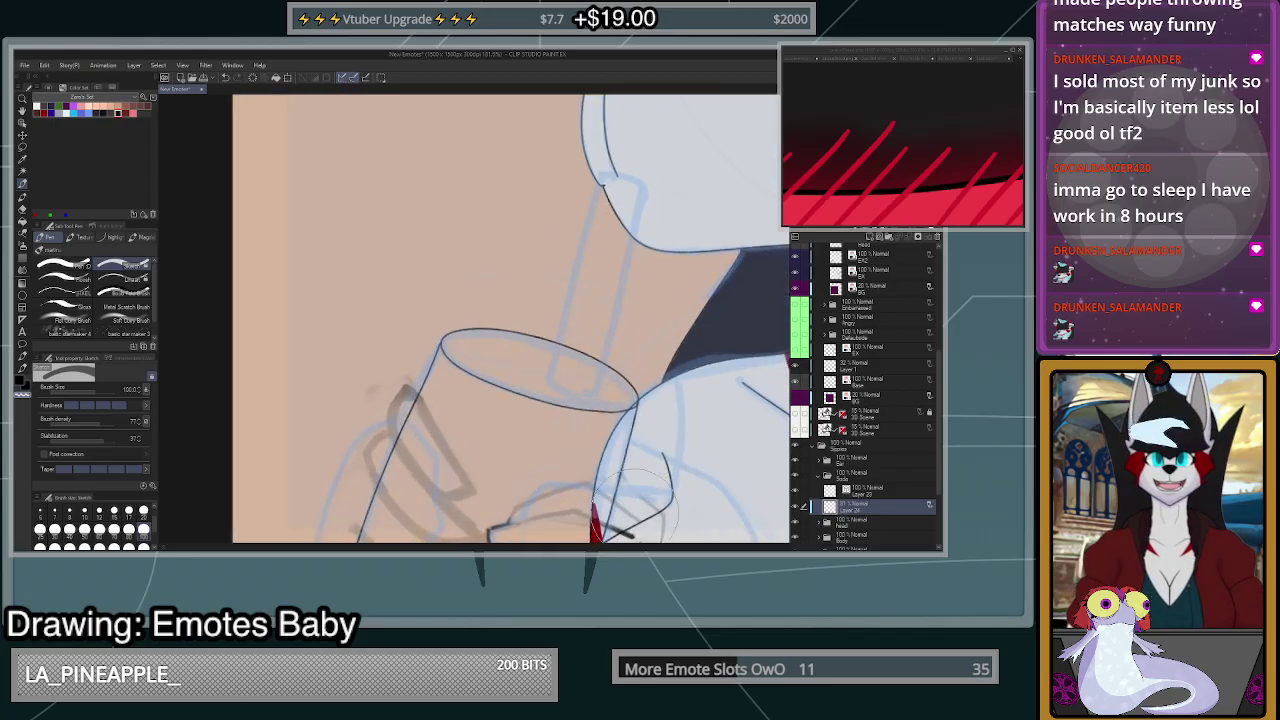
- Redraw the upper finger's top line across the cup with the sketch brush at size 12, turning up past the cup's edge
left_click(99, 511)
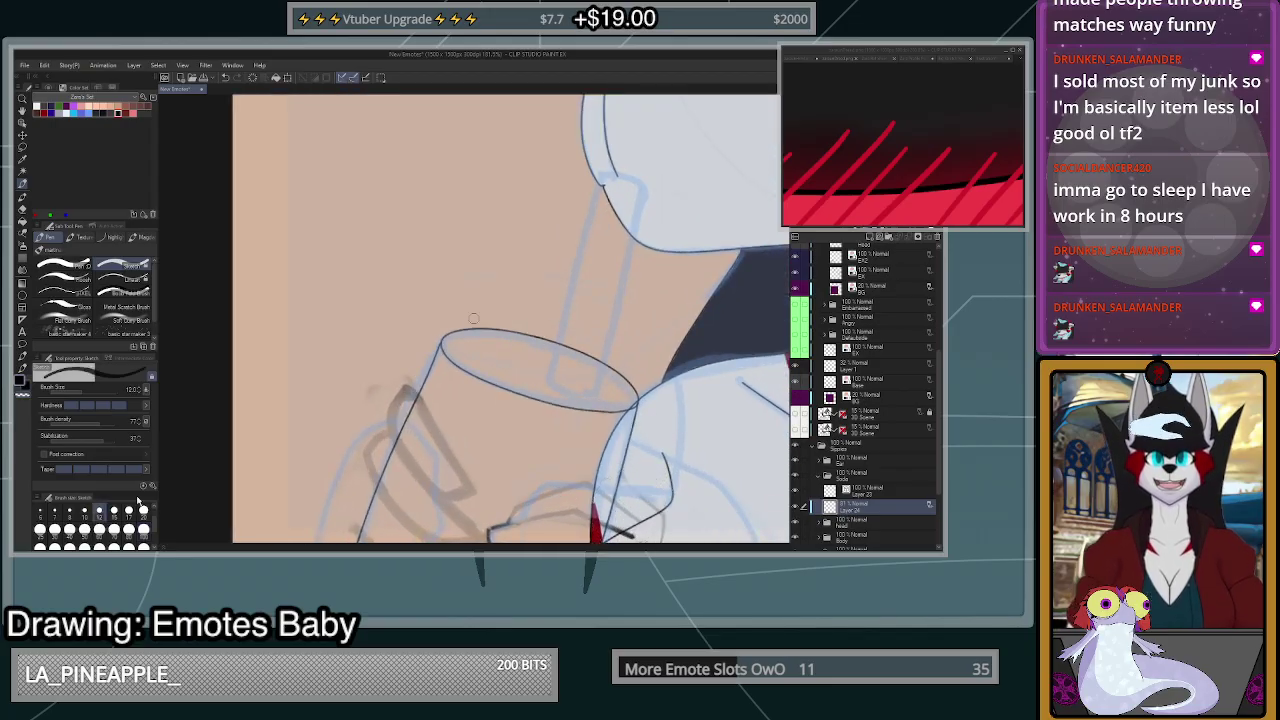
mouse_move(512, 514)
left_mouse_down()
mouse_move(556, 489)
mouse_move(605, 496)
left_mouse_up()
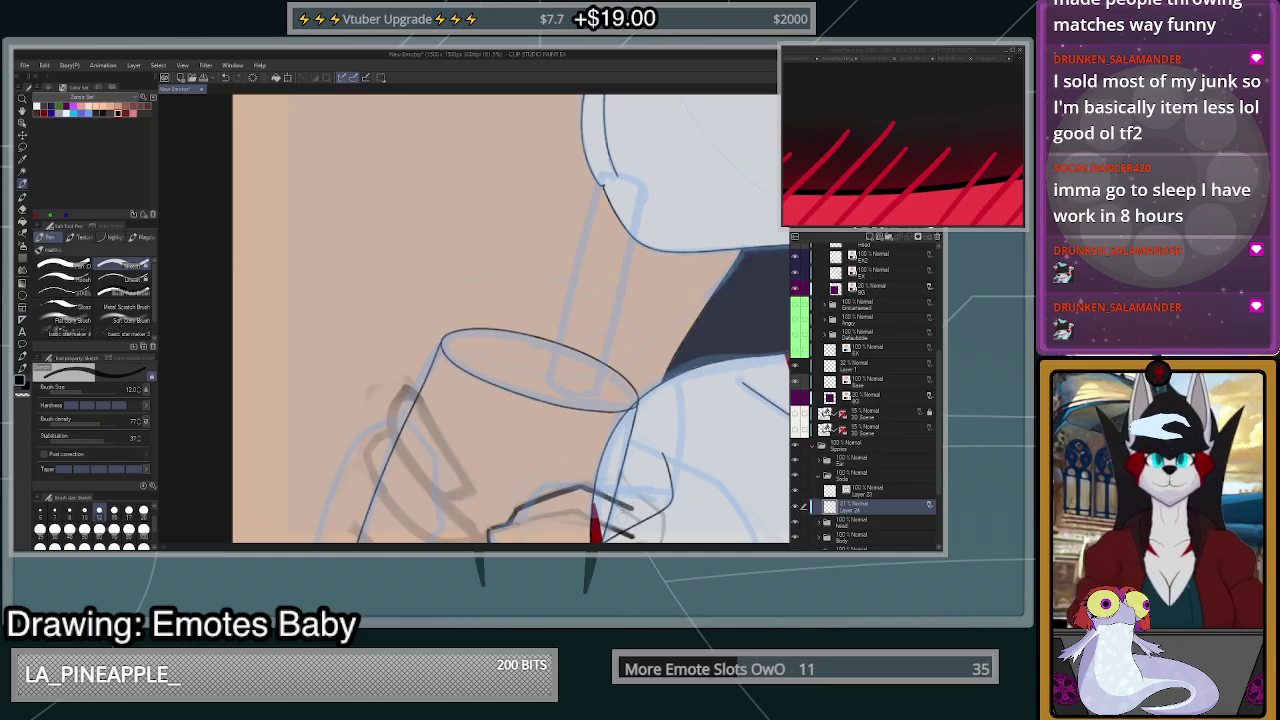
scroll(635, 503, "up", 3)
left_click_drag(572, 488, 642, 484)
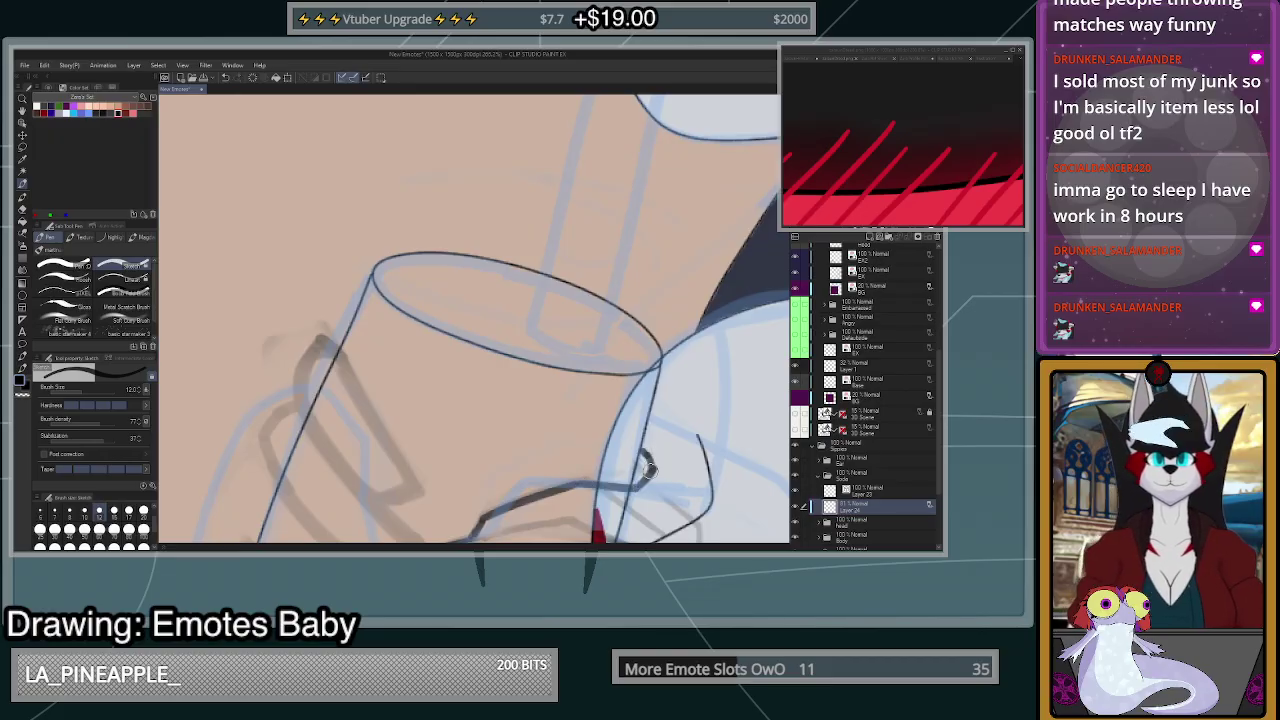
- Undo the small strokes at the finger line's far end and redraw them as one upturned stroke
scroll(669, 442, "down", 2)
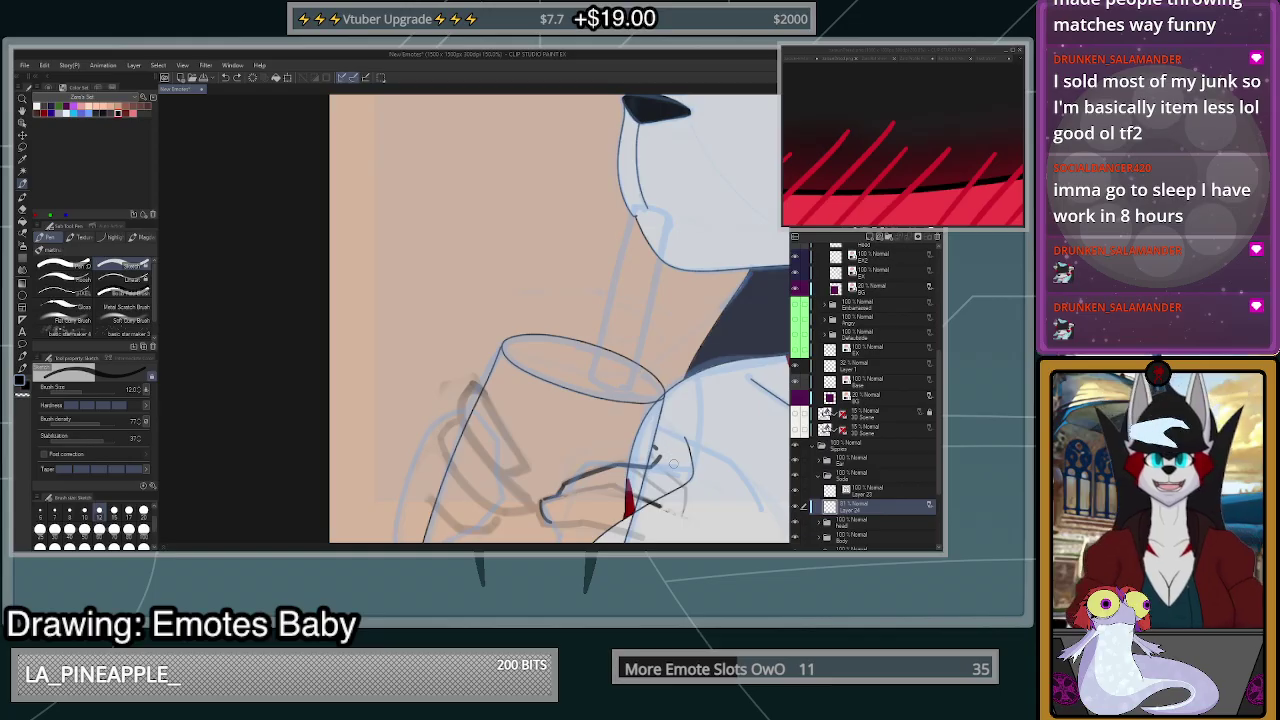
scroll(650, 478, "up", 10)
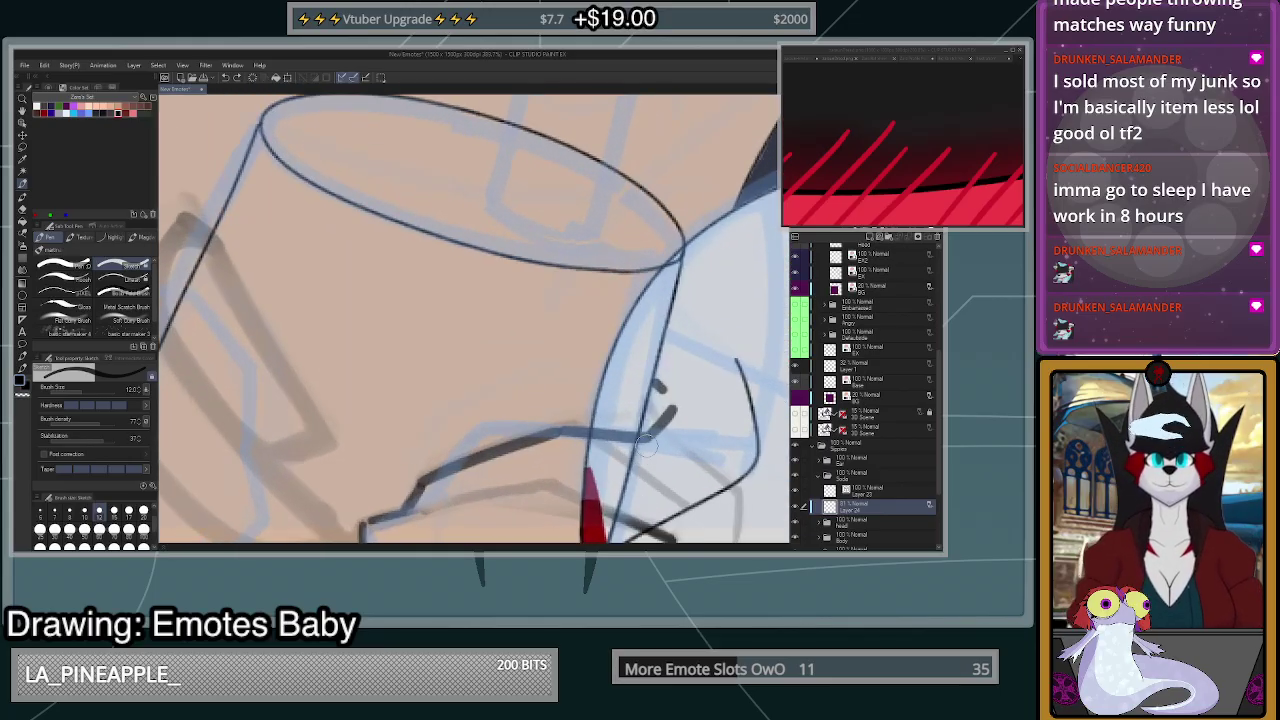
key("ctrl+z")
key("ctrl+z")
left_click_drag(648, 437, 680, 386)
scroll(704, 312, "down", 3)
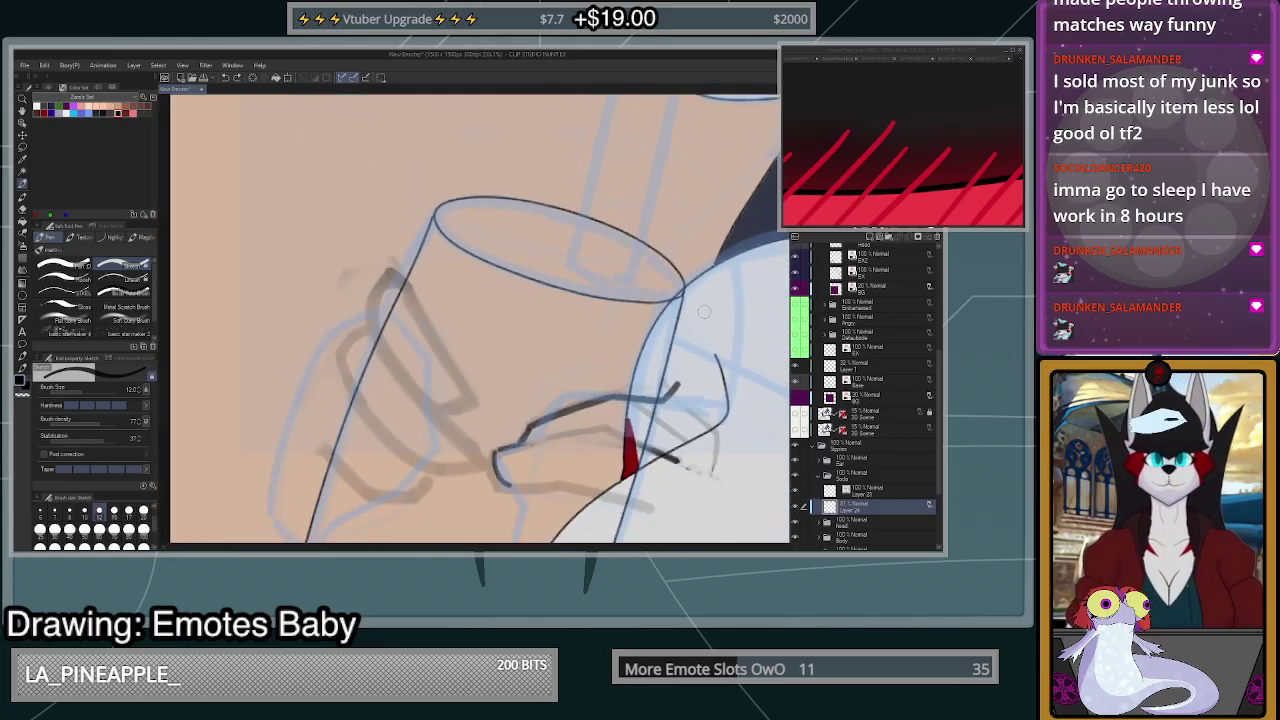
- Try fading the body-side hand sketch with a transparent brush at size 500, and undo it
left_click(144, 545)
key("c")
left_click(567, 450)
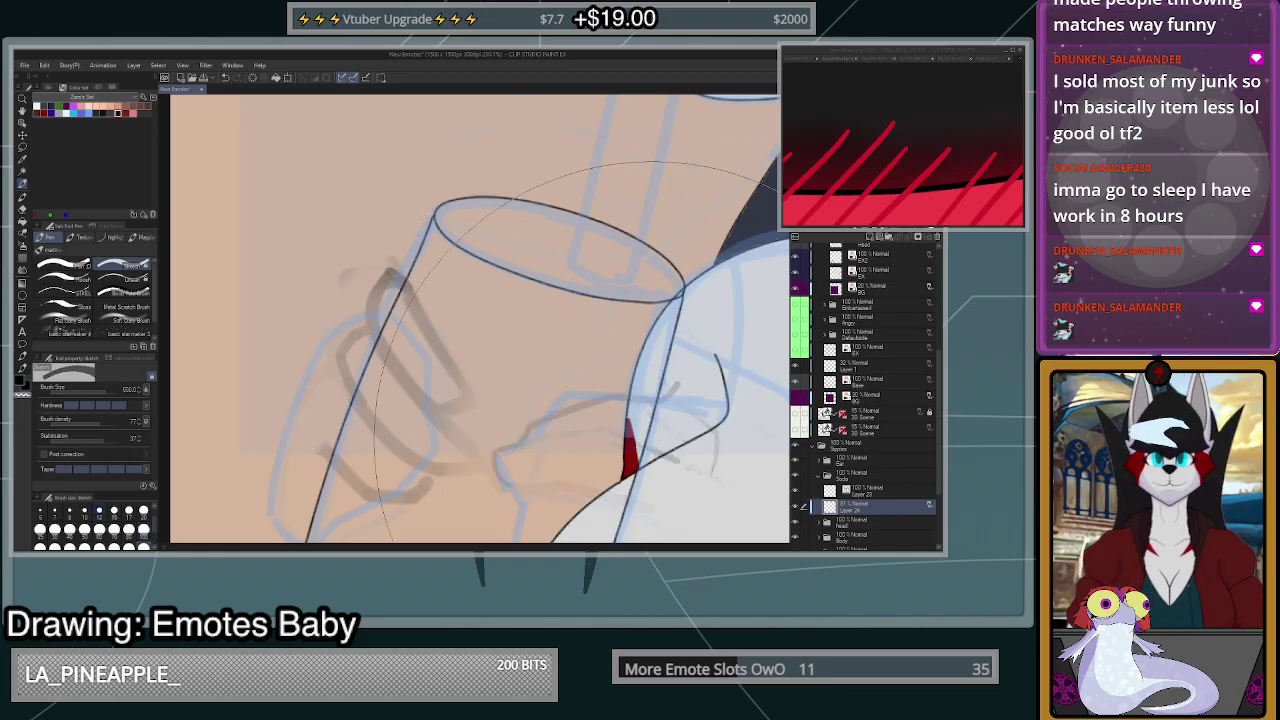
scroll(680, 446, "down", 5)
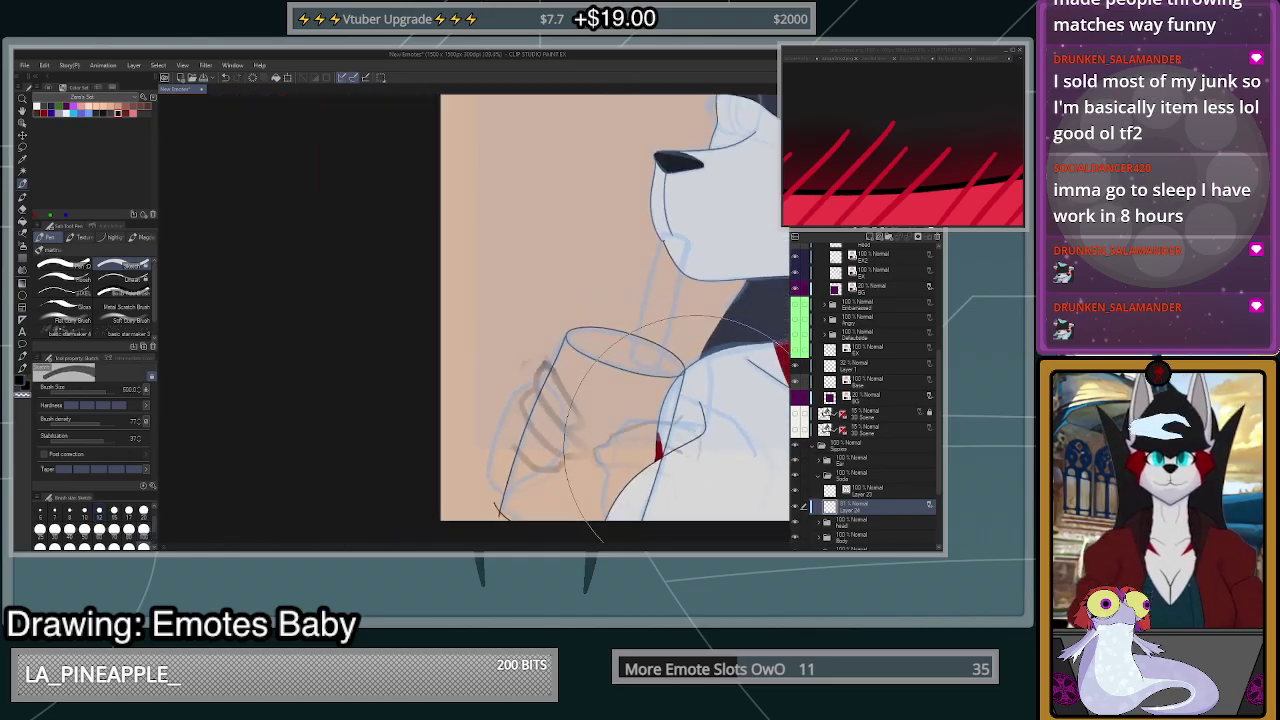
scroll(684, 440, "up", 4)
key("ctrl+z")
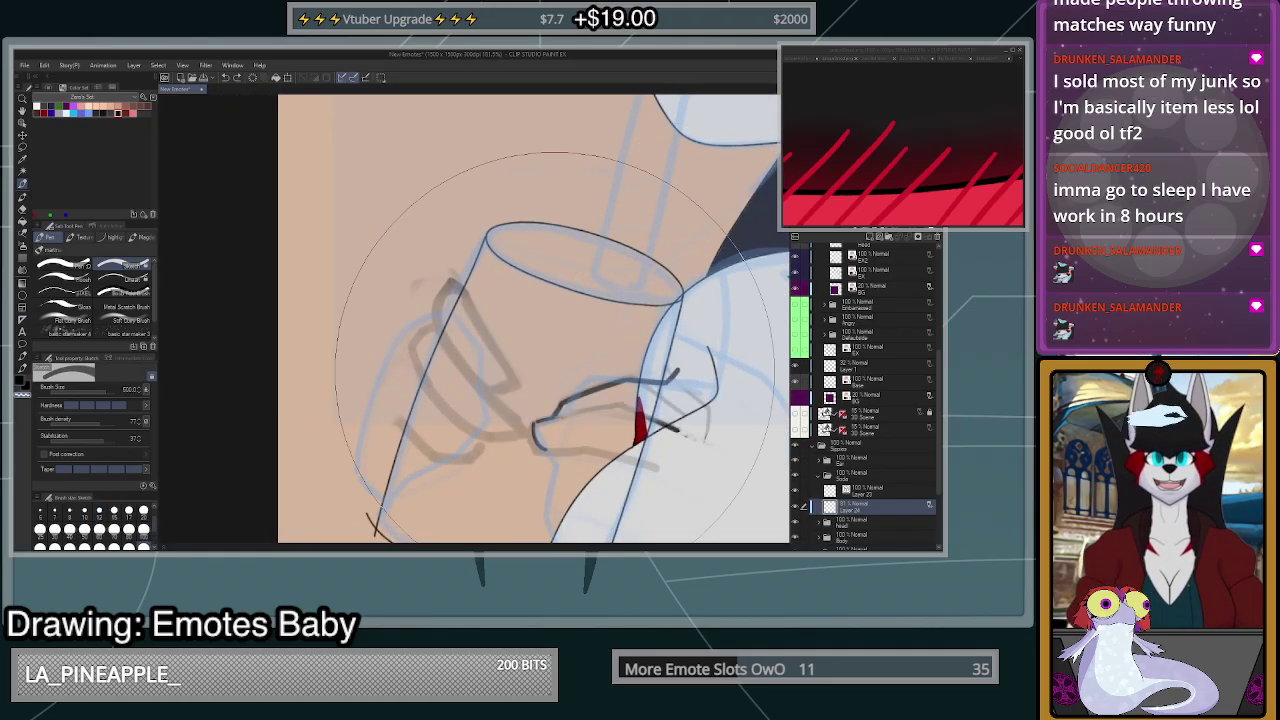
- Erase the finger line's upturned end at size 100 and sketch the hand's outer edge bending down over the chest at size 12
left_click(143, 533)
left_click_drag(676, 361, 680, 361)
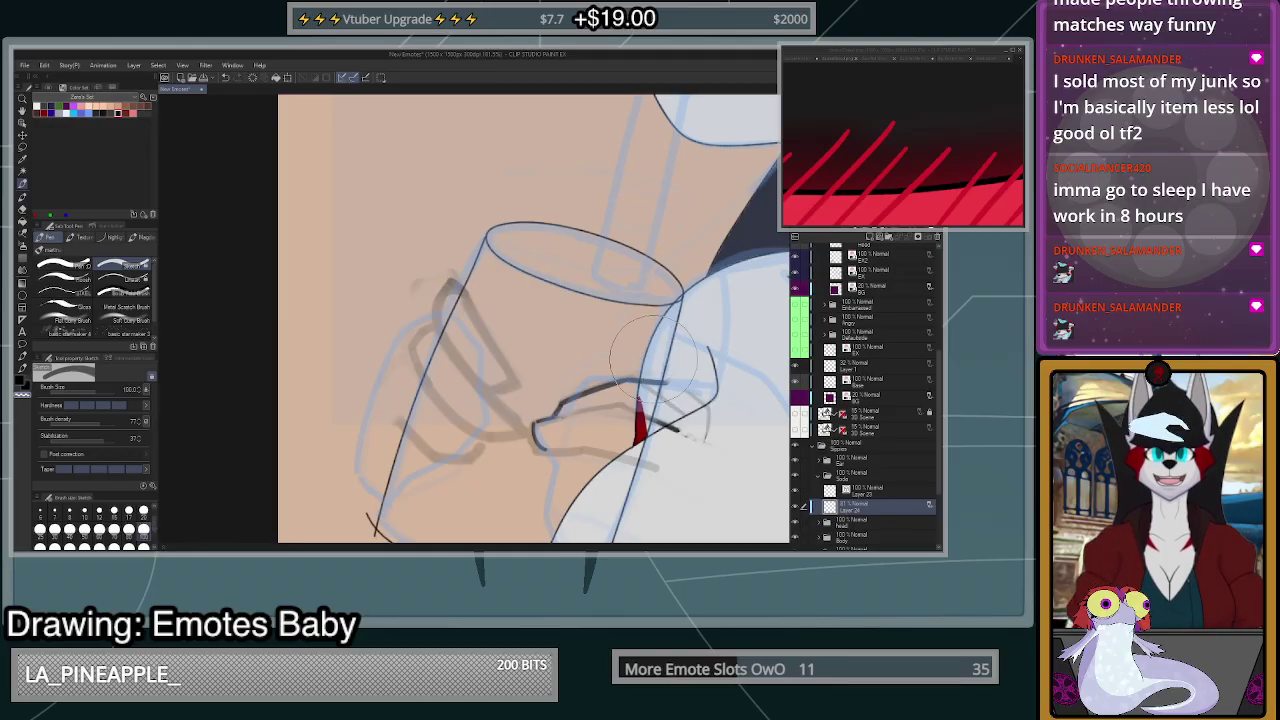
left_click(100, 514)
key("c")
scroll(677, 402, "up", 4)
mouse_move(652, 376)
left_mouse_down()
mouse_move(732, 443)
mouse_move(724, 476)
left_mouse_up()
scroll(724, 476, "down", 4)
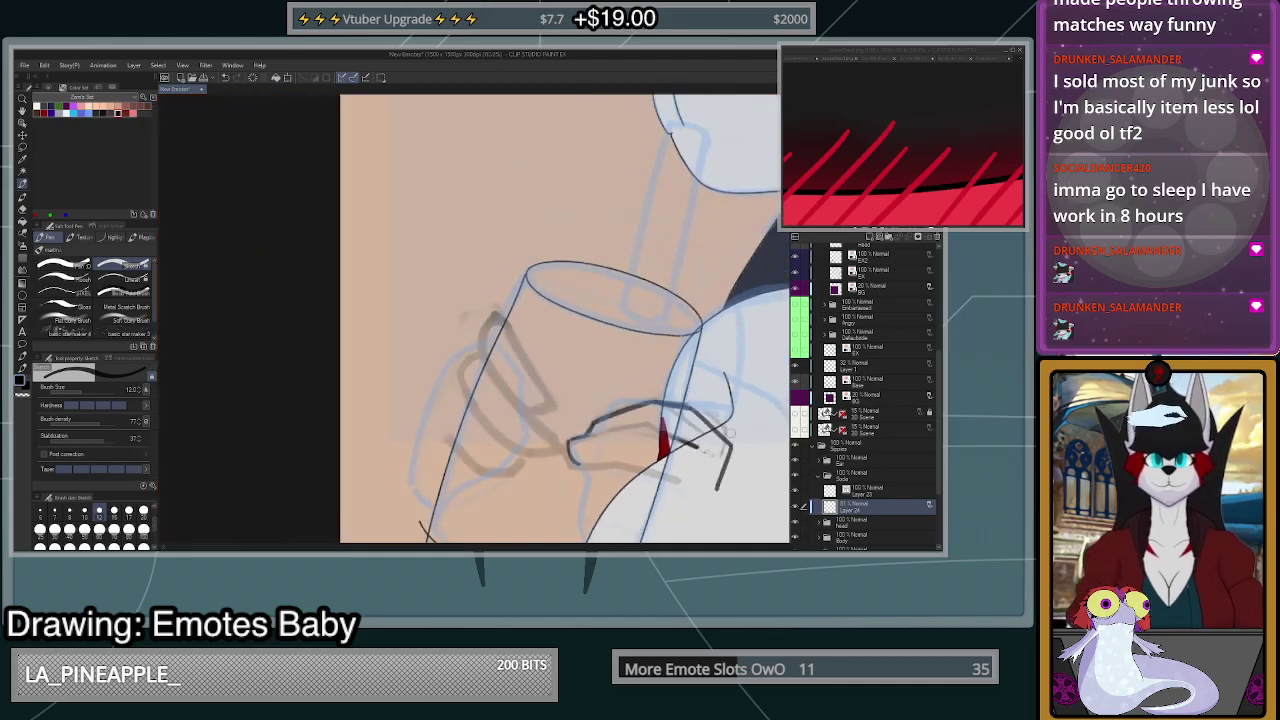
- Sketch the finger's bent lower line beneath the arch and reinforce the hand's sloping outer edge
scroll(716, 428, "up", 2)
mouse_move(716, 428)
left_mouse_down()
mouse_move(668, 410)
mouse_move(621, 432)
left_mouse_up()
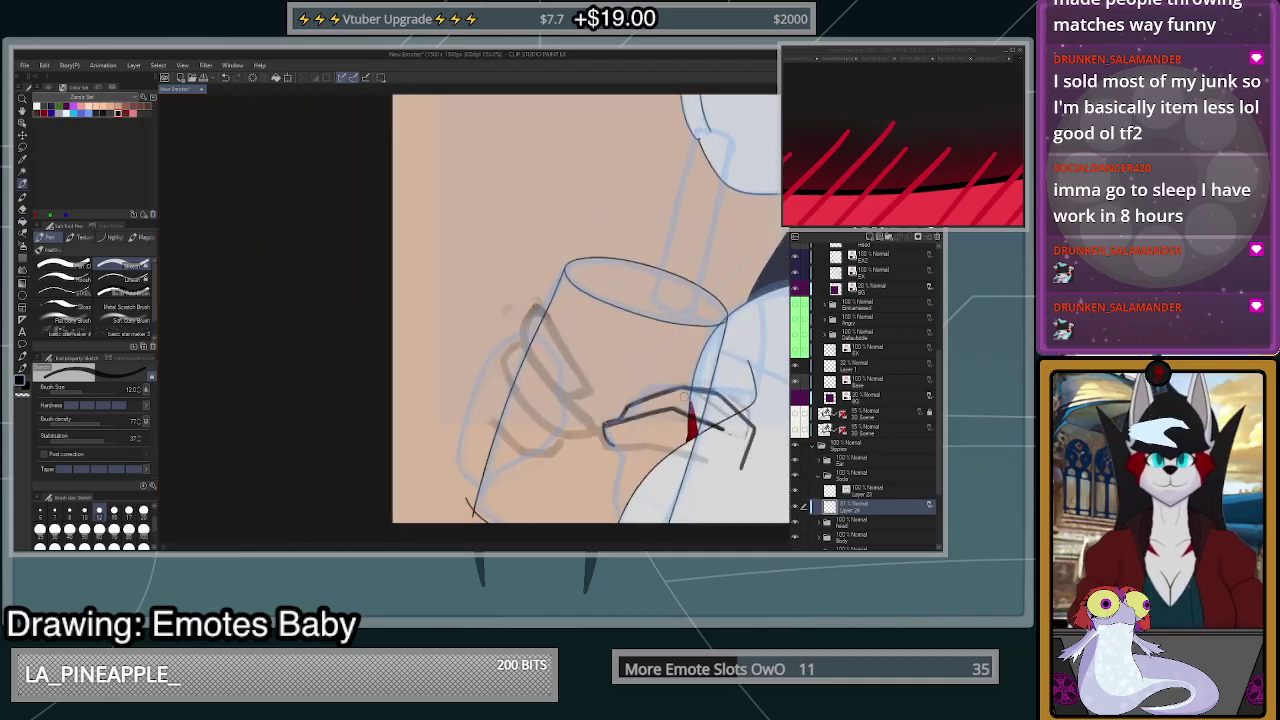
left_click_drag(688, 390, 760, 432)
scroll(745, 428, "up", 2)
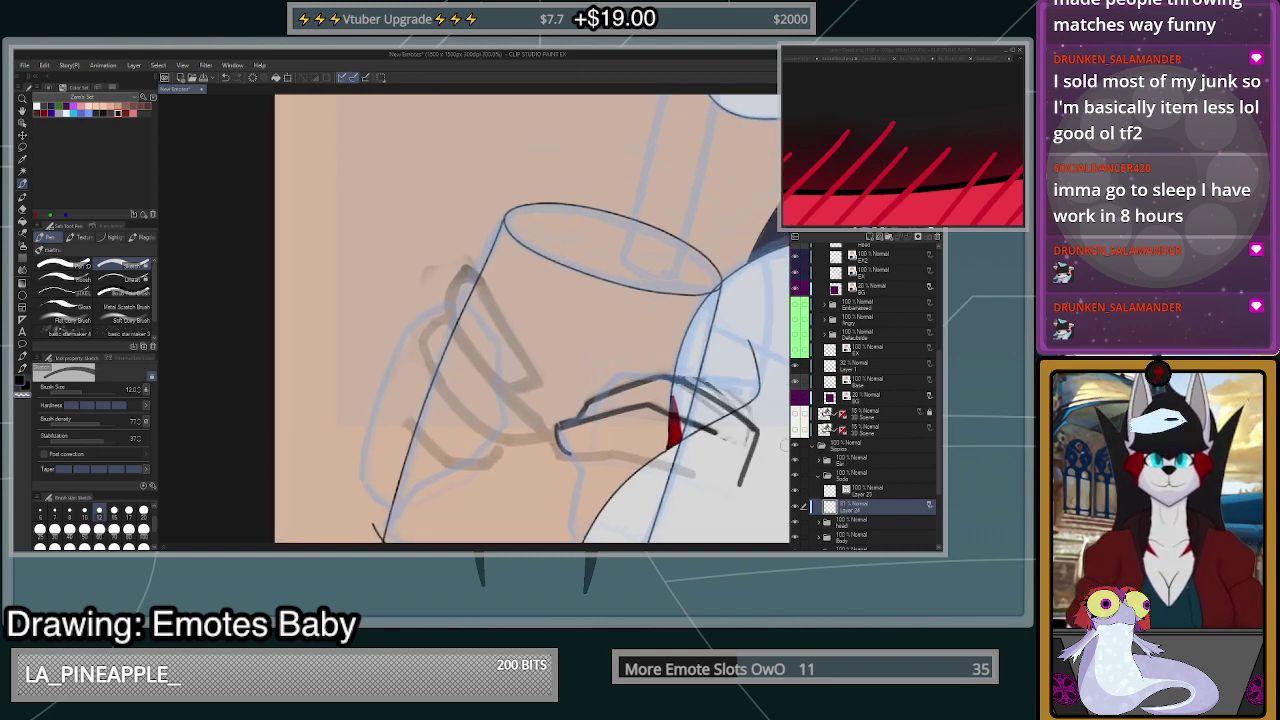
scroll(706, 380, "down", 3)
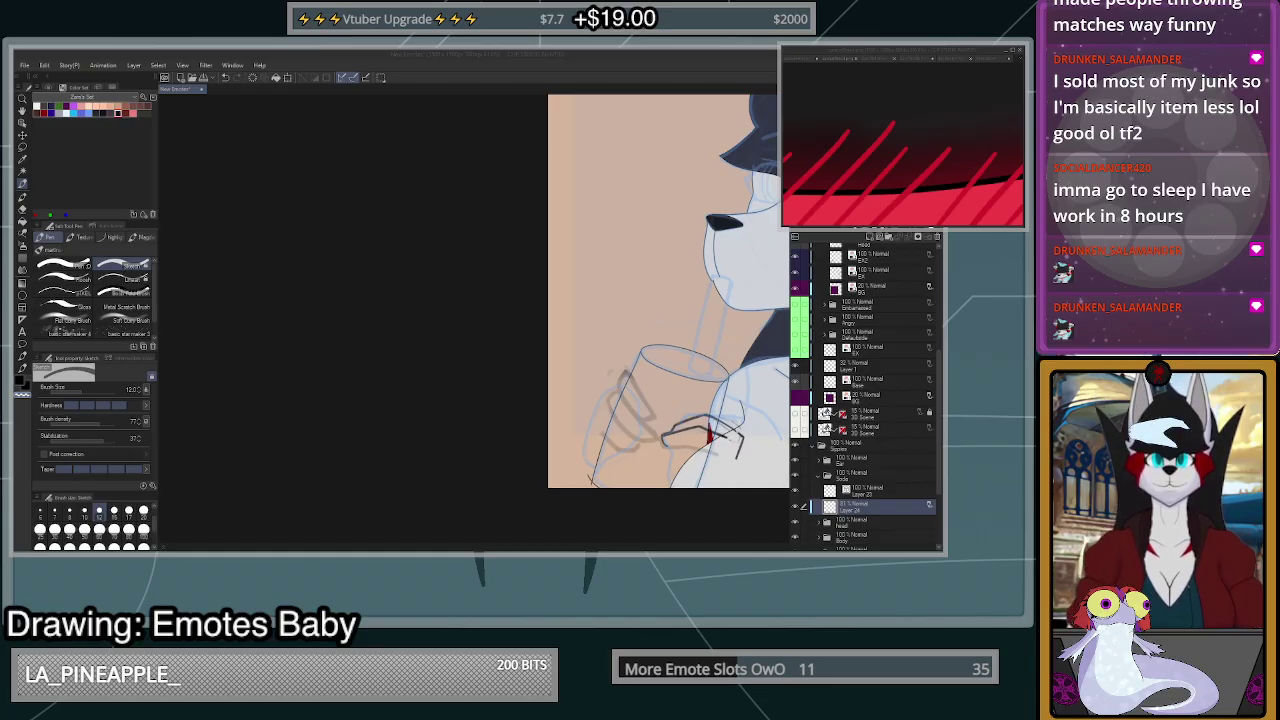
scroll(733, 441, "up", 4)
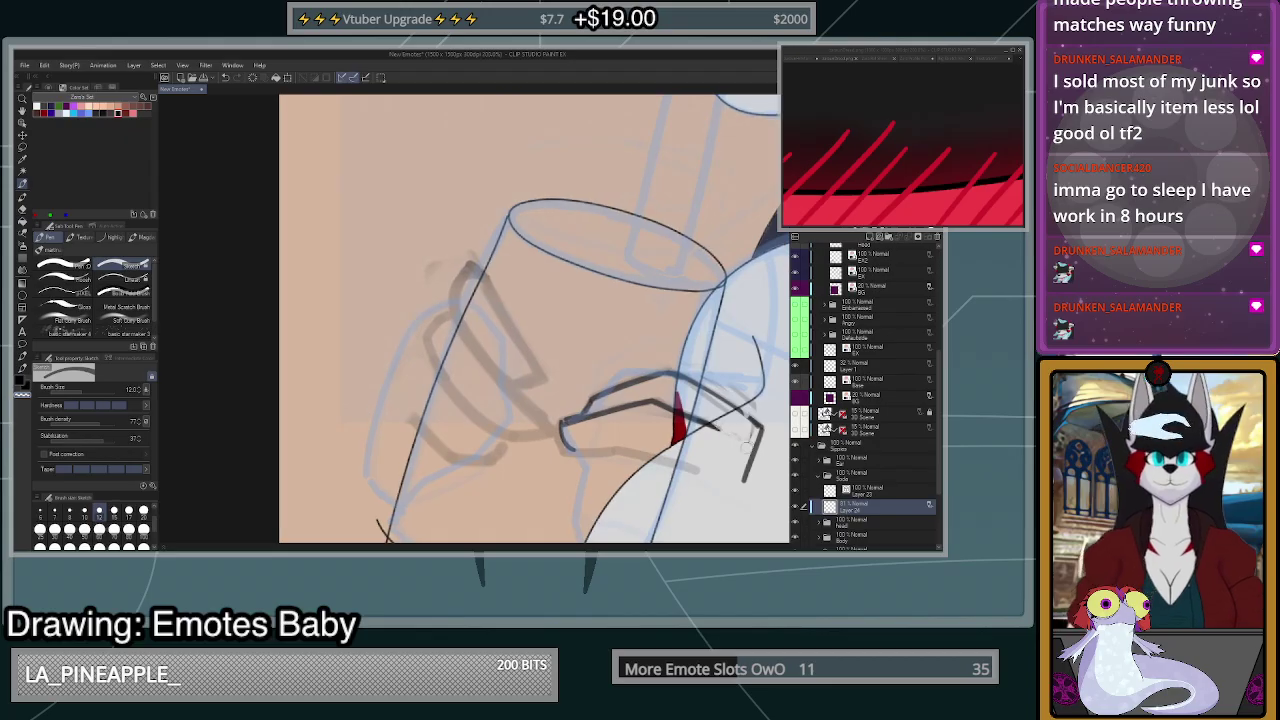
- Fade the body-side hand sketch to a faint guide with one dab of a transparent brush at size 500
left_click(144, 546)
key("c")
left_click(664, 437)
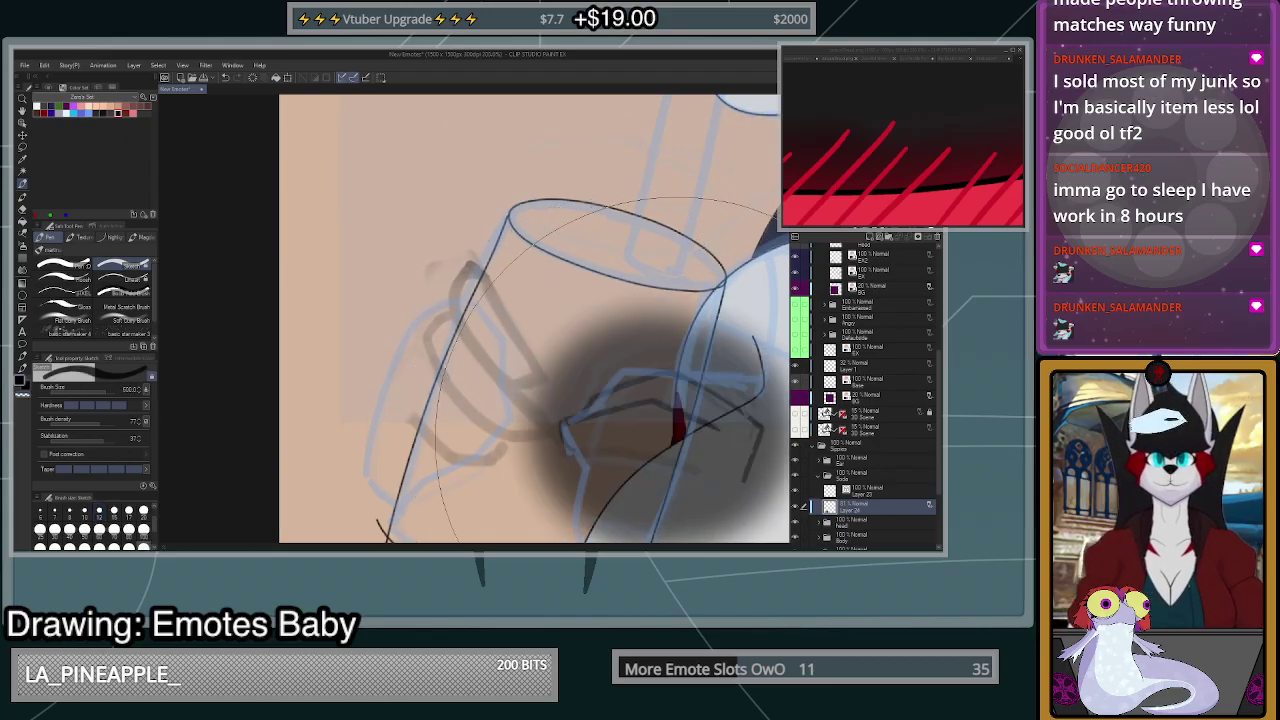
key("ctrl+z")
key("c")
left_click(660, 436)
scroll(664, 446, "down", 2)
scroll(734, 440, "up", 4)
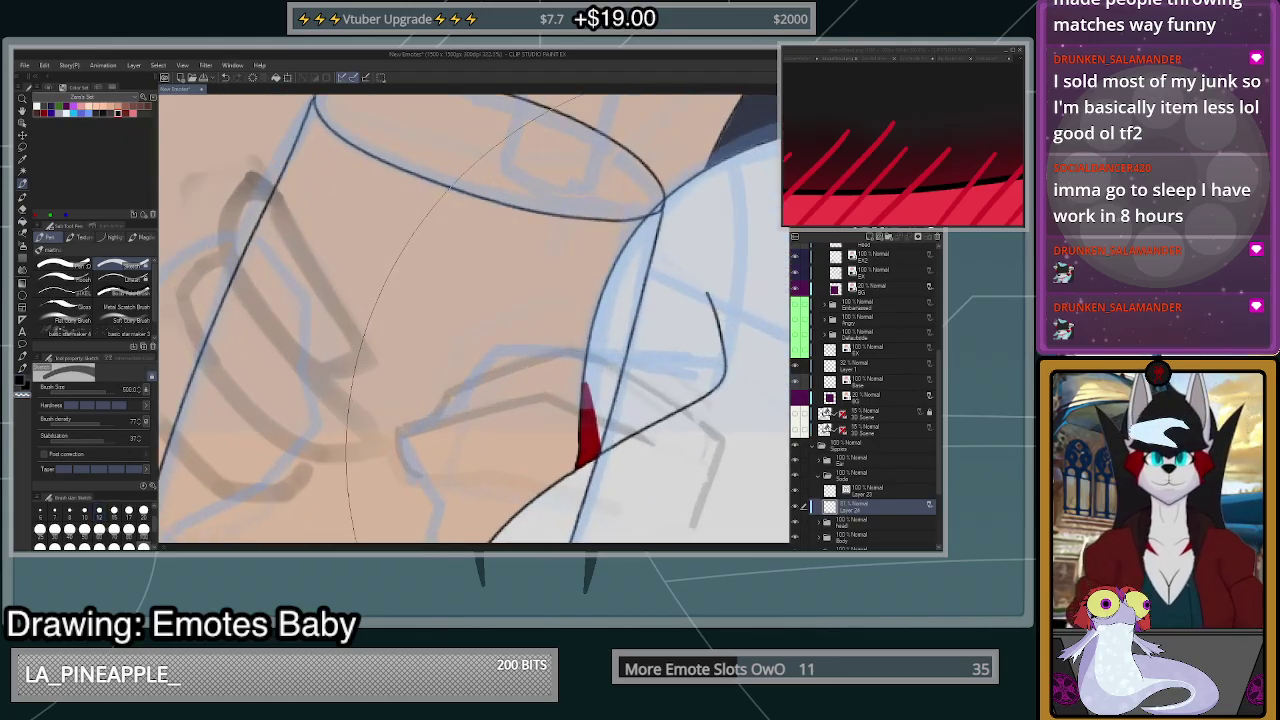
- Try sketching the lower finger over the faint guide as a bent shape with a rounded tip, using brush size 12
left_click(100, 511)
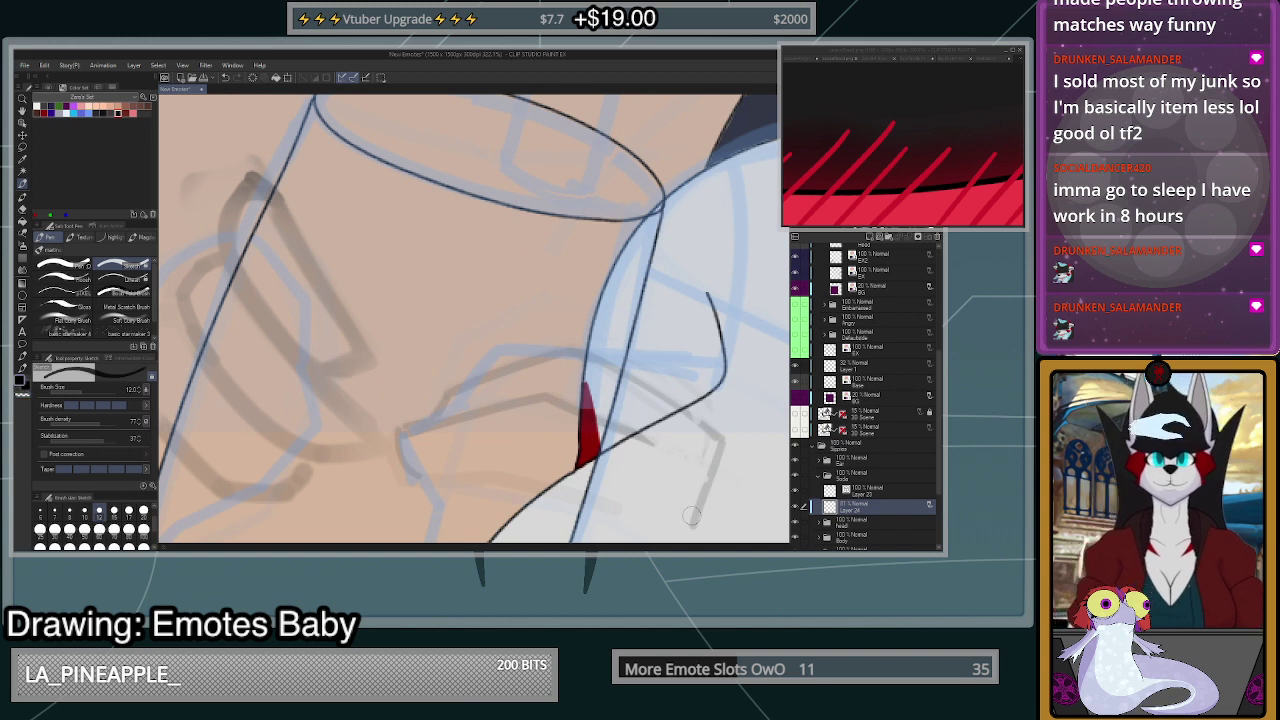
mouse_move(697, 520)
left_mouse_down()
mouse_move(707, 470)
mouse_move(554, 397)
mouse_move(402, 436)
mouse_move(430, 470)
mouse_move(414, 462)
mouse_move(584, 430)
left_mouse_up()
key("ctrl+z")
key("ctrl+z")
key("ctrl+z")
mouse_move(424, 463)
left_mouse_down()
mouse_move(538, 444)
mouse_move(653, 501)
left_mouse_up()
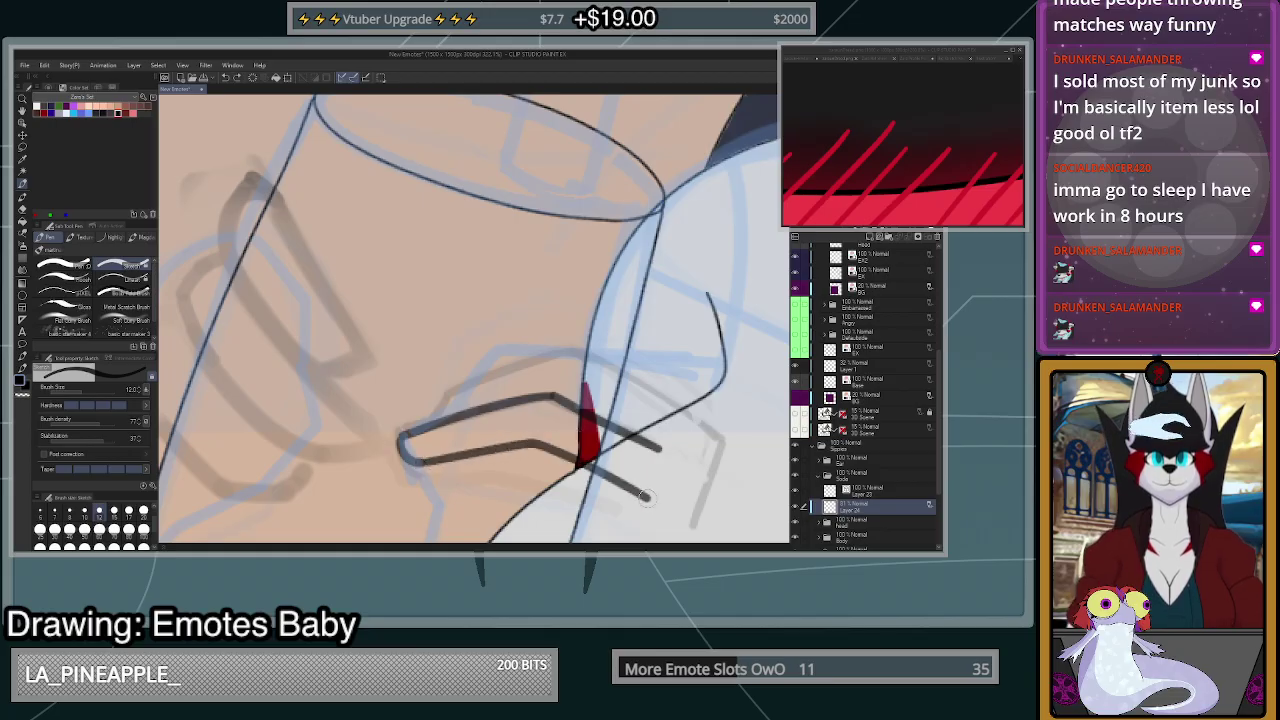
- Try adding the upper finger's bent line just above and parallel to the lower finger
left_click_drag(682, 434, 560, 360)
key("ctrl+z")
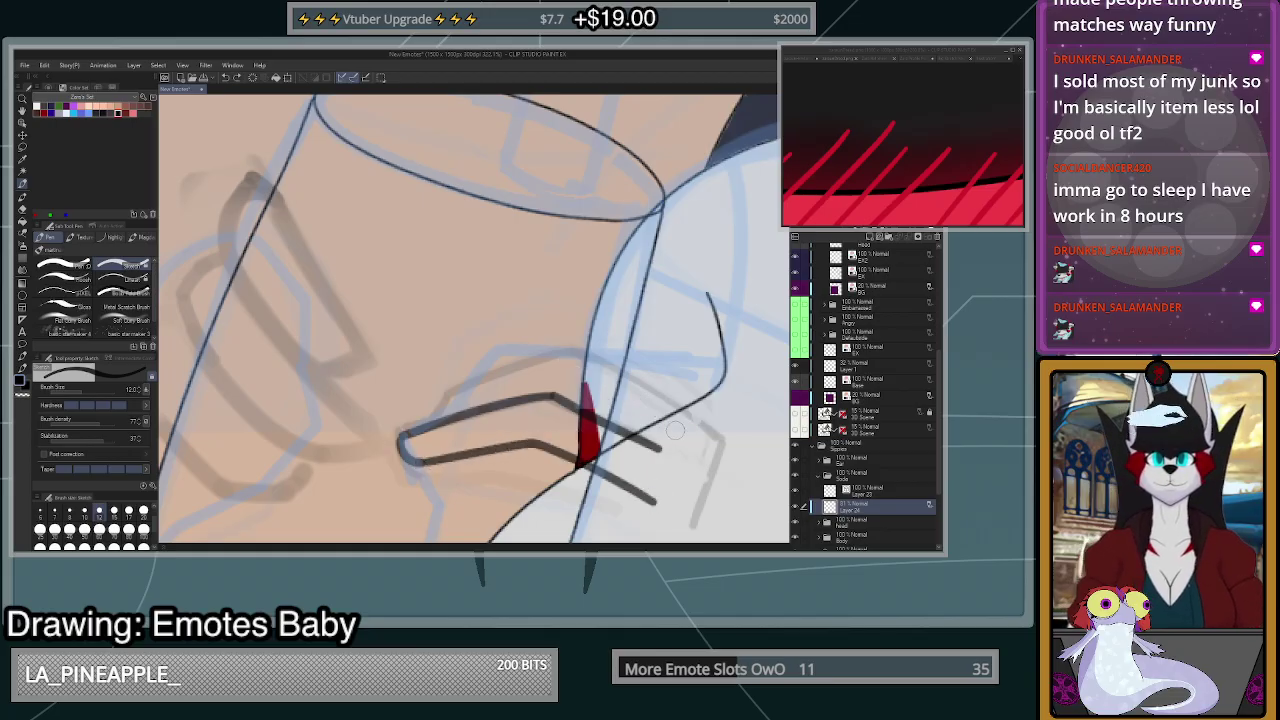
mouse_move(678, 430)
left_mouse_down()
mouse_move(574, 372)
mouse_move(540, 371)
mouse_move(413, 420)
left_mouse_up()
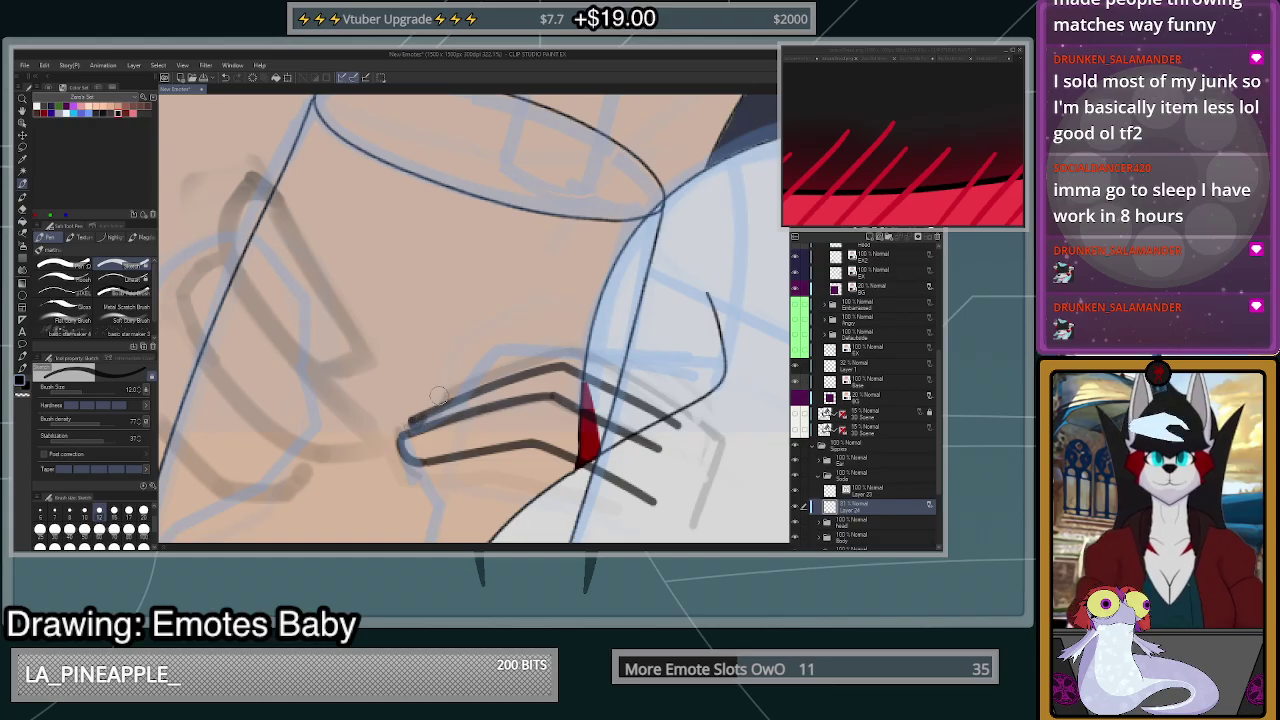
scroll(708, 436, "down", 5)
scroll(706, 437, "up", 4)
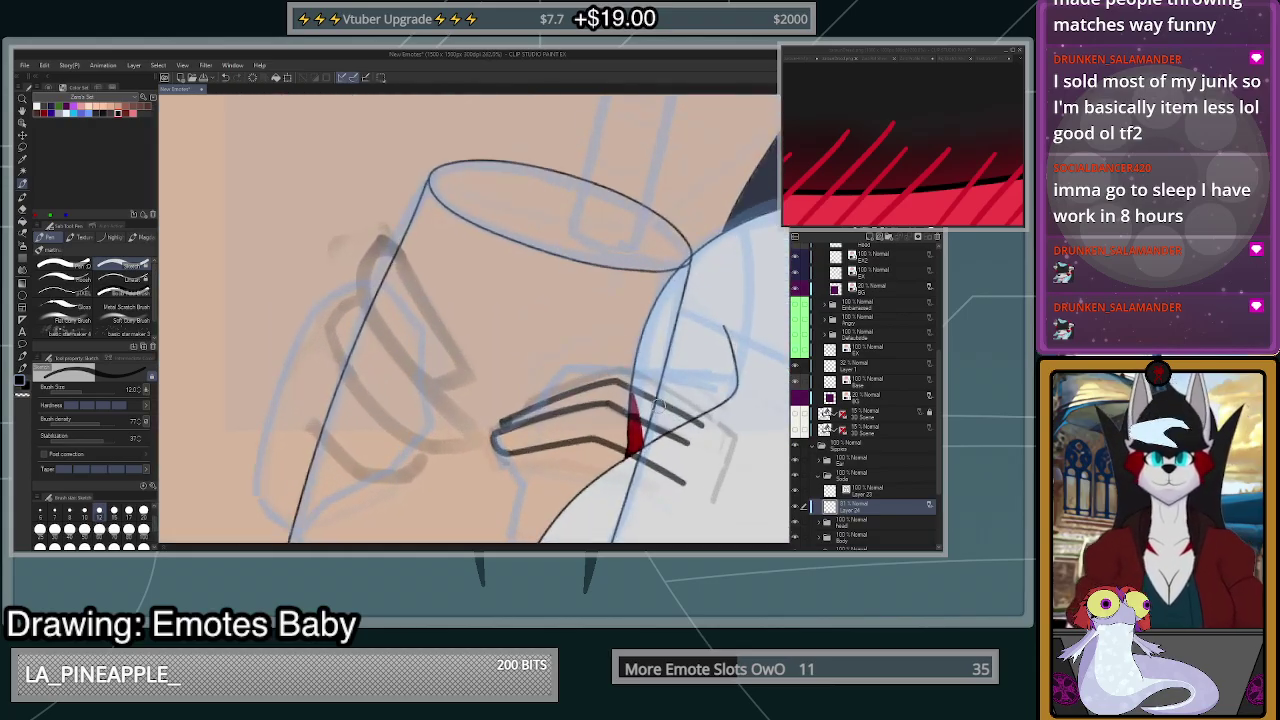
- Try another stroke along the upper finger, and undo all the new finger strokes back to the faint guide
mouse_move(622, 369)
left_mouse_down()
mouse_move(671, 359)
mouse_move(518, 416)
left_mouse_up()
key("ctrl+z")
key("ctrl+z")
key("ctrl+z")
key("ctrl+z")
key("ctrl+z")
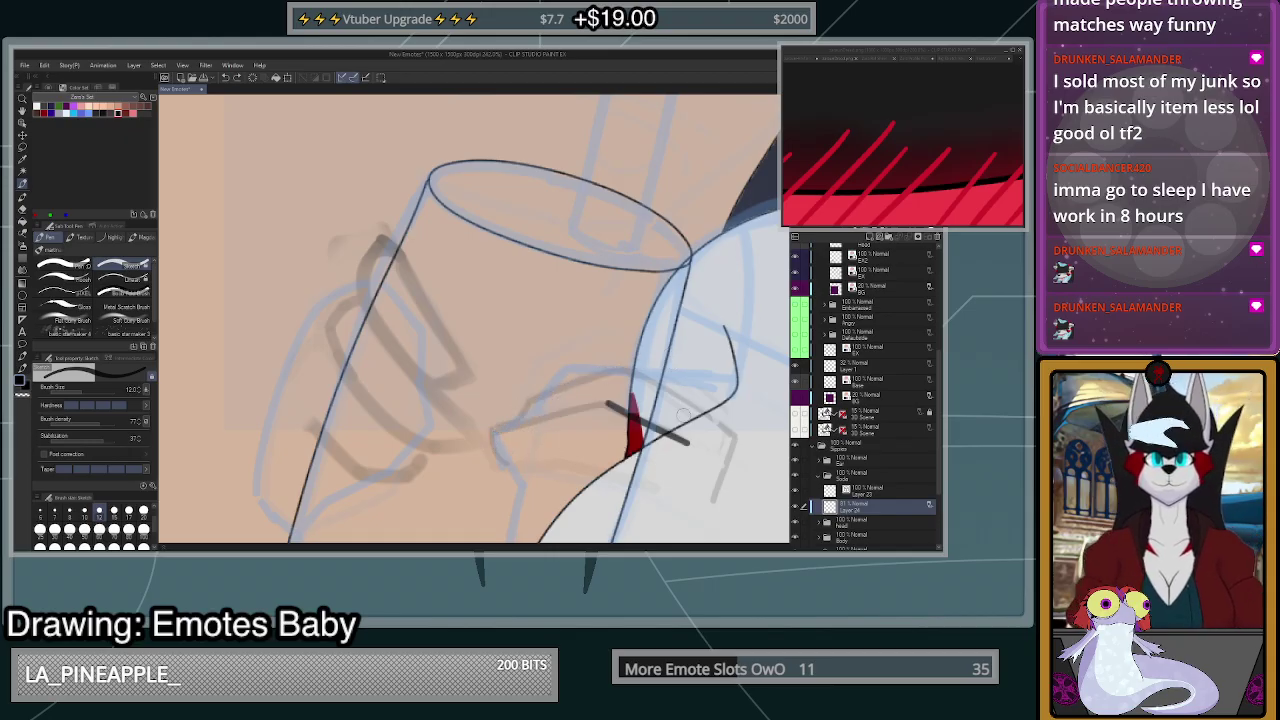
key("ctrl+z")
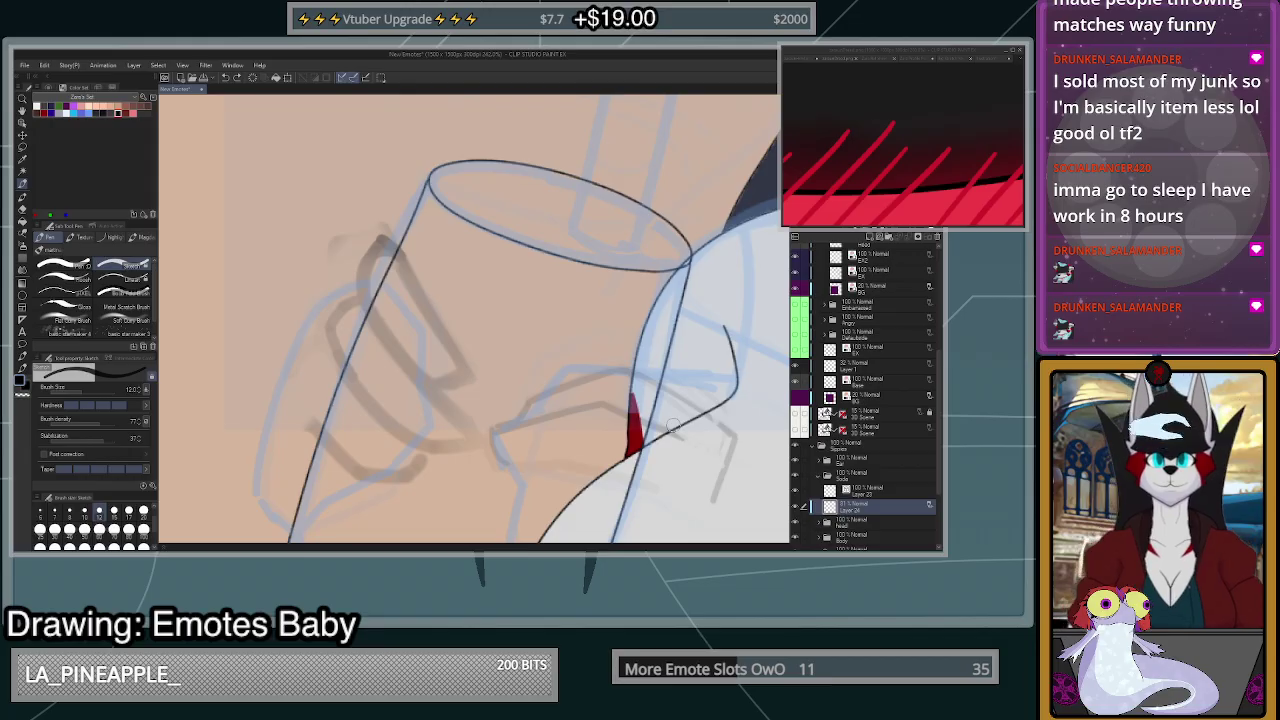
- Sketch the upper finger as a narrow, nearly horizontal shape with a rounded tip, both lines turning up at the cup's edge
left_click_drag(542, 382, 726, 361)
scroll(588, 379, "up", 2)
key("ctrl+z")
key("ctrl+z")
left_click_drag(652, 375, 723, 352)
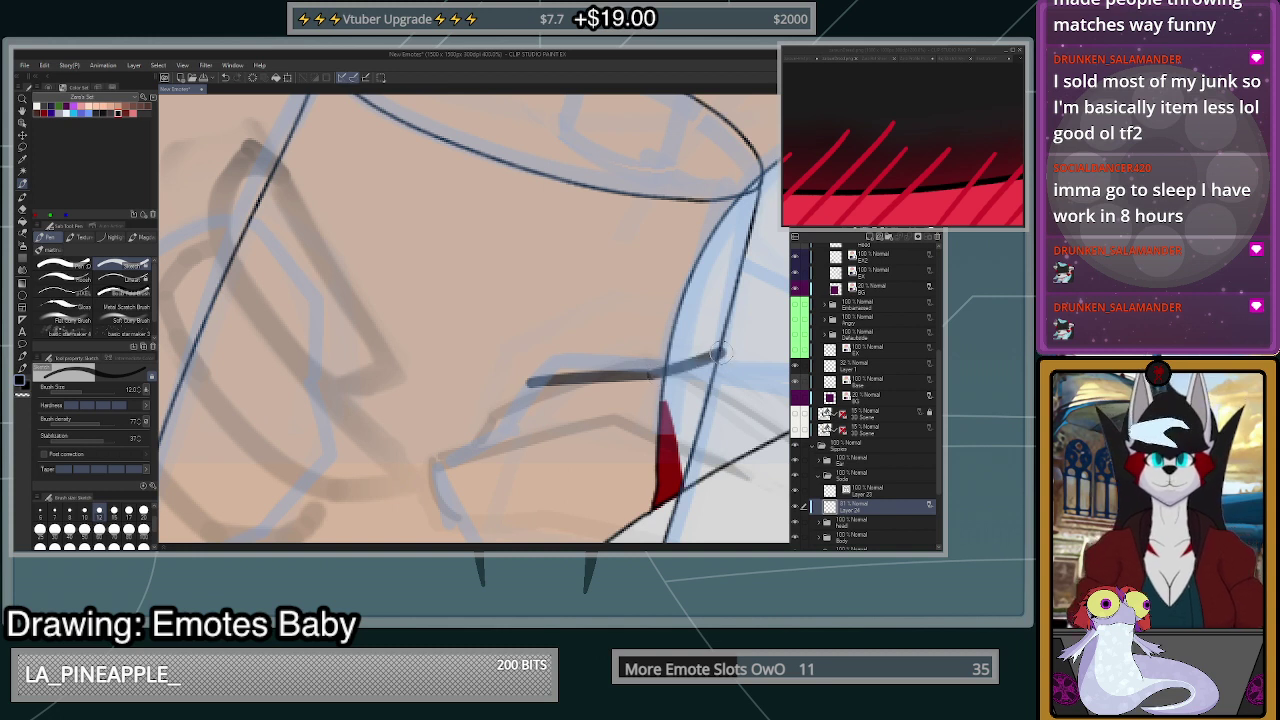
mouse_move(540, 381)
left_mouse_down()
mouse_move(494, 385)
mouse_move(496, 404)
mouse_move(524, 430)
mouse_move(570, 442)
mouse_move(552, 432)
mouse_move(686, 432)
mouse_move(724, 407)
left_mouse_up()
key("ctrl+z")
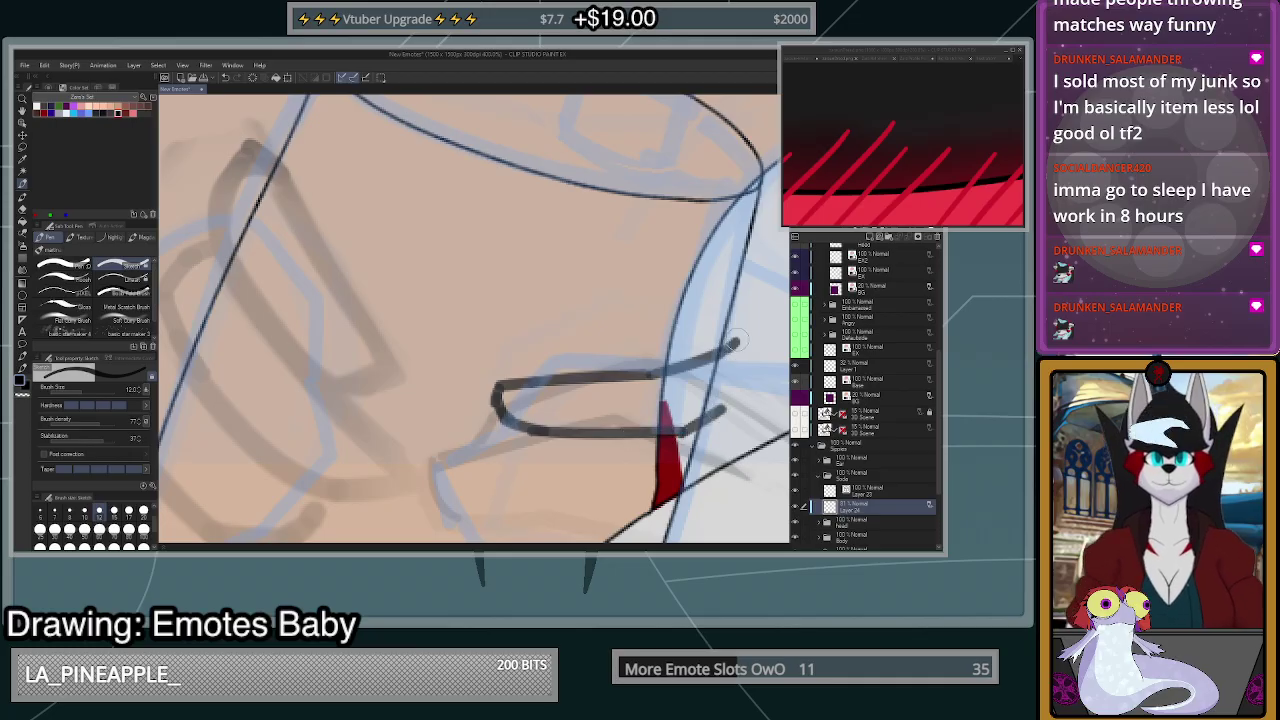
- Sketch the back of the hand as a downward curve beyond the upper finger's open end
scroll(740, 305, "down", 5)
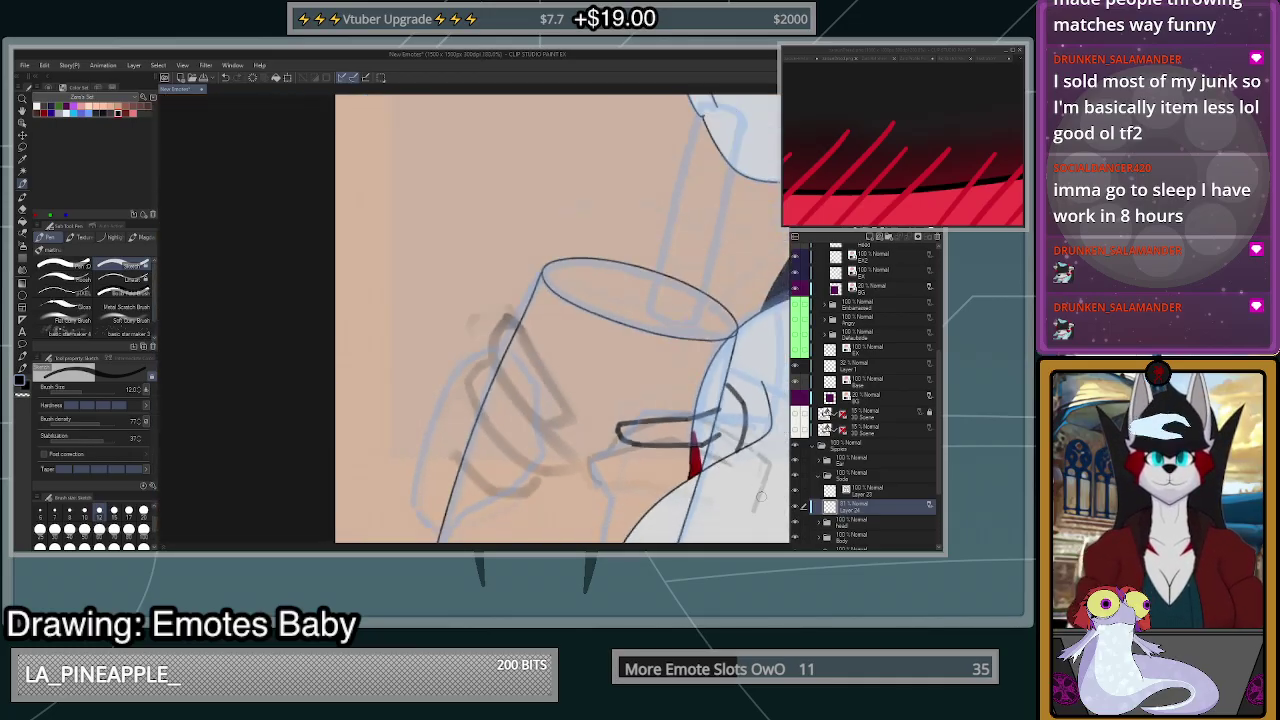
scroll(741, 496, "up", 3)
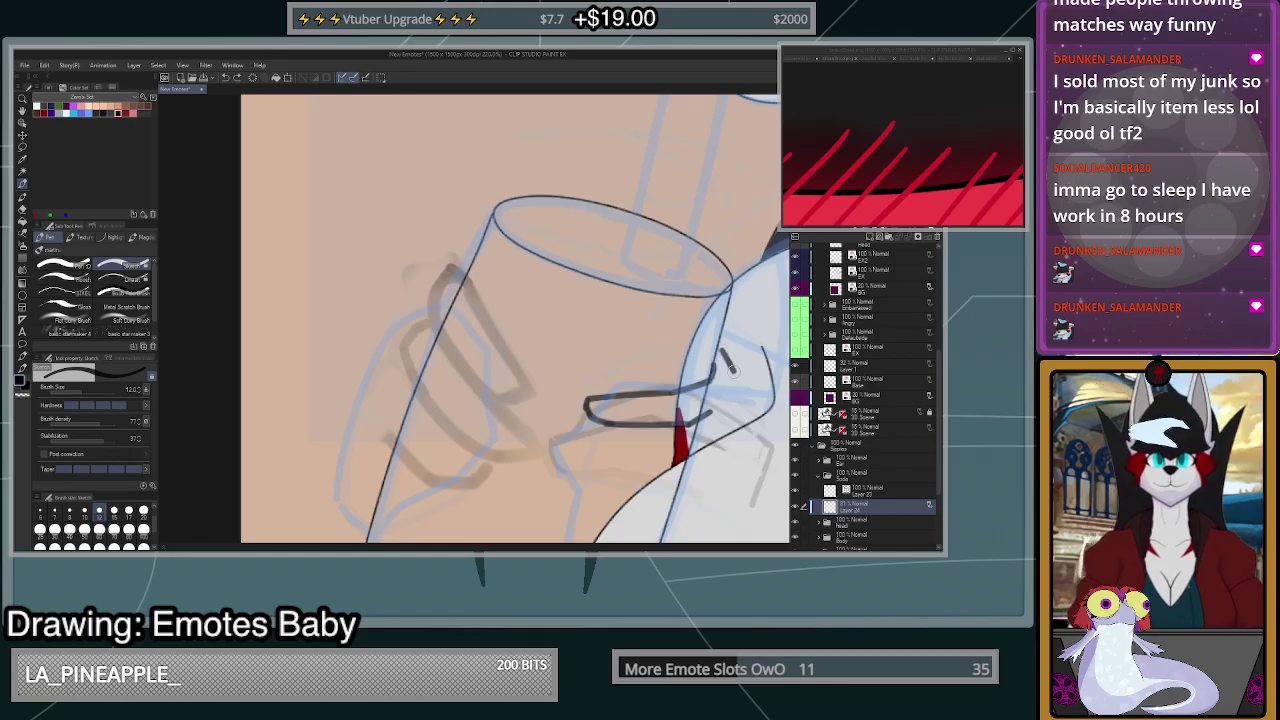
left_click_drag(720, 350, 740, 473)
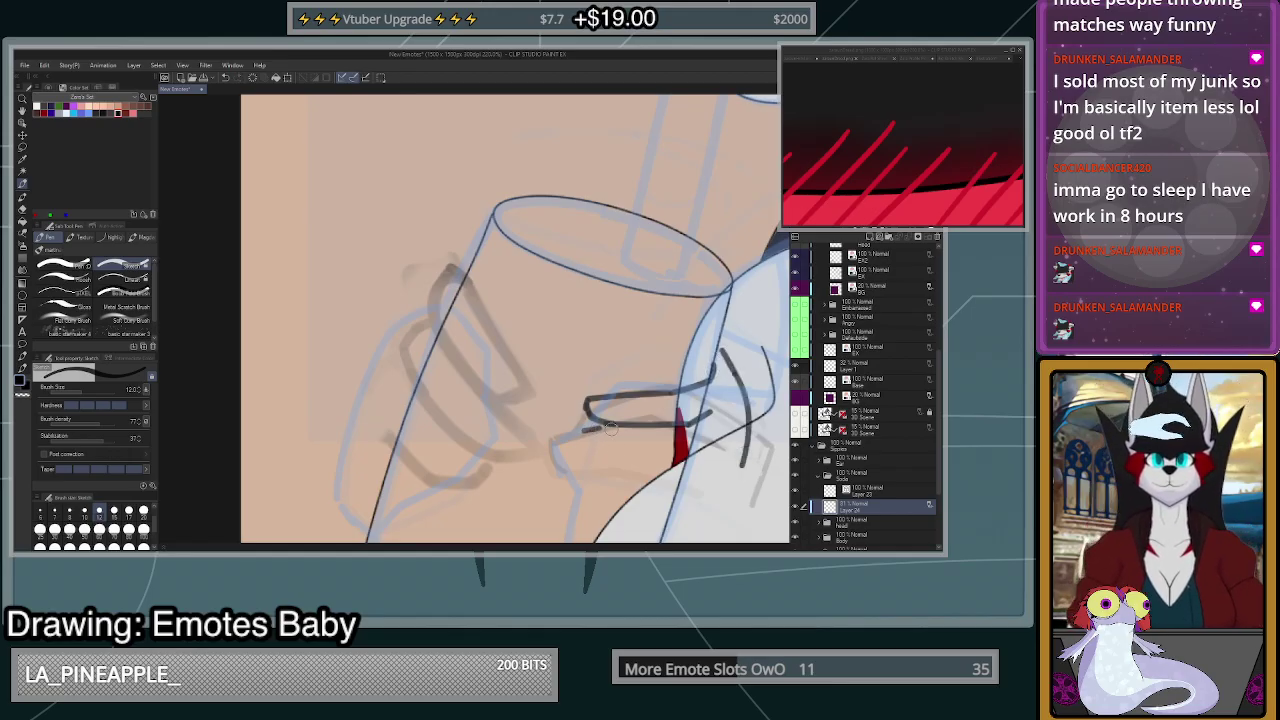
- Sketch the lower finger directly beneath the upper one, with a rounded tip reaching farther across the cup
left_click_drag(590, 426, 566, 447)
key("ctrl+z")
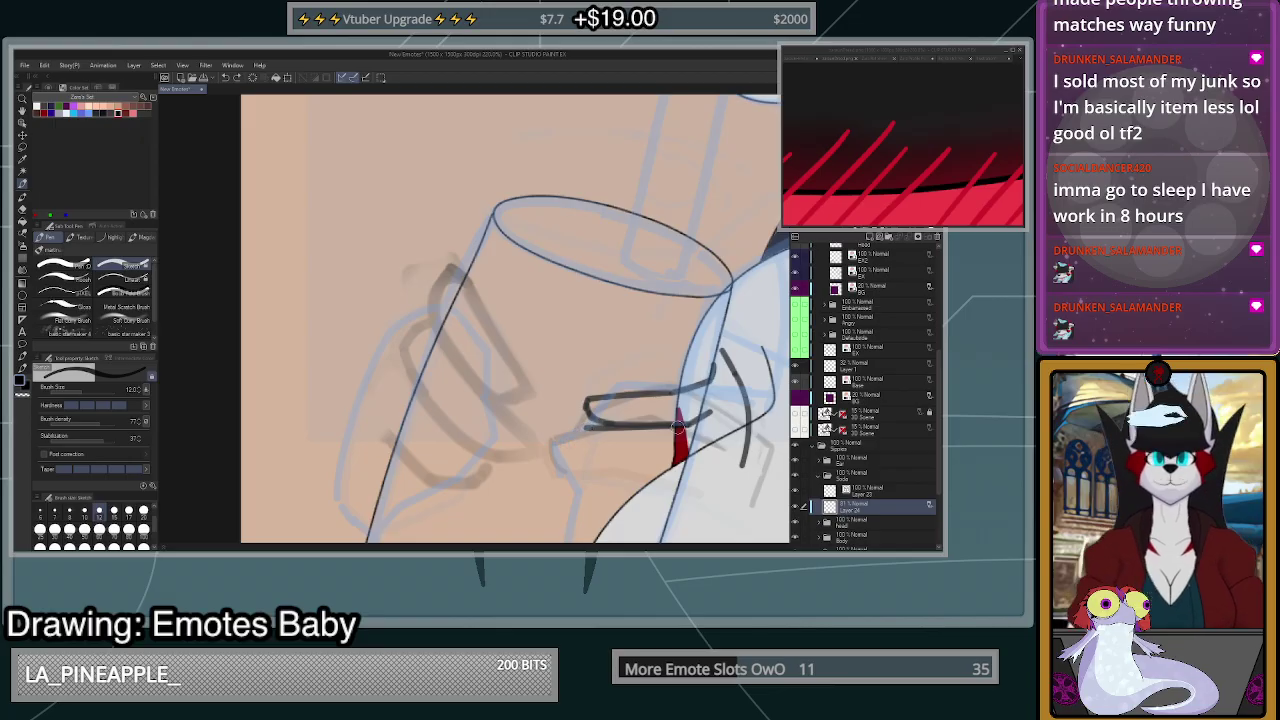
mouse_move(684, 423)
left_mouse_down()
mouse_move(555, 440)
mouse_move(567, 463)
mouse_move(689, 464)
mouse_move(709, 483)
mouse_move(650, 503)
left_mouse_up()
scroll(730, 481, "down", 7)
scroll(722, 462, "up", 5)
- Rotate the hand sketch layer slightly clockwise with a free transform and check the hands against the cup
key("ctrl+t")
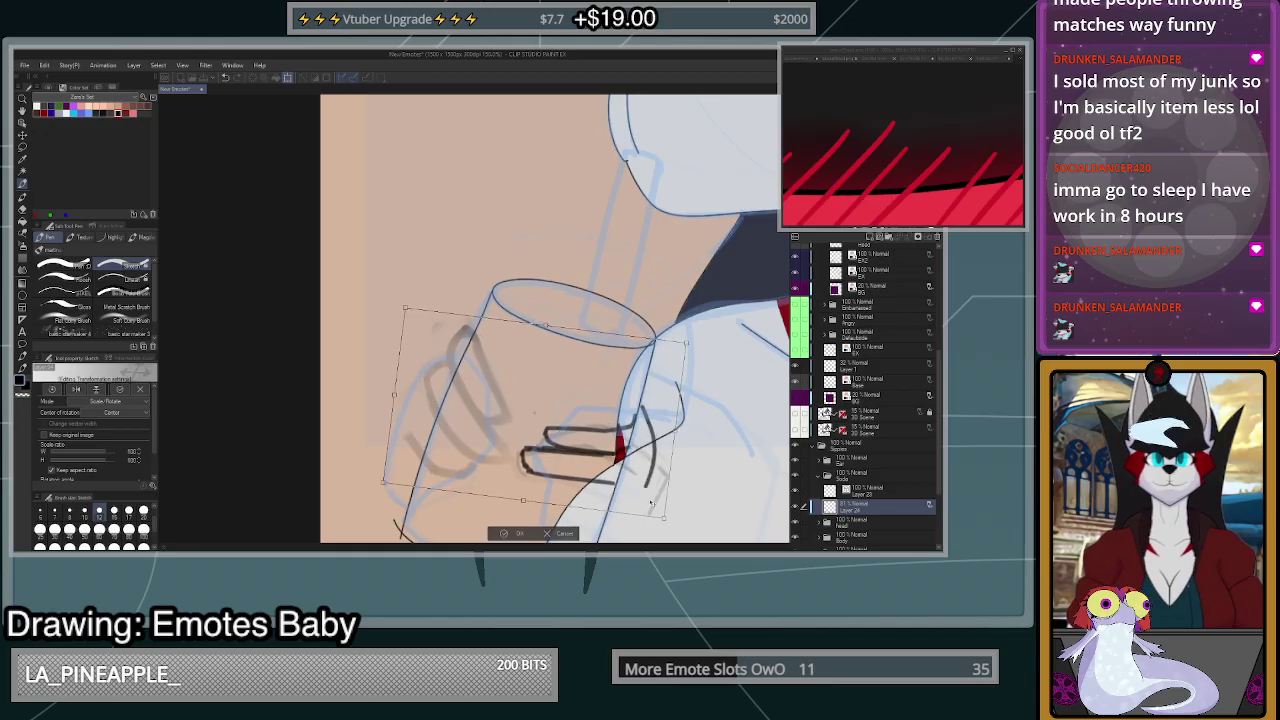
left_click(518, 534)
scroll(646, 488, "down", 4)
scroll(660, 450, "up", 4)
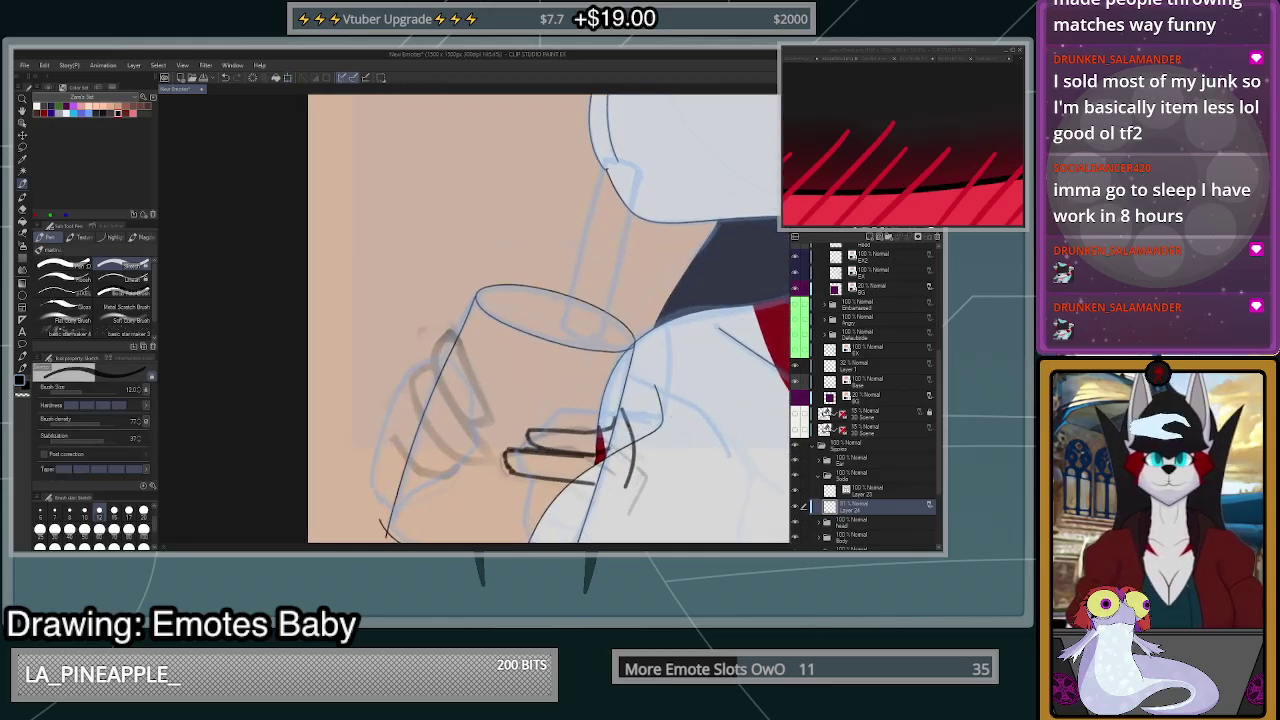
key("h")
key("h")
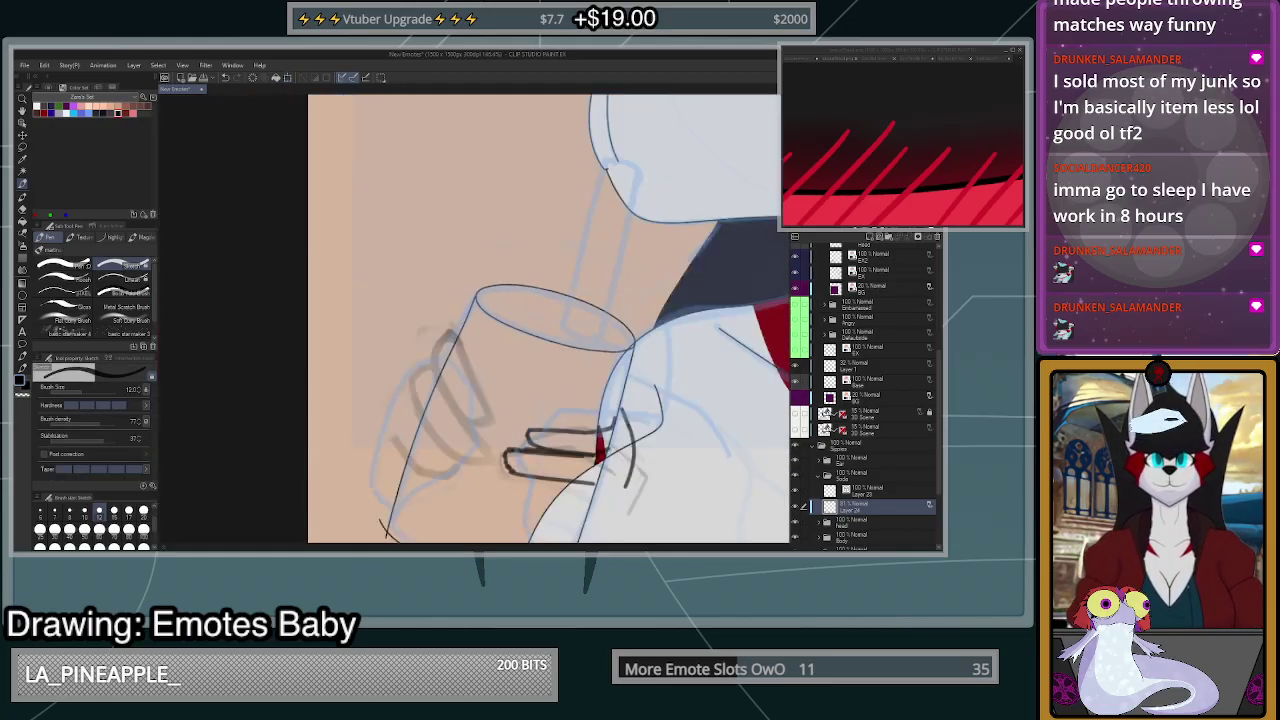
- Clear the previous hand and finger sketch from its layer
scroll(660, 430, "down", 5)
scroll(648, 450, "up", 5)
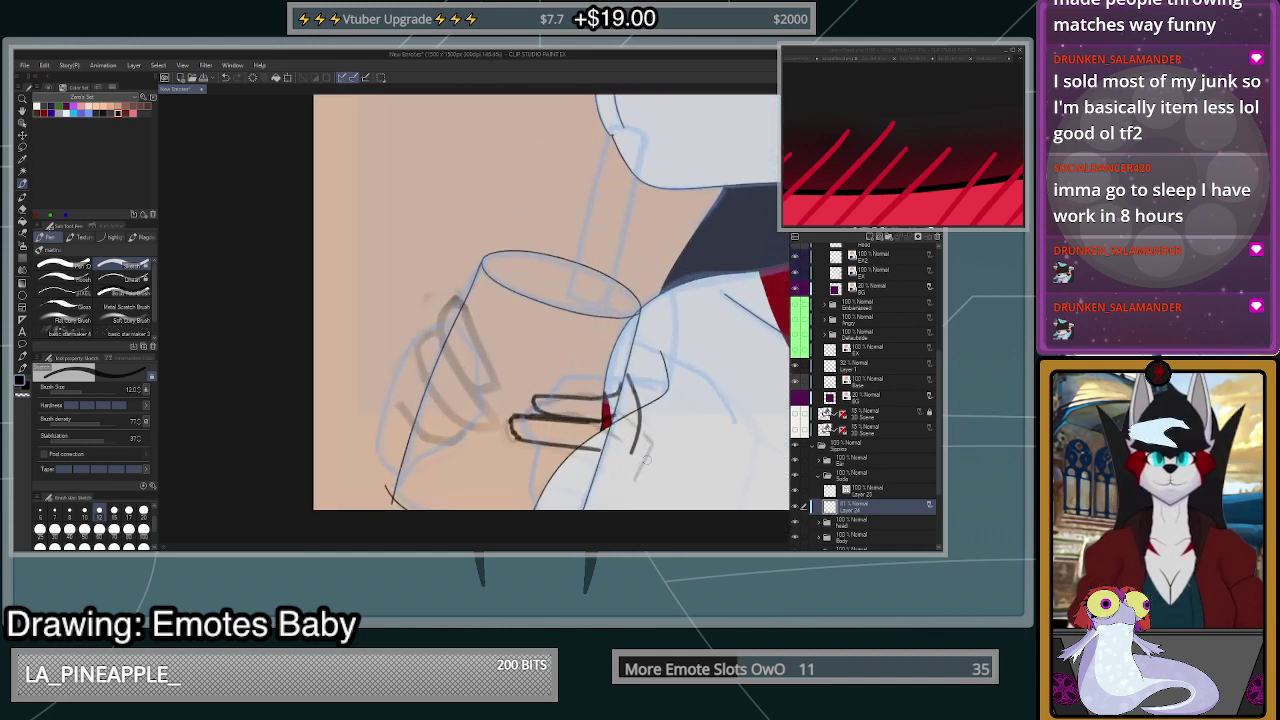
left_click(256, 80)
scroll(607, 403, "up", 2)
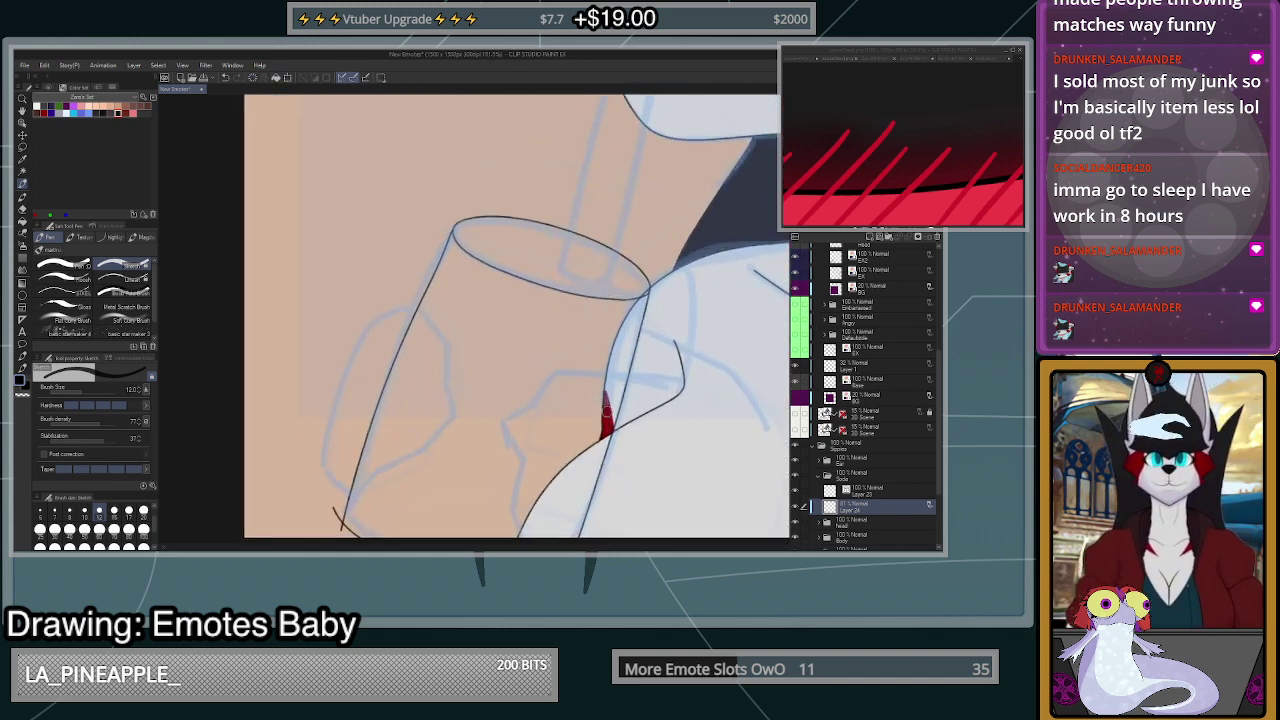
- Block in the finger area as an angular five-sided outline wrapping across the near side of the cup
left_click_drag(638, 393, 578, 375)
key("ctrl+z")
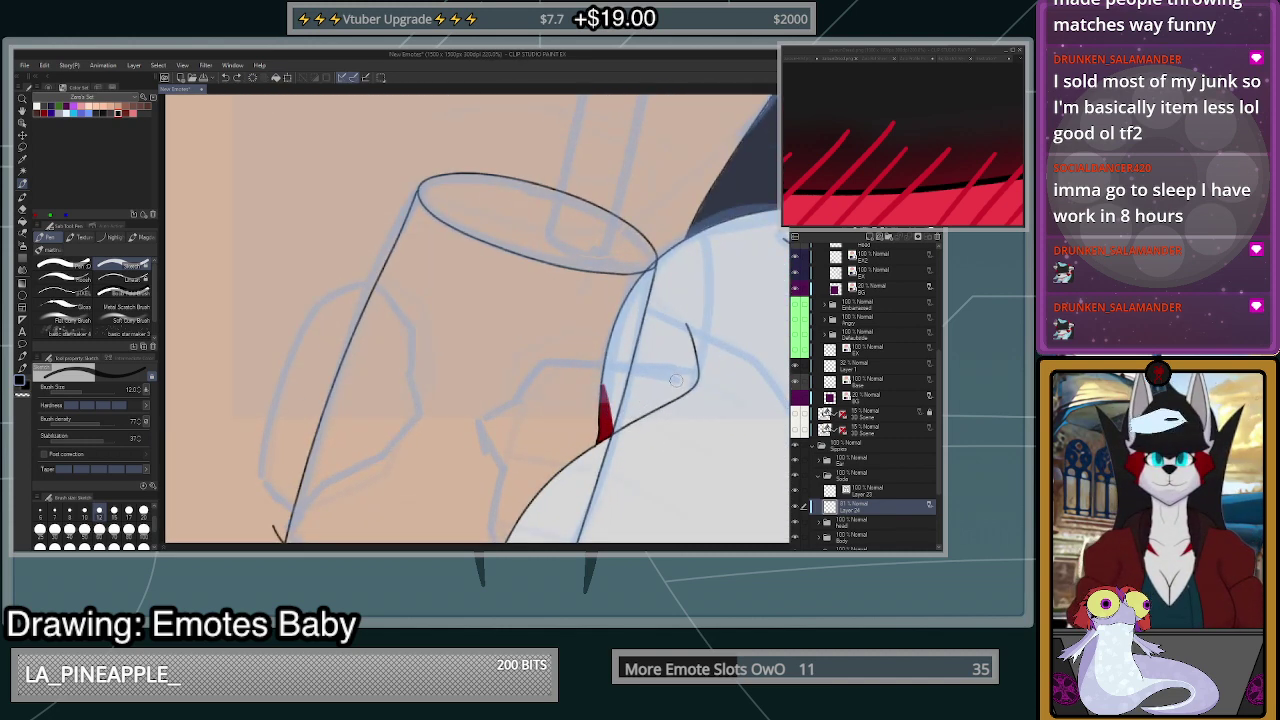
scroll(652, 378, "down", 3)
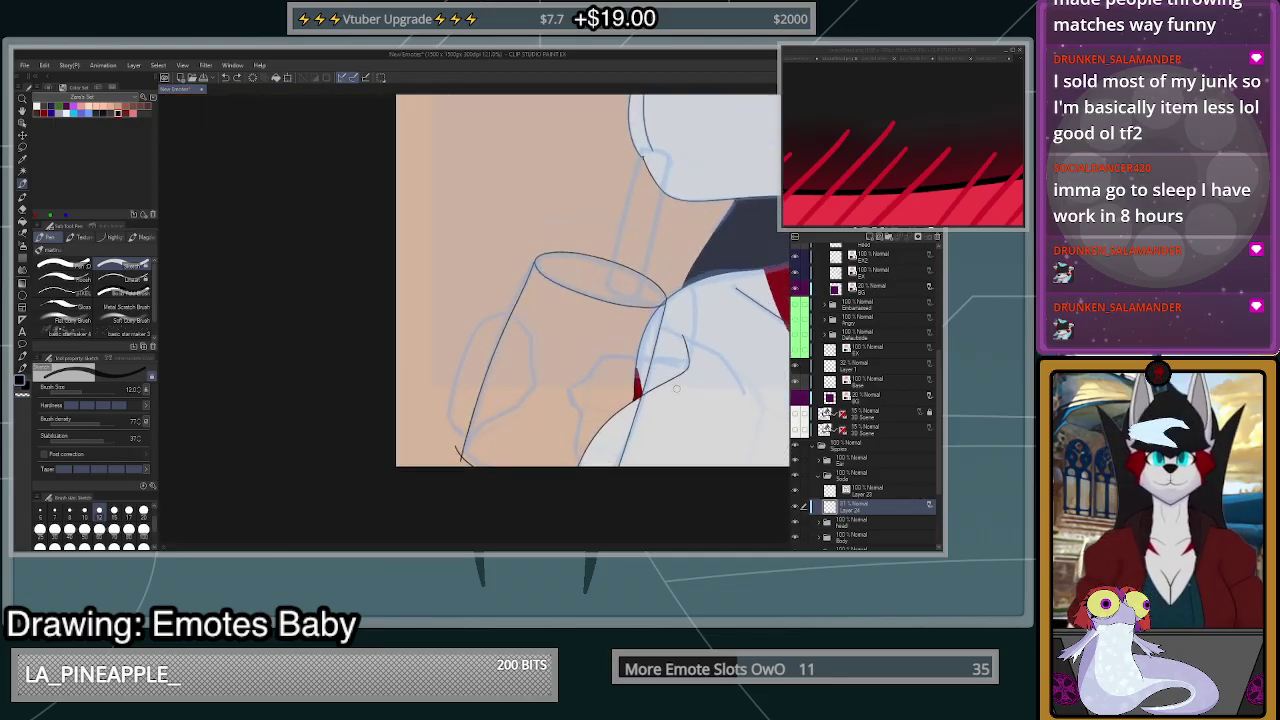
left_click_drag(681, 366, 650, 468)
key("ctrl+z")
left_click_drag(664, 364, 643, 462)
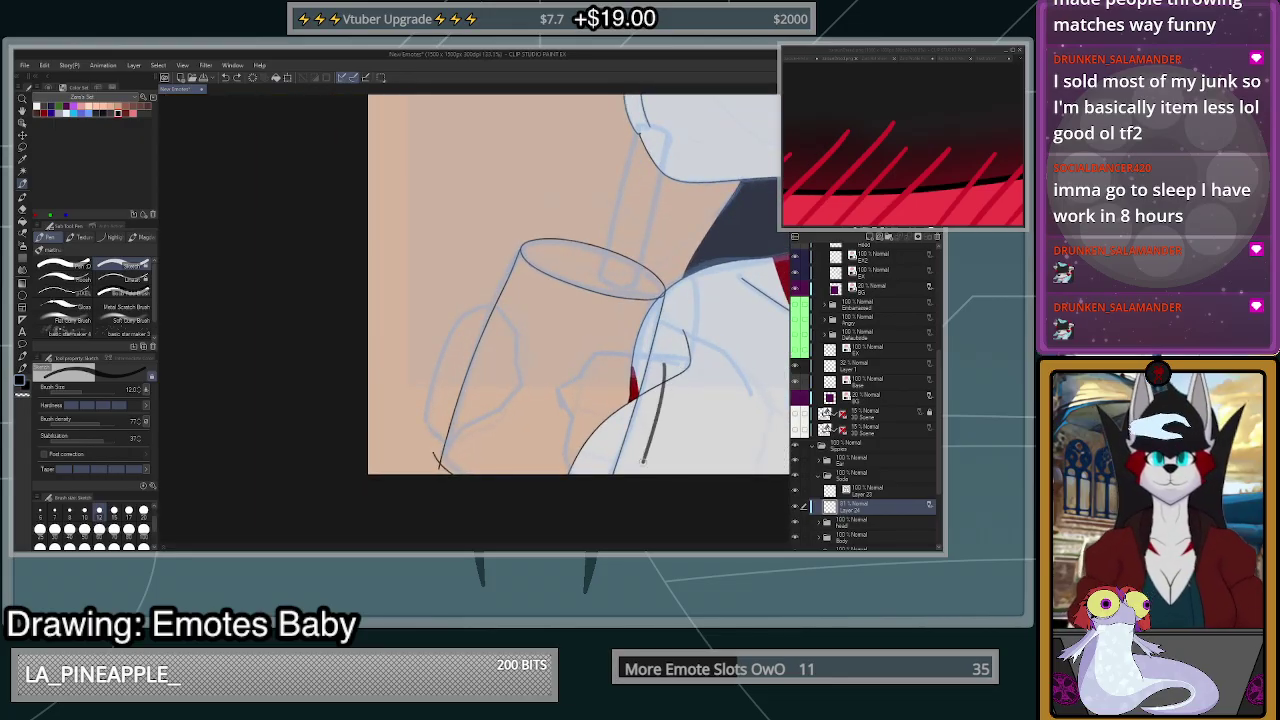
key("ctrl+z")
mouse_move(664, 364)
left_mouse_down()
mouse_move(587, 357)
mouse_move(576, 376)
left_mouse_up()
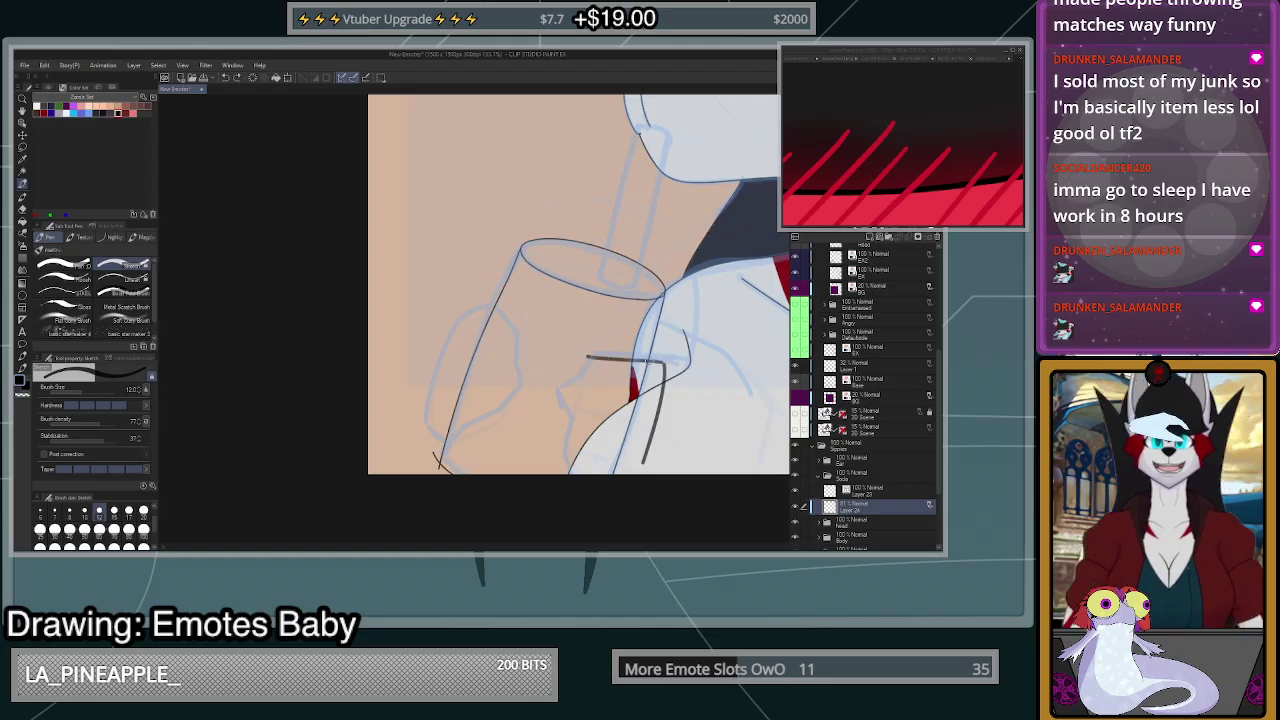
key("ctrl+z")
mouse_move(664, 362)
left_mouse_down()
mouse_move(598, 356)
mouse_move(563, 386)
mouse_move(580, 460)
mouse_move(648, 466)
left_mouse_up()
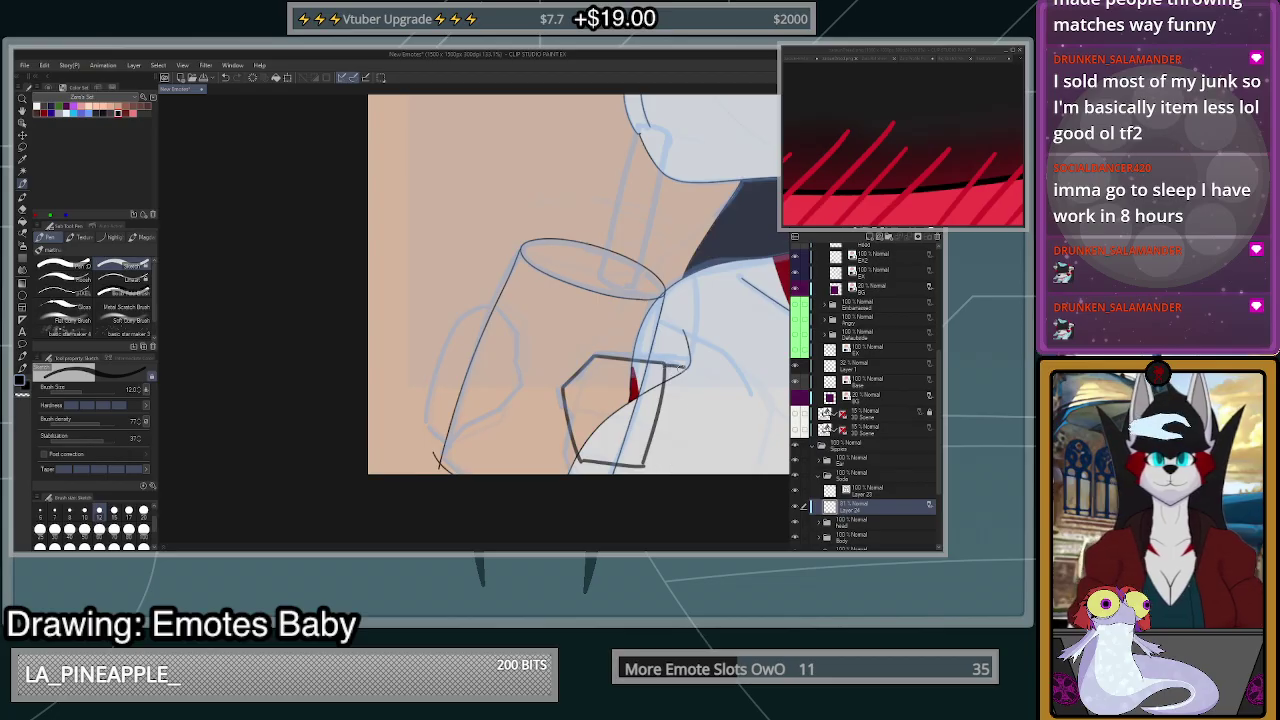
- Add the back of the hand as a second angular block joined to the finger outline's outer side
key("ctrl+z")
left_click_drag(665, 364, 730, 391)
mouse_move(731, 390)
left_mouse_down()
mouse_move(706, 467)
mouse_move(723, 426)
mouse_move(714, 460)
mouse_move(653, 468)
left_mouse_up()
key("ctrl+z")
key("ctrl+z")
mouse_move(724, 403)
left_mouse_down()
mouse_move(677, 370)
mouse_move(733, 403)
mouse_move(719, 465)
mouse_move(642, 470)
mouse_move(718, 465)
mouse_move(730, 405)
mouse_move(667, 361)
left_mouse_up()
scroll(738, 427, "down", 12)
scroll(738, 427, "up", 13)
key("ctrl+z")
key("ctrl+z")
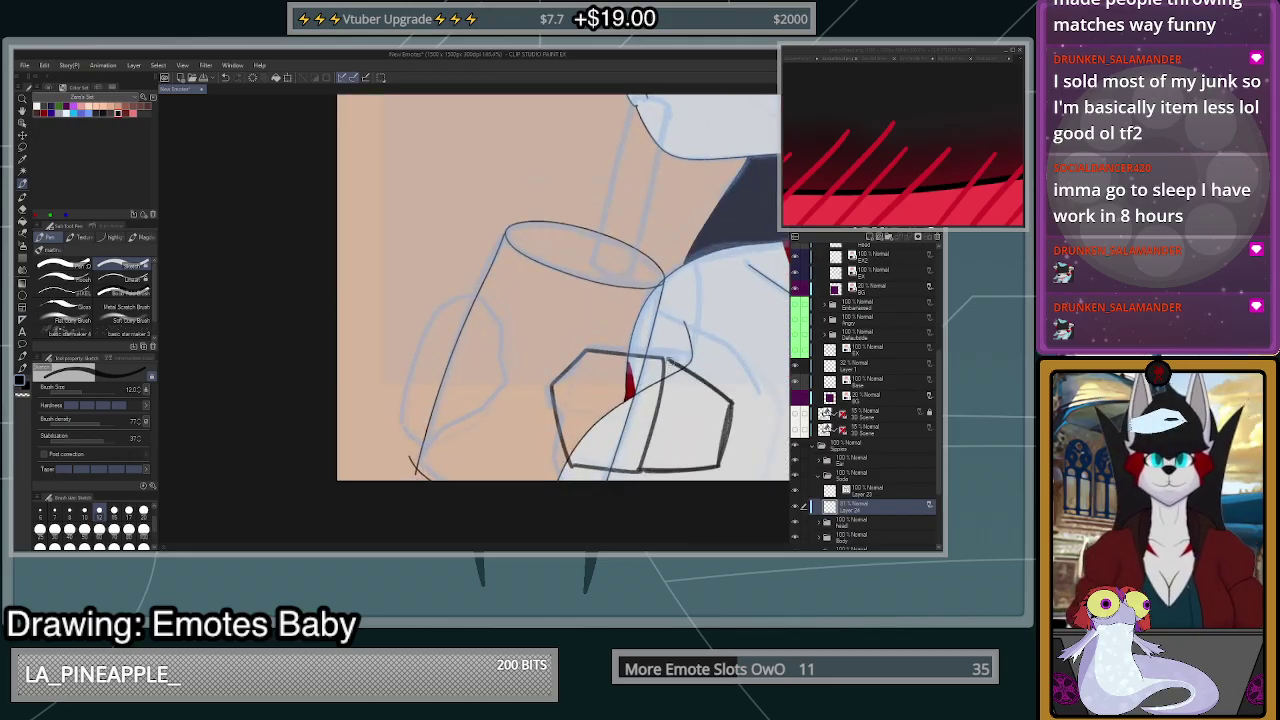
- Shift the blocky hand sketch slightly up and farther onto the cup with a free transform
scroll(728, 407, "down", 10)
scroll(728, 410, "up", 2)
scroll(725, 412, "up", 3)
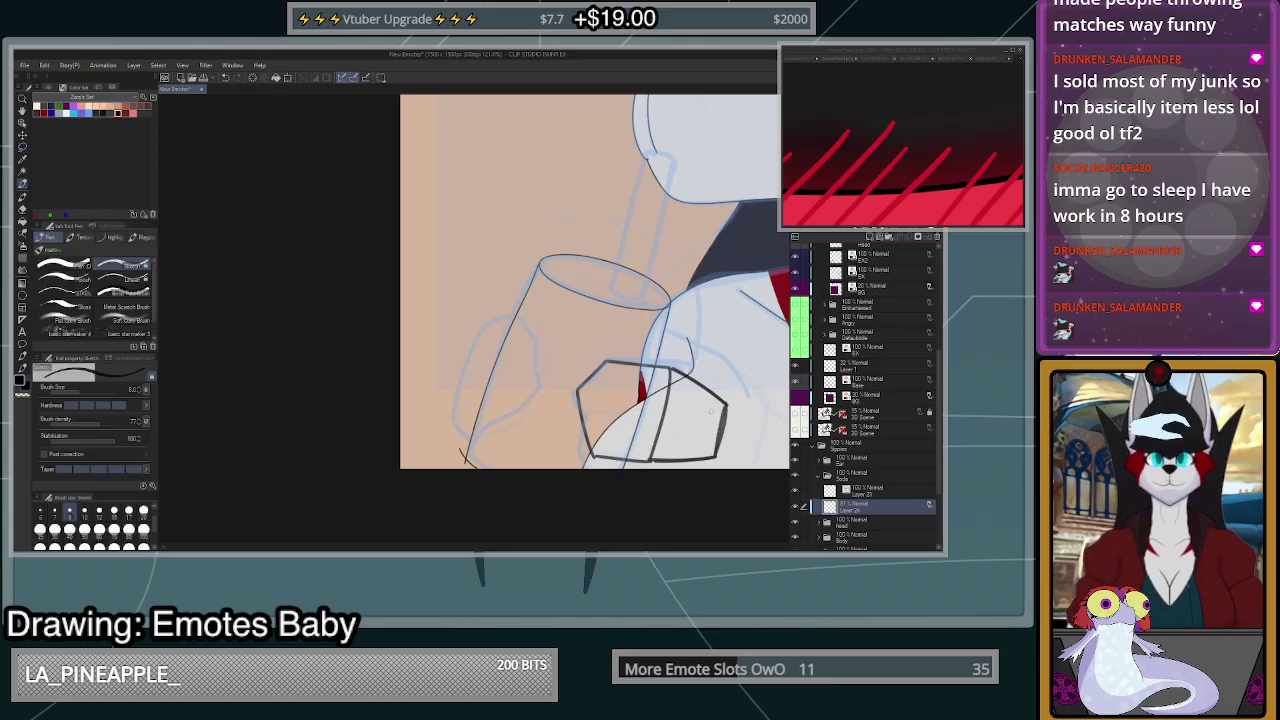
key("ctrl+t")
left_click_drag(707, 436, 692, 423)
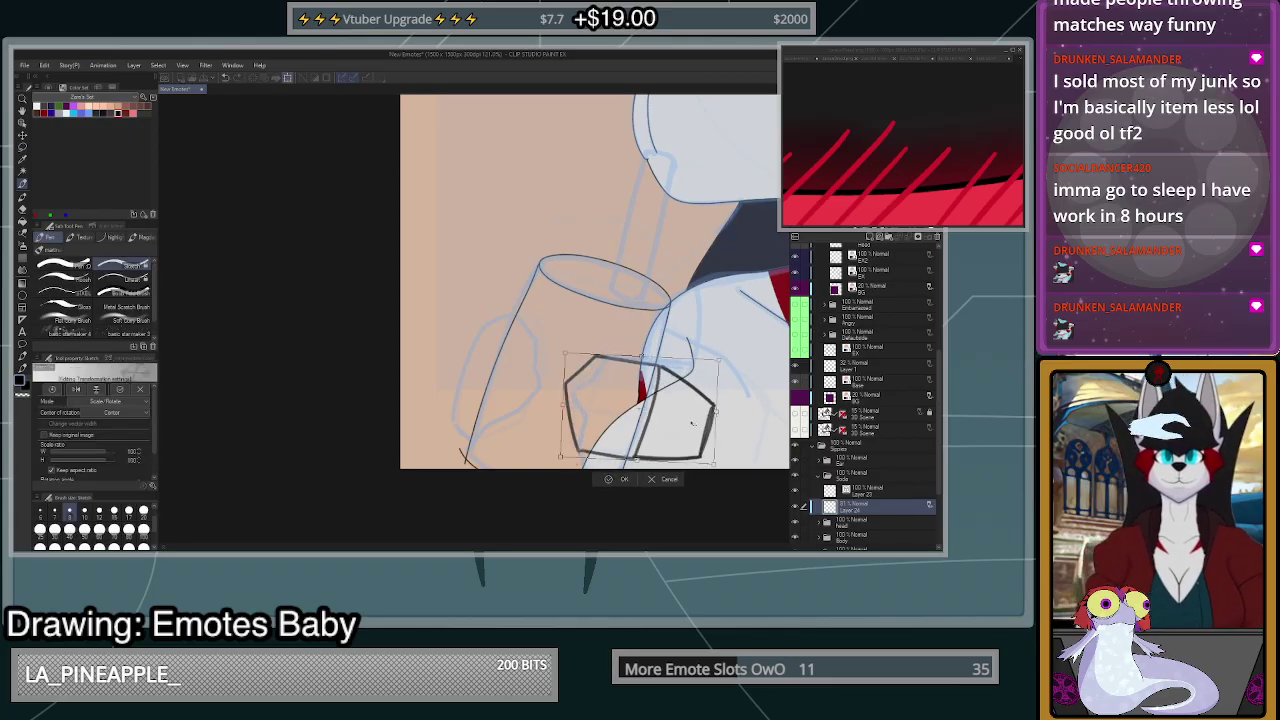
left_click(621, 481)
- Sketch a narrow raised wedge along the upper edge of the back of the hand
scroll(728, 401, "up", 2)
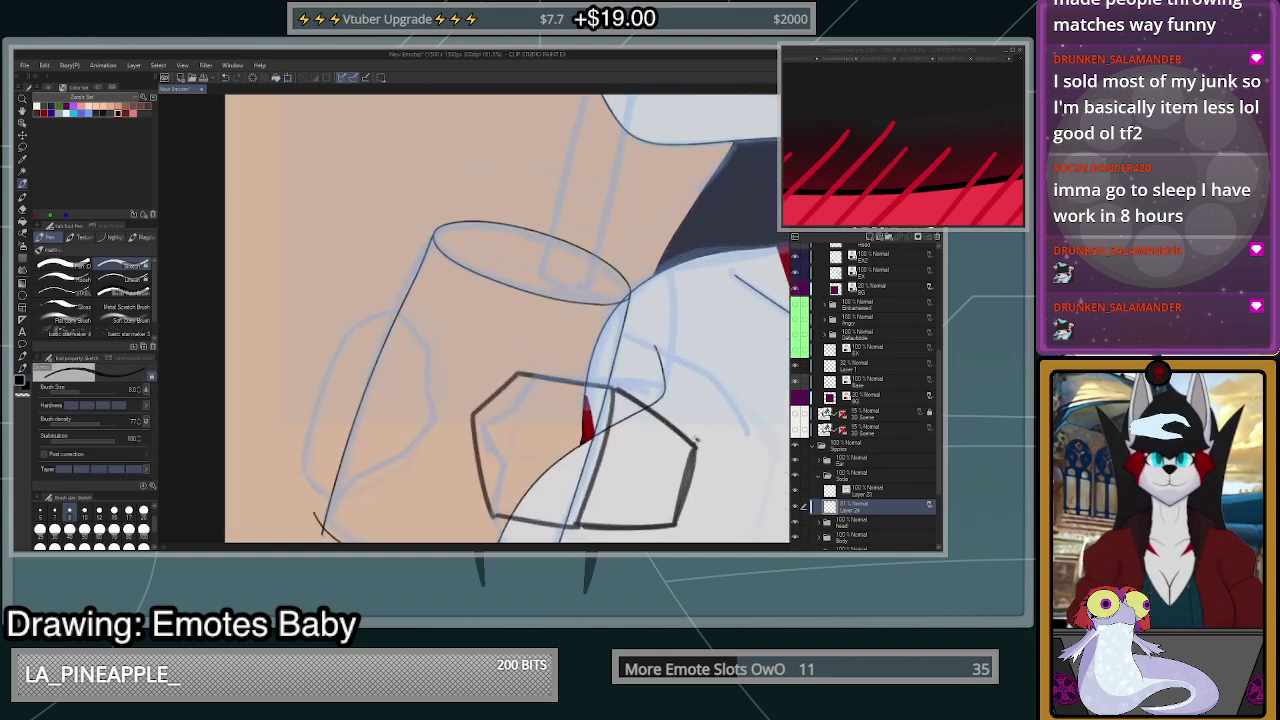
mouse_move(697, 441)
left_mouse_down()
mouse_move(653, 391)
mouse_move(665, 419)
mouse_move(617, 384)
mouse_move(651, 397)
mouse_move(618, 368)
mouse_move(694, 443)
left_mouse_up()
key("ctrl+z")
key("ctrl+z")
key("ctrl+z")
key("ctrl+z")
key("ctrl+z")
mouse_move(615, 386)
left_mouse_down()
mouse_move(693, 446)
mouse_move(653, 386)
mouse_move(611, 371)
mouse_move(645, 381)
mouse_move(616, 362)
mouse_move(656, 385)
mouse_move(694, 446)
left_mouse_up()
key("ctrl+z")
left_click_drag(655, 384, 615, 366)
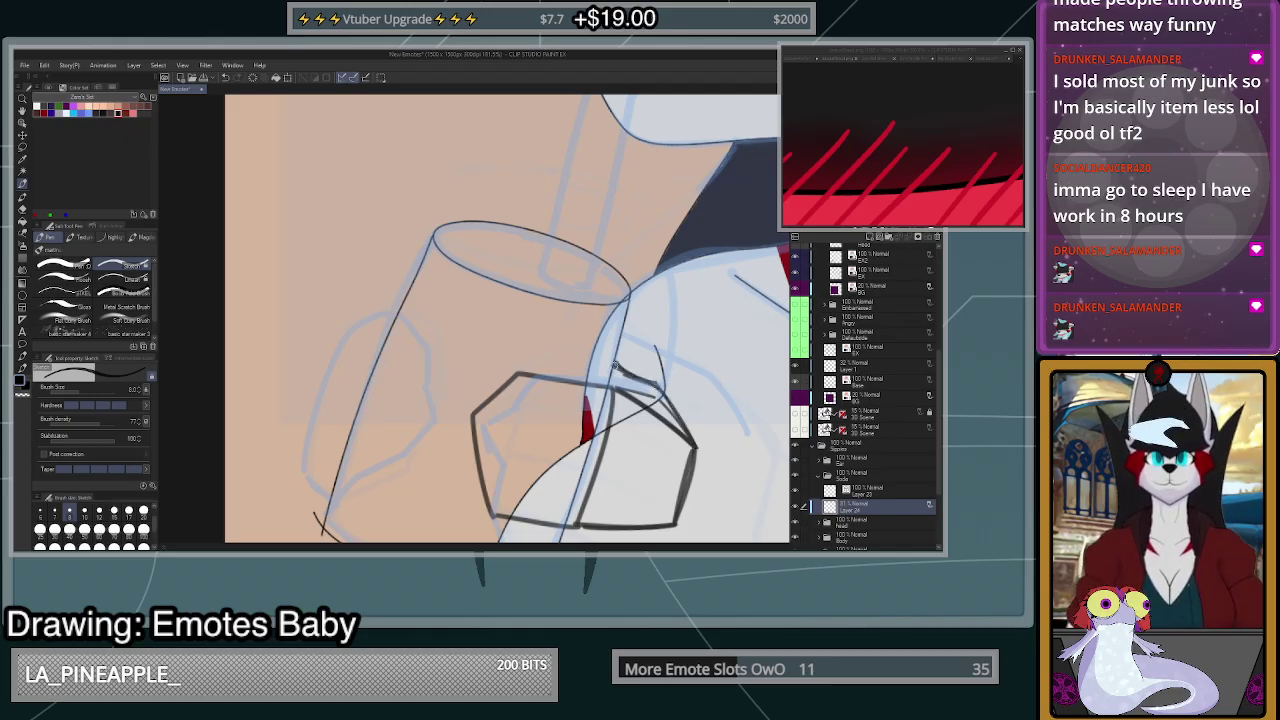
- Enlarge the hand sketch to about 111% with a free transform
scroll(715, 420, "down", 3)
scroll(662, 445, "up", 1)
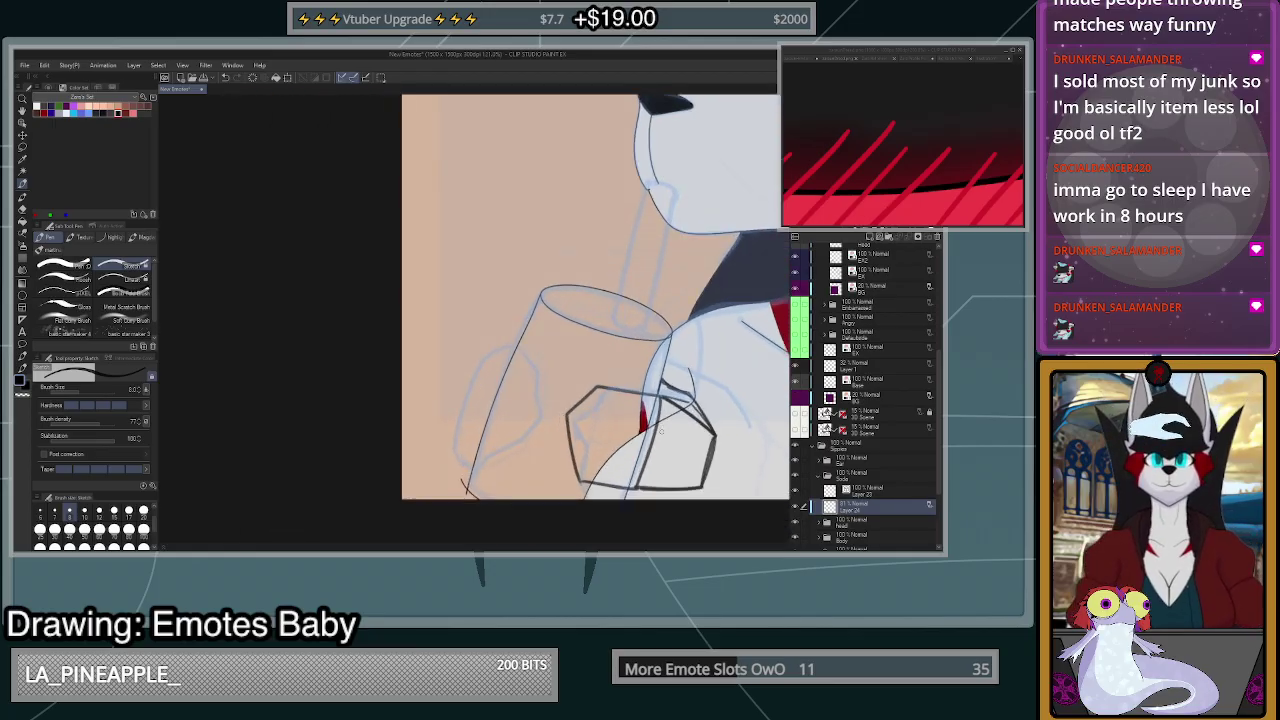
scroll(664, 446, "down", 3)
scroll(700, 446, "up", 2)
key("ctrl+t")
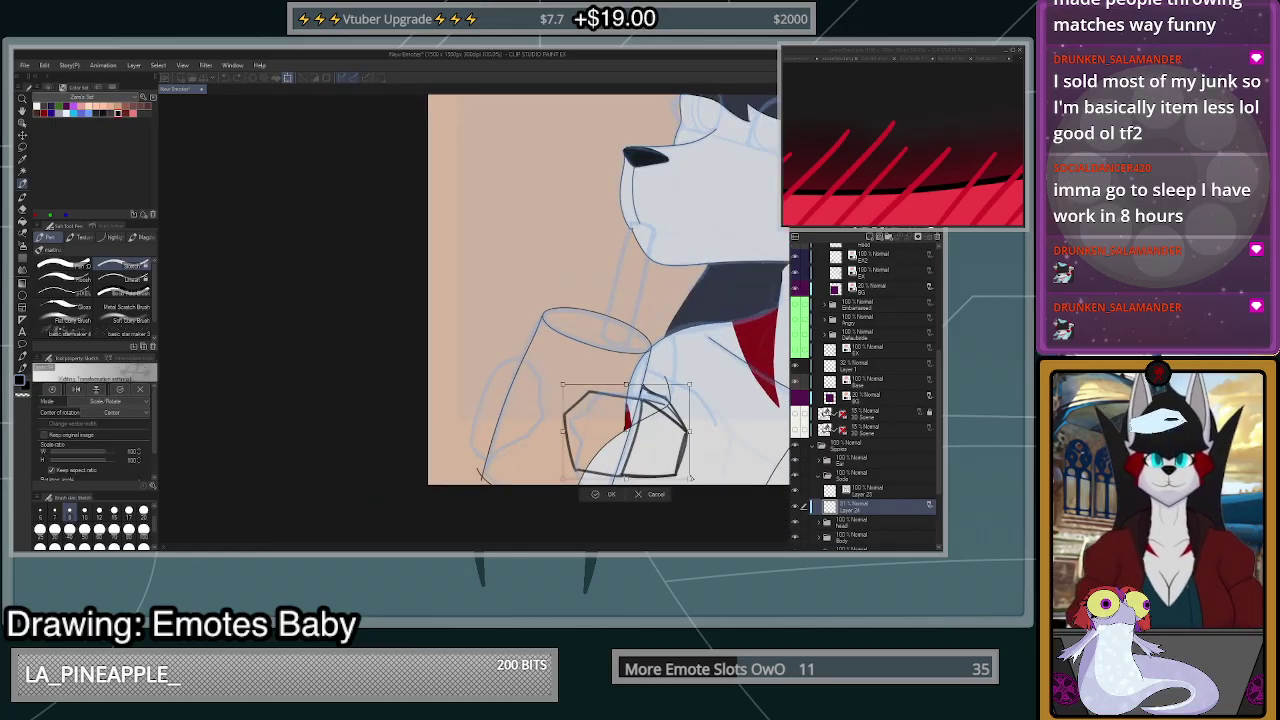
left_click_drag(690, 478, 696, 487)
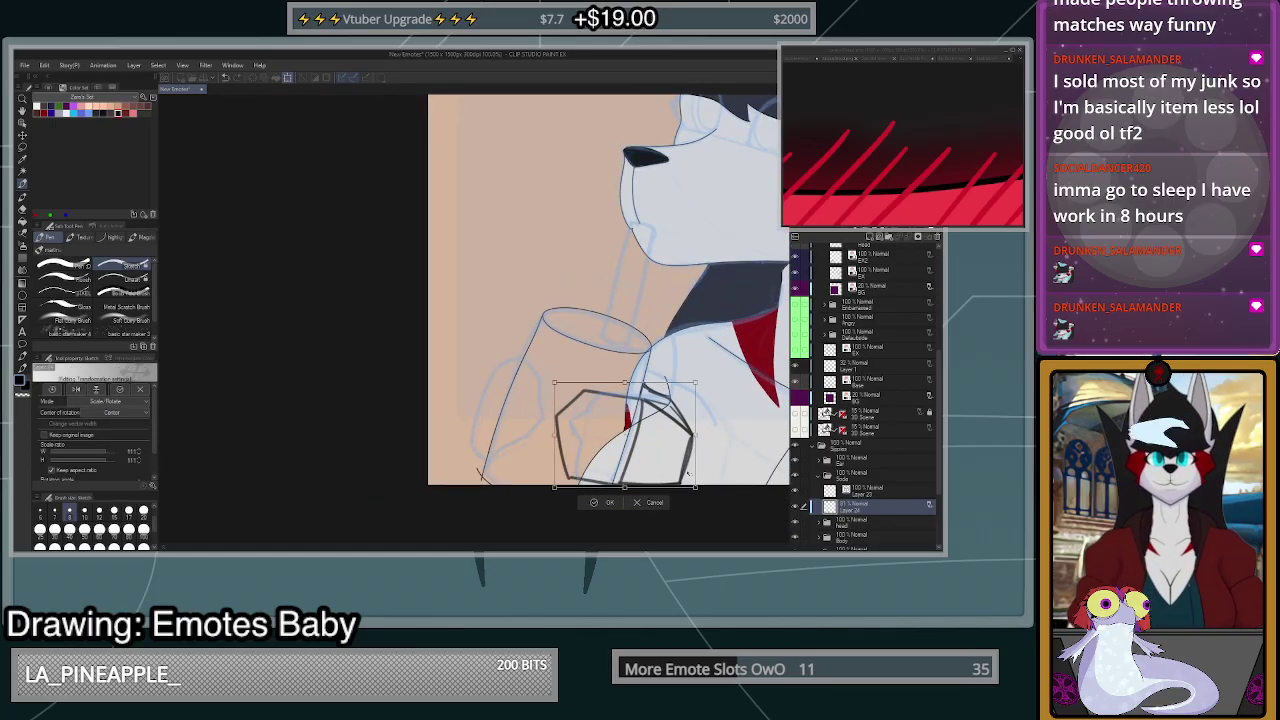
left_click(595, 505)
scroll(620, 300, "down", 3)
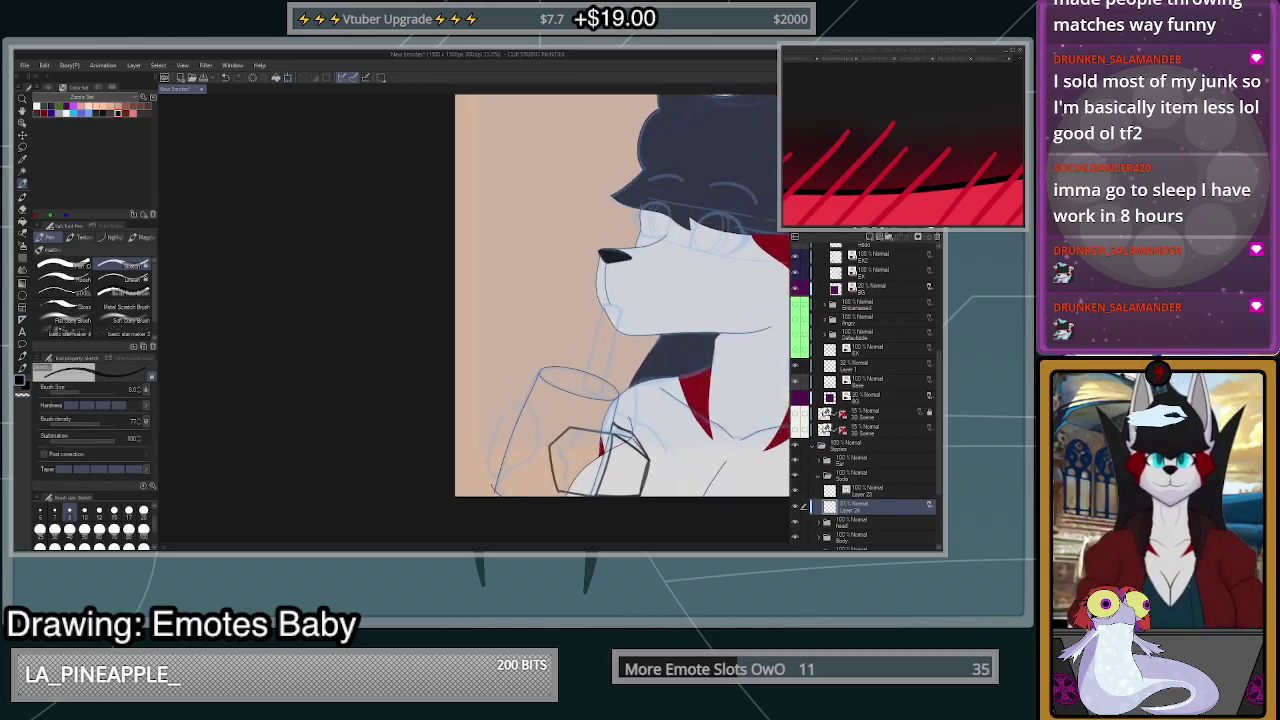
key("ctrl+t")
left_click_drag(686, 506, 630, 536)
left_click_drag(605, 462, 696, 252)
left_click_drag(752, 325, 695, 362)
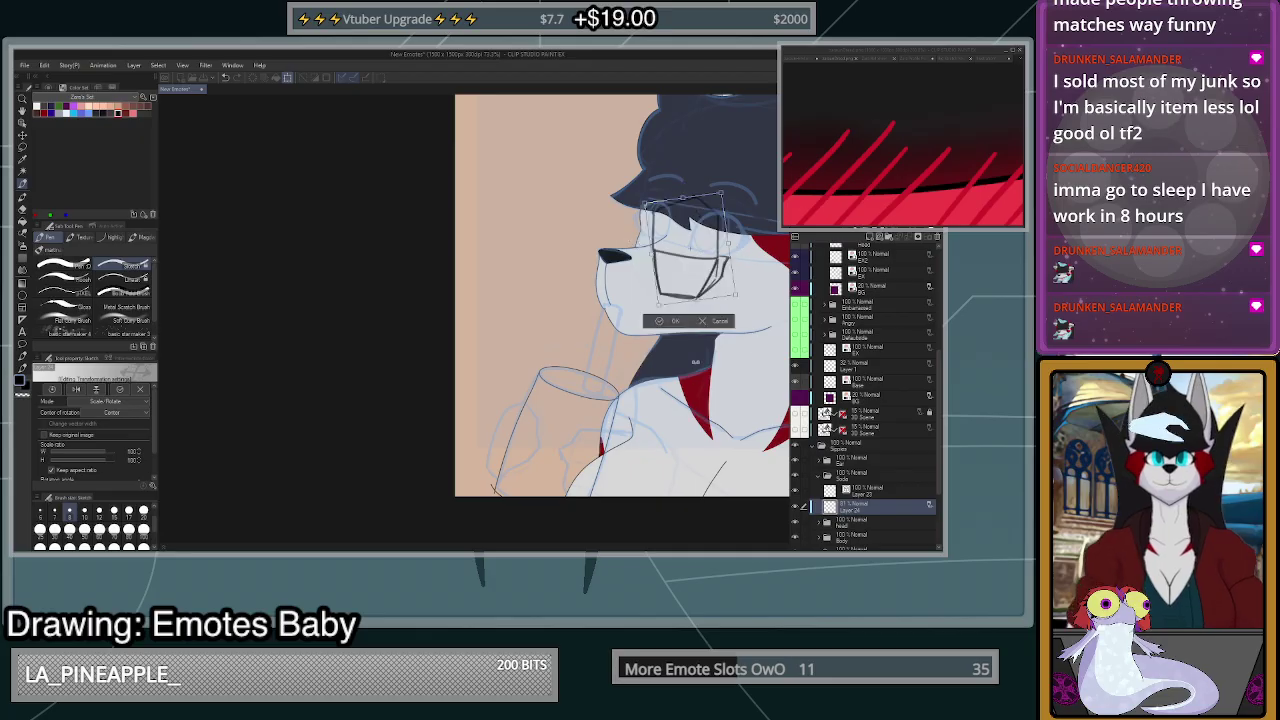
key("ctrl+z")
- Enlarge the hand sketch further with a free transform, trying rotated placements, and settle it upright around the cup's near edge
mouse_move(652, 498)
left_mouse_down()
mouse_move(663, 512)
mouse_move(709, 467)
mouse_move(641, 470)
mouse_move(702, 286)
mouse_move(703, 302)
mouse_move(755, 339)
mouse_move(690, 386)
mouse_move(662, 470)
mouse_move(650, 440)
mouse_move(643, 457)
mouse_move(698, 472)
mouse_move(648, 478)
left_mouse_up()
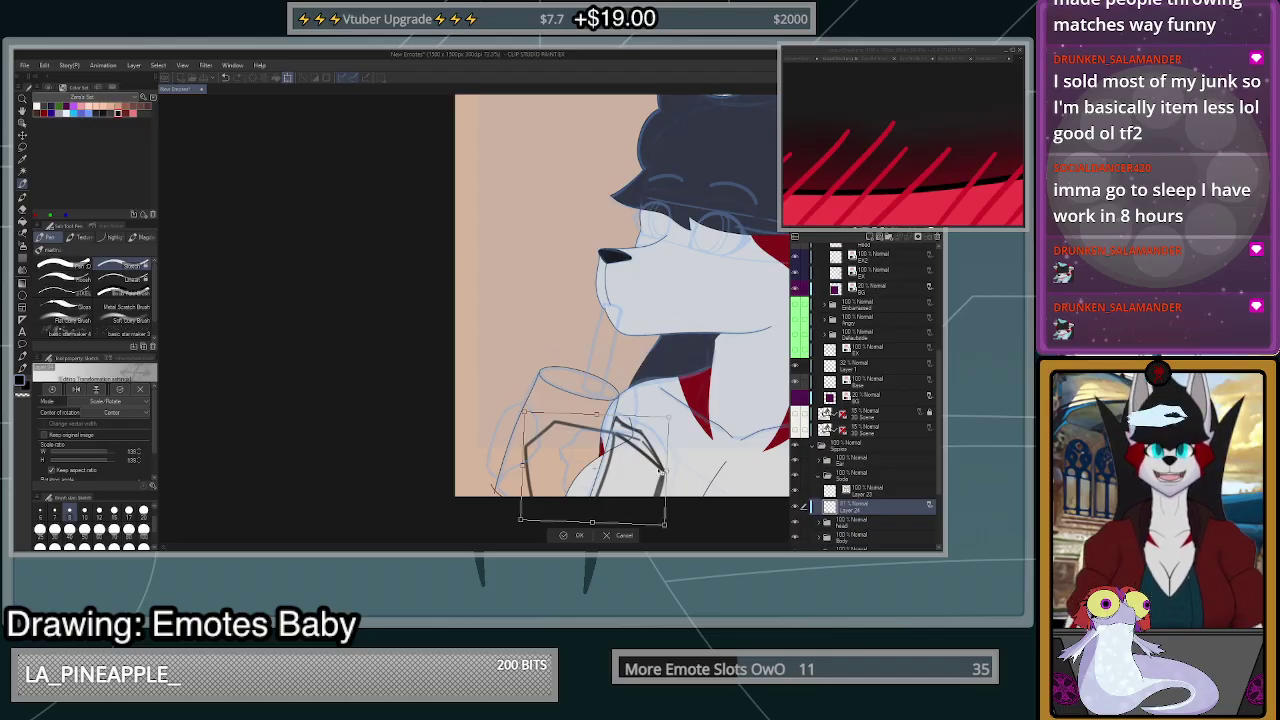
left_click_drag(661, 470, 601, 523)
mouse_move(611, 484)
left_mouse_down()
mouse_move(704, 284)
mouse_move(653, 478)
left_mouse_up()
left_click_drag(718, 508, 728, 390)
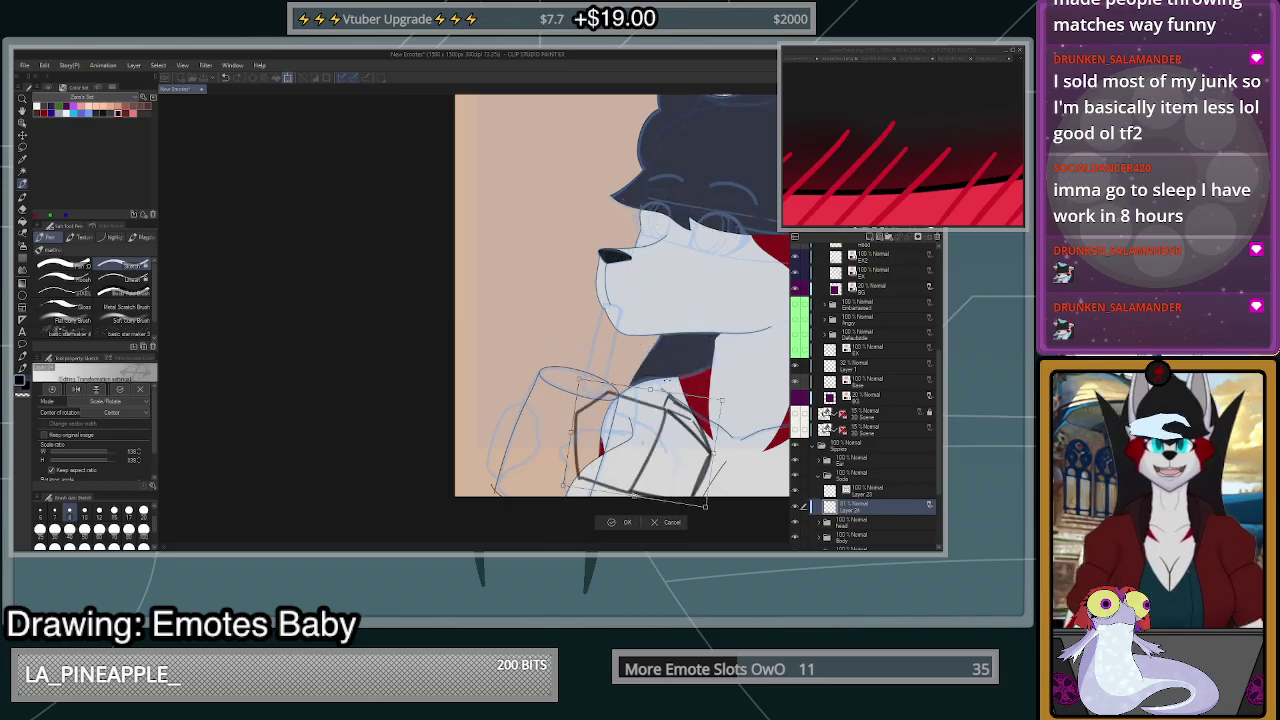
left_click_drag(652, 456, 600, 469)
left_click_drag(706, 449, 703, 427)
mouse_move(640, 465)
left_mouse_down()
mouse_move(702, 460)
mouse_move(658, 481)
left_mouse_up()
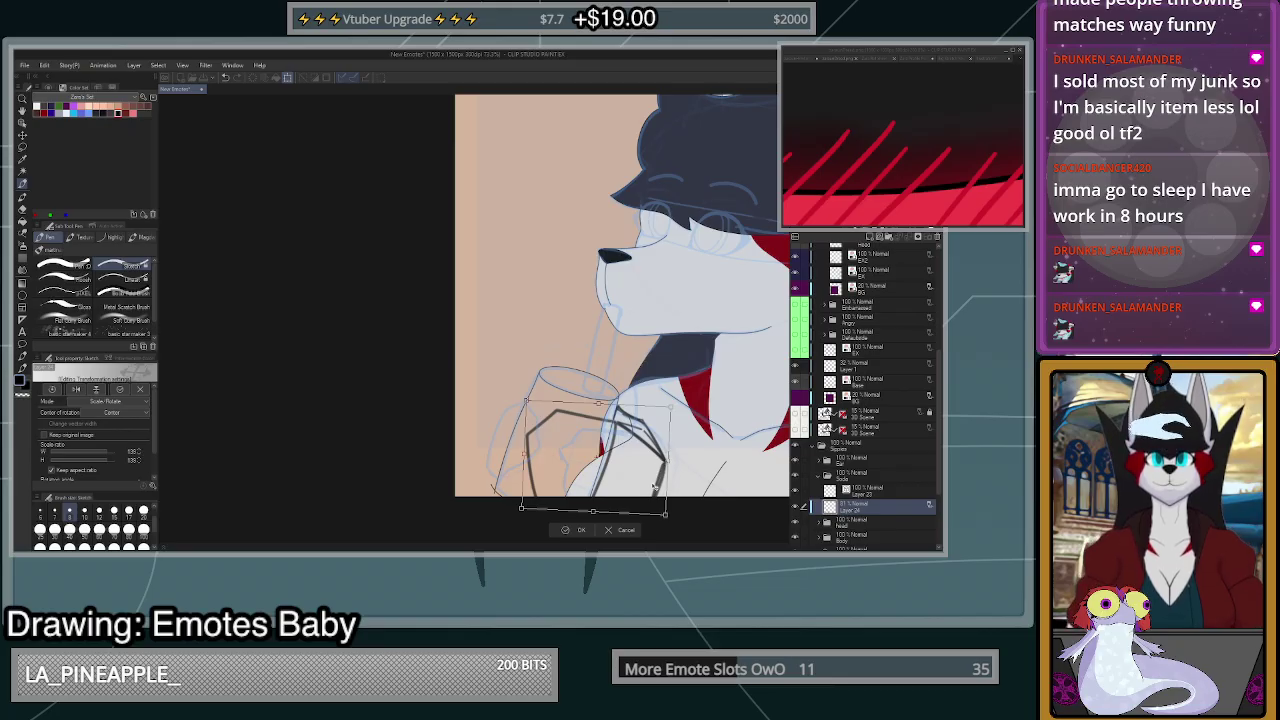
left_click_drag(654, 488, 683, 491)
left_click(605, 537)
- Resketch the cup to suit the bigger hand, with a wider elliptical rim and a straight slanted far side
scroll(584, 448, "up", 2)
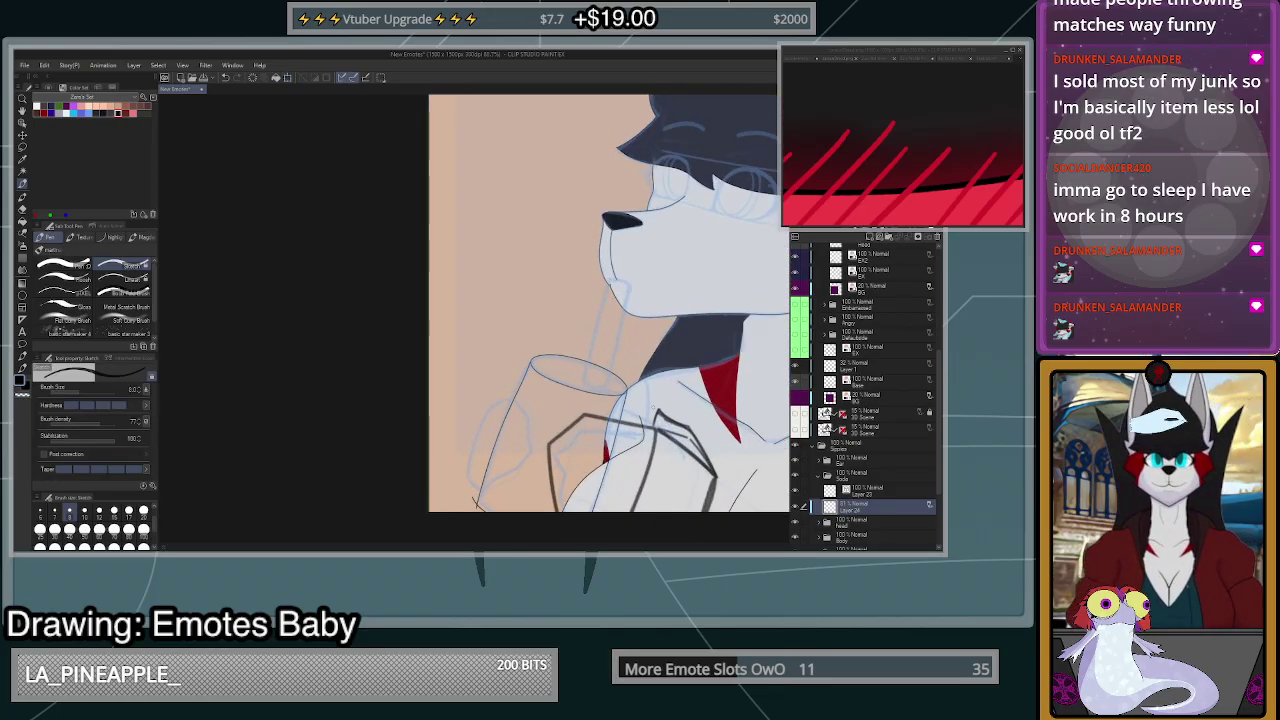
mouse_move(660, 394)
left_mouse_down()
mouse_move(658, 411)
mouse_move(536, 360)
mouse_move(560, 353)
mouse_move(661, 394)
mouse_move(569, 353)
mouse_move(537, 361)
mouse_move(555, 380)
mouse_move(646, 395)
mouse_move(660, 379)
mouse_move(552, 353)
mouse_move(552, 378)
mouse_move(659, 391)
mouse_move(577, 355)
mouse_move(502, 512)
left_mouse_up()
key("ctrl+z")
scroll(577, 356, "down", 3)
scroll(577, 356, "up", 1)
key("ctrl+z")
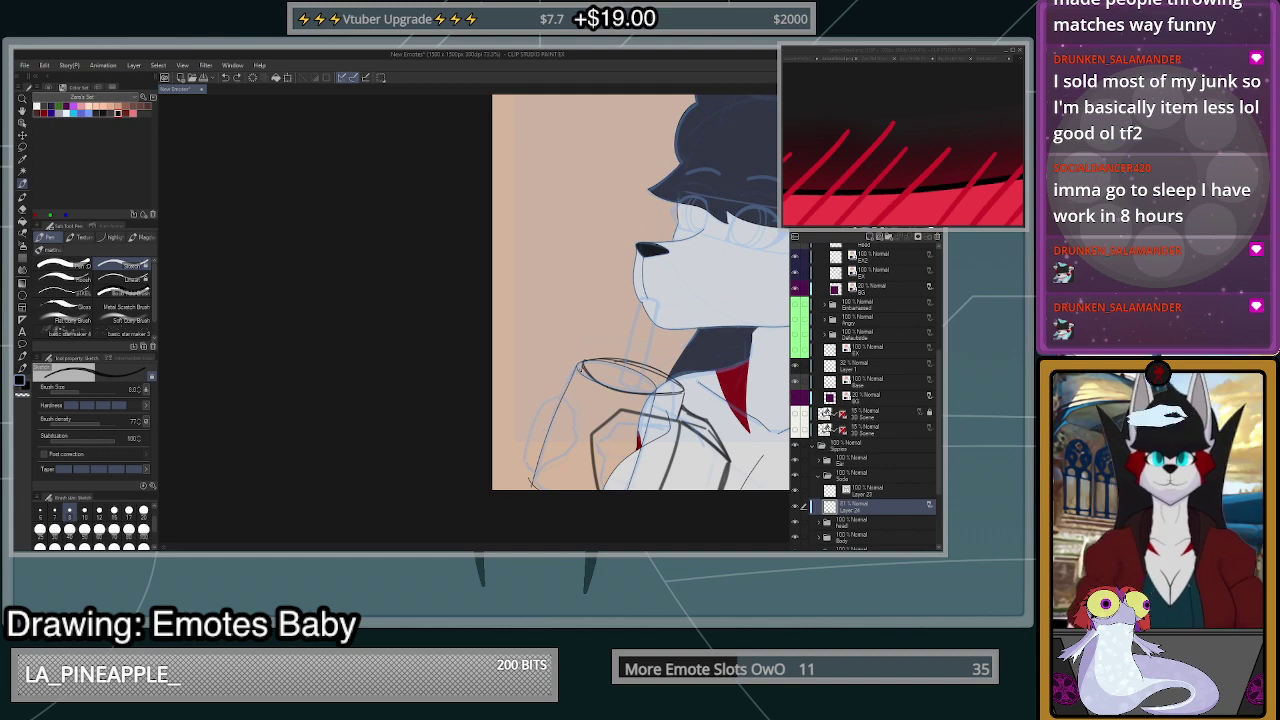
left_click_drag(580, 363, 509, 517)
left_click_drag(577, 371, 515, 499)
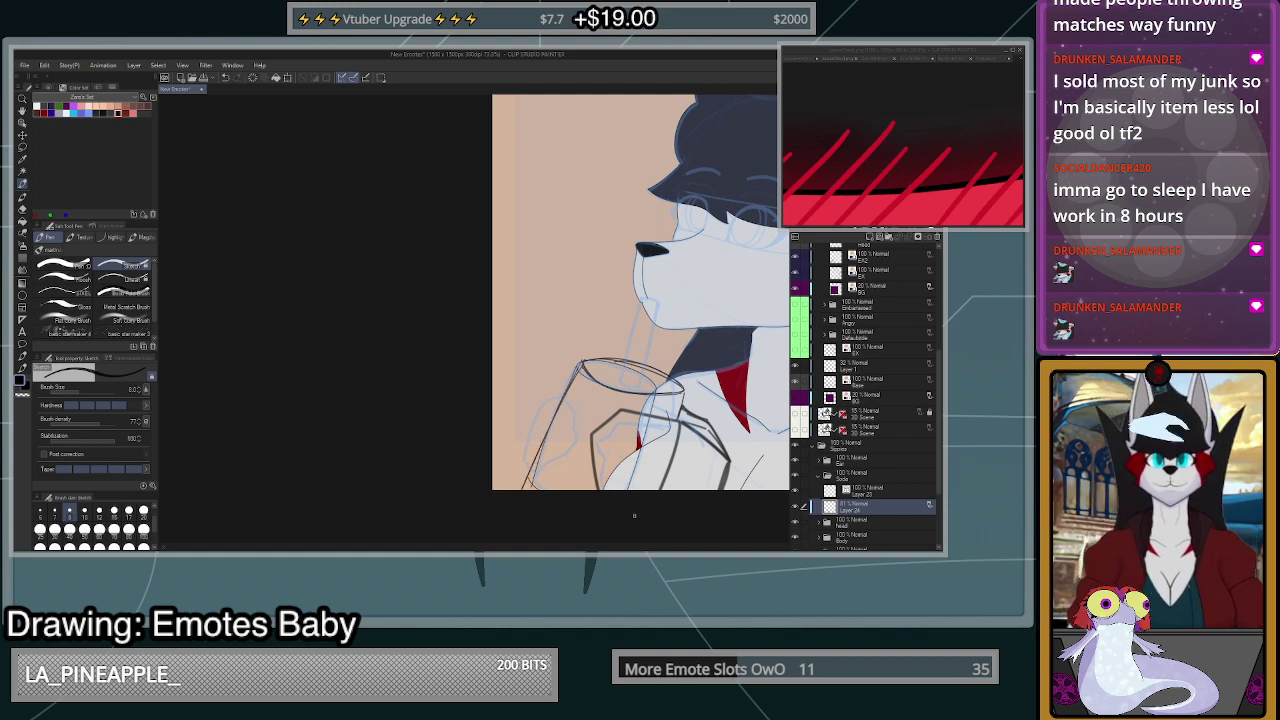
- Add rough forearm lines trailing away from the back of the hand and check the cup and hand against the whole emote
scroll(634, 516, "up", 2)
scroll(690, 440, "up", 4)
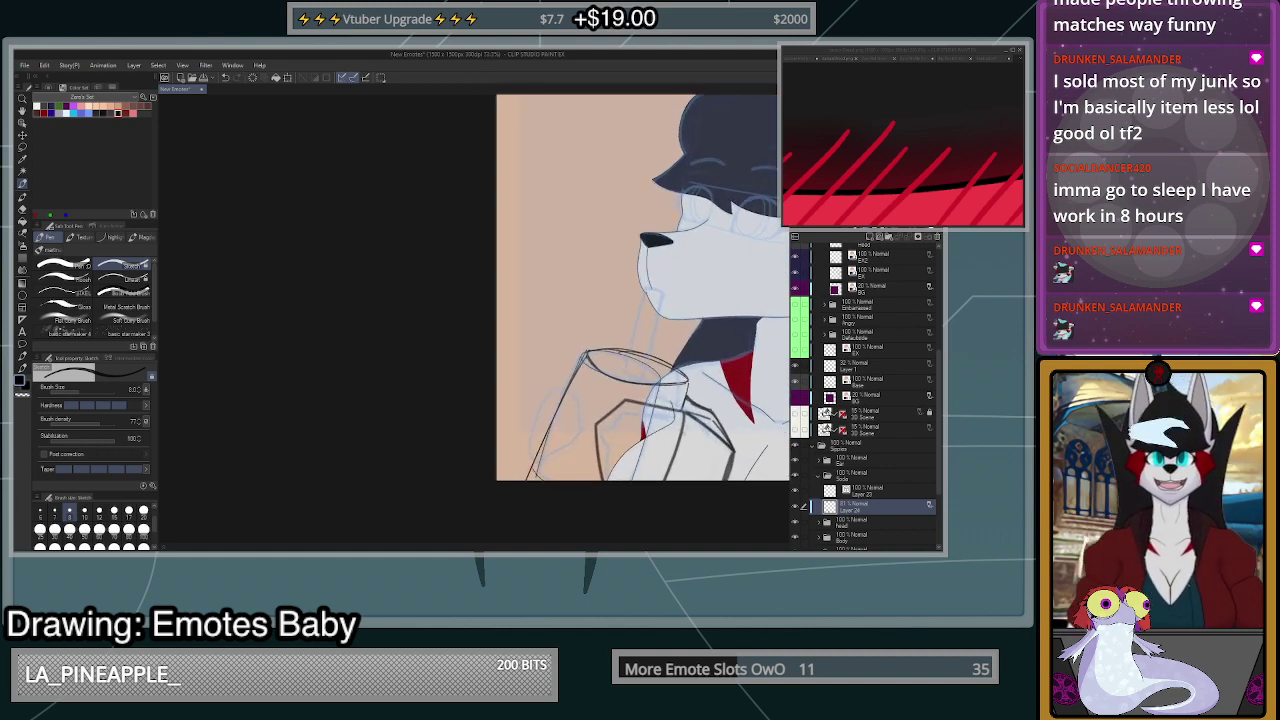
scroll(729, 350, "down", 5)
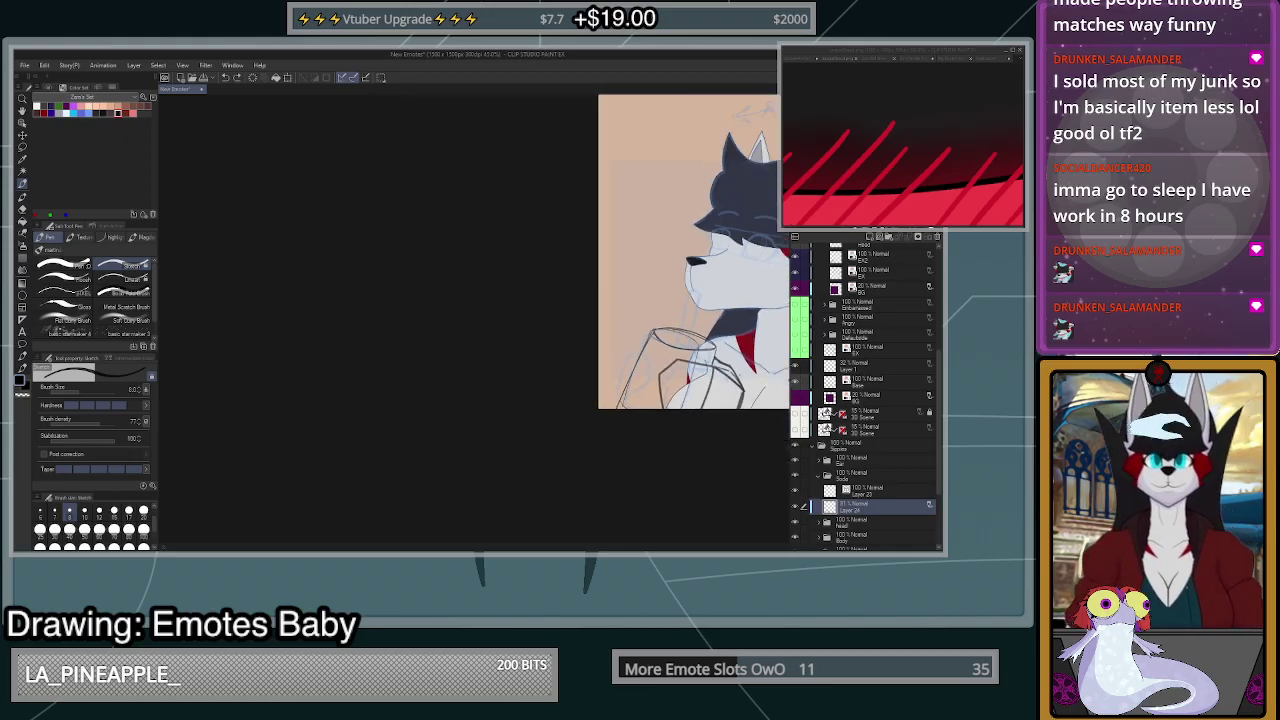
scroll(755, 412, "up", 2)
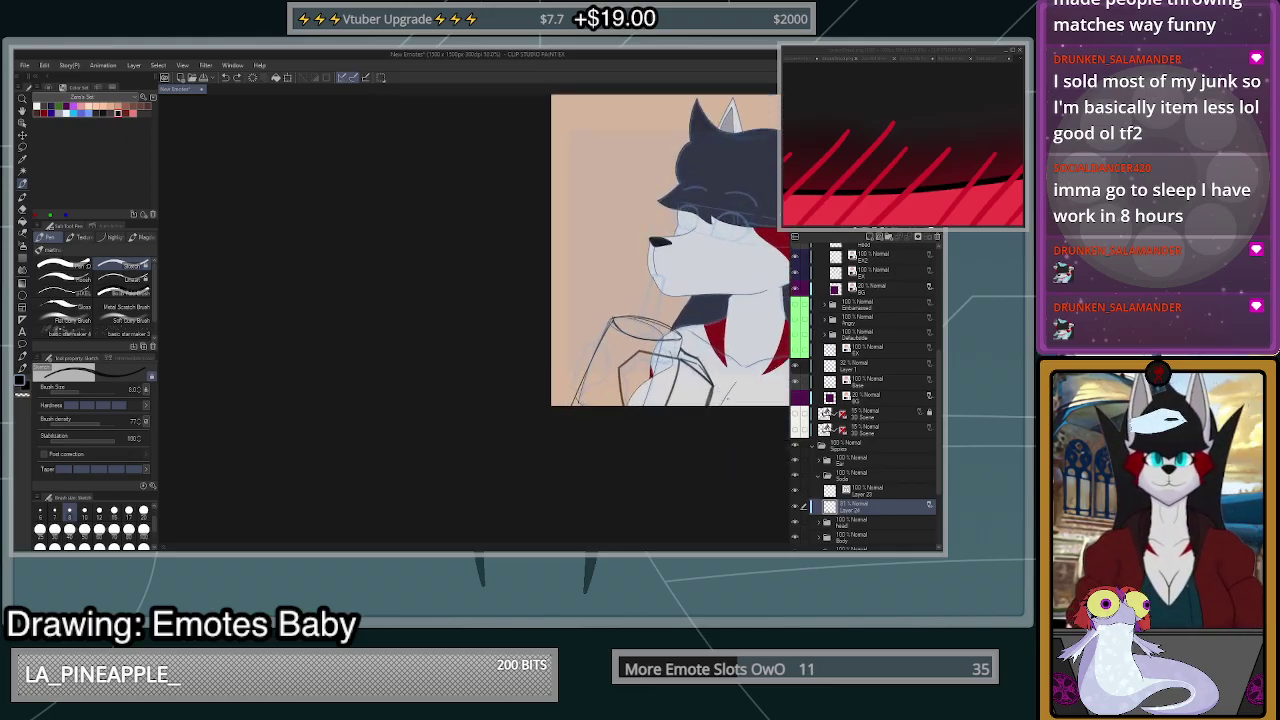
scroll(756, 416, "down", 3)
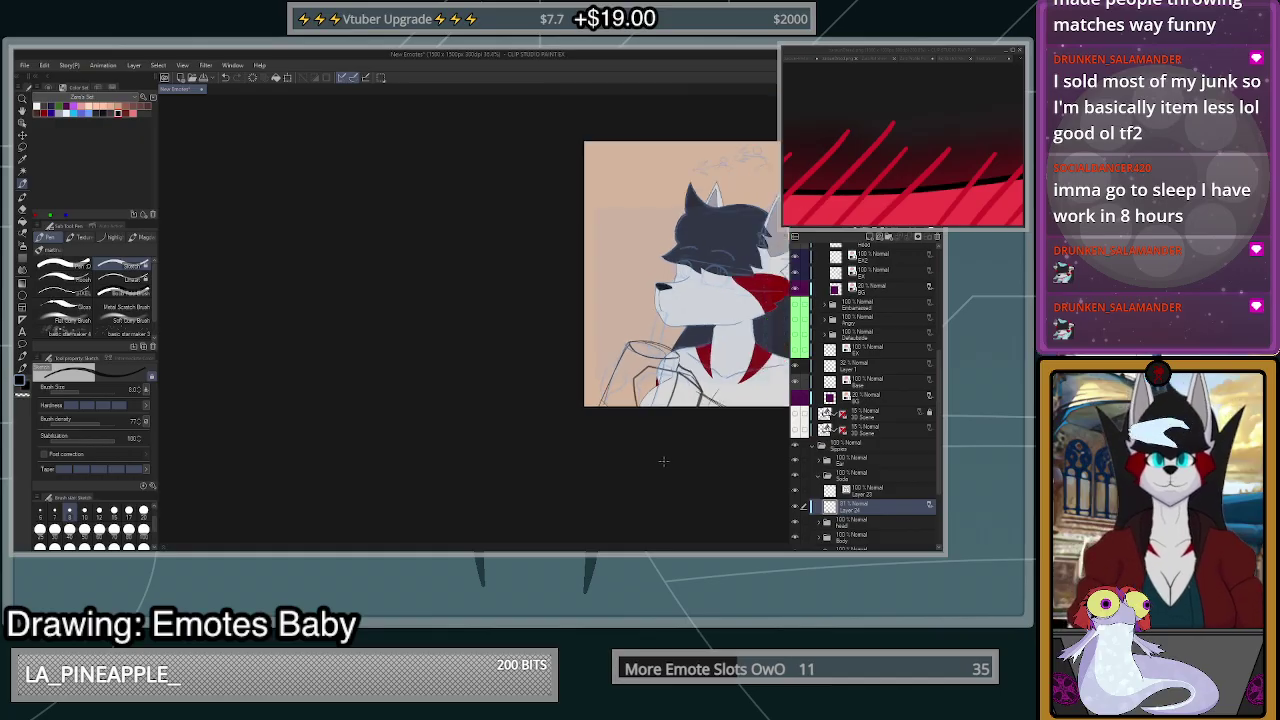
scroll(757, 419, "up", 3)
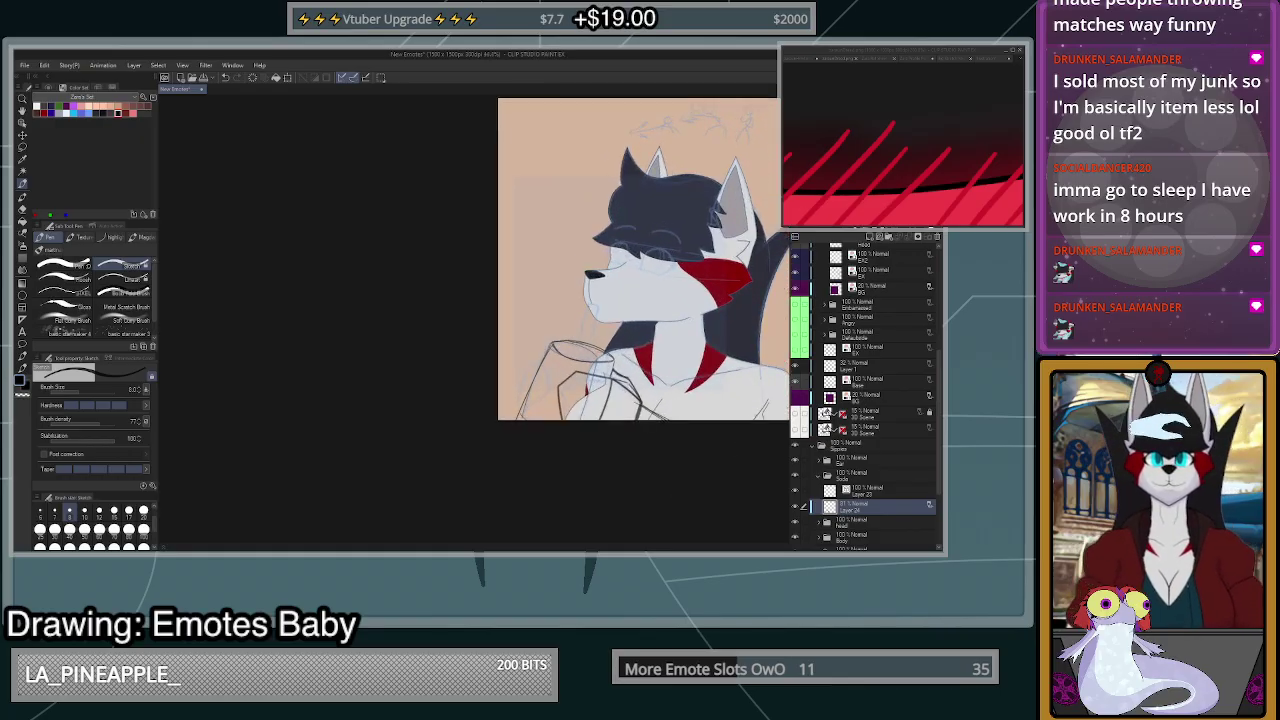
scroll(757, 415, "down", 2)
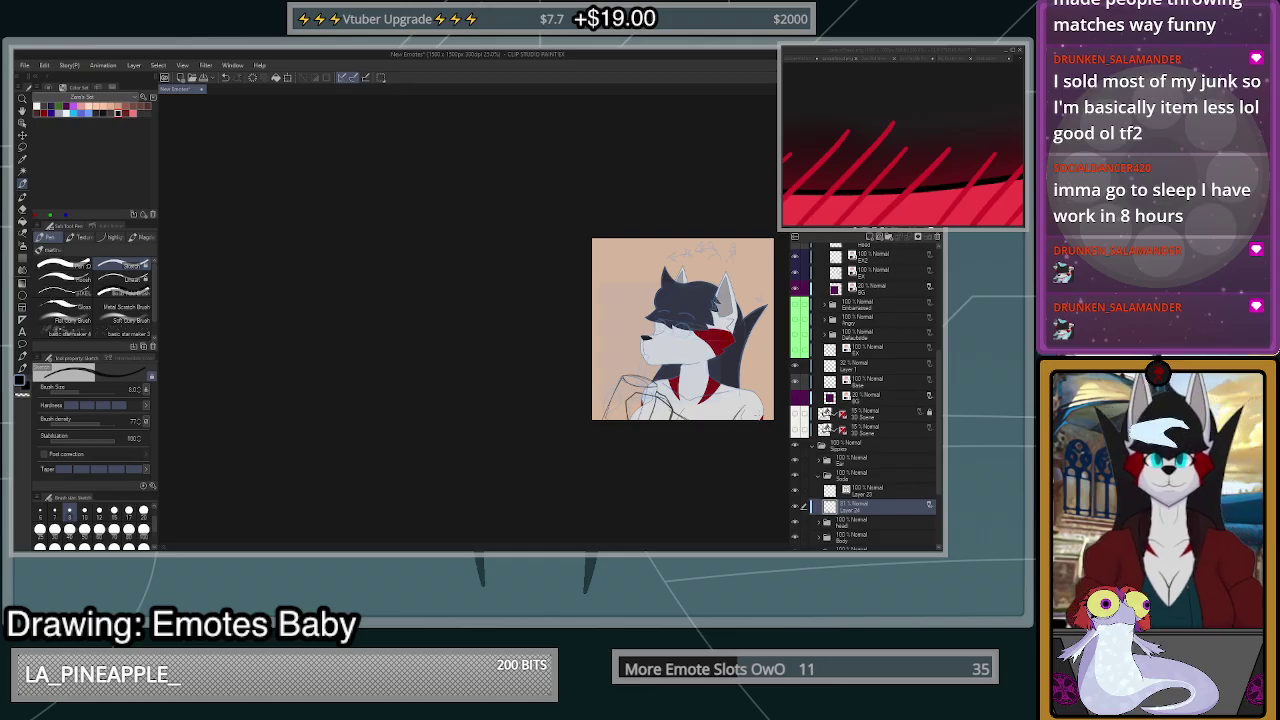
scroll(751, 438, "up", 5)
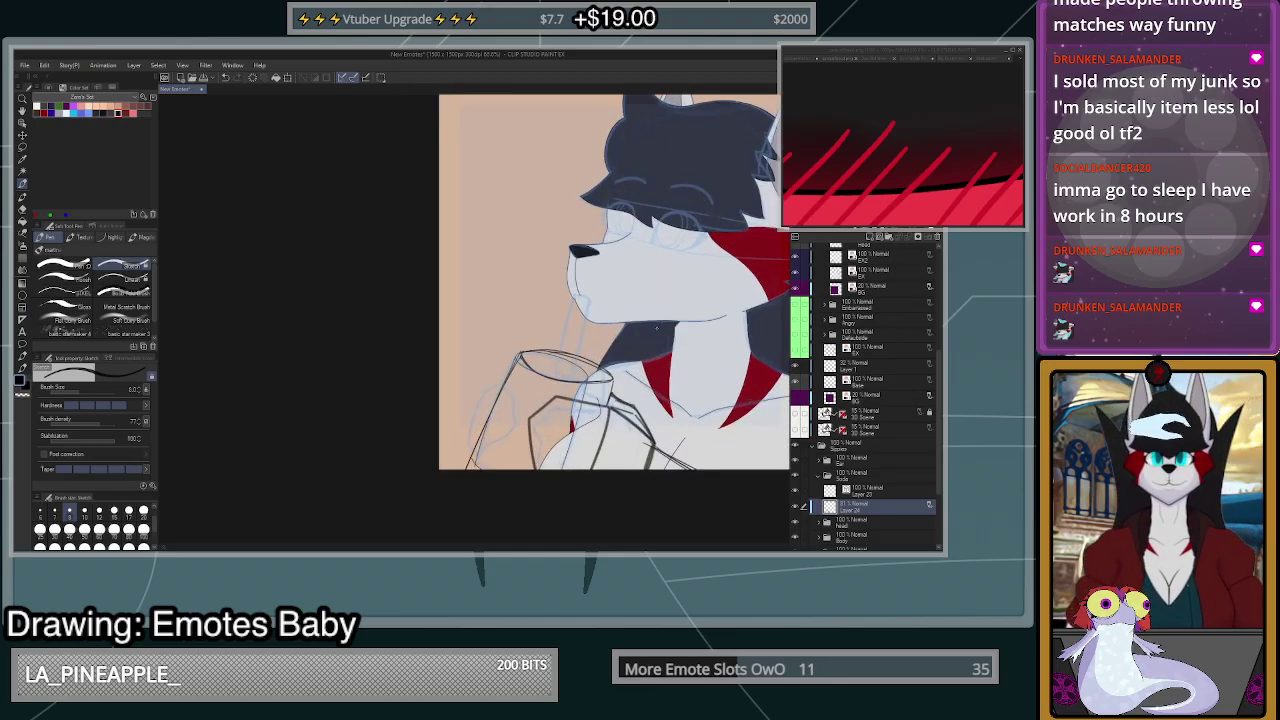
scroll(505, 403, "up", 1)
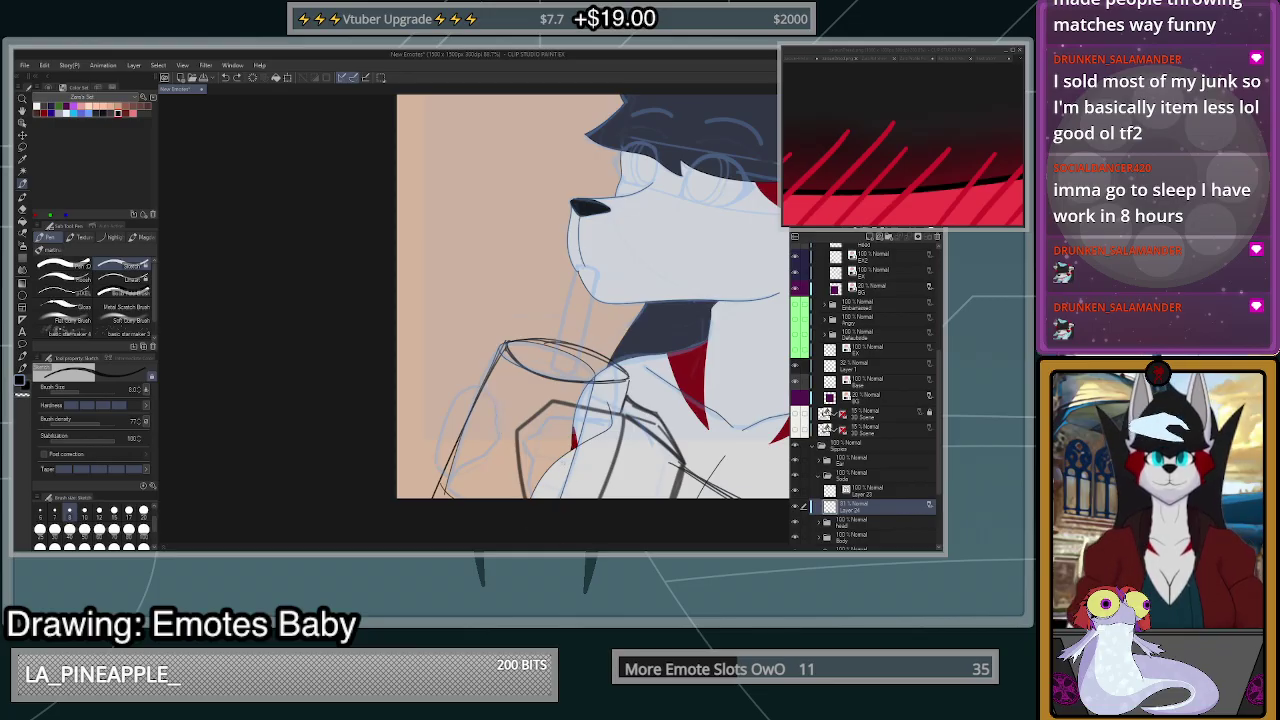
- Fade the blocky hand outline using a size 100 brush with transparent colour, and return the brush size to 12
scroll(632, 506, "up", 1)
left_click(144, 532)
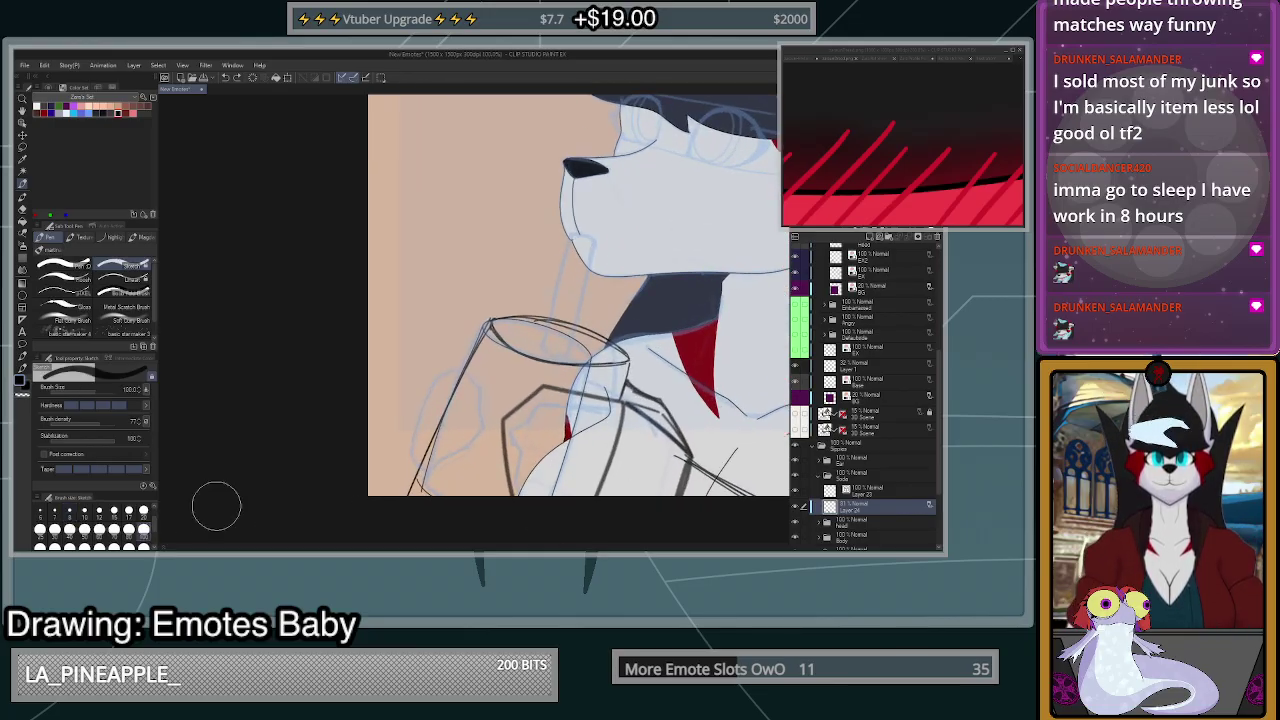
key("c")
mouse_move(620, 416)
left_mouse_down()
mouse_move(565, 391)
mouse_move(527, 401)
mouse_move(506, 485)
left_mouse_up()
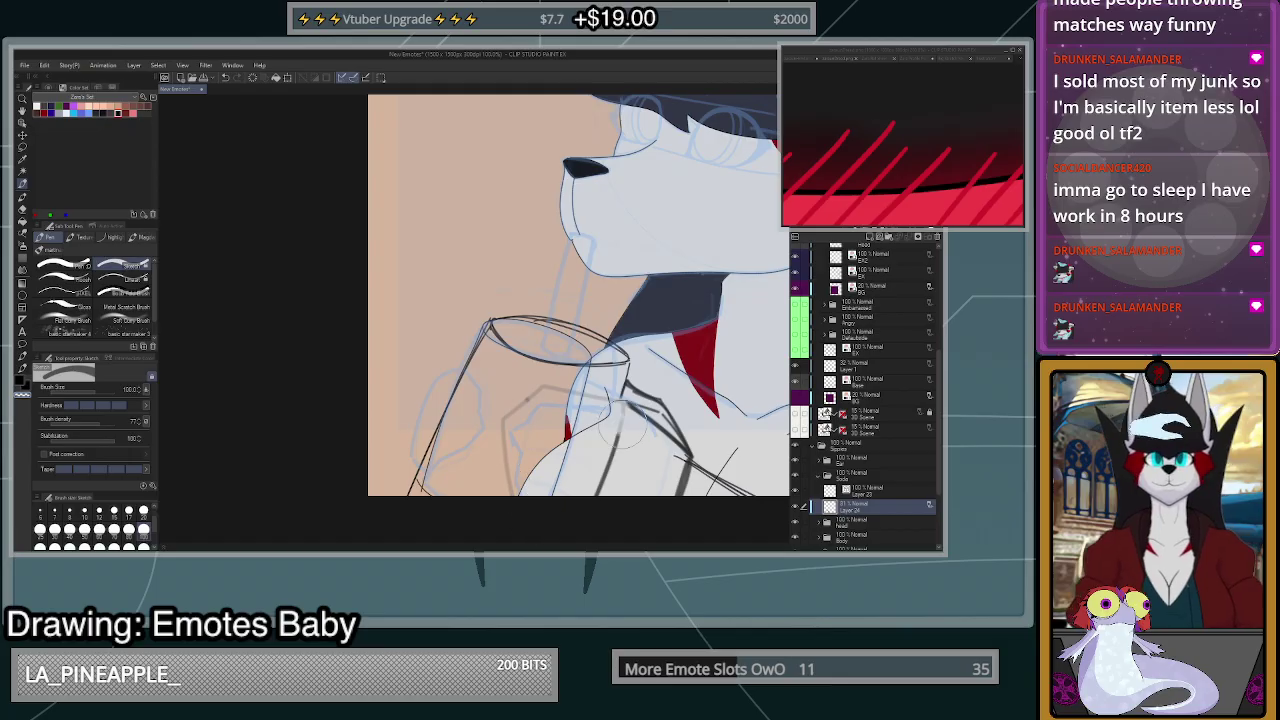
scroll(600, 465, "up", 1)
left_click(113, 511)
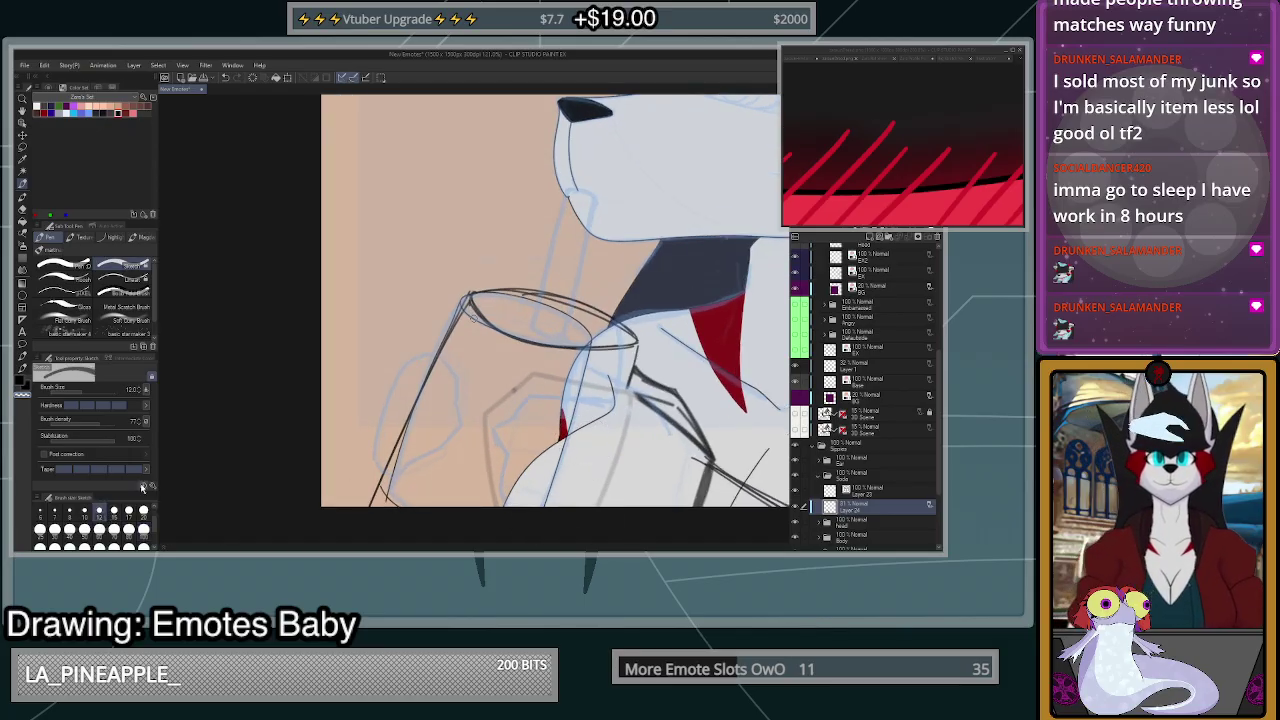
scroll(455, 505, "up", 3)
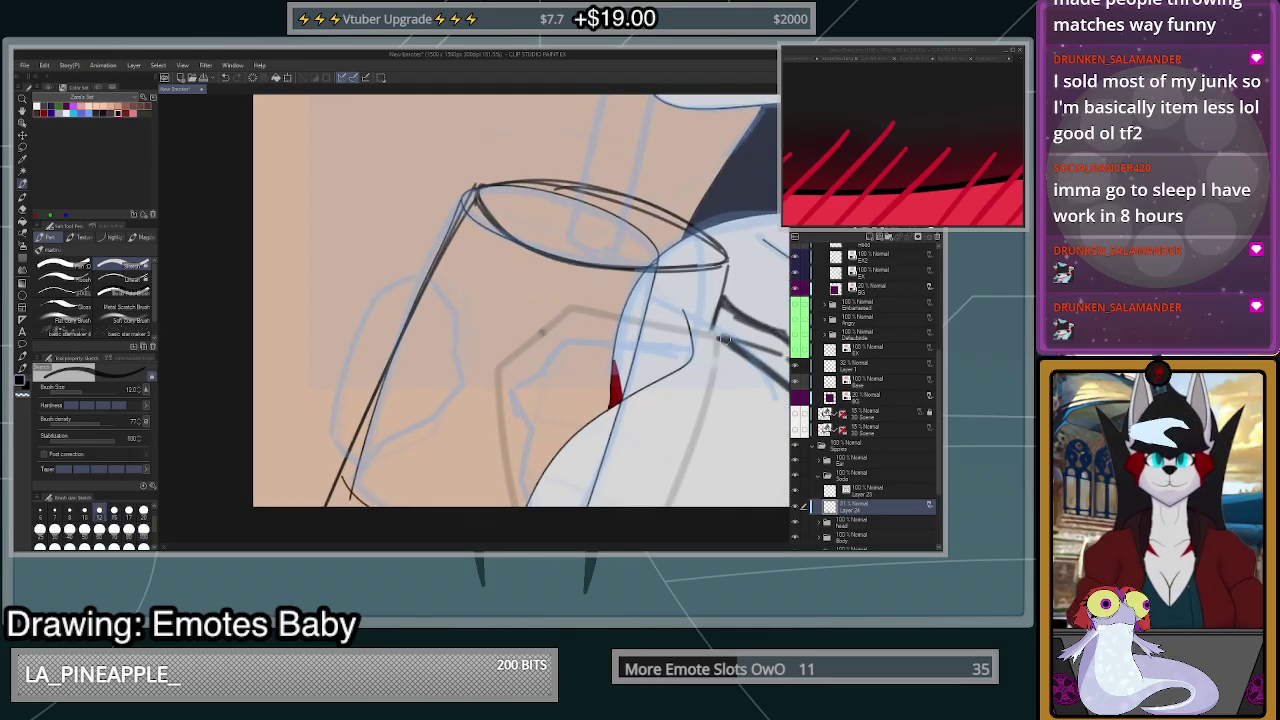
- Sketch the upper finger's top edge and the edge below it across the cup, ending in short bent fingertips, and replace the first attempts
left_click_drag(725, 340, 562, 320)
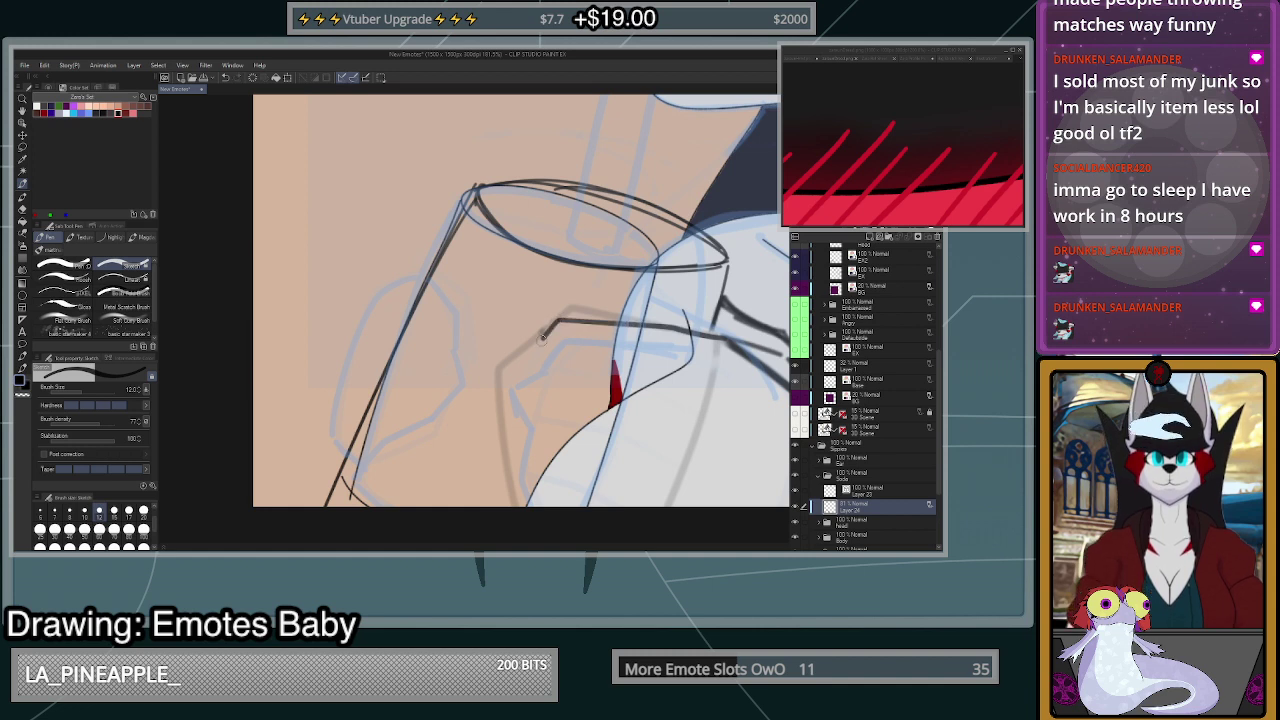
key("ctrl+z")
mouse_move(665, 327)
left_mouse_down()
mouse_move(570, 322)
mouse_move(533, 341)
left_mouse_up()
mouse_move(713, 383)
left_mouse_down()
mouse_move(634, 350)
mouse_move(515, 366)
mouse_move(501, 397)
left_mouse_up()
key("ctrl+z")
key("ctrl+z")
left_click_drag(511, 376, 503, 394)
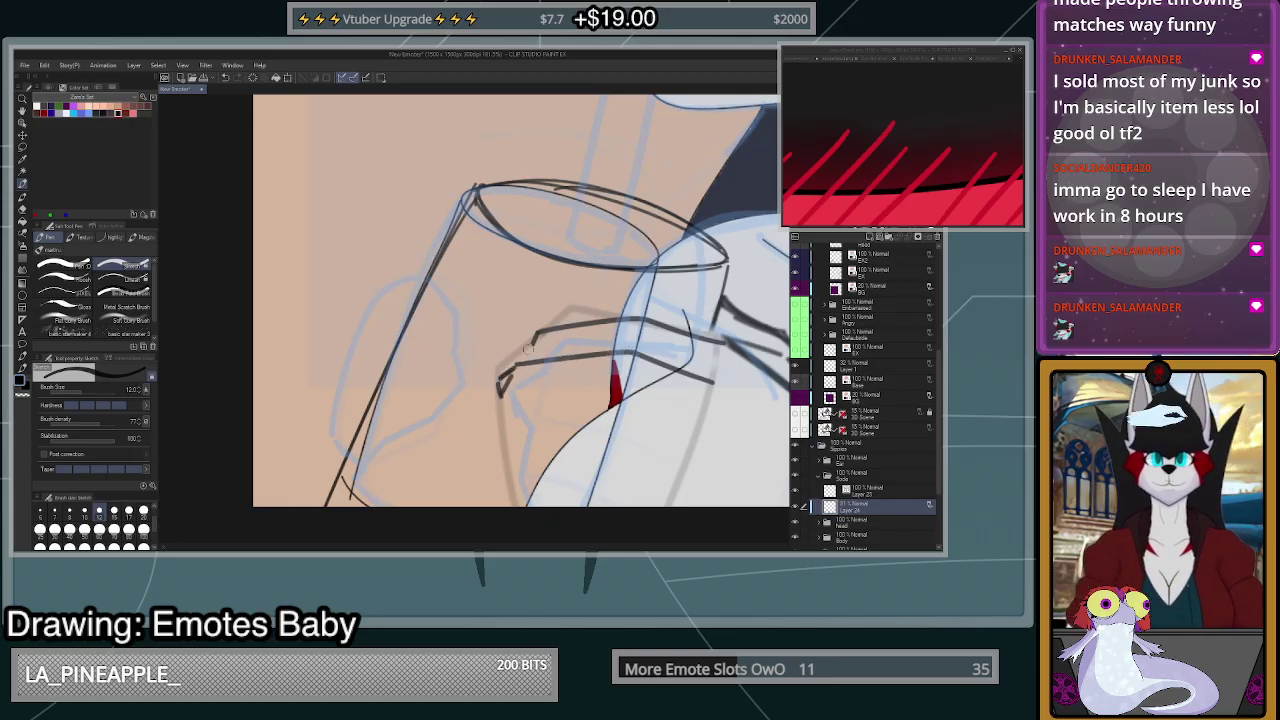
- Refine the upper fingertip's hook, darken the finger's top edge back towards the knuckle, and extend the cup's near side down to it
key("ctrl+z")
mouse_move(537, 334)
left_mouse_down()
mouse_move(526, 345)
mouse_move(658, 316)
mouse_move(538, 338)
left_mouse_up()
key("ctrl+z")
left_click_drag(638, 319, 738, 346)
scroll(629, 464, "down", 3)
scroll(702, 392, "up", 2)
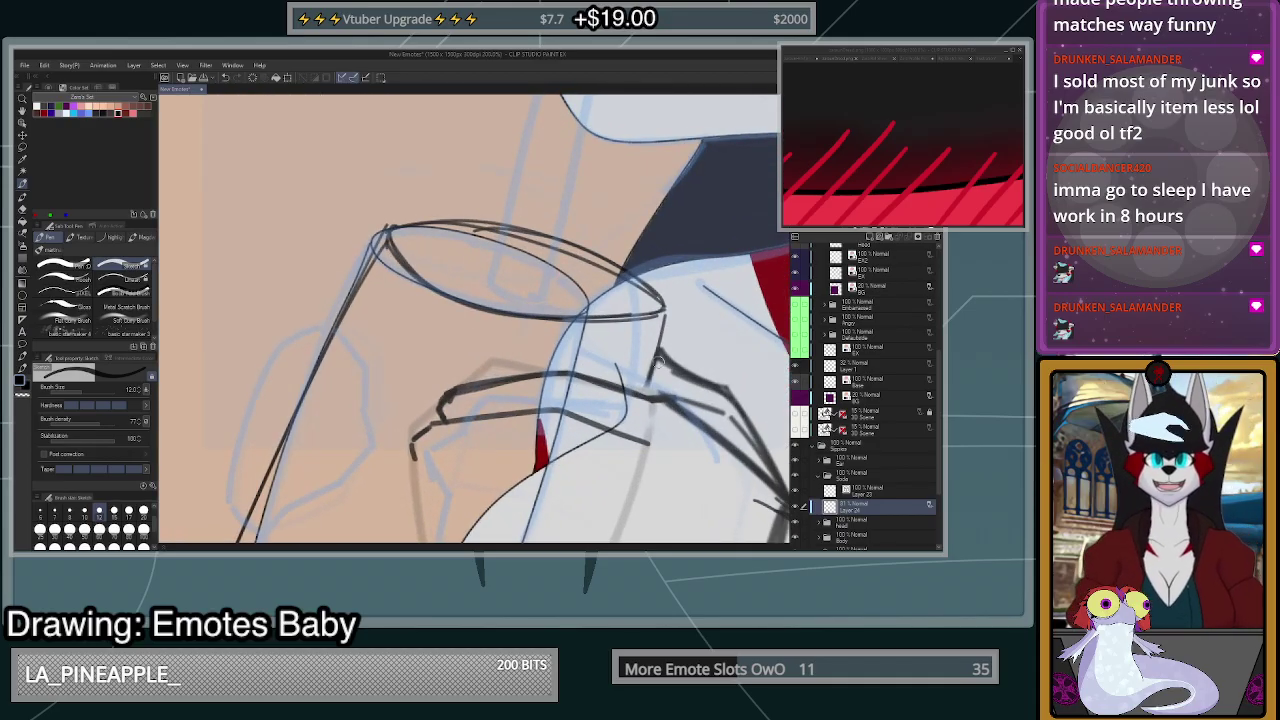
left_click_drag(658, 356, 650, 394)
scroll(683, 383, "down", 3)
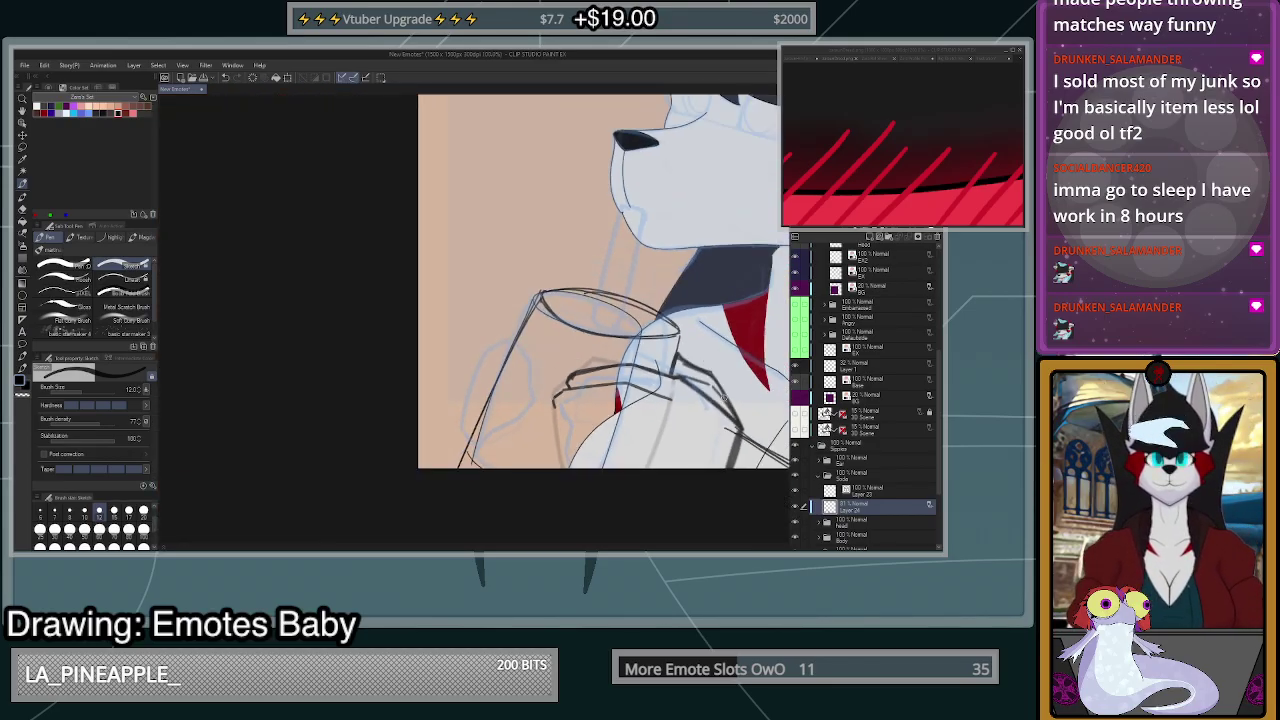
scroll(685, 392, "up", 4)
- Fade the back-of-hand lines with a size 100 brush, return to size 12, and retry the upper finger line's end past the cup
left_click(143, 531)
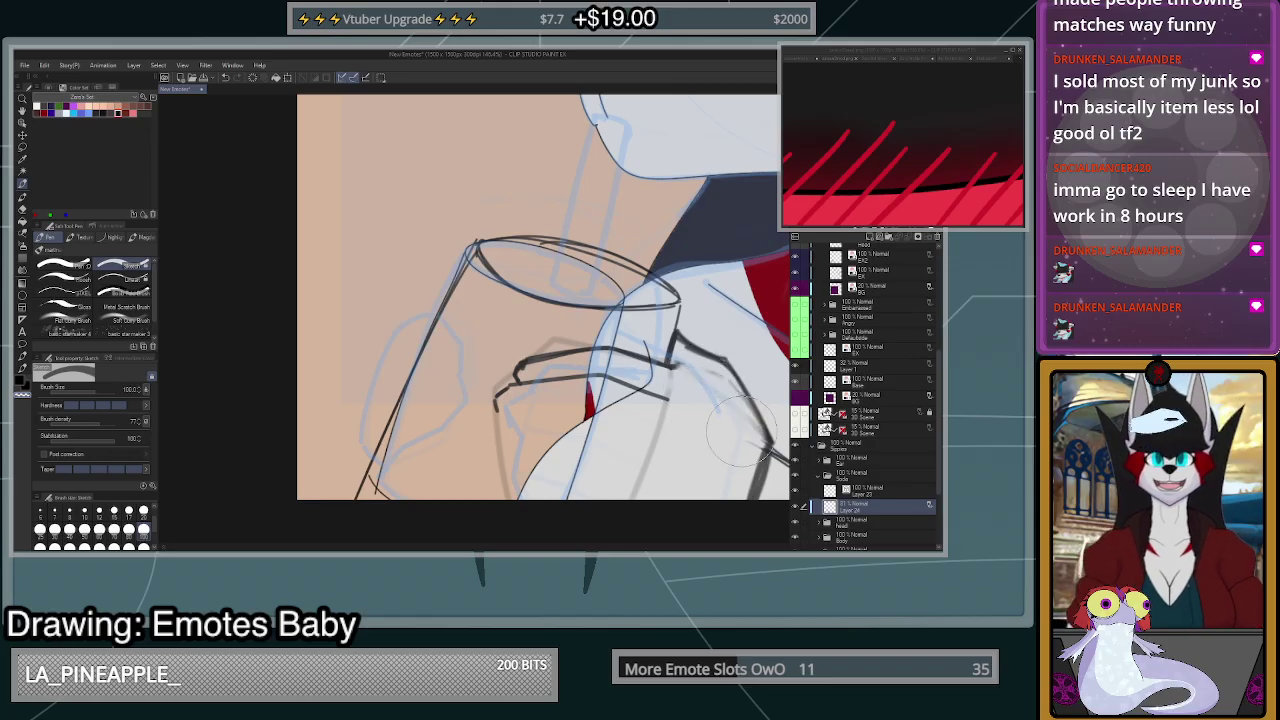
left_click(99, 511)
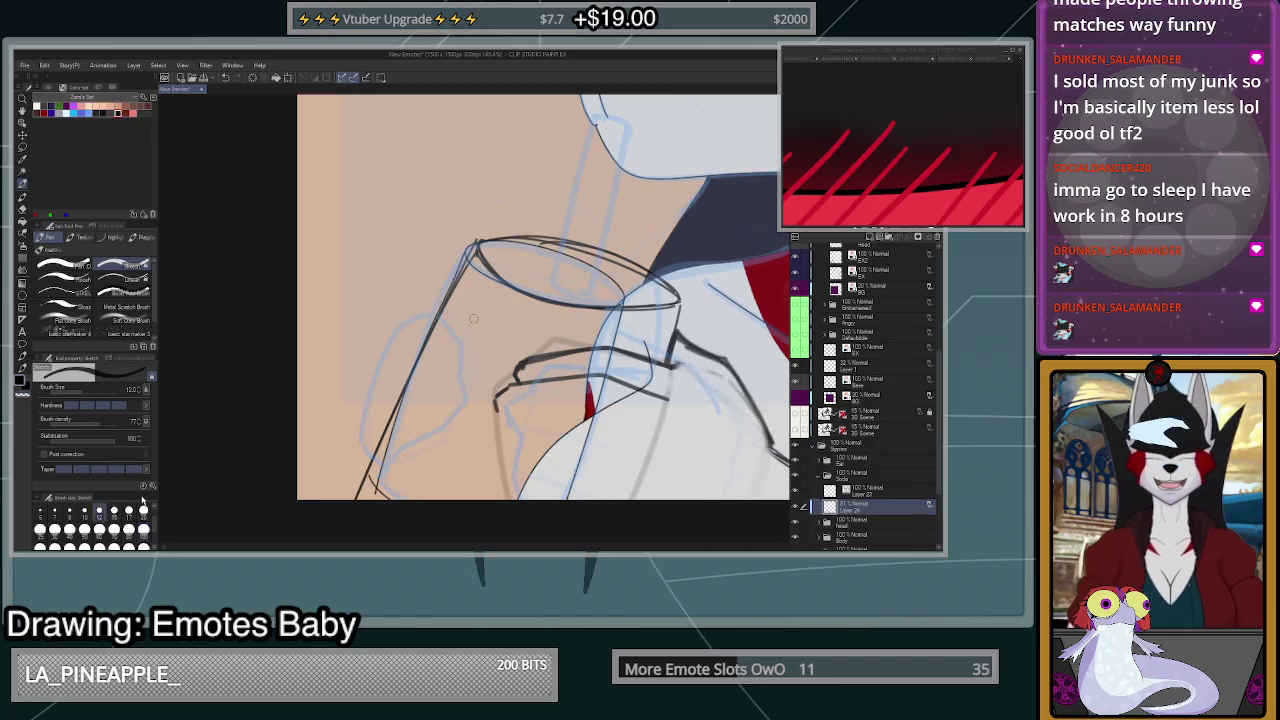
scroll(706, 376, "up", 2)
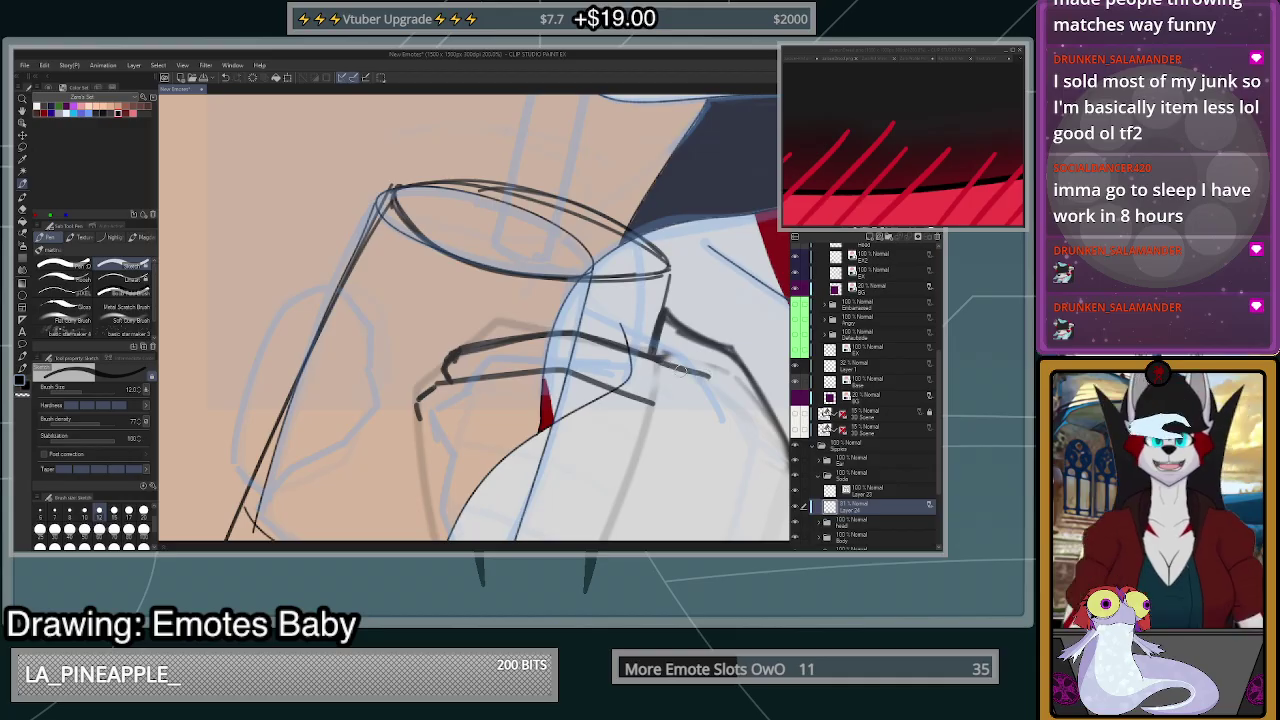
scroll(718, 386, "down", 2)
scroll(736, 396, "up", 2)
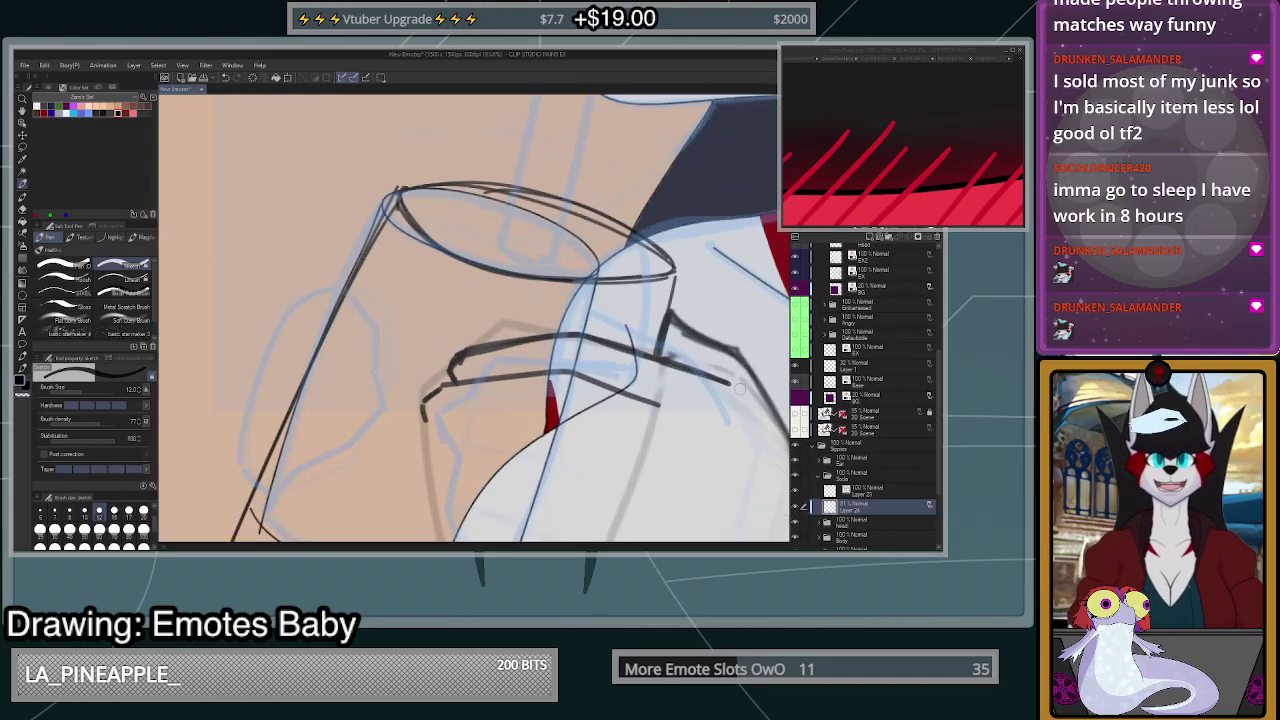
key("ctrl+z")
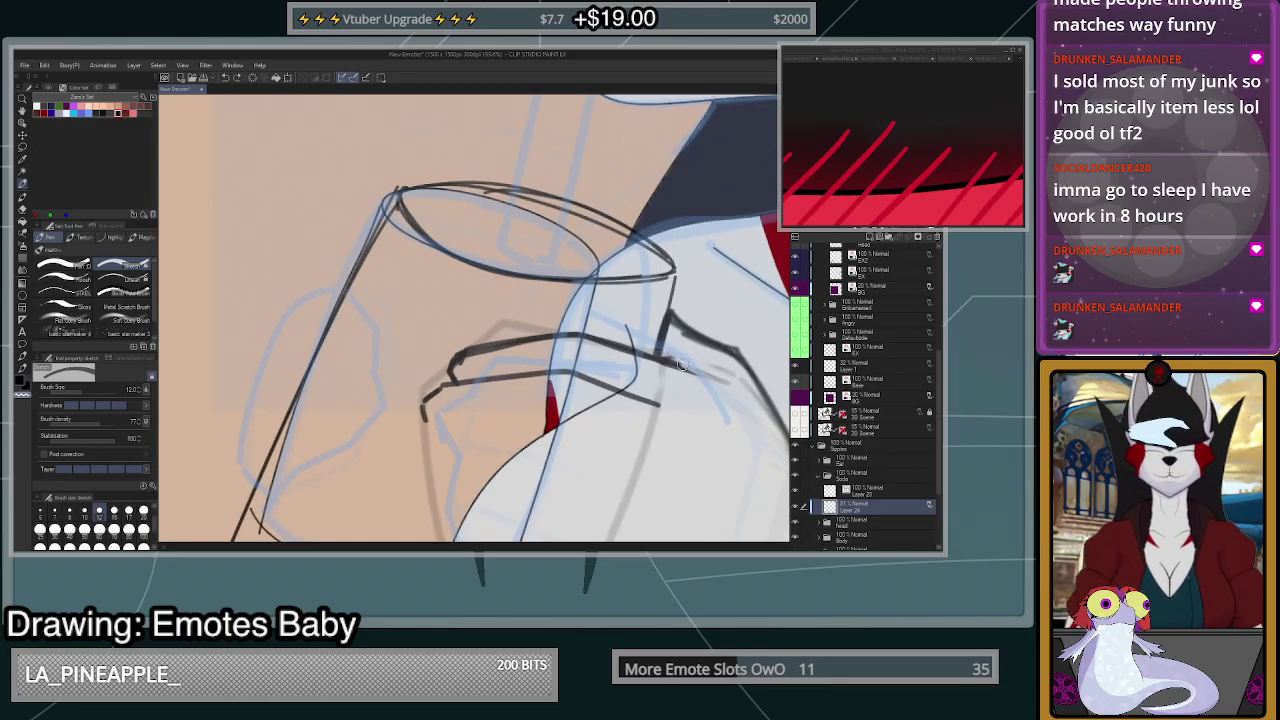
left_click_drag(660, 353, 728, 386)
key("ctrl+z")
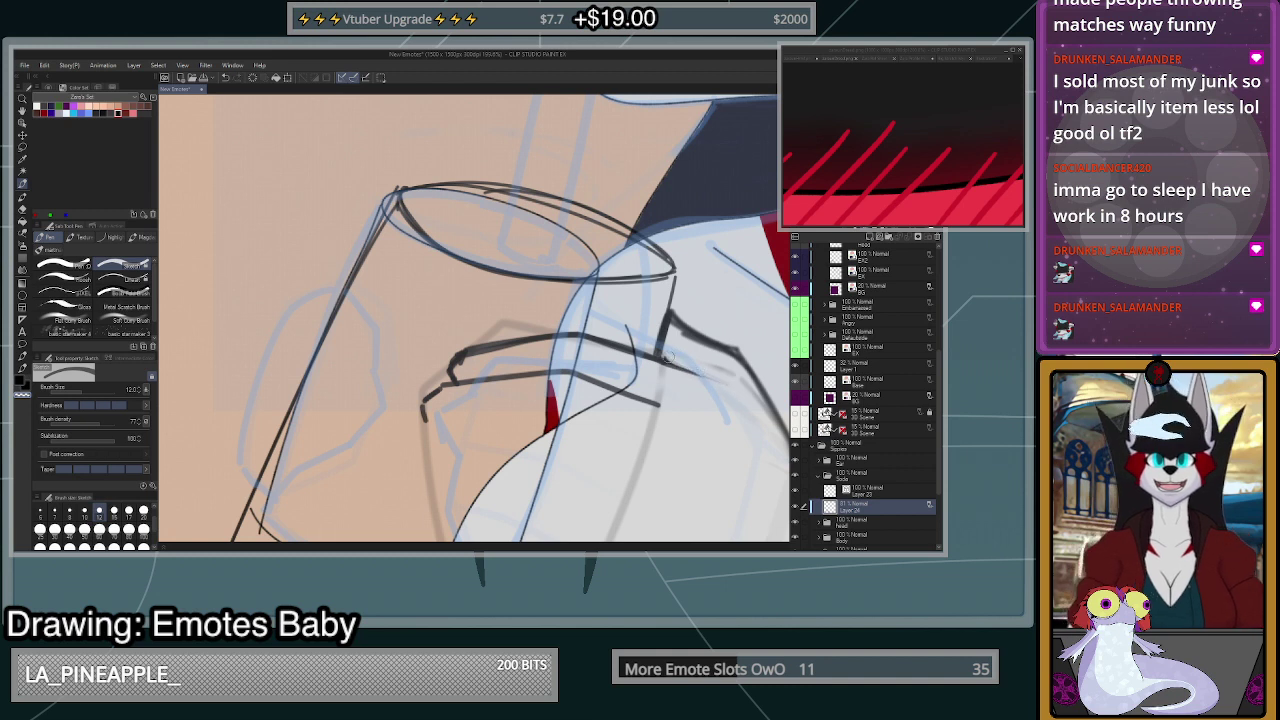
mouse_move(697, 373)
left_mouse_down()
mouse_move(669, 362)
mouse_move(726, 380)
left_mouse_up()
key("ctrl+z")
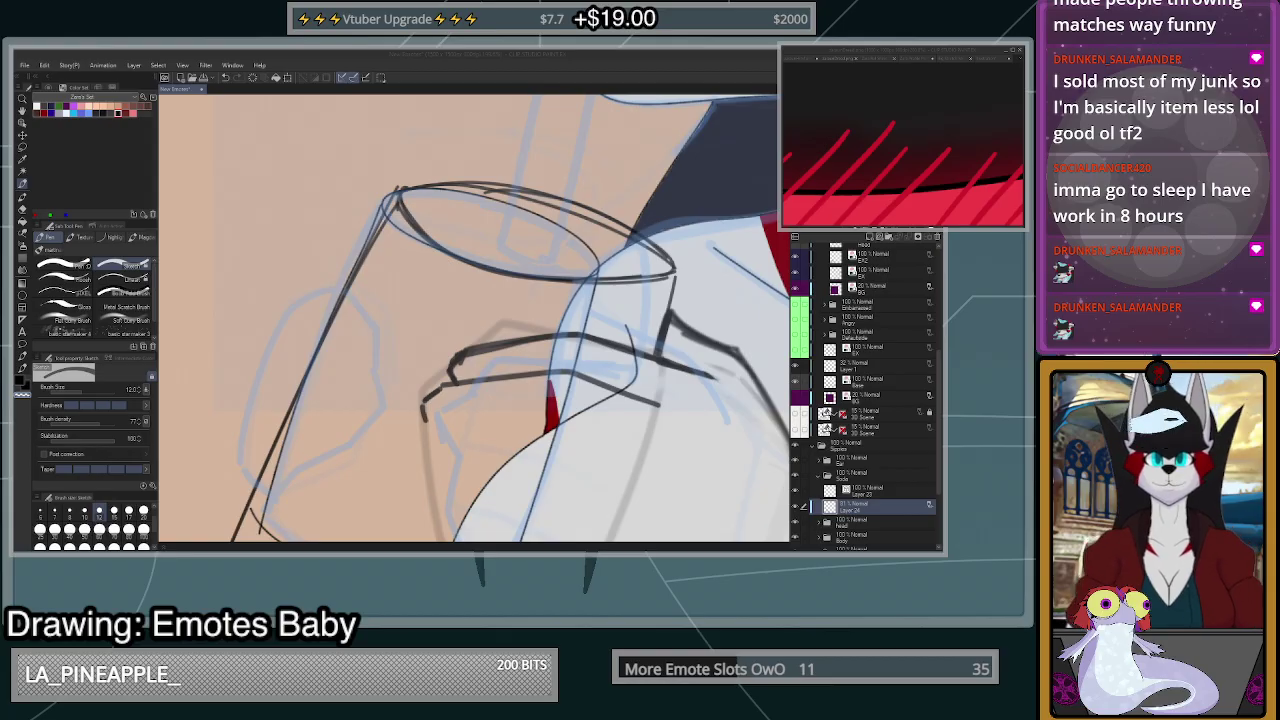
- Reshape the inner ends of both finger lines where they pass the cup's near side, alternating drawing with transparent-colour erasing
left_click(660, 402)
key("c")
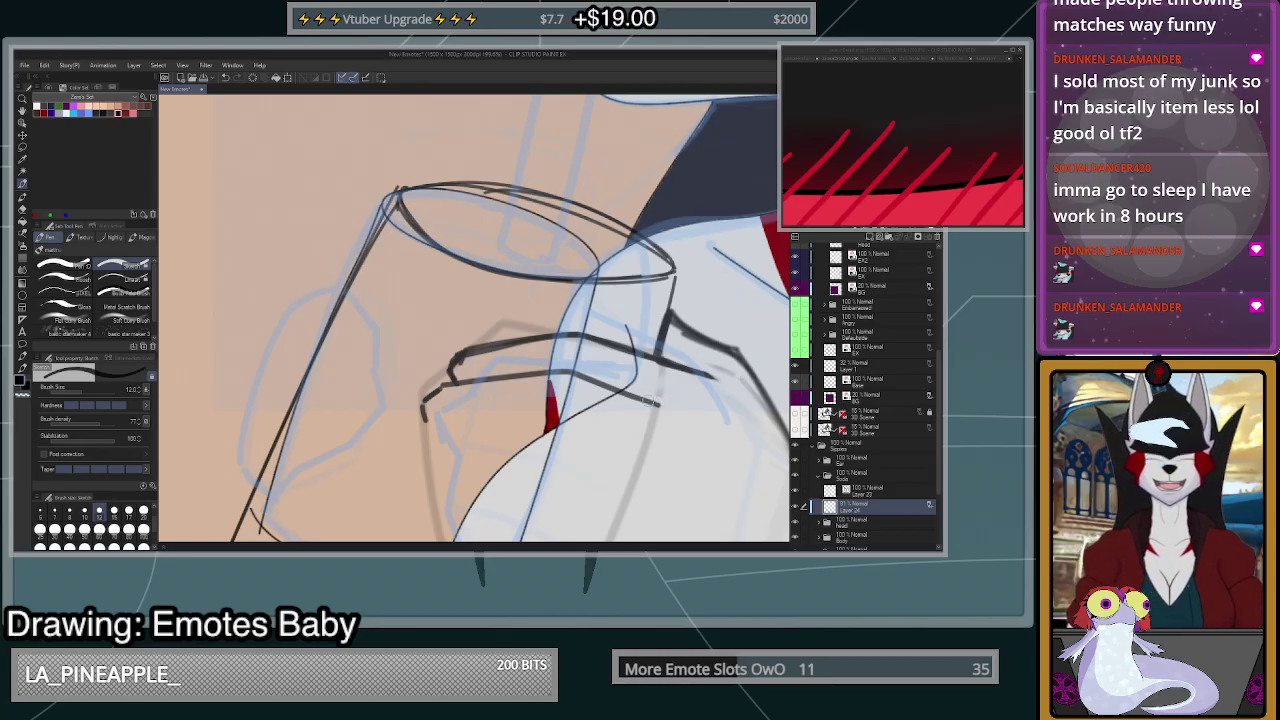
left_click_drag(652, 402, 685, 417)
key("ctrl+z")
key("c")
key("ctrl+z")
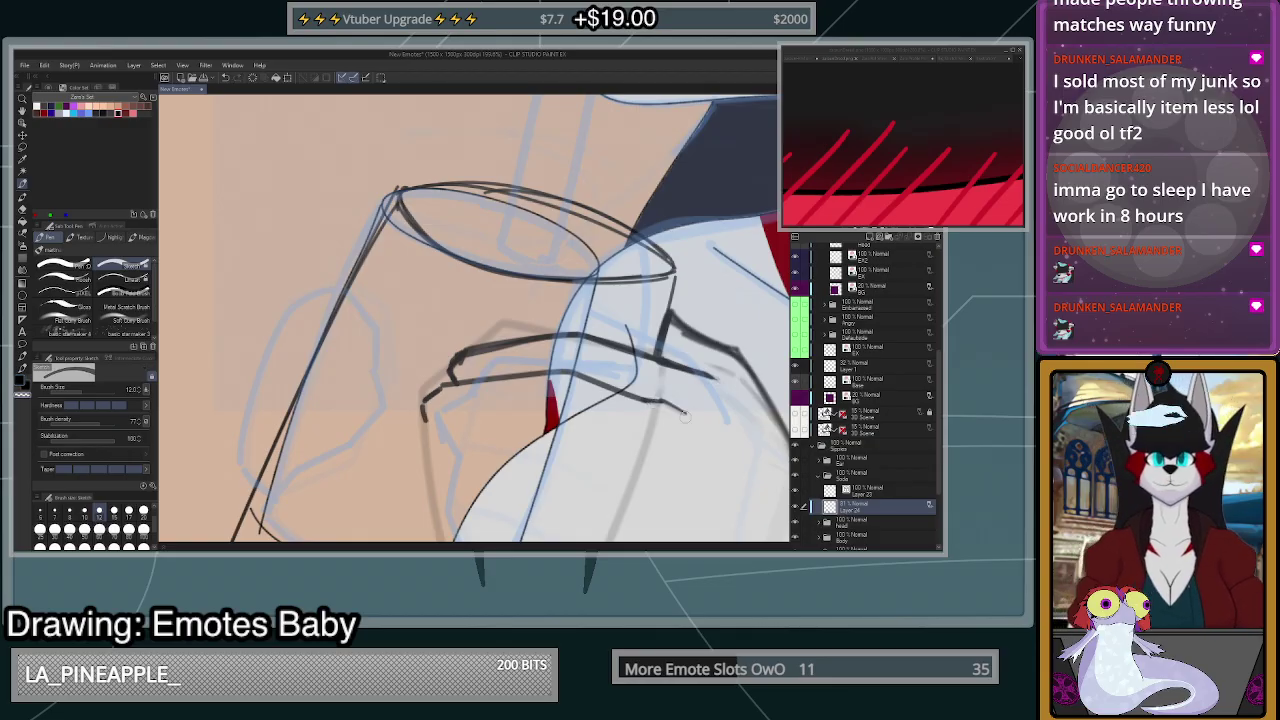
mouse_move(673, 367)
left_mouse_down()
mouse_move(708, 379)
mouse_move(652, 357)
mouse_move(703, 361)
mouse_move(585, 337)
left_mouse_up()
key("c")
key("ctrl+z")
key("c")
key("c")
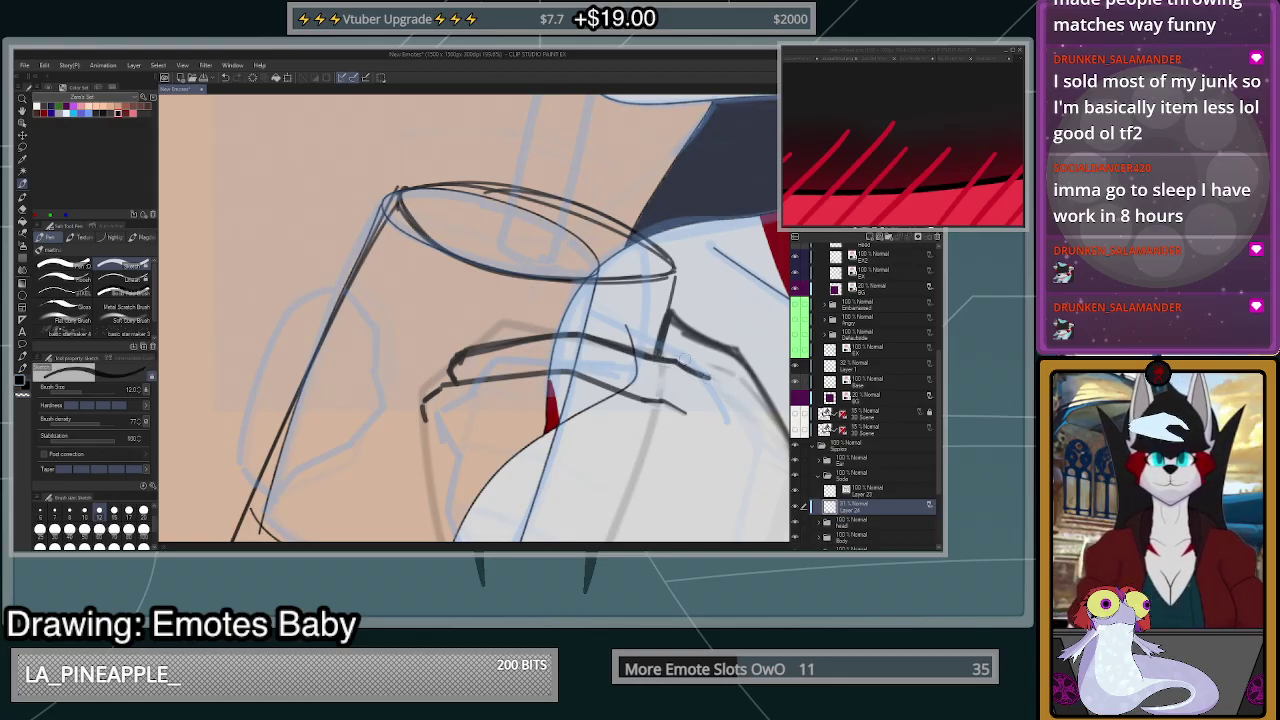
key("c")
mouse_move(676, 367)
left_mouse_down()
mouse_move(738, 386)
mouse_move(724, 382)
left_mouse_up()
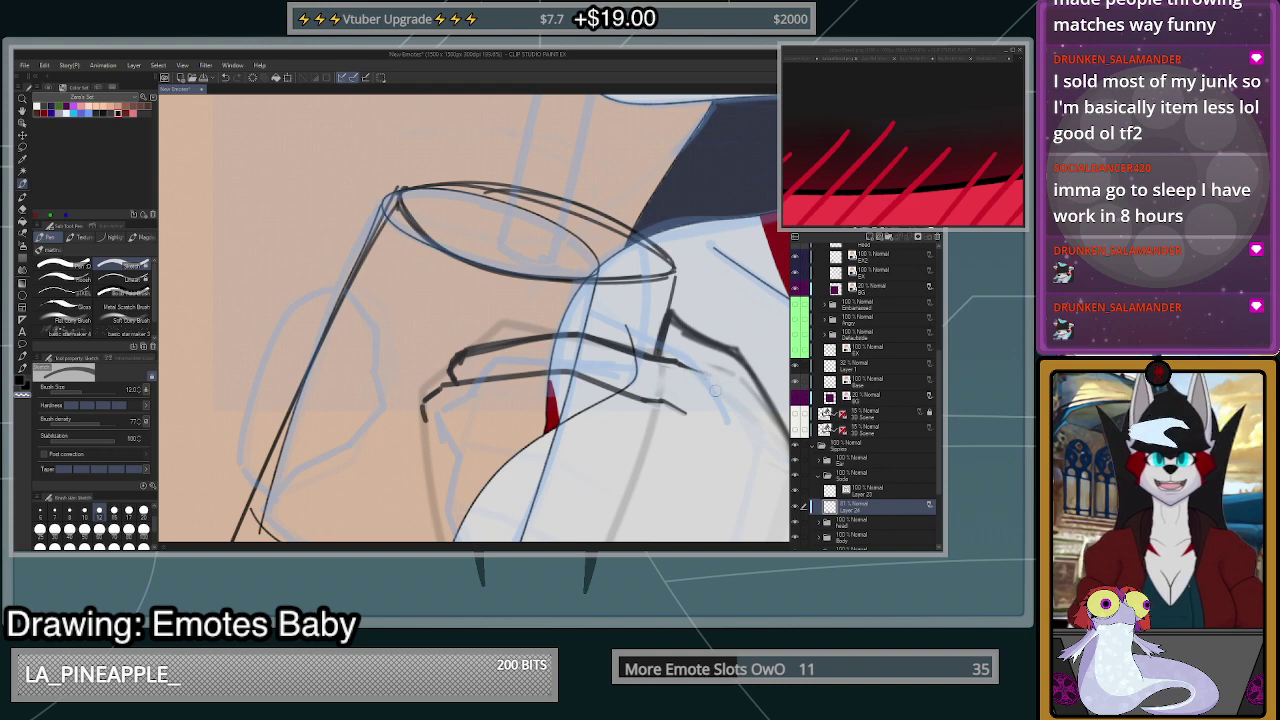
scroll(718, 372, "up", 1)
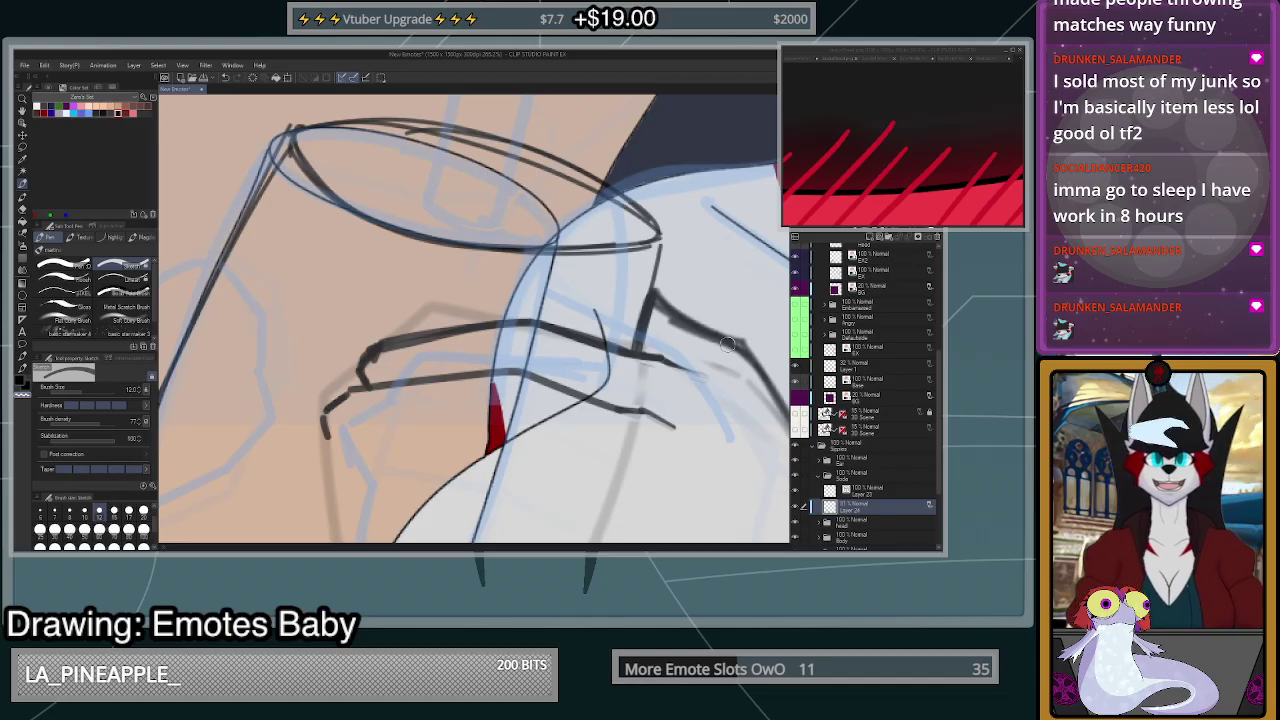
- Set the brush size to 10 and extend the upper finger line a short way past the cup's near side
left_click(85, 513)
key("c")
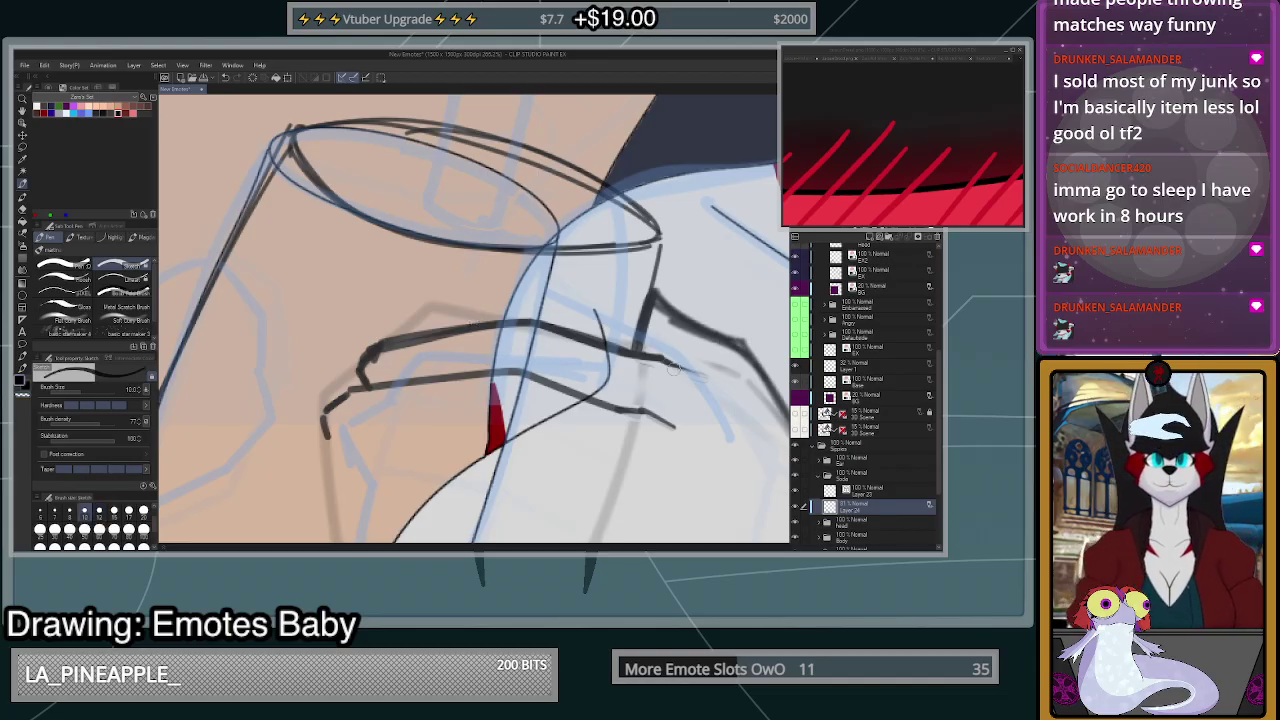
left_click_drag(664, 358, 700, 376)
key("ctrl+z")
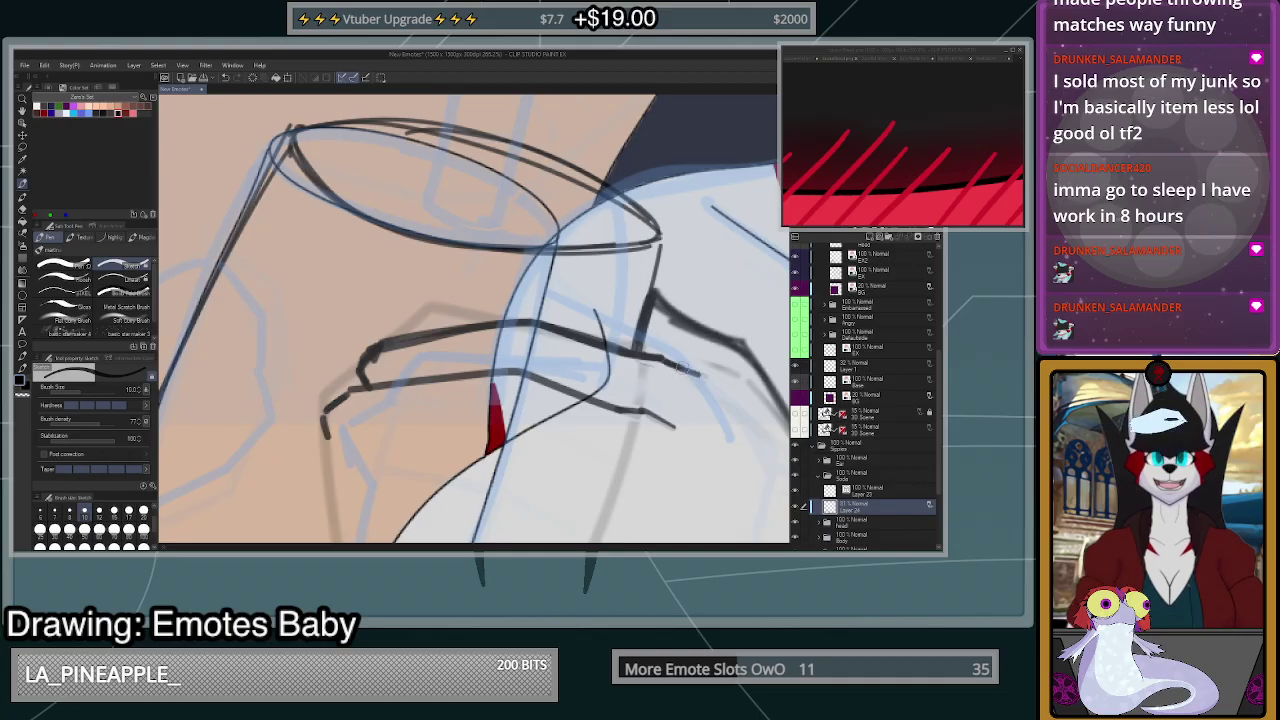
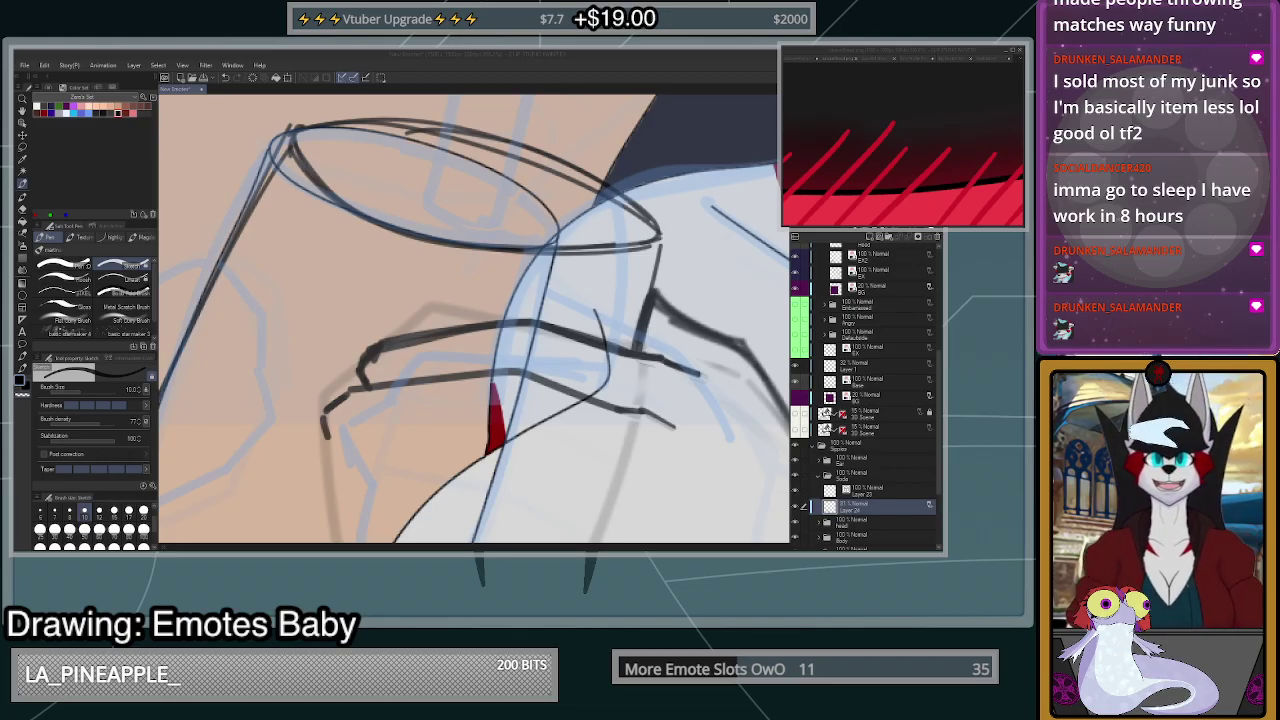
left_click(660, 240)
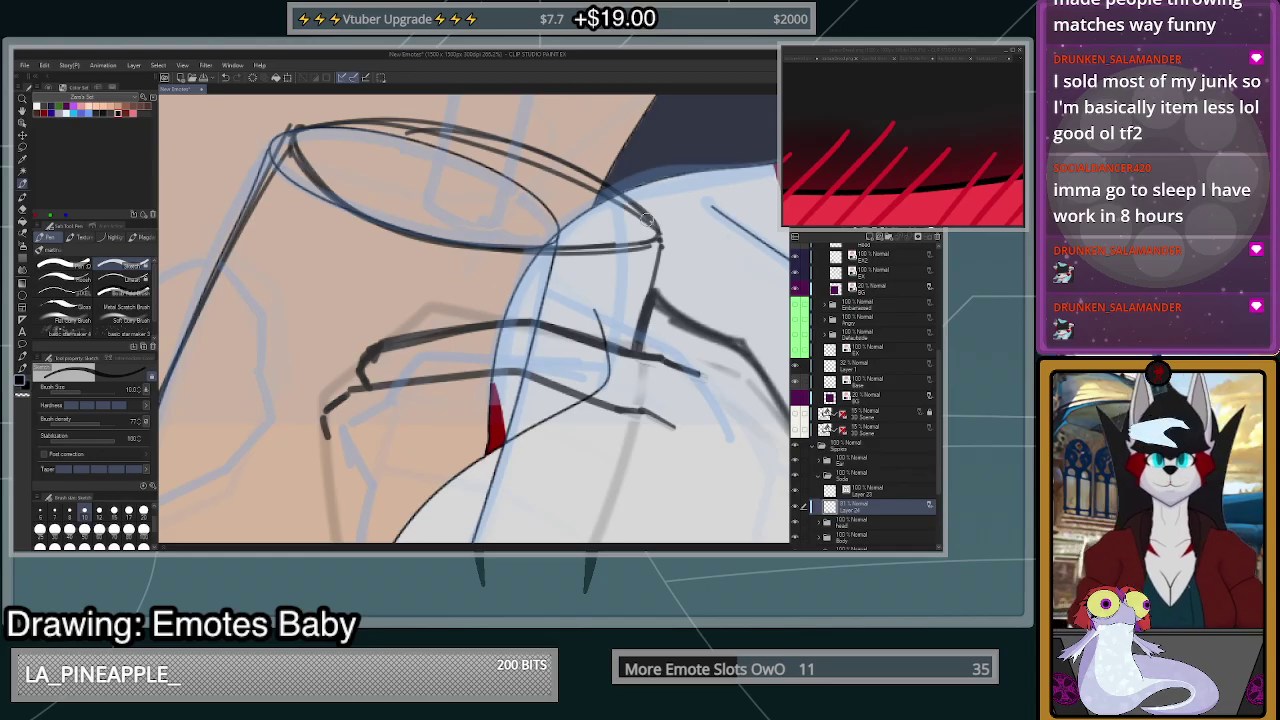
- Redraw the lower finger line with a heavier stroke from its inner end to the fingertip and check it against the cup
scroll(645, 228, "down", 3)
scroll(664, 358, "up", 4)
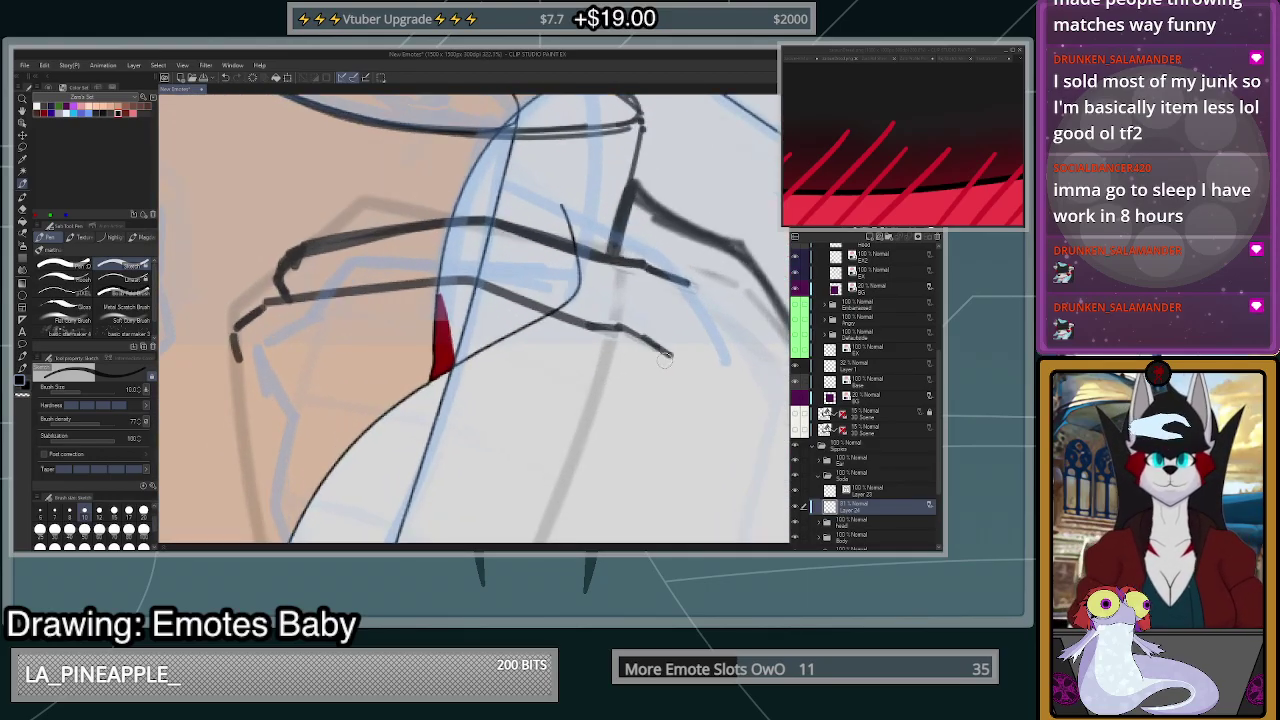
key("ctrl+z")
left_click_drag(665, 353, 474, 276)
key("ctrl+z")
key("ctrl+z")
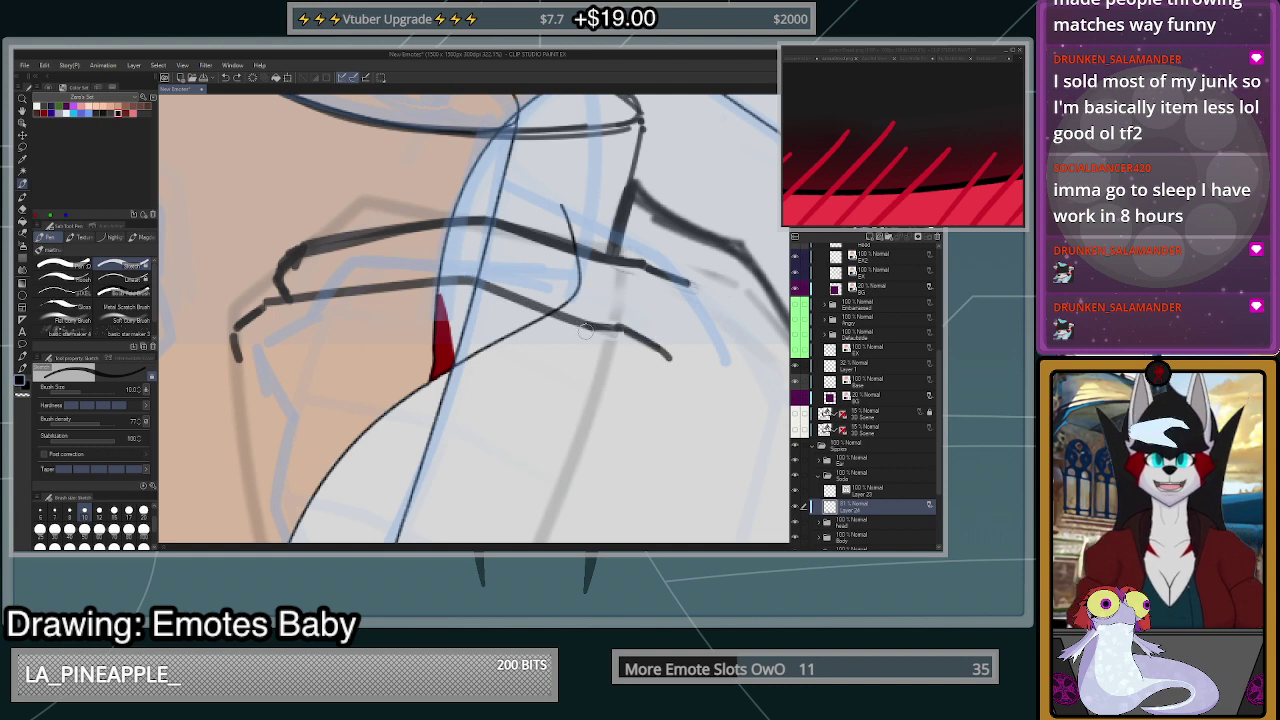
mouse_move(585, 333)
left_mouse_down()
mouse_move(470, 281)
mouse_move(268, 297)
mouse_move(280, 290)
left_mouse_up()
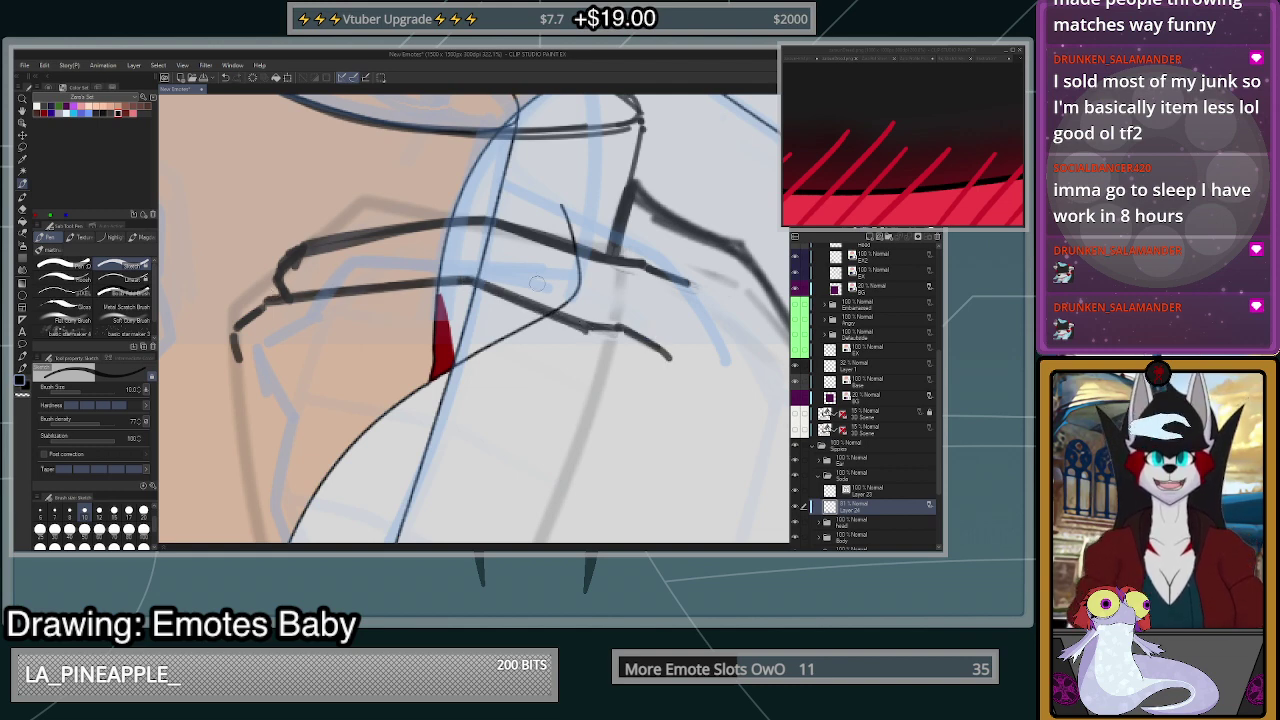
scroll(537, 284, "down", 6)
scroll(537, 284, "up", 1)
scroll(705, 330, "down", 4)
scroll(560, 275, "up", 5)
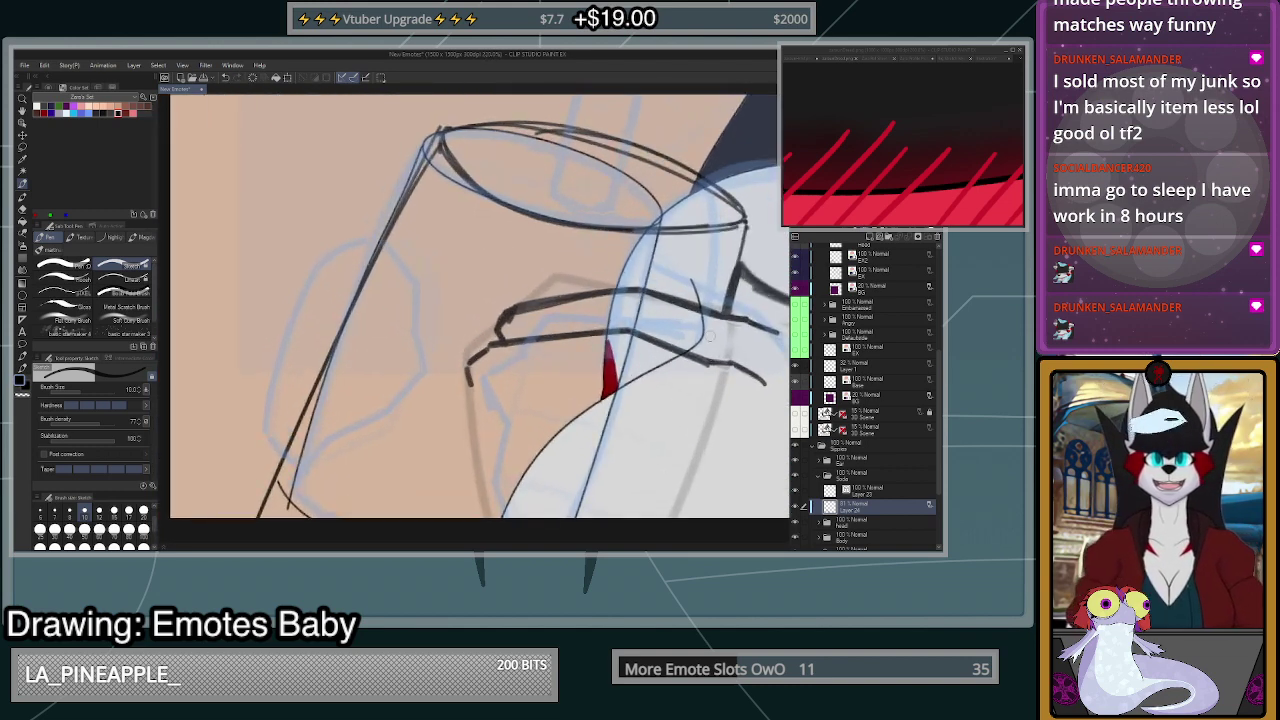
scroll(725, 341, "up", 2)
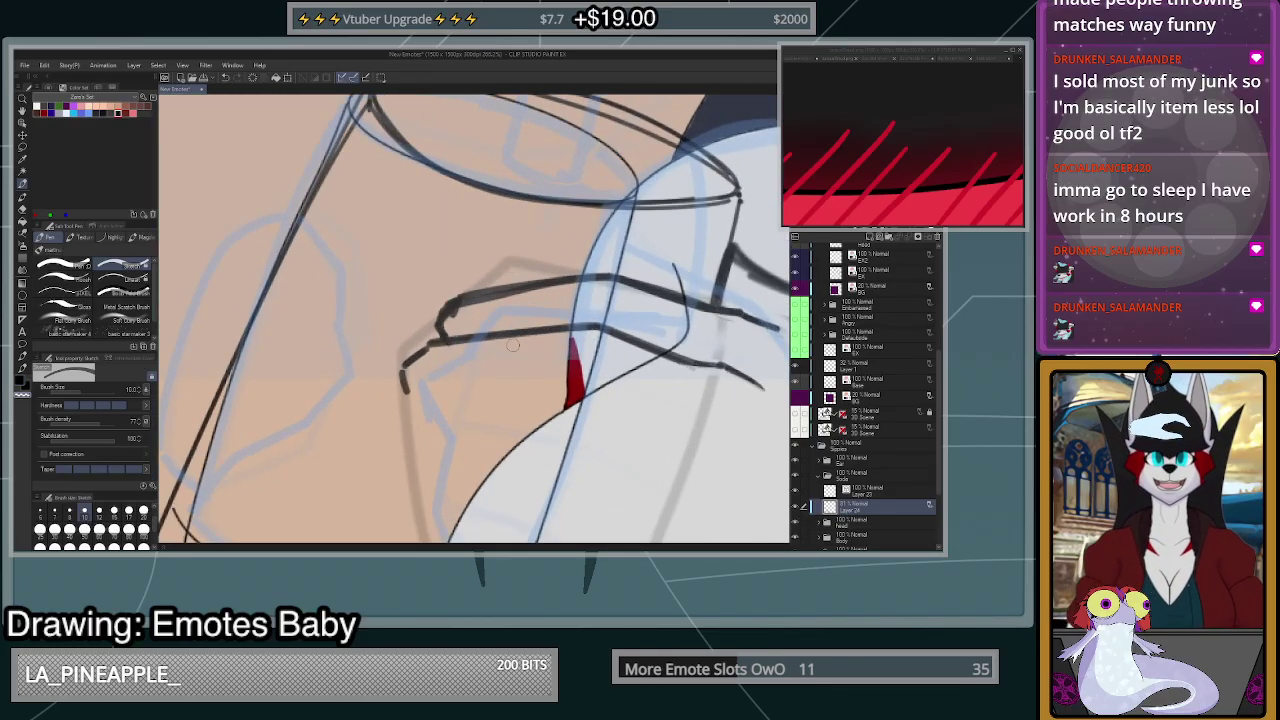
- Darken the lower finger's hooked tip and check the gripping fingers against the whole cup
key("c")
left_click_drag(403, 371, 407, 394)
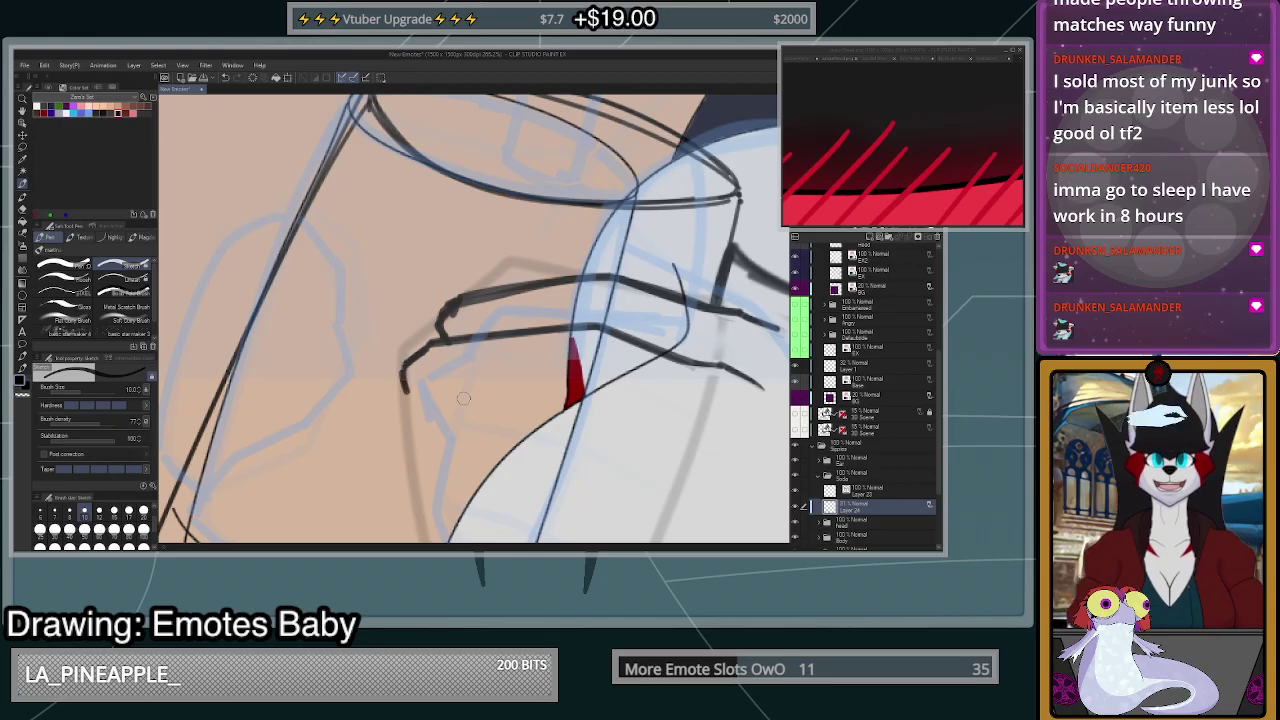
scroll(590, 425, "down", 10)
scroll(670, 441, "up", 7)
scroll(670, 442, "down", 4)
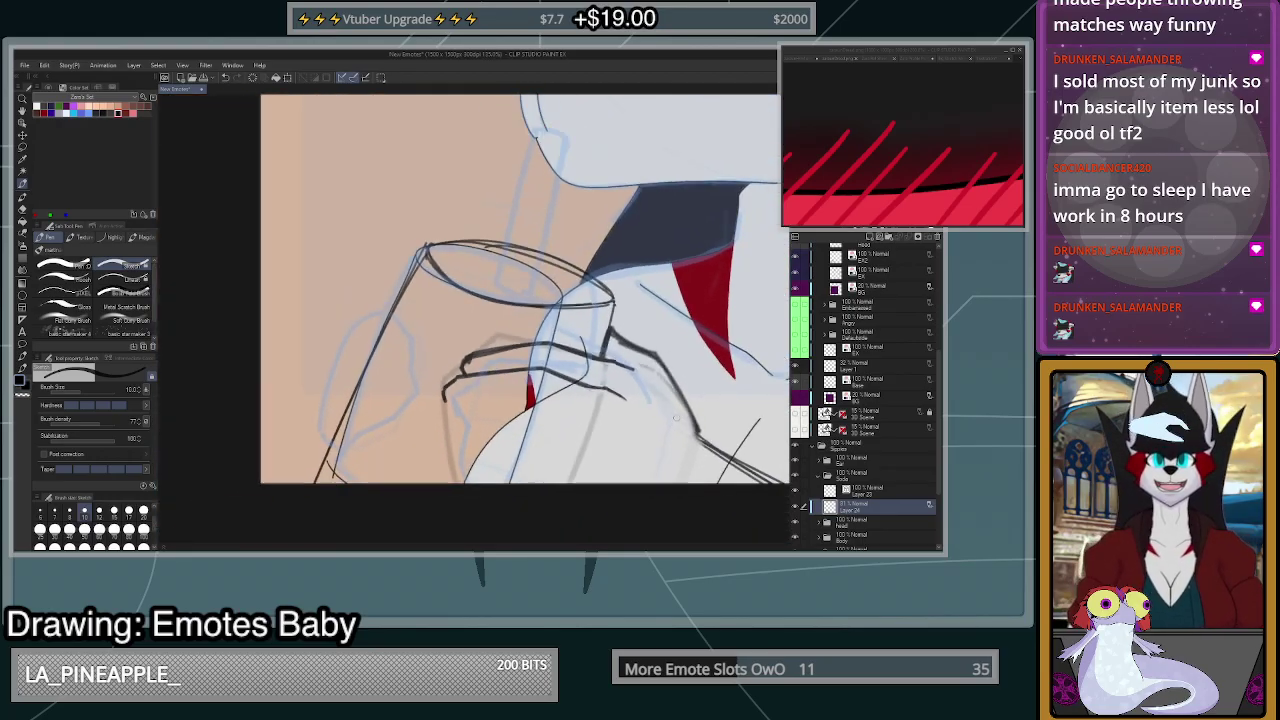
- Sketch the first finger wrapping around the cup's far side, with a slanted top edge and a short bent tip
scroll(619, 479, "up", 3)
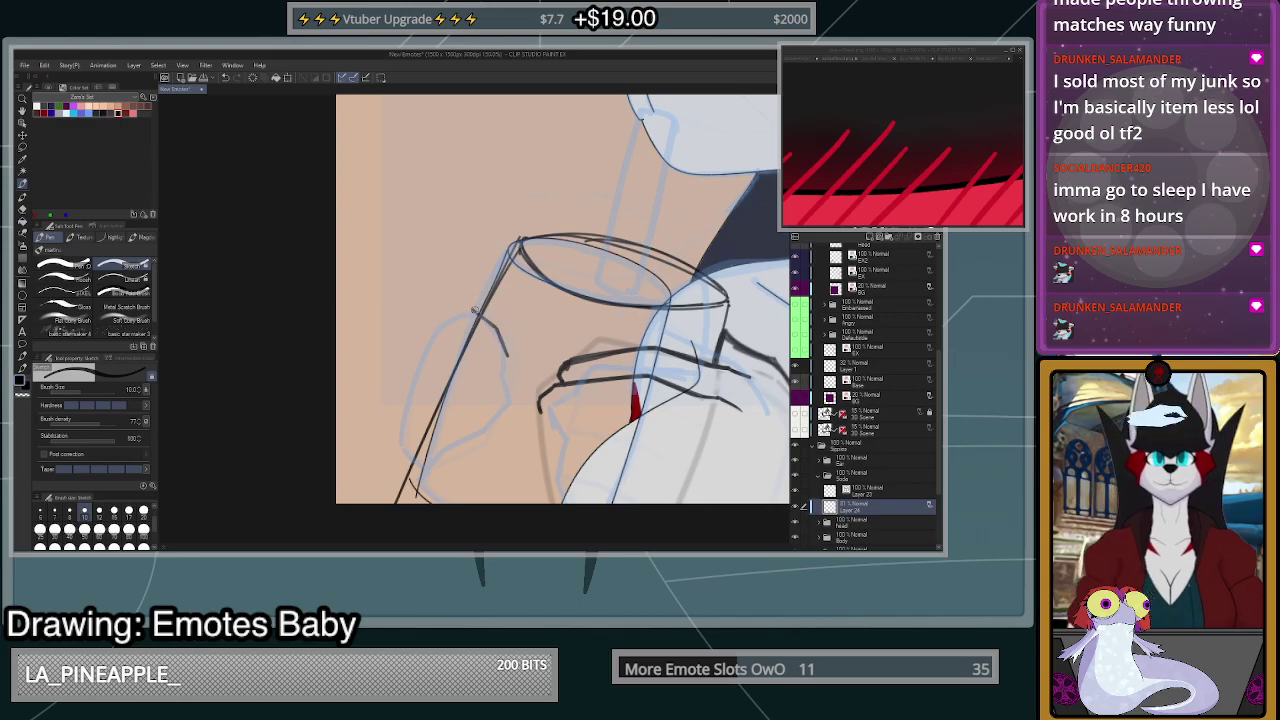
key("ctrl+z")
left_click_drag(513, 354, 477, 304)
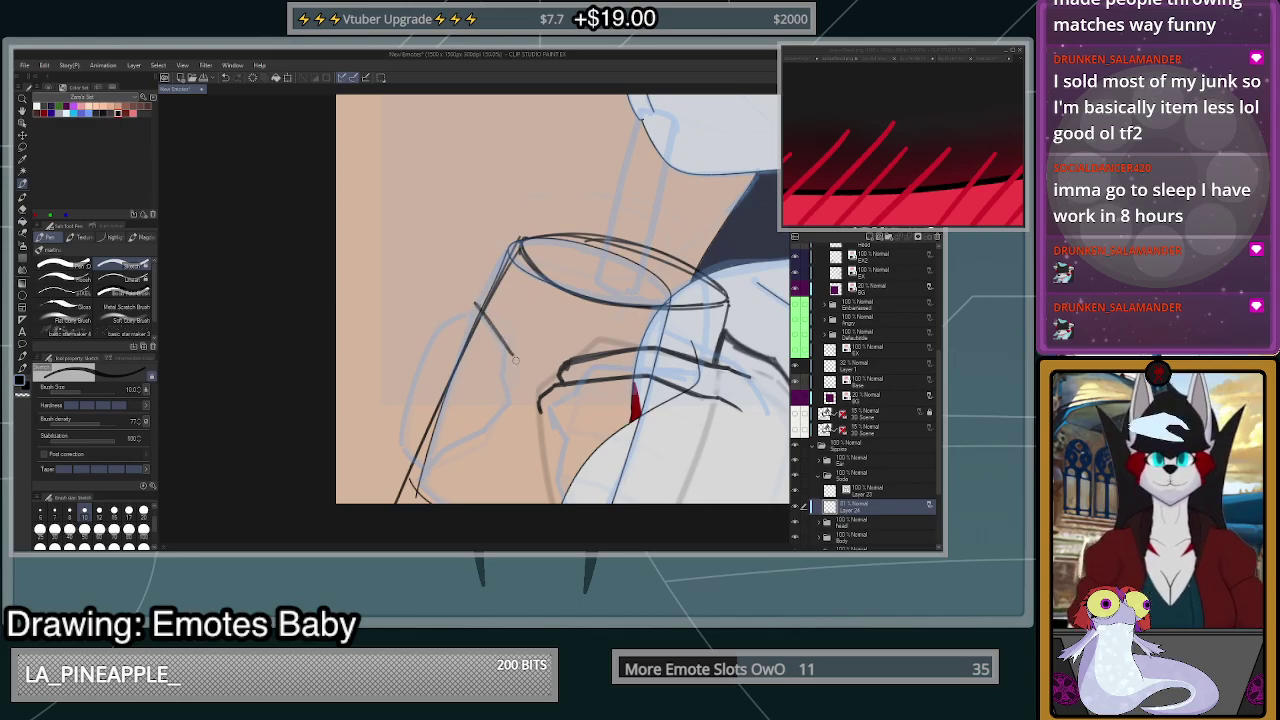
key("ctrl+z")
left_click_drag(512, 357, 499, 341)
scroll(630, 453, "up", 4)
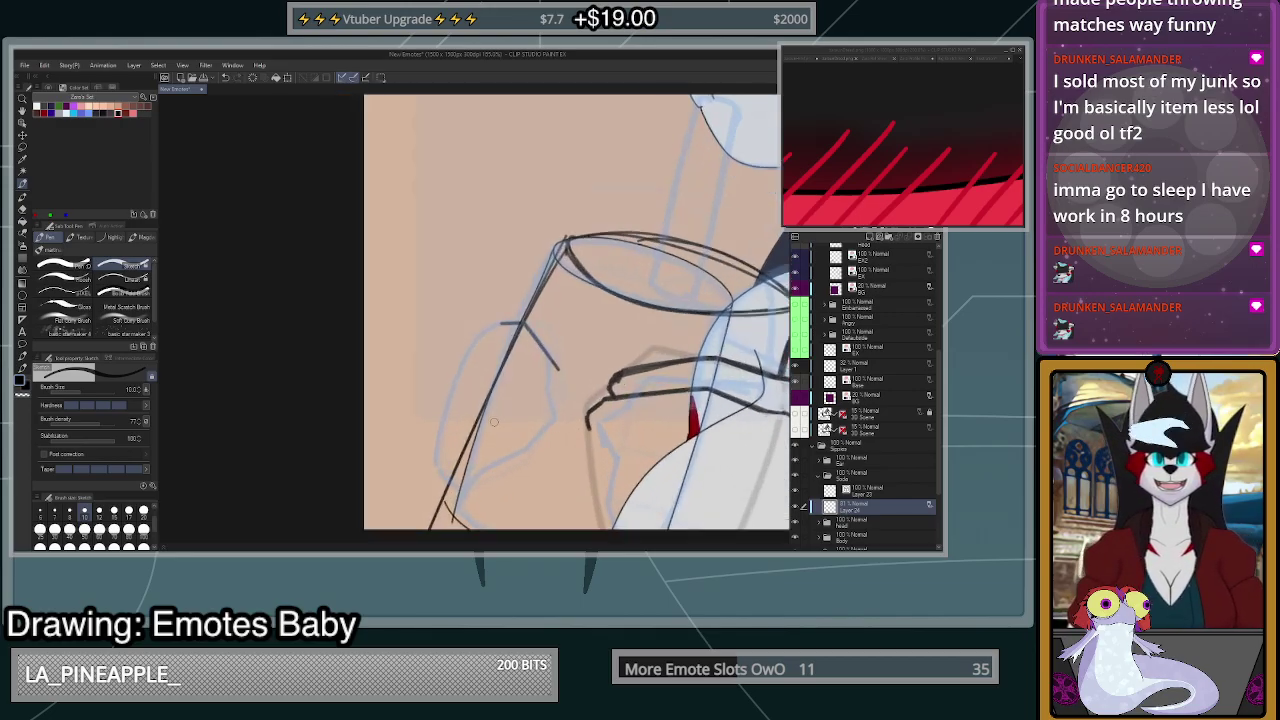
mouse_move(617, 327)
left_mouse_down()
mouse_move(644, 300)
mouse_move(628, 344)
left_mouse_up()
key("ctrl+z")
key("ctrl+z")
key("ctrl+z")
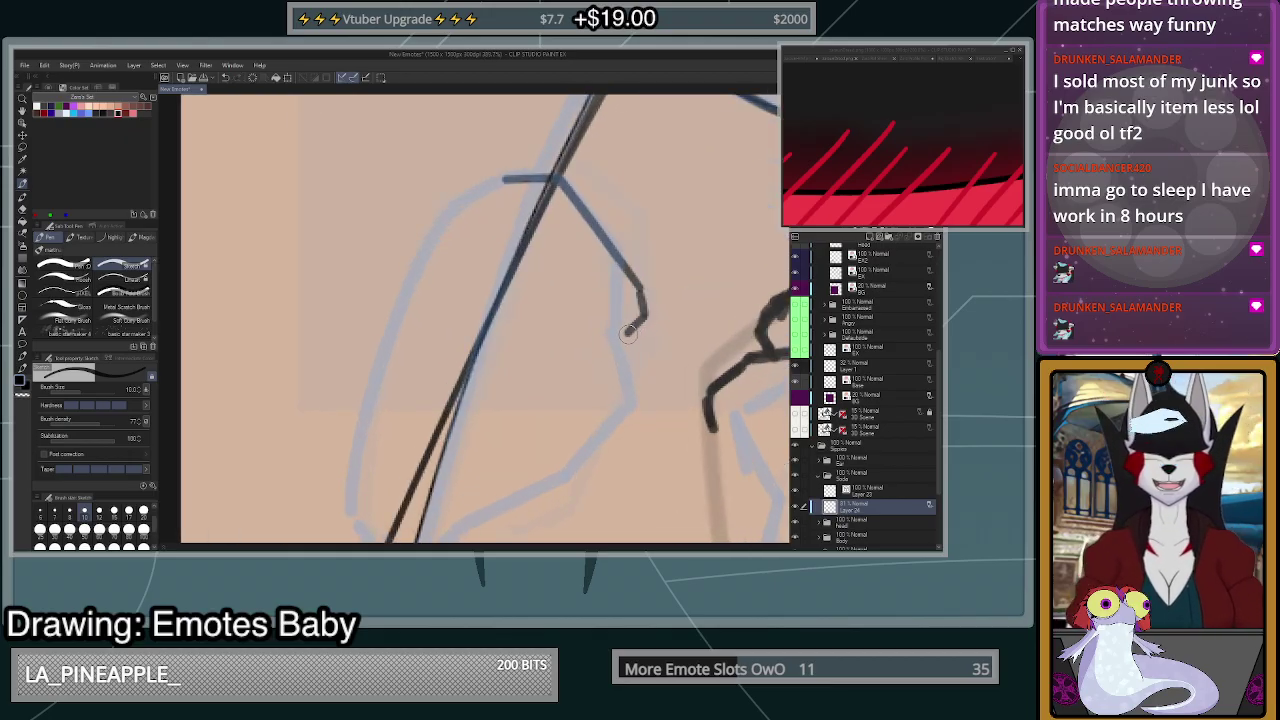
- Set the brush size to 8 and redraw the tip of the far-side finger as a rounded hook
scroll(640, 335, "up", 2)
left_click(71, 515)
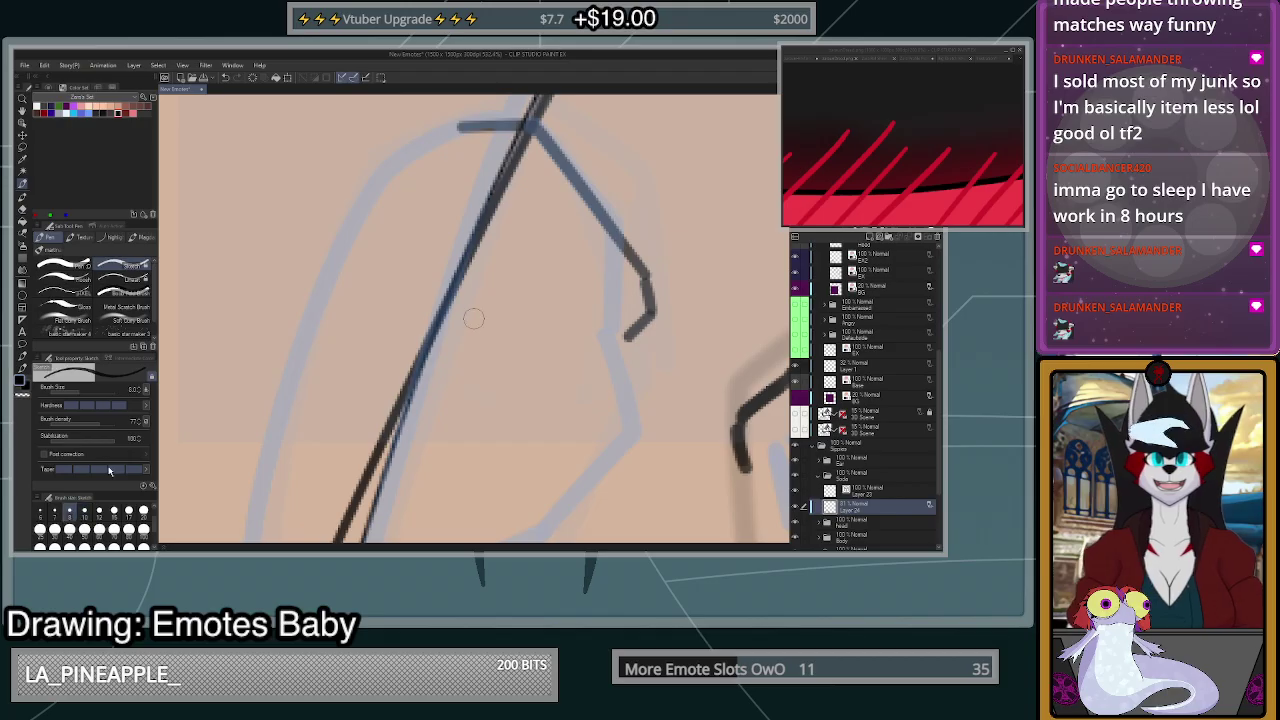
key("ctrl+z")
key("ctrl+z")
mouse_move(646, 276)
left_mouse_down()
mouse_move(653, 307)
mouse_move(627, 341)
mouse_move(648, 323)
mouse_move(653, 307)
mouse_move(642, 331)
mouse_move(616, 340)
mouse_move(652, 289)
left_mouse_up()
key("ctrl+z")
key("ctrl+z")
scroll(665, 326, "down", 5)
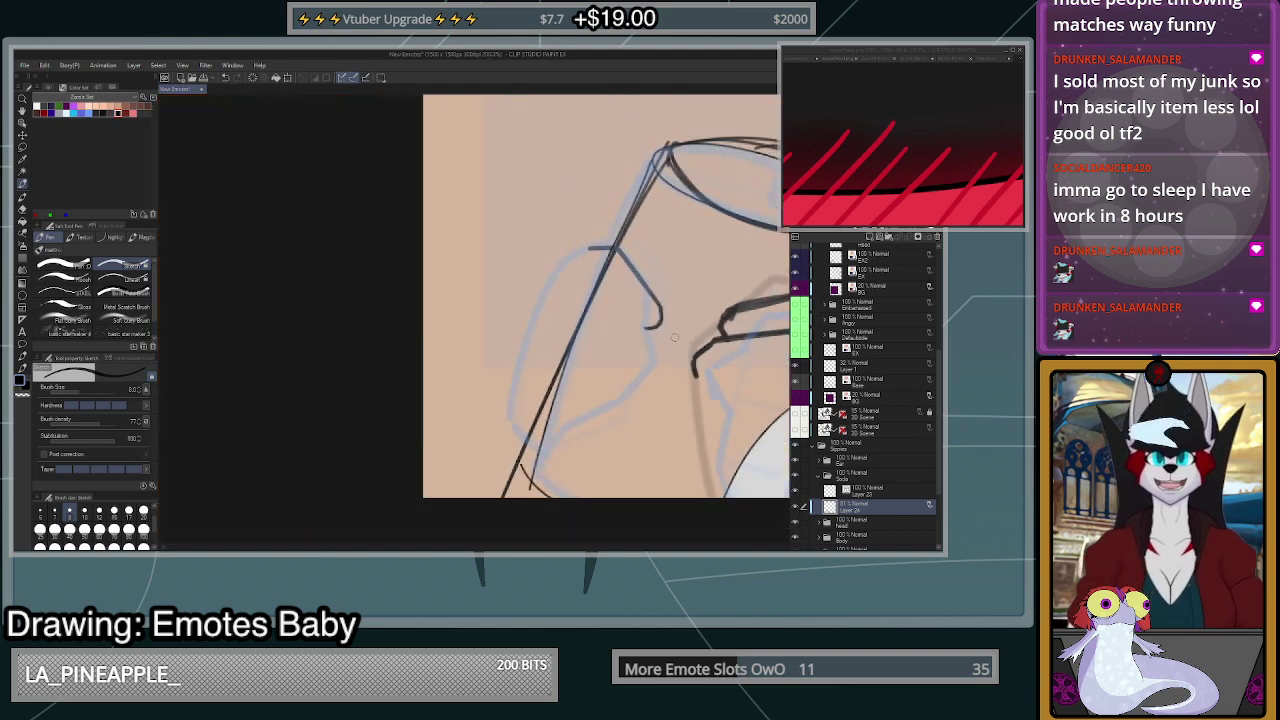
- Sketch a second finger beneath the first on the cup's far side, reworking its top edge and bent tip over several attempts
scroll(674, 338, "up", 4)
mouse_move(634, 334)
left_mouse_down()
mouse_move(572, 252)
mouse_move(506, 230)
left_mouse_up()
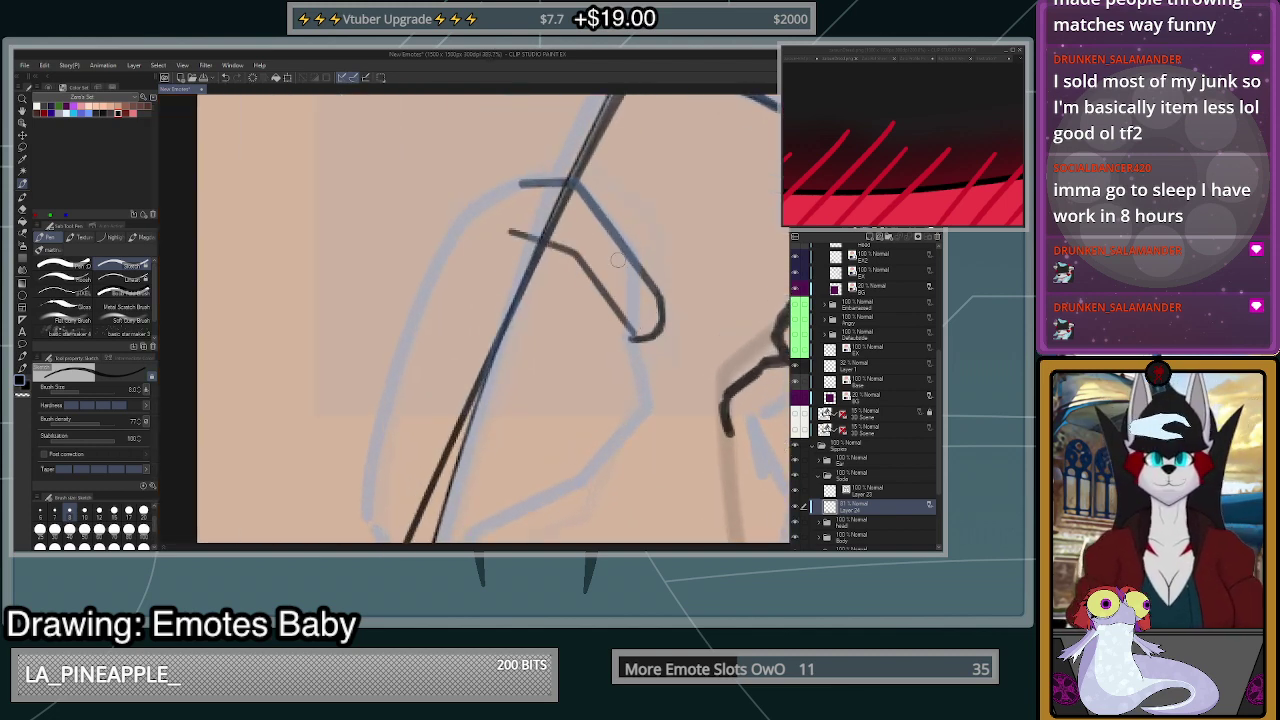
key("ctrl+z")
mouse_move(622, 318)
left_mouse_down()
mouse_move(574, 250)
mouse_move(504, 228)
mouse_move(545, 232)
mouse_move(636, 340)
mouse_move(638, 390)
left_mouse_up()
key("ctrl+z")
key("ctrl+z")
key("ctrl+z")
mouse_move(635, 342)
left_mouse_down()
mouse_move(660, 382)
mouse_move(648, 408)
mouse_move(659, 382)
mouse_move(652, 419)
left_mouse_up()
key("ctrl+z")
key("ctrl+z")
key("ctrl+z")
key("ctrl+z")
key("ctrl+z")
key("ctrl+z")
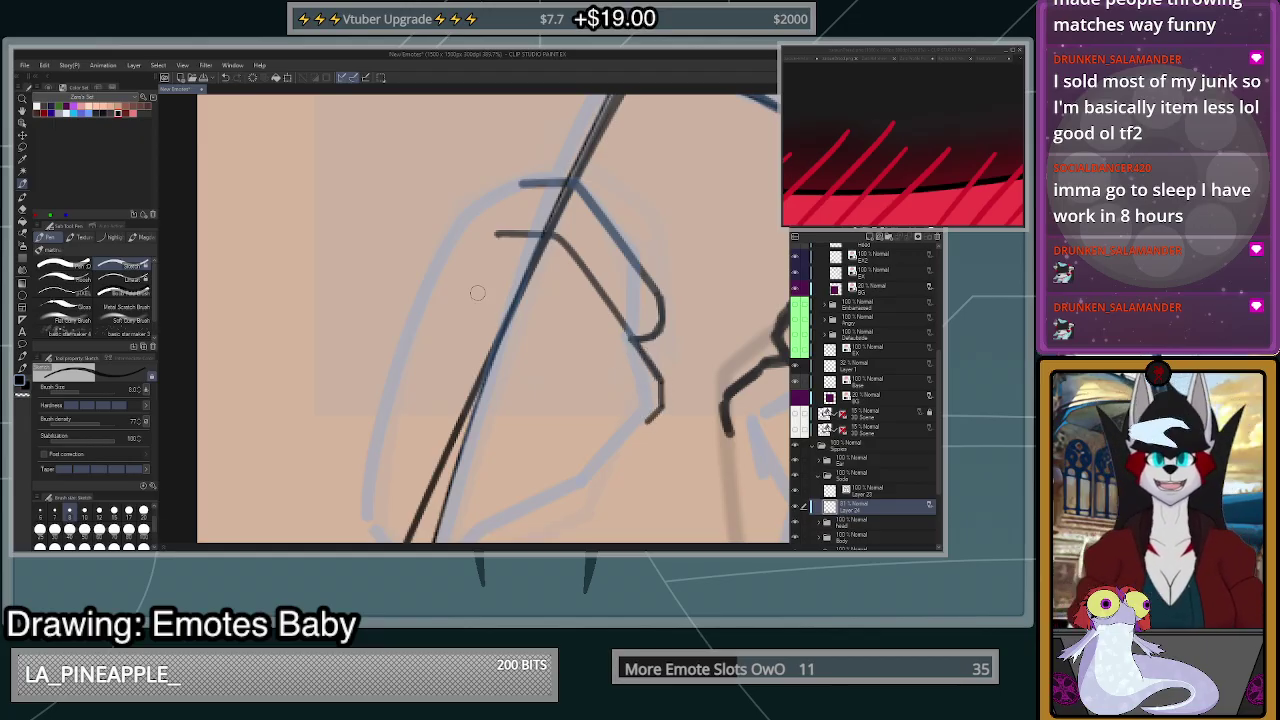
- Sketch a third finger beneath the second on the cup's far side, with a slanted top edge, short bent tip and underside
mouse_move(477, 292)
left_mouse_down()
mouse_move(522, 292)
mouse_move(652, 432)
left_mouse_up()
scroll(645, 432, "down", 2)
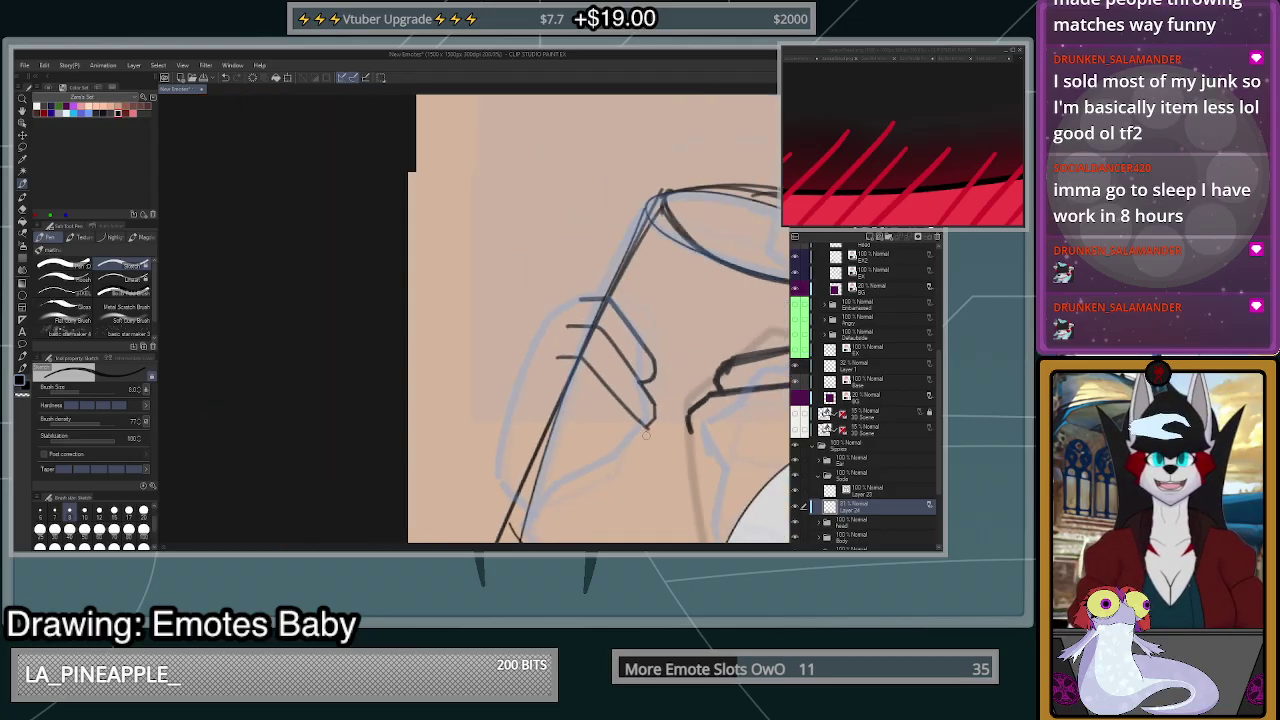
scroll(645, 432, "down", 1)
scroll(494, 333, "up", 4)
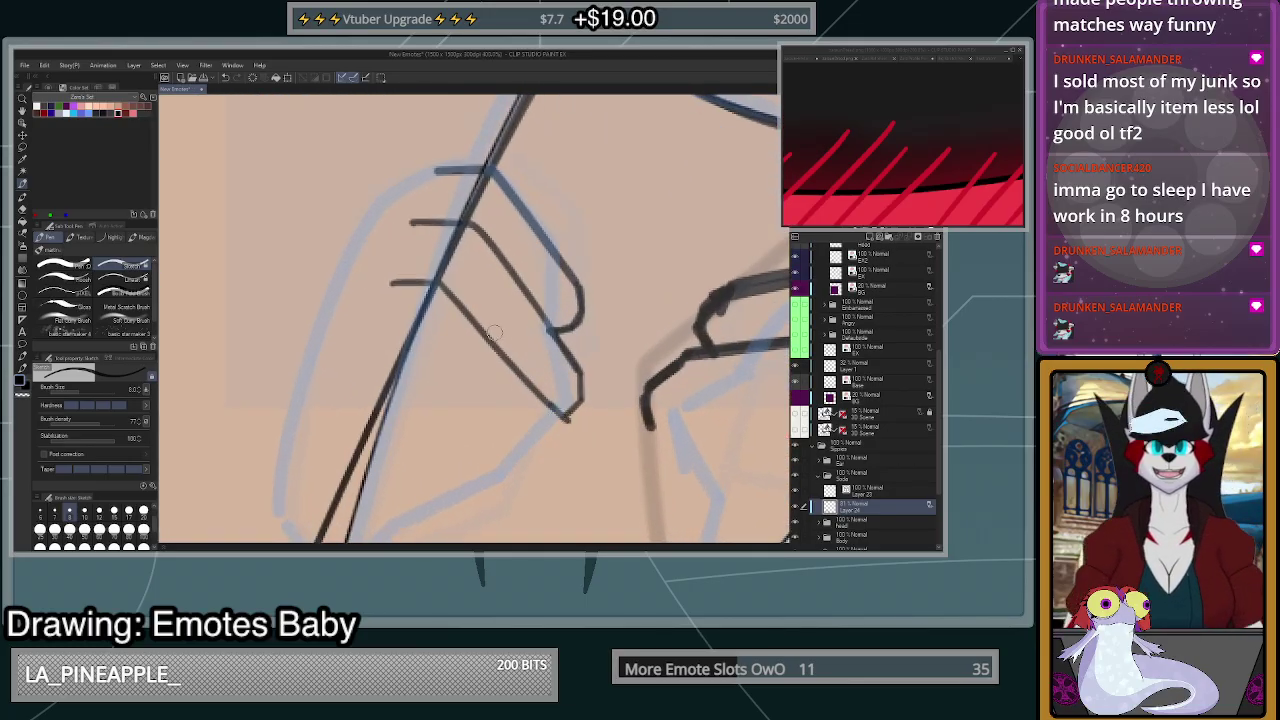
scroll(477, 320, "up", 1)
mouse_move(601, 460)
left_mouse_down()
mouse_move(581, 481)
mouse_move(600, 475)
mouse_move(548, 494)
left_mouse_up()
key("ctrl+z")
scroll(570, 506, "up", 2)
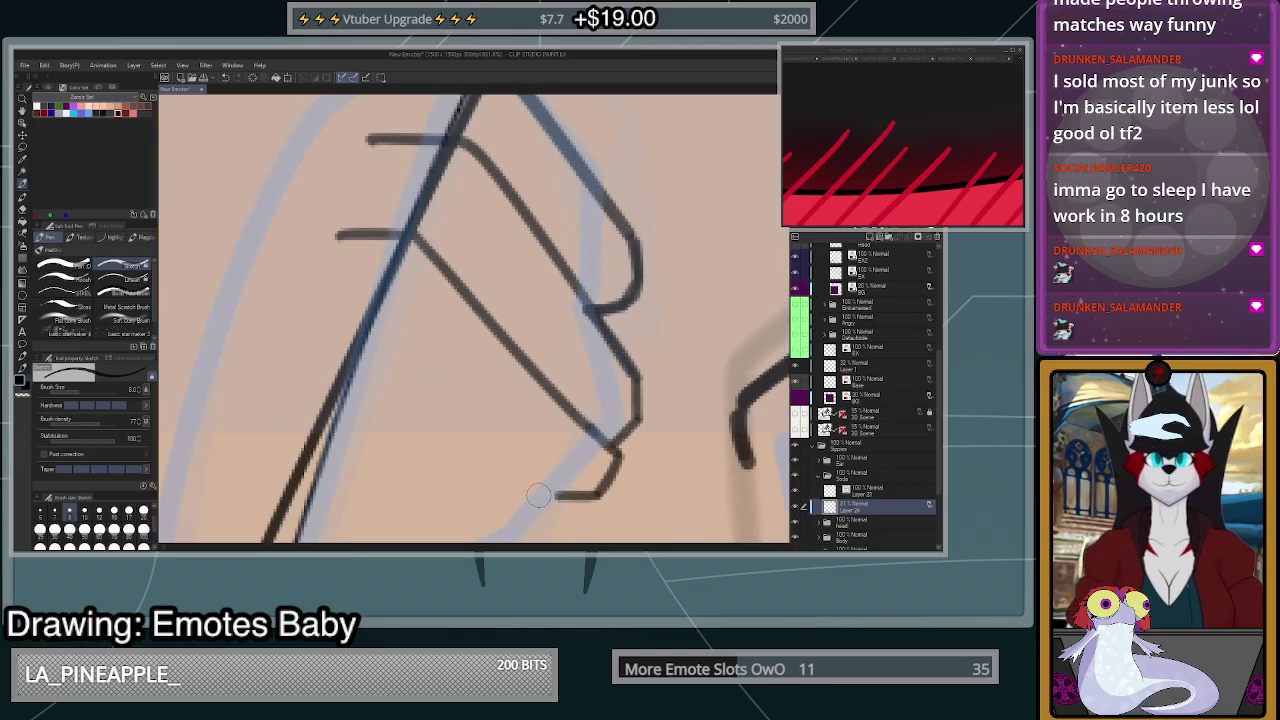
left_click_drag(362, 362, 535, 512)
key("ctrl+z")
left_click_drag(365, 332, 545, 494)
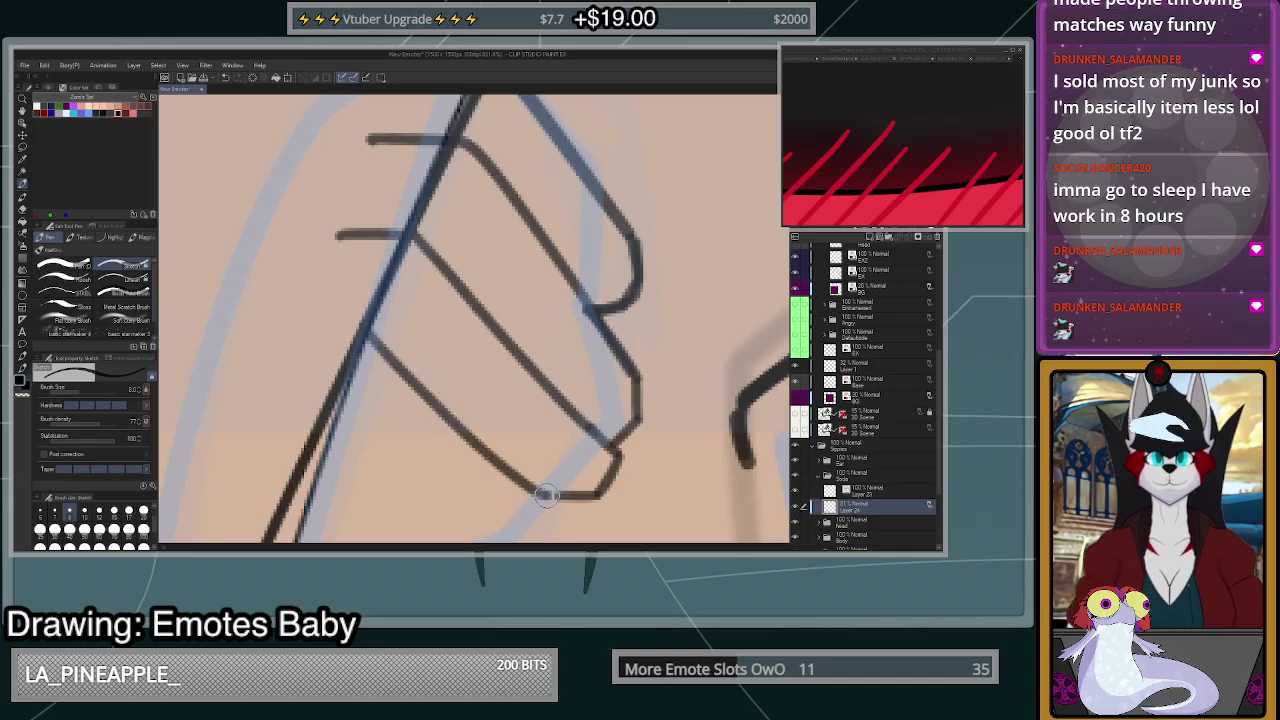
- Lasso the fingers on the cup's far side and enlarge them slightly in proportion
scroll(604, 486, "down", 6)
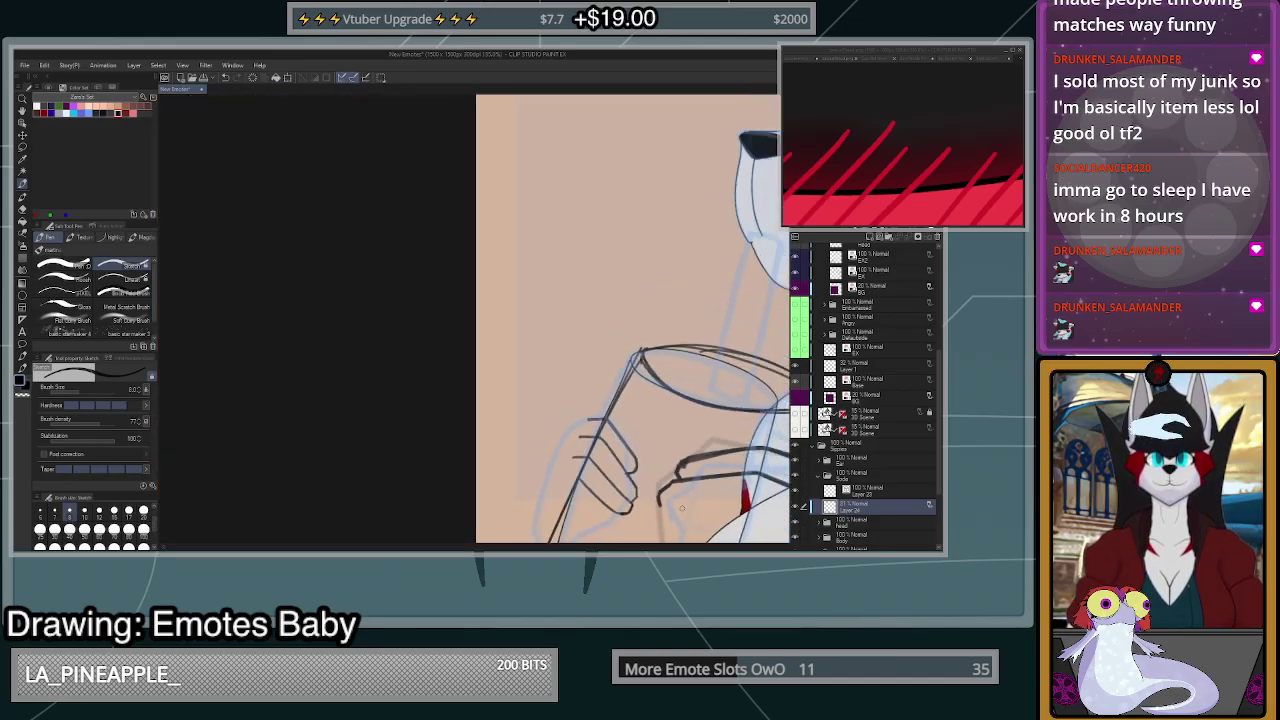
scroll(721, 524, "up", 4)
key("m")
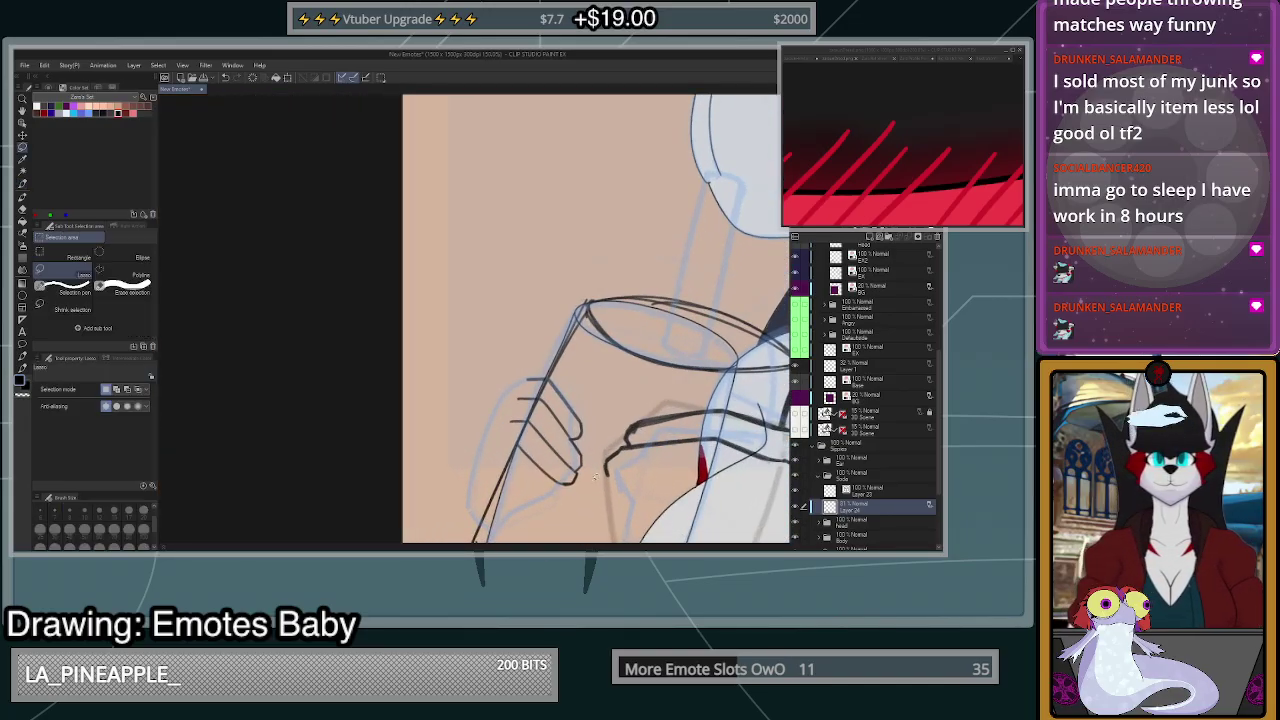
mouse_move(576, 369)
left_mouse_down()
mouse_move(575, 490)
mouse_move(612, 512)
mouse_move(607, 527)
left_mouse_up()
key("ctrl+t")
left_click_drag(580, 460, 565, 458)
left_click(558, 536)
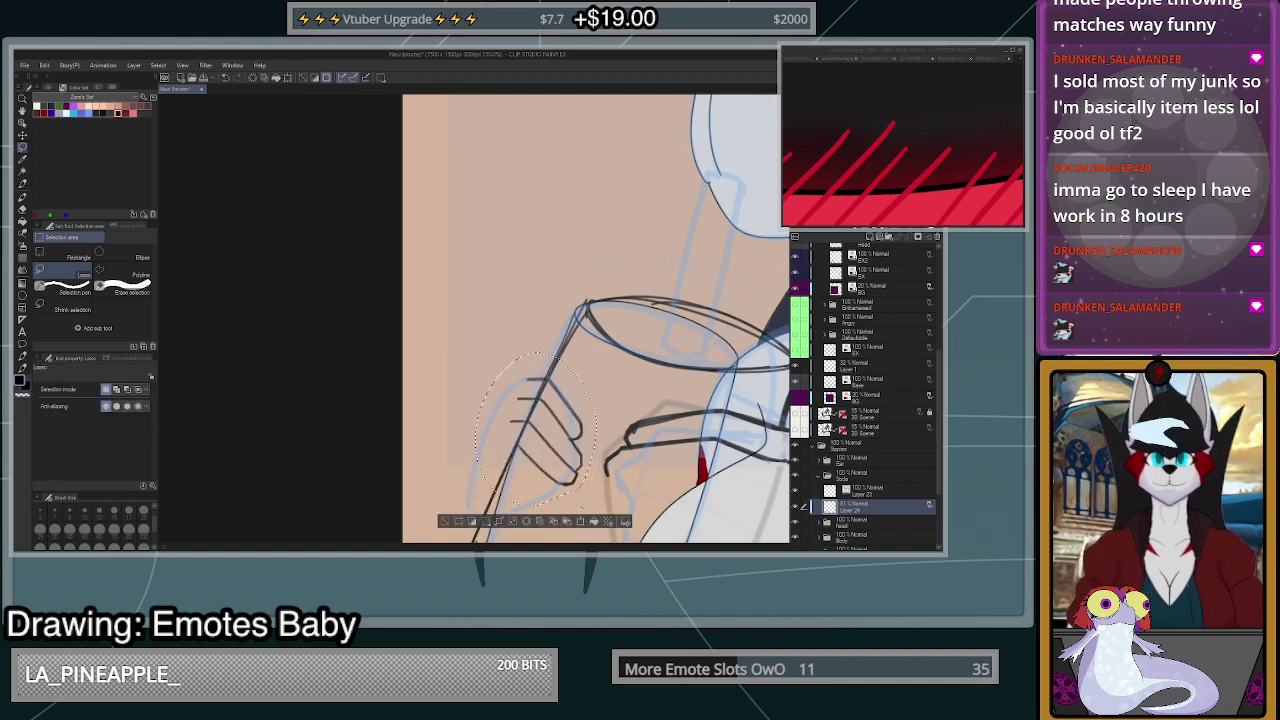
key("ctrl+t")
mouse_move(598, 508)
left_mouse_down()
mouse_move(613, 526)
mouse_move(601, 489)
mouse_move(613, 522)
left_mouse_up()
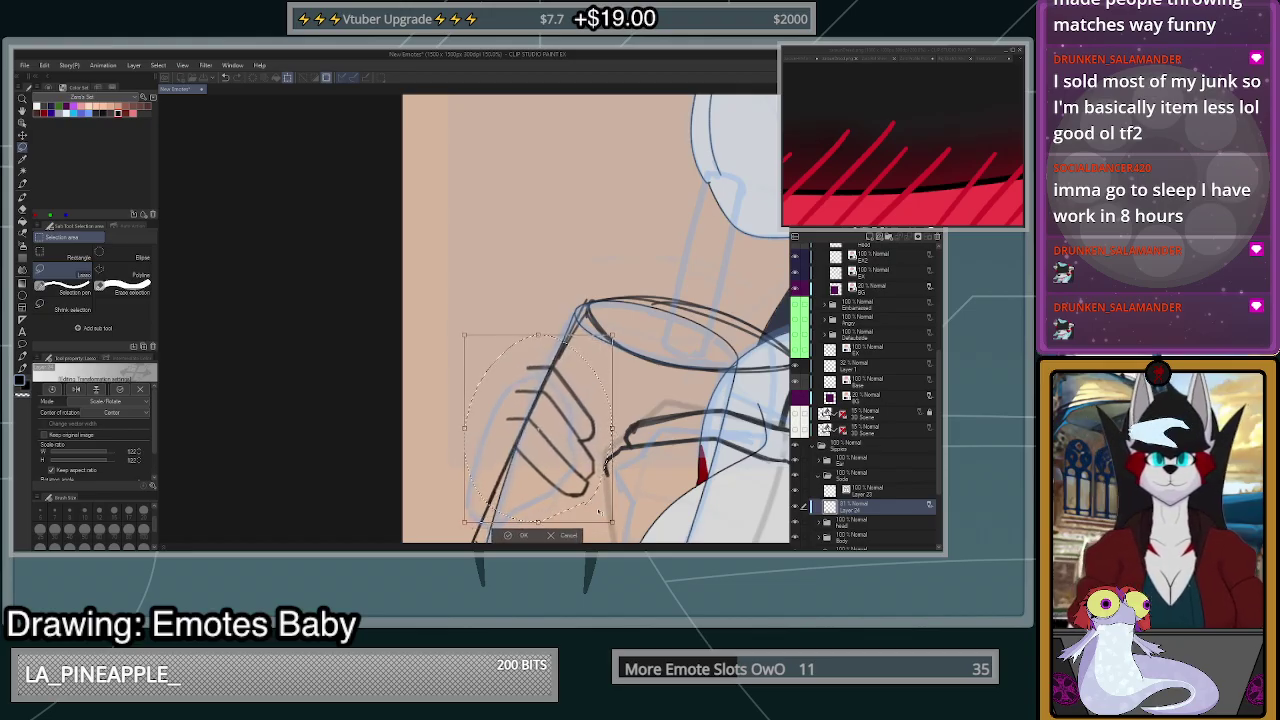
left_click(530, 537)
- Deselect the fingers, then move the whole cup-and-hands sketch slightly away from the body and tilt it a little clockwise
scroll(722, 466, "down", 10)
scroll(724, 467, "up", 6)
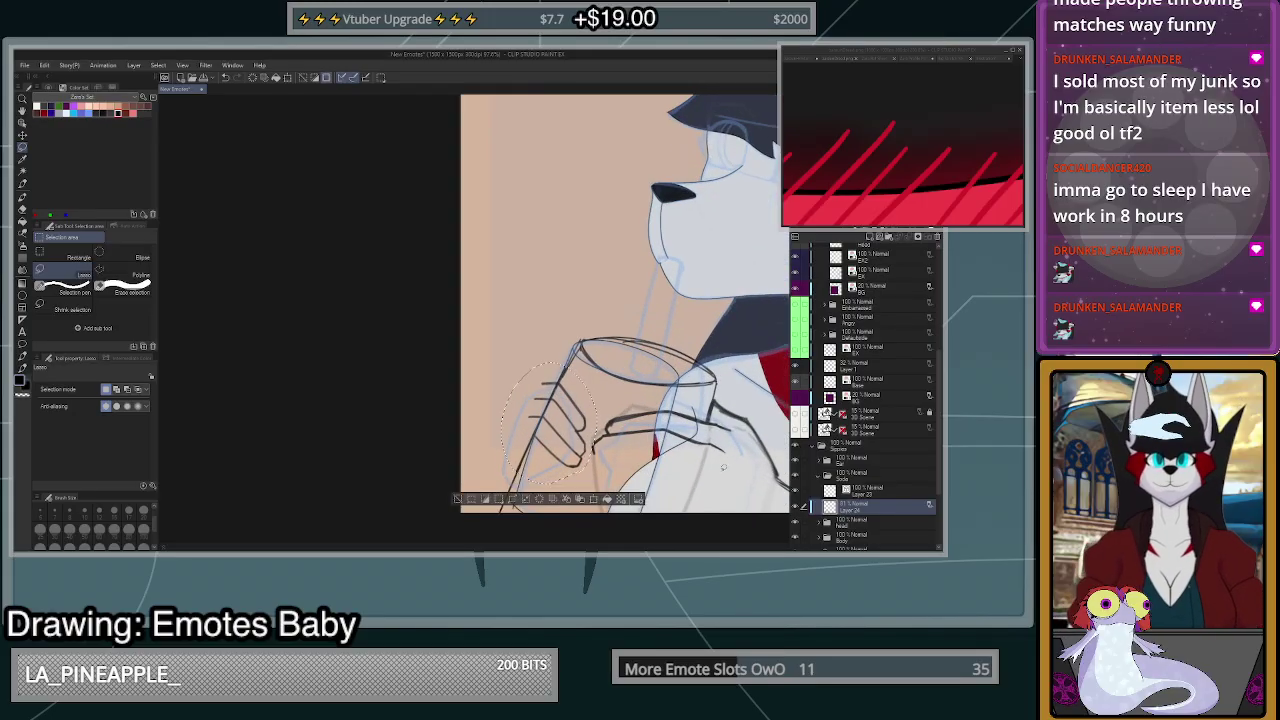
scroll(691, 459, "down", 3)
scroll(704, 463, "up", 1)
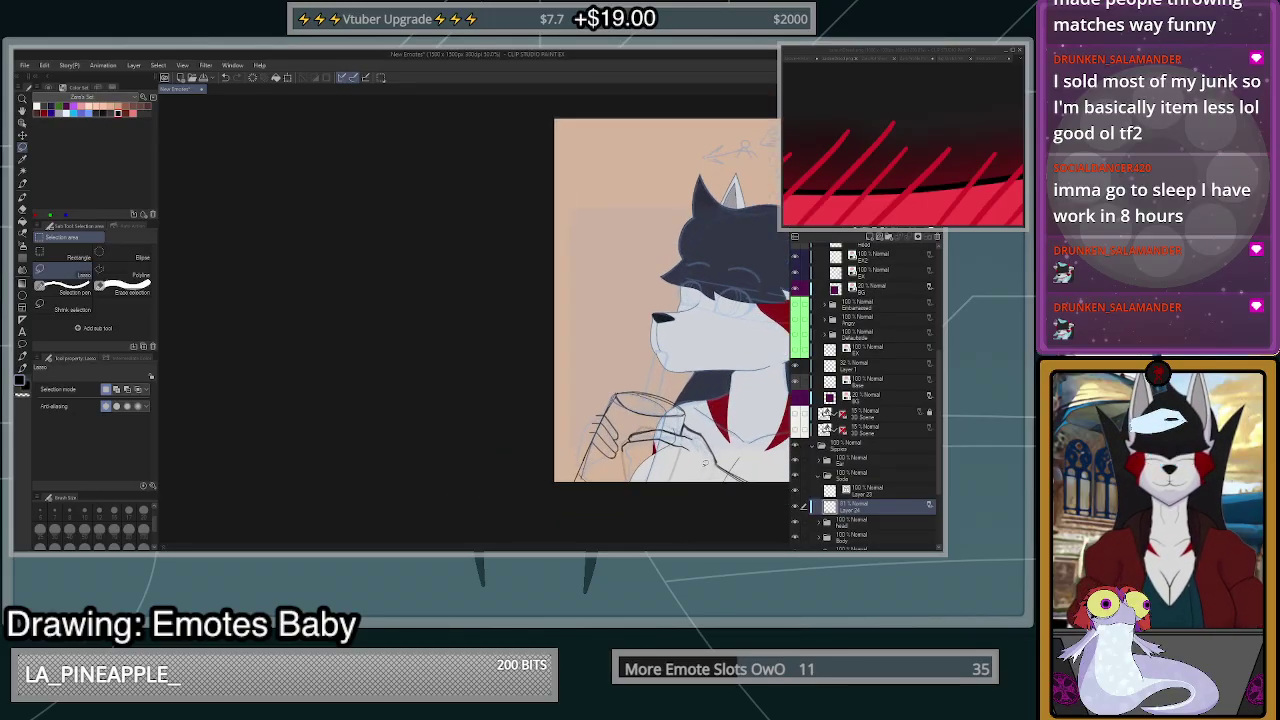
scroll(690, 452, "down", 1)
scroll(698, 404, "up", 2)
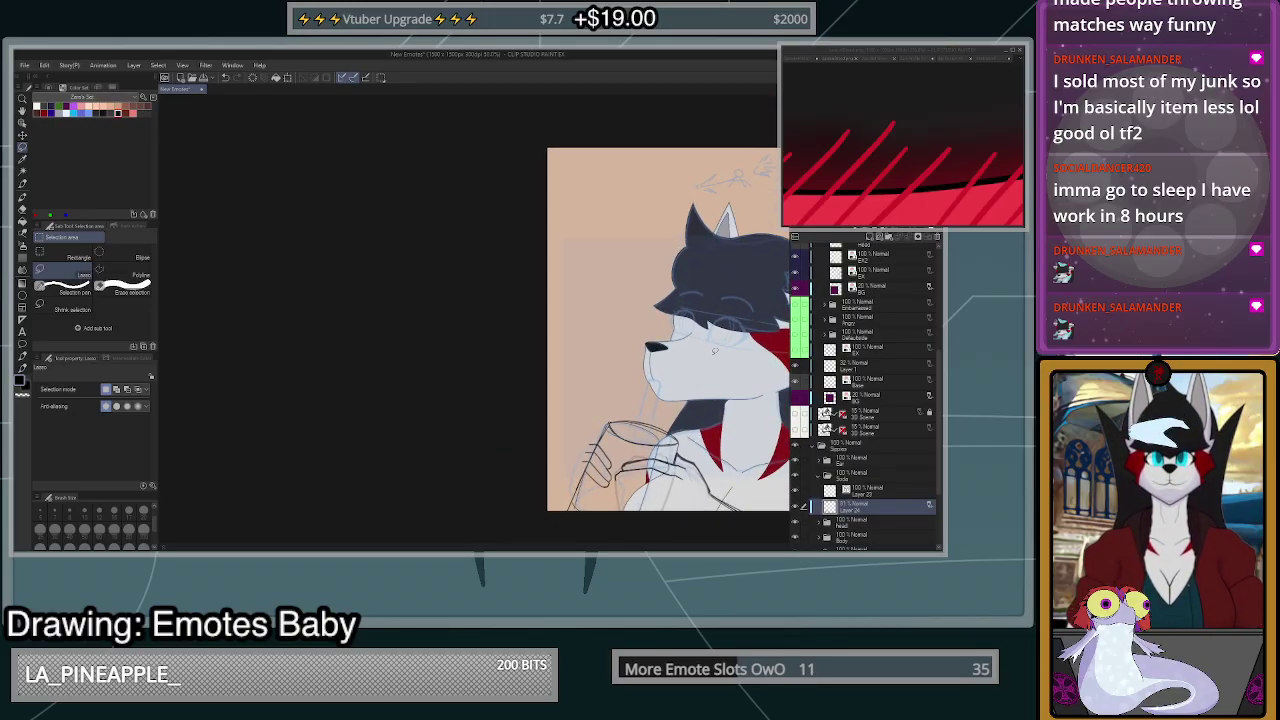
scroll(703, 449, "down", 2)
scroll(705, 500, "up", 2)
key("ctrl+t")
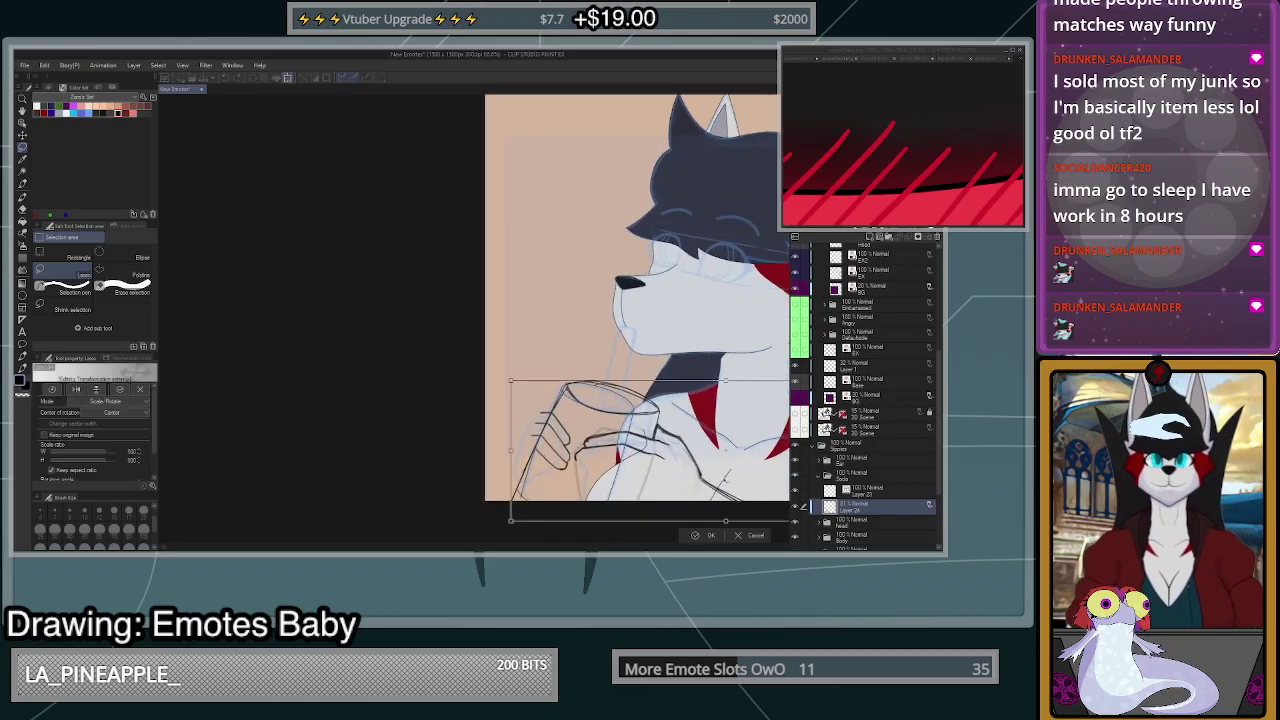
left_click_drag(724, 487, 716, 480)
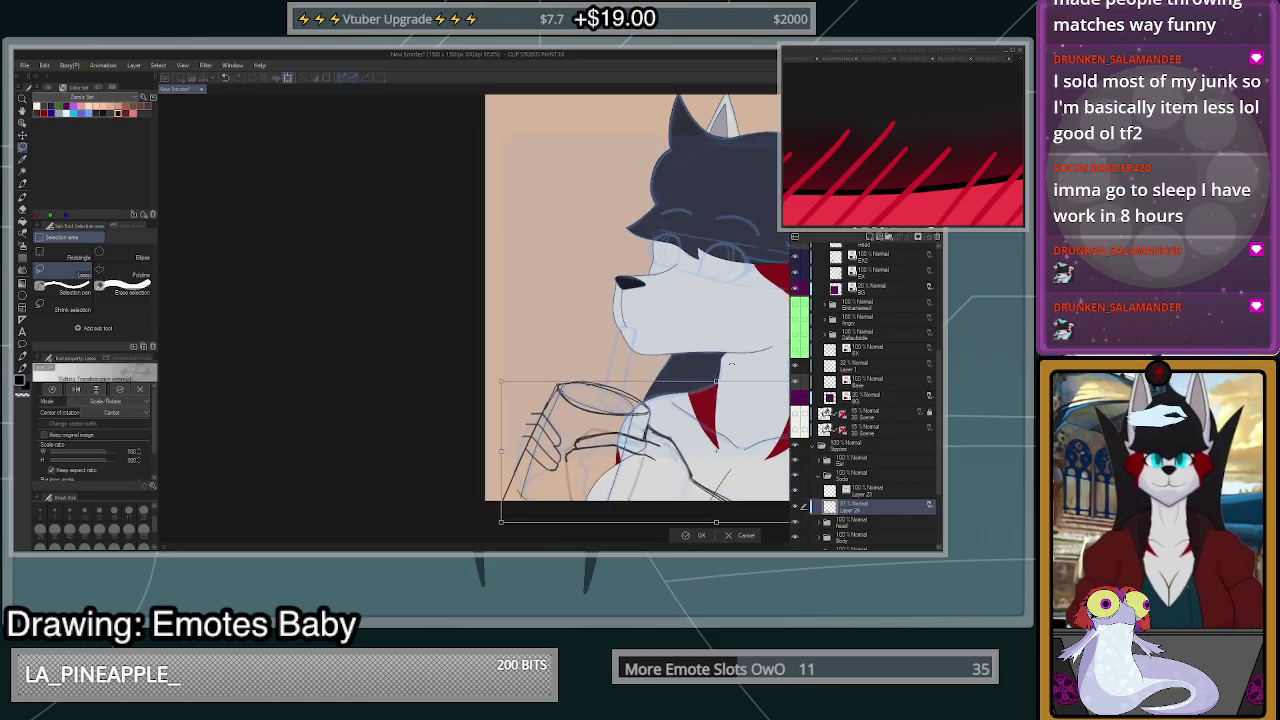
left_click_drag(739, 352, 743, 352)
left_click_drag(711, 404, 705, 407)
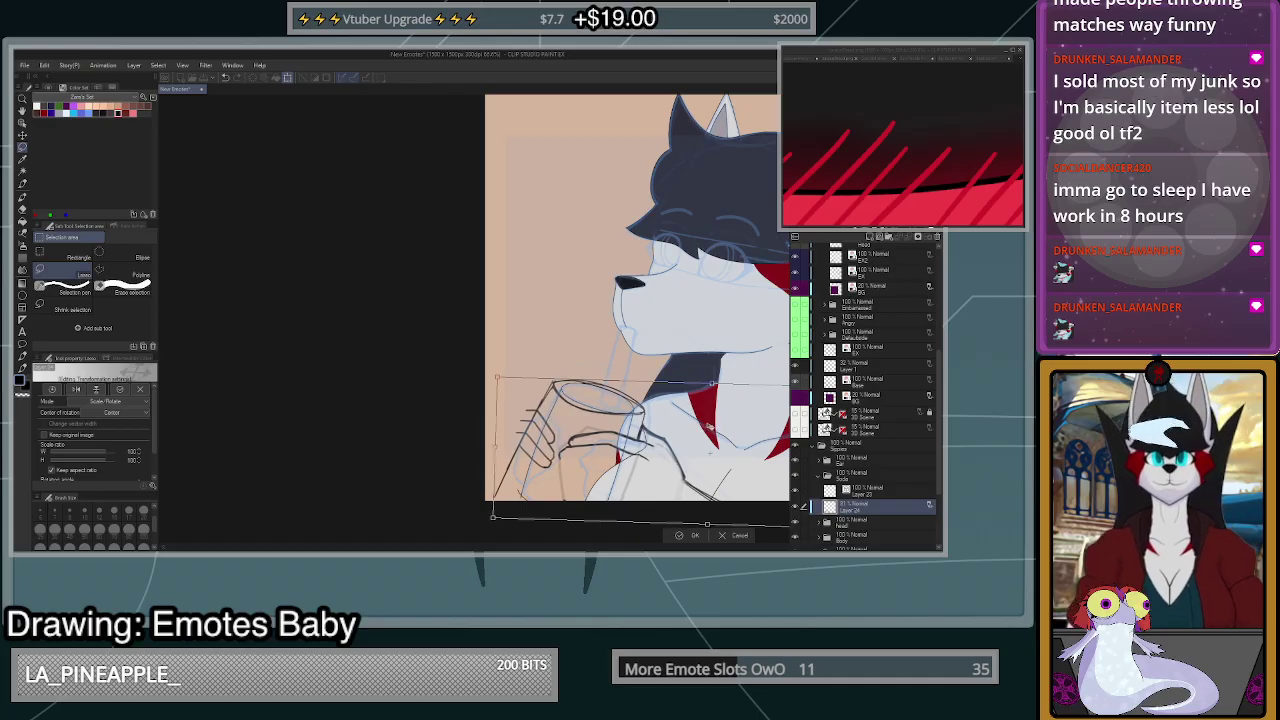
left_click(688, 535)
- Sketch the straw's two edges running from the wolf's mouth down into the cup opening
scroll(644, 352, "up", 2)
key("p")
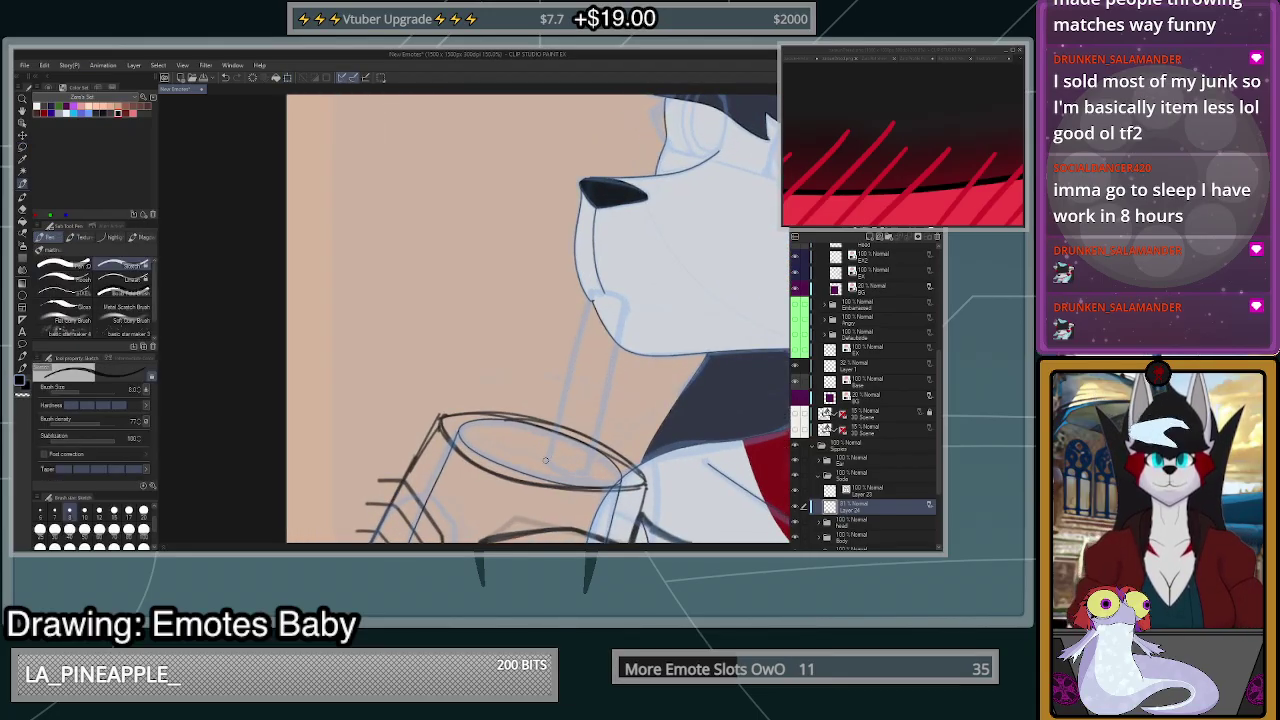
left_click_drag(546, 461, 583, 296)
key("ctrl+z")
mouse_move(548, 462)
left_mouse_down()
mouse_move(593, 298)
mouse_move(619, 299)
mouse_move(590, 476)
left_mouse_up()
key("ctrl+z")
scroll(540, 320, "down", 4)
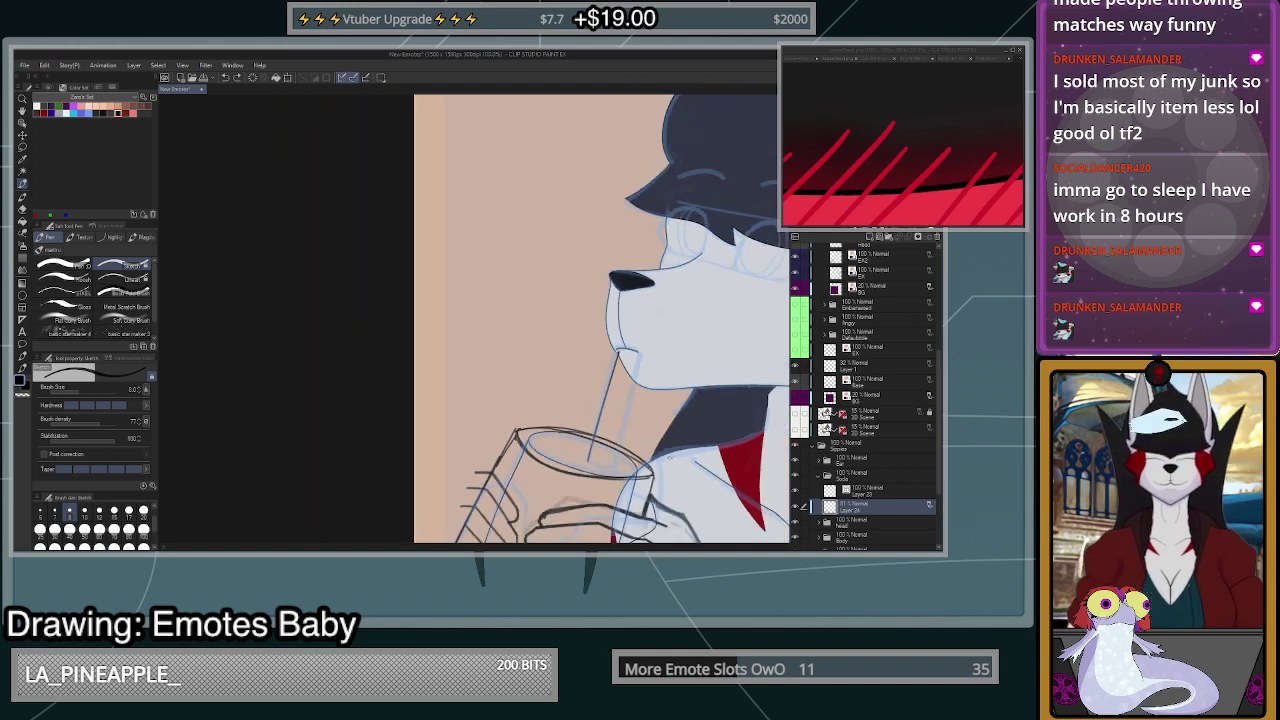
scroll(640, 400, "up", 3)
mouse_move(630, 510)
left_mouse_down()
mouse_move(658, 373)
mouse_move(641, 457)
left_mouse_up()
key("ctrl+z")
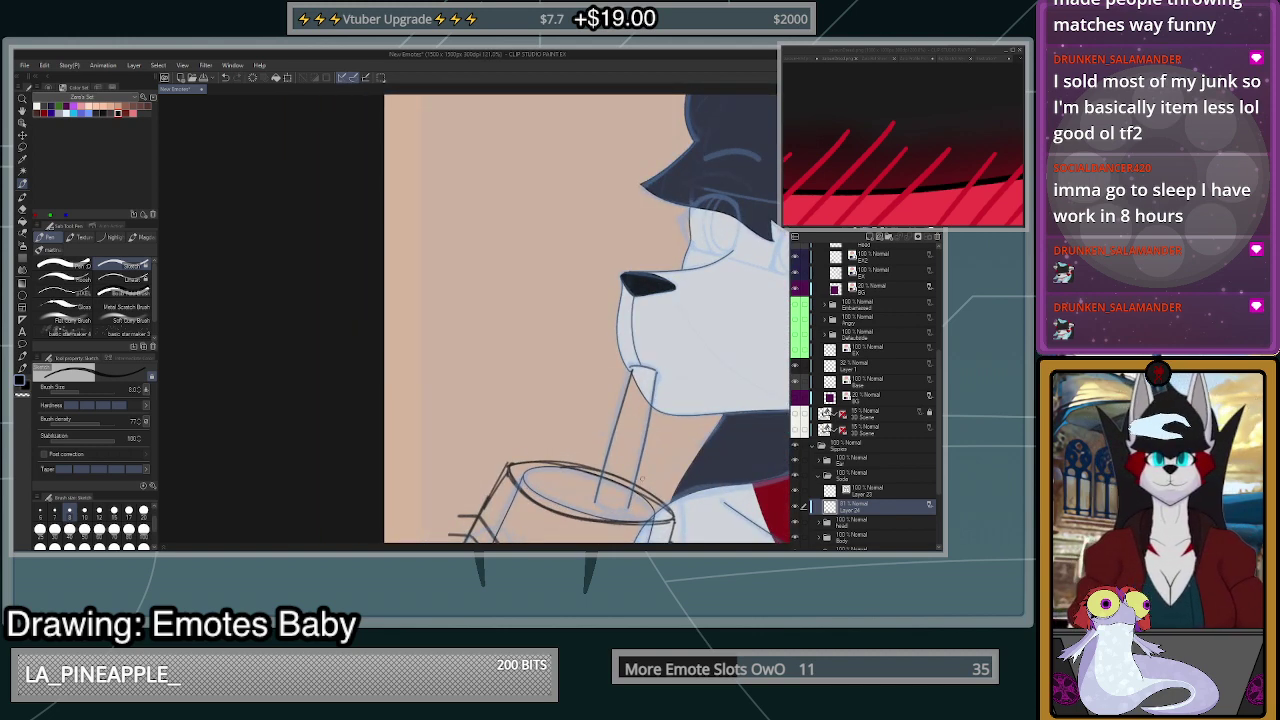
scroll(641, 479, "down", 4)
scroll(650, 465, "up", 4)
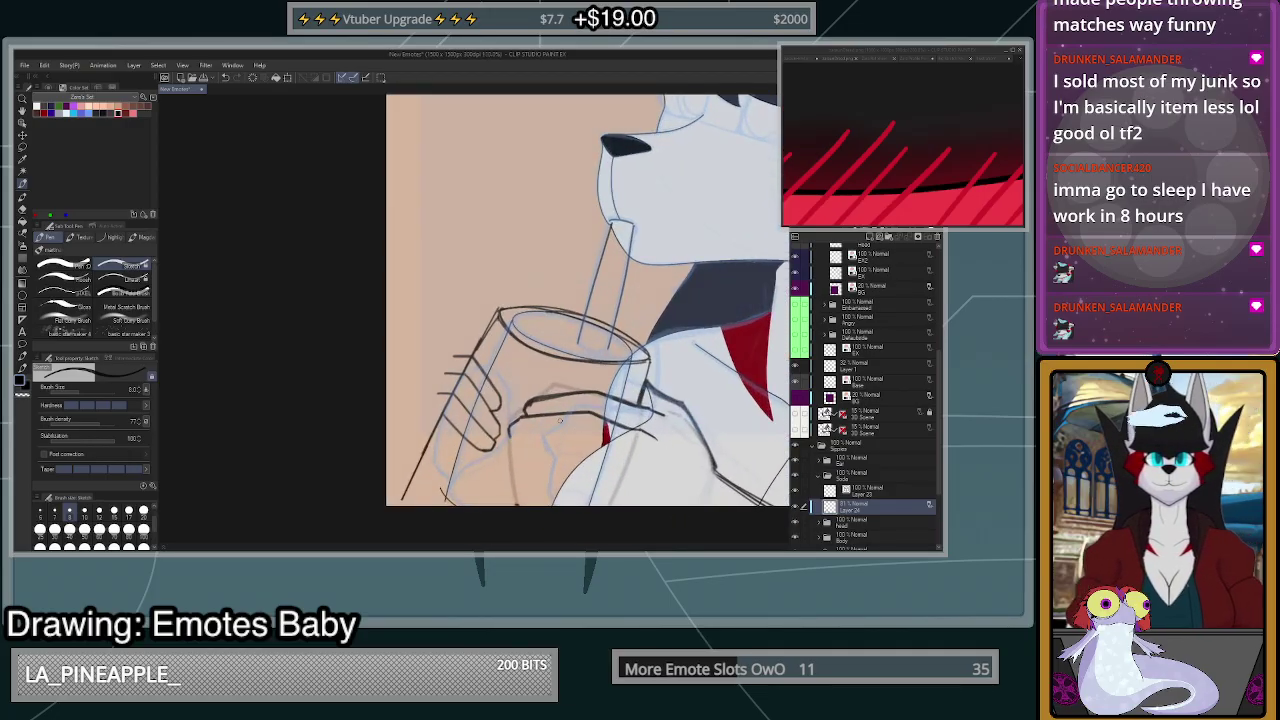
- Fade the sketched finger lines with one dab of a very large brush in transparent colour
left_click(144, 546)
key("c")
left_click(486, 432)
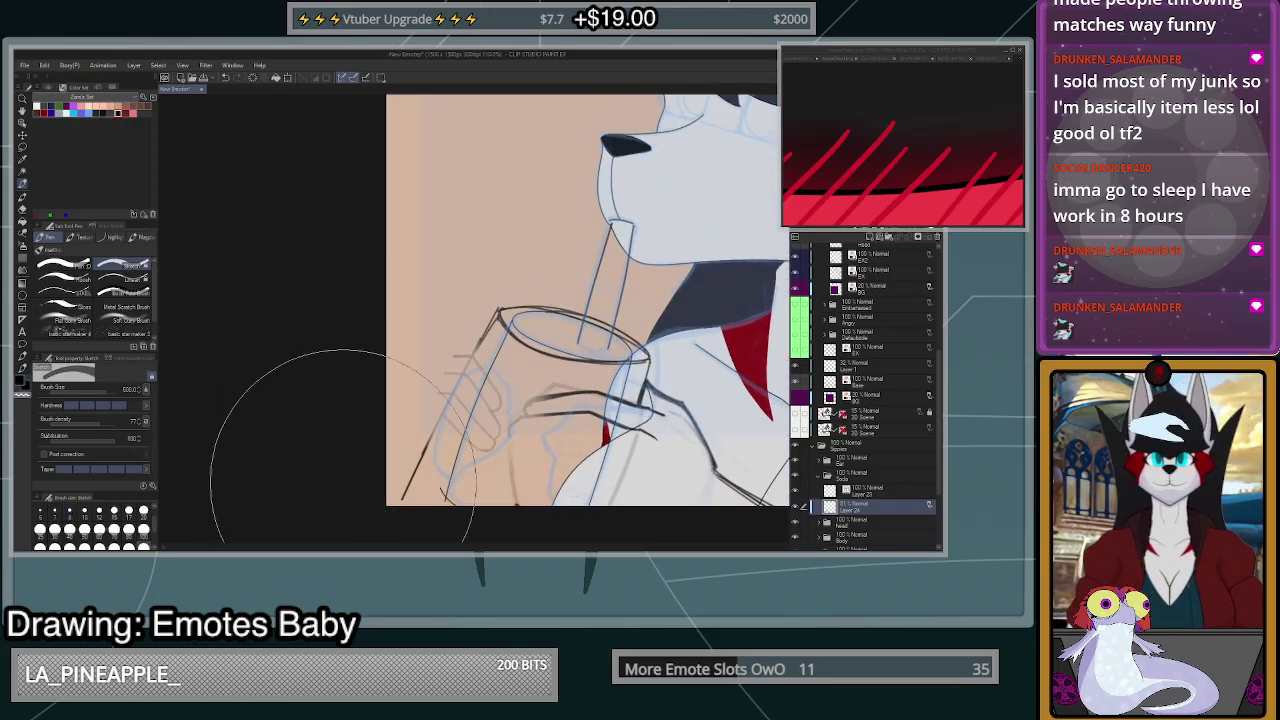
- Set the brush size to 12 and redraw the topmost far-side finger in bold over its faded lines, with a knuckle and rounded tip
left_click(128, 514)
scroll(125, 505, "up", 1)
scroll(461, 444, "up", 4)
key("c")
left_click_drag(538, 380, 559, 373)
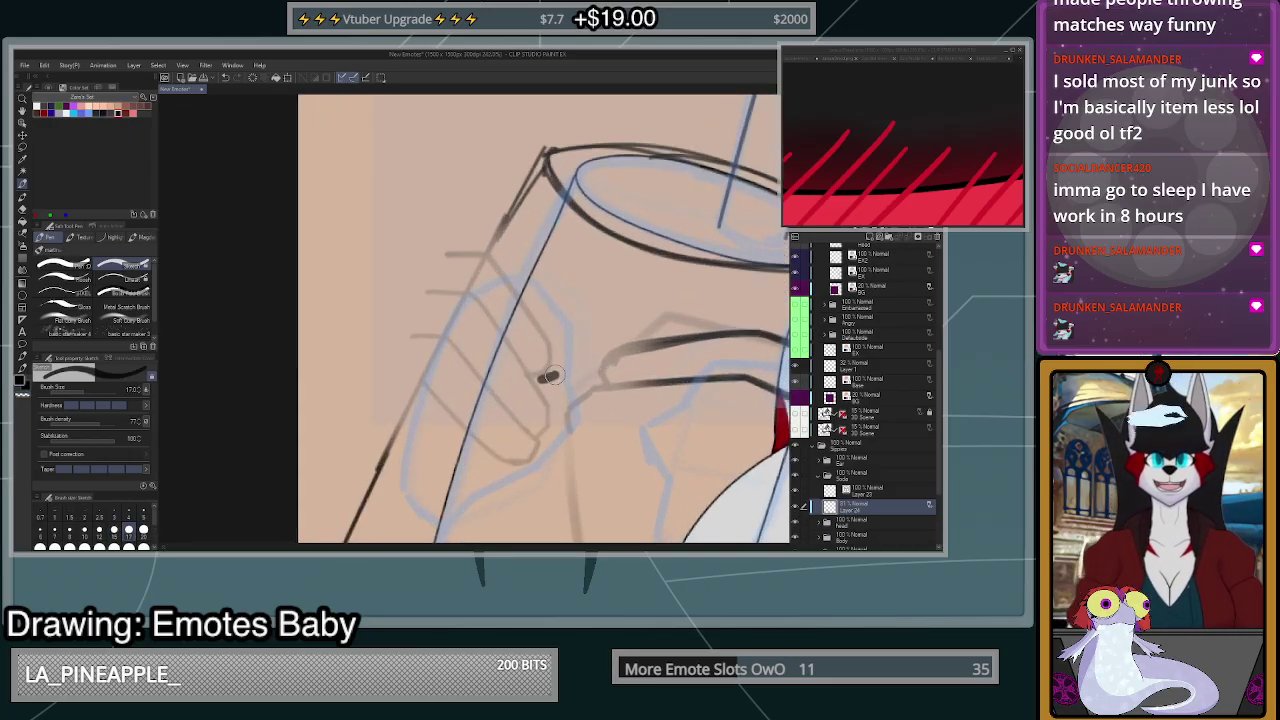
key("ctrl+z")
left_click(99, 529)
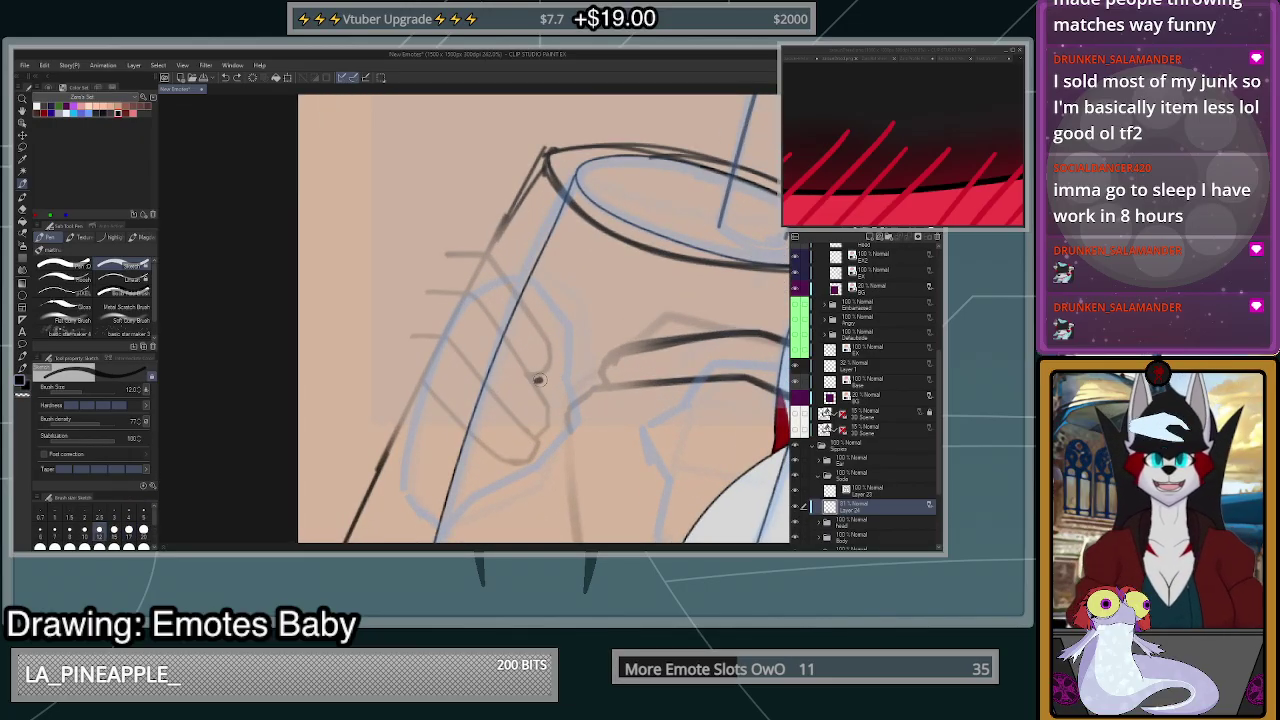
mouse_move(536, 380)
left_mouse_down()
mouse_move(552, 374)
mouse_move(559, 358)
mouse_move(491, 253)
mouse_move(462, 254)
mouse_move(439, 281)
mouse_move(485, 293)
mouse_move(537, 382)
left_mouse_up()
key("ctrl+z")
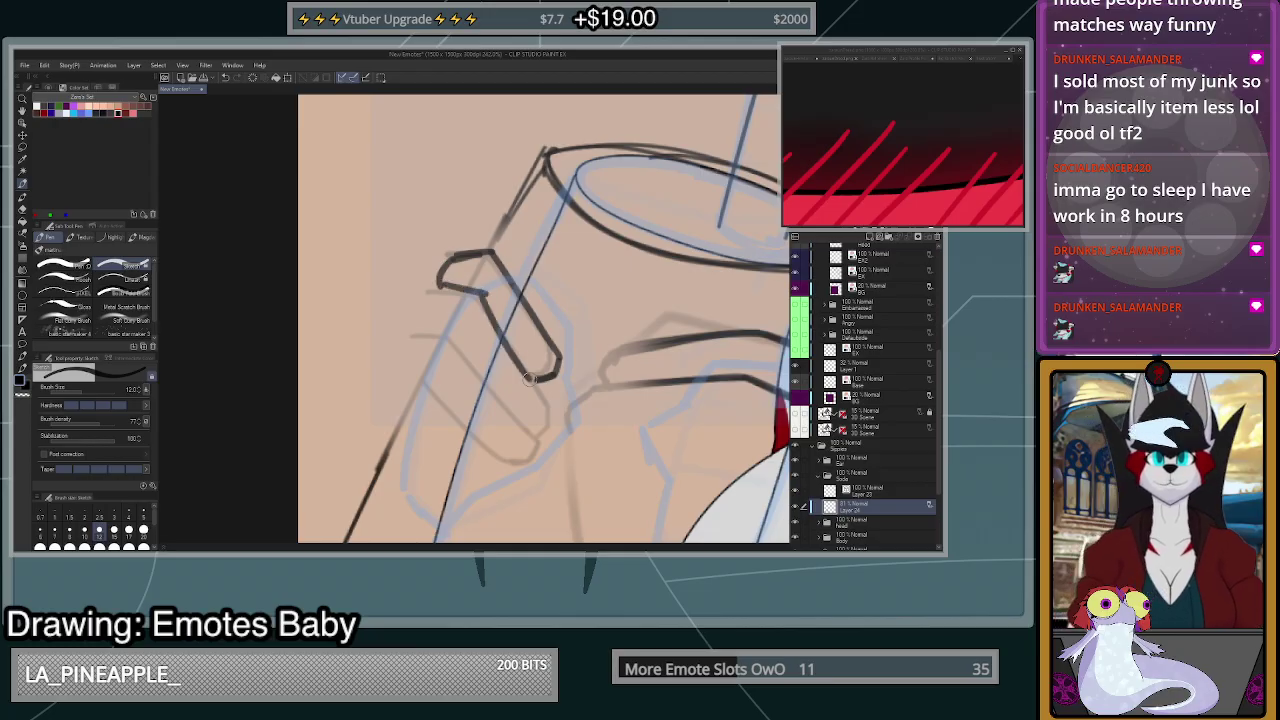
key("ctrl+z")
key("ctrl+z")
scroll(583, 358, "down", 8)
scroll(660, 381, "up", 2)
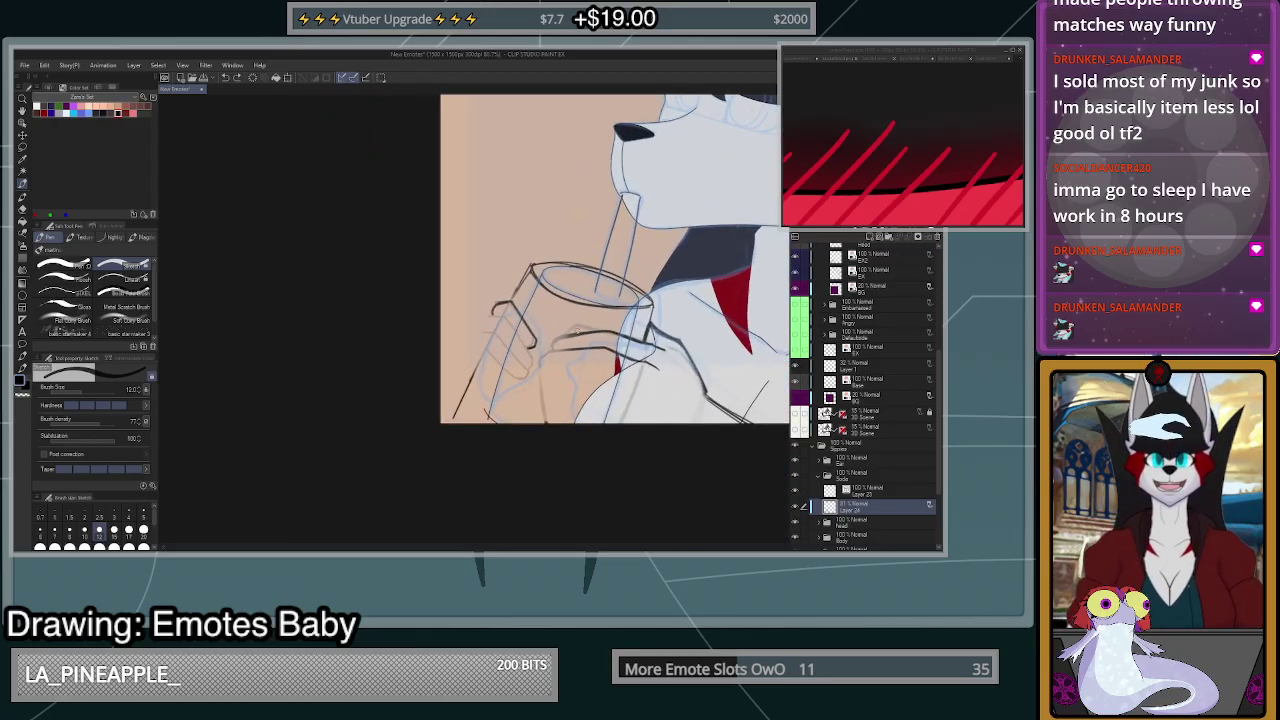
- Clear the rough hand, cup and straw sketch from the current layer
left_click(256, 77)
scroll(630, 360, "down", 3)
scroll(612, 358, "up", 3)
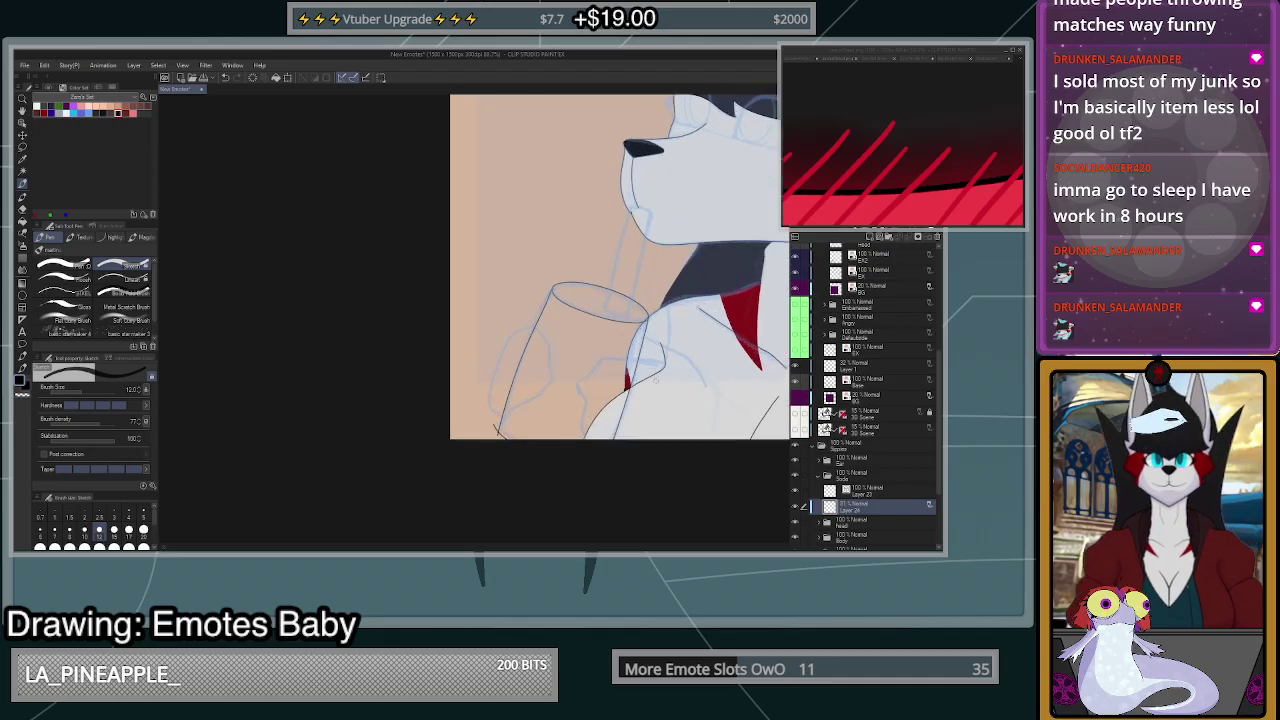
key("ctrl+z")
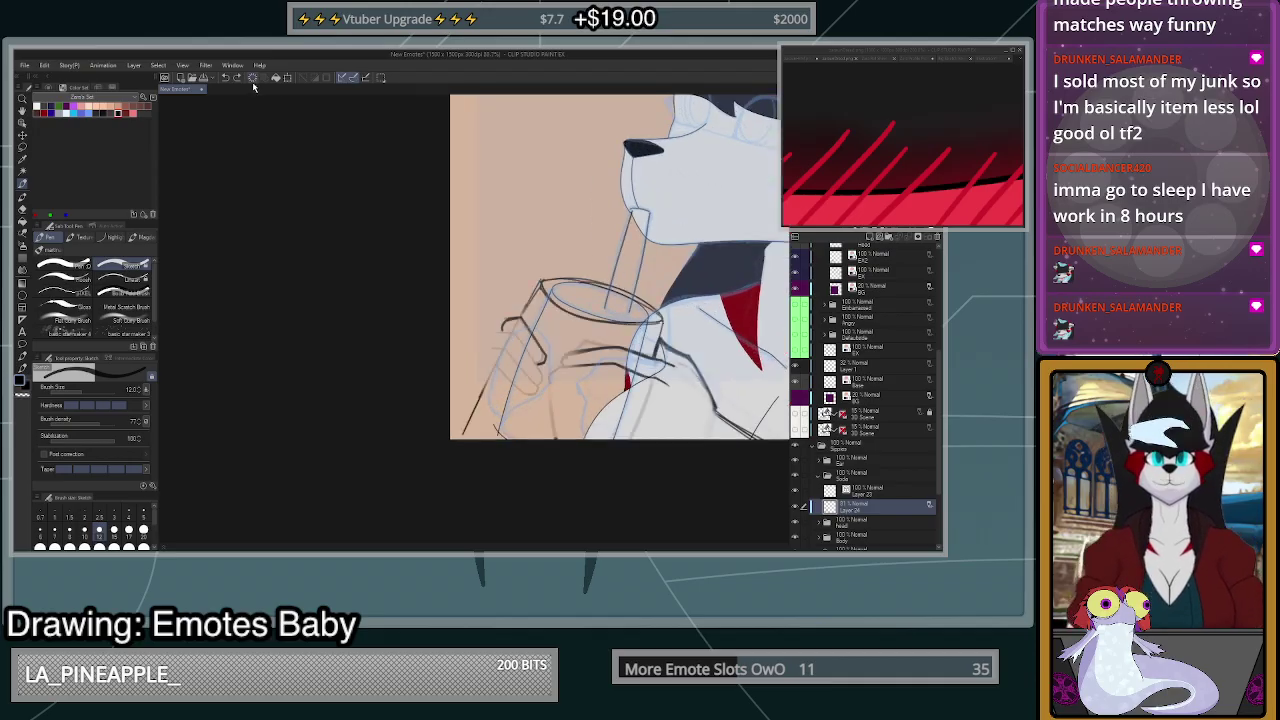
- Sketch the upper finger of the near hand across the cup, with an arched top edge, bent tip and an angled knuckle line behind it
scroll(645, 395, "up", 3)
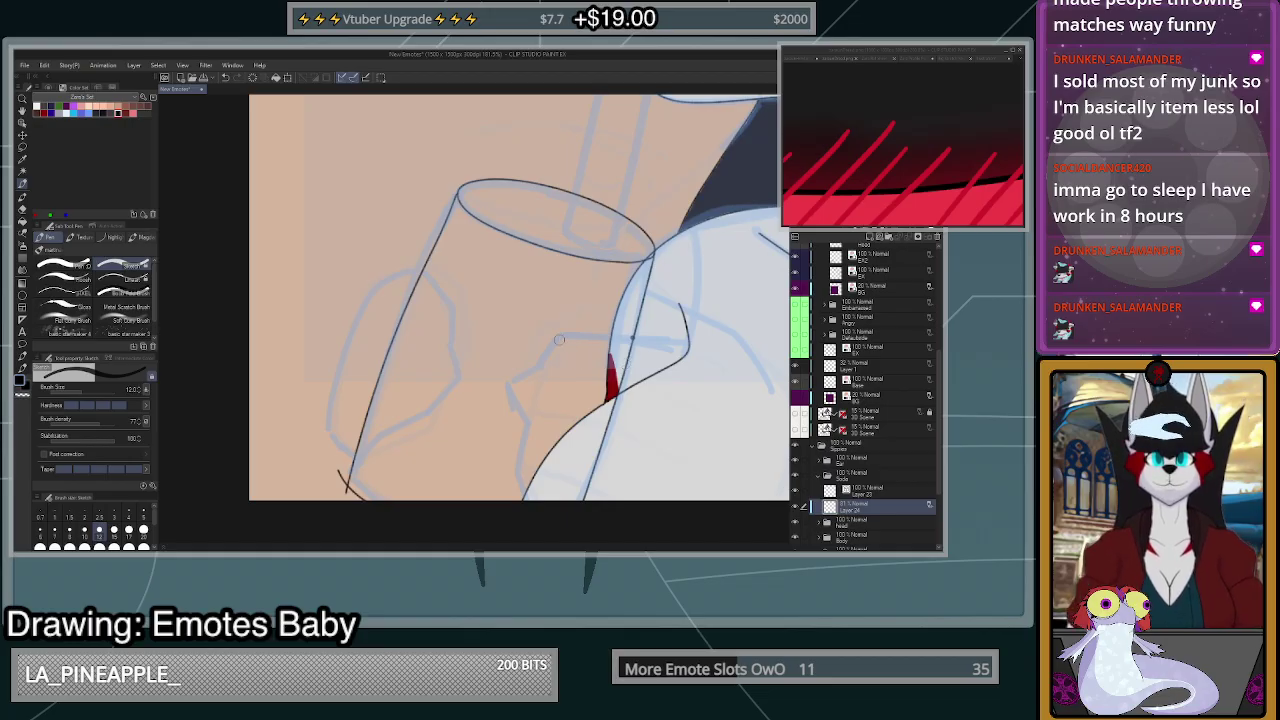
left_click_drag(559, 340, 642, 364)
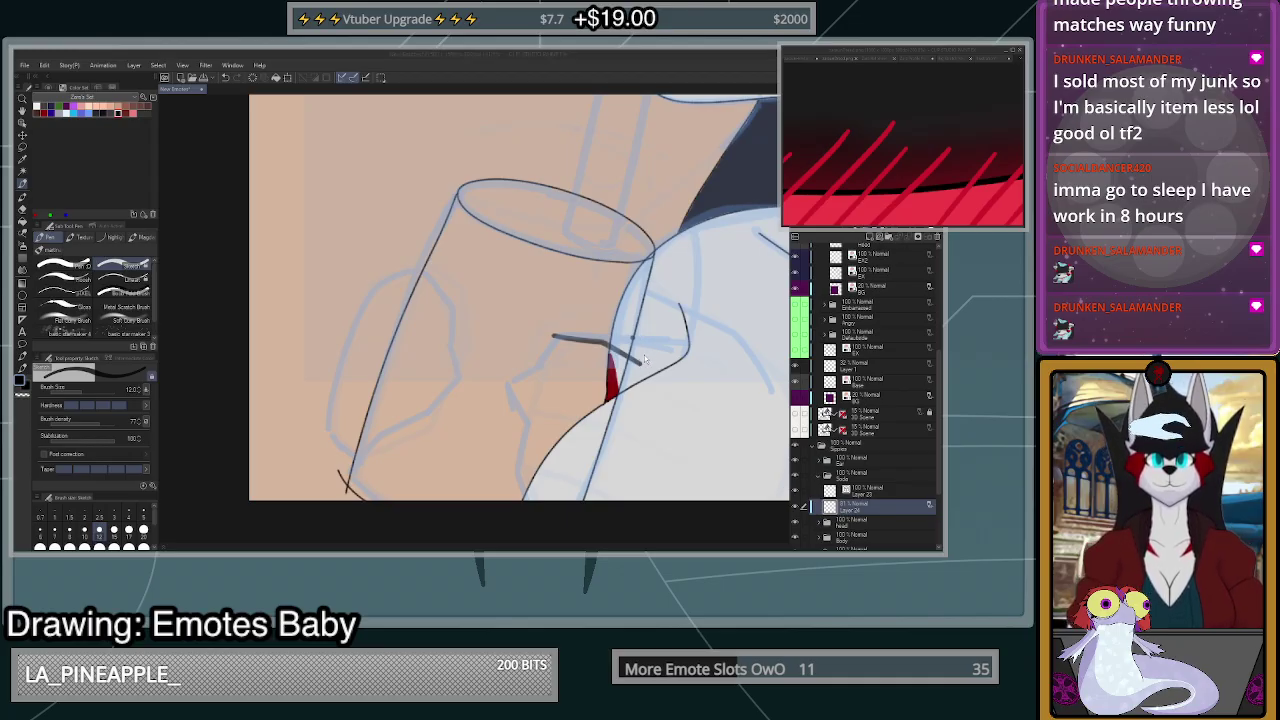
left_click(643, 360)
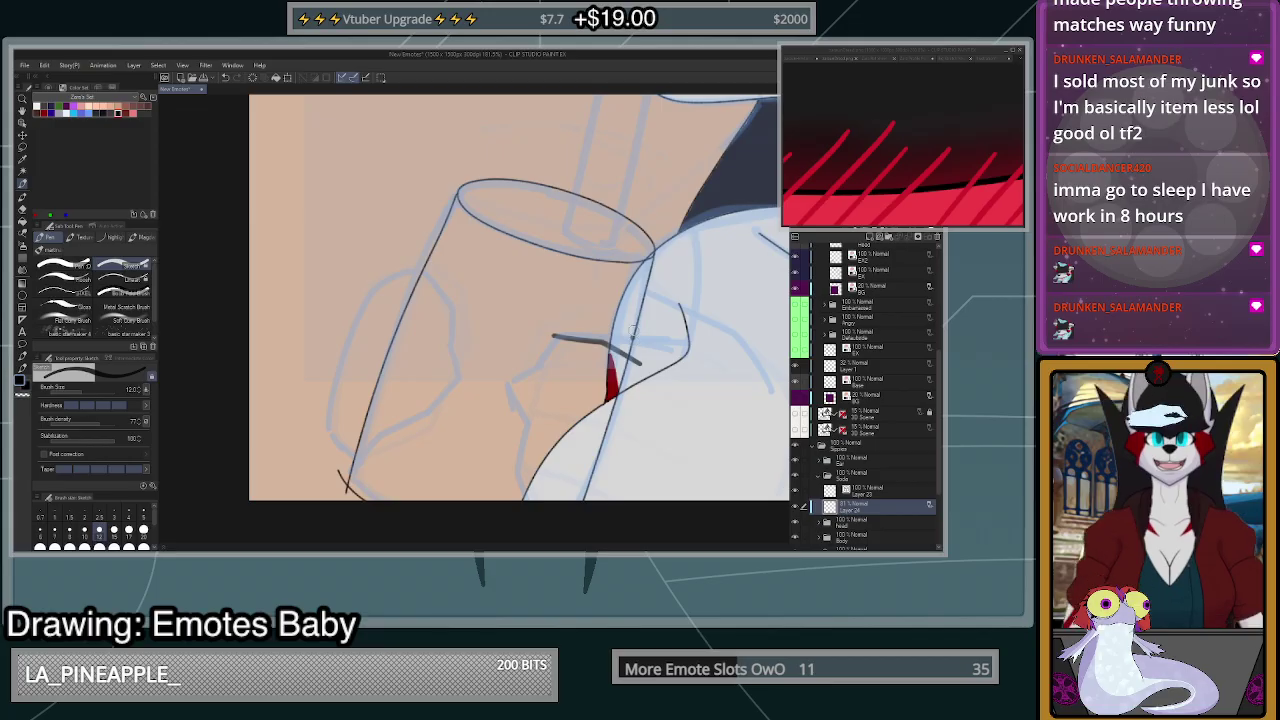
left_click_drag(634, 324, 641, 352)
key("ctrl+z")
scroll(640, 341, "up", 5)
mouse_move(643, 288)
left_mouse_down()
mouse_move(690, 357)
mouse_move(678, 394)
mouse_move(541, 344)
mouse_move(438, 337)
mouse_move(578, 334)
mouse_move(598, 352)
mouse_move(436, 338)
mouse_move(558, 340)
mouse_move(648, 390)
left_mouse_up()
key("ctrl+z")
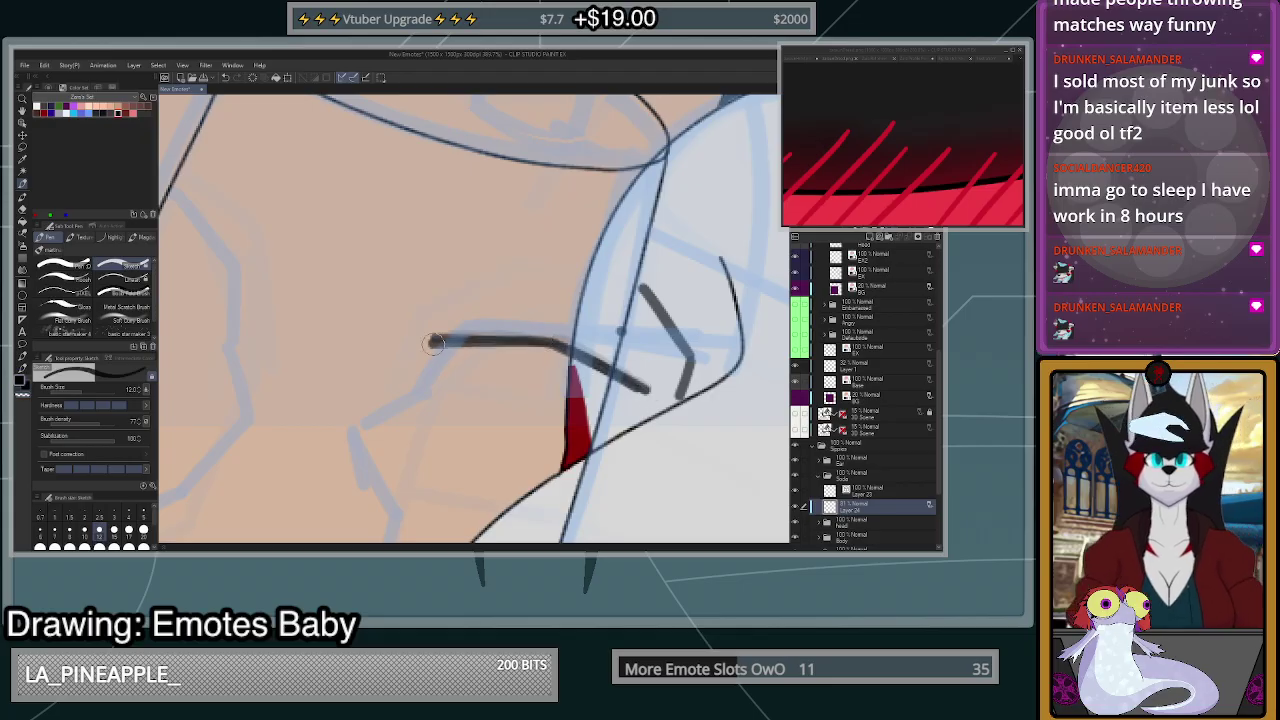
mouse_move(432, 339)
left_mouse_down()
mouse_move(400, 367)
mouse_move(406, 391)
left_mouse_up()
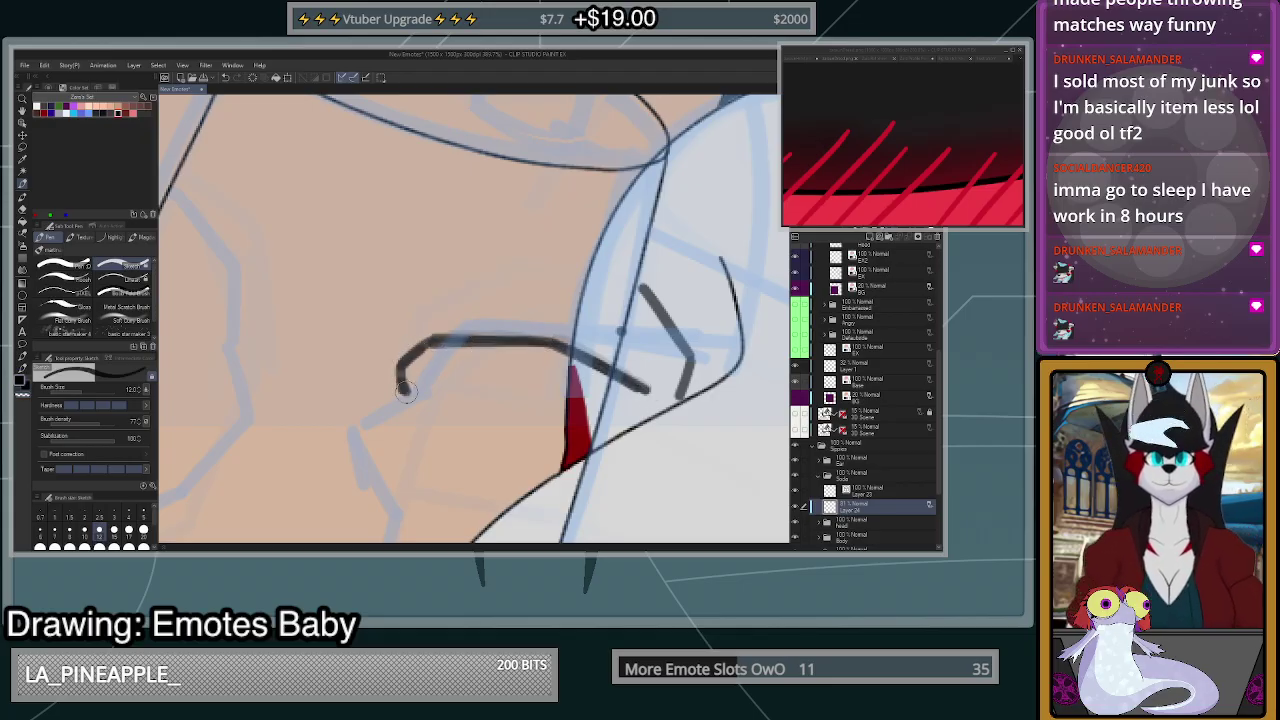
- Sketch a second near-hand finger beneath the first, arching across the cup and ending in a hooked tip
scroll(645, 345, "down", 5)
scroll(553, 373, "up", 3)
mouse_move(503, 368)
left_mouse_down()
mouse_move(582, 363)
mouse_move(676, 410)
mouse_move(610, 384)
mouse_move(516, 372)
left_mouse_up()
key("ctrl+z")
key("ctrl+z")
mouse_move(680, 418)
left_mouse_down()
mouse_move(560, 370)
mouse_move(458, 382)
mouse_move(444, 412)
mouse_move(460, 426)
left_mouse_up()
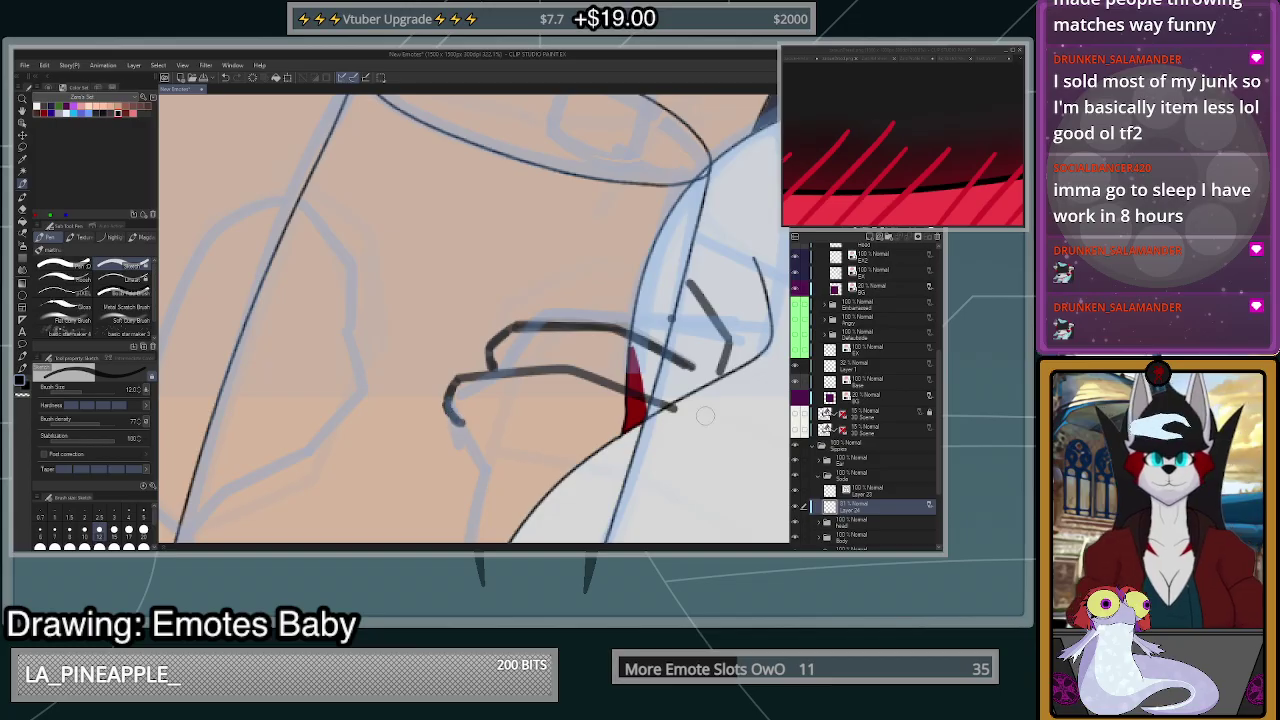
- Examine the two new near-hand fingers against the whole cup and the wolf's pose
scroll(704, 408, "down", 5)
scroll(702, 393, "up", 3)
scroll(700, 392, "down", 3)
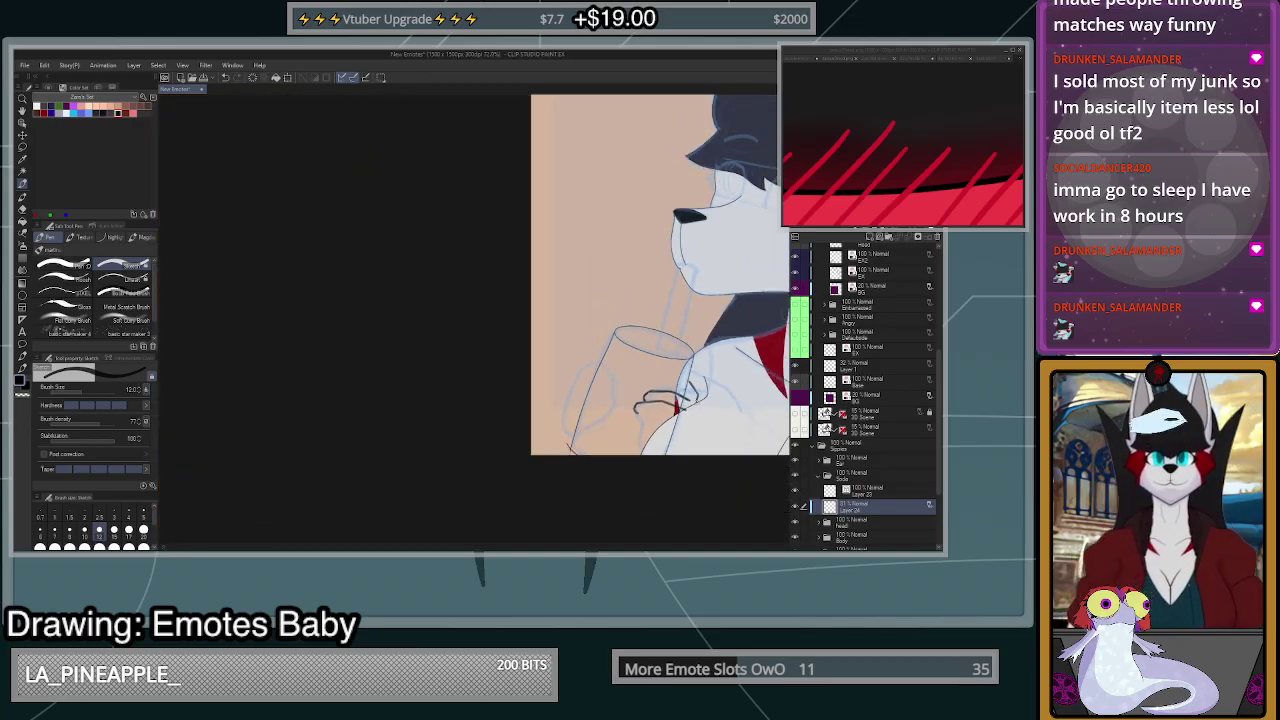
scroll(685, 410, "up", 4)
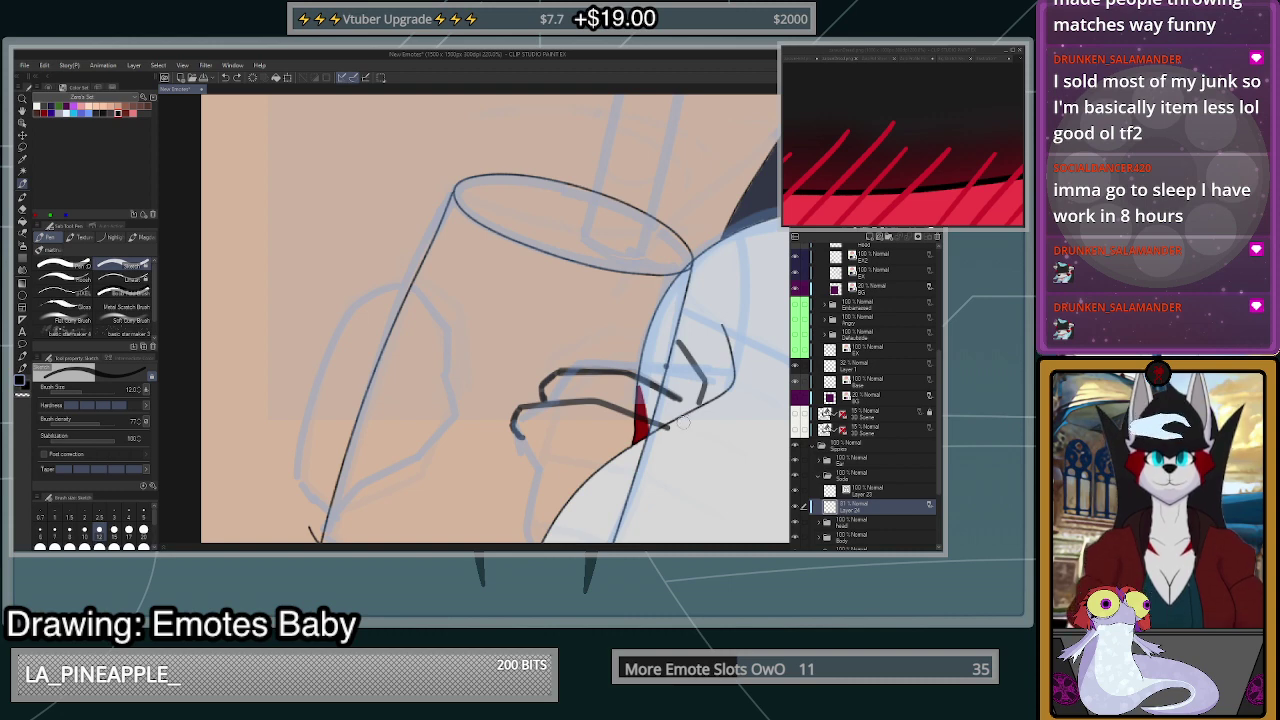
scroll(678, 383, "down", 3)
scroll(684, 390, "up", 2)
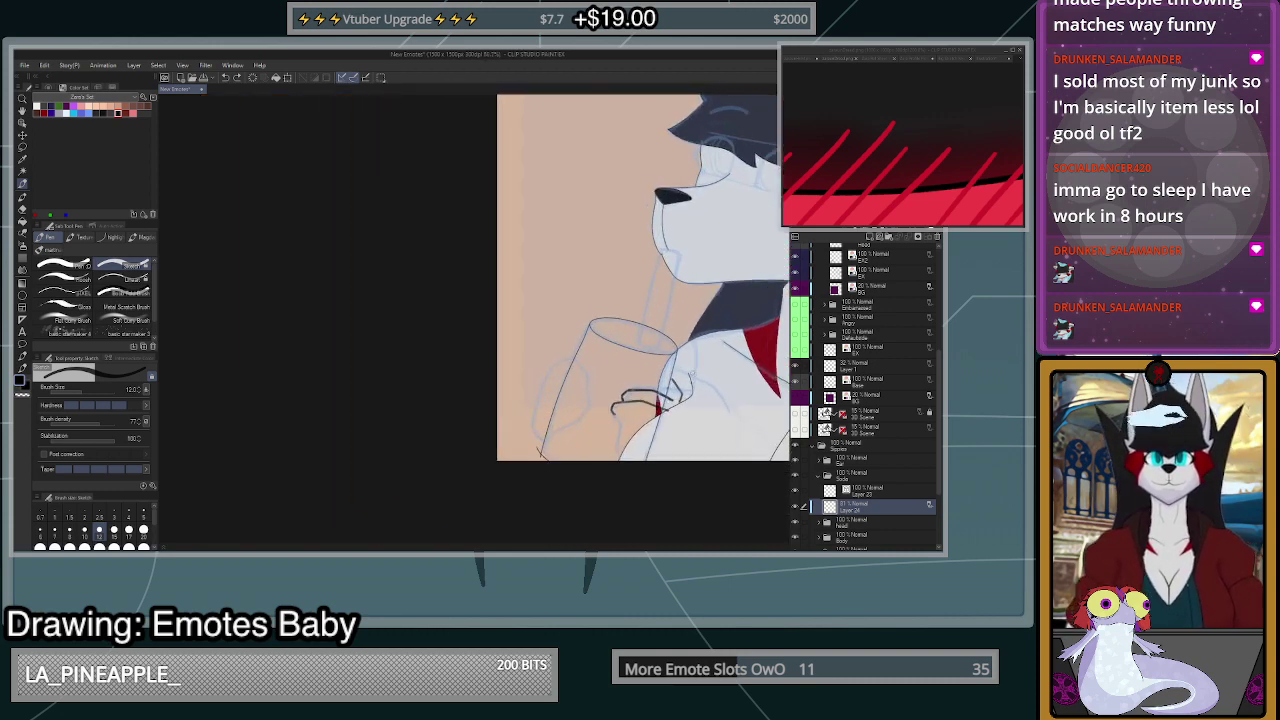
scroll(665, 408, "up", 1)
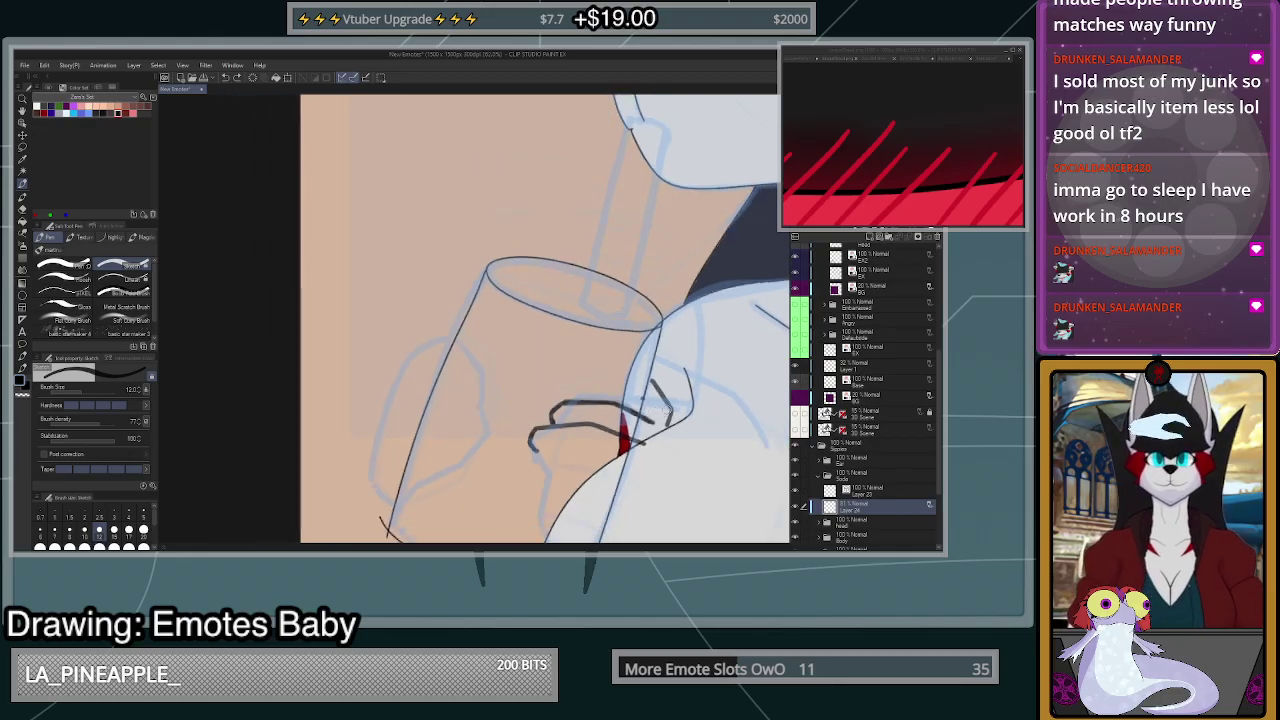
- Try to replace the two near-hand fingers with a single finger of stacked curves wrapping around the cup
key("ctrl+z")
key("ctrl+z")
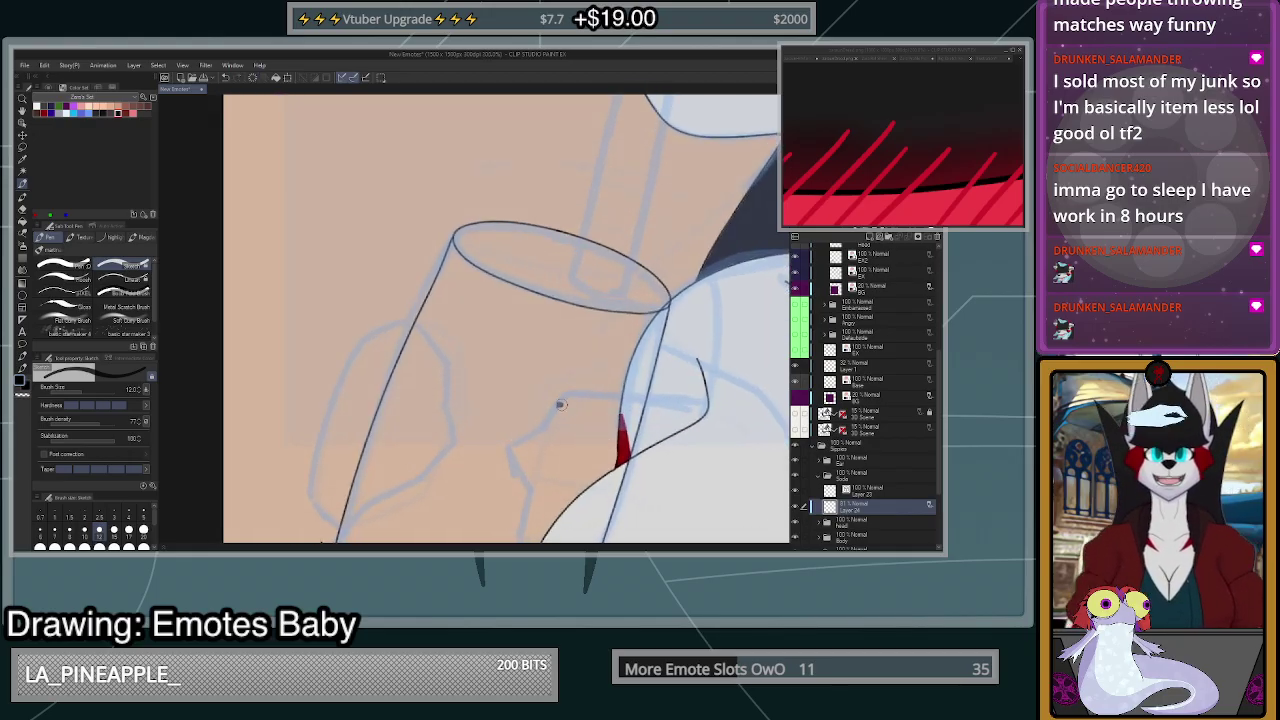
left_click_drag(561, 405, 652, 398)
key("ctrl+z")
mouse_move(551, 404)
left_mouse_down()
mouse_move(628, 412)
mouse_move(644, 398)
mouse_move(623, 367)
mouse_move(566, 357)
left_mouse_up()
mouse_move(562, 411)
left_mouse_down()
mouse_move(538, 438)
mouse_move(605, 454)
mouse_move(636, 442)
mouse_move(552, 438)
mouse_move(625, 448)
mouse_move(654, 425)
left_mouse_up()
key("ctrl+z")
left_click_drag(655, 388, 650, 430)
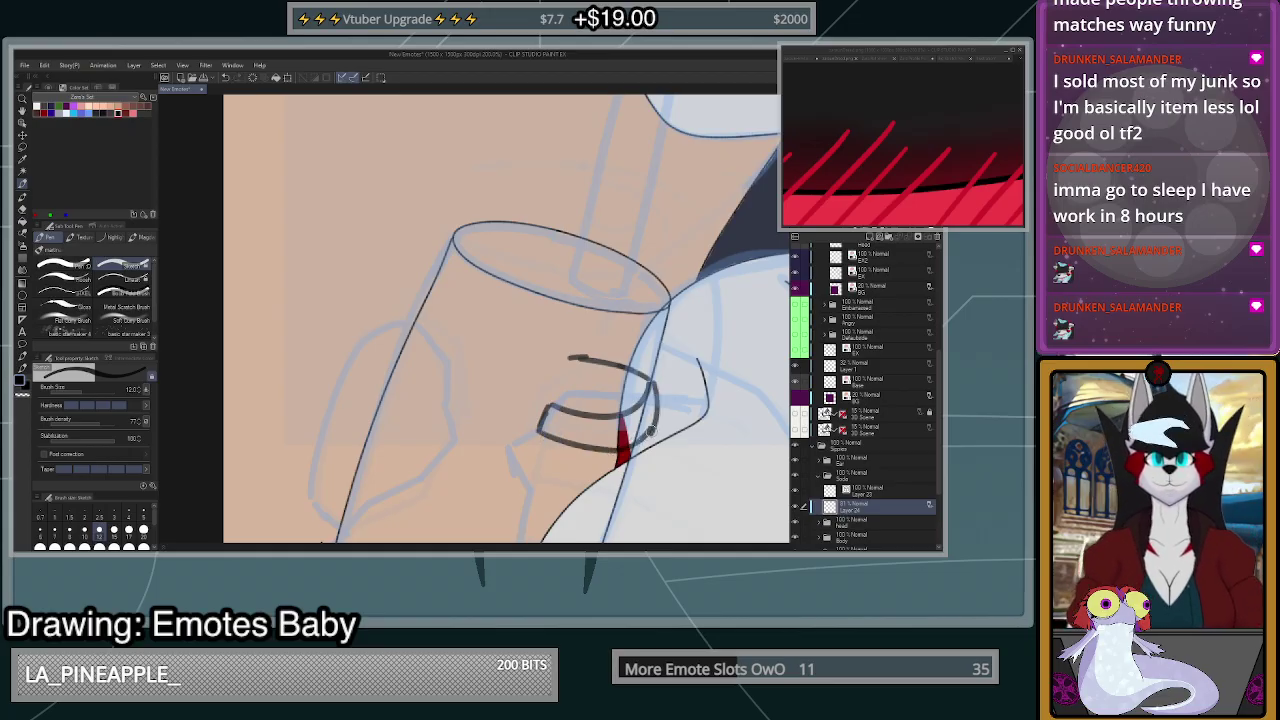
scroll(657, 403, "down", 2)
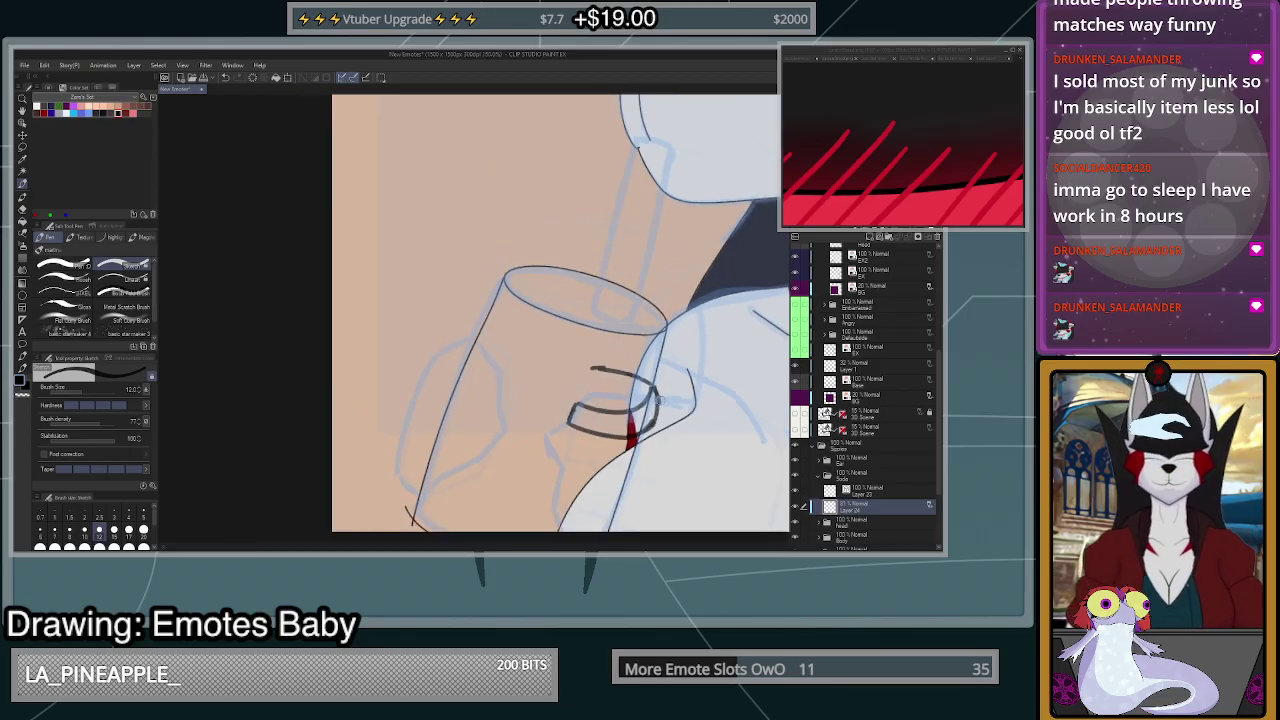
scroll(653, 420, "up", 1)
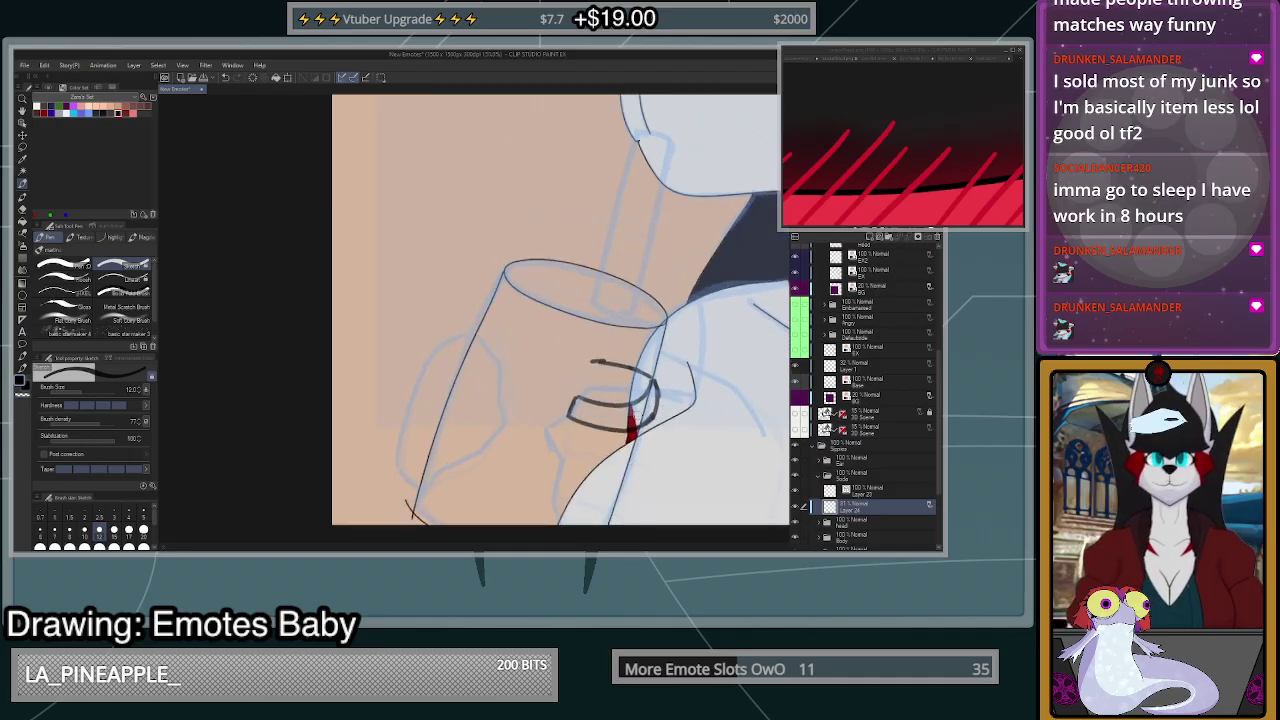
key("ctrl+z")
key("ctrl+z")
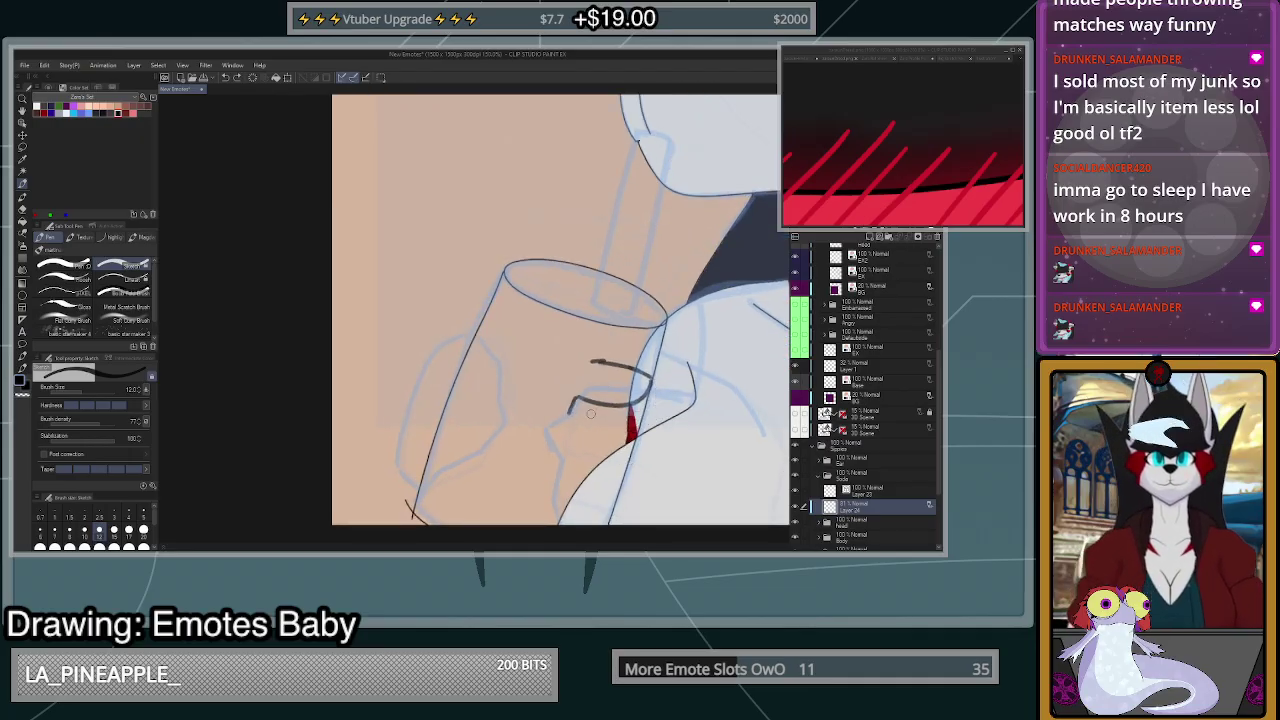
key("ctrl+z")
key("ctrl+z")
- Try other near-hand outlines: a long curved side line with a short top stroke, and an arched finger with an angled knuckle
scroll(568, 406, "down", 4)
scroll(551, 415, "up", 3)
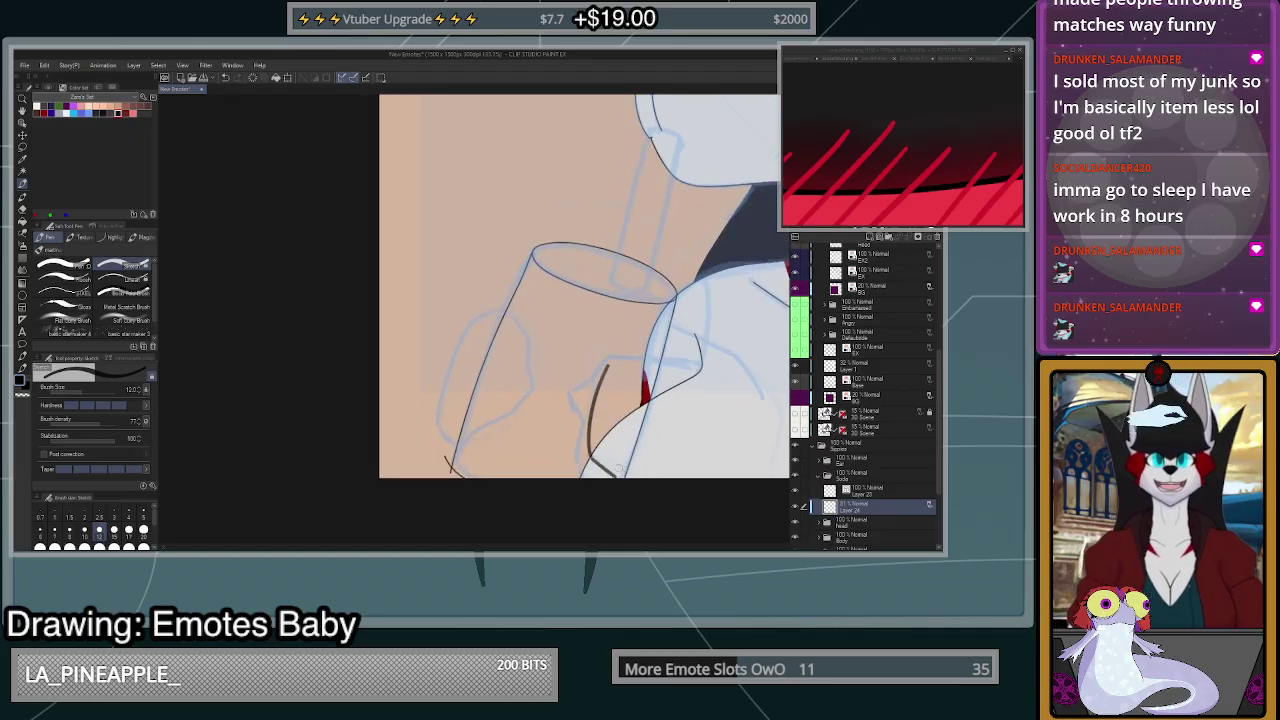
scroll(655, 480, "up", 3)
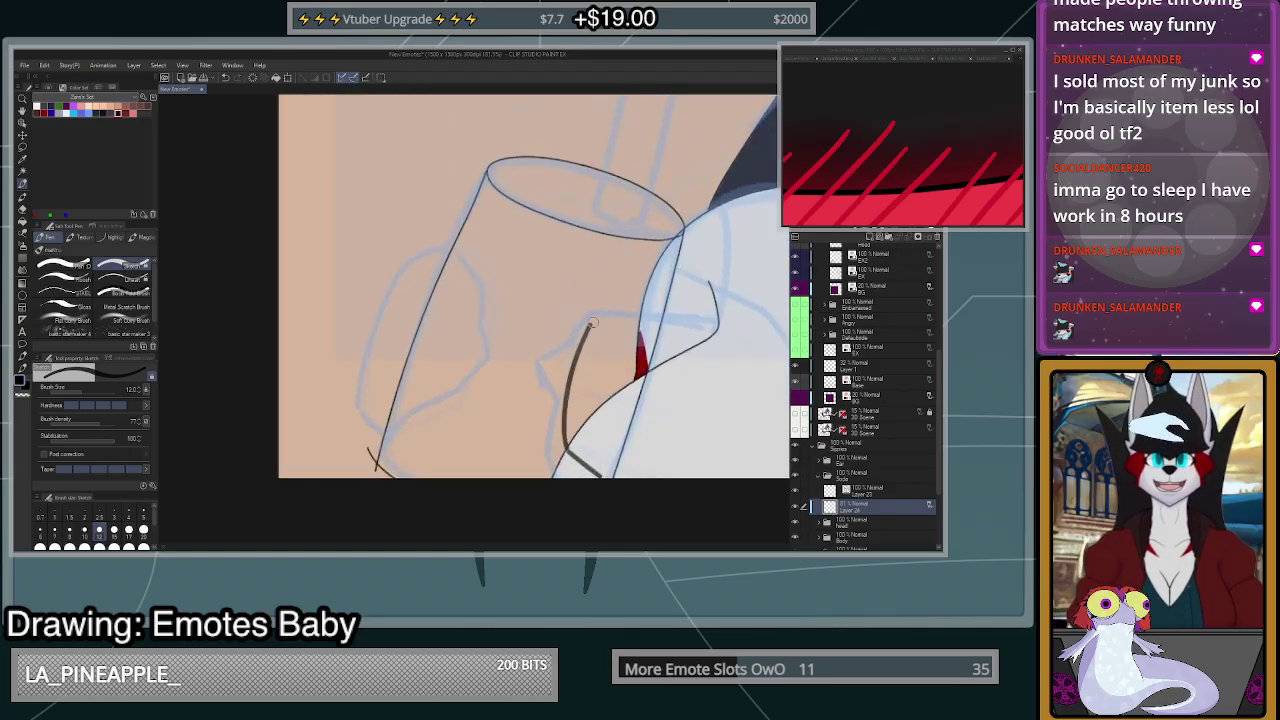
left_click_drag(593, 322, 645, 316)
key("ctrl+z")
key("ctrl+z")
key("ctrl+z")
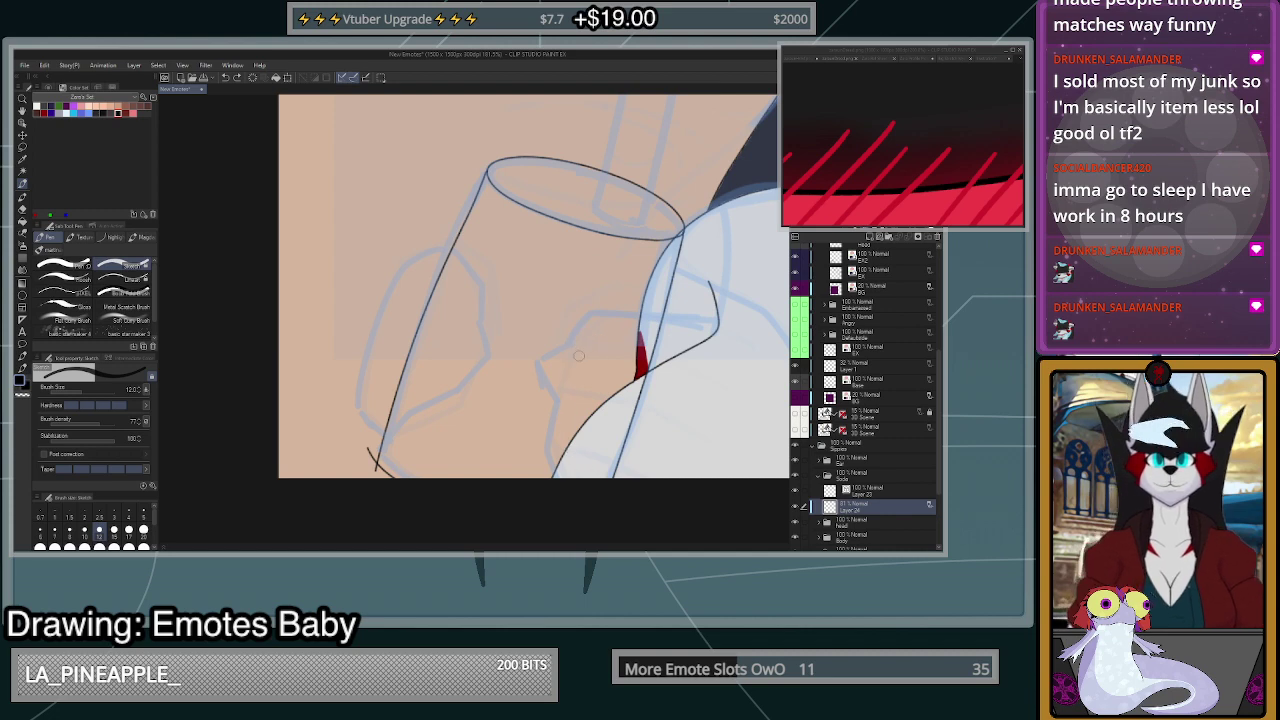
scroll(590, 457, "down", 7)
scroll(712, 454, "up", 6)
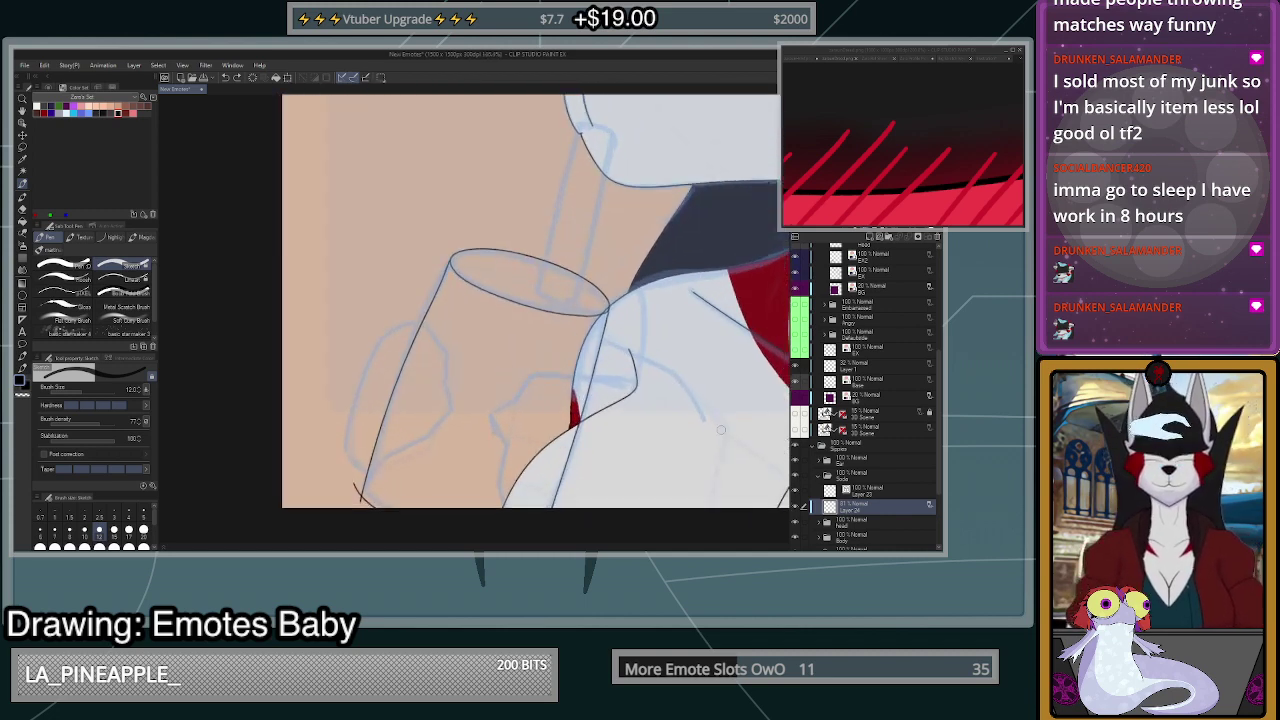
left_click_drag(460, 418, 588, 393)
left_click_drag(583, 350, 604, 395)
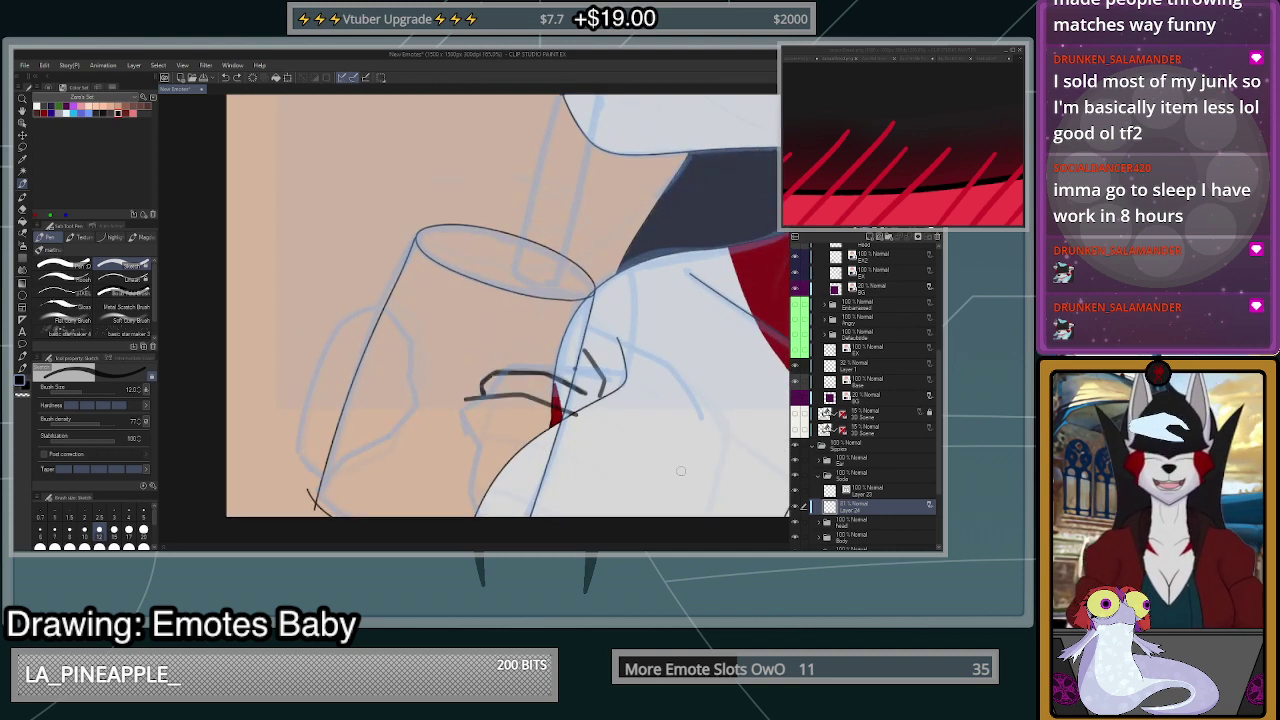
- Undo the finger strokes and the layer clearing to bring back the earlier rough hand, cup and straw sketch
key("ctrl+z")
key("ctrl+z")
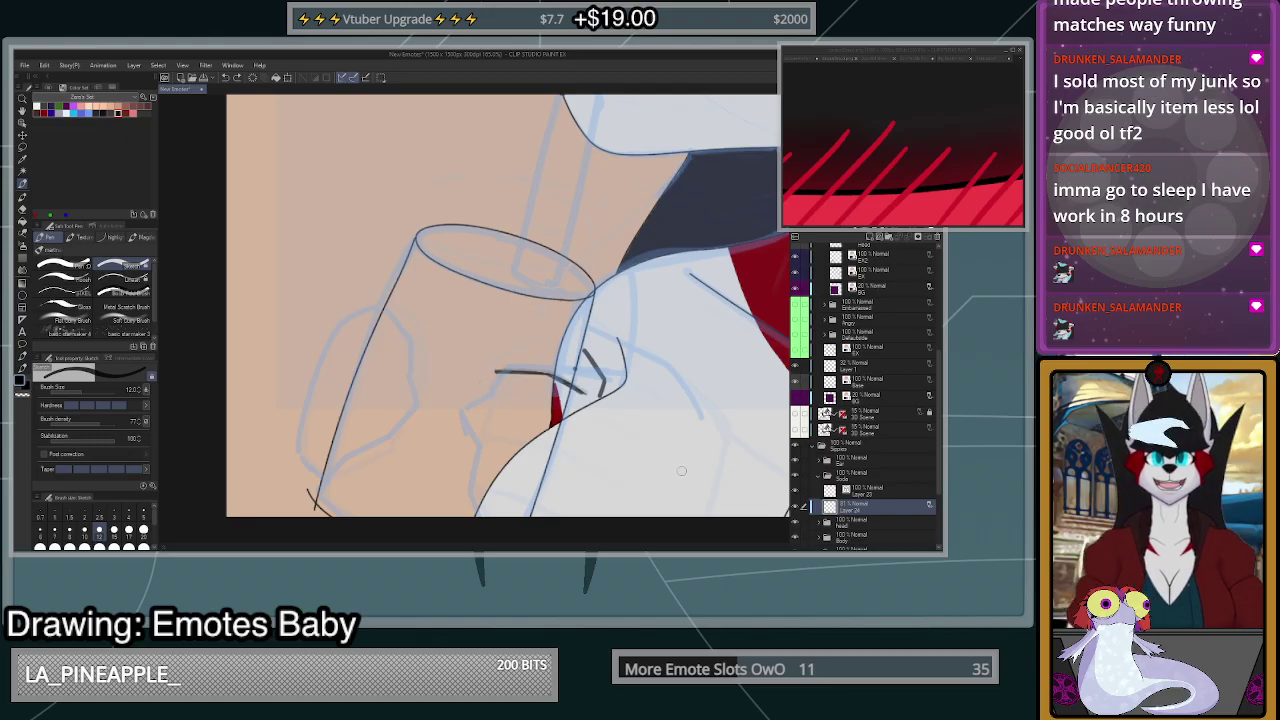
key("ctrl+z")
key("ctrl+z")
key("ctrl+z")
key("ctrl+z")
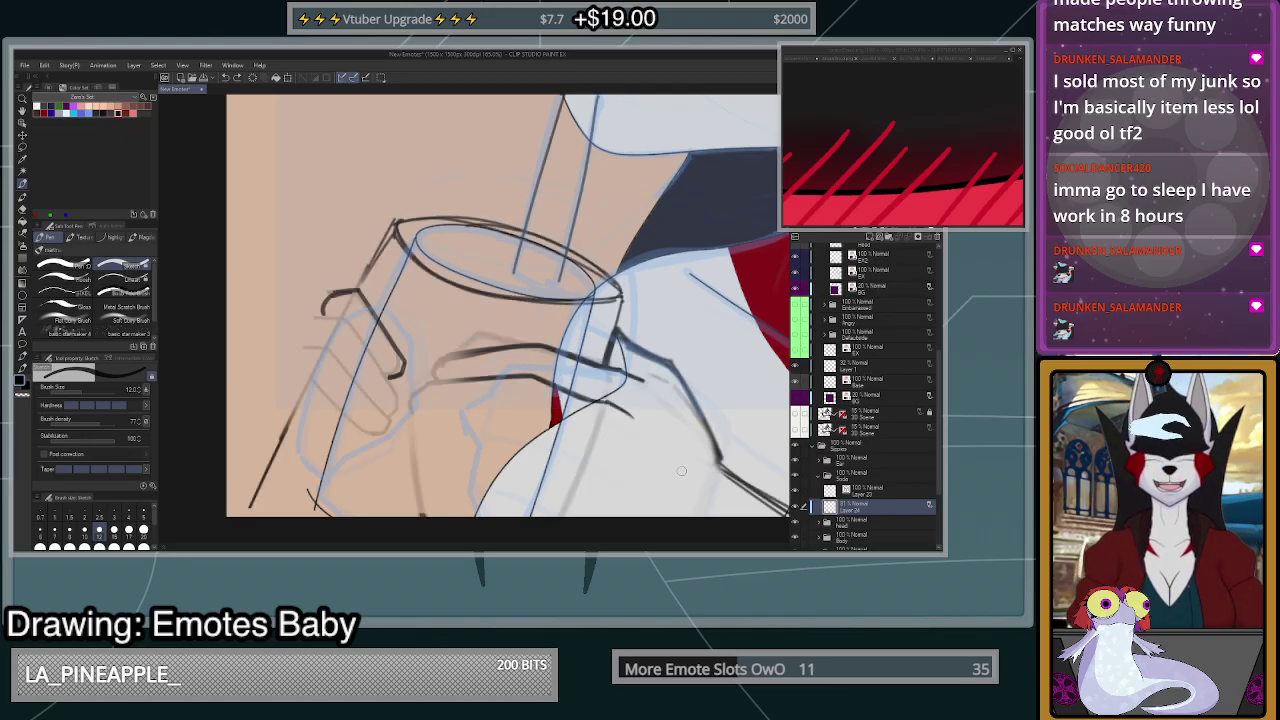
key("ctrl+y")
key("ctrl+y")
key("ctrl+z")
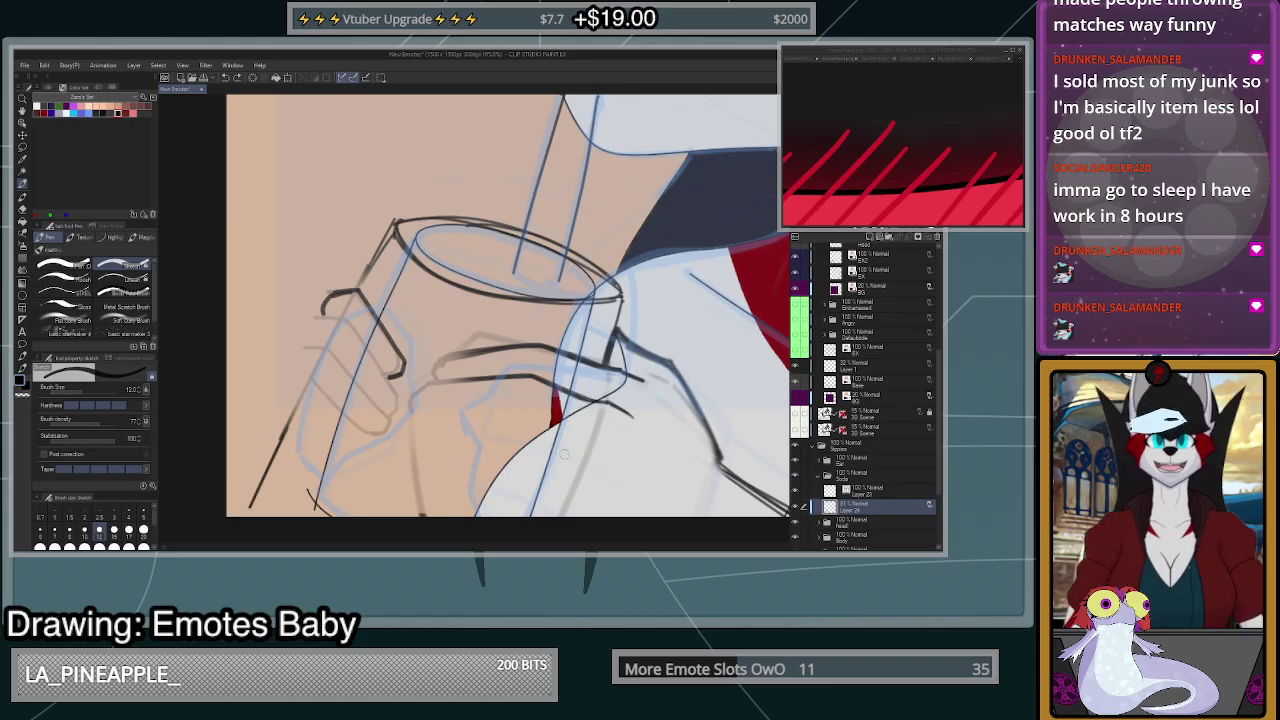
mouse_move(401, 407)
left_mouse_down()
mouse_move(365, 215)
mouse_move(278, 440)
left_mouse_up()
key("ctrl+z")
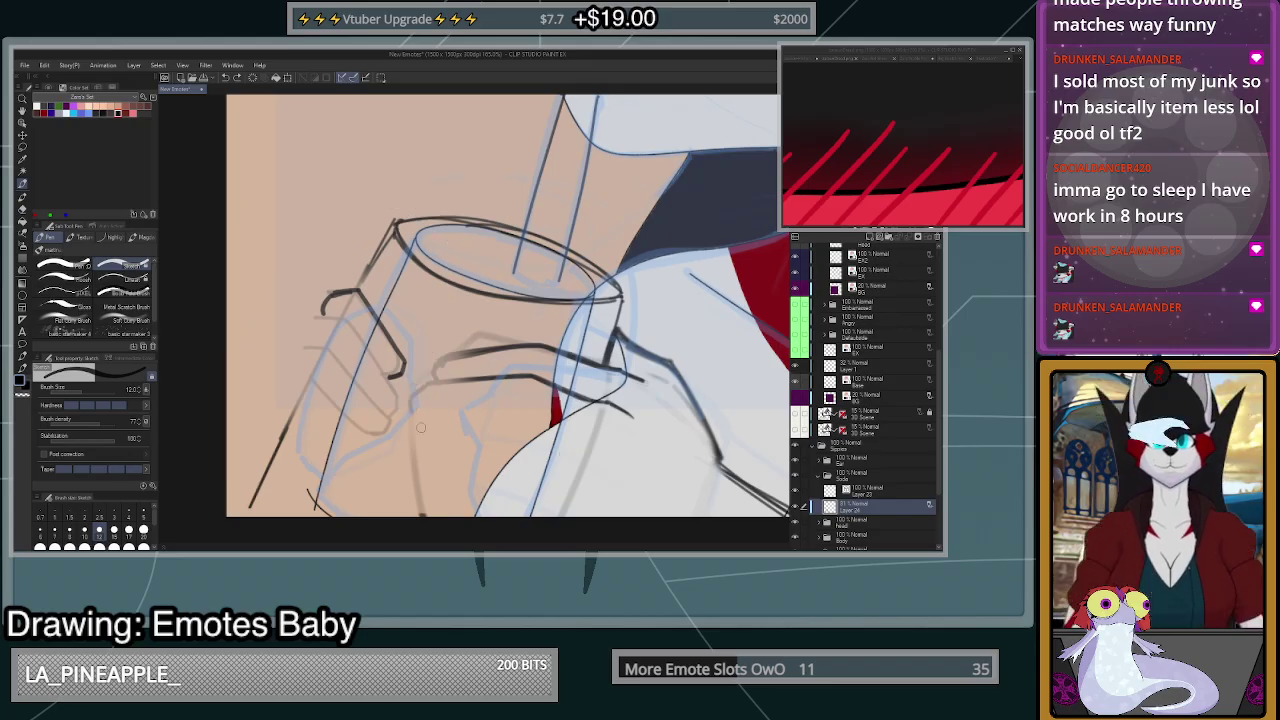
- Lasso and delete the rough far hand, cup outline, rim and straw, leaving the near hand and arm sketch
key("m")
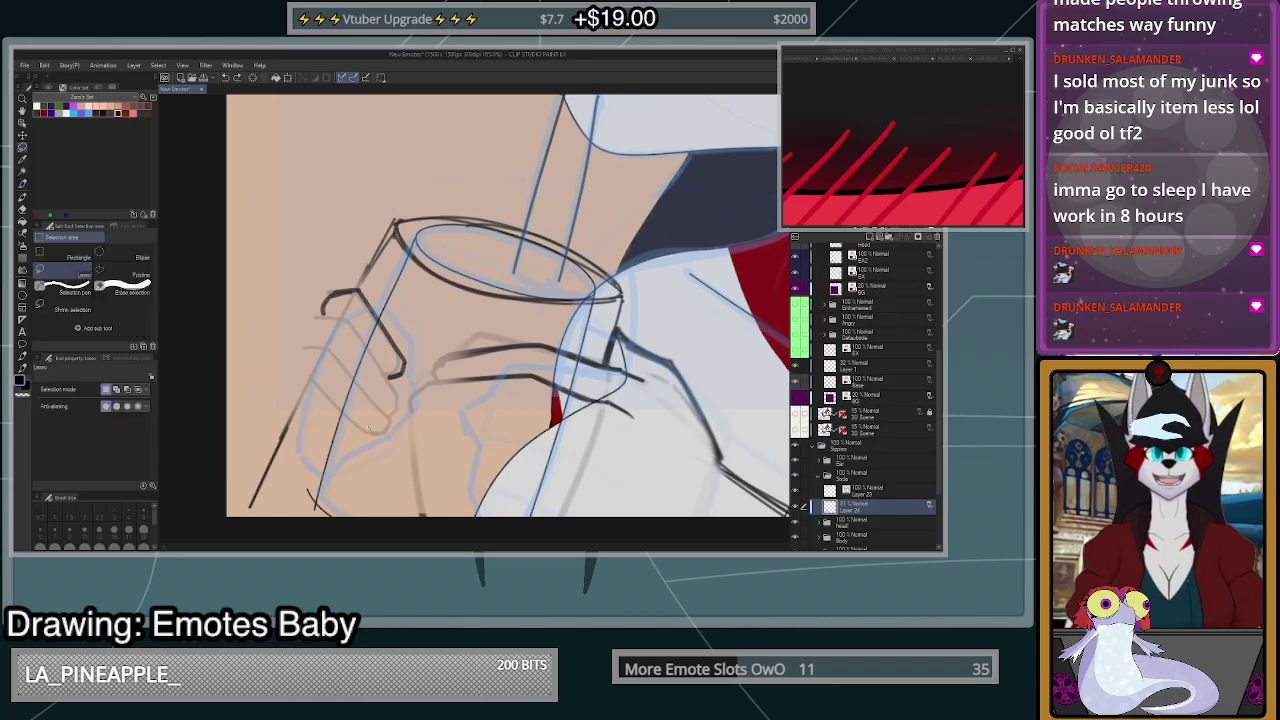
mouse_move(272, 318)
left_mouse_down()
mouse_move(438, 276)
mouse_move(300, 200)
left_mouse_up()
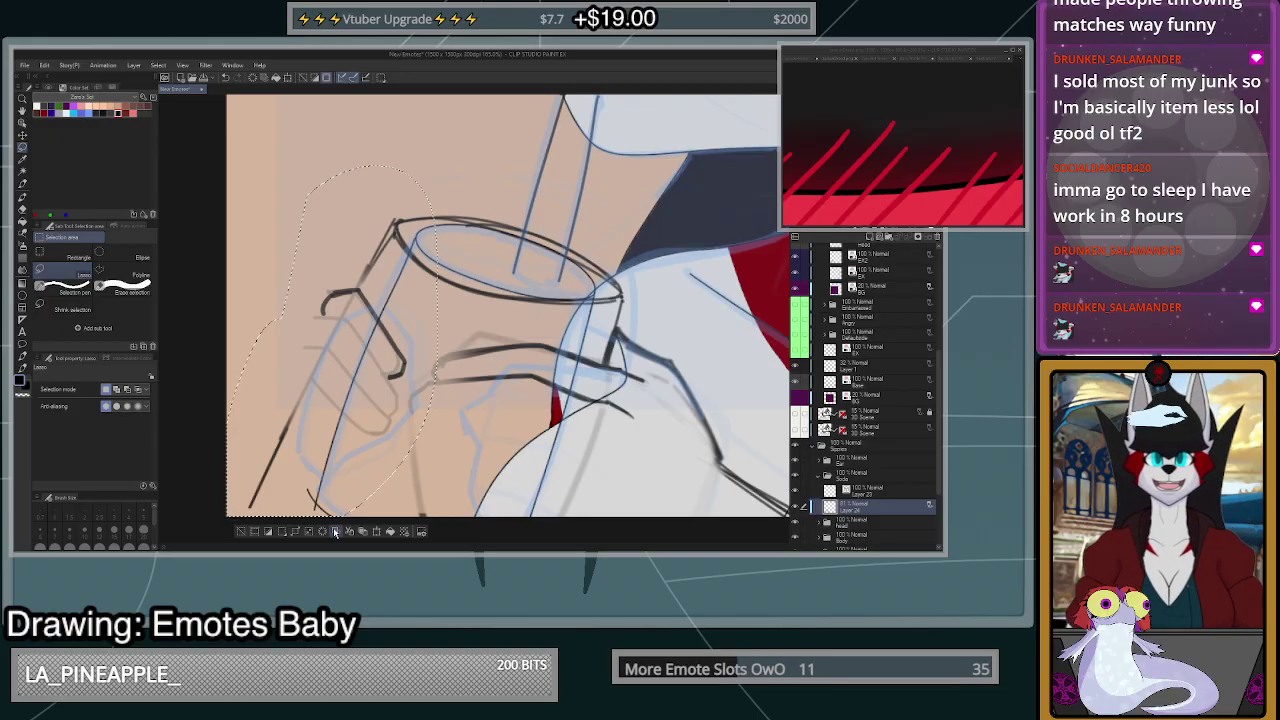
key("Delete")
mouse_move(600, 318)
left_mouse_down()
mouse_move(615, 316)
mouse_move(432, 172)
mouse_move(588, 298)
left_mouse_up()
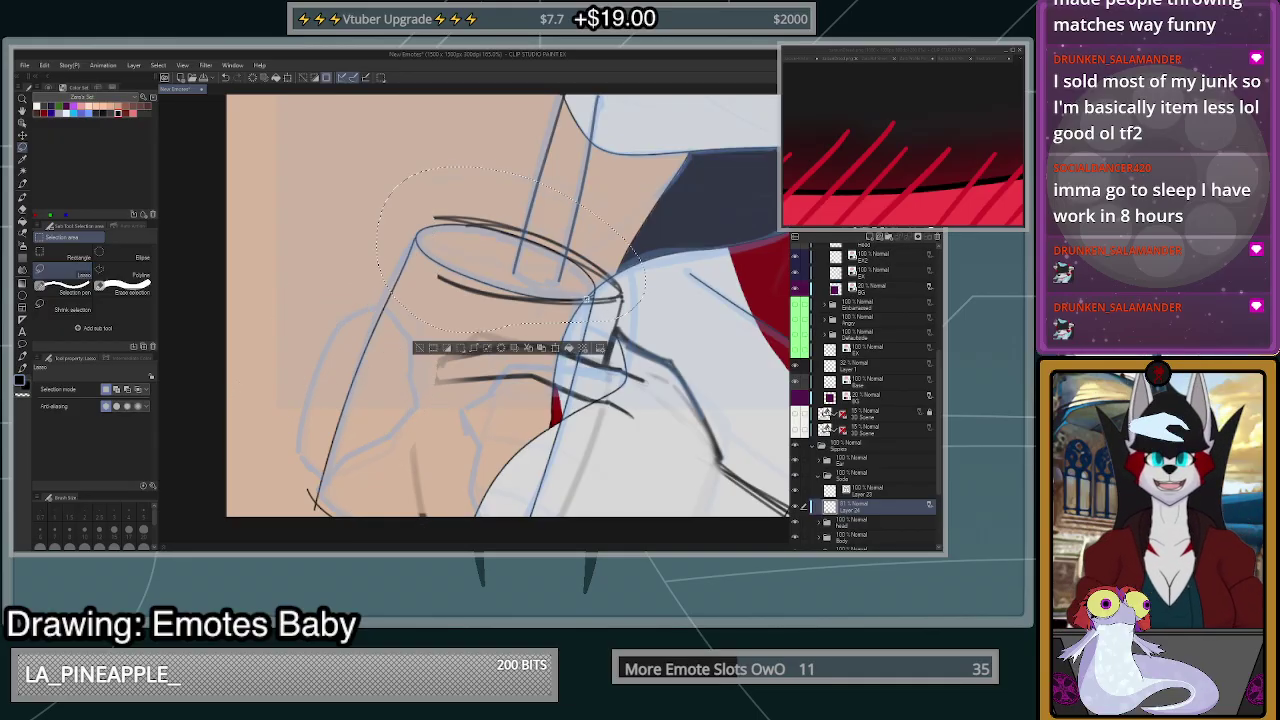
key("Delete")
scroll(537, 358, "down", 2)
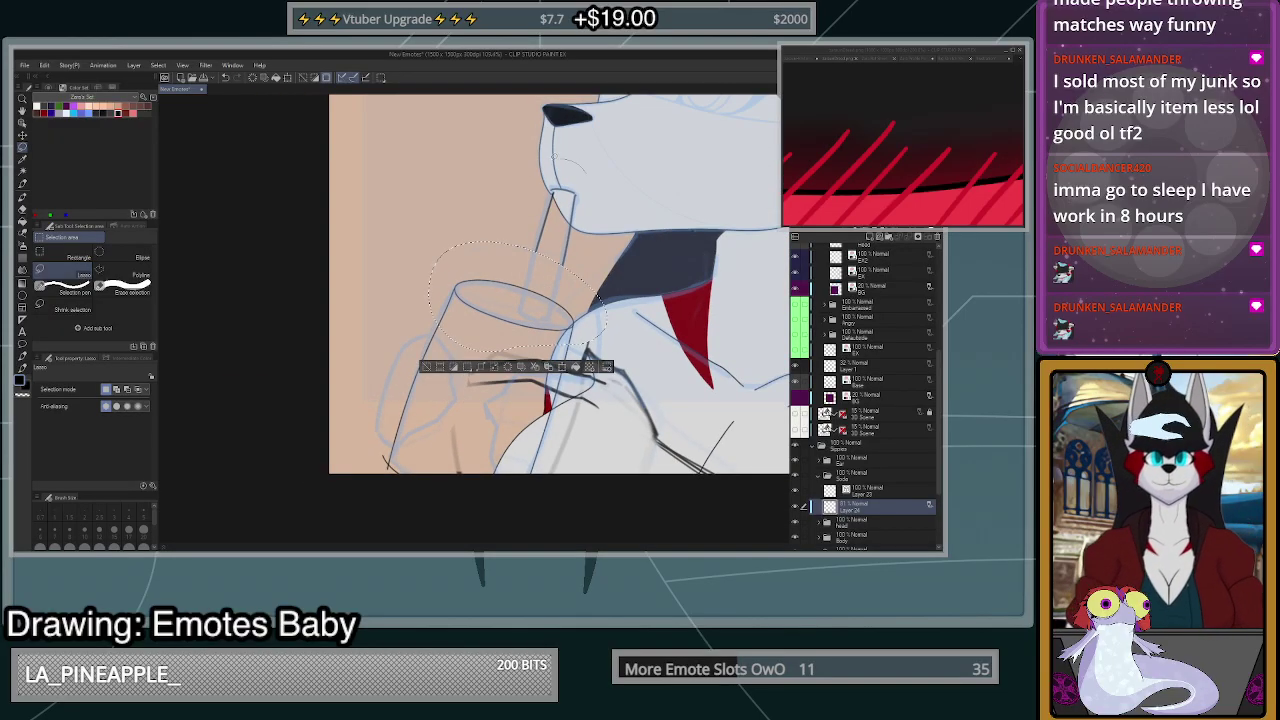
key("Delete")
mouse_move(396, 446)
left_mouse_down()
mouse_move(386, 440)
mouse_move(436, 492)
left_mouse_up()
scroll(587, 487, "up", 2)
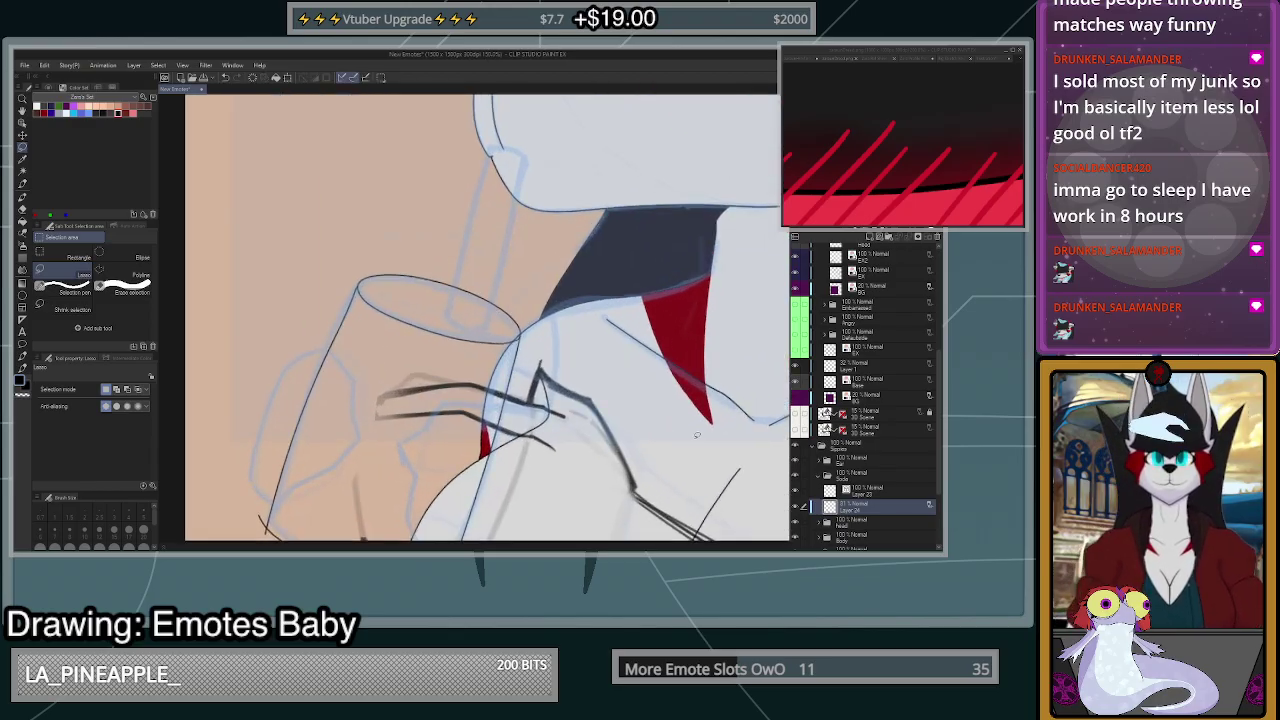
- Try to shift the remaining hand and arm sketch further across the cup, away from the chest
key("ctrl+t")
left_click_drag(648, 477, 650, 481)
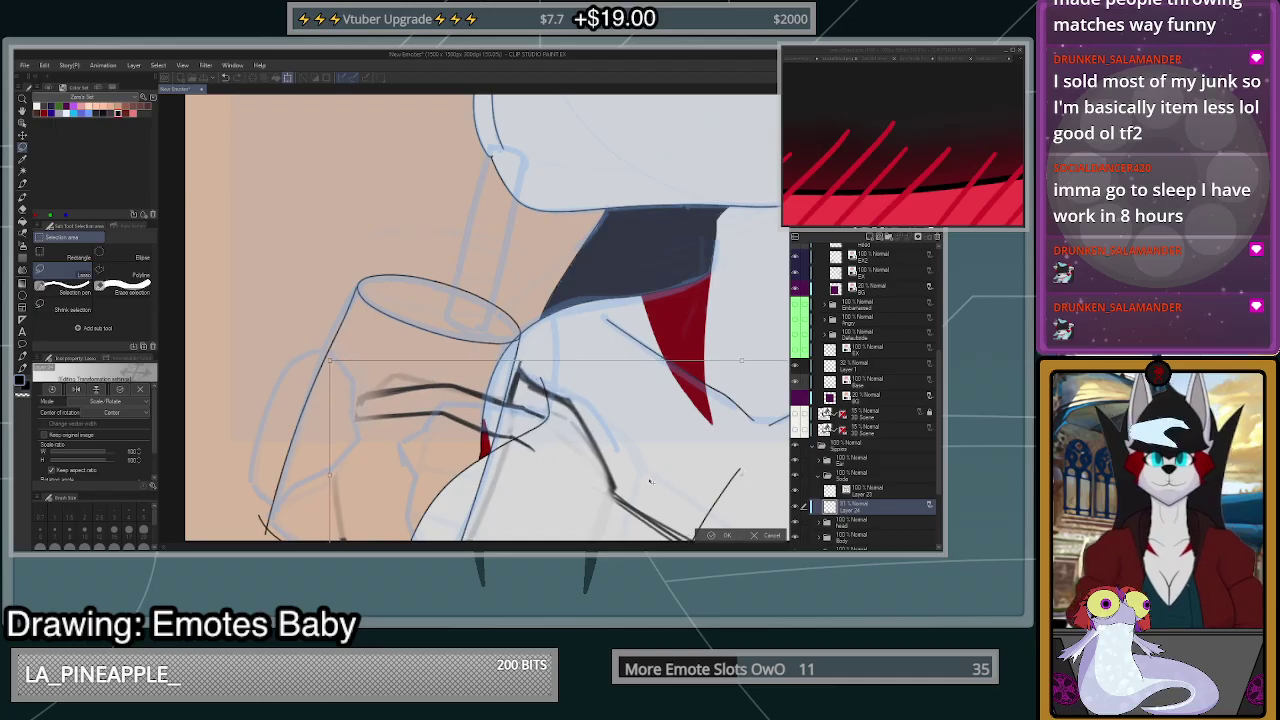
scroll(779, 497, "down", 5)
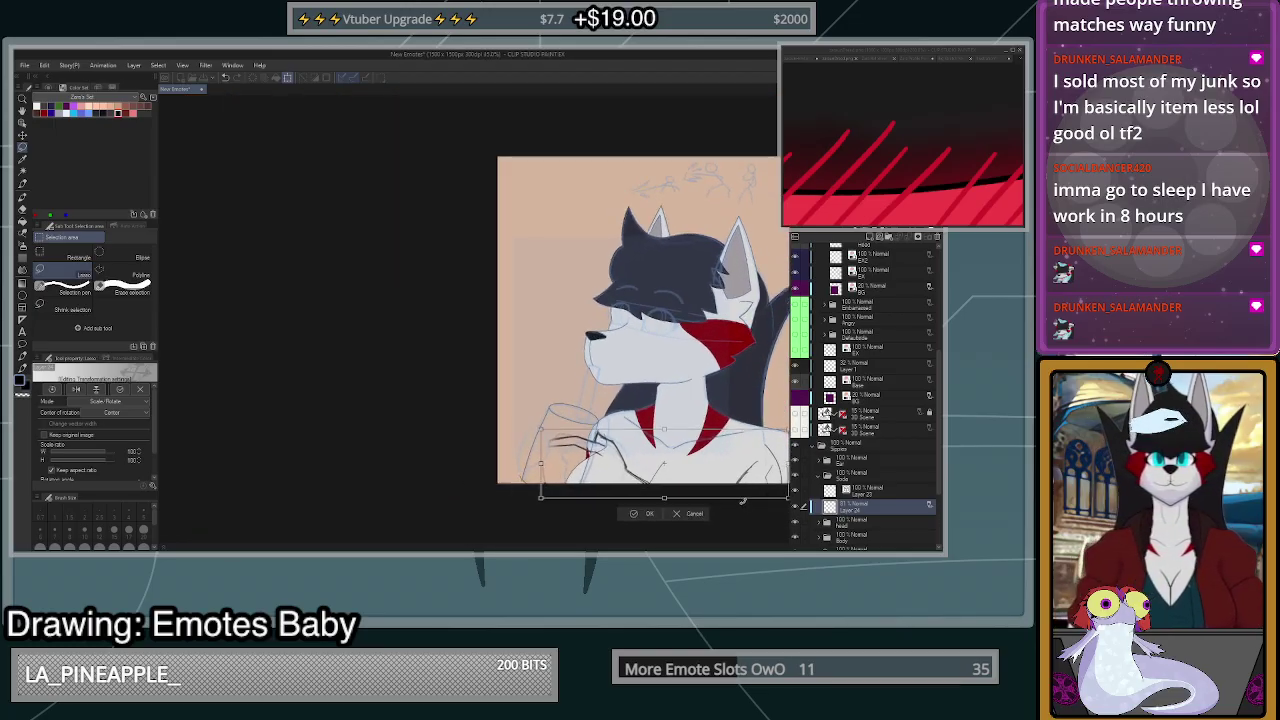
scroll(743, 505, "down", 2)
left_click(720, 509)
scroll(700, 495, "up", 2)
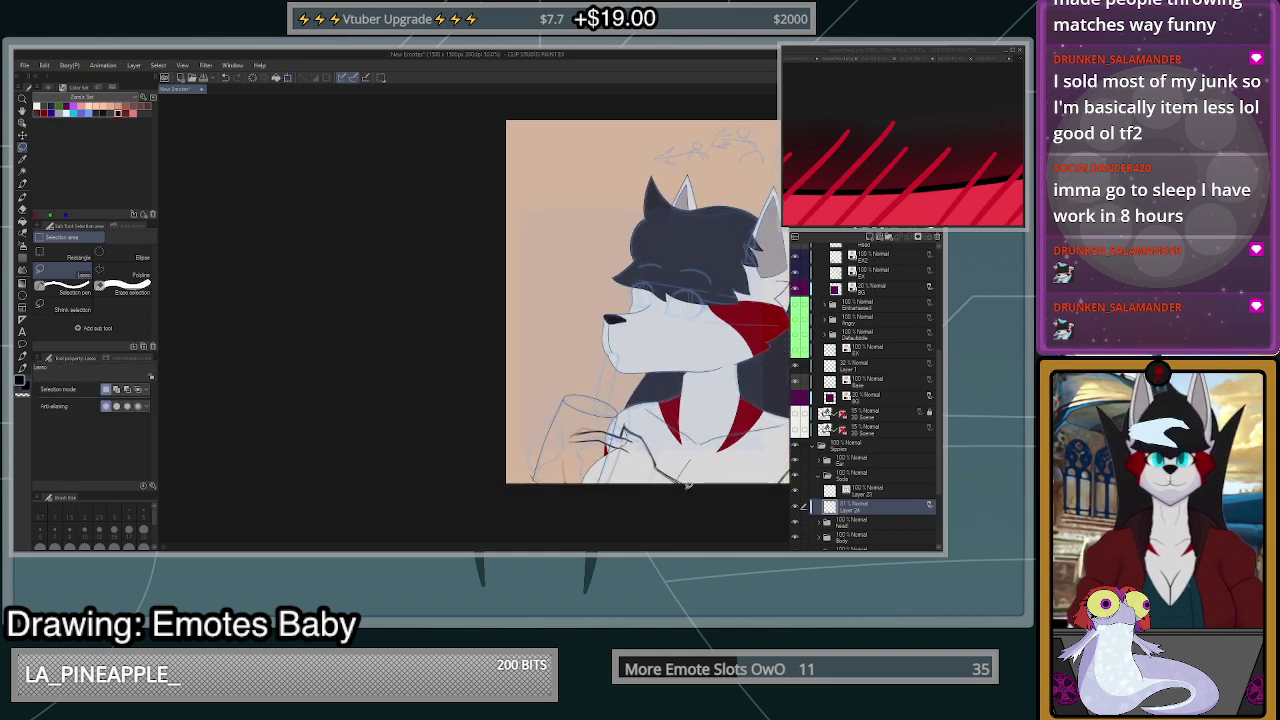
- Lasso the near-hand sketch, delete everything outside it, and shift the hand slightly further across the cup
left_click_drag(598, 460, 654, 498)
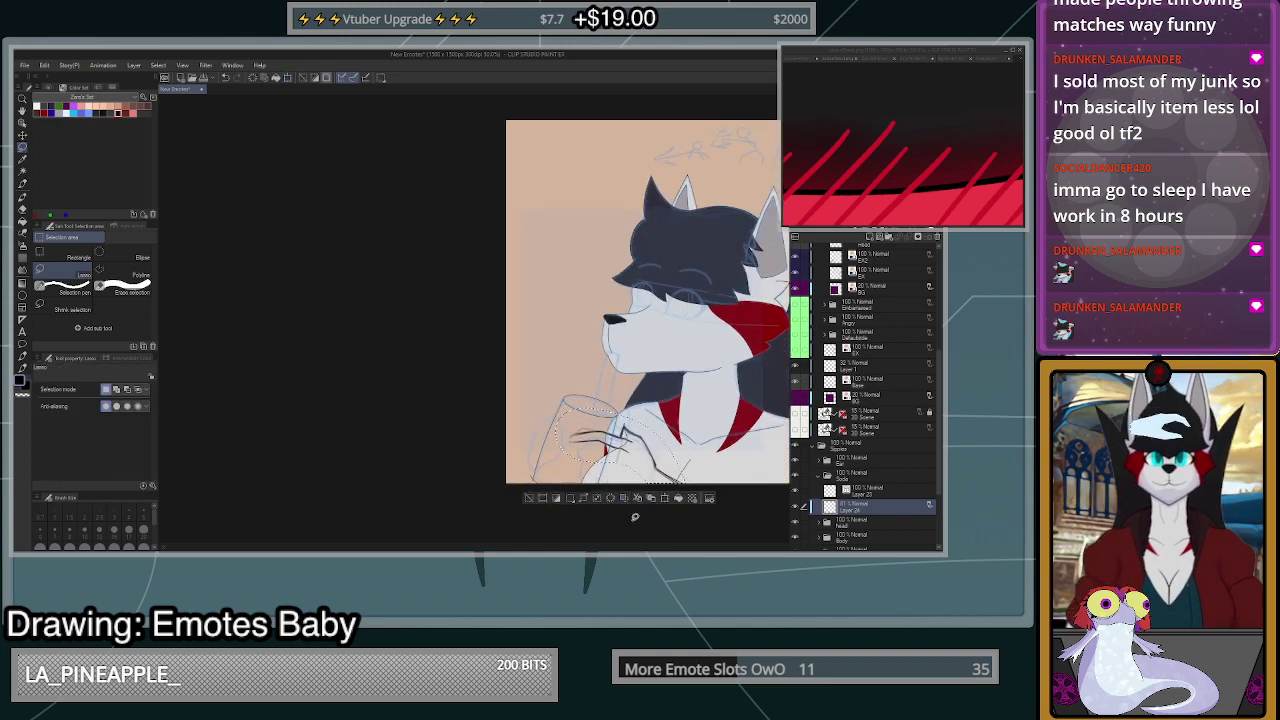
left_click(637, 498)
scroll(700, 480, "up", 3)
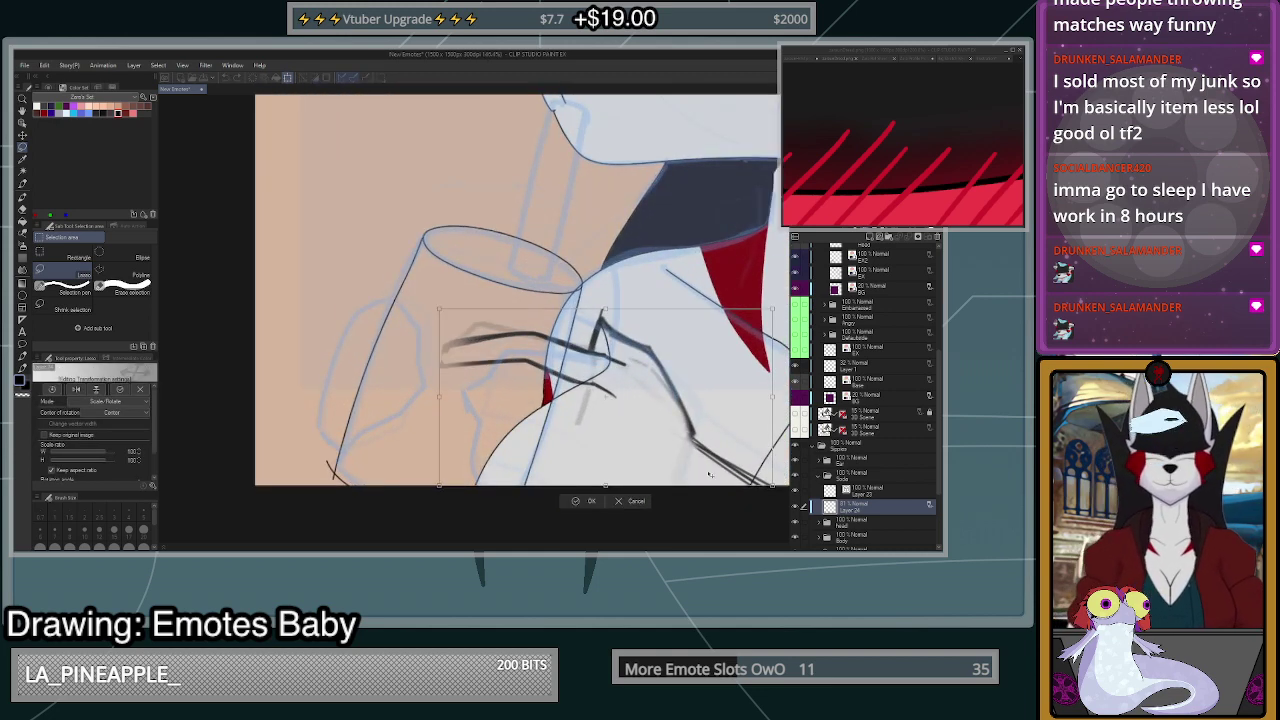
scroll(706, 474, "down", 2)
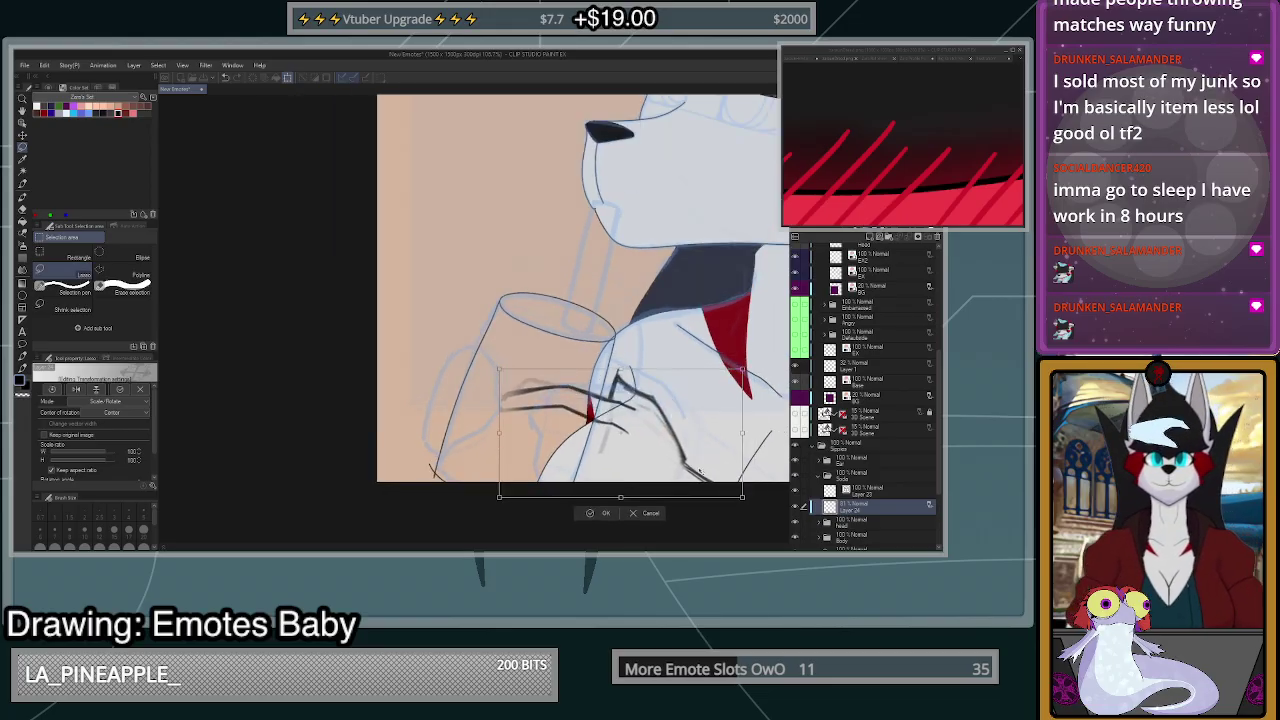
left_click_drag(702, 475, 695, 470)
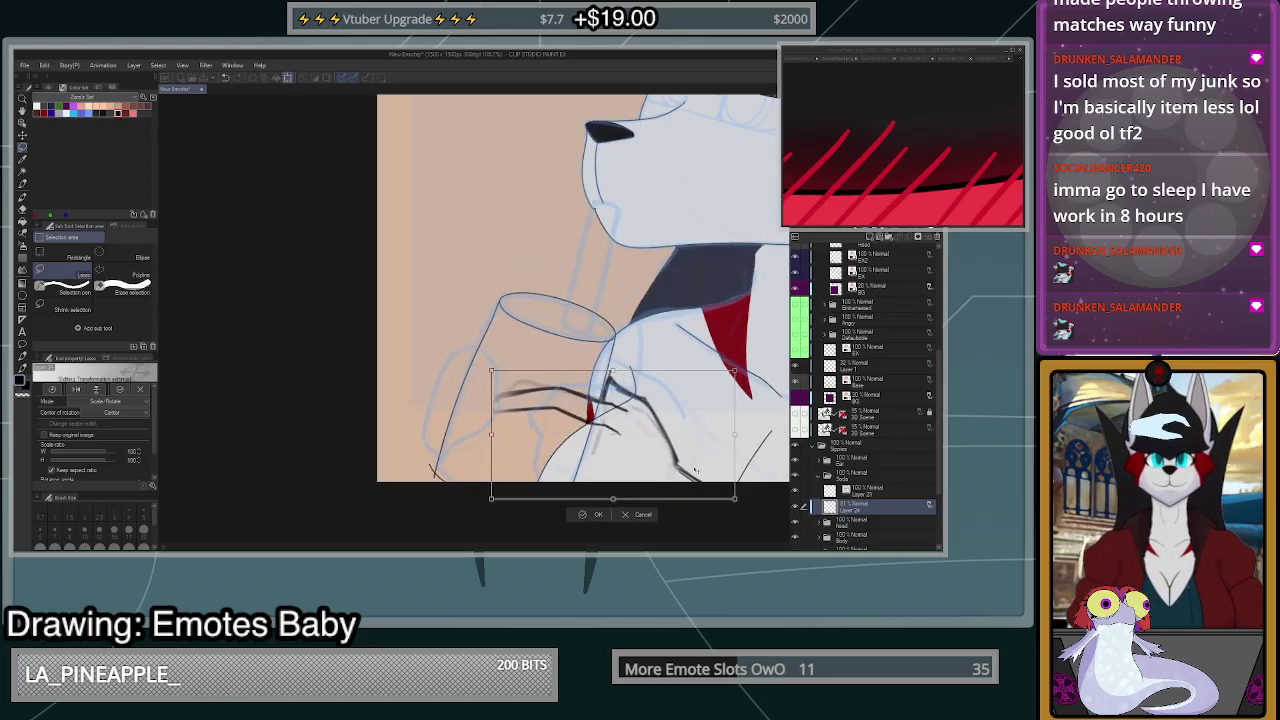
left_click(595, 515)
- Close the tip of the near-hand finger on the cup with a short curved stroke at brush size 8
scroll(592, 412, "up", 2)
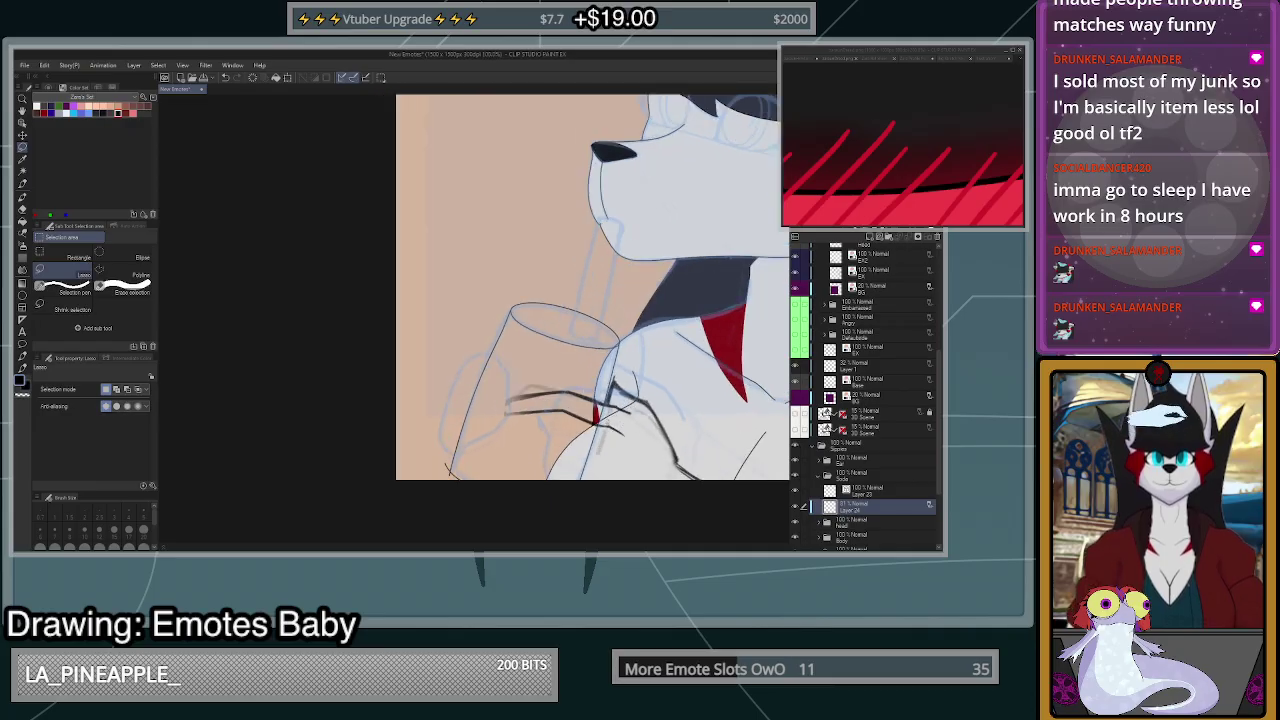
scroll(638, 400, "up", 1)
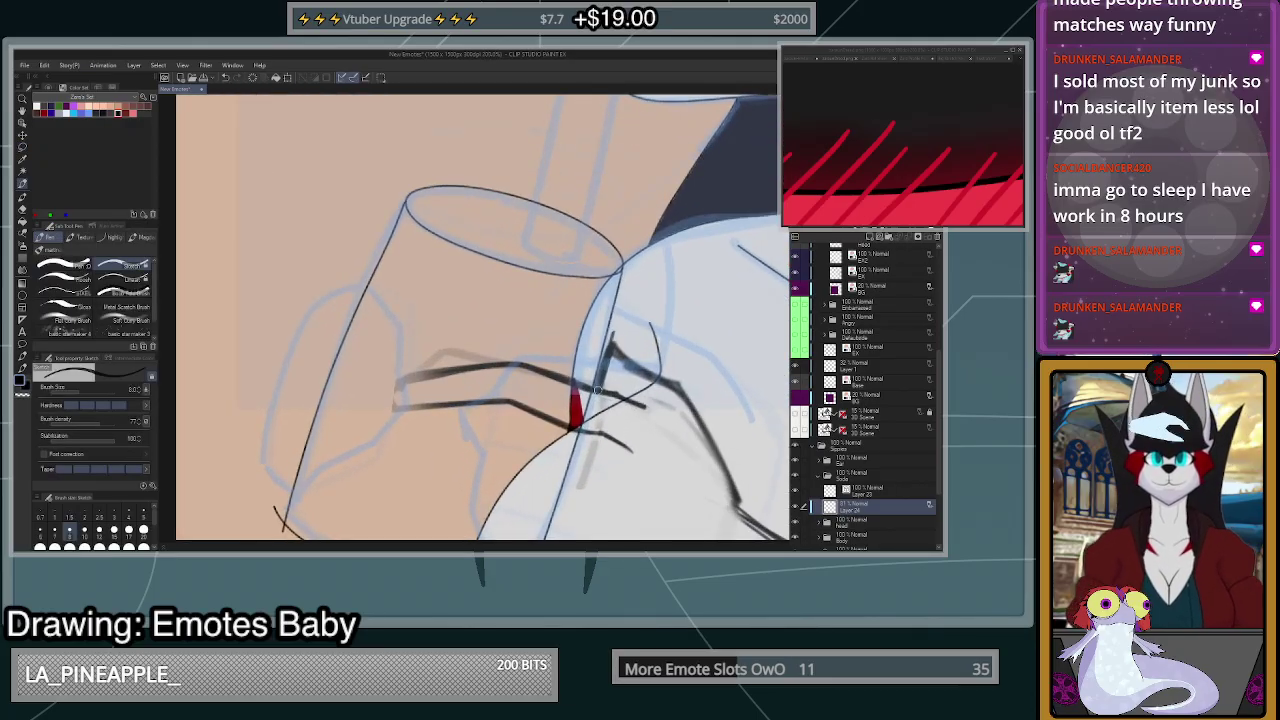
left_click_drag(530, 368, 403, 381)
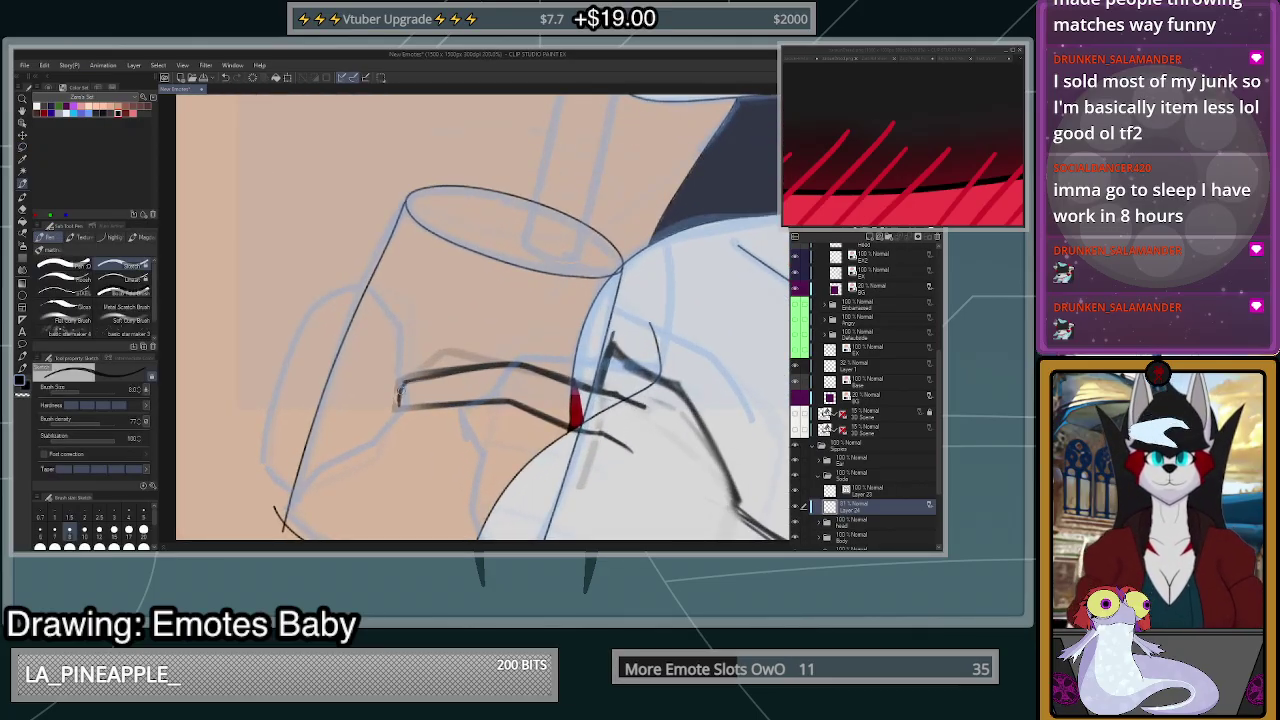
- Examine the repositioned near hand against the cup, the wolf's muzzle and the whole pose
scroll(495, 365, "down", 5)
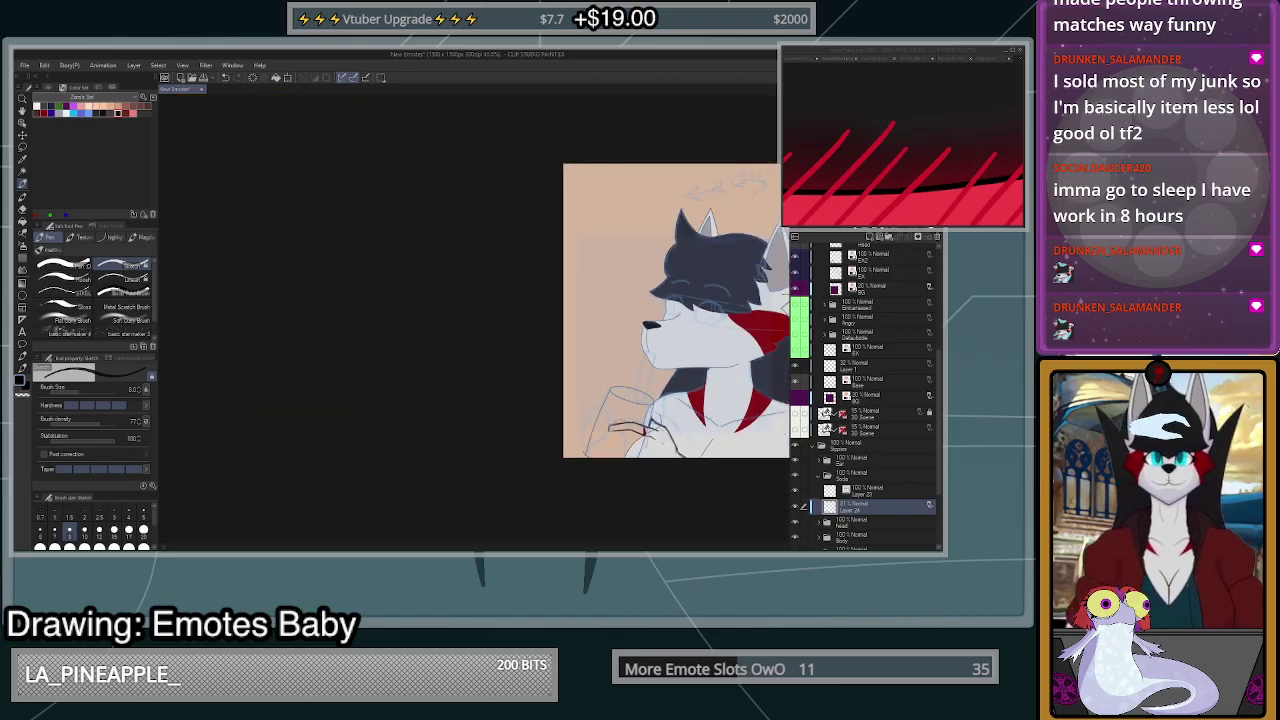
scroll(645, 437, "up", 3)
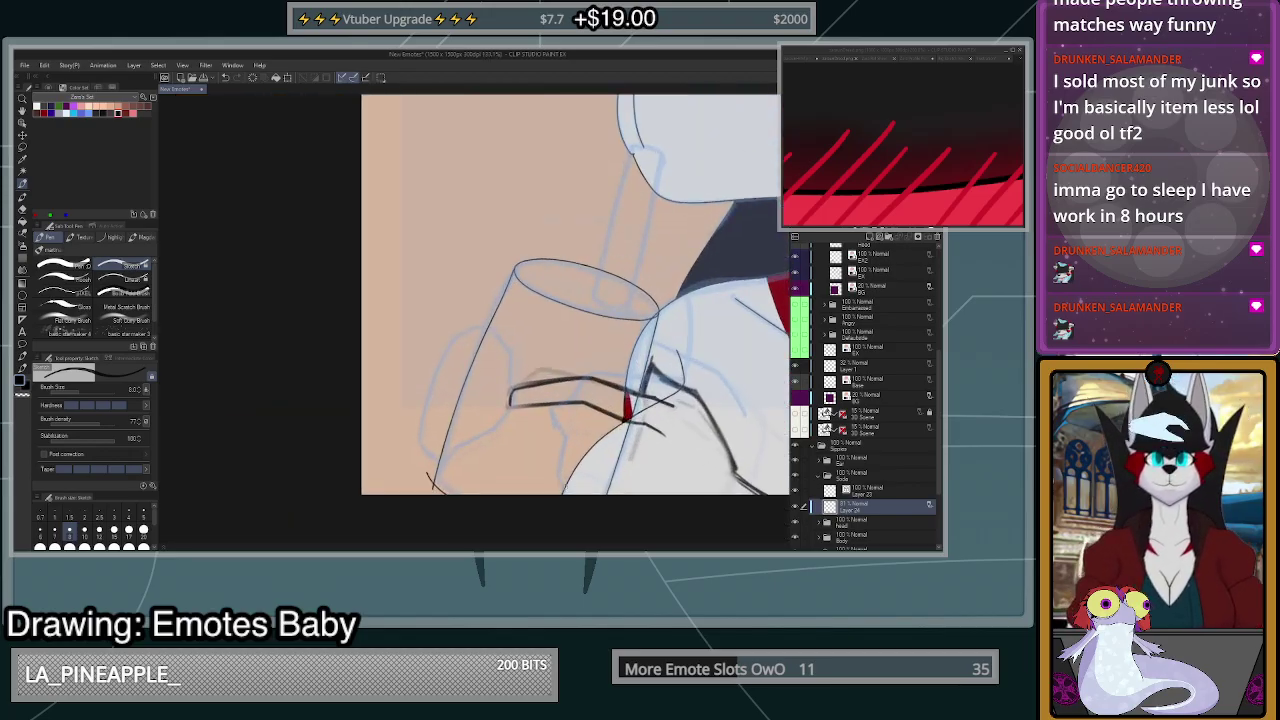
scroll(570, 490, "down", 4)
scroll(715, 360, "up", 3)
scroll(670, 350, "down", 2)
scroll(585, 495, "up", 2)
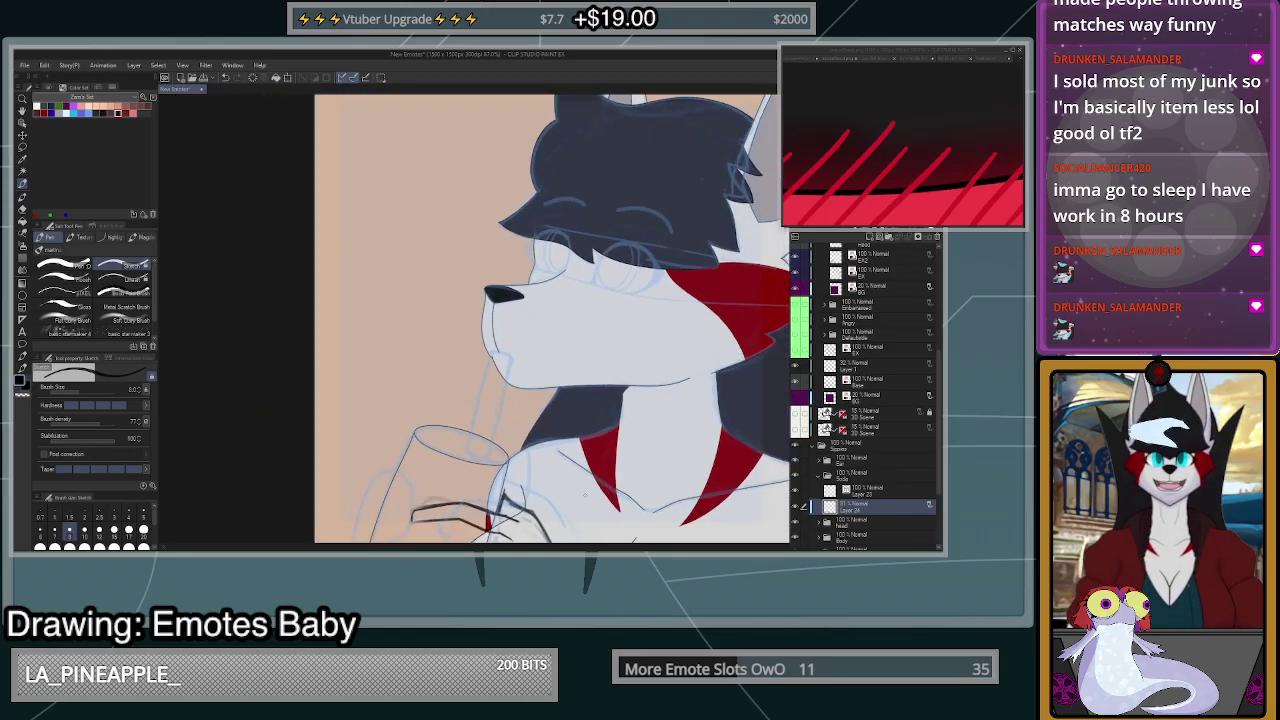
left_click_drag(614, 482, 602, 504)
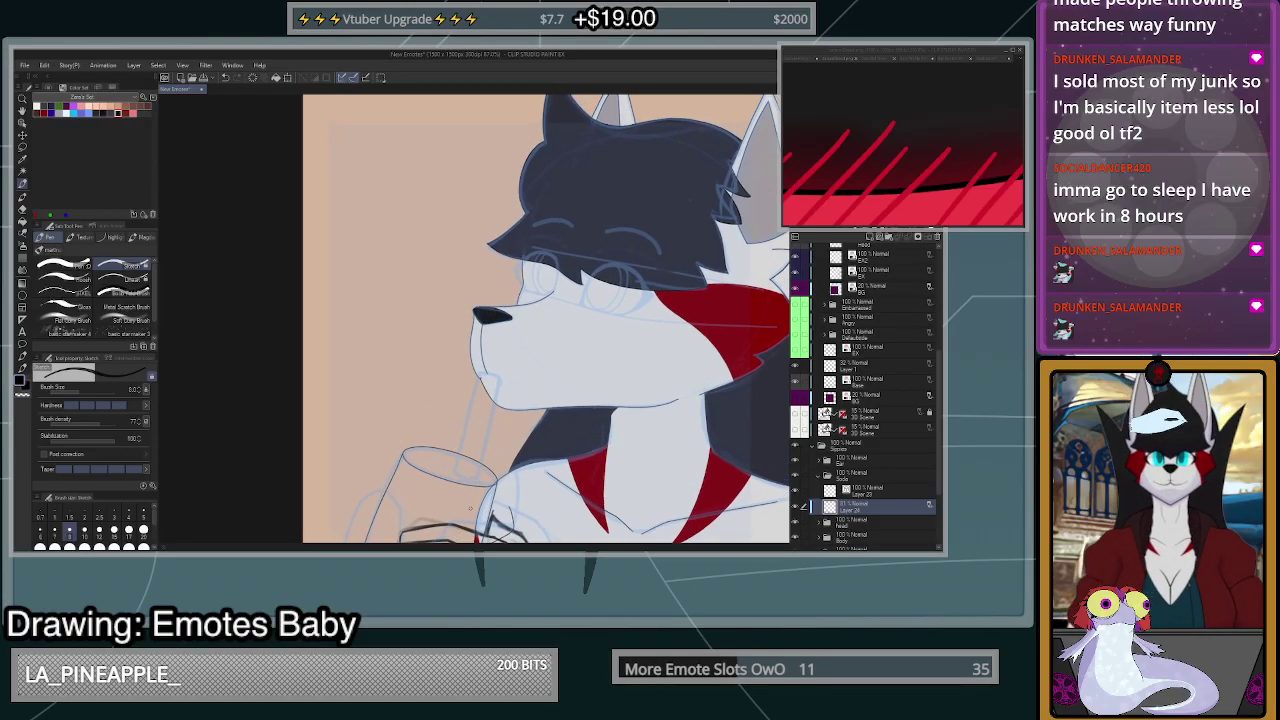
scroll(557, 439, "down", 2)
scroll(568, 530, "up", 3)
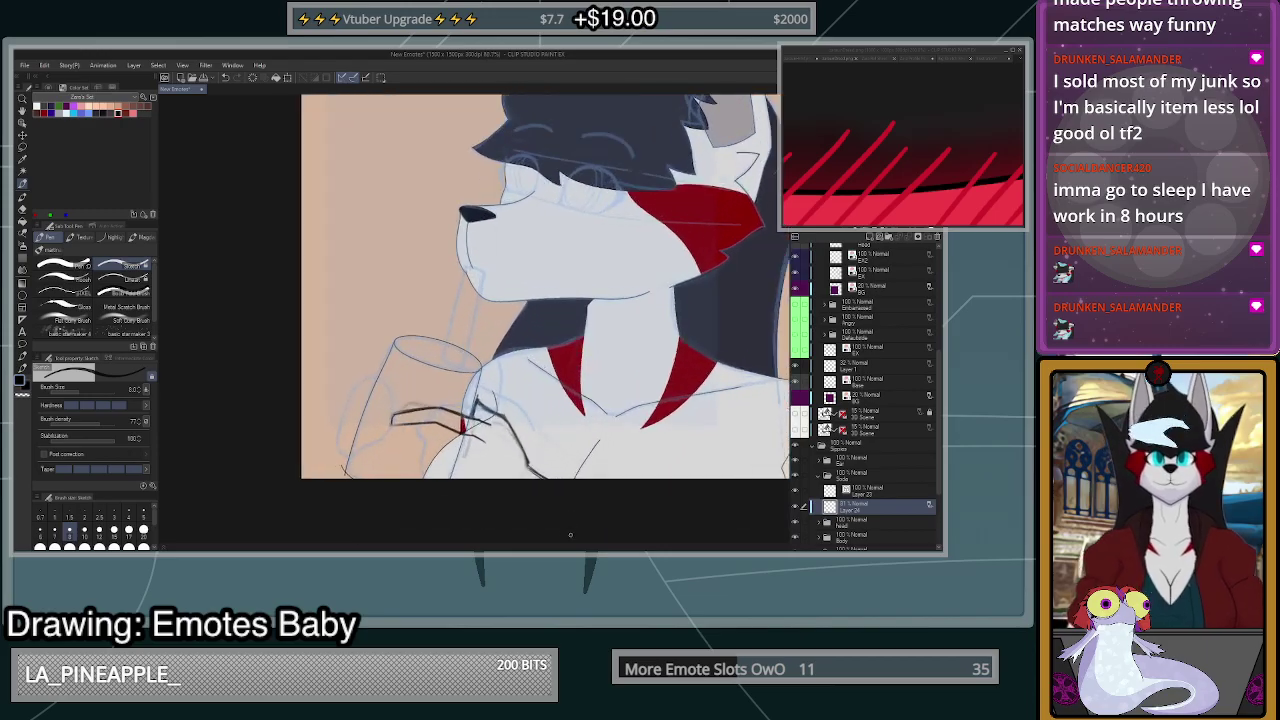
left_click_drag(568, 534, 548, 486)
- Select the rectangular background area from the BG layer and make the layer directly above Layer 1 active
left_click(867, 293)
left_click(381, 80)
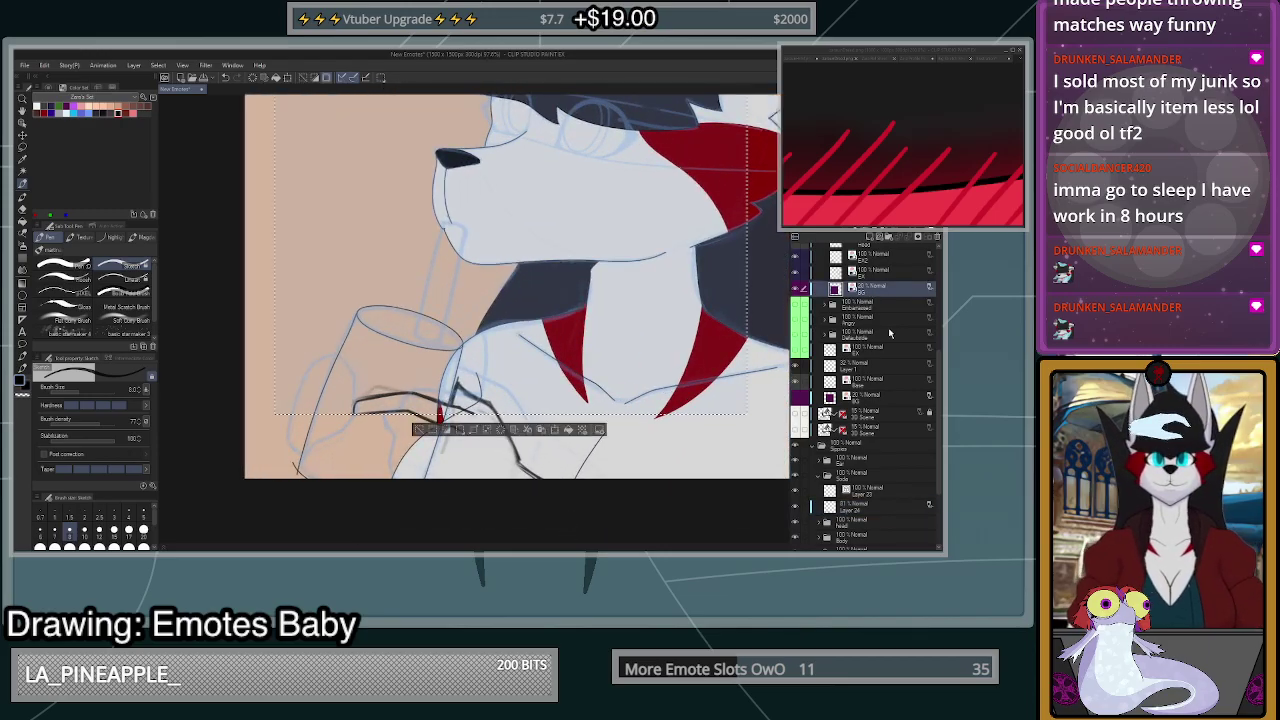
scroll(859, 313, "up", 2)
left_click(866, 278)
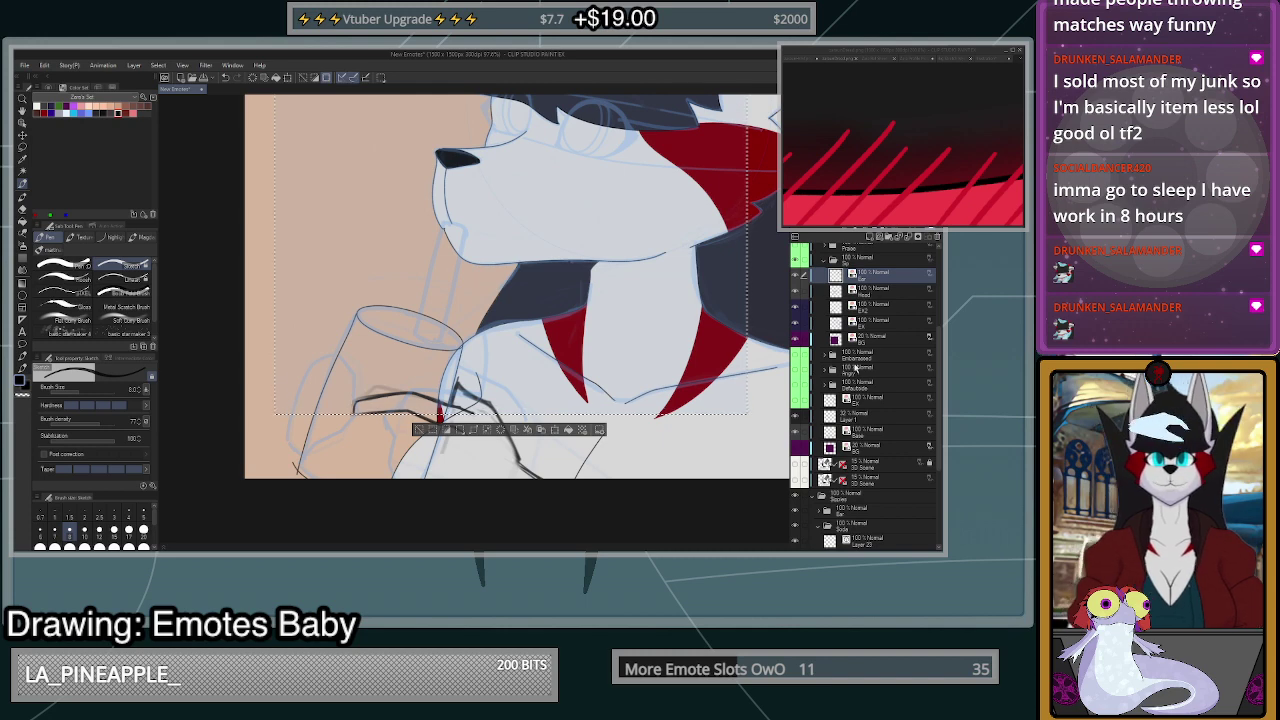
left_click(856, 398)
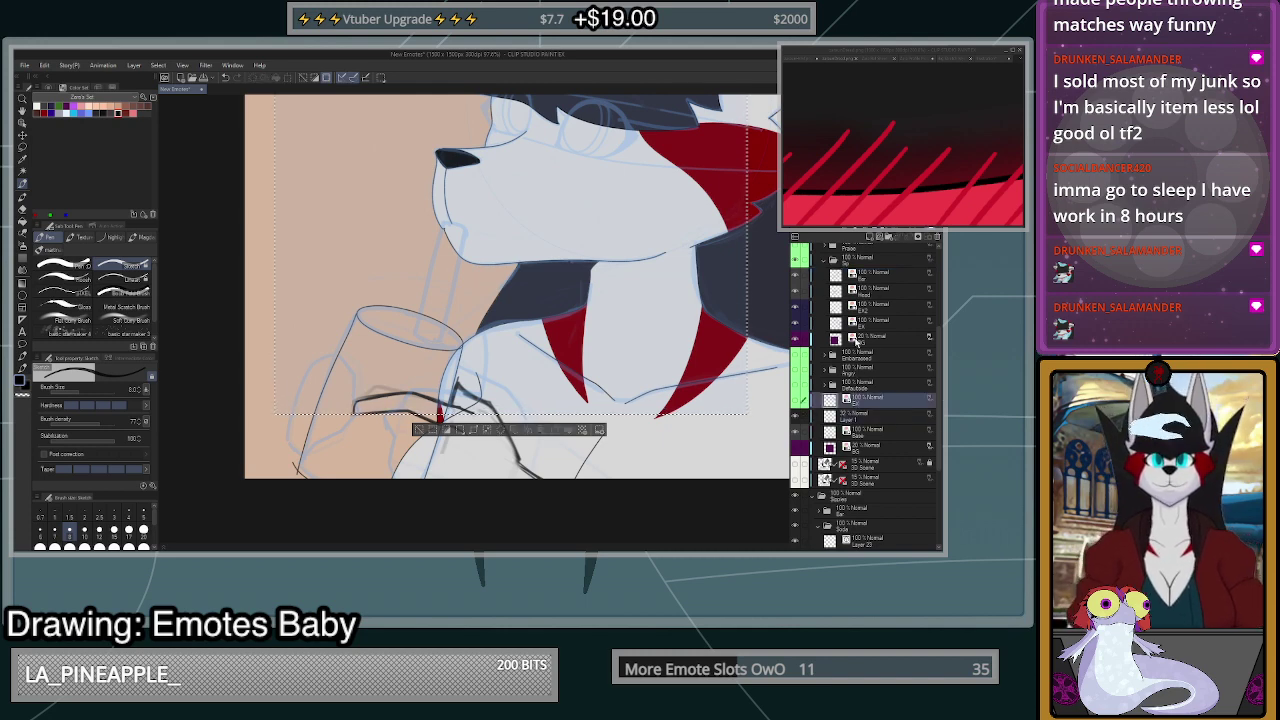